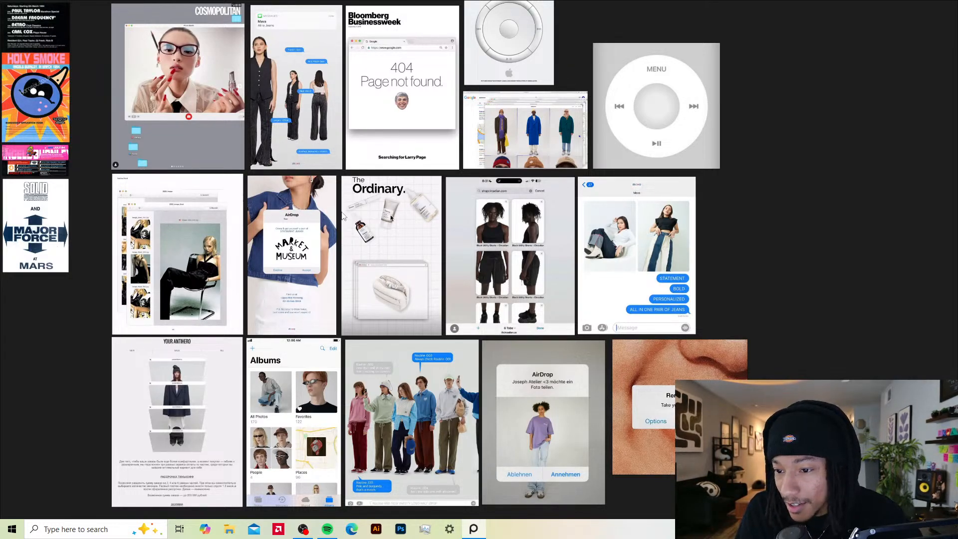
# Step: Look over the interface-themed references on the board, from the Cosmopolitan and Bloomberg Businessweek covers to The Ordinary poster
pyautogui.scroll(-1, 252, 217)
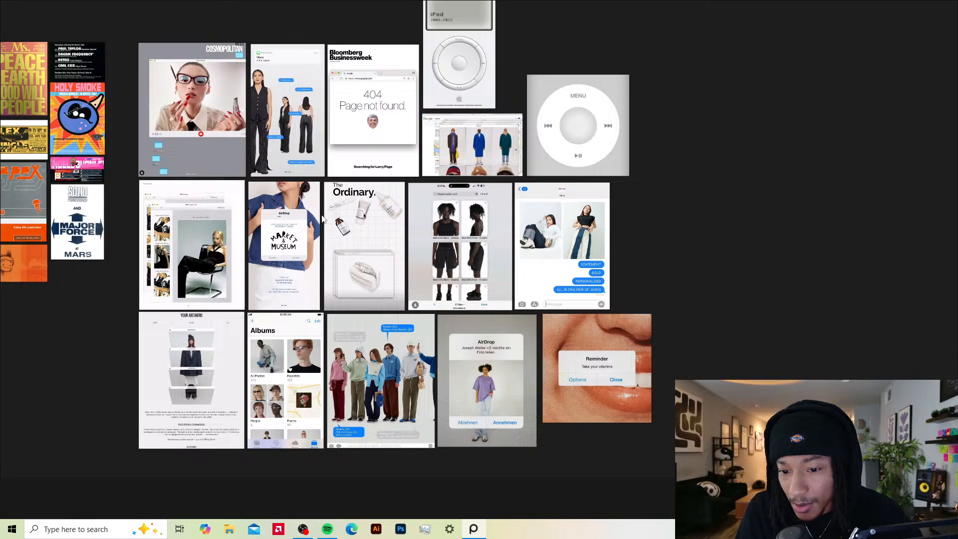
pyautogui.scroll(1, 324, 218)
pyautogui.moveTo(173, 125); pyautogui.dragTo(164, 138)
pyautogui.scroll(1, 127, 101)
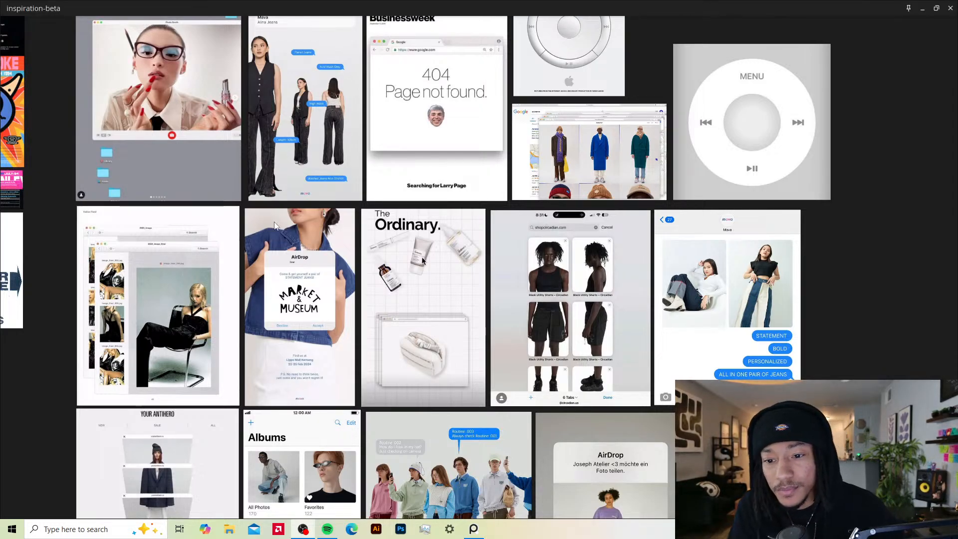
pyautogui.scroll(-1, 218, 184)
pyautogui.scroll(2, 202, 299)
pyautogui.moveTo(166, 156); pyautogui.dragTo(204, 217)
pyautogui.moveTo(205, 137); pyautogui.dragTo(206, 203)
pyautogui.moveTo(359, 202); pyautogui.dragTo(259, 143)
pyautogui.moveTo(278, 240); pyautogui.dragTo(266, 196)
pyautogui.moveTo(487, 307); pyautogui.dragTo(544, 190)
pyautogui.moveTo(420, 285)
pyautogui.mouseDown()
pyautogui.moveTo(474, 218)
pyautogui.moveTo(436, 226)
pyautogui.moveTo(465, 223)
pyautogui.moveTo(443, 221)
pyautogui.mouseUp()
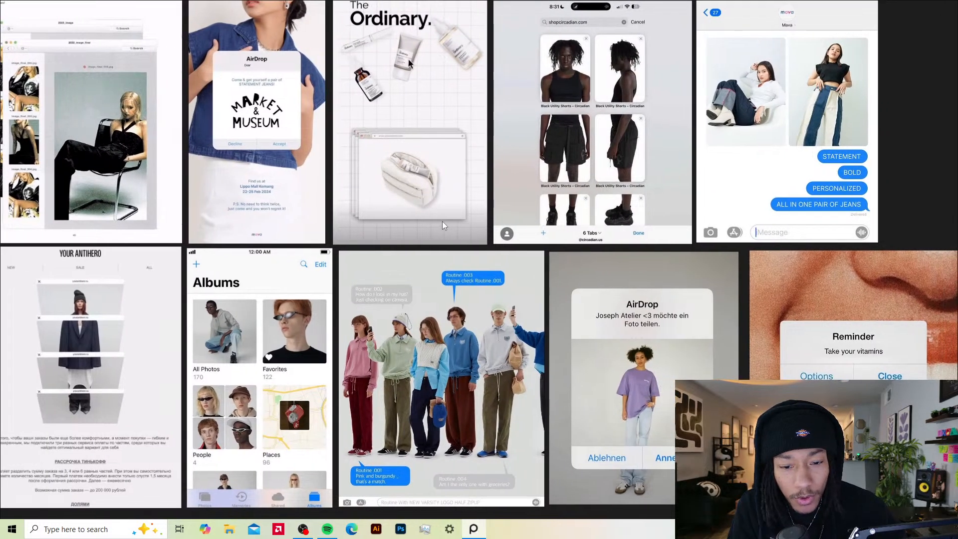
# Step: Examine the Mava jeans references: the chat conversation layout, the AirDrop invitation and the message notification poster with product bubbles
pyautogui.moveTo(778, 4); pyautogui.dragTo(534, 67)
pyautogui.scroll(-2, 562, 84)
pyautogui.scroll(5, 560, 85)
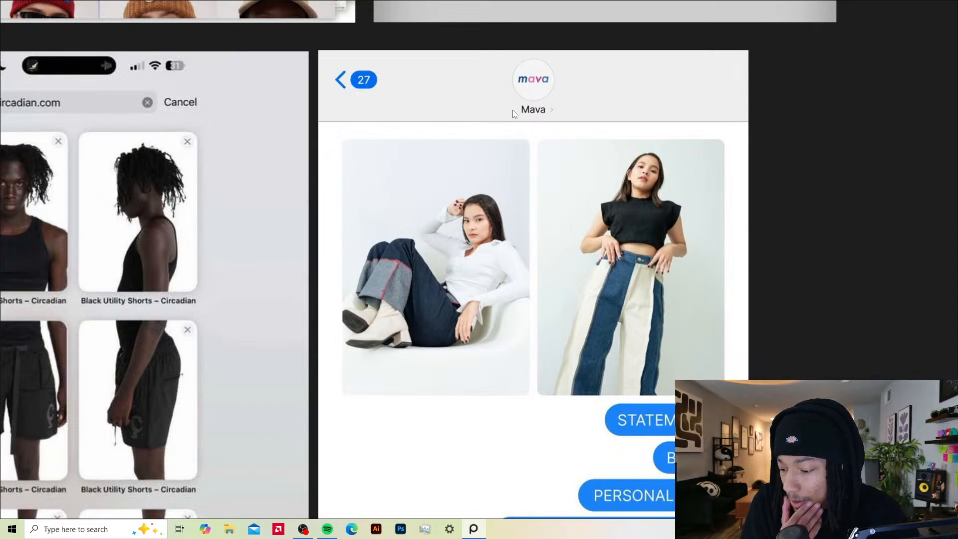
pyautogui.scroll(-2, 418, 142)
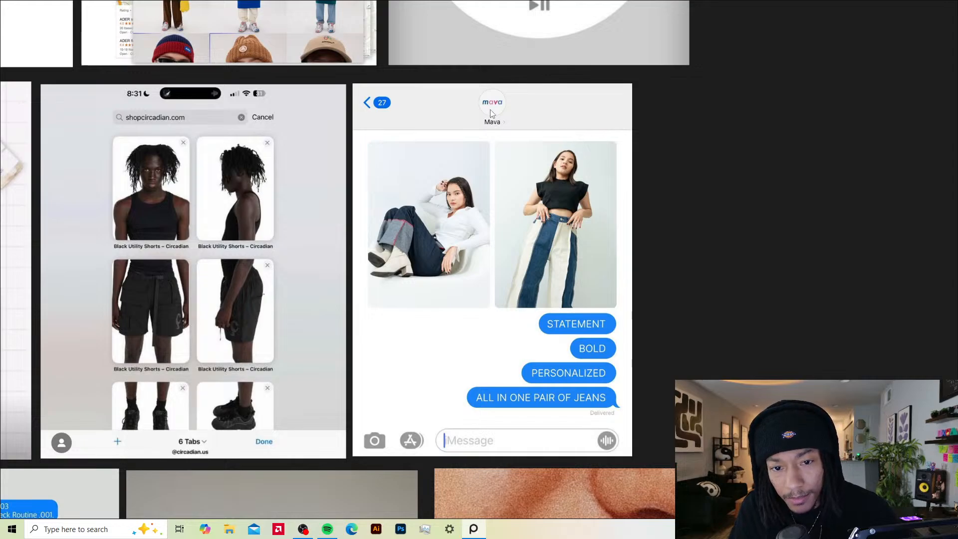
pyautogui.scroll(-4, 466, 179)
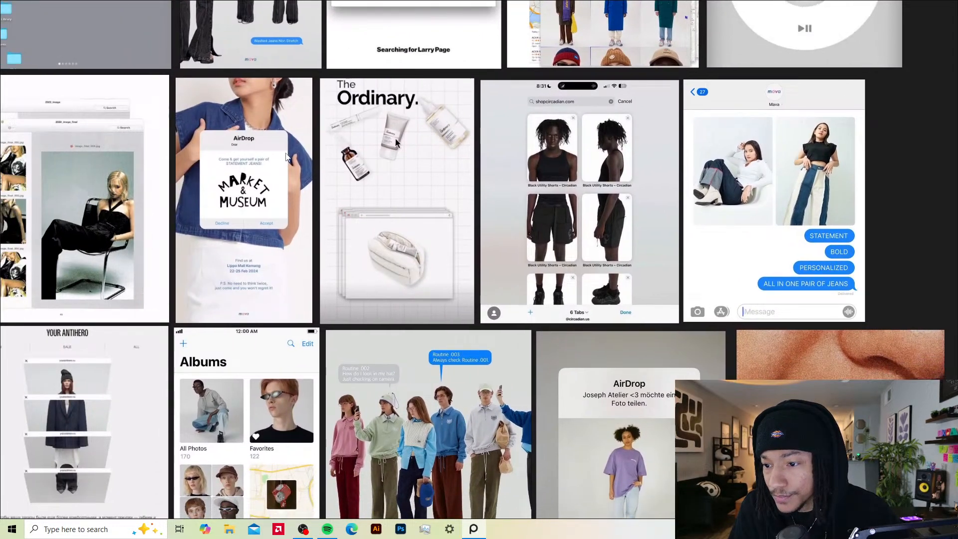
pyautogui.moveTo(286, 157); pyautogui.dragTo(308, 153)
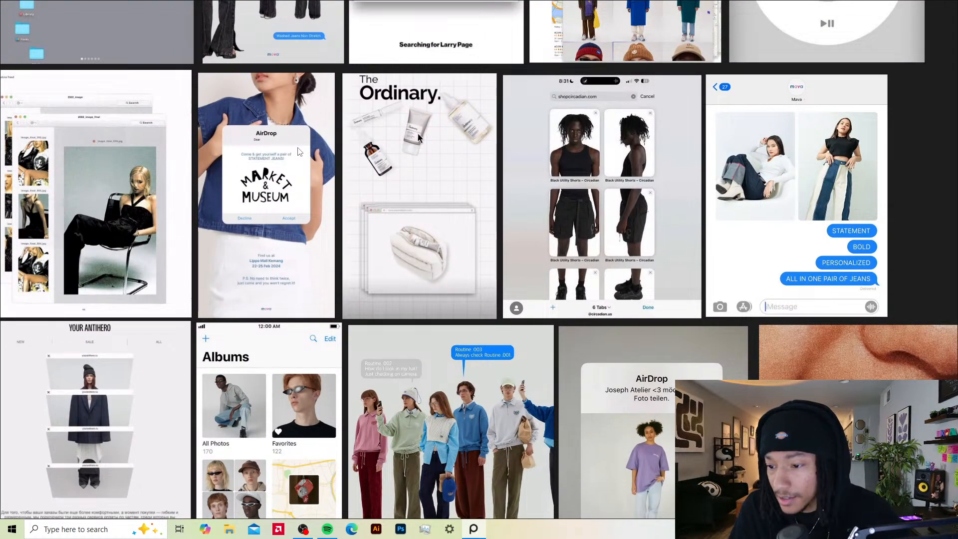
pyautogui.moveTo(205, 168); pyautogui.dragTo(258, 178)
pyautogui.moveTo(242, 144); pyautogui.dragTo(280, 213)
pyautogui.moveTo(276, 124); pyautogui.dragTo(280, 196)
pyautogui.moveTo(249, 98); pyautogui.dragTo(248, 166)
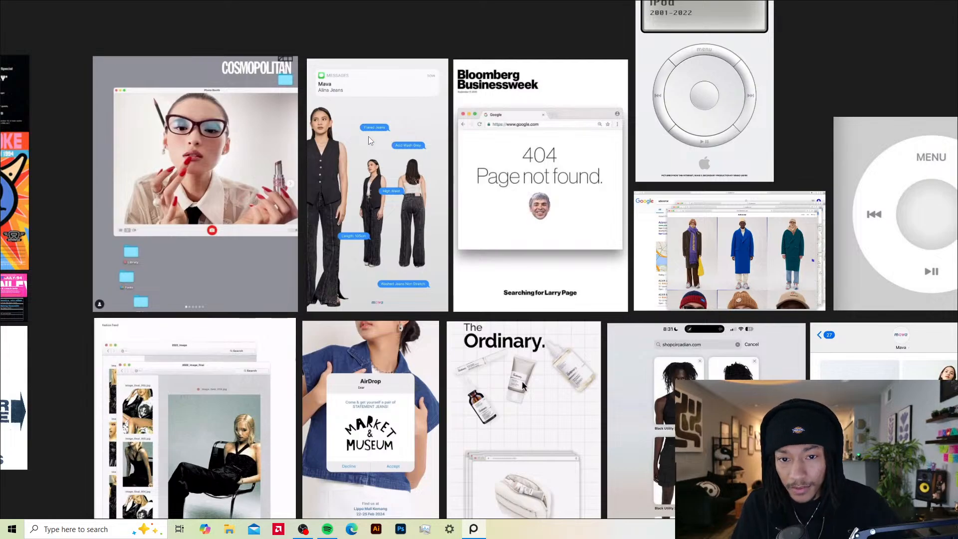
pyautogui.scroll(2, 319, 137)
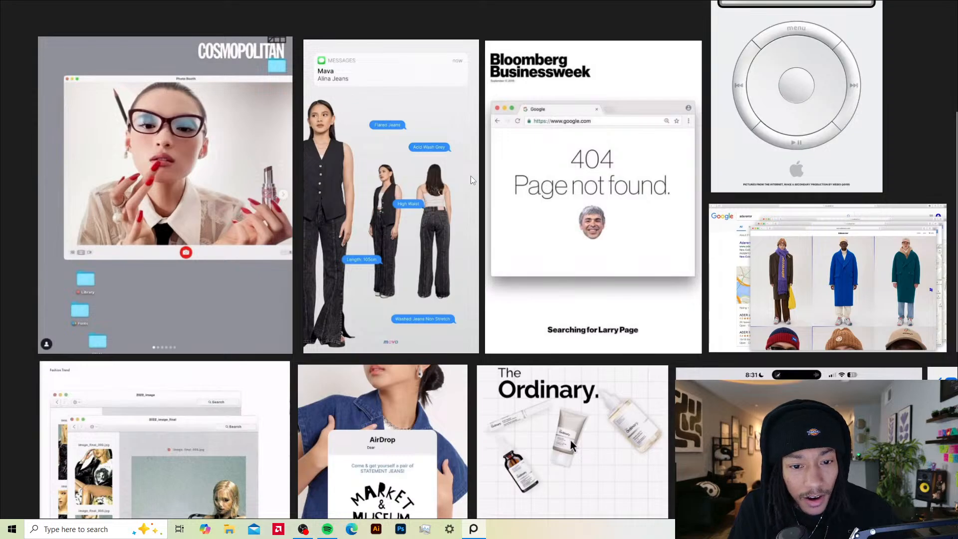
pyautogui.moveTo(472, 180); pyautogui.dragTo(446, 174)
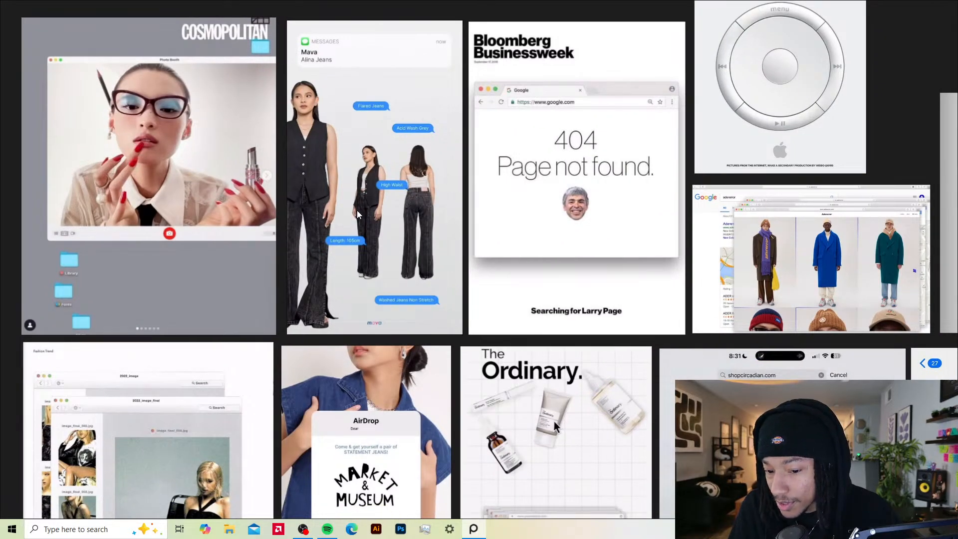
pyautogui.moveTo(509, 258); pyautogui.dragTo(475, 161)
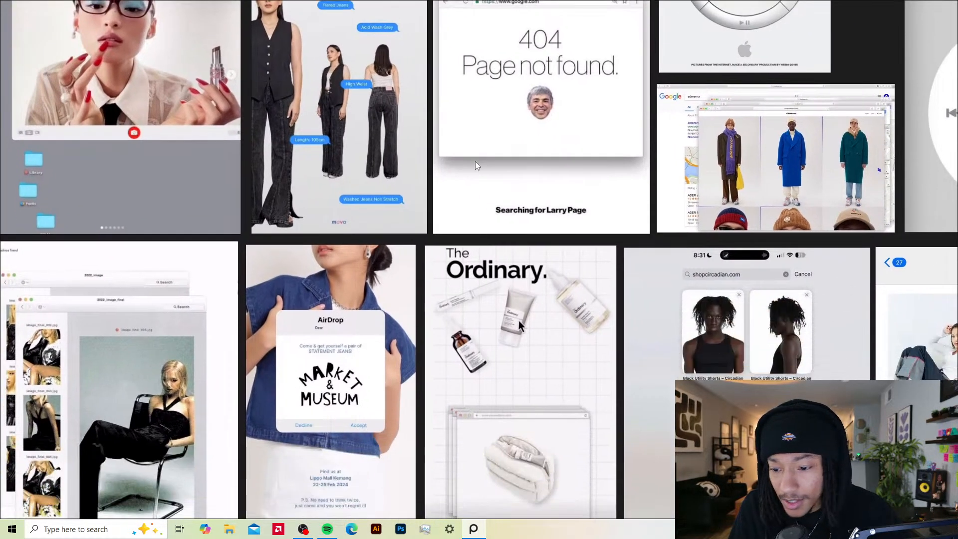
# Step: Examine the lower row of references, focusing on the photo Albums screen layout beside the Your Antihero page
pyautogui.moveTo(385, 289); pyautogui.dragTo(470, 180)
pyautogui.moveTo(453, 235); pyautogui.dragTo(426, 152)
pyautogui.moveTo(409, 264); pyautogui.dragTo(398, 150)
pyautogui.moveTo(404, 188); pyautogui.dragTo(401, 144)
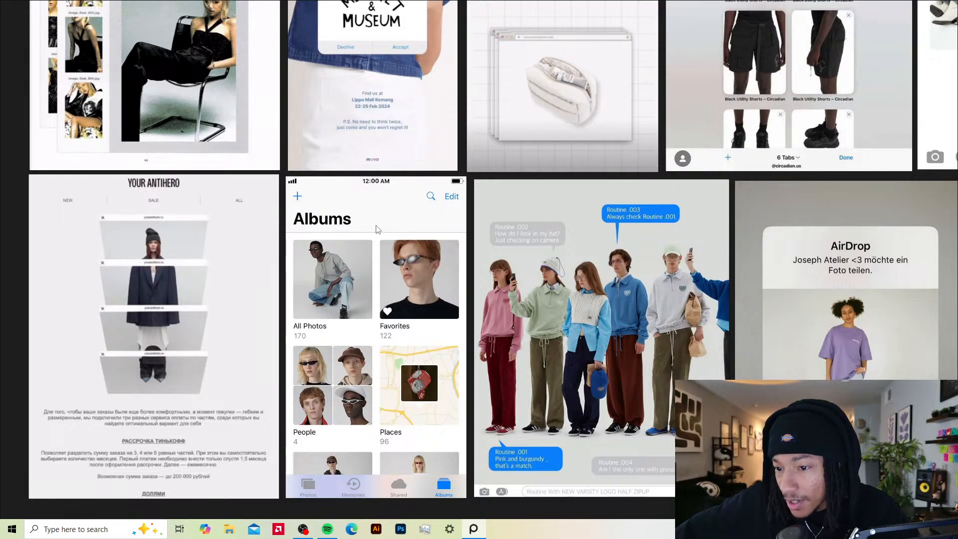
pyautogui.moveTo(376, 226); pyautogui.dragTo(373, 226)
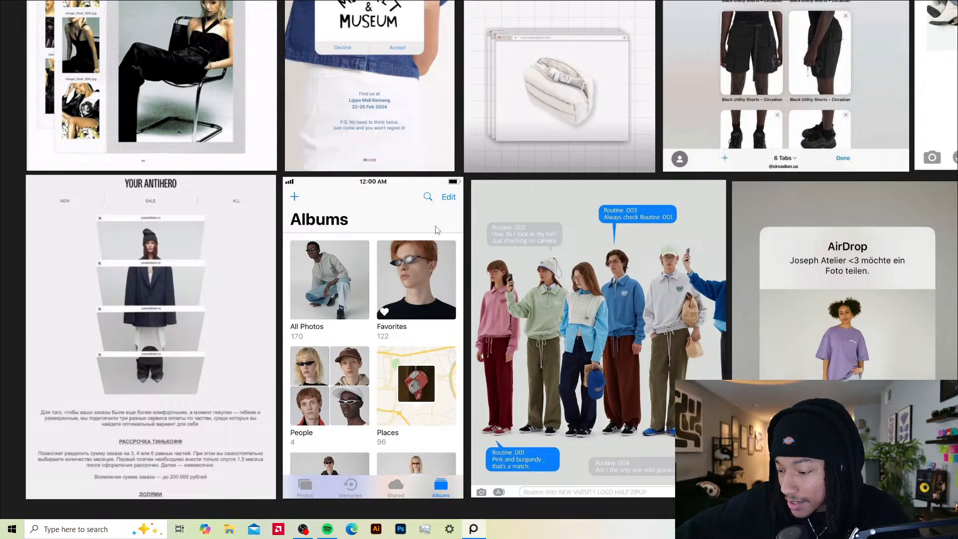
pyautogui.scroll(-2, 327, 207)
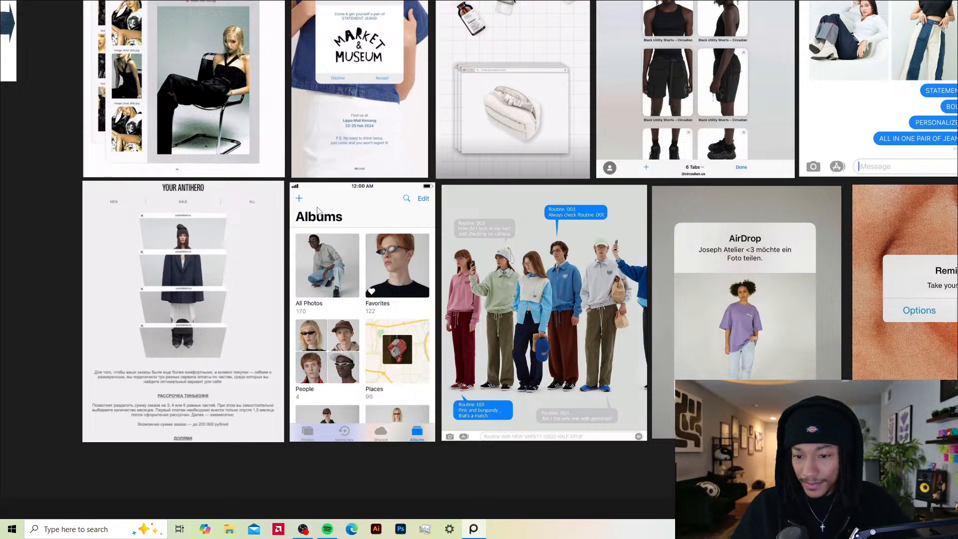
pyautogui.press('XF86AudioLowerVolume')
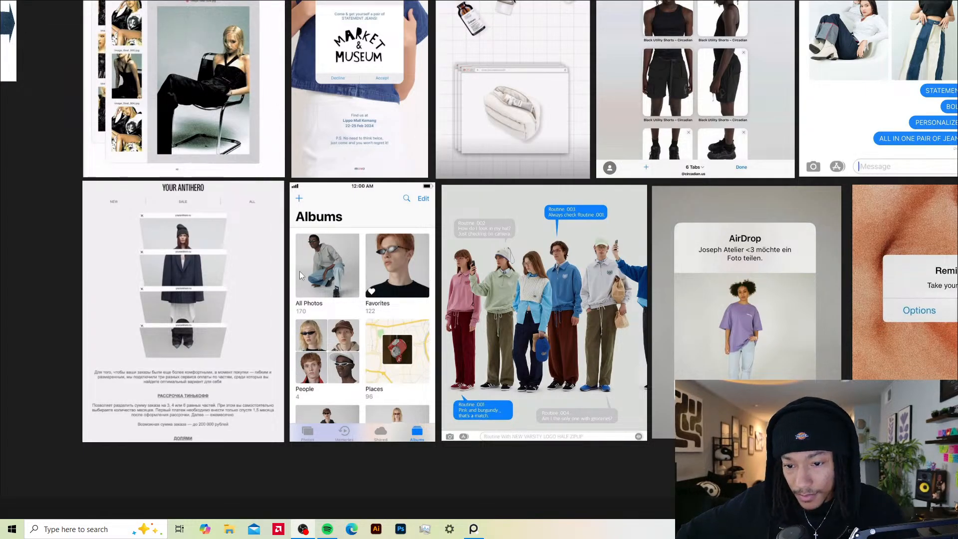
pyautogui.scroll(2, 575, 205)
pyautogui.scroll(2, 559, 249)
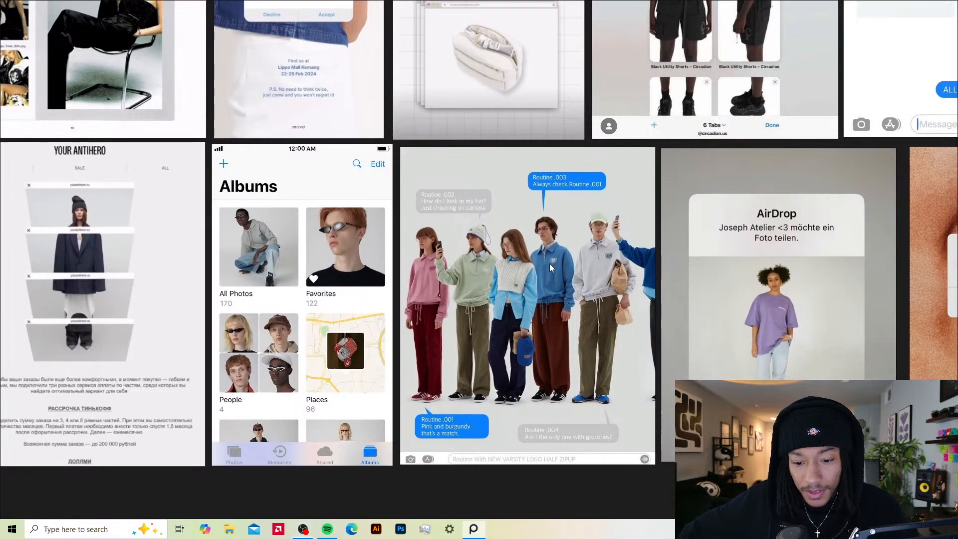
# Step: Inspect the group fashion poster with Routine chat bubbles, the purple T-shirt AirDrop pop-up and the vitamins Reminder pop-up
pyautogui.moveTo(549, 273); pyautogui.dragTo(459, 238)
pyautogui.scroll(2, 517, 234)
pyautogui.scroll(2, 459, 238)
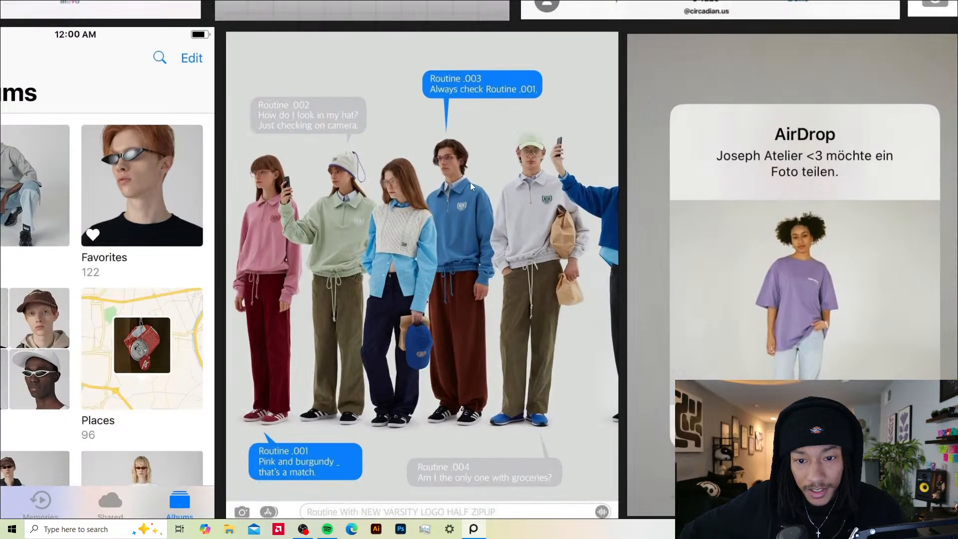
pyautogui.scroll(-2, 459, 190)
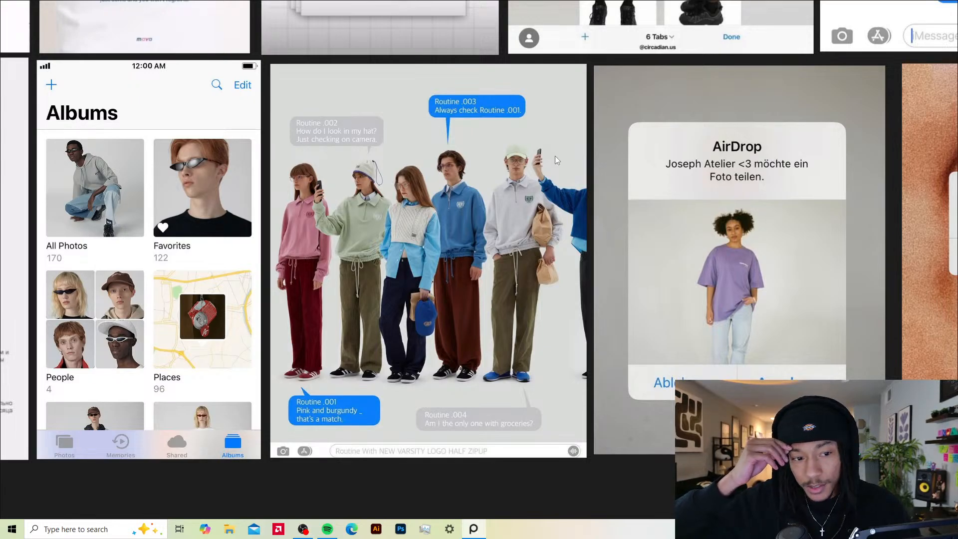
pyautogui.moveTo(556, 169); pyautogui.dragTo(536, 179)
pyautogui.scroll(2, 564, 182)
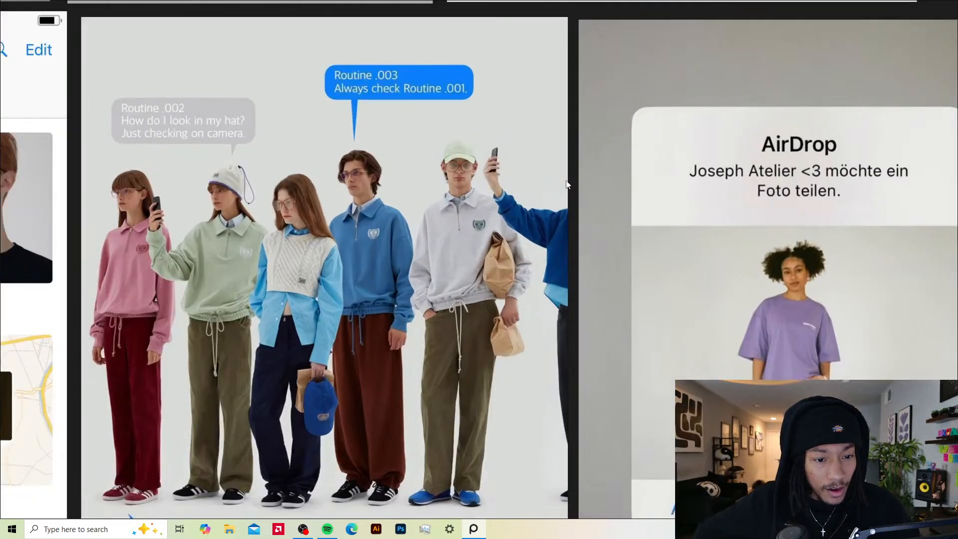
pyautogui.scroll(-3, 567, 182)
pyautogui.moveTo(756, 158); pyautogui.dragTo(558, 148)
pyautogui.moveTo(799, 210); pyautogui.dragTo(671, 216)
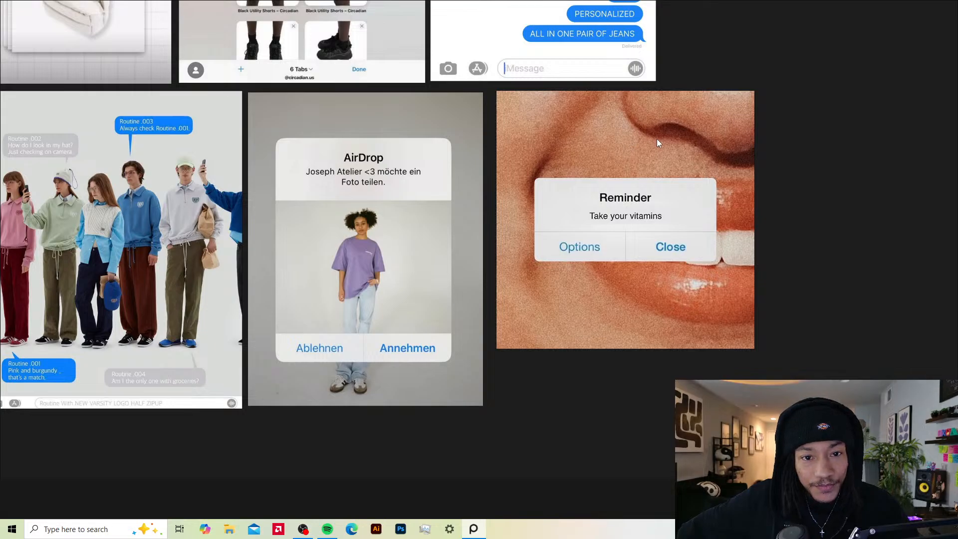
pyautogui.moveTo(657, 139); pyautogui.dragTo(666, 143)
pyautogui.scroll(-2, 613, 147)
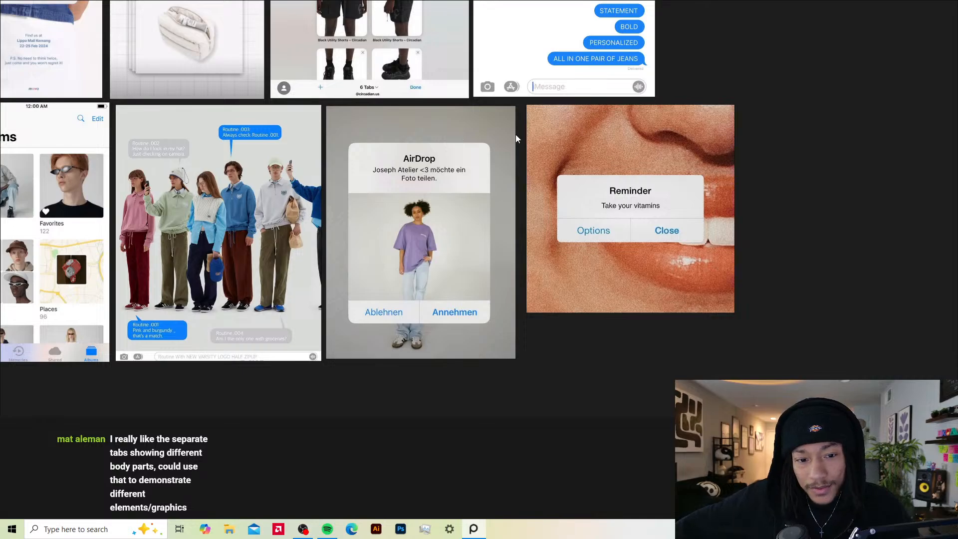
# Step: Review the upper rows of references again, comparing the layered browser windows, message bubbles, 404 cover and iPod designs
pyautogui.moveTo(516, 135); pyautogui.dragTo(598, 231)
pyautogui.moveTo(551, 143); pyautogui.dragTo(599, 209)
pyautogui.moveTo(492, 112); pyautogui.dragTo(553, 165)
pyautogui.moveTo(424, 80); pyautogui.dragTo(491, 125)
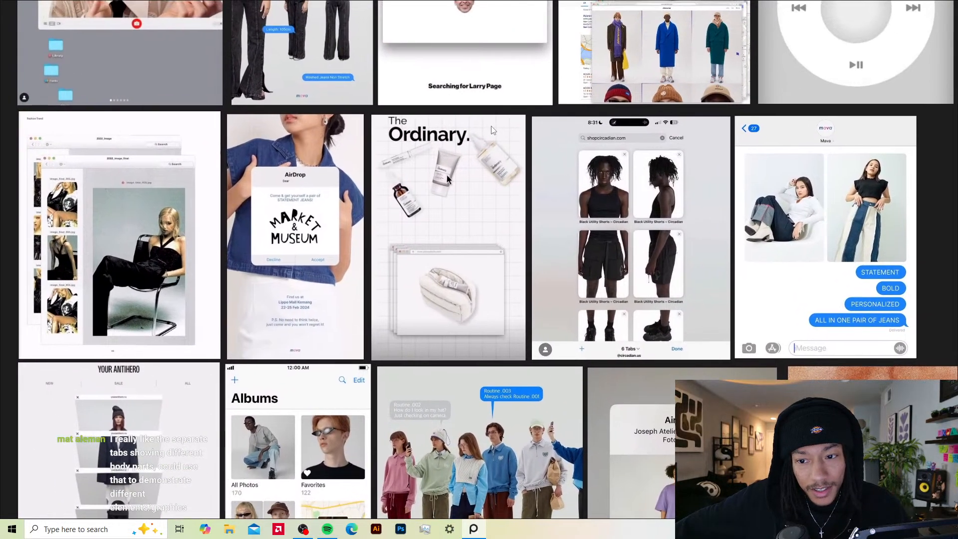
pyautogui.moveTo(434, 104); pyautogui.dragTo(484, 128)
pyautogui.moveTo(446, 86)
pyautogui.mouseDown()
pyautogui.moveTo(454, 112)
pyautogui.moveTo(461, 98)
pyautogui.moveTo(436, 106)
pyautogui.moveTo(439, 91)
pyautogui.mouseUp()
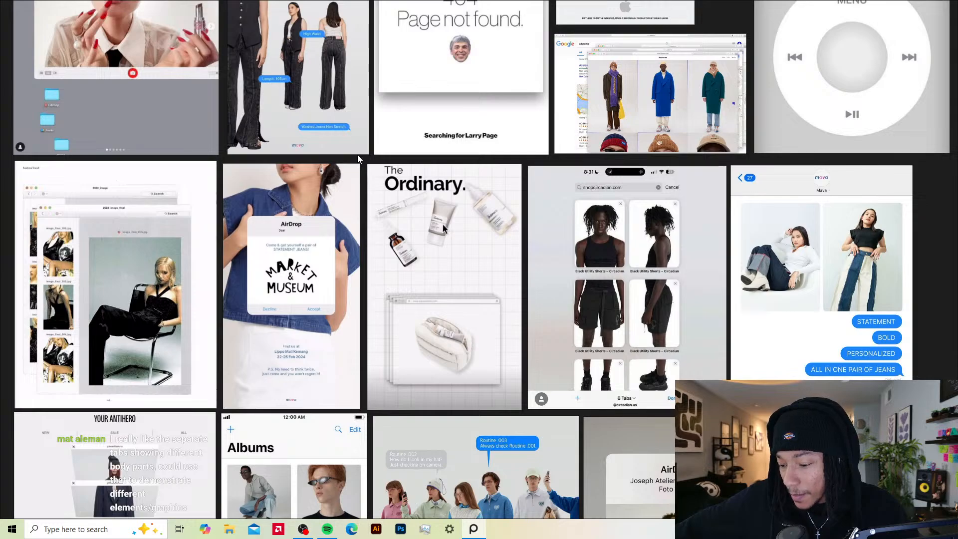
pyautogui.scroll(1, 357, 155)
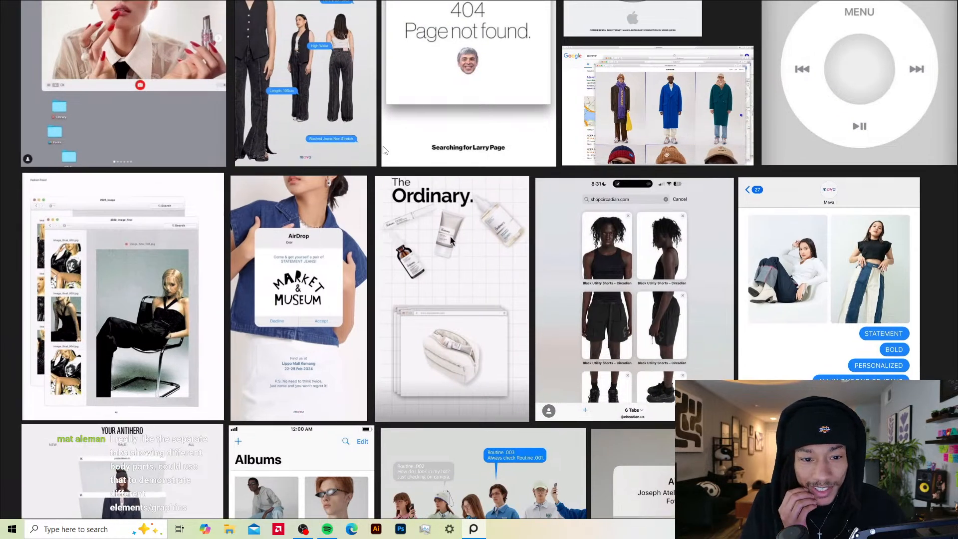
pyautogui.scroll(3, 384, 149)
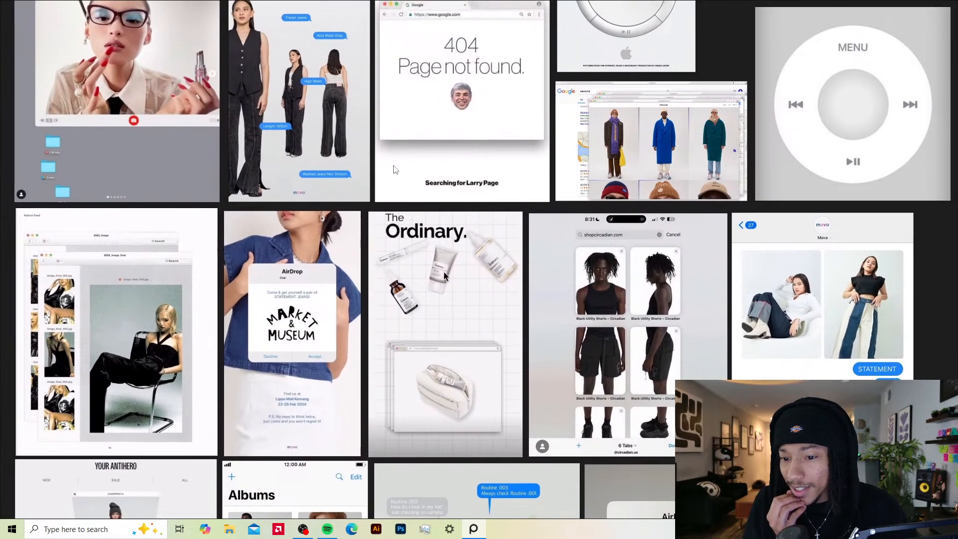
pyautogui.scroll(3, 394, 169)
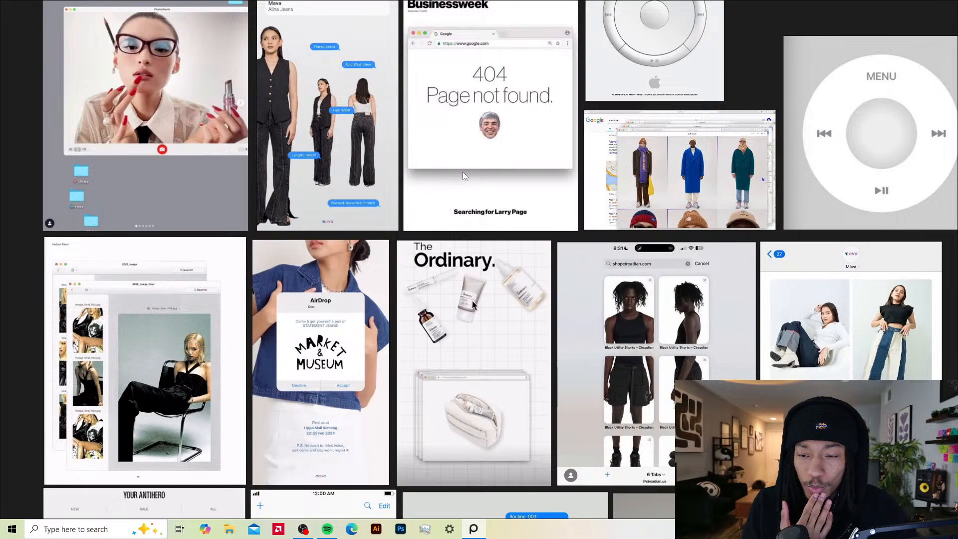
pyautogui.scroll(-4, 543, 195)
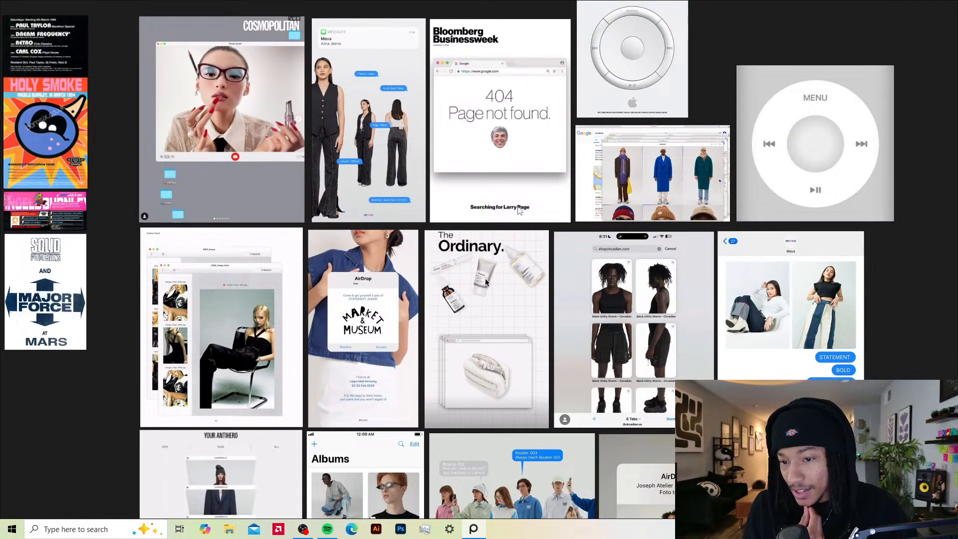
pyautogui.moveTo(540, 187); pyautogui.dragTo(544, 187)
pyautogui.scroll(-5, 633, 305)
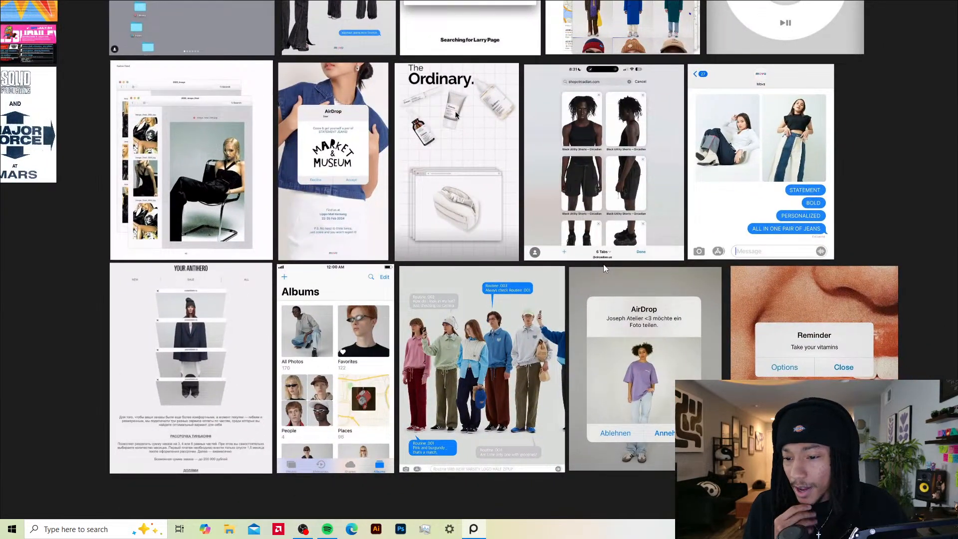
# Step: Study how the Your Antihero stacked windows, the Albums screen and the Circadian tab grid divide up their images
pyautogui.scroll(3, 192, 342)
pyautogui.moveTo(195, 339); pyautogui.dragTo(324, 288)
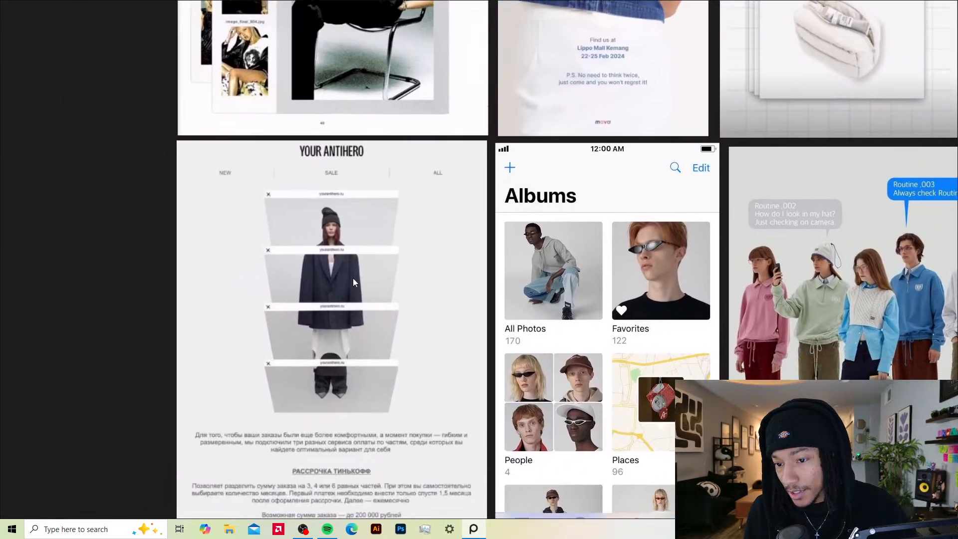
pyautogui.scroll(1, 349, 291)
pyautogui.scroll(-1, 347, 287)
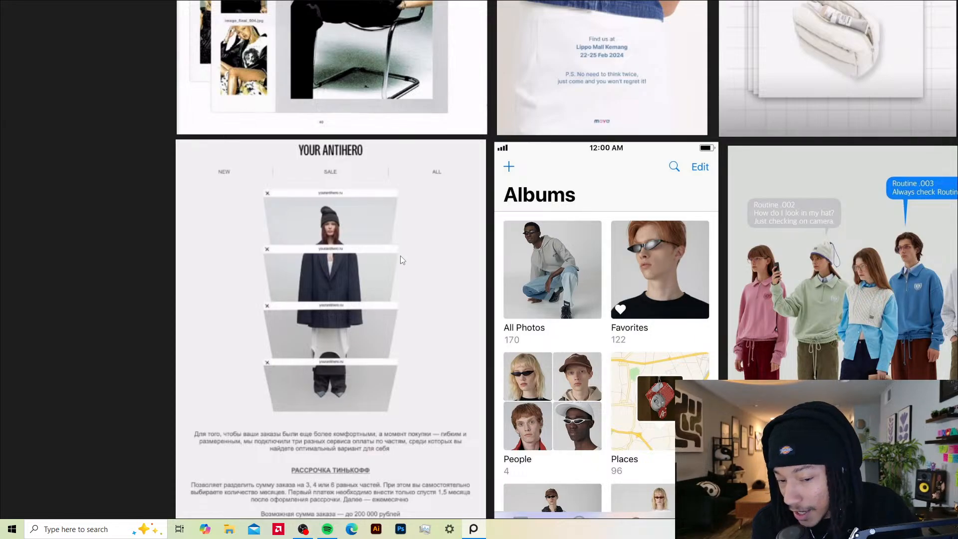
pyautogui.scroll(-2, 489, 242)
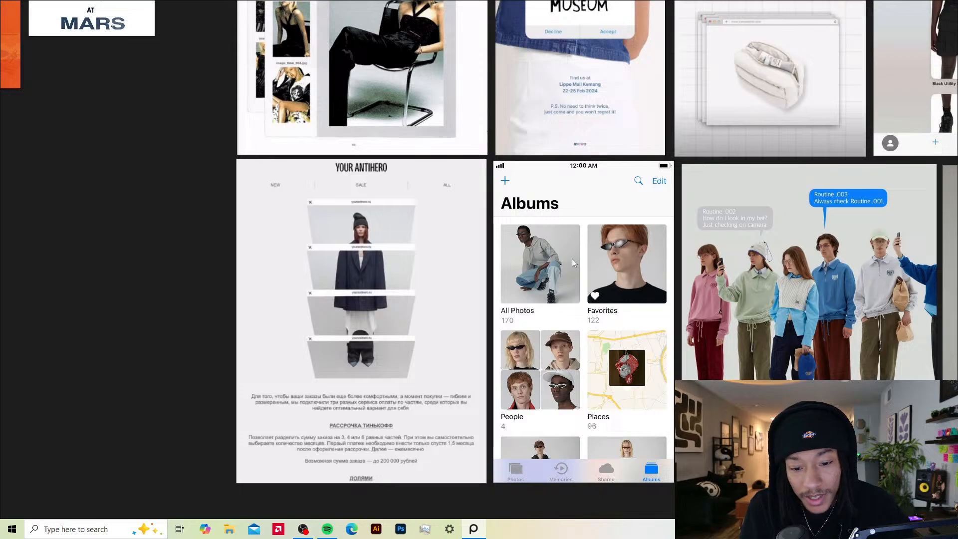
pyautogui.moveTo(627, 311); pyautogui.dragTo(567, 283)
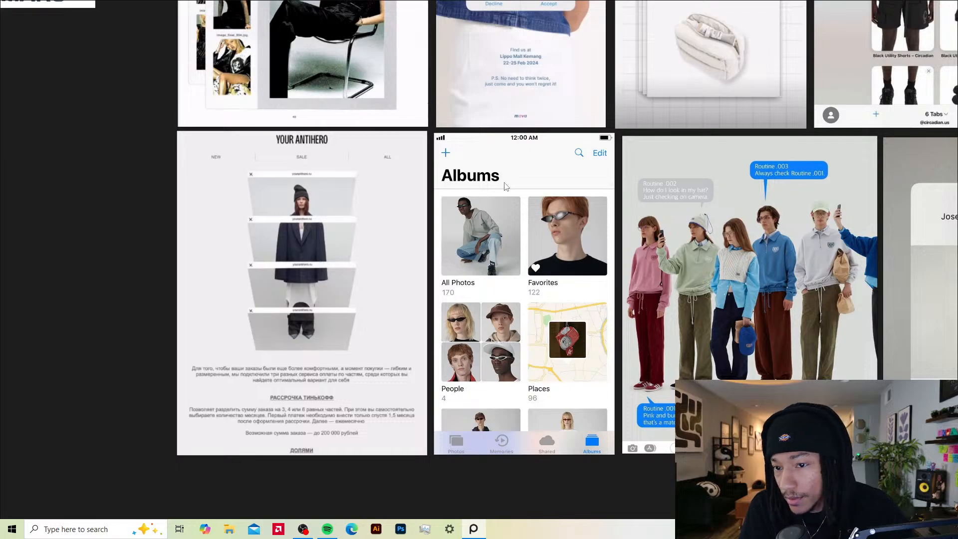
pyautogui.scroll(-2, 528, 227)
pyautogui.scroll(-2, 597, 204)
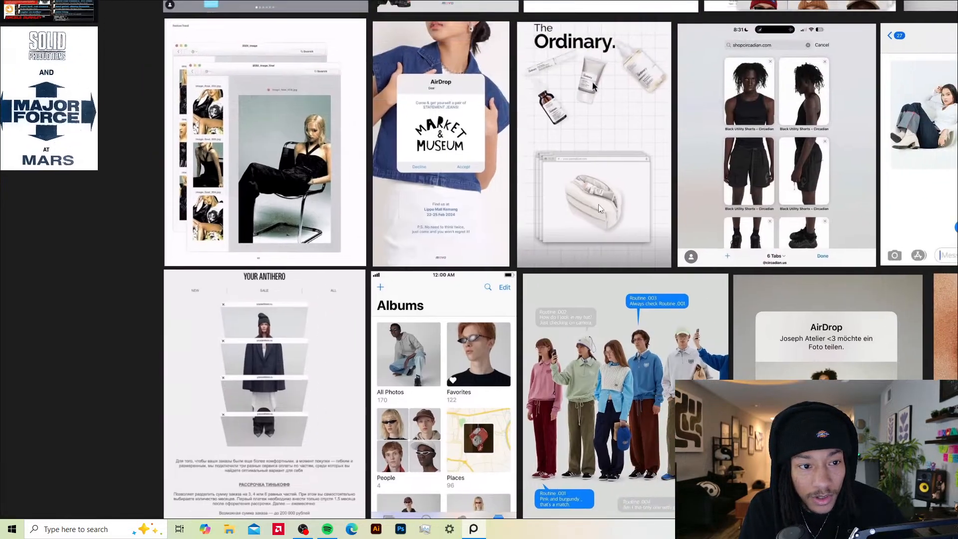
pyautogui.scroll(3, 722, 179)
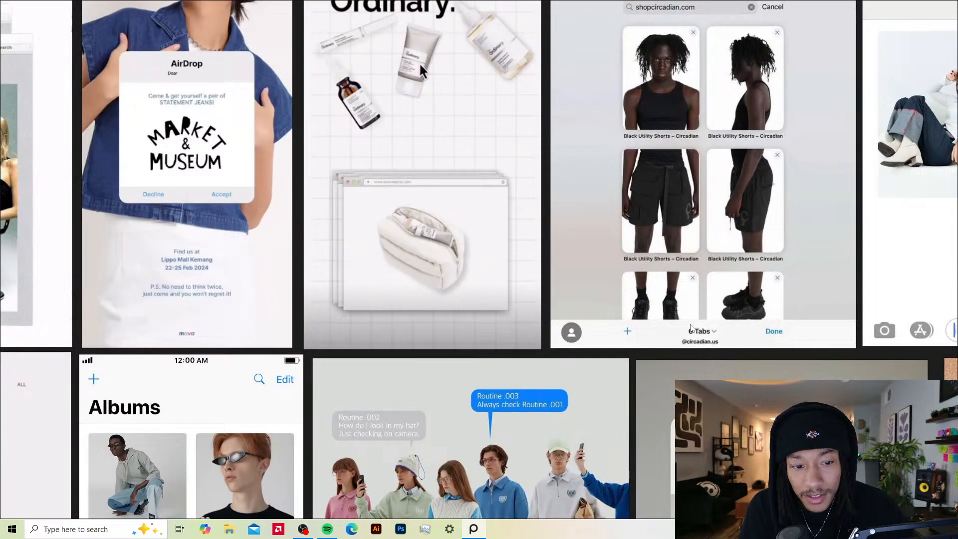
pyautogui.scroll(-3, 694, 42)
pyautogui.scroll(2, 519, 177)
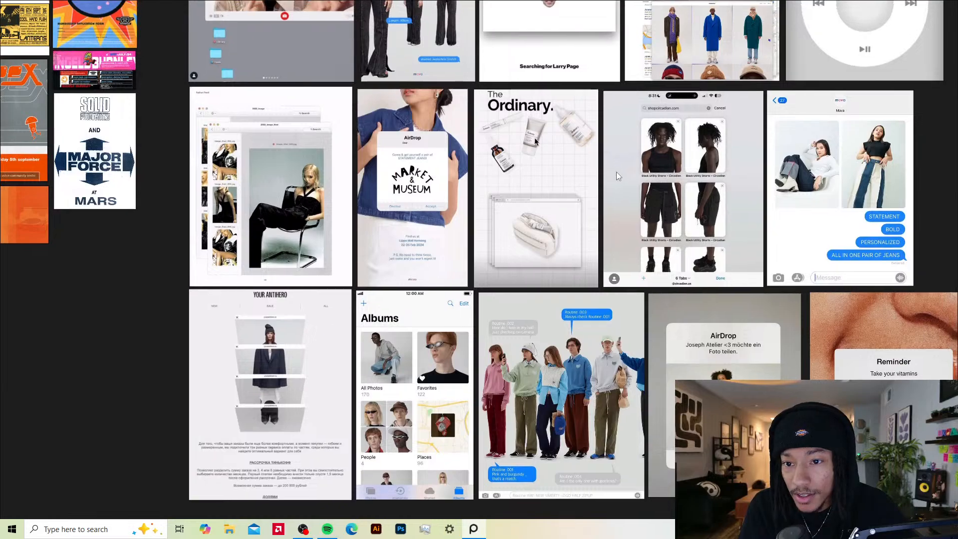
# Step: Examine the iPod 2001-2022 poster and the Bloomberg Businessweek 404 cover, continuing down to the layered image windows and AirDrop jeans poster
pyautogui.moveTo(496, 158); pyautogui.dragTo(488, 224)
pyautogui.scroll(3, 570, 157)
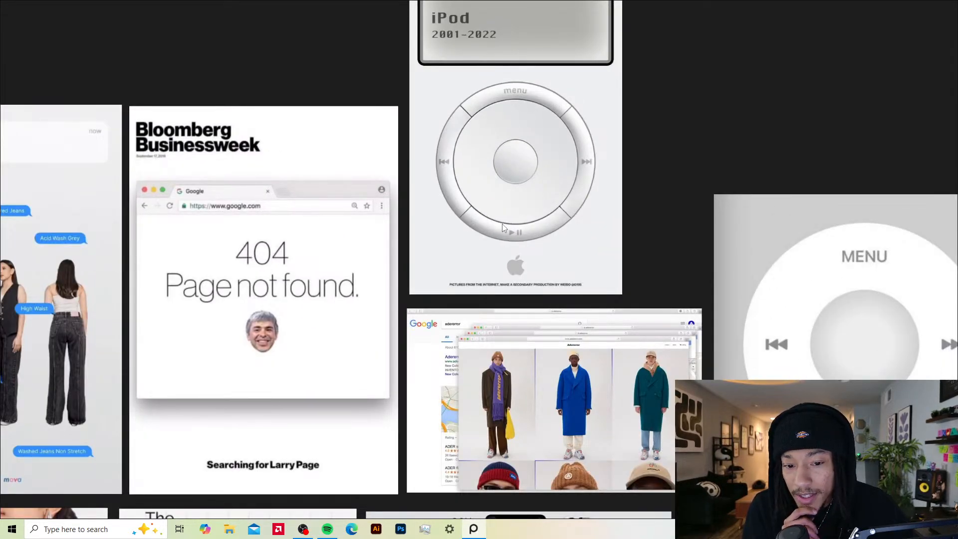
pyautogui.moveTo(504, 212); pyautogui.dragTo(482, 346)
pyautogui.moveTo(511, 268); pyautogui.dragTo(499, 262)
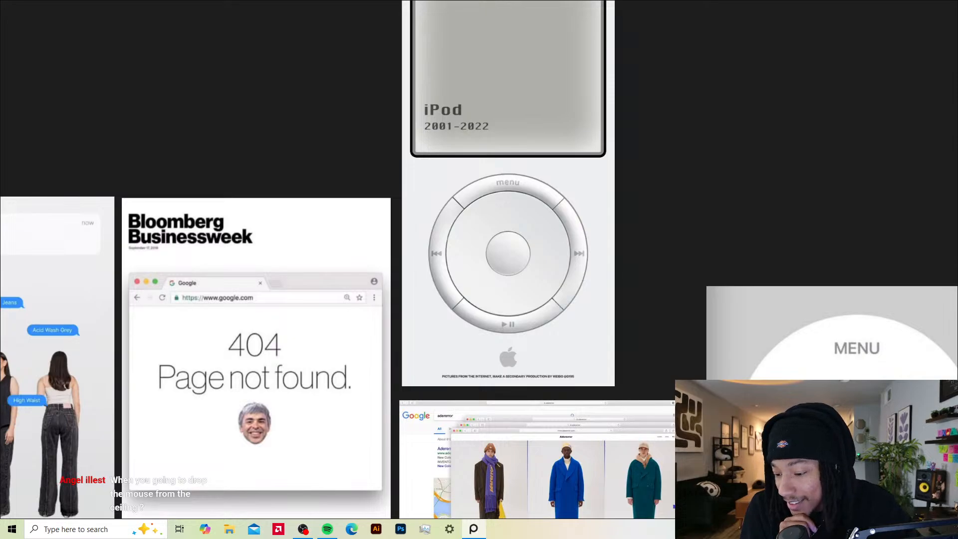
pyautogui.moveTo(94, 396); pyautogui.dragTo(309, 293)
pyautogui.moveTo(8, 359); pyautogui.dragTo(490, 199)
pyautogui.moveTo(307, 365)
pyautogui.mouseDown()
pyautogui.moveTo(515, 206)
pyautogui.moveTo(618, 96)
pyautogui.mouseUp()
pyautogui.moveTo(673, 261); pyautogui.dragTo(322, 159)
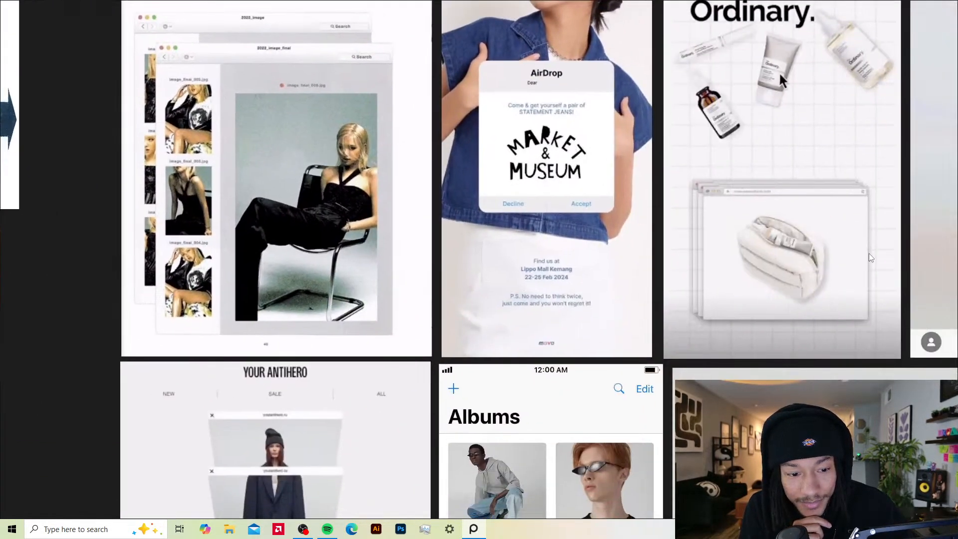
# Step: Study the Routine chat bubbles, purple T-shirt AirDrop pop-up and vitamins Reminder, and compare them with the rest of the interface-style posters
pyautogui.moveTo(870, 256); pyautogui.dragTo(508, 222)
pyautogui.moveTo(714, 223); pyautogui.dragTo(300, 178)
pyautogui.moveTo(580, 260); pyautogui.dragTo(644, 180)
pyautogui.moveTo(624, 291); pyautogui.dragTo(678, 241)
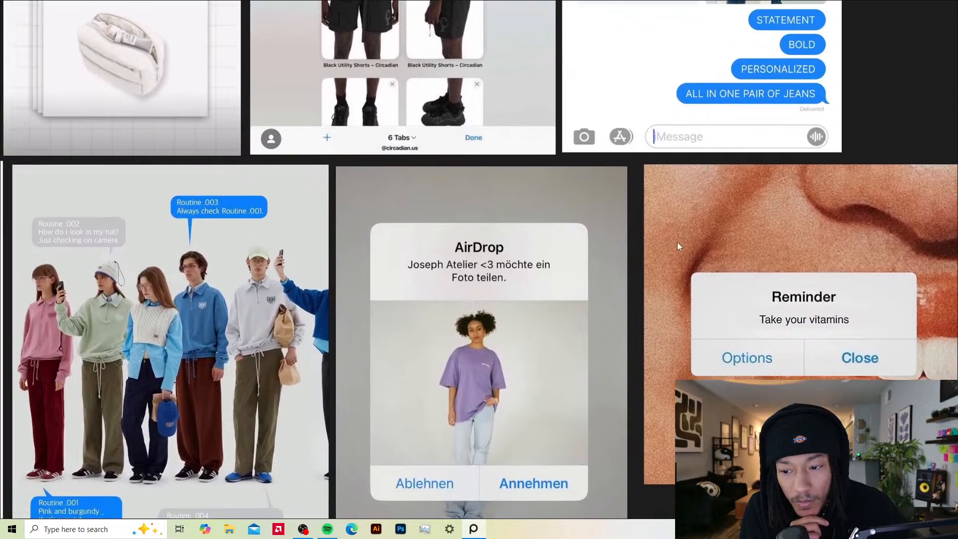
pyautogui.scroll(3, 562, 287)
pyautogui.scroll(-3, 563, 277)
pyautogui.scroll(-2, 563, 269)
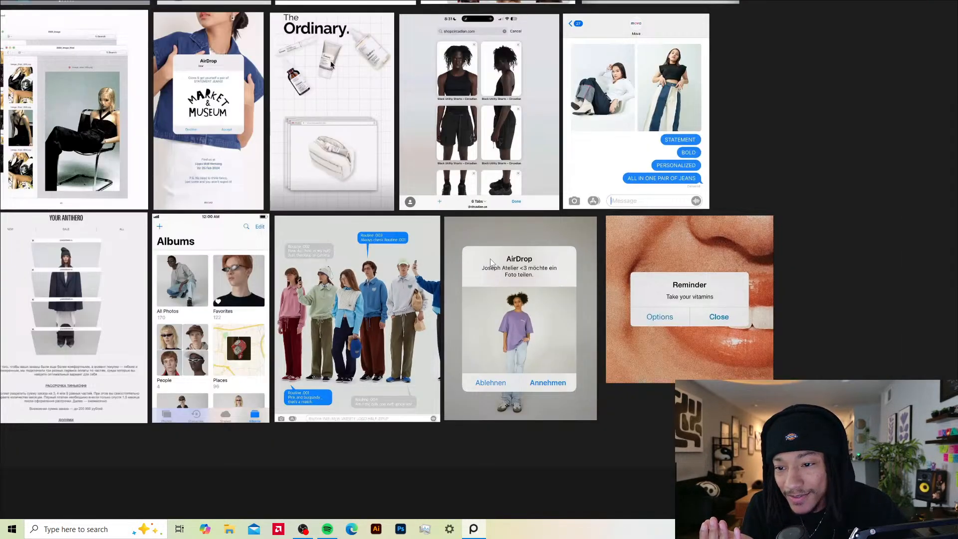
pyautogui.moveTo(406, 235); pyautogui.dragTo(539, 274)
pyautogui.moveTo(504, 229); pyautogui.dragTo(529, 235)
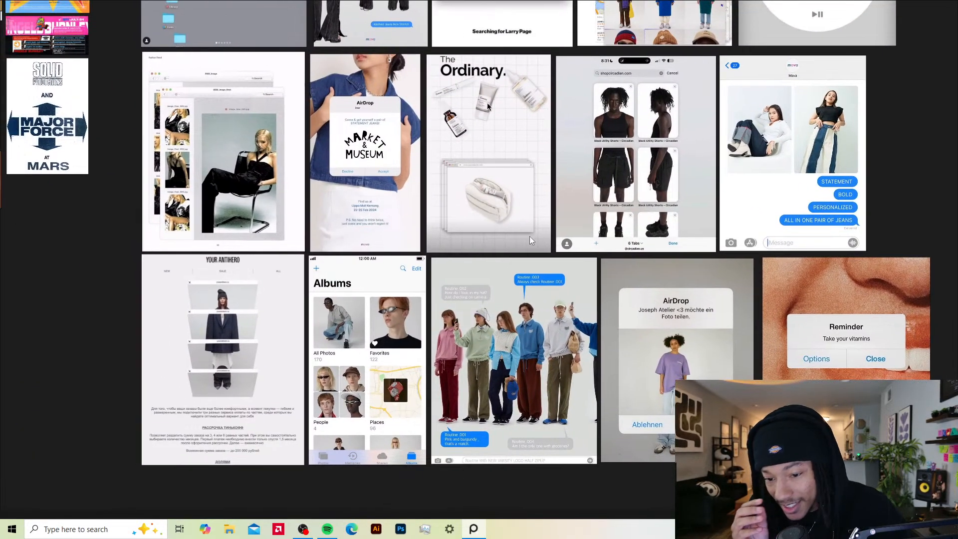
pyautogui.moveTo(487, 260); pyautogui.dragTo(484, 269)
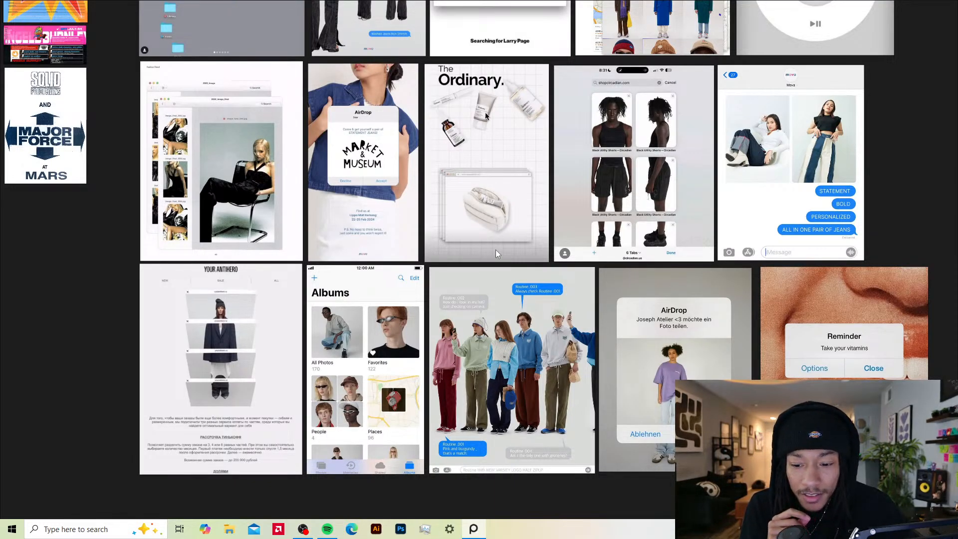
pyautogui.moveTo(535, 265); pyautogui.dragTo(493, 401)
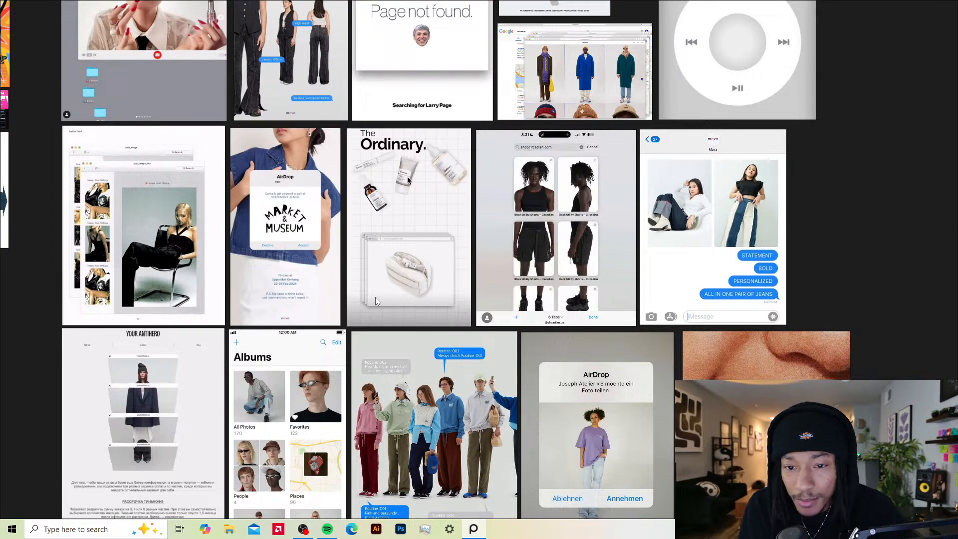
pyautogui.moveTo(375, 297); pyautogui.dragTo(376, 297)
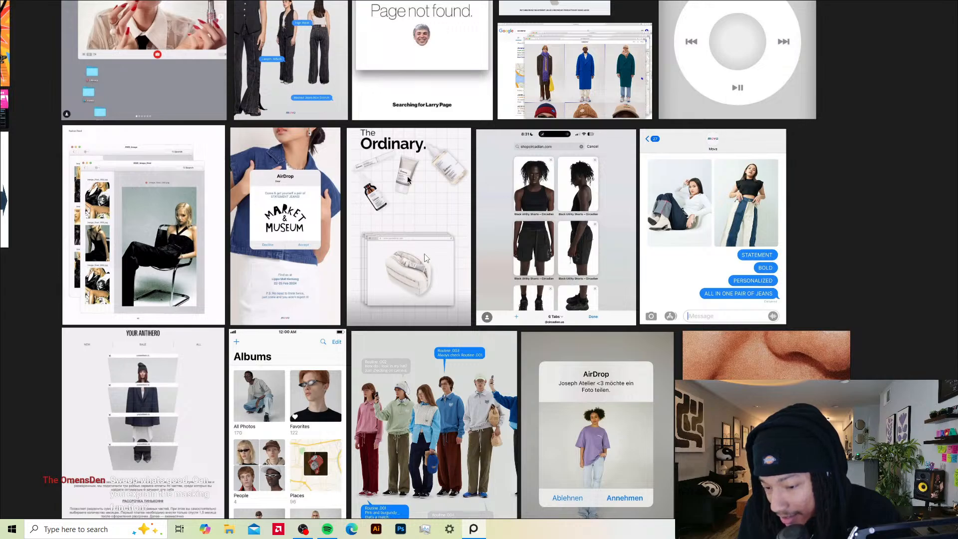
# Step: Compare how the Circadian tab grid, the Your Antihero stacked windows and the Albums screen frame their images
pyautogui.scroll(-2, 612, 244)
pyautogui.scroll(2, 565, 265)
pyautogui.scroll(5, 564, 269)
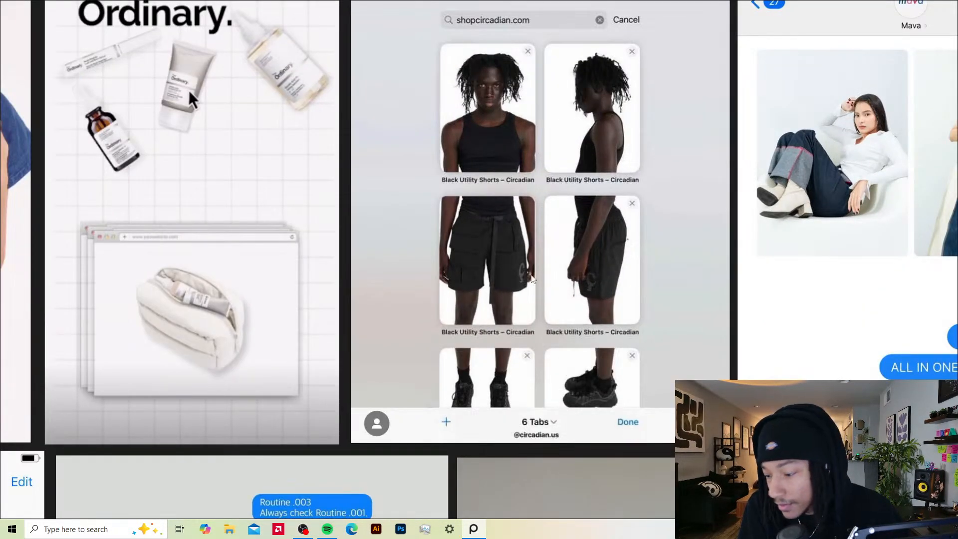
pyautogui.scroll(-5, 455, 314)
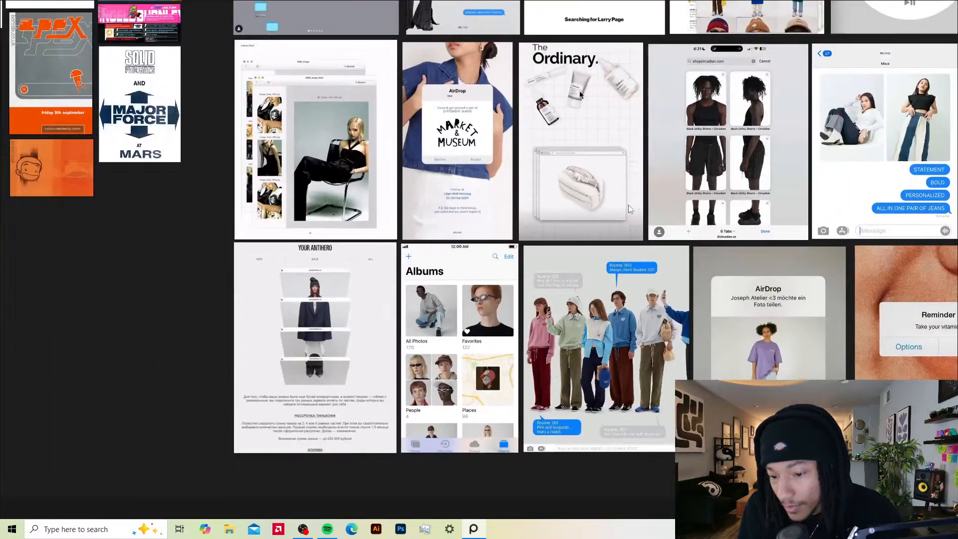
pyautogui.scroll(6, 297, 295)
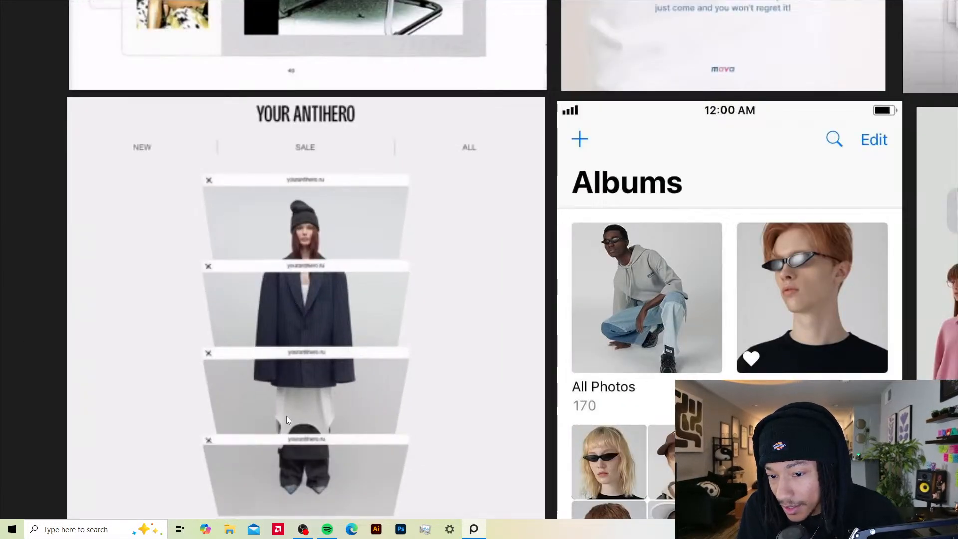
pyautogui.moveTo(288, 379); pyautogui.dragTo(328, 291)
pyautogui.scroll(-4, 333, 279)
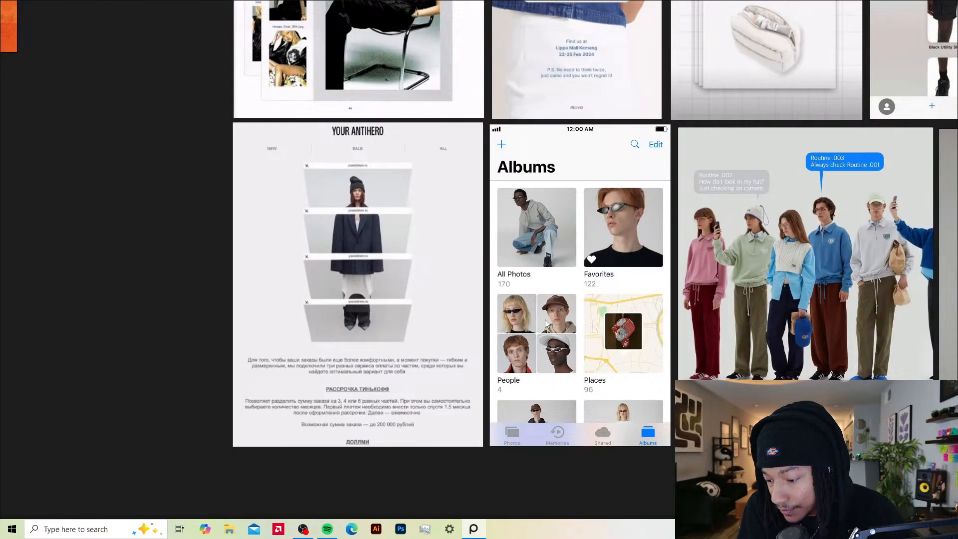
pyautogui.moveTo(732, 192); pyautogui.dragTo(503, 244)
pyautogui.scroll(1, 564, 184)
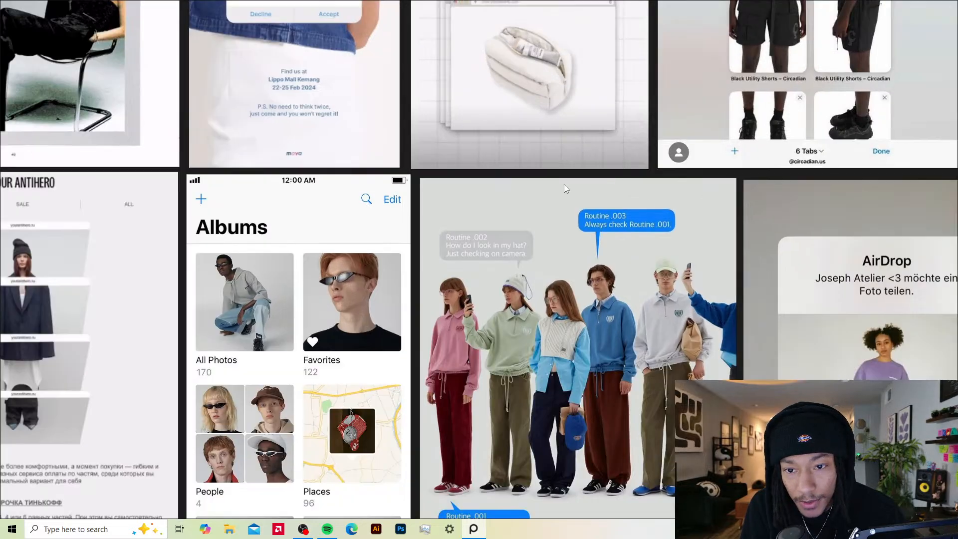
# Step: Inspect the Circadian tab layout once more alongside The Ordinary poster and the Mava message conversation
pyautogui.scroll(-5, 564, 184)
pyautogui.moveTo(566, 185); pyautogui.dragTo(431, 351)
pyautogui.moveTo(618, 123); pyautogui.dragTo(584, 54)
pyautogui.scroll(4, 514, 158)
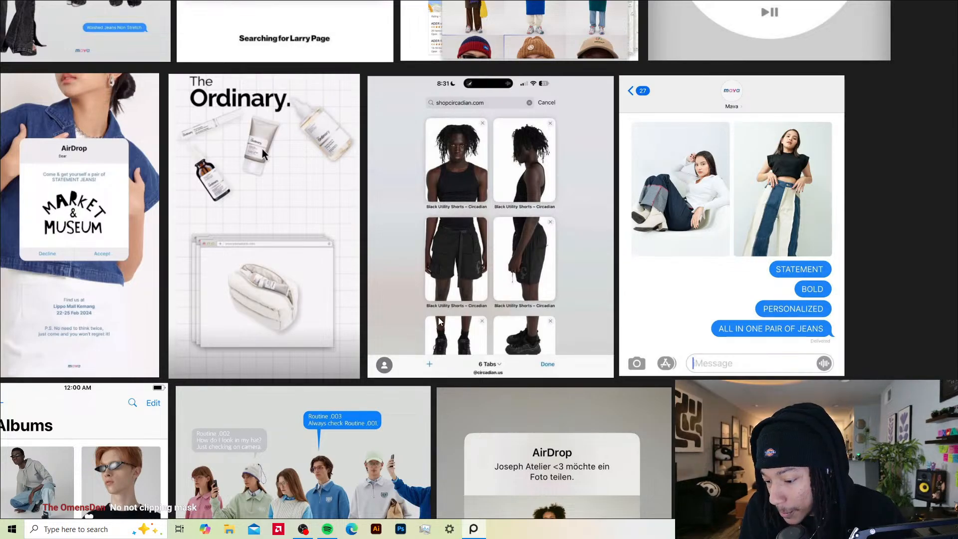
pyautogui.scroll(2, 449, 315)
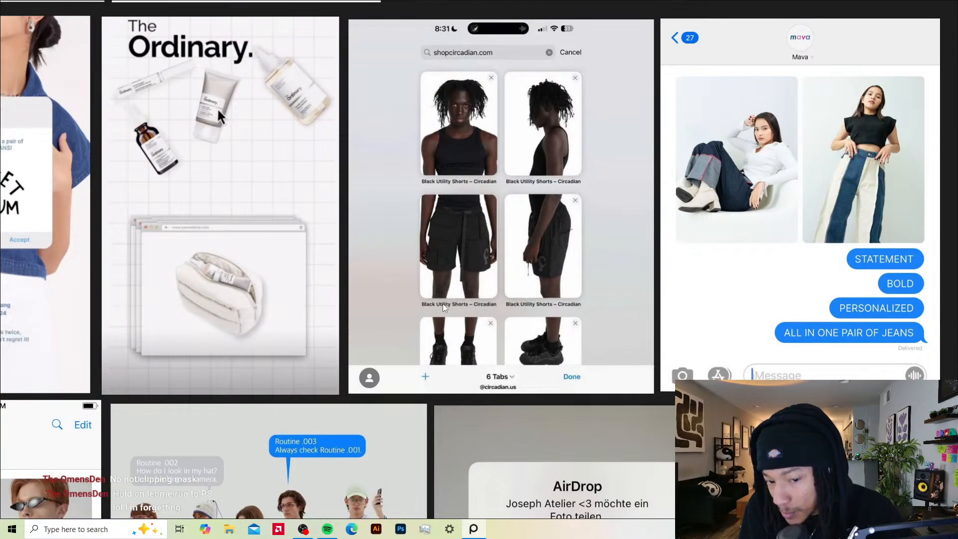
pyautogui.scroll(-2, 698, 302)
pyautogui.scroll(-2, 697, 302)
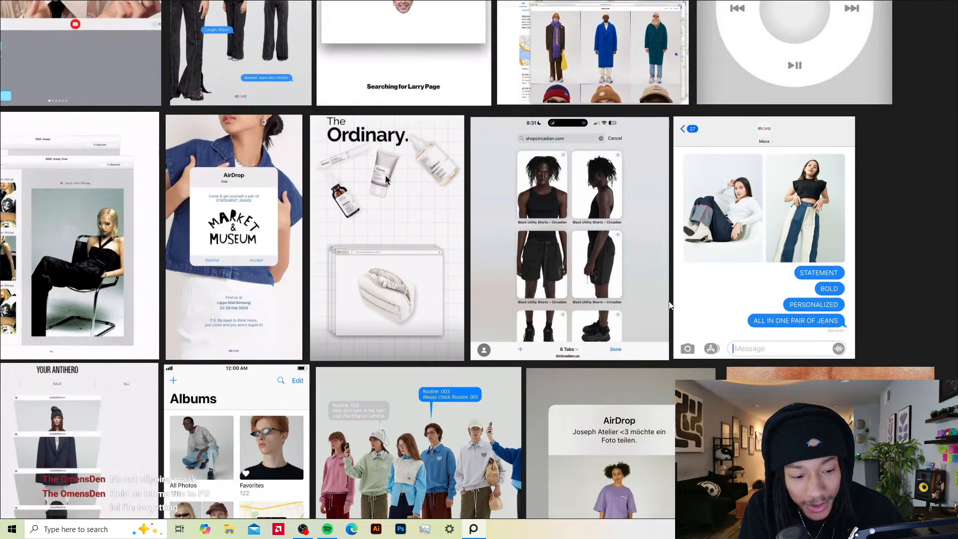
pyautogui.scroll(-1, 465, 339)
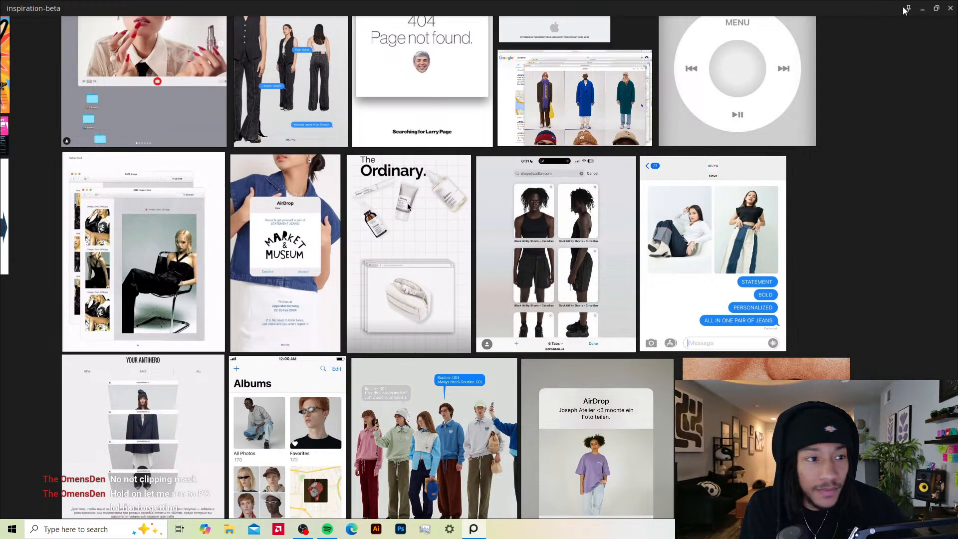
# Step: Shrink the reference board to a floating window on the desktop and open the Samsung USB drive in a file window
pyautogui.click(936, 10)
pyautogui.moveTo(567, 25); pyautogui.dragTo(392, 25)
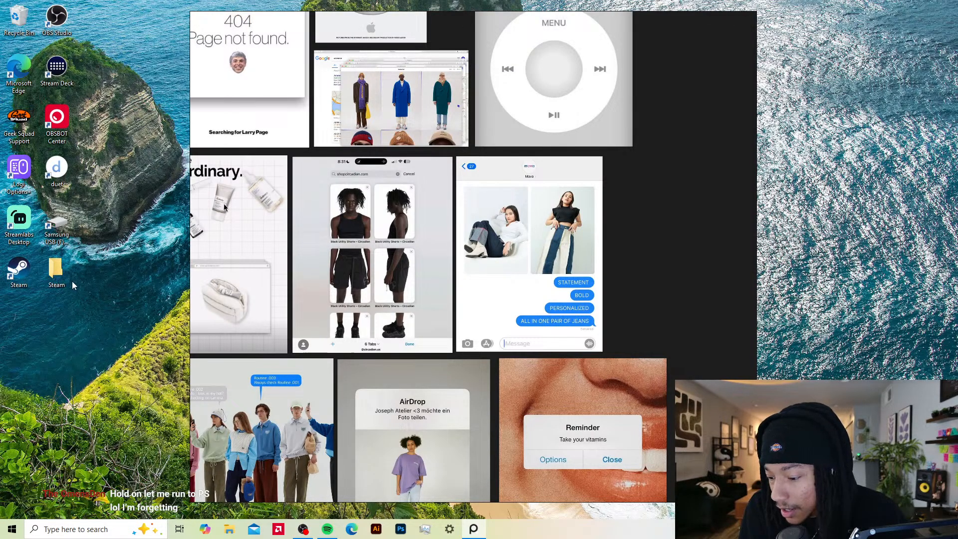
pyautogui.doubleClick(57, 227)
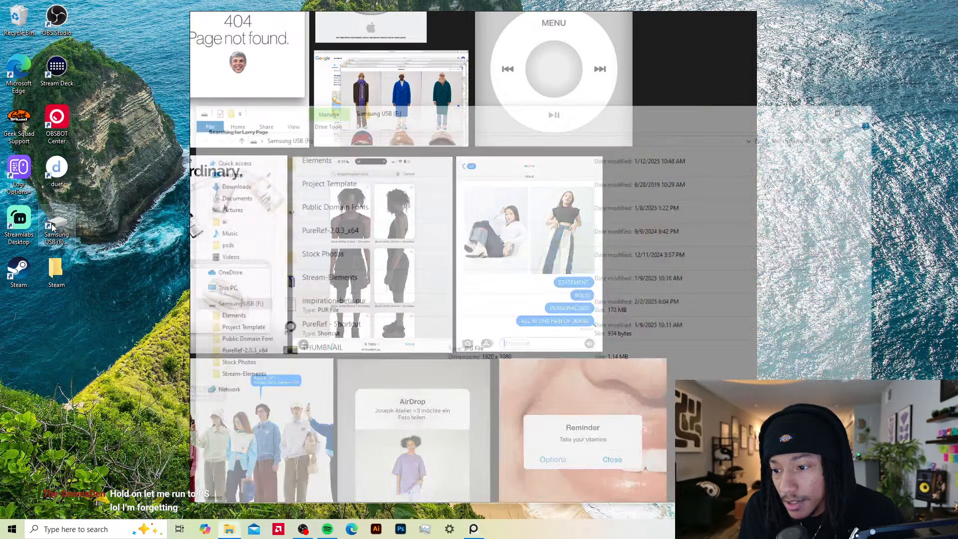
pyautogui.moveTo(657, 117); pyautogui.dragTo(688, 97)
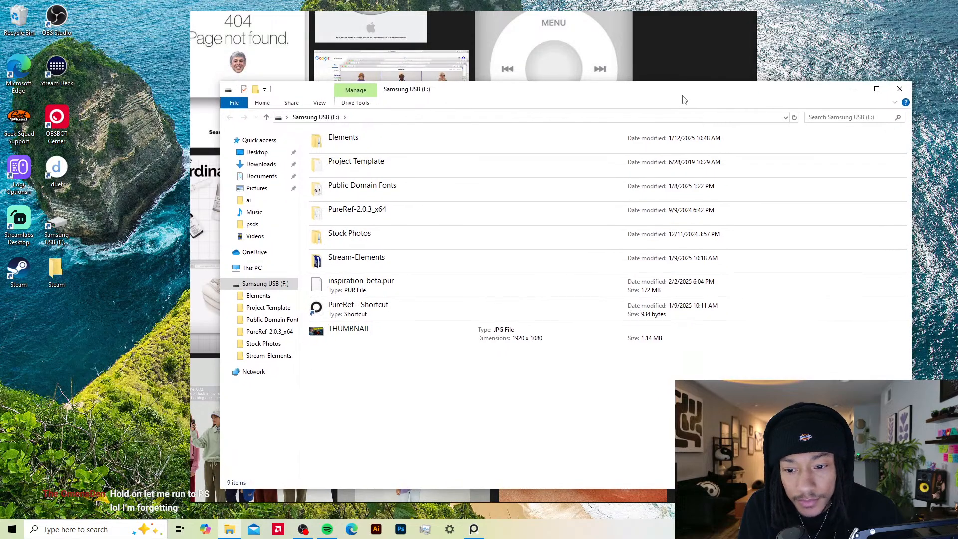
# Step: Open the Illustrator file default-grid-beefy-20x24 3 from the ai folder in Project Template and move the file window clear of it
pyautogui.doubleClick(394, 163)
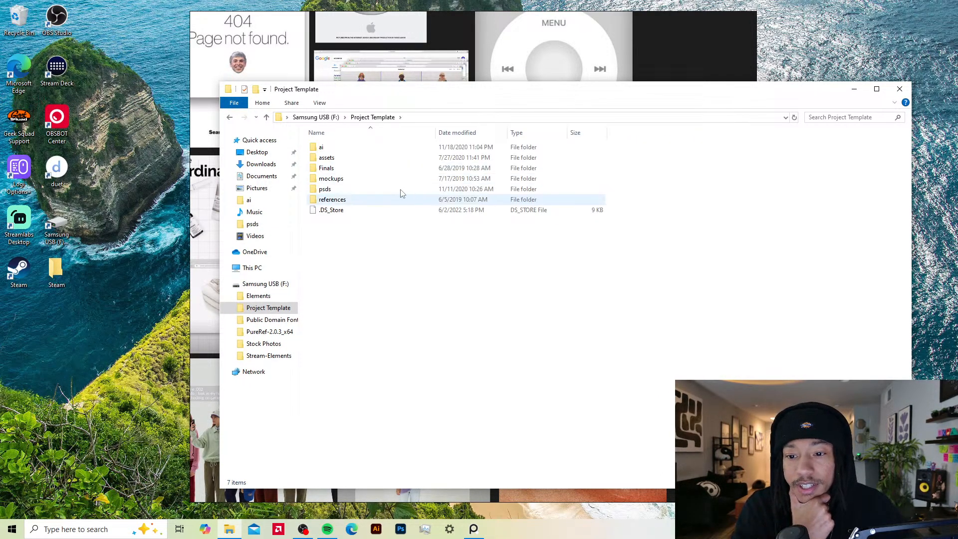
pyautogui.doubleClick(380, 147)
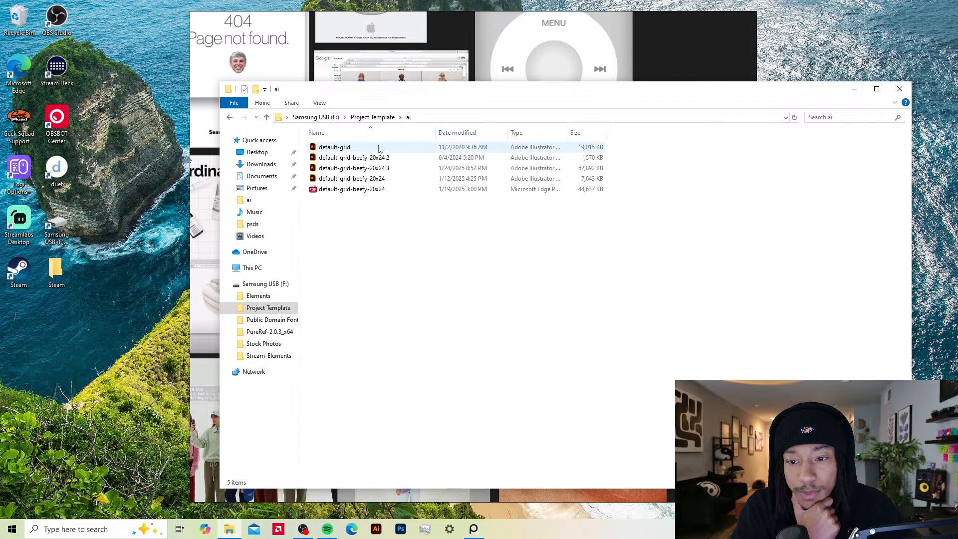
pyautogui.click(394, 170)
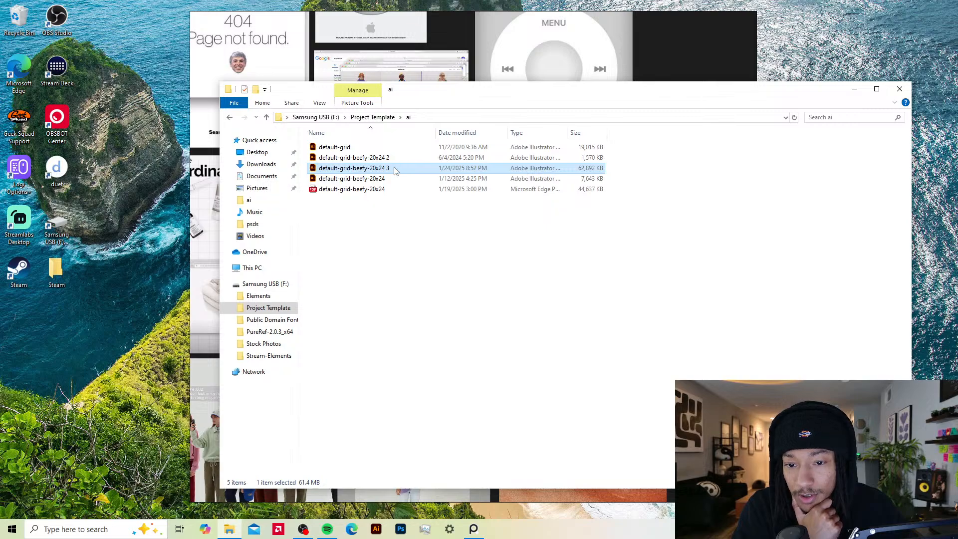
pyautogui.press('Return')
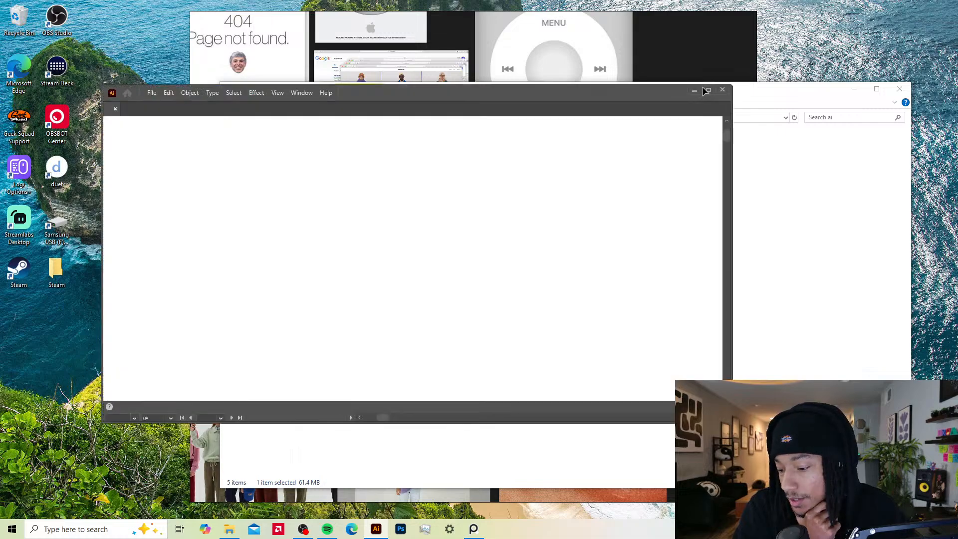
pyautogui.moveTo(759, 90); pyautogui.dragTo(788, 40)
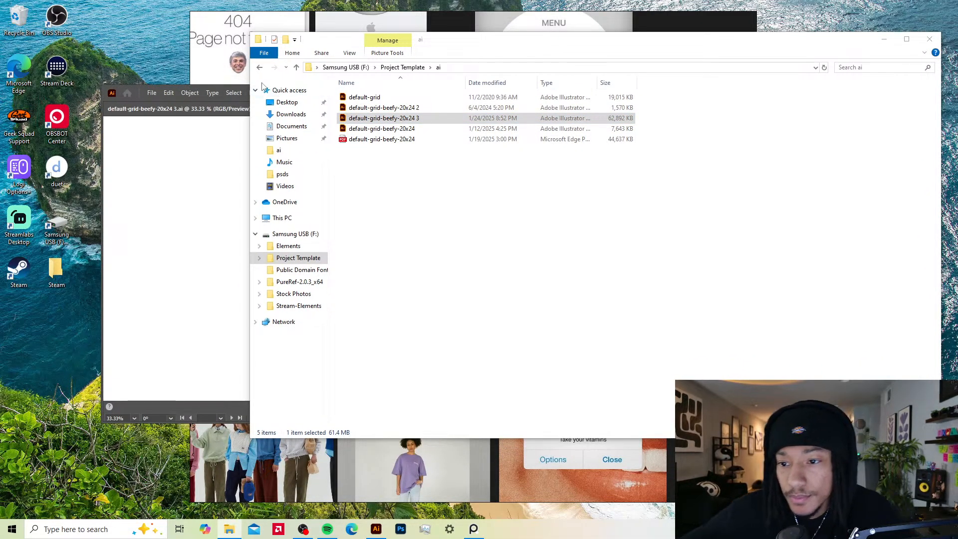
pyautogui.moveTo(797, 43)
pyautogui.mouseDown()
pyautogui.moveTo(805, 58)
pyautogui.moveTo(657, 342)
pyautogui.moveTo(804, 78)
pyautogui.moveTo(797, 27)
pyautogui.mouseUp()
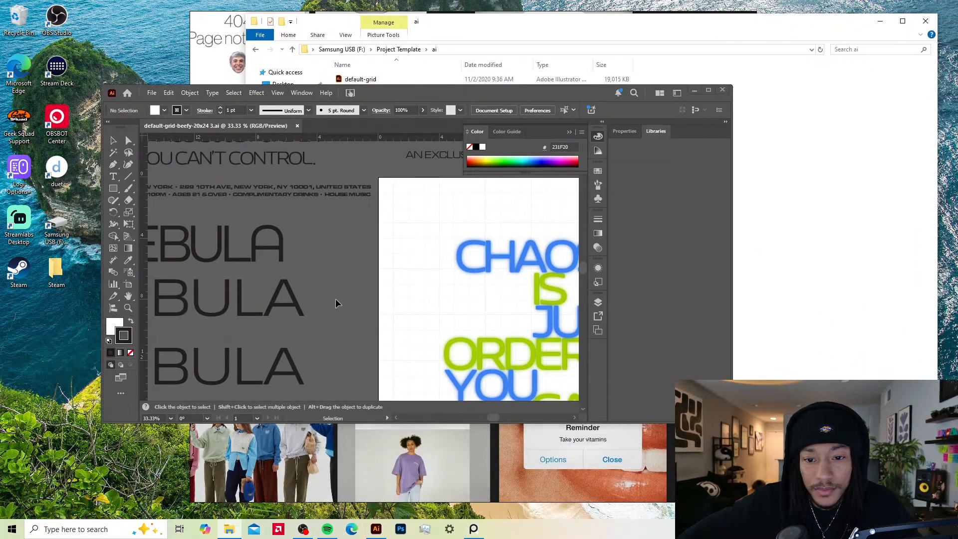
# Step: Delete the blue and green "Chaos is just order you can't control" lettering from the artboard, leaving the grid
pyautogui.scroll(-1, 353, 278)
pyautogui.scroll(-3, 405, 276)
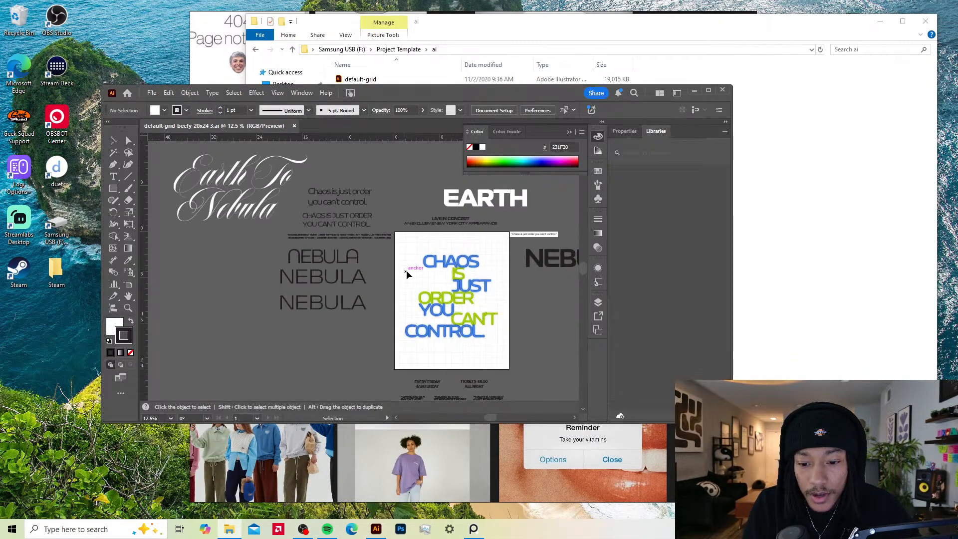
pyautogui.moveTo(447, 272); pyautogui.dragTo(368, 163)
pyautogui.moveTo(367, 209); pyautogui.dragTo(325, 303)
pyautogui.moveTo(417, 295); pyautogui.dragTo(406, 300)
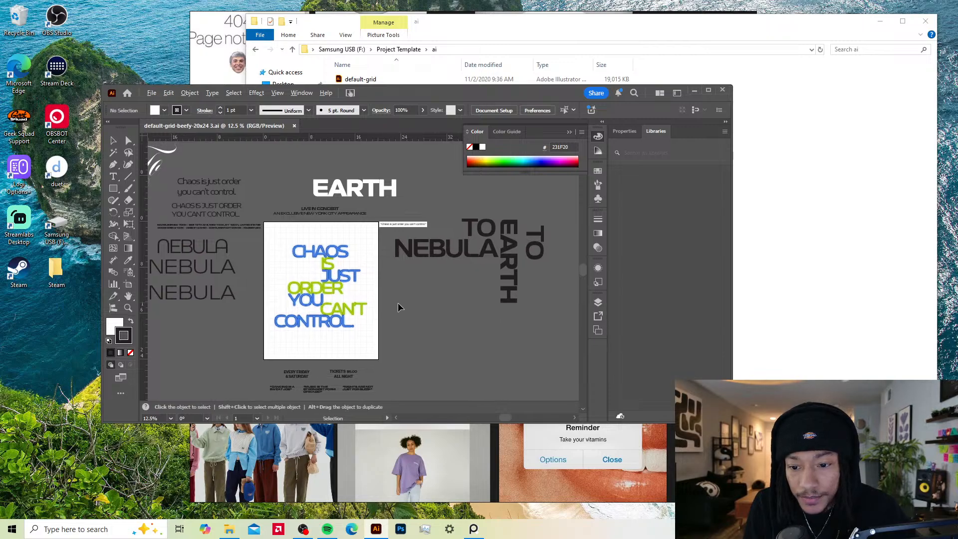
pyautogui.scroll(-2, 396, 300)
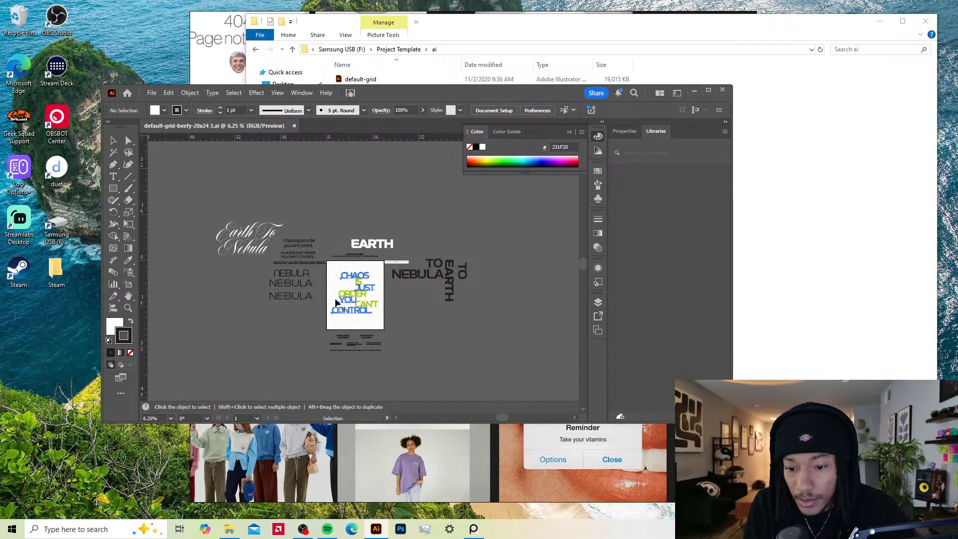
pyautogui.click(355, 300)
pyautogui.press('Delete')
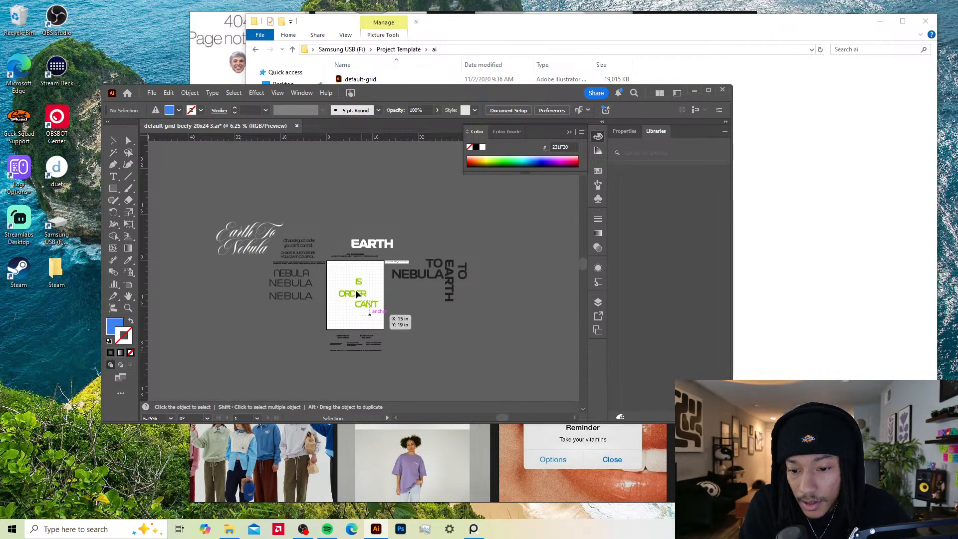
pyautogui.click(355, 294)
pyautogui.press('Delete')
pyautogui.scroll(1, 434, 334)
pyautogui.scroll(-2, 551, 303)
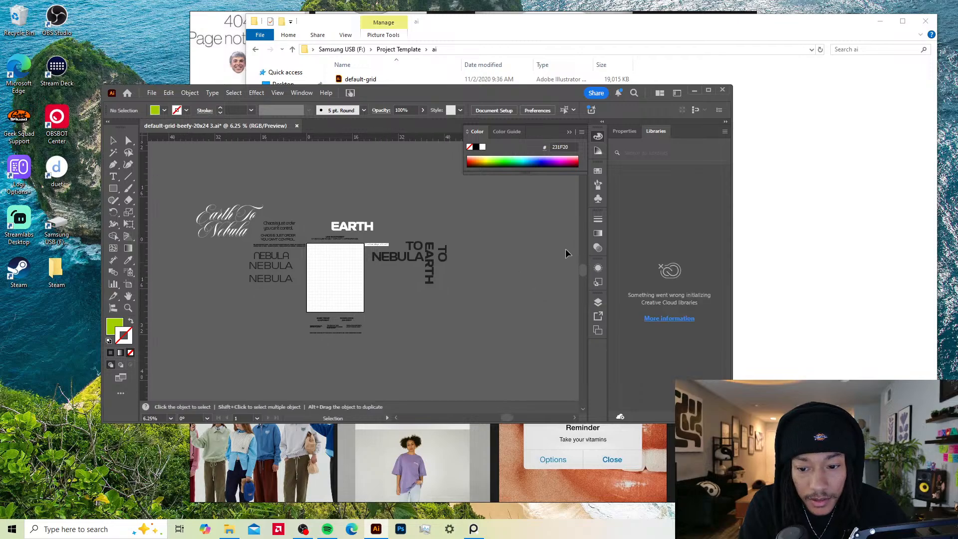
# Step: Open the Illustrator file default-grid-beefy-20x24 2, dismiss the missing fonts notice, look over its poster artboards and return to the ai folder
pyautogui.click(804, 167)
pyautogui.doubleClick(428, 90)
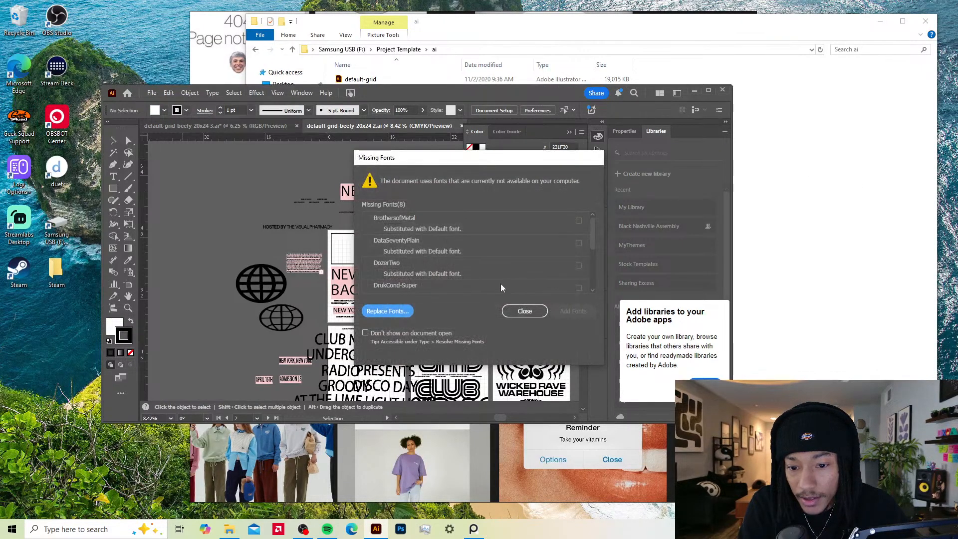
pyautogui.click(514, 313)
pyautogui.scroll(-4, 514, 316)
pyautogui.hscroll(4, 514, 315)
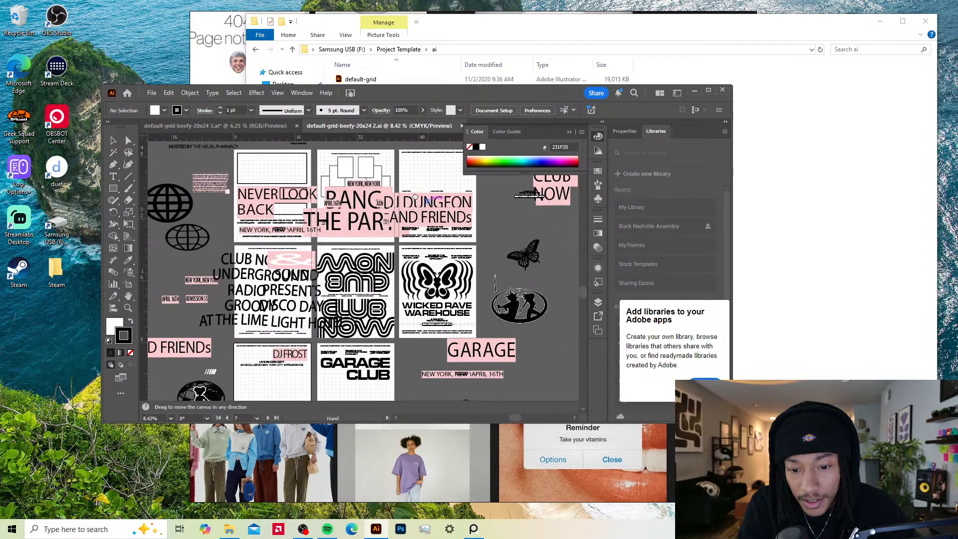
pyautogui.moveTo(348, 290); pyautogui.dragTo(384, 280)
pyautogui.click(765, 171)
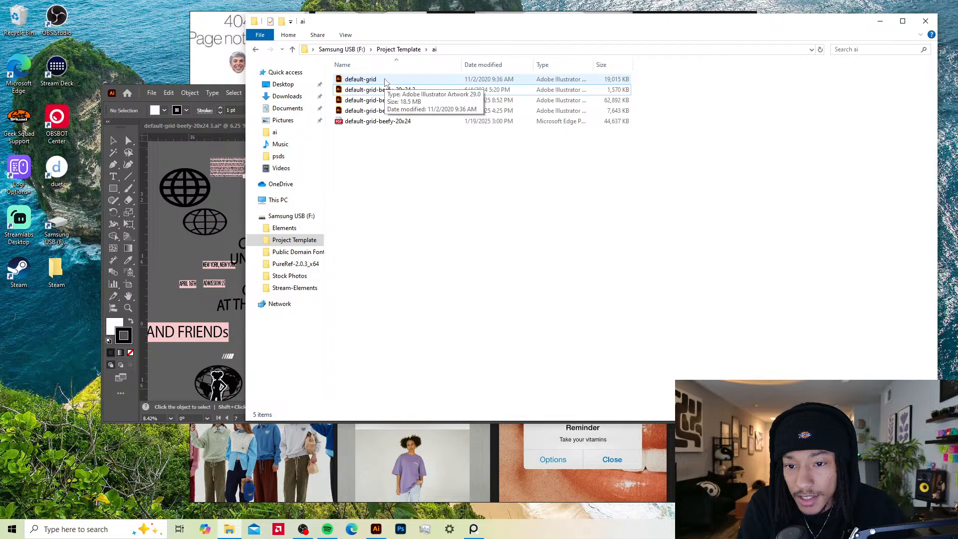
# Step: Open the Illustrator file default-grid to check it, close it again and return to the ai folder window
pyautogui.doubleClick(385, 81)
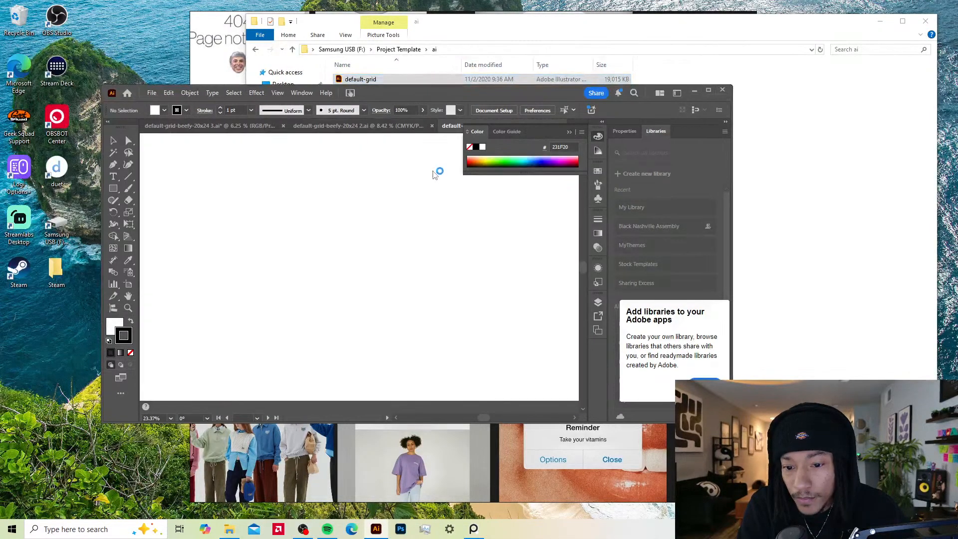
pyautogui.click(568, 131)
pyautogui.click(559, 127)
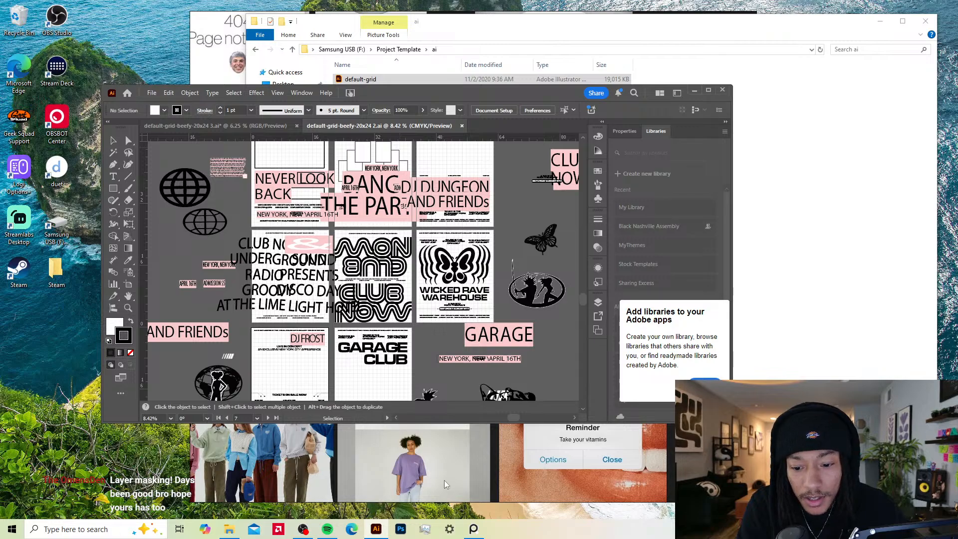
pyautogui.click(851, 344)
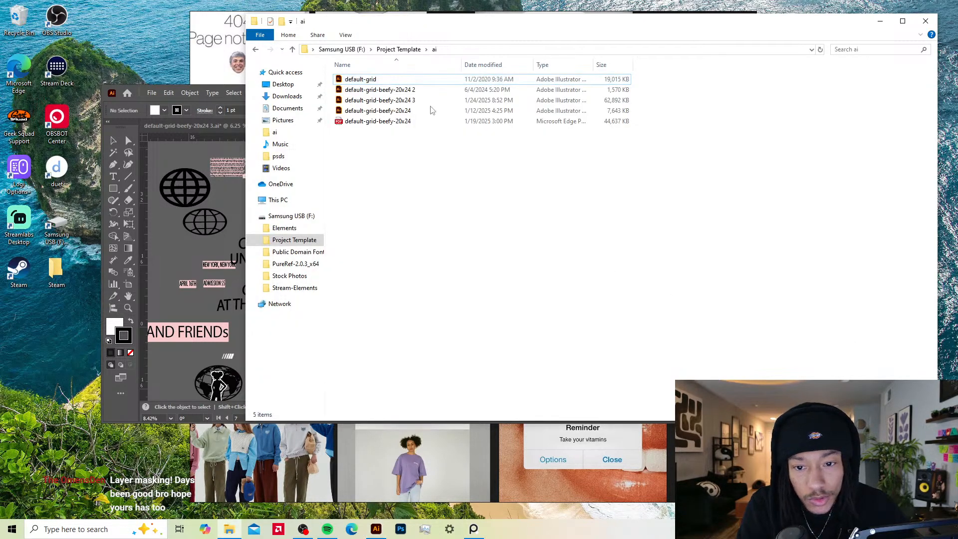
pyautogui.click(222, 304)
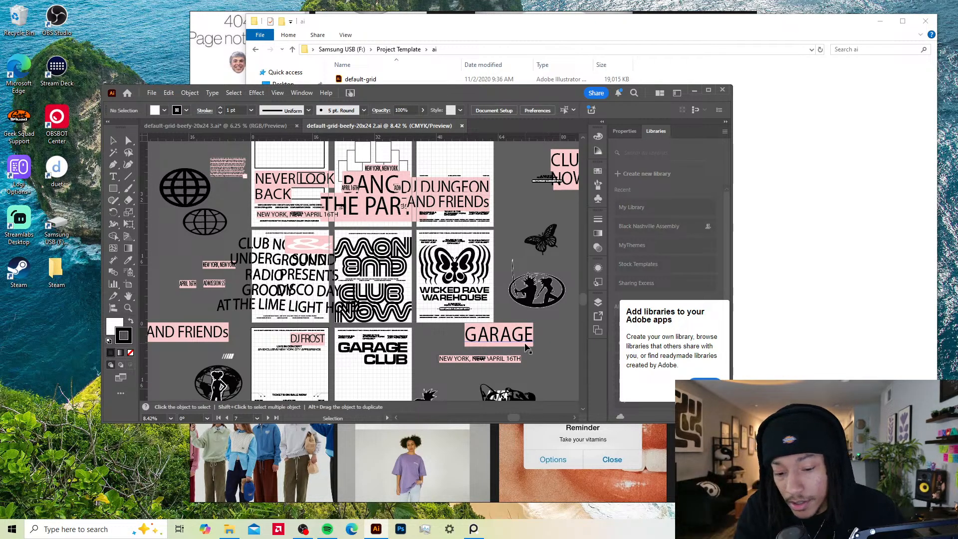
pyautogui.click(801, 128)
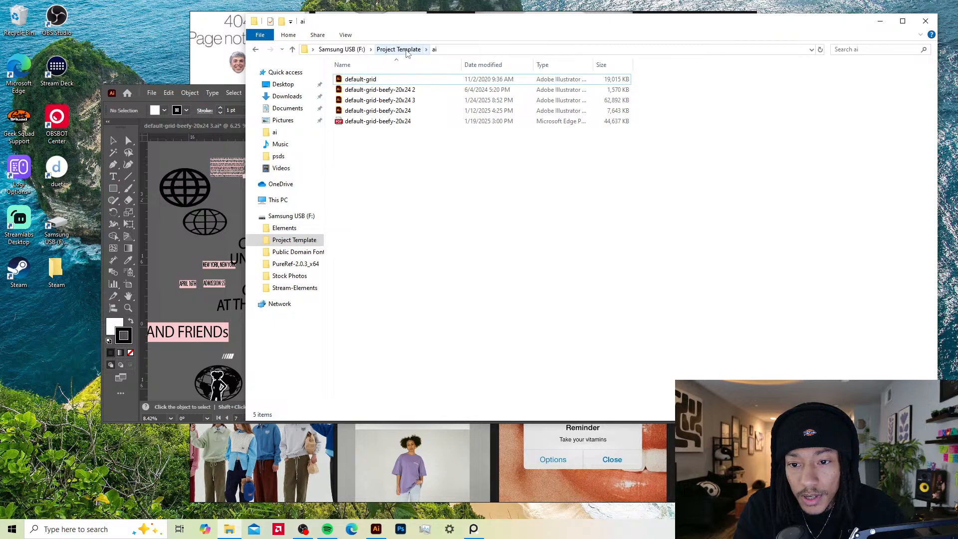
# Step: Open the Photoshop file Poster-21 from the psds folder in Project Template
pyautogui.click(407, 50)
pyautogui.doubleClick(404, 119)
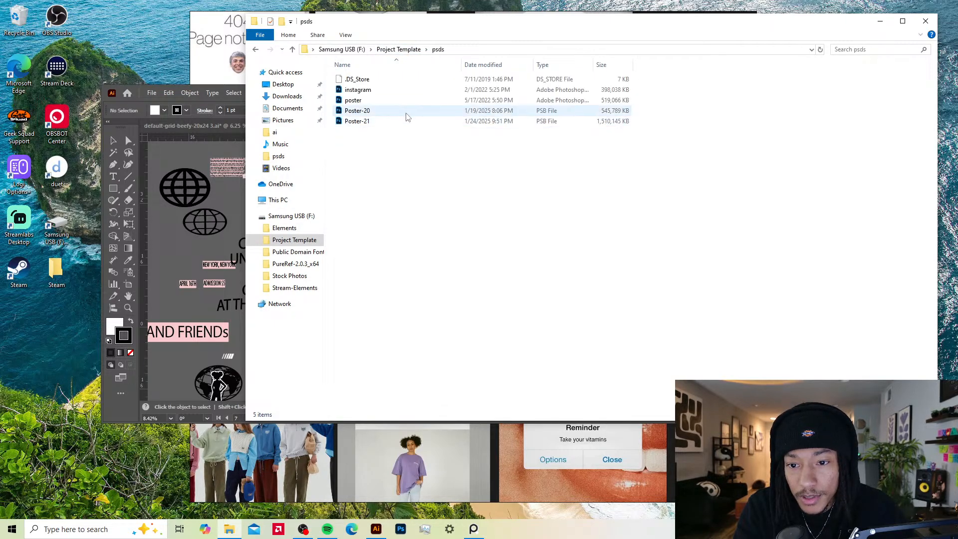
pyautogui.click(386, 123)
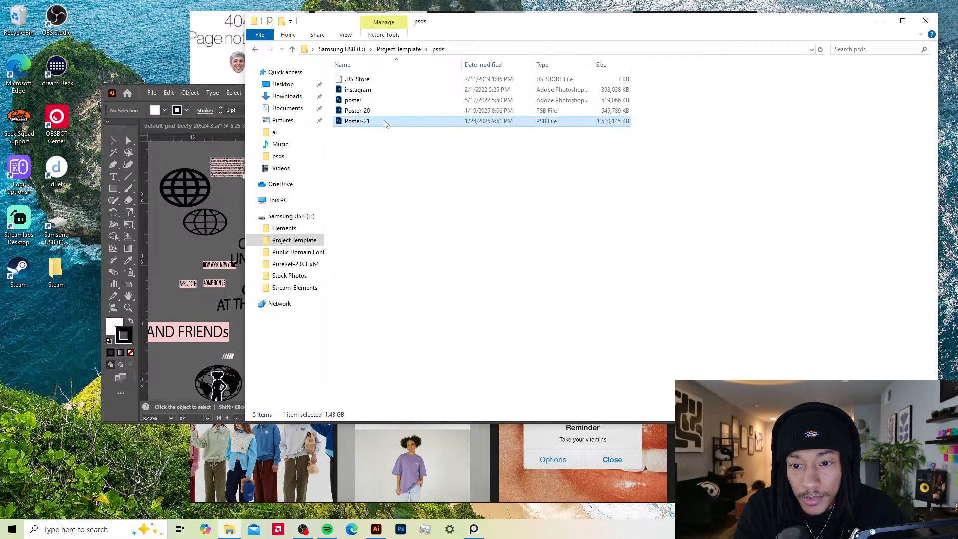
pyautogui.doubleClick(385, 122)
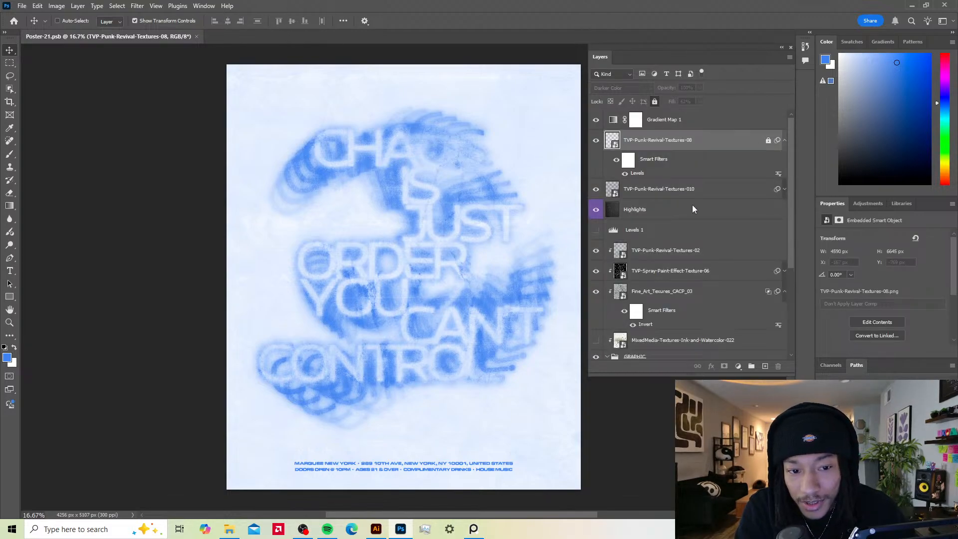
# Step: Collapse the smart filter lists of the Fine_Art_Texures_CACP_03 and TVP-Punk-Revival-Textures-08 layers and shift the floating Layers panel slightly down
pyautogui.click(784, 292)
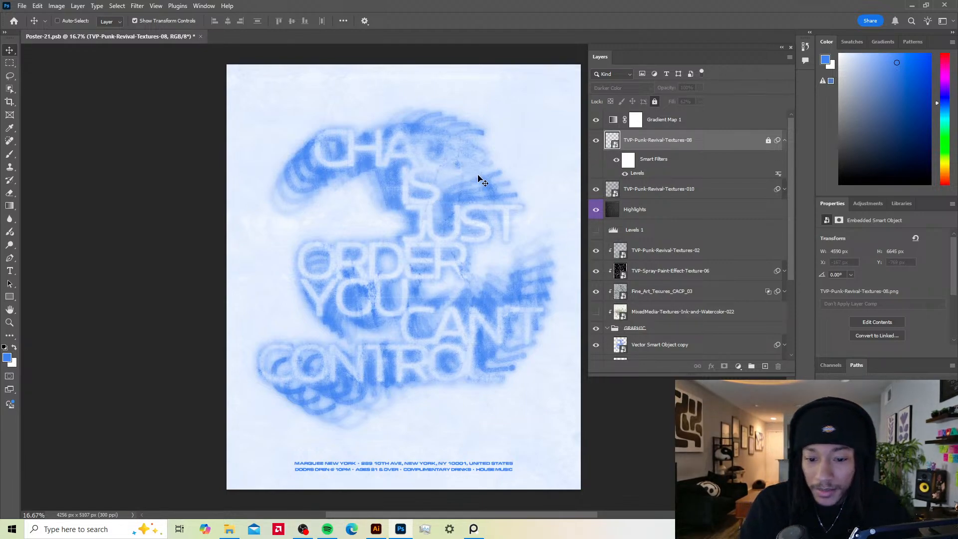
pyautogui.press('ctrl')
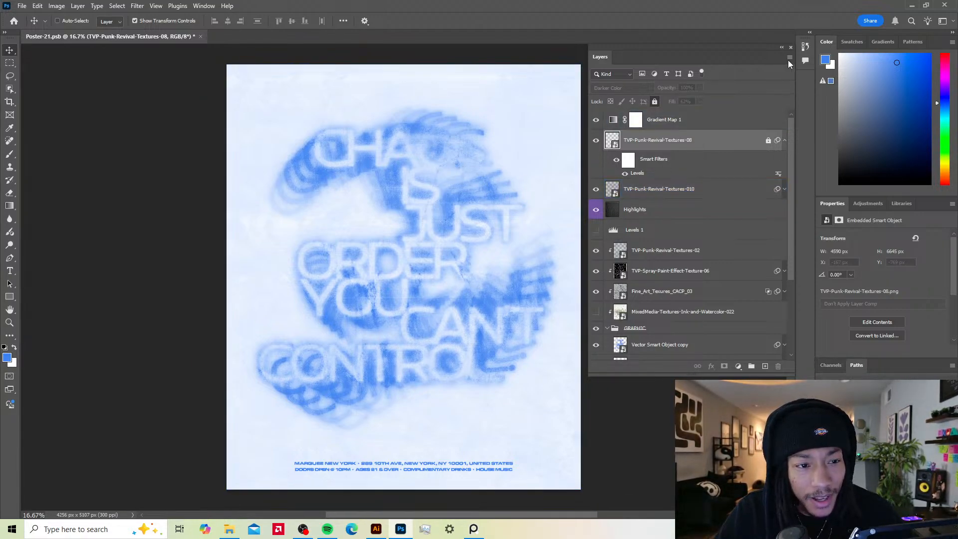
pyautogui.moveTo(649, 46); pyautogui.dragTo(643, 66)
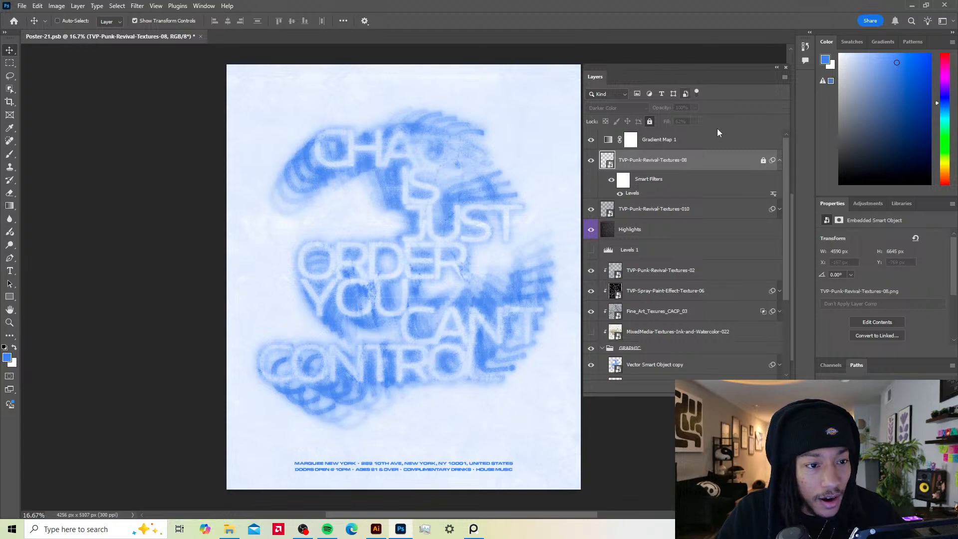
pyautogui.click(780, 160)
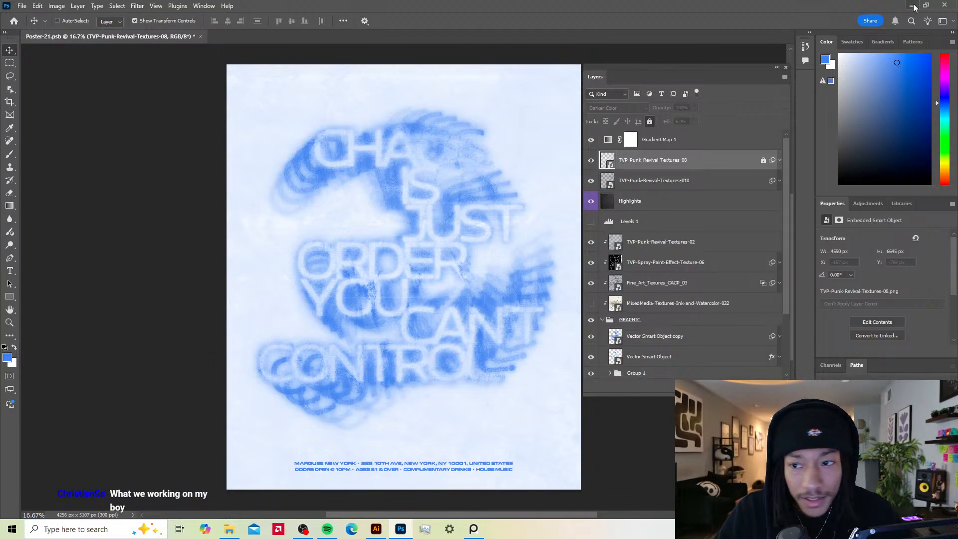
# Step: Save the document as Poster-22 in Large Document Format in the psds folder, with Maximize Compatibility on
pyautogui.click(22, 6)
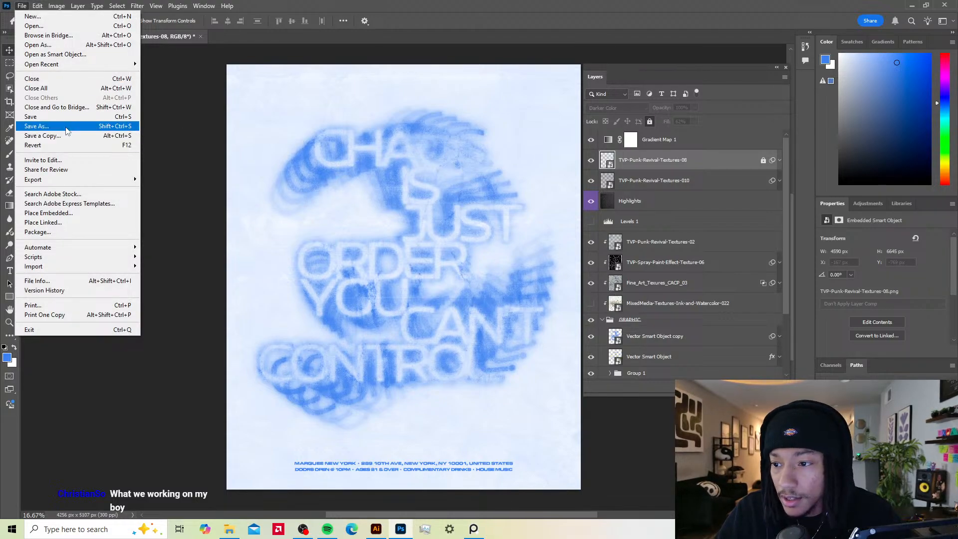
pyautogui.click(79, 126)
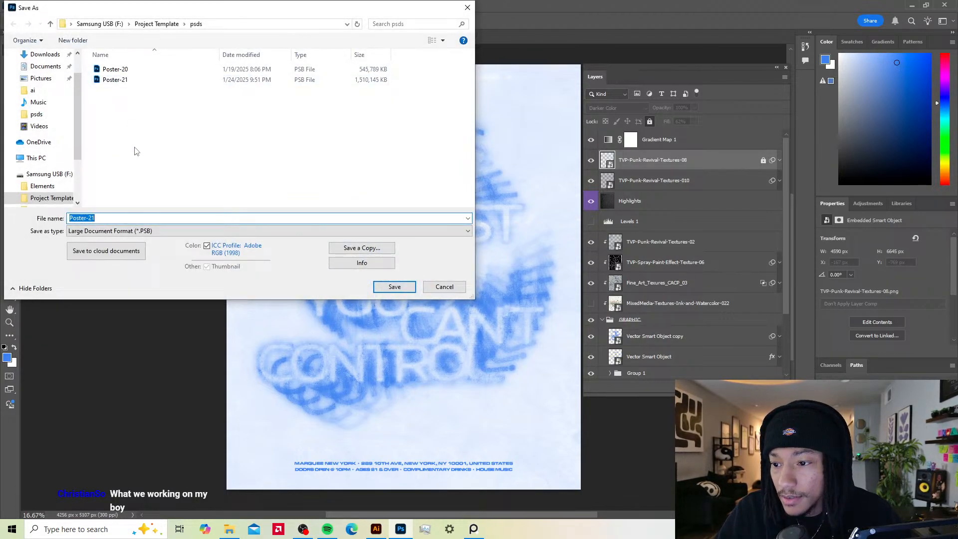
pyautogui.click(104, 217)
pyautogui.press('BackSpace')
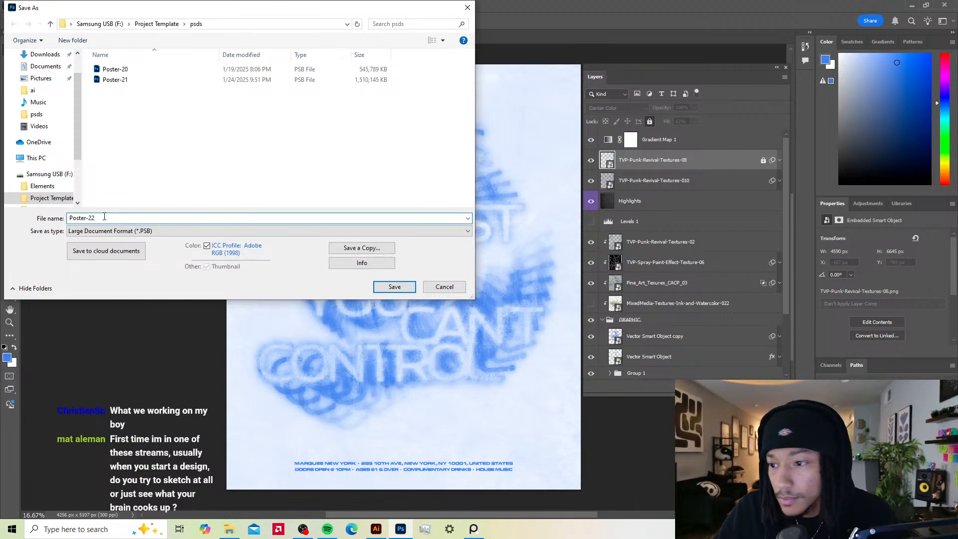
pyautogui.click(393, 287)
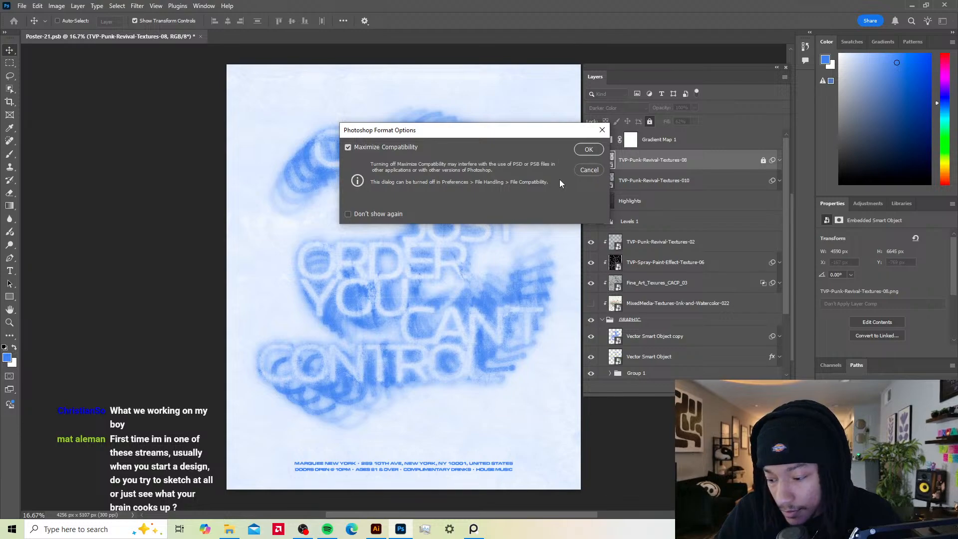
pyautogui.click(589, 148)
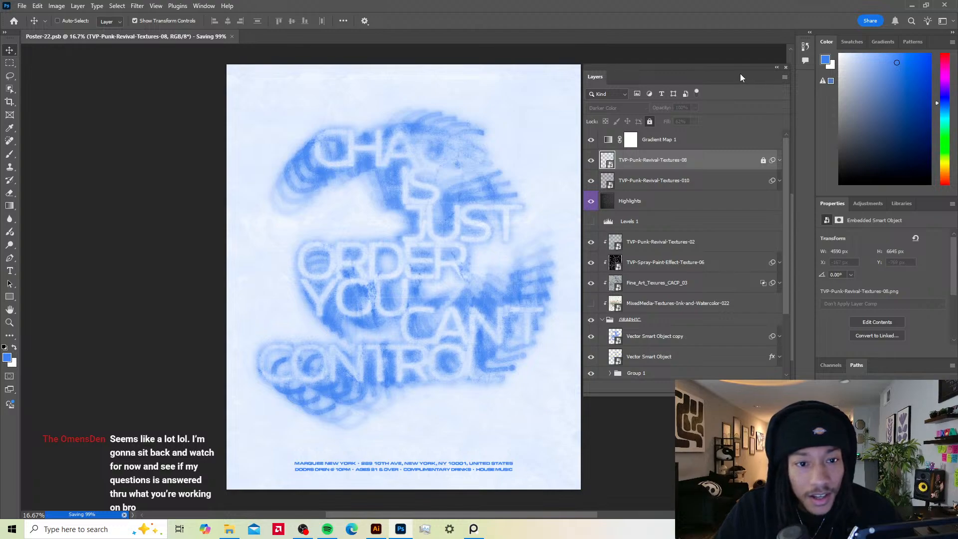
pyautogui.moveTo(739, 70); pyautogui.dragTo(732, 70)
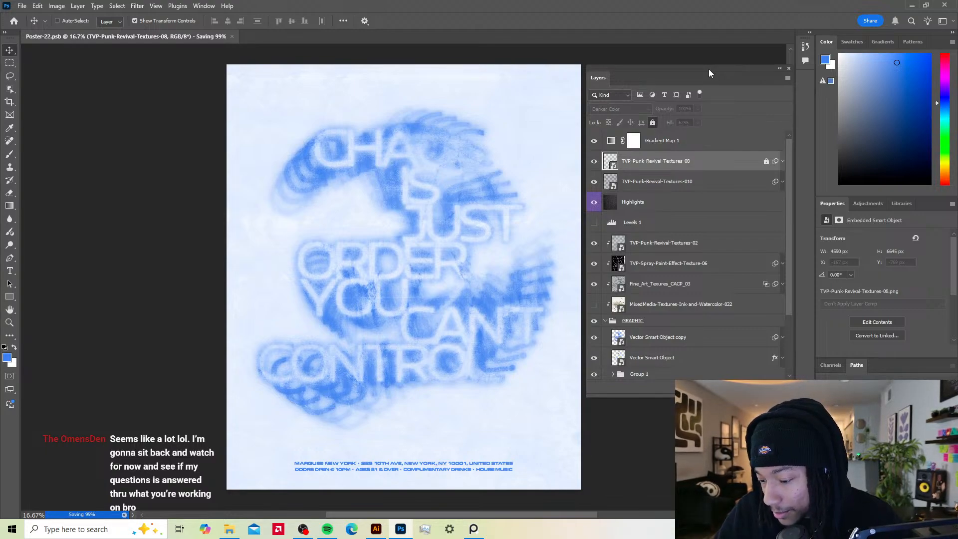
pyautogui.moveTo(698, 67); pyautogui.dragTo(699, 67)
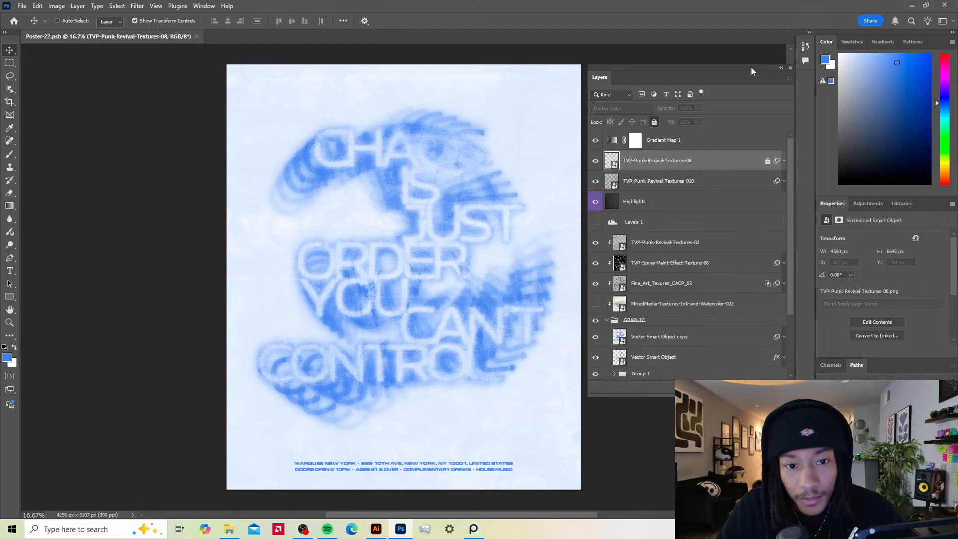
pyautogui.moveTo(743, 65); pyautogui.dragTo(744, 66)
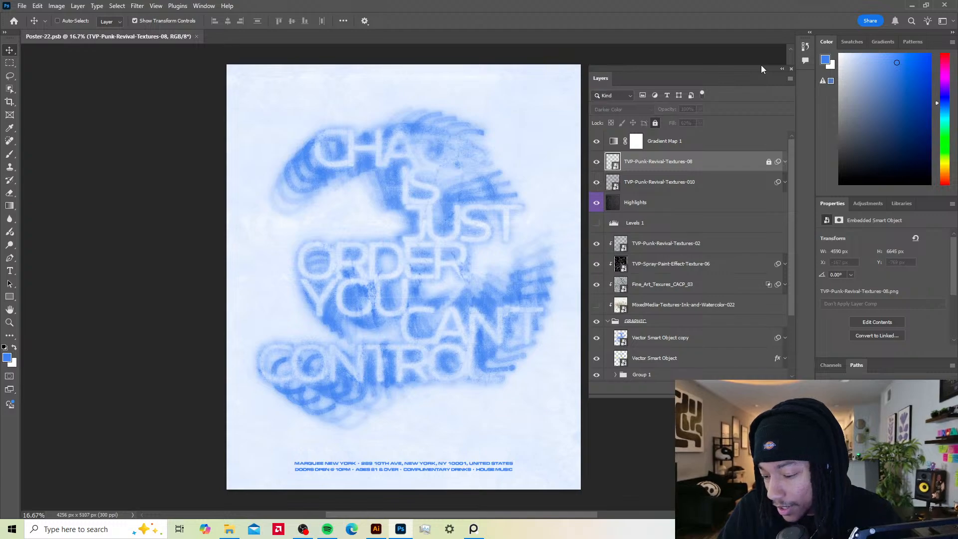
pyautogui.moveTo(754, 67); pyautogui.dragTo(753, 65)
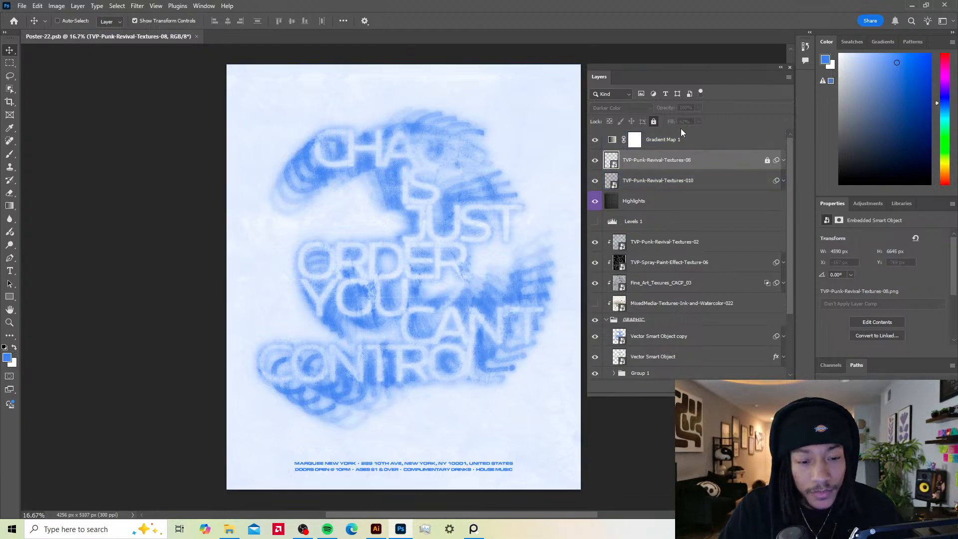
pyautogui.click(649, 243)
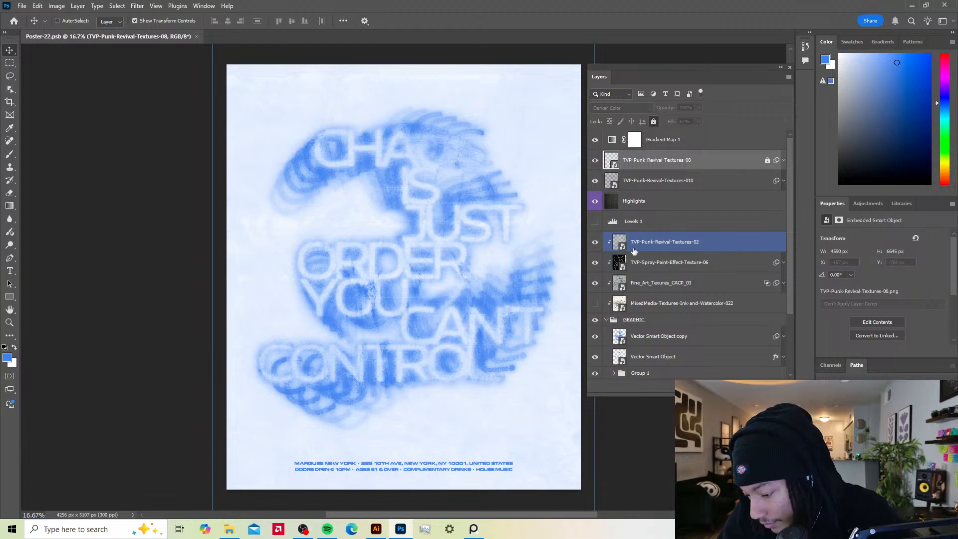
pyautogui.click(628, 260)
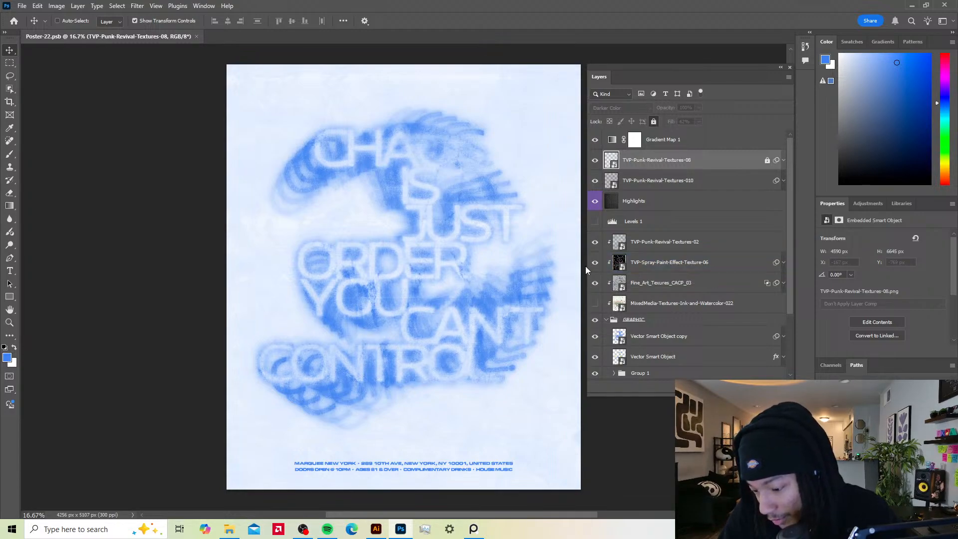
pyautogui.moveTo(744, 69); pyautogui.dragTo(739, 68)
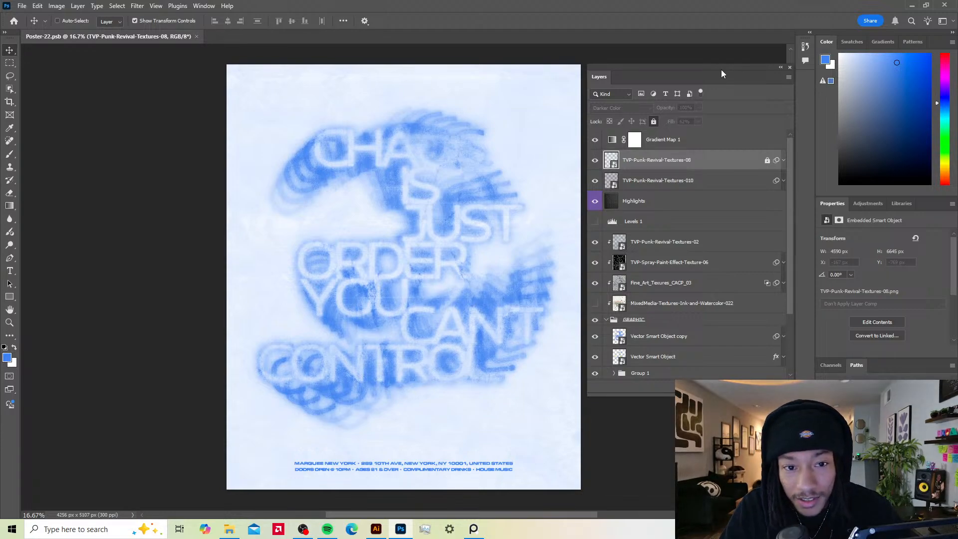
pyautogui.moveTo(718, 70); pyautogui.dragTo(719, 70)
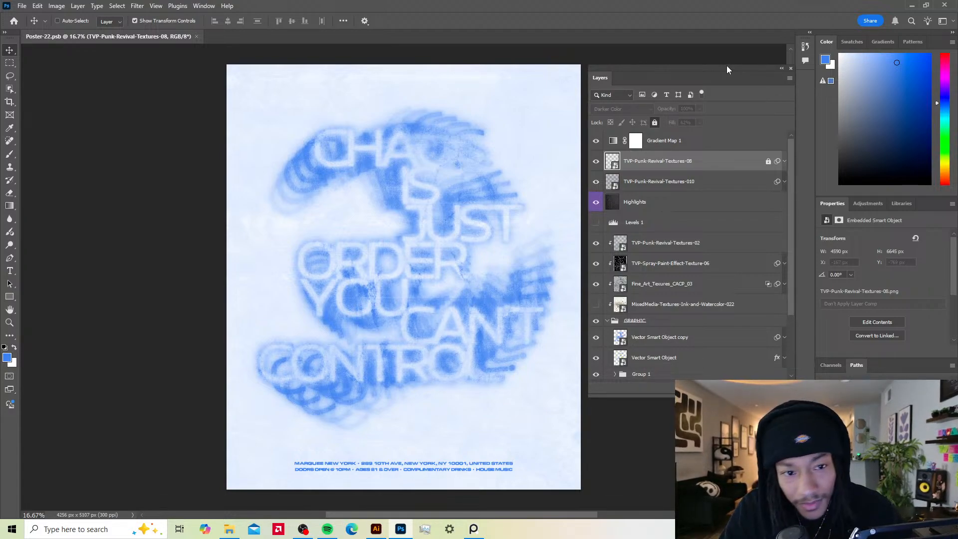
pyautogui.moveTo(726, 65); pyautogui.dragTo(726, 65)
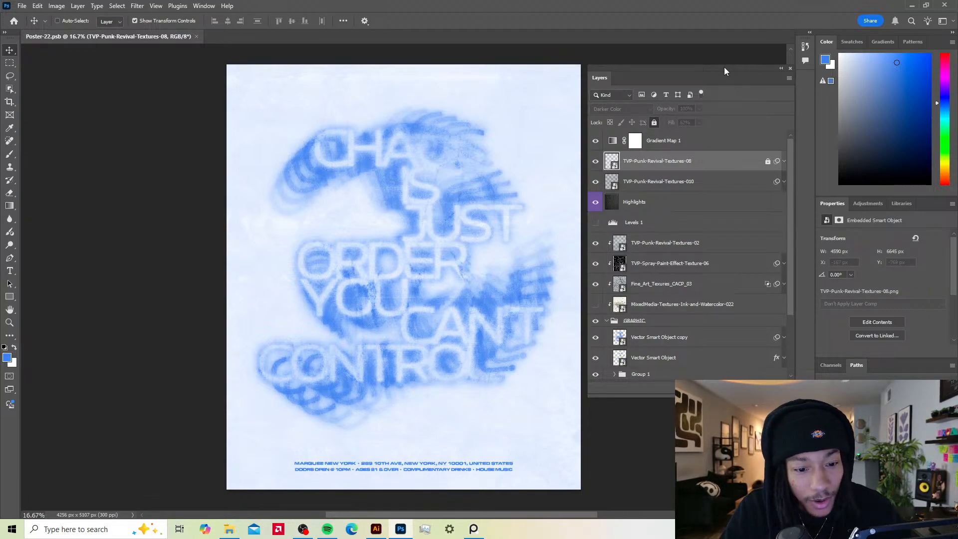
pyautogui.moveTo(723, 68); pyautogui.dragTo(714, 69)
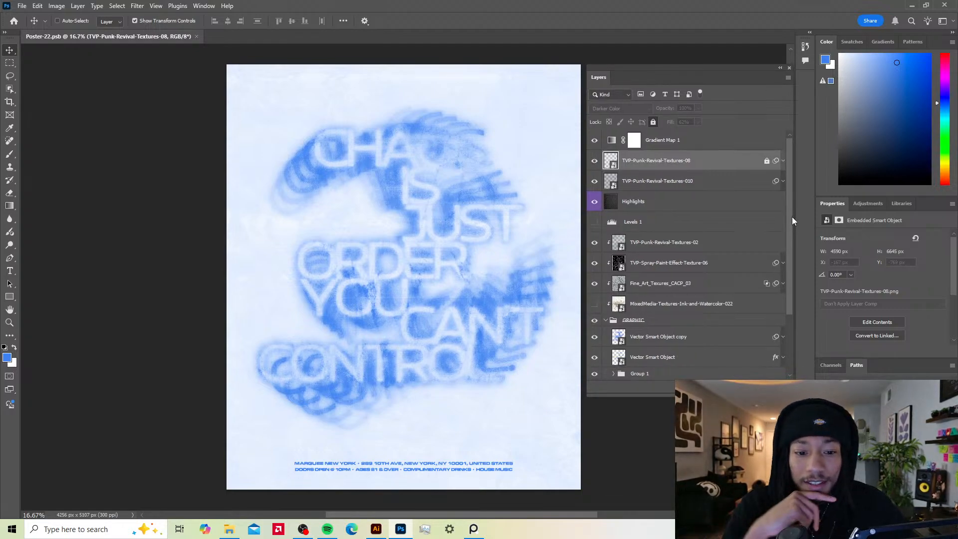
# Step: Collapse the GRAPHIC group and hide it briefly to check the poster without it, restoring its visibility
pyautogui.click(612, 323)
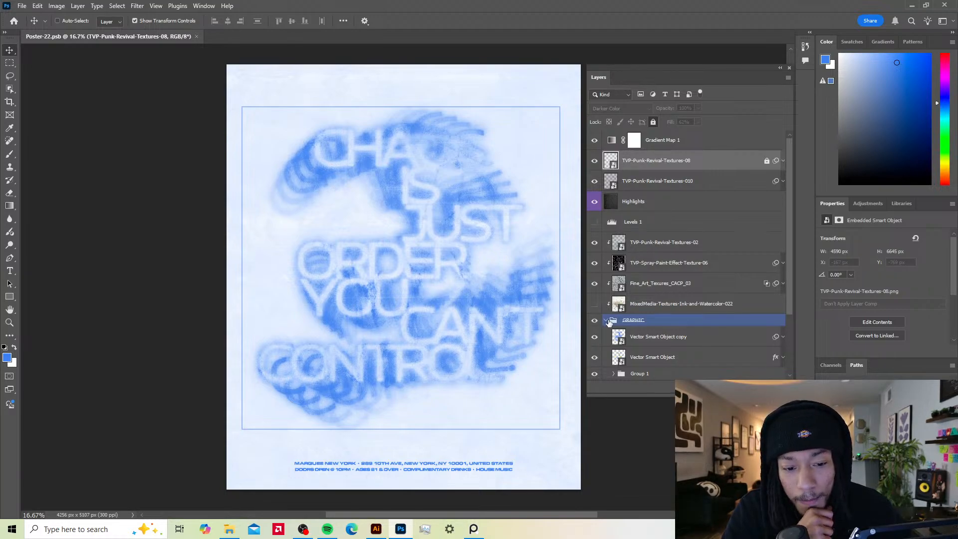
pyautogui.click(607, 320)
pyautogui.click(595, 322)
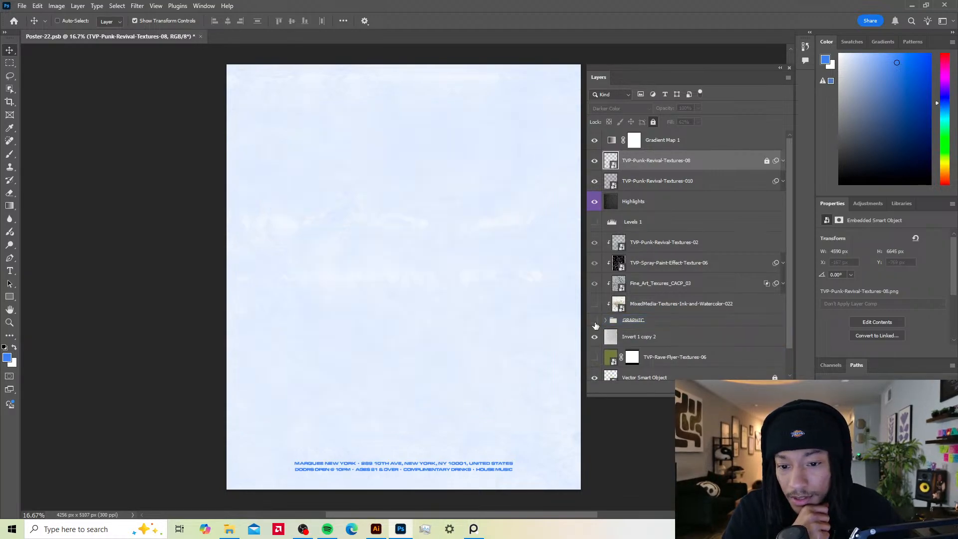
pyautogui.click(594, 321)
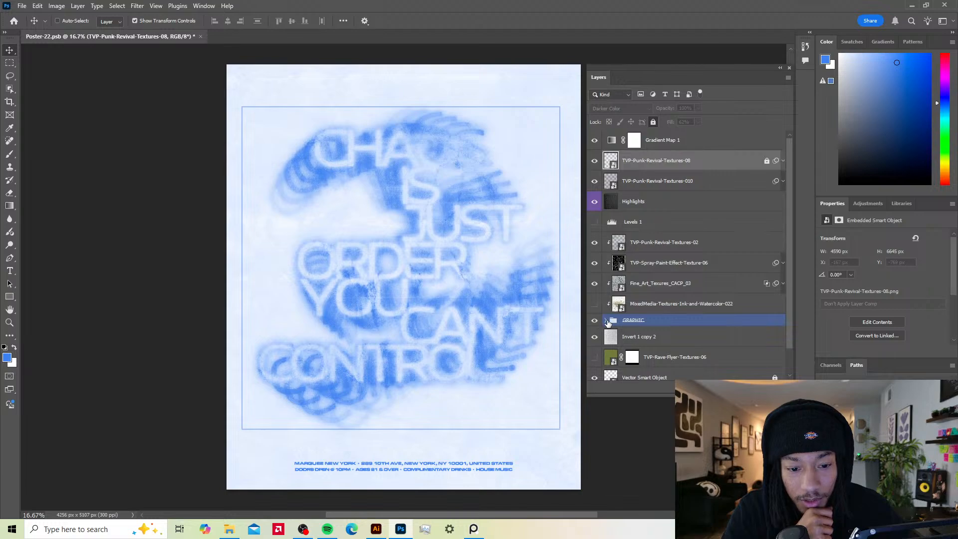
# Step: Expand the GRAPHIC group and hide the Vector Smart Object layer inside it after comparing the poster with and without it
pyautogui.click(606, 320)
pyautogui.scroll(-2, 643, 325)
pyautogui.click(643, 320)
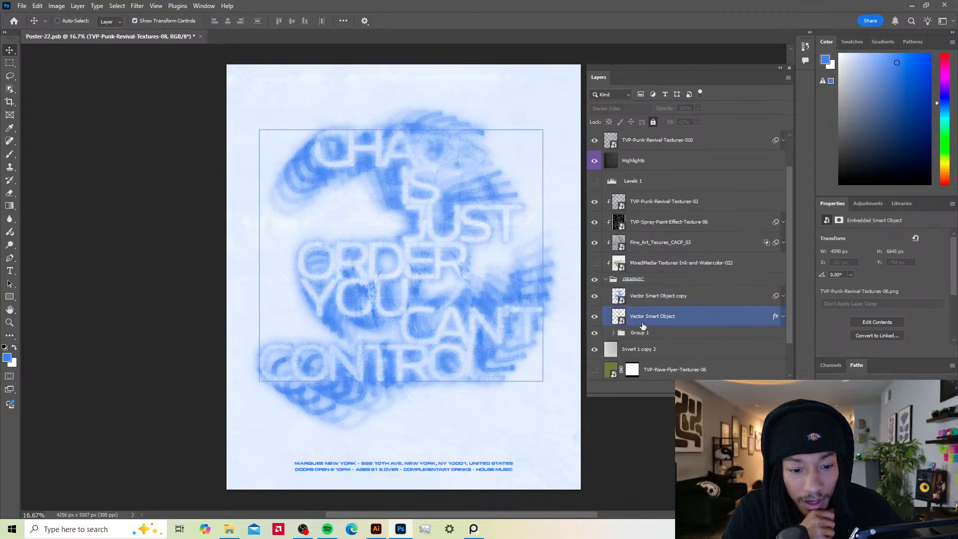
pyautogui.click(594, 319)
pyautogui.click(594, 319)
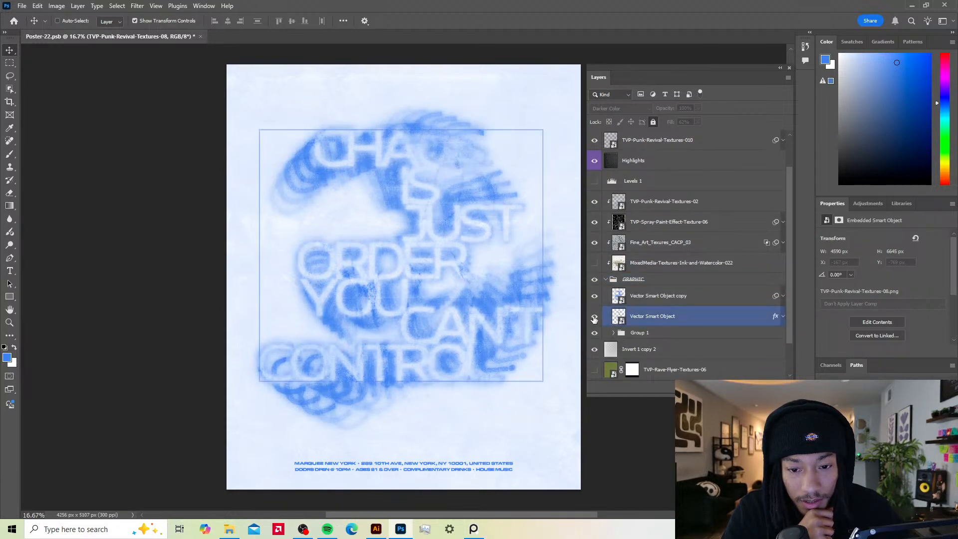
pyautogui.click(595, 320)
# Step: Collapse the GRAPHIC group, move it below the Invert 1 copy 2 layer and turn on the TVP-Rave-Flyer-Textures-06 layer's visibility
pyautogui.click(644, 280)
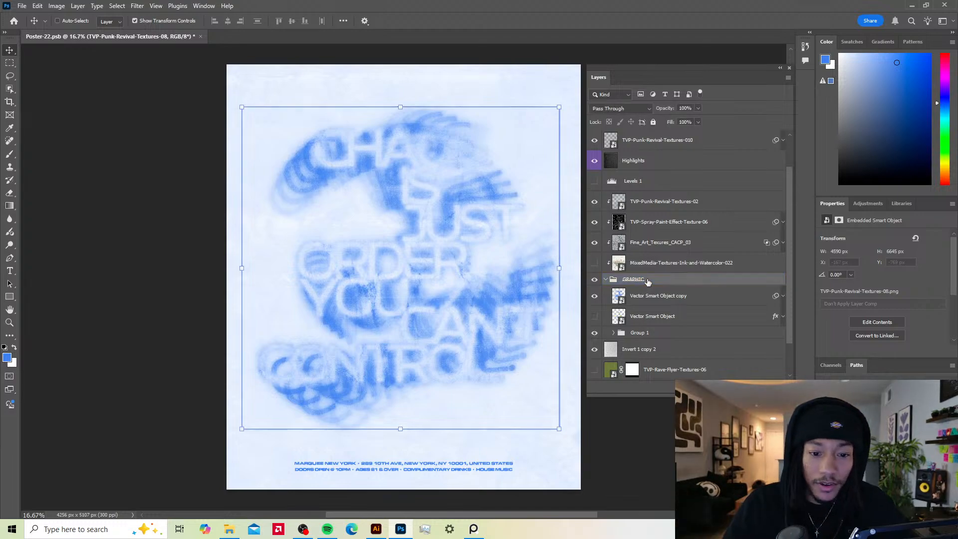
pyautogui.click(605, 279)
pyautogui.moveTo(718, 292); pyautogui.dragTo(609, 312)
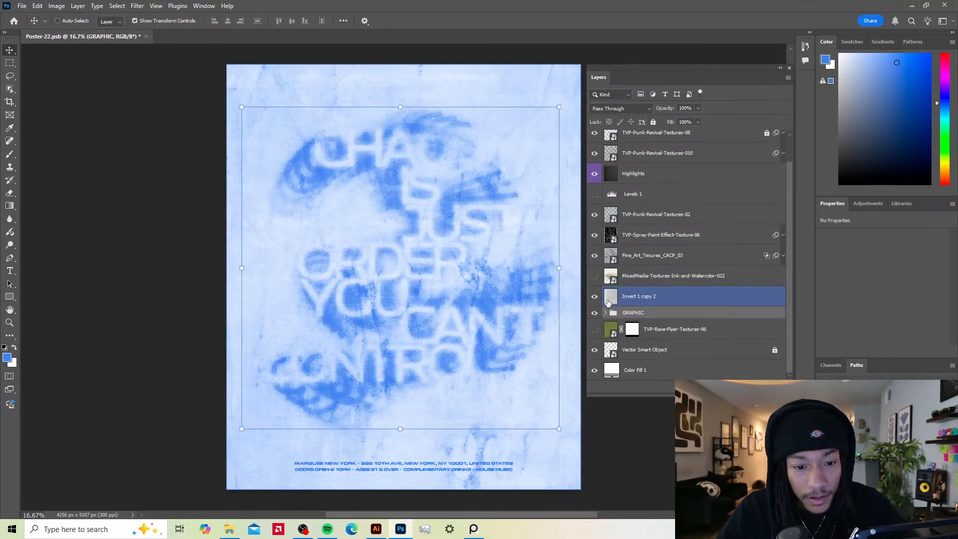
pyautogui.click(594, 332)
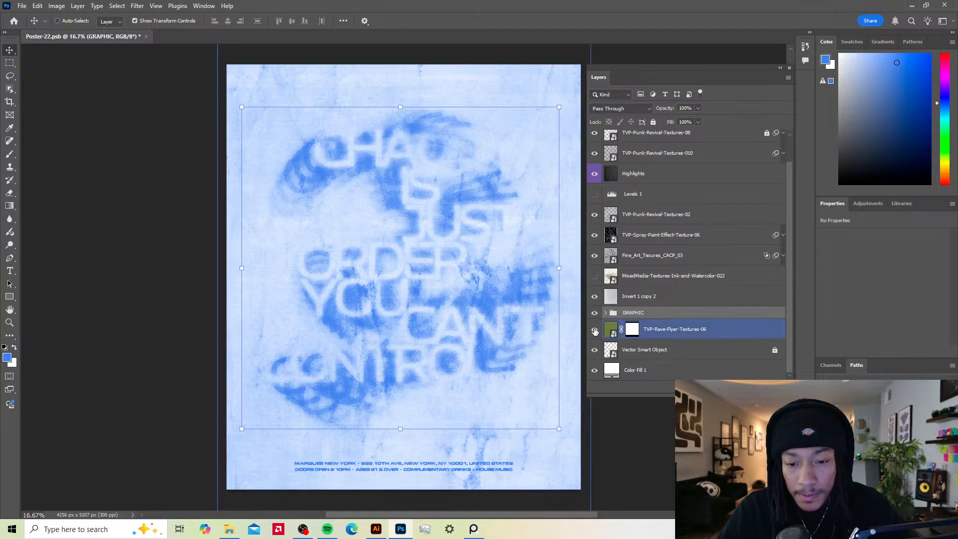
# Step: Unlock the Vector Smart Object layer that holds the venue and event details and delete it
pyautogui.press('XF86AudioRaiseVolume')
pyautogui.press('XF86AudioRaiseVolume')
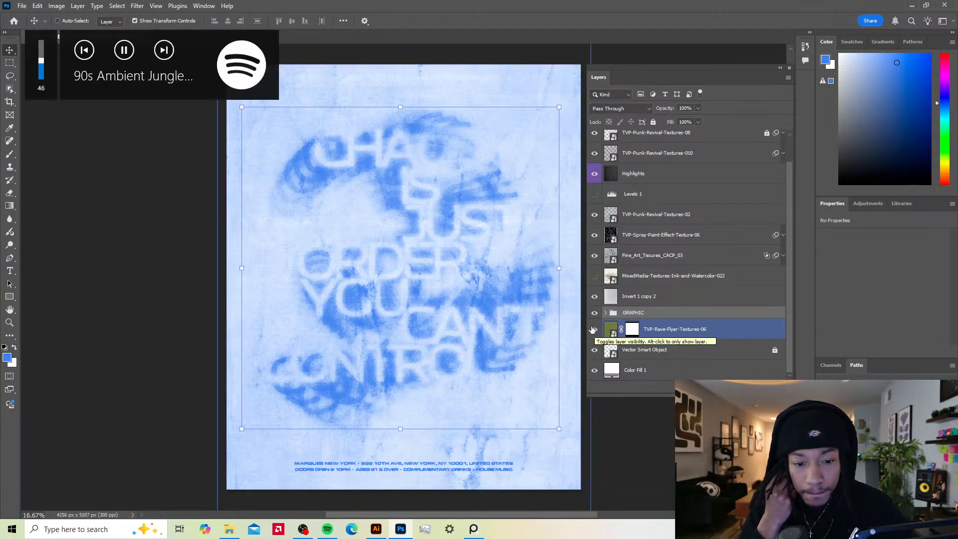
pyautogui.click(595, 331)
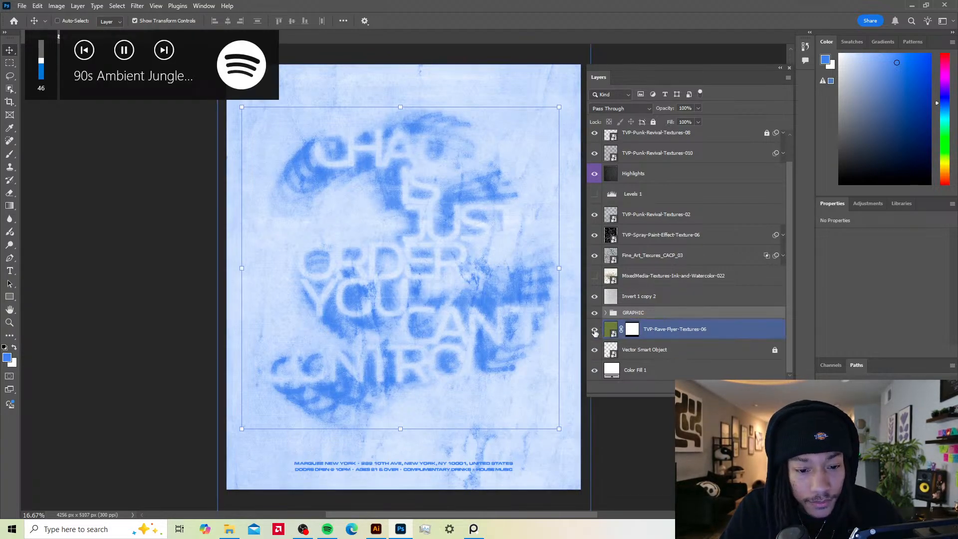
pyautogui.click(594, 351)
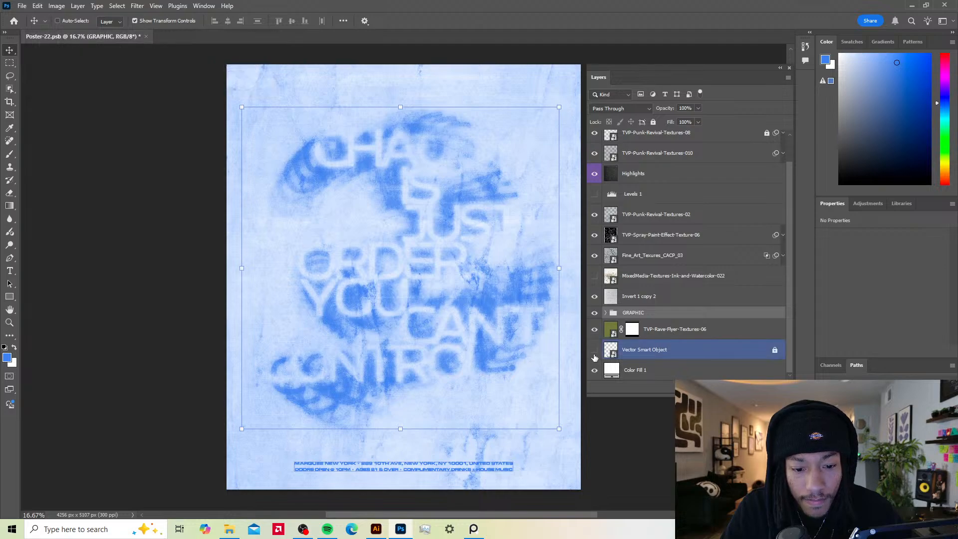
pyautogui.click(595, 353)
pyautogui.moveTo(653, 352); pyautogui.dragTo(752, 368)
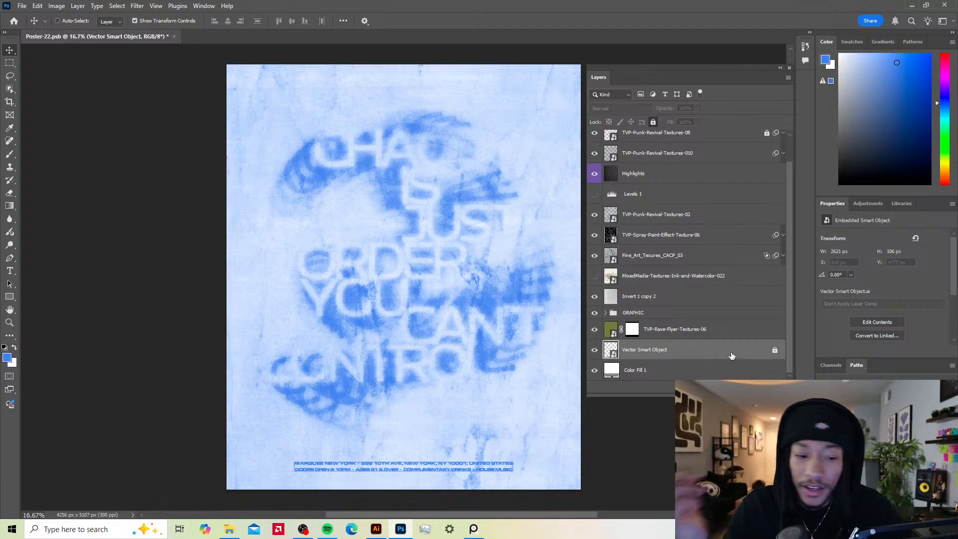
pyautogui.click(653, 122)
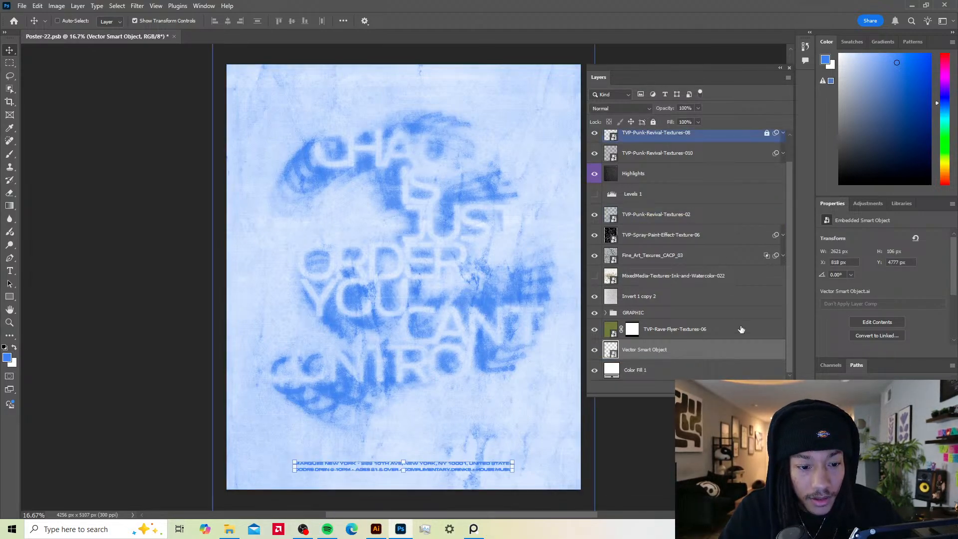
pyautogui.press('Delete')
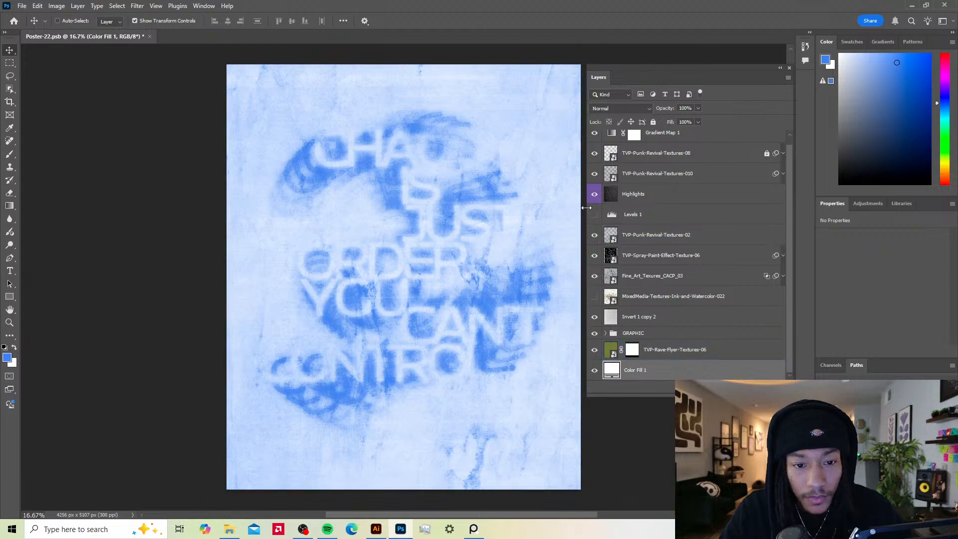
# Step: Compare the poster with and without the Levels 1 adjustment and move that layer directly below the GRAPHIC group
pyautogui.scroll(1, 587, 207)
pyautogui.scroll(1, 649, 183)
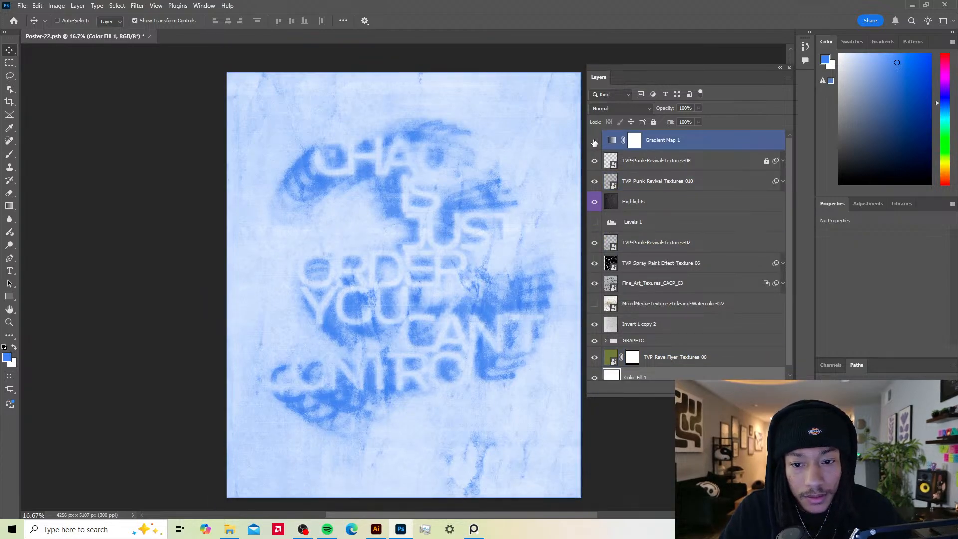
pyautogui.click(593, 226)
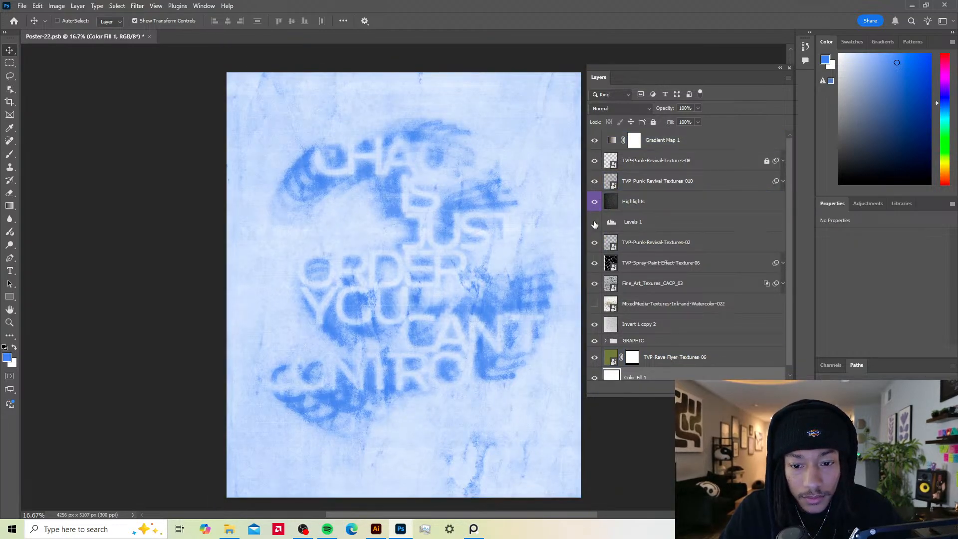
pyautogui.moveTo(672, 226); pyautogui.dragTo(672, 387)
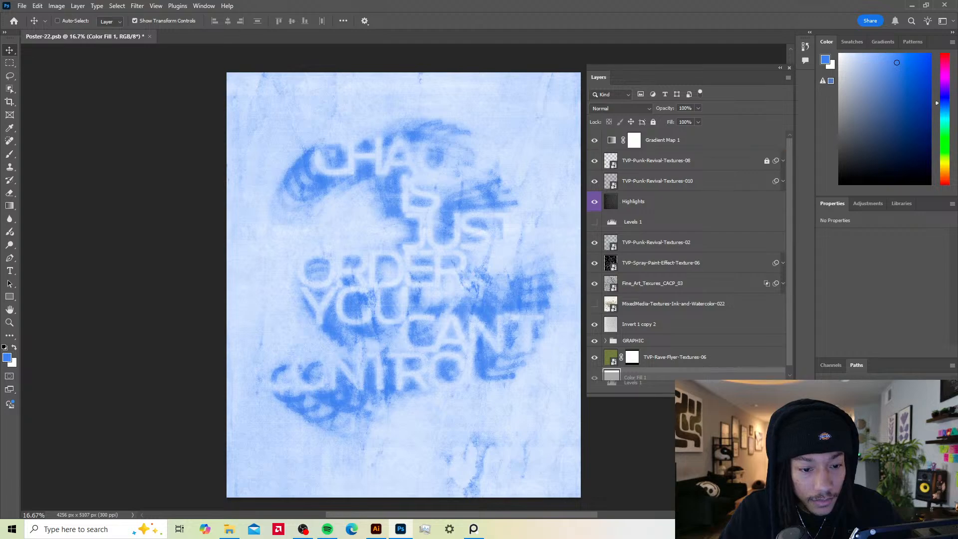
pyautogui.moveTo(752, 355); pyautogui.dragTo(751, 351)
# Step: Delete the four texture layers from TVP-Punk-Revival-Textures-02 through MixedMedia-Textures-Ink-and-Watercolor-022 after comparing the poster with and without them
pyautogui.click(632, 221)
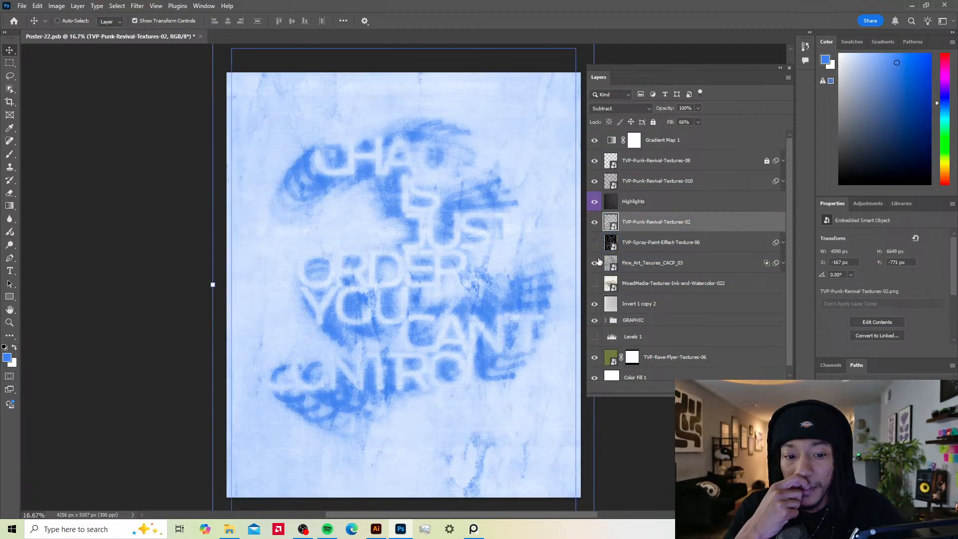
pyautogui.click(595, 263)
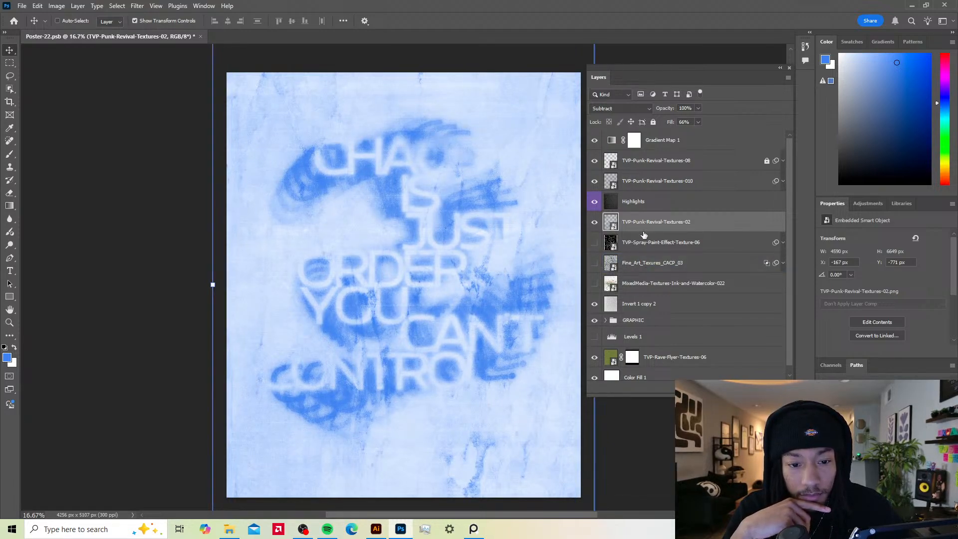
pyautogui.click(594, 224)
pyautogui.click(594, 225)
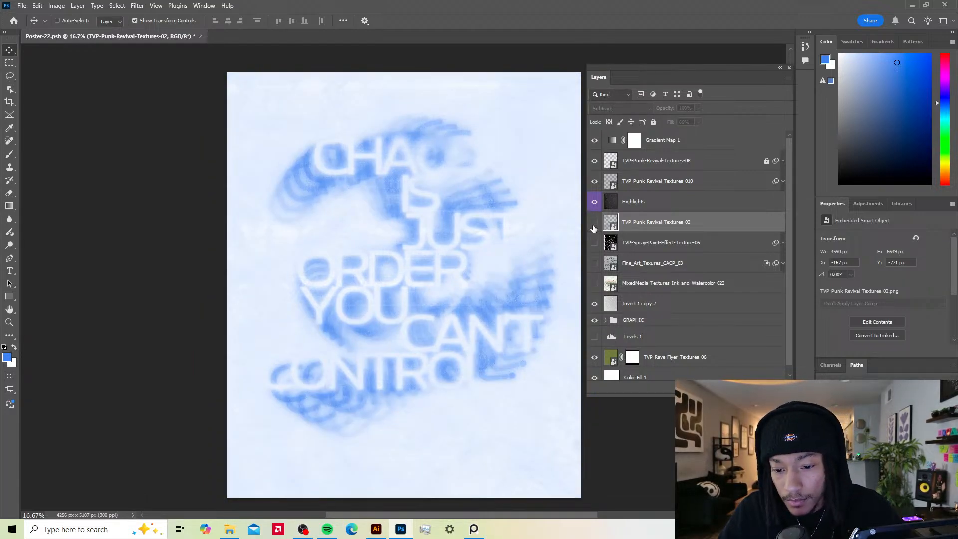
pyautogui.click(594, 224)
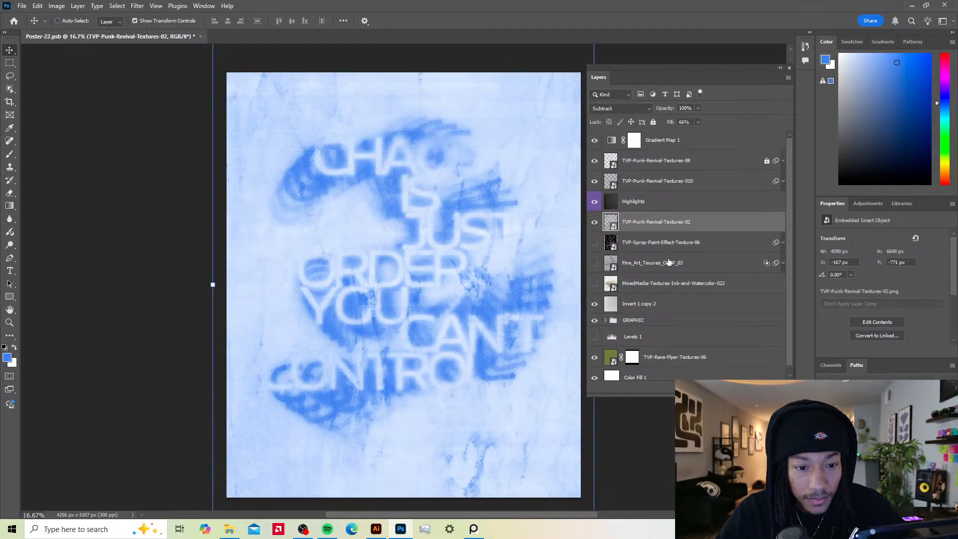
pyautogui.keyDown('shift'); pyautogui.click(655, 283); pyautogui.keyUp('shift')
pyautogui.moveTo(655, 284); pyautogui.dragTo(643, 322)
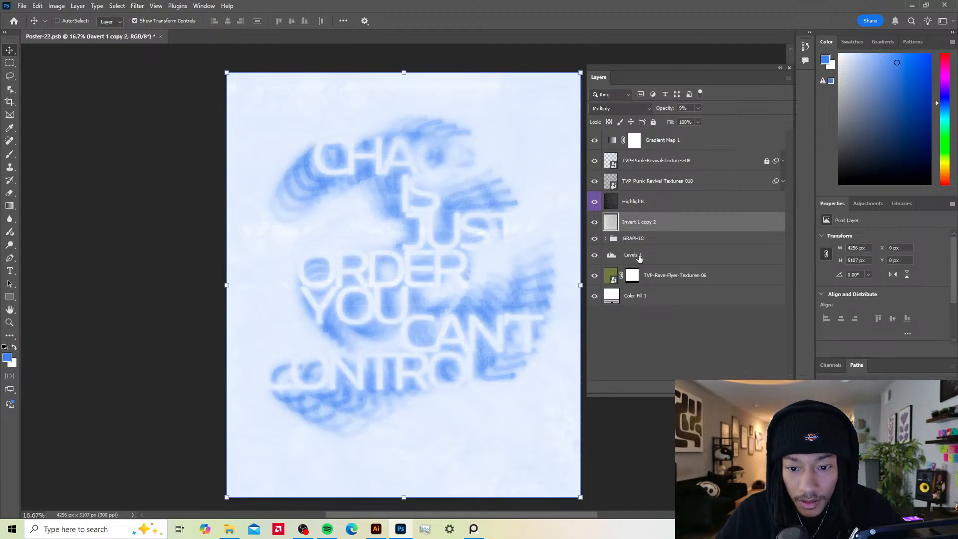
# Step: Delete the TVP-Rave-Flyer-Textures-06 and Levels 1 layers
pyautogui.moveTo(639, 258); pyautogui.dragTo(675, 315)
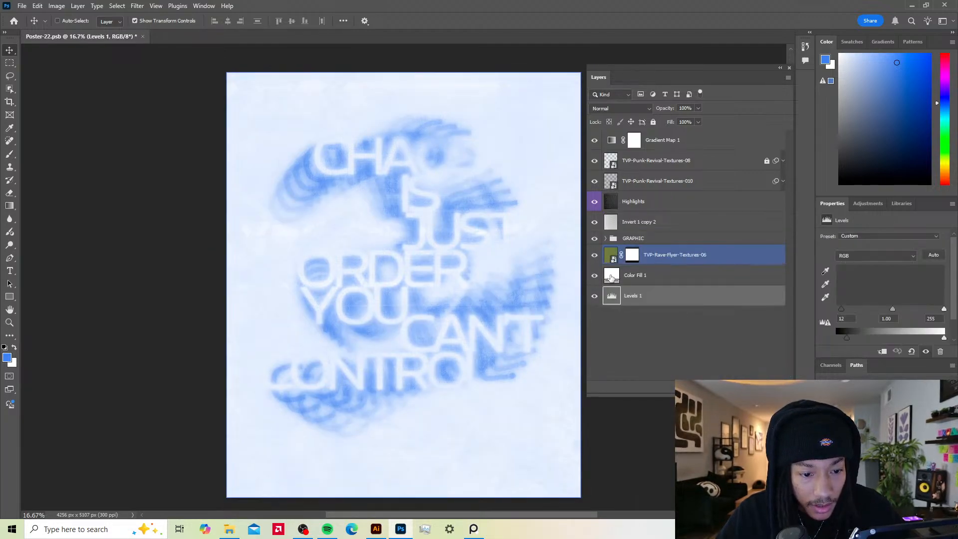
pyautogui.moveTo(681, 258); pyautogui.dragTo(778, 388)
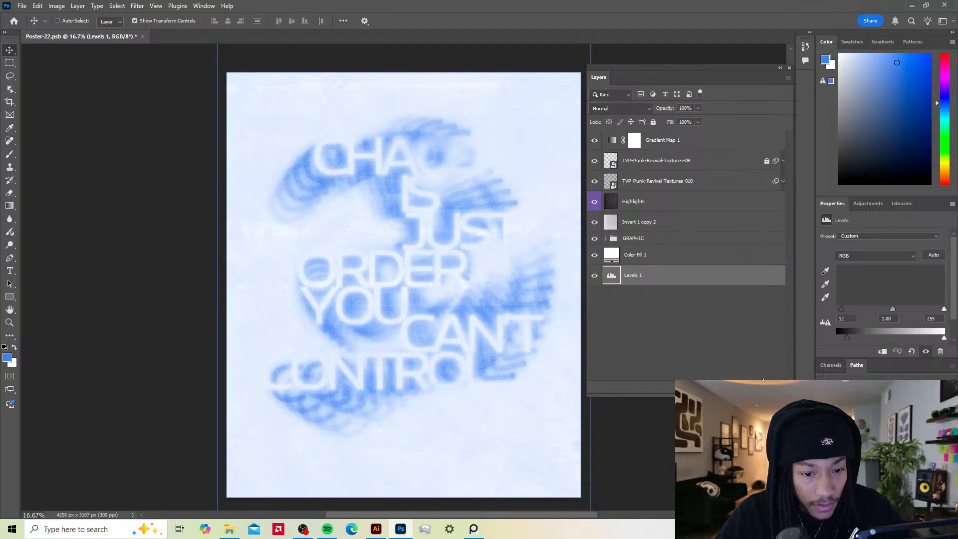
pyautogui.press('Delete')
# Step: Delete the TVP-Punk-Revival-Textures-010 layer after toggling its visibility to check its effect
pyautogui.click(648, 239)
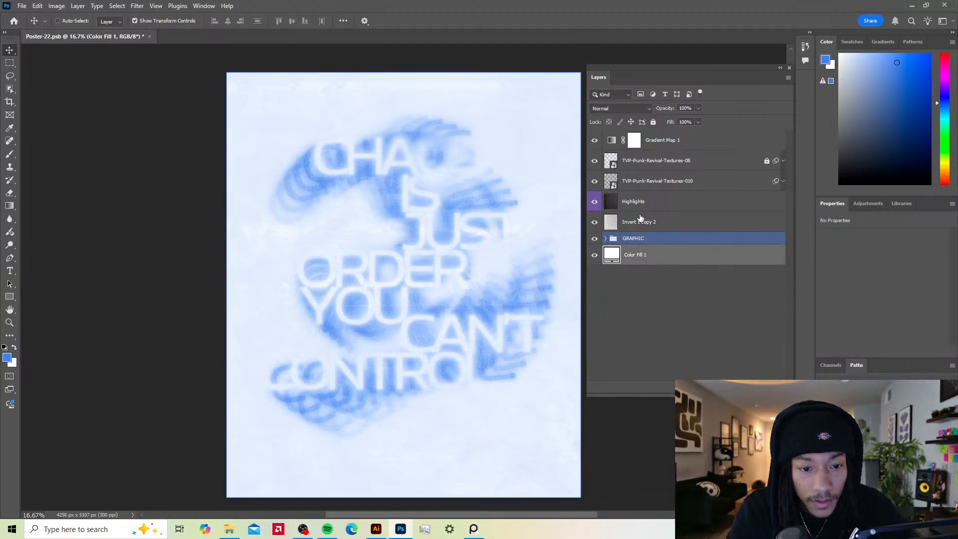
pyautogui.click(639, 219)
pyautogui.click(635, 201)
pyautogui.click(630, 179)
pyautogui.click(594, 181)
pyautogui.click(595, 181)
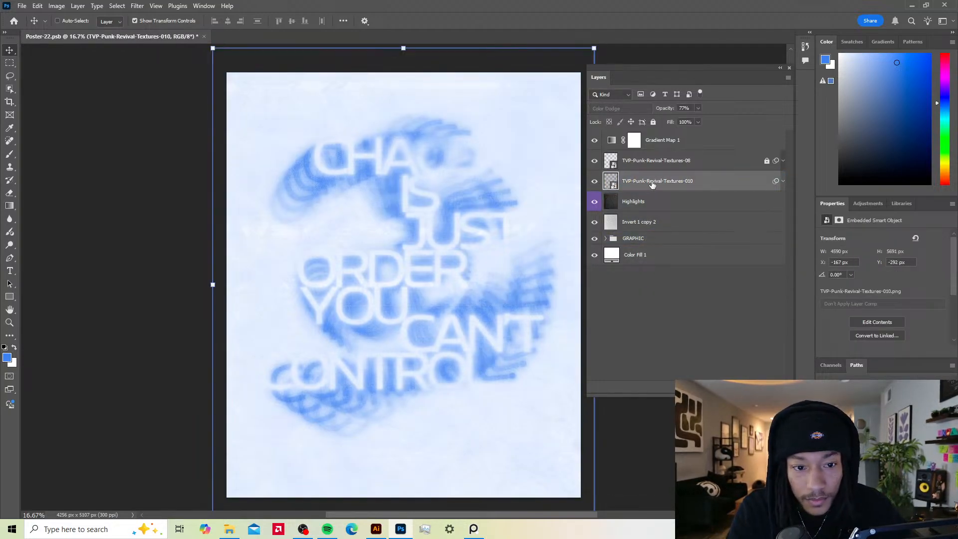
pyautogui.press('Delete')
# Step: Unlock and delete the TVP-Punk-Revival-Textures-08 layer, and delete the GRAPHIC group
pyautogui.click(639, 156)
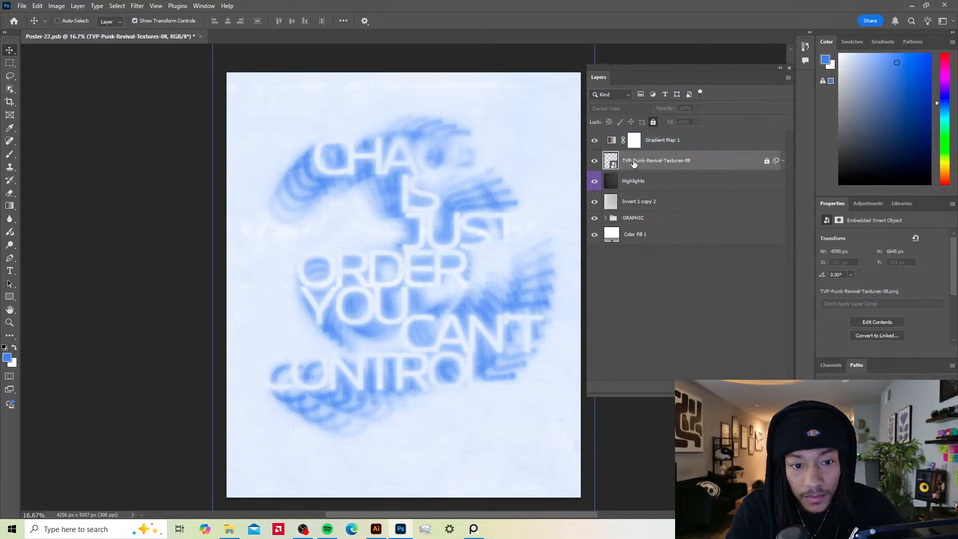
pyautogui.click(653, 121)
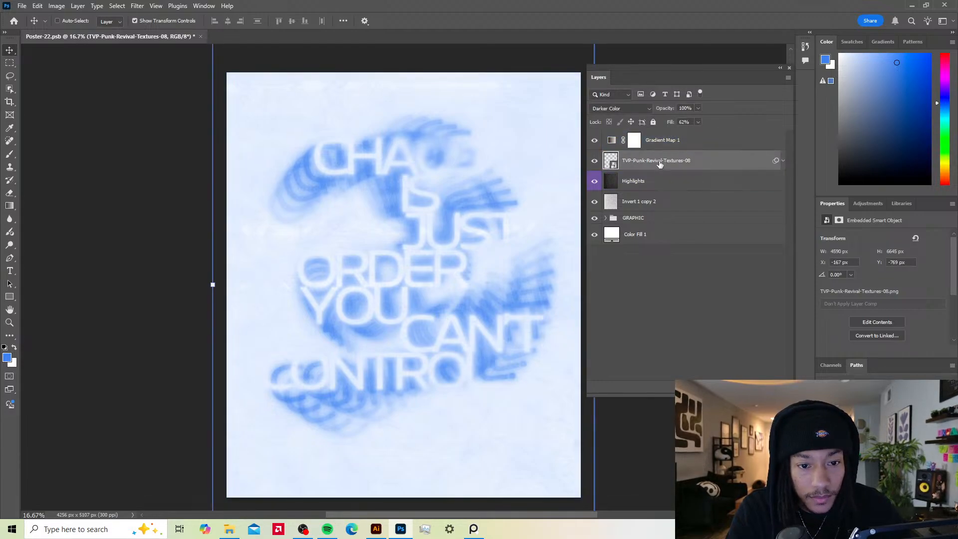
pyautogui.press('Delete')
pyautogui.click(619, 198)
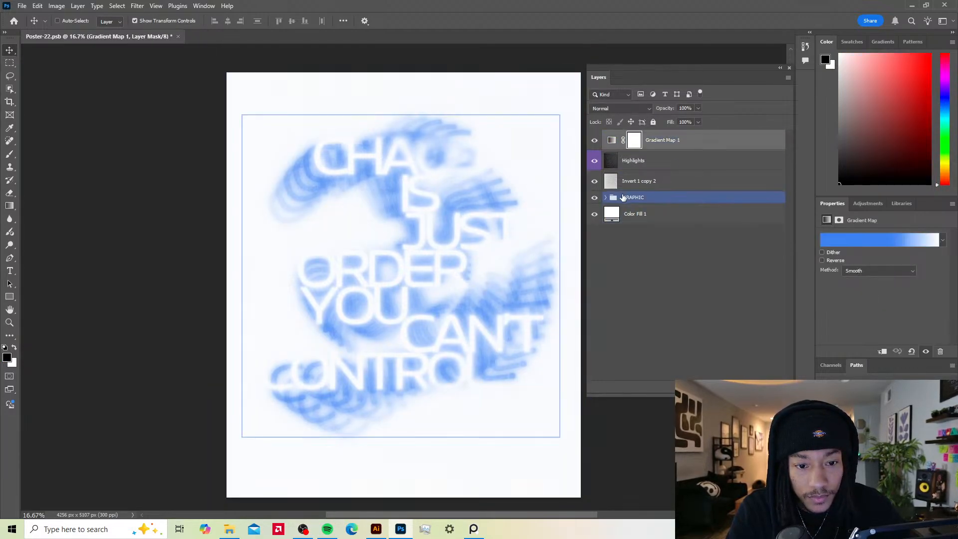
pyautogui.press('Delete')
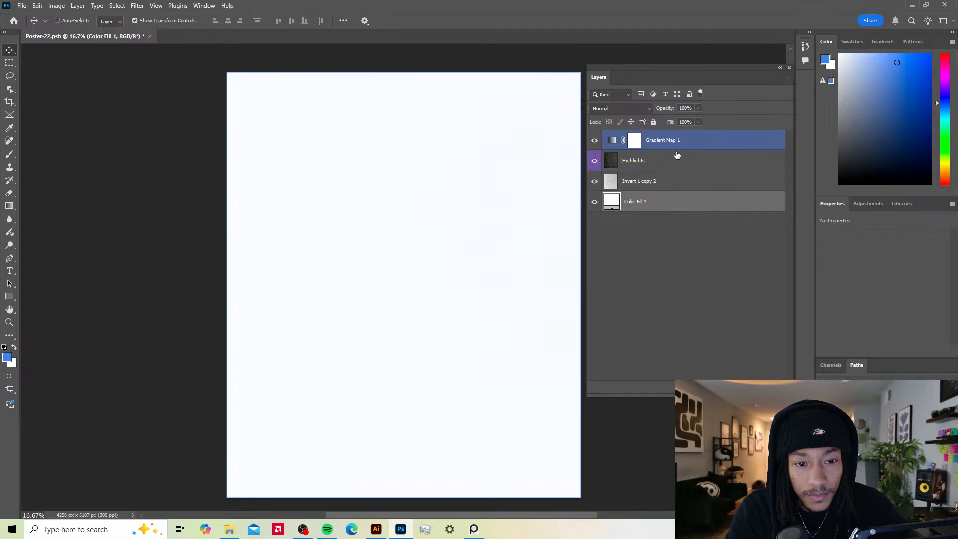
# Step: Hide the Gradient Map 1 adjustment layer and deselect all layers
pyautogui.click(634, 140)
pyautogui.click(594, 140)
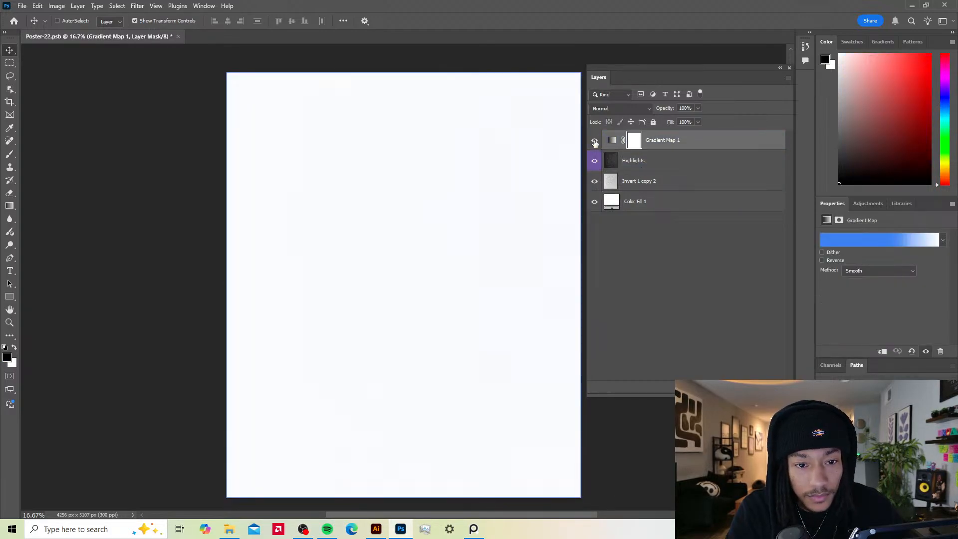
pyautogui.click(675, 252)
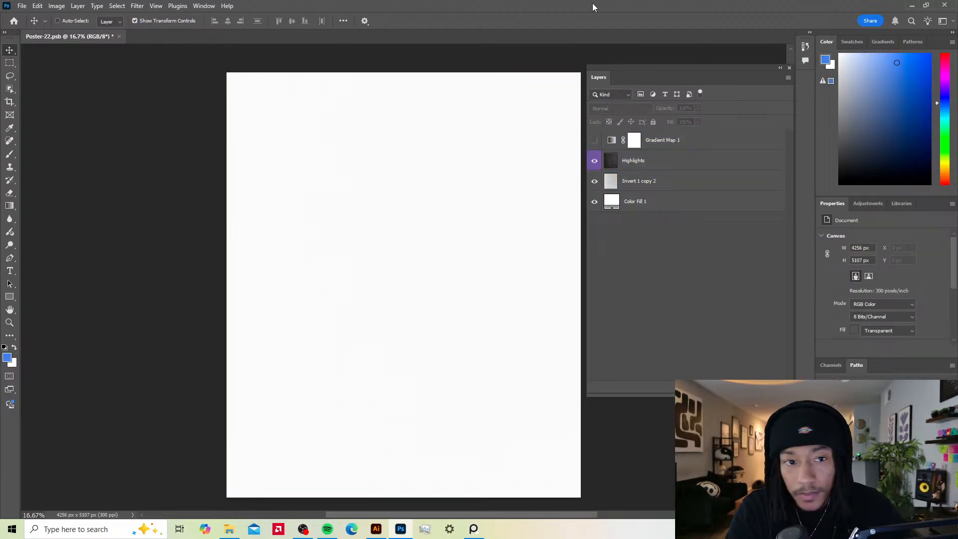
# Step: Shrink the Photoshop window on the desktop with its Layers panel over it, and close the psds folder window
pyautogui.click(926, 5)
pyautogui.moveTo(465, 5); pyautogui.dragTo(377, 6)
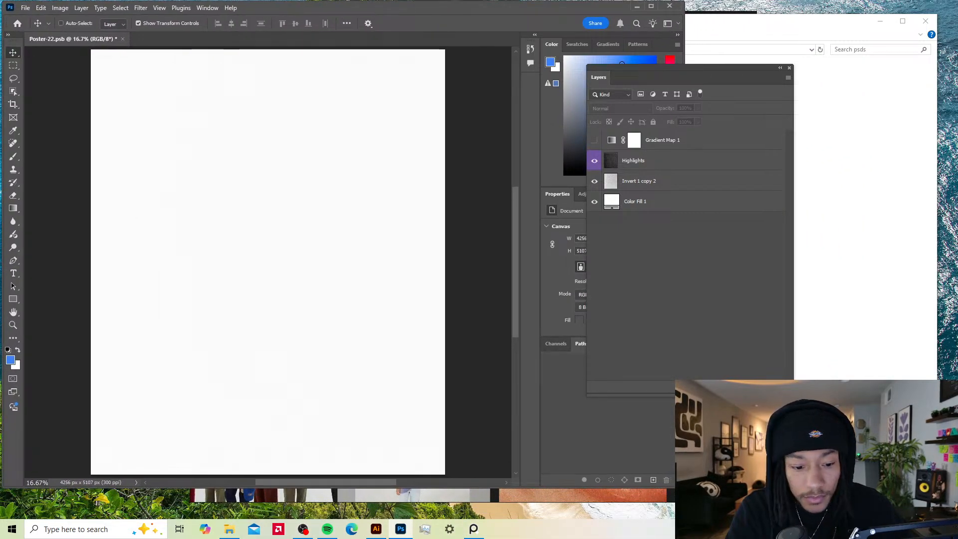
pyautogui.moveTo(685, 488); pyautogui.dragTo(586, 512)
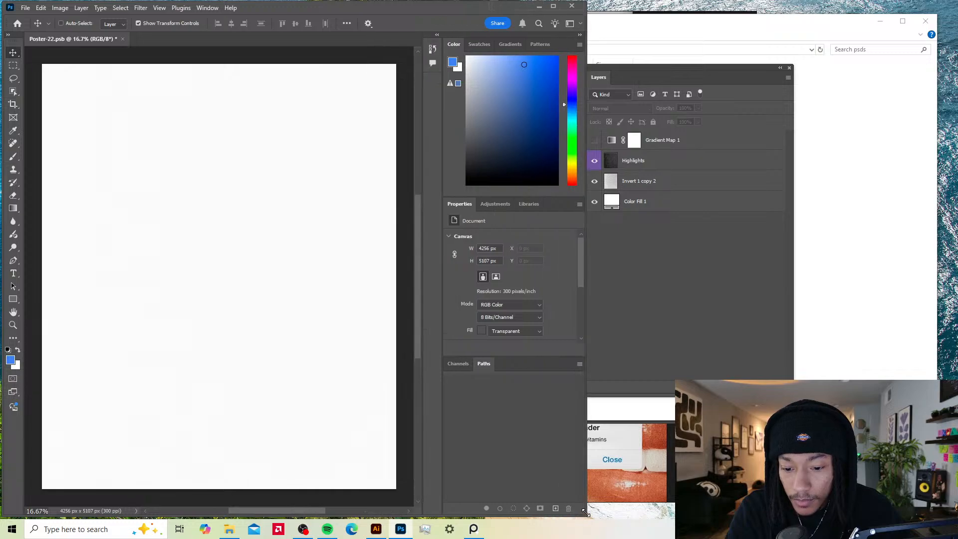
pyautogui.moveTo(654, 22); pyautogui.dragTo(433, 83)
pyautogui.click(928, 86)
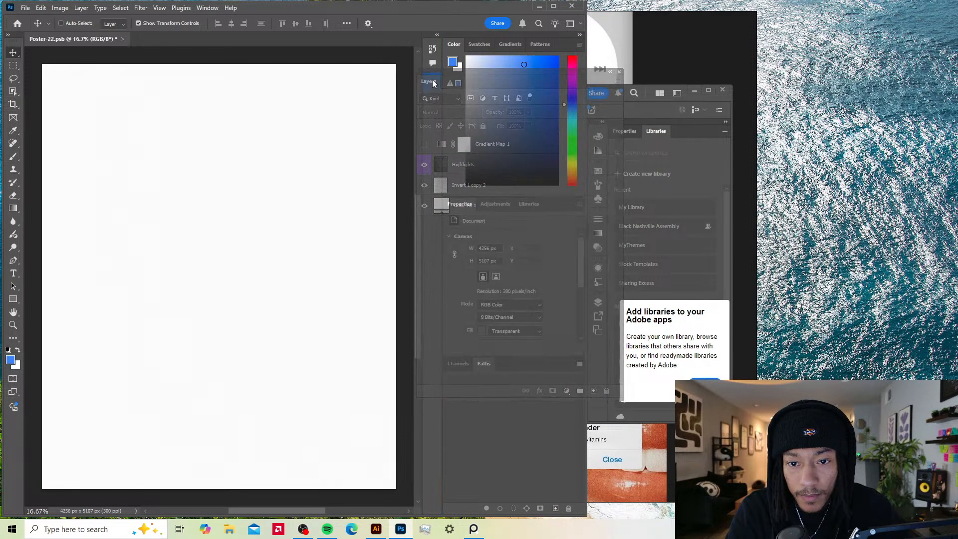
# Step: Switch to Illustrator and resize its window to nearly the desktop's full height, placing it partly over the Photoshop window
pyautogui.click(712, 101)
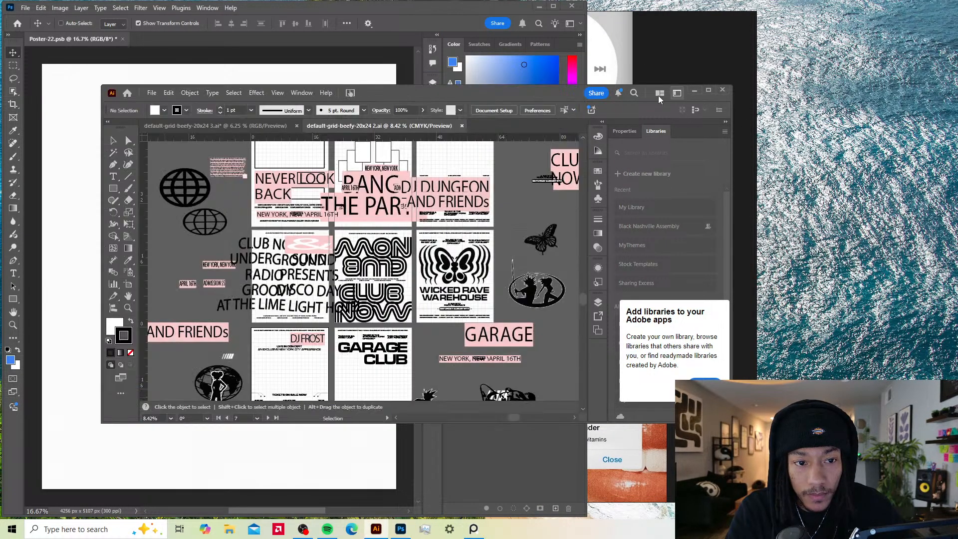
pyautogui.moveTo(519, 92); pyautogui.dragTo(741, 10)
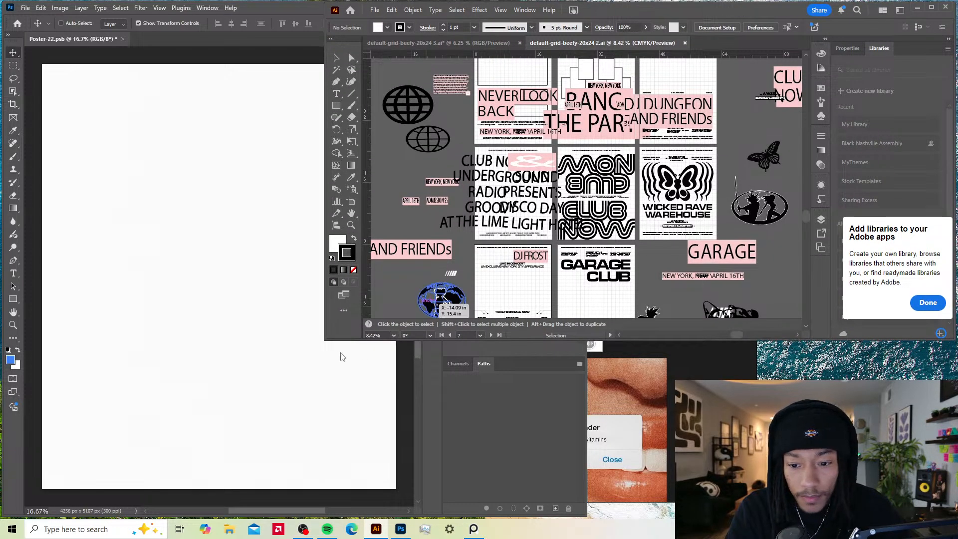
pyautogui.moveTo(324, 338); pyautogui.dragTo(418, 513)
pyautogui.moveTo(696, 218); pyautogui.dragTo(657, 243)
pyautogui.moveTo(739, 13); pyautogui.dragTo(435, 18)
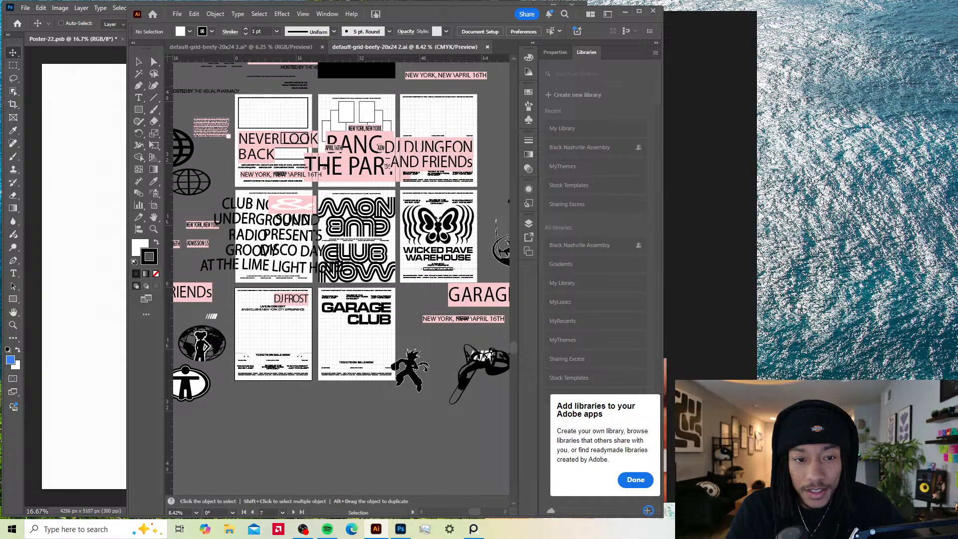
# Step: Switch to the reference image board and examine its interface-inspired designs, including the AirDrop, browser window, iPod and message layouts
pyautogui.click(721, 100)
pyautogui.moveTo(453, 265); pyautogui.dragTo(649, 225)
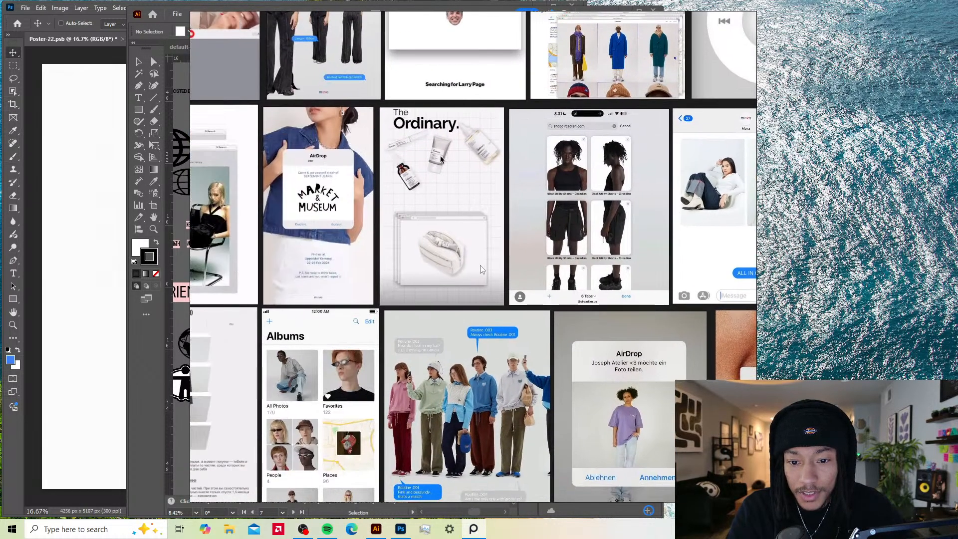
pyautogui.scroll(-3, 484, 243)
pyautogui.moveTo(448, 201); pyautogui.dragTo(481, 217)
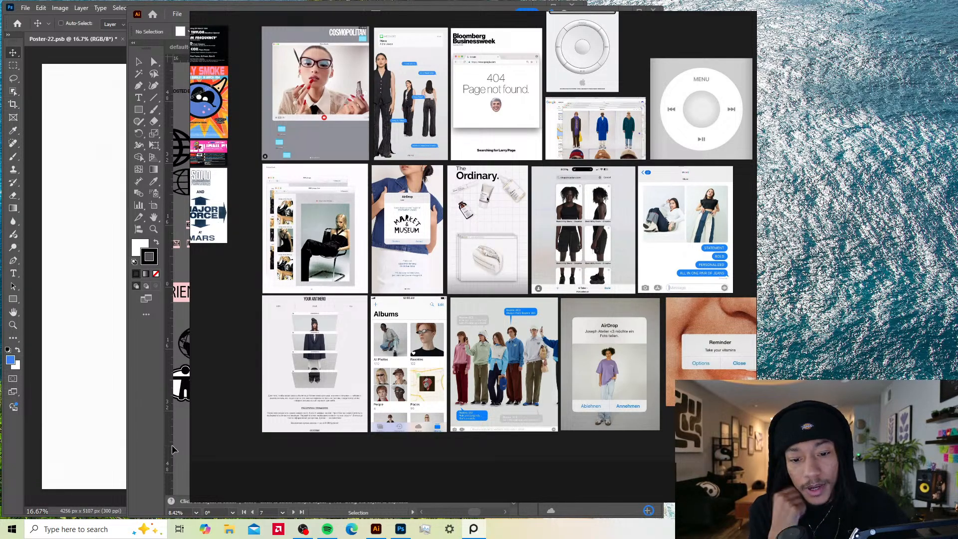
pyautogui.press('XF86AudioLowerVolume')
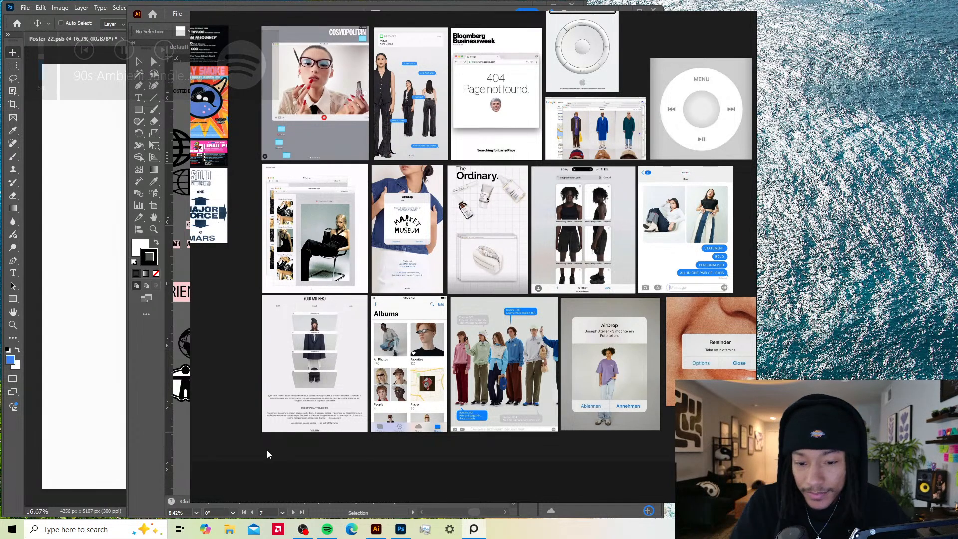
pyautogui.moveTo(613, 134)
pyautogui.mouseDown()
pyautogui.moveTo(629, 161)
pyautogui.moveTo(617, 149)
pyautogui.mouseUp()
pyautogui.scroll(-1, 354, 298)
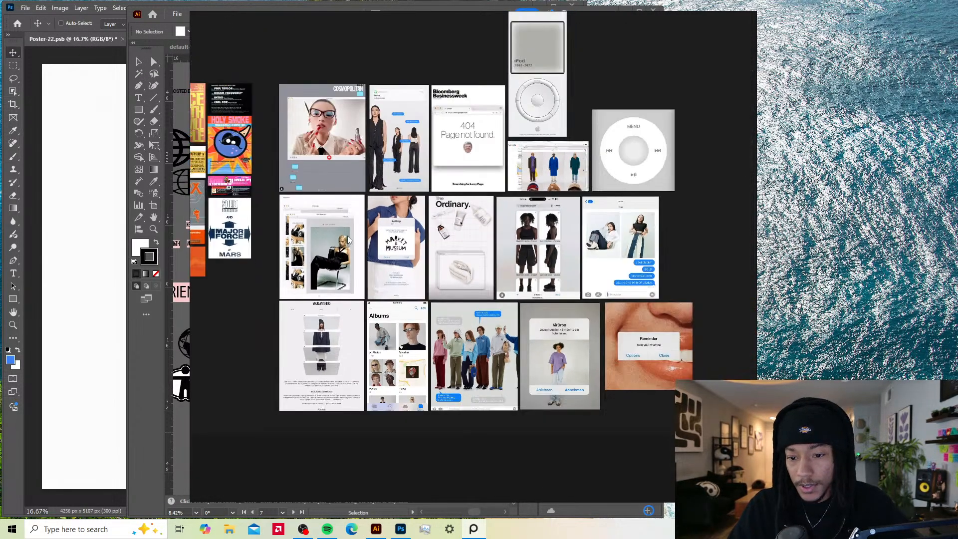
pyautogui.scroll(2, 353, 245)
pyautogui.moveTo(433, 241); pyautogui.dragTo(383, 242)
pyautogui.moveTo(472, 211); pyautogui.dragTo(386, 264)
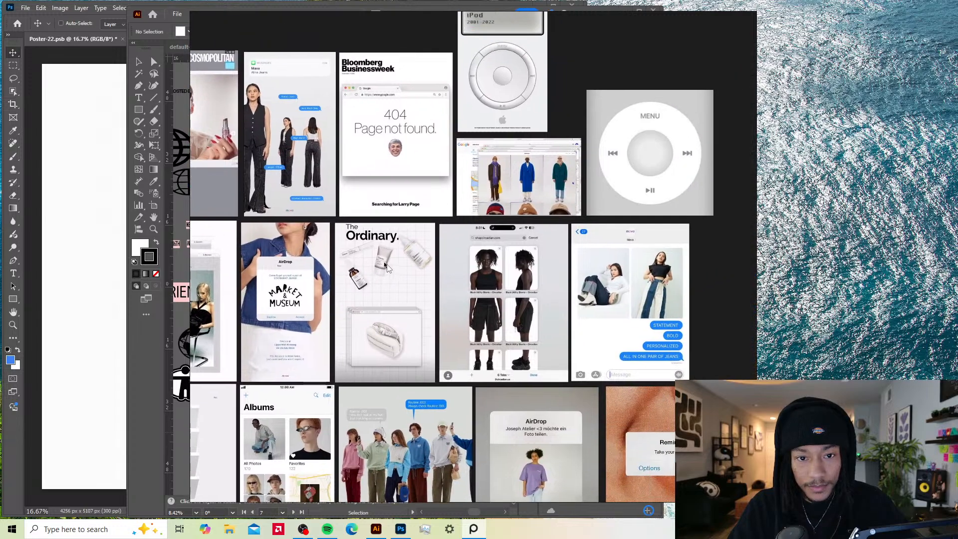
# Step: Examine the Albums, Your Antihero and group-photo message layouts in the lower rows of the reference board
pyautogui.moveTo(551, 49); pyautogui.dragTo(545, 78)
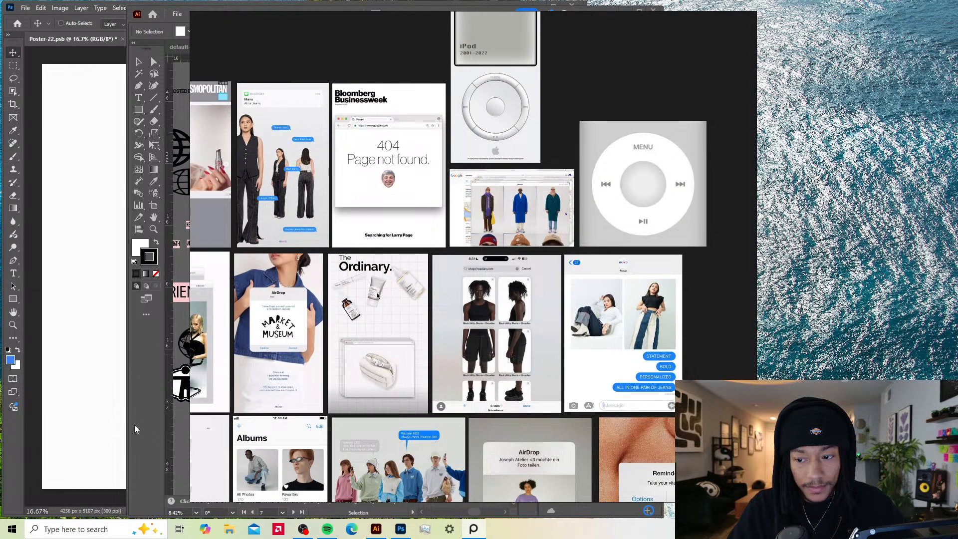
pyautogui.moveTo(277, 375); pyautogui.dragTo(356, 328)
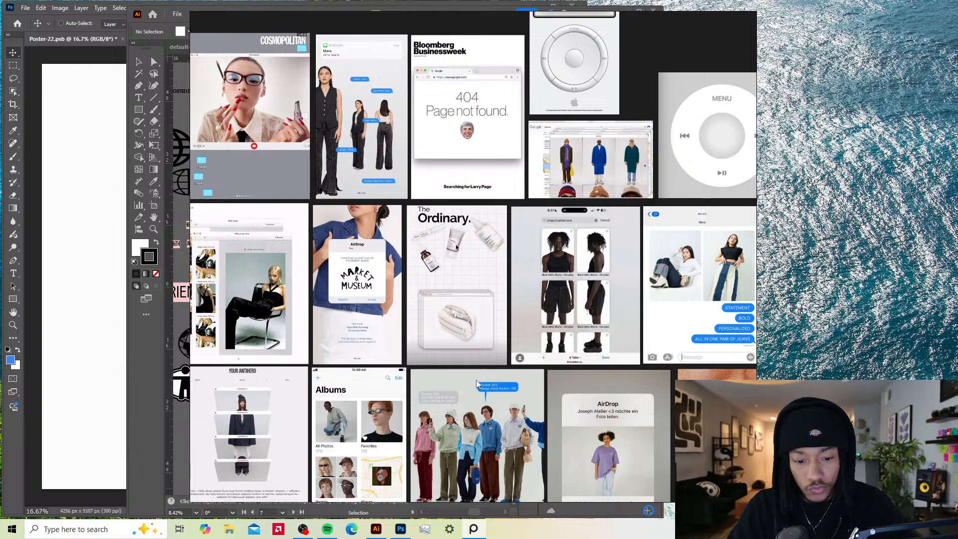
pyautogui.moveTo(472, 382); pyautogui.dragTo(562, 299)
pyautogui.moveTo(493, 330); pyautogui.dragTo(518, 343)
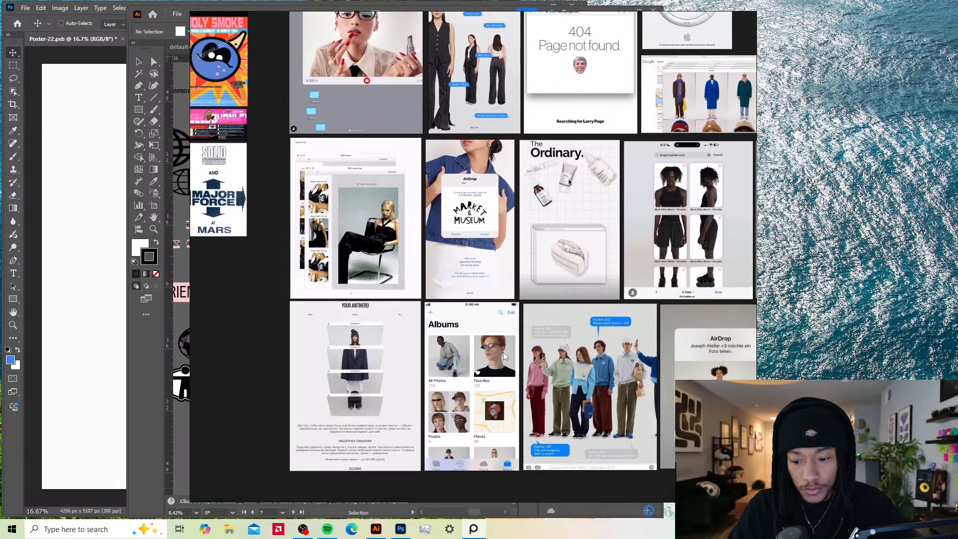
# Step: Switch to Photoshop, open the Layers panel over the blank poster, and leave no layer selected
pyautogui.click(95, 386)
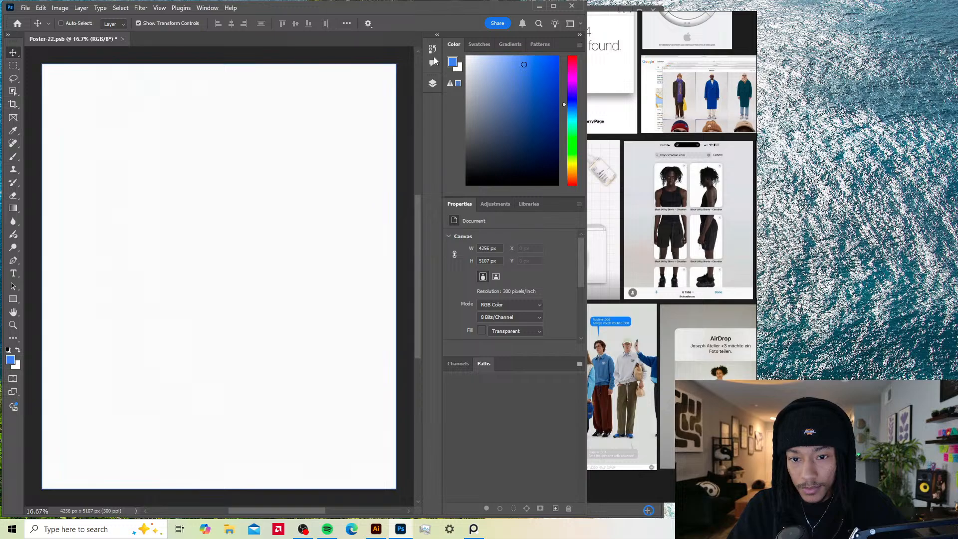
pyautogui.click(434, 84)
pyautogui.hotkey('alt', ']')
pyautogui.hotkey('alt', ']')
pyautogui.hotkey('alt', ']')
pyautogui.hotkey('alt', ']')
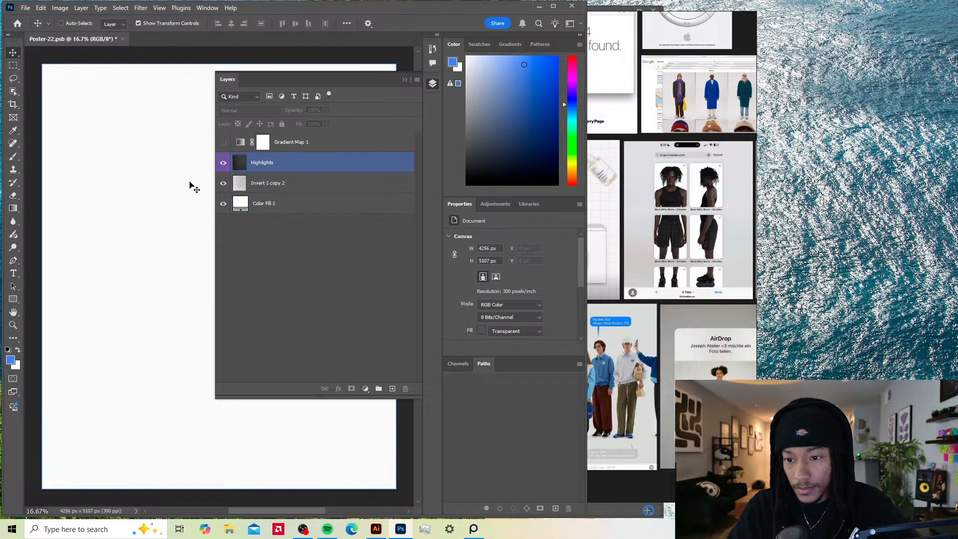
pyautogui.click(232, 372)
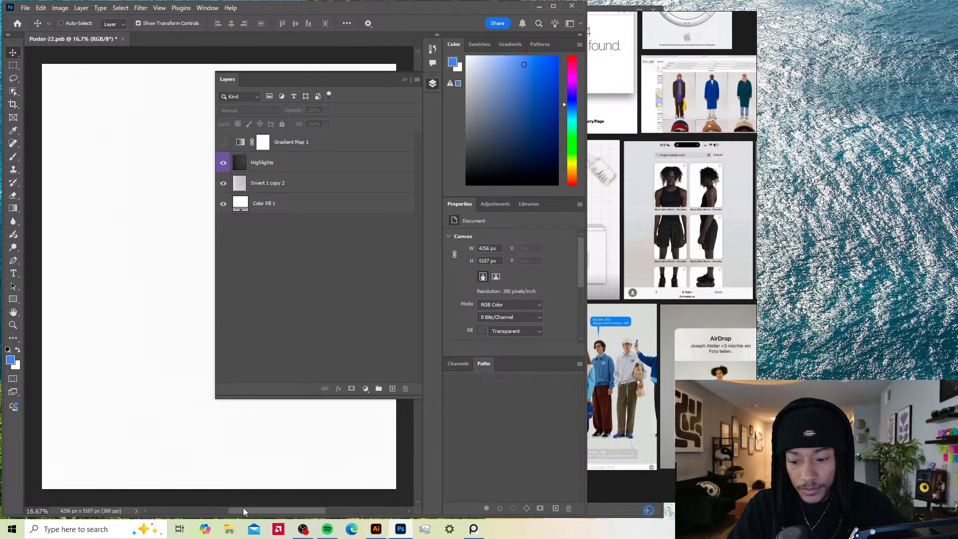
# Step: Open a File Explorer window and set the Quick access layout to Content
pyautogui.click(229, 529)
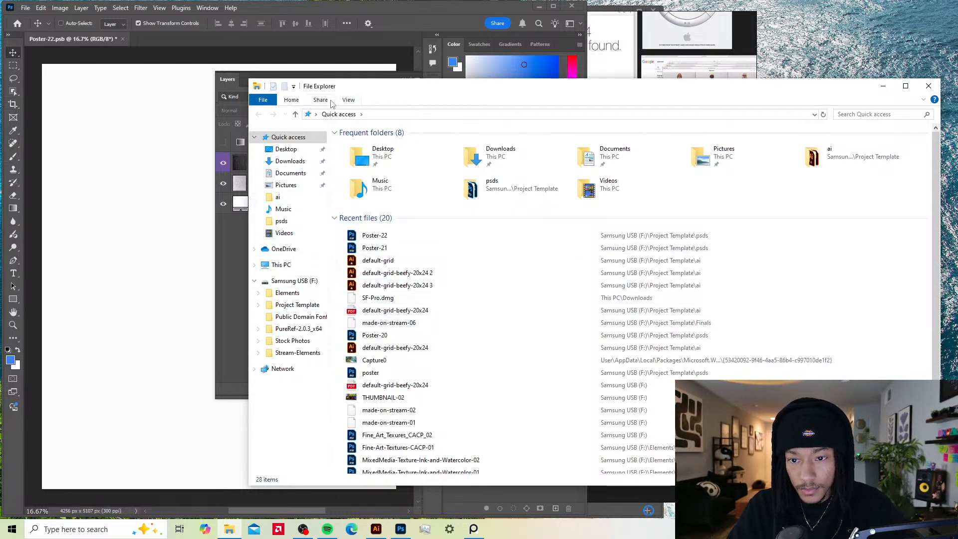
pyautogui.click(348, 100)
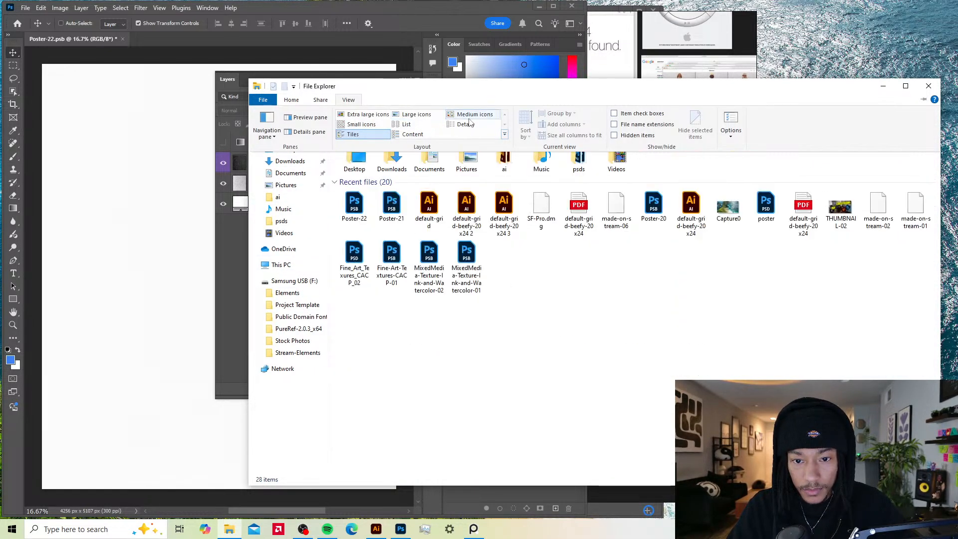
pyautogui.click(412, 135)
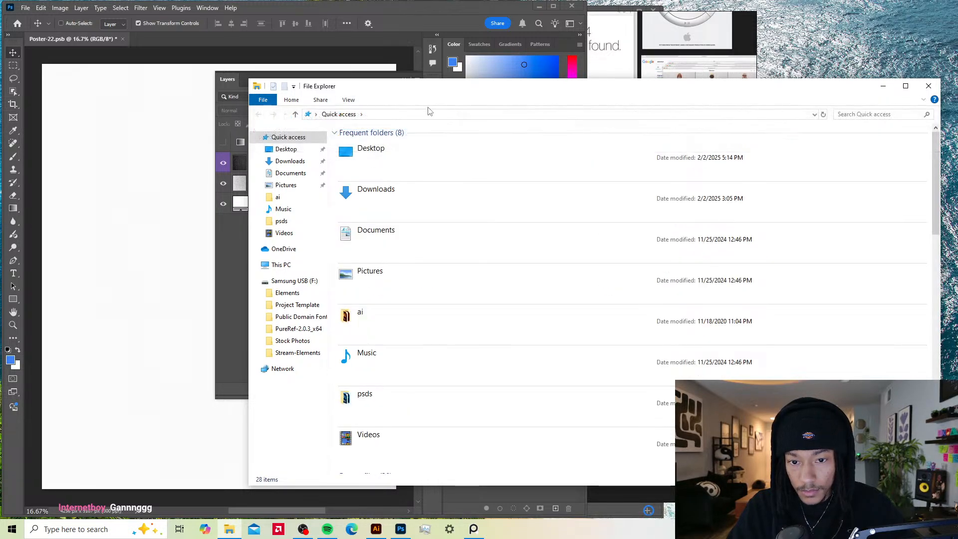
# Step: Look through the Elements folder on the Samsung USB drive and the Cosmos folder inside Stock Photos
pyautogui.click(292, 281)
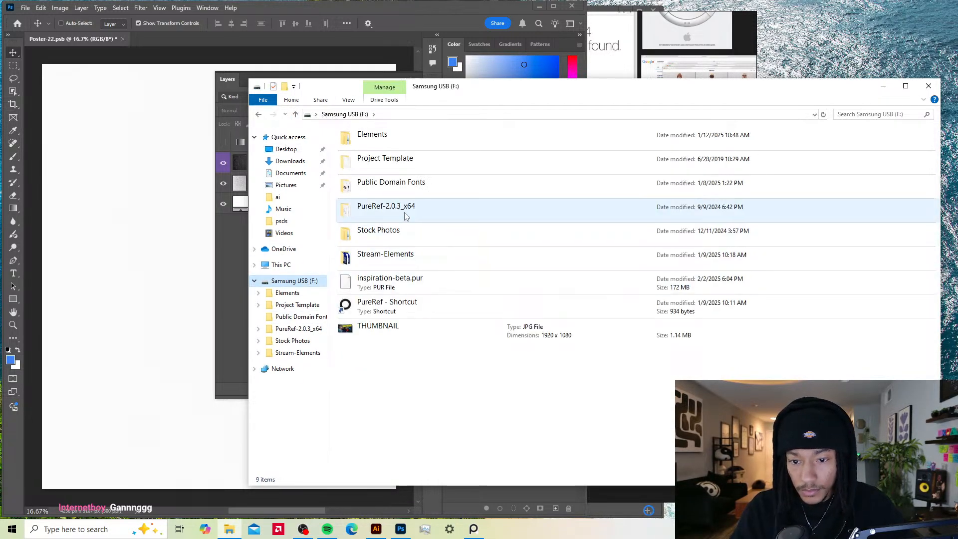
pyautogui.doubleClick(399, 144)
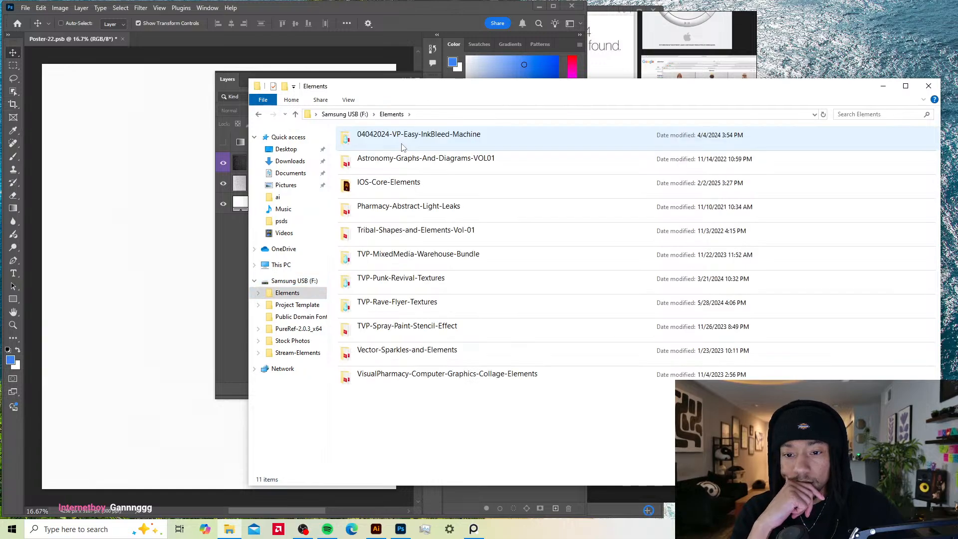
pyautogui.click(345, 114)
pyautogui.doubleClick(417, 238)
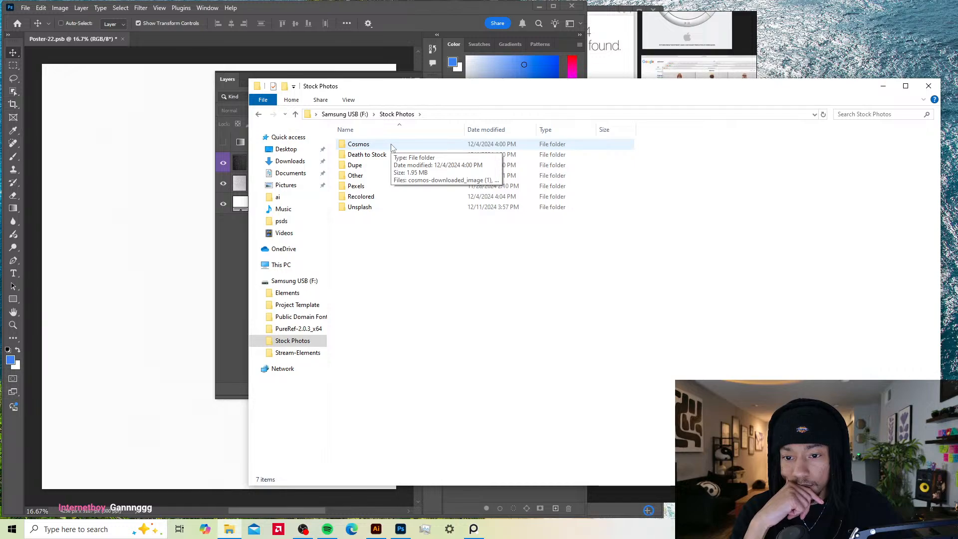
pyautogui.doubleClick(379, 144)
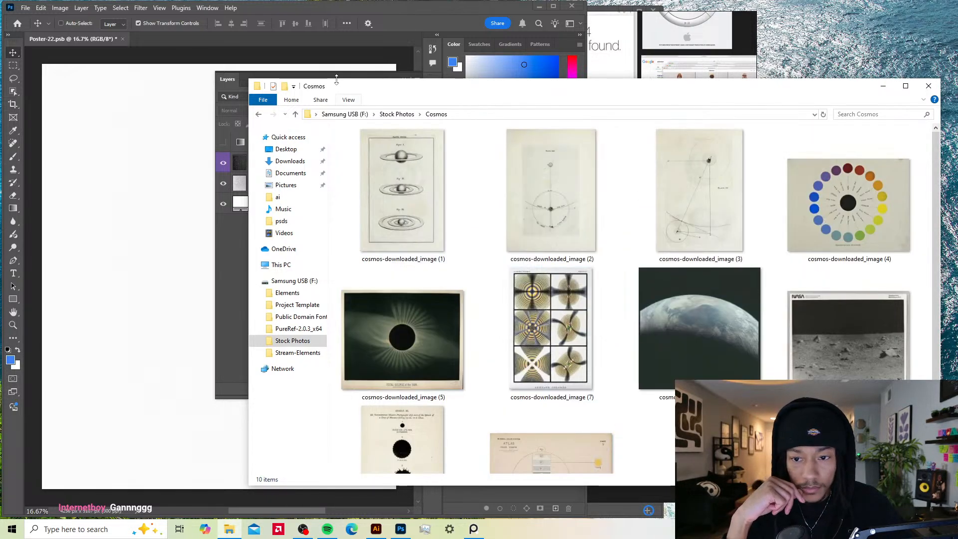
# Step: Open the Death to Stock folder inside Stock Photos and select the red silhouette image deathtostock-Copy_of_214A9624
pyautogui.click(398, 115)
pyautogui.doubleClick(399, 155)
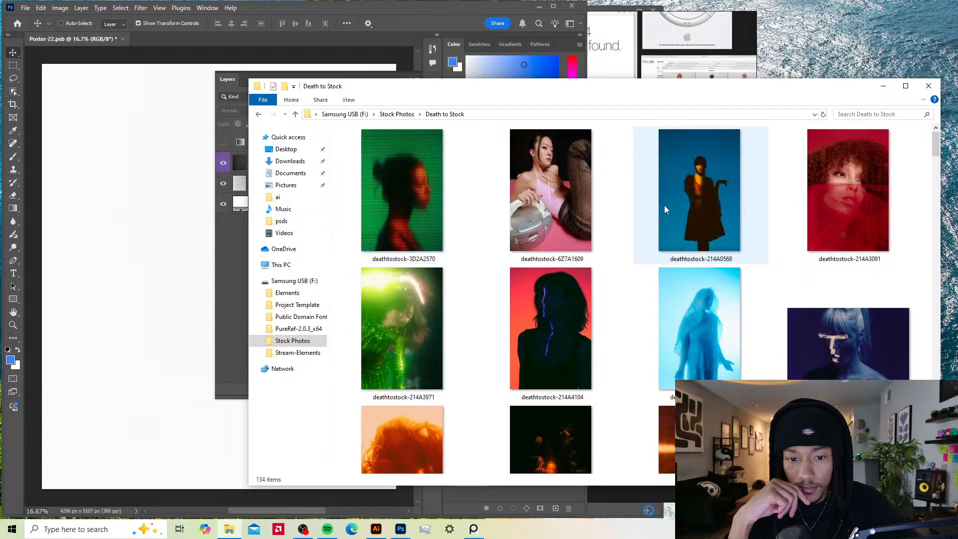
pyautogui.scroll(-1, 609, 209)
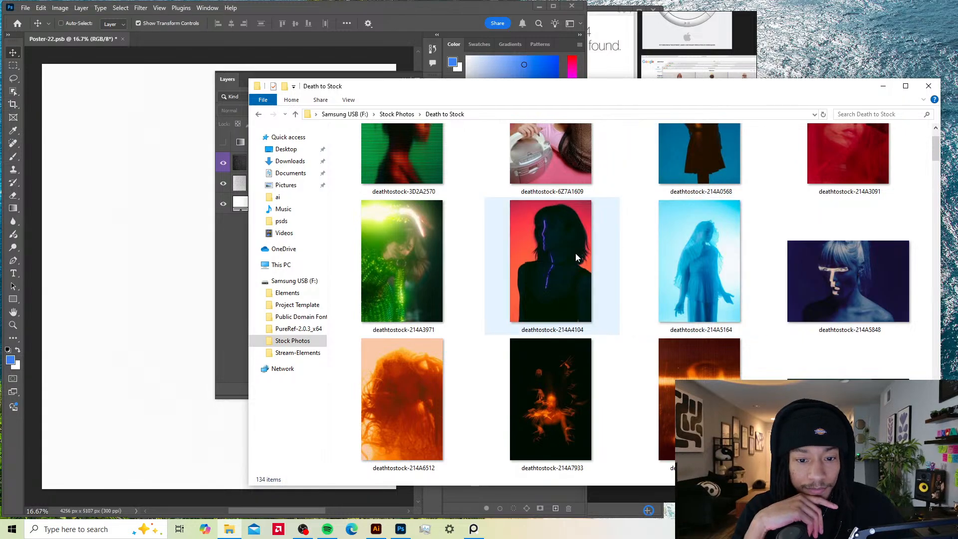
pyautogui.scroll(-8, 576, 253)
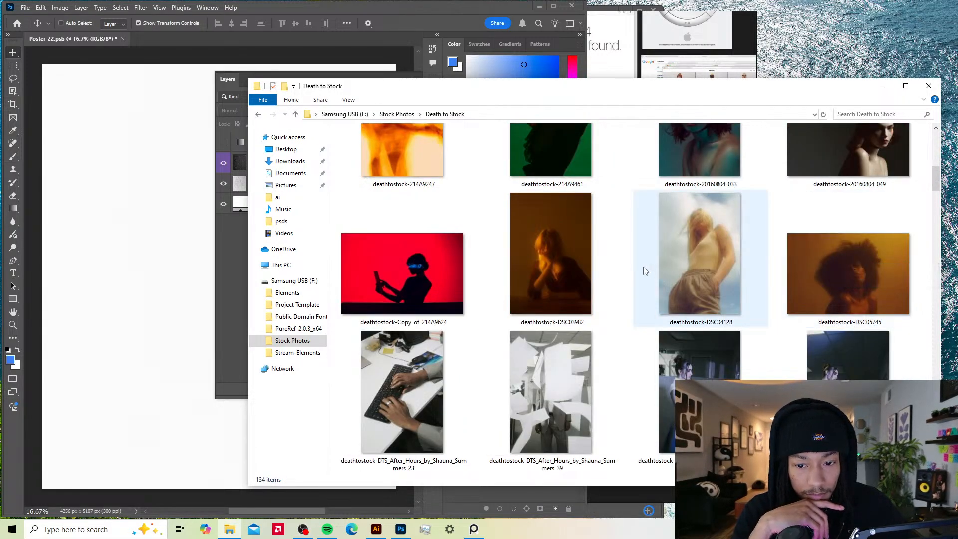
pyautogui.scroll(-4, 644, 270)
pyautogui.scroll(-2, 702, 262)
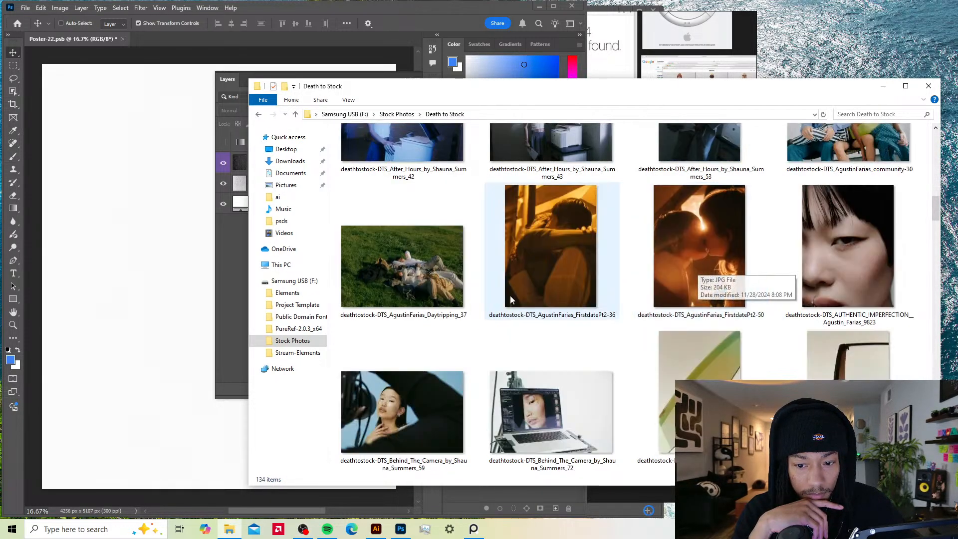
pyautogui.scroll(6, 453, 305)
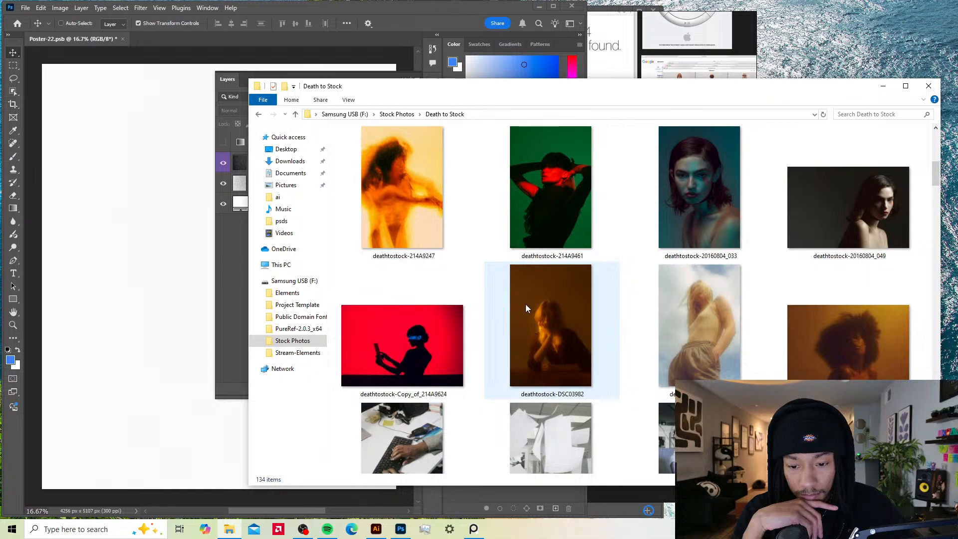
pyautogui.click(366, 346)
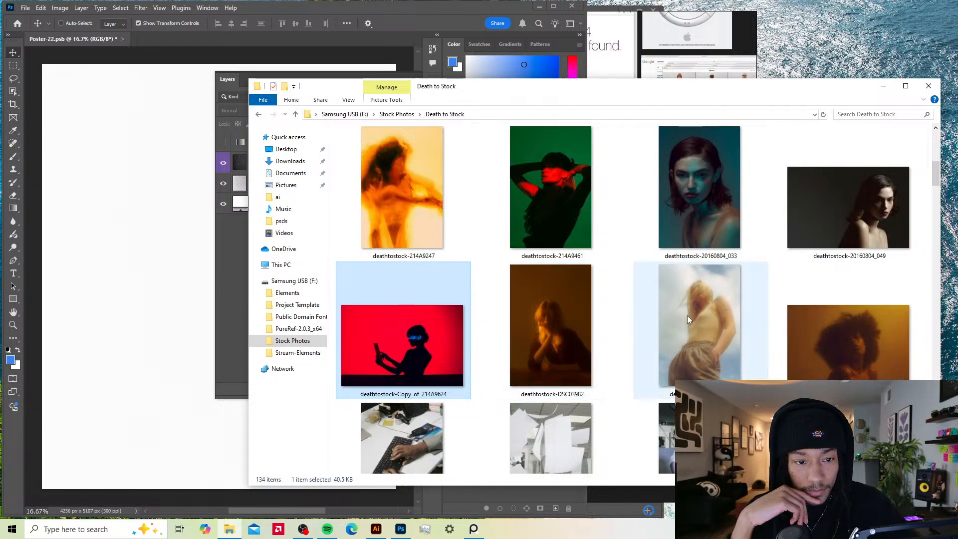
# Step: Look through the Death to Stock thumbnails down to the end of the folder for a photo suited to the interface-inspired poster
pyautogui.scroll(4, 699, 307)
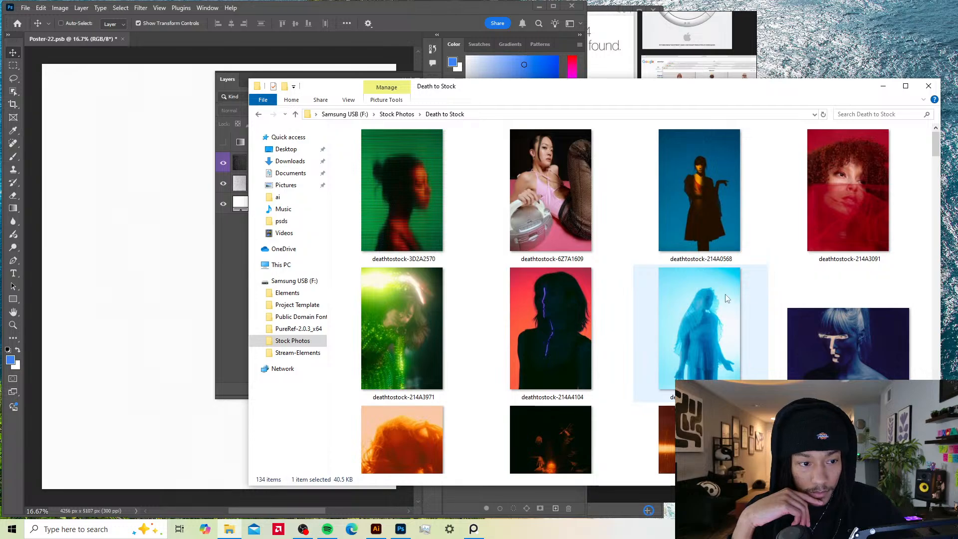
pyautogui.scroll(-7, 610, 278)
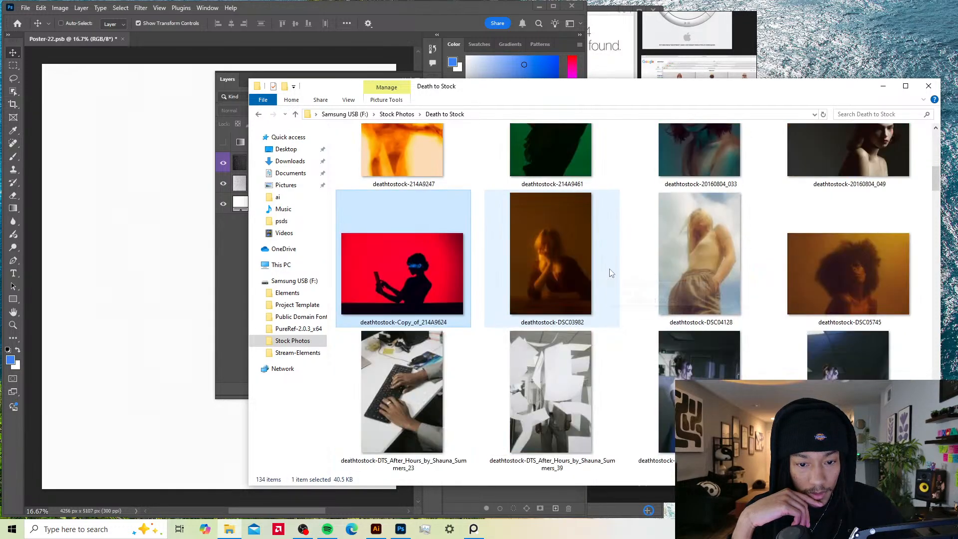
pyautogui.scroll(3, 609, 275)
pyautogui.scroll(-7, 643, 268)
pyautogui.scroll(-2, 788, 279)
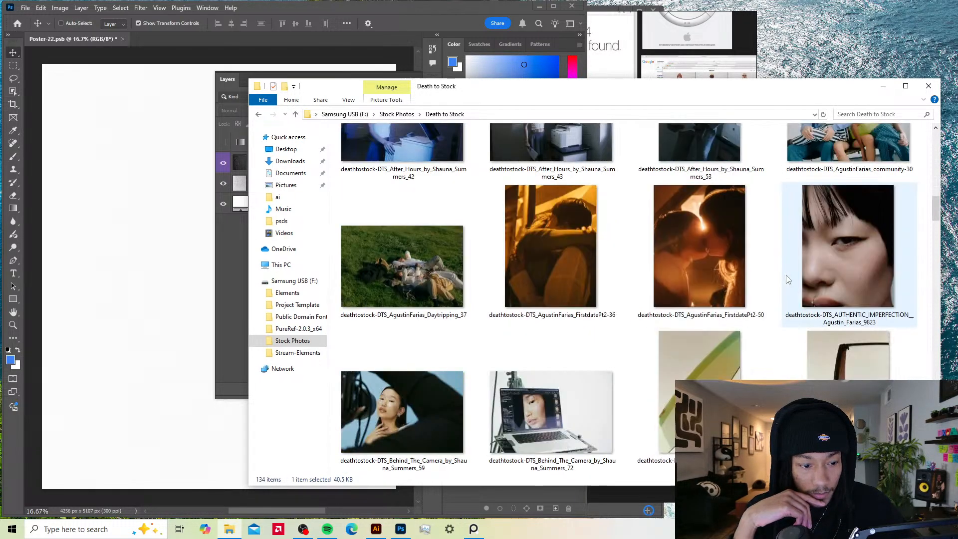
pyautogui.scroll(-2, 778, 284)
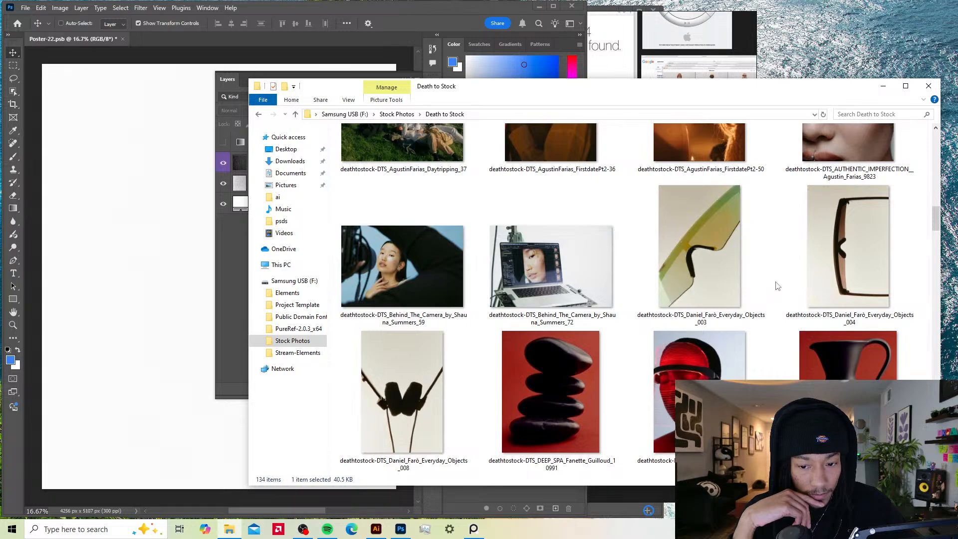
pyautogui.scroll(-10, 776, 286)
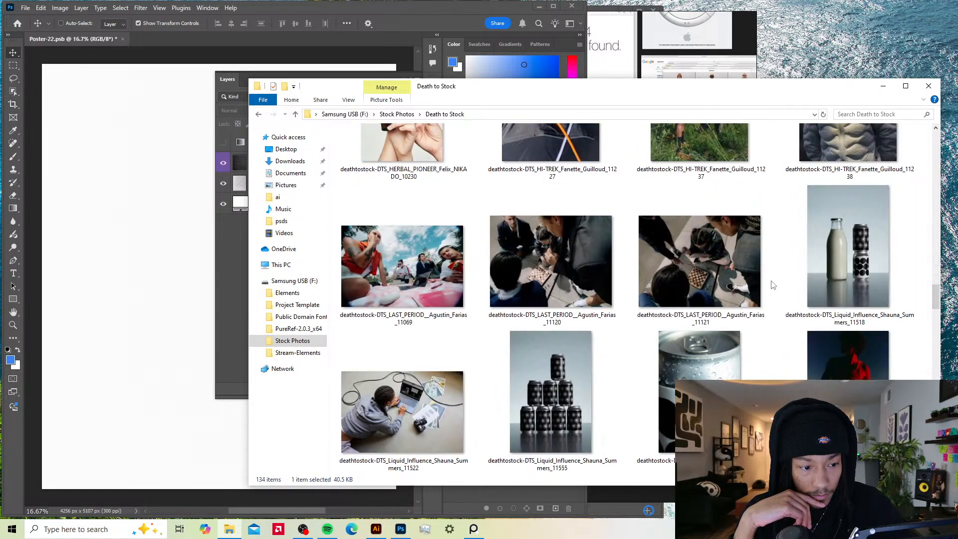
pyautogui.scroll(-10, 806, 280)
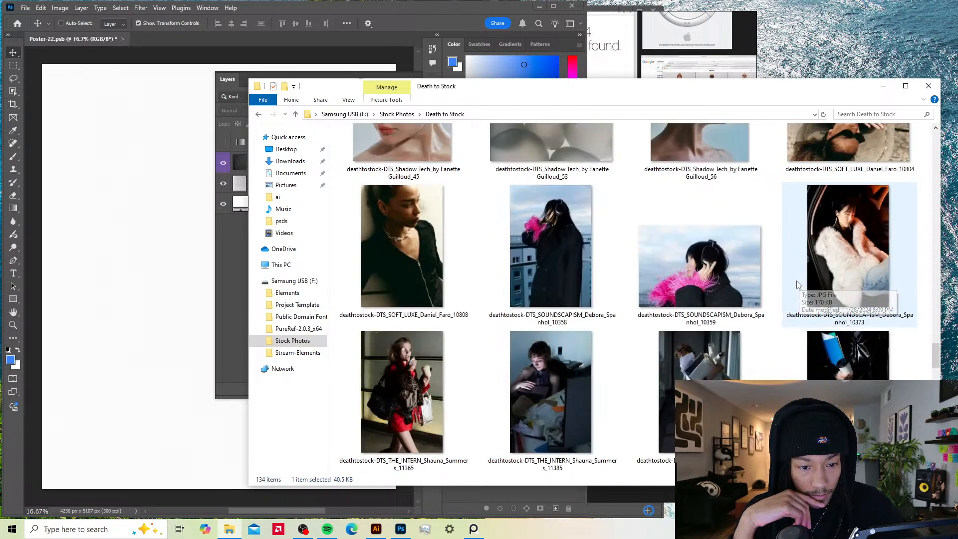
pyautogui.scroll(-3, 793, 281)
pyautogui.scroll(-10, 785, 284)
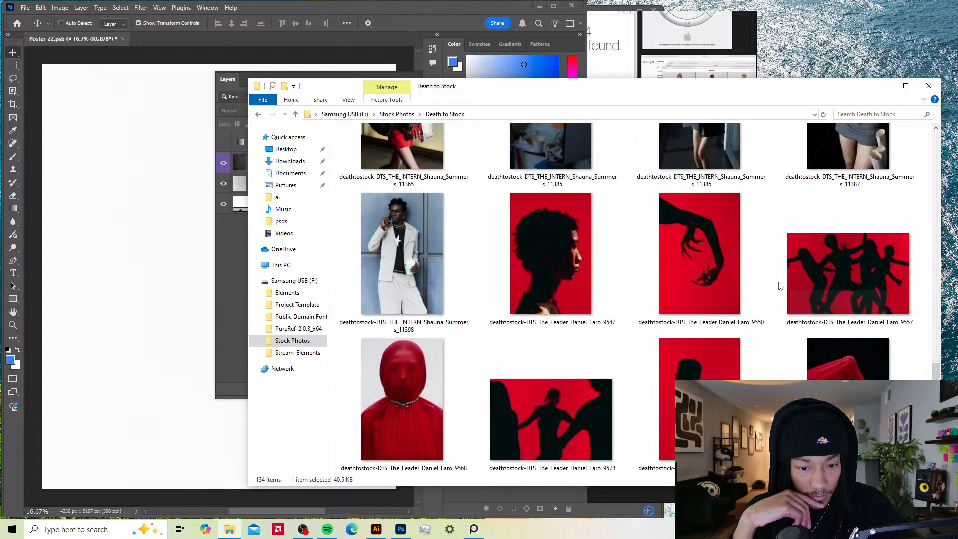
pyautogui.scroll(-3, 781, 286)
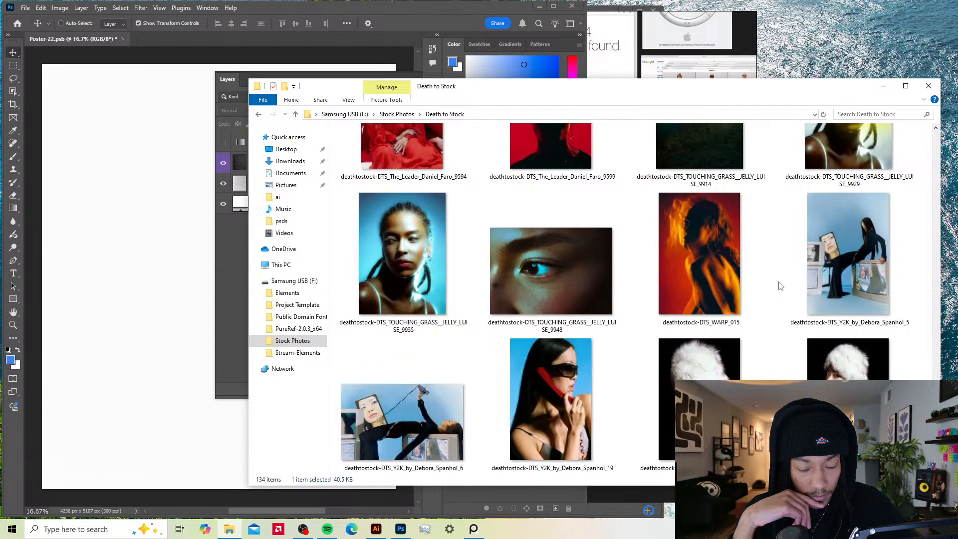
pyautogui.scroll(-3, 776, 281)
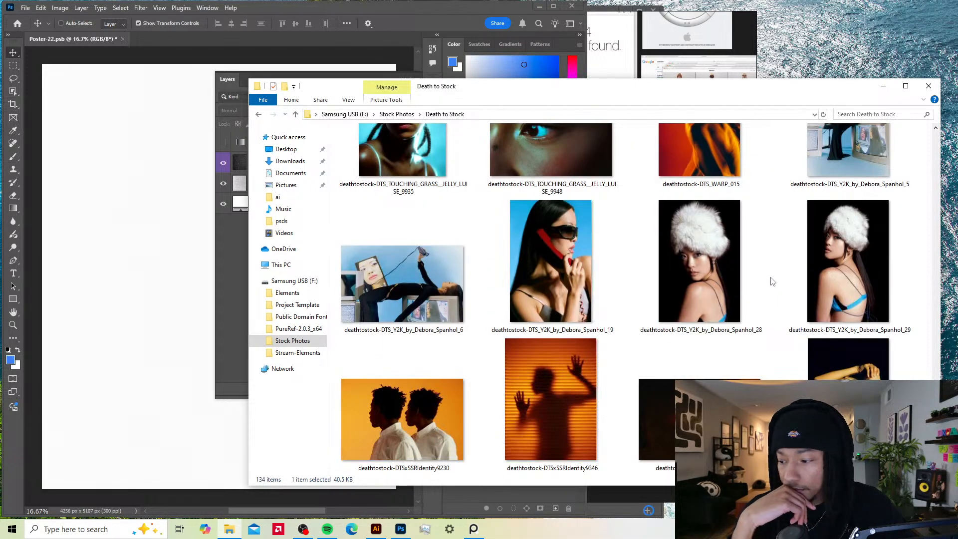
pyautogui.scroll(-5, 779, 280)
pyautogui.scroll(-5, 799, 273)
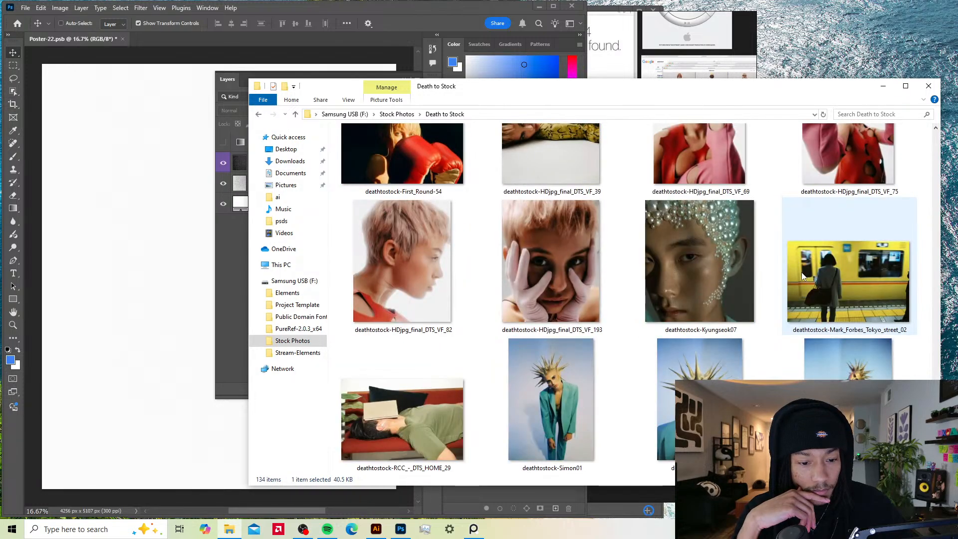
pyautogui.scroll(-3, 798, 275)
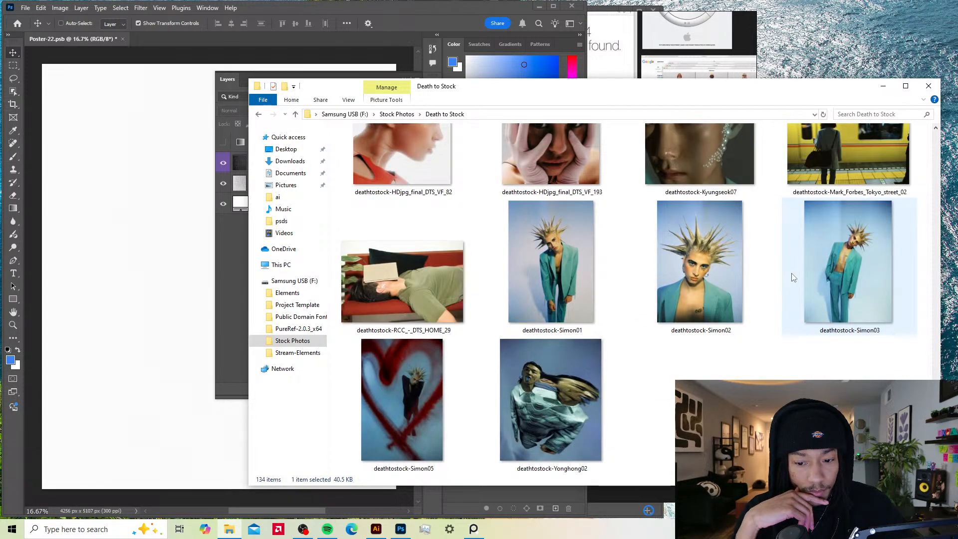
# Step: Look back up through the Death to Stock thumbnails to the router, hand-held phone and finger photos
pyautogui.scroll(3, 798, 277)
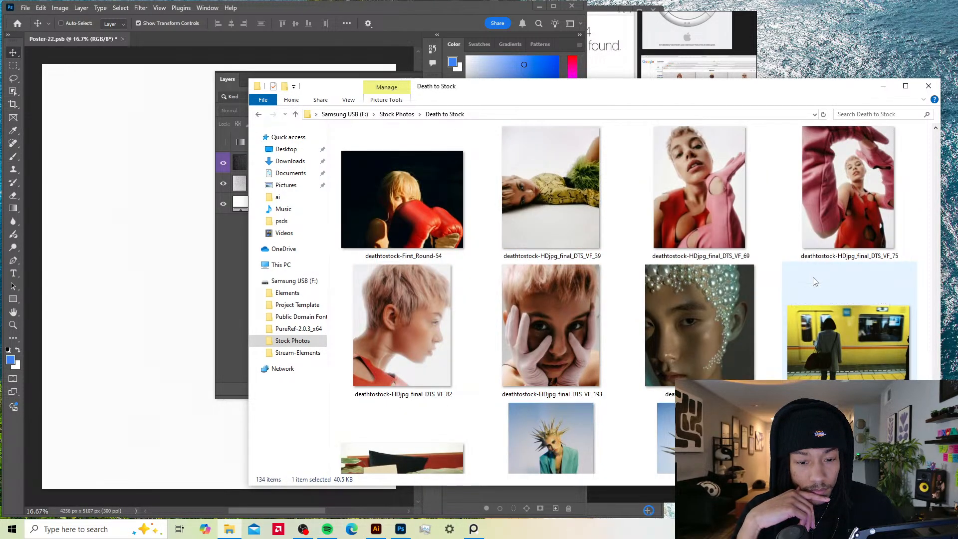
pyautogui.scroll(3, 793, 280)
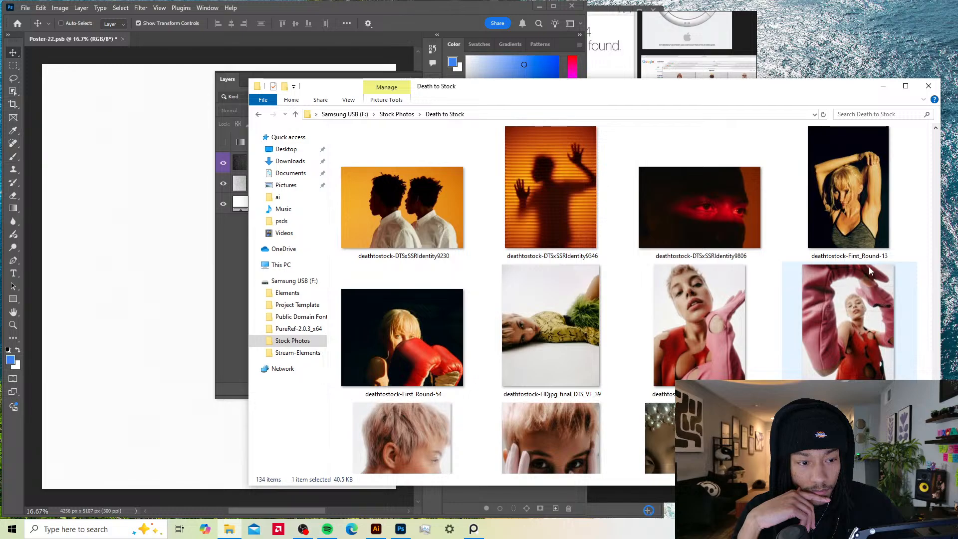
pyautogui.scroll(3, 761, 272)
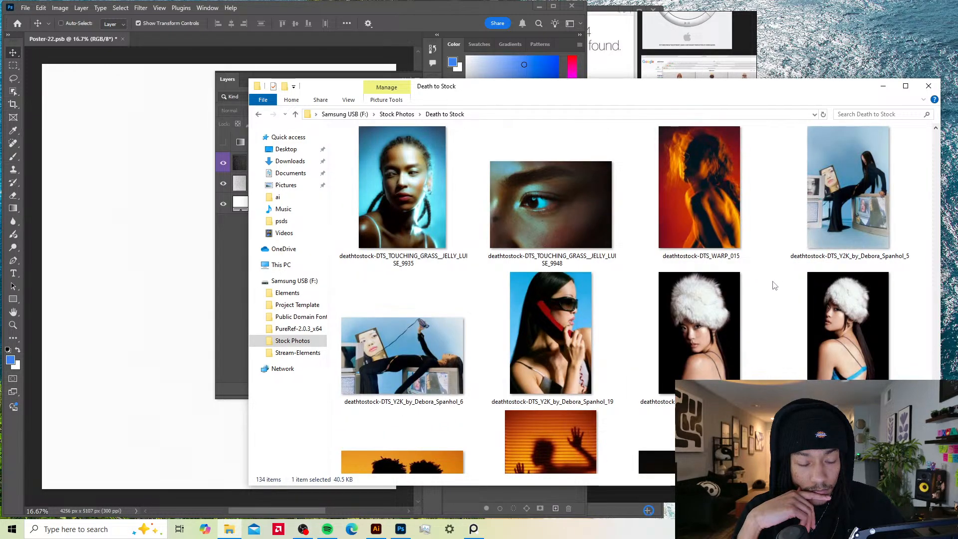
pyautogui.scroll(3, 775, 285)
pyautogui.scroll(6, 775, 286)
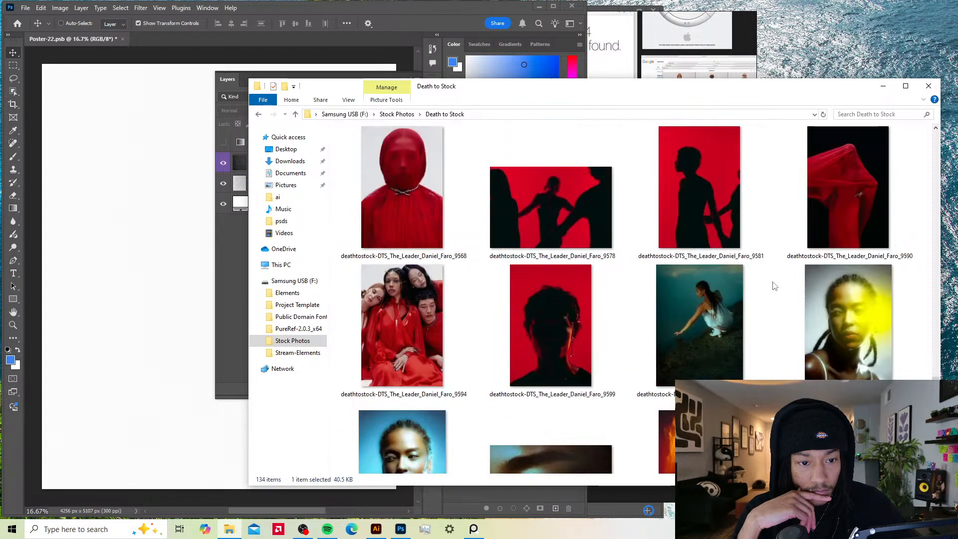
pyautogui.scroll(3, 774, 286)
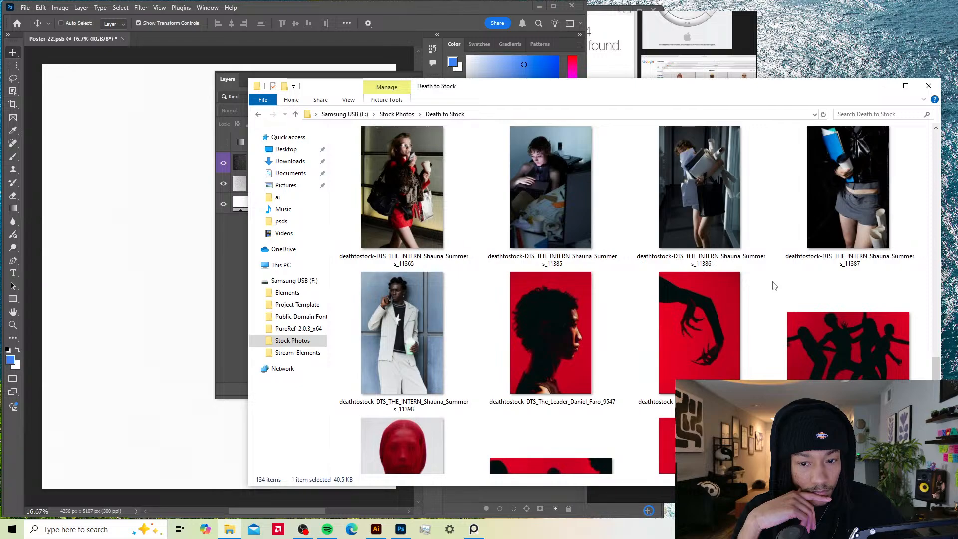
pyautogui.scroll(6, 774, 285)
pyautogui.scroll(6, 774, 286)
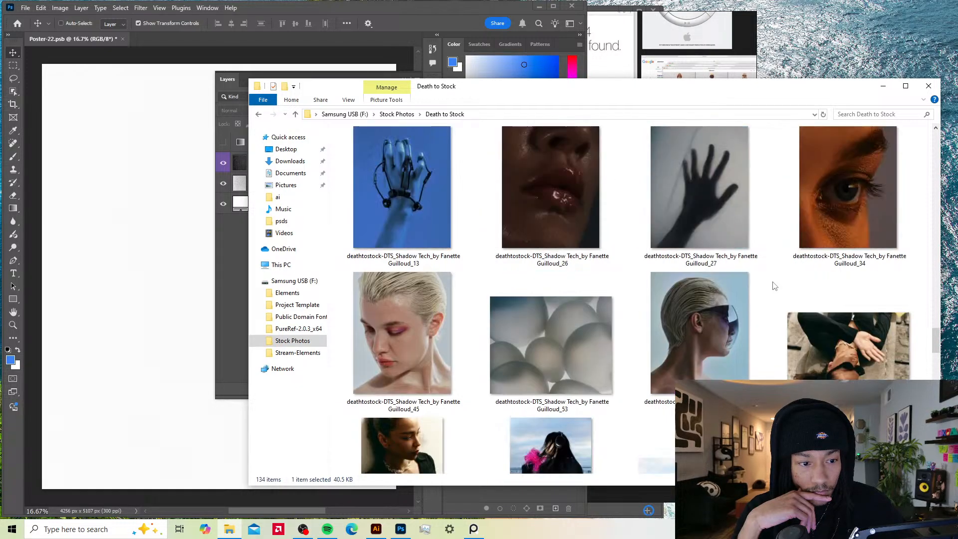
pyautogui.scroll(3, 775, 285)
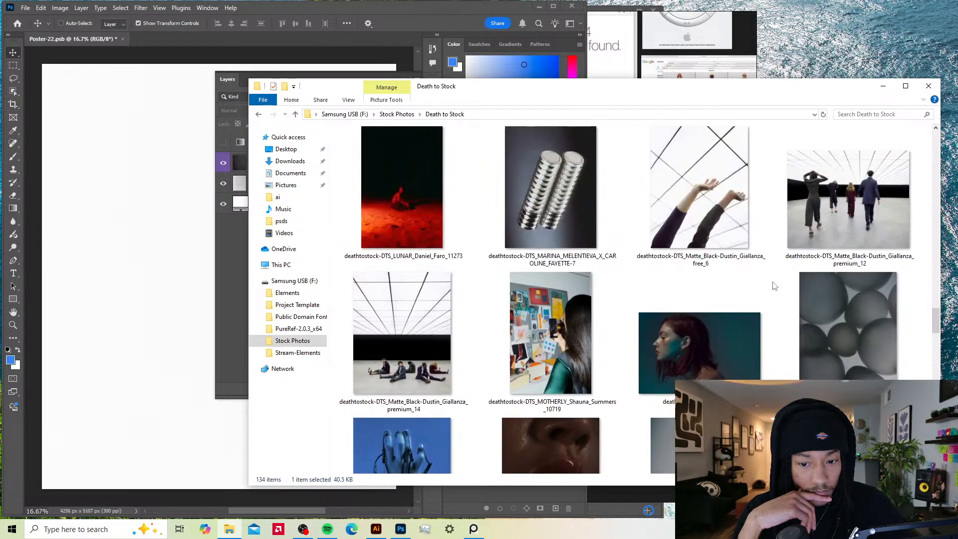
pyautogui.scroll(10, 774, 285)
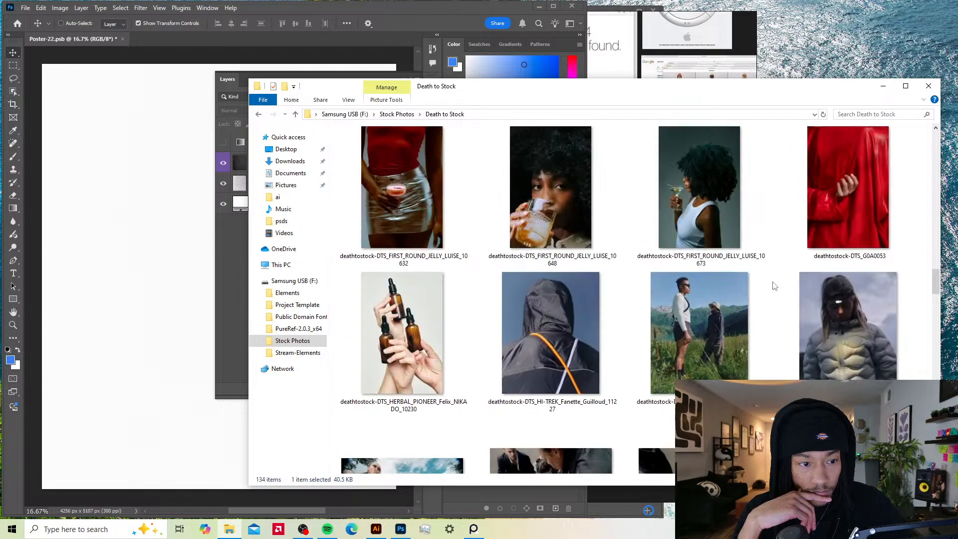
pyautogui.scroll(9, 774, 285)
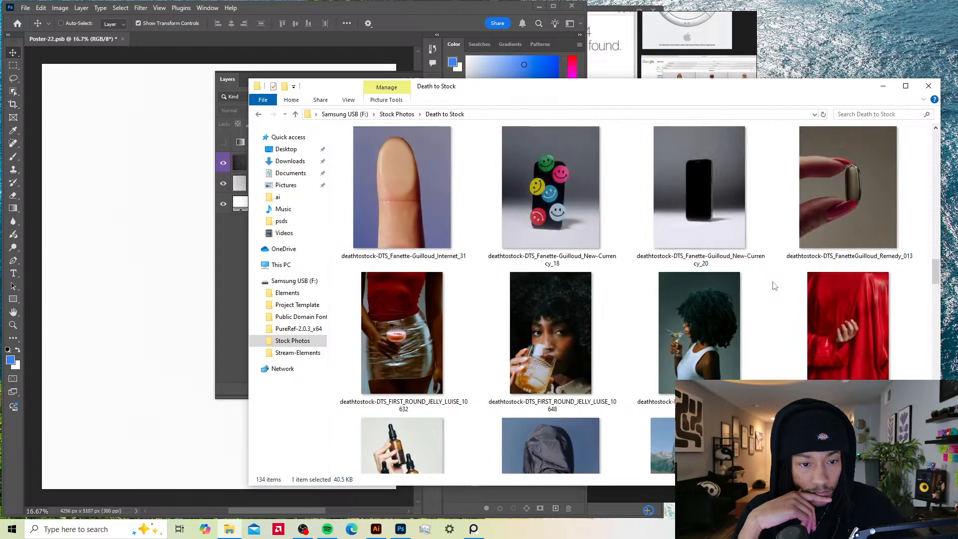
pyautogui.scroll(6, 774, 286)
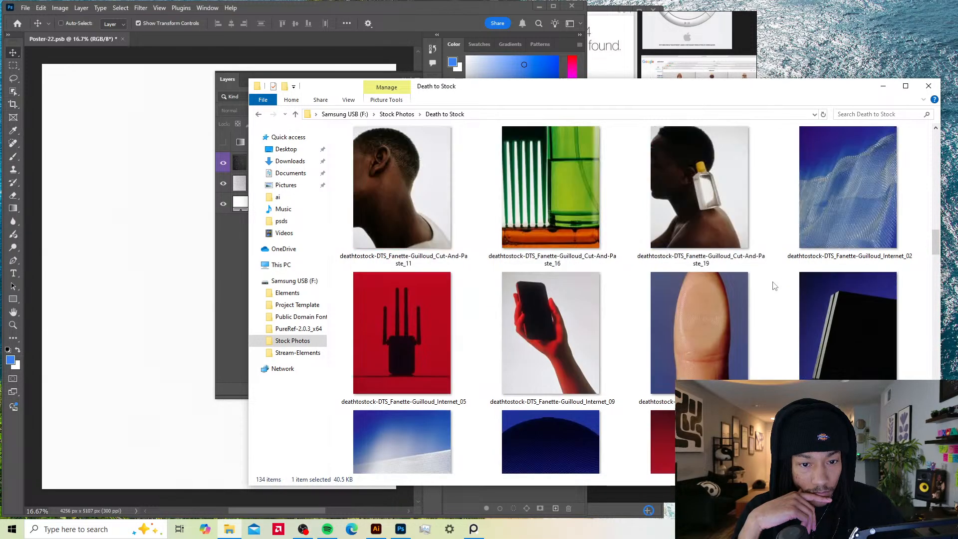
pyautogui.scroll(-4, 775, 285)
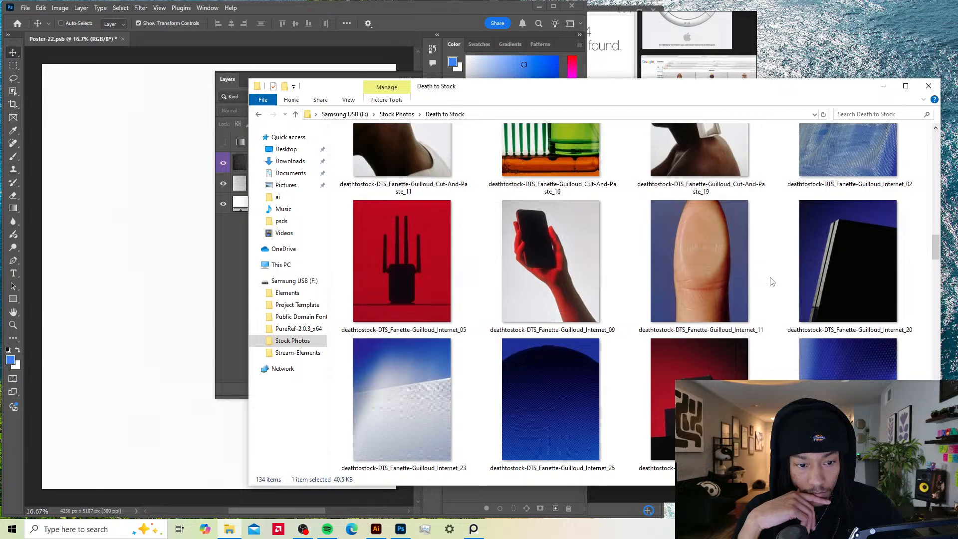
# Step: Switch to the inspiration-beta reference board, examine the iPod 2001-2022 poster up close, and move the board aside to uncover the finger photo
pyautogui.click(699, 47)
pyautogui.moveTo(699, 47); pyautogui.dragTo(561, 238)
pyautogui.scroll(-2, 563, 210)
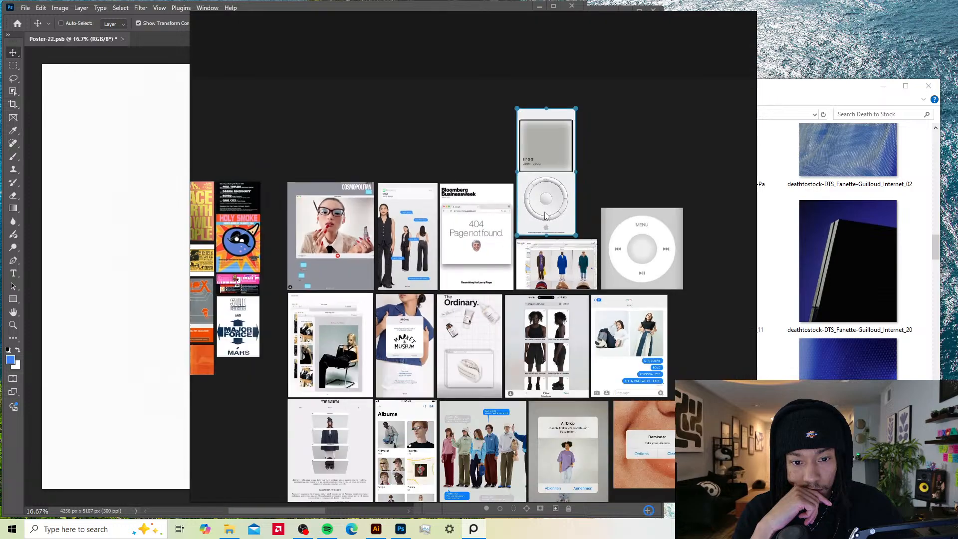
pyautogui.scroll(4, 565, 205)
pyautogui.scroll(2, 601, 210)
pyautogui.moveTo(601, 211); pyautogui.dragTo(515, 243)
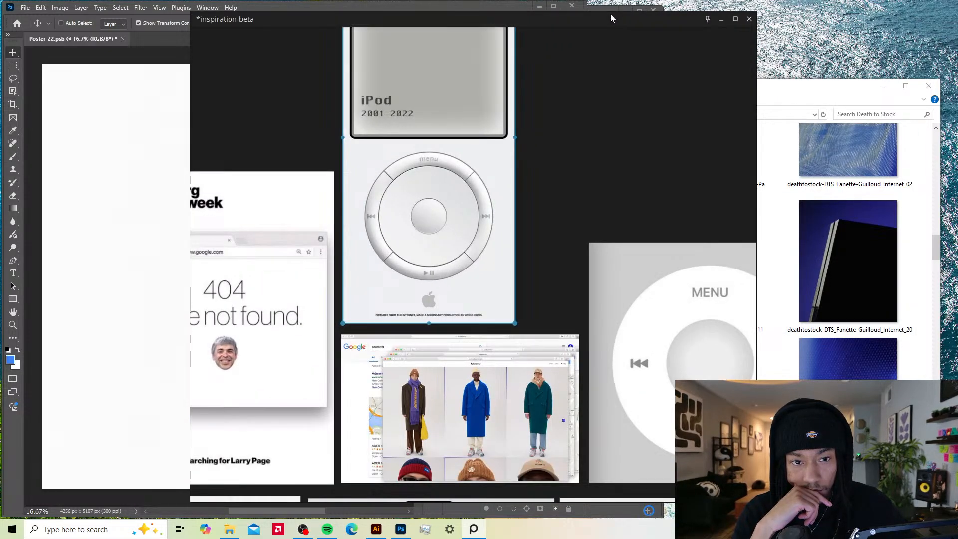
pyautogui.moveTo(612, 15); pyautogui.dragTo(506, 5)
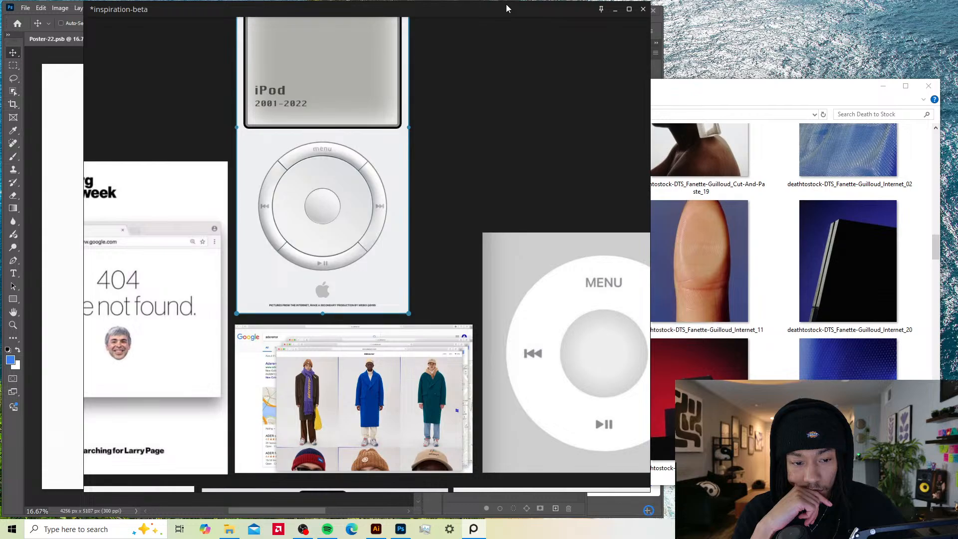
# Step: Bring the Death to Stock folder in front of the reference board and examine the finger, phone and device photos
pyautogui.rightClick(738, 265)
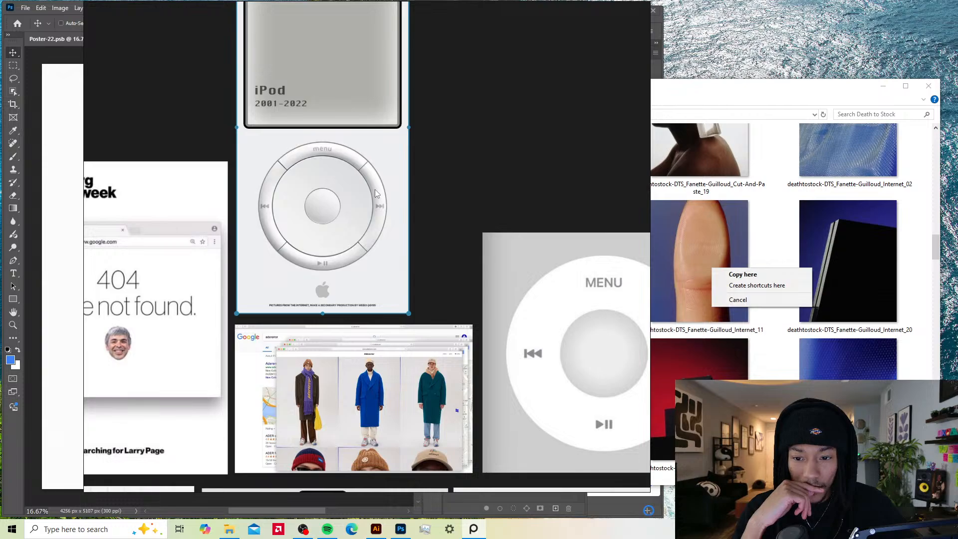
pyautogui.click(748, 223)
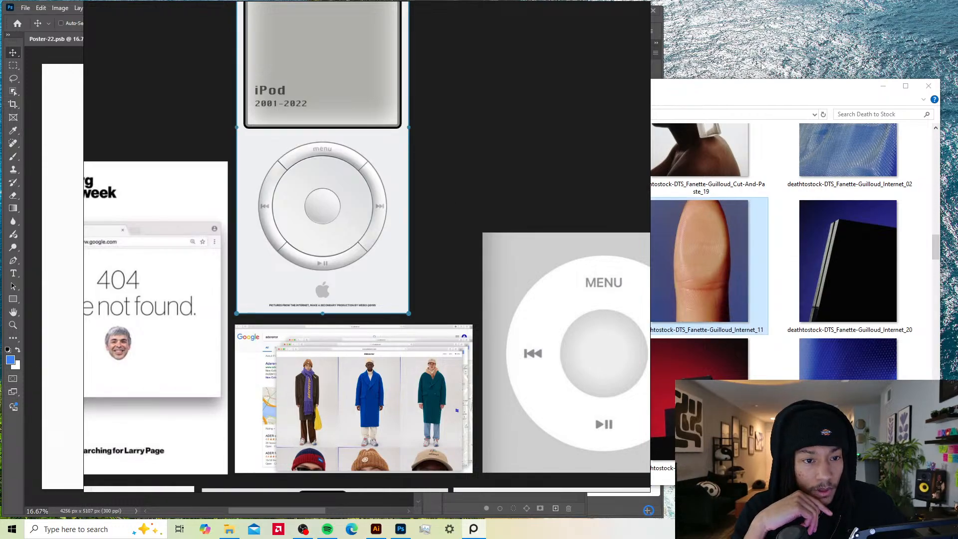
pyautogui.moveTo(773, 90)
pyautogui.mouseDown()
pyautogui.moveTo(792, 83)
pyautogui.moveTo(778, 83)
pyautogui.mouseUp()
pyautogui.moveTo(663, 245); pyautogui.dragTo(588, 296)
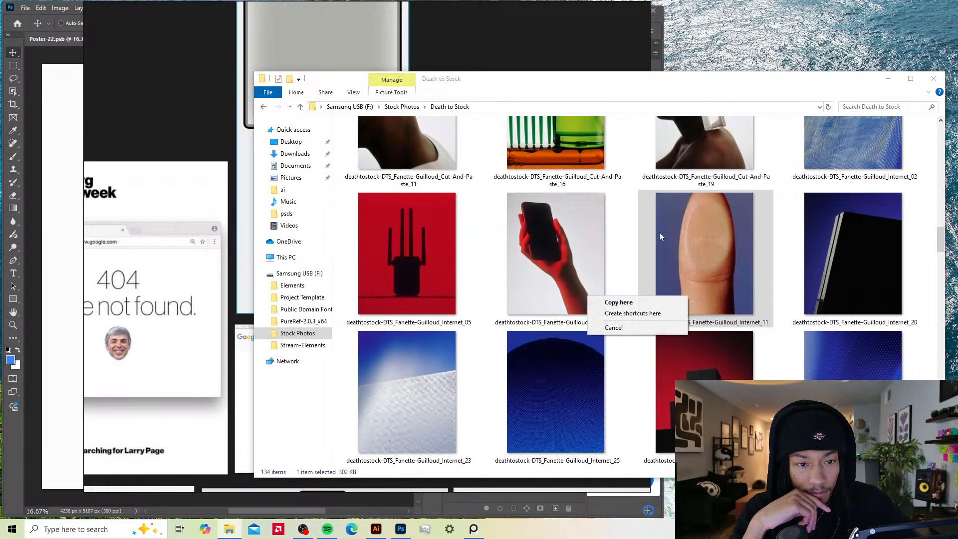
pyautogui.click(798, 241)
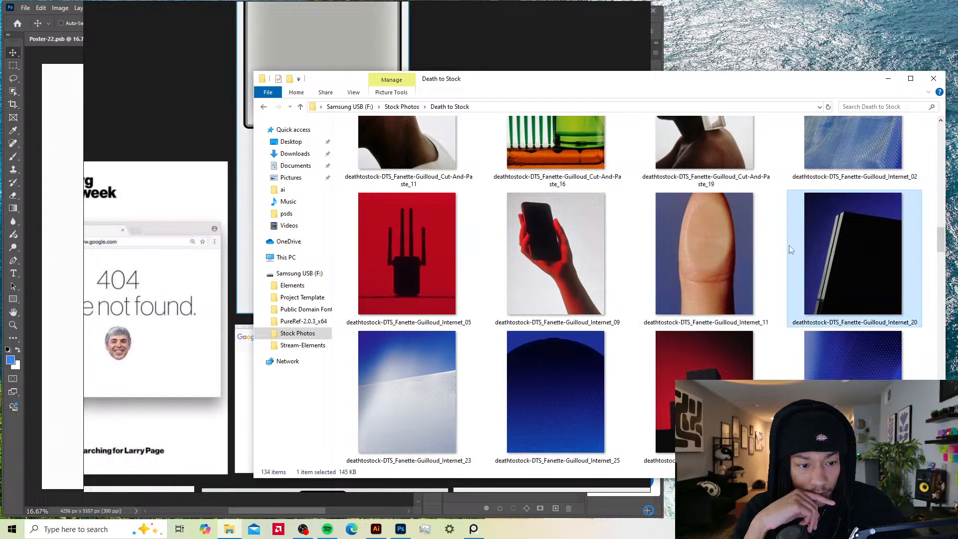
pyautogui.scroll(-8, 789, 250)
pyautogui.scroll(7, 783, 249)
pyautogui.scroll(-2, 777, 250)
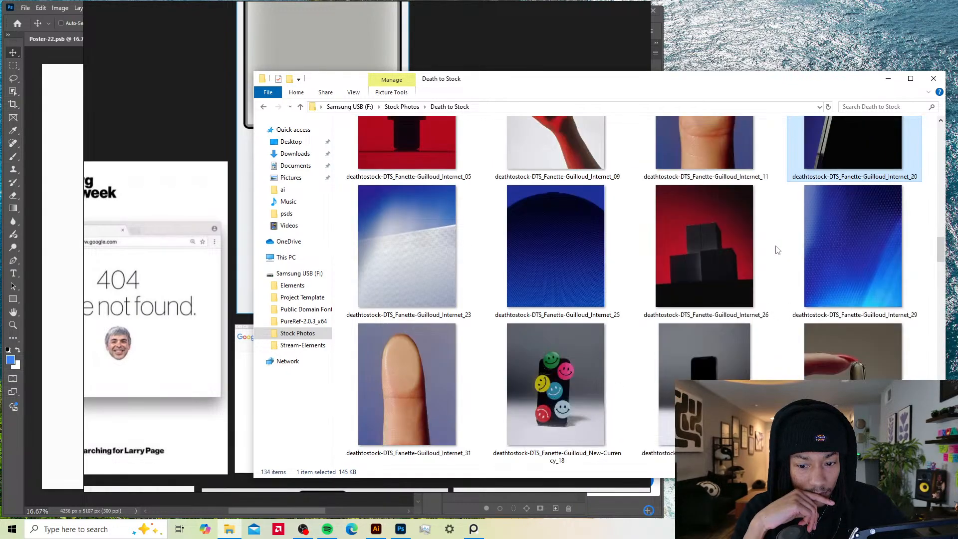
pyautogui.scroll(-2, 776, 249)
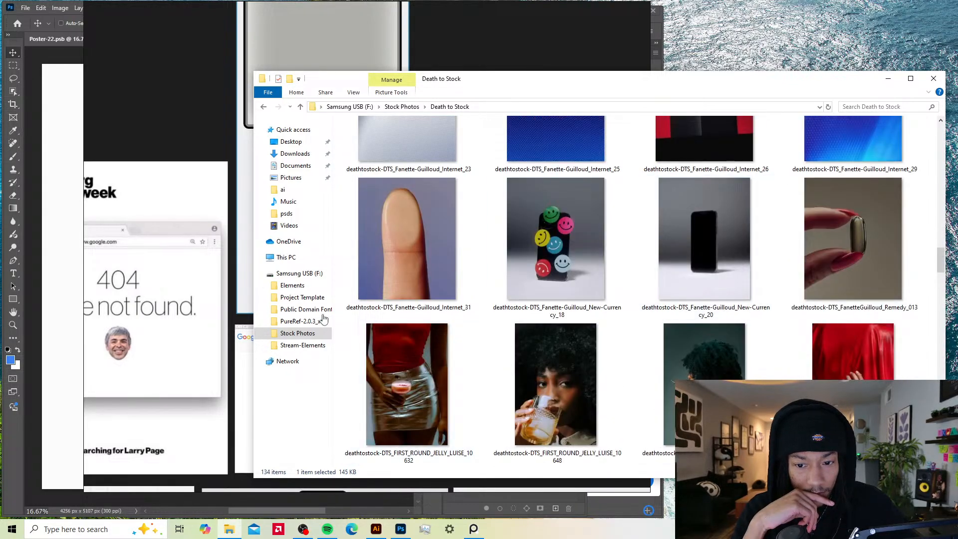
# Step: Switch to Illustrator, move its window beside the Photoshop canvas, and show the default-grid-beefy-20x24 3.ai document
pyautogui.click(384, 37)
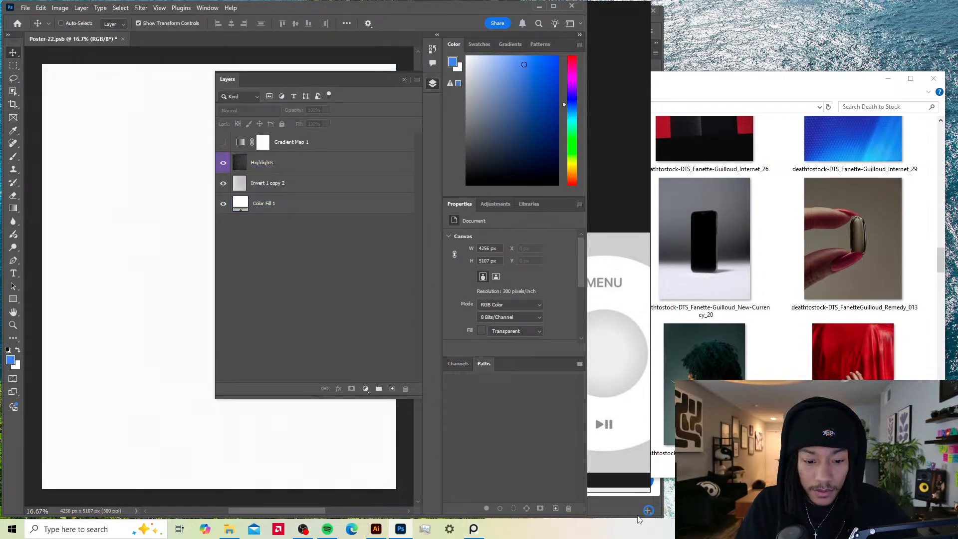
pyautogui.click(638, 516)
pyautogui.moveTo(466, 11); pyautogui.dragTo(685, 14)
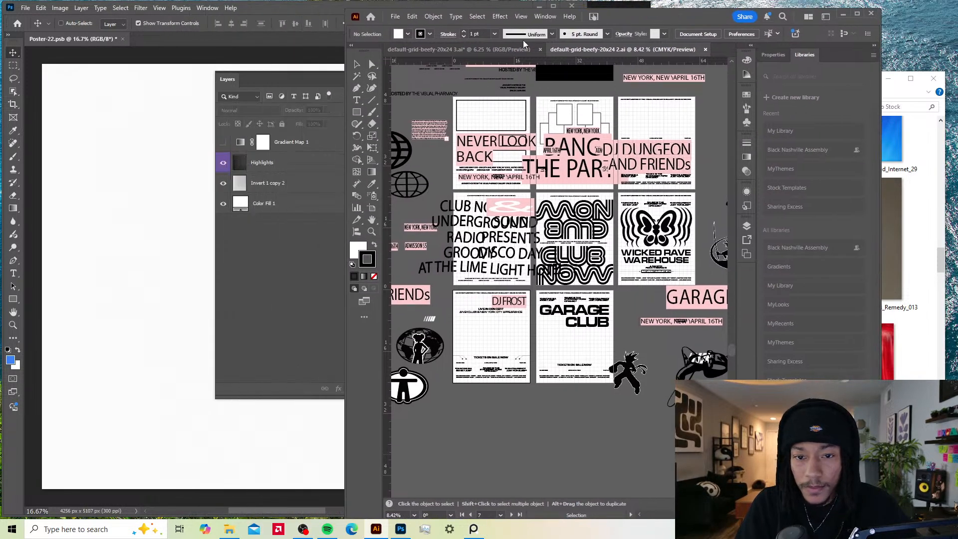
pyautogui.click(522, 48)
# Step: Paste the copied iPod poster image onto the empty pasteboard below the grid artboard
pyautogui.hscroll(-2, 544, 219)
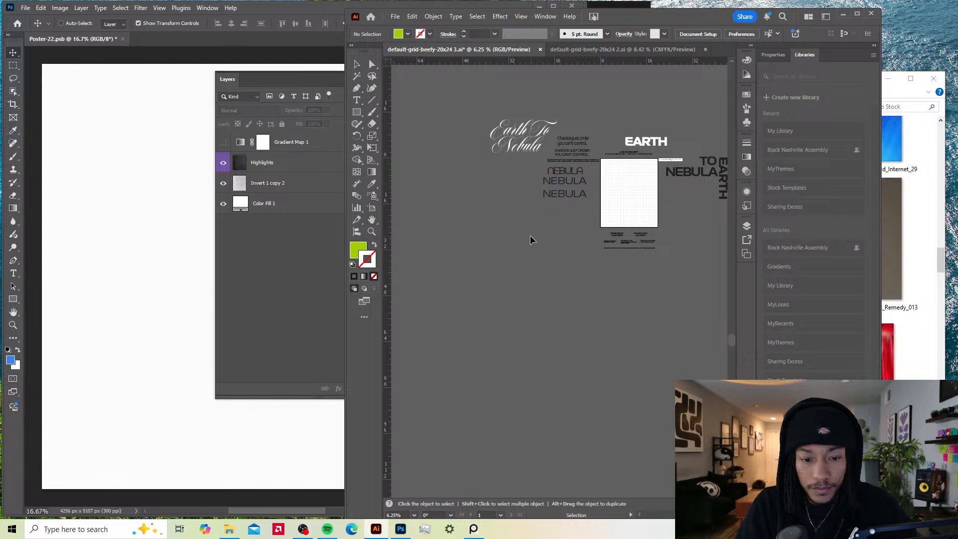
pyautogui.press('a')
pyautogui.press('v')
pyautogui.hotkey('ctrl', 'v')
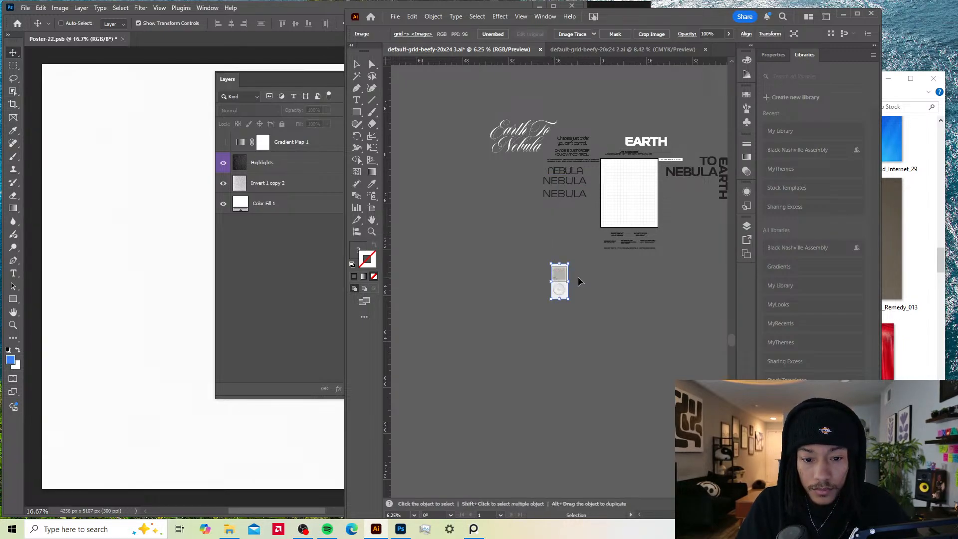
# Step: Enlarge the pasted iPod poster image to about 18.9 x 40.9 in, bring its click wheel into view, and deselect it
pyautogui.moveTo(568, 262); pyautogui.dragTo(649, 183)
pyautogui.scroll(-1, 570, 263)
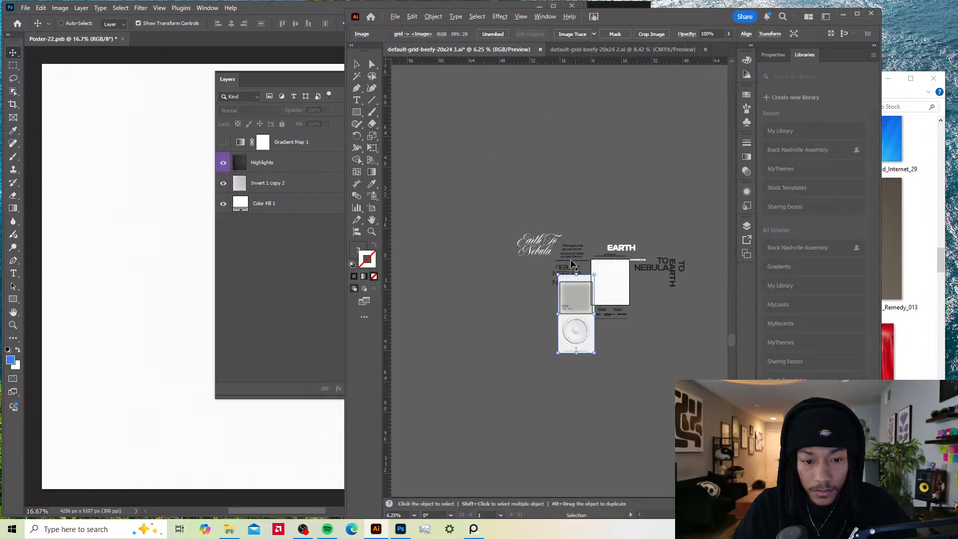
pyautogui.scroll(2, 572, 261)
pyautogui.scroll(3, 590, 341)
pyautogui.moveTo(589, 343); pyautogui.dragTo(583, 52)
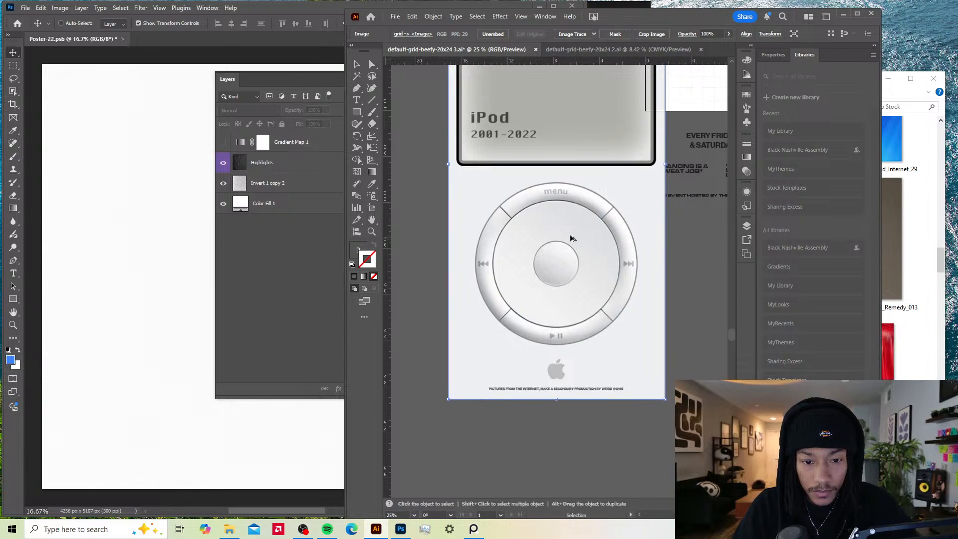
pyautogui.scroll(-1, 550, 247)
pyautogui.scroll(1, 552, 249)
pyautogui.moveTo(668, 21); pyautogui.dragTo(622, 17)
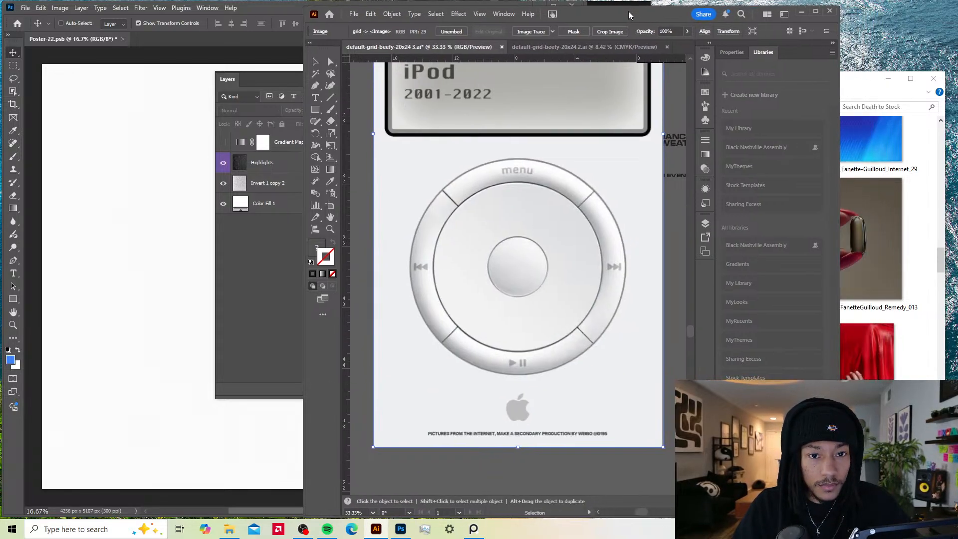
pyautogui.scroll(1, 544, 280)
pyautogui.scroll(-2, 544, 264)
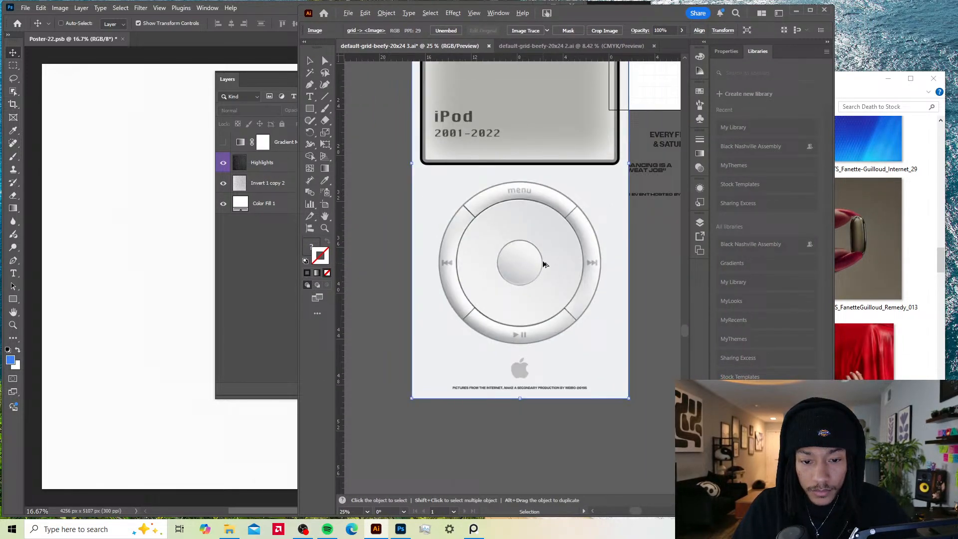
pyautogui.click(657, 288)
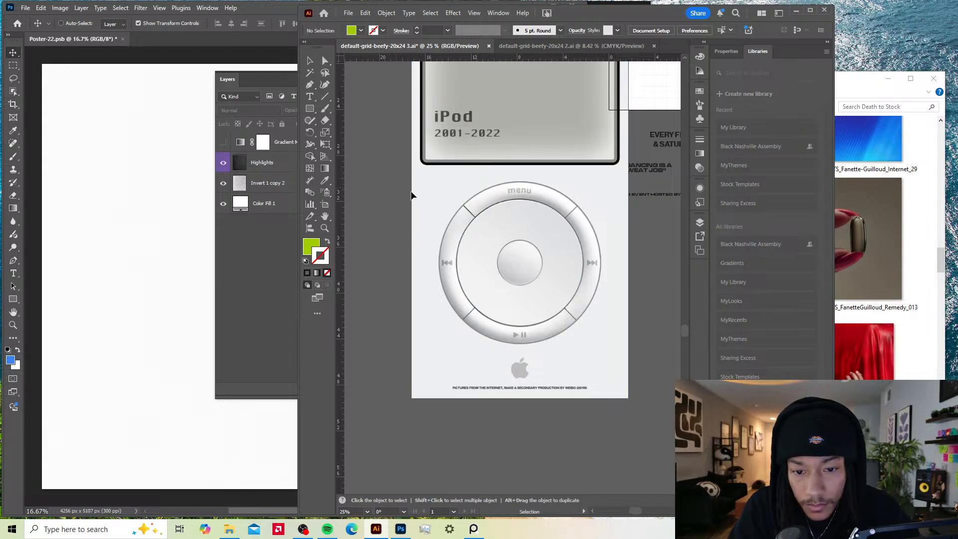
# Step: Trace a closed four-corner Pen path on the corners of the click wheel's menu segment, joined by straight edges
pyautogui.press('p')
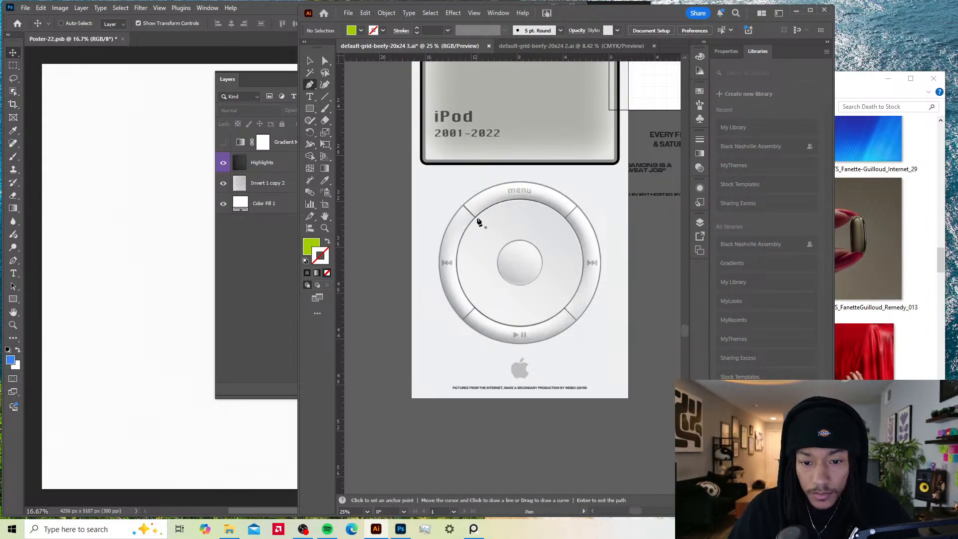
pyautogui.scroll(-1, 478, 221)
pyautogui.scroll(5, 478, 221)
pyautogui.click(468, 227)
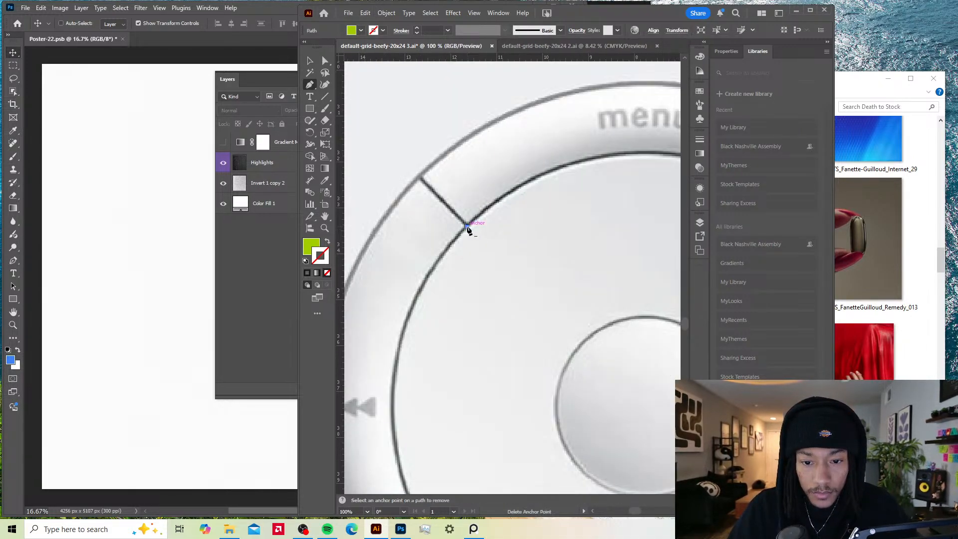
pyautogui.scroll(-3, 527, 232)
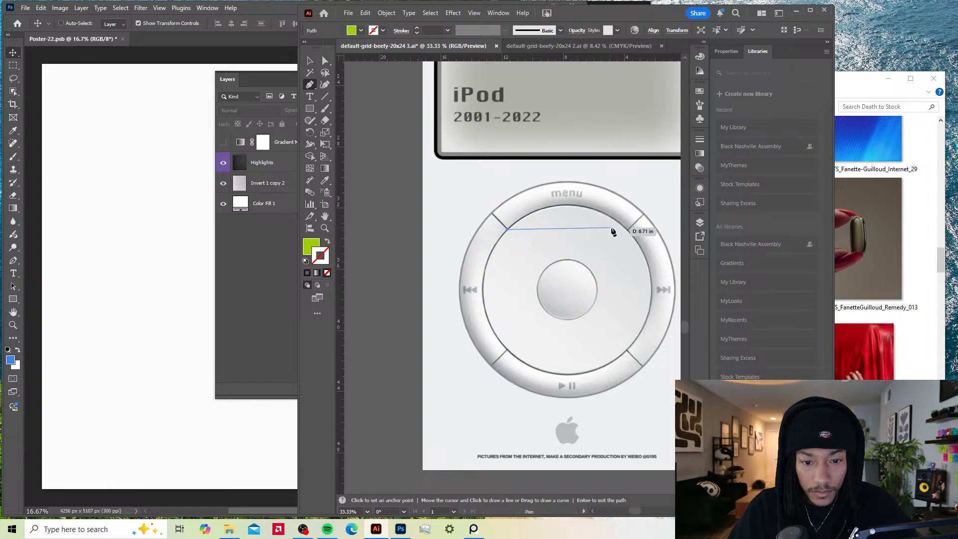
pyautogui.scroll(3, 632, 235)
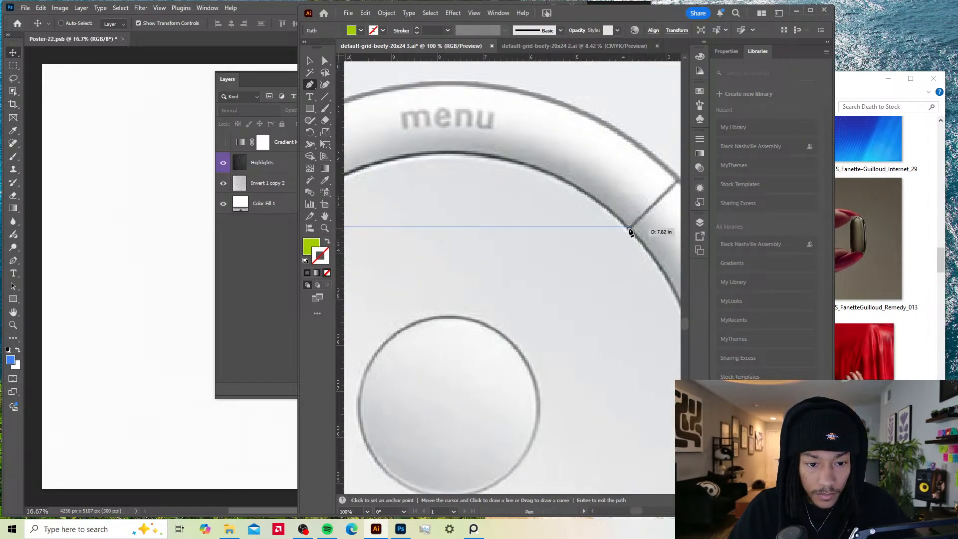
pyautogui.click(630, 227)
pyautogui.press('space')
pyautogui.moveTo(450, 220); pyautogui.dragTo(418, 202)
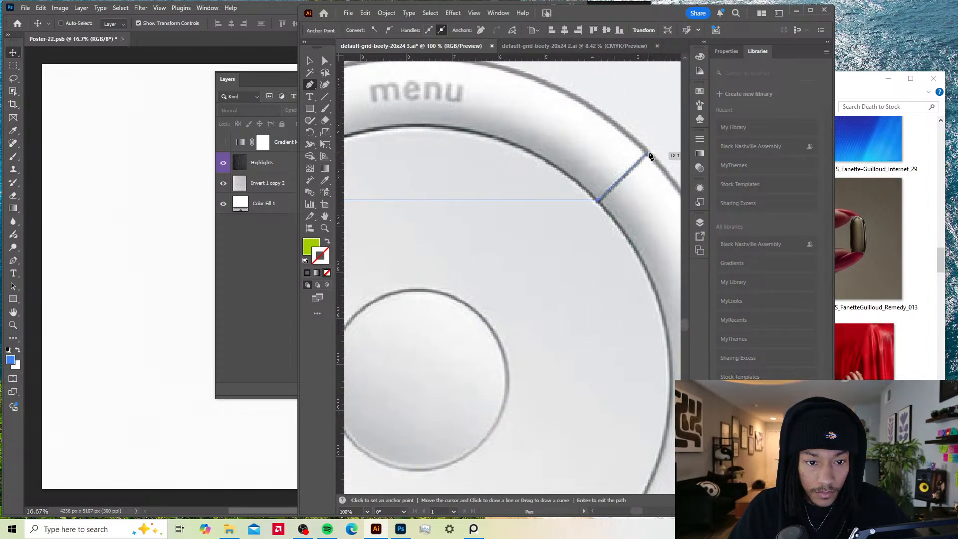
pyautogui.click(648, 155)
pyautogui.moveTo(509, 160); pyautogui.dragTo(688, 165)
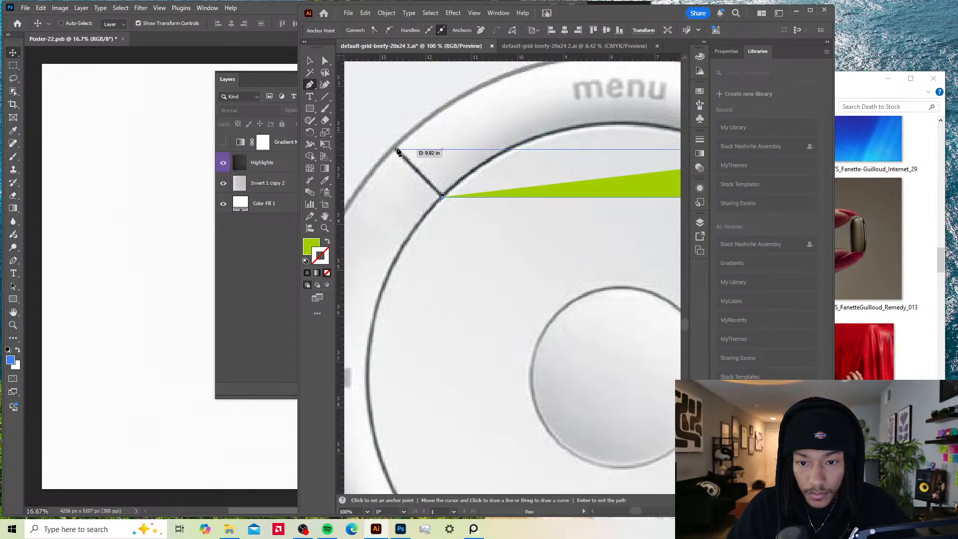
pyautogui.click(397, 149)
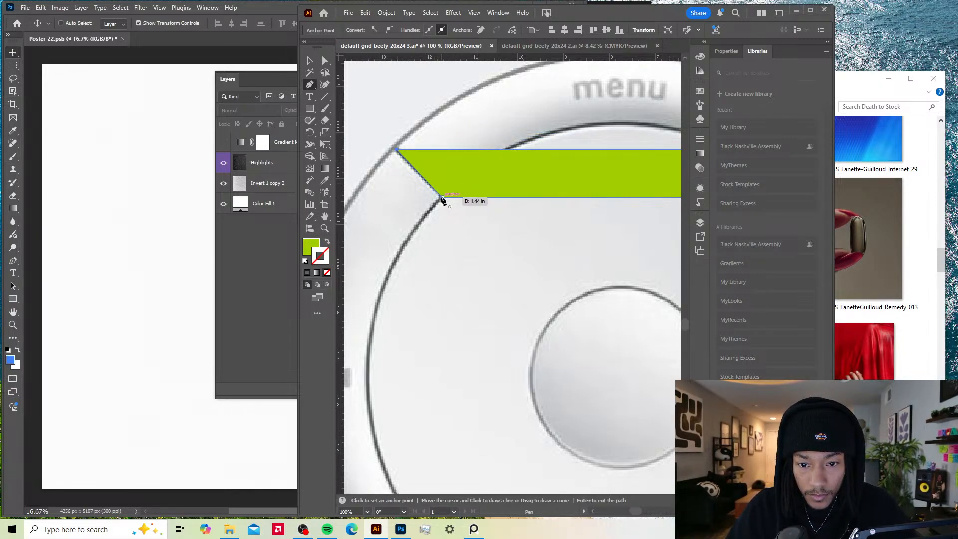
pyautogui.click(442, 200)
# Step: Remove the traced path's fill and bend its two long edges to follow the menu segment's outer and inner arcs
pyautogui.moveTo(637, 214); pyautogui.dragTo(552, 246)
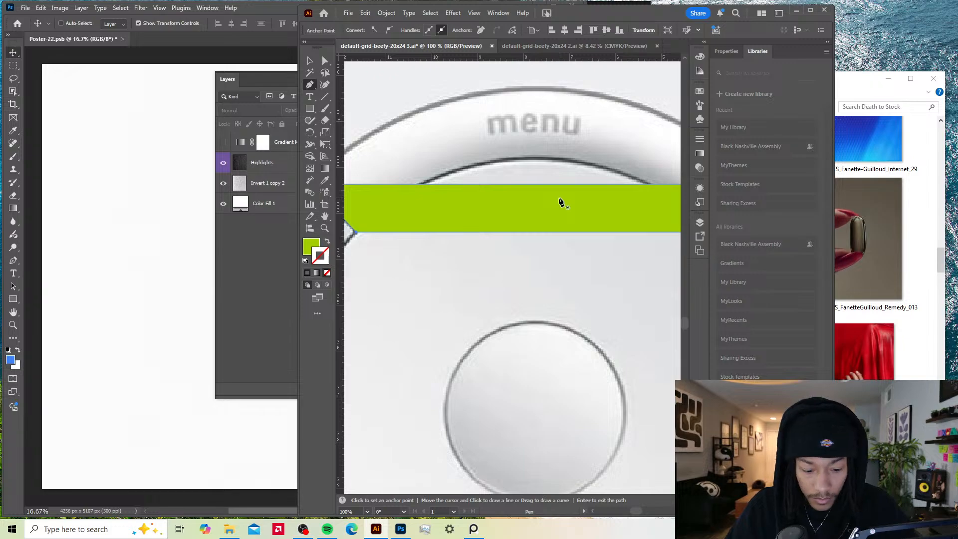
pyautogui.press('/')
pyautogui.scroll(-1, 552, 186)
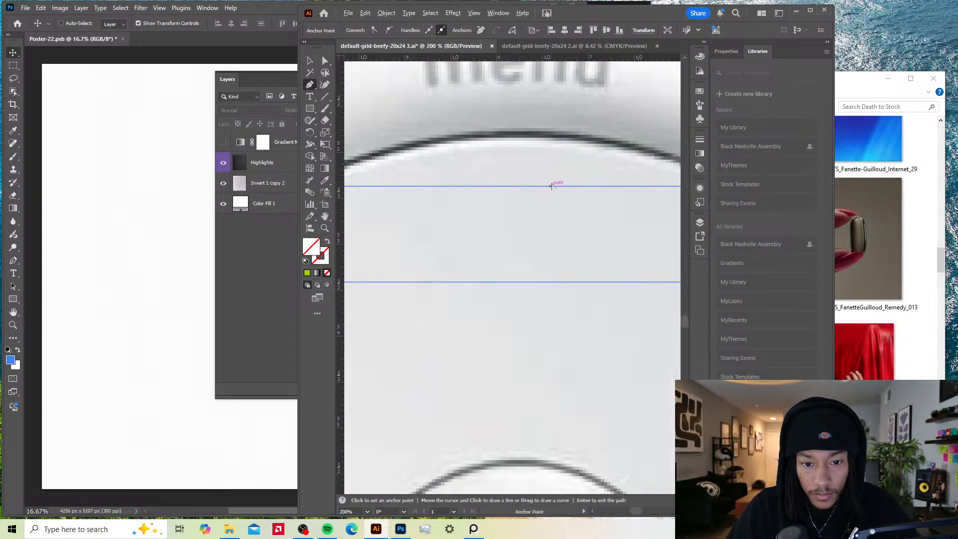
pyautogui.scroll(1, 554, 190)
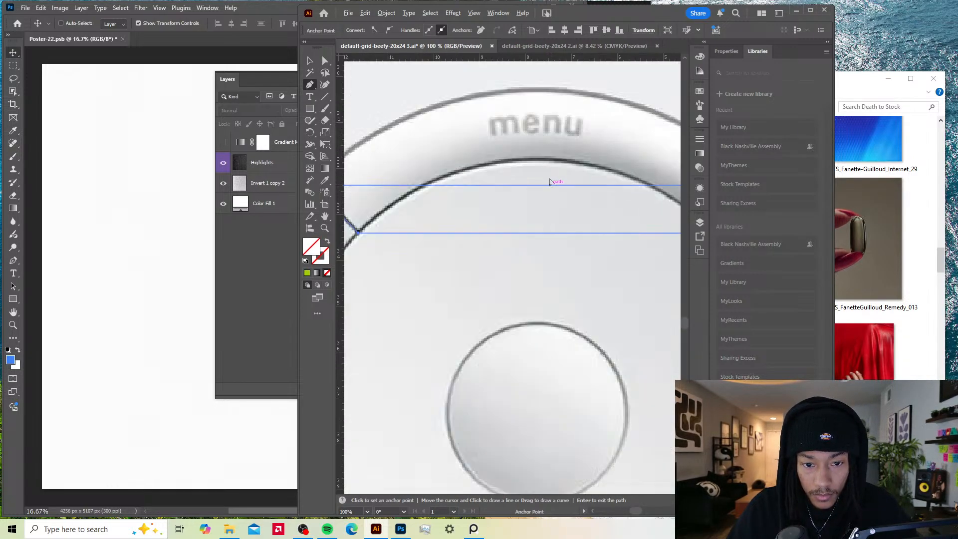
pyautogui.click(810, 10)
pyautogui.moveTo(394, 182); pyautogui.dragTo(642, 218)
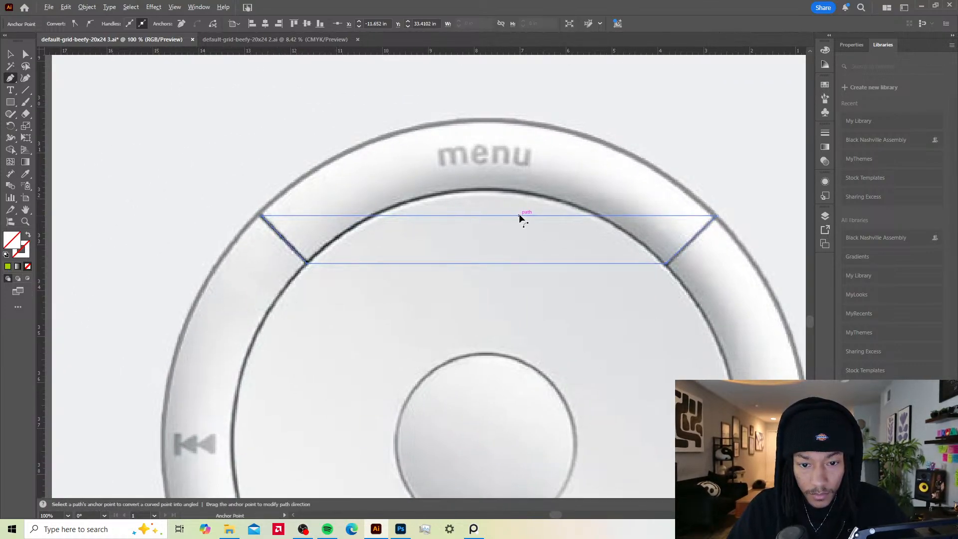
pyautogui.moveTo(520, 216); pyautogui.dragTo(494, 121)
pyautogui.moveTo(487, 263); pyautogui.dragTo(488, 193)
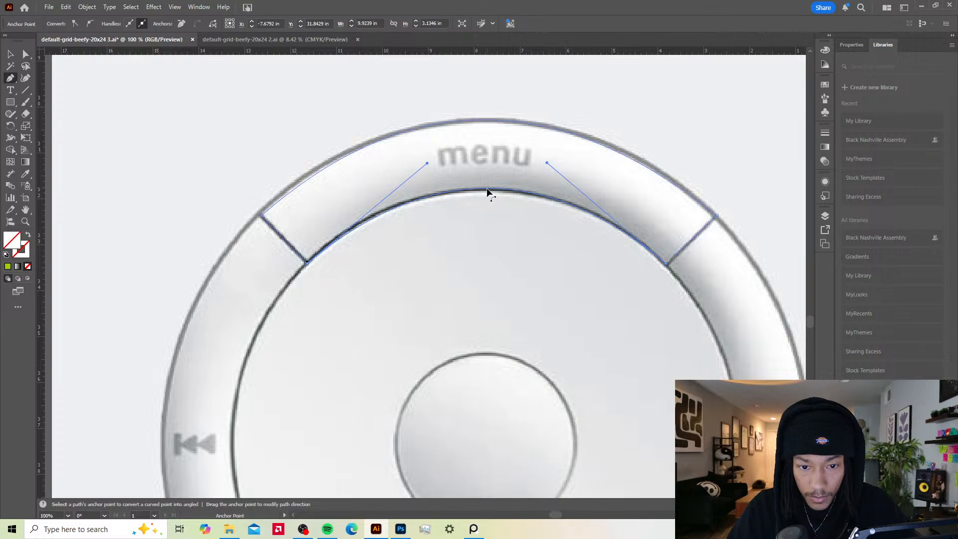
# Step: Give the traced segment a black fill with no stroke and place it over the menu part of the ring
pyautogui.press('v')
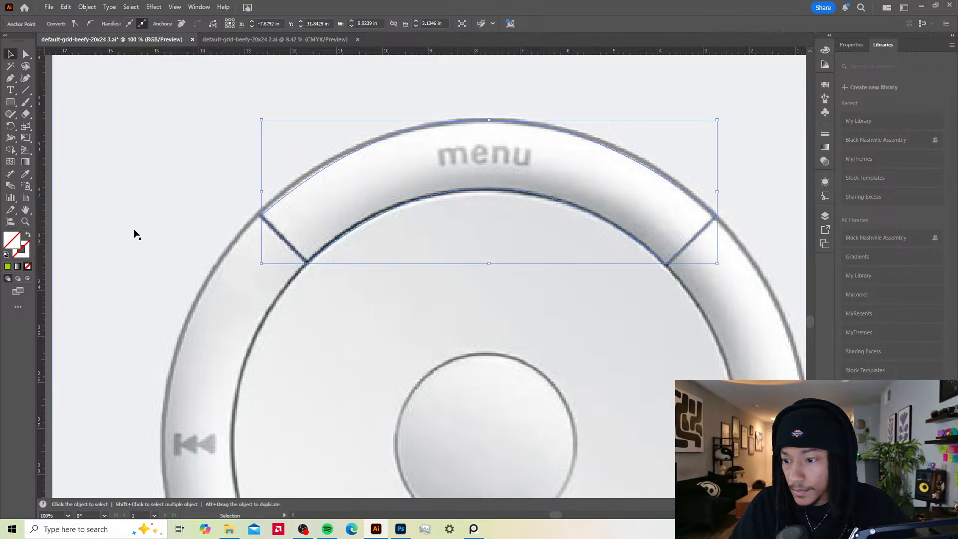
pyautogui.click(7, 254)
pyautogui.hotkey('shift', 'c')
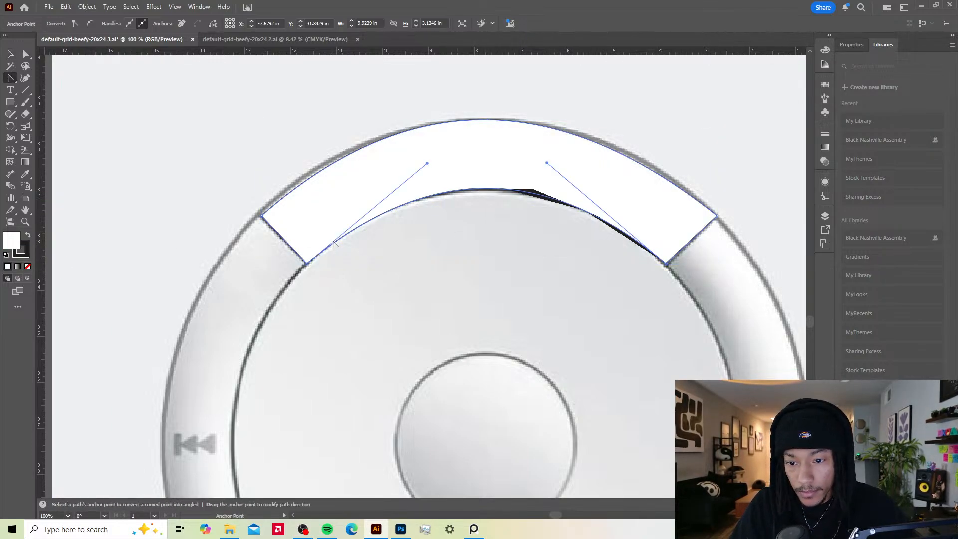
pyautogui.hotkey('shift', 'x')
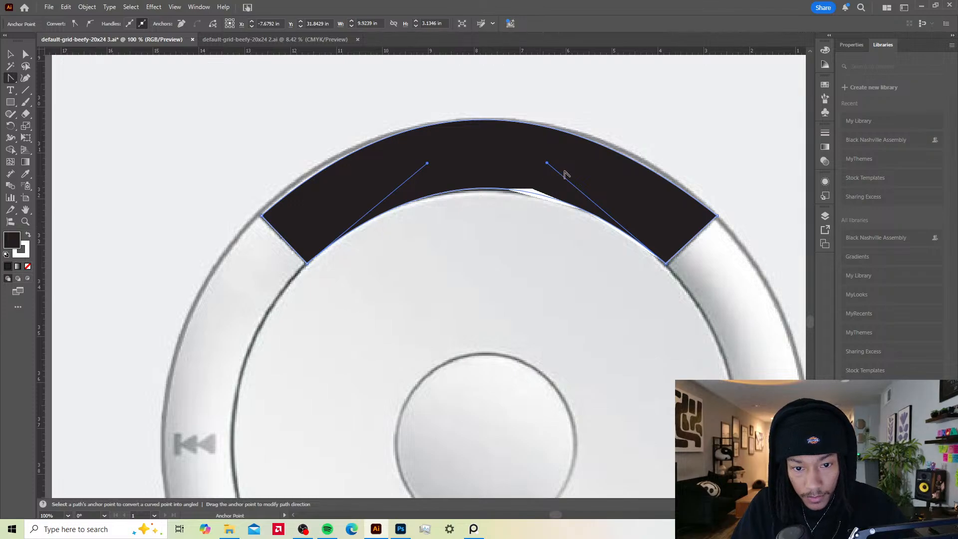
pyautogui.press('v')
pyautogui.moveTo(520, 178); pyautogui.dragTo(525, 140)
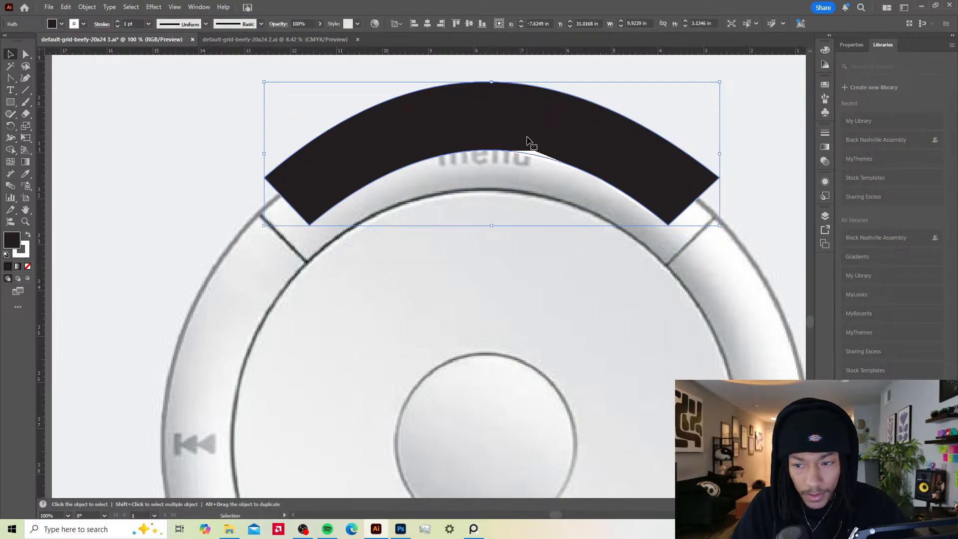
pyautogui.press('x')
pyautogui.press('/')
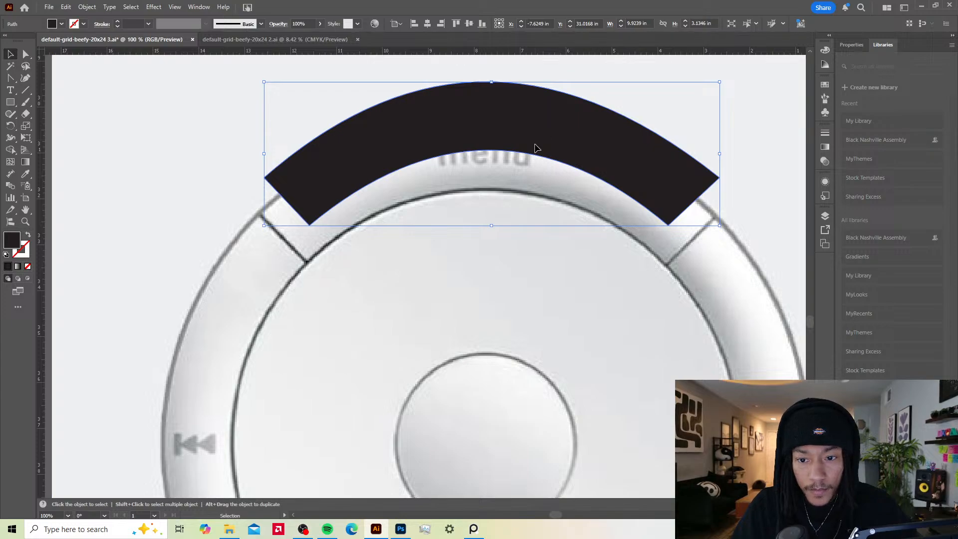
pyautogui.moveTo(536, 149); pyautogui.dragTo(530, 160)
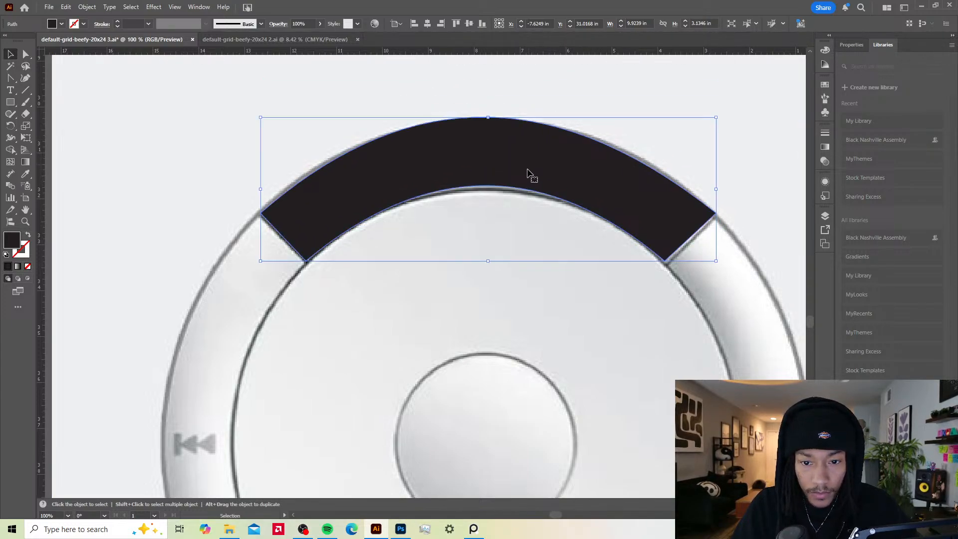
# Step: Refine the black segment's inner curve to match the edge of the wheel's inner circle, and deselect the shape
pyautogui.press('a')
pyautogui.hotkey('shift', 'c')
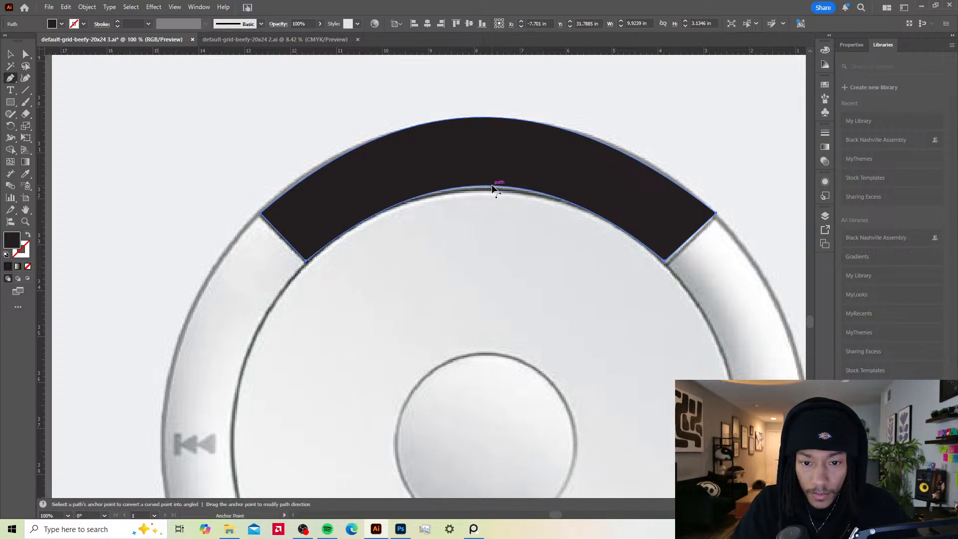
pyautogui.moveTo(493, 189); pyautogui.dragTo(491, 194)
pyautogui.hotkey('ctrl', 'z')
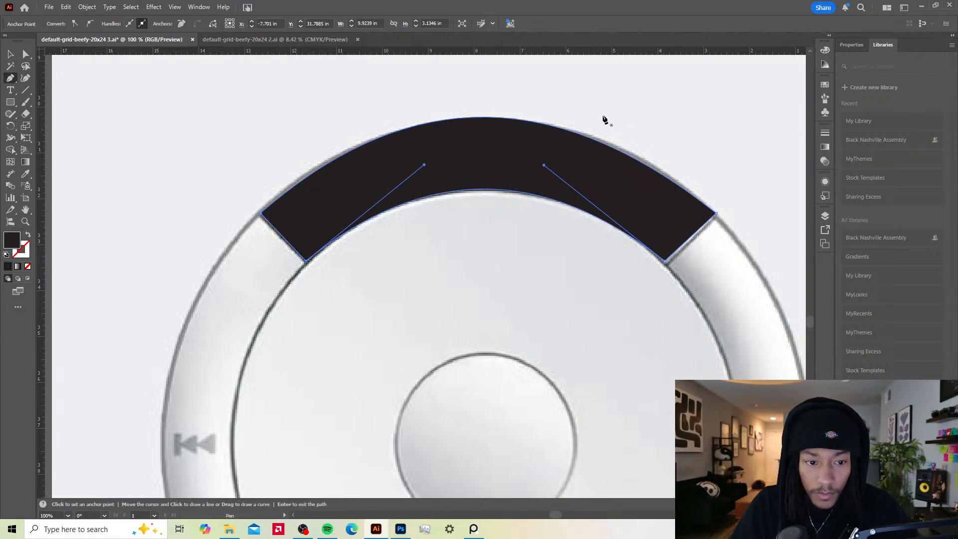
pyautogui.press('v')
pyautogui.click(705, 276)
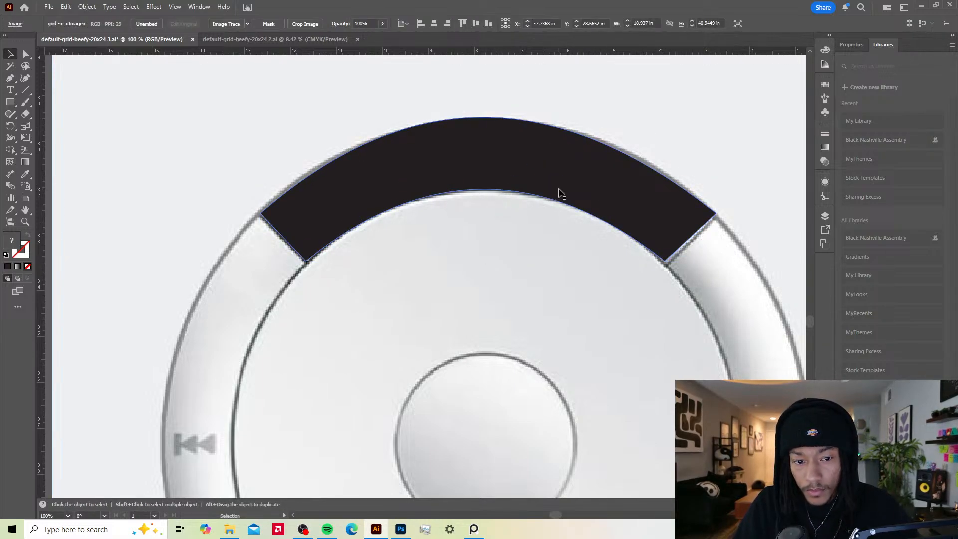
# Step: Apply a Radial Repeat to the black segment and reduce it to 5 instances
pyautogui.click(410, 191)
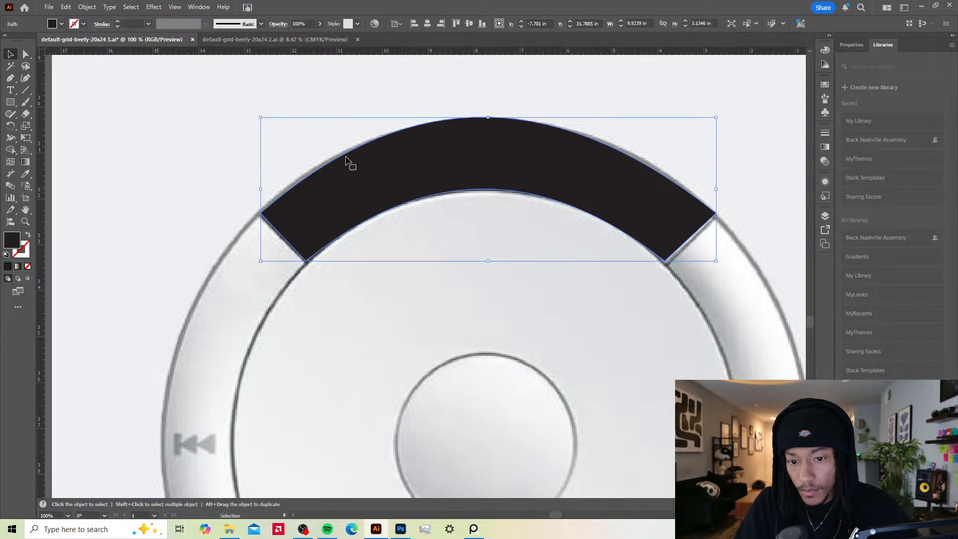
pyautogui.click(66, 7)
pyautogui.moveTo(87, 7)
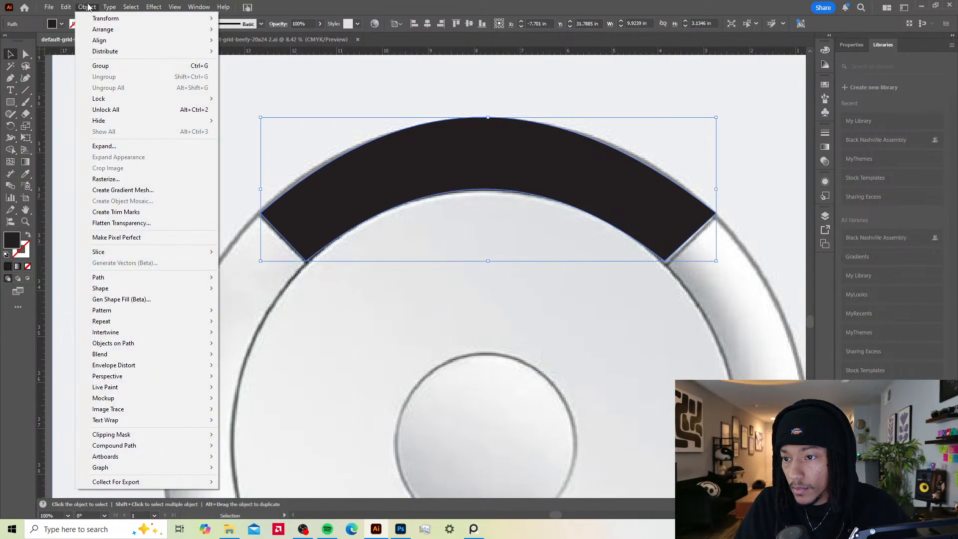
pyautogui.moveTo(150, 323)
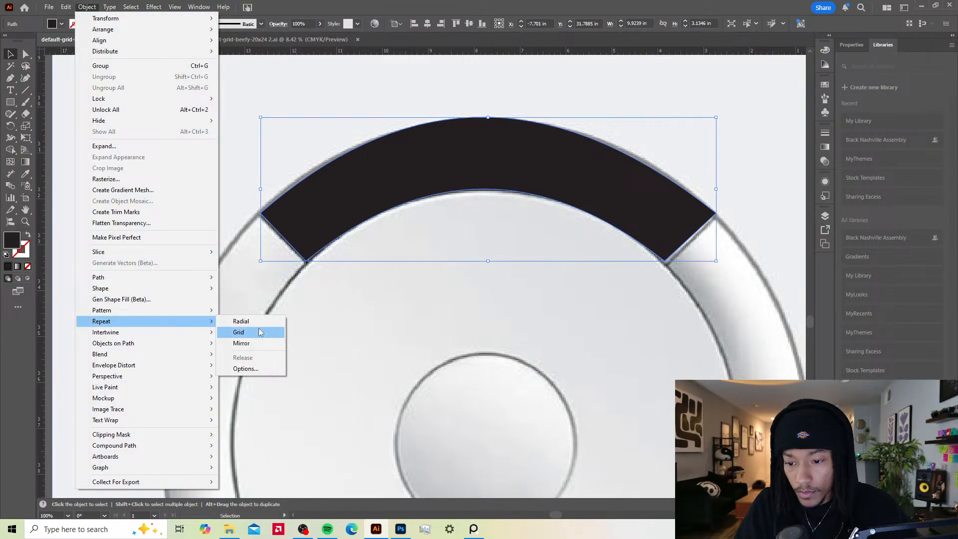
pyautogui.click(241, 321)
pyautogui.scroll(-2, 559, 244)
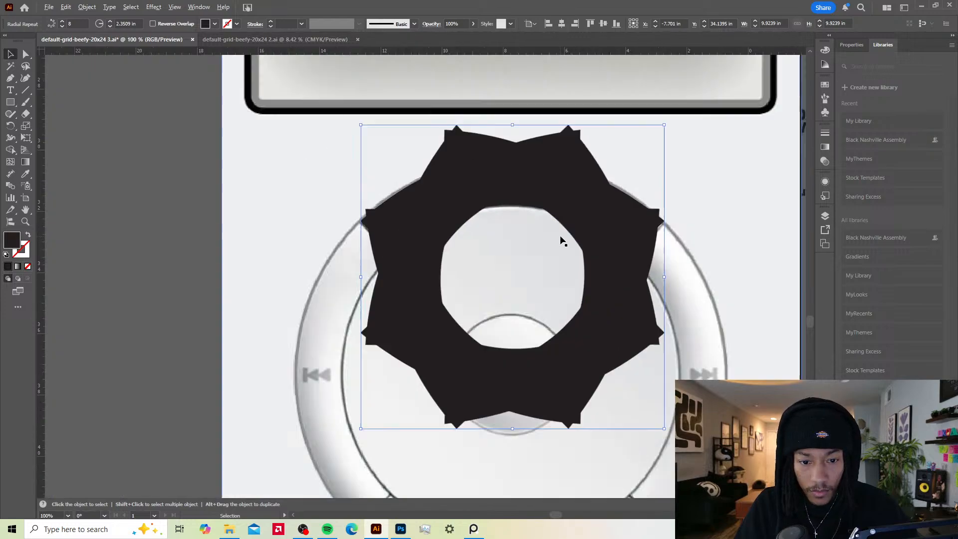
pyautogui.moveTo(639, 238); pyautogui.dragTo(632, 256)
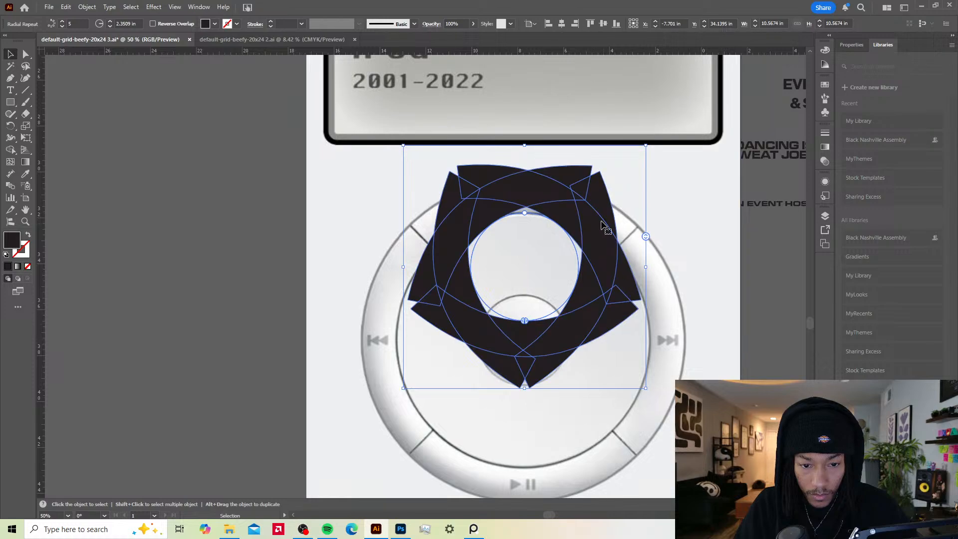
# Step: Widen the radial repeat's radius to about 7.69 in and move the ring of segments down over the click wheel
pyautogui.moveTo(525, 321); pyautogui.dragTo(528, 91)
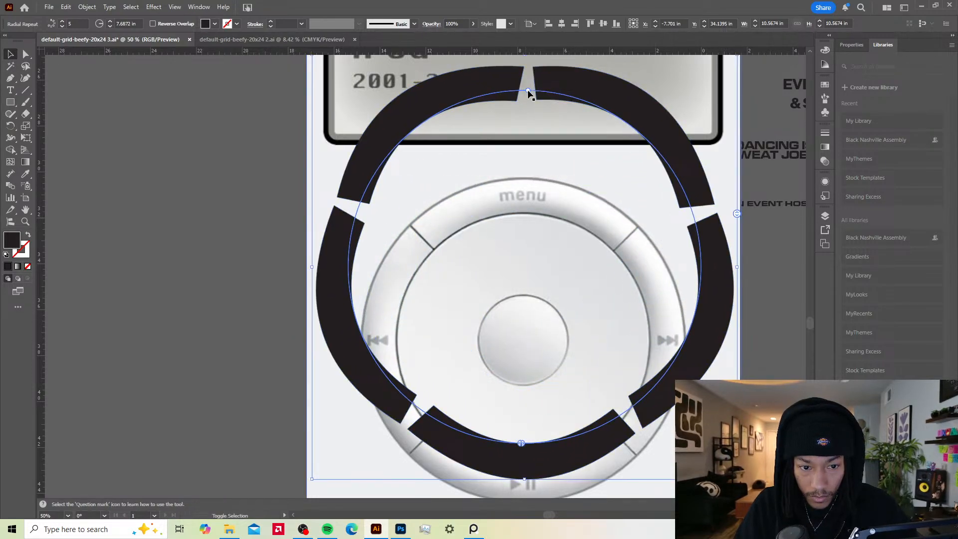
pyautogui.moveTo(589, 106); pyautogui.dragTo(594, 201)
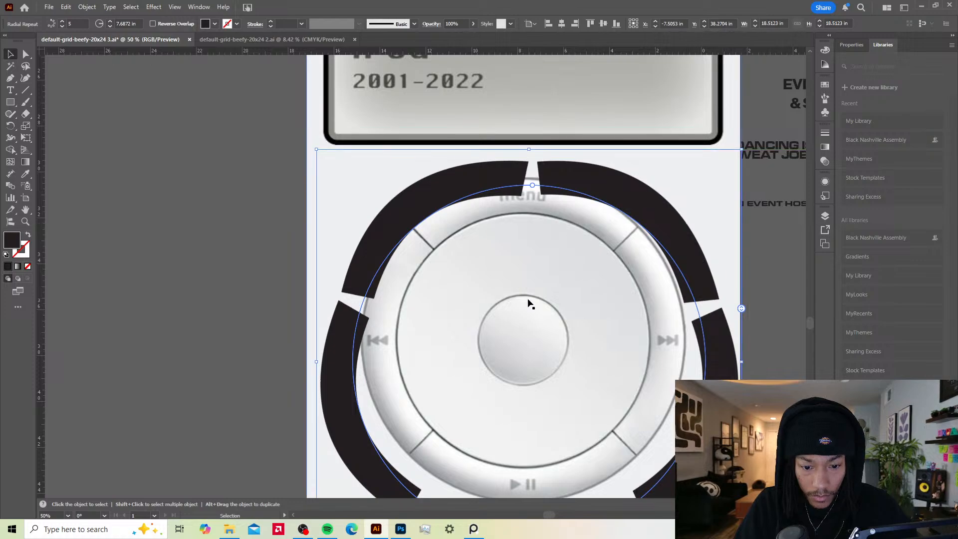
pyautogui.scroll(1, 529, 304)
pyautogui.scroll(-1, 533, 289)
pyautogui.scroll(-1, 541, 277)
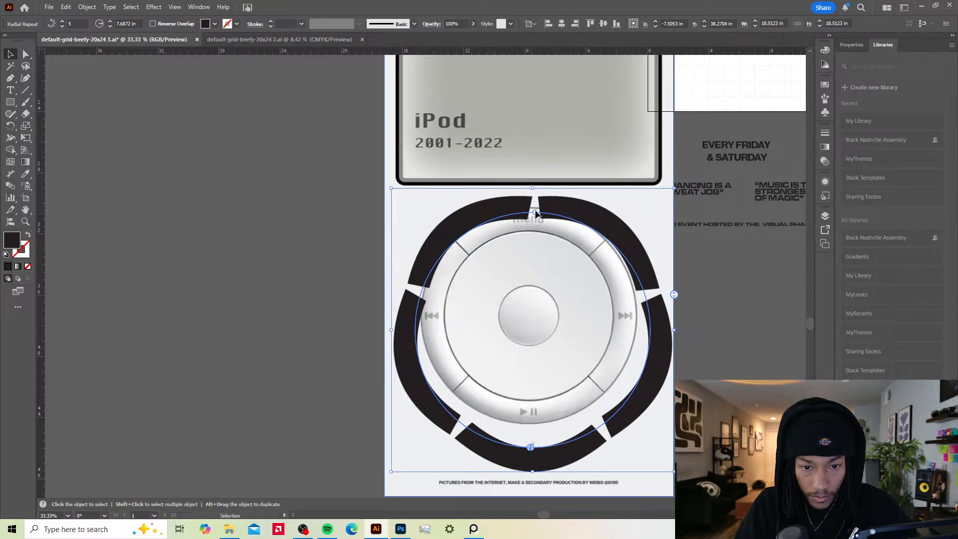
# Step: Try to reduce the radial repeat's radius, and shrink, rotate and shift its segment to fit the wheel's ring
pyautogui.moveTo(536, 213); pyautogui.dragTo(581, 249)
pyautogui.doubleClick(569, 219)
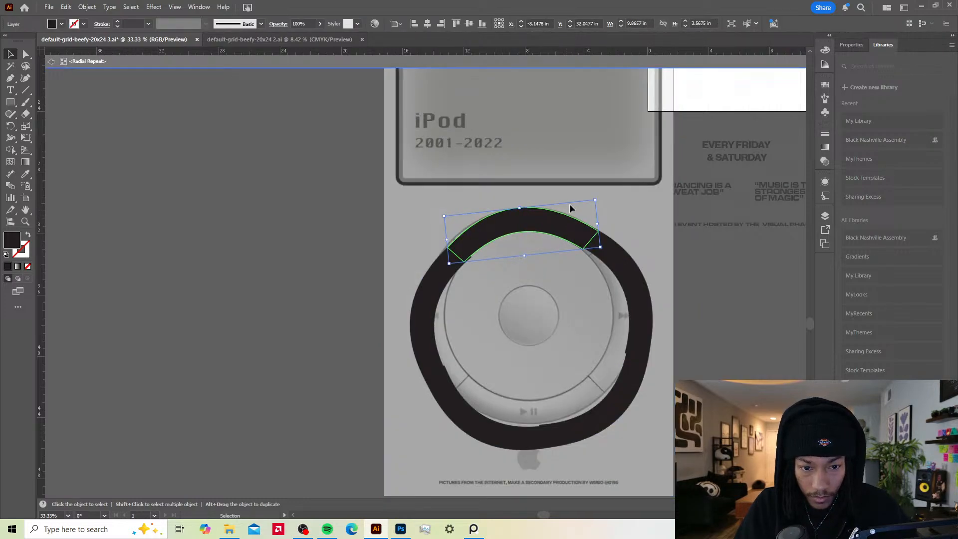
pyautogui.moveTo(595, 200); pyautogui.dragTo(567, 219)
pyautogui.scroll(5, 513, 235)
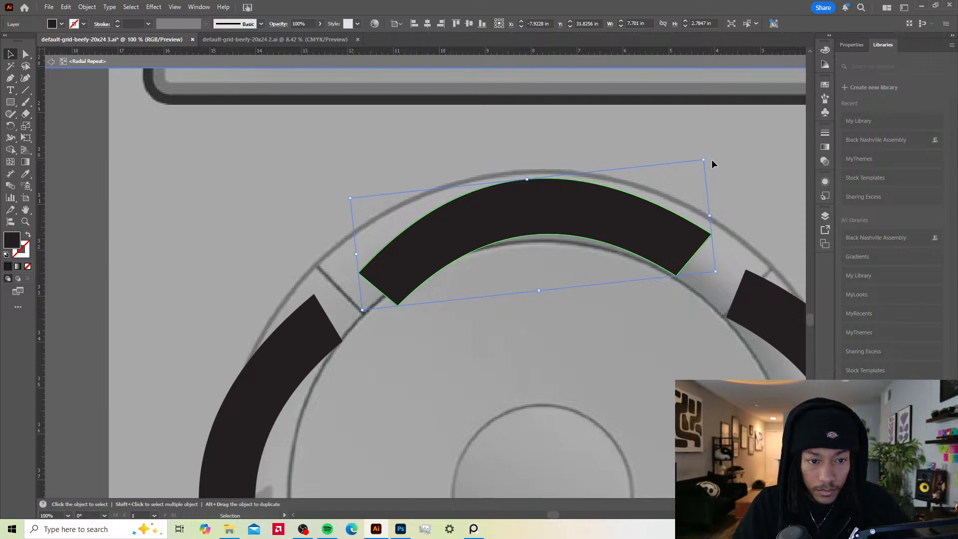
pyautogui.moveTo(709, 155); pyautogui.dragTo(746, 171)
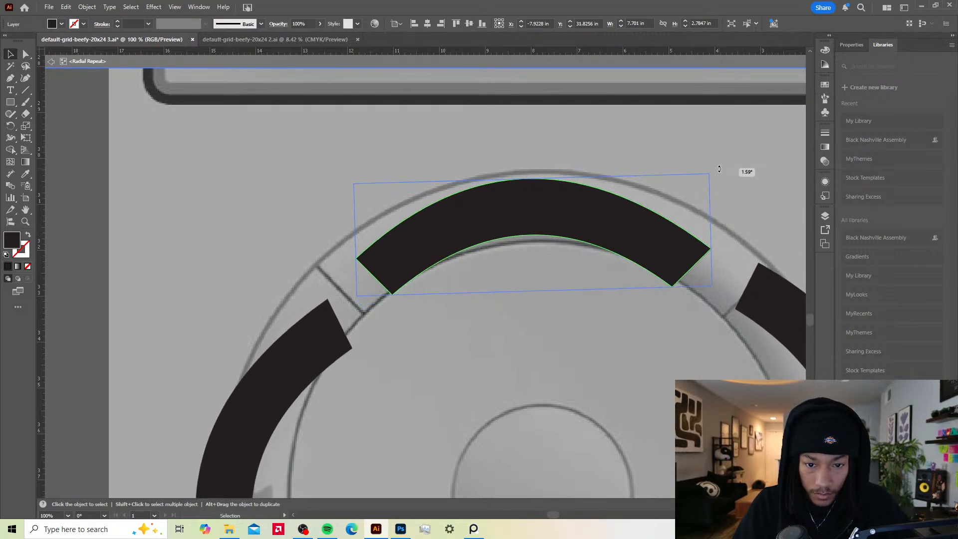
pyautogui.moveTo(559, 200)
pyautogui.mouseDown()
pyautogui.moveTo(553, 205)
pyautogui.moveTo(566, 197)
pyautogui.mouseUp()
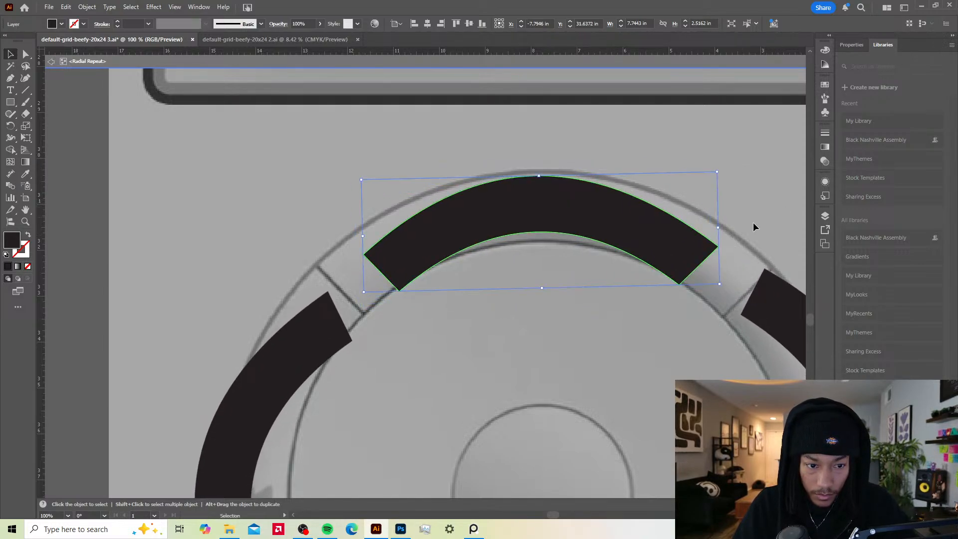
pyautogui.scroll(-1, 688, 271)
pyautogui.scroll(-3, 687, 271)
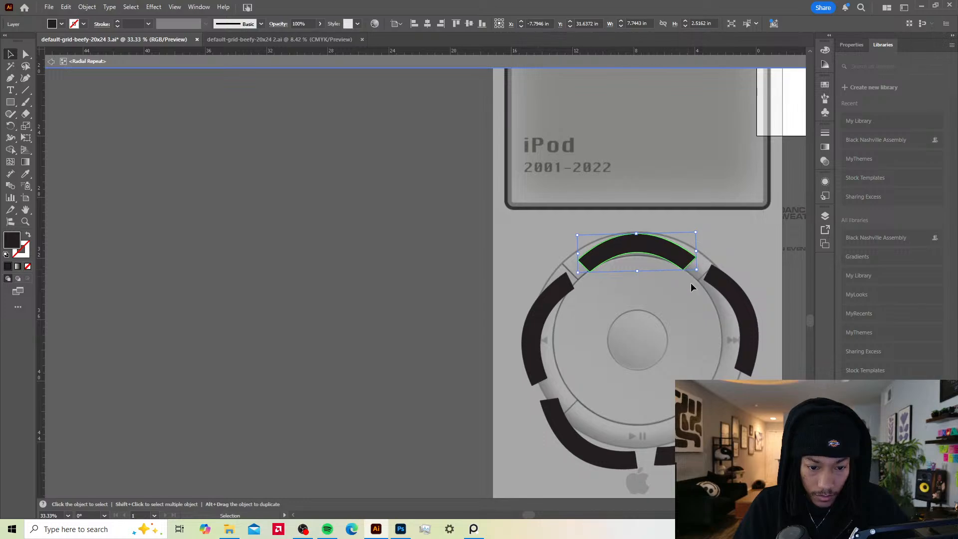
# Step: Undo the latest edits to the radial repeat and delete the whole ring of black segments
pyautogui.moveTo(666, 259); pyautogui.dragTo(400, 290)
pyautogui.press('a')
pyautogui.hotkey('ctrl', 'z')
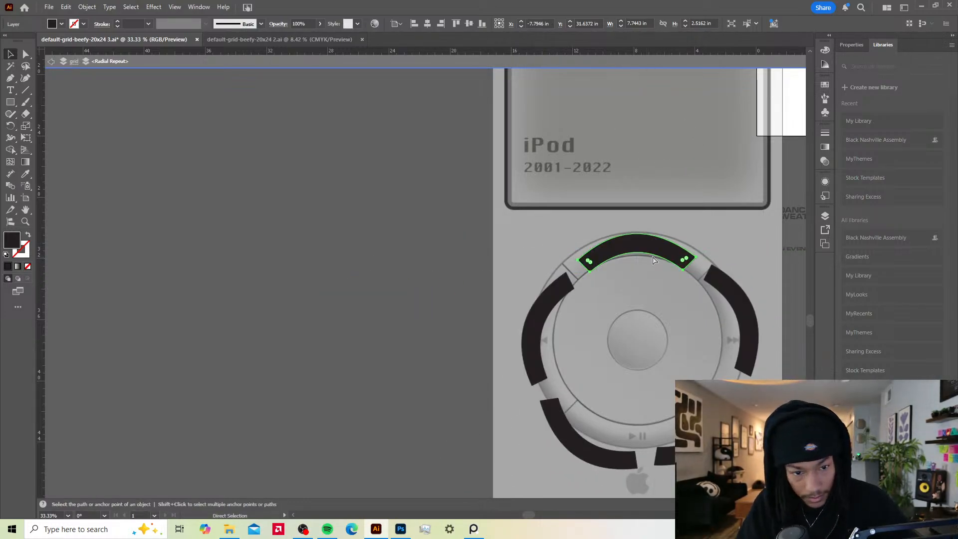
pyautogui.hotkey('ctrl', 'z')
pyautogui.hotkey('ctrl', 'z')
pyautogui.hotkey('ctrl', 'z')
pyautogui.hotkey('ctrl', 'z')
pyautogui.hotkey('ctrl', 'z')
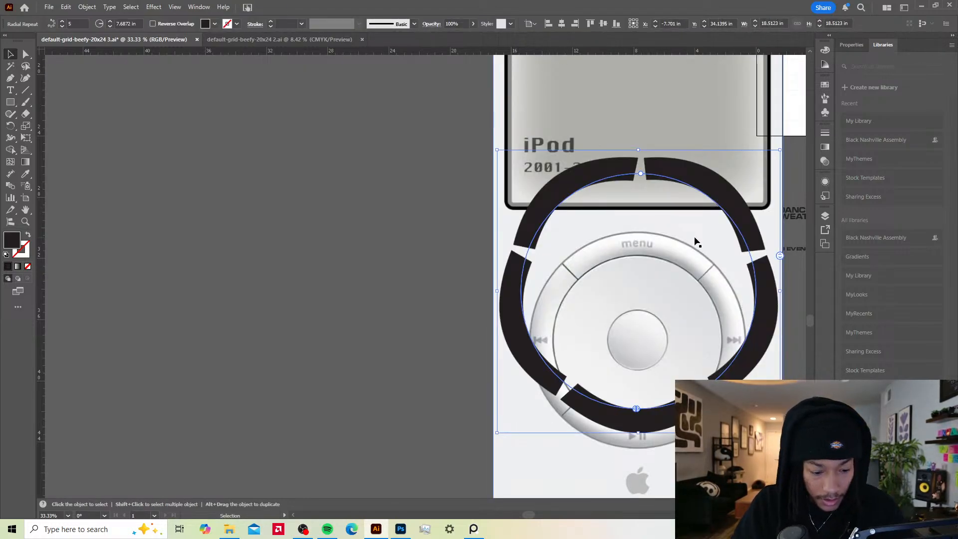
pyautogui.press('Delete')
# Step: Draw a circle about 11.14 in across over the wheel's inner circle and swap its black fill to the stroke
pyautogui.press('l')
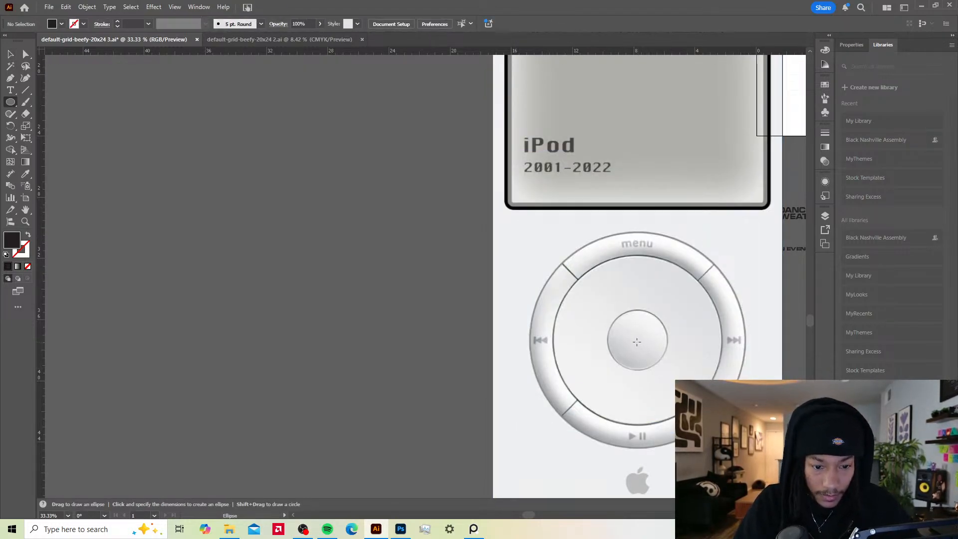
pyautogui.moveTo(636, 342); pyautogui.dragTo(723, 426)
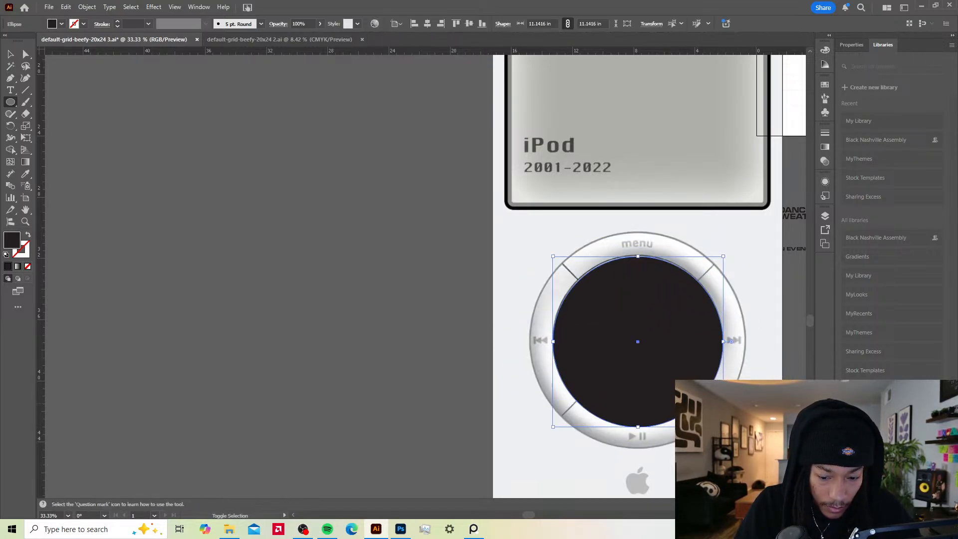
pyautogui.press('v')
pyautogui.hotkey('shift', 'x')
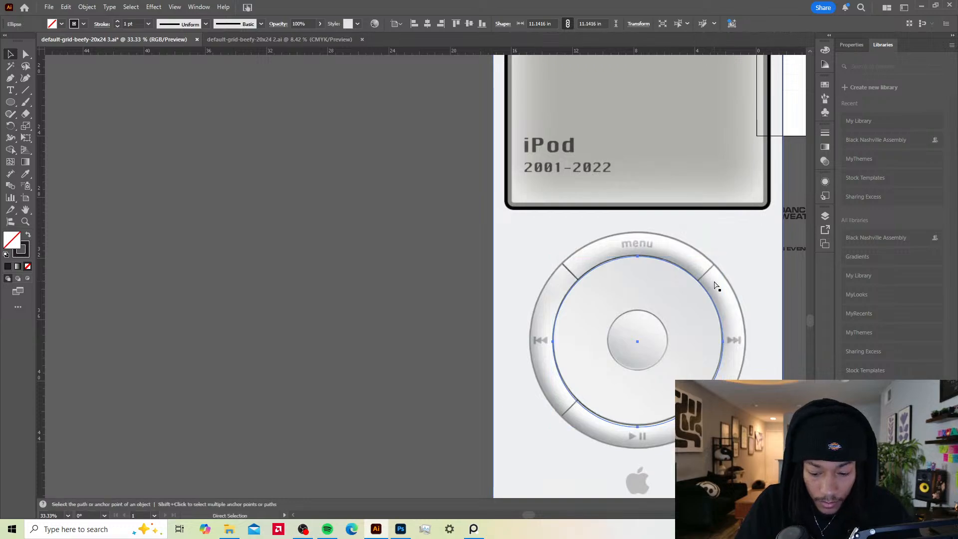
pyautogui.click(759, 241)
pyautogui.hotkey('ctrl', 'z')
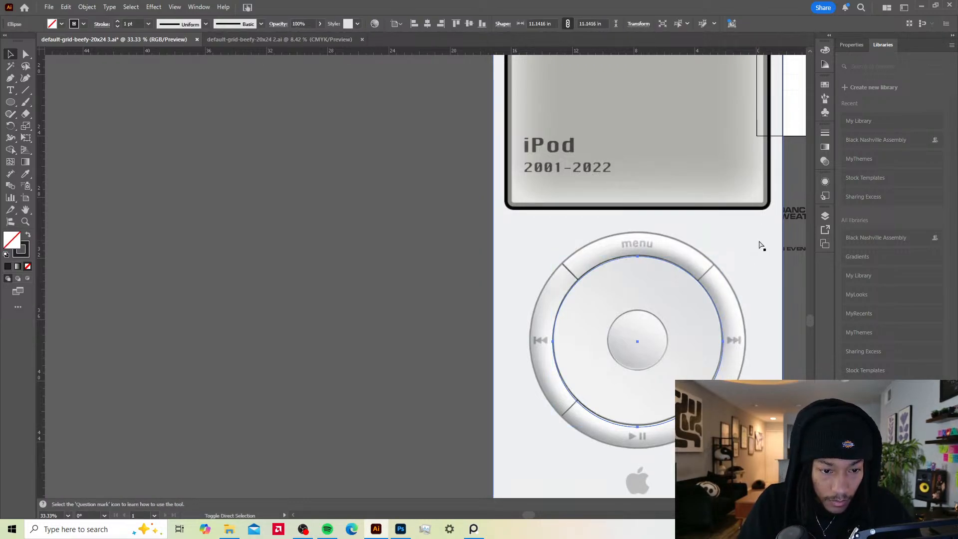
pyautogui.hotkey('ctrl', 'c')
pyautogui.hotkey('ctrl', 'v')
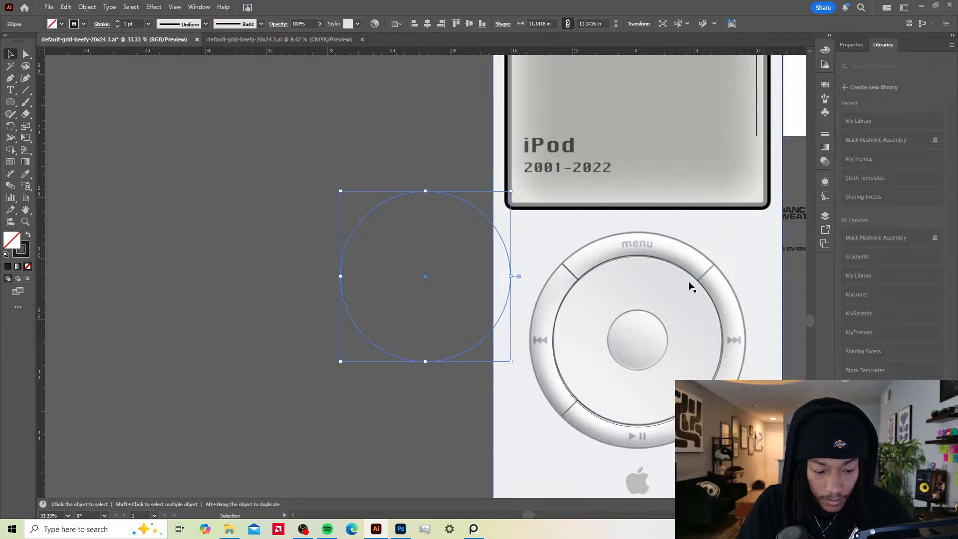
pyautogui.press('Delete')
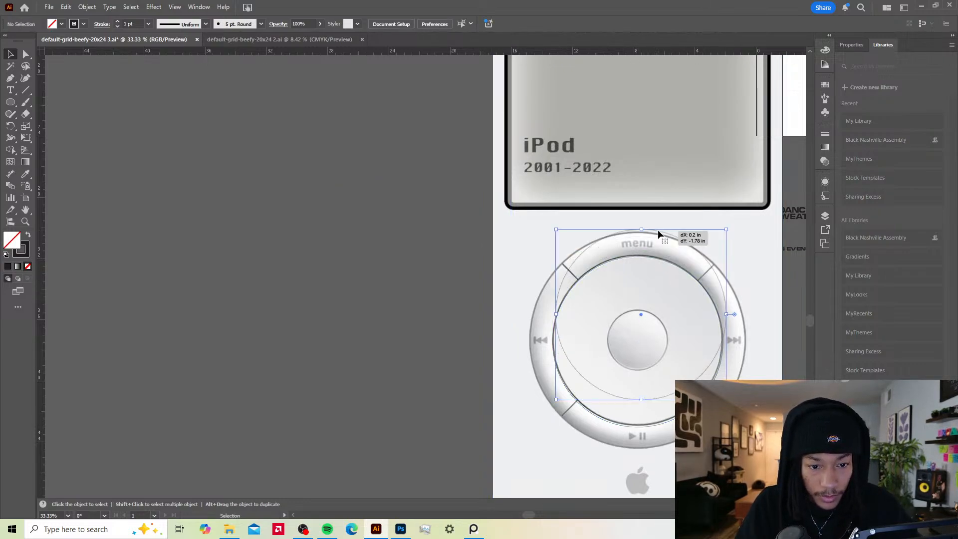
# Step: Set the inner circle's stroke weight to 3 pt and deselect it
pyautogui.click(682, 265)
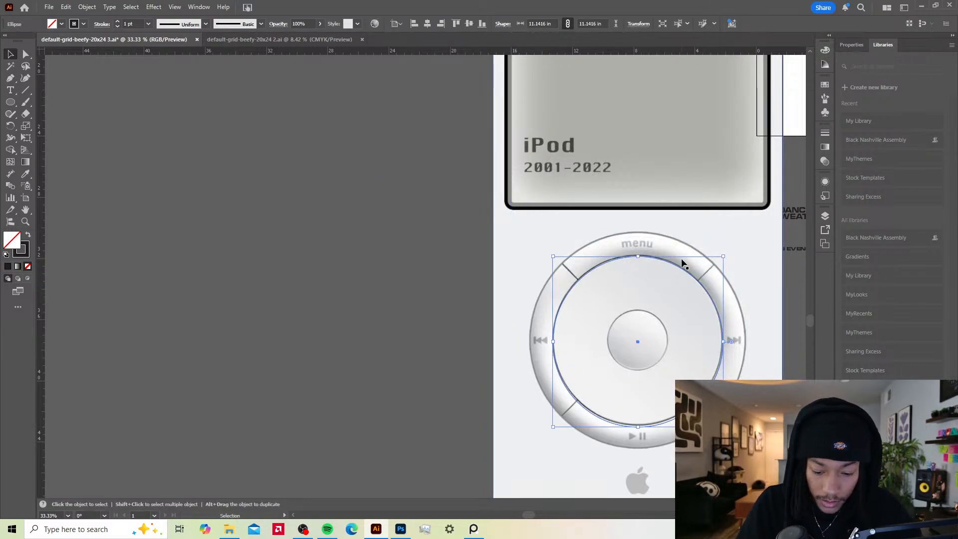
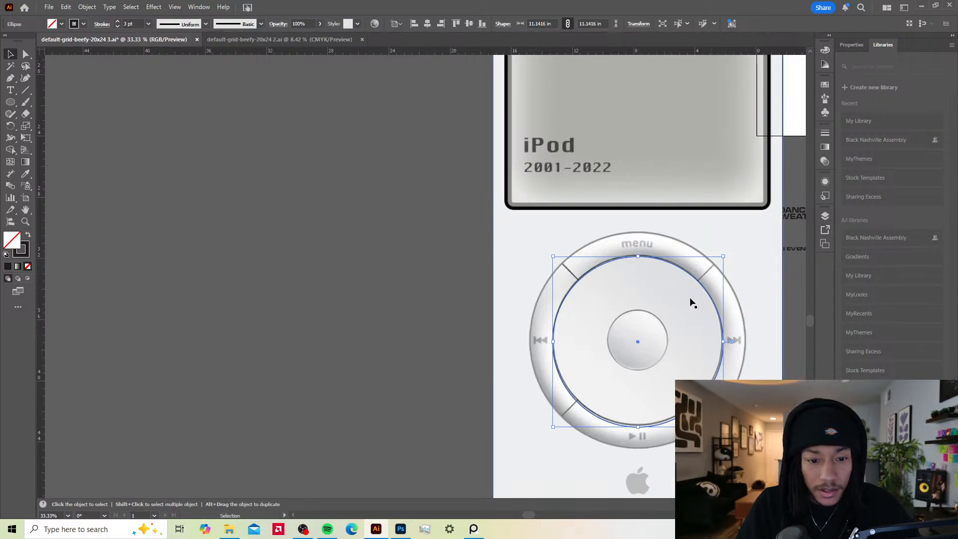
pyautogui.press('a')
pyautogui.click(384, 247)
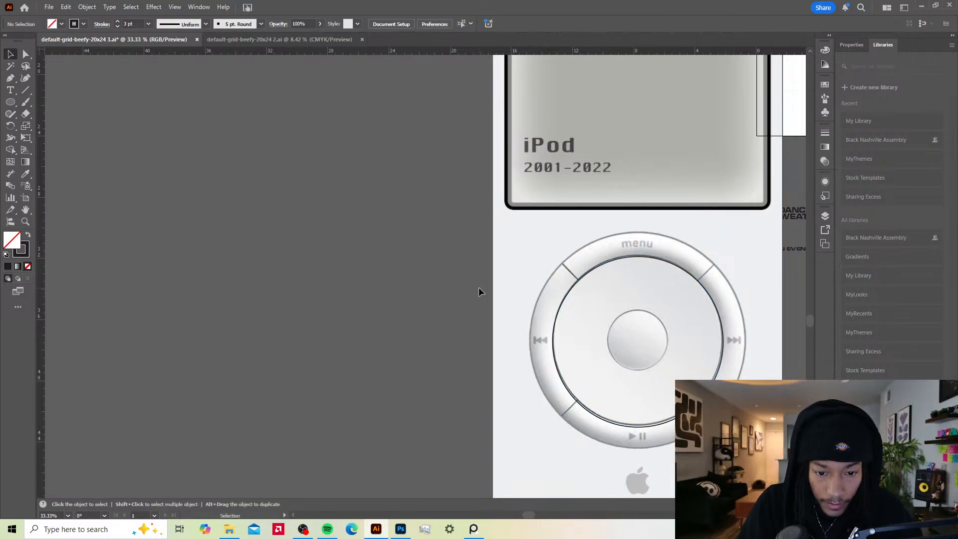
pyautogui.press('v')
pyautogui.moveTo(570, 291); pyautogui.dragTo(537, 274)
pyautogui.hotkey('ctrl', 'z')
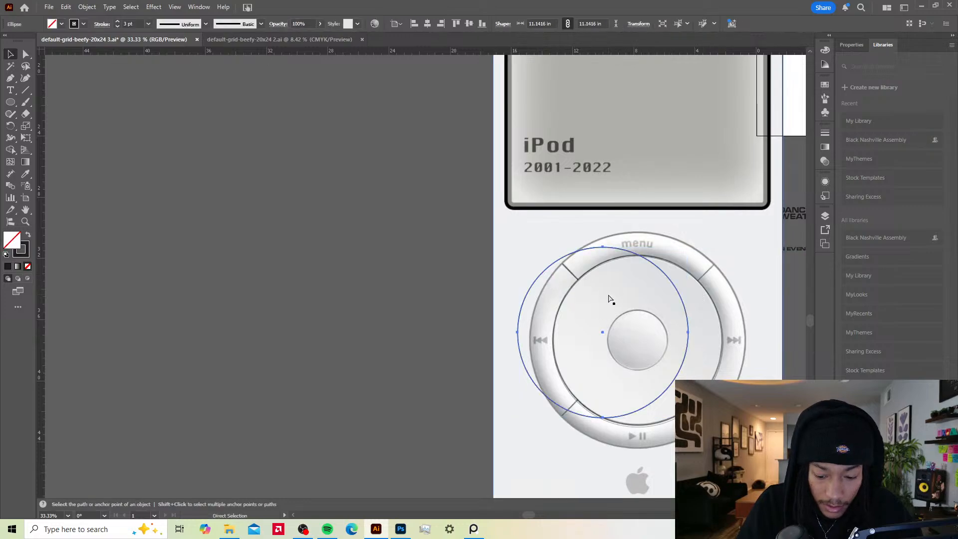
pyautogui.hotkey('ctrl', 'z')
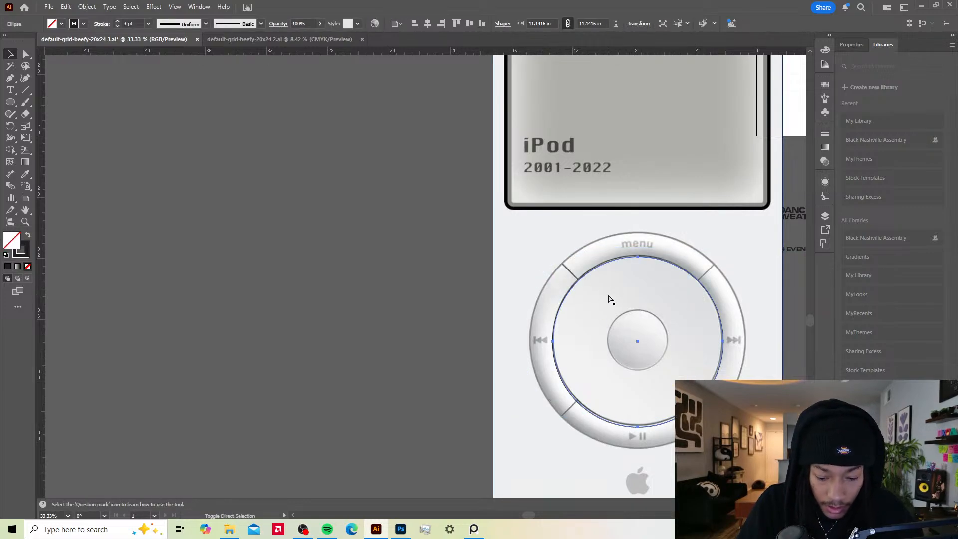
pyautogui.moveTo(699, 280); pyautogui.dragTo(732, 247)
pyautogui.hotkey('ctrl', 'z')
# Step: Duplicate the inner circle in place and enlarge the copy to about 14.26 in to match the ring's outer edge
pyautogui.rightClick(685, 271)
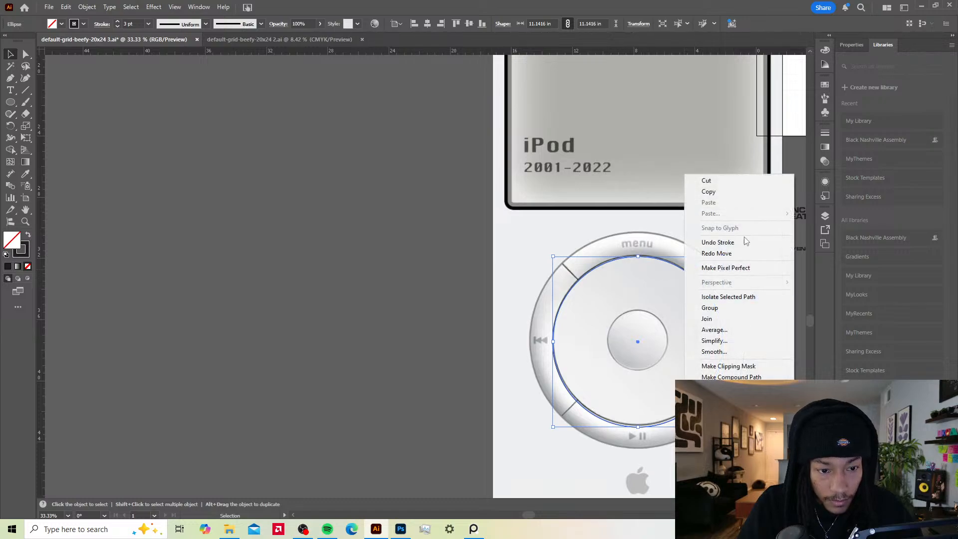
pyautogui.click(719, 191)
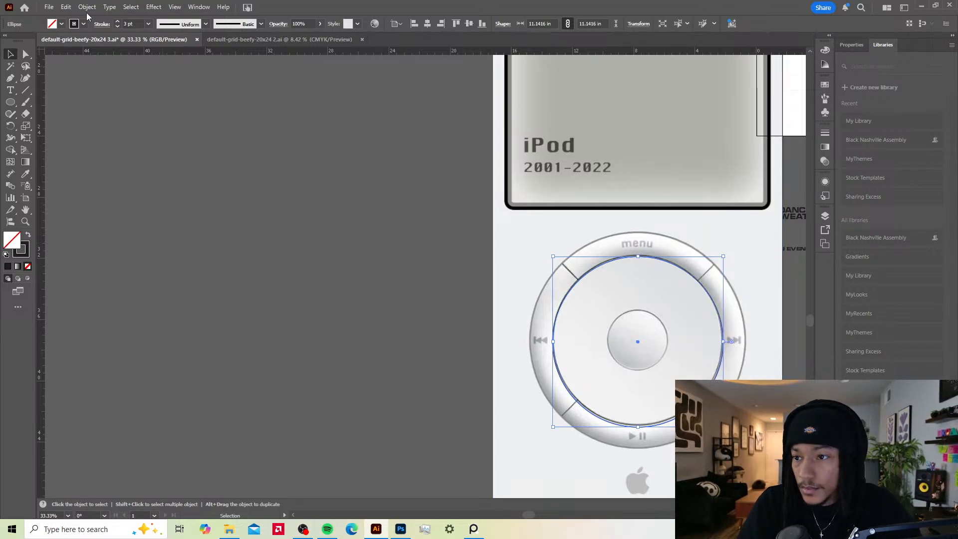
pyautogui.click(65, 7)
pyautogui.click(134, 98)
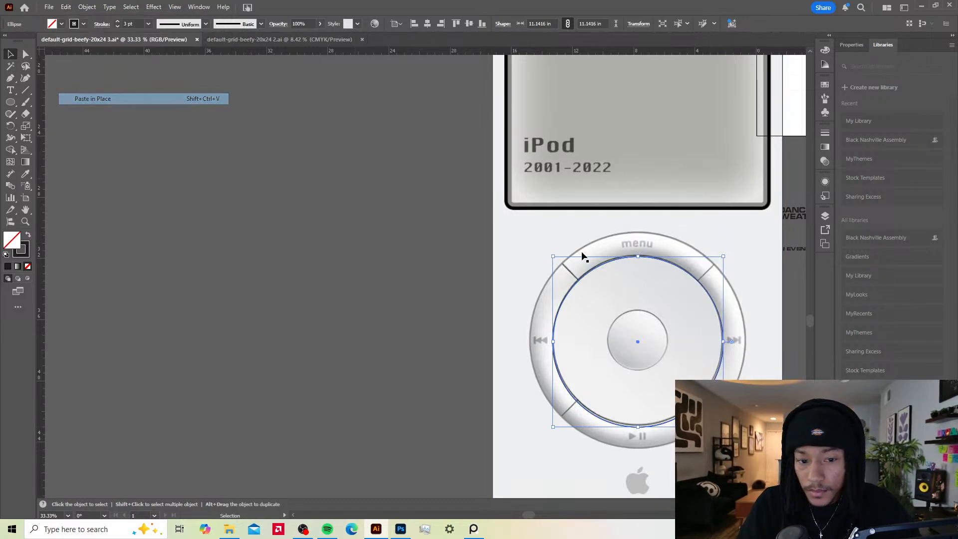
pyautogui.moveTo(724, 256); pyautogui.dragTo(747, 221)
pyautogui.scroll(2, 687, 306)
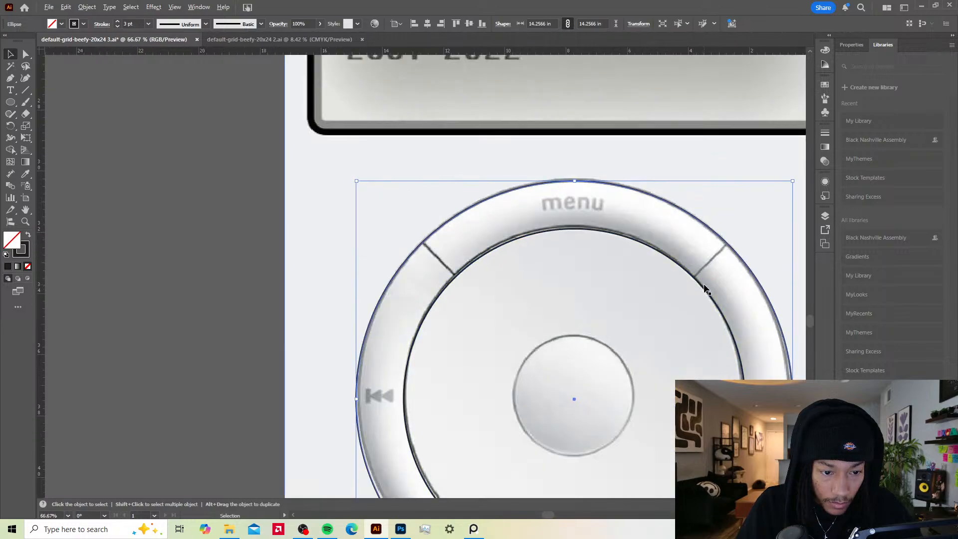
pyautogui.moveTo(624, 373); pyautogui.dragTo(642, 223)
pyautogui.moveTo(650, 263); pyautogui.dragTo(624, 336)
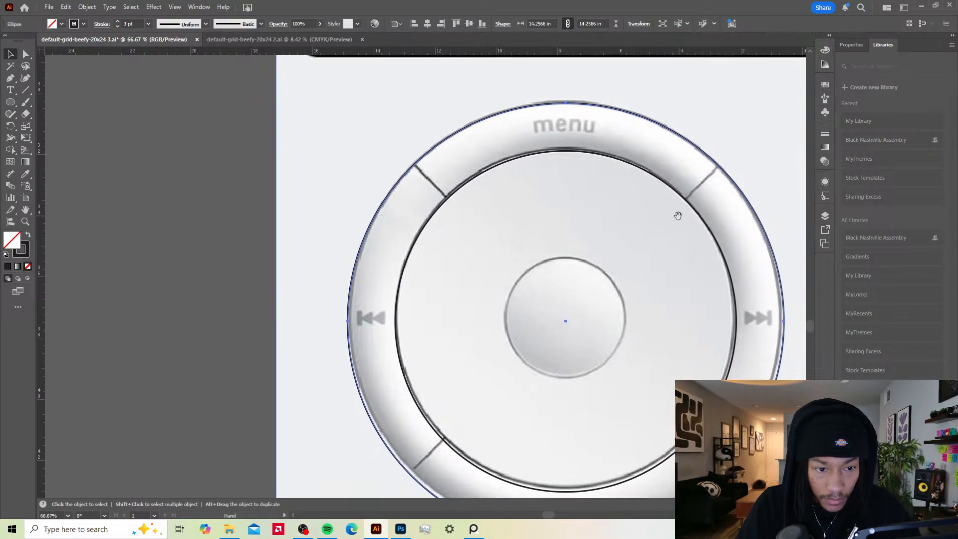
pyautogui.click(732, 355)
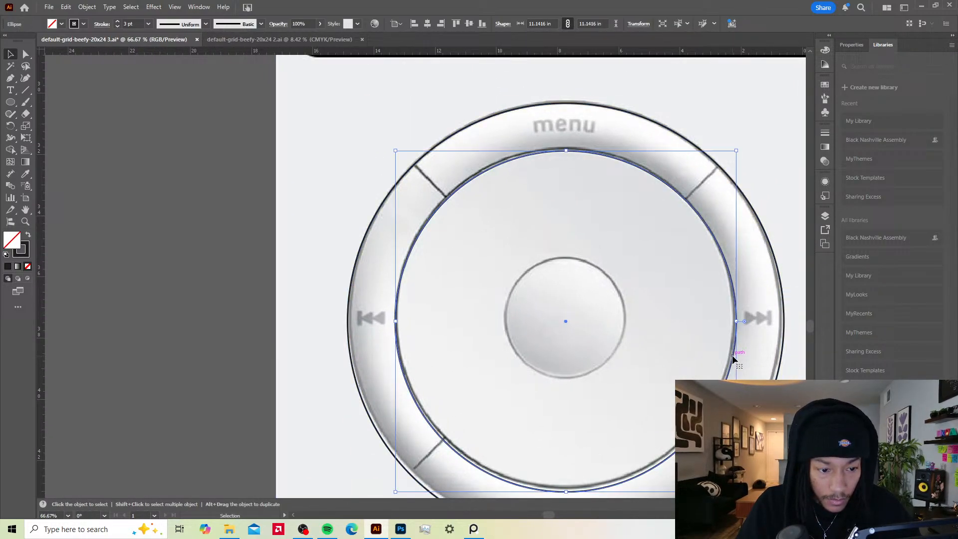
pyautogui.keyDown('shift'); pyautogui.click(761, 223); pyautogui.keyUp('shift')
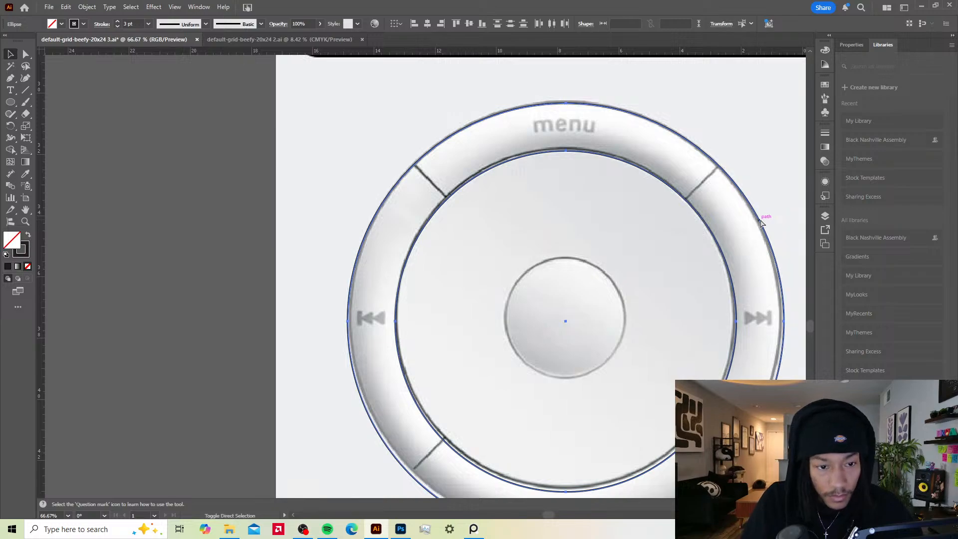
pyautogui.hotkey('ctrl', 'h')
# Step: Draw a straight line over the ring's upper-right divider between the two circles and give it the outer circle's stroke style
pyautogui.click(651, 223)
pyautogui.press('p')
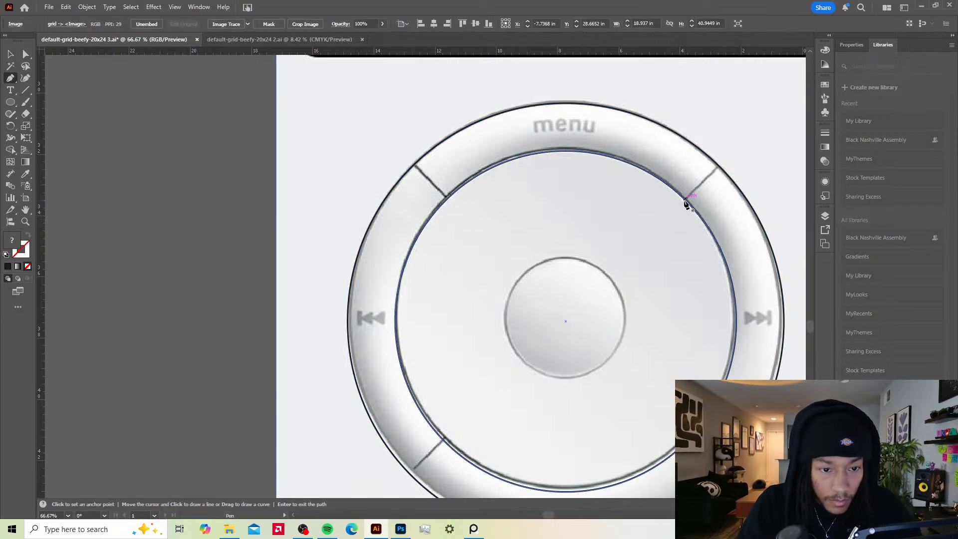
pyautogui.click(685, 200)
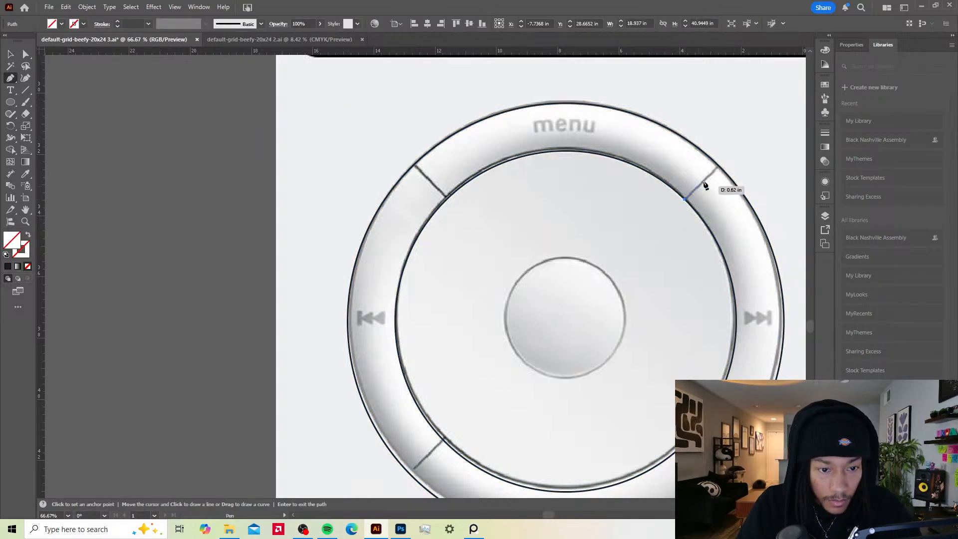
pyautogui.click(718, 166)
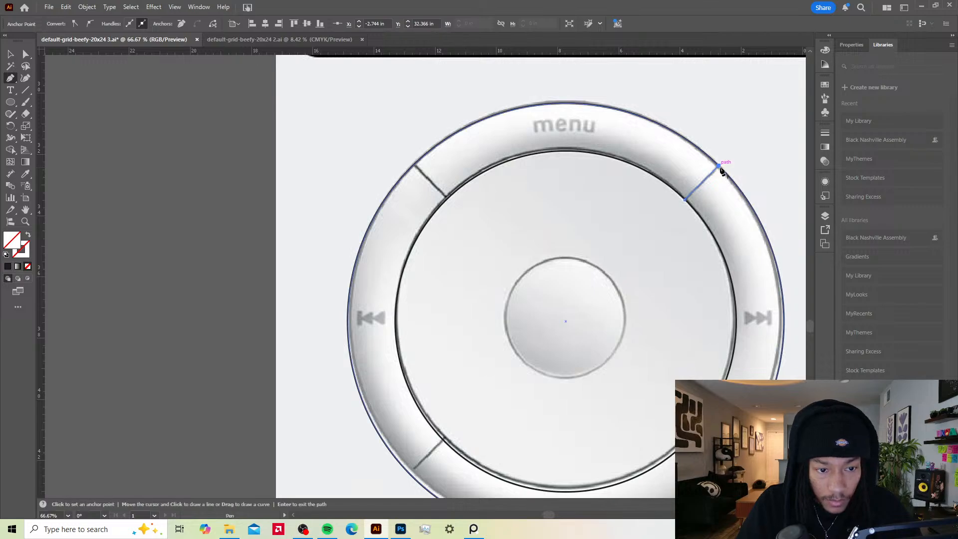
pyautogui.press('i')
pyautogui.click(709, 155)
pyautogui.press('v')
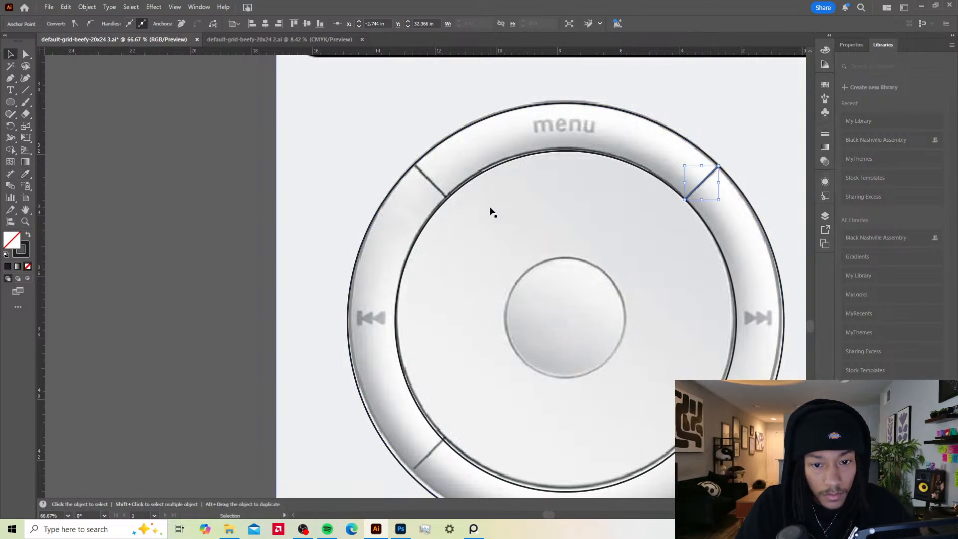
# Step: Trace the ring's upper-left divider with a straight line between the circles and copy the inner circle's stroke style onto it
pyautogui.click(491, 206)
pyautogui.press('p')
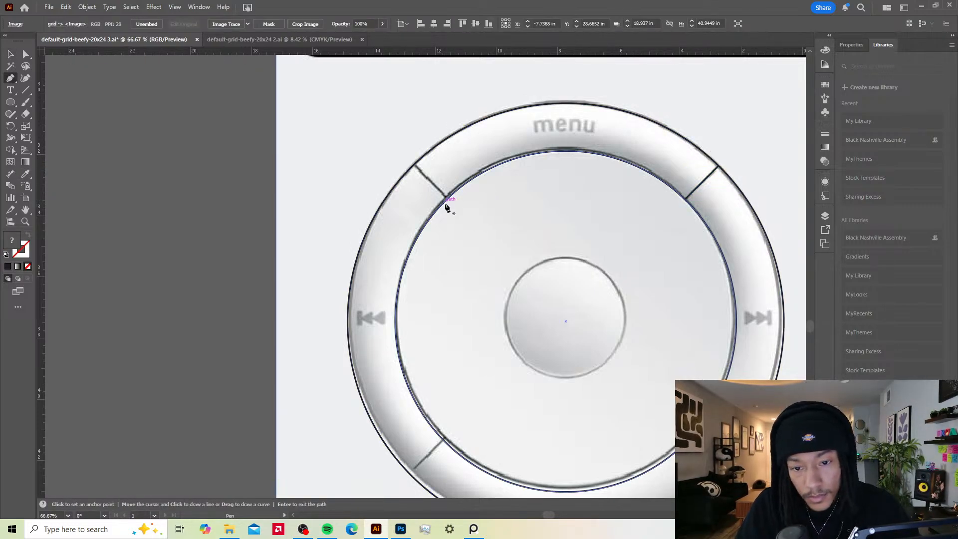
pyautogui.click(448, 201)
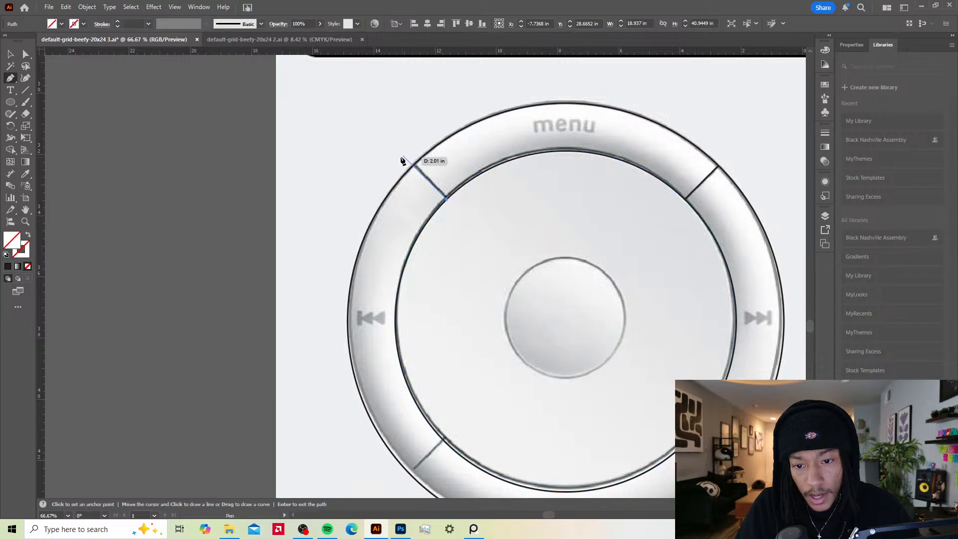
pyautogui.click(413, 165)
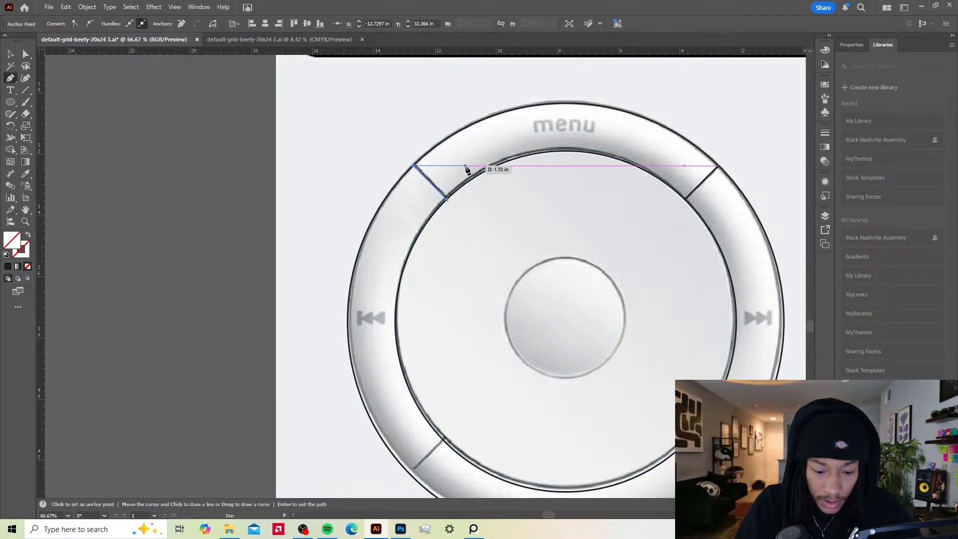
pyautogui.press('i')
pyautogui.click(484, 170)
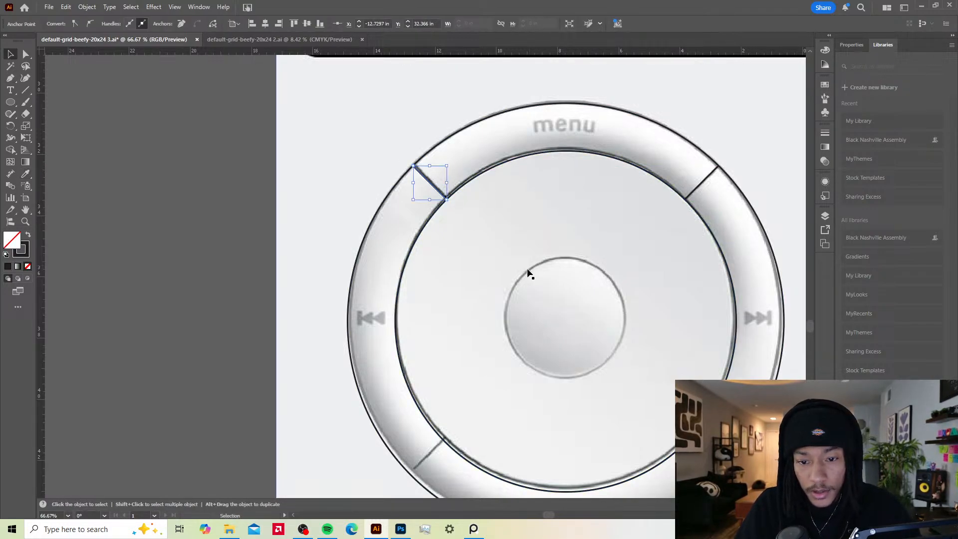
pyautogui.press('v')
# Step: Trace the ring's lower-right divider with a straight line between the circles and copy the inner circle's stroke style onto it
pyautogui.scroll(-3, 531, 272)
pyautogui.click(657, 284)
pyautogui.press('p')
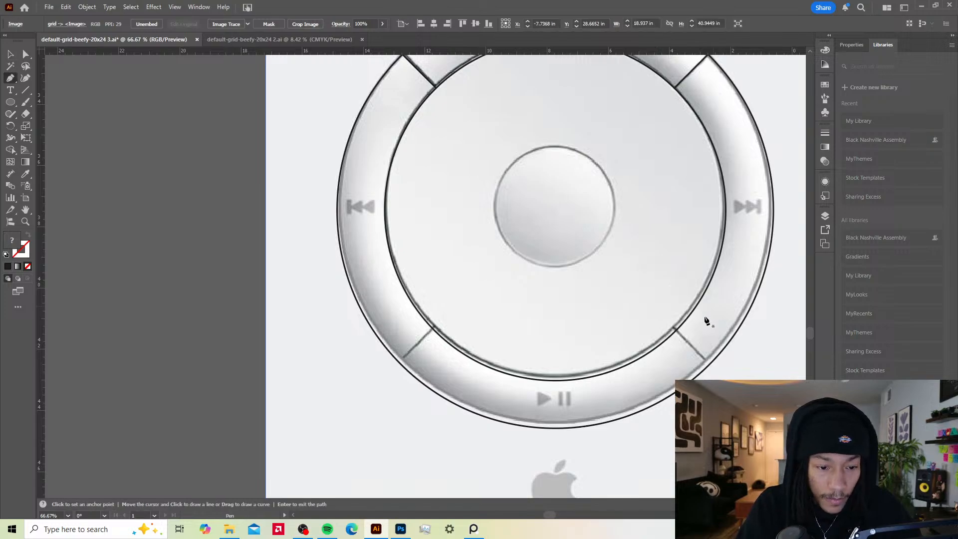
pyautogui.click(675, 330)
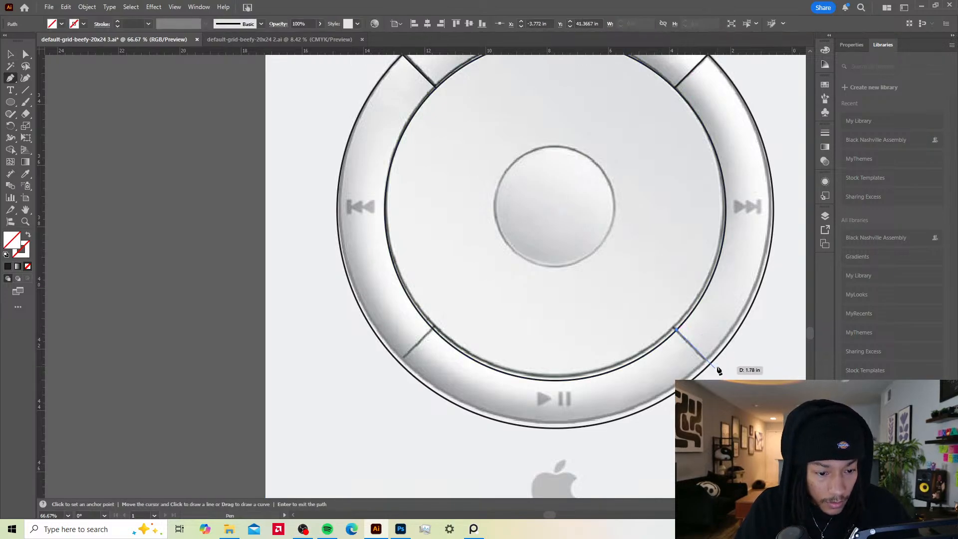
pyautogui.click(709, 364)
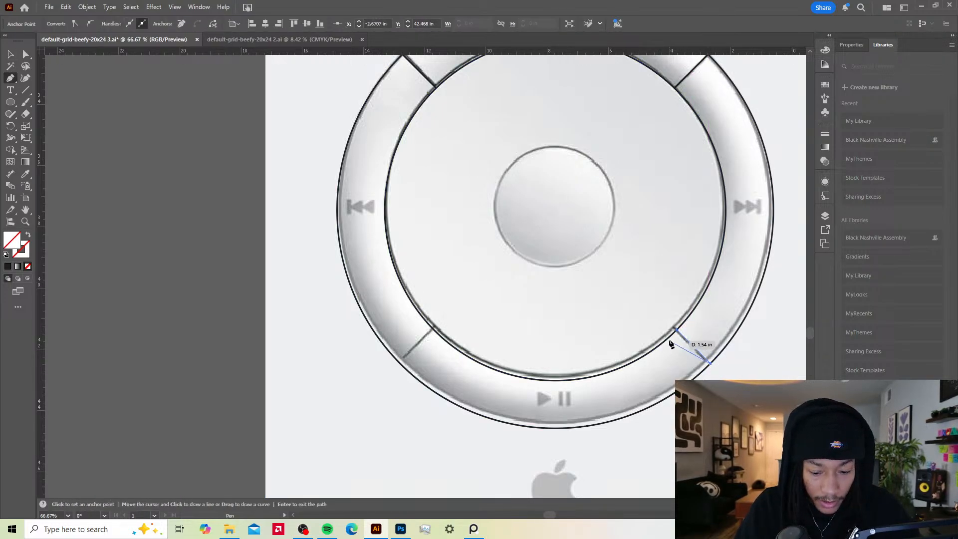
pyautogui.press('i')
pyautogui.click(709, 288)
pyautogui.press('v')
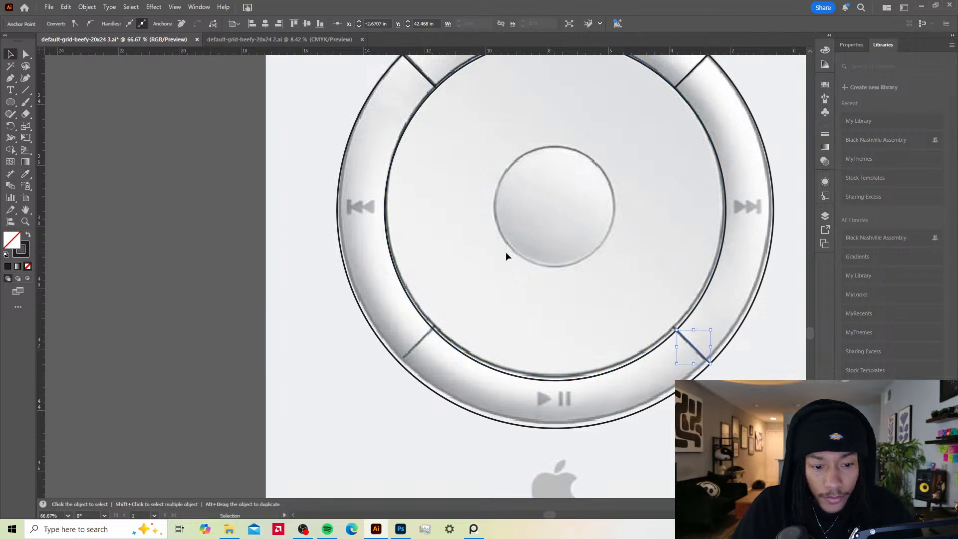
pyautogui.click(504, 252)
# Step: Draw a straight line over the ring's lower-left divider between the circles, match it to the inner circle's stroke style, and deselect it
pyautogui.moveTo(457, 309); pyautogui.dragTo(480, 279)
pyautogui.press('p')
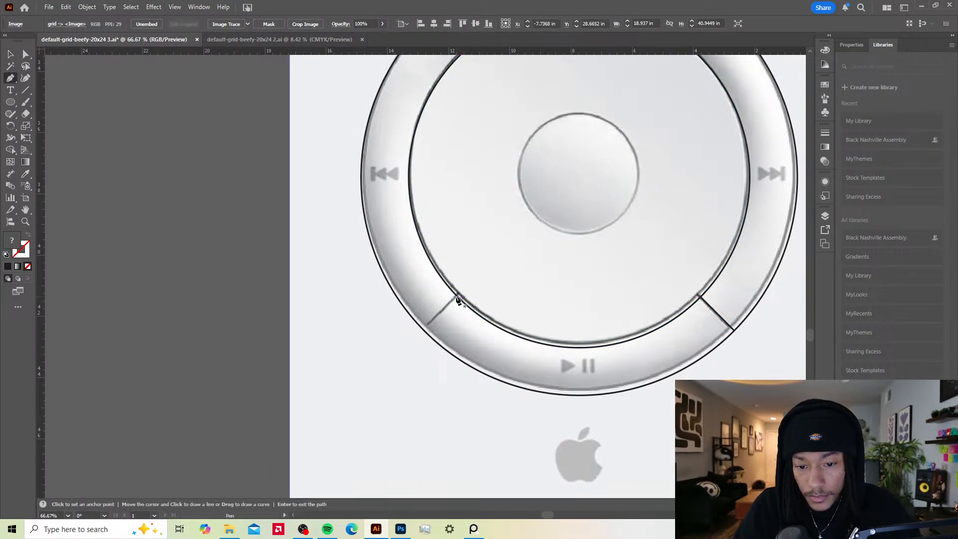
pyautogui.click(457, 298)
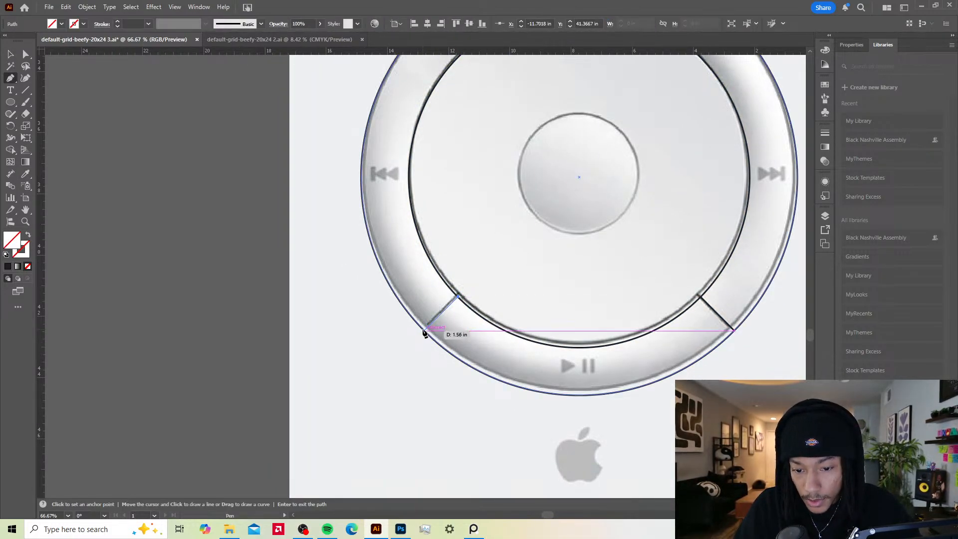
pyautogui.click(426, 331)
pyautogui.press('i')
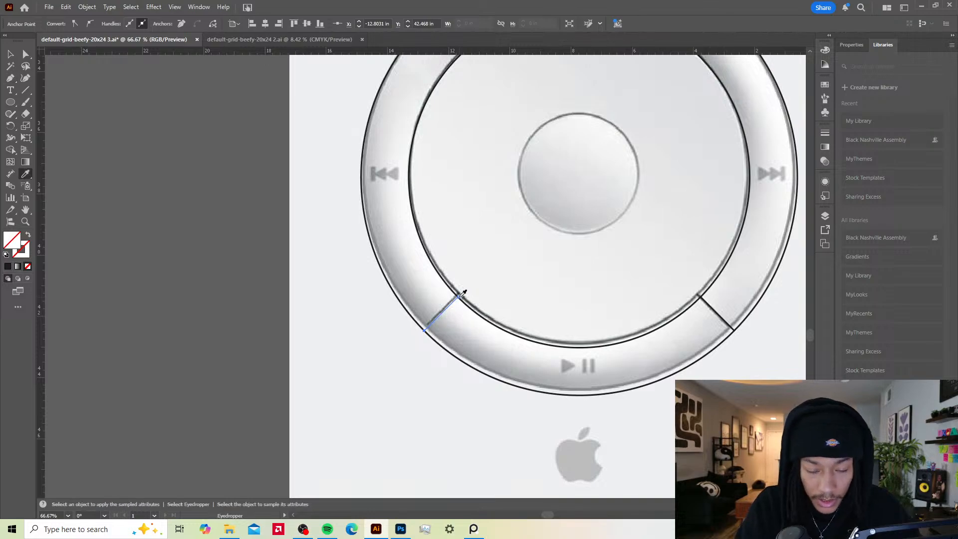
pyautogui.click(451, 278)
pyautogui.press('v')
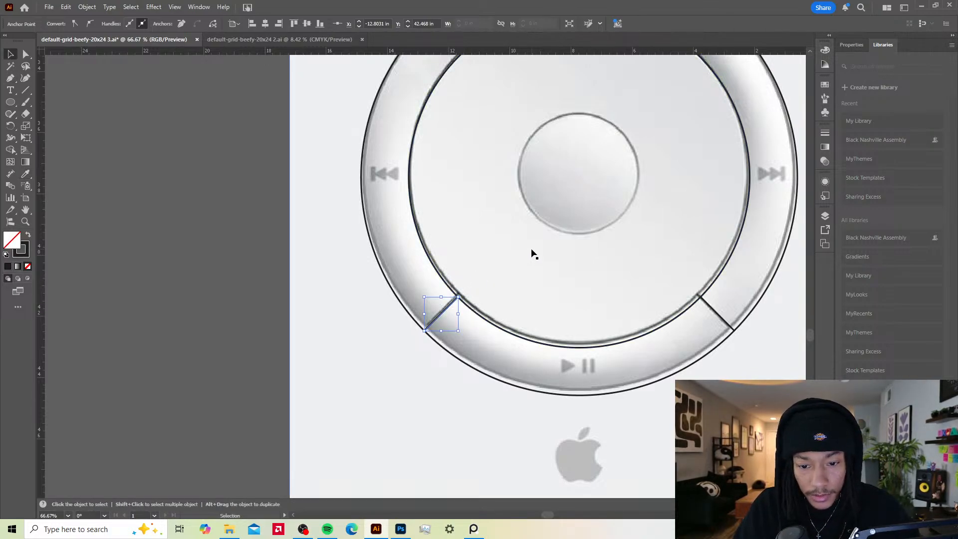
pyautogui.click(540, 261)
# Step: Lower the iPod reference image's opacity to 40% and lock the image
pyautogui.scroll(-2, 549, 271)
pyautogui.moveTo(646, 339); pyautogui.dragTo(667, 311)
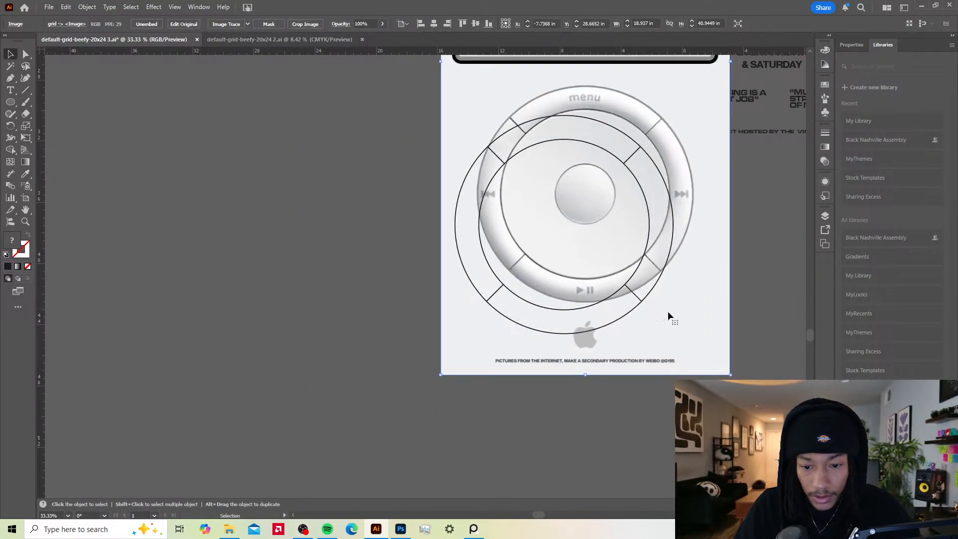
pyautogui.hotkey('ctrl', 'z')
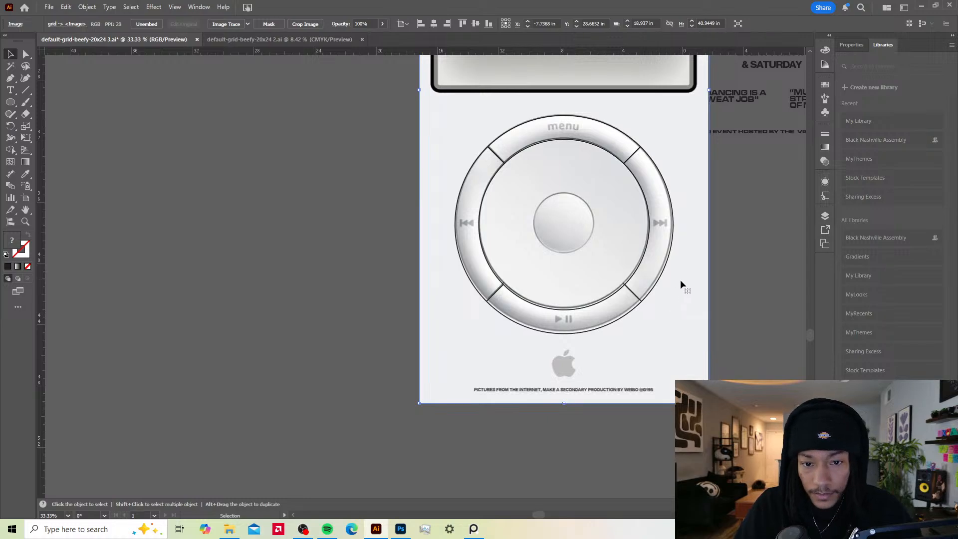
pyautogui.click(382, 23)
pyautogui.moveTo(370, 34); pyautogui.dragTo(359, 33)
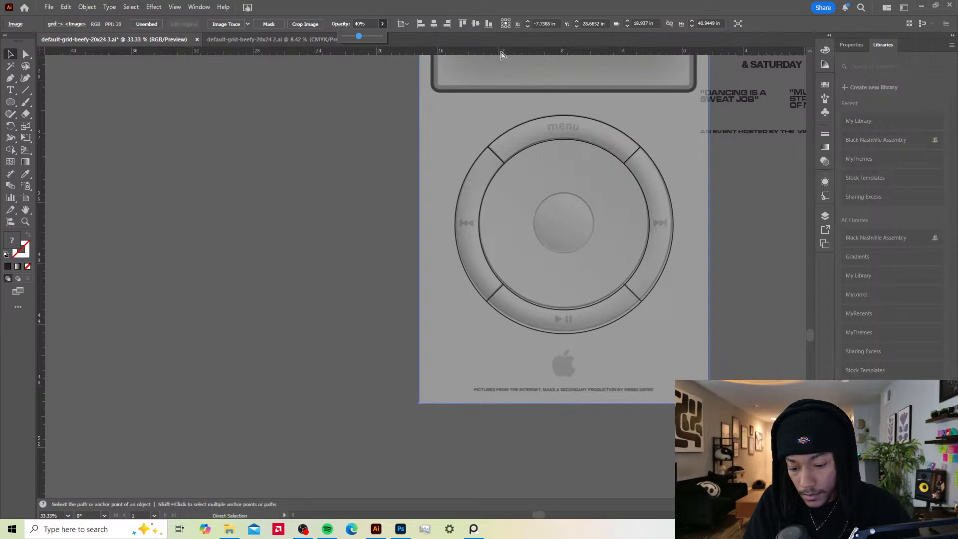
pyautogui.hscroll(-1, 493, 72)
pyautogui.hotkey('ctrl', '2')
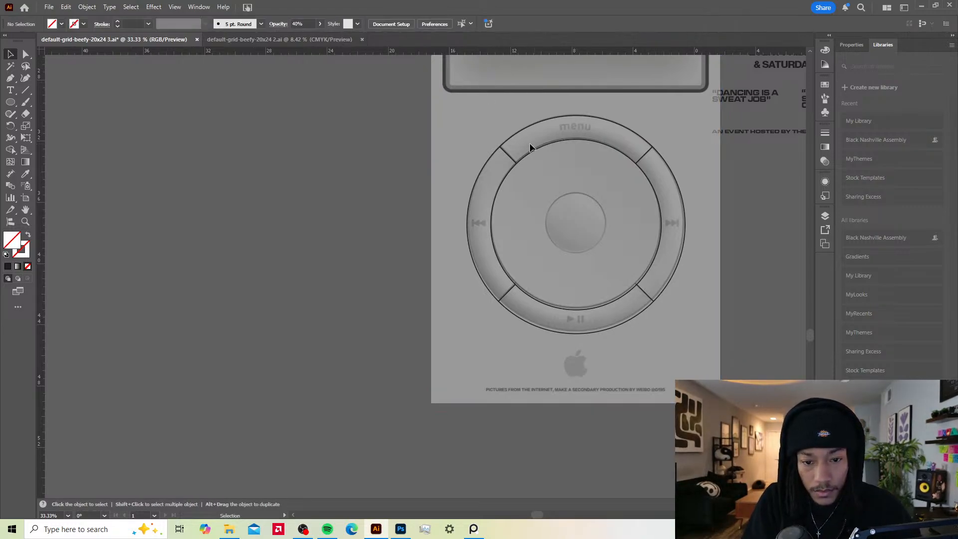
# Step: Select both traced circles and the four divider lines, set their stroke weight to 10 pt, and deselect them
pyautogui.scroll(1, 633, 186)
pyautogui.hscroll(1, 633, 186)
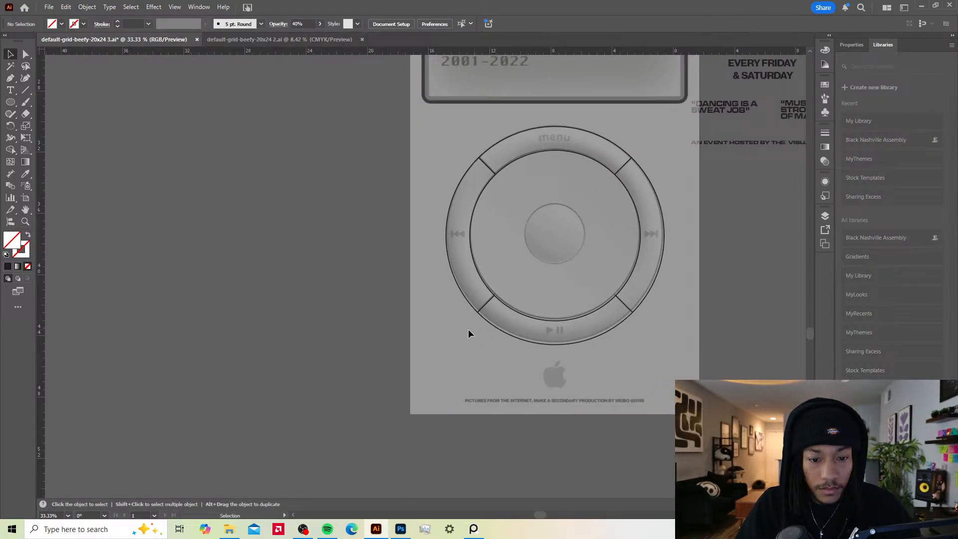
pyautogui.click(474, 308)
pyautogui.click(526, 156)
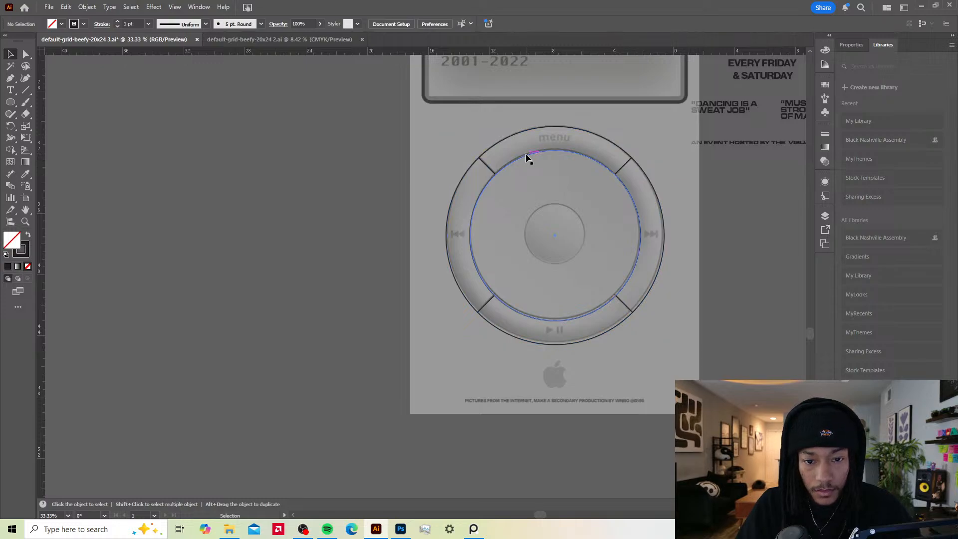
pyautogui.click(502, 301)
pyautogui.moveTo(504, 303); pyautogui.dragTo(508, 260)
pyautogui.hotkey('ctrl', 'z')
pyautogui.press('v')
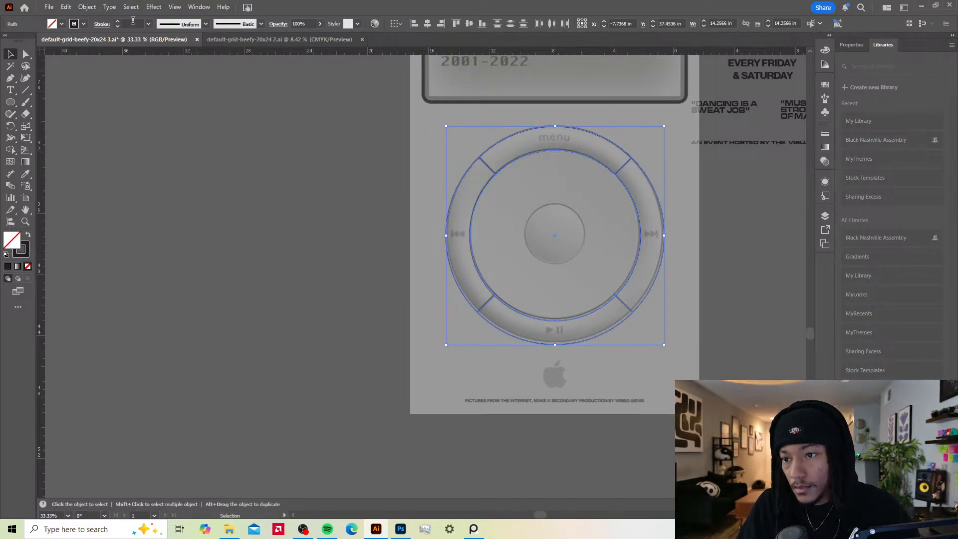
pyautogui.click(118, 22)
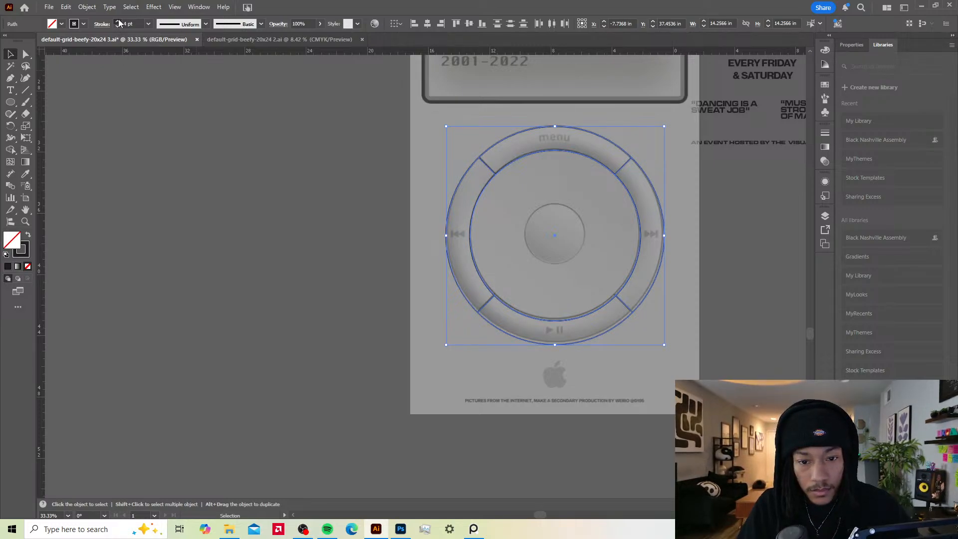
pyautogui.click(118, 23)
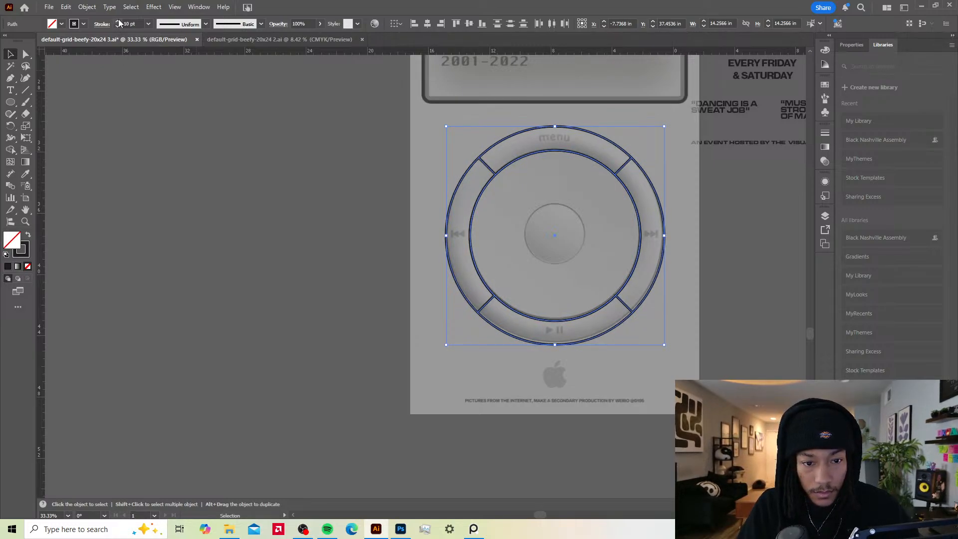
pyautogui.click(735, 324)
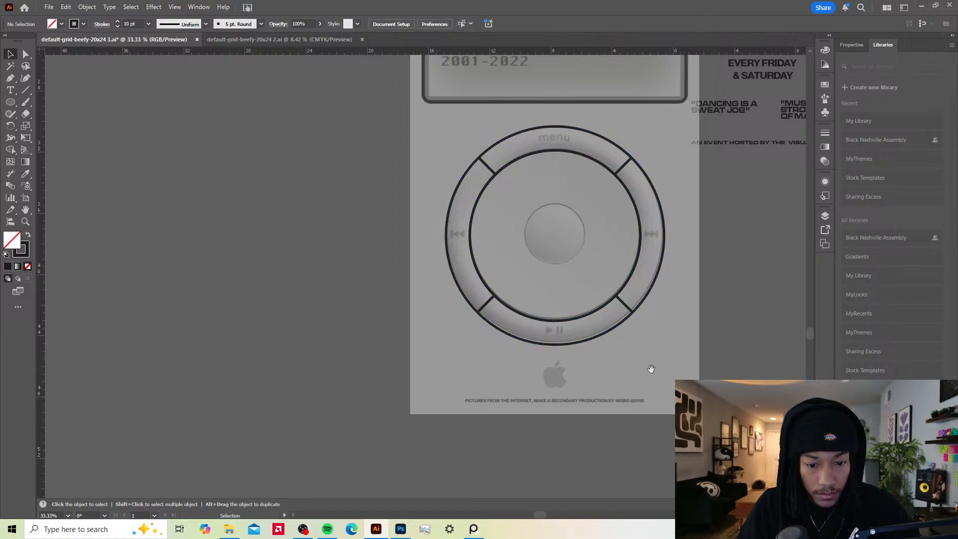
pyautogui.moveTo(625, 357); pyautogui.dragTo(614, 312)
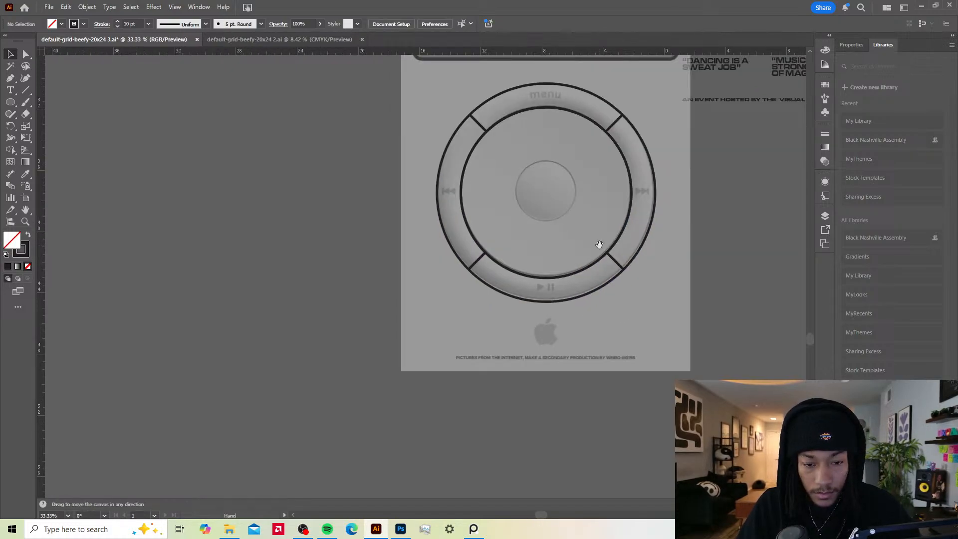
pyautogui.moveTo(599, 246)
pyautogui.mouseDown()
pyautogui.moveTo(582, 321)
pyautogui.moveTo(593, 239)
pyautogui.mouseUp()
pyautogui.scroll(-2, 545, 322)
pyautogui.scroll(8, 542, 324)
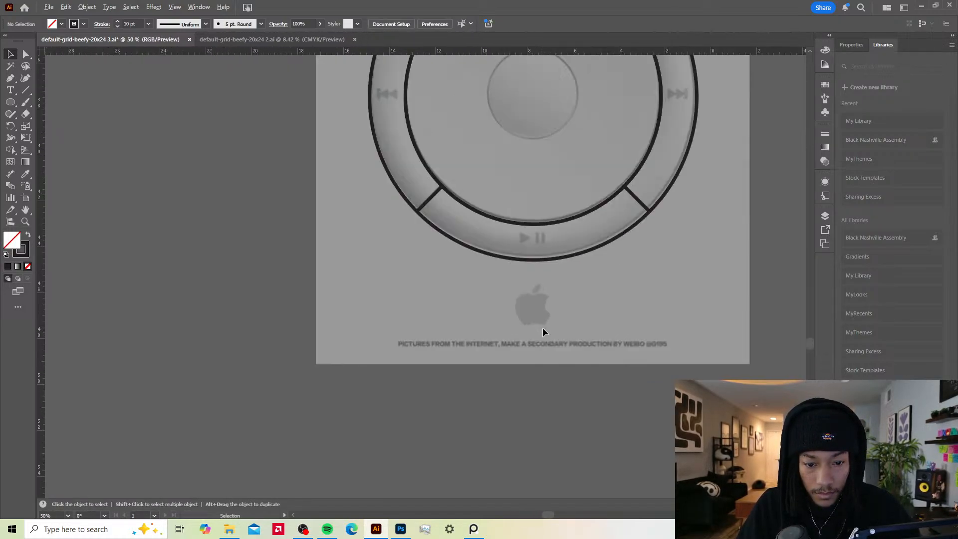
pyautogui.moveTo(530, 250); pyautogui.dragTo(537, 278)
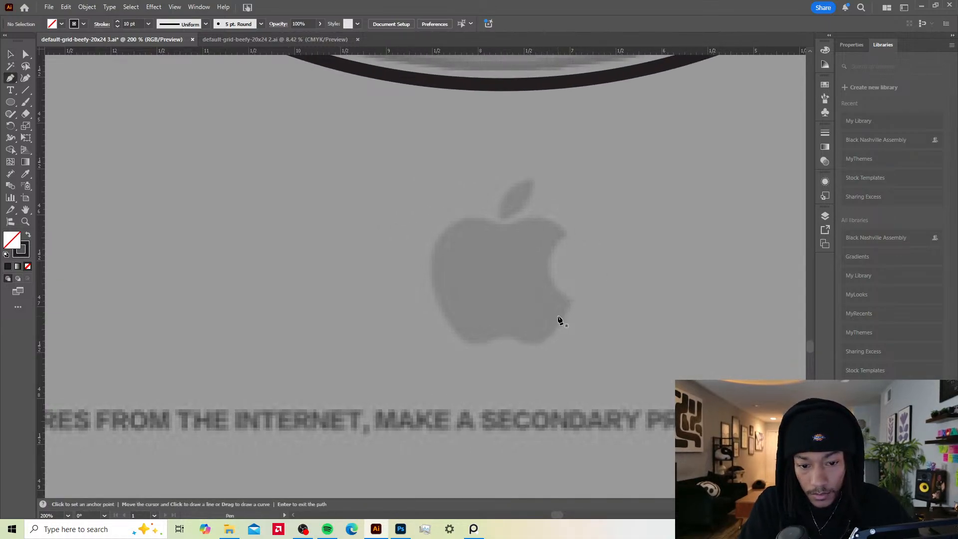
pyautogui.scroll(-5, 576, 309)
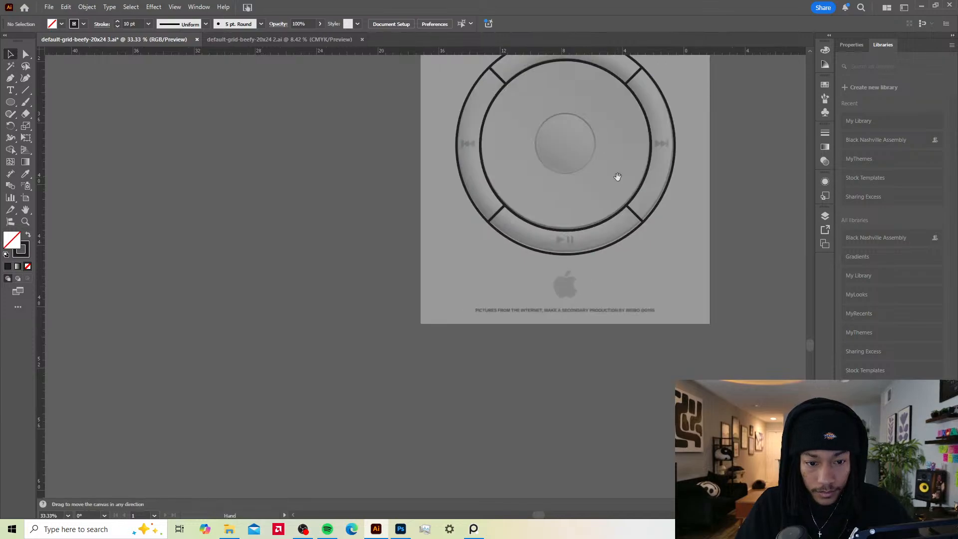
pyautogui.scroll(3, 628, 288)
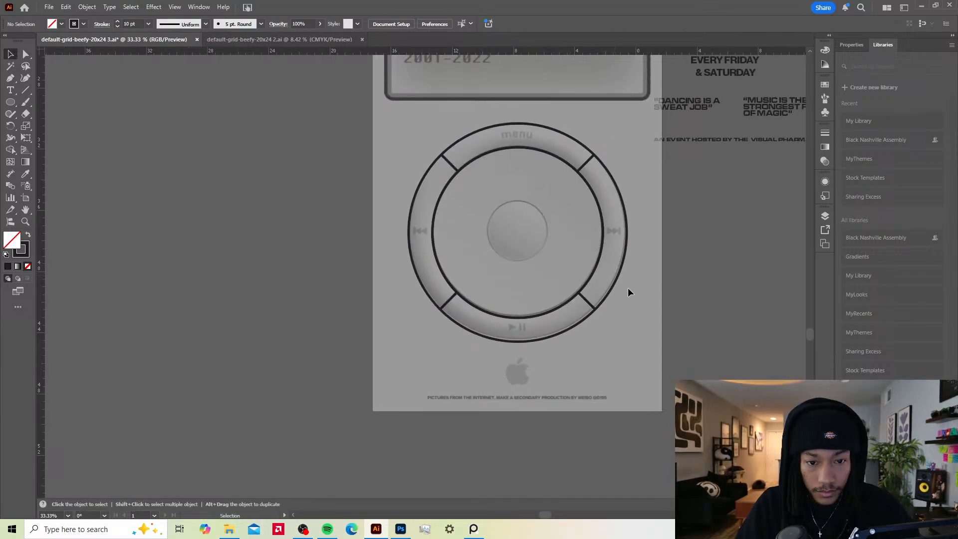
# Step: Duplicate the inner circle in place and shrink the copy to about 4.08 in to match the reference's center button
pyautogui.click(600, 210)
pyautogui.press('a')
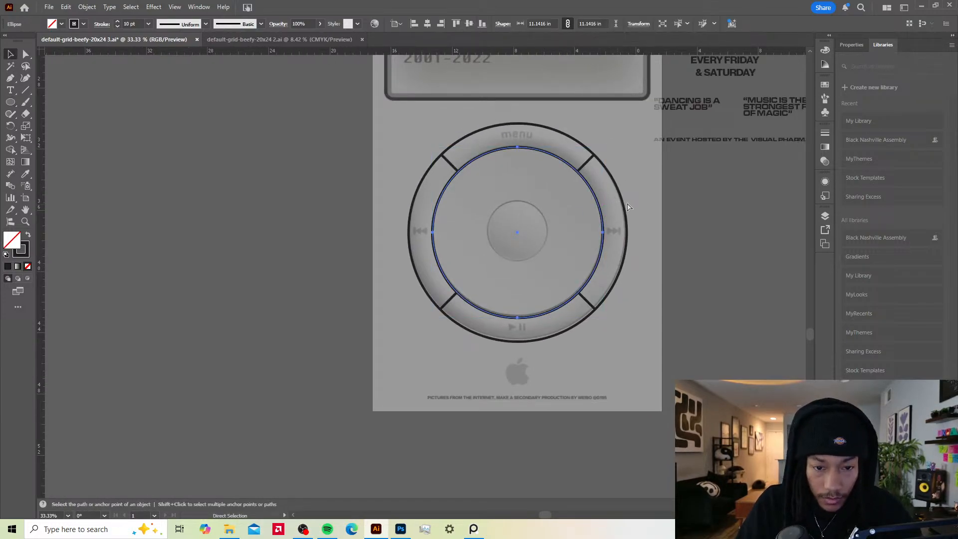
pyautogui.click(657, 198)
pyautogui.hotkey('ctrl', 'v')
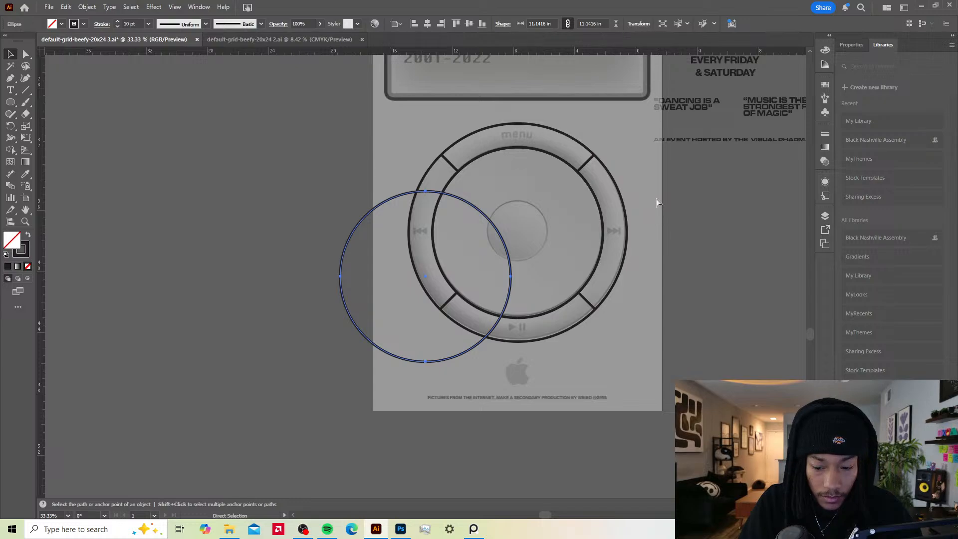
pyautogui.hotkey('ctrl', 'z')
pyautogui.hotkey('ctrl', 'v')
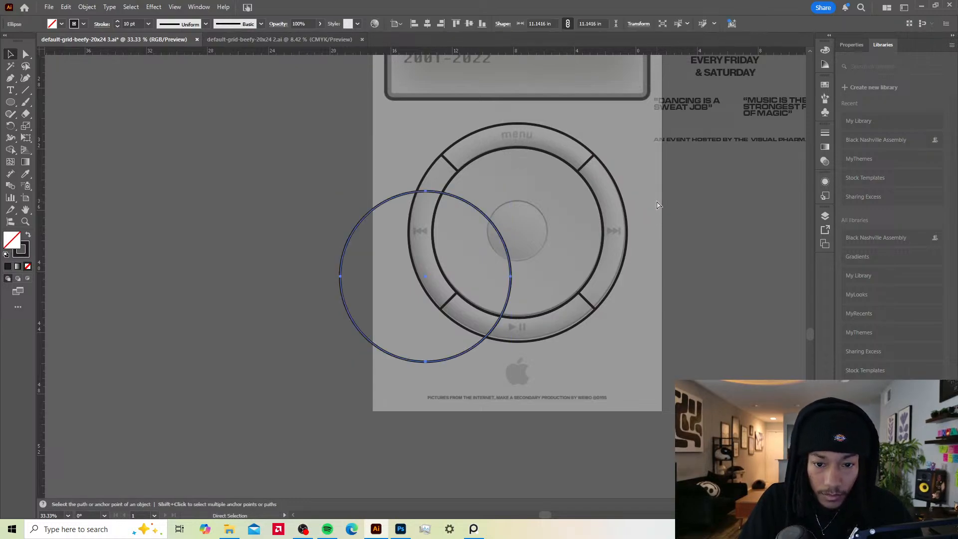
pyautogui.hotkey('ctrl', 'z')
pyautogui.hotkey('ctrl', 'f')
pyautogui.press('v')
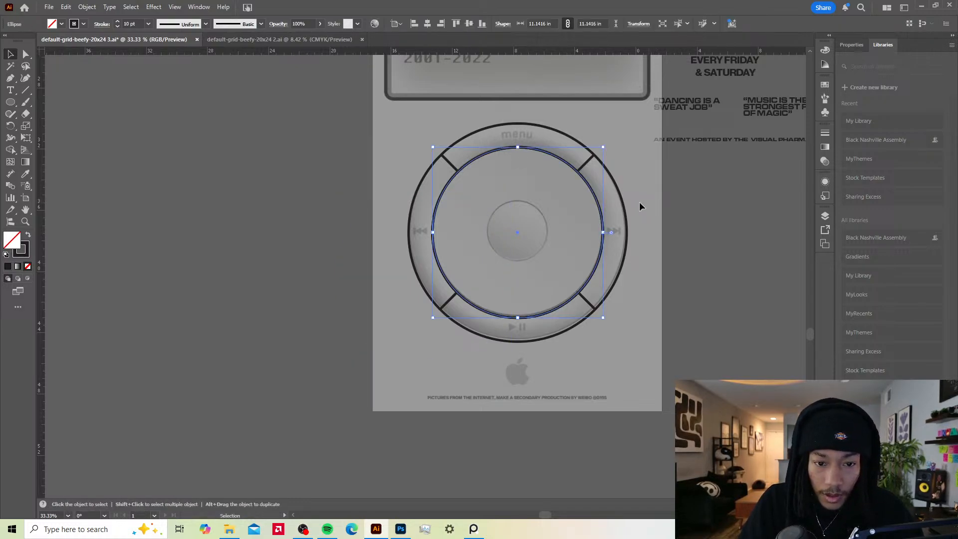
pyautogui.moveTo(603, 147); pyautogui.dragTo(550, 184)
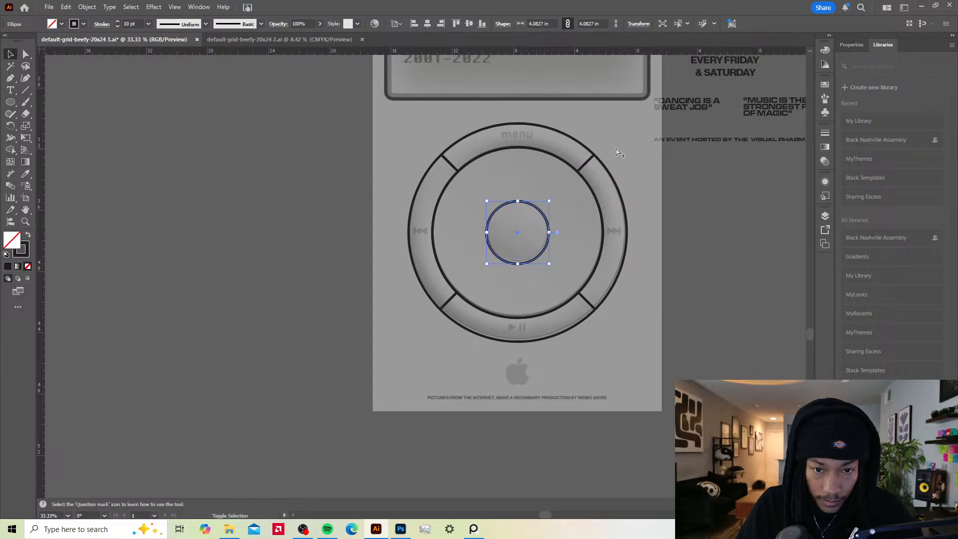
pyautogui.click(733, 188)
# Step: Move the "AN EVENT HOSTED BY THE VISUAL PHARMACY & GALLERY" text line just below the iPod reference's bottom edge
pyautogui.moveTo(662, 154); pyautogui.dragTo(676, 158)
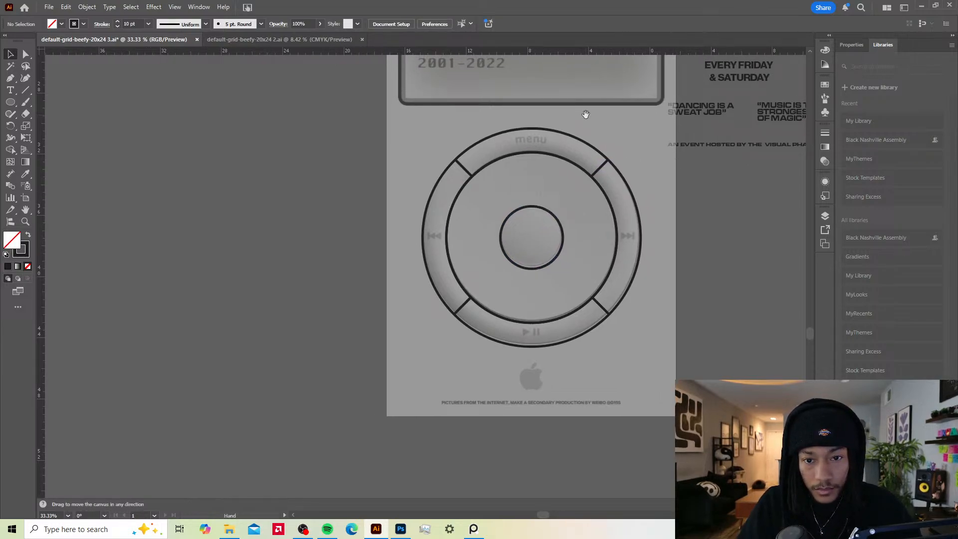
pyautogui.moveTo(614, 70); pyautogui.dragTo(582, 232)
pyautogui.scroll(2, 567, 251)
pyautogui.scroll(-3, 567, 251)
pyautogui.scroll(-2, 572, 314)
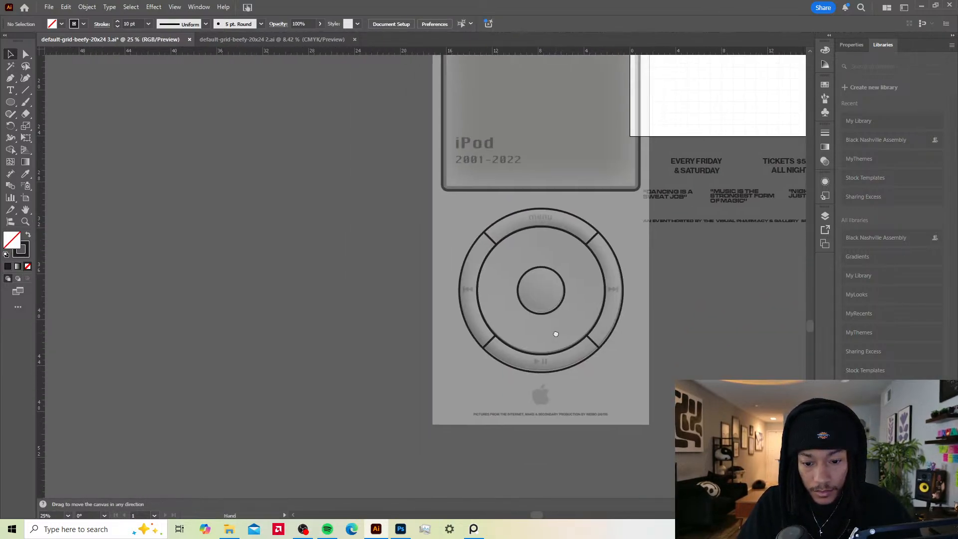
pyautogui.scroll(-1, 550, 416)
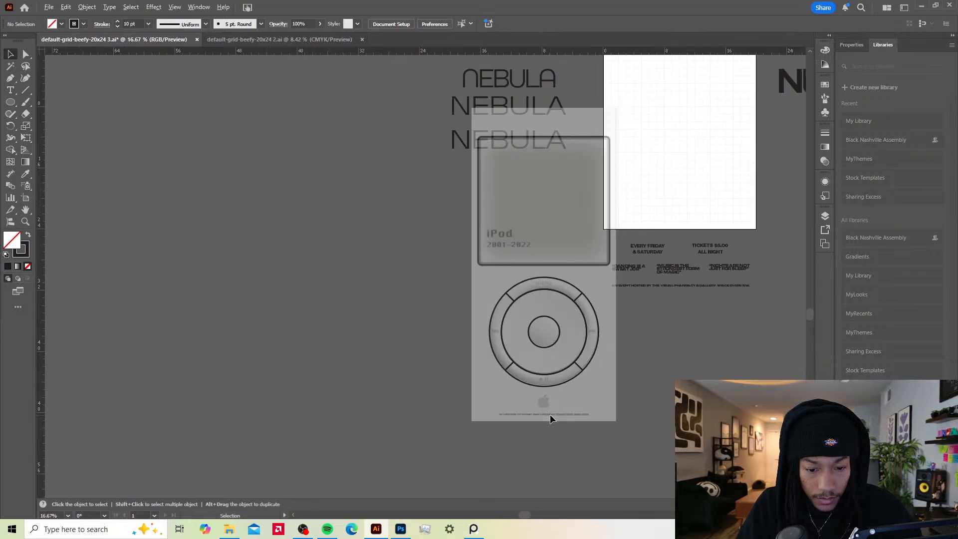
pyautogui.scroll(1, 550, 416)
pyautogui.moveTo(751, 219); pyautogui.dragTo(542, 434)
pyautogui.scroll(-2, 542, 434)
pyautogui.scroll(3, 542, 435)
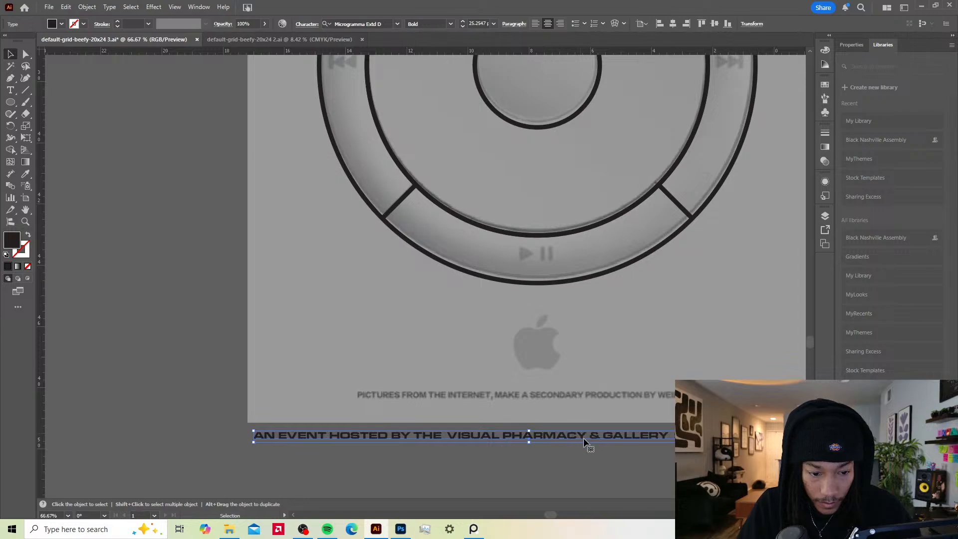
pyautogui.scroll(-2, 584, 442)
pyautogui.scroll(2, 577, 442)
pyautogui.scroll(-4, 579, 442)
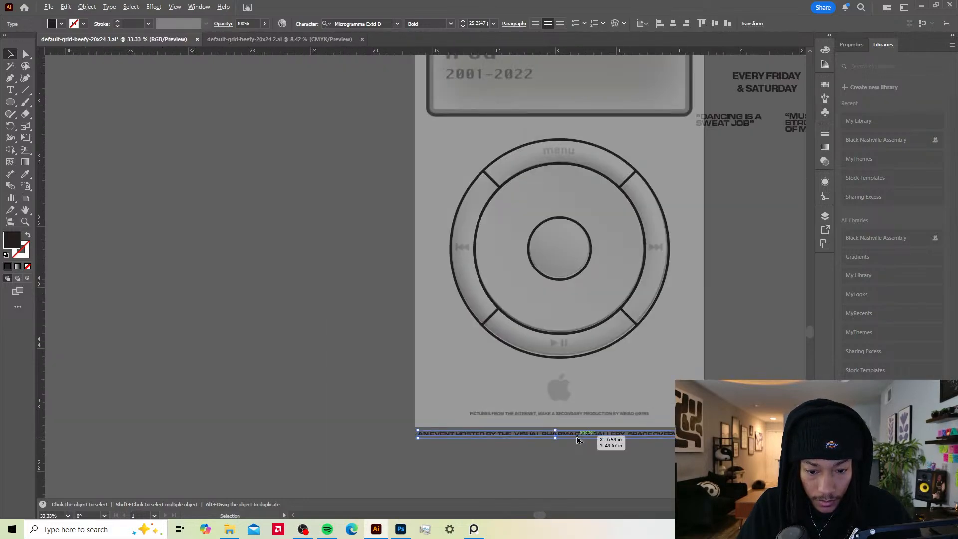
# Step: Move the event host text line off the reference to the empty area right of the click wheel, under the other event texts
pyautogui.scroll(1, 605, 439)
pyautogui.moveTo(608, 438); pyautogui.dragTo(763, 324)
pyautogui.scroll(1, 580, 350)
pyautogui.scroll(-2, 578, 347)
pyautogui.scroll(4, 577, 348)
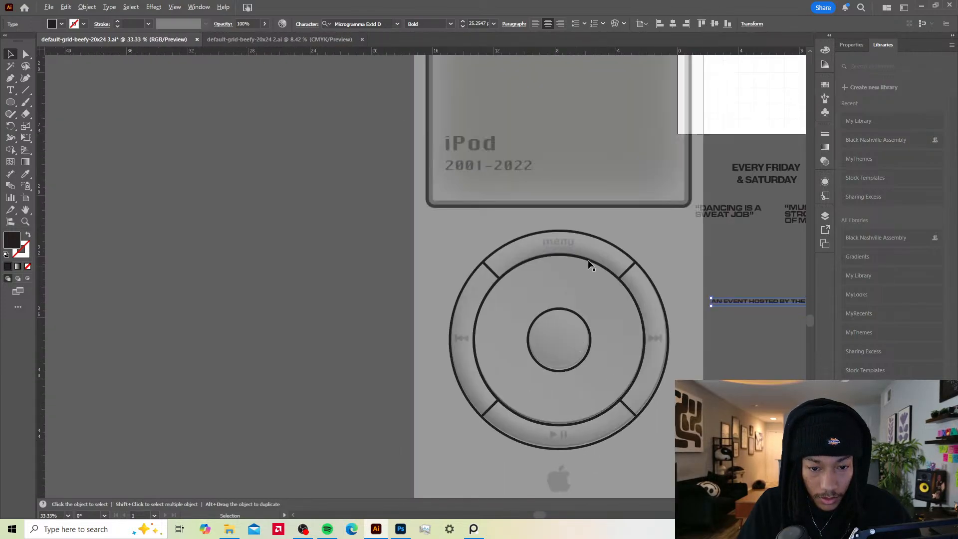
pyautogui.moveTo(639, 317); pyautogui.dragTo(606, 232)
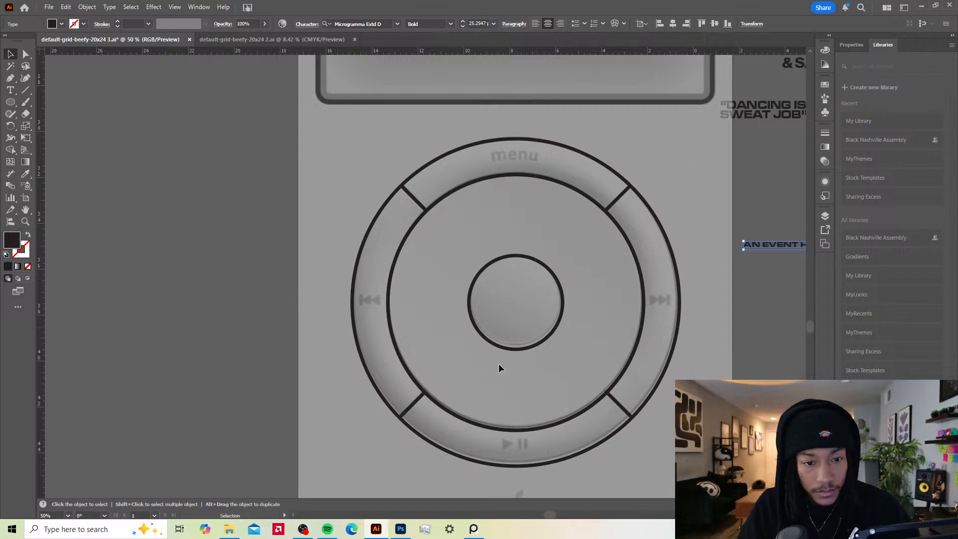
# Step: Place a duplicate of the traced click wheel in the empty canvas area left of the iPod reference
pyautogui.click(428, 421)
pyautogui.scroll(1, 505, 353)
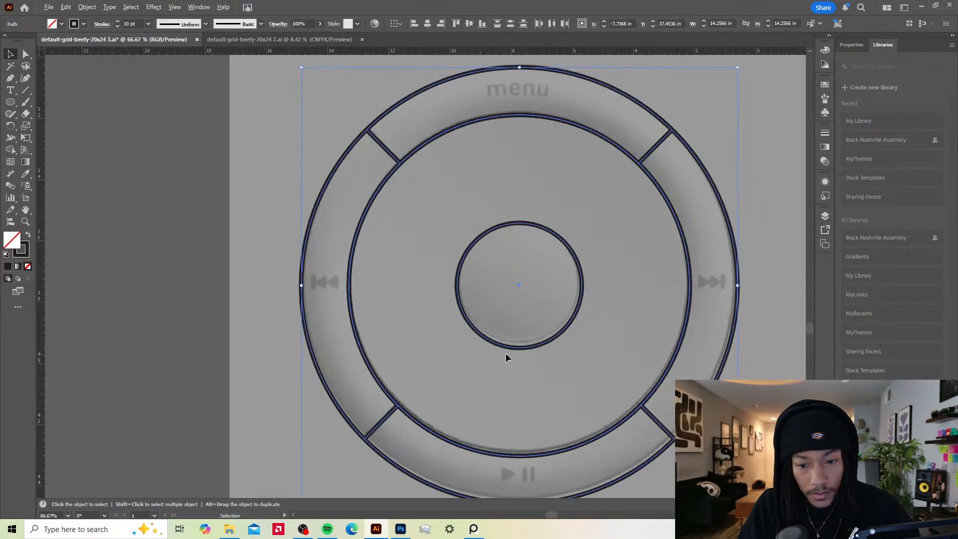
pyautogui.scroll(-3, 519, 340)
pyautogui.scroll(-1, 519, 340)
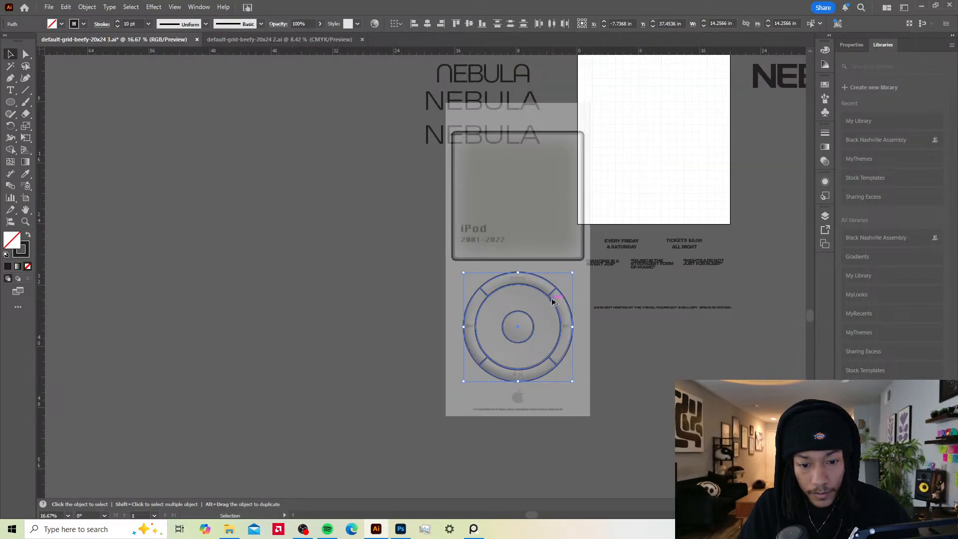
pyautogui.moveTo(553, 301); pyautogui.dragTo(377, 201)
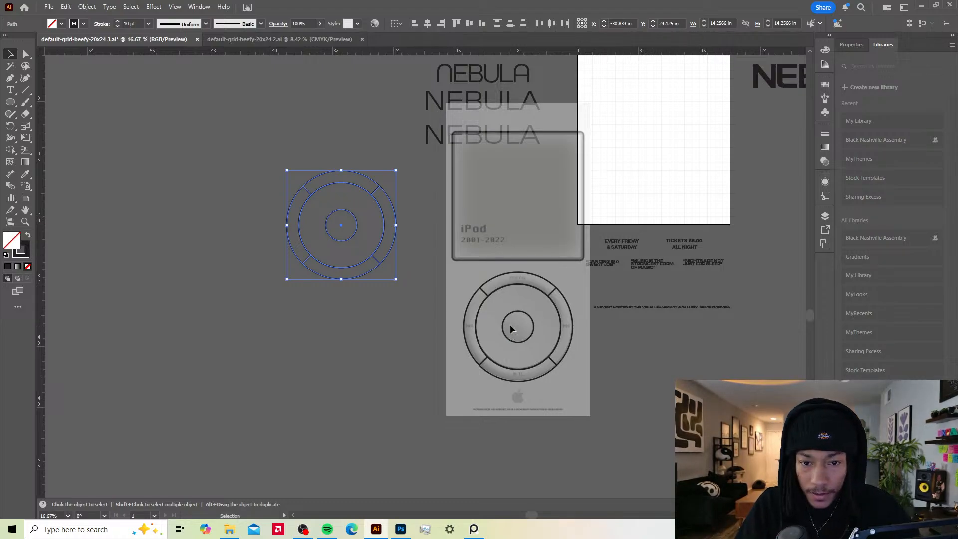
# Step: Create a 3-sided polygon with a 0.6944 in radius left of the reference, swap its fill and stroke, and rotate it 90° to point left
pyautogui.scroll(3, 504, 339)
pyautogui.scroll(1, 447, 314)
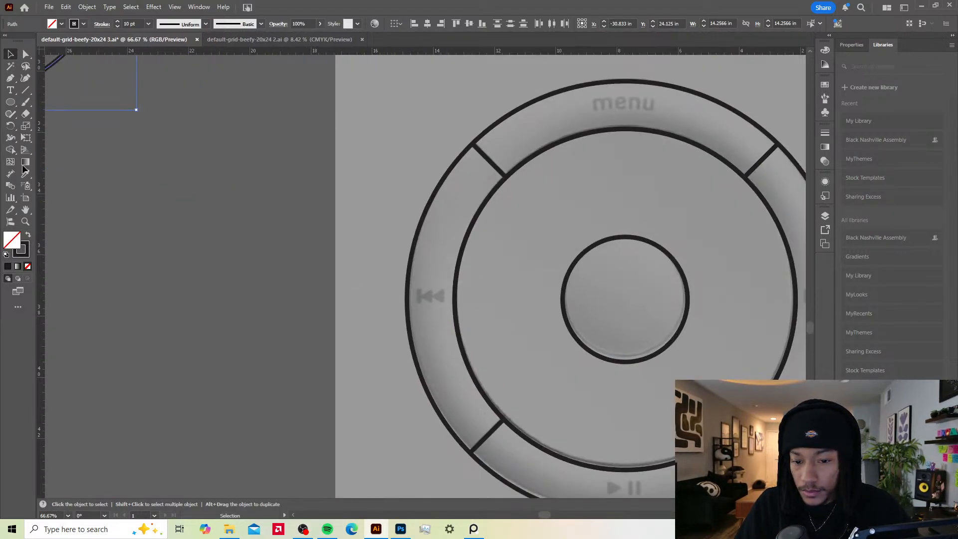
pyautogui.moveTo(11, 103); pyautogui.dragTo(63, 139)
pyautogui.click(285, 263)
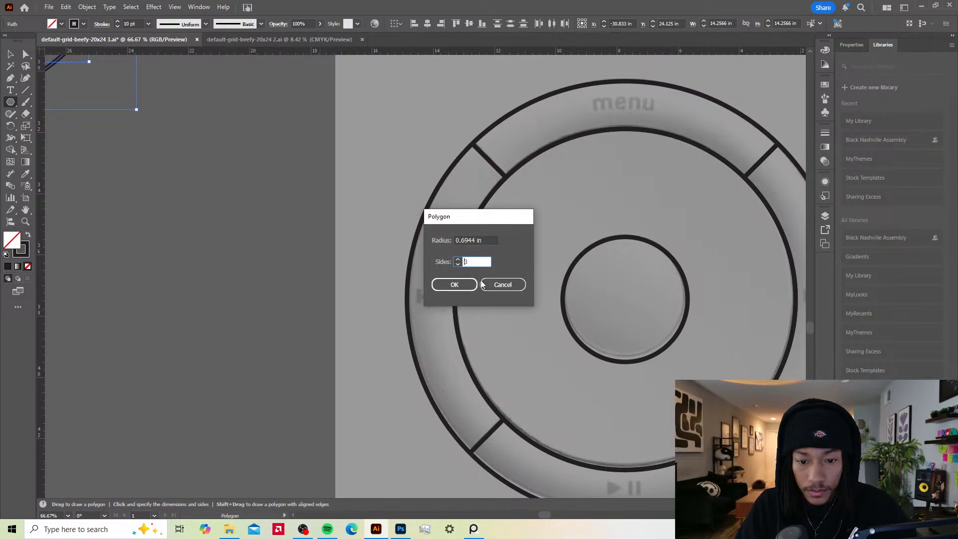
pyautogui.click(455, 285)
pyautogui.press('ctrl')
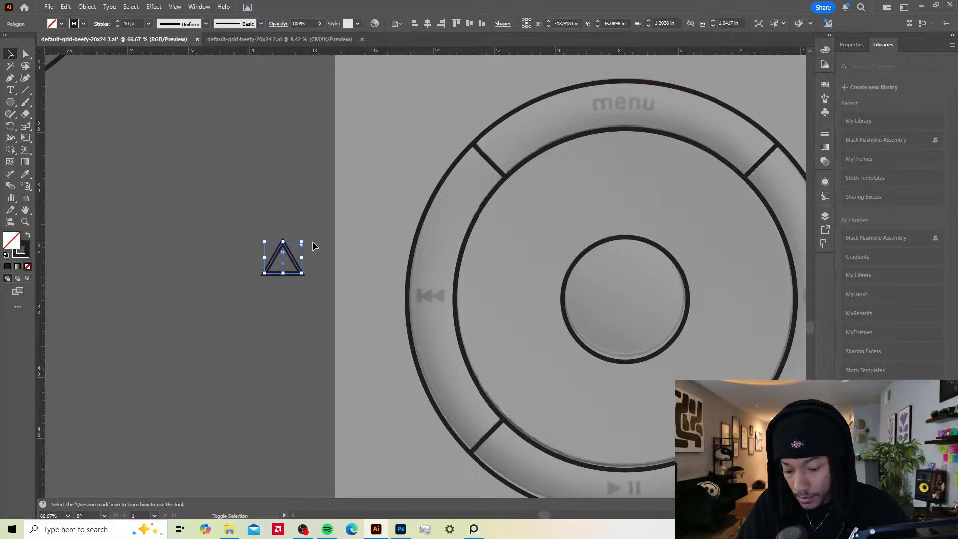
pyautogui.hotkey('shift', 'x')
pyautogui.moveTo(307, 237); pyautogui.dragTo(258, 224)
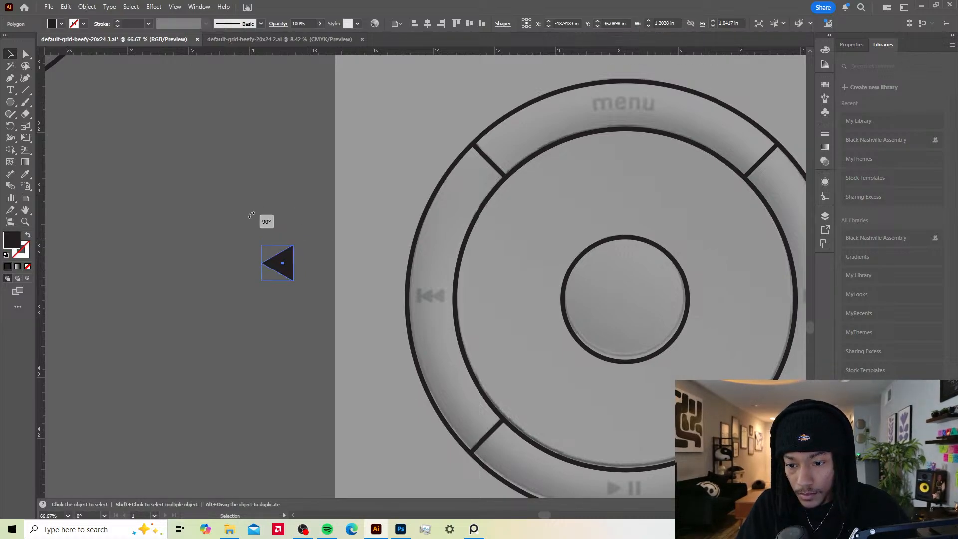
# Step: Move the triangle onto the reference's rewind symbol and scale it to about 0.45 × 0.52 in, matching the symbol's inner arrow
pyautogui.moveTo(300, 262); pyautogui.dragTo(364, 281)
pyautogui.moveTo(462, 299); pyautogui.dragTo(439, 297)
pyautogui.scroll(-2, 440, 297)
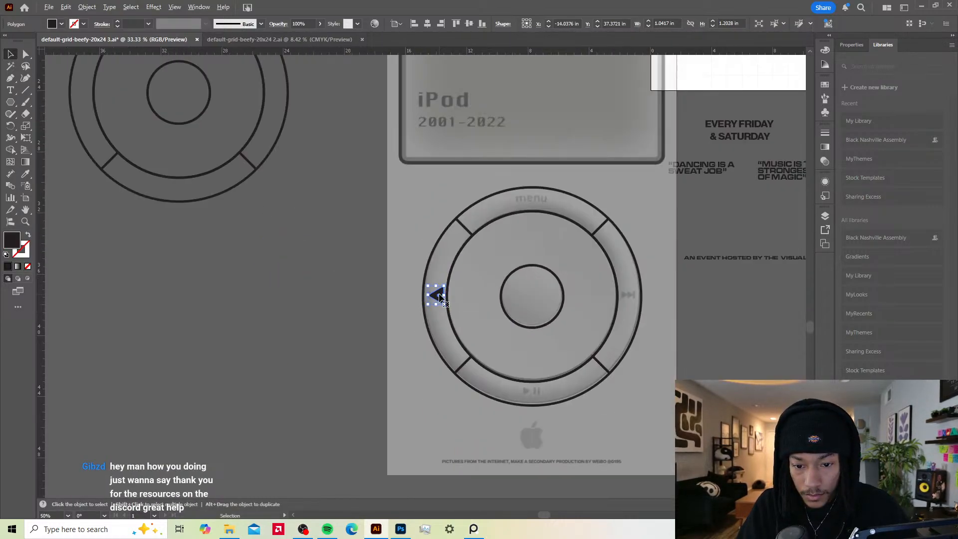
pyautogui.scroll(6, 440, 299)
pyautogui.moveTo(338, 294); pyautogui.dragTo(444, 294)
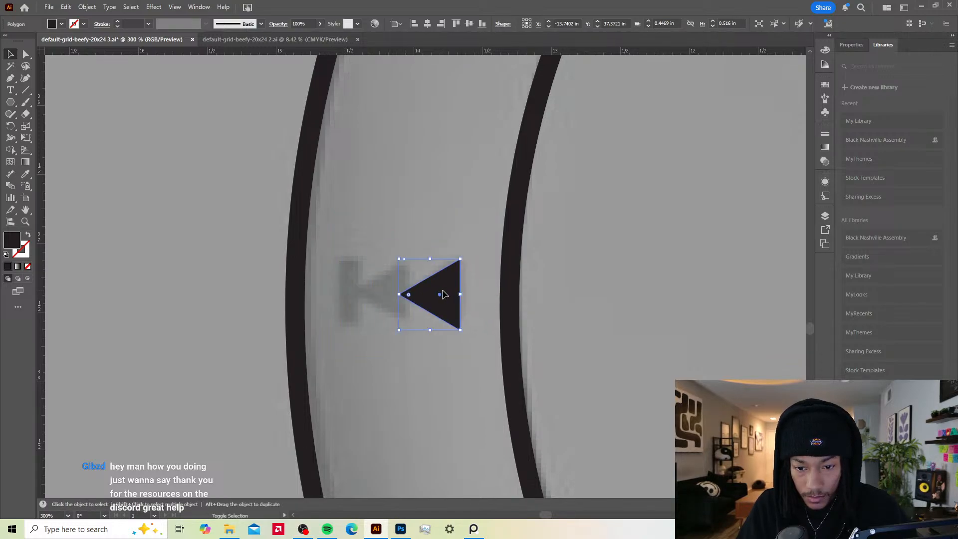
# Step: Duplicate the small triangle leftward over the rewind symbol's second arrow and deselect it
pyautogui.press('super')
pyautogui.click(431, 275)
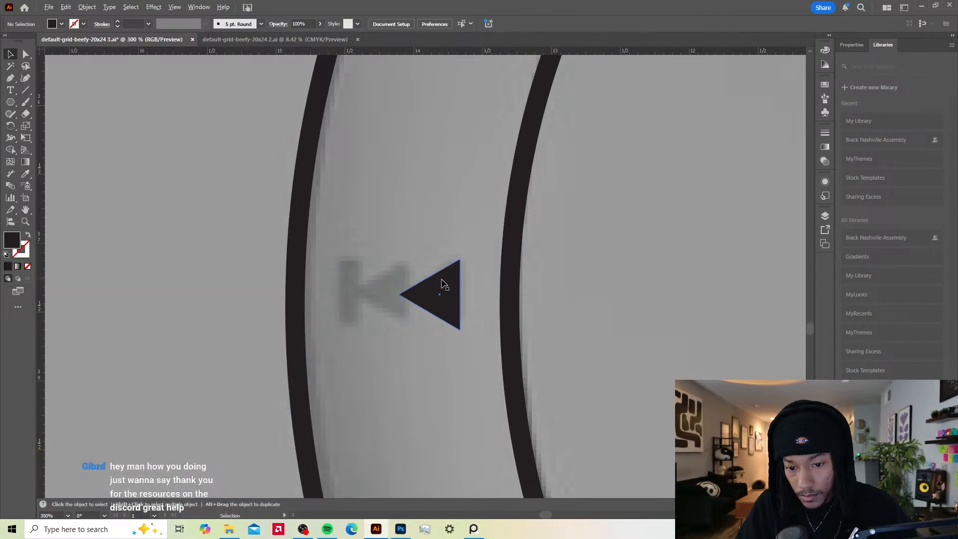
pyautogui.click(443, 284)
pyautogui.press('super')
pyautogui.press('super')
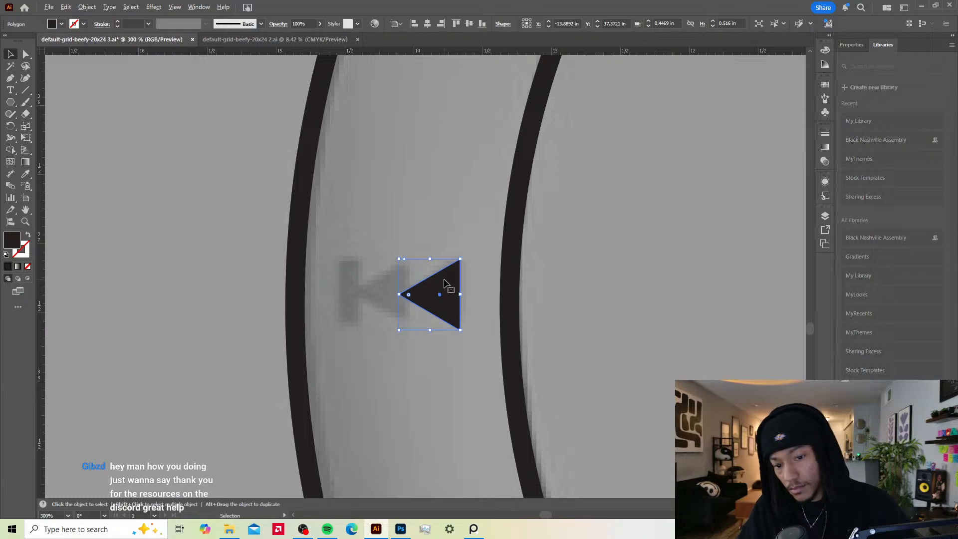
pyautogui.moveTo(445, 283); pyautogui.dragTo(400, 280)
pyautogui.click(322, 267)
# Step: Draw a filled vertical rectangle over the bar at the outer end of the rewind symbol and deselect it
pyautogui.press('m')
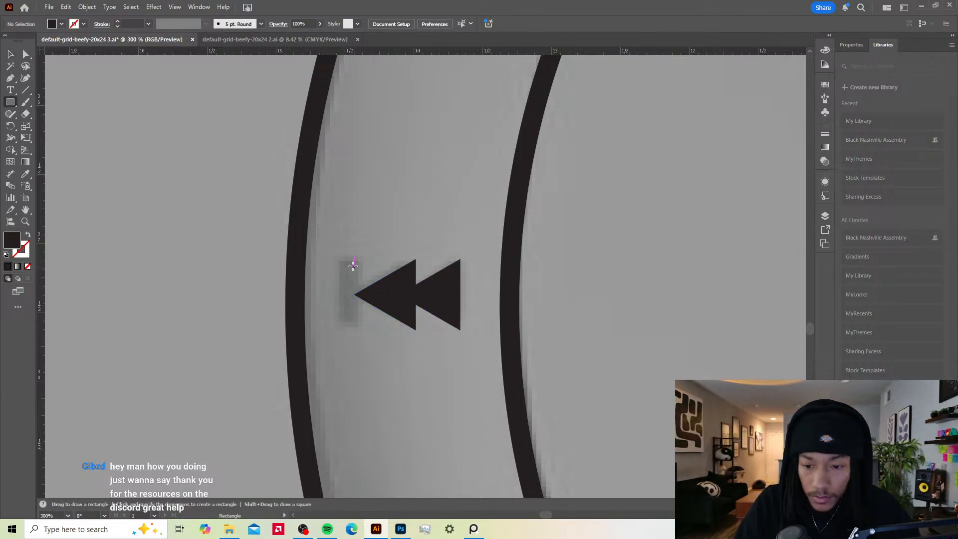
pyautogui.moveTo(337, 258); pyautogui.dragTo(364, 326)
pyautogui.press('v')
pyautogui.click(408, 217)
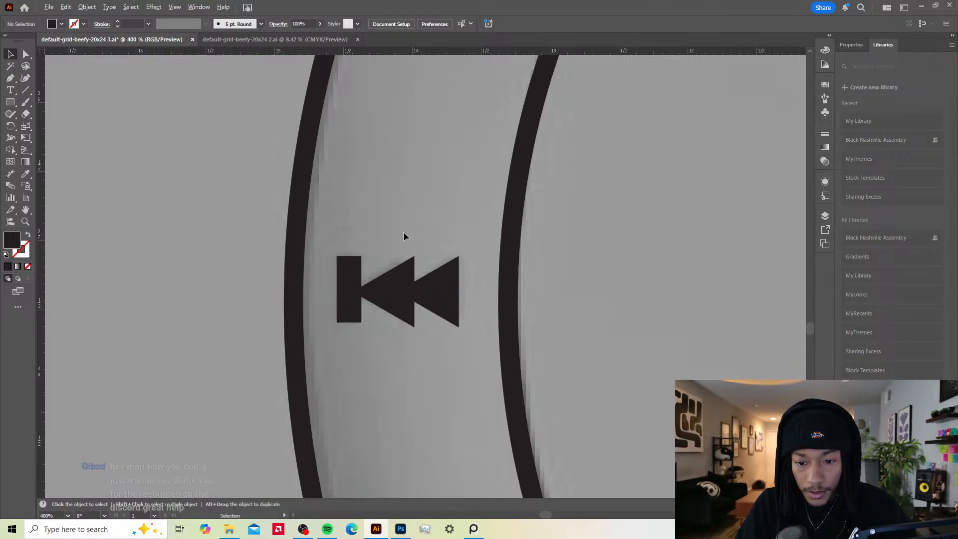
pyautogui.scroll(-2, 403, 232)
# Step: Switch to File Explorer and open the IOS-Core-Elements Illustrator file from the USB drive's Elements > IOS-Core-Elements folder
pyautogui.click(229, 529)
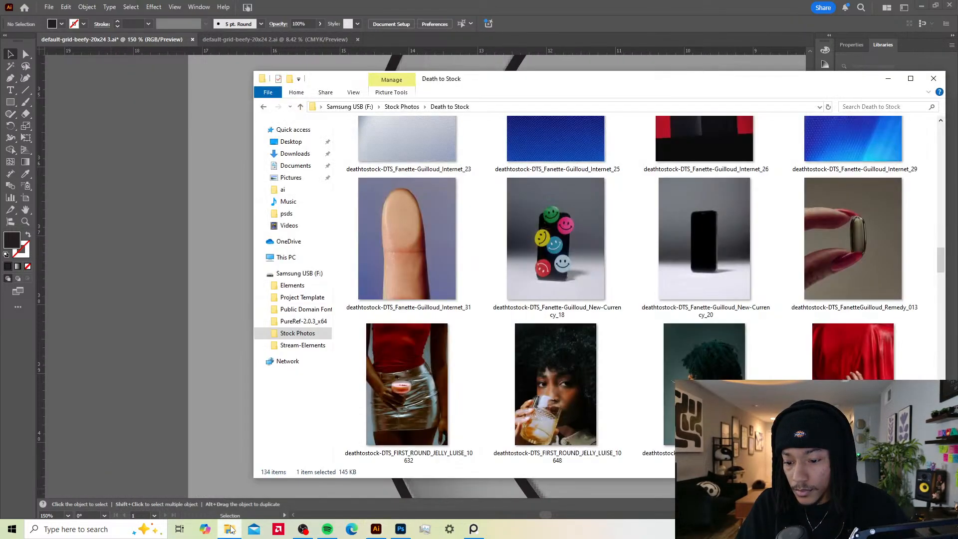
pyautogui.click(357, 108)
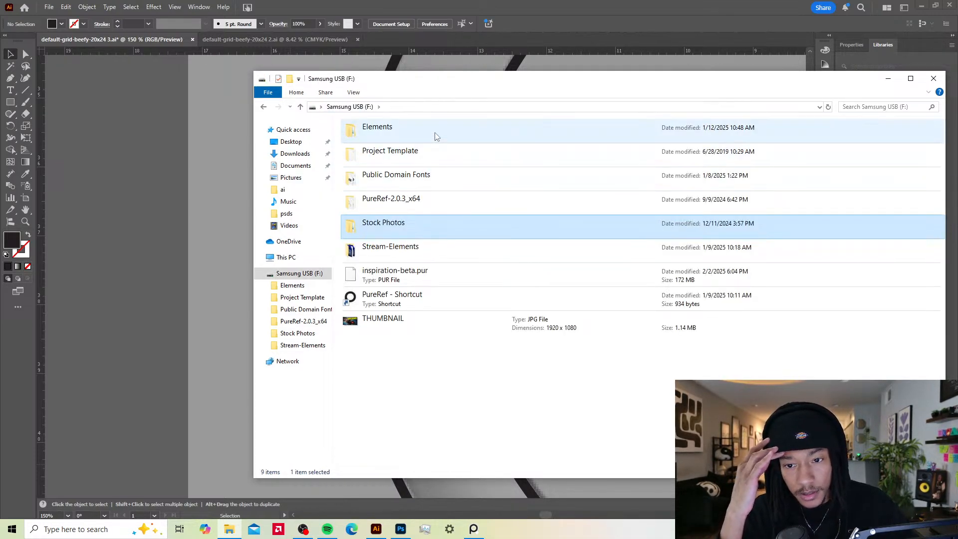
pyautogui.doubleClick(438, 131)
pyautogui.doubleClick(452, 178)
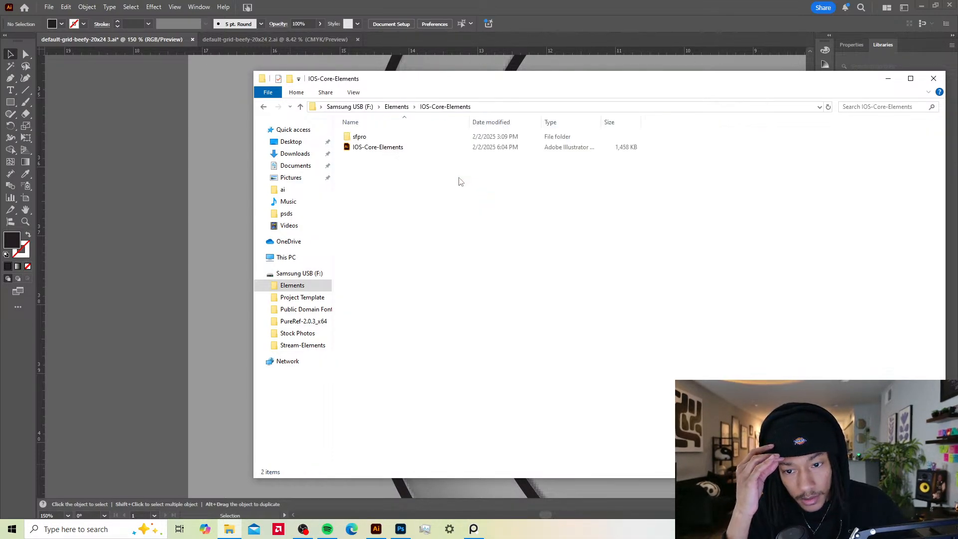
pyautogui.moveTo(389, 152); pyautogui.dragTo(376, 528)
pyautogui.click(255, 299)
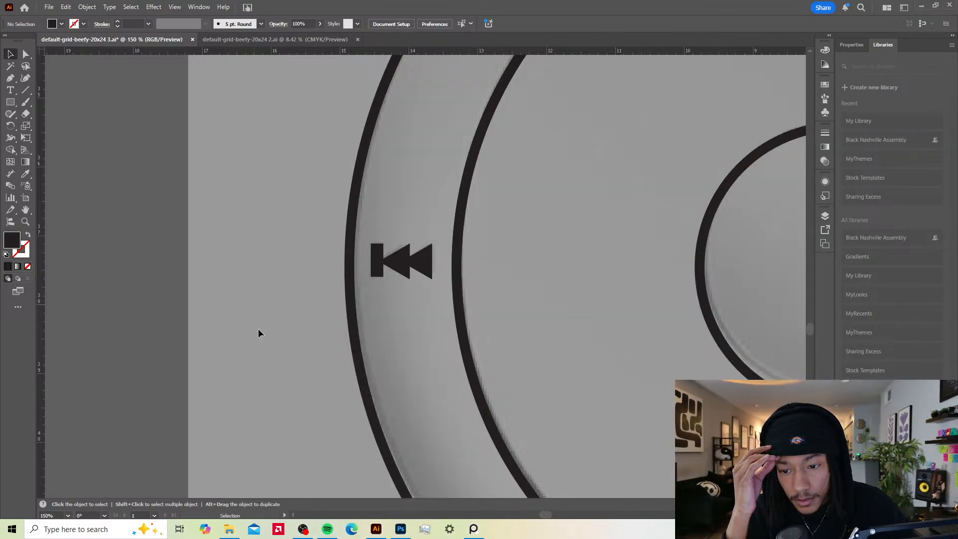
pyautogui.click(229, 529)
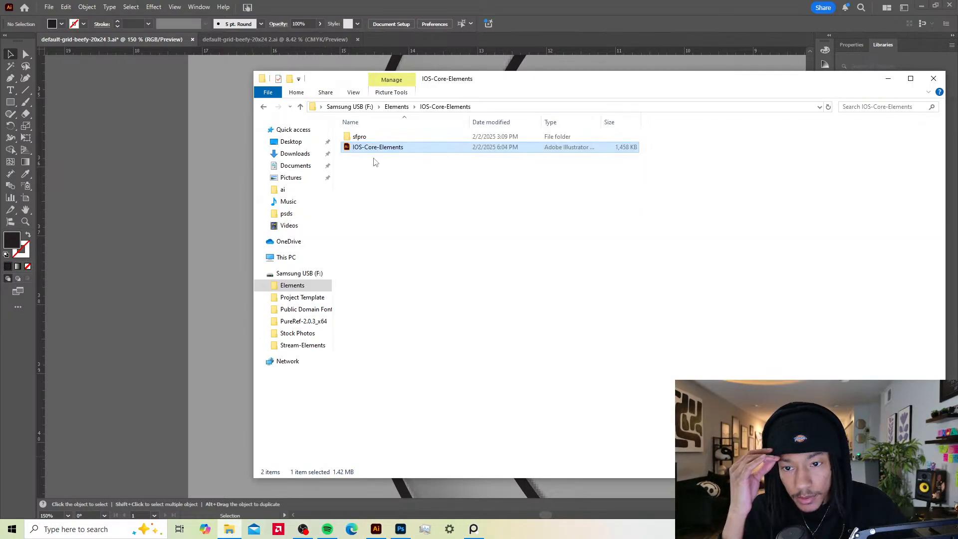
pyautogui.doubleClick(396, 151)
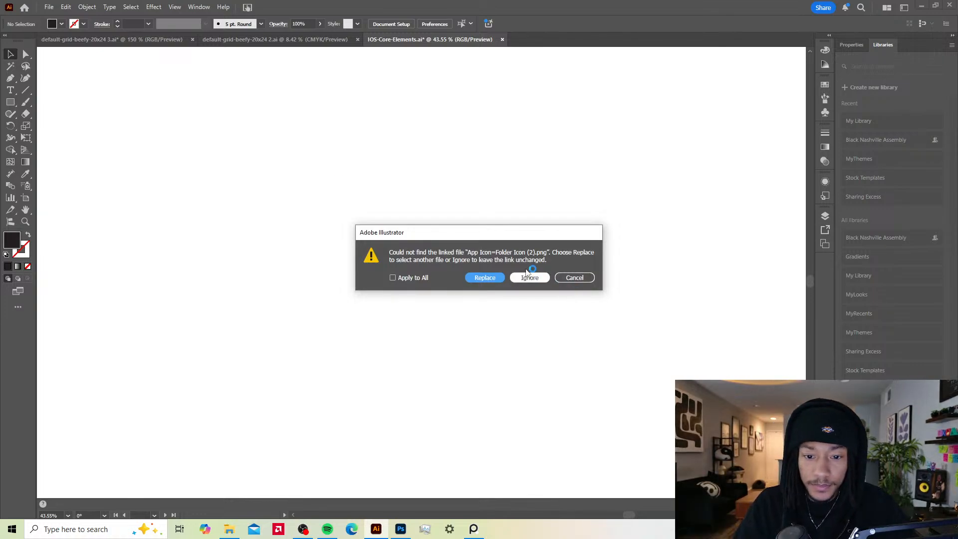
# Step: Ignore the missing linked images, applying the choice to all of them, to finish opening the elements file
pyautogui.click(528, 278)
pyautogui.click(530, 279)
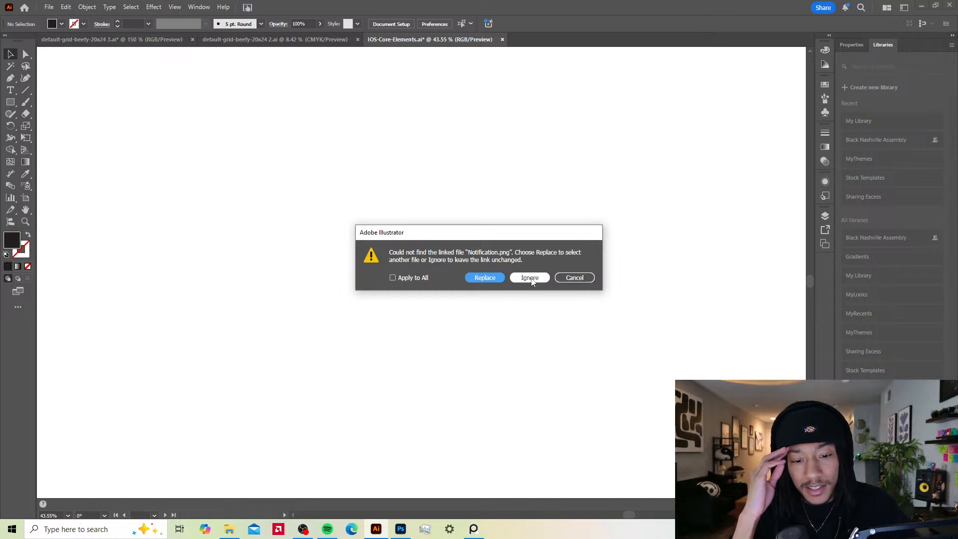
pyautogui.click(530, 277)
pyautogui.click(530, 278)
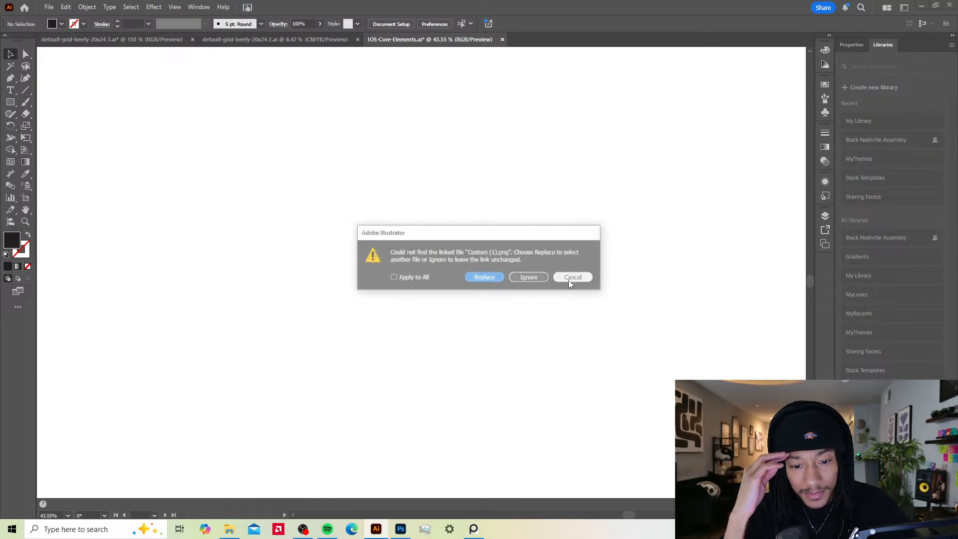
pyautogui.click(530, 278)
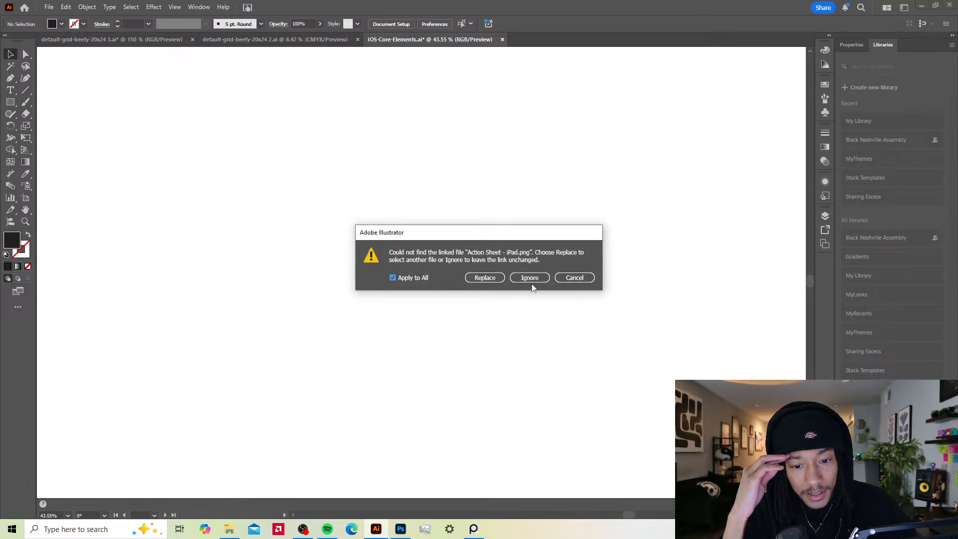
pyautogui.click(531, 280)
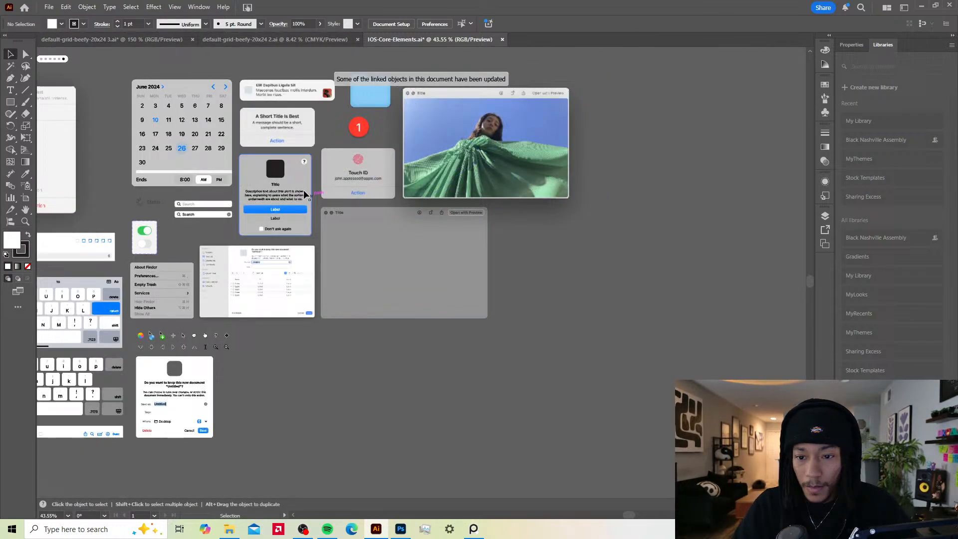
# Step: Examine the alert, Touch ID, status, toggle and search-field elements on the iOS elements sheet
pyautogui.click(282, 198)
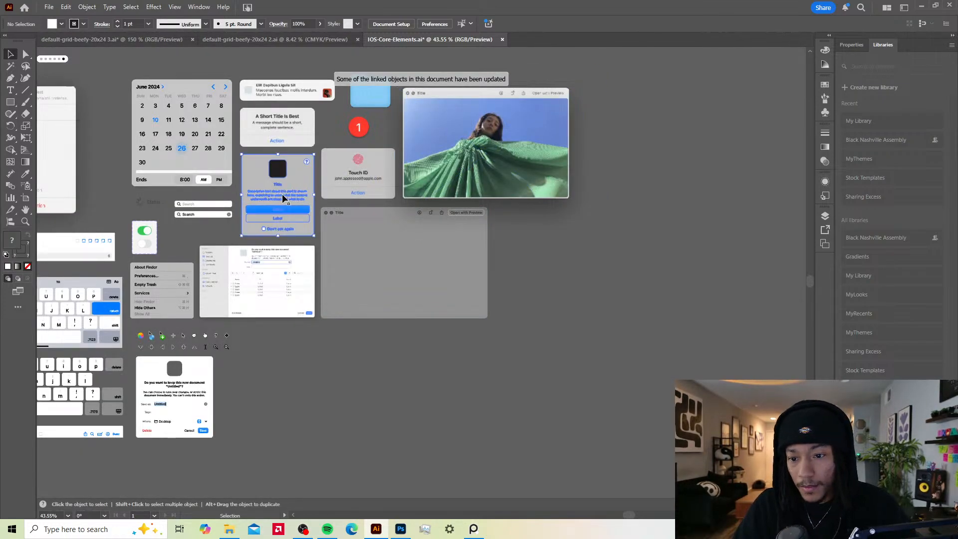
pyautogui.click(370, 190)
pyautogui.moveTo(370, 190); pyautogui.dragTo(421, 223)
pyautogui.moveTo(334, 180)
pyautogui.mouseDown()
pyautogui.moveTo(424, 175)
pyautogui.moveTo(422, 199)
pyautogui.mouseUp()
pyautogui.moveTo(342, 259); pyautogui.dragTo(440, 203)
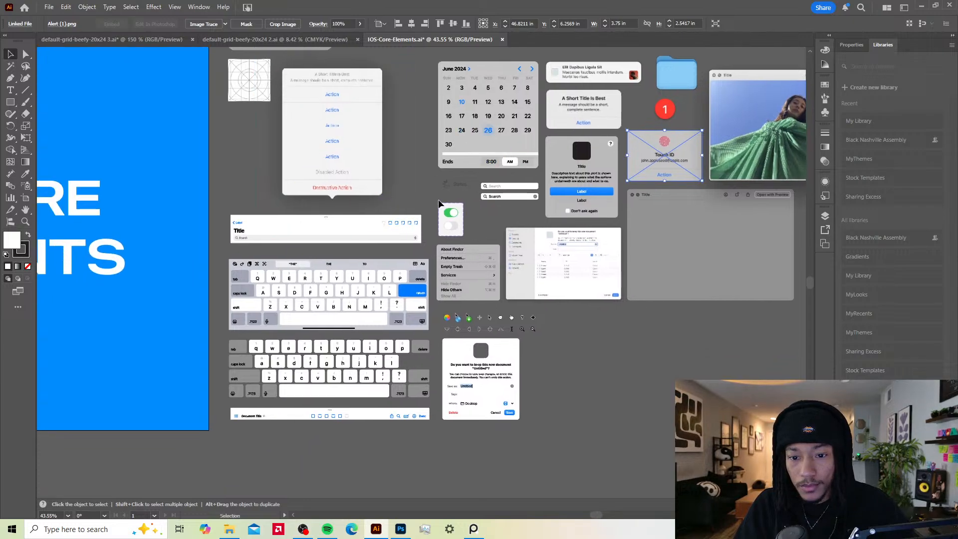
pyautogui.scroll(-1, 437, 204)
pyautogui.scroll(5, 447, 178)
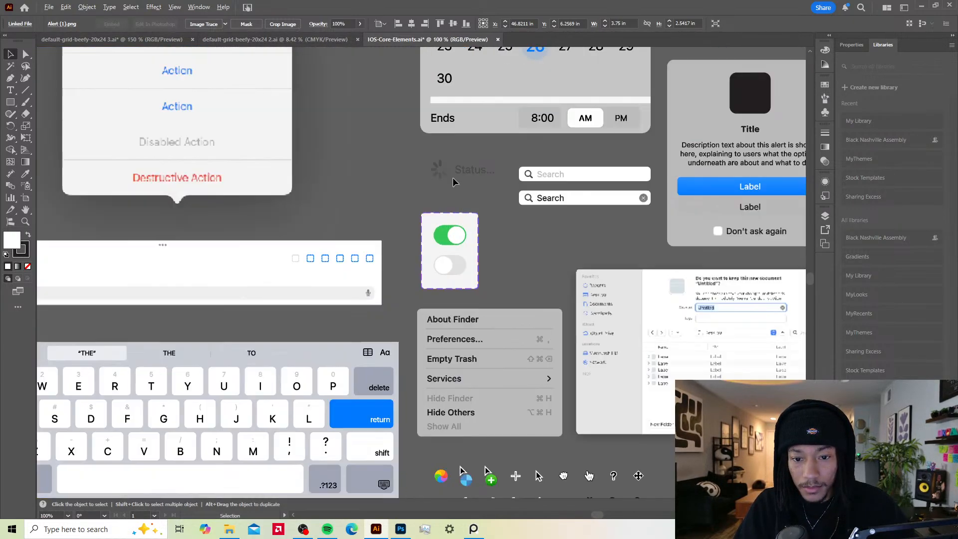
pyautogui.click(446, 175)
pyautogui.click(552, 204)
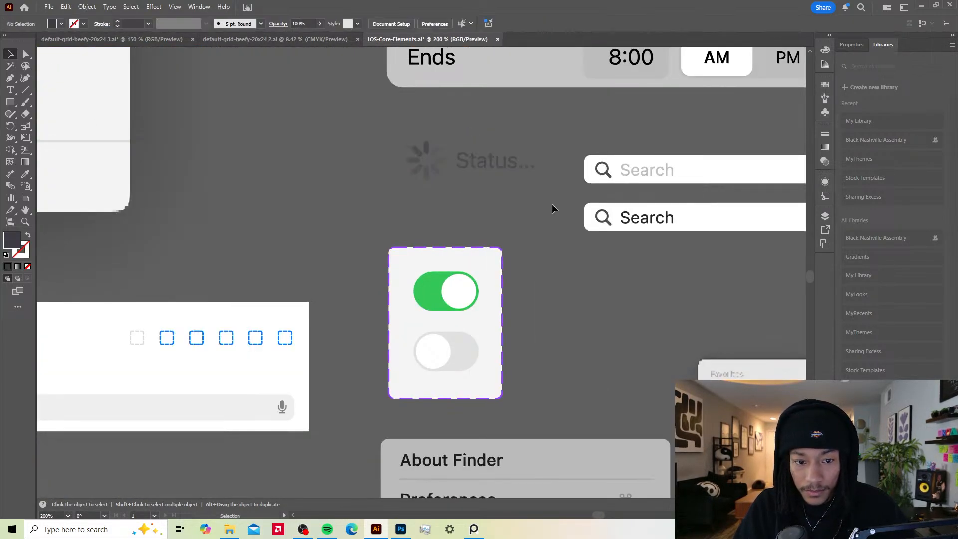
pyautogui.click(642, 218)
pyautogui.scroll(-2, 578, 266)
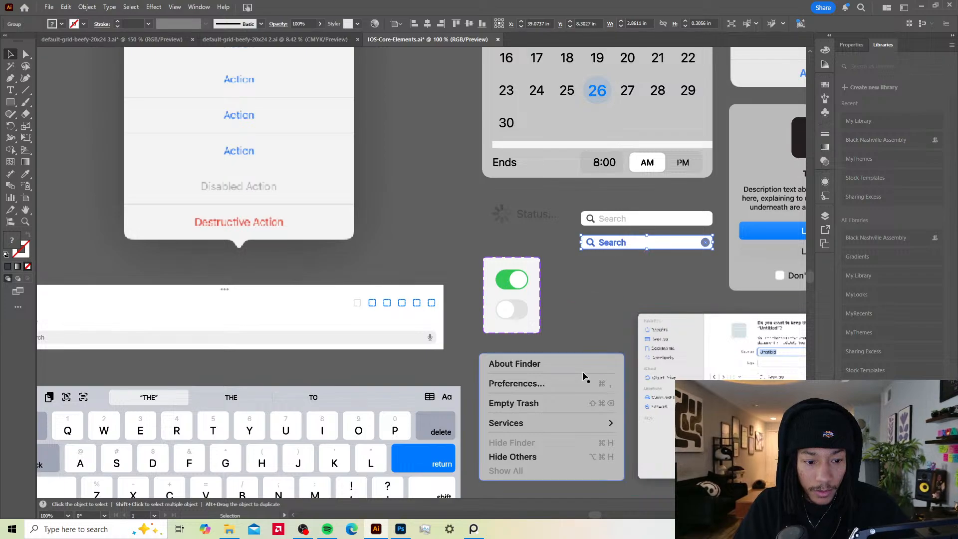
# Step: Examine the large save-dialog window image and the Finder menu element up close
pyautogui.moveTo(622, 359); pyautogui.dragTo(271, 175)
pyautogui.click(376, 189)
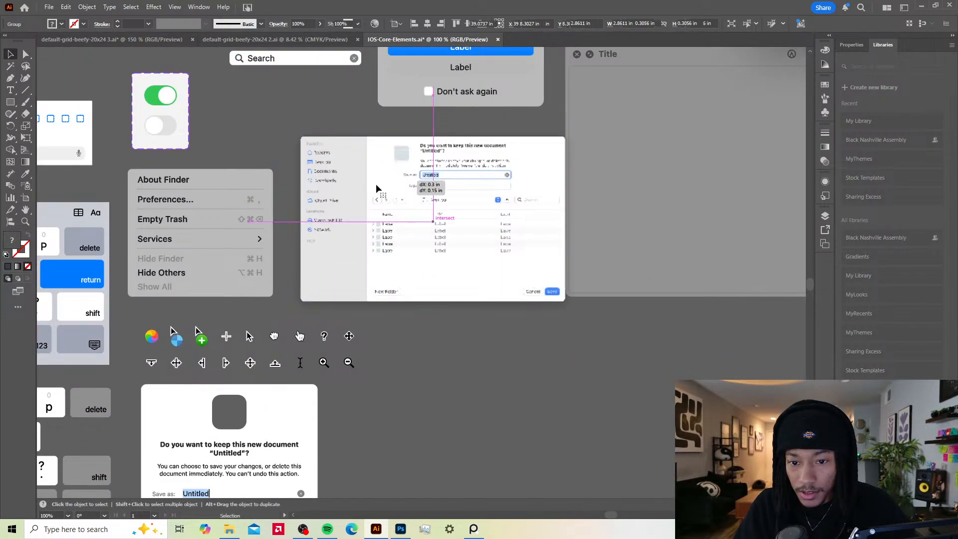
pyautogui.scroll(2, 377, 188)
pyautogui.scroll(-4, 396, 224)
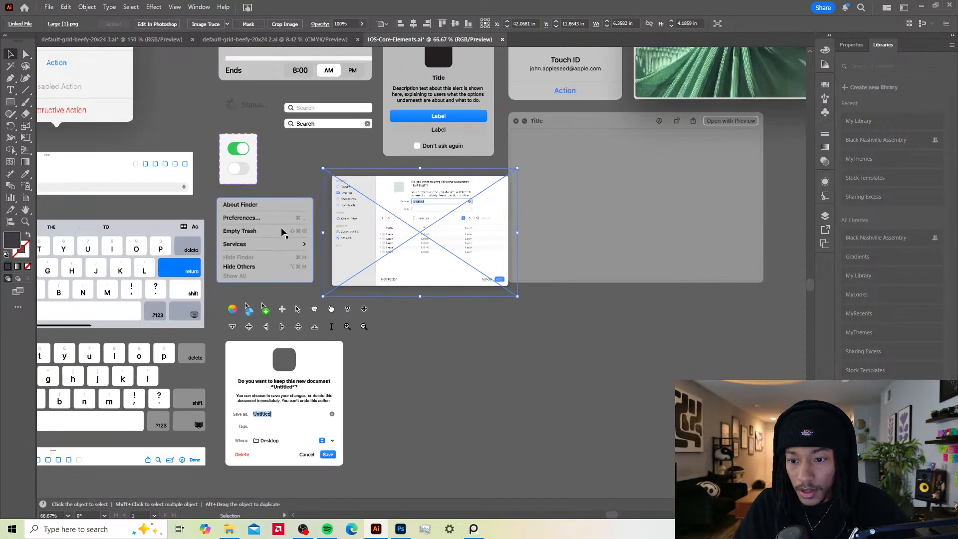
pyautogui.click(305, 232)
pyautogui.scroll(2, 263, 235)
pyautogui.scroll(2, 263, 235)
pyautogui.click(147, 224)
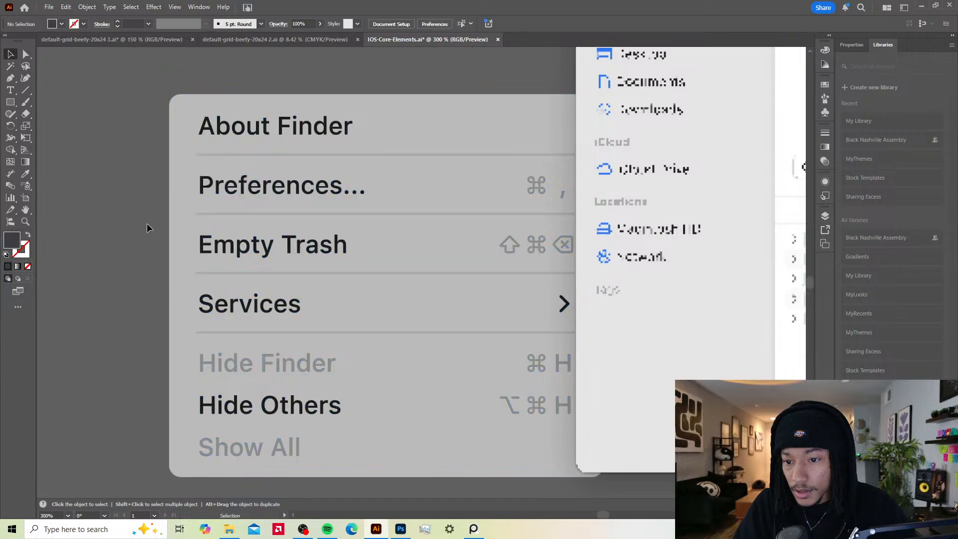
# Step: Delete the pixelated linked image of the large save-dialog window beside the Finder menu
pyautogui.moveTo(435, 267); pyautogui.dragTo(310, 249)
pyautogui.click(654, 257)
pyautogui.scroll(2, 651, 256)
pyautogui.scroll(-7, 639, 251)
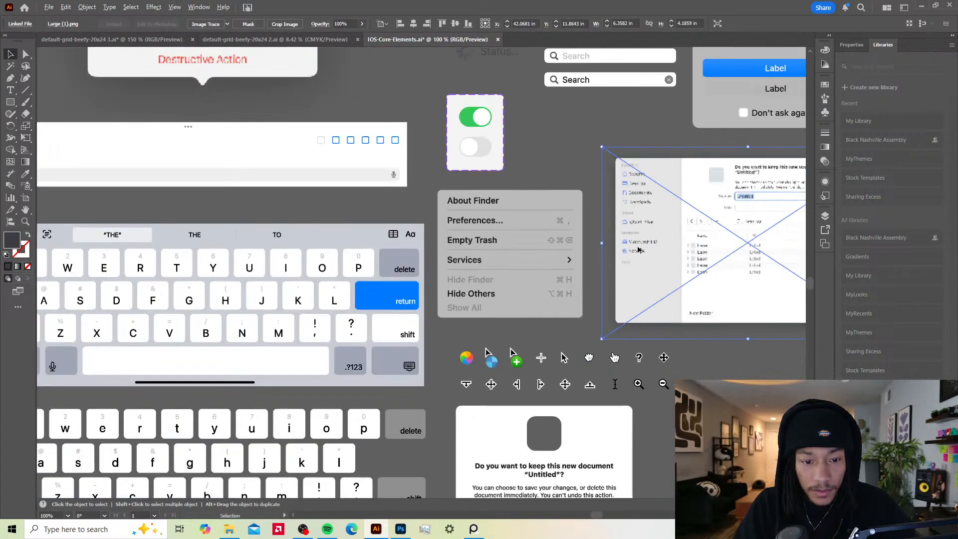
pyautogui.press('Delete')
# Step: Look over the small save dialog, the cursor icons and the overall iOS elements sheet
pyautogui.scroll(4, 579, 359)
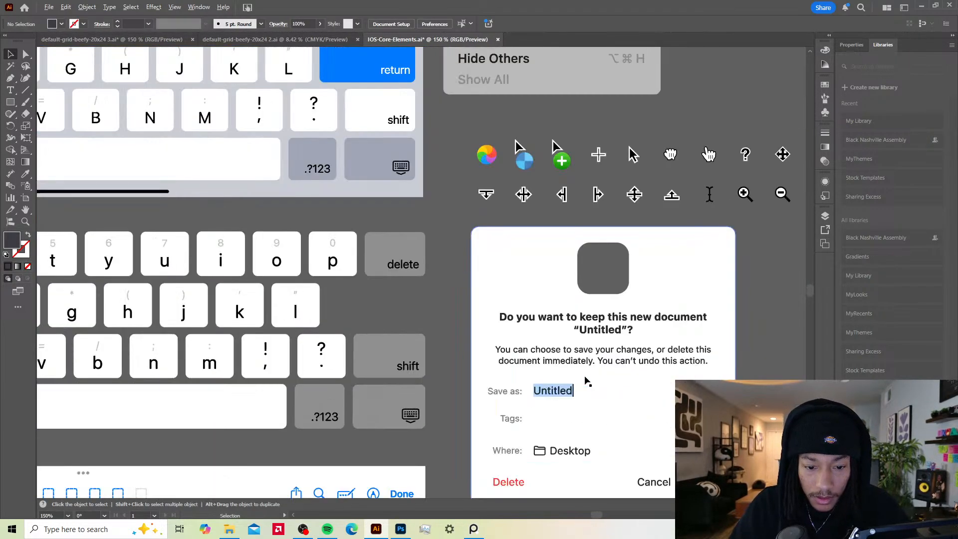
pyautogui.scroll(-5, 588, 337)
pyautogui.moveTo(300, 189); pyautogui.dragTo(407, 232)
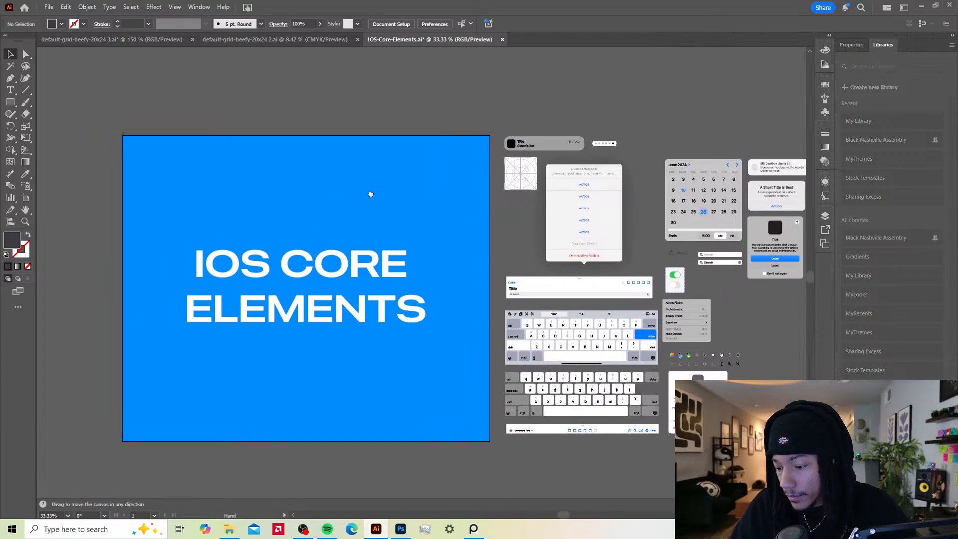
pyautogui.moveTo(401, 183); pyautogui.dragTo(385, 174)
pyautogui.moveTo(436, 195); pyautogui.dragTo(404, 191)
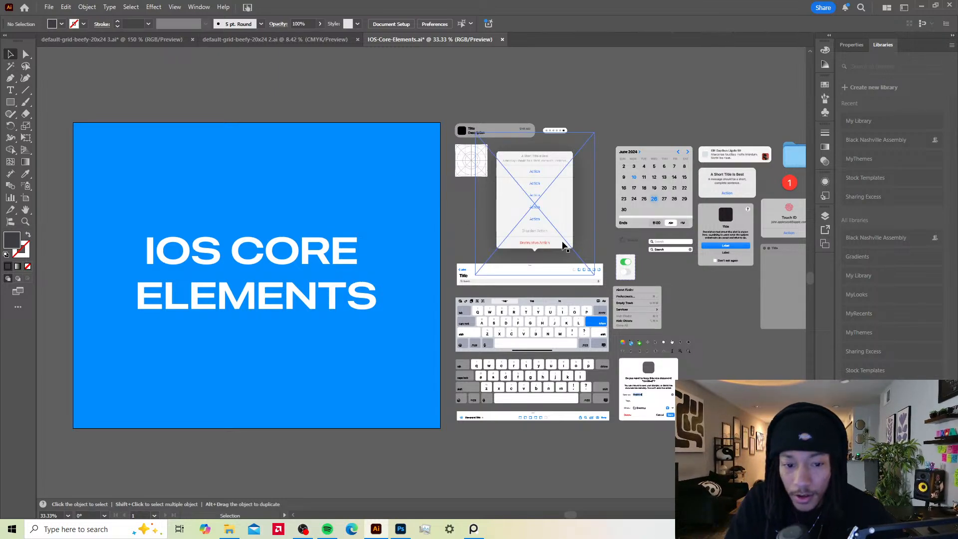
# Step: Delete the linked action-sheet image below the page-dots element on the iOS elements sheet
pyautogui.click(538, 180)
pyautogui.press('Delete')
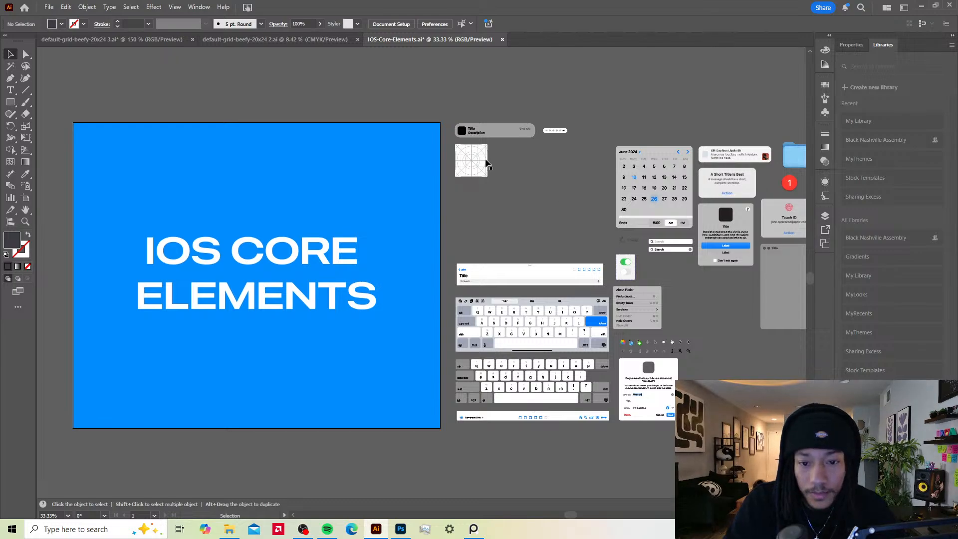
pyautogui.scroll(4, 485, 131)
pyautogui.scroll(-1, 571, 188)
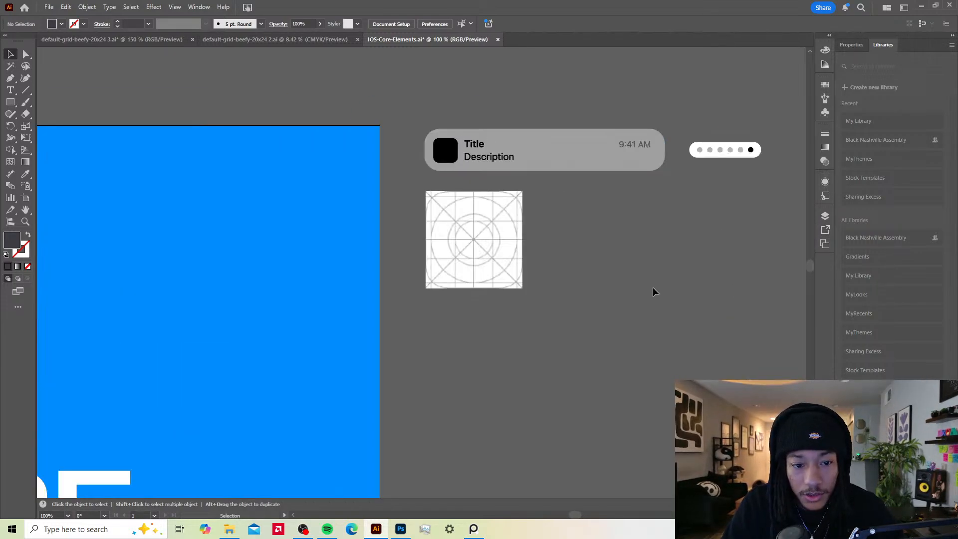
pyautogui.moveTo(622, 477); pyautogui.dragTo(491, 235)
pyautogui.scroll(3, 456, 281)
pyautogui.scroll(-6, 479, 265)
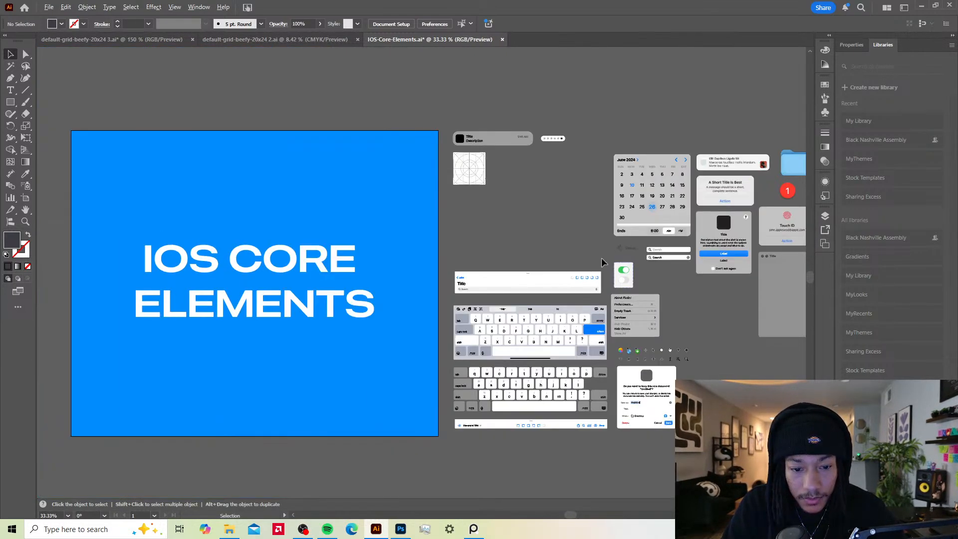
# Step: Delete the pixelated linked preview-window image of the woman in green beside the folder icon
pyautogui.moveTo(663, 252); pyautogui.dragTo(384, 237)
pyautogui.click(624, 218)
pyautogui.scroll(3, 514, 155)
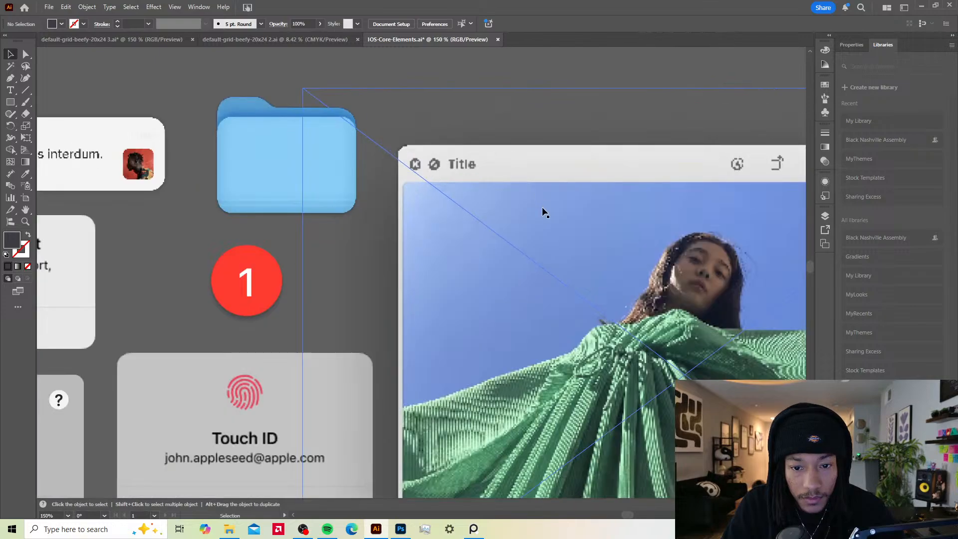
pyautogui.scroll(-2, 541, 204)
pyautogui.scroll(5, 609, 214)
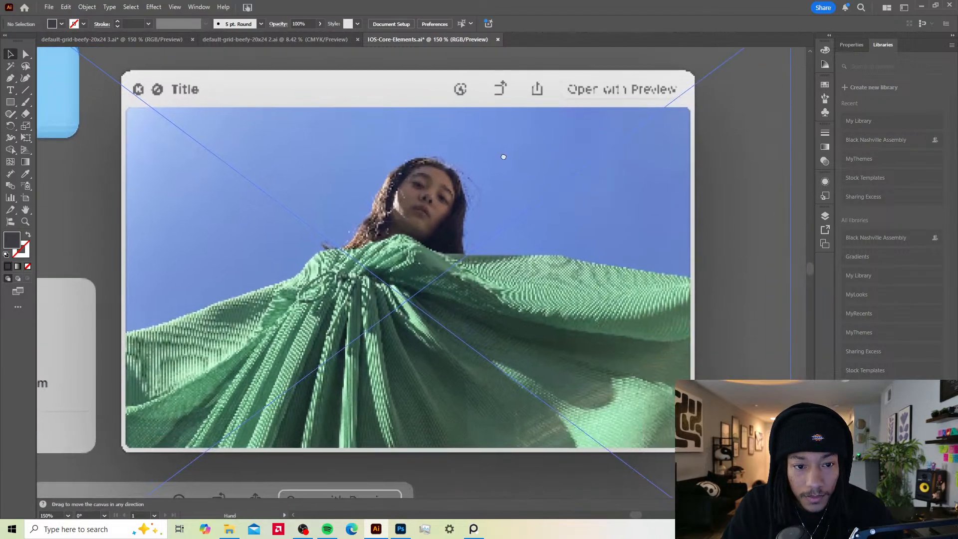
pyautogui.scroll(-4, 428, 237)
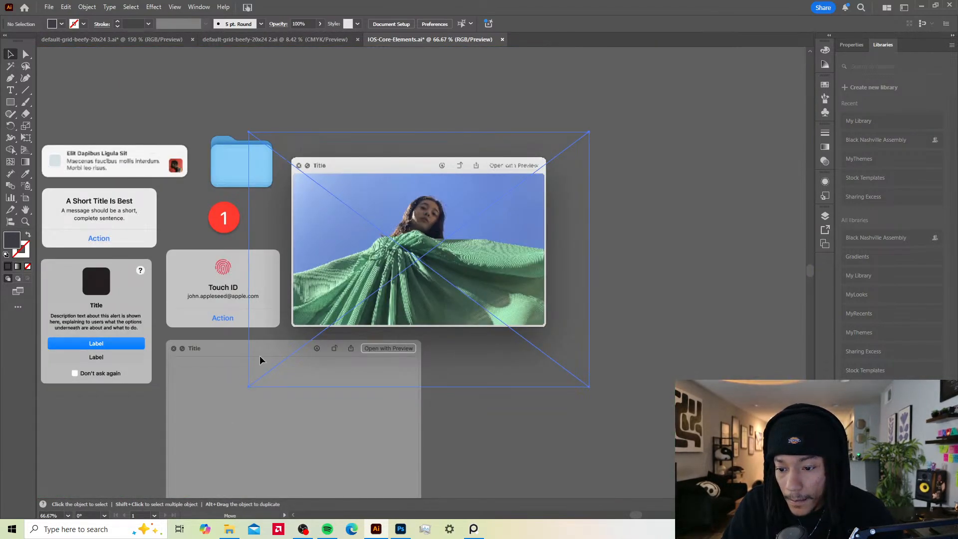
pyautogui.click(424, 230)
pyautogui.press('Delete')
# Step: Move the empty grey preview window up into the free space beside the Touch ID element
pyautogui.click(306, 397)
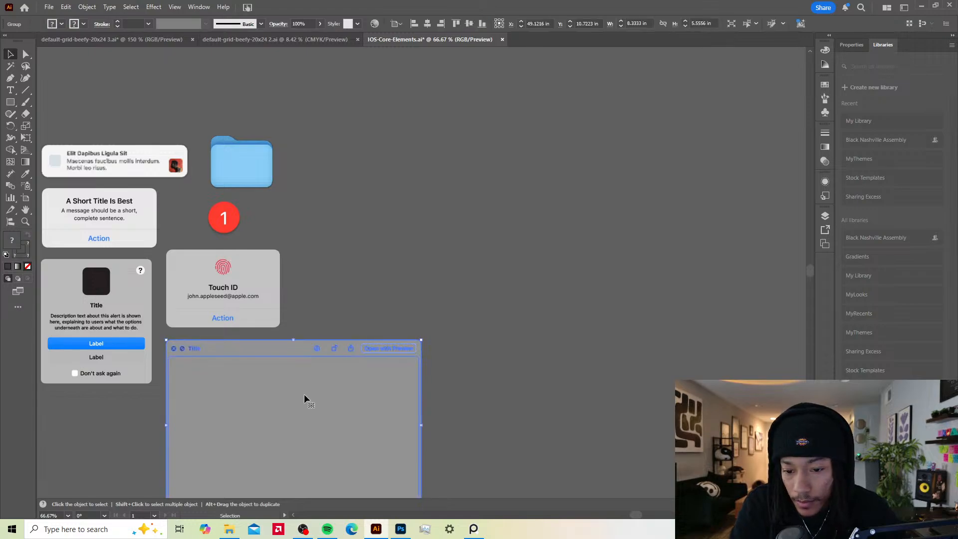
pyautogui.moveTo(304, 396); pyautogui.dragTo(429, 207)
pyautogui.scroll(2, 213, 306)
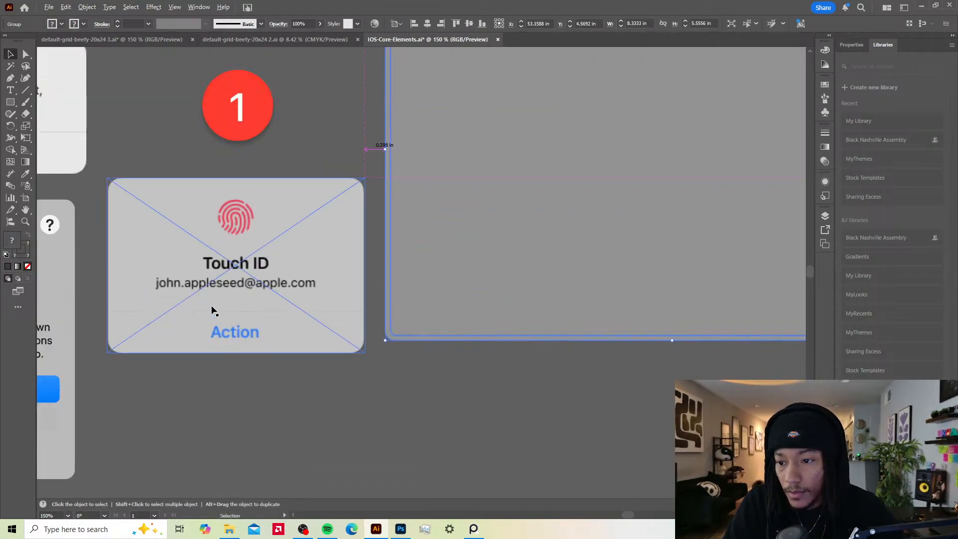
pyautogui.scroll(-3, 75, 114)
# Step: Delete the linked notification banner image and move the blue folder icon into its place above the short-title alert
pyautogui.moveTo(85, 116); pyautogui.dragTo(421, 161)
pyautogui.scroll(3, 546, 192)
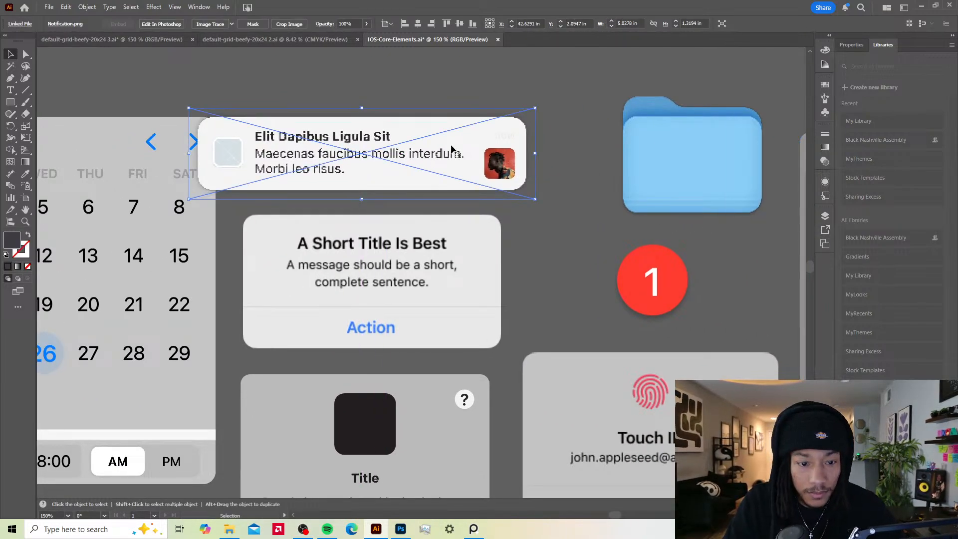
pyautogui.press('Delete')
pyautogui.moveTo(655, 166); pyautogui.dragTo(430, 121)
# Step: Look over the remaining elements on the iOS sheet, from the calendar and alerts to the cursor icons and keyboards
pyautogui.scroll(-1, 505, 173)
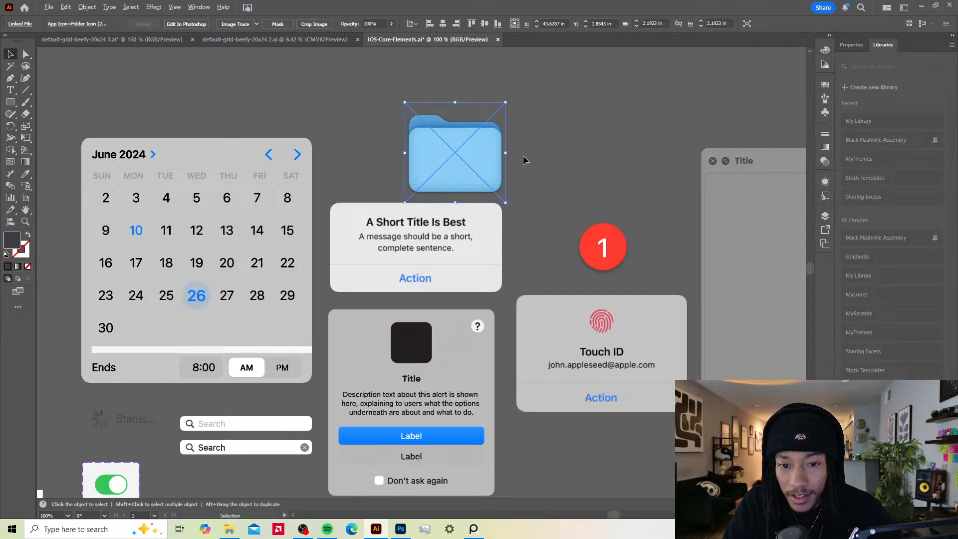
pyautogui.scroll(-1, 523, 159)
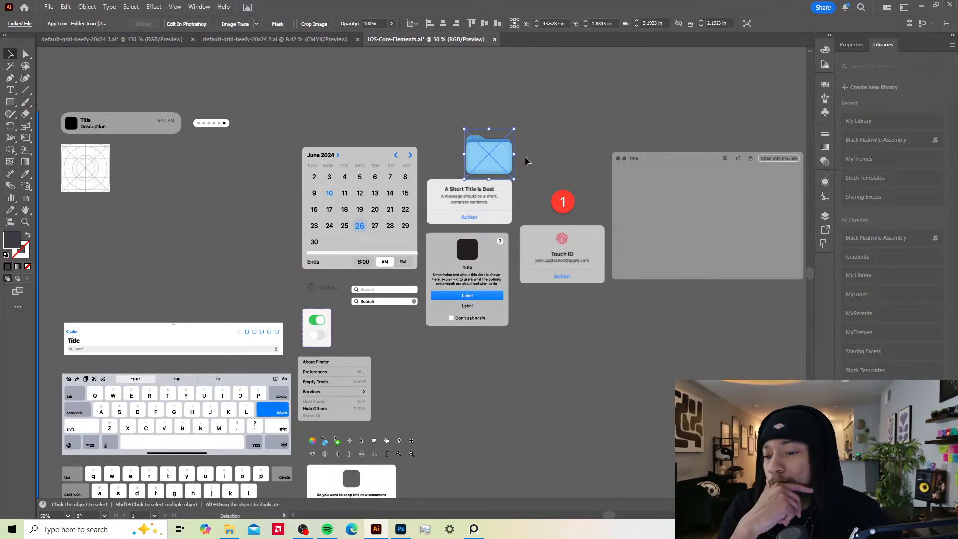
pyautogui.scroll(-1, 541, 191)
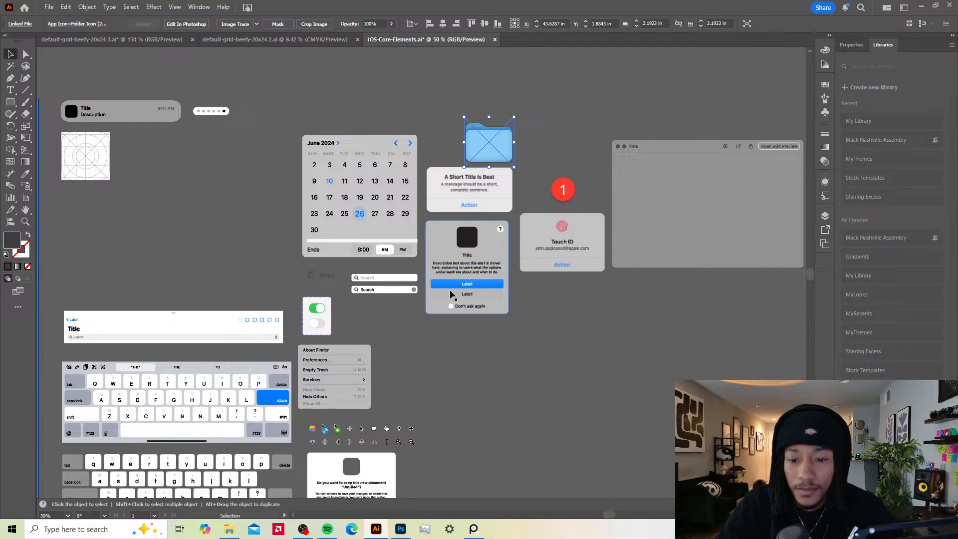
pyautogui.click(361, 330)
pyautogui.scroll(-5, 420, 354)
pyautogui.hscroll(-5, 421, 353)
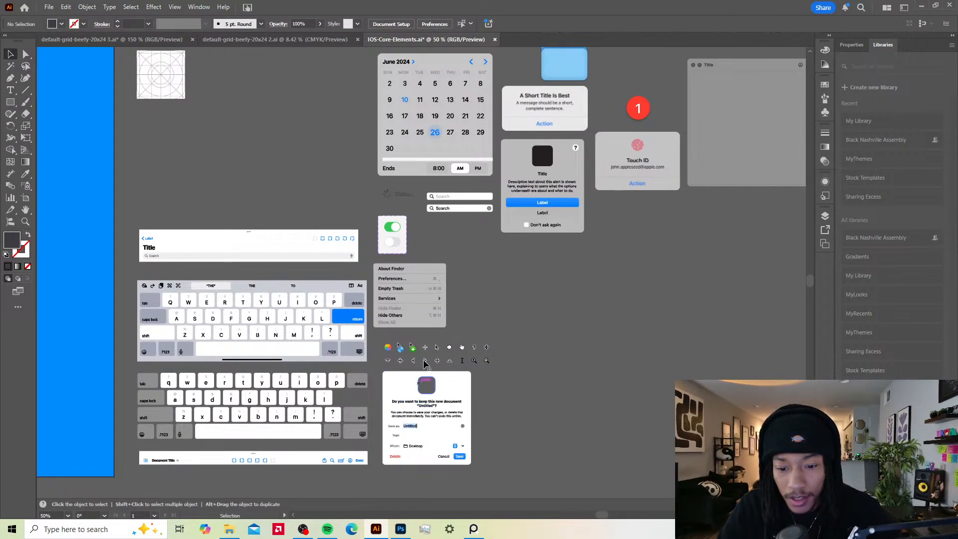
pyautogui.scroll(2, 270, 222)
pyautogui.scroll(-4, 269, 222)
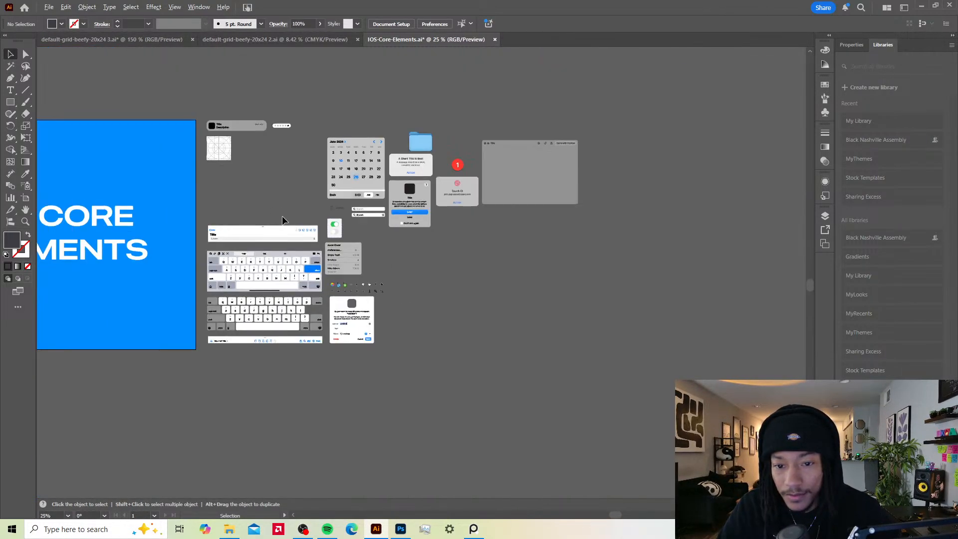
pyautogui.moveTo(310, 190); pyautogui.dragTo(367, 211)
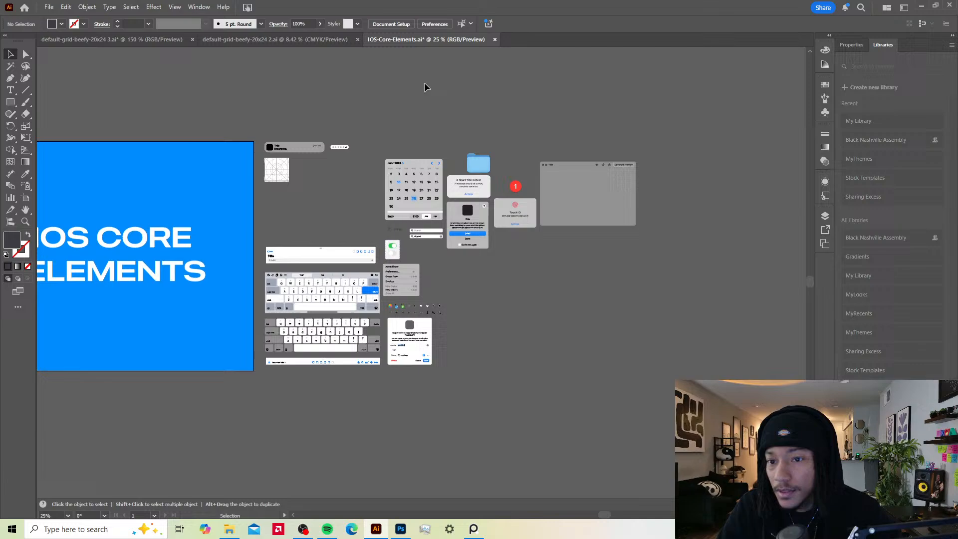
# Step: Return to the default-grid-beefy-20x24 3.ai document and show the click wheel's menu label
pyautogui.click(292, 39)
pyautogui.click(96, 43)
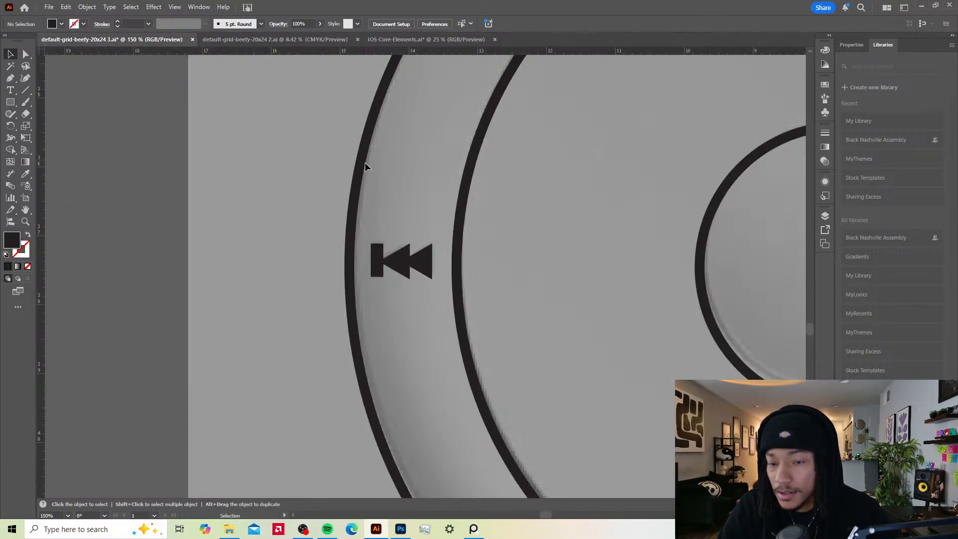
pyautogui.hotkey('ctrl', '-')
pyautogui.hotkey('ctrl', '-')
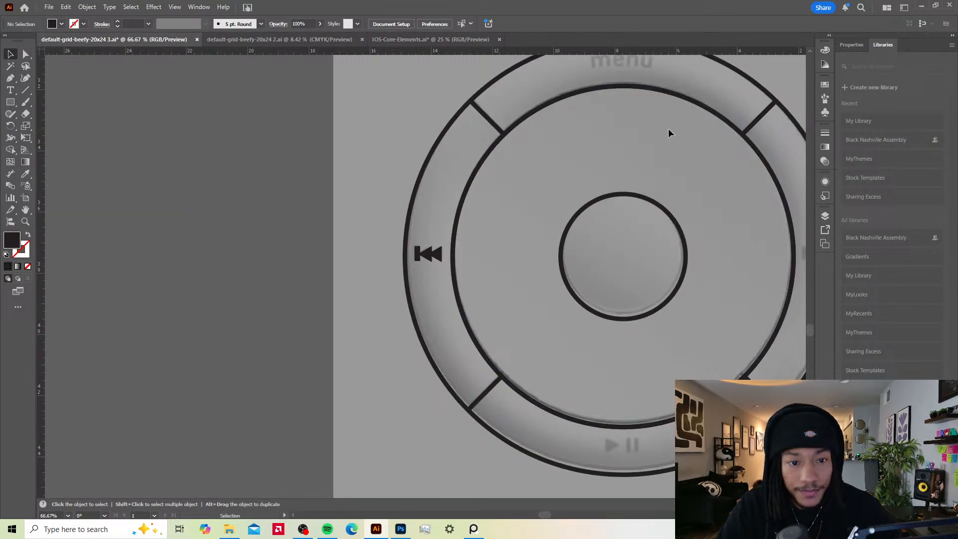
pyautogui.moveTo(669, 133); pyautogui.dragTo(523, 238)
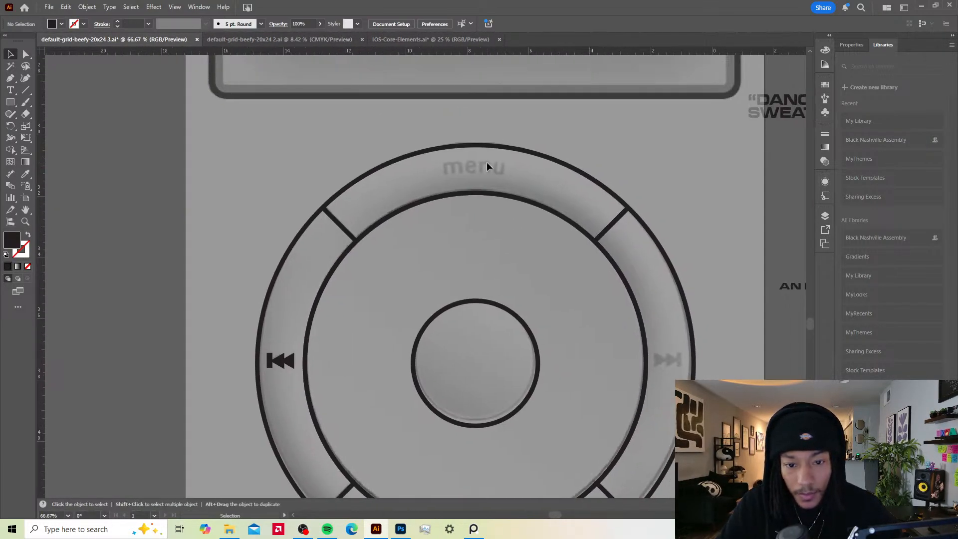
pyautogui.press('t')
pyautogui.click(444, 171)
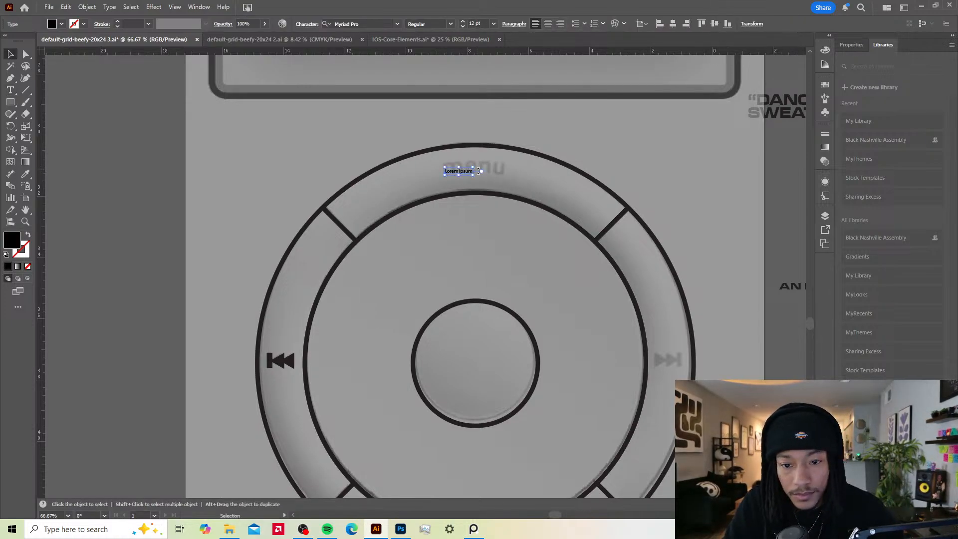
pyautogui.moveTo(480, 165); pyautogui.dragTo(232, 166)
pyautogui.press('Delete')
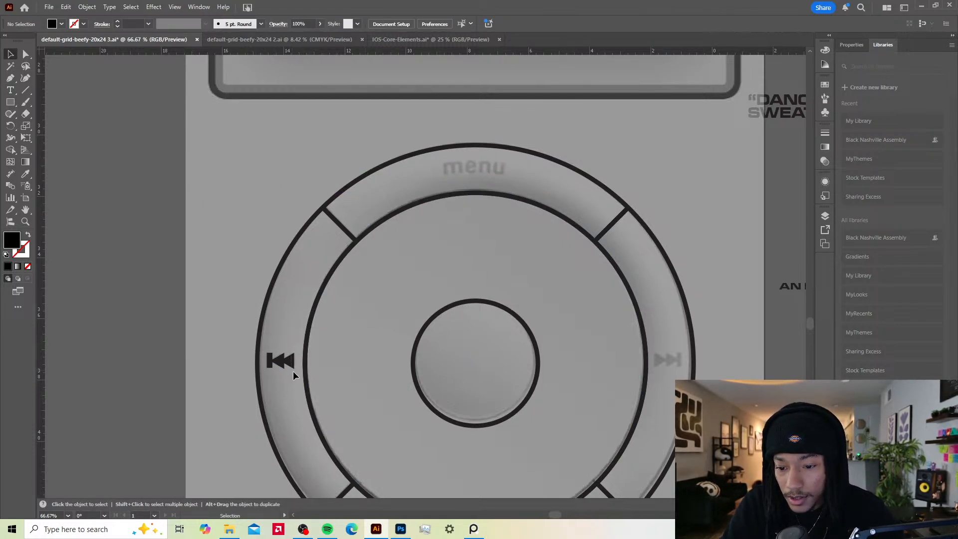
# Step: Create the next-track icon as a grouped copy of the previous-track icon, rotated 180° and aligned over the reference symbol
pyautogui.click(291, 365)
pyautogui.hotkey('ctrl', 'c')
pyautogui.click(402, 336)
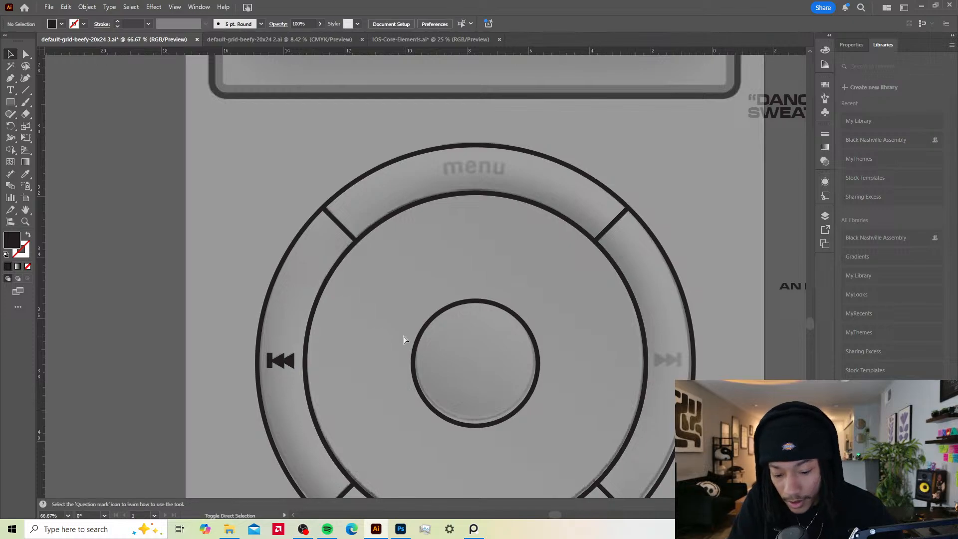
pyautogui.hotkey('ctrl', 'f')
pyautogui.moveTo(280, 360); pyautogui.dragTo(602, 397)
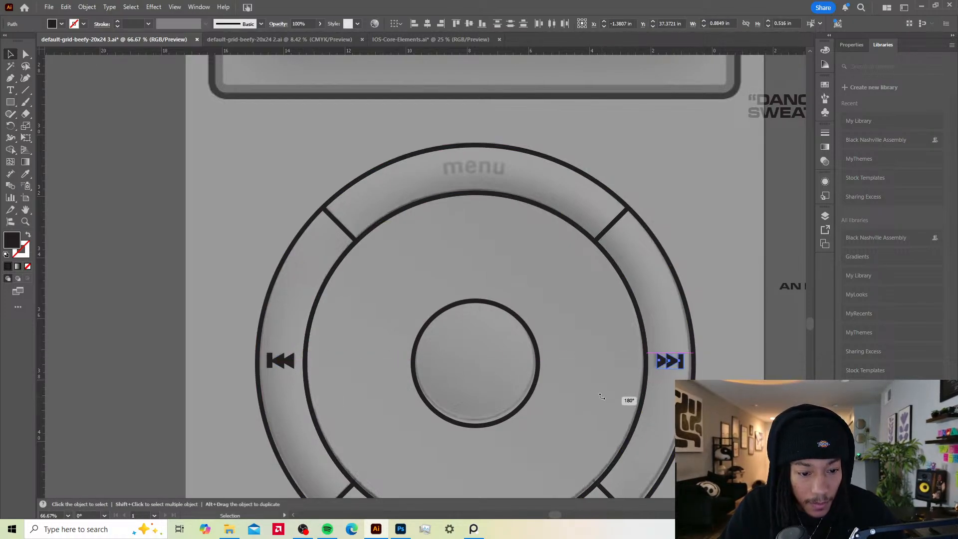
pyautogui.scroll(5, 676, 369)
pyautogui.moveTo(671, 351); pyautogui.dragTo(667, 351)
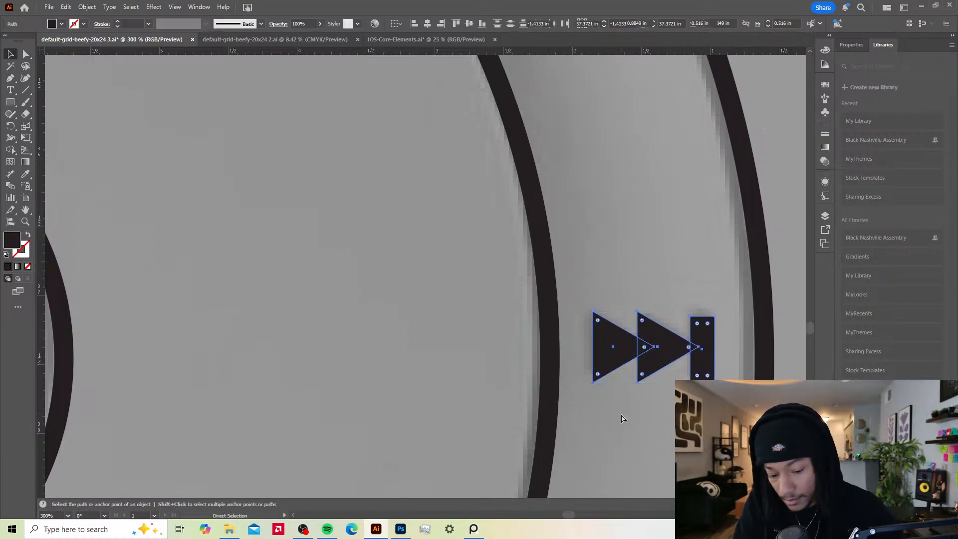
pyautogui.scroll(-4, 574, 403)
pyautogui.click(649, 373)
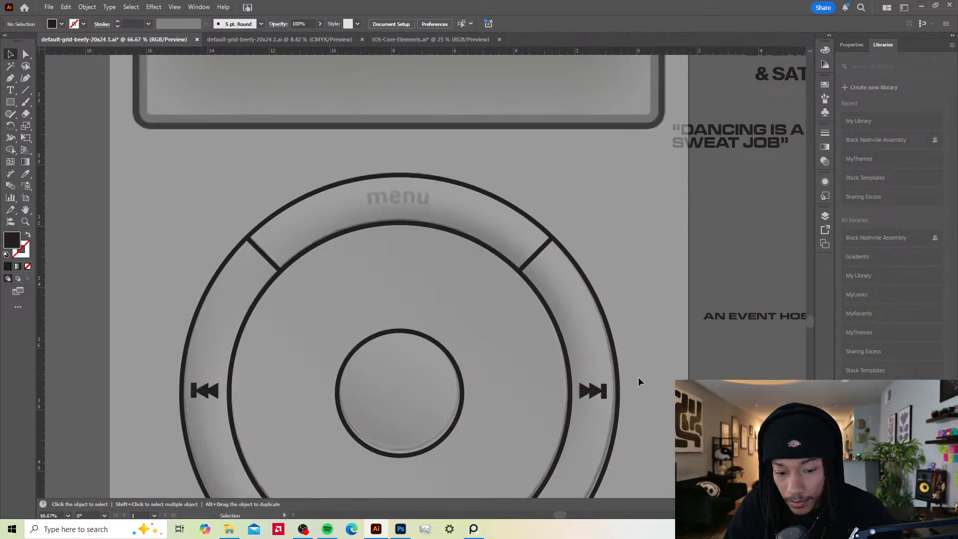
# Step: Duplicate the next-track icon to just above the play/pause symbol at the bottom of the click wheel
pyautogui.scroll(-4, 571, 379)
pyautogui.scroll(-2, 566, 300)
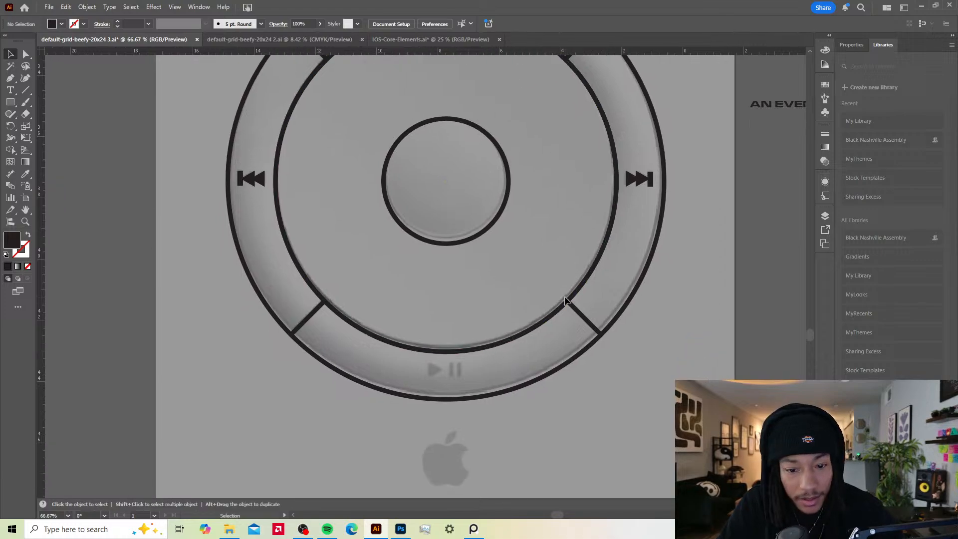
pyautogui.click(635, 181)
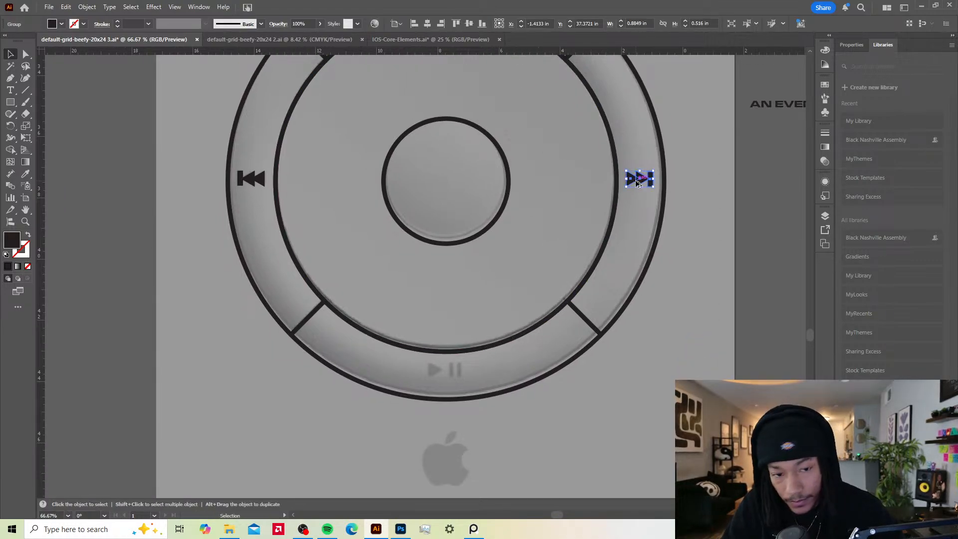
pyautogui.moveTo(637, 184); pyautogui.dragTo(435, 327)
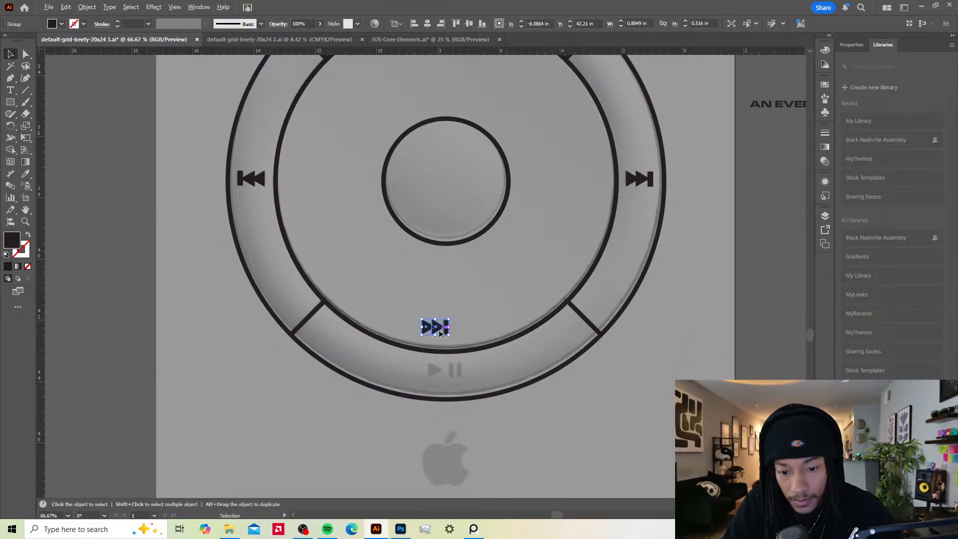
# Step: Ungroup the duplicated icon and delete its middle triangle, keeping one triangle and the bar
pyautogui.hotkey('ctrl', '=')
pyautogui.hotkey('ctrl', '=')
pyautogui.hotkey('ctrl', 'shift', 'g')
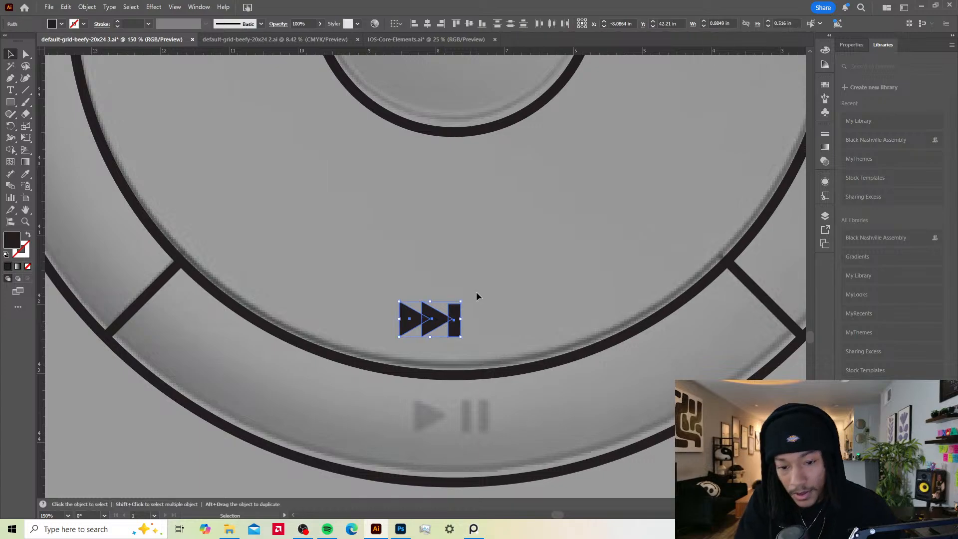
pyautogui.click(476, 293)
pyautogui.click(438, 320)
pyautogui.press('Delete')
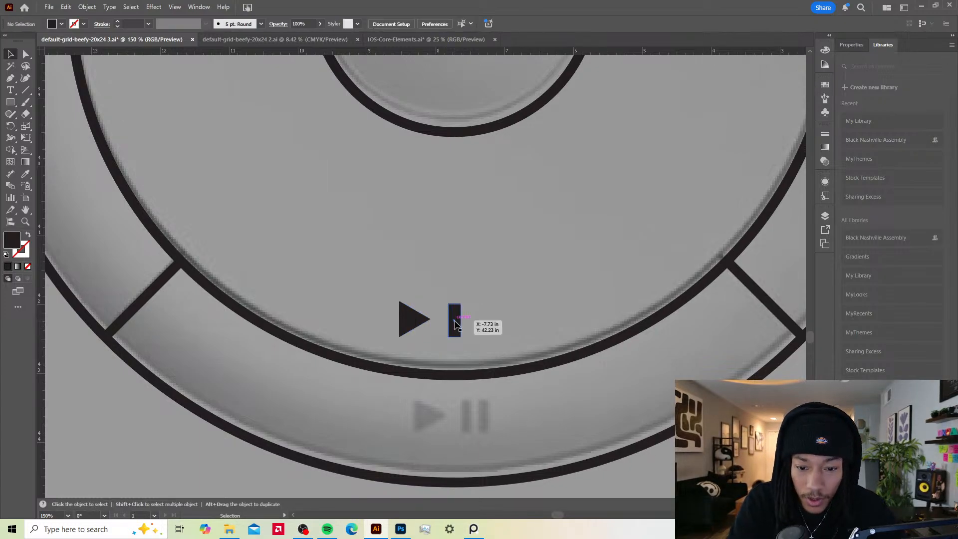
# Step: Build the play/pause icon by placing two copies of the bar and the triangle over the reference symbol
pyautogui.moveTo(455, 321); pyautogui.dragTo(504, 417)
pyautogui.scroll(-2, 467, 417)
pyautogui.scroll(4, 466, 418)
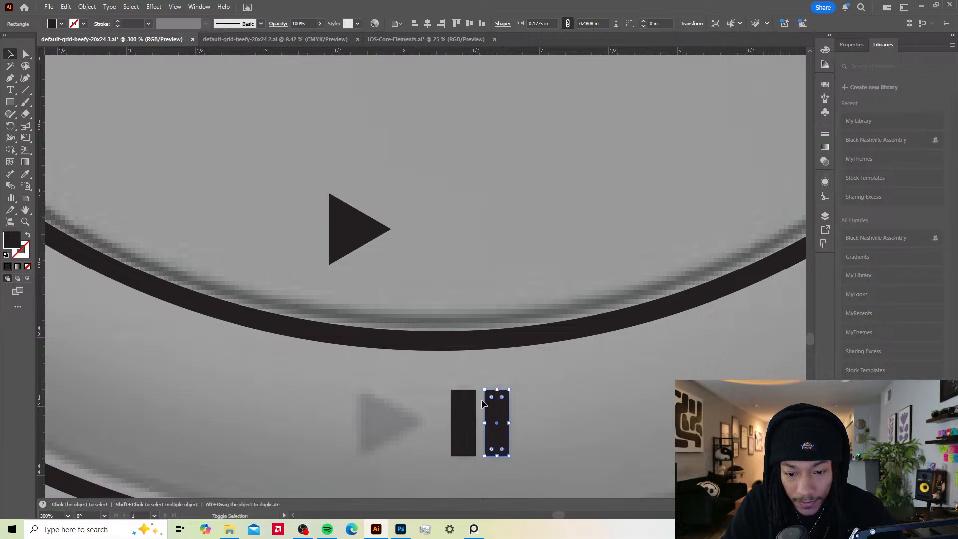
pyautogui.moveTo(383, 231); pyautogui.dragTo(413, 416)
pyautogui.click(535, 423)
pyautogui.scroll(-3, 421, 405)
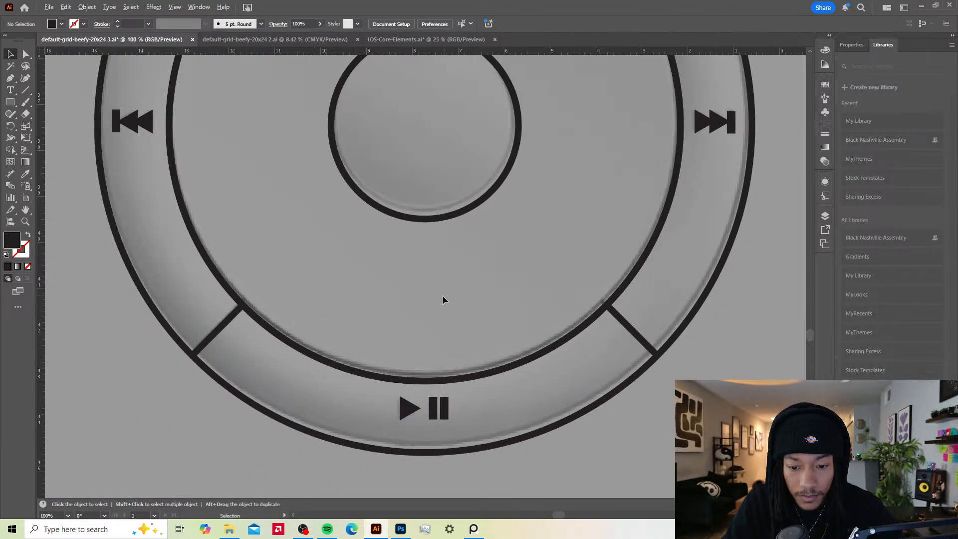
# Step: Try to start a Pen tool path along the baseline of the click wheel's menu label
pyautogui.scroll(-2, 442, 297)
pyautogui.scroll(3, 474, 200)
pyautogui.scroll(2, 440, 213)
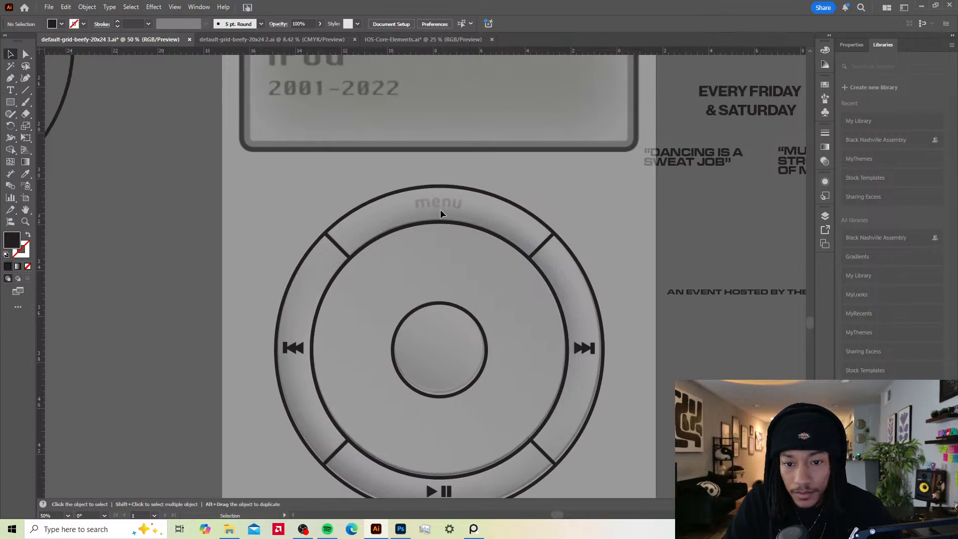
pyautogui.scroll(3, 439, 209)
pyautogui.scroll(-3, 438, 196)
pyautogui.scroll(1, 460, 199)
pyautogui.scroll(1, 460, 200)
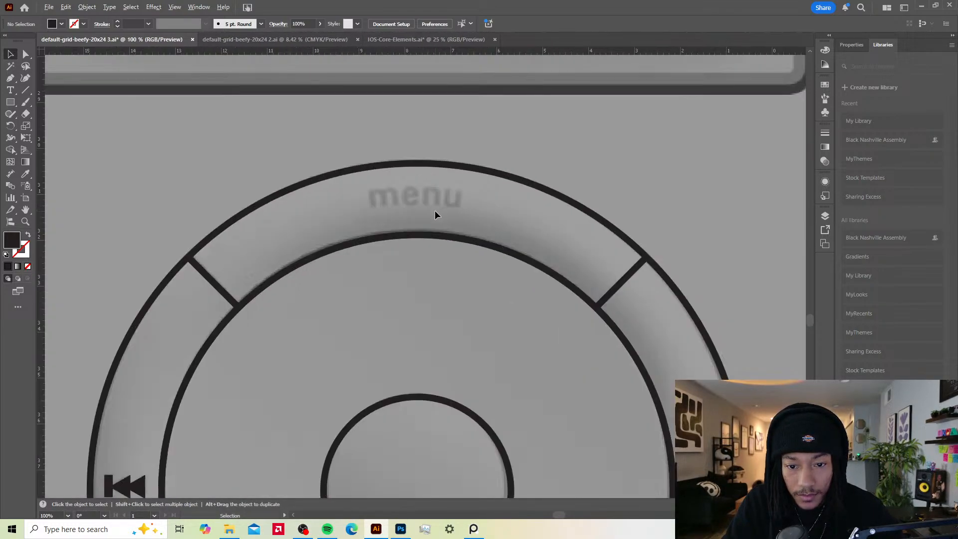
pyautogui.press('p')
pyautogui.click(373, 207)
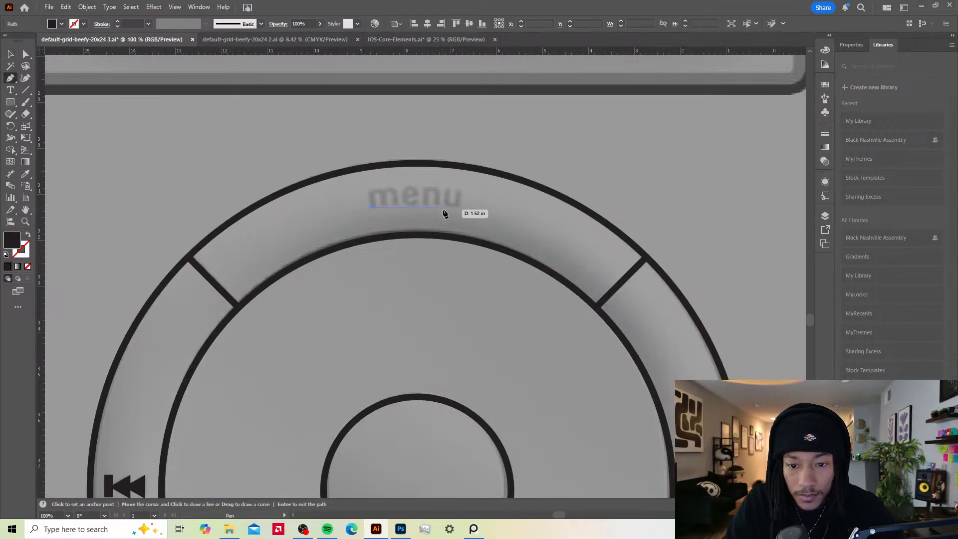
pyautogui.hotkey('ctrl', 'z')
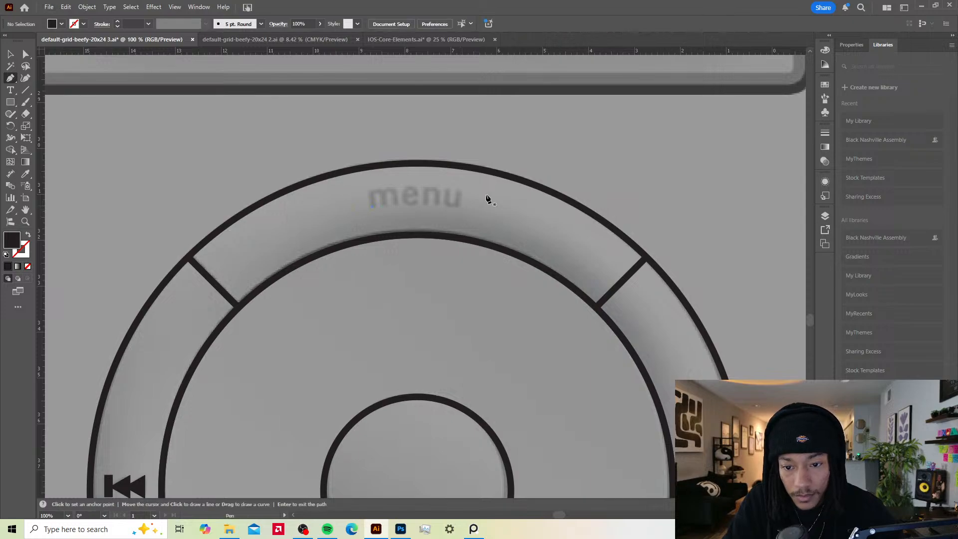
# Step: Duplicate the "AN EVENT HOSTED BY" text line onto the upper part of the click wheel, over the menu label
pyautogui.scroll(-2, 521, 226)
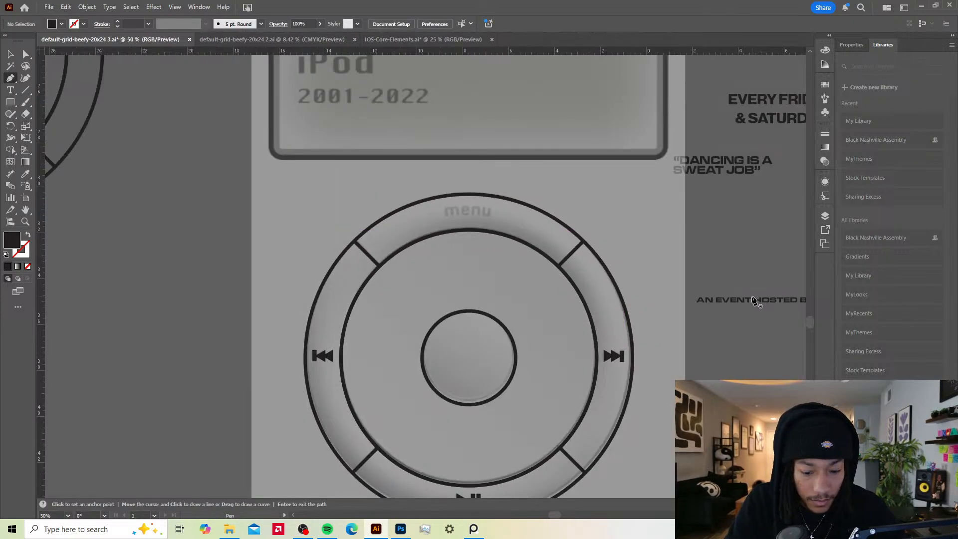
pyautogui.press('v')
pyautogui.moveTo(753, 299); pyautogui.dragTo(443, 218)
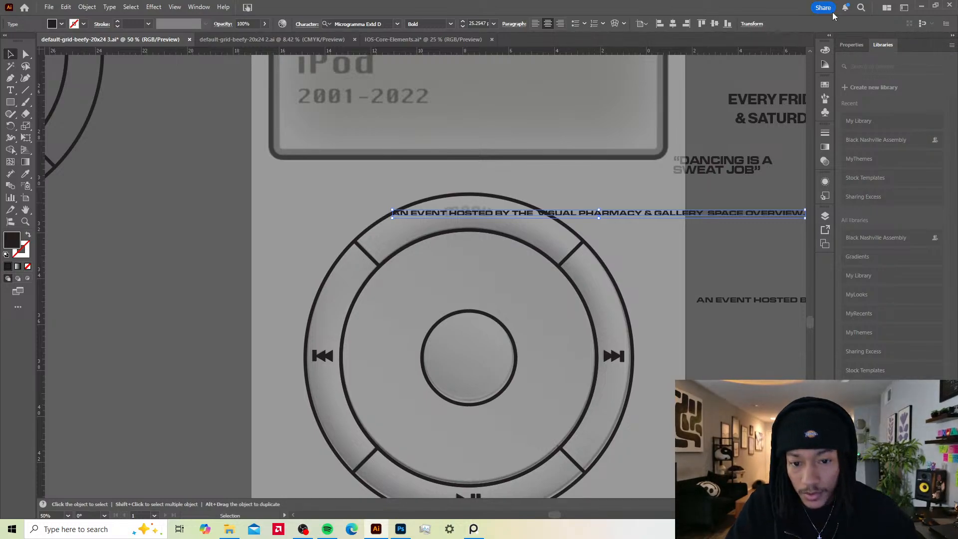
# Step: Replace the duplicated line's entire text with "MENU"
pyautogui.press('t')
pyautogui.doubleClick(641, 214)
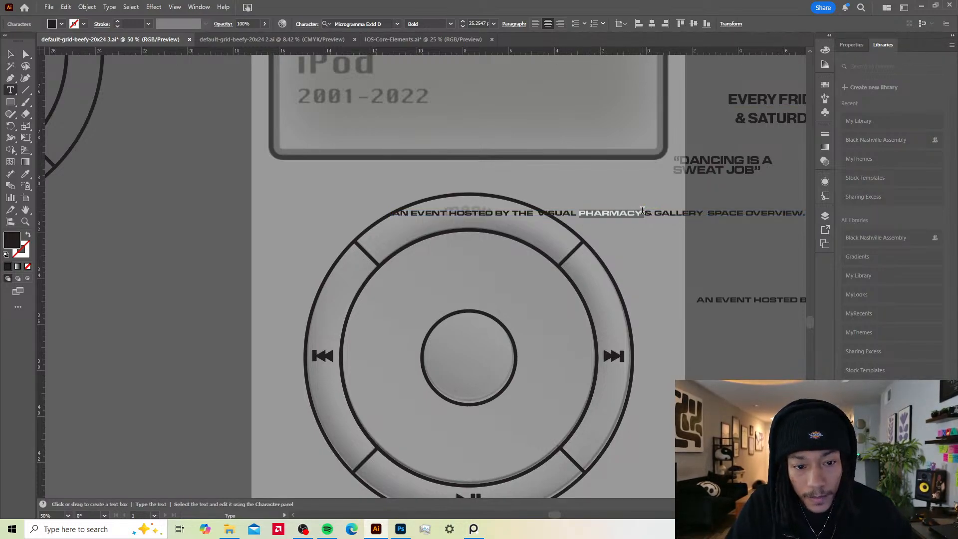
pyautogui.hotkey('ctrl', 'a')
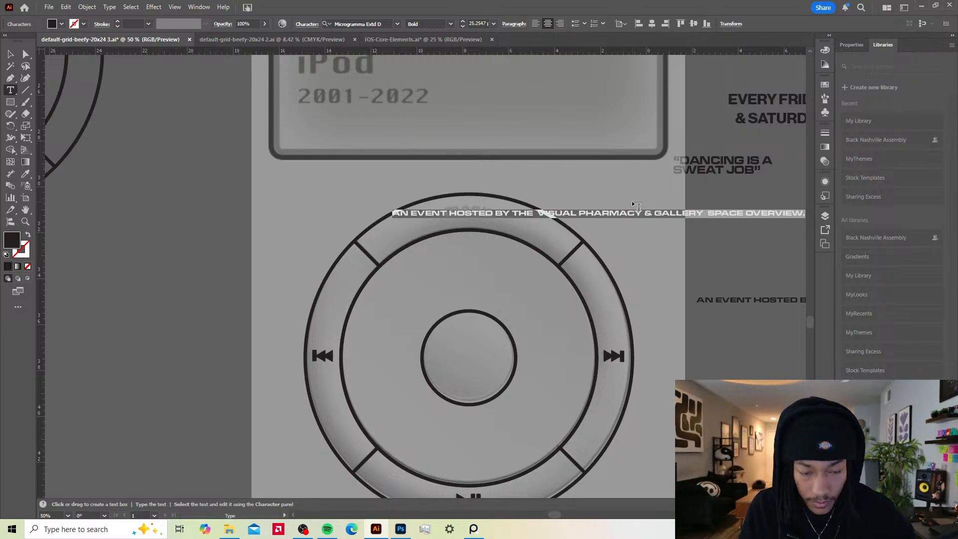
pyautogui.write('MENU')
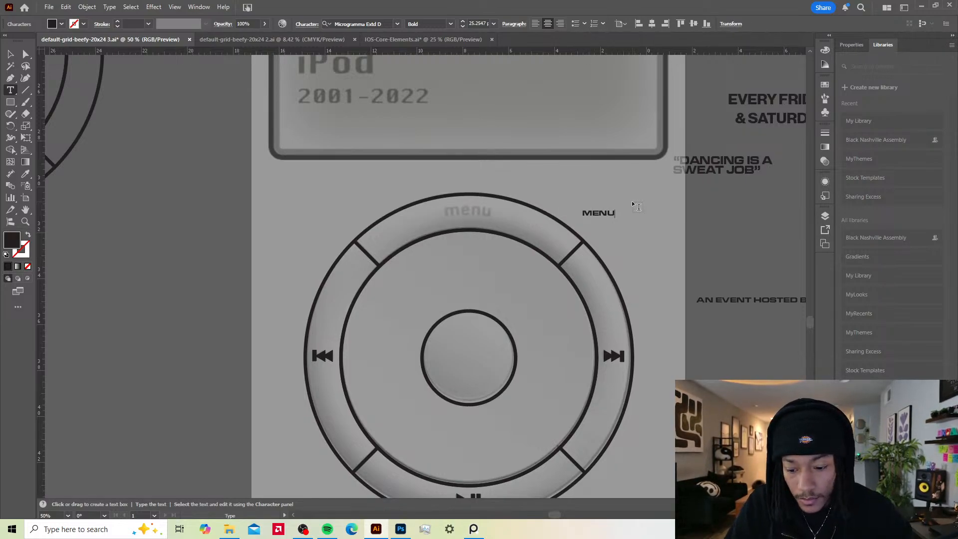
pyautogui.press('Escape')
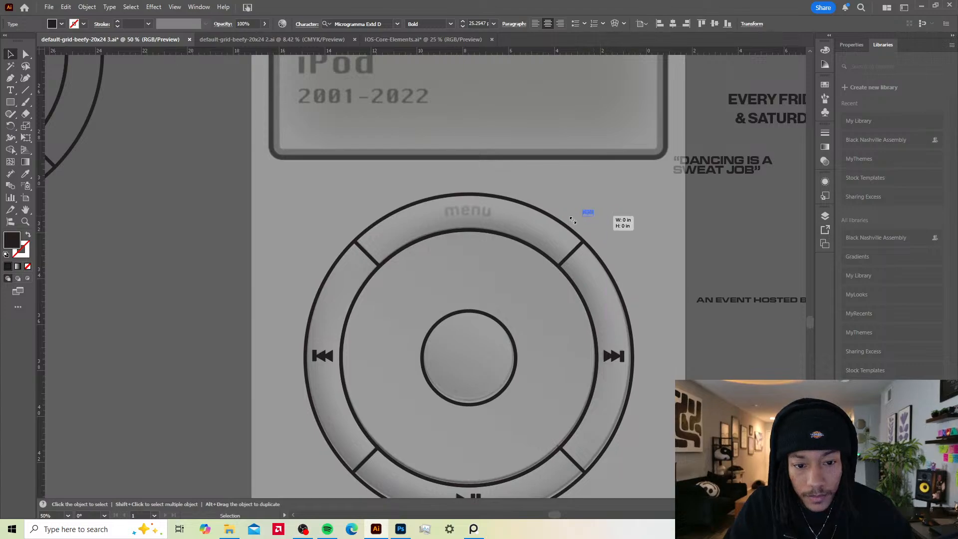
# Step: Move the MENU text onto the reference menu lettering in the upper segment of the click wheel and enlarge it to about 32.35 pt
pyautogui.moveTo(609, 216); pyautogui.dragTo(470, 212)
pyautogui.hotkey('ctrl', '-')
pyautogui.hotkey('ctrl', '=')
pyautogui.hotkey('ctrl', '=')
pyautogui.hotkey('ctrl', '=')
# Step: Search the fonts for "sf" and "pro" and look through the matches for a typeface resembling the reference menu lettering
pyautogui.click(377, 24)
pyautogui.write('sa')
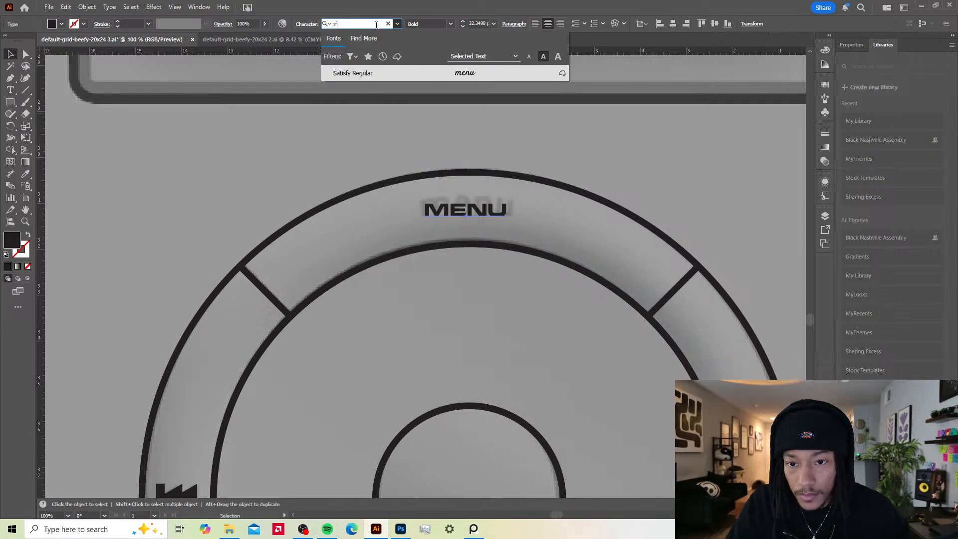
pyautogui.press('BackSpace')
pyautogui.press('BackSpace')
pyautogui.write('pro')
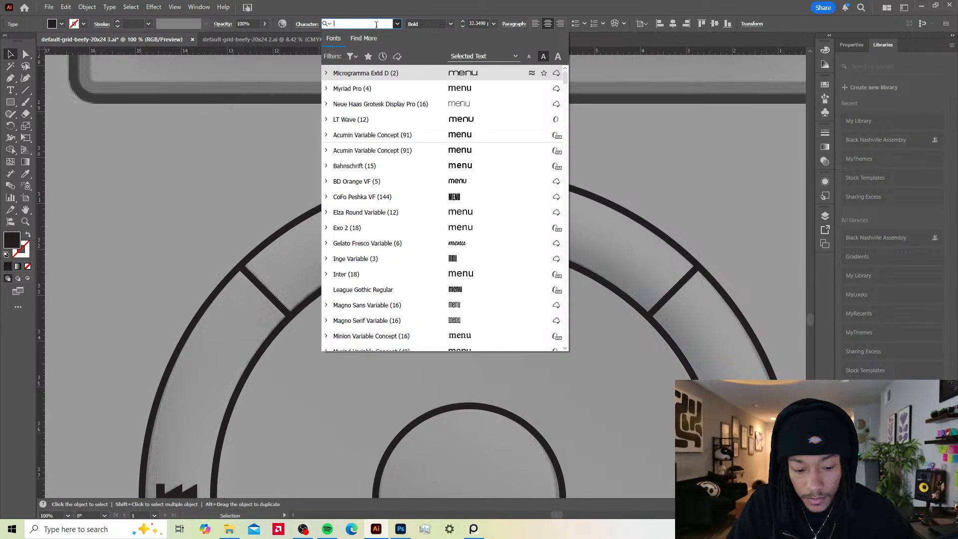
pyautogui.scroll(-15, 489, 319)
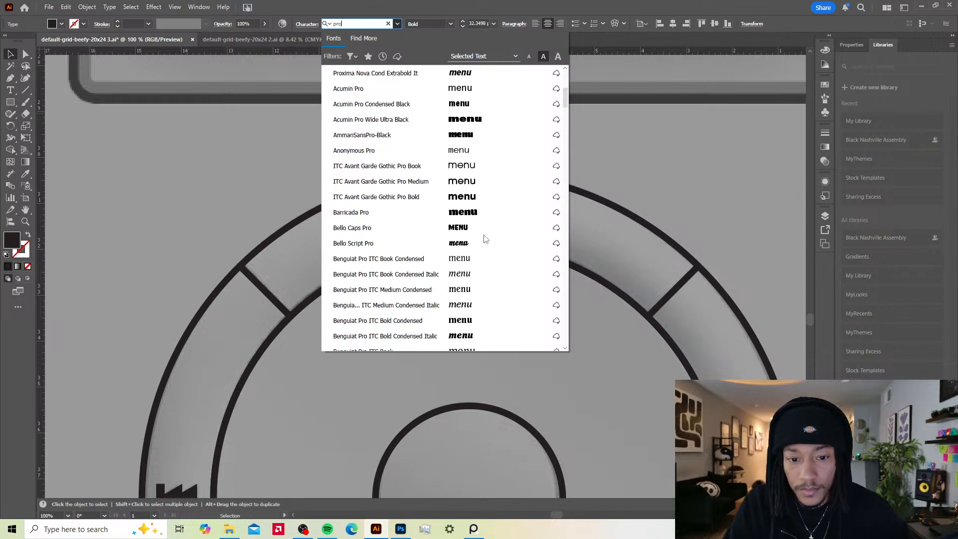
pyautogui.scroll(-20, 482, 213)
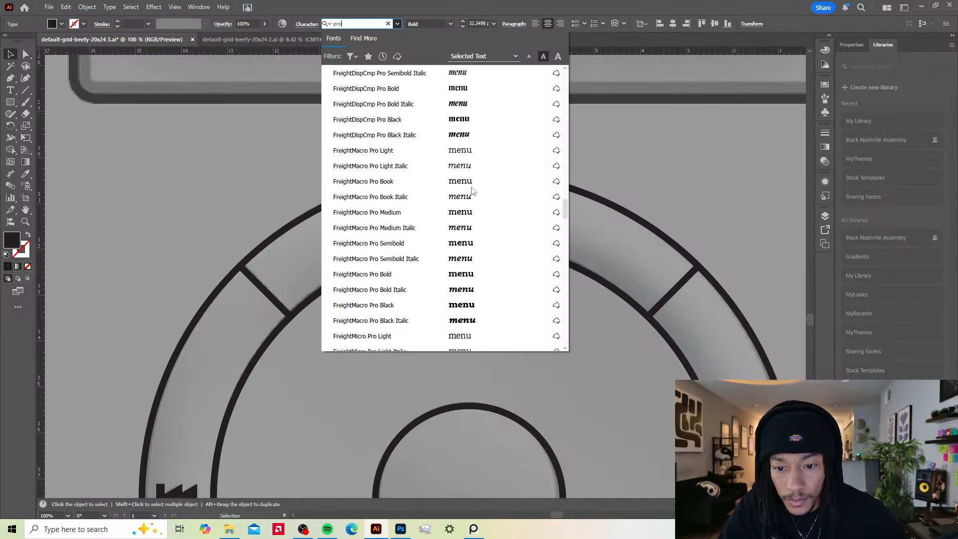
pyautogui.scroll(-20, 453, 191)
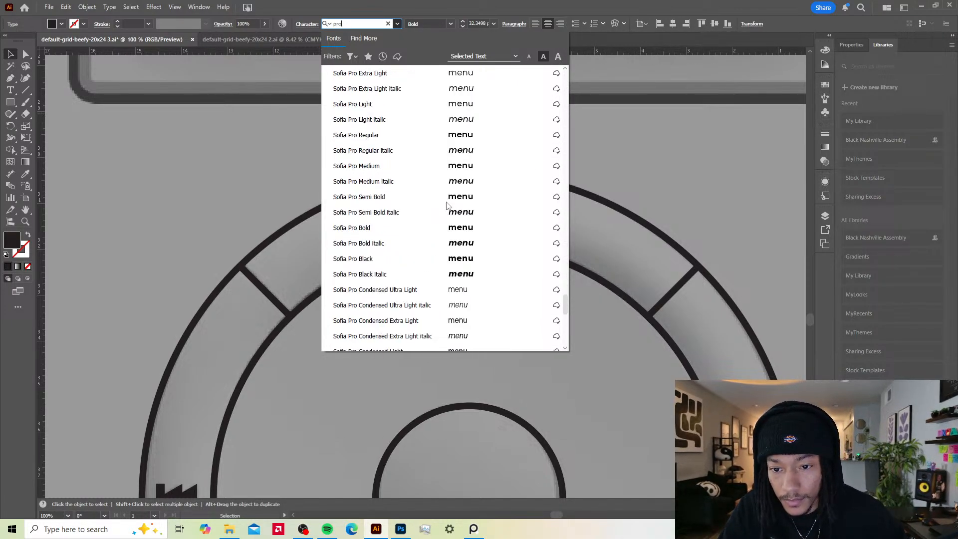
pyautogui.scroll(-4, 451, 206)
pyautogui.scroll(20, 459, 220)
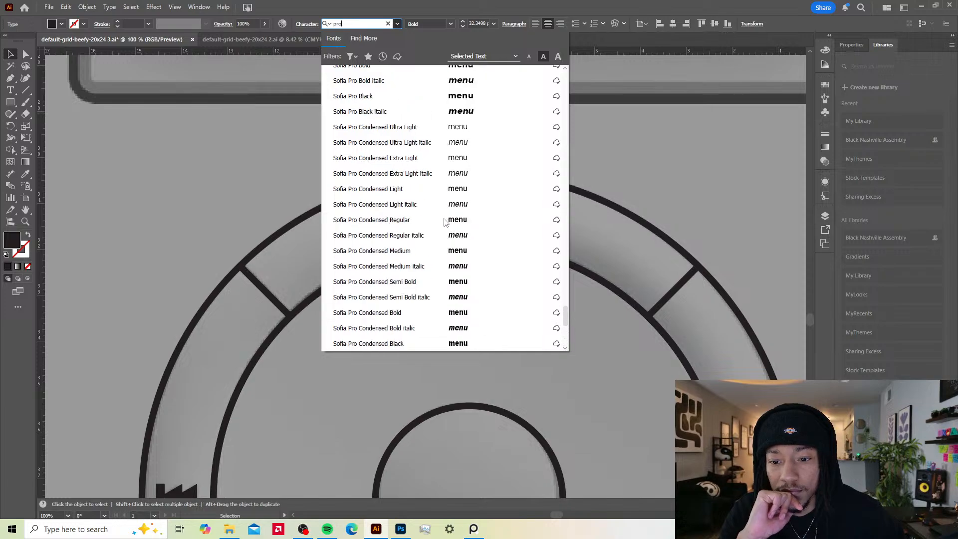
pyautogui.scroll(10, 463, 227)
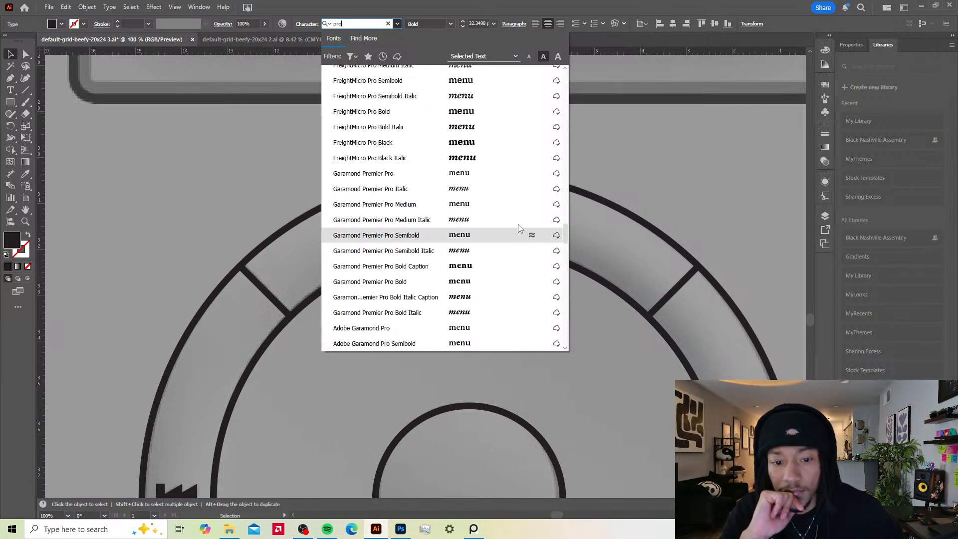
# Step: Switch to File Explorer, open the sfpro font folder and install the SF-Pro-Display-Black font
pyautogui.click(228, 529)
pyautogui.doubleClick(371, 142)
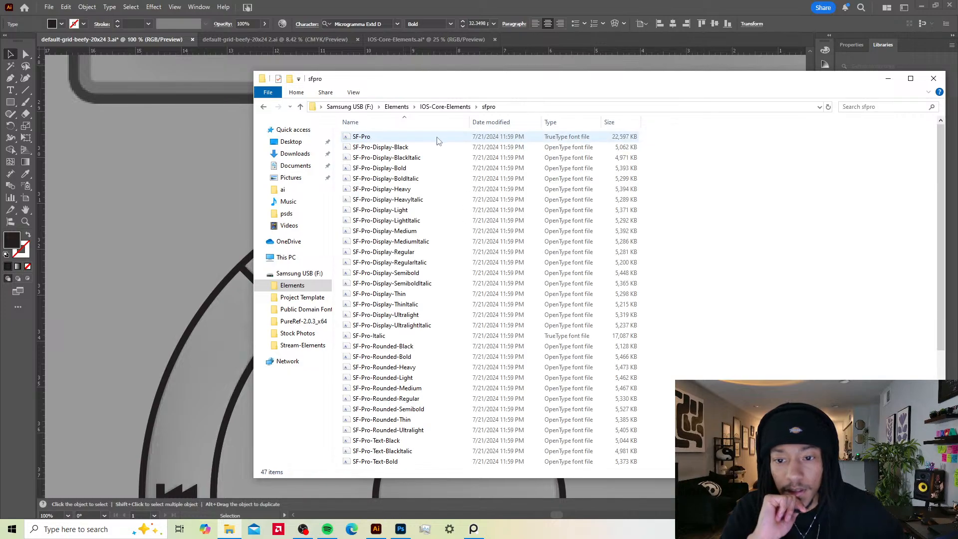
pyautogui.click(427, 148)
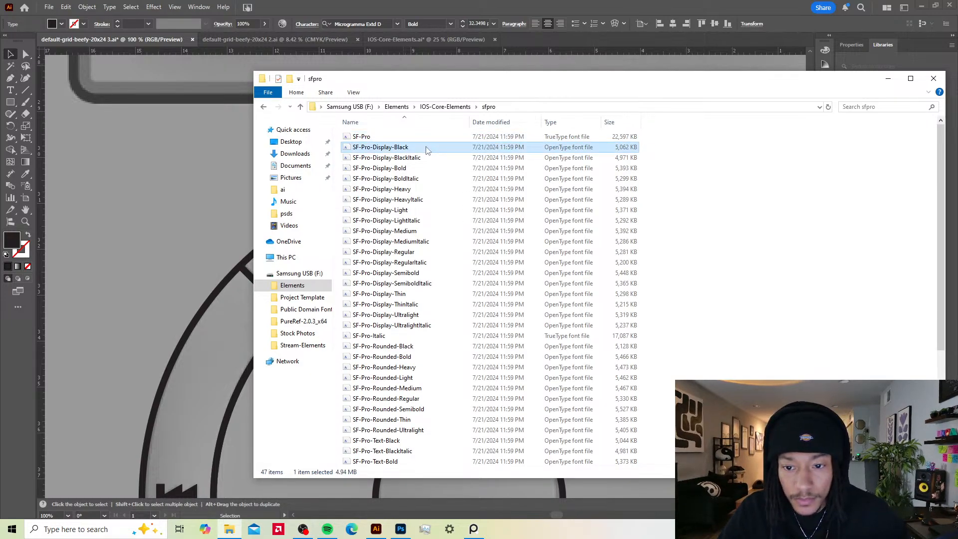
pyautogui.doubleClick(427, 148)
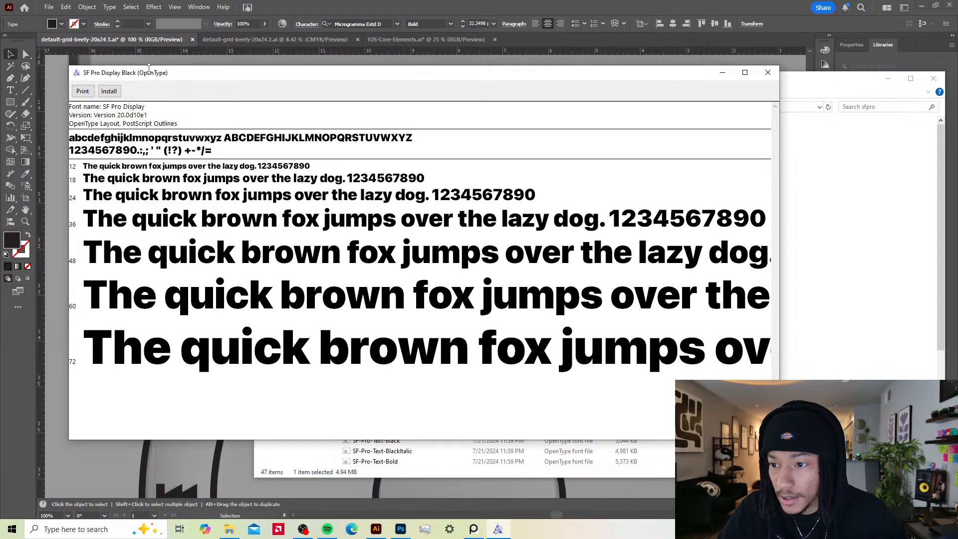
pyautogui.click(113, 95)
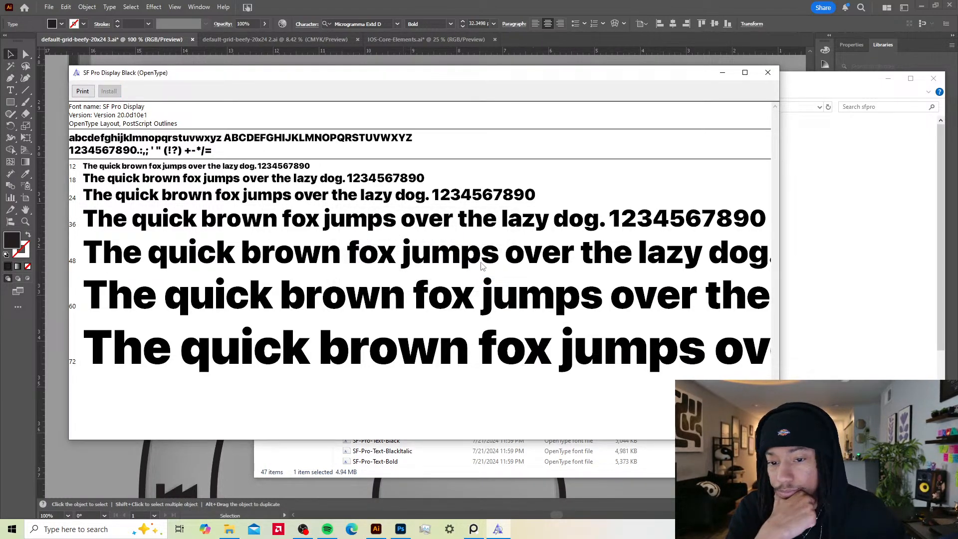
pyautogui.click(768, 73)
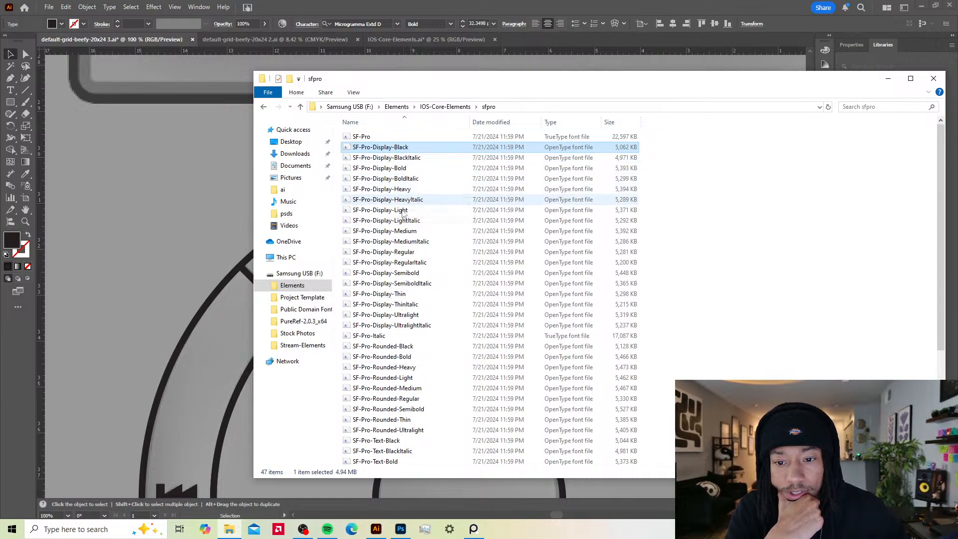
# Step: Install the SF Pro Display Bold, Heavy, Light, Medium, Regular, Semibold and Thin font files together and close the folder window
pyautogui.click(419, 189)
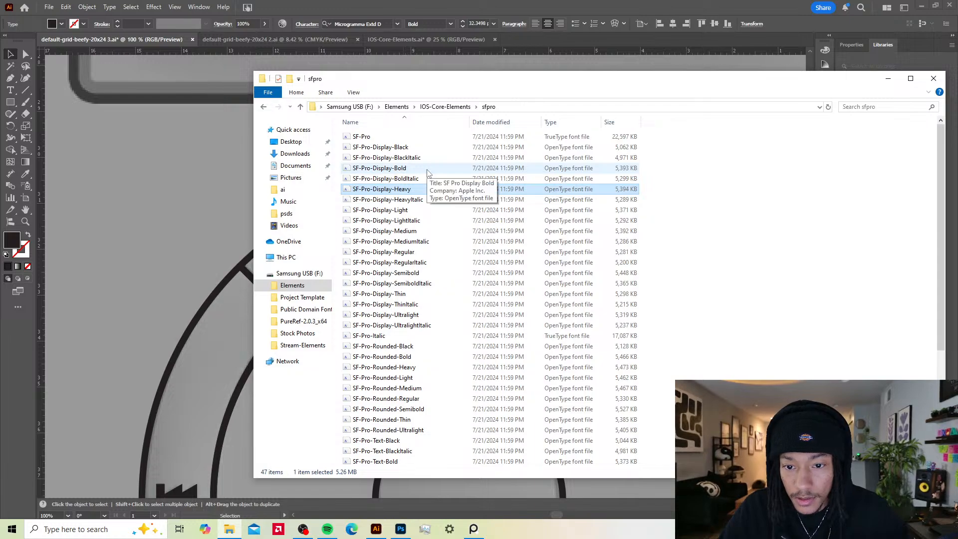
pyautogui.keyDown('ctrl'); pyautogui.click(427, 170); pyautogui.keyUp('ctrl')
pyautogui.keyDown('ctrl'); pyautogui.click(420, 212); pyautogui.keyUp('ctrl')
pyautogui.keyDown('ctrl'); pyautogui.click(422, 231); pyautogui.keyUp('ctrl')
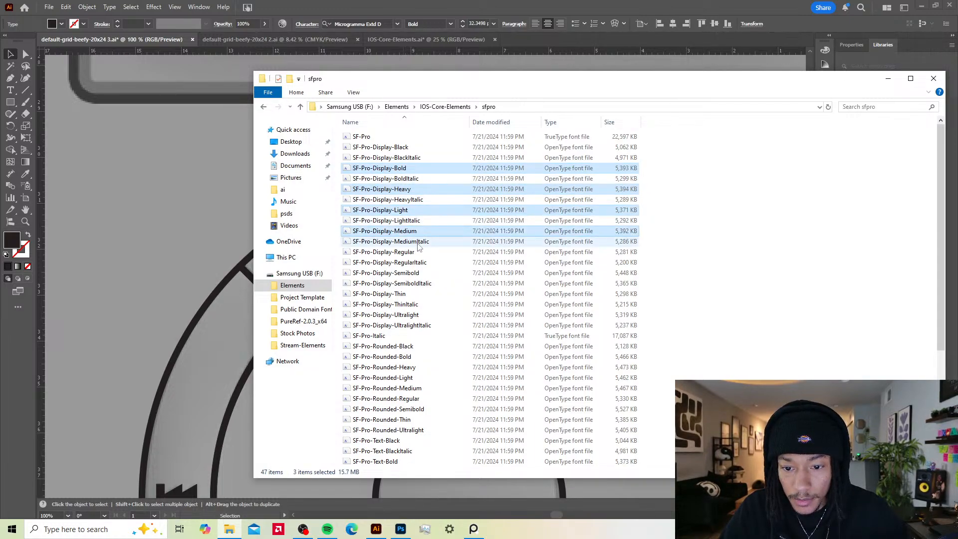
pyautogui.keyDown('ctrl'); pyautogui.click(424, 252); pyautogui.keyUp('ctrl')
pyautogui.keyDown('ctrl'); pyautogui.click(432, 275); pyautogui.keyUp('ctrl')
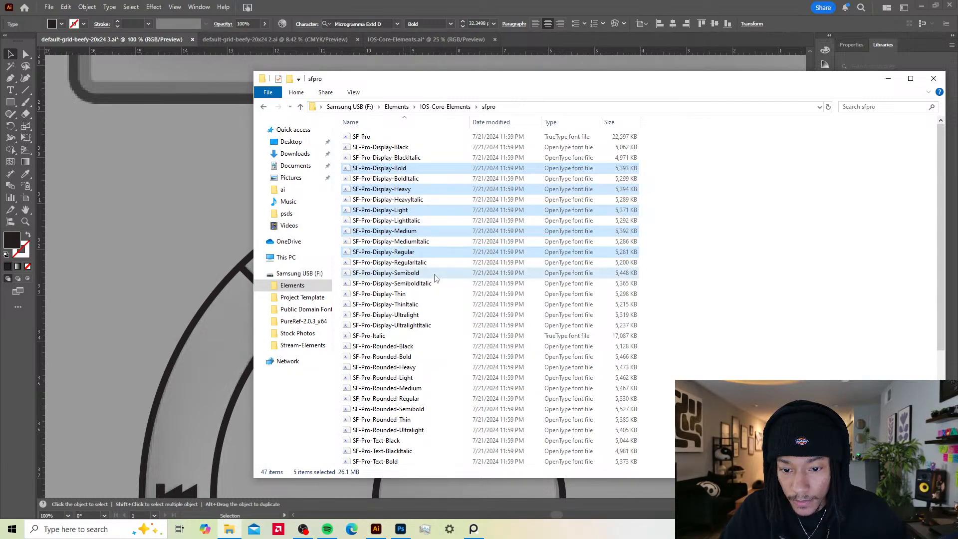
pyautogui.keyDown('ctrl'); pyautogui.click(417, 293); pyautogui.keyUp('ctrl')
pyautogui.rightClick(428, 214)
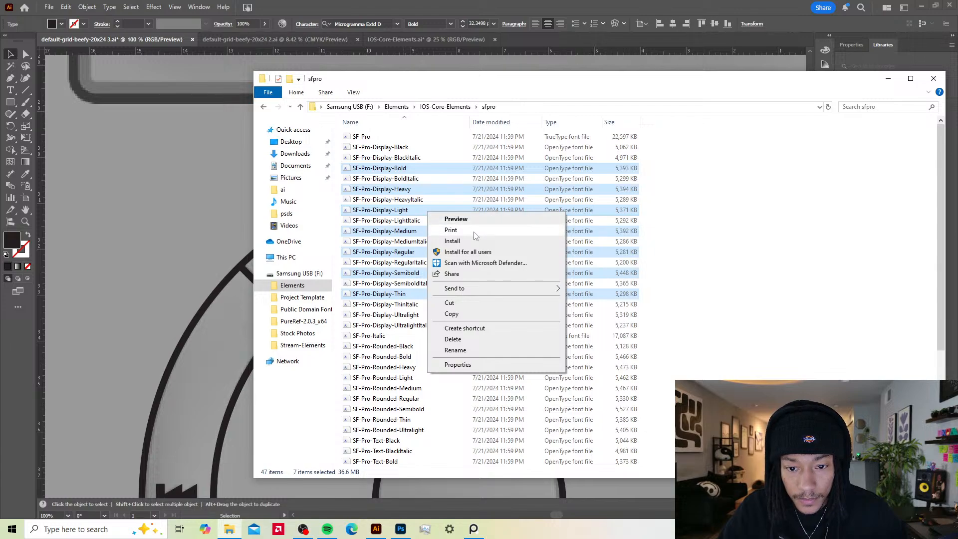
pyautogui.click(458, 242)
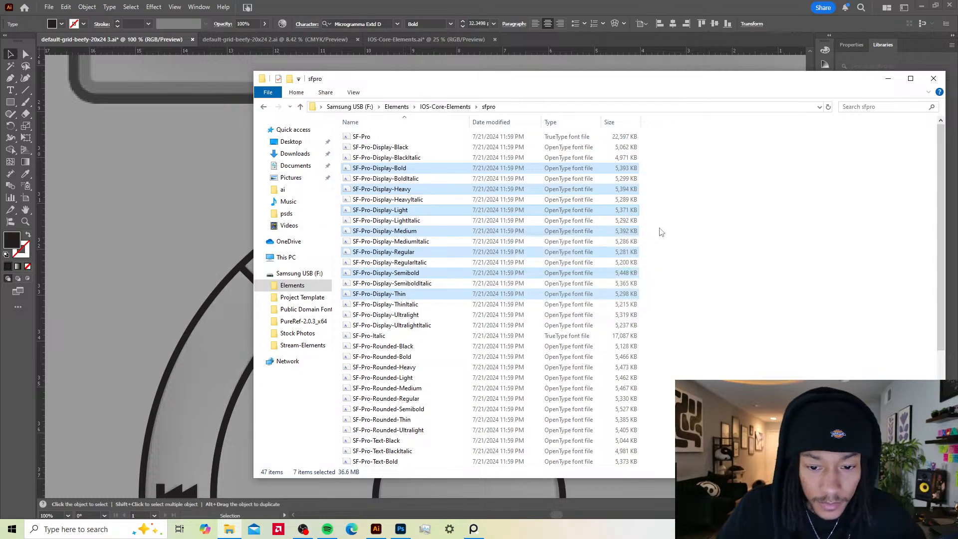
pyautogui.click(933, 79)
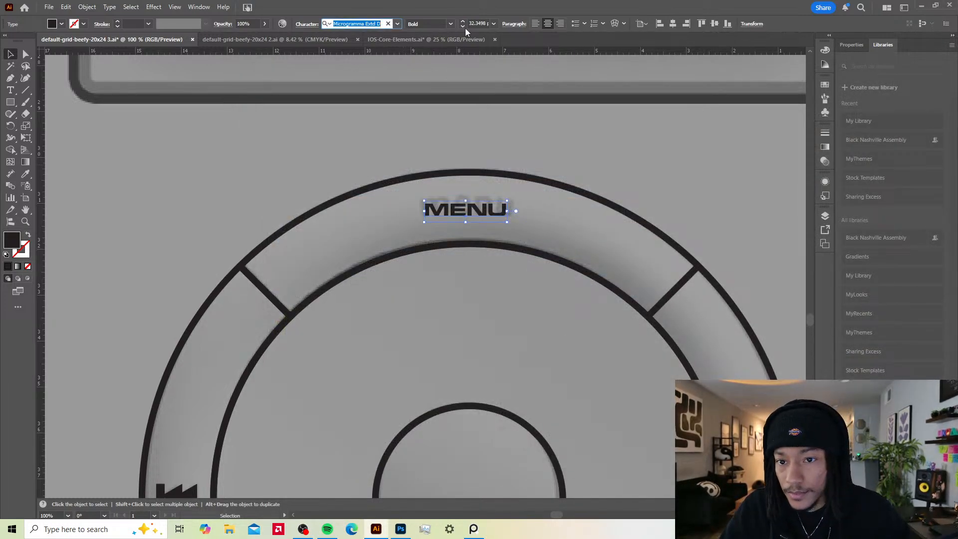
# Step: Find the SF fonts and set the MENU label's typeface to SF Pro Display Bold
pyautogui.write('sn')
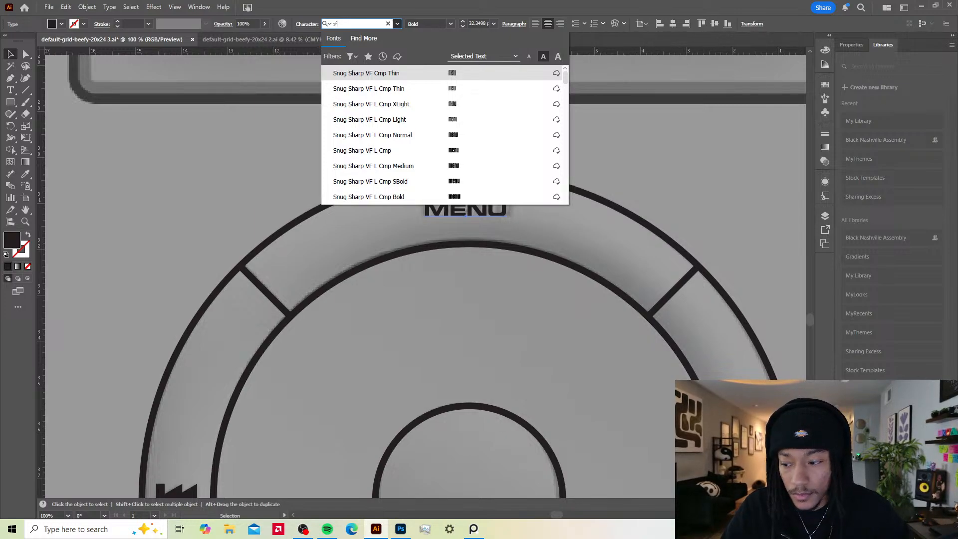
pyautogui.press('Escape')
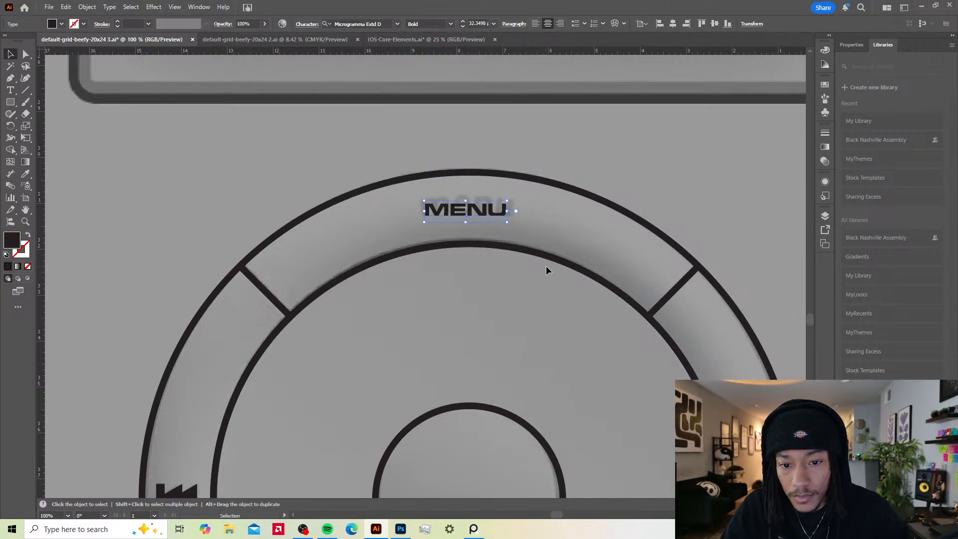
pyautogui.click(343, 24)
pyautogui.write('sf')
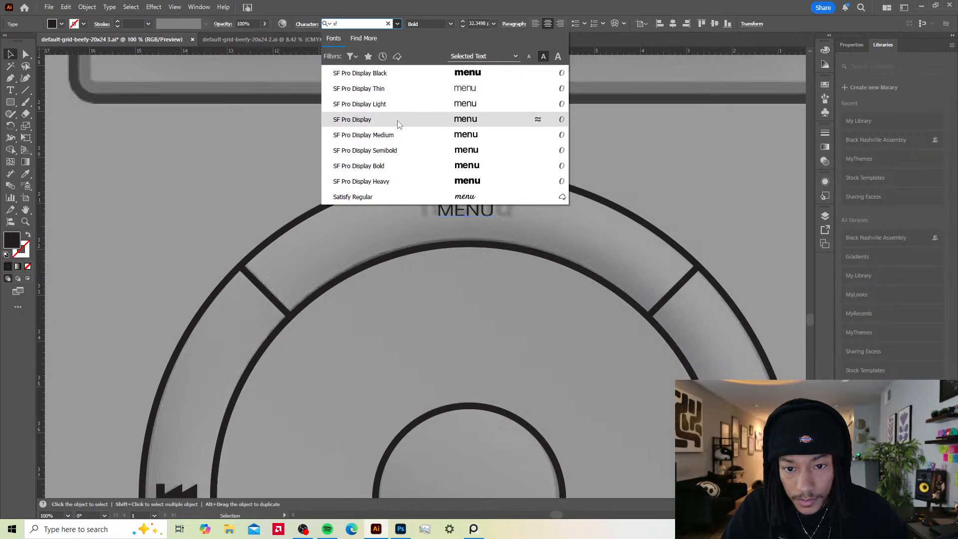
pyautogui.click(396, 164)
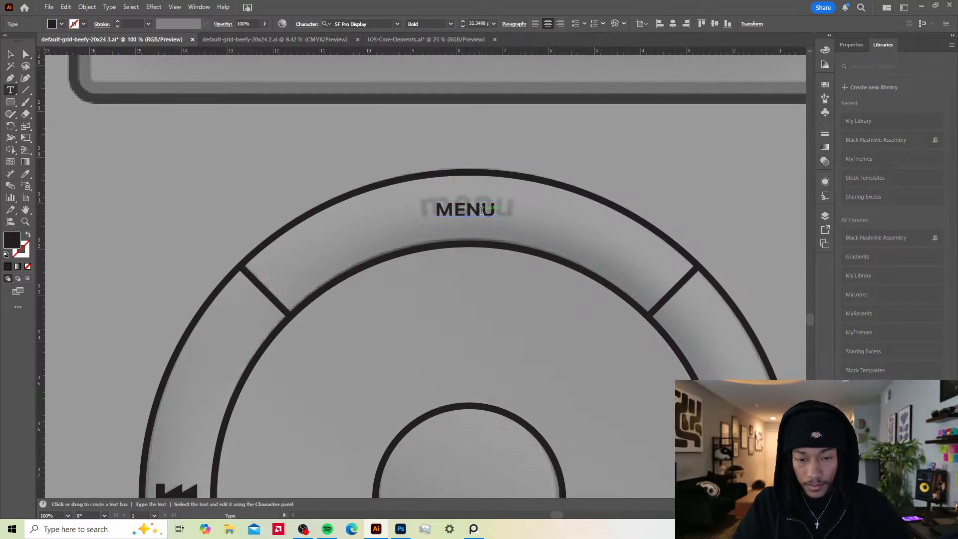
# Step: Retype the click wheel's label and turn off All Caps so it reads "menu" in lowercase
pyautogui.doubleClick(482, 211)
pyautogui.doubleClick(479, 210)
pyautogui.write('M')
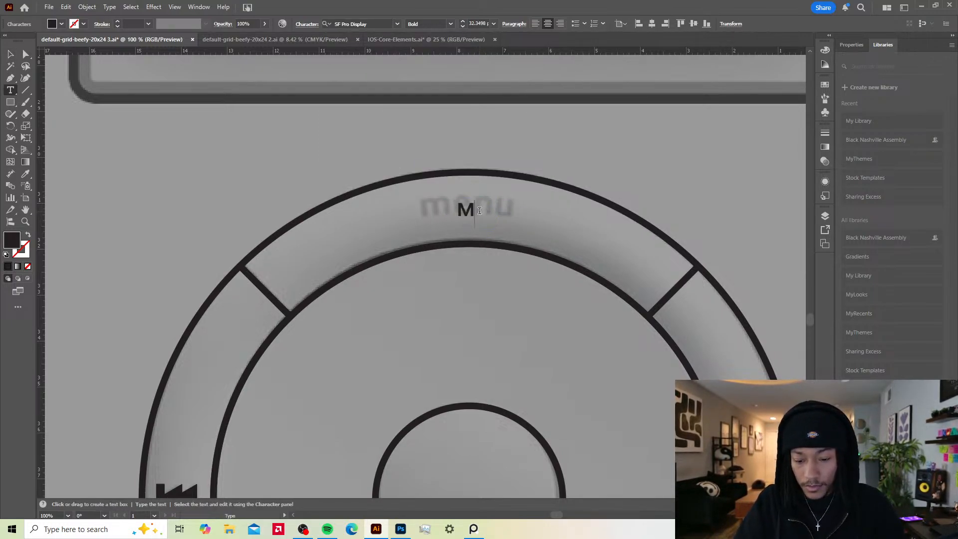
pyautogui.write('EN')
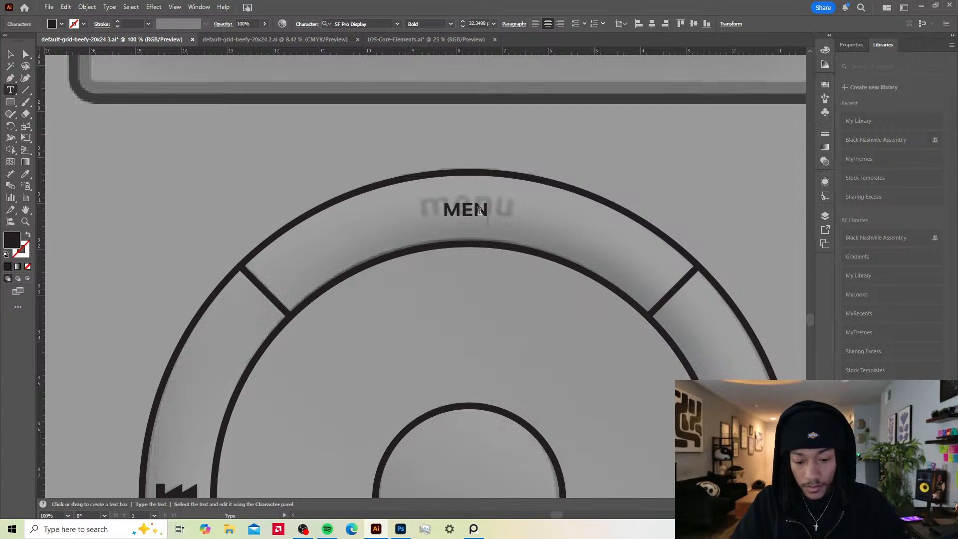
pyautogui.write('U')
pyautogui.press('Escape')
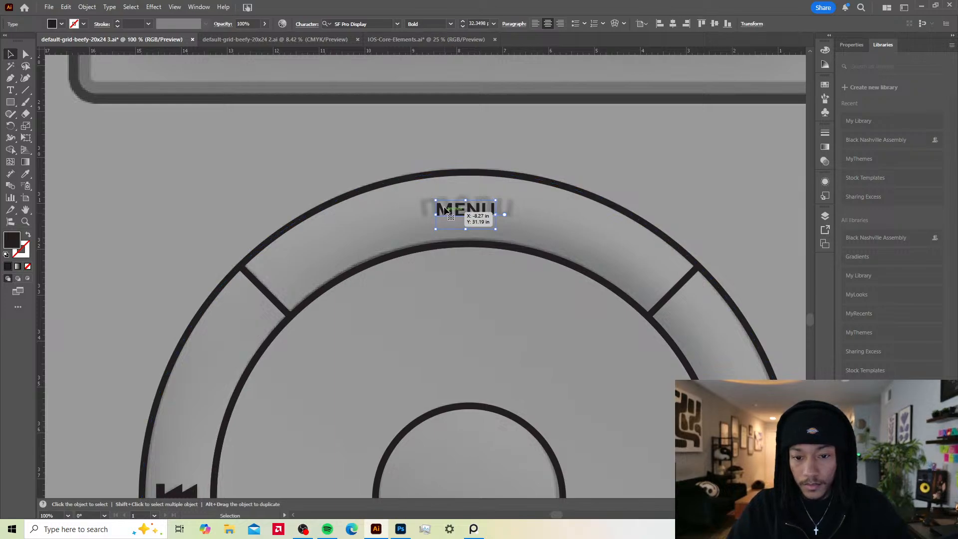
pyautogui.click(296, 24)
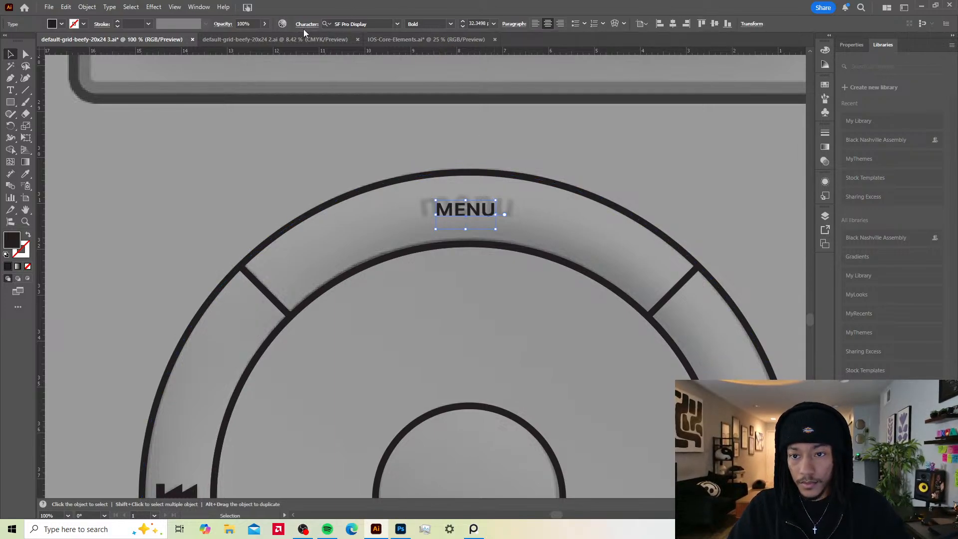
pyautogui.click(215, 128)
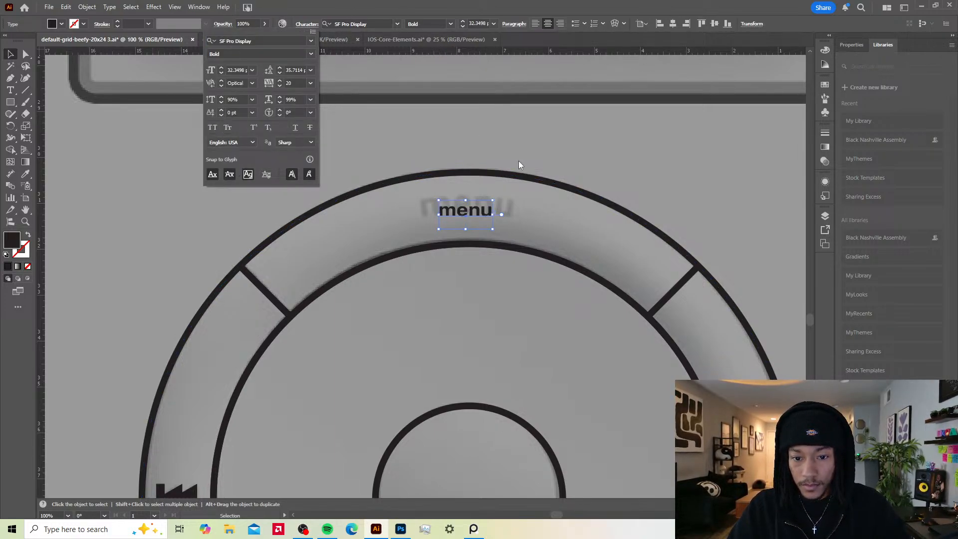
# Step: Undo a horizontal stretch of the menu label and scale it proportionally to about 50.5 pt to match the reference lettering
pyautogui.click(471, 217)
pyautogui.moveTo(492, 215); pyautogui.dragTo(509, 215)
pyautogui.press('super')
pyautogui.click(495, 210)
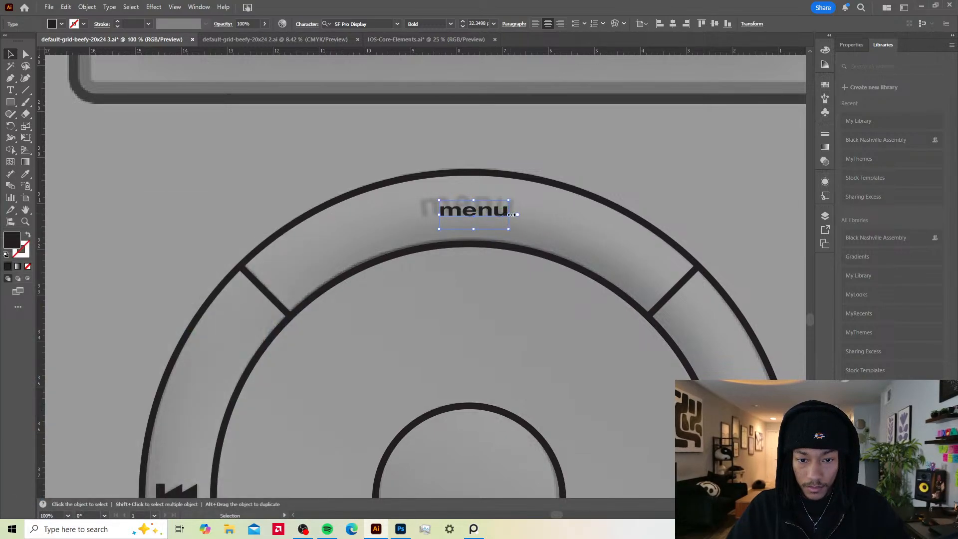
pyautogui.hotkey('ctrl', 'z')
pyautogui.moveTo(494, 214); pyautogui.dragTo(509, 211)
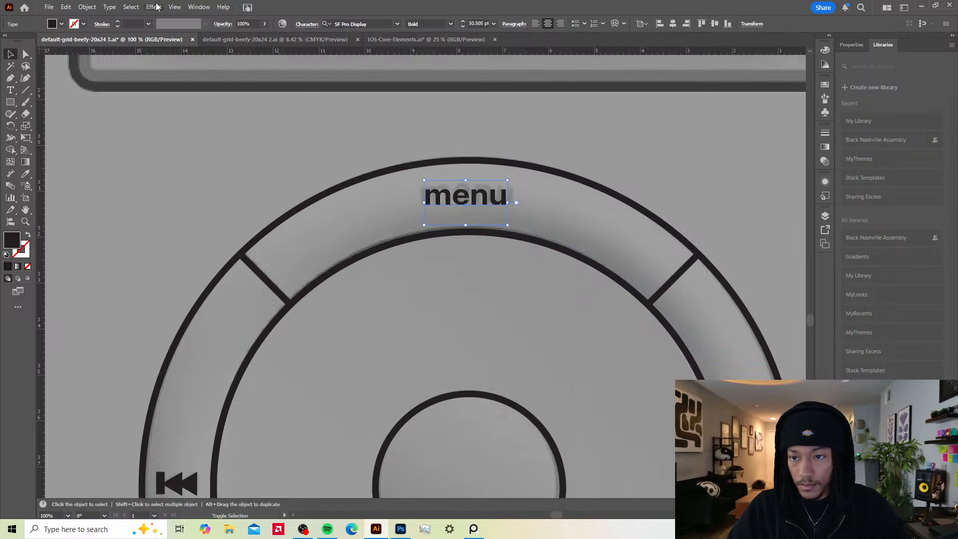
pyautogui.click(173, 8)
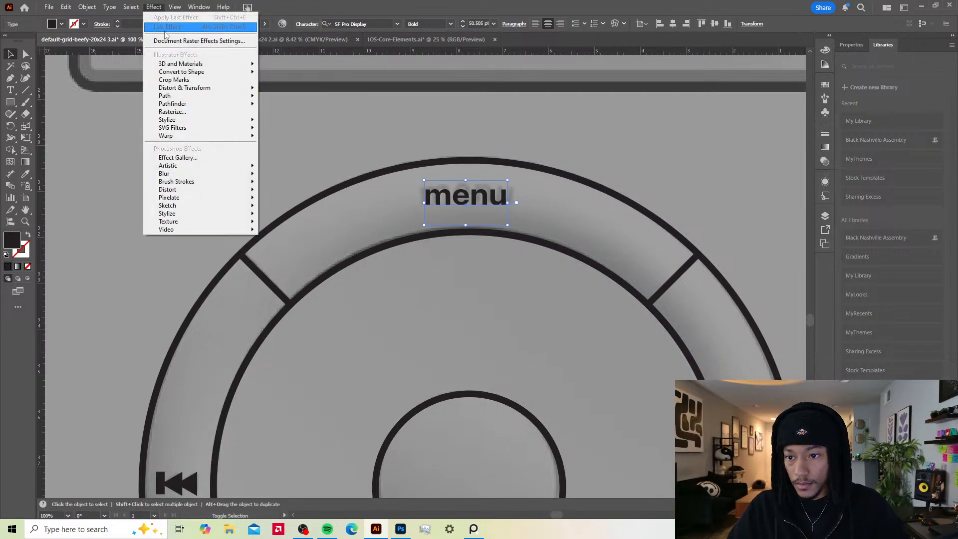
pyautogui.moveTo(209, 90)
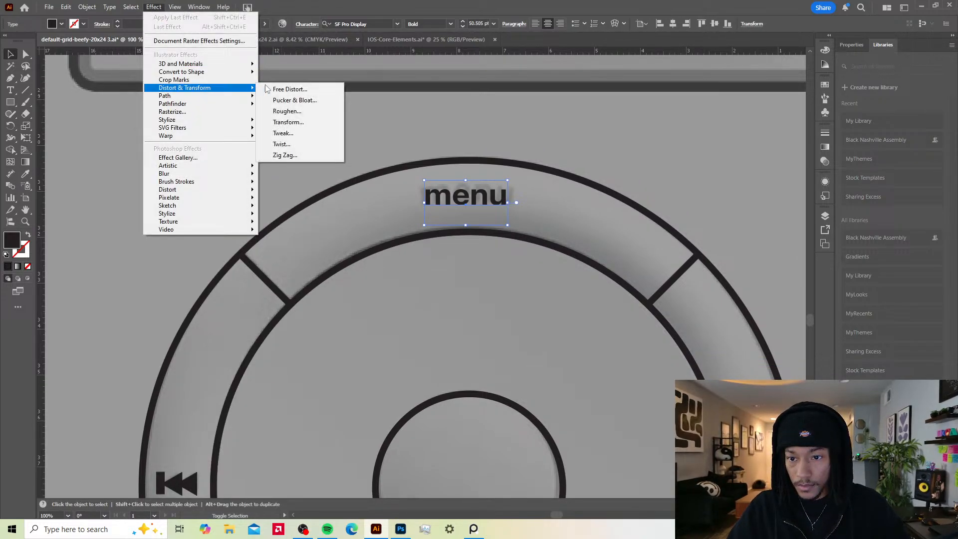
pyautogui.click(294, 122)
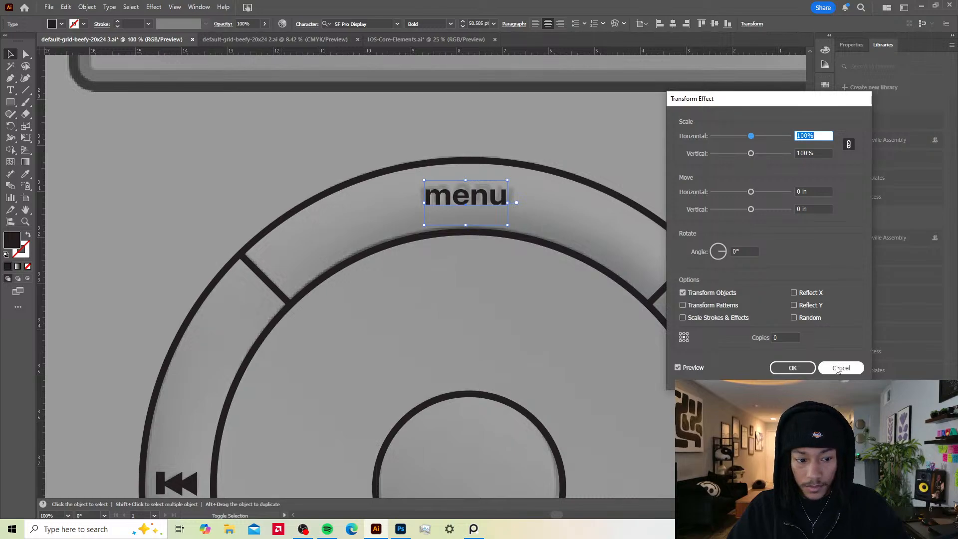
pyautogui.click(840, 368)
# Step: Apply a horizontal Arc warp with an 8% bend to the menu label so it follows the wheel's curve
pyautogui.click(153, 7)
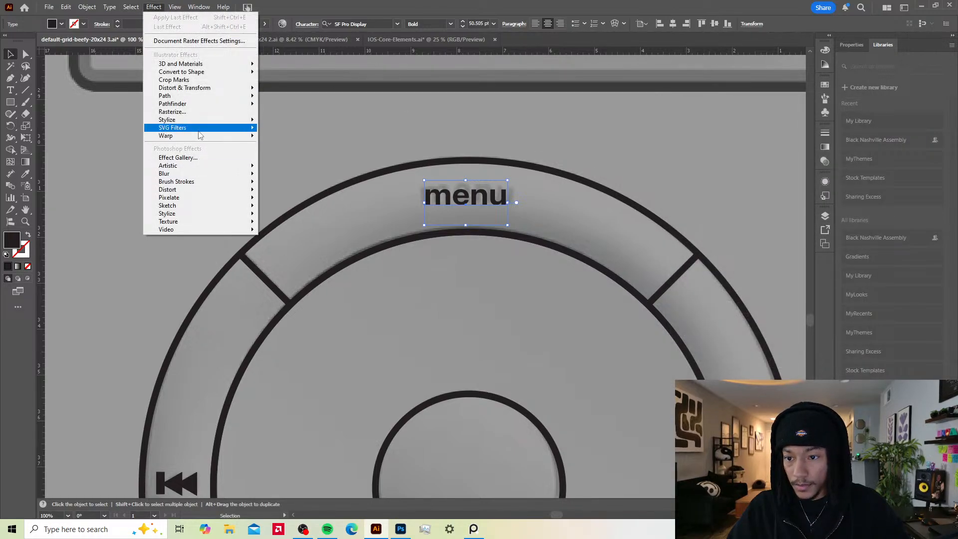
pyautogui.moveTo(204, 136)
pyautogui.click(278, 136)
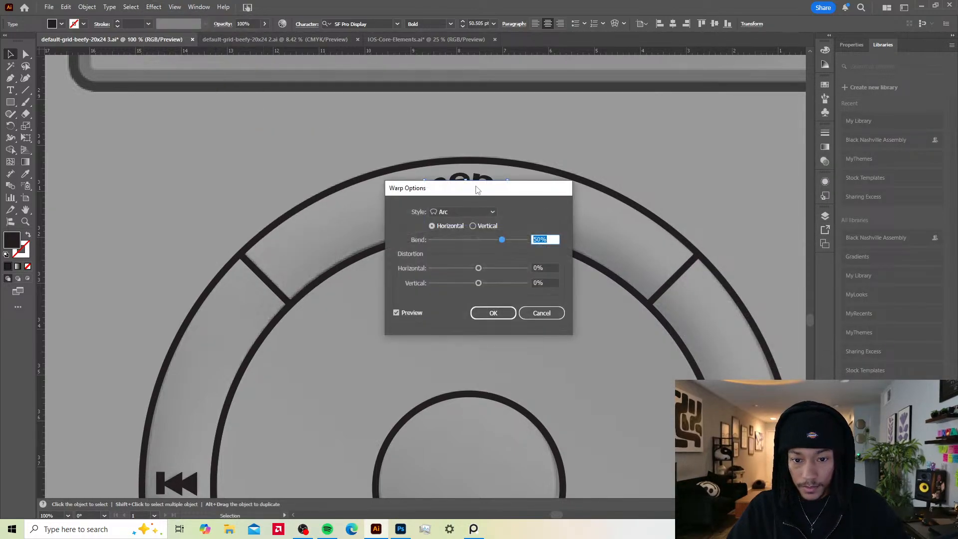
pyautogui.moveTo(476, 189); pyautogui.dragTo(675, 150)
pyautogui.click(679, 201)
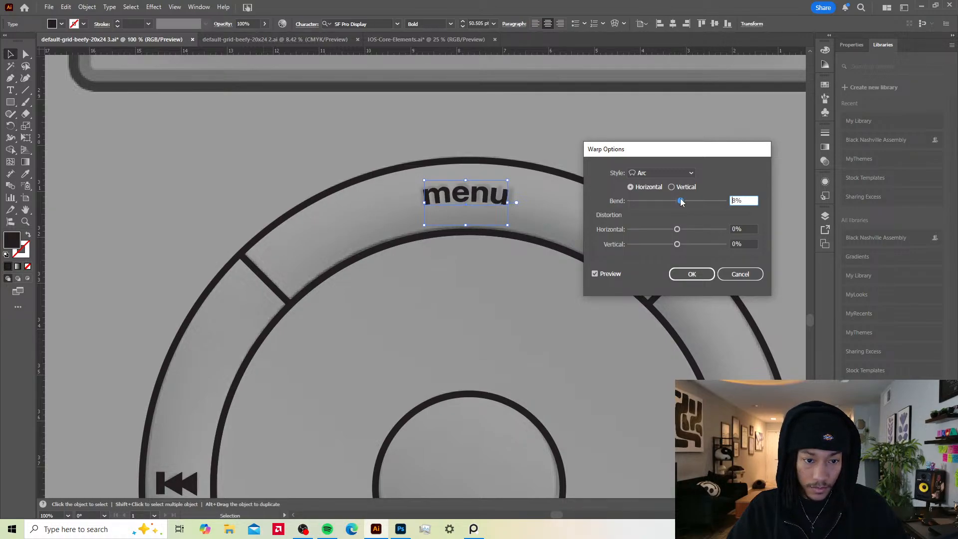
pyautogui.click(692, 273)
pyautogui.click(507, 213)
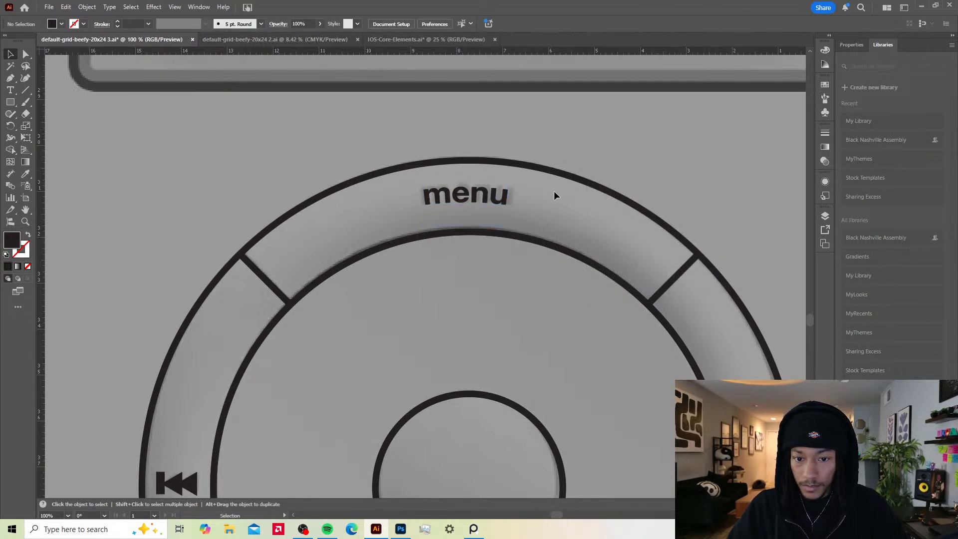
# Step: Check the placement of the skip, play/pause and menu markings against the reference click wheel
pyautogui.scroll(-3, 555, 195)
pyautogui.moveTo(603, 235); pyautogui.dragTo(611, 225)
pyautogui.hotkey('ctrl', 'z')
pyautogui.click(625, 185)
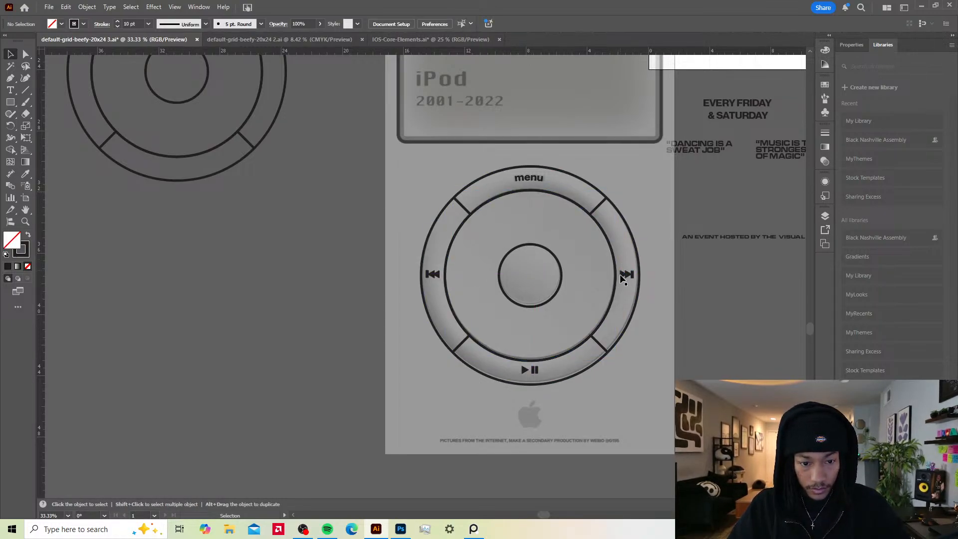
pyautogui.scroll(3, 621, 278)
pyautogui.click(636, 297)
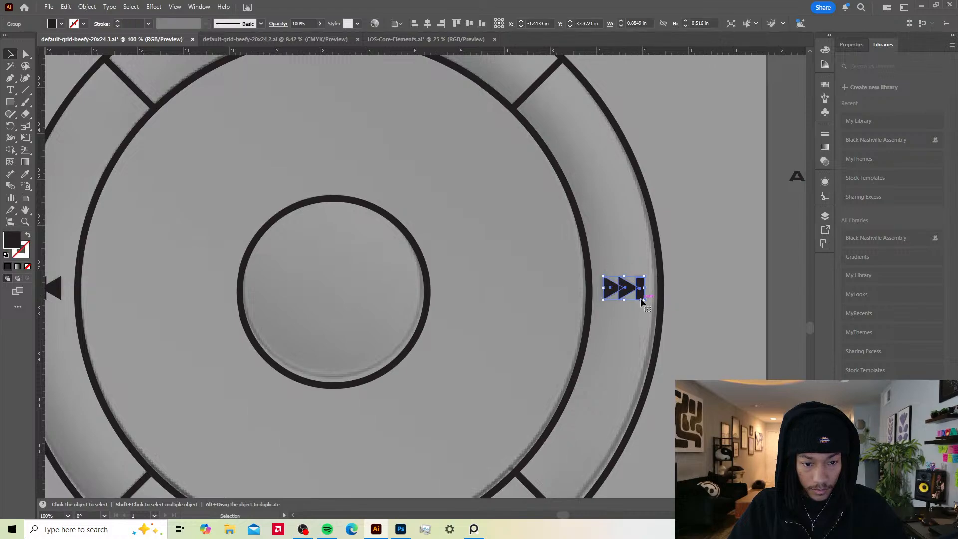
pyautogui.moveTo(140, 266); pyautogui.dragTo(418, 226)
pyautogui.click(301, 253)
pyautogui.keyDown('ctrl'); pyautogui.click(571, 356); pyautogui.keyUp('ctrl')
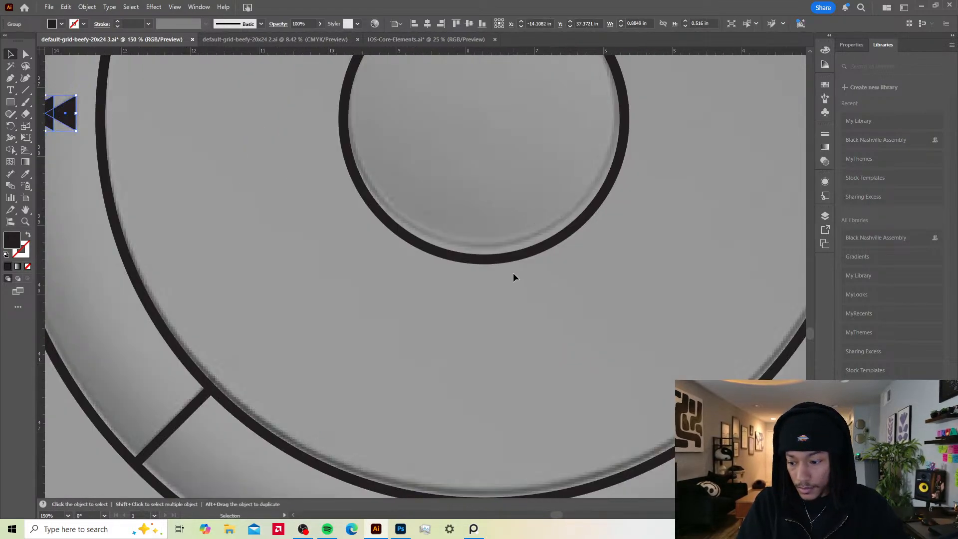
pyautogui.moveTo(514, 275); pyautogui.dragTo(496, 219)
pyautogui.moveTo(500, 297); pyautogui.dragTo(493, 203)
pyautogui.click(430, 390)
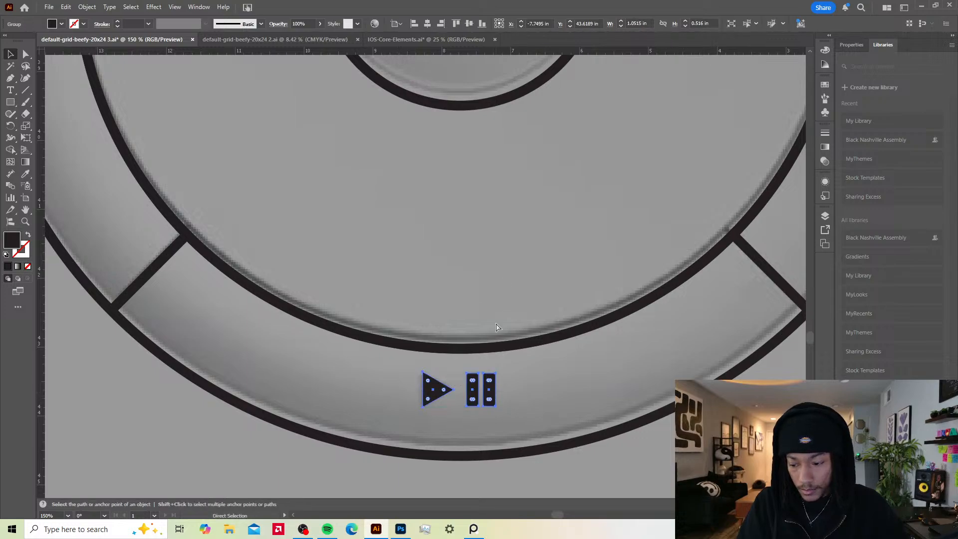
pyautogui.scroll(10, 519, 317)
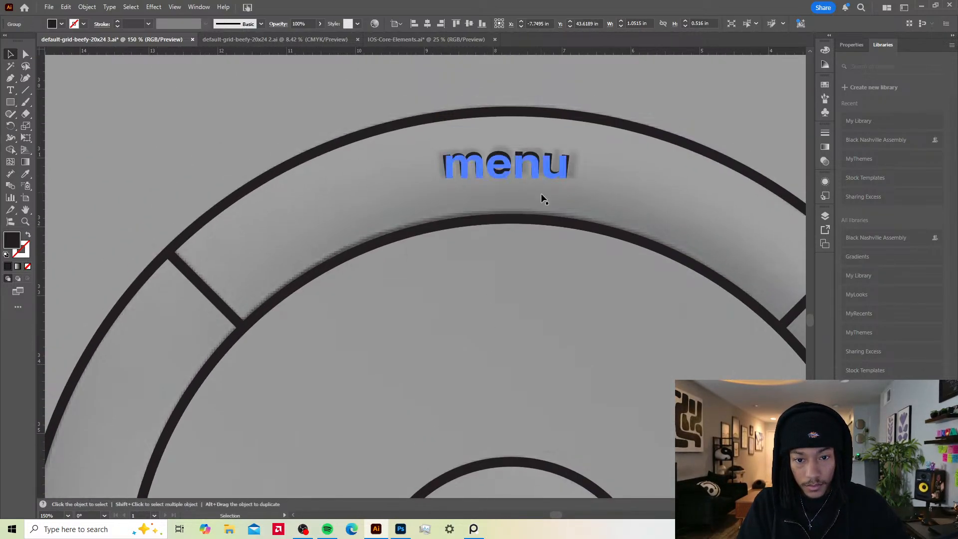
pyautogui.click(541, 172)
pyautogui.scroll(1, 544, 319)
pyautogui.scroll(-3, 547, 331)
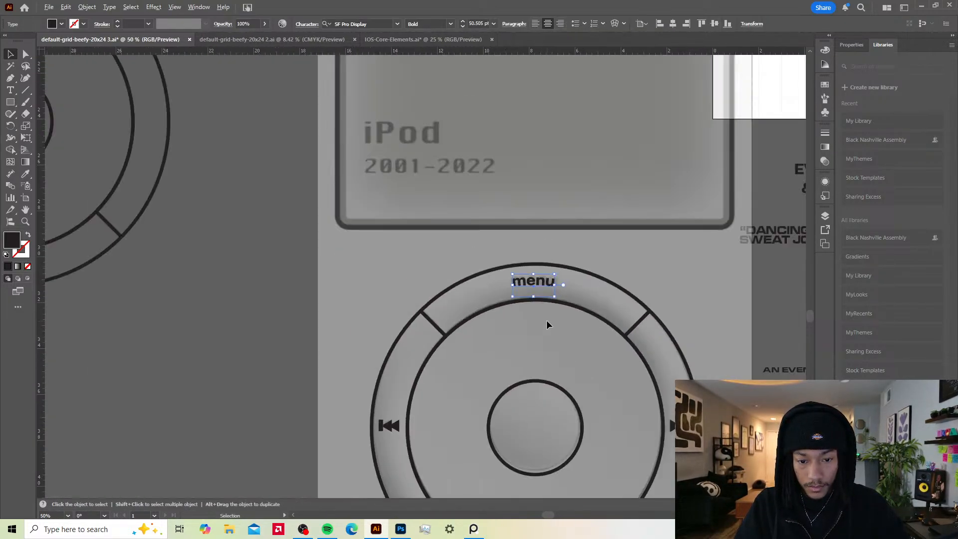
pyautogui.moveTo(561, 356); pyautogui.dragTo(535, 214)
pyautogui.click(652, 164)
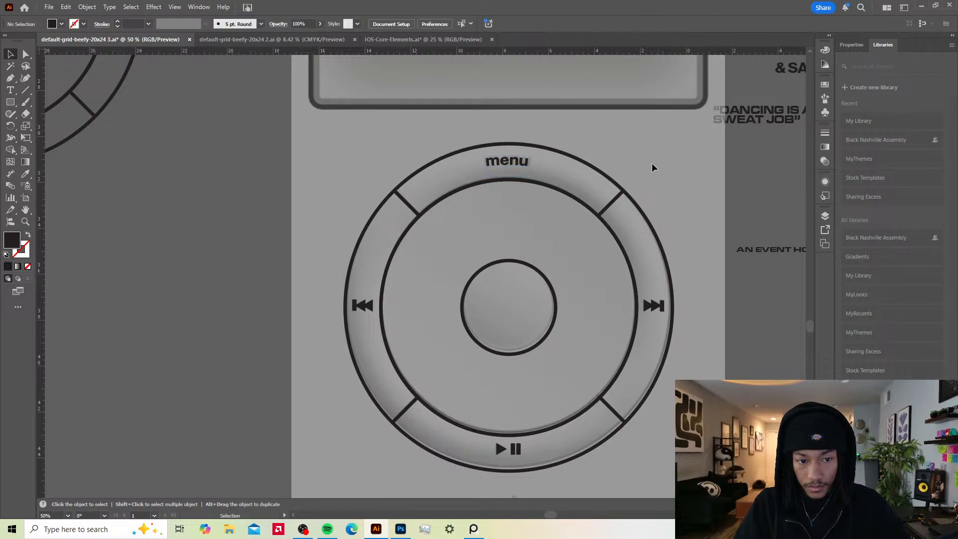
# Step: Select the complete click wheel with its icons and menu label, and duplicate it onto empty canvas beyond the spare wheel outline
pyautogui.scroll(-3, 363, 385)
pyautogui.click(371, 375)
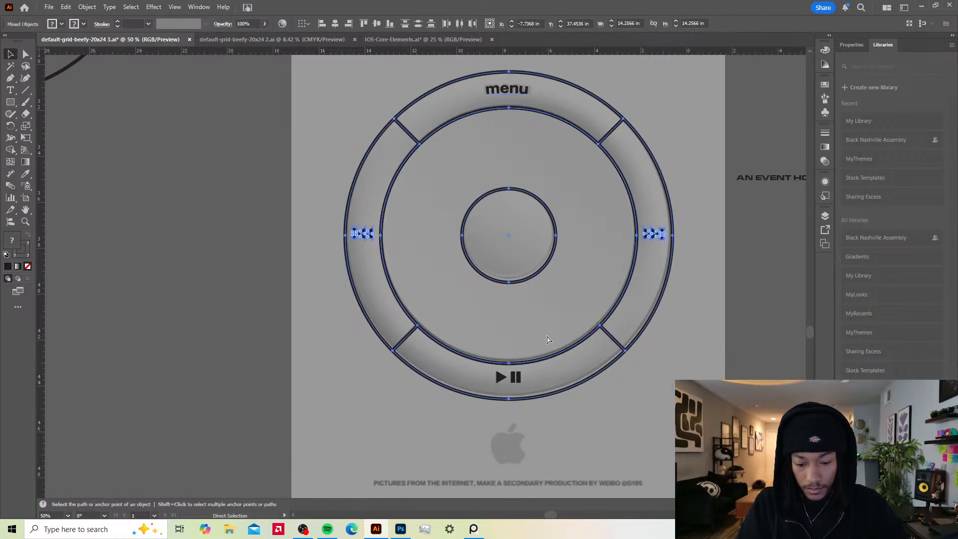
pyautogui.press('a')
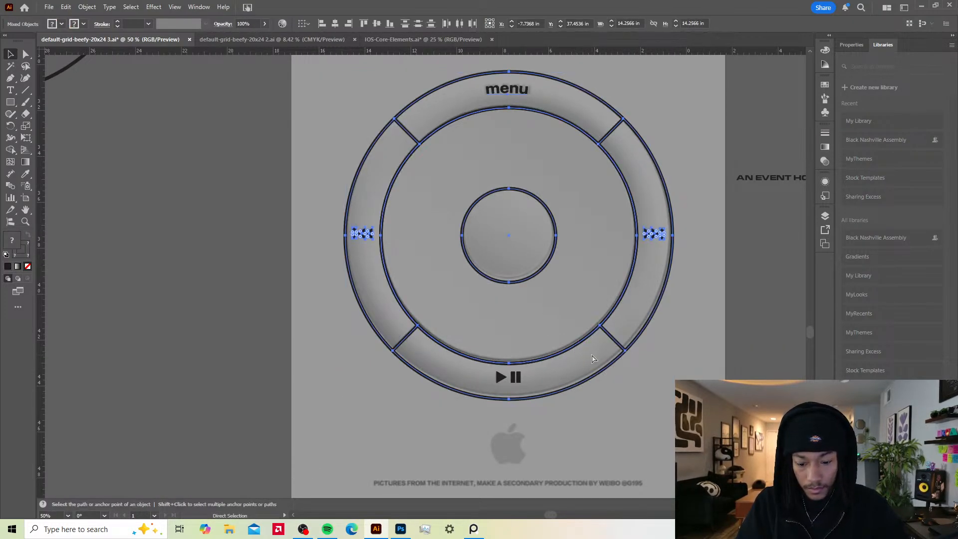
pyautogui.press('v')
pyautogui.scroll(-3, 668, 392)
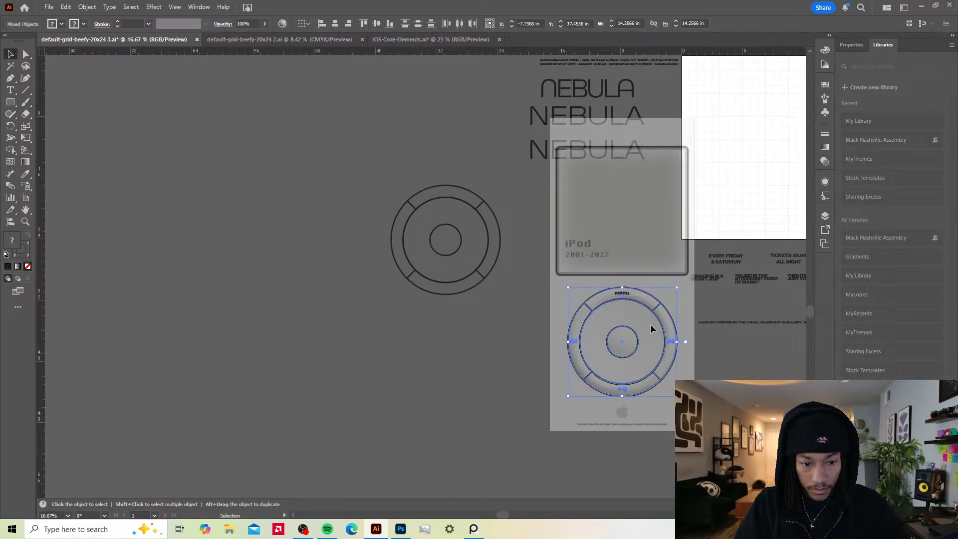
pyautogui.press('super')
pyautogui.press('super')
pyautogui.moveTo(634, 333); pyautogui.dragTo(286, 306)
pyautogui.scroll(-1, 258, 284)
pyautogui.scroll(3, 258, 284)
pyautogui.moveTo(328, 392); pyautogui.dragTo(417, 312)
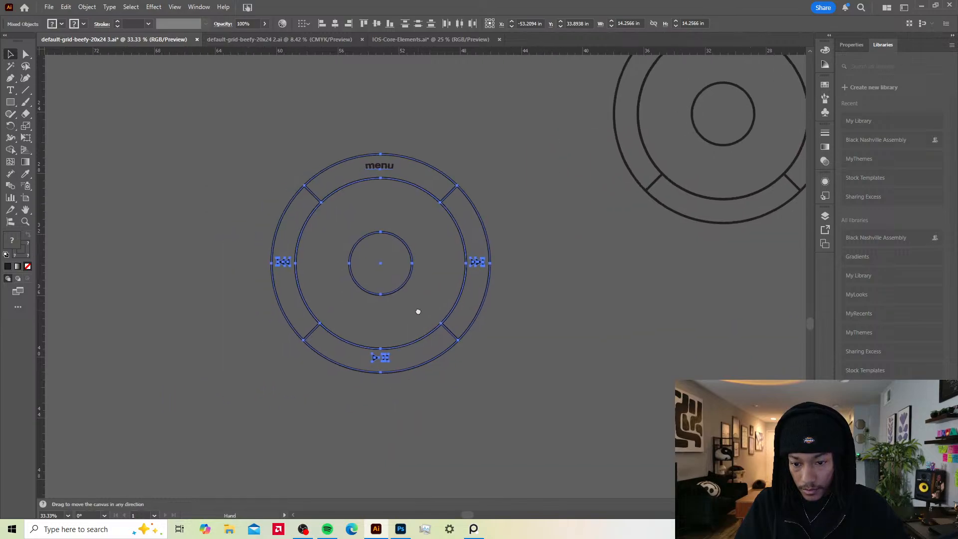
# Step: Expand the duplicated wheel's appearance, and expand its strokes and text into filled shapes
pyautogui.click(87, 6)
pyautogui.click(105, 155)
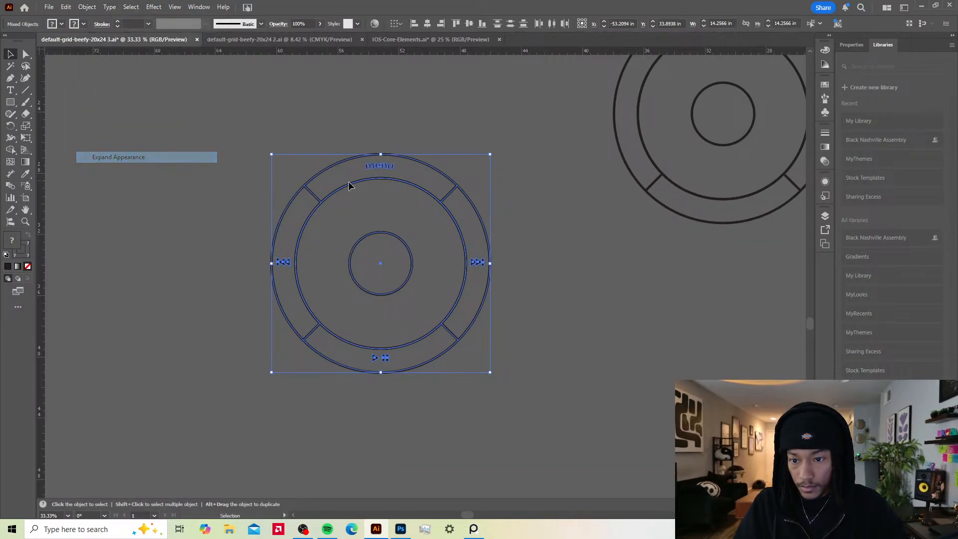
pyautogui.click(95, 7)
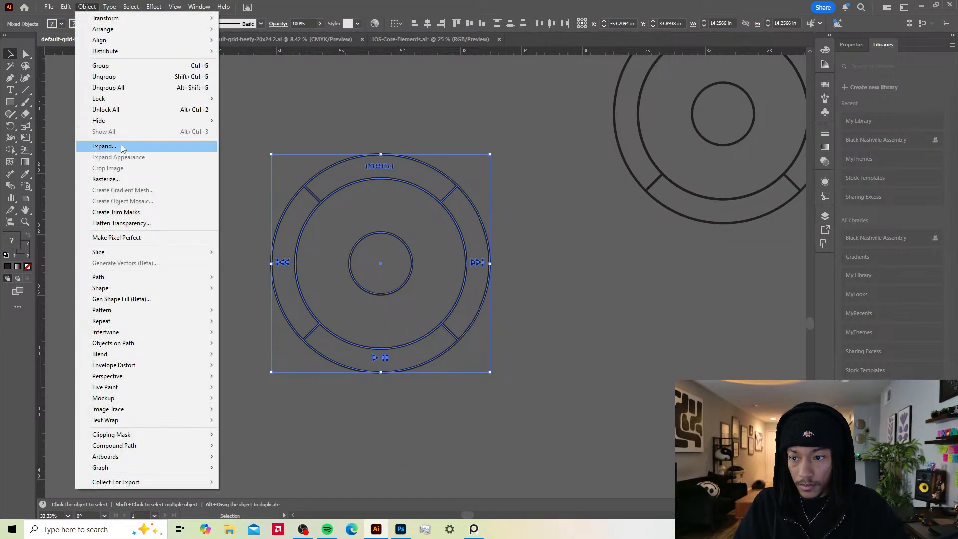
pyautogui.click(128, 147)
pyautogui.click(454, 322)
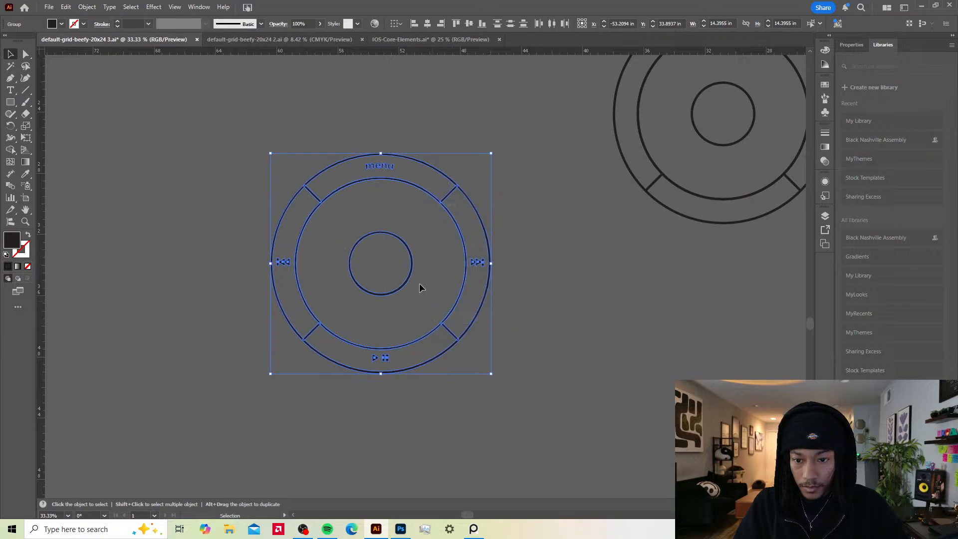
# Step: Unite the expanded wheel's overlapping shapes with Pathfinder and deselect them
pyautogui.click(825, 218)
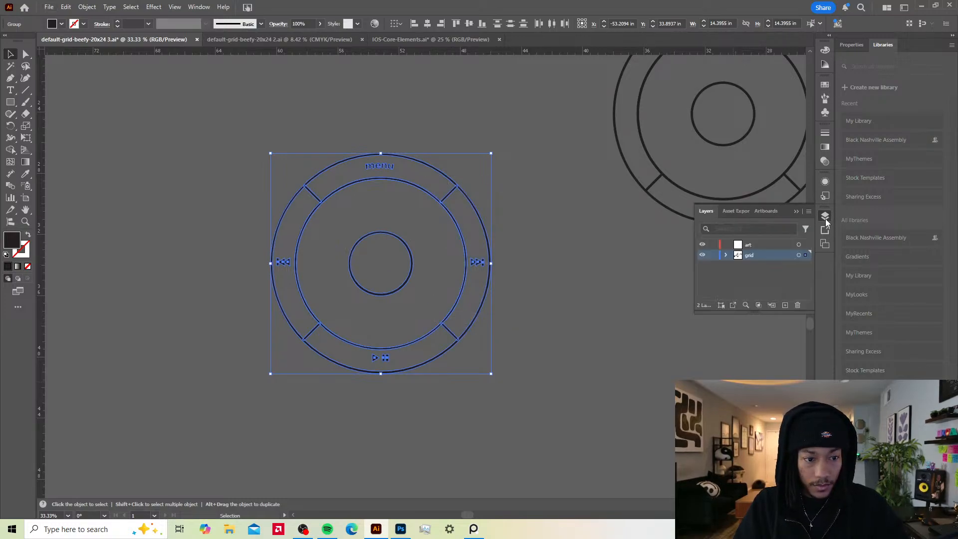
pyautogui.click(825, 218)
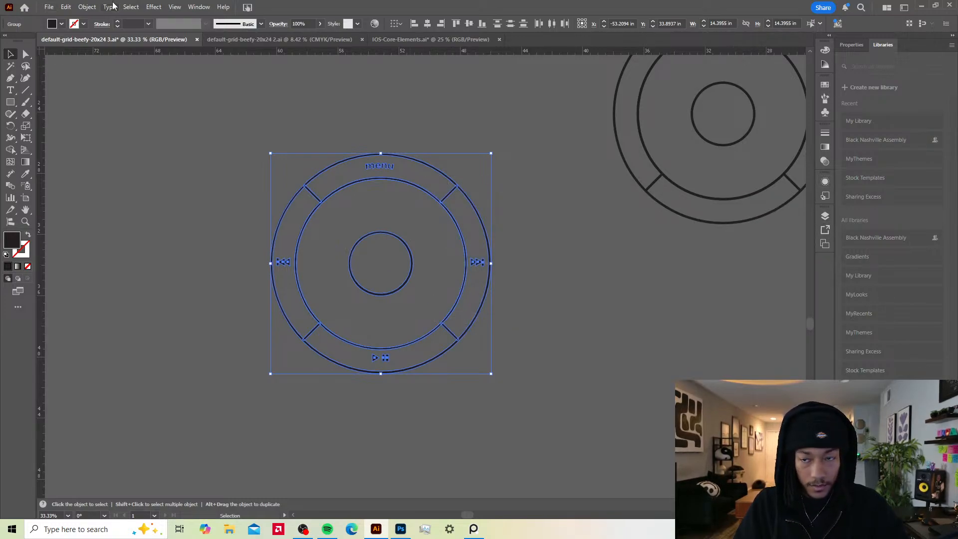
pyautogui.click(195, 7)
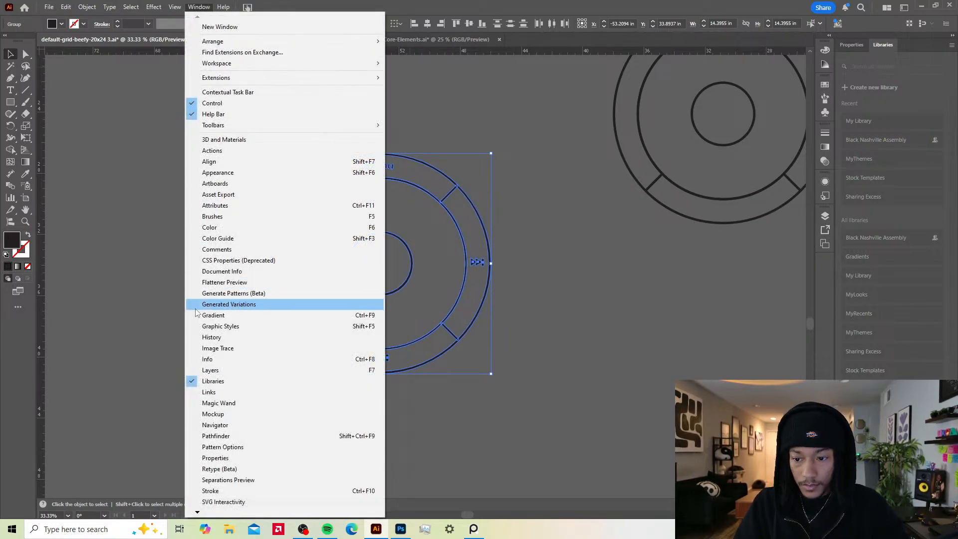
pyautogui.click(224, 435)
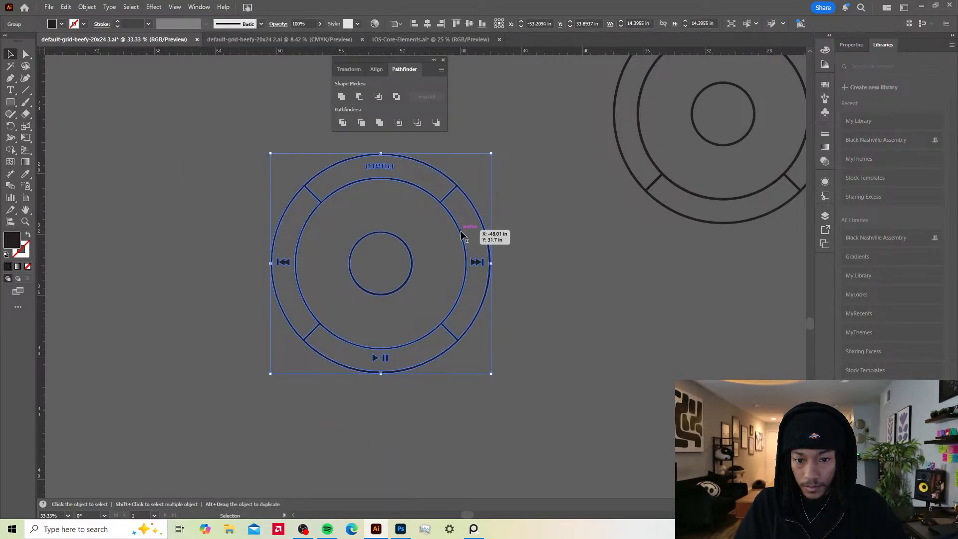
pyautogui.click(490, 200)
# Step: Move the original, unexpanded click wheel off the reference image to just below the spare wheel outline
pyautogui.scroll(-1, 385, 198)
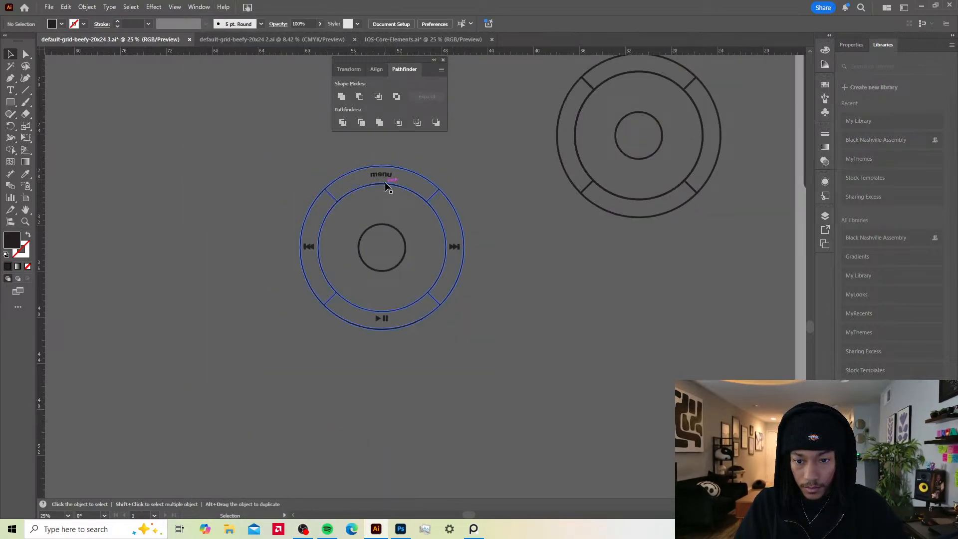
pyautogui.scroll(-1, 685, 262)
pyautogui.moveTo(685, 262); pyautogui.dragTo(420, 212)
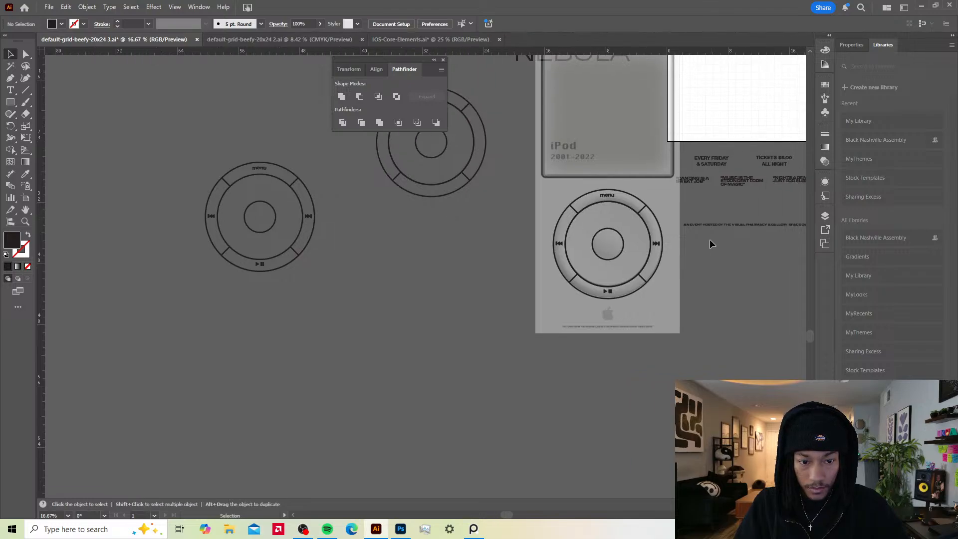
pyautogui.moveTo(607, 200); pyautogui.dragTo(434, 228)
pyautogui.scroll(-2, 554, 244)
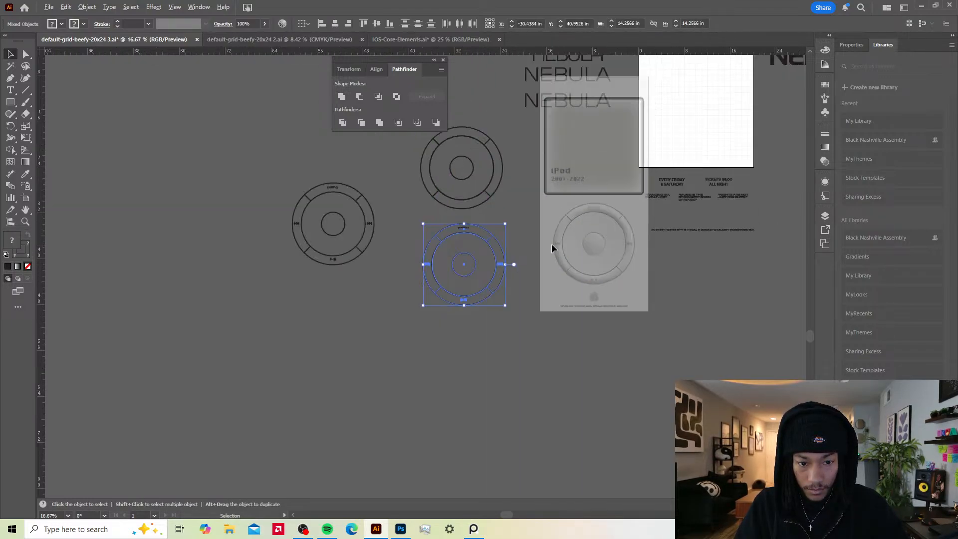
# Step: Move the united wheel copy slightly down and closer to the unexpanded click wheel
pyautogui.scroll(2, 580, 244)
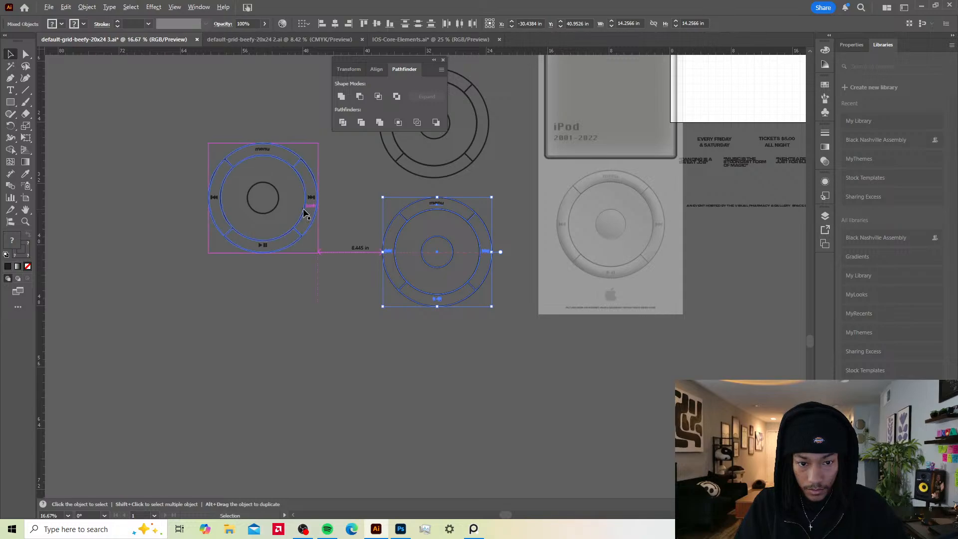
pyautogui.scroll(1, 319, 220)
pyautogui.moveTo(319, 209); pyautogui.dragTo(358, 248)
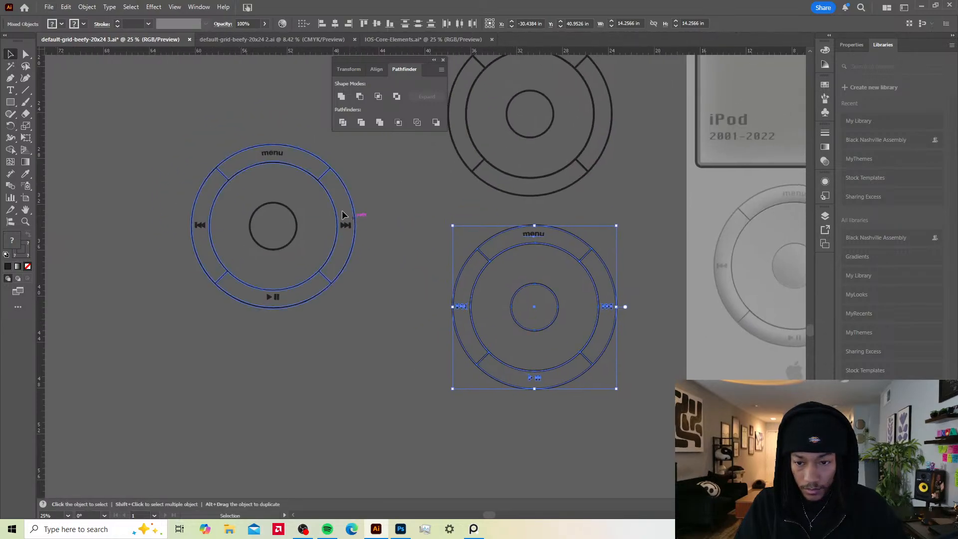
pyautogui.moveTo(336, 205); pyautogui.dragTo(369, 239)
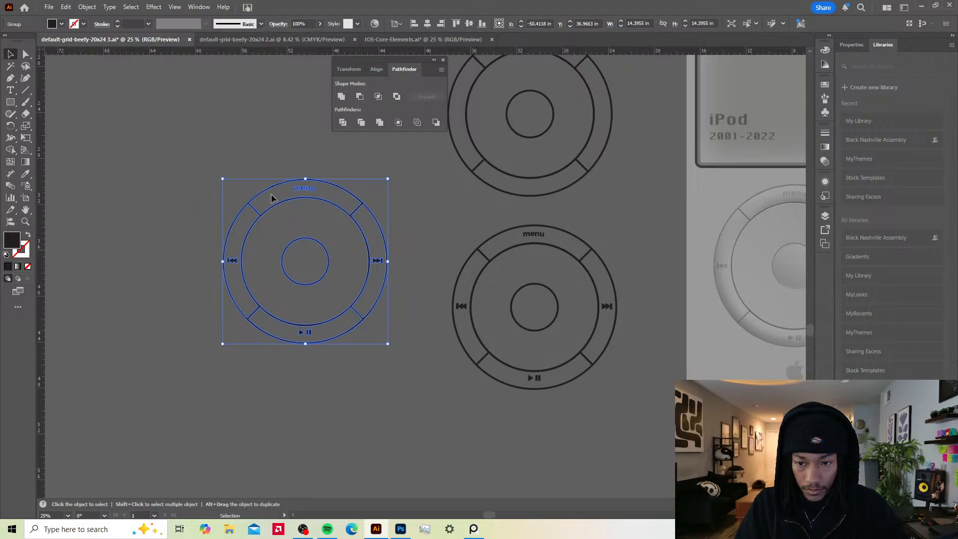
# Step: Isolate the united wheel's group and delete all the letters of its menu label
pyautogui.doubleClick(315, 188)
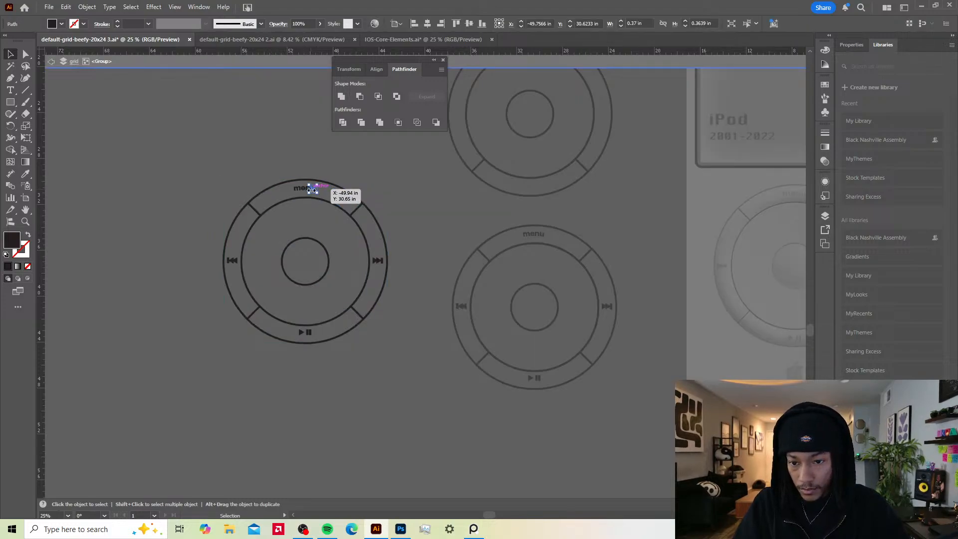
pyautogui.click(313, 188)
pyautogui.scroll(3, 313, 188)
pyautogui.moveTo(282, 201); pyautogui.dragTo(342, 189)
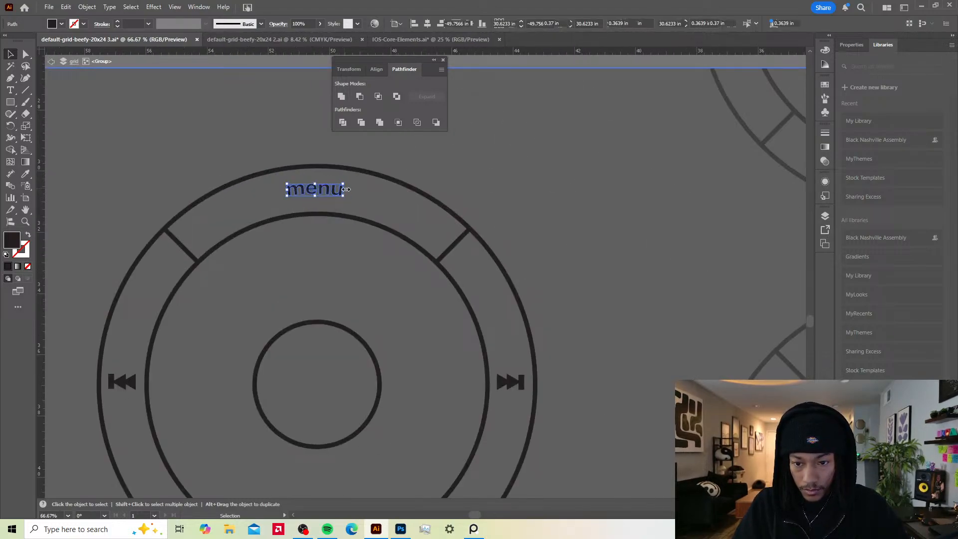
pyautogui.press('Delete')
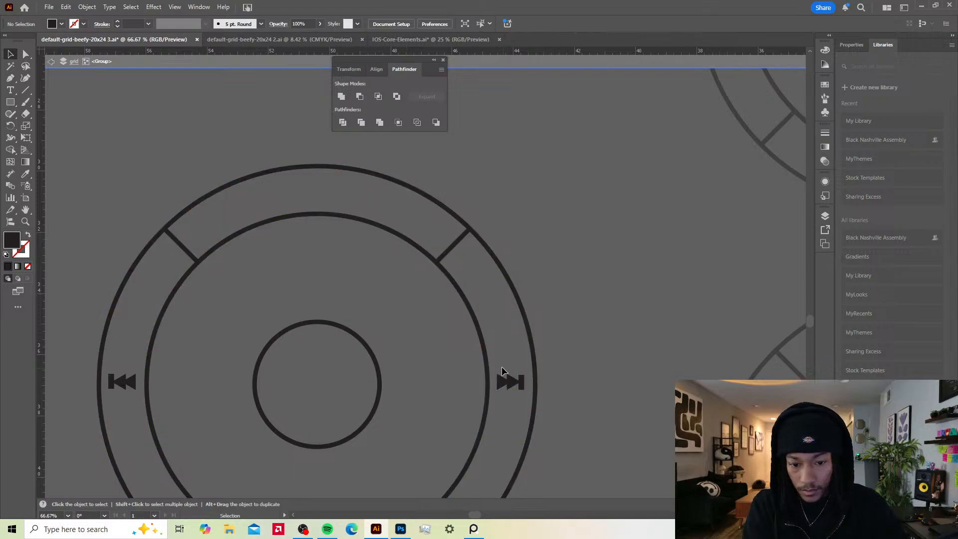
# Step: Delete the next-track, previous-track and play/pause icons from the isolated wheel
pyautogui.click(525, 401)
pyautogui.press('Delete')
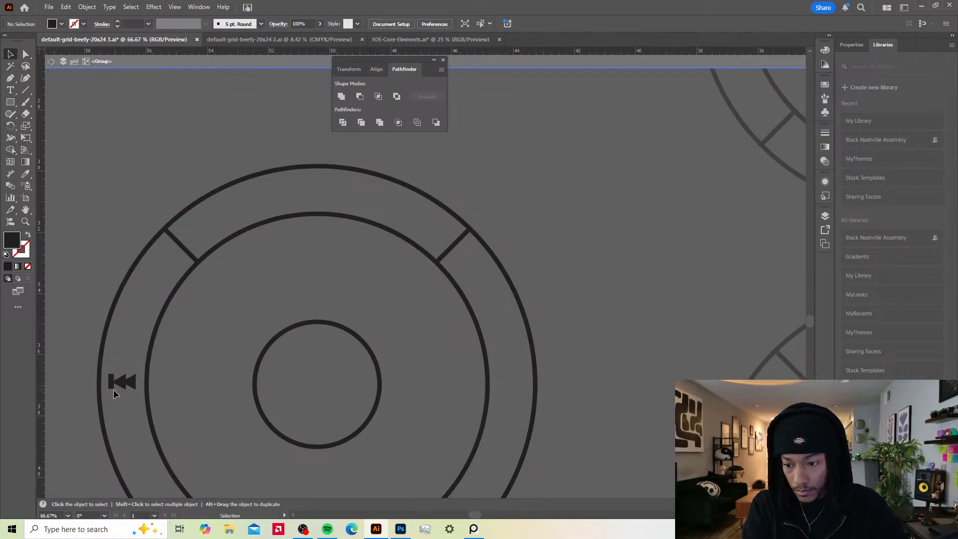
pyautogui.moveTo(114, 389); pyautogui.dragTo(113, 391)
pyautogui.press('Delete')
pyautogui.scroll(-5, 257, 240)
pyautogui.moveTo(392, 342); pyautogui.dragTo(282, 340)
pyautogui.press('Delete')
pyautogui.scroll(-1, 358, 229)
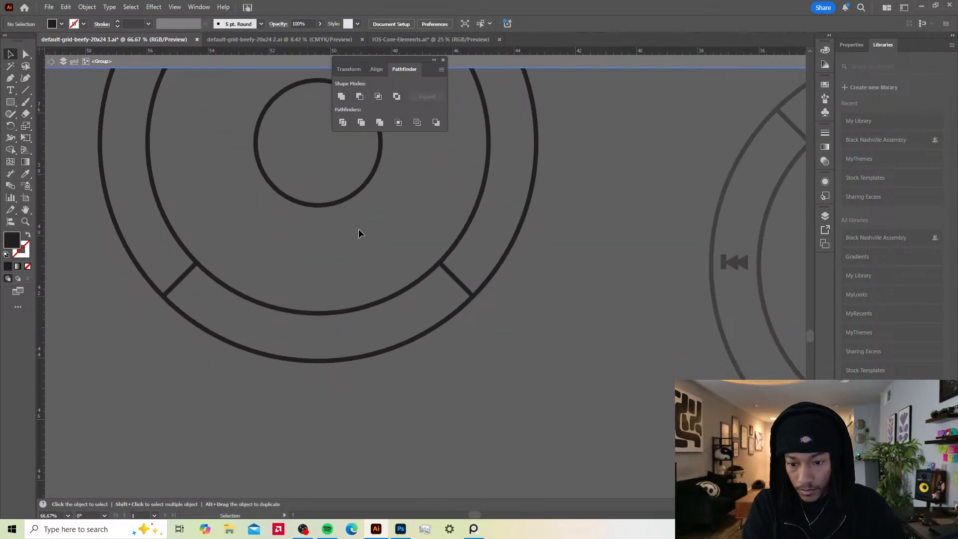
# Step: Use Shape Builder to create solid shapes for the wheel's four outer segments, touch ring and centre, removing the outer outlines and dividers
pyautogui.scroll(4, 359, 233)
pyautogui.doubleClick(477, 178)
pyautogui.click(487, 149)
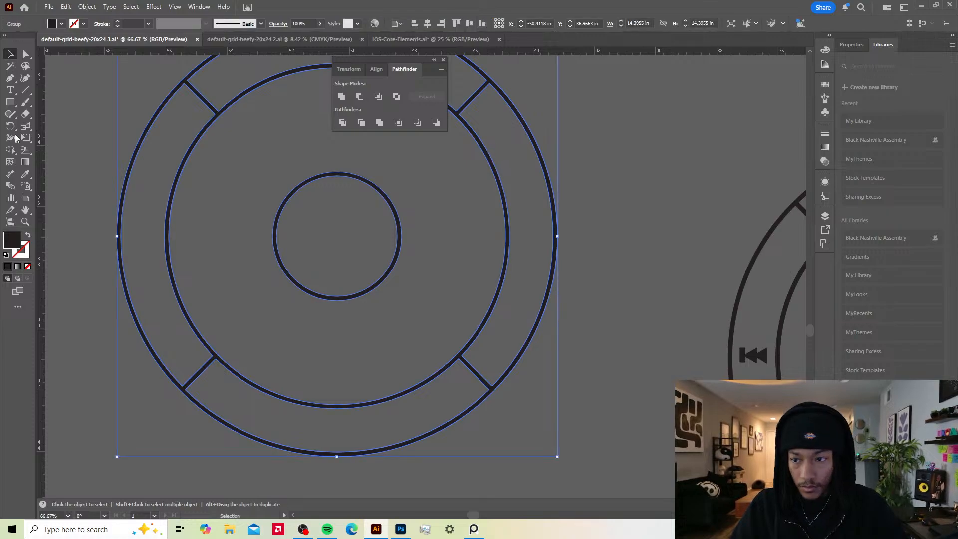
pyautogui.click(11, 149)
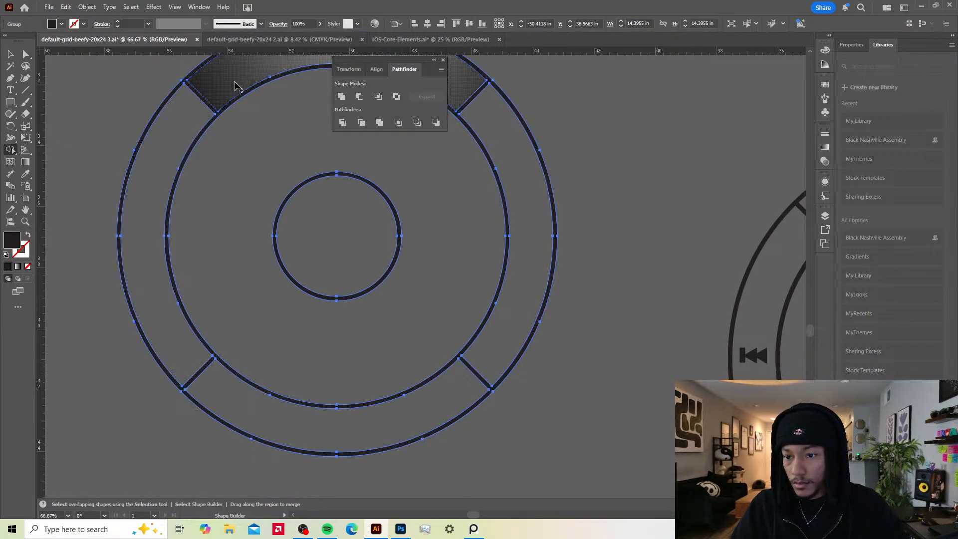
pyautogui.click(237, 85)
pyautogui.click(167, 129)
pyautogui.click(249, 167)
pyautogui.click(382, 214)
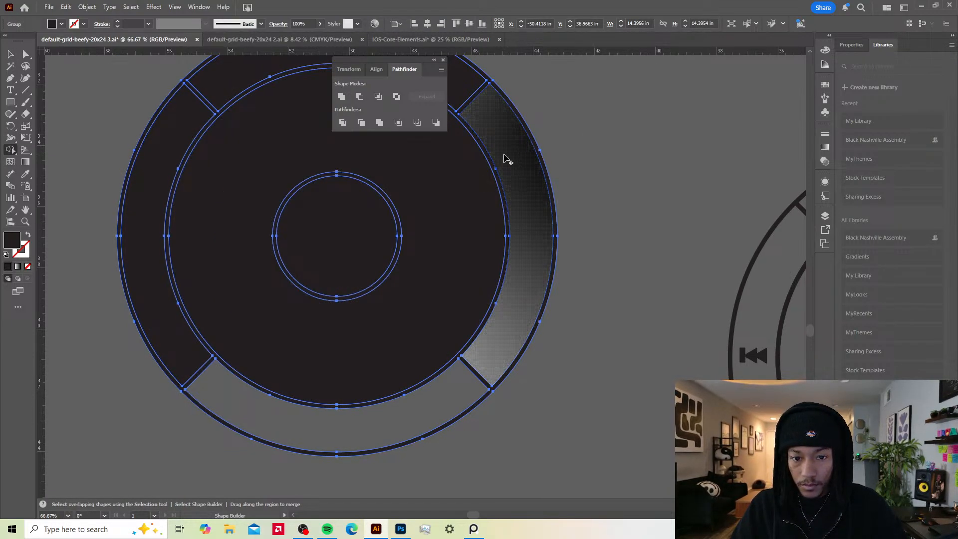
pyautogui.click(521, 157)
pyautogui.click(442, 370)
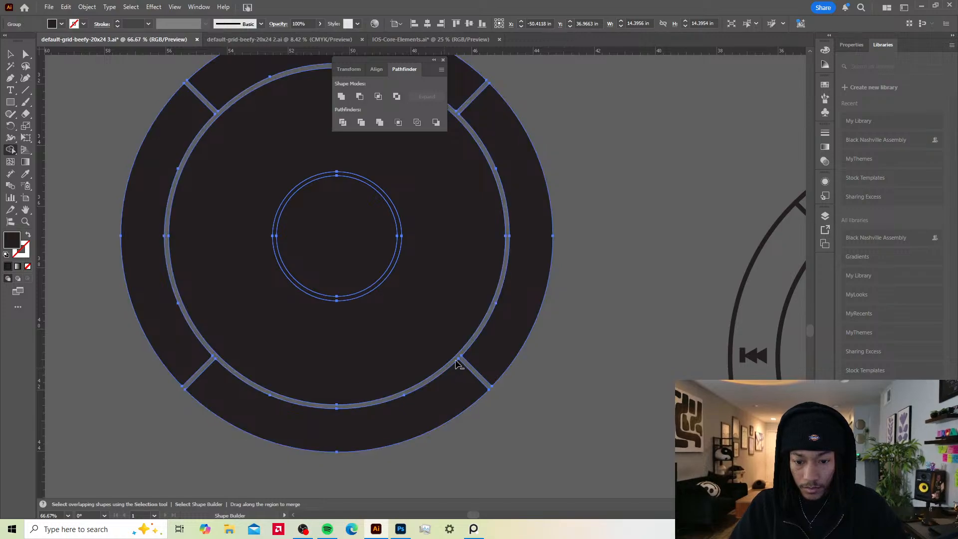
# Step: Remove the thin outline ring around the solid wheel's centre button with Shape Builder
pyautogui.press('v')
pyautogui.click(564, 343)
pyautogui.scroll(1, 565, 345)
pyautogui.moveTo(508, 331); pyautogui.dragTo(479, 314)
pyautogui.scroll(-3, 478, 312)
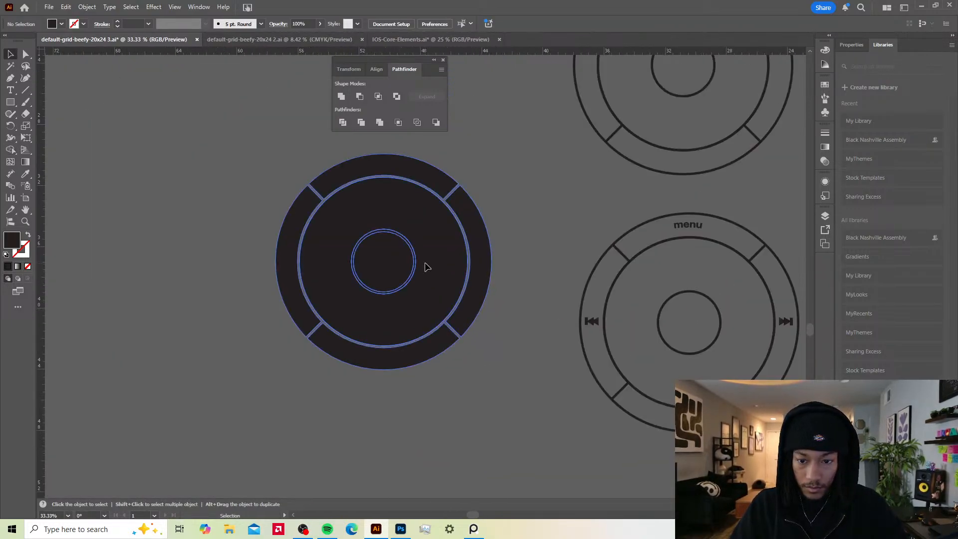
pyautogui.click(426, 268)
pyautogui.moveTo(651, 284); pyautogui.dragTo(579, 278)
pyautogui.scroll(-1, 402, 236)
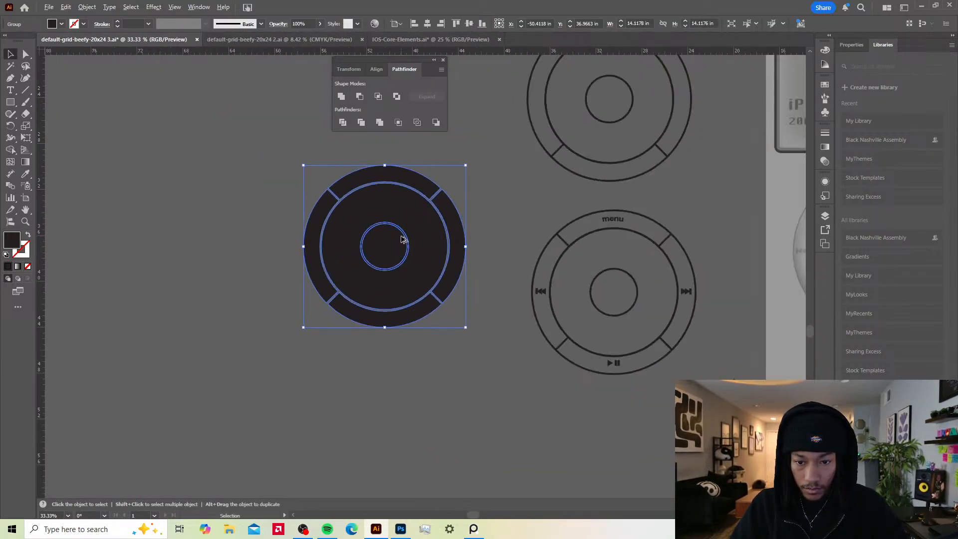
pyautogui.scroll(3, 402, 236)
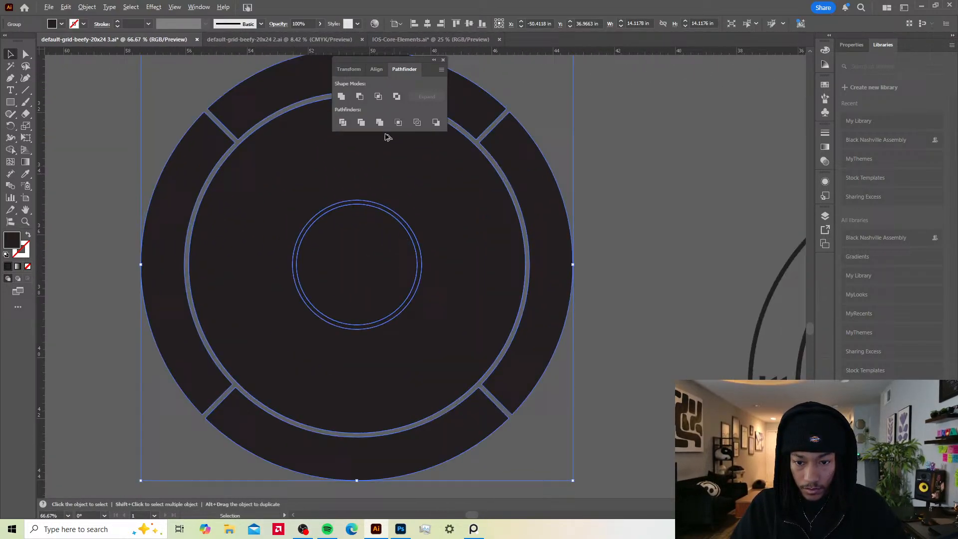
pyautogui.click(360, 97)
pyautogui.hotkey('ctrl', 'z')
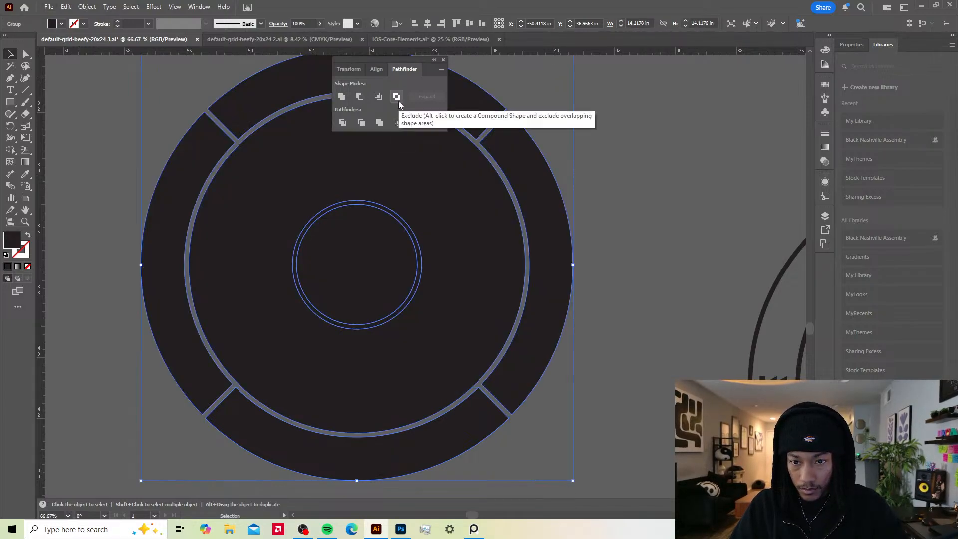
pyautogui.click(10, 151)
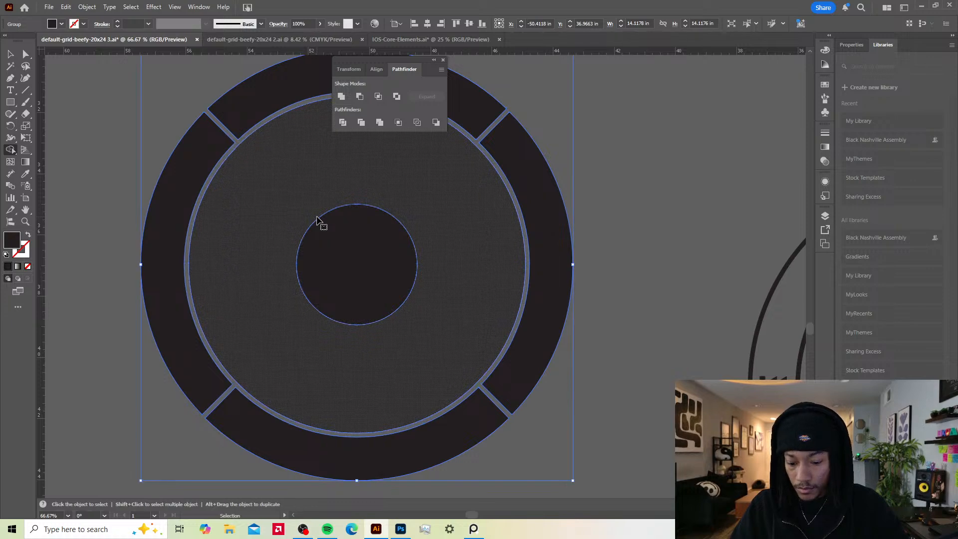
pyautogui.press('v')
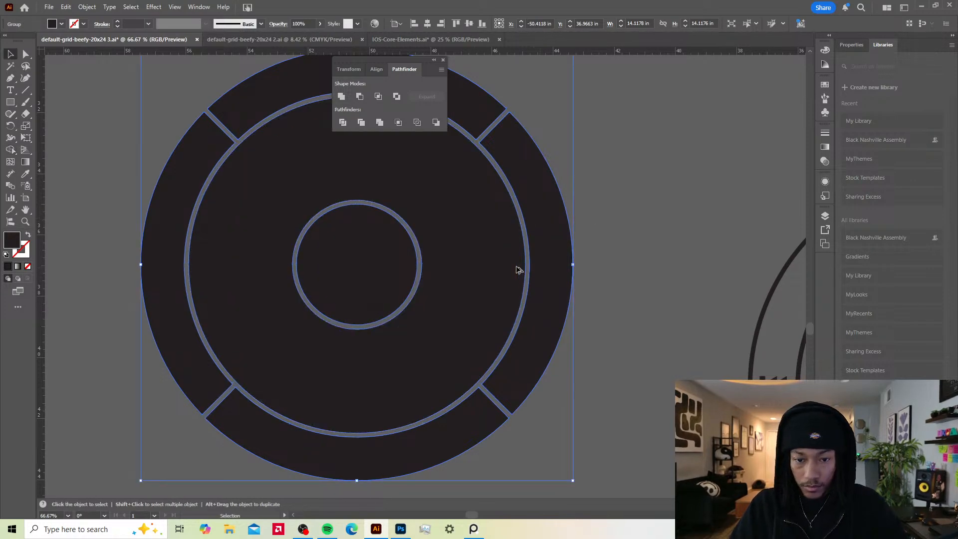
# Step: Ungroup the solid wheel into separate shapes and deselect them
pyautogui.scroll(-3, 518, 266)
pyautogui.hotkey('ctrl', 'shift', 'g')
pyautogui.click(552, 171)
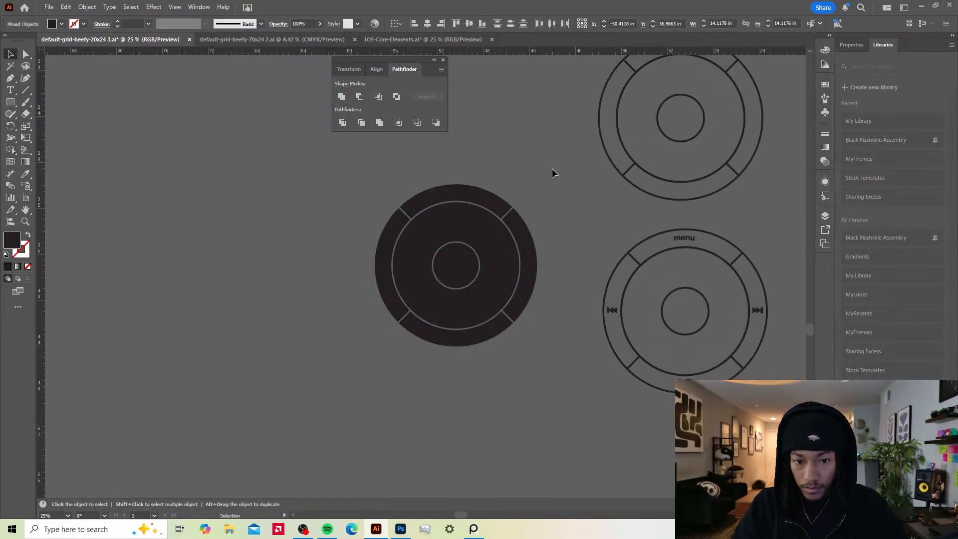
# Step: Move the unexpanded click wheel with the menu label and icons to just above the solid wheel
pyautogui.moveTo(536, 247); pyautogui.dragTo(311, 259)
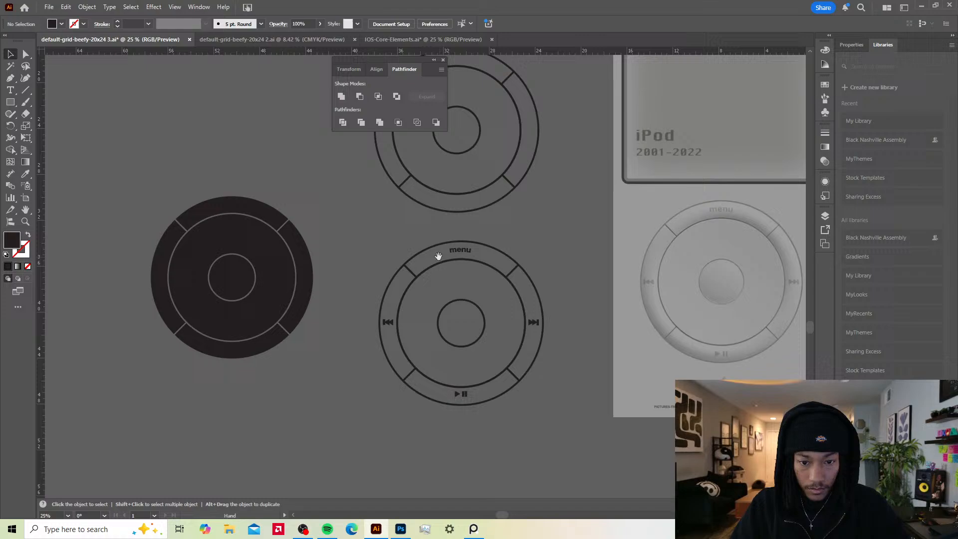
pyautogui.click(507, 367)
pyautogui.press('a')
pyautogui.press('v')
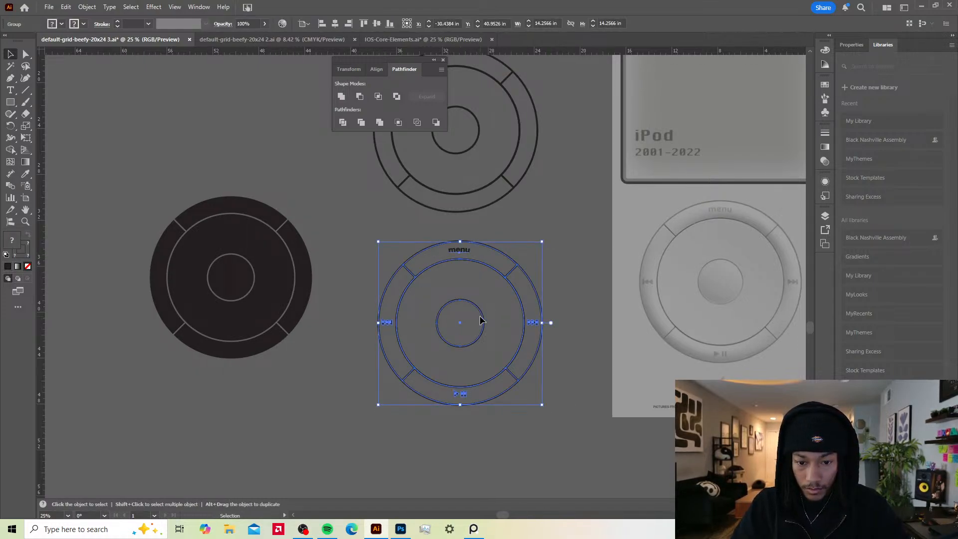
pyautogui.moveTo(482, 320); pyautogui.dragTo(242, 95)
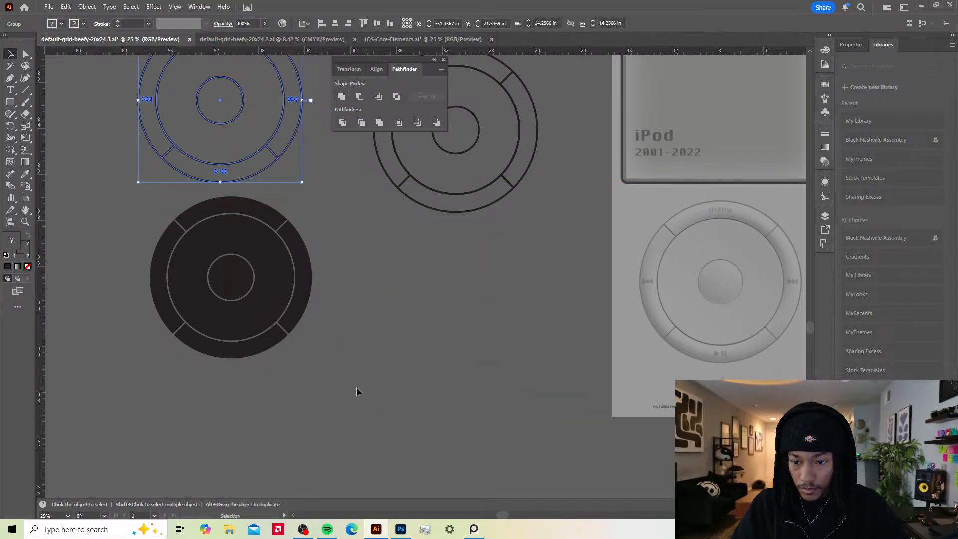
# Step: Place the solid wheel directly beside the reference image's click wheel and shift the spare wheel outline up out of the way
pyautogui.moveTo(297, 256); pyautogui.dragTo(501, 274)
pyautogui.moveTo(563, 249); pyautogui.dragTo(421, 381)
pyautogui.moveTo(215, 185); pyautogui.dragTo(288, 197)
pyautogui.moveTo(304, 244); pyautogui.dragTo(229, 121)
pyautogui.moveTo(417, 372); pyautogui.dragTo(391, 279)
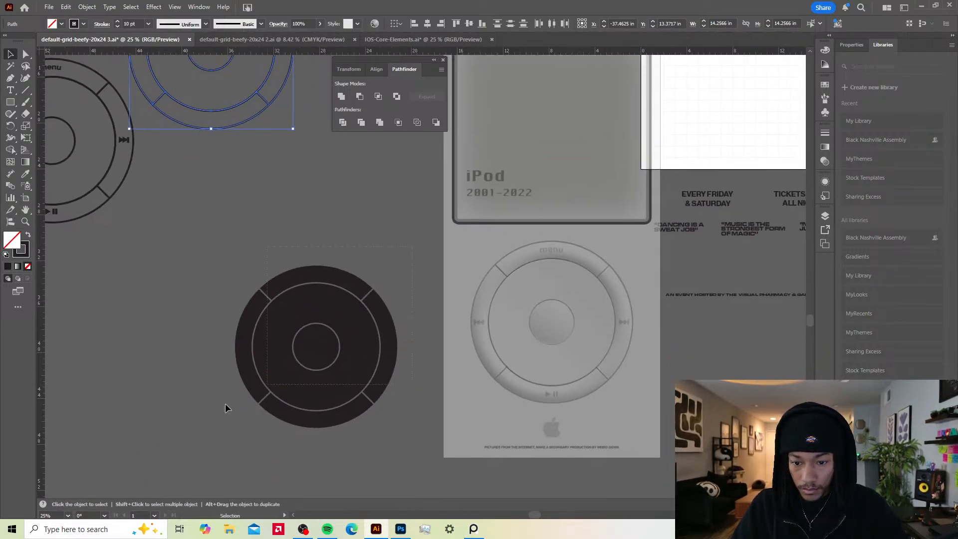
pyautogui.moveTo(226, 403); pyautogui.dragTo(335, 379)
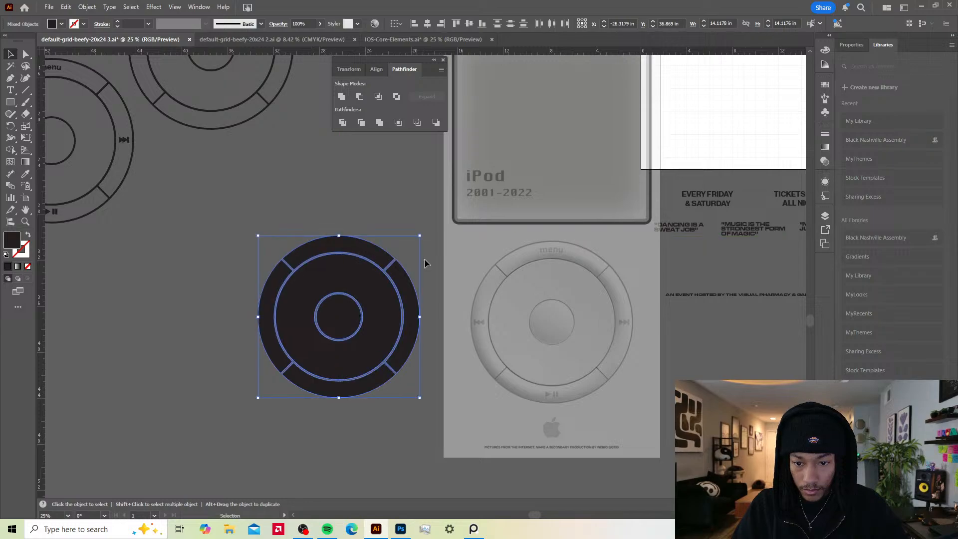
pyautogui.click(385, 226)
# Step: Apply the faded reference wheel's sampled grey to all the solid wheel shapes with the Eyedropper
pyautogui.scroll(2, 301, 368)
pyautogui.scroll(-2, 305, 366)
pyautogui.scroll(2, 346, 371)
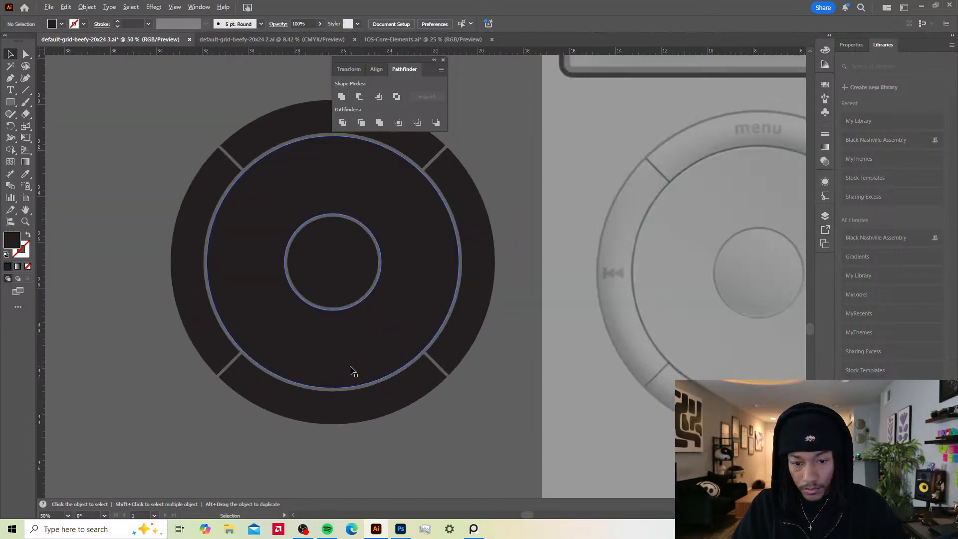
pyautogui.moveTo(504, 339); pyautogui.dragTo(452, 379)
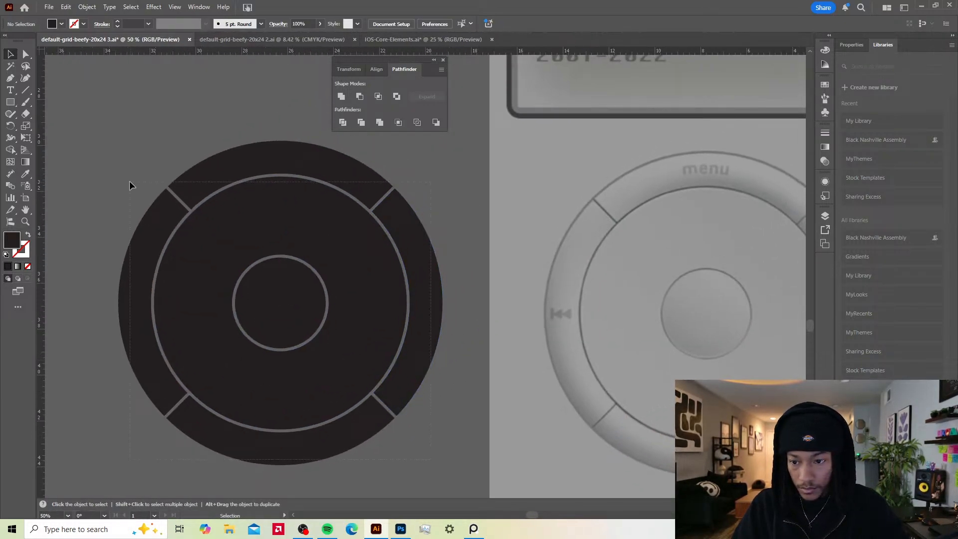
pyautogui.moveTo(130, 183); pyautogui.dragTo(130, 183)
pyautogui.press('i')
pyautogui.click(622, 280)
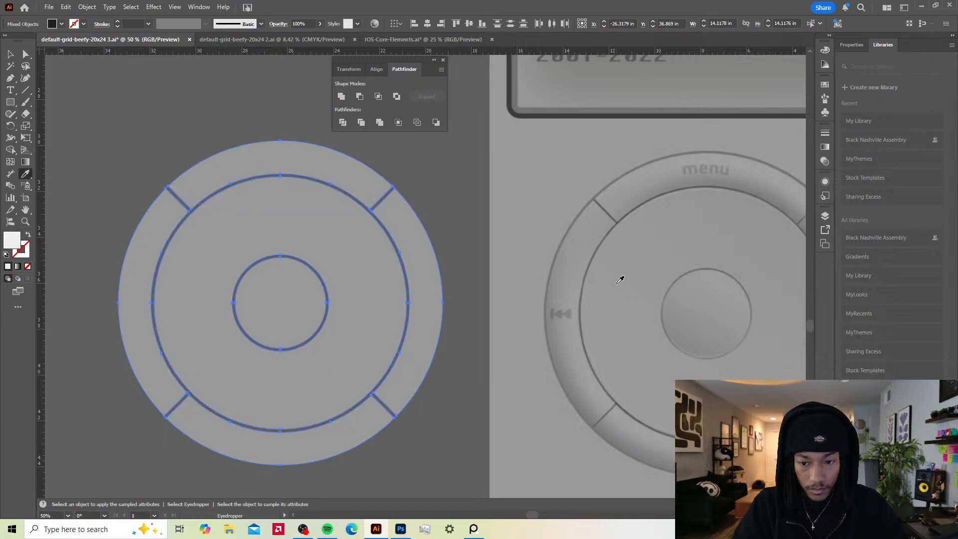
pyautogui.press('v')
# Step: Unlock the iPod reference image and raise its opacity to 100%
pyautogui.click(561, 145)
pyautogui.press('a')
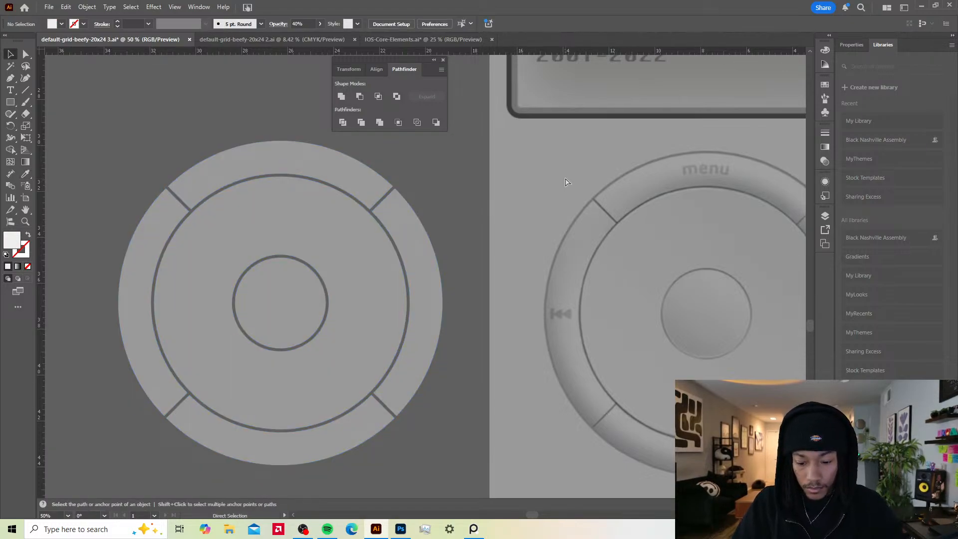
pyautogui.press('alt')
pyautogui.hotkey('ctrl', 'alt', '2')
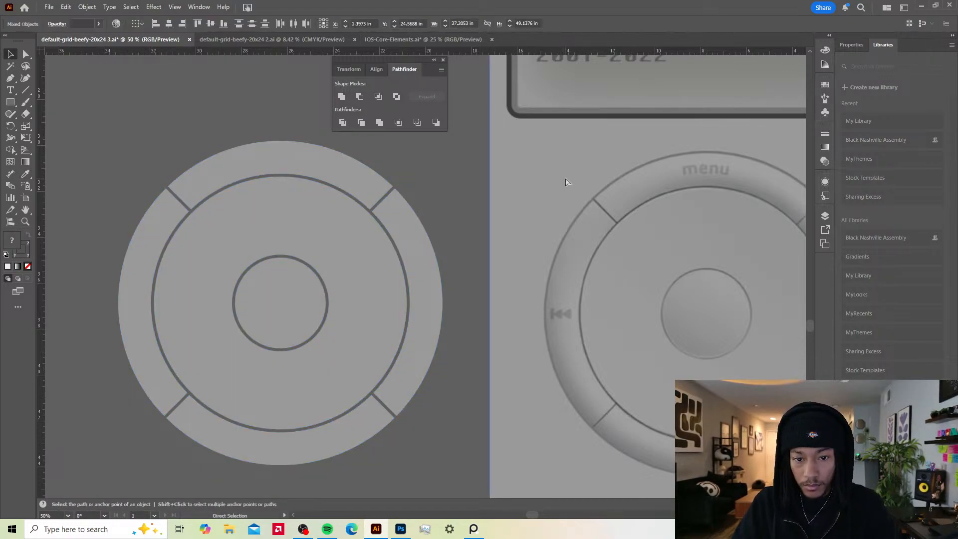
pyautogui.press('v')
pyautogui.click(479, 175)
pyautogui.click(561, 152)
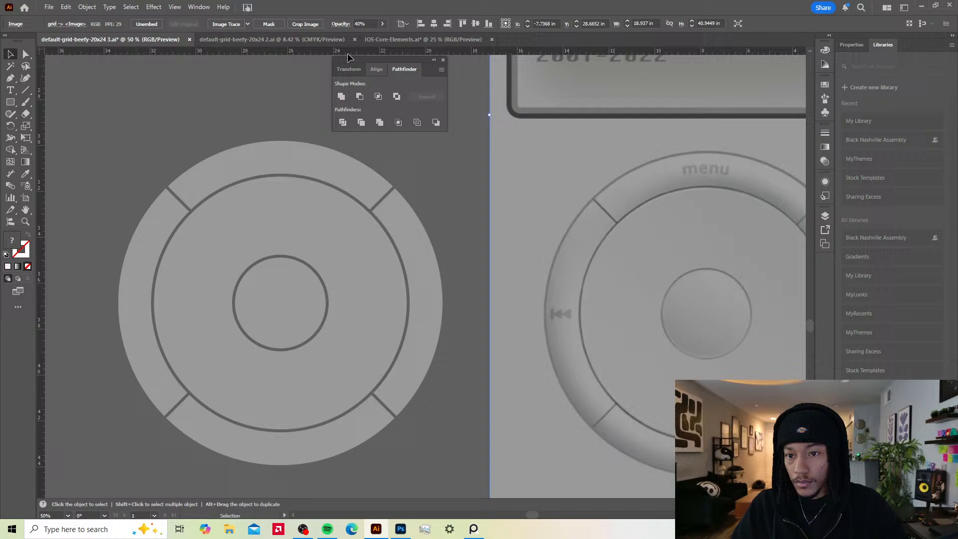
pyautogui.click(383, 24)
pyautogui.moveTo(360, 35); pyautogui.dragTo(387, 37)
# Step: Recolour all the wheel shapes with the light grey sampled from the full-opacity reference wheel's touch surface
pyautogui.moveTo(562, 331); pyautogui.dragTo(541, 312)
pyautogui.moveTo(117, 162); pyautogui.dragTo(114, 160)
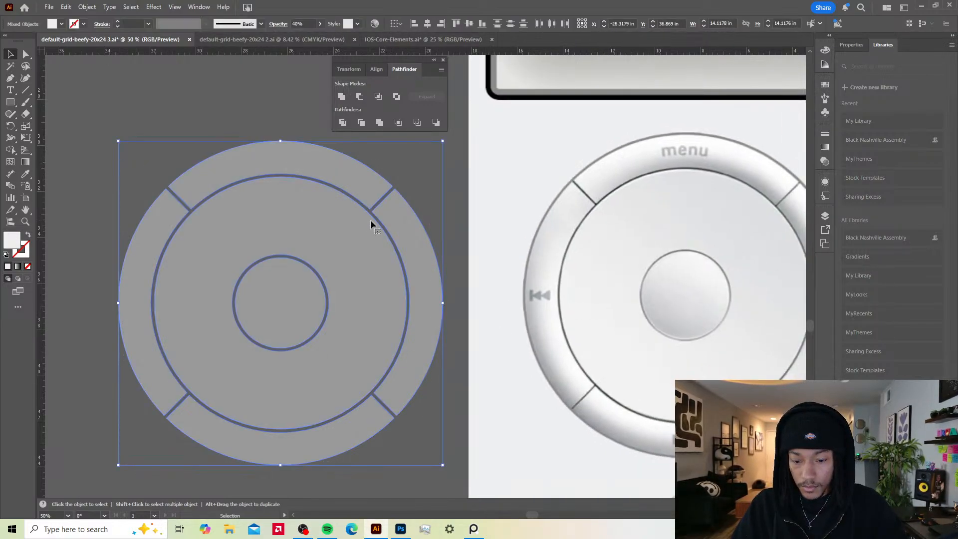
pyautogui.press('i')
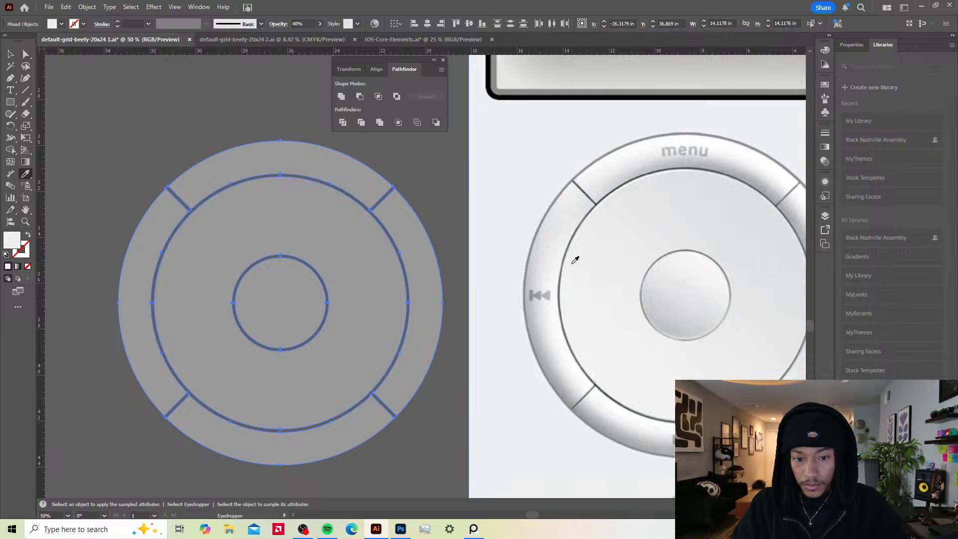
pyautogui.click(574, 257)
pyautogui.press('v')
pyautogui.click(406, 190)
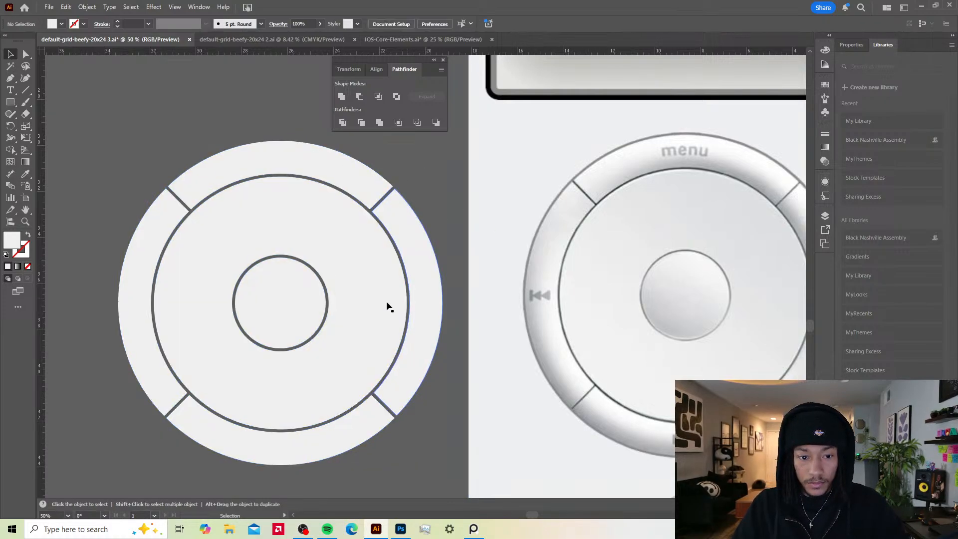
# Step: Apply a horizontal white-to-black linear gradient across the wheel's left outer segment
pyautogui.scroll(-3, 387, 306)
pyautogui.click(149, 211)
pyautogui.press('g')
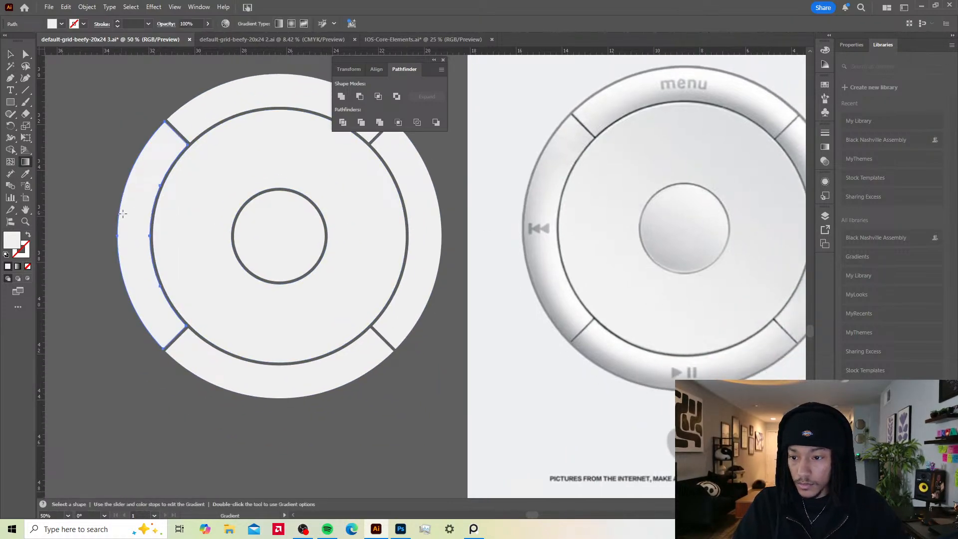
pyautogui.click(127, 220)
pyautogui.moveTo(89, 235); pyautogui.dragTo(227, 235)
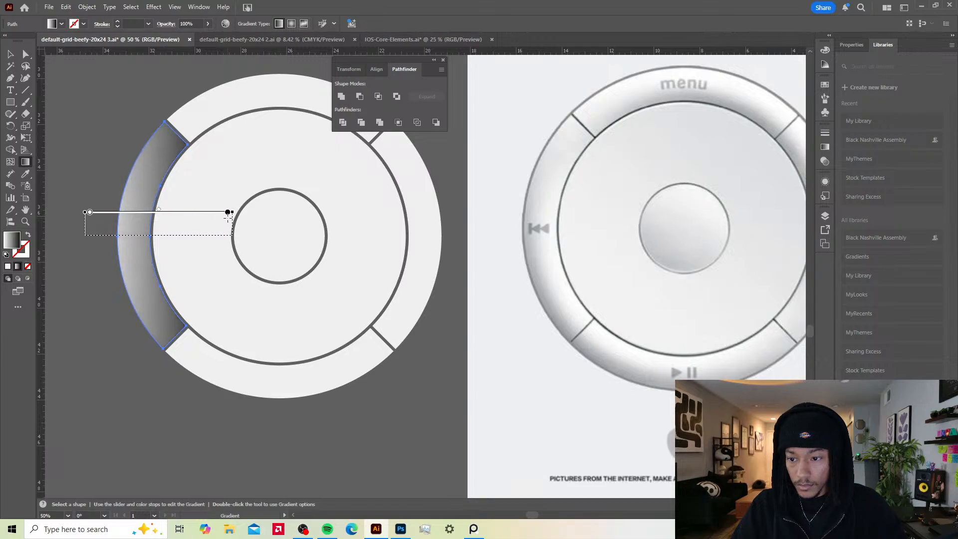
pyautogui.press('v')
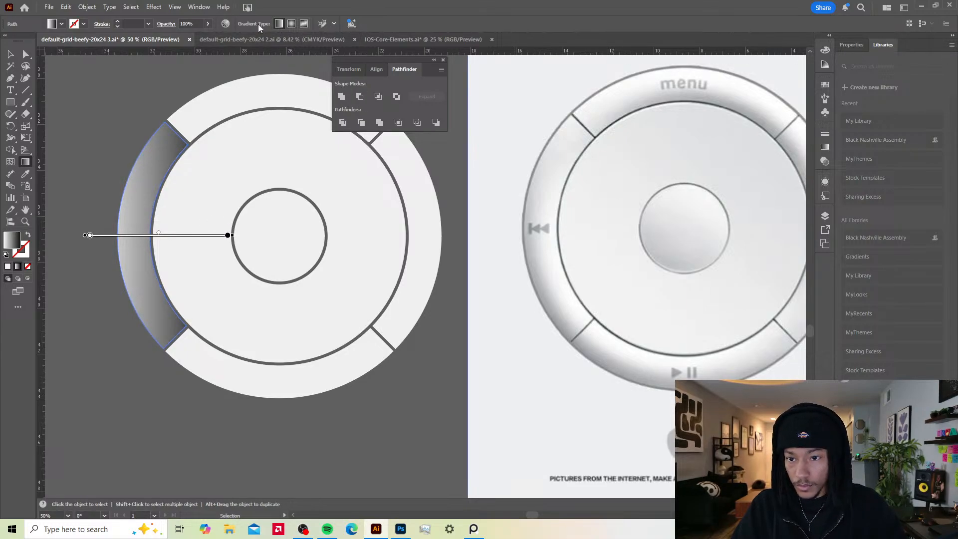
# Step: Show the gradient settings and change the left segment's fill to a freeform gradient drawn with Lines
pyautogui.click(198, 7)
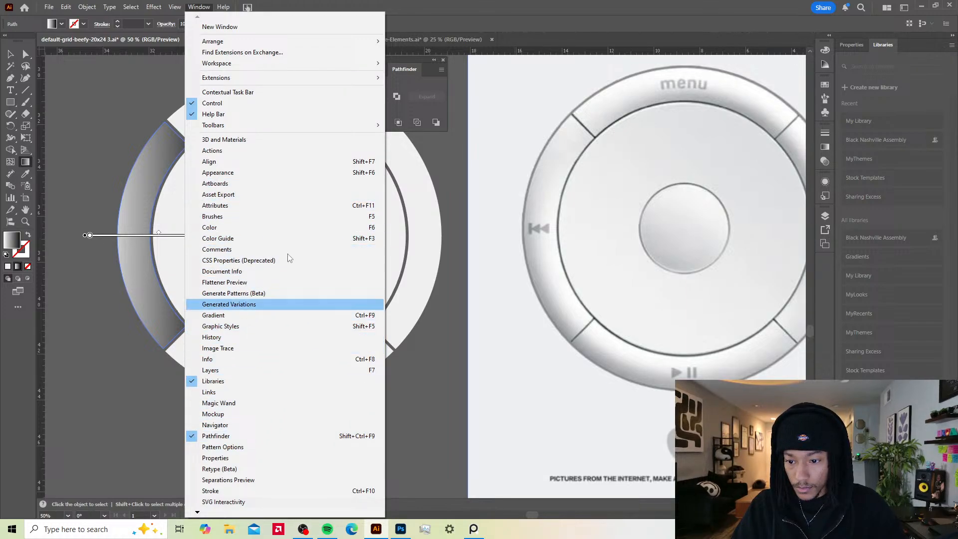
pyautogui.click(232, 315)
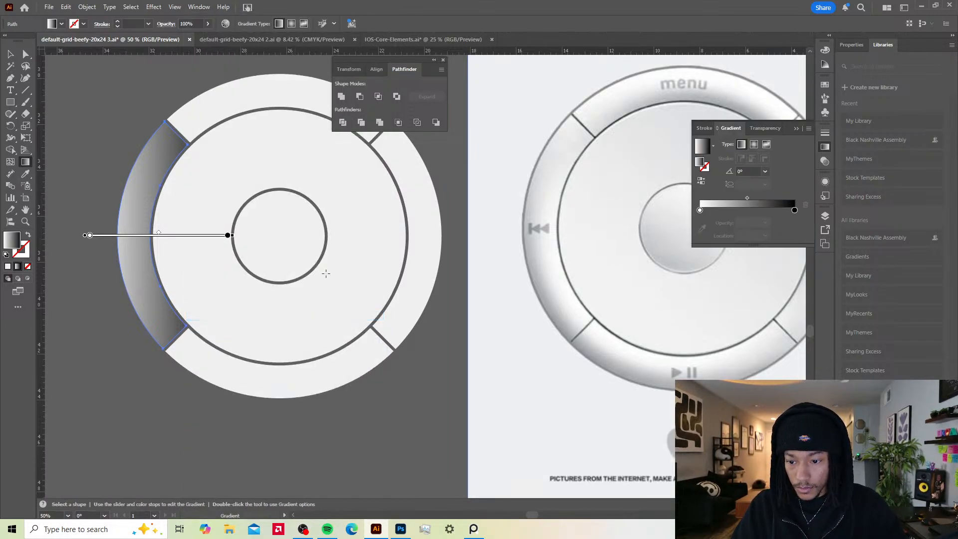
pyautogui.click(766, 144)
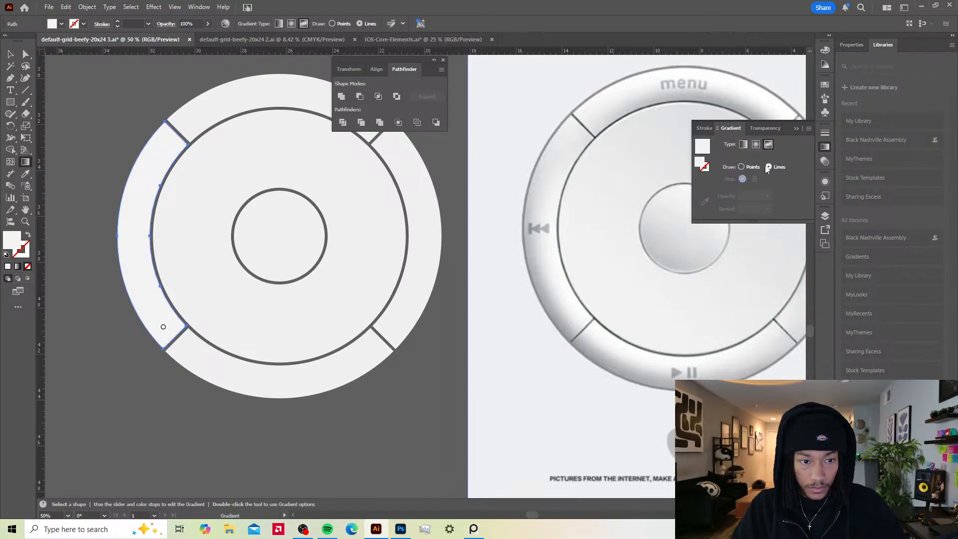
# Step: Draw a three-stop freeform gradient line from the left segment's upper end to its lower end, curving it along the outer edge
pyautogui.click(170, 138)
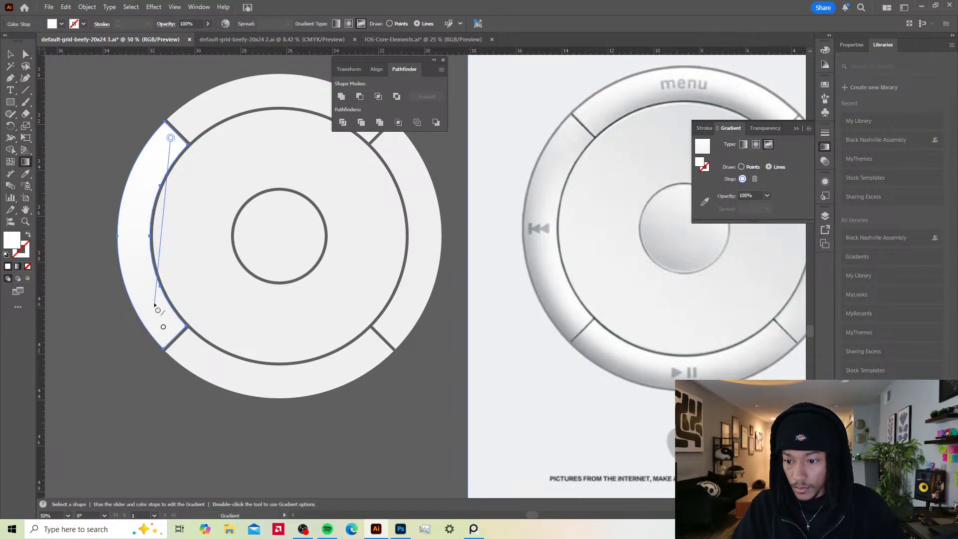
pyautogui.click(163, 328)
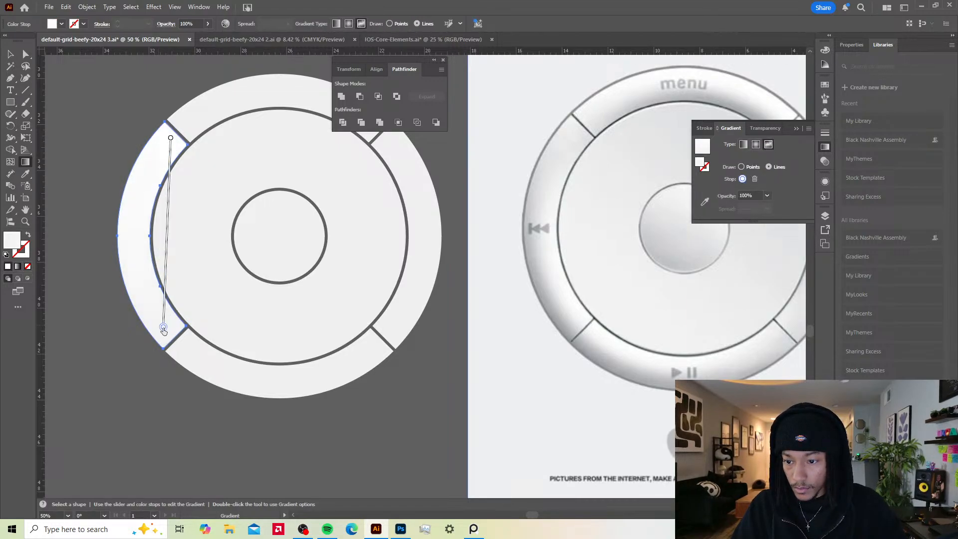
pyautogui.click(167, 225)
pyautogui.moveTo(167, 225); pyautogui.dragTo(123, 225)
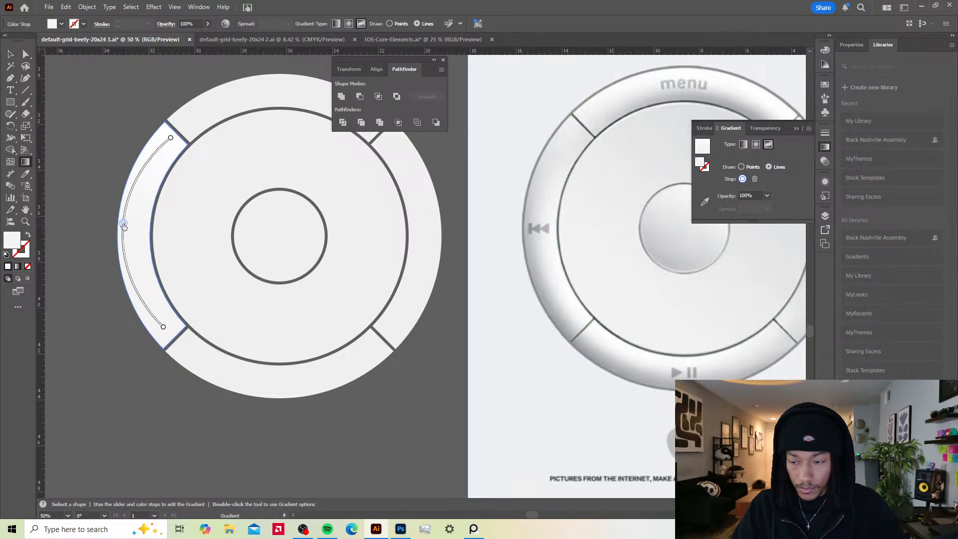
# Step: Try to colour the middle stop of the left segment's gradient line with the grey sampled from the reference wheel's outer edge
pyautogui.doubleClick(123, 225)
pyautogui.click(11, 291)
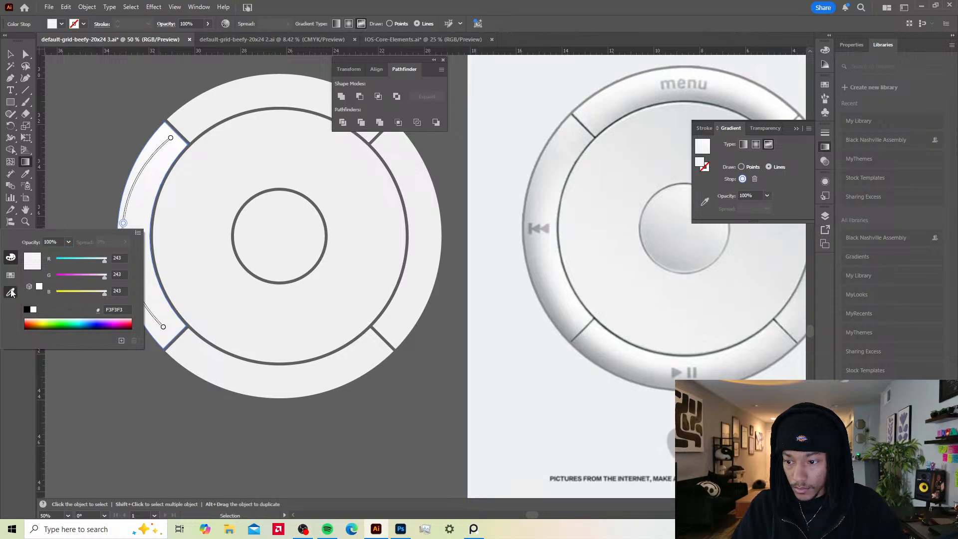
pyautogui.click(530, 214)
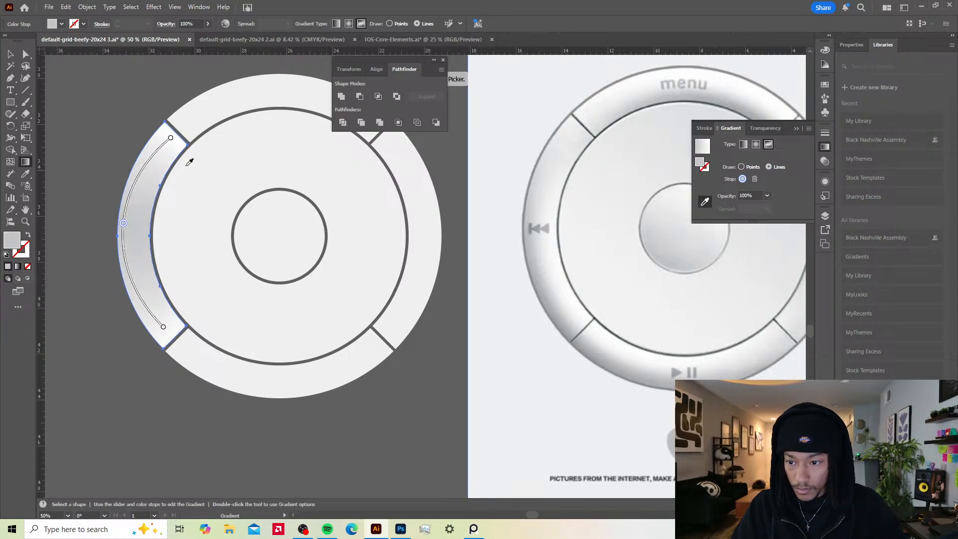
pyautogui.moveTo(125, 225); pyautogui.dragTo(111, 218)
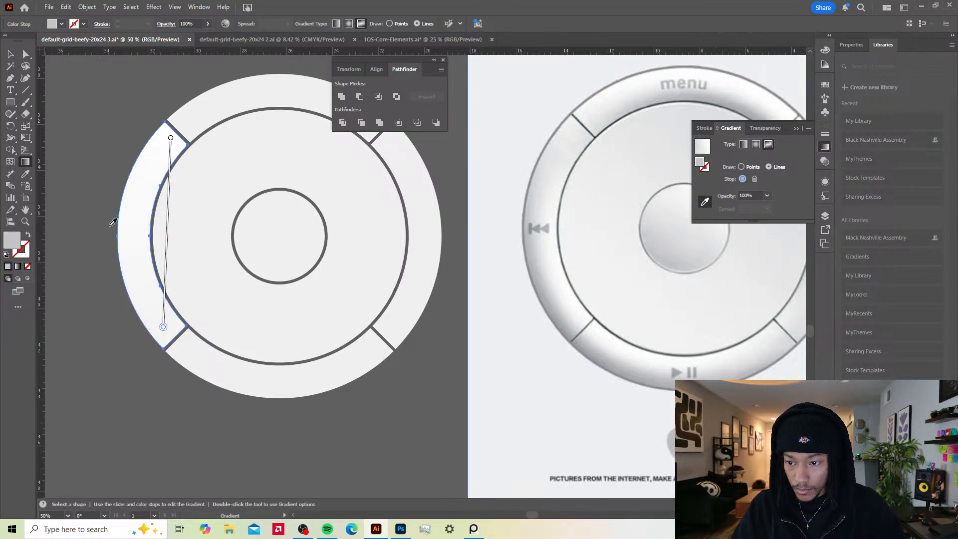
# Step: Add a new middle stop to the left segment's gradient line, curve it onto the outer edge and colour it with a mid-grey swatch
pyautogui.click(168, 232)
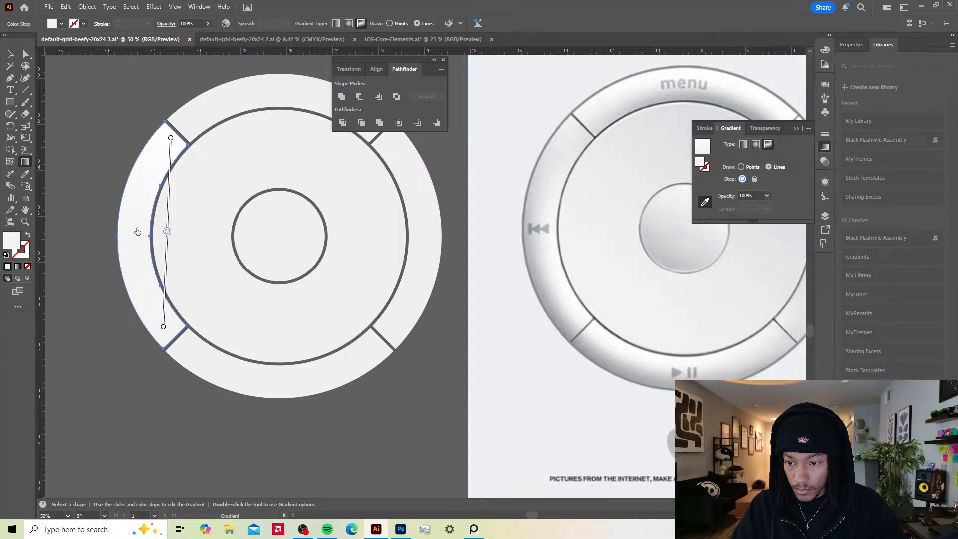
pyautogui.moveTo(165, 231); pyautogui.dragTo(121, 227)
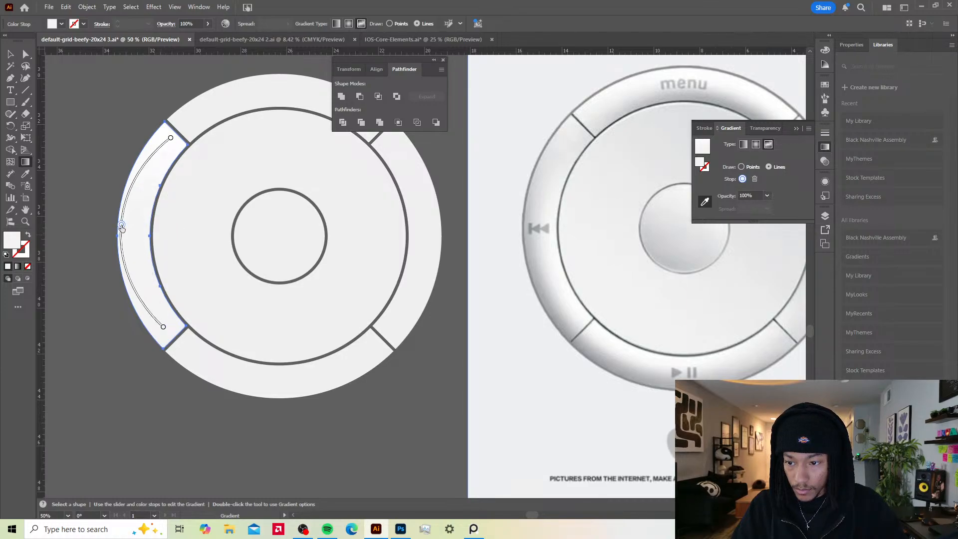
pyautogui.doubleClick(122, 226)
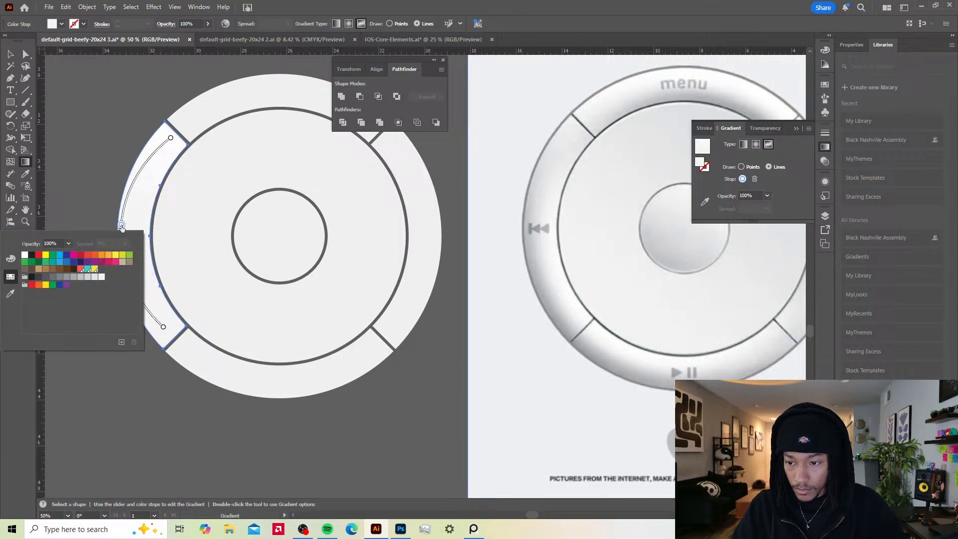
pyautogui.click(74, 278)
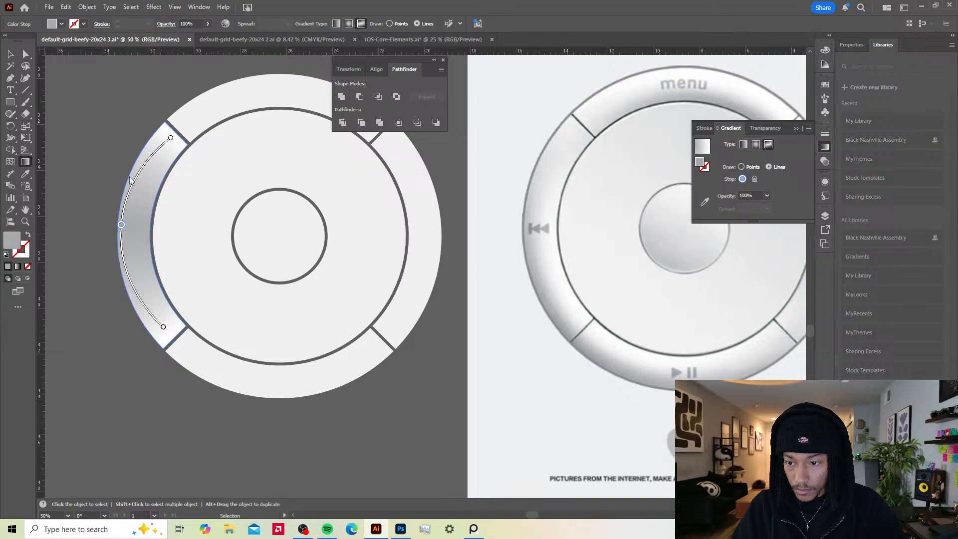
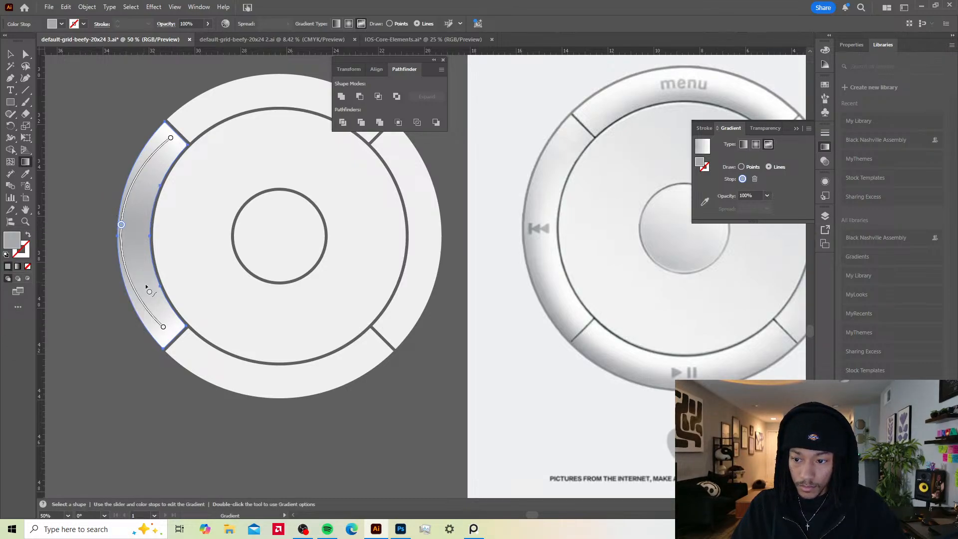
# Step: Draw a second three-stop gradient line along the left segment's inner edge and shift the outer line's upper stop closer to the outer corner
pyautogui.click(142, 223)
pyautogui.click(179, 146)
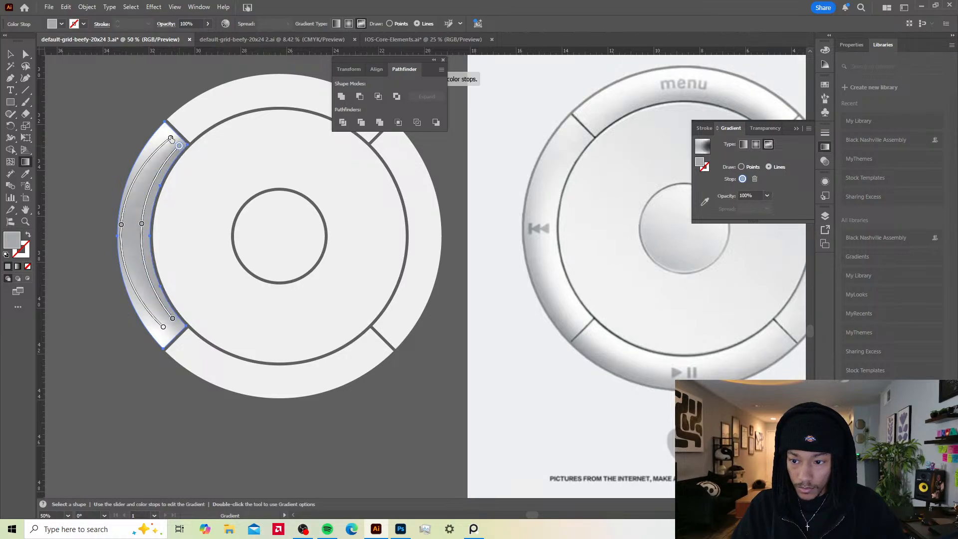
pyautogui.click(170, 138)
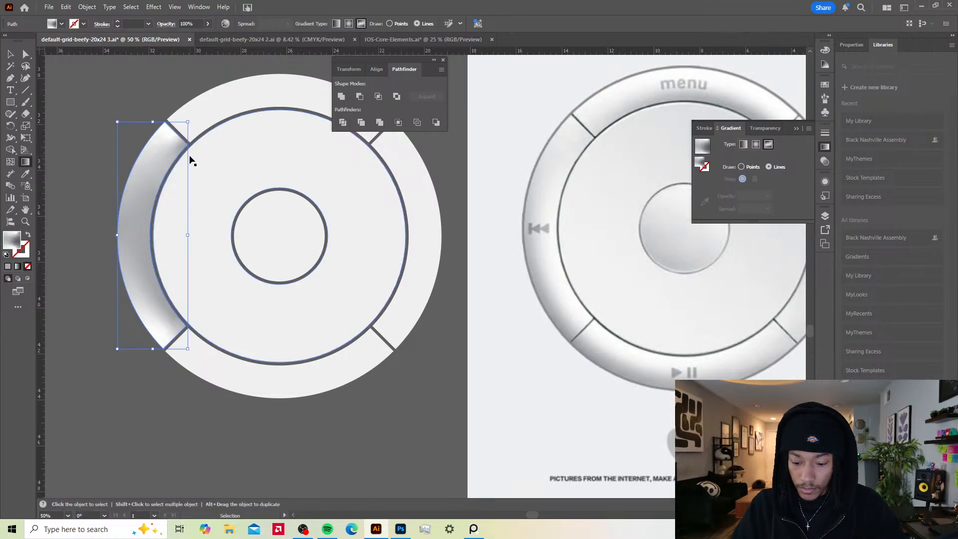
pyautogui.hotkey('ctrl', 'z')
pyautogui.click(171, 139)
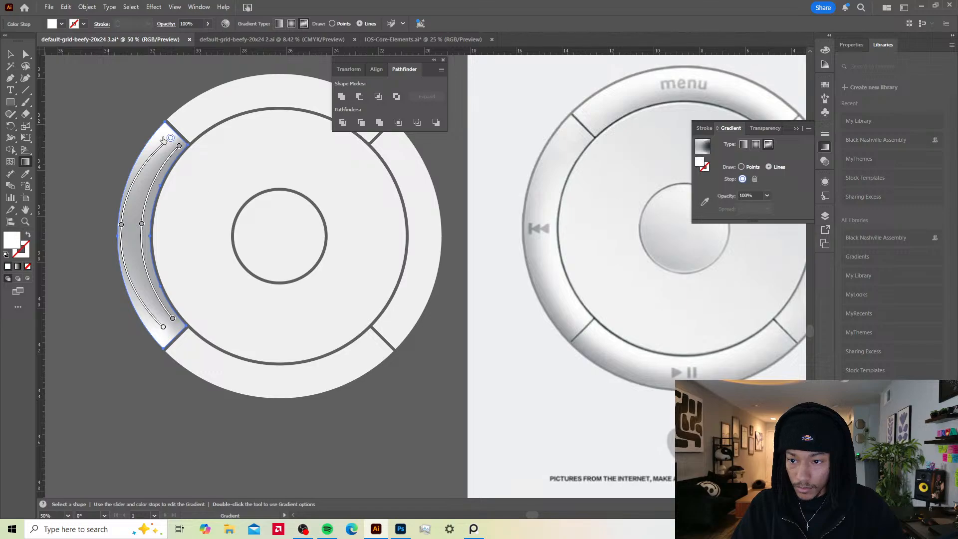
pyautogui.moveTo(169, 139); pyautogui.dragTo(166, 135)
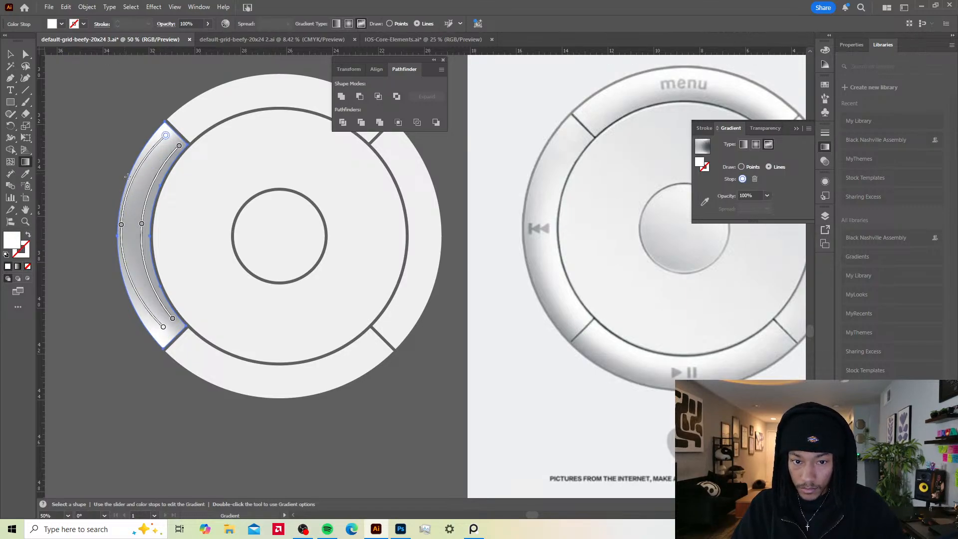
pyautogui.click(170, 159)
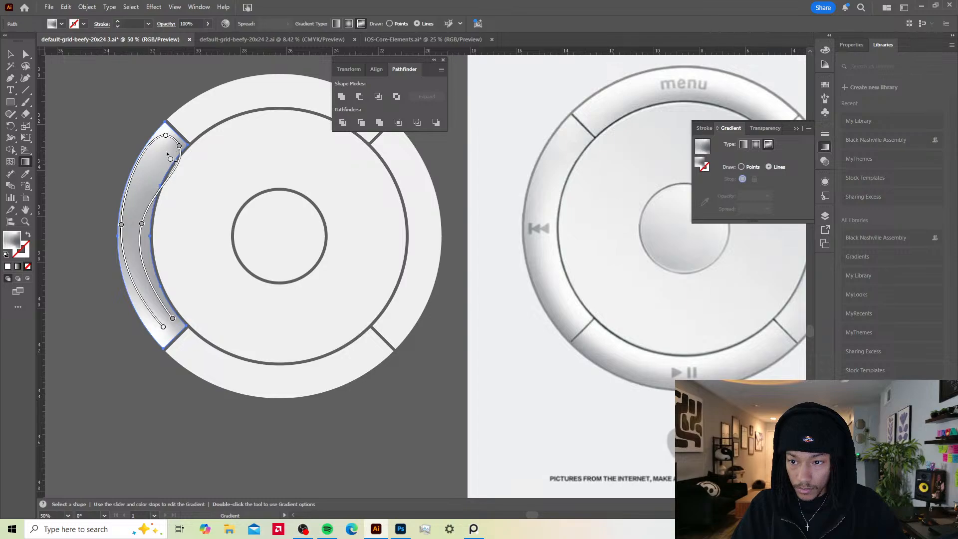
pyautogui.hotkey('ctrl', 'z')
# Step: Colour the inner gradient line's upper stop white (FFFFFF) and nudge it slightly away from the inner edge
pyautogui.click(179, 145)
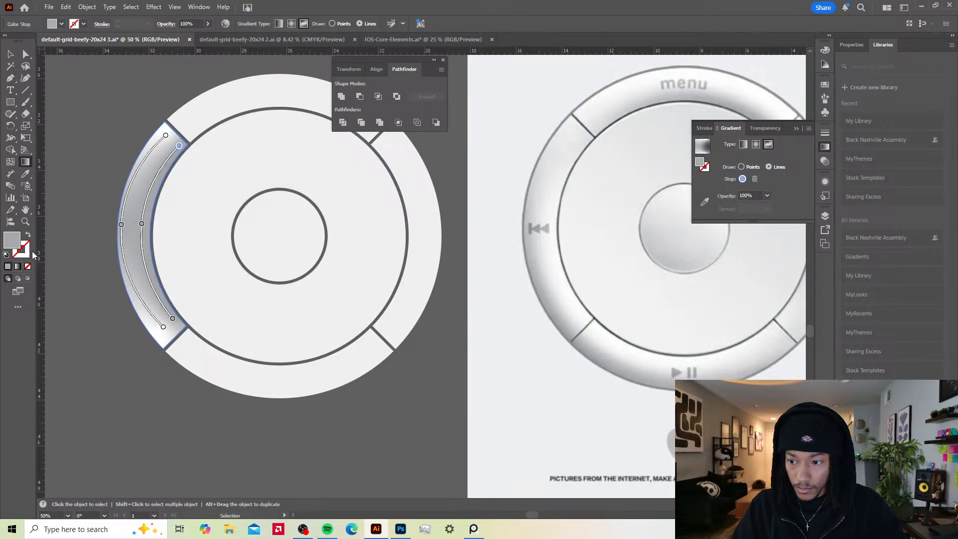
pyautogui.doubleClick(17, 236)
pyautogui.write('FFFFFF')
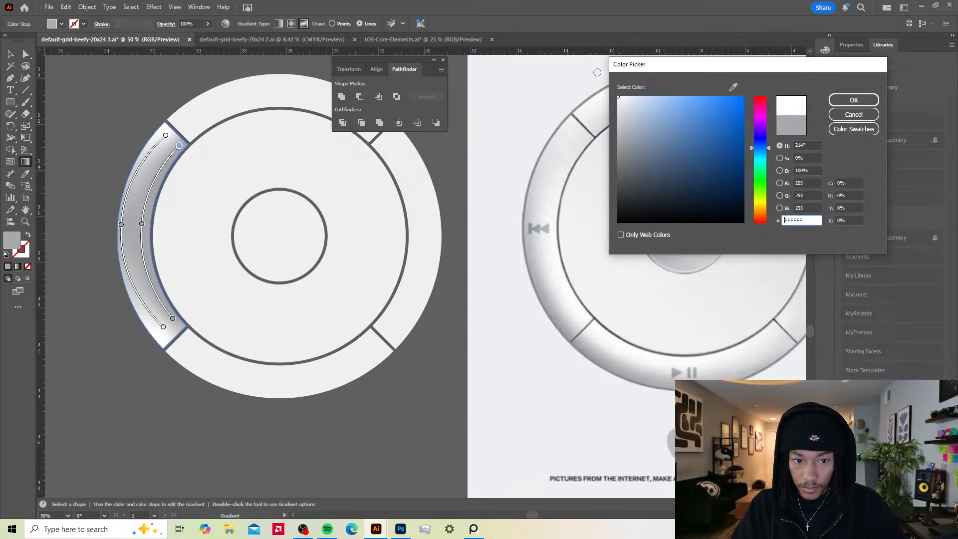
pyautogui.click(853, 102)
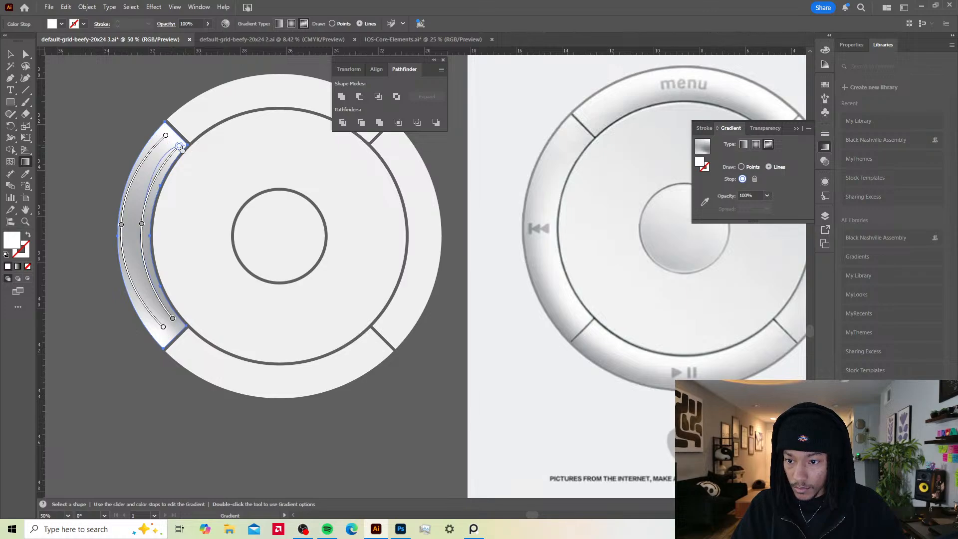
pyautogui.moveTo(176, 146); pyautogui.dragTo(176, 147)
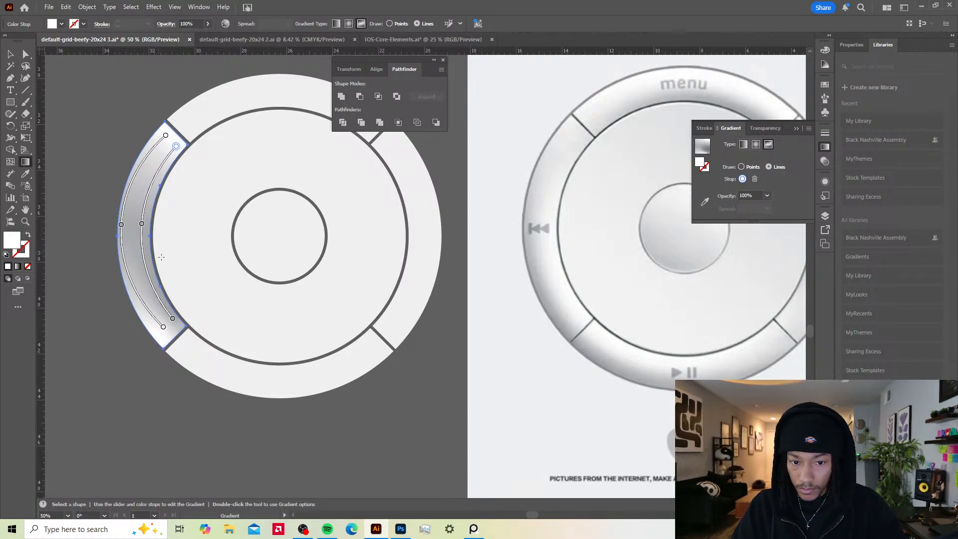
# Step: Colour the inner gradient line's middle stop light grey EAEAEA and move it slightly down toward the segment's centre
pyautogui.click(141, 225)
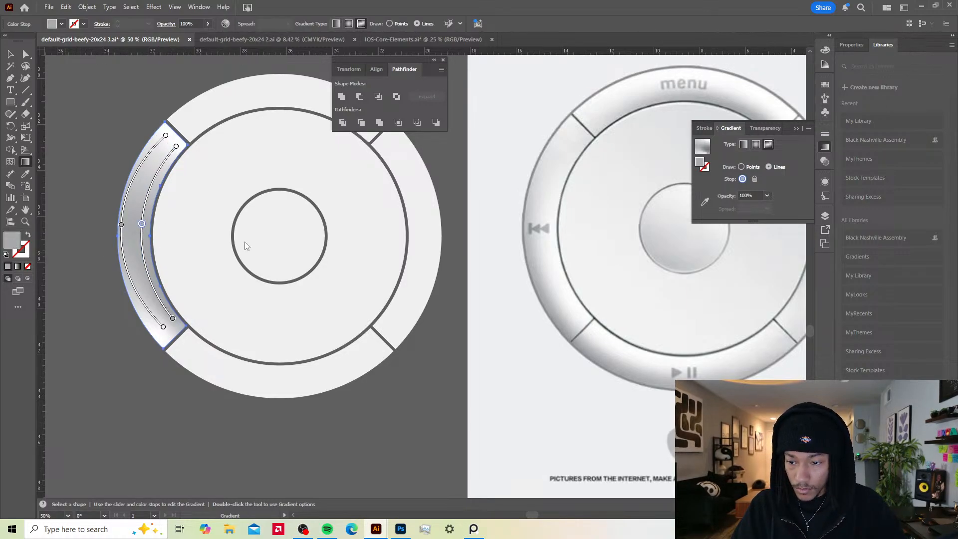
pyautogui.moveTo(625, 119); pyautogui.dragTo(615, 106)
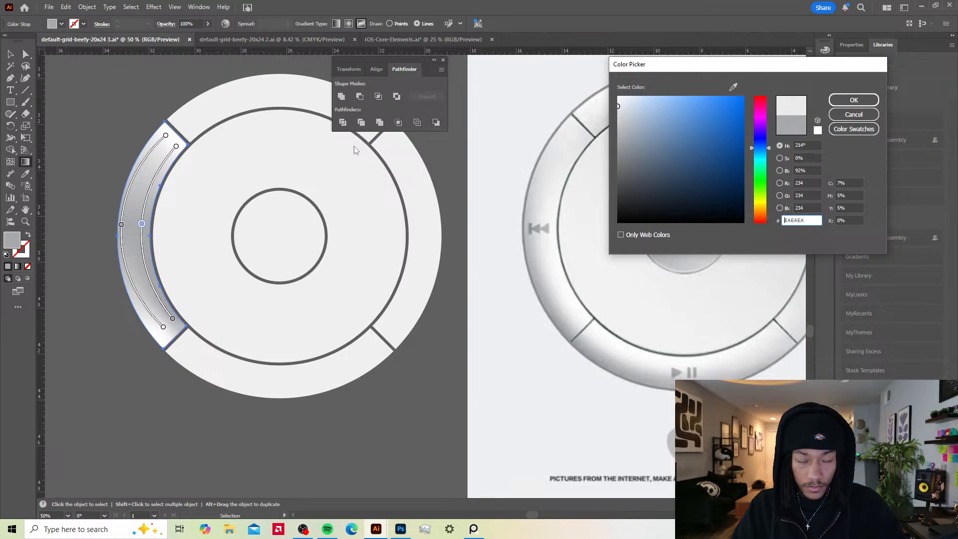
pyautogui.click(854, 100)
pyautogui.moveTo(143, 224); pyautogui.dragTo(138, 235)
# Step: Colour the inner gradient line's lower stop white (FFFFFF)
pyautogui.click(172, 318)
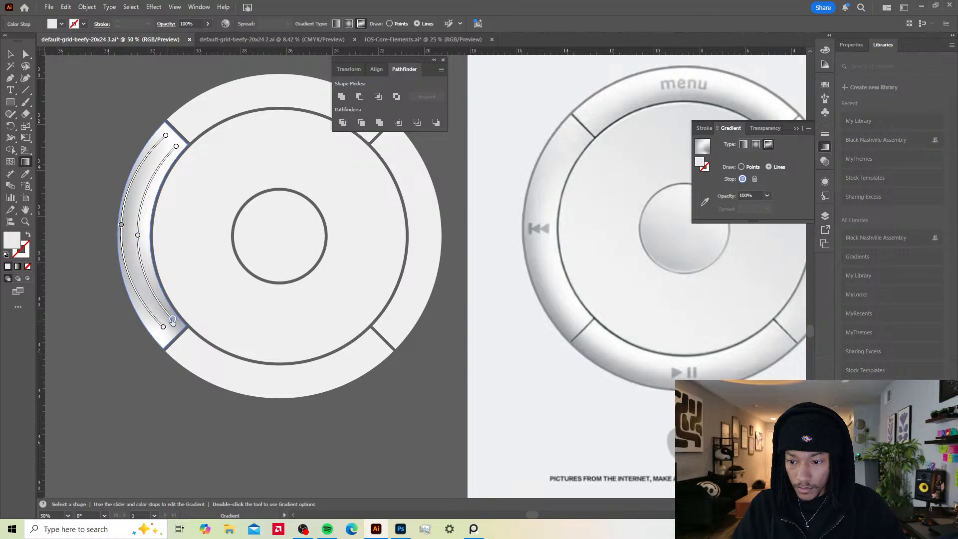
pyautogui.doubleClick(13, 240)
pyautogui.moveTo(644, 164); pyautogui.dragTo(605, 79)
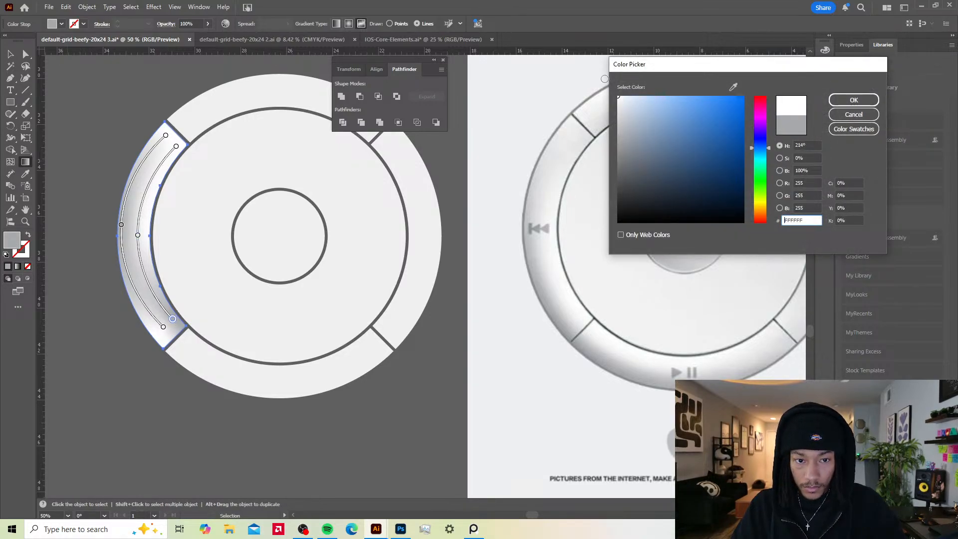
pyautogui.click(844, 98)
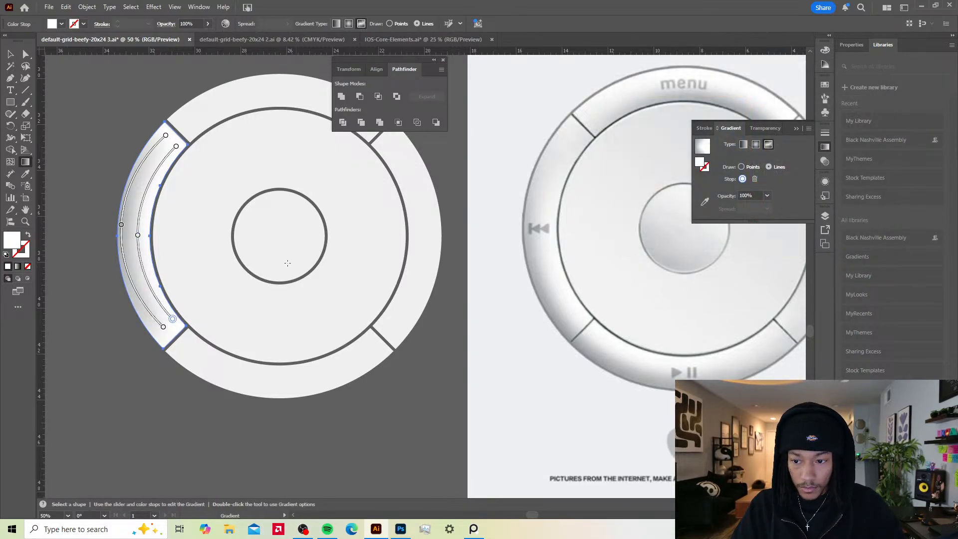
# Step: Move the outer gradient line's lower stop into the segment's lower corner and colour it with the C=0 M=0 Y=0 K=30 swatch
pyautogui.click(163, 328)
pyautogui.hotkey('ctrl', 'z')
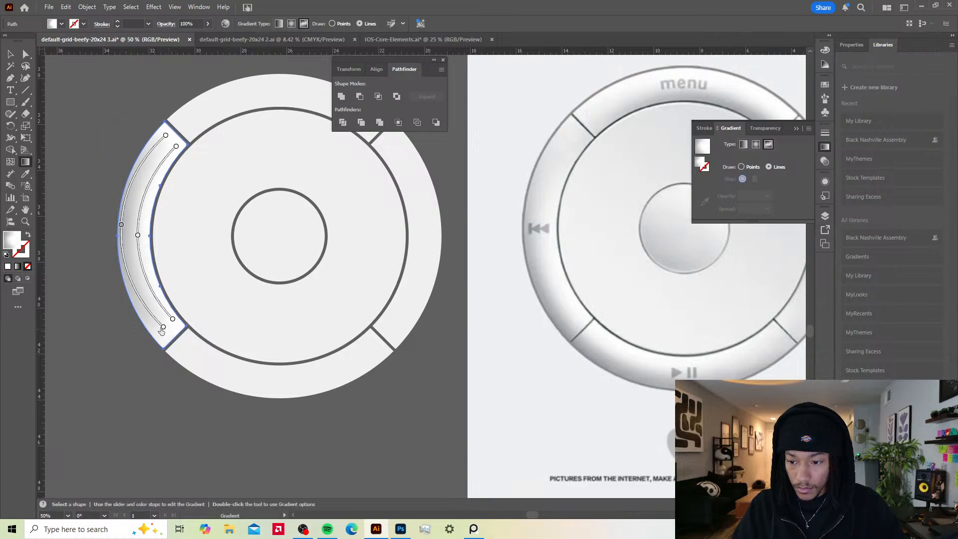
pyautogui.click(163, 327)
pyautogui.moveTo(163, 327); pyautogui.dragTo(162, 344)
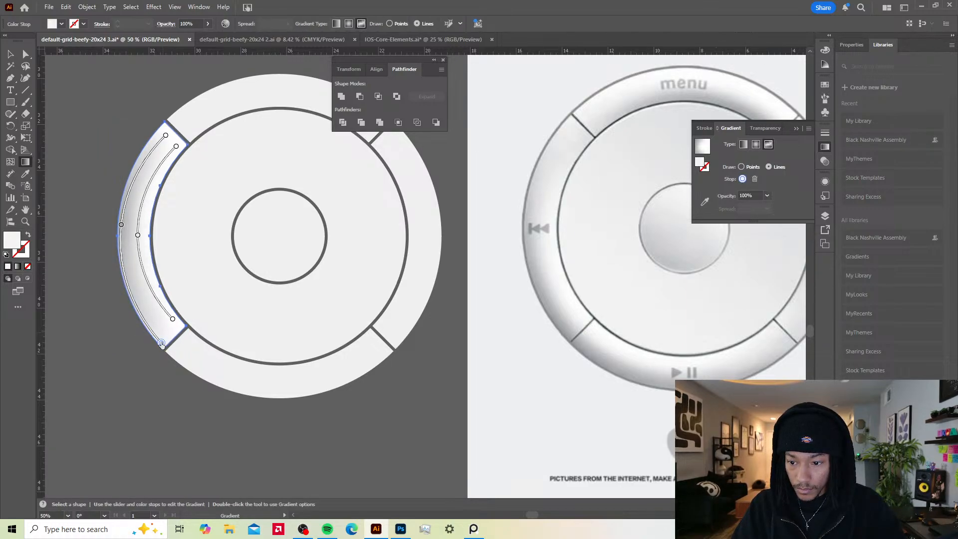
pyautogui.doubleClick(161, 343)
pyautogui.click(103, 395)
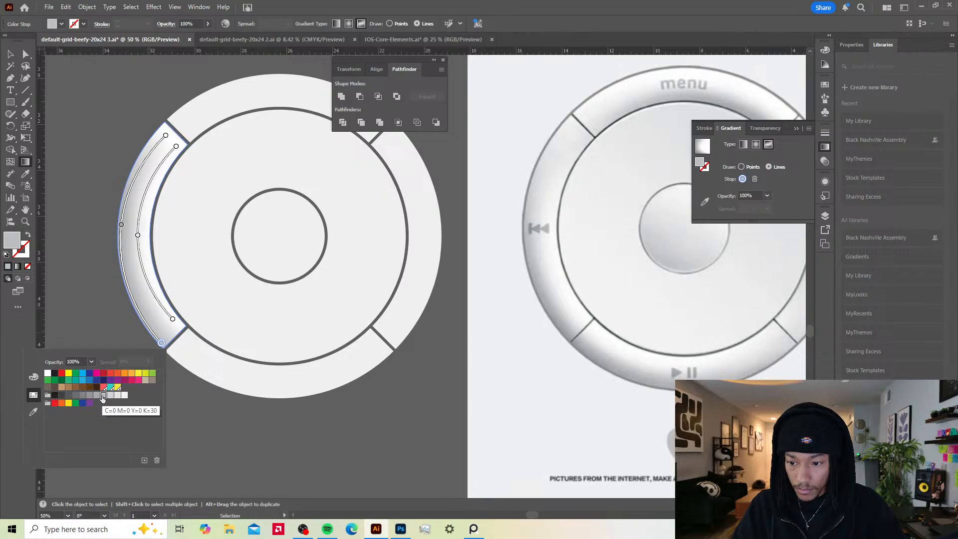
# Step: Reposition the inner gradient line's lower, middle and upper stops closer to the segment's inner edge
pyautogui.click(174, 323)
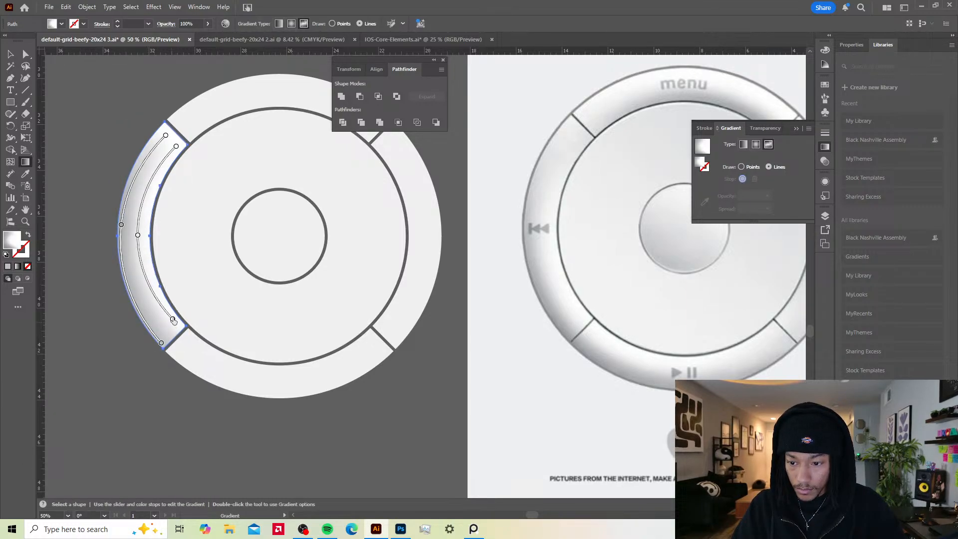
pyautogui.click(172, 320)
pyautogui.moveTo(173, 319); pyautogui.dragTo(178, 328)
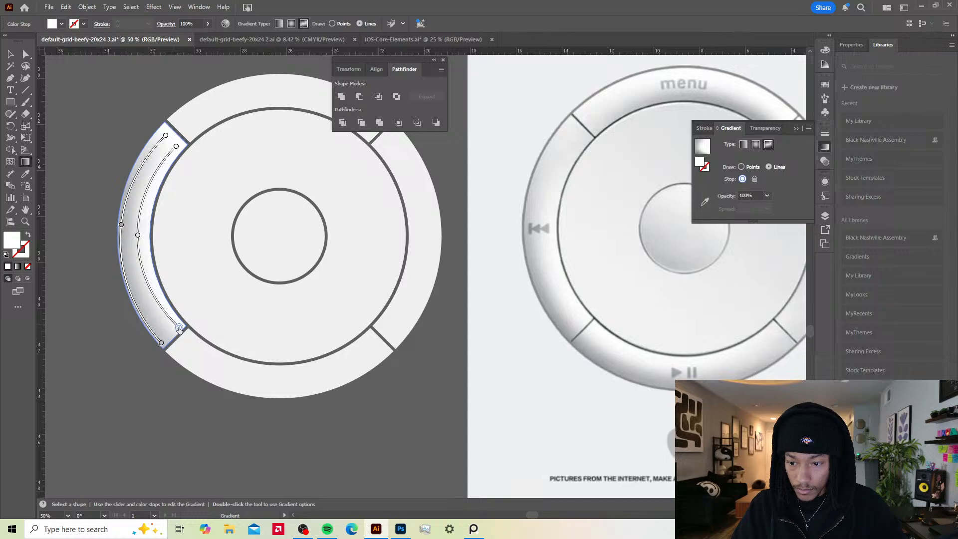
pyautogui.moveTo(140, 234); pyautogui.dragTo(145, 219)
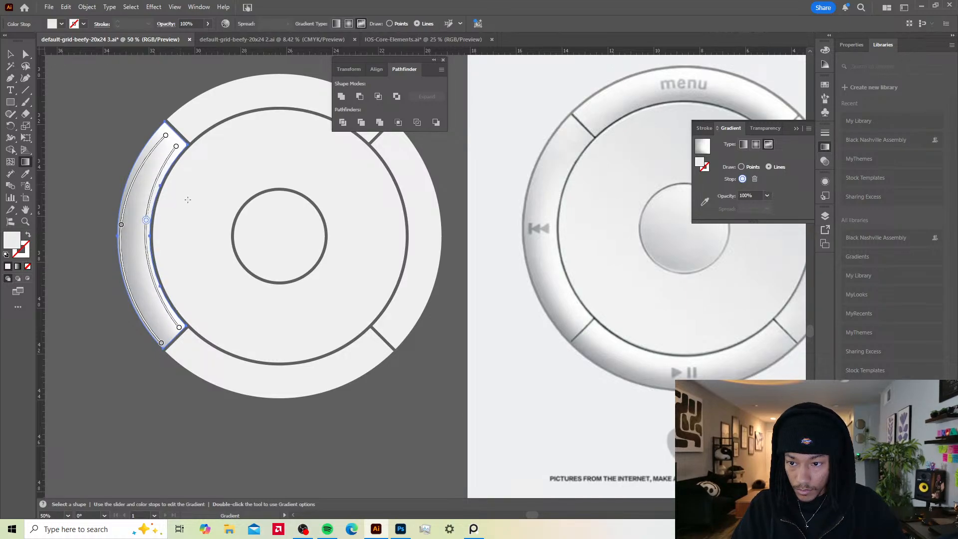
pyautogui.moveTo(176, 148); pyautogui.dragTo(181, 147)
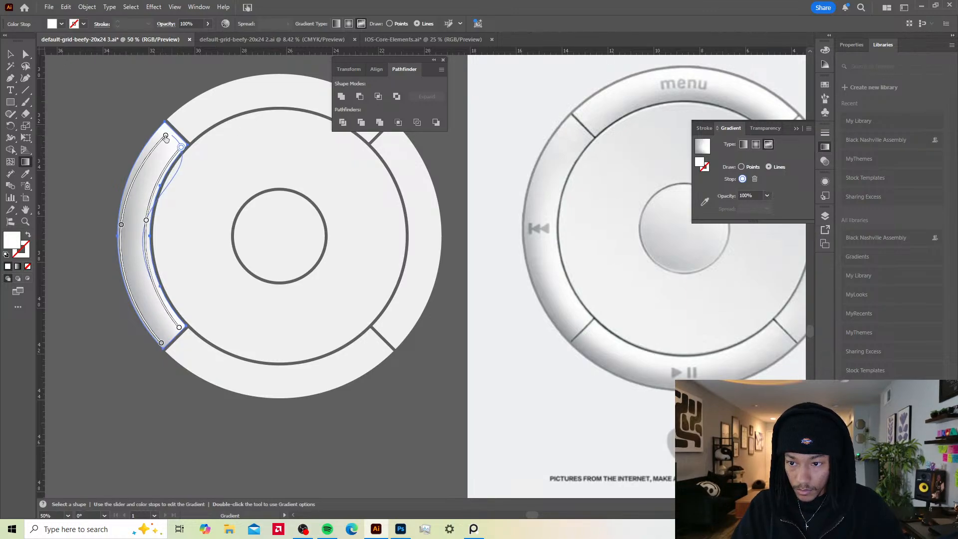
# Step: Move the outer line's upper stop into the segment's upper corner and the inner line's middle stop to mid-width, and deselect the segment
pyautogui.press('v')
pyautogui.press('g')
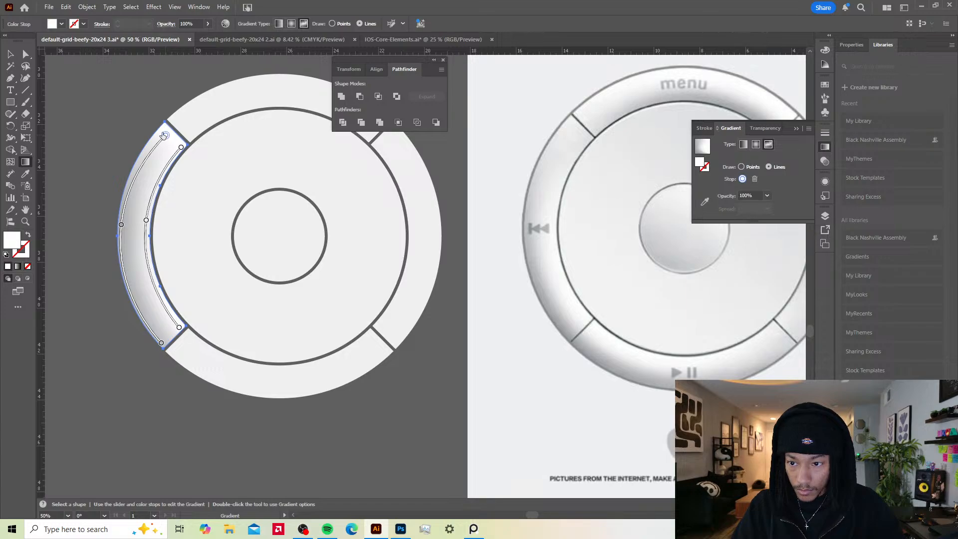
pyautogui.moveTo(166, 138); pyautogui.dragTo(166, 132)
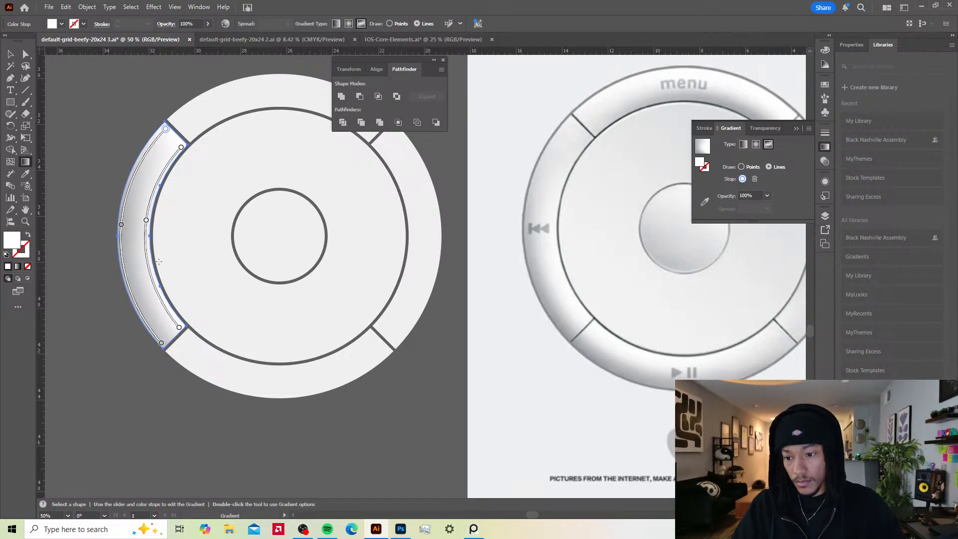
pyautogui.moveTo(158, 262)
pyautogui.mouseDown()
pyautogui.moveTo(146, 221)
pyautogui.moveTo(137, 226)
pyautogui.mouseUp()
pyautogui.press('v')
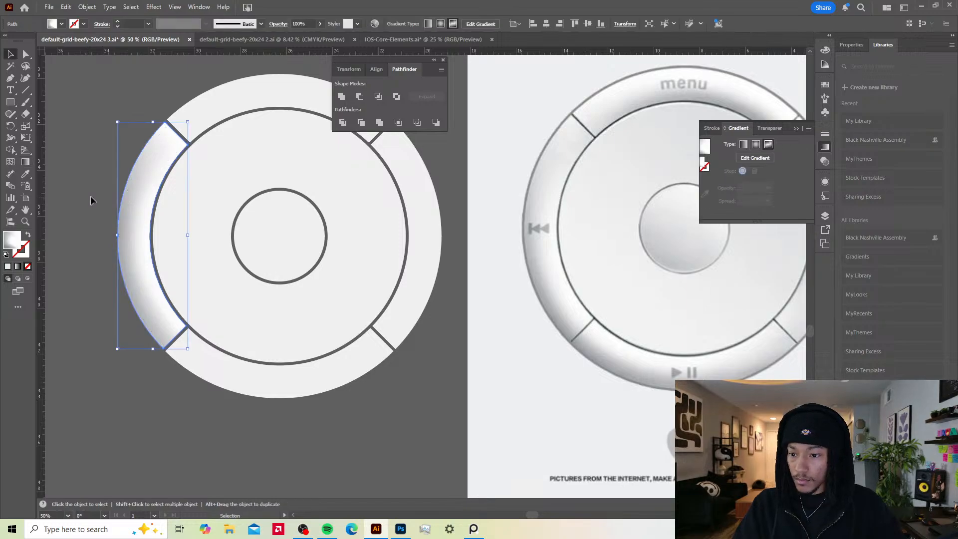
pyautogui.click(90, 197)
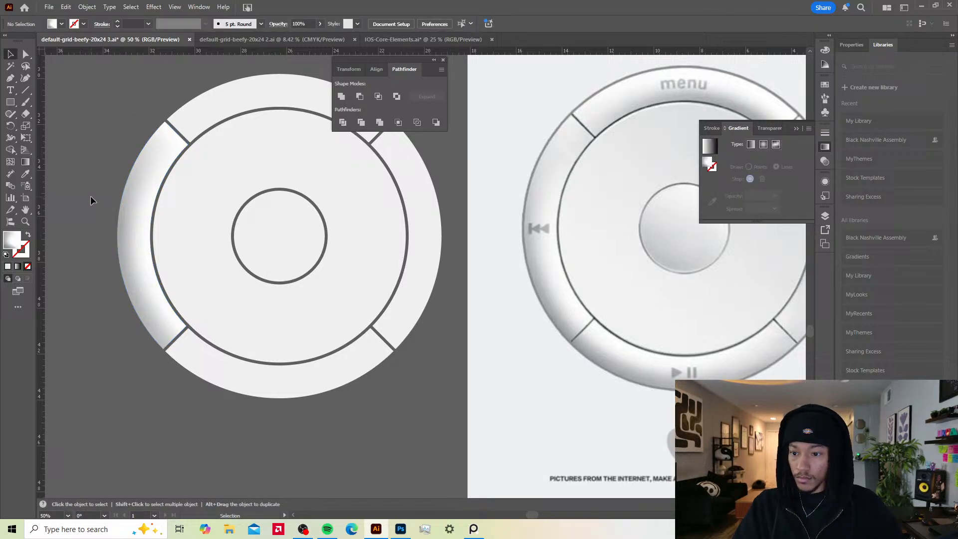
# Step: Recolour the middle stop of the left segment's outer gradient line with the C=0 M=0 Y=0 K=50 swatch
pyautogui.click(138, 235)
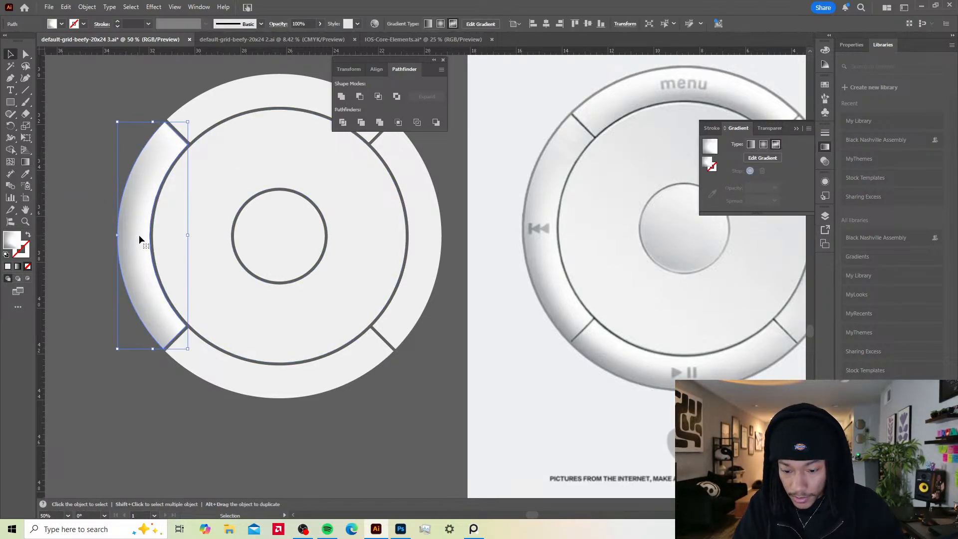
pyautogui.press('g')
pyautogui.doubleClick(122, 225)
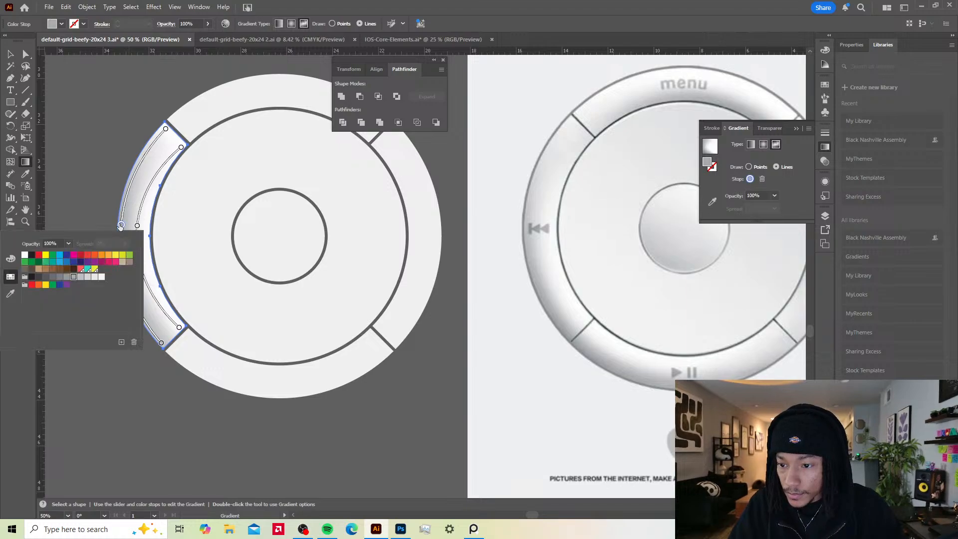
pyautogui.click(62, 278)
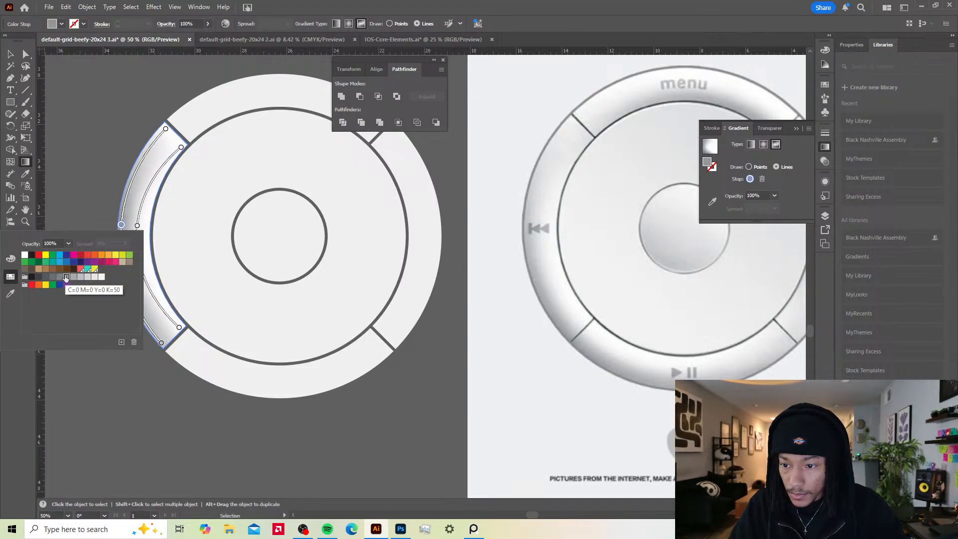
pyautogui.click(114, 182)
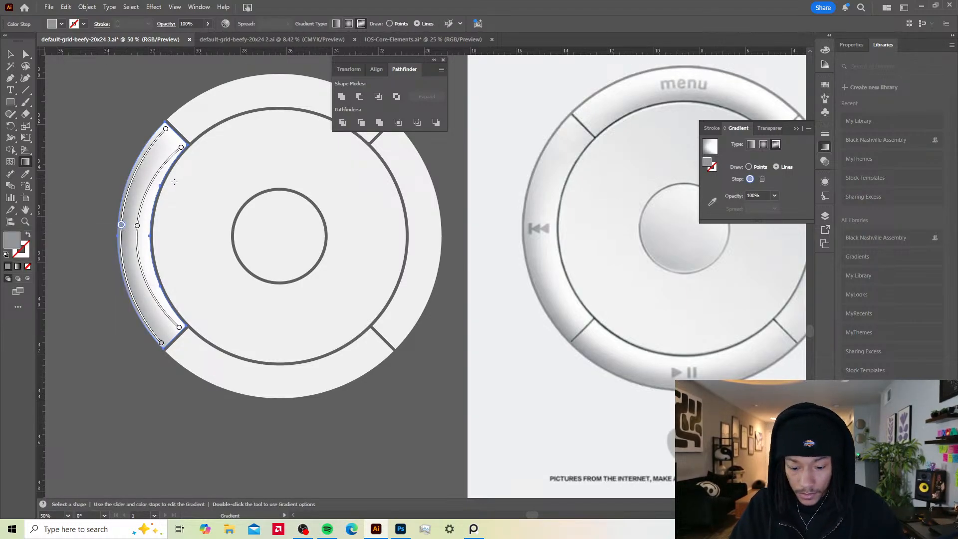
# Step: Apply the left segment's freeform gradient to the wheel's top segment with the Eyedropper
pyautogui.press('v')
pyautogui.click(234, 112)
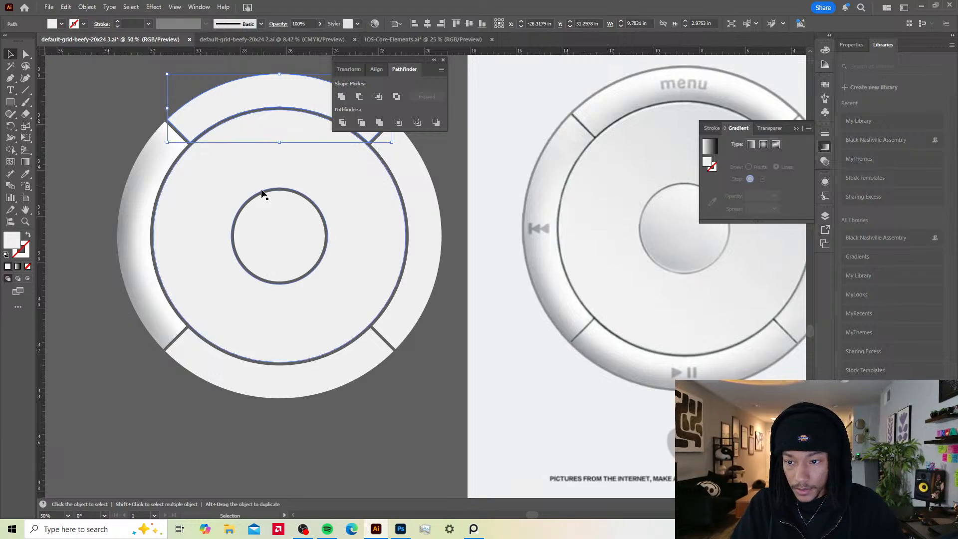
pyautogui.moveTo(262, 194); pyautogui.dragTo(217, 208)
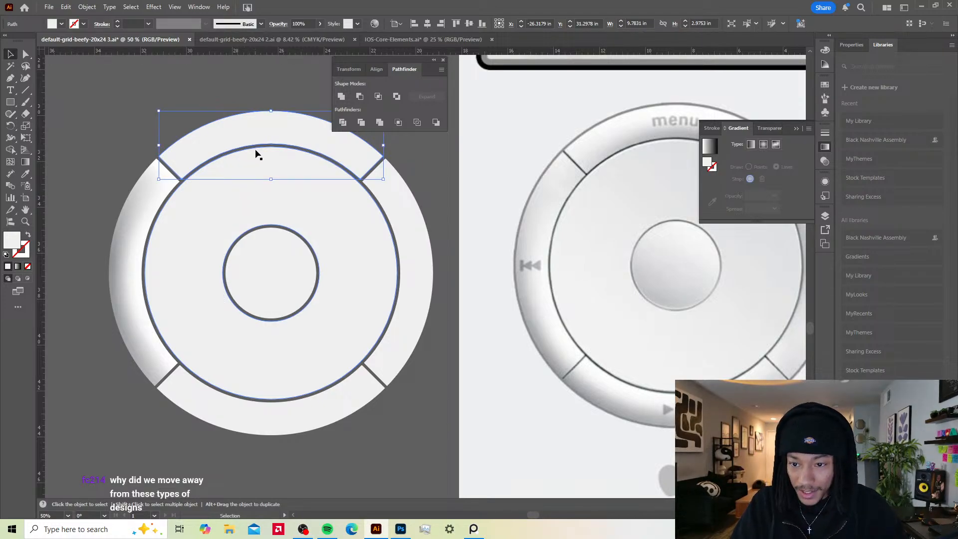
pyautogui.press('i')
pyautogui.click(128, 207)
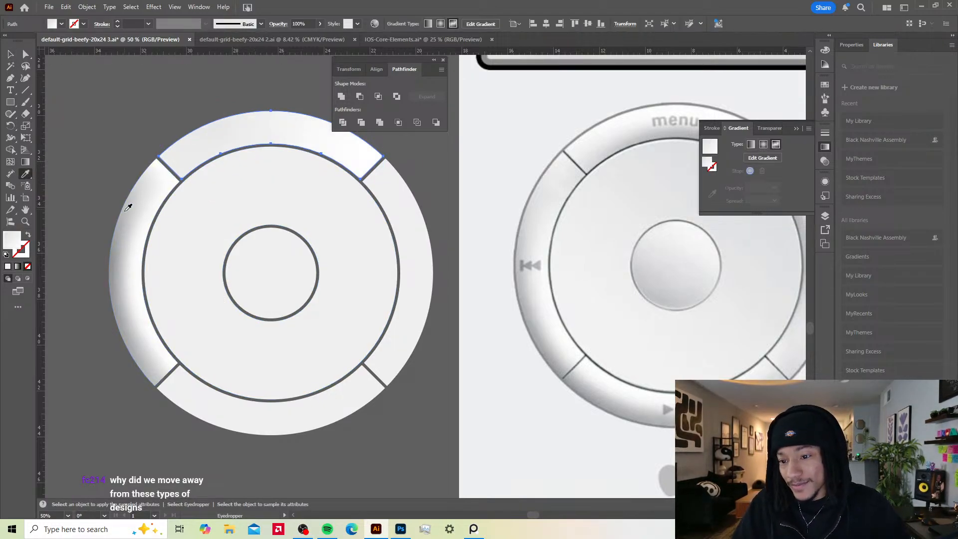
pyautogui.click(139, 230)
pyautogui.click(136, 230)
pyautogui.click(118, 256)
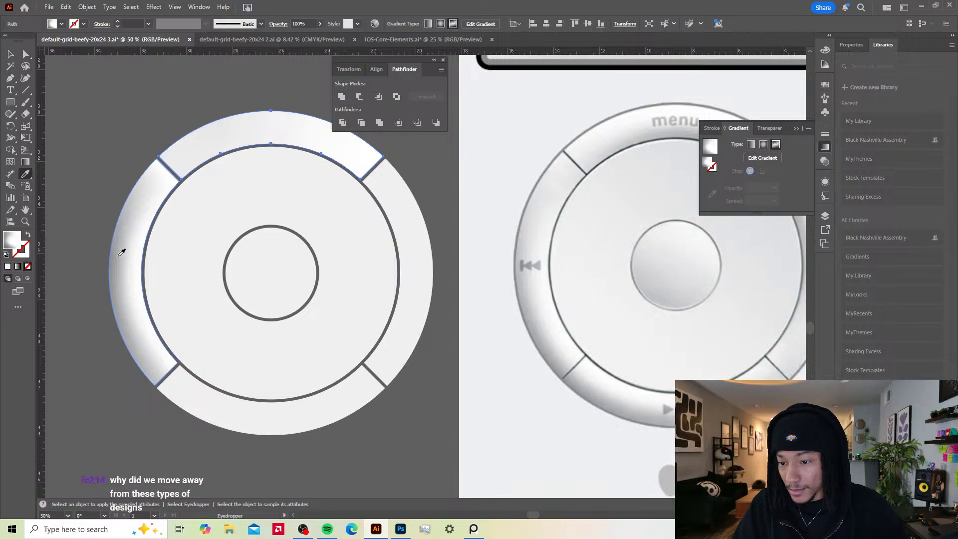
pyautogui.click(124, 259)
pyautogui.click(136, 261)
pyautogui.click(129, 260)
pyautogui.click(137, 249)
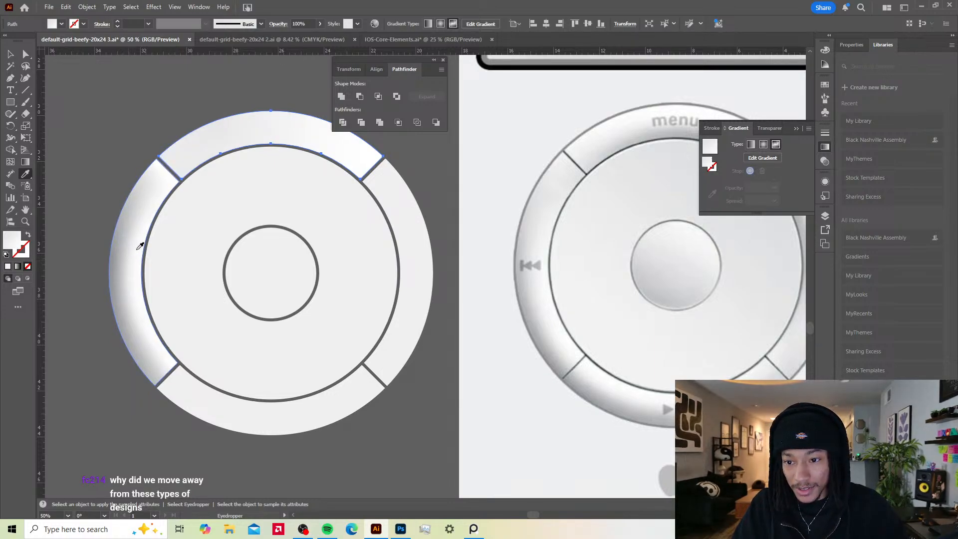
pyautogui.click(114, 254)
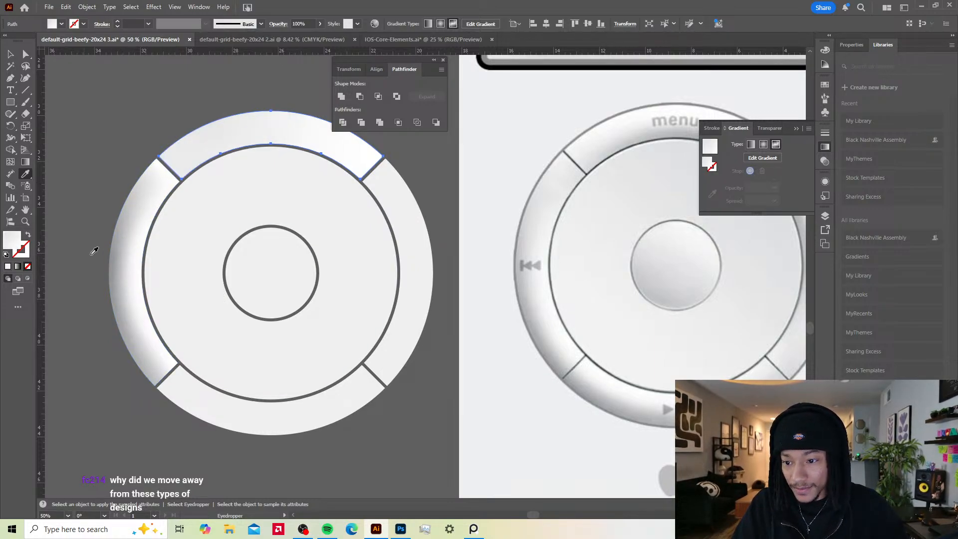
pyautogui.click(125, 265)
pyautogui.click(125, 265)
pyautogui.click(129, 257)
# Step: Compare the shading of the wheel's left and top segments with the reference click wheel
pyautogui.press('v')
pyautogui.click(128, 257)
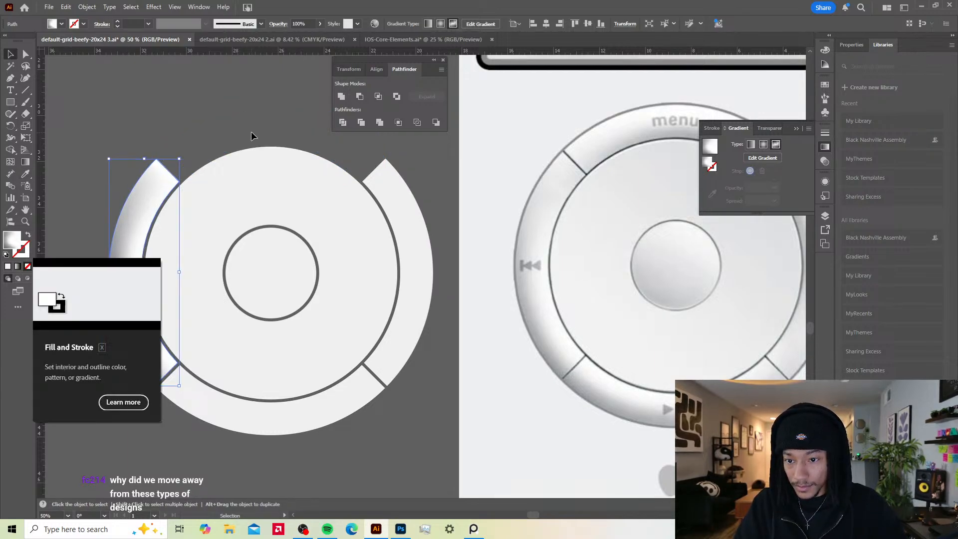
pyautogui.click(273, 145)
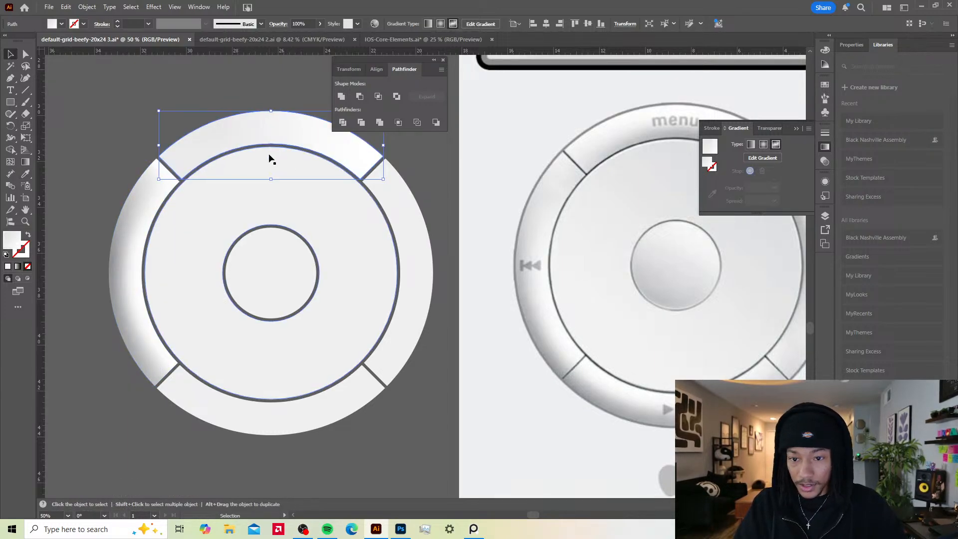
pyautogui.click(141, 239)
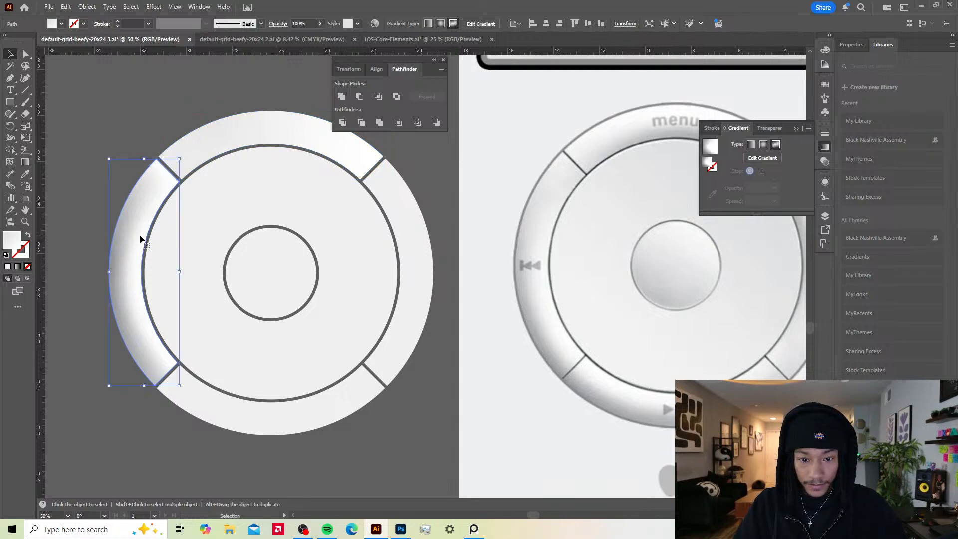
pyautogui.click(664, 337)
pyautogui.moveTo(729, 317); pyautogui.dragTo(587, 340)
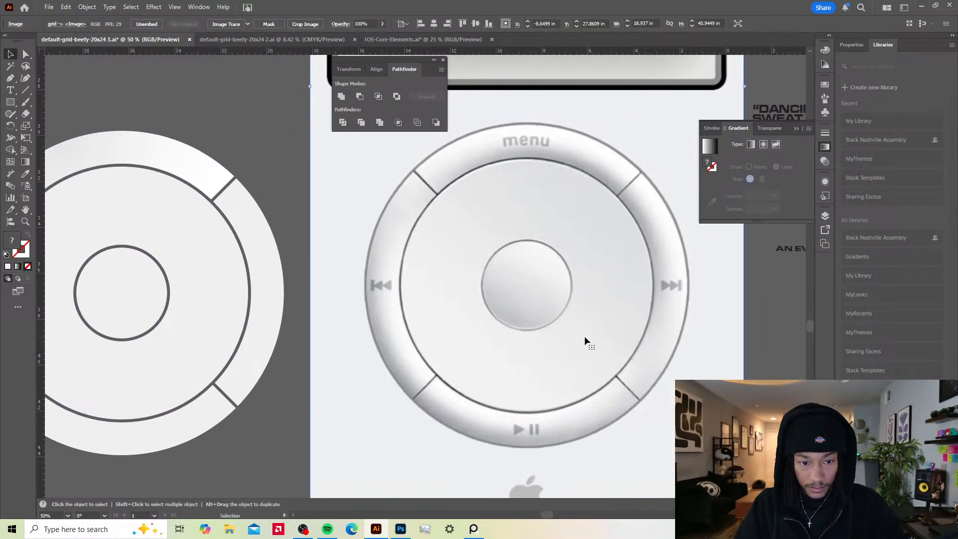
pyautogui.moveTo(217, 258); pyautogui.dragTo(329, 238)
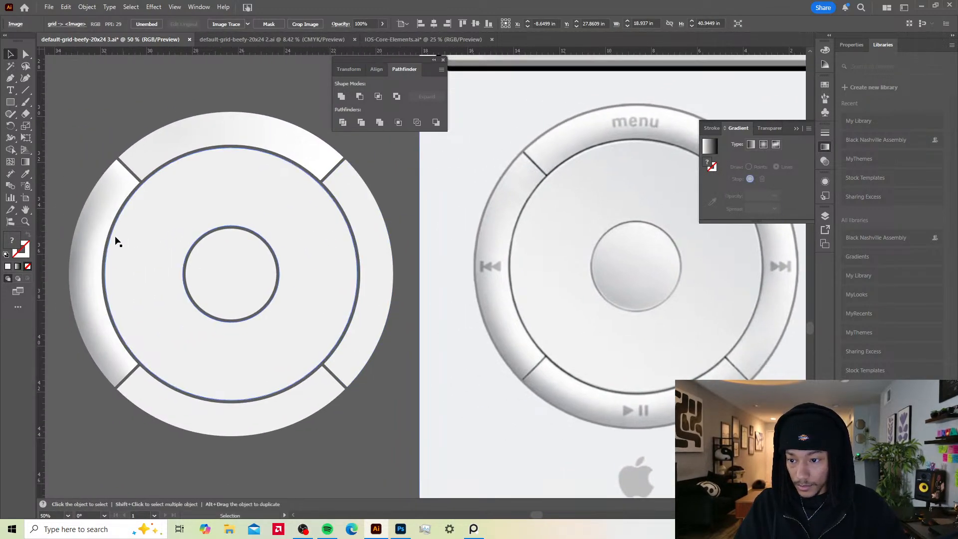
# Step: Try to replace the wheel's right segment with a horizontally mirrored duplicate of the shaded left segment
pyautogui.click(100, 242)
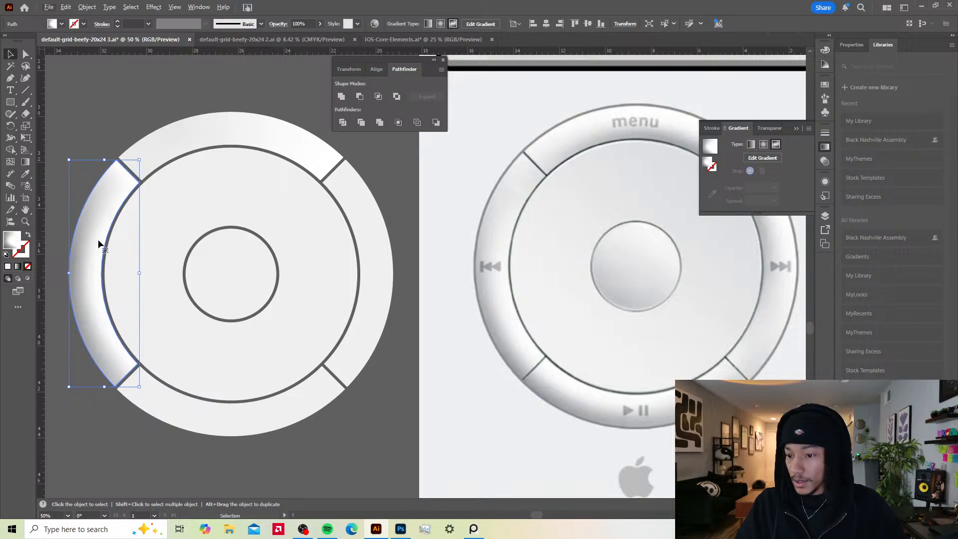
pyautogui.moveTo(99, 243); pyautogui.dragTo(374, 244)
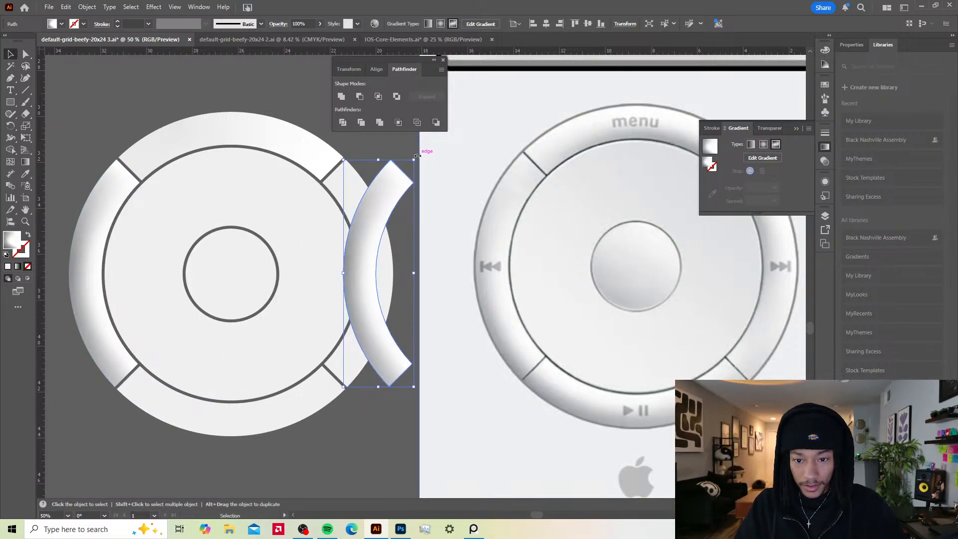
pyautogui.moveTo(417, 156); pyautogui.dragTo(363, 331)
pyautogui.moveTo(398, 305)
pyautogui.mouseDown()
pyautogui.moveTo(376, 302)
pyautogui.moveTo(416, 305)
pyautogui.mouseUp()
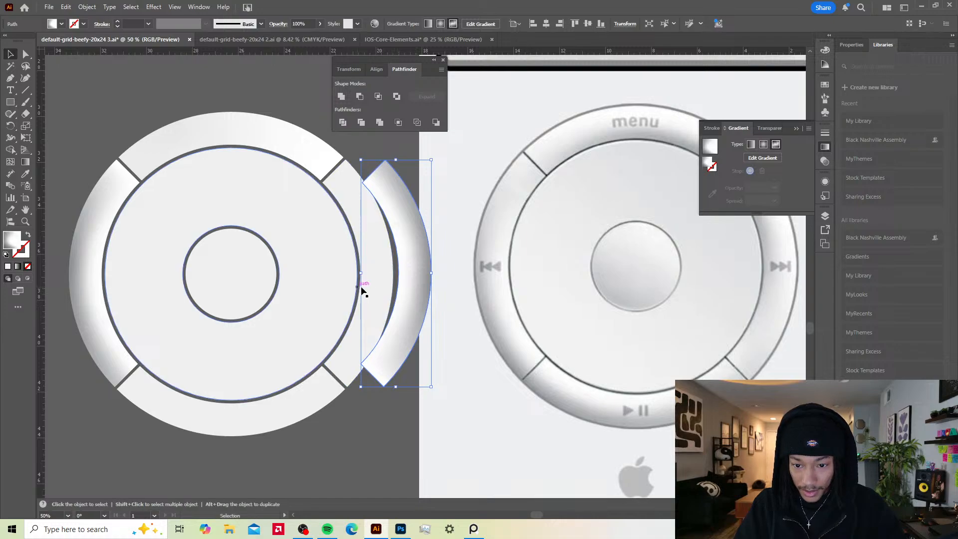
pyautogui.click(378, 285)
pyautogui.moveTo(419, 253); pyautogui.dragTo(381, 249)
# Step: Undo the mirrored duplicate and restore the original right segment
pyautogui.hotkey('ctrl', 'z')
pyautogui.hotkey('ctrl', 'z')
pyautogui.hotkey('ctrl', 'z')
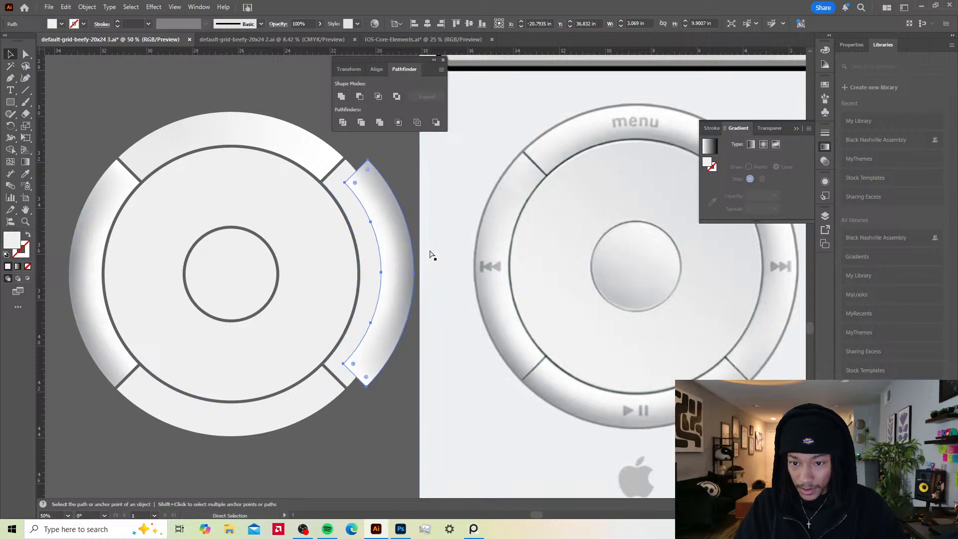
pyautogui.hotkey('ctrl', 'z')
pyautogui.hotkey('ctrl', 'z')
pyautogui.hotkey('ctrl', 'z')
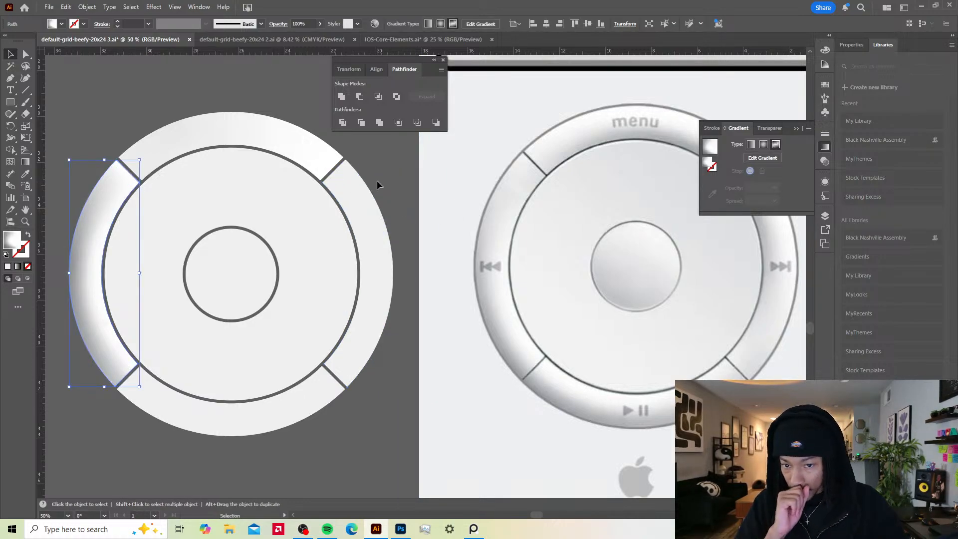
# Step: Try to transfer the left segment's gradient to the right segment with the Eyedropper
pyautogui.click(376, 182)
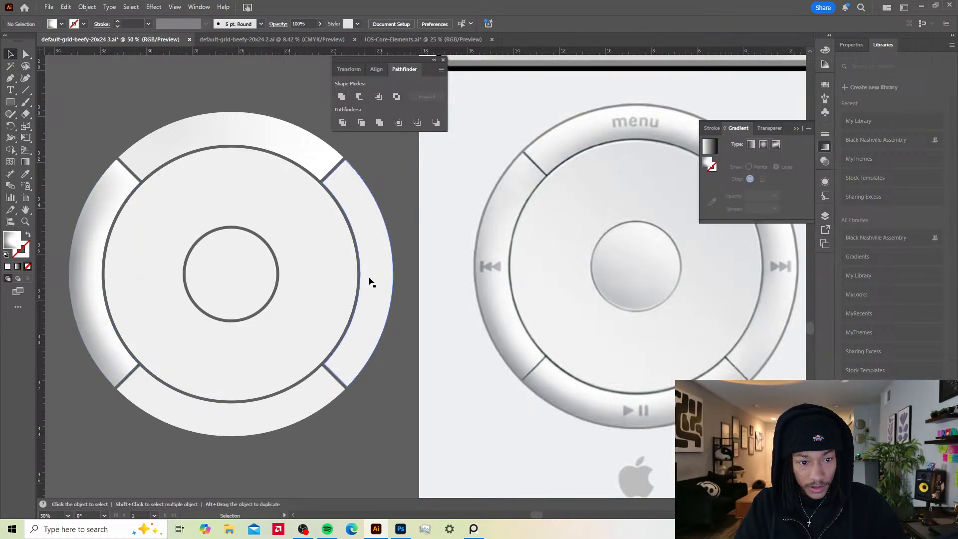
pyautogui.click(101, 222)
pyautogui.keyDown('shift'); pyautogui.click(377, 223); pyautogui.keyUp('shift')
pyautogui.press('i')
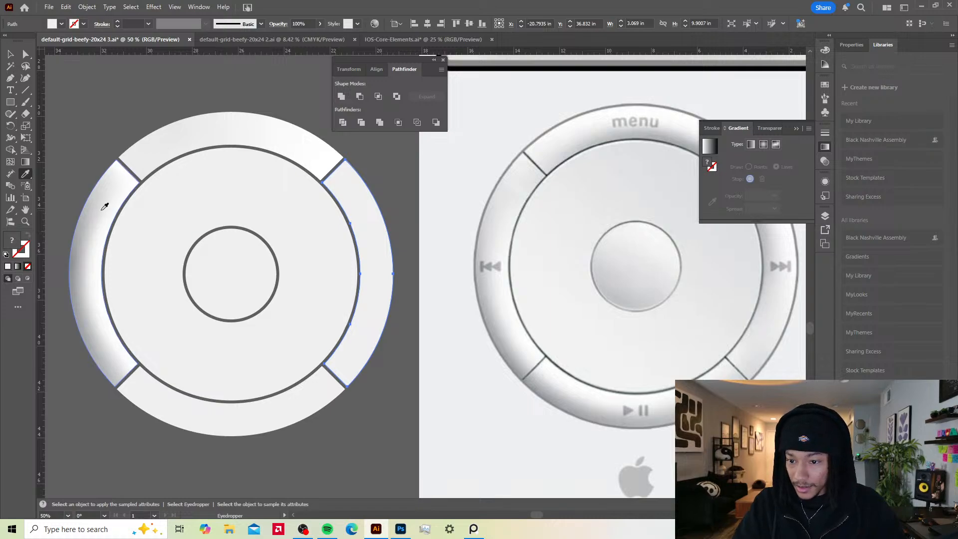
pyautogui.click(104, 206)
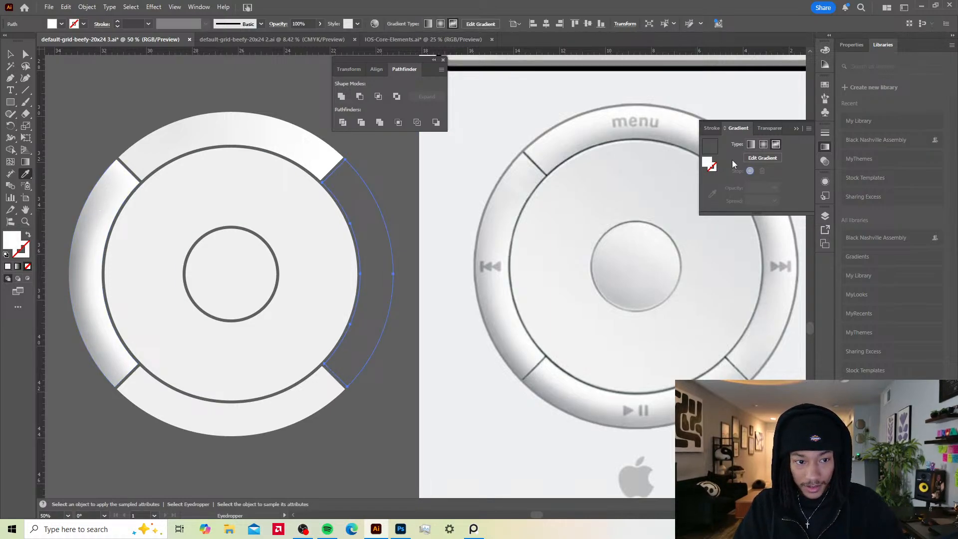
# Step: Reselect the right segment's path and undo the sampled gradient fill
pyautogui.press('v')
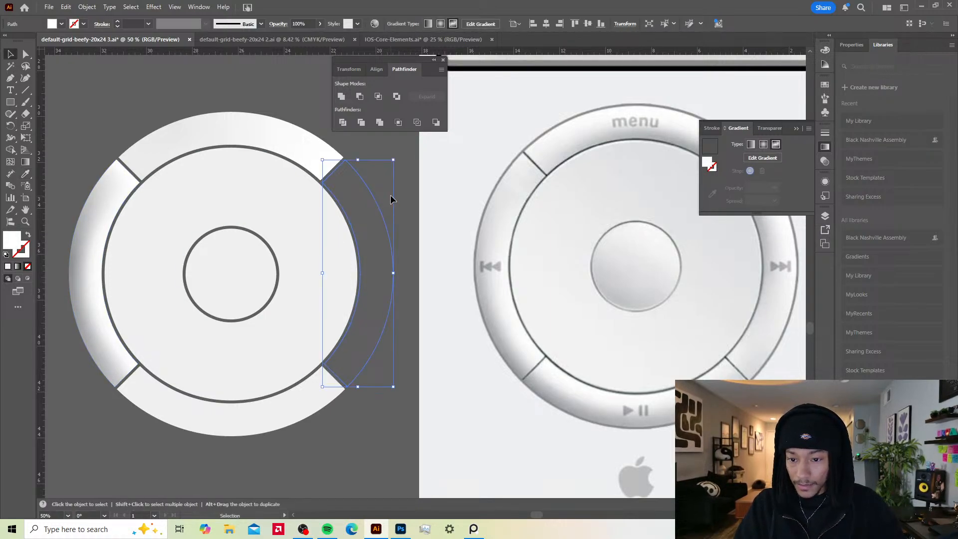
pyautogui.click(391, 200)
pyautogui.press('a')
pyautogui.click(370, 209)
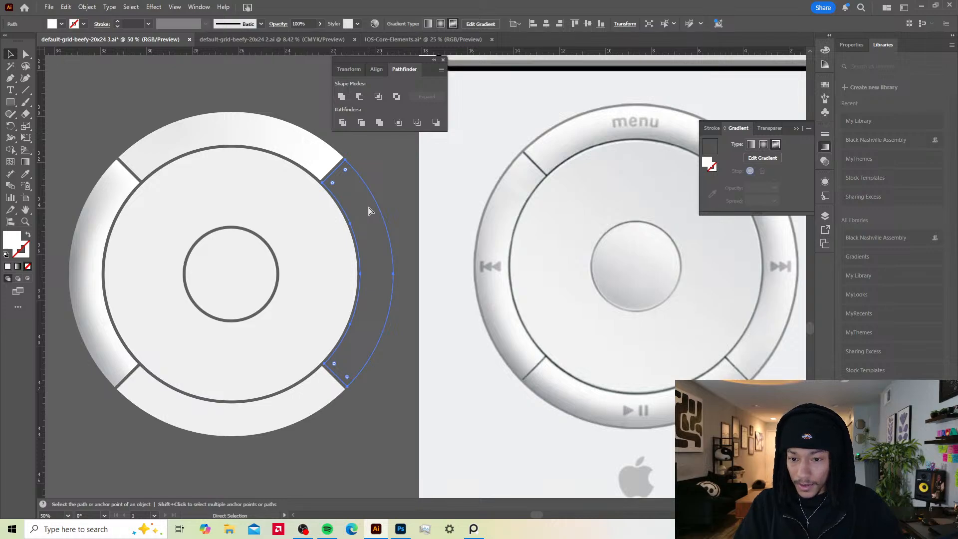
pyautogui.press('v')
pyautogui.click(381, 182)
pyautogui.press('a')
pyautogui.click(374, 187)
pyautogui.hotkey('ctrl', 'z')
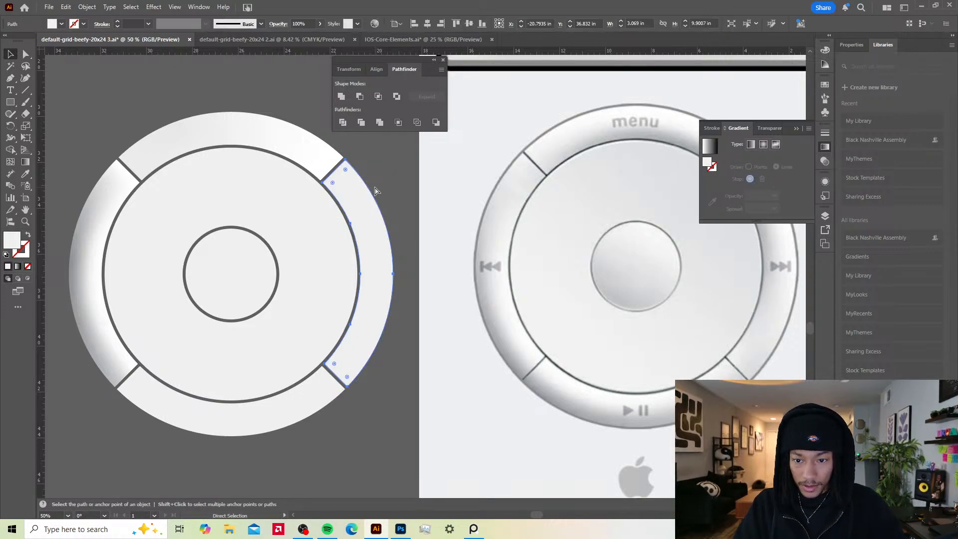
# Step: Give the right segment a freeform gradient and draw a three-stop line along its outer edge from upper to lower corner
pyautogui.press('v')
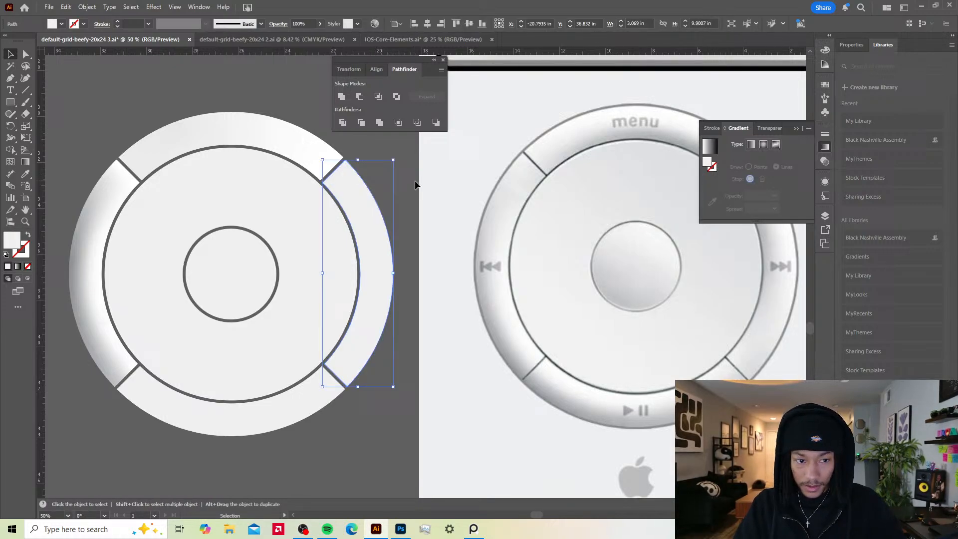
pyautogui.click(775, 145)
pyautogui.click(343, 168)
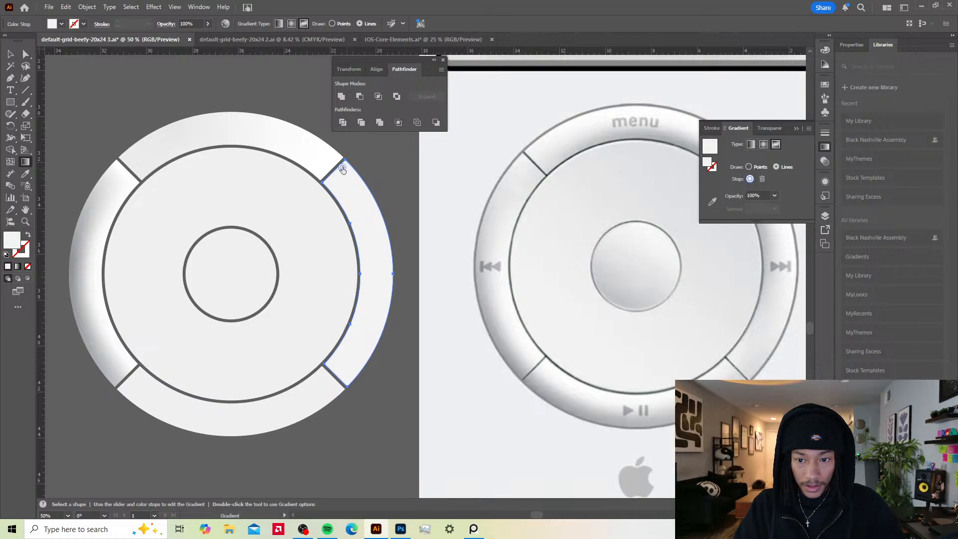
pyautogui.click(387, 274)
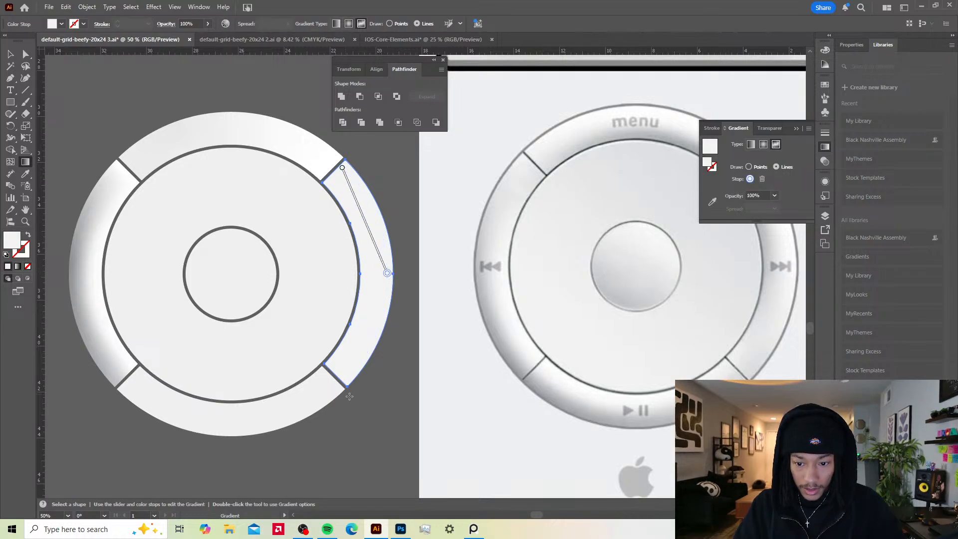
pyautogui.click(348, 379)
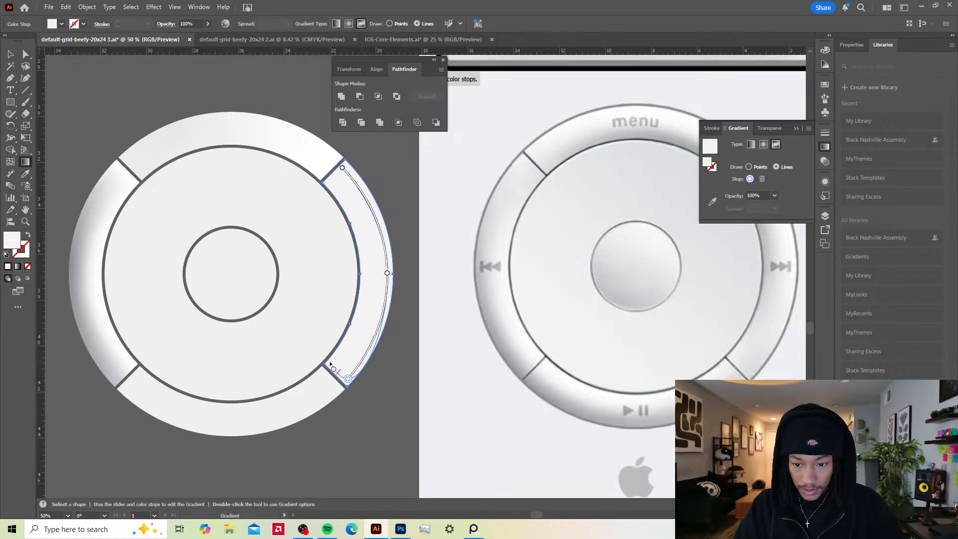
# Step: Add a second three-stop gradient line along the right segment's inner edge from lower to upper corner
pyautogui.press('v')
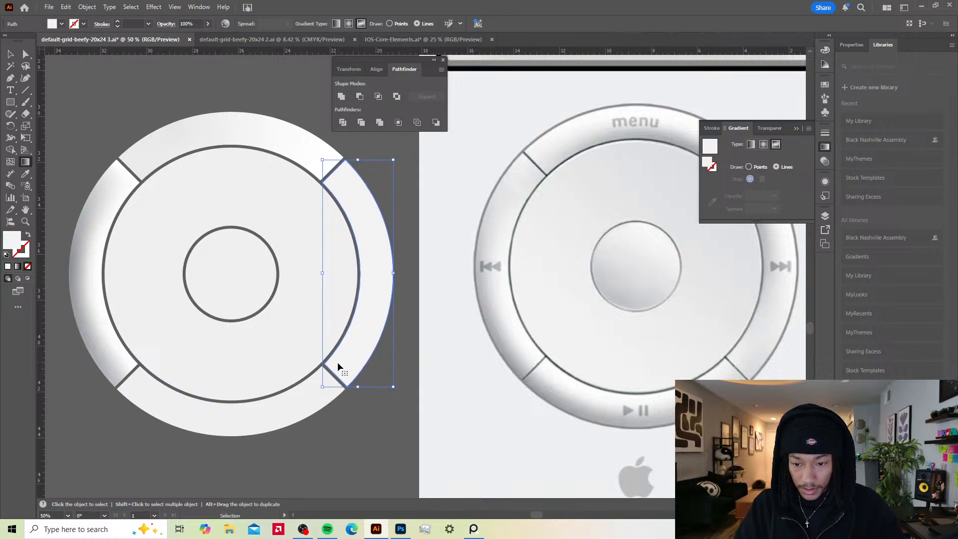
pyautogui.press('g')
pyautogui.click(332, 363)
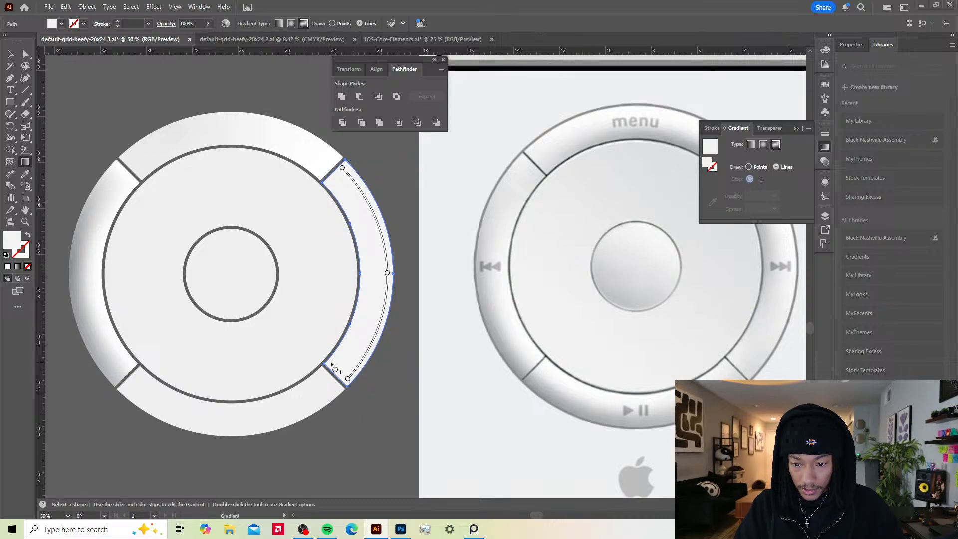
pyautogui.click(365, 271)
pyautogui.click(328, 181)
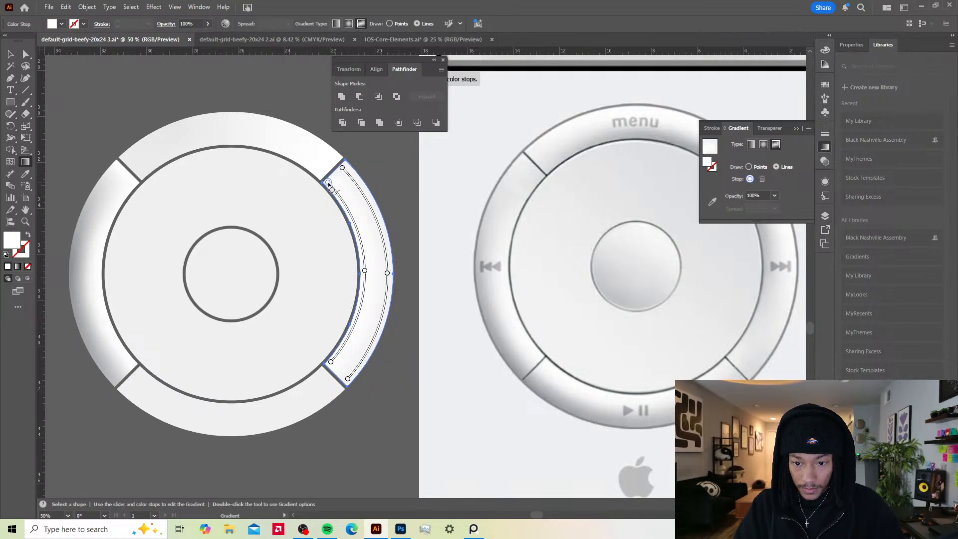
# Step: Sample the left segment's shading onto the right segment, which now has its own gradient lines, with the Eyedropper
pyautogui.press('v')
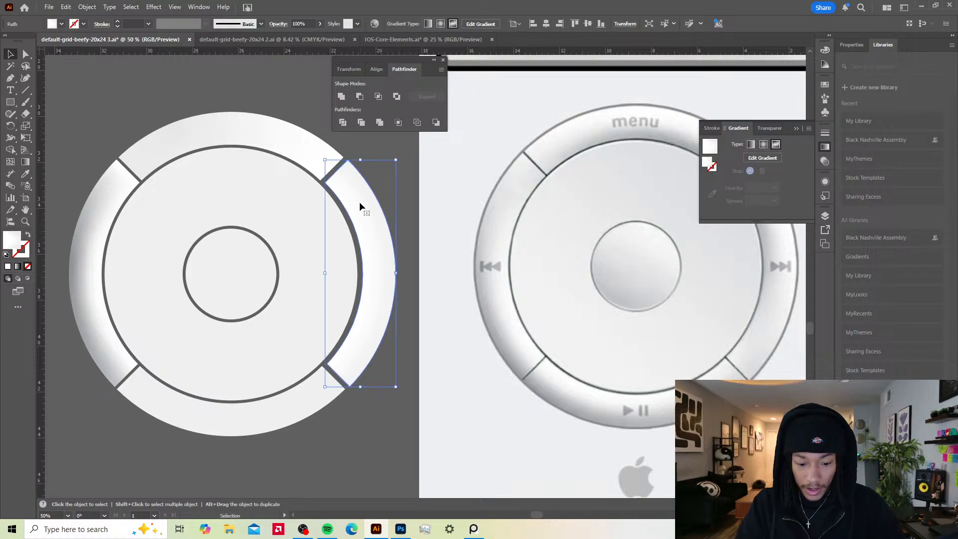
pyautogui.press('i')
pyautogui.click(100, 224)
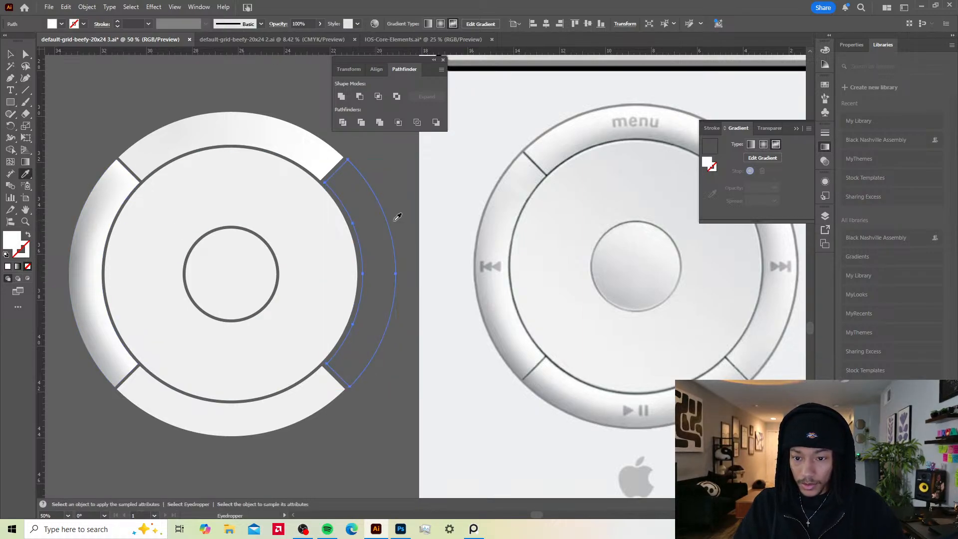
# Step: Undo the sampled fill on the right segment and sample grey from the left segment onto its outer gradient line's middle and upper stops
pyautogui.hotkey('ctrl', 'z')
pyautogui.press('g')
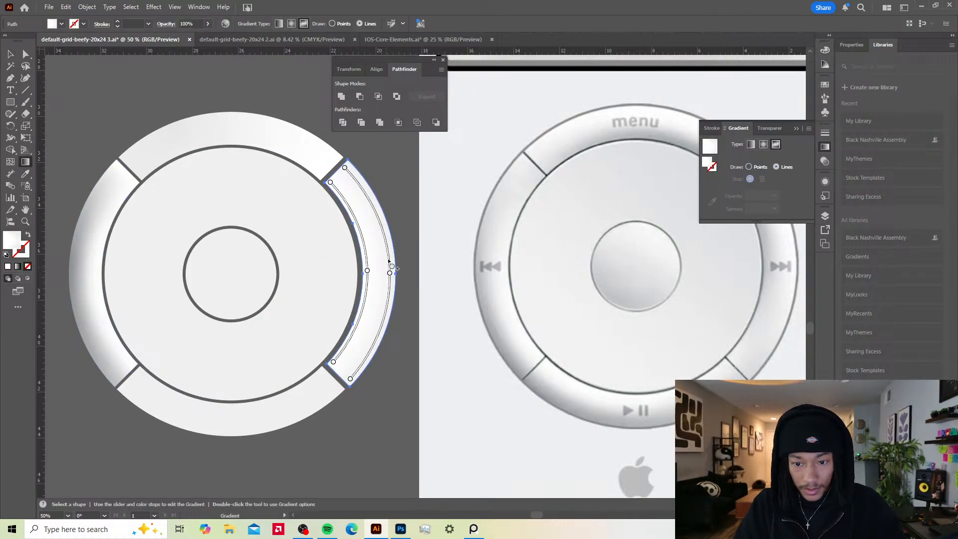
pyautogui.doubleClick(390, 272)
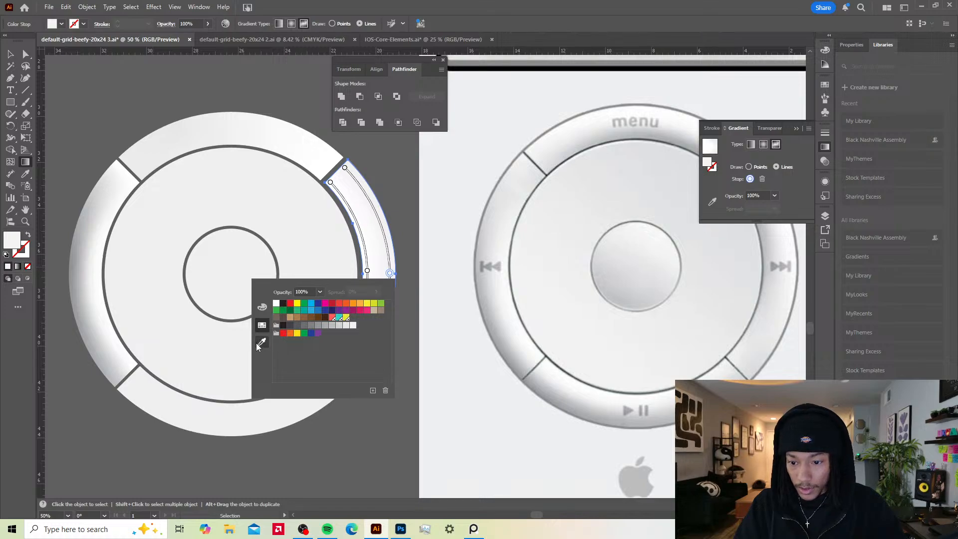
pyautogui.click(260, 343)
pyautogui.click(73, 250)
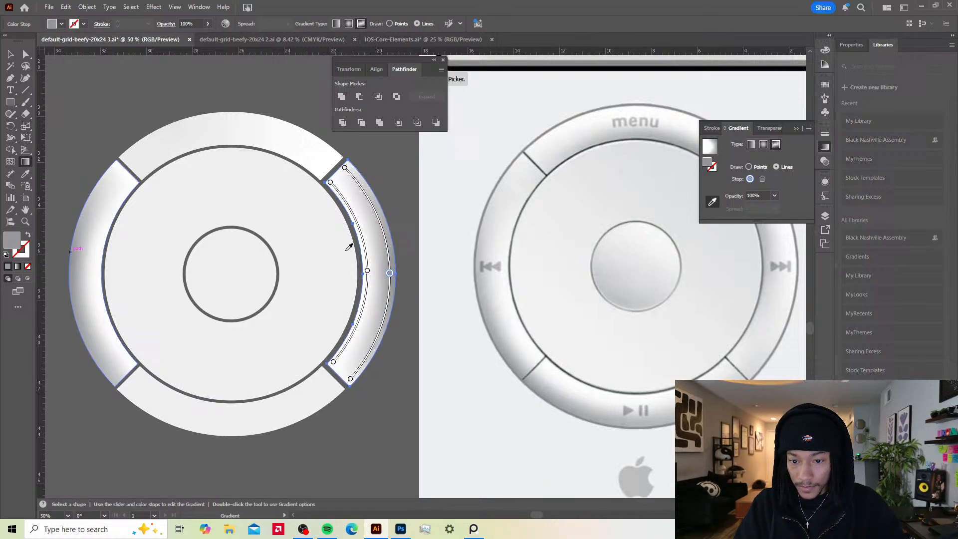
pyautogui.click(346, 168)
pyautogui.click(90, 257)
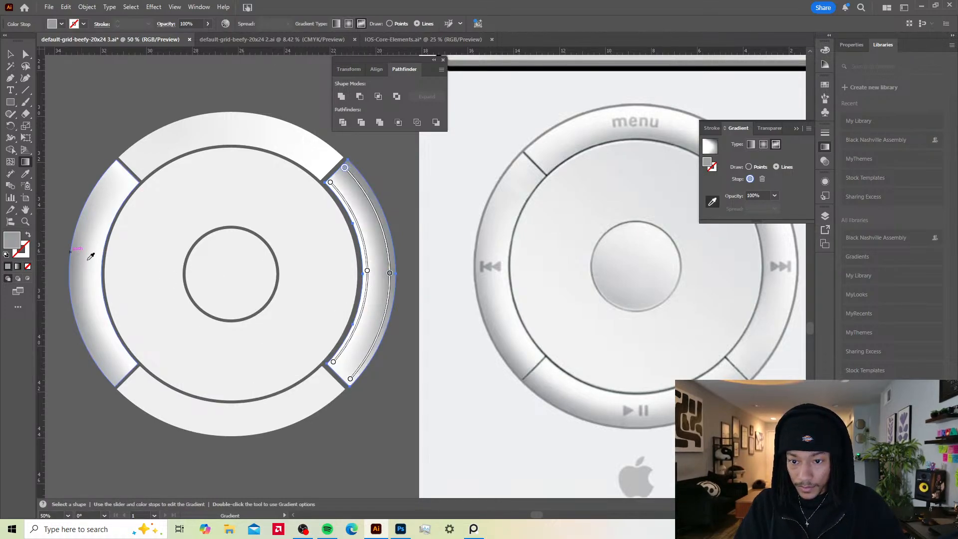
pyautogui.click(796, 129)
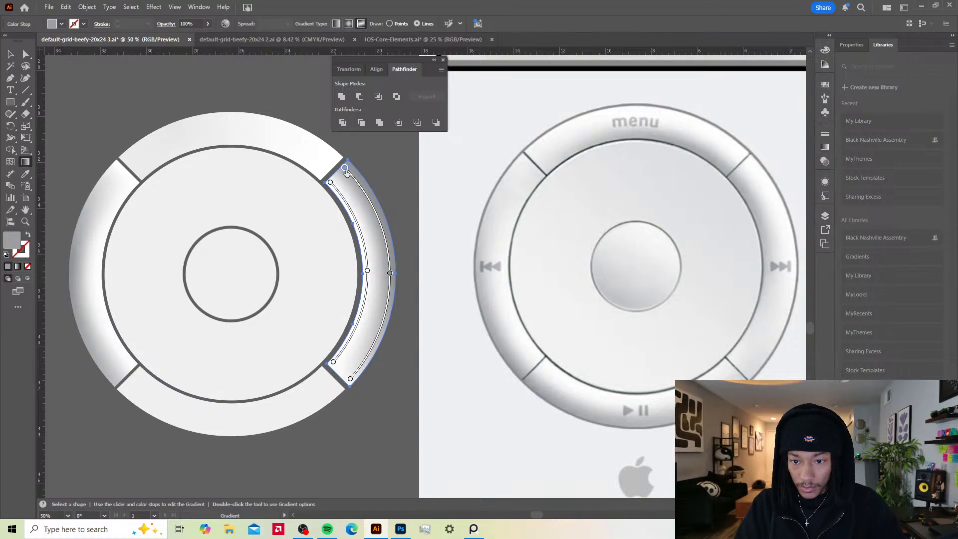
# Step: Set the right segment's outer gradient line to F9F9F9 at the upper stop and white FFFFFF at the middle stop
pyautogui.doubleClick(11, 243)
pyautogui.moveTo(627, 109); pyautogui.dragTo(597, 89)
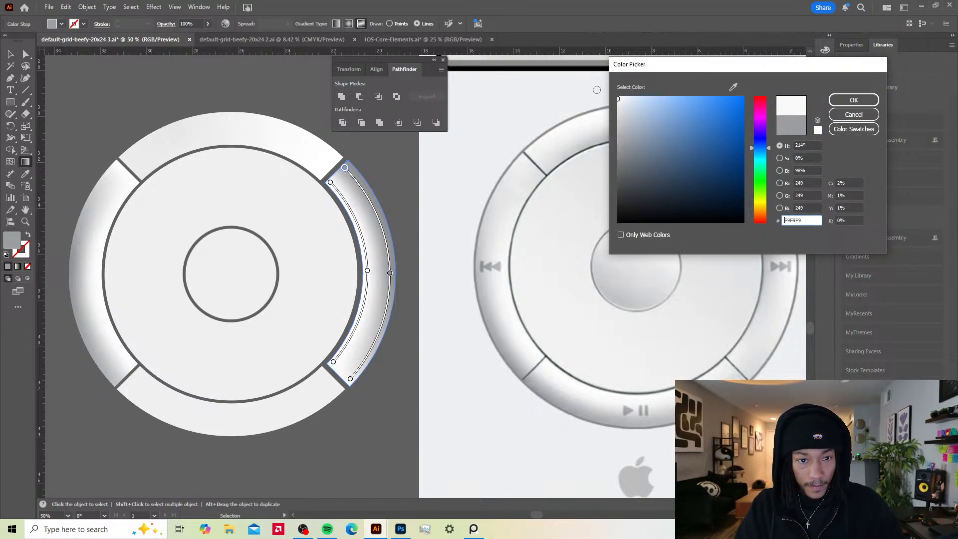
pyautogui.click(854, 100)
pyautogui.click(389, 273)
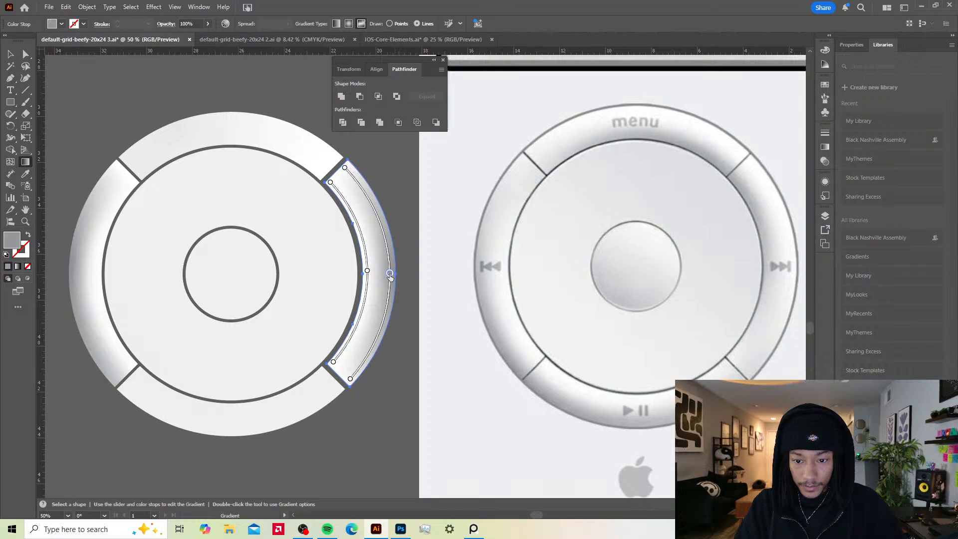
pyautogui.doubleClick(12, 242)
pyautogui.moveTo(626, 197); pyautogui.dragTo(612, 94)
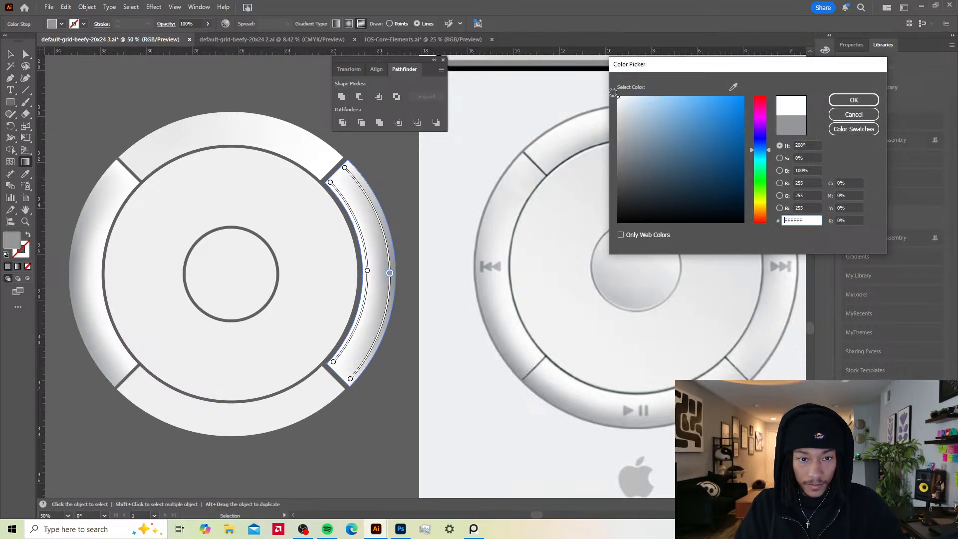
pyautogui.click(872, 100)
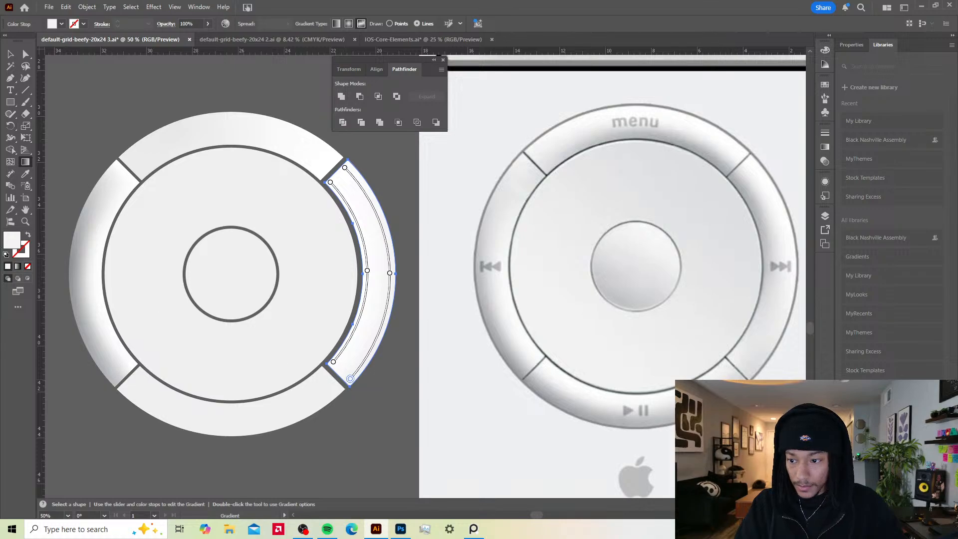
# Step: Colour the outer line's lower stop light grey and give the inner line's middle stop the C=0 M=0 Y=0 K=40 swatch
pyautogui.doubleClick(17, 243)
pyautogui.moveTo(618, 106); pyautogui.dragTo(610, 116)
pyautogui.click(848, 102)
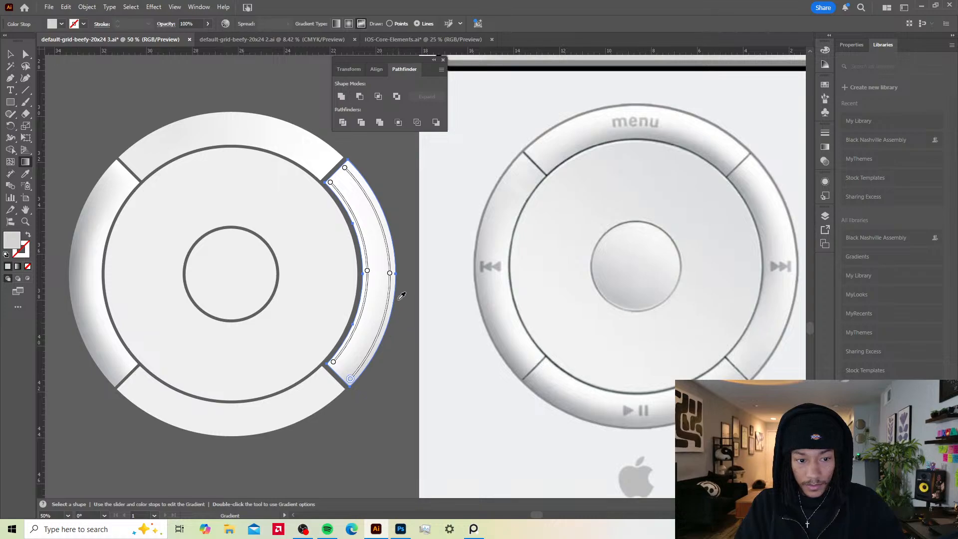
pyautogui.click(367, 272)
pyautogui.doubleClick(367, 272)
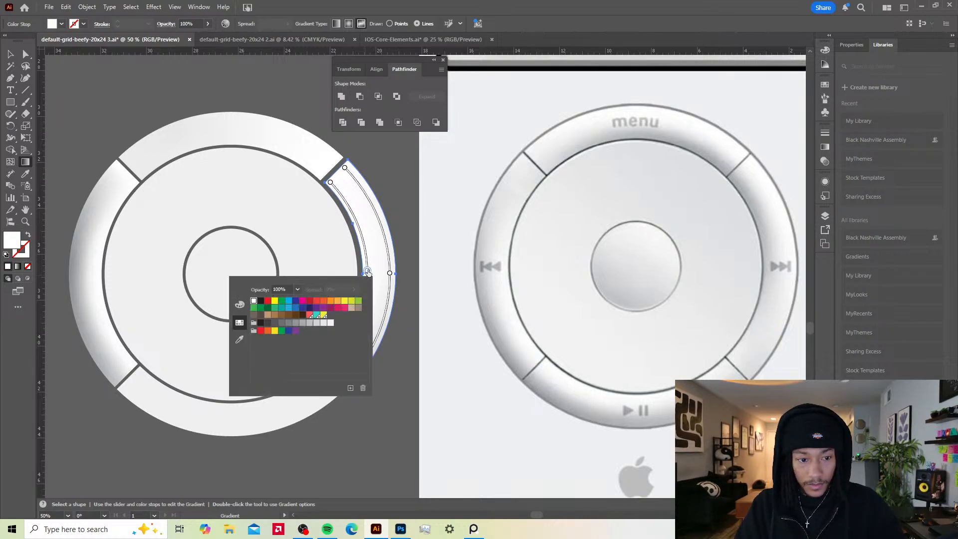
pyautogui.click(304, 323)
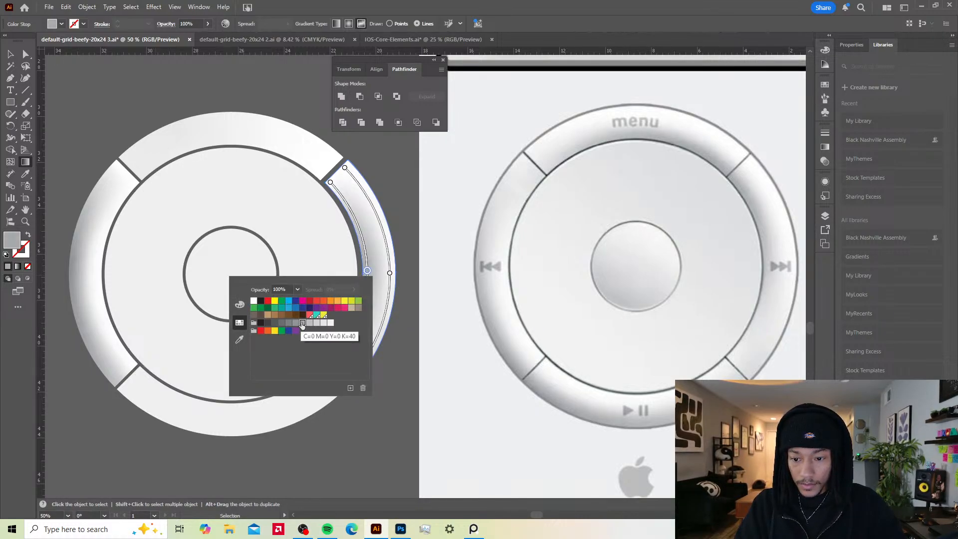
# Step: Set the upper stop of the right segment's inner gradient line to dark grey 707070 and deselect the segment
pyautogui.click(331, 183)
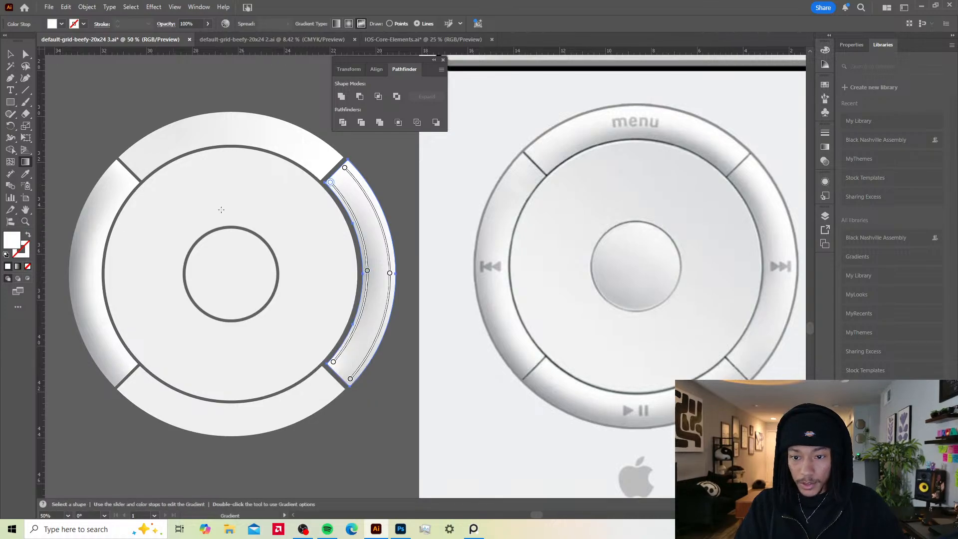
pyautogui.doubleClick(14, 241)
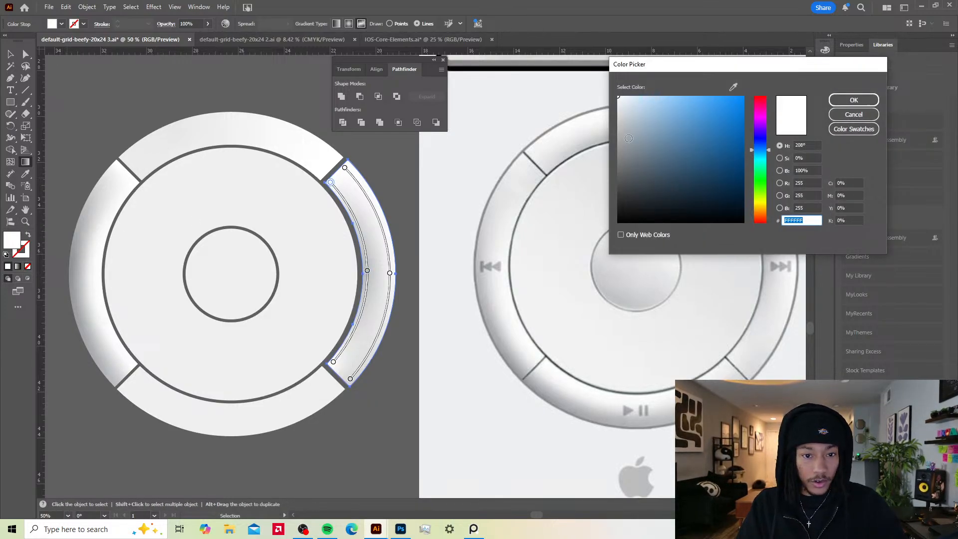
pyautogui.moveTo(629, 139); pyautogui.dragTo(615, 166)
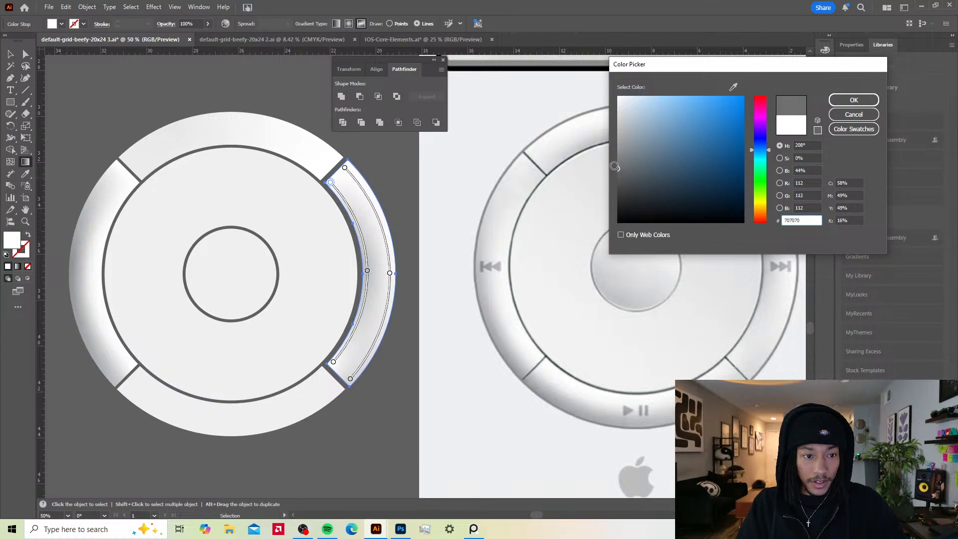
pyautogui.click(854, 100)
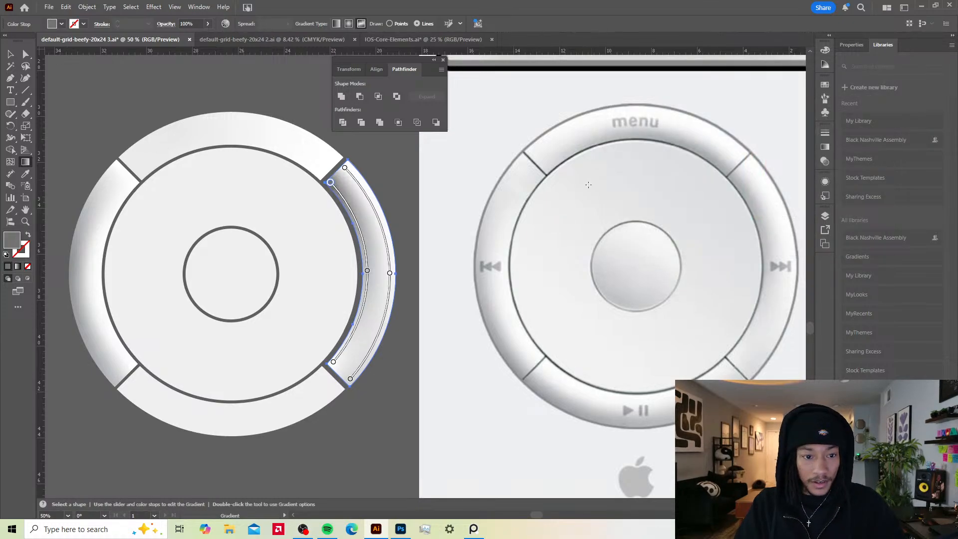
pyautogui.press('v')
pyautogui.click(400, 152)
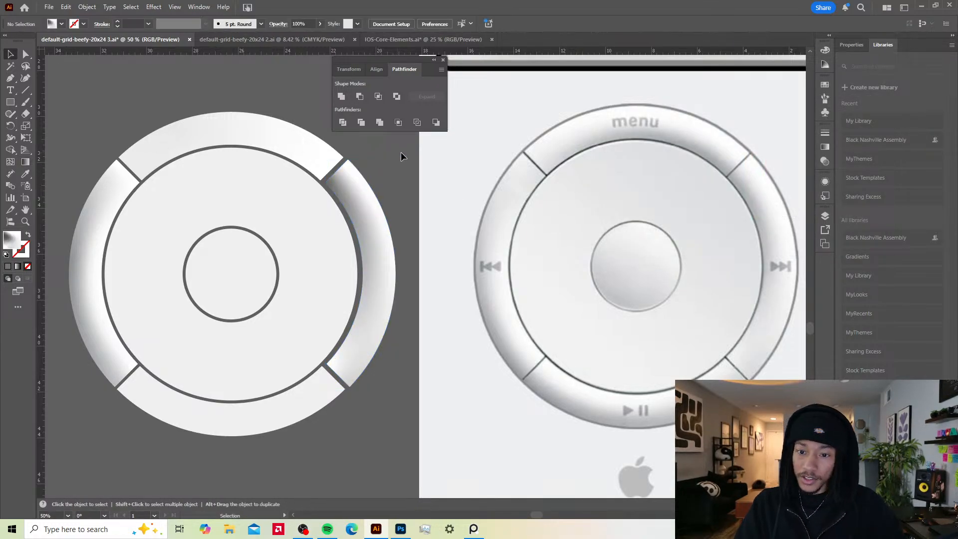
# Step: Recolour the upper stop of the right segment's inner gradient line with a lighter grey swatch and deselect the segment
pyautogui.click(343, 193)
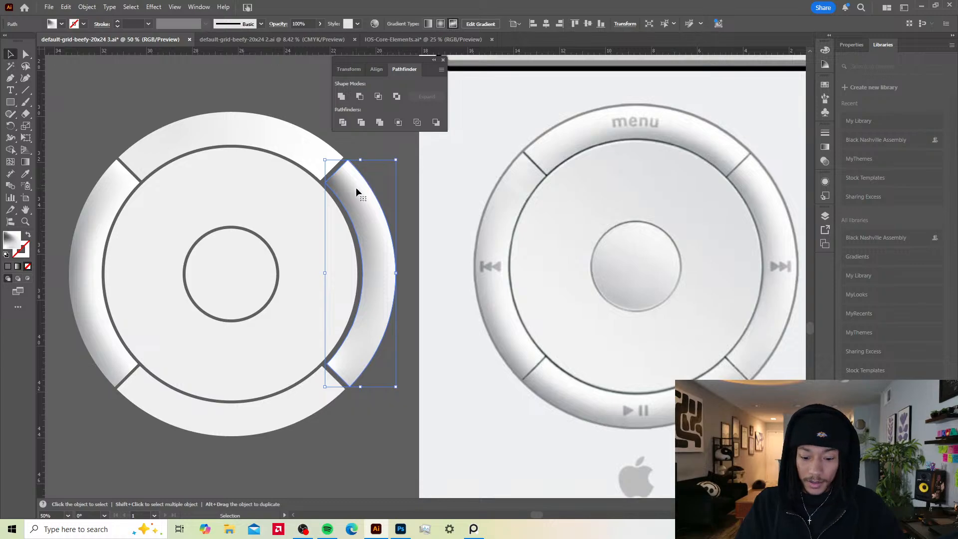
pyautogui.press('g')
pyautogui.doubleClick(331, 183)
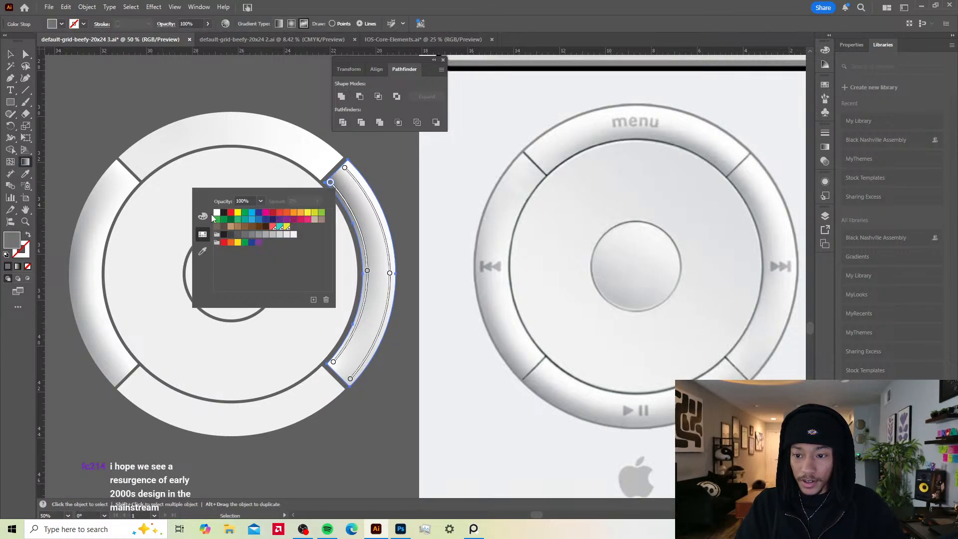
pyautogui.click(265, 235)
pyautogui.click(426, 152)
pyautogui.press('v')
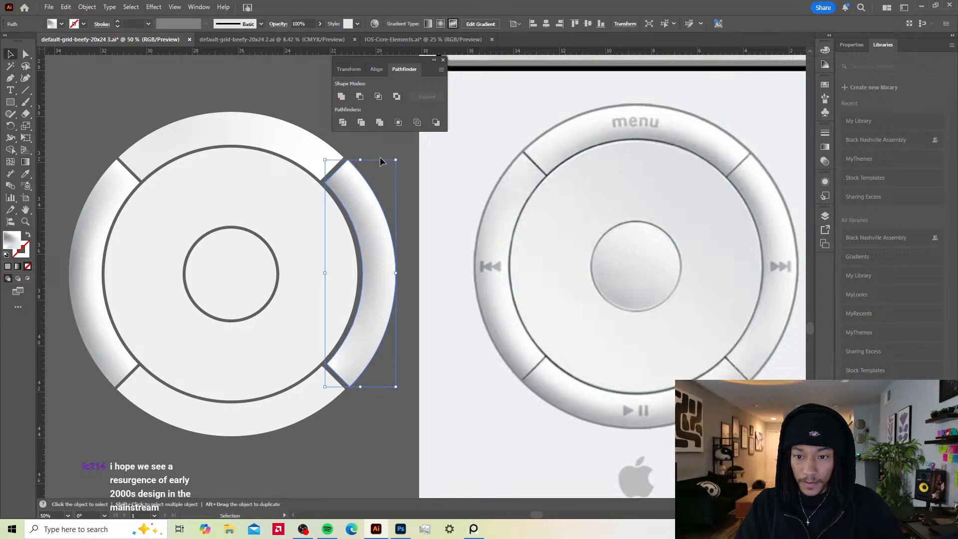
pyautogui.click(386, 157)
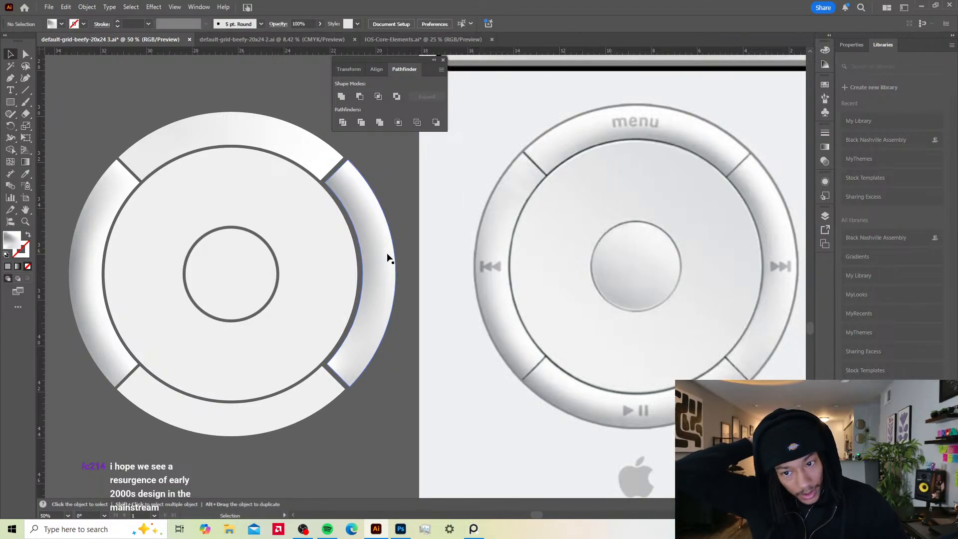
# Step: Move the right segment slightly inward to close its gap against the inner wheel circle
pyautogui.scroll(1, 371, 239)
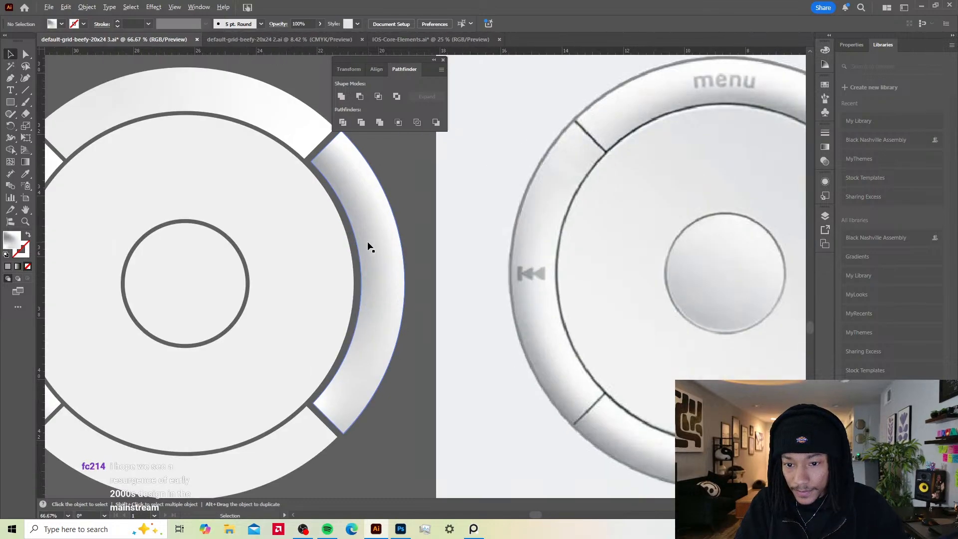
pyautogui.moveTo(363, 241); pyautogui.dragTo(361, 241)
pyautogui.click(441, 225)
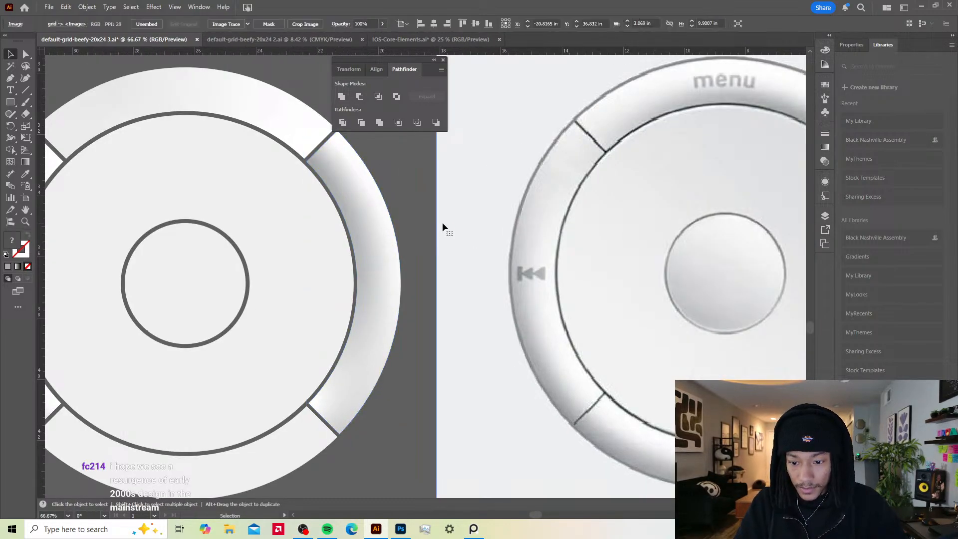
pyautogui.scroll(1, 406, 297)
pyautogui.scroll(-2, 406, 298)
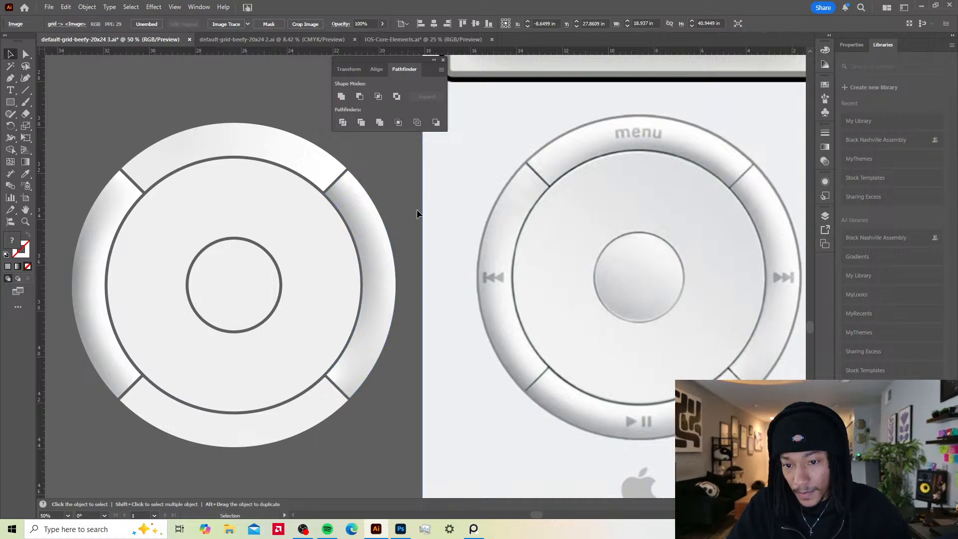
# Step: Compare the wheel's shaded segments, especially the top one, with the reference click wheel
pyautogui.click(393, 170)
pyautogui.moveTo(393, 170); pyautogui.dragTo(437, 166)
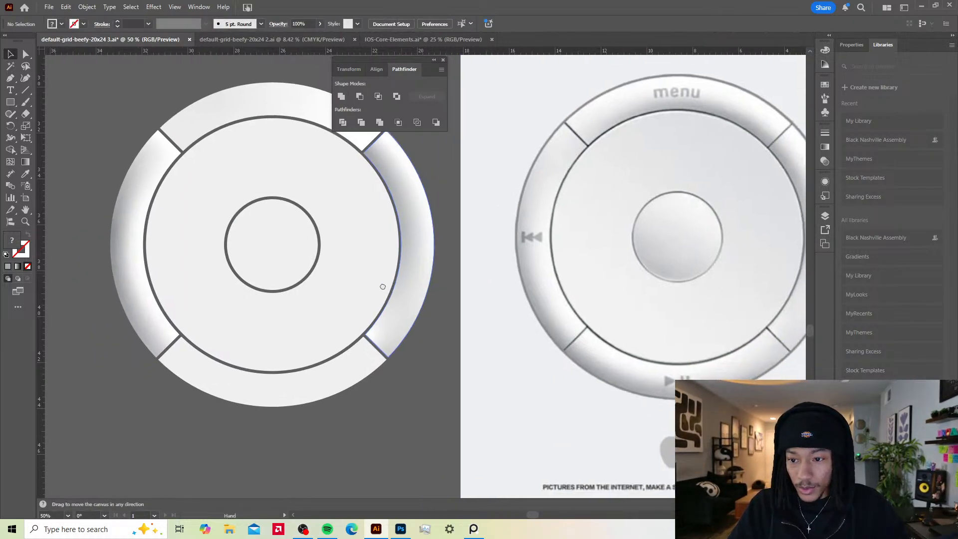
pyautogui.moveTo(382, 284); pyautogui.dragTo(323, 324)
pyautogui.moveTo(365, 192); pyautogui.dragTo(386, 187)
pyautogui.click(262, 148)
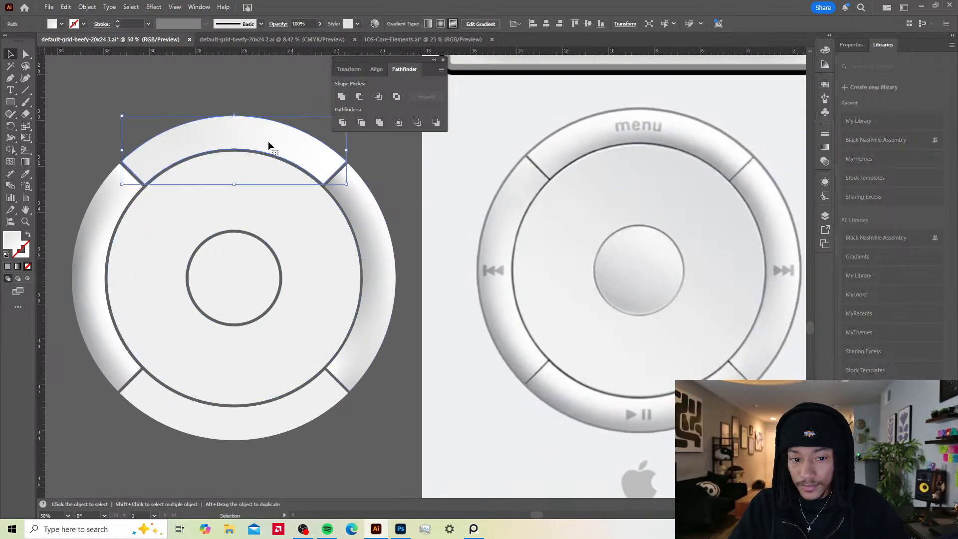
pyautogui.click(392, 165)
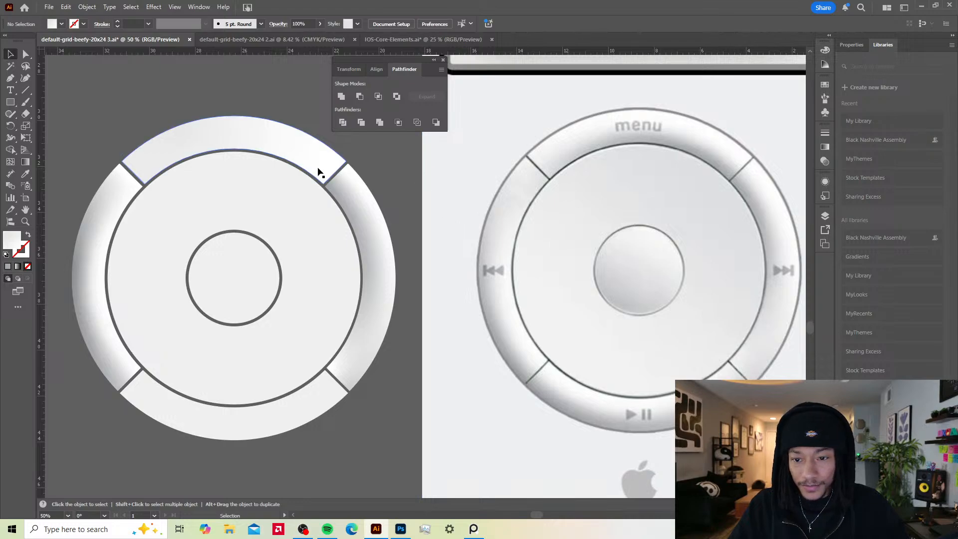
pyautogui.moveTo(287, 109); pyautogui.dragTo(315, 139)
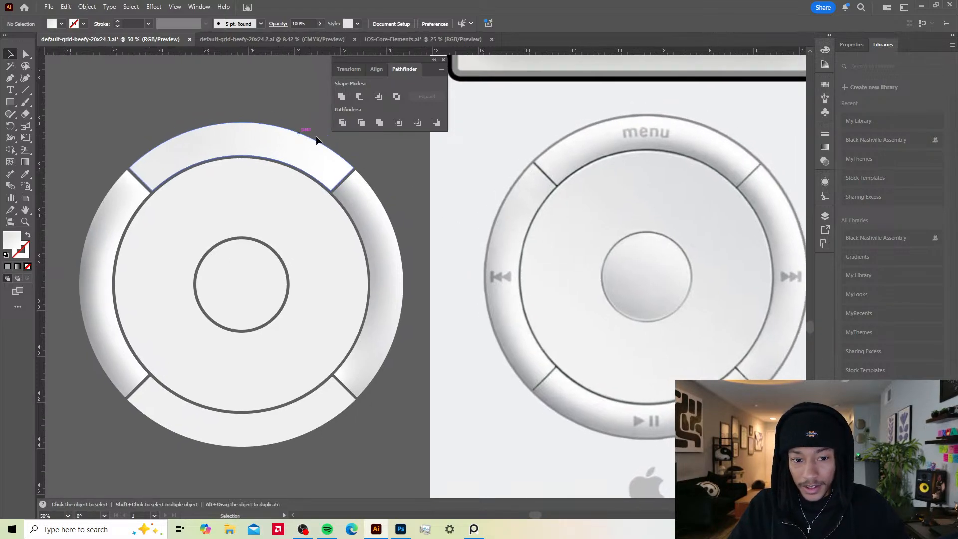
pyautogui.moveTo(399, 185); pyautogui.dragTo(387, 207)
pyautogui.moveTo(342, 185); pyautogui.dragTo(377, 190)
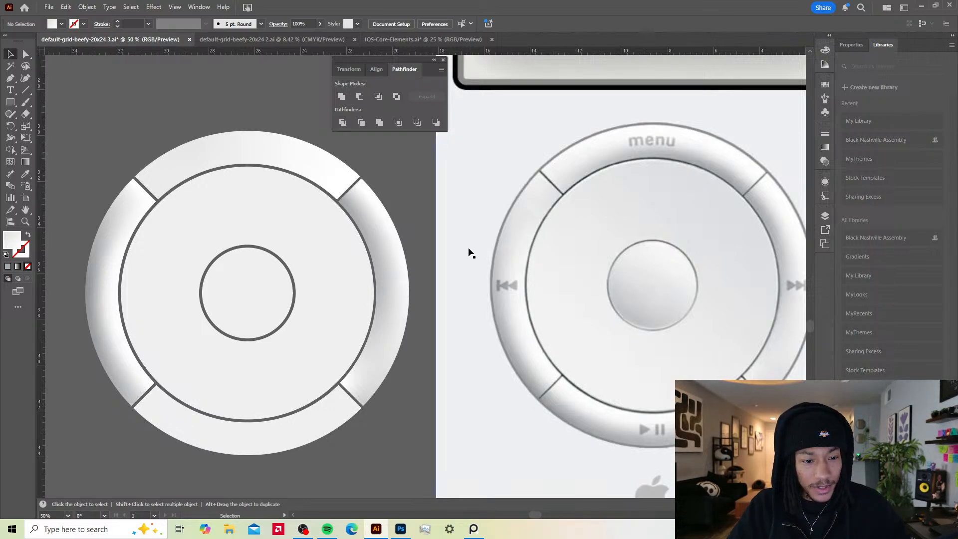
pyautogui.moveTo(402, 235); pyautogui.dragTo(400, 188)
# Step: Edit the top segment's freeform gradient, moving its line's two end stops to the segment's outer left and right corners
pyautogui.click(274, 163)
pyautogui.moveTo(428, 234); pyautogui.dragTo(348, 240)
pyautogui.moveTo(231, 202); pyautogui.dragTo(263, 238)
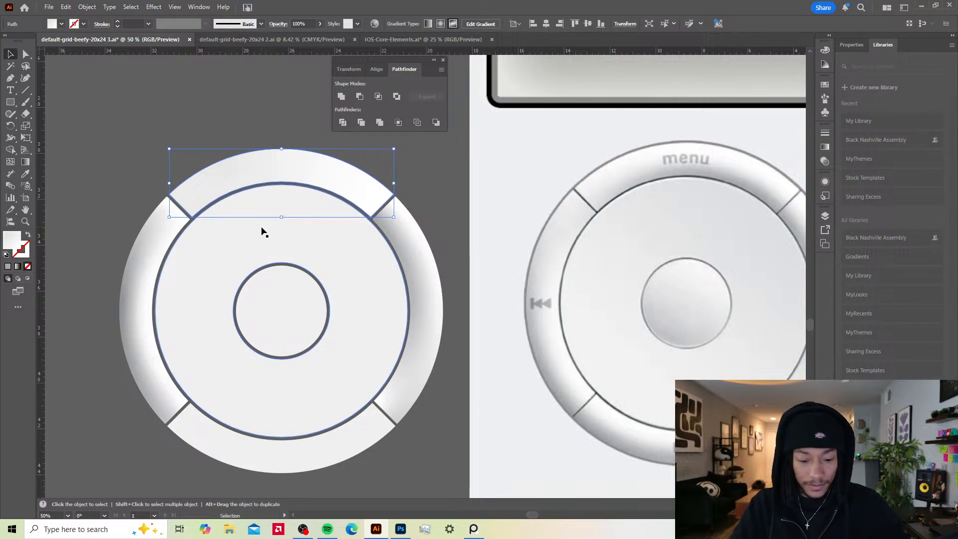
pyautogui.press('i')
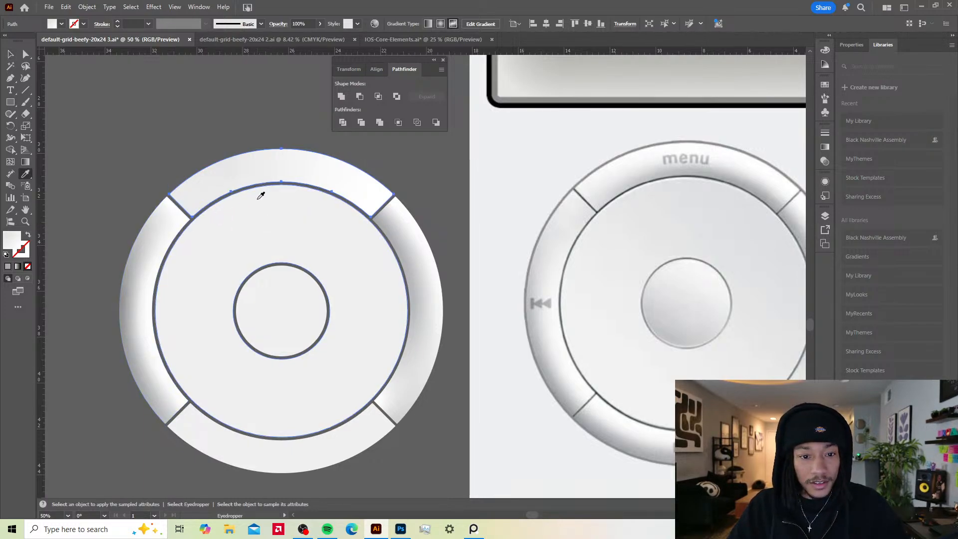
pyautogui.press('v')
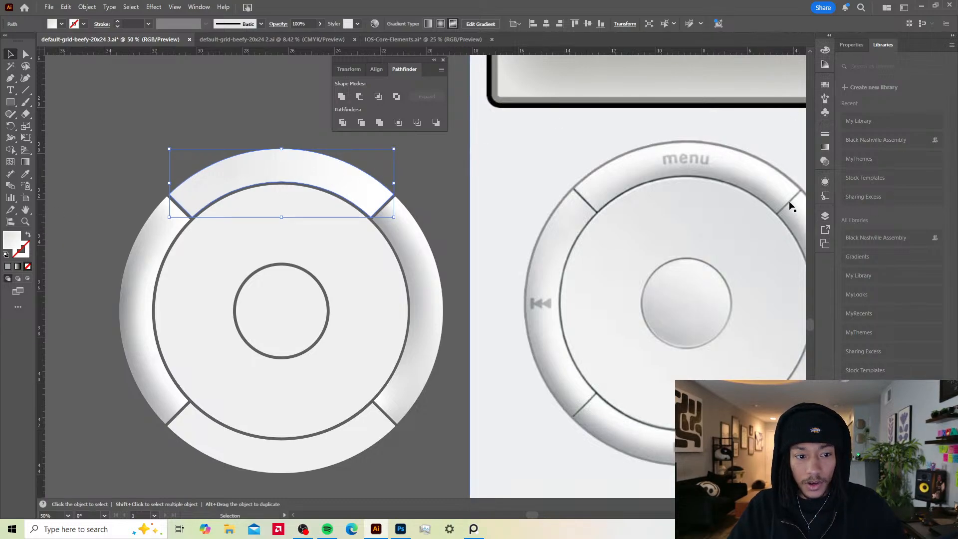
pyautogui.click(828, 150)
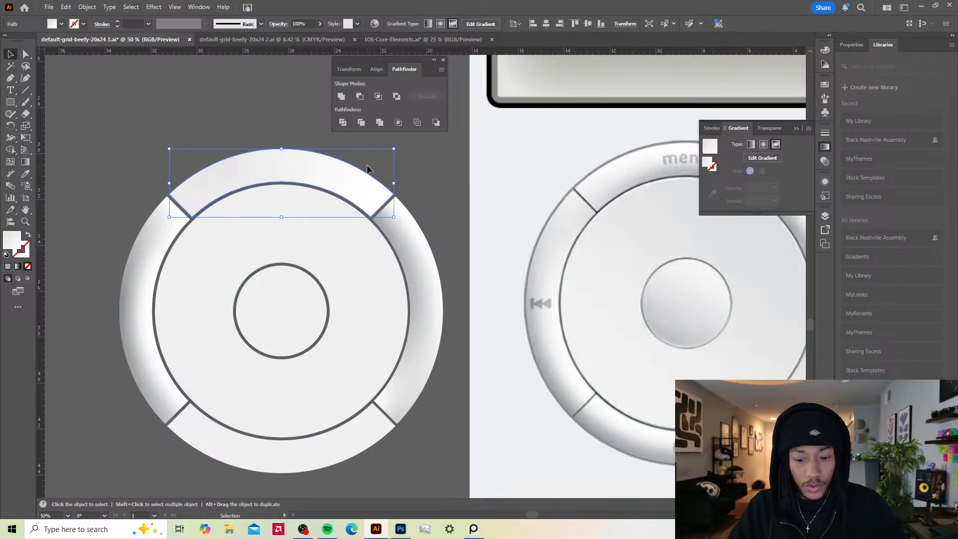
pyautogui.click(764, 158)
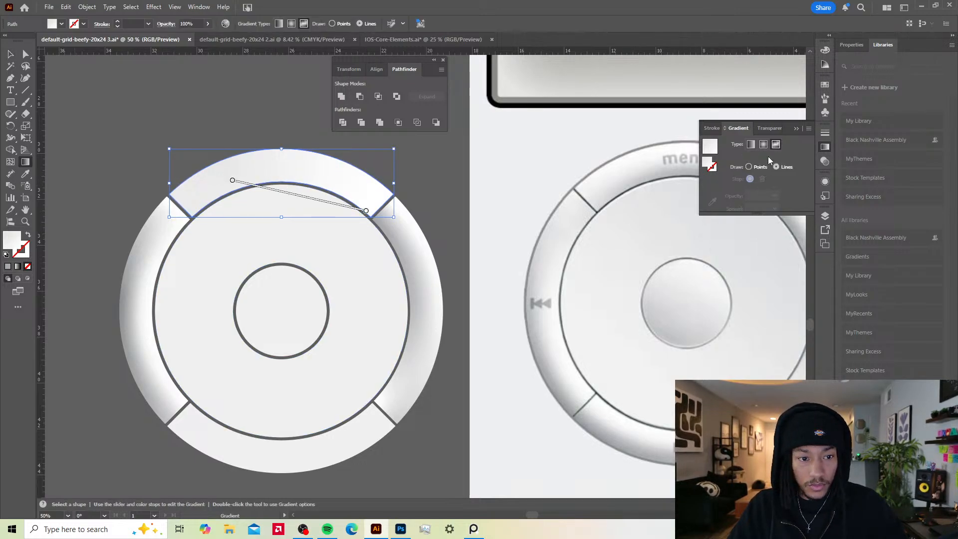
pyautogui.click(233, 181)
pyautogui.moveTo(233, 181); pyautogui.dragTo(179, 194)
pyautogui.moveTo(365, 211); pyautogui.dragTo(385, 195)
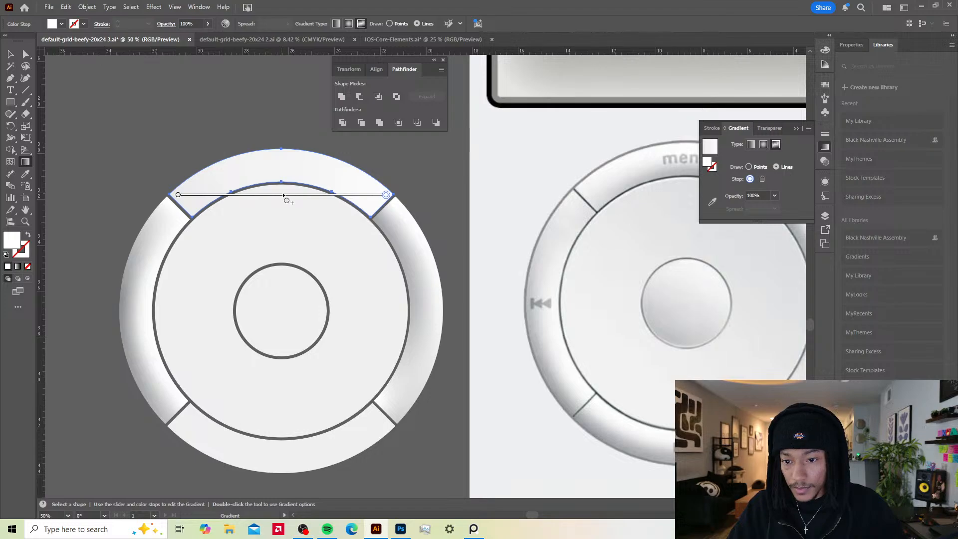
# Step: Arch the top segment's gradient line along its outer edge with a middle stop and draw a second three-stop line along its inner edge
pyautogui.moveTo(283, 195); pyautogui.dragTo(280, 156)
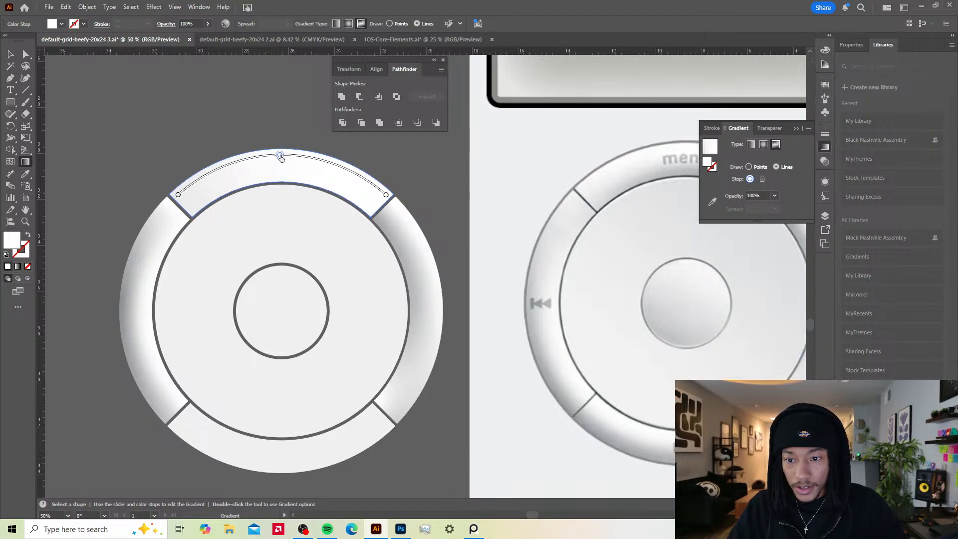
pyautogui.click(192, 208)
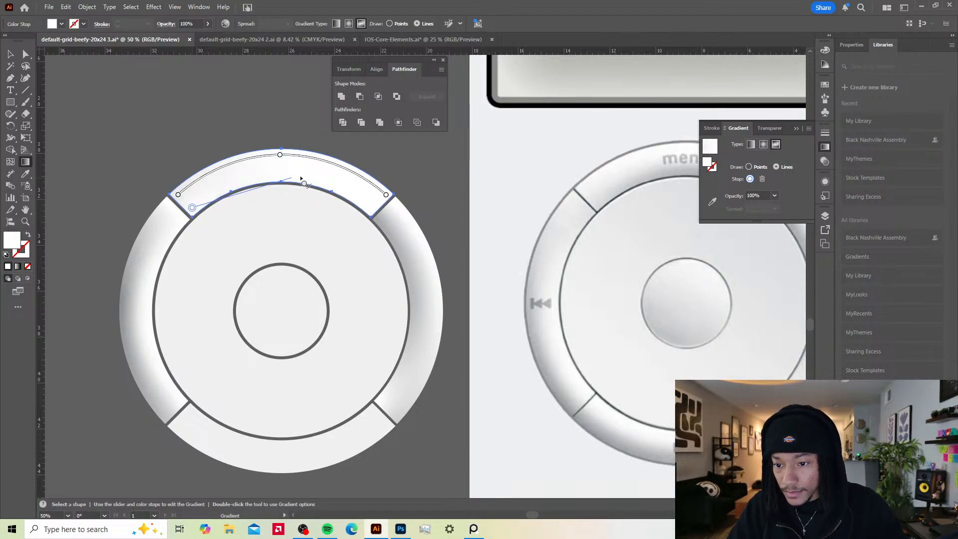
pyautogui.click(280, 179)
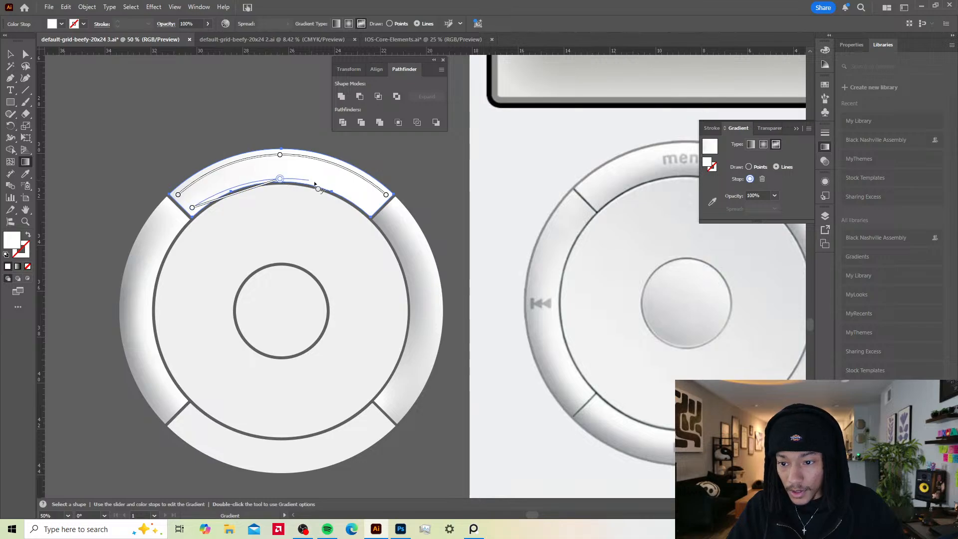
pyautogui.click(369, 212)
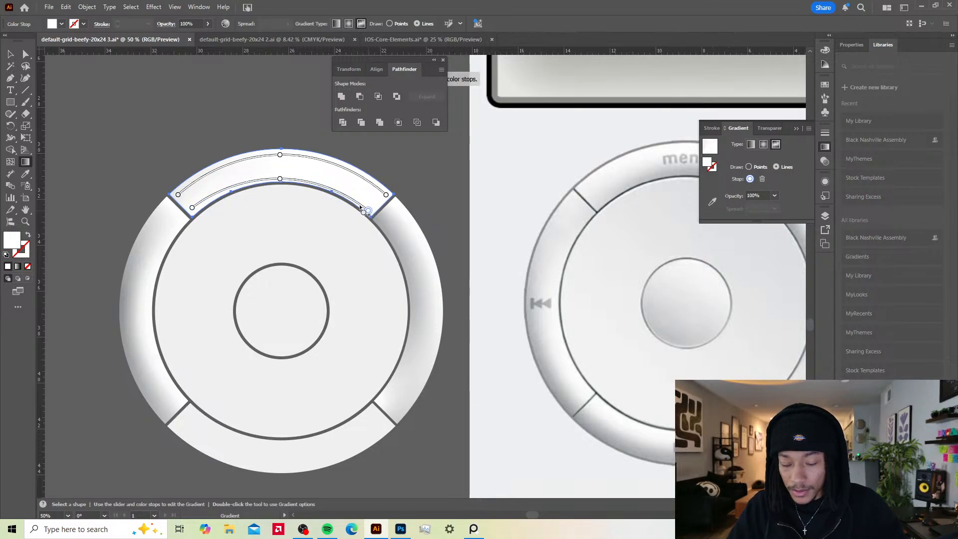
pyautogui.press('v')
# Step: Set the middle stop of the top segment's inner gradient line to grey A5A5A5
pyautogui.moveTo(375, 195); pyautogui.dragTo(309, 236)
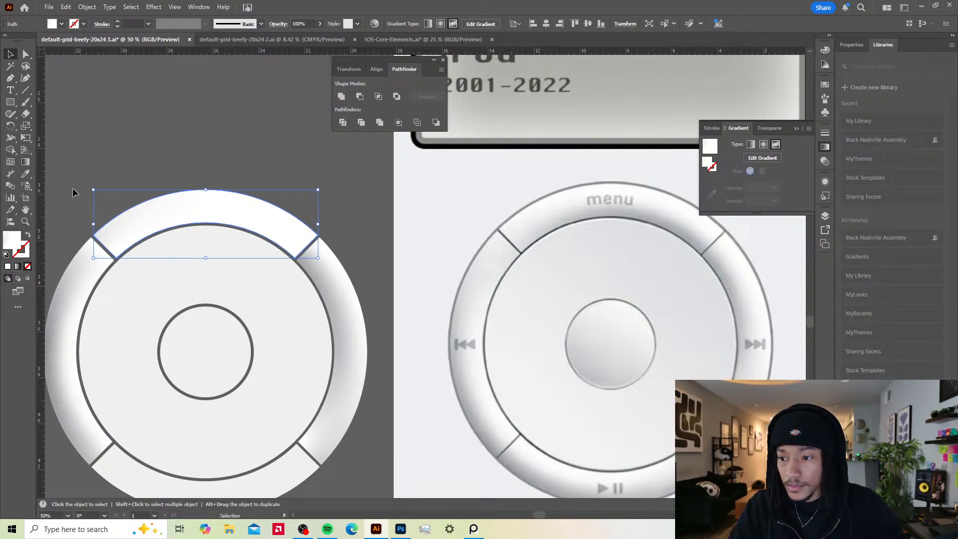
pyautogui.press('g')
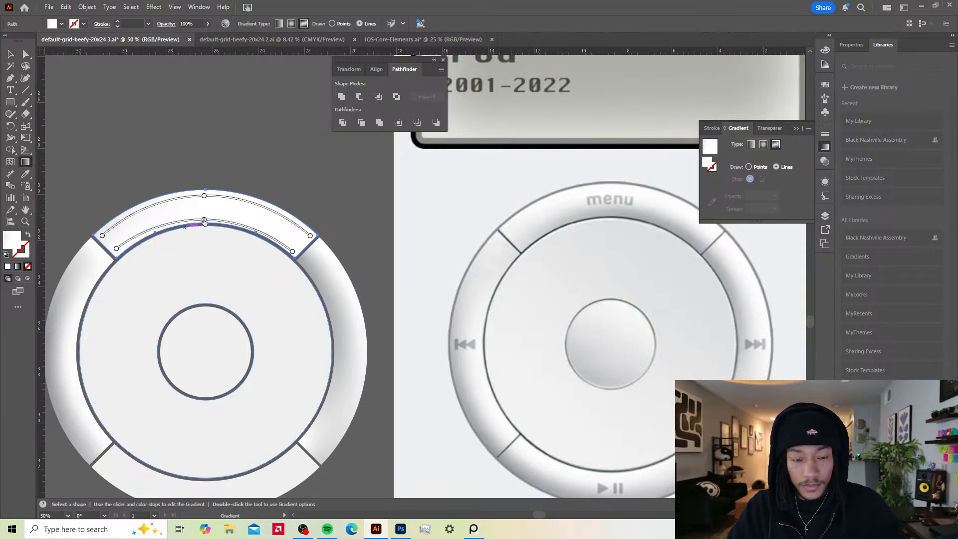
pyautogui.click(204, 220)
pyautogui.doubleClick(15, 236)
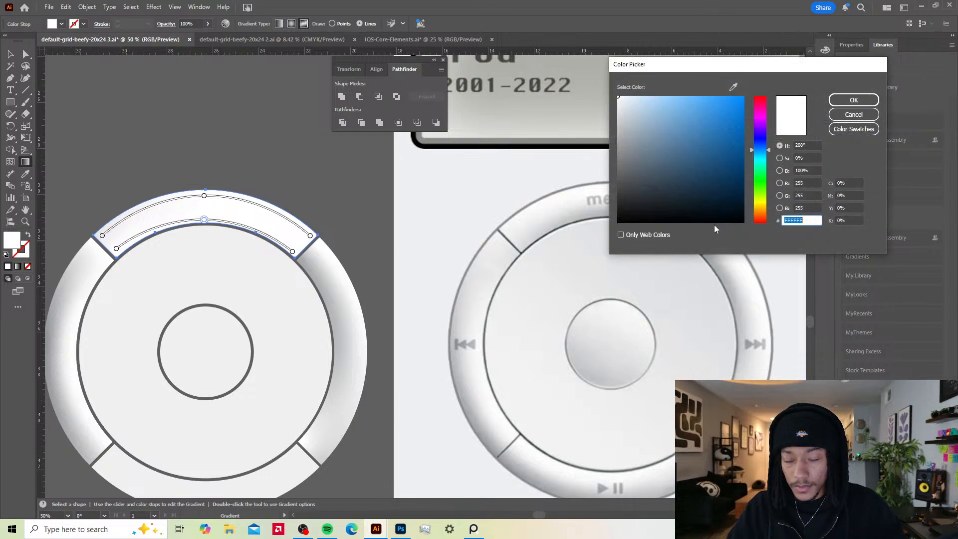
pyautogui.write('a5a5a5')
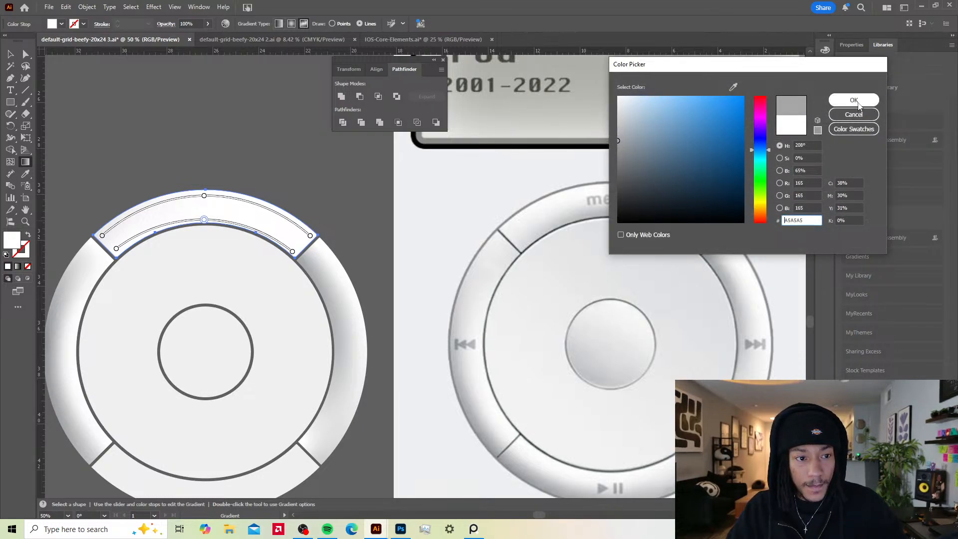
pyautogui.click(853, 101)
# Step: Recolour the right end stop of the top segment's inner gradient line with a grey sampled from the edge of the divider beside it
pyautogui.doubleClick(293, 252)
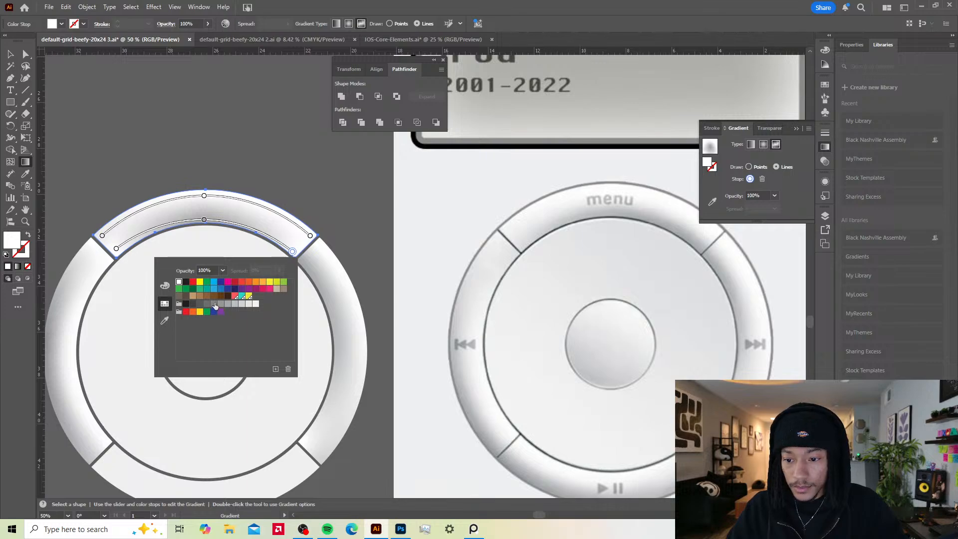
pyautogui.click(164, 321)
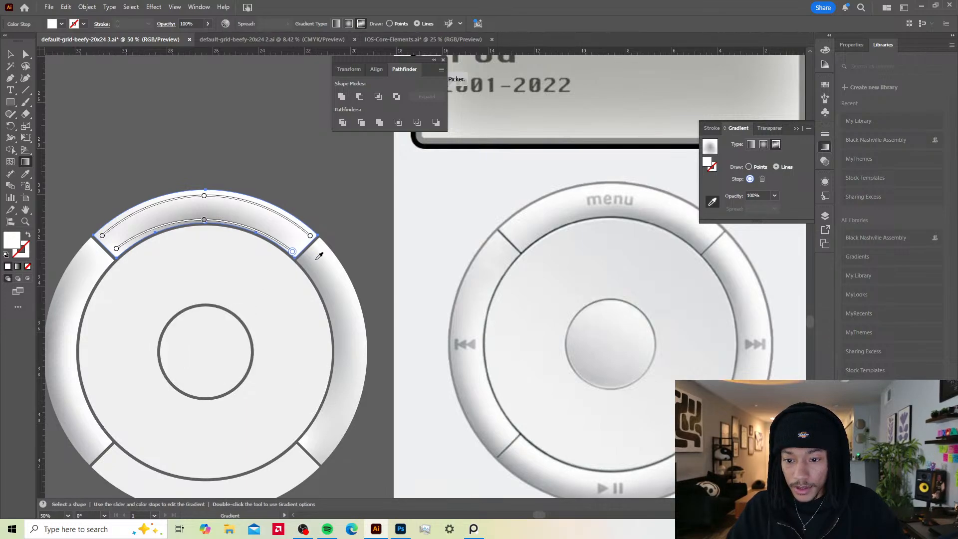
pyautogui.click(303, 255)
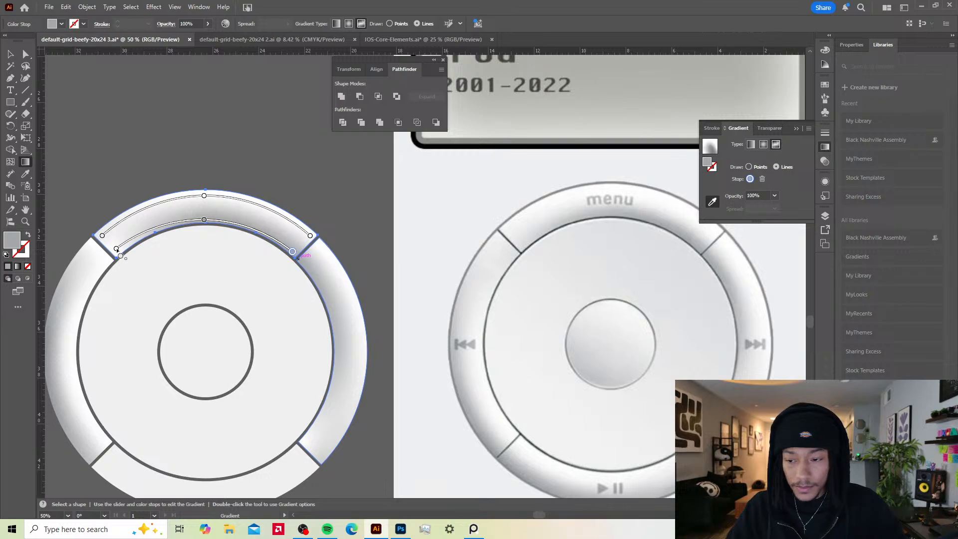
# Step: Try to recolour the left end stop of the top segment's inner gradient line with a grey sampled from beside it
pyautogui.doubleClick(116, 249)
pyautogui.hotkey('ctrl', 'z')
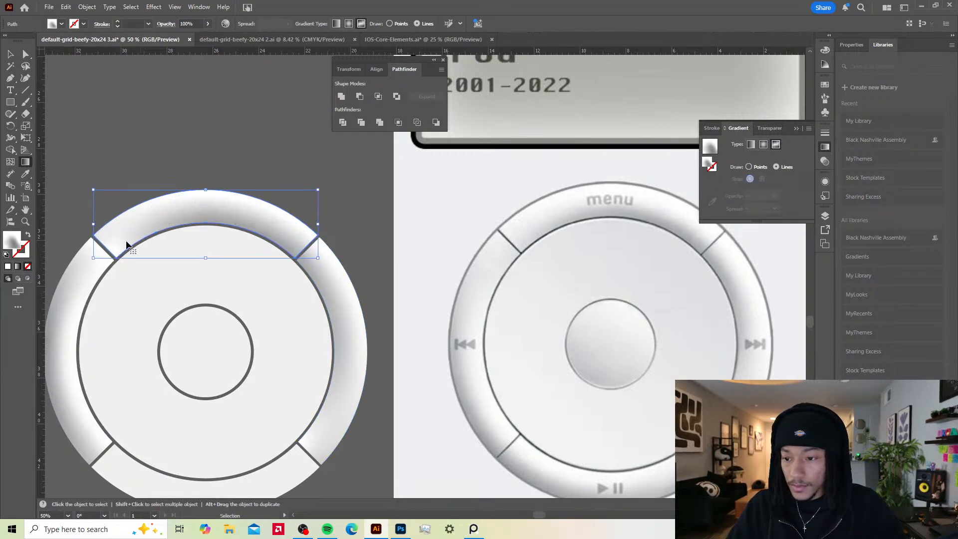
pyautogui.click(117, 249)
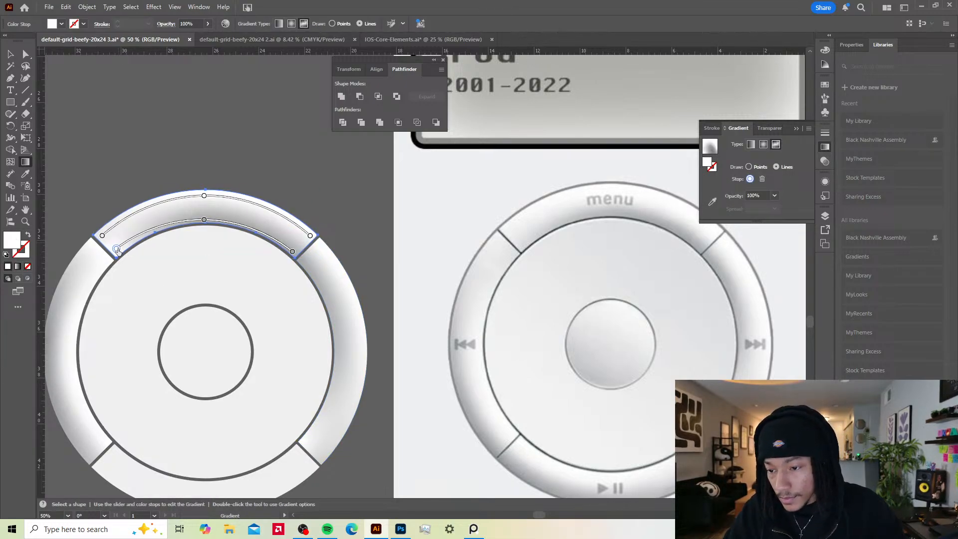
pyautogui.doubleClick(117, 249)
pyautogui.click(10, 319)
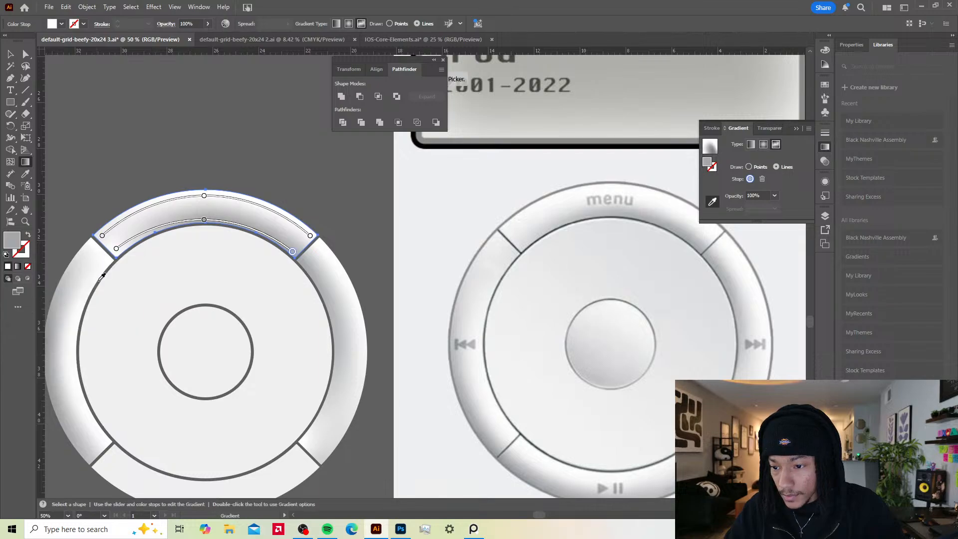
pyautogui.click(110, 257)
pyautogui.press('v')
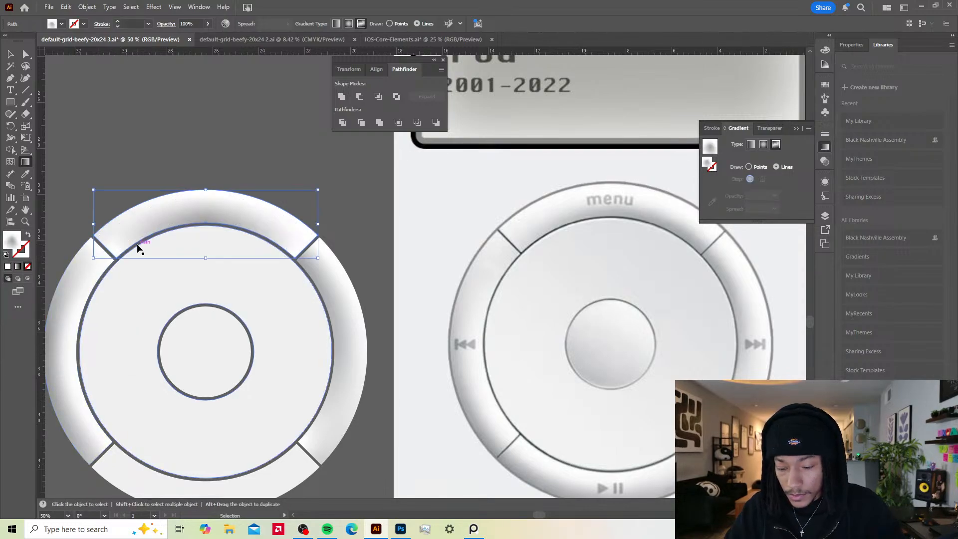
# Step: Try to choose a new colour for the inner line's left end stop with the Color Picker and dismiss the alert
pyautogui.press('g')
pyautogui.click(116, 248)
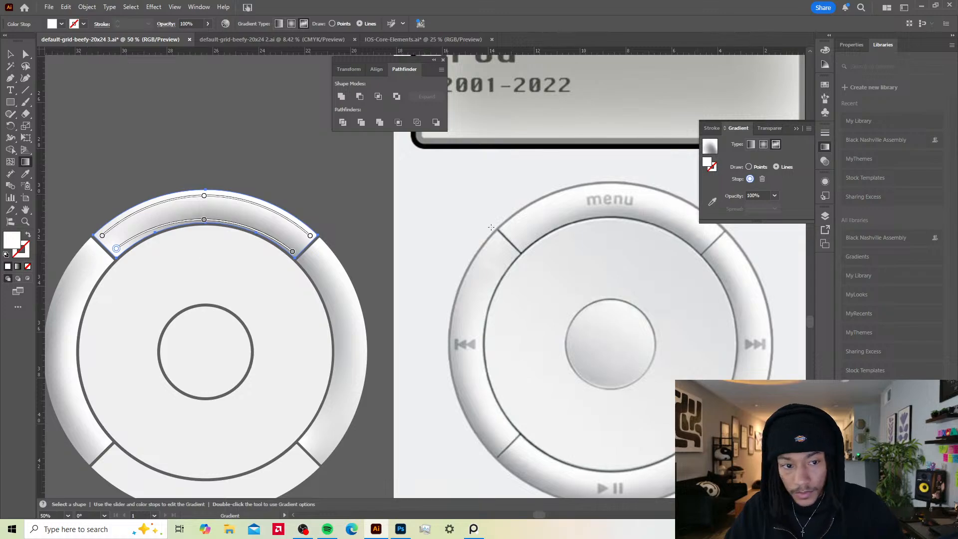
pyautogui.doubleClick(14, 239)
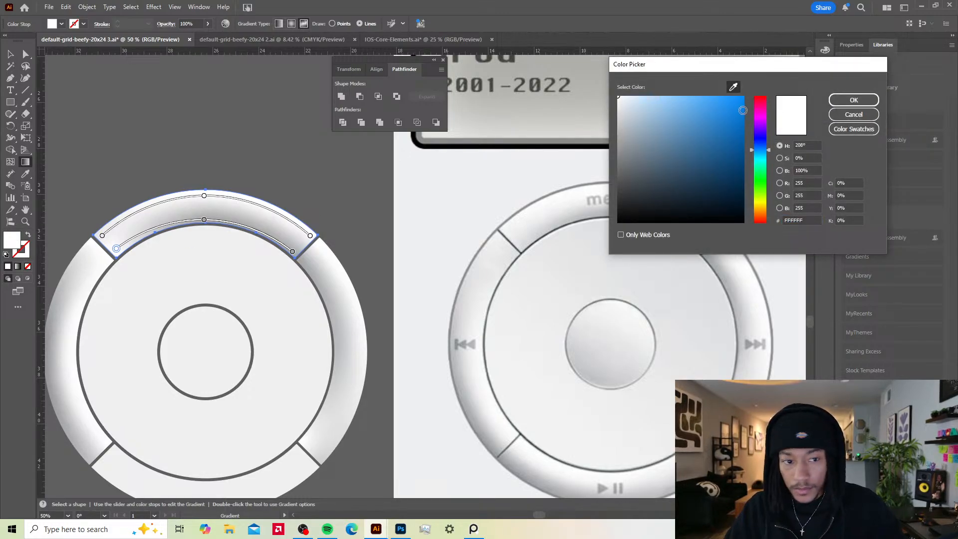
pyautogui.click(854, 99)
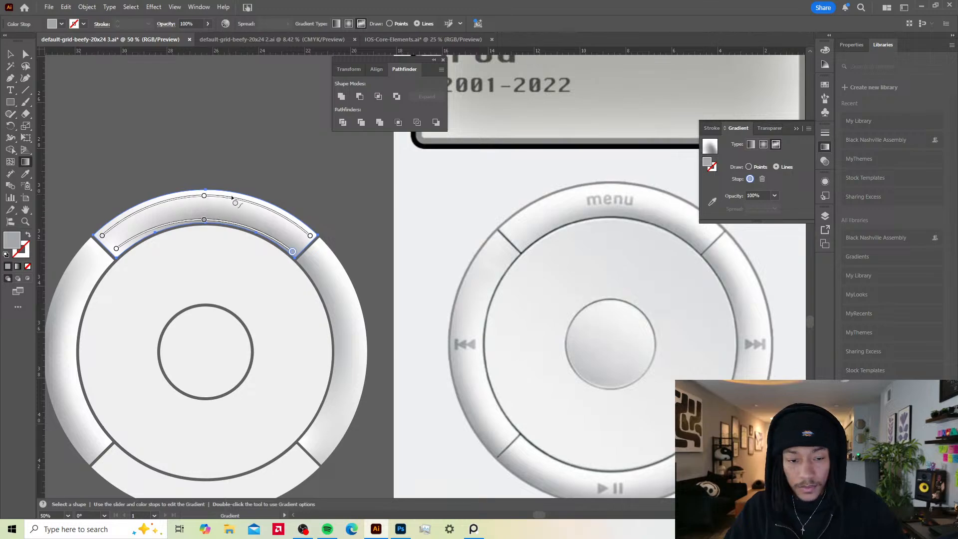
pyautogui.click(102, 236)
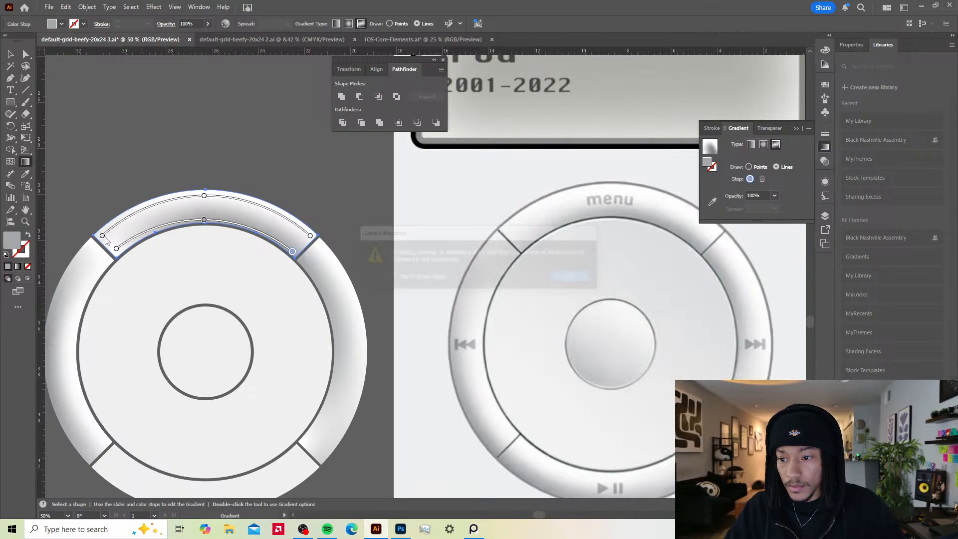
pyautogui.click(572, 277)
# Step: Deselect the top segment and apply a freeform gradient drawn with lines to the bottom segment
pyautogui.press('v')
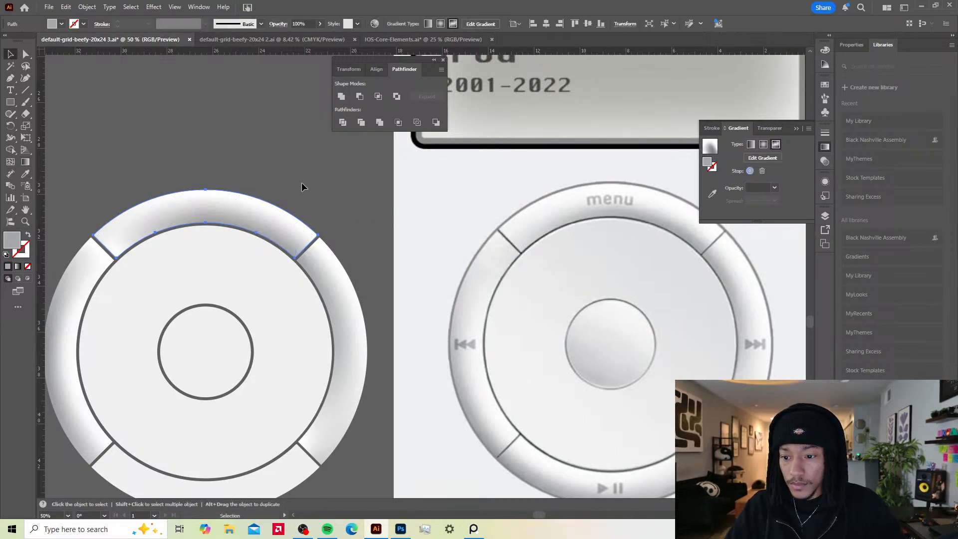
pyautogui.click(298, 170)
pyautogui.scroll(-2, 316, 214)
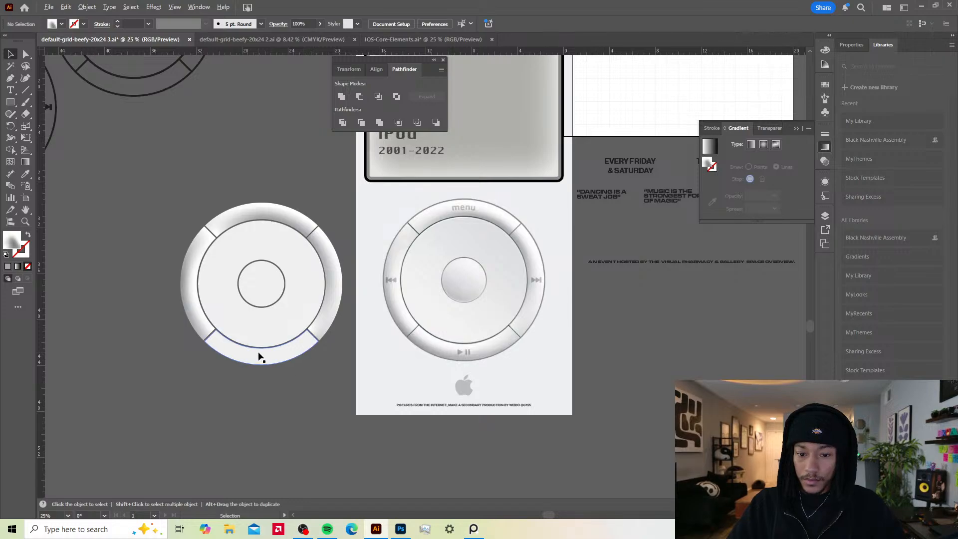
pyautogui.scroll(2, 255, 341)
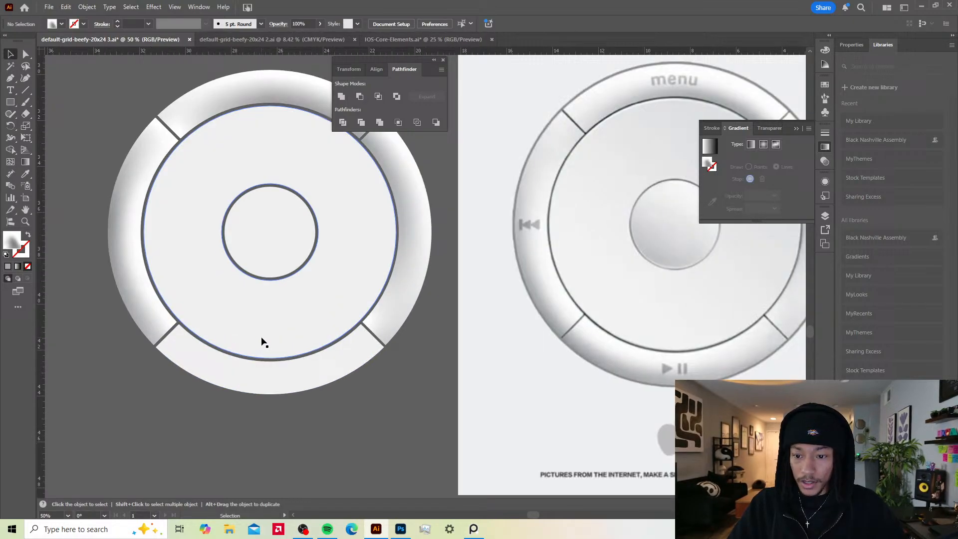
pyautogui.click(269, 372)
pyautogui.moveTo(477, 359); pyautogui.dragTo(454, 345)
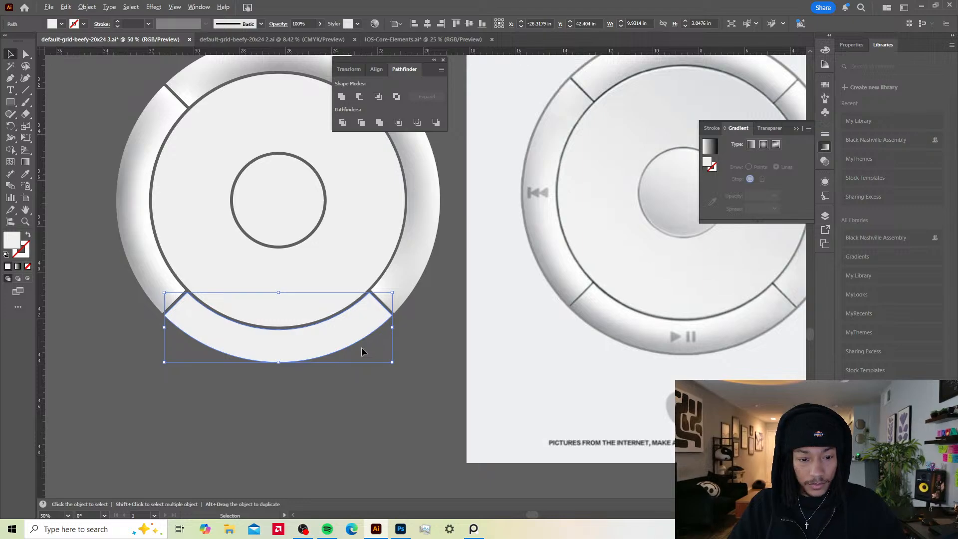
pyautogui.moveTo(364, 349); pyautogui.dragTo(410, 347)
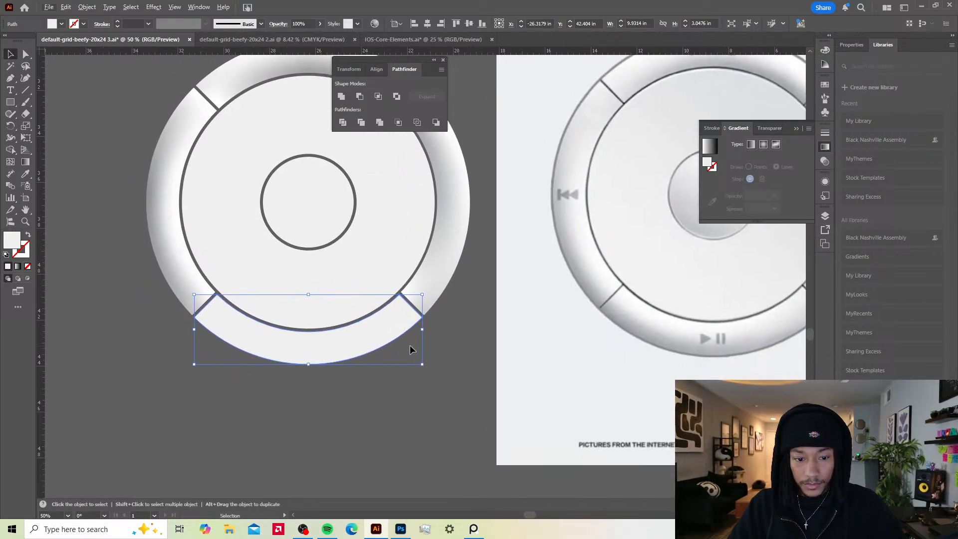
pyautogui.scroll(1, 349, 347)
pyautogui.scroll(-1, 355, 346)
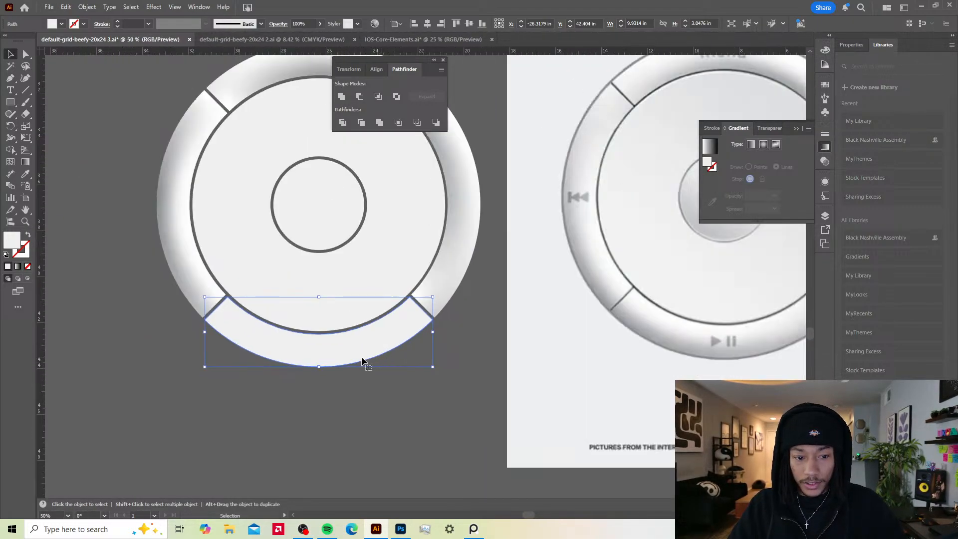
pyautogui.moveTo(360, 309)
pyautogui.mouseDown()
pyautogui.moveTo(360, 340)
pyautogui.moveTo(347, 308)
pyautogui.mouseUp()
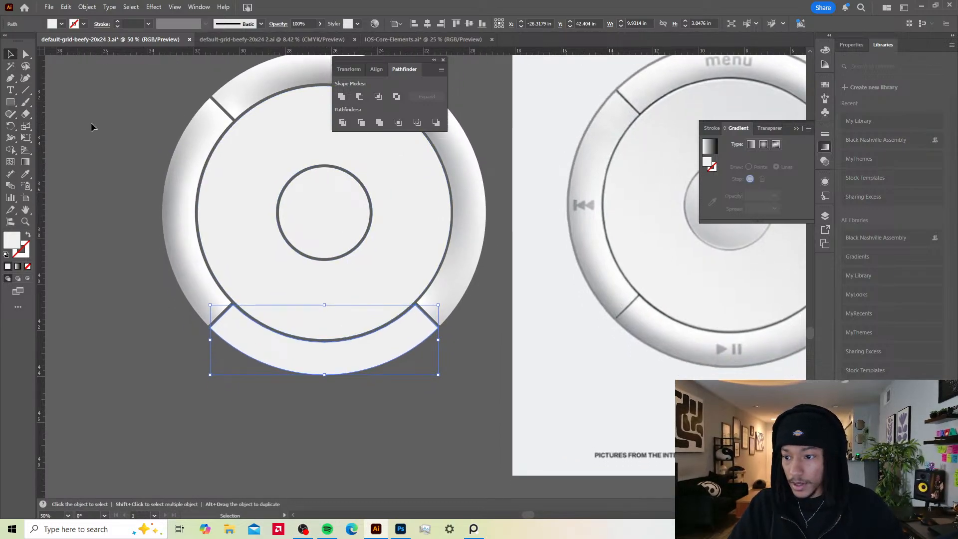
pyautogui.click(776, 144)
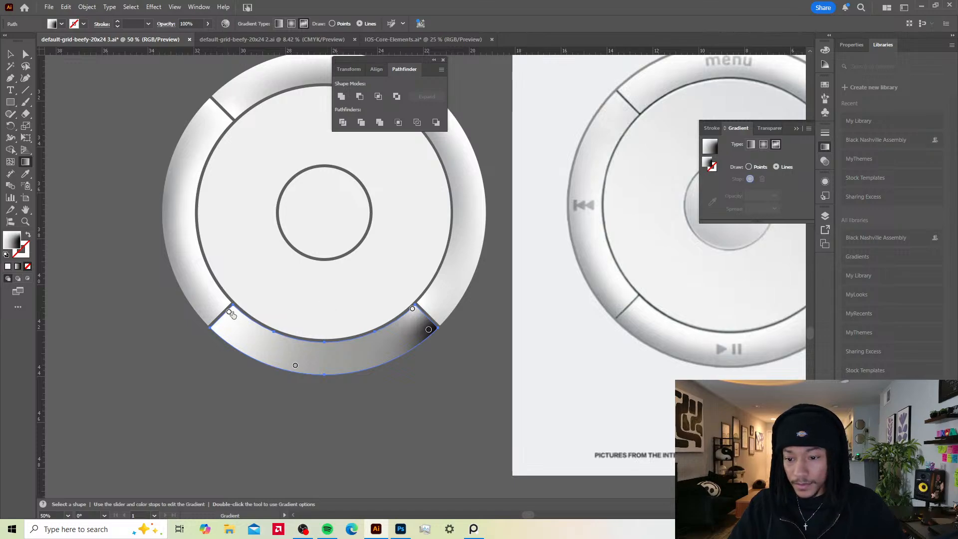
pyautogui.hotkey('ctrl', 'z')
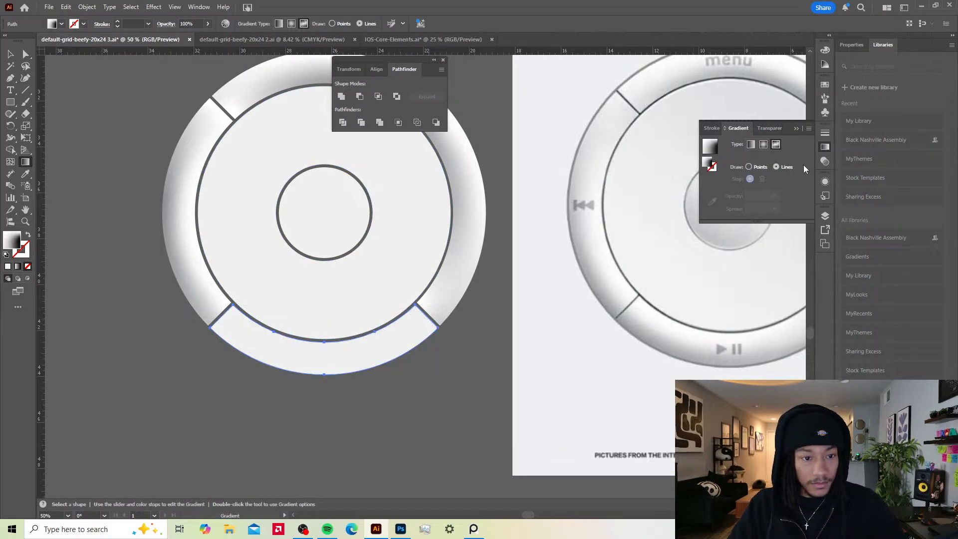
pyautogui.click(776, 144)
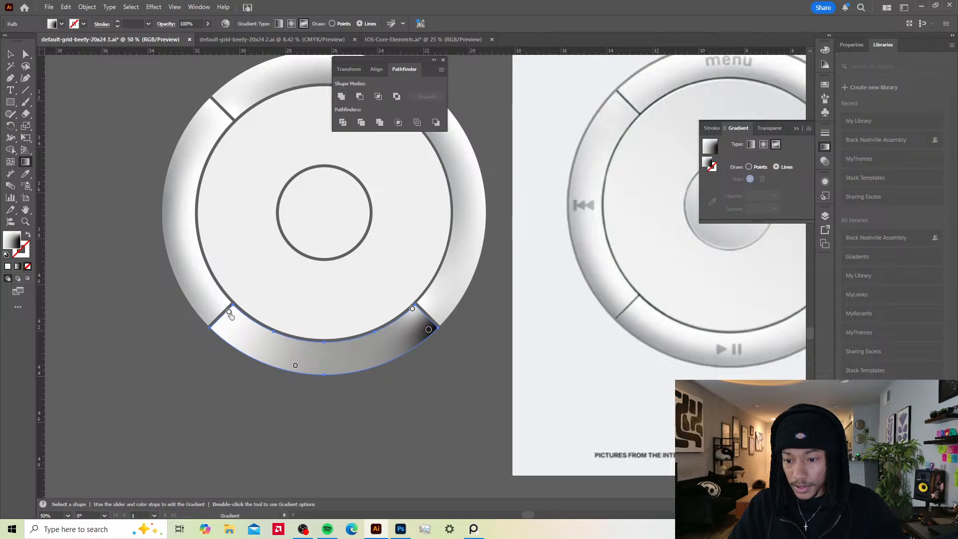
# Step: Remove all four default colour stops from the bottom segment's freeform gradient
pyautogui.moveTo(229, 313); pyautogui.dragTo(389, 319)
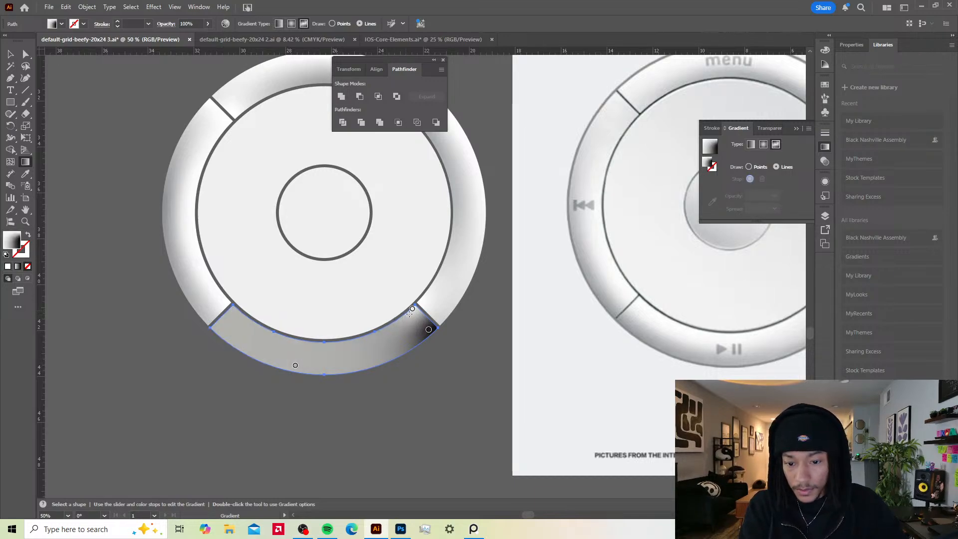
pyautogui.click(412, 309)
pyautogui.press('Delete')
pyautogui.click(428, 329)
pyautogui.press('Delete')
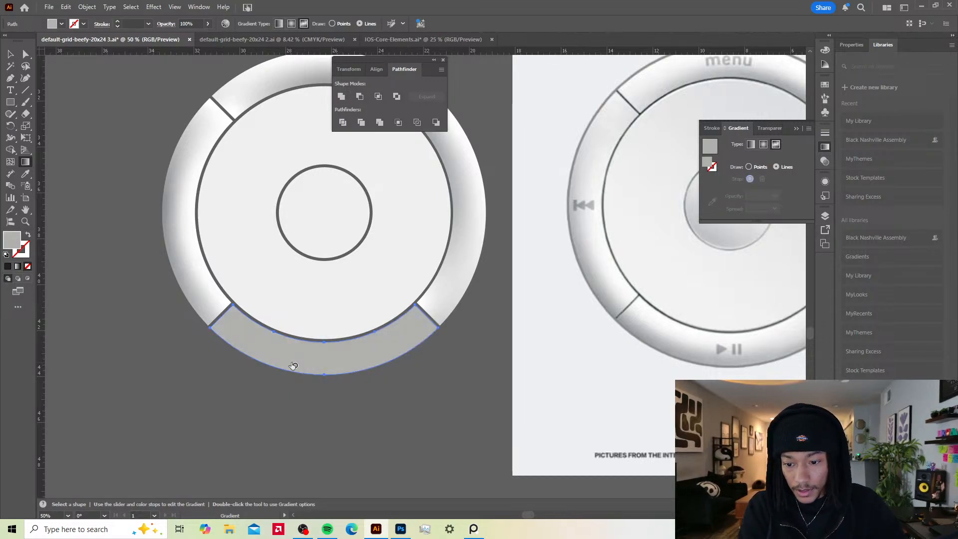
pyautogui.click(294, 366)
pyautogui.press('Delete')
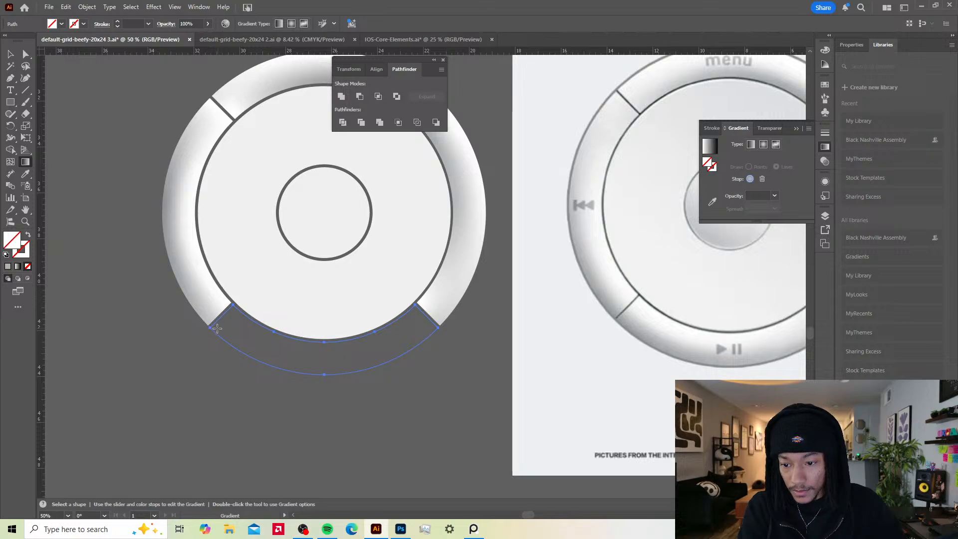
# Step: Try to draw a freeform gradient line from the emptied bottom segment's outer left corner along its outer edge, and undo the attempt
pyautogui.click(777, 145)
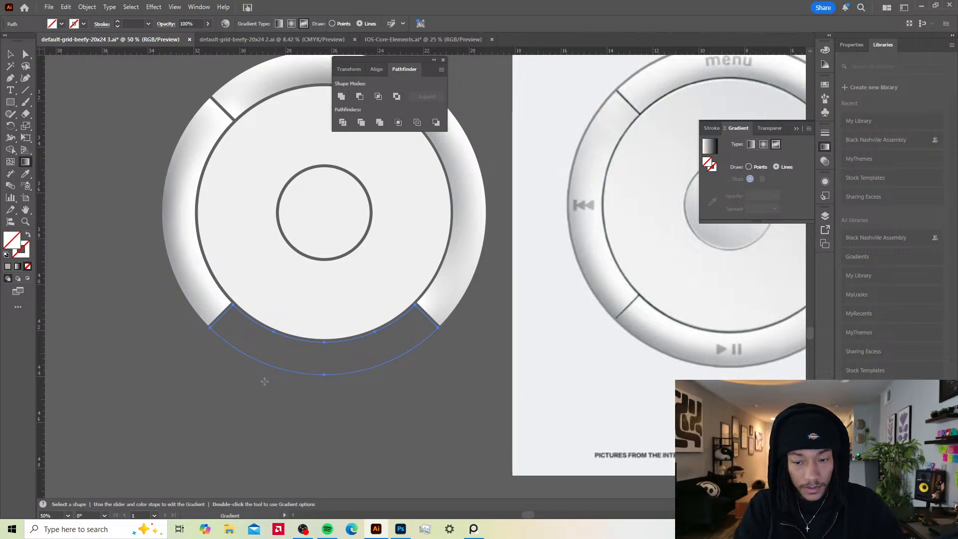
pyautogui.click(216, 324)
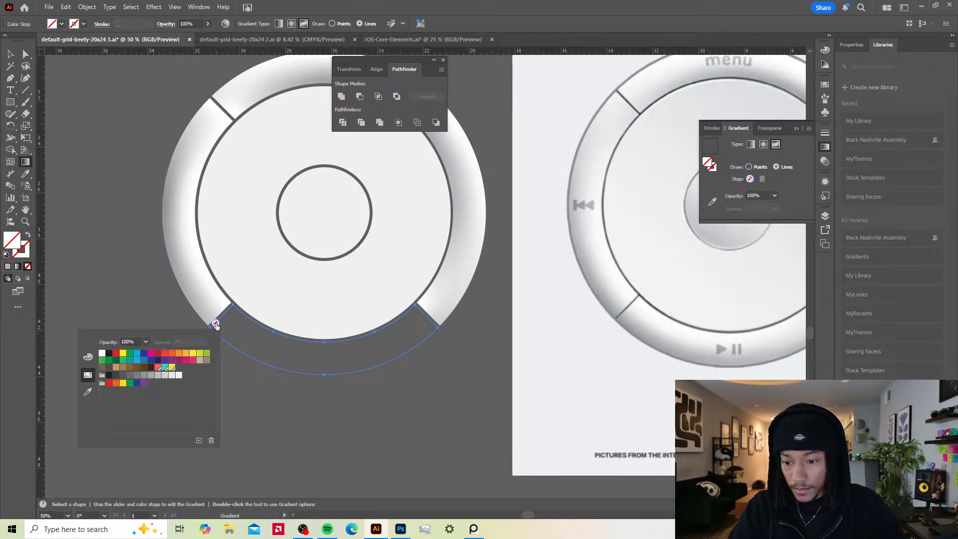
pyautogui.click(322, 368)
pyautogui.press('v')
pyautogui.hotkey('ctrl', 'z')
pyautogui.hotkey('ctrl', 'z')
pyautogui.hotkey('ctrl', 'z')
pyautogui.hotkey('ctrl', 'z')
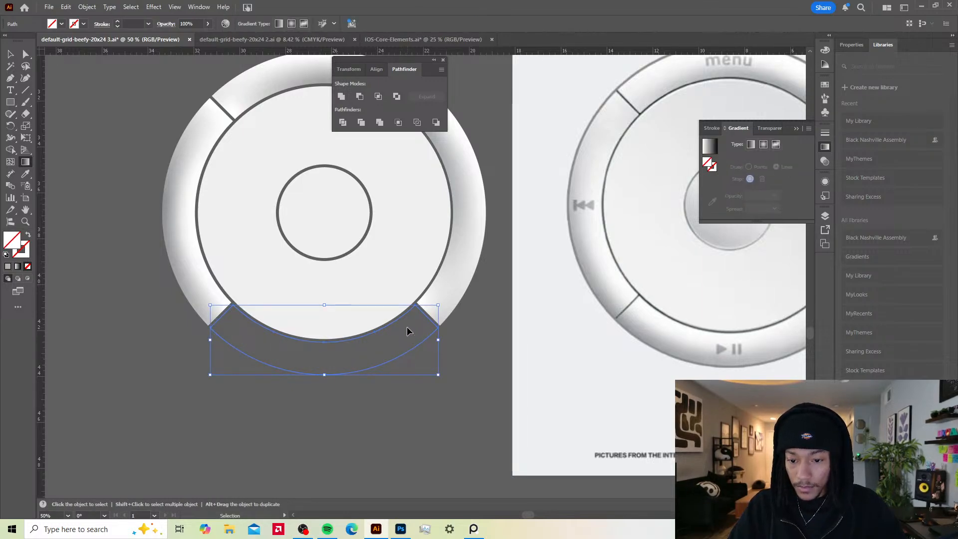
# Step: Undo the bottom segment's stop removals and freeform gradient back to its solid light fill
pyautogui.hotkey('ctrl', 'z')
pyautogui.hotkey('ctrl', 'z')
pyautogui.hotkey('ctrl', 'z')
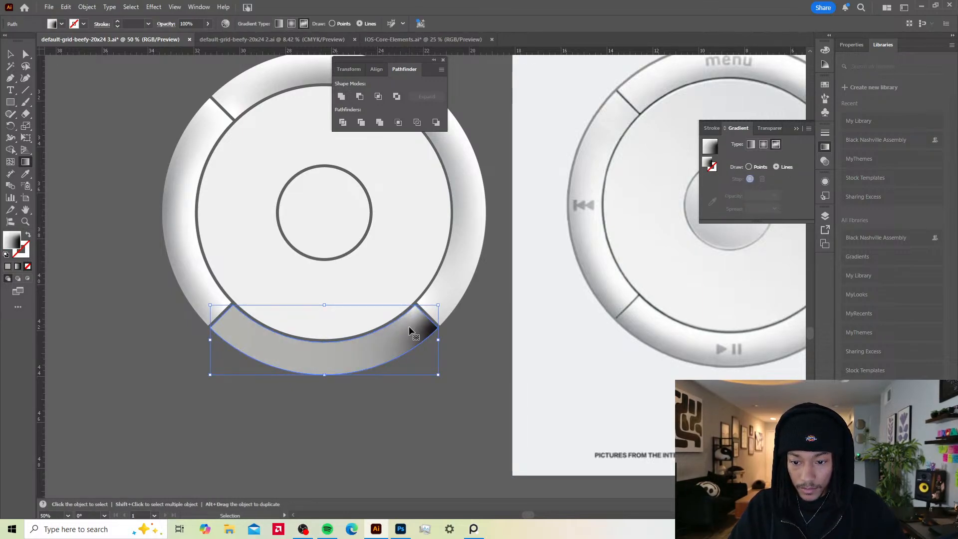
pyautogui.press('g')
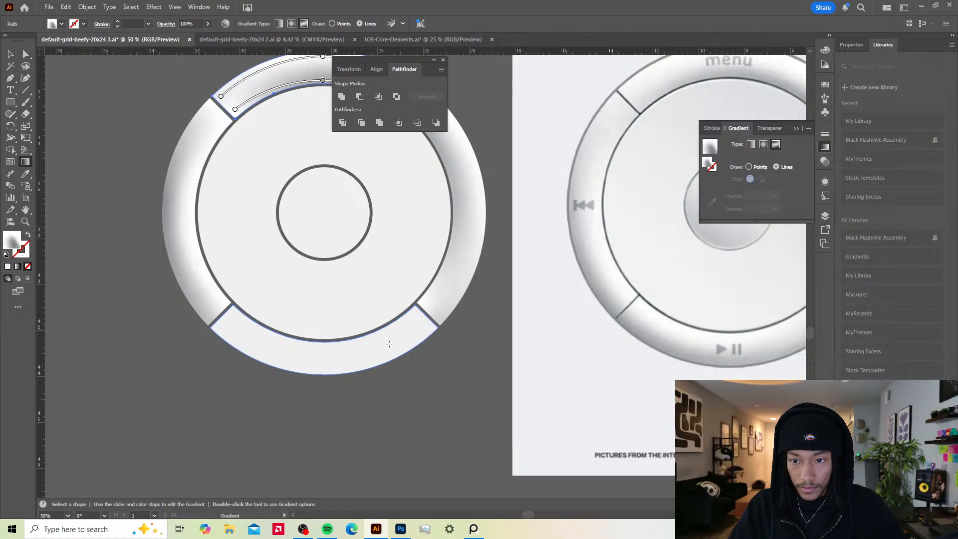
# Step: Select the bottom segment and apply a fresh freeform gradient in Lines mode, keeping its default colour stops
pyautogui.press('v')
pyautogui.click(370, 348)
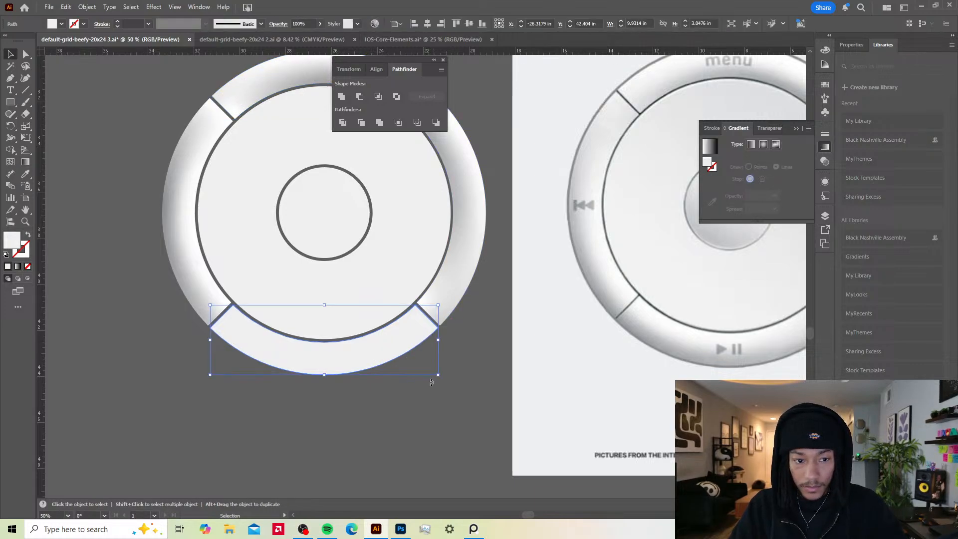
pyautogui.click(762, 144)
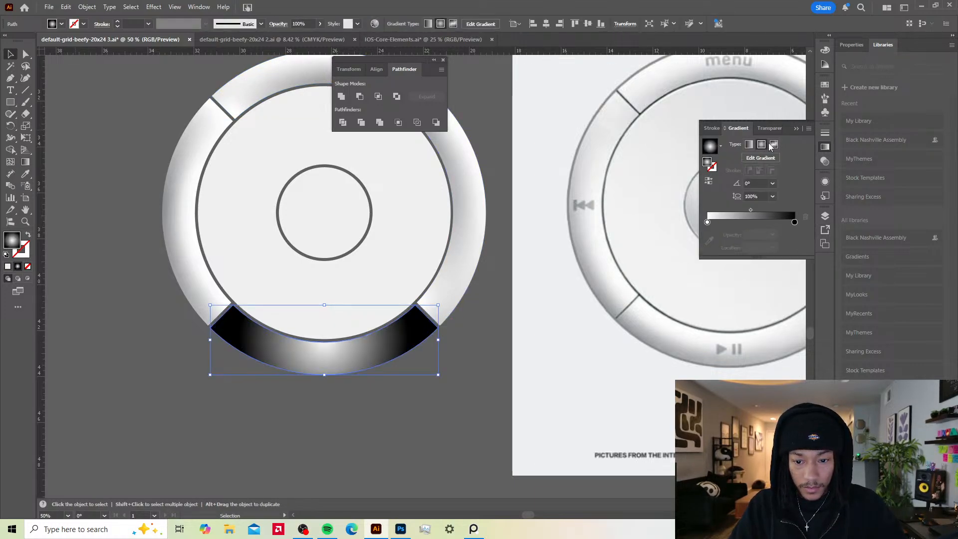
pyautogui.click(774, 144)
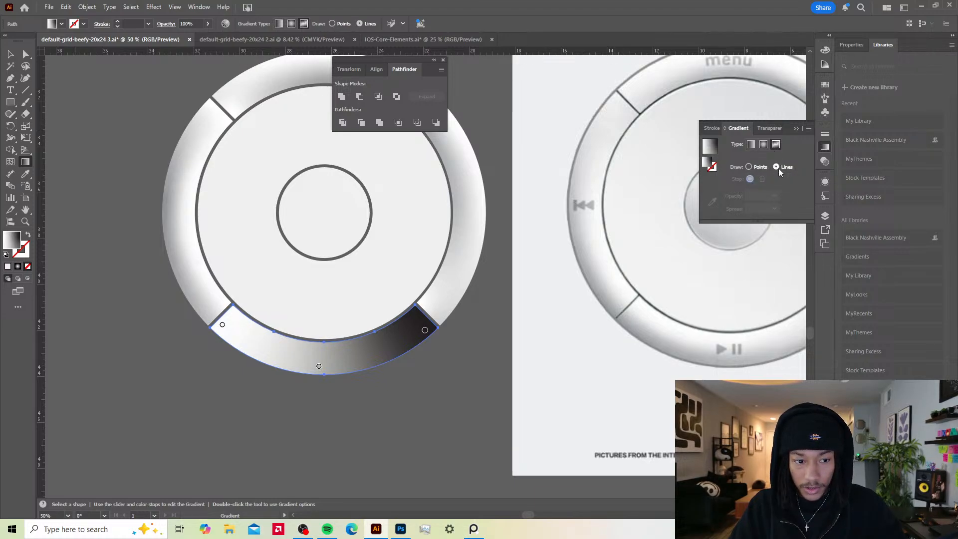
# Step: Connect the bottom segment's three default colour stops into one curved gradient line and shift the stops closer to the outer edge
pyautogui.click(424, 332)
pyautogui.click(318, 366)
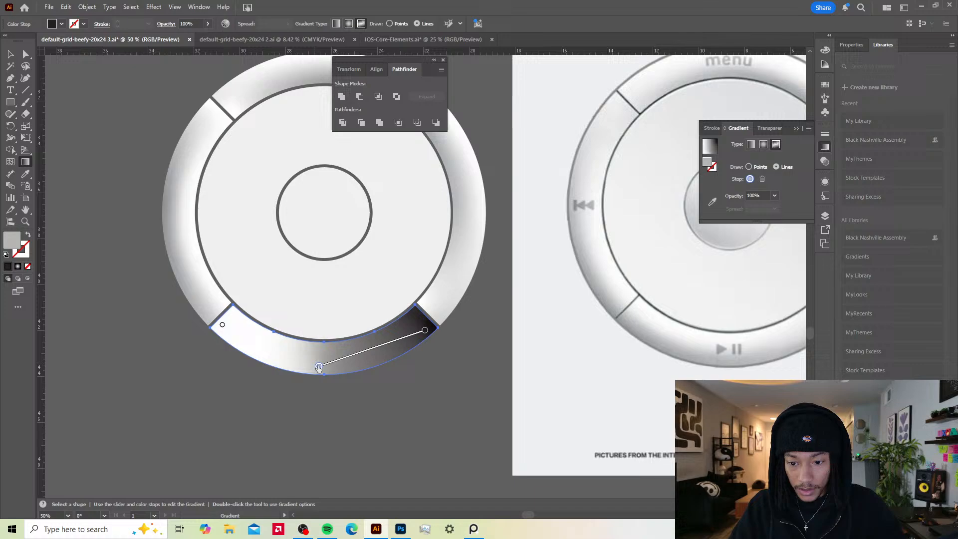
pyautogui.doubleClick(222, 325)
pyautogui.click(221, 327)
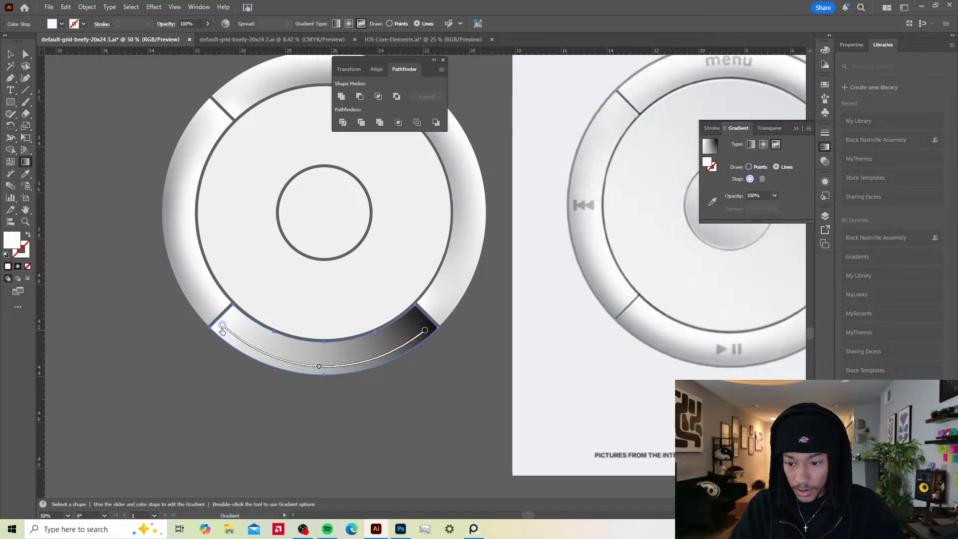
pyautogui.moveTo(222, 326); pyautogui.dragTo(217, 328)
pyautogui.moveTo(320, 370); pyautogui.dragTo(322, 371)
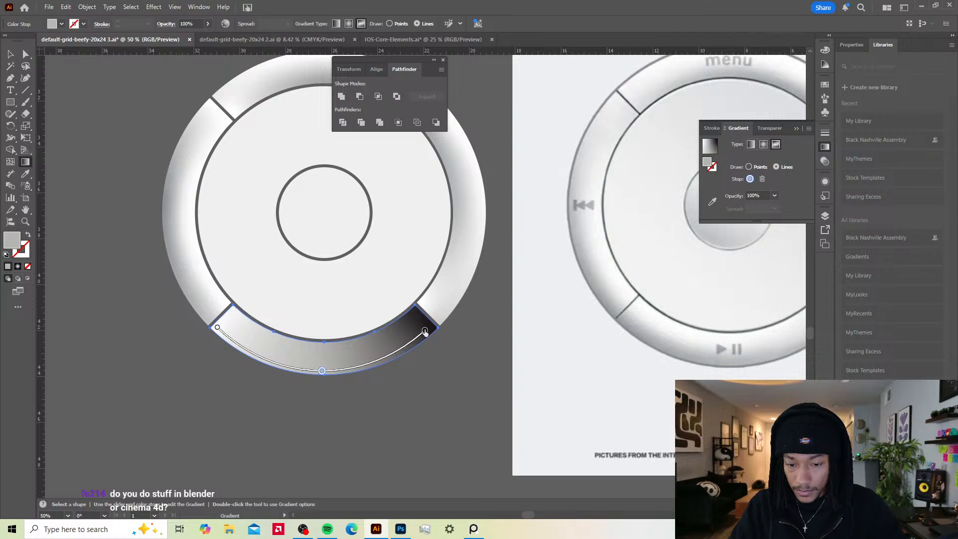
pyautogui.moveTo(424, 332); pyautogui.dragTo(431, 328)
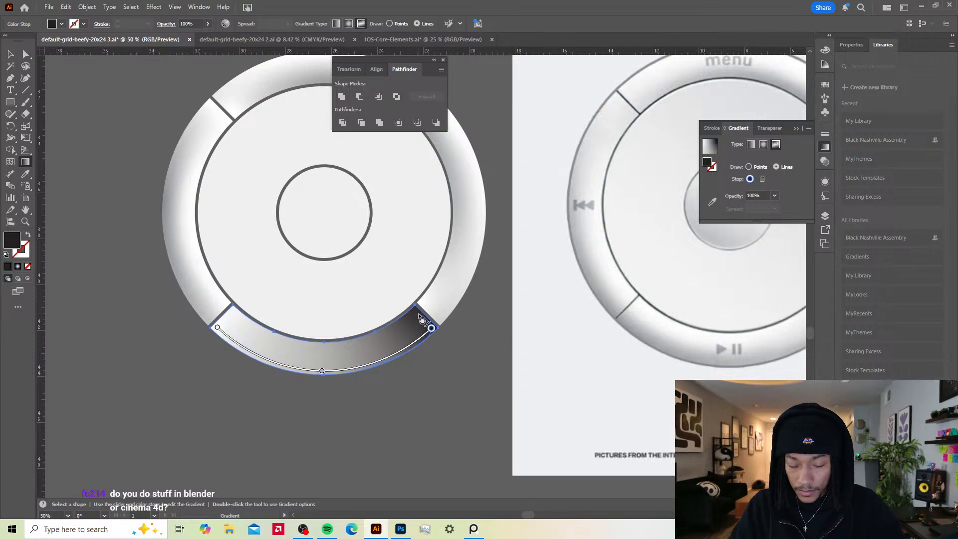
# Step: Draw a second three-stop gradient line in white along the bottom segment's inner edge, from right corner to left corner
pyautogui.click(418, 317)
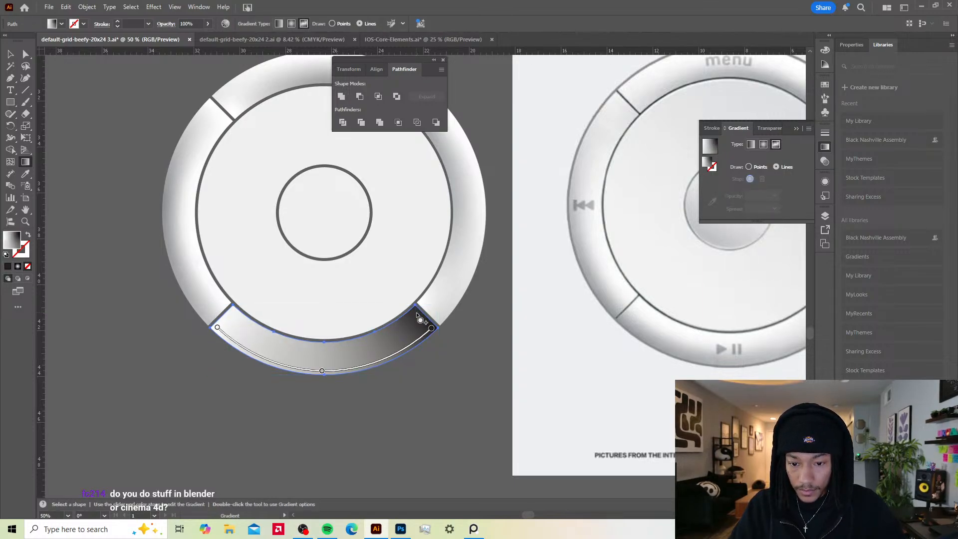
pyautogui.click(415, 311)
pyautogui.click(324, 347)
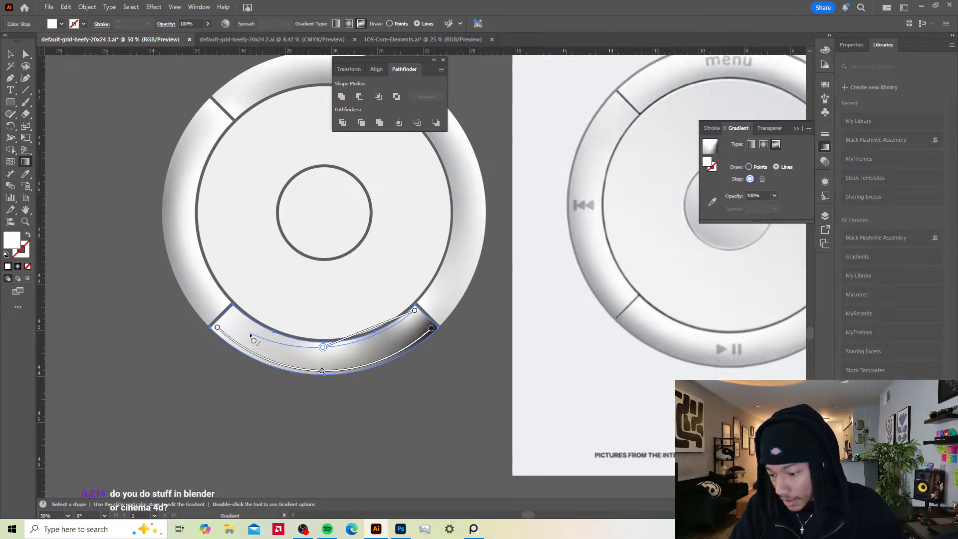
pyautogui.click(234, 310)
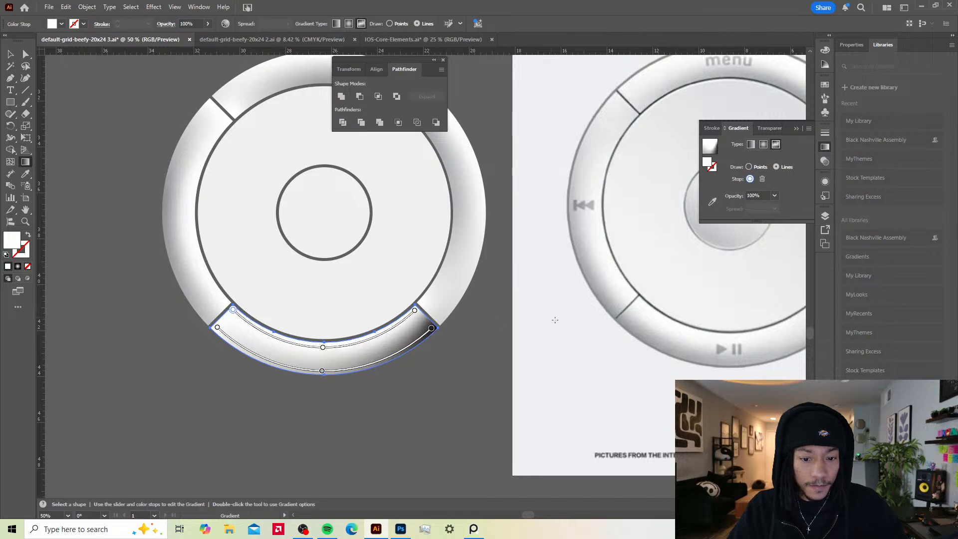
# Step: Recolour the outer line's dark right end stop to light grey CECECE and nudge its right and middle stops slightly inward
pyautogui.moveTo(567, 314); pyautogui.dragTo(470, 315)
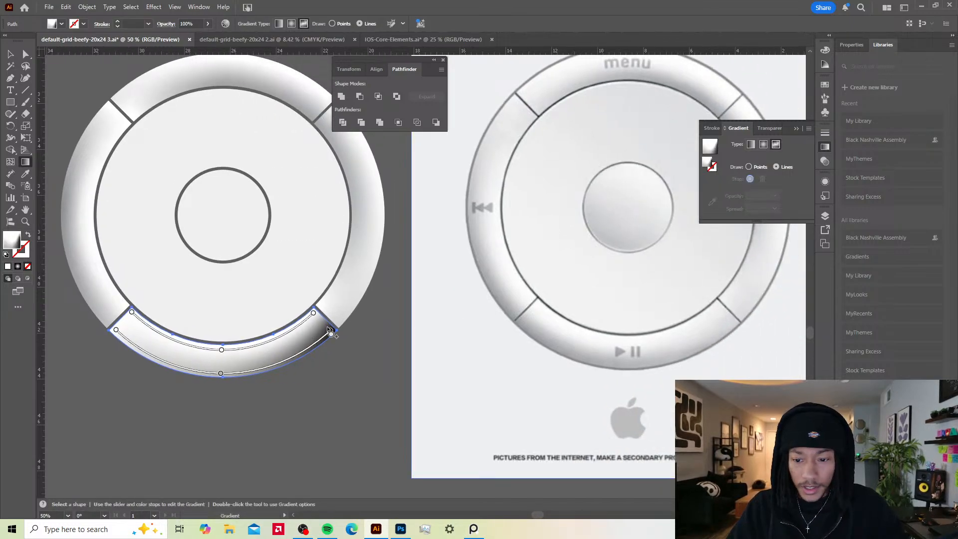
pyautogui.click(330, 331)
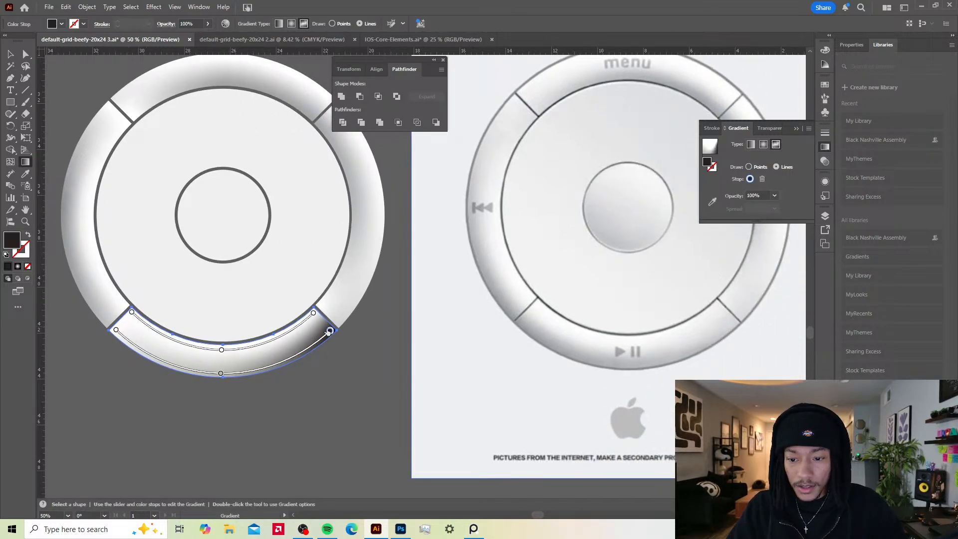
pyautogui.doubleClick(11, 240)
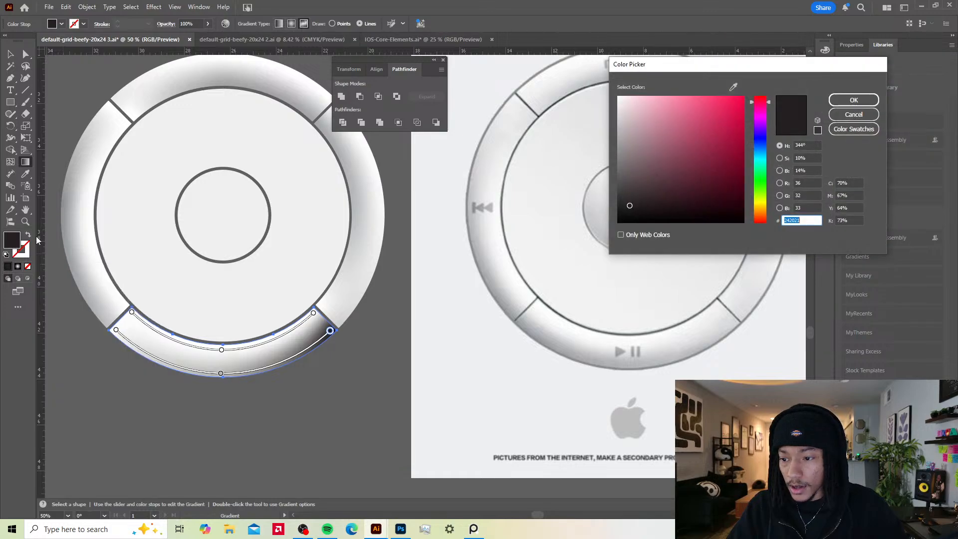
pyautogui.moveTo(644, 114); pyautogui.dragTo(610, 116)
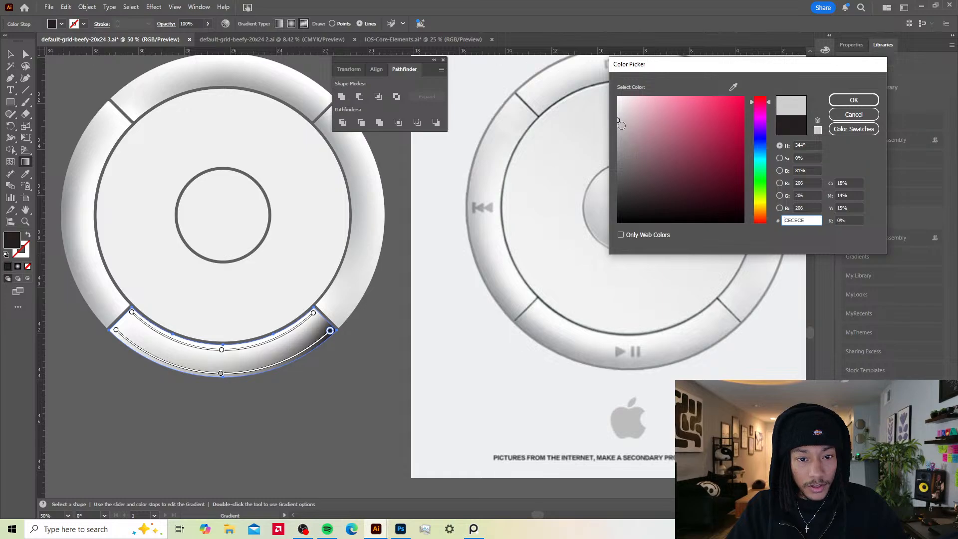
pyautogui.click(853, 101)
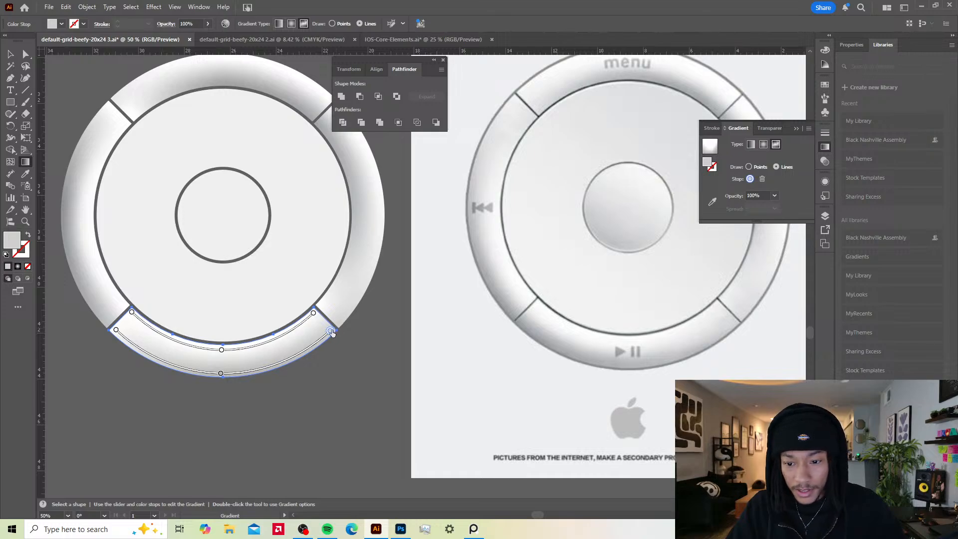
pyautogui.moveTo(330, 331); pyautogui.dragTo(329, 329)
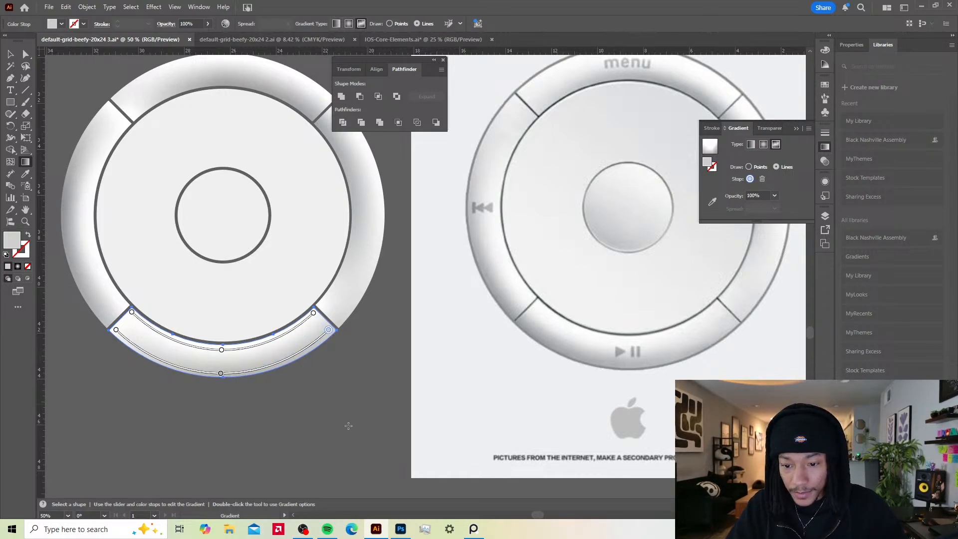
pyautogui.moveTo(222, 374); pyautogui.dragTo(223, 372)
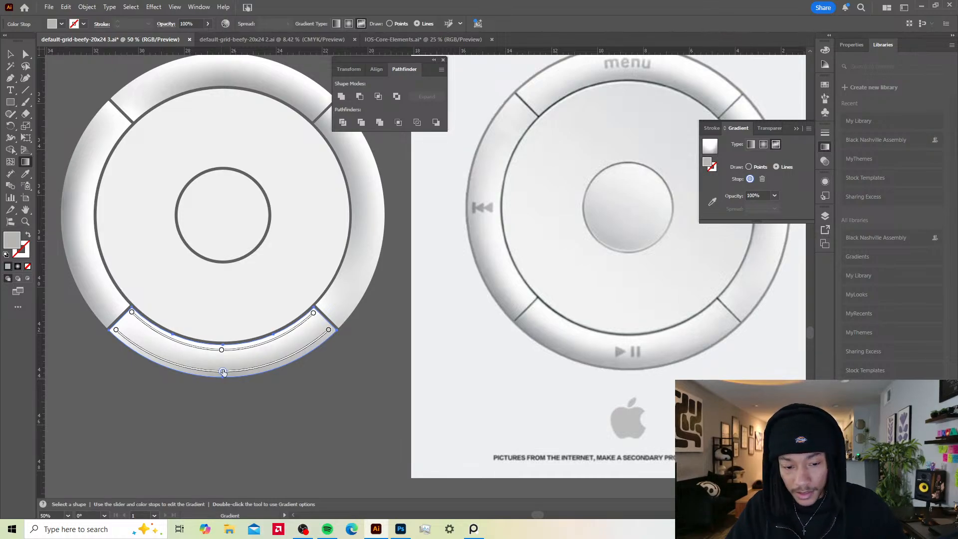
# Step: Recolour the outer line's left end stop with a grey sampled from the reference wheel's lower-left divider area
pyautogui.click(116, 330)
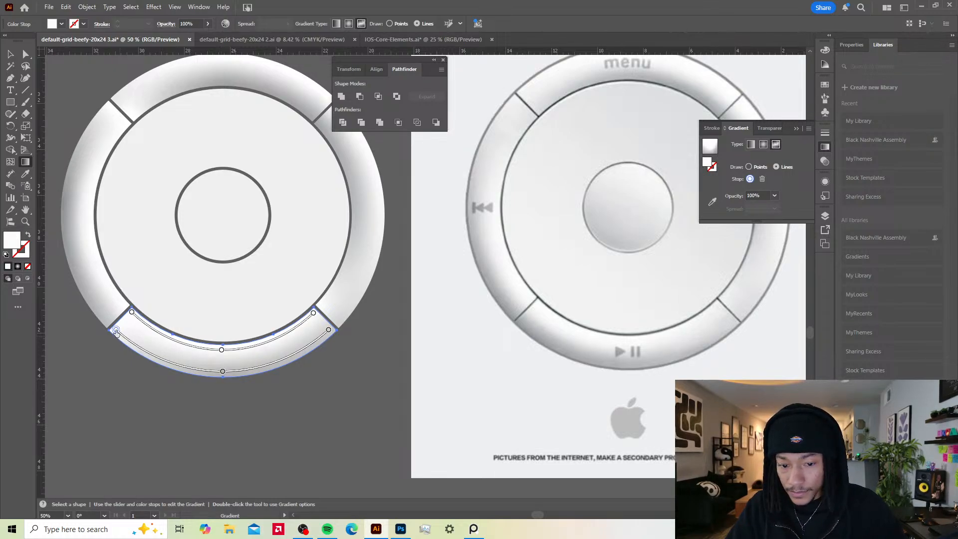
pyautogui.doubleClick(116, 330)
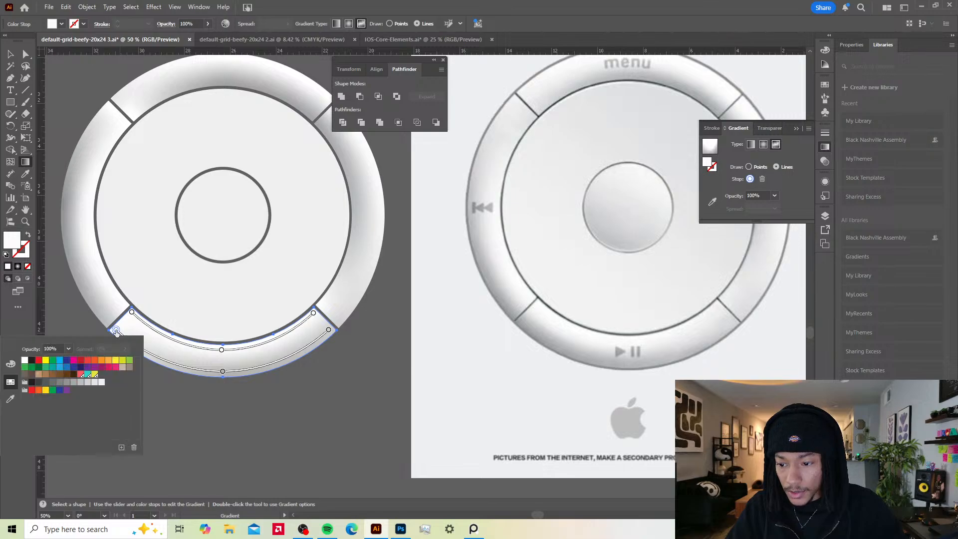
pyautogui.click(11, 401)
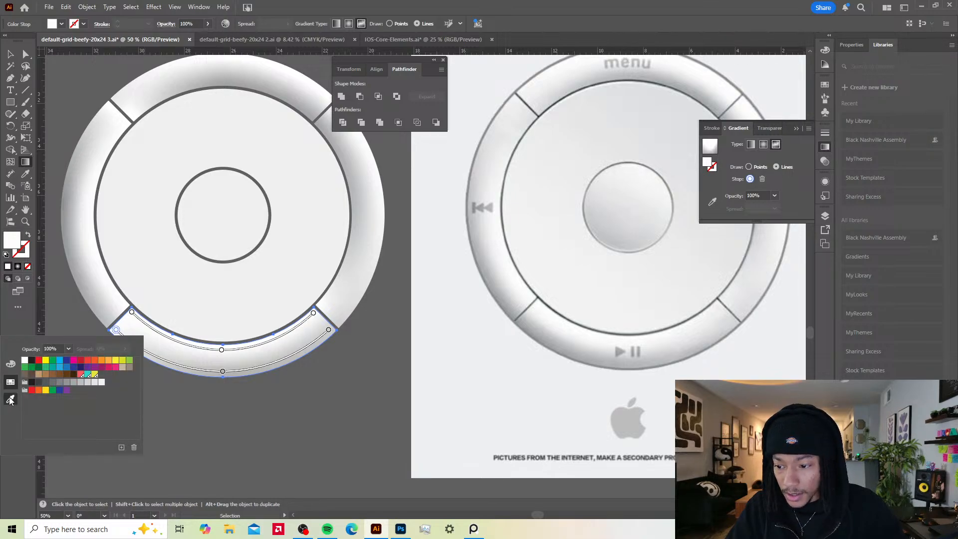
pyautogui.click(527, 321)
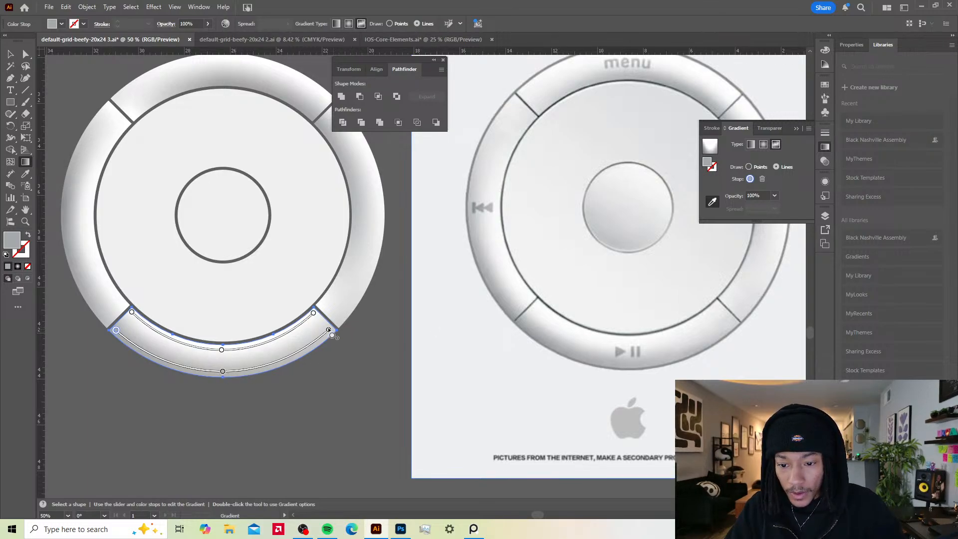
# Step: Sample a grey from the reference wheel for the outer line's right end stop, and deselect the bottom segment
pyautogui.moveTo(330, 330)
pyautogui.mouseDown()
pyautogui.moveTo(346, 329)
pyautogui.moveTo(335, 337)
pyautogui.mouseUp()
pyautogui.click(567, 280)
pyautogui.click(577, 278)
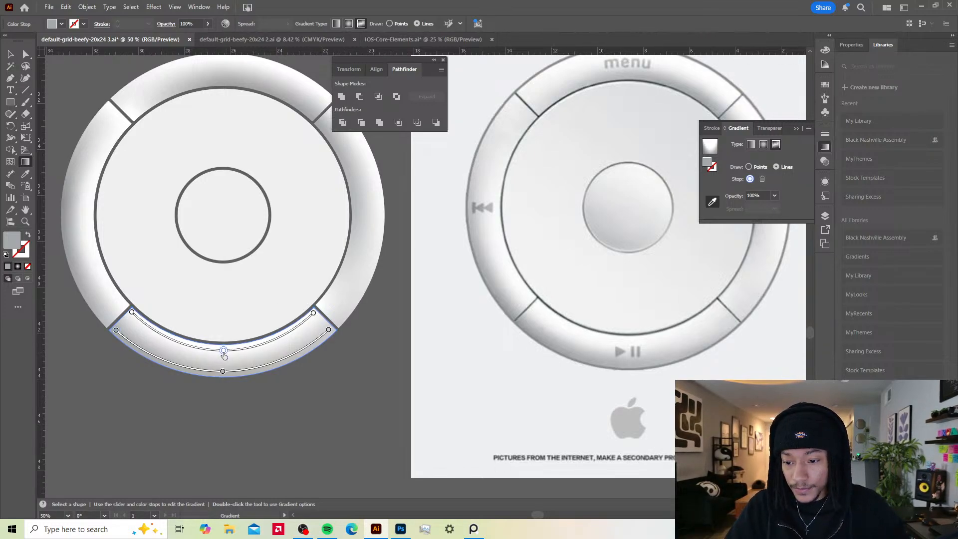
pyautogui.click(222, 351)
pyautogui.press('v')
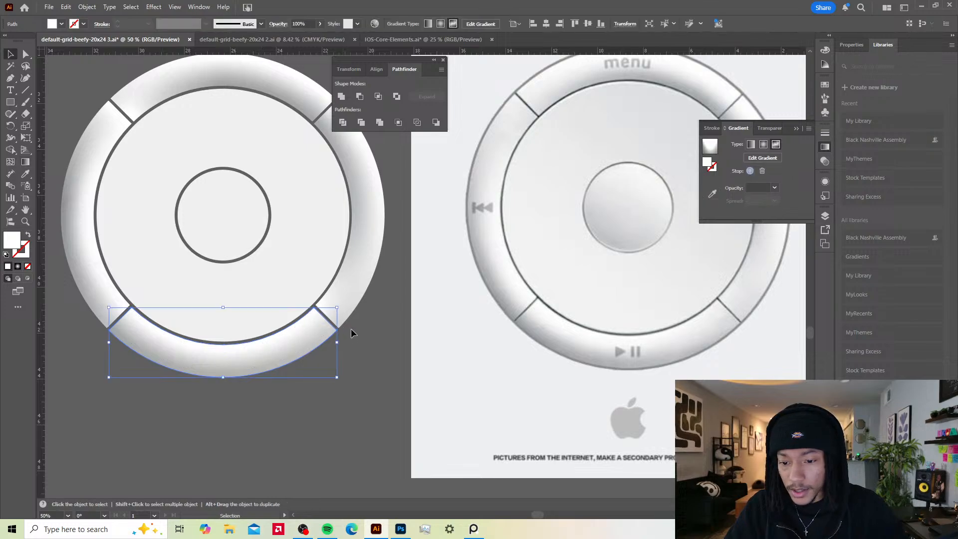
pyautogui.click(364, 328)
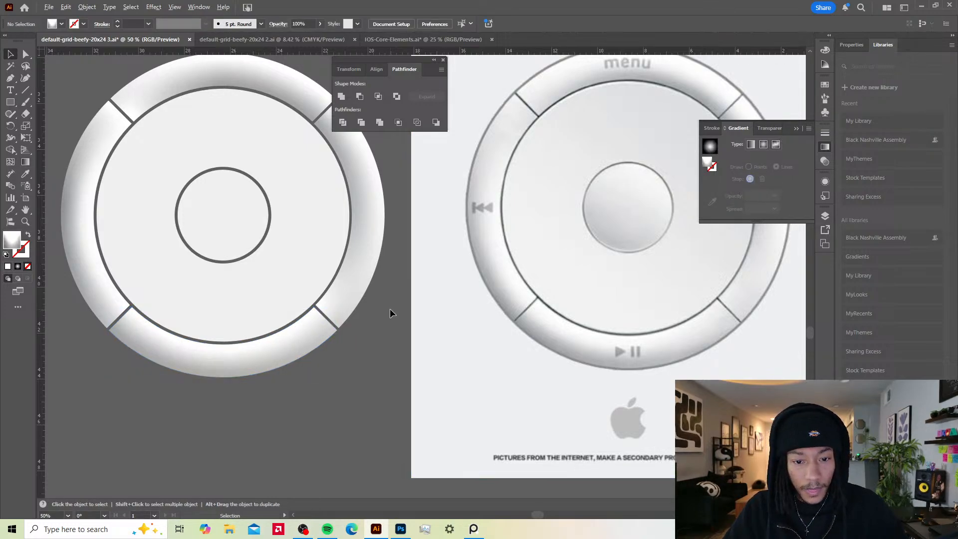
# Step: Apply a radial gradient to the ring around the centre button and extend its radius well beyond the wheel, keeping the dark stop near the ring's edge
pyautogui.scroll(-1, 391, 308)
pyautogui.click(306, 199)
pyautogui.press('g')
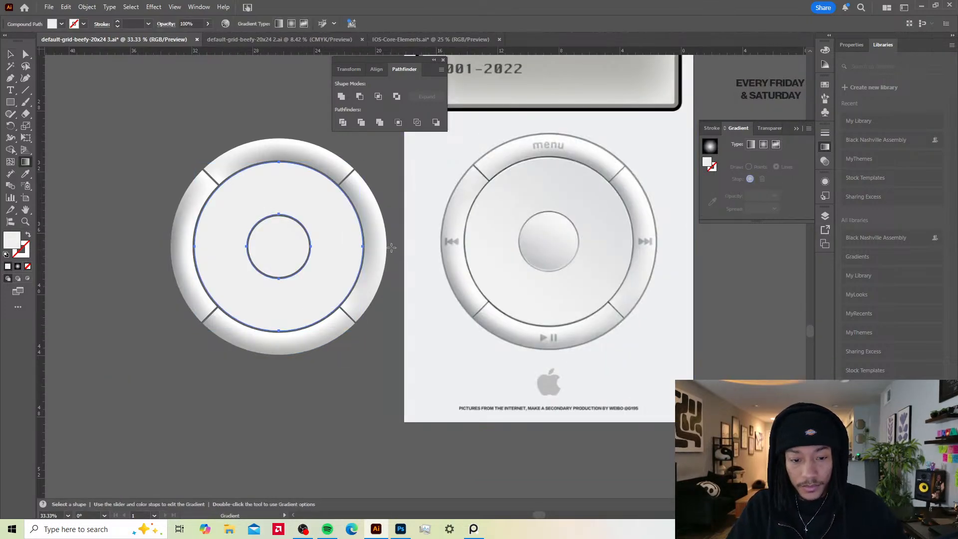
pyautogui.click(335, 194)
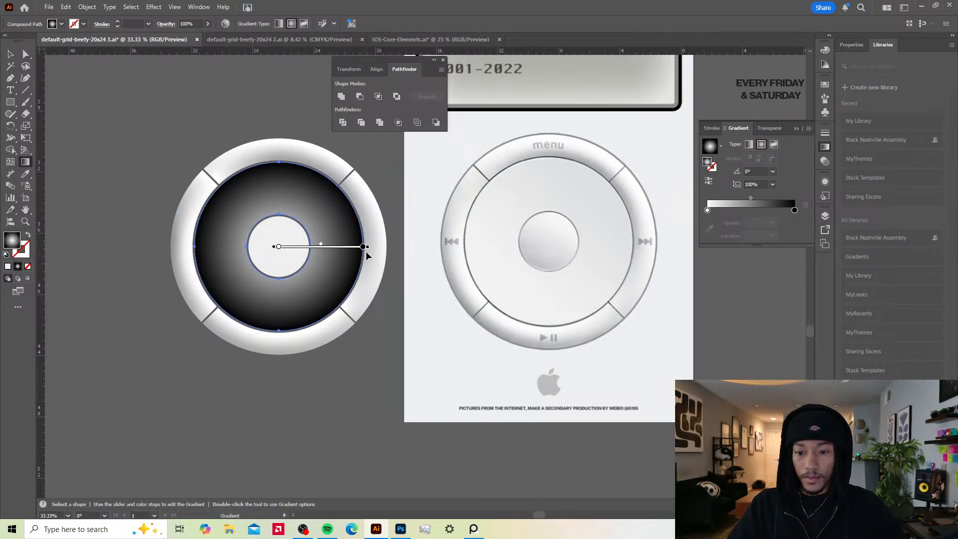
pyautogui.moveTo(367, 249)
pyautogui.mouseDown()
pyautogui.moveTo(868, 259)
pyautogui.moveTo(344, 247)
pyautogui.mouseUp()
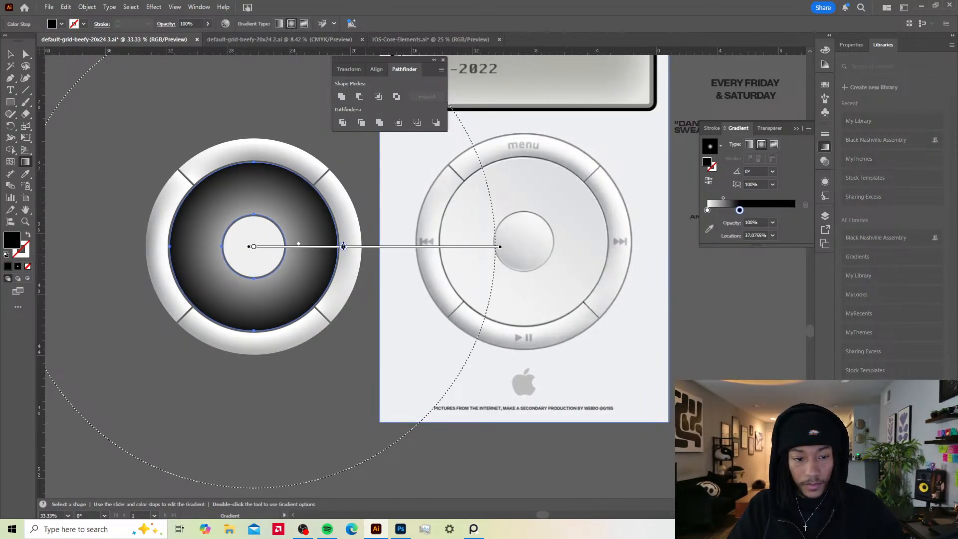
# Step: Set the radial gradient's black stop to light grey D6D6D6
pyautogui.doubleClick(8, 242)
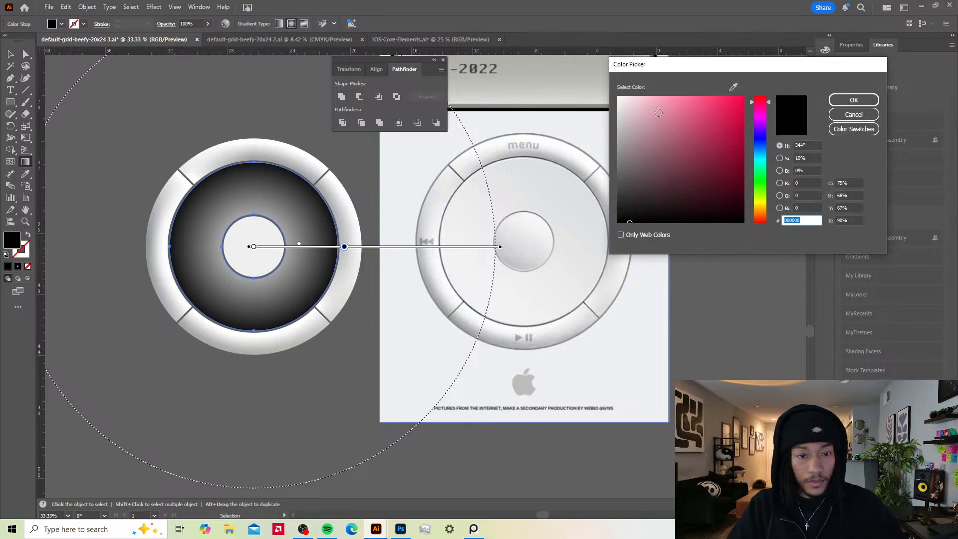
pyautogui.moveTo(623, 106); pyautogui.dragTo(610, 106)
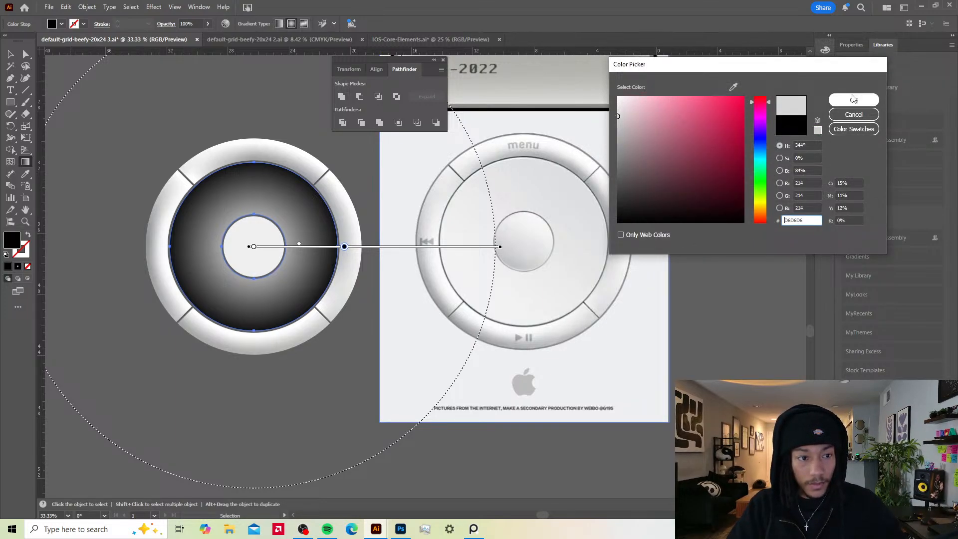
pyautogui.click(854, 100)
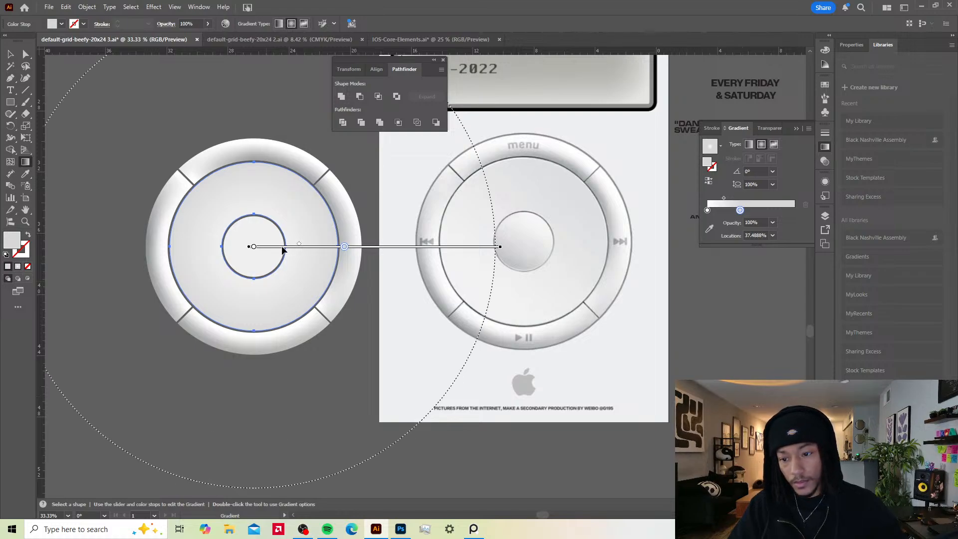
# Step: Squash the ring's radial gradient to an aspect ratio of about 97.4% and move its grey stop to about 32.8%
pyautogui.scroll(-1, 281, 260)
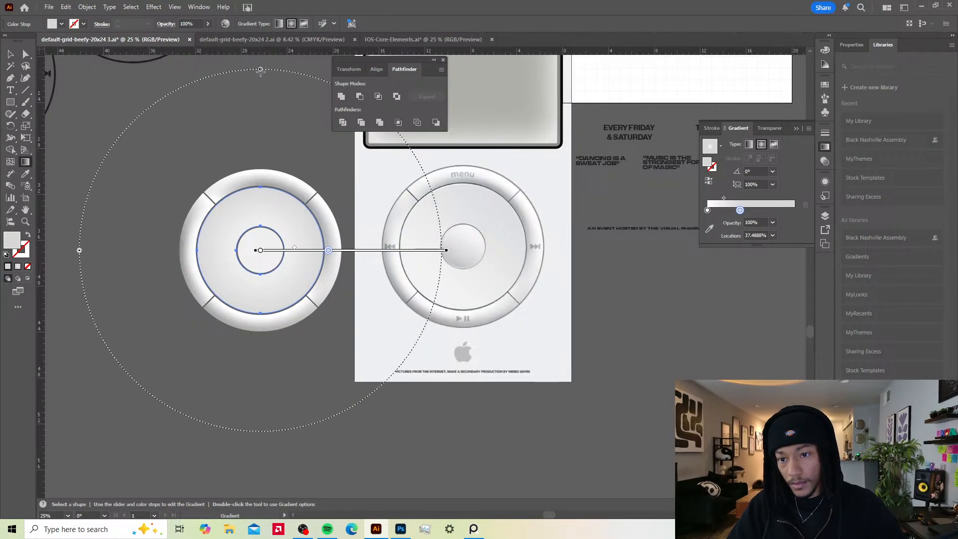
pyautogui.moveTo(260, 70)
pyautogui.mouseDown()
pyautogui.moveTo(258, 172)
pyautogui.moveTo(259, 96)
pyautogui.moveTo(249, 176)
pyautogui.moveTo(261, 73)
pyautogui.mouseUp()
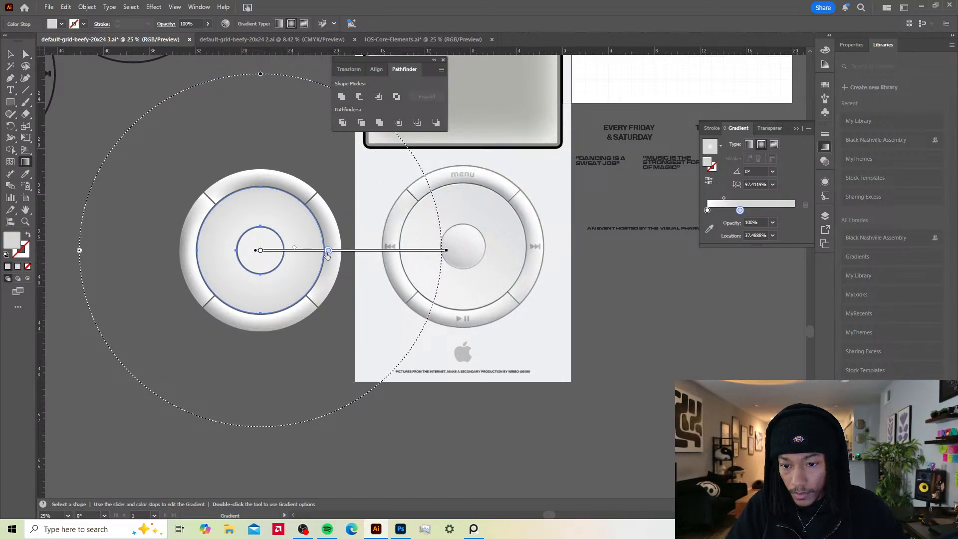
pyautogui.moveTo(328, 251); pyautogui.dragTo(319, 250)
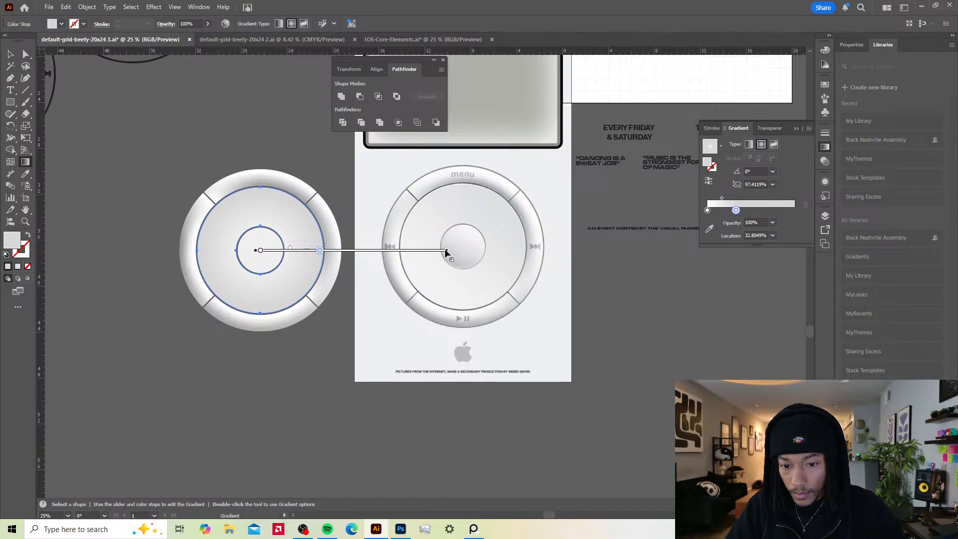
# Step: Shorten the ring's radial gradient, squash it to about 74% aspect ratio, and move its grey stop to about 82.9%
pyautogui.moveTo(445, 251)
pyautogui.mouseDown()
pyautogui.moveTo(358, 252)
pyautogui.moveTo(369, 251)
pyautogui.mouseUp()
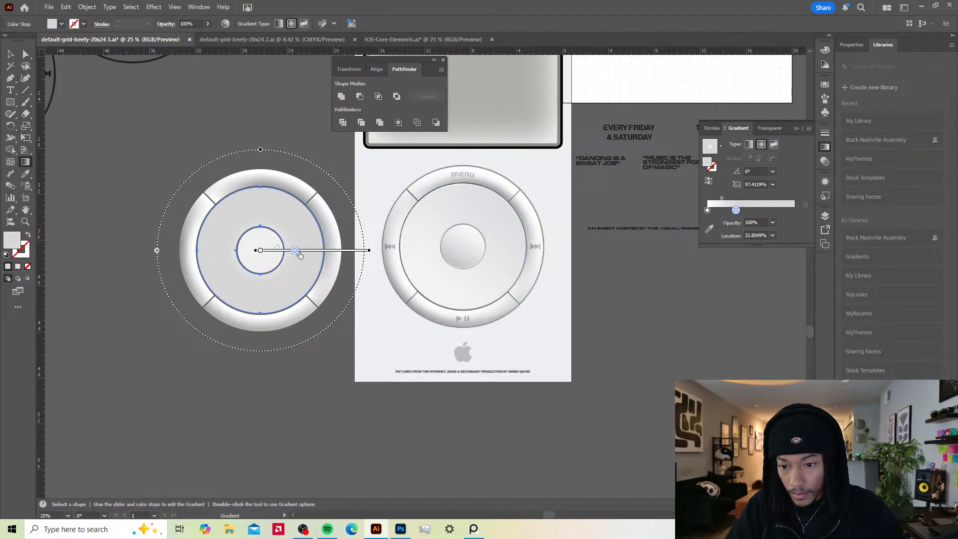
pyautogui.moveTo(299, 253)
pyautogui.mouseDown()
pyautogui.moveTo(352, 250)
pyautogui.moveTo(328, 250)
pyautogui.mouseUp()
pyautogui.moveTo(260, 150); pyautogui.dragTo(259, 173)
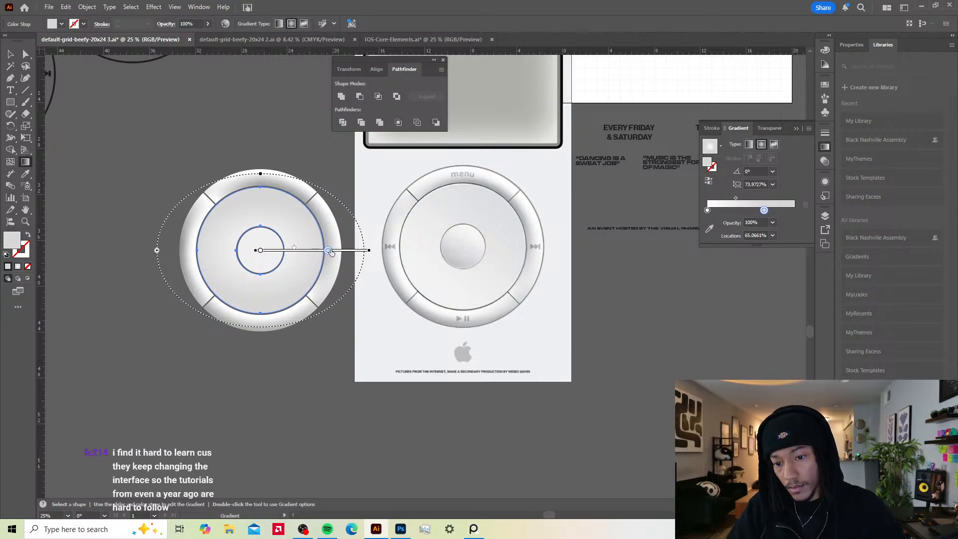
pyautogui.moveTo(328, 250); pyautogui.dragTo(346, 251)
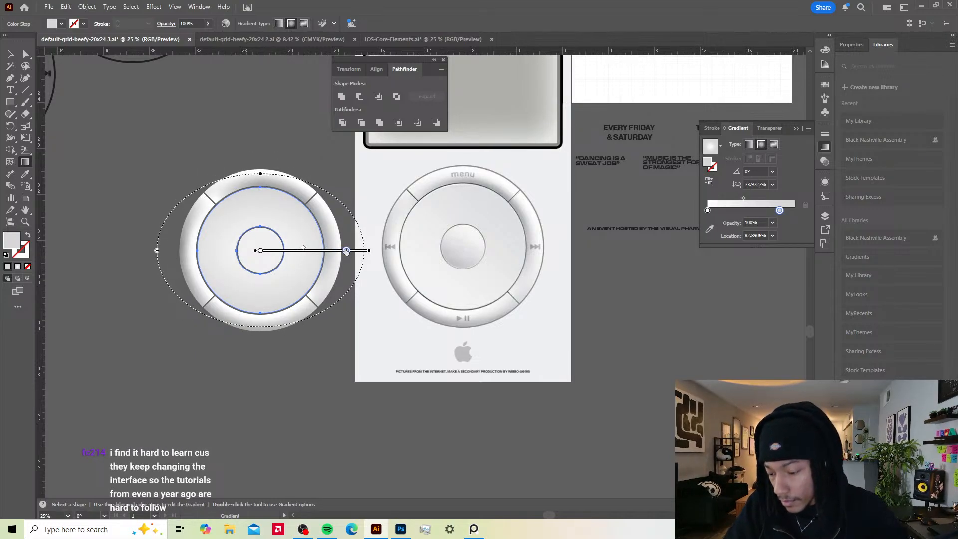
pyautogui.press('v')
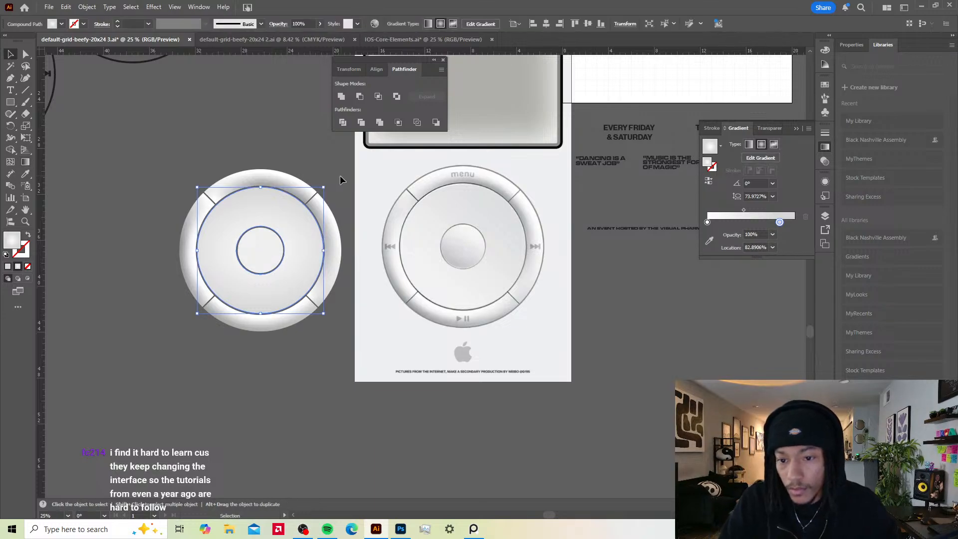
pyautogui.click(339, 174)
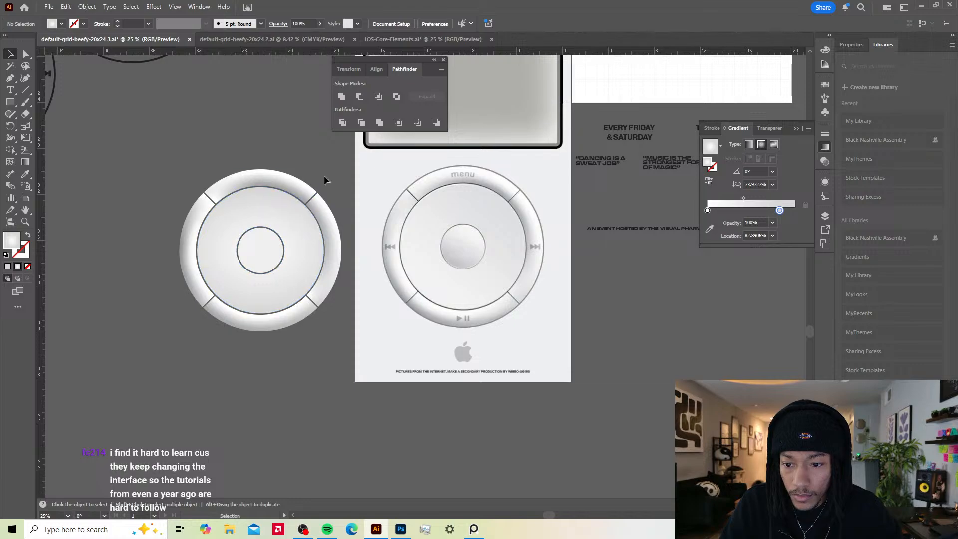
# Step: Undo the last radius, aspect ratio and stop adjustments to the ring's radial gradient
pyautogui.press('a')
pyautogui.click(305, 226)
pyautogui.hotkey('ctrl', 'z')
pyautogui.hotkey('ctrl', 'z')
pyautogui.hotkey('ctrl', 'z')
pyautogui.hotkey('ctrl', 'z')
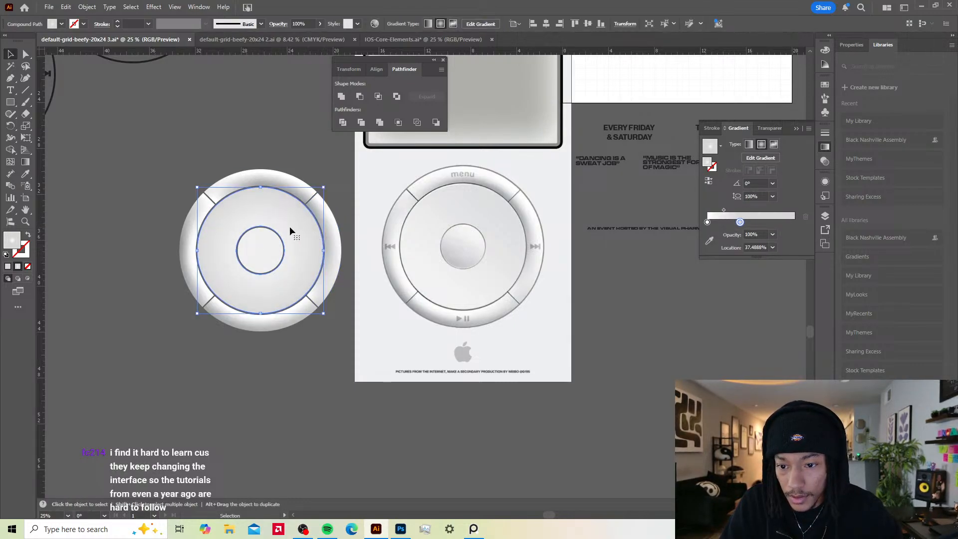
# Step: Change the ring to a freeform line gradient and draw a curved line with stops at its upper-left, upper-right and lower-right edge
pyautogui.click(774, 144)
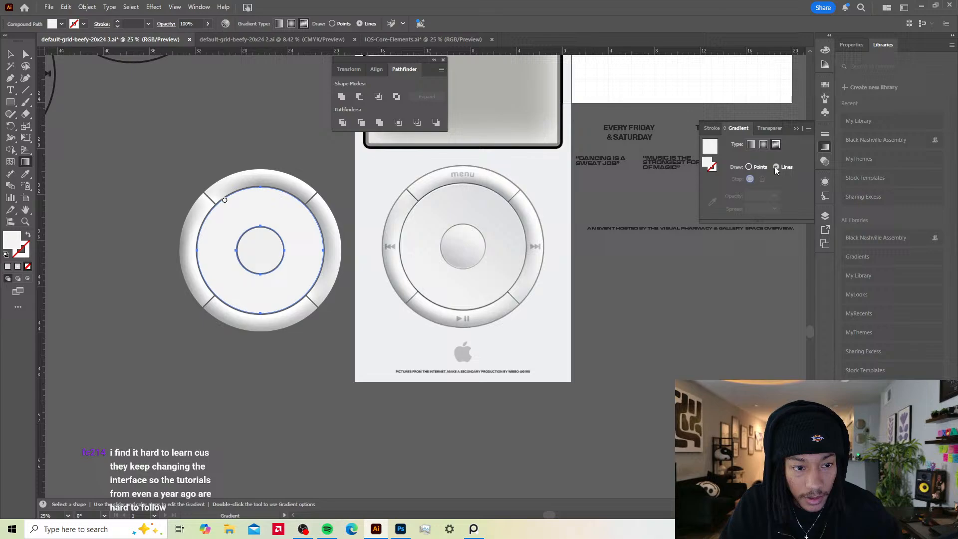
pyautogui.click(225, 201)
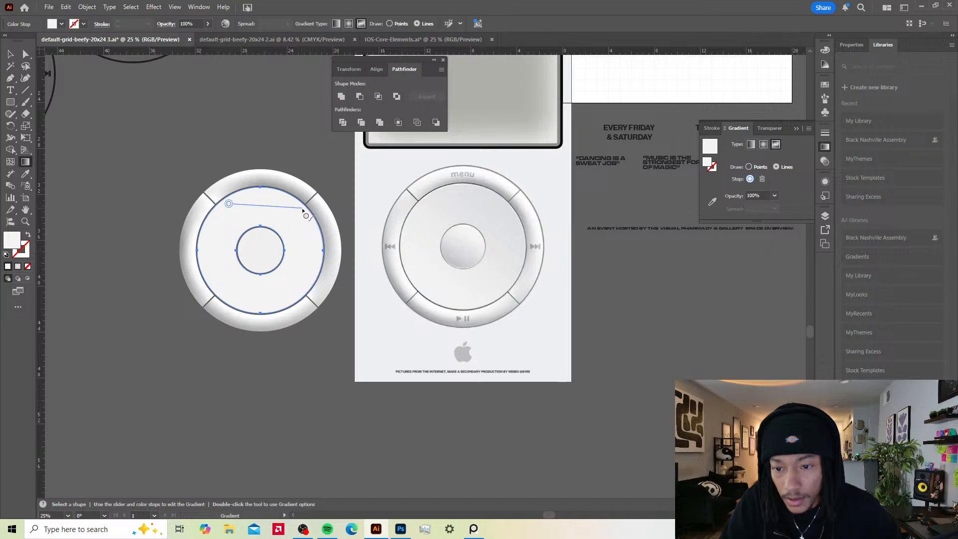
pyautogui.click(302, 207)
pyautogui.click(305, 288)
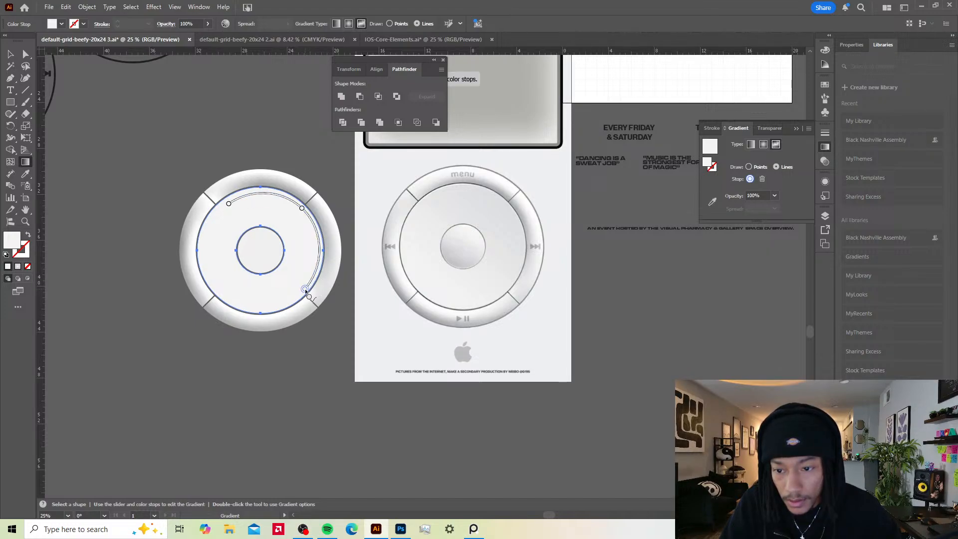
pyautogui.click(305, 289)
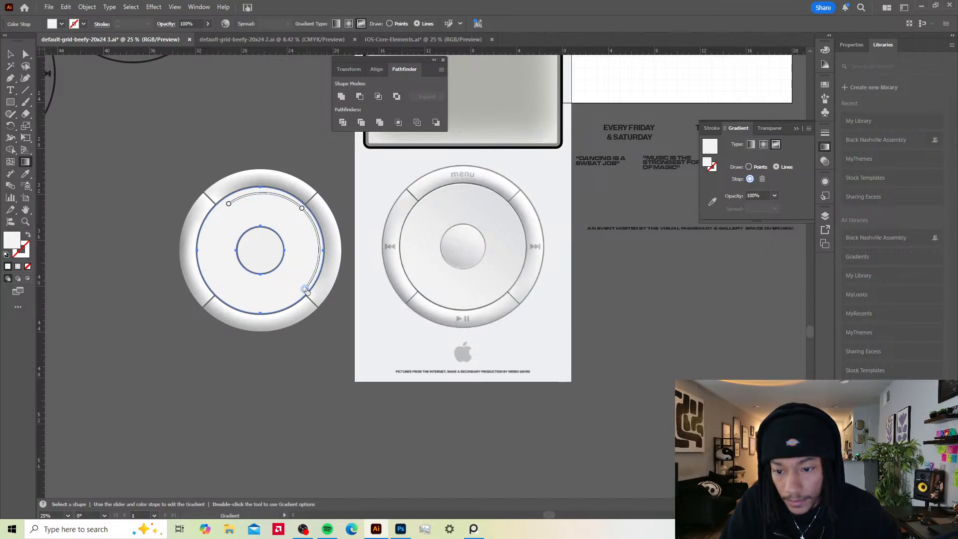
# Step: Colour the line's lower-right and upper-right stops with greys sampled from matching spots on the reference wheel's ring
pyautogui.doubleClick(305, 288)
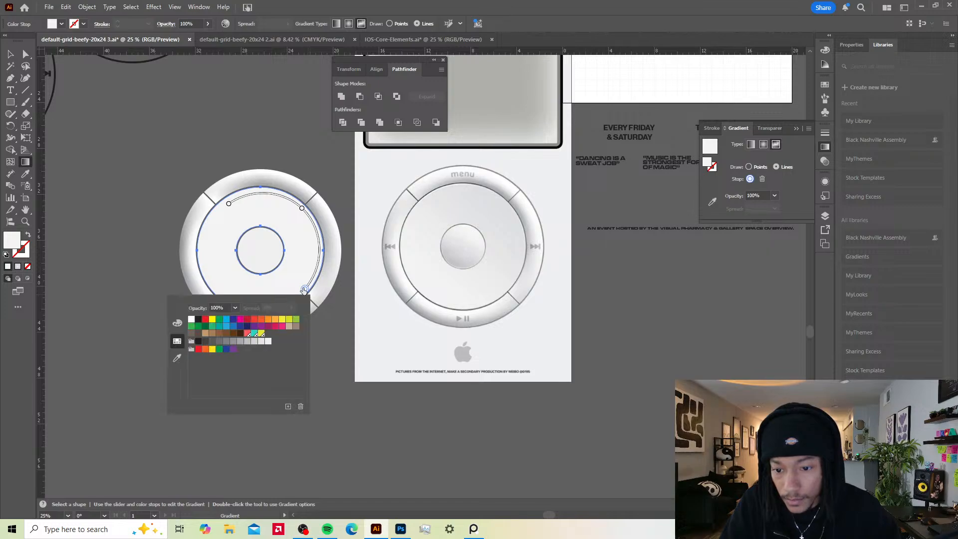
pyautogui.click(181, 353)
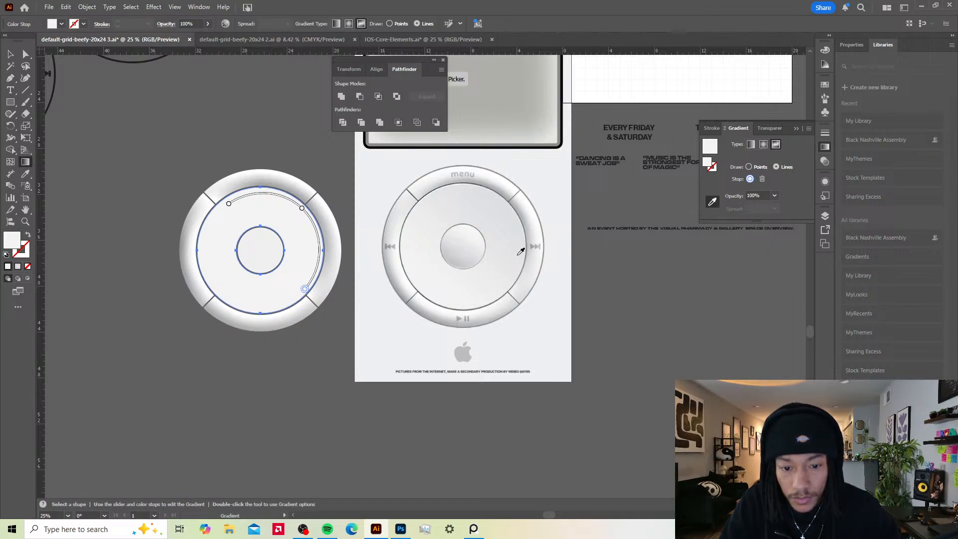
pyautogui.click(520, 248)
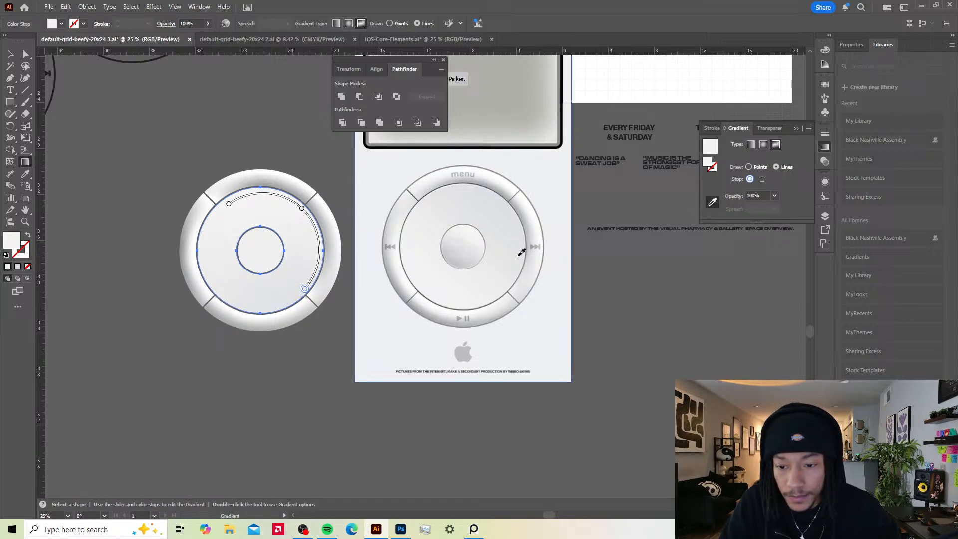
pyautogui.doubleClick(302, 208)
pyautogui.click(174, 278)
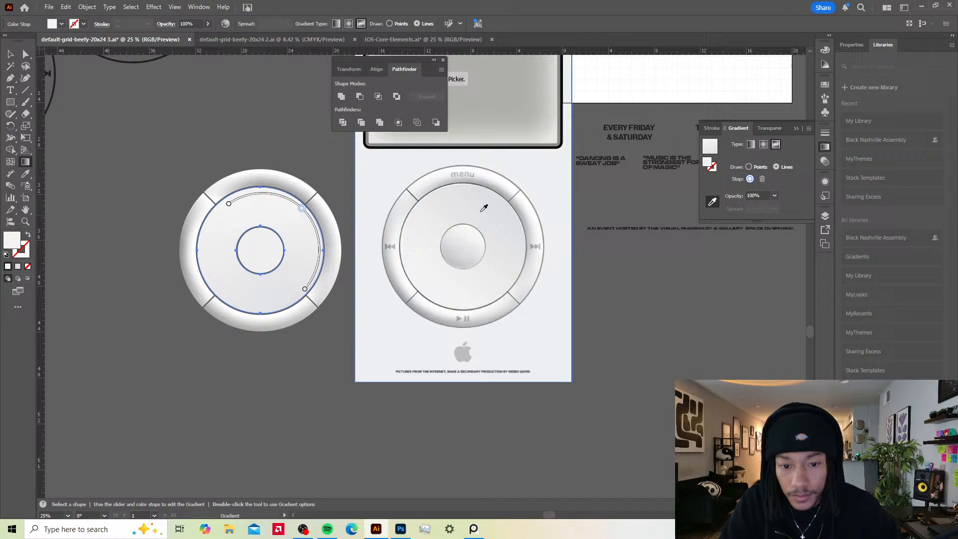
pyautogui.click(508, 200)
# Step: Nudge the line's upper-left stop outward and sample its colour from the upper-left edge of the reference ring
pyautogui.click(227, 205)
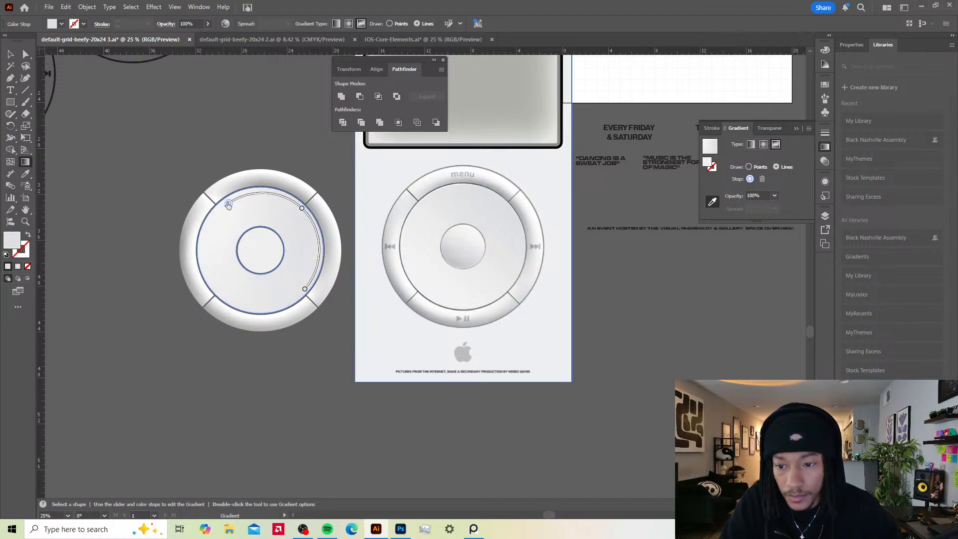
pyautogui.moveTo(225, 206); pyautogui.dragTo(221, 208)
pyautogui.doubleClick(221, 208)
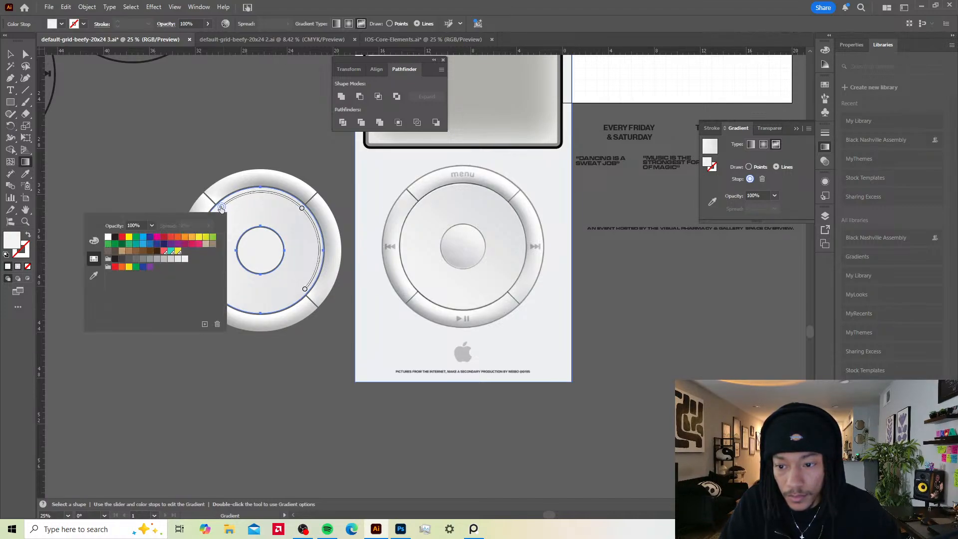
pyautogui.click(93, 277)
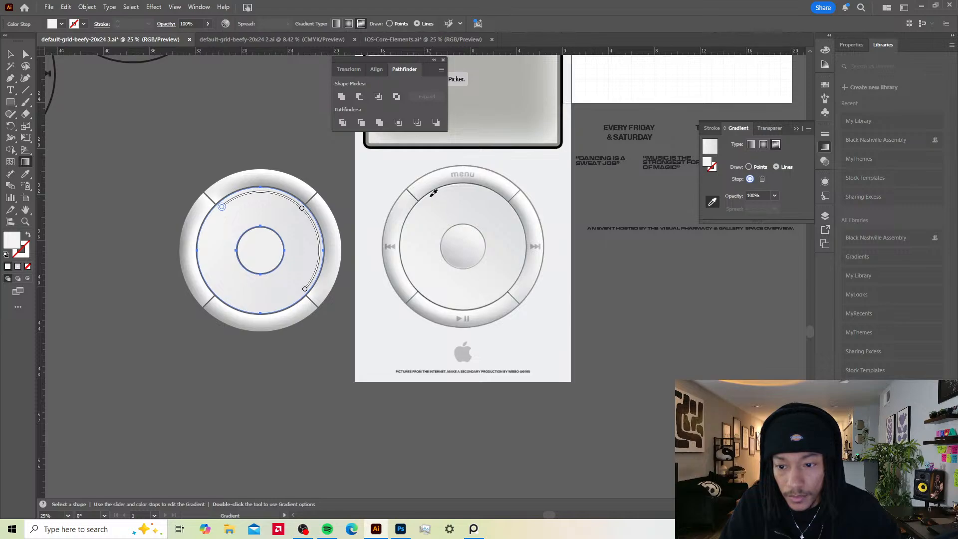
pyautogui.click(434, 189)
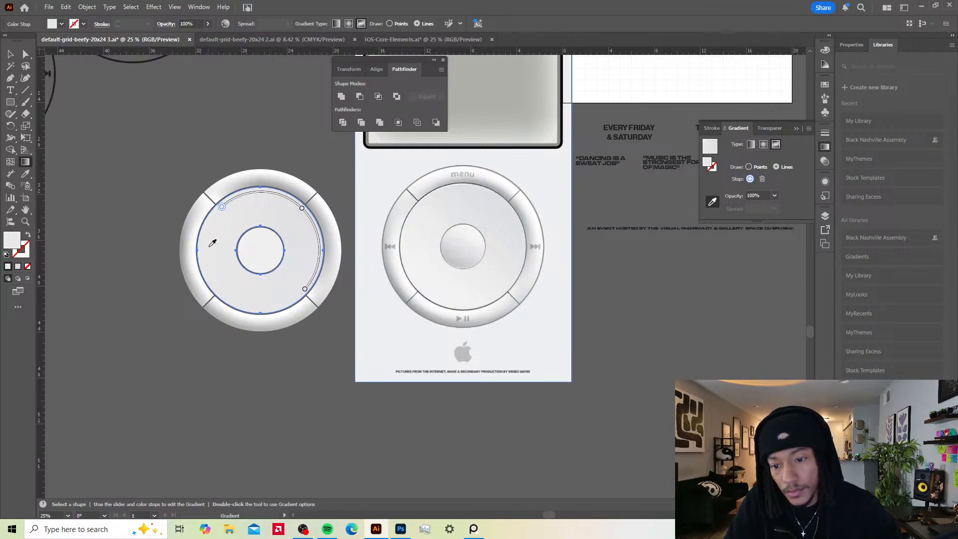
pyautogui.press('v')
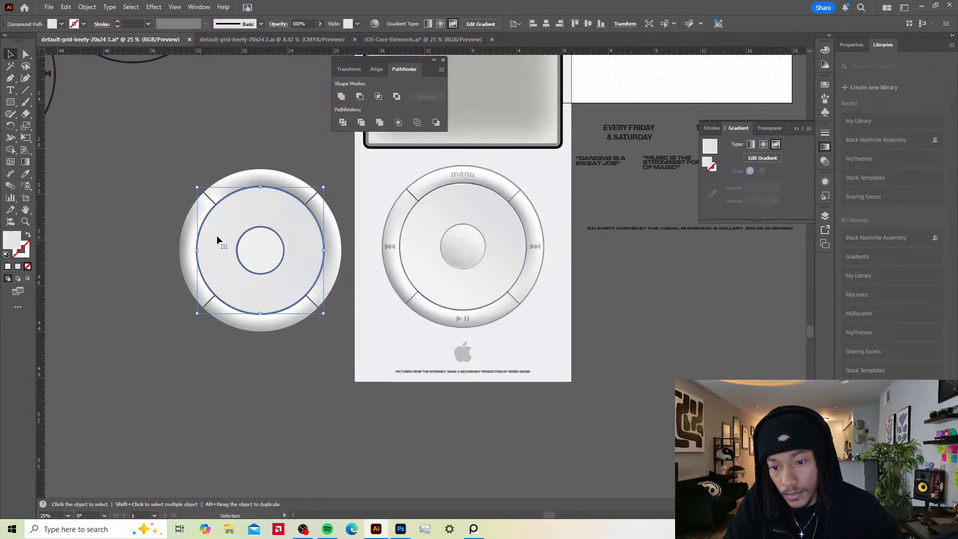
# Step: Draw a second freeform gradient line with three stops along the ring's left, lower-left and bottom edge
pyautogui.click(776, 144)
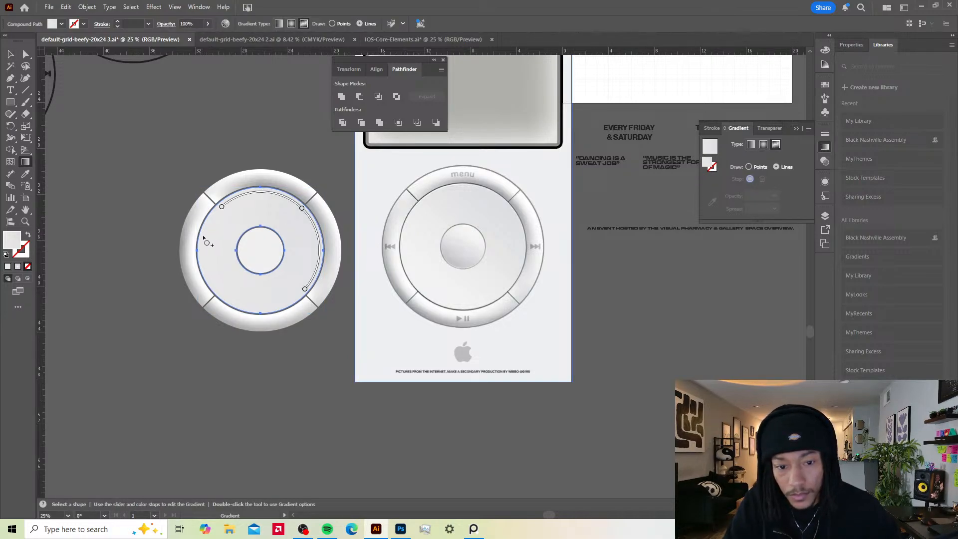
pyautogui.click(200, 256)
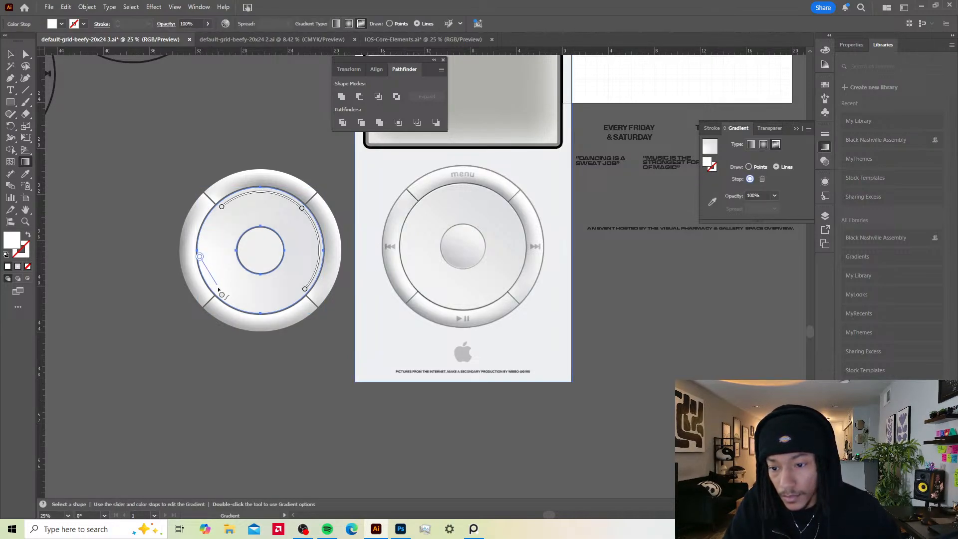
pyautogui.click(215, 289)
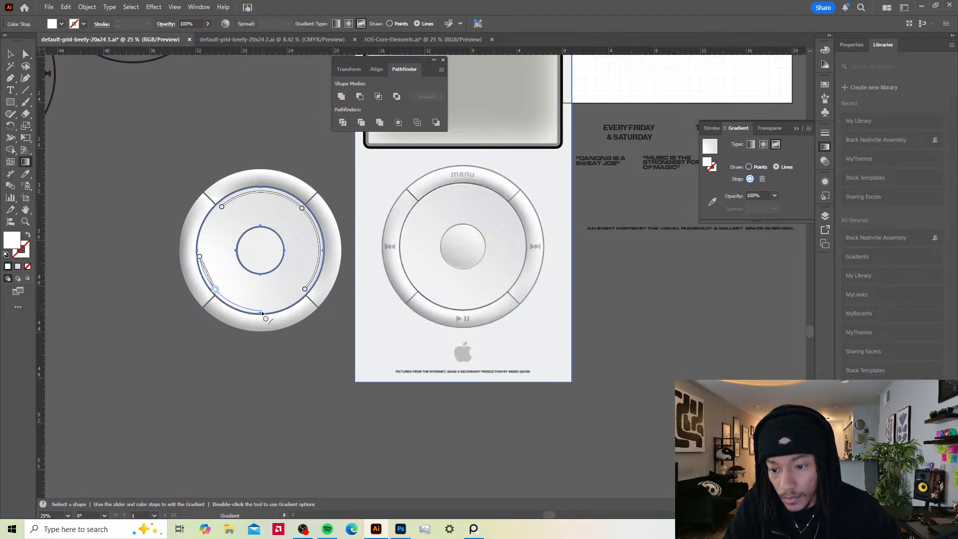
pyautogui.click(260, 308)
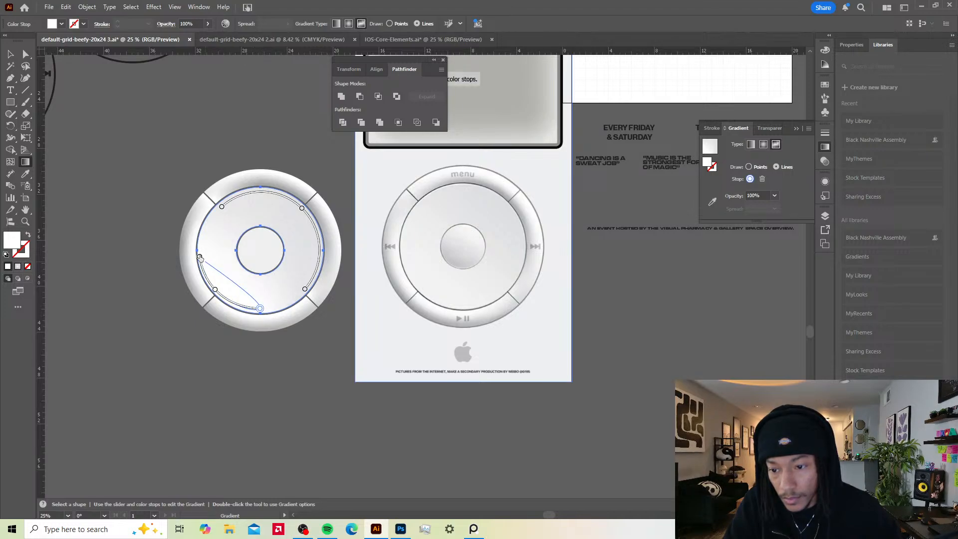
pyautogui.press('Escape')
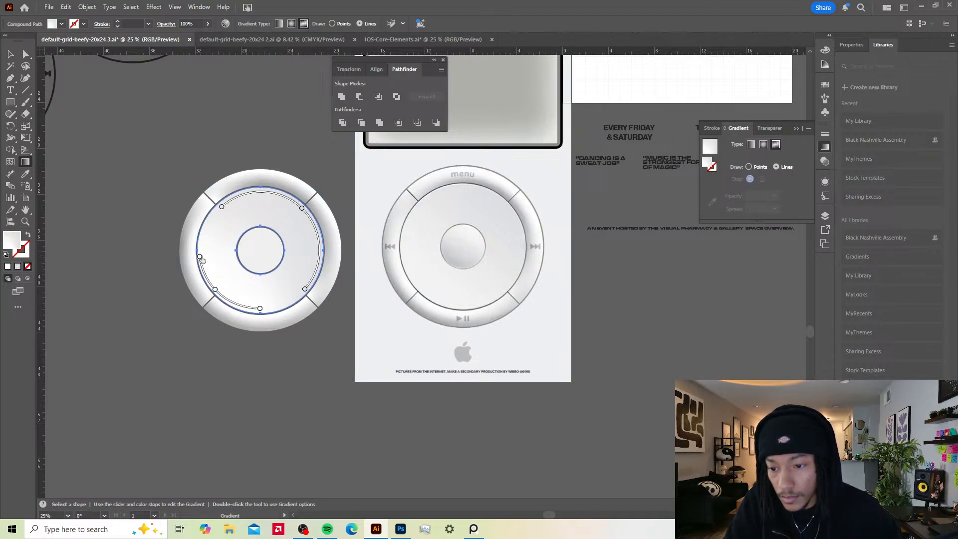
# Step: Lengthen the second gradient line by moving its left end stop upward and its bottom end stop slightly right, and deselect the ring
pyautogui.moveTo(201, 257); pyautogui.dragTo(202, 240)
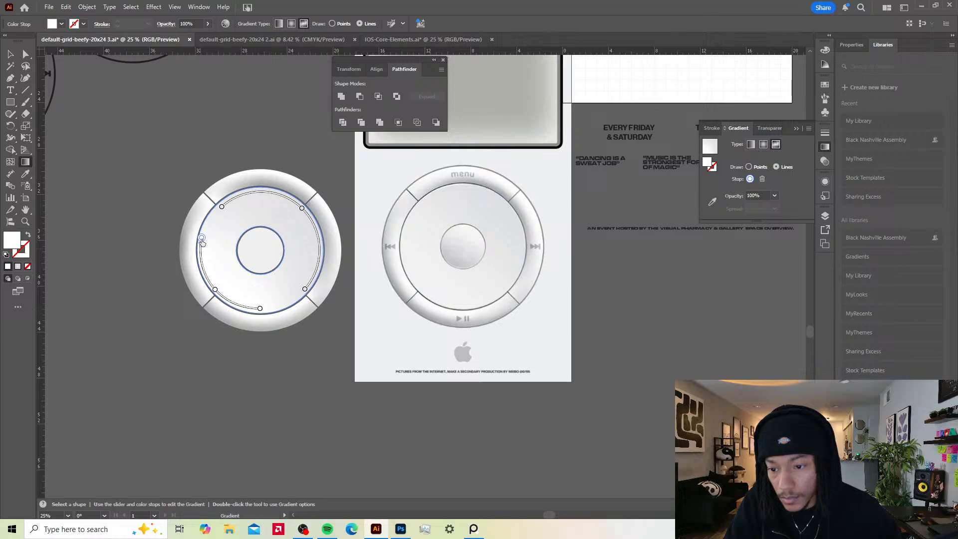
pyautogui.press('v')
pyautogui.press('g')
pyautogui.click(261, 307)
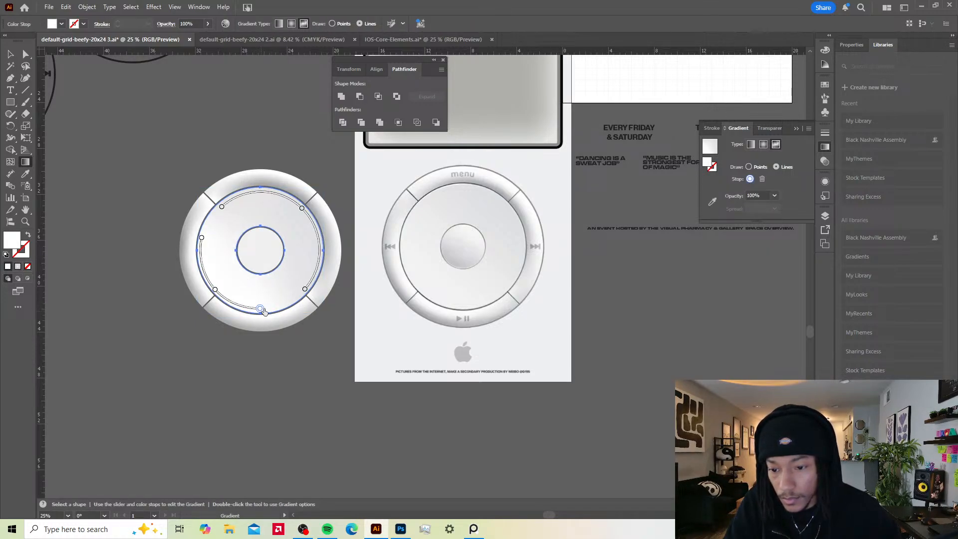
pyautogui.moveTo(260, 309); pyautogui.dragTo(265, 311)
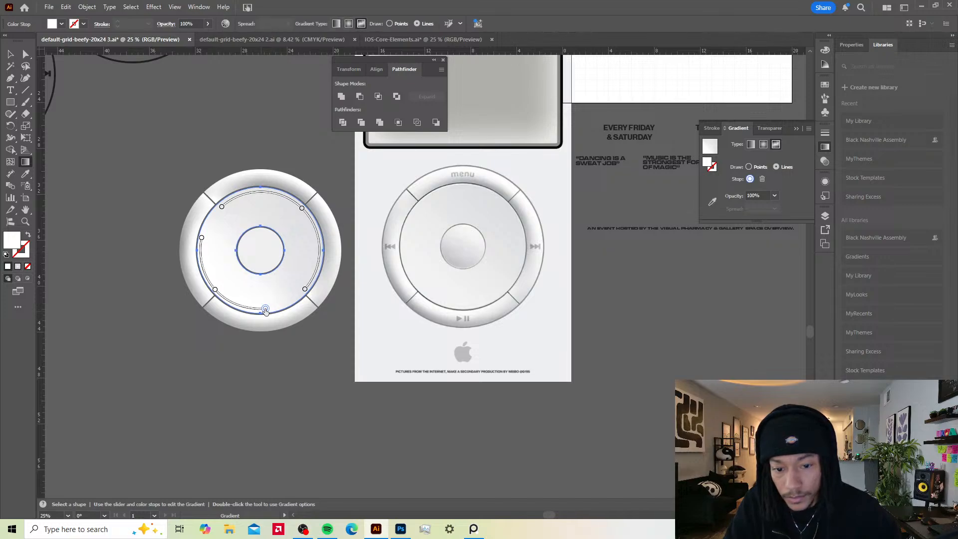
pyautogui.press('v')
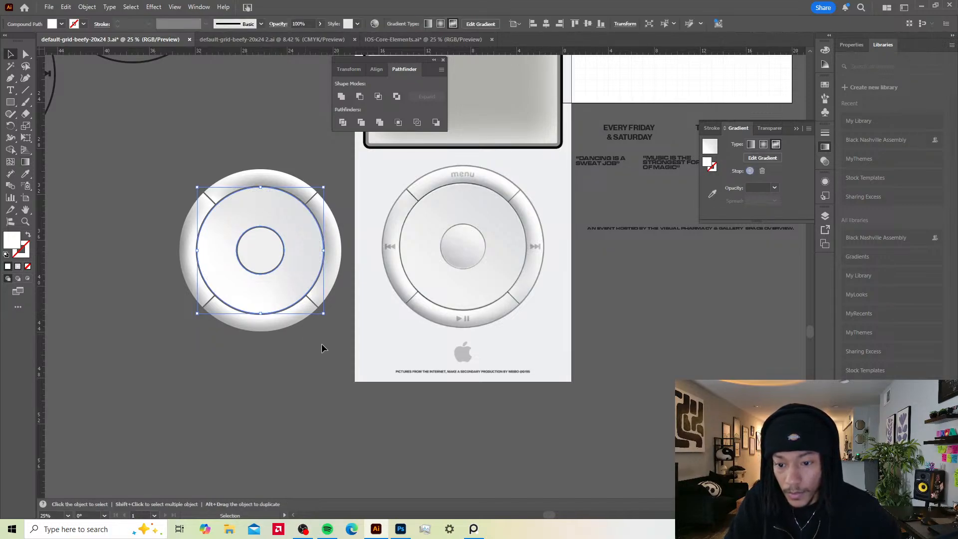
pyautogui.click(322, 345)
# Step: Set the ring's lower-left gradient stop to off-white F7F5F6 and deselect the ring
pyautogui.click(229, 282)
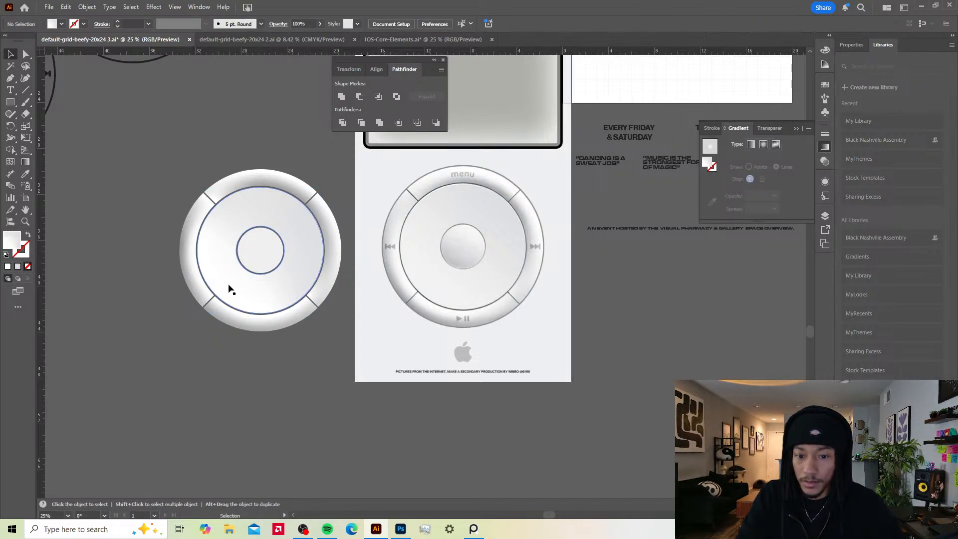
pyautogui.press('g')
pyautogui.click(215, 290)
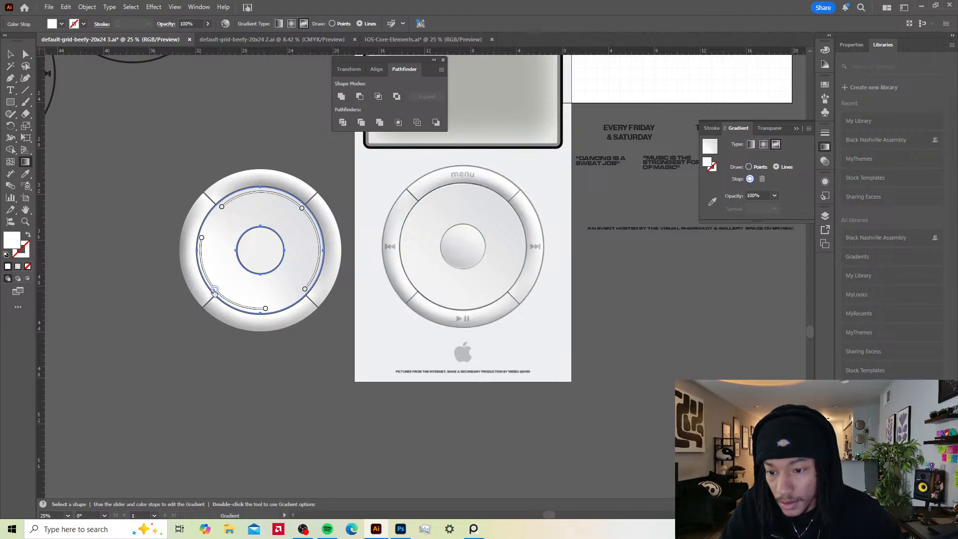
pyautogui.doubleClick(11, 239)
pyautogui.write('F4F4F4')
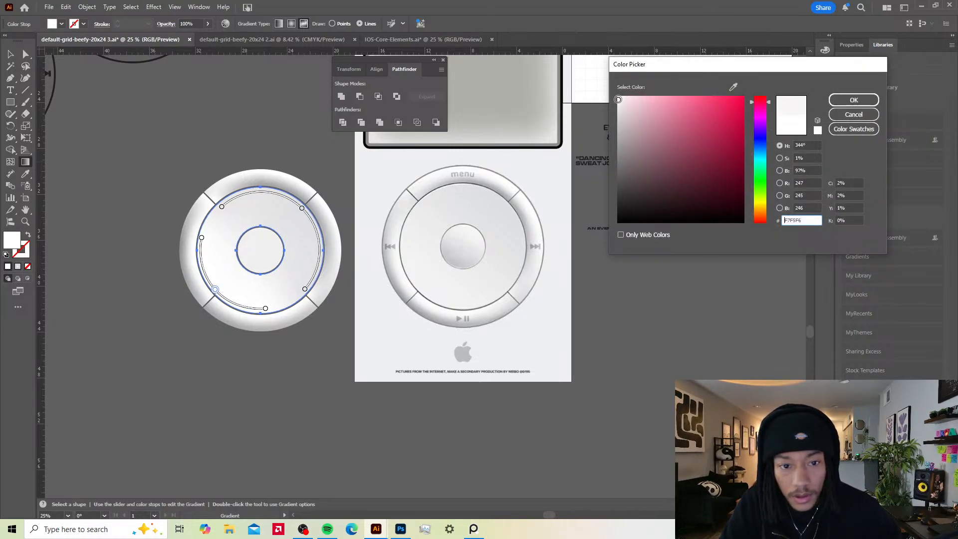
pyautogui.click(854, 101)
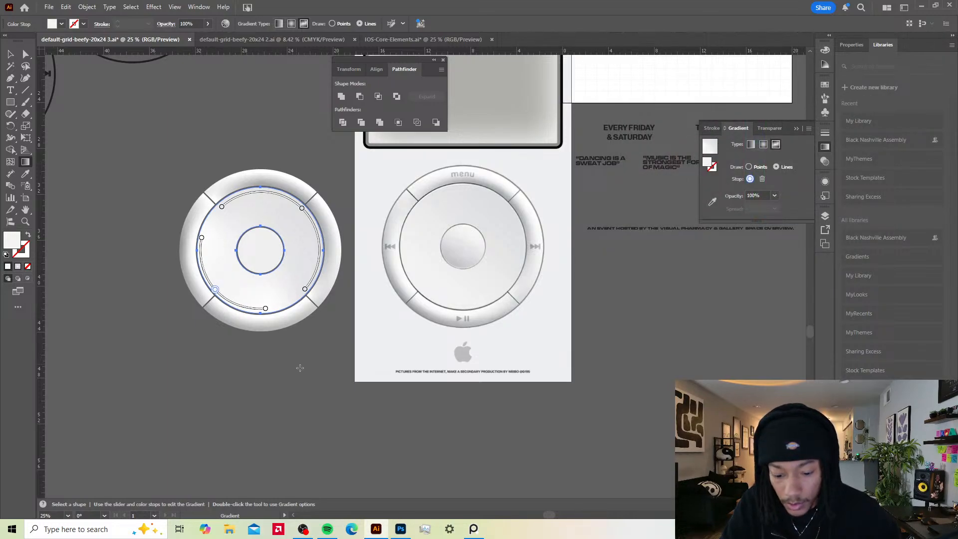
pyautogui.press('v')
pyautogui.click(300, 384)
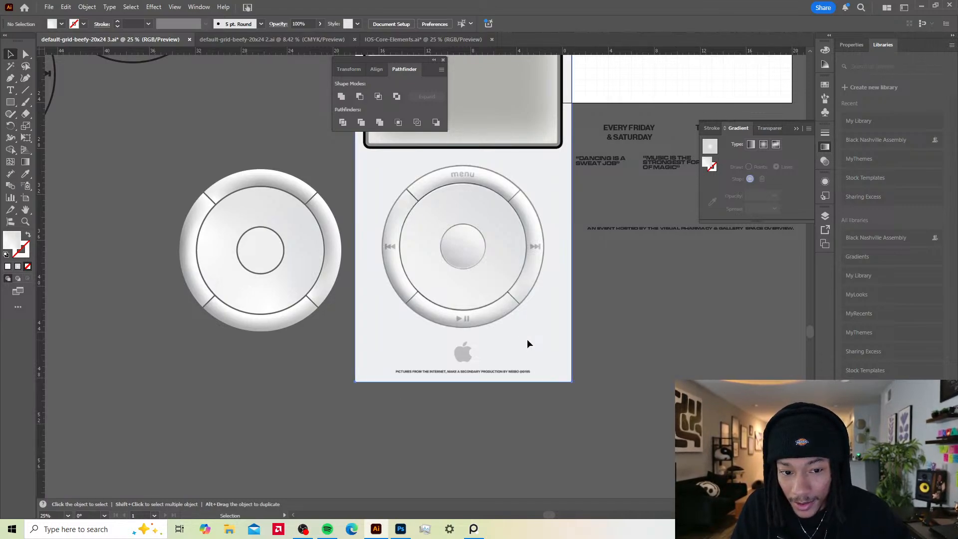
# Step: Move the reference image left so that it sits directly beside the recreated wheel
pyautogui.moveTo(528, 343)
pyautogui.mouseDown()
pyautogui.moveTo(513, 342)
pyautogui.moveTo(530, 345)
pyautogui.mouseUp()
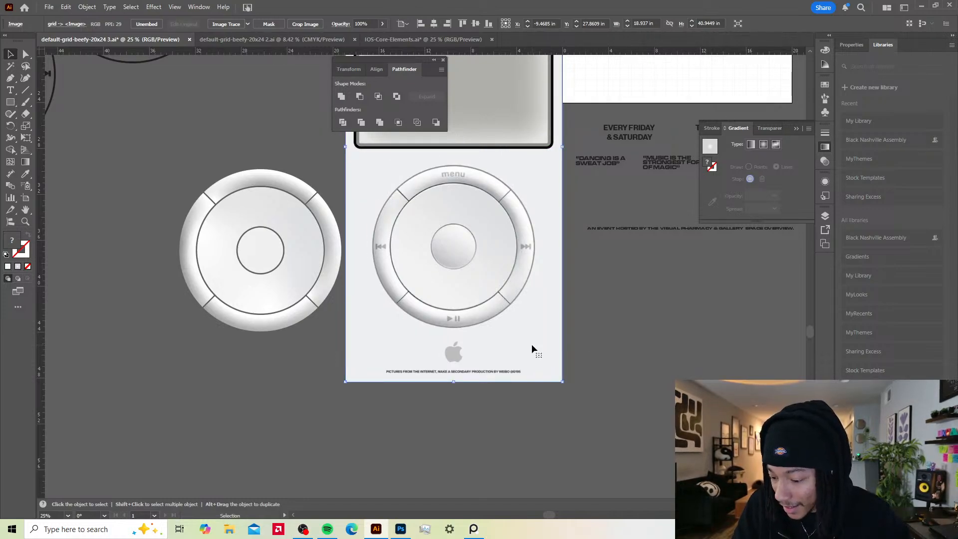
pyautogui.moveTo(520, 340); pyautogui.dragTo(517, 340)
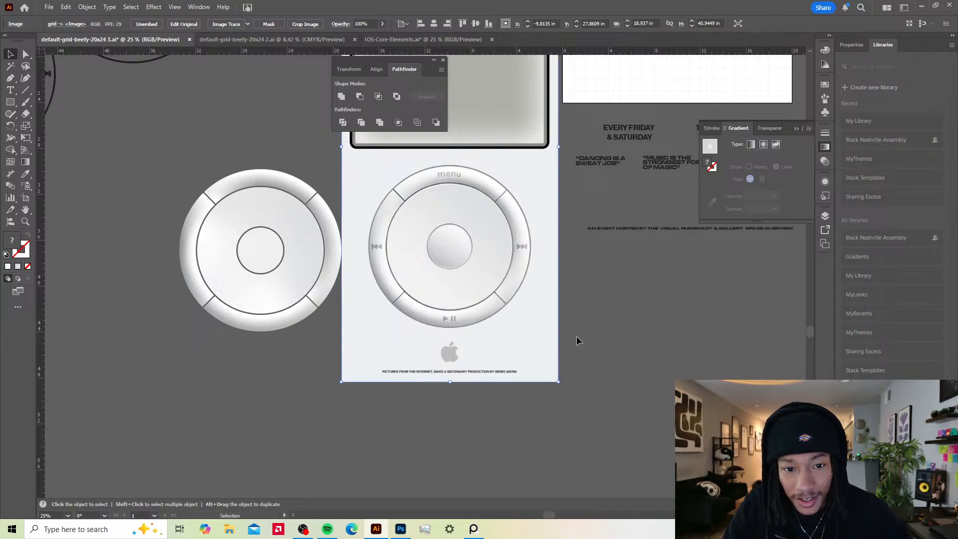
# Step: Move the recreated wheel left and up so it sits clear of the reference image and level with the reference wheel
pyautogui.click(576, 336)
pyautogui.moveTo(147, 148); pyautogui.dragTo(236, 259)
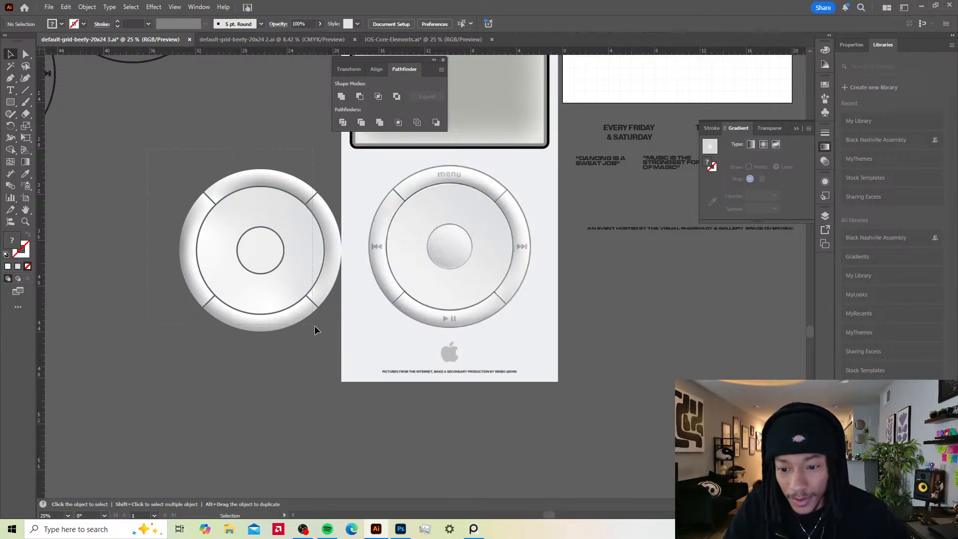
pyautogui.moveTo(324, 340); pyautogui.dragTo(324, 335)
pyautogui.moveTo(324, 293)
pyautogui.mouseDown()
pyautogui.moveTo(301, 282)
pyautogui.moveTo(304, 274)
pyautogui.moveTo(310, 294)
pyautogui.mouseUp()
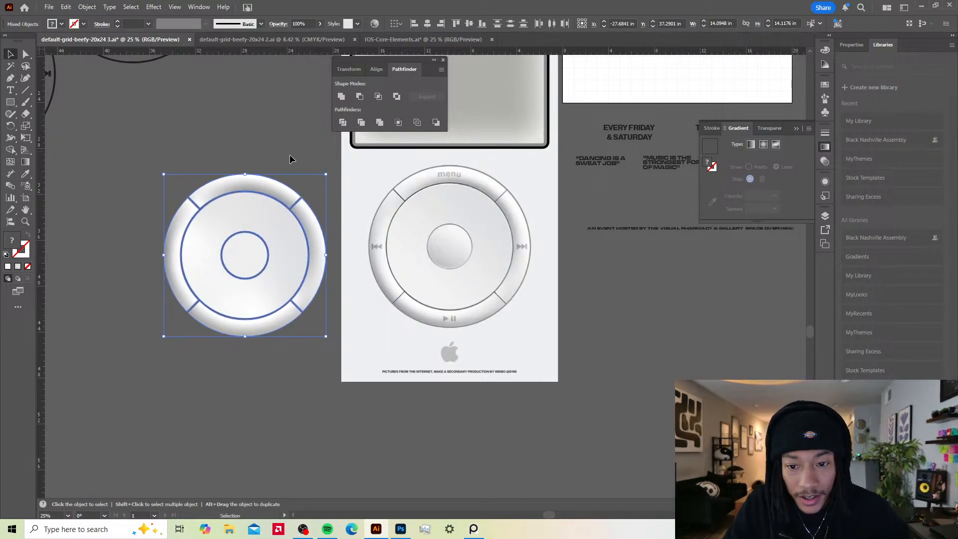
pyautogui.moveTo(246, 214); pyautogui.dragTo(243, 209)
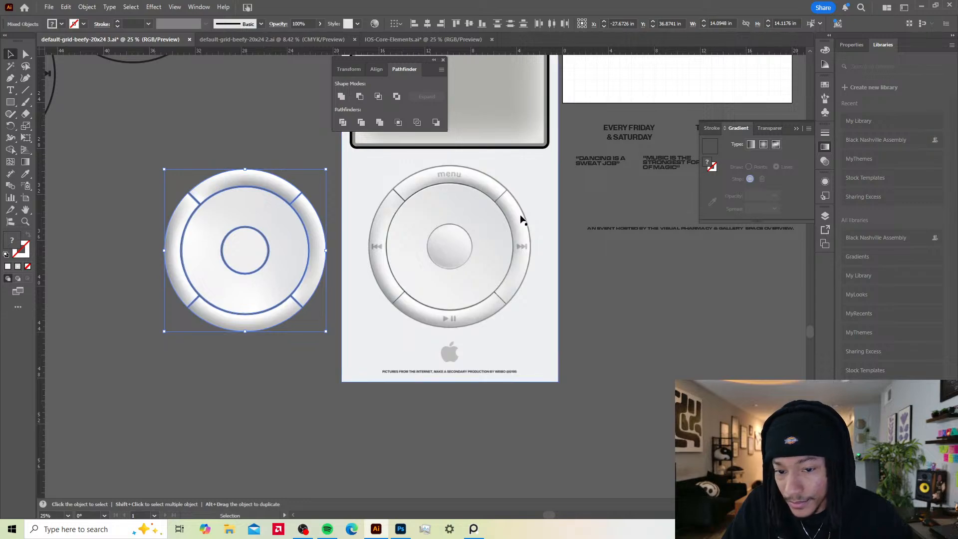
pyautogui.moveTo(311, 251); pyautogui.dragTo(313, 247)
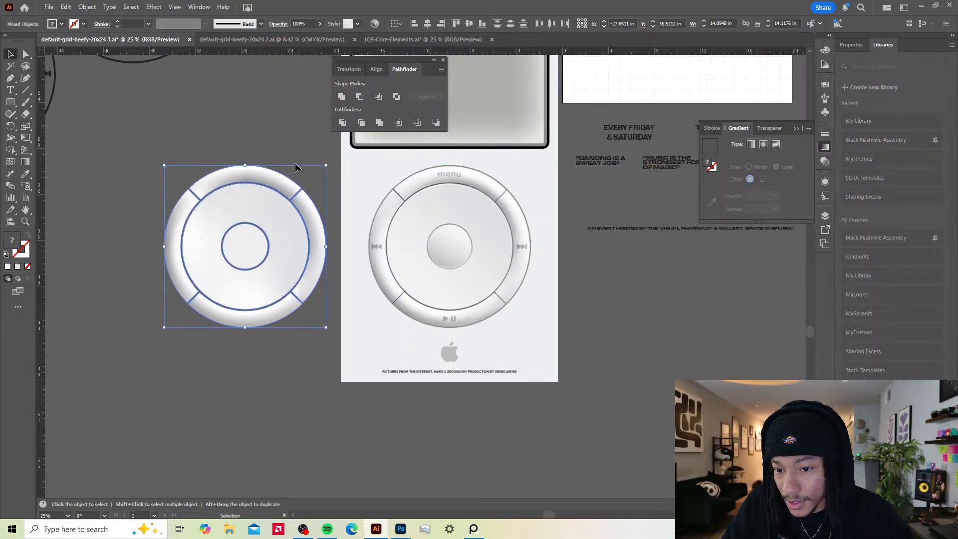
pyautogui.click(297, 163)
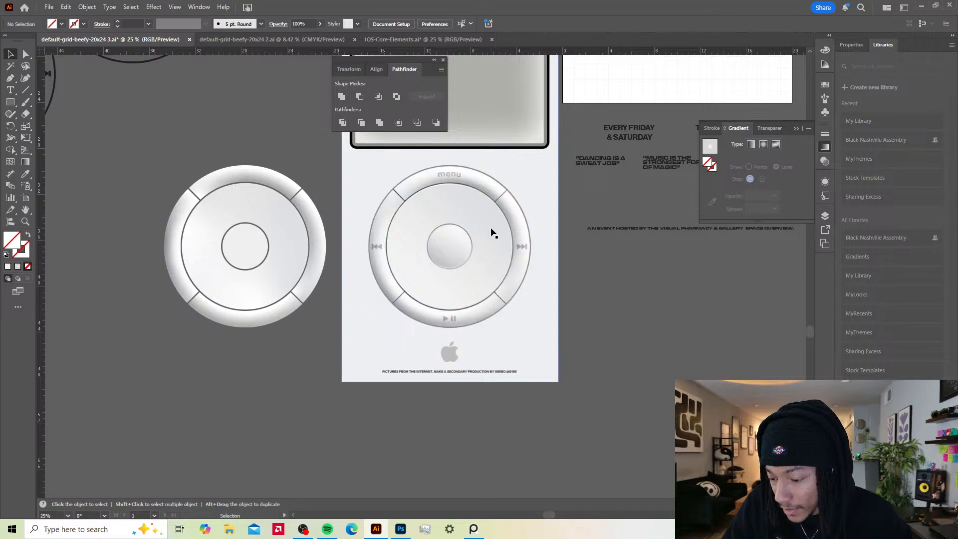
# Step: Reselect all parts of the recreated wheel and nudge it slightly right toward the reference image
pyautogui.moveTo(291, 343); pyautogui.dragTo(335, 341)
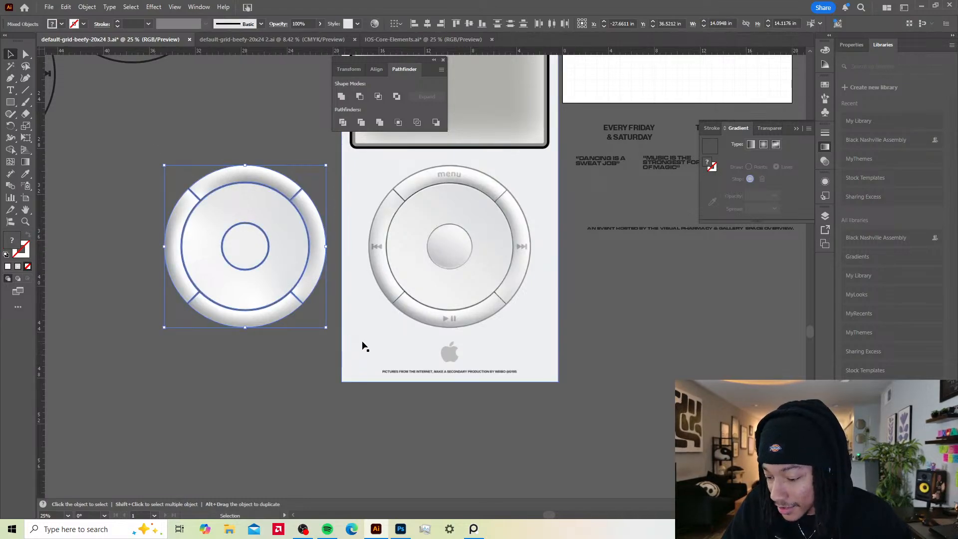
pyautogui.click(329, 339)
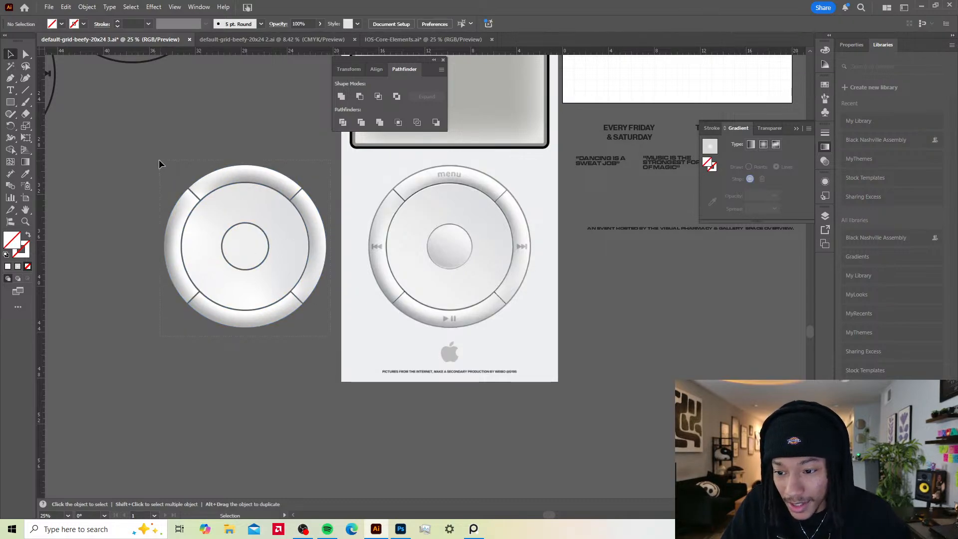
pyautogui.moveTo(159, 160); pyautogui.dragTo(157, 158)
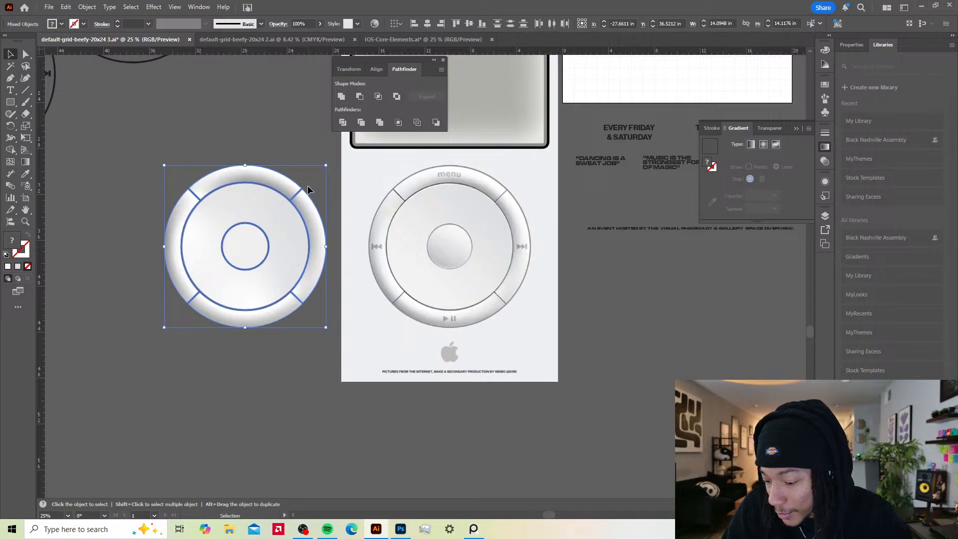
pyautogui.moveTo(279, 188); pyautogui.dragTo(281, 188)
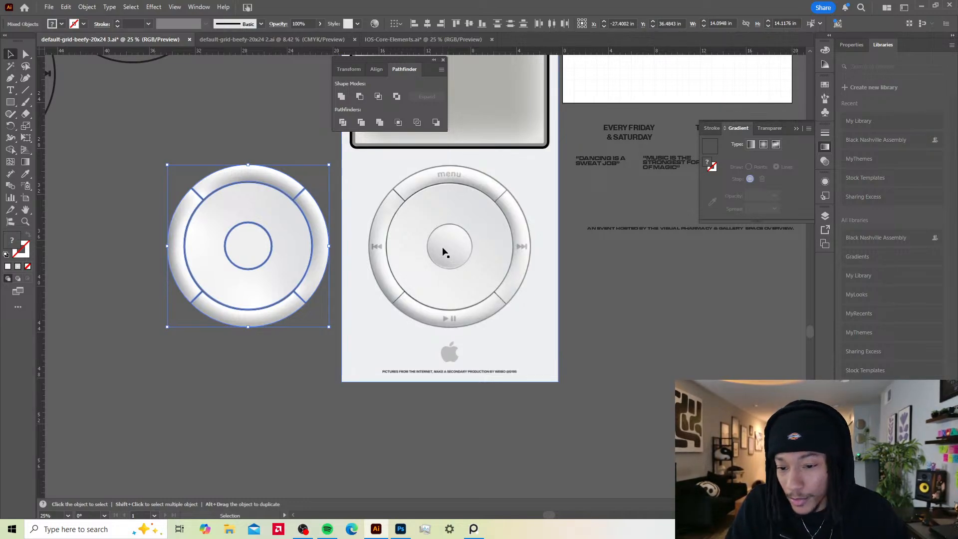
# Step: Ungroup the outlined click wheel that carries the menu label and playback icons
pyautogui.moveTo(665, 266); pyautogui.dragTo(636, 299)
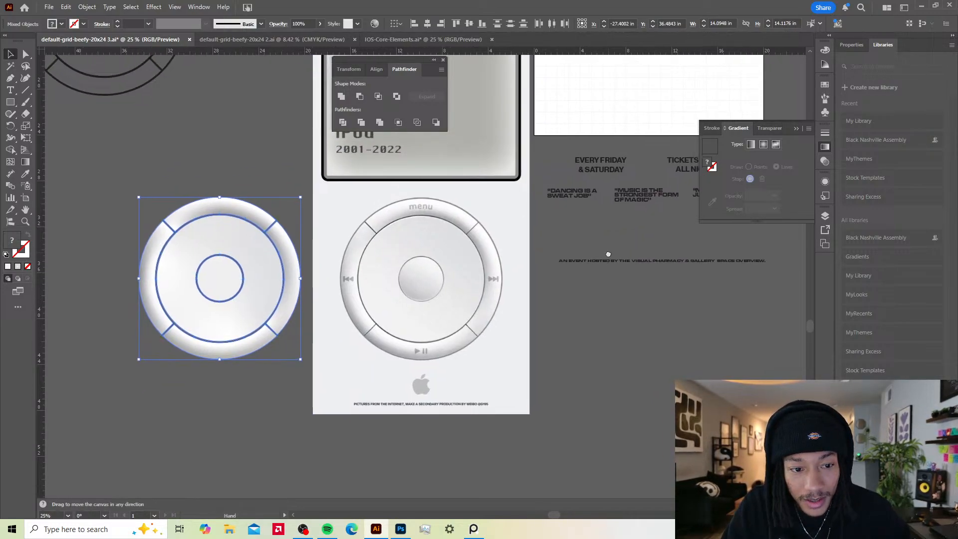
pyautogui.moveTo(608, 255); pyautogui.dragTo(604, 267)
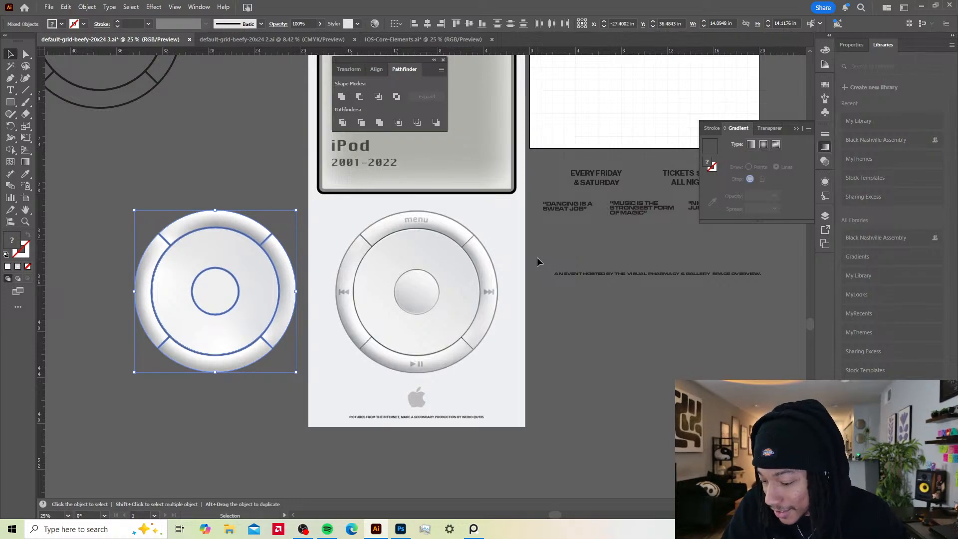
pyautogui.moveTo(379, 261); pyautogui.dragTo(383, 260)
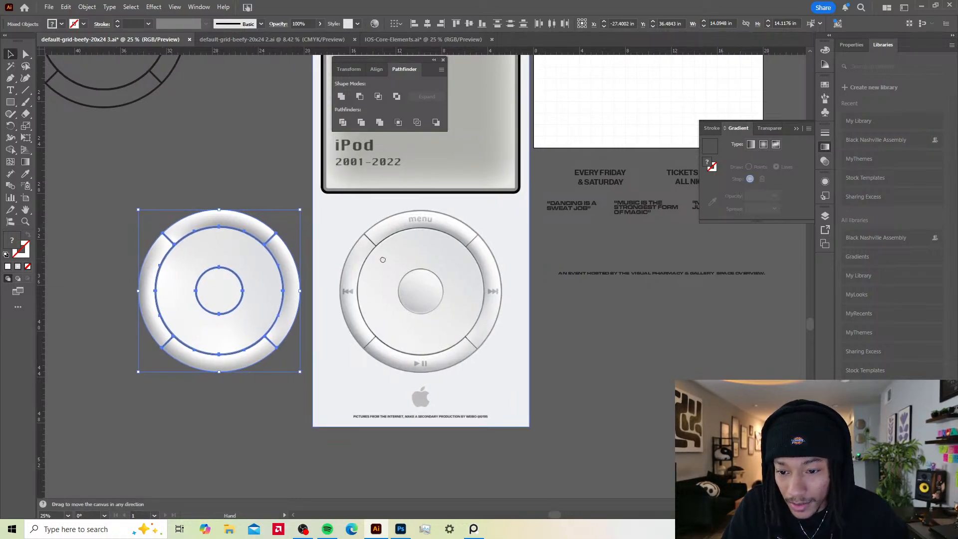
pyautogui.moveTo(518, 275); pyautogui.dragTo(572, 265)
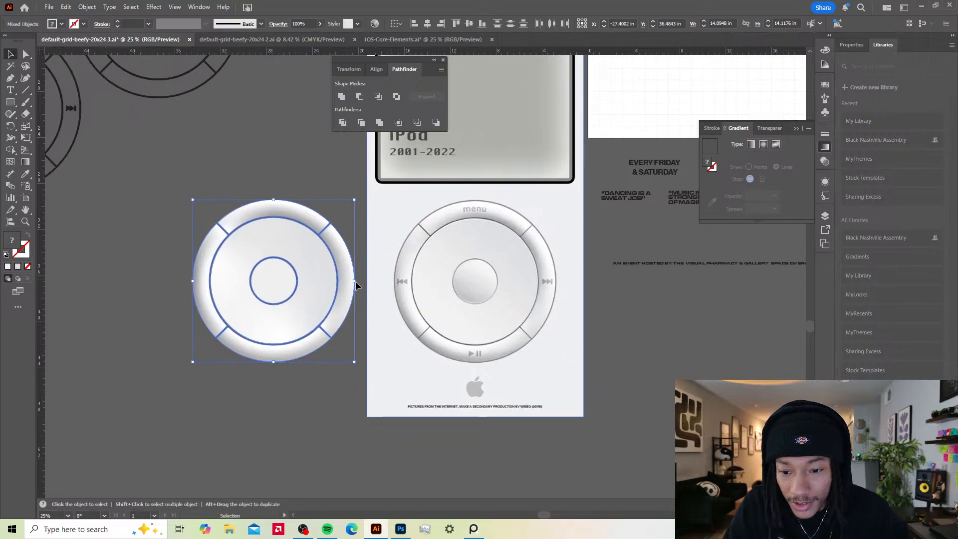
pyautogui.moveTo(320, 246); pyautogui.dragTo(338, 248)
pyautogui.moveTo(295, 174); pyautogui.dragTo(357, 245)
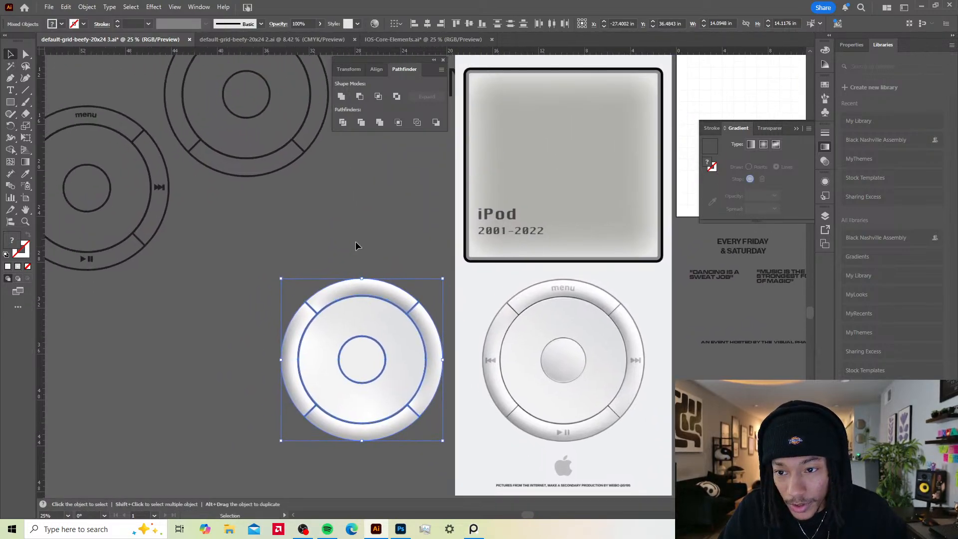
pyautogui.click(161, 192)
pyautogui.moveTo(161, 193); pyautogui.dragTo(188, 192)
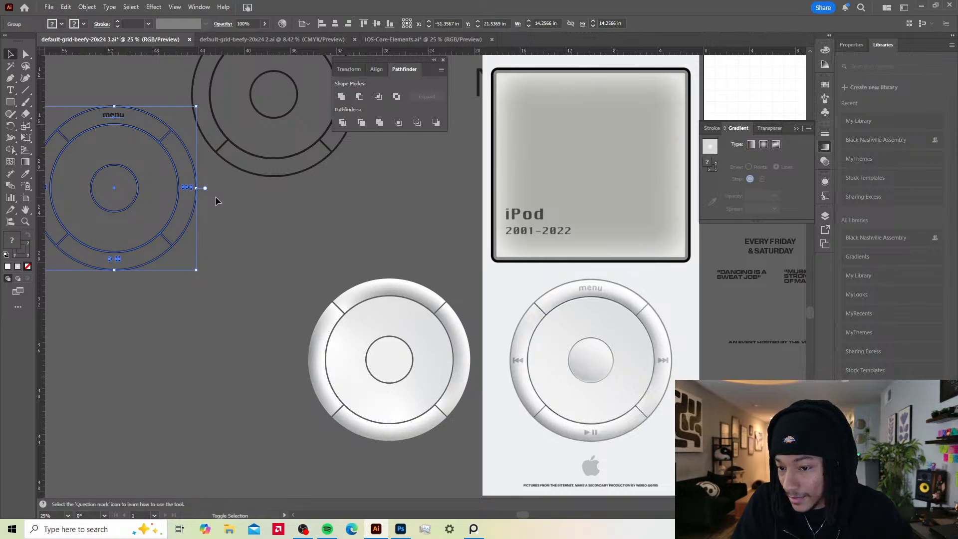
pyautogui.hotkey('ctrl', 'shift', 'g')
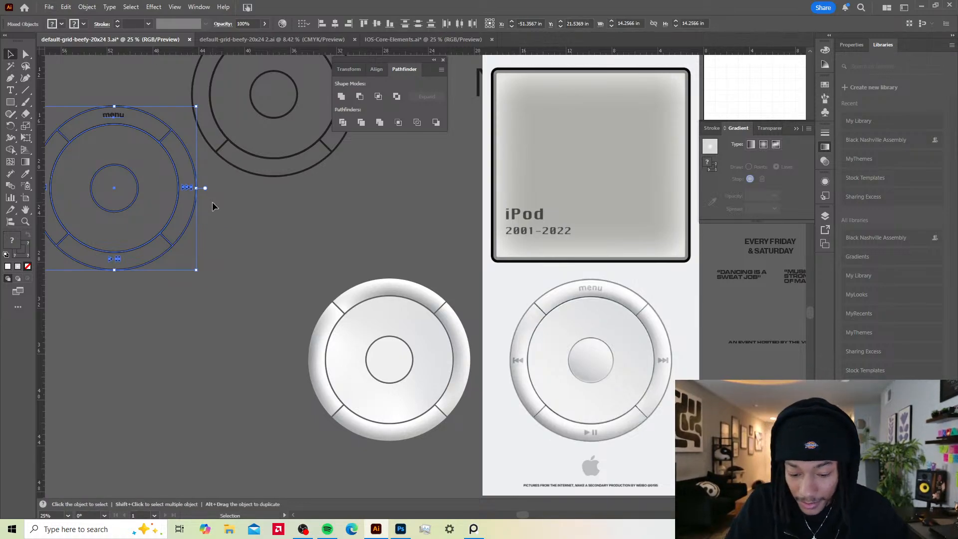
# Step: Group the two triangles and the bar of the outlined wheel's next-track icon, and deselect it
pyautogui.click(187, 188)
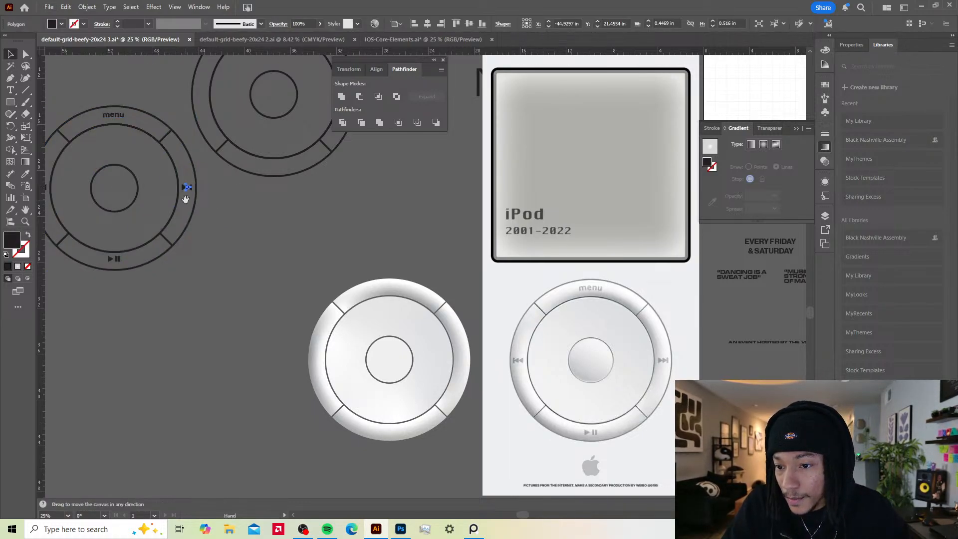
pyautogui.moveTo(187, 189); pyautogui.dragTo(229, 205)
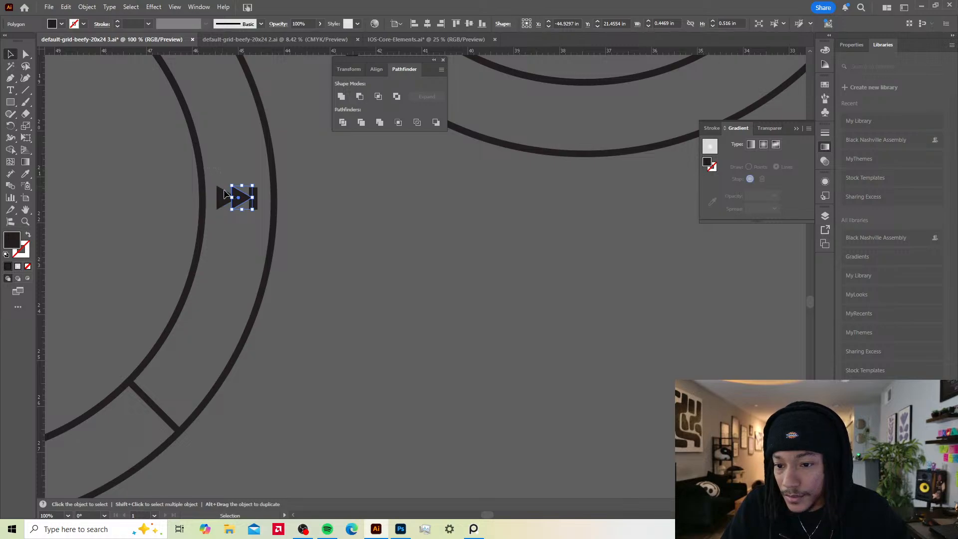
pyautogui.keyDown('shift'); pyautogui.click(224, 196); pyautogui.keyUp('shift')
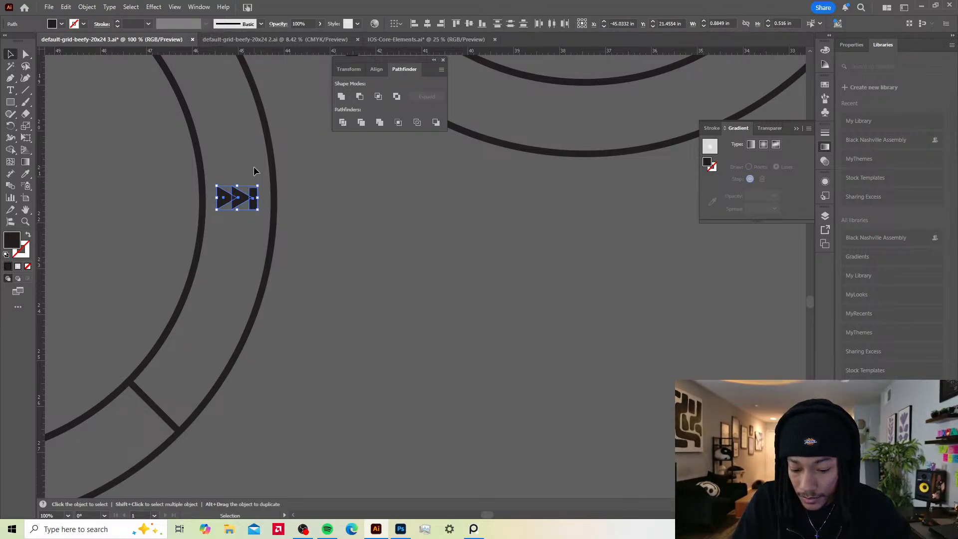
pyautogui.click(337, 262)
# Step: Place a copy of the next-track icon on the right outer segment of the shaded wheel, about halfway up
pyautogui.scroll(-3, 336, 262)
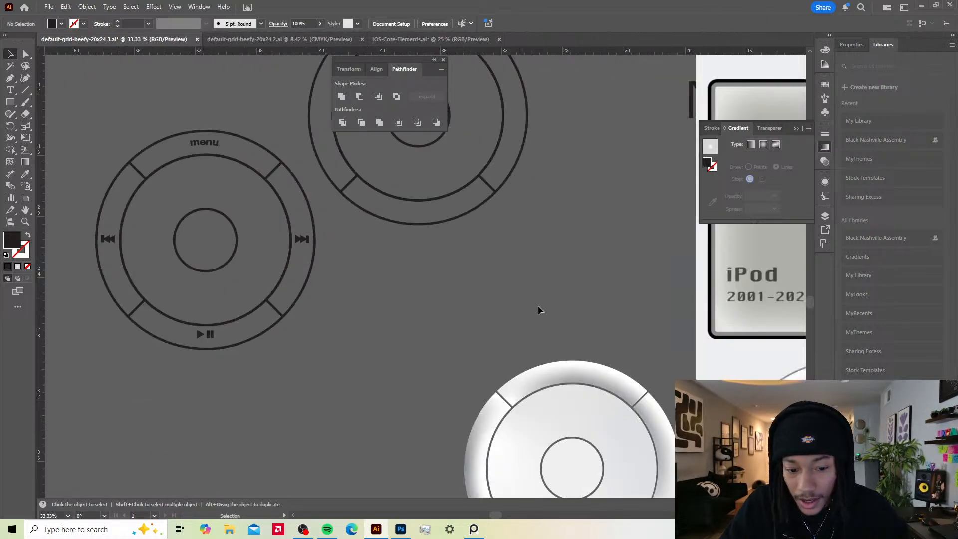
pyautogui.moveTo(551, 318); pyautogui.dragTo(392, 187)
pyautogui.moveTo(541, 274); pyautogui.dragTo(497, 260)
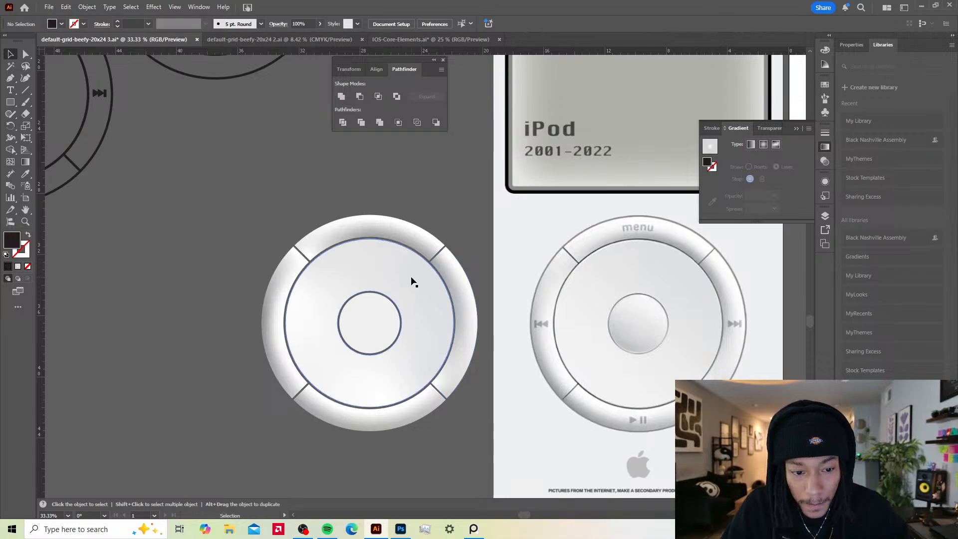
pyautogui.moveTo(413, 283); pyautogui.dragTo(472, 259)
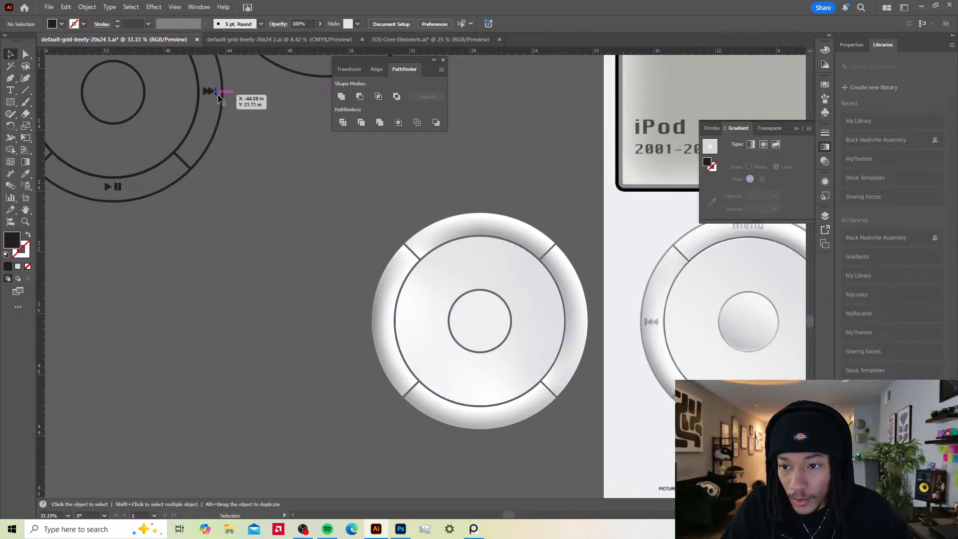
pyautogui.moveTo(216, 95); pyautogui.dragTo(577, 319)
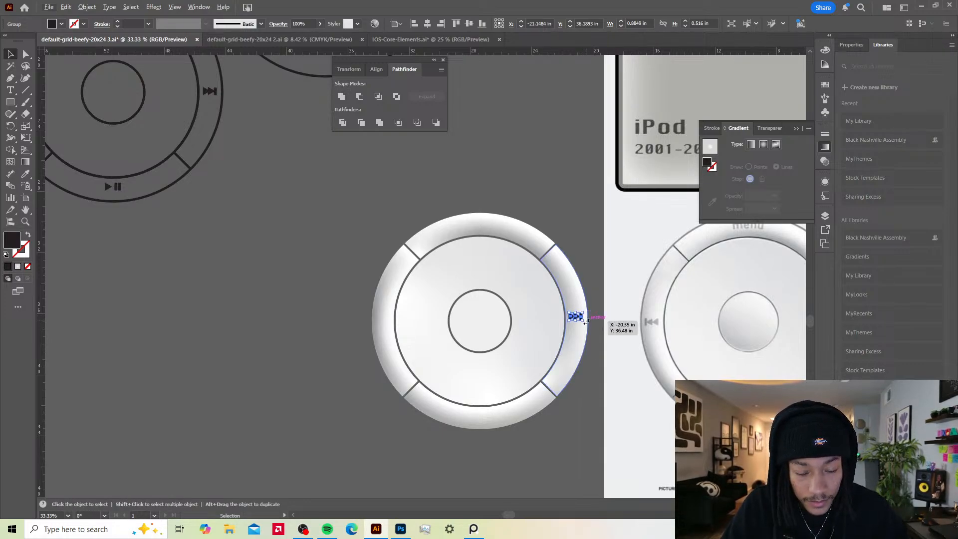
pyautogui.scroll(-3, 583, 322)
pyautogui.scroll(8, 573, 329)
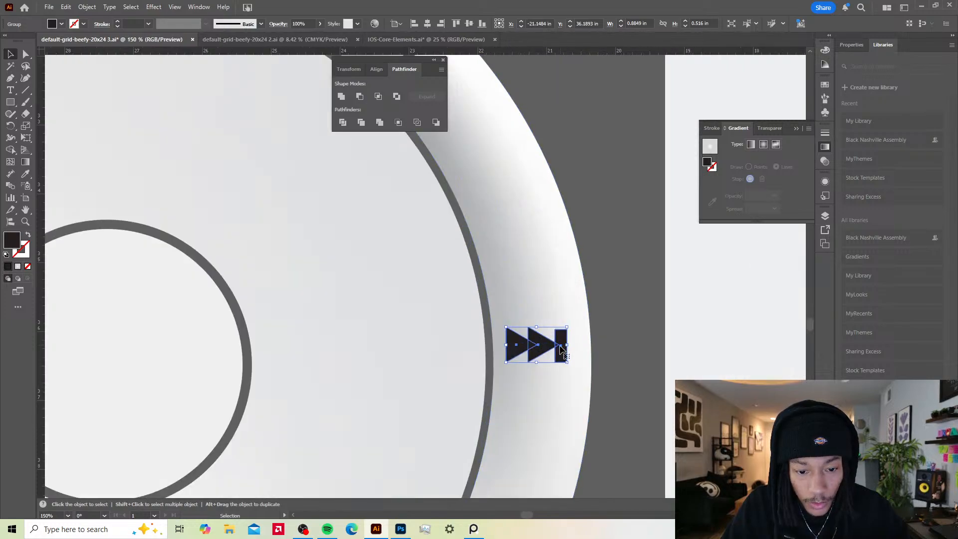
pyautogui.moveTo(561, 350); pyautogui.dragTo(545, 341)
# Step: Try to combine the next-track icon with the right outer segment using Intersect and Minus Front, and undo it
pyautogui.scroll(-5, 539, 270)
pyautogui.keyDown('shift'); pyautogui.click(557, 277); pyautogui.keyUp('shift')
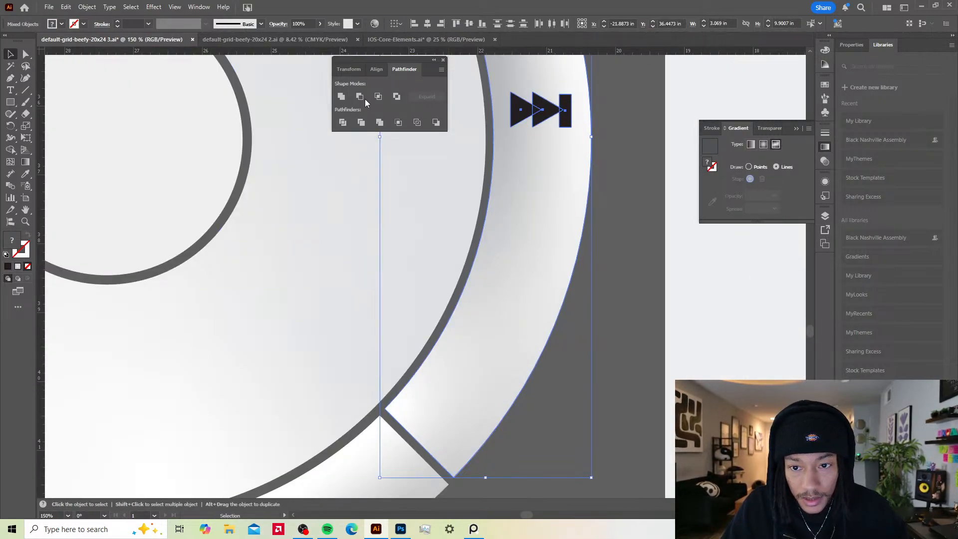
pyautogui.click(378, 97)
pyautogui.click(563, 278)
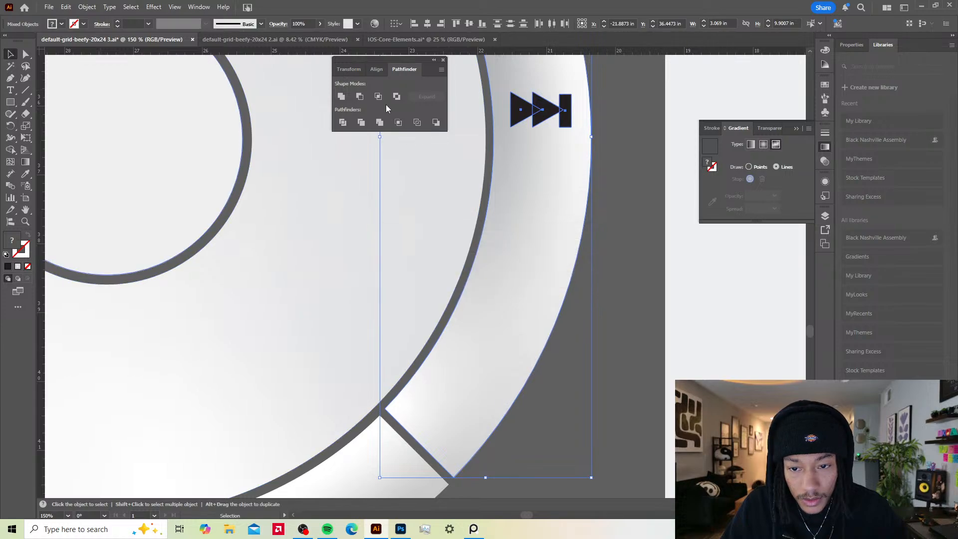
pyautogui.click(360, 97)
pyautogui.click(666, 272)
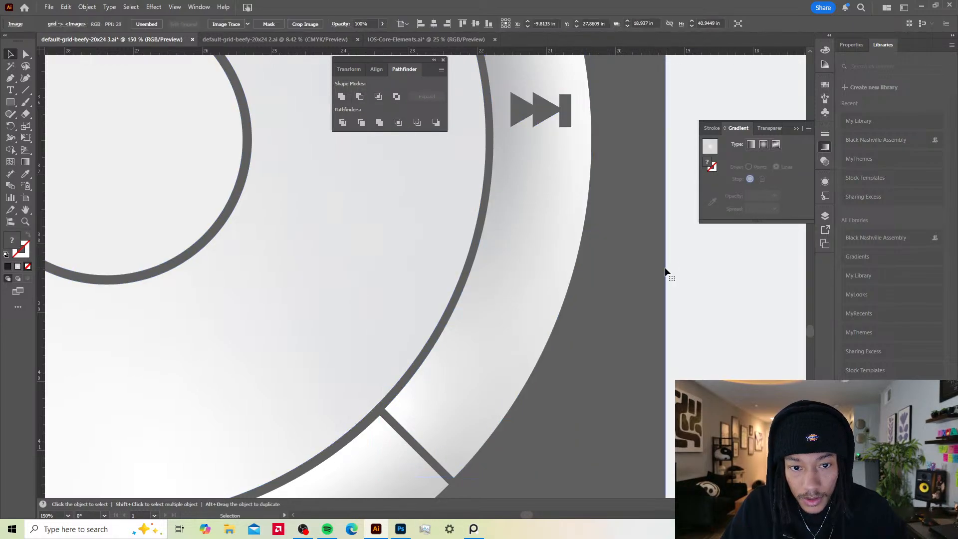
pyautogui.hotkey('ctrl', 'z')
pyautogui.scroll(-5, 624, 280)
pyautogui.click(624, 347)
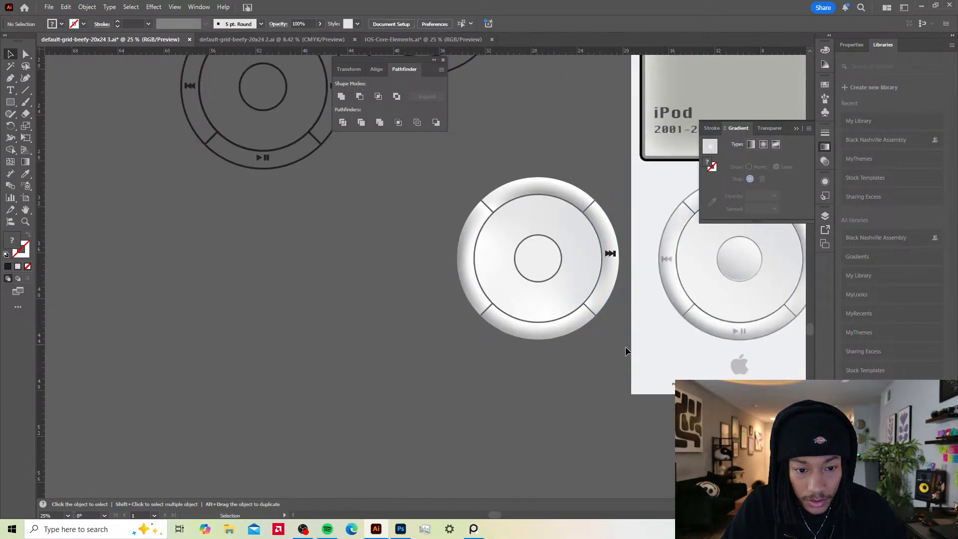
# Step: Move the next-track icon off the shaded wheel onto the empty canvas, and undo the move
pyautogui.moveTo(617, 330); pyautogui.dragTo(546, 339)
pyautogui.moveTo(538, 263); pyautogui.dragTo(317, 188)
pyautogui.scroll(1, 357, 192)
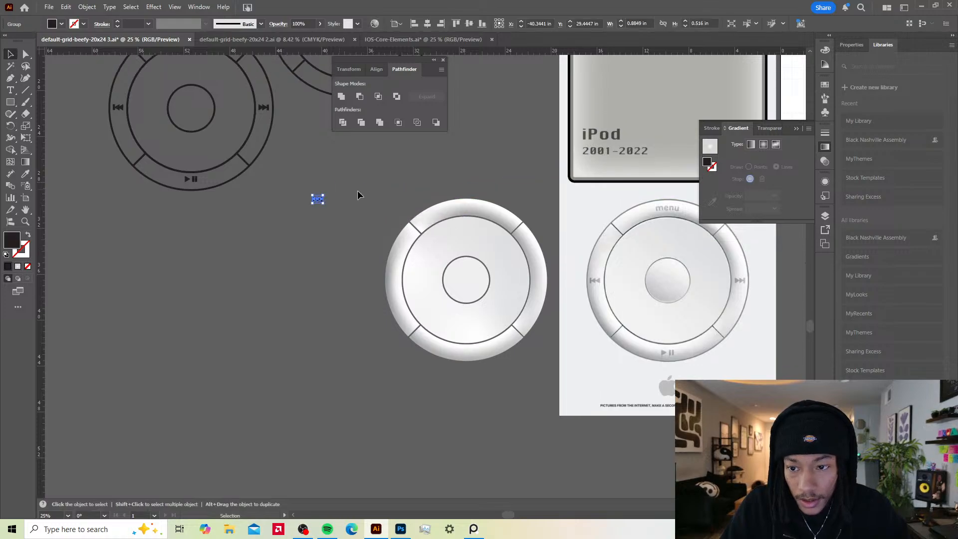
pyautogui.hotkey('ctrl', 'z')
pyautogui.click(385, 244)
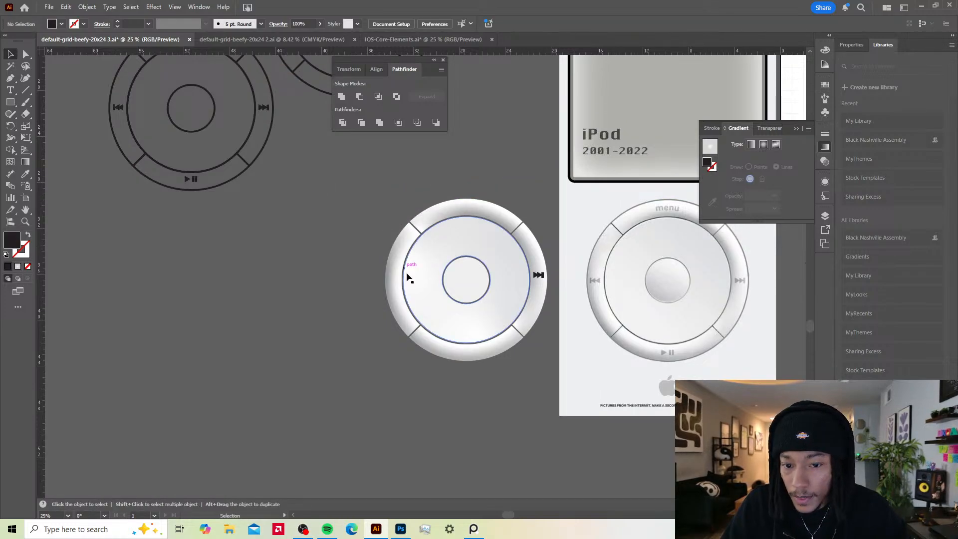
# Step: Fill the shaded wheel's center circle with a radial gradient running from its upper right to beyond its lower-left edge
pyautogui.click(457, 267)
pyautogui.click(451, 216)
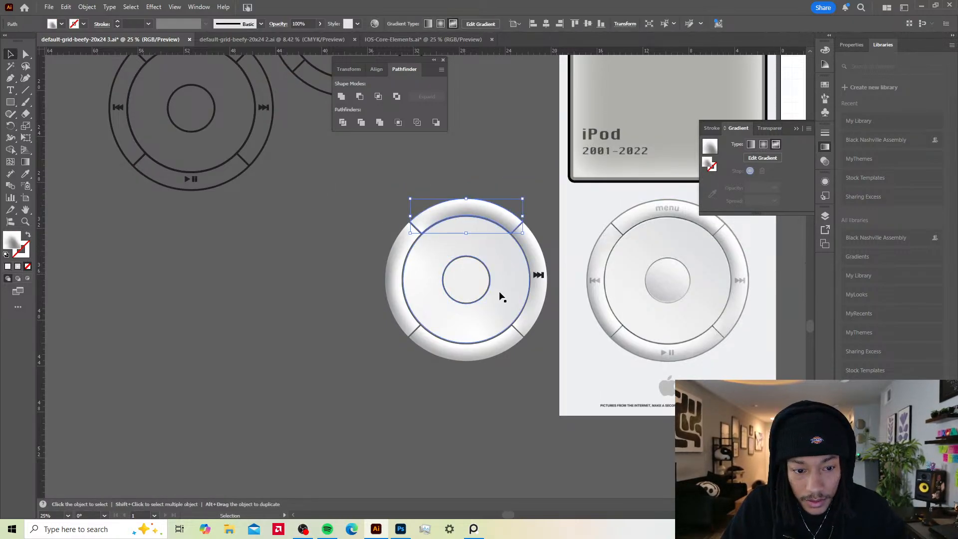
pyautogui.click(467, 273)
pyautogui.scroll(1, 507, 308)
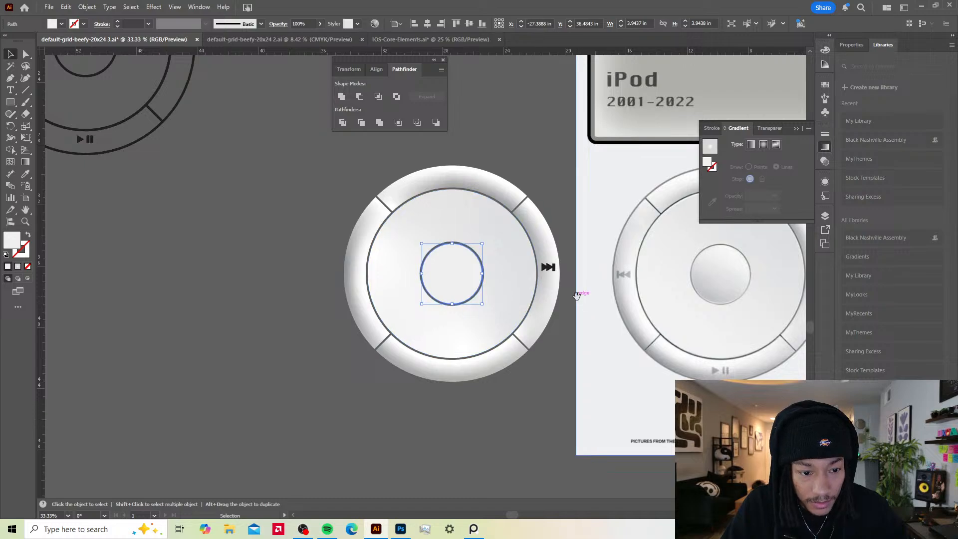
pyautogui.moveTo(576, 295); pyautogui.dragTo(522, 301)
pyautogui.scroll(1, 498, 295)
pyautogui.press('g')
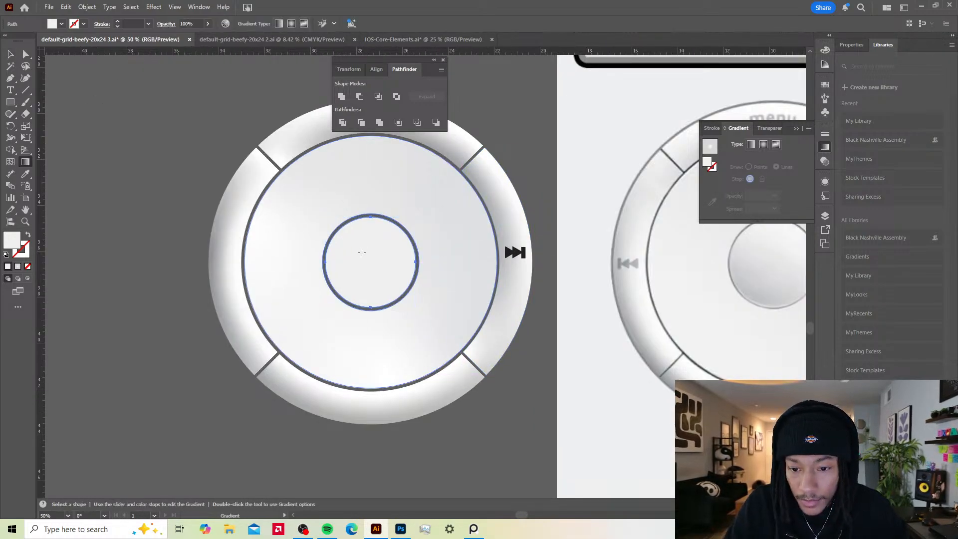
pyautogui.click(376, 244)
pyautogui.moveTo(386, 232)
pyautogui.mouseDown()
pyautogui.moveTo(294, 325)
pyautogui.moveTo(290, 344)
pyautogui.mouseUp()
pyautogui.moveTo(345, 298)
pyautogui.mouseDown()
pyautogui.moveTo(399, 220)
pyautogui.moveTo(300, 352)
pyautogui.moveTo(282, 360)
pyautogui.mouseUp()
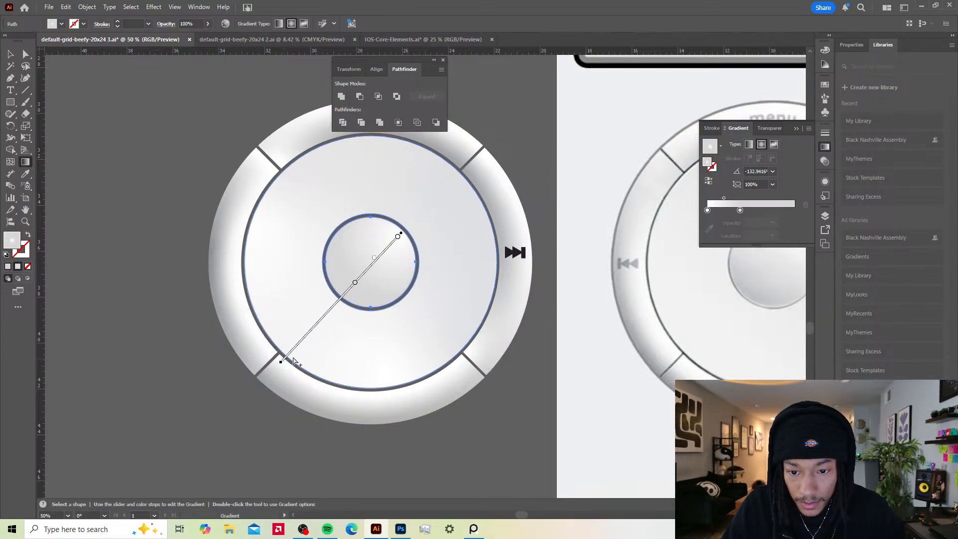
pyautogui.scroll(1, 402, 336)
pyautogui.scroll(-2, 403, 331)
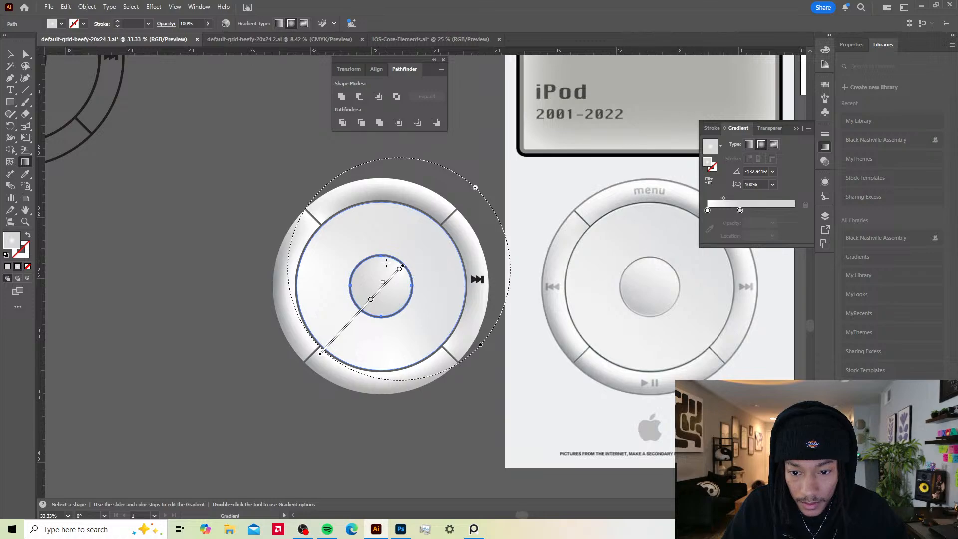
# Step: Adjust the radial gradient of the shaded wheel's center circle so its highlight sits in the circle's upper right
pyautogui.moveTo(393, 281); pyautogui.dragTo(388, 281)
pyautogui.press('v')
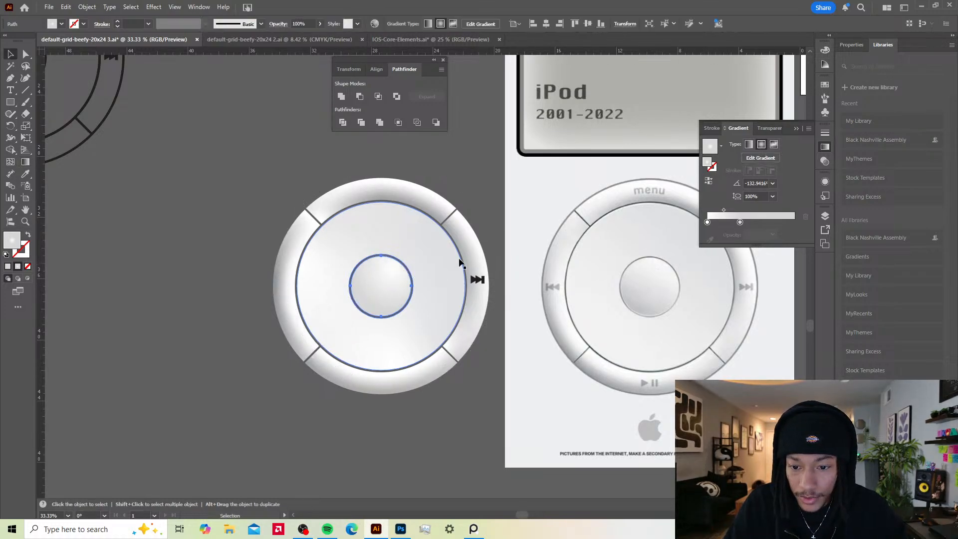
pyautogui.hotkey('ctrl', 'shift', 'a')
# Step: Move the next-track icon off the shaded wheel onto the empty canvas above it
pyautogui.scroll(-1, 468, 253)
pyautogui.scroll(-1, 468, 253)
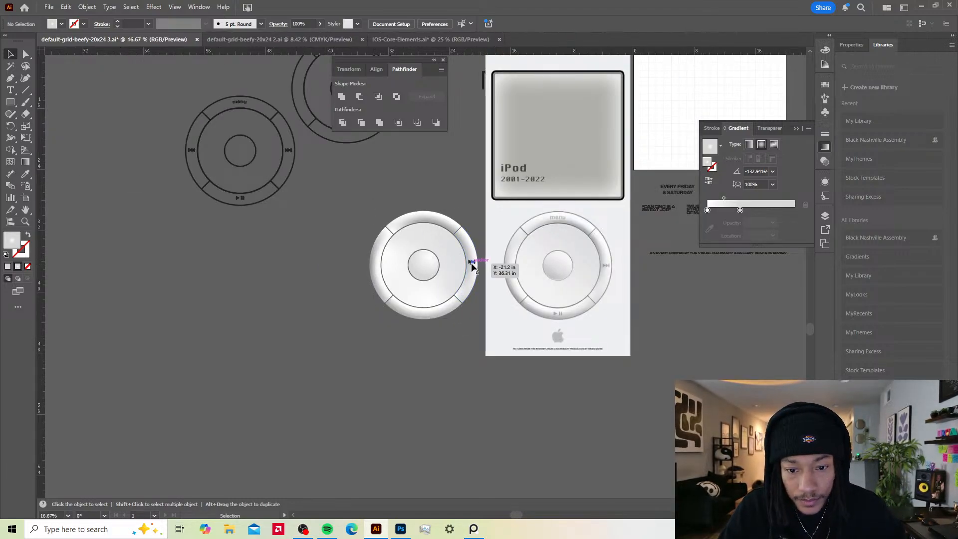
pyautogui.moveTo(472, 267); pyautogui.dragTo(468, 160)
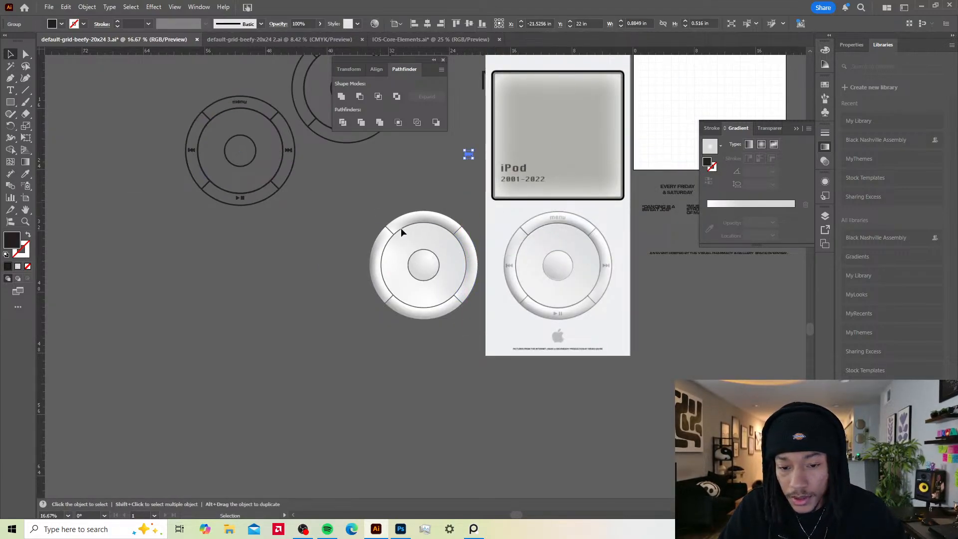
# Step: Group all pieces of the shaded wheel and align it with the outlined wheel that carries the menu label and playback icons
pyautogui.moveTo(465, 335); pyautogui.dragTo(474, 334)
pyautogui.hotkey('ctrl', 'g')
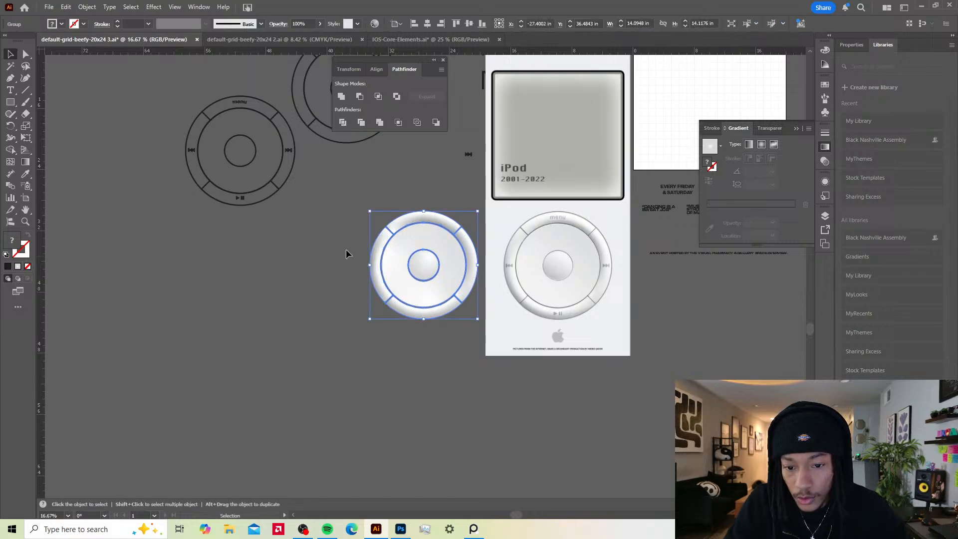
pyautogui.click(346, 253)
pyautogui.moveTo(432, 296); pyautogui.dragTo(342, 314)
pyautogui.scroll(-2, 239, 165)
pyautogui.scroll(4, 234, 157)
pyautogui.scroll(1, 233, 157)
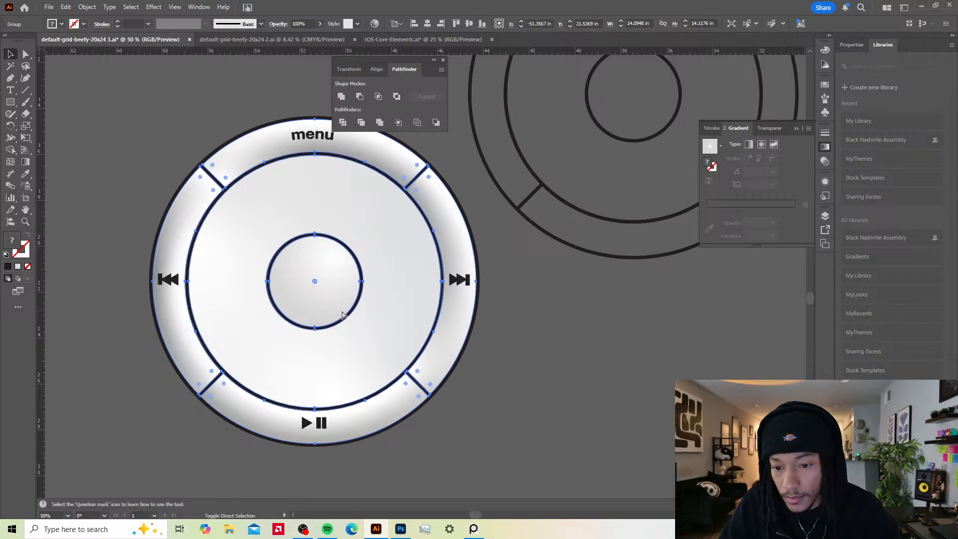
# Step: Group the play triangle and the two pause bars on the wheel's bottom segment
pyautogui.click(460, 278)
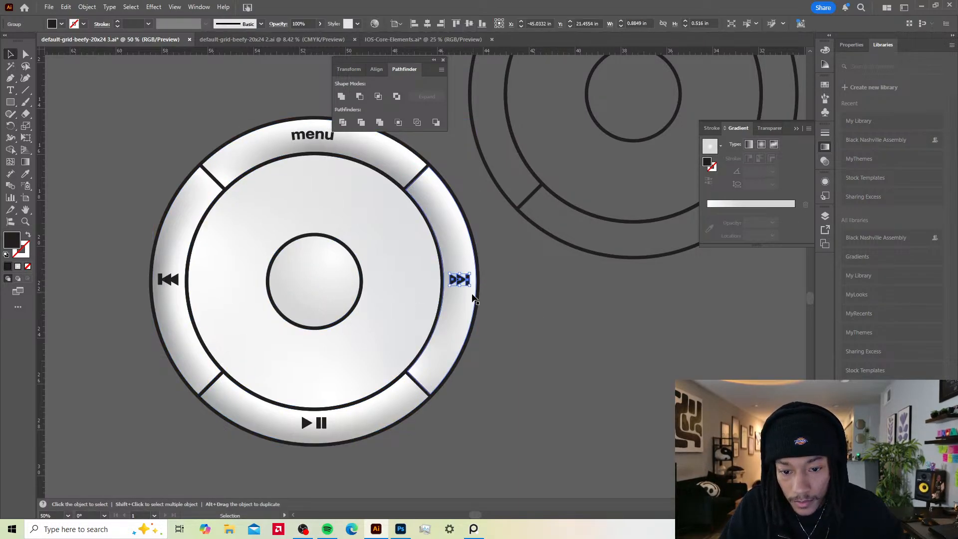
pyautogui.click(323, 422)
pyautogui.scroll(1, 322, 422)
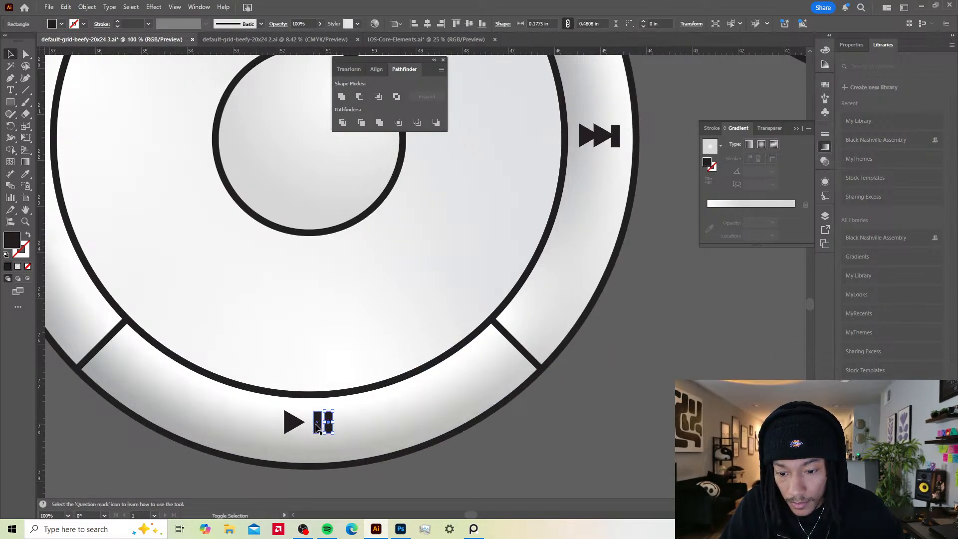
pyautogui.click(295, 424)
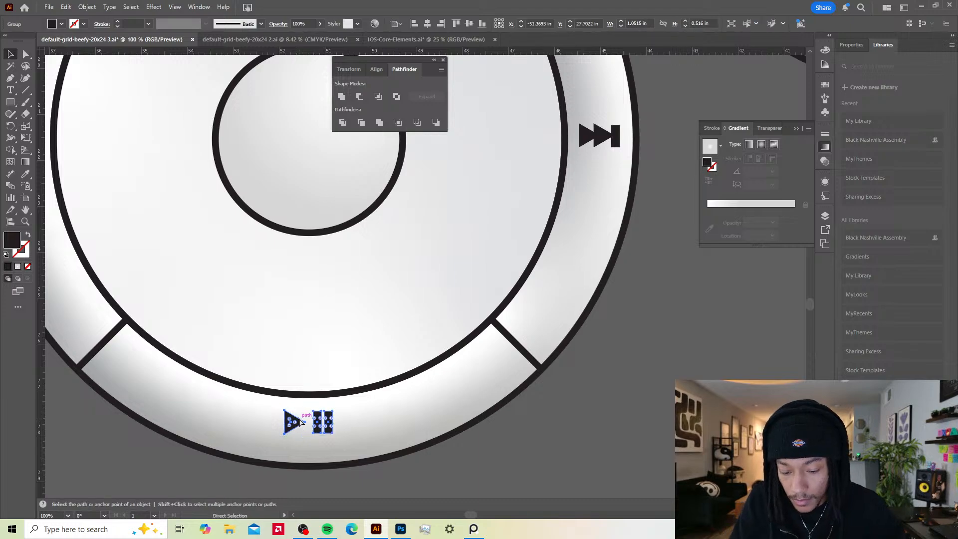
# Step: Group the bar and two triangles of the previous-track icon on the wheel's left segment
pyautogui.scroll(4, 321, 372)
pyautogui.hscroll(-4, 321, 372)
pyautogui.click(207, 299)
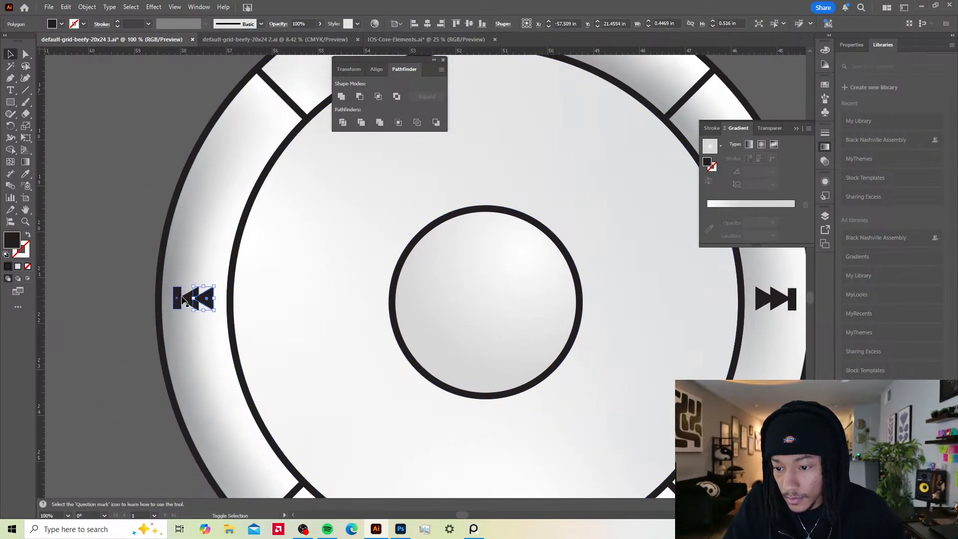
pyautogui.keyDown('shift'); pyautogui.click(189, 298); pyautogui.keyUp('shift')
pyautogui.scroll(-2, 174, 292)
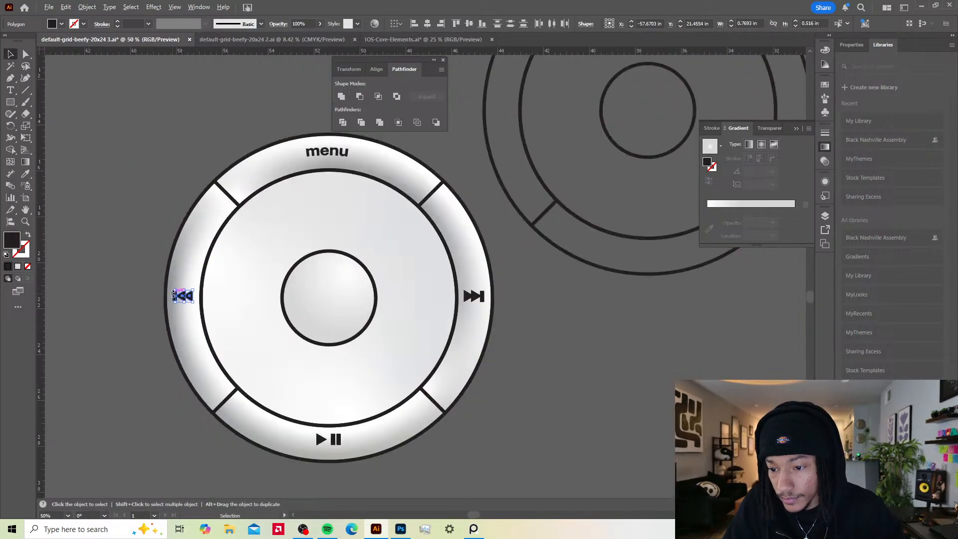
pyautogui.scroll(3, 174, 292)
pyautogui.keyDown('shift'); pyautogui.click(178, 295); pyautogui.keyUp('shift')
pyautogui.hotkey('ctrl', 'g')
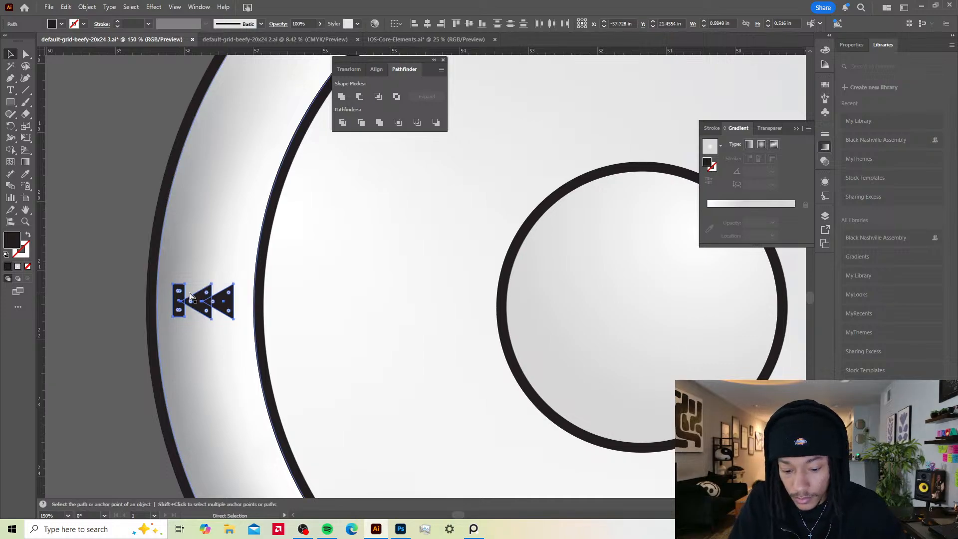
# Step: Expand the "menu" text on the wheel's top segment into vector shapes
pyautogui.scroll(-3, 389, 315)
pyautogui.moveTo(492, 176); pyautogui.dragTo(506, 177)
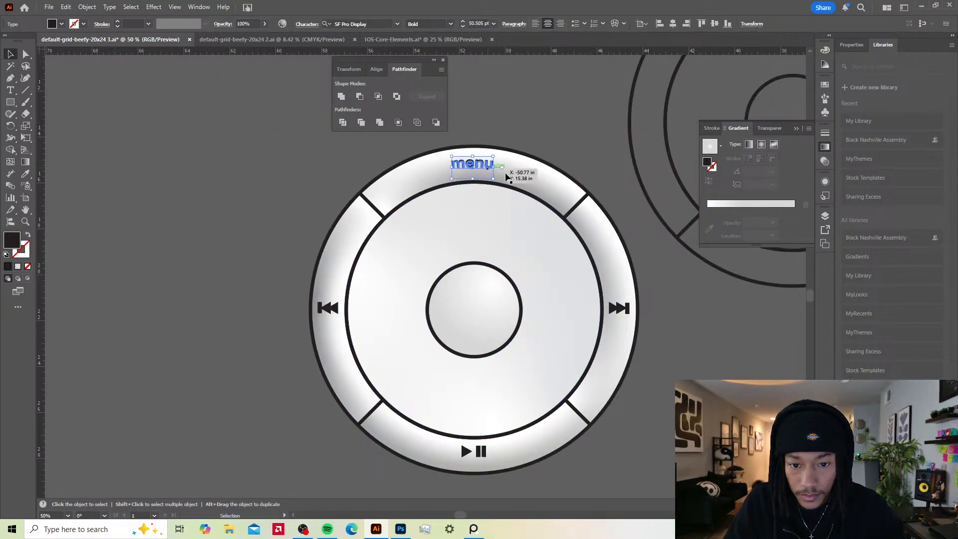
pyautogui.click(86, 7)
pyautogui.click(115, 158)
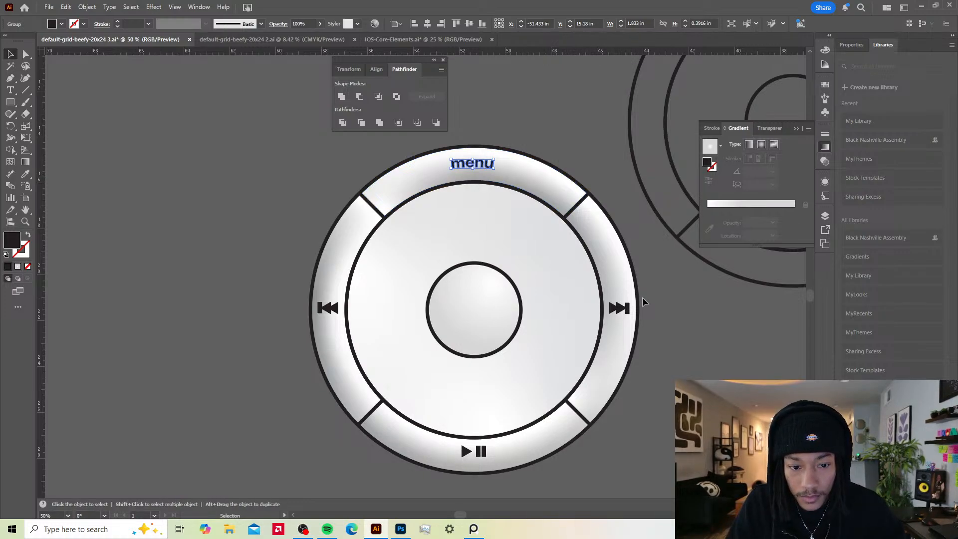
# Step: Group the menu lettering with the next-track, previous-track and play/pause icons
pyautogui.keyDown('shift'); pyautogui.click(618, 307); pyautogui.keyUp('shift')
pyautogui.keyDown('shift'); pyautogui.click(323, 307); pyautogui.keyUp('shift')
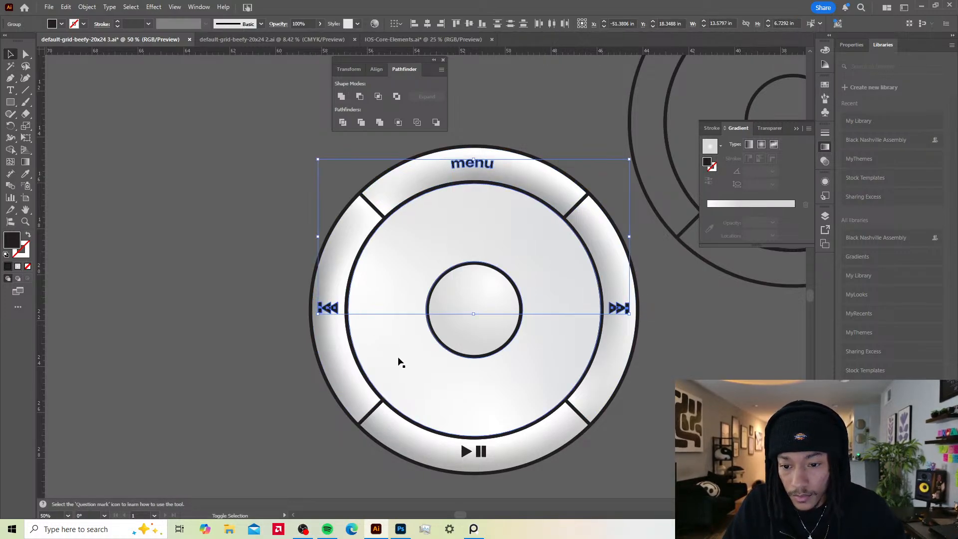
pyautogui.keyDown('shift'); pyautogui.click(481, 450); pyautogui.keyUp('shift')
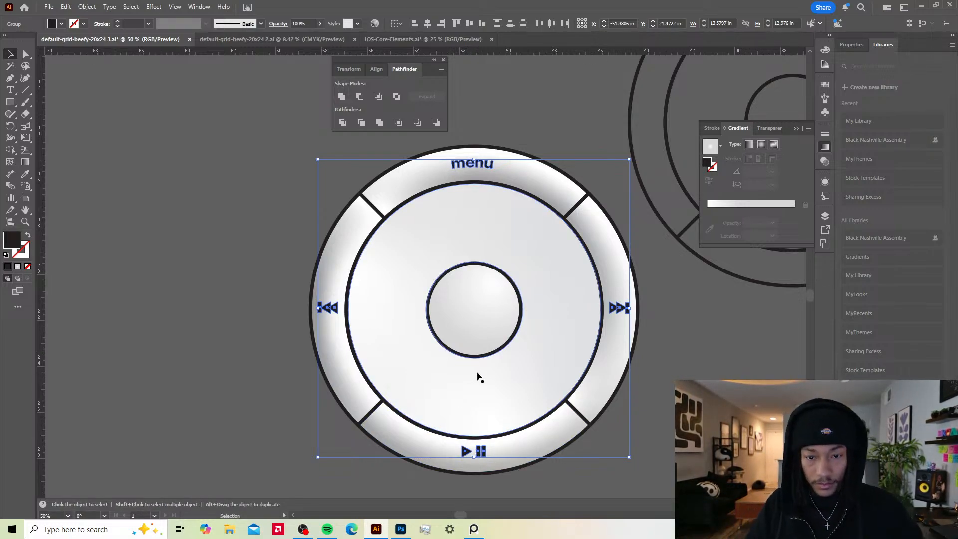
# Step: Place a copy of the shaded wheel and its icon group, without the black outlines, on the empty canvas beyond the outlined wheel
pyautogui.click(537, 357)
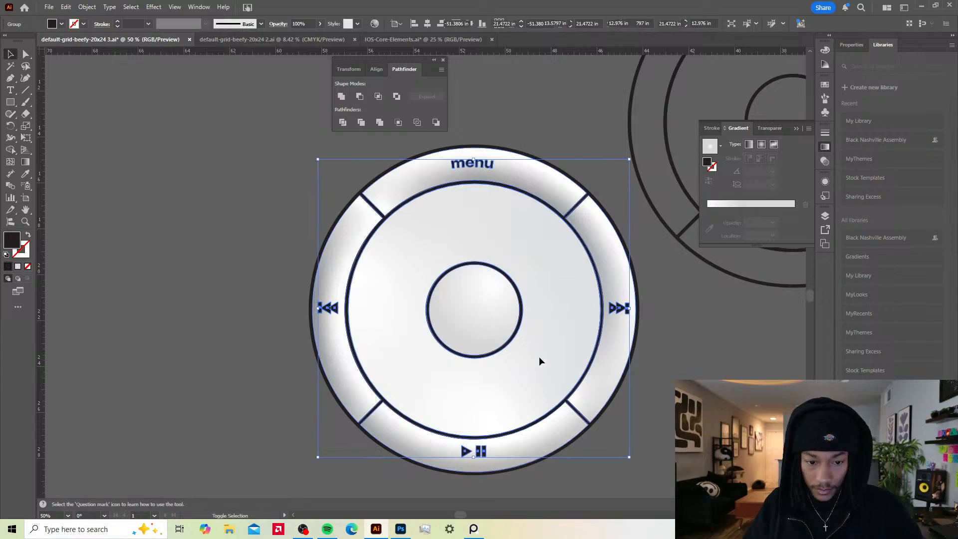
pyautogui.scroll(-1, 549, 359)
pyautogui.scroll(-1, 549, 360)
pyautogui.moveTo(546, 359); pyautogui.dragTo(611, 270)
pyautogui.hotkey('ctrl', 'shift', 'a')
pyautogui.scroll(3, 631, 249)
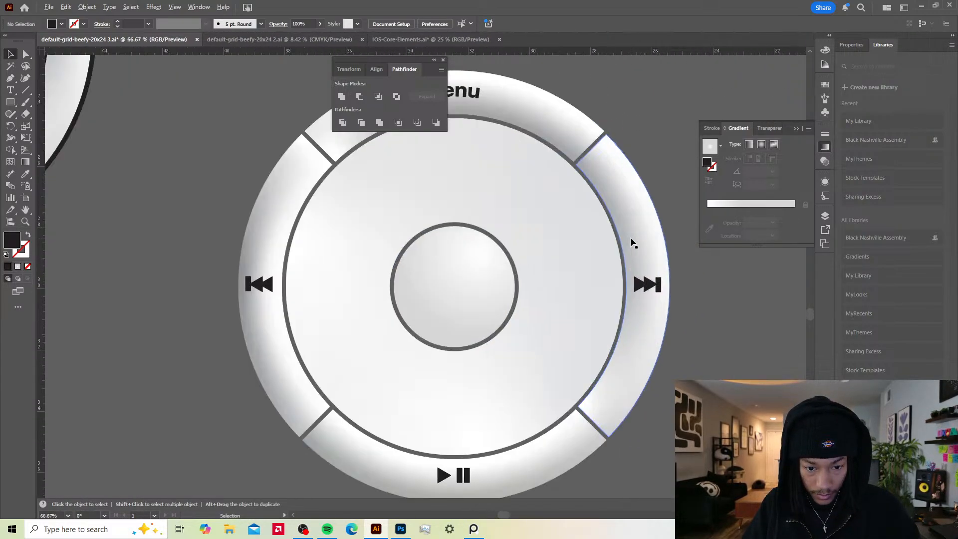
# Step: Try to subtract the whole icon group from the copied shaded wheel using Minus Front, and undo it
pyautogui.click(642, 259)
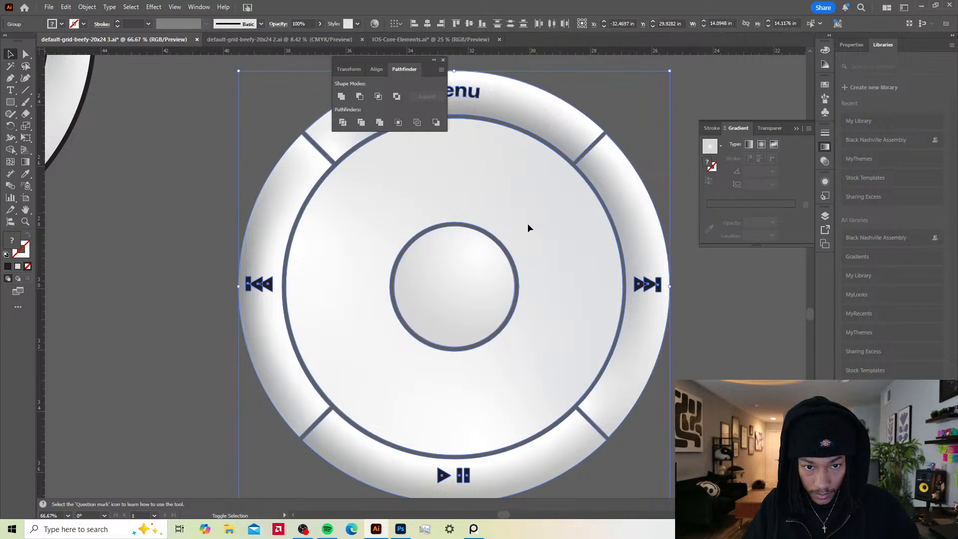
pyautogui.click(359, 96)
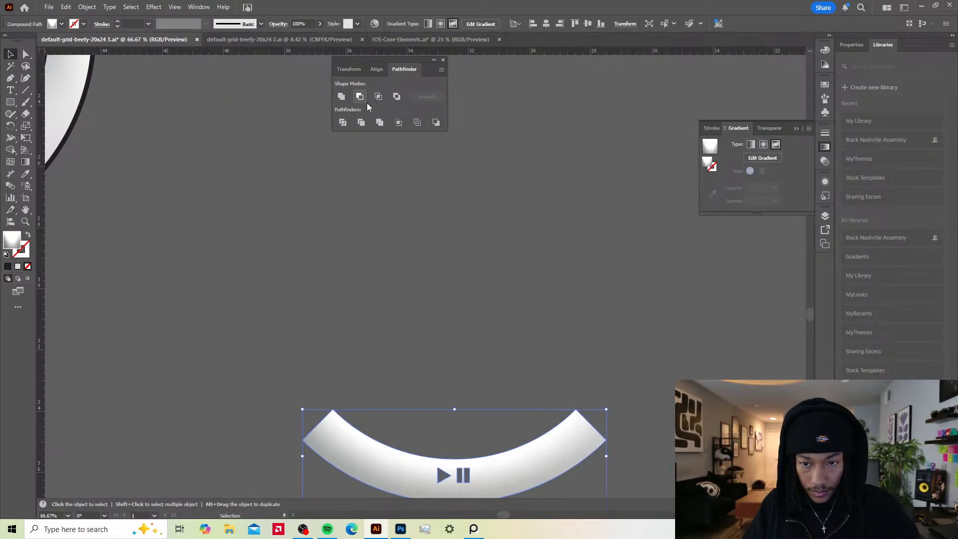
pyautogui.hotkey('ctrl', 'z')
# Step: Move the copied shaded wheel up and right away from its icons, and undo the move
pyautogui.click(605, 92)
pyautogui.moveTo(508, 221); pyautogui.dragTo(527, 202)
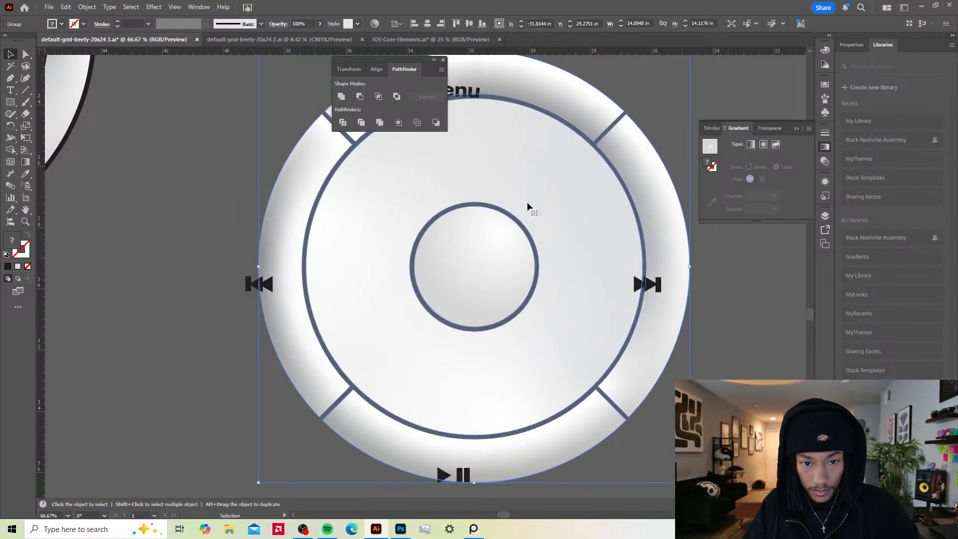
pyautogui.hotkey('ctrl', 'z')
# Step: Try to combine the icon group with the copied shaded wheel using Intersect and Exclude, and undo it
pyautogui.click(640, 283)
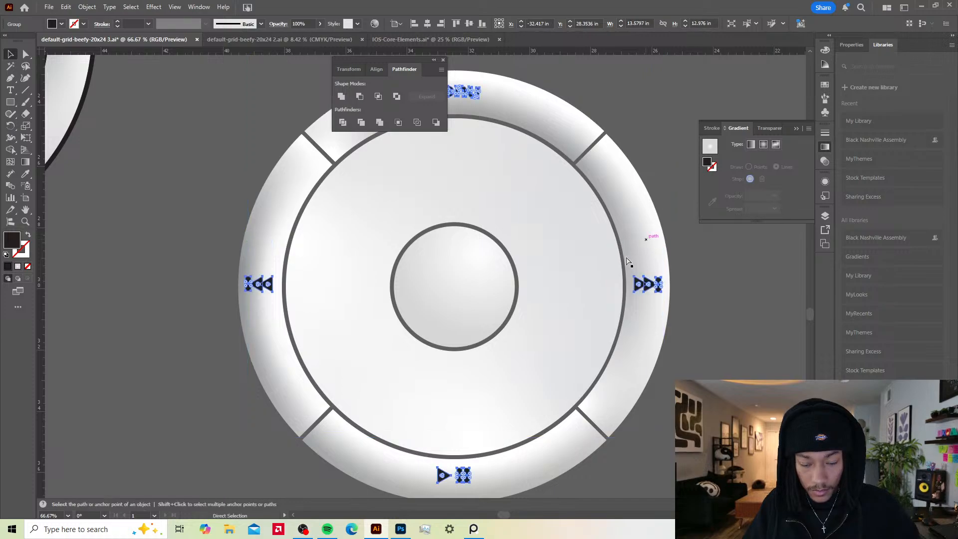
pyautogui.keyDown('shift'); pyautogui.click(568, 230); pyautogui.keyUp('shift')
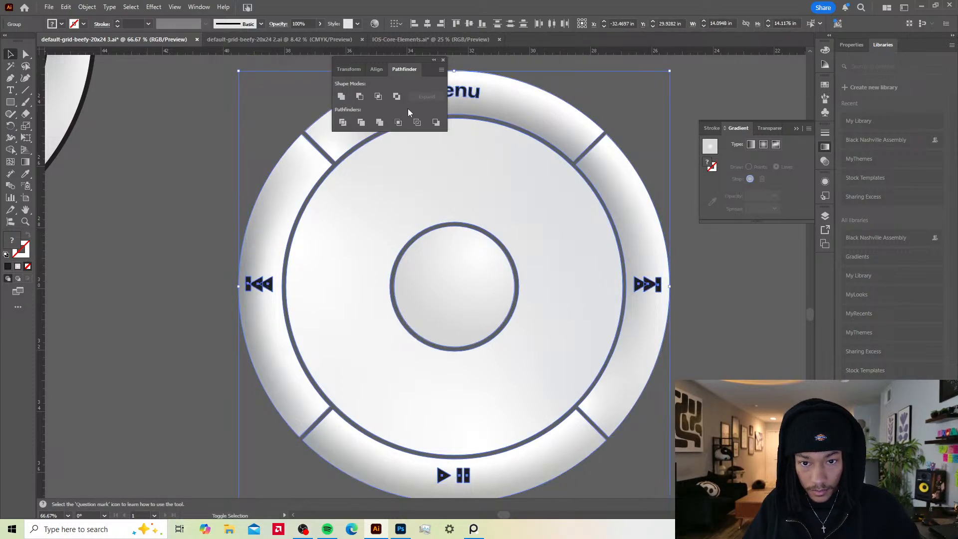
pyautogui.click(382, 95)
pyautogui.click(561, 278)
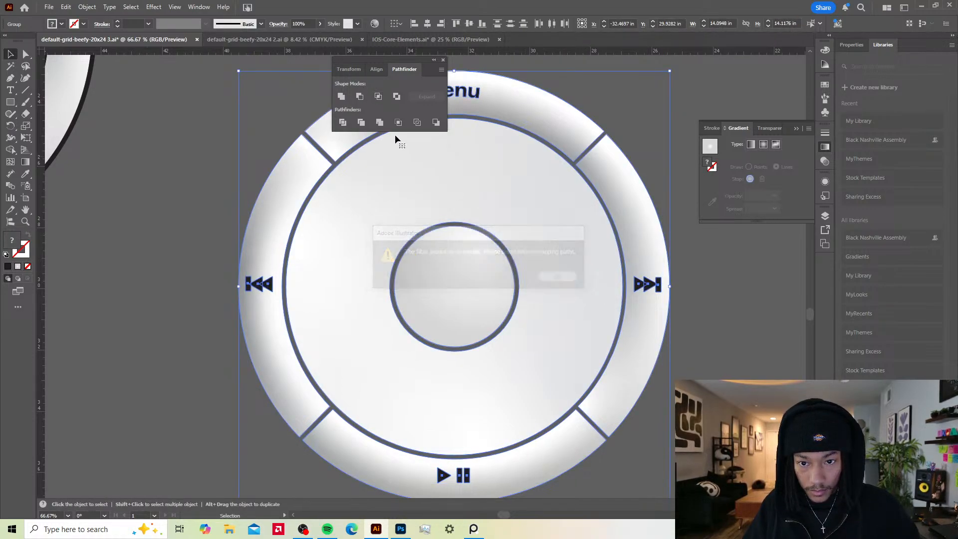
pyautogui.click(397, 97)
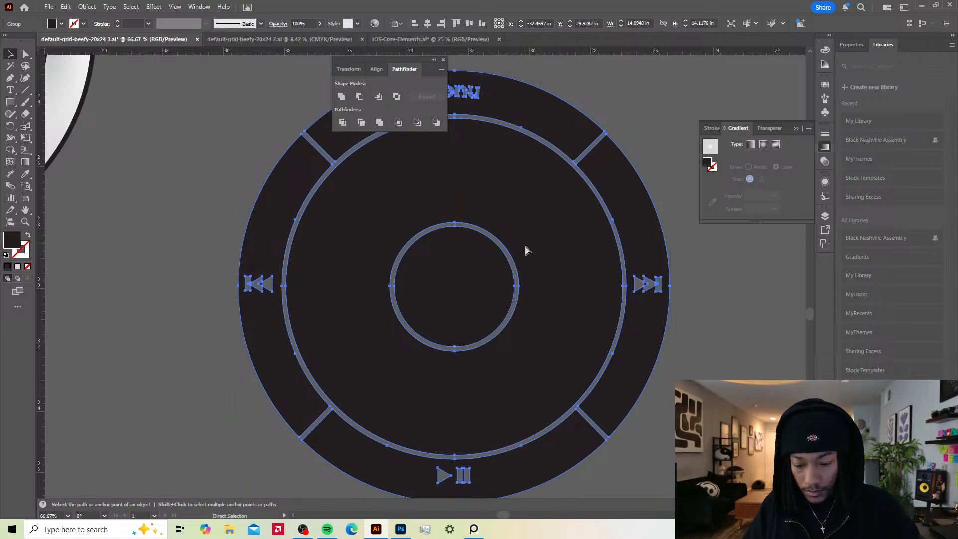
pyautogui.hotkey('ctrl', 'z')
# Step: Merge the parts of the copied wheel's next-track icon into a single shape with Unite
pyautogui.click(722, 343)
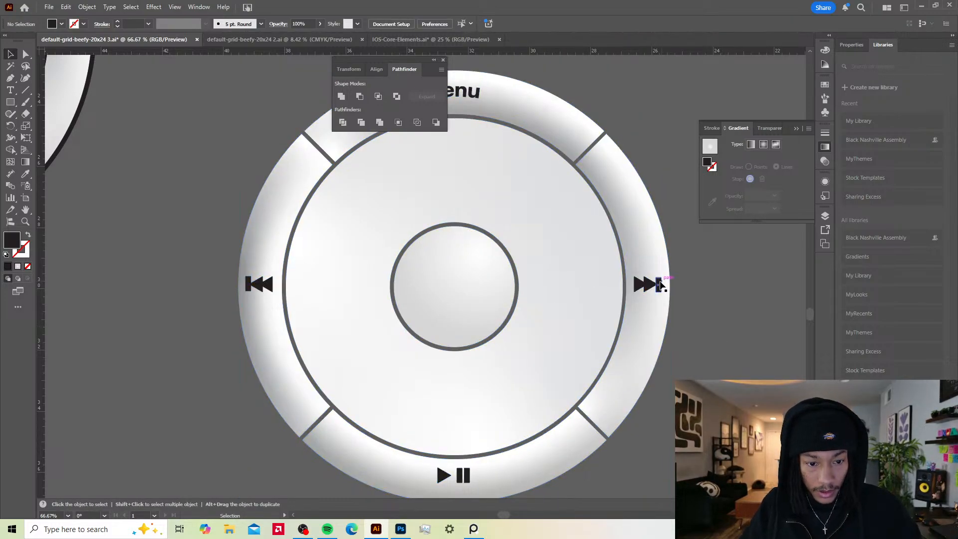
pyautogui.click(647, 284)
pyautogui.click(340, 97)
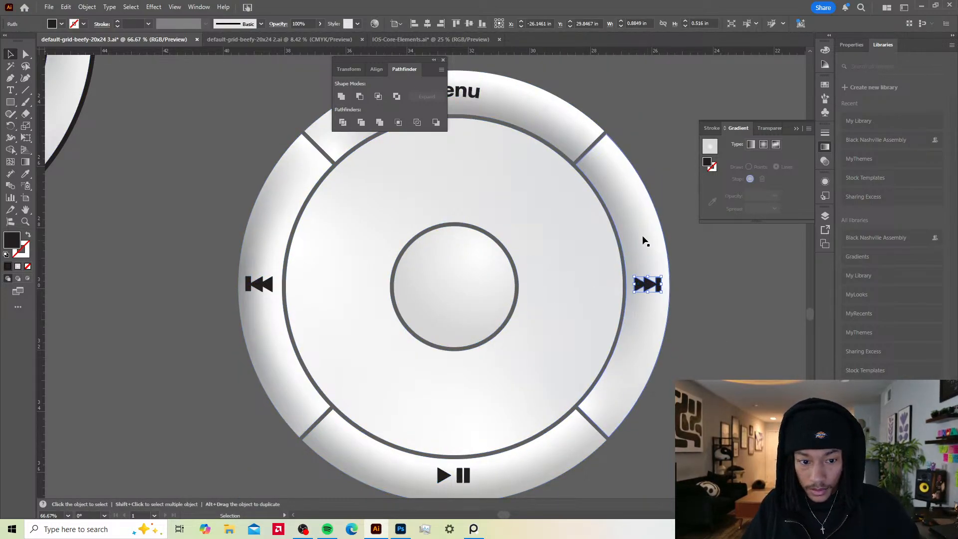
# Step: Cut the next-track icon out of the copied wheel's right segment with Minus Front
pyautogui.click(659, 298)
pyautogui.click(650, 287)
pyautogui.keyDown('shift'); pyautogui.click(630, 222); pyautogui.keyUp('shift')
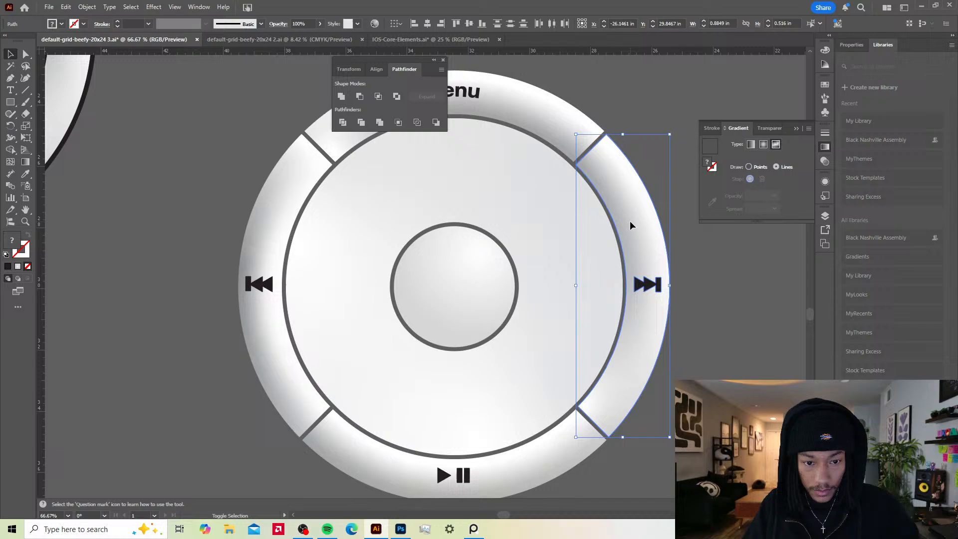
pyautogui.click(359, 96)
# Step: Cut the menu lettering out of the copied wheel's top segment with Minus Front
pyautogui.click(510, 106)
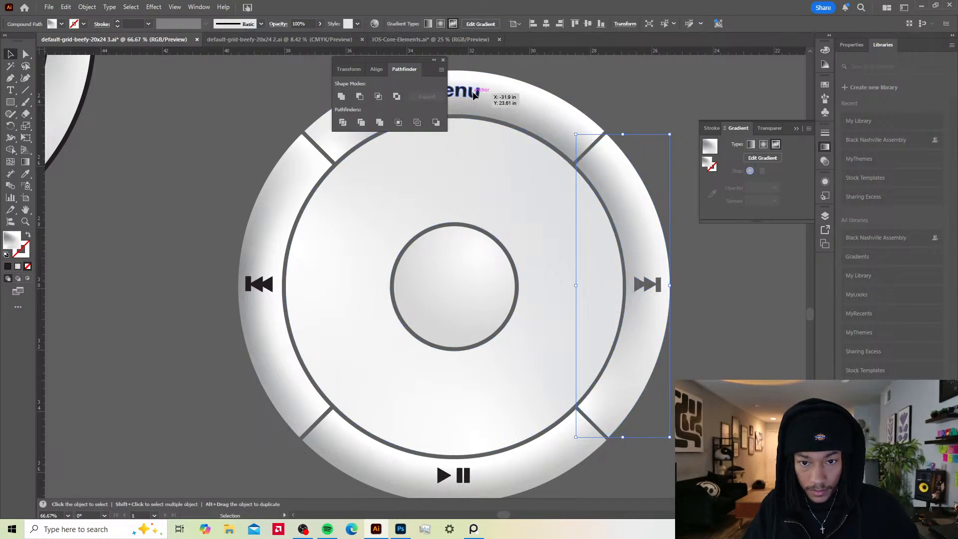
pyautogui.keyDown('shift'); pyautogui.click(510, 106); pyautogui.keyUp('shift')
pyautogui.click(360, 96)
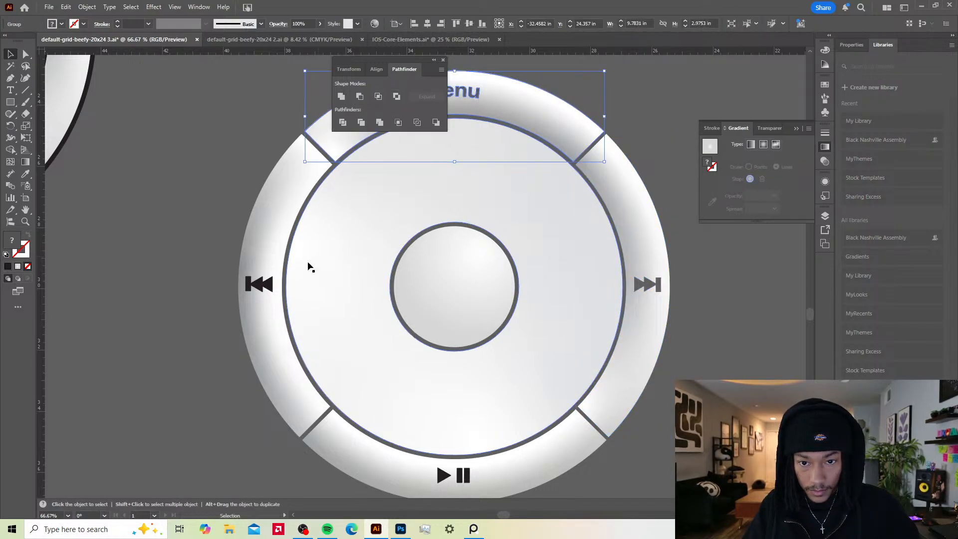
# Step: Cut the rewind and play/pause icons out of their ring segments on the click wheel with Minus Front
pyautogui.click(259, 283)
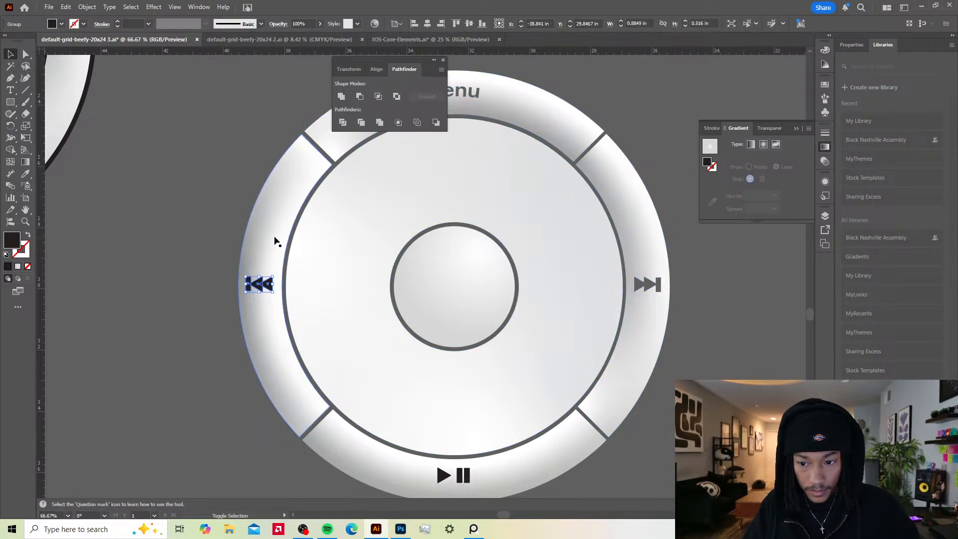
pyautogui.keyDown('shift'); pyautogui.click(306, 188); pyautogui.keyUp('shift')
pyautogui.click(360, 96)
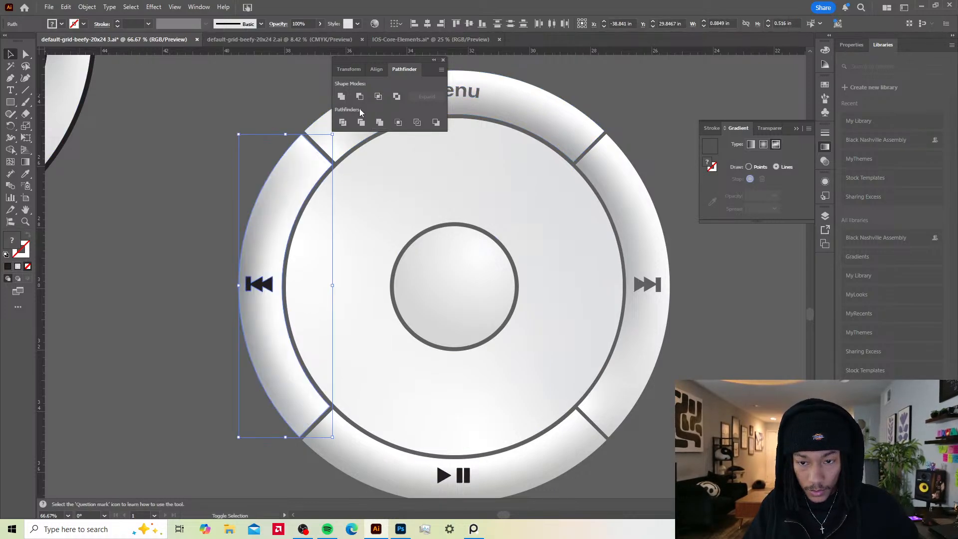
pyautogui.click(460, 477)
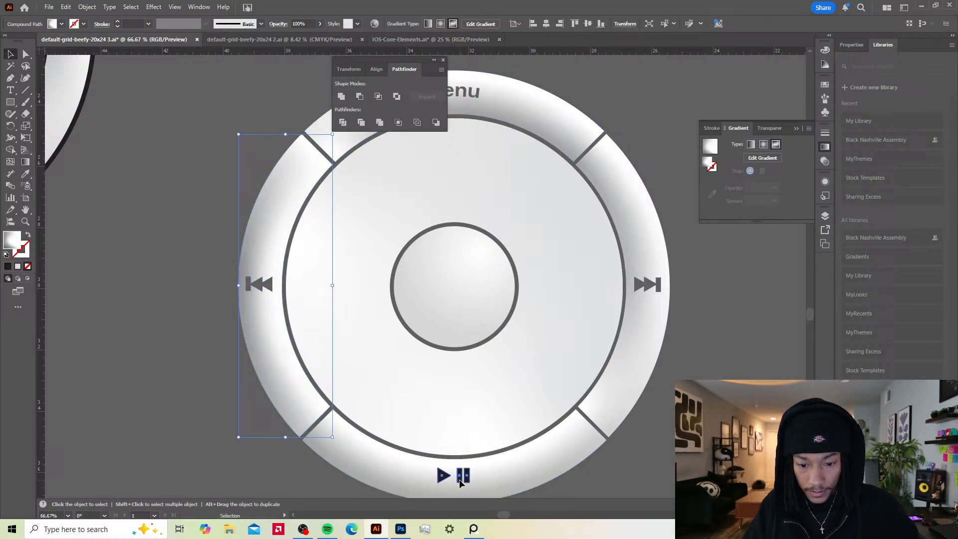
pyautogui.keyDown('shift'); pyautogui.click(522, 474); pyautogui.keyUp('shift')
pyautogui.click(359, 96)
pyautogui.scroll(-4, 689, 324)
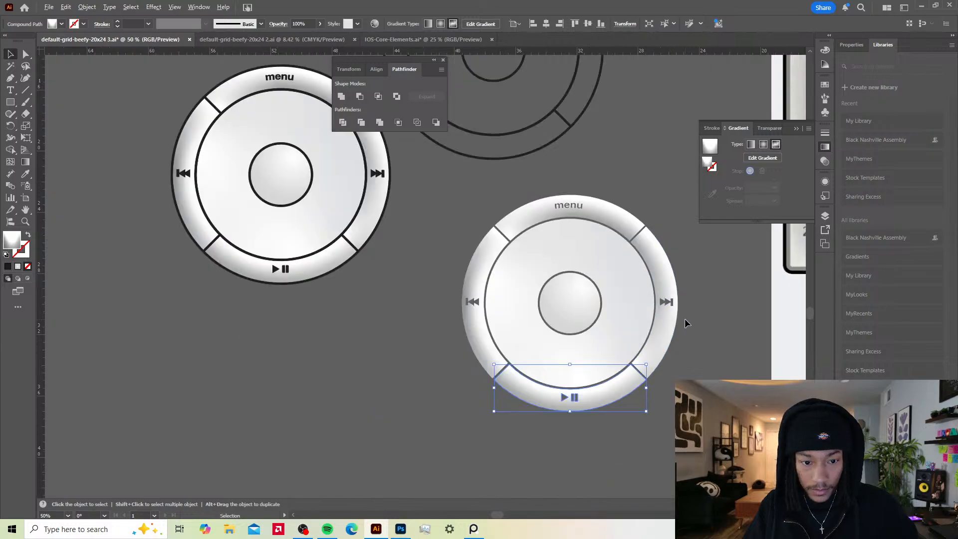
pyautogui.click(698, 325)
# Step: Select the entire cut-out click wheel and move it horizontally about 4.9 in away from the iPod poster
pyautogui.moveTo(642, 309); pyautogui.dragTo(493, 271)
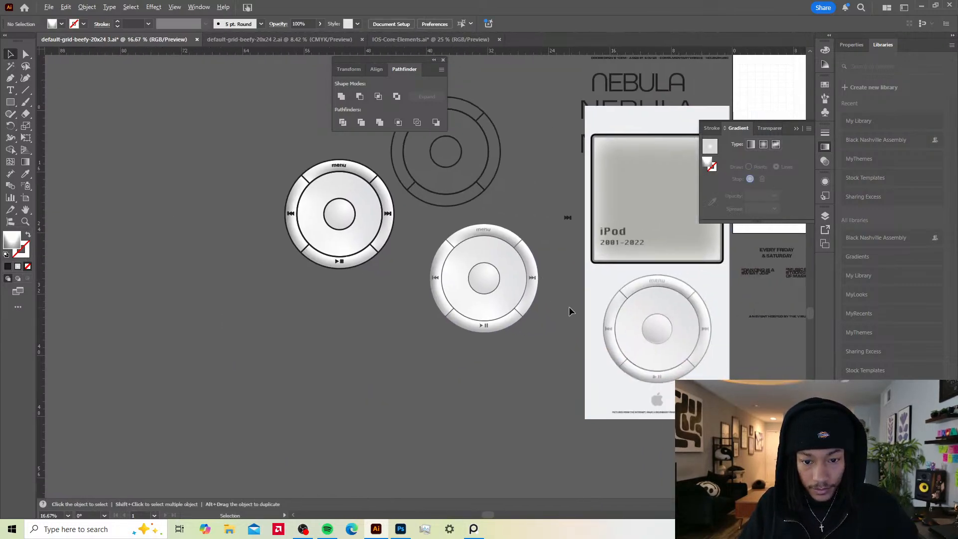
pyautogui.scroll(1, 570, 310)
pyautogui.moveTo(522, 347); pyautogui.dragTo(433, 290)
pyautogui.moveTo(274, 130); pyautogui.dragTo(439, 297)
pyautogui.moveTo(378, 182); pyautogui.dragTo(396, 269)
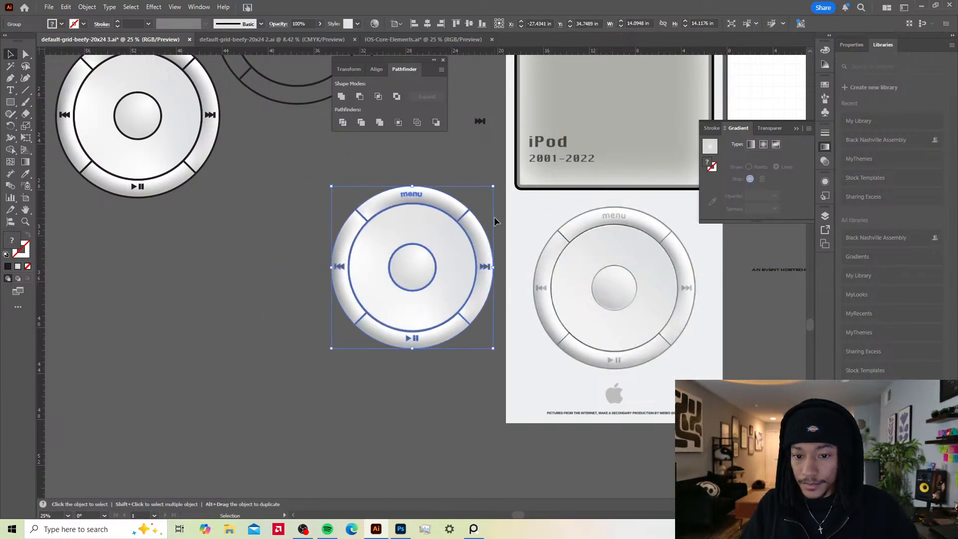
pyautogui.press('a')
pyautogui.moveTo(463, 246); pyautogui.dragTo(407, 246)
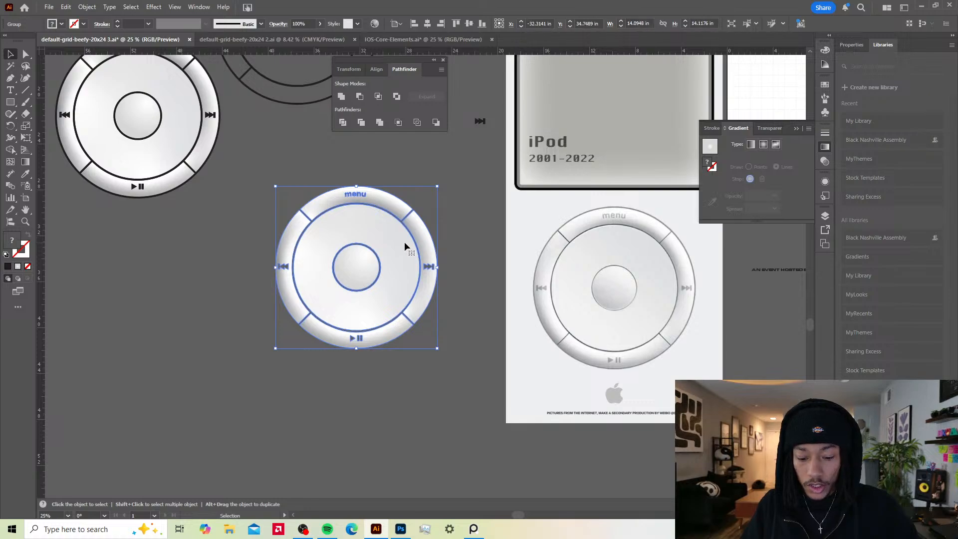
pyautogui.press('v')
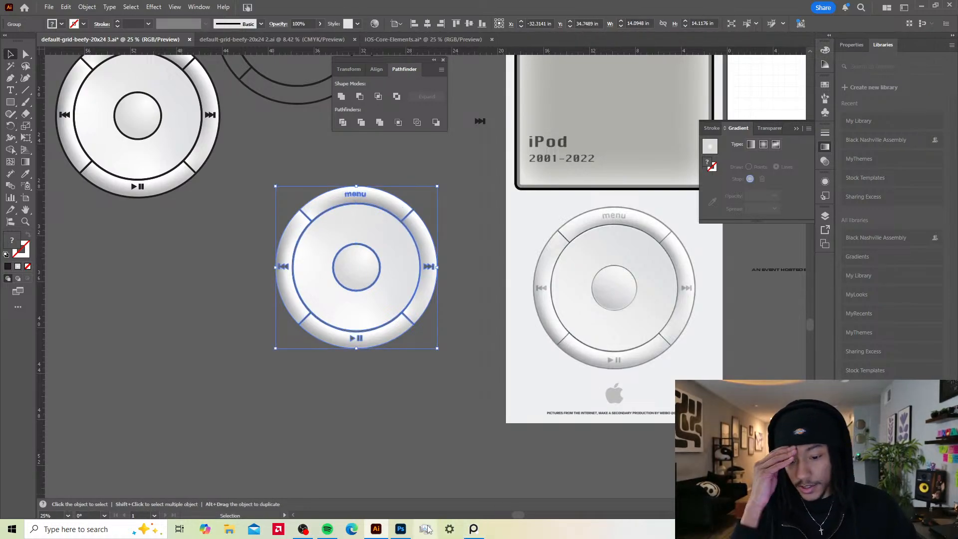
# Step: Switch to Photoshop with the Poster-22.psb document and collapse the floating layer list
pyautogui.click(400, 528)
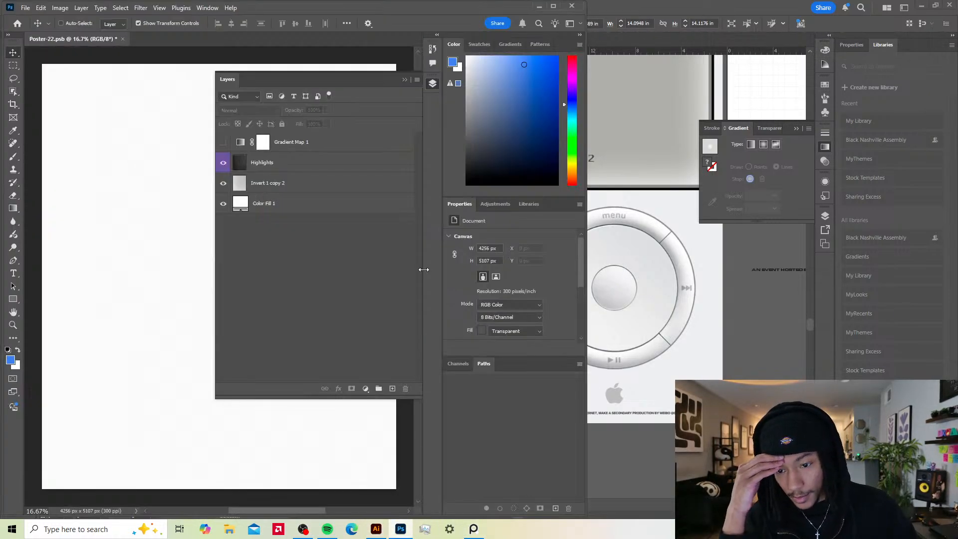
pyautogui.click(405, 80)
# Step: Open File Explorer and browse the Dupe, Pexels and Recolored folders in Stock Photos on the Samsung USB drive
pyautogui.click(231, 530)
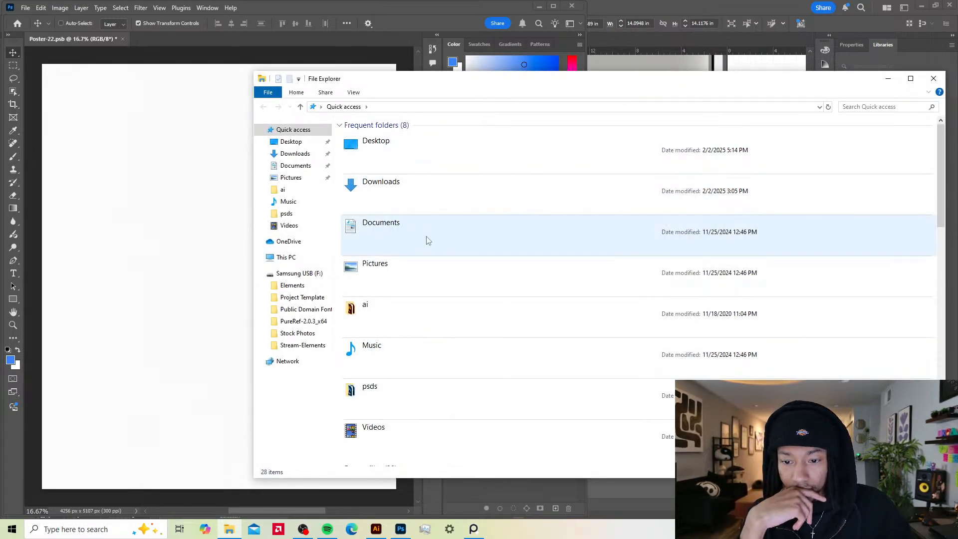
pyautogui.click(298, 334)
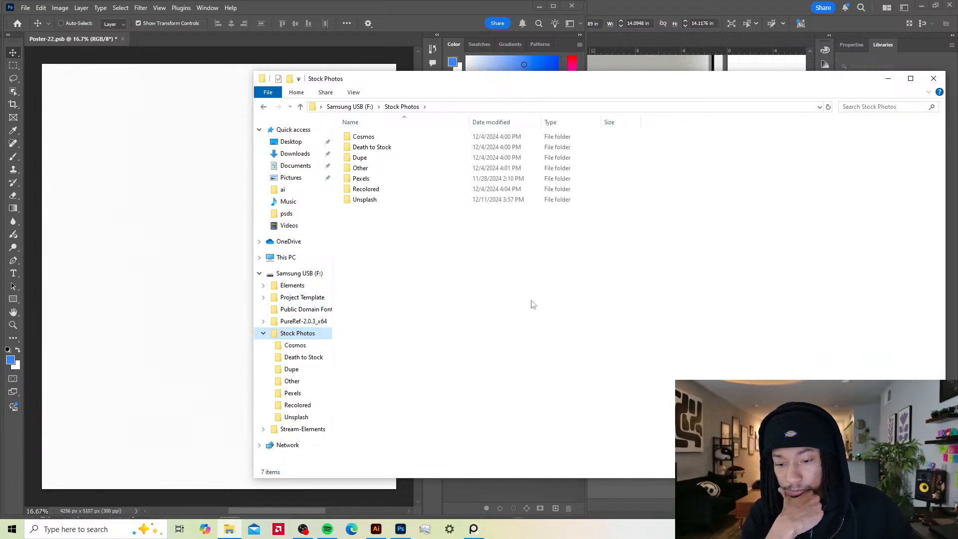
pyautogui.doubleClick(384, 157)
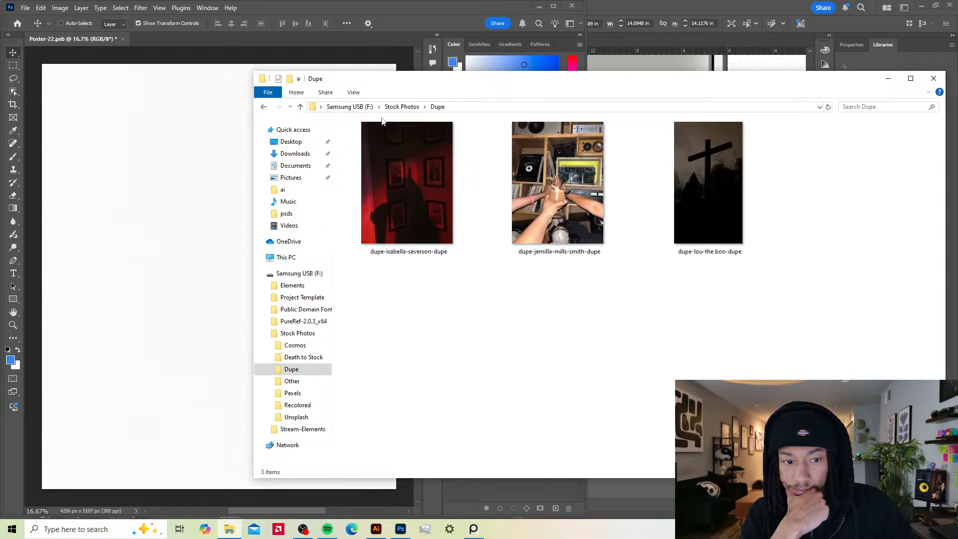
pyautogui.click(349, 106)
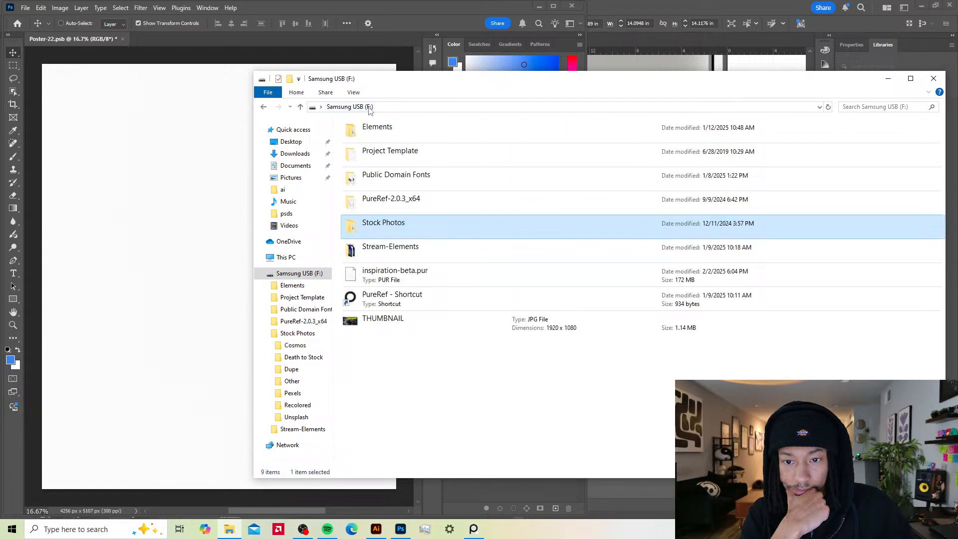
pyautogui.doubleClick(407, 221)
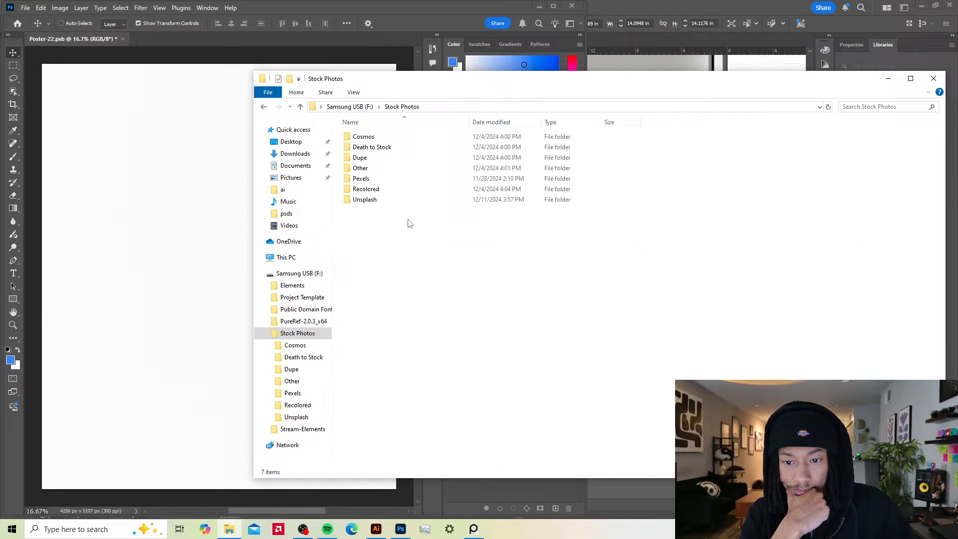
pyautogui.doubleClick(403, 179)
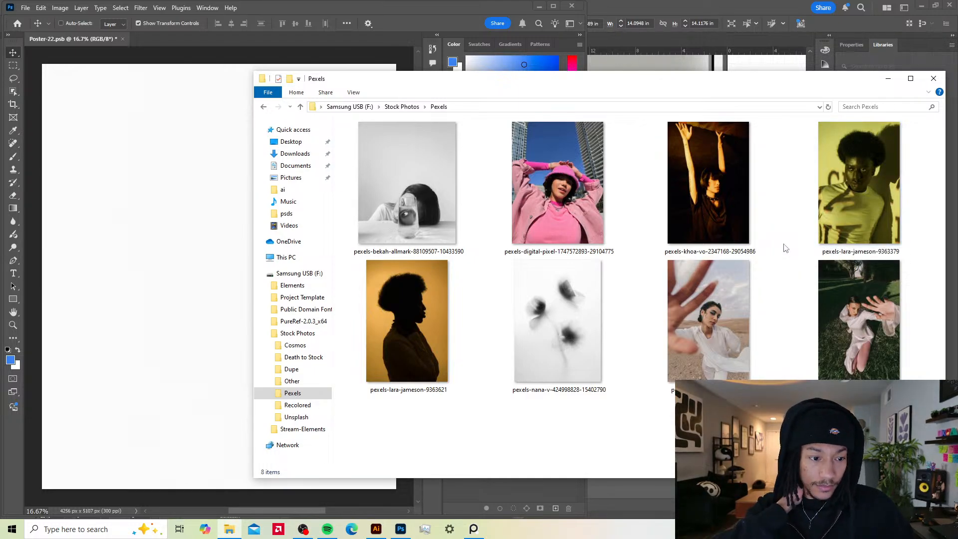
pyautogui.click(401, 107)
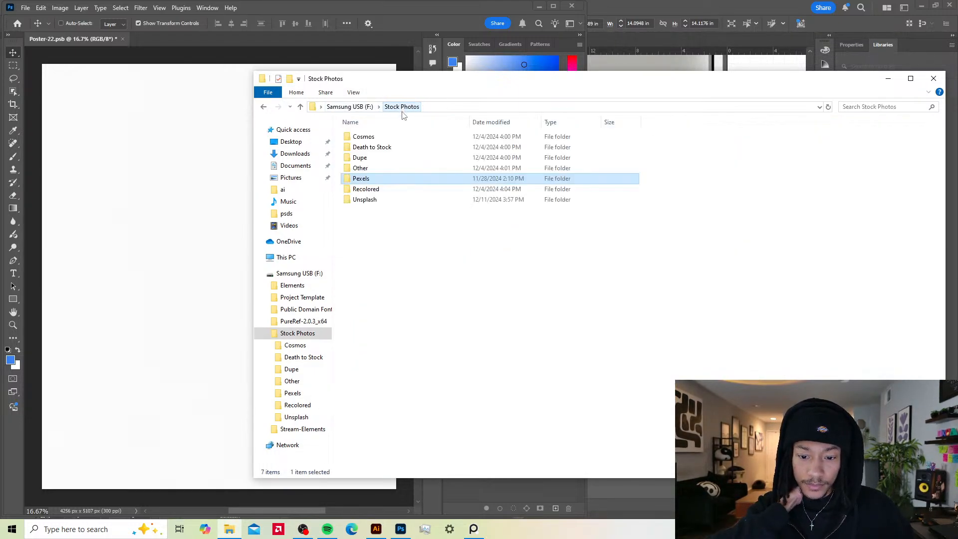
pyautogui.doubleClick(408, 189)
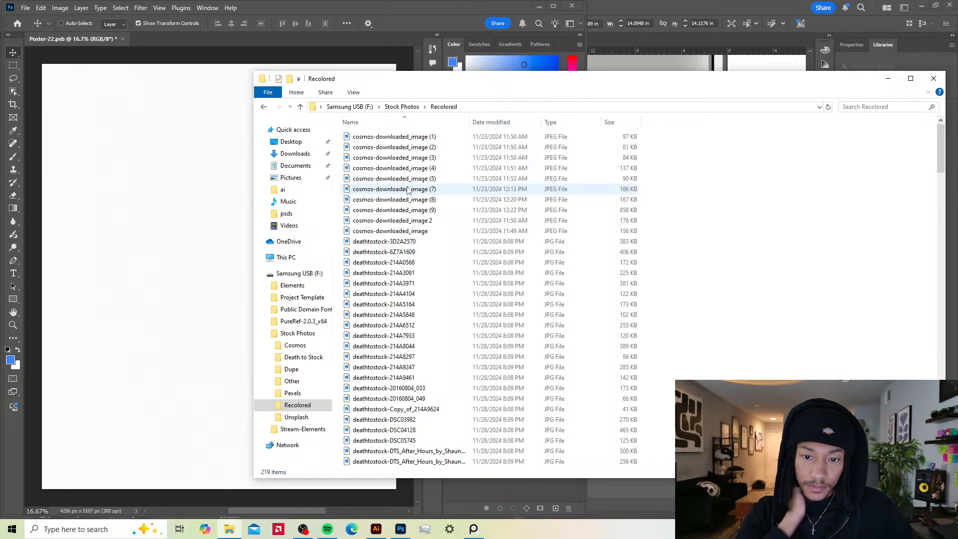
pyautogui.click(402, 106)
# Step: Look through the Unsplash stock photos for a poster image, and check the Recolored folder again
pyautogui.doubleClick(389, 200)
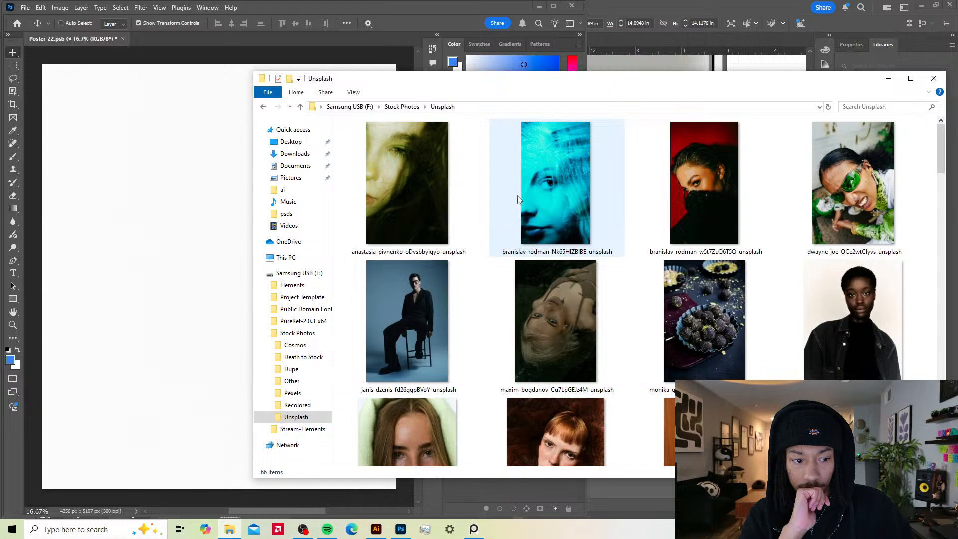
pyautogui.scroll(-5, 549, 265)
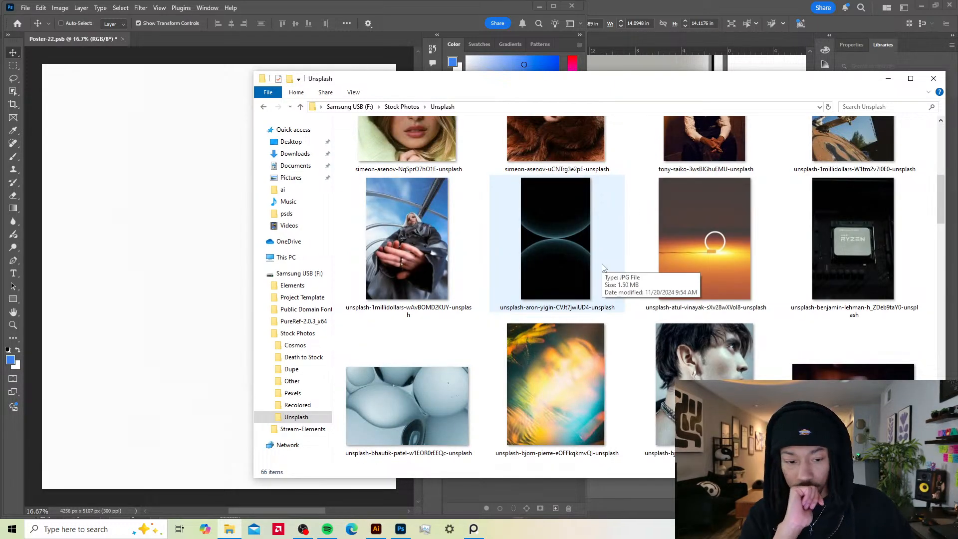
pyautogui.scroll(-6, 621, 271)
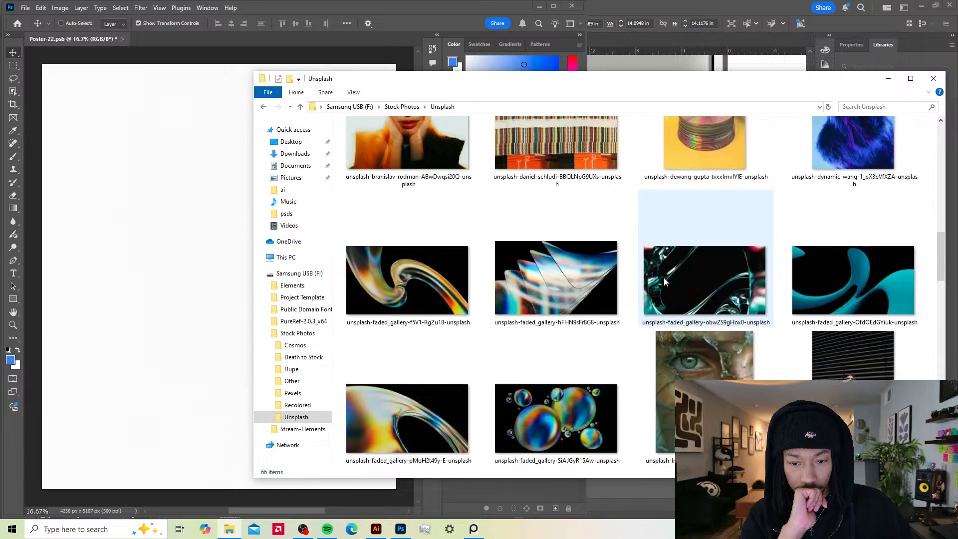
pyautogui.scroll(-5, 664, 282)
pyautogui.scroll(-15, 664, 279)
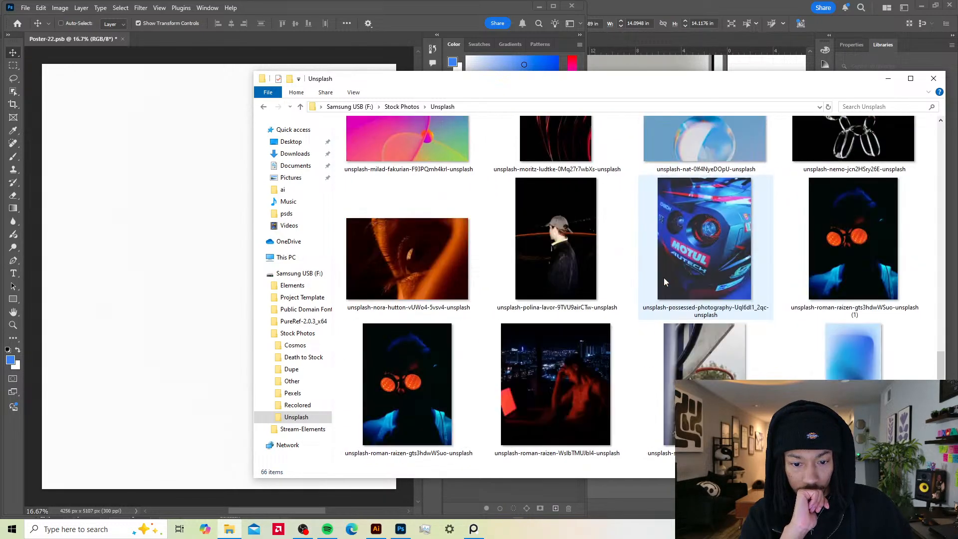
pyautogui.scroll(20, 639, 297)
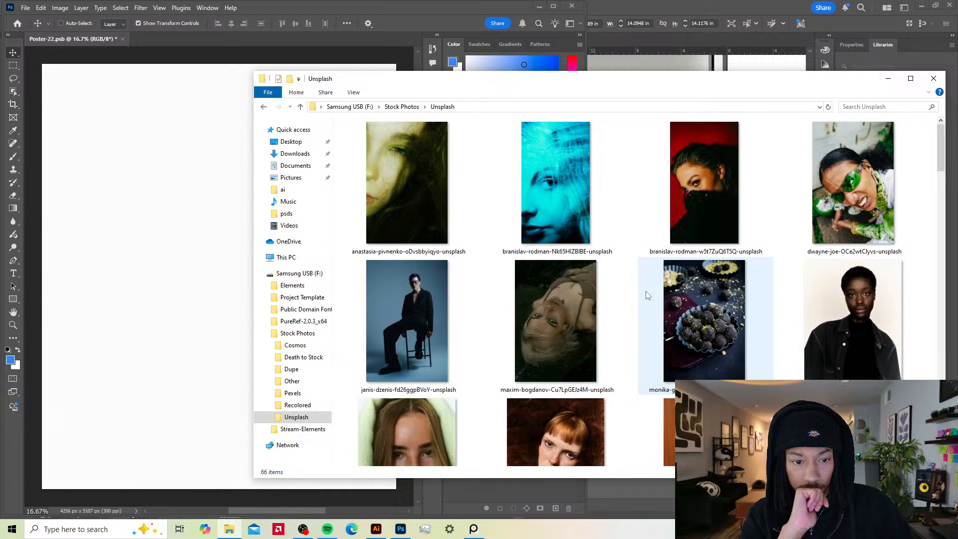
pyautogui.click(391, 109)
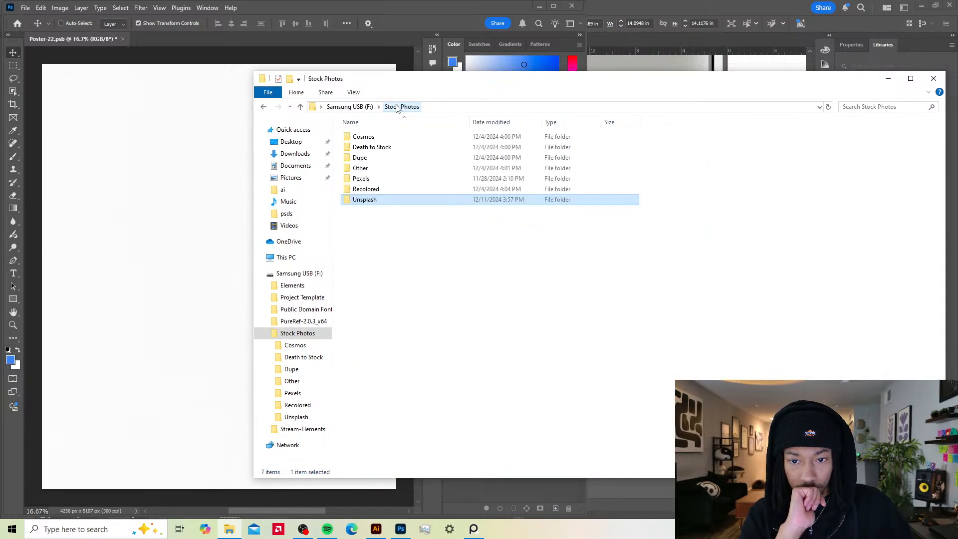
pyautogui.doubleClick(367, 189)
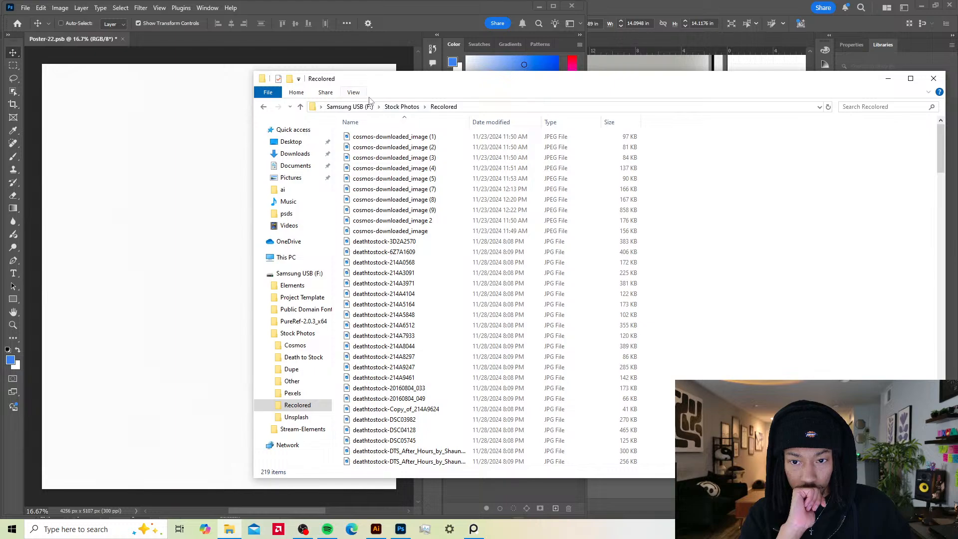
pyautogui.click(401, 107)
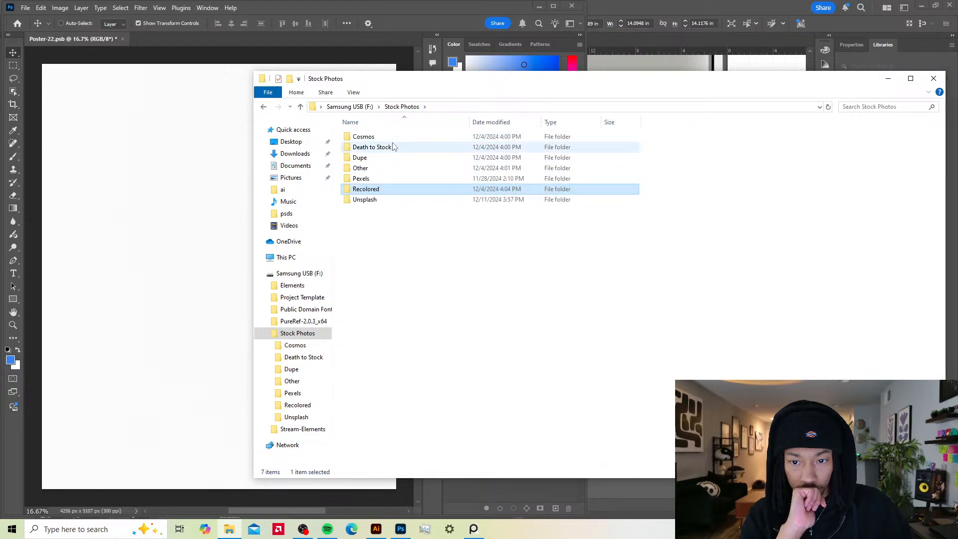
# Step: Place the close-up face photo ending in 9823 from the Death to Stock folder into Poster-22.psb
pyautogui.doubleClick(393, 147)
pyautogui.scroll(-2, 497, 167)
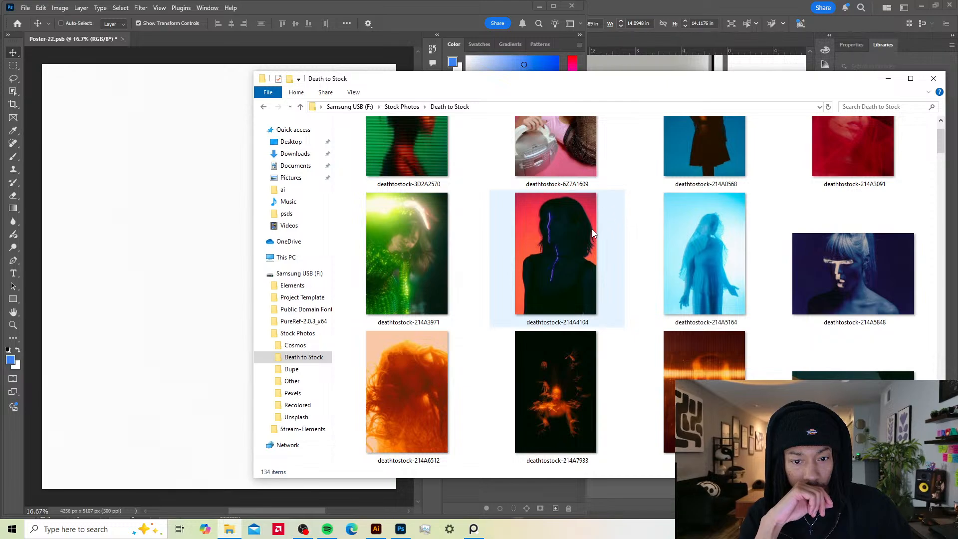
pyautogui.scroll(-2, 590, 233)
pyautogui.scroll(-2, 597, 243)
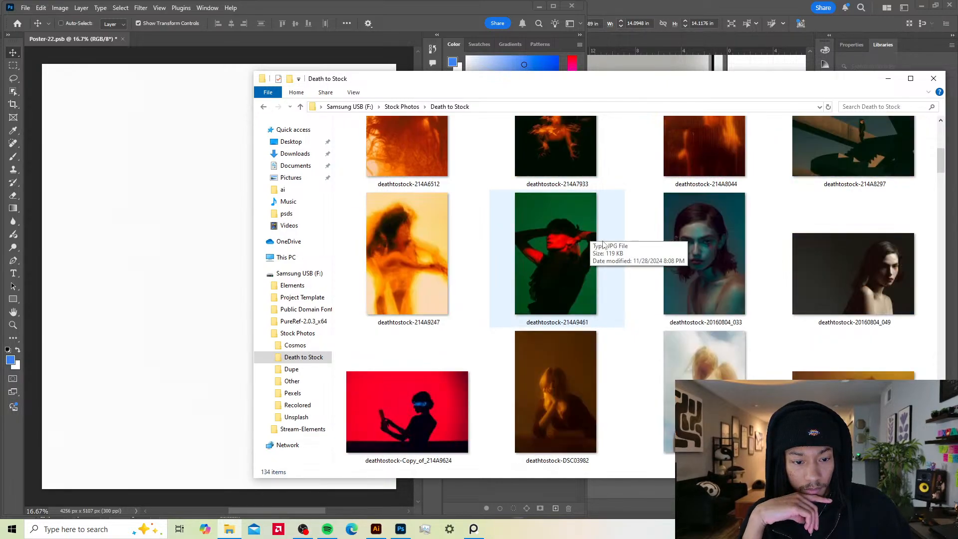
pyautogui.scroll(-6, 694, 272)
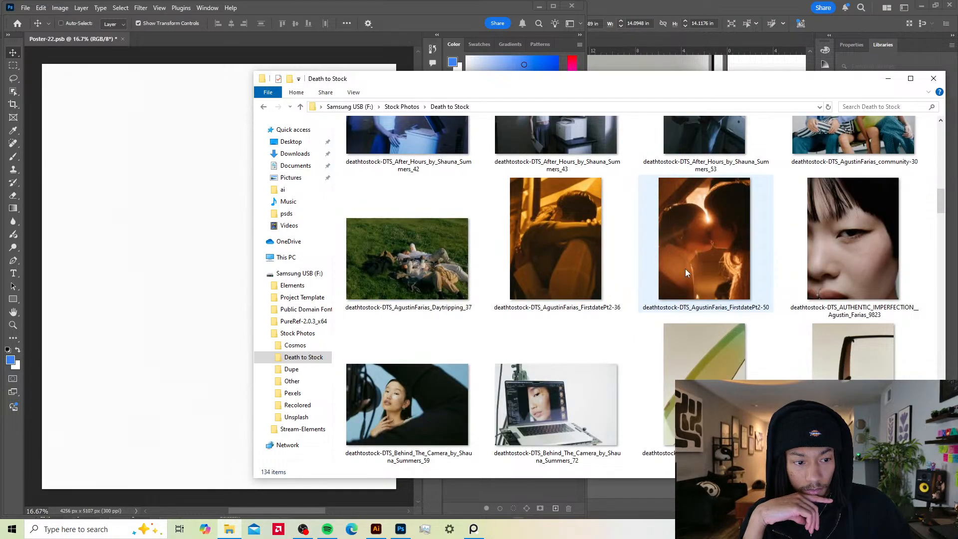
pyautogui.click(836, 254)
pyautogui.moveTo(830, 251); pyautogui.dragTo(169, 234)
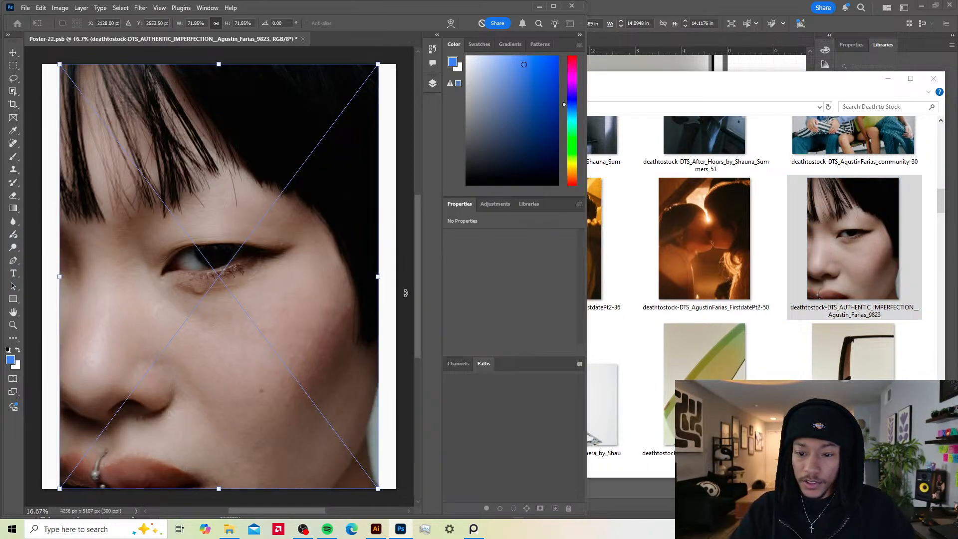
# Step: Scale the placed face photo to 79.80% so it spans the full canvas width, and commit the placement
pyautogui.moveTo(379, 276); pyautogui.dragTo(397, 268)
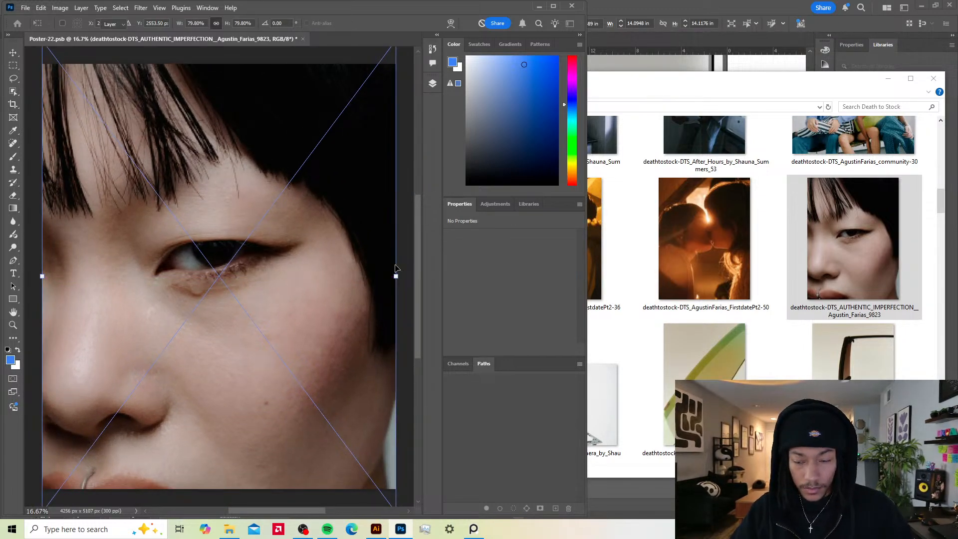
pyautogui.press('Return')
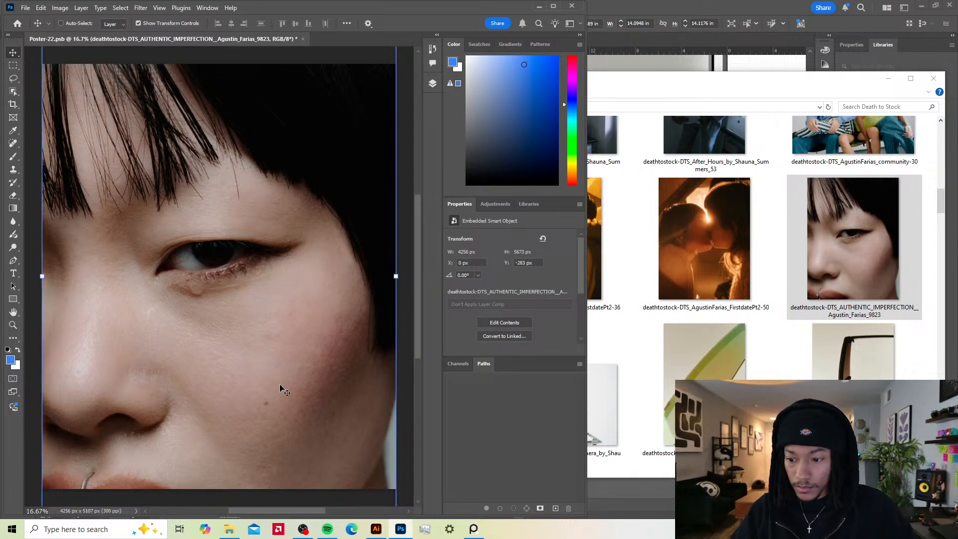
pyautogui.scroll(-5, 286, 351)
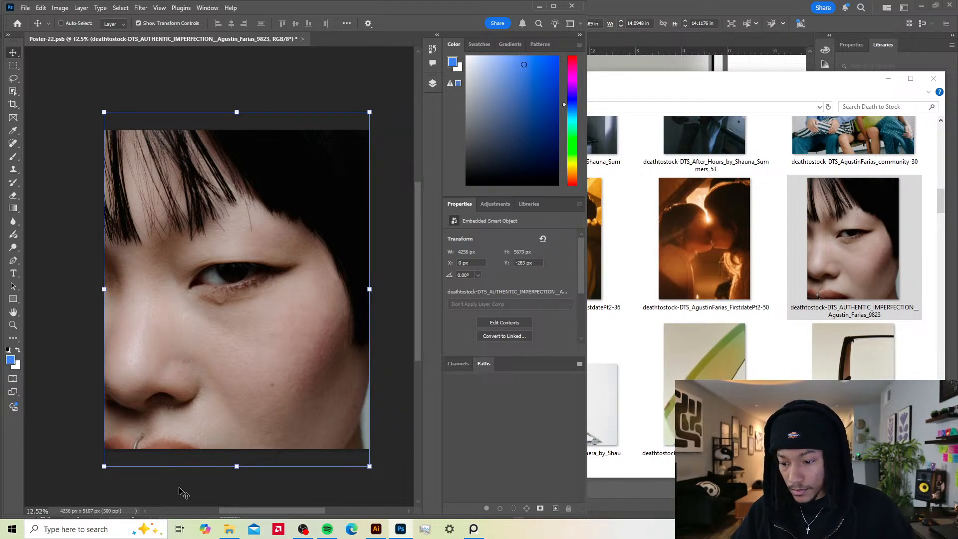
# Step: Open Windows Settings and move its window off this screen
pyautogui.click(449, 529)
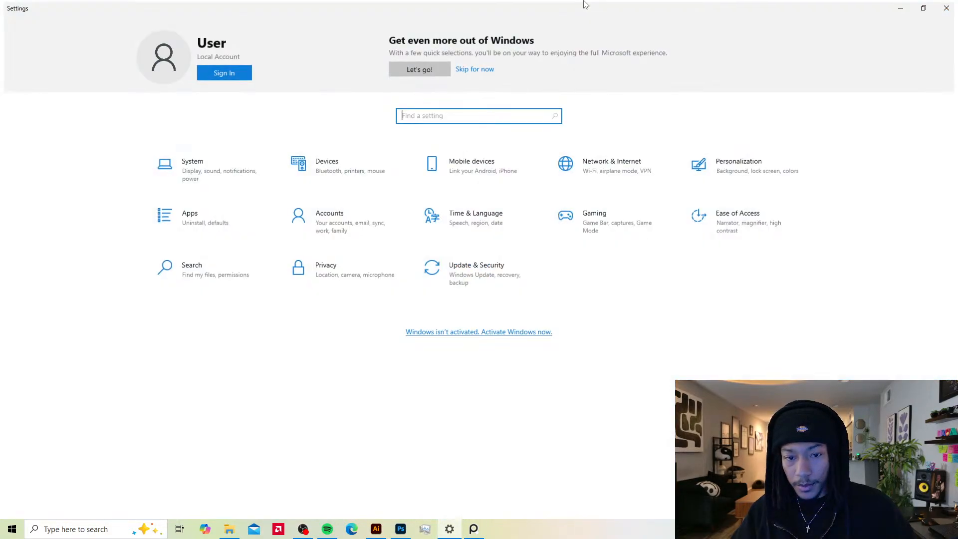
pyautogui.moveTo(605, 7); pyautogui.dragTo(0, 217)
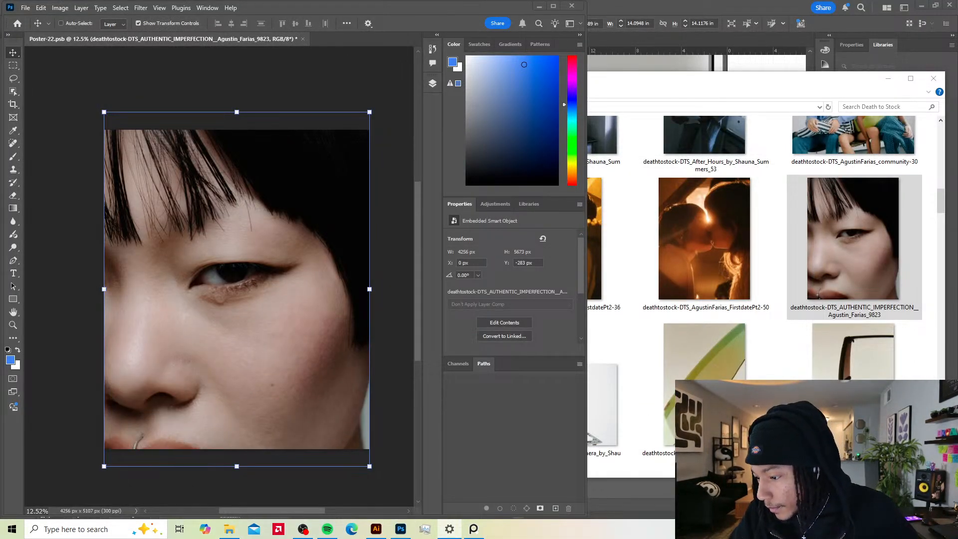
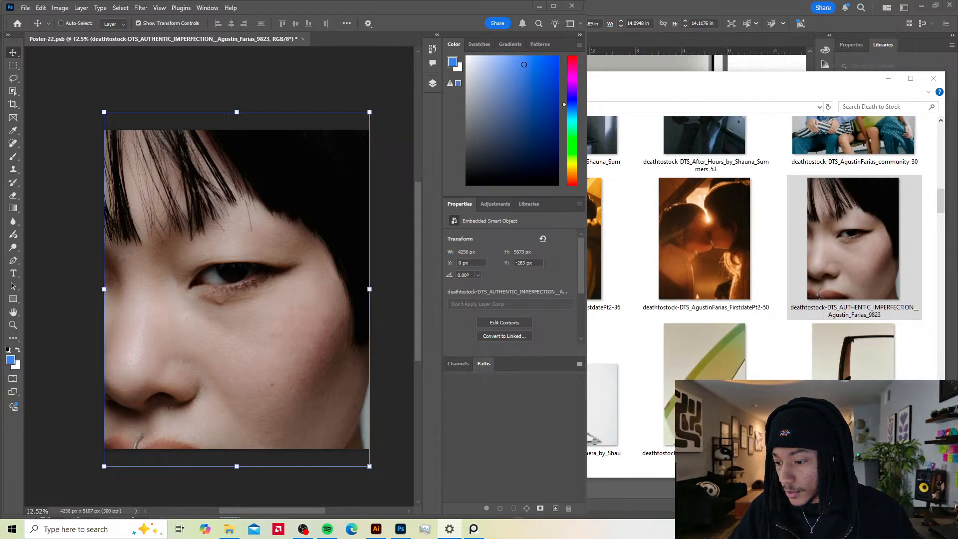
# Step: Bring the click wheel from Illustrator into Poster-22.psb as a smart object and scale it to about 3560 px wide over the face
pyautogui.hotkey('alt', 'Tab')
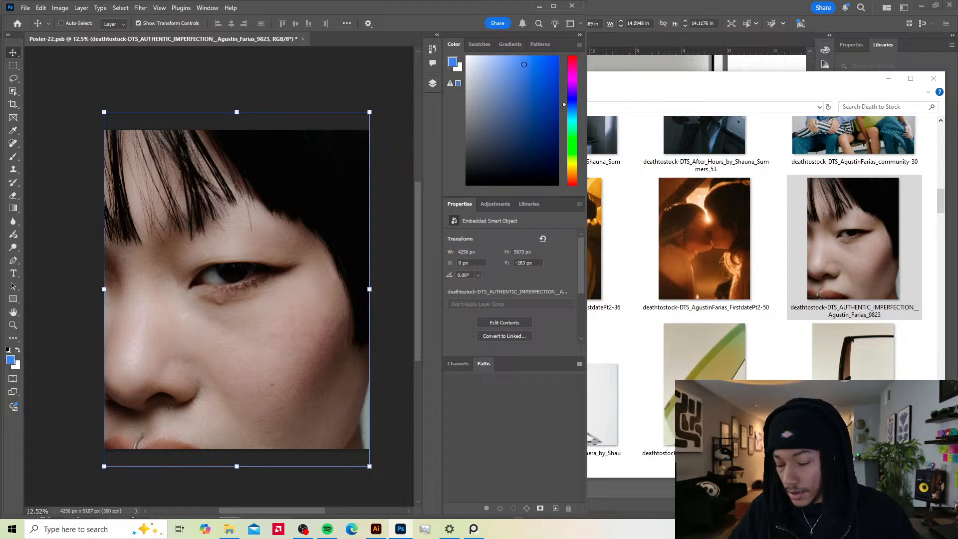
pyautogui.hotkey('alt', 'Tab')
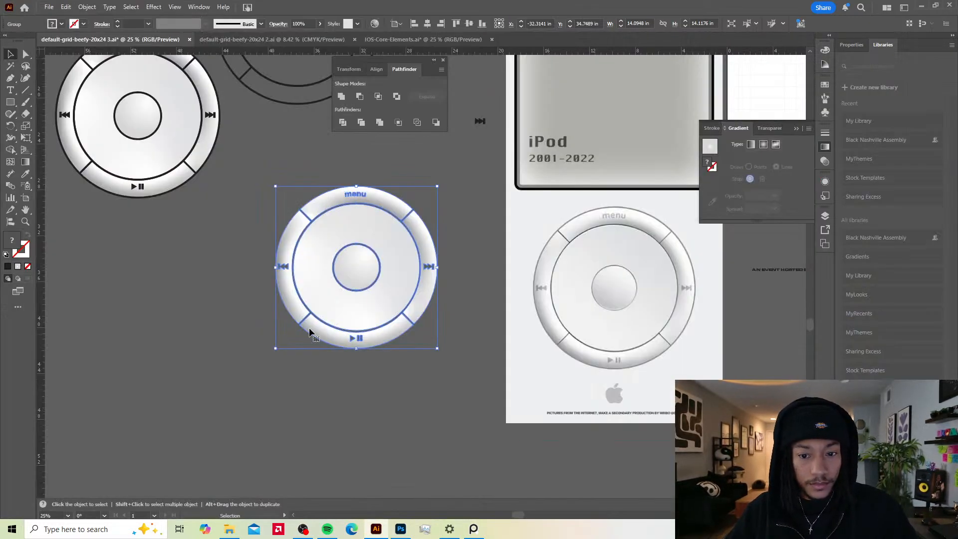
pyautogui.press('v')
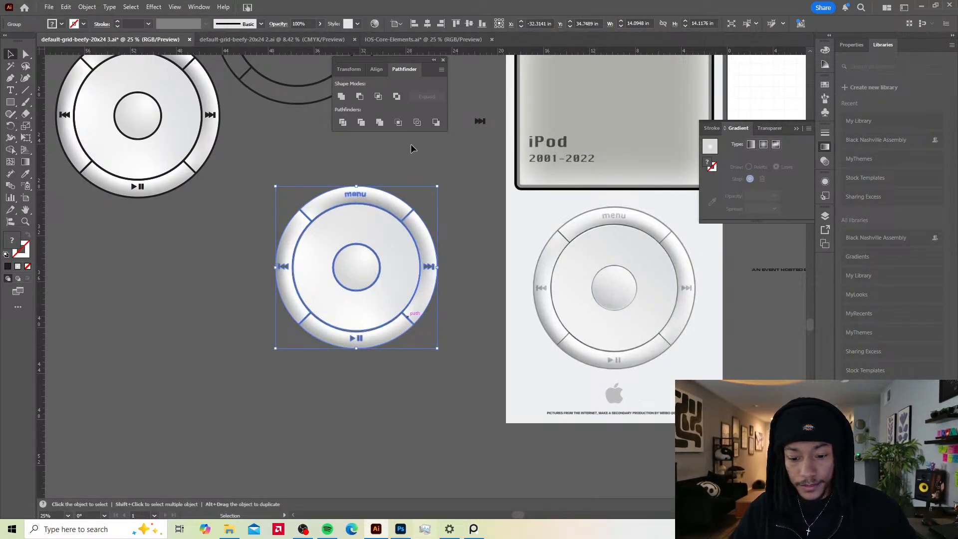
pyautogui.click(400, 529)
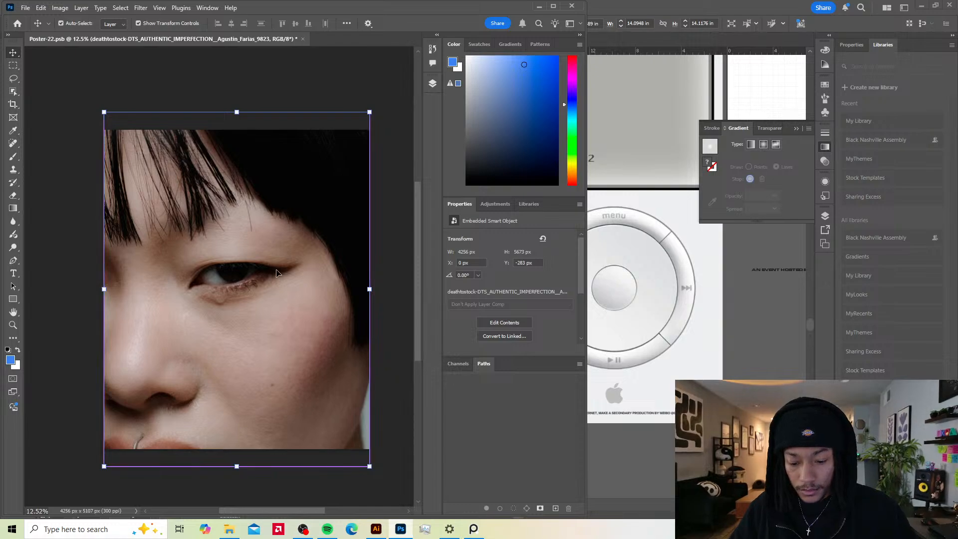
pyautogui.hotkey('ctrl', 'v')
pyautogui.click(512, 140)
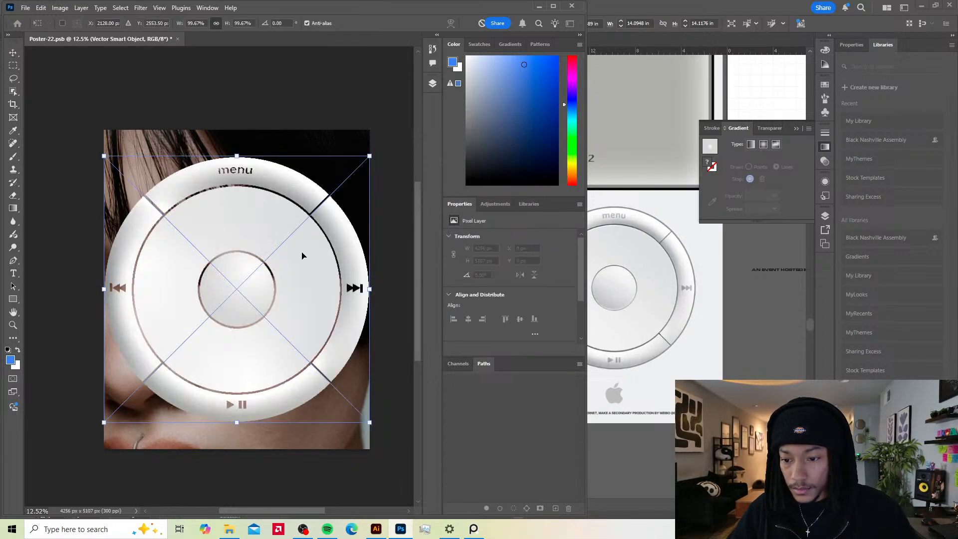
pyautogui.moveTo(369, 156); pyautogui.dragTo(352, 182)
pyautogui.press('Return')
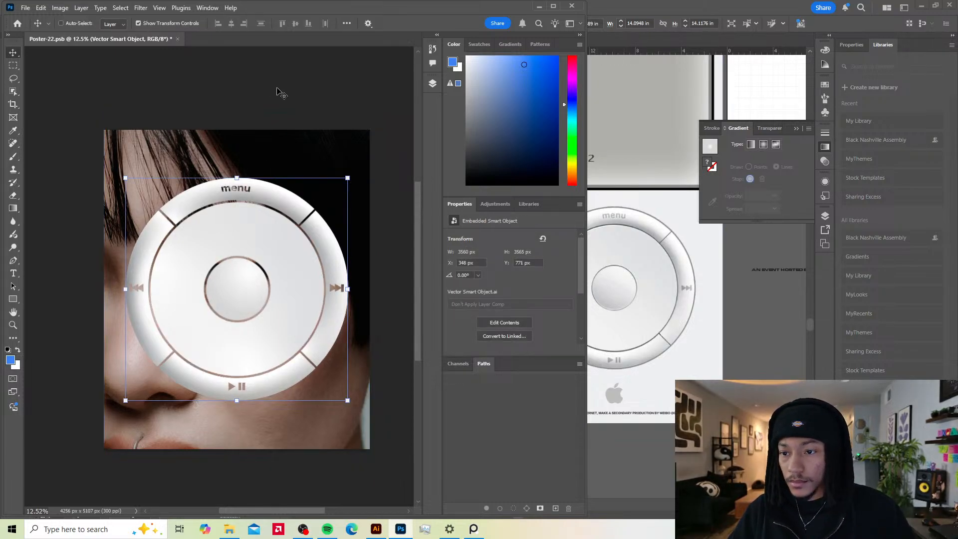
# Step: Show the layer list beside the canvas and preview blend modes such as Color Burn on the wheel layer, keeping Normal
pyautogui.click(207, 8)
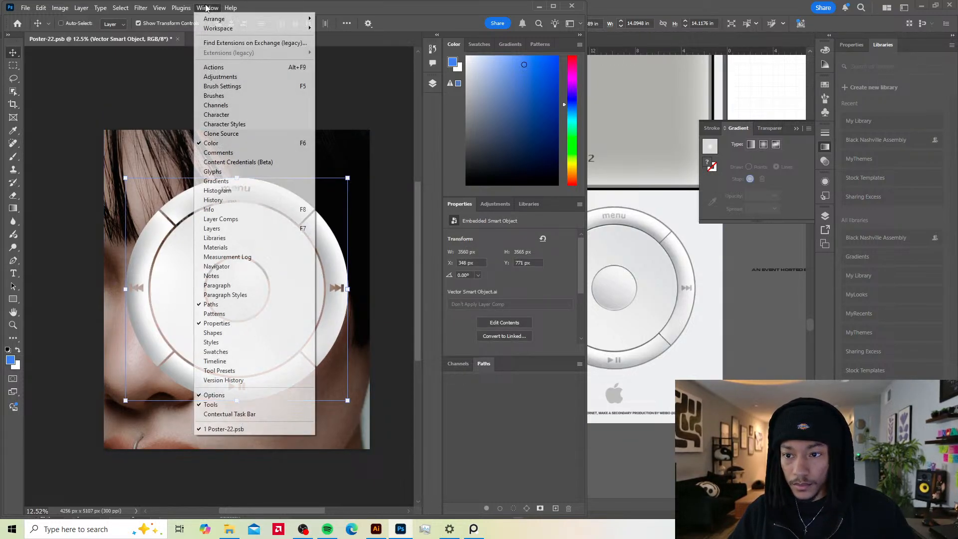
pyautogui.click(245, 228)
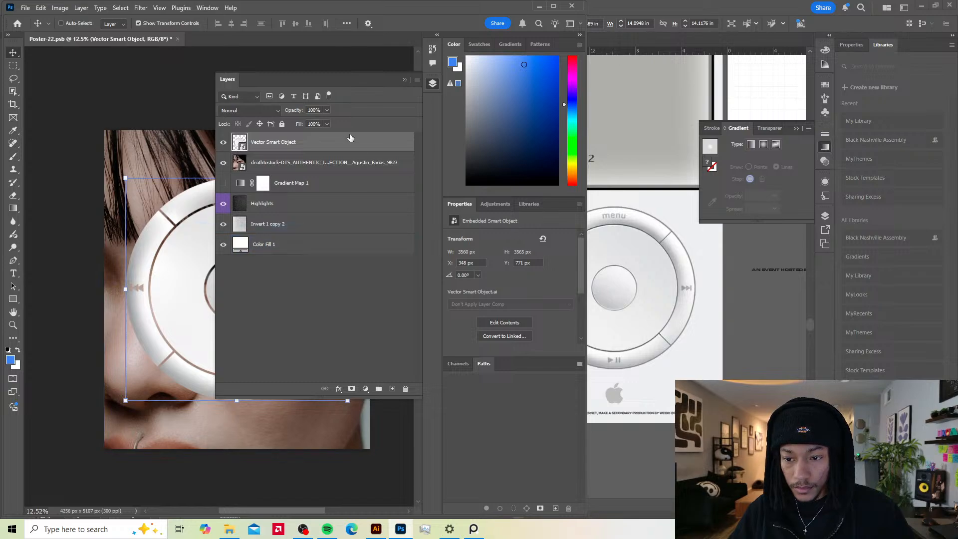
pyautogui.moveTo(330, 84); pyautogui.dragTo(591, 160)
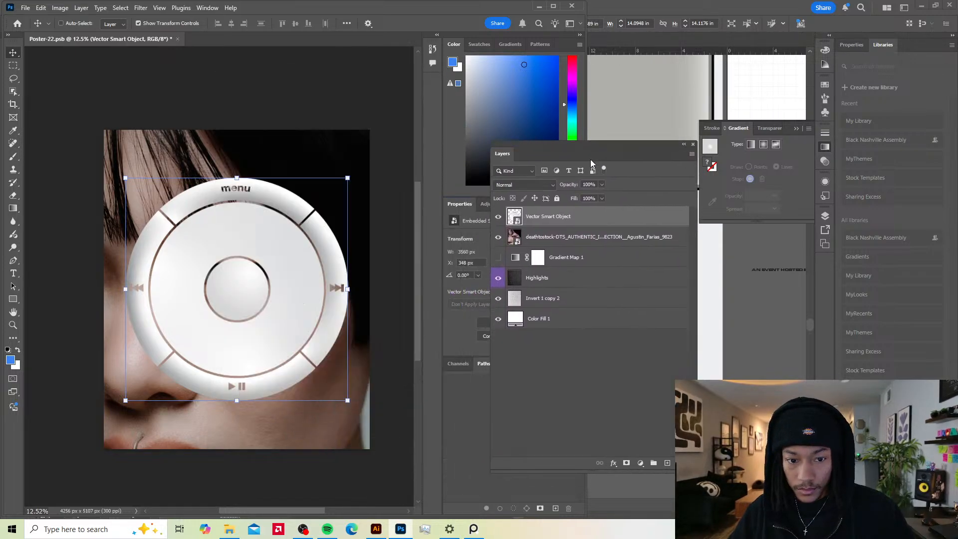
pyautogui.click(524, 185)
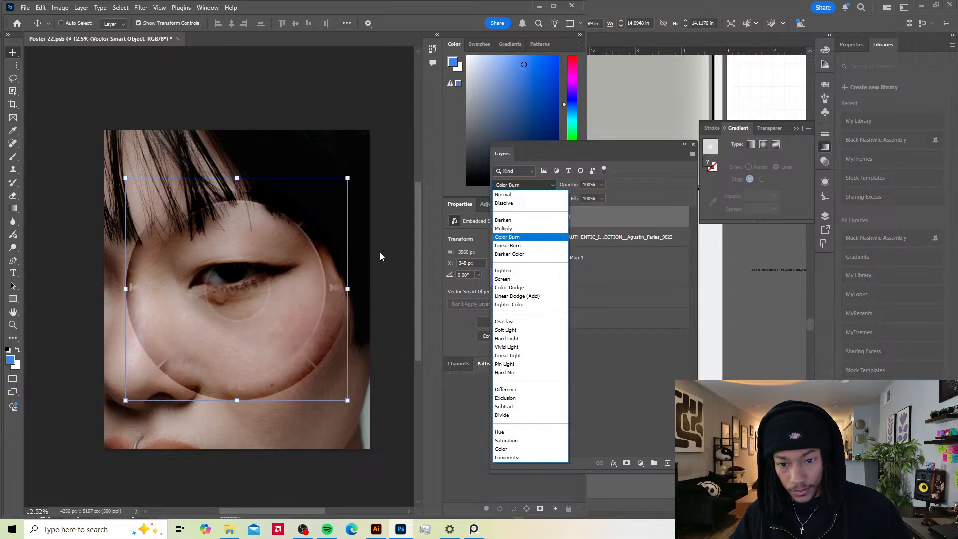
pyautogui.click(508, 194)
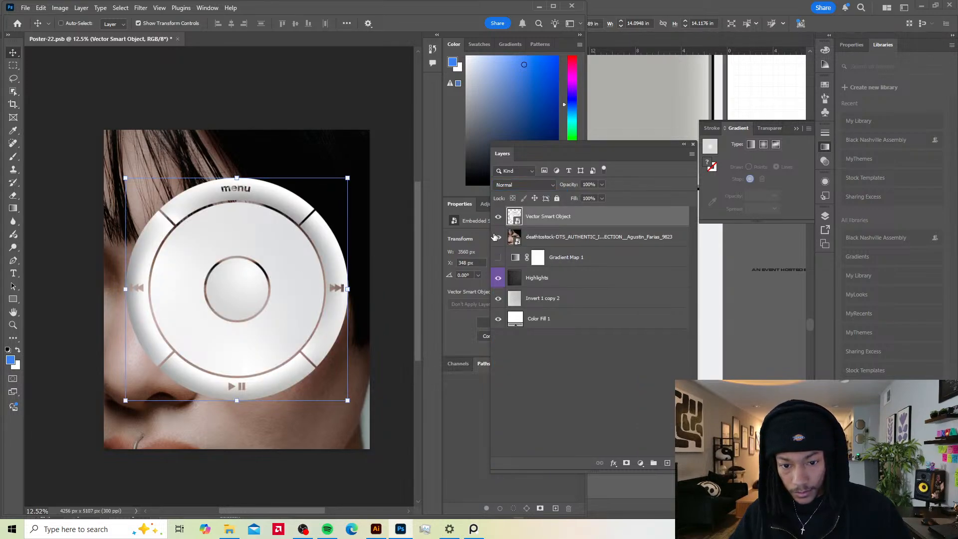
# Step: Darken the wheel smart object with Levels, setting the black input level to 92
pyautogui.click(548, 235)
pyautogui.hotkey('ctrl', 'l')
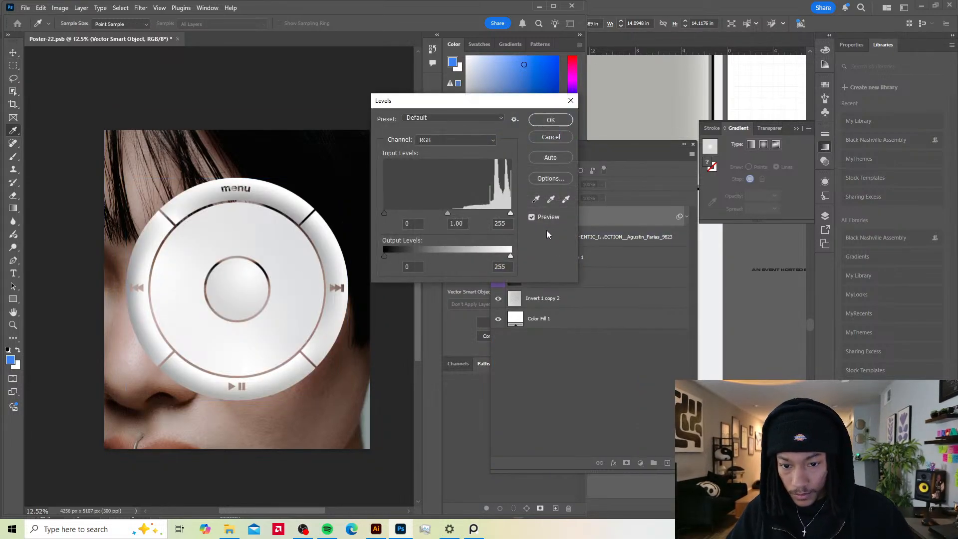
pyautogui.moveTo(388, 212); pyautogui.dragTo(429, 205)
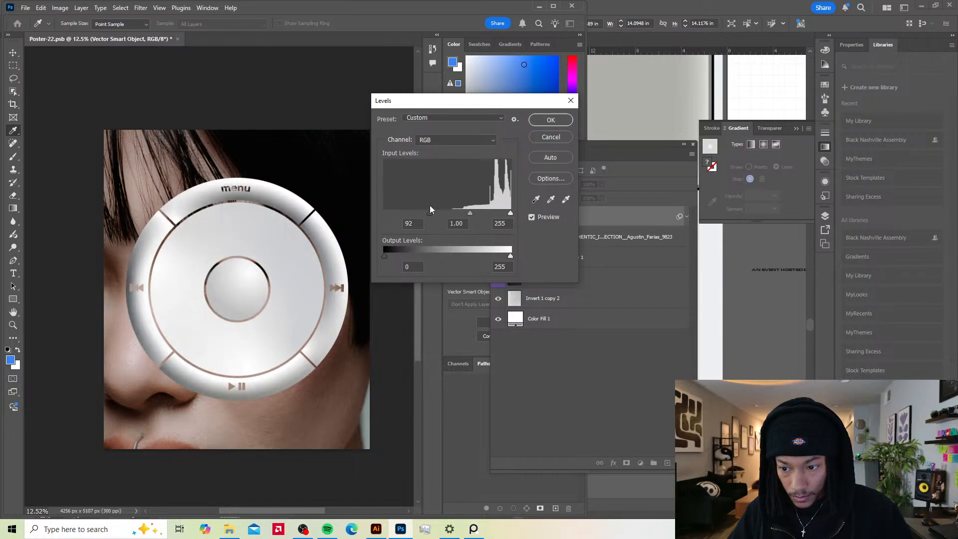
pyautogui.click(551, 120)
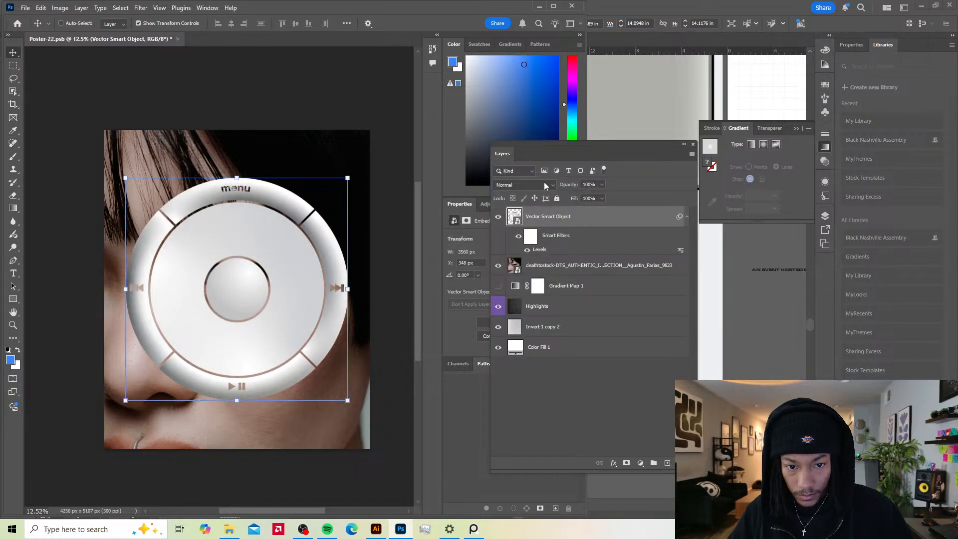
# Step: Try the Blend If ranges for the current and underlying layers on the wheel smart object, and discard the changes
pyautogui.click(614, 464)
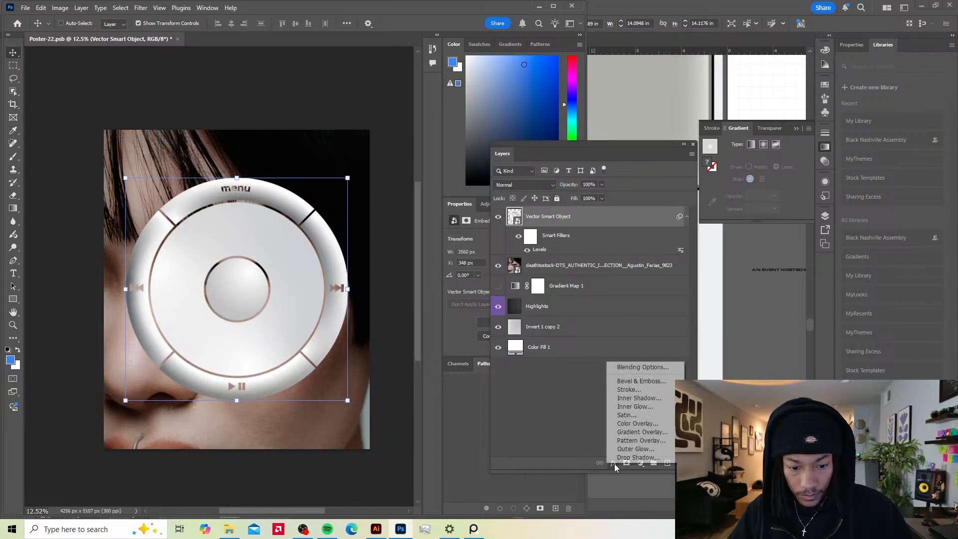
pyautogui.click(642, 367)
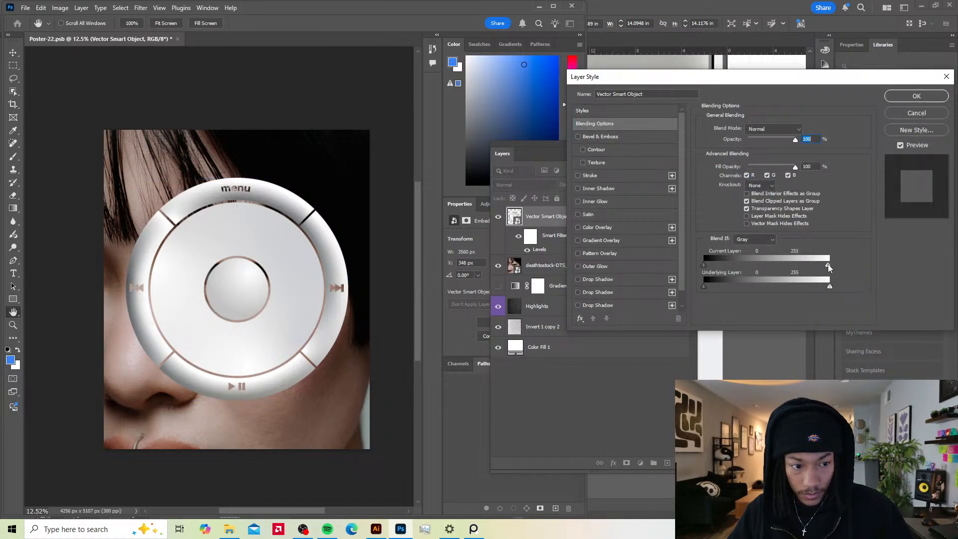
pyautogui.moveTo(828, 265); pyautogui.dragTo(900, 266)
pyautogui.press('super')
pyautogui.press('super')
pyautogui.press('super')
pyautogui.press('super')
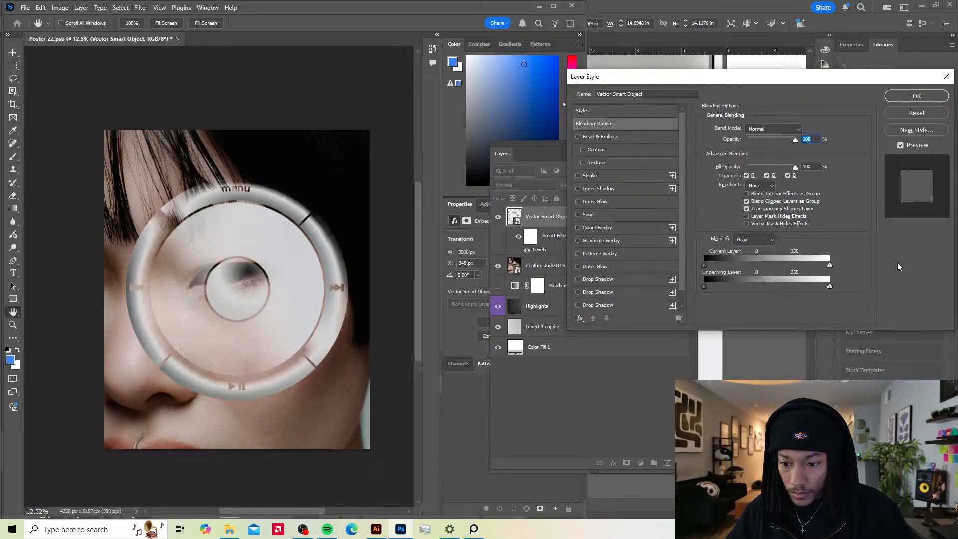
pyautogui.moveTo(704, 265); pyautogui.dragTo(868, 265)
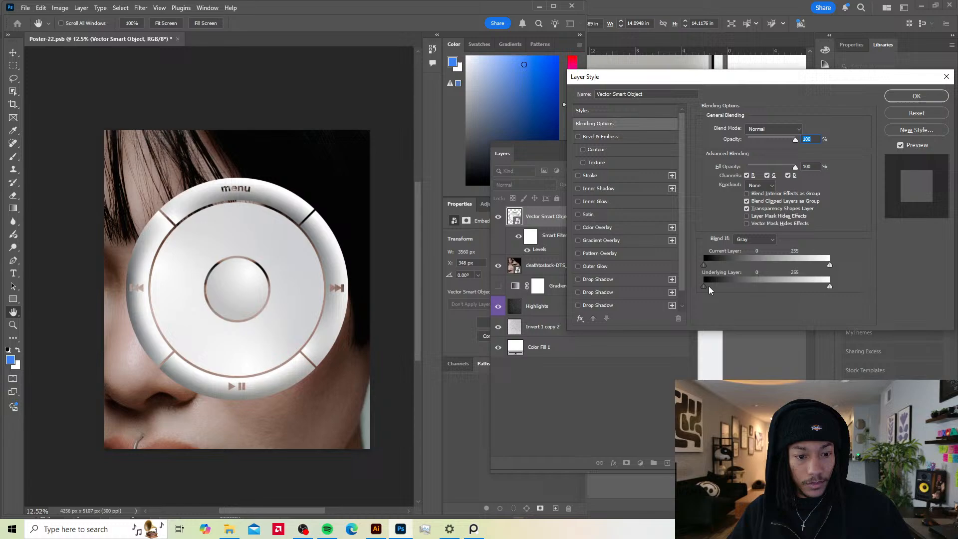
pyautogui.moveTo(709, 288); pyautogui.dragTo(624, 286)
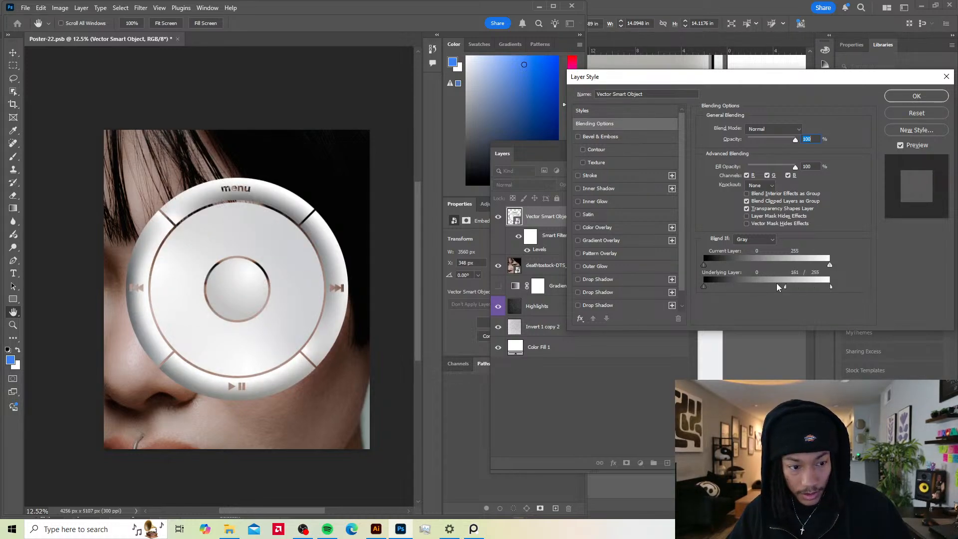
pyautogui.moveTo(778, 287); pyautogui.dragTo(936, 246)
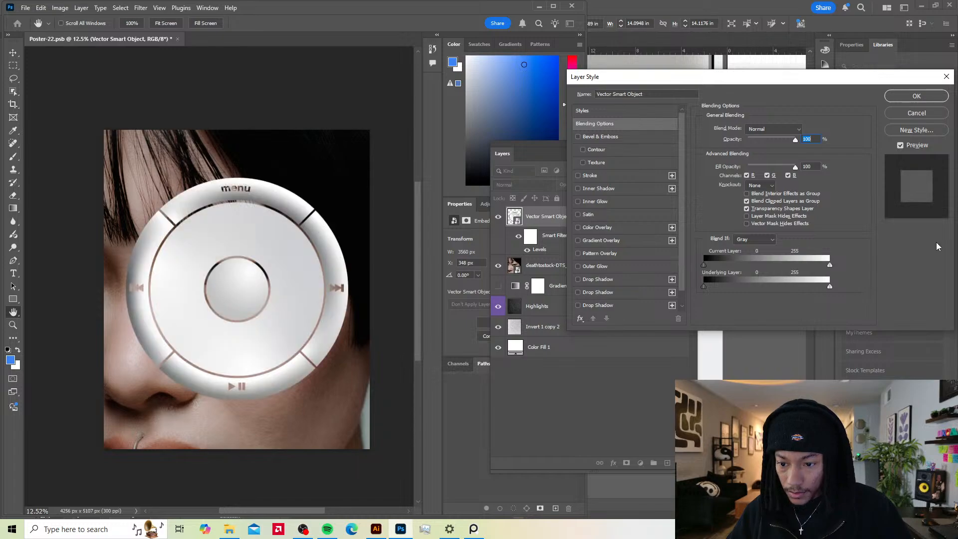
pyautogui.click(907, 113)
# Step: Preview Color Burn on the wheel layer, keep its blend mode at Normal, and set its fill to 0%
pyautogui.click(534, 183)
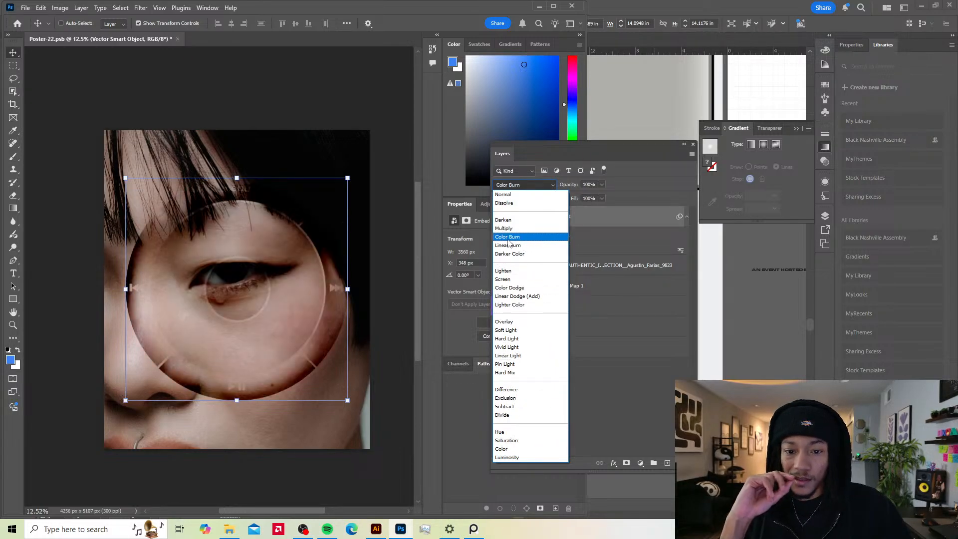
pyautogui.click(472, 230)
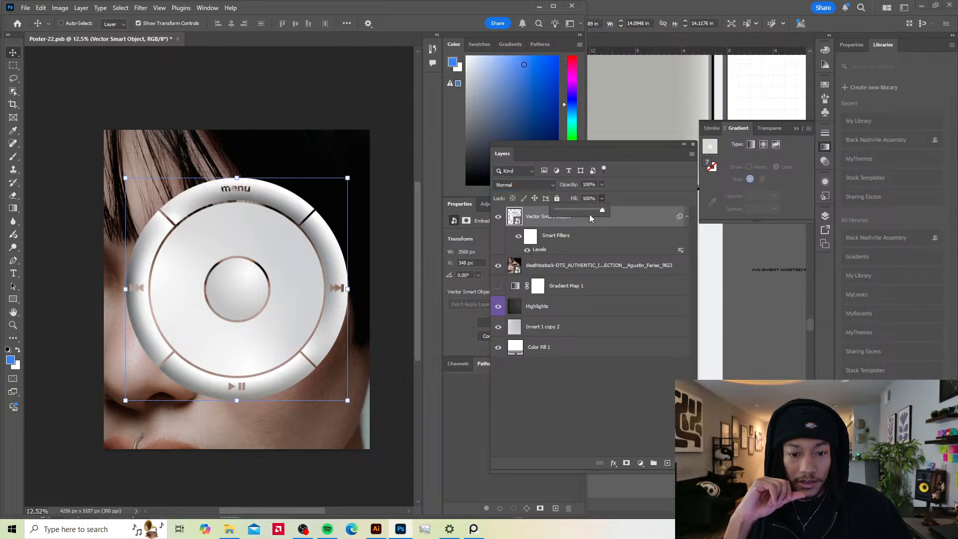
pyautogui.click(635, 216)
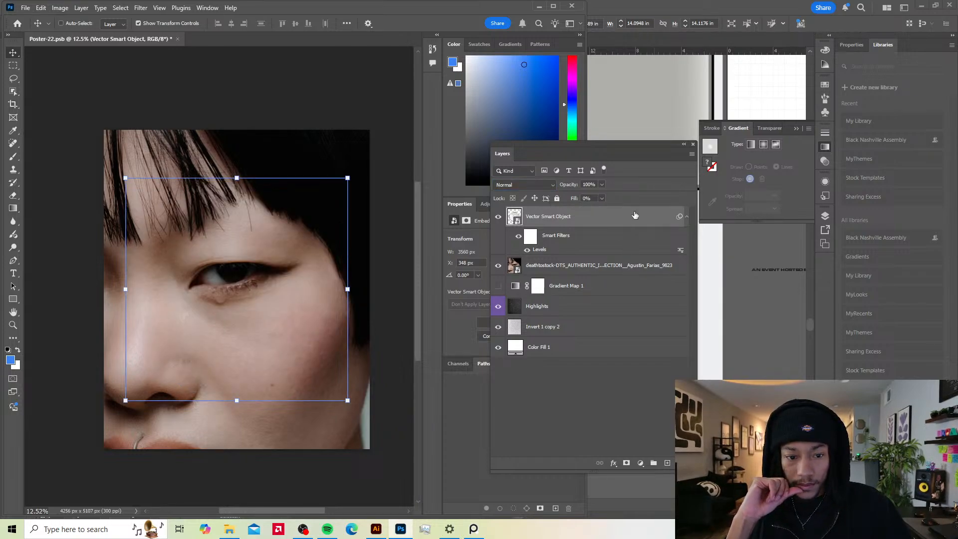
# Step: Add a smooth Inner Bevel to the wheel layer with 168% depth, 3 px size and 0 px soften
pyautogui.click(613, 464)
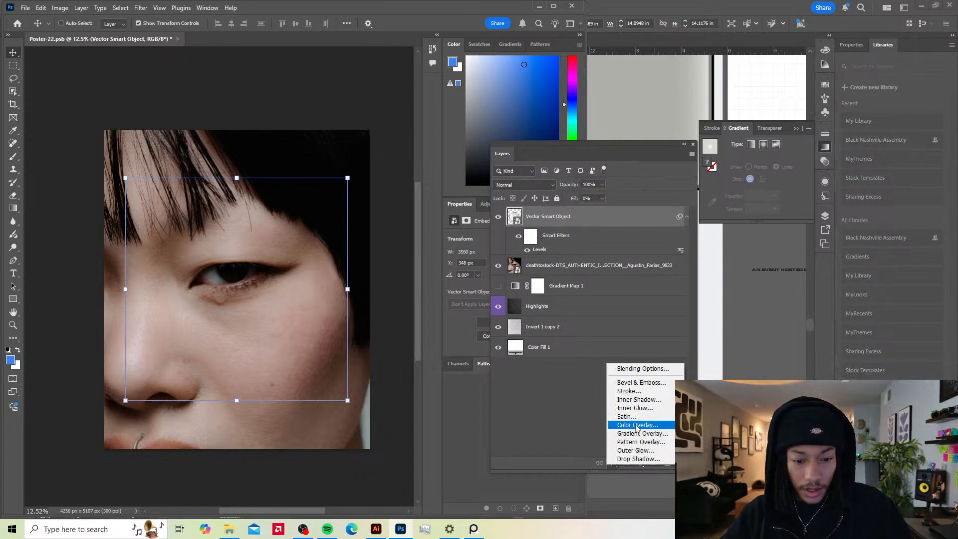
pyautogui.click(632, 384)
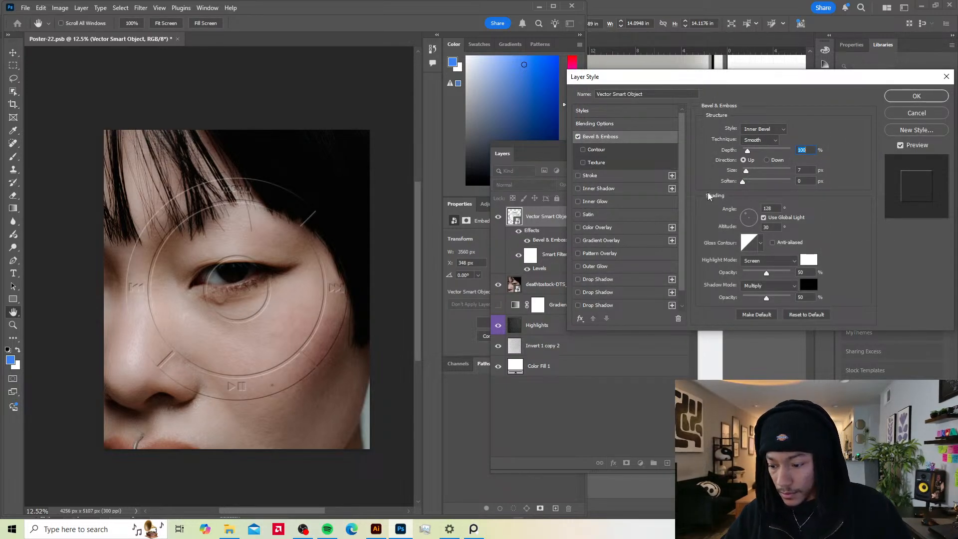
pyautogui.moveTo(747, 150)
pyautogui.mouseDown()
pyautogui.moveTo(763, 148)
pyautogui.moveTo(750, 150)
pyautogui.moveTo(760, 167)
pyautogui.moveTo(743, 166)
pyautogui.mouseUp()
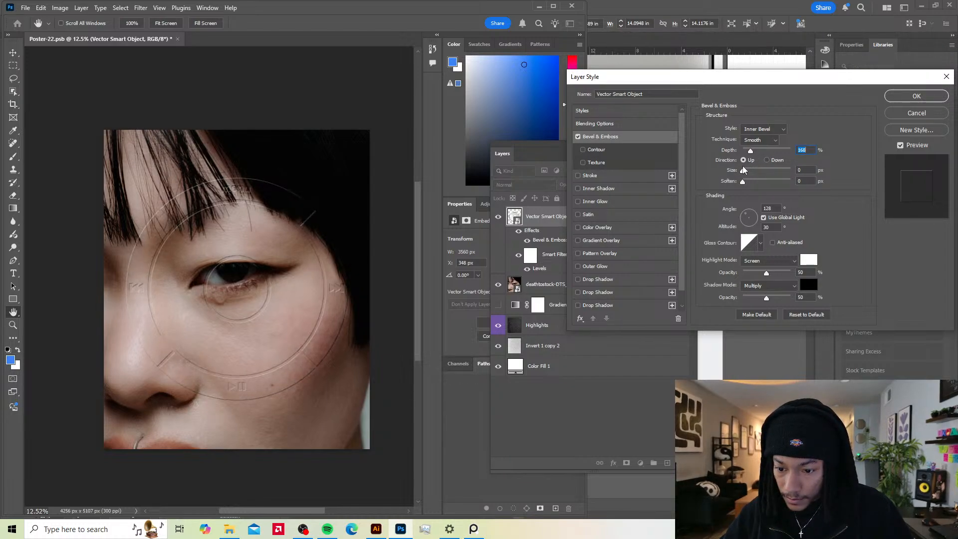
pyautogui.click(743, 166)
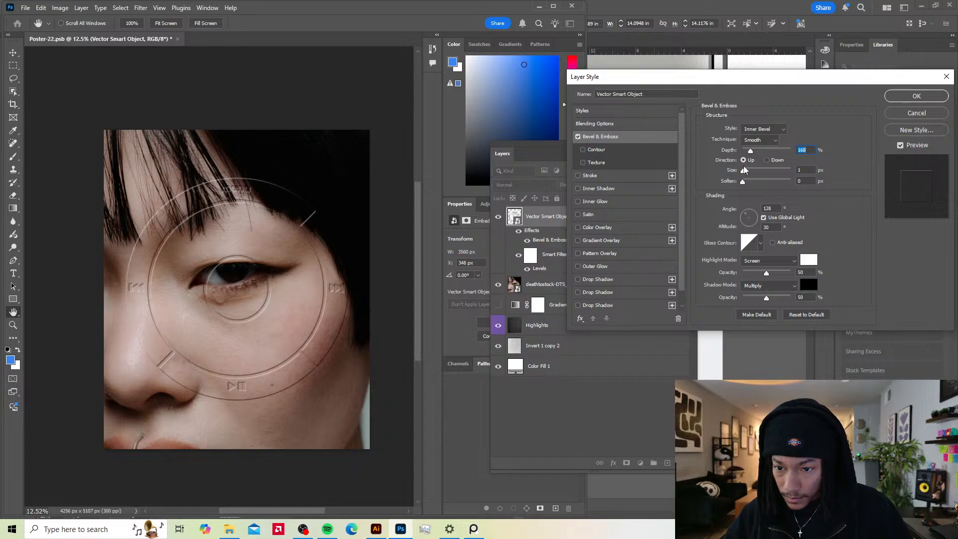
pyautogui.moveTo(746, 169); pyautogui.dragTo(745, 168)
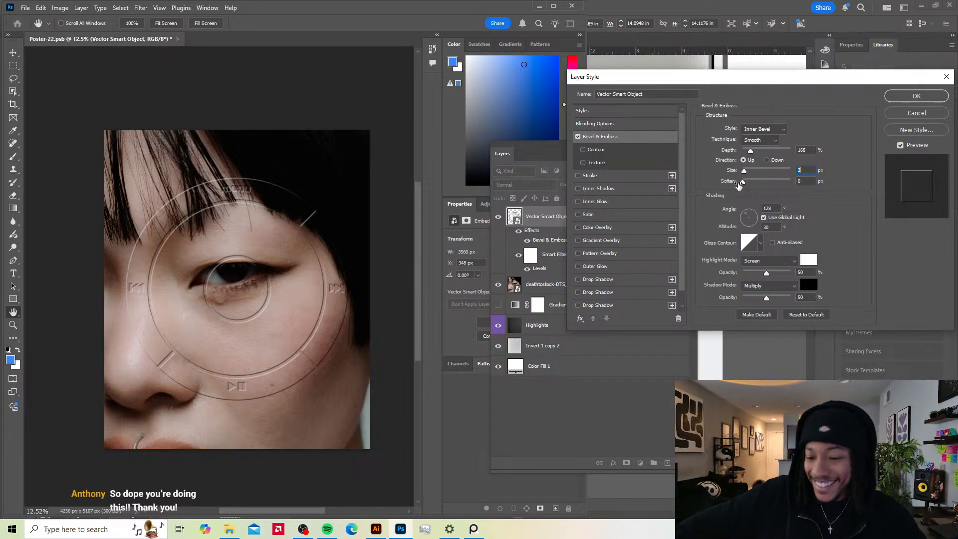
pyautogui.moveTo(745, 181); pyautogui.dragTo(747, 182)
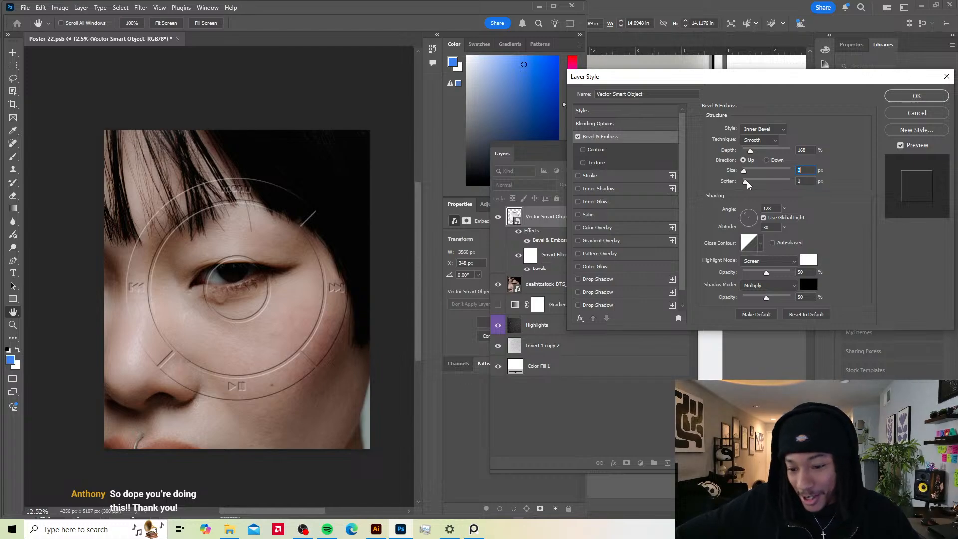
pyautogui.click(756, 183)
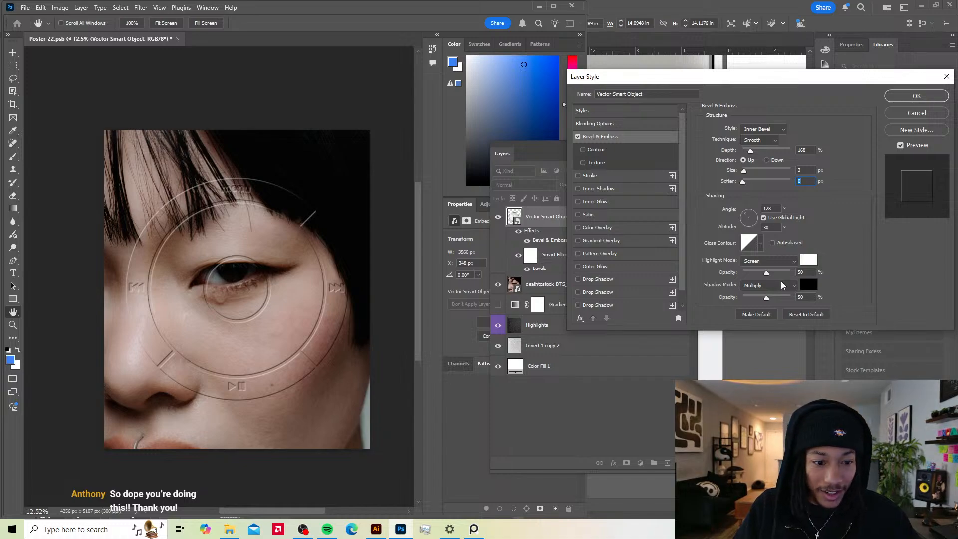
# Step: Set the wheel's bevel size to 0 px and depth to 1000%, and move the Layer Style dialog closer to the canvas
pyautogui.moveTo(747, 169)
pyautogui.mouseDown()
pyautogui.moveTo(761, 170)
pyautogui.moveTo(744, 170)
pyautogui.mouseUp()
pyautogui.moveTo(744, 169); pyautogui.dragTo(743, 171)
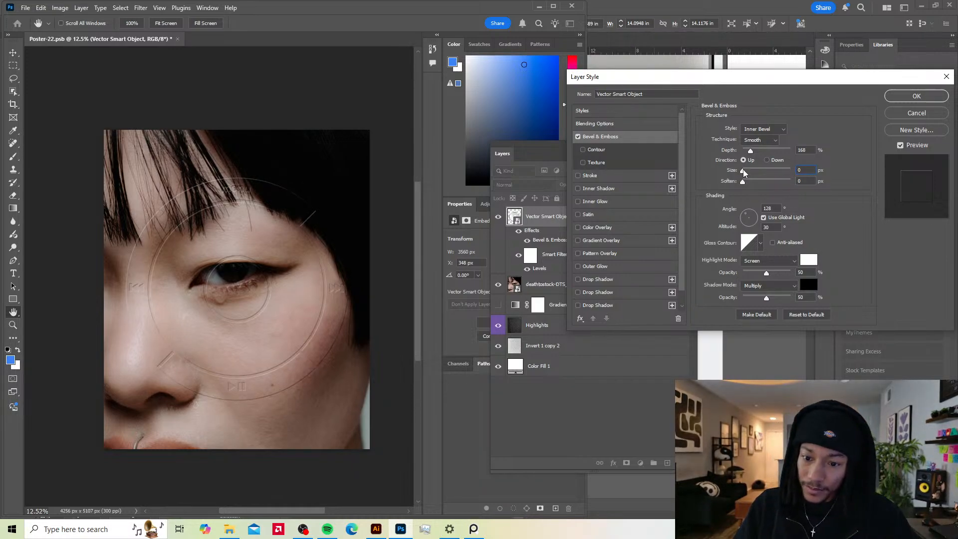
pyautogui.press('Up')
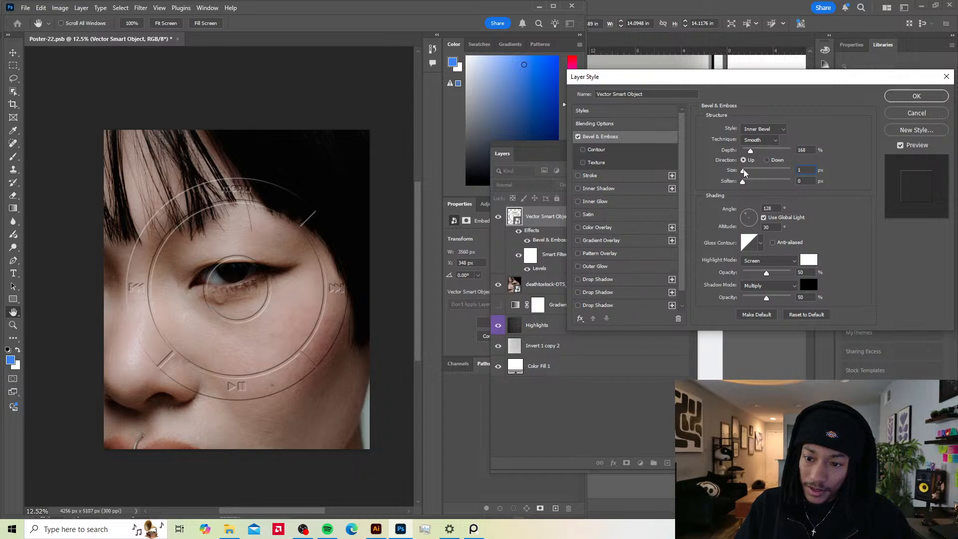
pyautogui.press('Down')
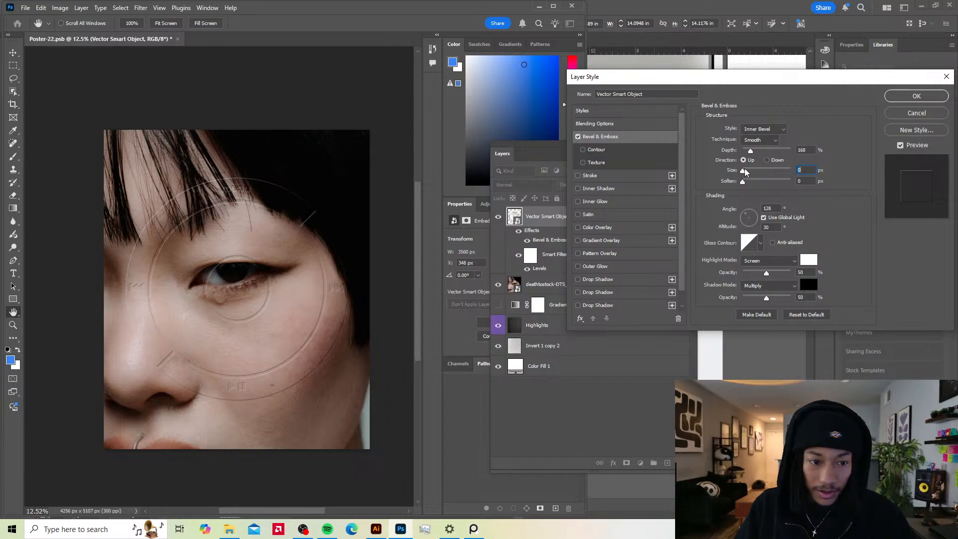
pyautogui.moveTo(758, 148); pyautogui.dragTo(672, 155)
pyautogui.moveTo(756, 152); pyautogui.dragTo(851, 159)
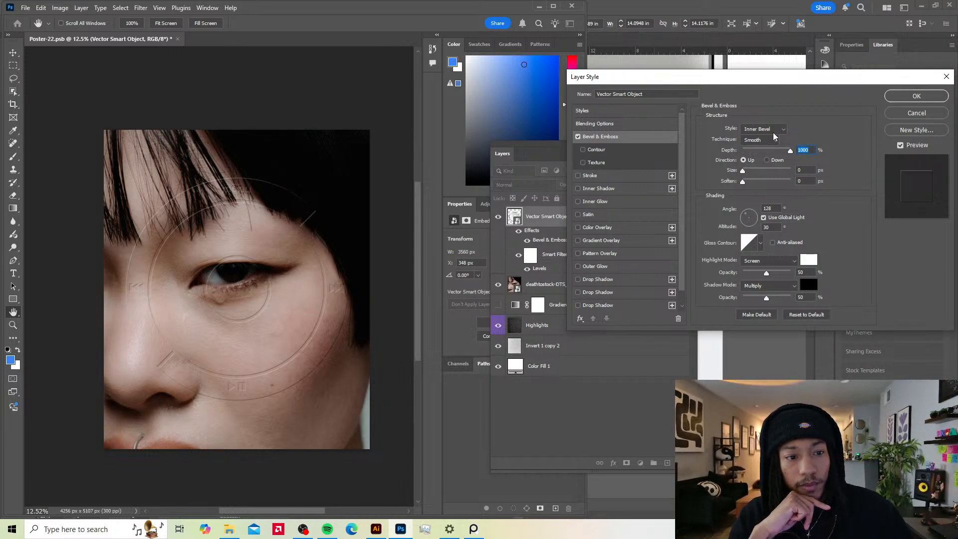
pyautogui.moveTo(763, 75); pyautogui.dragTo(577, 132)
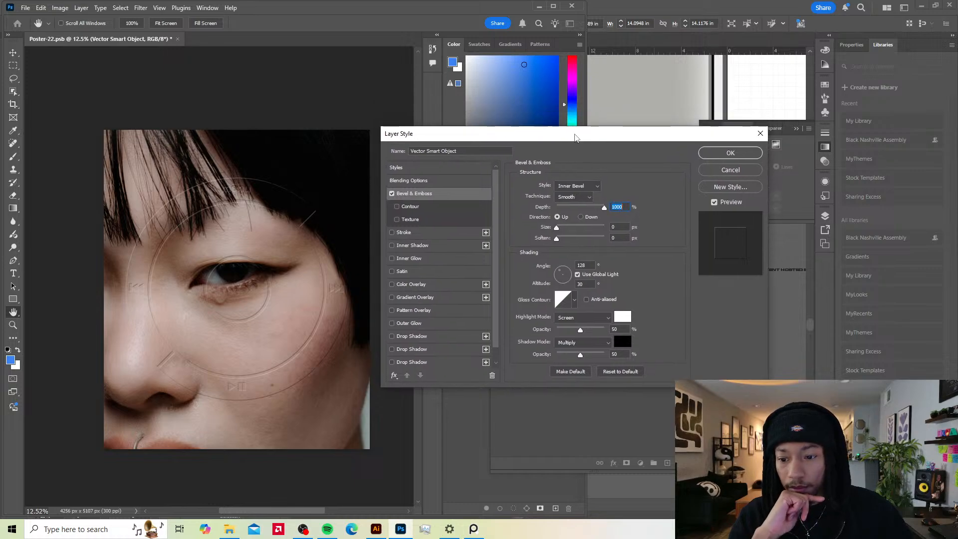
# Step: Set the wheel's bevel direction to Down, try another light direction, and restore the angle to 128° and the altitude to 30°
pyautogui.click(580, 217)
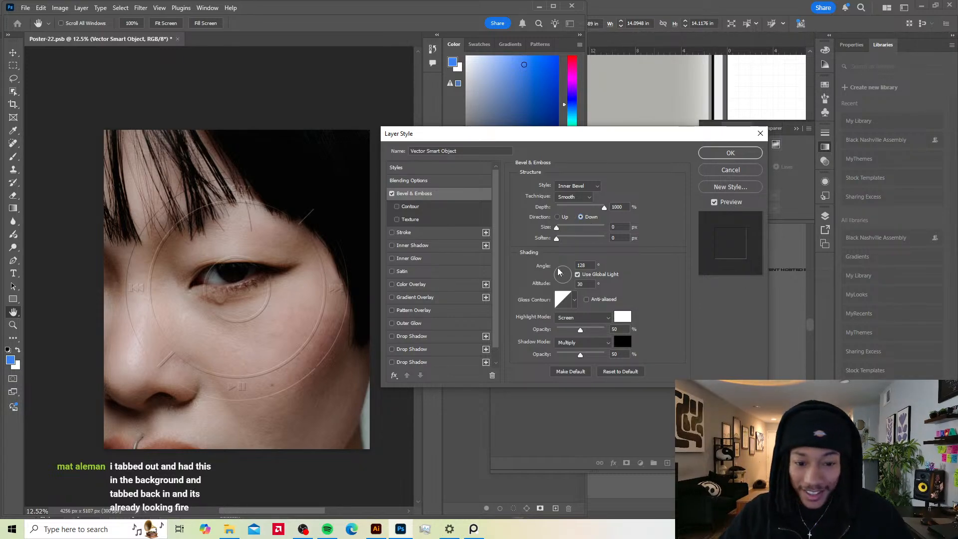
pyautogui.moveTo(561, 273); pyautogui.dragTo(587, 274)
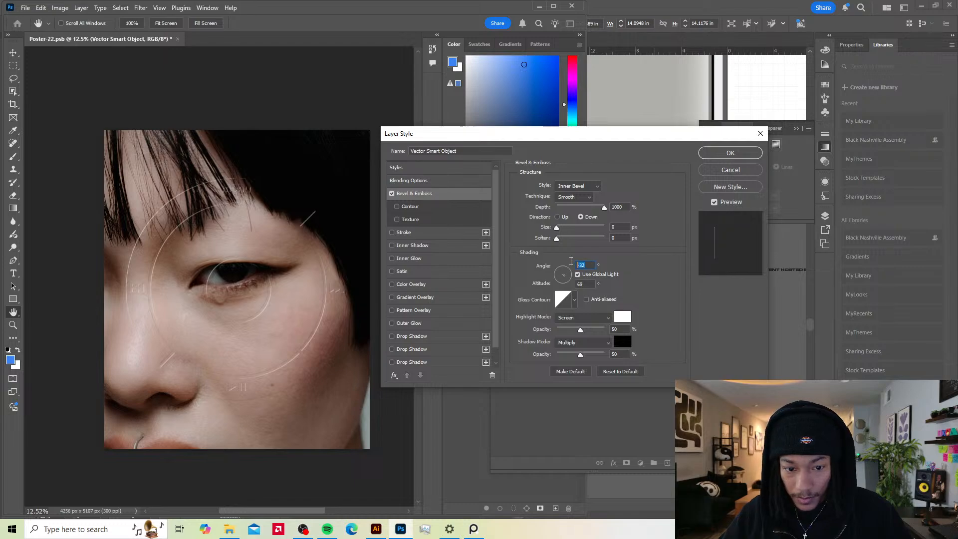
pyautogui.write('128')
pyautogui.click(586, 283)
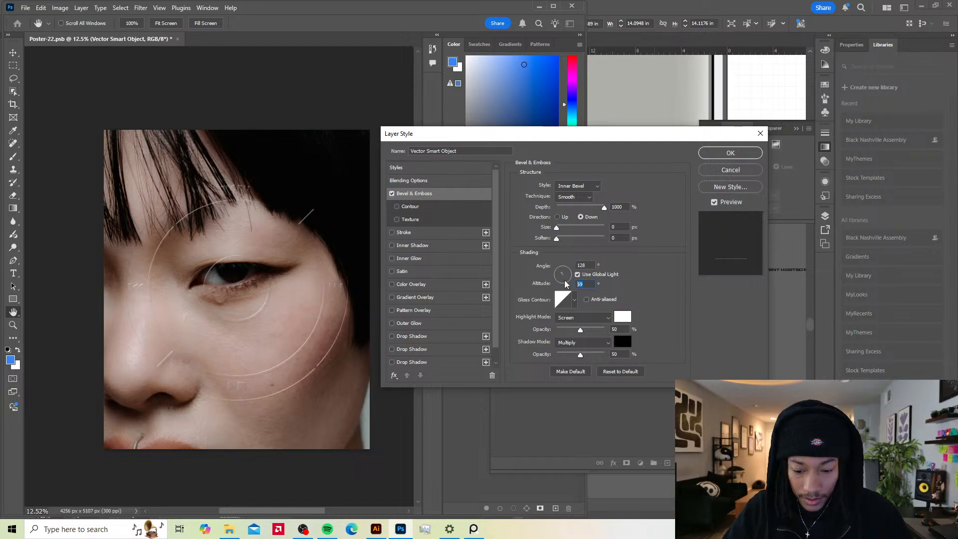
pyautogui.write('30')
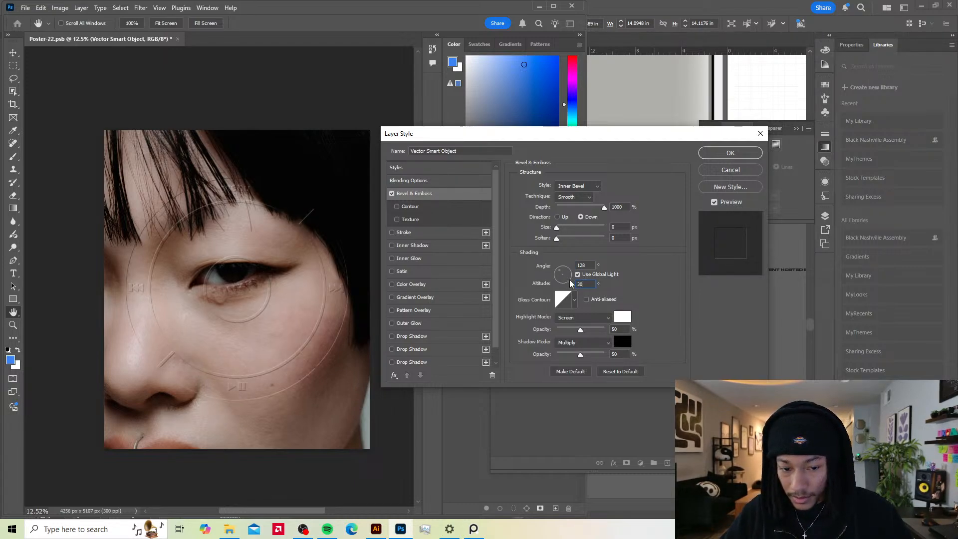
pyautogui.moveTo(556, 228)
pyautogui.mouseDown()
pyautogui.moveTo(570, 228)
pyautogui.moveTo(555, 228)
pyautogui.mouseUp()
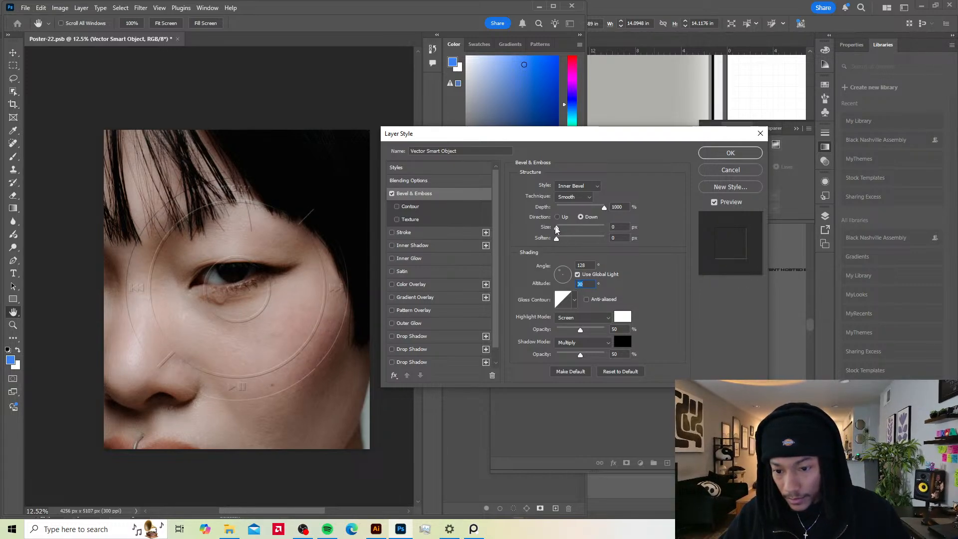
# Step: Compare the preset gloss contours on the wheel's bevel, including Rounded Steps and Half Round, and choose the one right after Half Round
pyautogui.click(574, 300)
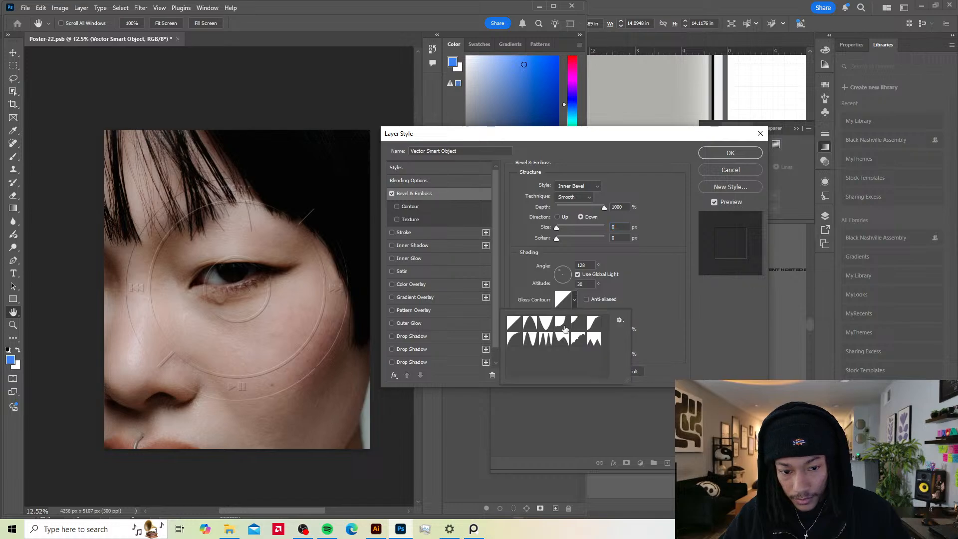
pyautogui.click(526, 324)
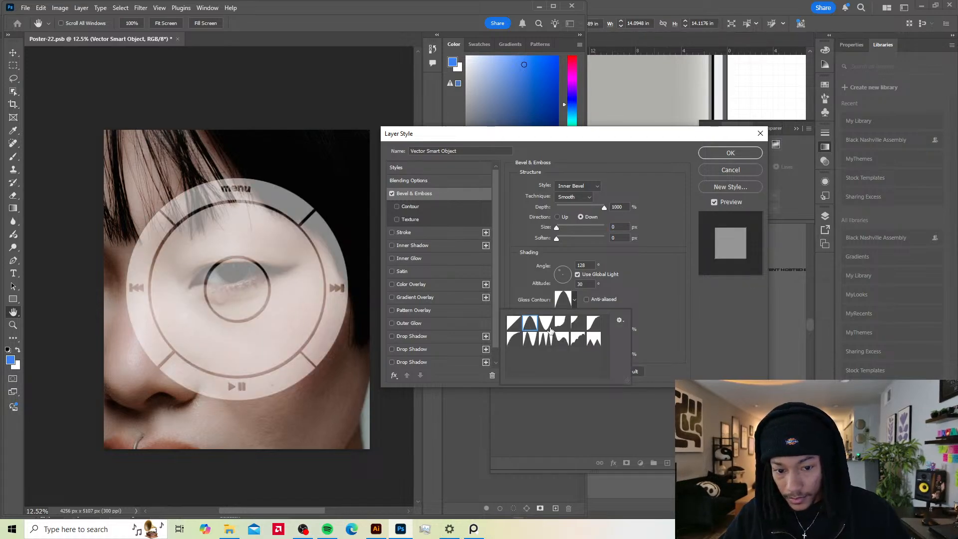
pyautogui.click(549, 324)
pyautogui.click(561, 325)
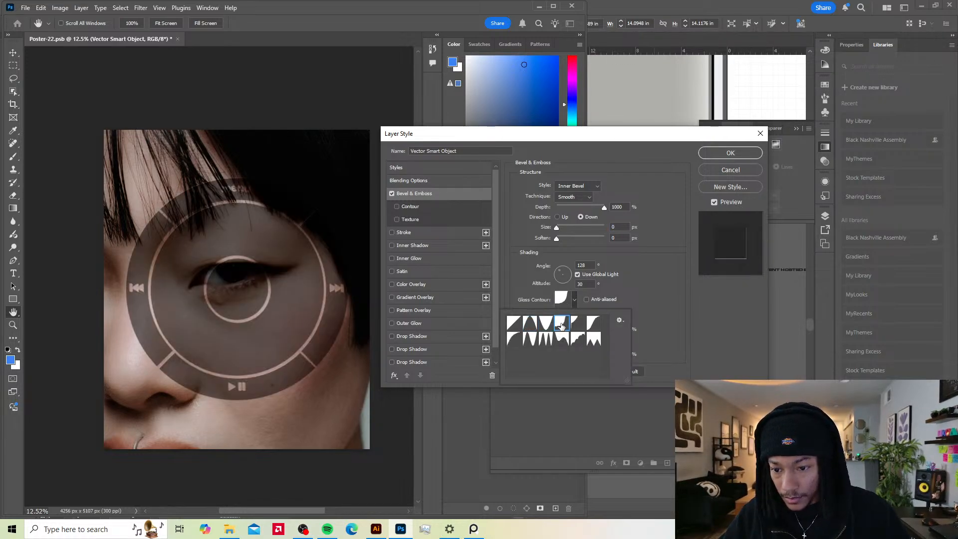
pyautogui.click(579, 327)
pyautogui.click(592, 327)
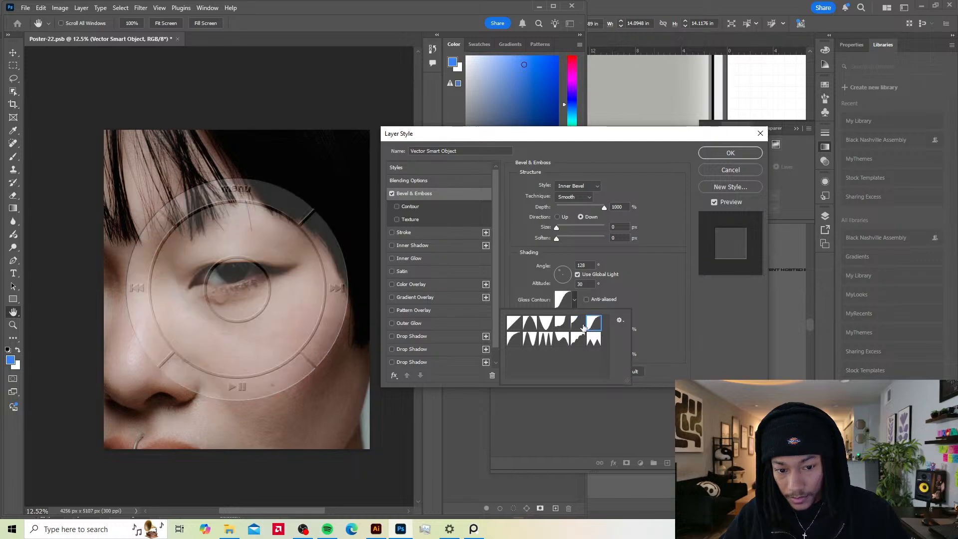
pyautogui.click(581, 340)
pyautogui.click(593, 327)
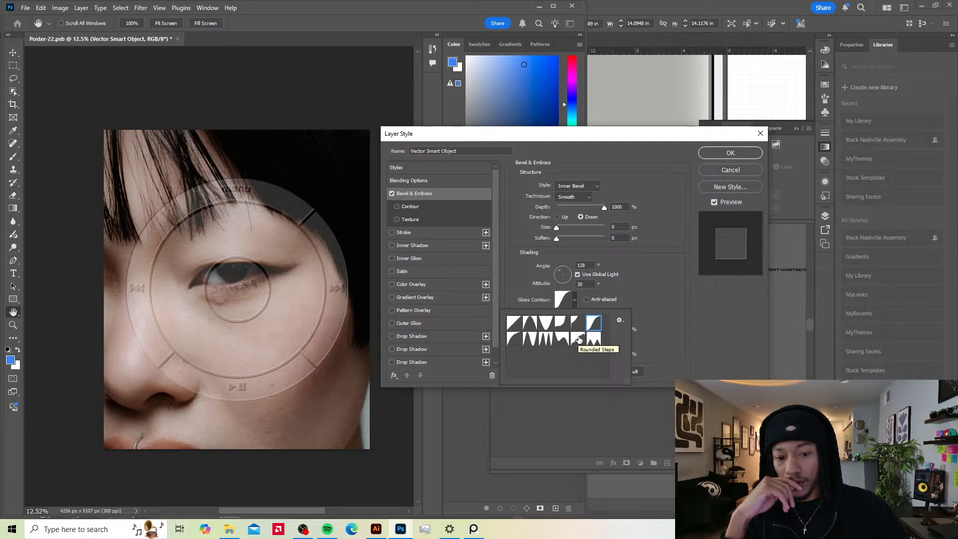
pyautogui.click(578, 341)
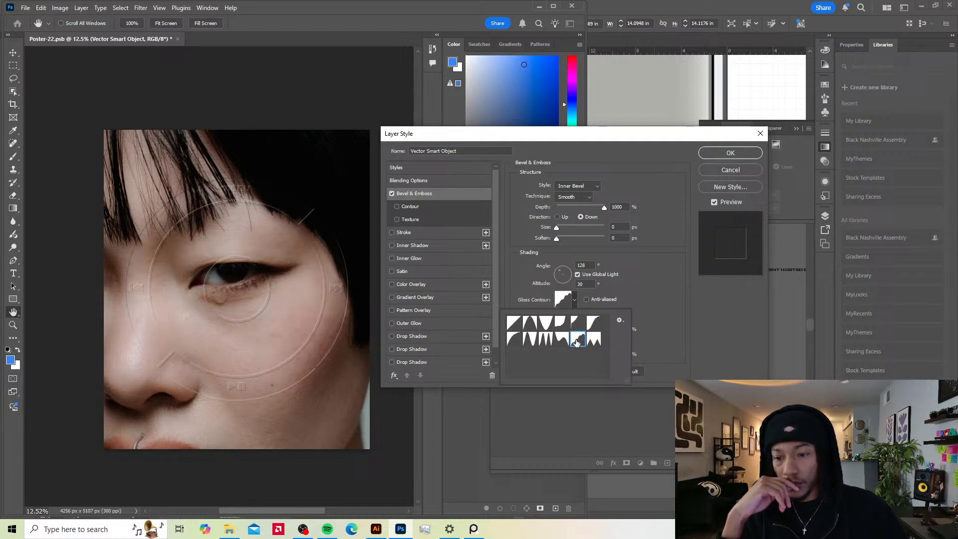
pyautogui.click(540, 344)
pyautogui.click(531, 343)
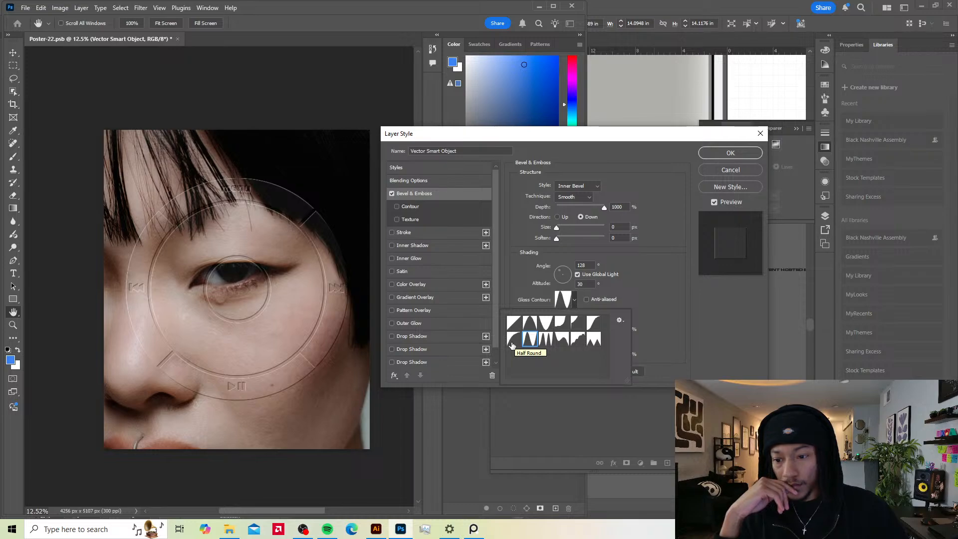
pyautogui.click(513, 344)
pyautogui.click(533, 344)
pyautogui.click(515, 322)
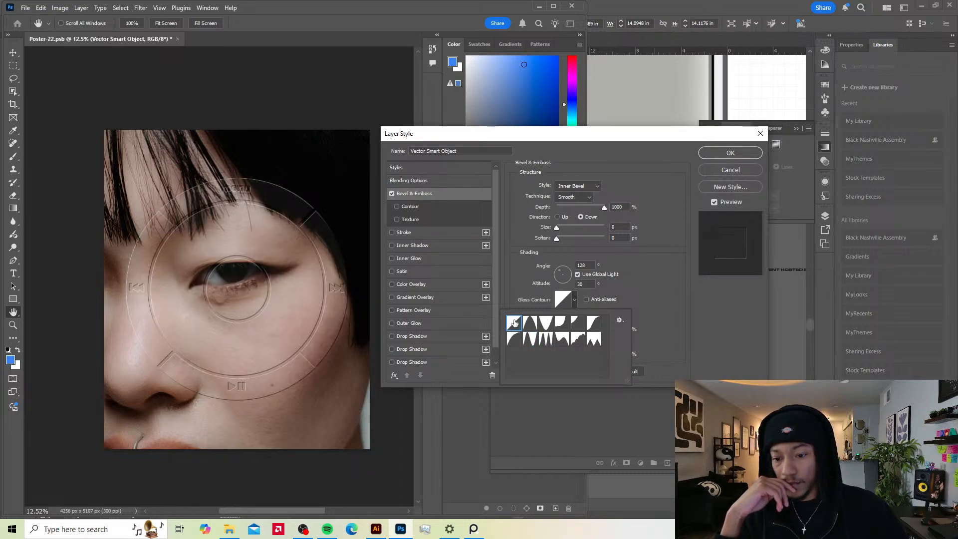
pyautogui.click(532, 340)
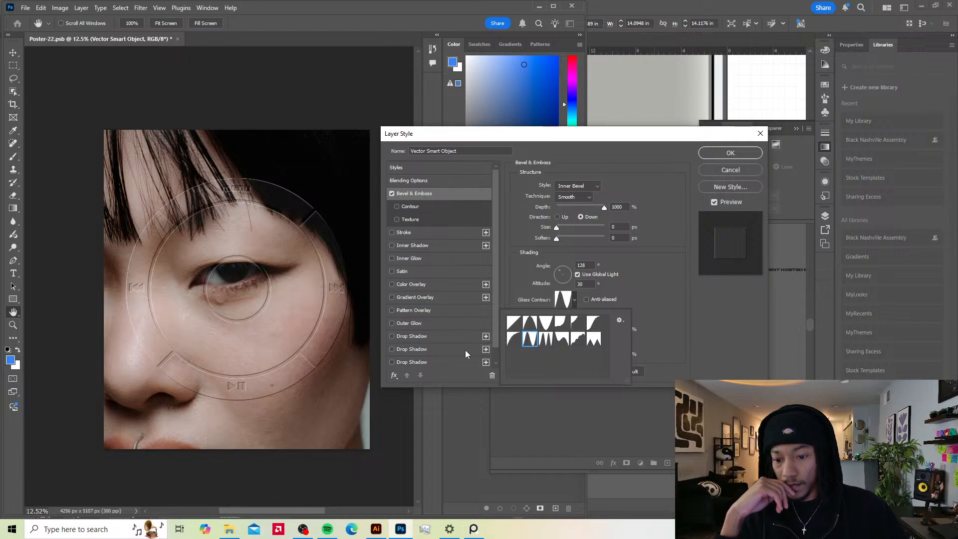
pyautogui.click(580, 295)
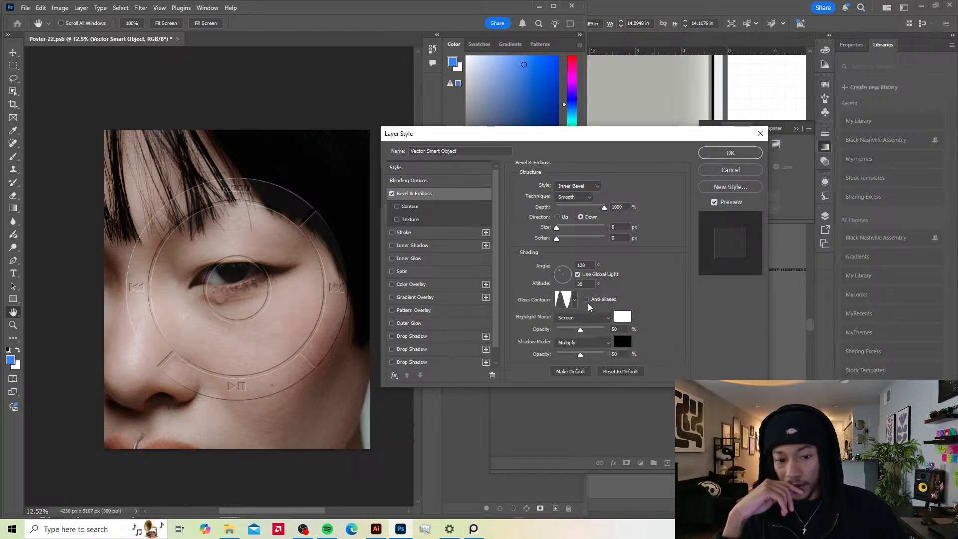
# Step: Turn on anti-aliasing for the gloss contour, lower the highlight opacity to about 42% and the shadow opacity to 26%, and apply the bevel
pyautogui.click(586, 299)
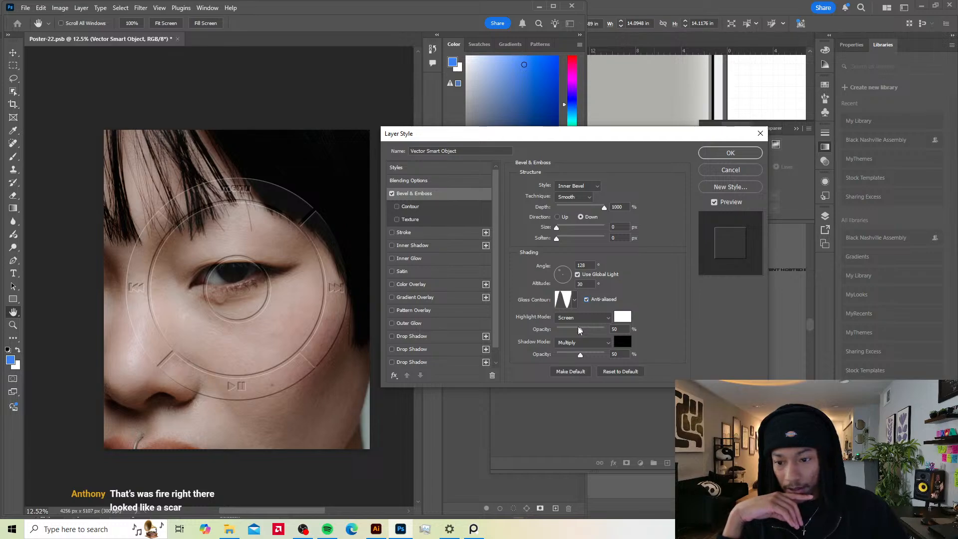
pyautogui.moveTo(580, 329)
pyautogui.mouseDown()
pyautogui.moveTo(542, 329)
pyautogui.moveTo(629, 329)
pyautogui.moveTo(576, 331)
pyautogui.moveTo(557, 356)
pyautogui.moveTo(570, 354)
pyautogui.mouseUp()
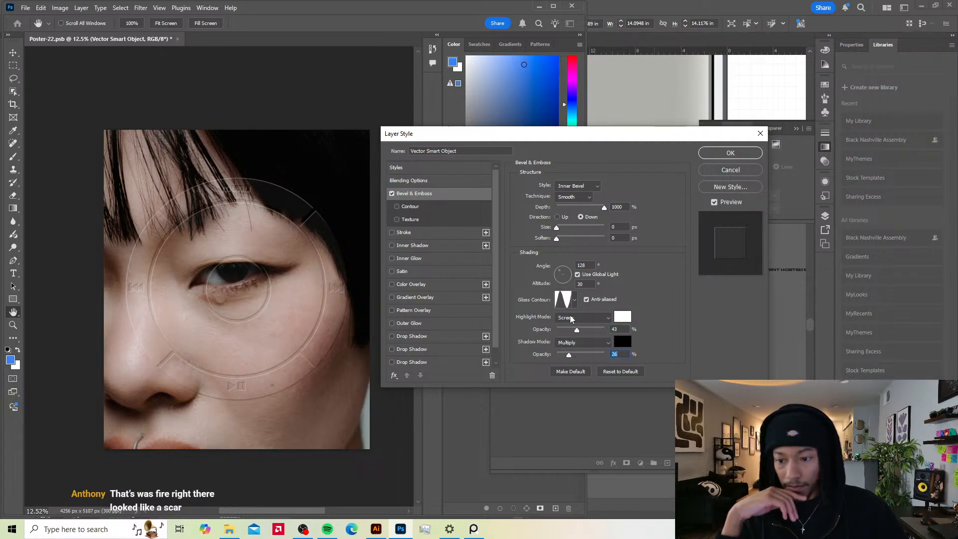
pyautogui.click(730, 153)
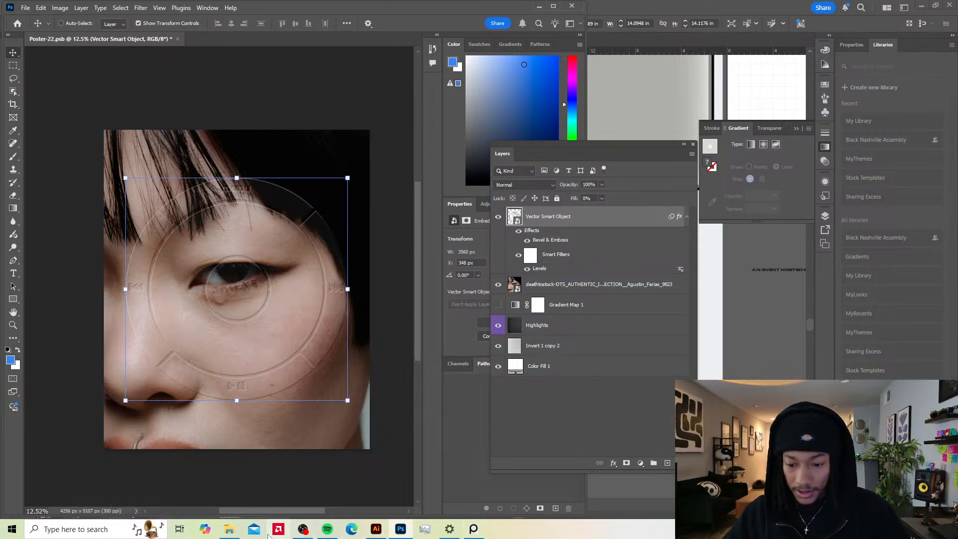
# Step: Switch to File Explorer and browse the Death to Stock folder for another photo for the poster
pyautogui.click(229, 528)
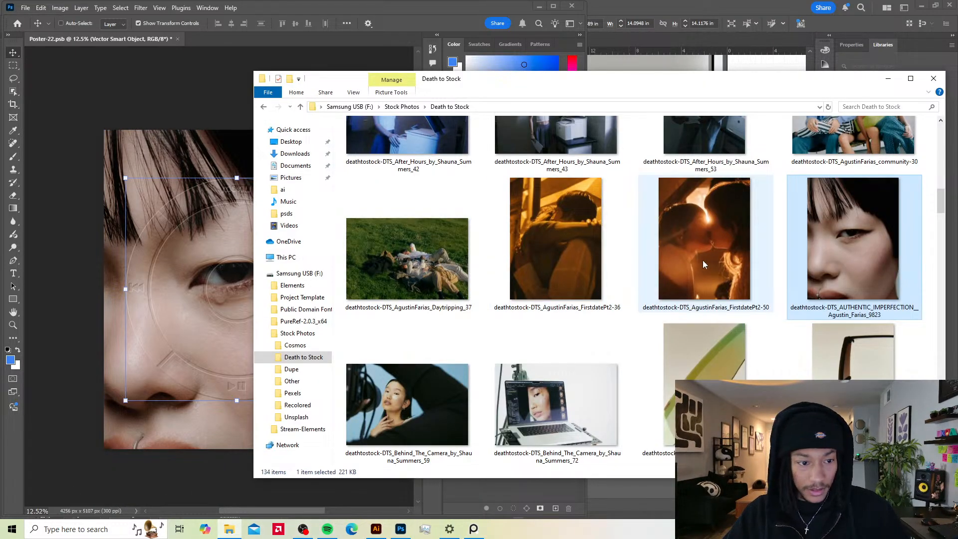
pyautogui.scroll(-5, 702, 264)
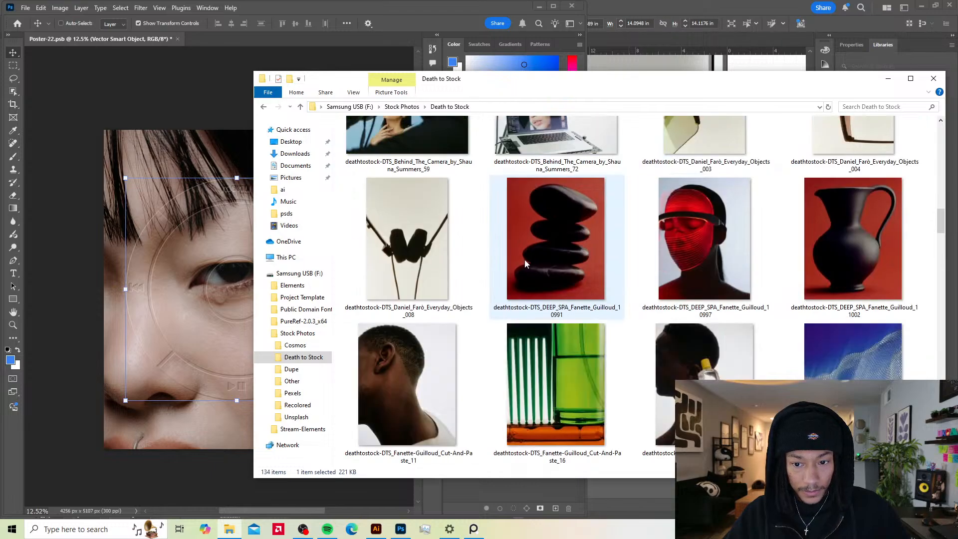
pyautogui.scroll(6, 525, 259)
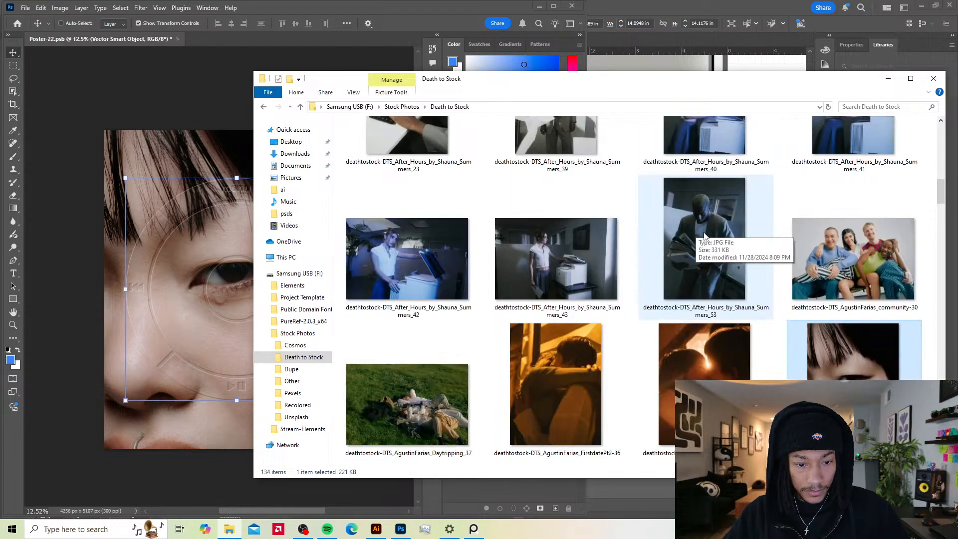
pyautogui.scroll(6, 704, 235)
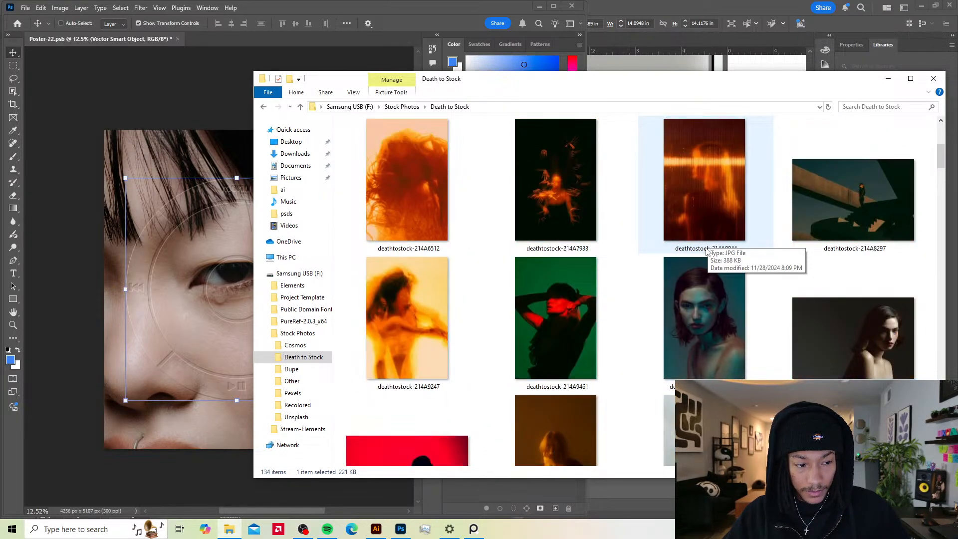
pyautogui.scroll(4, 706, 252)
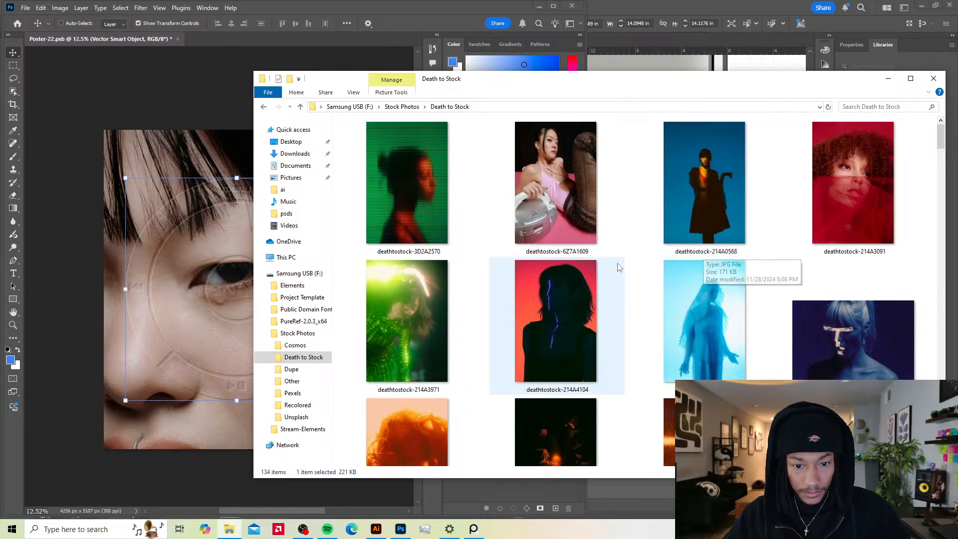
pyautogui.scroll(-5, 609, 256)
pyautogui.scroll(-10, 608, 250)
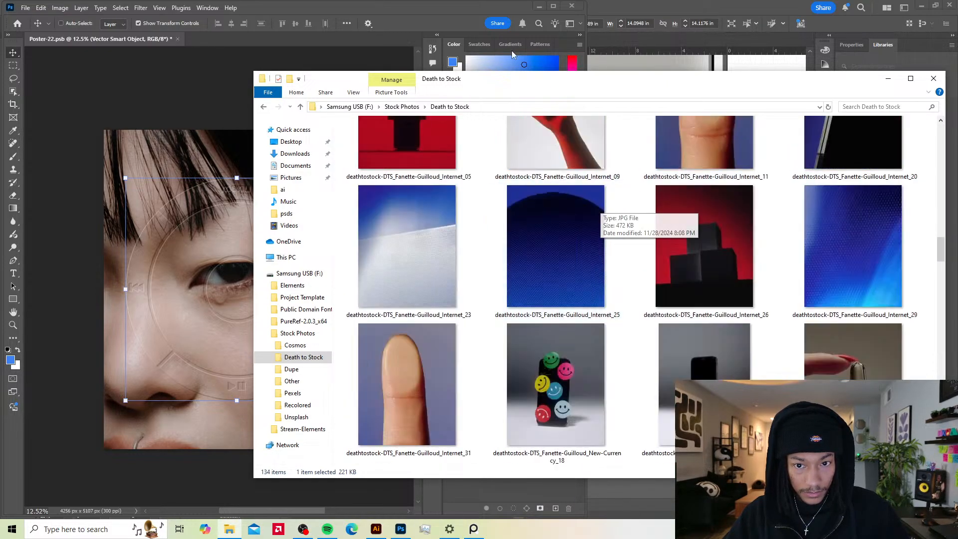
# Step: Open the Other folder in Stock Photos, show its files as extra large icons, and look through the photos
pyautogui.click(401, 106)
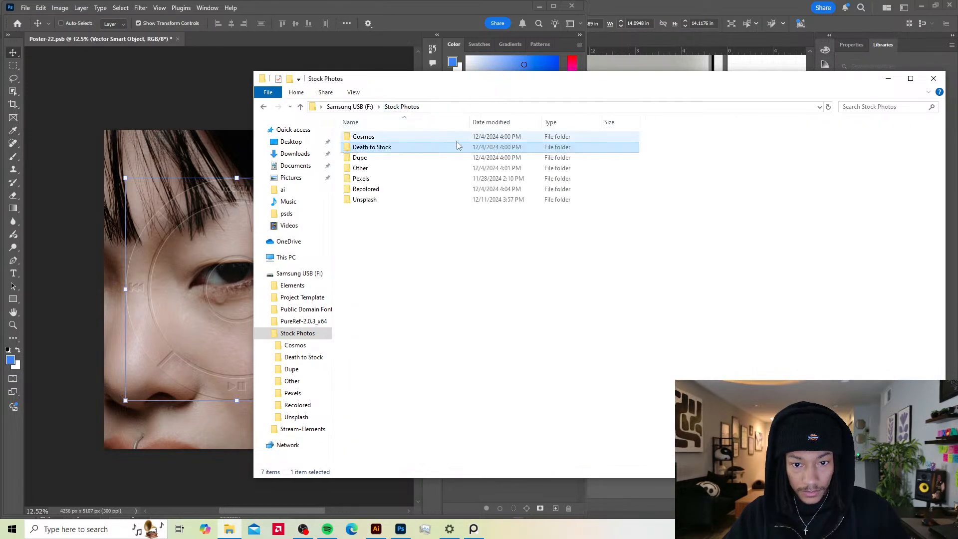
pyautogui.click(405, 158)
pyautogui.doubleClick(389, 169)
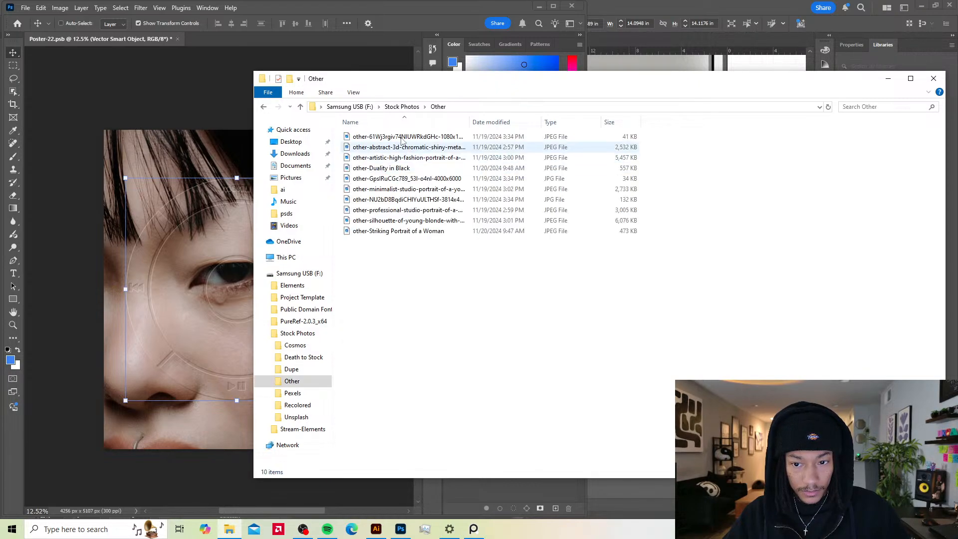
pyautogui.click(403, 138)
pyautogui.click(354, 93)
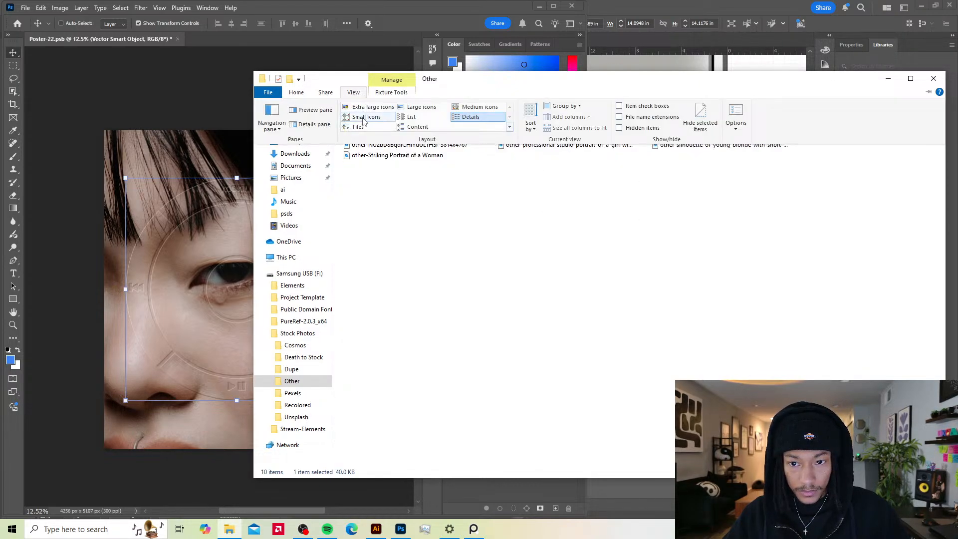
pyautogui.click(368, 108)
pyautogui.scroll(-2, 655, 255)
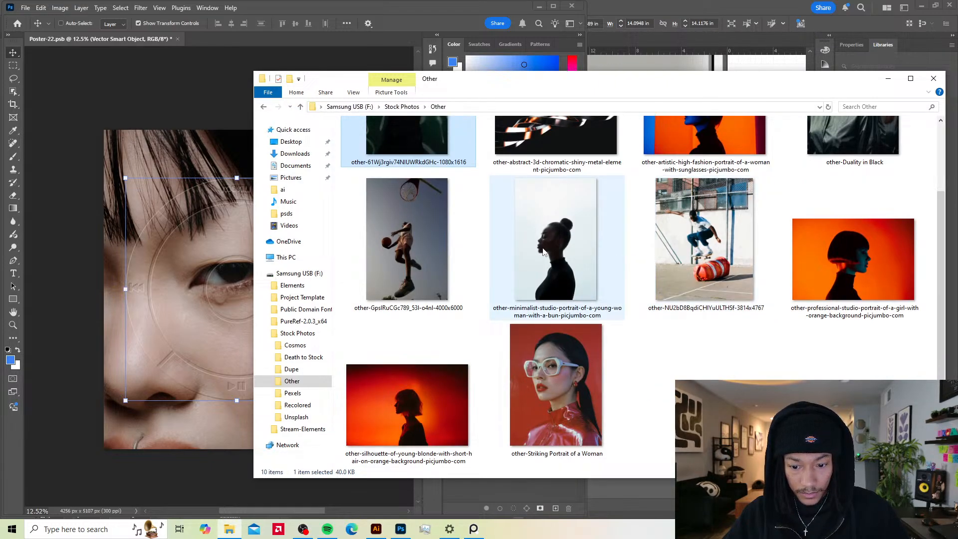
pyautogui.scroll(2, 502, 247)
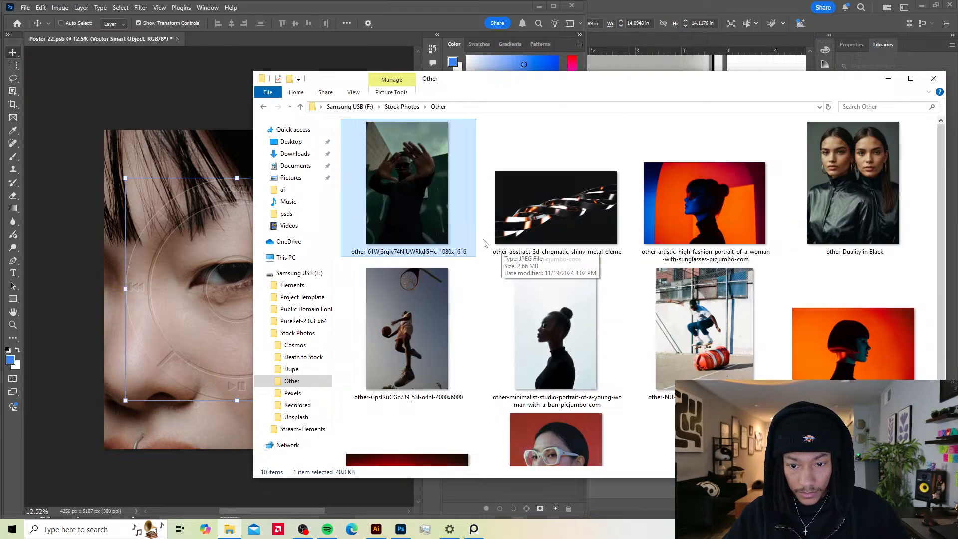
# Step: Check the Pexels folder in Stock Photos, and look through the whole Unsplash folder for another poster photo
pyautogui.click(395, 107)
pyautogui.doubleClick(384, 178)
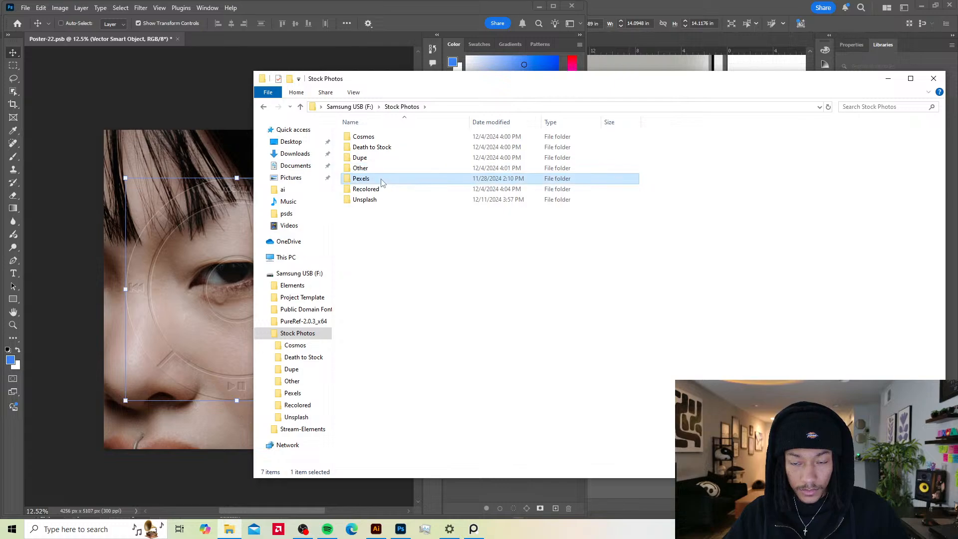
pyautogui.click(398, 106)
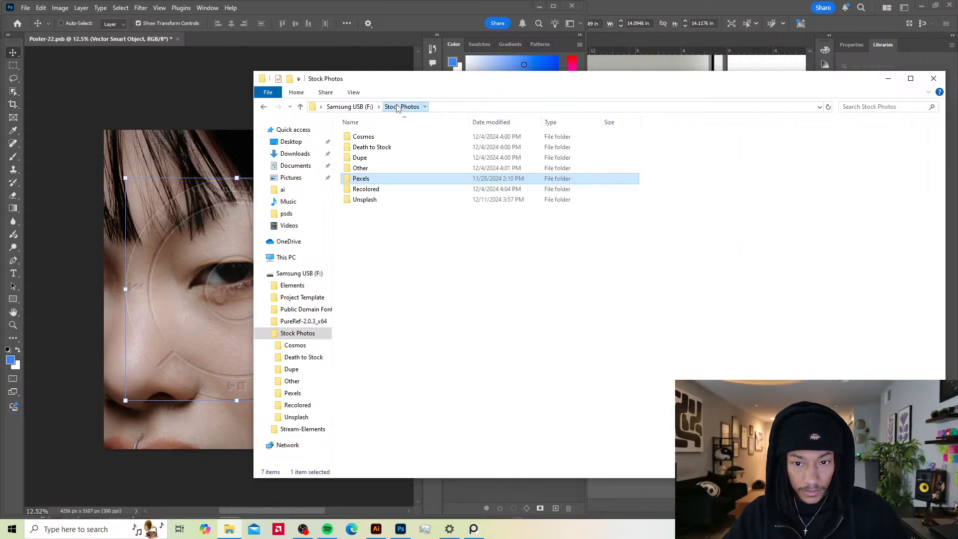
pyautogui.doubleClick(370, 201)
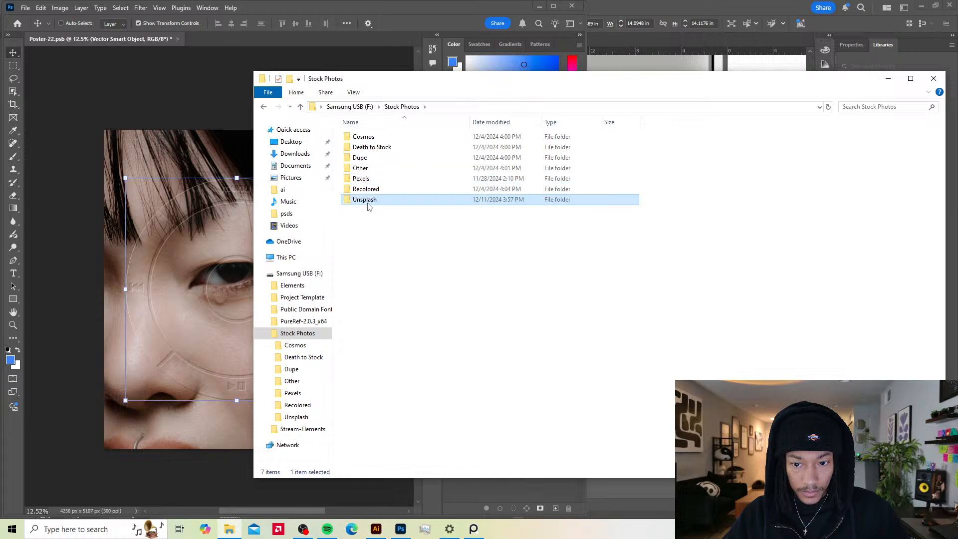
pyautogui.scroll(-2, 638, 209)
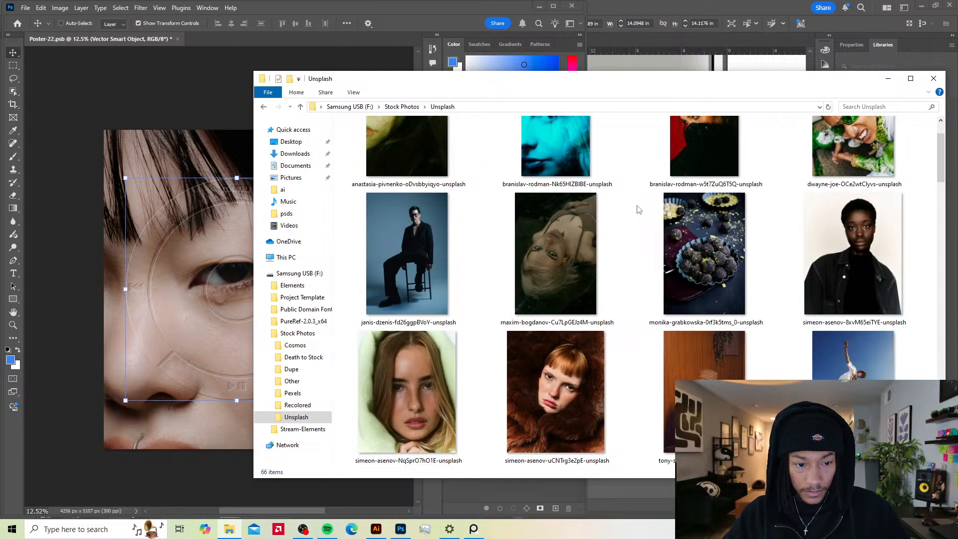
pyautogui.scroll(-2, 638, 210)
pyautogui.scroll(-2, 637, 209)
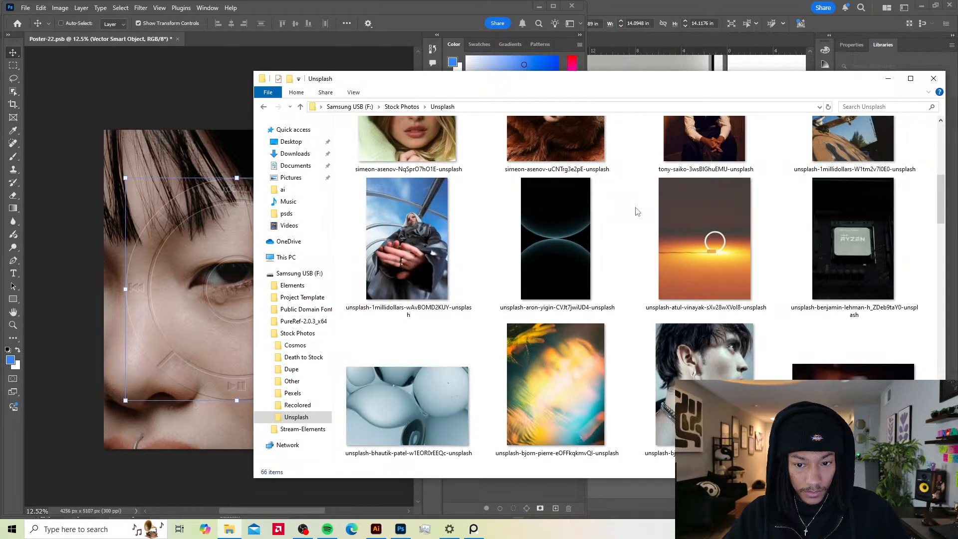
pyautogui.scroll(-2, 638, 212)
pyautogui.scroll(-2, 634, 213)
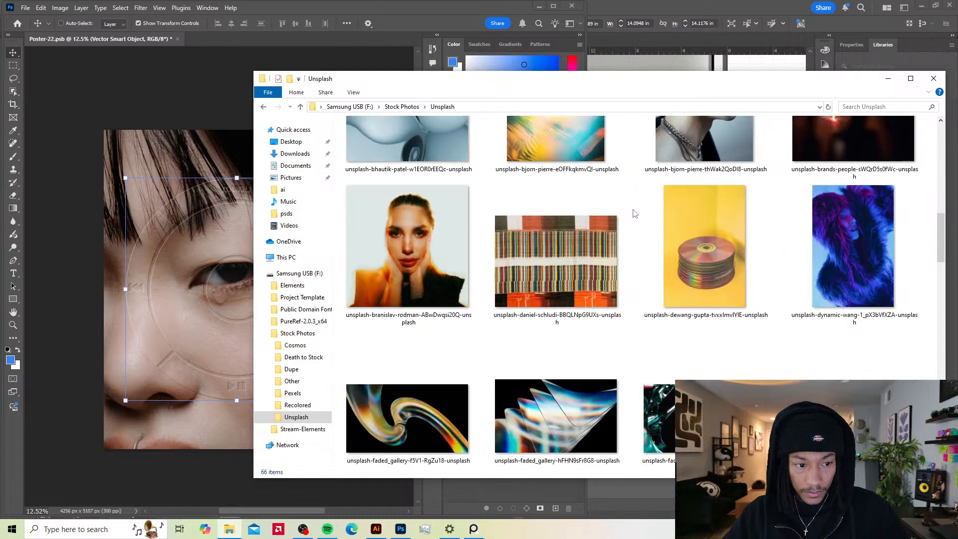
pyautogui.scroll(-4, 635, 214)
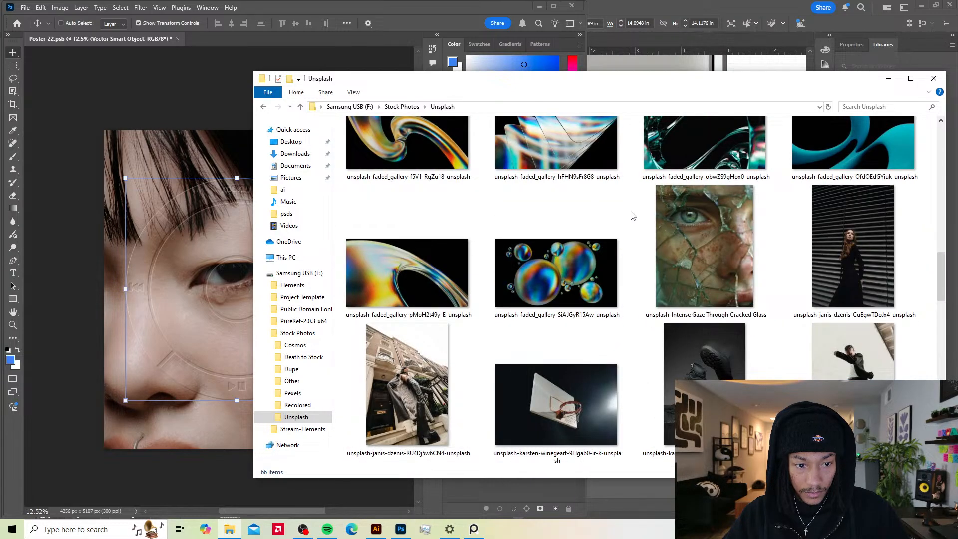
pyautogui.scroll(-2, 633, 215)
pyautogui.scroll(-10, 633, 216)
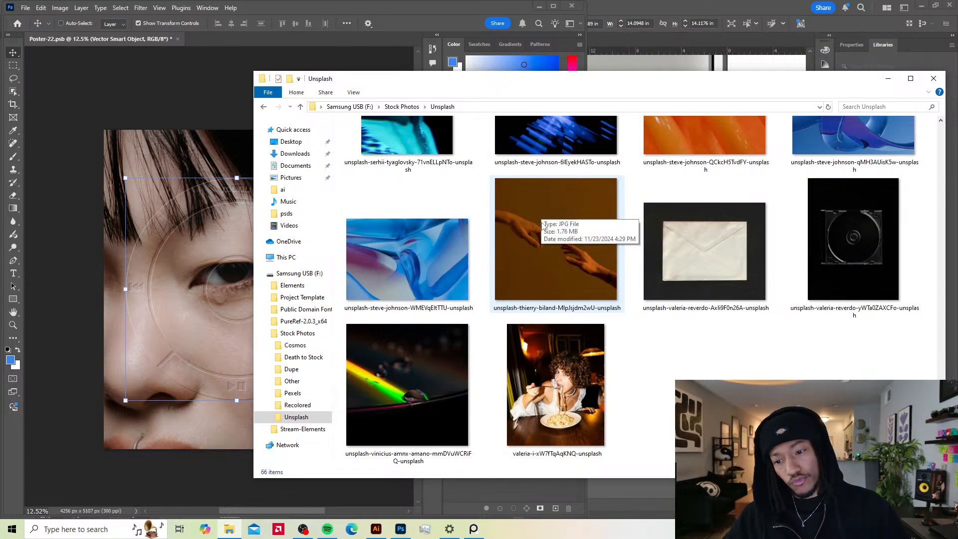
# Step: Place the Unsplash photo of two reaching hands on the Photoshop poster canvas at the canvas width
pyautogui.moveTo(543, 204); pyautogui.dragTo(227, 282)
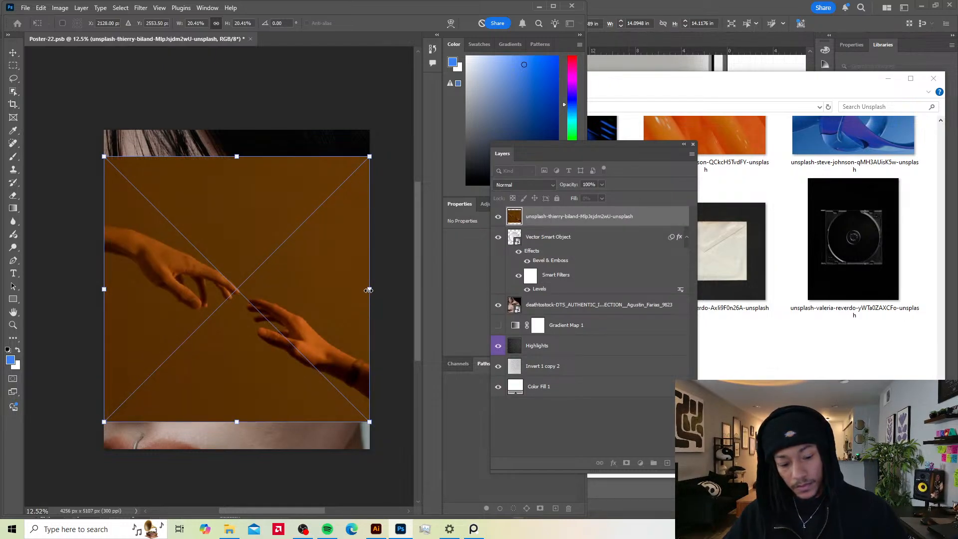
pyautogui.press('Return')
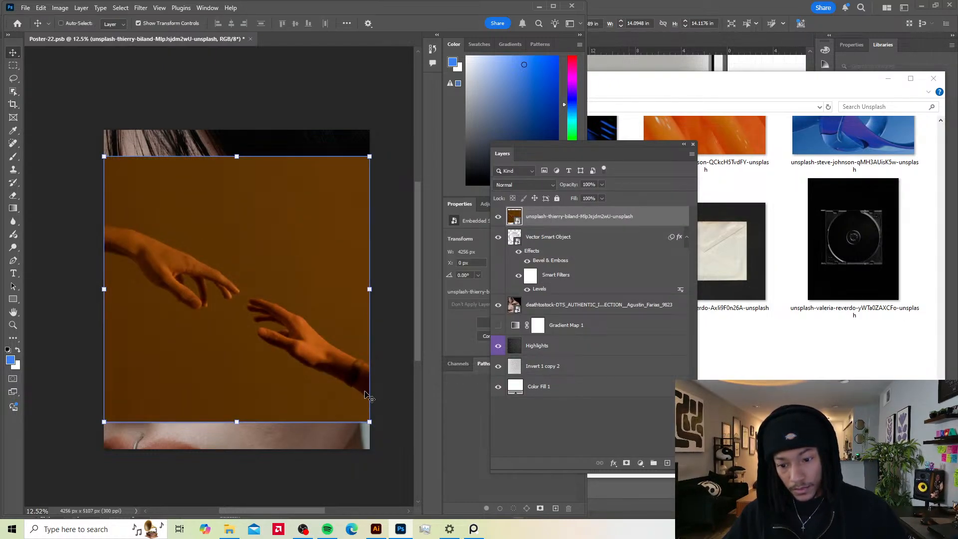
# Step: Outline the bracelet on the lower hand's wrist with a freehand Lasso selection
pyautogui.scroll(3, 366, 396)
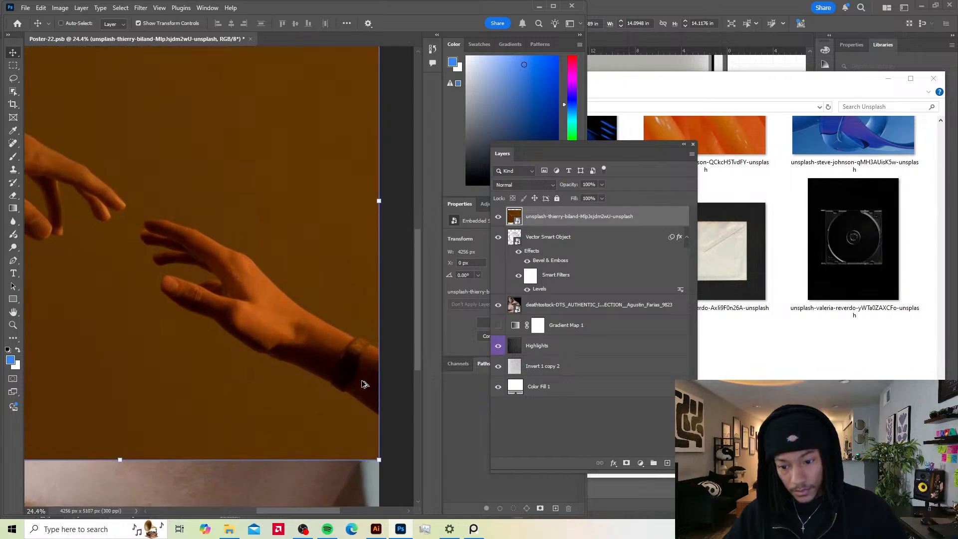
pyautogui.scroll(3, 364, 383)
pyautogui.press('l')
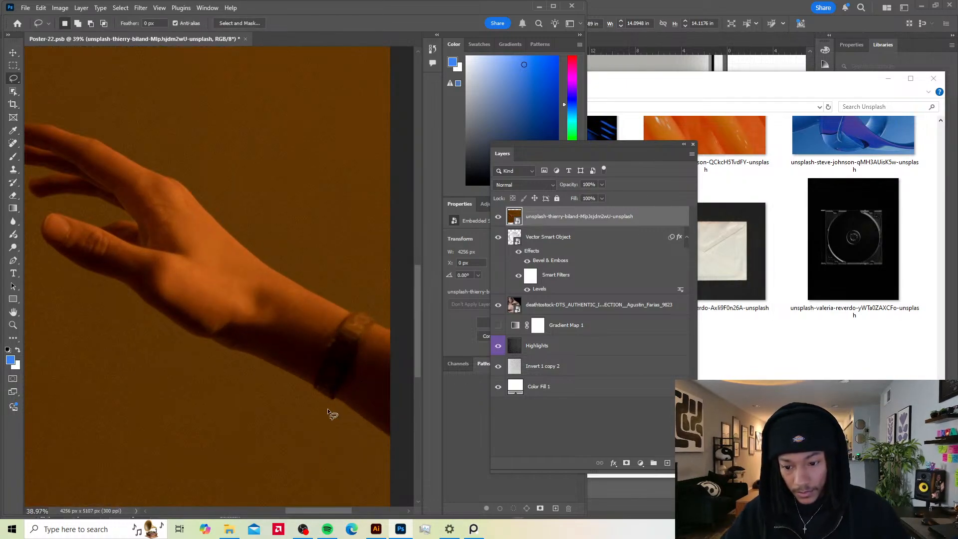
pyautogui.moveTo(336, 403)
pyautogui.mouseDown()
pyautogui.moveTo(379, 324)
pyautogui.moveTo(358, 309)
pyautogui.moveTo(335, 325)
pyautogui.moveTo(311, 373)
pyautogui.moveTo(309, 390)
pyautogui.moveTo(339, 404)
pyautogui.mouseUp()
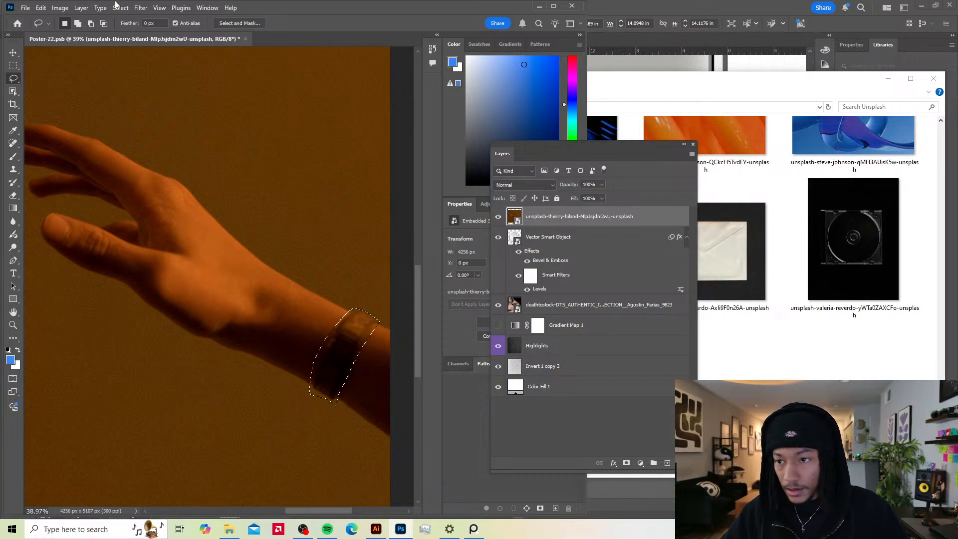
# Step: Remove the selected bracelet using Generative Fill with an empty prompt, agreeing to the generative AI guidelines and keeping the third variation
pyautogui.click(140, 7)
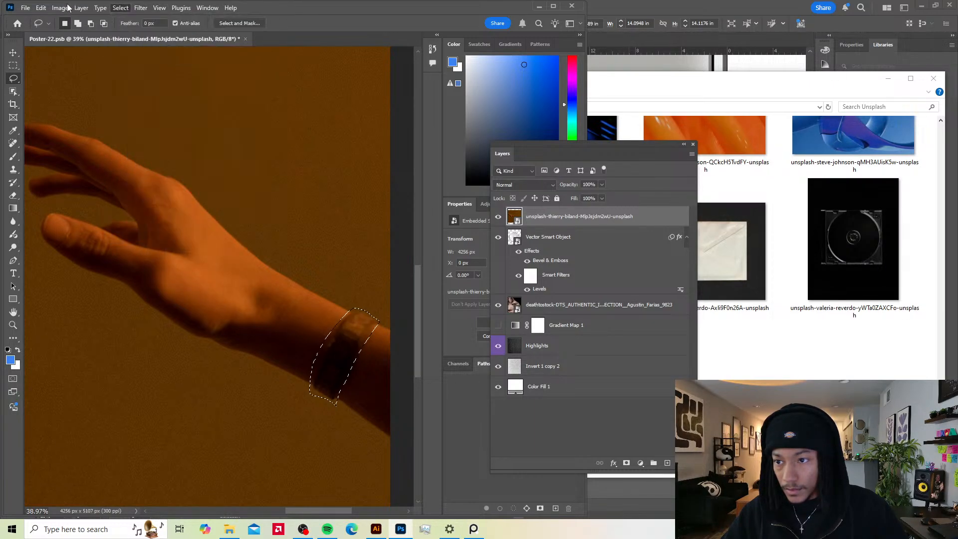
pyautogui.click(28, 8)
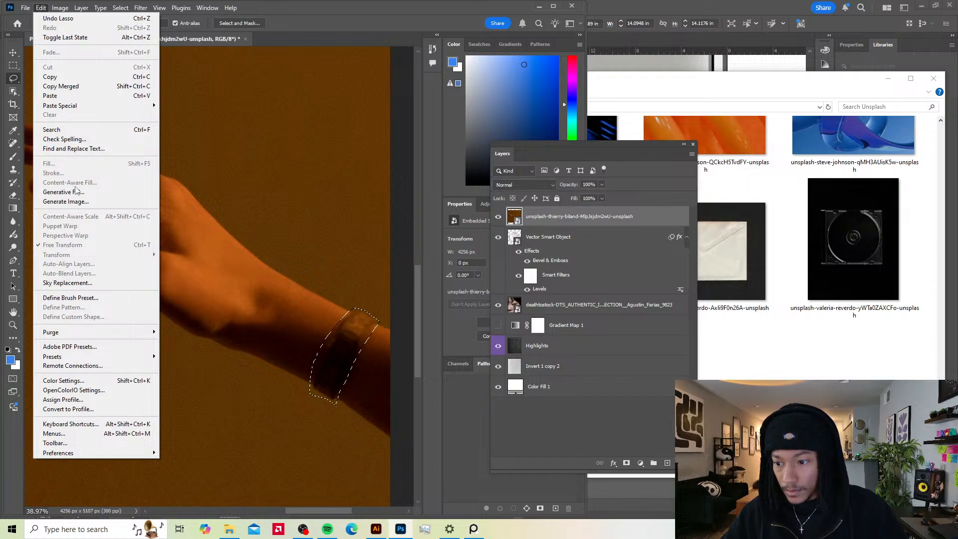
pyautogui.click(76, 191)
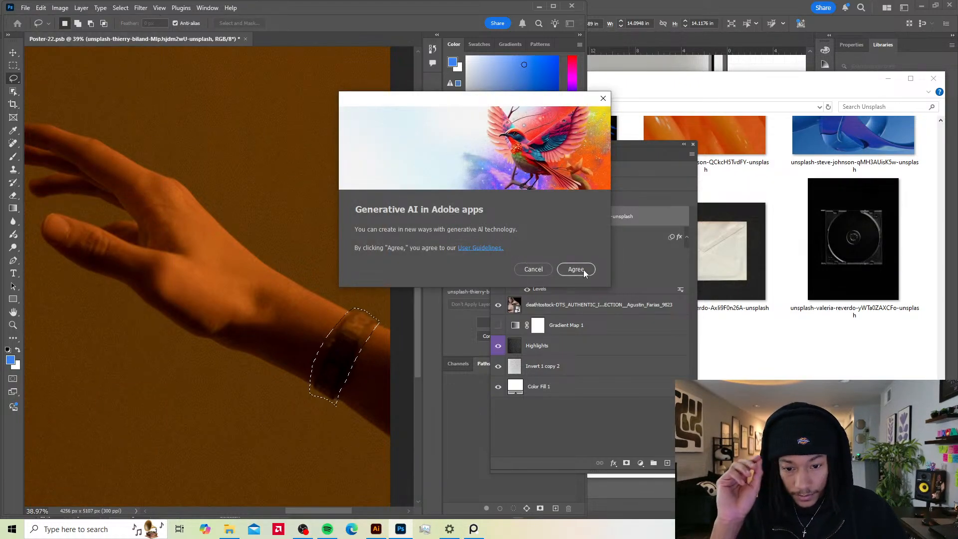
pyautogui.click(583, 270)
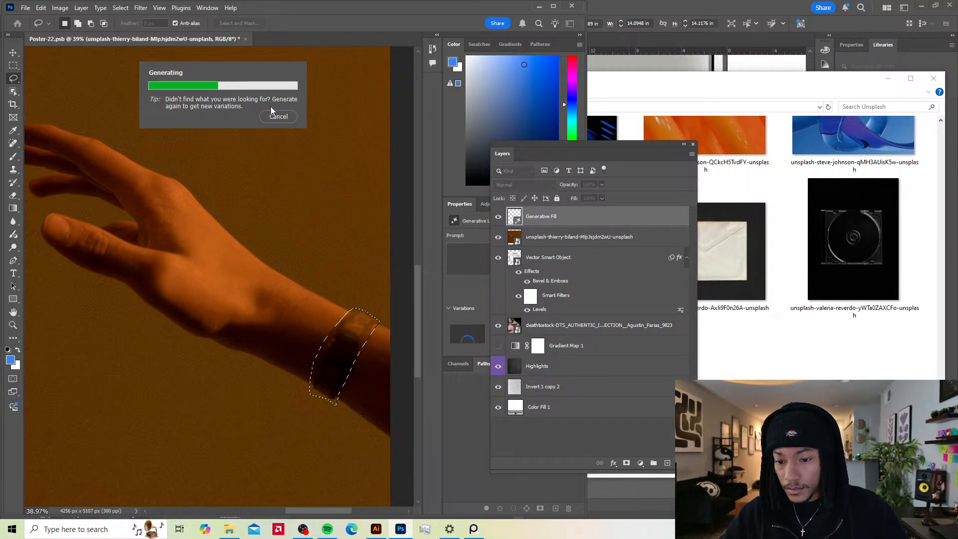
pyautogui.moveTo(517, 150); pyautogui.dragTo(625, 101)
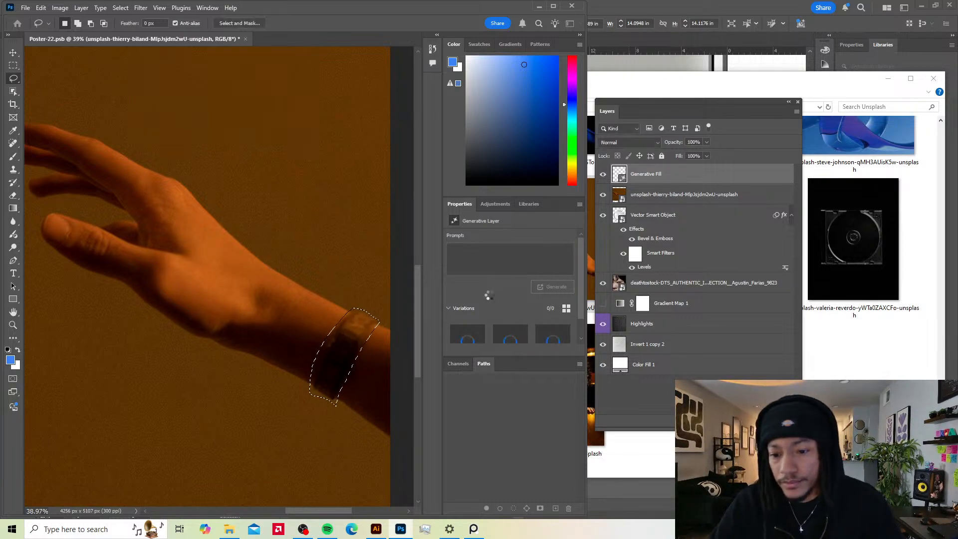
pyautogui.click(507, 333)
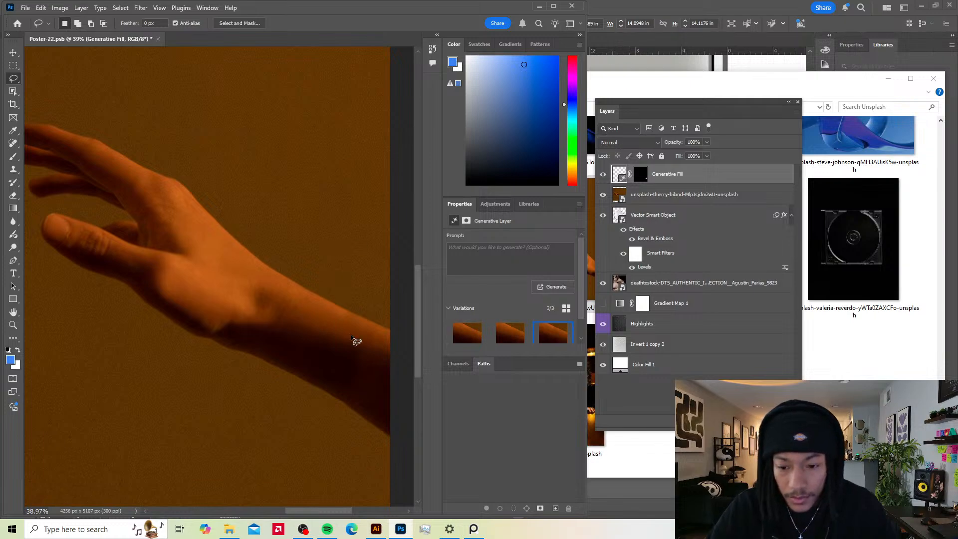
# Step: Compare the wrist with the Generative Fill layer hidden and shown
pyautogui.press('v')
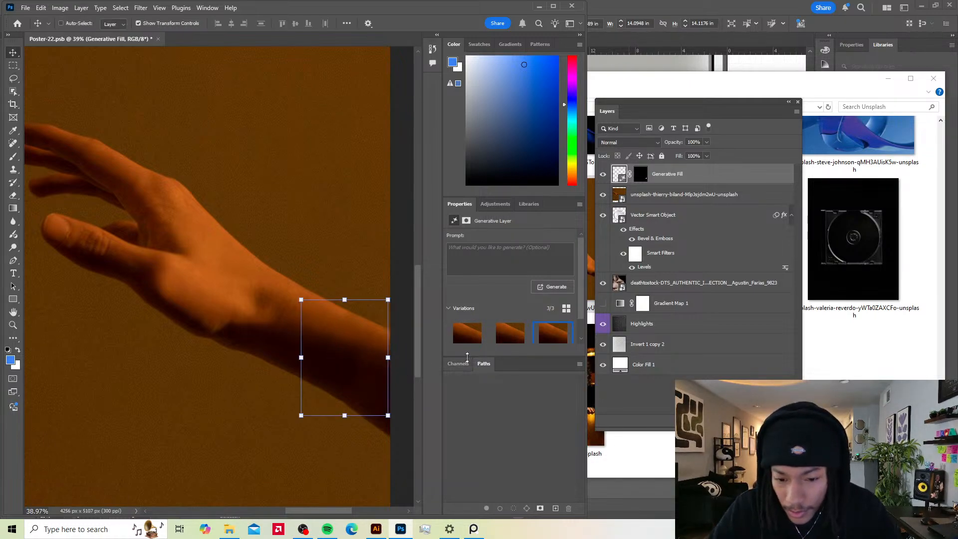
pyautogui.click(603, 174)
pyautogui.click(603, 175)
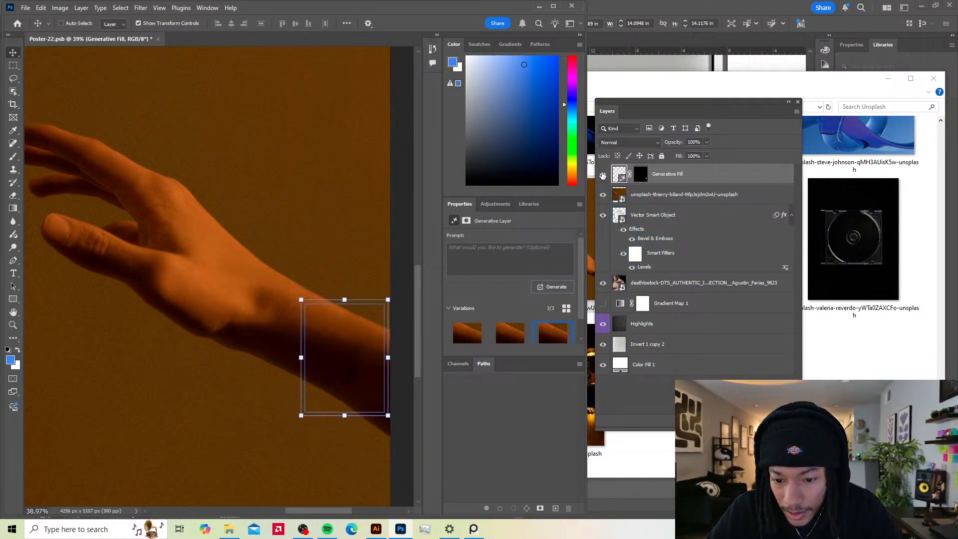
# Step: Convert the Generative Fill and hands photo layers into one smart object and move it directly below the click wheel layer
pyautogui.scroll(-11, 338, 286)
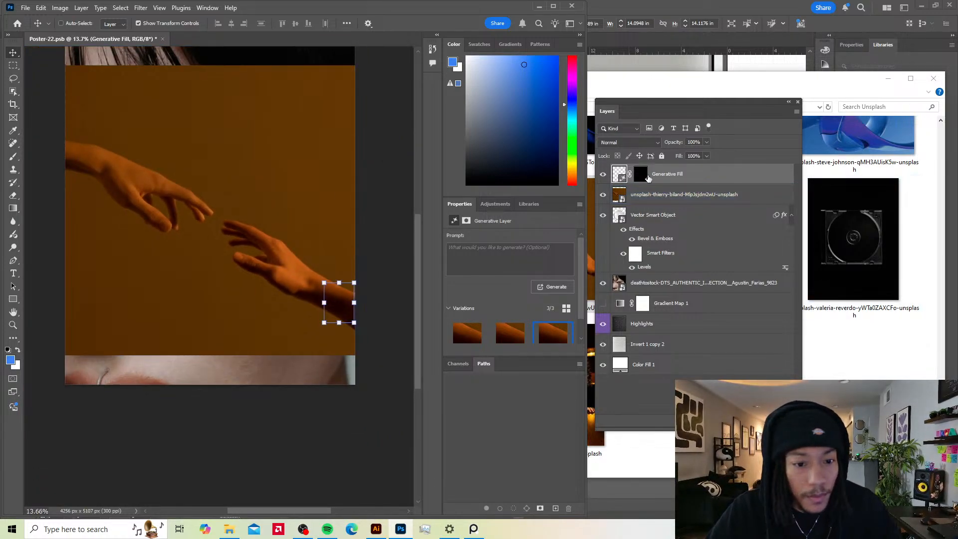
pyautogui.keyDown('shift'); pyautogui.click(671, 195); pyautogui.keyUp('shift')
pyautogui.rightClick(693, 192)
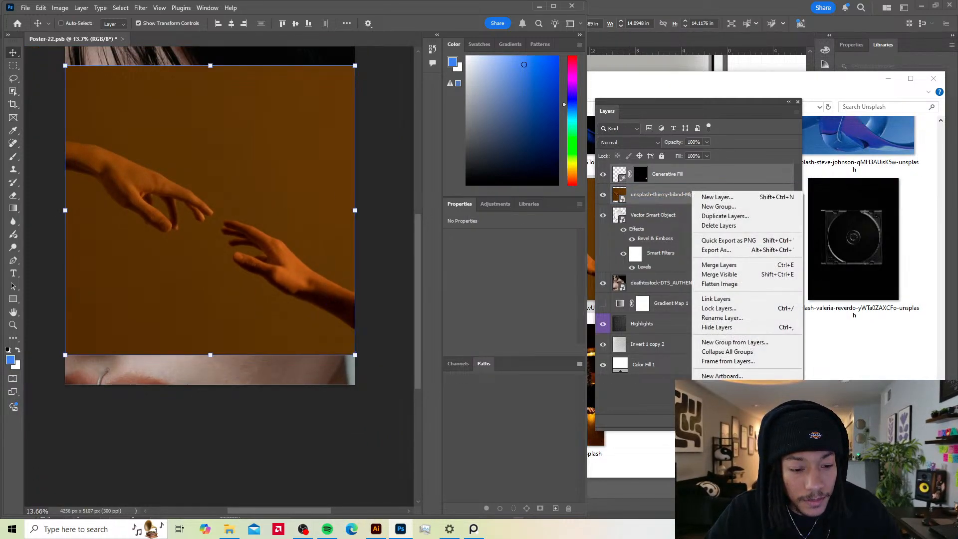
pyautogui.click(718, 400)
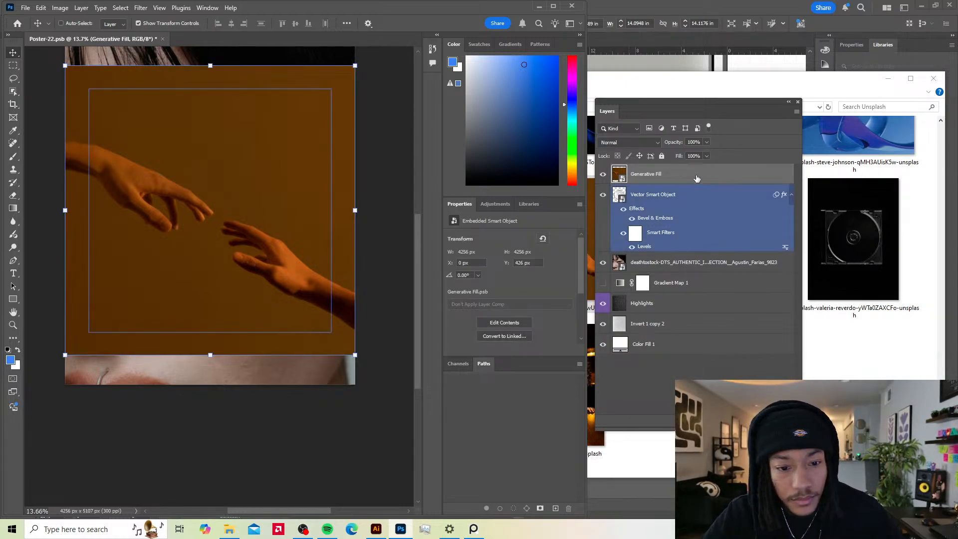
pyautogui.moveTo(681, 179); pyautogui.dragTo(669, 247)
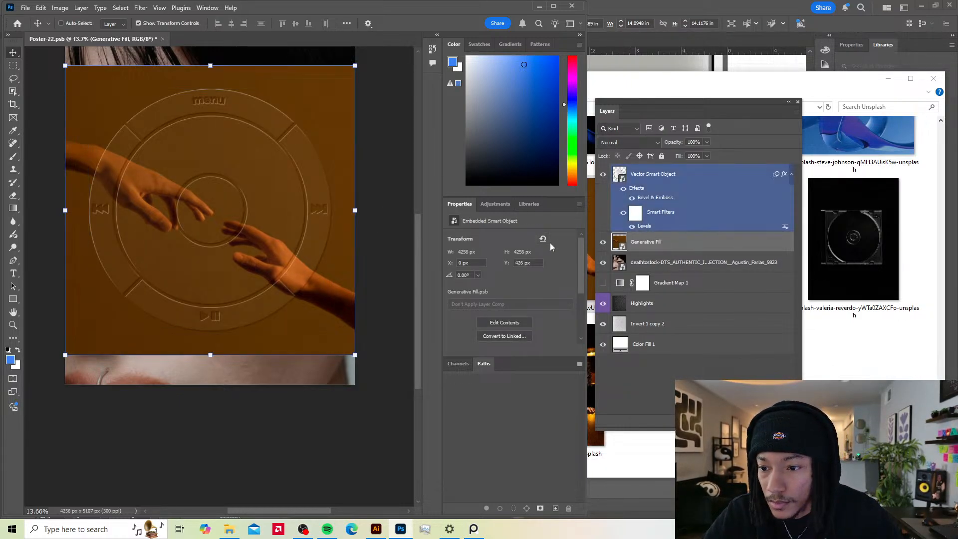
# Step: Scale the hands image proportionally to 120% so it spans the full canvas height and covers the poster behind the wheel
pyautogui.scroll(-5, 356, 212)
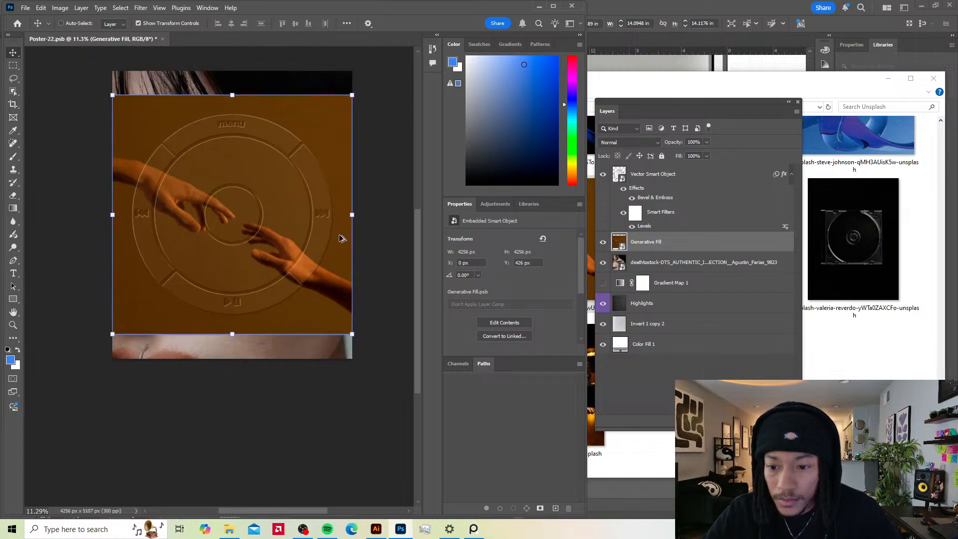
pyautogui.scroll(4, 318, 206)
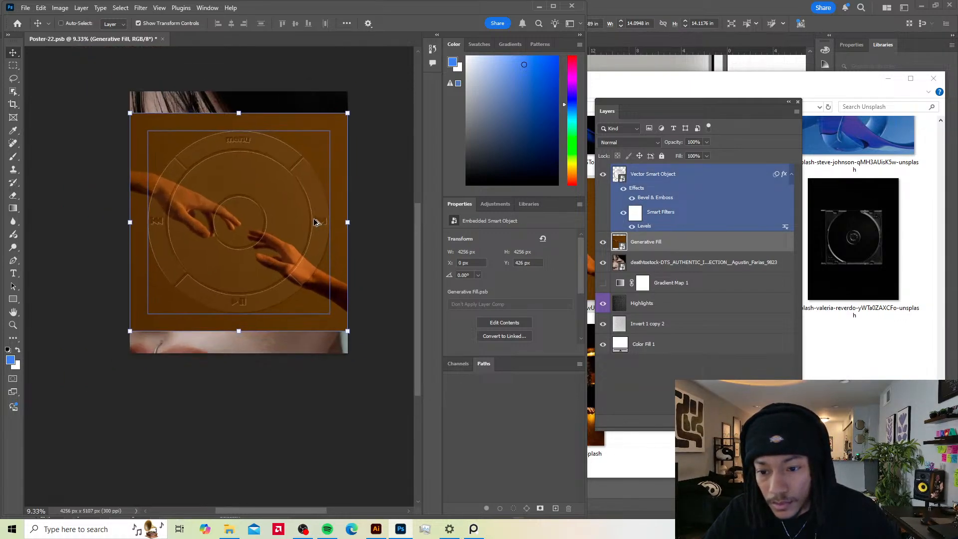
pyautogui.moveTo(355, 221); pyautogui.dragTo(390, 226)
pyautogui.moveTo(357, 181); pyautogui.dragTo(350, 178)
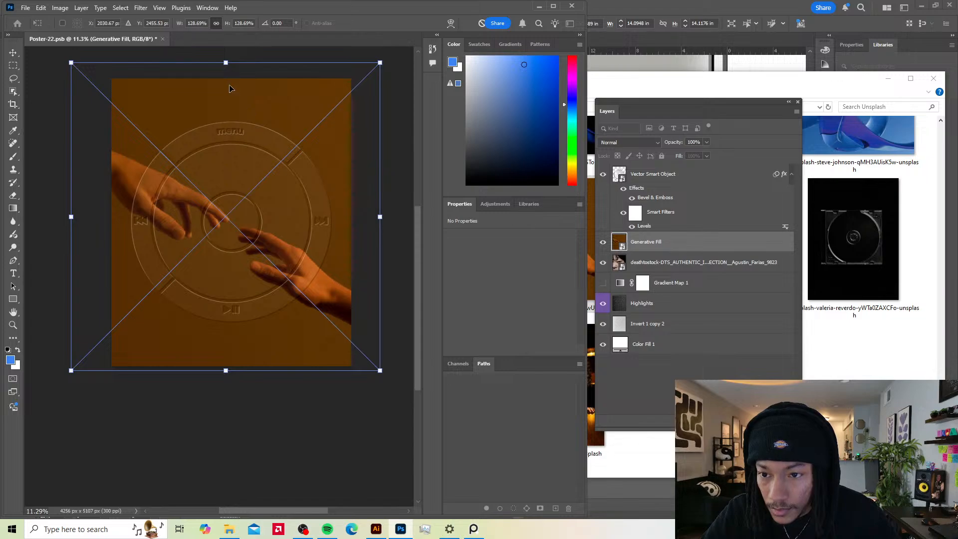
pyautogui.moveTo(227, 63); pyautogui.dragTo(229, 82)
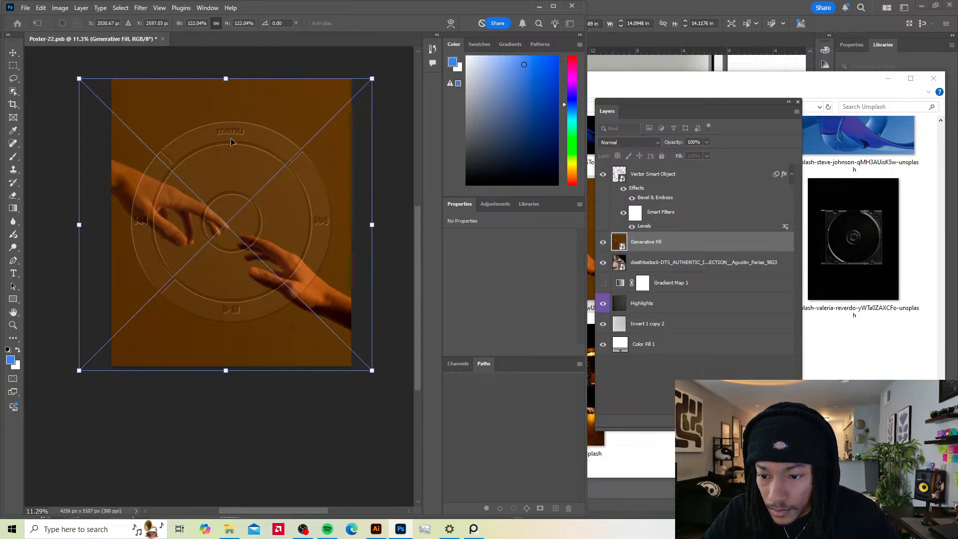
pyautogui.moveTo(230, 374); pyautogui.dragTo(228, 369)
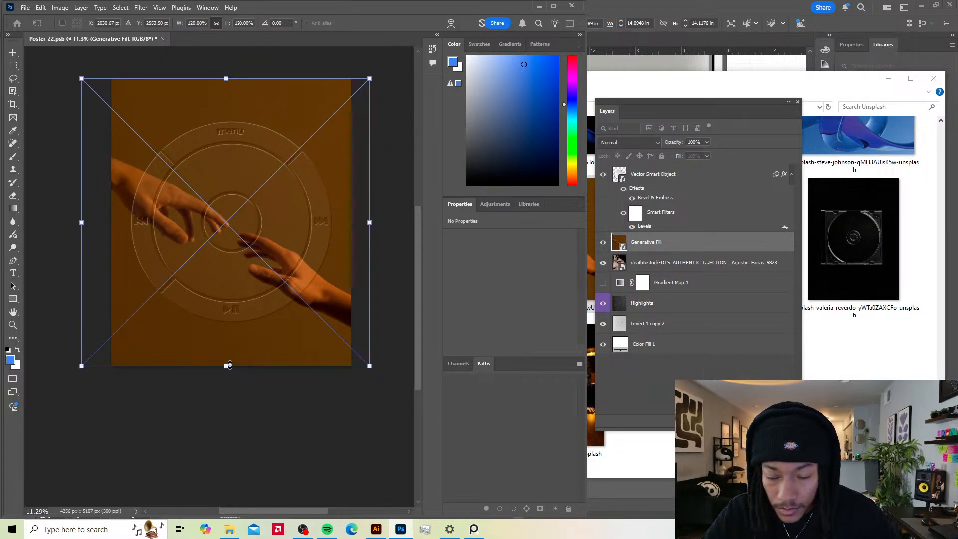
pyautogui.moveTo(316, 344); pyautogui.dragTo(314, 336)
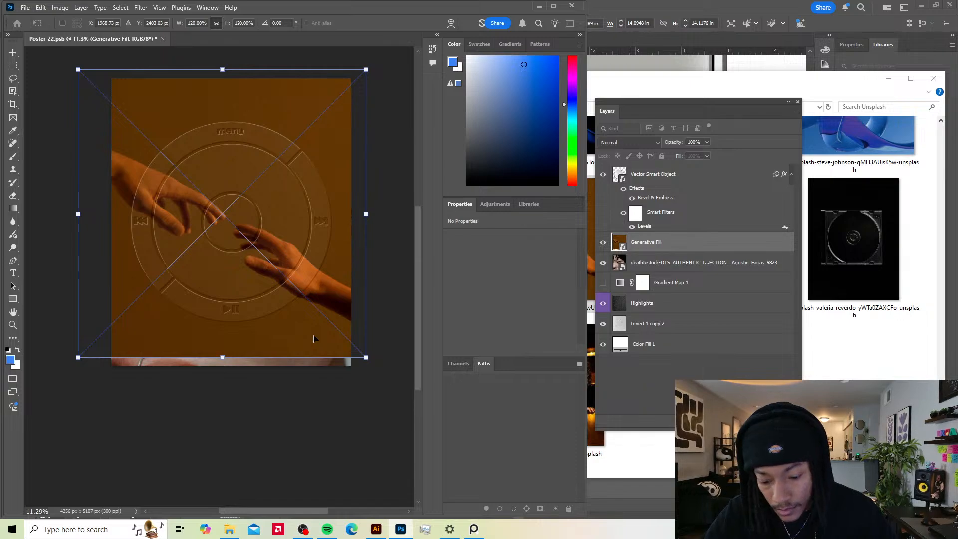
pyautogui.hotkey('ctrl', 'z')
pyautogui.press('Return')
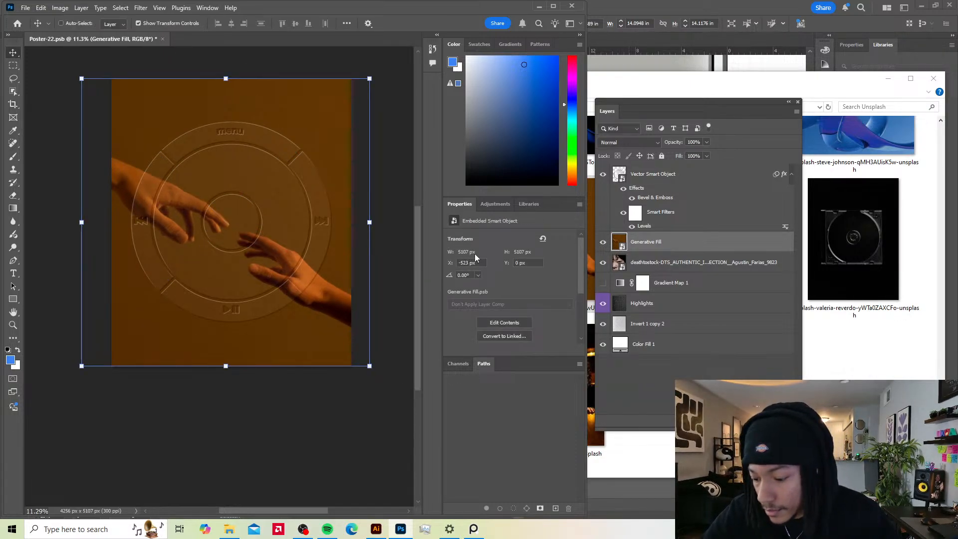
# Step: Compare the wheel over the portrait and over the hands image, keep the hands shown, and select the wheel's smart object layer
pyautogui.click(603, 242)
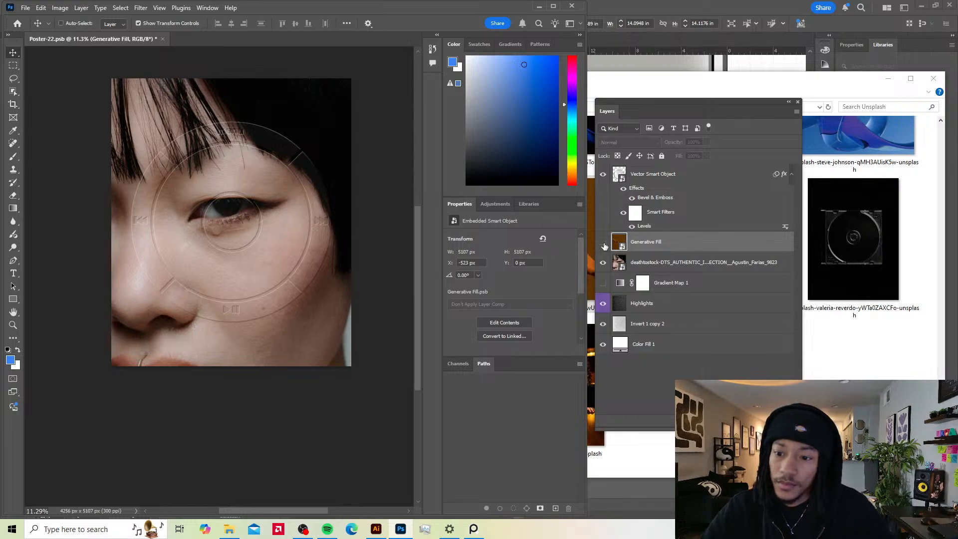
pyautogui.click(603, 243)
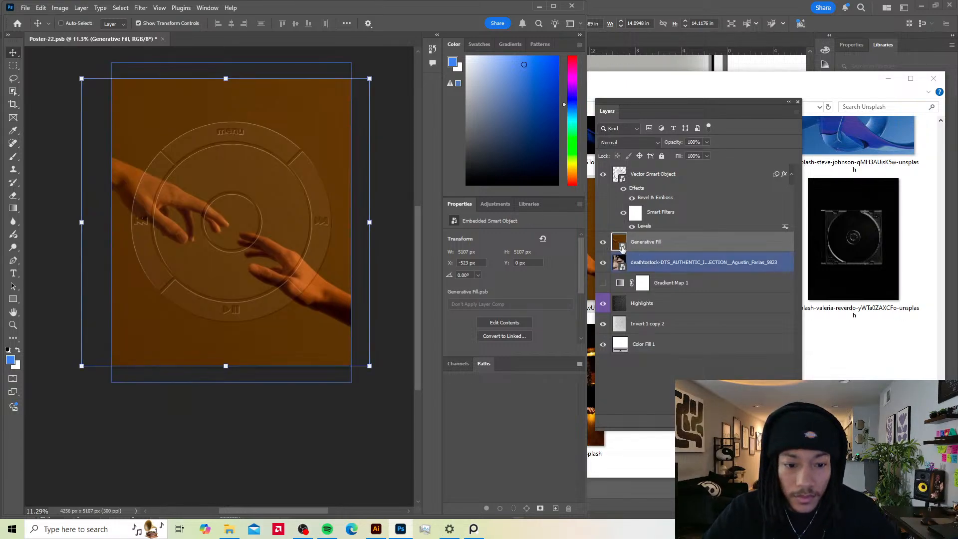
pyautogui.click(635, 197)
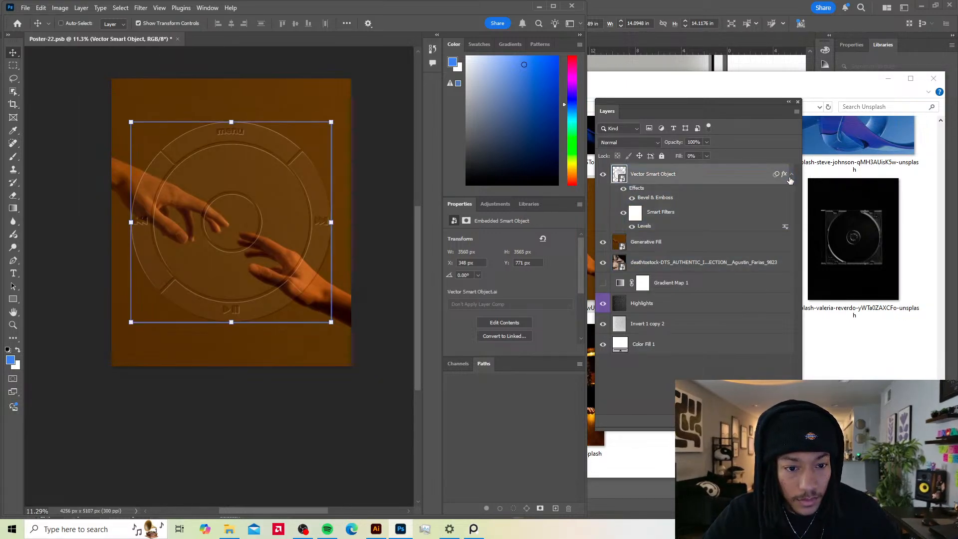
# Step: Try the existing gradient map above the click wheel layer and compare the poster with the map shown and hidden
pyautogui.click(792, 174)
pyautogui.moveTo(692, 240); pyautogui.dragTo(666, 172)
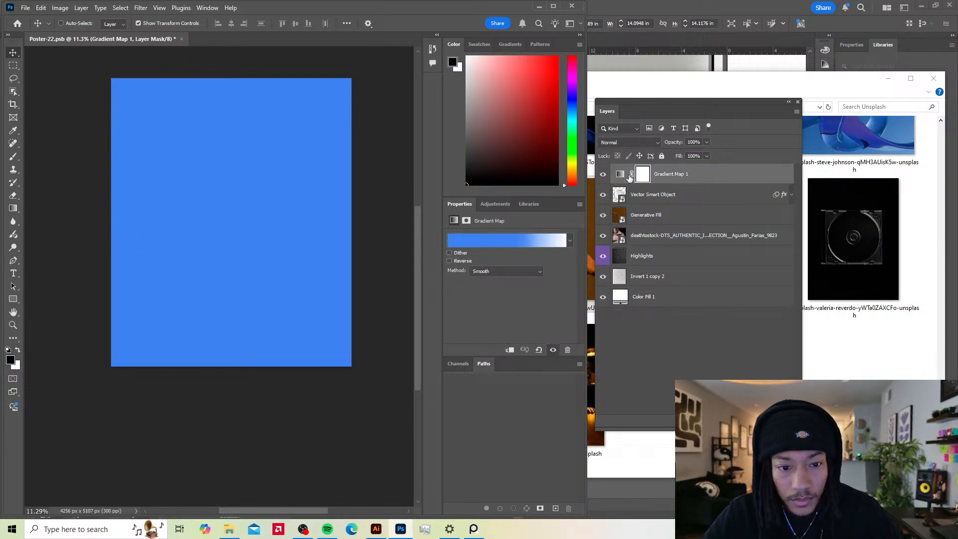
pyautogui.click(506, 240)
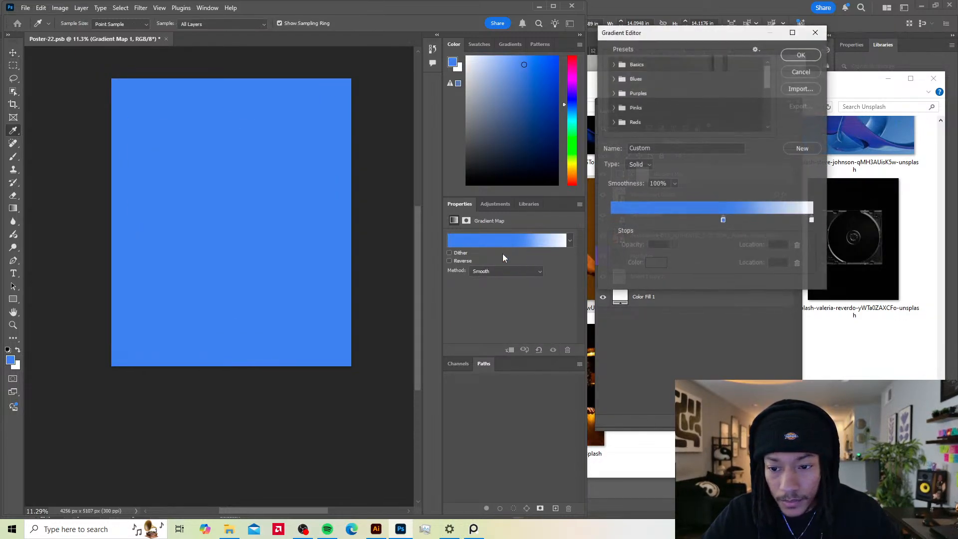
pyautogui.click(801, 71)
pyautogui.click(604, 174)
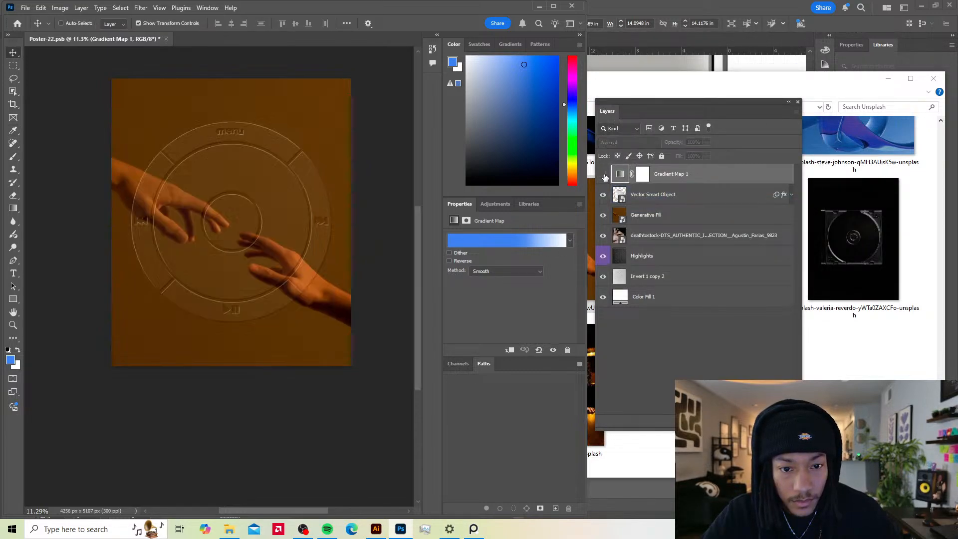
pyautogui.click(605, 177)
pyautogui.click(605, 177)
# Step: Try the gradient map directly beneath the click wheel layer and compare the poster with it shown and hidden
pyautogui.moveTo(646, 175); pyautogui.dragTo(602, 193)
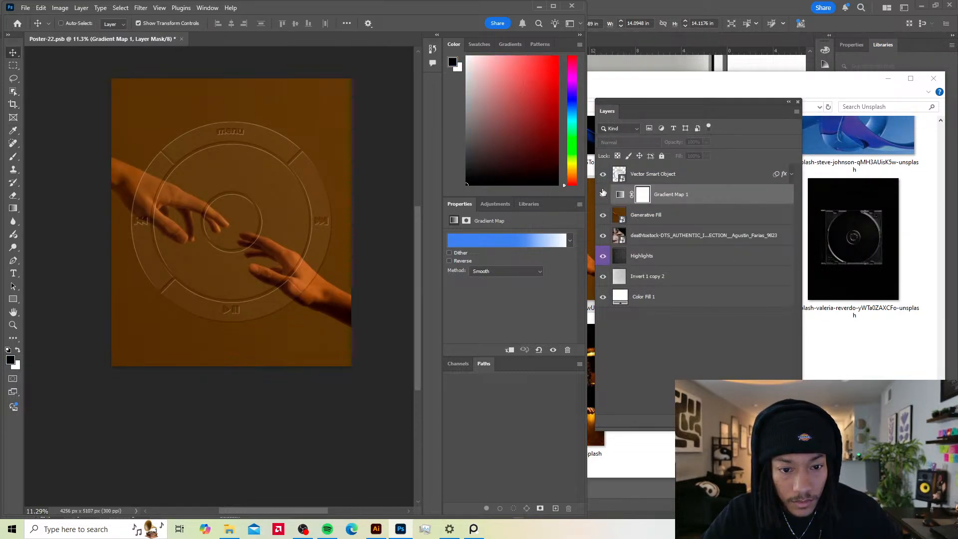
pyautogui.click(603, 193)
pyautogui.click(604, 196)
pyautogui.click(604, 196)
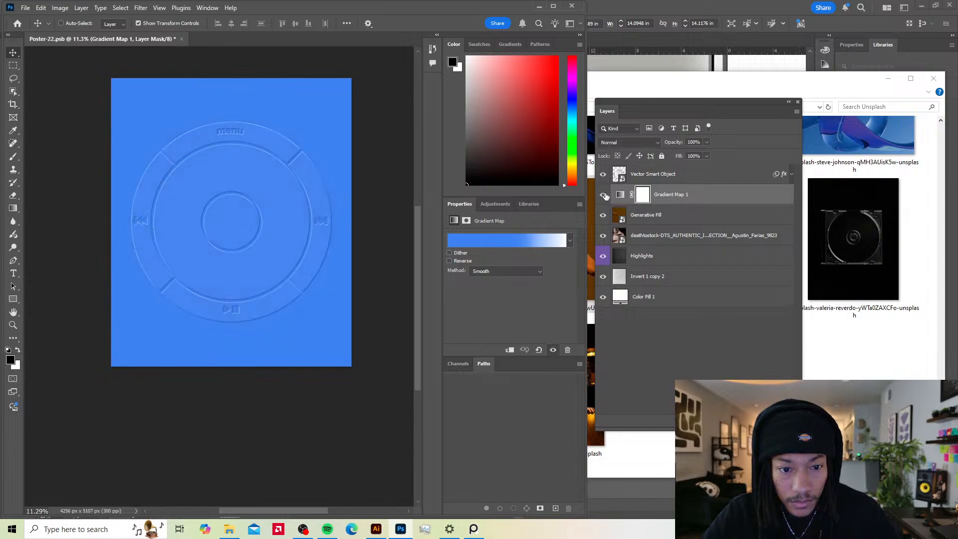
pyautogui.click(605, 196)
# Step: Delete the old gradient map layer and add a new Gradient Map adjustment above the click wheel layer
pyautogui.moveTo(689, 197); pyautogui.dragTo(788, 421)
pyautogui.click(670, 173)
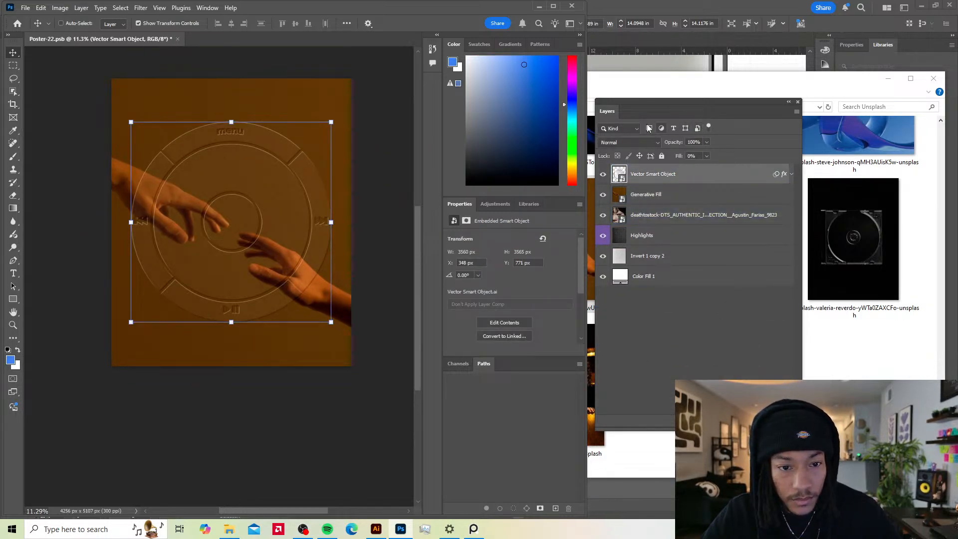
pyautogui.click(207, 7)
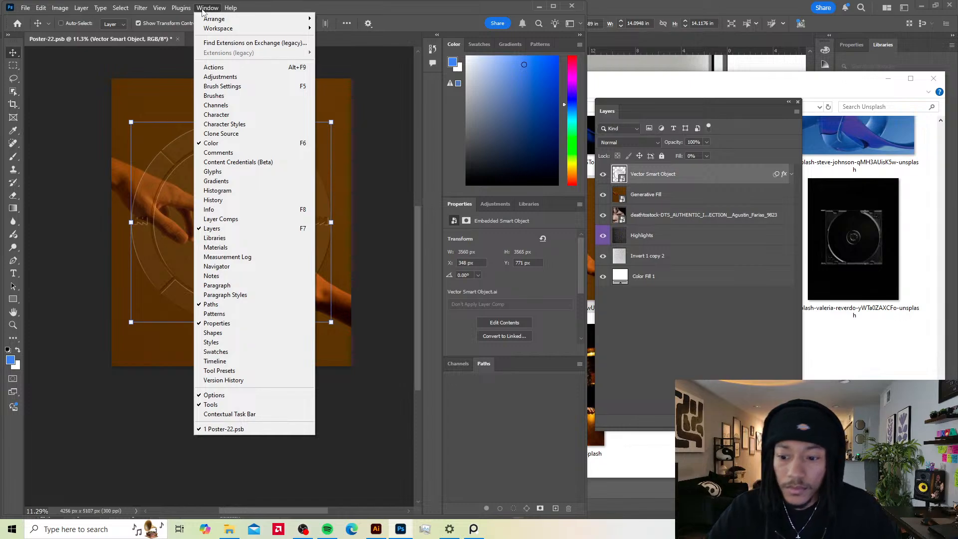
pyautogui.click(496, 204)
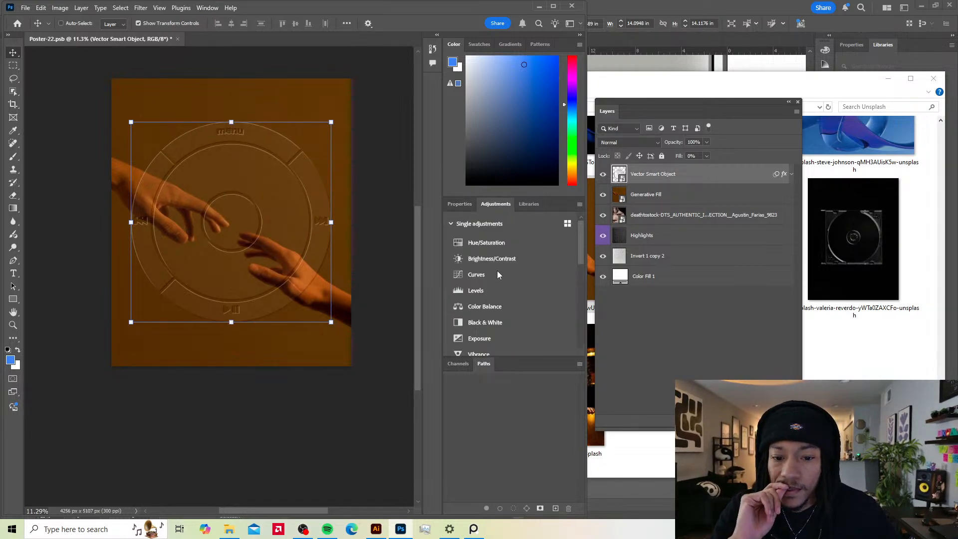
pyautogui.scroll(-4, 517, 321)
pyautogui.click(508, 301)
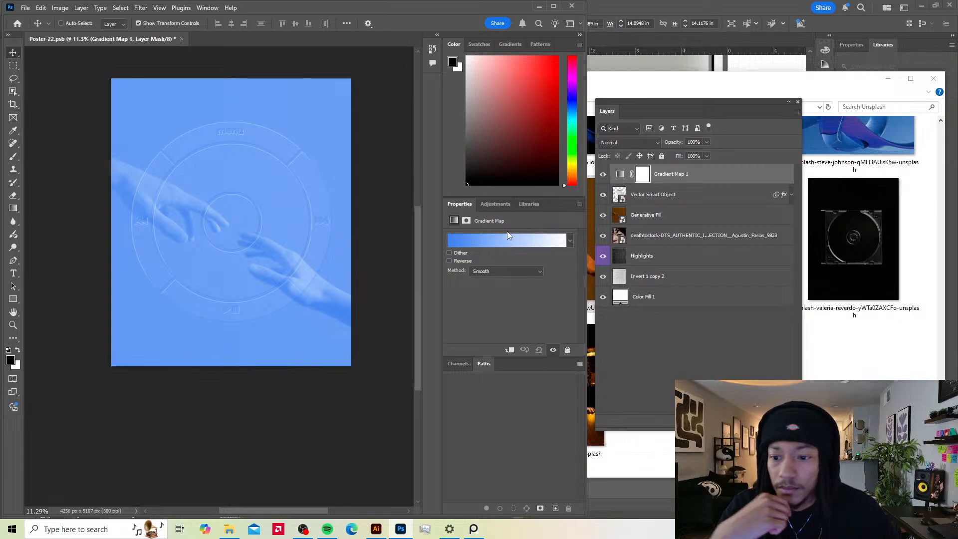
# Step: Move the new gradient's white stop to 32% and add a grey stop (RGB 106, 106, 106) between it and the blue stop
pyautogui.click(477, 240)
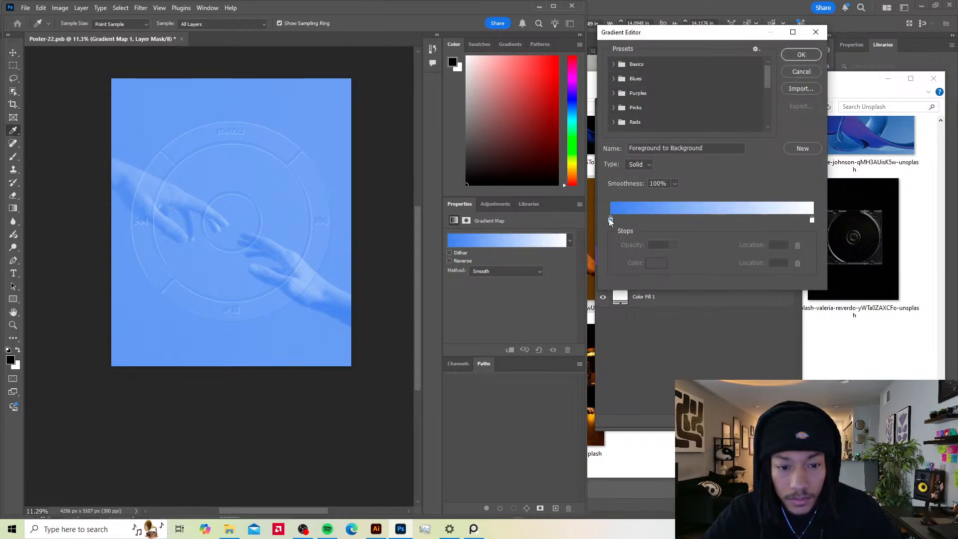
pyautogui.moveTo(610, 222)
pyautogui.mouseDown()
pyautogui.moveTo(692, 223)
pyautogui.moveTo(612, 222)
pyautogui.mouseUp()
pyautogui.moveTo(804, 222); pyautogui.dragTo(773, 248)
pyautogui.moveTo(812, 221); pyautogui.dragTo(677, 220)
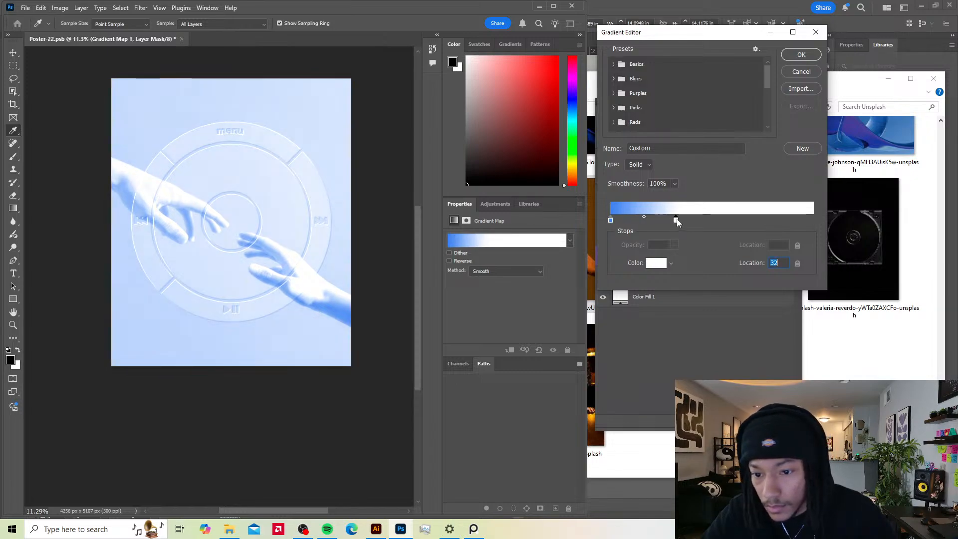
pyautogui.click(637, 220)
pyautogui.doubleClick(637, 220)
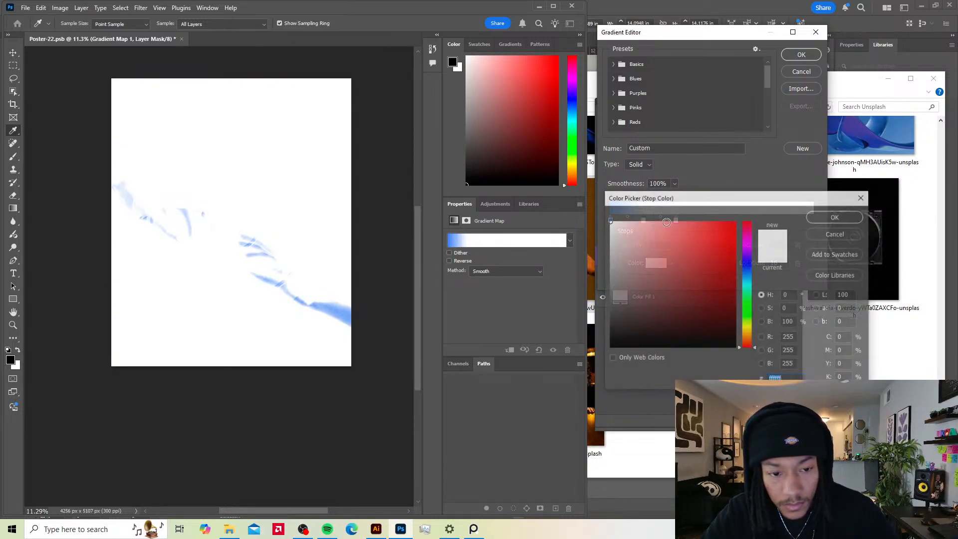
pyautogui.moveTo(675, 236)
pyautogui.mouseDown()
pyautogui.moveTo(629, 239)
pyautogui.moveTo(623, 250)
pyautogui.moveTo(632, 279)
pyautogui.moveTo(626, 342)
pyautogui.moveTo(608, 299)
pyautogui.mouseUp()
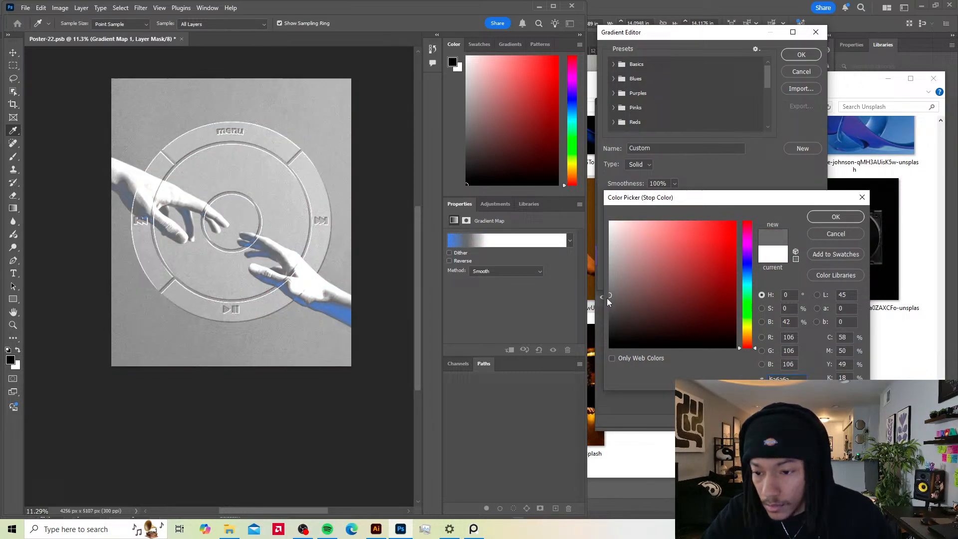
pyautogui.click(836, 216)
# Step: Try spreading the gradient by shifting the white stop towards the light end and the grey stop to 63%
pyautogui.moveTo(644, 220)
pyautogui.mouseDown()
pyautogui.moveTo(788, 221)
pyautogui.moveTo(618, 221)
pyautogui.moveTo(648, 222)
pyautogui.mouseUp()
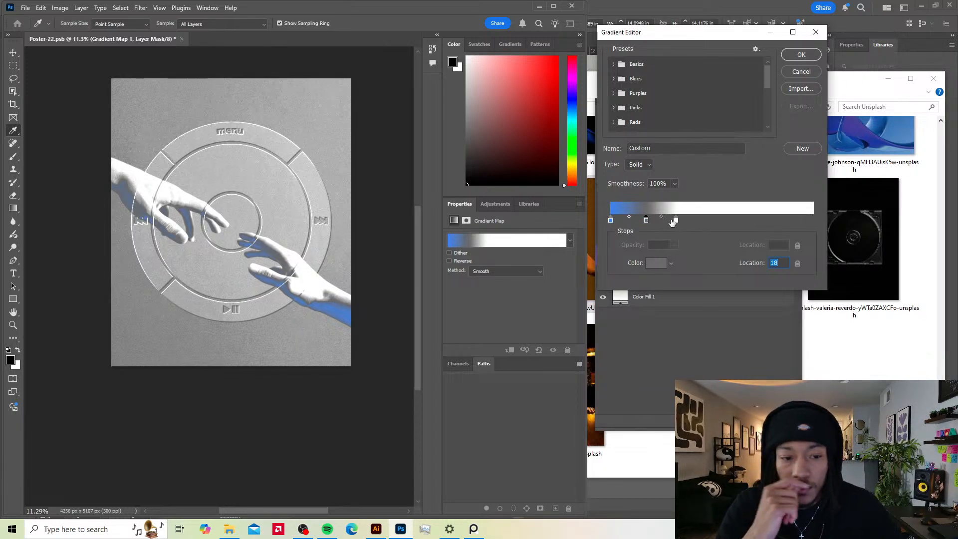
pyautogui.moveTo(676, 220); pyautogui.dragTo(735, 221)
pyautogui.moveTo(646, 220); pyautogui.dragTo(739, 223)
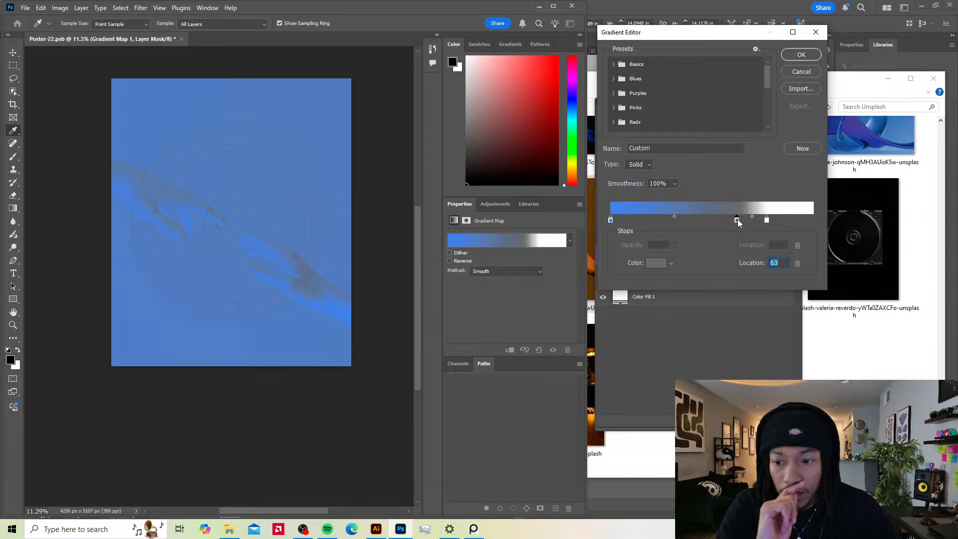
# Step: Remove the white stop from the gradient, set the grey stop's location to 55% and apply the gradient
pyautogui.click(611, 220)
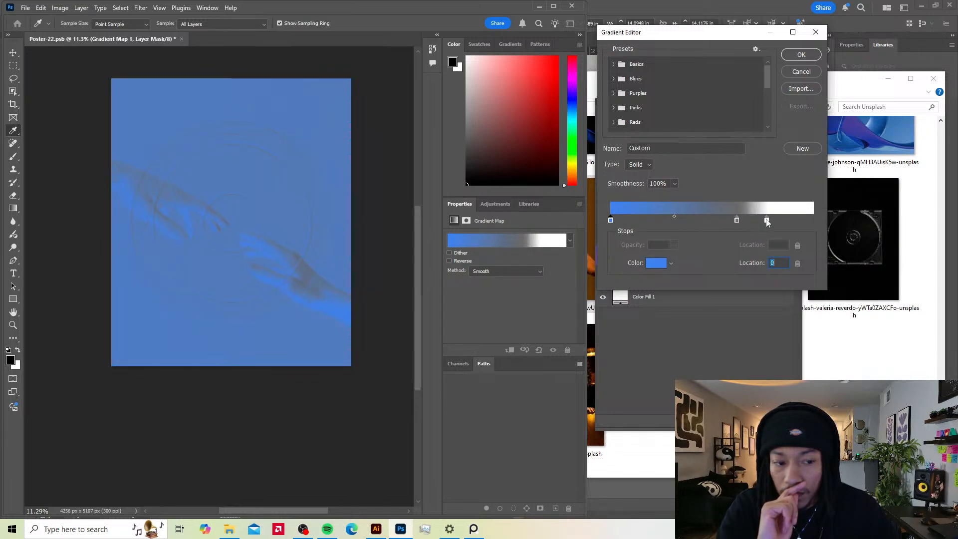
pyautogui.moveTo(736, 221); pyautogui.dragTo(793, 241)
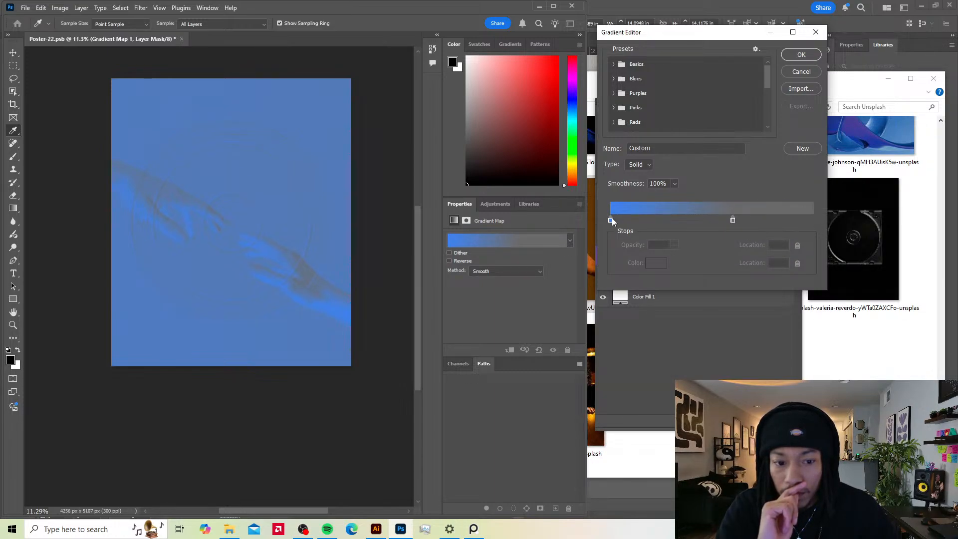
pyautogui.moveTo(612, 222)
pyautogui.mouseDown()
pyautogui.moveTo(623, 222)
pyautogui.moveTo(610, 221)
pyautogui.mouseUp()
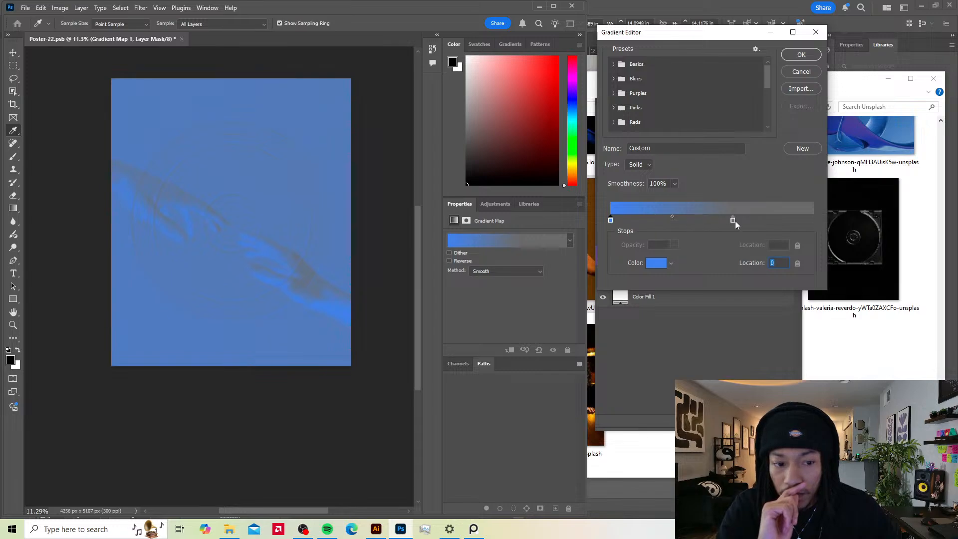
pyautogui.moveTo(733, 221); pyautogui.dragTo(722, 224)
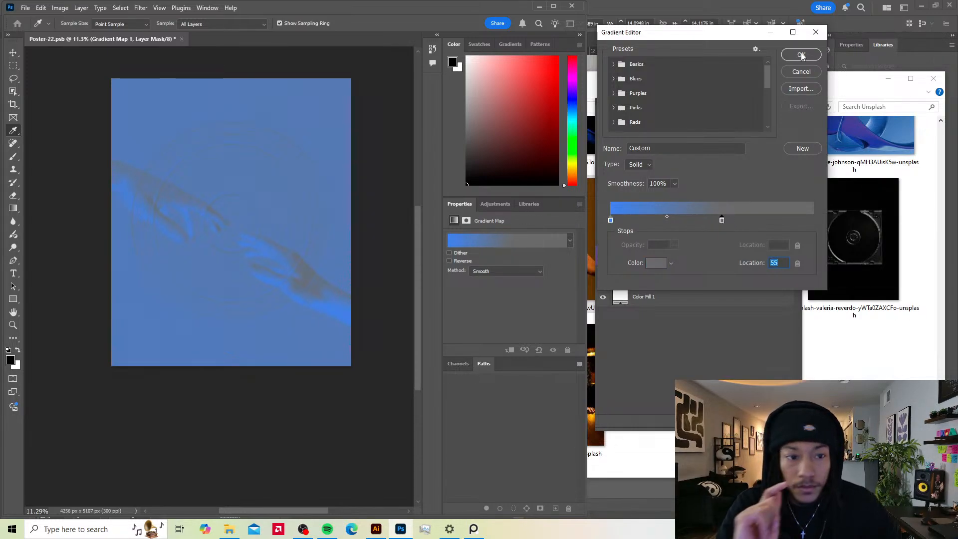
pyautogui.click(802, 56)
# Step: Apply Levels to the hands layer (Generative Fill) with input values 17, 0.95 and 205
pyautogui.press('v')
pyautogui.click(699, 235)
pyautogui.click(659, 214)
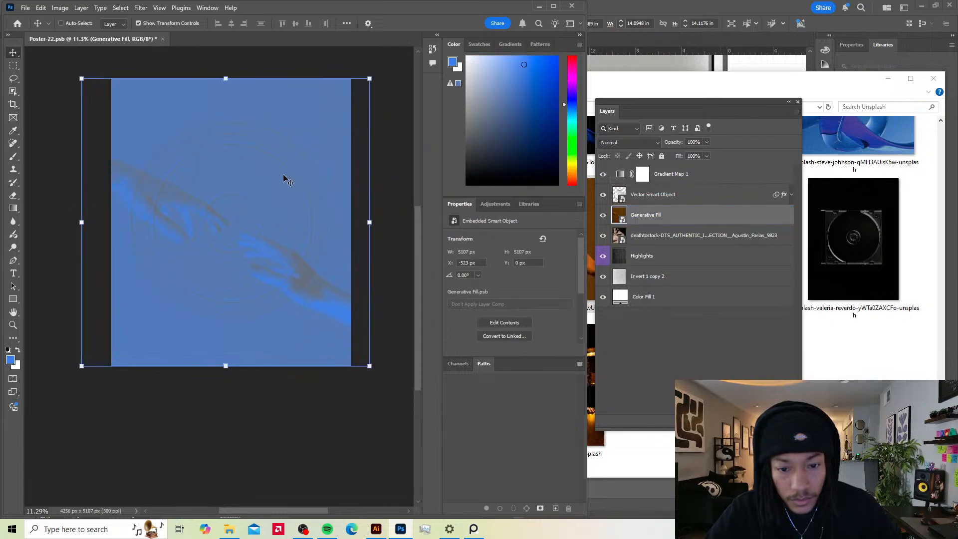
pyautogui.hotkey('ctrl', 'l')
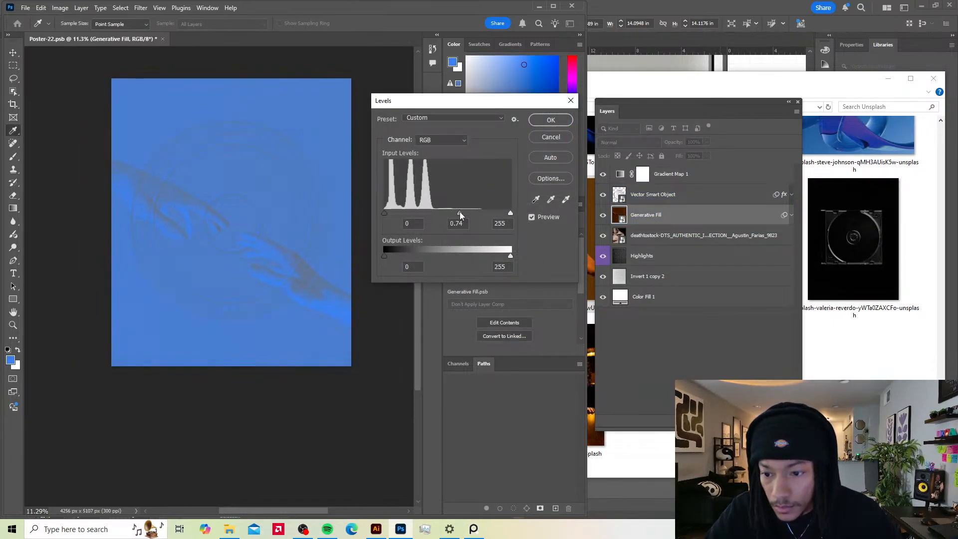
pyautogui.moveTo(460, 213); pyautogui.dragTo(383, 212)
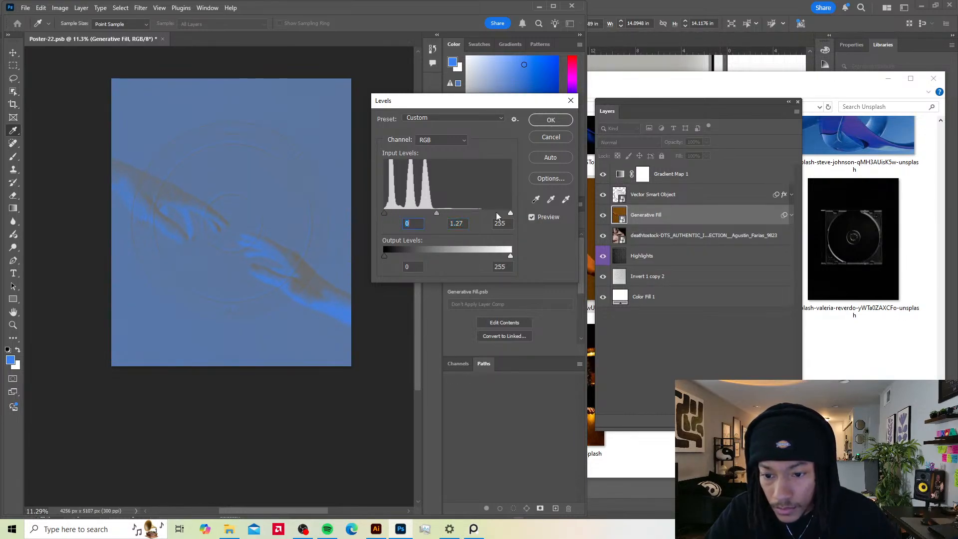
pyautogui.moveTo(509, 213); pyautogui.dragTo(485, 213)
pyautogui.moveTo(425, 213); pyautogui.dragTo(394, 211)
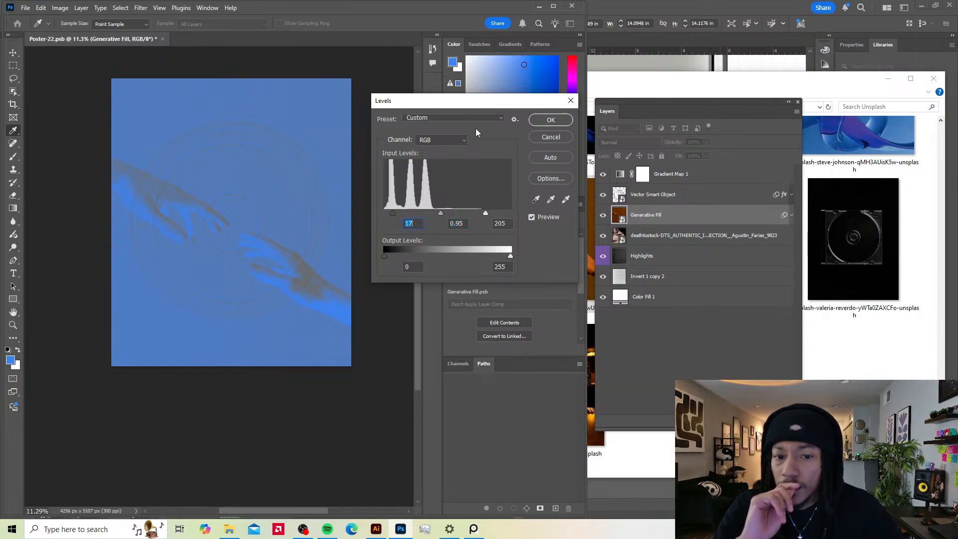
pyautogui.click(551, 120)
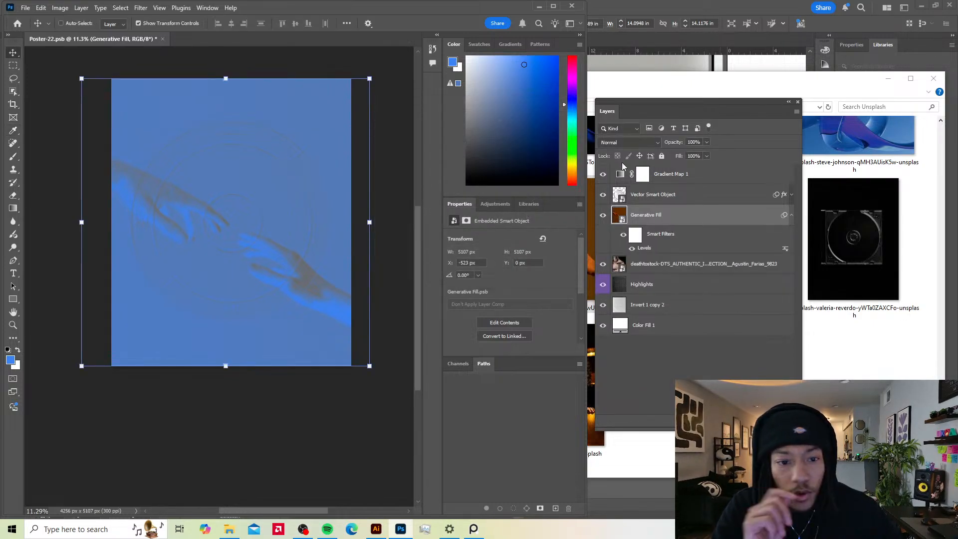
# Step: Compare the poster with the hands layer hidden and shown, and with the gradient map hidden and shown
pyautogui.click(791, 215)
pyautogui.click(604, 216)
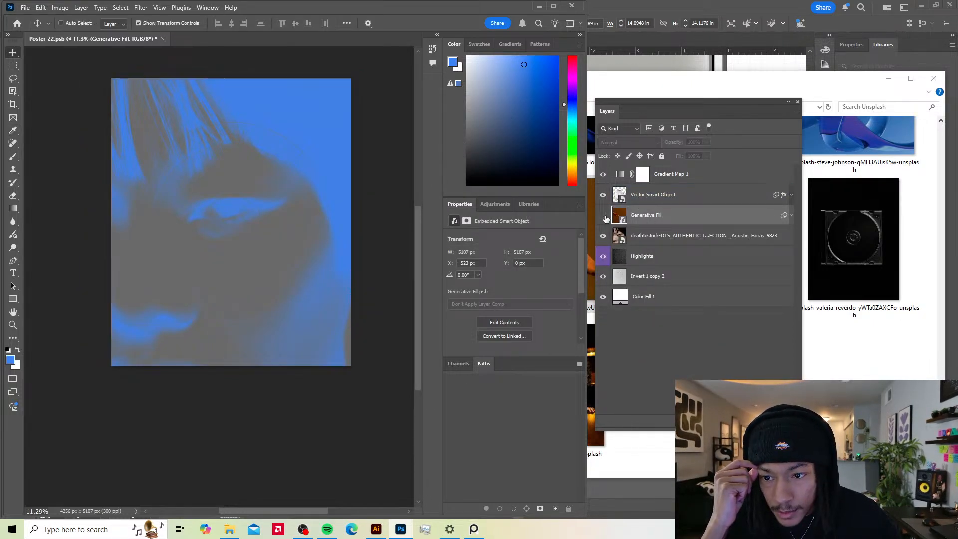
pyautogui.click(603, 216)
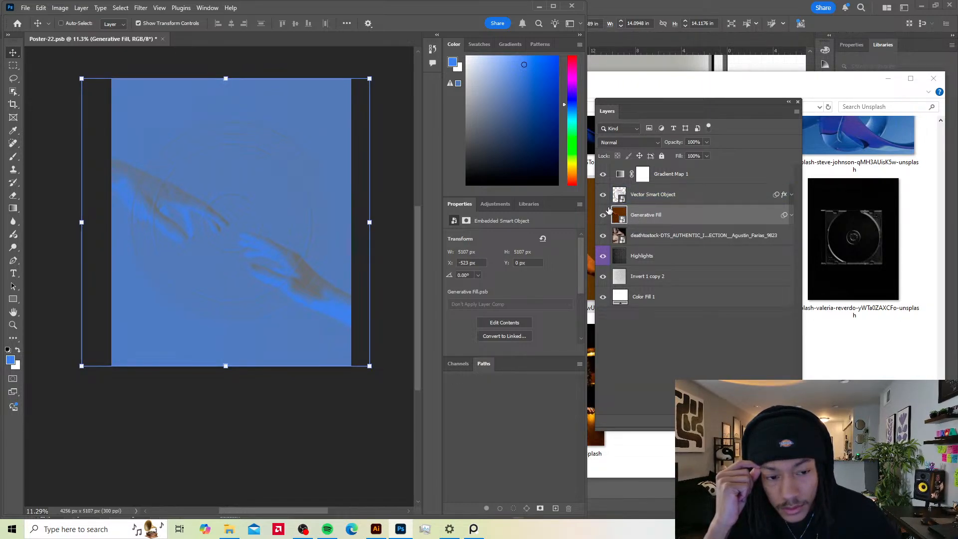
pyautogui.click(602, 175)
pyautogui.click(602, 175)
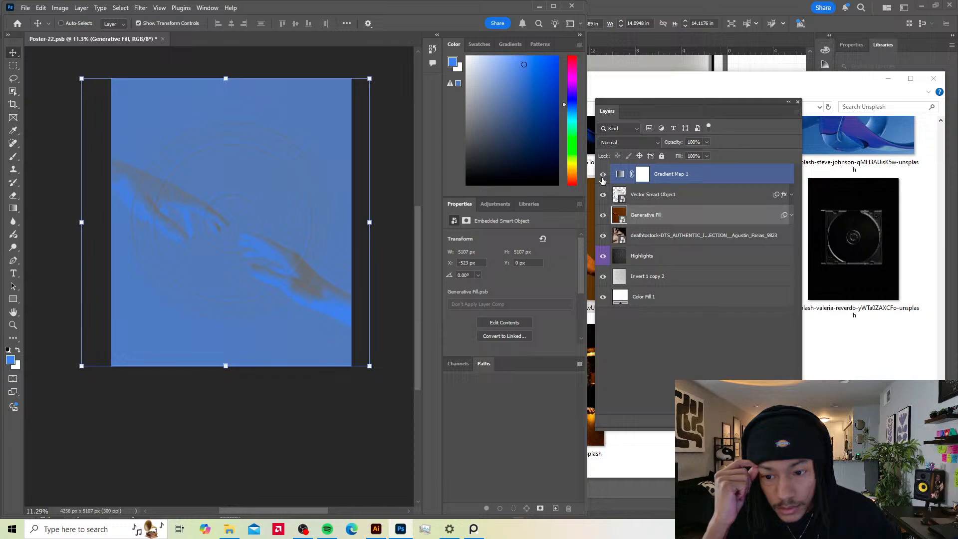
# Step: Hide the portrait photo layer and set the hands layer's blend mode to Linear Light after comparing it with Normal
pyautogui.click(625, 144)
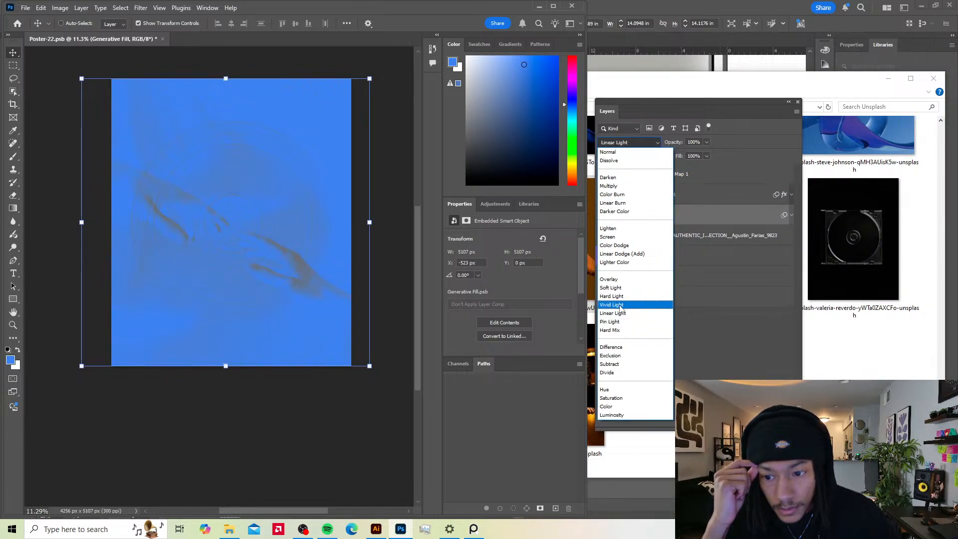
pyautogui.click(714, 201)
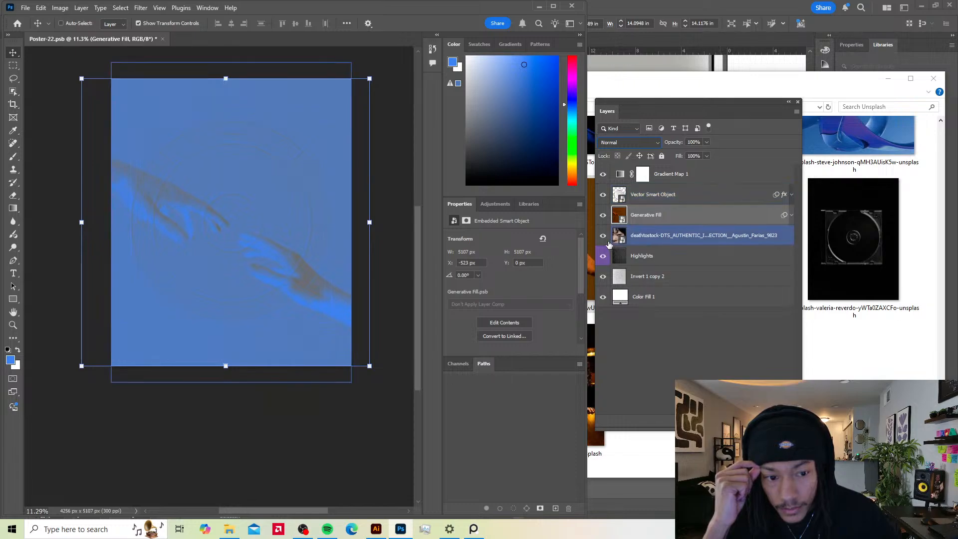
pyautogui.click(629, 140)
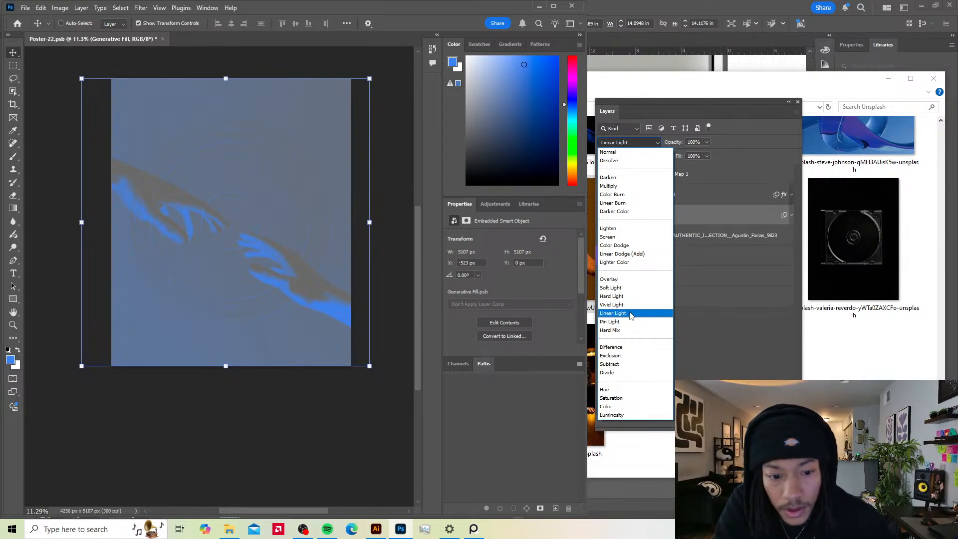
pyautogui.click(630, 315)
pyautogui.hotkey('shift', 'alt', 'n')
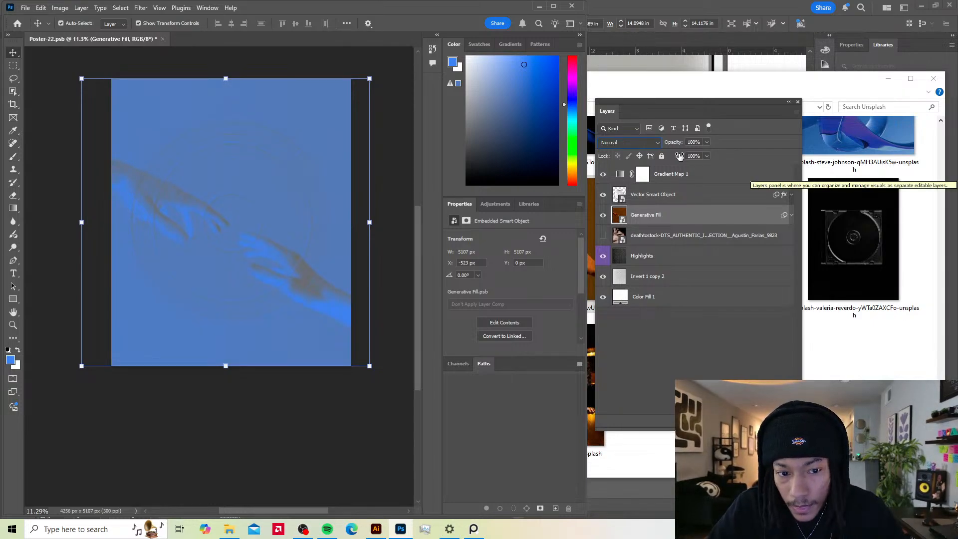
pyautogui.hotkey('shift', 'alt', 'j')
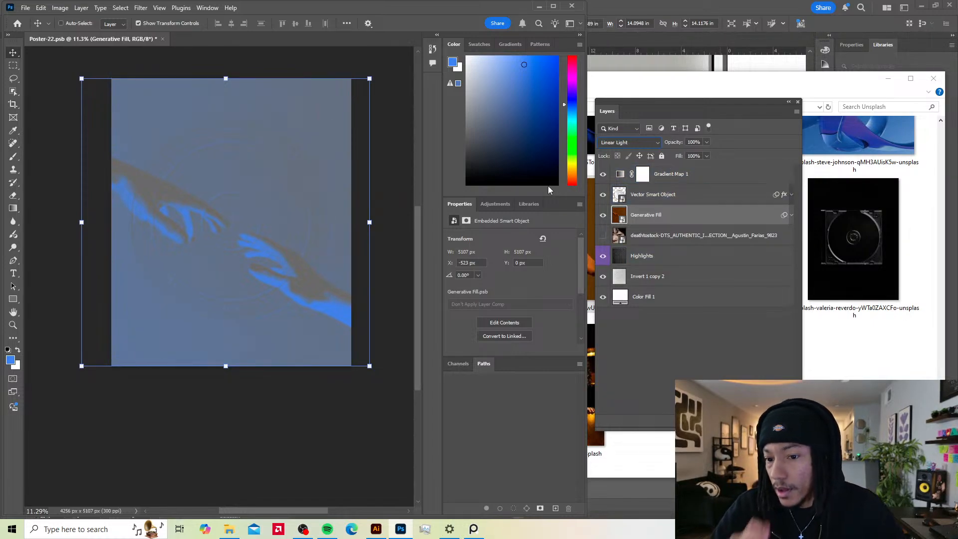
# Step: Add a Levels adjustment layer above Gradient Map 1 and set its midtone input to 0.75
pyautogui.click(681, 177)
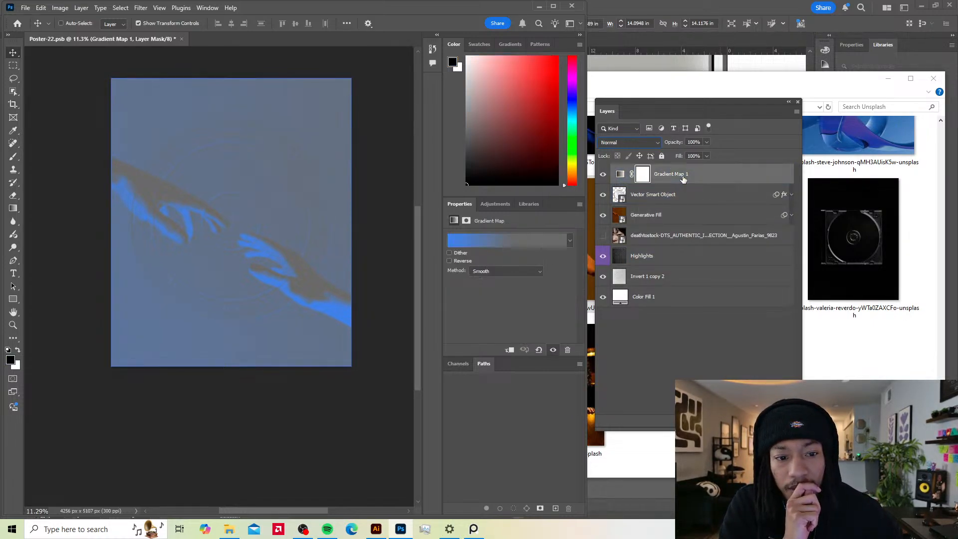
pyautogui.click(494, 204)
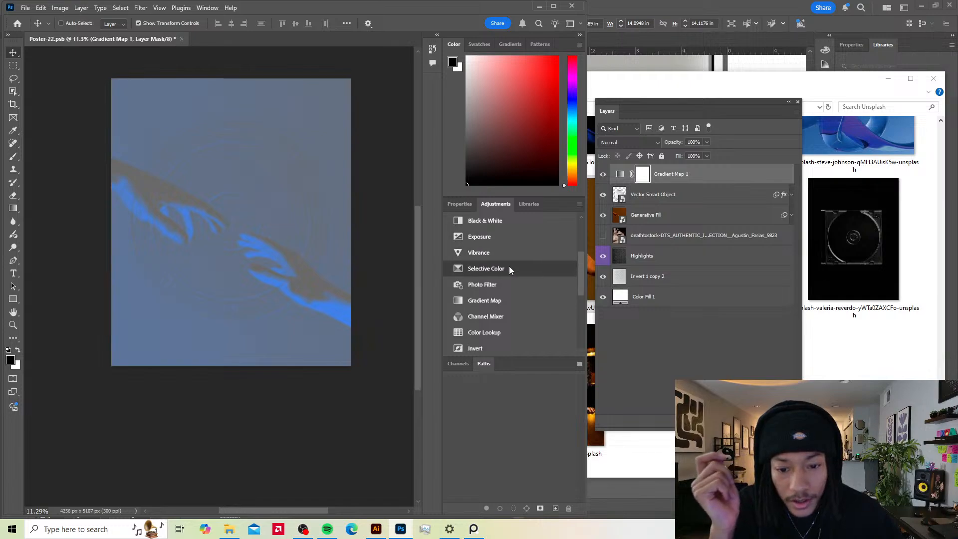
pyautogui.scroll(-3, 501, 289)
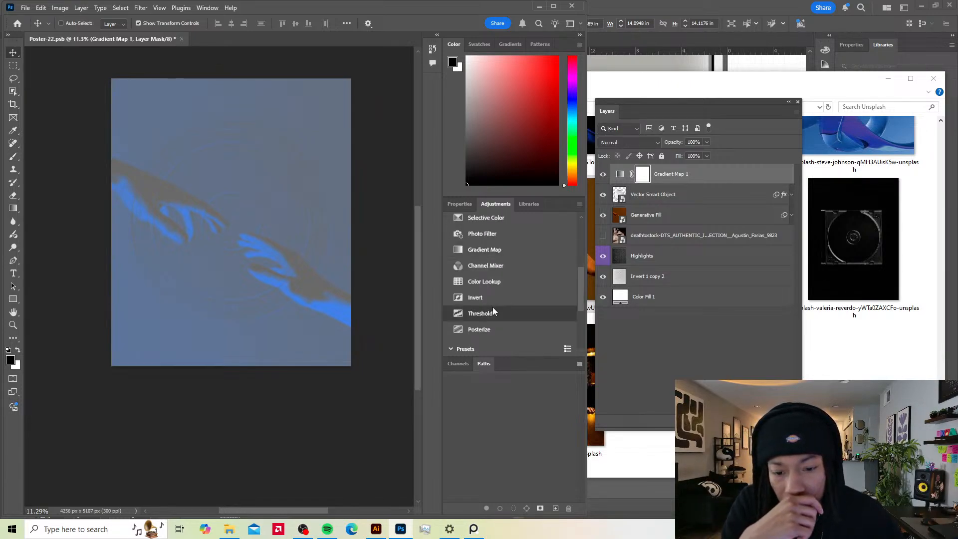
pyautogui.scroll(-2, 497, 277)
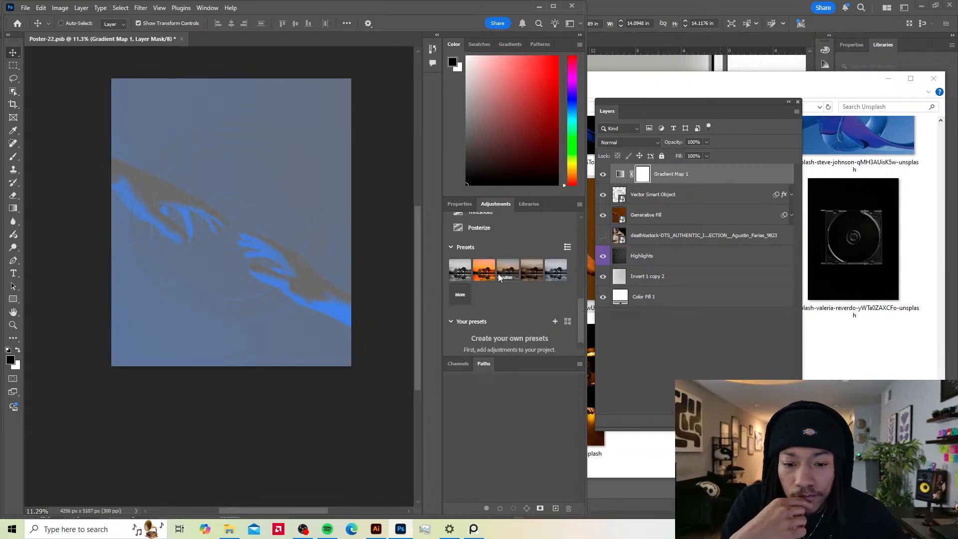
pyautogui.scroll(5, 502, 271)
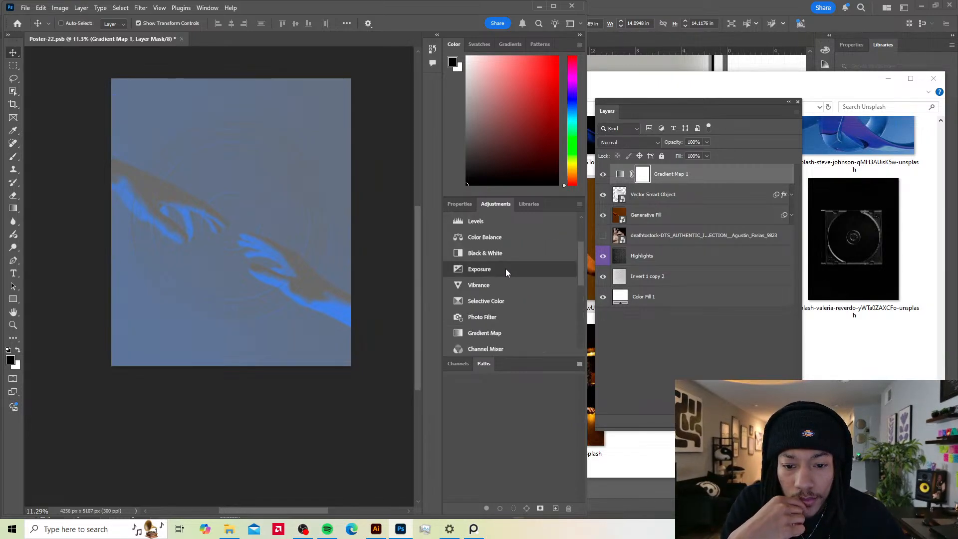
pyautogui.click(511, 220)
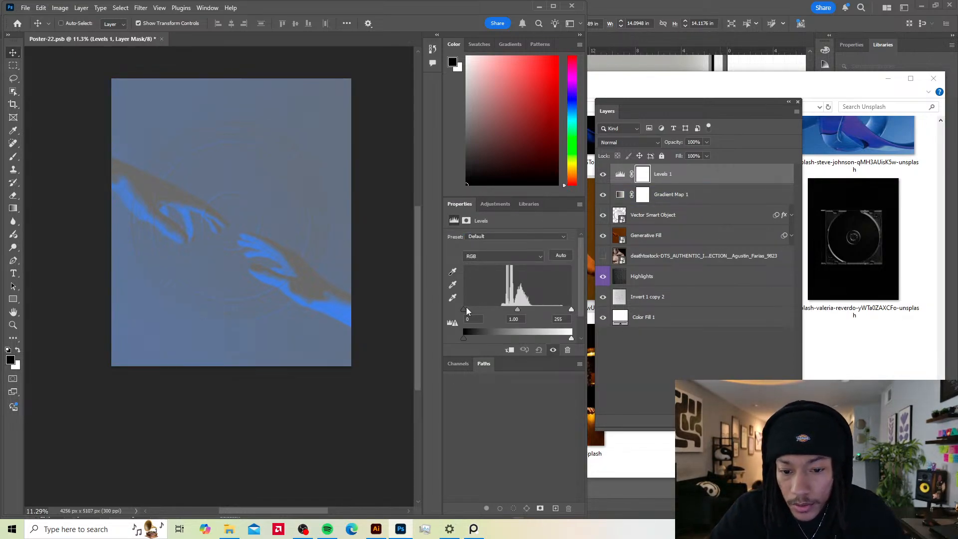
pyautogui.moveTo(464, 309)
pyautogui.mouseDown()
pyautogui.moveTo(501, 305)
pyautogui.moveTo(464, 310)
pyautogui.mouseUp()
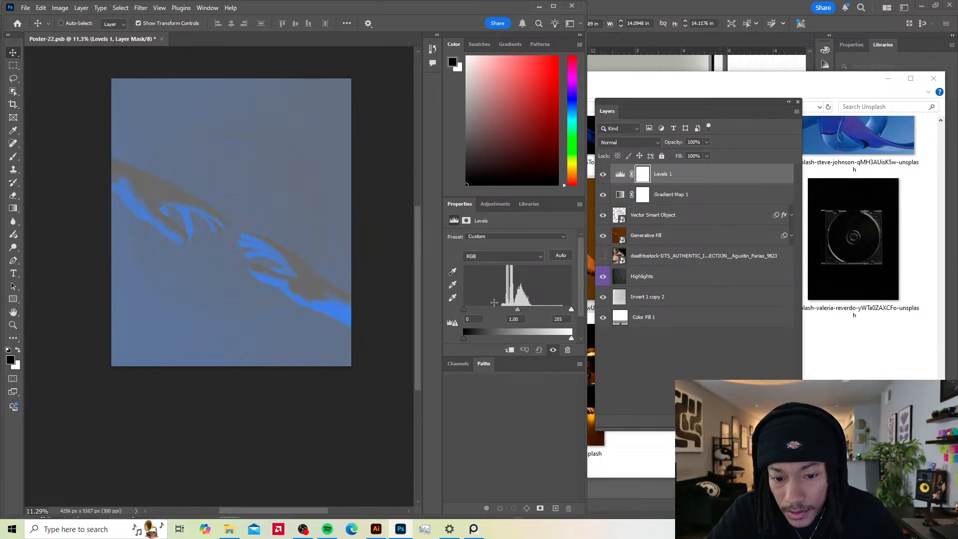
pyautogui.moveTo(572, 310)
pyautogui.mouseDown()
pyautogui.moveTo(549, 308)
pyautogui.moveTo(571, 310)
pyautogui.mouseUp()
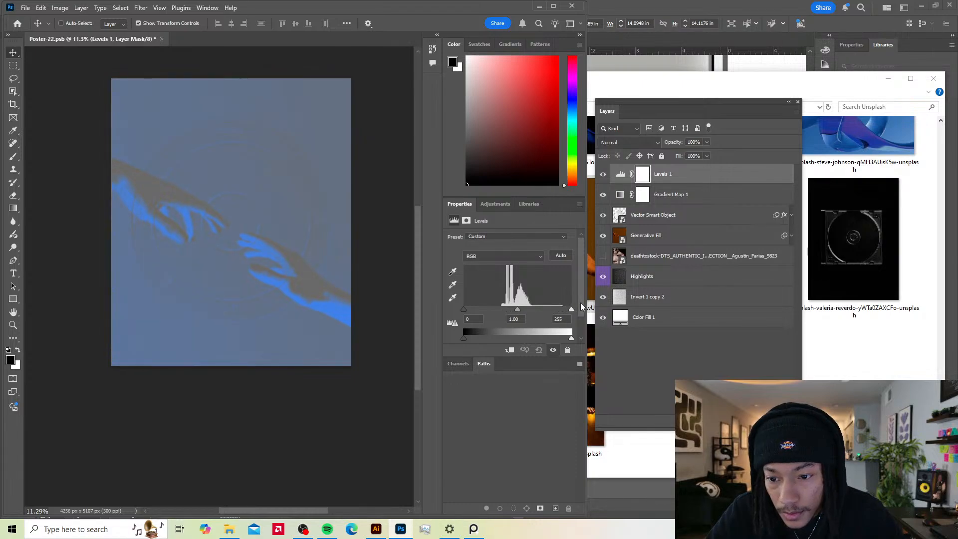
pyautogui.moveTo(512, 308)
pyautogui.mouseDown()
pyautogui.moveTo(535, 307)
pyautogui.moveTo(525, 306)
pyautogui.mouseUp()
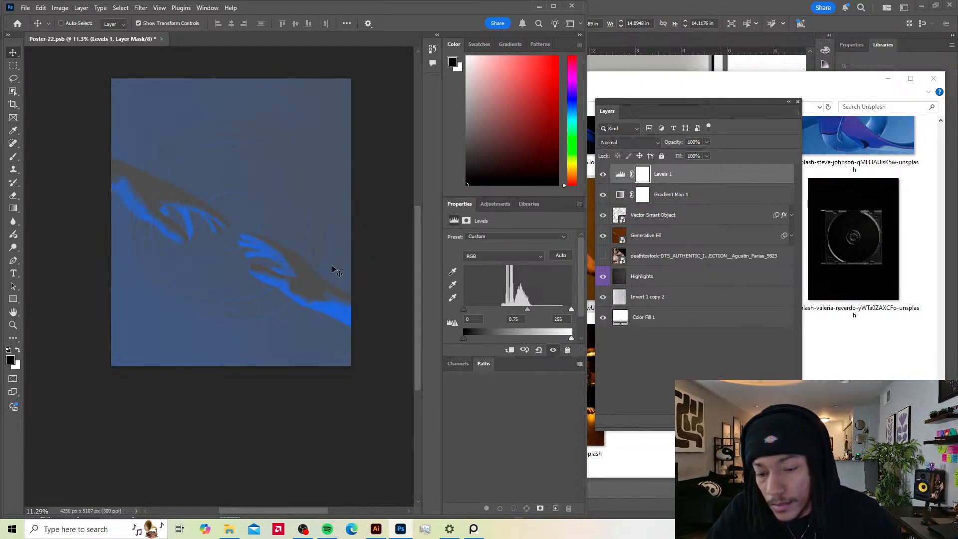
# Step: Try a shadow input of 37 on the Levels adjustment layer and undo it
pyautogui.keyDown('ctrl'); pyautogui.click(255, 228); pyautogui.keyUp('ctrl')
pyautogui.scroll(4, 256, 228)
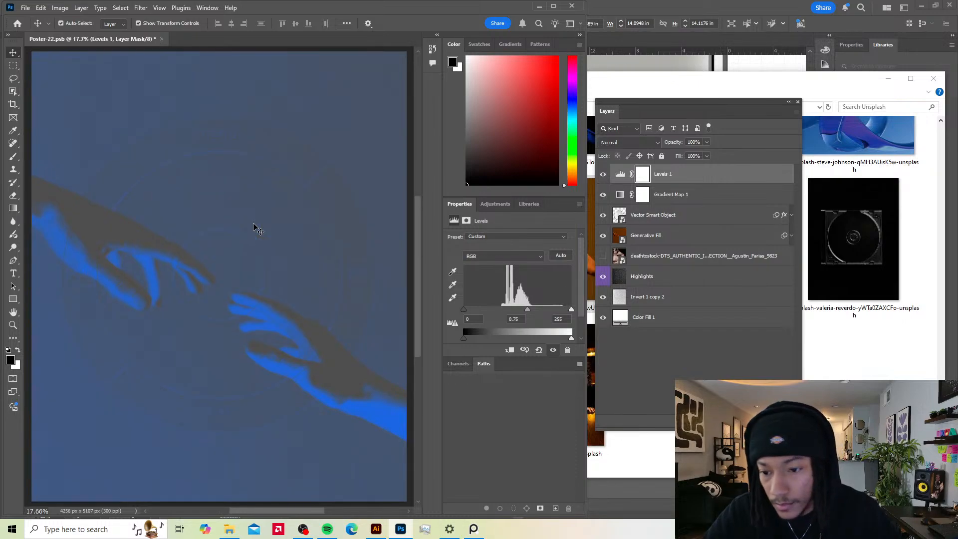
pyautogui.moveTo(465, 312)
pyautogui.mouseDown()
pyautogui.moveTo(515, 313)
pyautogui.moveTo(481, 312)
pyautogui.mouseUp()
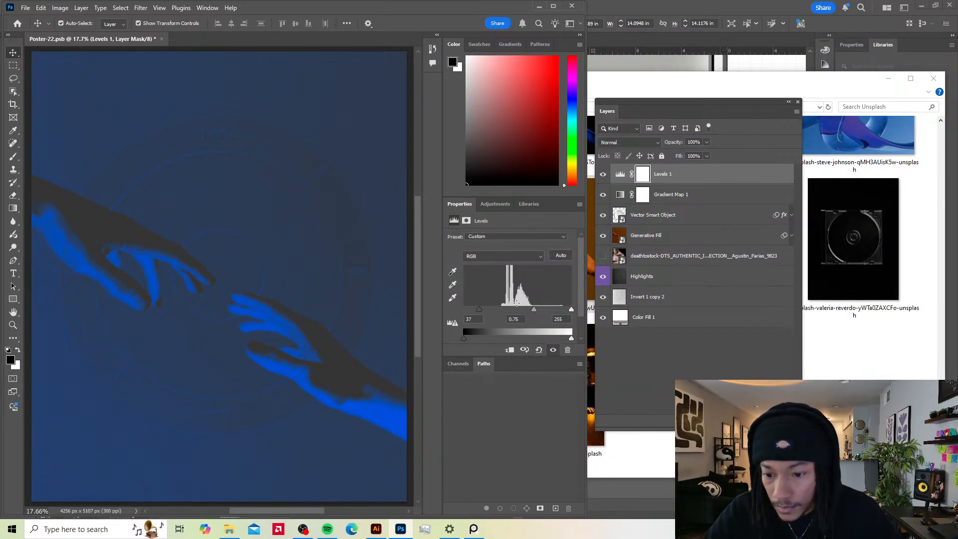
pyautogui.hotkey('ctrl', 'z')
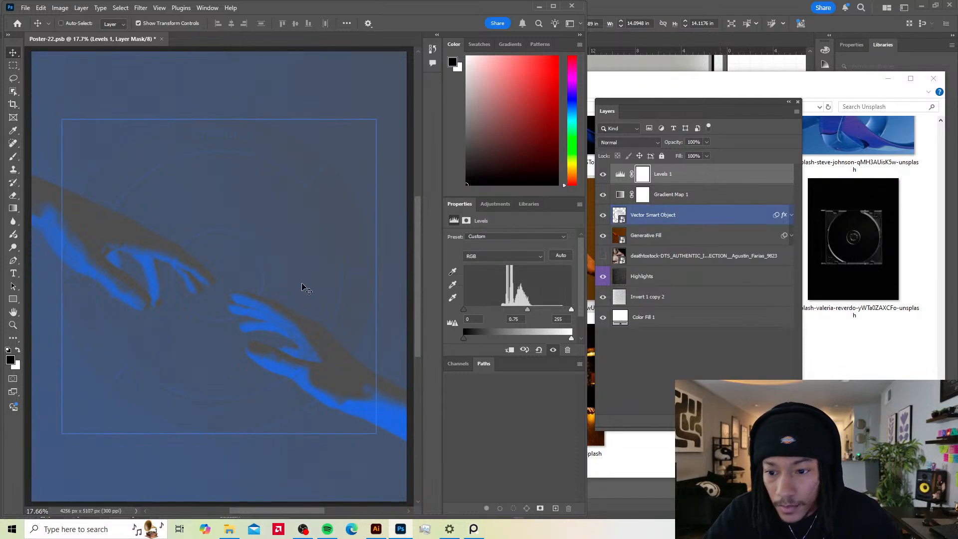
# Step: Compare the poster with the Levels adjustment layer hidden and shown
pyautogui.scroll(-1, 318, 315)
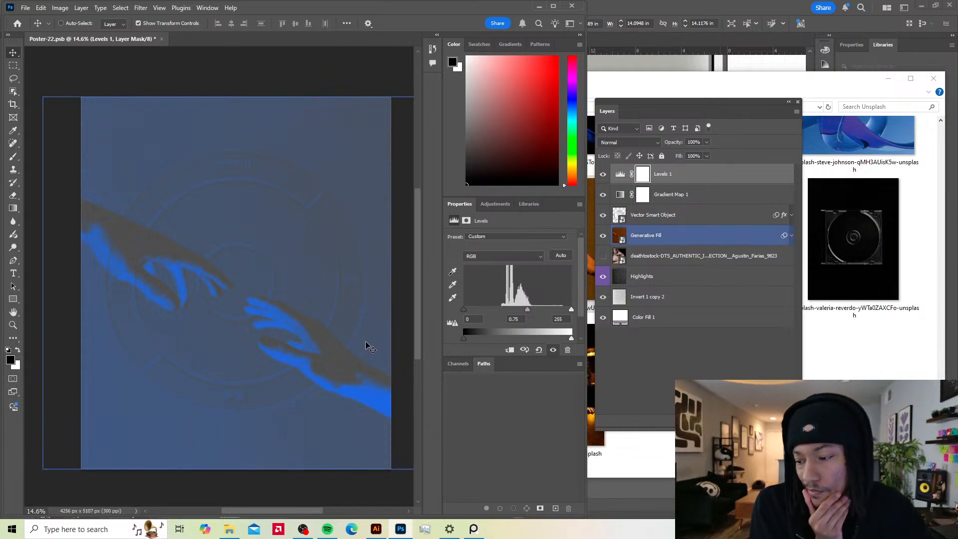
pyautogui.click(453, 271)
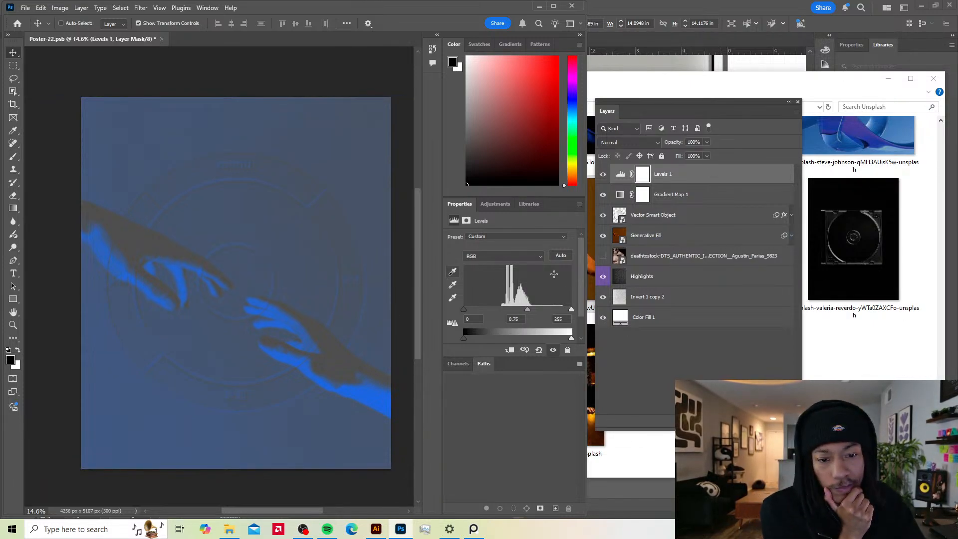
pyautogui.click(602, 174)
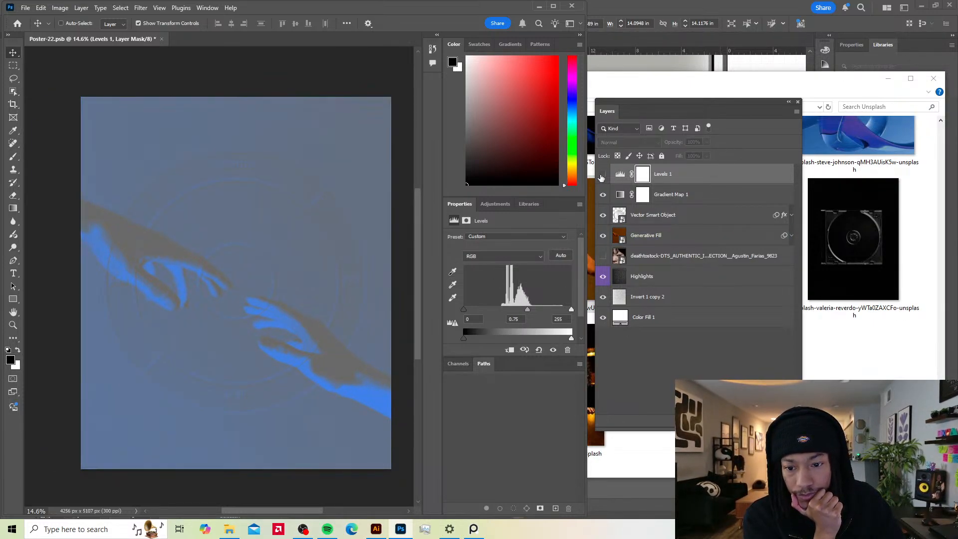
pyautogui.click(602, 175)
pyautogui.click(602, 175)
pyautogui.click(602, 174)
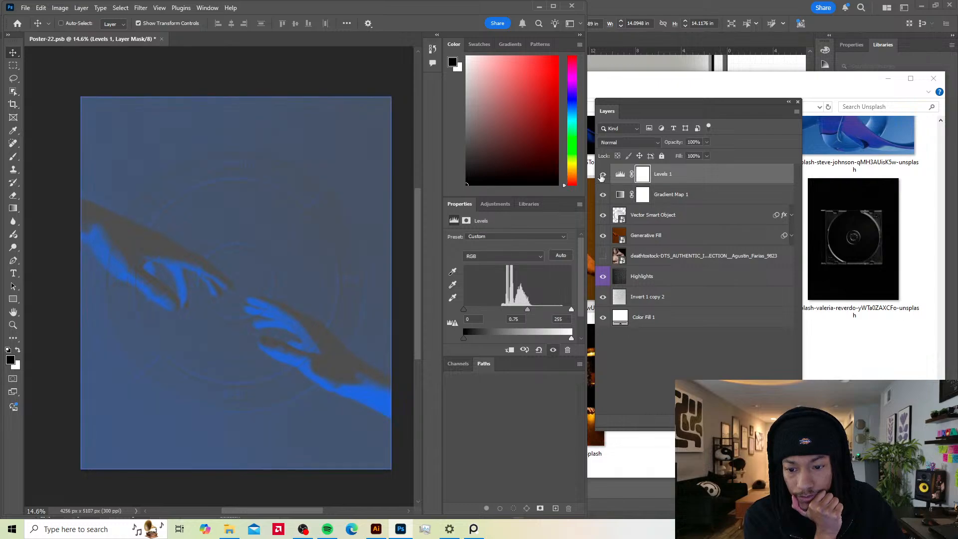
# Step: Duplicate the Generative Fill hands layer above Levels 1 and set the copy's blend mode to Normal after previewing Screen
pyautogui.click(657, 235)
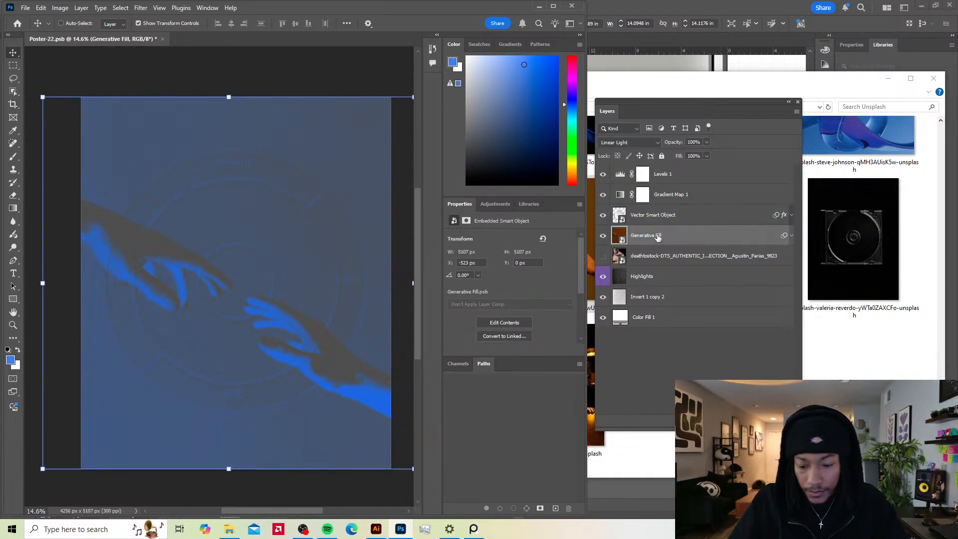
pyautogui.moveTo(657, 235); pyautogui.dragTo(647, 172)
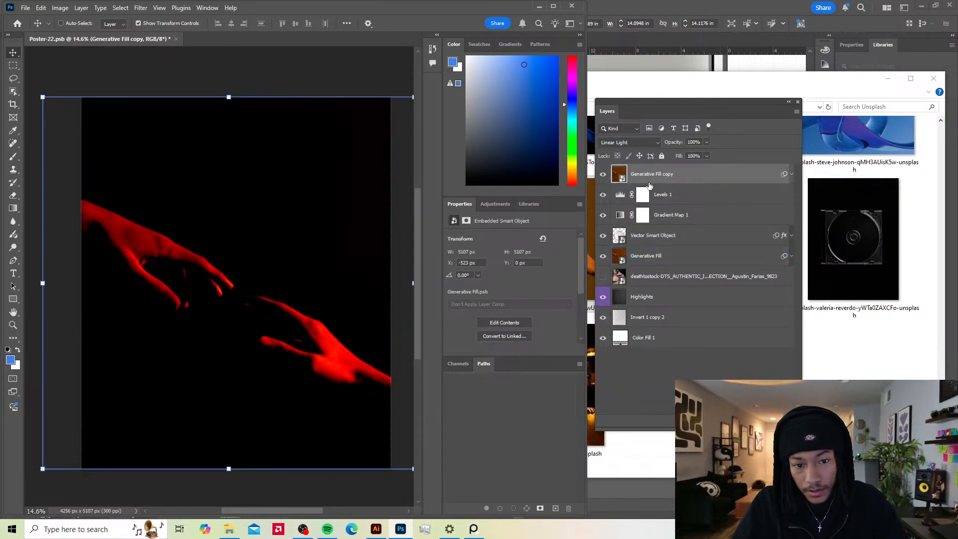
pyautogui.click(629, 142)
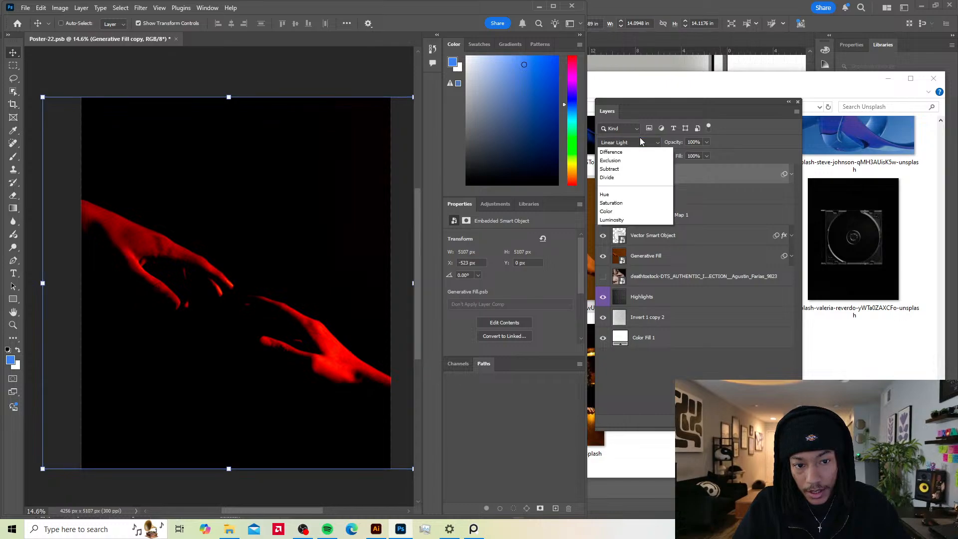
pyautogui.click(626, 152)
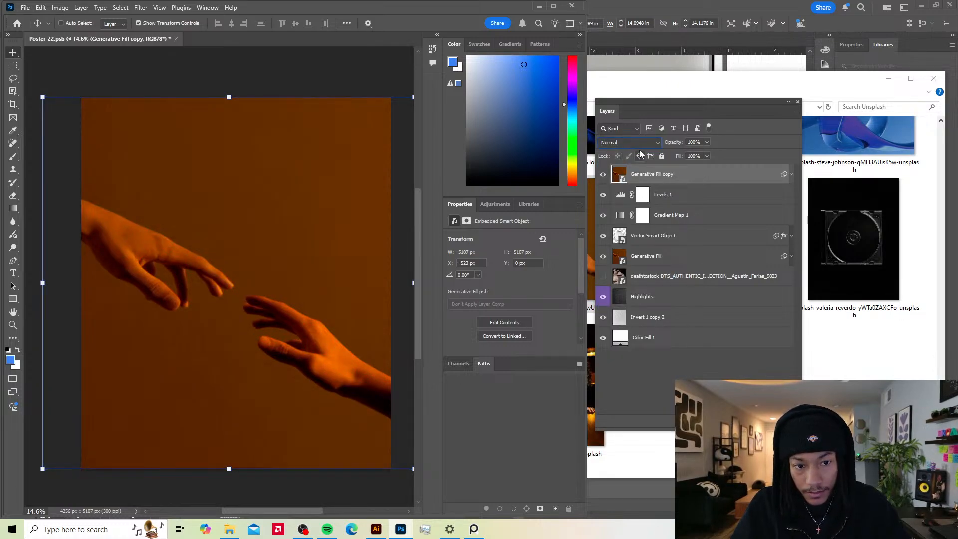
pyautogui.click(633, 143)
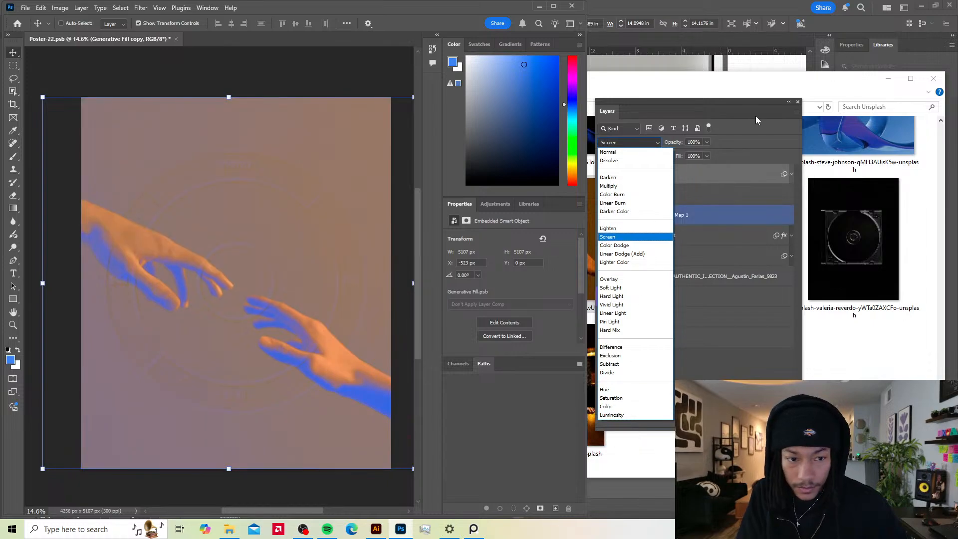
# Step: Apply Hue/Saturation with a saturation of -100 to the Generative Fill copy layer
pyautogui.click(702, 176)
pyautogui.hotkey('ctrl', 'u')
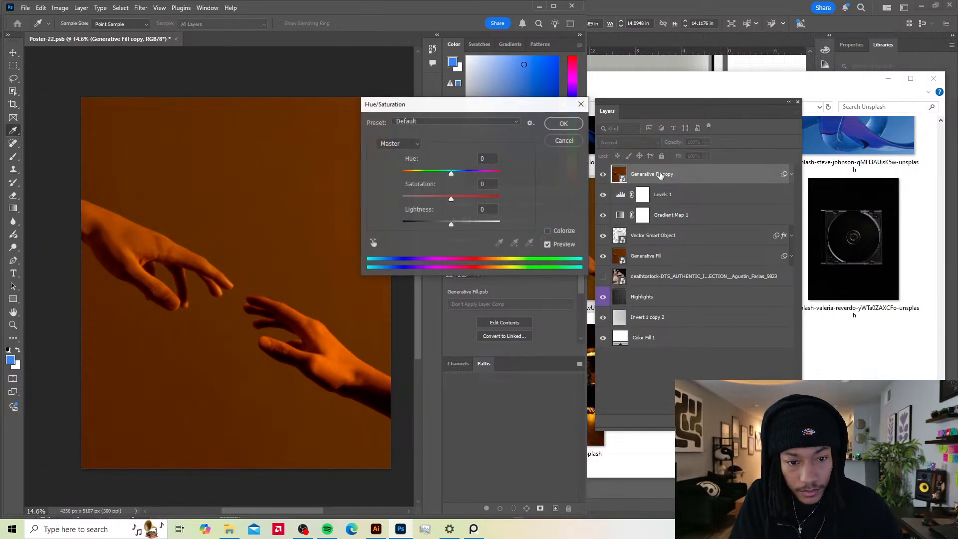
pyautogui.moveTo(445, 198); pyautogui.dragTo(274, 171)
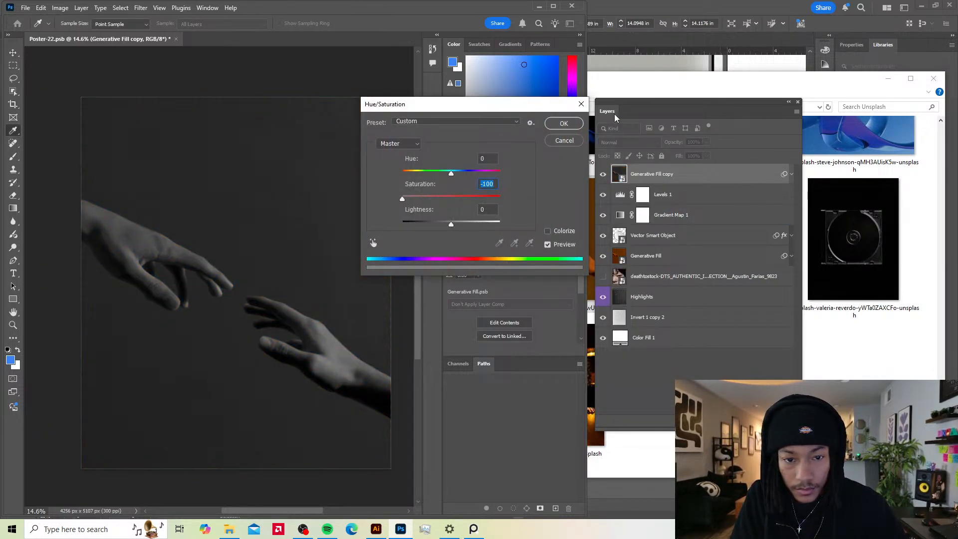
pyautogui.click(563, 124)
# Step: Try lowering the Generative Fill copy layer's fill to about 78% and undo it
pyautogui.click(707, 155)
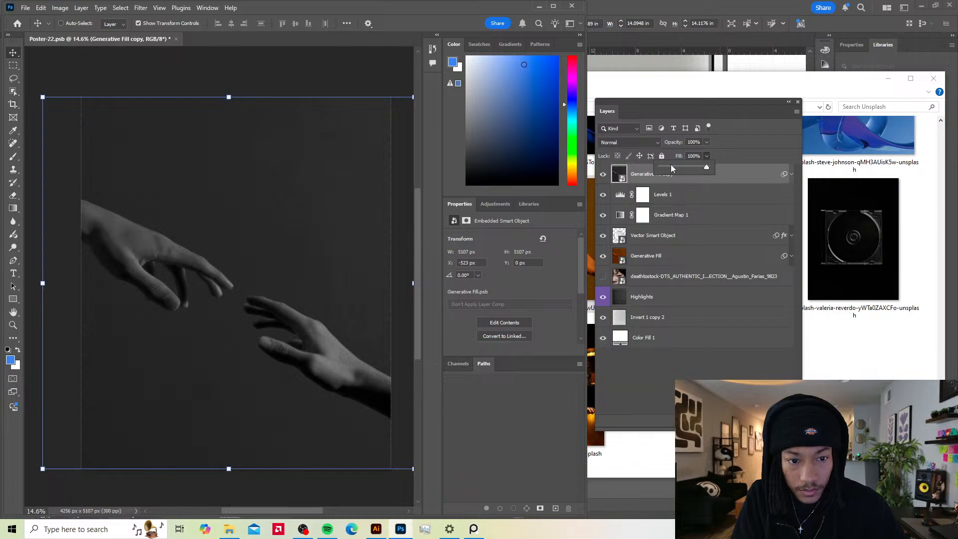
pyautogui.moveTo(669, 170)
pyautogui.mouseDown()
pyautogui.moveTo(646, 170)
pyautogui.moveTo(686, 168)
pyautogui.mouseUp()
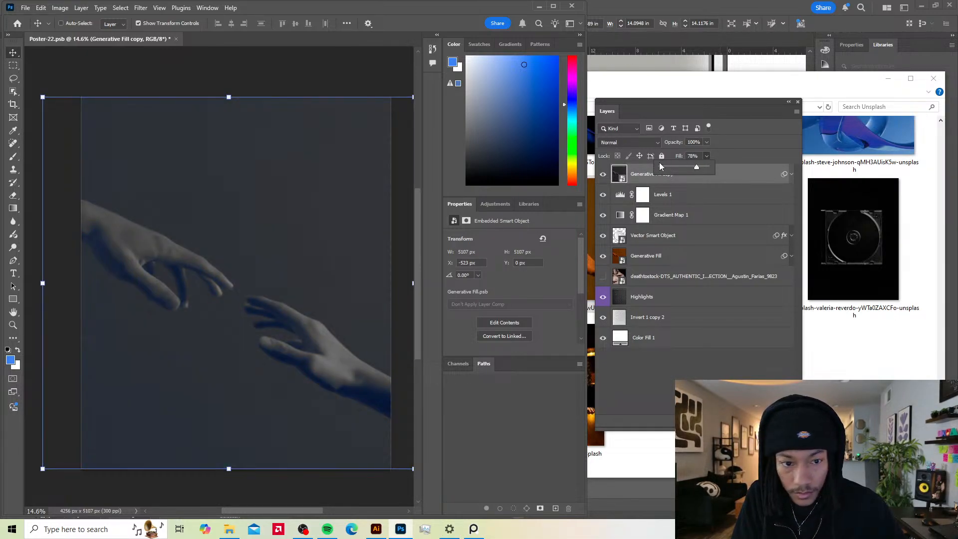
pyautogui.click(757, 174)
pyautogui.hotkey('ctrl', 'z')
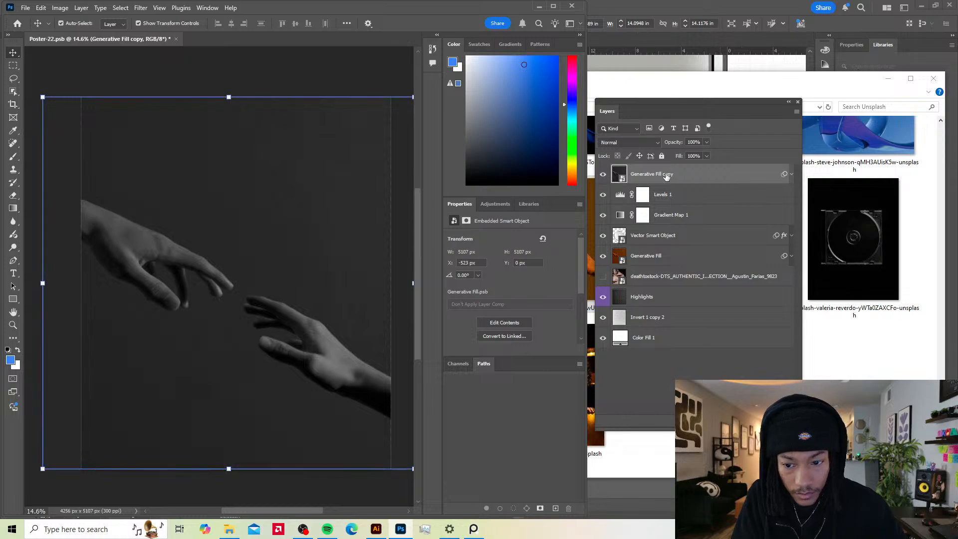
# Step: Invert the Generative Fill copy layer and apply Levels to it with a shadow input of 171
pyautogui.hotkey('ctrl', 'z')
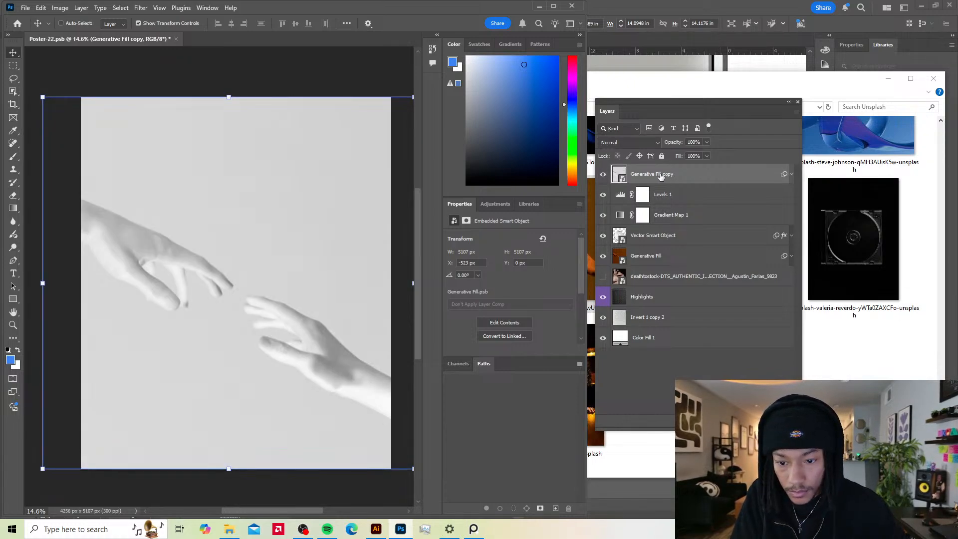
pyautogui.hotkey('ctrl', 'l')
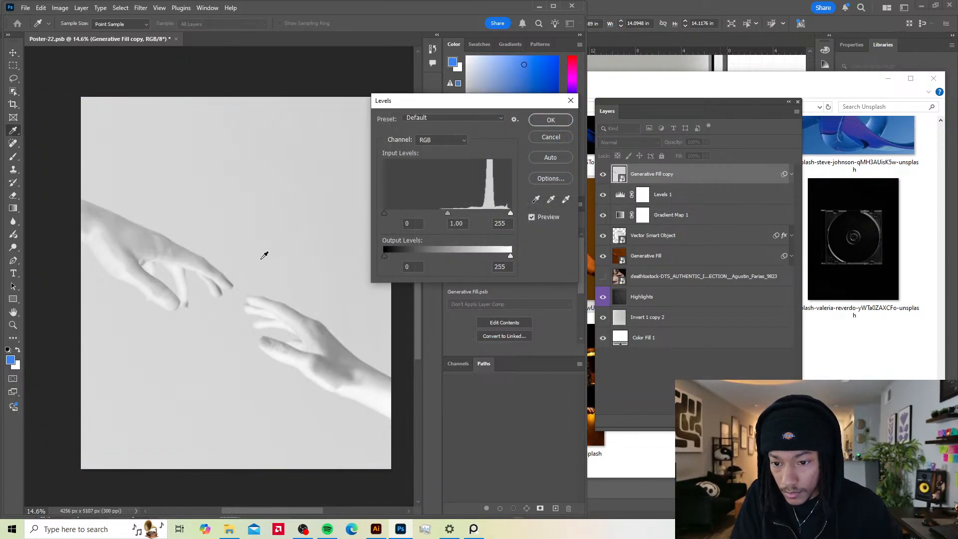
pyautogui.moveTo(387, 212); pyautogui.dragTo(469, 213)
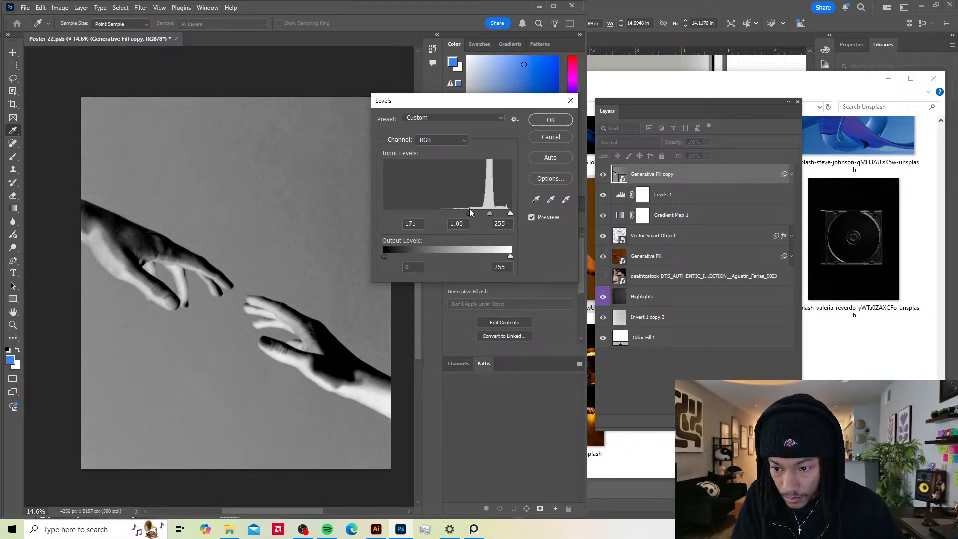
pyautogui.click(544, 122)
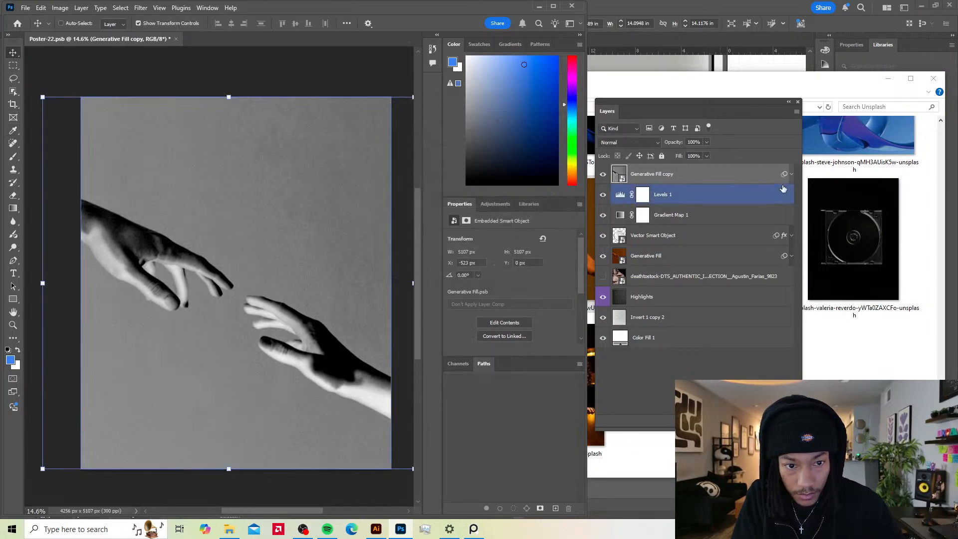
# Step: Check the Generative Fill copy's smart filters and preview the Lighten blend mode before restoring Normal
pyautogui.click(791, 175)
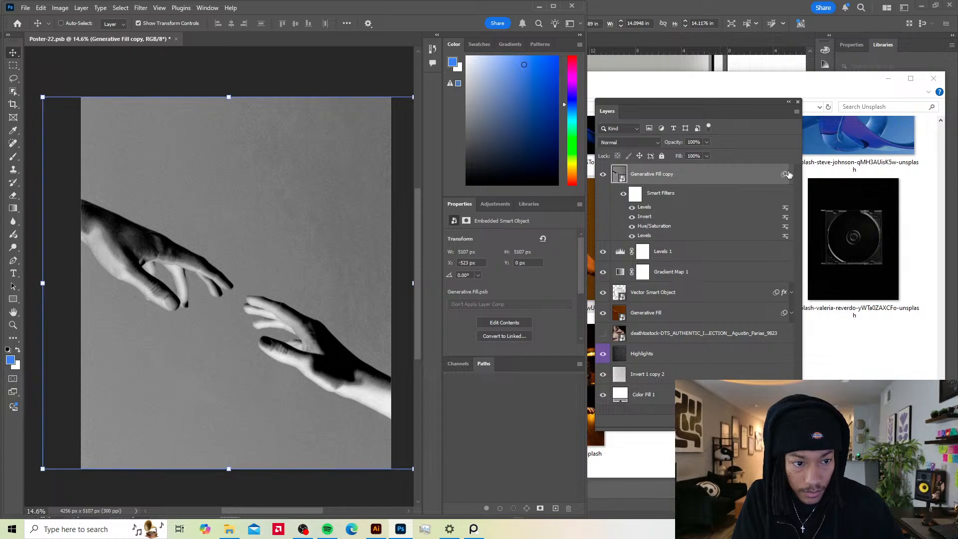
pyautogui.click(630, 143)
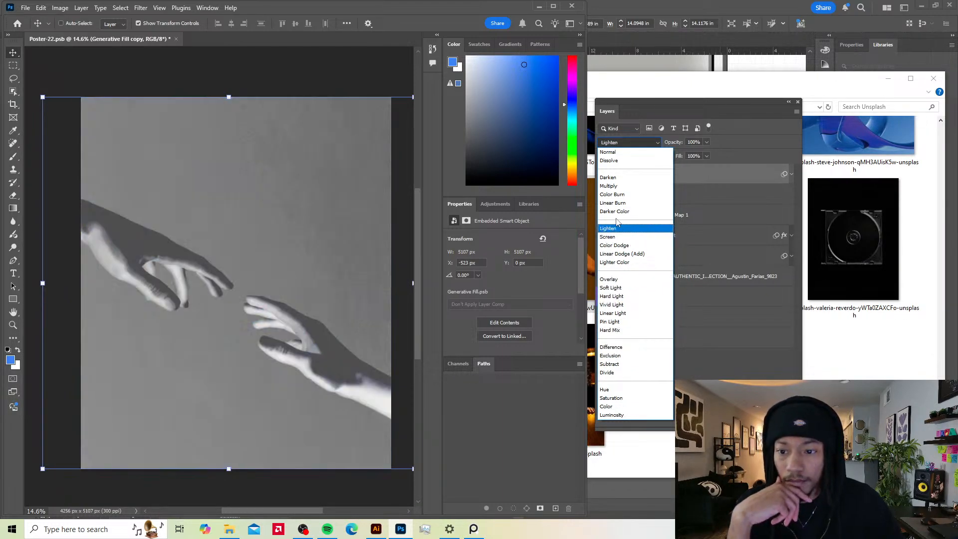
pyautogui.click(608, 152)
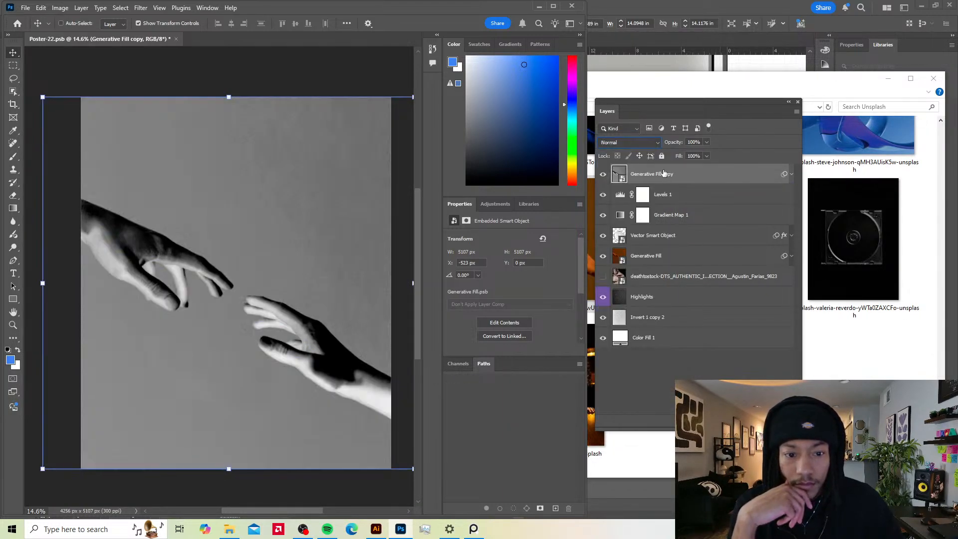
# Step: Set the Generative Fill copy layer's fill to 26% after trying 0%
pyautogui.click(706, 156)
pyautogui.moveTo(699, 166); pyautogui.dragTo(611, 175)
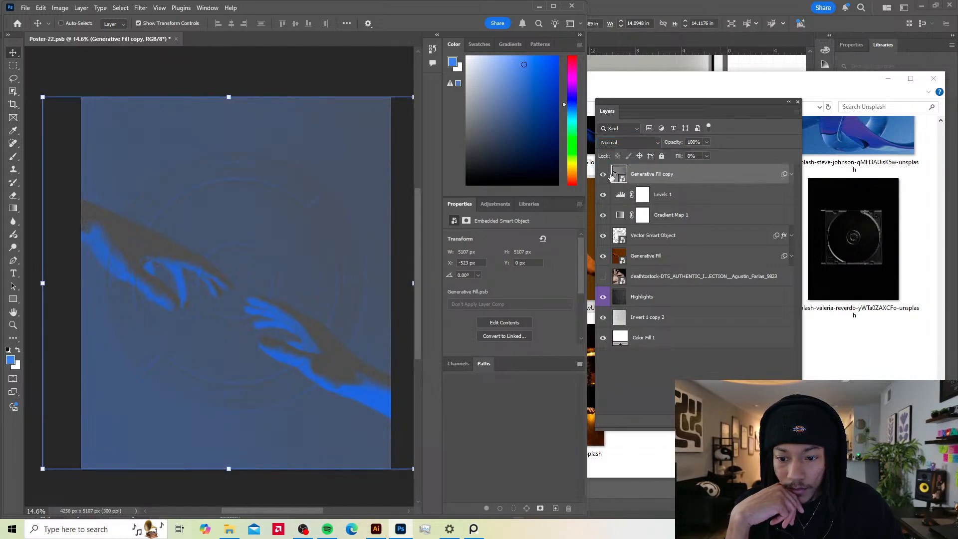
pyautogui.click(706, 155)
pyautogui.moveTo(709, 167); pyautogui.dragTo(720, 168)
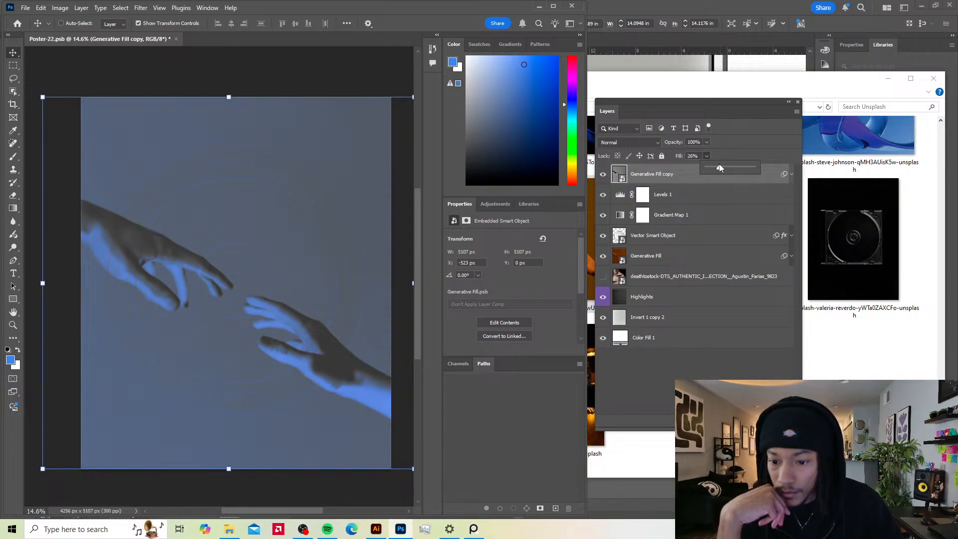
# Step: Lower the Generative Fill copy layer's fill to 0% and darken Gradient Map 1's grey stop to RGB 82, 82, 82
pyautogui.moveTo(707, 168); pyautogui.dragTo(657, 165)
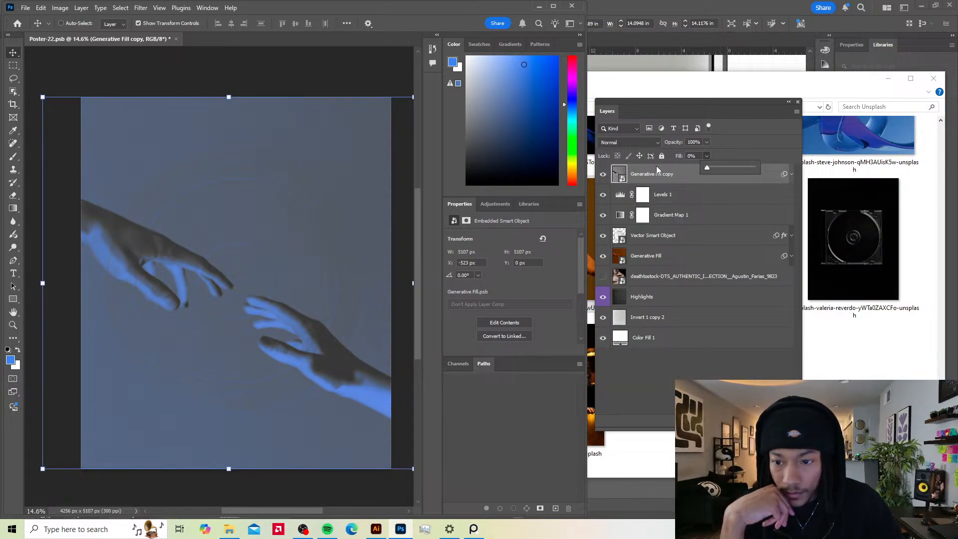
pyautogui.click(649, 215)
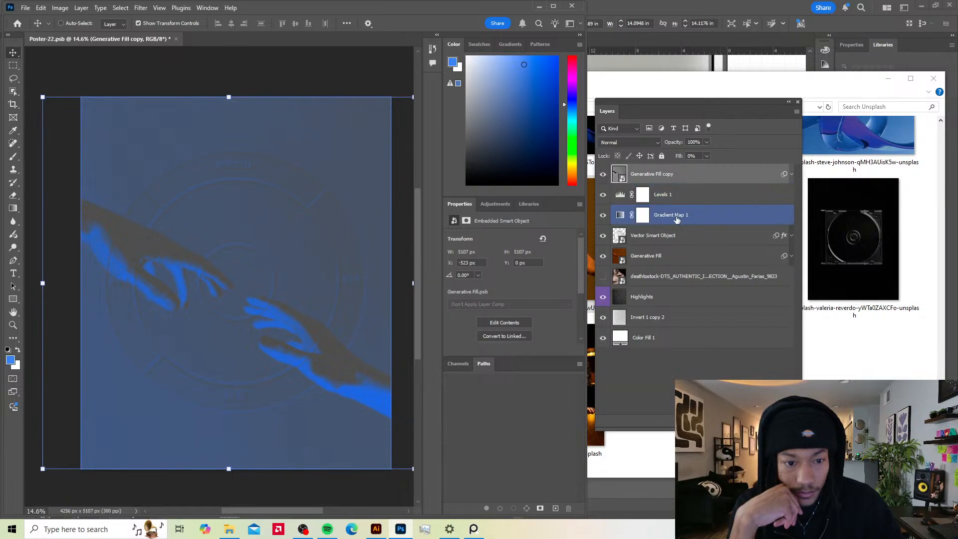
pyautogui.click(546, 239)
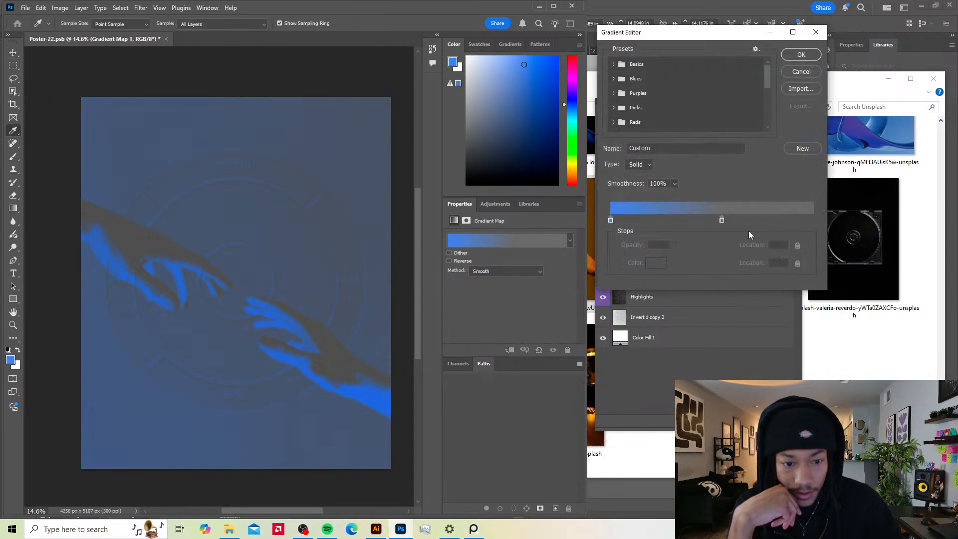
pyautogui.doubleClick(724, 219)
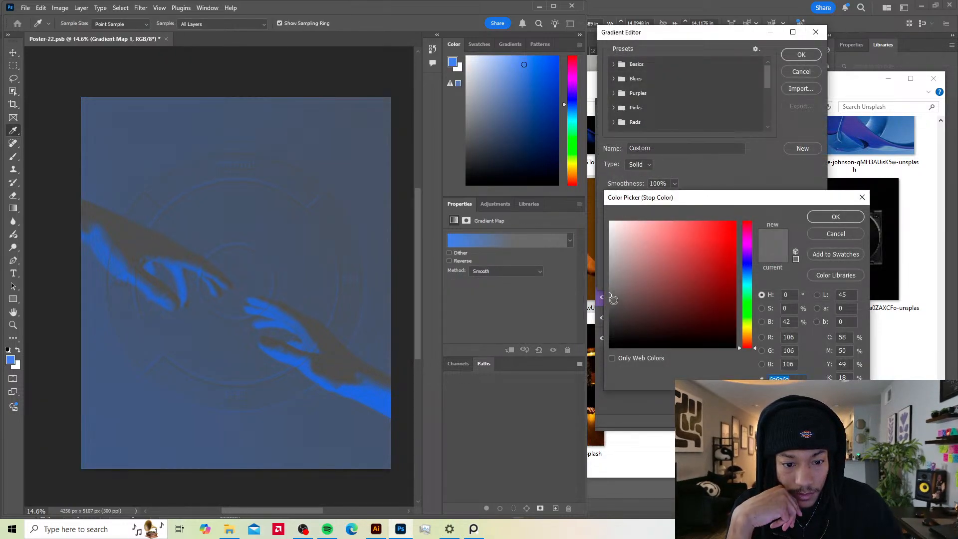
pyautogui.moveTo(614, 299); pyautogui.dragTo(609, 307)
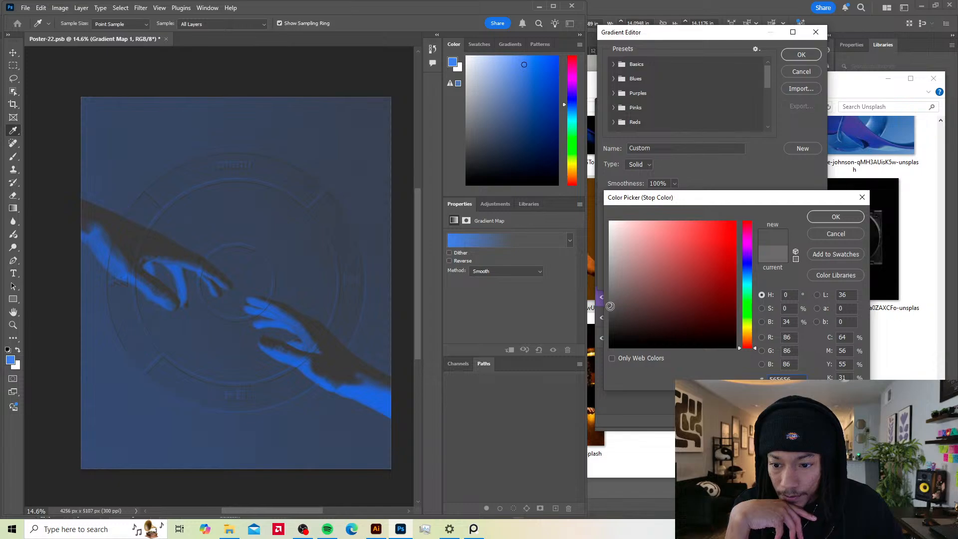
pyautogui.moveTo(610, 309)
pyautogui.mouseDown()
pyautogui.moveTo(610, 290)
pyautogui.moveTo(608, 307)
pyautogui.mouseUp()
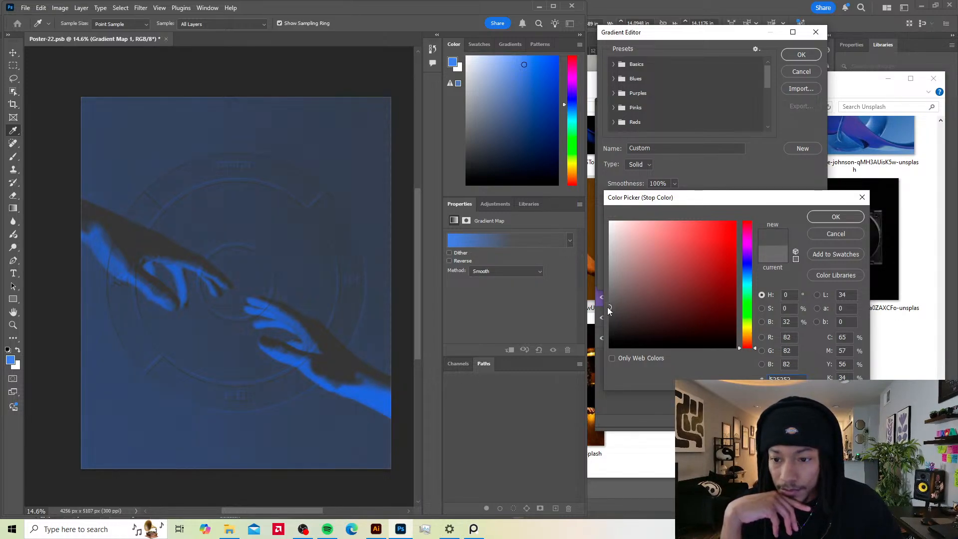
pyautogui.click(836, 216)
pyautogui.click(801, 55)
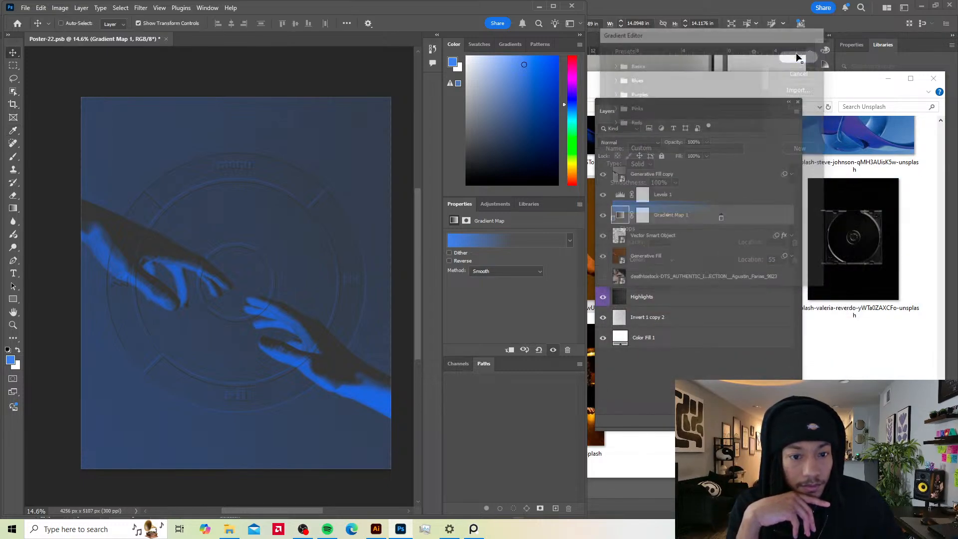
# Step: Hide the Generative Fill copy layer and preview the deathtostock photo layer below Generative Fill before hiding it again
pyautogui.click(685, 176)
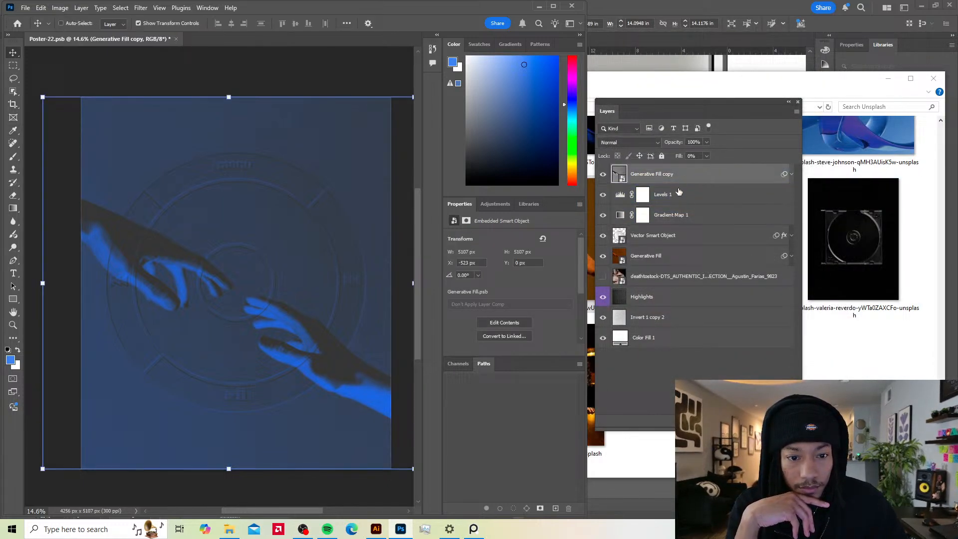
pyautogui.click(603, 175)
pyautogui.click(604, 174)
pyautogui.click(604, 174)
pyautogui.click(673, 256)
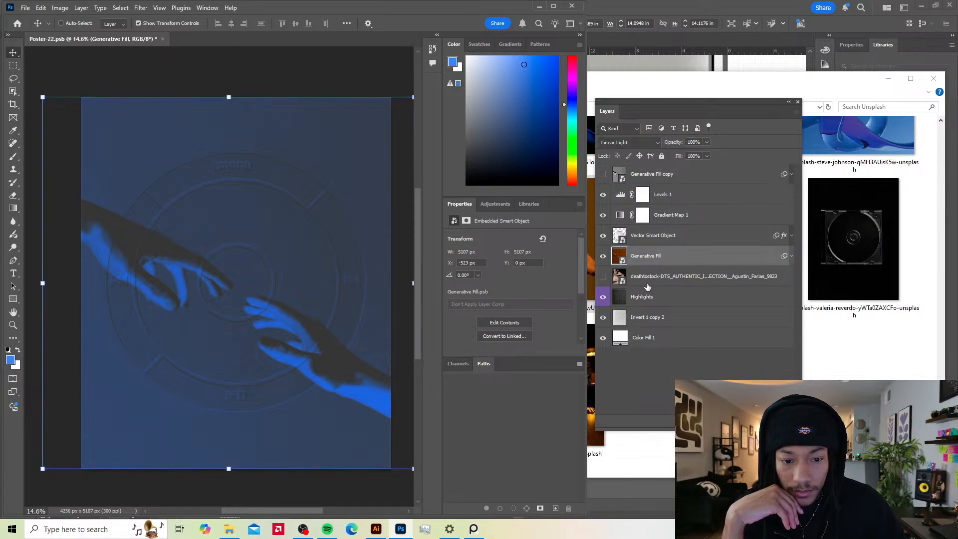
pyautogui.click(604, 278)
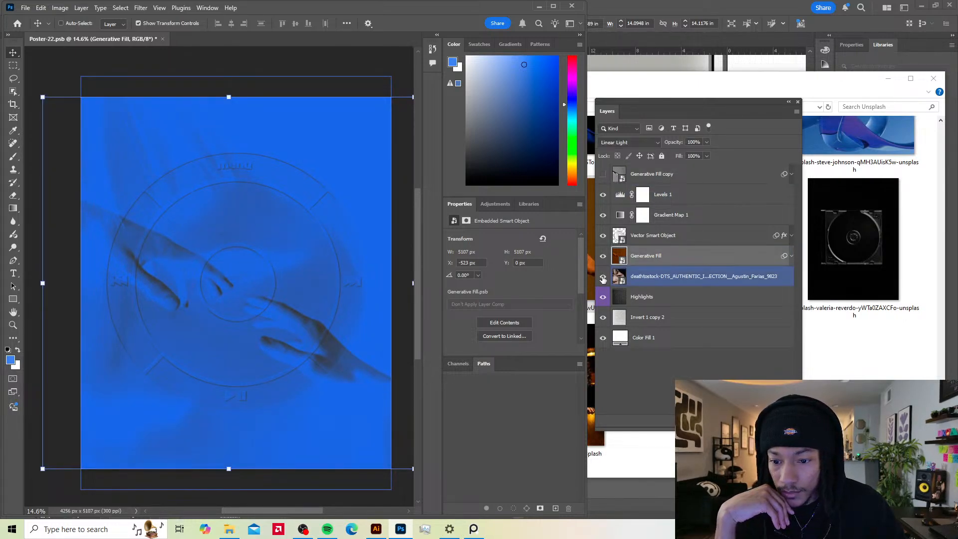
pyautogui.click(604, 277)
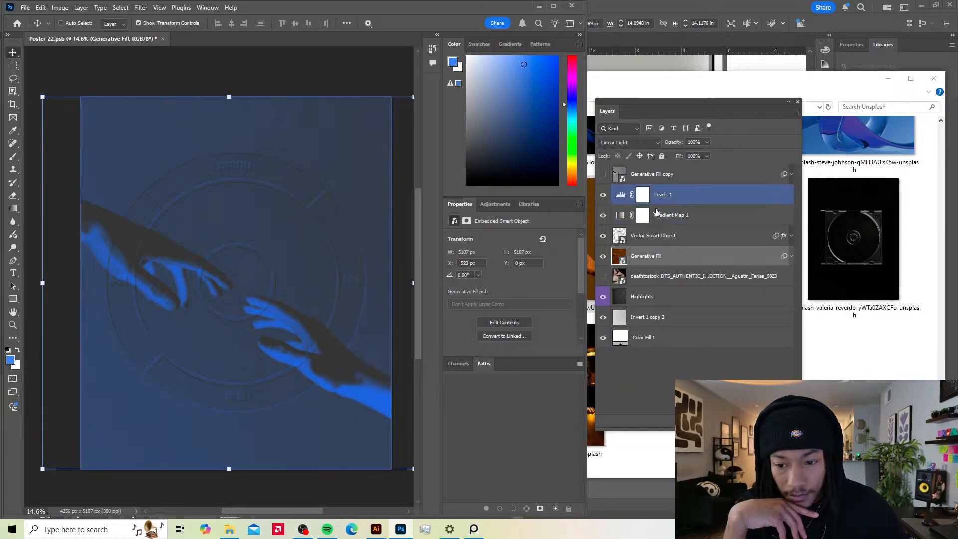
pyautogui.click(621, 214)
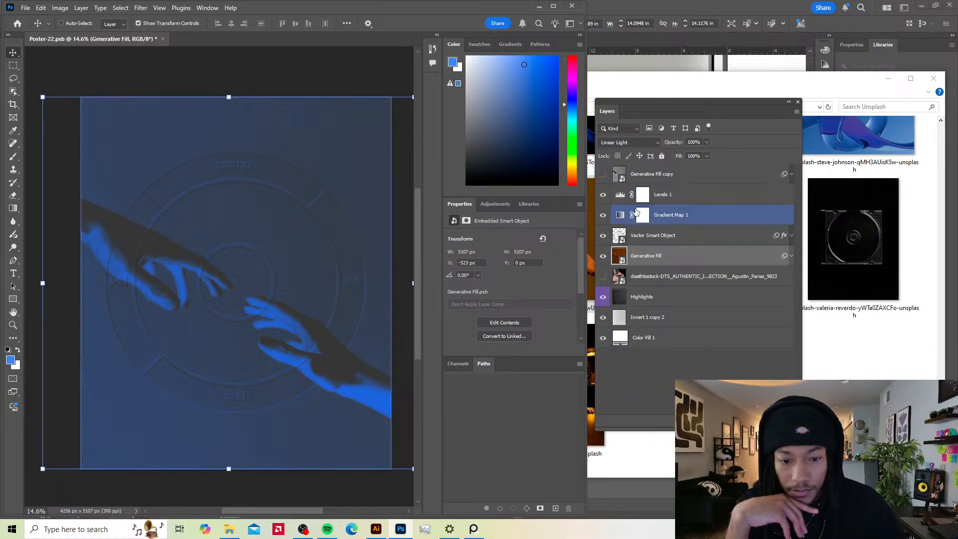
pyautogui.click(720, 232)
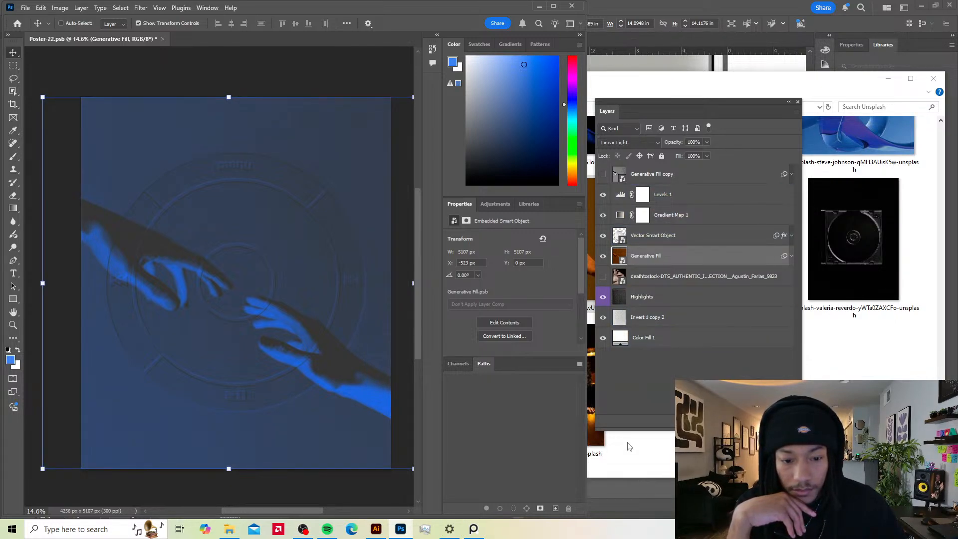
# Step: Switch to Illustrator and look over the click wheels, iPod artwork and type layouts in default-grid-beefy-20x24 3.ai
pyautogui.click(621, 487)
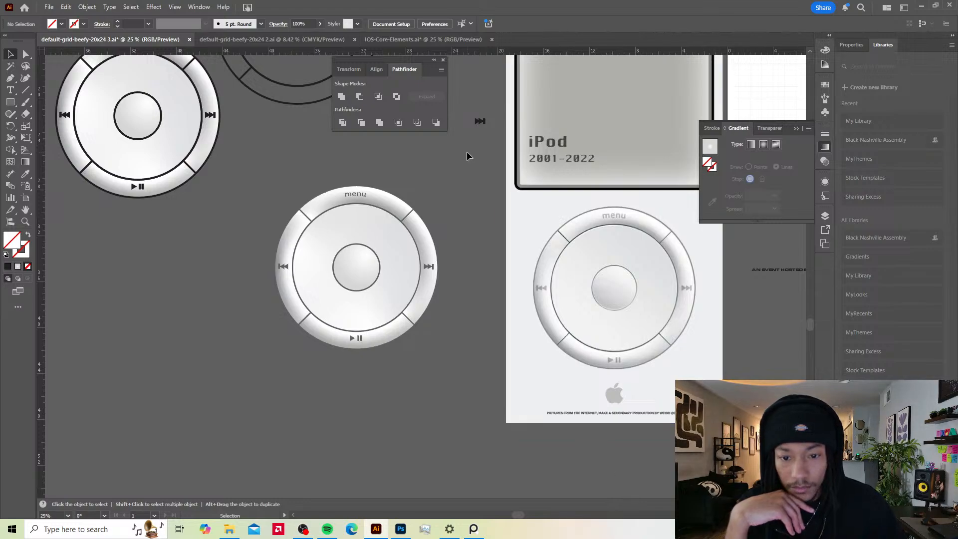
pyautogui.scroll(-3, 497, 205)
pyautogui.moveTo(544, 203); pyautogui.dragTo(528, 279)
pyautogui.scroll(2, 457, 263)
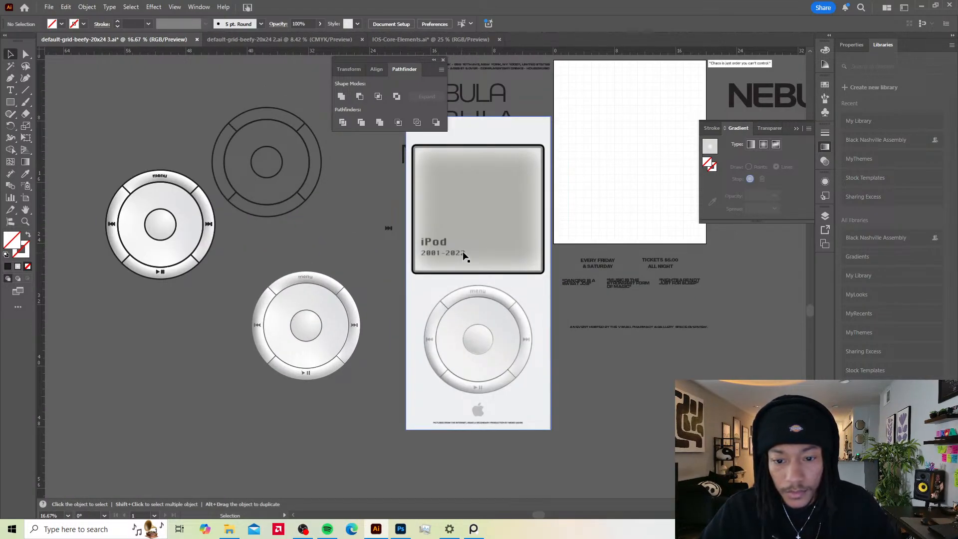
pyautogui.scroll(-2, 519, 354)
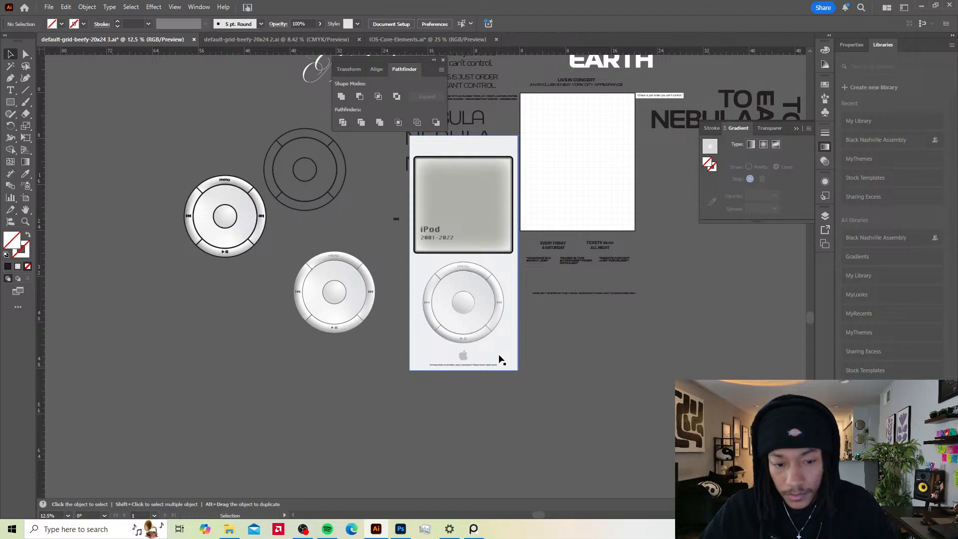
pyautogui.moveTo(570, 303); pyautogui.dragTo(433, 365)
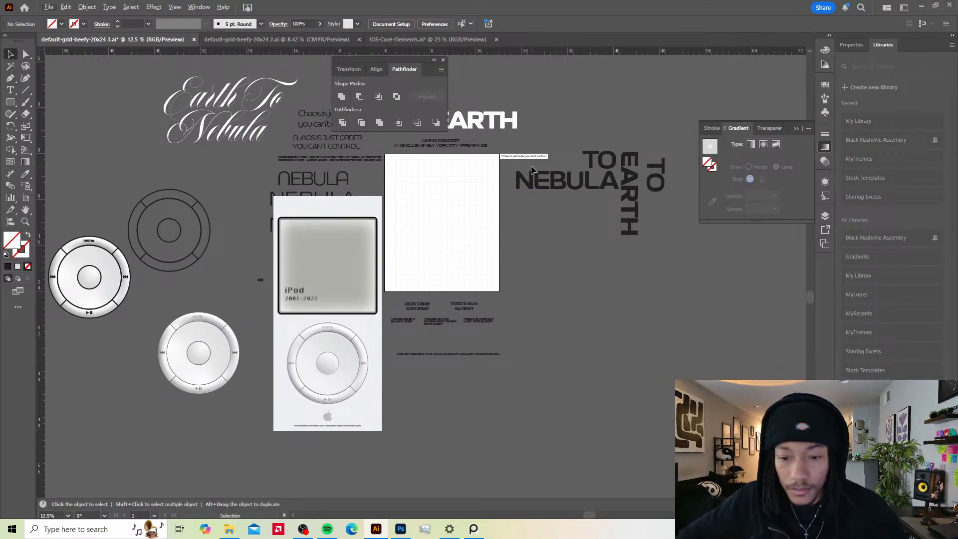
pyautogui.scroll(3, 513, 157)
pyautogui.scroll(-3, 516, 159)
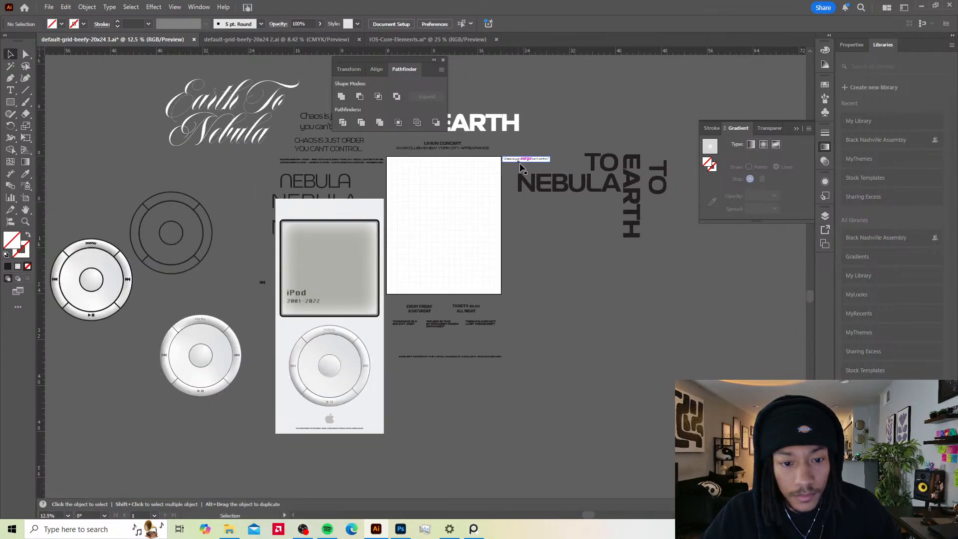
pyautogui.moveTo(516, 233); pyautogui.dragTo(589, 132)
# Step: Switch to the IOS-Core-Elements.ai document and move the red "1" badge so it is centred above the Touch ID alert
pyautogui.click(427, 39)
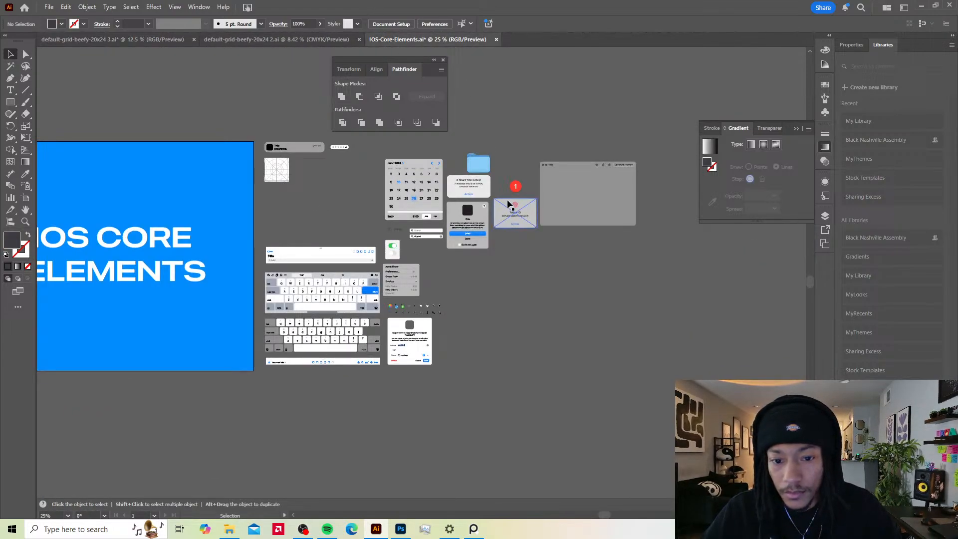
pyautogui.scroll(2, 548, 196)
pyautogui.click(554, 160)
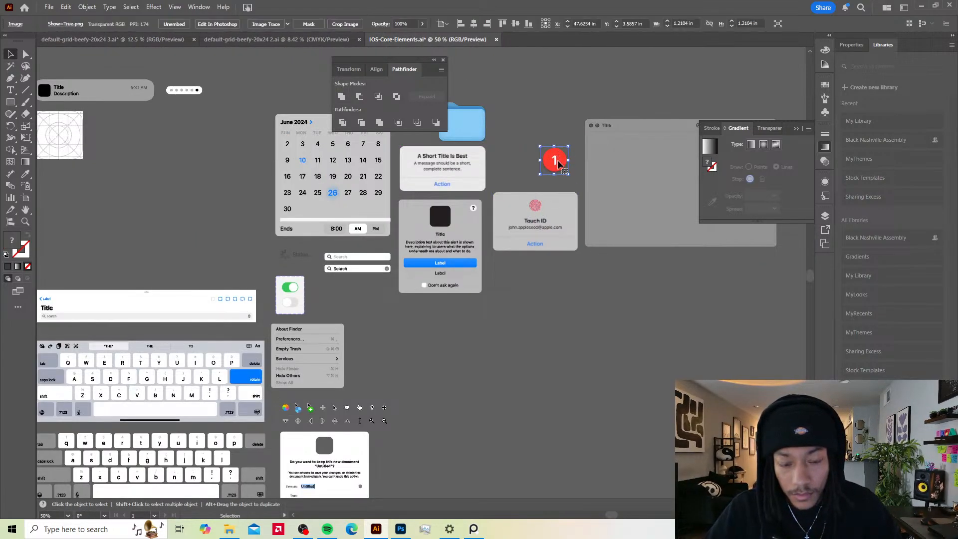
pyautogui.scroll(-1, 568, 207)
pyautogui.scroll(2, 566, 205)
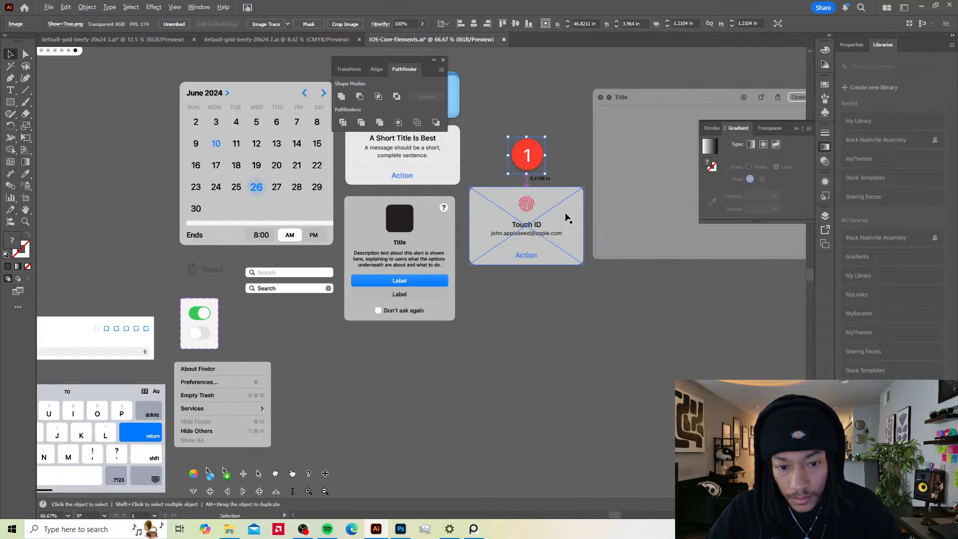
# Step: Select the Touch ID alert image and examine its fingerprint icon up close
pyautogui.scroll(3, 529, 207)
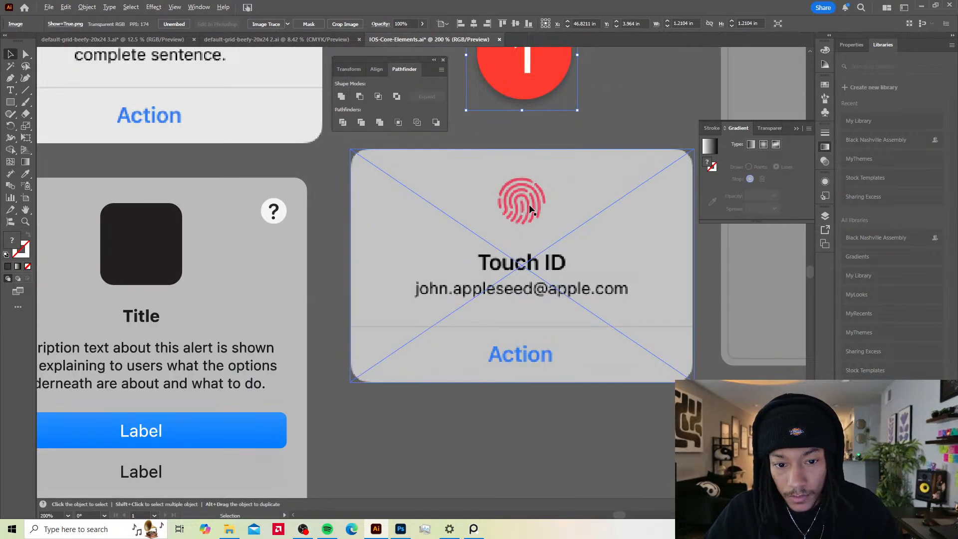
pyautogui.scroll(1, 538, 205)
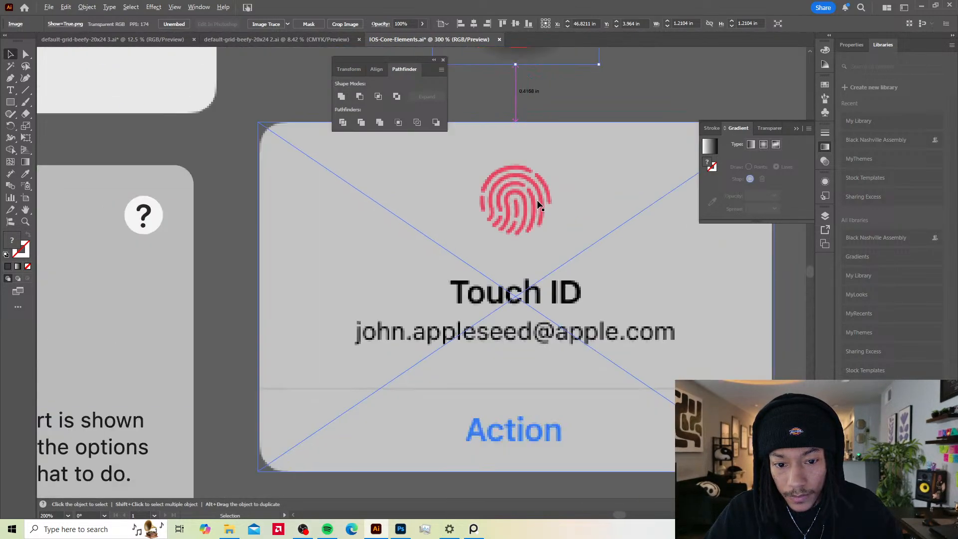
pyautogui.scroll(-5, 538, 207)
pyautogui.click(514, 222)
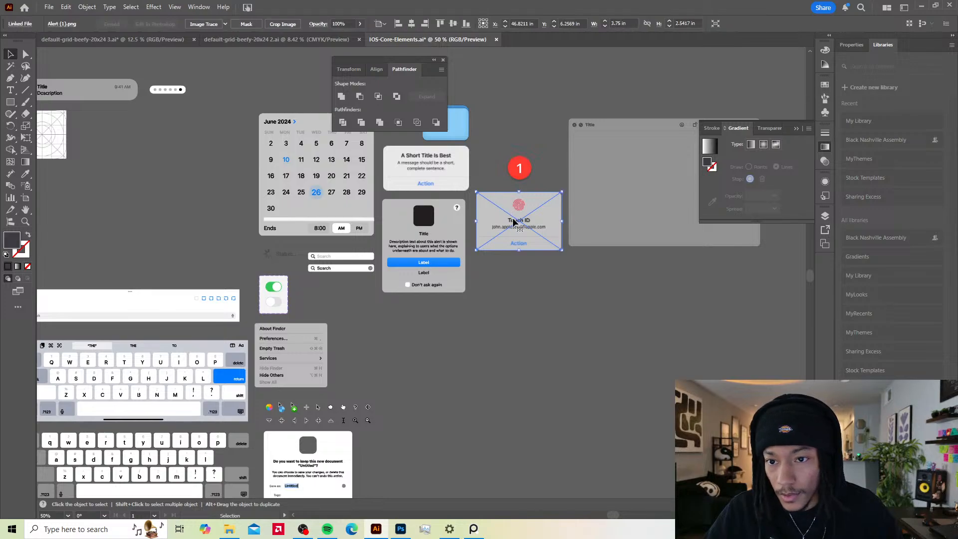
pyautogui.scroll(-3, 553, 210)
pyautogui.scroll(6, 530, 209)
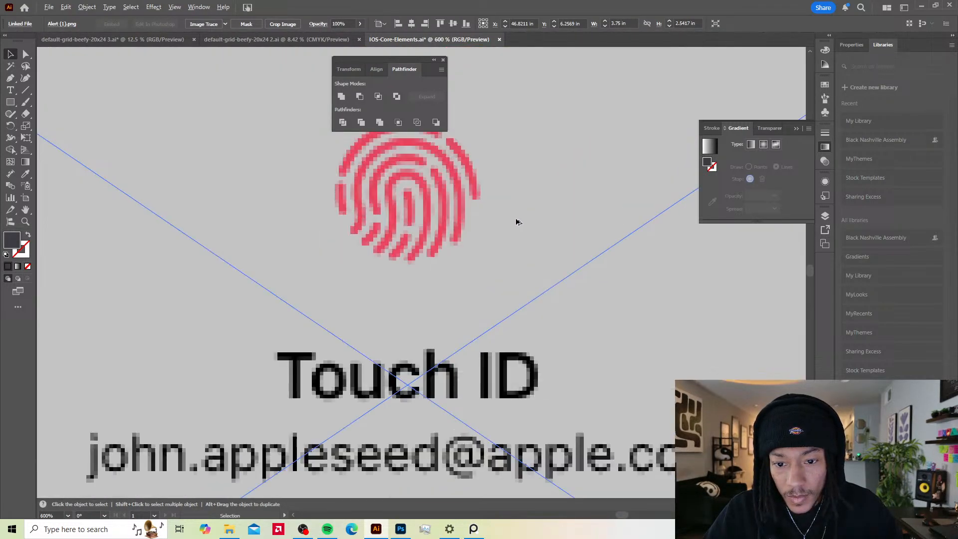
pyautogui.scroll(-2, 515, 220)
pyautogui.scroll(1, 452, 200)
pyautogui.scroll(-4, 454, 197)
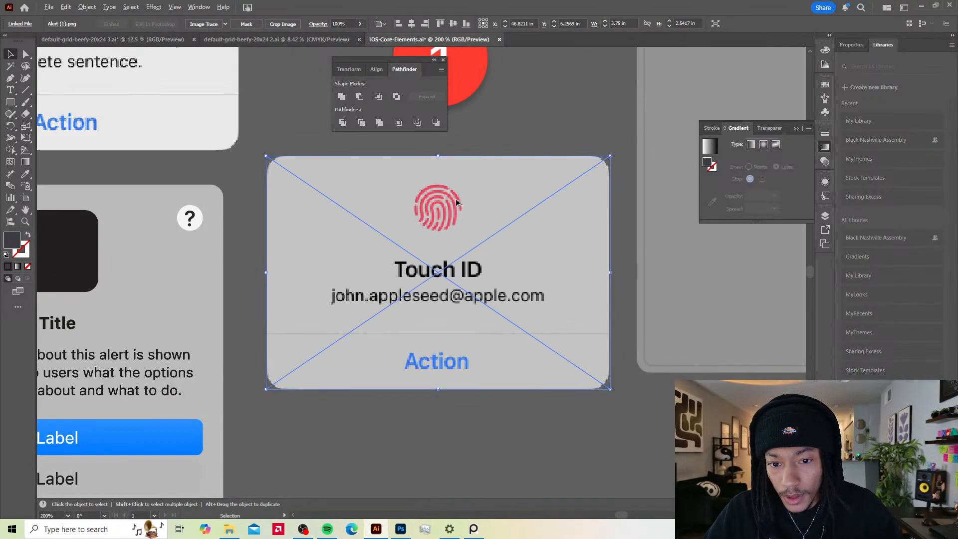
pyautogui.scroll(1, 400, 222)
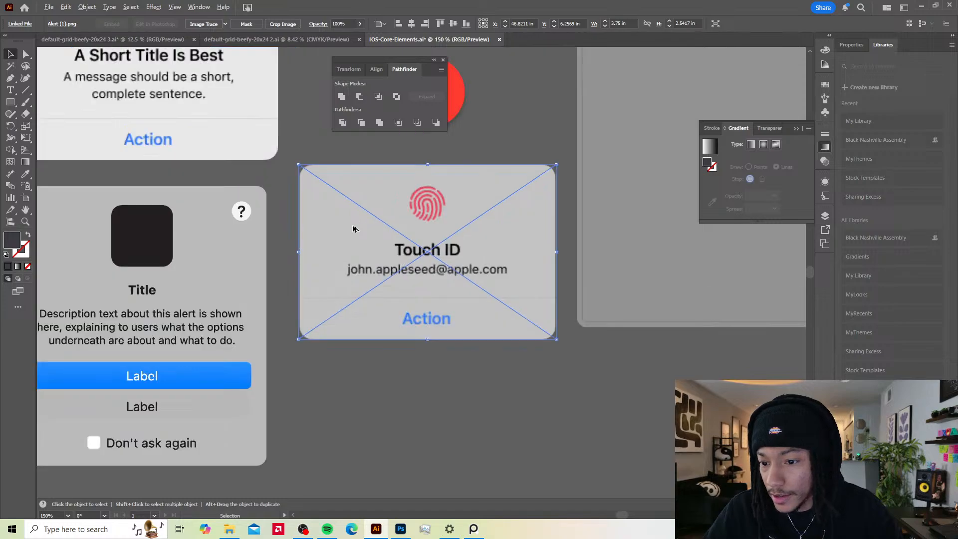
# Step: Deselect the alert and look over the keyboards, menus and dialogs in the iOS element collection
pyautogui.scroll(-3, 352, 229)
pyautogui.moveTo(244, 220); pyautogui.dragTo(609, 147)
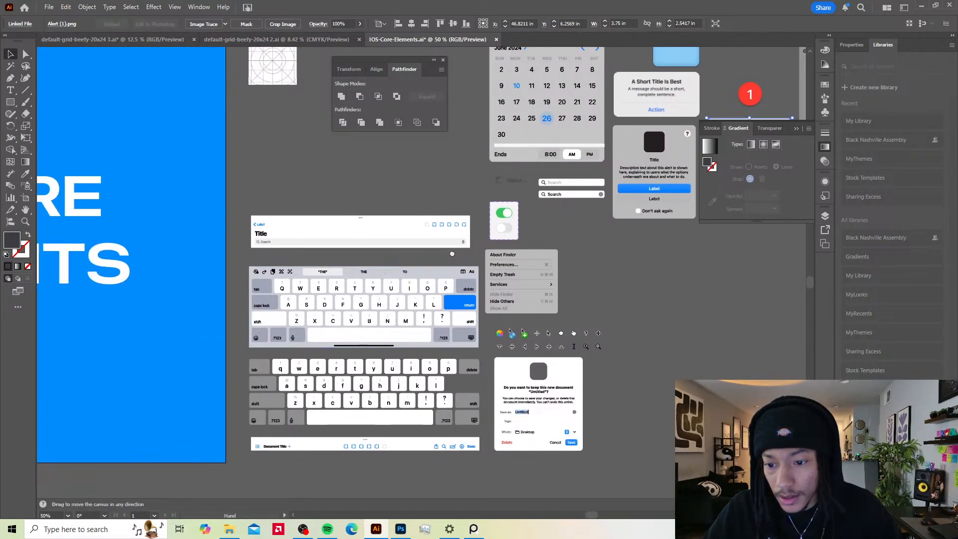
pyautogui.moveTo(339, 300); pyautogui.dragTo(450, 260)
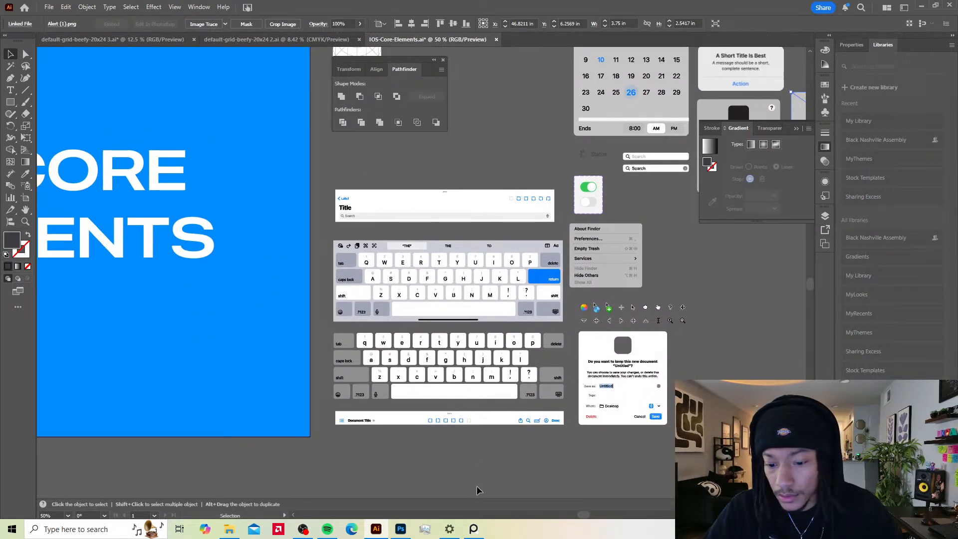
pyautogui.moveTo(400, 529)
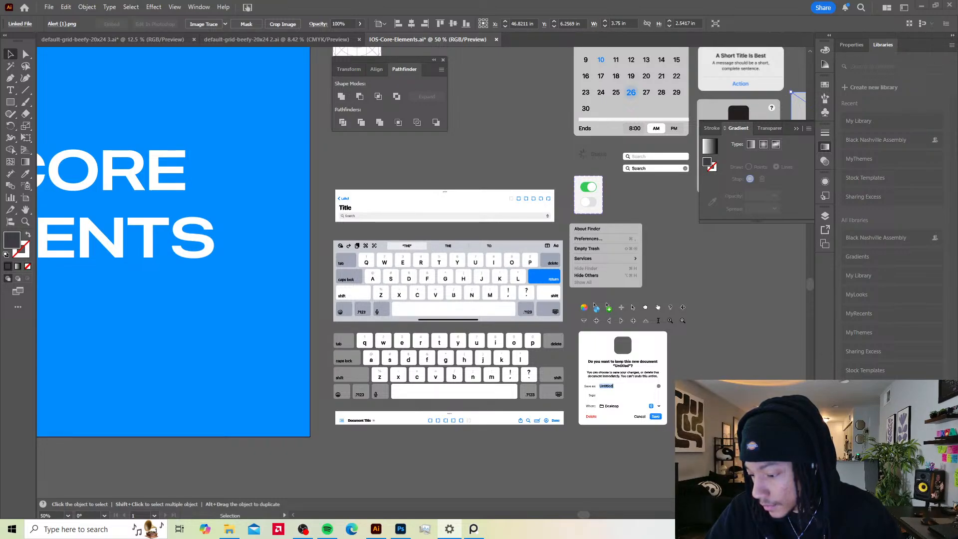
pyautogui.click(699, 326)
pyautogui.scroll(-1, 667, 319)
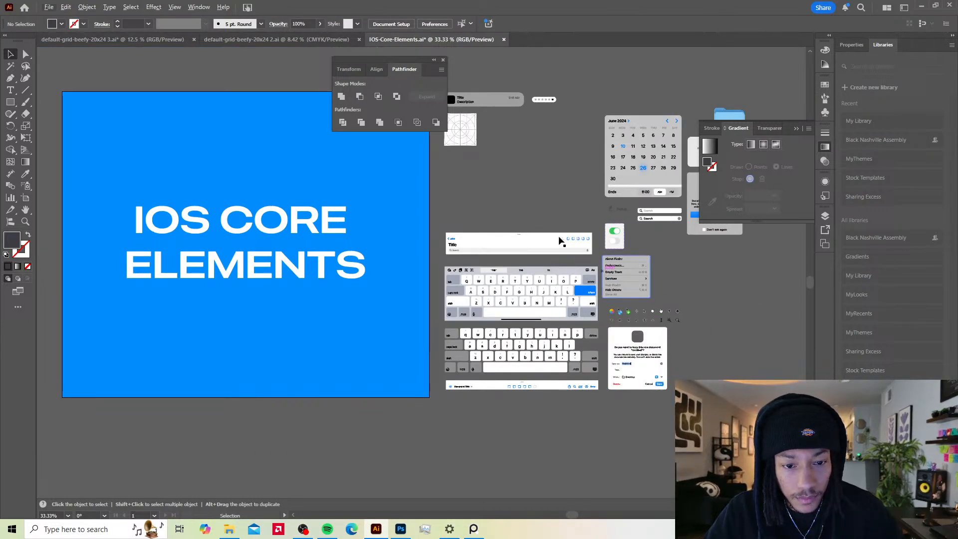
# Step: Trace the innermost circle of the app icon grid image with a centred circle about 0.83 in wide, outlined and without fill
pyautogui.moveTo(462, 188); pyautogui.dragTo(460, 251)
pyautogui.scroll(5, 451, 195)
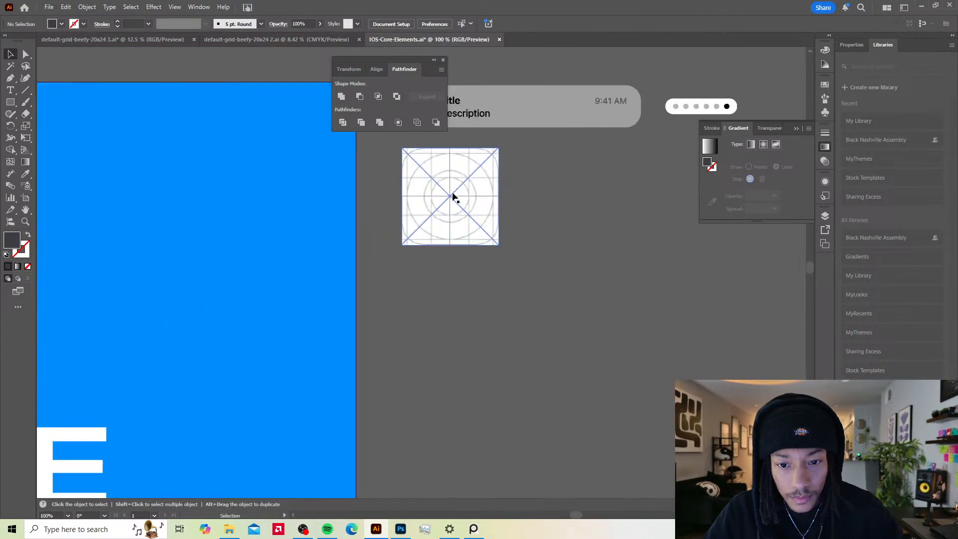
pyautogui.moveTo(577, 199); pyautogui.dragTo(556, 256)
pyautogui.scroll(3, 552, 261)
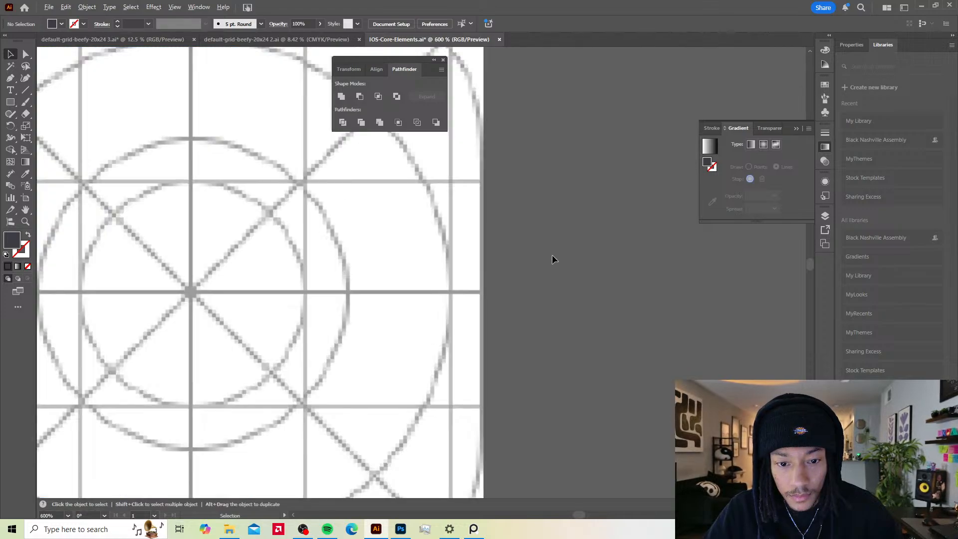
pyautogui.scroll(-3, 521, 258)
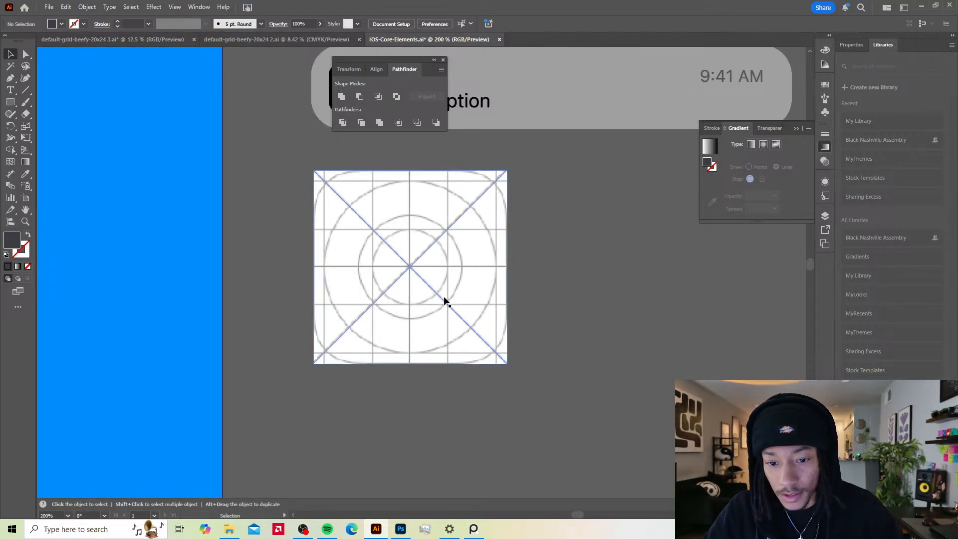
pyautogui.press('l')
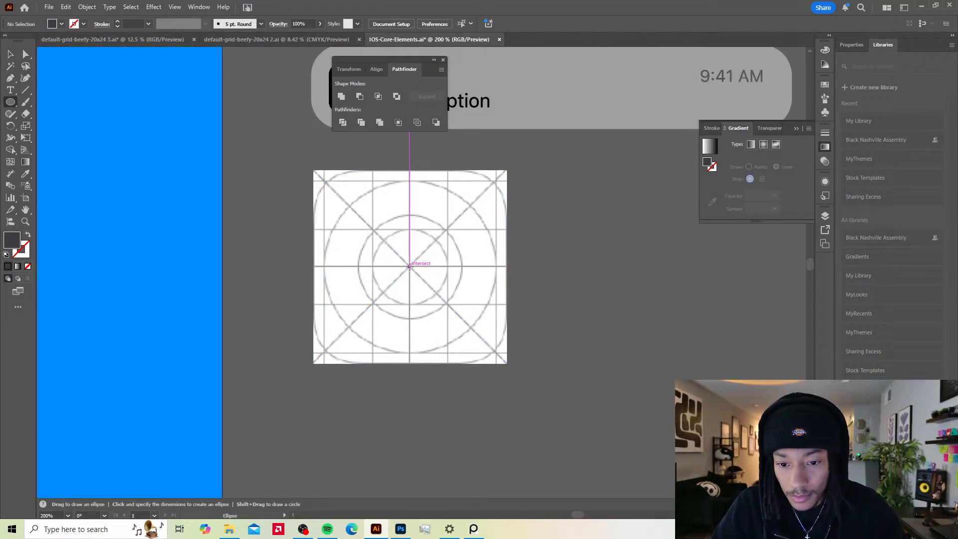
pyautogui.moveTo(410, 266); pyautogui.dragTo(437, 285)
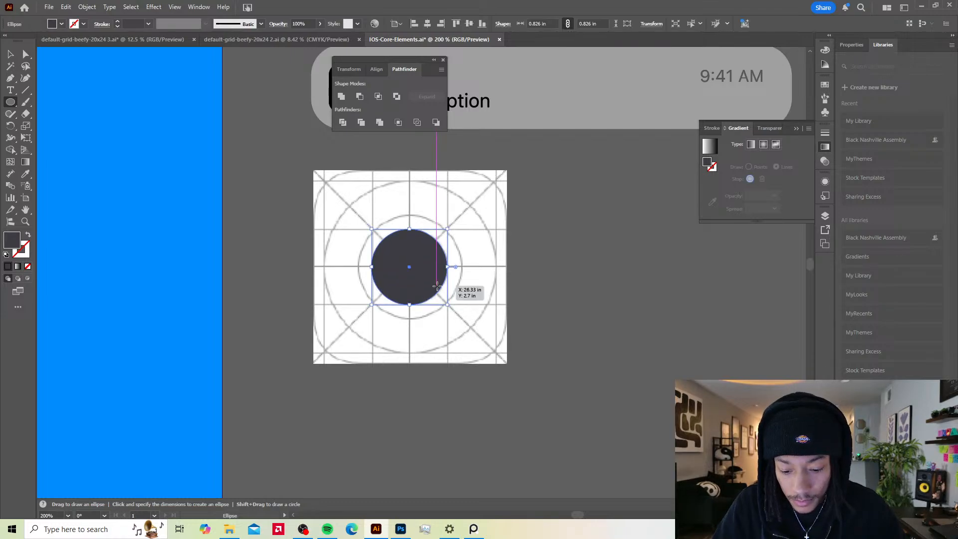
pyautogui.hotkey('shift', 'x')
pyautogui.press('v')
pyautogui.click(579, 272)
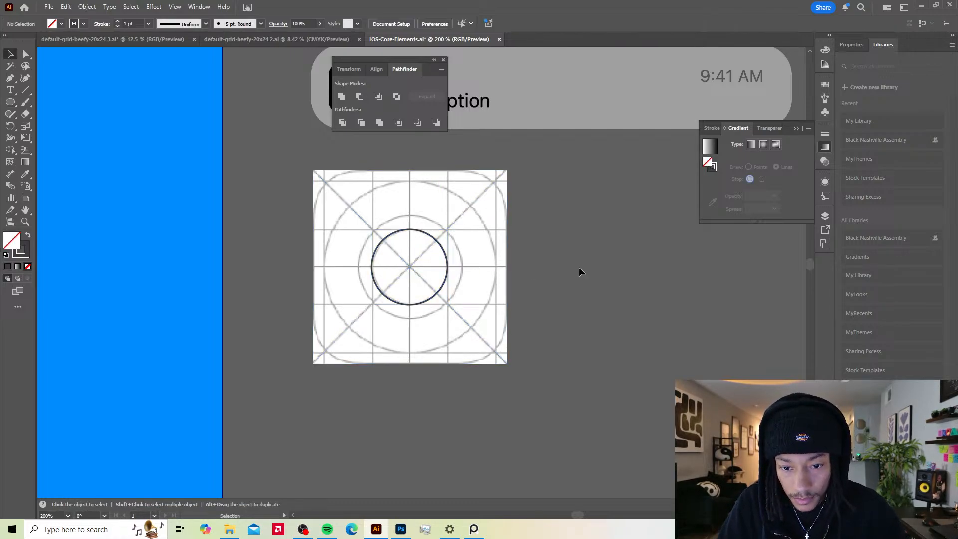
# Step: Add a concentric copy of the traced circle, enlarged to about 1.12 in to match the grid's second circle
pyautogui.press('a')
pyautogui.click(447, 264)
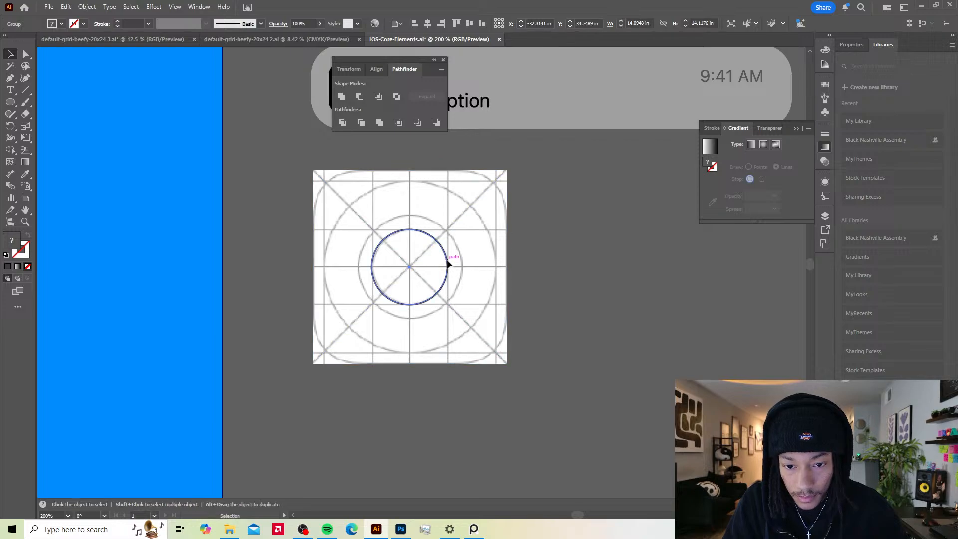
pyautogui.click(549, 253)
pyautogui.press('v')
pyautogui.click(447, 261)
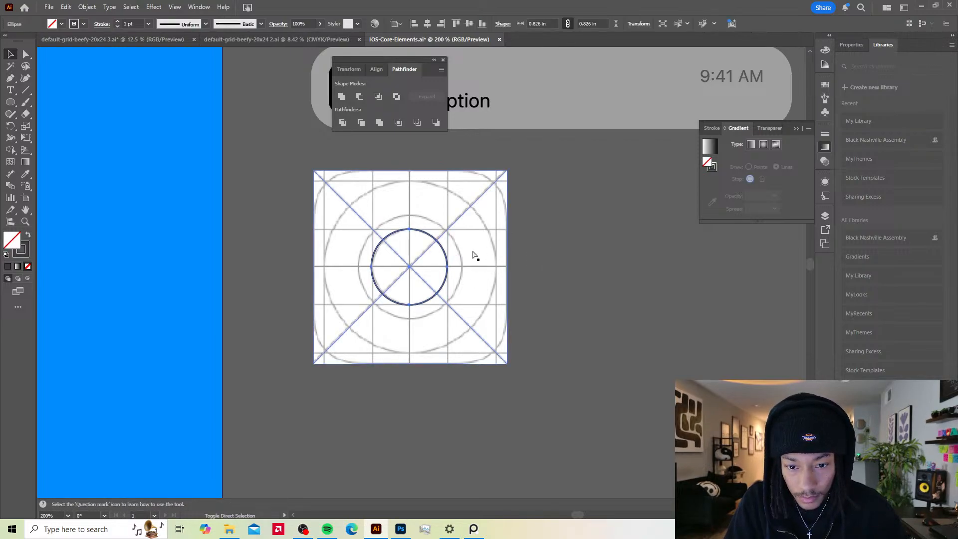
pyautogui.moveTo(449, 231); pyautogui.dragTo(475, 214)
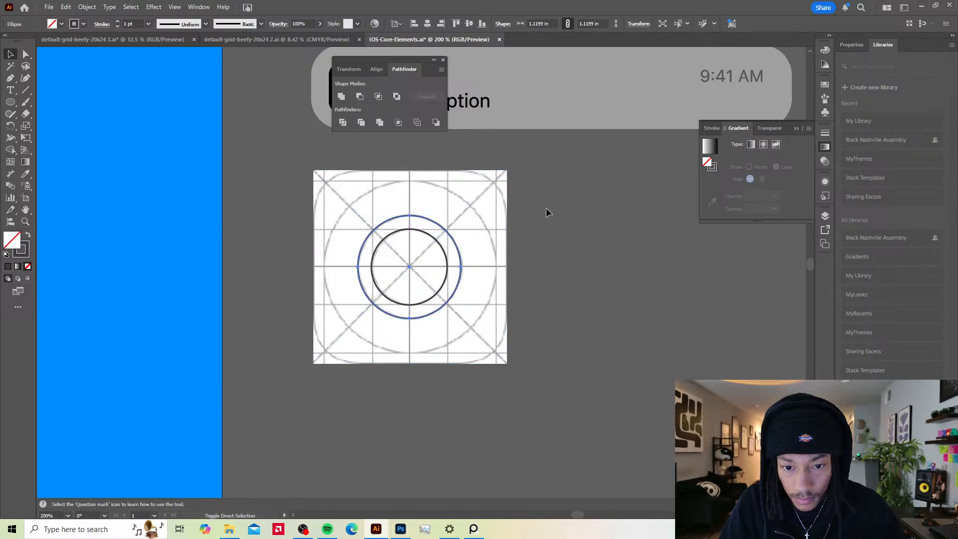
pyautogui.click(547, 209)
# Step: Show the transparency grid to check the two traced circles, and hide it again
pyautogui.press('a')
pyautogui.hotkey('ctrl', 'shift', 'd')
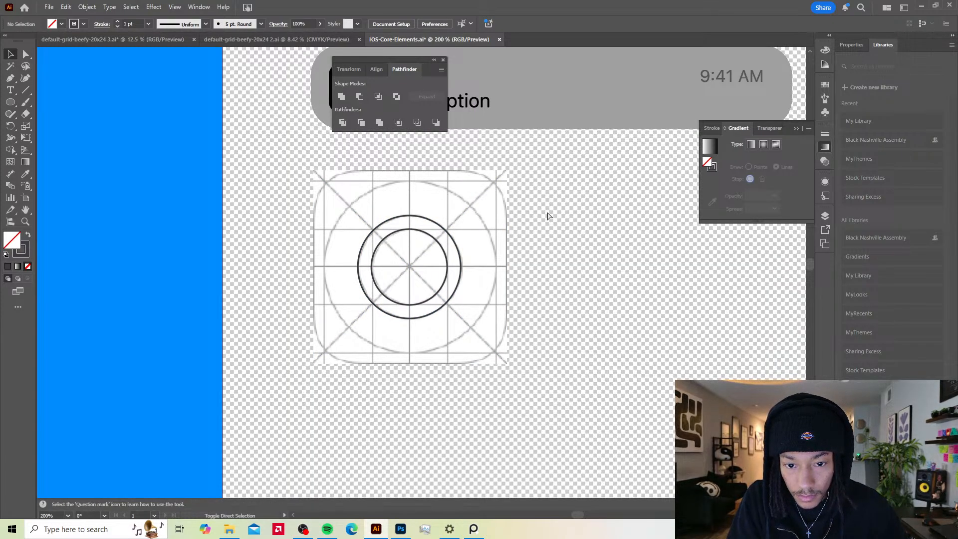
pyautogui.hotkey('ctrl', 'shift', 'd')
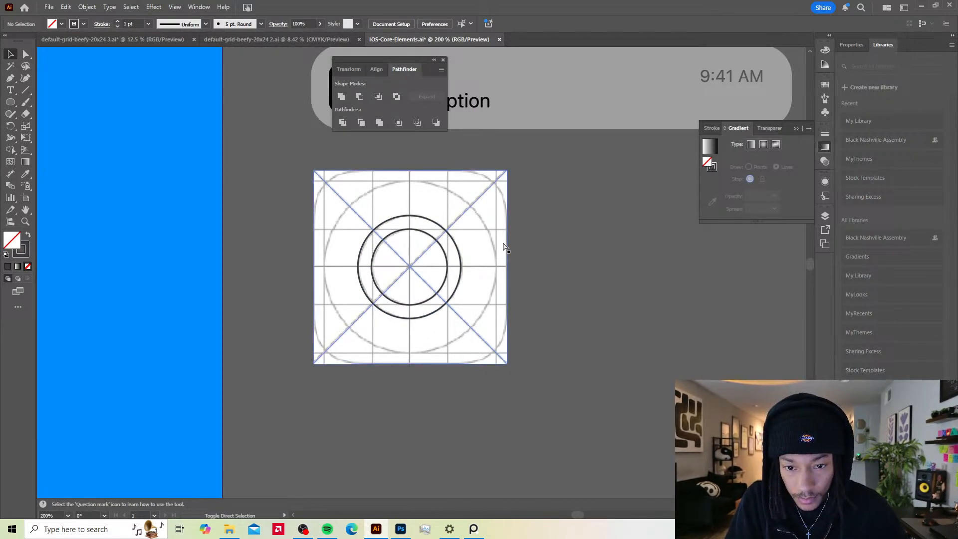
# Step: Make another concentric copy of the inner circle, enlarged to about 1.87 in to match the grid's outermost circle
pyautogui.press('v')
pyautogui.click(447, 242)
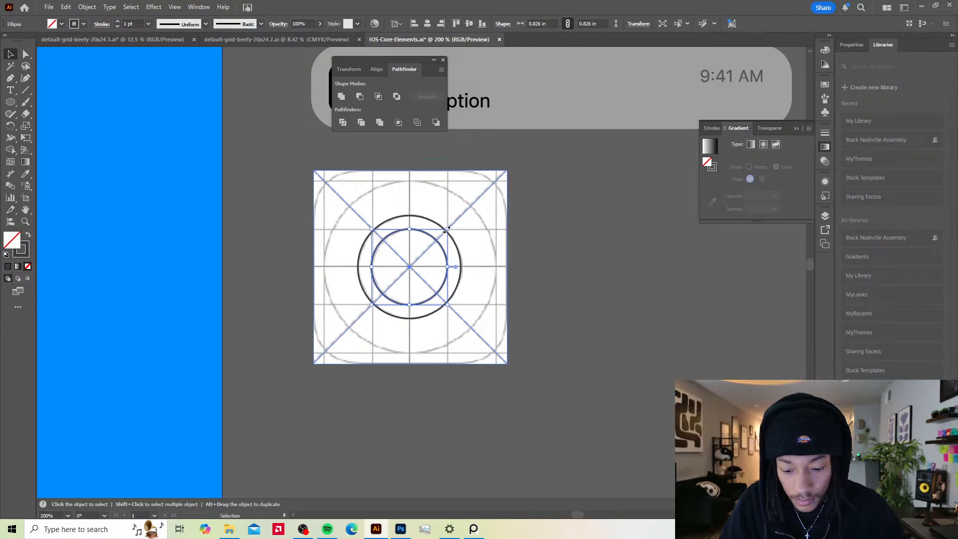
pyautogui.moveTo(447, 229); pyautogui.dragTo(537, 189)
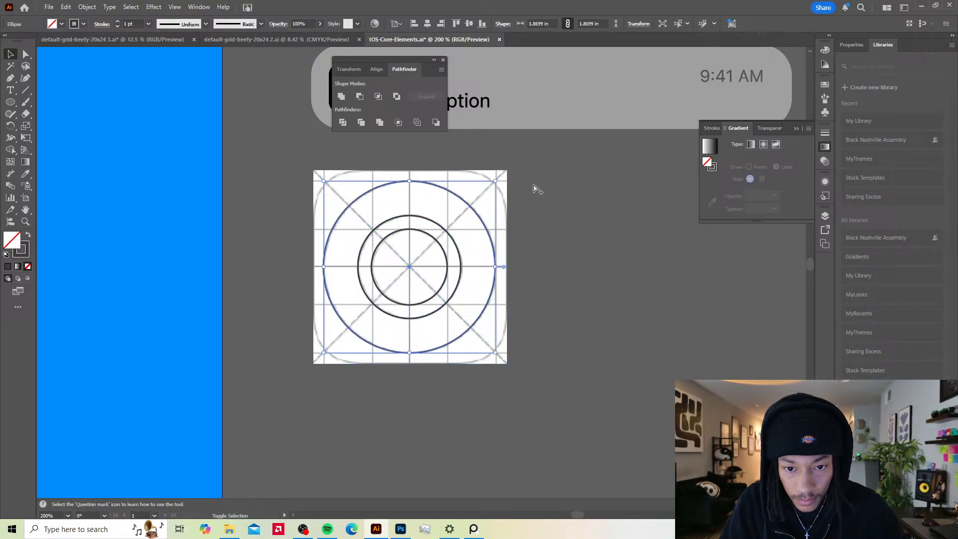
pyautogui.click(535, 184)
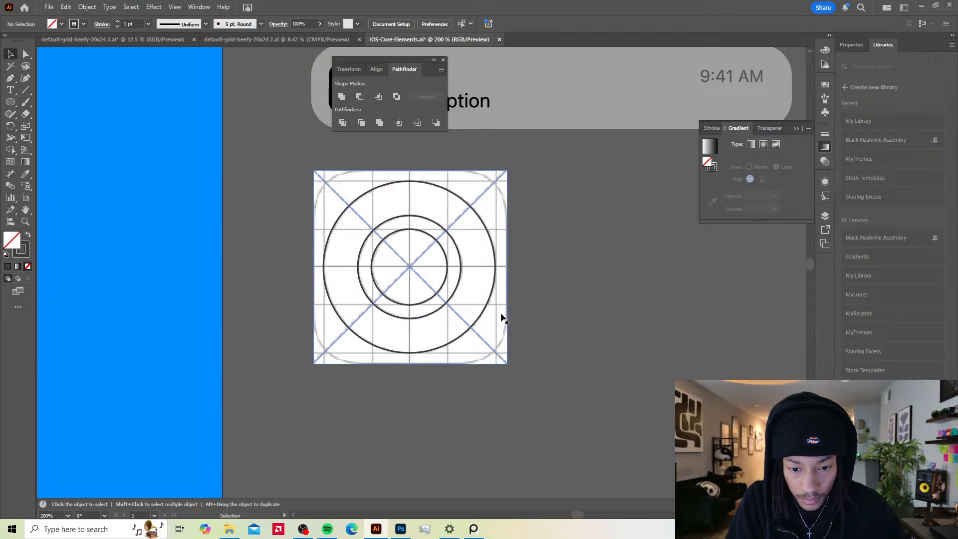
# Step: Draw a square about 2.11 in wide over the whole grid image and round its corners to match the icon outline
pyautogui.press('m')
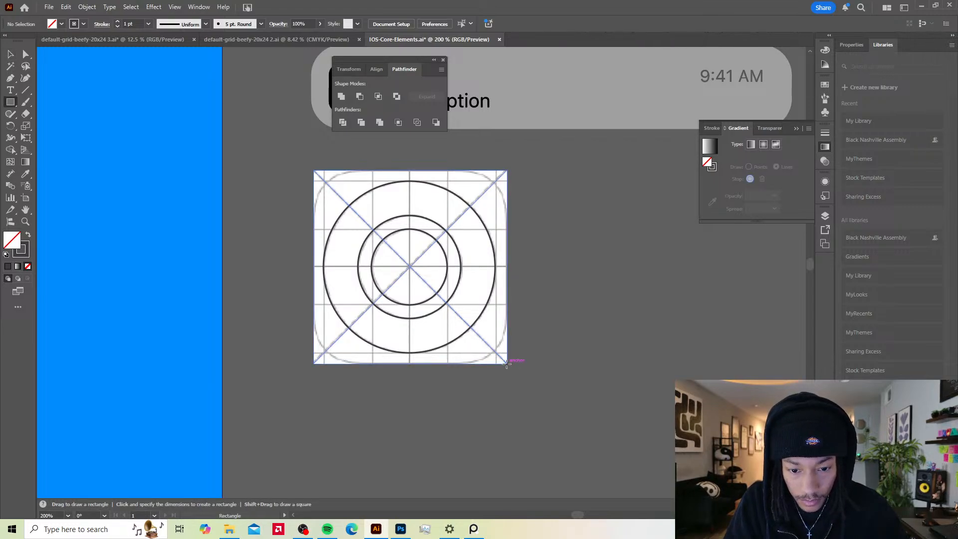
pyautogui.moveTo(507, 364)
pyautogui.mouseDown()
pyautogui.moveTo(435, 268)
pyautogui.moveTo(313, 168)
pyautogui.moveTo(357, 216)
pyautogui.mouseUp()
pyautogui.press('v')
pyautogui.click(529, 241)
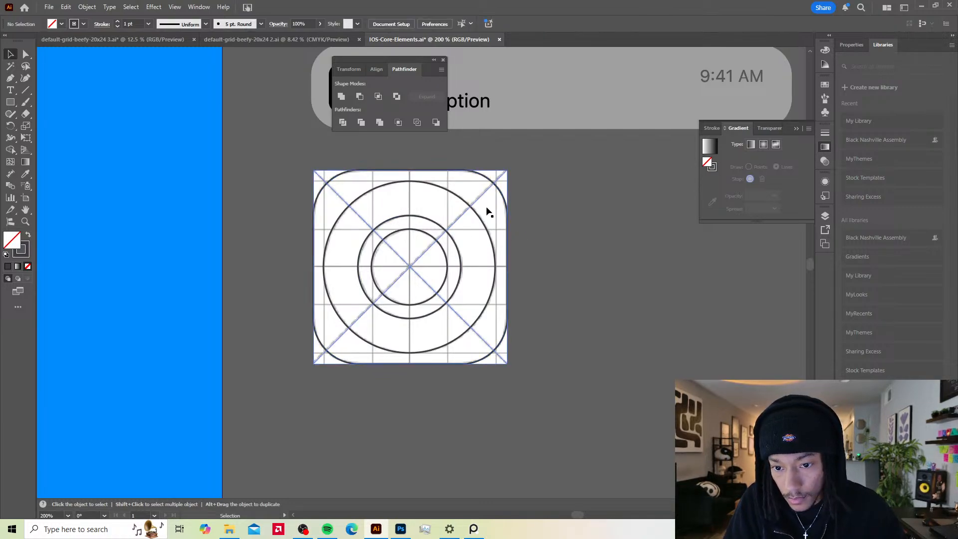
# Step: Draw two straight diagonal lines connecting the opposite corners of the icon grid image with the Pen tool
pyautogui.press('p')
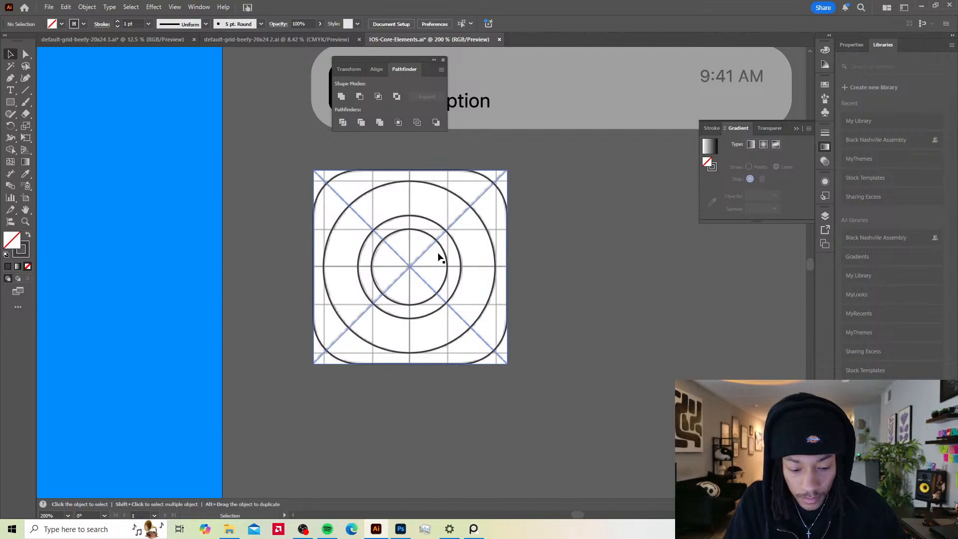
pyautogui.click(508, 171)
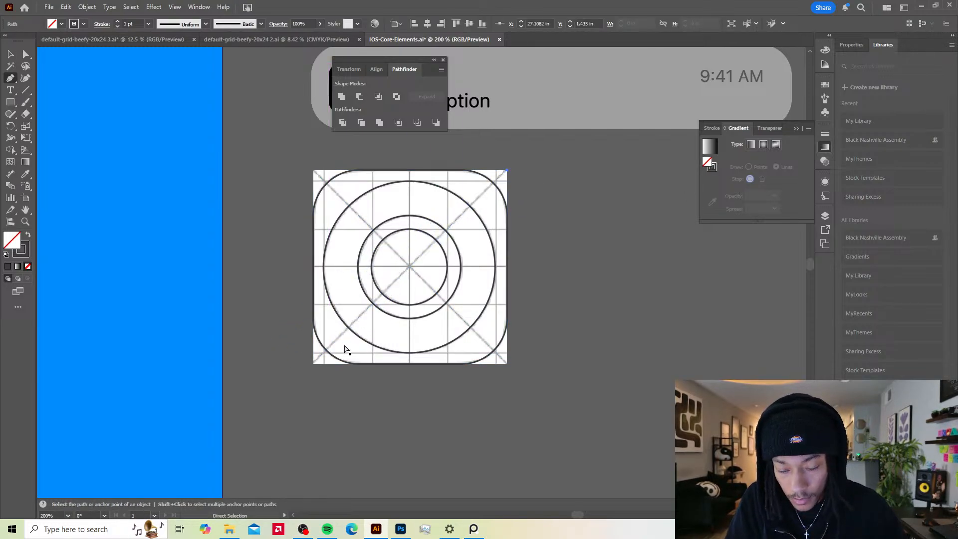
pyautogui.click(314, 369)
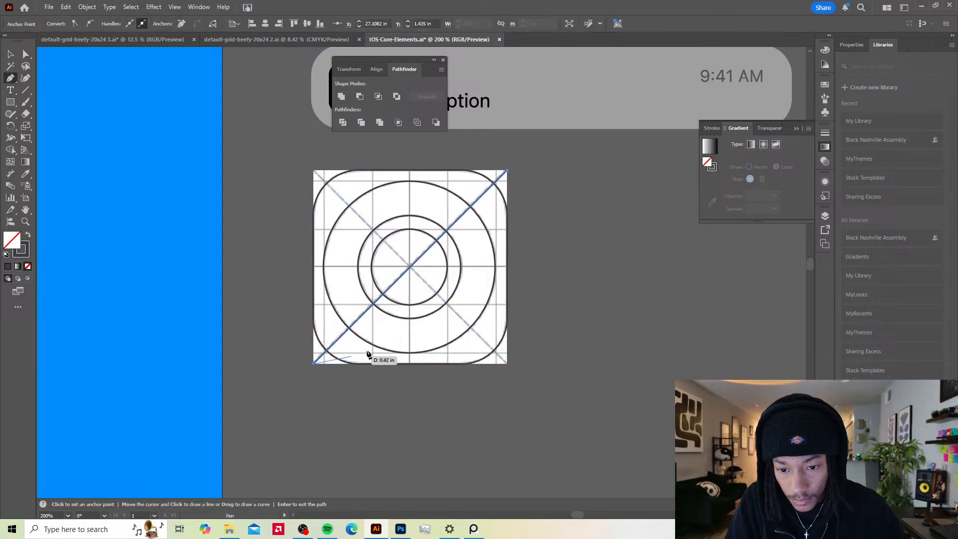
pyautogui.press('l')
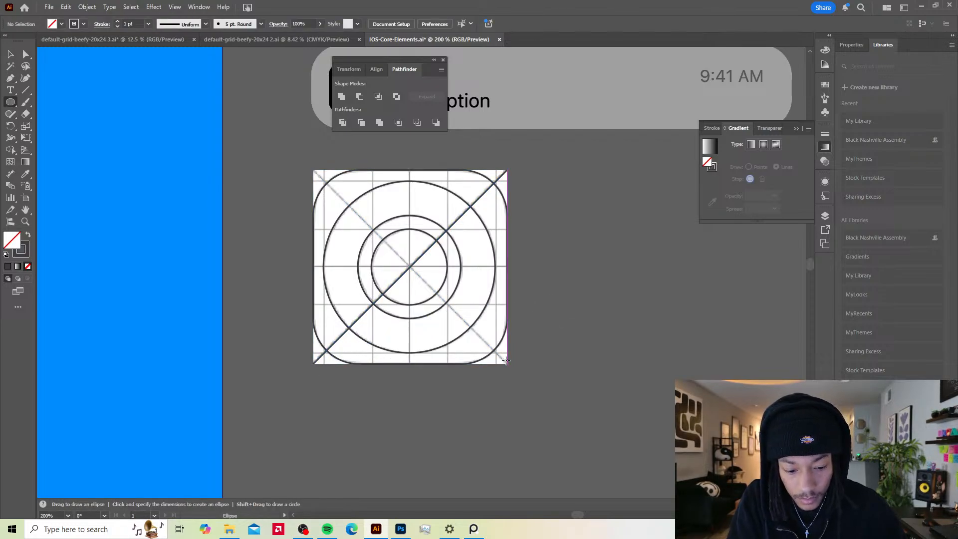
pyautogui.press('p')
pyautogui.click(508, 364)
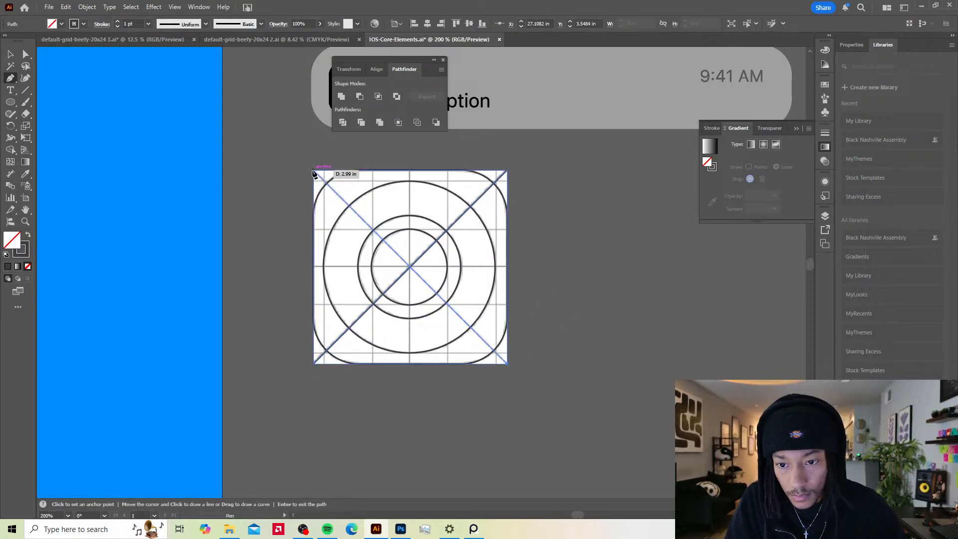
pyautogui.click(314, 171)
pyautogui.press('v')
pyautogui.click(537, 221)
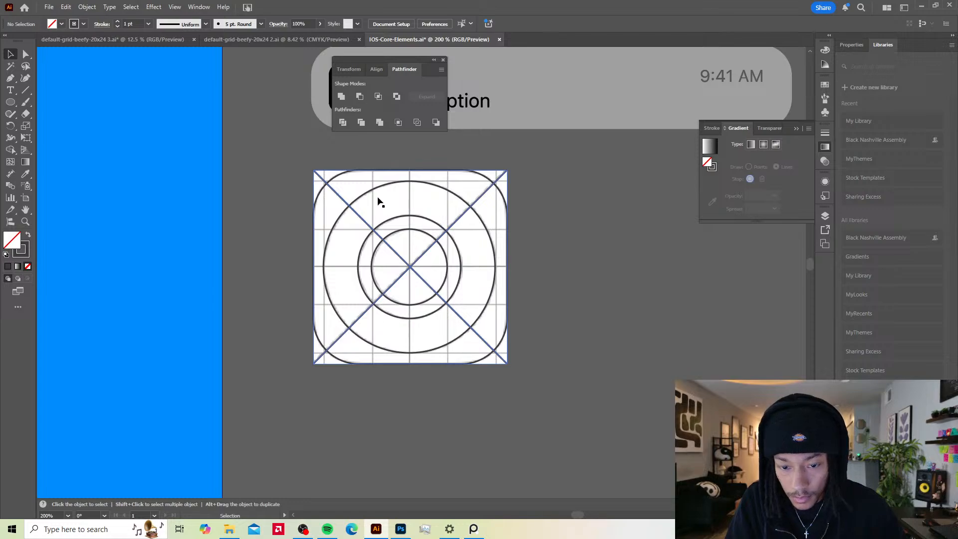
# Step: Draw a horizontal line about 2.11 in long across the icon grid along its uppermost inner guide
pyautogui.press('p')
pyautogui.click(508, 180)
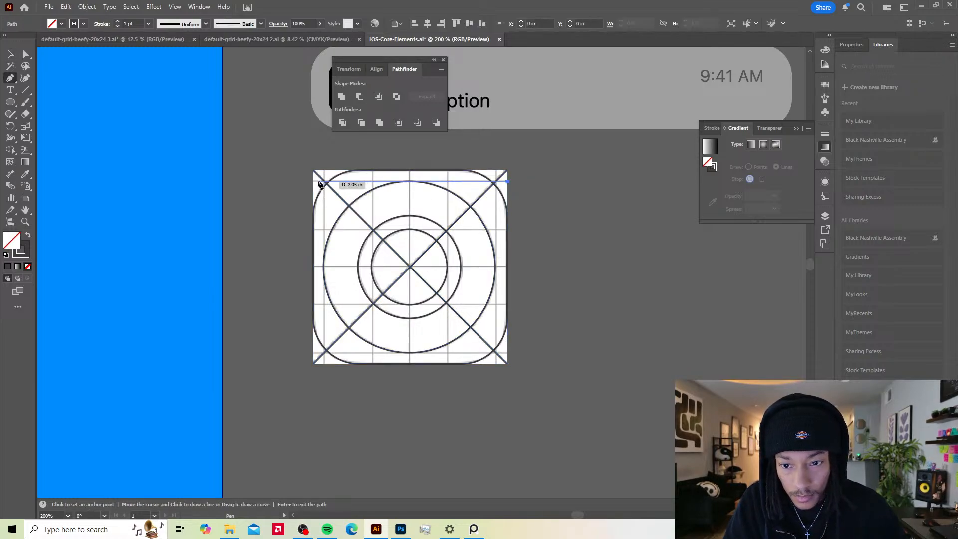
pyautogui.click(314, 181)
pyautogui.press('v')
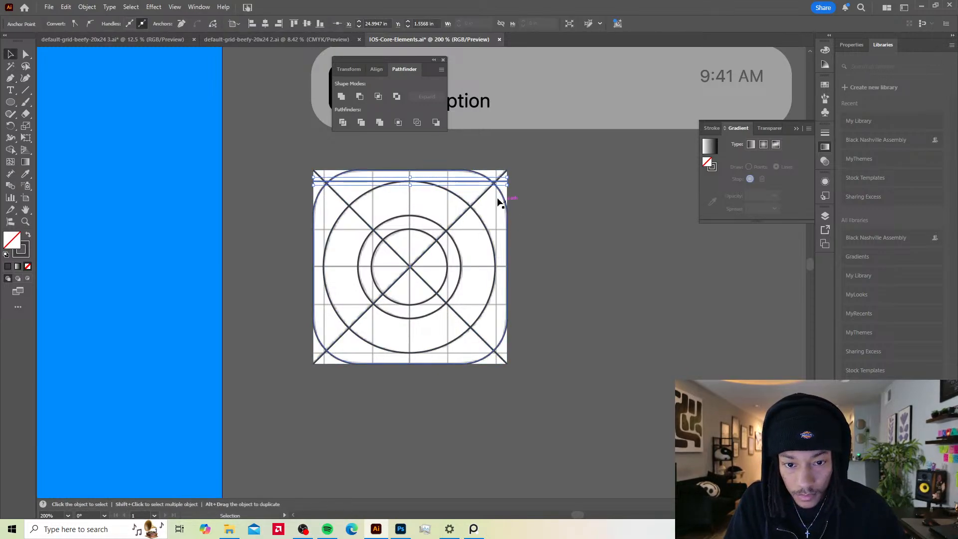
pyautogui.moveTo(477, 185); pyautogui.dragTo(469, 229)
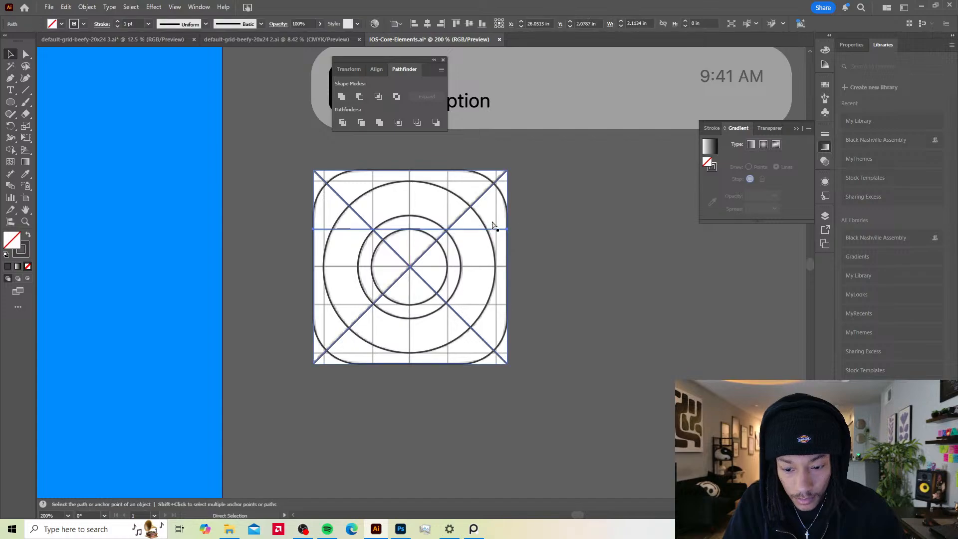
pyautogui.hotkey('ctrl', 'z')
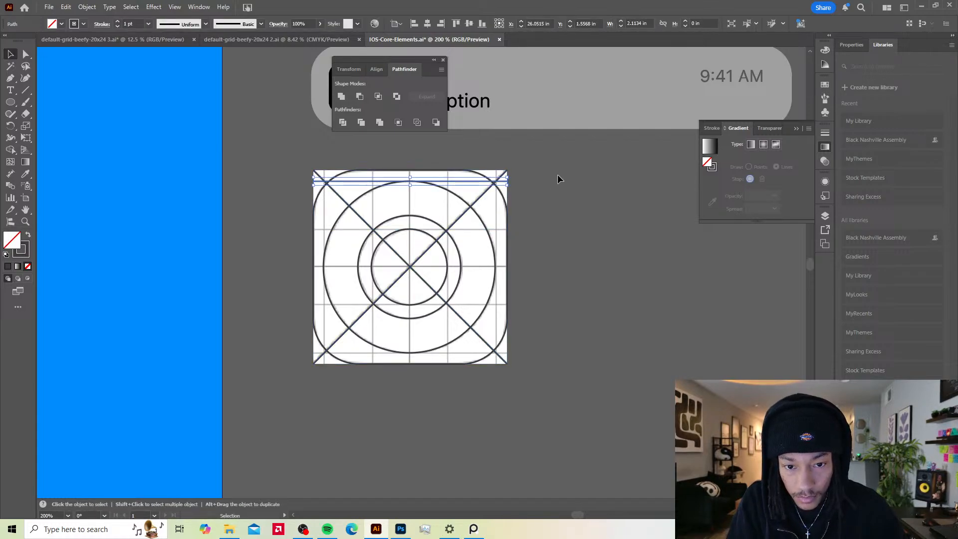
# Step: Copy the upper horizontal line onto the four remaining horizontal guides of the icon grid
pyautogui.click(515, 192)
pyautogui.click(469, 181)
pyautogui.click(468, 178)
pyautogui.hotkey('ctrl', '2')
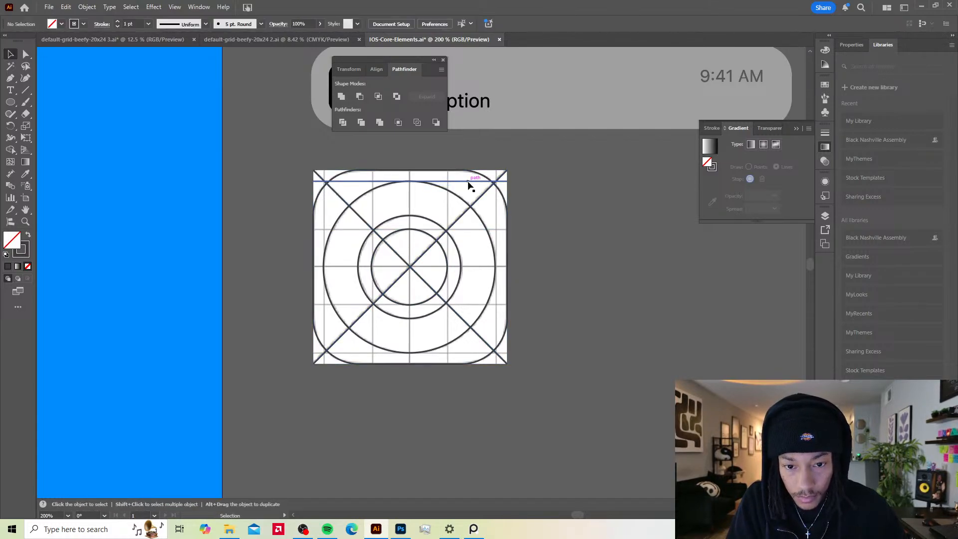
pyautogui.click(468, 181)
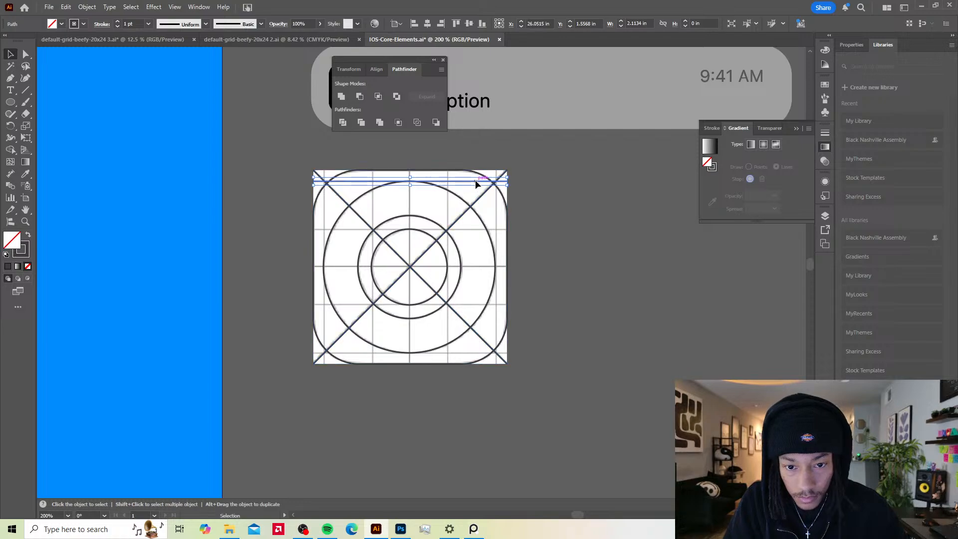
pyautogui.moveTo(475, 181); pyautogui.dragTo(464, 352)
pyautogui.keyDown('shift'); pyautogui.click(472, 306); pyautogui.keyUp('shift')
pyautogui.click(541, 281)
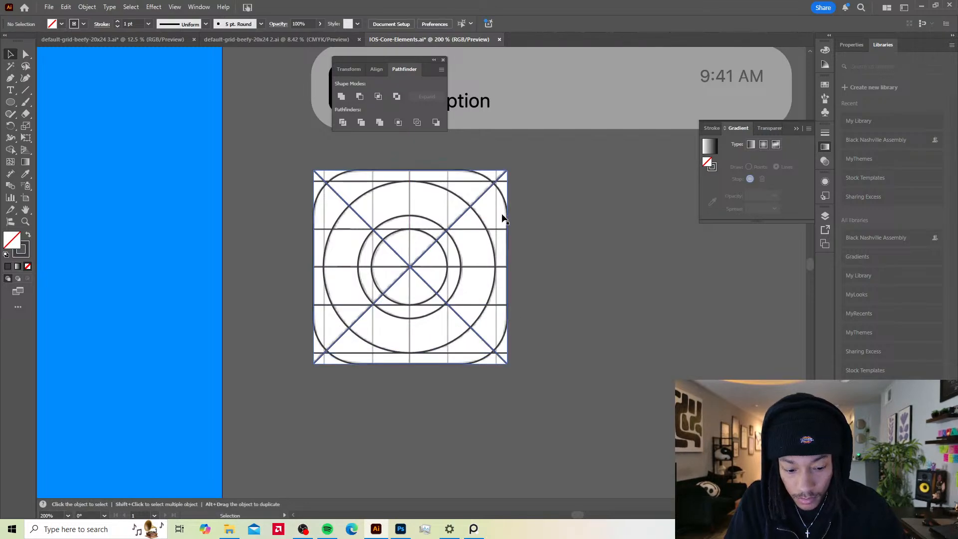
# Step: Draw a full-height vertical line along the icon grid's first inner guide and copy it onto the other four vertical guides
pyautogui.press('p')
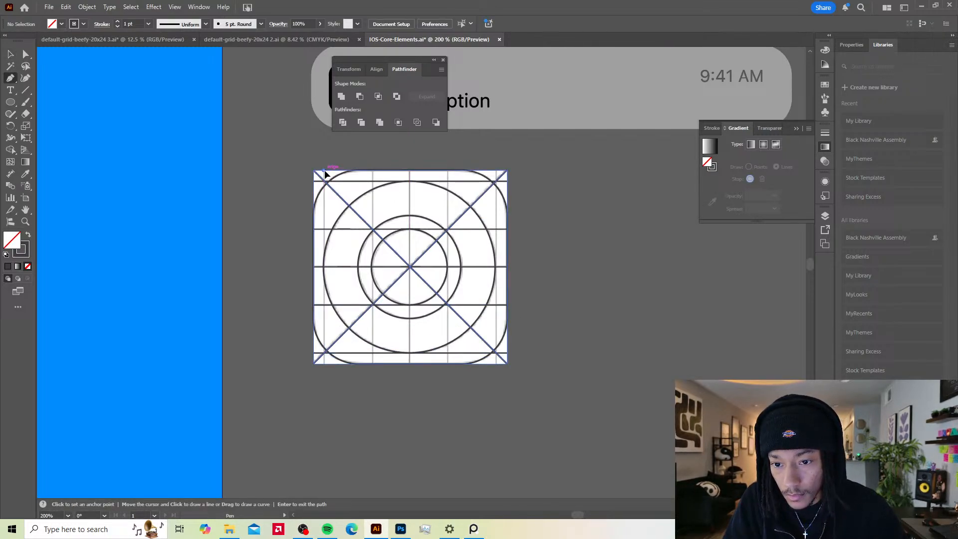
pyautogui.click(324, 170)
pyautogui.click(325, 366)
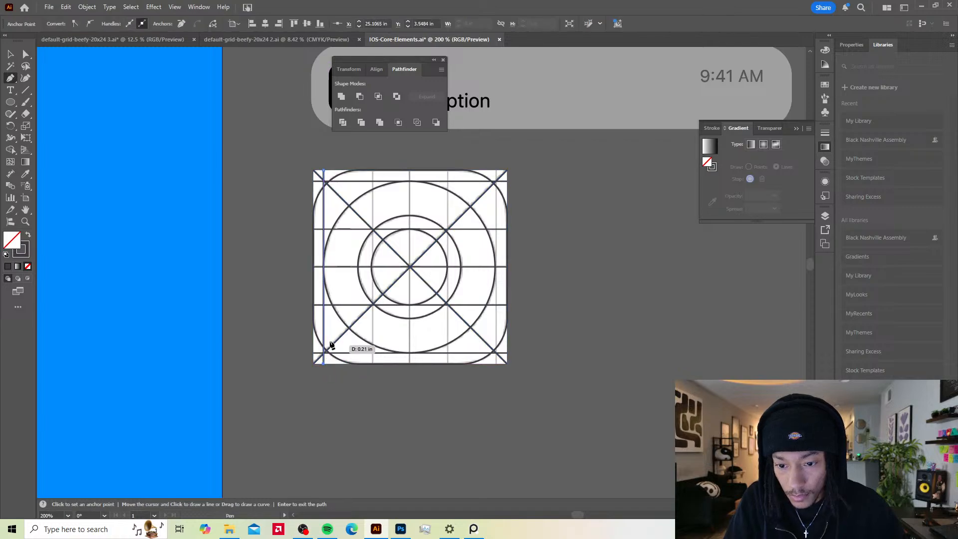
pyautogui.press('v')
pyautogui.moveTo(326, 327); pyautogui.dragTo(496, 337)
pyautogui.click(472, 340)
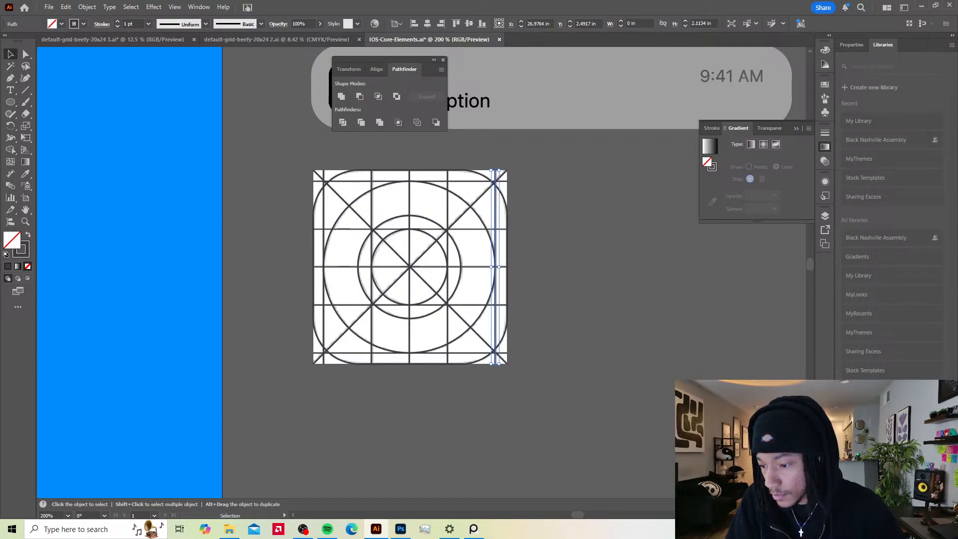
# Step: Move the reference grid image sideways, clear of the traced vector lines
pyautogui.click(424, 314)
pyautogui.click(522, 381)
pyautogui.moveTo(482, 296); pyautogui.dragTo(742, 301)
# Step: Group all the traced icon grid shapes and switch to the Poster-22.psb document in Photoshop
pyautogui.click(314, 170)
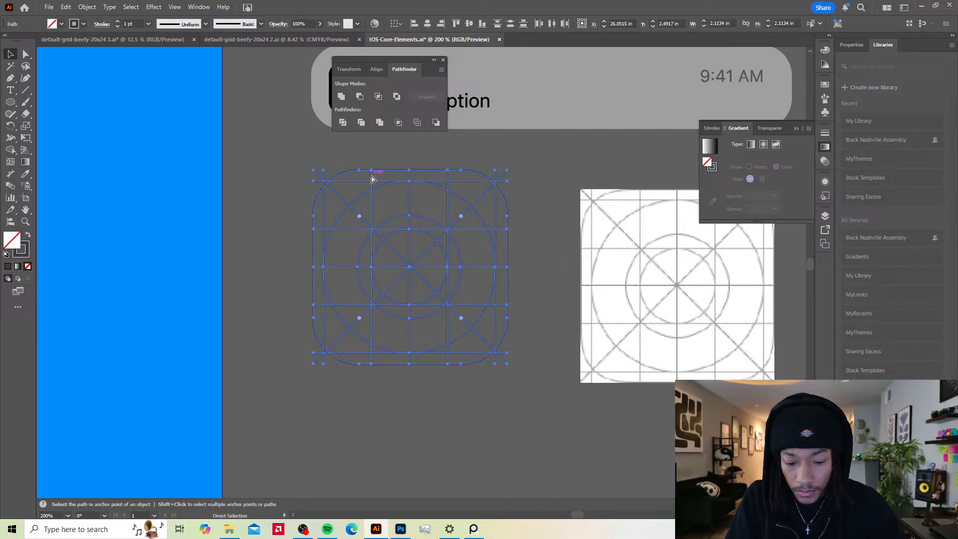
pyautogui.press('a')
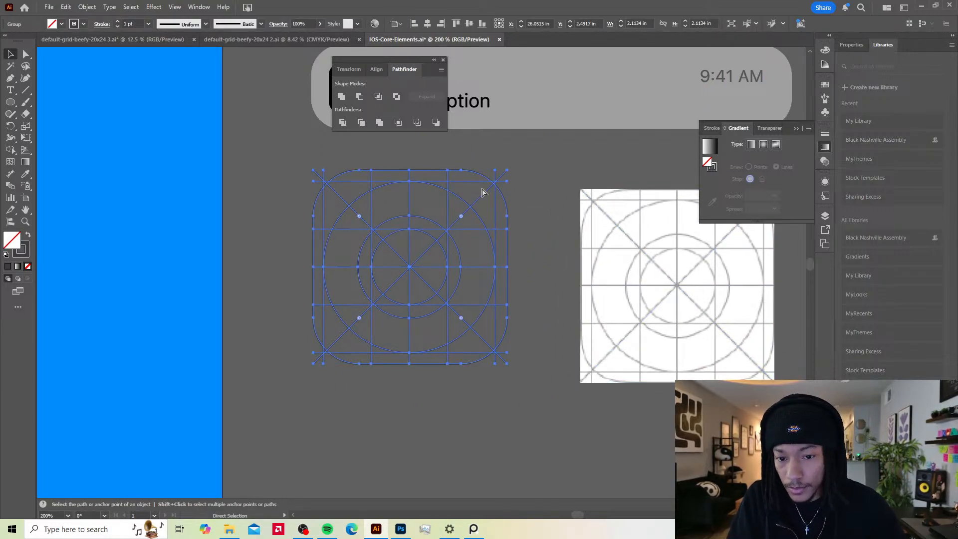
pyautogui.press('v')
pyautogui.click(401, 529)
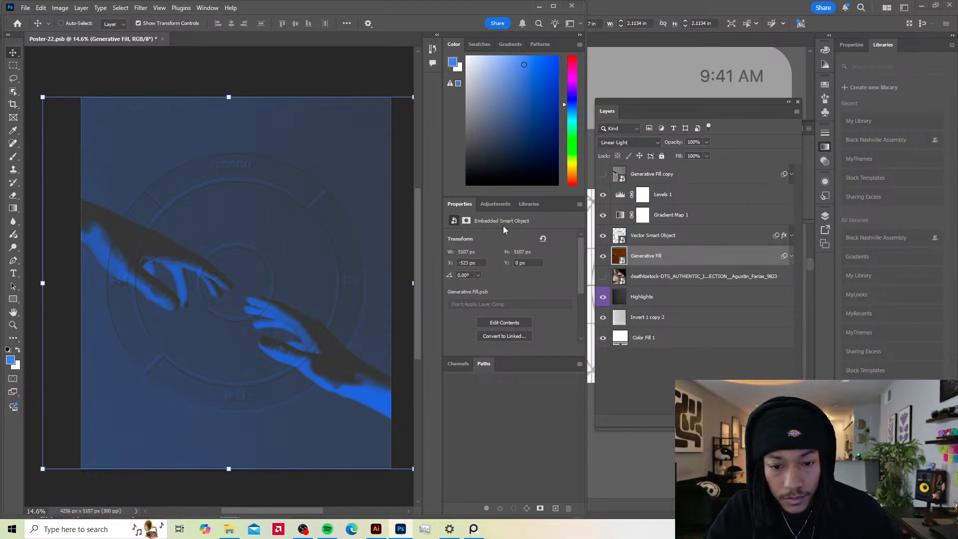
# Step: Compare the poster with and without the Vector Smart Object and Generative Fill layers
pyautogui.click(602, 174)
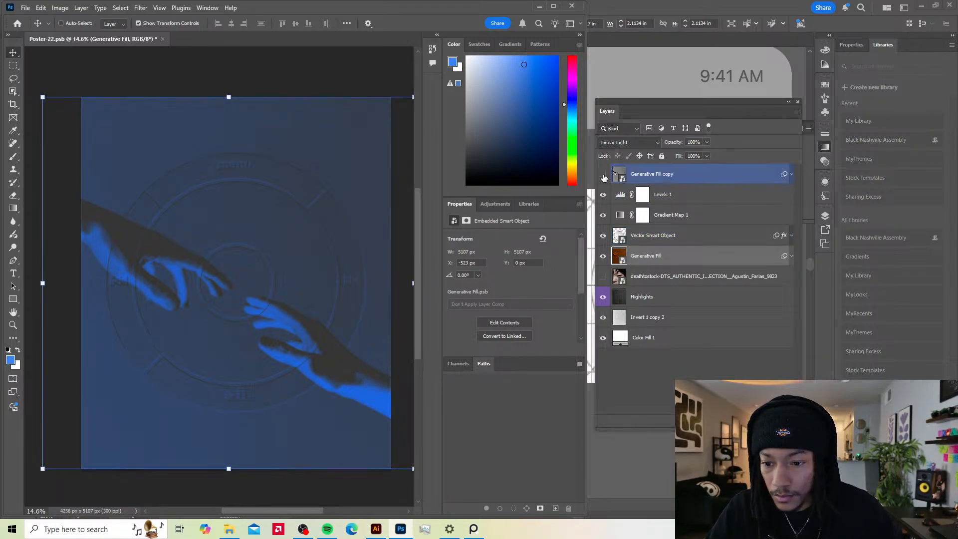
pyautogui.click(604, 236)
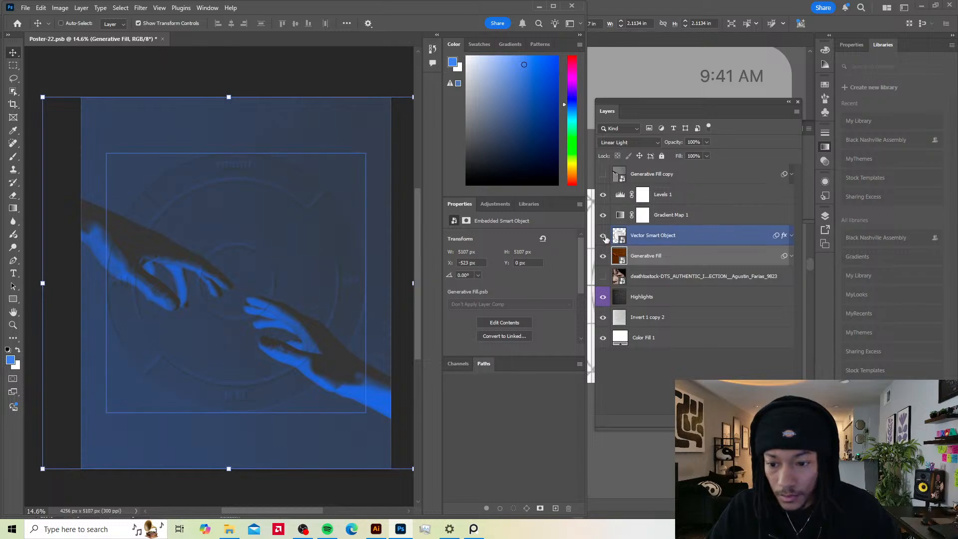
pyautogui.click(604, 236)
pyautogui.moveTo(666, 177); pyautogui.dragTo(646, 302)
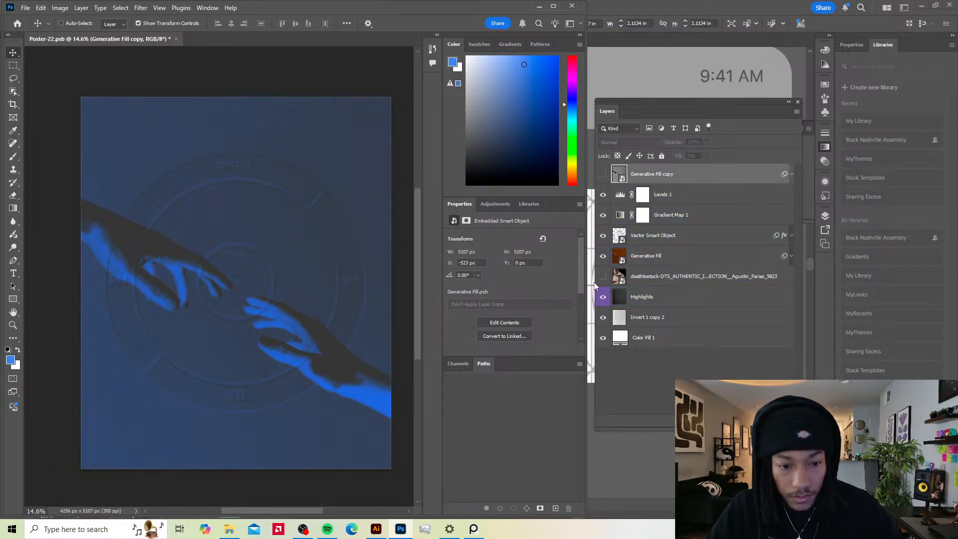
pyautogui.click(602, 258)
pyautogui.click(602, 256)
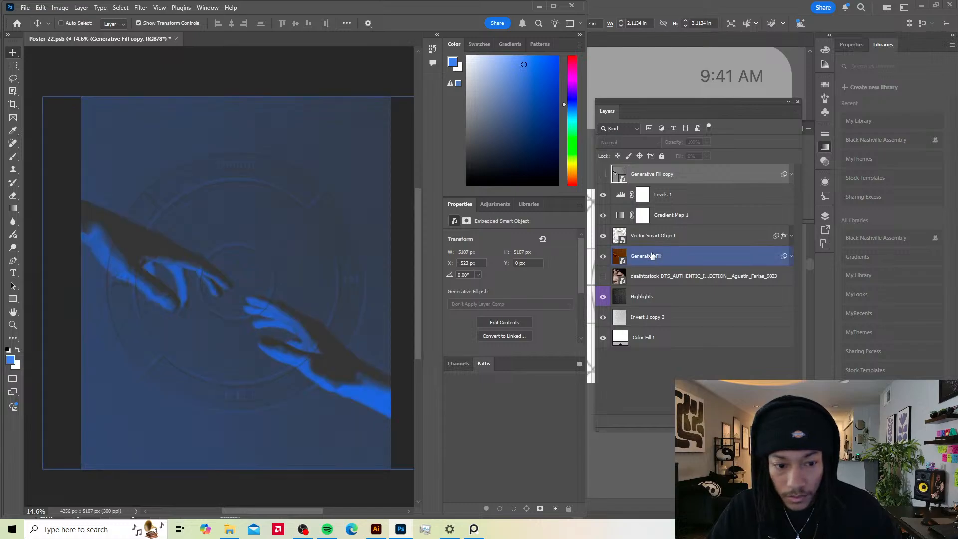
# Step: Apply a Levels adjustment to the Generative Fill layer with the black input level raised to 15
pyautogui.click(649, 256)
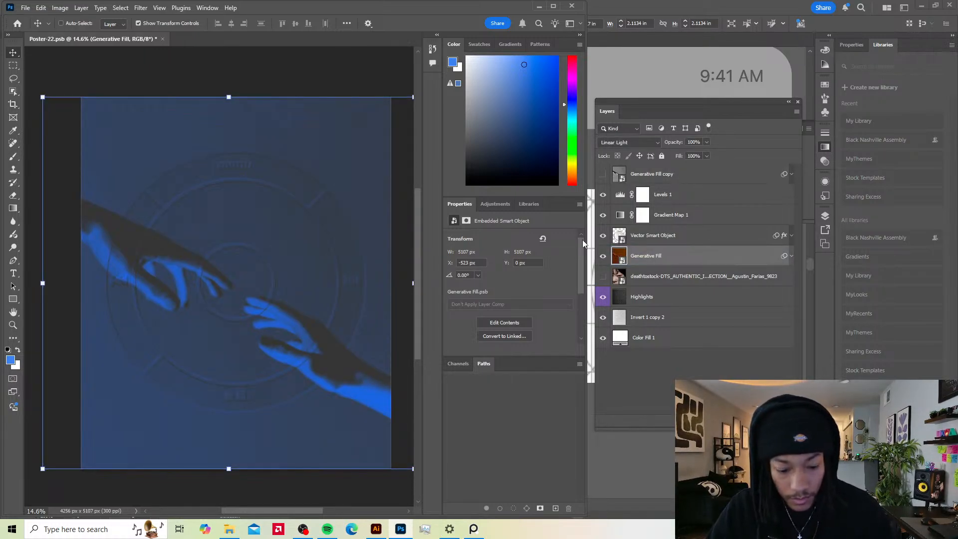
pyautogui.hotkey('ctrl', 'l')
pyautogui.moveTo(385, 214); pyautogui.dragTo(392, 214)
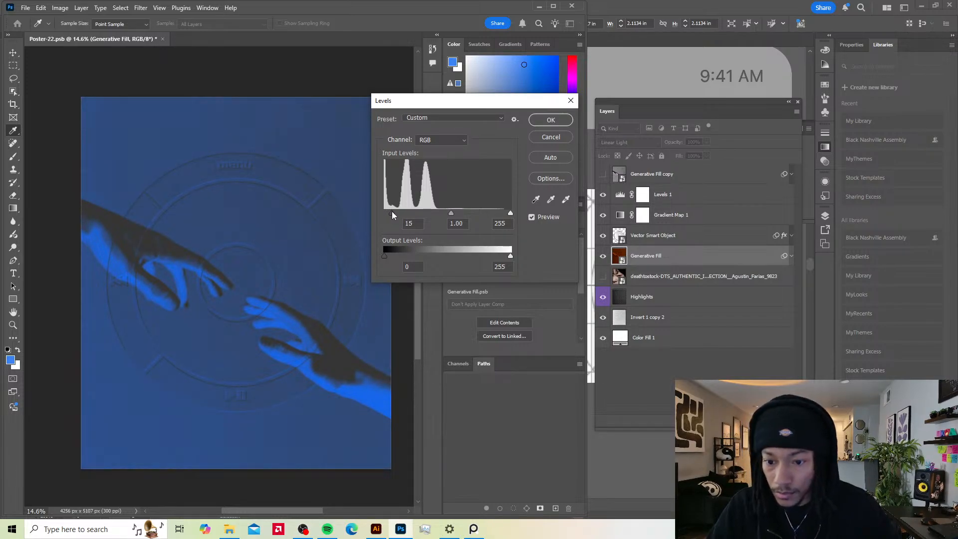
pyautogui.click(551, 119)
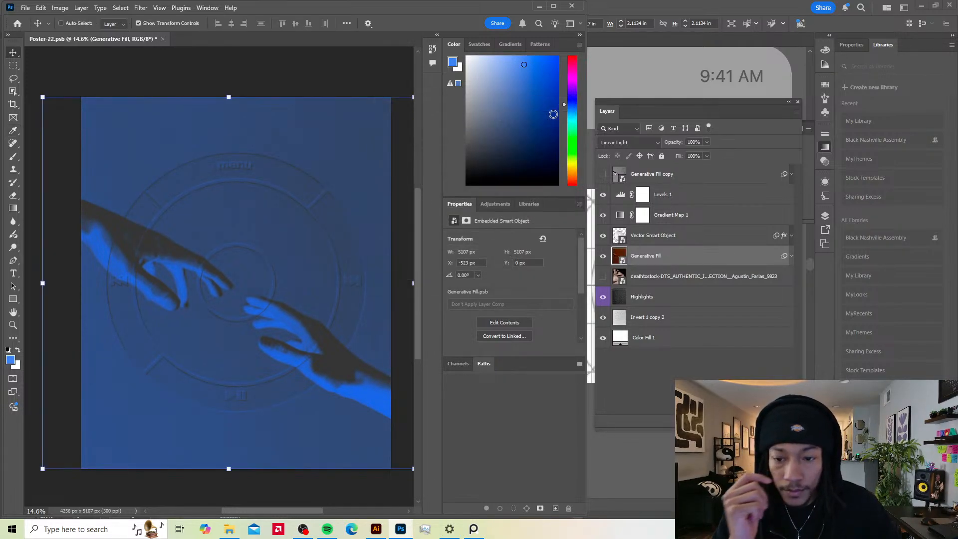
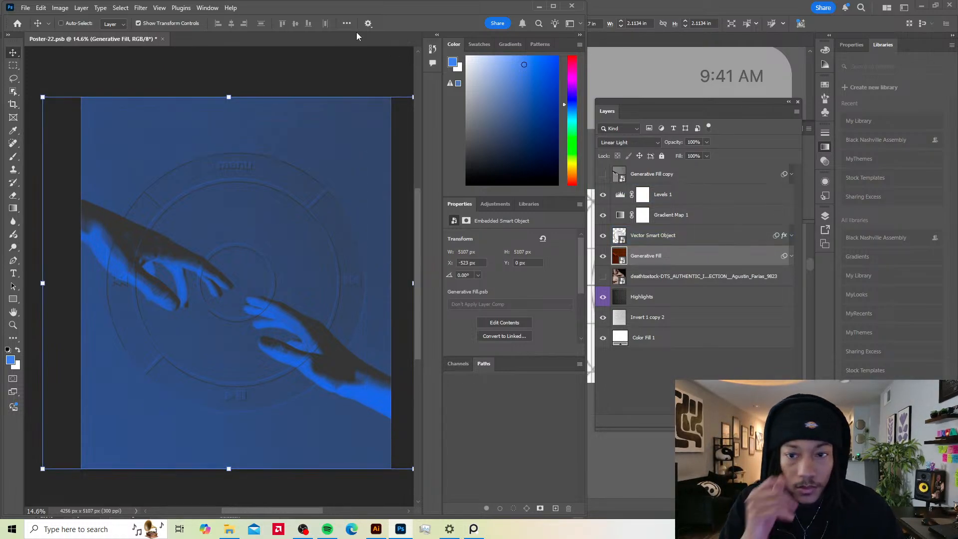
# Step: Check the effect of the hidden Generative Fill copy layer and delete that layer from the stack
pyautogui.click(606, 238)
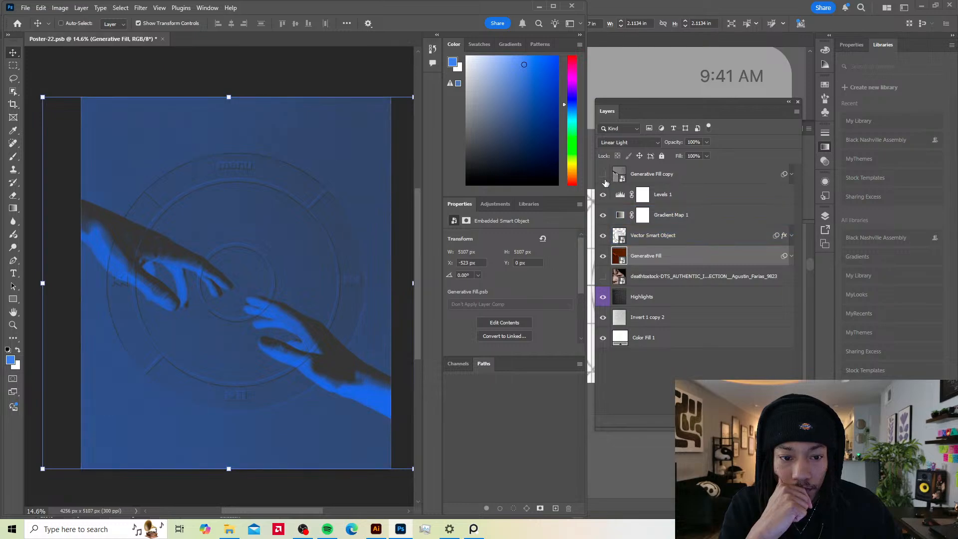
pyautogui.click(669, 172)
pyautogui.click(603, 174)
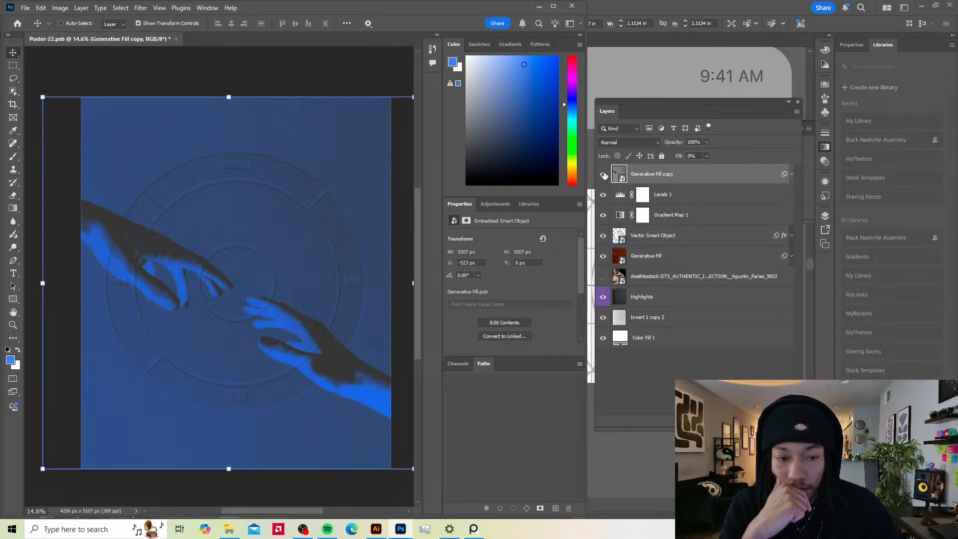
pyautogui.click(604, 174)
pyautogui.click(671, 235)
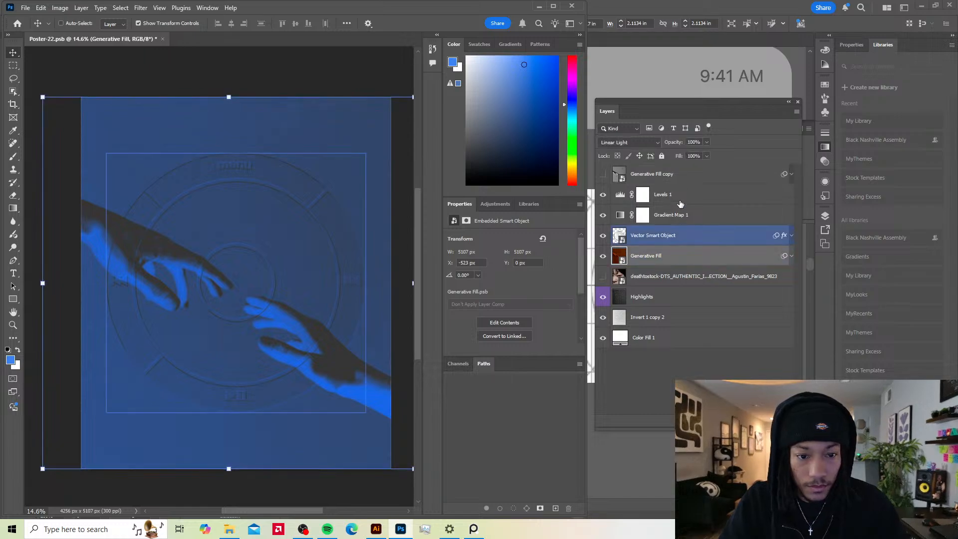
pyautogui.moveTo(691, 174); pyautogui.dragTo(785, 422)
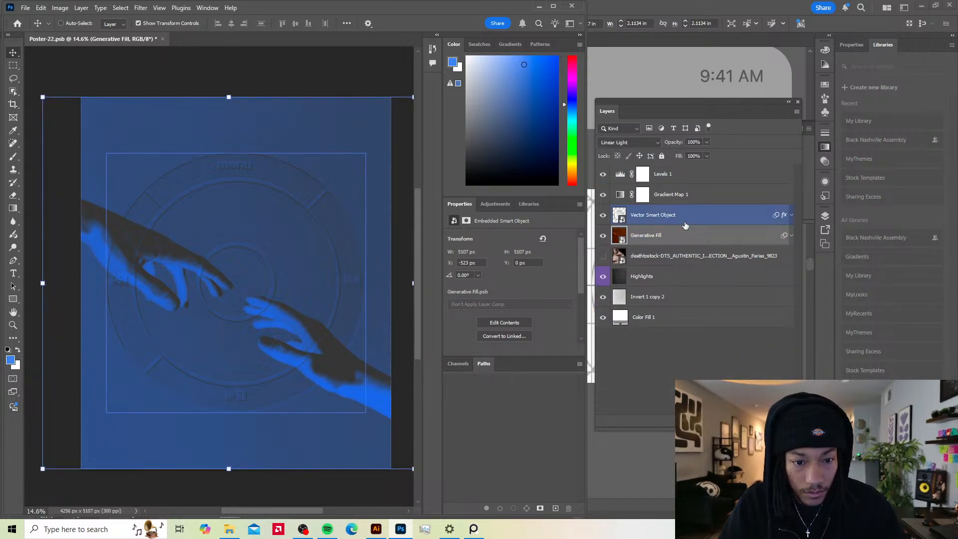
pyautogui.keyDown('shift'); pyautogui.click(685, 176); pyautogui.keyUp('shift')
pyautogui.hotkey('ctrl', 'j')
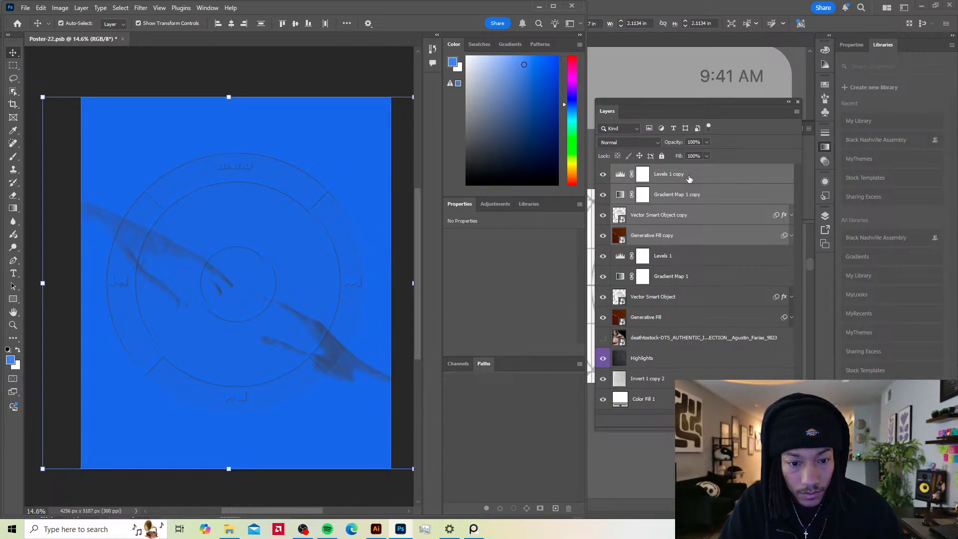
pyautogui.hotkey('ctrl', 'z')
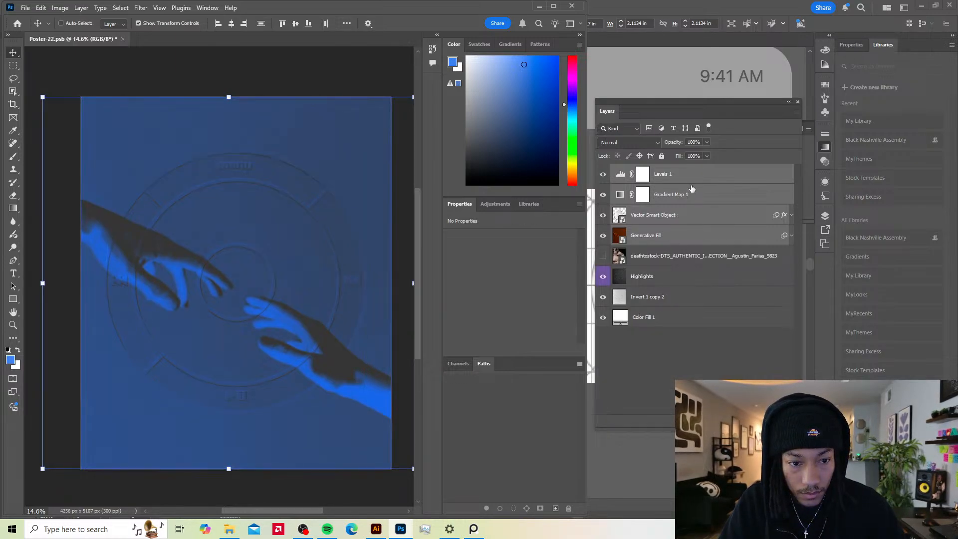
pyautogui.hotkey('ctrl', 'g')
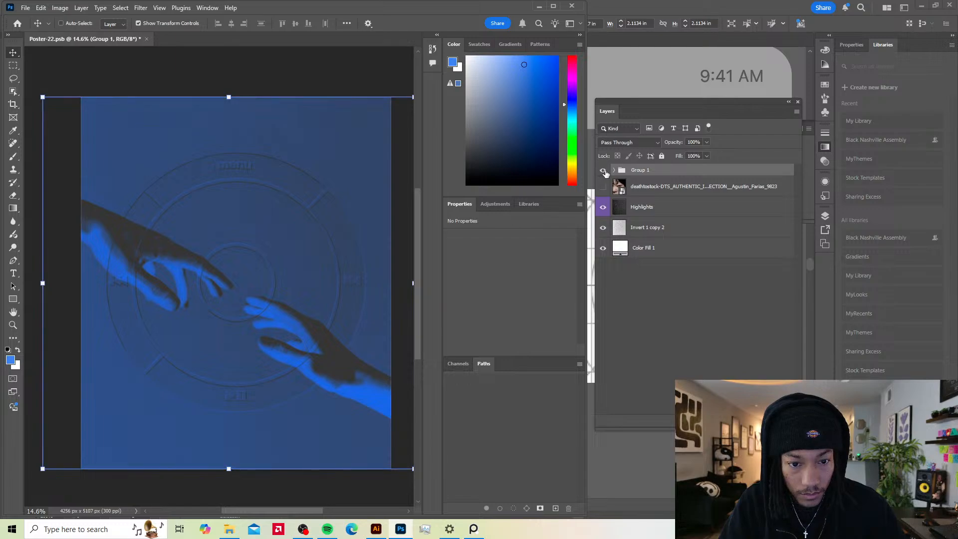
pyautogui.hotkey('ctrl', 'z')
# Step: Move the Highlights and Invert 1 copy 2 texture layers above all other layers and group them
pyautogui.click(641, 276)
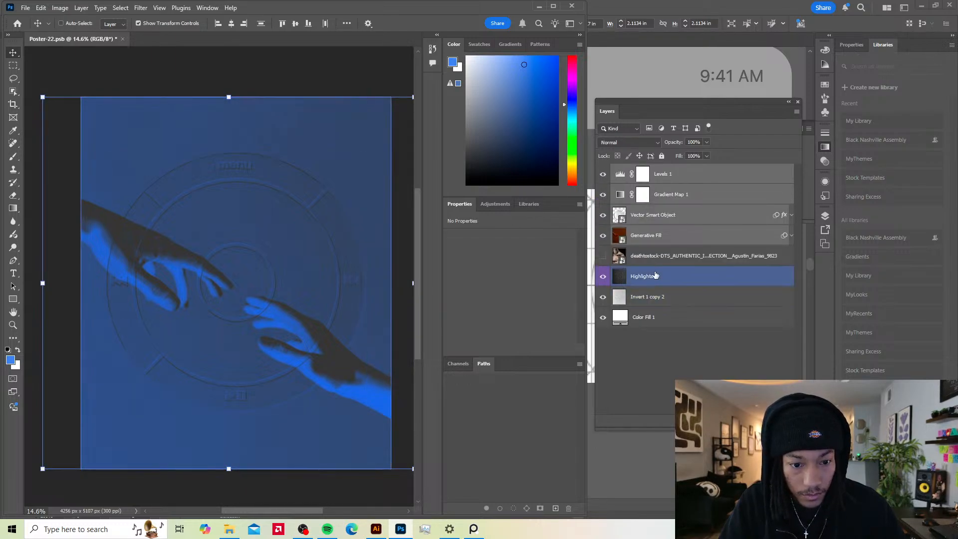
pyautogui.click(639, 298)
pyautogui.moveTo(639, 302); pyautogui.dragTo(669, 173)
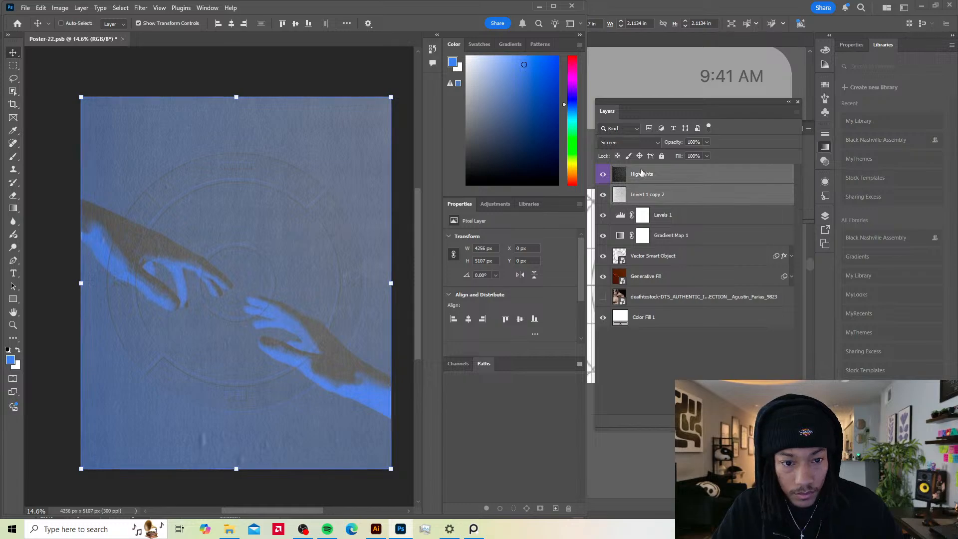
pyautogui.hotkey('ctrl', 'g')
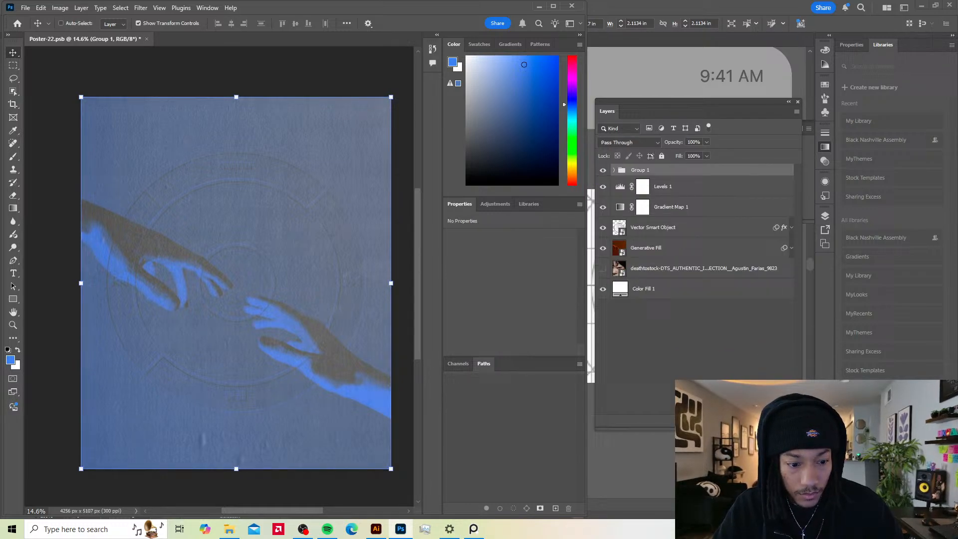
# Step: Set the fill of the group holding the two texture layers to 18%
pyautogui.click(706, 157)
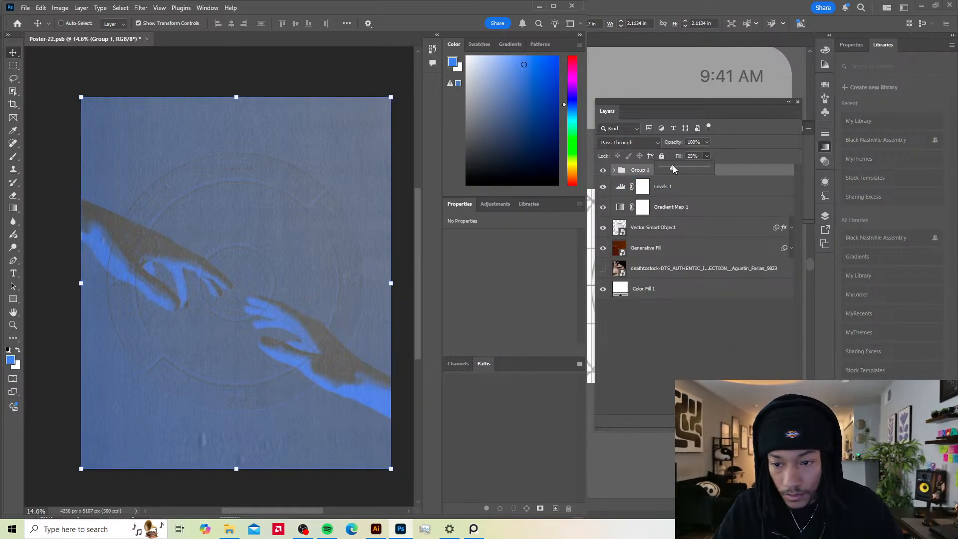
pyautogui.moveTo(669, 165); pyautogui.dragTo(666, 168)
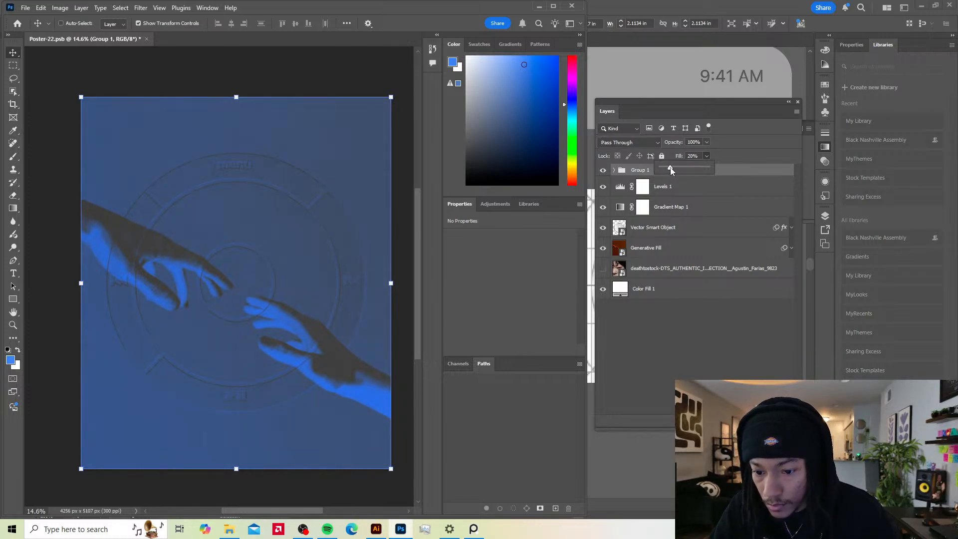
pyautogui.moveTo(670, 167); pyautogui.dragTo(669, 168)
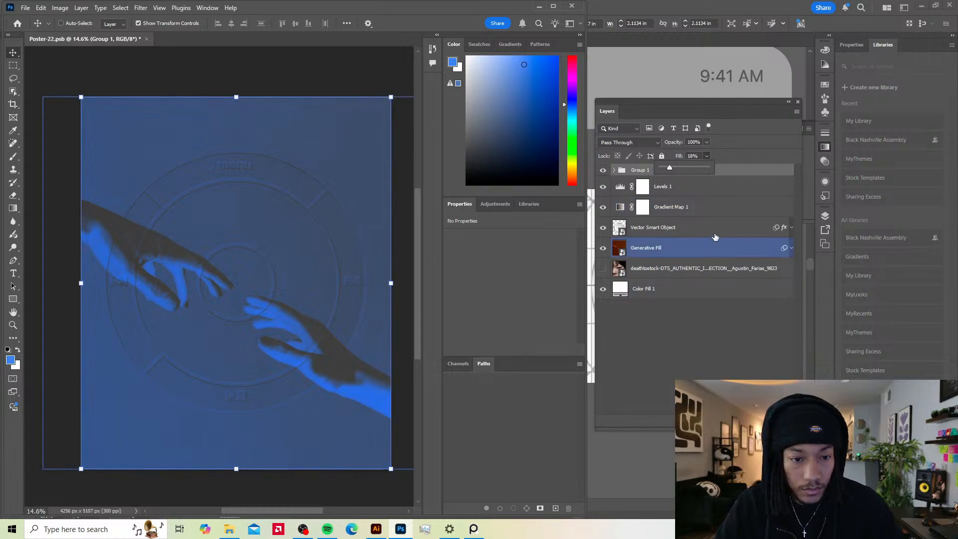
# Step: Delete the hidden deathtostock photo layer and hide the texture group, Group 1
pyautogui.click(682, 353)
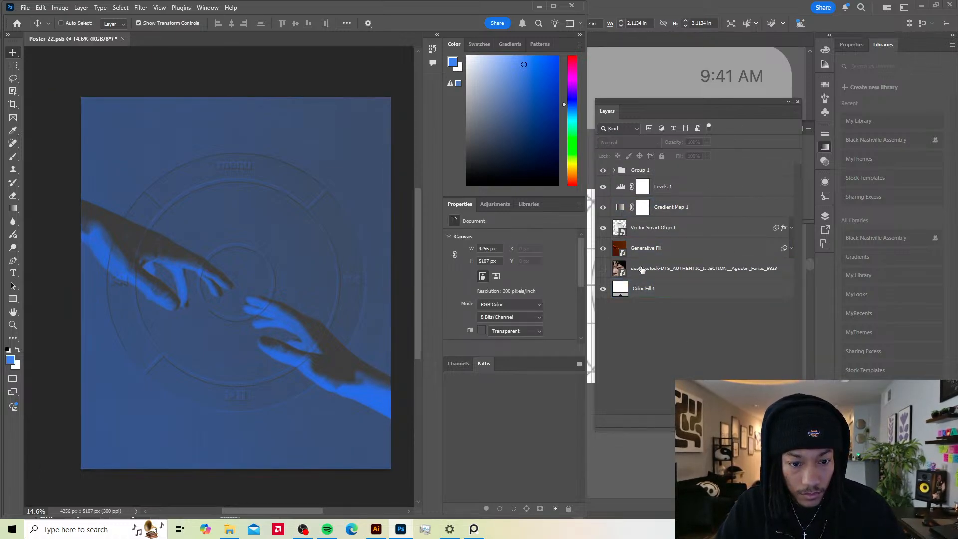
pyautogui.moveTo(660, 272); pyautogui.dragTo(785, 421)
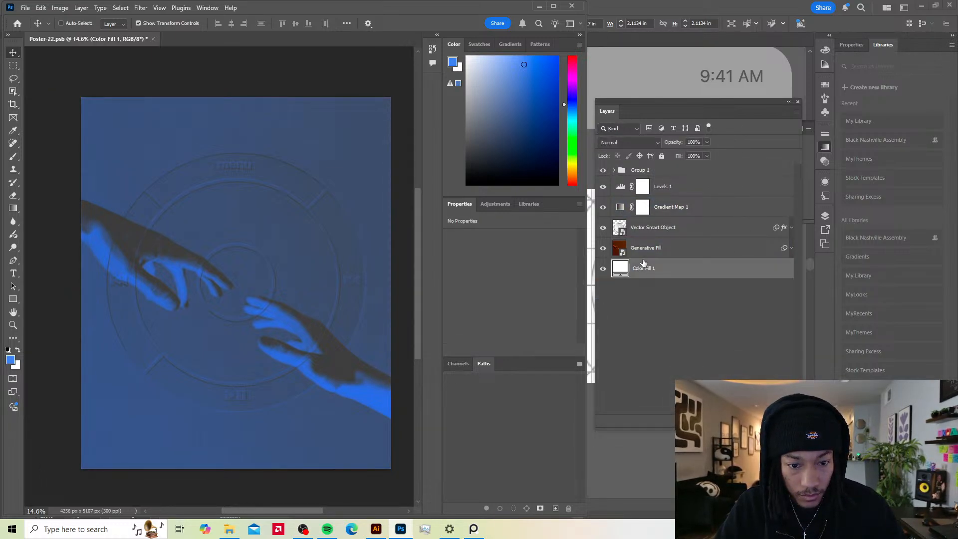
pyautogui.click(654, 248)
pyautogui.keyDown('shift'); pyautogui.click(665, 182); pyautogui.keyUp('shift')
pyautogui.click(665, 170)
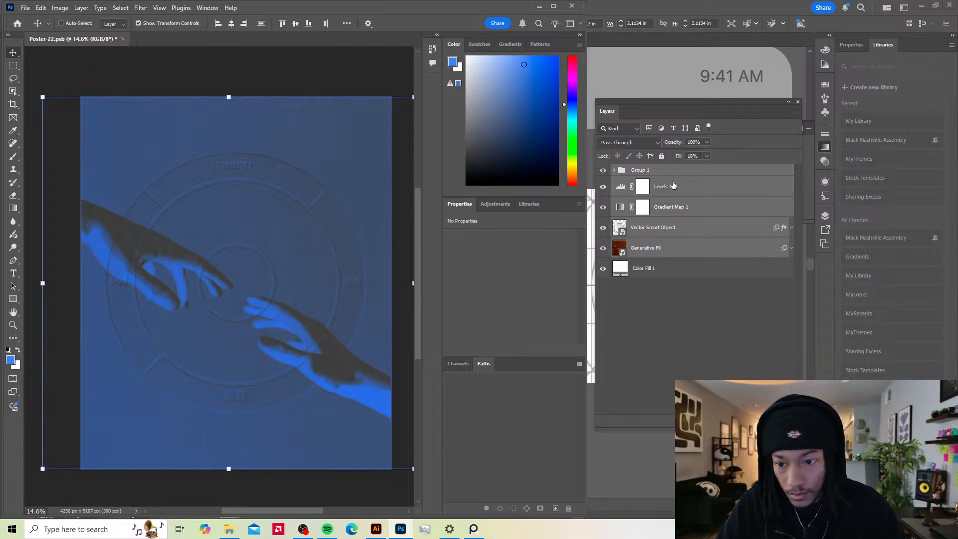
pyautogui.click(668, 186)
pyautogui.click(649, 248)
pyautogui.click(603, 171)
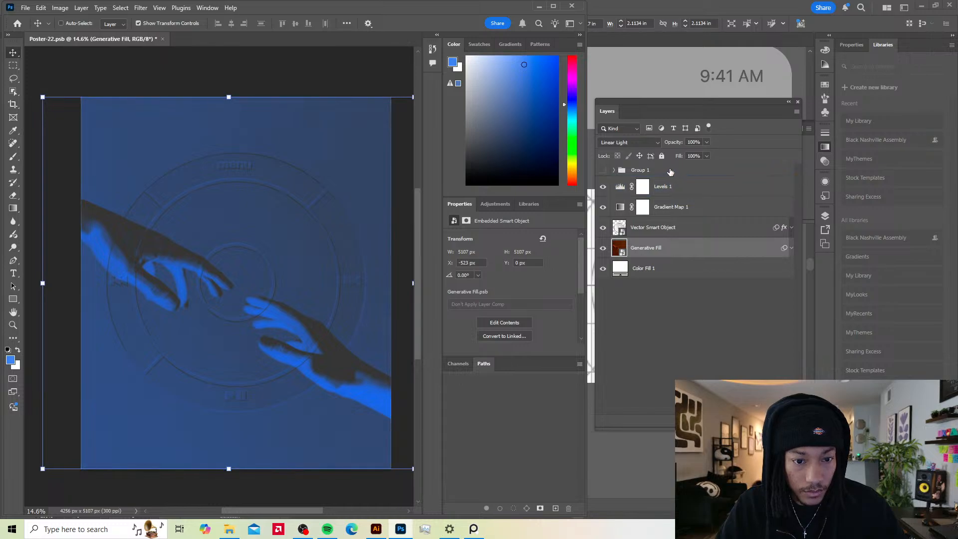
# Step: Duplicate the layers from Generative Fill through Levels 1 above Group 1 and convert the copies into one smart object
pyautogui.keyDown('shift'); pyautogui.click(670, 187); pyautogui.keyUp('shift')
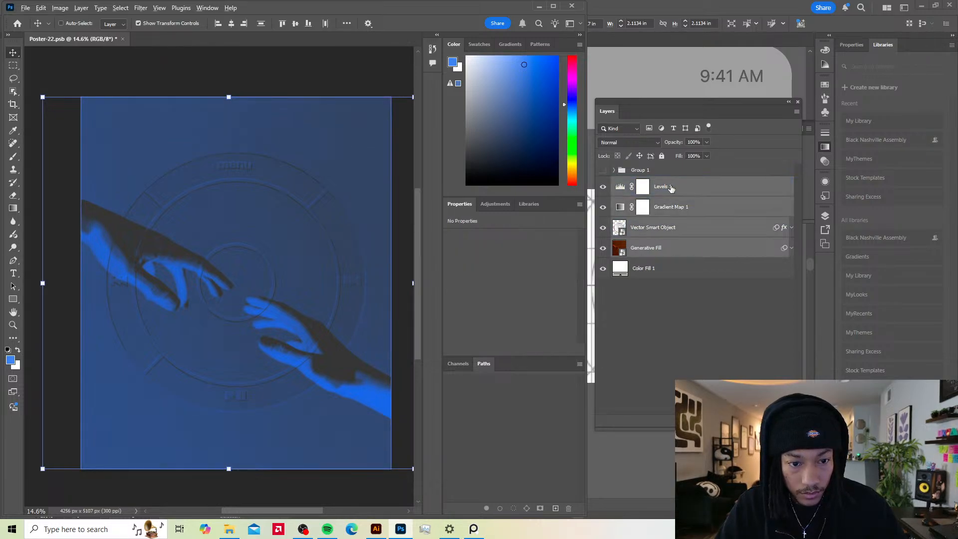
pyautogui.moveTo(670, 186); pyautogui.dragTo(672, 165)
pyautogui.rightClick(678, 174)
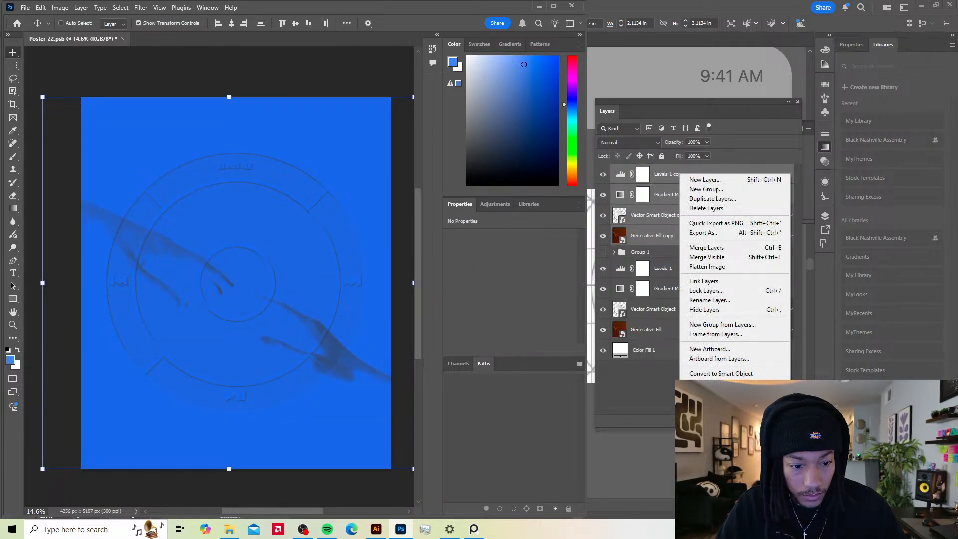
pyautogui.click(745, 374)
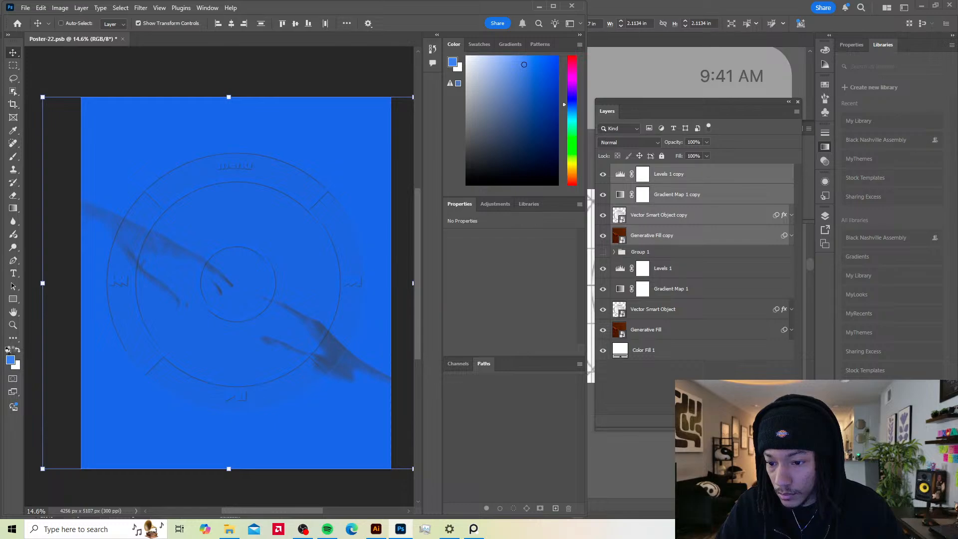
# Step: Reset the foreground and background colors to the default black and white
pyautogui.click(8, 350)
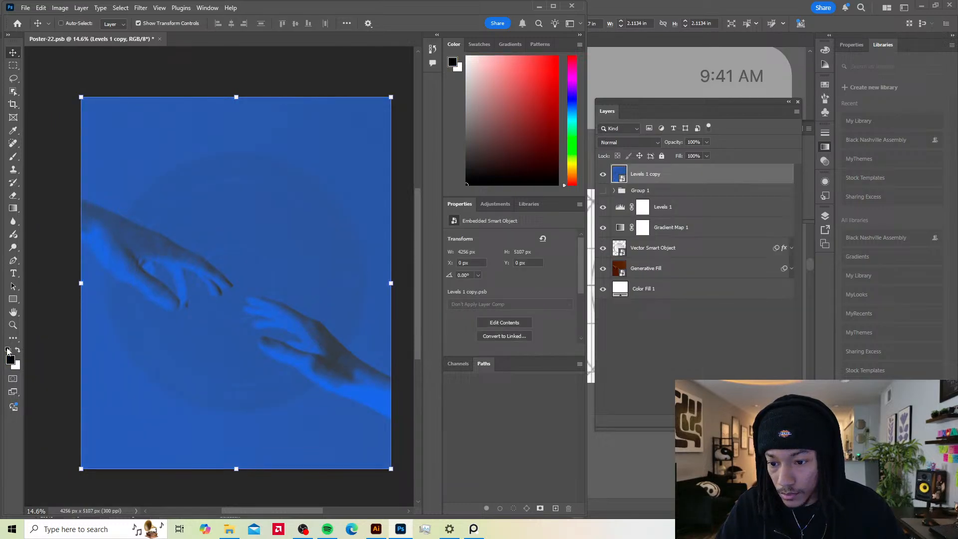
# Step: Compare the Levels 1 copy smart object with the original layers beneath it, and delete the copy
pyautogui.click(657, 217)
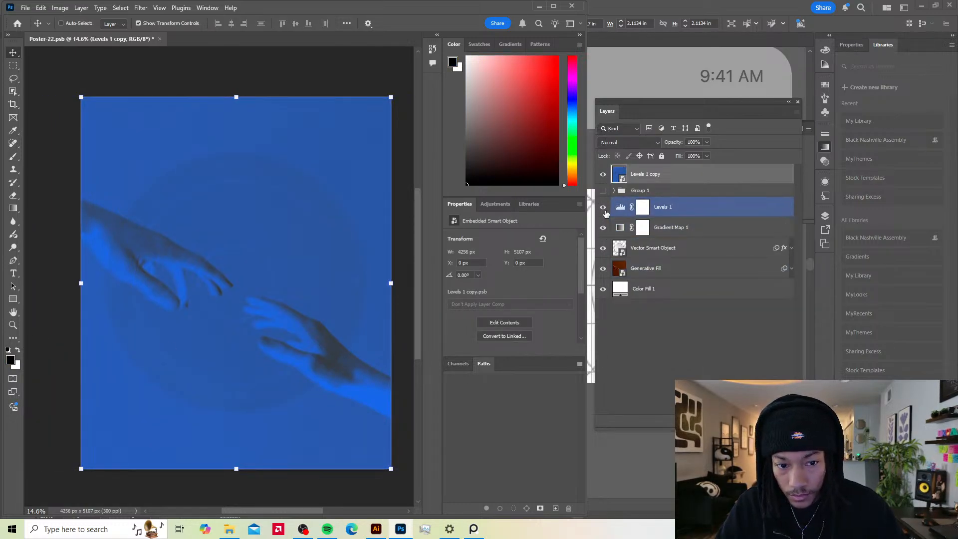
pyautogui.moveTo(602, 268); pyautogui.dragTo(605, 275)
pyautogui.moveTo(603, 225); pyautogui.dragTo(603, 207)
pyautogui.click(603, 175)
pyautogui.click(603, 174)
pyautogui.click(602, 174)
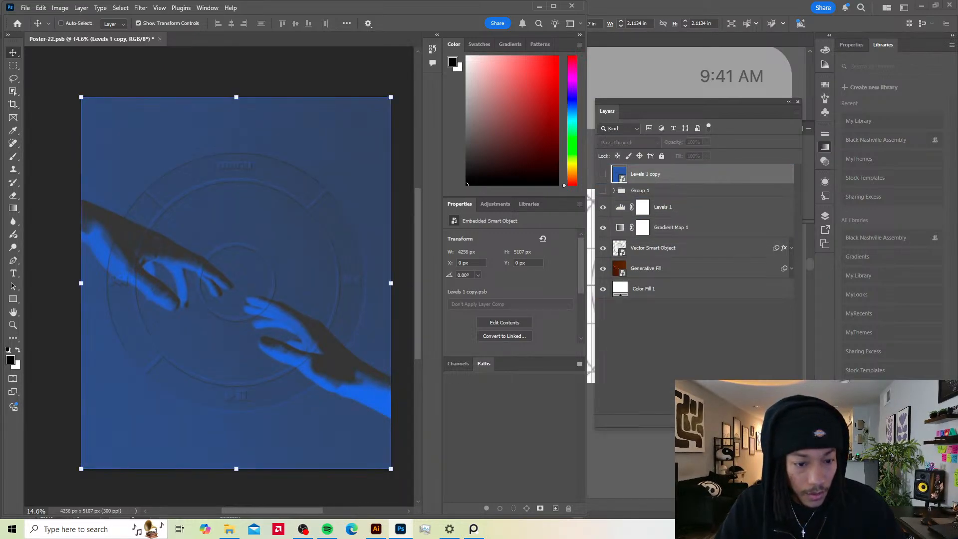
pyautogui.press('Delete')
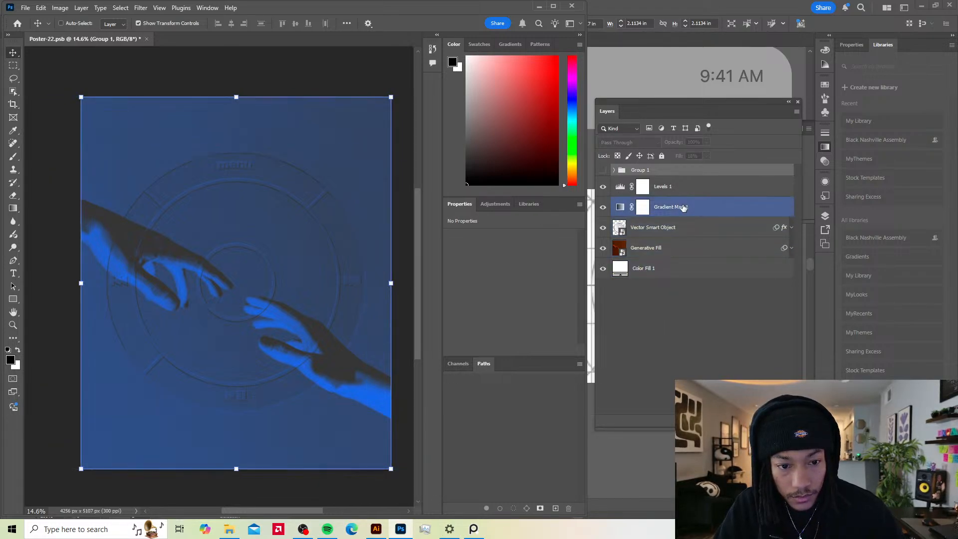
# Step: Compare the artwork with and without the Generative Fill, Vector Smart Object and Gradient Map 1 layers to examine what each contributes
pyautogui.click(662, 248)
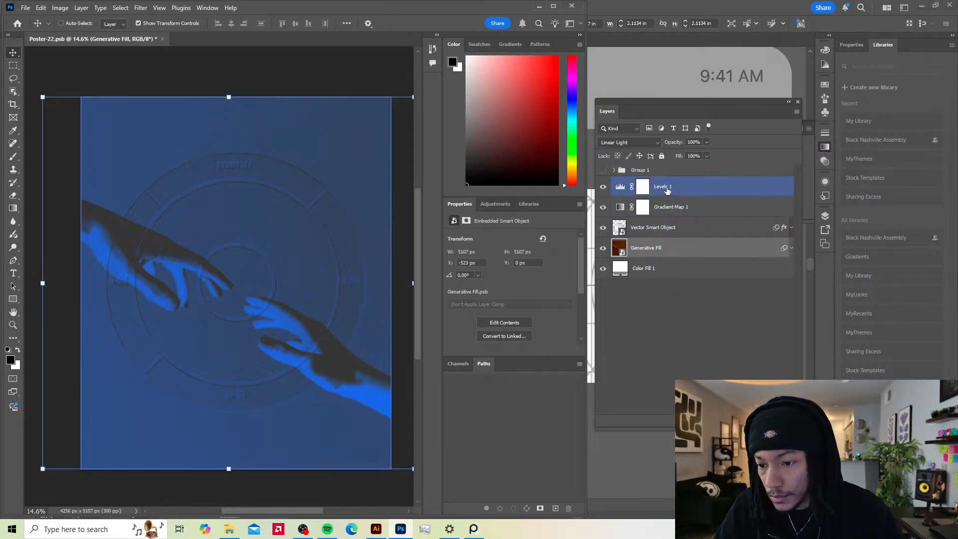
pyautogui.click(602, 248)
pyautogui.click(603, 248)
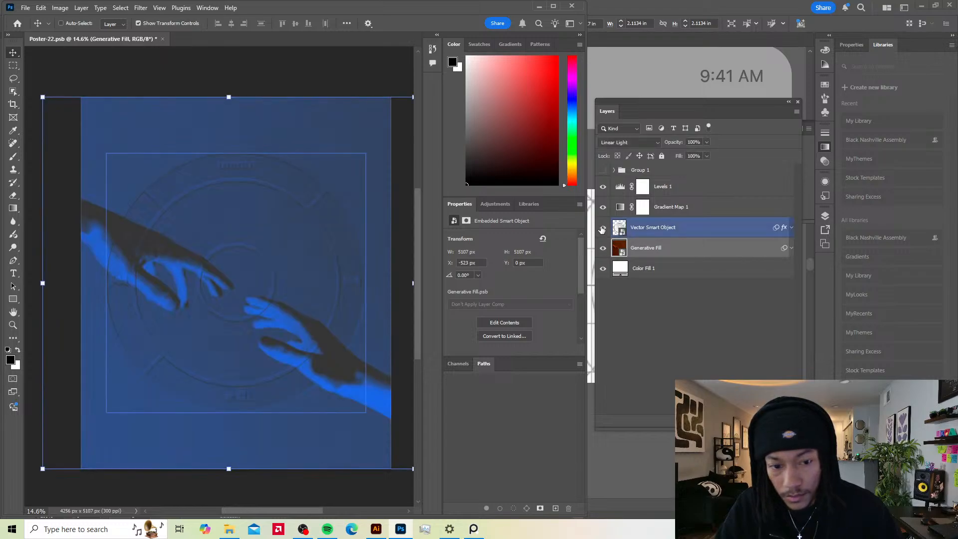
pyautogui.click(603, 228)
pyautogui.click(602, 228)
pyautogui.click(602, 227)
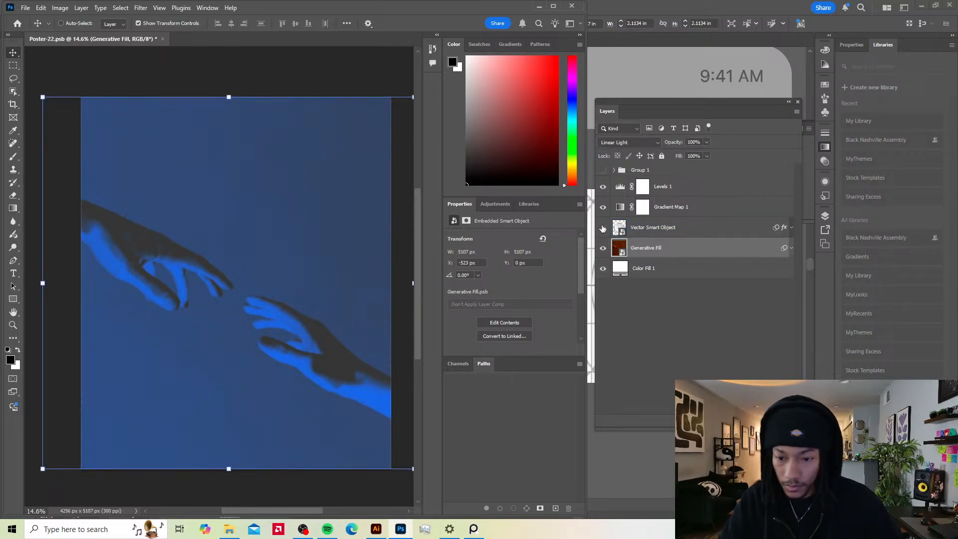
pyautogui.click(603, 228)
pyautogui.click(603, 207)
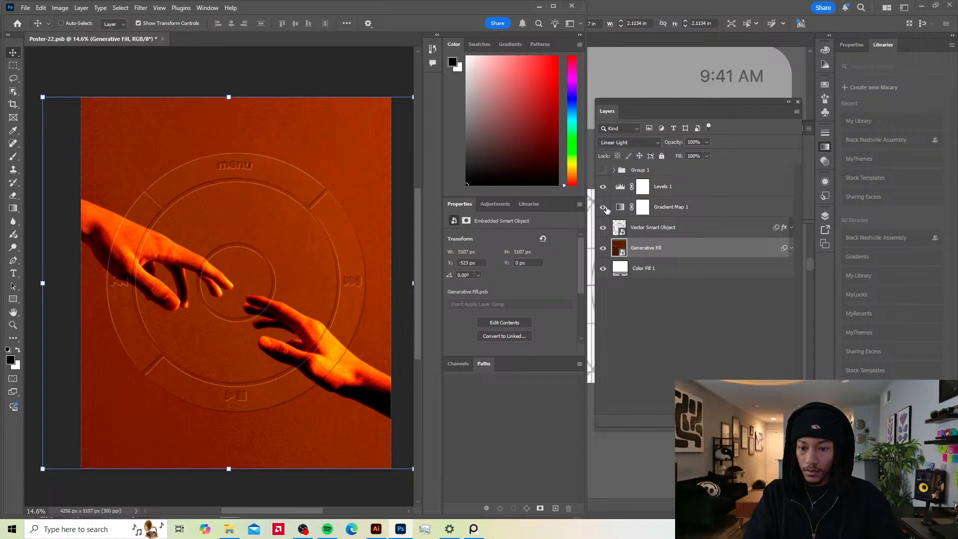
pyautogui.click(604, 207)
pyautogui.click(604, 207)
pyautogui.click(603, 207)
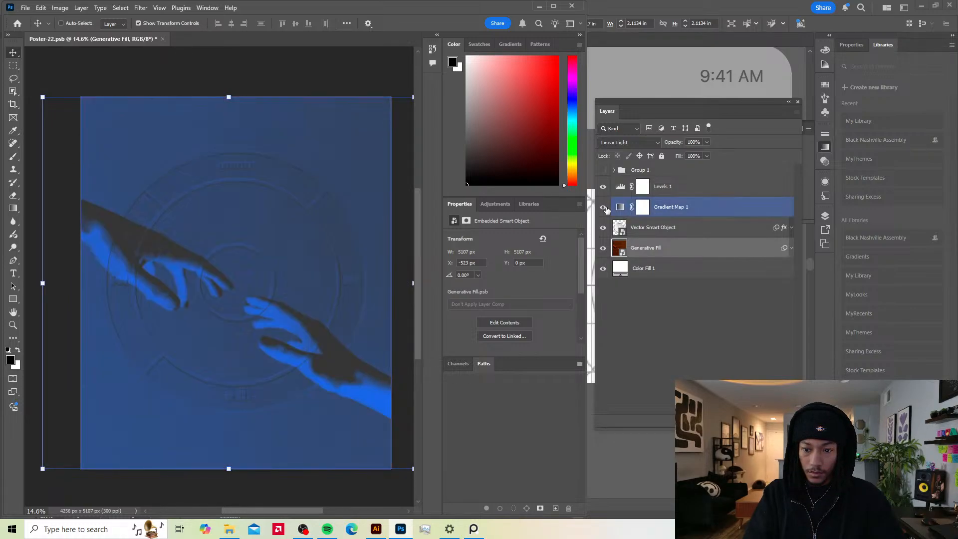
pyautogui.click(689, 209)
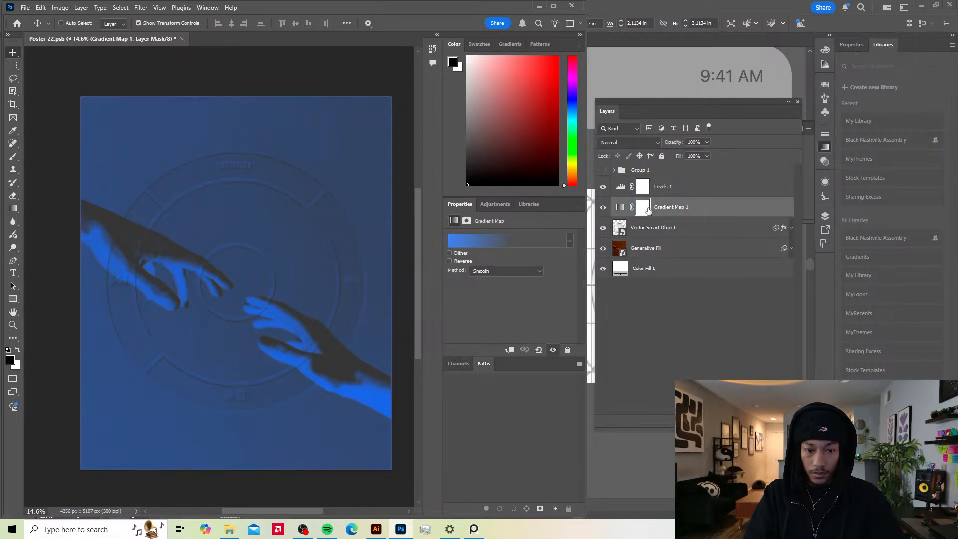
pyautogui.click(669, 189)
# Step: Select the layers from Generative Fill through Levels 1 and rasterize the smart objects among them
pyautogui.click(664, 248)
pyautogui.keyDown('shift'); pyautogui.click(679, 191); pyautogui.keyUp('shift')
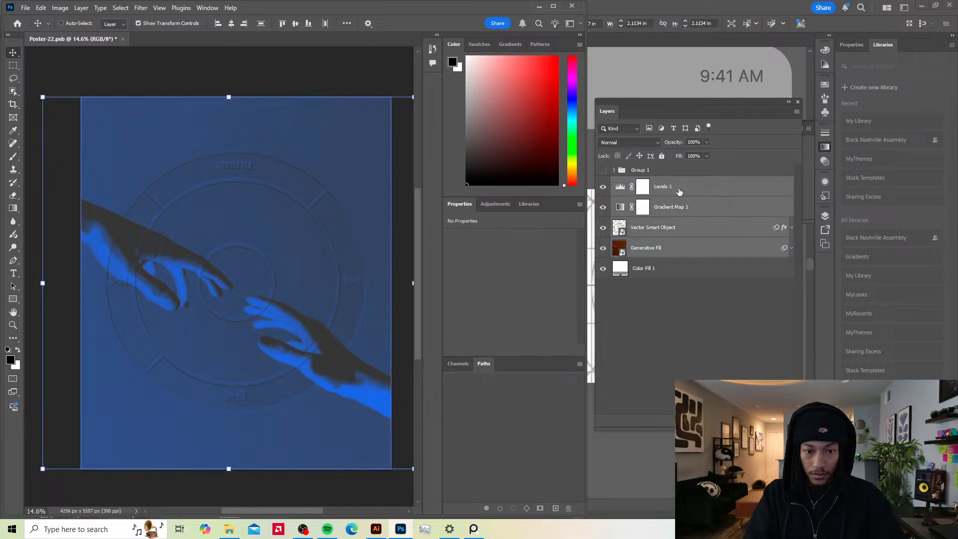
pyautogui.rightClick(679, 192)
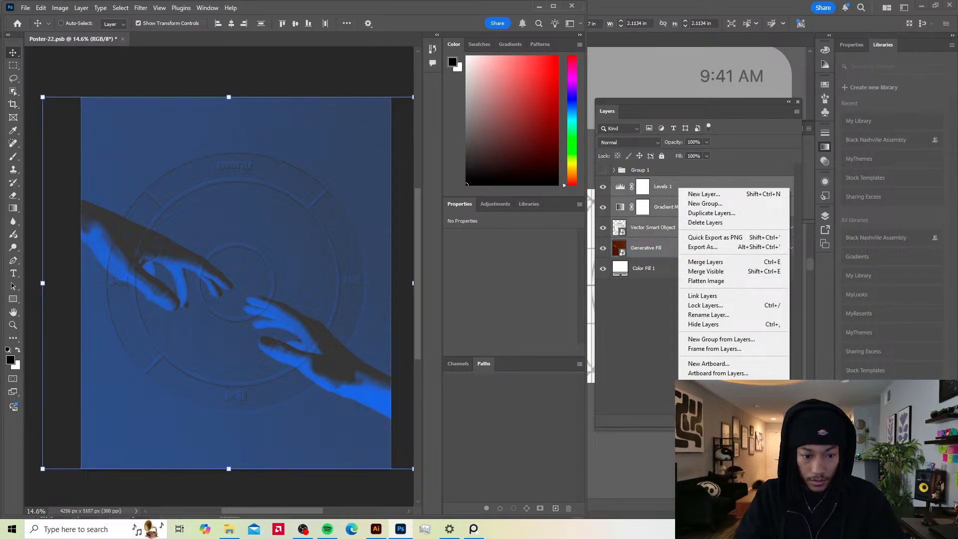
pyautogui.click(709, 403)
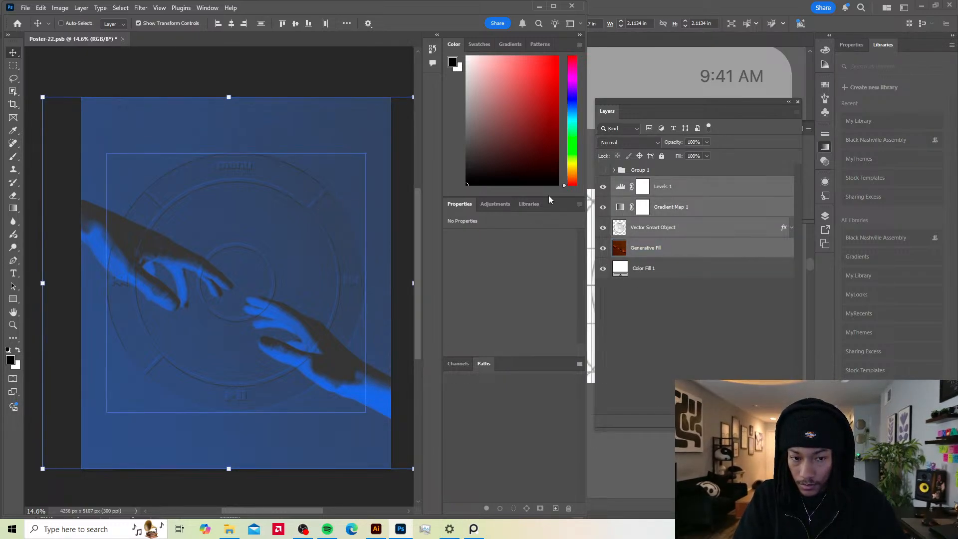
# Step: Try to merge the layers from Generative Fill through Levels 1 into a single layer
pyautogui.rightClick(681, 185)
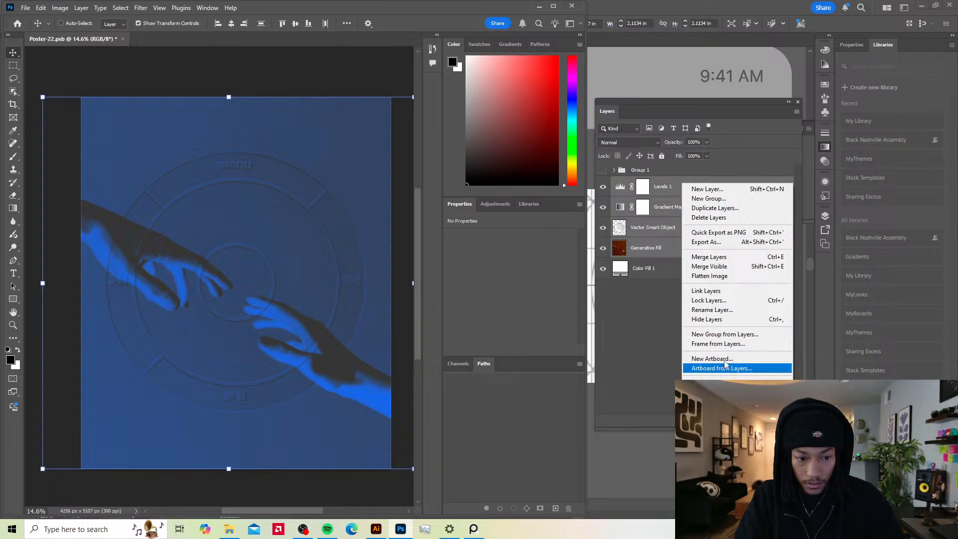
pyautogui.click(724, 258)
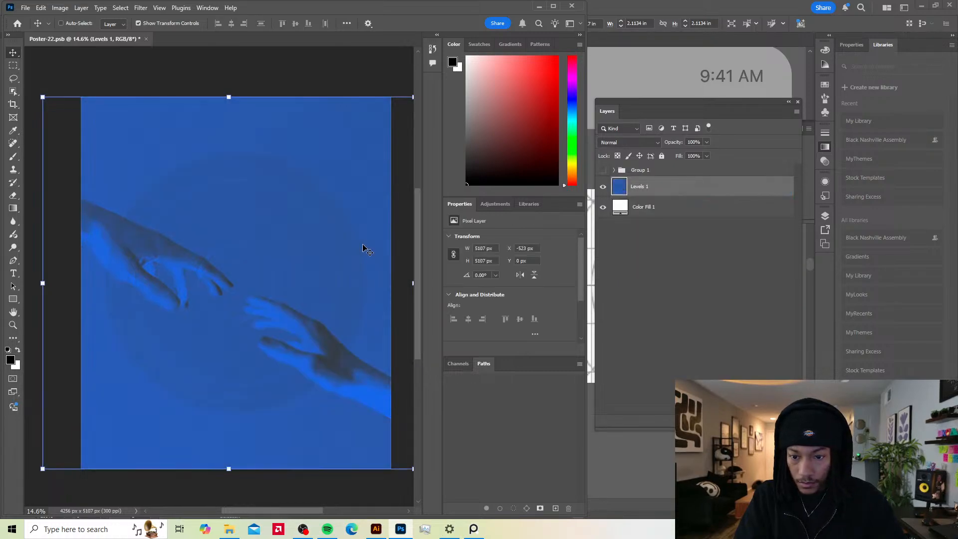
pyautogui.hotkey('ctrl', 'z')
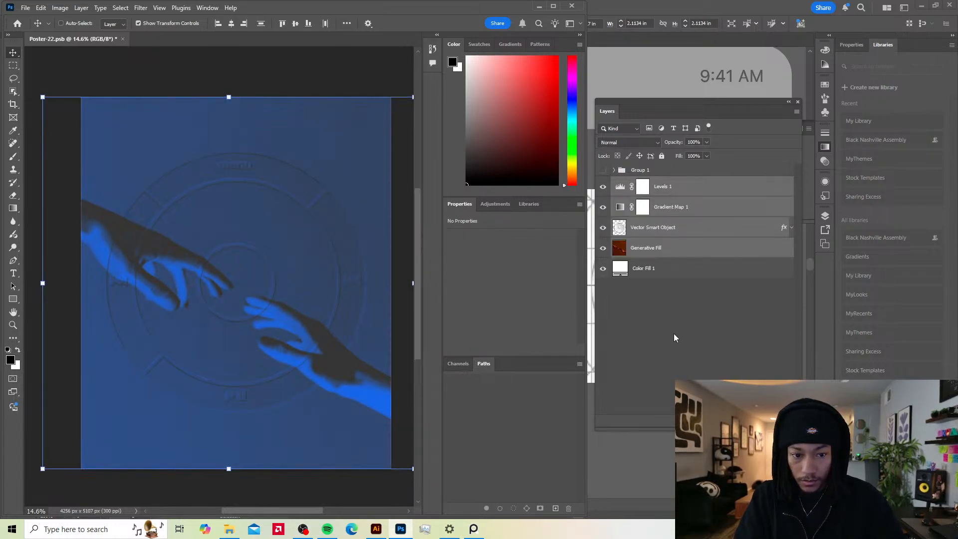
pyautogui.click(688, 186)
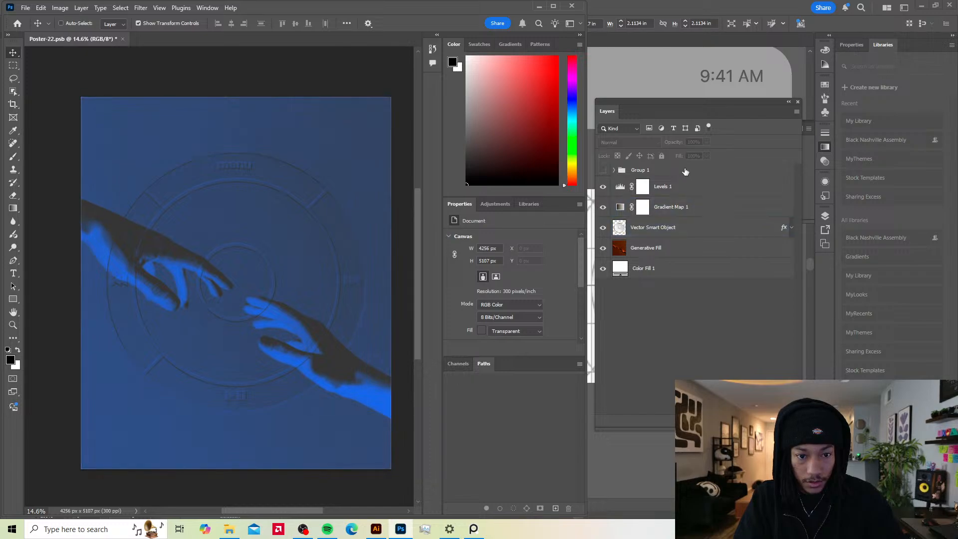
pyautogui.click(743, 421)
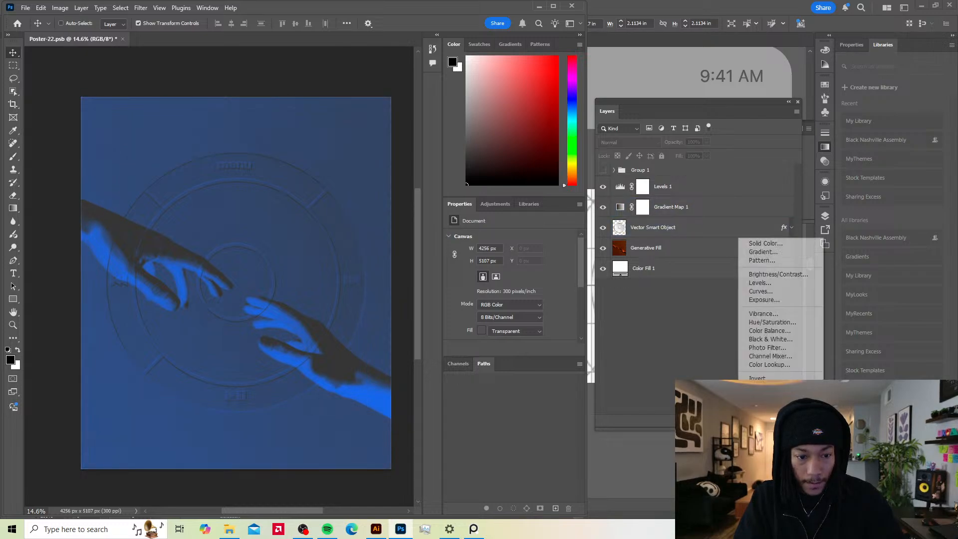
pyautogui.click(760, 244)
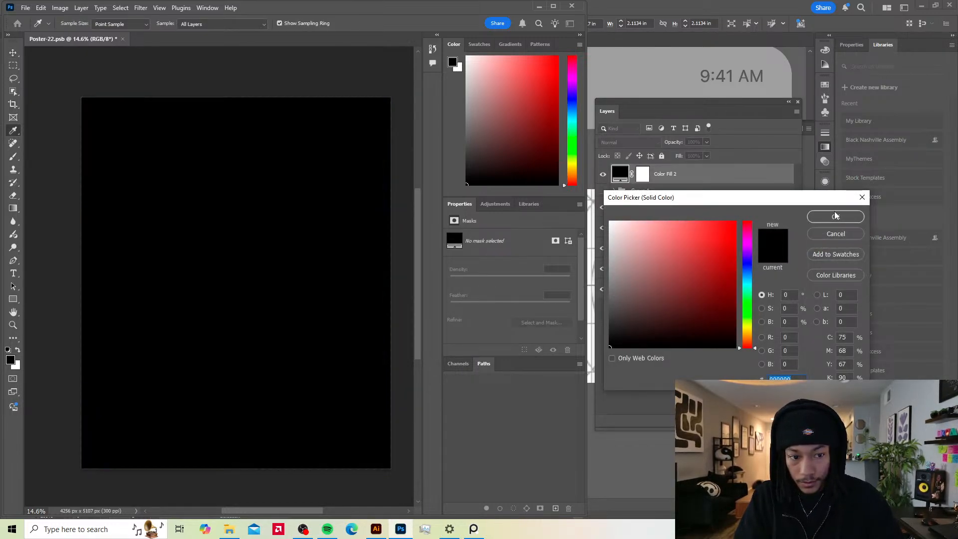
pyautogui.click(836, 233)
# Step: Add a blank layer above Group 1 and select the artwork's dark tones with Color Range at a fuzziness of 160
pyautogui.click(703, 171)
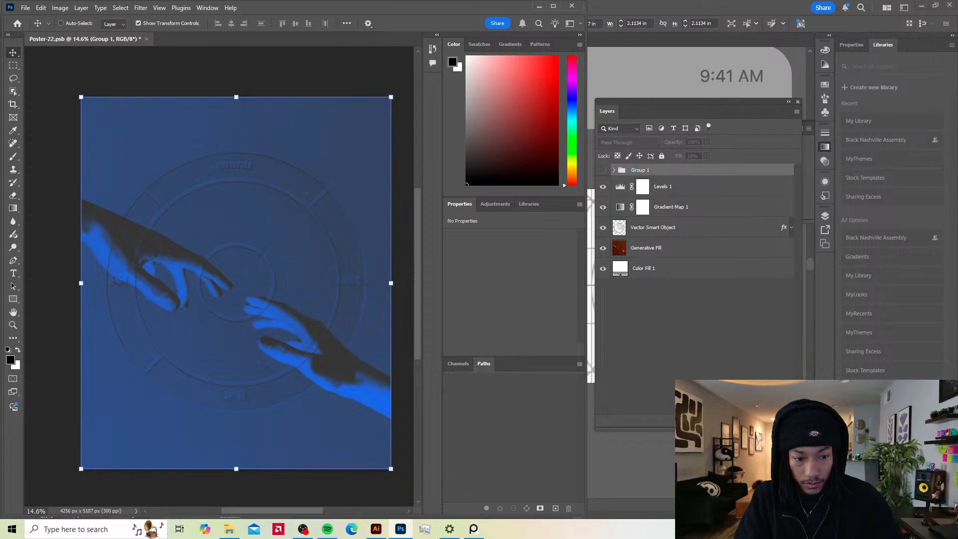
pyautogui.hotkey('ctrl', 'shift', 'alt', 'n')
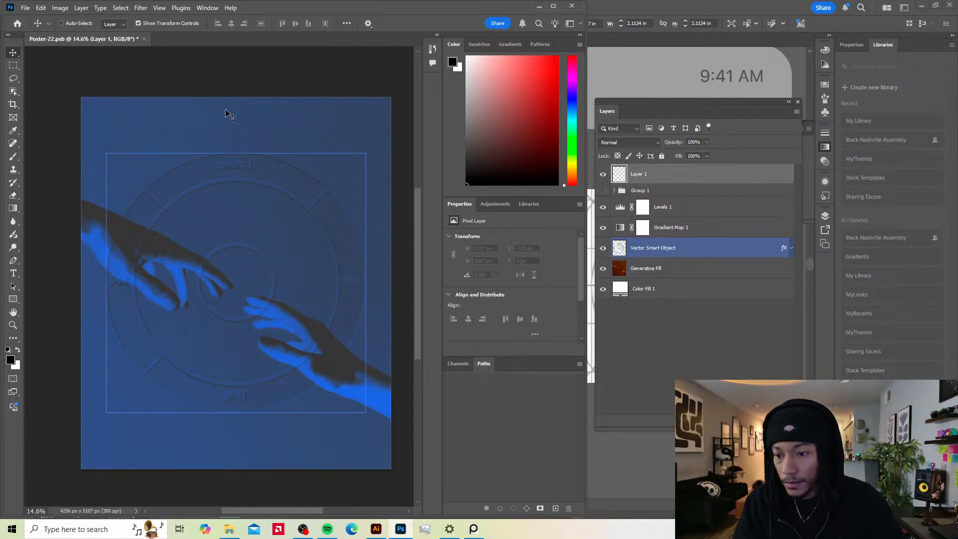
pyautogui.click(120, 8)
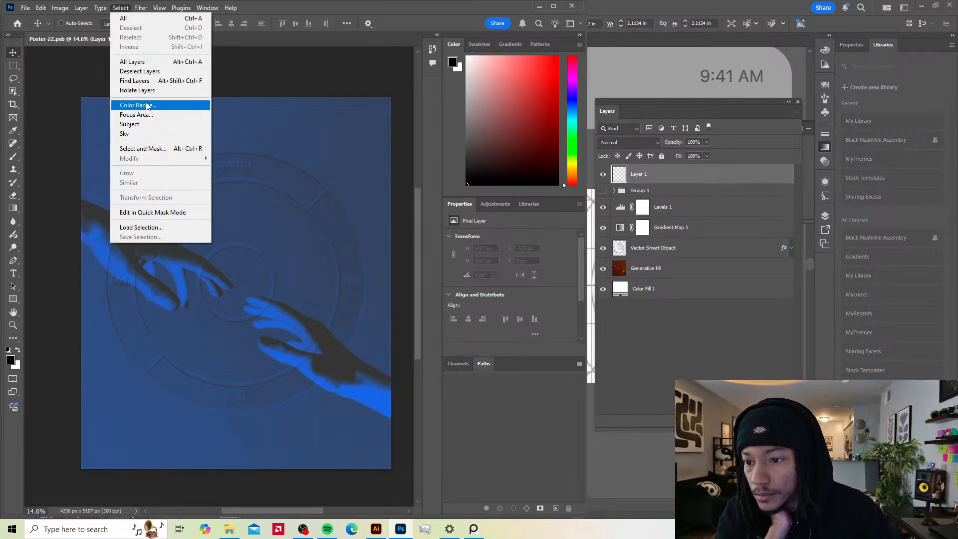
pyautogui.click(135, 104)
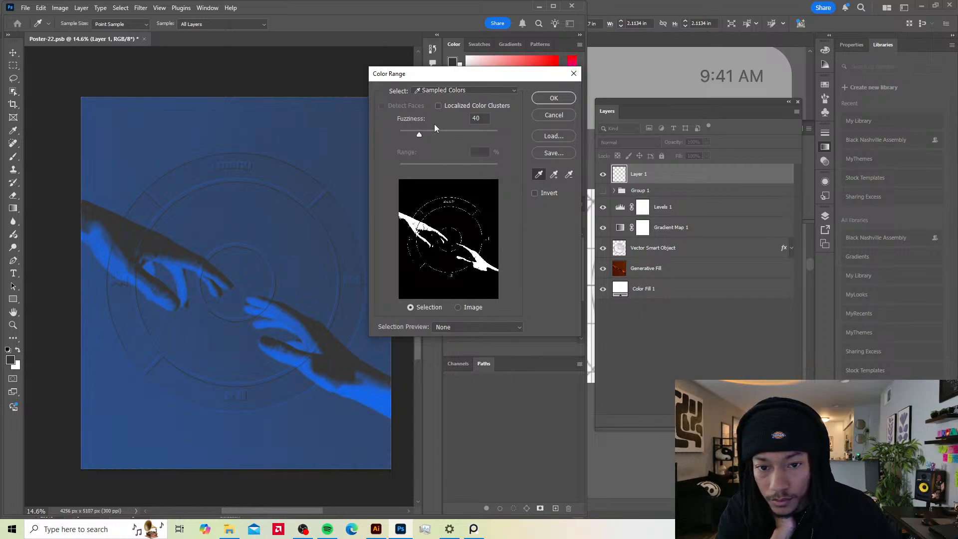
pyautogui.moveTo(462, 130)
pyautogui.mouseDown()
pyautogui.moveTo(493, 132)
pyautogui.moveTo(478, 131)
pyautogui.mouseUp()
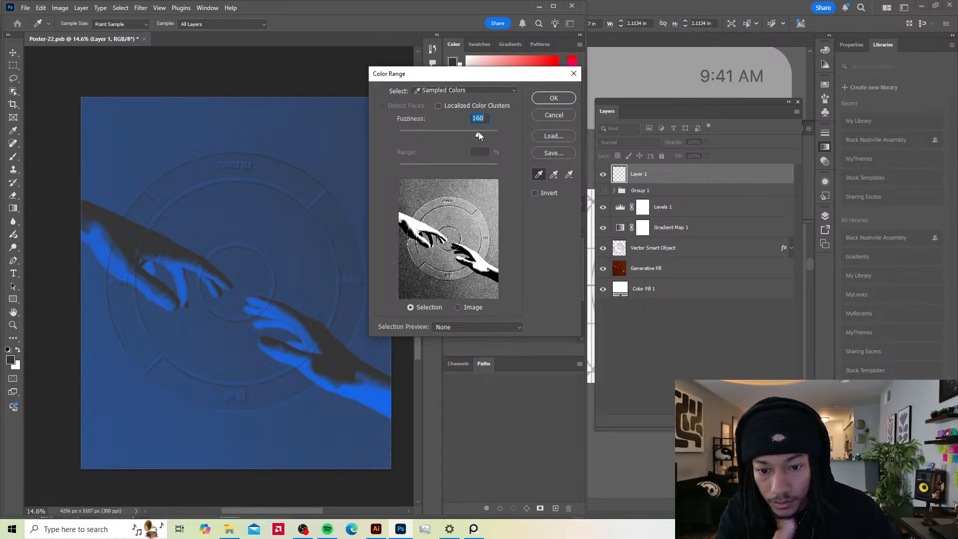
pyautogui.click(552, 99)
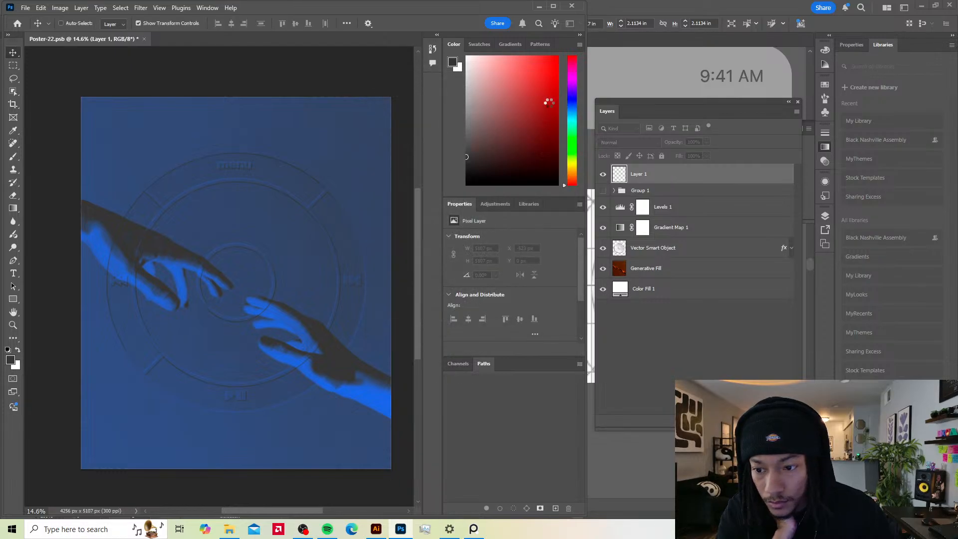
# Step: Turn the dark-tone selection into a dark gray solid color fill layer (RGB 56, 56, 56) and hide that layer
pyautogui.click(744, 422)
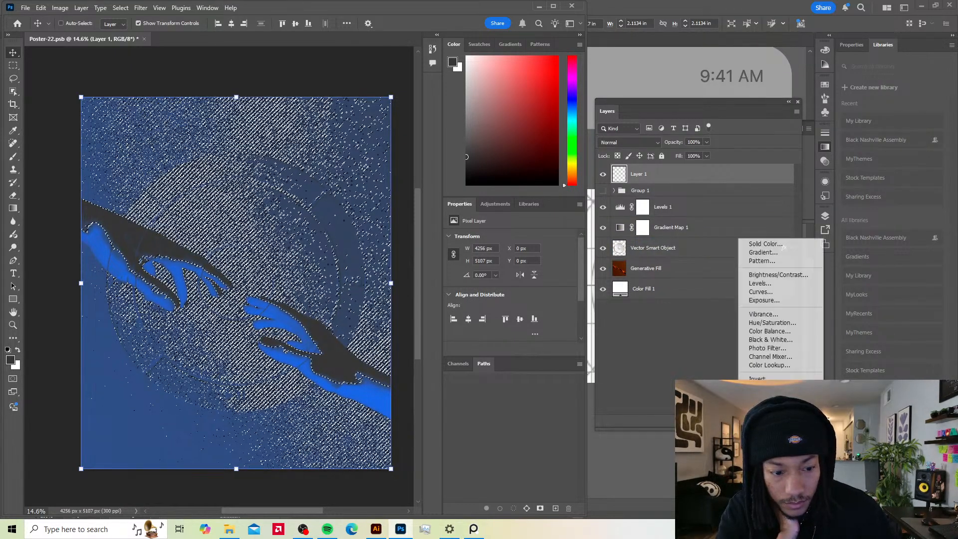
pyautogui.click(783, 246)
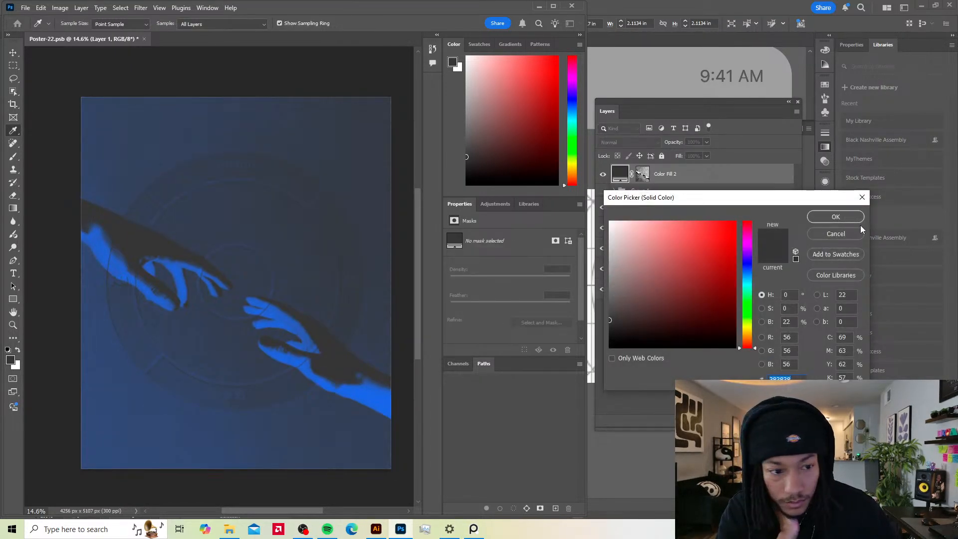
pyautogui.click(821, 216)
pyautogui.click(603, 173)
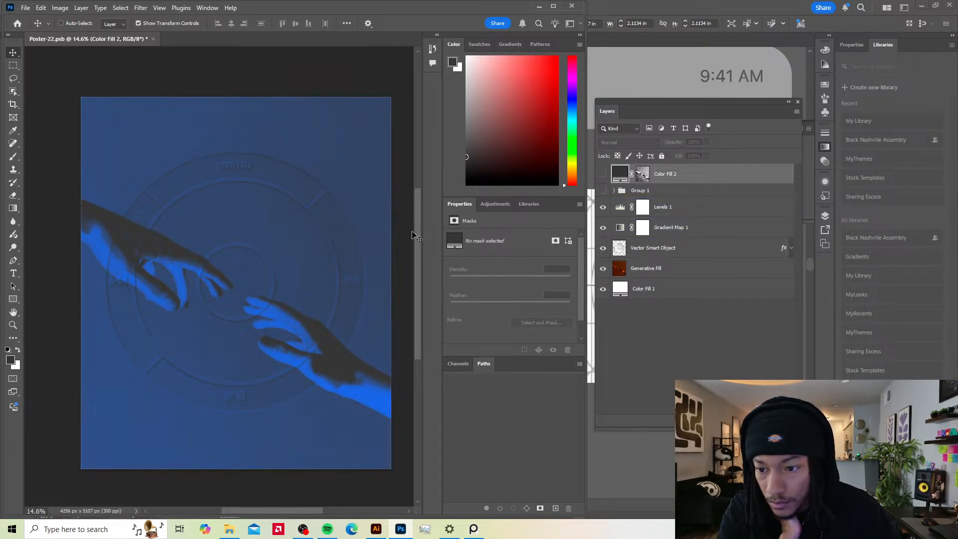
# Step: Add a blank layer on top and select the blue tones with Color Range, sampling the bright blue of the upper hand
pyautogui.scroll(10, 120, 257)
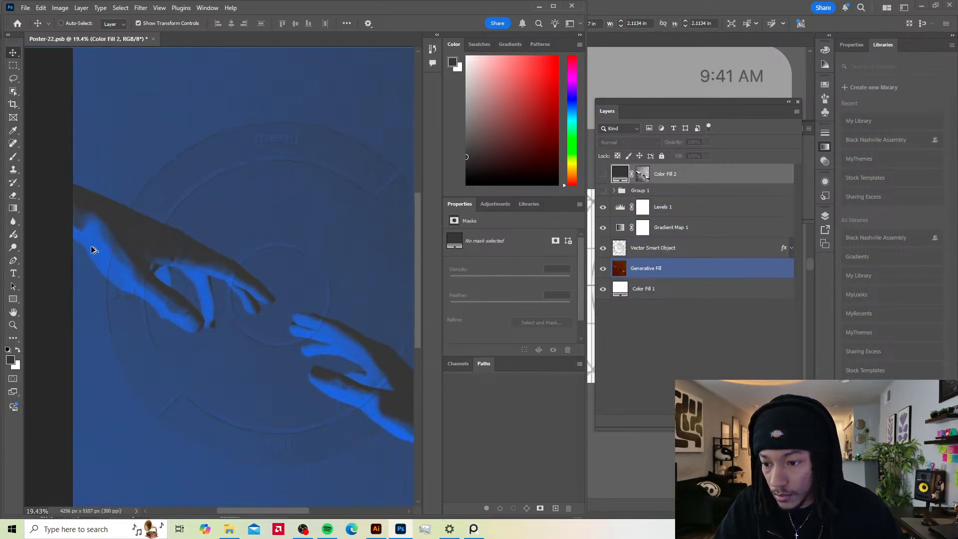
pyautogui.scroll(4, 111, 245)
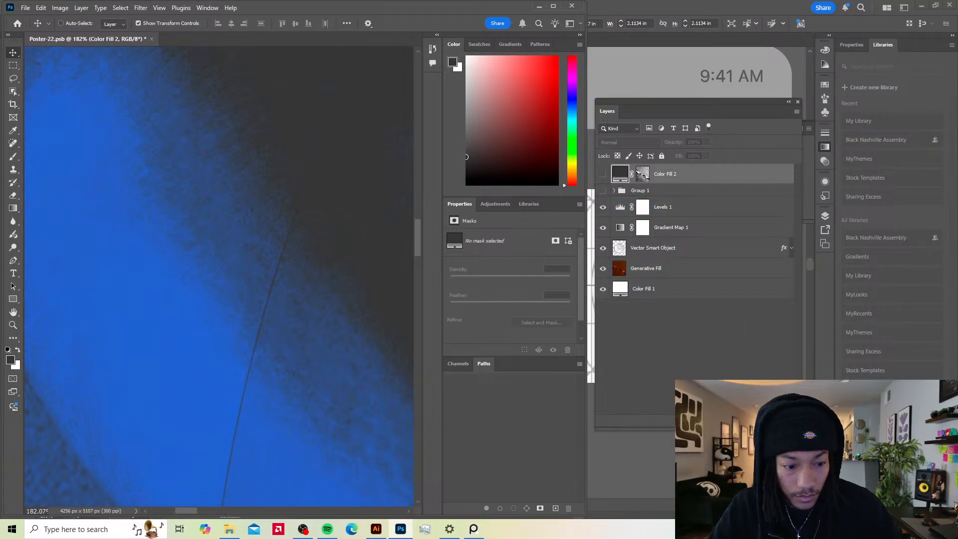
pyautogui.hotkey('ctrl', 'shift', 'alt', 'n')
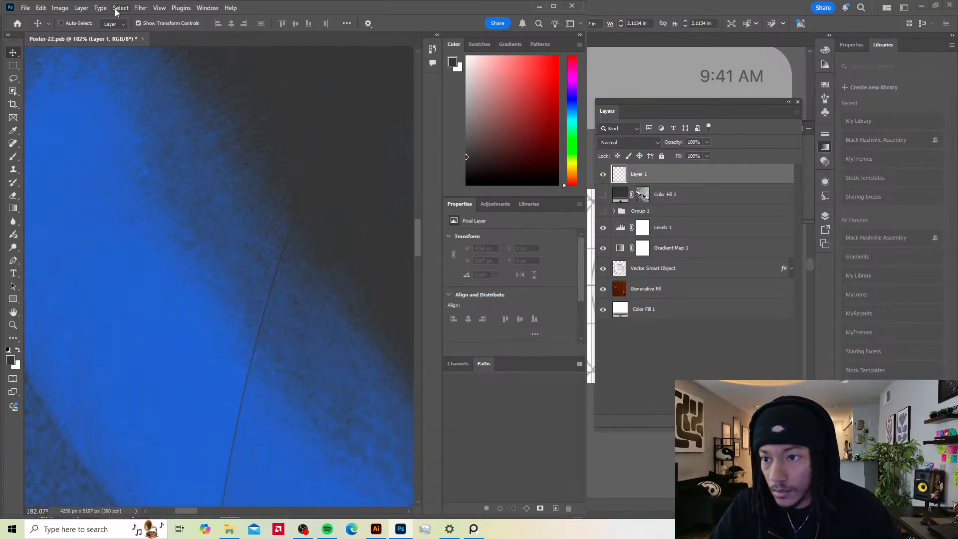
pyautogui.click(119, 8)
pyautogui.click(154, 105)
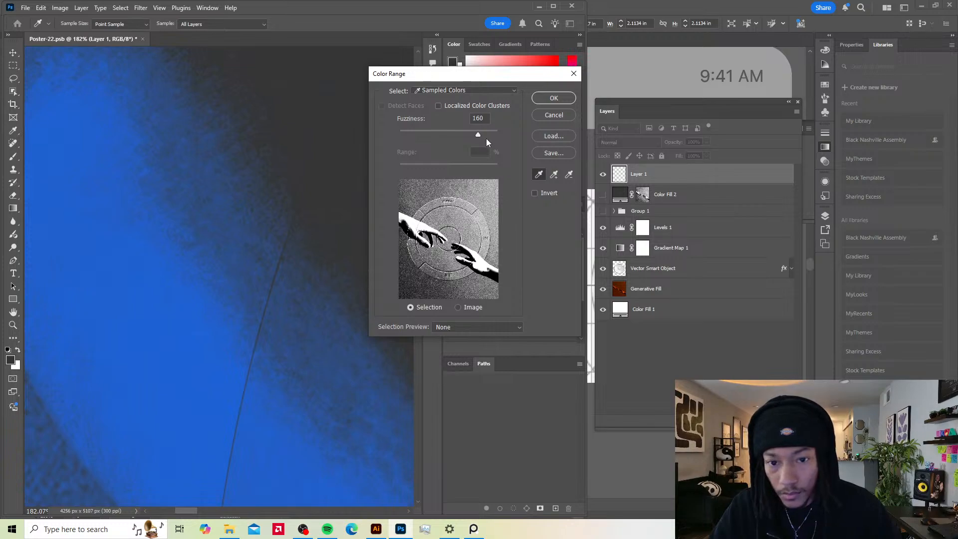
pyautogui.click(468, 90)
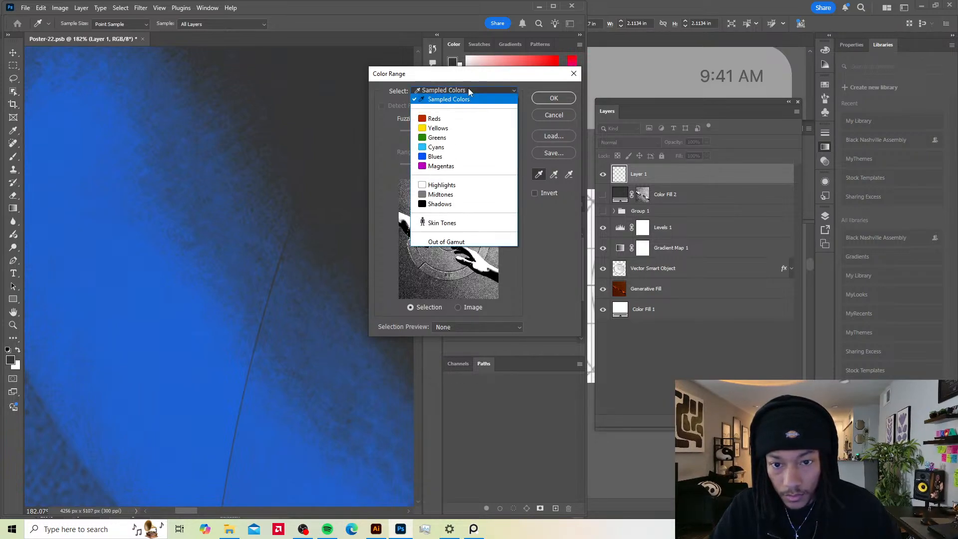
pyautogui.click(468, 89)
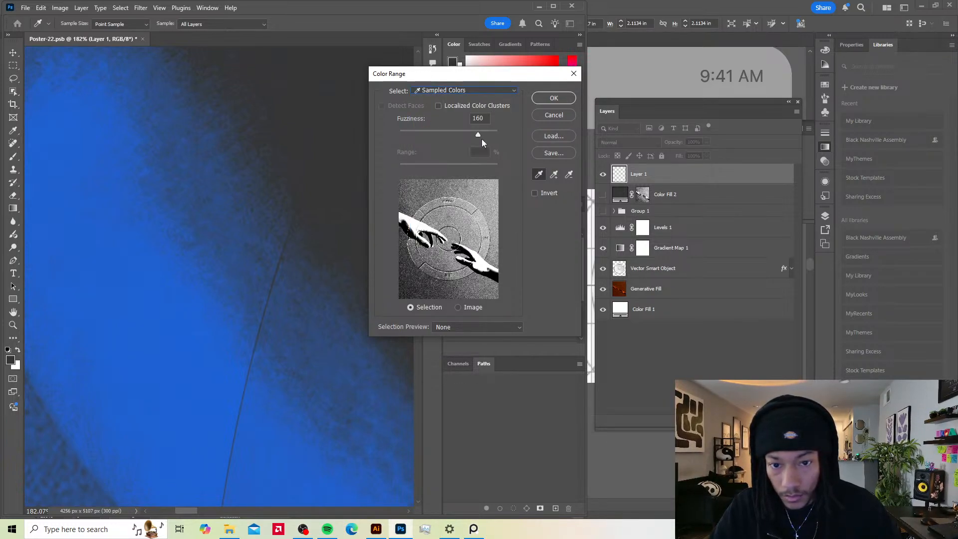
pyautogui.click(126, 299)
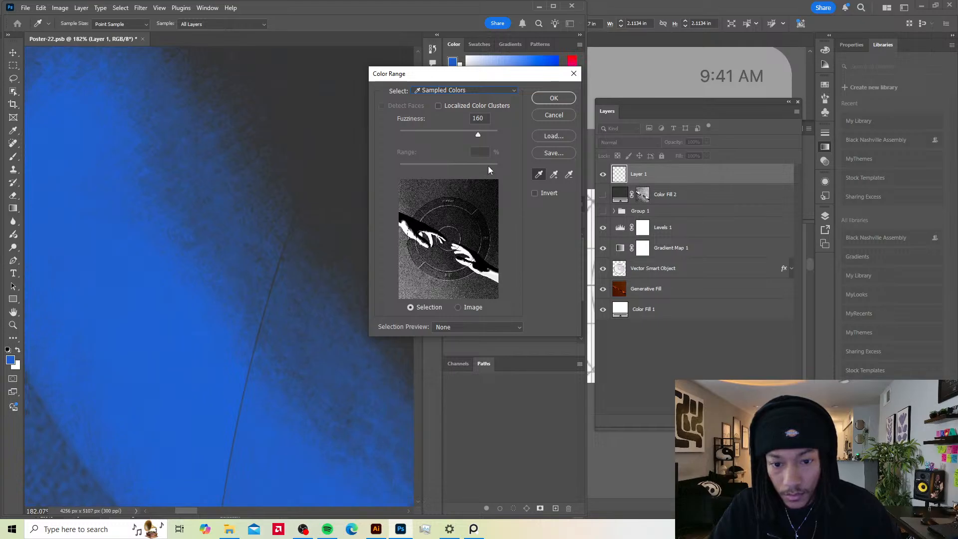
pyautogui.click(554, 98)
pyautogui.press('v')
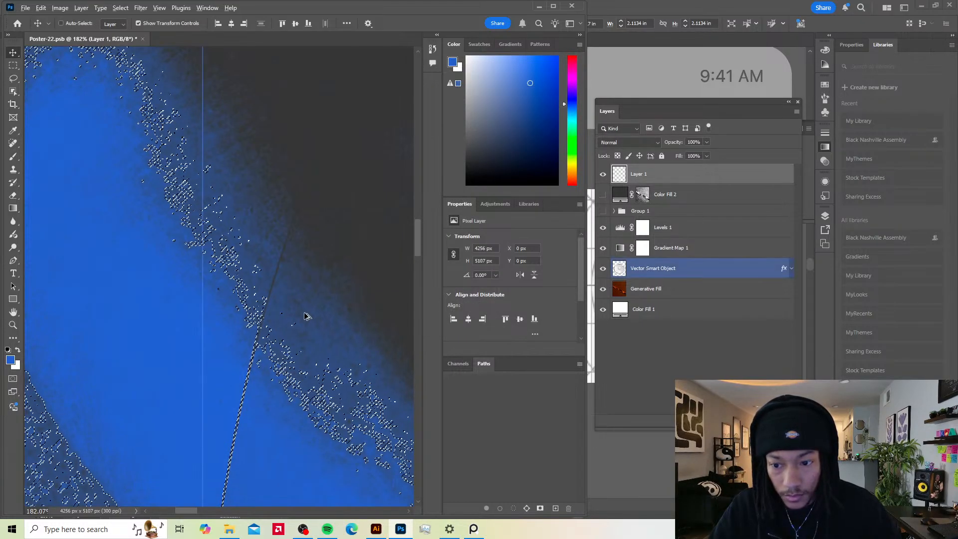
# Step: Turn the blue-tone selection into a solid color fill layer in blue (RGB 62, 96, 201)
pyautogui.scroll(-5, 305, 316)
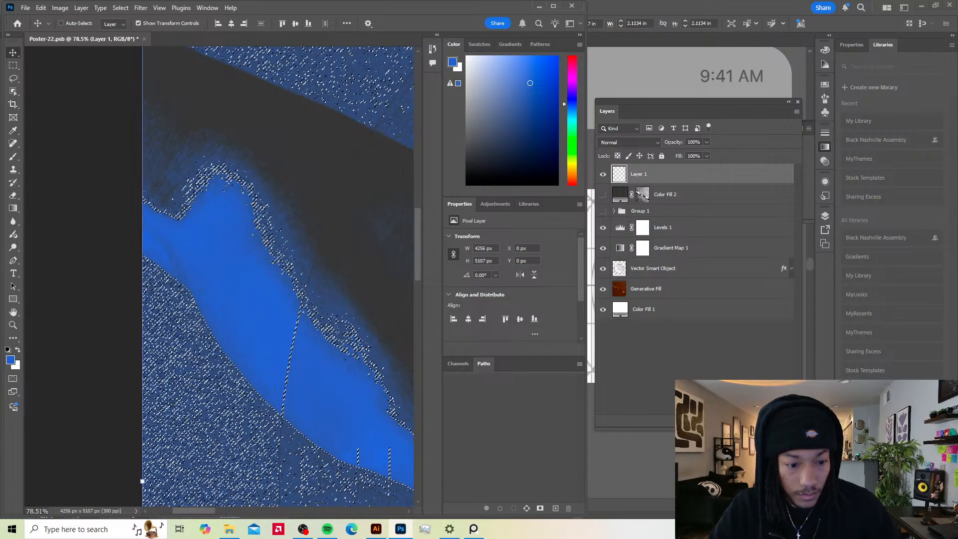
pyautogui.click(745, 421)
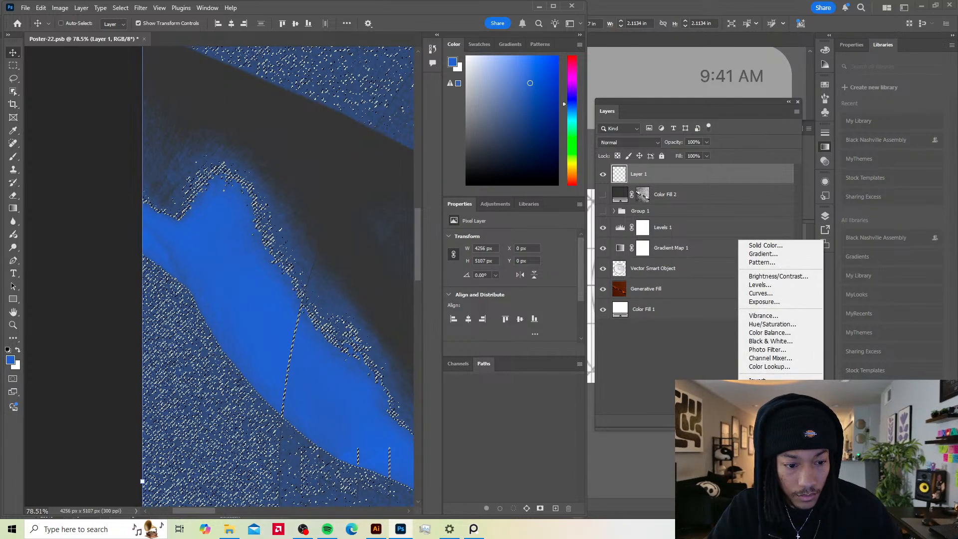
pyautogui.click(753, 247)
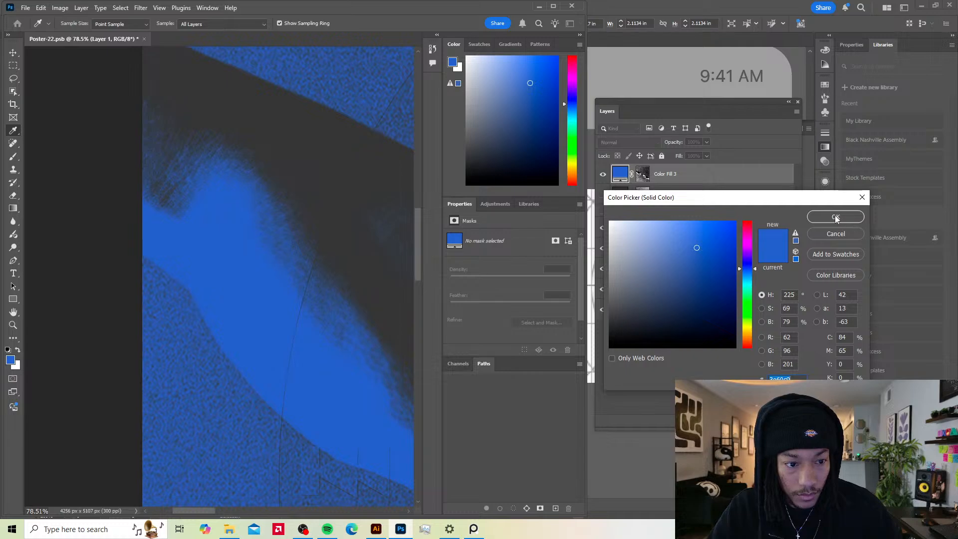
pyautogui.click(836, 218)
pyautogui.press('v')
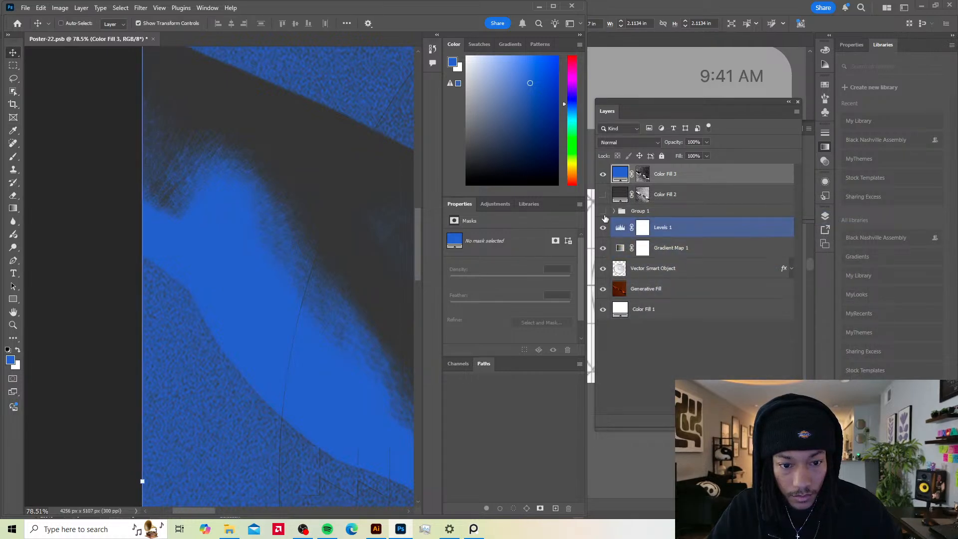
pyautogui.click(621, 248)
pyautogui.click(619, 250)
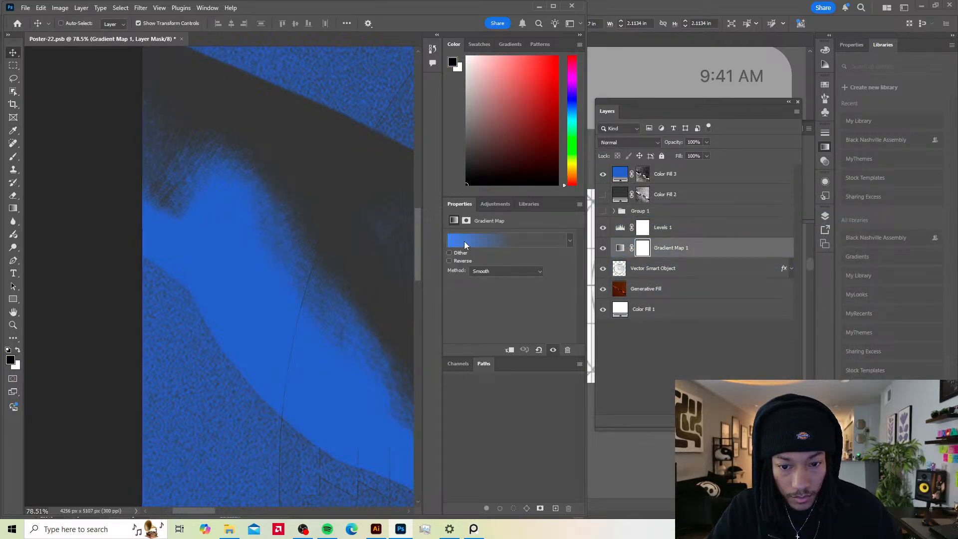
pyautogui.click(464, 241)
pyautogui.click(610, 219)
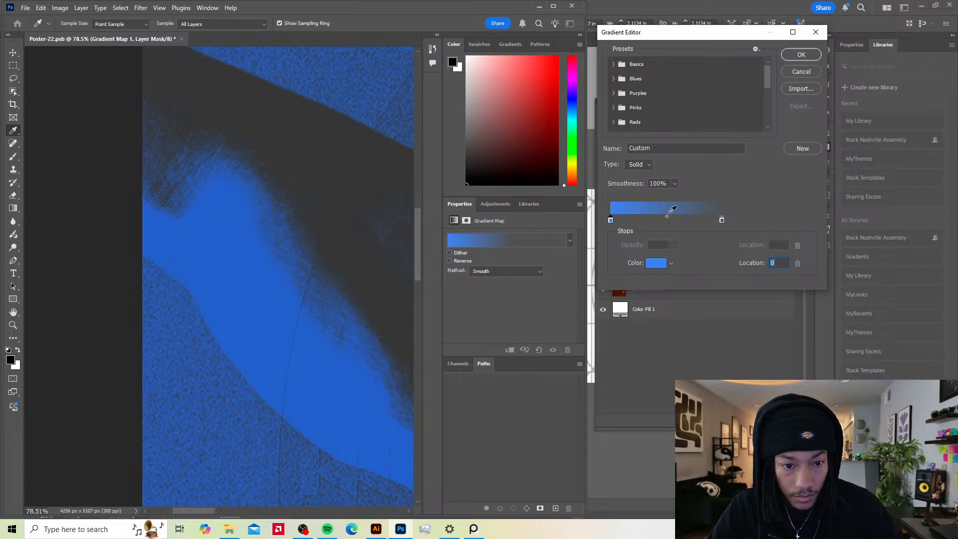
pyautogui.doubleClick(610, 220)
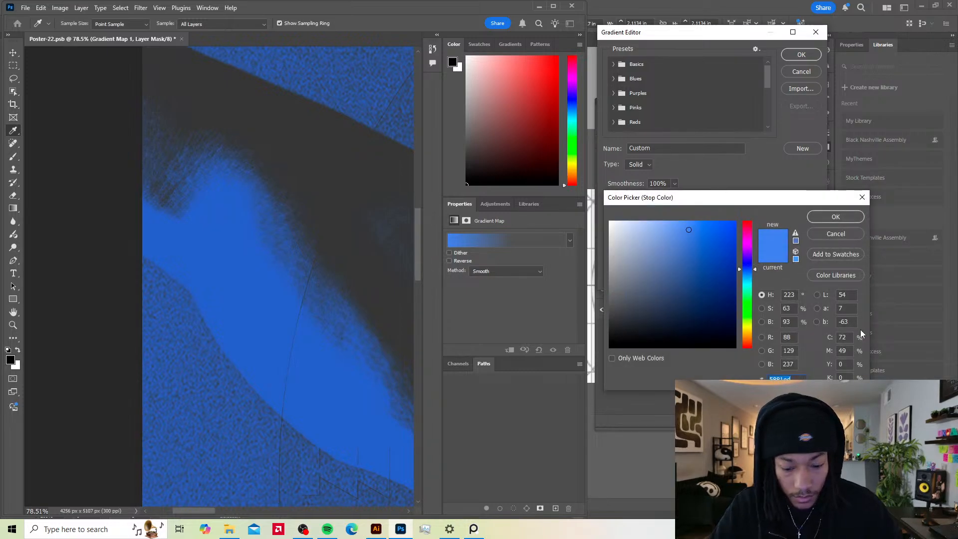
pyautogui.click(854, 238)
pyautogui.click(803, 75)
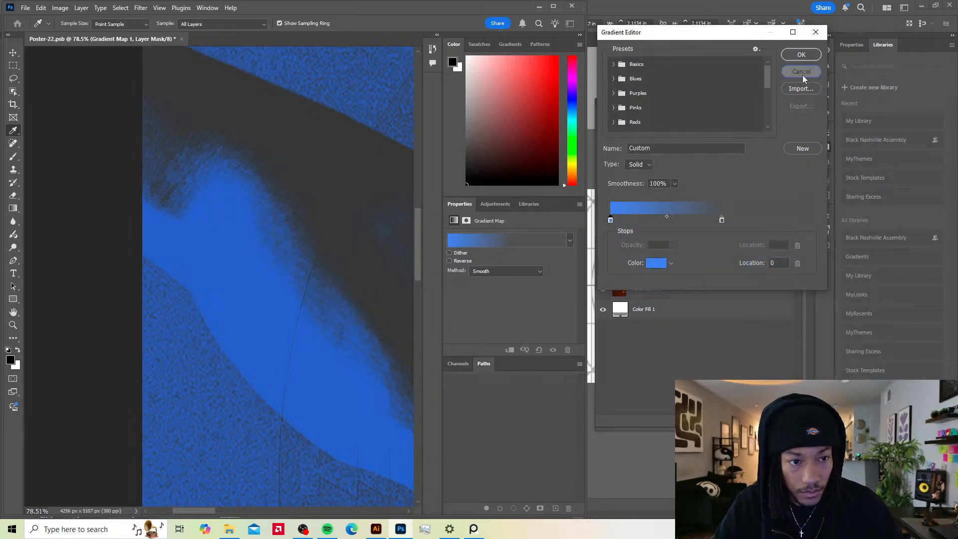
pyautogui.click(745, 171)
pyautogui.doubleClick(620, 173)
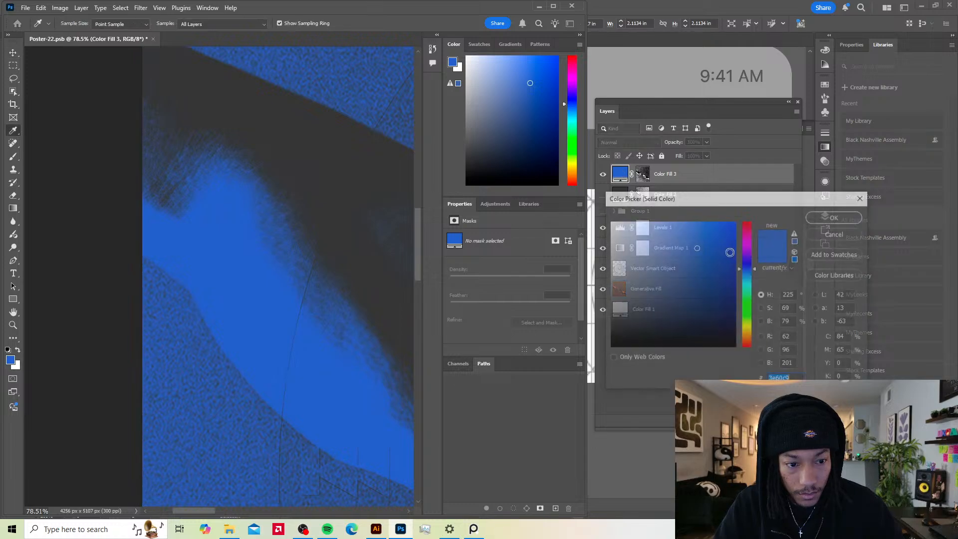
pyautogui.click(845, 216)
# Step: Copy the hex code (5881ed) of the blue stop in Gradient Map 1's gradient
pyautogui.click(621, 249)
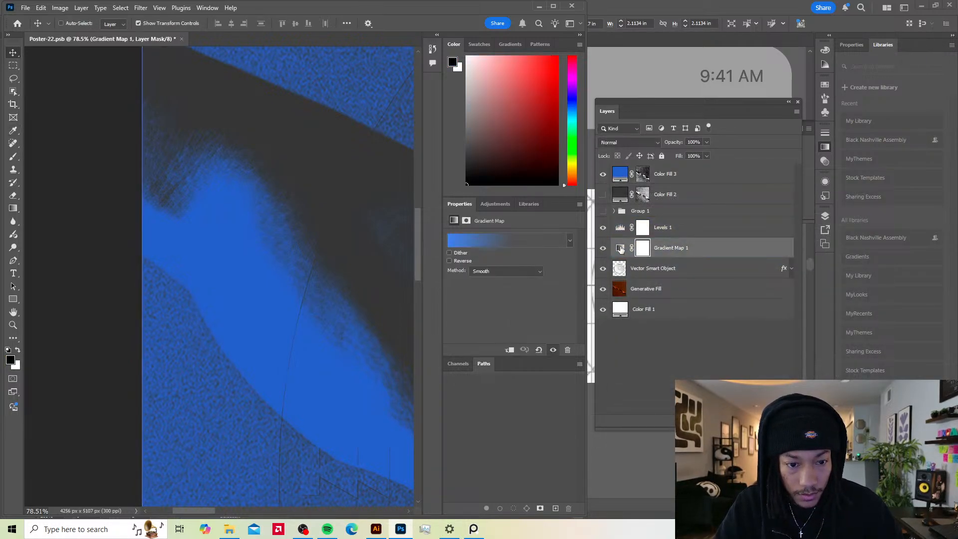
pyautogui.click(480, 240)
pyautogui.click(610, 220)
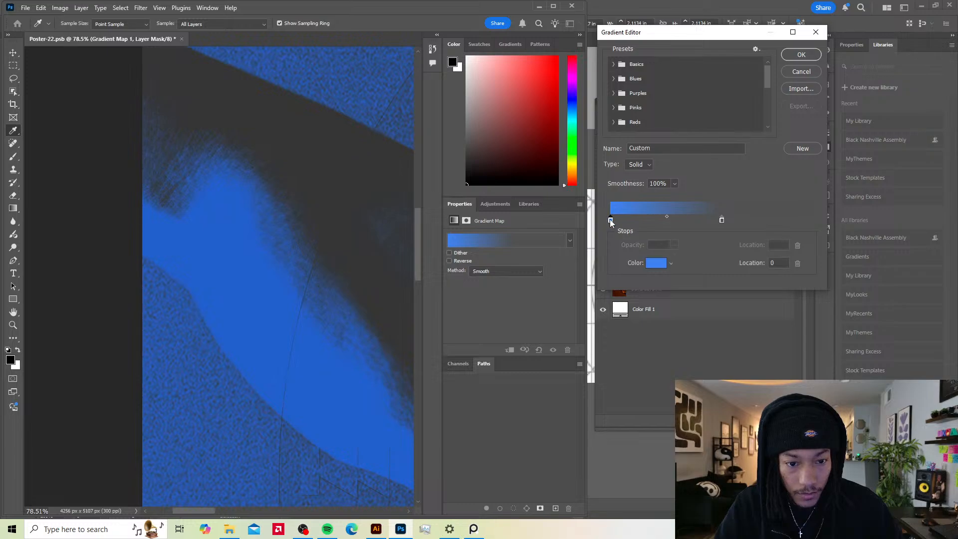
pyautogui.doubleClick(611, 220)
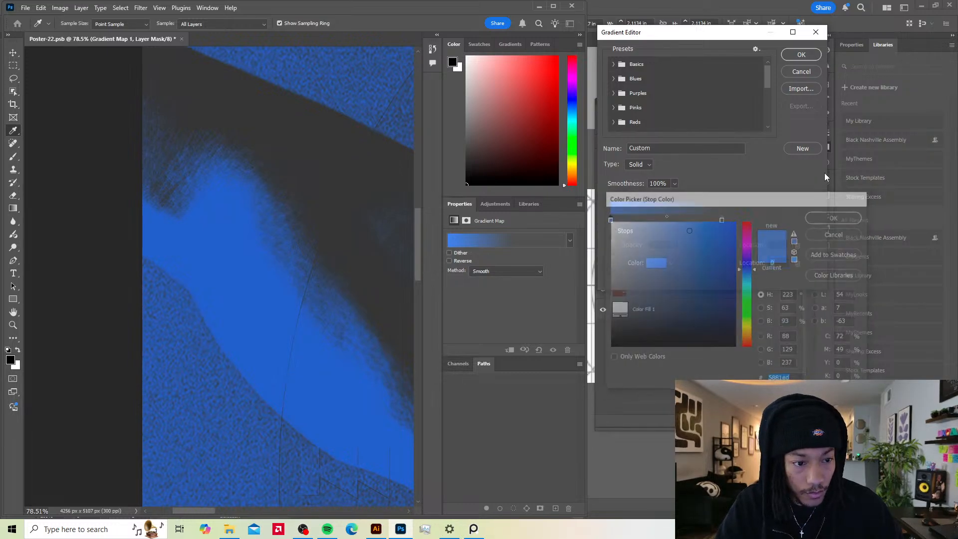
pyautogui.click(829, 217)
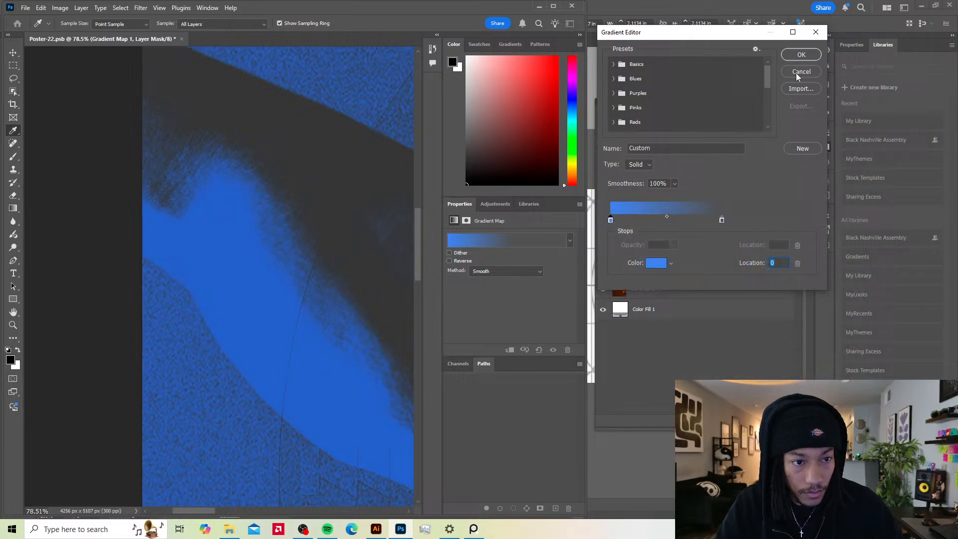
pyautogui.doubleClick(610, 220)
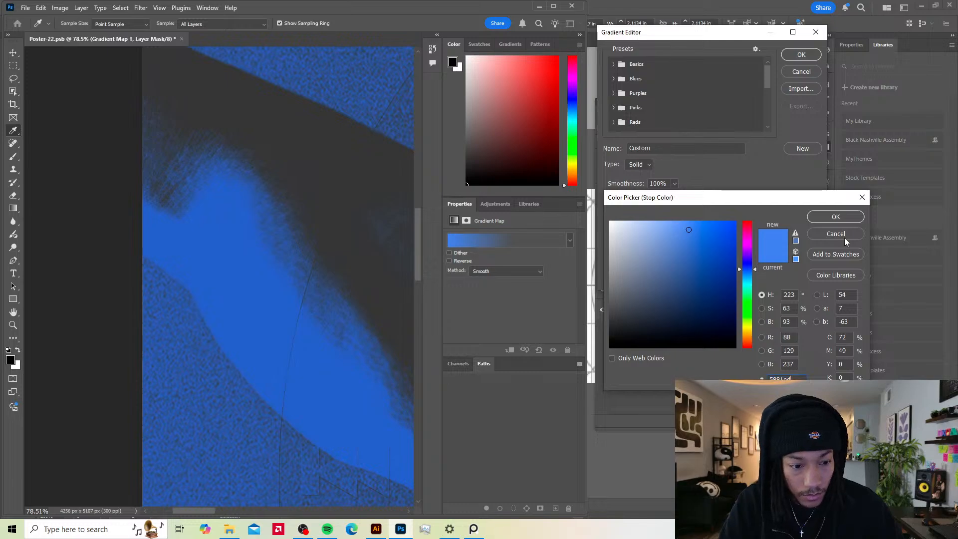
pyautogui.click(835, 216)
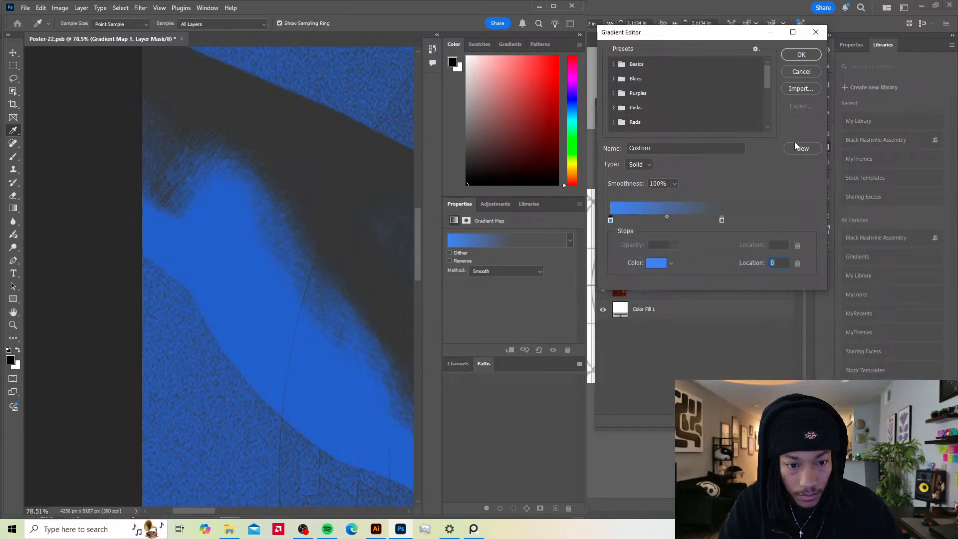
pyautogui.click(803, 53)
# Step: Apply the copied blue, hex 5881ed, to the Color Fill 3 layer
pyautogui.doubleClick(624, 172)
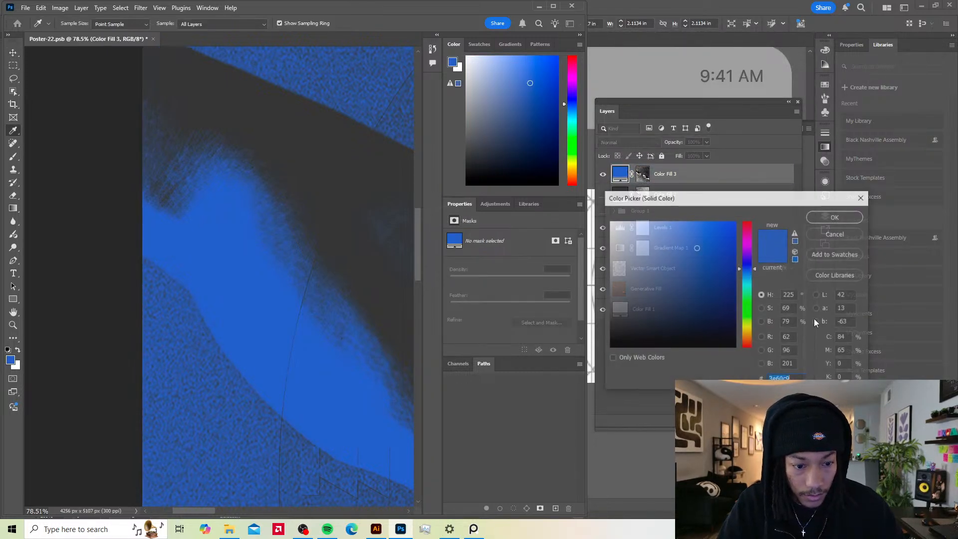
pyautogui.hotkey('ctrl', 'v')
pyautogui.click(833, 217)
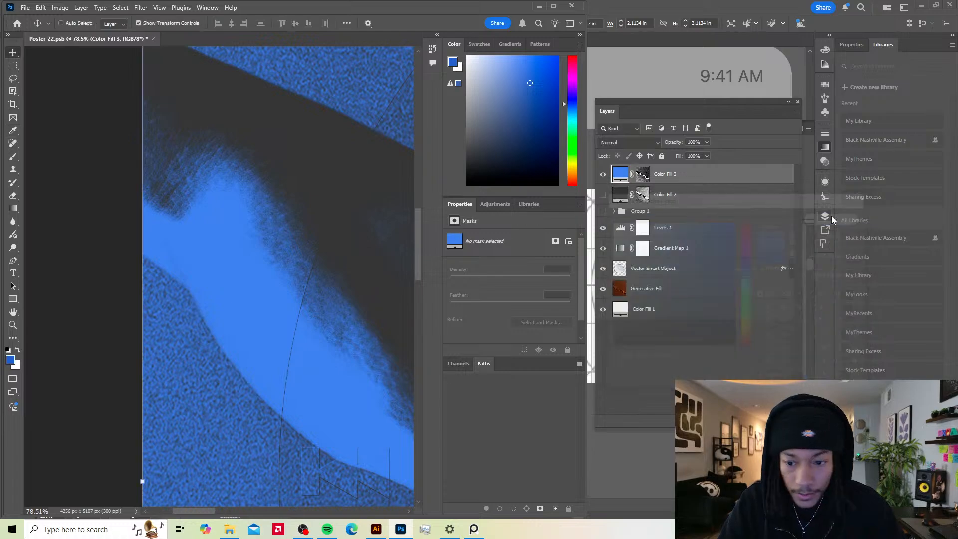
pyautogui.scroll(-5, 344, 264)
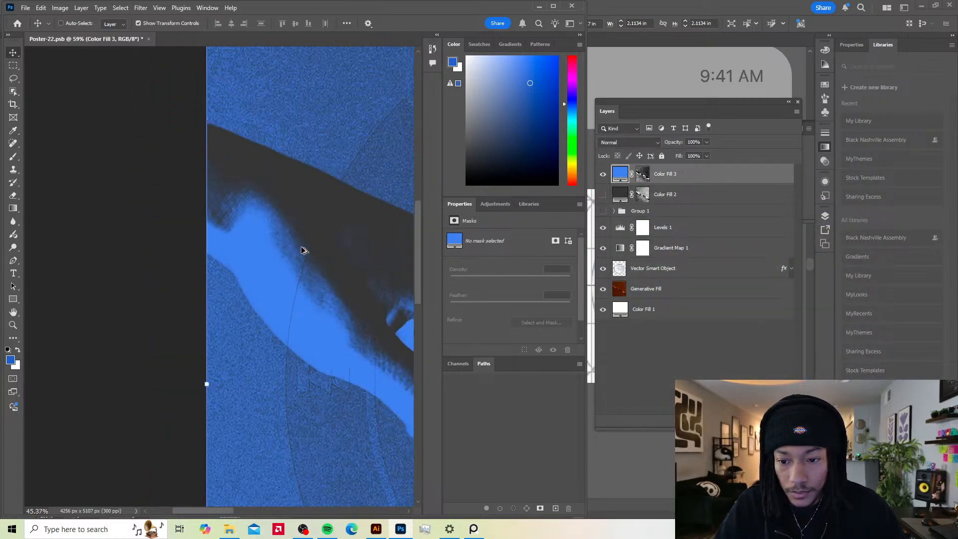
pyautogui.scroll(-1, 310, 241)
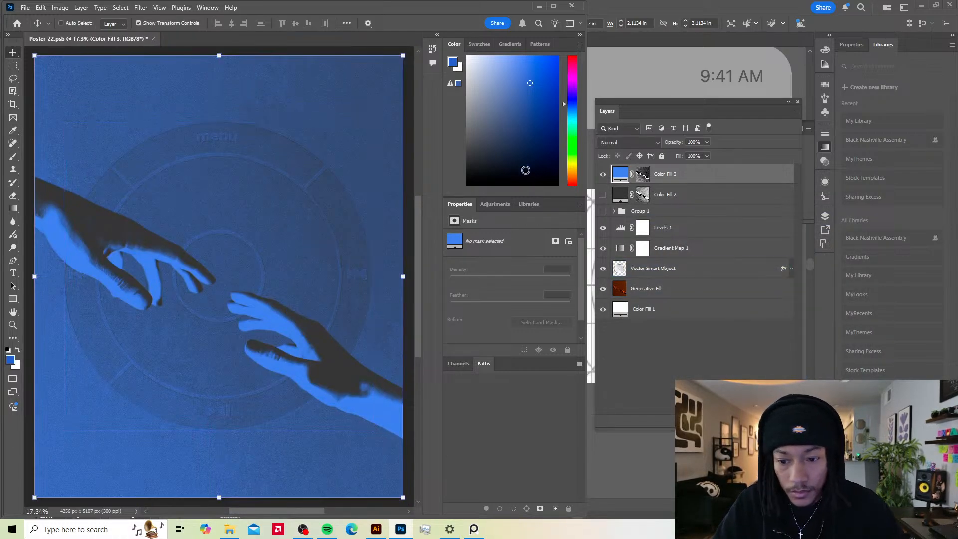
# Step: Hide the layers from Generative Fill through Levels 1 and show the dark gray Color Fill 2 layer
pyautogui.click(603, 288)
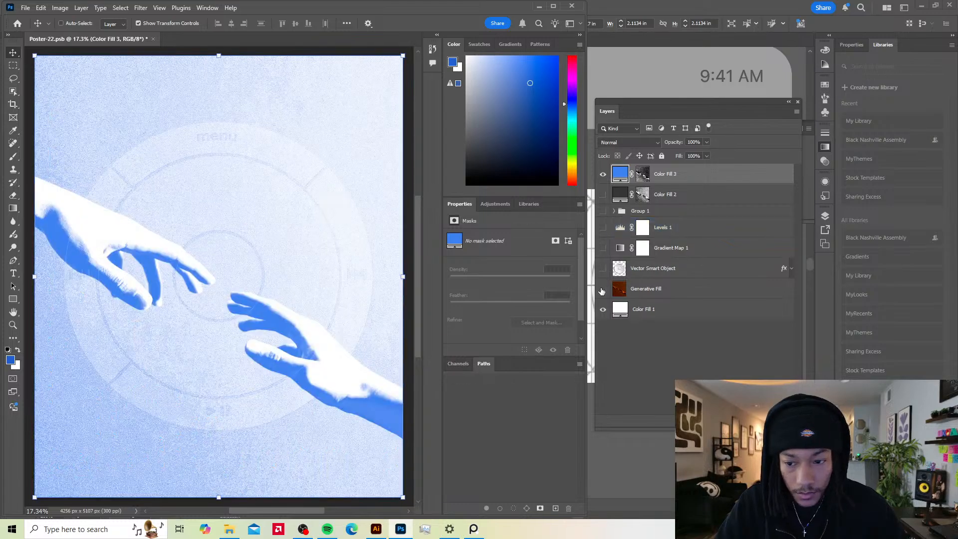
pyautogui.click(603, 194)
pyautogui.click(603, 194)
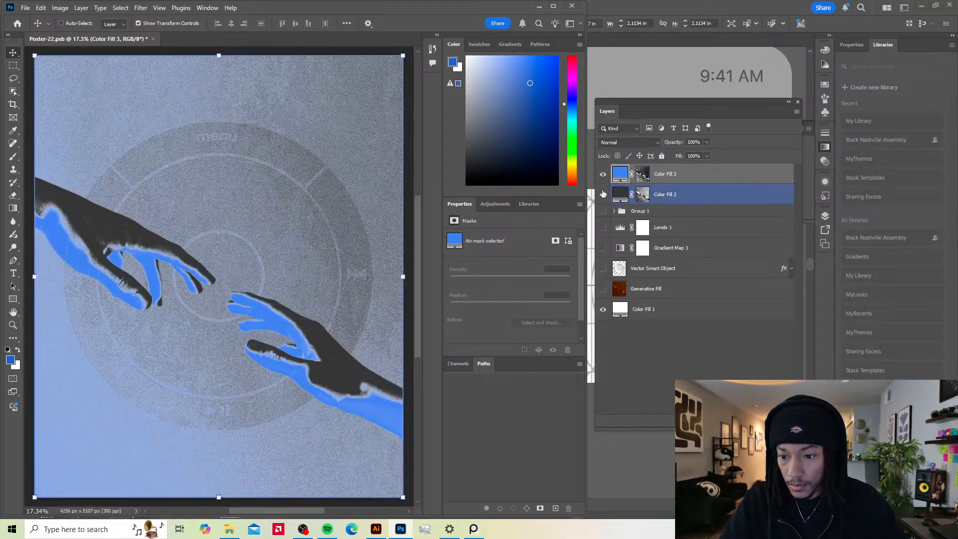
# Step: Change the white Color Fill 1 background layer to a dark gray
pyautogui.click(625, 313)
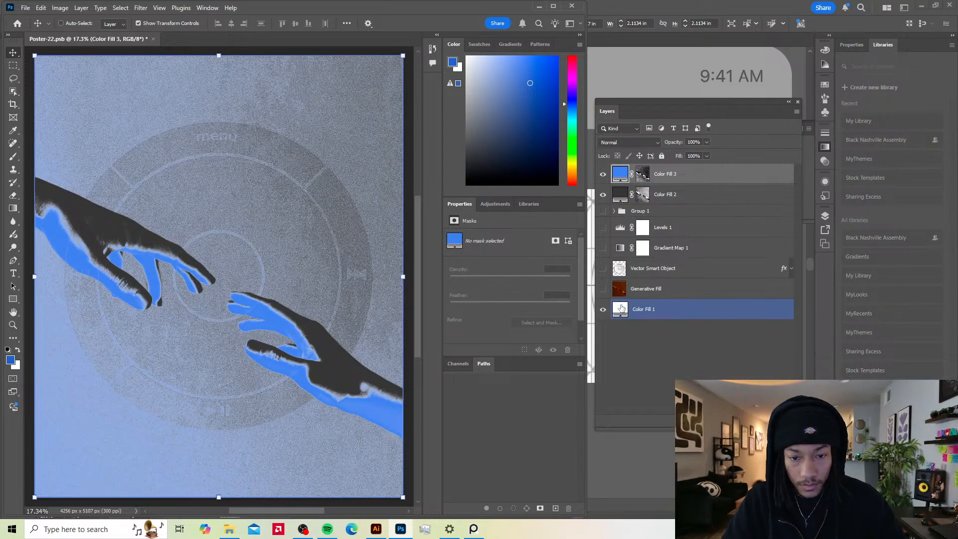
pyautogui.doubleClick(623, 305)
pyautogui.click(610, 314)
pyautogui.moveTo(610, 314)
pyautogui.mouseDown()
pyautogui.moveTo(609, 297)
pyautogui.moveTo(557, 326)
pyautogui.moveTo(611, 333)
pyautogui.moveTo(615, 321)
pyautogui.moveTo(601, 341)
pyautogui.moveTo(588, 291)
pyautogui.moveTo(576, 300)
pyautogui.mouseUp()
pyautogui.click(828, 221)
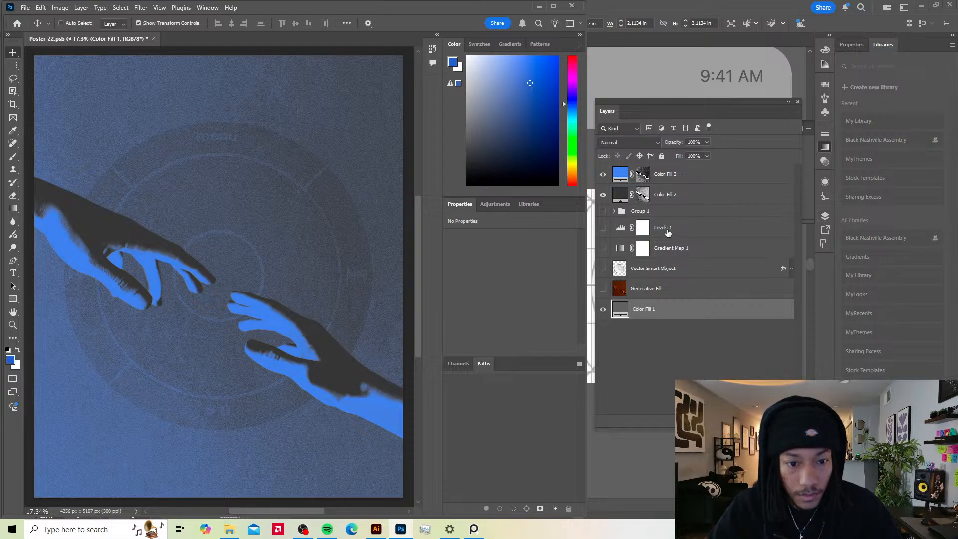
# Step: Show the click wheel's Vector Smart Object layer and place a duplicate of it above all other layers
pyautogui.click(669, 270)
pyautogui.click(604, 269)
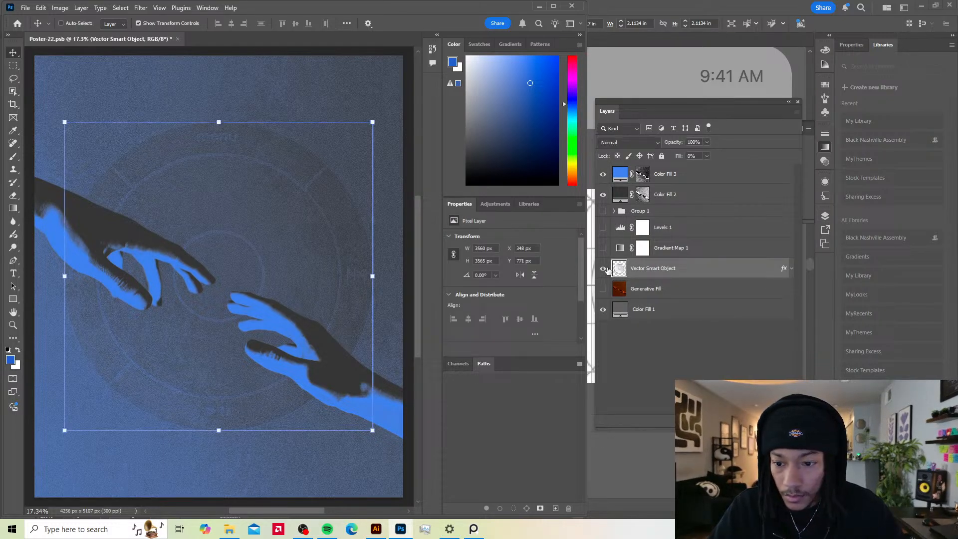
pyautogui.moveTo(665, 271); pyautogui.dragTo(661, 172)
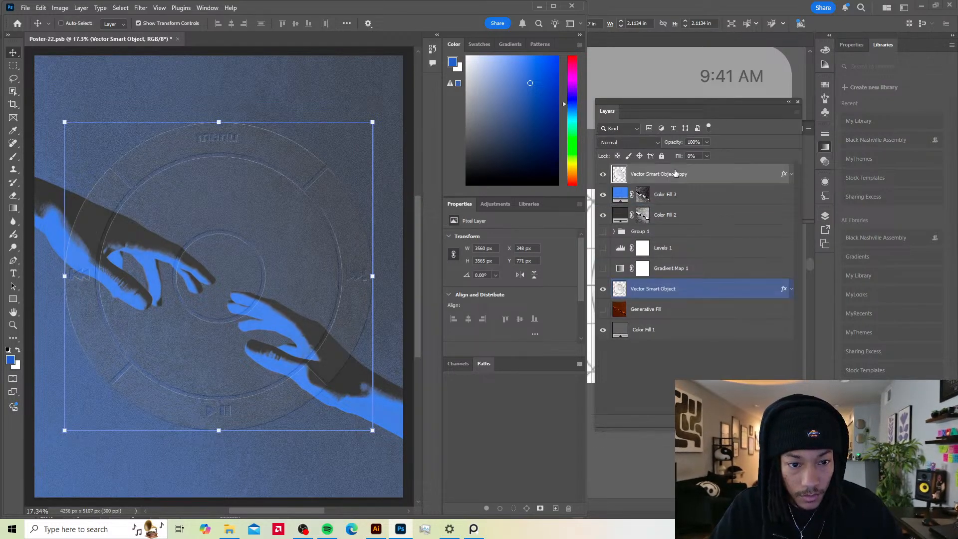
pyautogui.scroll(-2, 348, 310)
pyautogui.scroll(2, 350, 307)
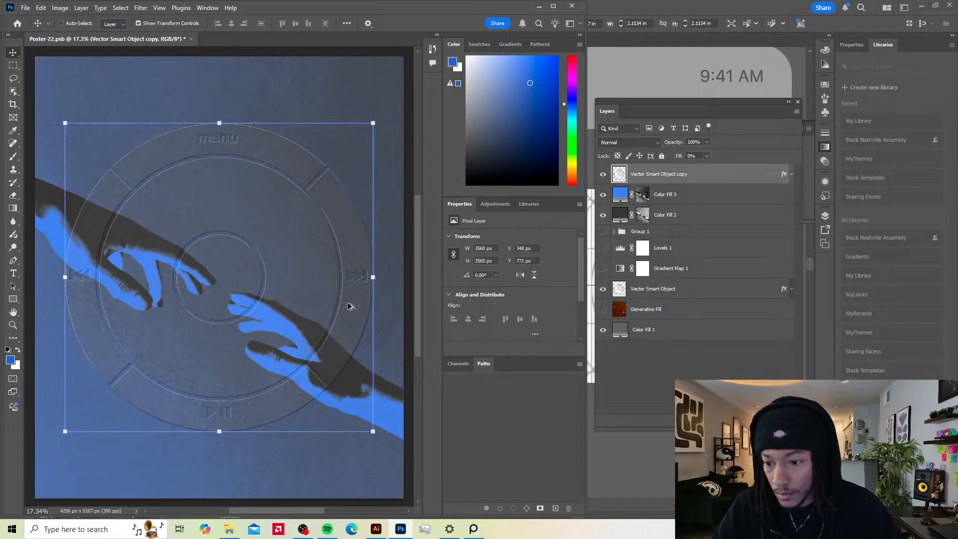
pyautogui.scroll(-1, 339, 302)
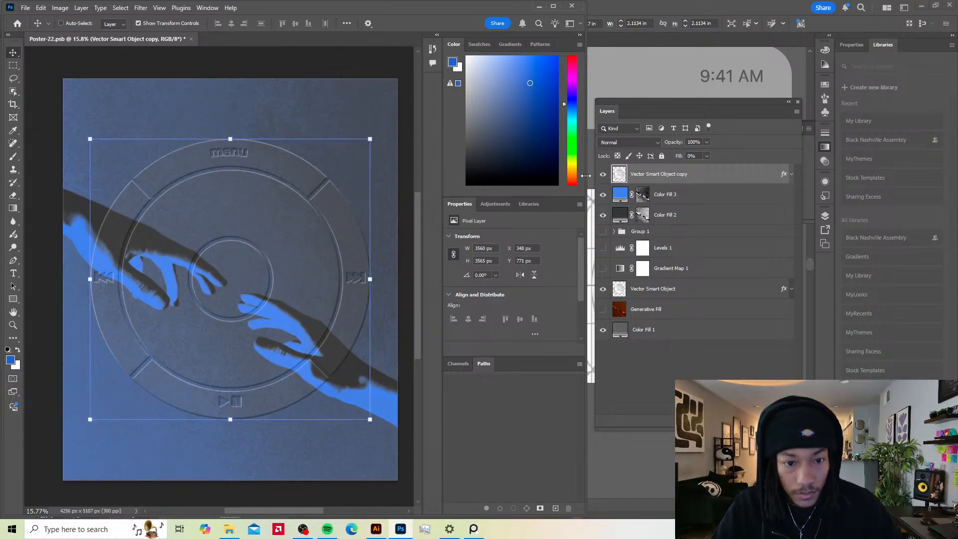
# Step: Try the Linear Dodge (Add) and Lighten blend modes on the copied click wheel layer
pyautogui.click(630, 144)
pyautogui.click(631, 247)
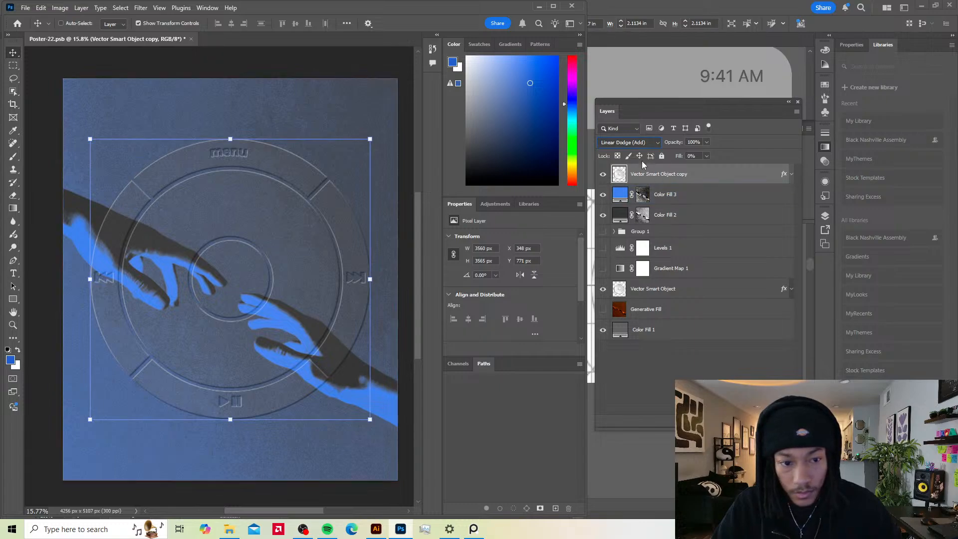
pyautogui.click(632, 144)
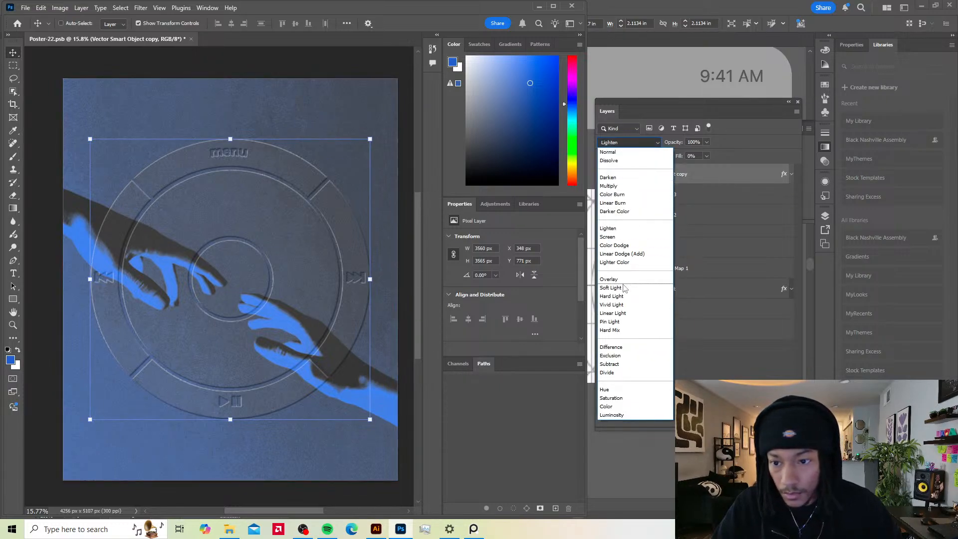
pyautogui.press('Escape')
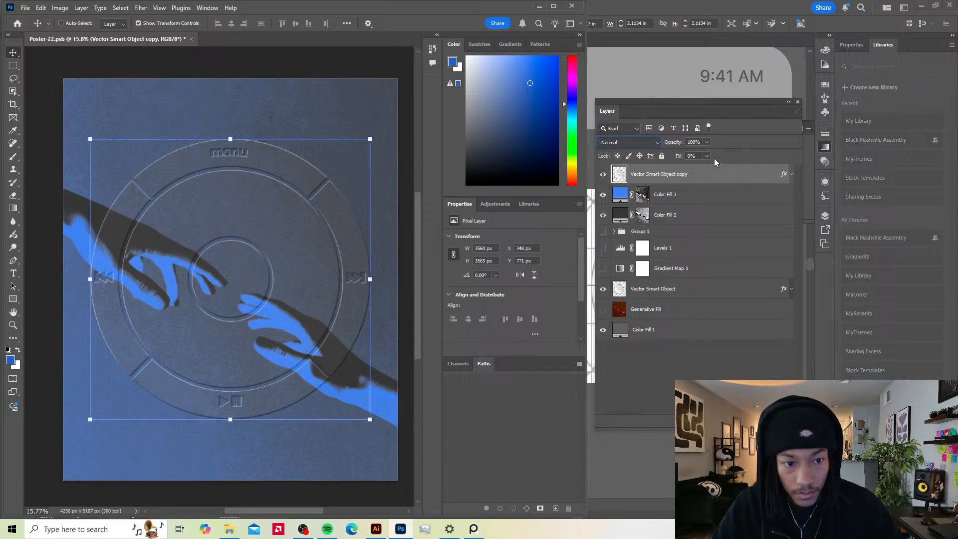
# Step: Soften the copied click wheel's Bevel & Emboss with 136% depth, 13% highlight opacity and 15% shadow opacity
pyautogui.doubleClick(786, 175)
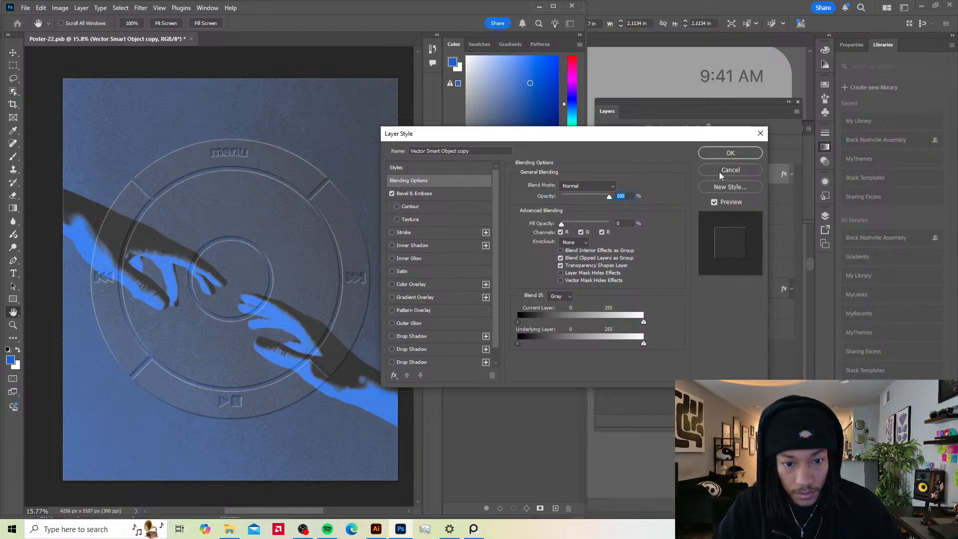
pyautogui.click(422, 193)
pyautogui.moveTo(579, 133); pyautogui.dragTo(636, 73)
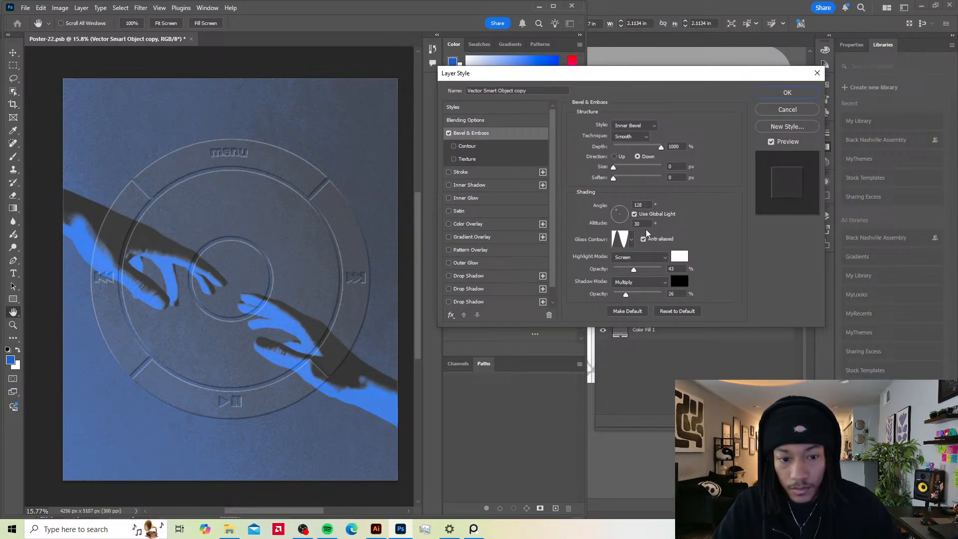
pyautogui.click(611, 148)
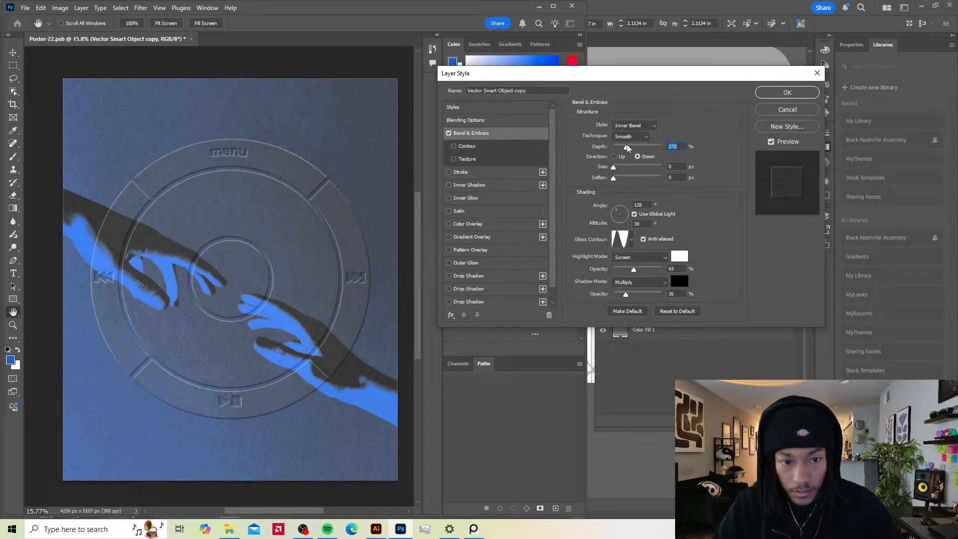
pyautogui.moveTo(627, 145); pyautogui.dragTo(620, 147)
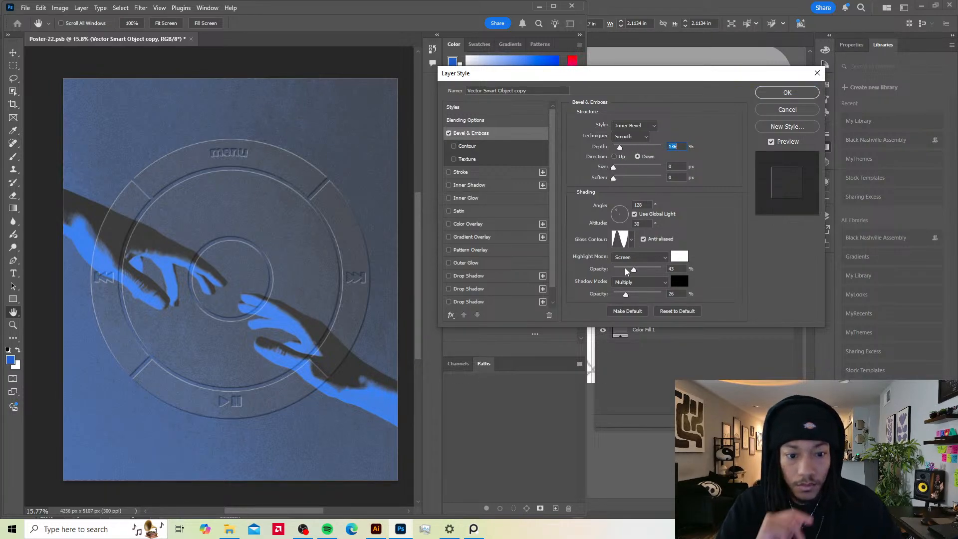
pyautogui.moveTo(625, 270)
pyautogui.mouseDown()
pyautogui.moveTo(620, 298)
pyautogui.moveTo(602, 297)
pyautogui.moveTo(621, 290)
pyautogui.moveTo(630, 266)
pyautogui.moveTo(619, 268)
pyautogui.mouseUp()
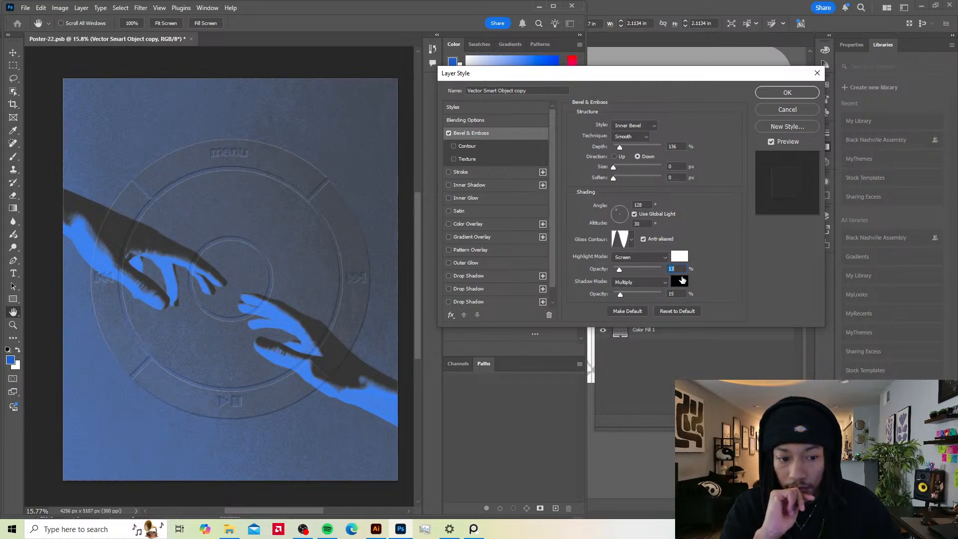
# Step: Change the bevel's shadow color to a dark blue, RGB 0, 47, 133
pyautogui.click(679, 281)
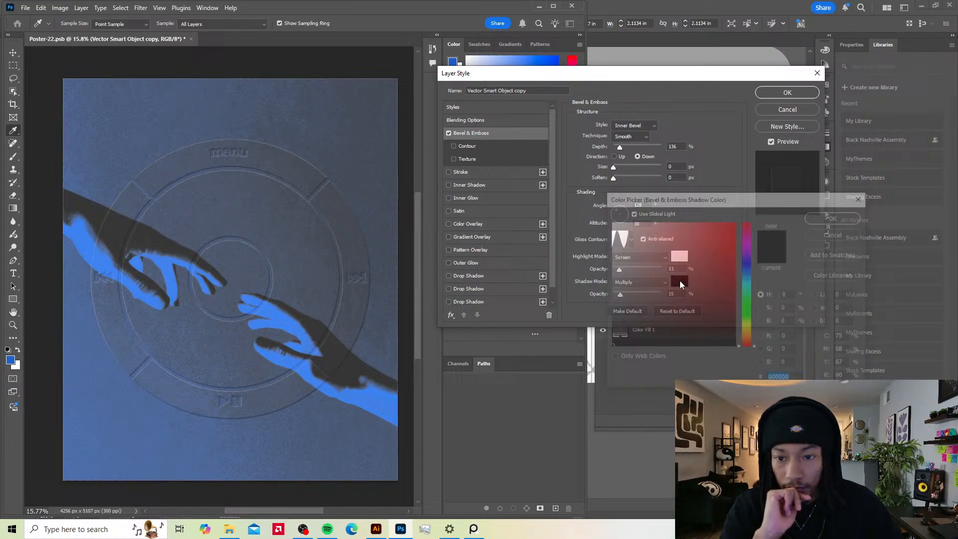
pyautogui.click(745, 270)
pyautogui.click(718, 227)
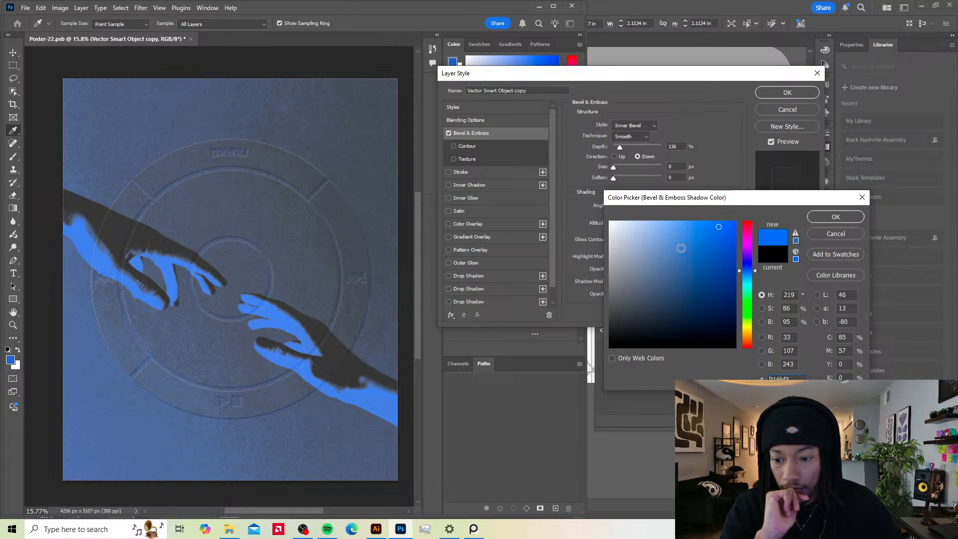
pyautogui.click(714, 274)
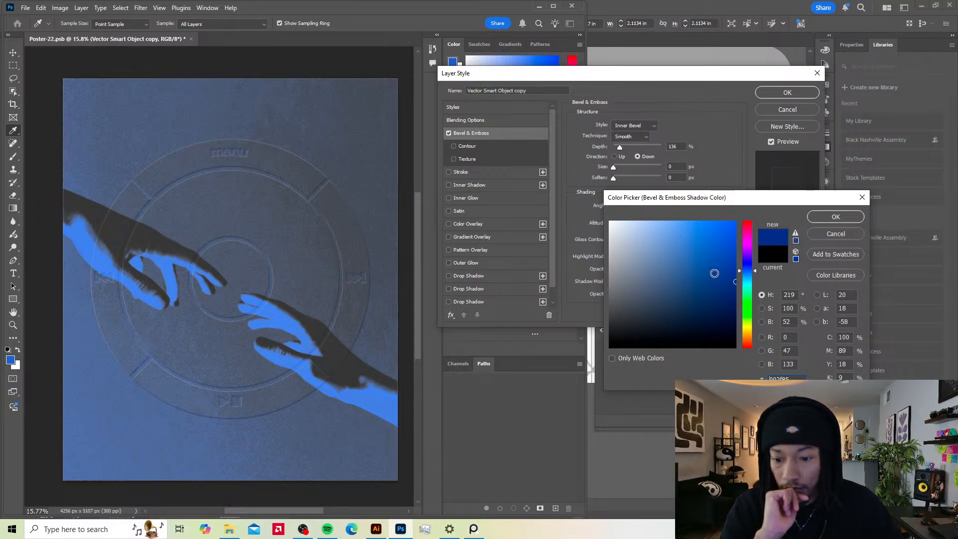
pyautogui.click(836, 216)
# Step: Pick a neutral mid gray, RGB 97, 97, 97, as the bevel's highlight color
pyautogui.click(679, 256)
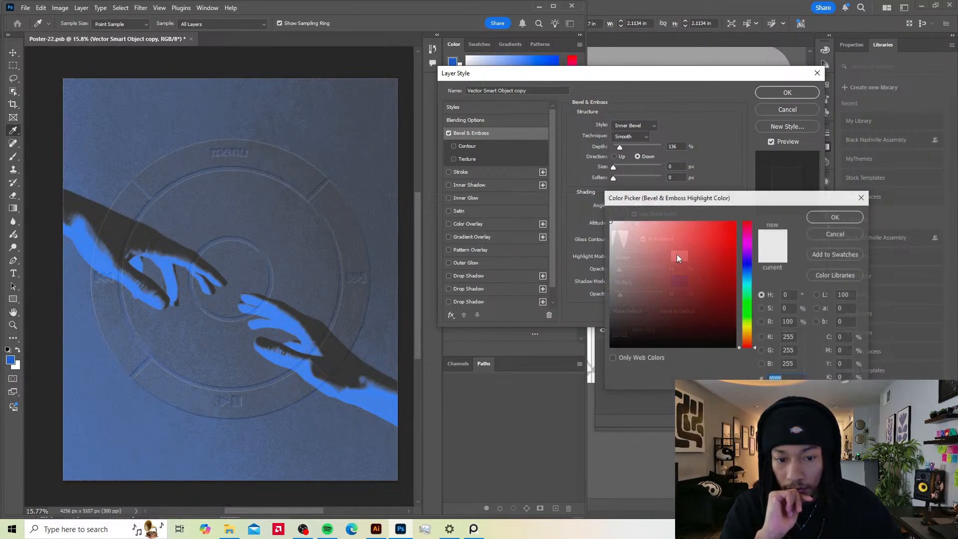
pyautogui.click(701, 231)
pyautogui.moveTo(696, 239)
pyautogui.mouseDown()
pyautogui.moveTo(612, 242)
pyautogui.moveTo(624, 264)
pyautogui.moveTo(617, 237)
pyautogui.mouseUp()
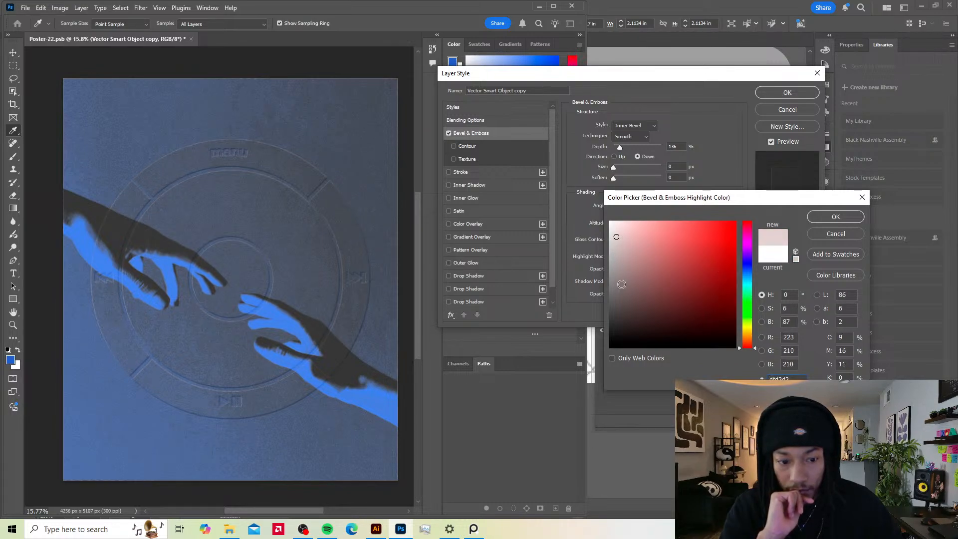
pyautogui.moveTo(622, 284); pyautogui.dragTo(600, 298)
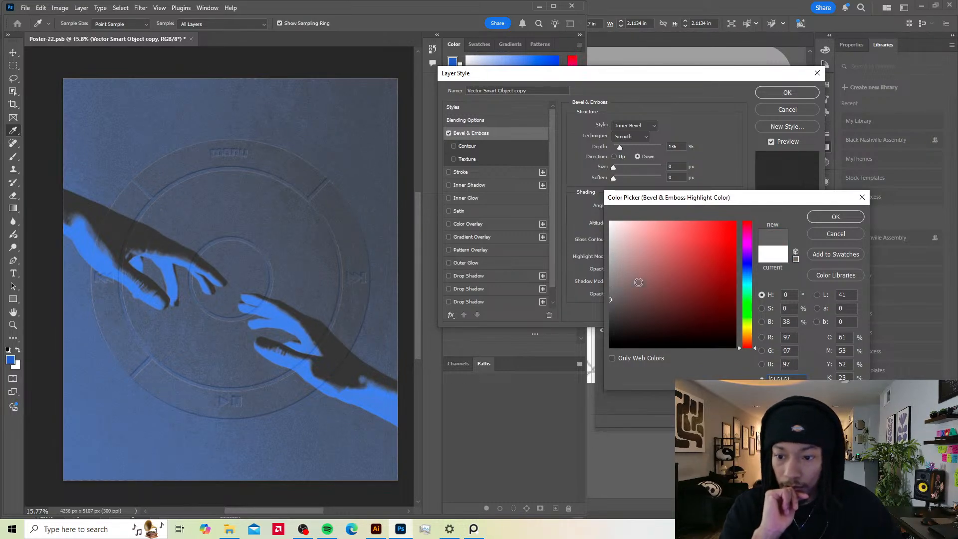
# Step: Discard the pending Bevel & Emboss highlight colour and the open layer style edits on the click-wheel copy
pyautogui.click(827, 238)
pyautogui.click(790, 109)
pyautogui.press('v')
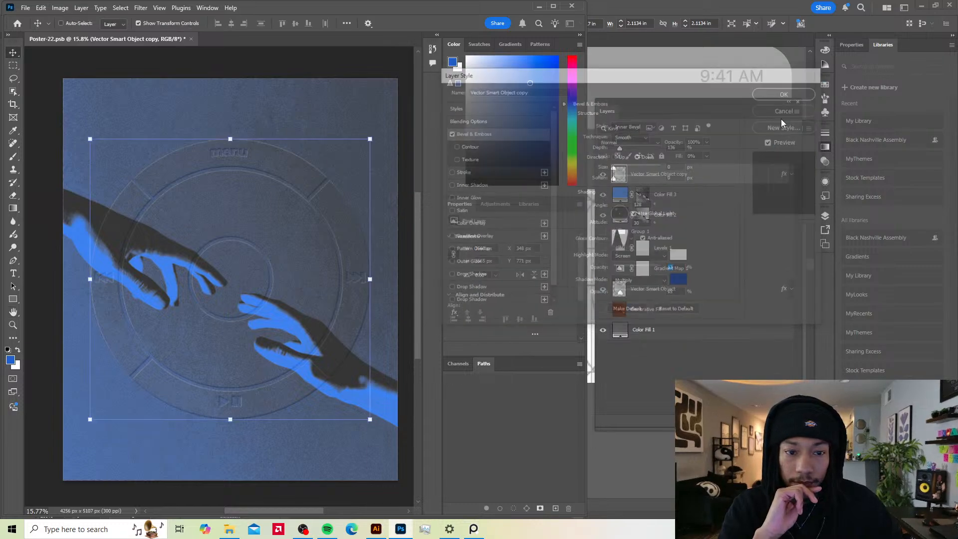
pyautogui.scroll(-2, 355, 110)
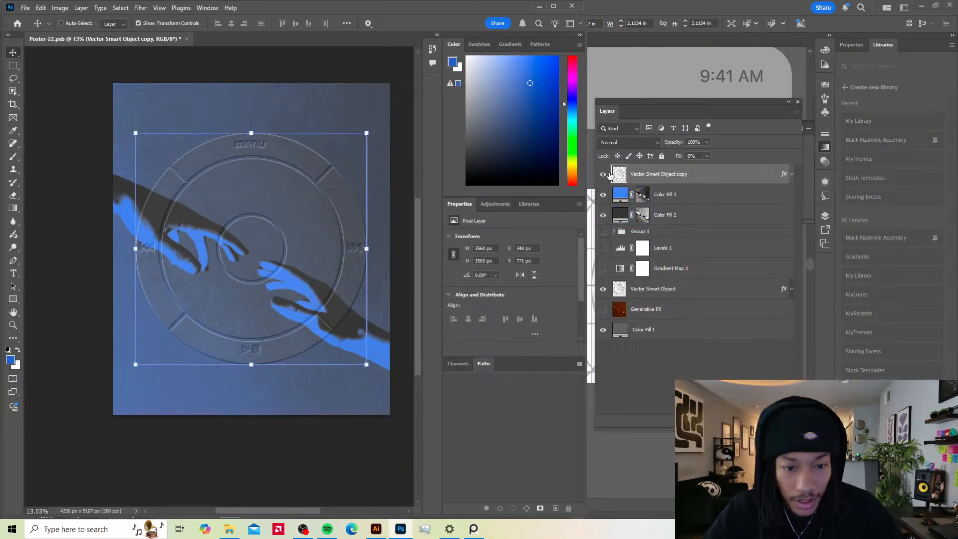
# Step: Set the fill opacity of the Vector Smart Object copy layer to 14%
pyautogui.click(636, 142)
pyautogui.click(705, 170)
pyautogui.click(707, 156)
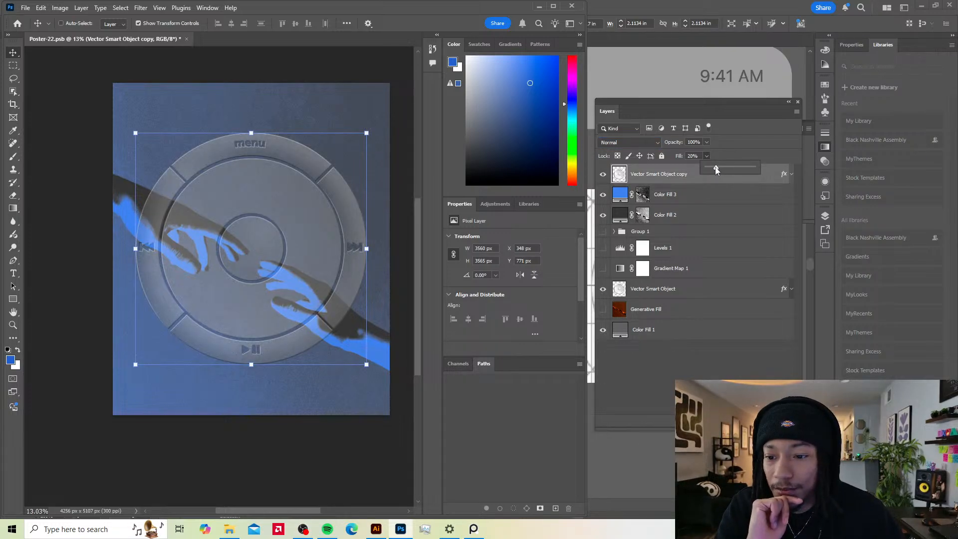
pyautogui.moveTo(716, 170); pyautogui.dragTo(713, 169)
pyautogui.click(322, 101)
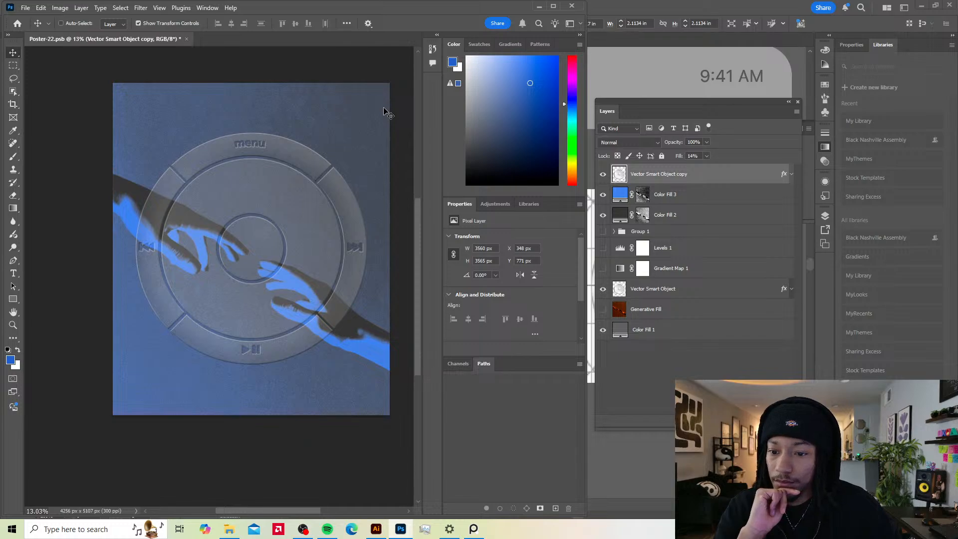
# Step: Set the click-wheel copy's Blend If for the current layer to 0/255 for the blacks and 138/255 for the whites
pyautogui.hotkey('ctrl', 'h')
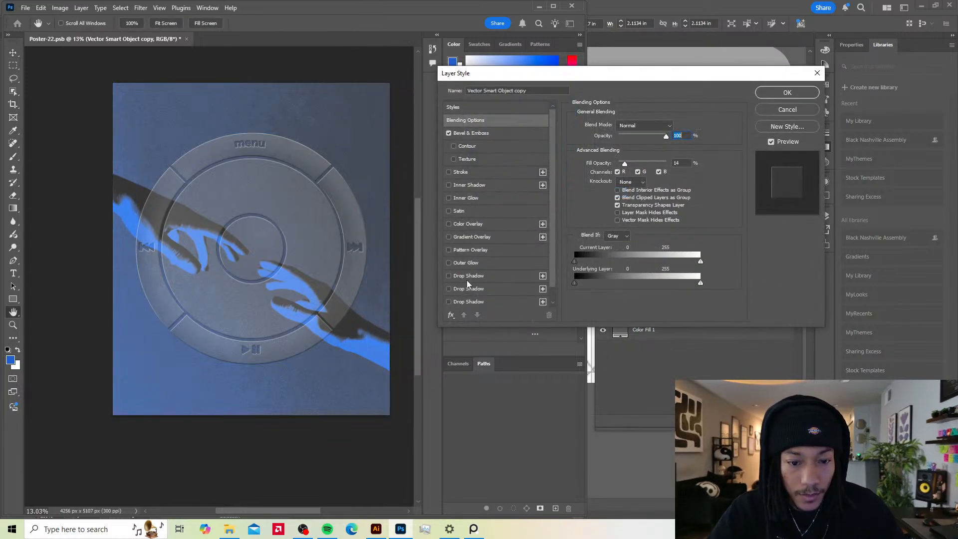
pyautogui.moveTo(700, 262); pyautogui.dragTo(610, 266)
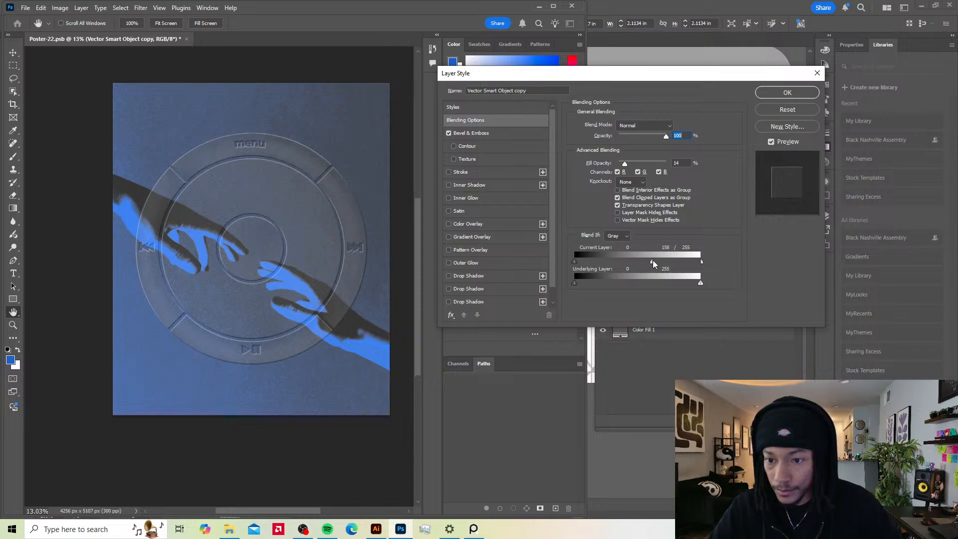
pyautogui.moveTo(574, 261); pyautogui.dragTo(723, 263)
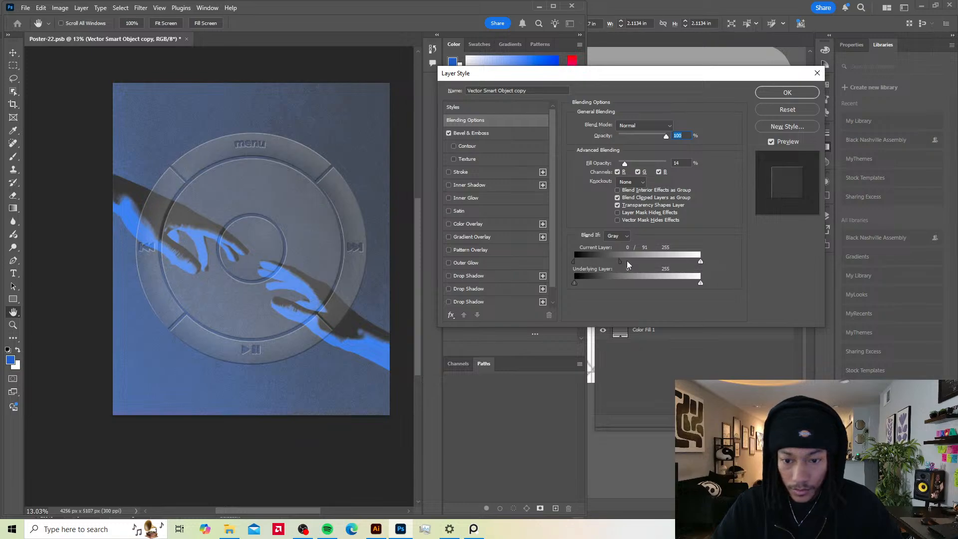
pyautogui.moveTo(699, 265); pyautogui.dragTo(658, 265)
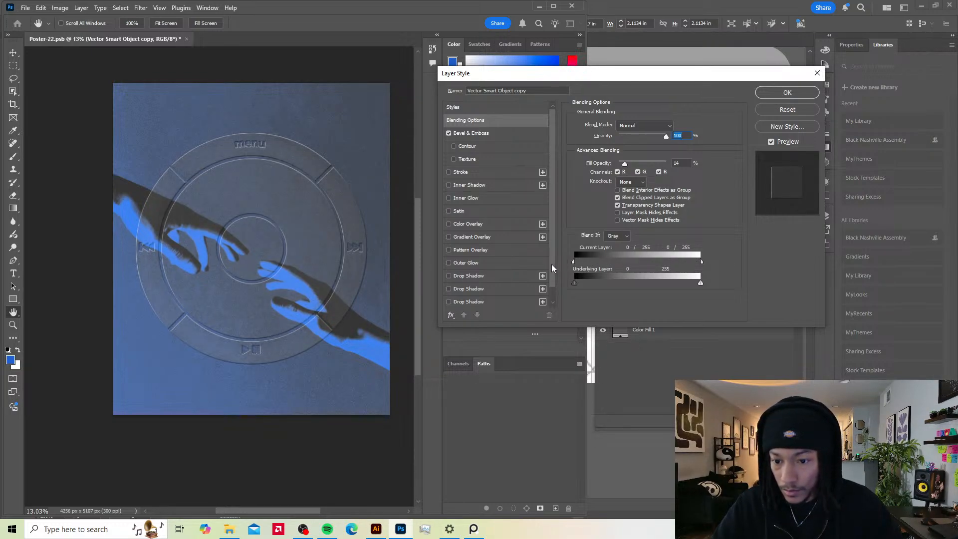
pyautogui.moveTo(573, 261); pyautogui.dragTo(643, 264)
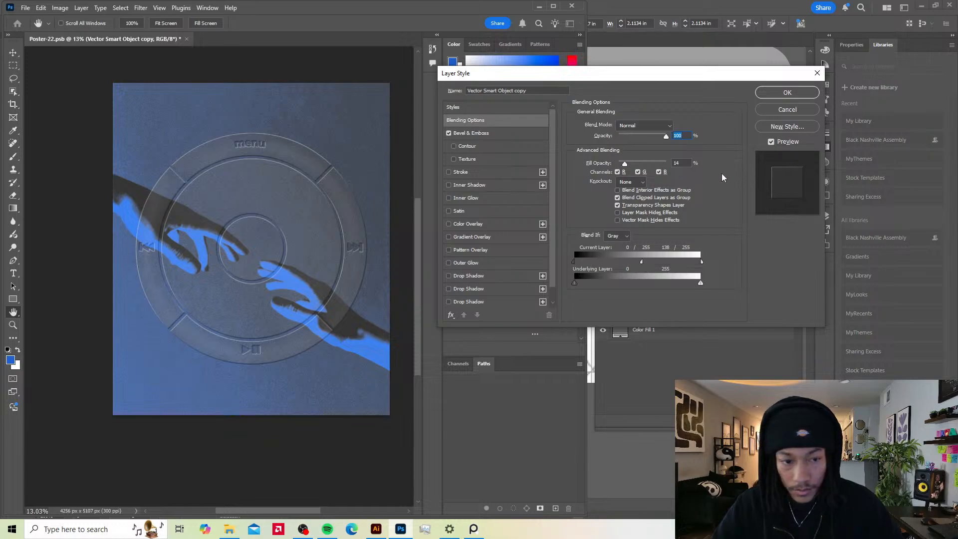
pyautogui.click(773, 92)
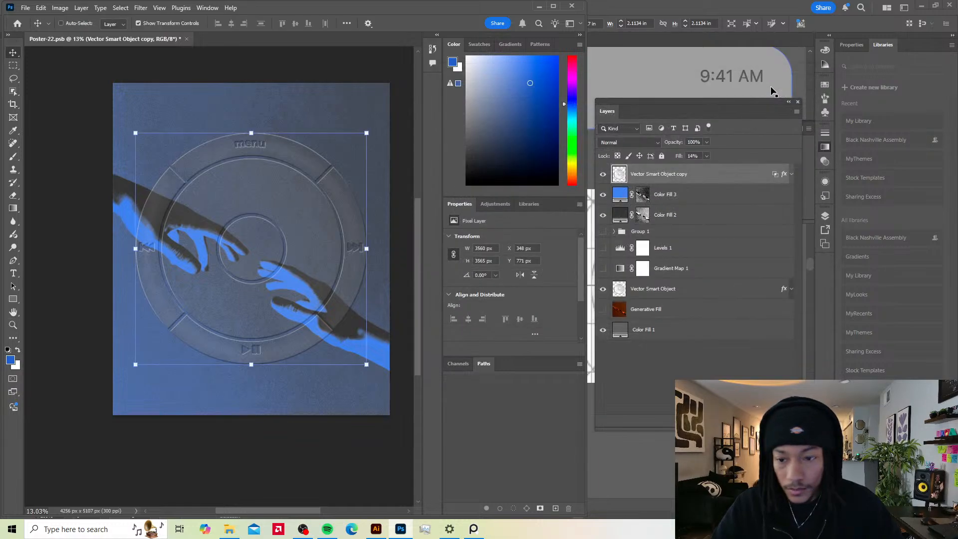
# Step: Lower the click-wheel copy's fill opacity to 9%
pyautogui.click(706, 156)
pyautogui.moveTo(707, 167); pyautogui.dragTo(702, 170)
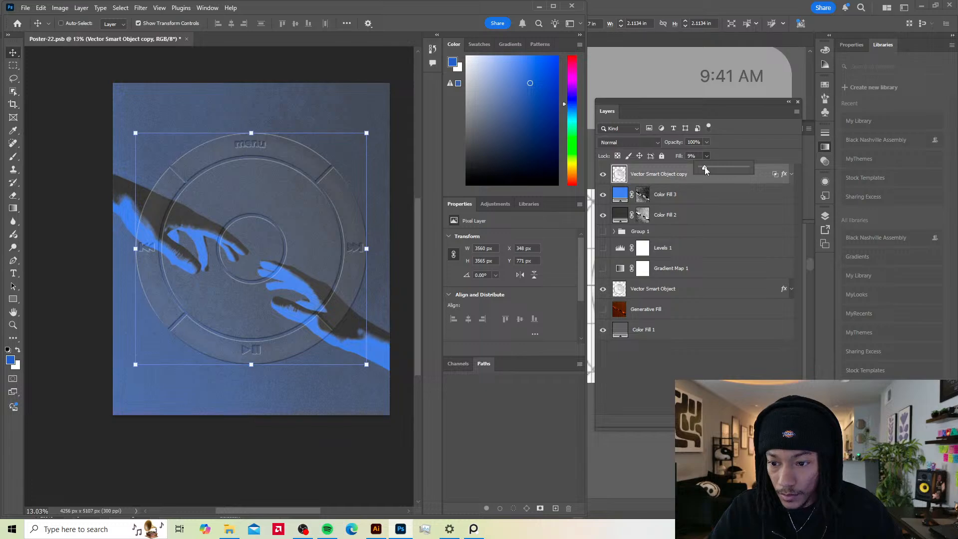
pyautogui.click(409, 171)
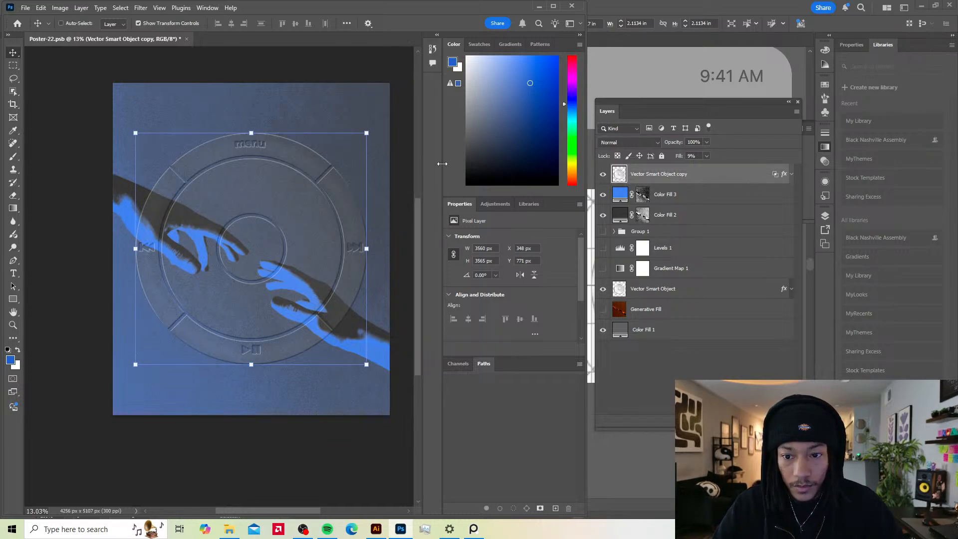
# Step: Load the shape of the Vector Smart Object copy layer as a selection
pyautogui.click(670, 194)
pyautogui.click(673, 194)
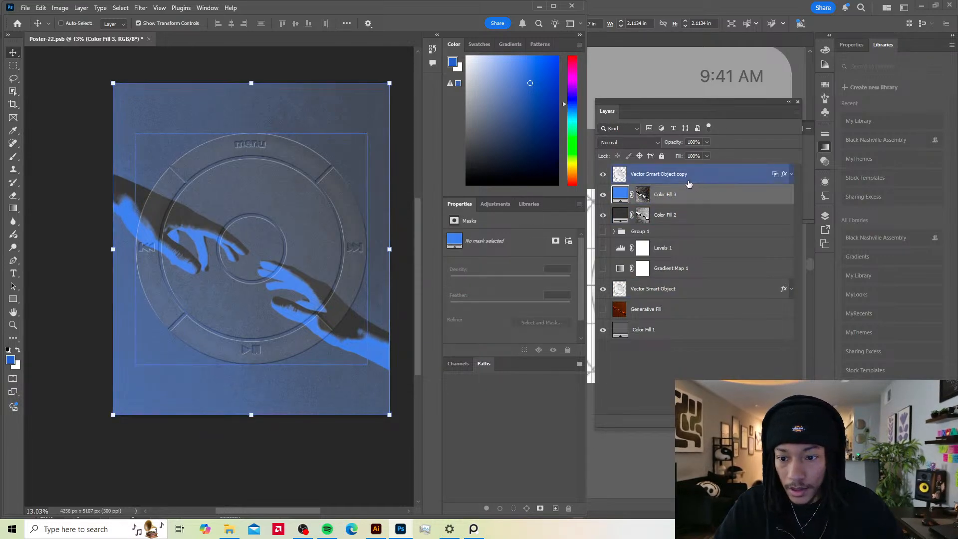
pyautogui.click(618, 175)
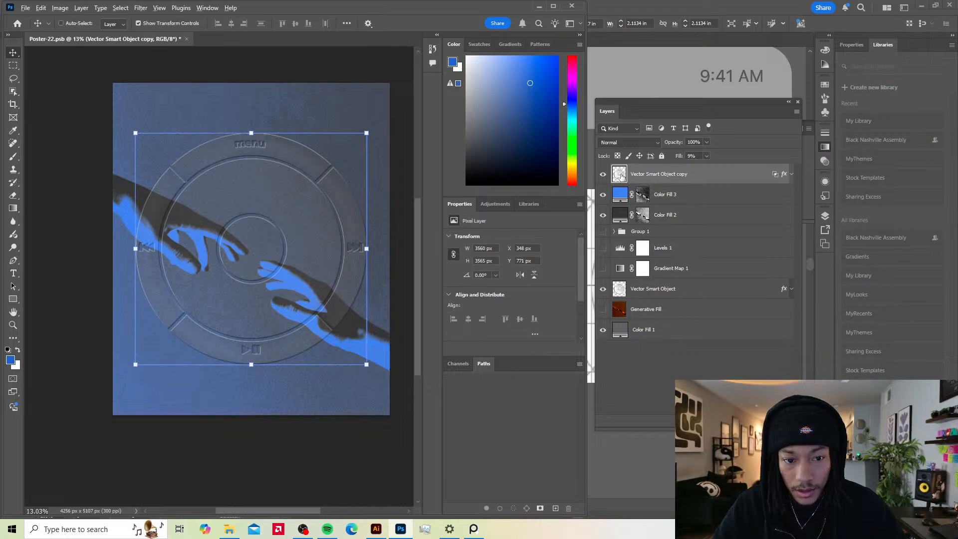
pyautogui.press('super')
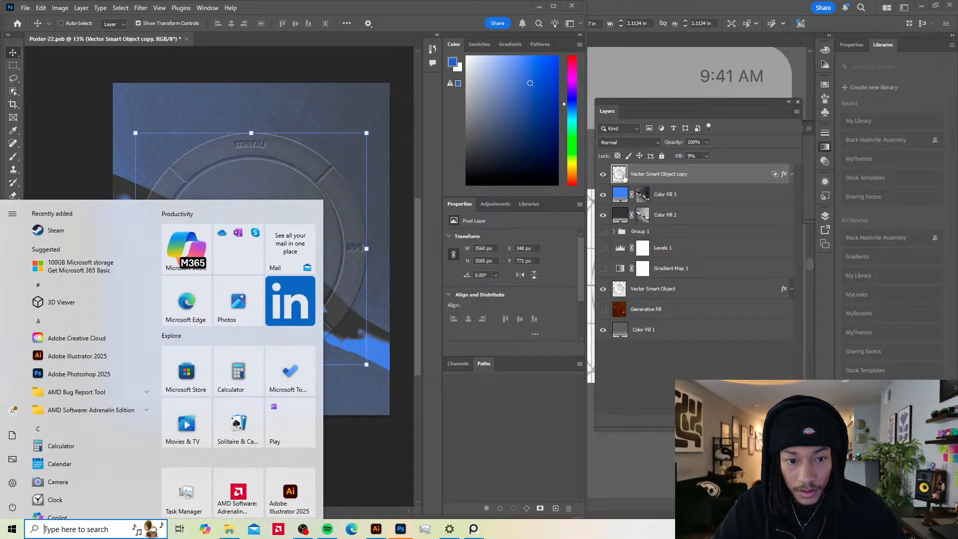
pyautogui.click(404, 238)
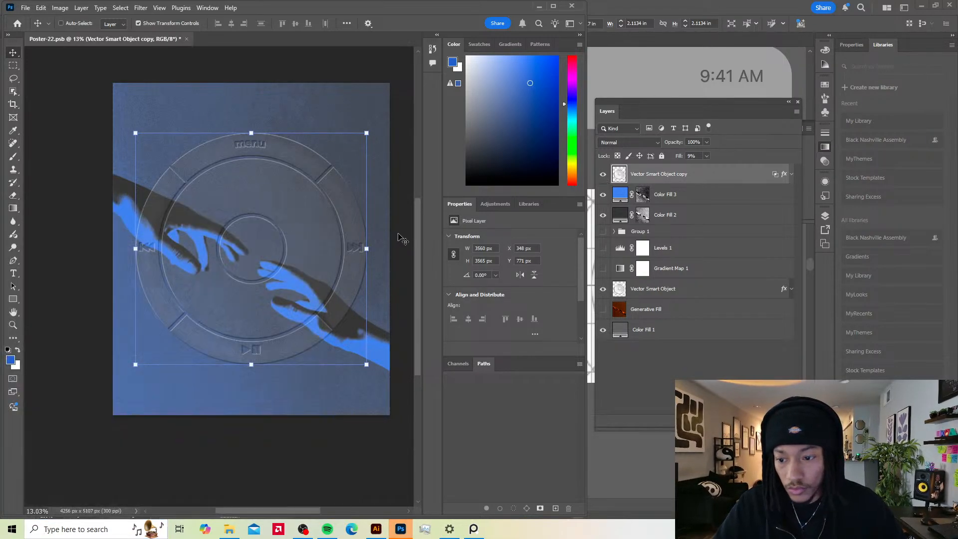
pyautogui.keyDown('ctrl'); pyautogui.click(618, 175); pyautogui.keyUp('ctrl')
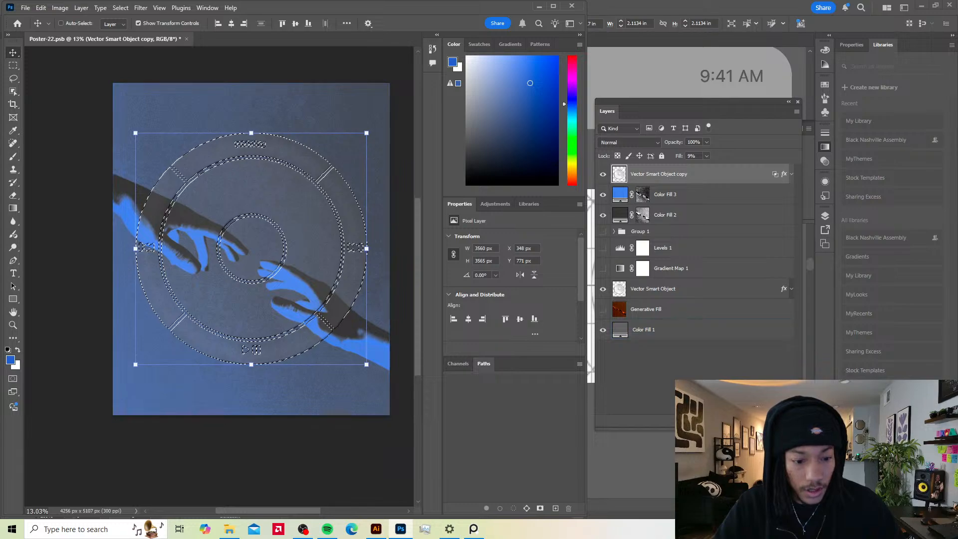
# Step: Add a blue solid colour fill (RGB 62, 96, 201) masked by the wheel selection and place it directly beneath the Vector Smart Object copy
pyautogui.click(745, 421)
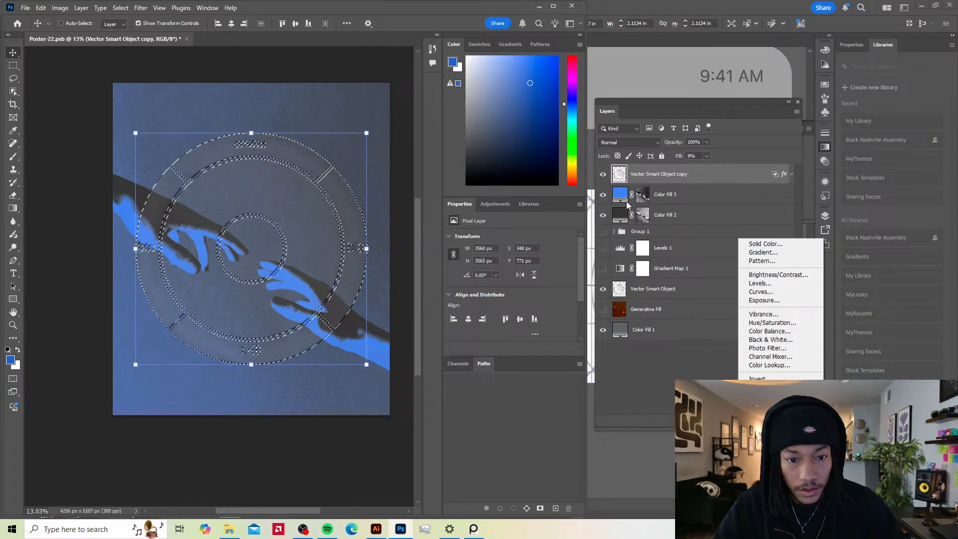
pyautogui.click(765, 243)
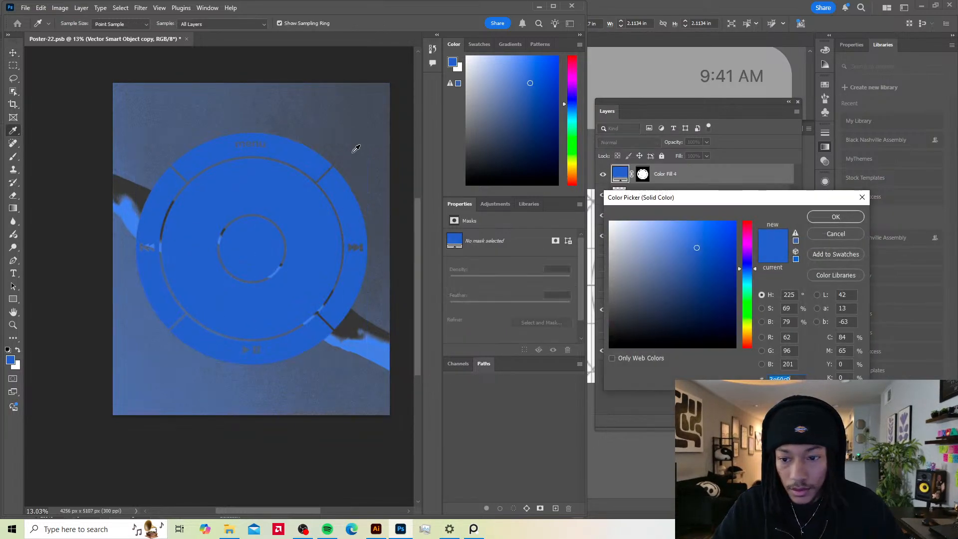
pyautogui.click(836, 217)
pyautogui.press('v')
pyautogui.moveTo(695, 178); pyautogui.dragTo(615, 225)
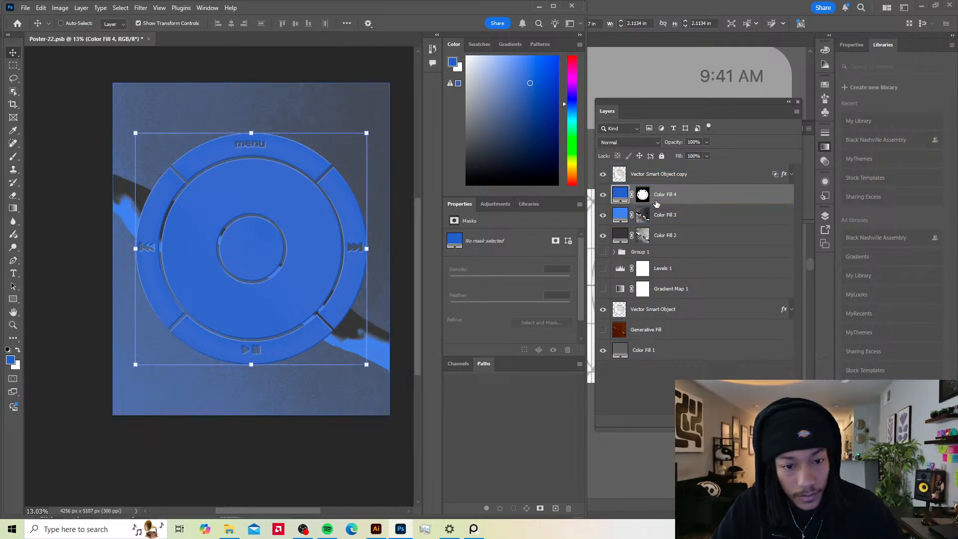
pyautogui.moveTo(689, 197); pyautogui.dragTo(686, 215)
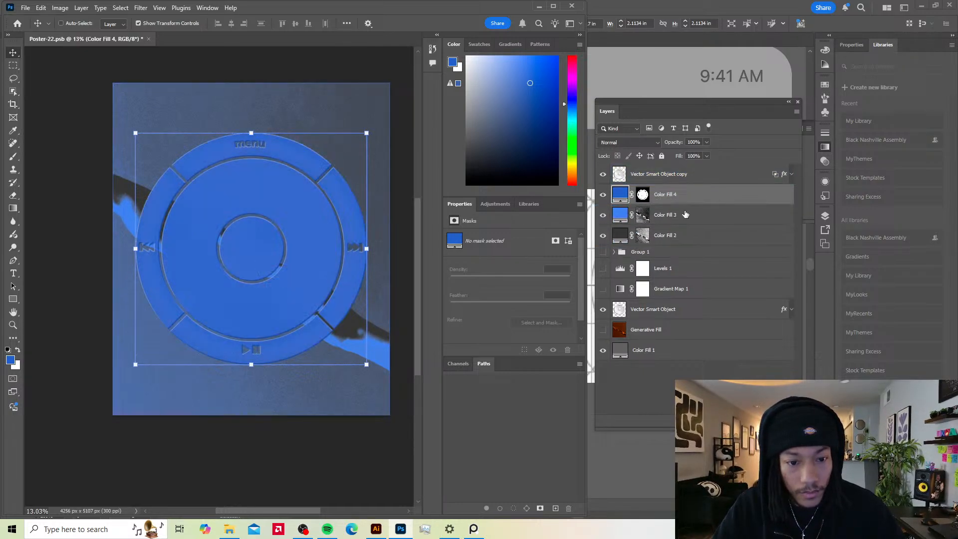
# Step: Recolour the wheel-shaped fill to pinkish red and preview blend modes such as Hard Mix, keeping it on Normal
pyautogui.doubleClick(621, 194)
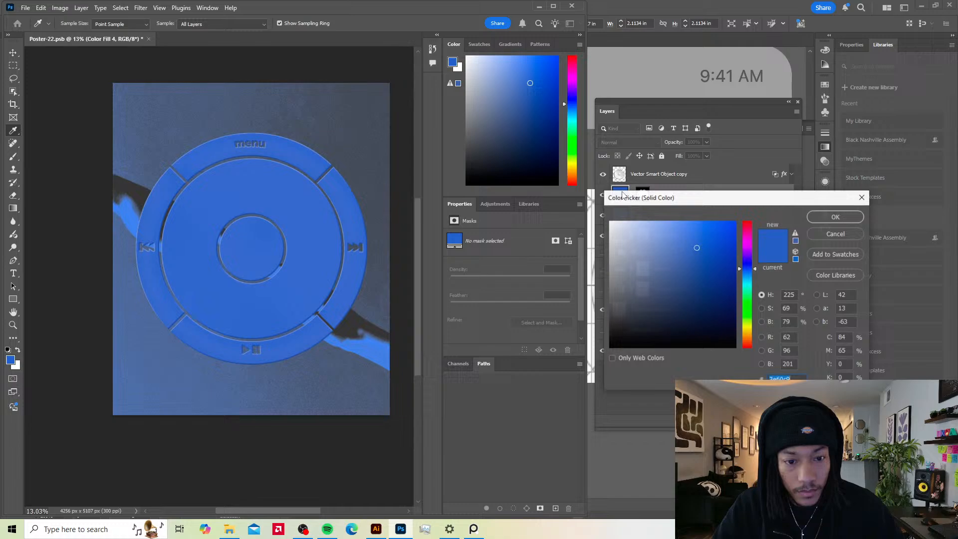
pyautogui.click(743, 225)
pyautogui.click(835, 216)
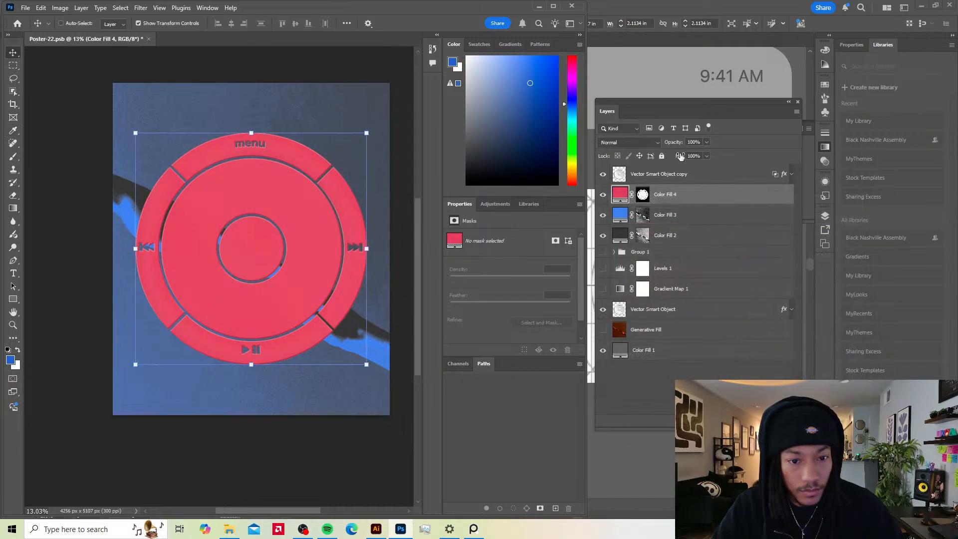
pyautogui.click(629, 143)
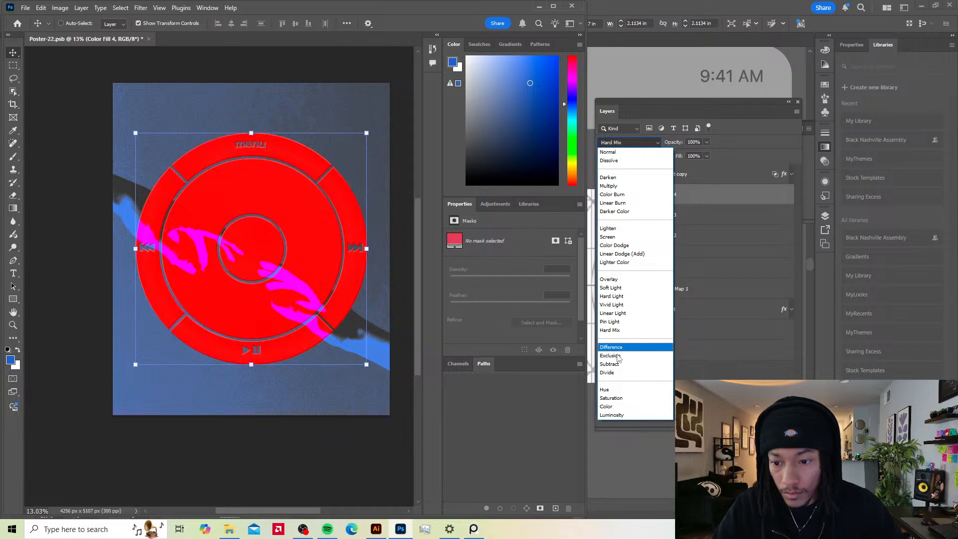
pyautogui.click(608, 151)
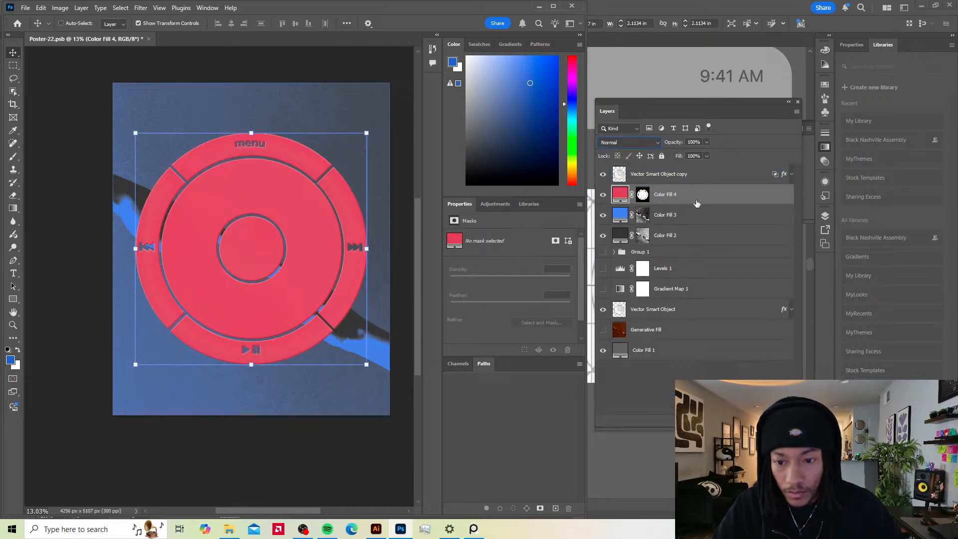
# Step: Compare the poster with and without the red wheel-shaped fill, and delete that fill layer
pyautogui.click(603, 195)
pyautogui.click(603, 196)
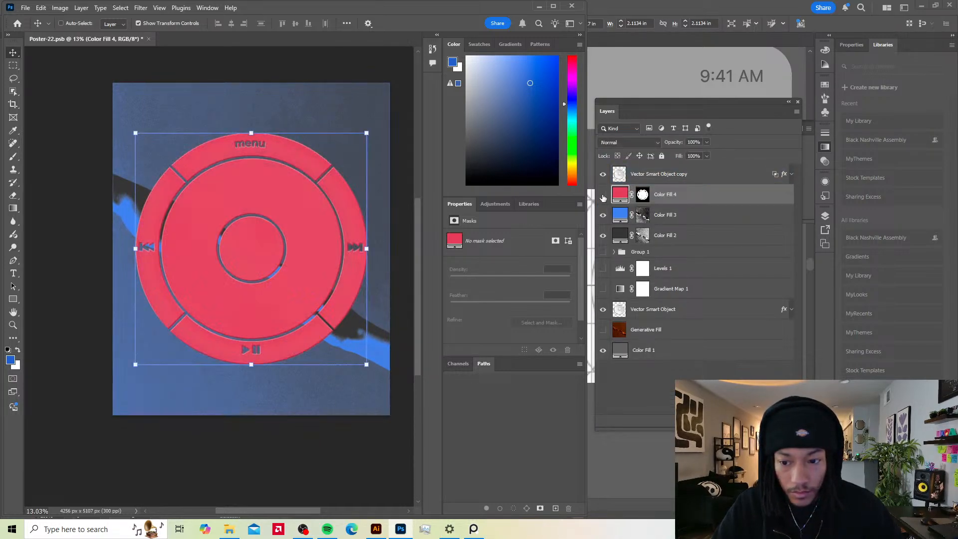
pyautogui.click(602, 197)
pyautogui.click(603, 197)
pyautogui.click(603, 197)
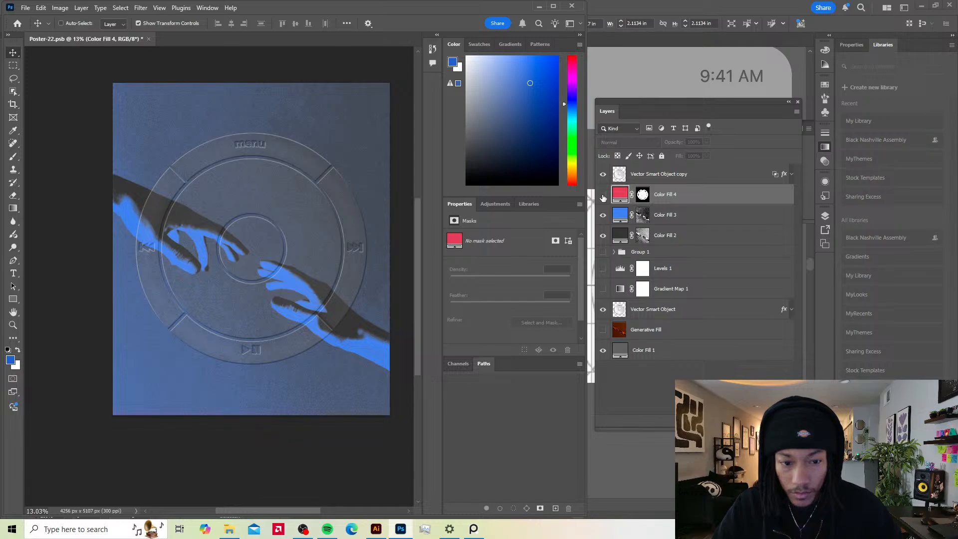
pyautogui.moveTo(690, 197); pyautogui.dragTo(793, 421)
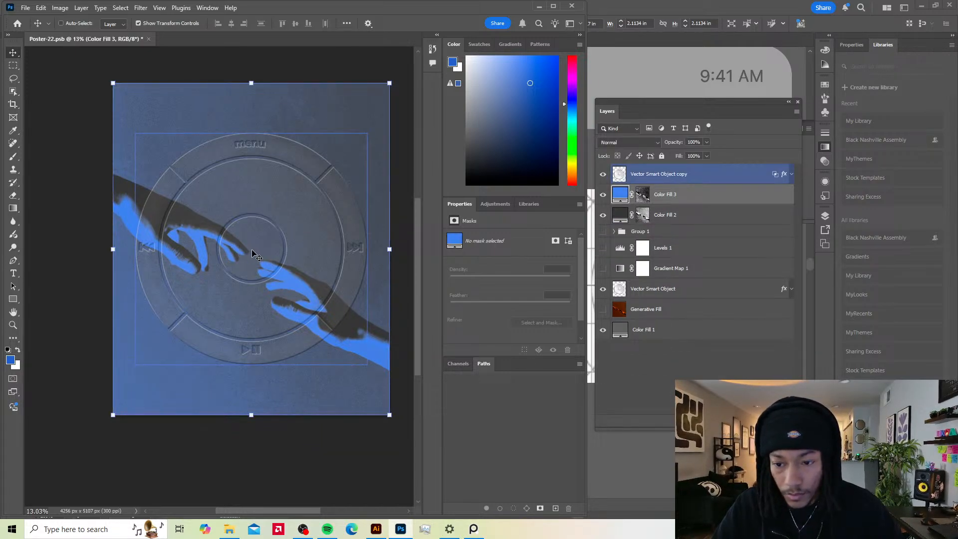
# Step: Load the click-wheel copy's shape as a selection and expand it by 5 pixels
pyautogui.keyDown('ctrl'); pyautogui.click(619, 175); pyautogui.keyUp('ctrl')
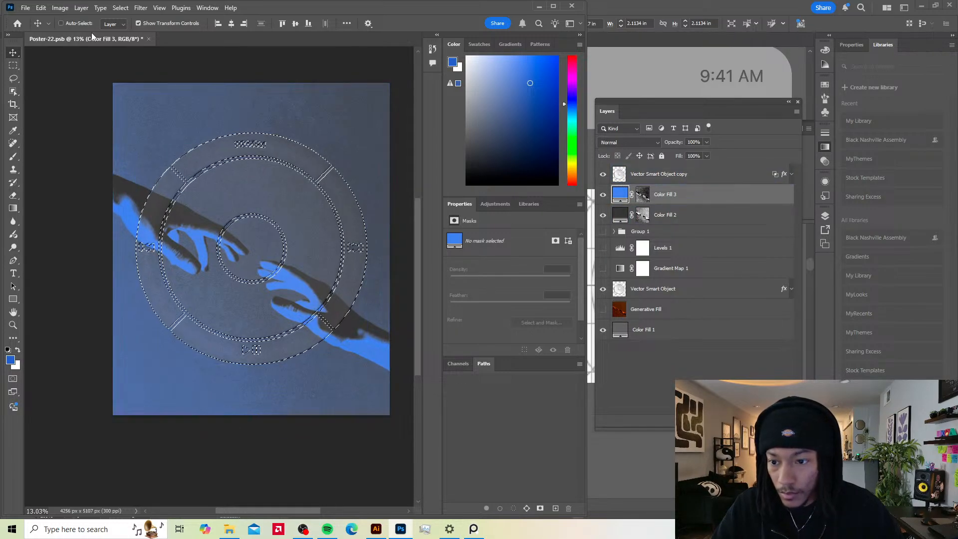
pyautogui.click(141, 7)
pyautogui.moveTo(124, 9)
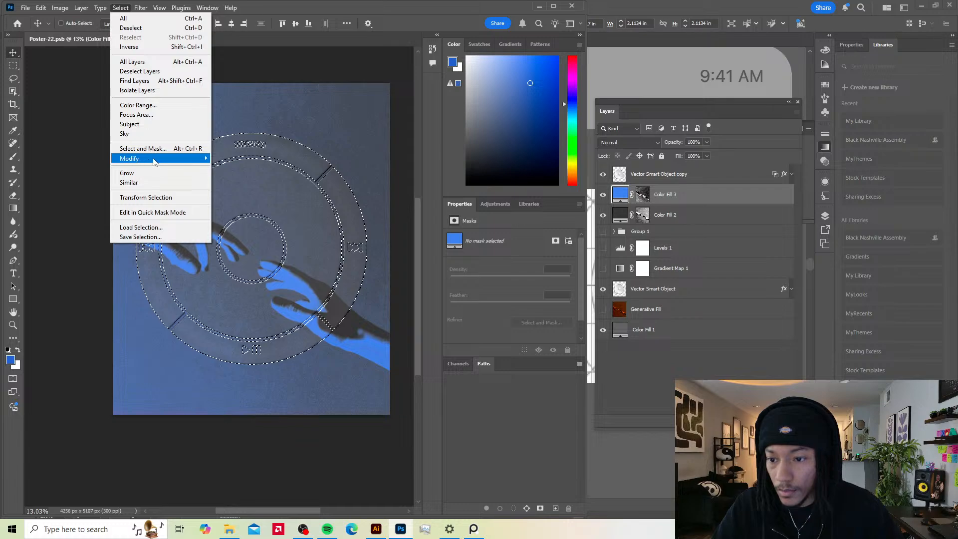
pyautogui.moveTo(154, 162)
pyautogui.click(227, 178)
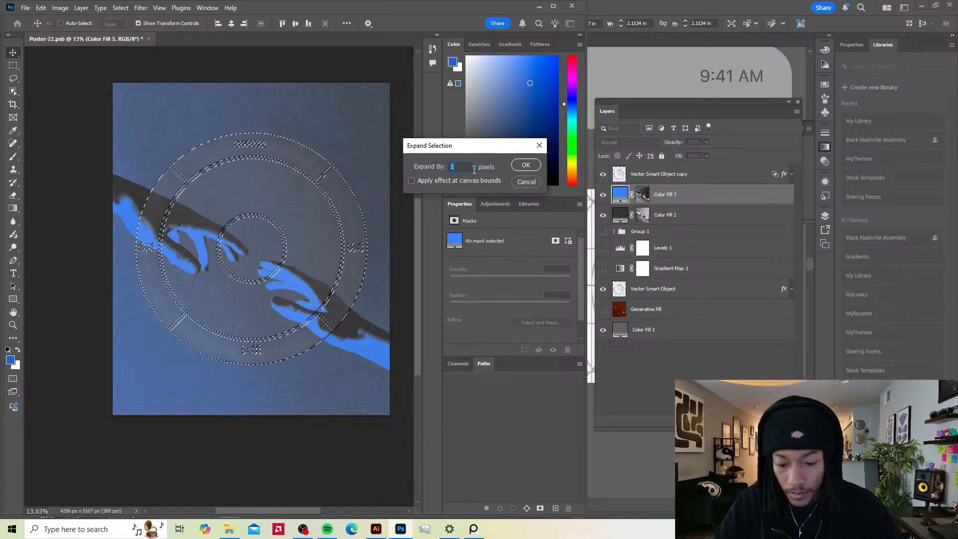
pyautogui.write('5')
pyautogui.click(524, 165)
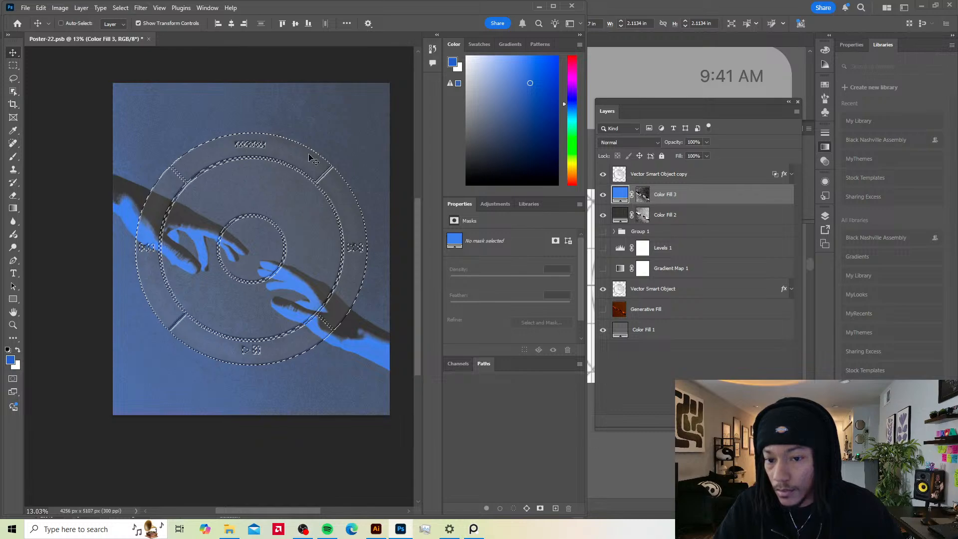
# Step: Switch to Illustrator and bring up the default-grid-beefy-20x24 3.ai document containing the click-wheel artwork
pyautogui.hotkey('alt', 'Tab')
pyautogui.scroll(-3, 515, 336)
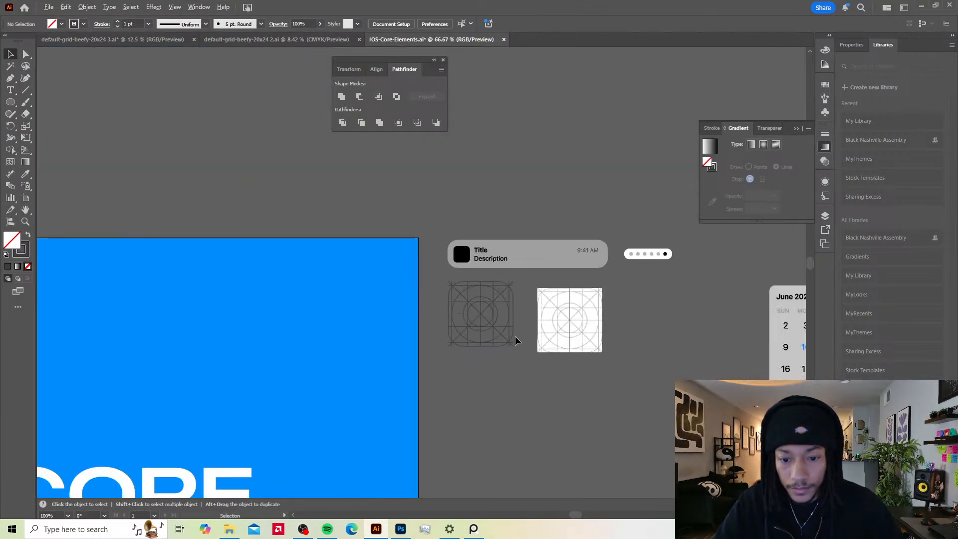
pyautogui.scroll(-2, 499, 334)
pyautogui.scroll(-3, 395, 369)
pyautogui.scroll(4, 381, 374)
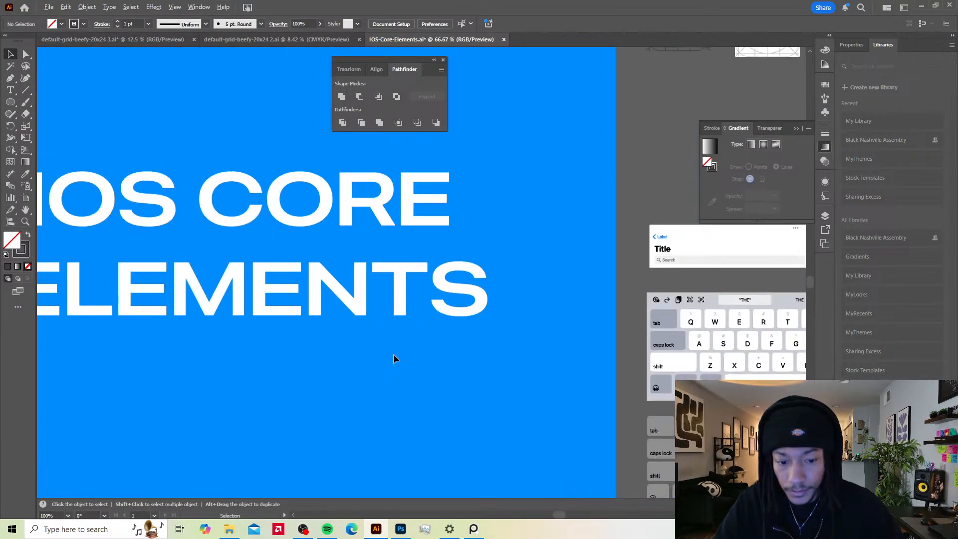
pyautogui.scroll(-5, 393, 354)
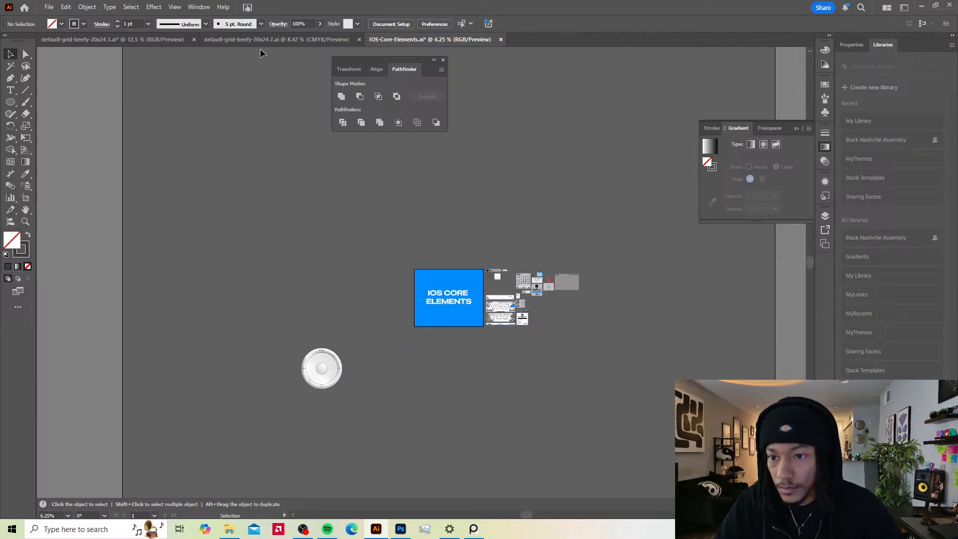
pyautogui.click(259, 40)
pyautogui.click(121, 40)
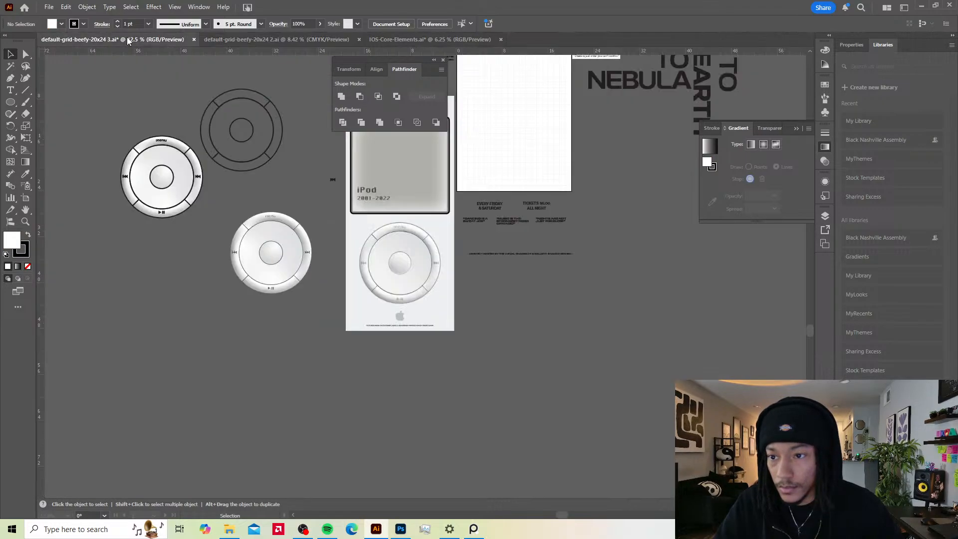
# Step: Examine the grey-outlined click-wheel group next to the iPod poster up close
pyautogui.click(274, 261)
pyautogui.scroll(-2, 274, 235)
pyautogui.scroll(4, 300, 230)
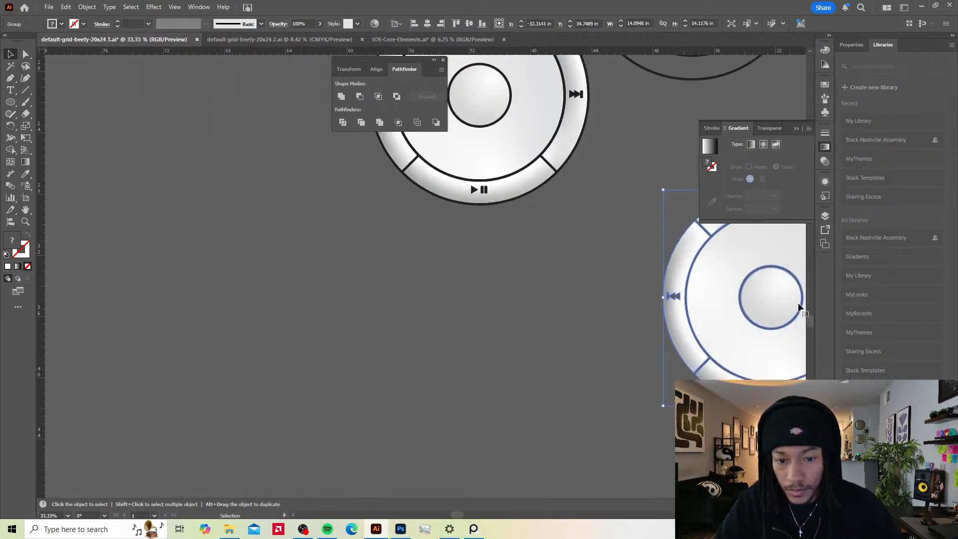
pyautogui.scroll(1, 710, 322)
pyautogui.moveTo(708, 321); pyautogui.dragTo(313, 324)
pyautogui.click(607, 231)
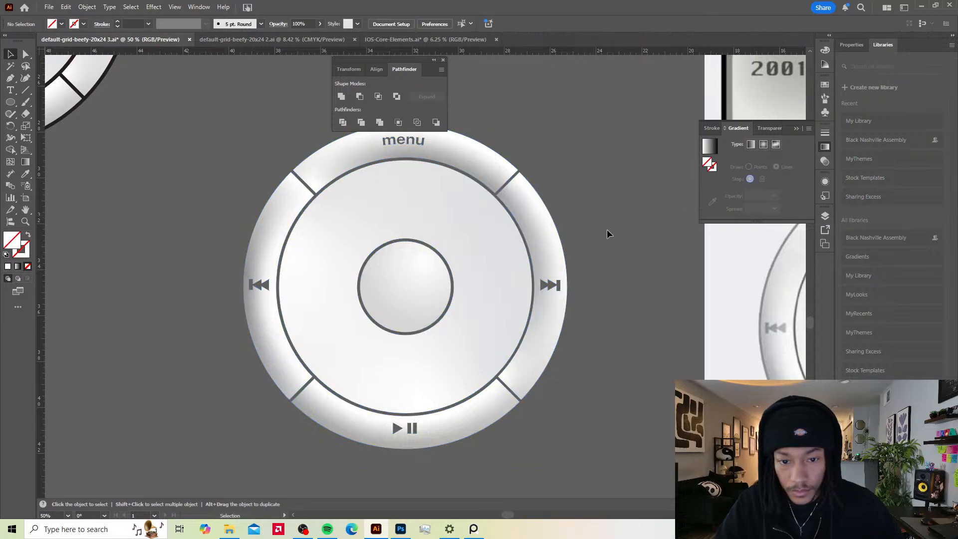
pyautogui.click(499, 260)
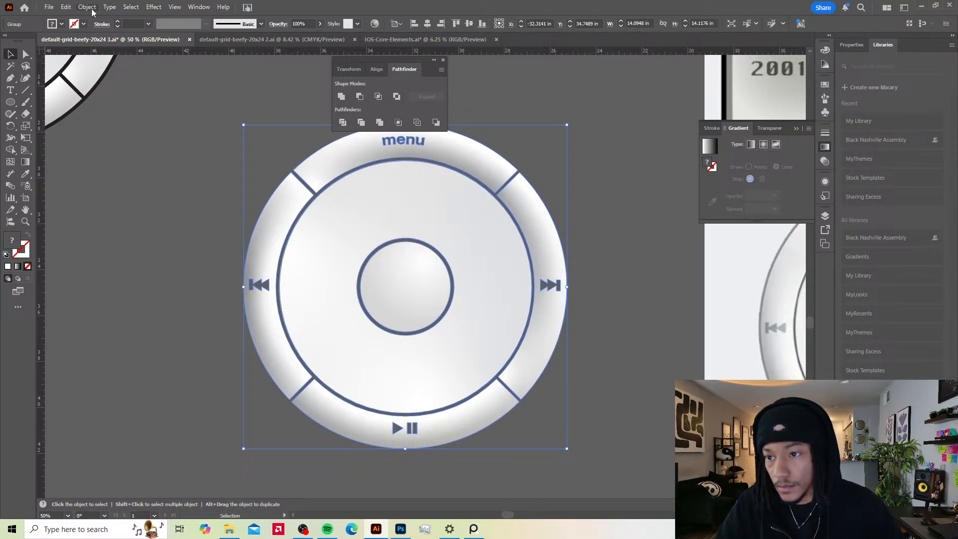
pyautogui.scroll(-3, 177, 166)
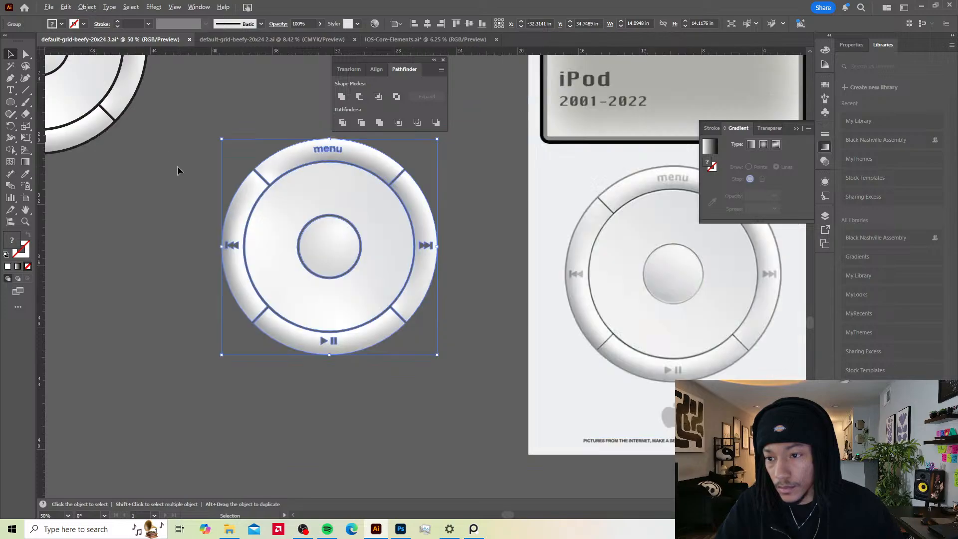
# Step: Place a copy of the black-outlined wheel's outer circle in the empty area below the wheels
pyautogui.moveTo(159, 119); pyautogui.dragTo(172, 246)
pyautogui.hotkey('ctrl', 'z')
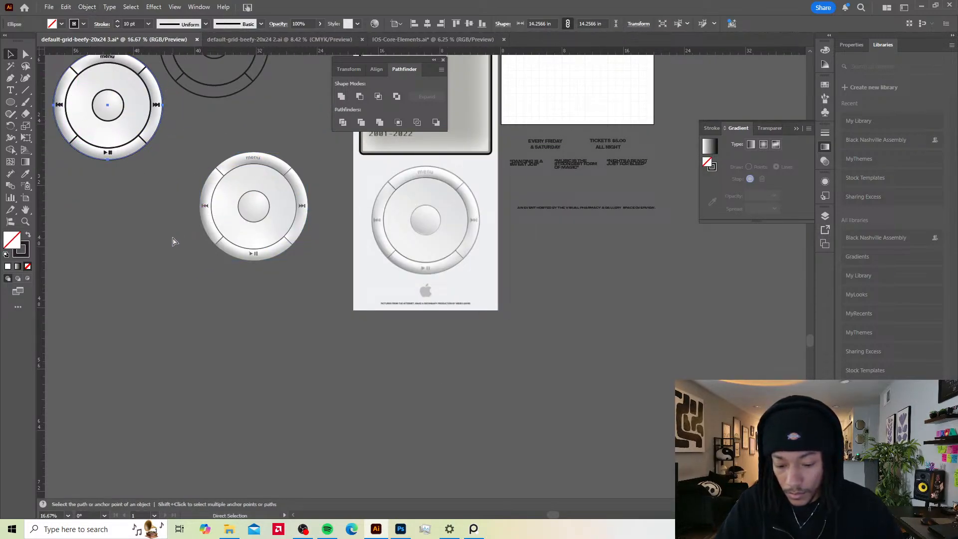
pyautogui.press('v')
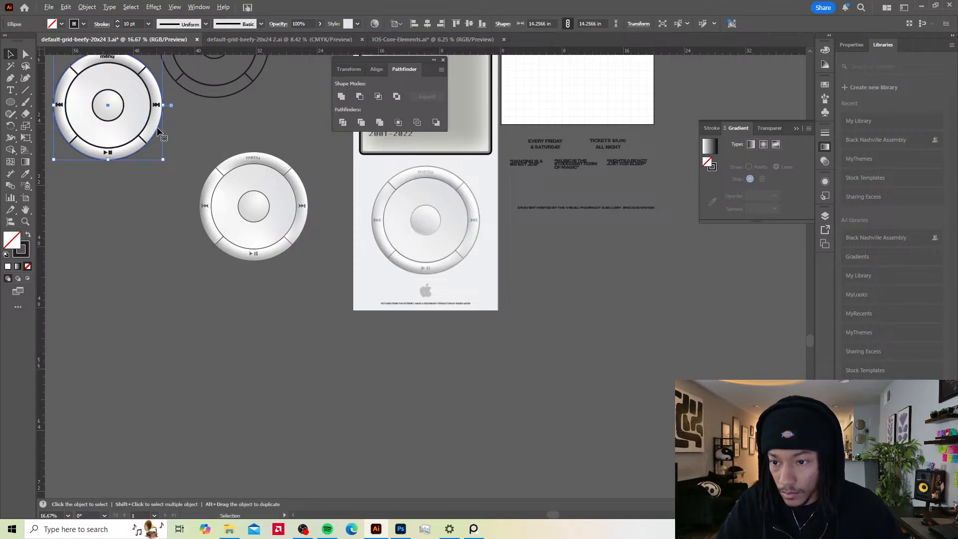
pyautogui.moveTo(158, 133)
pyautogui.mouseDown()
pyautogui.moveTo(175, 316)
pyautogui.moveTo(196, 327)
pyautogui.mouseUp()
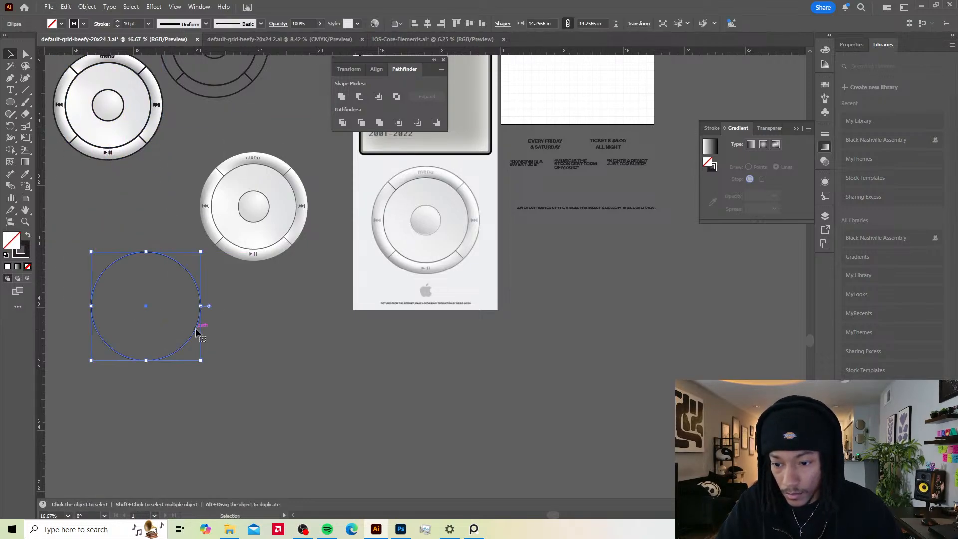
# Step: Turn the copied circle's black stroke into a solid black fill and switch to Poster-22.psb in Photoshop
pyautogui.hotkey('shift', 'x')
pyautogui.press('a')
pyautogui.press('v')
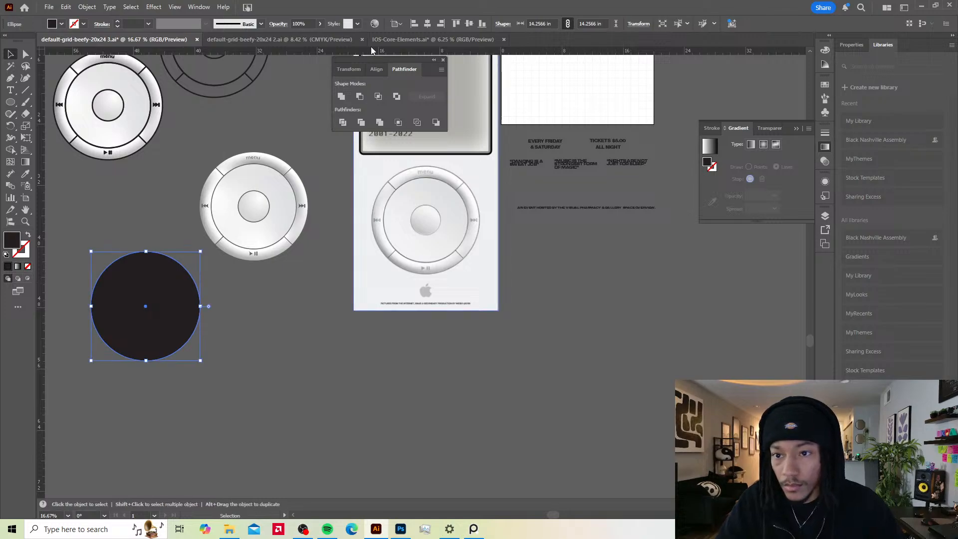
pyautogui.moveTo(548, 7); pyautogui.dragTo(566, 37)
pyautogui.click(250, 92)
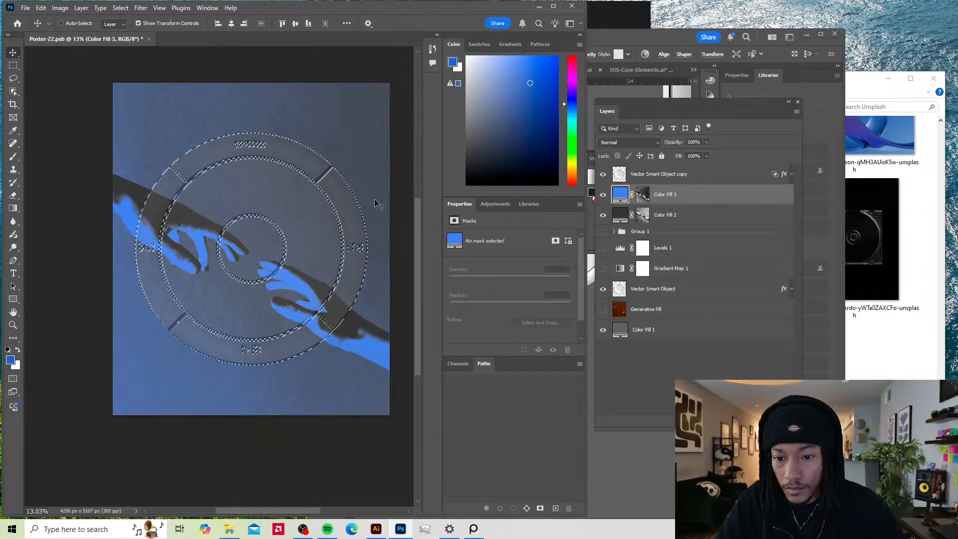
pyautogui.press('ctrl')
pyautogui.hotkey('ctrl', 'v')
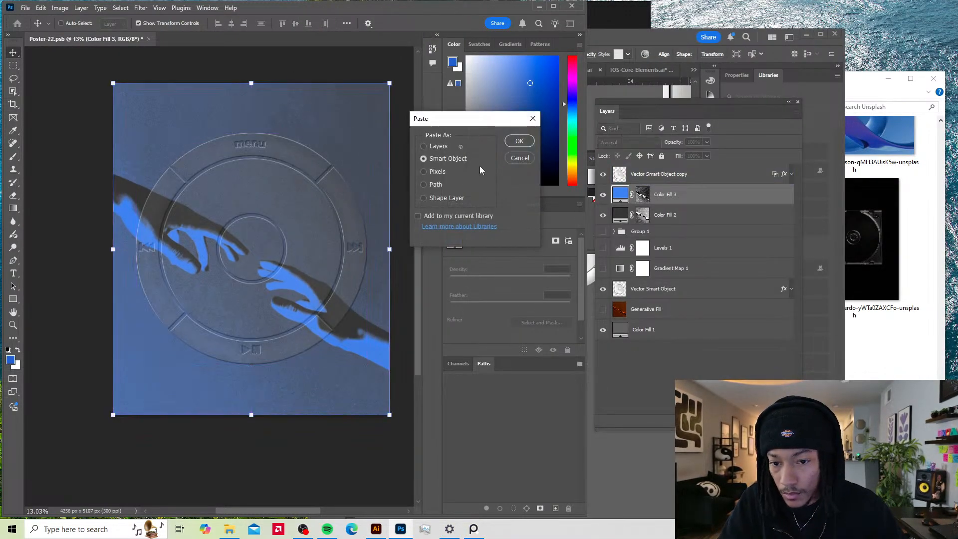
pyautogui.click(519, 141)
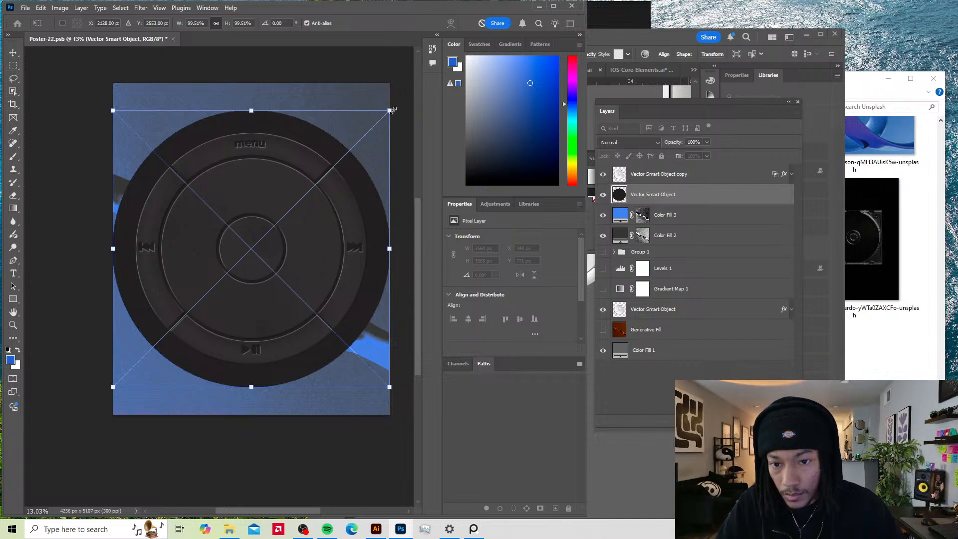
pyautogui.moveTo(390, 110); pyautogui.dragTo(357, 150)
pyautogui.press('super')
pyautogui.press('super')
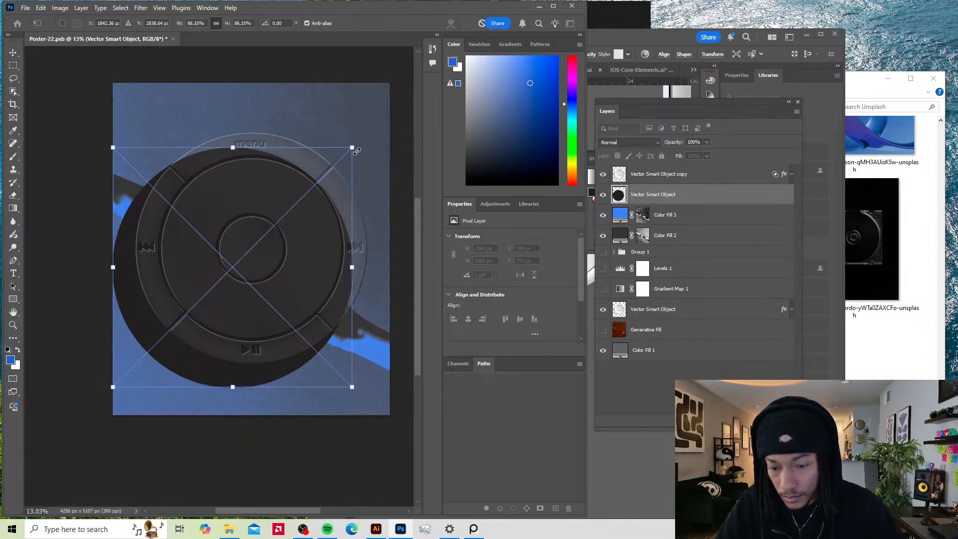
pyautogui.click(481, 23)
# Step: Paste the black circle as a smart object and scale it about its centre to 3528 px, matching the embossed wheel
pyautogui.hotkey('ctrl', 'v')
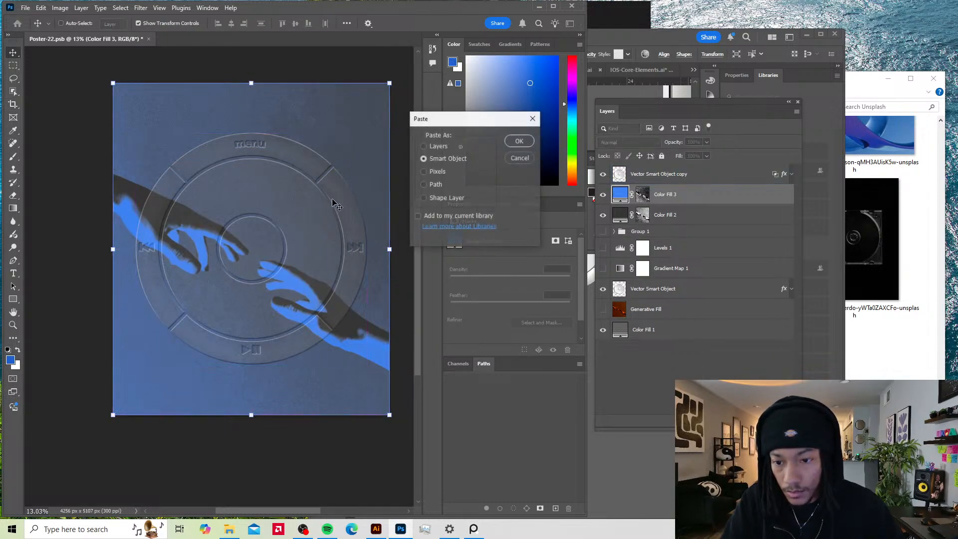
pyautogui.click(514, 144)
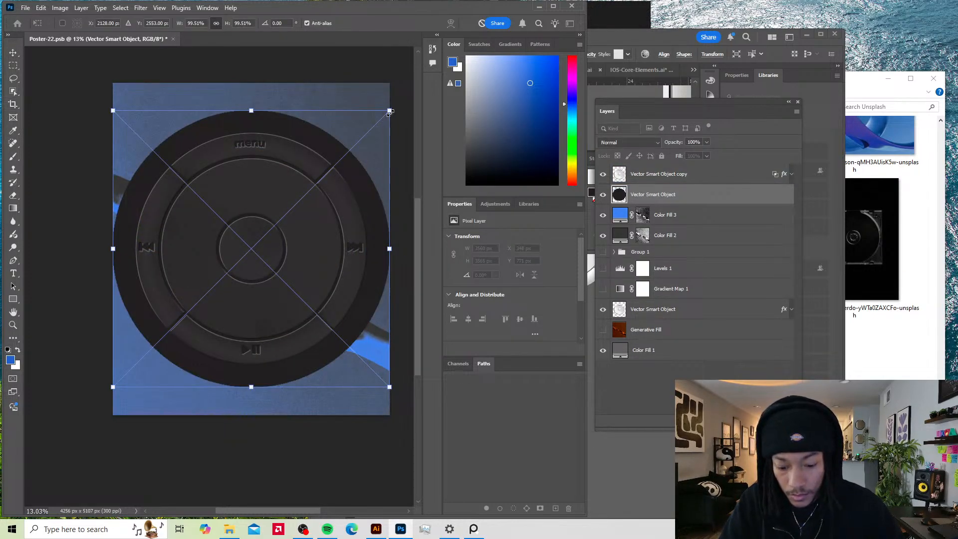
pyautogui.moveTo(390, 112); pyautogui.dragTo(363, 131)
pyautogui.hotkey('ctrl', 'z')
pyautogui.hotkey('ctrl', 'z')
pyautogui.press('Return')
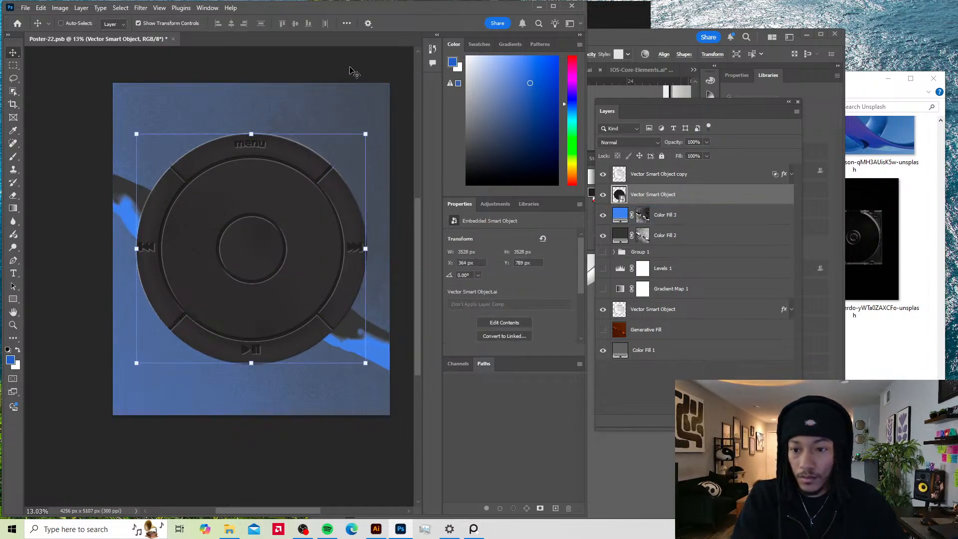
# Step: Select everything outside the black circle's shape and hide the circle layer
pyautogui.keyDown('ctrl'); pyautogui.click(619, 194); pyautogui.keyUp('ctrl')
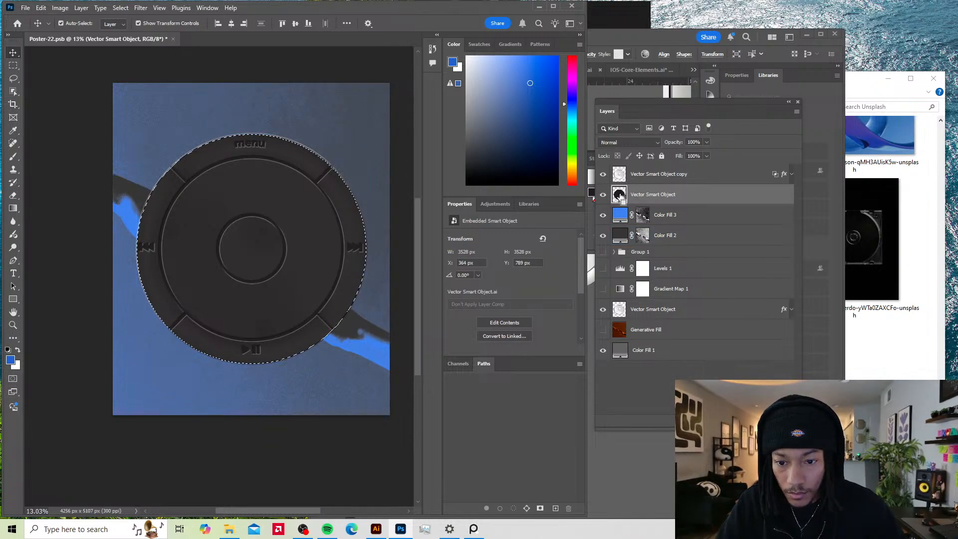
pyautogui.click(120, 8)
pyautogui.click(131, 44)
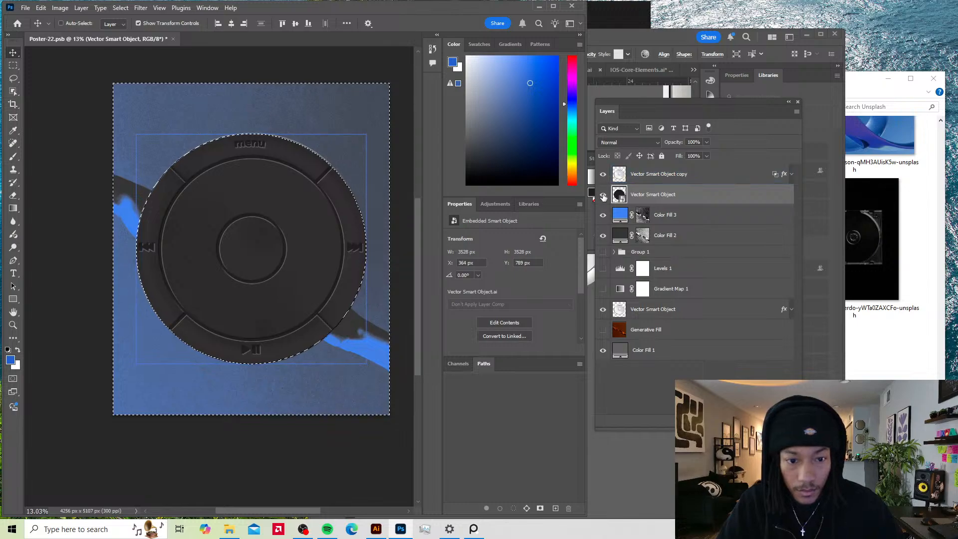
pyautogui.click(604, 195)
# Step: Group the Color Fill 3 and Color Fill 2 layers
pyautogui.click(678, 216)
pyautogui.keyDown('ctrl'); pyautogui.click(678, 237); pyautogui.keyUp('ctrl')
pyautogui.keyDown('ctrl'); pyautogui.click(688, 350); pyautogui.keyUp('ctrl')
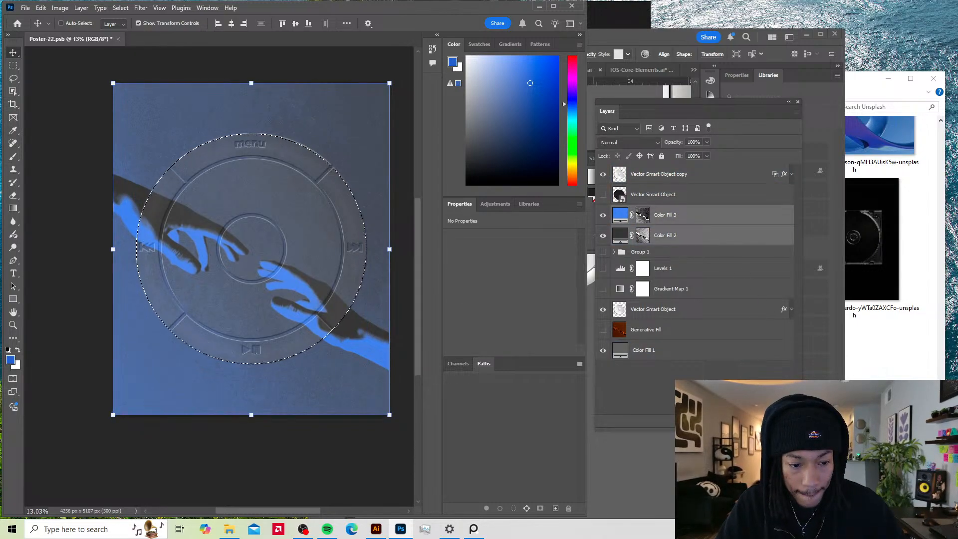
pyautogui.click(687, 222)
pyautogui.keyDown('shift'); pyautogui.click(680, 240); pyautogui.keyUp('shift')
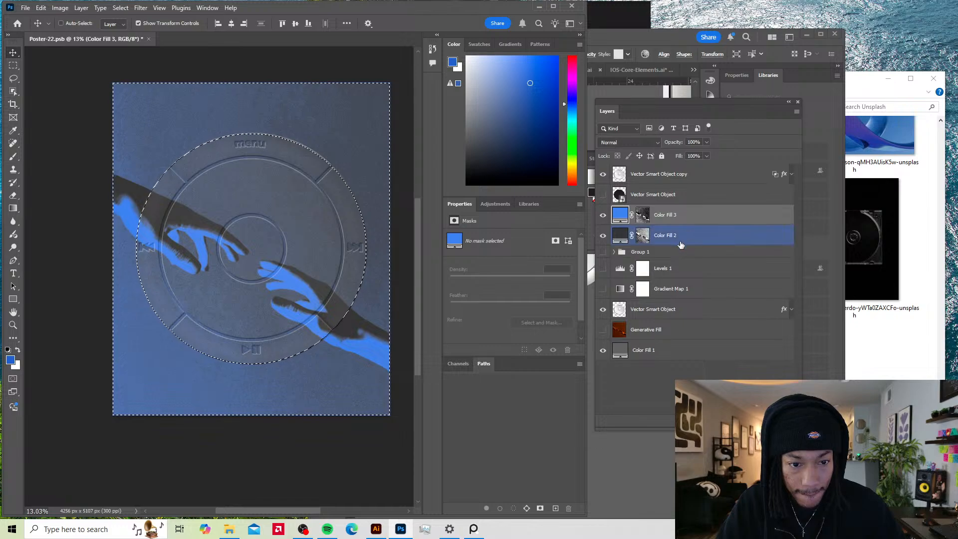
pyautogui.hotkey('ctrl', 'g')
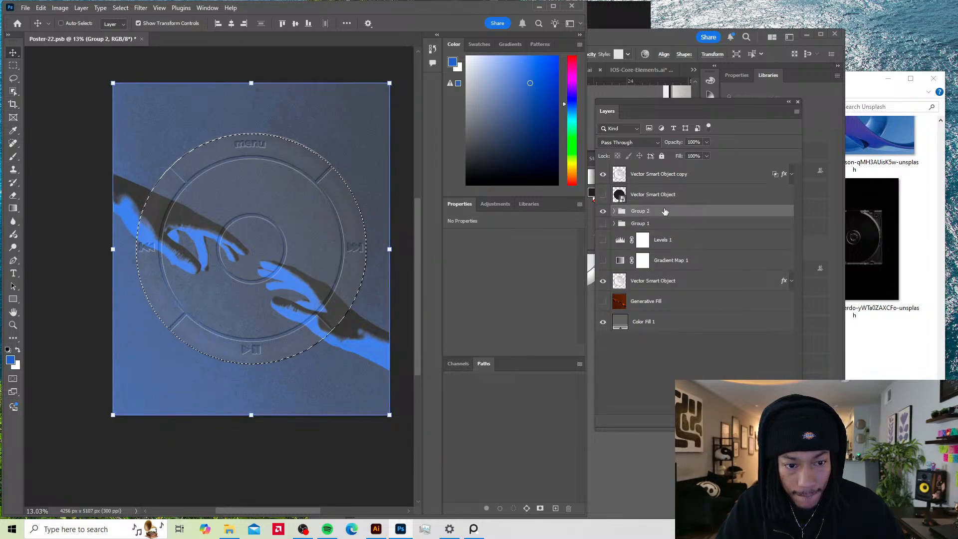
# Step: Duplicate Group 2 and merge the original group into a single pixel layer
pyautogui.moveTo(656, 214); pyautogui.dragTo(660, 220)
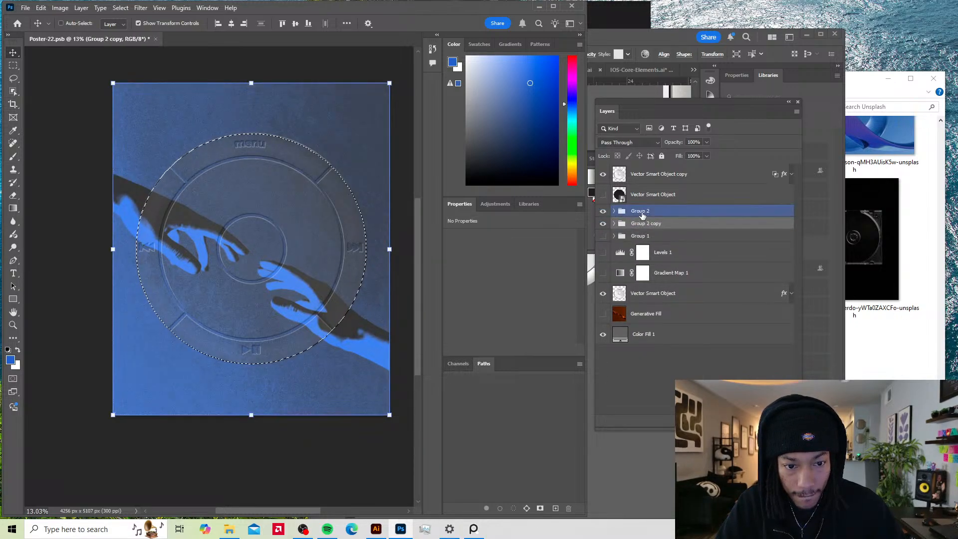
pyautogui.rightClick(672, 213)
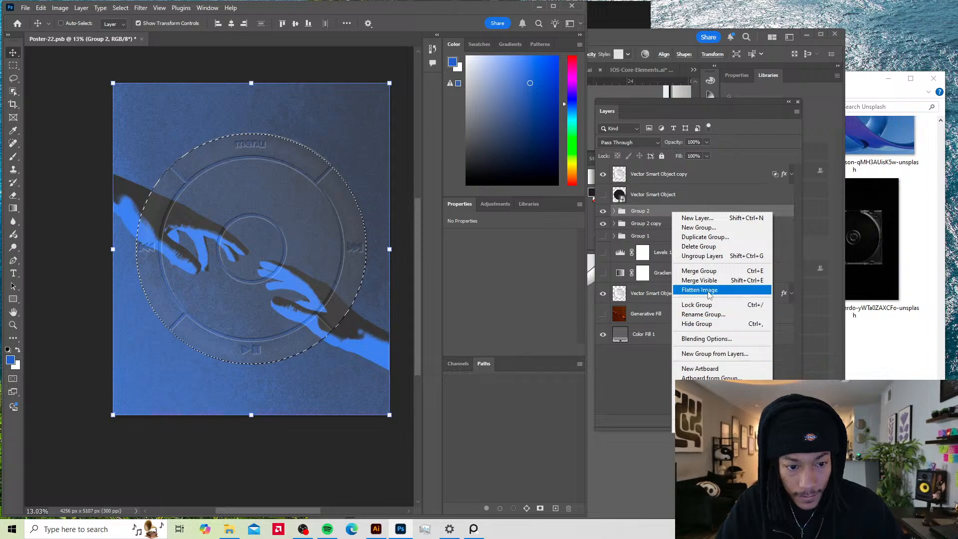
pyautogui.click(713, 273)
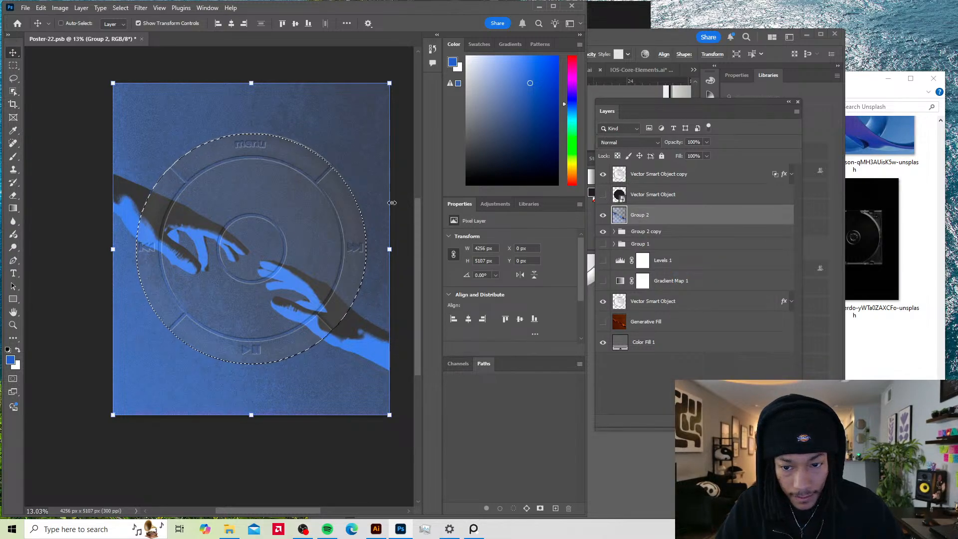
pyautogui.press('ctrl')
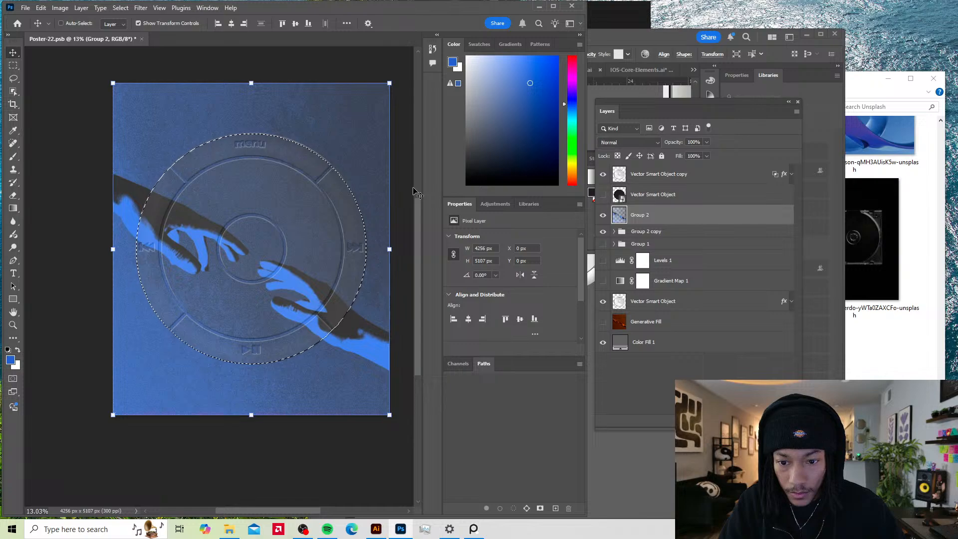
# Step: Invert the selection back to the wheel circle, show Group 1 and mask it with that circular selection
pyautogui.click(645, 233)
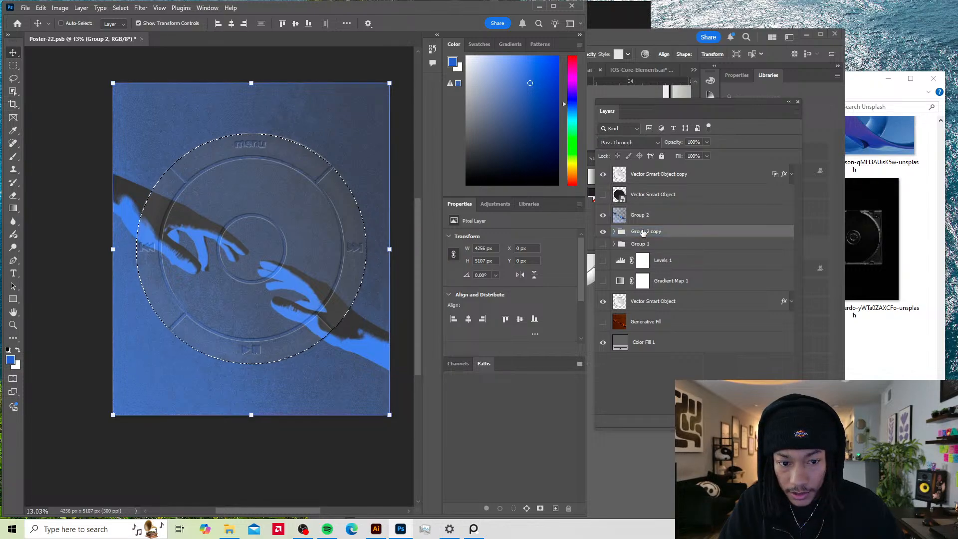
pyautogui.click(126, 9)
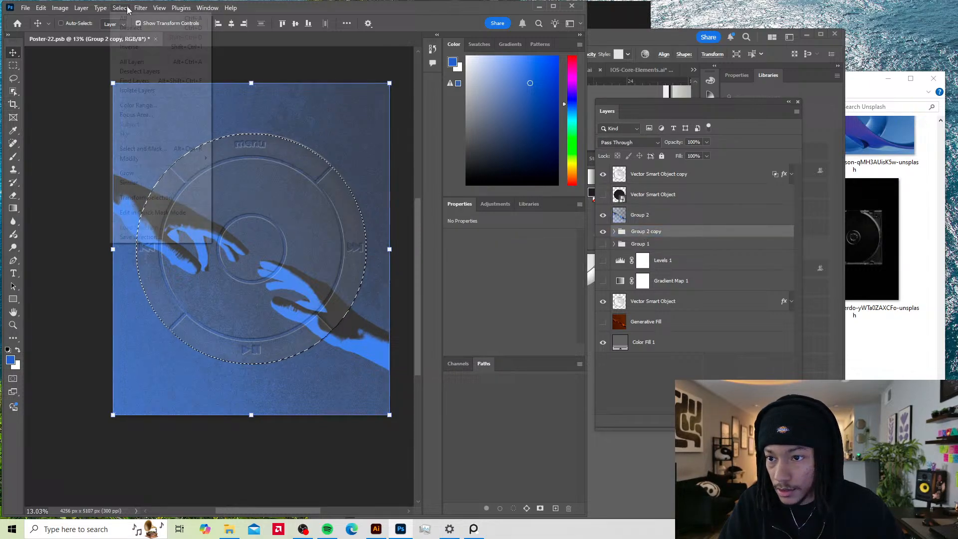
pyautogui.click(131, 47)
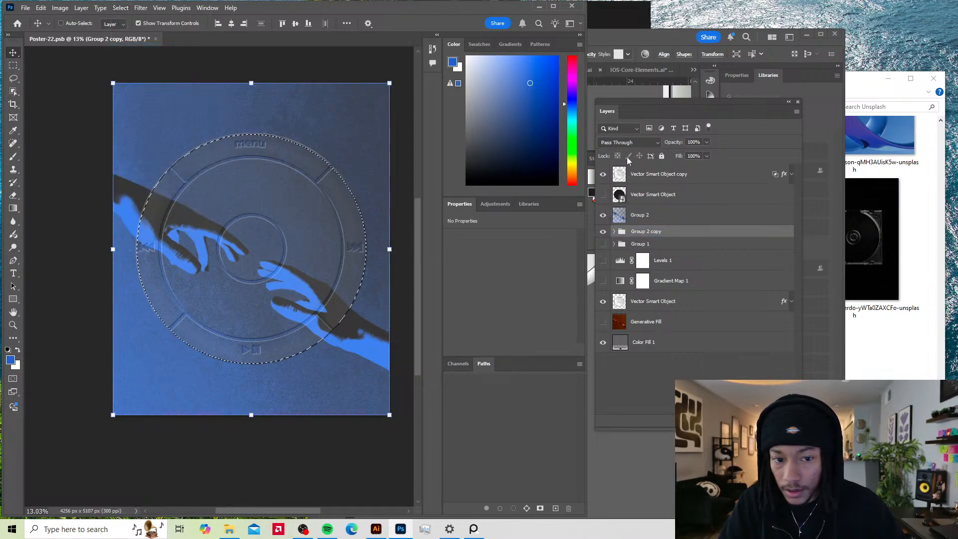
pyautogui.click(640, 244)
pyautogui.click(603, 244)
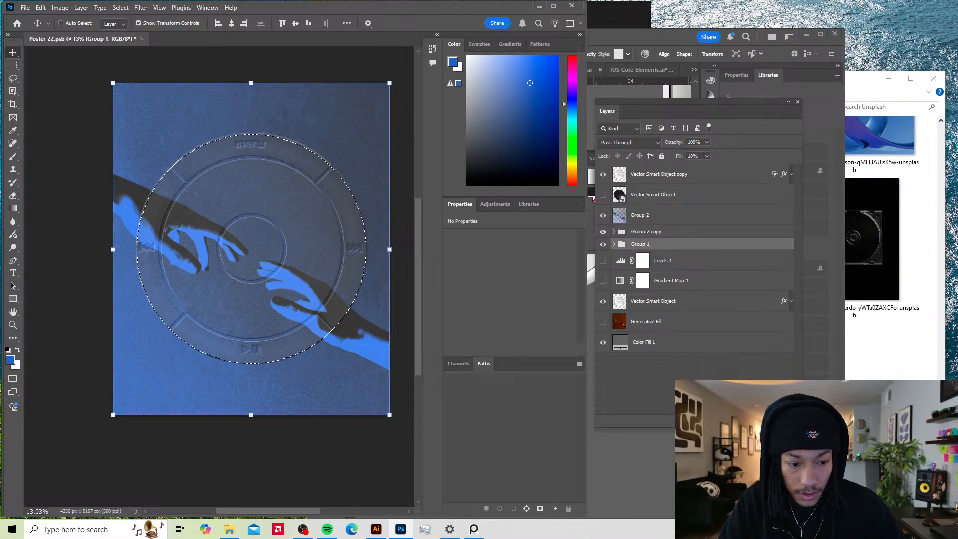
pyautogui.click(730, 421)
# Step: Duplicate the Group 2 copy group and delete the merged Group 2 layer
pyautogui.moveTo(645, 233)
pyautogui.mouseDown()
pyautogui.moveTo(651, 213)
pyautogui.moveTo(657, 219)
pyautogui.mouseUp()
pyautogui.click(651, 214)
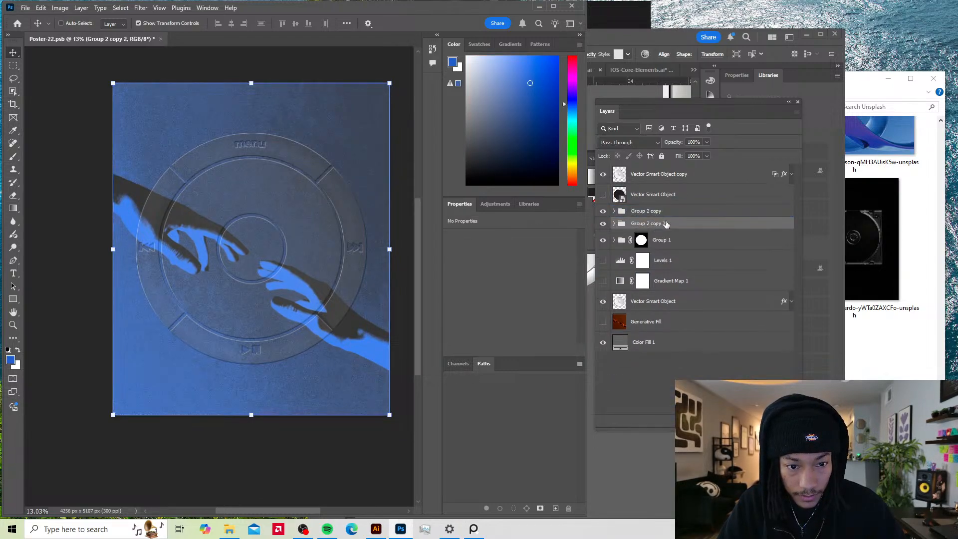
# Step: Try rotating the Group 2 copy 2 group counterclockwise by about 11 degrees
pyautogui.click(653, 212)
pyautogui.click(645, 225)
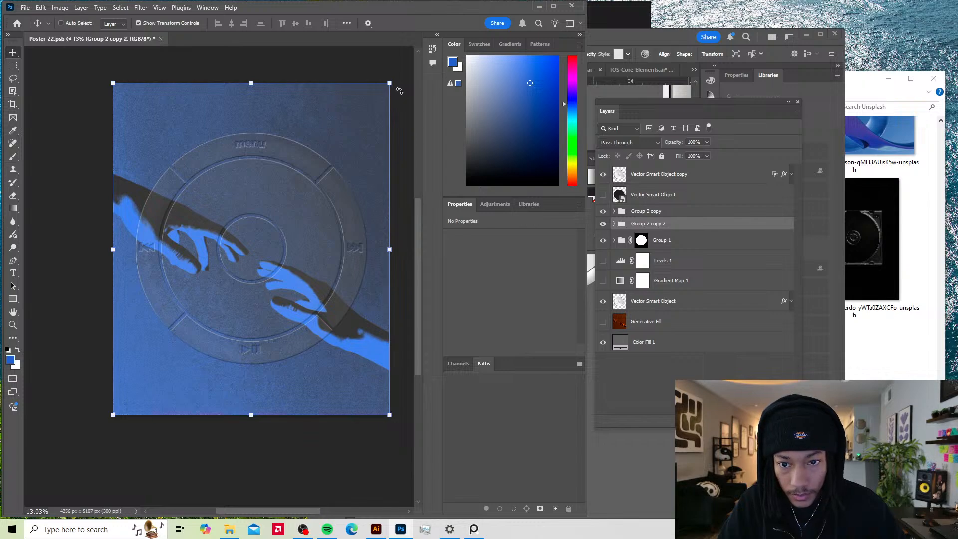
pyautogui.moveTo(396, 77); pyautogui.dragTo(370, 39)
pyautogui.hotkey('ctrl', 'z')
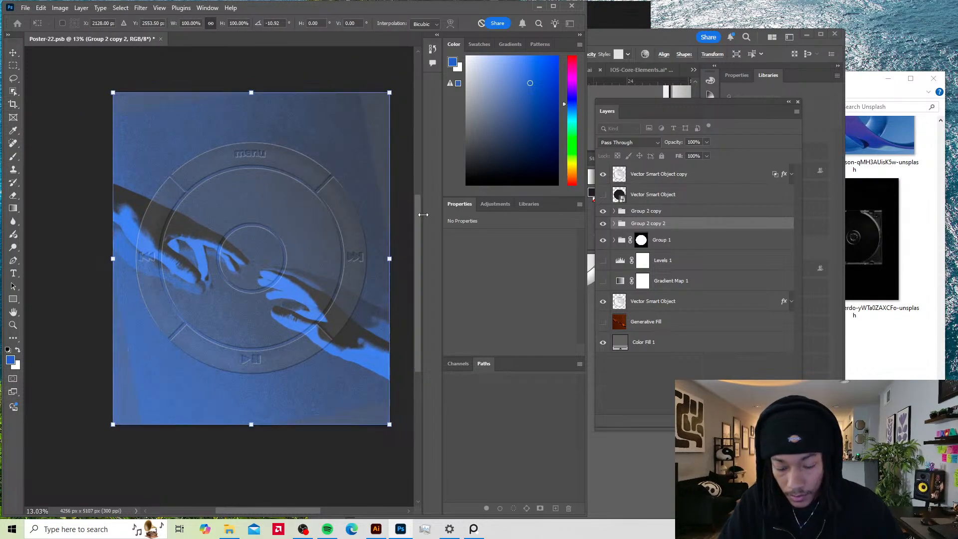
# Step: Move Color Fill 1 to the bottom of the Group 2 copy group and delete the Group 2 copy 2 group
pyautogui.moveTo(602, 213); pyautogui.dragTo(606, 225)
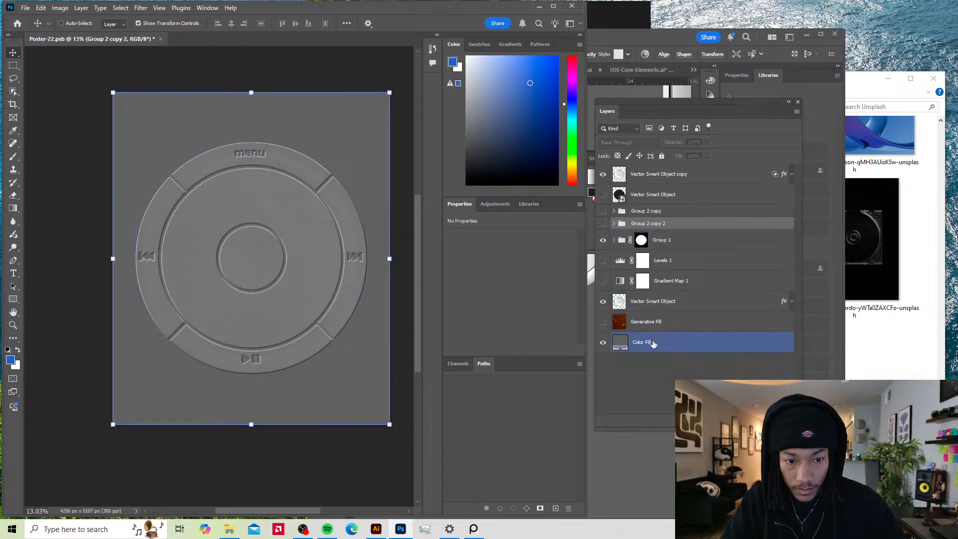
pyautogui.click(614, 211)
pyautogui.moveTo(644, 383); pyautogui.dragTo(691, 255)
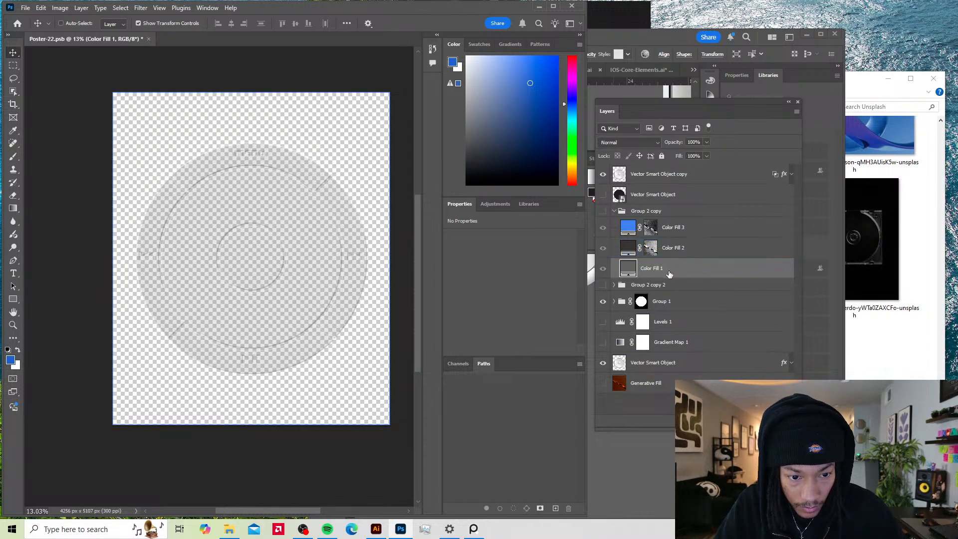
pyautogui.click(614, 211)
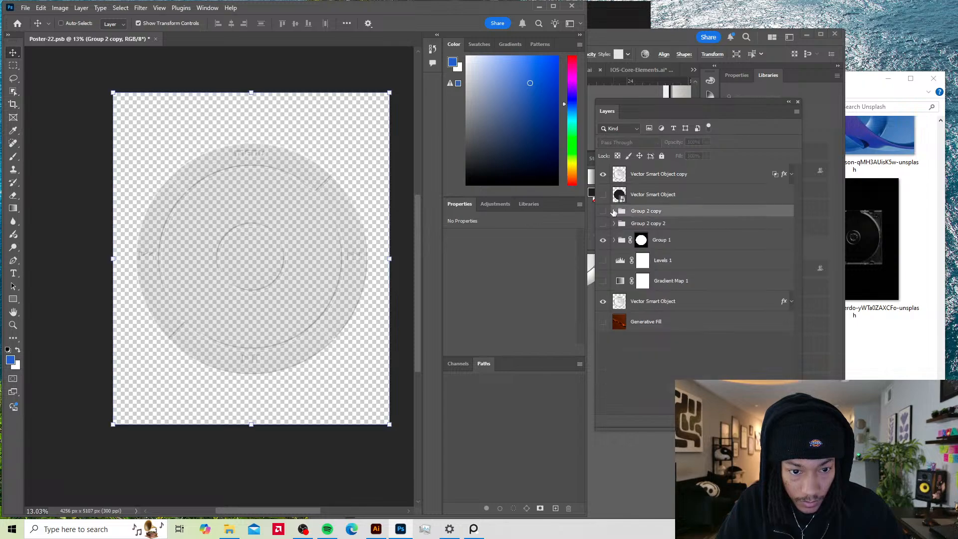
pyautogui.click(604, 224)
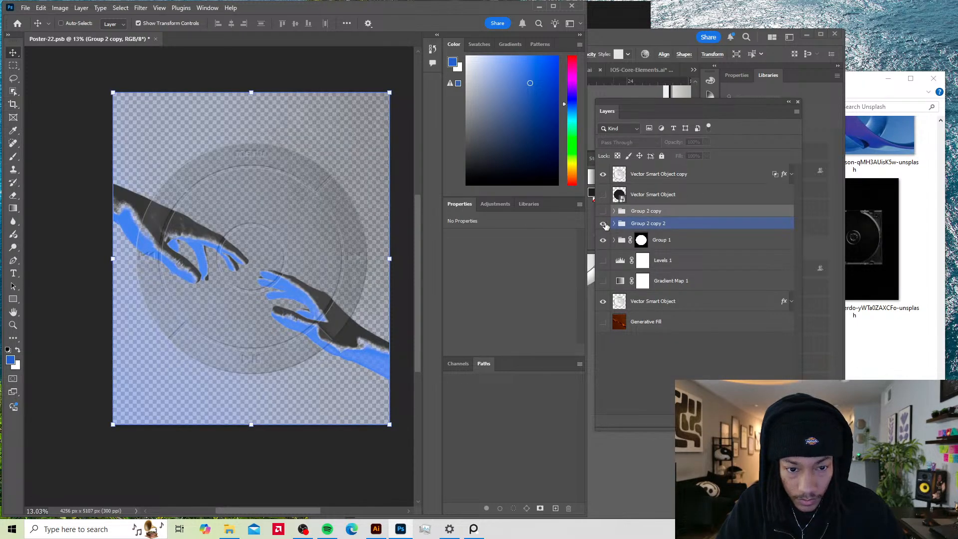
pyautogui.click(603, 211)
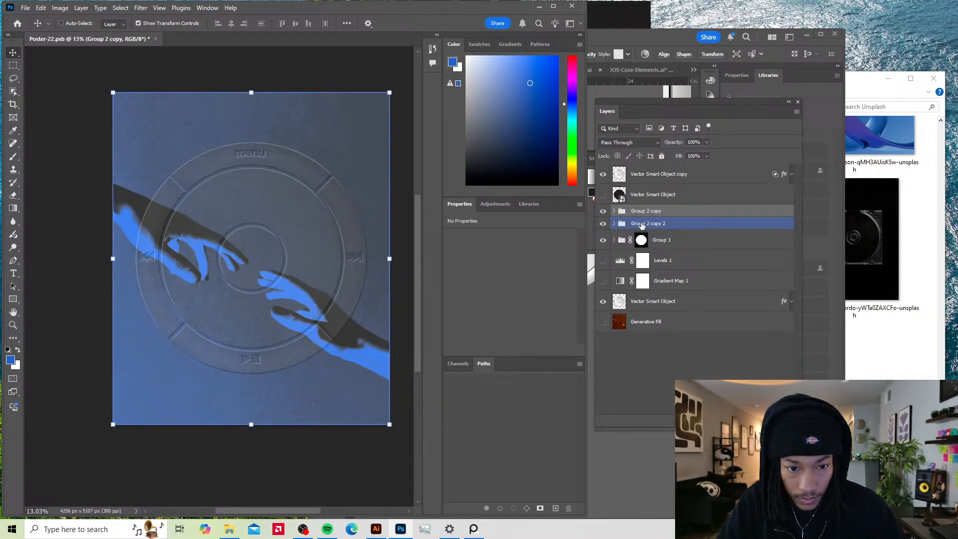
pyautogui.moveTo(642, 226); pyautogui.dragTo(786, 421)
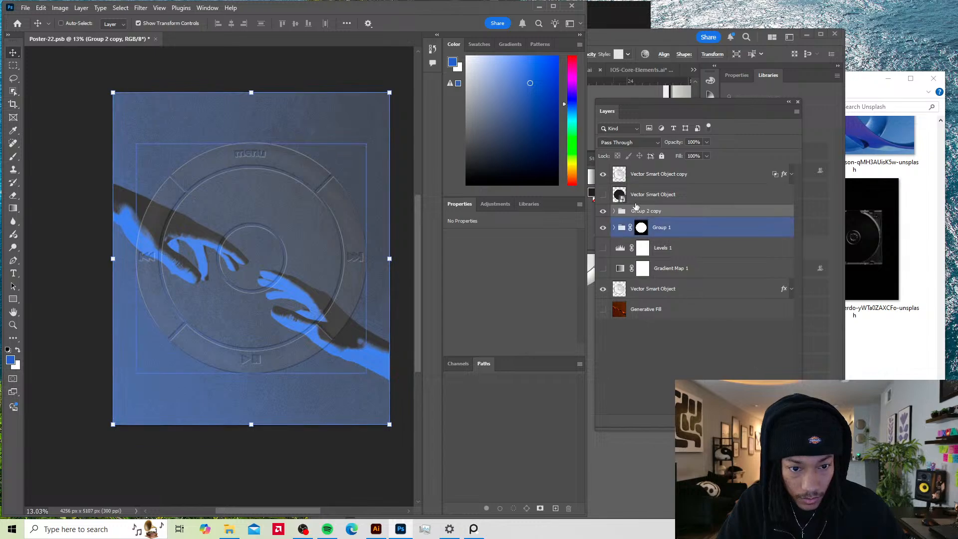
# Step: Mask the Group 2 copy group with the wheel's circular selection and compare it with Group 1's masked result
pyautogui.keyDown('ctrl'); pyautogui.click(619, 196); pyautogui.keyUp('ctrl')
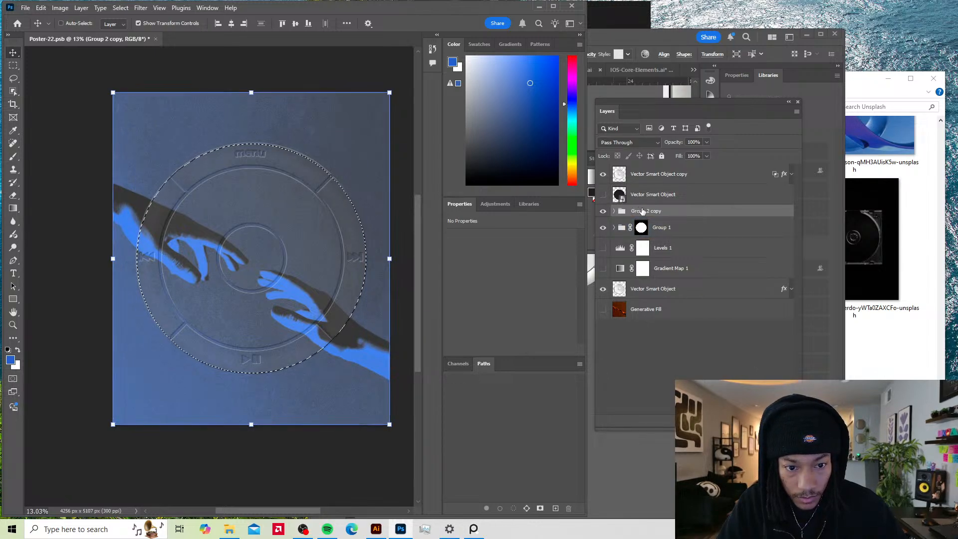
pyautogui.click(730, 420)
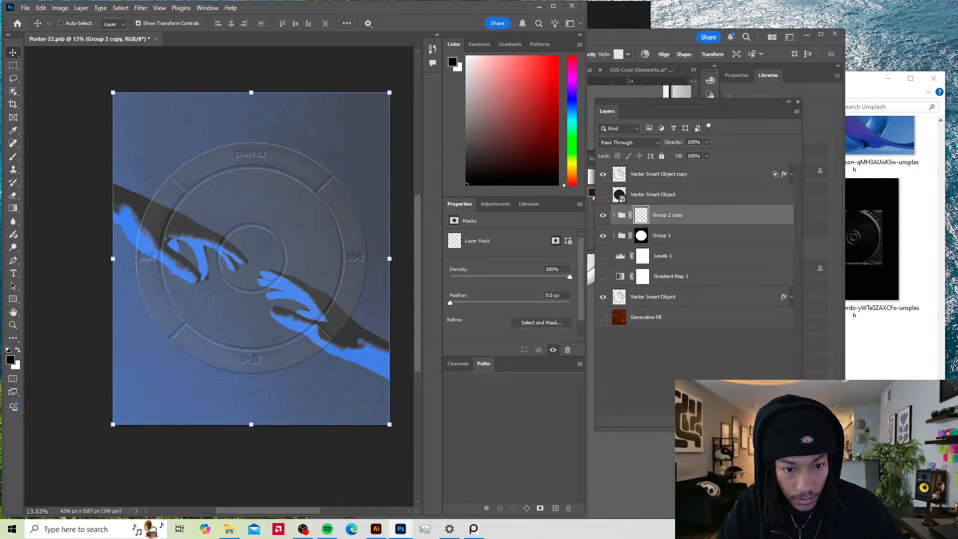
pyautogui.click(614, 215)
pyautogui.click(615, 218)
pyautogui.click(603, 216)
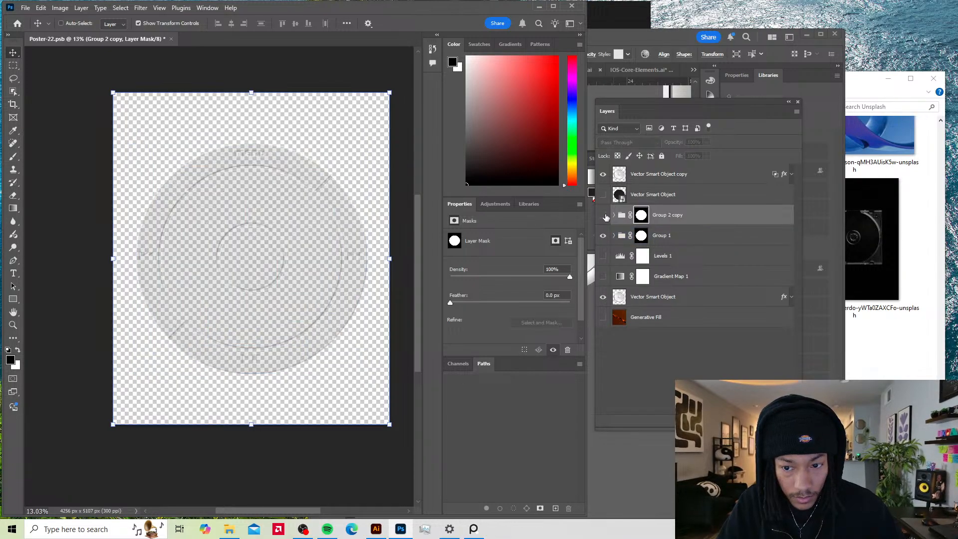
pyautogui.click(603, 216)
pyautogui.click(679, 240)
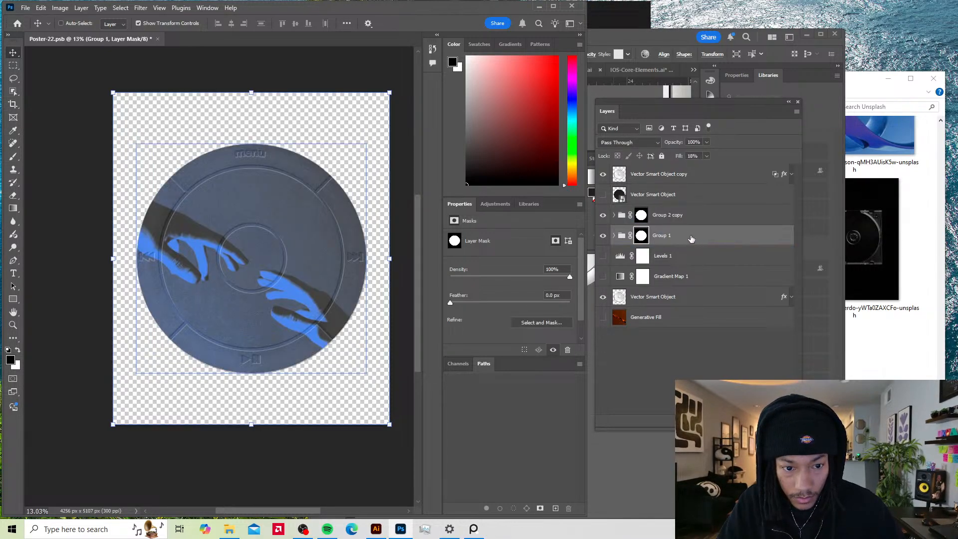
pyautogui.keyDown('shift'); pyautogui.click(641, 238); pyautogui.keyUp('shift')
pyautogui.keyDown('shift'); pyautogui.click(641, 237); pyautogui.keyUp('shift')
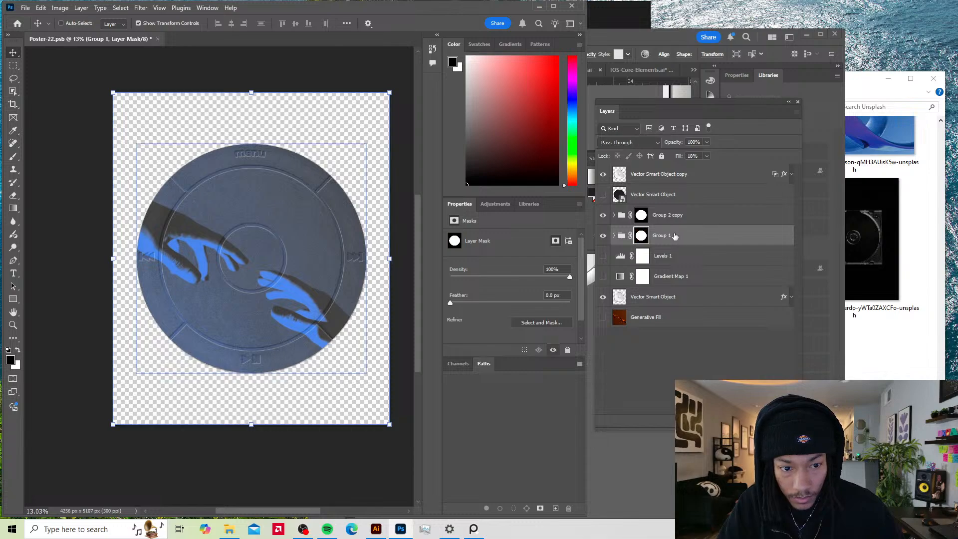
# Step: Undo the circular mask just added to the Group 2 copy group
pyautogui.hotkey('ctrl', 'z')
pyautogui.hotkey('ctrl', 'z')
pyautogui.hotkey('ctrl', 'z')
pyautogui.hotkey('ctrl', 'z')
pyautogui.hotkey('ctrl', 'z')
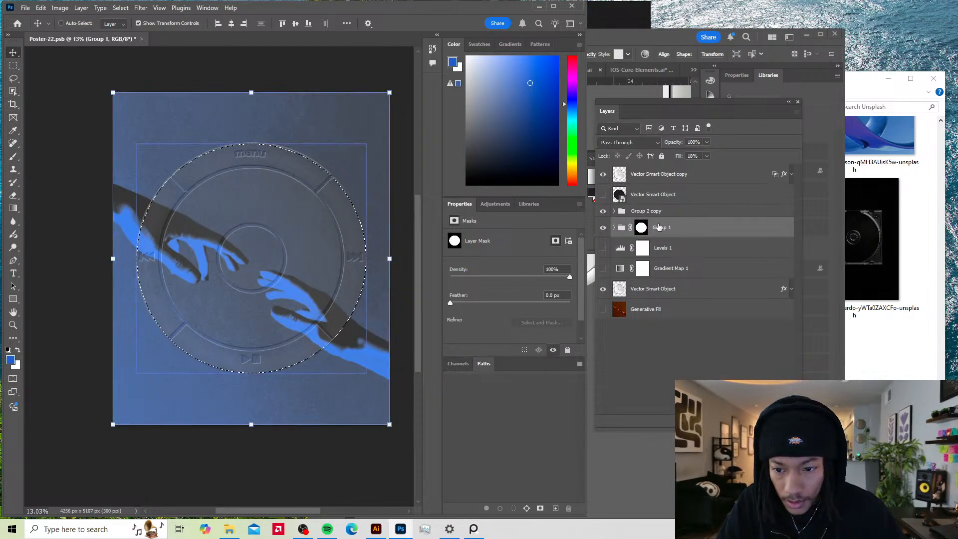
# Step: Load Group 1's mask as a selection, delete Group 1 and mask the Group 2 copy group with that circle
pyautogui.keyDown('ctrl'); pyautogui.click(642, 227); pyautogui.keyUp('ctrl')
pyautogui.moveTo(682, 225); pyautogui.dragTo(785, 421)
pyautogui.click(630, 212)
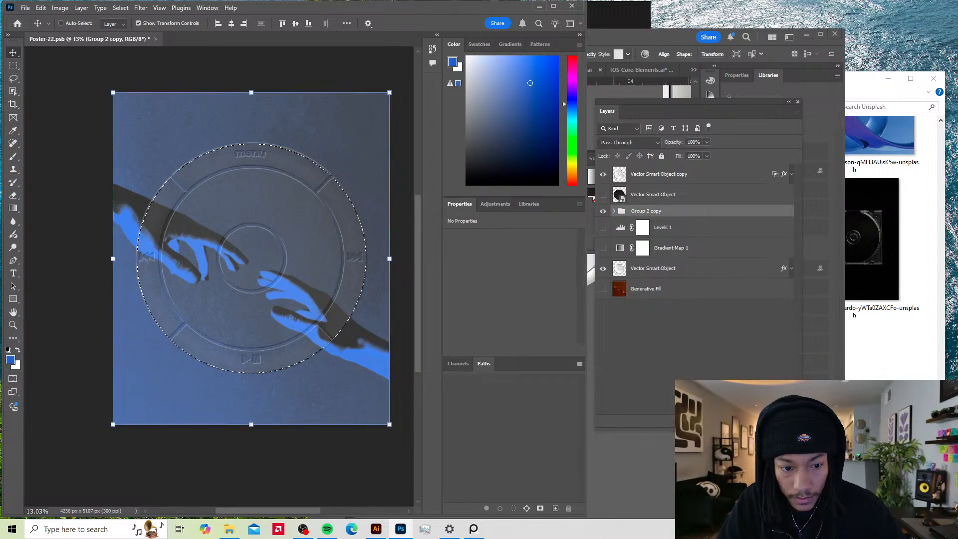
pyautogui.click(730, 420)
pyautogui.moveTo(693, 215)
pyautogui.mouseDown()
pyautogui.moveTo(692, 226)
pyautogui.moveTo(692, 215)
pyautogui.mouseUp()
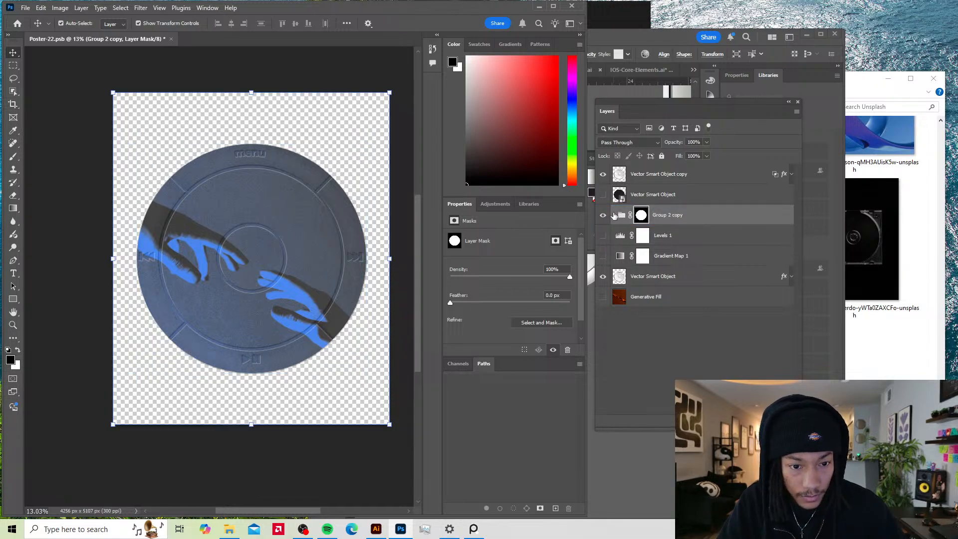
pyautogui.hotkey('ctrl', 'z')
pyautogui.hotkey('ctrl', 'shift', 'z')
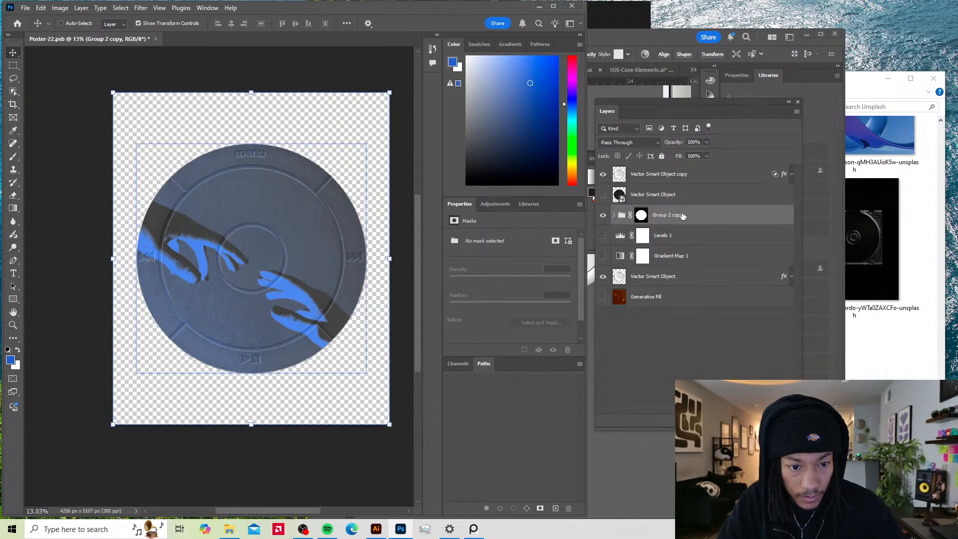
# Step: Duplicate the masked Group 2 copy group below itself and delete the duplicate's layer mask
pyautogui.moveTo(702, 217); pyautogui.dragTo(707, 229)
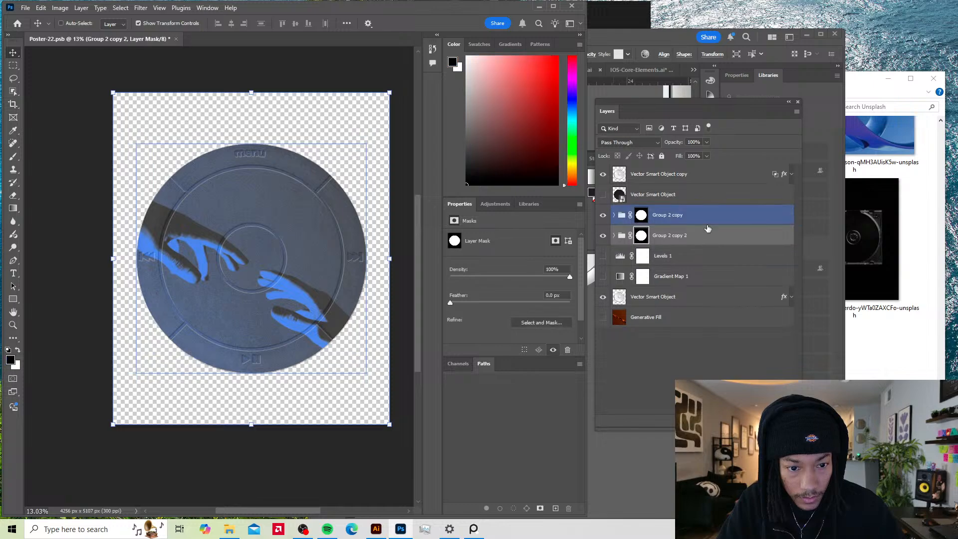
pyautogui.press('Delete')
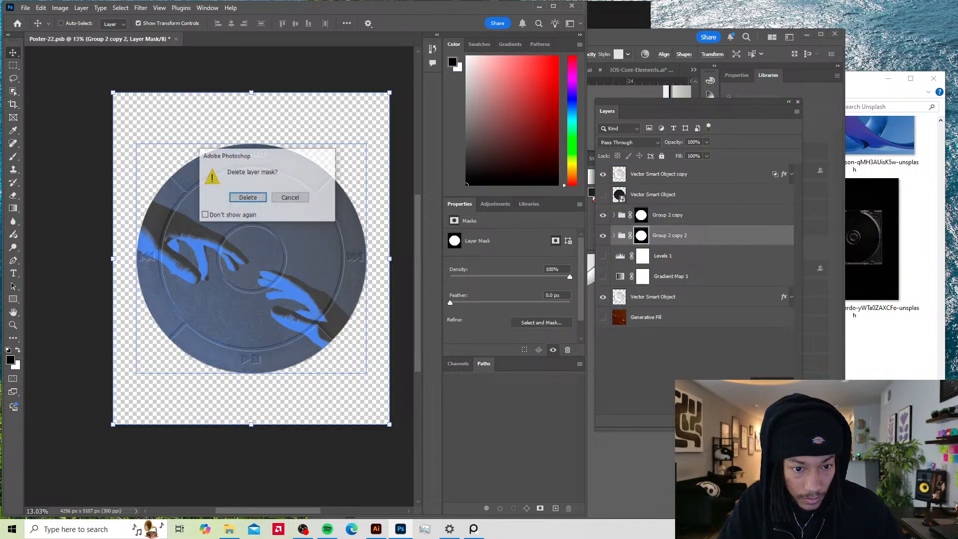
pyautogui.click(251, 197)
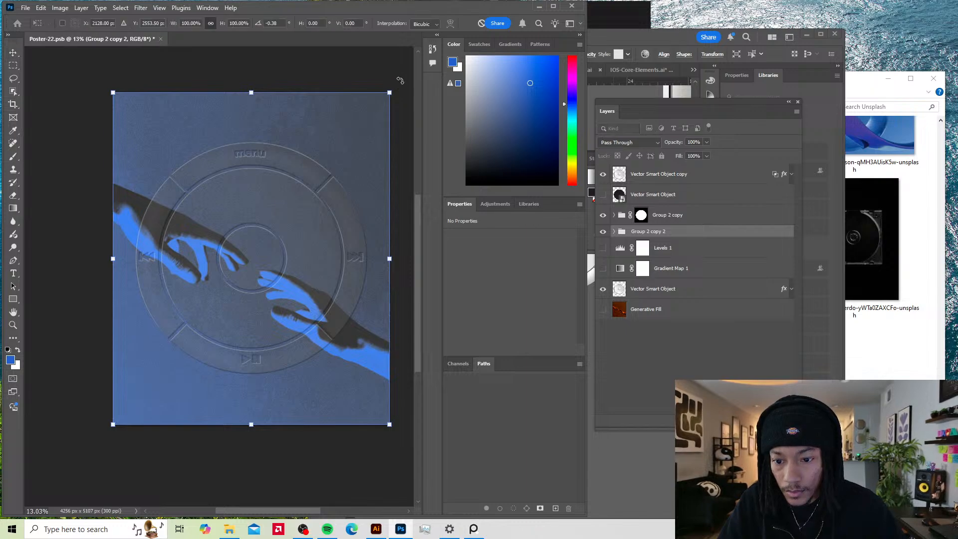
# Step: Try rotating the unmasked Group 2 copy 2 group by -15.86 degrees and scaling it to 136.47%
pyautogui.moveTo(394, 82); pyautogui.dragTo(365, 56)
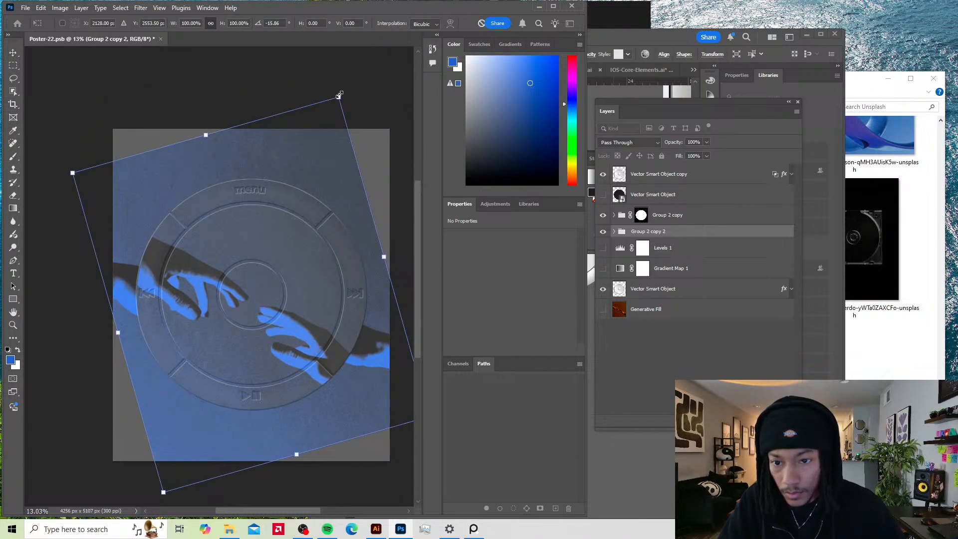
pyautogui.moveTo(339, 94); pyautogui.dragTo(363, 56)
pyautogui.scroll(-2, 319, 252)
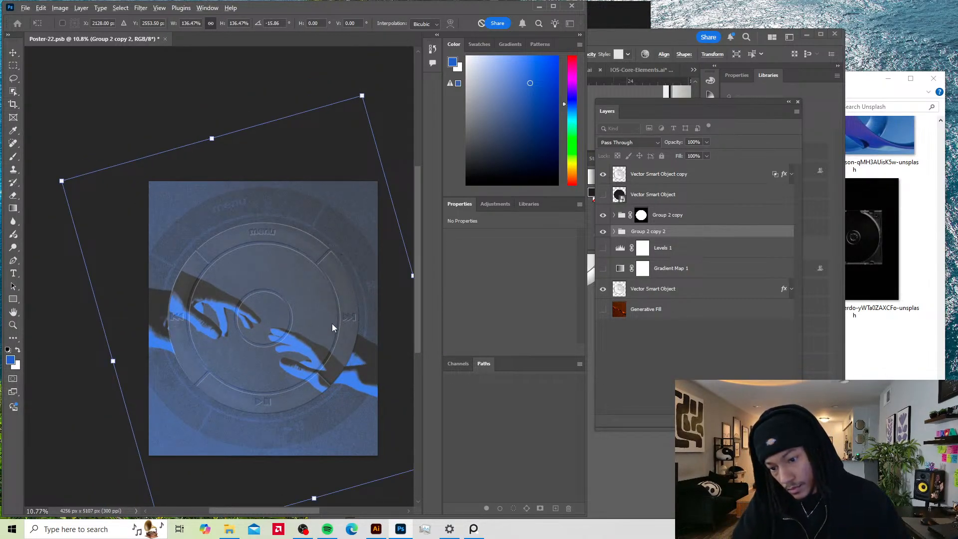
pyautogui.scroll(2, 285, 376)
pyautogui.scroll(-2, 246, 334)
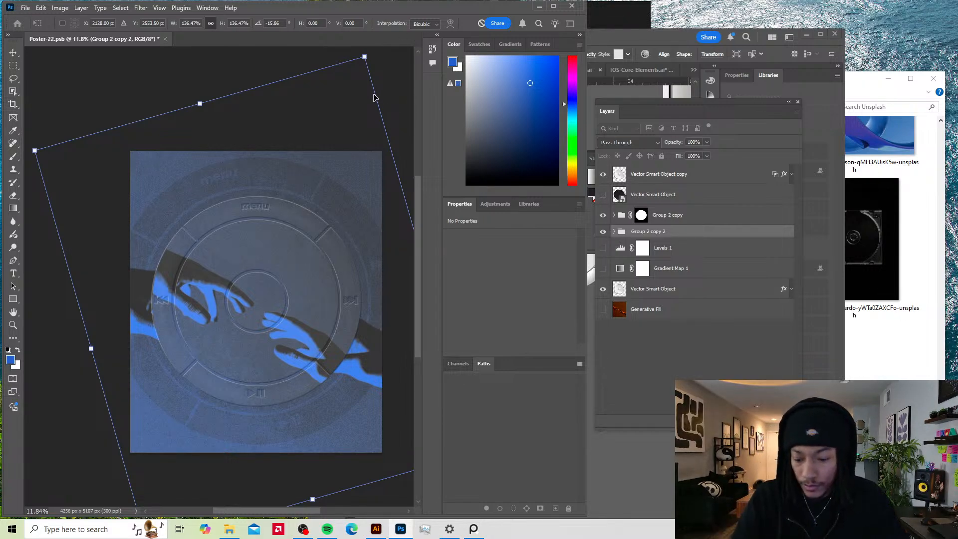
pyautogui.hotkey('ctrl', 'z')
pyautogui.hotkey('ctrl', 'z')
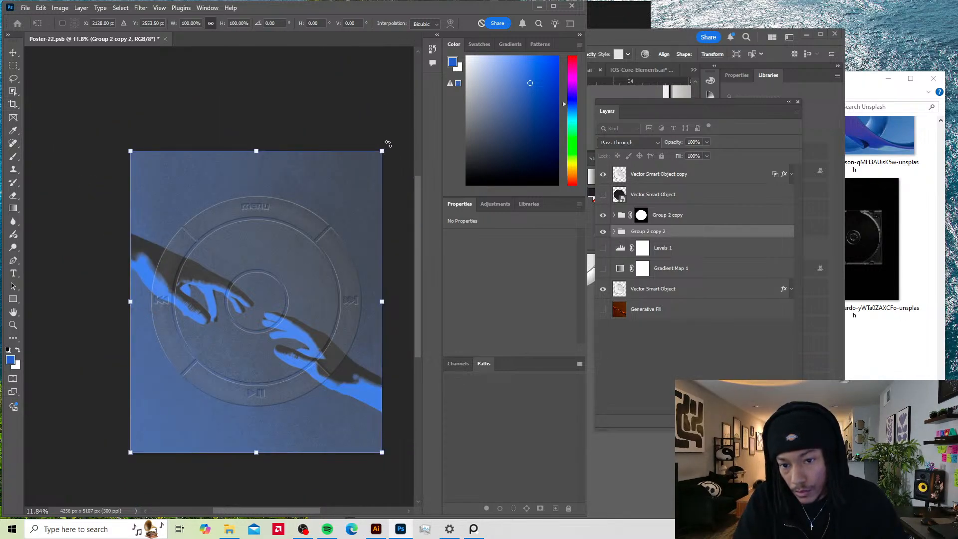
# Step: Rotate the Group 2 copy 2 group by -5.20 degrees and enlarge it until it covers the whole poster
pyautogui.moveTo(388, 144); pyautogui.dragTo(376, 127)
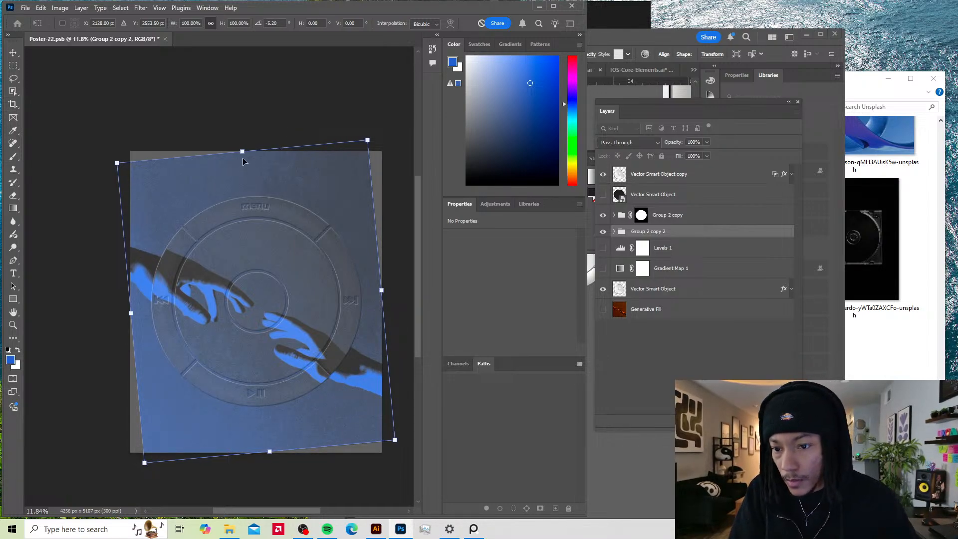
pyautogui.moveTo(243, 150); pyautogui.dragTo(246, 131)
pyautogui.press('Return')
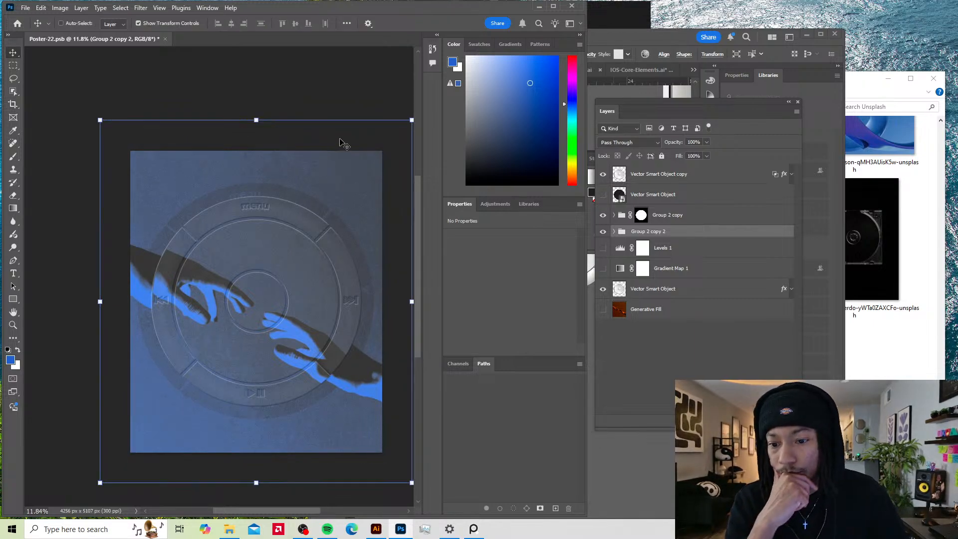
# Step: Compare the poster with and without the Color Fill 2 and Color Fill 3 layers in Group 2 copy 2
pyautogui.click(614, 231)
pyautogui.click(603, 268)
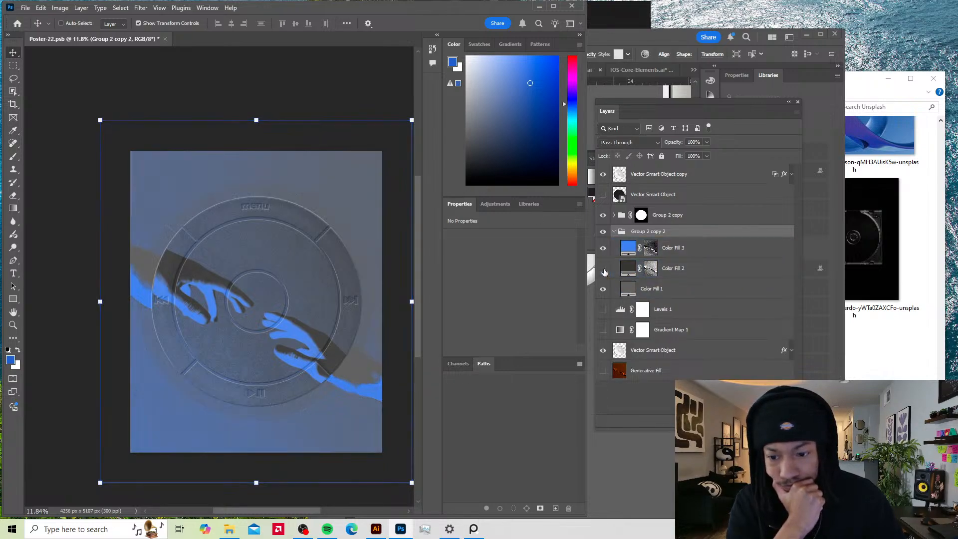
pyautogui.click(603, 268)
pyautogui.click(603, 268)
pyautogui.click(603, 268)
pyautogui.click(603, 248)
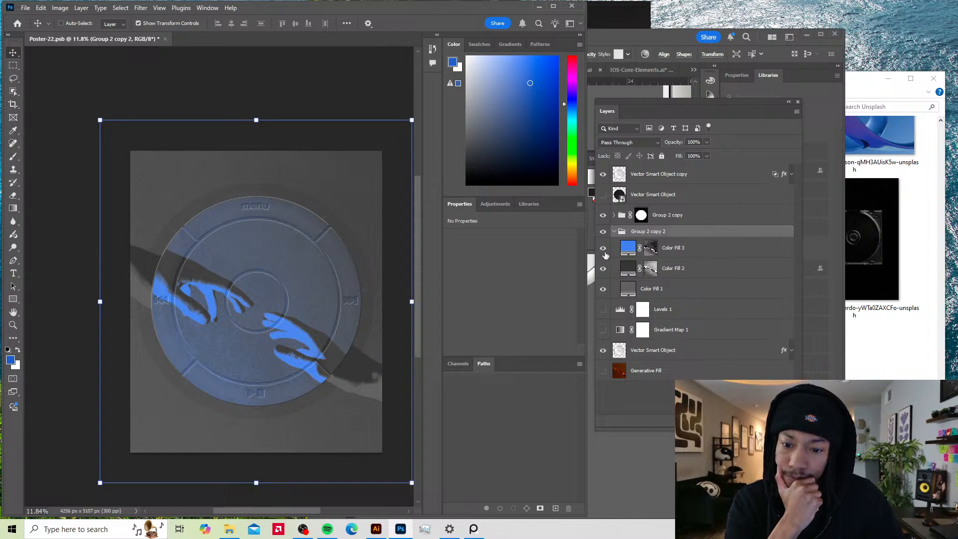
pyautogui.click(605, 253)
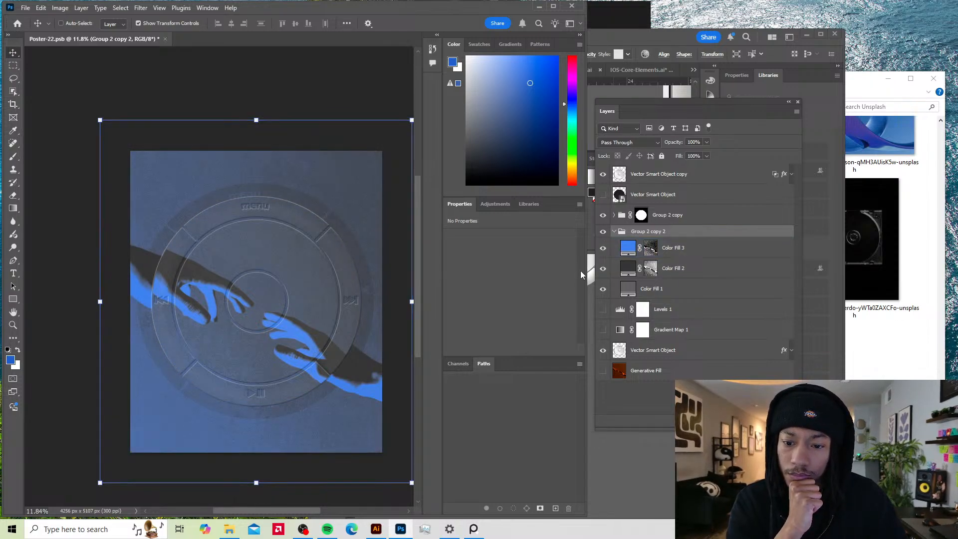
# Step: Compare the poster with and without the embossed Vector Smart Object copy wheel layer
pyautogui.click(604, 176)
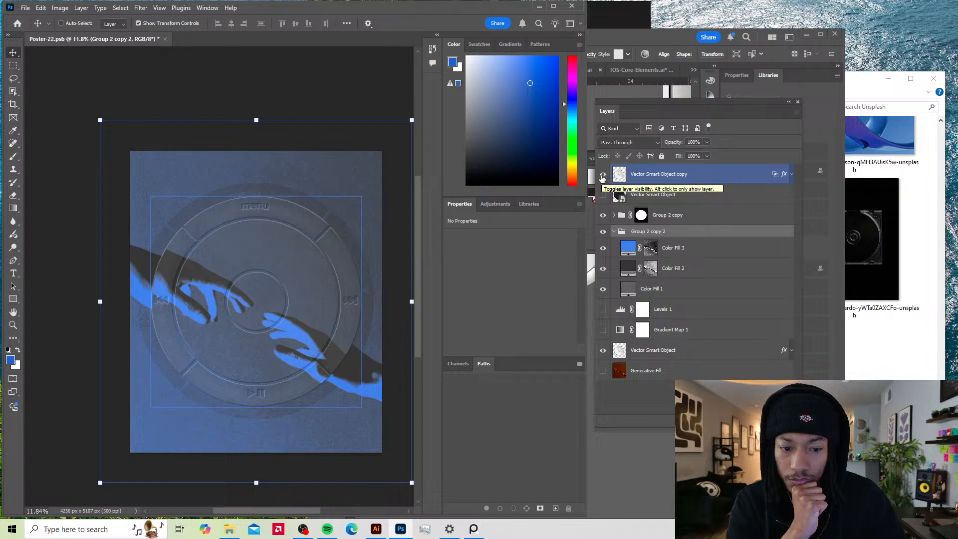
pyautogui.click(602, 177)
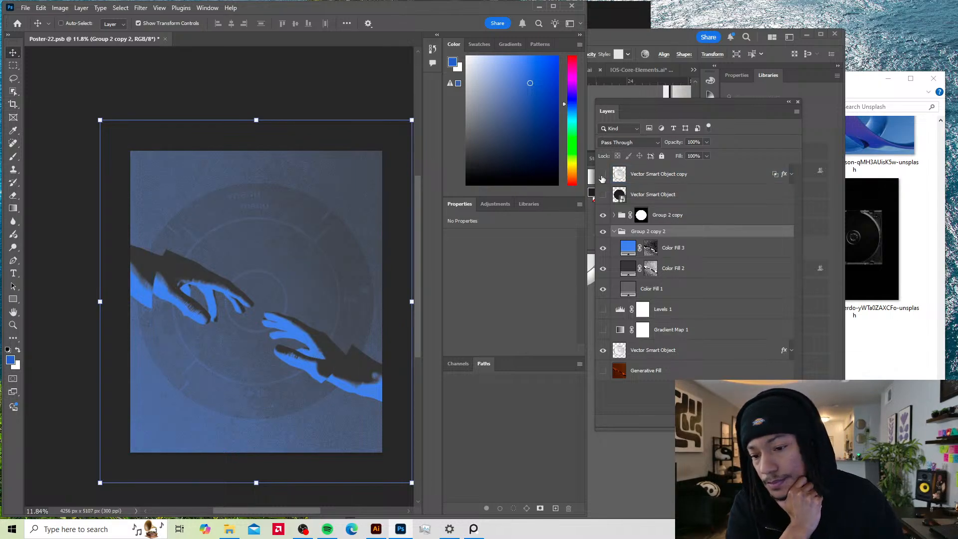
pyautogui.click(602, 177)
pyautogui.click(602, 177)
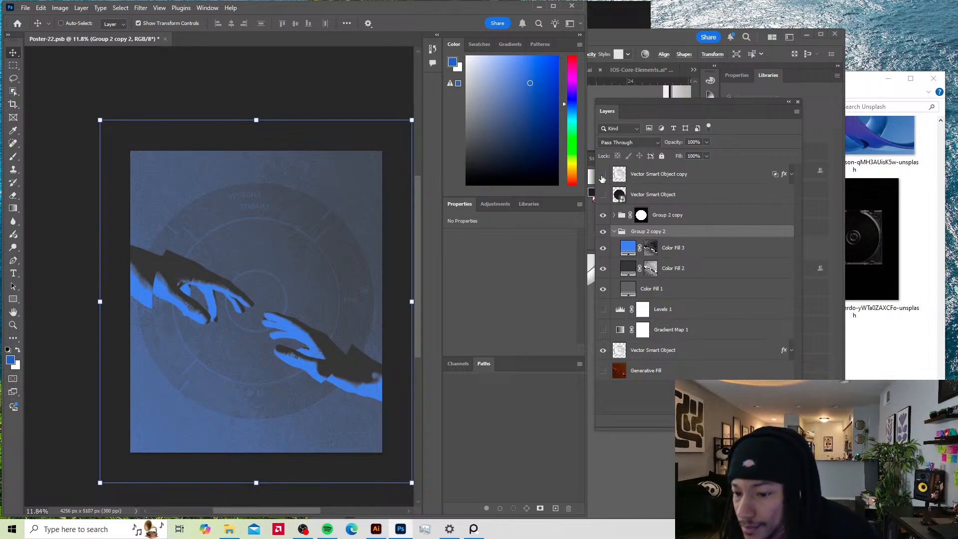
pyautogui.click(602, 175)
pyautogui.click(602, 175)
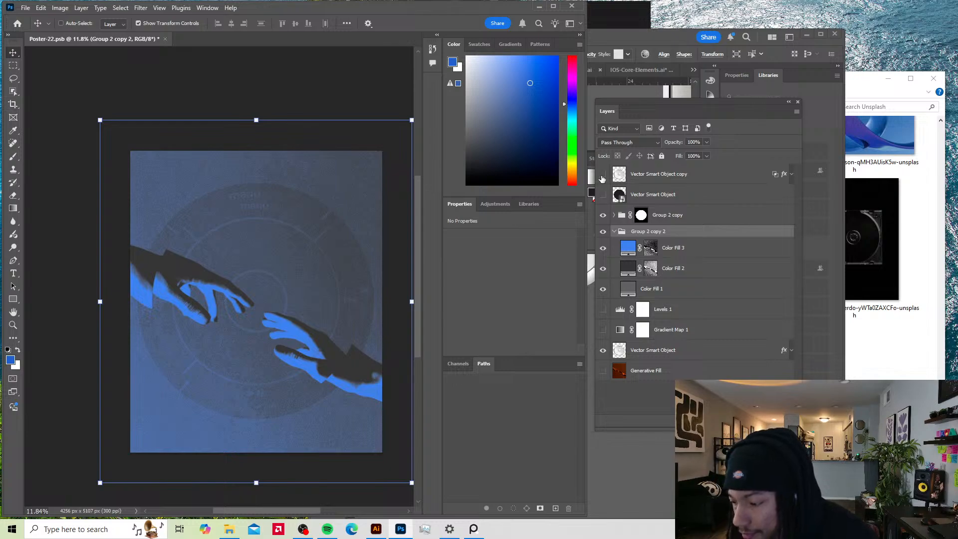
pyautogui.click(602, 177)
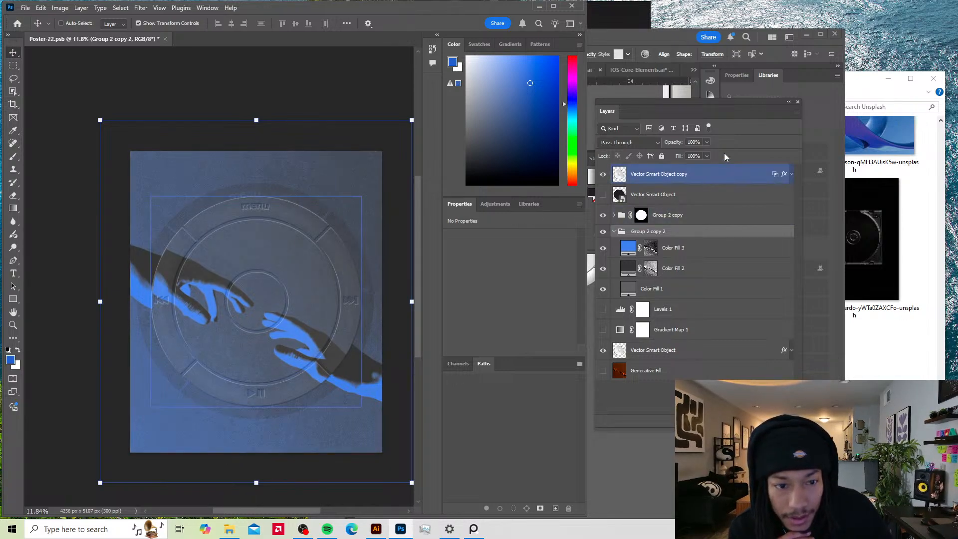
# Step: Set the Vector Smart Object copy wheel layer's fill to 11% and its opacity to 49%
pyautogui.click(706, 155)
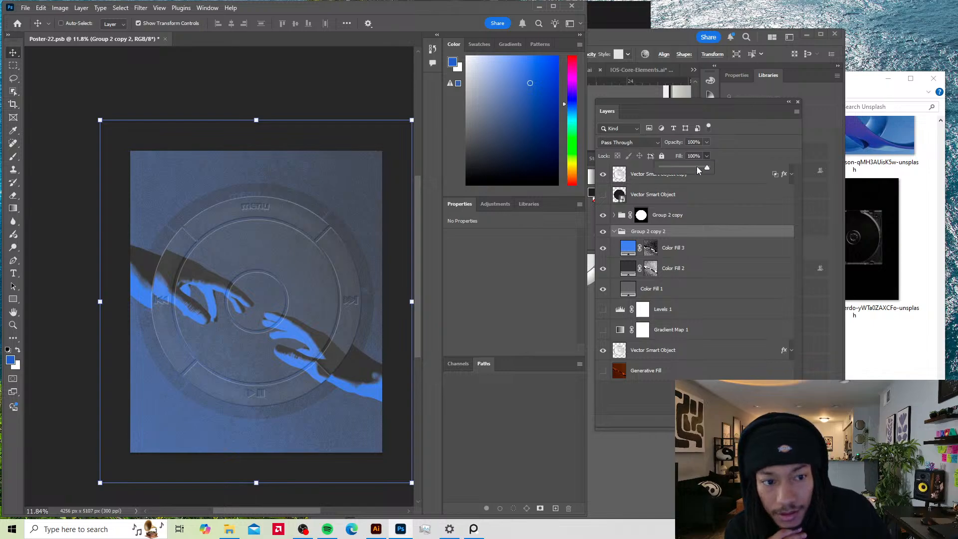
pyautogui.moveTo(696, 167)
pyautogui.mouseDown()
pyautogui.moveTo(663, 167)
pyautogui.moveTo(705, 167)
pyautogui.mouseUp()
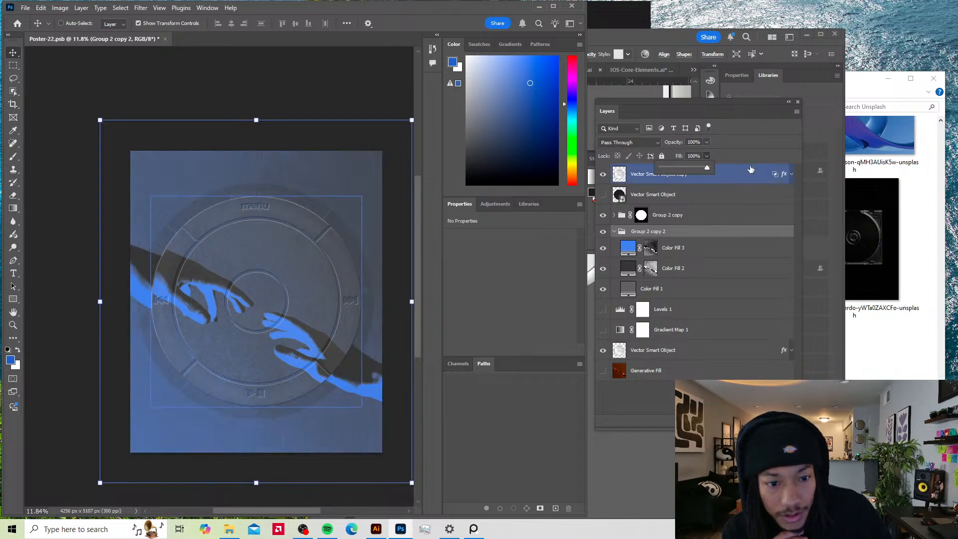
pyautogui.click(744, 174)
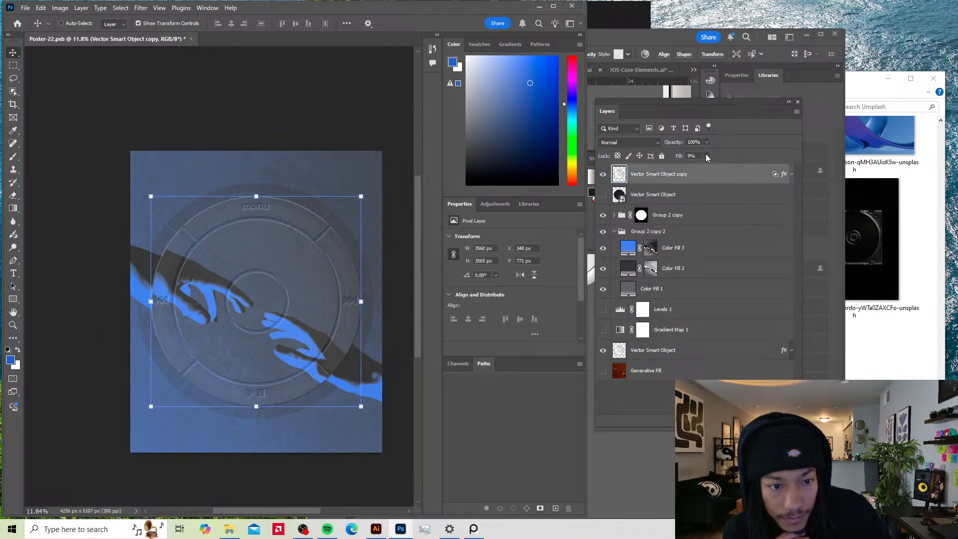
pyautogui.click(707, 156)
pyautogui.moveTo(698, 166); pyautogui.dragTo(702, 169)
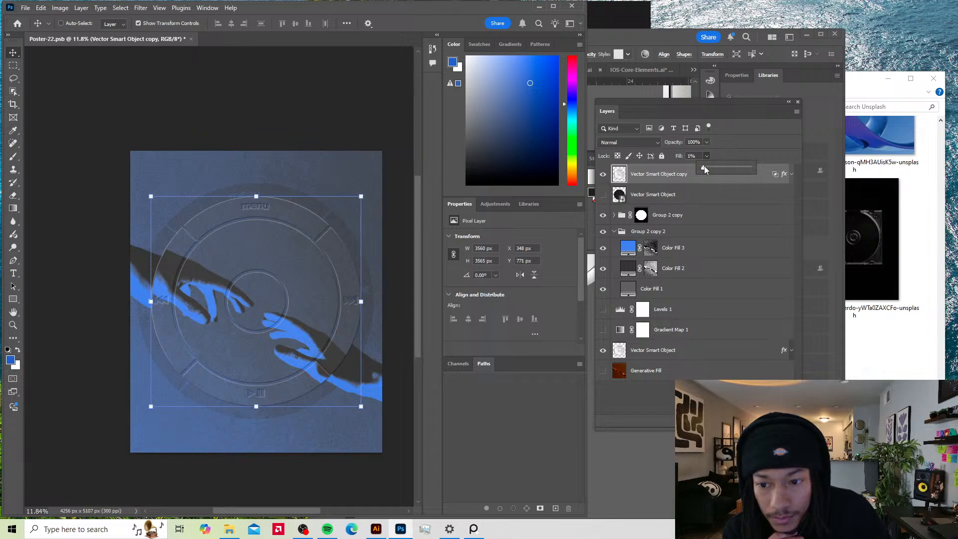
pyautogui.click(706, 141)
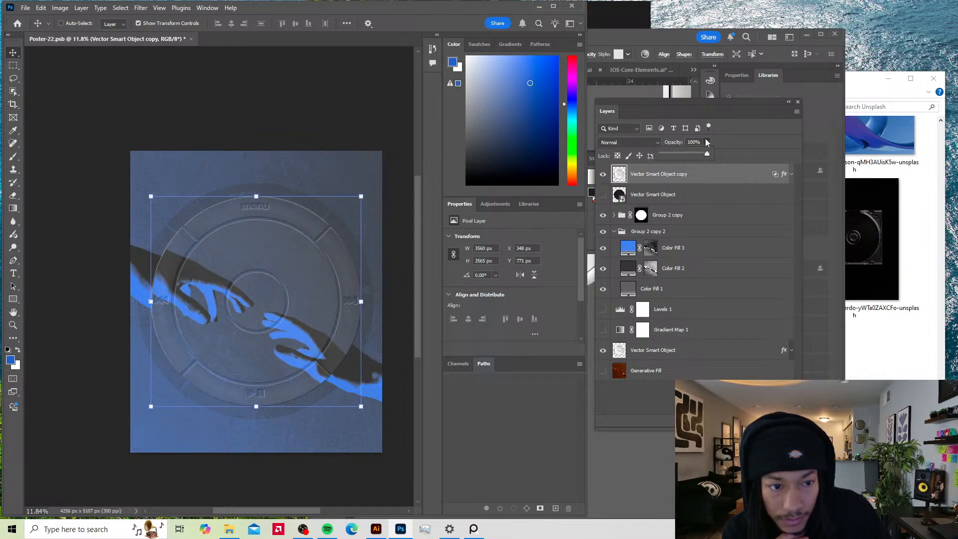
pyautogui.moveTo(707, 152); pyautogui.dragTo(663, 156)
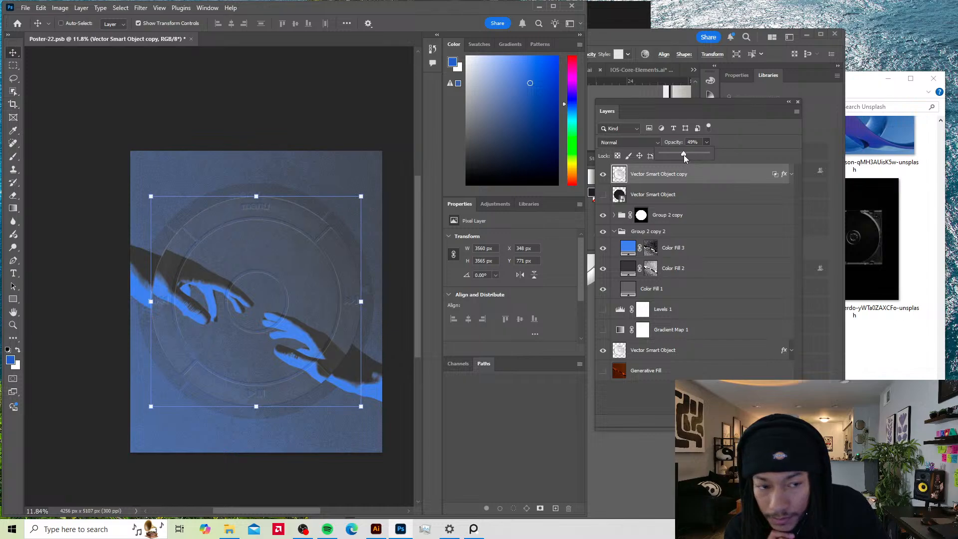
pyautogui.click(306, 140)
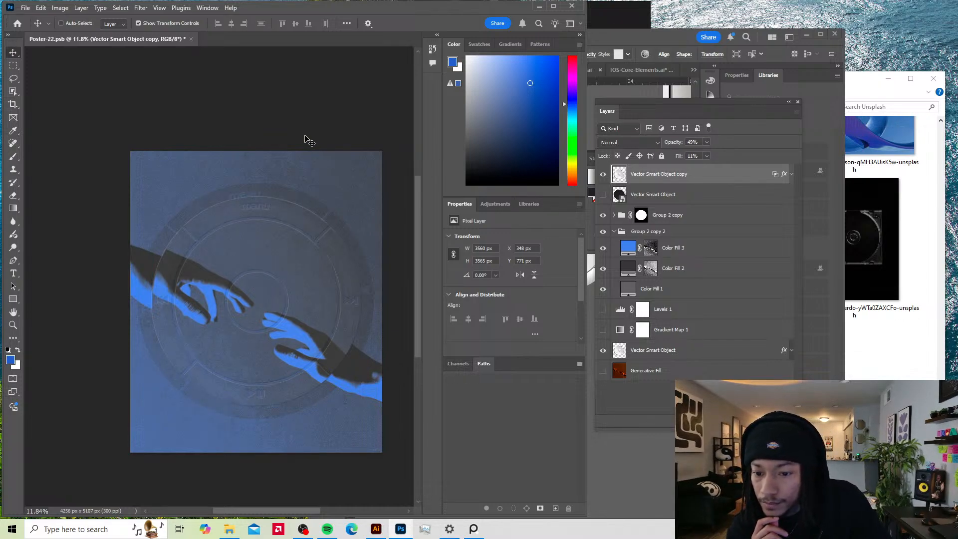
# Step: Collapse the Group 2 copy 2 group and clip a new Exposure adjustment layer to it
pyautogui.click(643, 176)
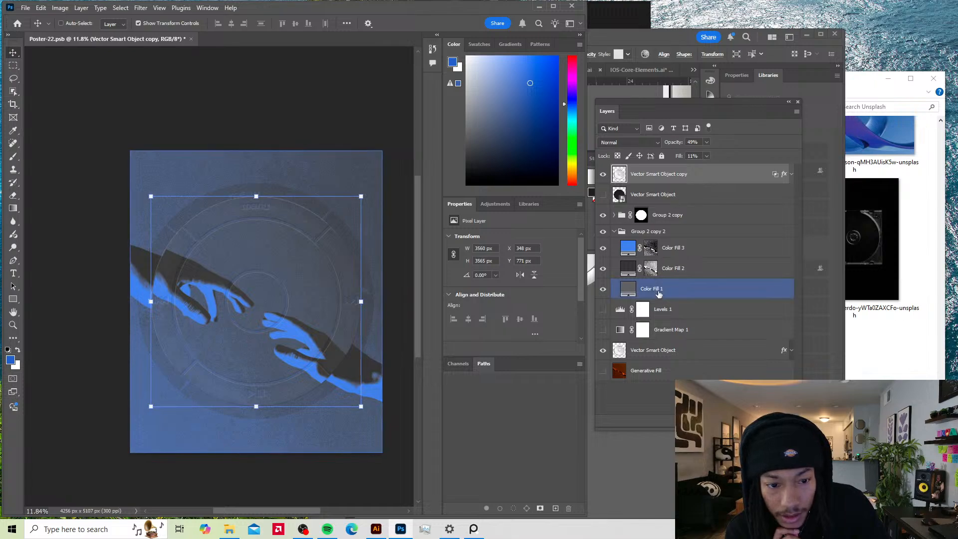
pyautogui.click(685, 270)
pyautogui.click(614, 232)
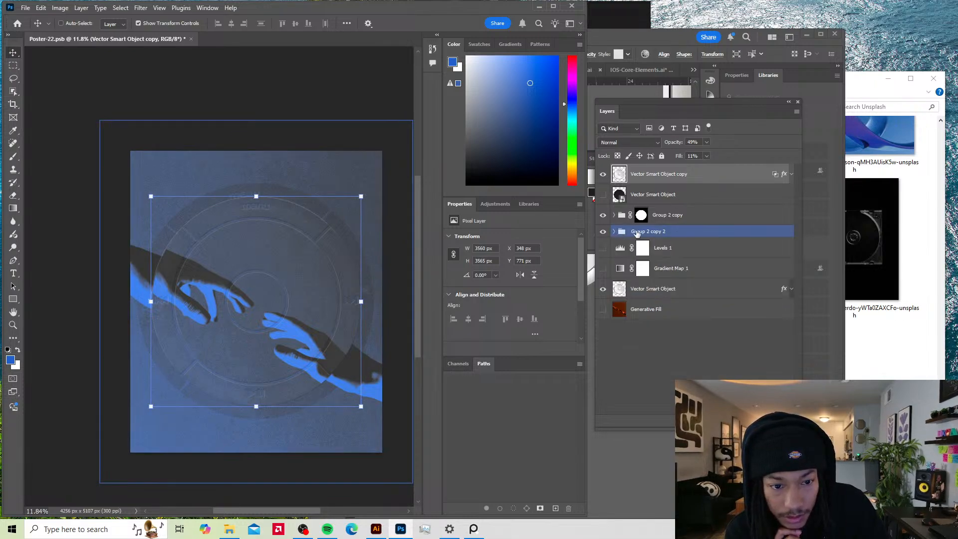
pyautogui.click(686, 234)
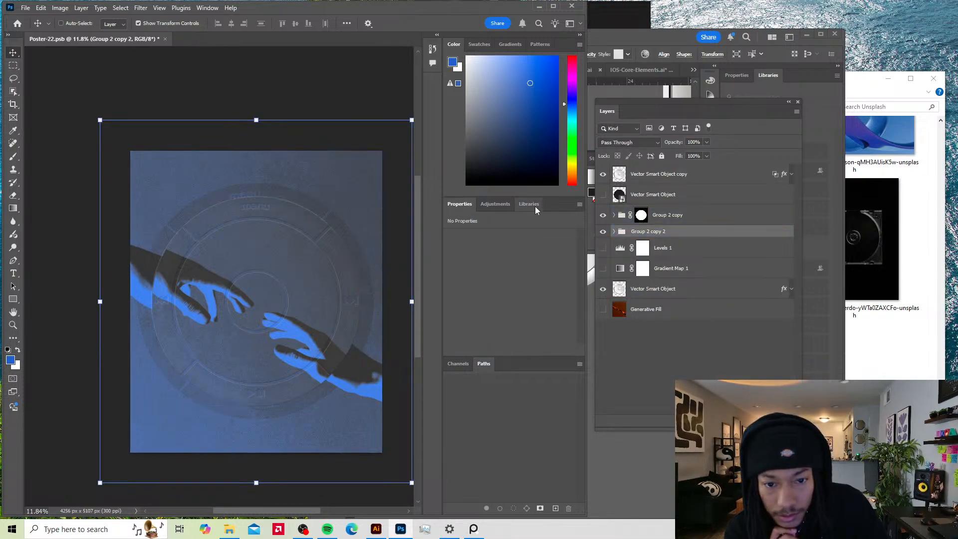
pyautogui.click(503, 205)
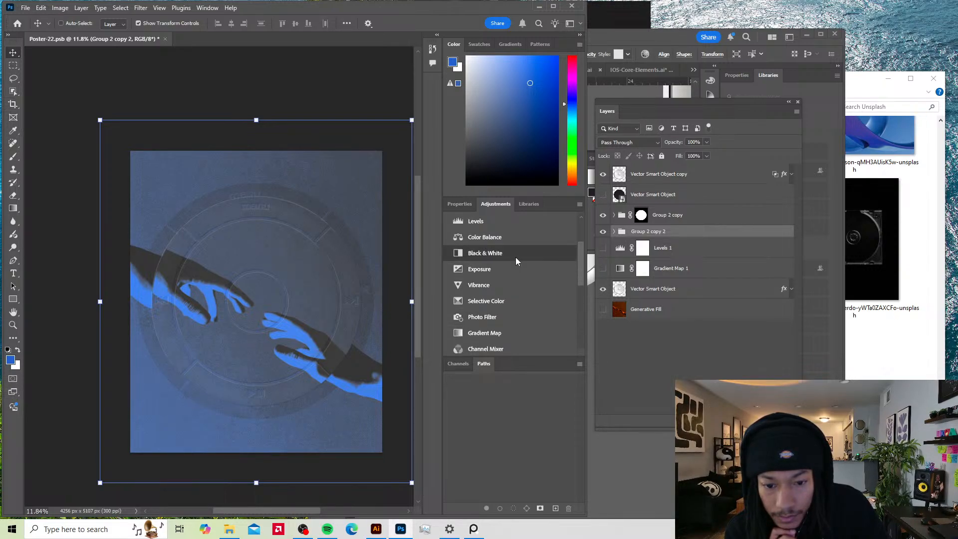
pyautogui.click(514, 268)
pyautogui.rightClick(717, 240)
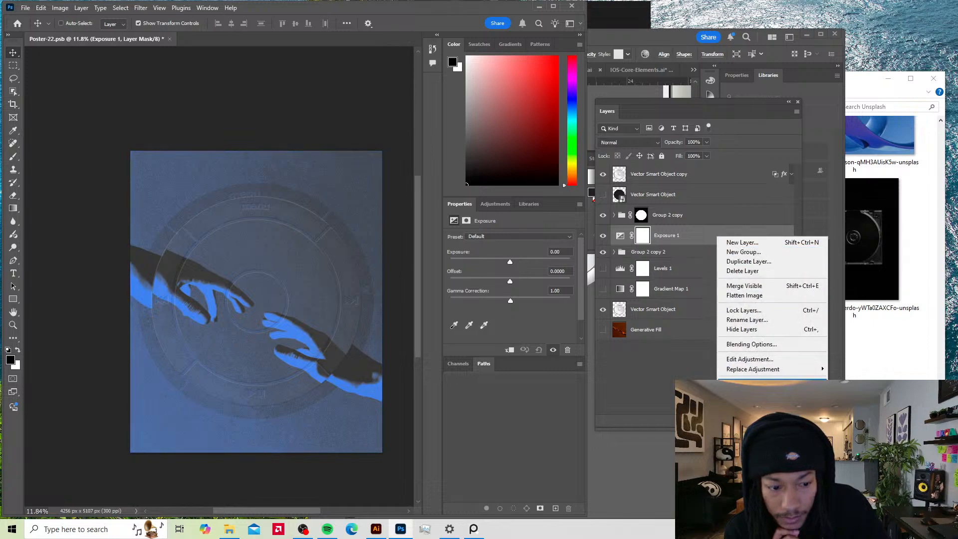
pyautogui.click(753, 442)
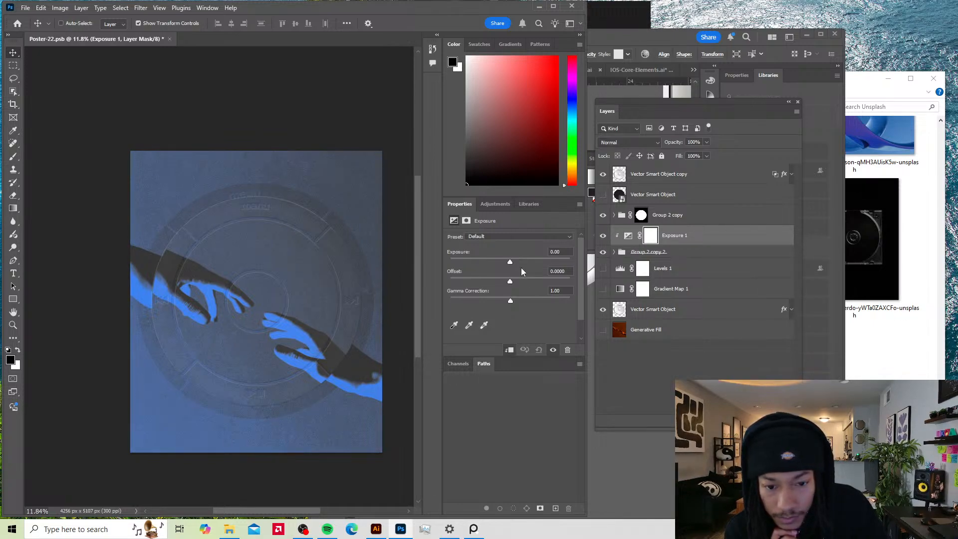
# Step: Try exposure values of +2.22 and -0.44 on the background, undoing each, and delete the Exposure 1 layer
pyautogui.moveTo(510, 262); pyautogui.dragTo(512, 264)
pyautogui.moveTo(521, 259); pyautogui.dragTo(530, 259)
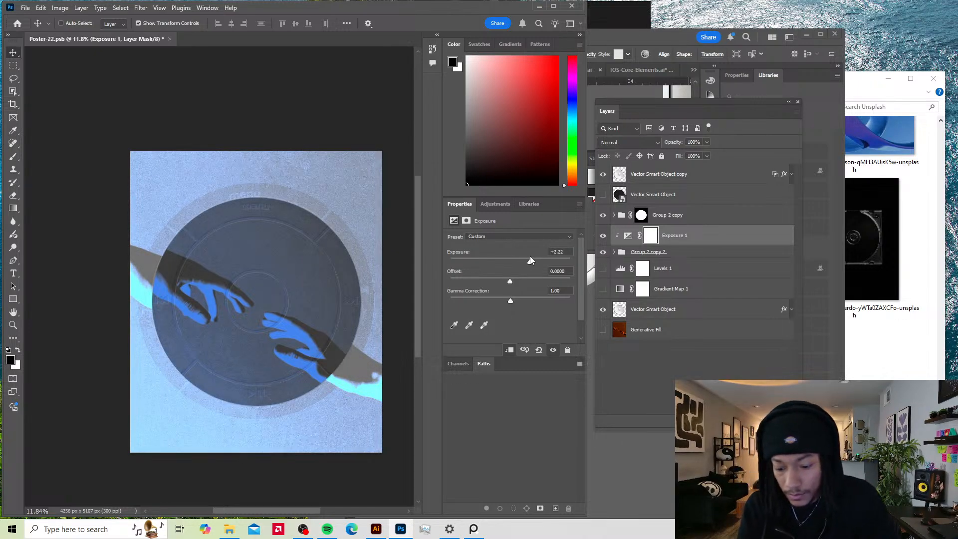
pyautogui.hotkey('ctrl', 'z')
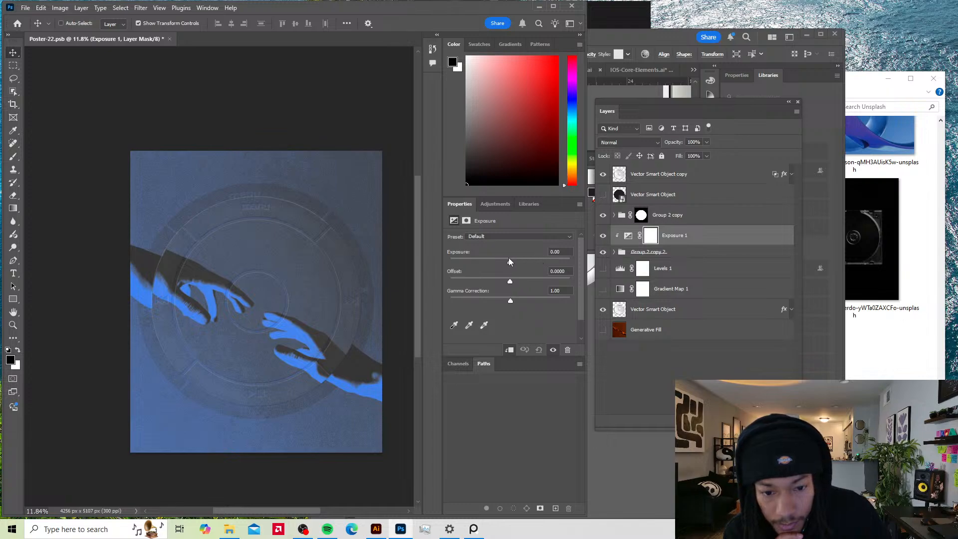
pyautogui.moveTo(509, 259); pyautogui.dragTo(506, 261)
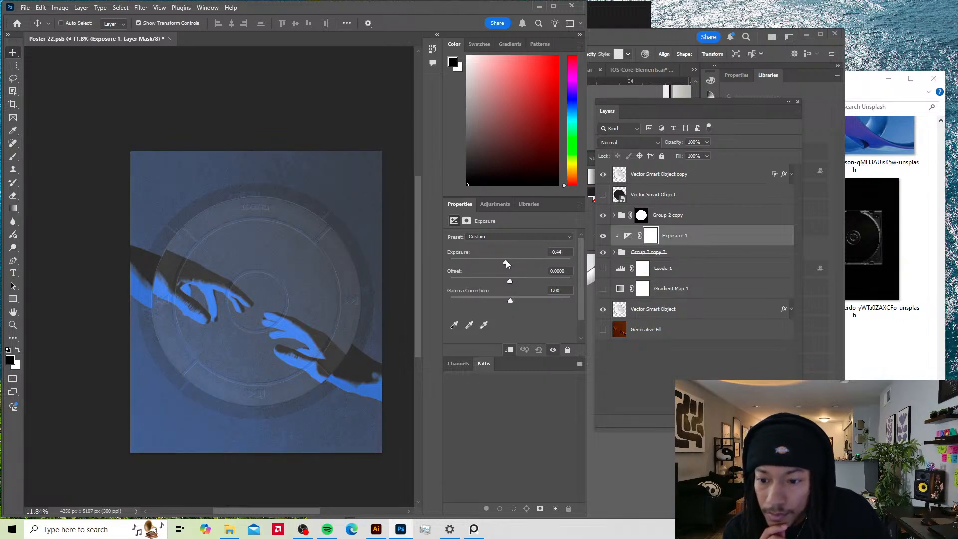
pyautogui.hotkey('ctrl', 'z')
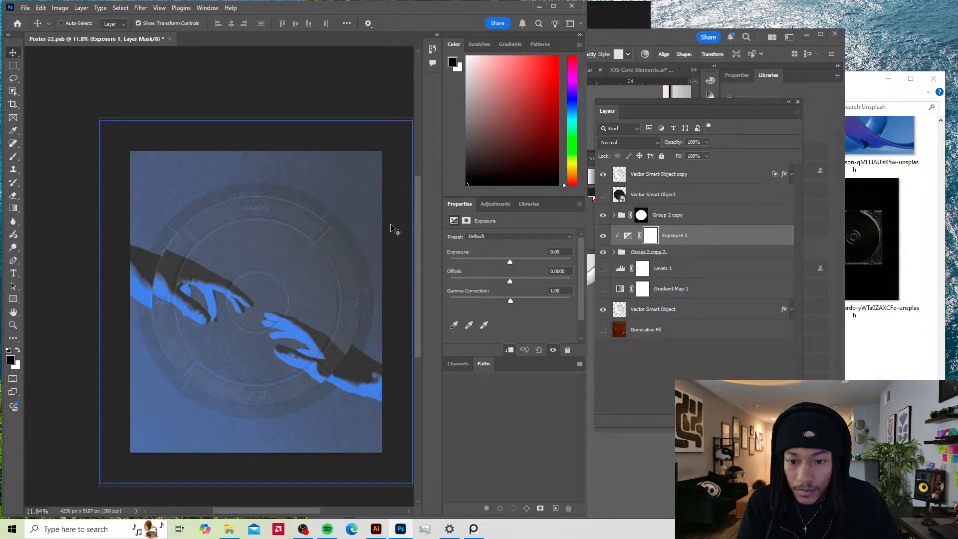
pyautogui.keyDown('alt'); pyautogui.click(649, 246); pyautogui.keyUp('alt')
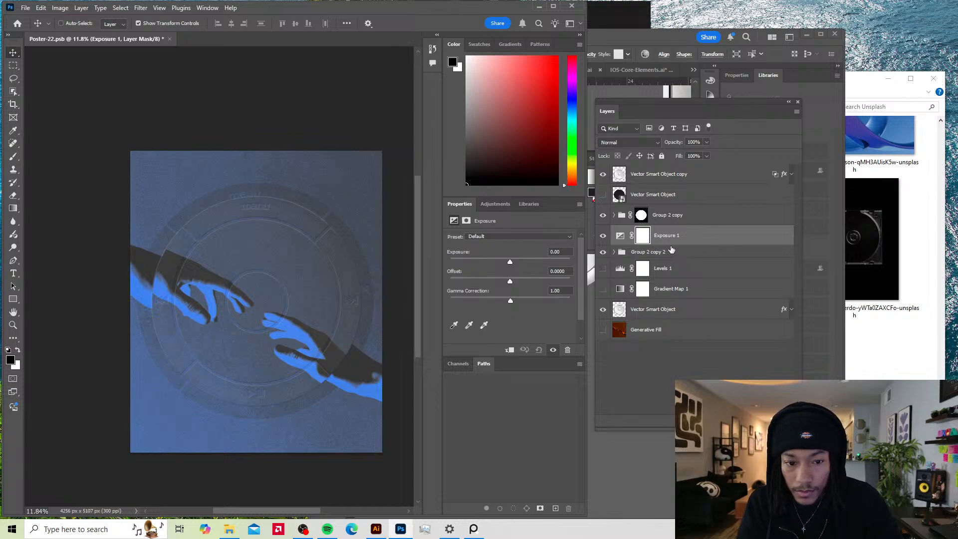
pyautogui.moveTo(698, 237); pyautogui.dragTo(789, 424)
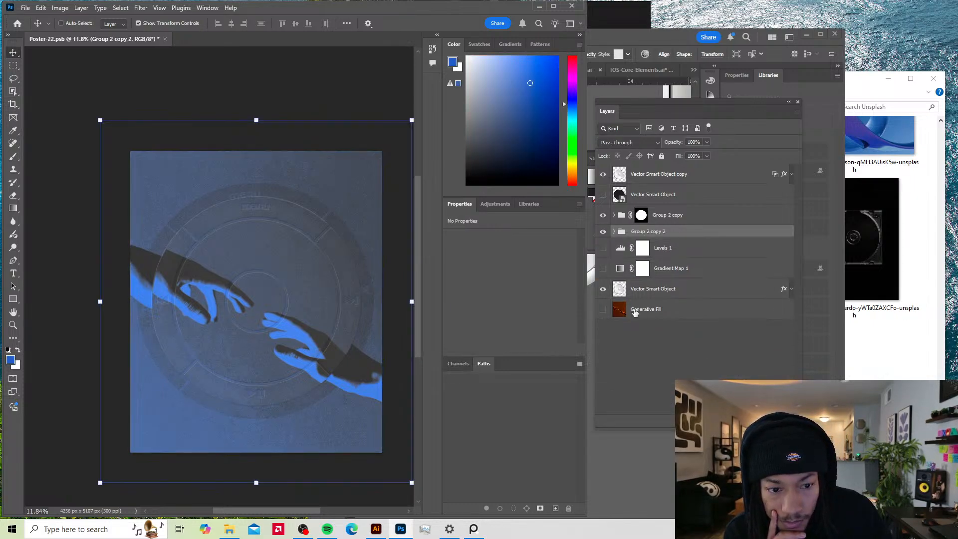
# Step: Add a Hue/Saturation adjustment layer clipped to the circle-masked Group 2 copy group
pyautogui.click(483, 206)
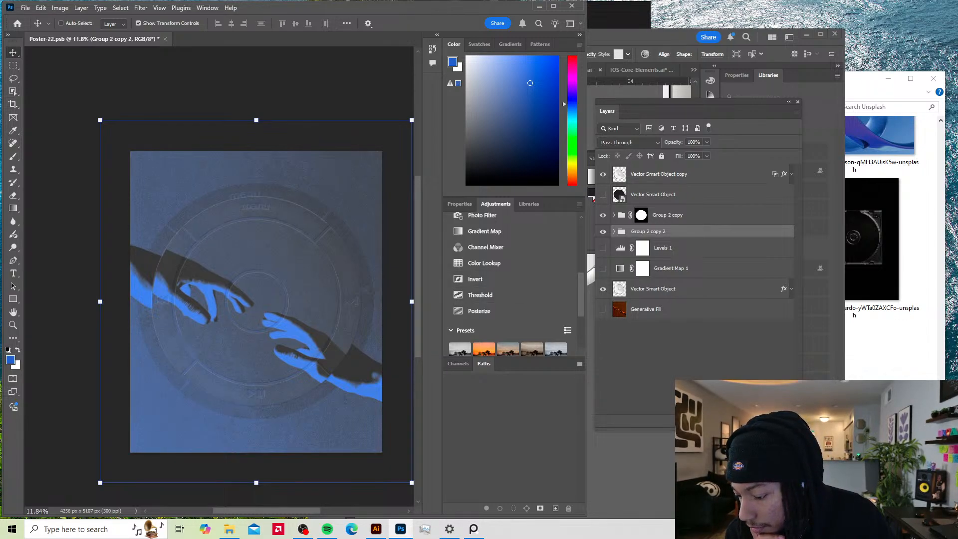
pyautogui.hotkey('alt', 'Tab')
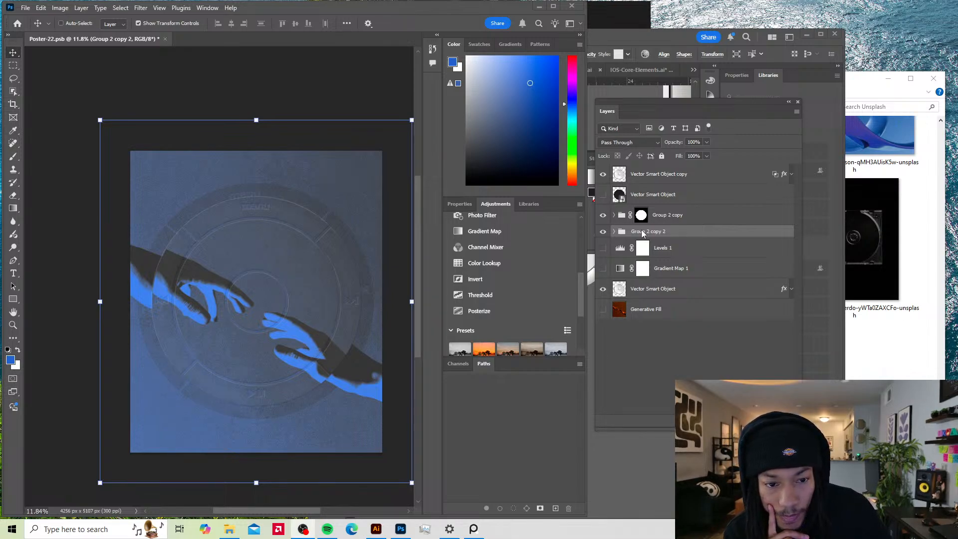
pyautogui.moveTo(637, 229); pyautogui.dragTo(678, 220)
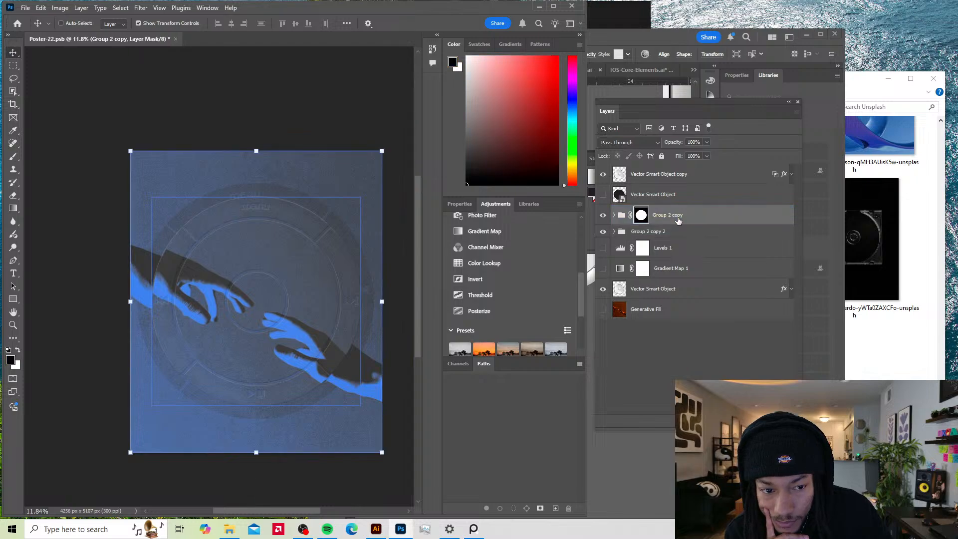
pyautogui.scroll(-1, 501, 244)
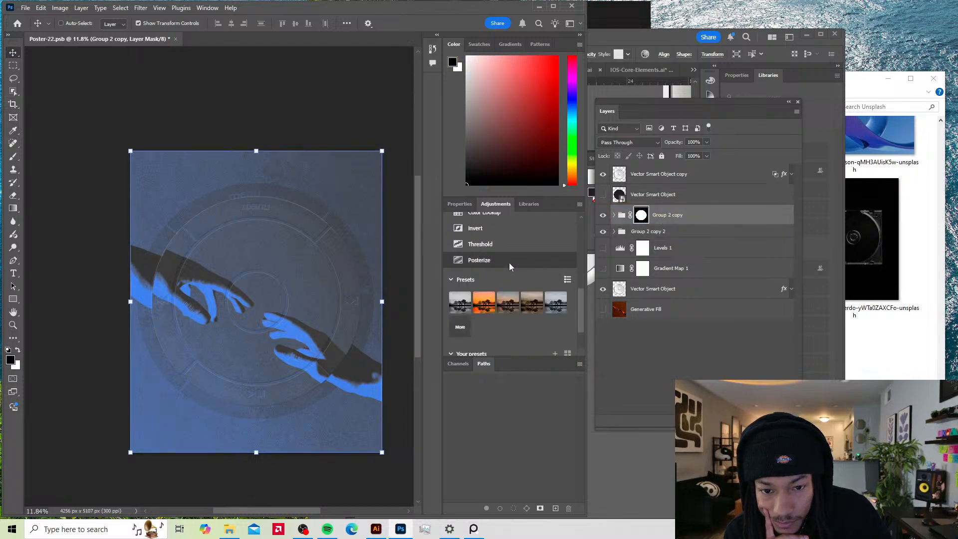
pyautogui.scroll(4, 509, 262)
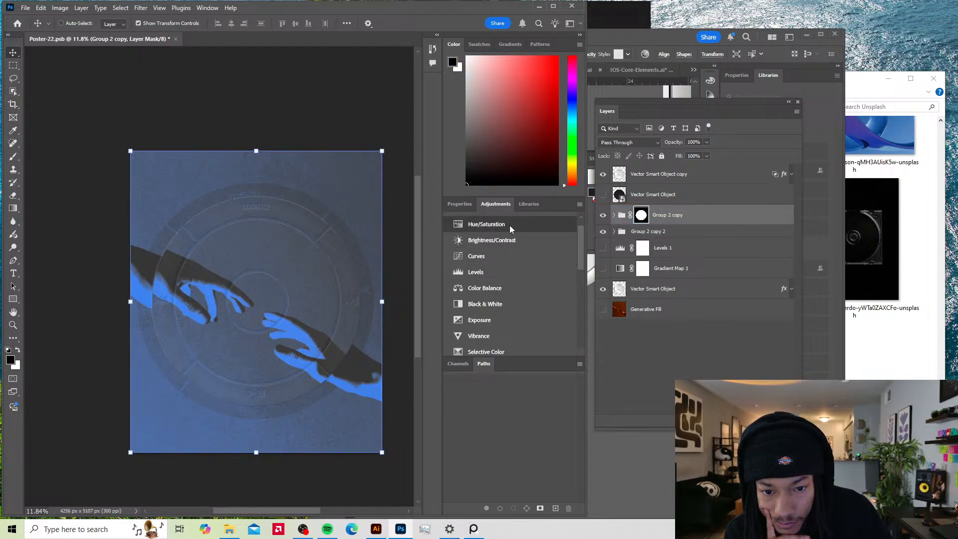
pyautogui.click(510, 225)
pyautogui.rightClick(697, 214)
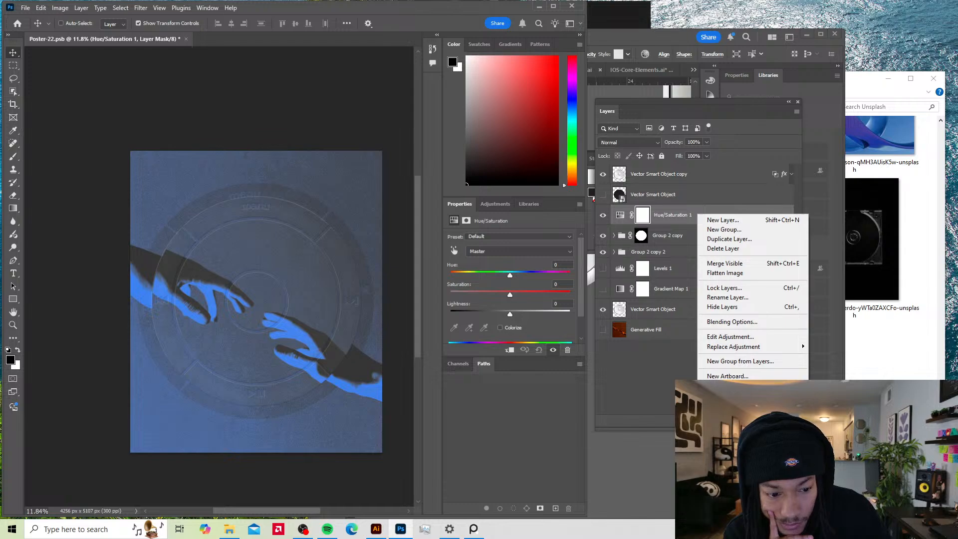
pyautogui.click(728, 441)
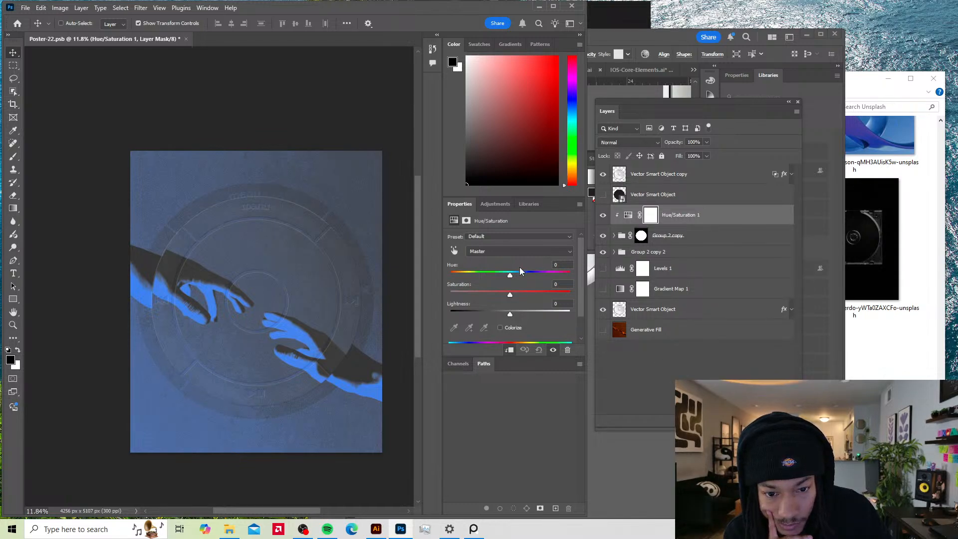
# Step: Colorize the circle with hue 102 and saturation 23, and set the Hue/Saturation 1 layer's blend mode to Color
pyautogui.moveTo(510, 276); pyautogui.dragTo(513, 277)
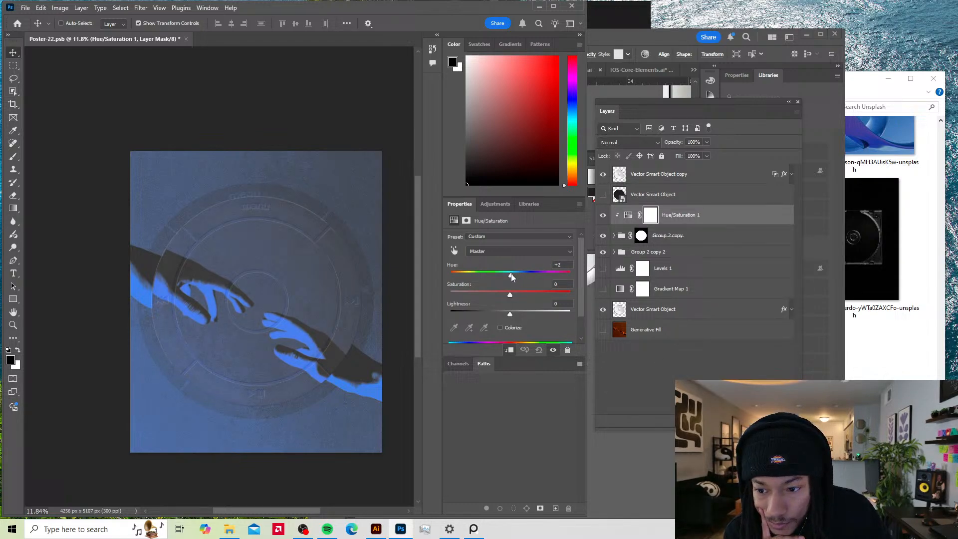
pyautogui.click(503, 327)
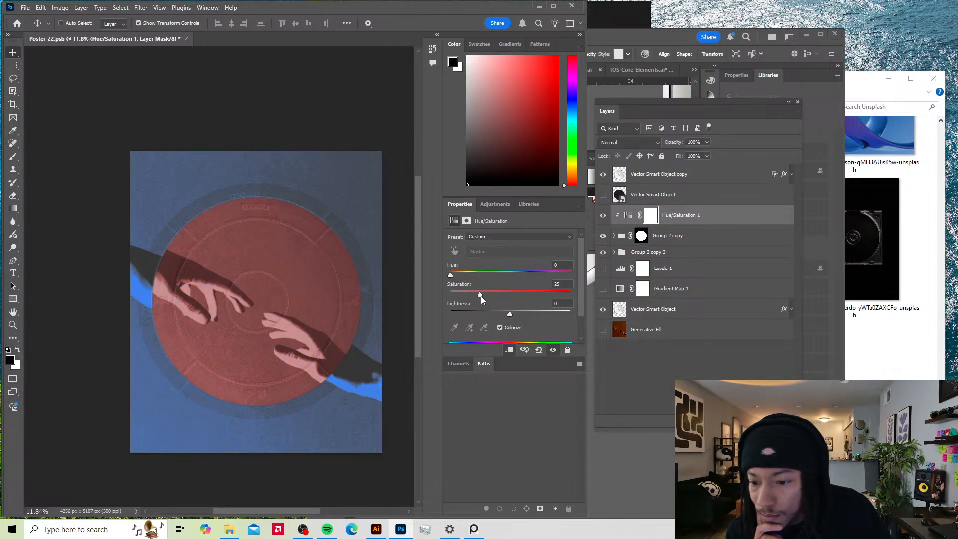
pyautogui.moveTo(481, 295)
pyautogui.mouseDown()
pyautogui.moveTo(448, 294)
pyautogui.moveTo(552, 294)
pyautogui.moveTo(448, 295)
pyautogui.moveTo(476, 275)
pyautogui.moveTo(542, 275)
pyautogui.moveTo(479, 289)
pyautogui.mouseUp()
pyautogui.moveTo(567, 275); pyautogui.dragTo(484, 277)
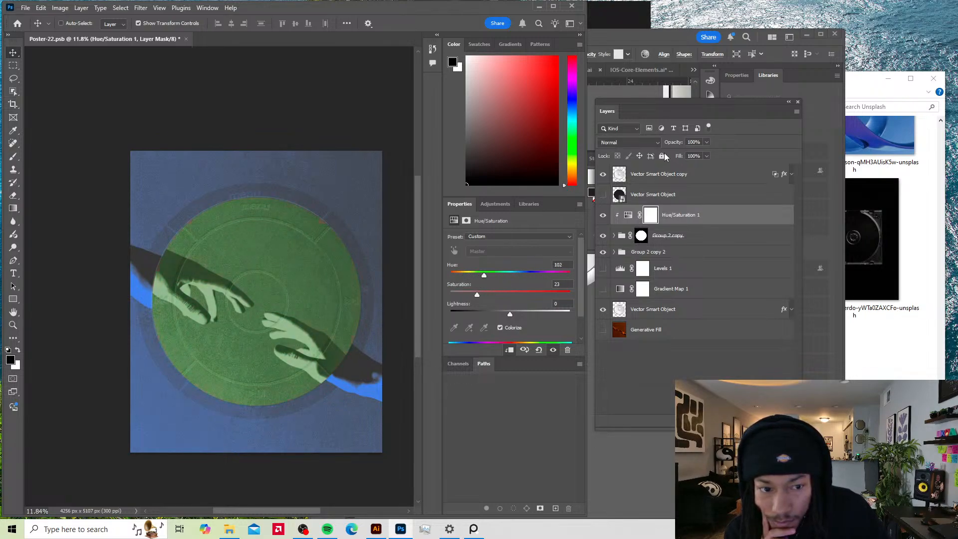
pyautogui.click(644, 145)
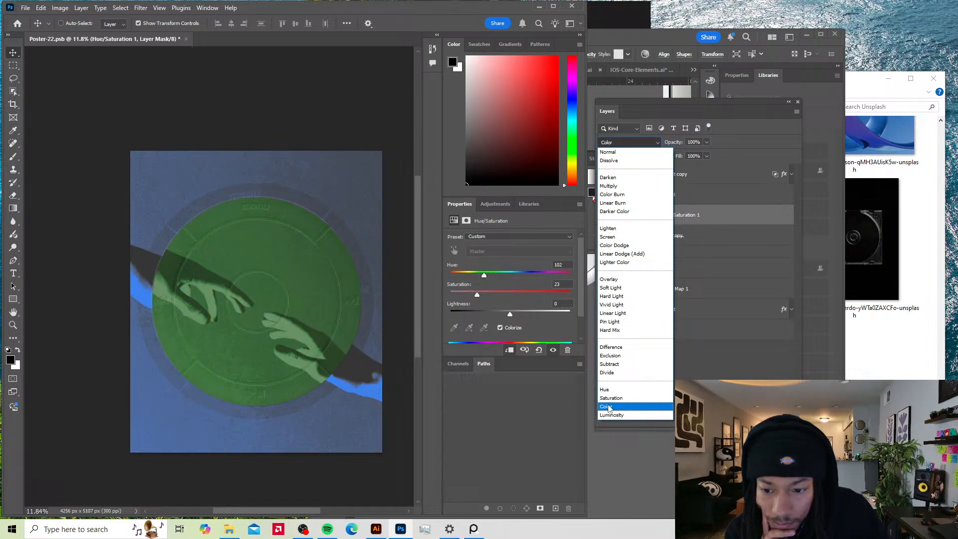
pyautogui.click(609, 407)
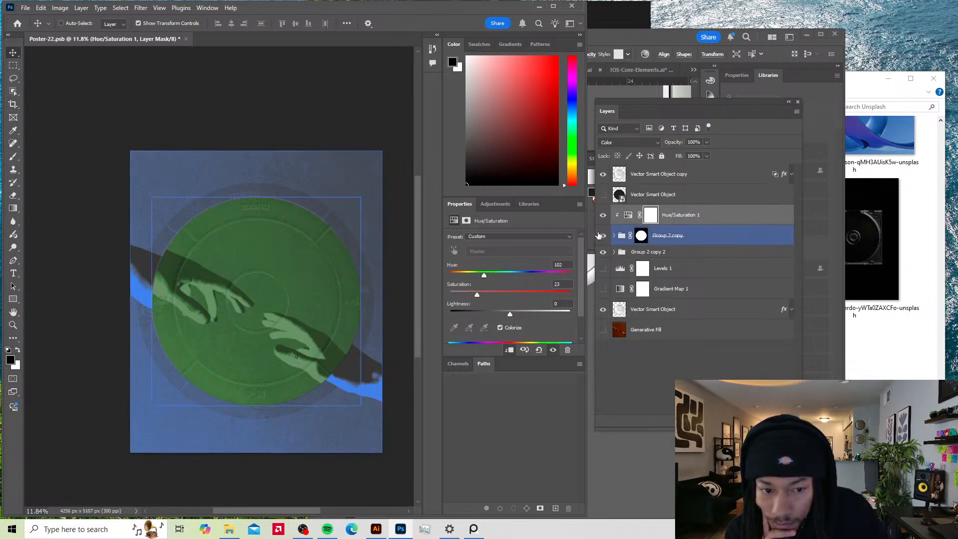
# Step: Shift the circle's colorized tint to purple with hue 246 and saturation 50
pyautogui.moveTo(484, 274); pyautogui.dragTo(521, 276)
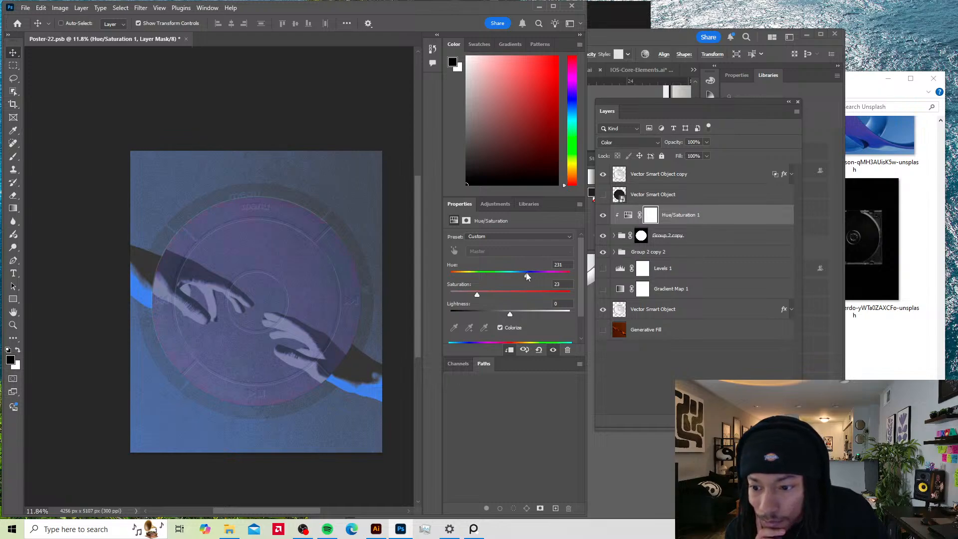
pyautogui.moveTo(520, 276); pyautogui.dragTo(531, 274)
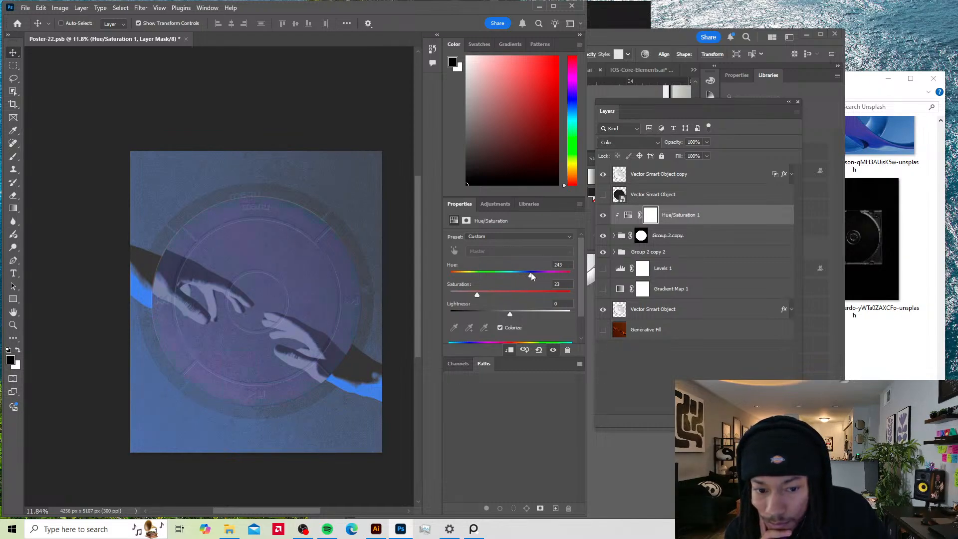
pyautogui.click(509, 291)
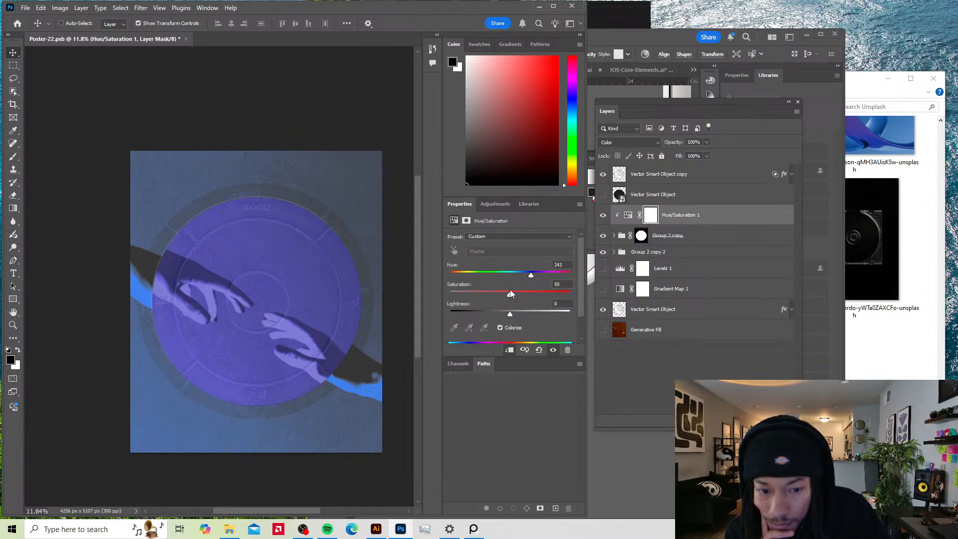
pyautogui.moveTo(546, 274); pyautogui.dragTo(566, 275)
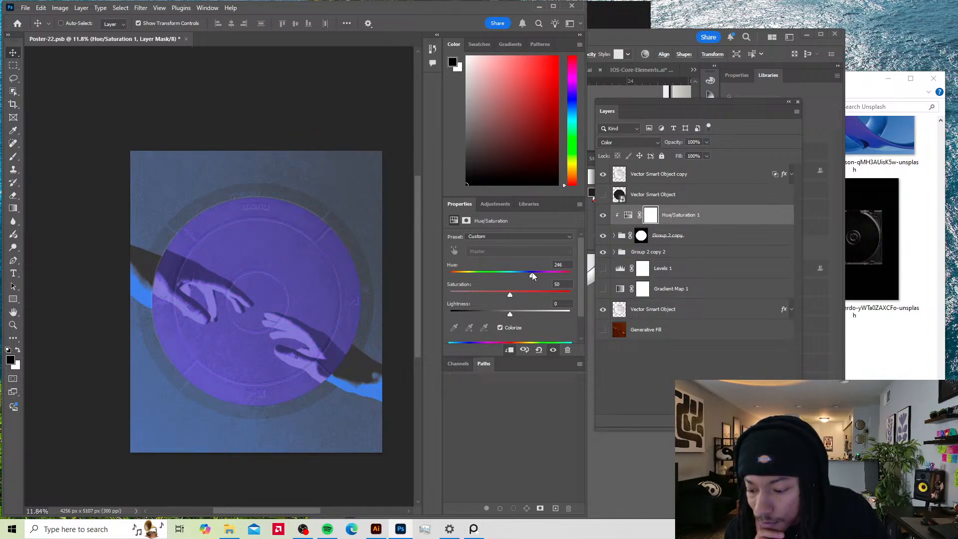
# Step: Tint the circle with hue 222 and saturation 29, then clip the Hue/Saturation 1 layer to Group 2 copy 2 instead
pyautogui.moveTo(532, 274); pyautogui.dragTo(481, 292)
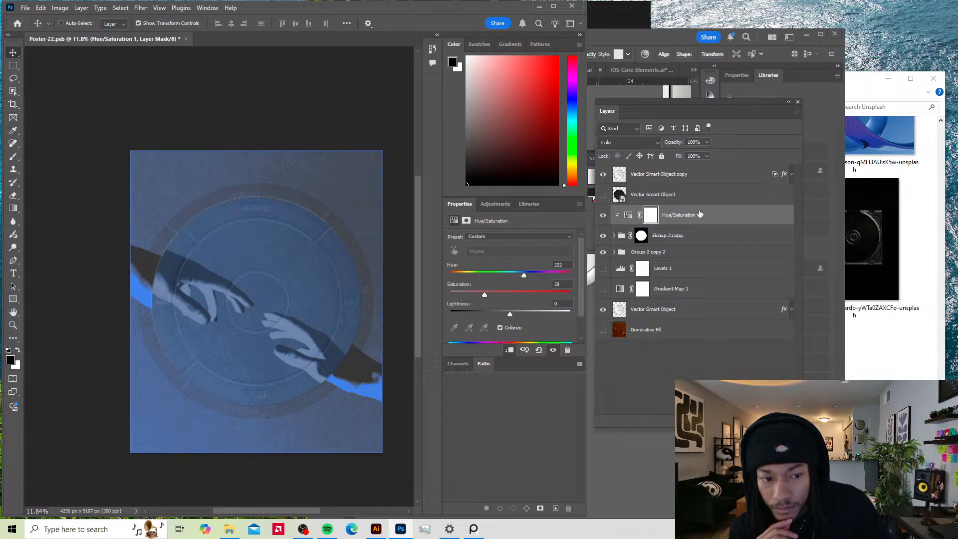
pyautogui.moveTo(702, 217); pyautogui.dragTo(699, 247)
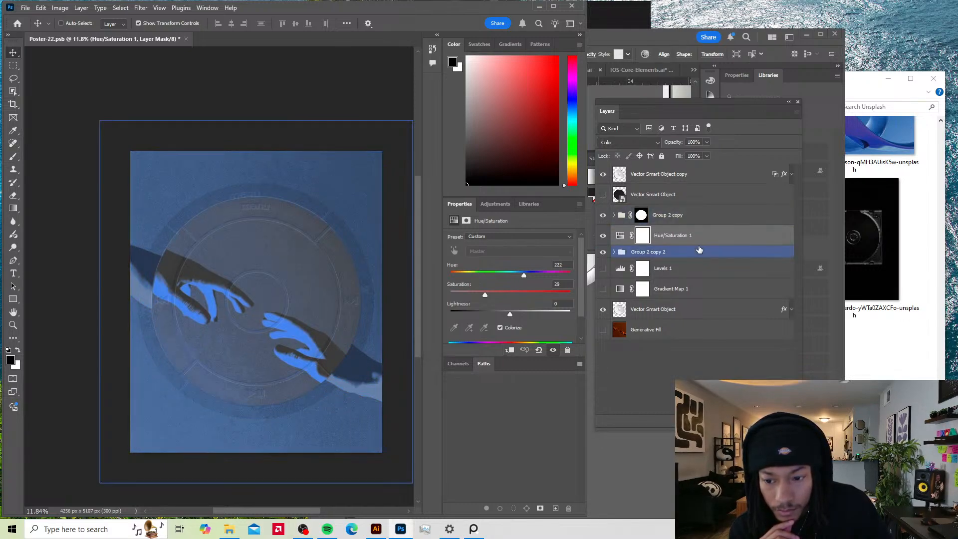
pyautogui.rightClick(716, 233)
pyautogui.click(751, 444)
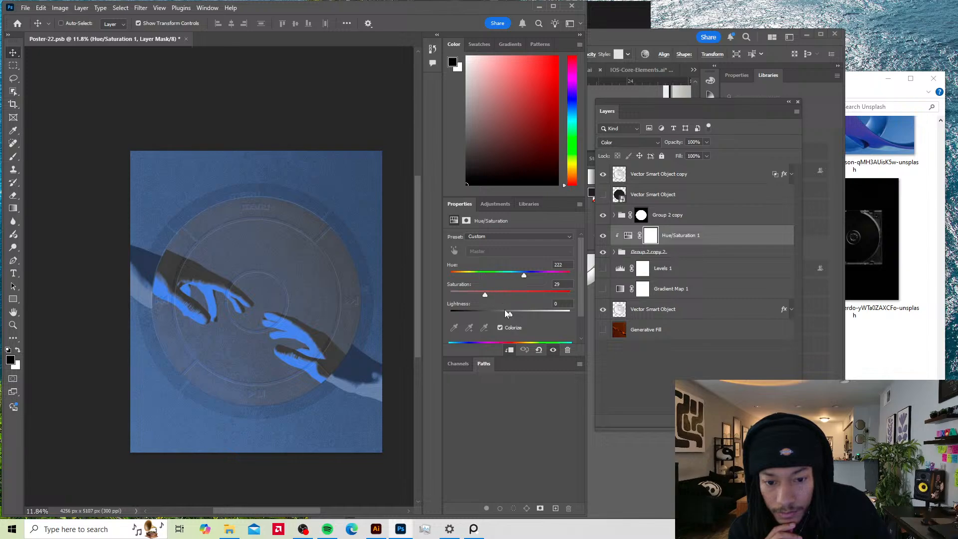
# Step: Try a green background tint with hue 77, saturation 43 and lightness -63, and hide the Hue/Saturation 1 layer
pyautogui.moveTo(507, 312); pyautogui.dragTo(436, 319)
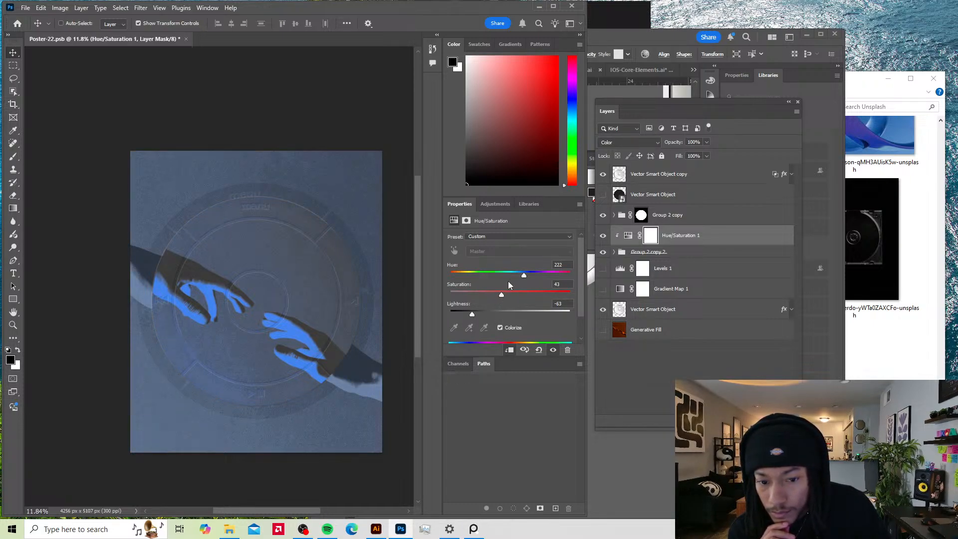
pyautogui.moveTo(524, 274)
pyautogui.mouseDown()
pyautogui.moveTo(564, 270)
pyautogui.moveTo(452, 275)
pyautogui.moveTo(535, 275)
pyautogui.mouseUp()
pyautogui.moveTo(518, 275); pyautogui.dragTo(562, 278)
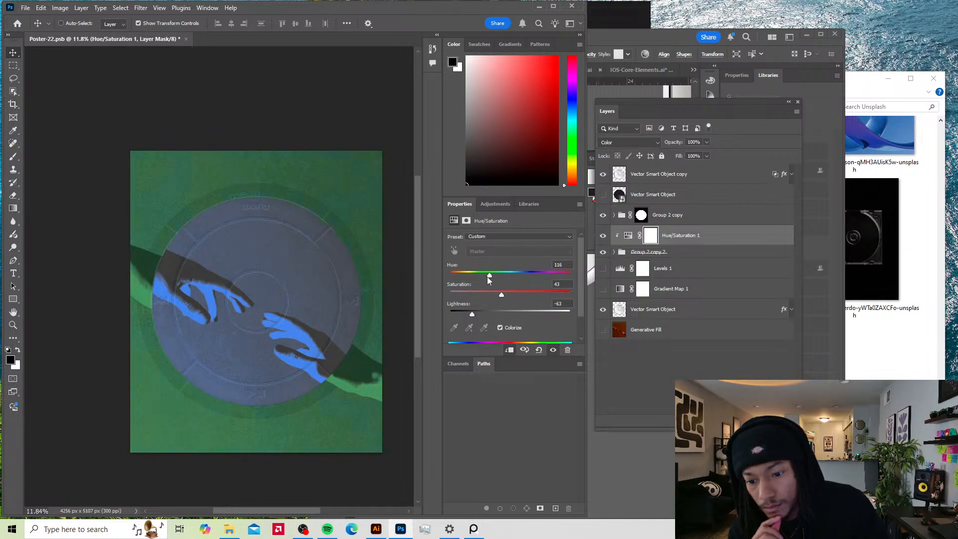
pyautogui.moveTo(469, 279); pyautogui.dragTo(450, 277)
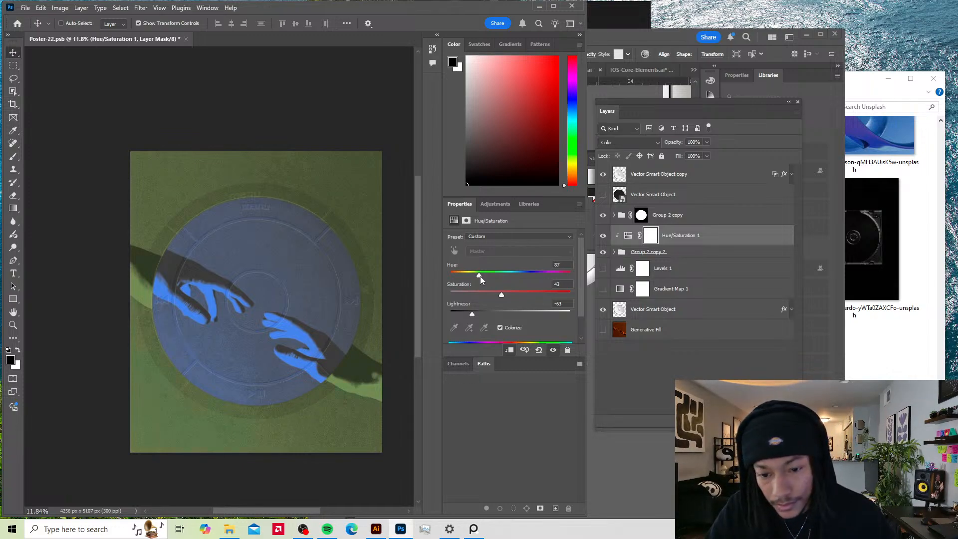
pyautogui.moveTo(480, 277)
pyautogui.mouseDown()
pyautogui.moveTo(571, 277)
pyautogui.moveTo(472, 280)
pyautogui.mouseUp()
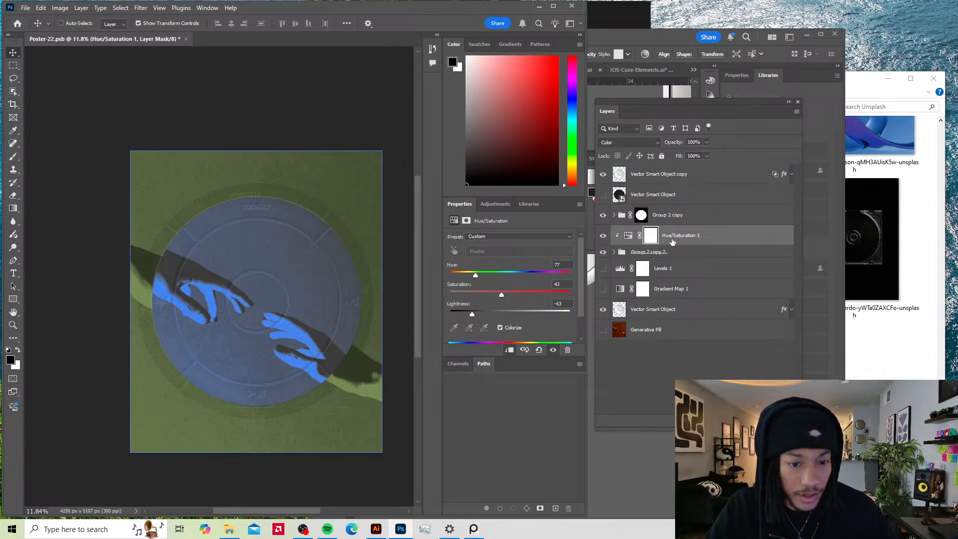
pyautogui.click(602, 235)
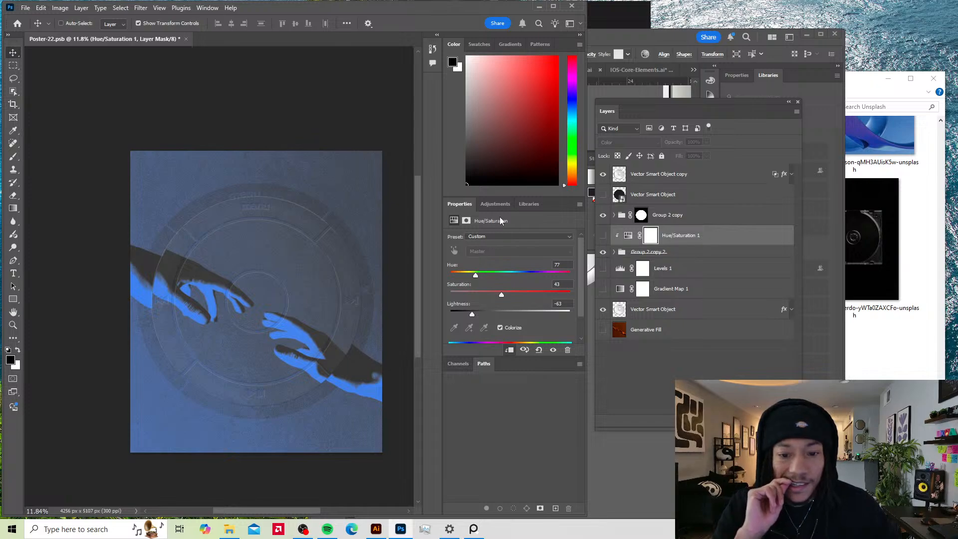
# Step: Add a Brightness/Contrast adjustment layer clipped to the Group 2 copy 2 background group
pyautogui.click(496, 204)
pyautogui.click(502, 240)
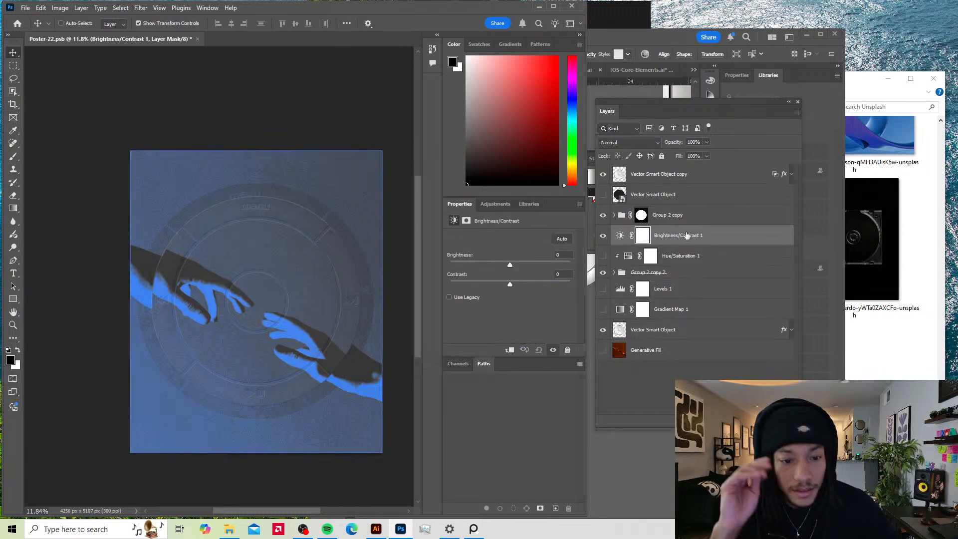
pyautogui.rightClick(686, 235)
pyautogui.click(720, 445)
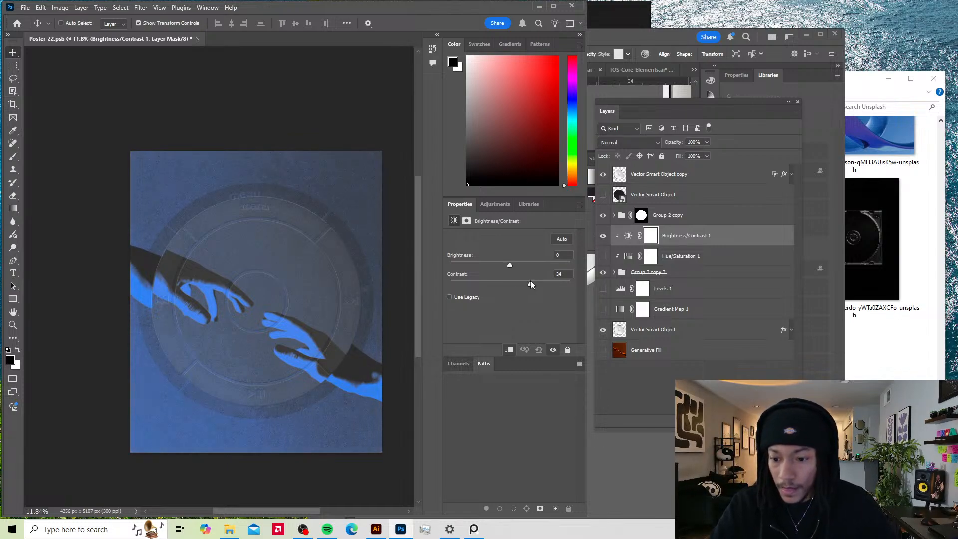
# Step: Try brightness 26 with contrast 29 on the background, undo it, and set brightness to 27 with contrast 0
pyautogui.moveTo(509, 264)
pyautogui.mouseDown()
pyautogui.moveTo(484, 263)
pyautogui.moveTo(519, 265)
pyautogui.mouseUp()
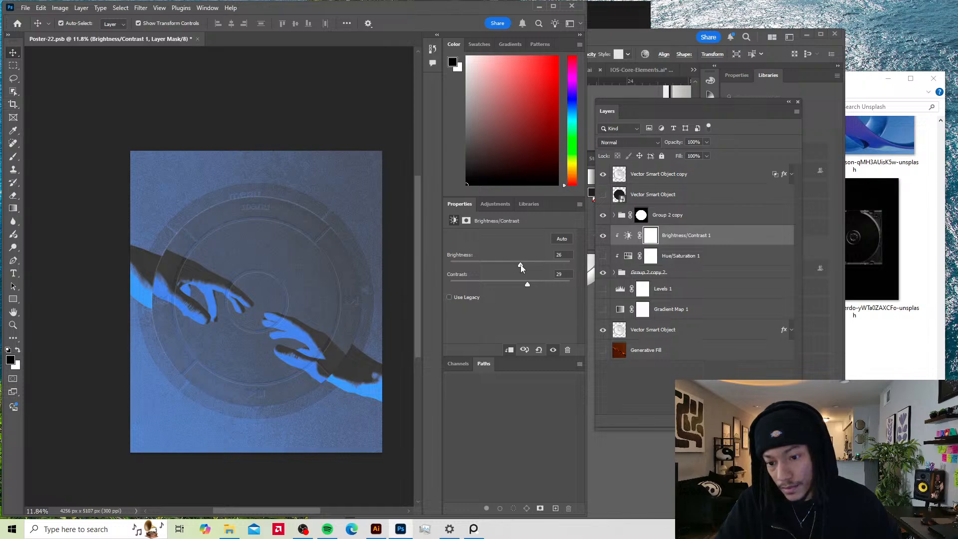
pyautogui.hotkey('ctrl', 'z')
pyautogui.moveTo(510, 264)
pyautogui.mouseDown()
pyautogui.moveTo(578, 268)
pyautogui.moveTo(499, 264)
pyautogui.moveTo(507, 263)
pyautogui.moveTo(499, 285)
pyautogui.moveTo(524, 264)
pyautogui.mouseUp()
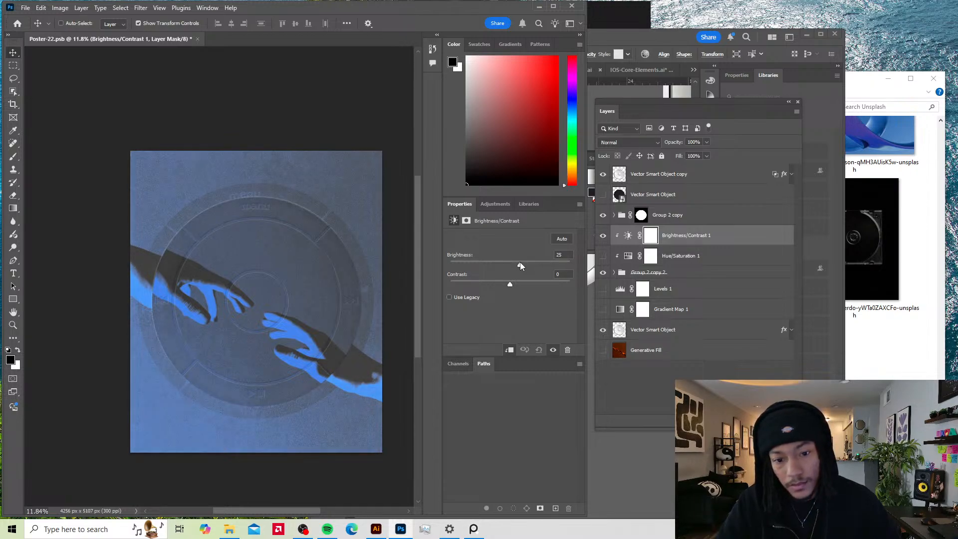
pyautogui.moveTo(520, 264); pyautogui.dragTo(521, 263)
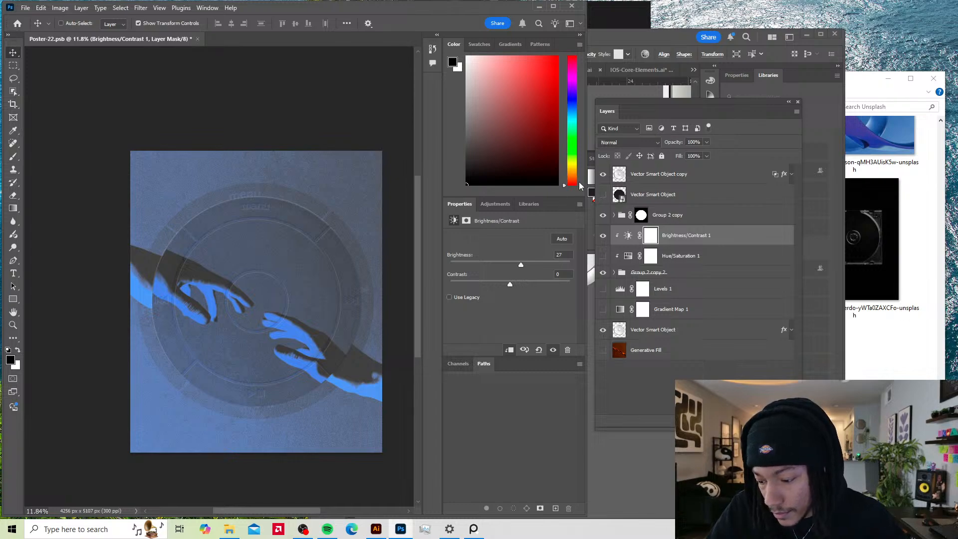
# Step: Compare the background with and without the Brightness/Contrast 1 adjustment, leaving the layer visible
pyautogui.moveTo(708, 102); pyautogui.dragTo(693, 88)
pyautogui.click(589, 222)
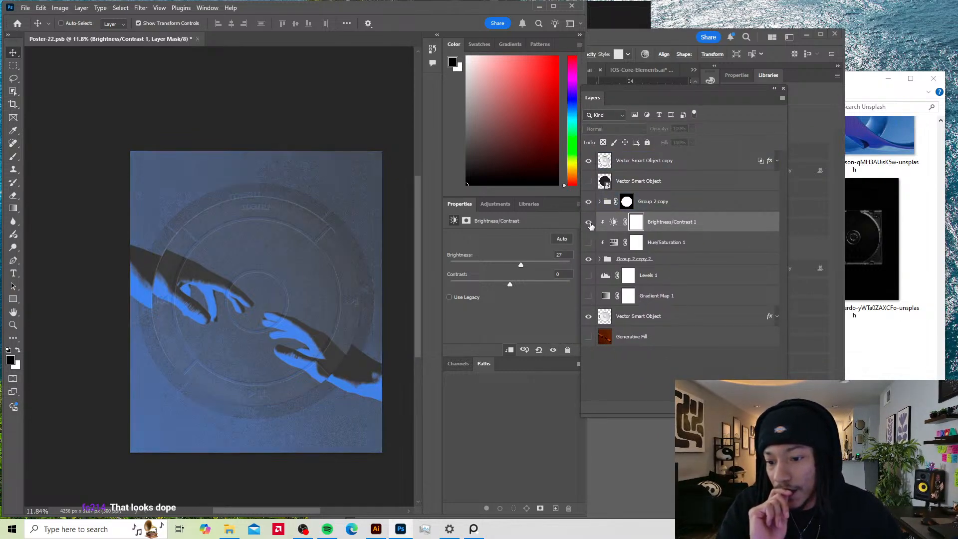
pyautogui.click(589, 223)
pyautogui.click(589, 223)
pyautogui.click(590, 222)
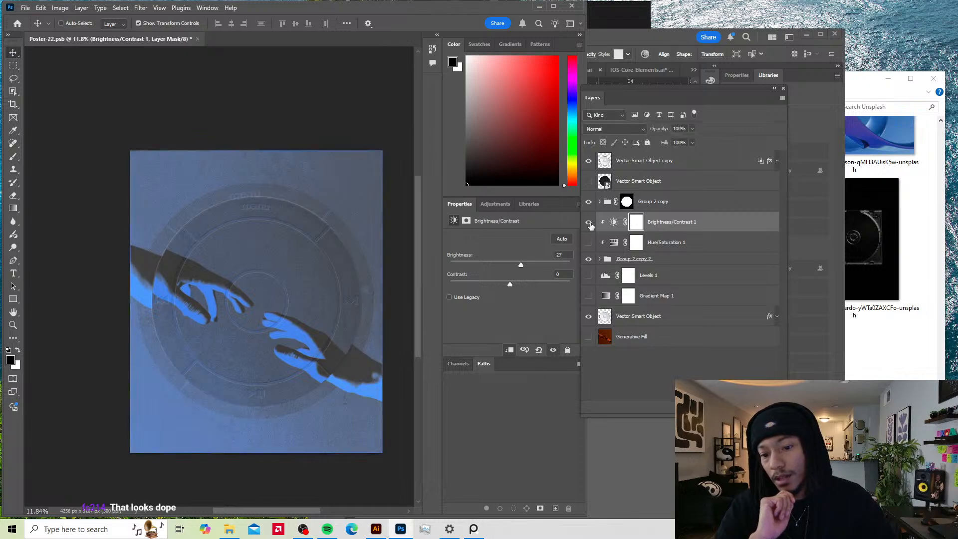
# Step: Compare the poster with and without the embossed Vector Smart Object copy layer, and check it without the transform outline
pyautogui.click(588, 161)
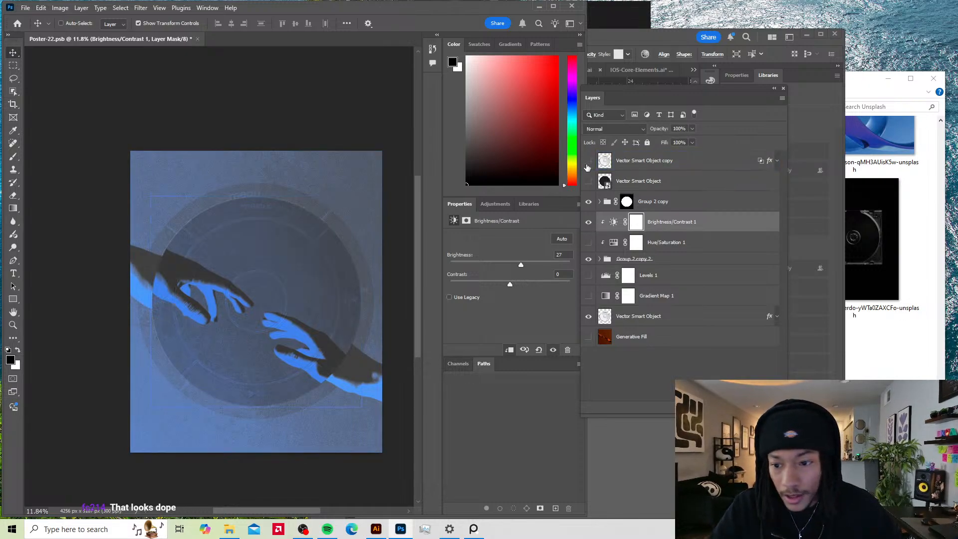
pyautogui.click(606, 165)
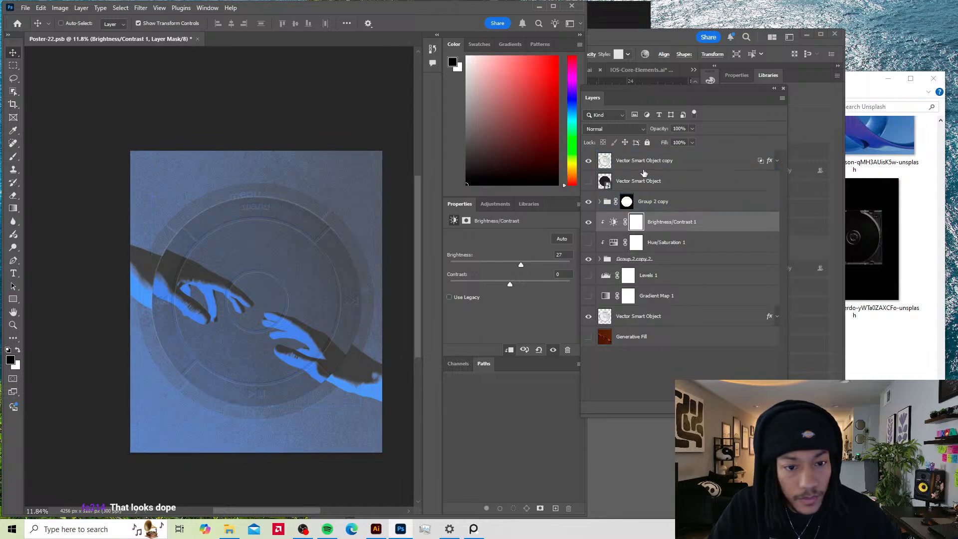
pyautogui.click(648, 161)
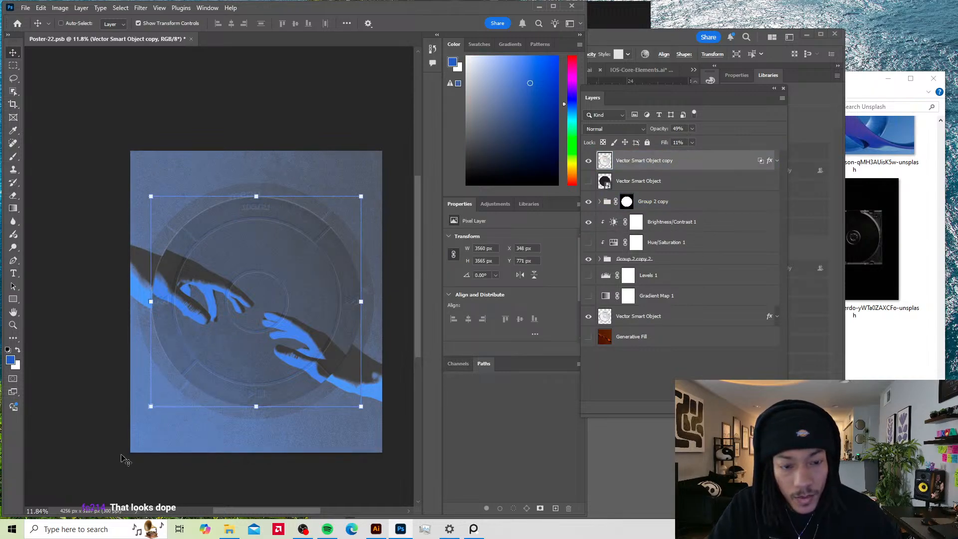
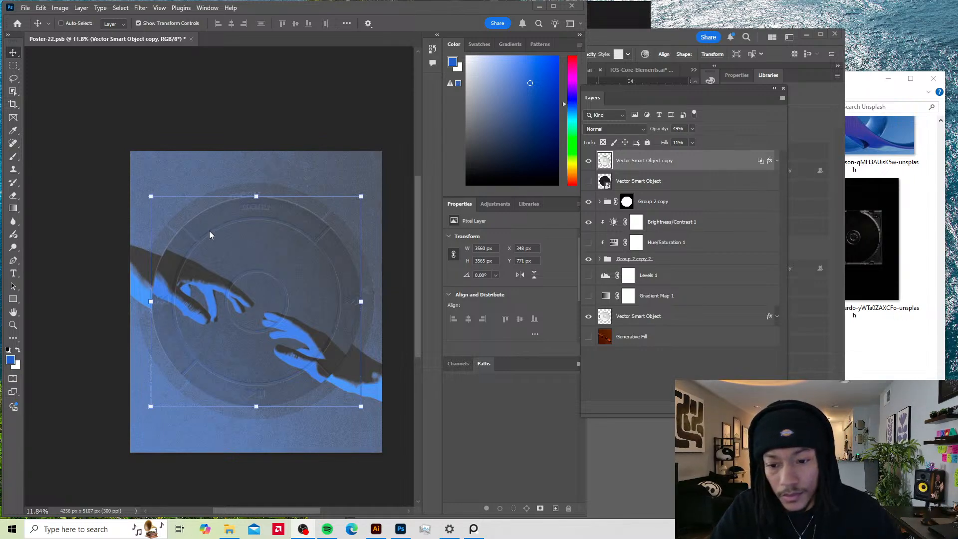
pyautogui.click(590, 163)
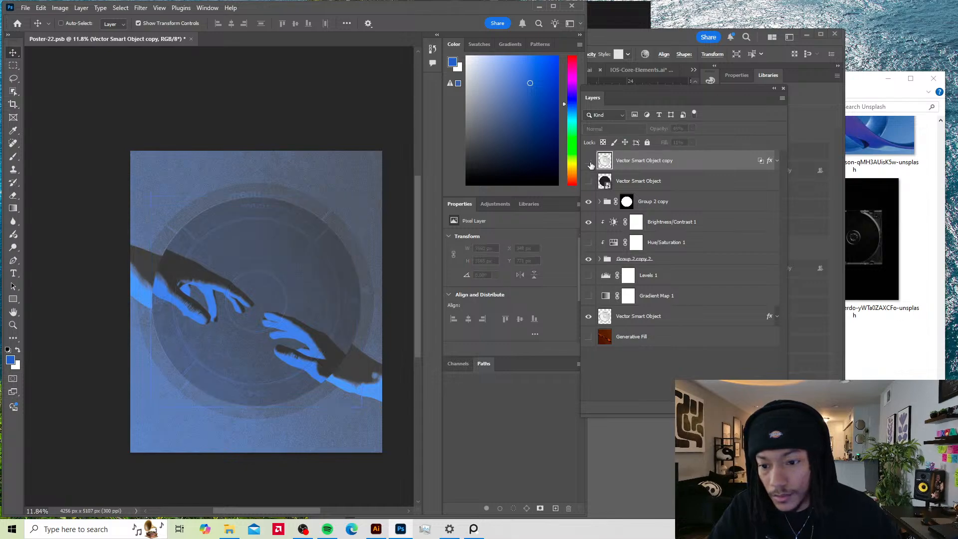
pyautogui.click(590, 163)
pyautogui.click(590, 164)
pyautogui.click(590, 164)
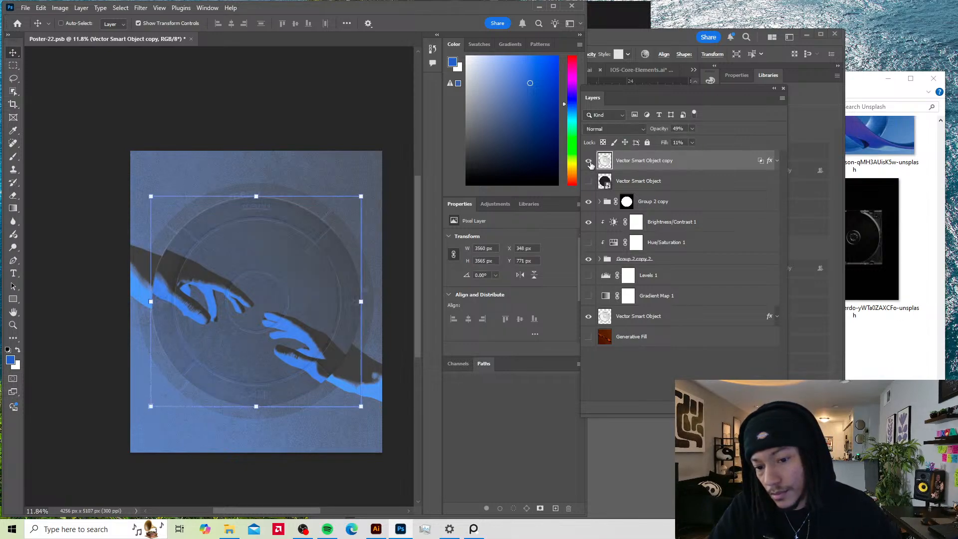
pyautogui.hotkey('ctrl', 'h')
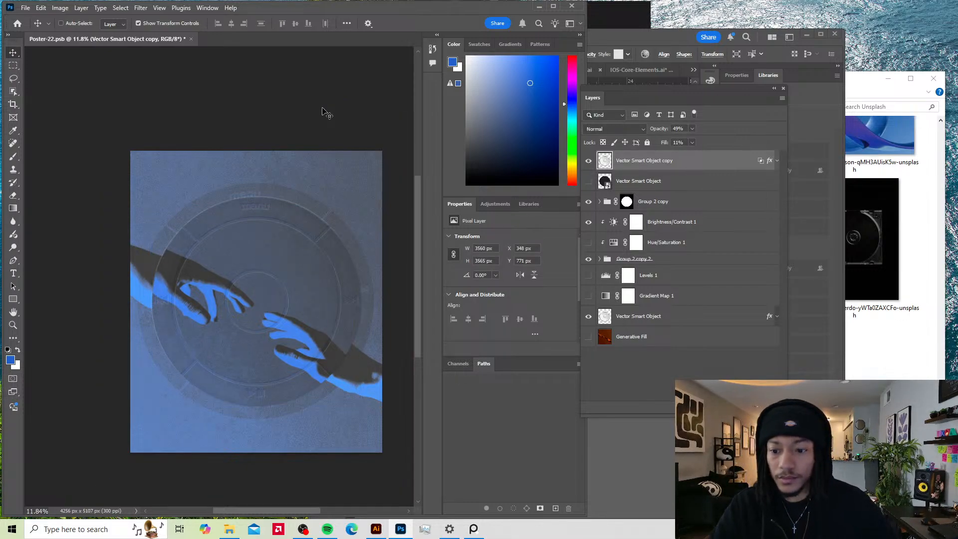
pyautogui.hotkey('ctrl', 'h')
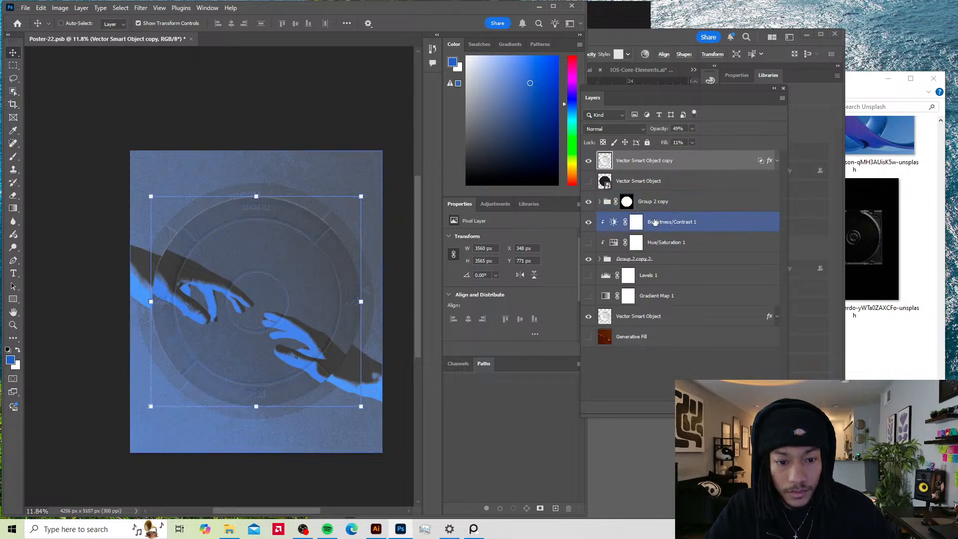
# Step: Preview the Levels 1 and Gradient Map 1 layers and delete them with Hue/Saturation 1 and the hidden Vector Smart Object
pyautogui.click(588, 275)
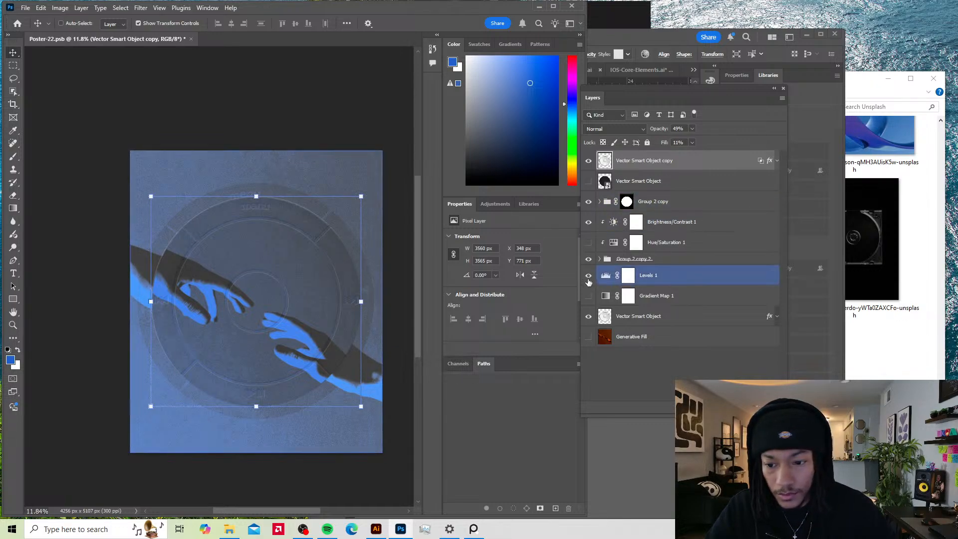
pyautogui.click(588, 275)
pyautogui.click(588, 295)
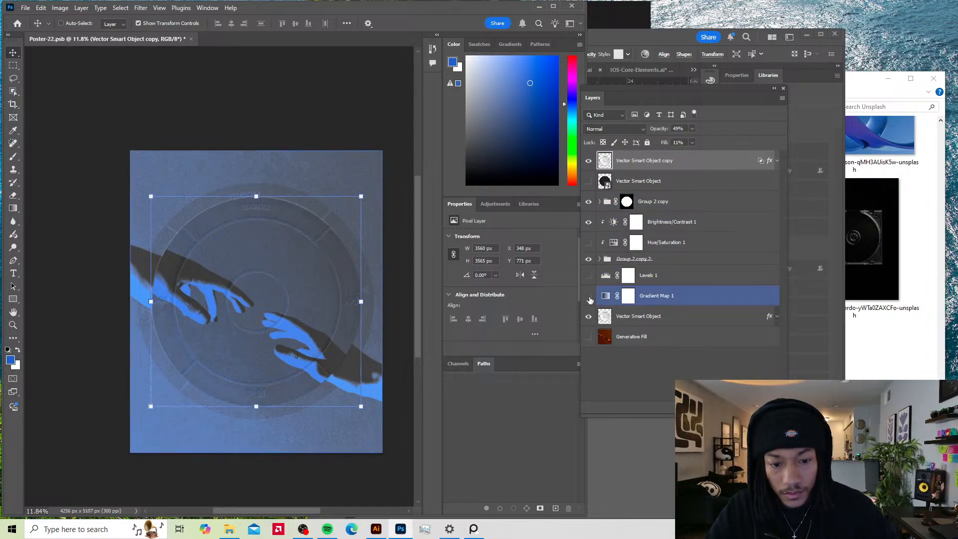
pyautogui.click(589, 296)
pyautogui.click(655, 296)
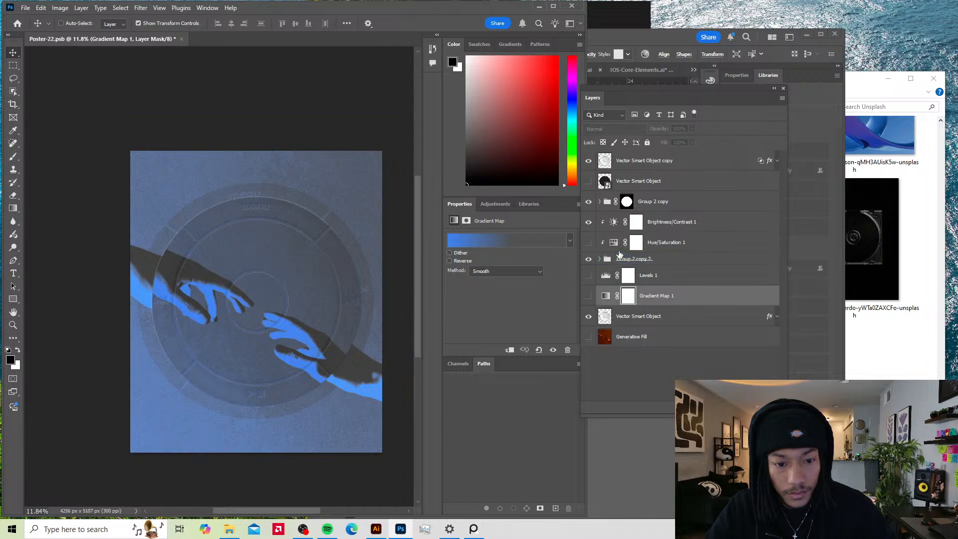
pyautogui.moveTo(671, 246); pyautogui.dragTo(776, 408)
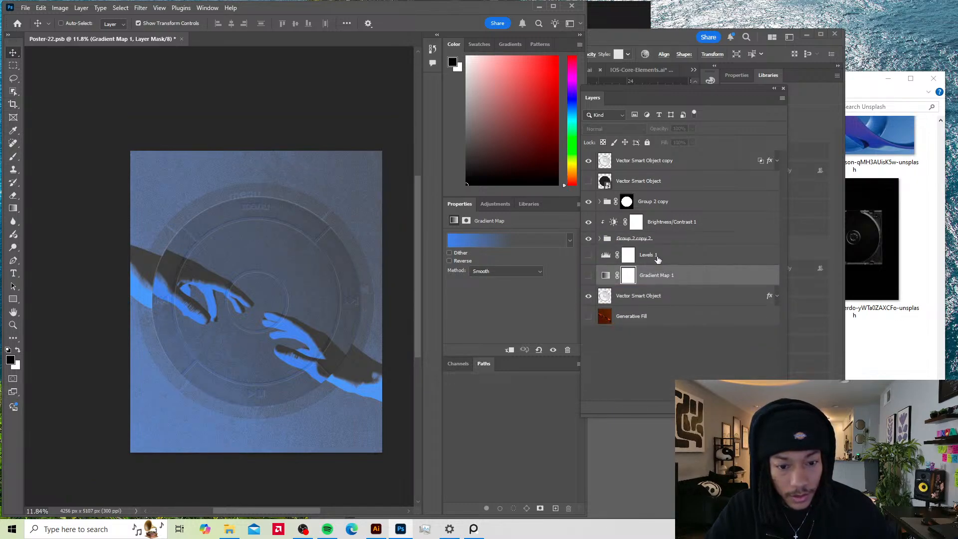
pyautogui.keyDown('shift'); pyautogui.click(656, 256); pyautogui.keyUp('shift')
pyautogui.moveTo(710, 272); pyautogui.dragTo(776, 408)
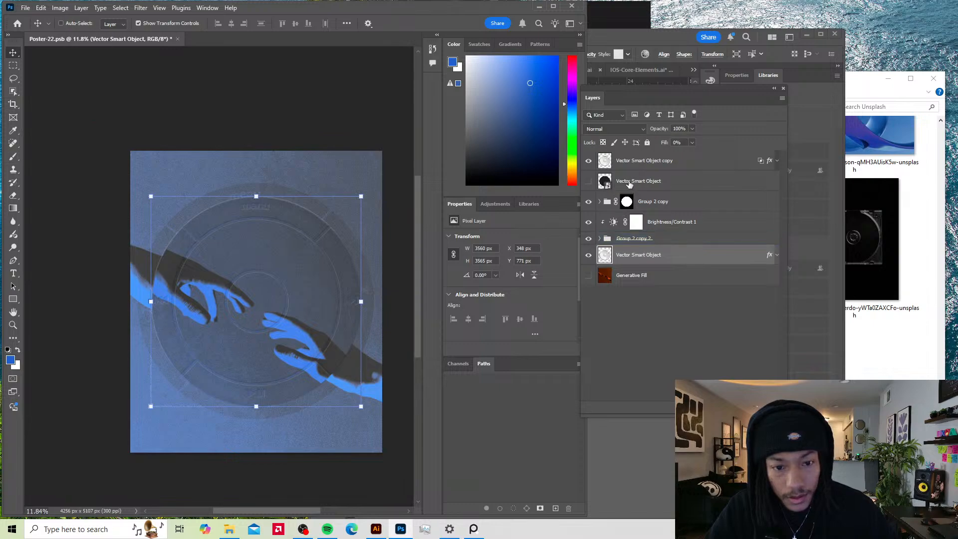
pyautogui.moveTo(631, 184); pyautogui.dragTo(776, 408)
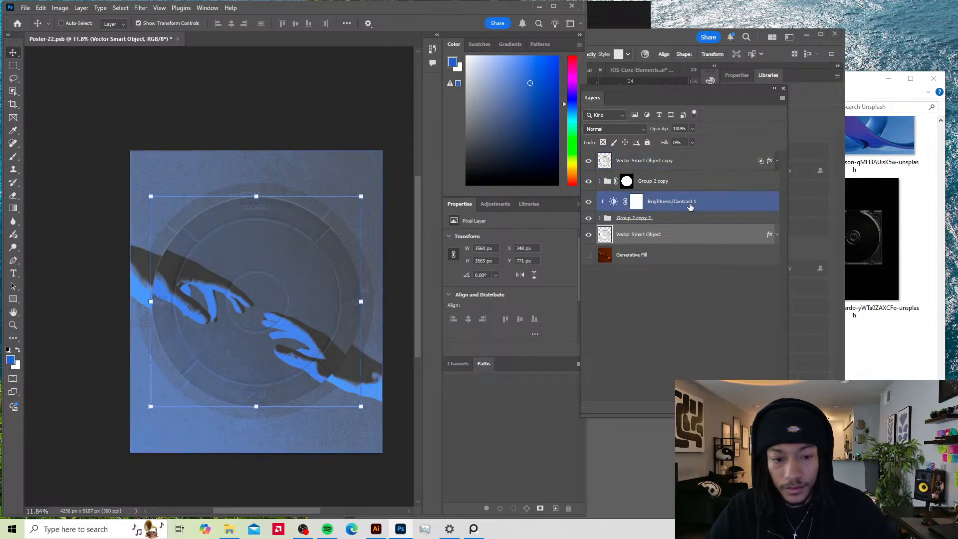
# Step: Duplicate all the visible poster layers from Vector Smart Object copy down to Vector Smart Object and merge the duplicates
pyautogui.keyDown('shift'); pyautogui.click(669, 163); pyautogui.keyUp('shift')
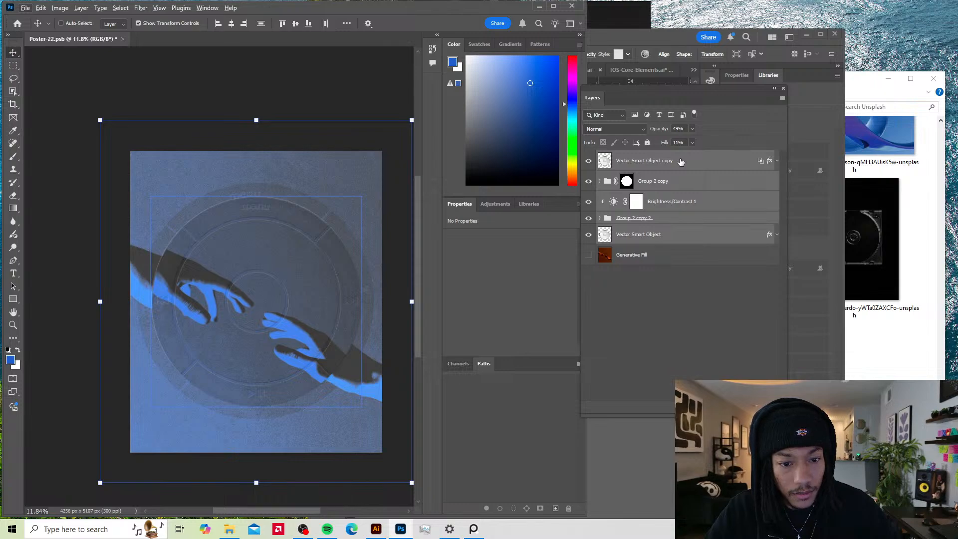
pyautogui.hotkey('ctrl', 'j')
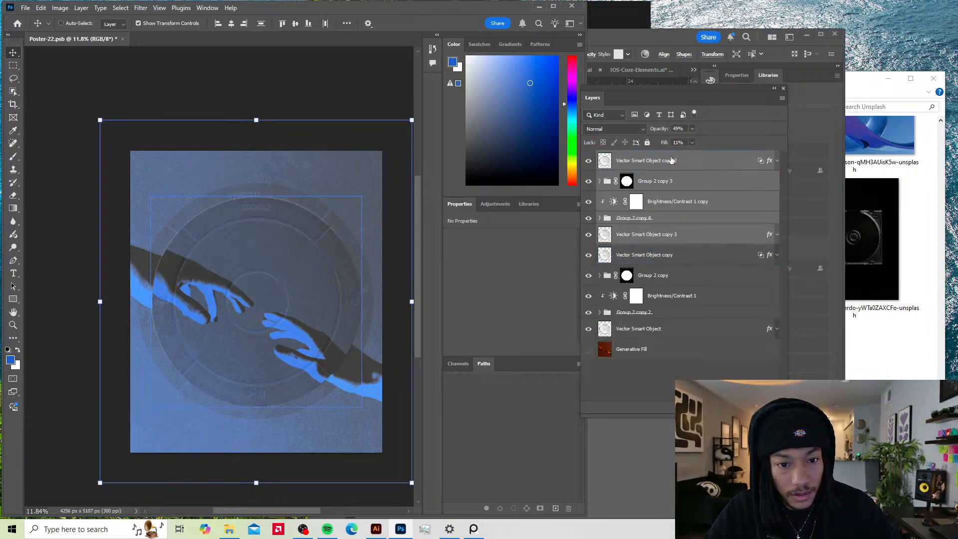
pyautogui.rightClick(702, 163)
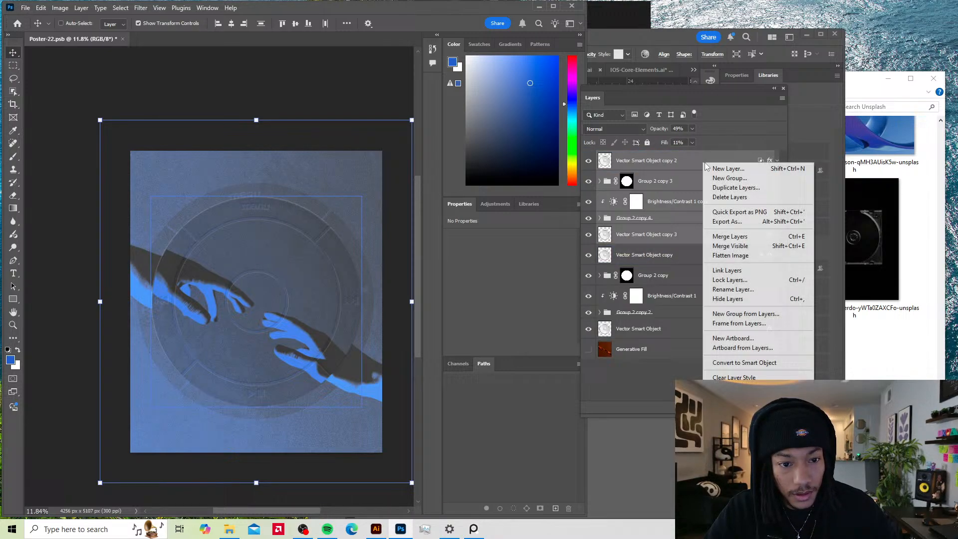
pyautogui.click(730, 236)
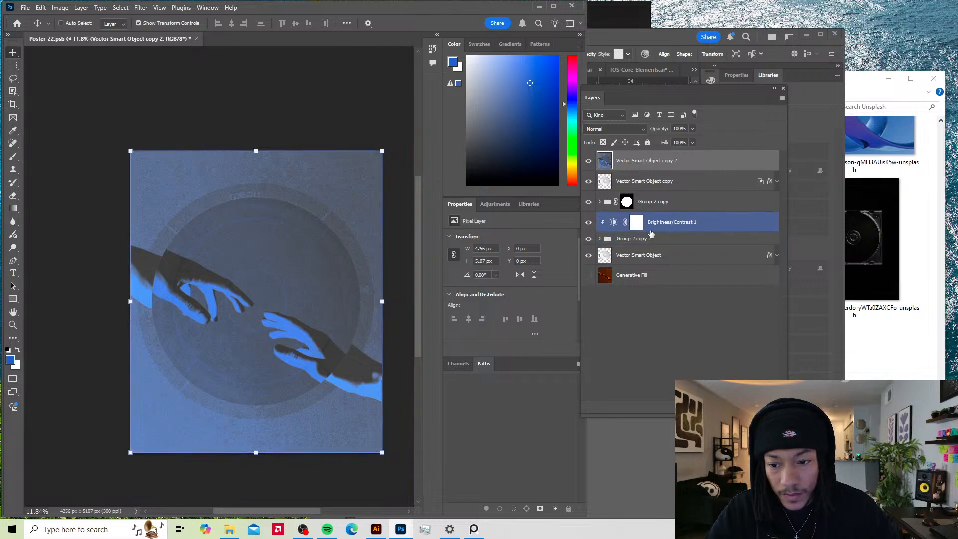
# Step: Group the original poster layers beneath the merged copy, hide the group, and select the merged layer
pyautogui.click(640, 183)
pyautogui.keyDown('shift'); pyautogui.click(665, 254); pyautogui.keyUp('shift')
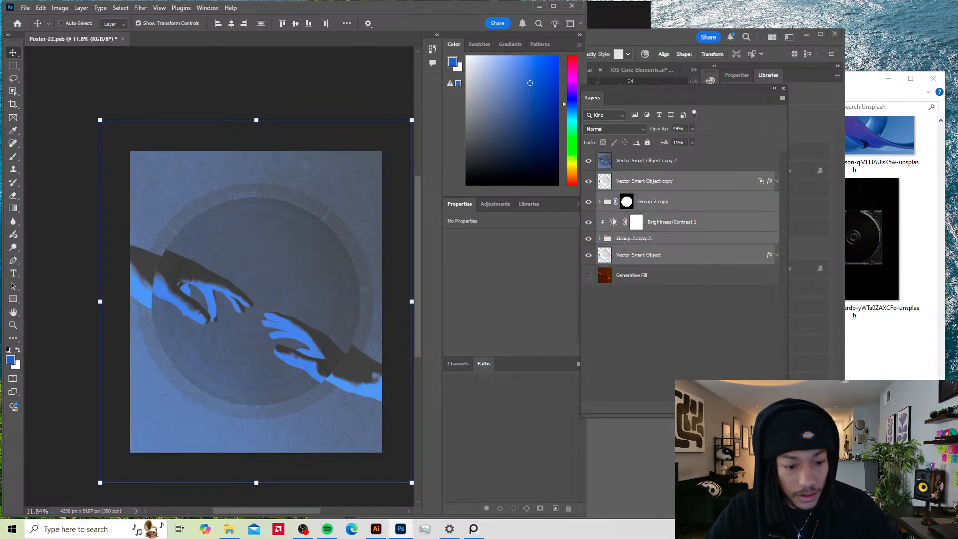
pyautogui.hotkey('ctrl', 'g')
pyautogui.click(588, 182)
pyautogui.click(631, 164)
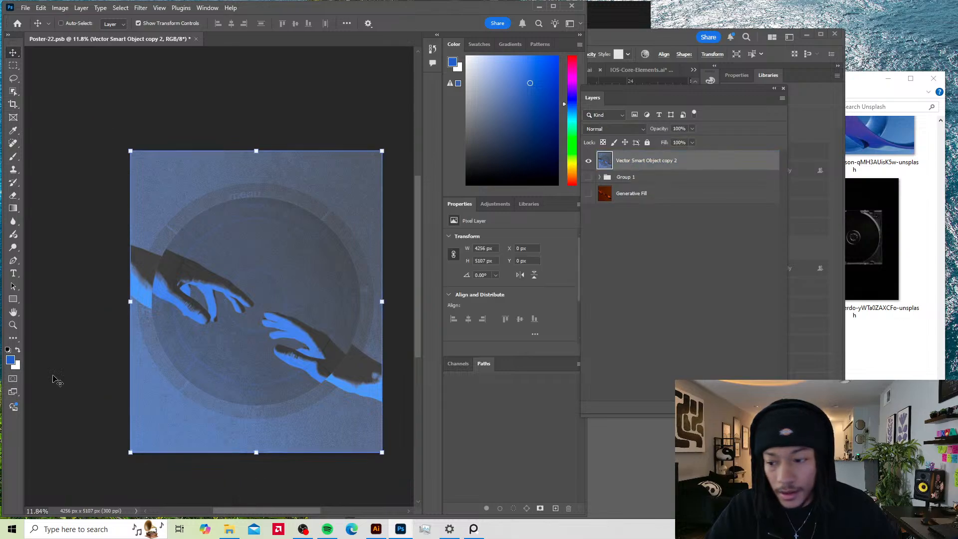
# Step: Reset the colours to default black and white, then open the merged layer in the Filter Gallery with the whole poster in the preview
pyautogui.click(8, 349)
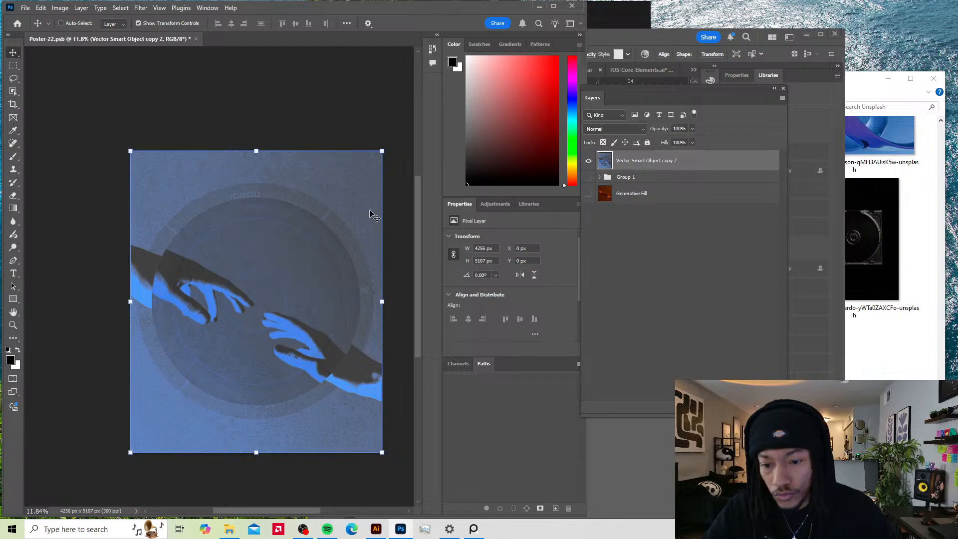
pyautogui.click(141, 7)
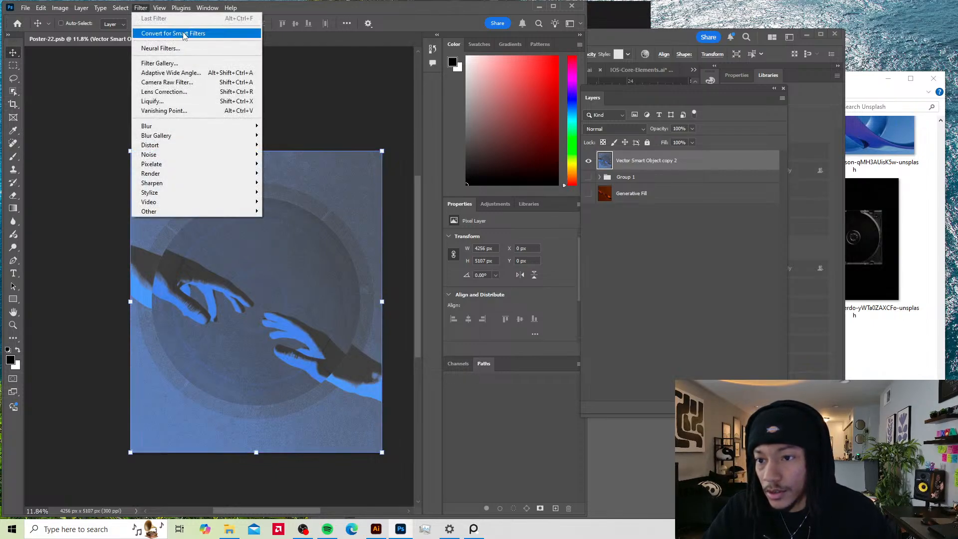
pyautogui.click(165, 63)
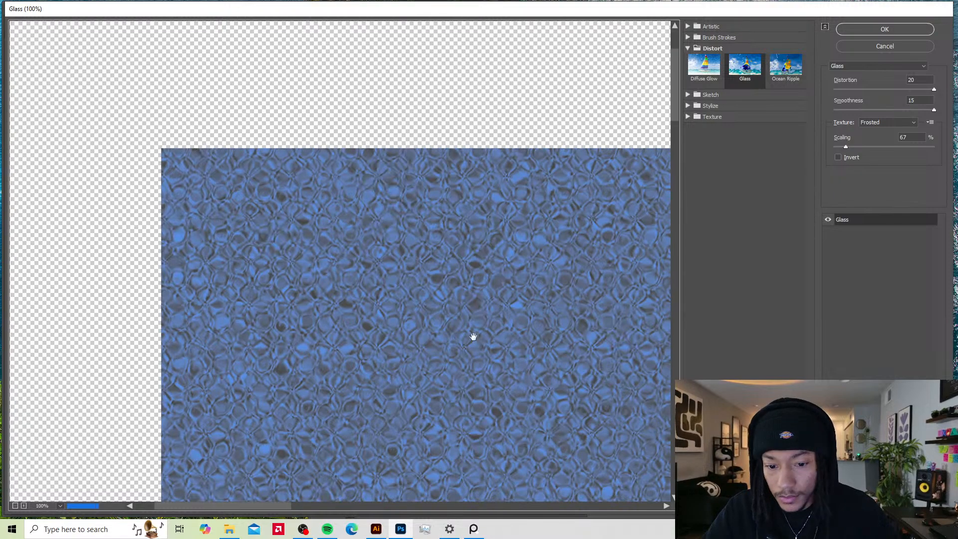
pyautogui.moveTo(473, 336); pyautogui.dragTo(363, 299)
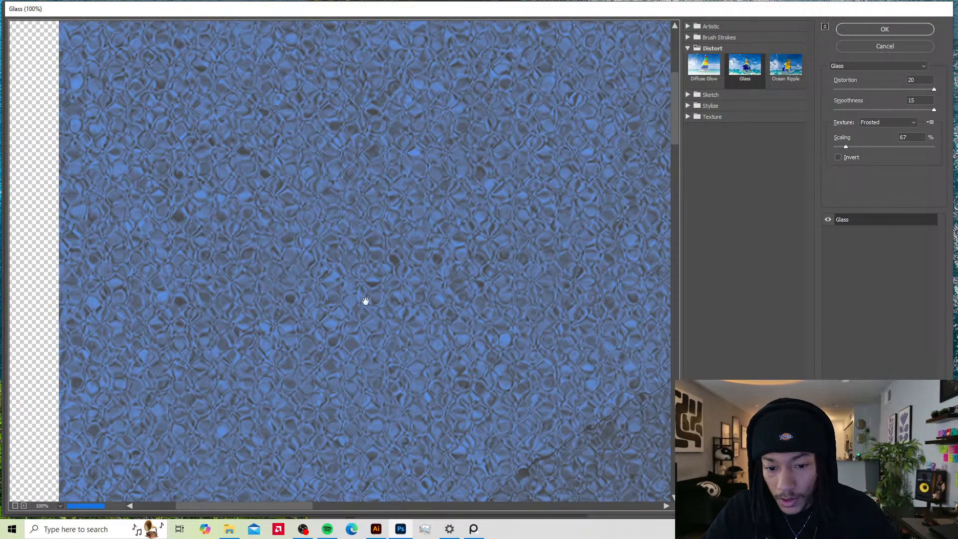
pyautogui.click(61, 504)
pyautogui.click(68, 493)
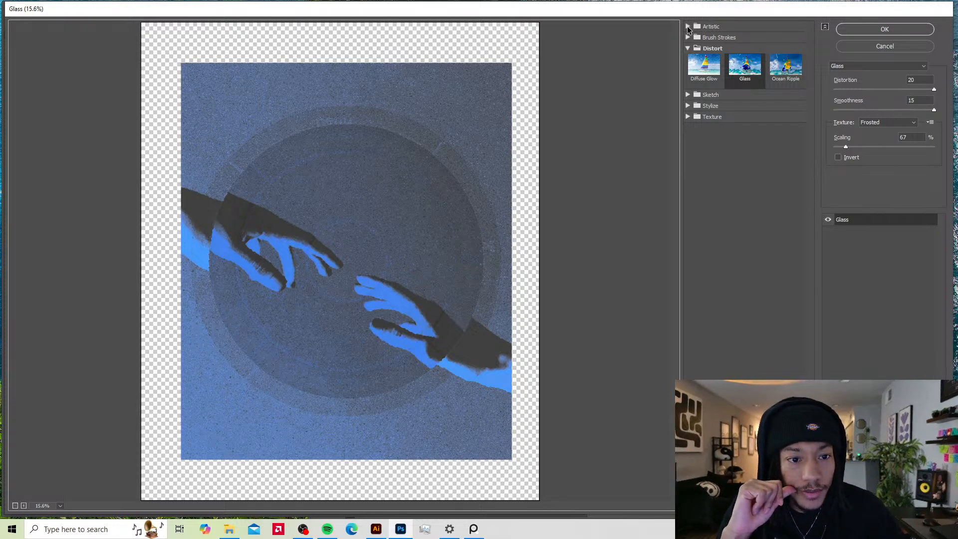
# Step: Replace the Glass effect with Grain from the Texture filters and stack a second Grain effect above it
pyautogui.click(687, 94)
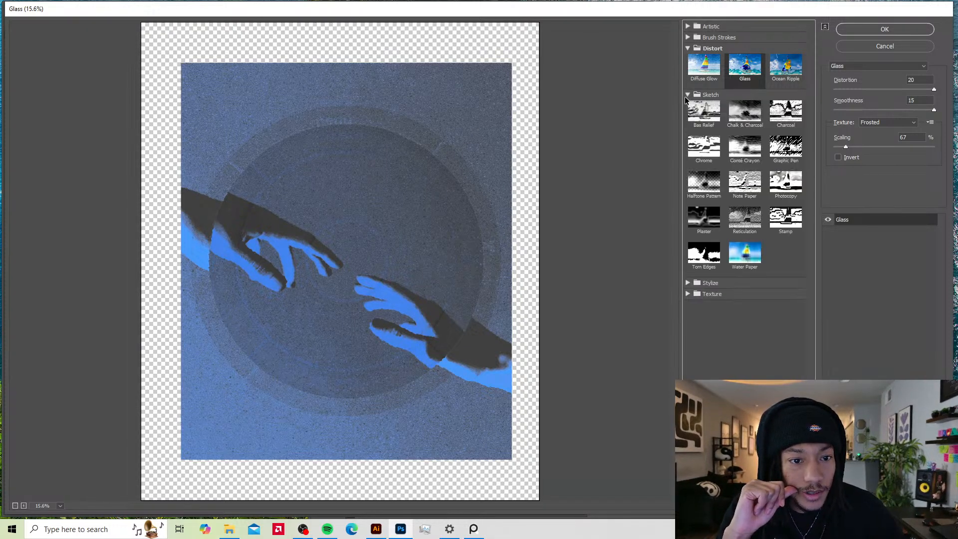
pyautogui.click(847, 221)
pyautogui.click(687, 294)
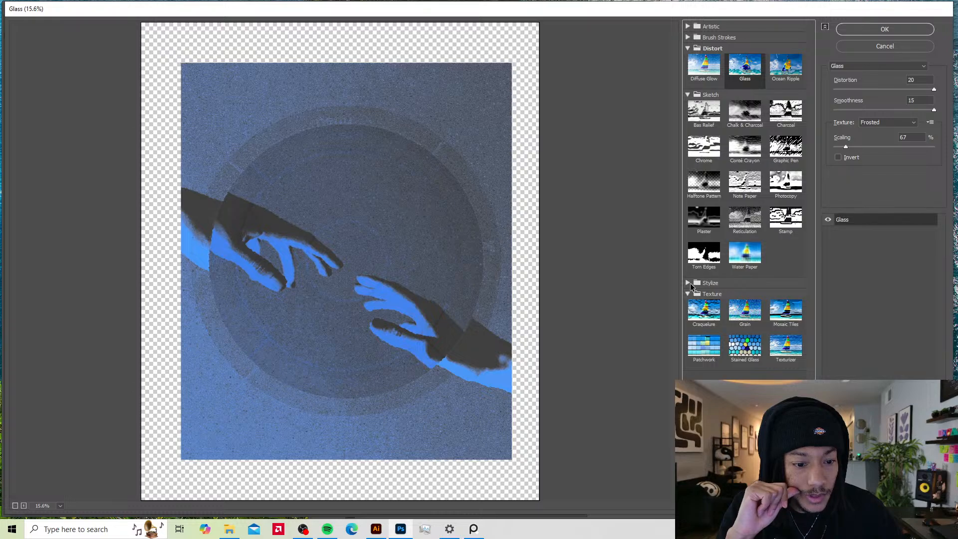
pyautogui.click(745, 311)
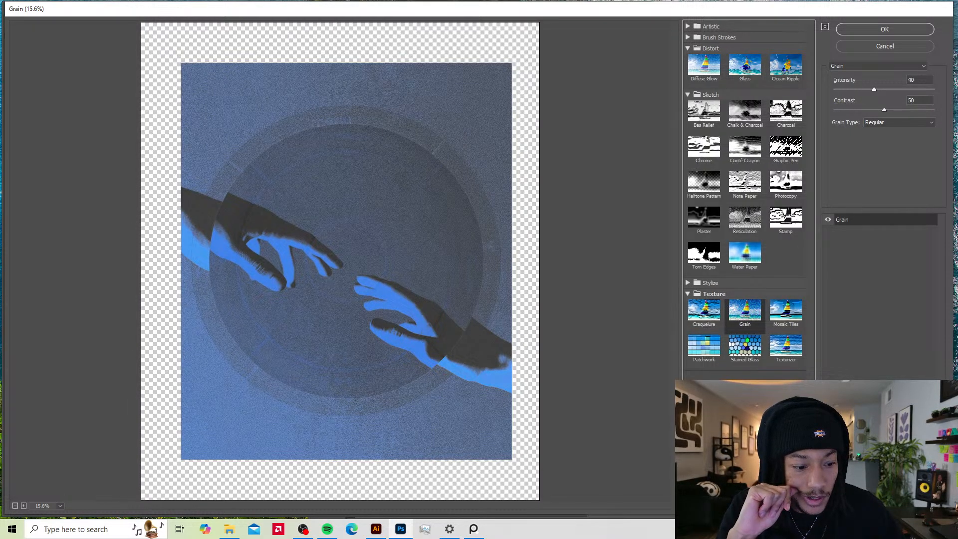
pyautogui.click(926, 505)
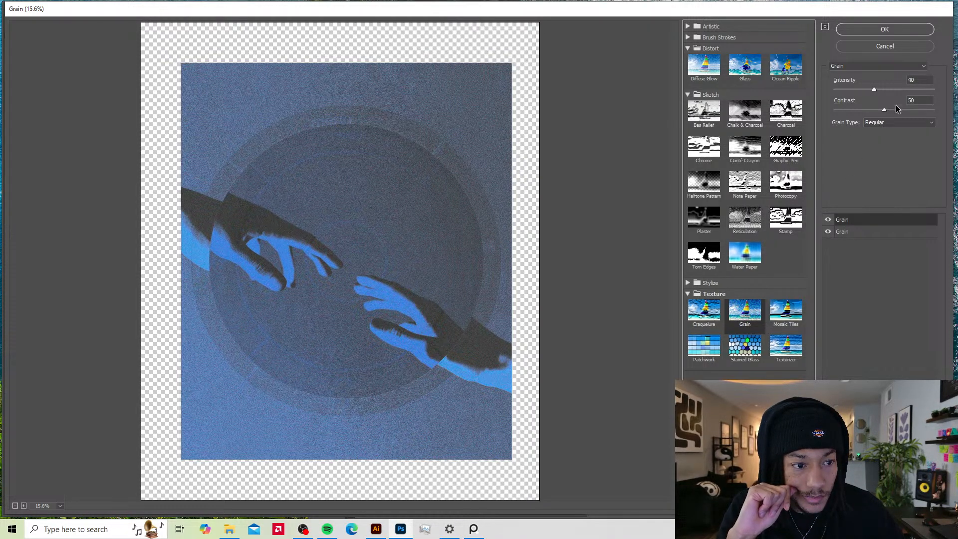
# Step: Try the Soft grain type on the upper Grain effect, set it to Clumped, and add a third effect layer
pyautogui.click(879, 67)
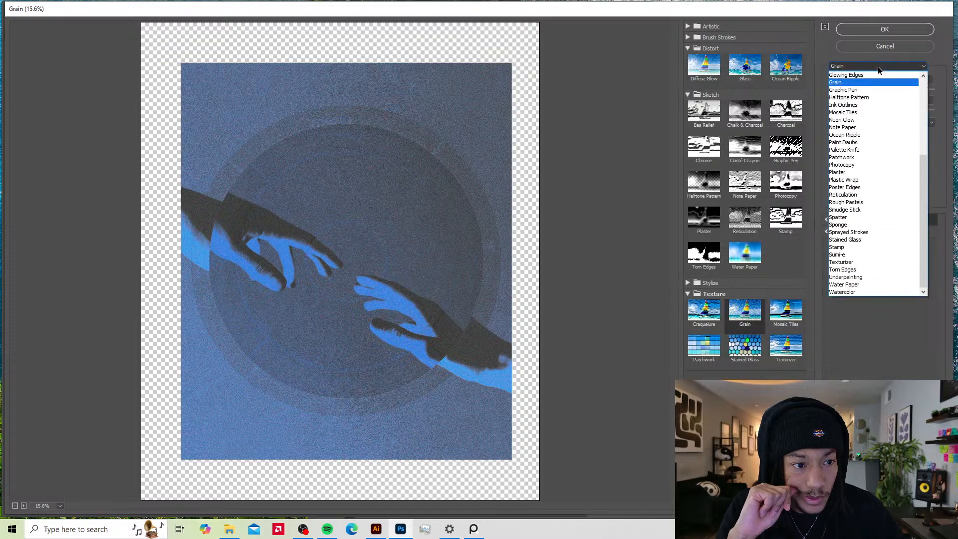
pyautogui.click(878, 67)
pyautogui.click(885, 123)
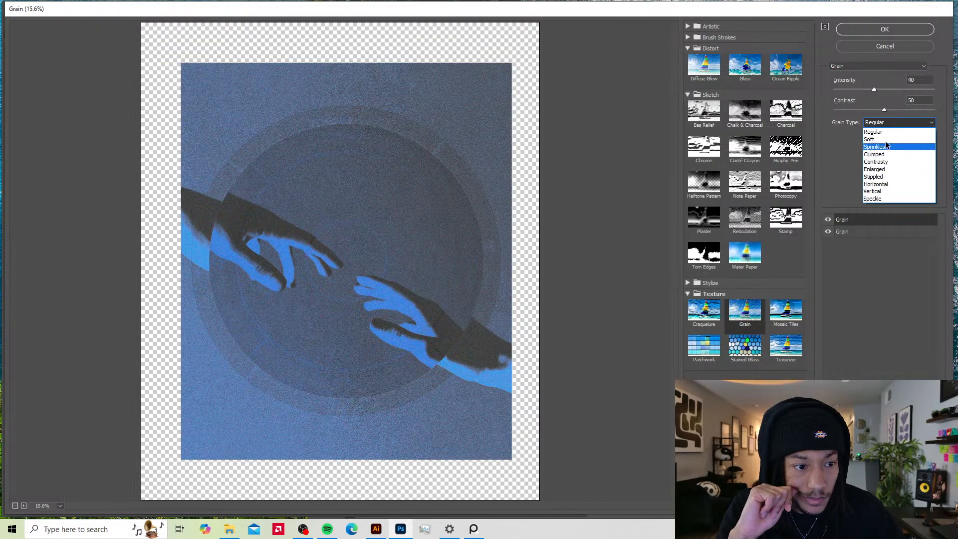
pyautogui.click(885, 140)
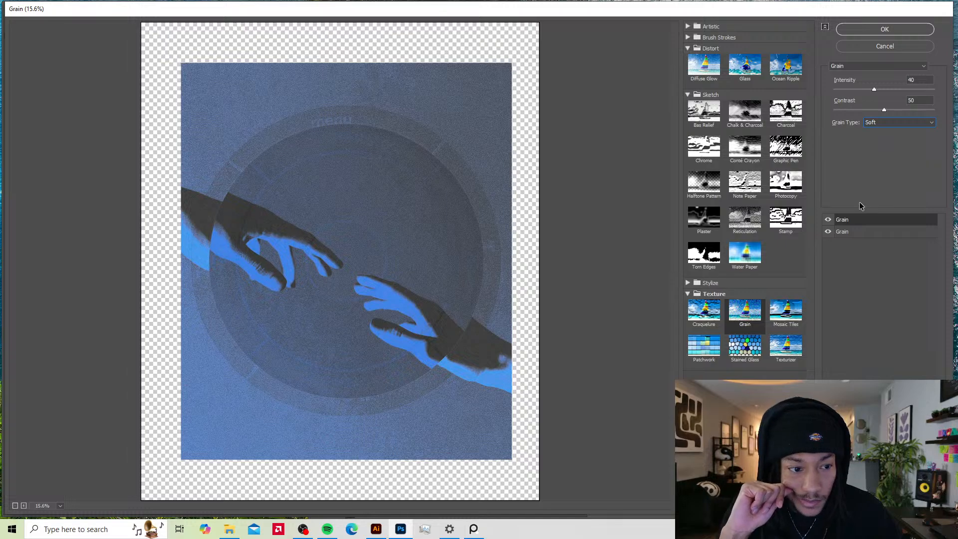
pyautogui.click(881, 123)
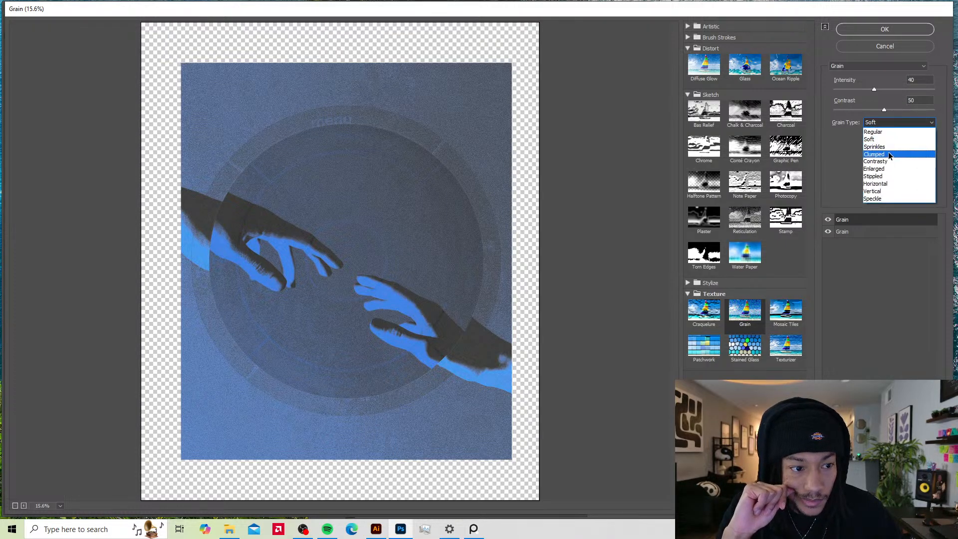
pyautogui.click(882, 155)
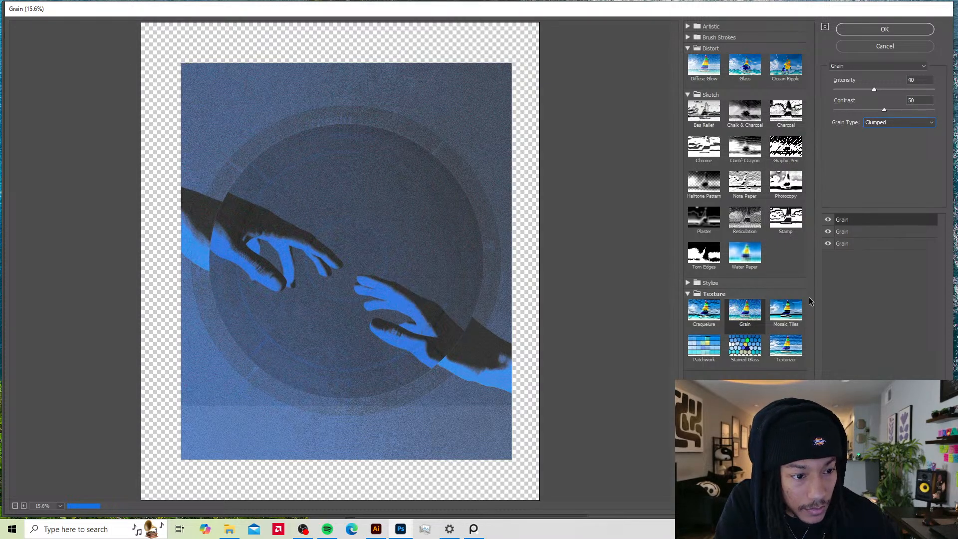
# Step: Change the top effect to Photocopy after trying Stamp, with Detail 24 and Darkness 20
pyautogui.click(785, 213)
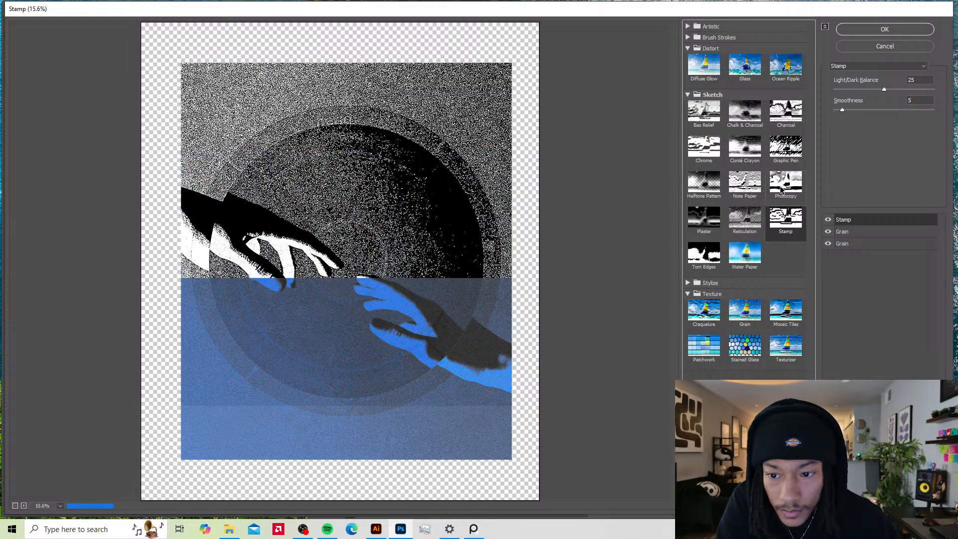
pyautogui.click(786, 184)
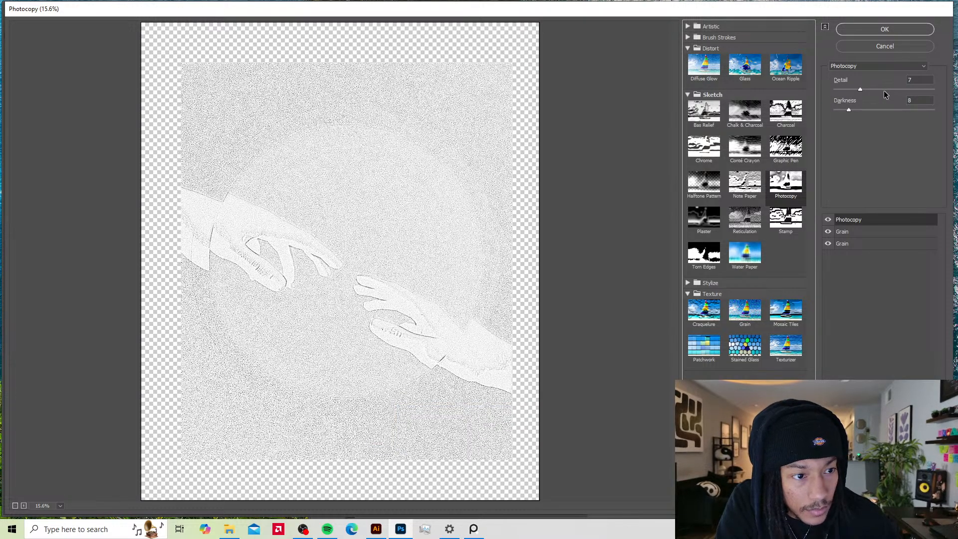
pyautogui.moveTo(886, 90); pyautogui.dragTo(953, 89)
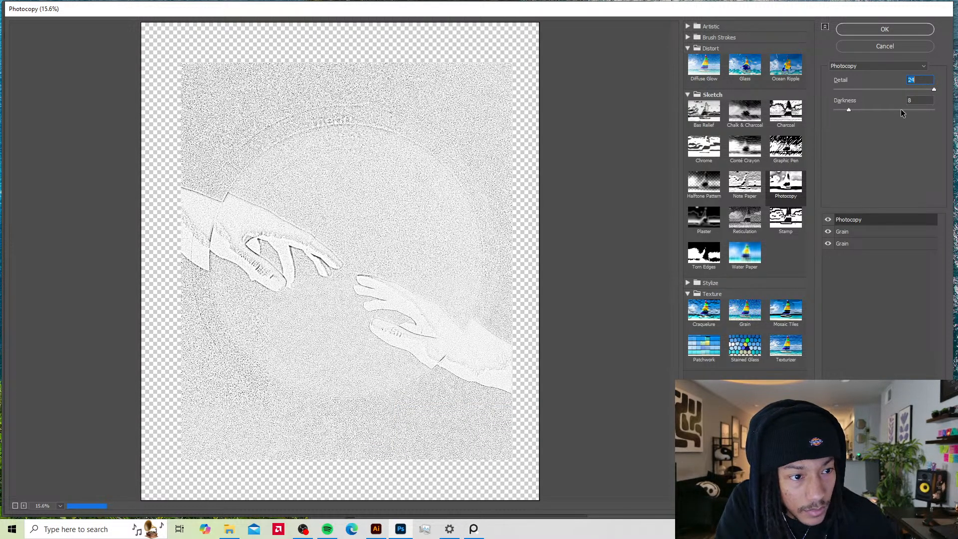
pyautogui.moveTo(848, 110); pyautogui.dragTo(875, 109)
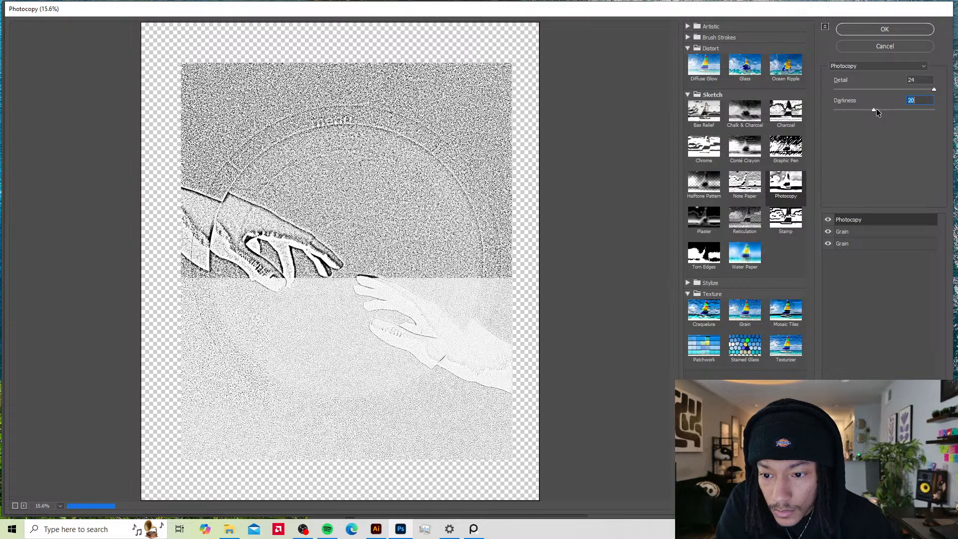
# Step: Try Stamp with a Light/Dark Balance of 13 and Halftone Pattern in place of the Photocopy effect
pyautogui.click(779, 224)
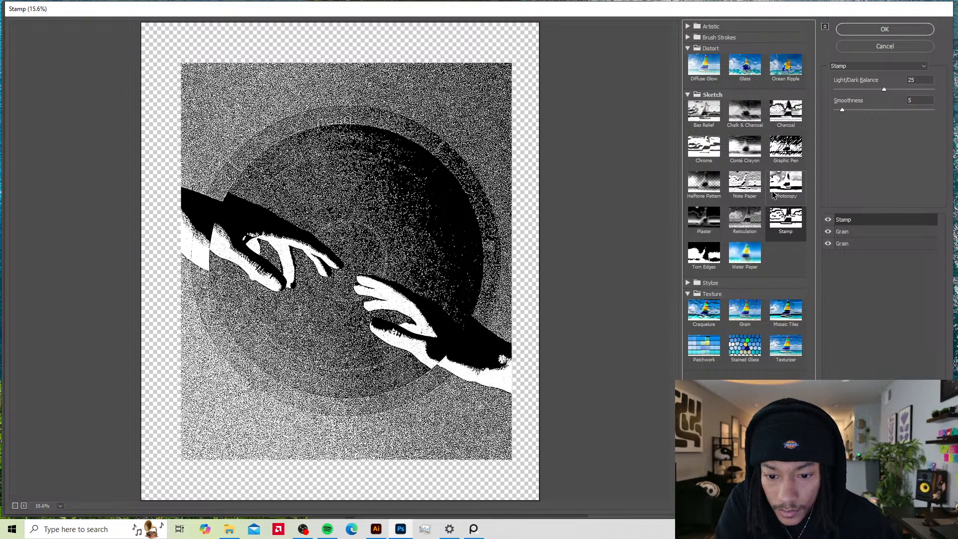
pyautogui.moveTo(883, 90); pyautogui.dragTo(857, 89)
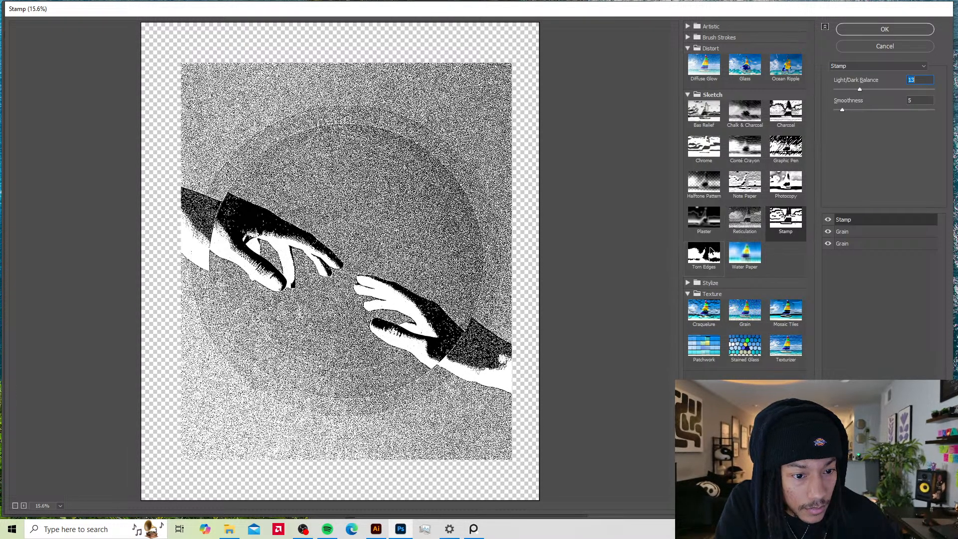
pyautogui.click(706, 181)
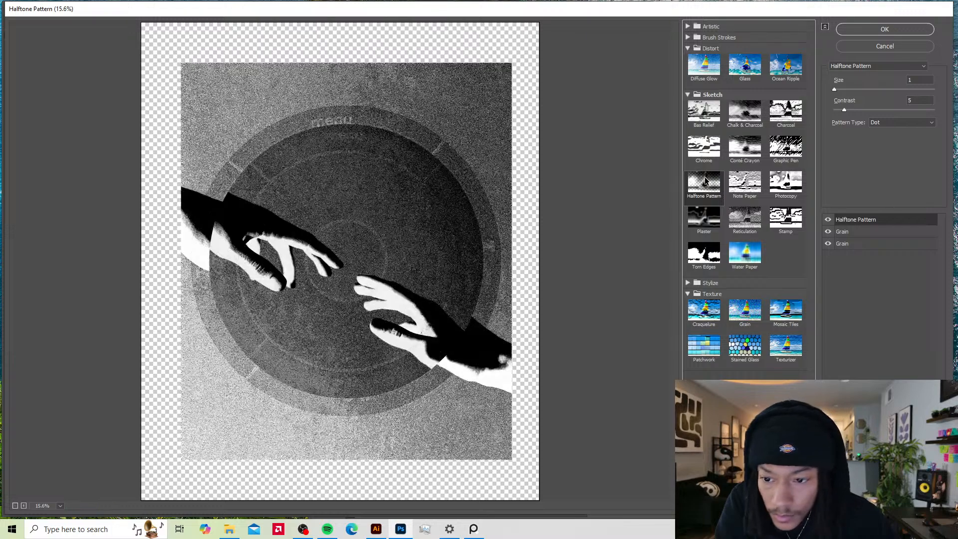
pyautogui.click(785, 218)
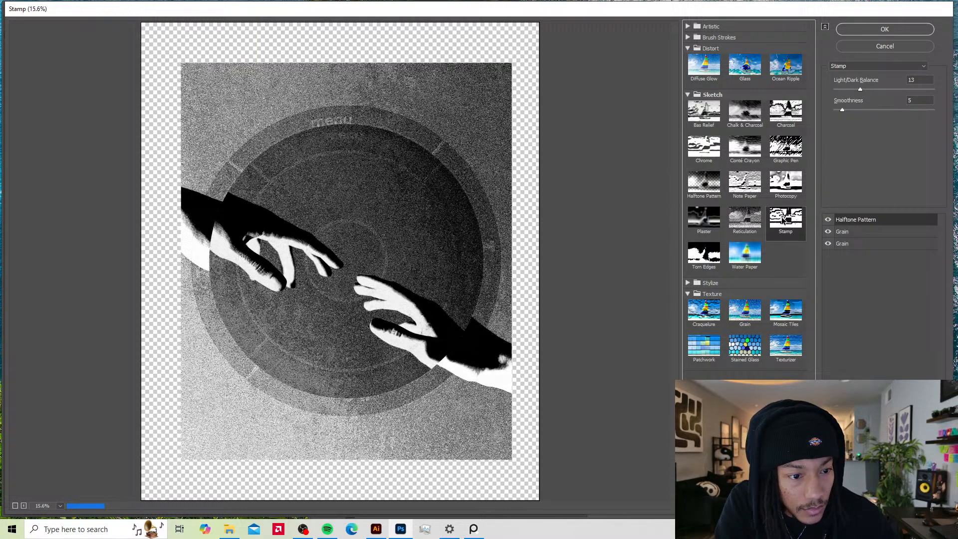
# Step: Return the top effect to Photocopy with Darkness 32 and stack a Stamp effect above it, trying the reverse order as well
pyautogui.click(786, 189)
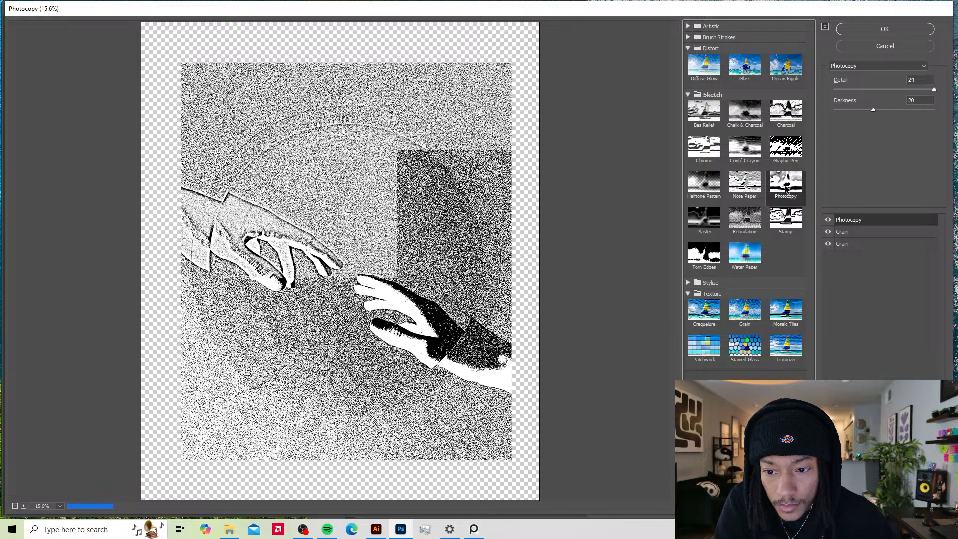
pyautogui.click(901, 109)
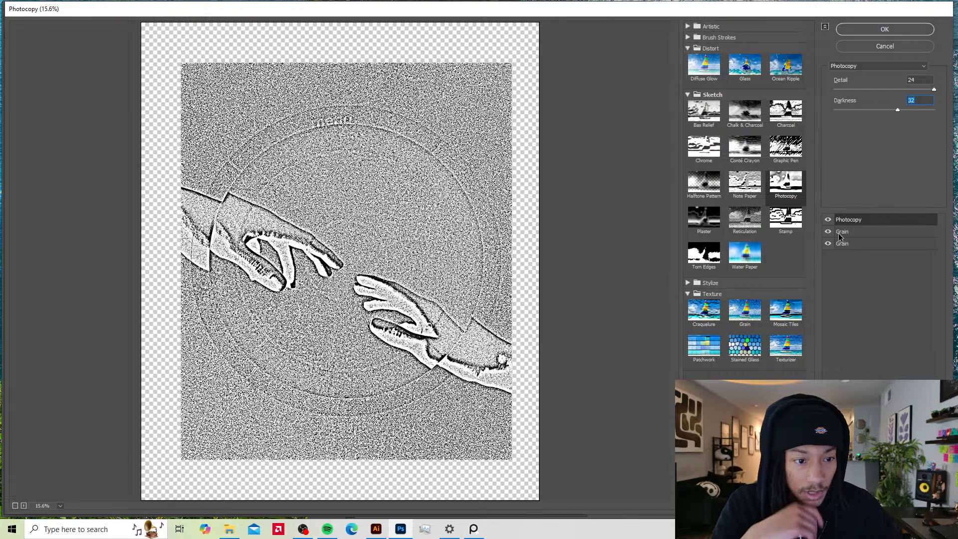
pyautogui.click(782, 223)
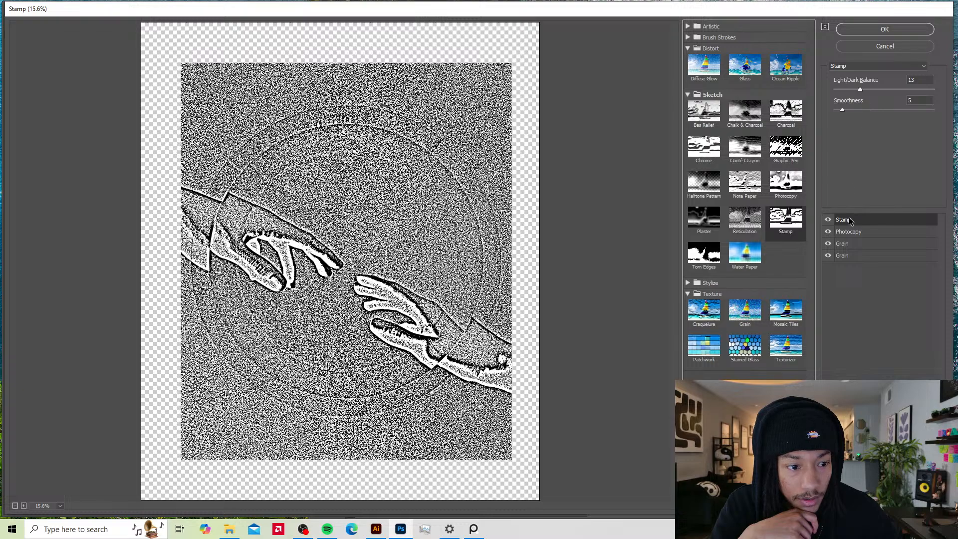
pyautogui.moveTo(849, 221)
pyautogui.mouseDown()
pyautogui.moveTo(849, 241)
pyautogui.moveTo(849, 231)
pyautogui.mouseUp()
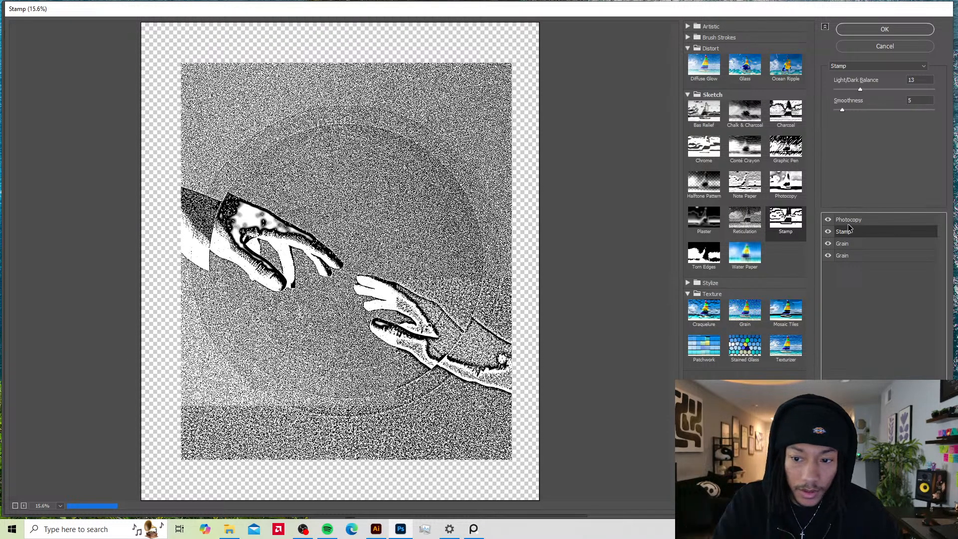
pyautogui.moveTo(849, 228); pyautogui.dragTo(849, 218)
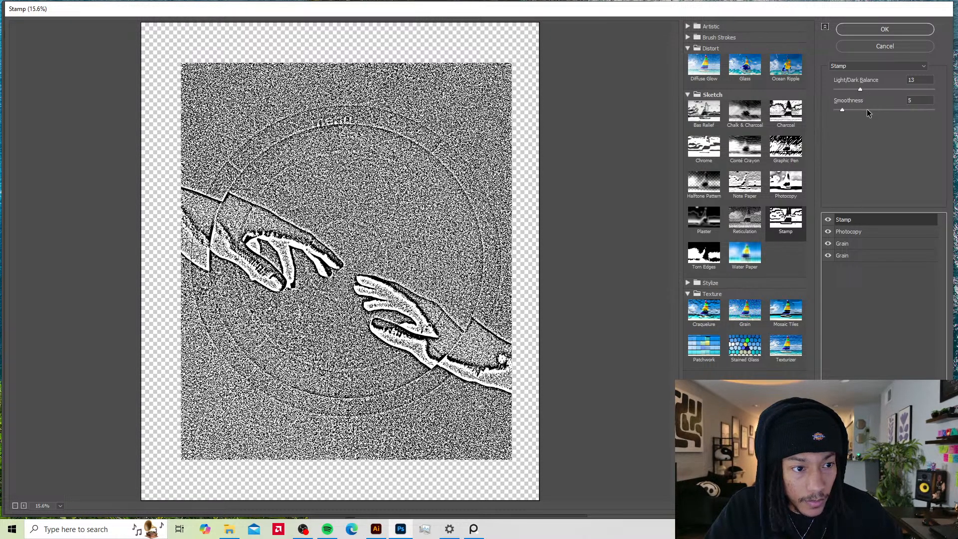
# Step: Set the Stamp effect's Light/Dark Balance to 25 and Smoothness to 8, and apply the filter stack to the merged layer
pyautogui.click(884, 89)
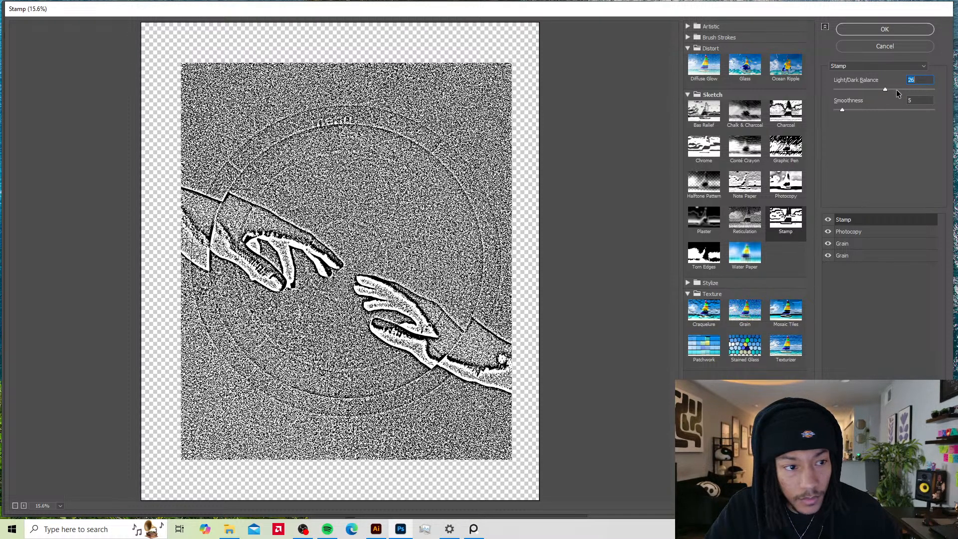
pyautogui.click(901, 89)
pyautogui.click(883, 89)
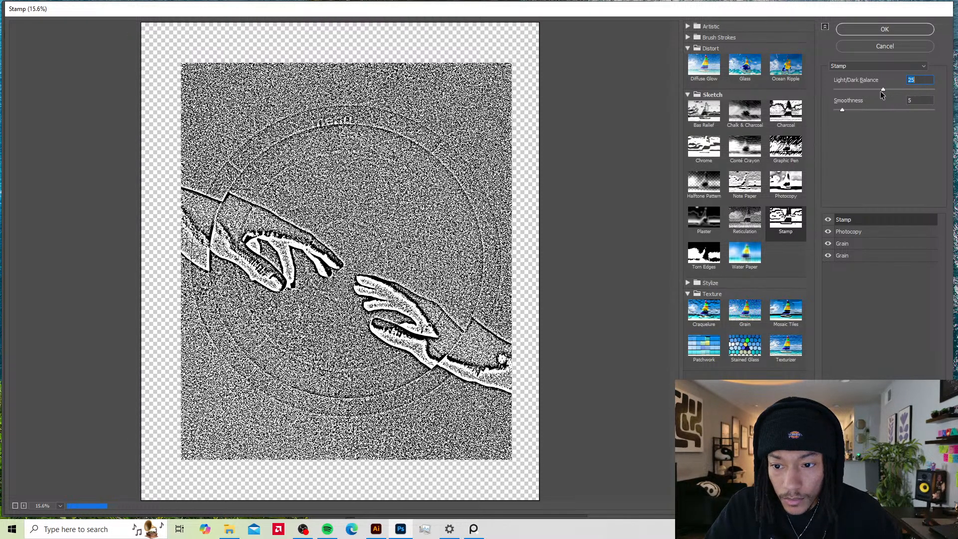
pyautogui.moveTo(871, 110); pyautogui.dragTo(837, 111)
pyautogui.moveTo(836, 110); pyautogui.dragTo(855, 109)
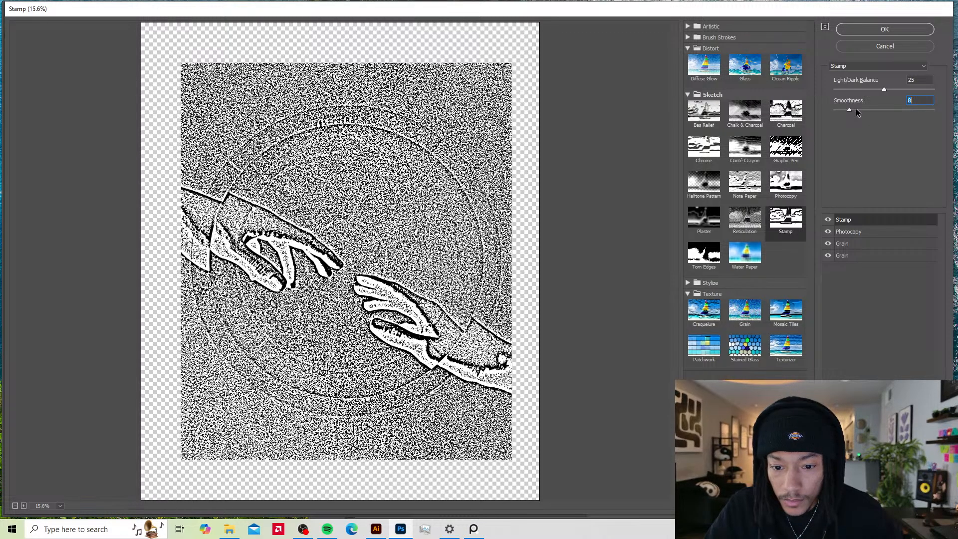
pyautogui.click(884, 30)
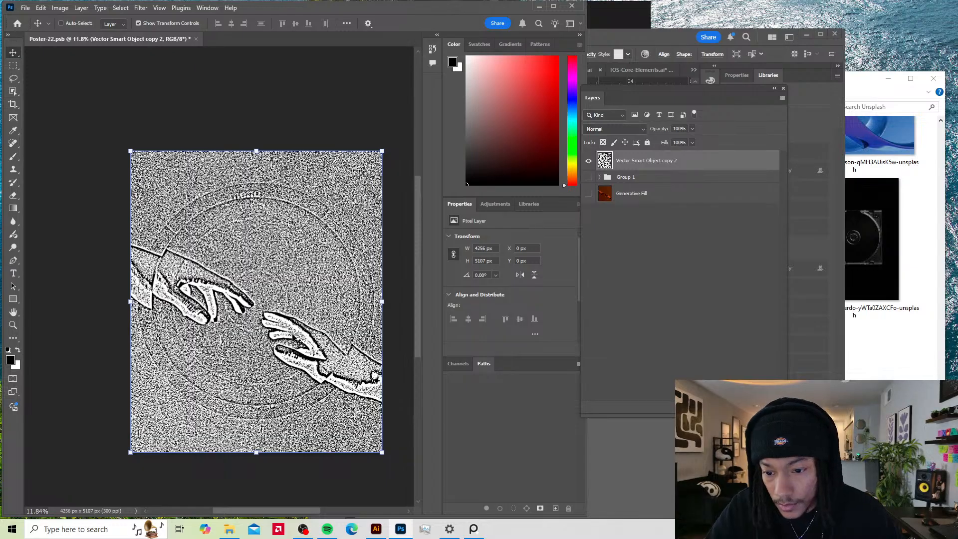
# Step: Inspect the filtered texture up close and set the top layer's blend mode to Multiply
pyautogui.scroll(5, 280, 316)
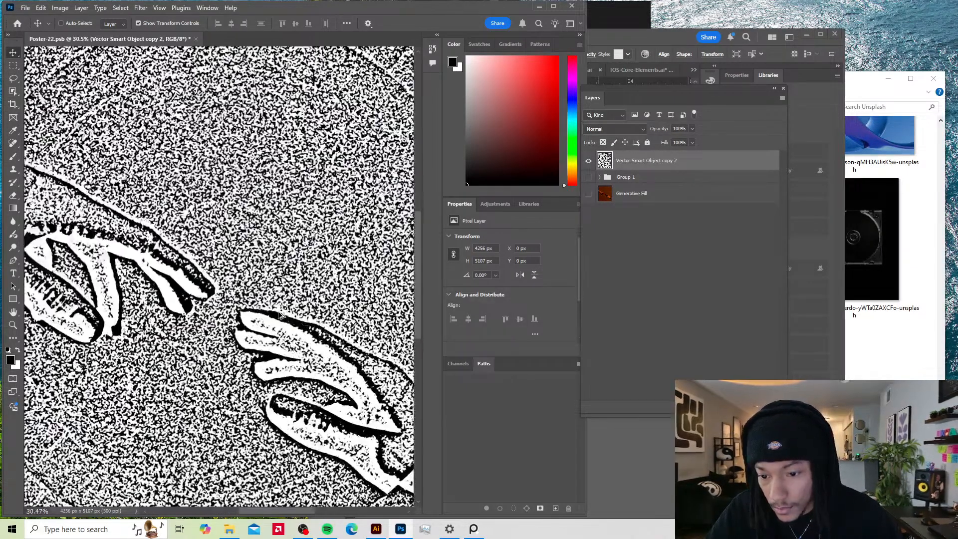
pyautogui.scroll(-4, 281, 316)
pyautogui.scroll(1, 357, 260)
pyautogui.scroll(-1, 358, 260)
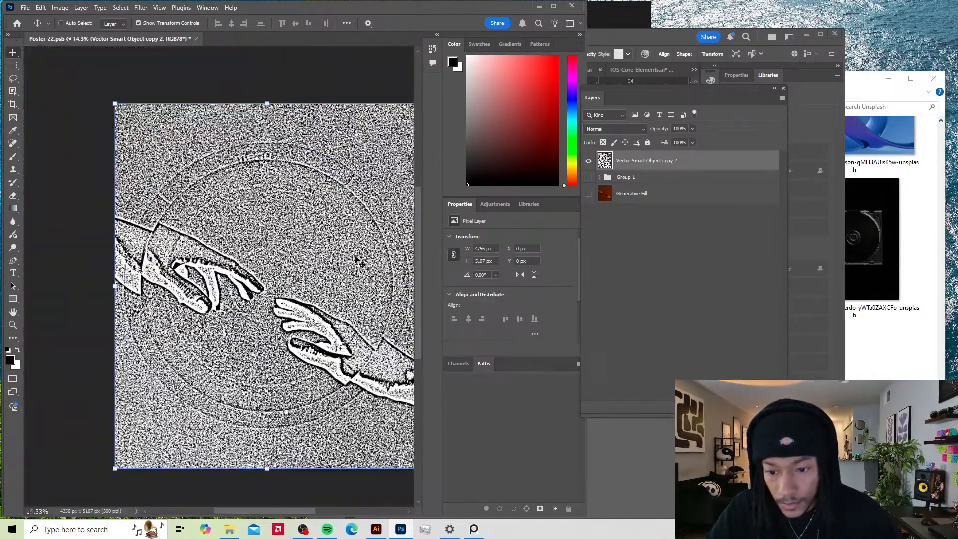
pyautogui.moveTo(360, 242); pyautogui.dragTo(332, 232)
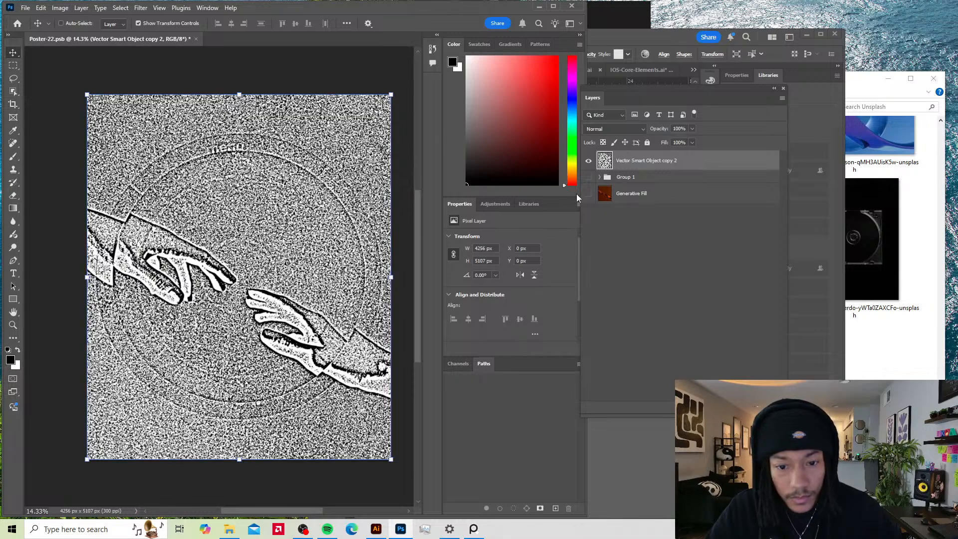
pyautogui.click(623, 132)
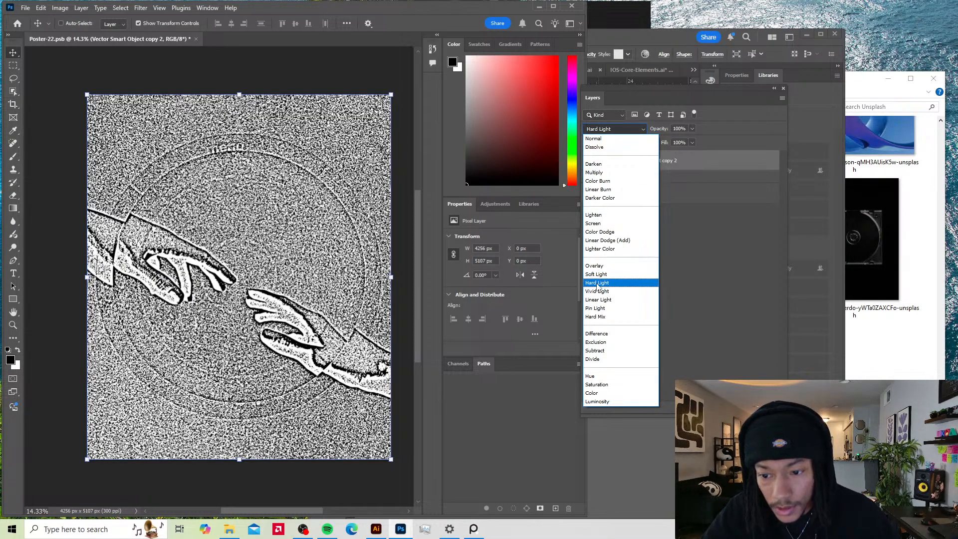
pyautogui.click(699, 245)
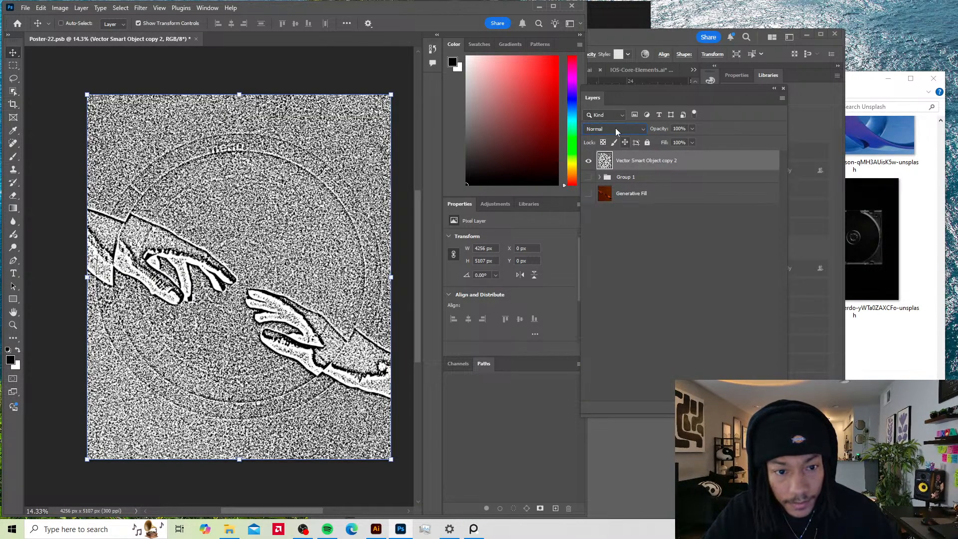
pyautogui.click(617, 130)
pyautogui.click(597, 172)
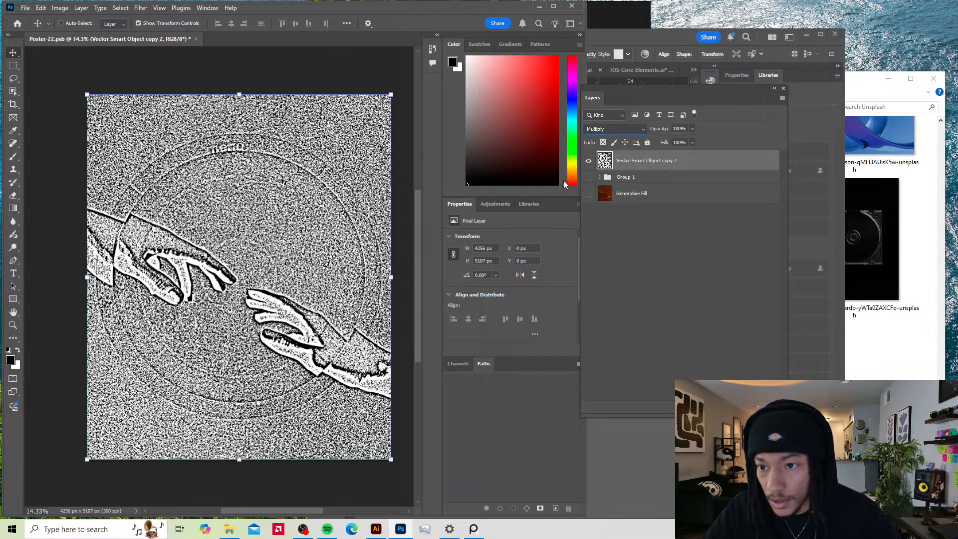
# Step: Undo the accidental shift of the filtered layer and make Group 1 visible beneath it
pyautogui.moveTo(321, 296); pyautogui.dragTo(354, 259)
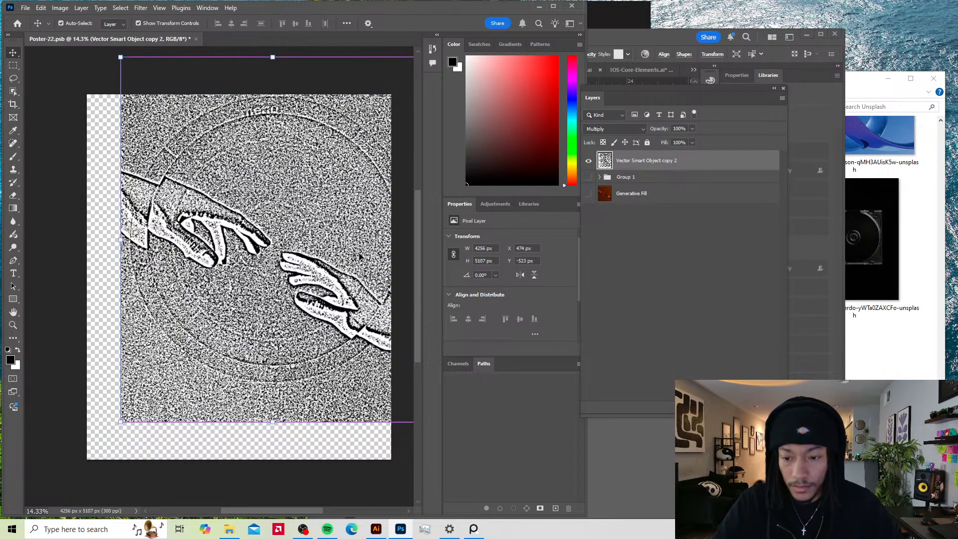
pyautogui.hotkey('ctrl', 'z')
pyautogui.click(619, 178)
pyautogui.click(588, 178)
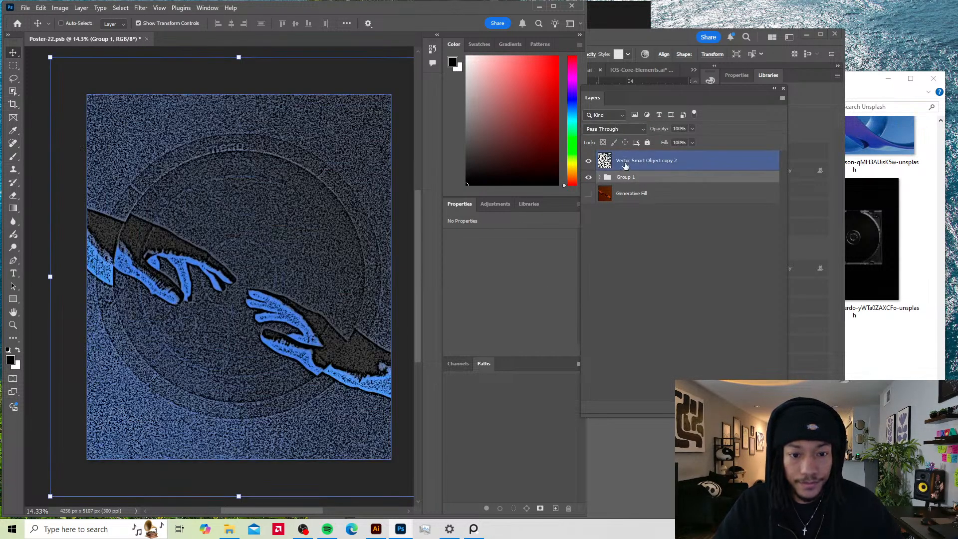
# Step: Try other blend modes such as Color Dodge on the filtered top layer, and delete that layer
pyautogui.click(630, 160)
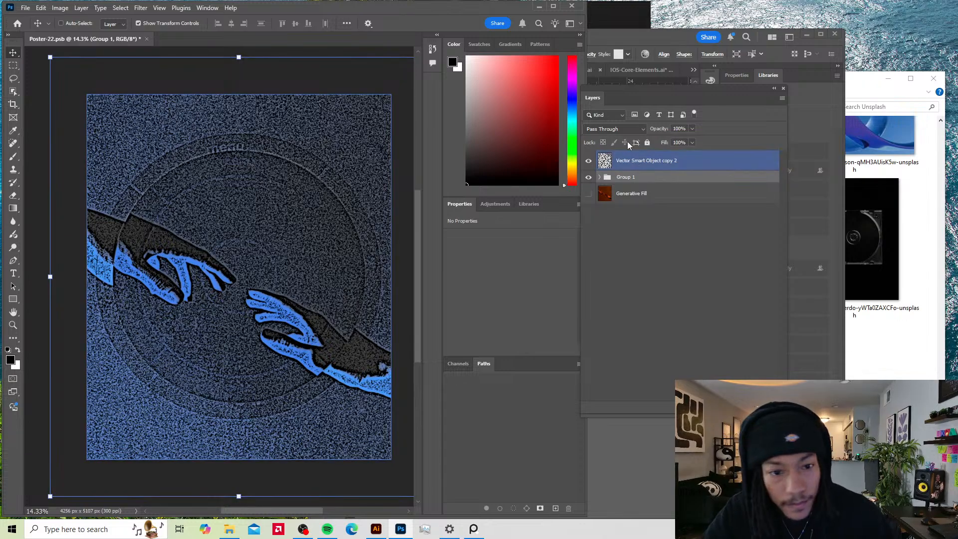
pyautogui.click(615, 129)
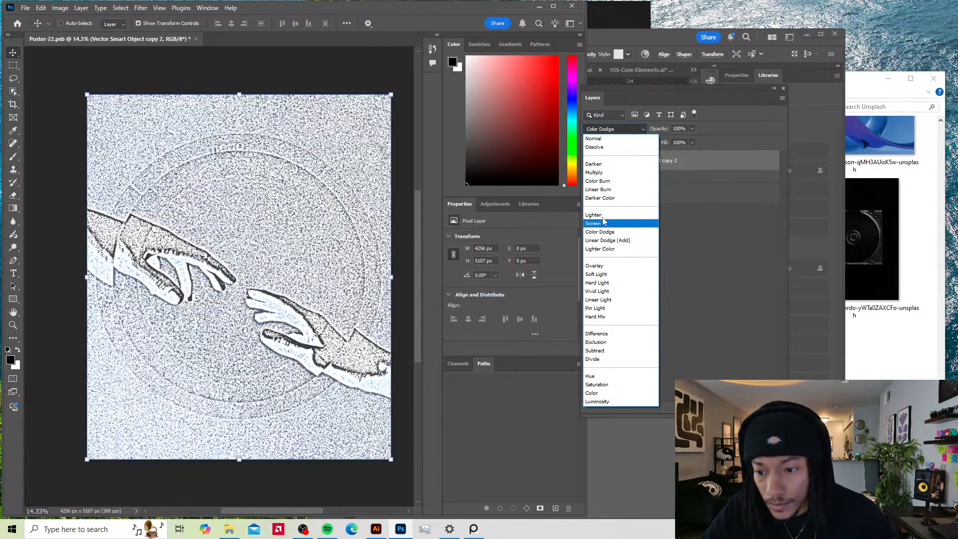
pyautogui.click(734, 228)
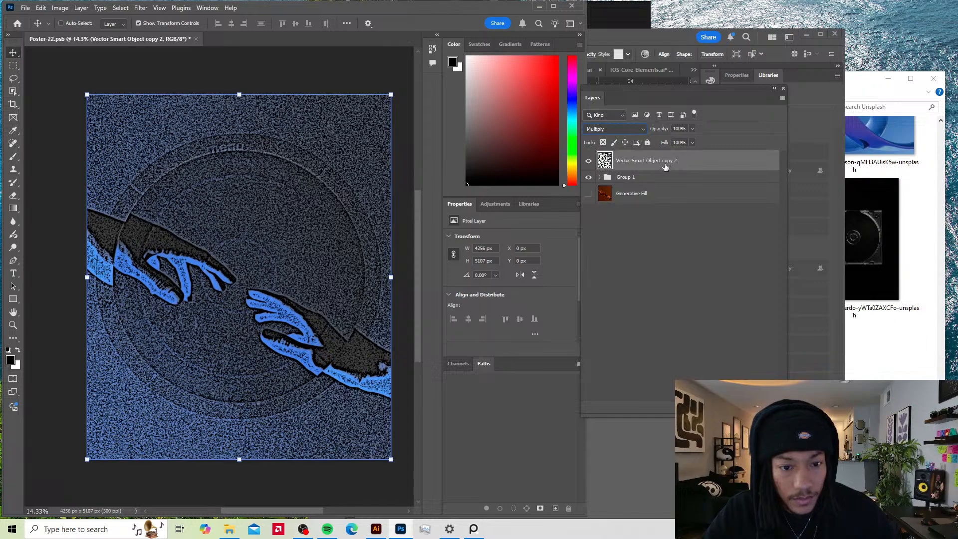
pyautogui.press('Delete')
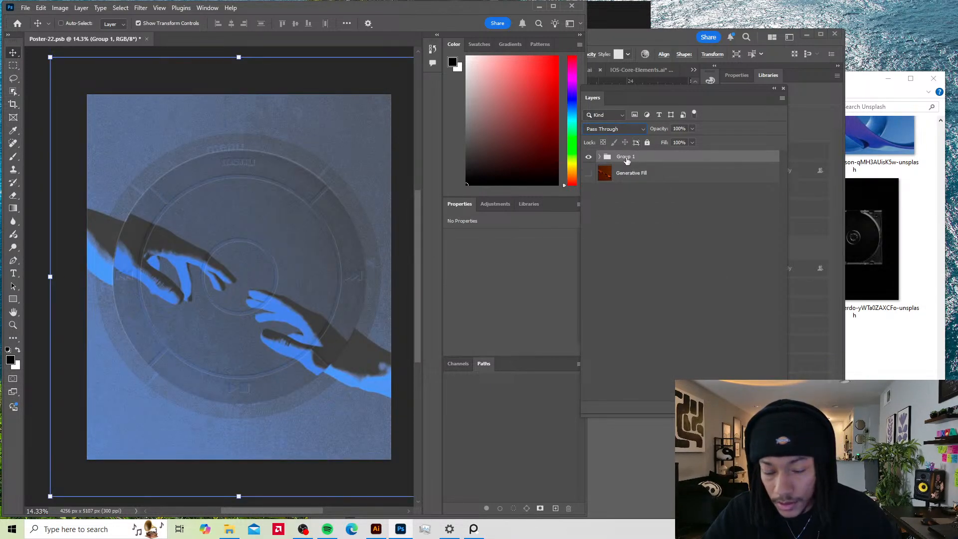
# Step: Duplicate Group 1 and maximize the poster's workspace
pyautogui.press('super')
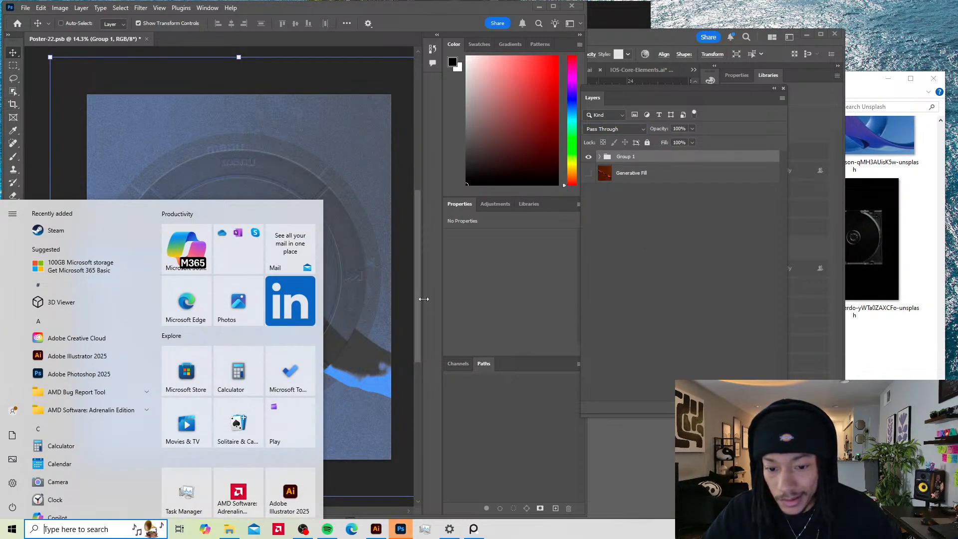
pyautogui.click(371, 294)
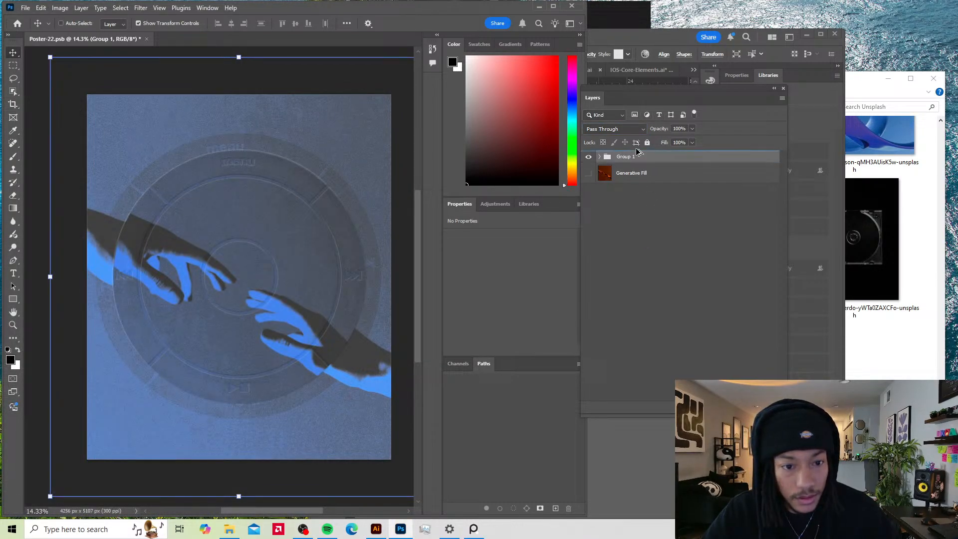
pyautogui.hotkey('ctrl', 'j')
pyautogui.click(555, 7)
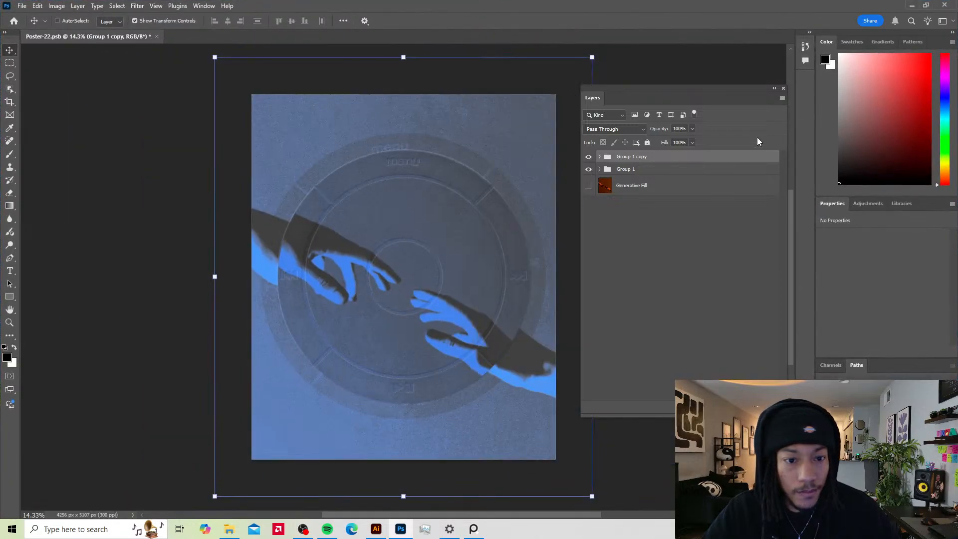
pyautogui.moveTo(648, 89)
pyautogui.mouseDown()
pyautogui.moveTo(668, 96)
pyautogui.moveTo(651, 102)
pyautogui.mouseUp()
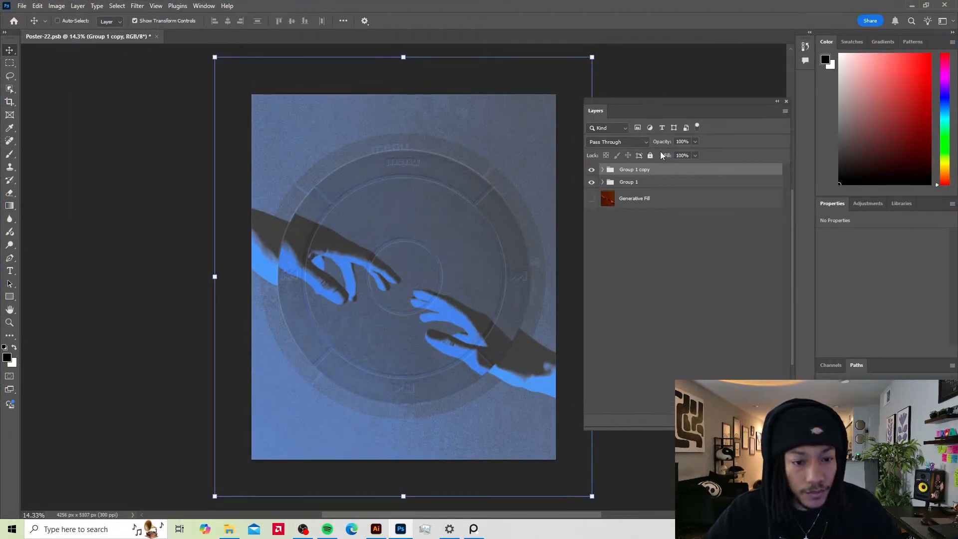
# Step: Try converting the duplicate of Group 1 to a smart object
pyautogui.rightClick(633, 170)
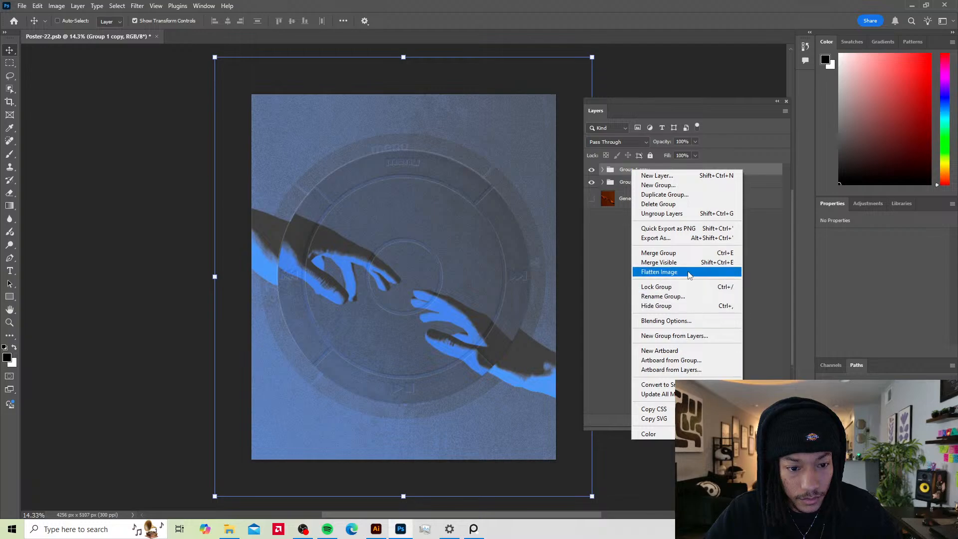
pyautogui.click(671, 384)
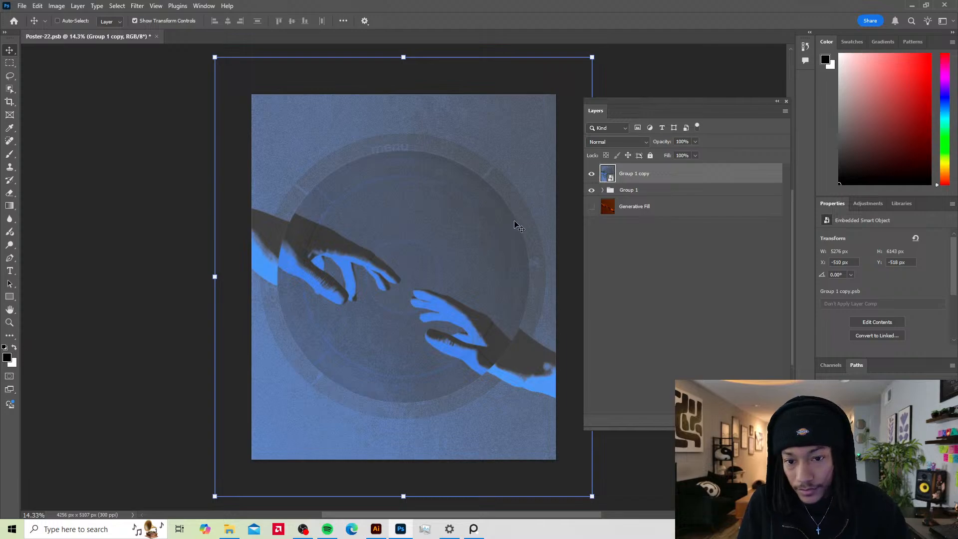
pyautogui.hotkey('ctrl', 'z')
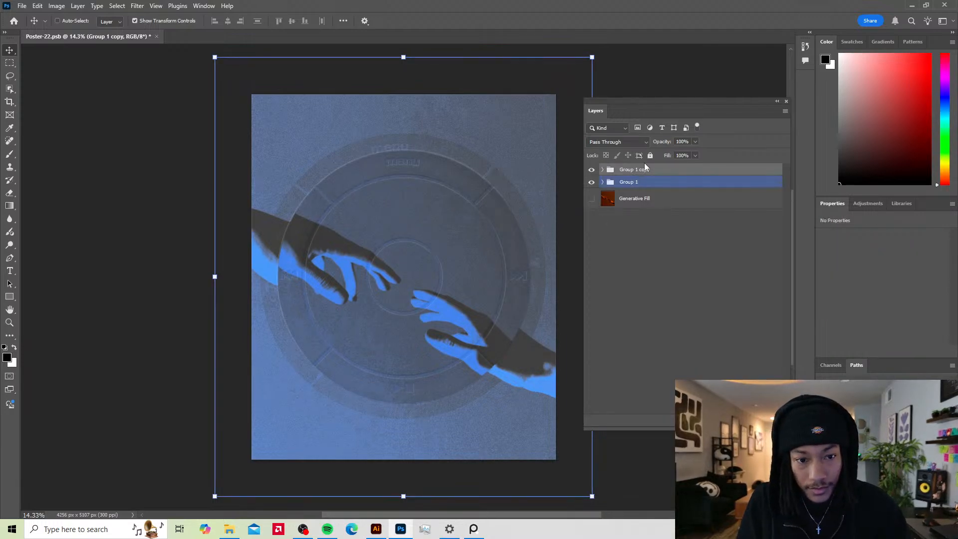
# Step: Merge the duplicate of Group 1 into a single layer and open it in the Filter Gallery
pyautogui.rightClick(643, 170)
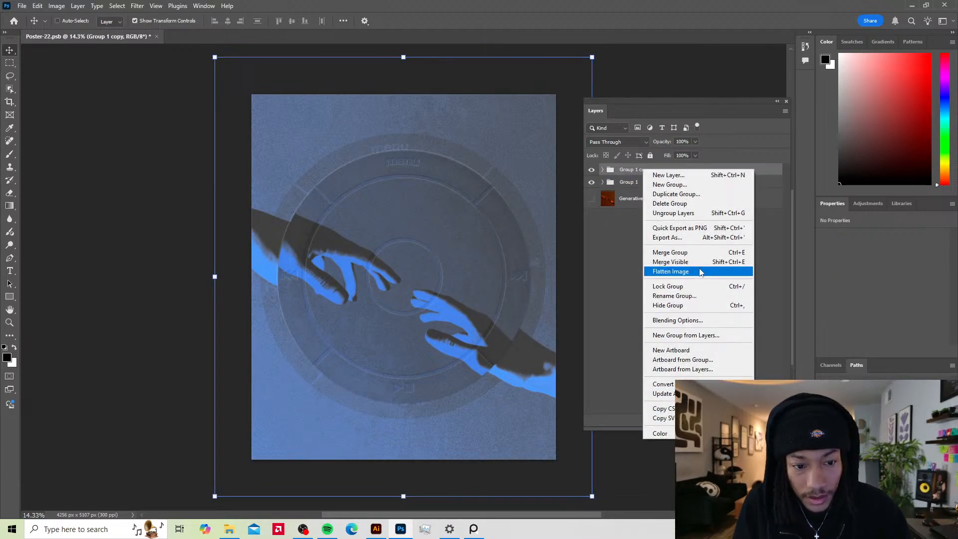
pyautogui.click(674, 253)
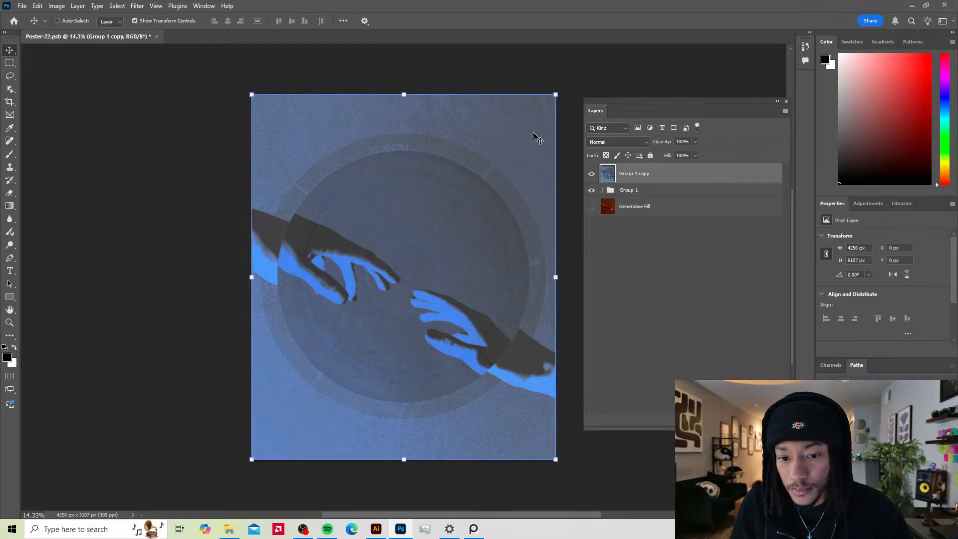
pyautogui.click(138, 6)
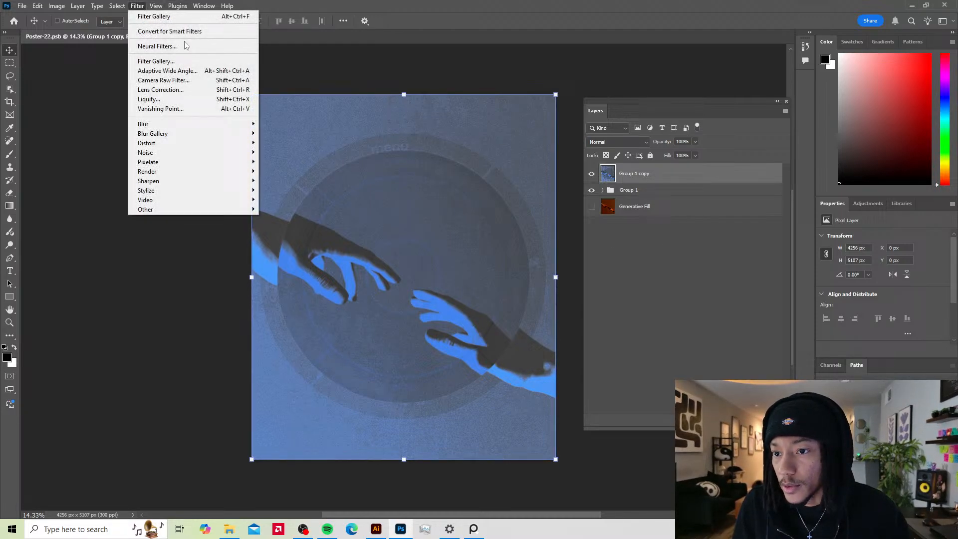
pyautogui.click(169, 62)
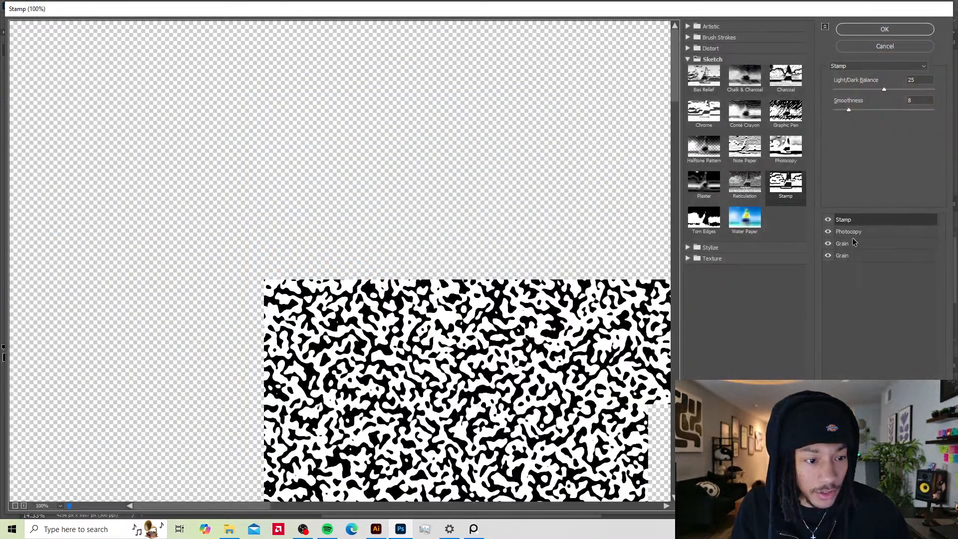
# Step: Fit the preview on screen and hide the Photocopy effect and the upper Grain effect
pyautogui.click(60, 507)
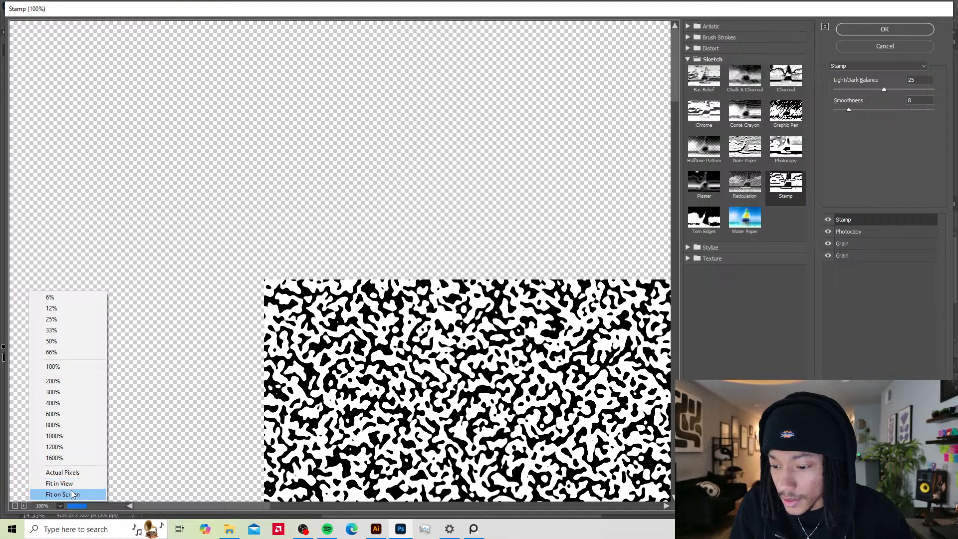
pyautogui.click(71, 493)
pyautogui.click(828, 255)
pyautogui.click(828, 243)
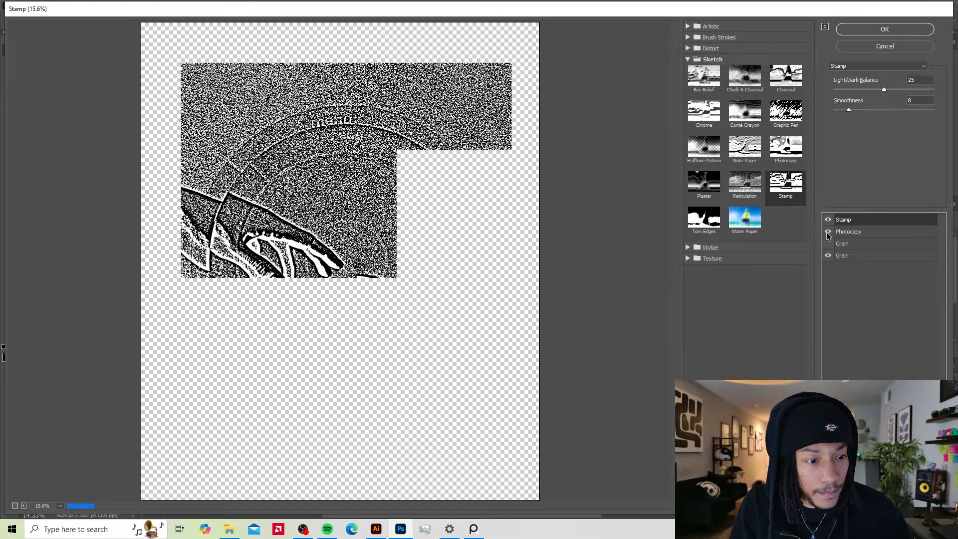
pyautogui.click(828, 232)
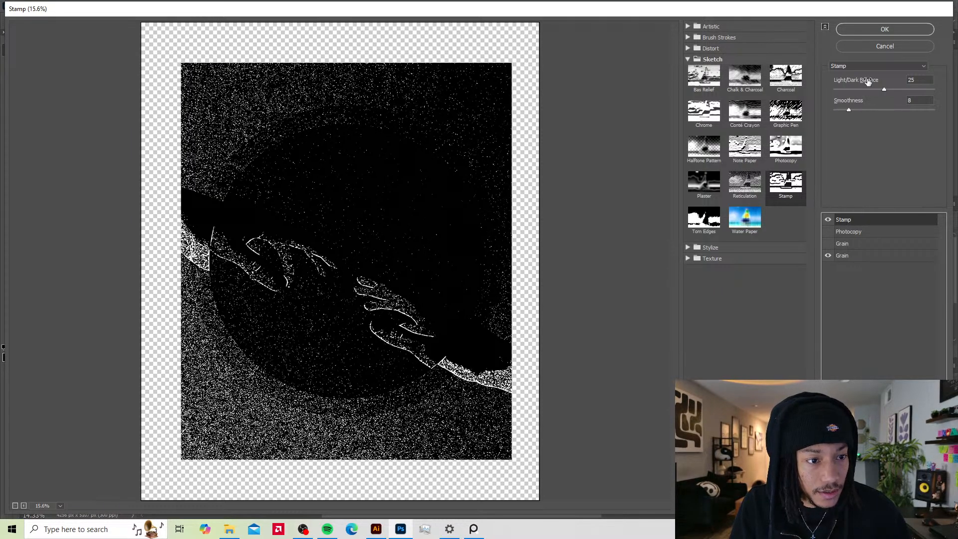
# Step: Set the Stamp effect's Light/Dark Balance to 1 and Smoothness to 2, and apply the filter stack to the merged layer
pyautogui.click(844, 89)
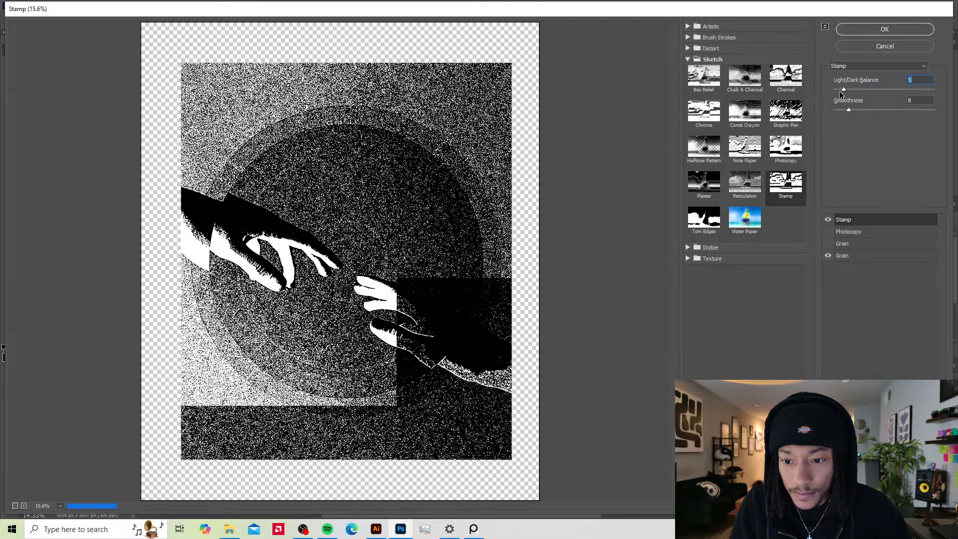
pyautogui.click(872, 109)
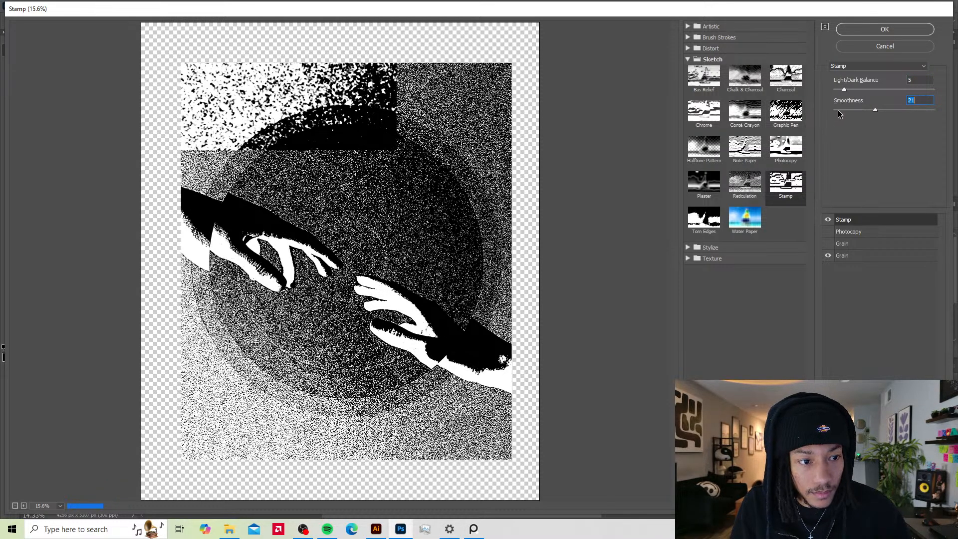
pyautogui.click(835, 109)
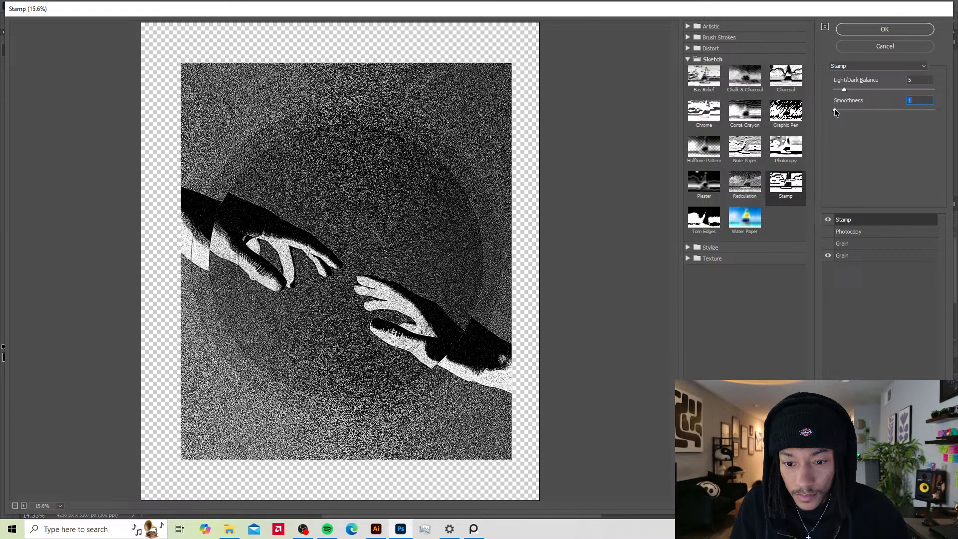
pyautogui.click(835, 109)
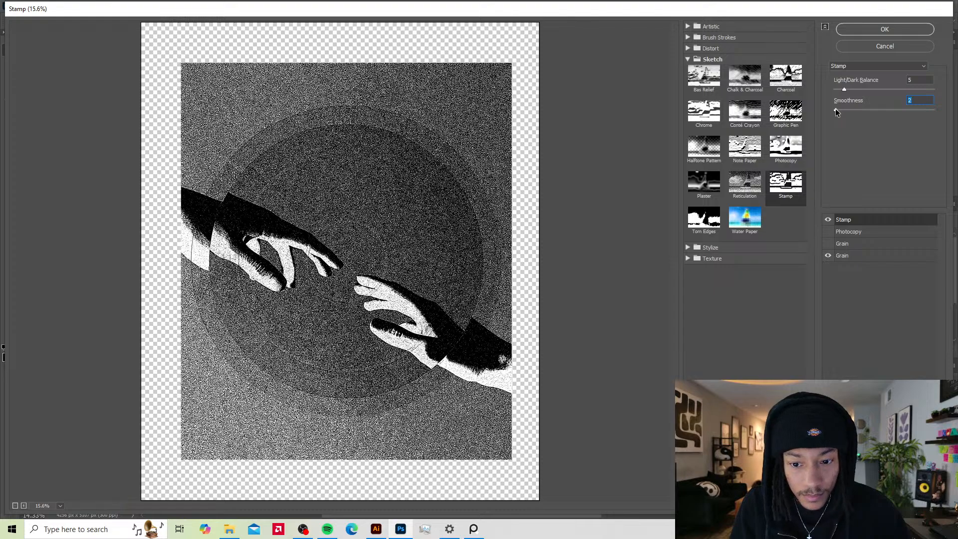
pyautogui.click(861, 90)
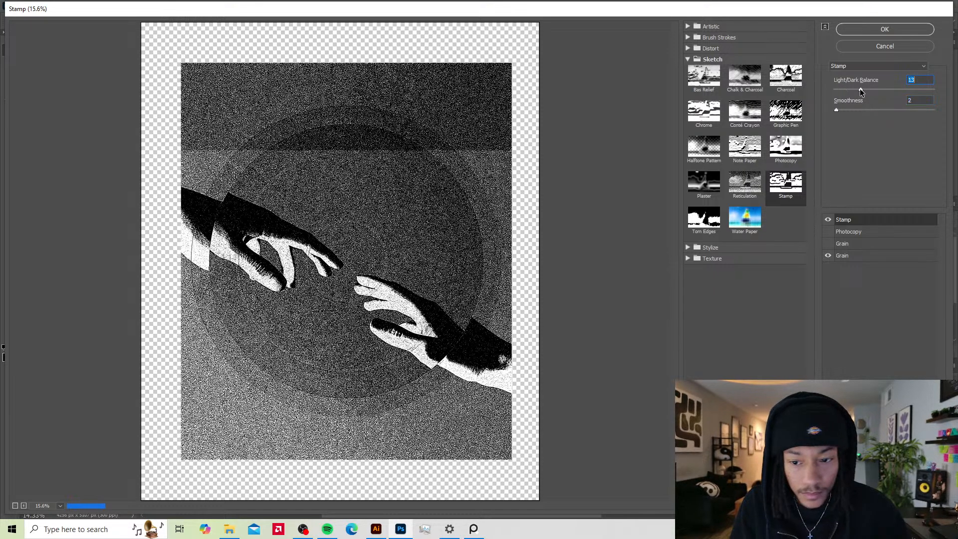
pyautogui.moveTo(860, 88); pyautogui.dragTo(836, 89)
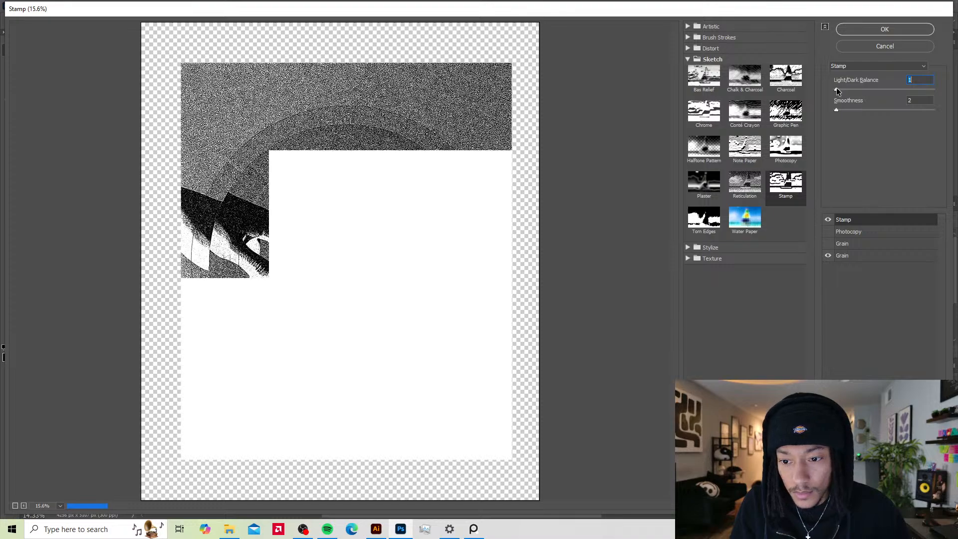
pyautogui.click(901, 34)
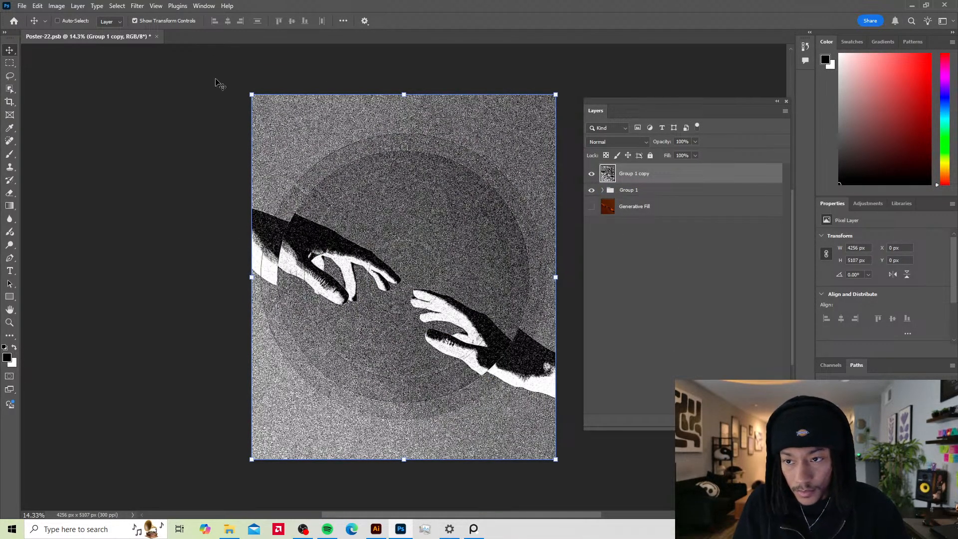
# Step: Check the poster's image size settings
pyautogui.click(57, 5)
pyautogui.click(131, 81)
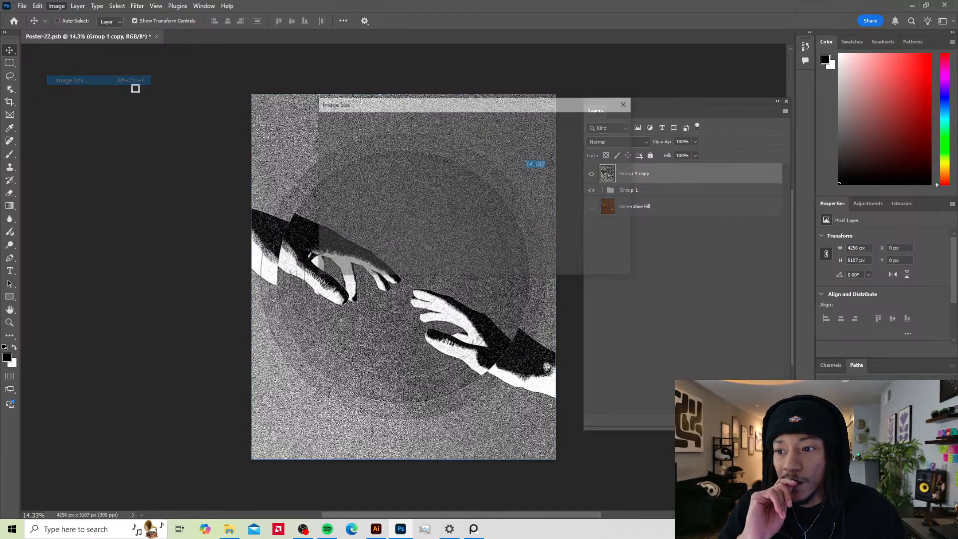
pyautogui.click(517, 260)
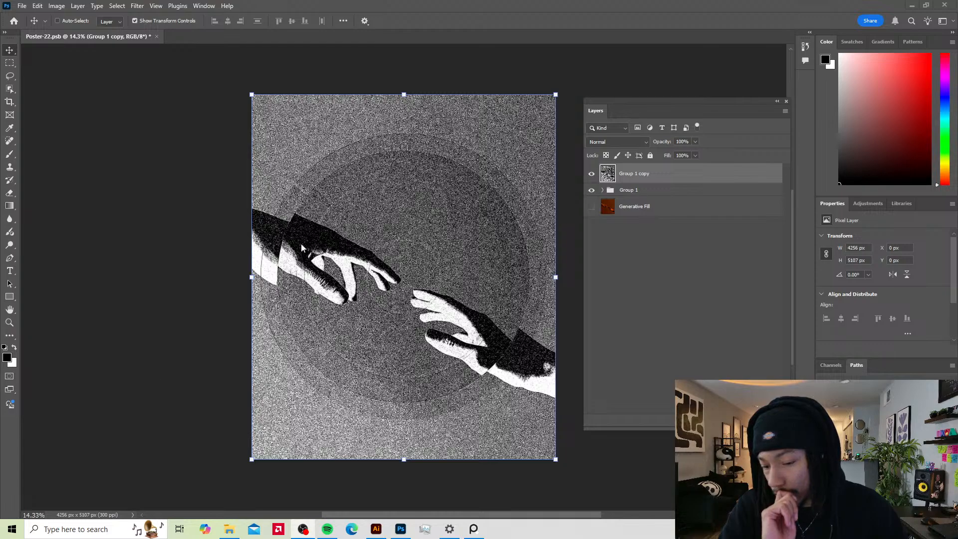
# Step: Preview other blend modes on the filtered Group 1 copy layer and delete the layer
pyautogui.click(613, 144)
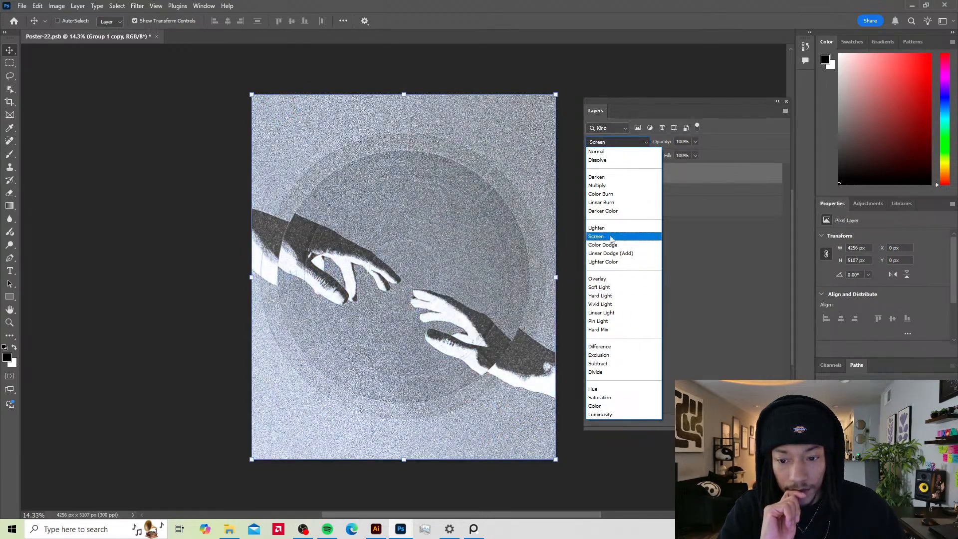
pyautogui.press('Escape')
pyautogui.press('Delete')
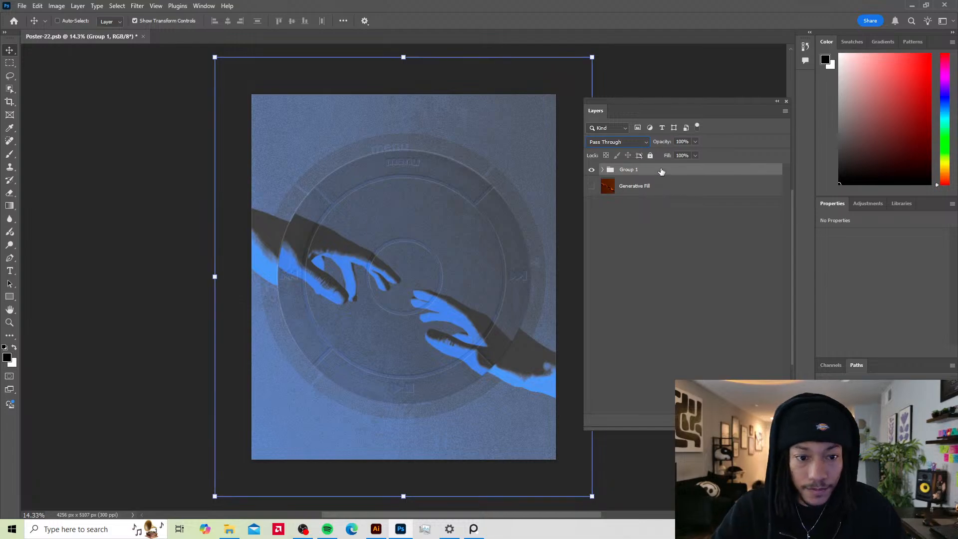
# Step: Add a new layer above Group 1 and fill it with a neutral grey of RGB 96, 96, 96
pyautogui.hotkey('ctrl', 'shift', 'alt', 'n')
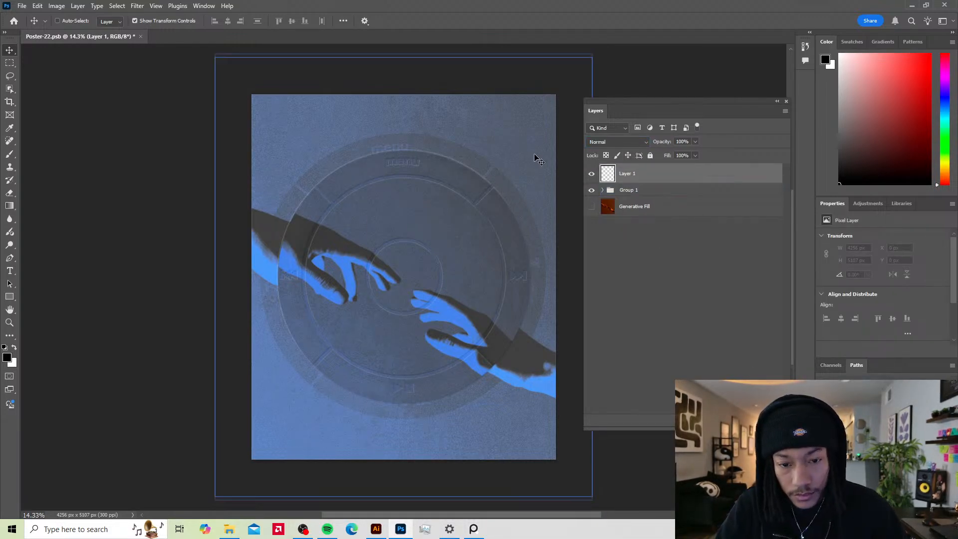
pyautogui.press('g')
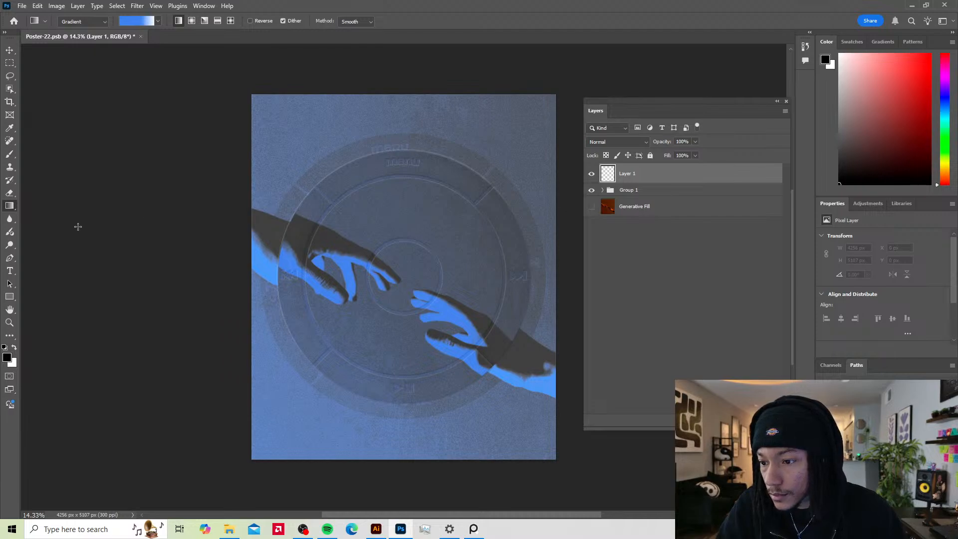
pyautogui.hotkey('shift', 'g')
pyautogui.click(5, 361)
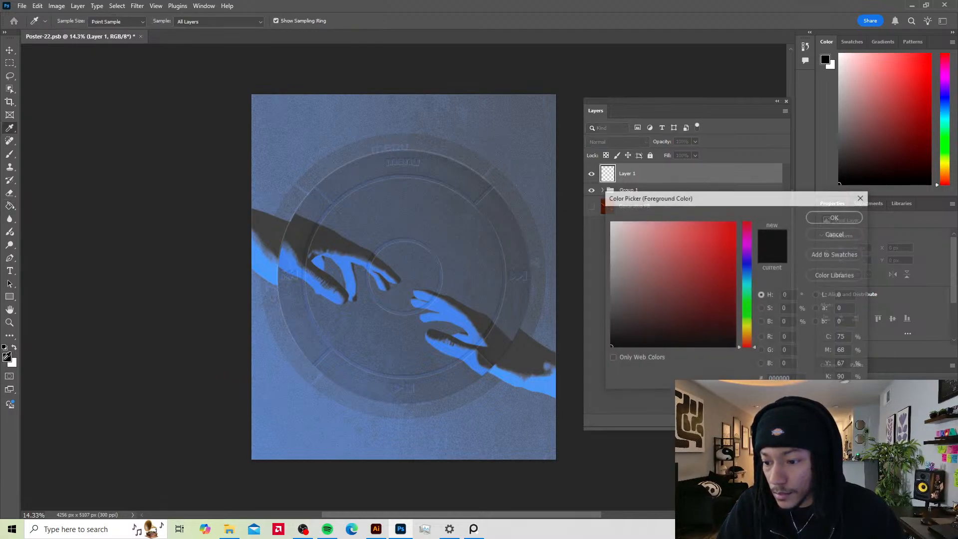
pyautogui.moveTo(680, 285); pyautogui.dragTo(576, 299)
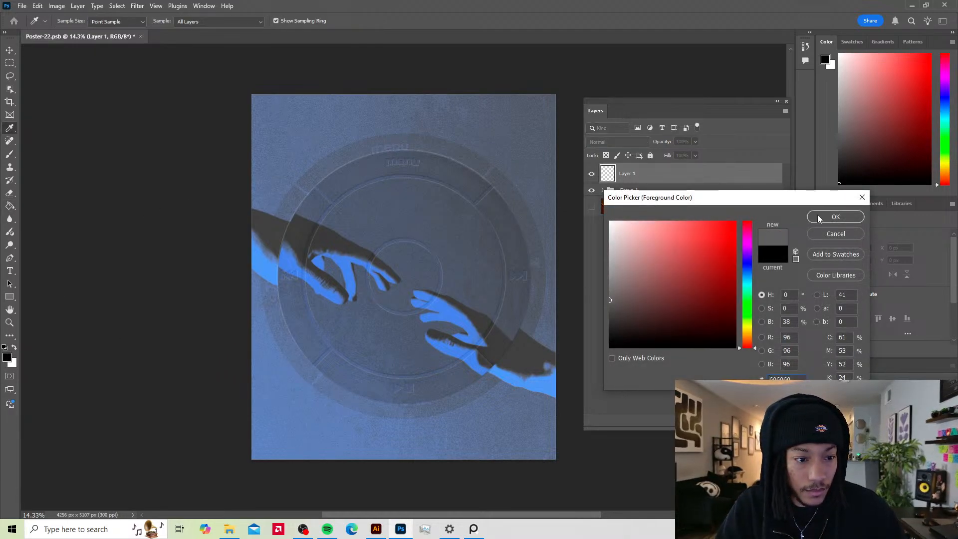
pyautogui.click(835, 217)
pyautogui.click(427, 233)
pyautogui.press('v')
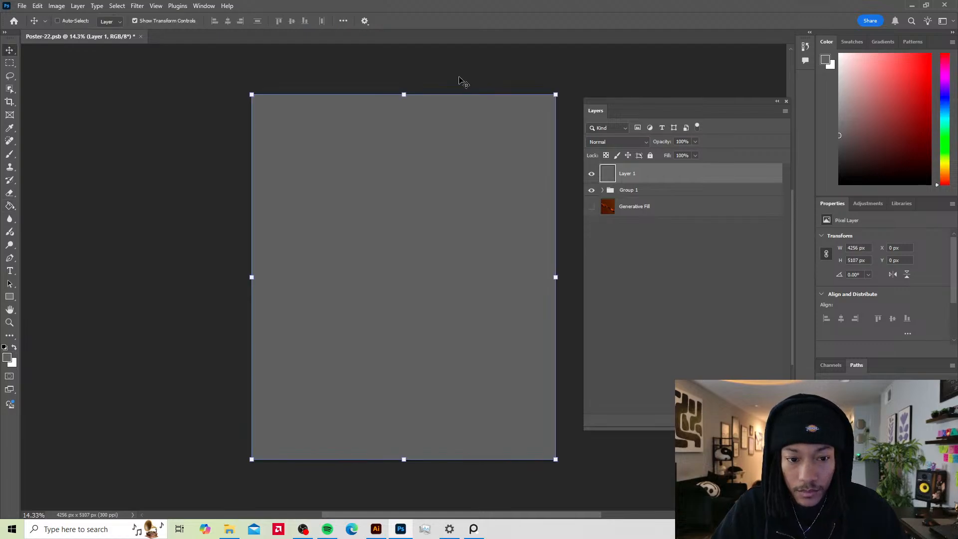
# Step: Apply Add Noise to the grey layer with an amount of 89.73%, Uniform distribution and Monochromatic on
pyautogui.click(143, 6)
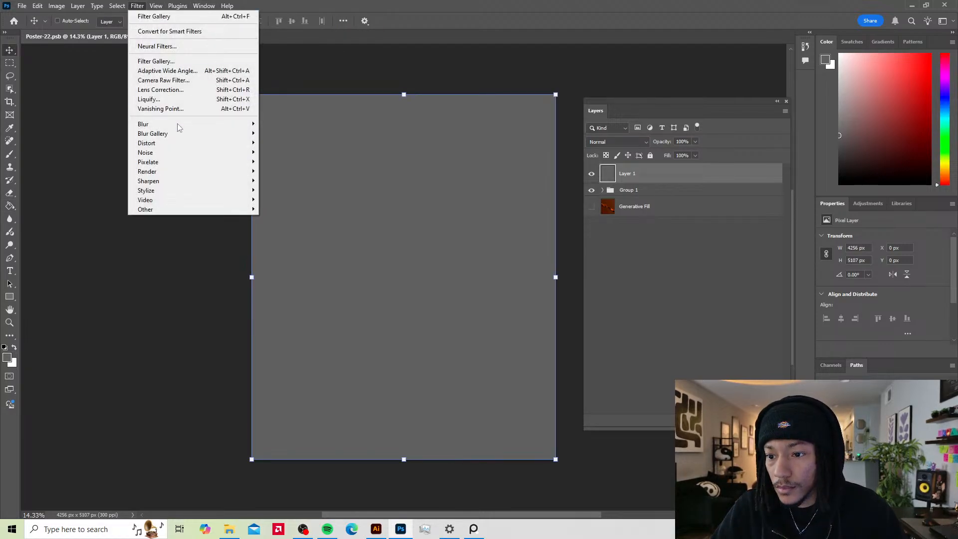
pyautogui.moveTo(200, 152)
pyautogui.click(280, 151)
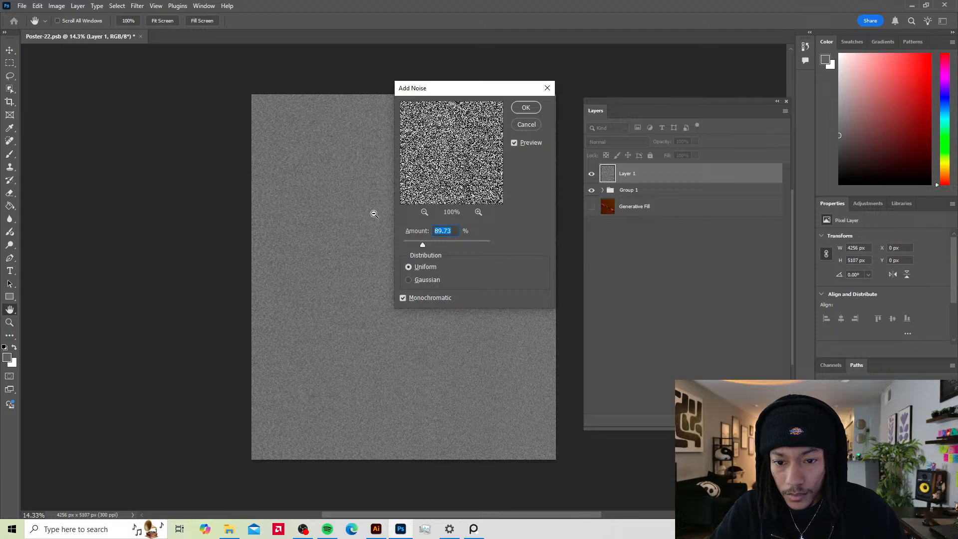
pyautogui.click(526, 107)
pyautogui.scroll(3, 391, 274)
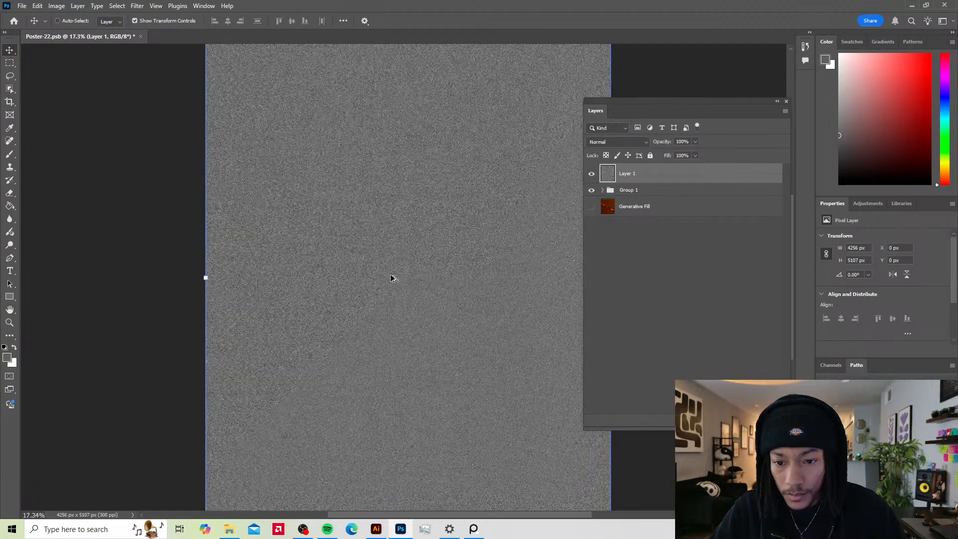
pyautogui.scroll(-4, 392, 266)
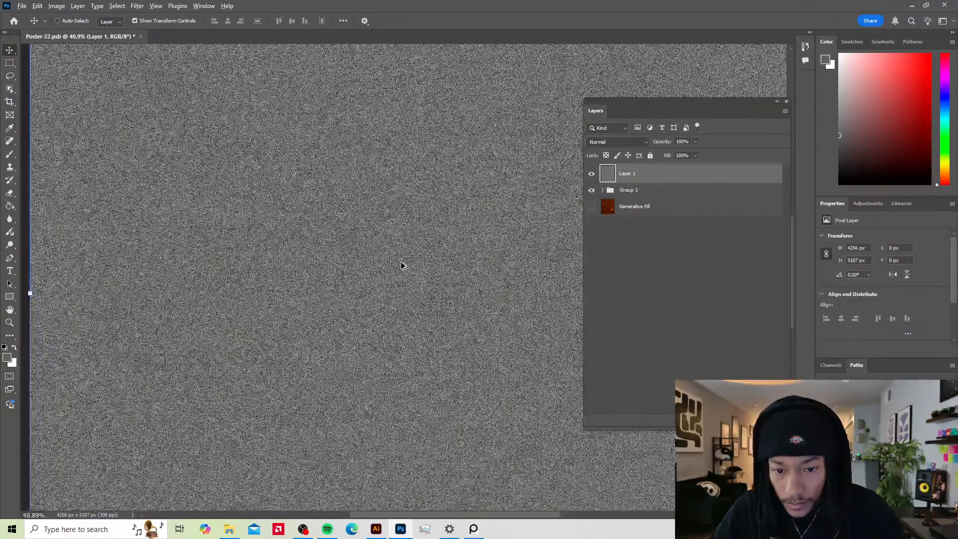
pyautogui.scroll(1, 406, 249)
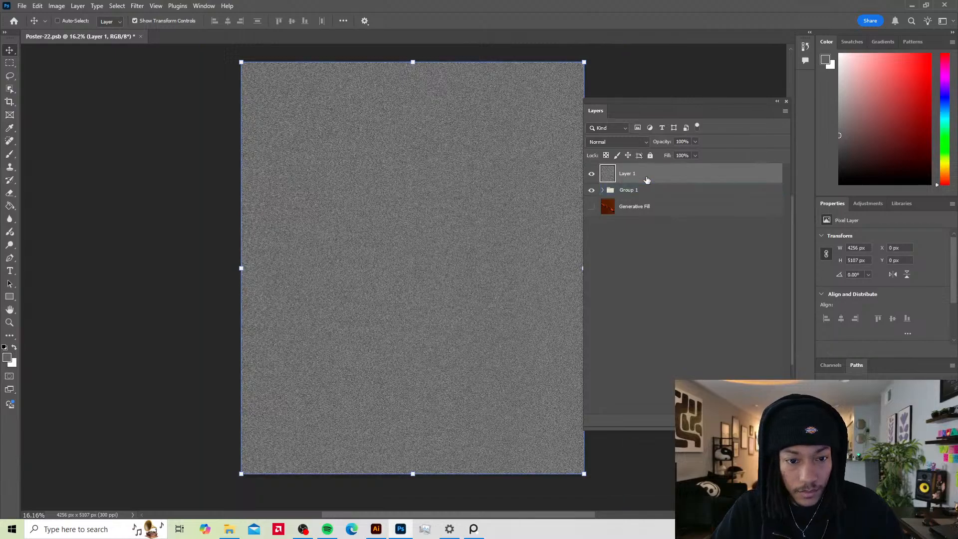
# Step: Set the noise layer's blend mode to Overlay and its opacity to 29%
pyautogui.click(617, 142)
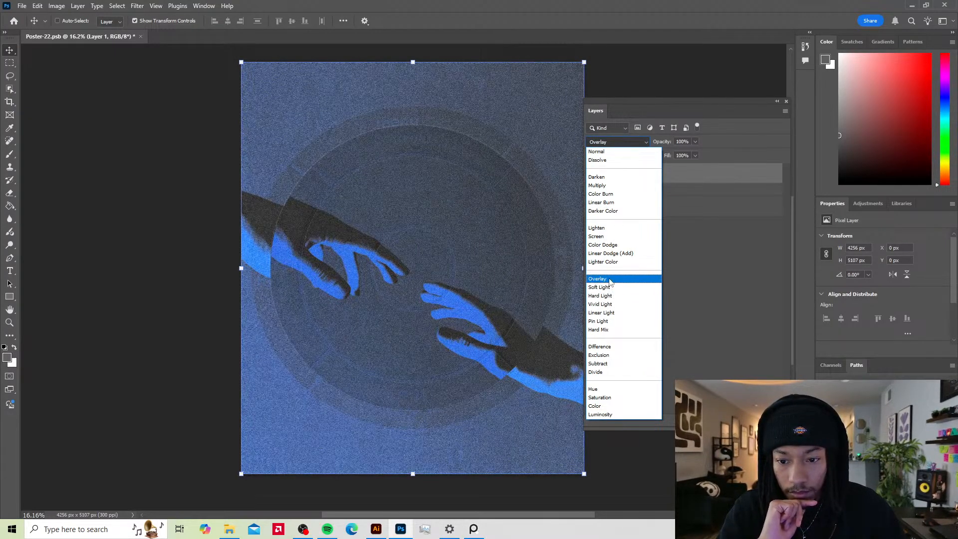
pyautogui.click(610, 281)
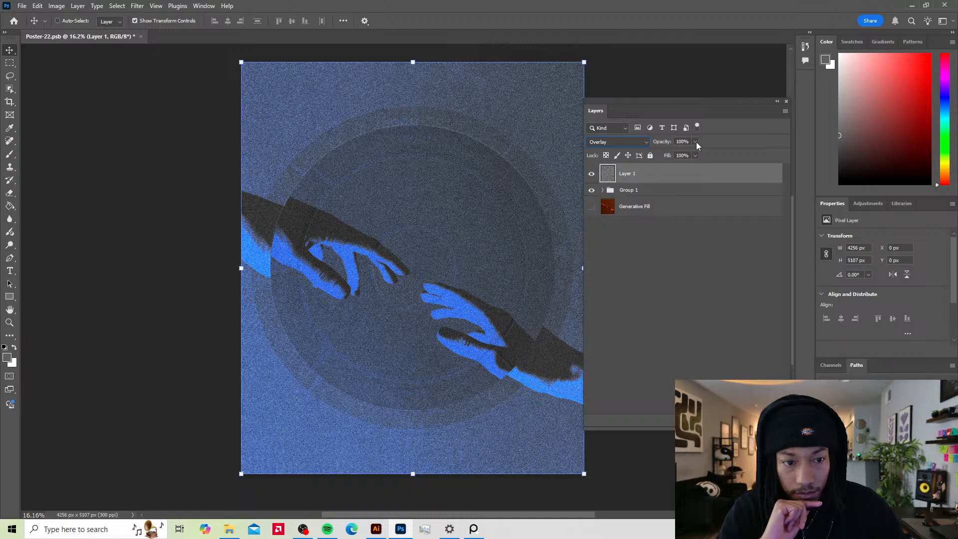
pyautogui.moveTo(655, 154); pyautogui.dragTo(657, 155)
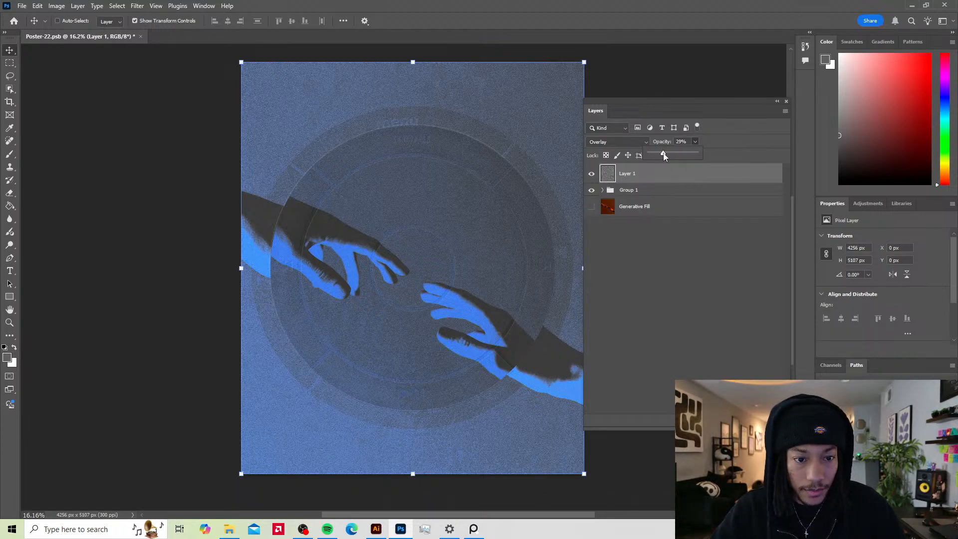
# Step: Examine the grain on the hands up close with the noise layer hidden and shown, and review the whole poster
pyautogui.scroll(-2, 302, 253)
pyautogui.scroll(6, 312, 212)
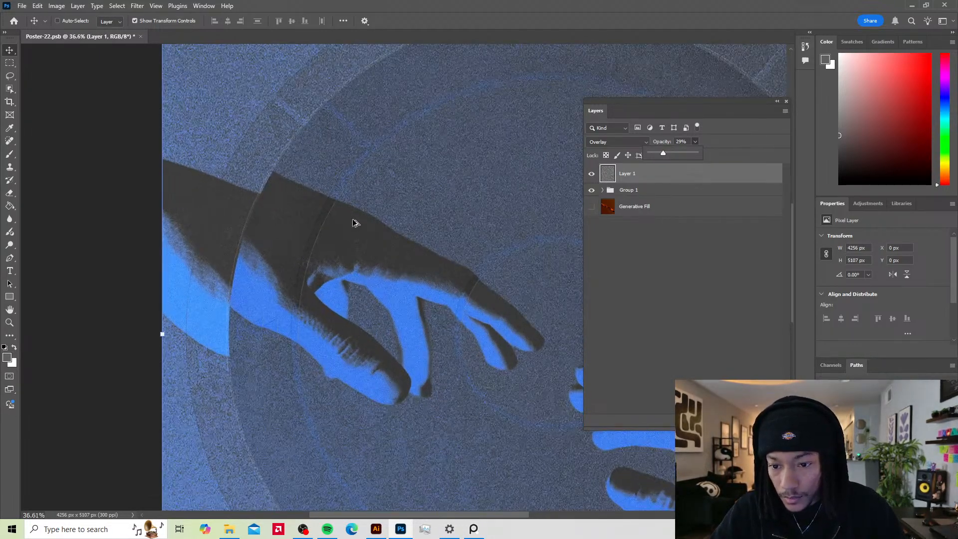
pyautogui.scroll(1, 355, 223)
pyautogui.click(591, 175)
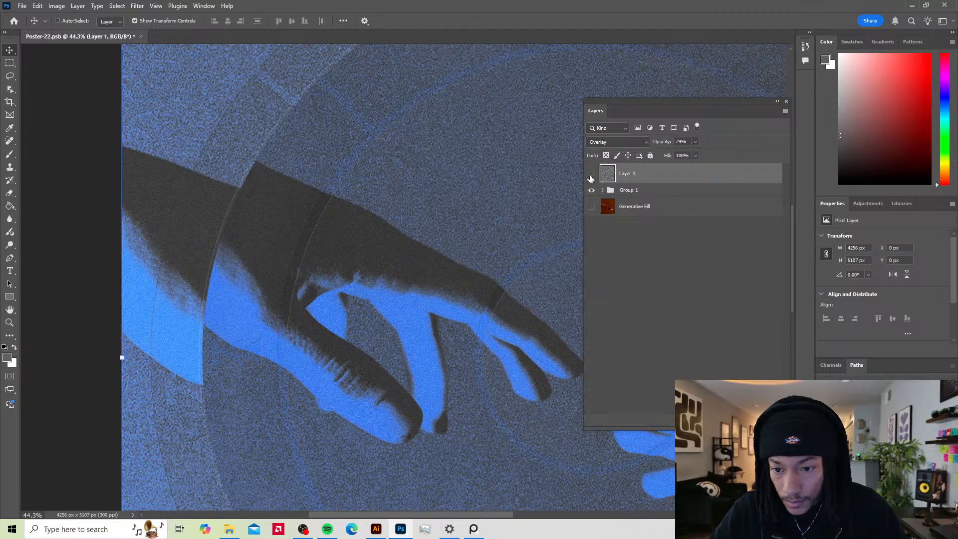
pyautogui.click(590, 175)
pyautogui.scroll(-5, 438, 243)
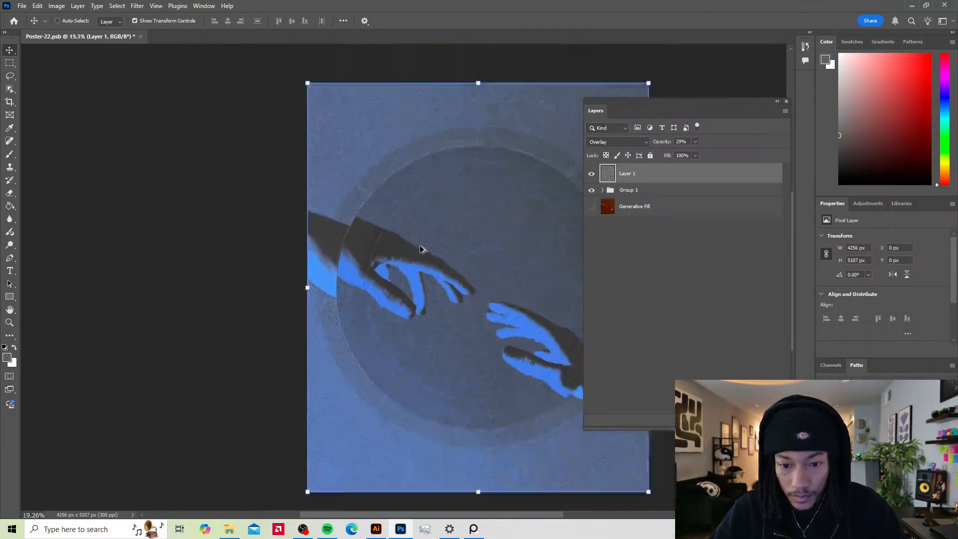
pyautogui.click(536, 72)
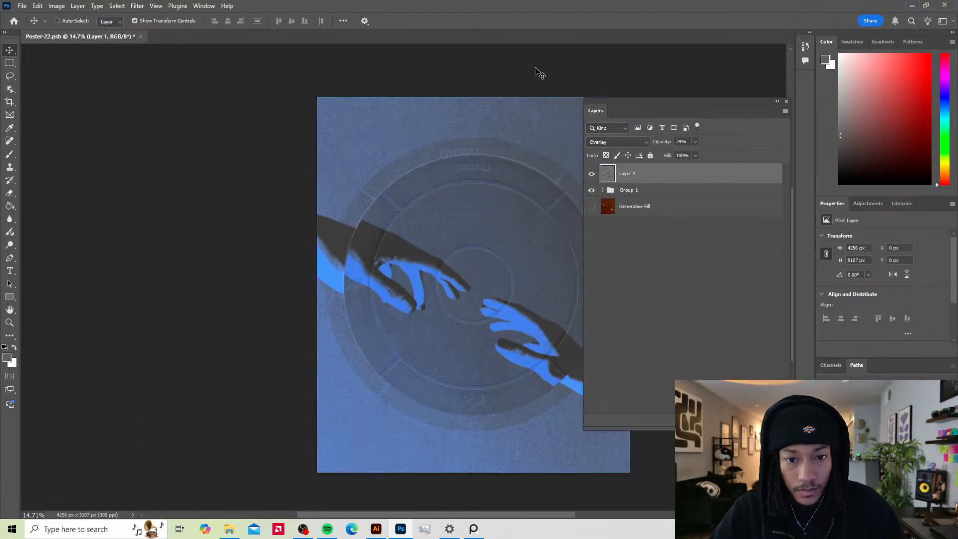
pyautogui.moveTo(572, 87); pyautogui.dragTo(487, 80)
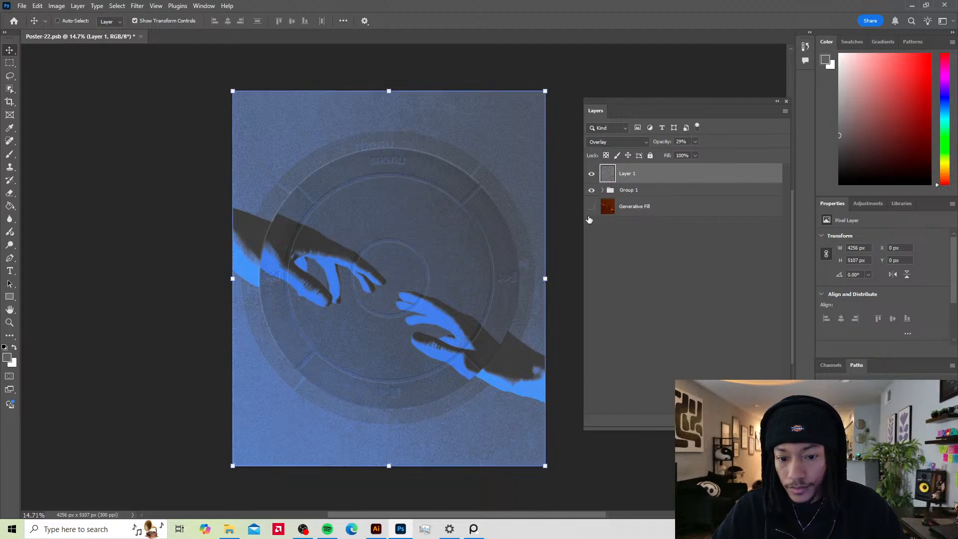
# Step: Expand Group 1, switch to Illustrator and look through the interface elements in IOS-Core-Elements.ai with the window maximized
pyautogui.click(602, 190)
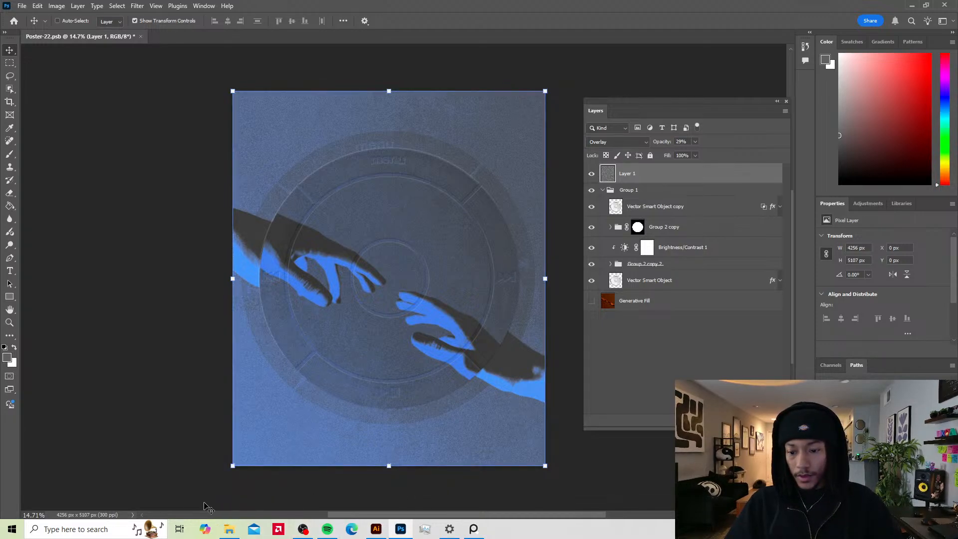
pyautogui.click(376, 529)
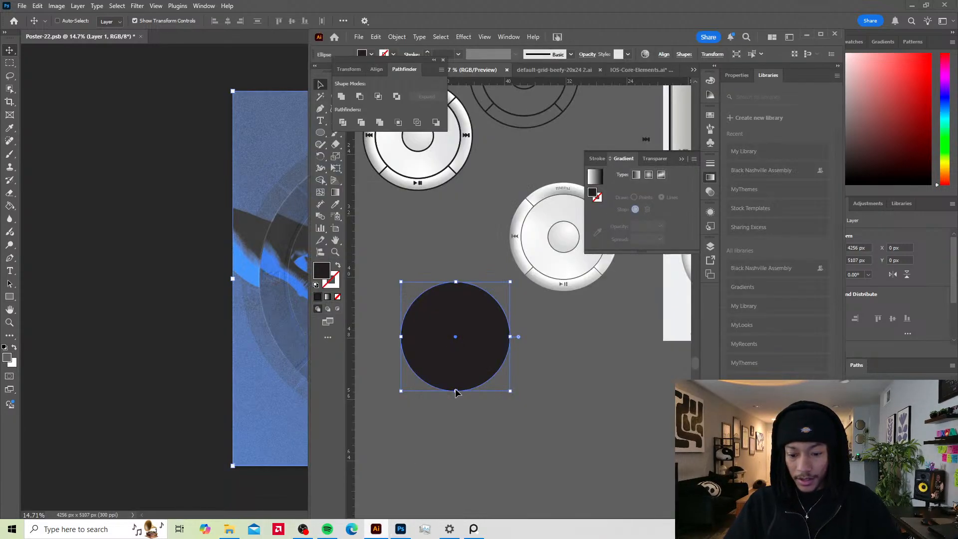
pyautogui.click(645, 70)
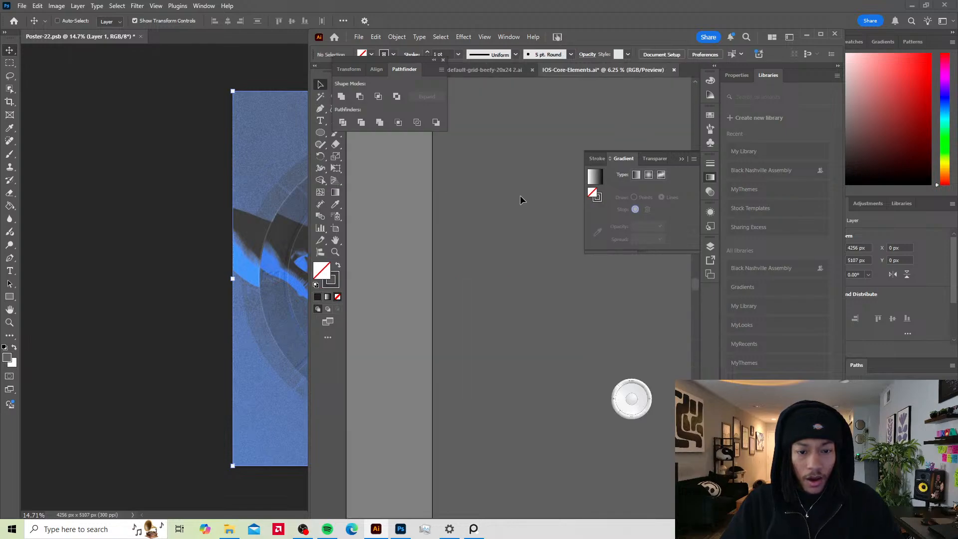
pyautogui.moveTo(607, 349); pyautogui.dragTo(469, 323)
pyautogui.scroll(5, 634, 327)
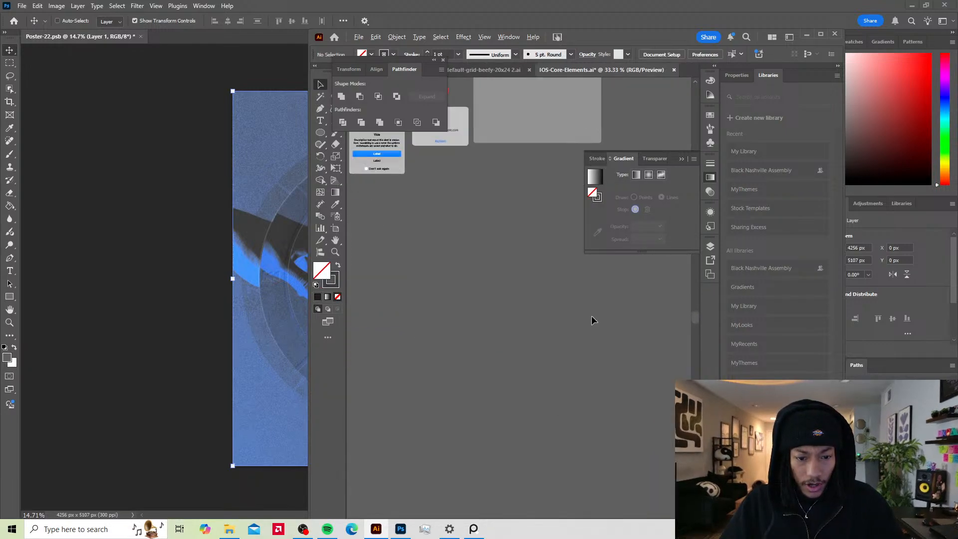
pyautogui.moveTo(422, 205); pyautogui.dragTo(550, 307)
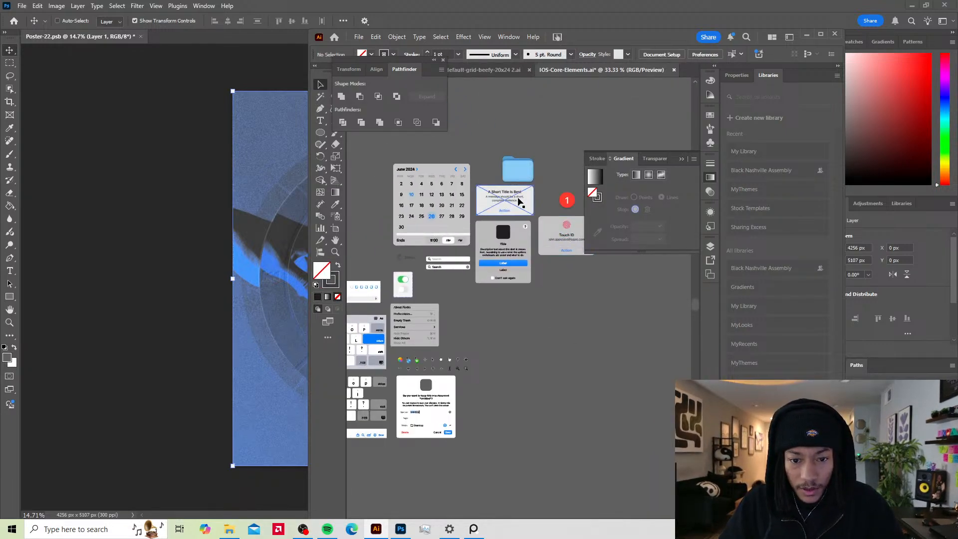
pyautogui.hscroll(3, 524, 209)
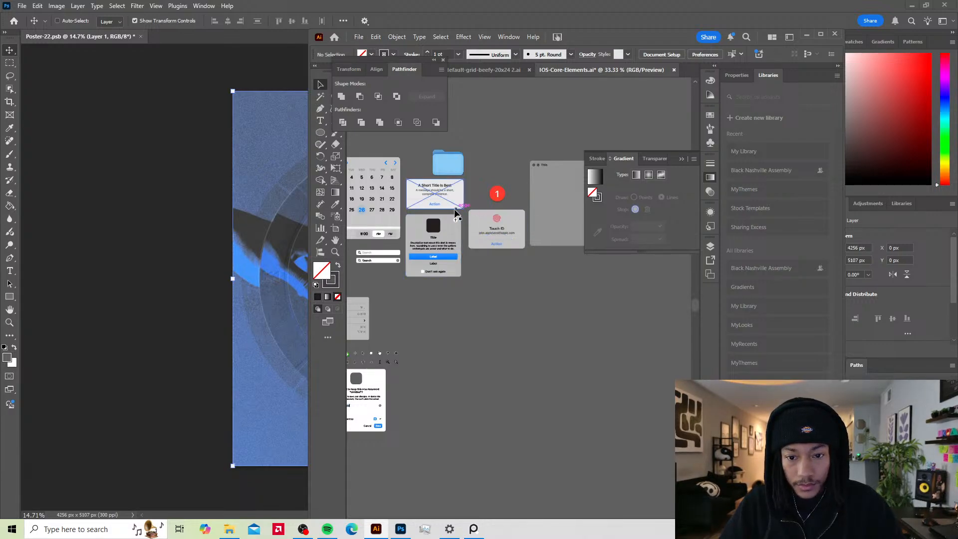
pyautogui.scroll(-1, 474, 232)
pyautogui.hscroll(-6, 464, 229)
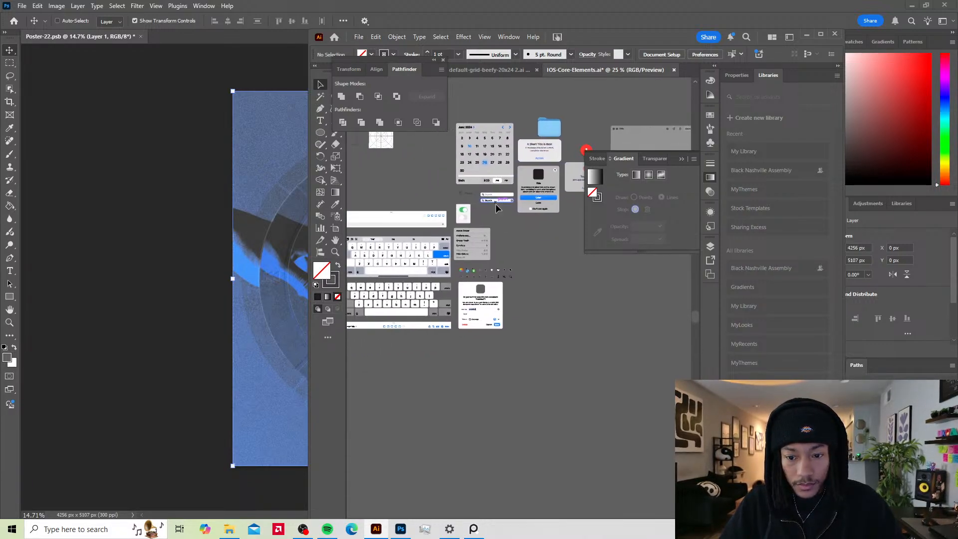
pyautogui.scroll(2, 558, 198)
pyautogui.hscroll(3, 558, 198)
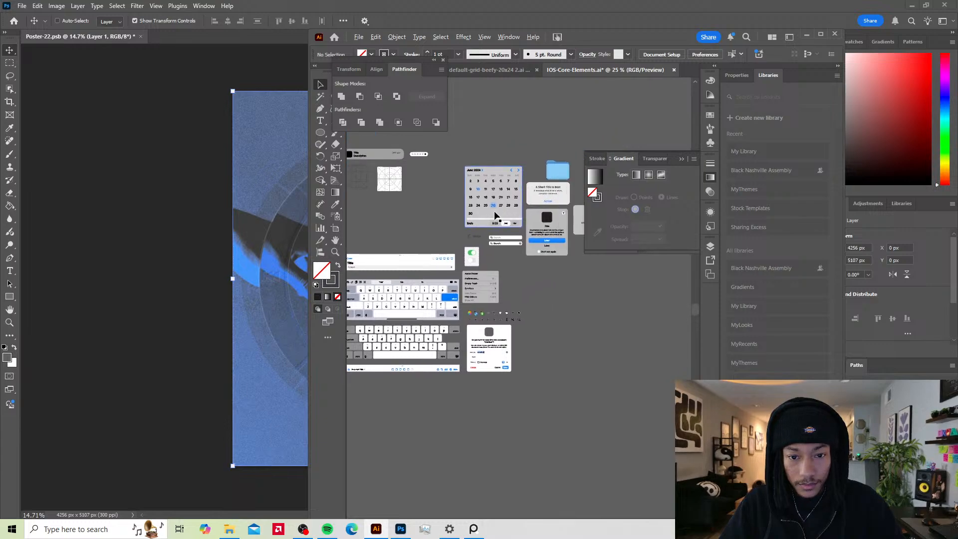
pyautogui.scroll(1, 521, 227)
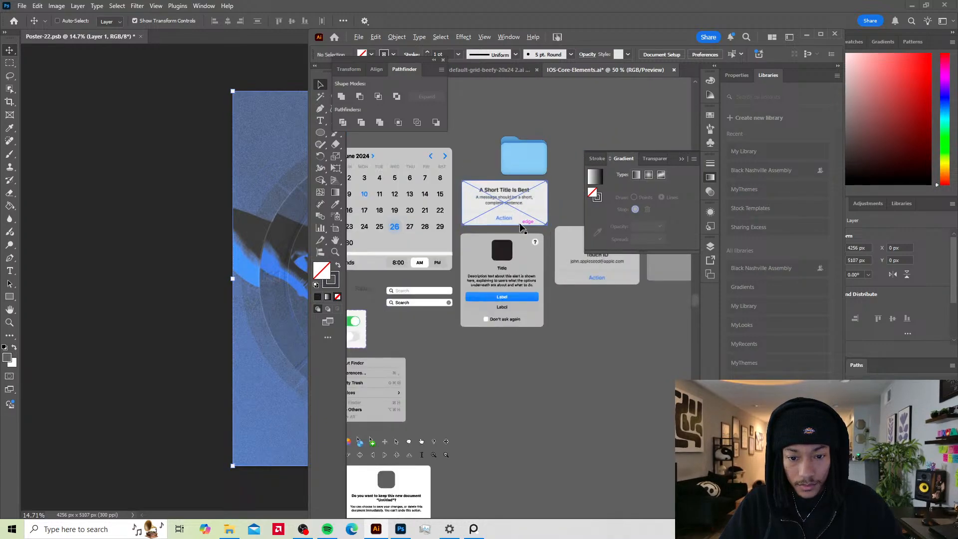
pyautogui.click(821, 34)
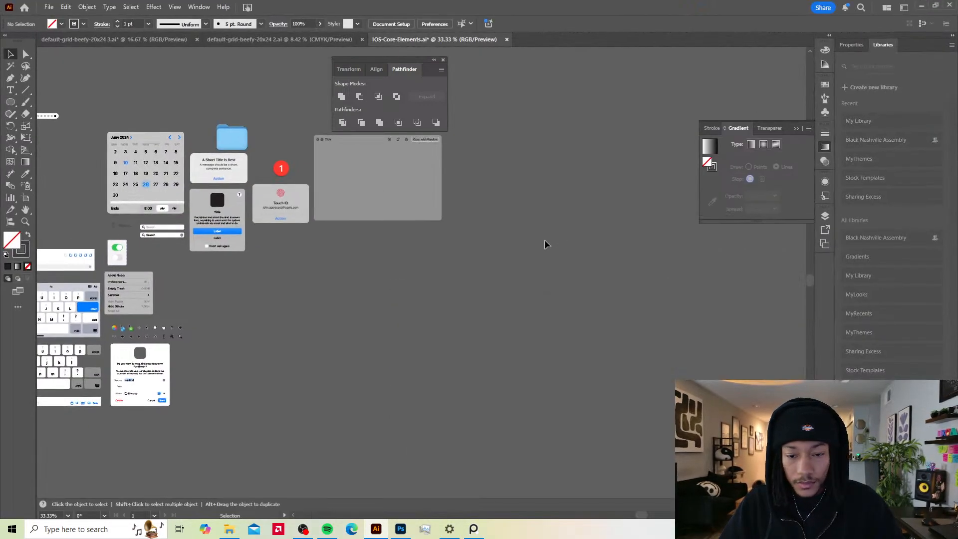
pyautogui.moveTo(204, 232); pyautogui.dragTo(411, 288)
pyautogui.scroll(-1, 598, 220)
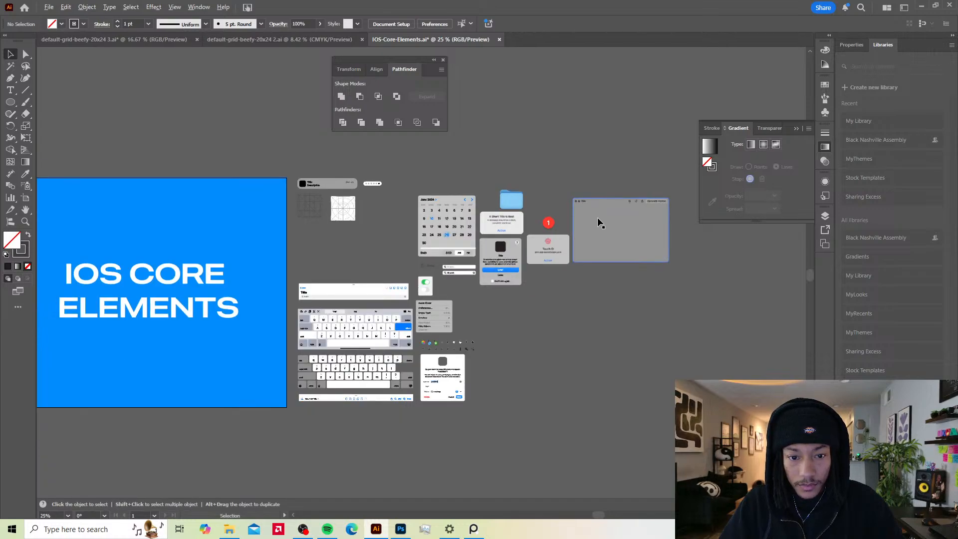
# Step: Reposition the empty "Open with Preview" window mockup beside the Touch ID card at about X 53.55 in, Y 4.24 in, and deselect it
pyautogui.scroll(4, 599, 220)
pyautogui.moveTo(630, 240); pyautogui.dragTo(388, 245)
pyautogui.moveTo(469, 206); pyautogui.dragTo(495, 174)
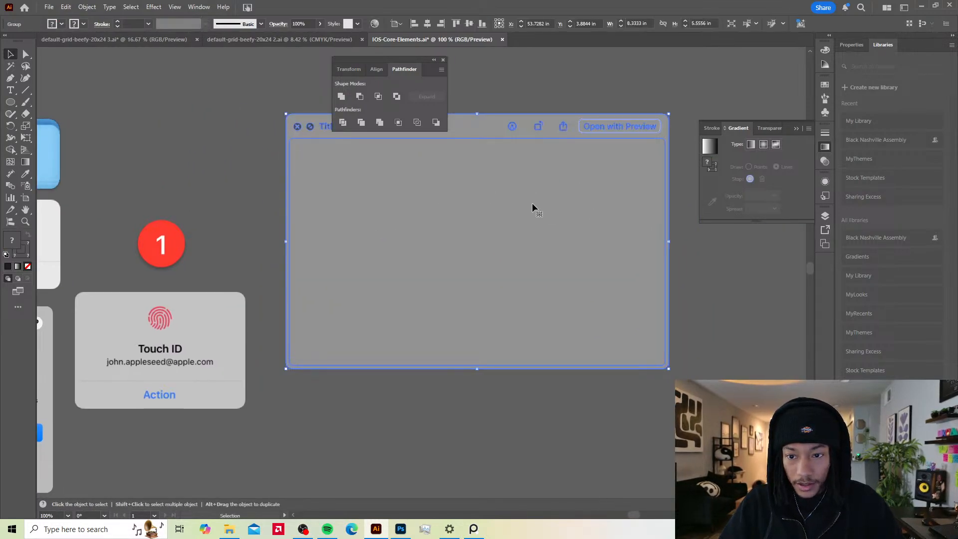
pyautogui.moveTo(533, 202); pyautogui.dragTo(525, 212)
pyautogui.hotkey('shift', 'Down')
pyautogui.press('a')
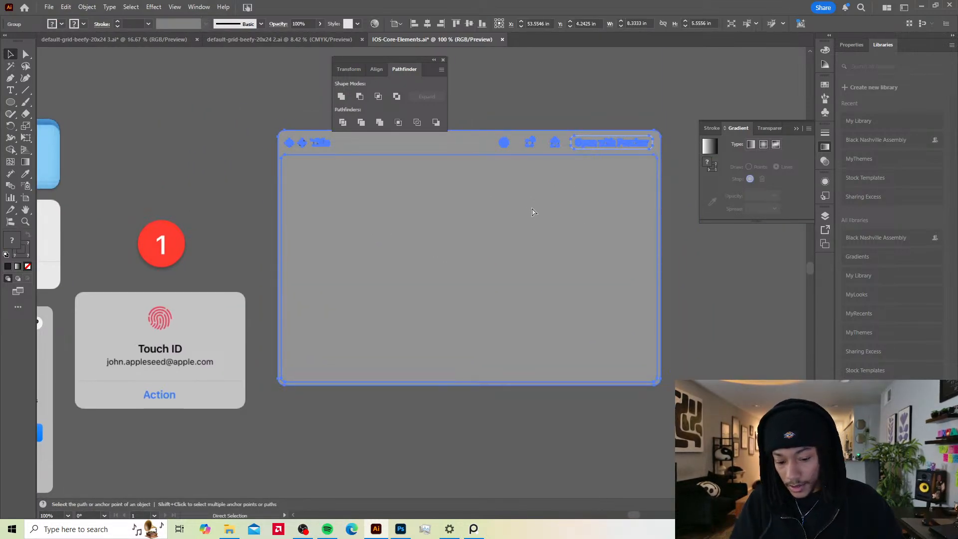
pyautogui.press('v')
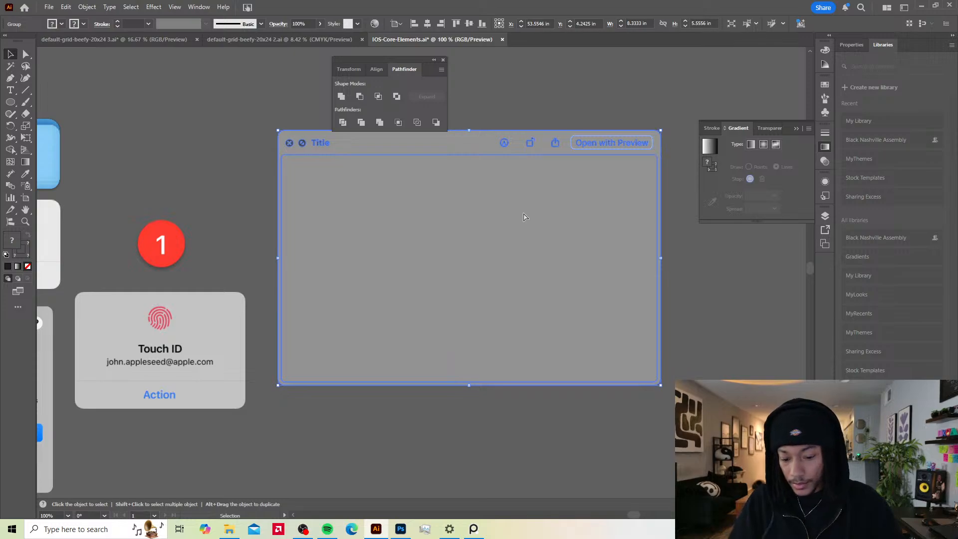
pyautogui.press('a')
pyautogui.press('v')
pyautogui.click(678, 223)
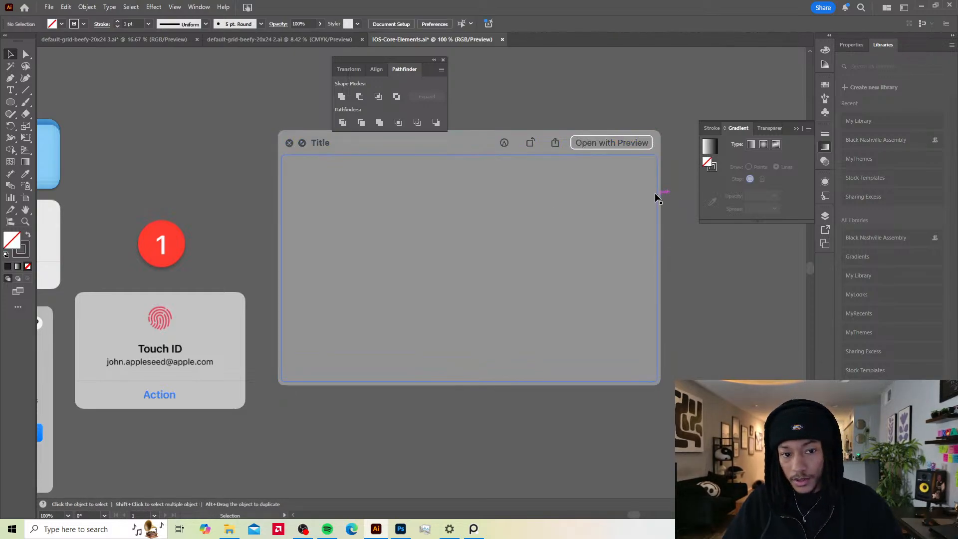
# Step: Give the empty content area of the "Open with Preview" window mockup a solid black fill and no stroke
pyautogui.click(655, 192)
pyautogui.doubleClick(657, 188)
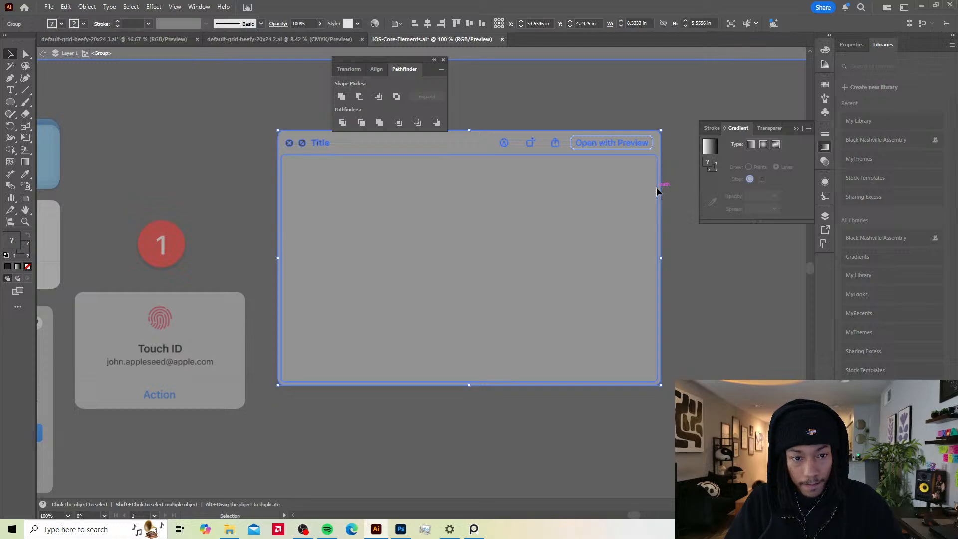
pyautogui.scroll(6, 659, 165)
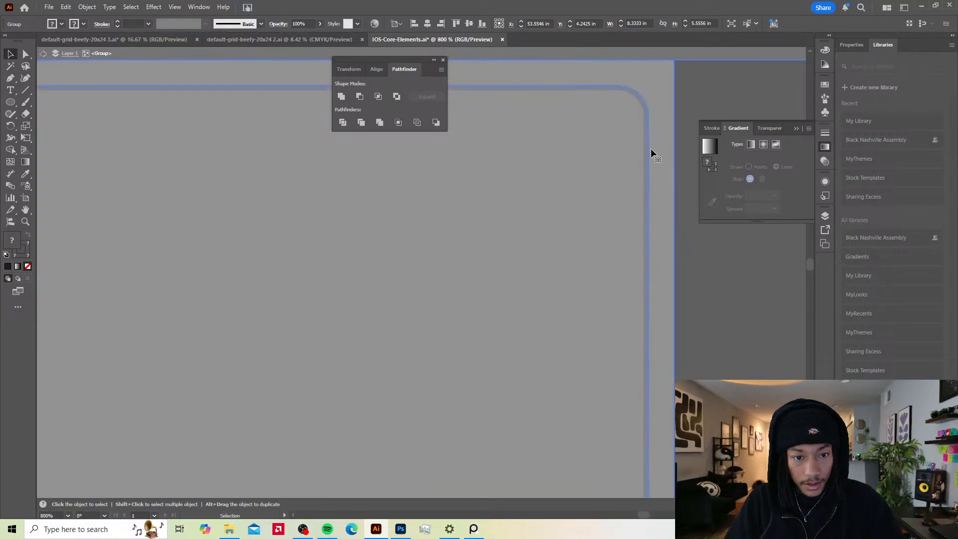
pyautogui.press('a')
pyautogui.click(648, 149)
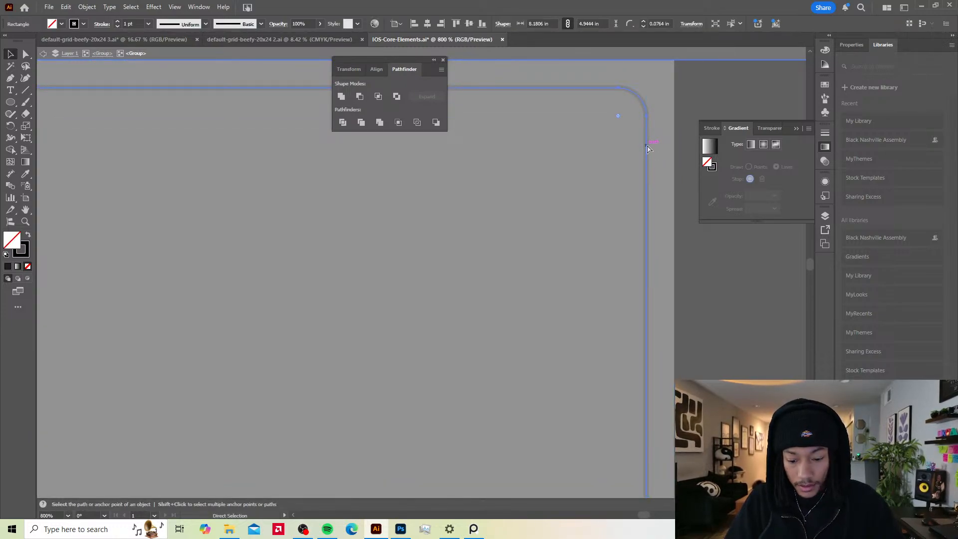
pyautogui.press('Escape')
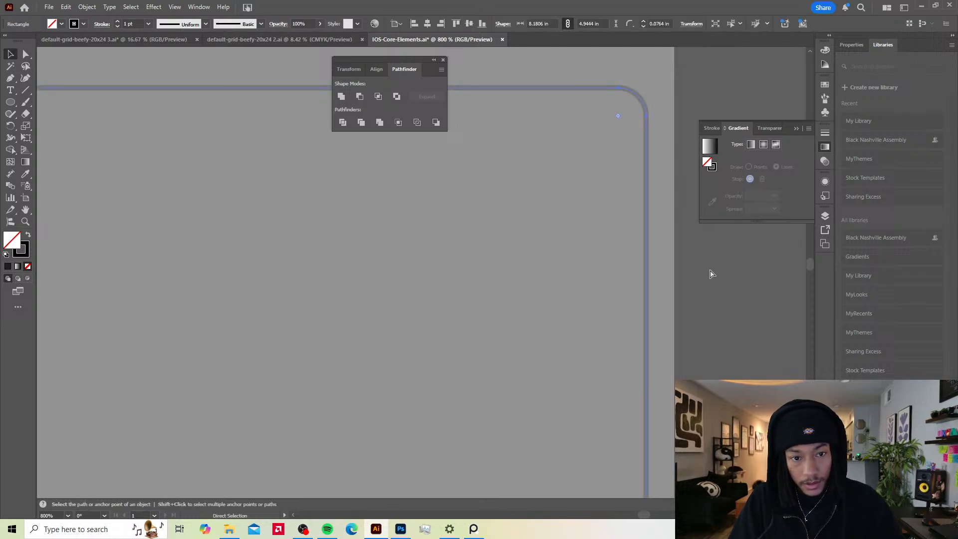
pyautogui.press('v')
pyautogui.hotkey('shift', 'x')
pyautogui.hotkey('ctrl', '1')
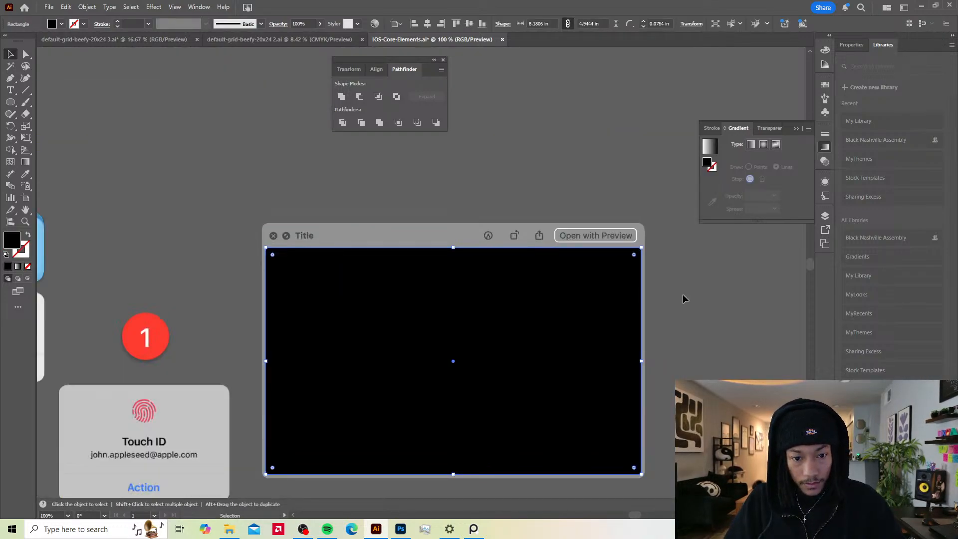
pyautogui.scroll(-3, 684, 280)
pyautogui.moveTo(468, 267); pyautogui.dragTo(499, 232)
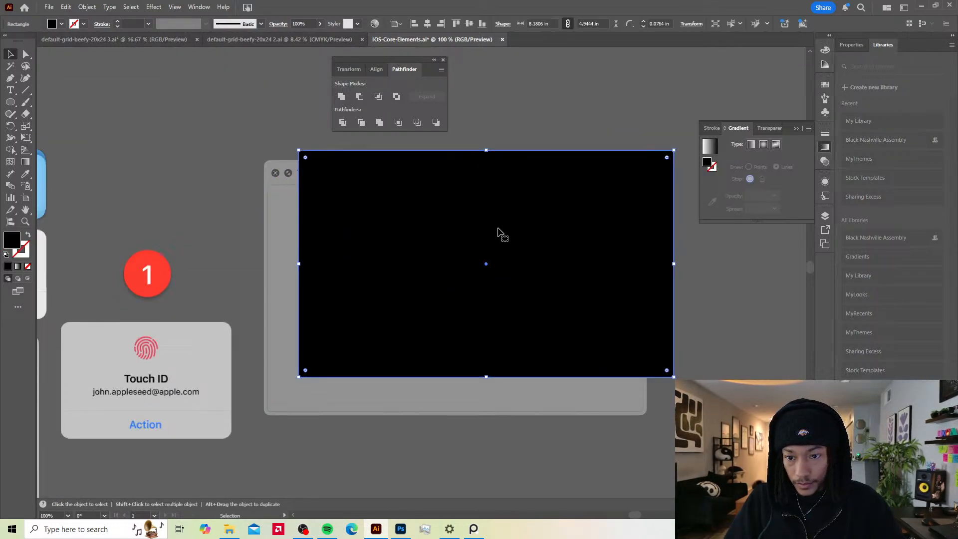
pyautogui.hotkey('ctrl', 'z')
# Step: Copy the window mockup, switch to Photoshop and paste it into the poster as a smart object about 3650 px wide
pyautogui.moveTo(592, 132); pyautogui.dragTo(407, 293)
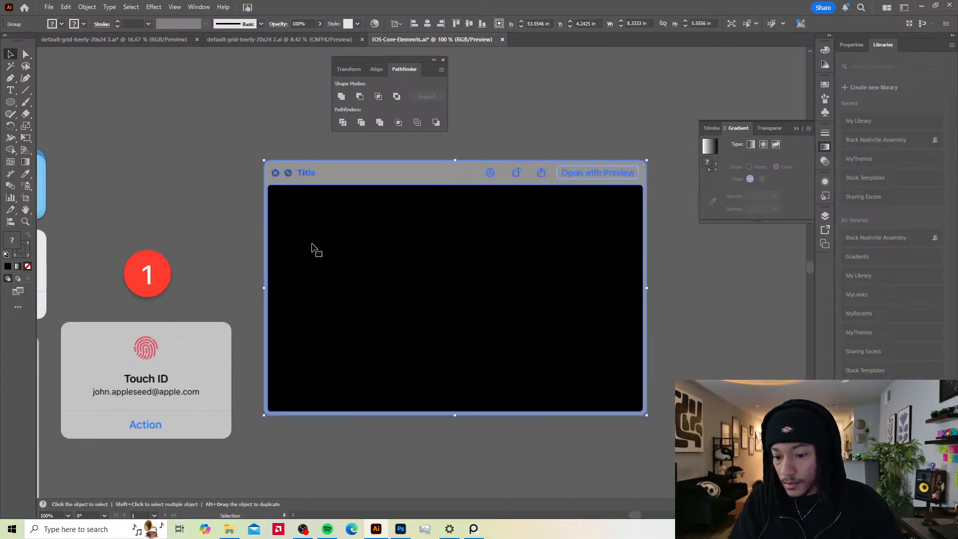
pyautogui.press('a')
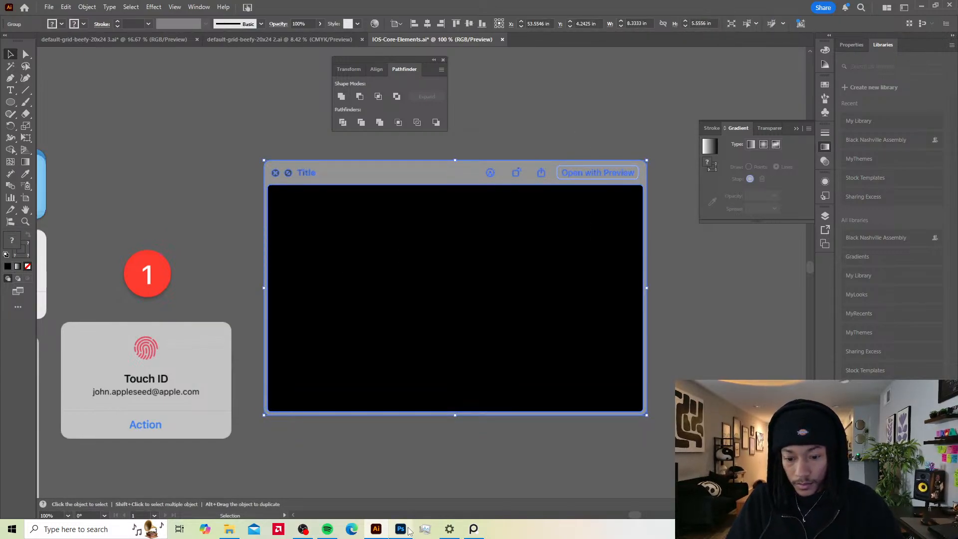
pyautogui.click(401, 528)
pyautogui.hotkey('ctrl', 'v')
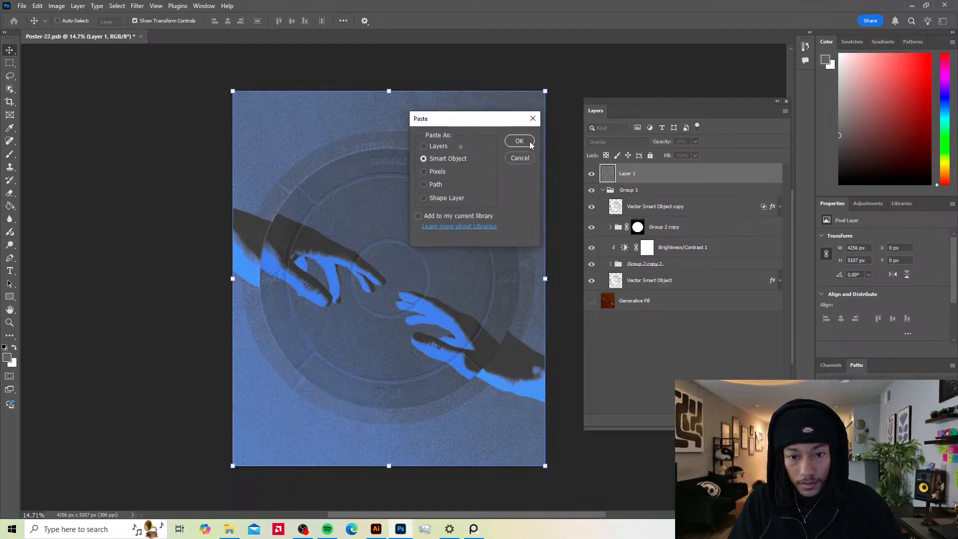
pyautogui.click(529, 142)
pyautogui.moveTo(481, 220); pyautogui.dragTo(424, 212)
pyautogui.click(494, 21)
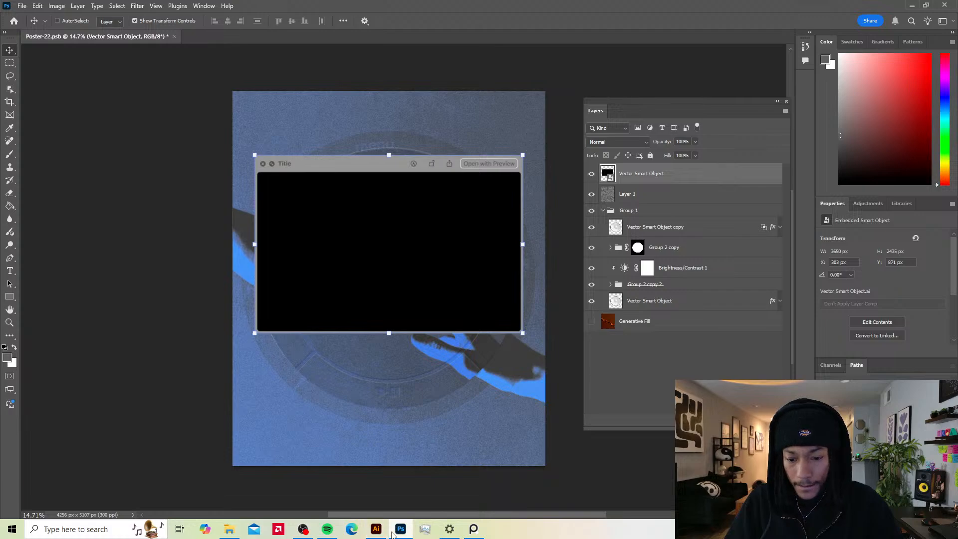
# Step: Switch back to Illustrator and isolate the "Open with Preview" button group inside the window mockup
pyautogui.click(376, 529)
pyautogui.click(667, 227)
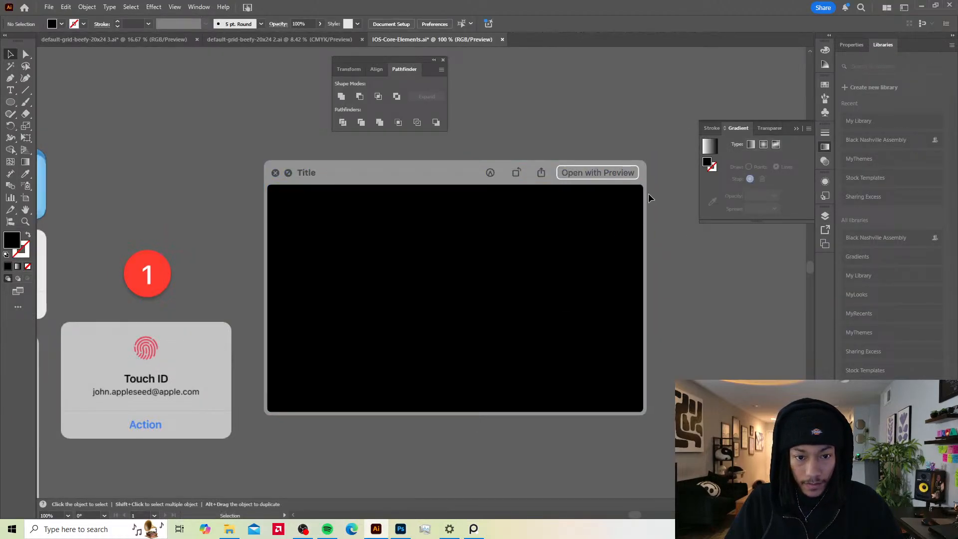
pyautogui.scroll(-1, 599, 175)
pyautogui.scroll(3, 619, 170)
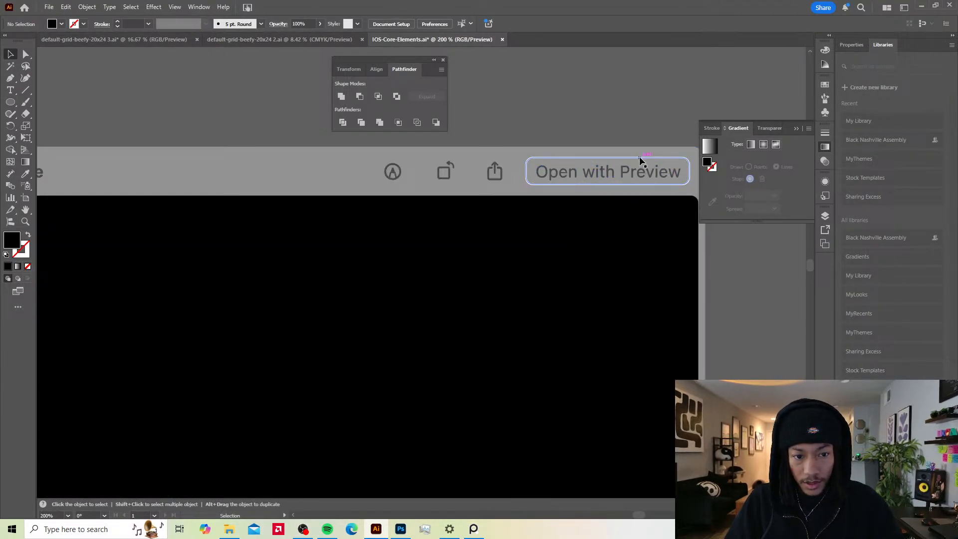
pyautogui.scroll(1, 651, 112)
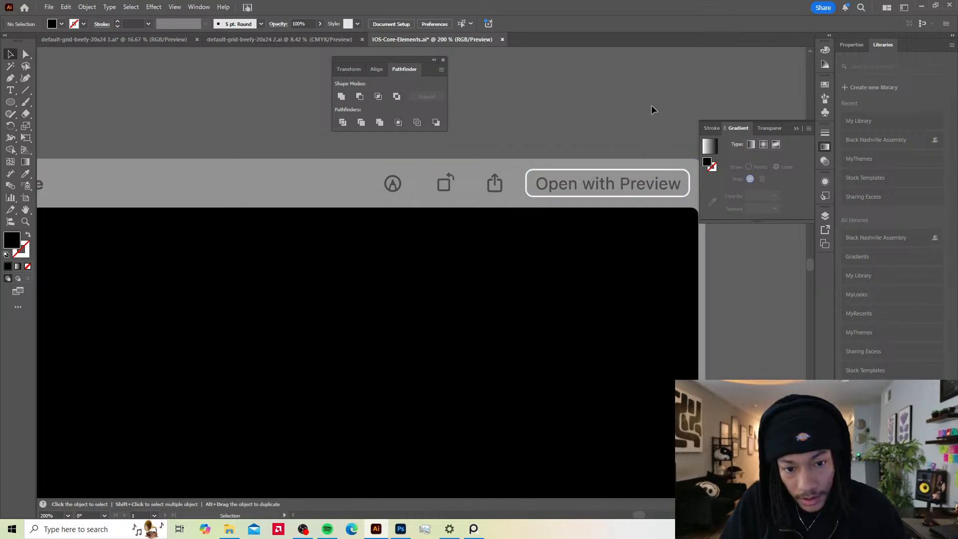
pyautogui.scroll(-3, 599, 158)
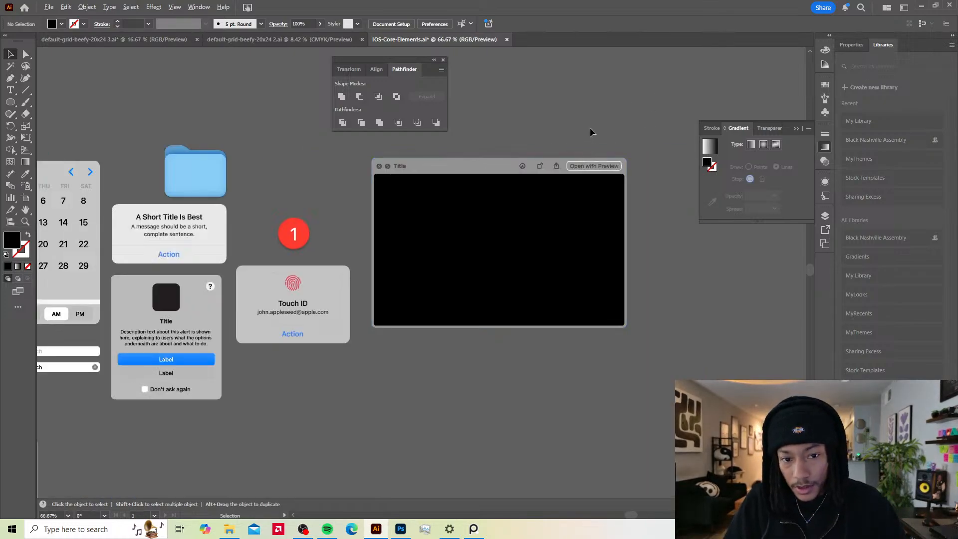
pyautogui.scroll(3, 620, 165)
pyautogui.doubleClick(619, 156)
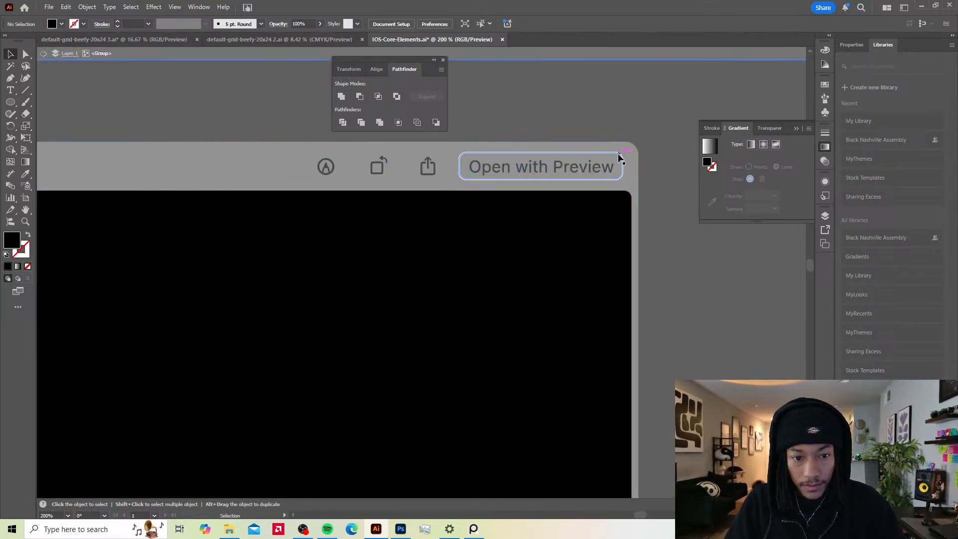
pyautogui.doubleClick(617, 156)
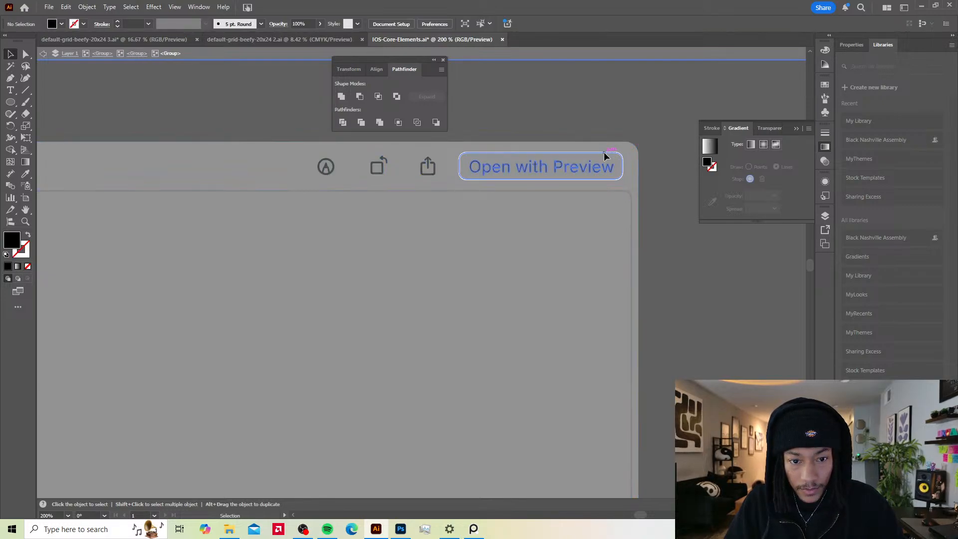
pyautogui.doubleClick(605, 156)
# Step: Try to apply the content area's frame appearance to the "Open with Preview" button group with the Eyedropper
pyautogui.press('i')
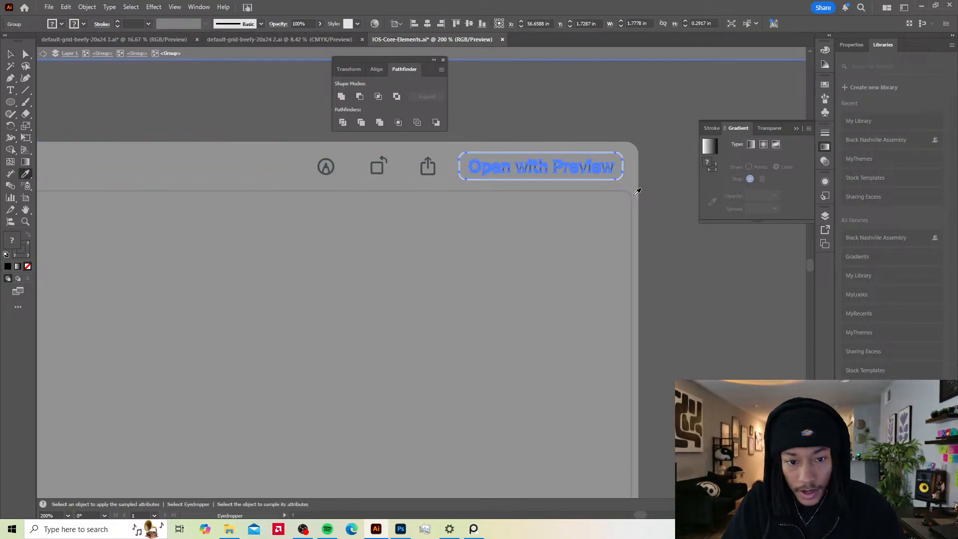
pyautogui.click(635, 192)
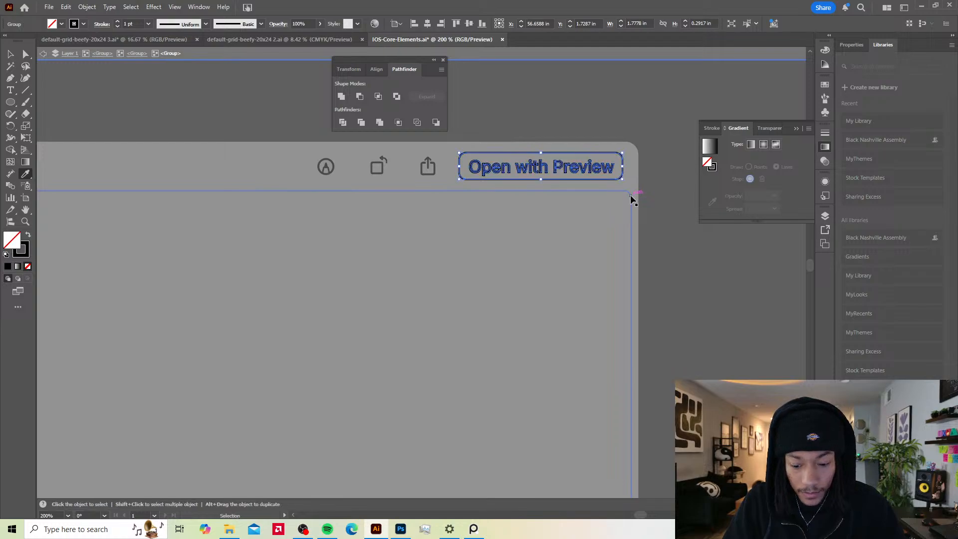
pyautogui.hotkey('ctrl', 'z')
# Step: Set the stroke of the "Open with Preview" button's rounded outline to grey 6D6D6D and leave isolation mode
pyautogui.press('v')
pyautogui.doubleClick(607, 152)
pyautogui.click(606, 151)
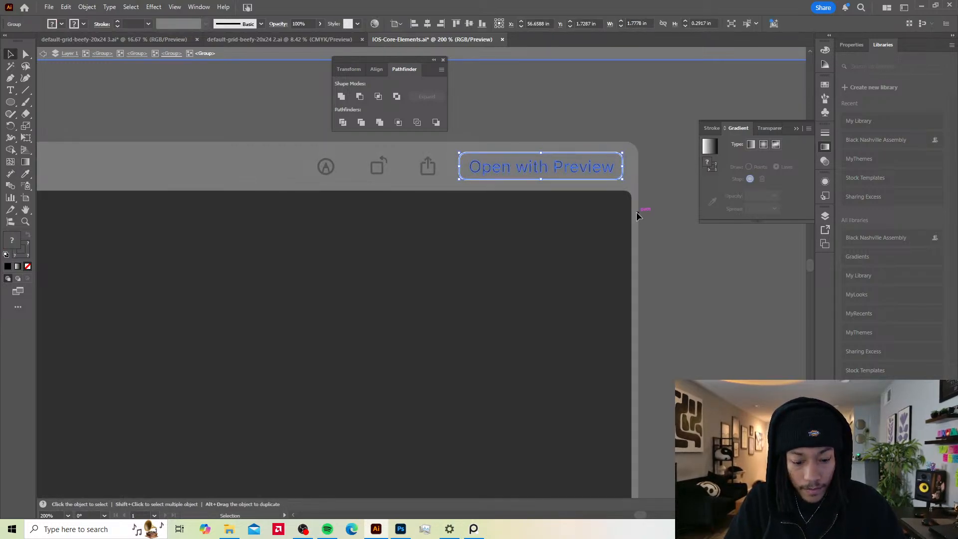
pyautogui.press('a')
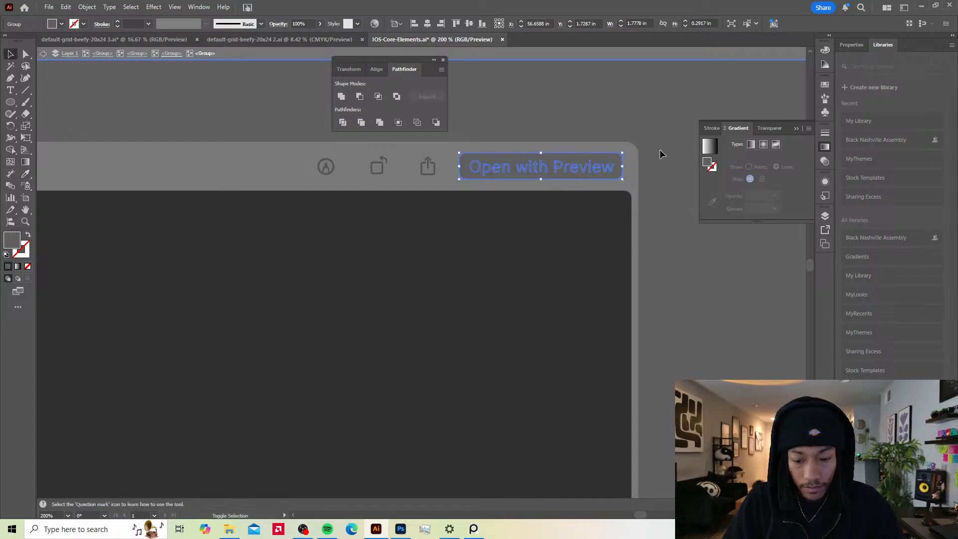
pyautogui.press('v')
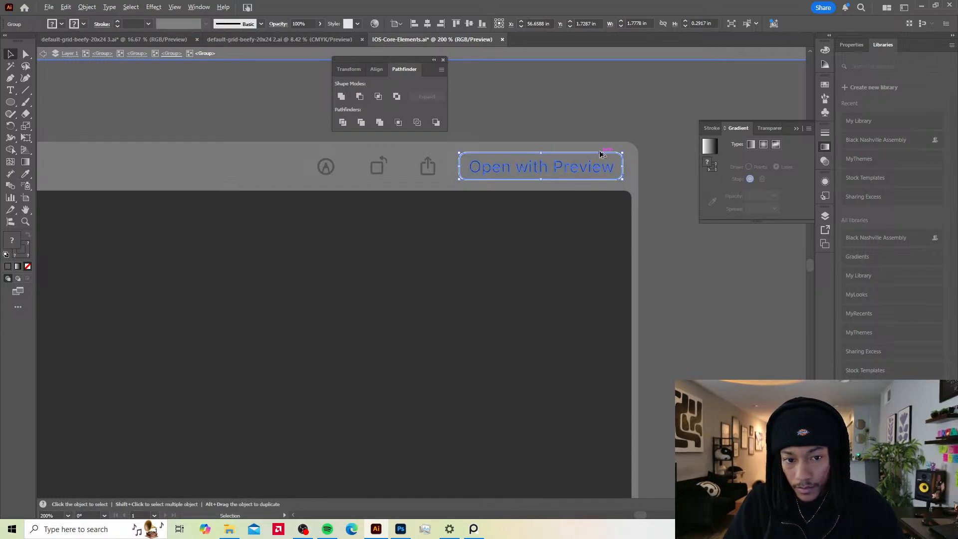
pyautogui.scroll(4, 600, 151)
pyautogui.doubleClick(600, 151)
pyautogui.click(599, 151)
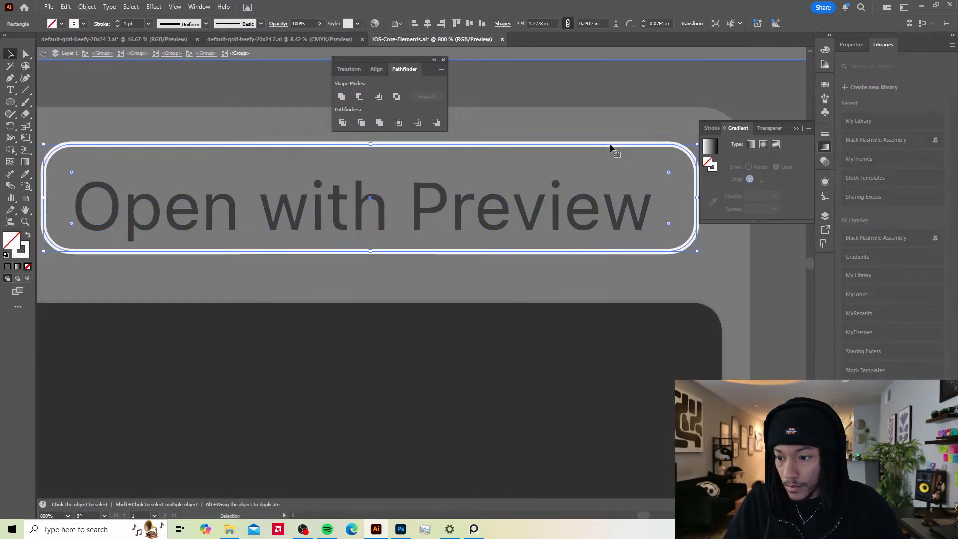
pyautogui.doubleClick(18, 255)
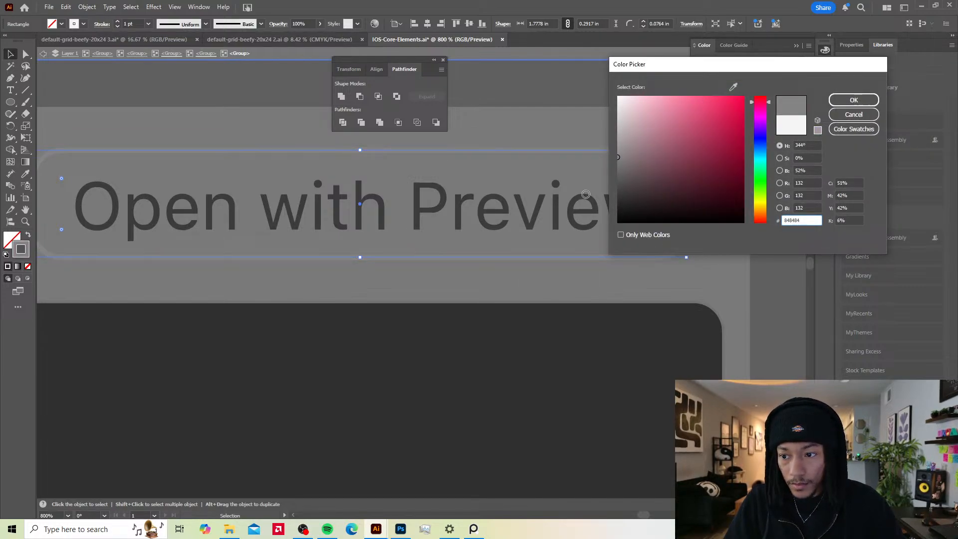
pyautogui.moveTo(586, 194); pyautogui.dragTo(587, 195)
pyautogui.moveTo(615, 155); pyautogui.dragTo(610, 164)
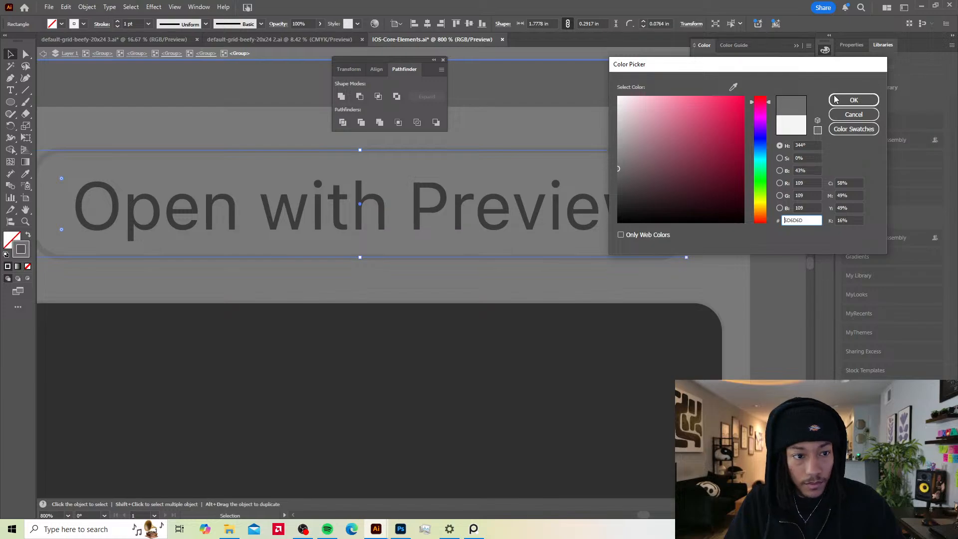
pyautogui.click(837, 99)
pyautogui.doubleClick(555, 104)
pyautogui.scroll(-6, 546, 122)
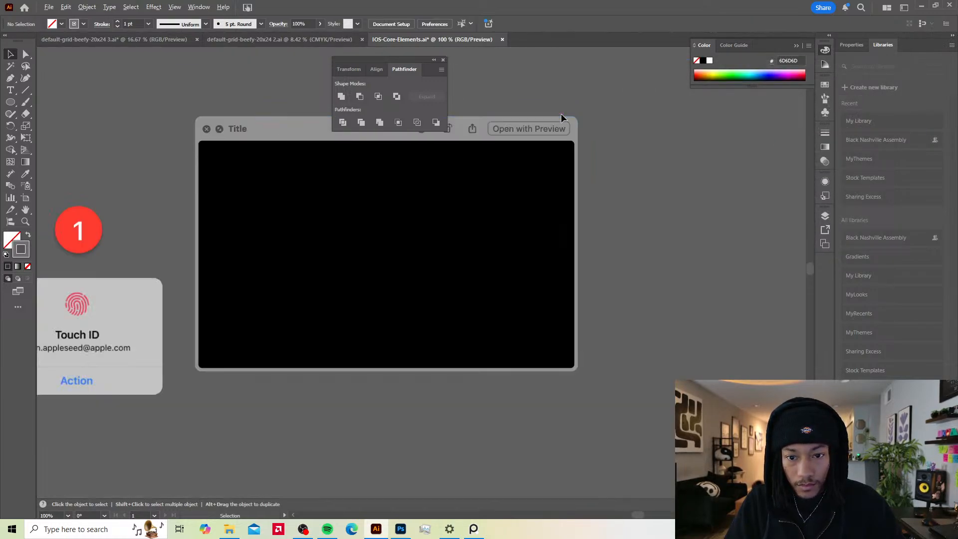
# Step: Copy the edited window mockup, switch to Photoshop, and replace the previously pasted mockup with it as a smart object
pyautogui.scroll(-1, 561, 115)
pyautogui.moveTo(595, 169); pyautogui.dragTo(654, 229)
pyautogui.moveTo(452, 207); pyautogui.dragTo(472, 199)
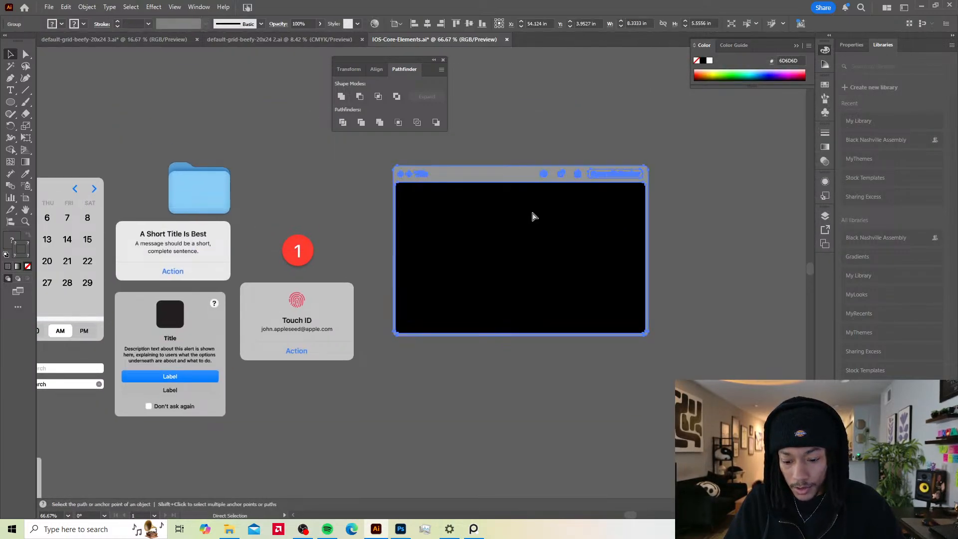
pyautogui.click(400, 528)
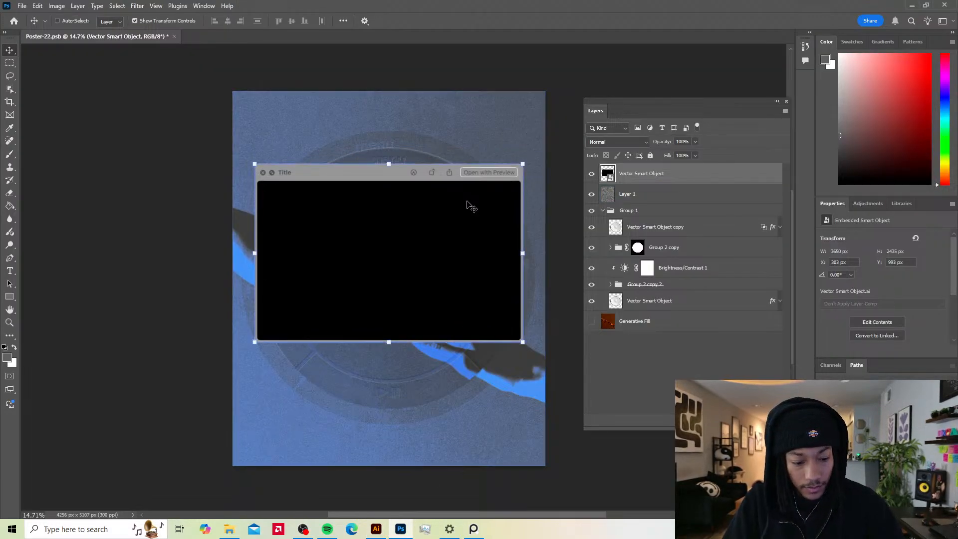
pyautogui.press('Delete')
pyautogui.hotkey('ctrl', 'v')
pyautogui.click(519, 141)
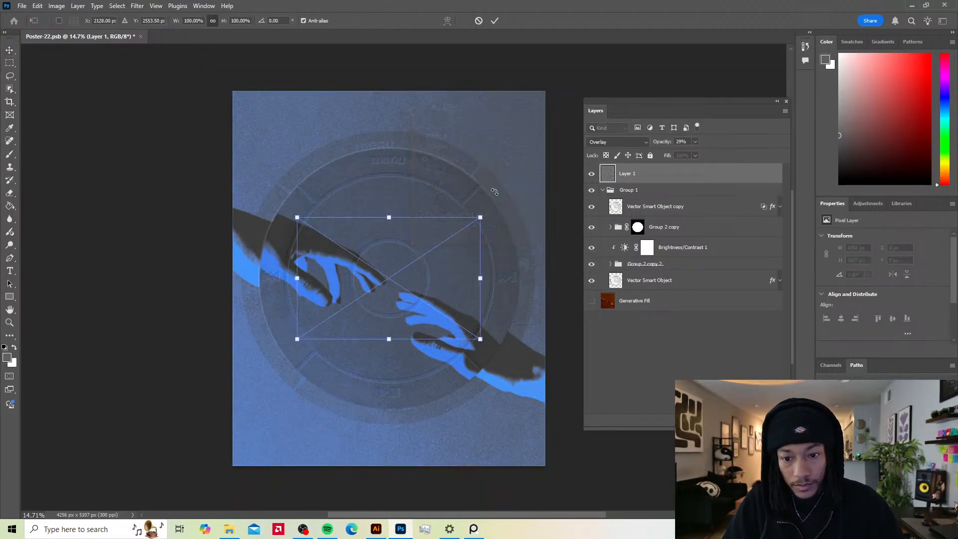
# Step: Scale the pasted window mockup to about 155.71% and centre it horizontally in the upper half of the poster
pyautogui.moveTo(377, 287); pyautogui.dragTo(332, 184)
pyautogui.moveTo(435, 236); pyautogui.dragTo(536, 304)
pyautogui.moveTo(478, 255); pyautogui.dragTo(470, 251)
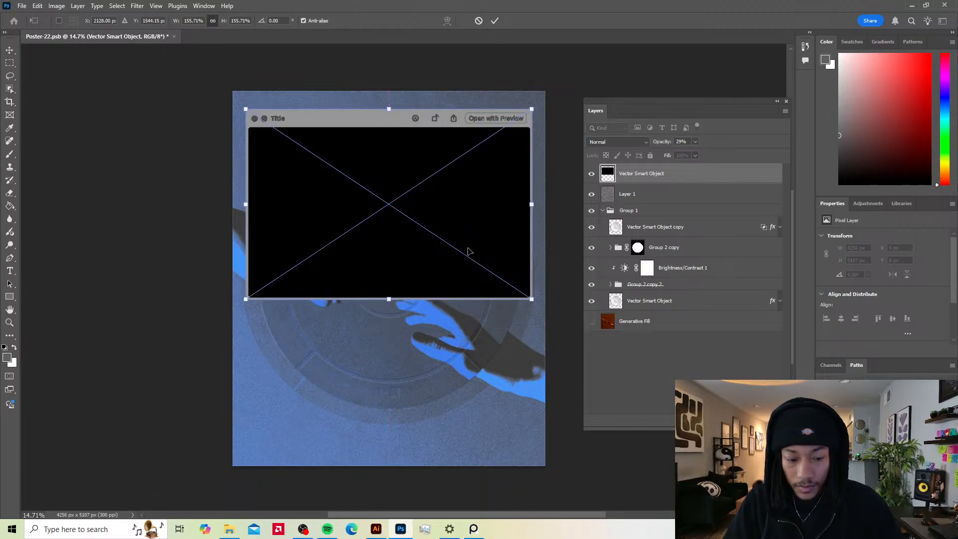
pyautogui.press('Return')
# Step: Collapse Group 1 and group it together with the noise layer, Layer 1
pyautogui.click(640, 210)
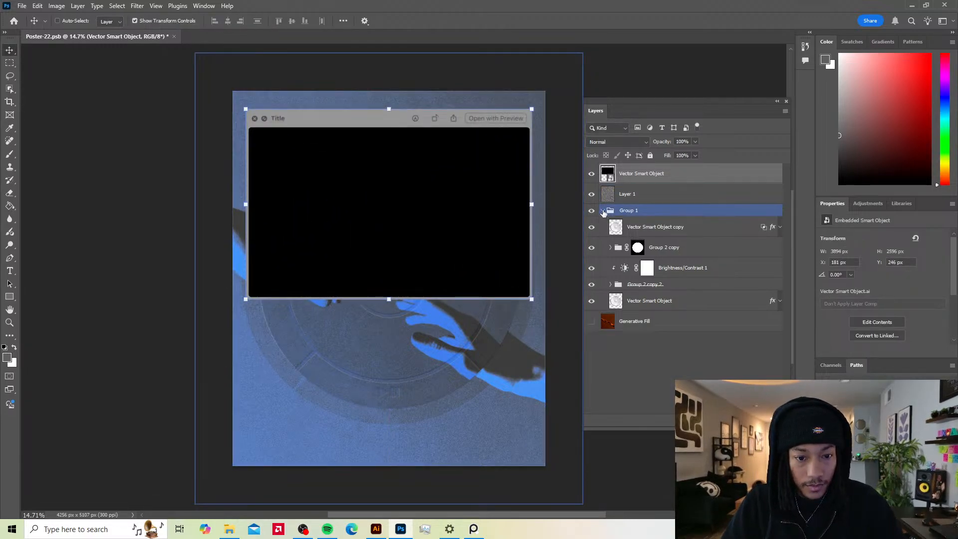
pyautogui.click(603, 210)
pyautogui.click(704, 288)
pyautogui.click(669, 211)
pyautogui.keyDown('shift'); pyautogui.click(666, 194); pyautogui.keyUp('shift')
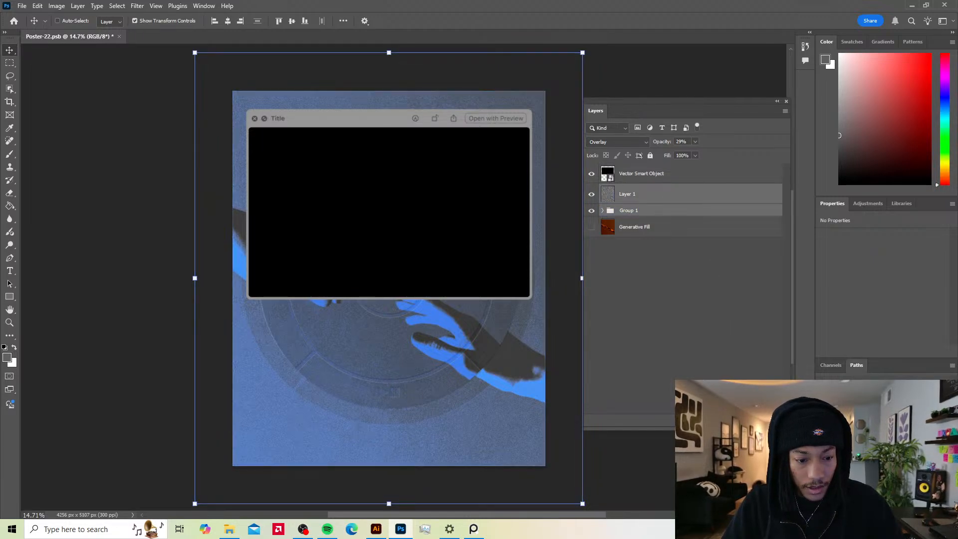
pyautogui.hotkey('ctrl', 'g')
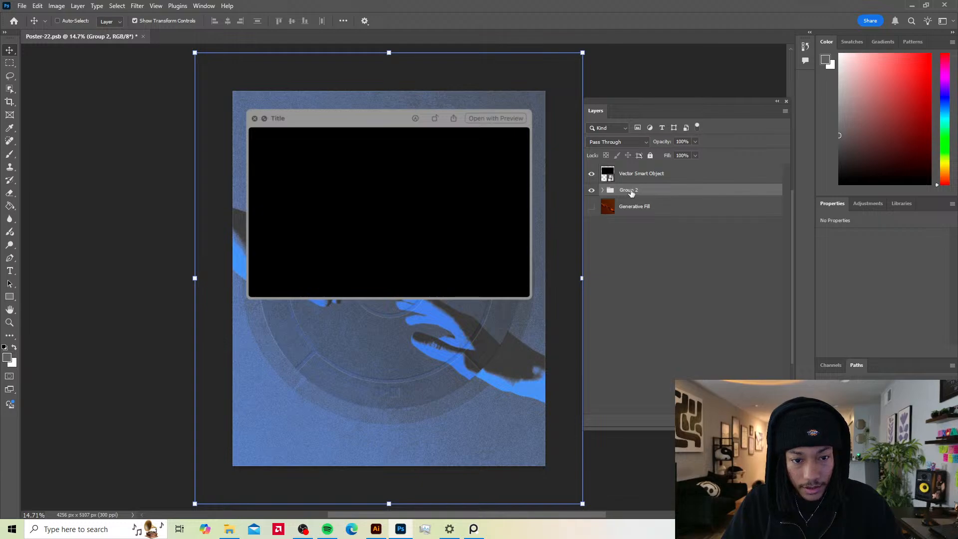
# Step: Duplicate Group 2, hide the original, and convert the copy to a smart object, keeping its position
pyautogui.moveTo(629, 191); pyautogui.dragTo(639, 186)
pyautogui.click(592, 202)
pyautogui.rightClick(634, 189)
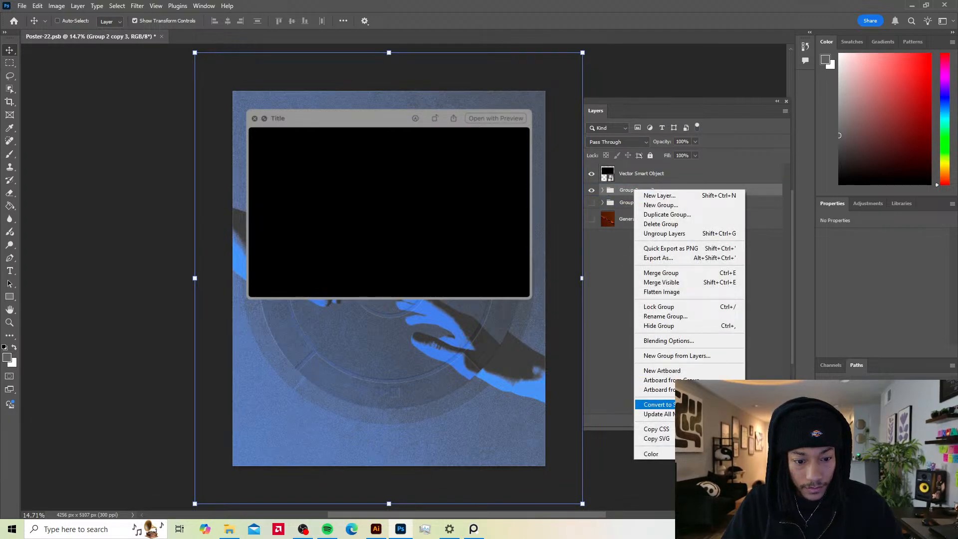
pyautogui.click(658, 404)
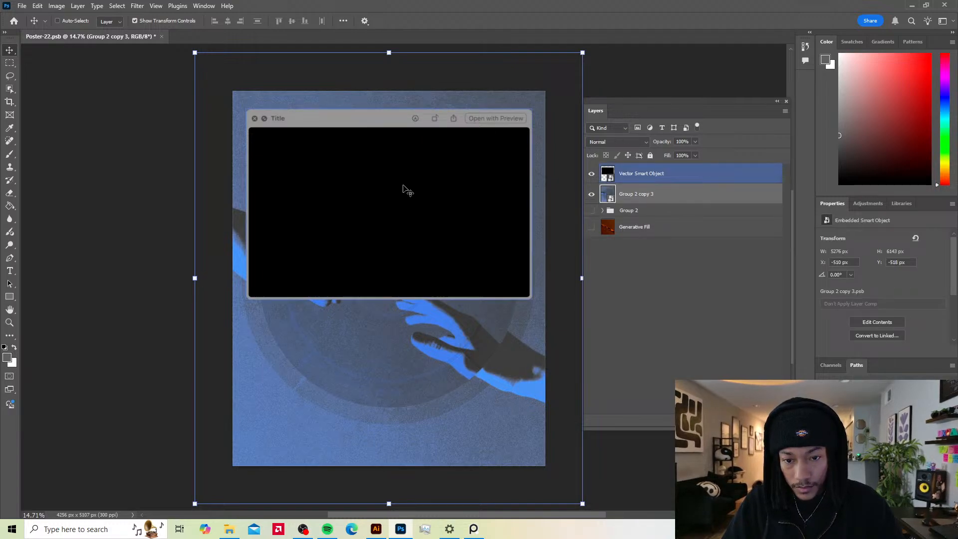
pyautogui.moveTo(403, 185); pyautogui.dragTo(448, 177)
pyautogui.hotkey('ctrl', 'z')
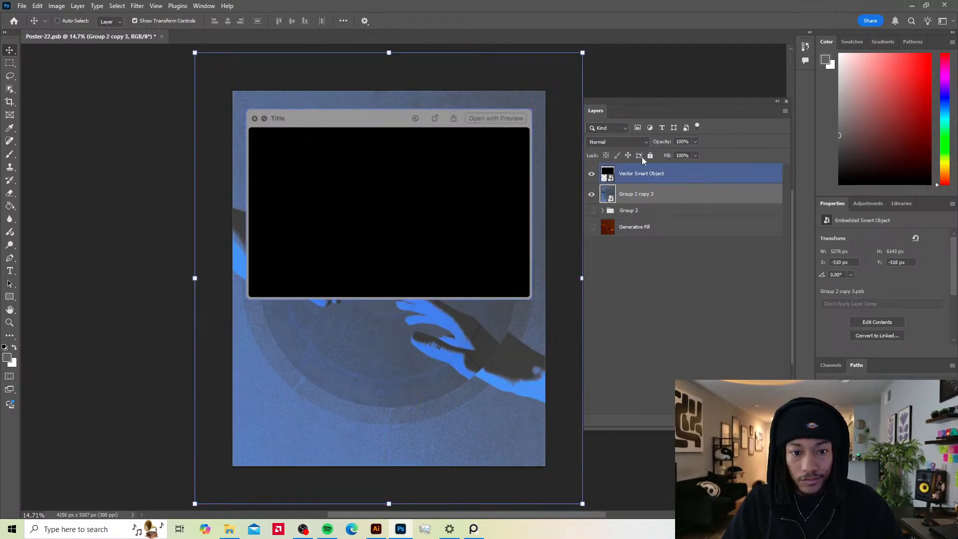
# Step: Compare the poster with and without the window mockup, and undo the smart object conversion of Group 2 copy 3
pyautogui.click(592, 173)
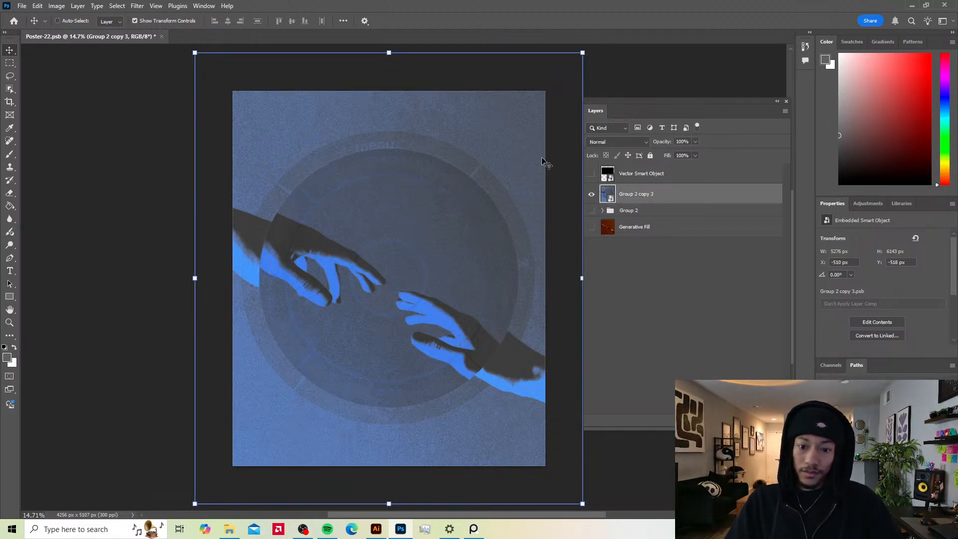
pyautogui.click(591, 173)
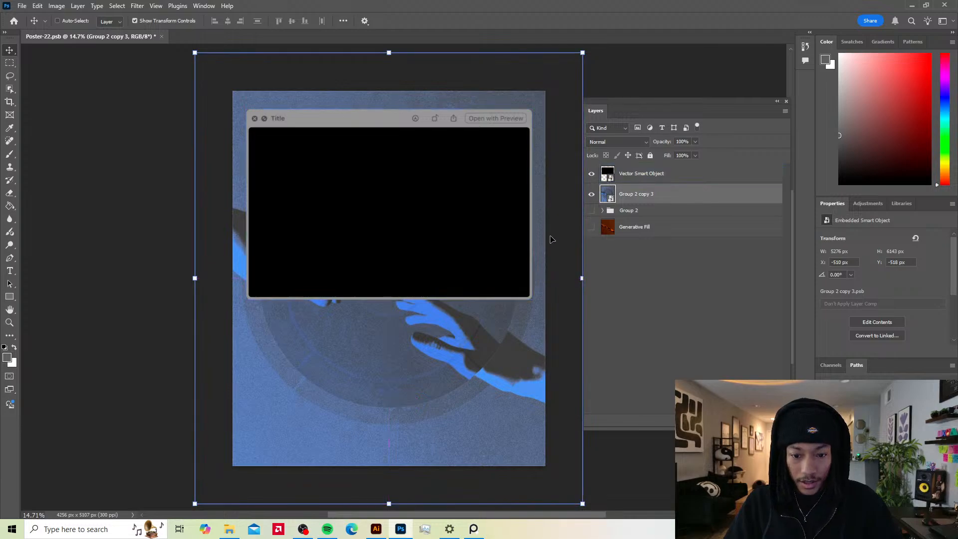
pyautogui.hotkey('ctrl', 'z')
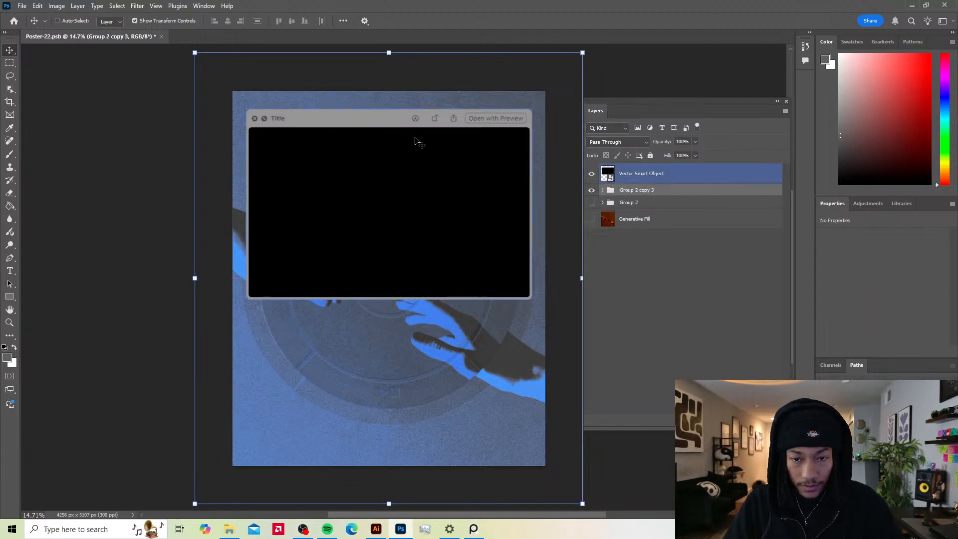
# Step: Try merging Group 2 copy 3 into one layer and converting it to a smart object, undoing each attempt
pyautogui.click(648, 193)
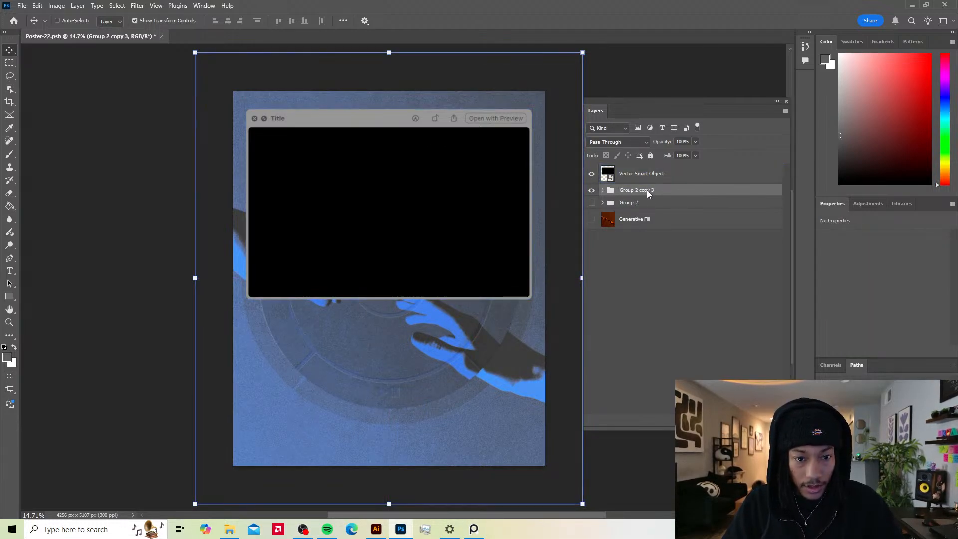
pyautogui.rightClick(649, 193)
pyautogui.click(630, 191)
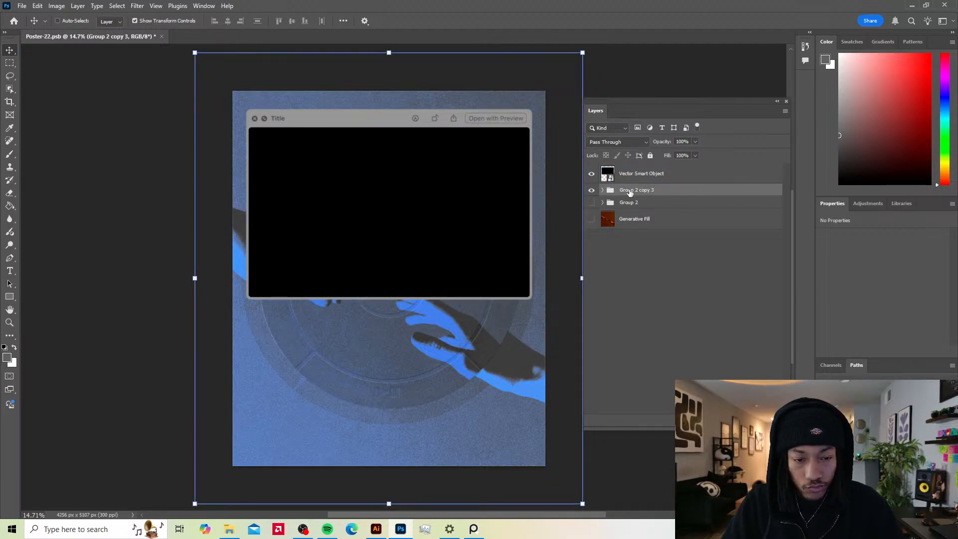
pyautogui.rightClick(630, 192)
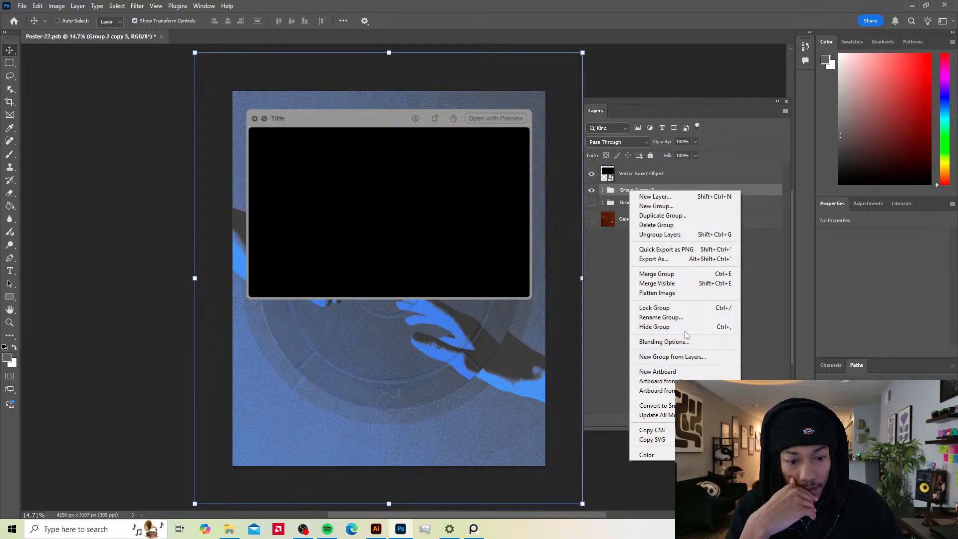
pyautogui.click(676, 274)
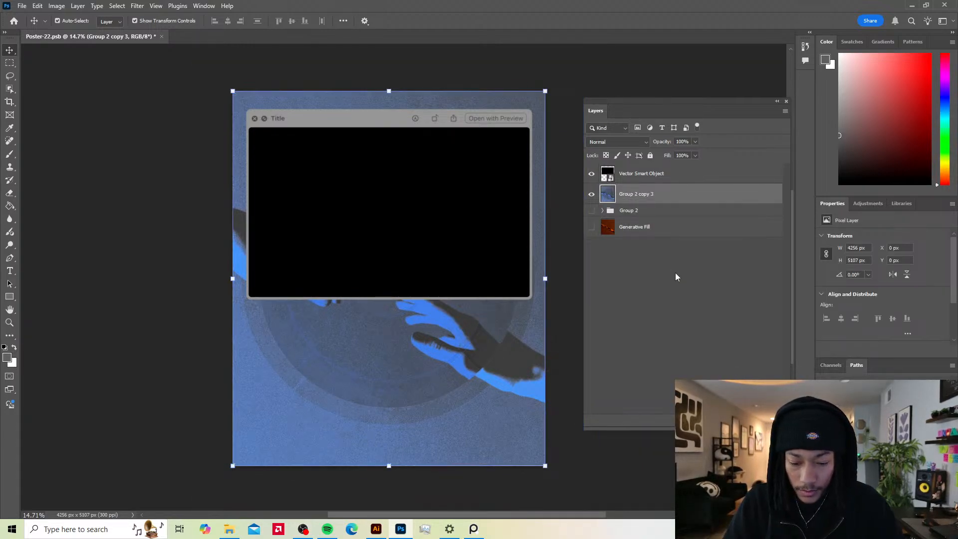
pyautogui.hotkey('ctrl', 'z')
pyautogui.rightClick(641, 194)
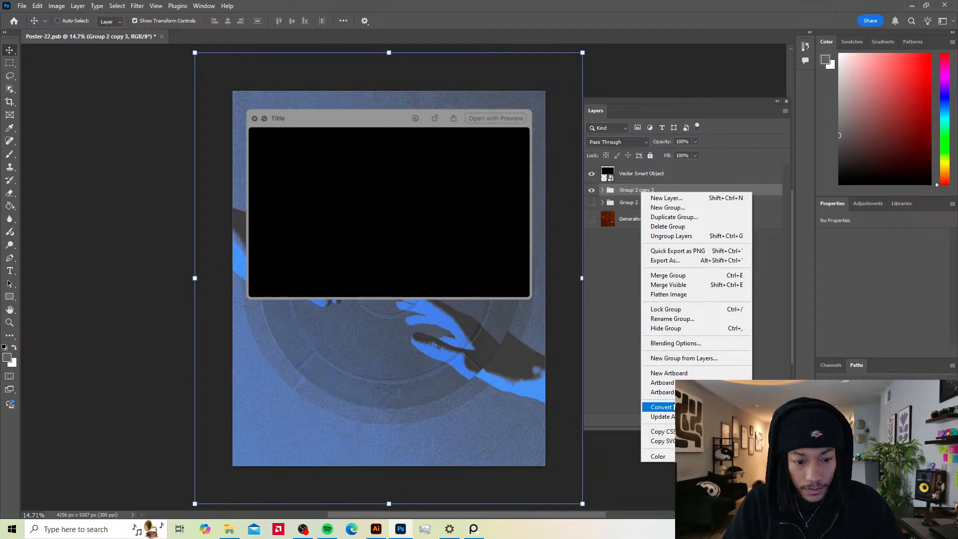
pyautogui.click(659, 407)
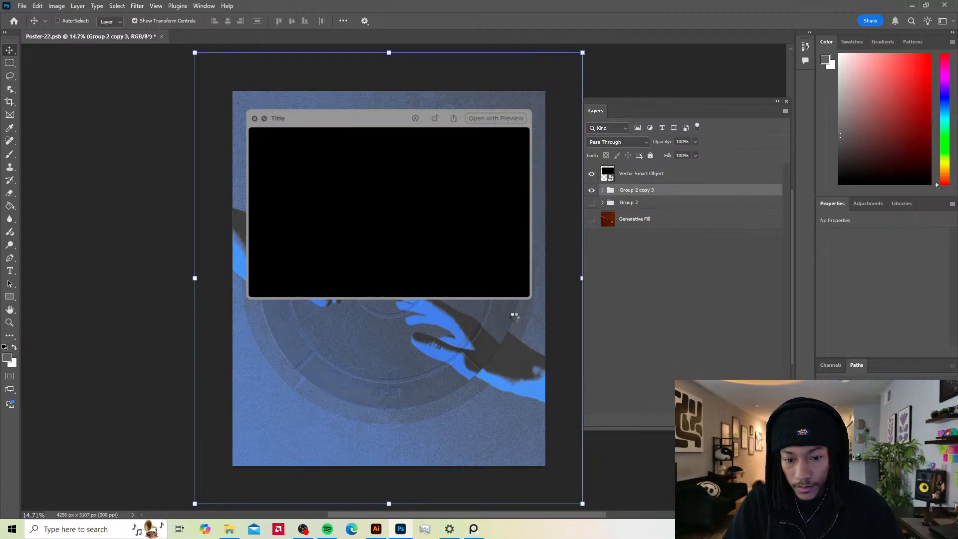
pyautogui.hotkey('ctrl', 'z')
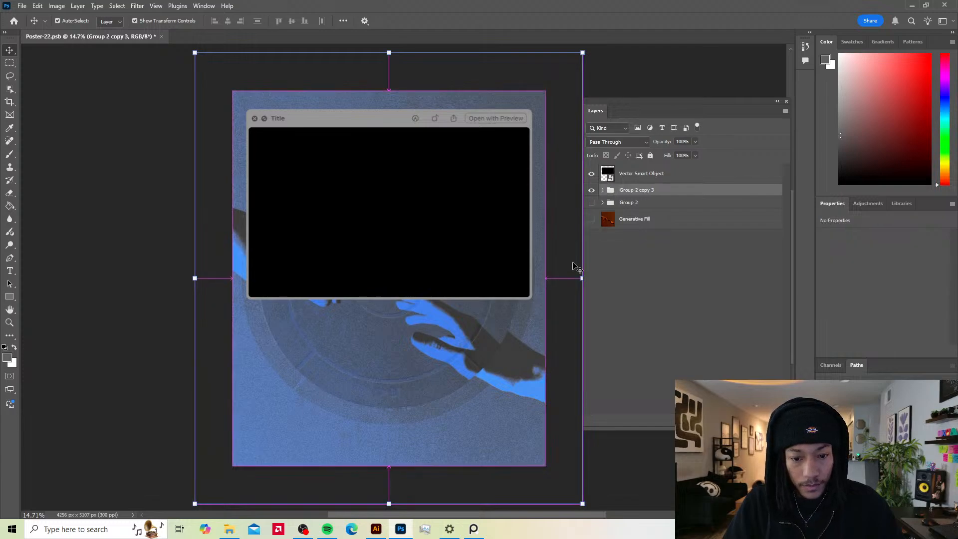
pyautogui.moveTo(645, 188)
pyautogui.mouseDown()
pyautogui.moveTo(607, 188)
pyautogui.moveTo(657, 187)
pyautogui.mouseUp()
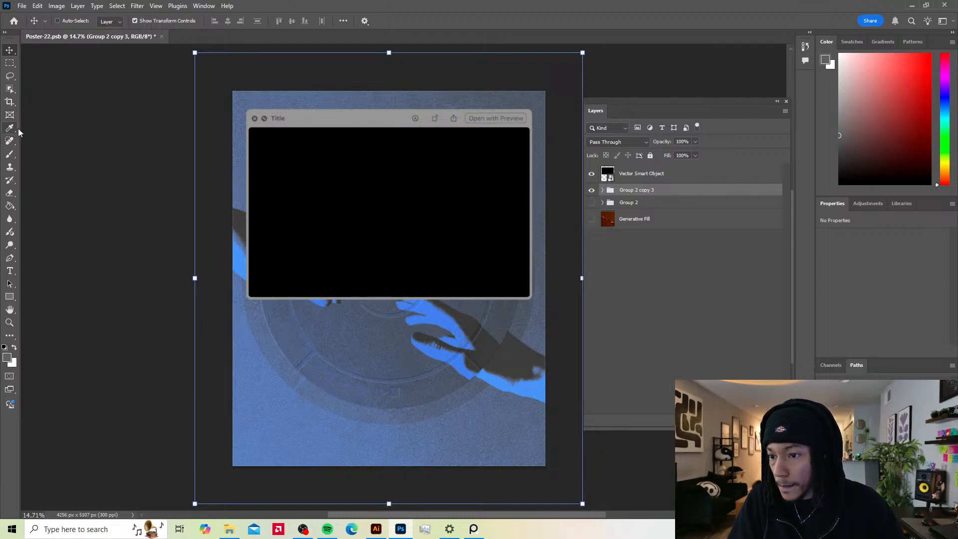
# Step: Select the black screen area of the Vector Smart Object window mockup with the Magic Wand
pyautogui.click(11, 142)
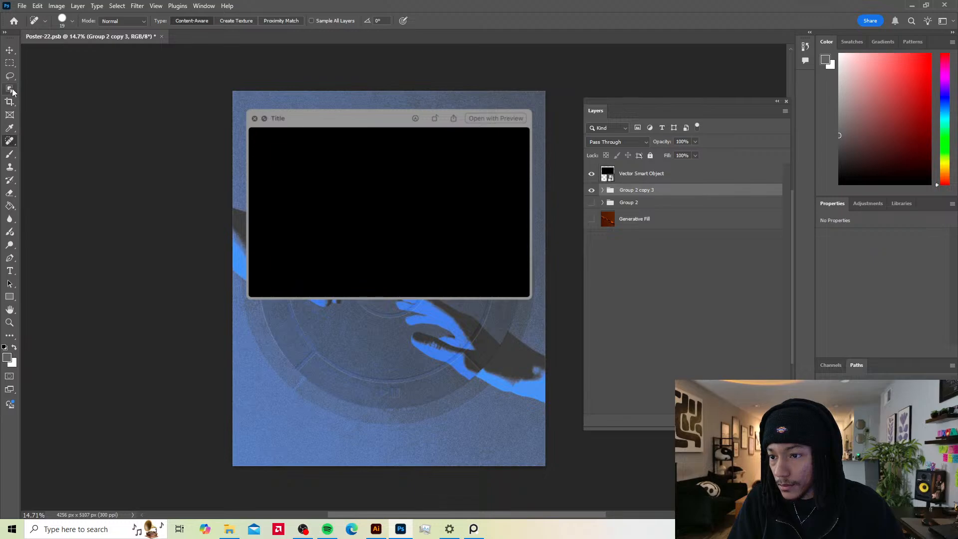
pyautogui.moveTo(9, 89)
pyautogui.mouseDown()
pyautogui.moveTo(52, 118)
pyautogui.moveTo(54, 109)
pyautogui.mouseUp()
pyautogui.click(368, 181)
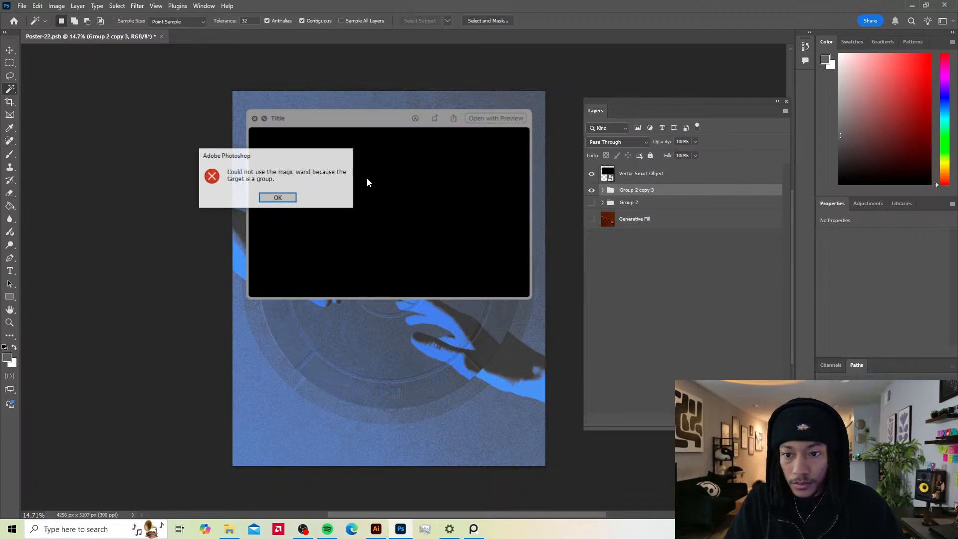
pyautogui.click(274, 195)
pyautogui.click(639, 179)
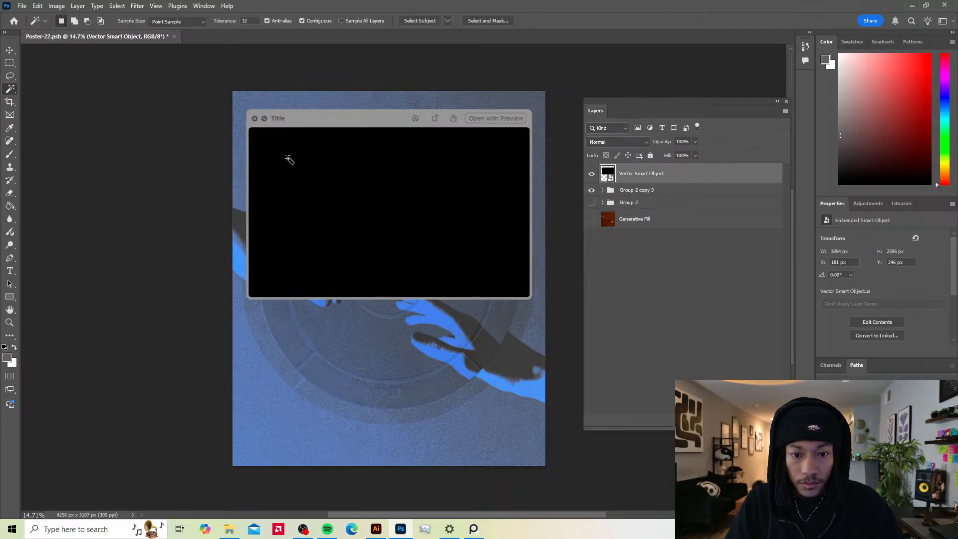
pyautogui.click(287, 156)
# Step: Mask Group 2 copy 3 with the window-area selection and place it above the Vector Smart Object layer
pyautogui.click(641, 191)
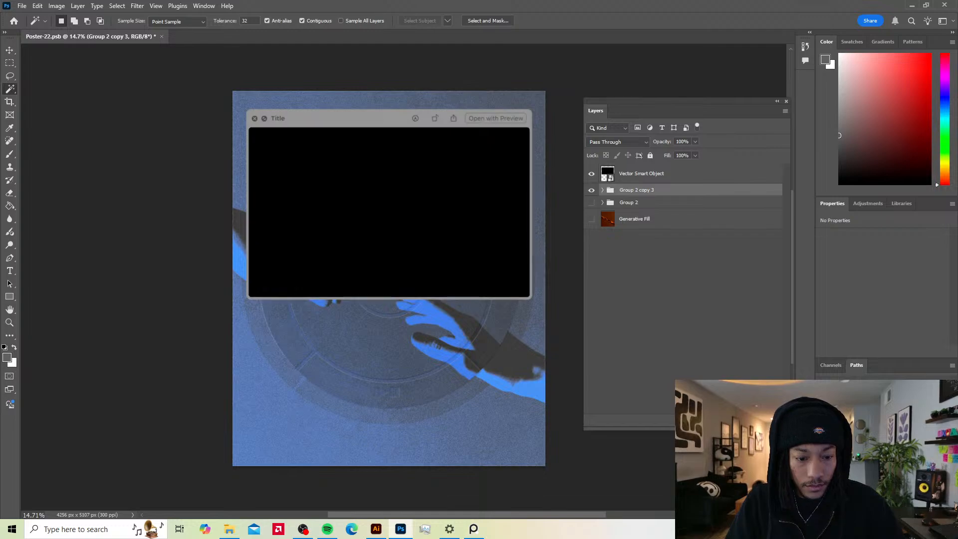
pyautogui.click(717, 420)
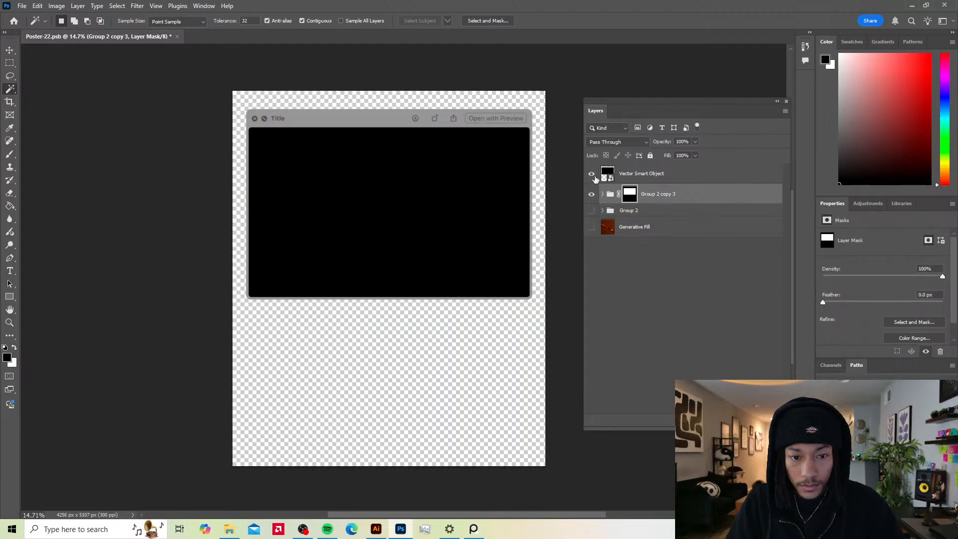
pyautogui.moveTo(662, 179); pyautogui.dragTo(655, 207)
pyautogui.click(669, 174)
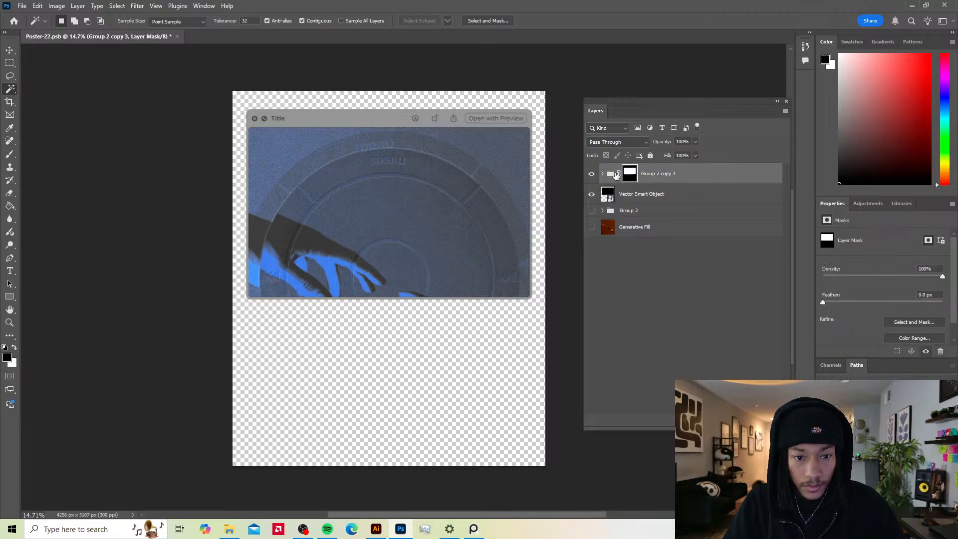
# Step: Unlink the mask of Group 2 copy 3 and move Layer 1 and Group 1 up so both hands sit inside the window
pyautogui.click(602, 174)
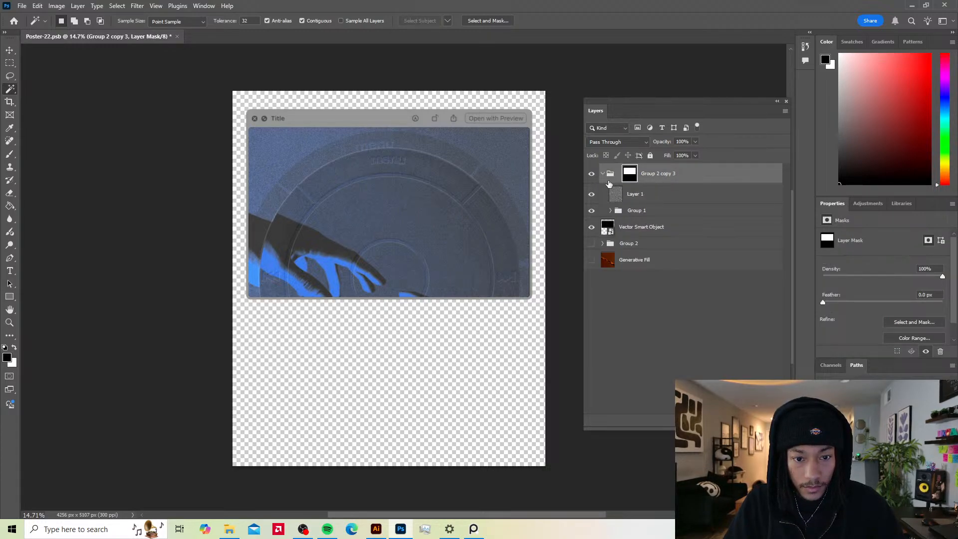
pyautogui.click(668, 197)
pyautogui.keyDown('shift'); pyautogui.click(635, 214); pyautogui.keyUp('shift')
pyautogui.press('v')
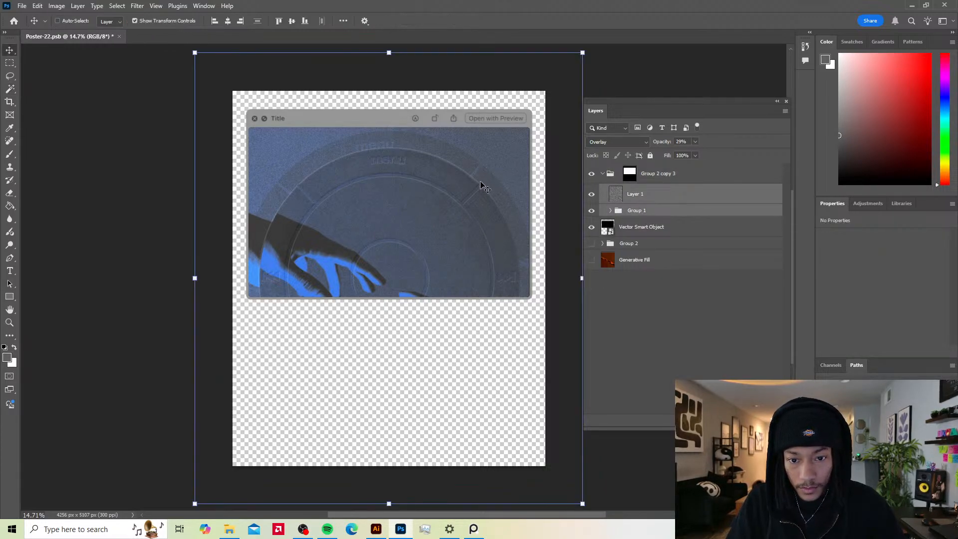
pyautogui.moveTo(473, 231); pyautogui.dragTo(479, 152)
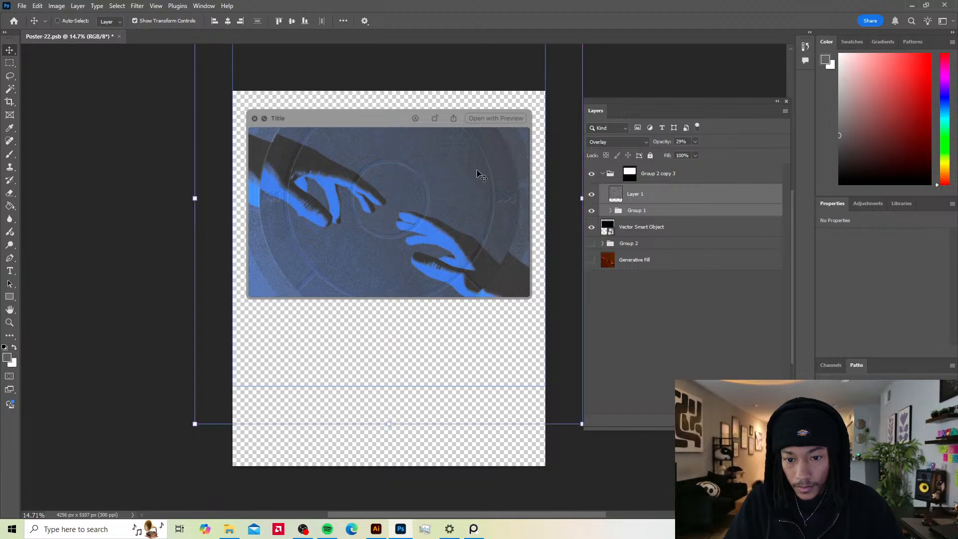
# Step: Scale Layer 1 and Group 1 down to about 83.90% and shift them to refit the hands in the window
pyautogui.moveTo(580, 195); pyautogui.dragTo(547, 191)
pyautogui.moveTo(417, 193)
pyautogui.mouseDown()
pyautogui.moveTo(442, 193)
pyautogui.moveTo(434, 189)
pyautogui.mouseUp()
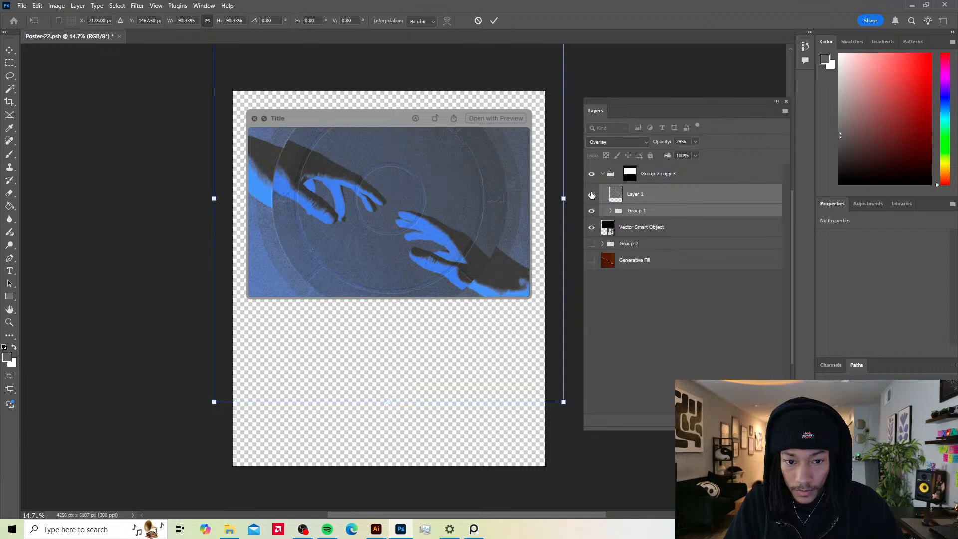
pyautogui.moveTo(564, 198); pyautogui.dragTo(540, 197)
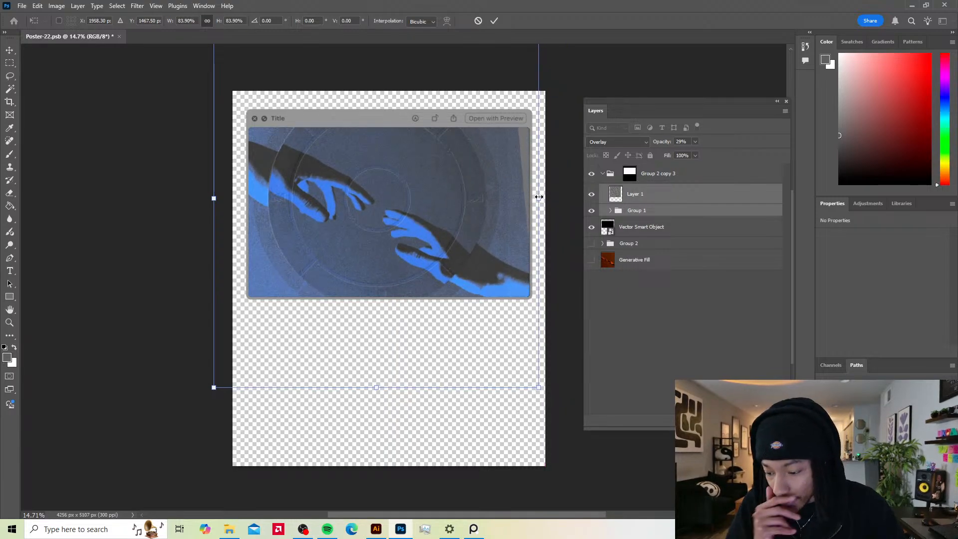
pyautogui.moveTo(450, 216); pyautogui.dragTo(469, 211)
pyautogui.press('Return')
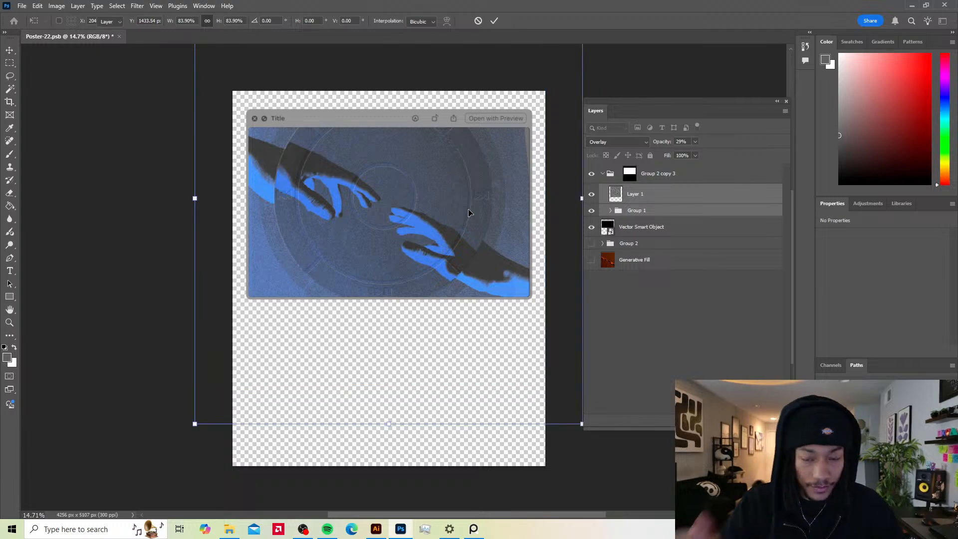
# Step: Centre Layer 1 and Group 1 horizontally in the window and scale them up to about 112.88% from the centre
pyautogui.click(661, 173)
pyautogui.click(602, 173)
pyautogui.click(683, 194)
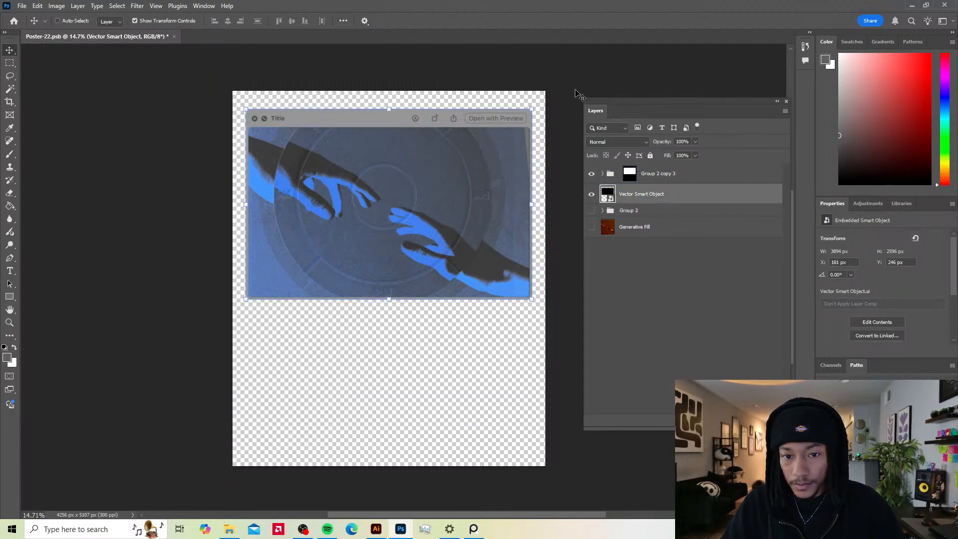
pyautogui.click(630, 173)
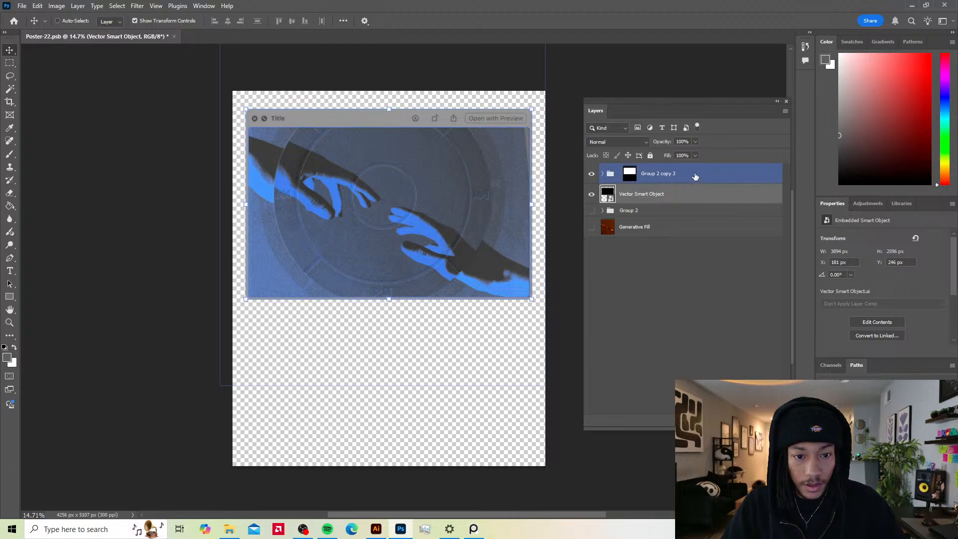
pyautogui.click(602, 173)
pyautogui.click(635, 193)
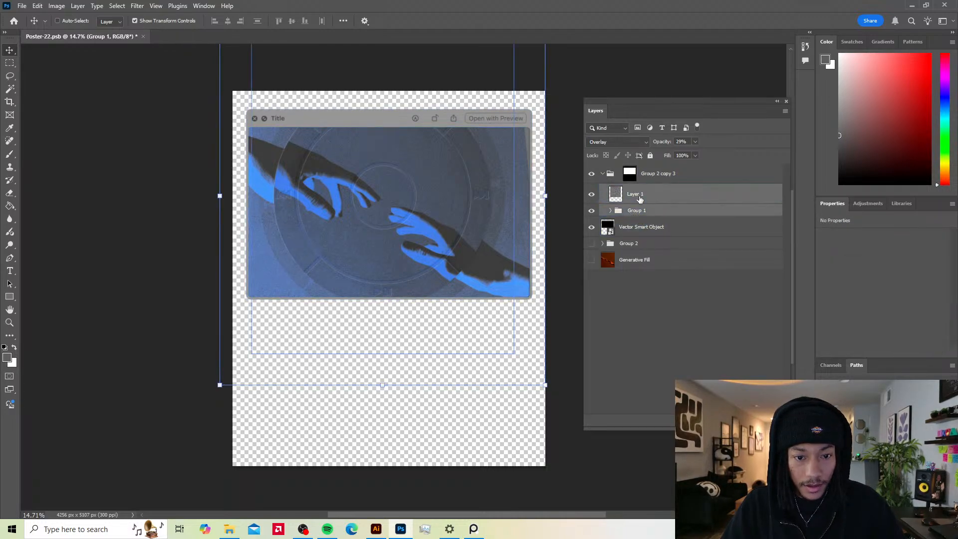
pyautogui.moveTo(426, 194); pyautogui.dragTo(433, 194)
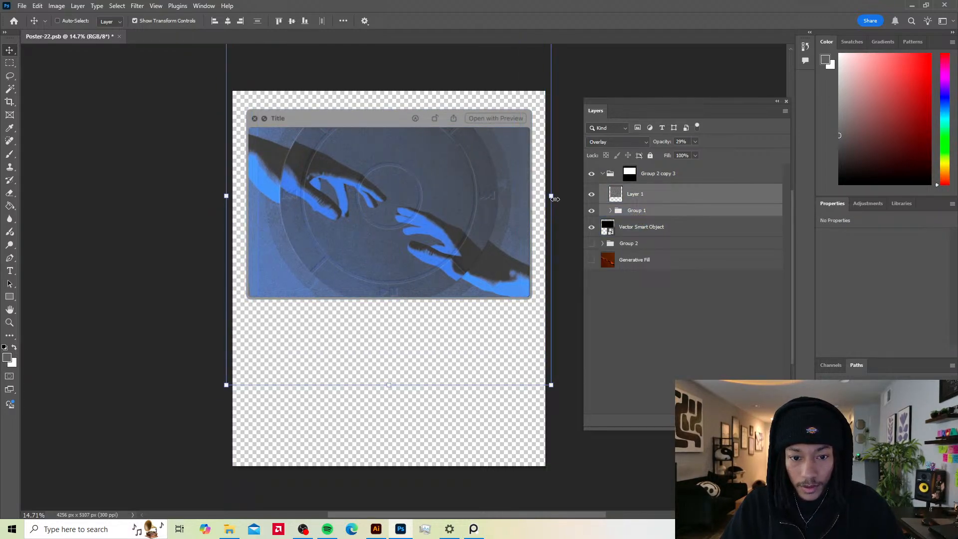
pyautogui.moveTo(552, 197); pyautogui.dragTo(575, 198)
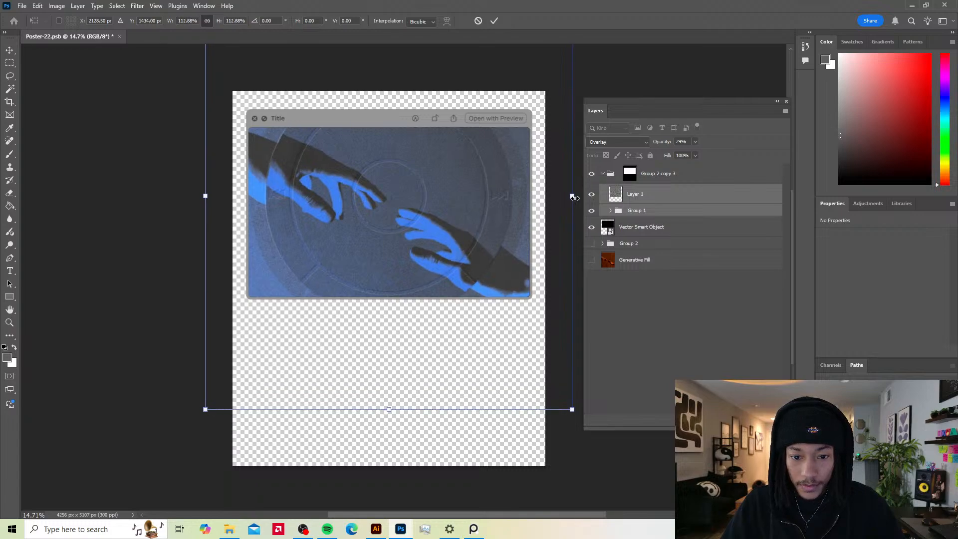
pyautogui.press('Return')
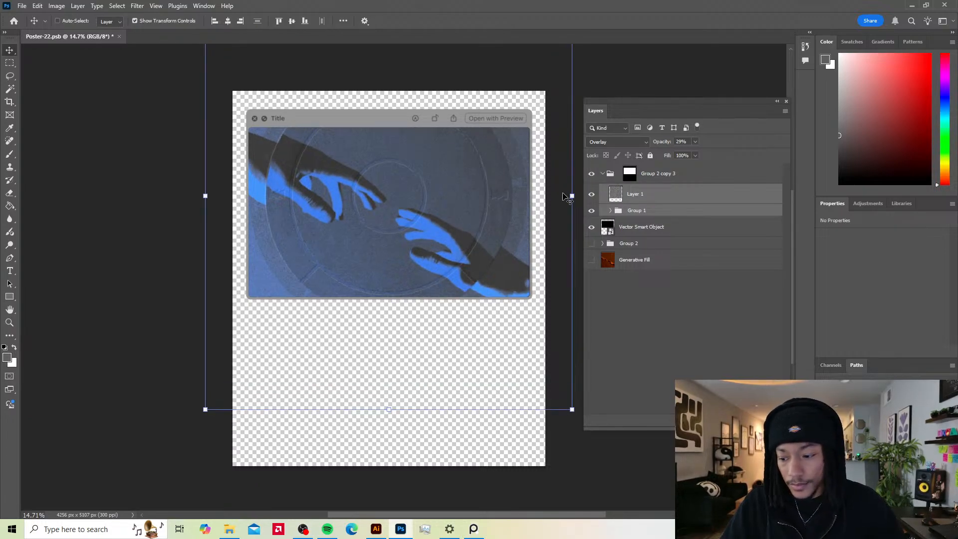
# Step: Move the Layers panel higher, preview the Generative Fill photo behind the window mockup, and hide it again
pyautogui.click(591, 182)
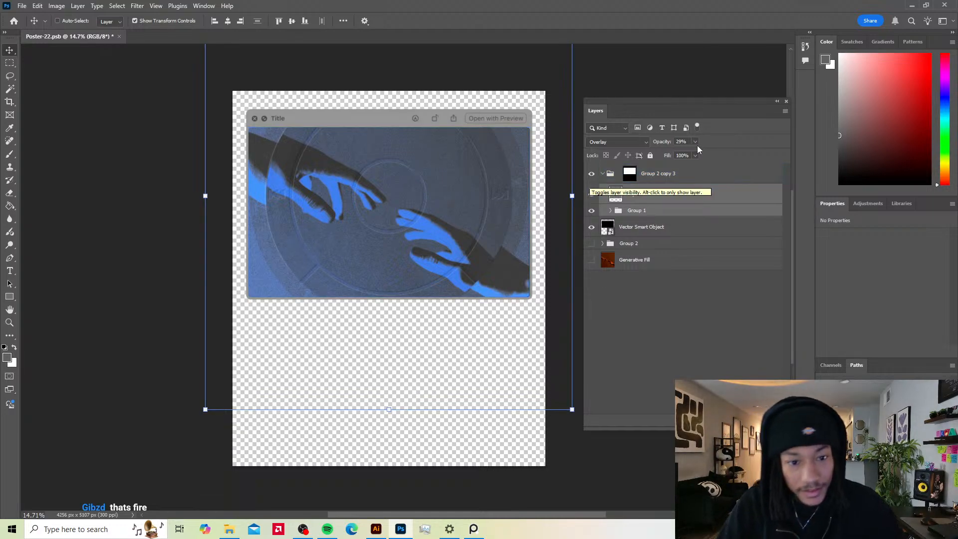
pyautogui.click(673, 70)
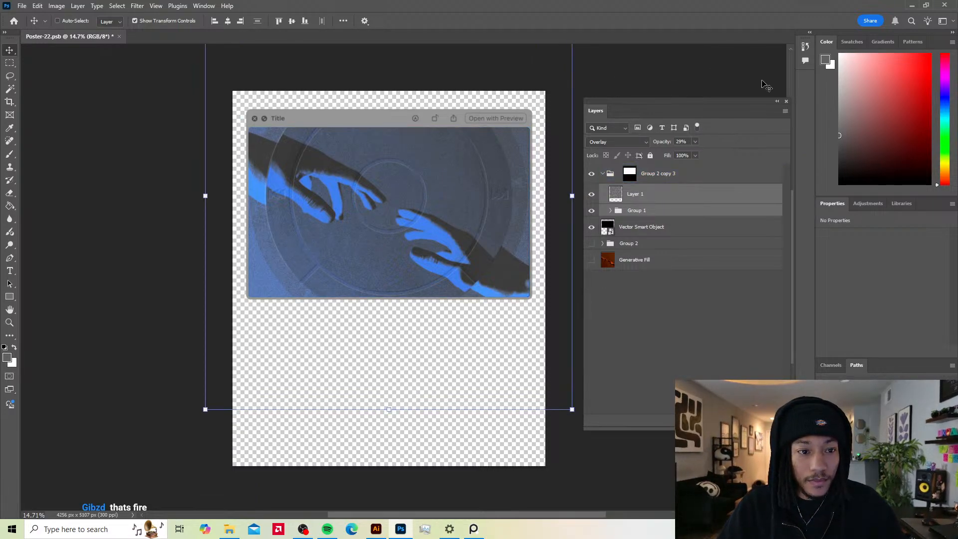
pyautogui.moveTo(685, 100); pyautogui.dragTo(677, 50)
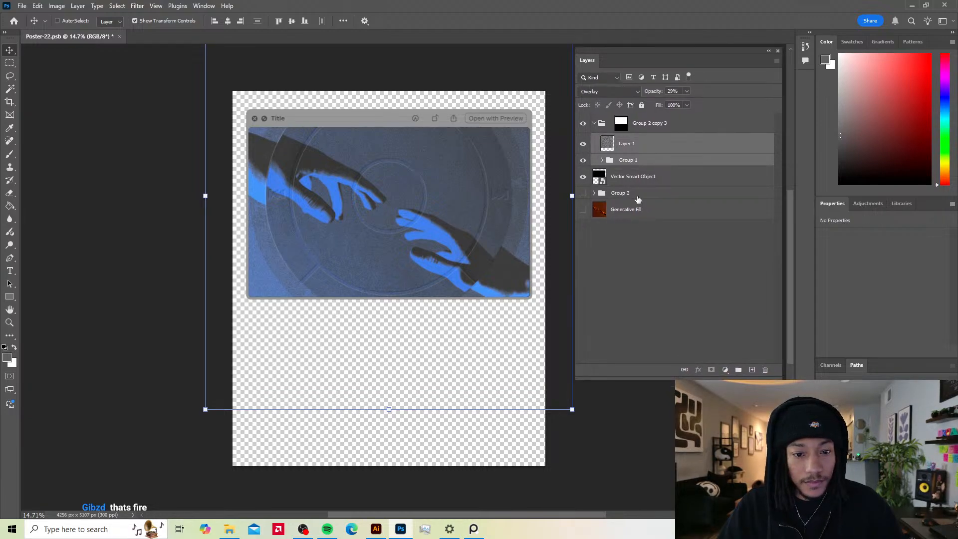
pyautogui.click(638, 212)
pyautogui.click(582, 209)
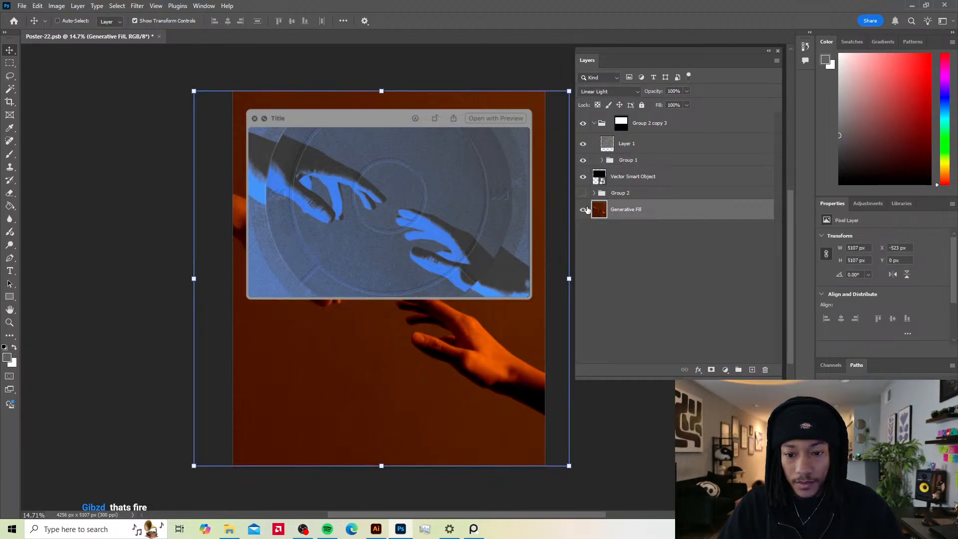
pyautogui.click(583, 210)
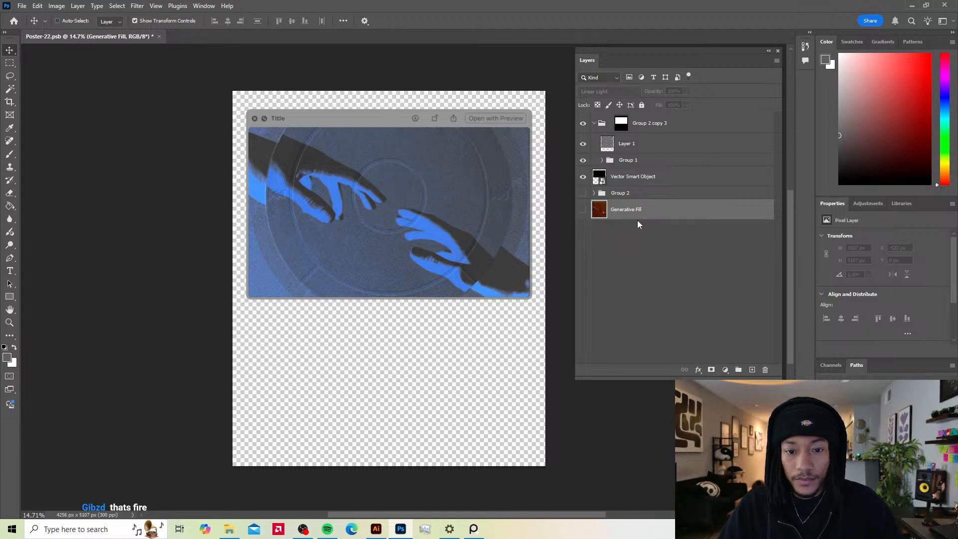
pyautogui.click(593, 124)
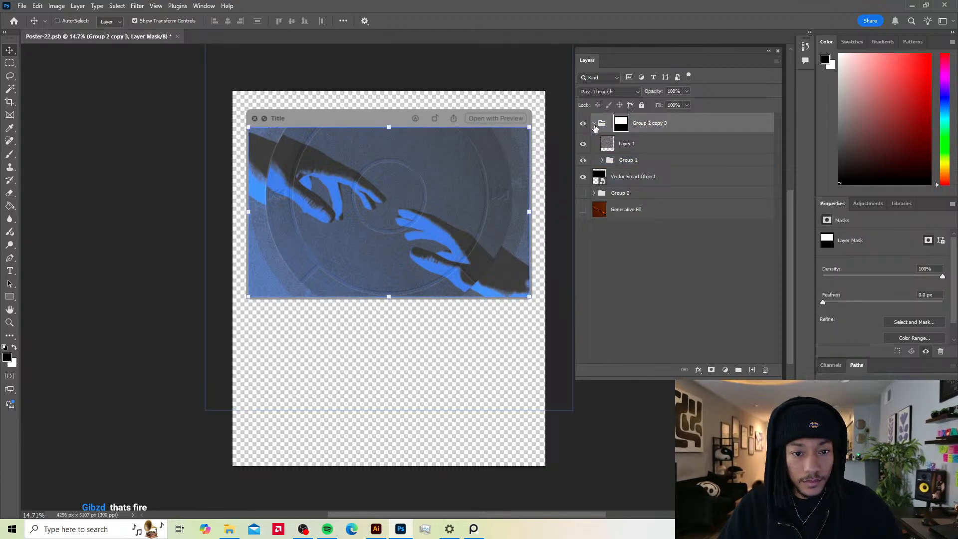
# Step: Try to nest the Vector Smart Object window mockup inside Group 2 copy 3, and undo it
pyautogui.click(593, 124)
pyautogui.click(583, 123)
pyautogui.click(583, 123)
pyautogui.click(651, 146)
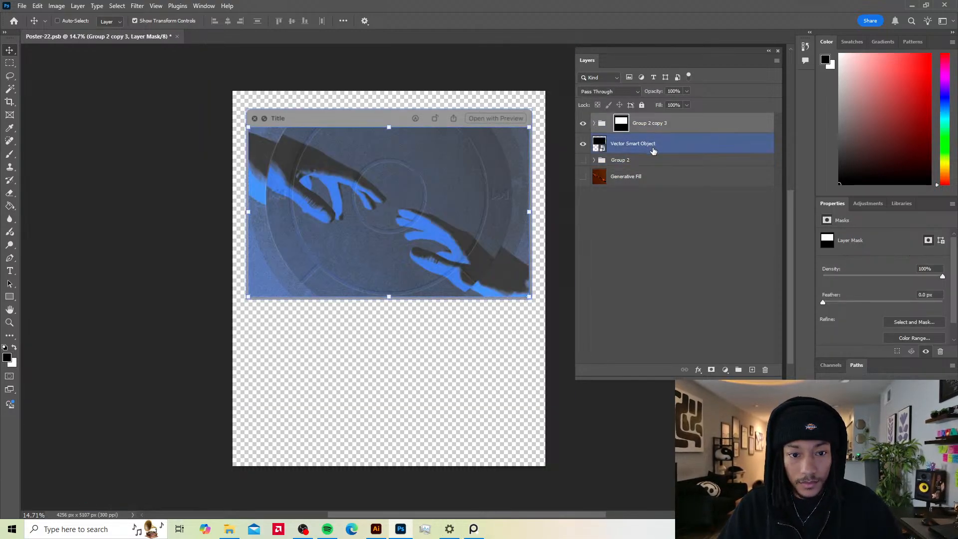
pyautogui.click(593, 125)
pyautogui.click(593, 125)
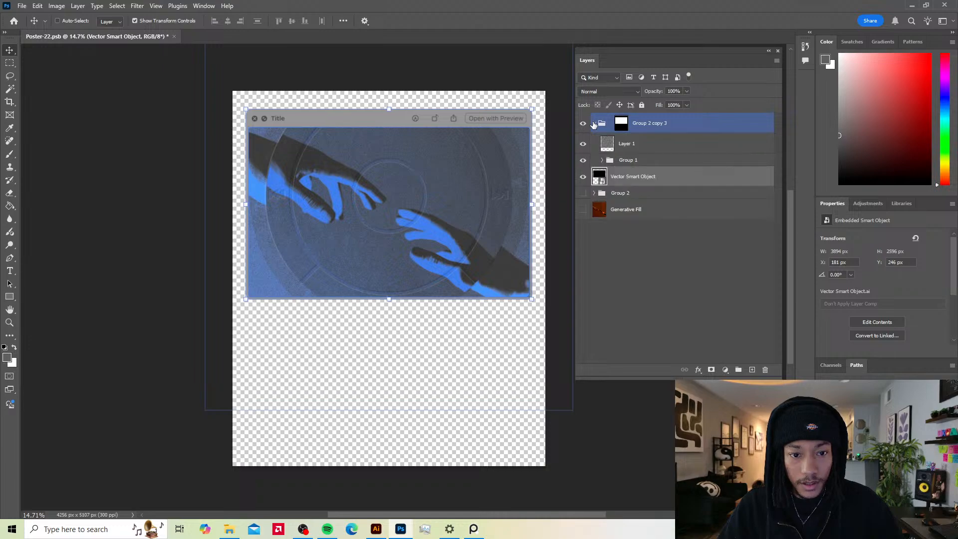
pyautogui.click(638, 178)
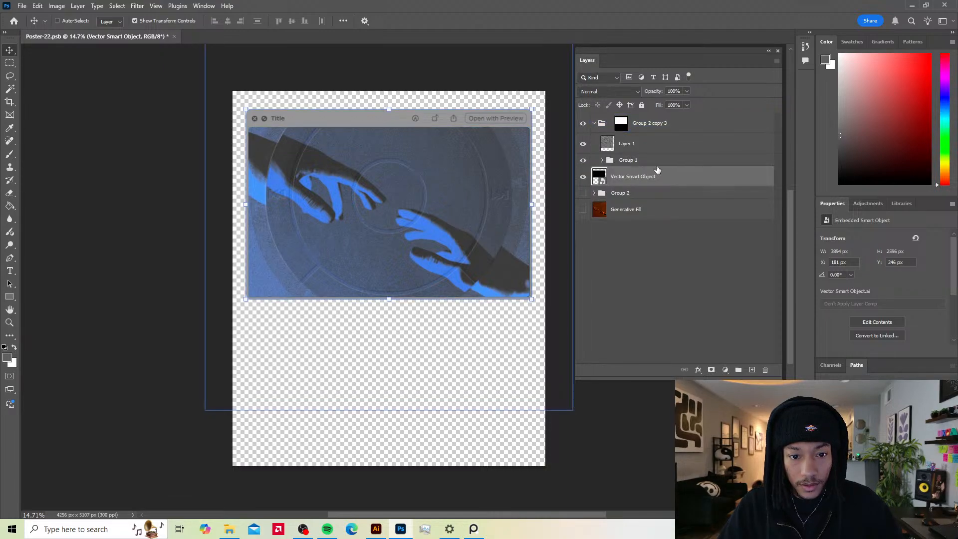
pyautogui.moveTo(626, 175); pyautogui.dragTo(626, 166)
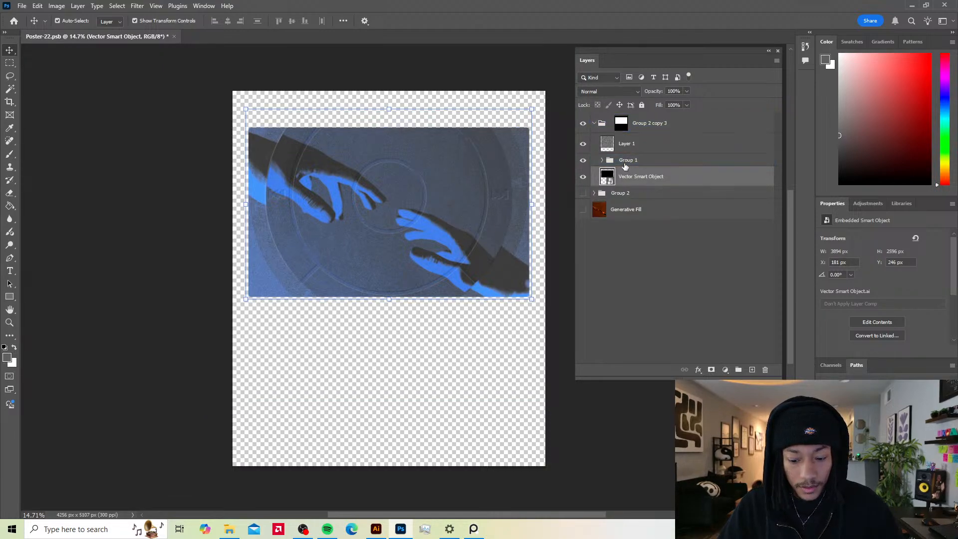
pyautogui.hotkey('ctrl', 'z')
# Step: Group Group 2 copy 3 together with the Vector Smart Object window mockup
pyautogui.click(594, 123)
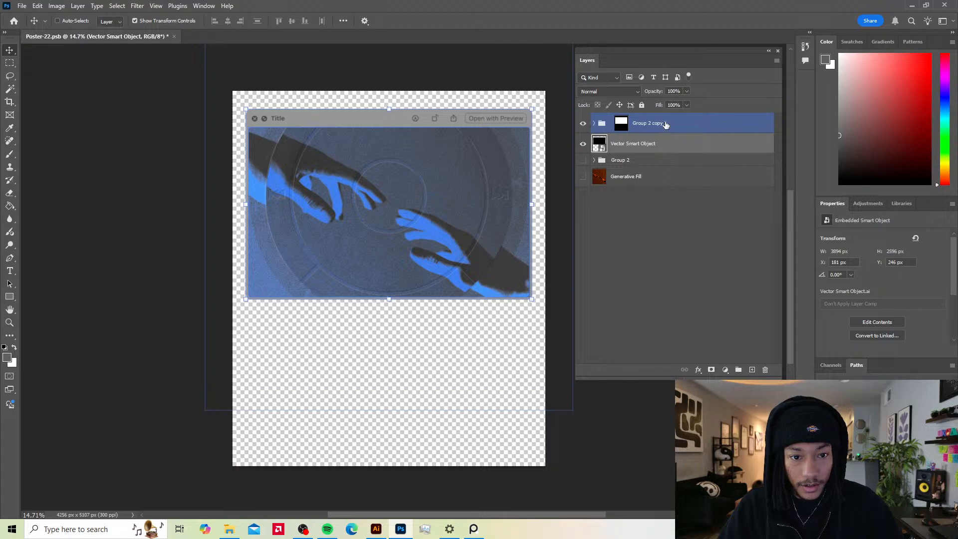
pyautogui.keyDown('shift'); pyautogui.click(666, 124); pyautogui.keyUp('shift')
pyautogui.hotkey('ctrl', 'g')
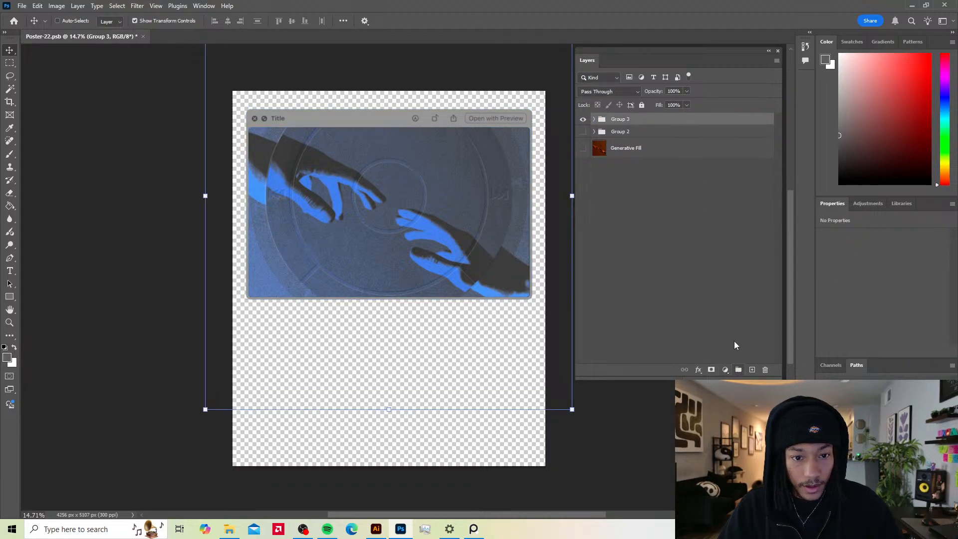
pyautogui.click(639, 208)
pyautogui.click(618, 119)
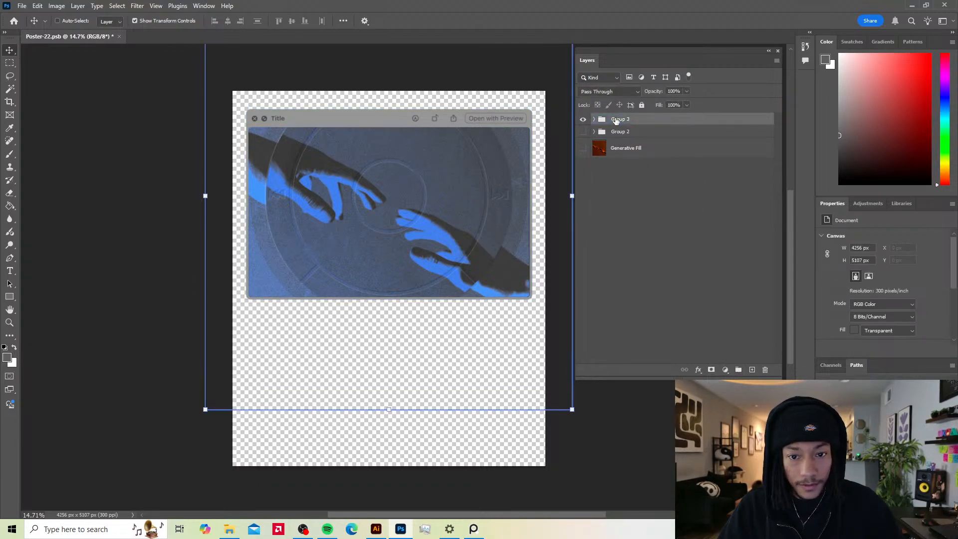
# Step: Try moving Group 3 across the canvas to test whether artwork and window travel together, undoing each move
pyautogui.moveTo(476, 159); pyautogui.dragTo(448, 194)
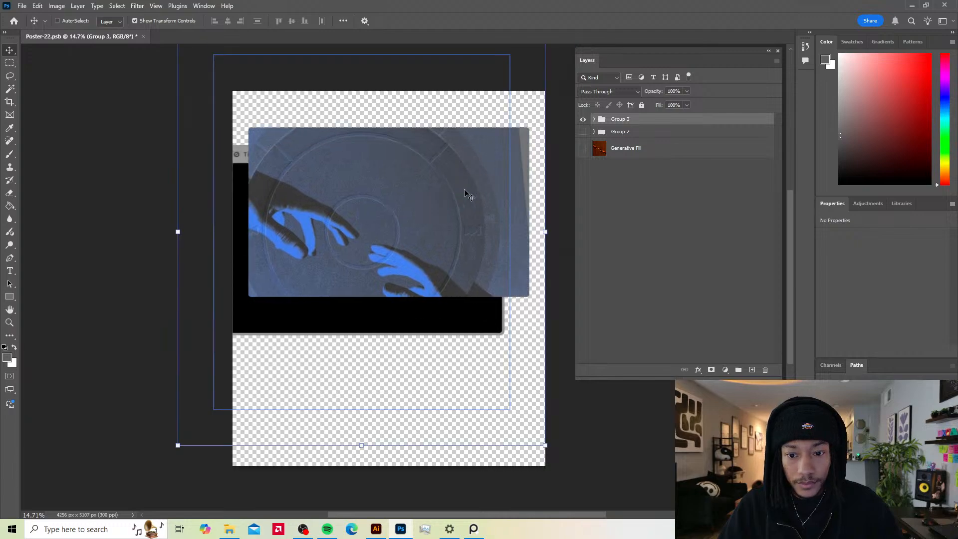
pyautogui.hotkey('ctrl', 'z')
pyautogui.click(594, 120)
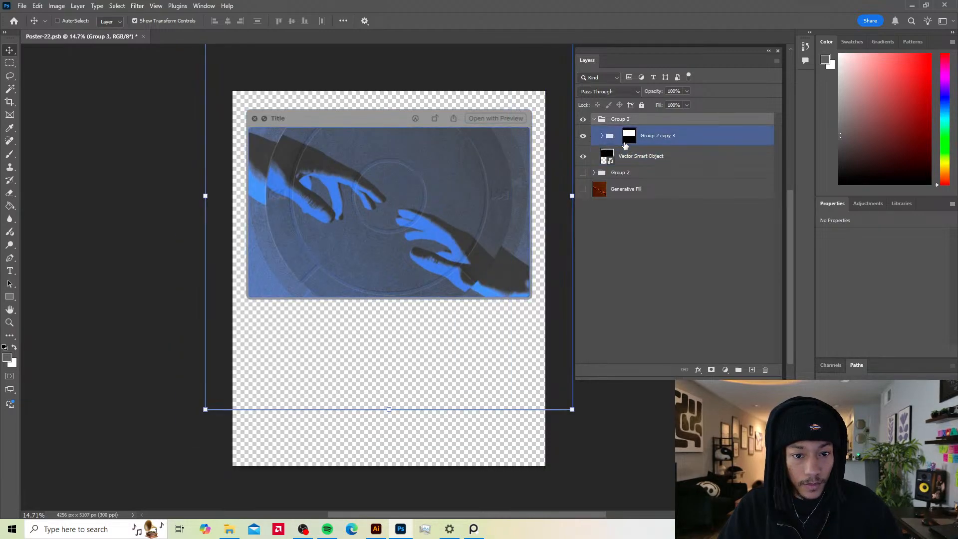
pyautogui.click(595, 120)
pyautogui.moveTo(405, 174); pyautogui.dragTo(476, 174)
pyautogui.hotkey('ctrl', 'z')
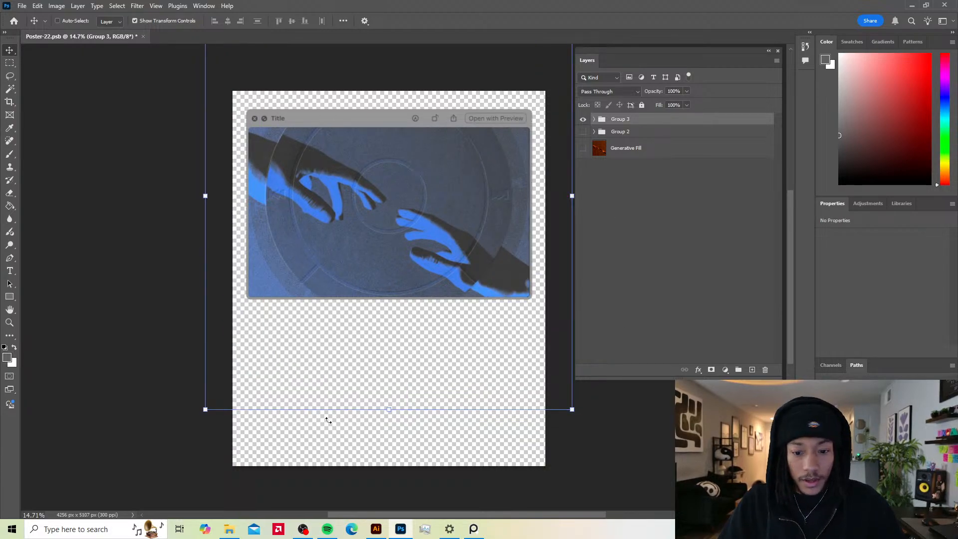
# Step: Switch to Illustrator and copy the Finder menu element from IOS-Core-Elements.ai
pyautogui.click(377, 529)
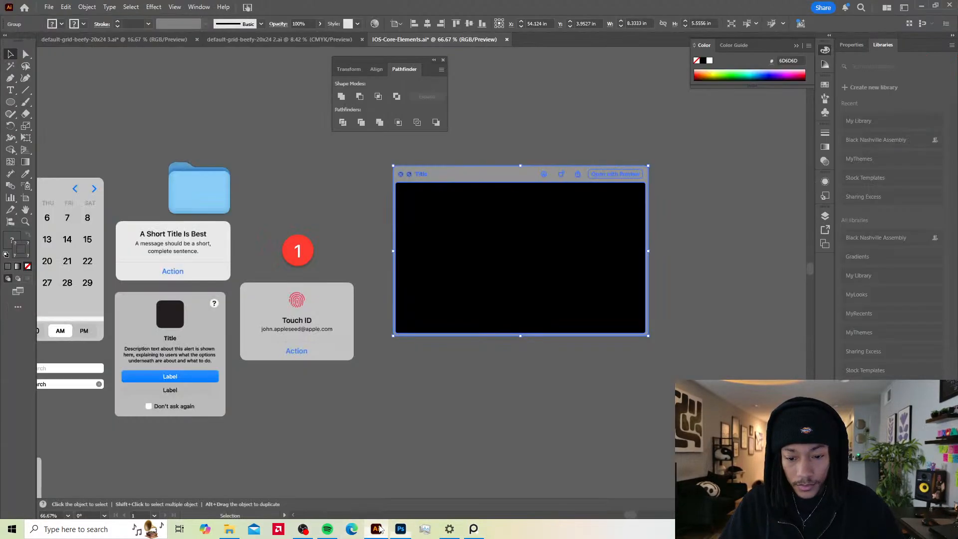
pyautogui.moveTo(321, 398); pyautogui.dragTo(456, 335)
pyautogui.moveTo(266, 402); pyautogui.dragTo(512, 281)
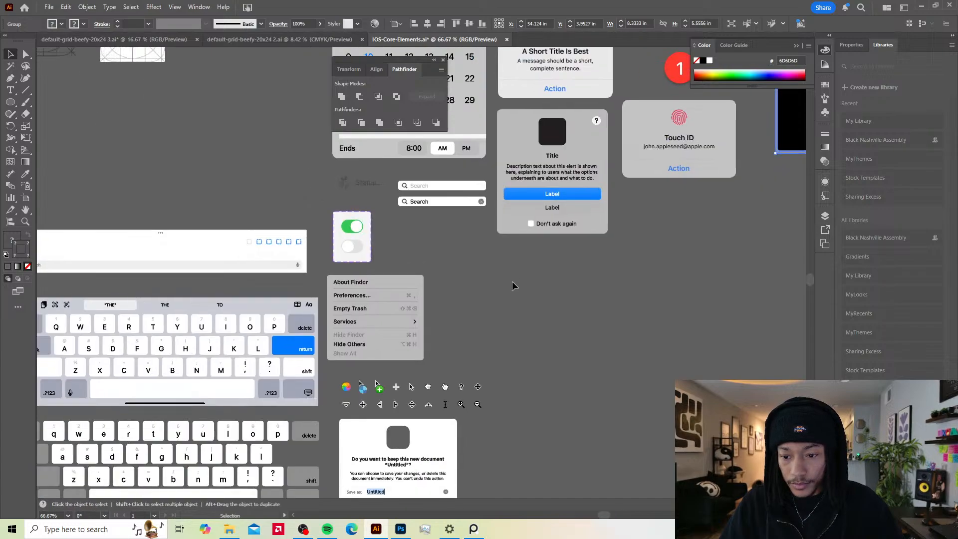
pyautogui.scroll(2, 442, 331)
pyautogui.scroll(-4, 442, 331)
pyautogui.moveTo(478, 345); pyautogui.dragTo(384, 294)
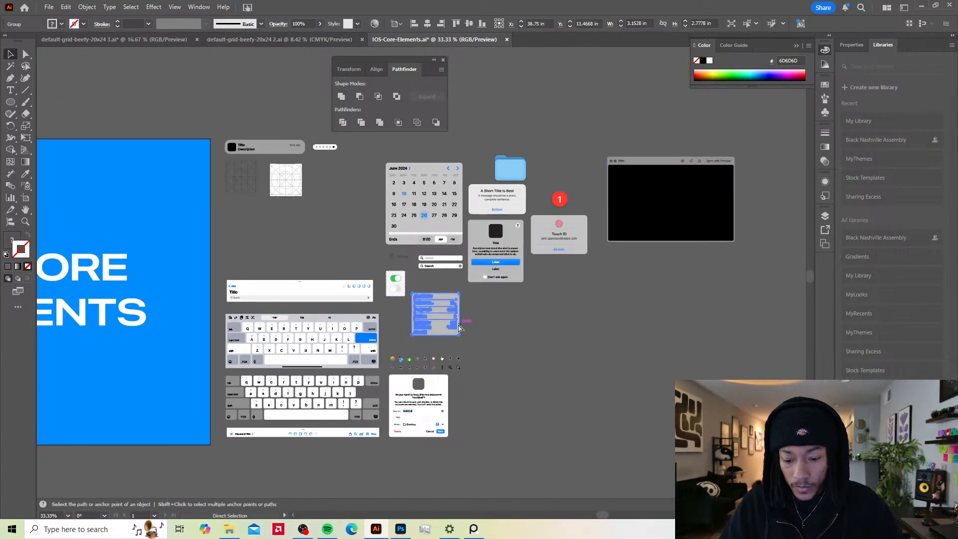
pyautogui.scroll(4, 406, 339)
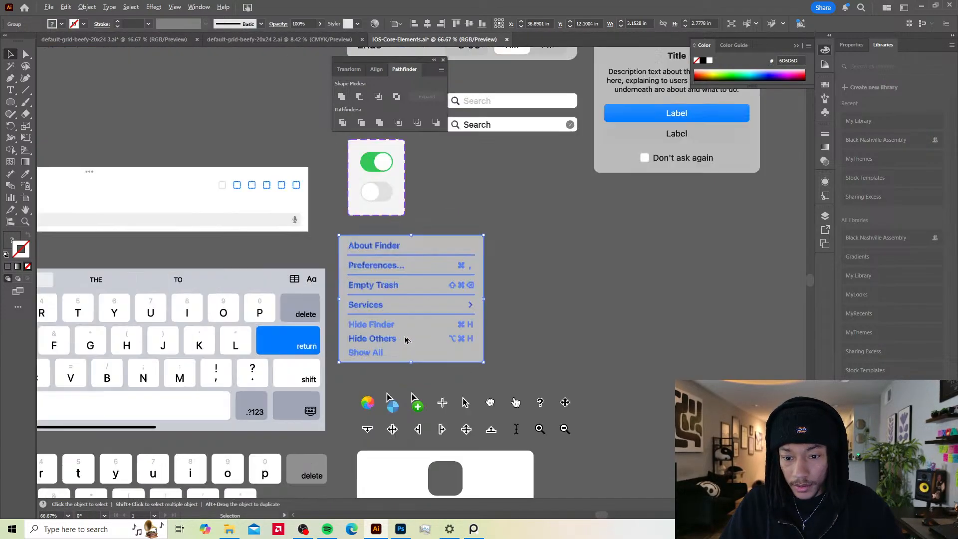
pyautogui.click(562, 308)
pyautogui.scroll(-3, 482, 337)
pyautogui.click(471, 326)
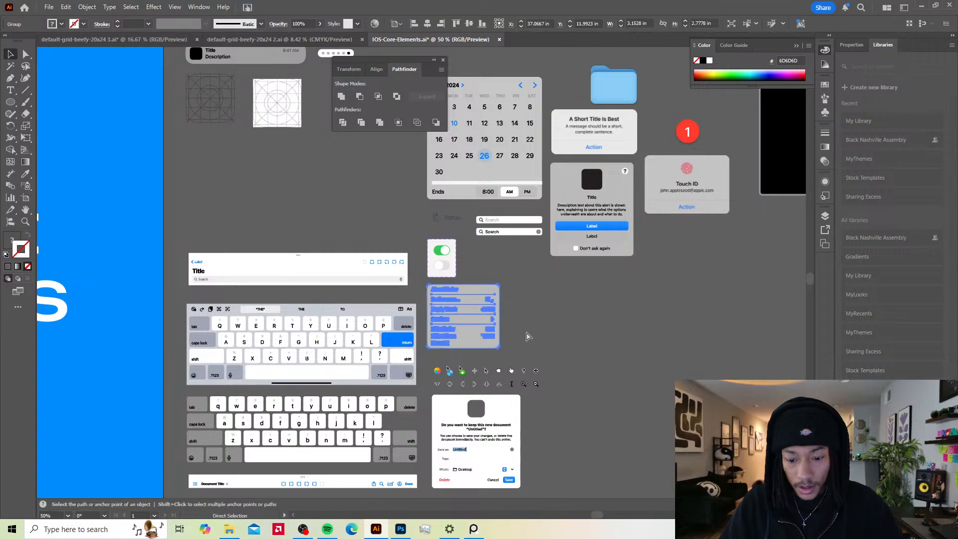
pyautogui.press('v')
# Step: Back in Photoshop, add a white Solid Color fill layer at the bottom of the stack and delete the Generative Fill layer
pyautogui.click(400, 532)
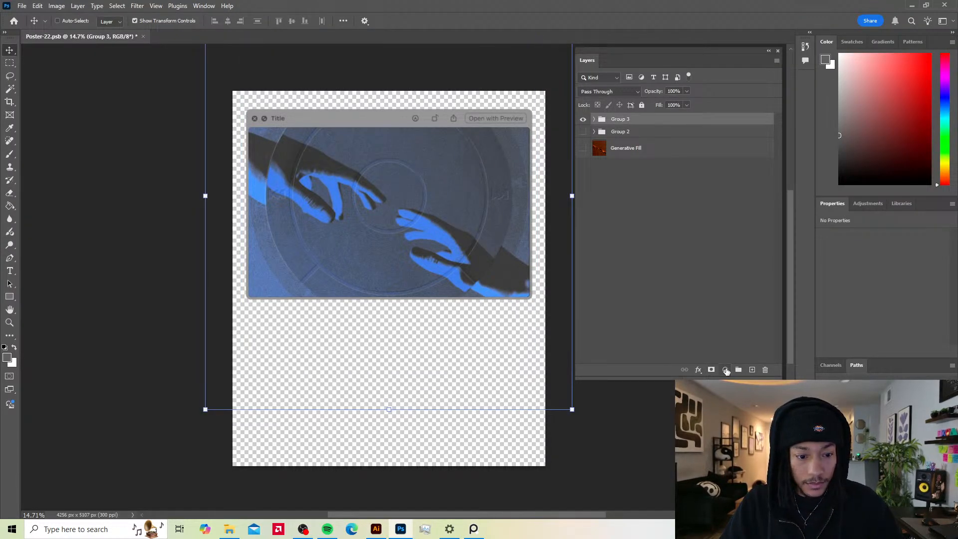
pyautogui.click(726, 371)
pyautogui.click(744, 193)
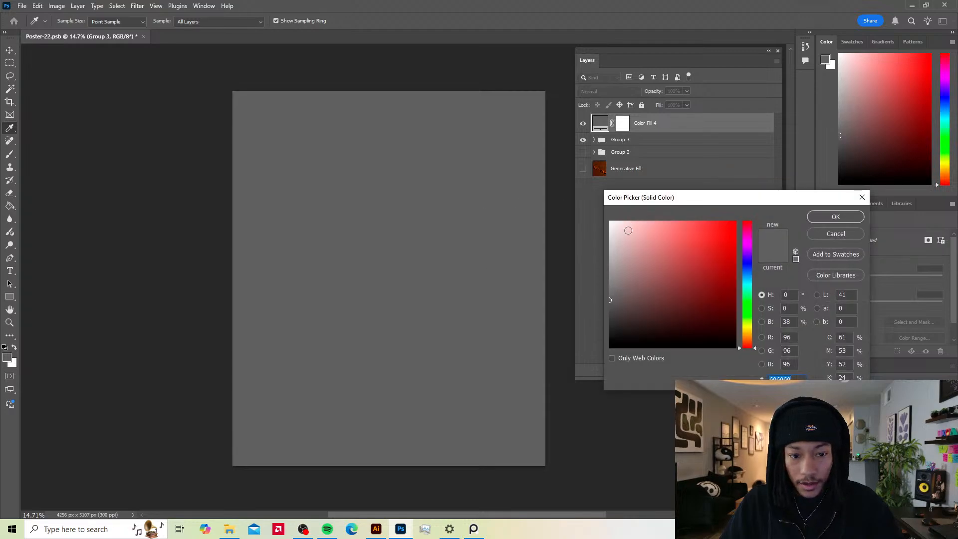
pyautogui.click(608, 215)
pyautogui.click(832, 216)
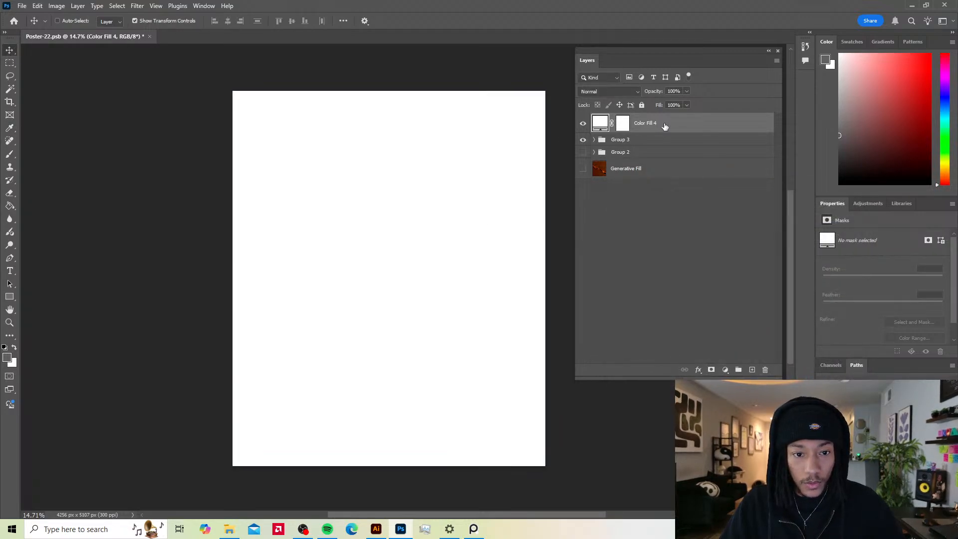
pyautogui.moveTo(661, 141); pyautogui.dragTo(765, 369)
# Step: Paste the Finder menu as a Smart Object, move its layer above Group 3, and place it over the right hand
pyautogui.hotkey('ctrl', 'v')
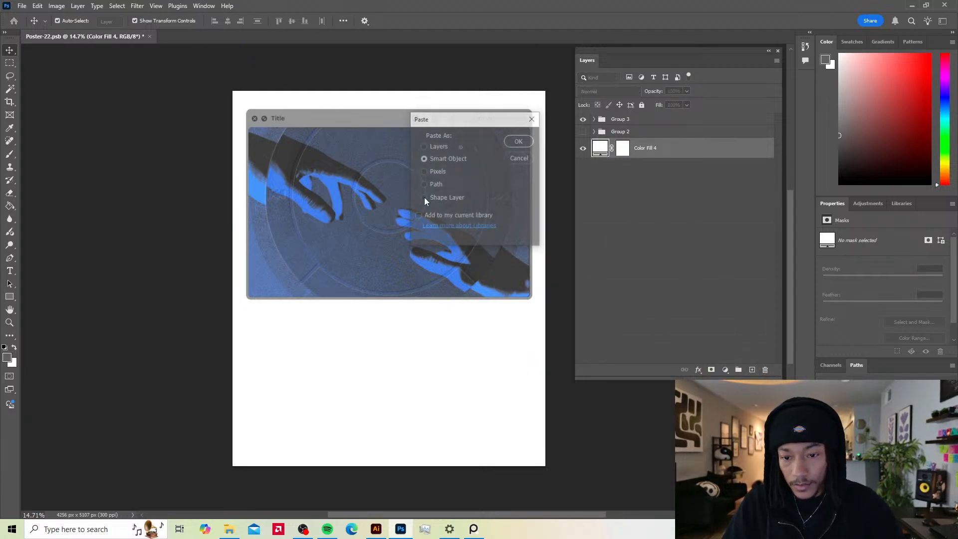
pyautogui.press('Return')
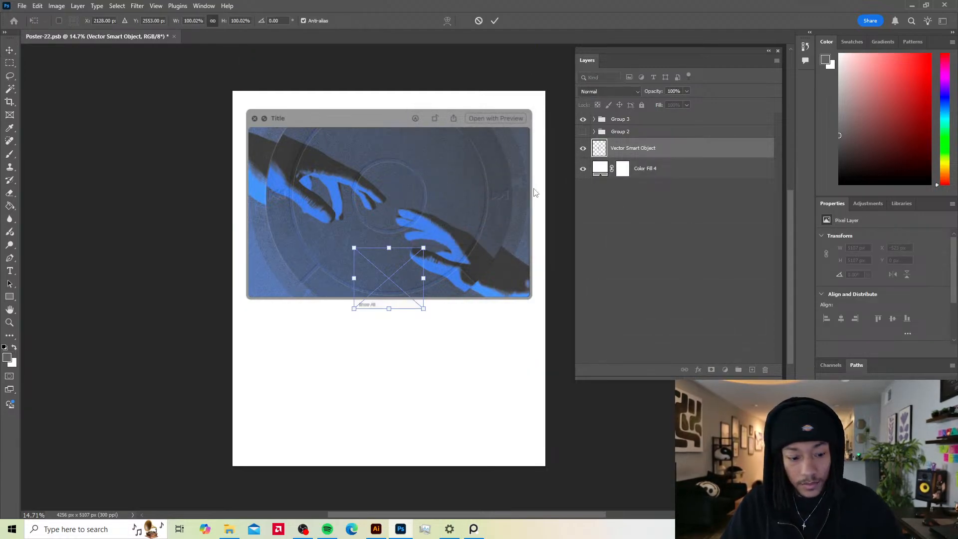
pyautogui.press('Return')
pyautogui.moveTo(625, 139); pyautogui.dragTo(625, 116)
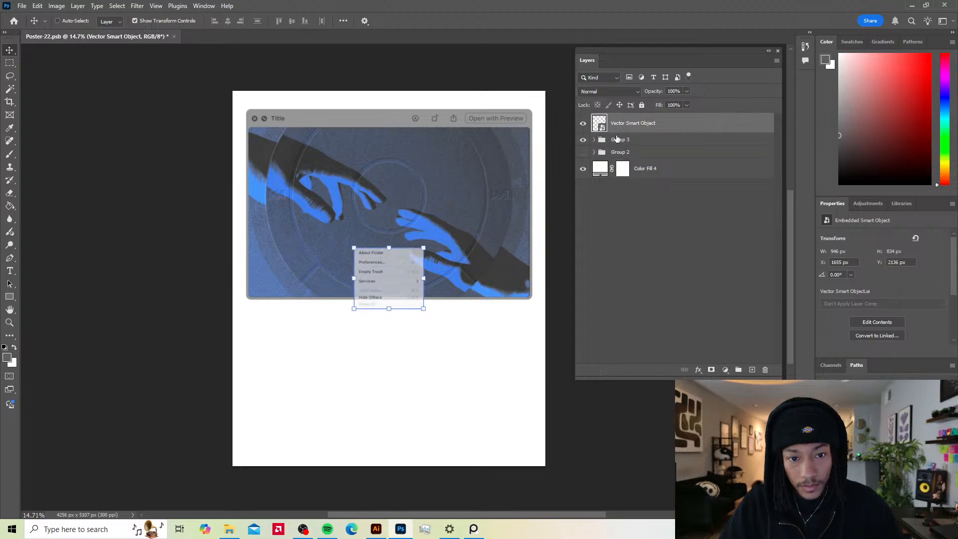
pyautogui.moveTo(387, 276); pyautogui.dragTo(399, 208)
pyautogui.scroll(5, 459, 242)
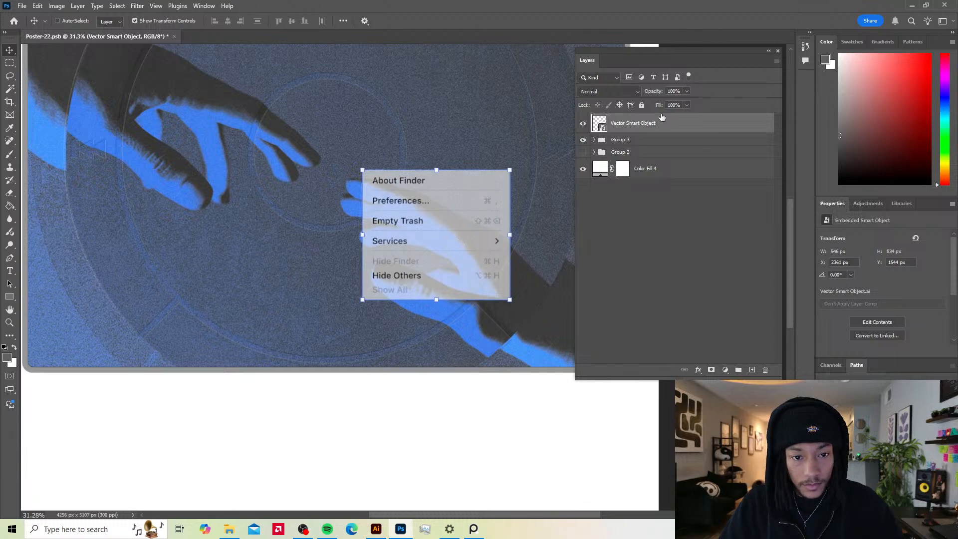
# Step: Duplicate the Finder menu layer four times and convert all five menu layers into one Smart Object
pyautogui.hotkey('ctrl', 'j')
pyautogui.hotkey('ctrl', 'j')
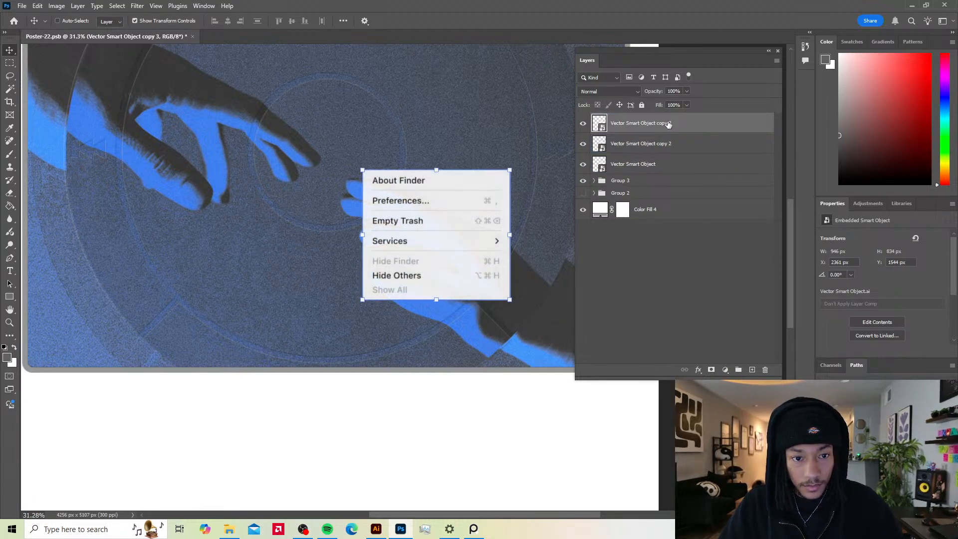
pyautogui.hotkey('ctrl', 'j')
pyautogui.hotkey('ctrl', 'j')
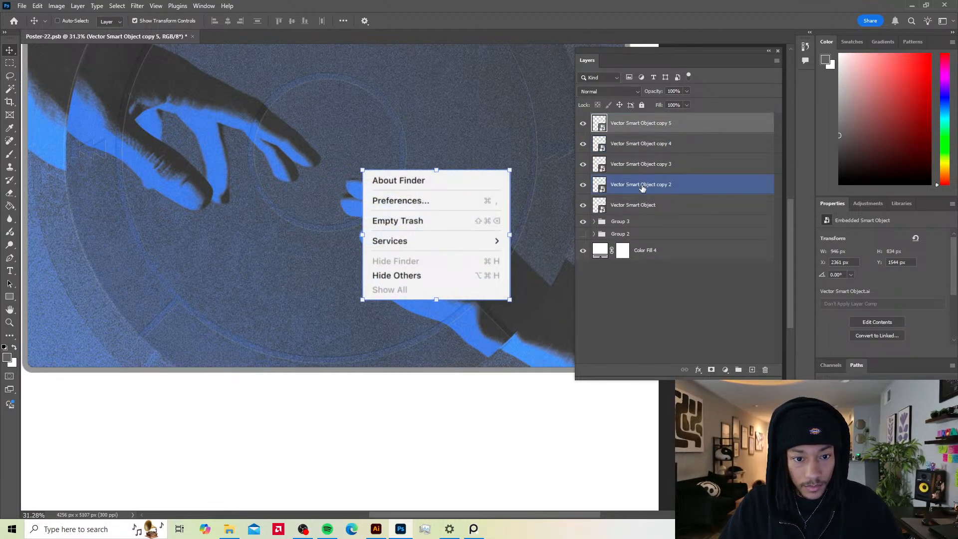
pyautogui.click(630, 207)
pyautogui.keyDown('shift'); pyautogui.click(641, 123); pyautogui.keyUp('shift')
pyautogui.rightClick(661, 123)
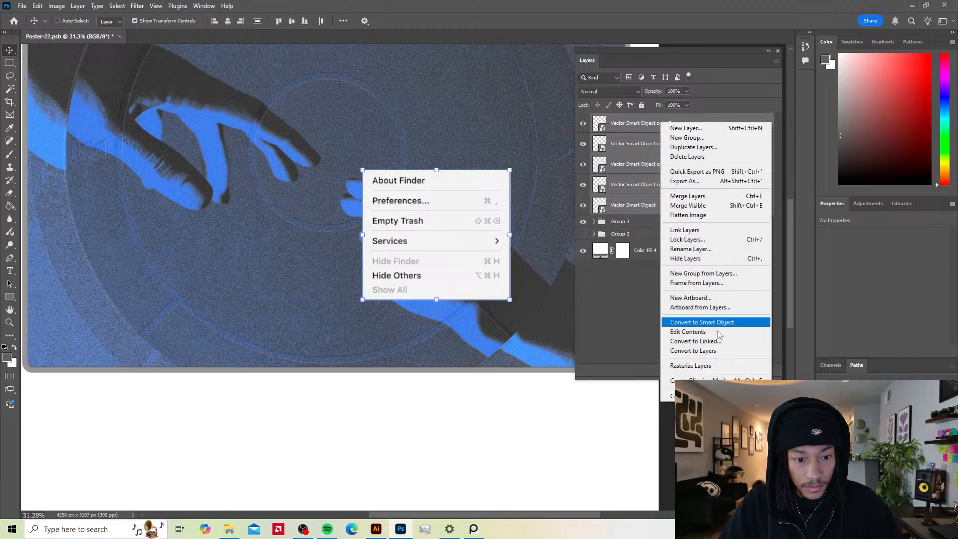
pyautogui.click(718, 324)
pyautogui.scroll(-2, 425, 229)
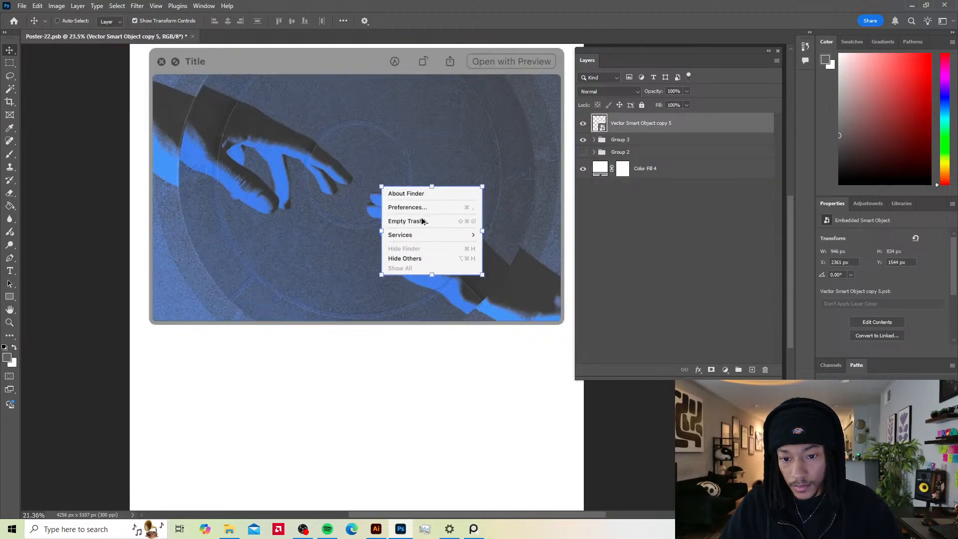
# Step: Move the Finder menu to the upper-right corner of the preview window mockup
pyautogui.moveTo(424, 222); pyautogui.dragTo(474, 109)
pyautogui.scroll(3, 200, 132)
pyautogui.scroll(-4, 199, 143)
pyautogui.scroll(1, 345, 122)
pyautogui.scroll(-2, 344, 122)
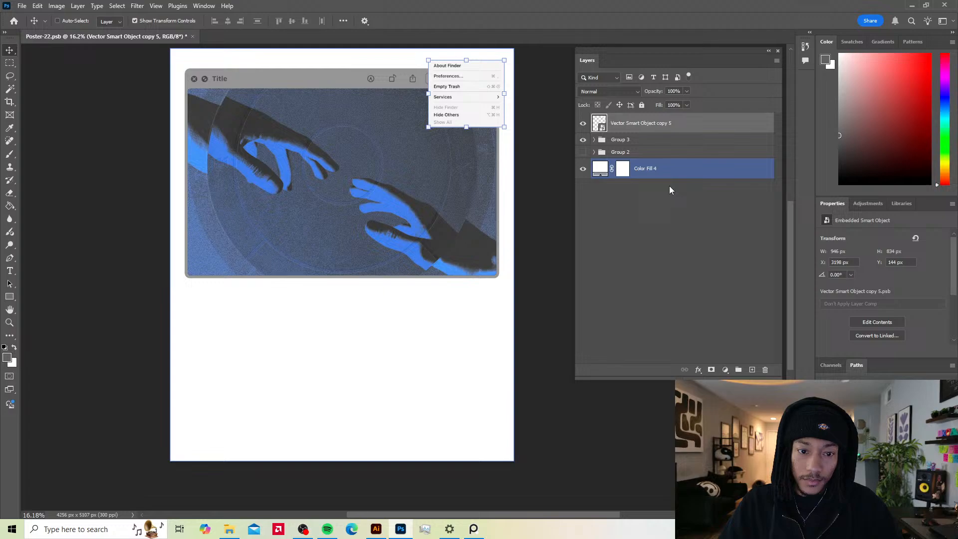
# Step: Change the Color Fill 4 background to dark grey, RGB 52, 52, 52
pyautogui.click(603, 169)
pyautogui.doubleClick(603, 168)
pyautogui.moveTo(611, 225)
pyautogui.mouseDown()
pyautogui.moveTo(595, 253)
pyautogui.moveTo(603, 240)
pyautogui.moveTo(698, 219)
pyautogui.mouseUp()
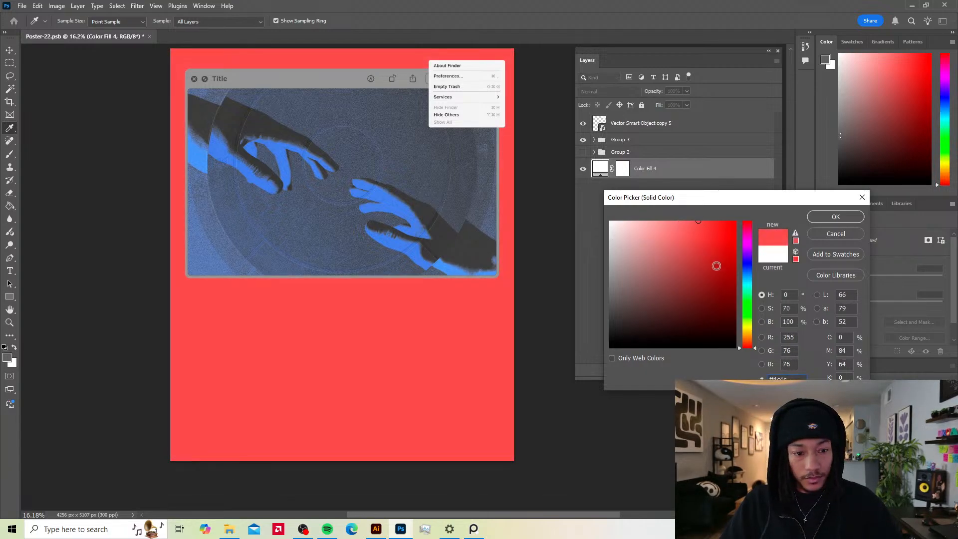
pyautogui.moveTo(745, 281)
pyautogui.mouseDown()
pyautogui.moveTo(746, 270)
pyautogui.moveTo(732, 334)
pyautogui.moveTo(746, 363)
pyautogui.mouseUp()
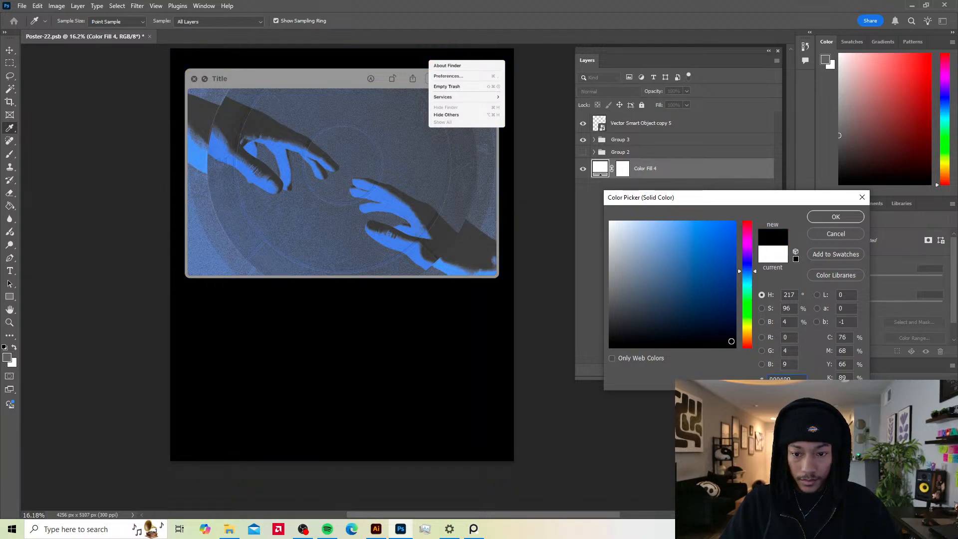
pyautogui.moveTo(637, 336)
pyautogui.mouseDown()
pyautogui.moveTo(595, 334)
pyautogui.moveTo(589, 322)
pyautogui.mouseUp()
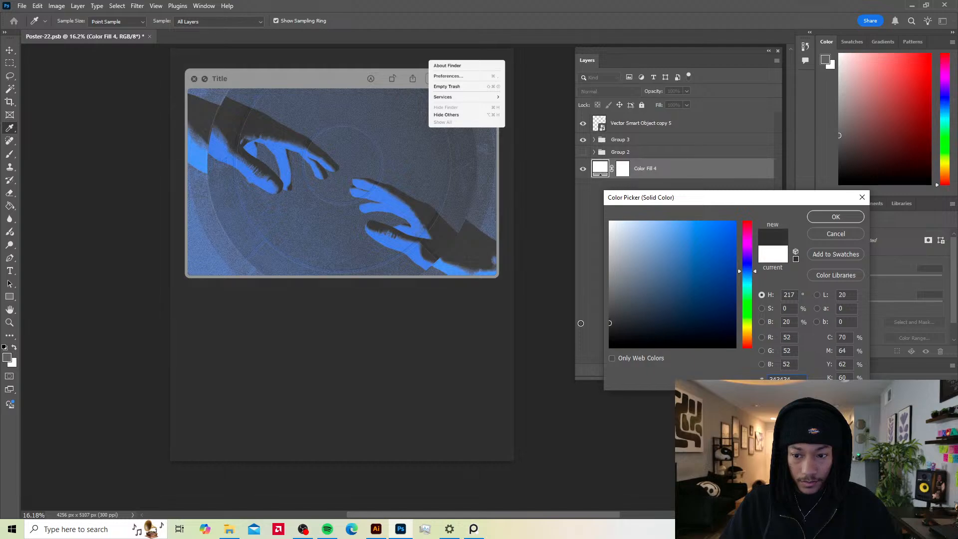
pyautogui.click(818, 220)
# Step: Delete the Finder menu Smart Object layer
pyautogui.click(635, 123)
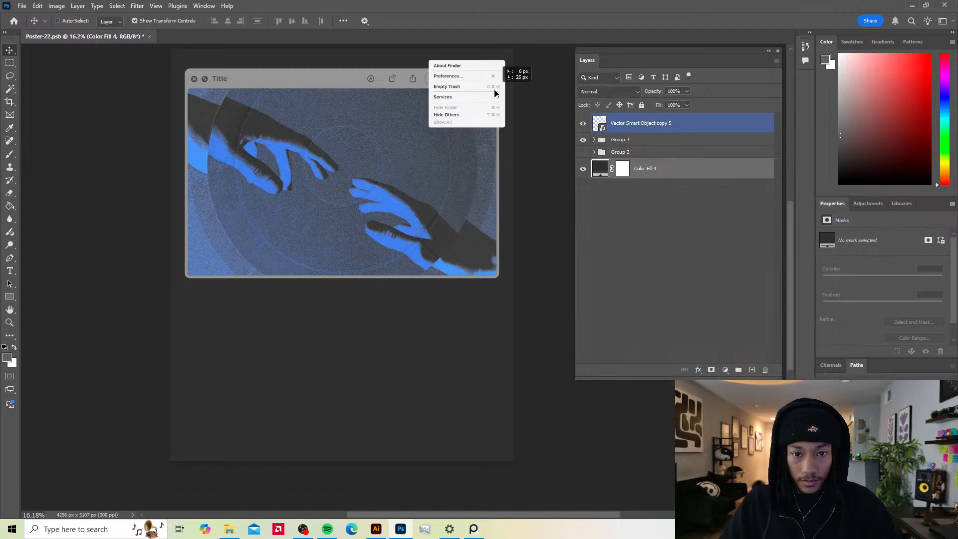
pyautogui.press('v')
pyautogui.press('Delete')
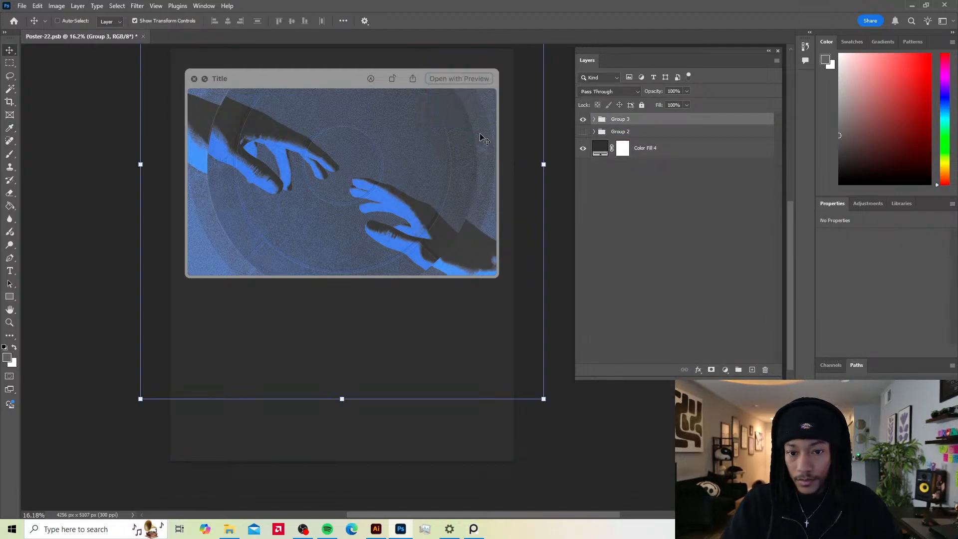
# Step: Switch to Illustrator and look over the interface elements laid out in the IOS-Core-Elements document
pyautogui.moveTo(419, 142)
pyautogui.mouseDown()
pyautogui.moveTo(432, 141)
pyautogui.moveTo(421, 133)
pyautogui.mouseUp()
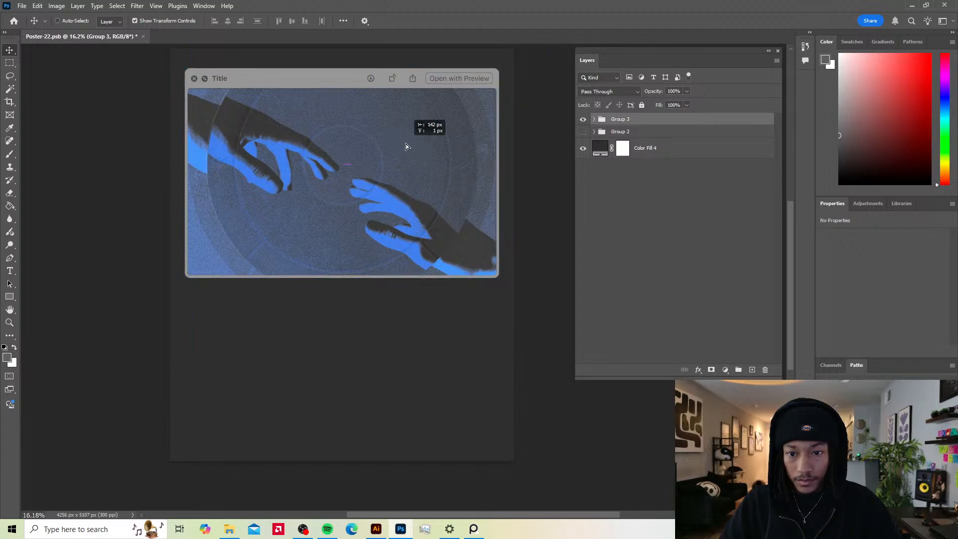
pyautogui.click(377, 529)
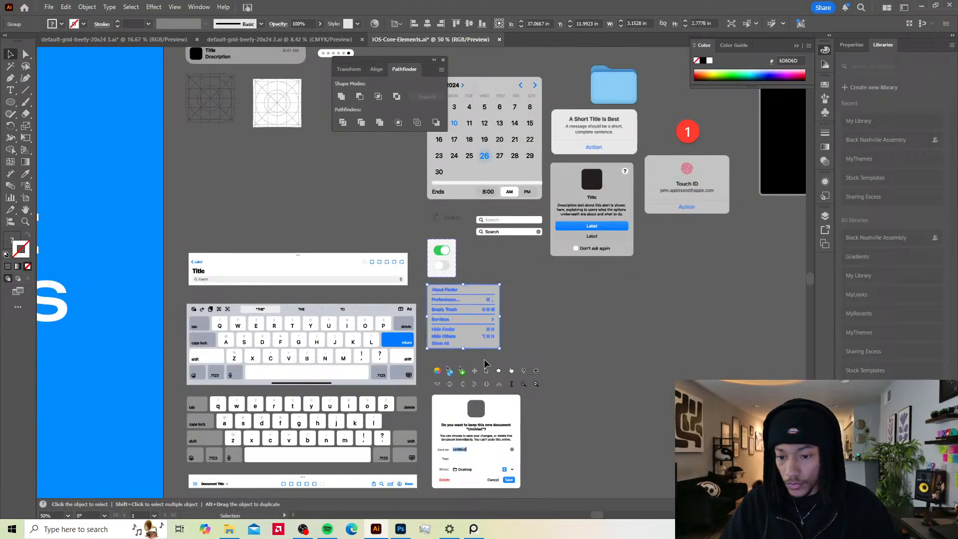
pyautogui.click(659, 277)
pyautogui.moveTo(680, 116); pyautogui.dragTo(610, 180)
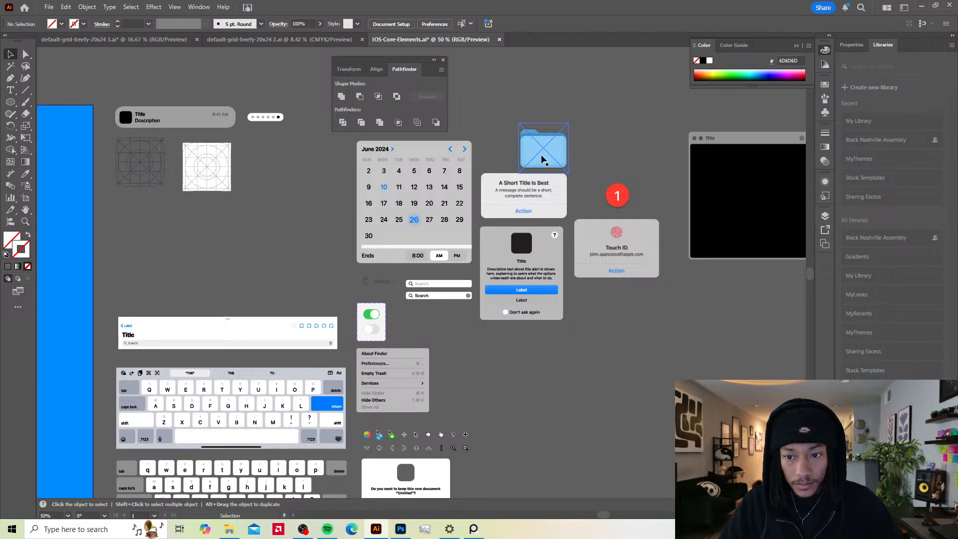
pyautogui.moveTo(257, 157); pyautogui.dragTo(289, 177)
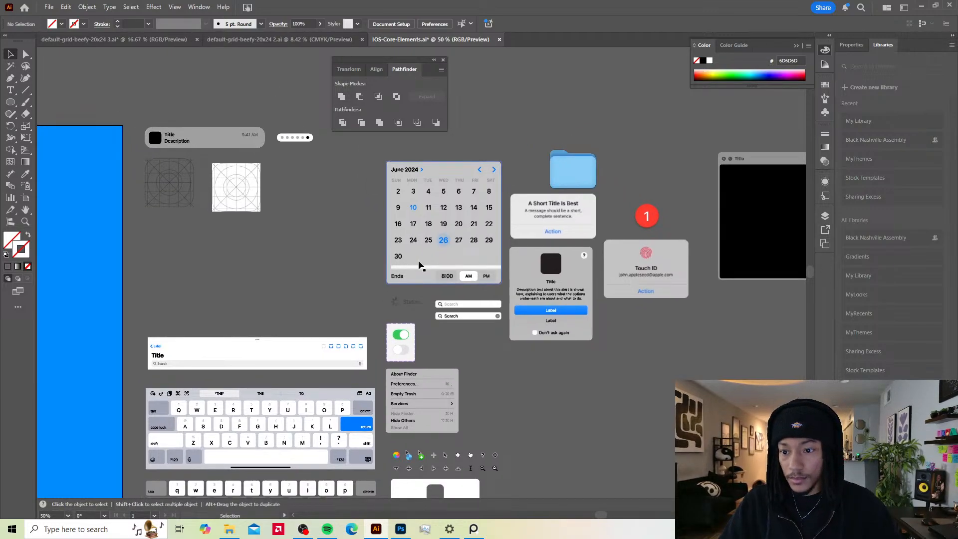
pyautogui.moveTo(419, 262); pyautogui.dragTo(461, 246)
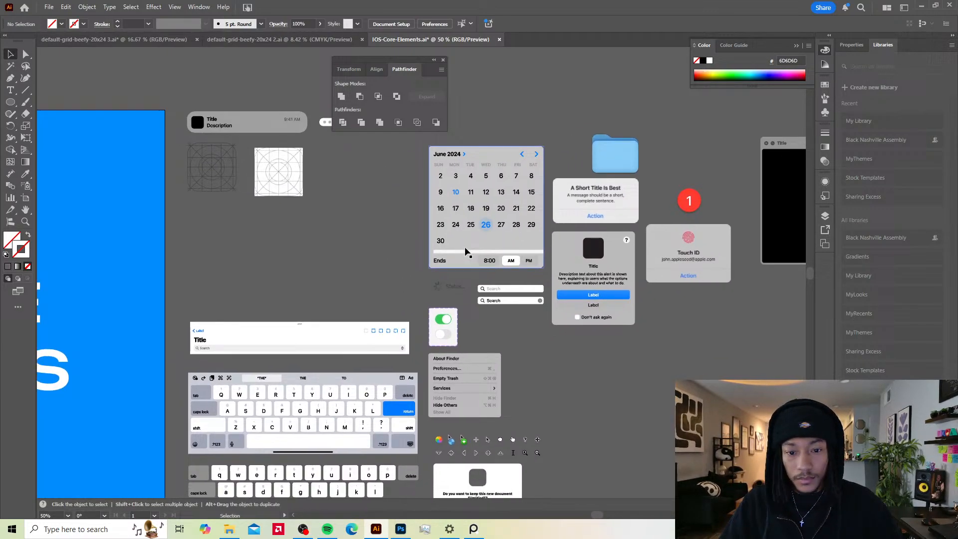
# Step: Shrink the Illustrator window so it floats over the Photoshop poster, and check the poster behind it
pyautogui.doubleClick(366, 5)
pyautogui.click(268, 124)
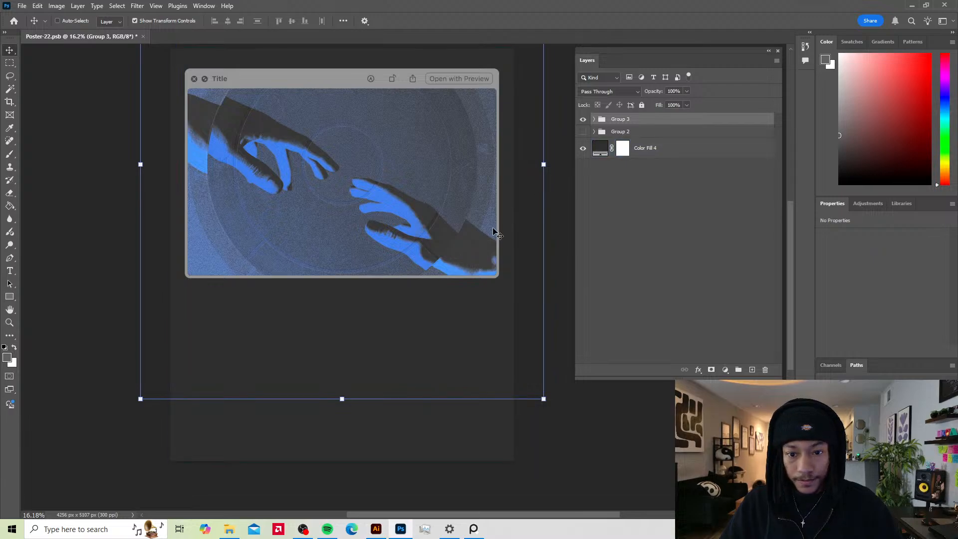
pyautogui.click(379, 530)
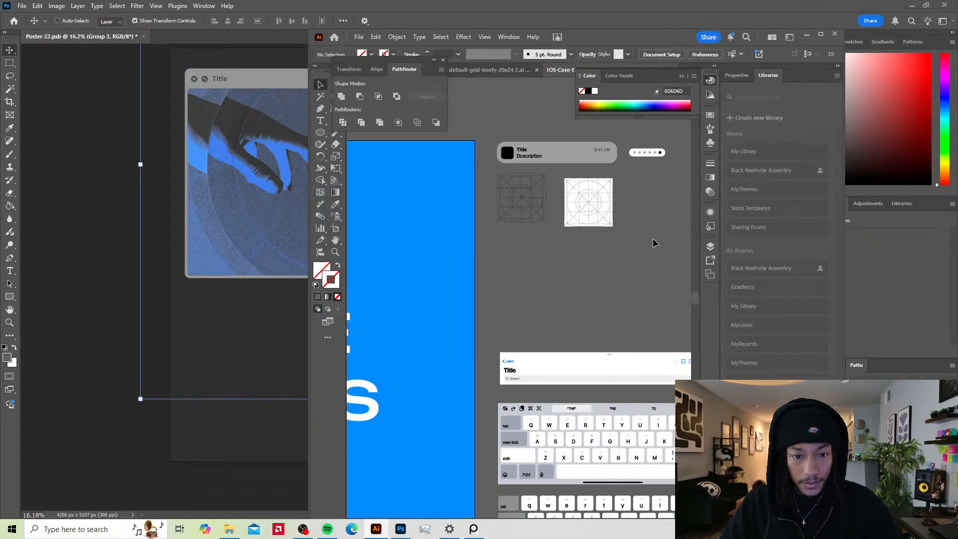
# Step: Recolor the stroke of the dark icon grid group below the notification banner to FCFCFC
pyautogui.click(542, 189)
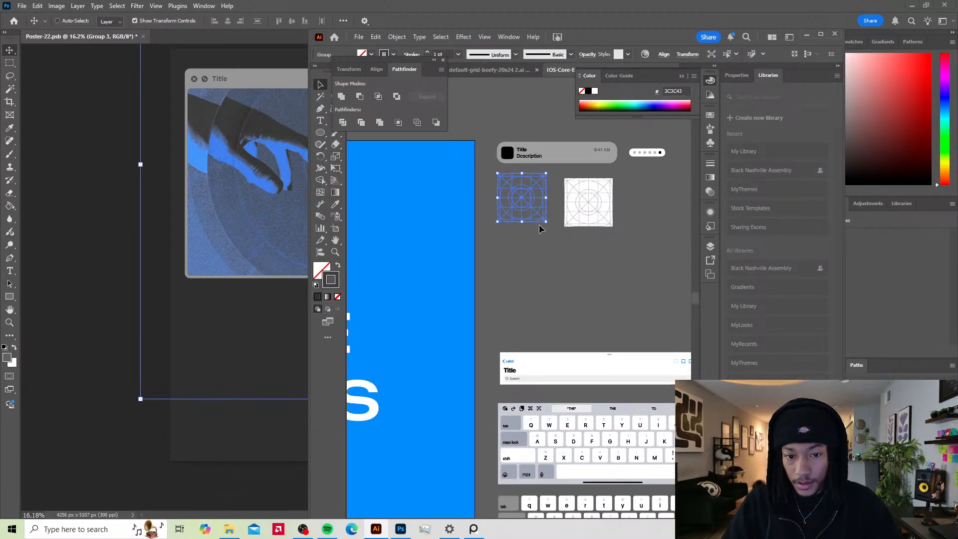
pyautogui.doubleClick(331, 280)
pyautogui.write('FCFCFC')
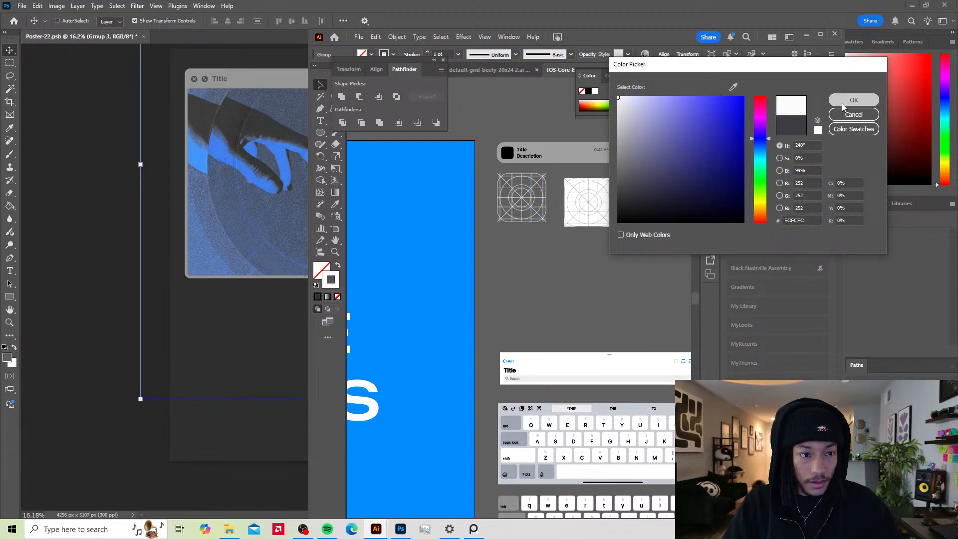
pyautogui.click(854, 99)
# Step: Switch to Photoshop and select Layer 1 in Group 2 copy 3, inside Group 3
pyautogui.hotkey('alt', 'Tab')
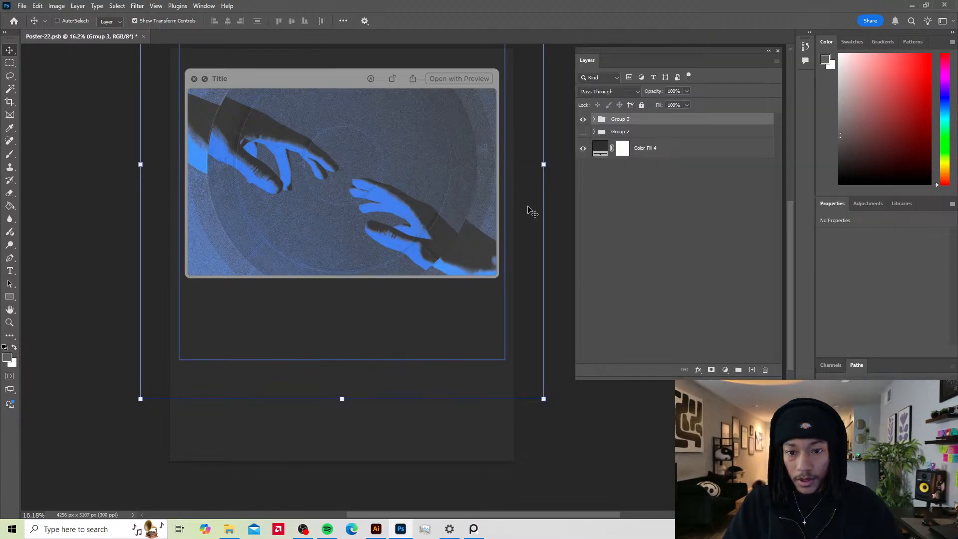
pyautogui.click(594, 120)
pyautogui.click(622, 143)
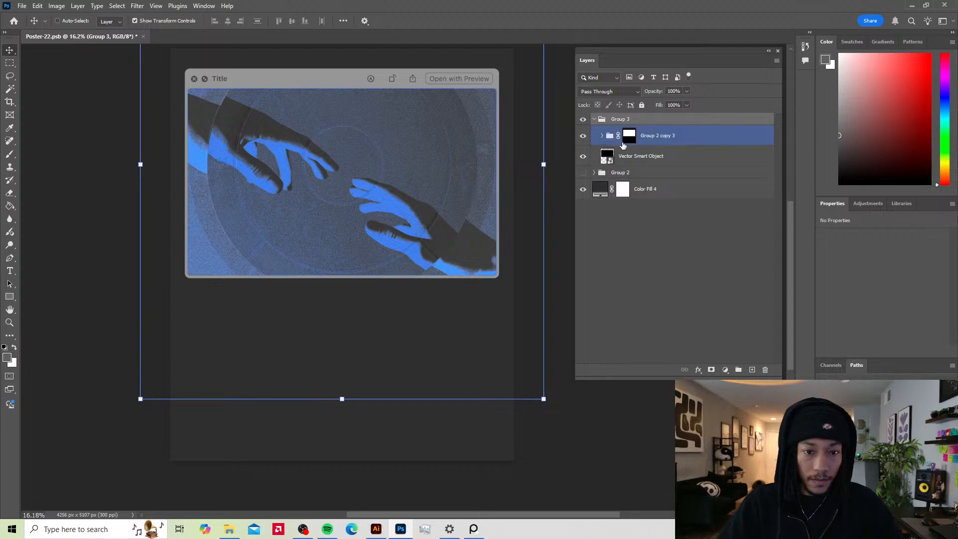
pyautogui.click(649, 161)
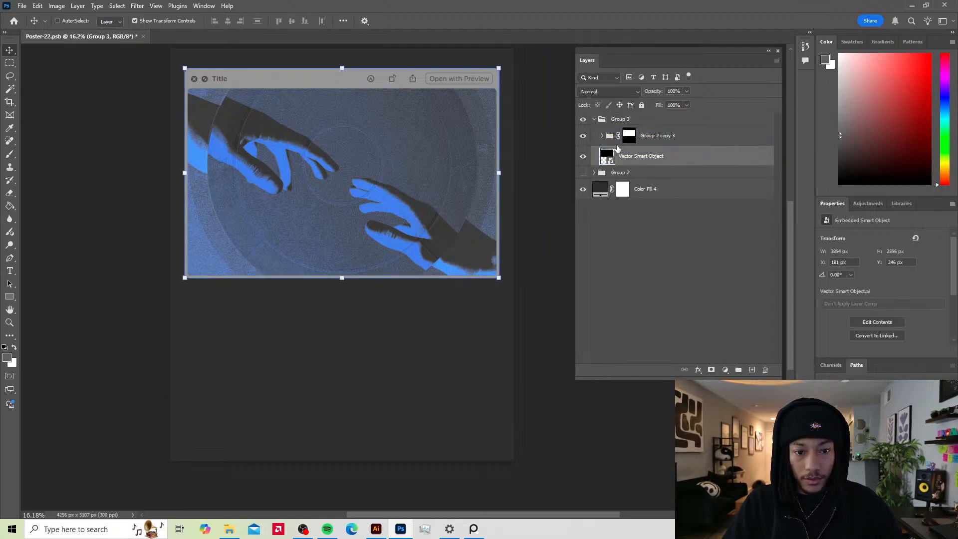
pyautogui.click(603, 138)
pyautogui.click(602, 138)
pyautogui.click(641, 159)
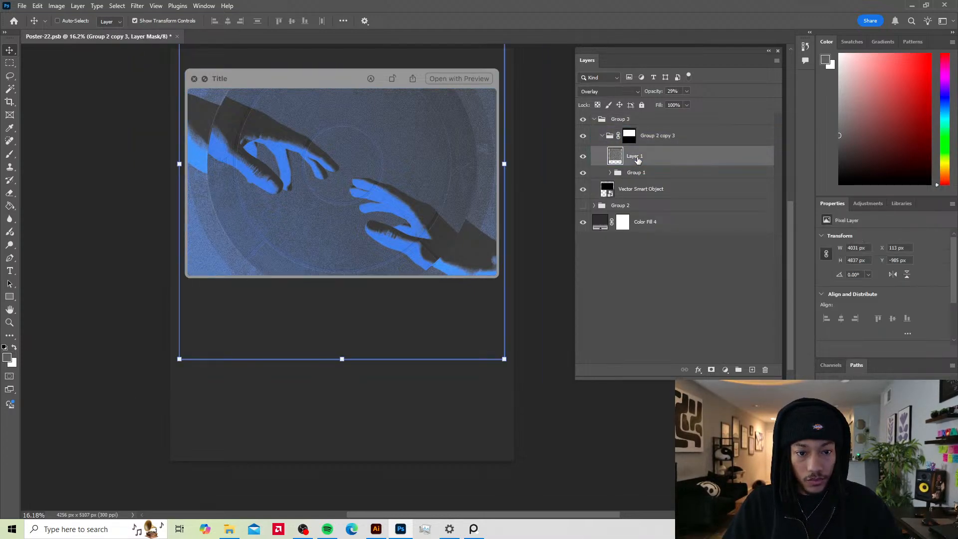
pyautogui.hotkey('ctrl', 'v')
pyautogui.click(519, 141)
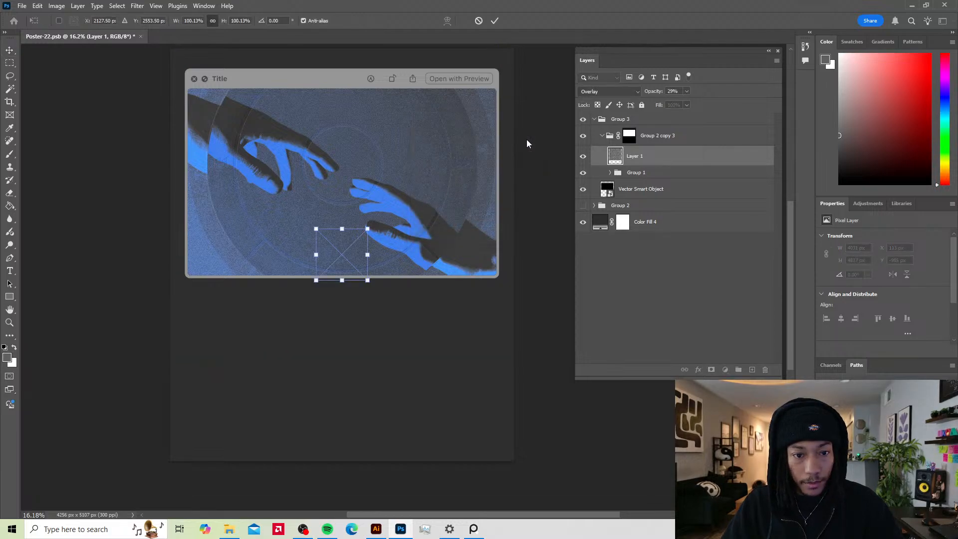
pyautogui.moveTo(372, 236); pyautogui.dragTo(529, 109)
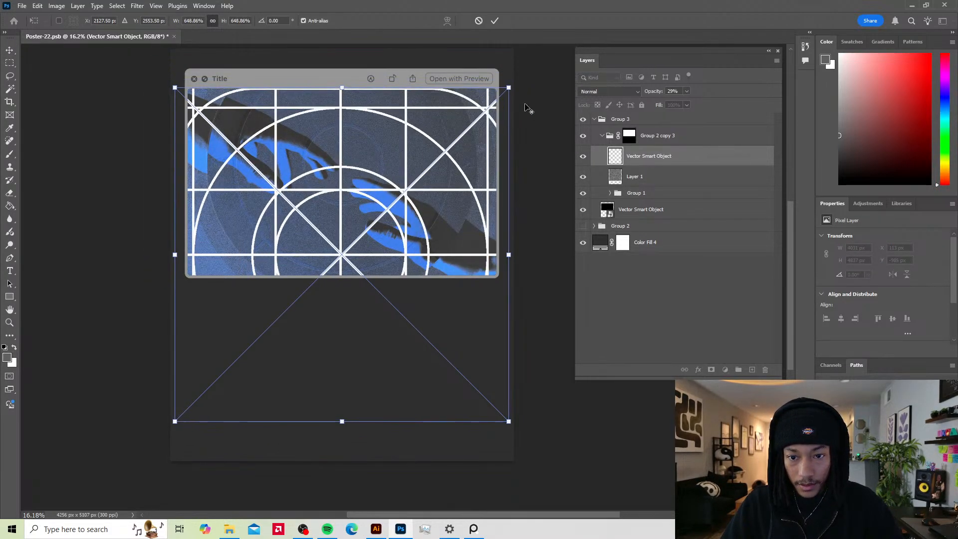
pyautogui.click(479, 21)
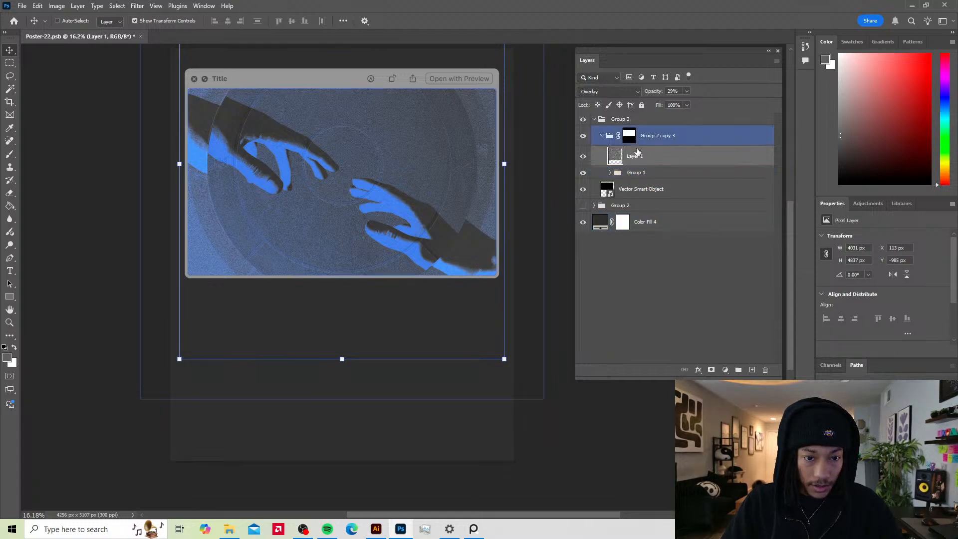
# Step: Switch to Illustrator and reduce the icon grid's stroke weight to 0.25 pt, tidying away the floating Pathfinder window
pyautogui.click(377, 529)
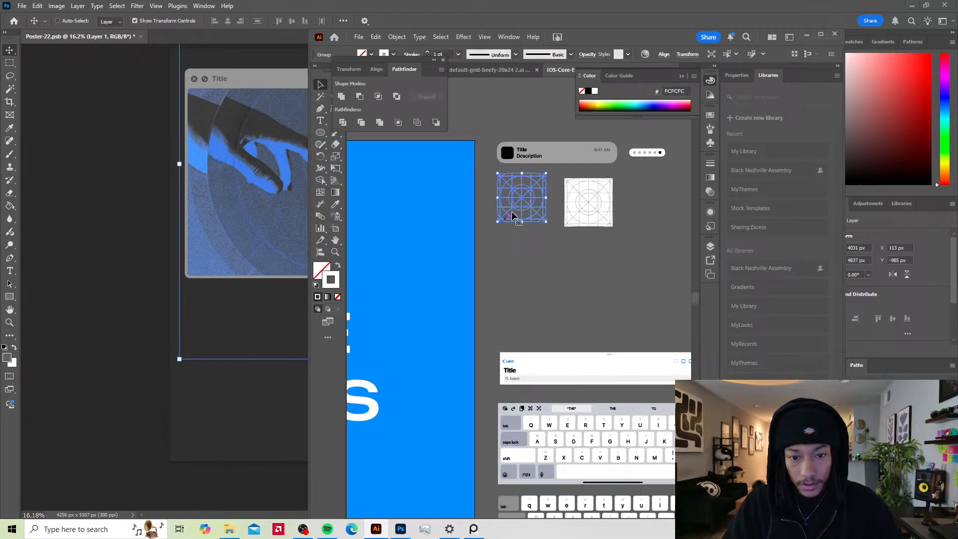
pyautogui.click(442, 61)
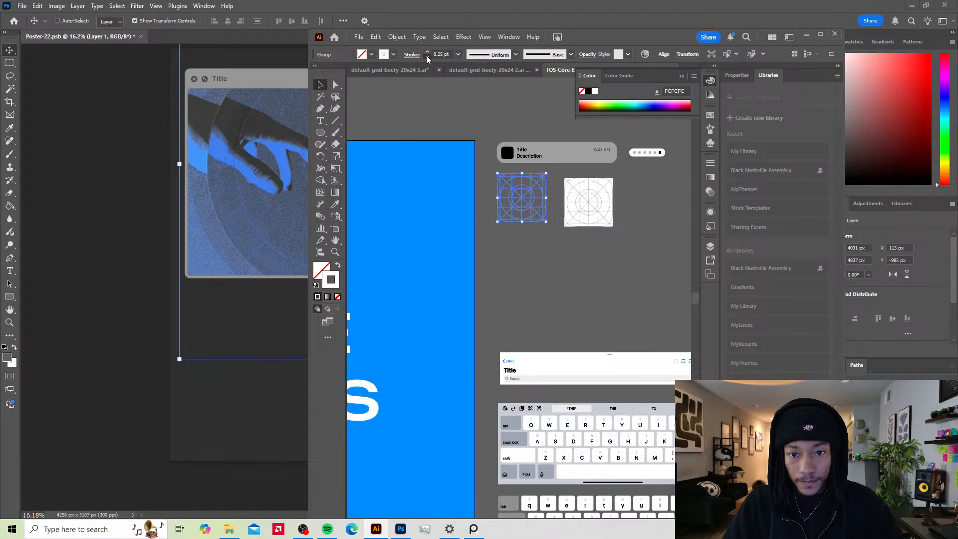
pyautogui.click(427, 57)
pyautogui.click(538, 258)
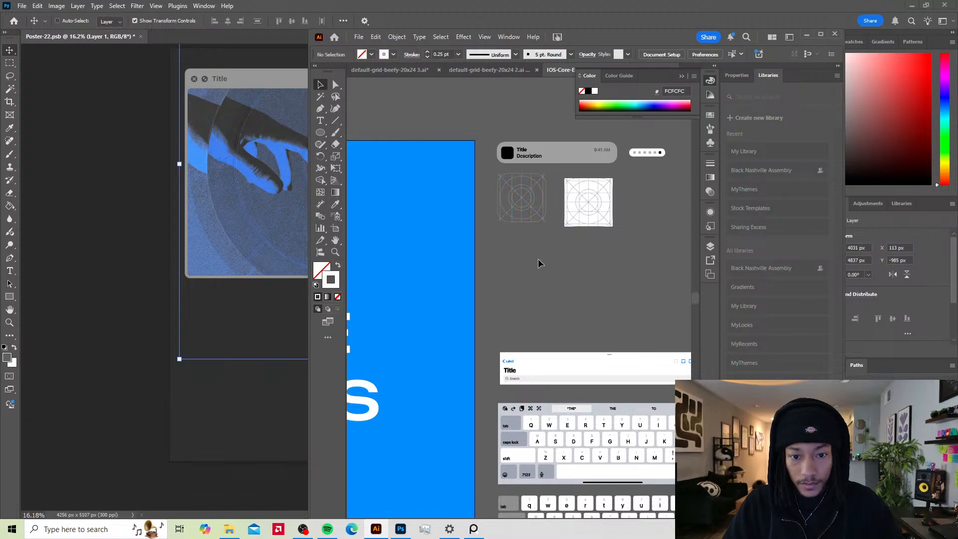
pyautogui.scroll(6, 526, 213)
pyautogui.scroll(-2, 534, 209)
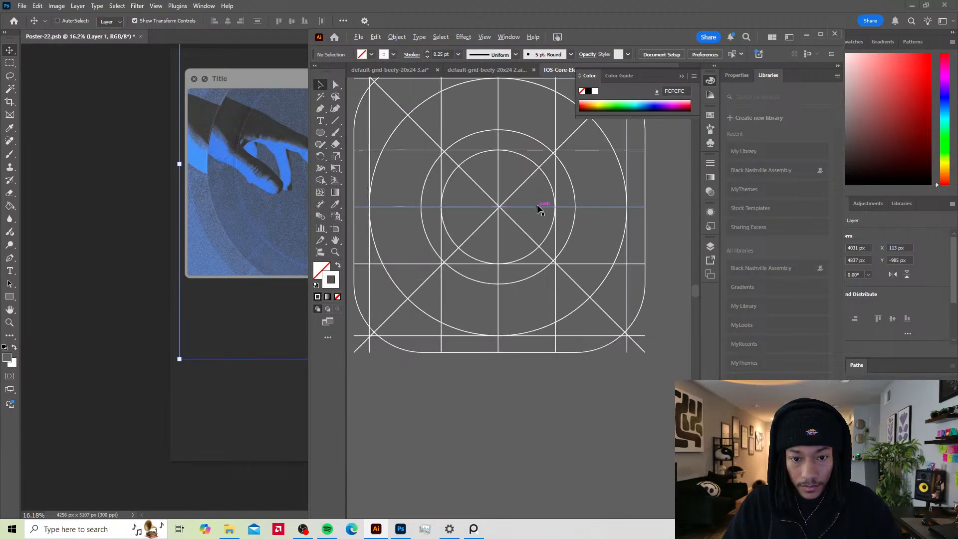
# Step: Try several stroke weights on the icon grid and set it to 0.05 pt
pyautogui.click(541, 207)
pyautogui.scroll(4, 541, 207)
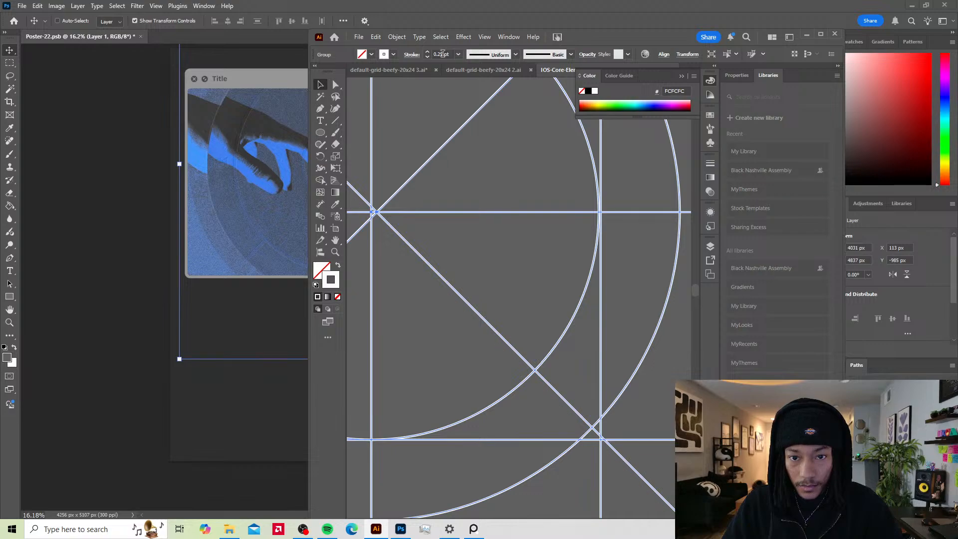
pyautogui.click(427, 57)
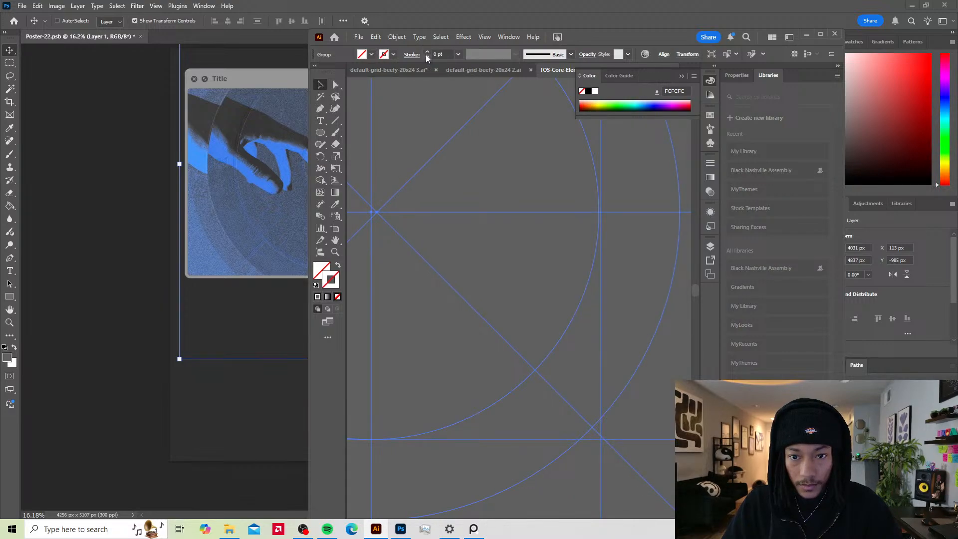
pyautogui.click(427, 52)
pyautogui.click(429, 52)
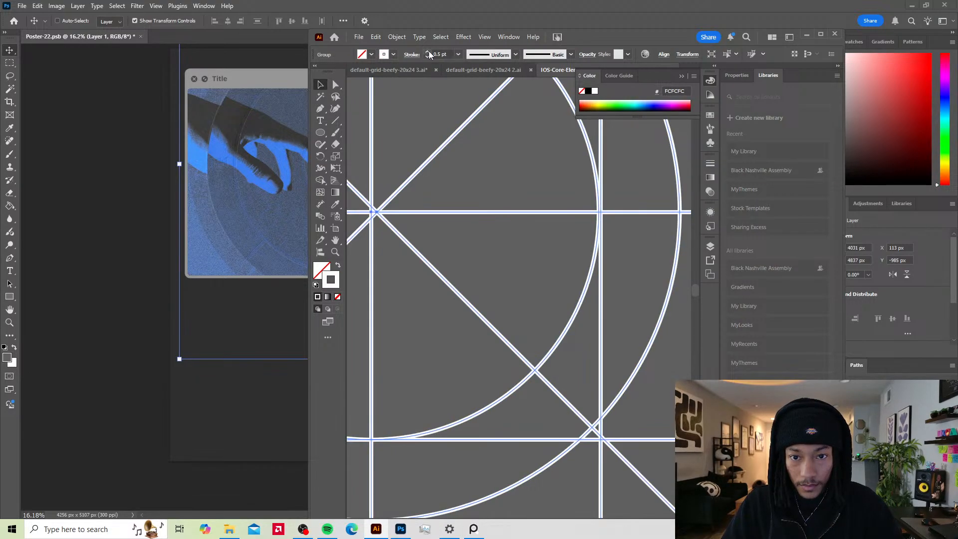
pyautogui.click(426, 58)
pyautogui.click(427, 58)
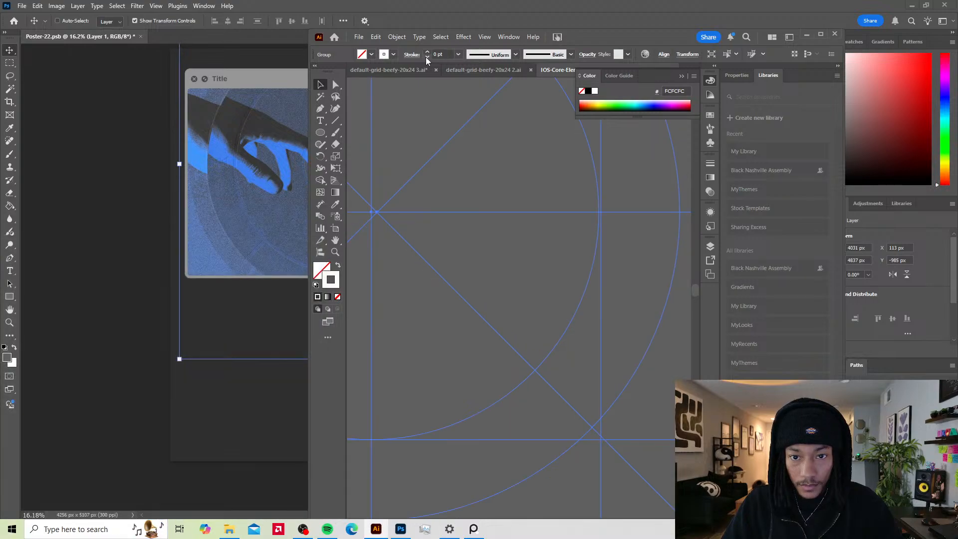
pyautogui.click(435, 52)
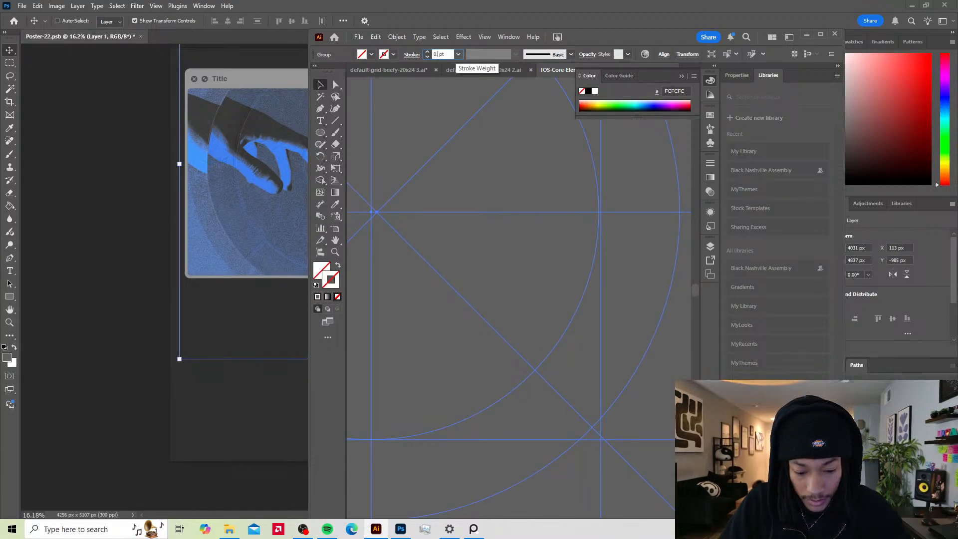
pyautogui.write('.05')
pyautogui.press('Return')
pyautogui.click(534, 125)
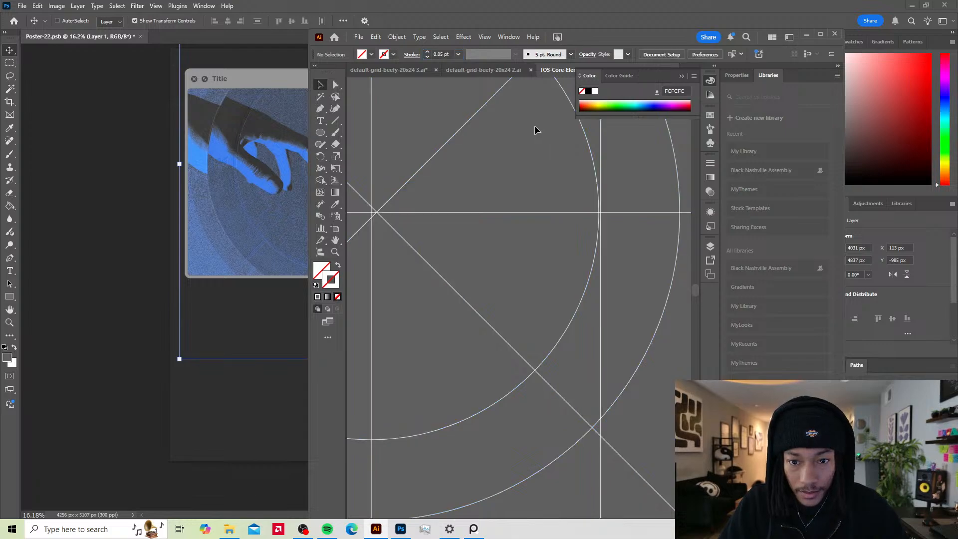
# Step: Shift the icon grid's vertical centre line slightly so it passes through the crossing point of the diagonals
pyautogui.scroll(-2, 502, 182)
pyautogui.scroll(4, 462, 189)
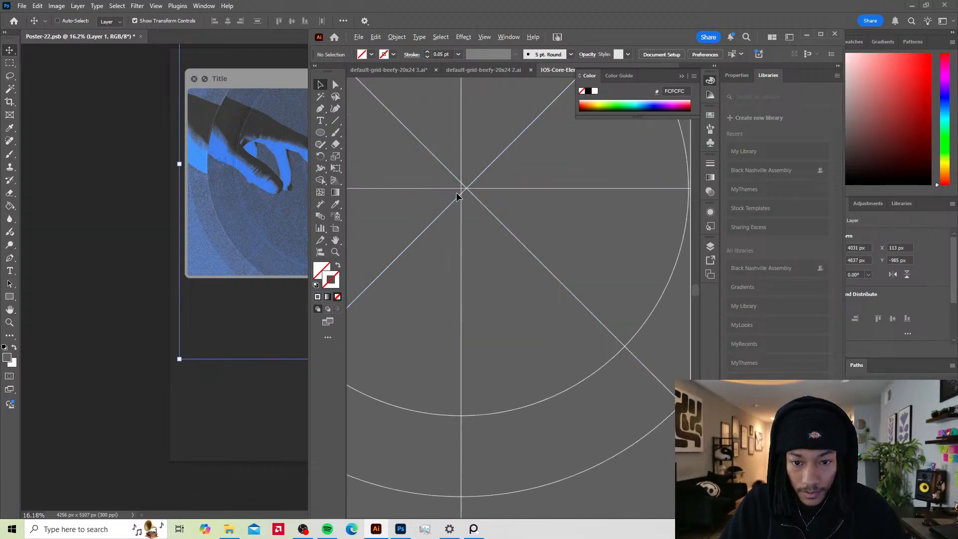
pyautogui.click(460, 190)
pyautogui.moveTo(459, 189); pyautogui.dragTo(467, 187)
pyautogui.scroll(-4, 526, 161)
pyautogui.doubleClick(526, 161)
# Step: Copy the whole icon grid and paste it into the Photoshop poster above Layer 1 as a smart object
pyautogui.scroll(-5, 527, 169)
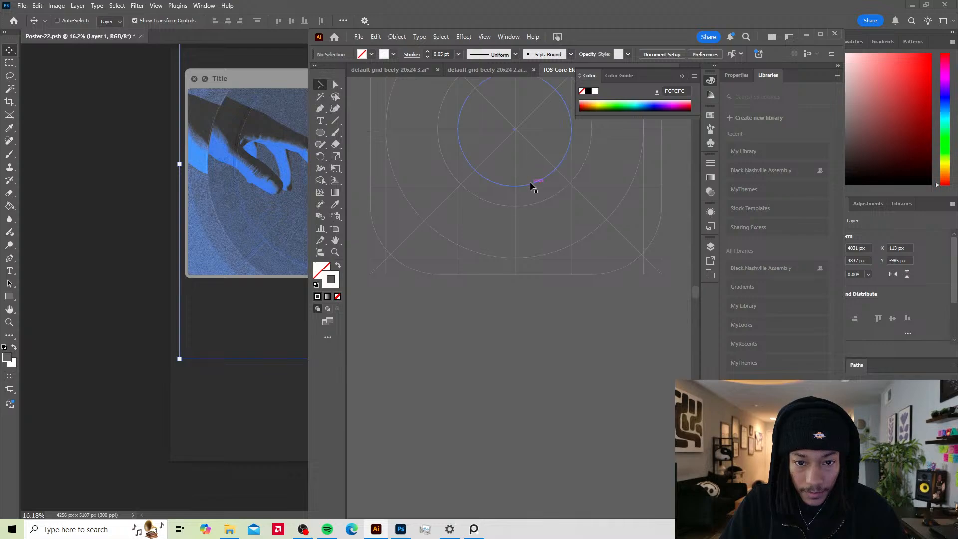
pyautogui.scroll(-3, 532, 186)
pyautogui.click(493, 113)
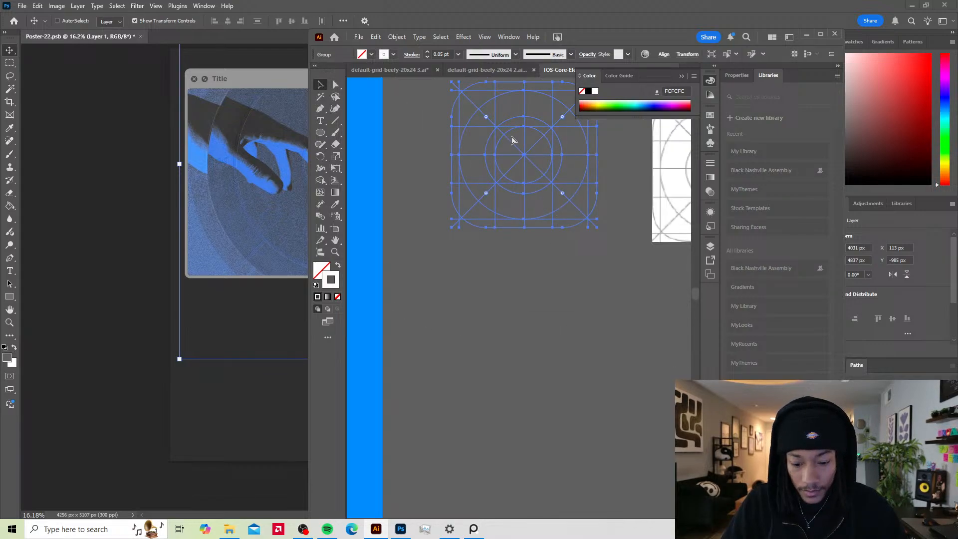
pyautogui.click(250, 145)
pyautogui.hotkey('ctrl', 'v')
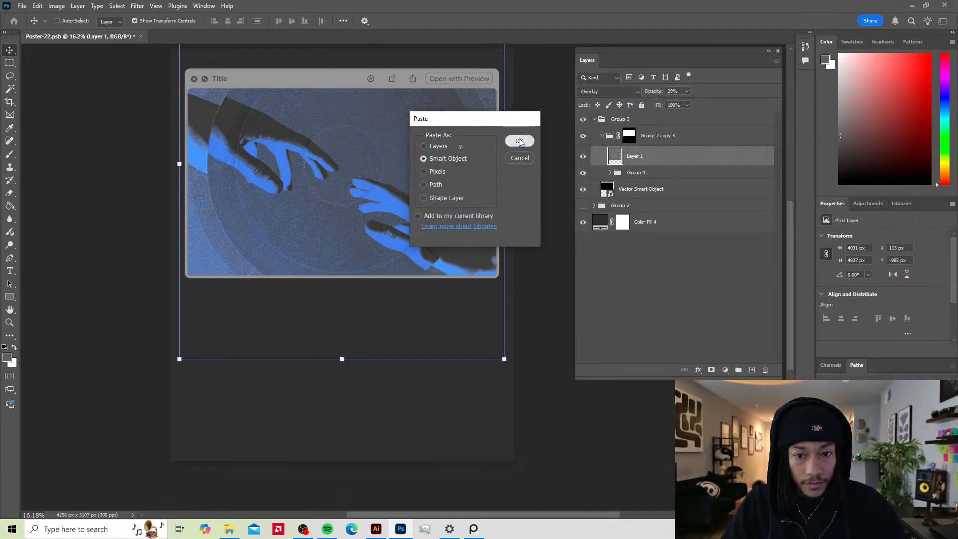
pyautogui.click(518, 140)
# Step: Scale the pasted grid to about 705% and centre it over the hands artwork inside the preview window frame
pyautogui.moveTo(368, 229); pyautogui.dragTo(589, 55)
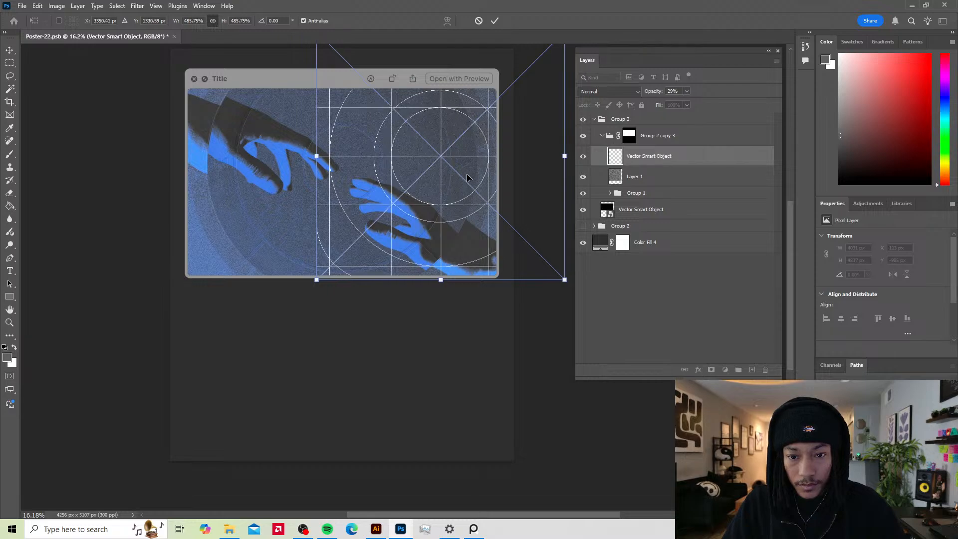
pyautogui.moveTo(468, 178); pyautogui.dragTo(343, 175)
pyautogui.moveTo(441, 276); pyautogui.dragTo(498, 332)
pyautogui.moveTo(399, 175); pyautogui.dragTo(425, 180)
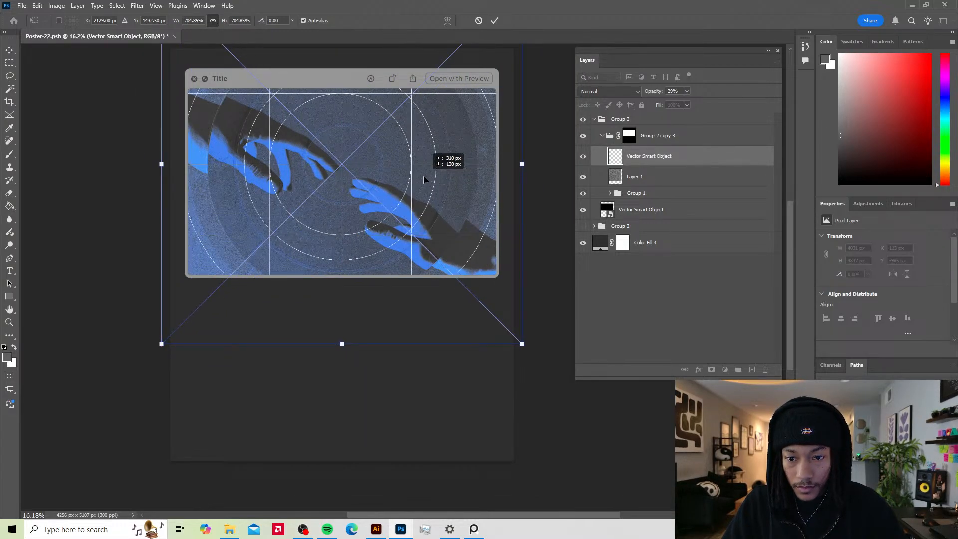
pyautogui.press('Return')
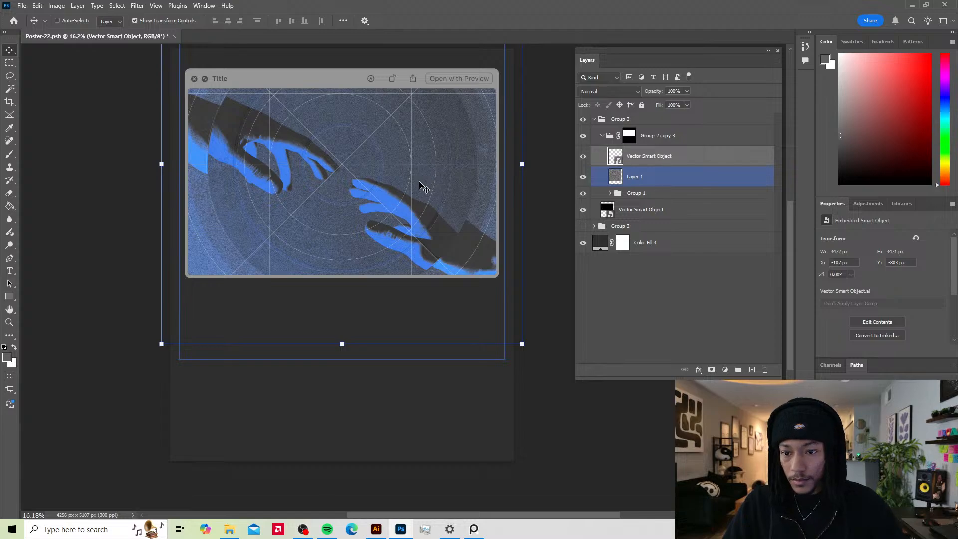
pyautogui.scroll(-2, 419, 185)
pyautogui.moveTo(504, 167); pyautogui.dragTo(415, 167)
pyautogui.moveTo(351, 164); pyautogui.dragTo(421, 206)
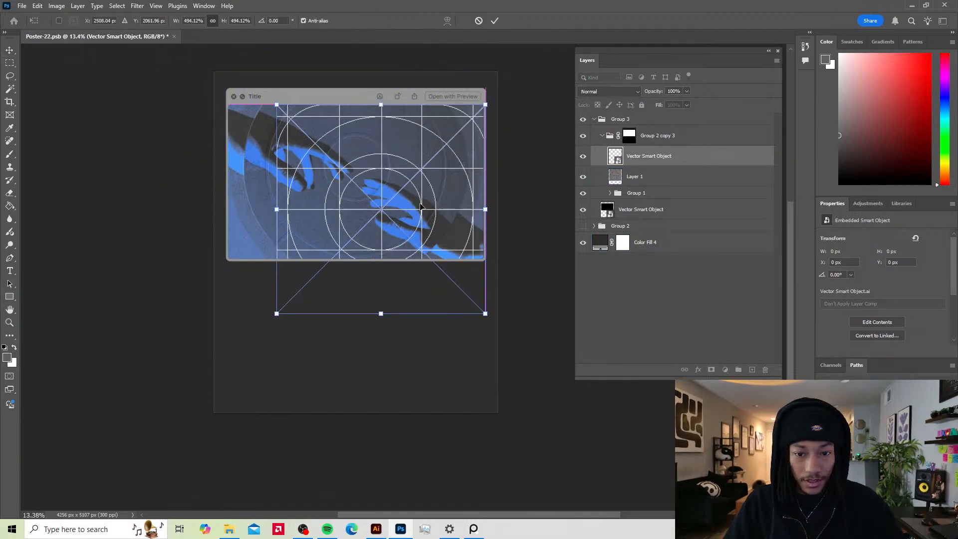
pyautogui.click(480, 21)
# Step: Hide the grid's smart object layer in Group 2 copy 3
pyautogui.click(583, 157)
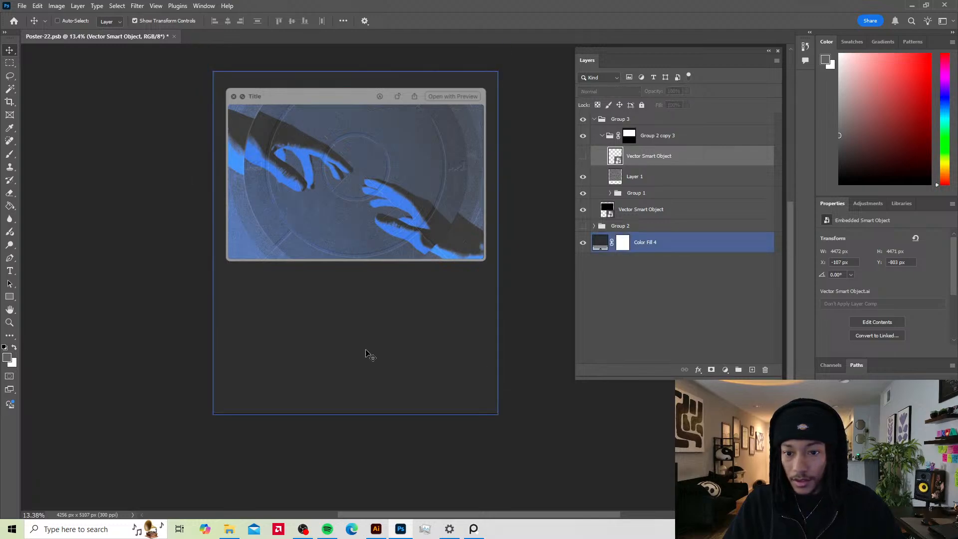
# Step: Paste the icon grid as a smart object above Group 3 and scale it to about 948% over the whole poster
pyautogui.scroll(1, 366, 351)
pyautogui.click(595, 119)
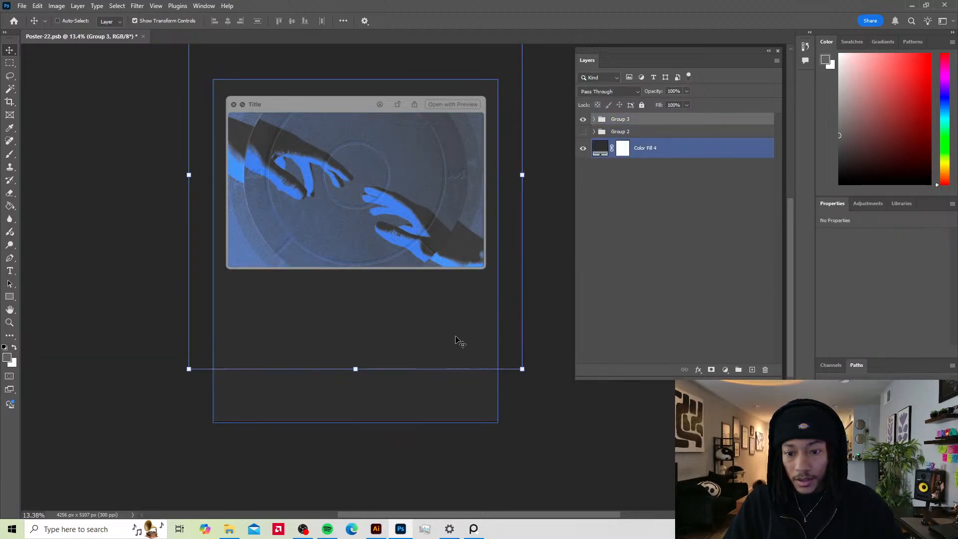
pyautogui.hotkey('ctrl', 'v')
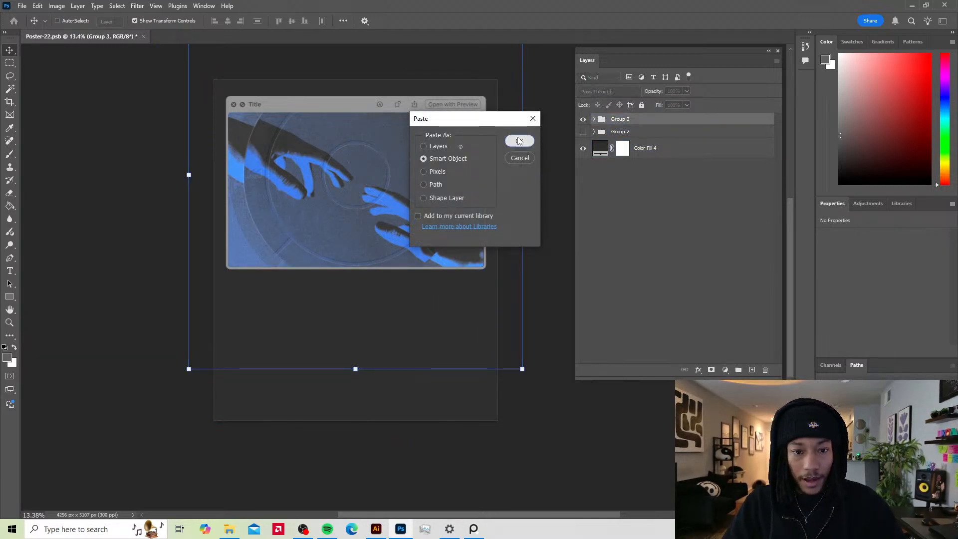
pyautogui.click(518, 141)
pyautogui.moveTo(373, 270); pyautogui.dragTo(535, 469)
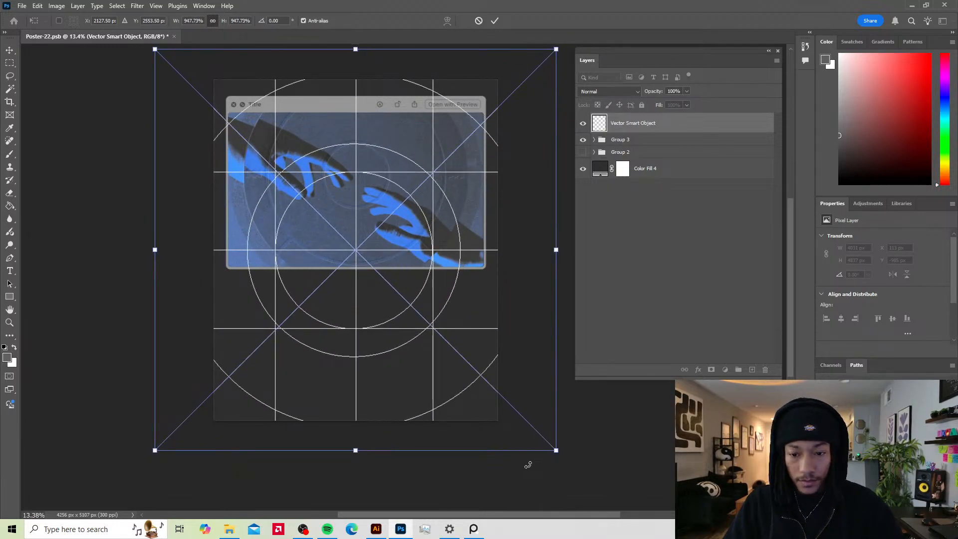
pyautogui.press('Return')
# Step: Move the pasted grid's layer below Group 3 and shrink it slightly to about 5923 px square
pyautogui.click(627, 141)
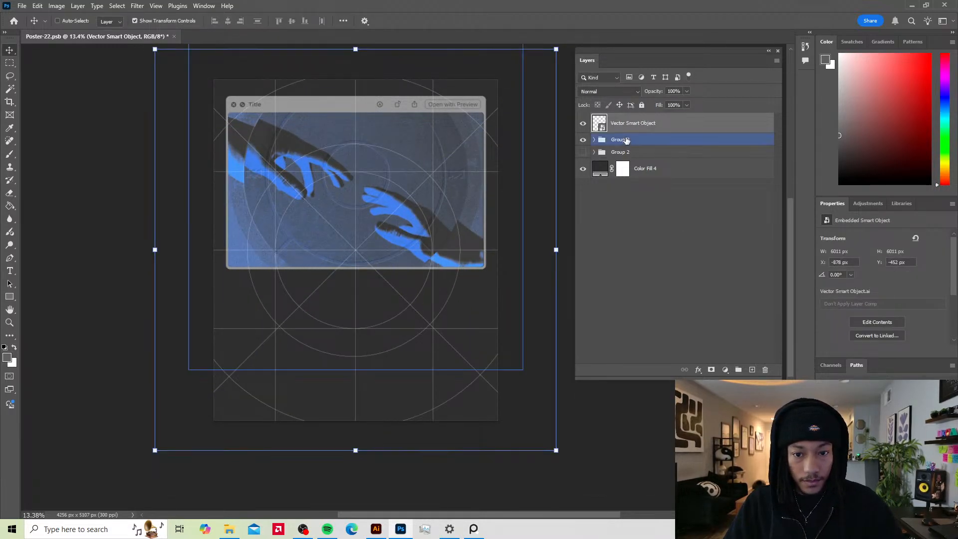
pyautogui.moveTo(639, 125); pyautogui.dragTo(630, 146)
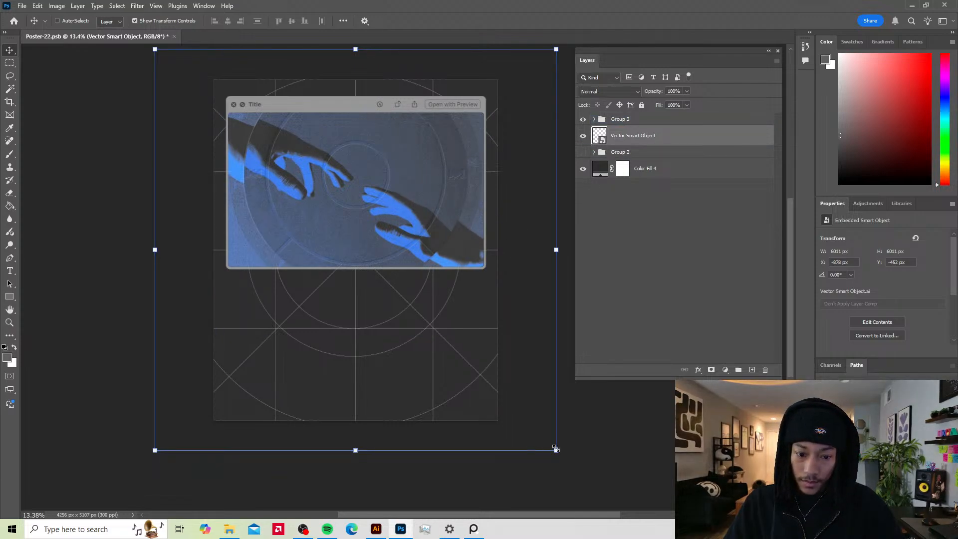
pyautogui.moveTo(556, 448)
pyautogui.mouseDown()
pyautogui.moveTo(534, 428)
pyautogui.moveTo(553, 447)
pyautogui.mouseUp()
pyautogui.press('Return')
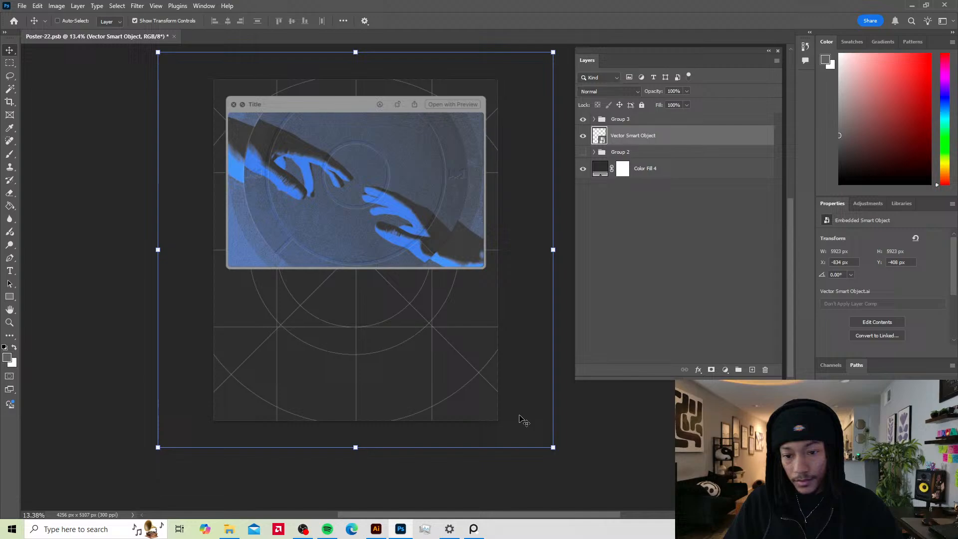
# Step: Compare the poster with and without the large grid behind Group 3, and delete that grid layer
pyautogui.click(649, 198)
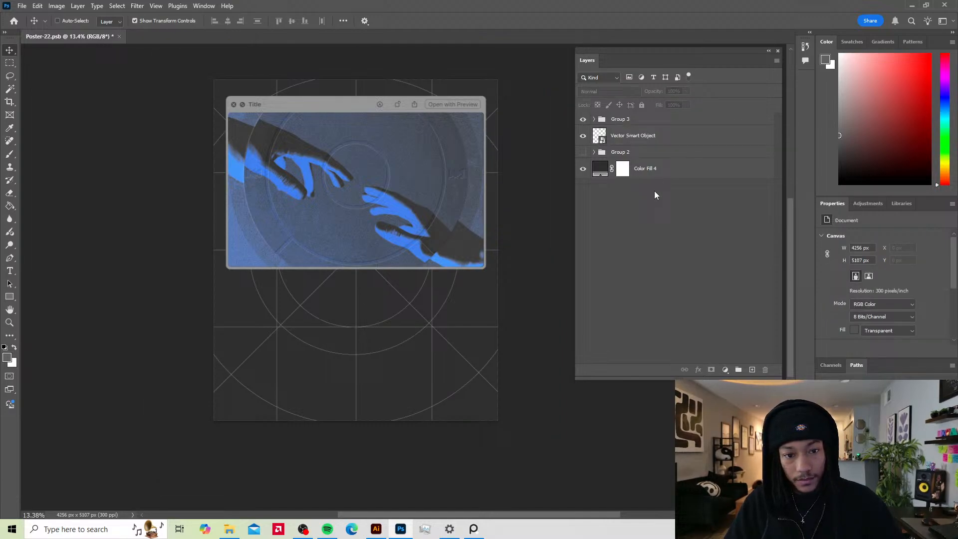
pyautogui.click(632, 135)
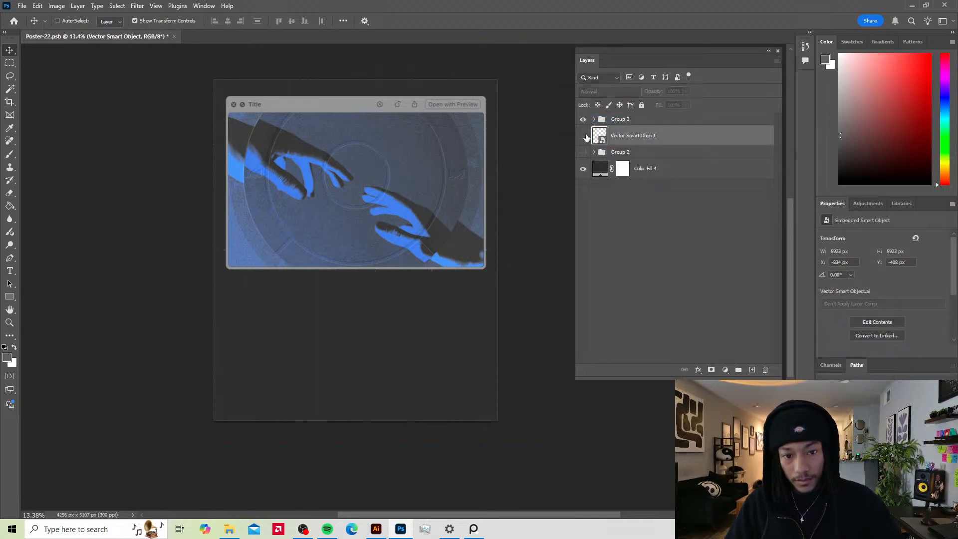
pyautogui.click(620, 119)
pyautogui.moveTo(395, 177); pyautogui.dragTo(415, 167)
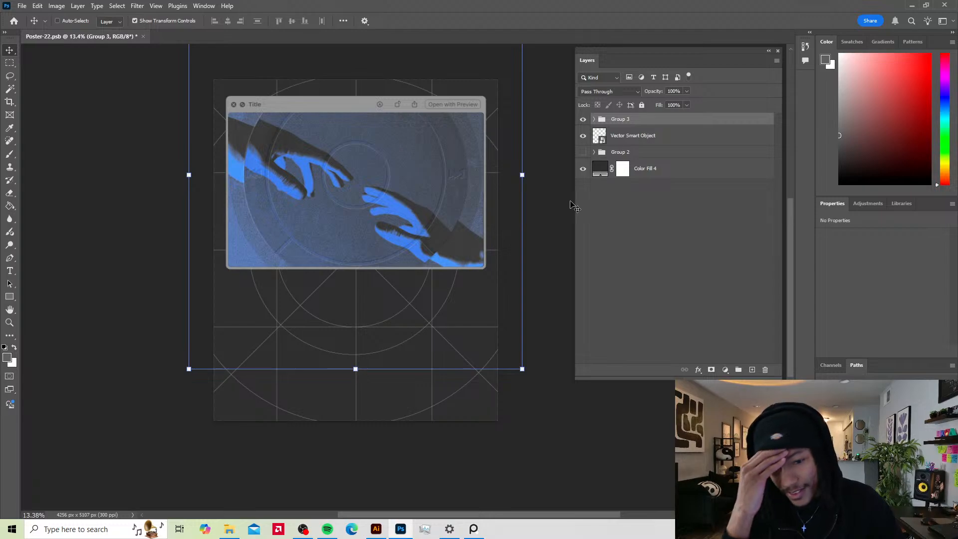
pyautogui.click(650, 141)
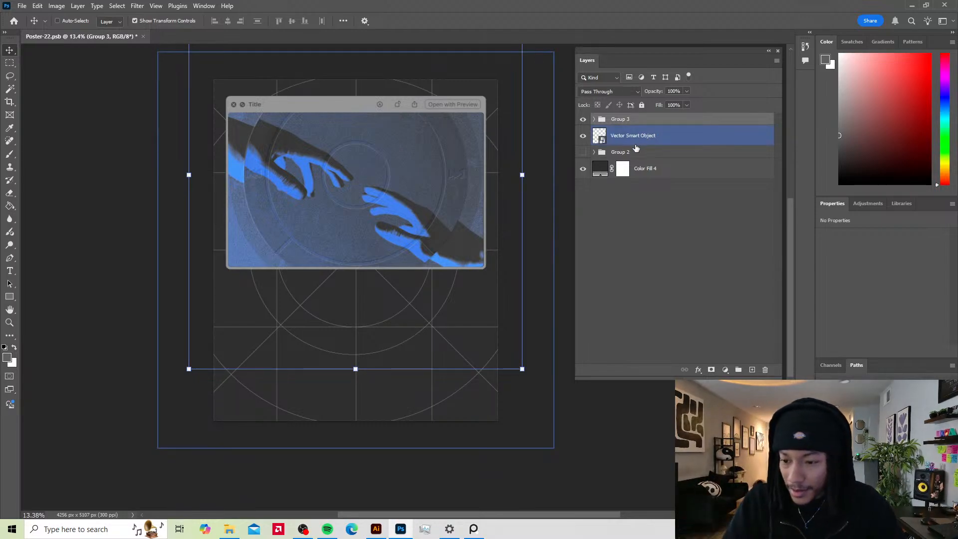
pyautogui.click(585, 125)
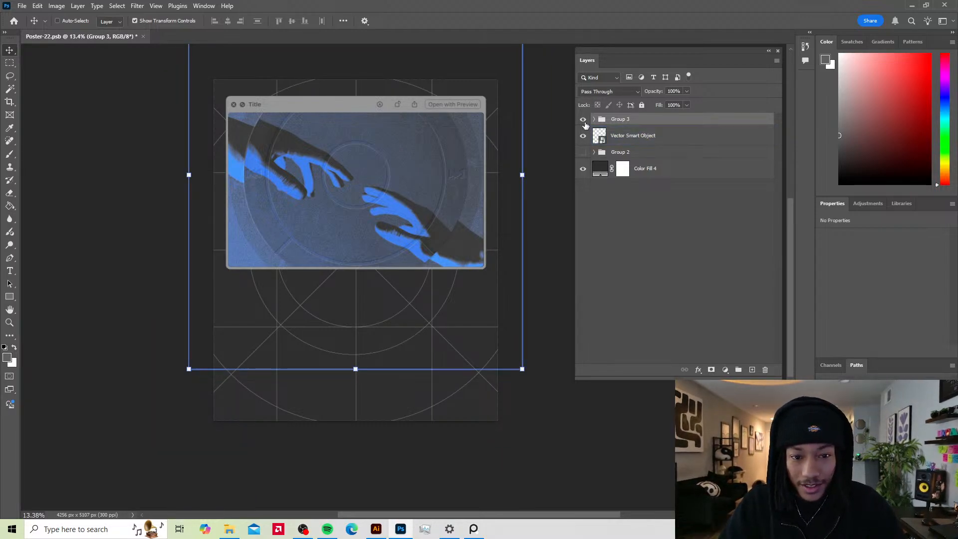
pyautogui.click(585, 139)
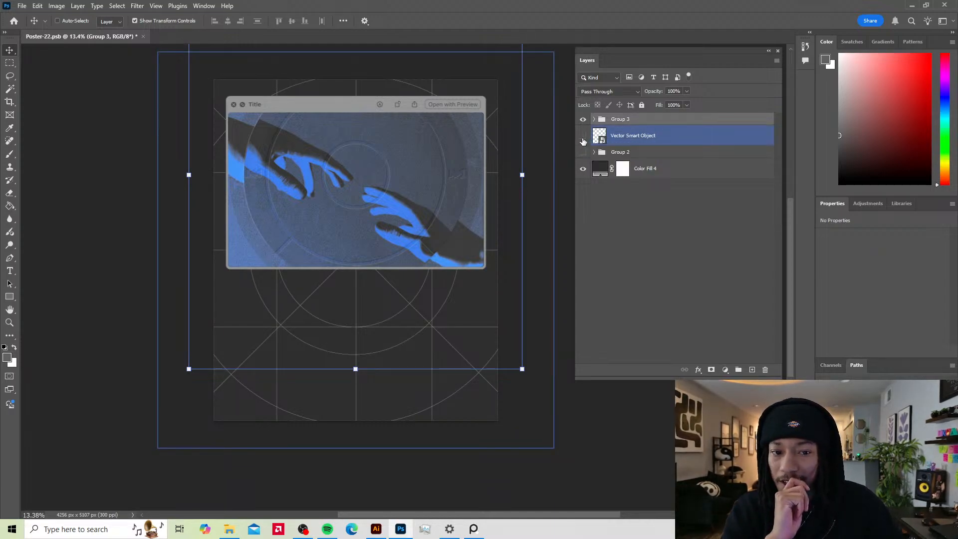
pyautogui.click(583, 139)
pyautogui.click(584, 139)
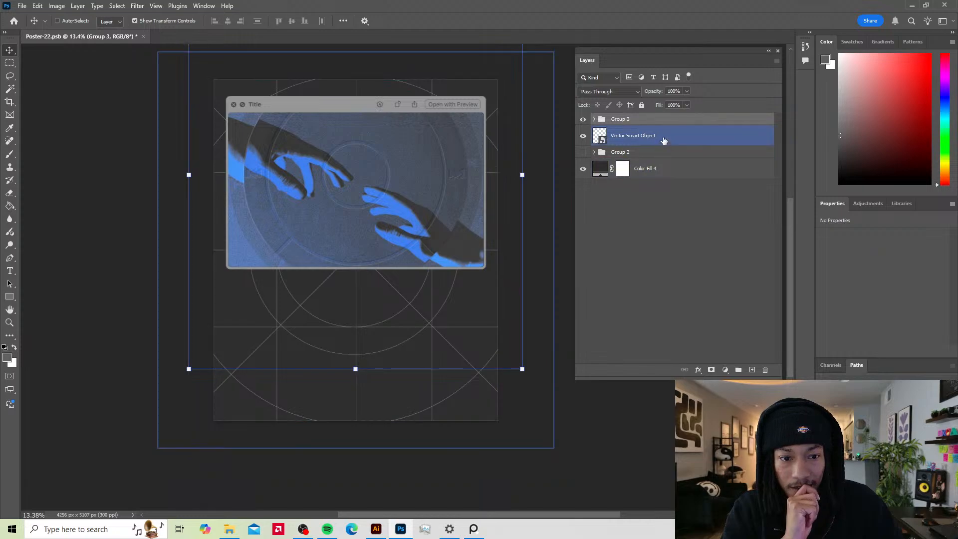
pyautogui.moveTo(663, 140); pyautogui.dragTo(765, 369)
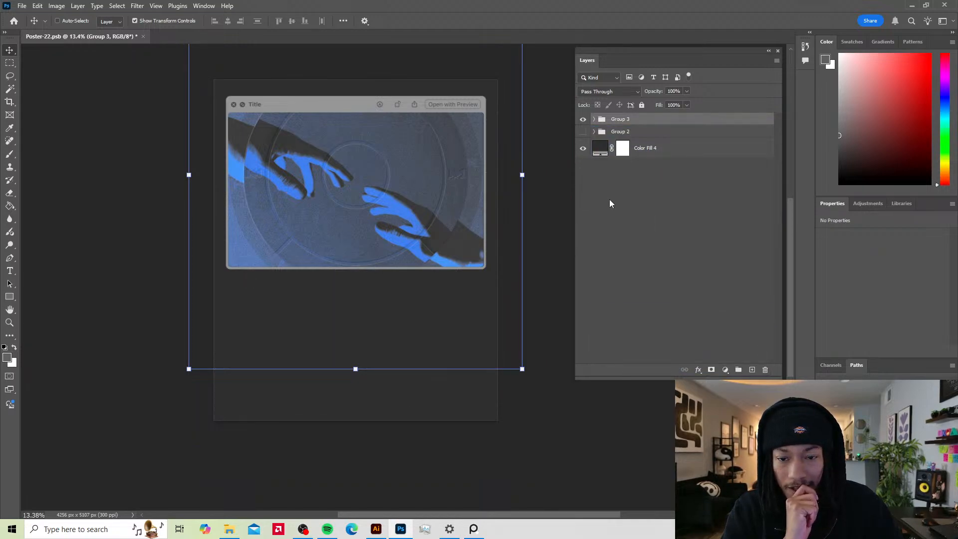
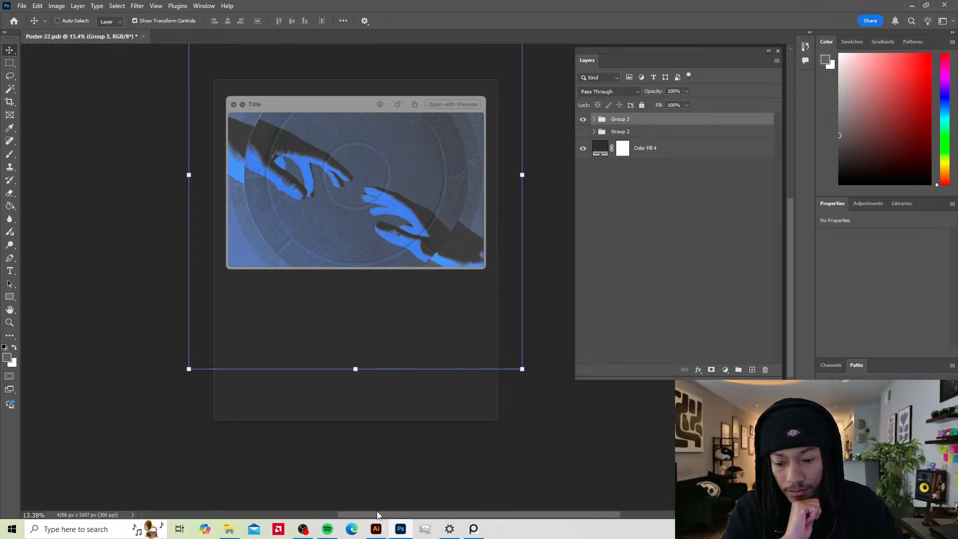
# Step: Switch to Illustrator and look through the interface elements, from the calendar and alert dialogs to the set of cursor icons
pyautogui.moveTo(371, 517); pyautogui.dragTo(307, 516)
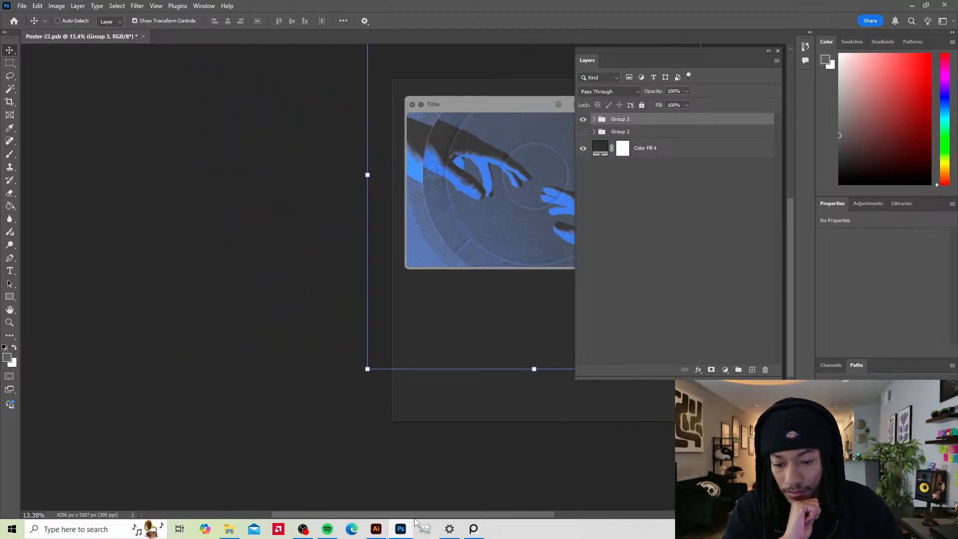
pyautogui.click(394, 533)
pyautogui.click(544, 257)
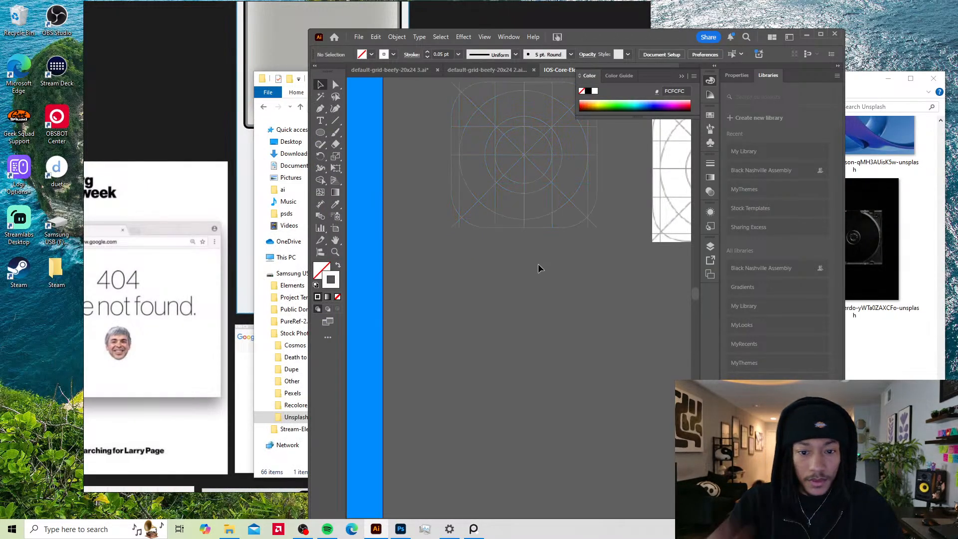
pyautogui.scroll(-7, 470, 219)
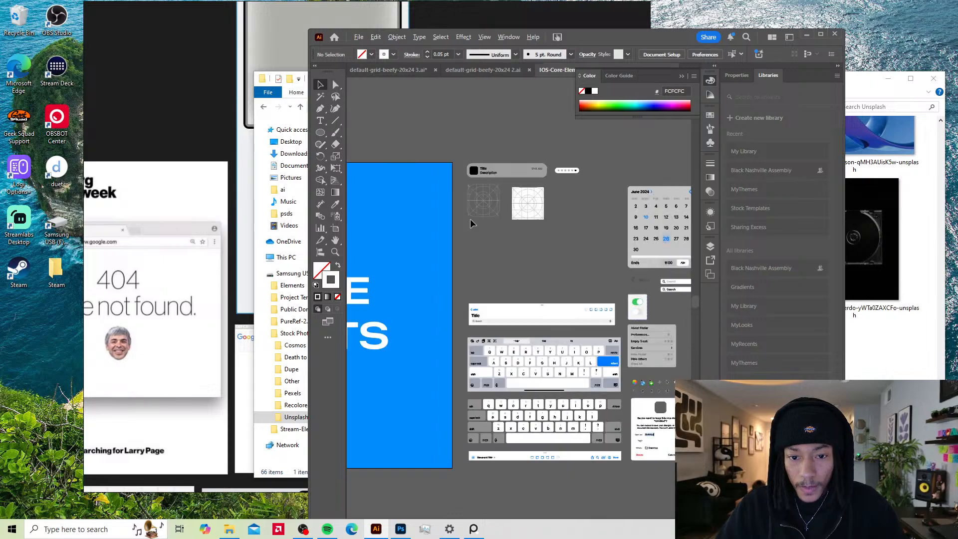
pyautogui.moveTo(470, 218); pyautogui.dragTo(564, 139)
pyautogui.moveTo(476, 223); pyautogui.dragTo(294, 225)
pyautogui.moveTo(610, 220); pyautogui.dragTo(552, 220)
pyautogui.scroll(4, 553, 219)
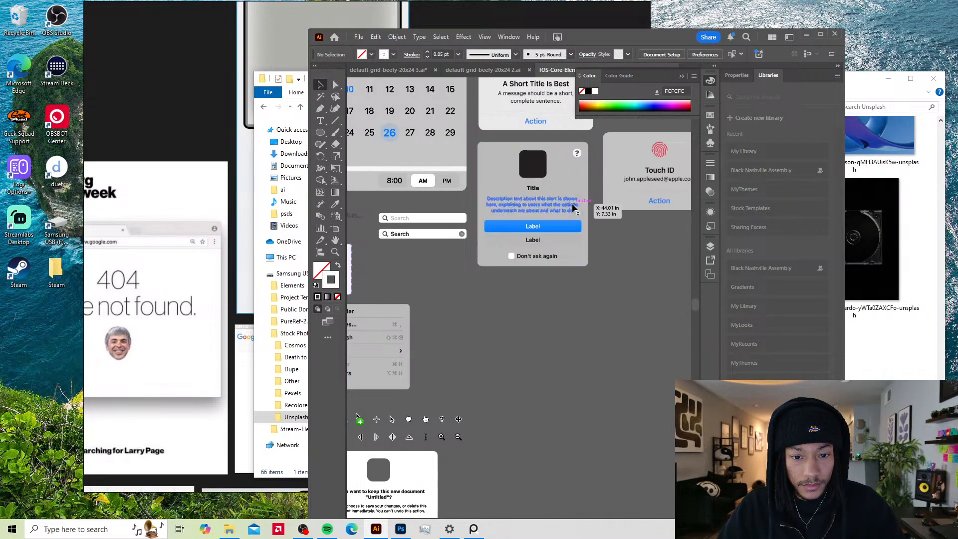
pyautogui.scroll(2, 571, 203)
pyautogui.scroll(-6, 572, 203)
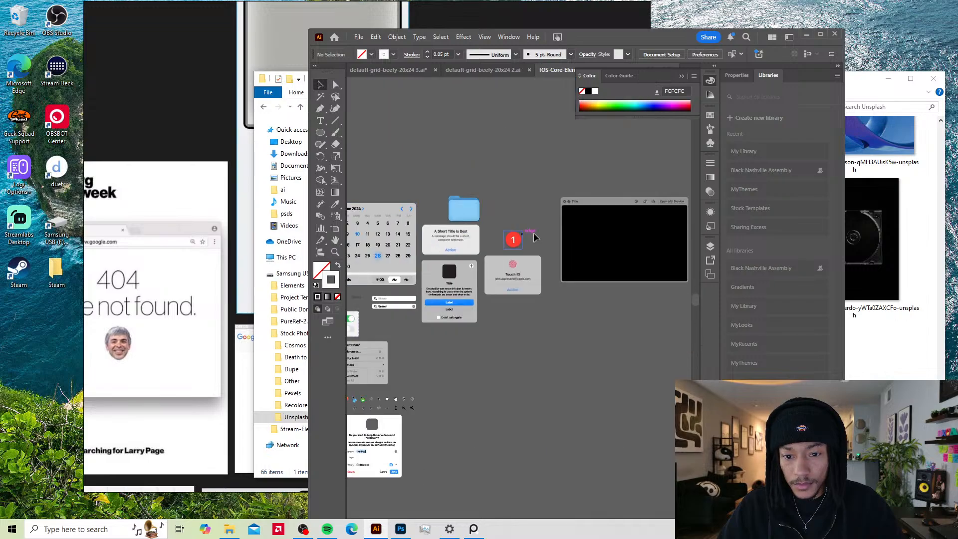
pyautogui.moveTo(423, 253); pyautogui.dragTo(587, 153)
pyautogui.moveTo(434, 341); pyautogui.dragTo(494, 280)
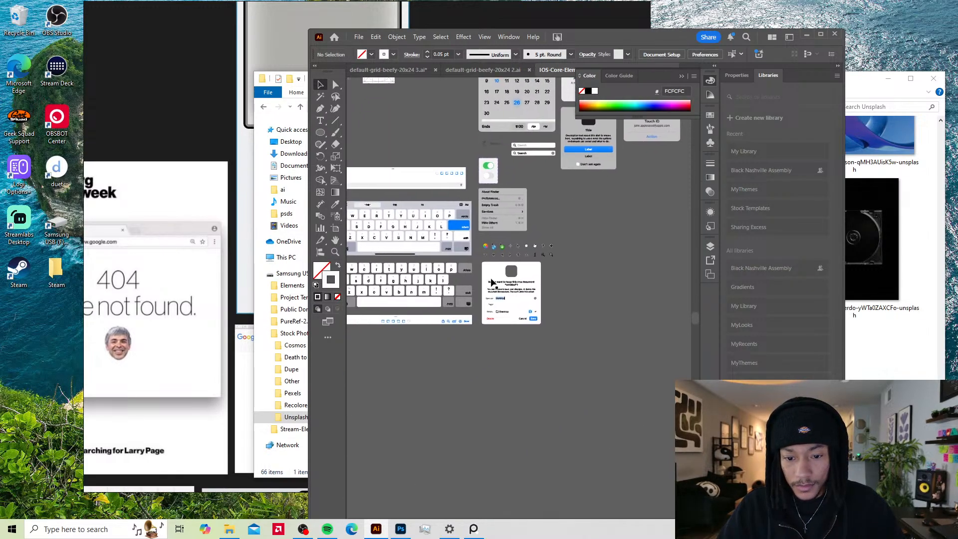
pyautogui.scroll(2, 492, 242)
pyautogui.scroll(2, 492, 246)
# Step: Ungroup the set of cursor icons and copy the multicoloured beach ball icon
pyautogui.click(507, 278)
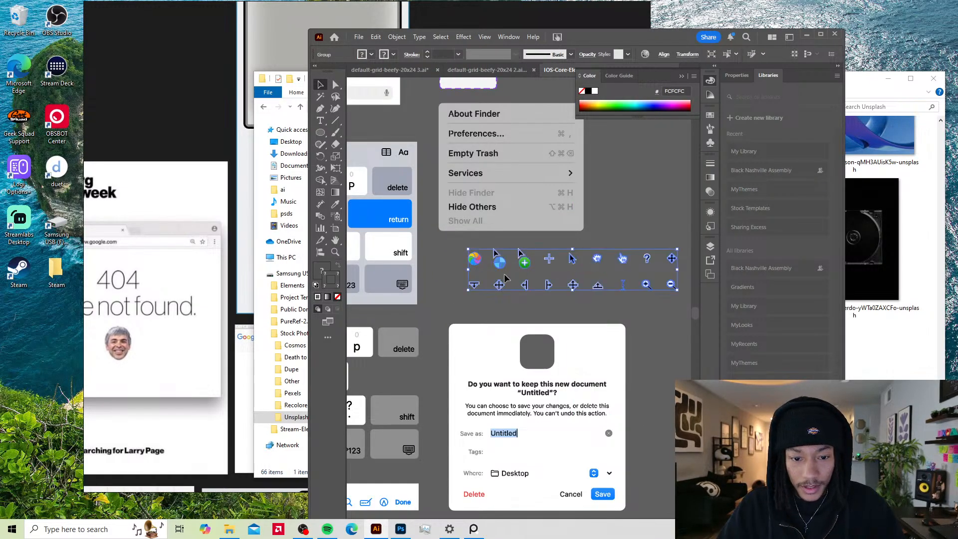
pyautogui.click(478, 256)
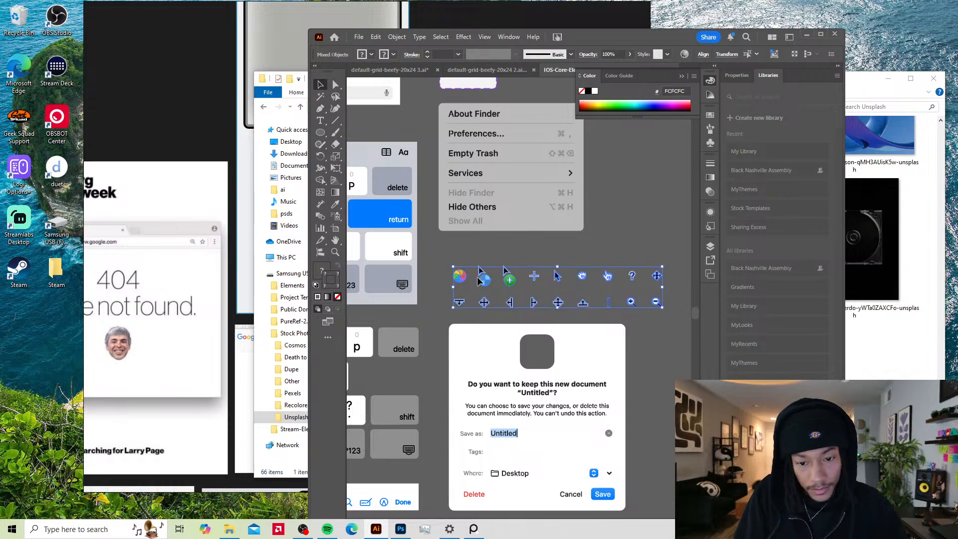
pyautogui.scroll(3, 458, 272)
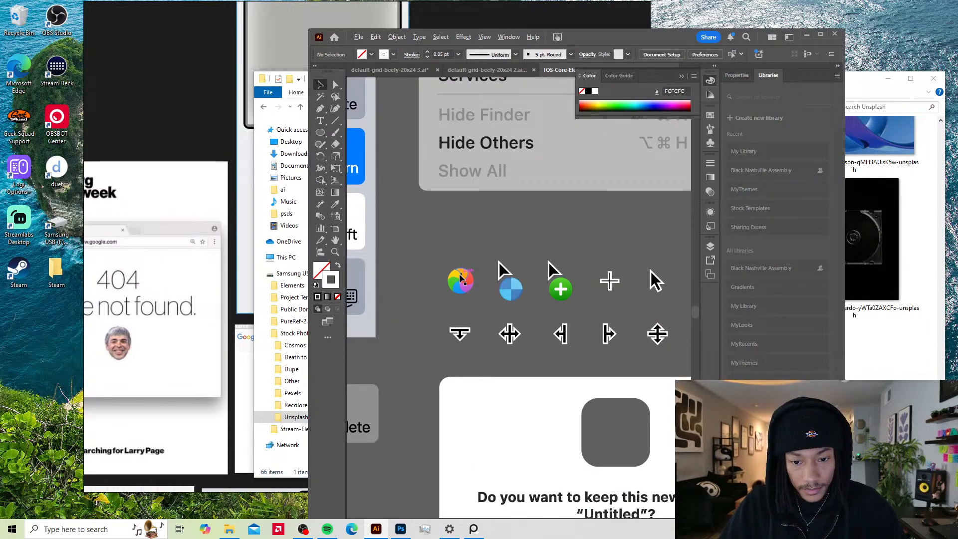
pyautogui.click(481, 294)
pyautogui.click(471, 260)
pyautogui.moveTo(468, 280); pyautogui.dragTo(462, 253)
pyautogui.hotkey('ctrl', 'z')
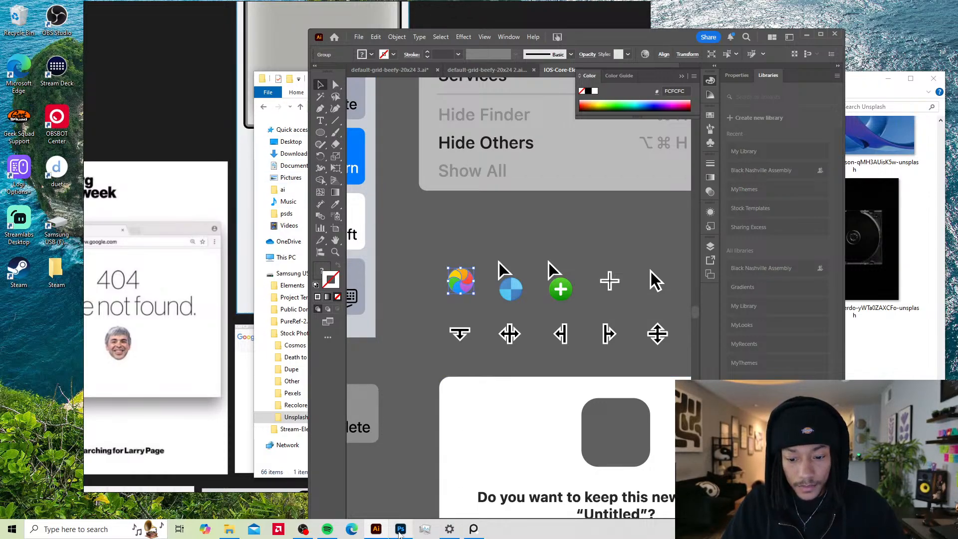
# Step: Switch to Photoshop and paste the beach ball icon into the poster as a smart object above Group 3
pyautogui.click(401, 529)
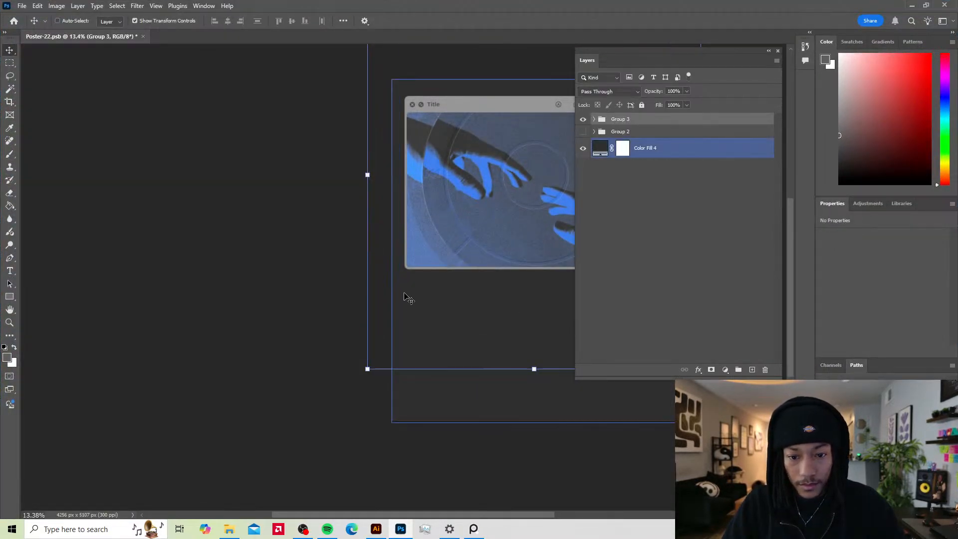
pyautogui.moveTo(462, 270); pyautogui.dragTo(335, 321)
pyautogui.hotkey('ctrl', 'v')
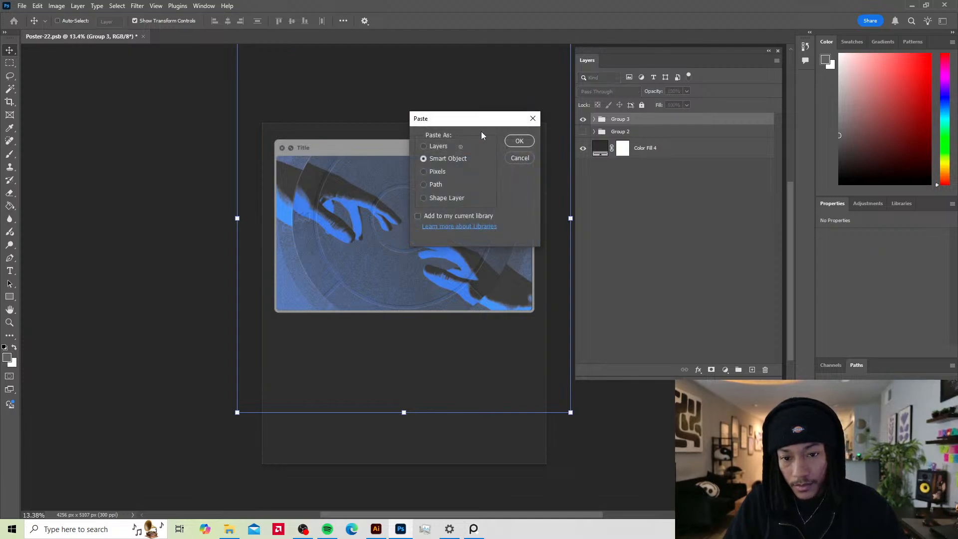
pyautogui.click(519, 141)
pyautogui.scroll(-1, 405, 291)
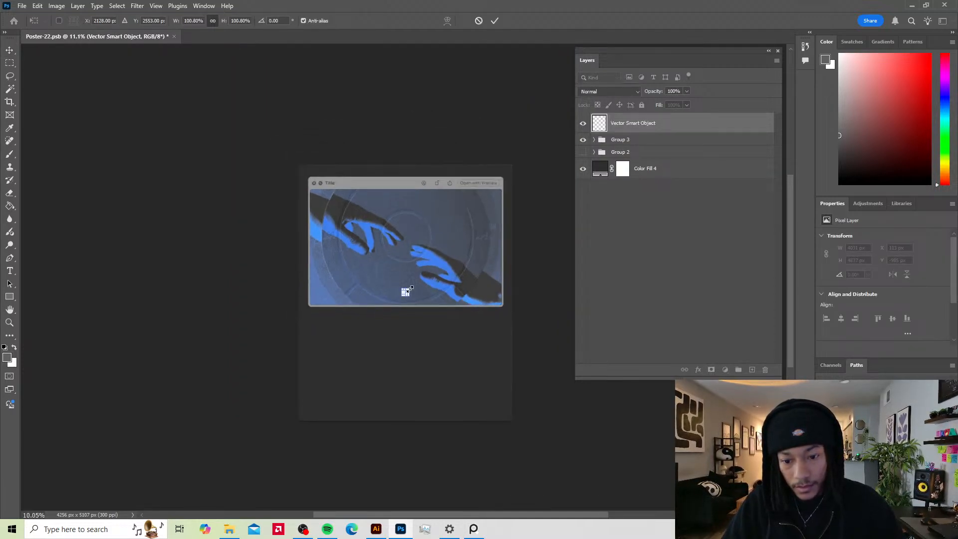
pyautogui.scroll(2, 407, 289)
pyautogui.scroll(2, 411, 288)
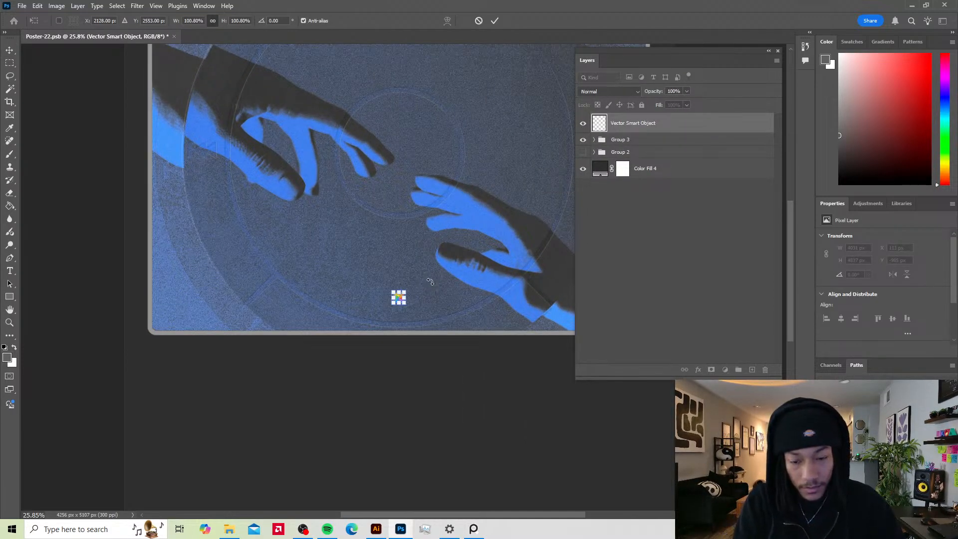
pyautogui.press('Return')
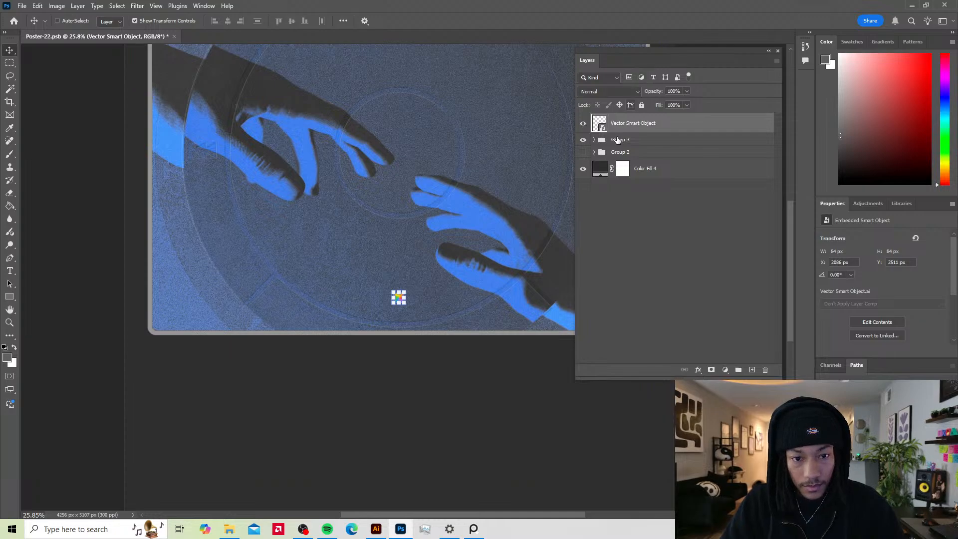
# Step: Move the beach ball's layer into Group 2 copy 3, above the hidden grid layer
pyautogui.click(594, 142)
pyautogui.click(602, 157)
pyautogui.moveTo(646, 127); pyautogui.dragTo(643, 173)
pyautogui.click(644, 197)
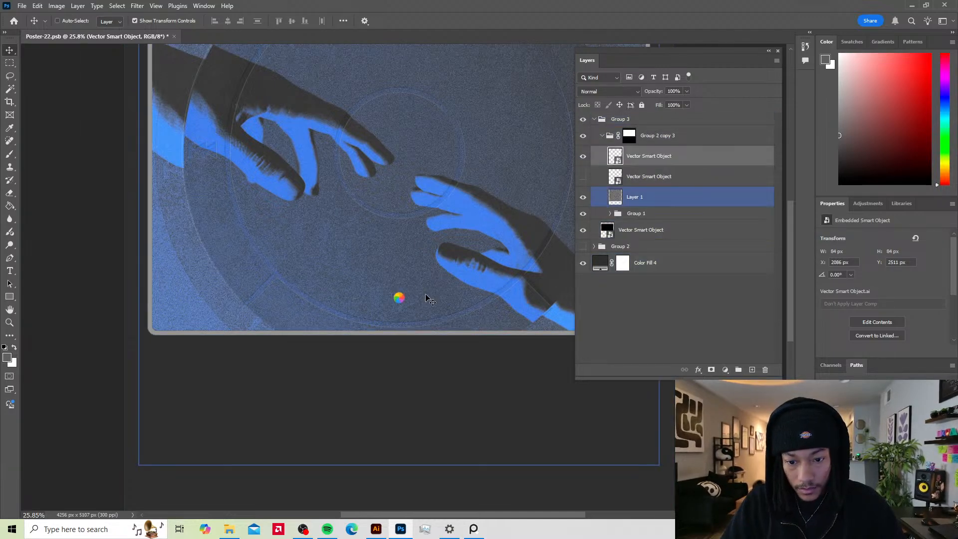
# Step: Position the beach ball in the gap between the two hands' fingertips, at about X 2128 px, Y 1651 px
pyautogui.keyDown('ctrl'); pyautogui.click(398, 296); pyautogui.keyUp('ctrl')
pyautogui.scroll(3, 397, 295)
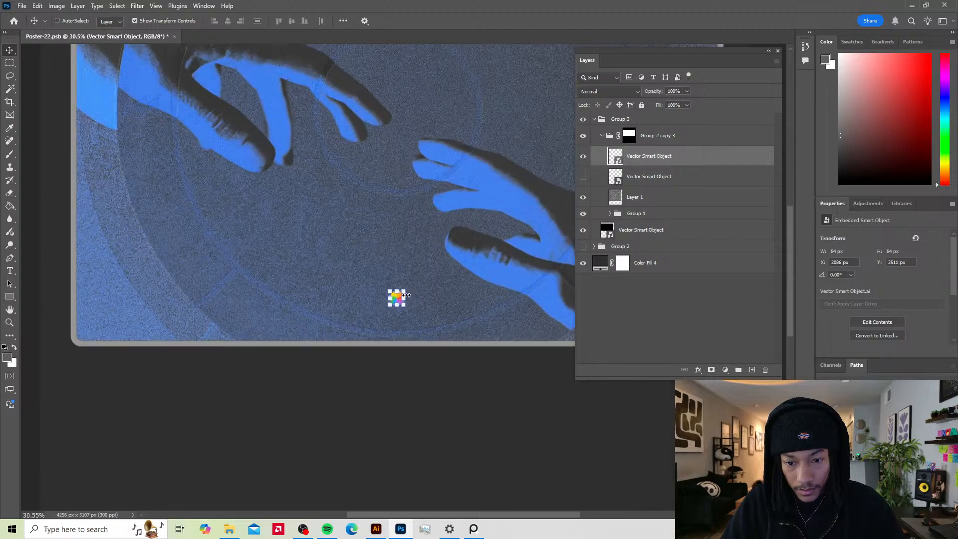
pyautogui.moveTo(391, 302); pyautogui.dragTo(401, 61)
pyautogui.scroll(1, 405, 72)
pyautogui.scroll(-3, 410, 85)
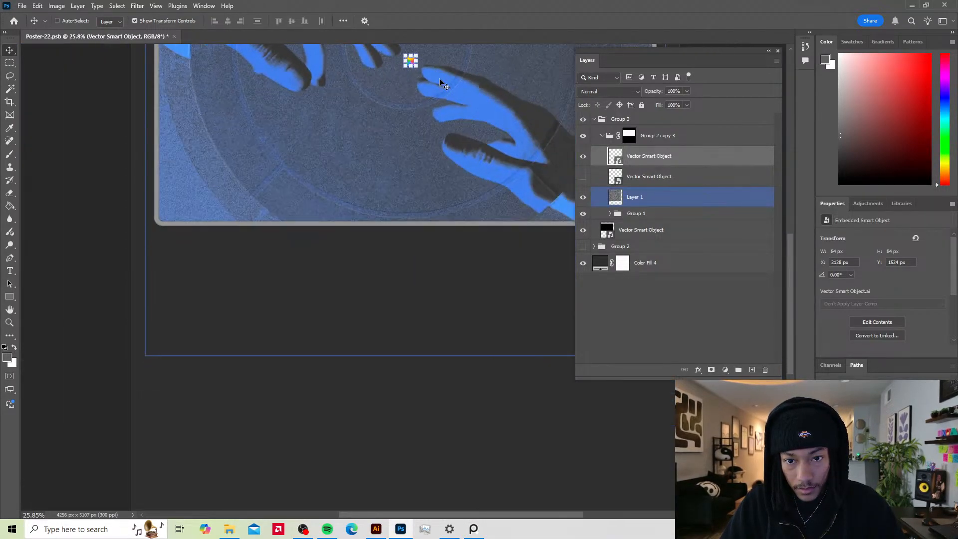
pyautogui.scroll(2, 449, 77)
pyautogui.scroll(-5, 441, 80)
pyautogui.scroll(1, 439, 82)
pyautogui.moveTo(430, 140); pyautogui.dragTo(403, 309)
pyautogui.moveTo(508, 111); pyautogui.dragTo(508, 112)
pyautogui.moveTo(501, 163); pyautogui.dragTo(500, 171)
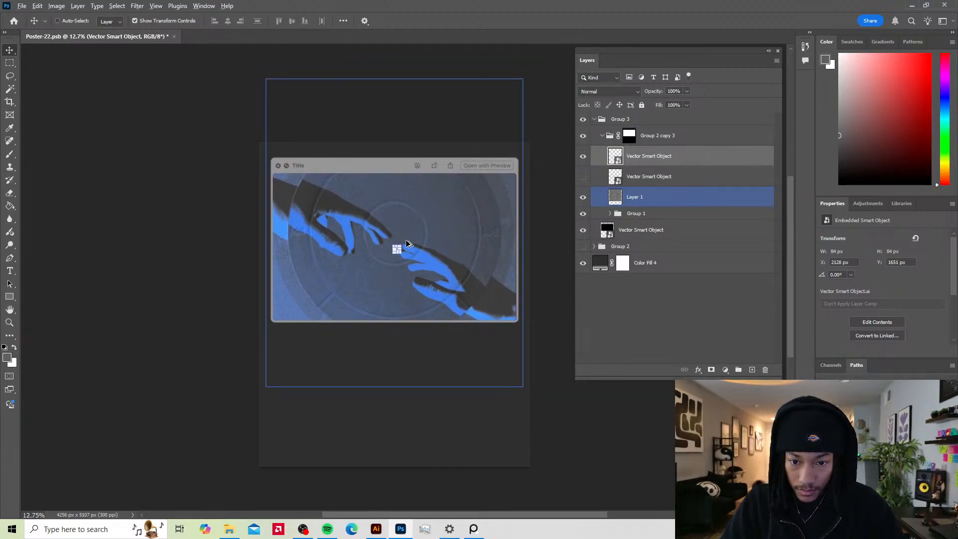
pyautogui.scroll(-3, 406, 243)
pyautogui.scroll(2, 405, 243)
pyautogui.scroll(3, 405, 243)
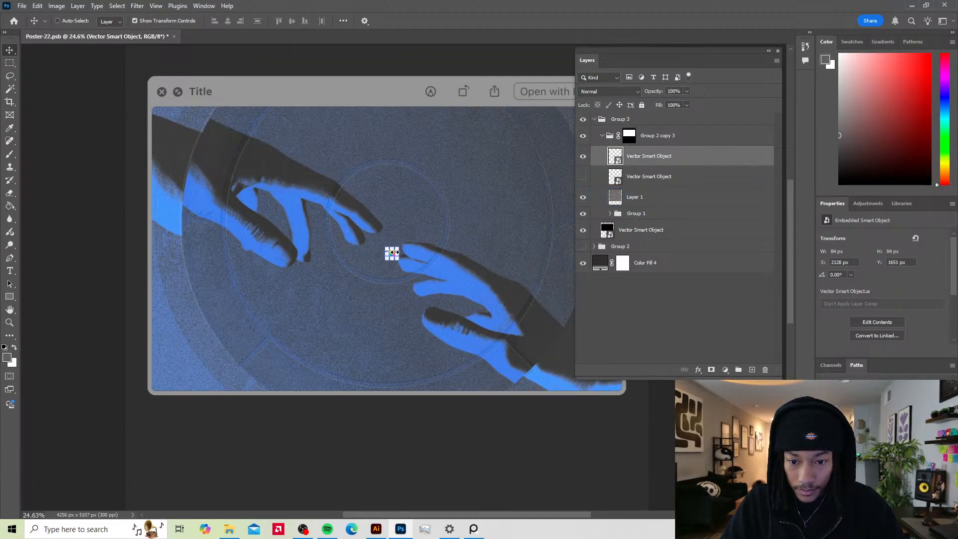
# Step: Enlarge the beach ball to about 117 px wide and move it above the fingertip gap, at about X 2294 px, Y 1374 px
pyautogui.hotkey('ctrl', 't')
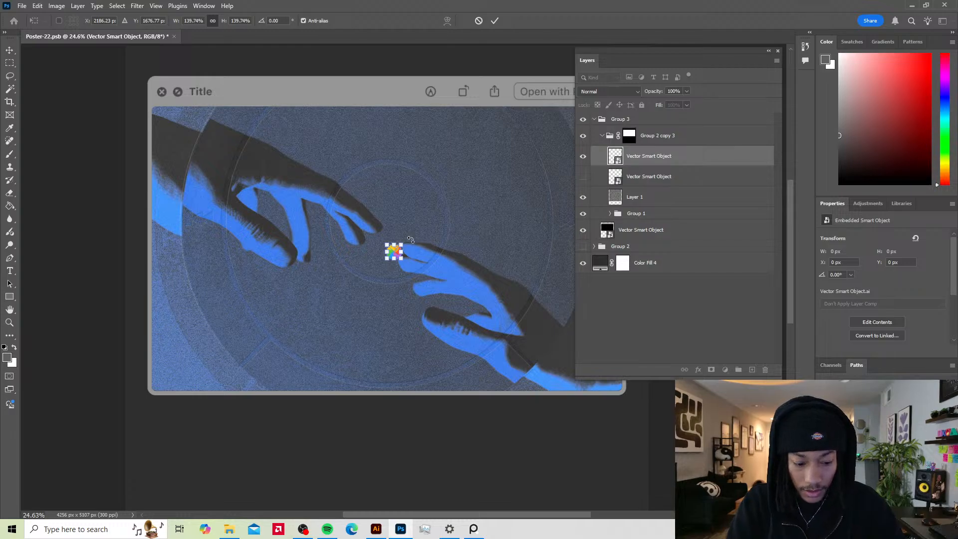
pyautogui.press('Return')
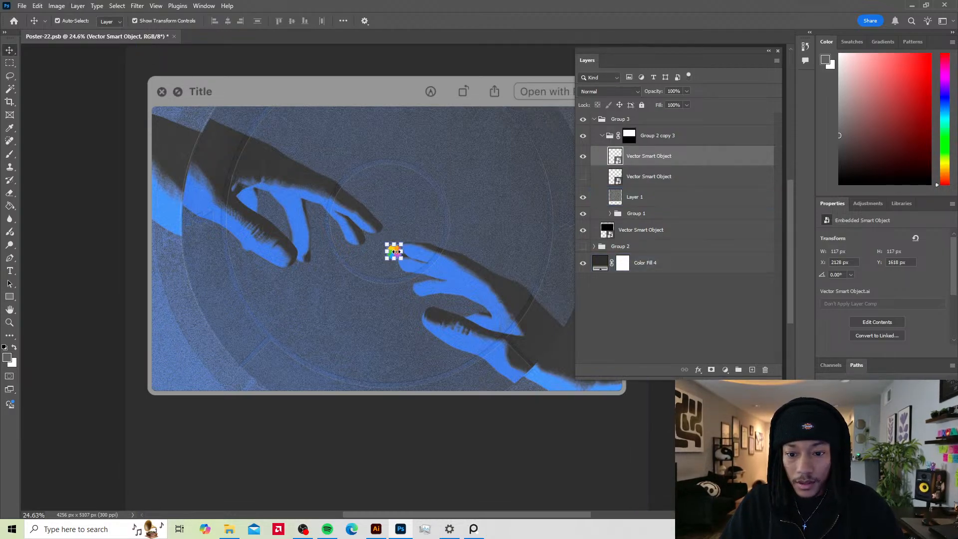
pyautogui.moveTo(394, 253); pyautogui.dragTo(413, 219)
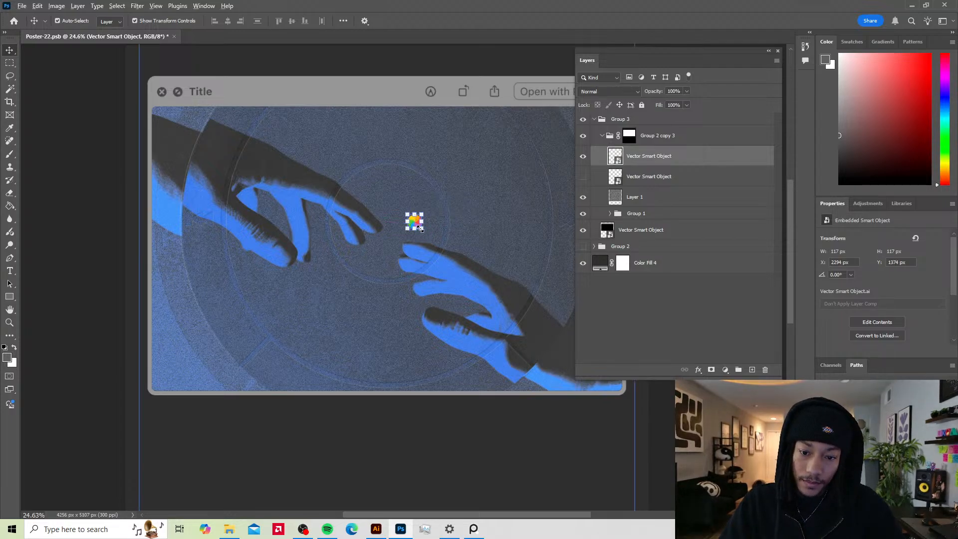
pyautogui.scroll(-2, 420, 209)
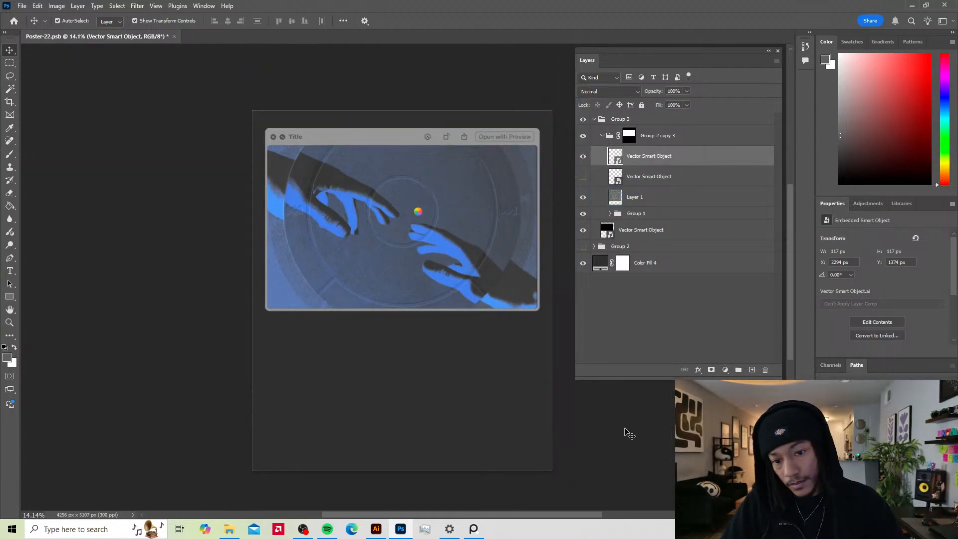
pyautogui.moveTo(616, 431); pyautogui.dragTo(615, 429)
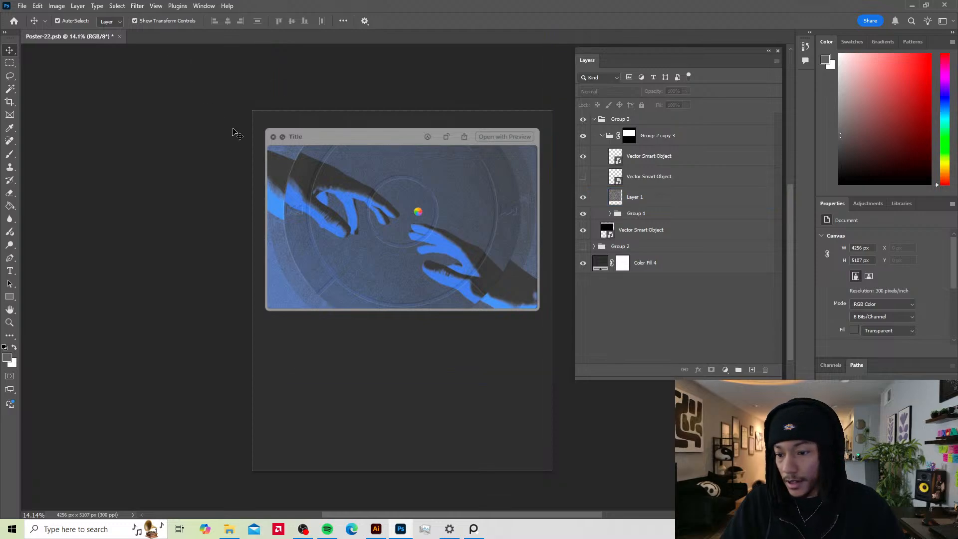
pyautogui.click(594, 119)
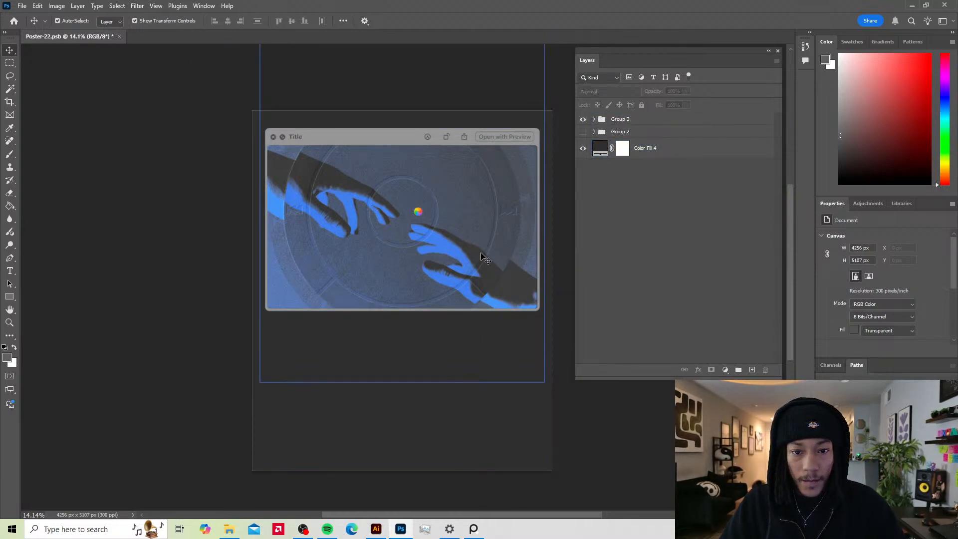
# Step: Switch to the inspiration board and look over the posters built from browser, AirDrop and phone interface elements
pyautogui.click(473, 529)
pyautogui.scroll(2, 445, 183)
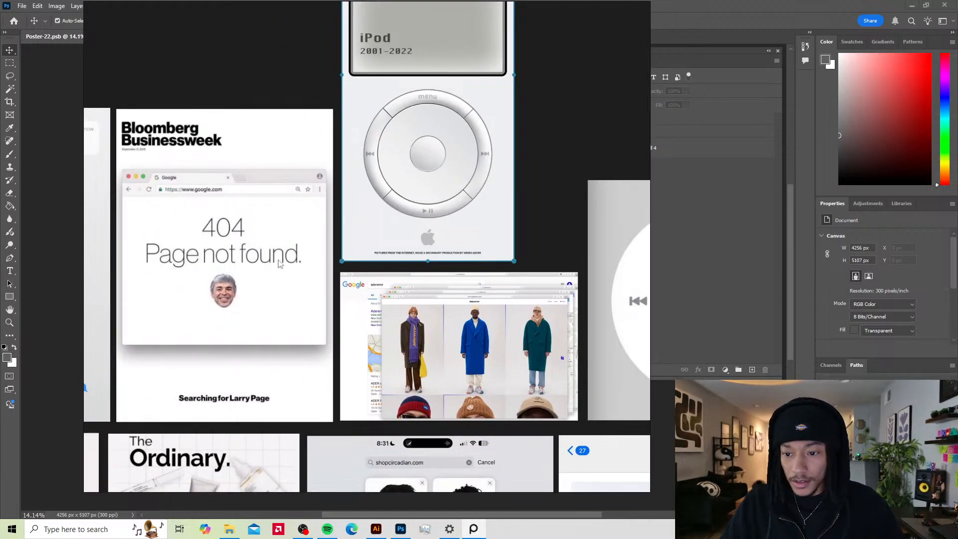
pyautogui.scroll(-3, 324, 250)
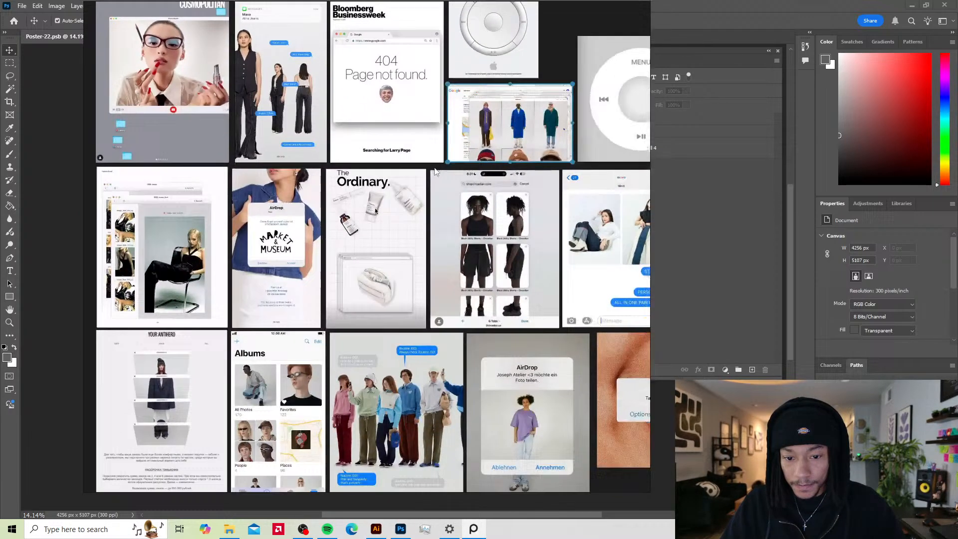
pyautogui.moveTo(435, 168); pyautogui.dragTo(443, 140)
pyautogui.moveTo(439, 239); pyautogui.dragTo(495, 153)
pyautogui.moveTo(503, 248); pyautogui.dragTo(366, 191)
pyautogui.moveTo(325, 127); pyautogui.dragTo(445, 155)
pyautogui.moveTo(223, 132); pyautogui.dragTo(385, 184)
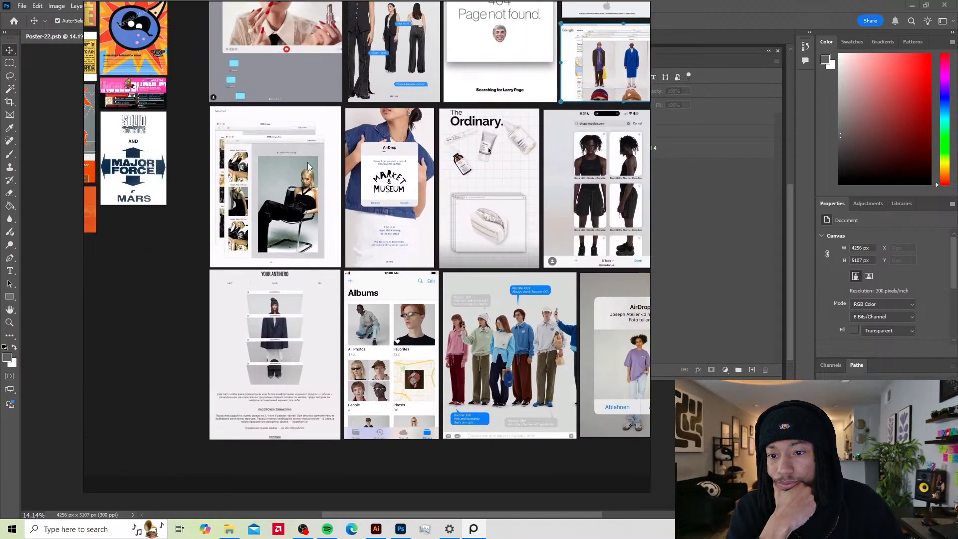
# Step: Examine closely the fashion poster with stacked image windows and the AirDrop poster beside it
pyautogui.moveTo(308, 166); pyautogui.dragTo(322, 198)
pyautogui.scroll(-1, 263, 222)
pyautogui.scroll(3, 262, 225)
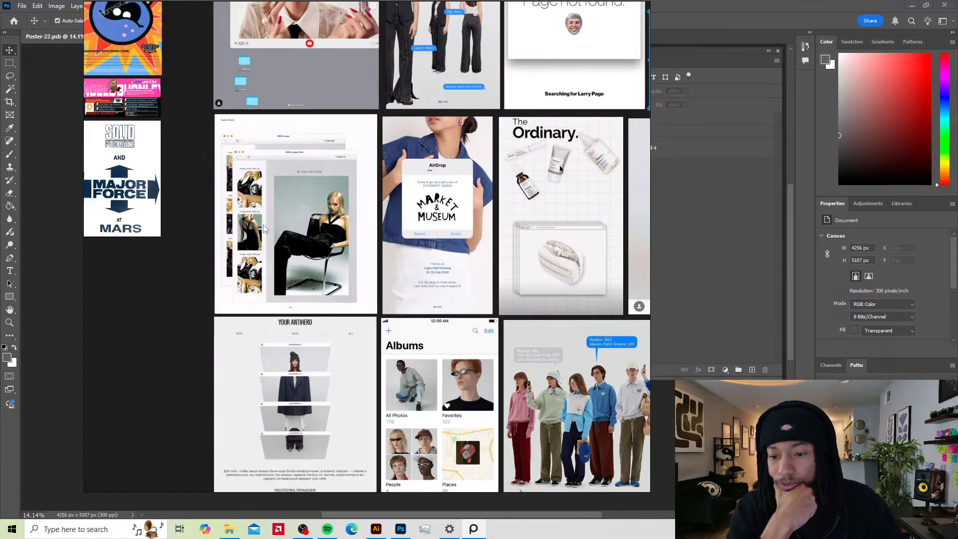
pyautogui.scroll(-2, 317, 275)
pyautogui.scroll(2, 319, 260)
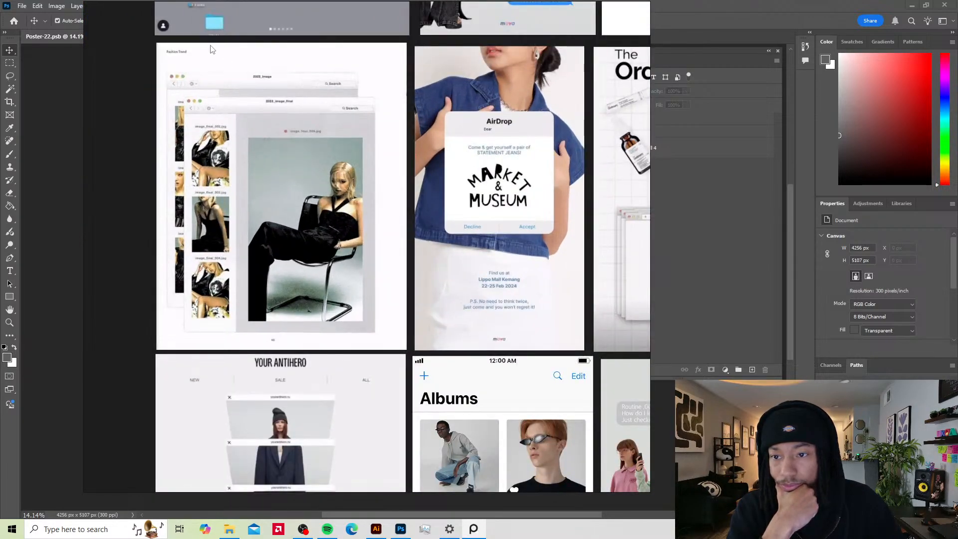
pyautogui.scroll(2, 240, 115)
pyautogui.scroll(-3, 225, 80)
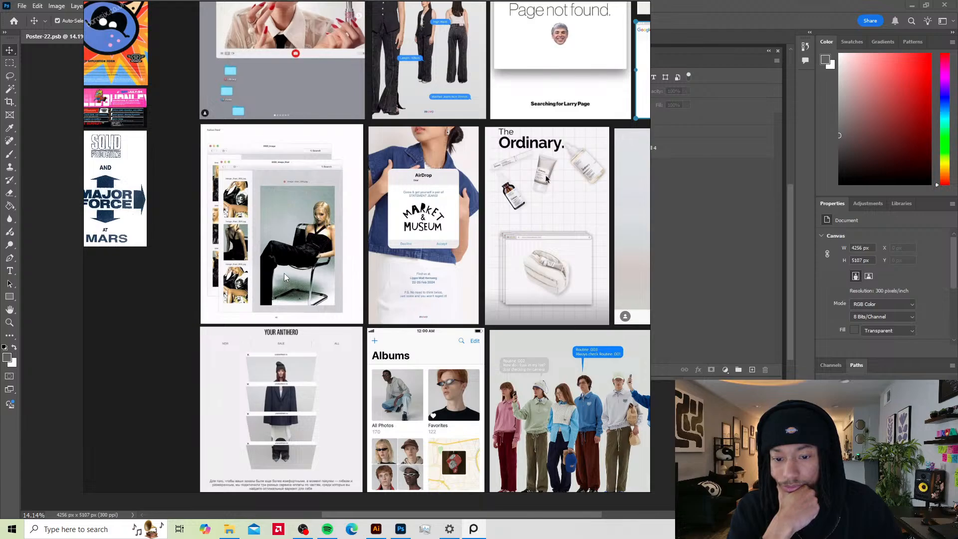
pyautogui.scroll(3, 284, 273)
pyautogui.scroll(-2, 284, 273)
pyautogui.scroll(1, 281, 333)
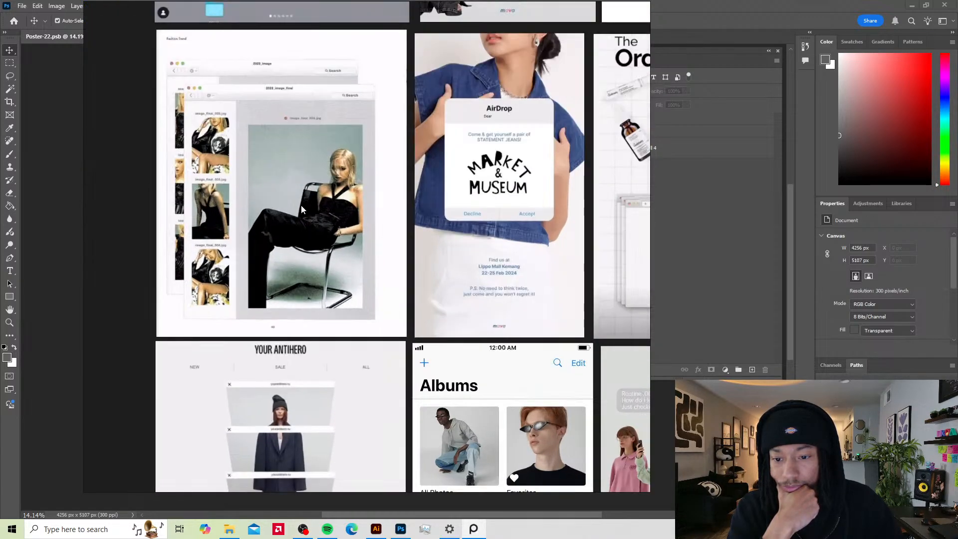
pyautogui.scroll(1, 301, 205)
pyautogui.scroll(1, 302, 146)
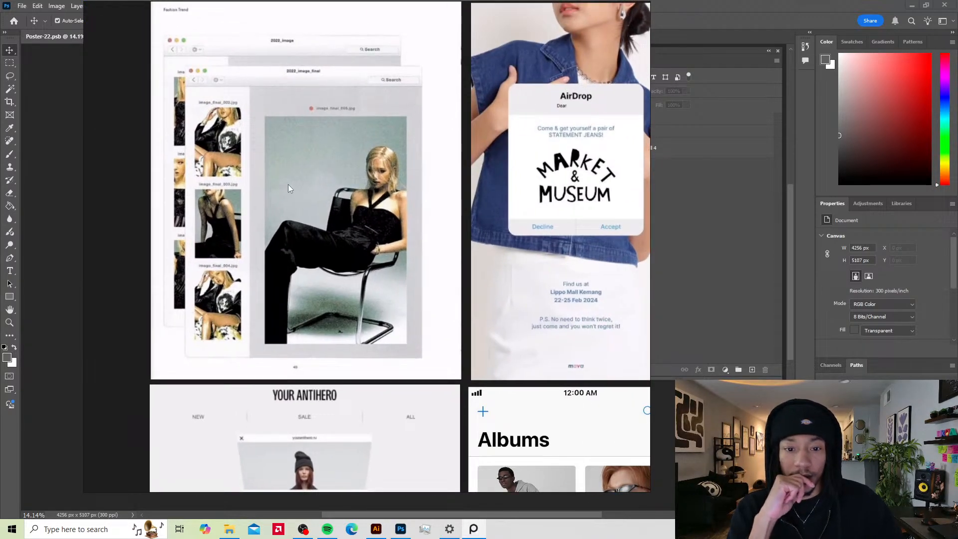
# Step: Survey the remaining references, including the 404 page, iPod, message thread and reminder dialog designs
pyautogui.scroll(-3, 472, 271)
pyautogui.moveTo(563, 240); pyautogui.dragTo(383, 295)
pyautogui.moveTo(479, 178); pyautogui.dragTo(352, 296)
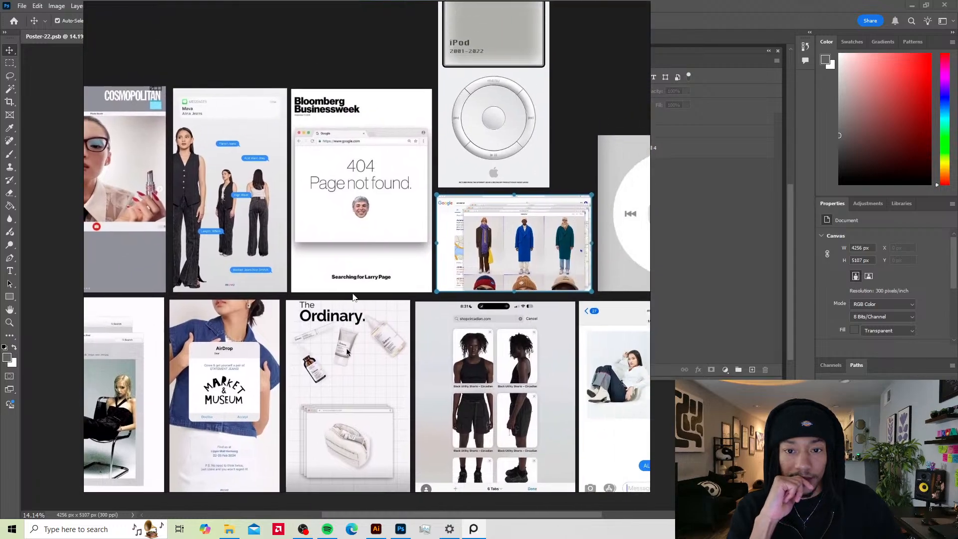
pyautogui.moveTo(425, 180)
pyautogui.mouseDown()
pyautogui.moveTo(380, 226)
pyautogui.moveTo(429, 186)
pyautogui.mouseUp()
pyautogui.scroll(1, 467, 276)
pyautogui.scroll(-2, 468, 276)
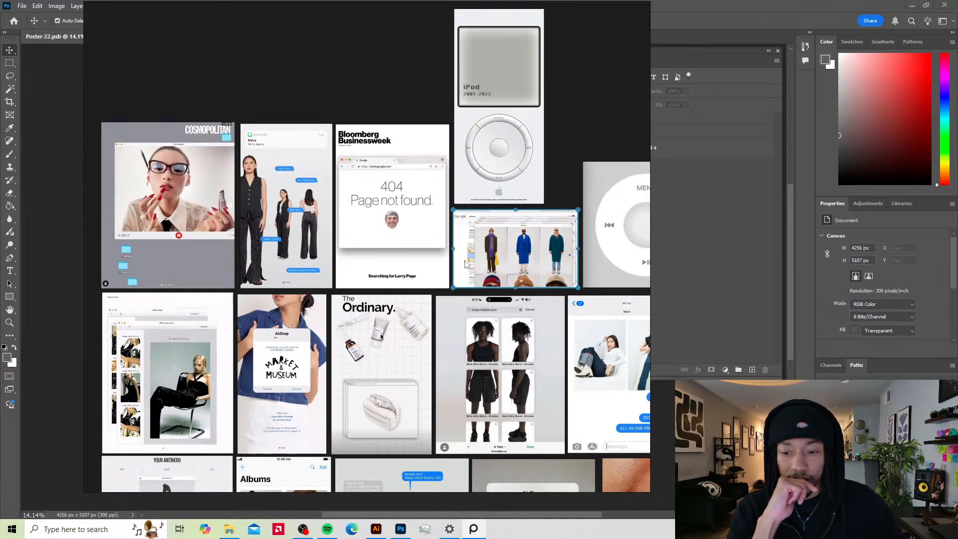
pyautogui.moveTo(470, 272); pyautogui.dragTo(393, 154)
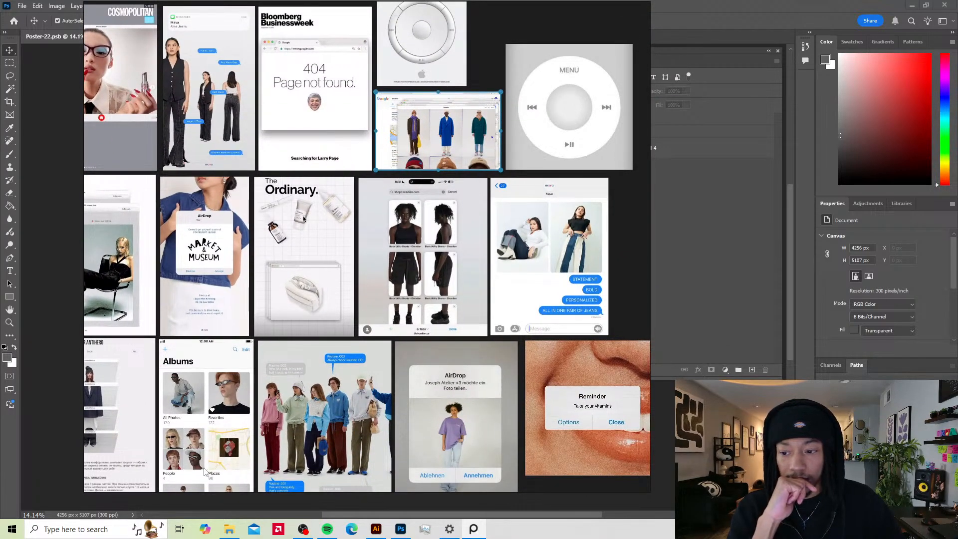
# Step: Switch to Illustrator and look through the interface kit's dialogs and keyboards for an element to reuse
pyautogui.click(376, 529)
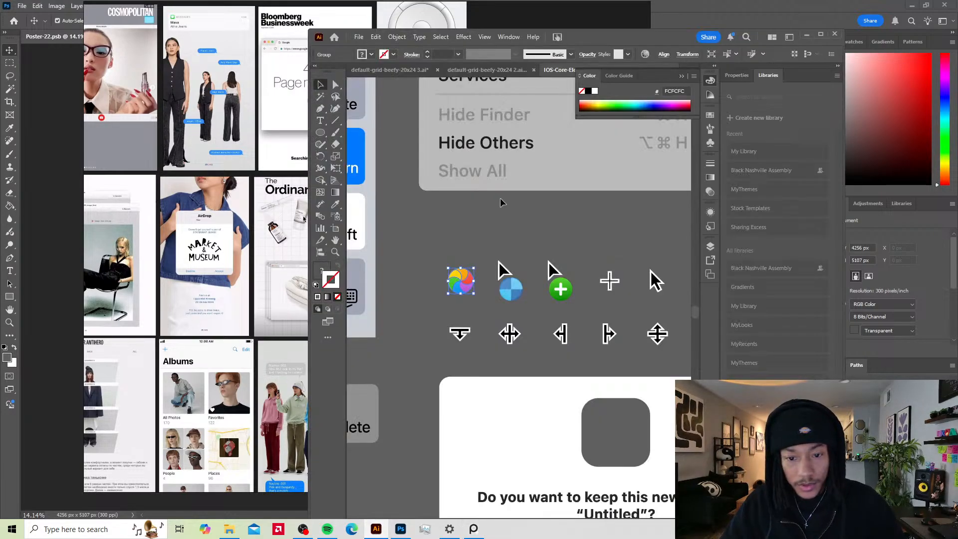
pyautogui.scroll(-2, 526, 248)
pyautogui.scroll(-8, 526, 248)
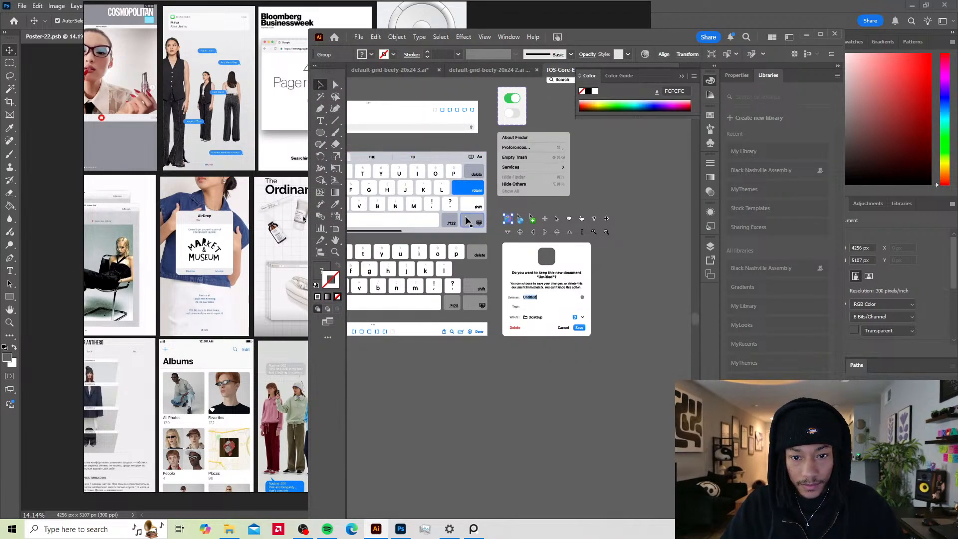
pyautogui.scroll(2, 458, 183)
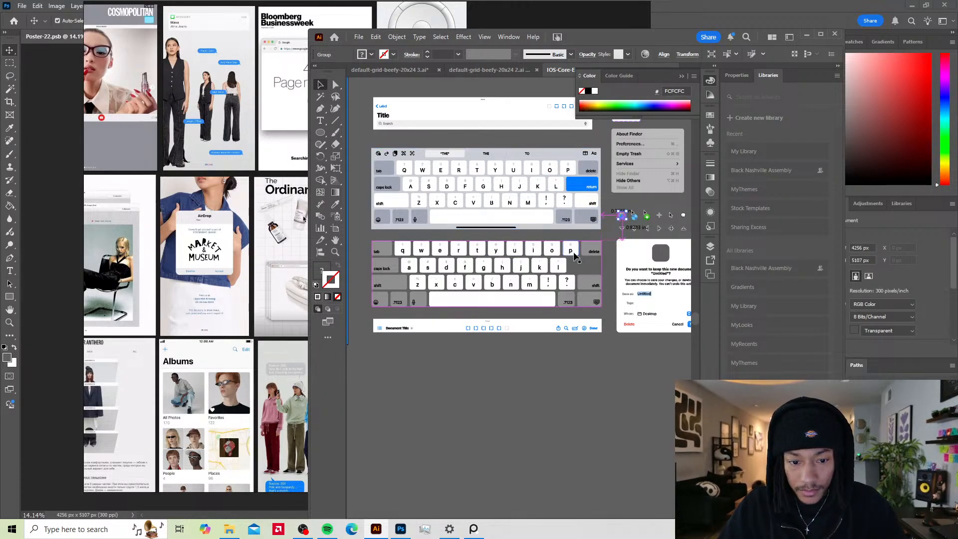
pyautogui.scroll(-2, 559, 288)
pyautogui.scroll(4, 556, 288)
pyautogui.moveTo(523, 228); pyautogui.dragTo(560, 248)
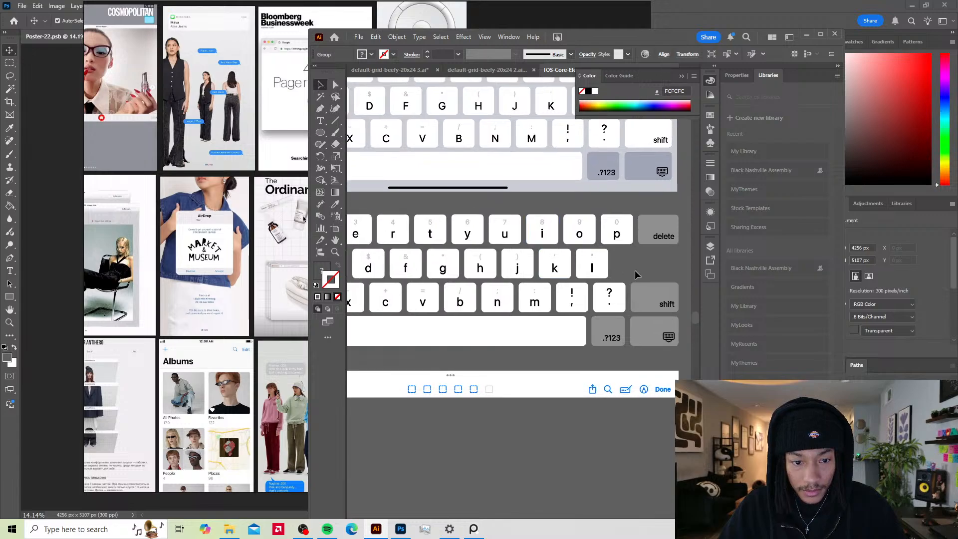
pyautogui.moveTo(634, 257); pyautogui.dragTo(533, 370)
pyautogui.moveTo(500, 246); pyautogui.dragTo(558, 278)
pyautogui.moveTo(473, 253); pyautogui.dragTo(629, 212)
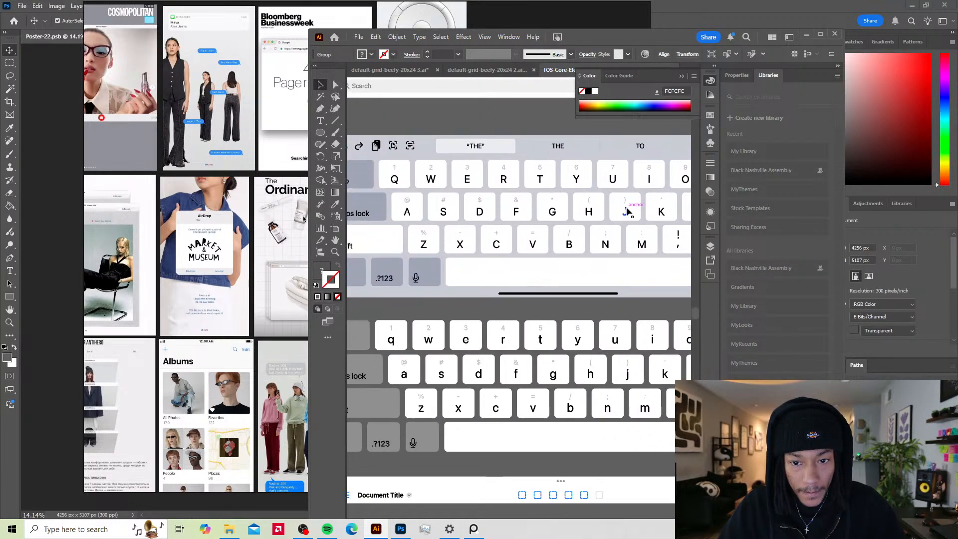
pyautogui.moveTo(523, 226); pyautogui.dragTo(321, 300)
# Step: Isolate the uppercase keyboard group and copy its grey delete key together with the label
pyautogui.click(568, 248)
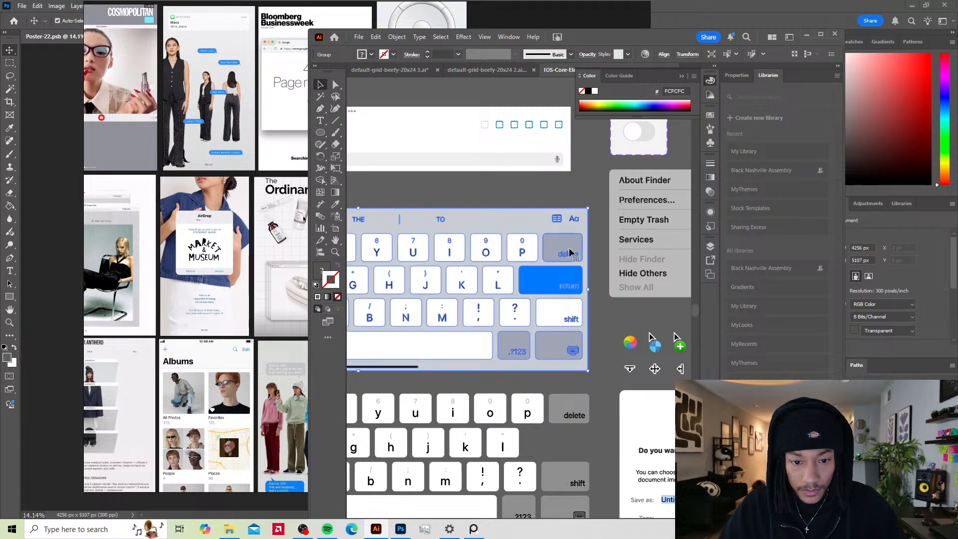
pyautogui.scroll(-1, 569, 248)
pyautogui.scroll(4, 570, 247)
pyautogui.doubleClick(568, 246)
pyautogui.click(568, 242)
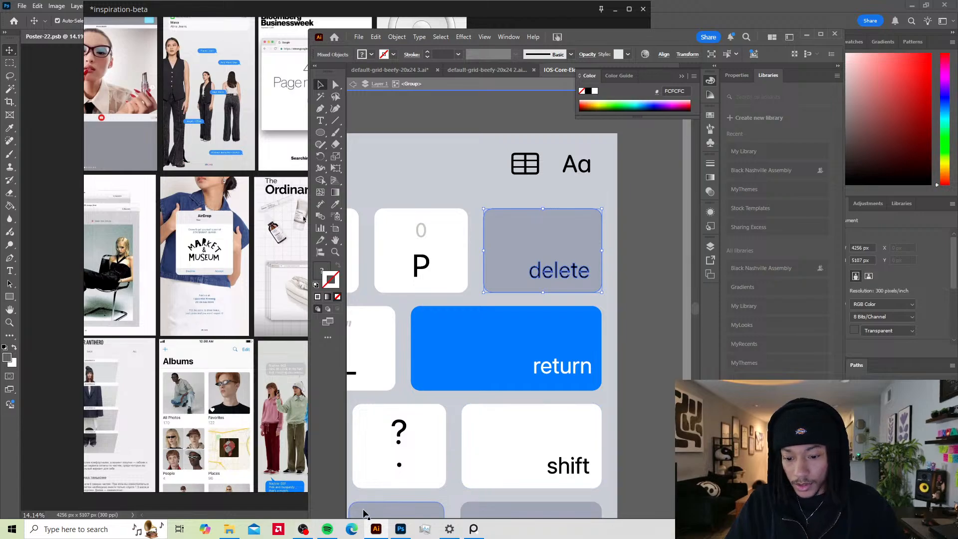
# Step: Switch to Photoshop and paste the delete key into the poster as a smart object above Group 3
pyautogui.click(401, 529)
pyautogui.hotkey('ctrl', 'v')
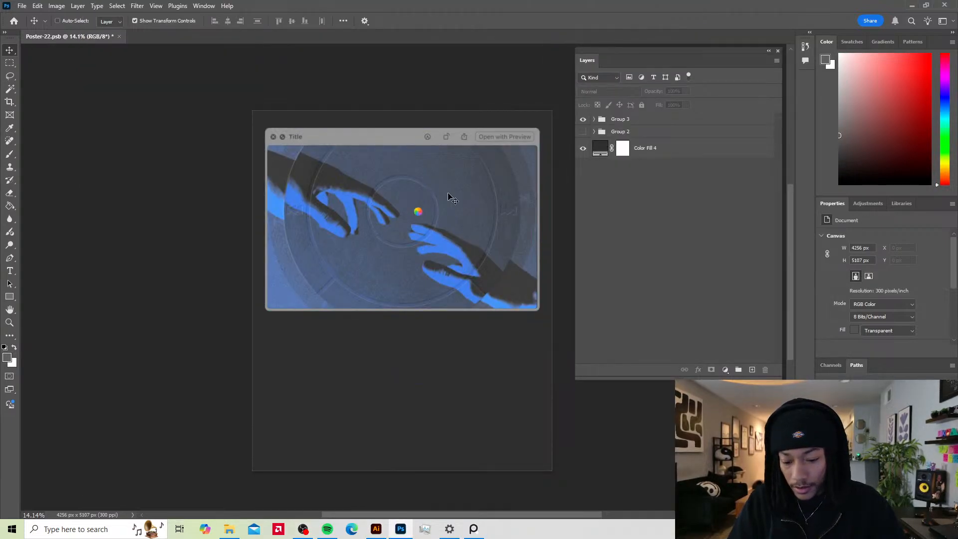
pyautogui.click(519, 141)
pyautogui.scroll(-1, 386, 302)
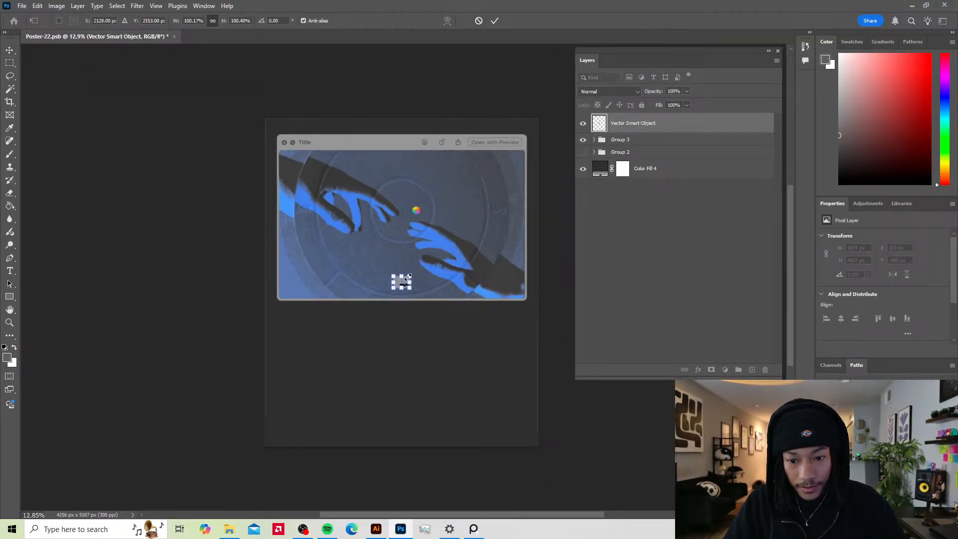
# Step: Enlarge the delete key to about 391 × 279 px and place it between the fingertips, at about X 1962 px, Y 1405 px
pyautogui.scroll(3, 400, 292)
pyautogui.scroll(1, 407, 278)
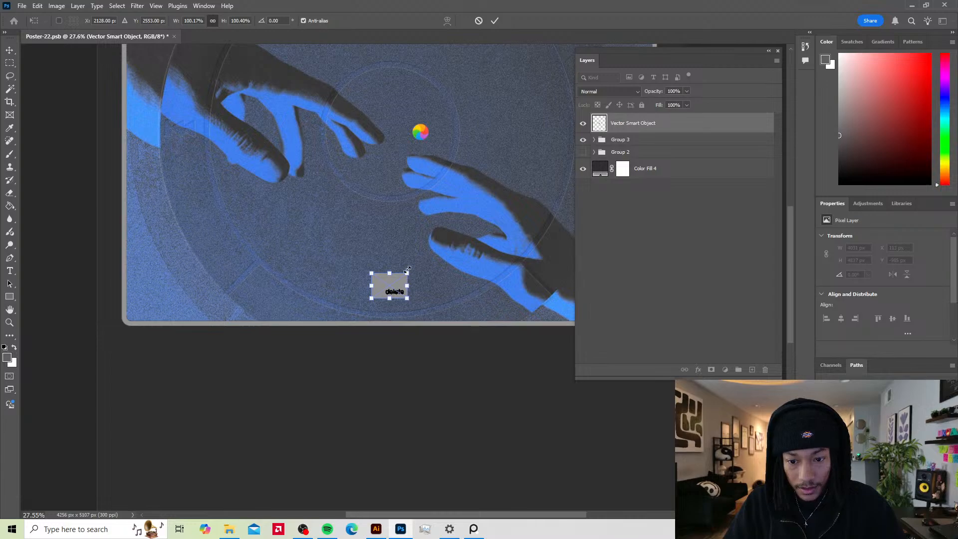
pyautogui.moveTo(407, 270); pyautogui.dragTo(395, 149)
pyautogui.press('Return')
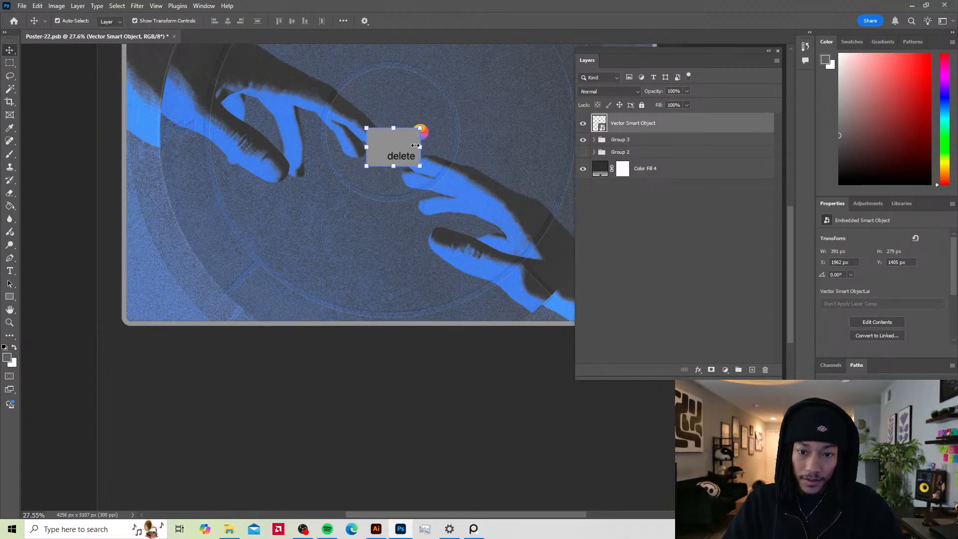
# Step: Move the delete key's layer into Group 2 copy 3, directly below the beach ball's layer
pyautogui.scroll(-2, 437, 160)
pyautogui.click(605, 140)
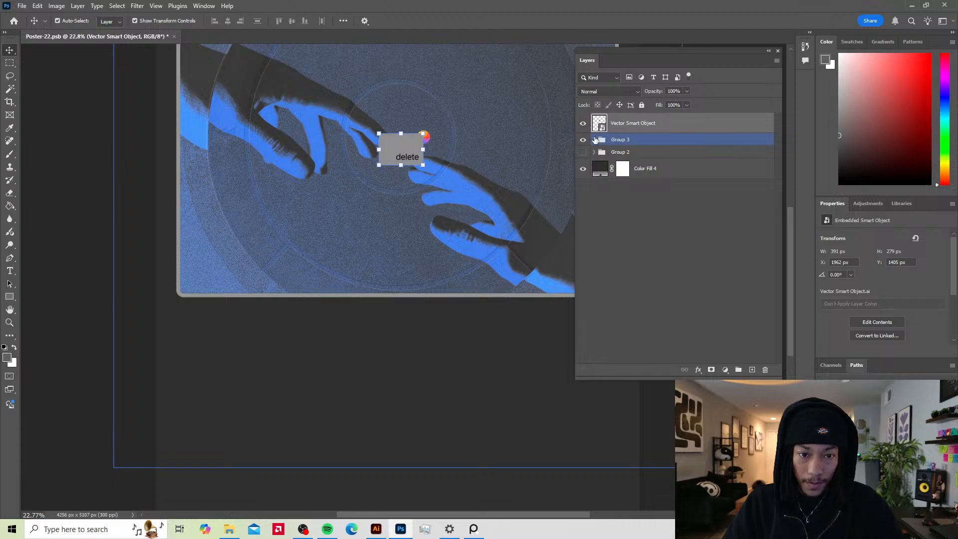
pyautogui.click(594, 140)
pyautogui.moveTo(639, 124); pyautogui.dragTo(648, 186)
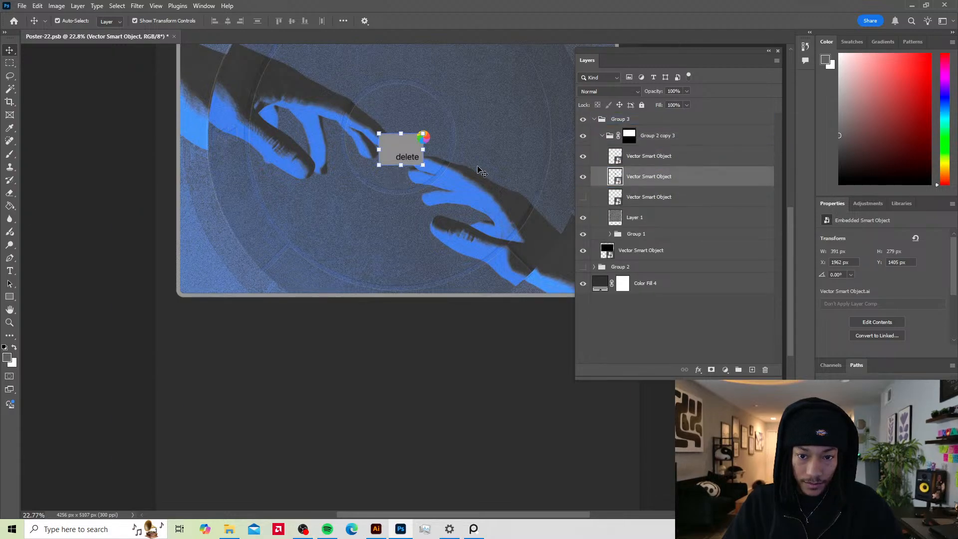
pyautogui.scroll(-5, 214, 202)
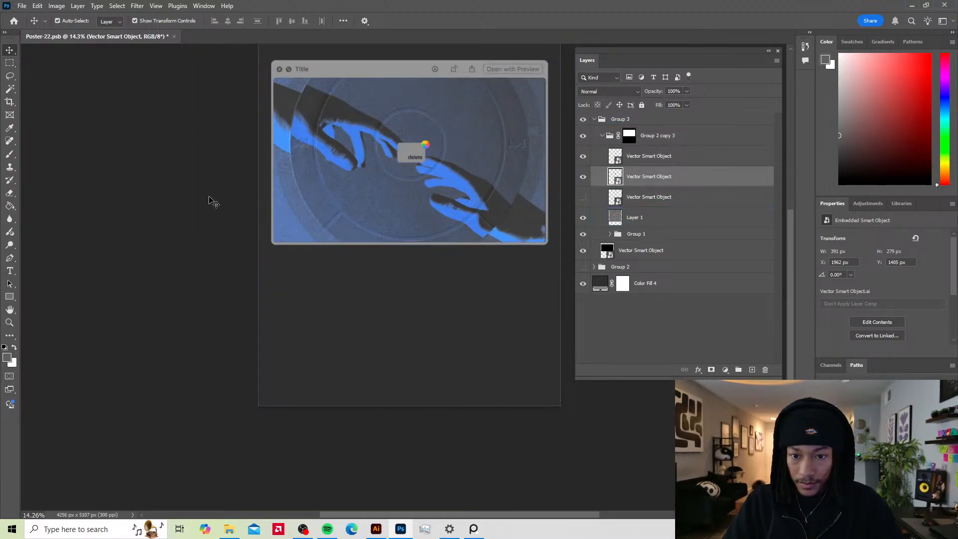
# Step: Shift the delete key towards the upper hand's fingertip, to about X 1826 px, Y 1295 px
pyautogui.keyDown('ctrl'); pyautogui.click(209, 197); pyautogui.keyUp('ctrl')
pyautogui.scroll(-1, 507, 170)
pyautogui.scroll(1, 478, 163)
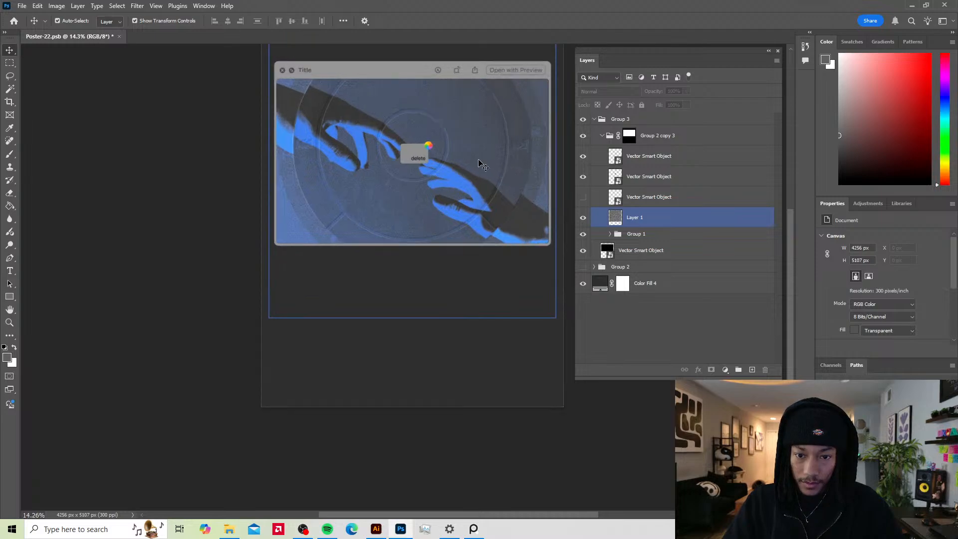
pyautogui.keyDown('ctrl'); pyautogui.click(410, 172); pyautogui.keyUp('ctrl')
pyautogui.moveTo(417, 157); pyautogui.dragTo(400, 144)
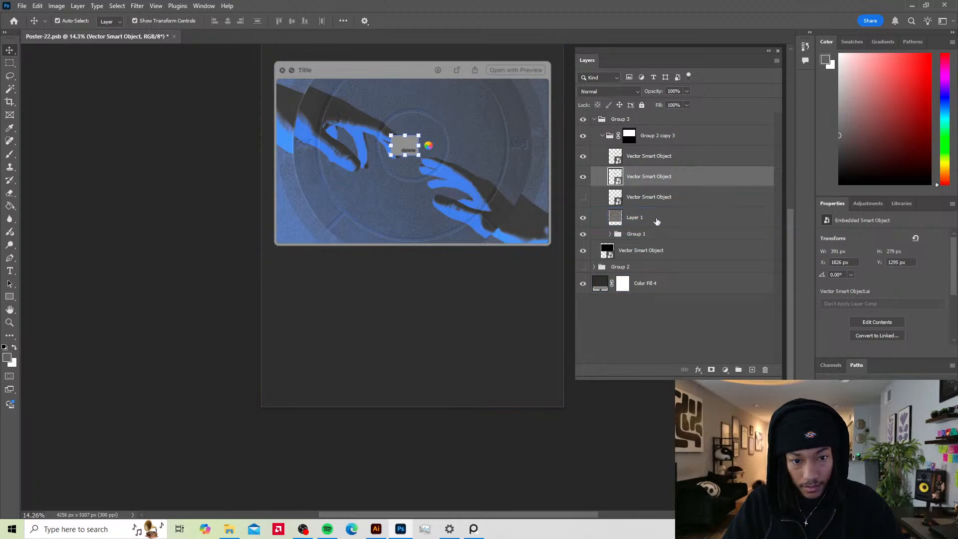
# Step: Hide the beach ball's layer and select Layer 1 in Group 2 copy 3
pyautogui.click(582, 158)
pyautogui.click(500, 134)
pyautogui.scroll(-2, 498, 134)
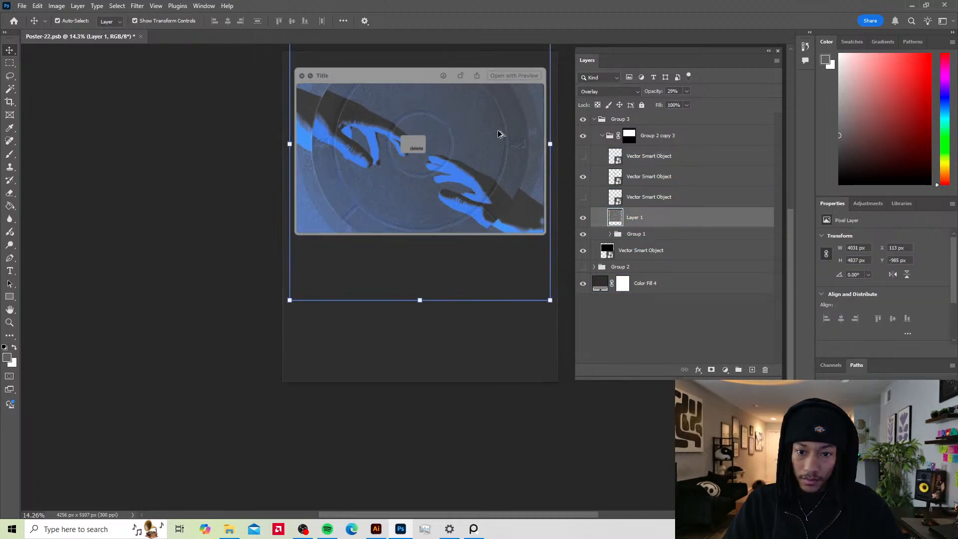
pyautogui.scroll(3, 499, 167)
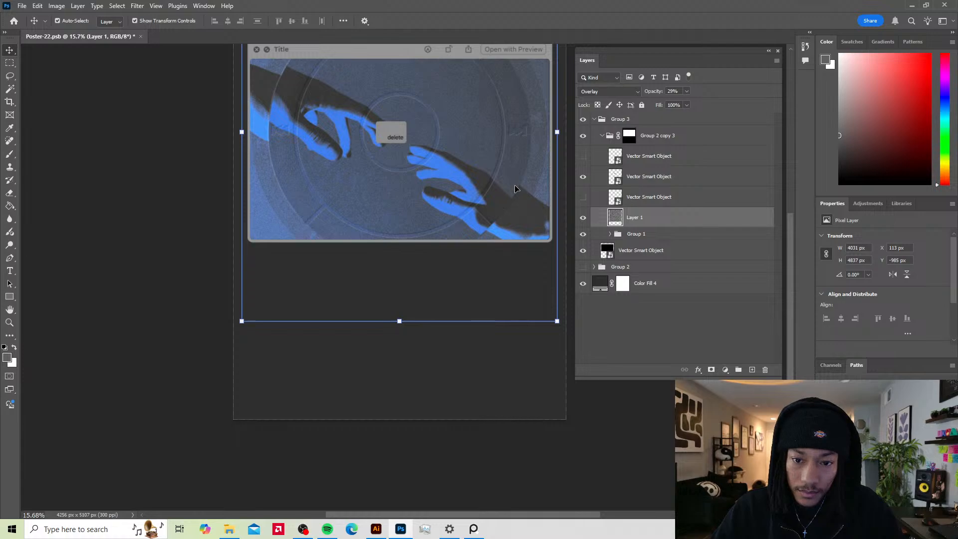
pyautogui.moveTo(509, 191); pyautogui.dragTo(483, 236)
pyautogui.click(546, 268)
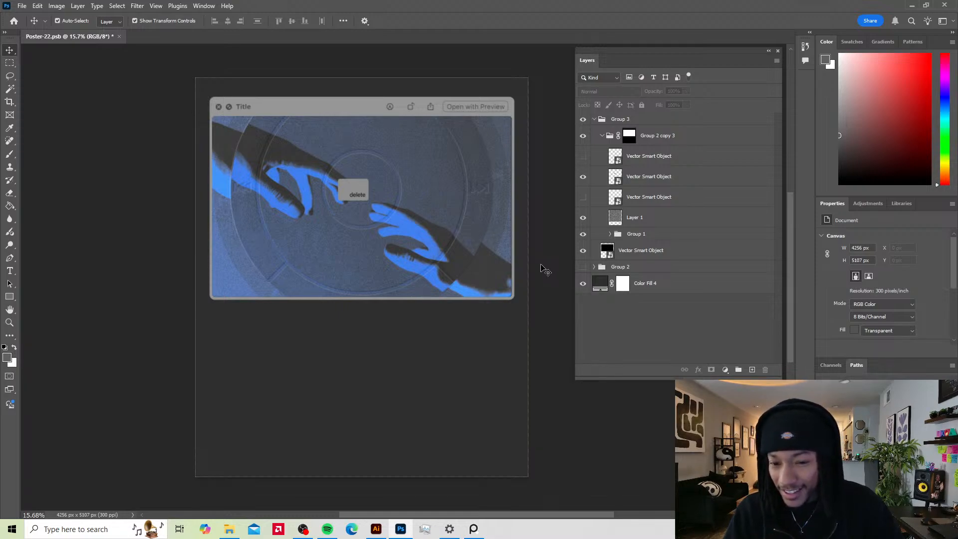
pyautogui.click(467, 228)
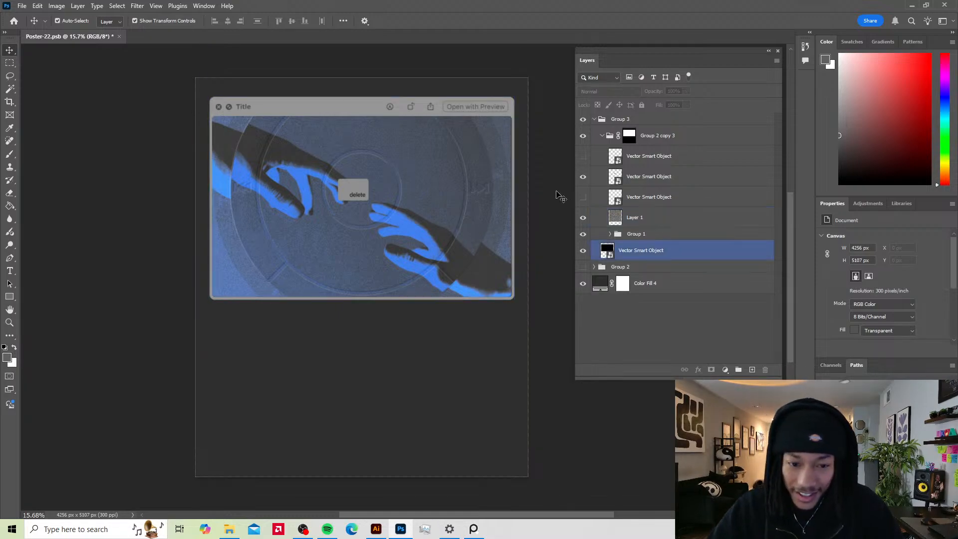
pyautogui.click(281, 227)
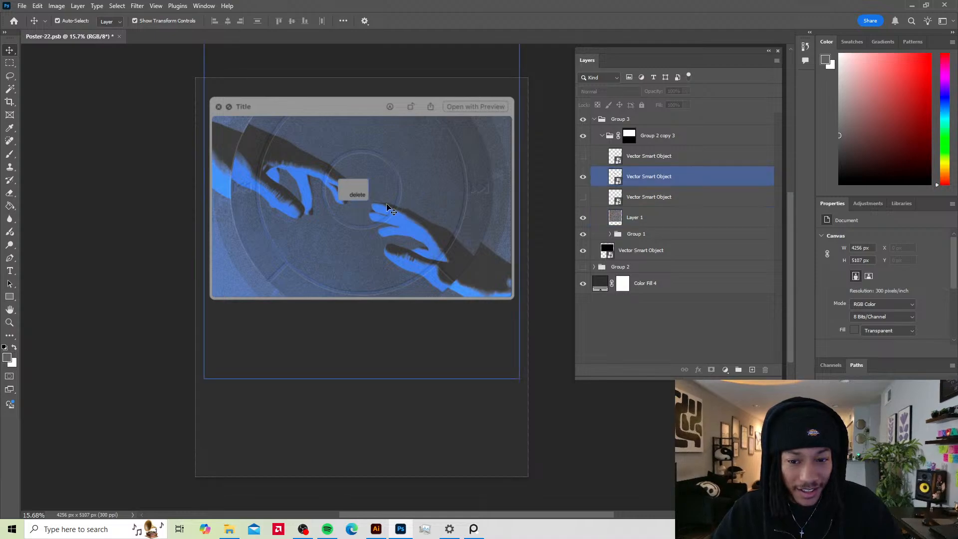
pyautogui.click(353, 189)
pyautogui.click(474, 195)
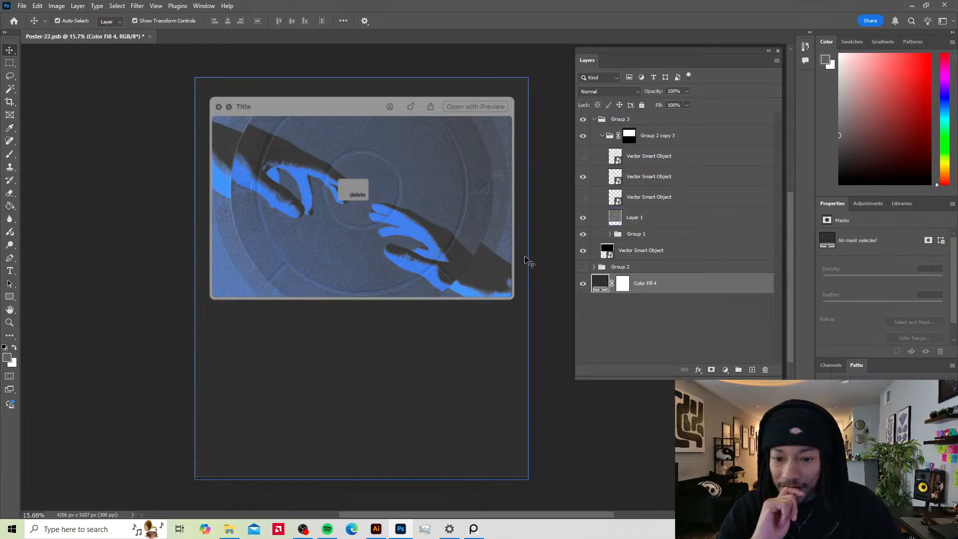
# Step: Move the delete key below the upper hand's fingertips, to about X 1737 px, Y 1728 px
pyautogui.click(366, 198)
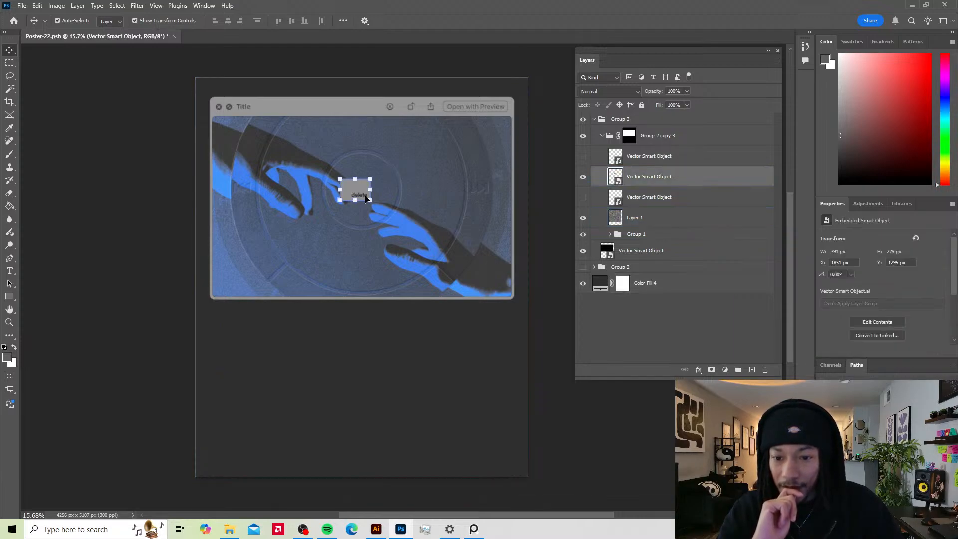
pyautogui.moveTo(362, 201); pyautogui.dragTo(351, 222)
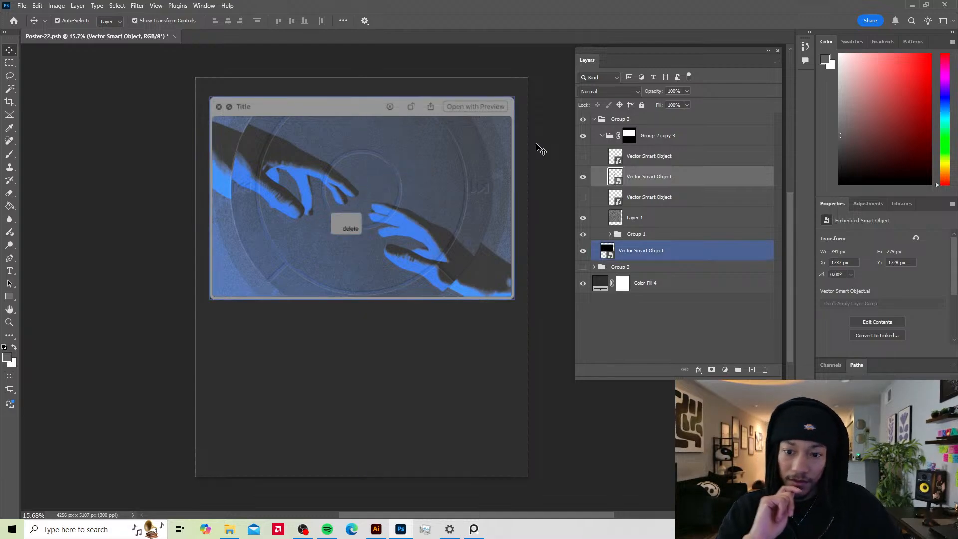
pyautogui.click(478, 162)
pyautogui.scroll(-3, 476, 160)
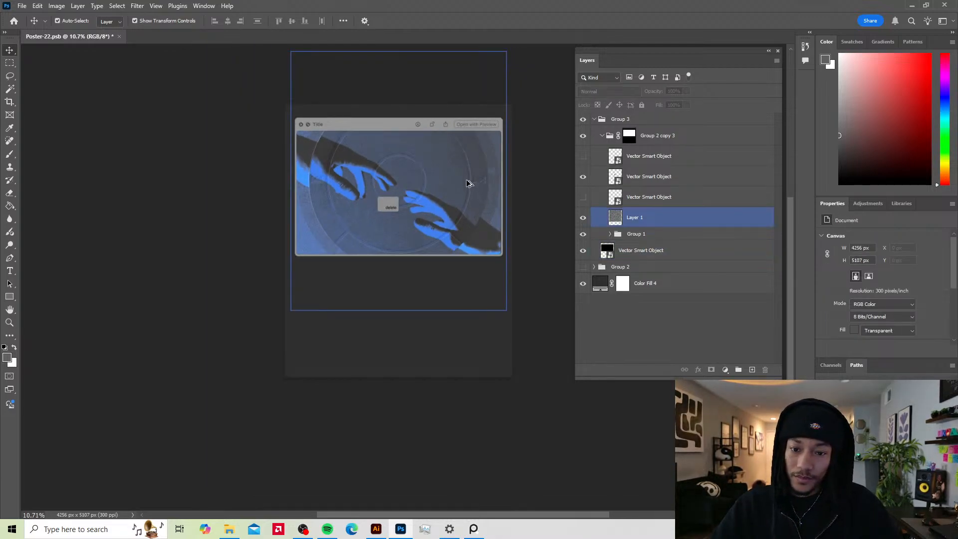
pyautogui.scroll(3, 468, 183)
# Step: Move the delete key back up between the two hands' fingertips, to about X 1933 px, Y 1405 px
pyautogui.moveTo(369, 220); pyautogui.dragTo(368, 189)
pyautogui.scroll(-1, 419, 186)
pyautogui.click(517, 165)
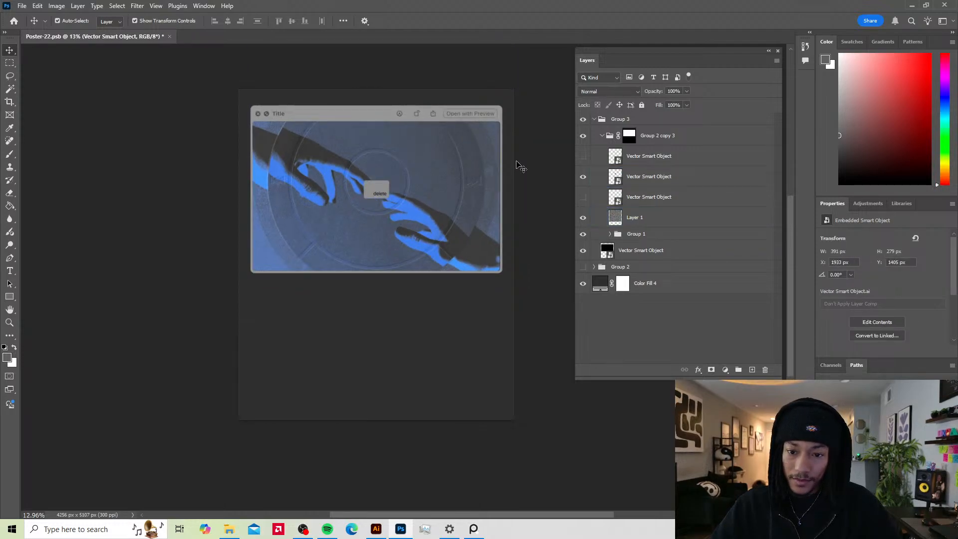
# Step: Try the delete key above the gap between the fingertips, at about X 2129 px, Y 1155 px
pyautogui.moveTo(371, 188); pyautogui.dragTo(384, 172)
pyautogui.click(499, 162)
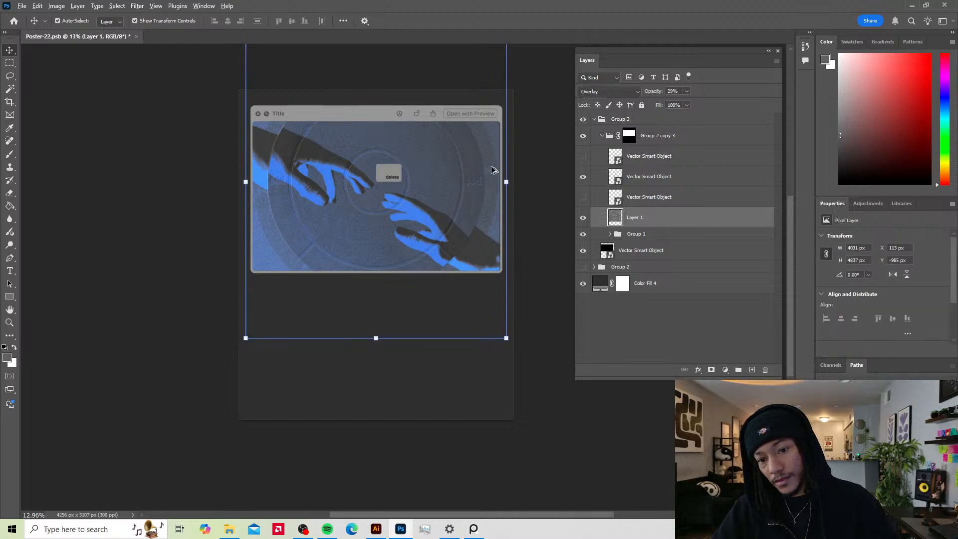
pyautogui.scroll(1, 499, 162)
pyautogui.scroll(-3, 500, 162)
pyautogui.scroll(3, 501, 161)
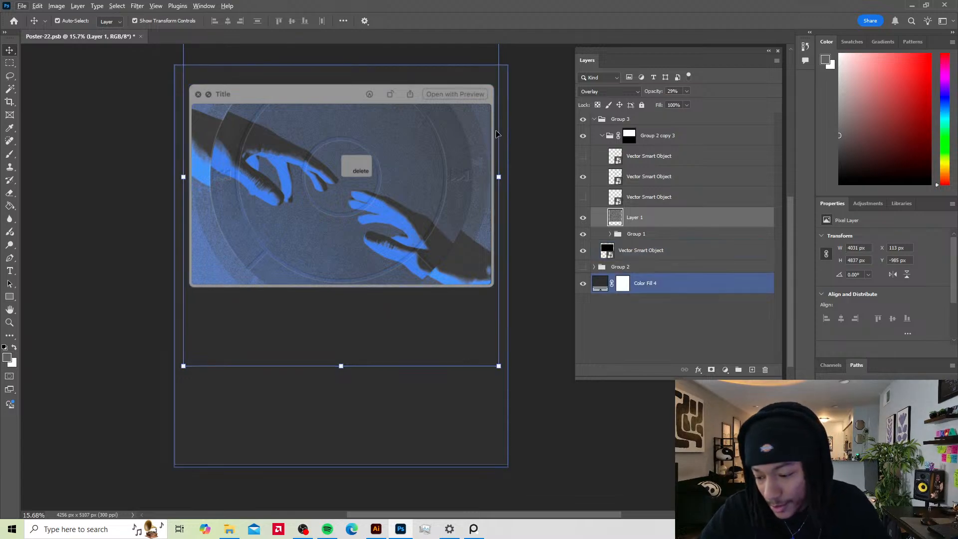
pyautogui.moveTo(348, 170); pyautogui.dragTo(354, 178)
# Step: Undo the delete key's moves, layer reordering and placement, back to before it was pasted beside the beach ball
pyautogui.hotkey('ctrl', 'z')
pyautogui.hotkey('ctrl', 'z')
pyautogui.hotkey('ctrl', 'z')
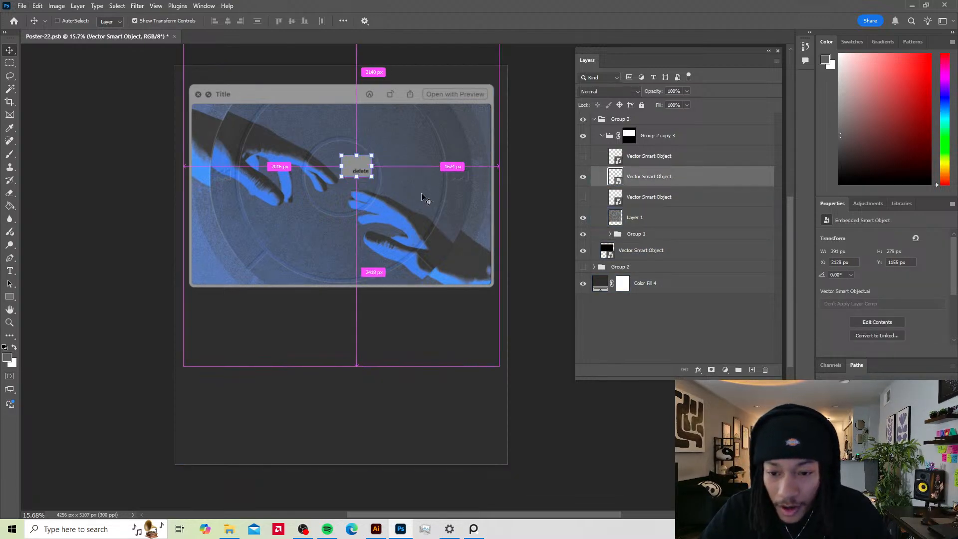
pyautogui.hotkey('ctrl', 'z')
pyautogui.hotkey('ctrl', 'z')
pyautogui.hotkey('ctrl', 'z')
pyautogui.hotkey('ctrl', 'z')
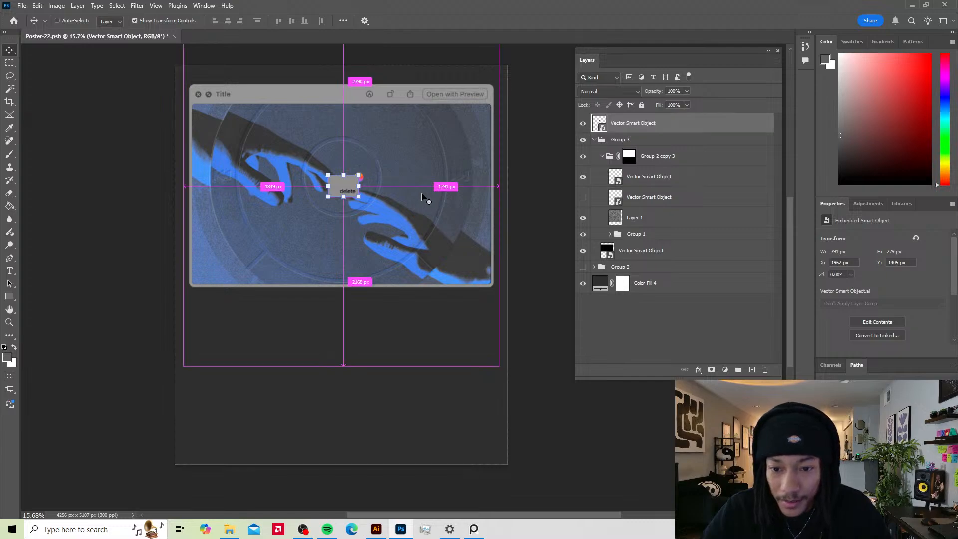
pyautogui.hotkey('ctrl', 'z')
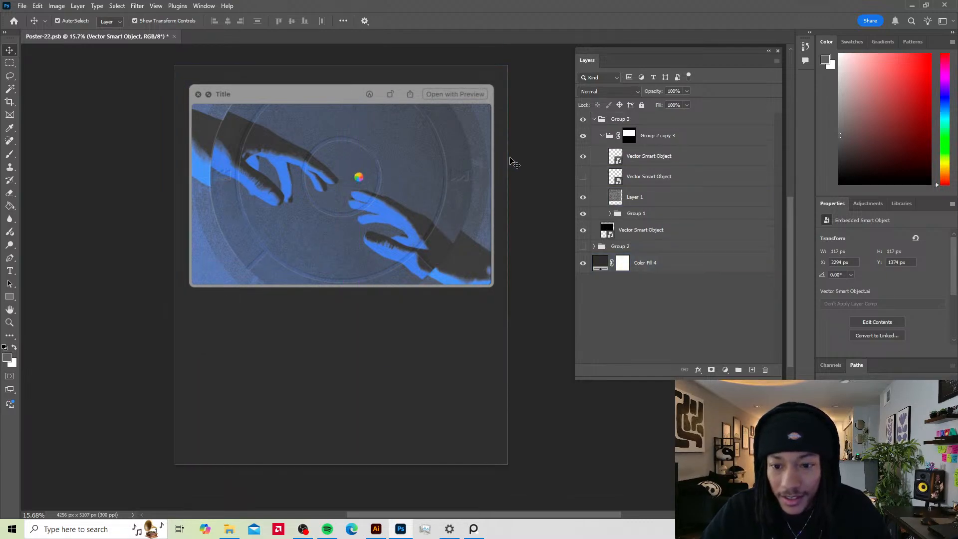
pyautogui.scroll(-1, 476, 204)
pyautogui.click(476, 204)
pyautogui.click(519, 223)
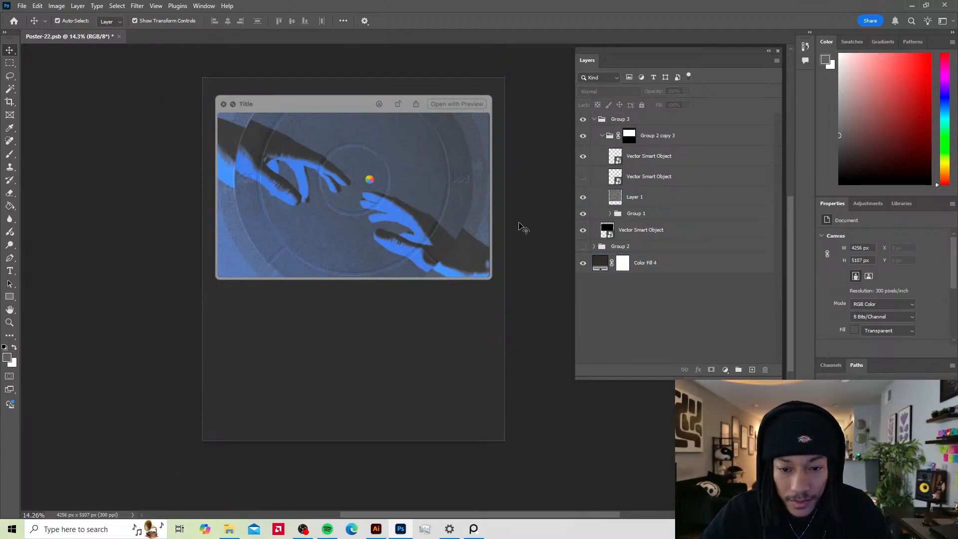
pyautogui.click(499, 254)
pyautogui.click(478, 245)
pyautogui.click(398, 361)
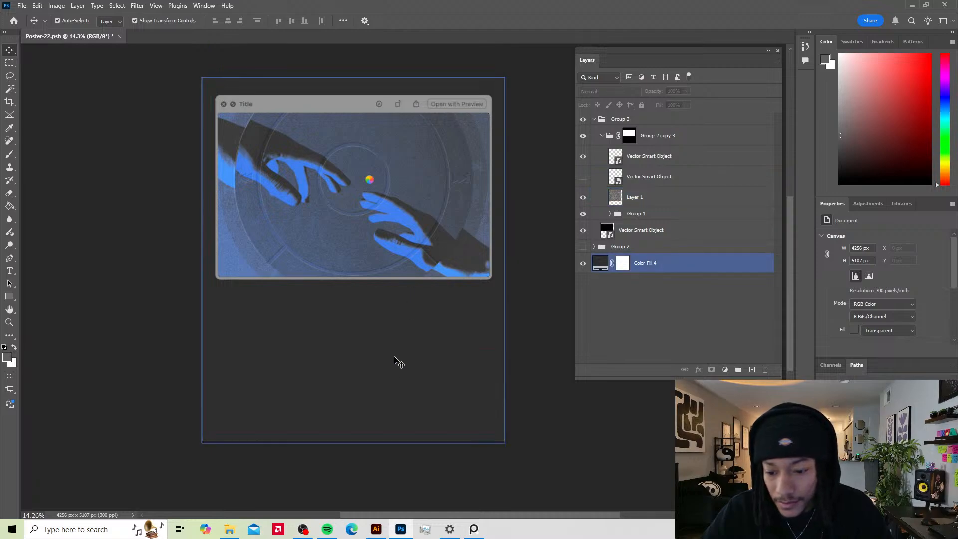
pyautogui.click(432, 272)
pyautogui.click(513, 206)
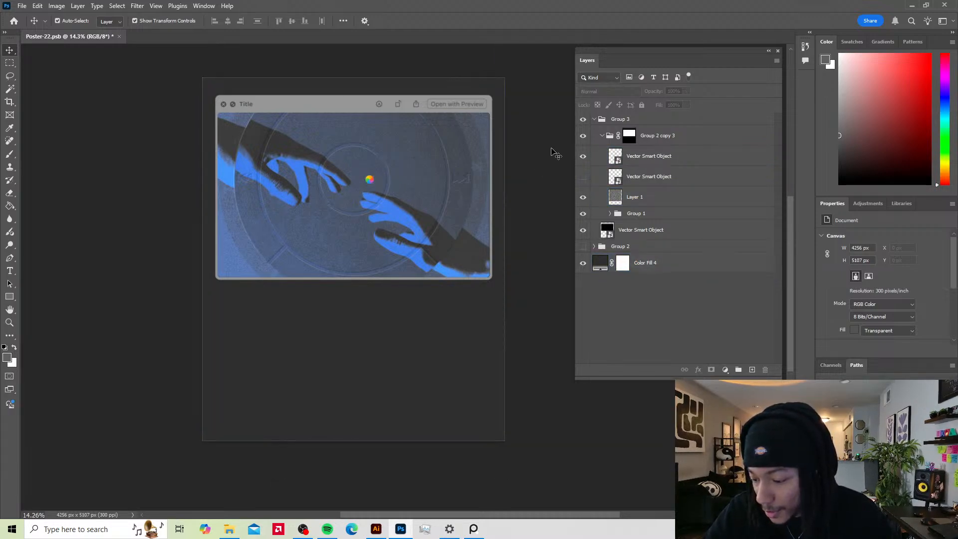
# Step: Collapse Group 3, switch to Illustrator and copy the blue folder icon above the alert dialogs
pyautogui.click(594, 119)
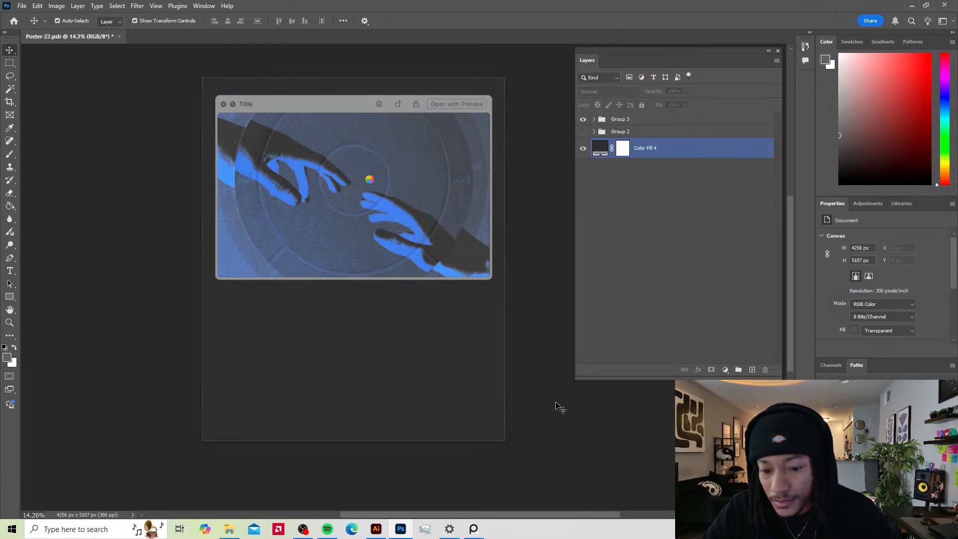
pyautogui.click(378, 533)
pyautogui.scroll(-5, 639, 226)
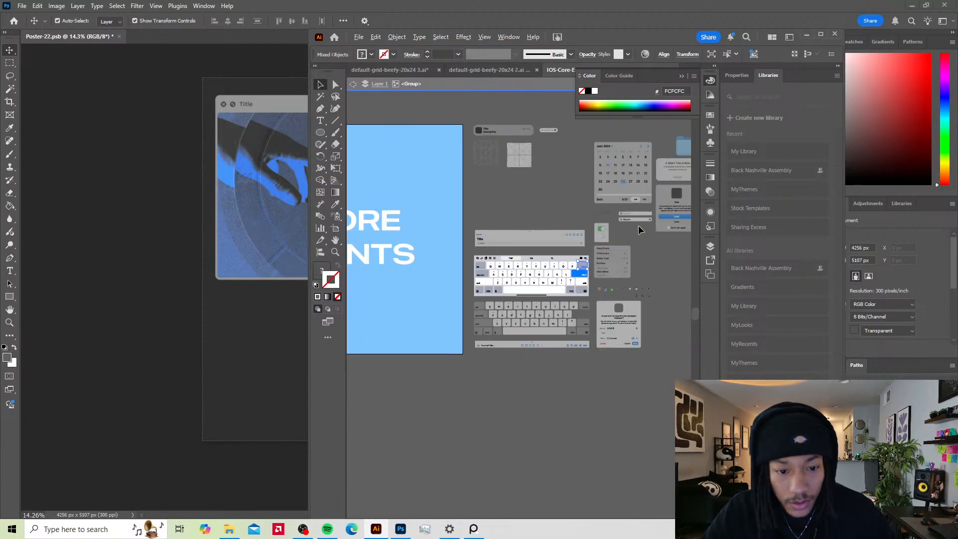
pyautogui.scroll(5, 557, 209)
pyautogui.click(569, 157)
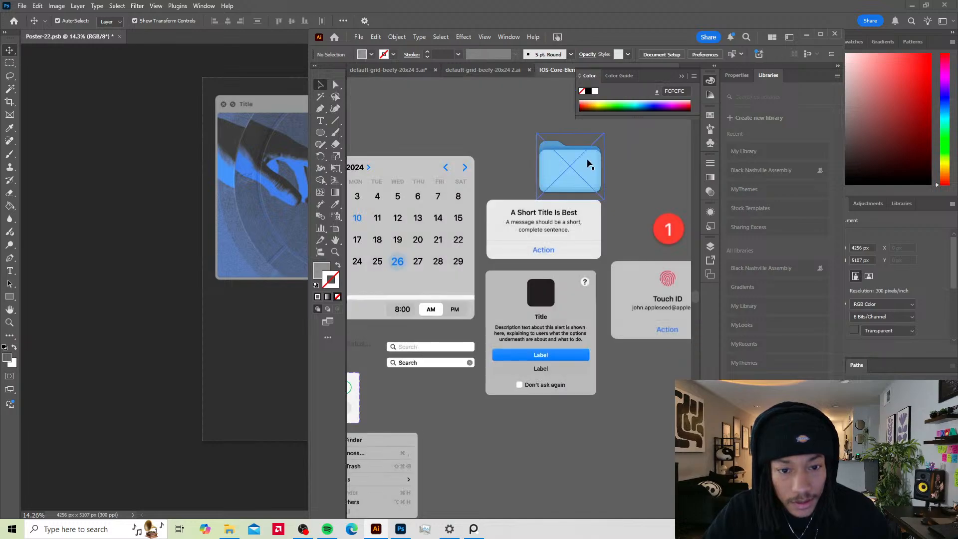
pyautogui.moveTo(545, 151); pyautogui.dragTo(534, 149)
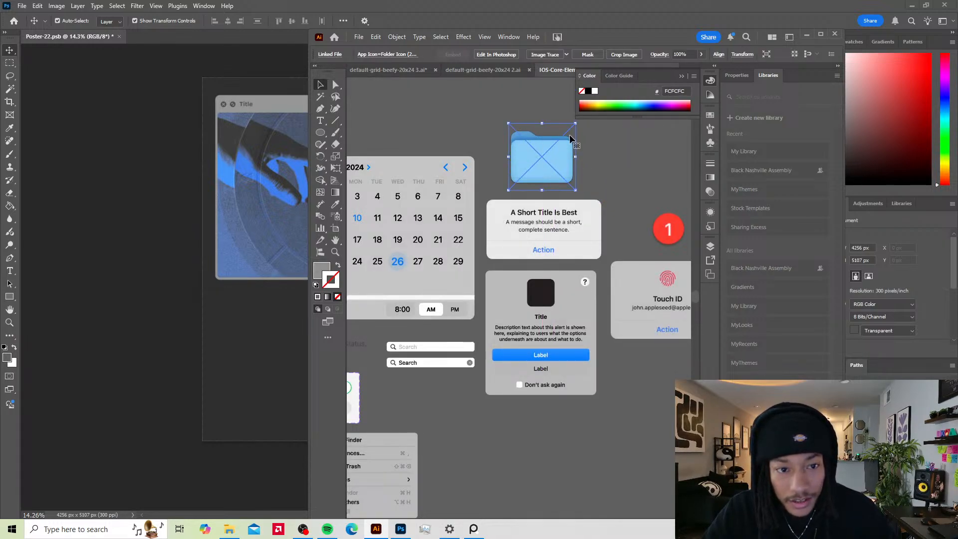
pyautogui.hotkey('ctrl', 'c')
# Step: Paste the folder icon into the Photoshop poster as a smart object and place it below the preview window frame
pyautogui.click(296, 233)
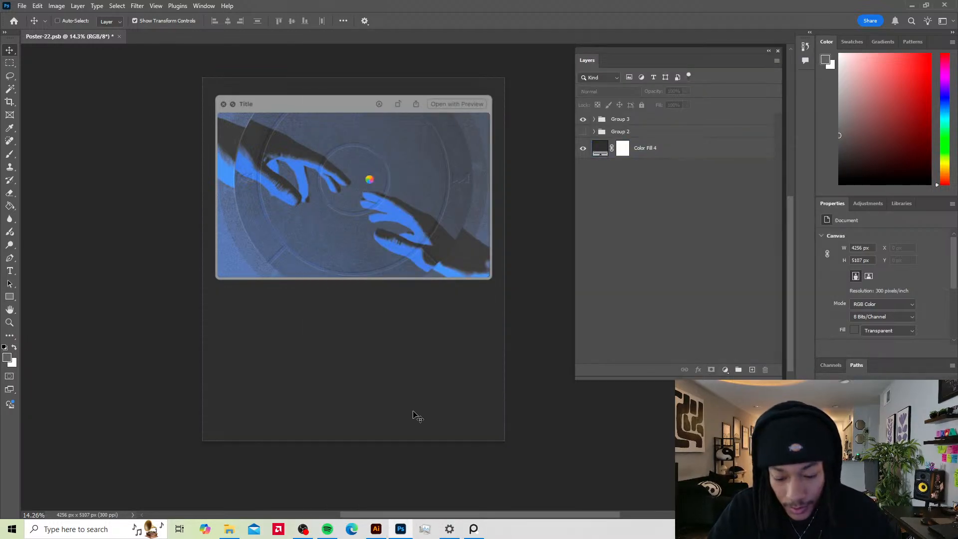
pyautogui.hotkey('ctrl', 'v')
pyautogui.click(519, 142)
pyautogui.moveTo(354, 253); pyautogui.dragTo(363, 315)
pyautogui.press('Return')
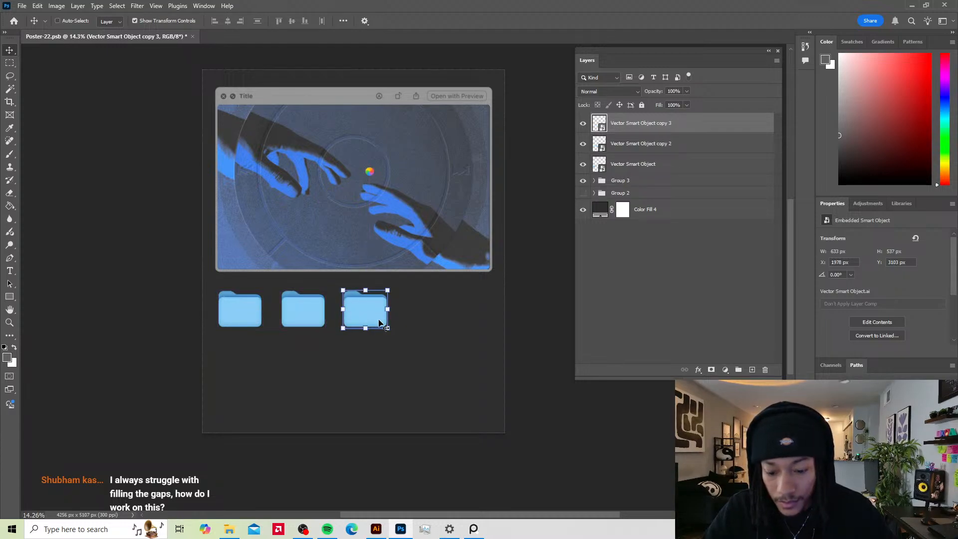
# Step: Undo the two folder copies and centre the remaining folder below the frame, at about X 1812 px, Y 3122 px
pyautogui.hotkey('ctrl', 'z')
pyautogui.hotkey('ctrl', 'z')
pyautogui.moveTo(252, 321); pyautogui.dragTo(350, 324)
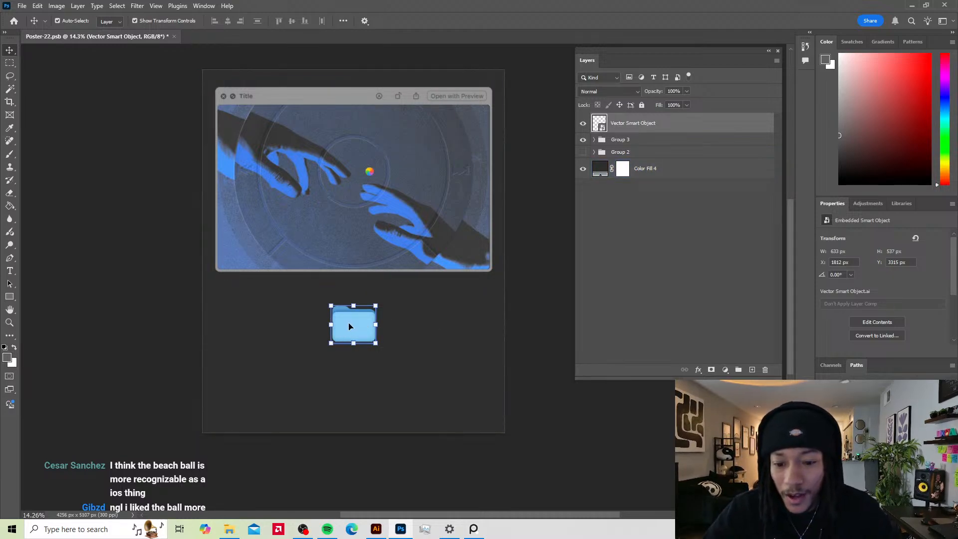
pyautogui.moveTo(354, 324); pyautogui.dragTo(355, 310)
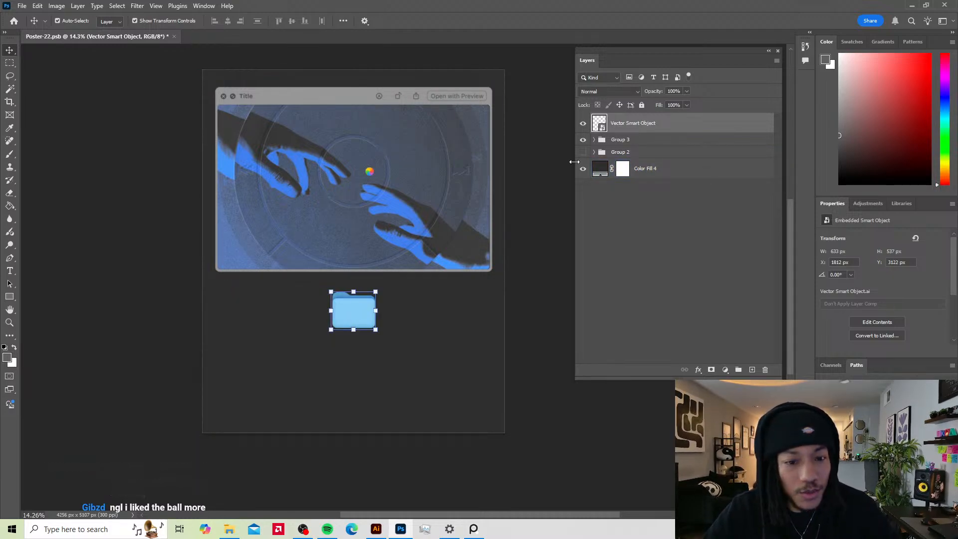
# Step: Change the Color Fill 4 background to a light grey of RGB 243, 243, 243
pyautogui.doubleClick(601, 170)
pyautogui.moveTo(633, 235); pyautogui.dragTo(606, 229)
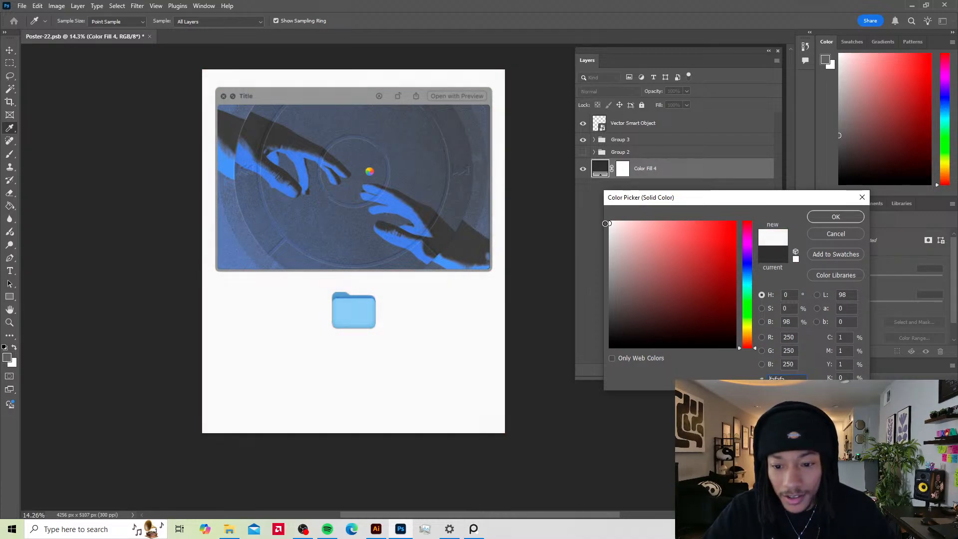
pyautogui.moveTo(604, 226); pyautogui.dragTo(606, 228)
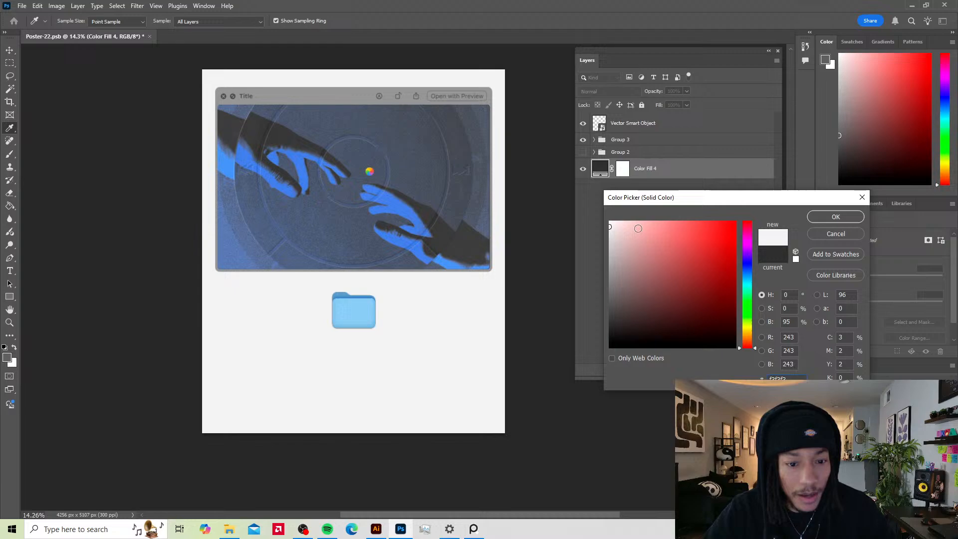
pyautogui.click(818, 216)
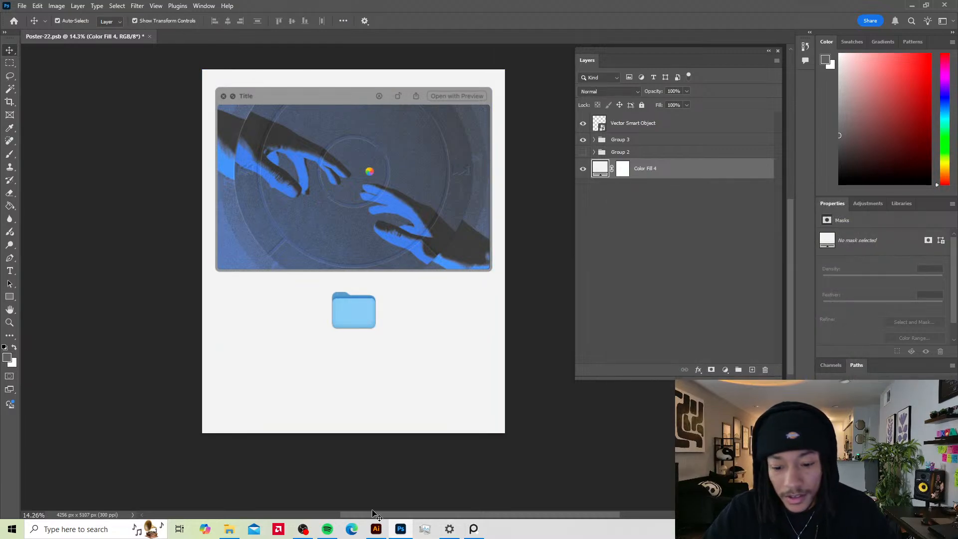
# Step: Switch to Illustrator, look through the interface elements and copy the search field with the dark Search text below the calendar
pyautogui.click(376, 529)
pyautogui.click(624, 242)
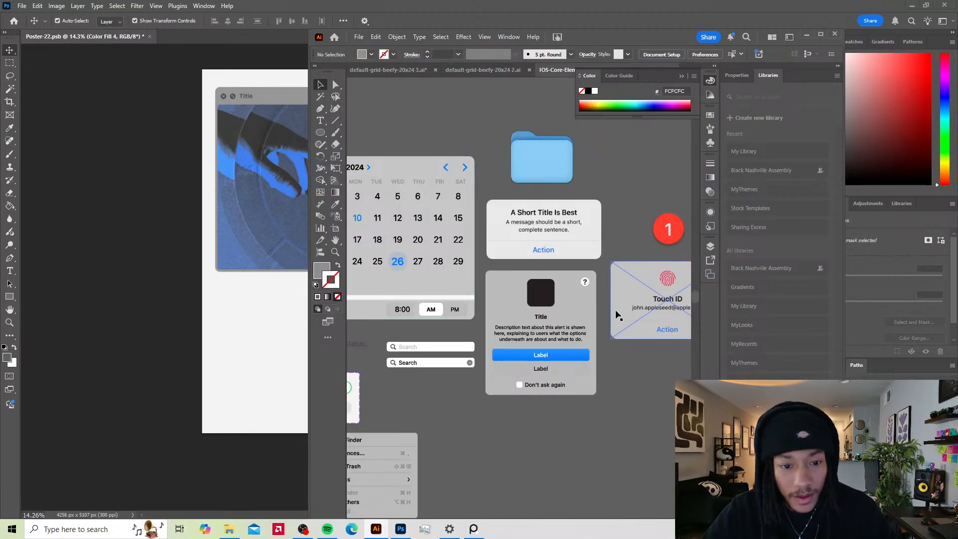
pyautogui.scroll(-5, 541, 265)
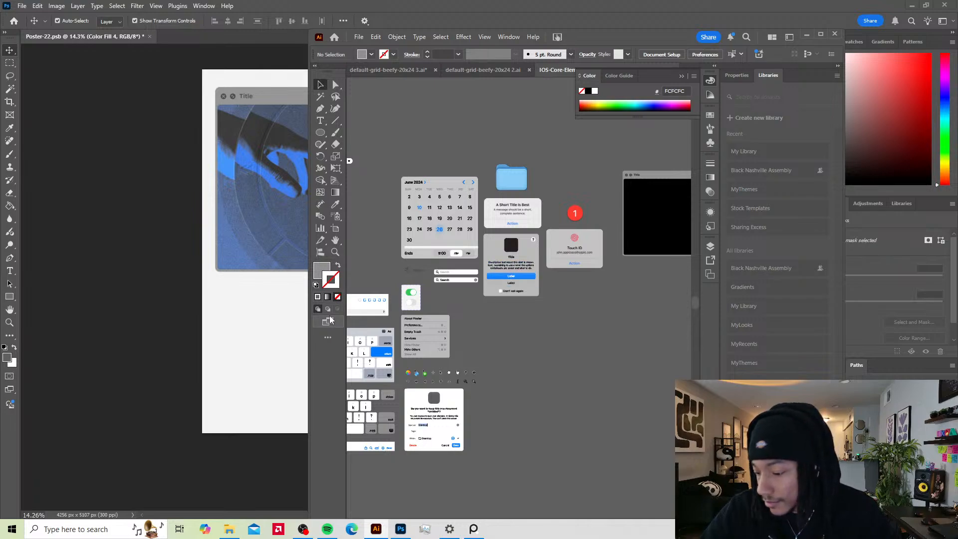
pyautogui.moveTo(419, 294); pyautogui.dragTo(505, 262)
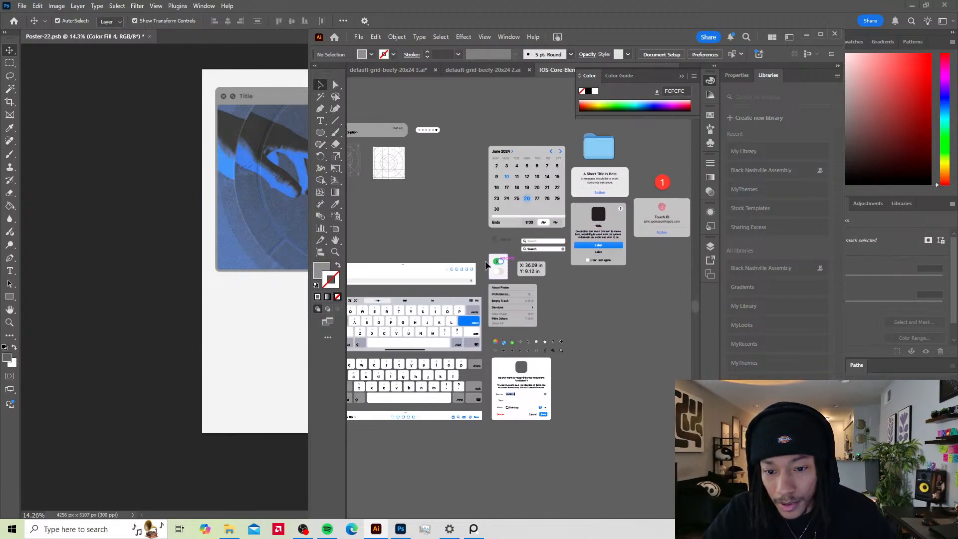
pyautogui.moveTo(421, 245); pyautogui.dragTo(500, 243)
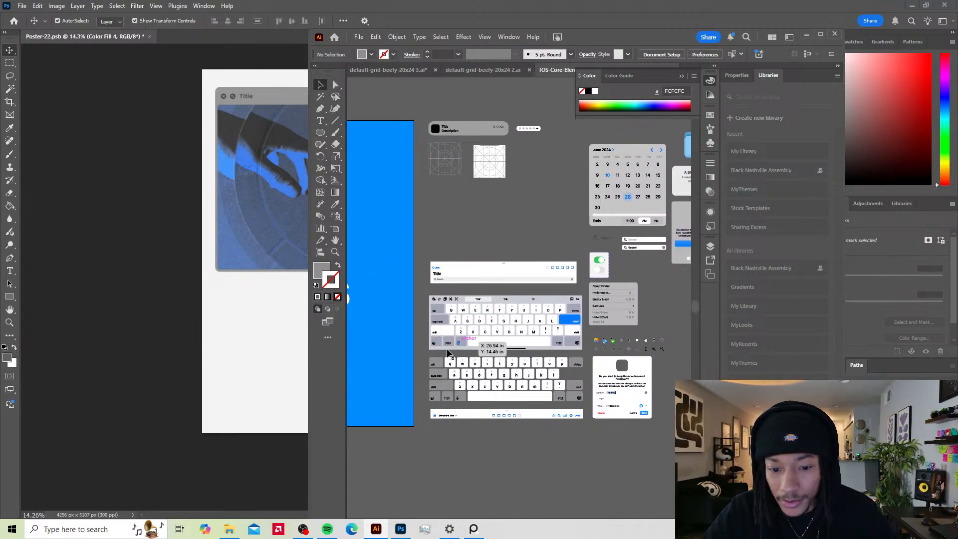
pyautogui.click(631, 304)
pyautogui.moveTo(660, 273); pyautogui.dragTo(609, 274)
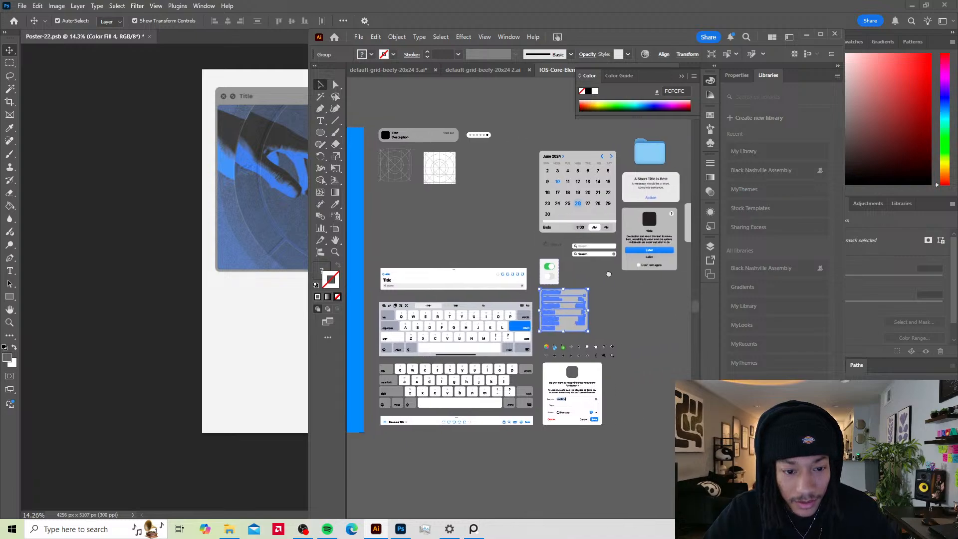
pyautogui.scroll(3, 595, 253)
pyautogui.scroll(2, 595, 256)
pyautogui.click(604, 262)
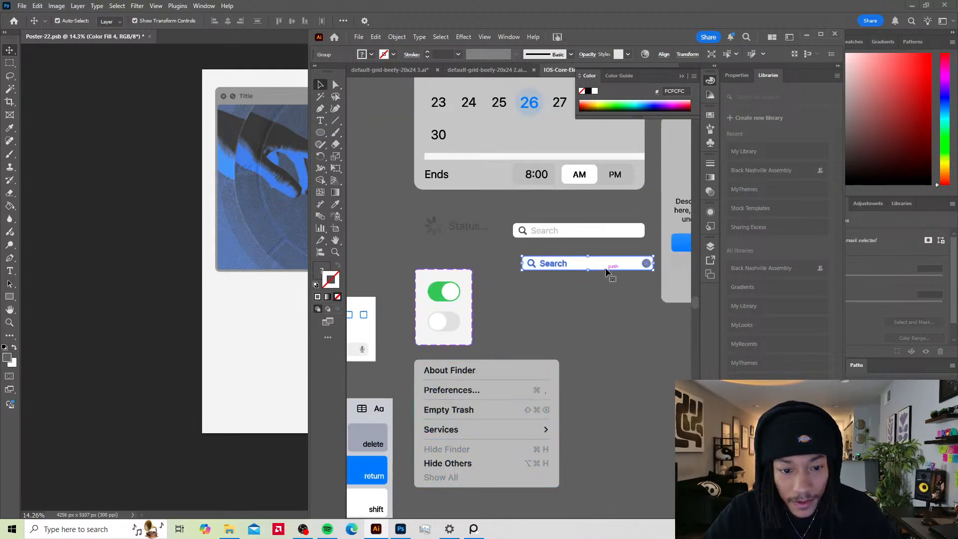
pyautogui.moveTo(551, 295); pyautogui.dragTo(497, 281)
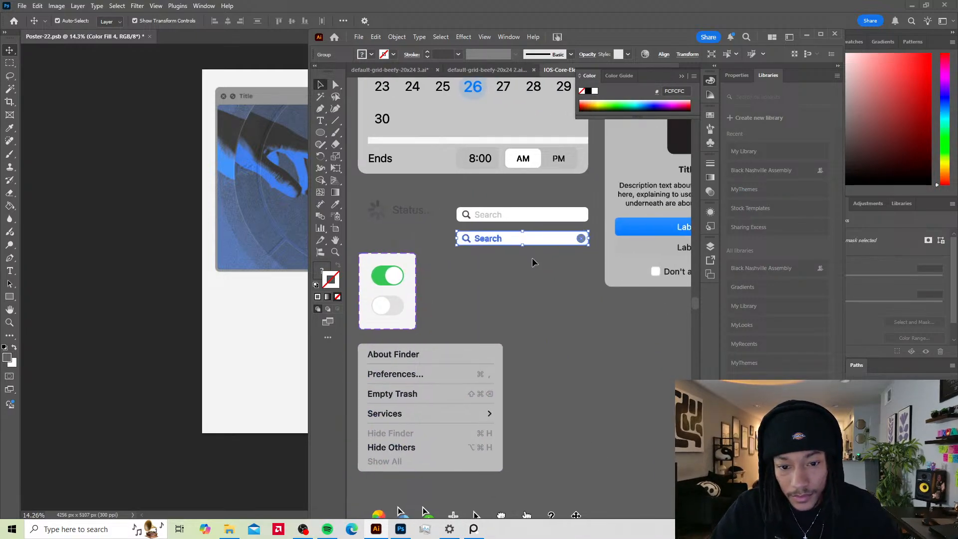
# Step: Paste the search field into the Photoshop poster as a smart object, enlarge it to about 207% and place it centred below the folder
pyautogui.click(234, 292)
pyautogui.hotkey('ctrl', 'v')
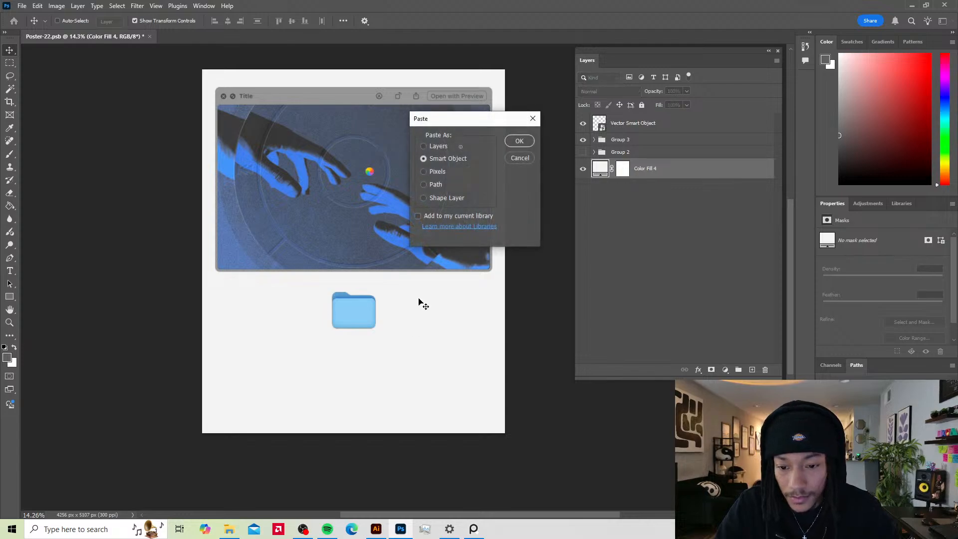
pyautogui.click(519, 142)
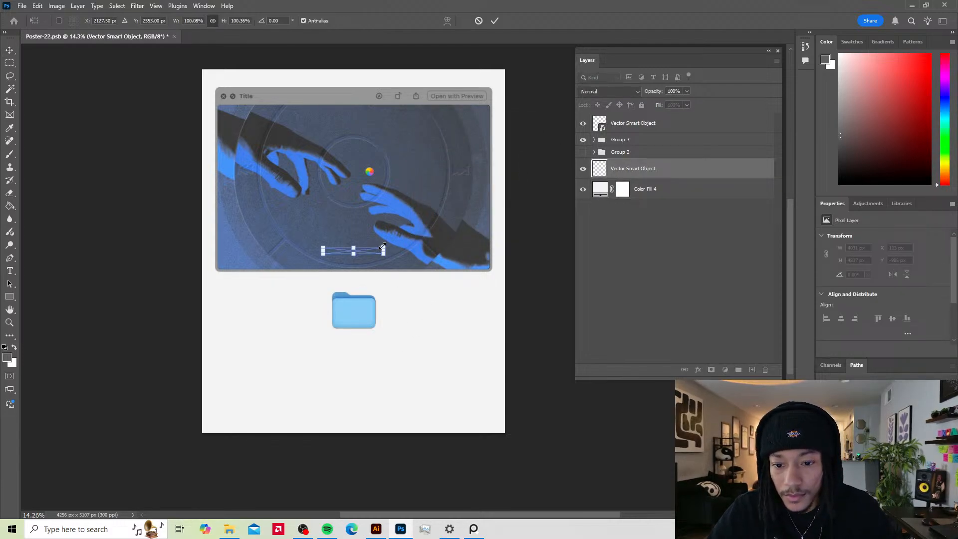
pyautogui.moveTo(383, 247); pyautogui.dragTo(385, 355)
pyautogui.press('super')
pyautogui.click(386, 348)
pyautogui.press('Return')
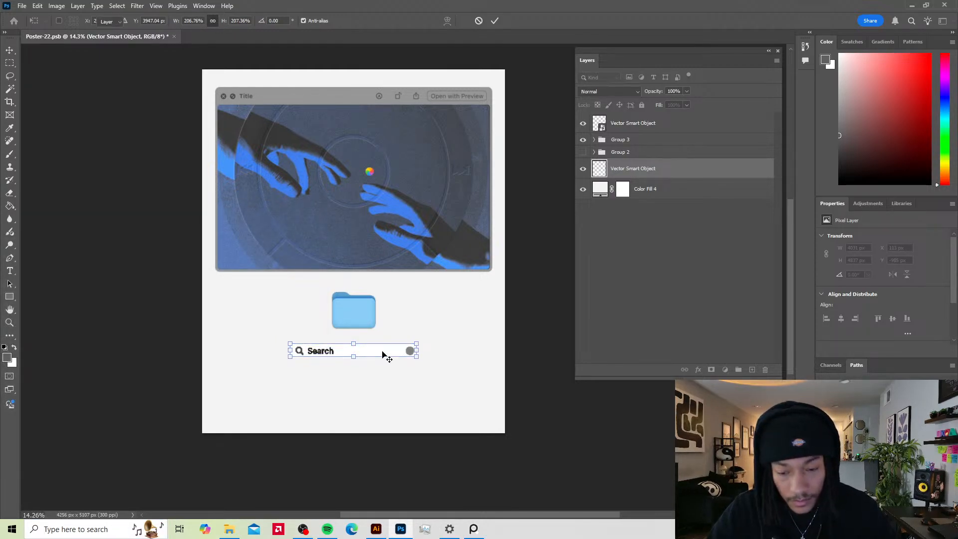
pyautogui.click(421, 340)
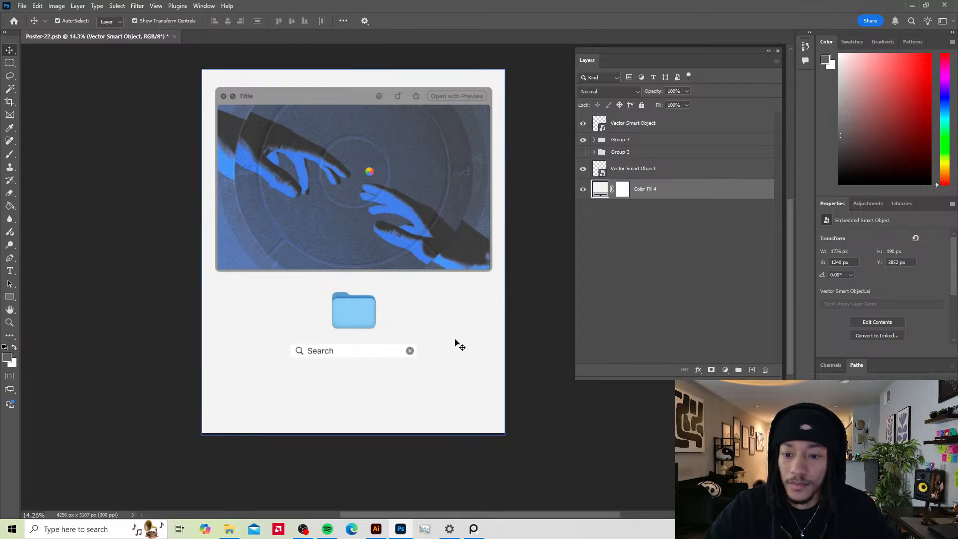
pyautogui.moveTo(398, 351); pyautogui.dragTo(372, 358)
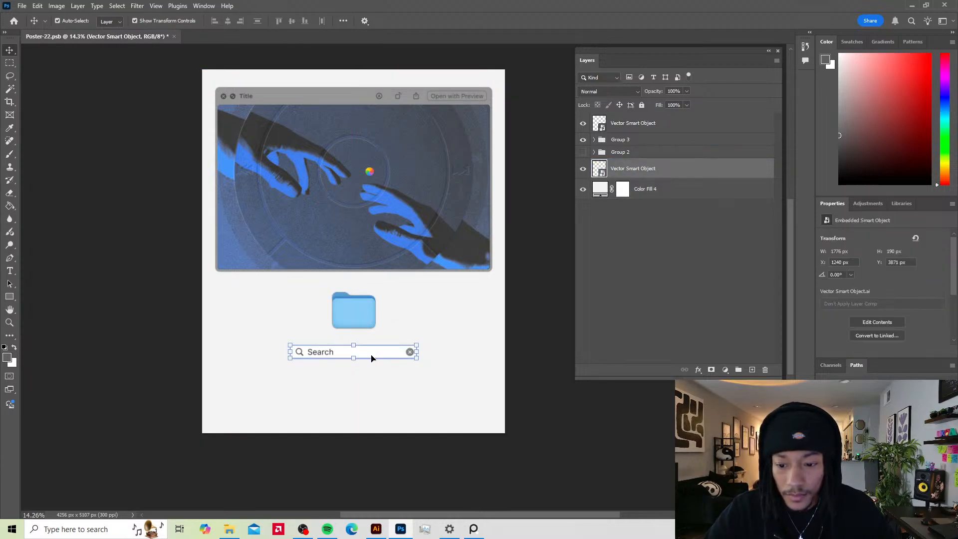
pyautogui.scroll(2, 372, 358)
pyautogui.click(483, 358)
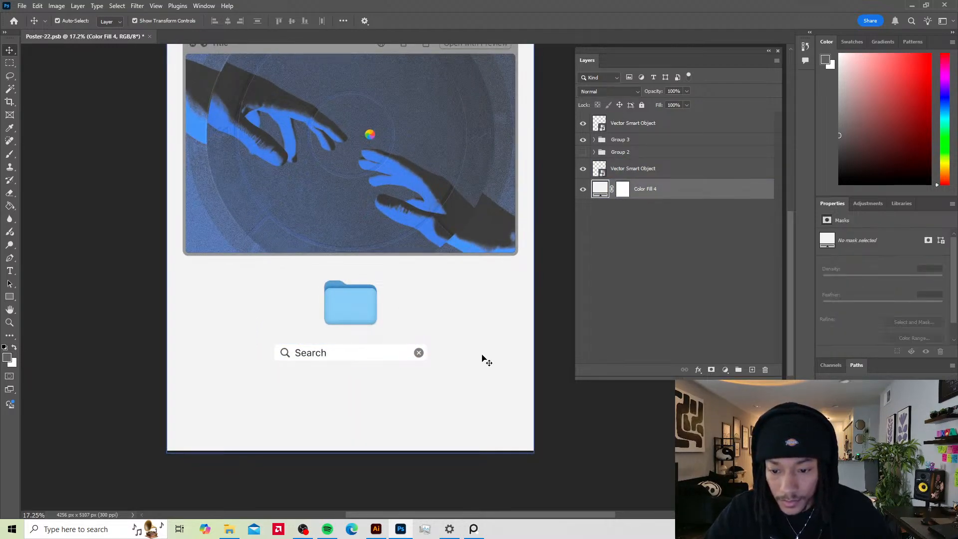
# Step: Add an outside stroke to the search field, coloured with the grey sampled from the preview window frame
pyautogui.click(400, 357)
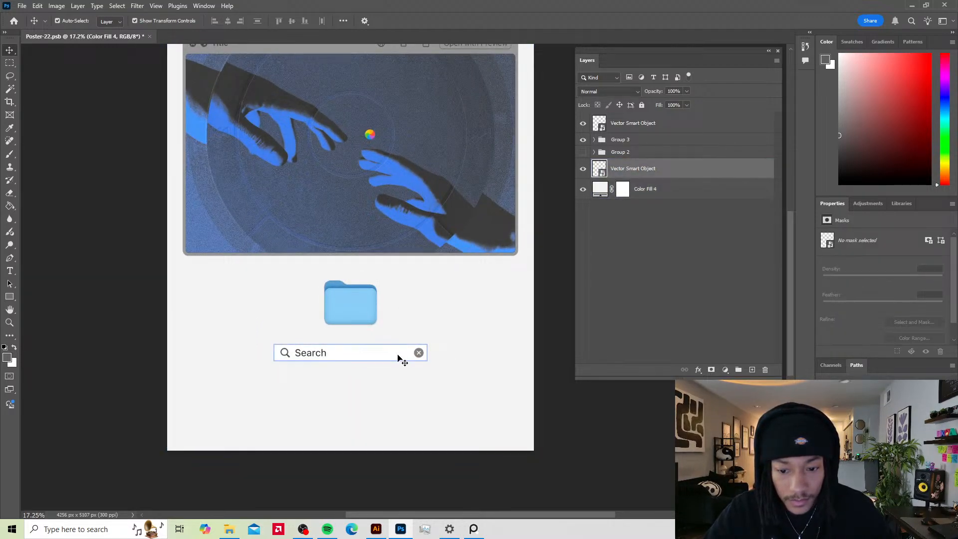
pyautogui.click(699, 371)
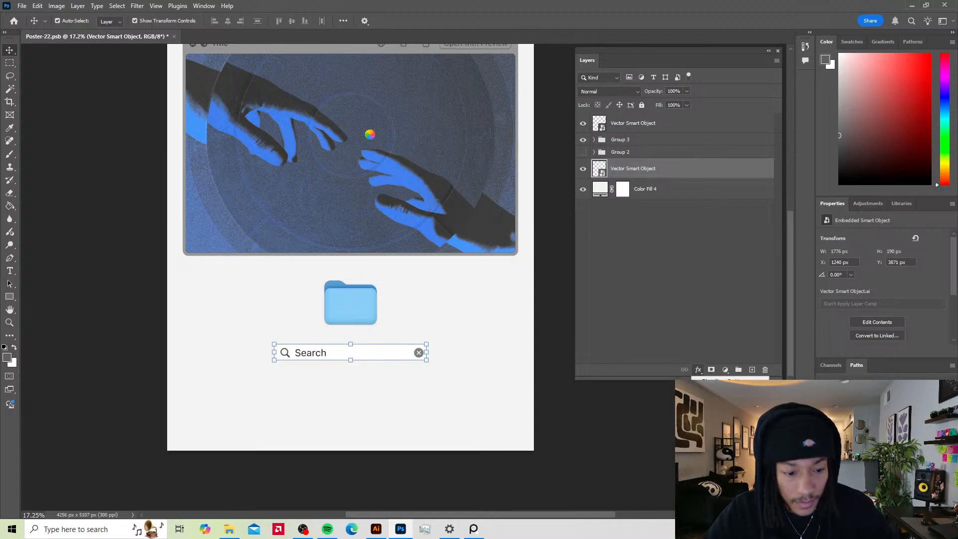
pyautogui.click(711, 405)
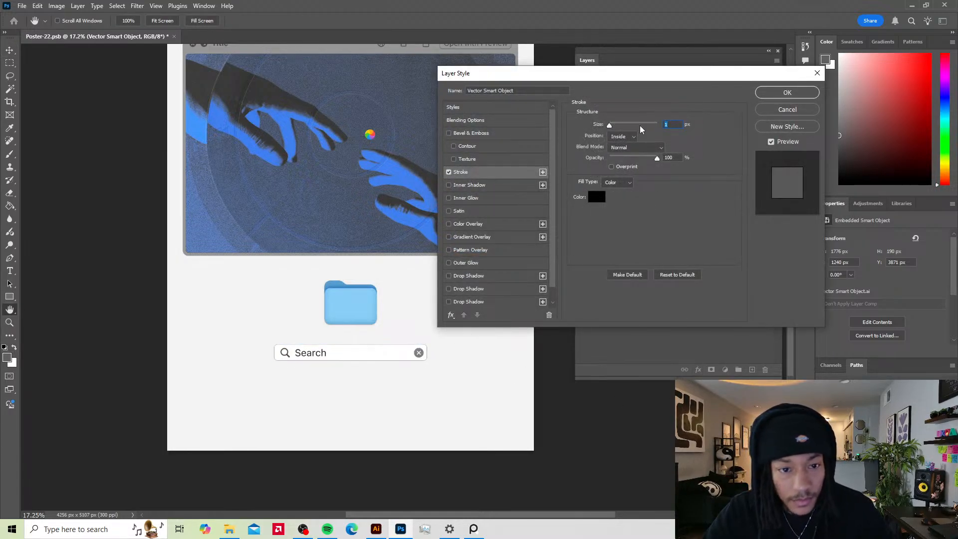
pyautogui.click(620, 136)
pyautogui.click(596, 197)
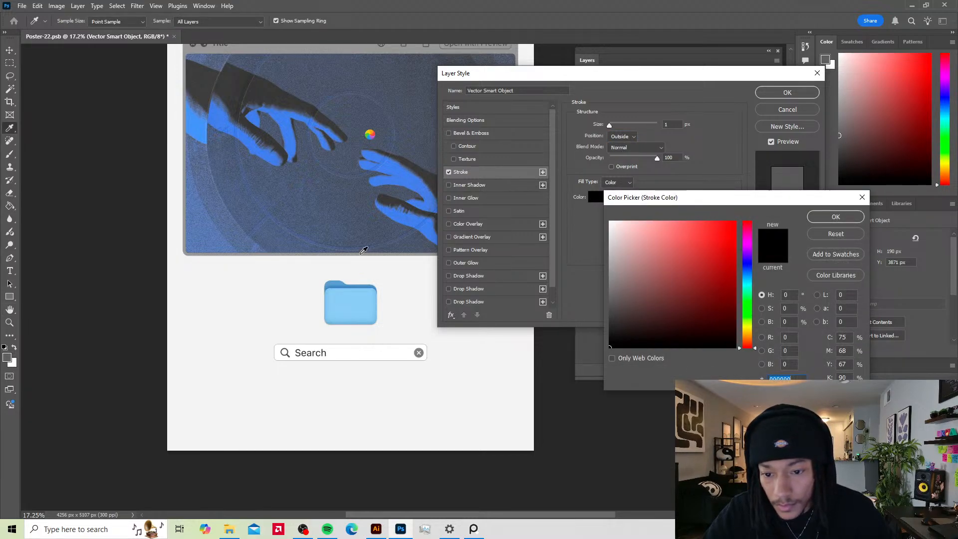
pyautogui.click(364, 249)
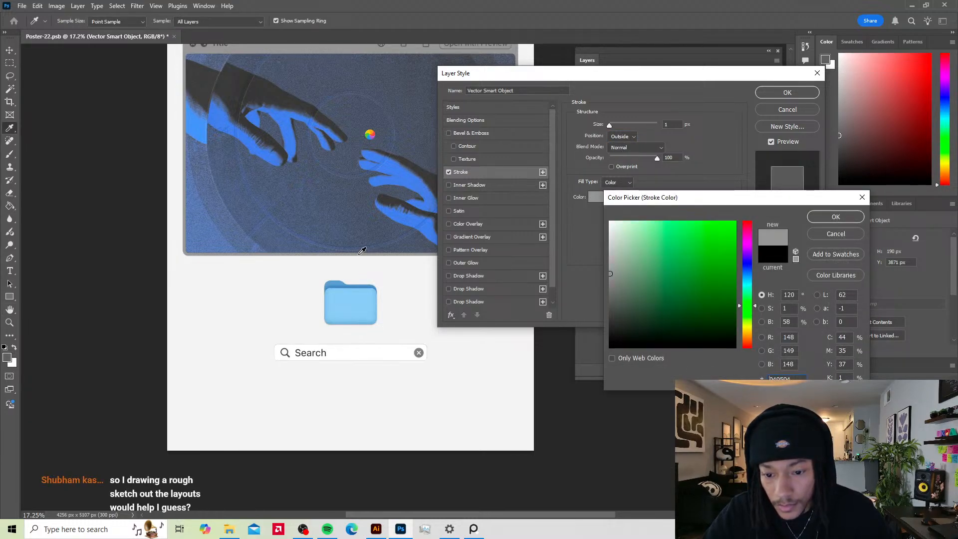
pyautogui.click(836, 216)
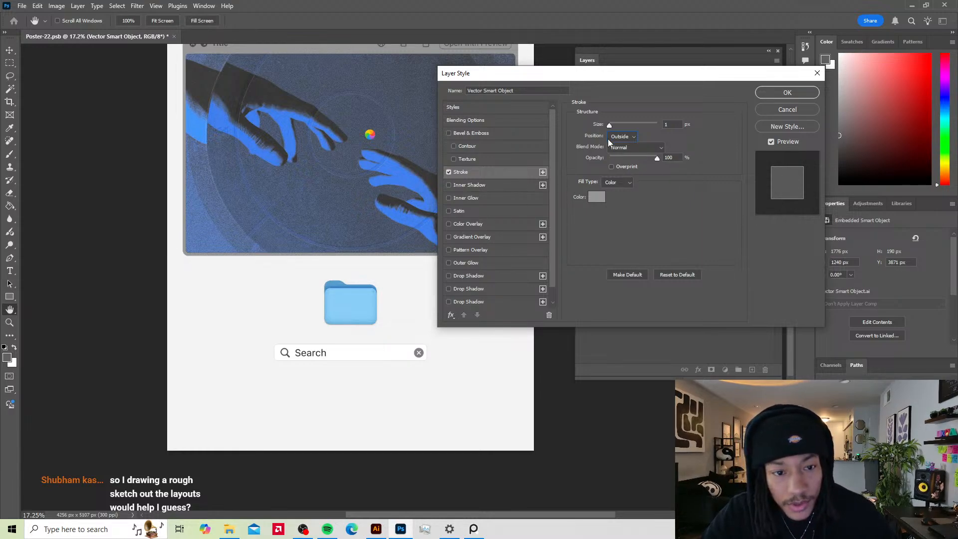
# Step: Increase the search field's stroke size to about 13 px and apply the layer style
pyautogui.moveTo(608, 129); pyautogui.dragTo(617, 127)
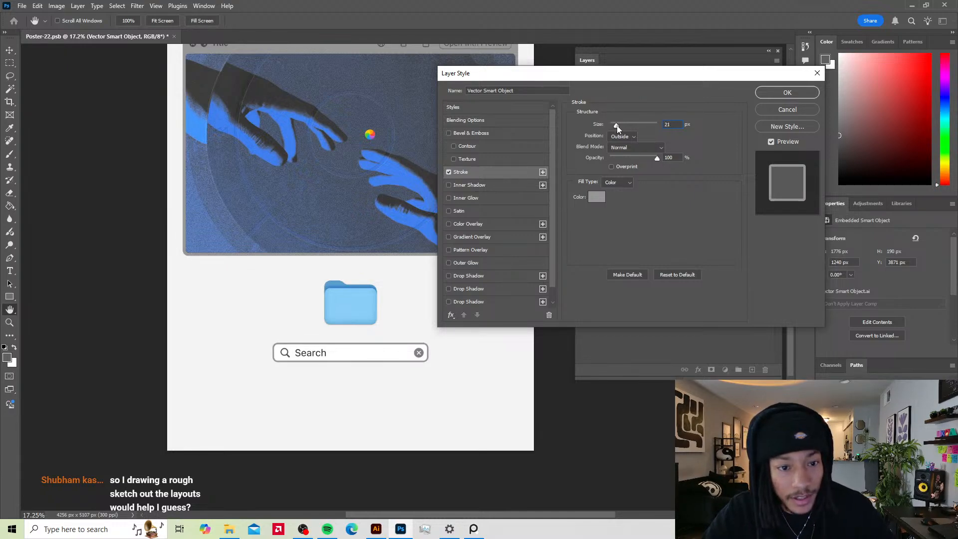
pyautogui.moveTo(618, 128); pyautogui.dragTo(616, 128)
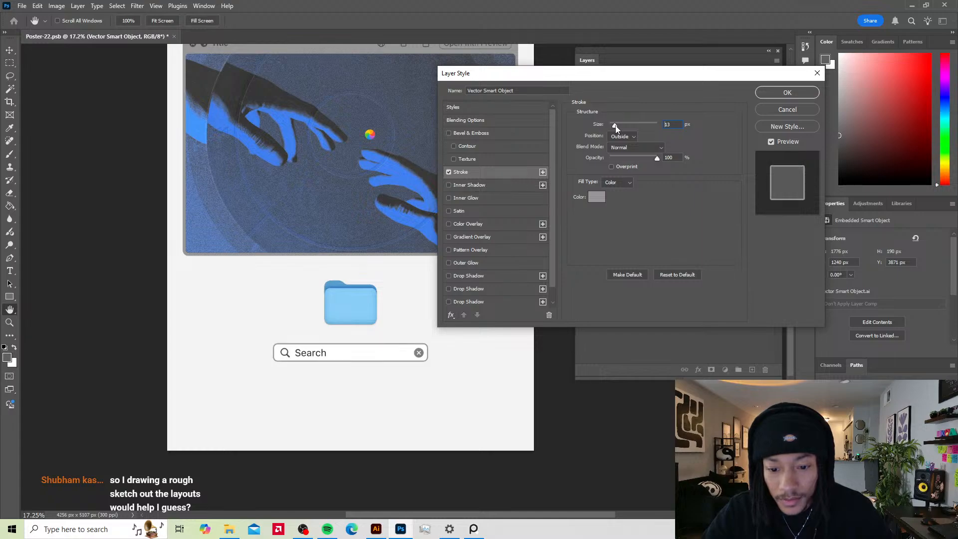
pyautogui.click(787, 93)
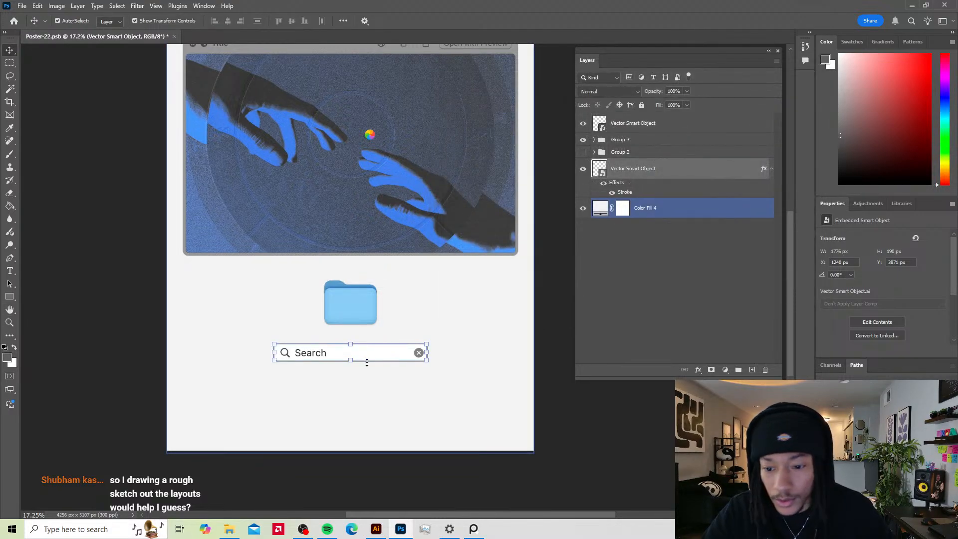
pyautogui.click(409, 329)
pyautogui.scroll(1, 472, 274)
pyautogui.scroll(-3, 483, 259)
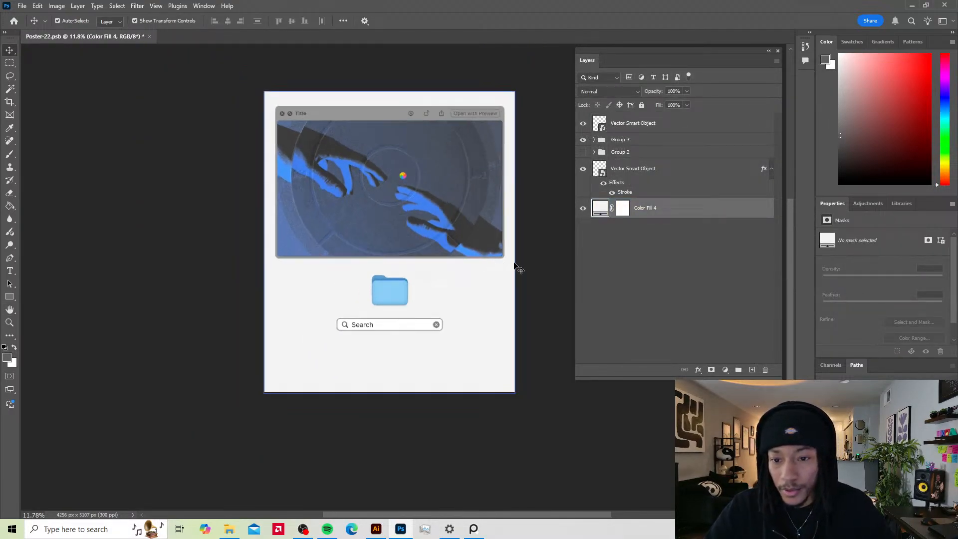
# Step: Adjust the spacing below the frame by moving the search field slightly down and the folder up to Y 3103 px
pyautogui.moveTo(398, 327); pyautogui.dragTo(400, 348)
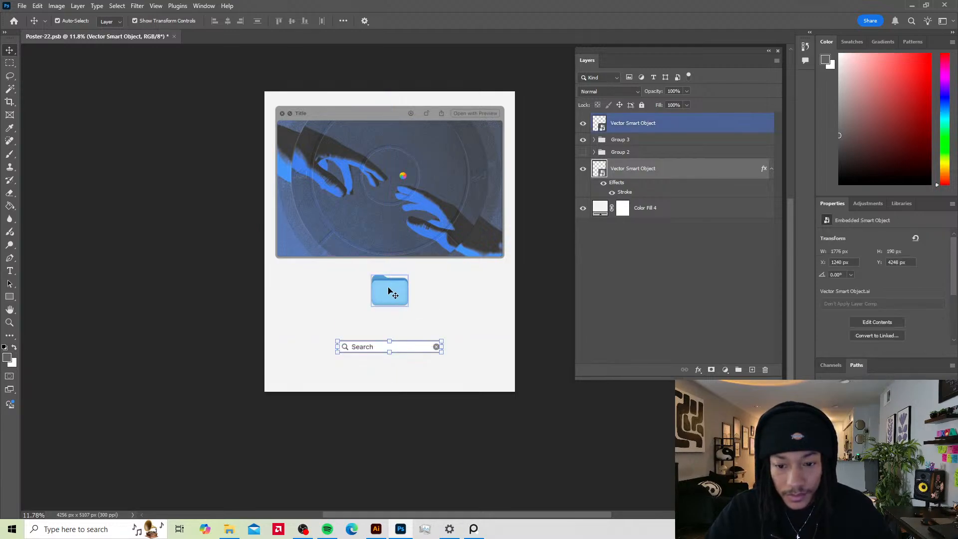
pyautogui.click(390, 291)
pyautogui.click(545, 265)
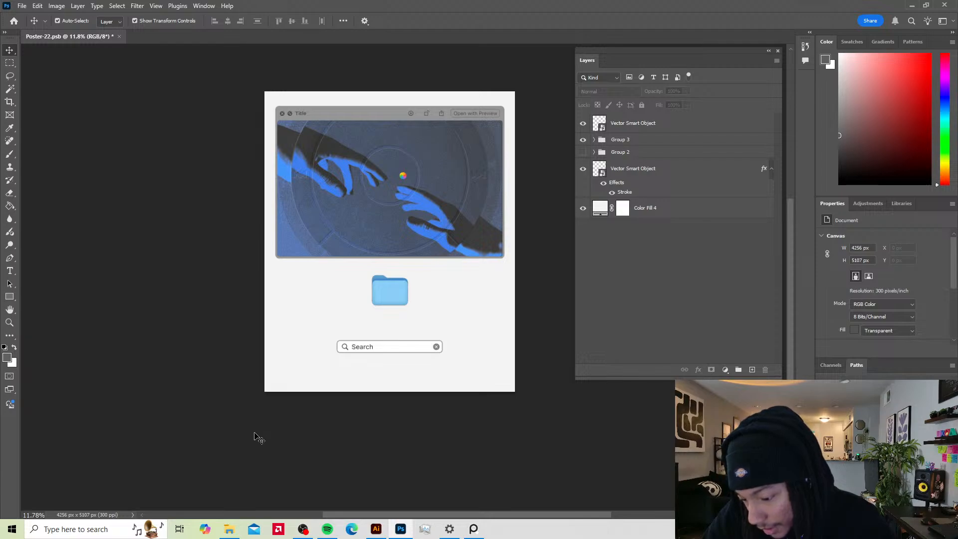
pyautogui.moveTo(407, 352); pyautogui.dragTo(398, 301)
pyautogui.click(458, 328)
pyautogui.click(377, 287)
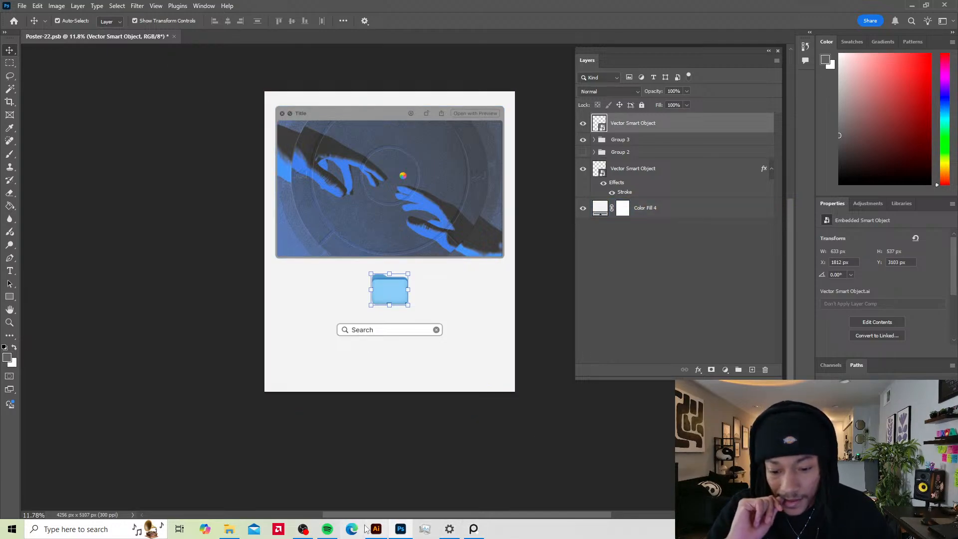
pyautogui.moveTo(376, 529)
pyautogui.click(455, 466)
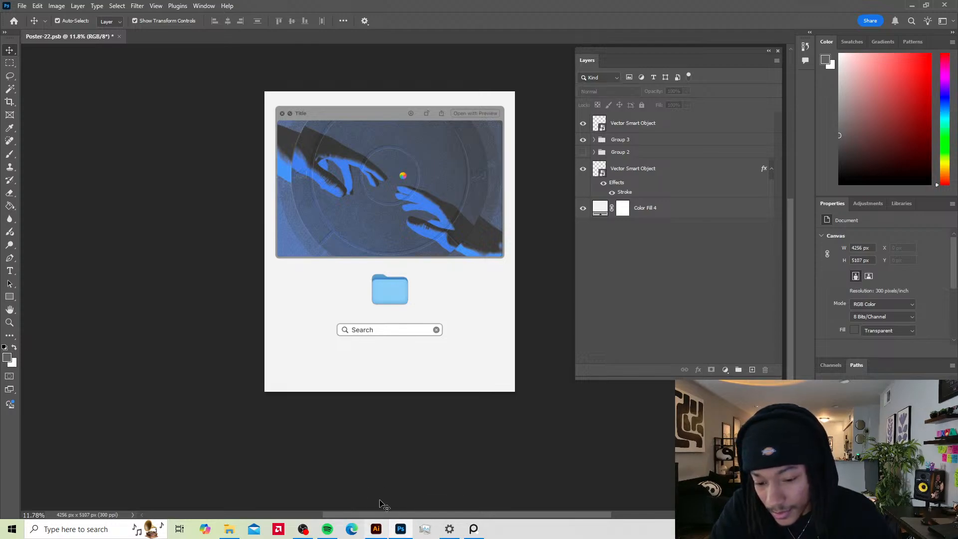
# Step: Switch to Illustrator and move the black arrow cursor icon slightly above its row of cursor icons
pyautogui.moveTo(377, 528)
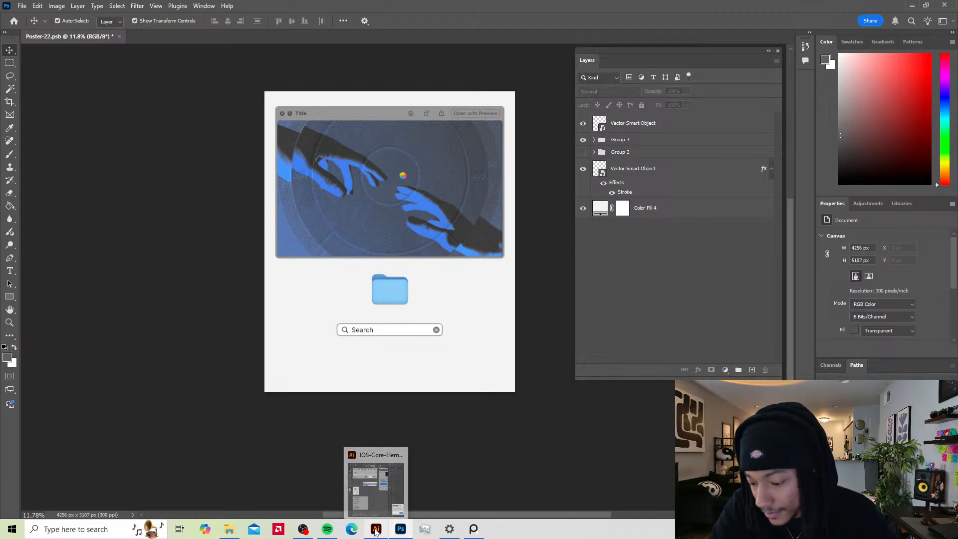
pyautogui.click(394, 503)
pyautogui.click(547, 291)
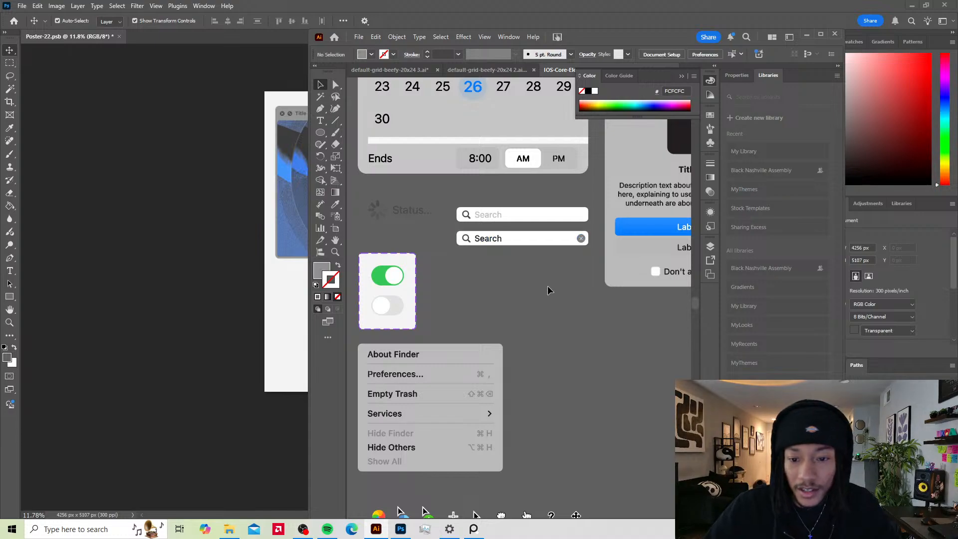
pyautogui.scroll(-2, 542, 286)
pyautogui.scroll(-5, 568, 313)
pyautogui.hscroll(-4, 567, 313)
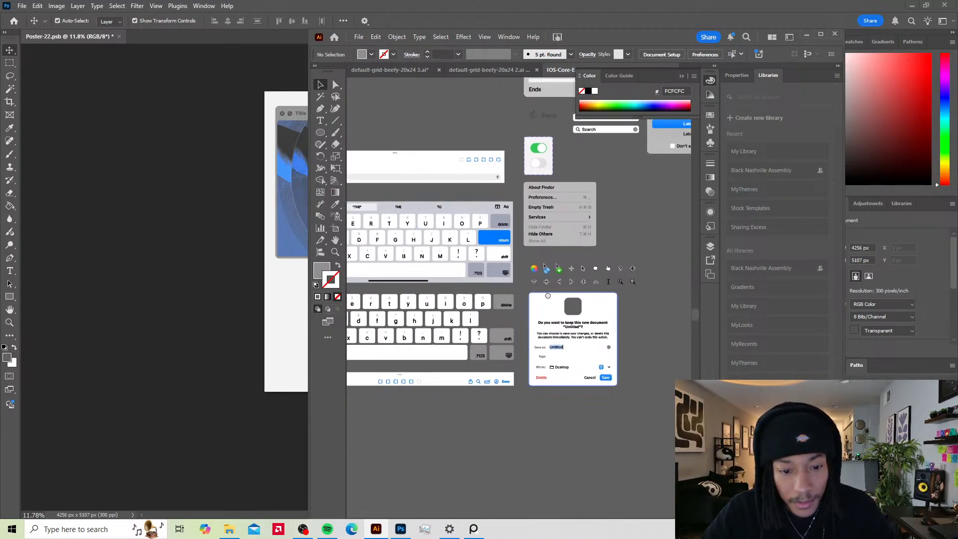
pyautogui.moveTo(569, 261); pyautogui.dragTo(497, 269)
pyautogui.scroll(3, 547, 249)
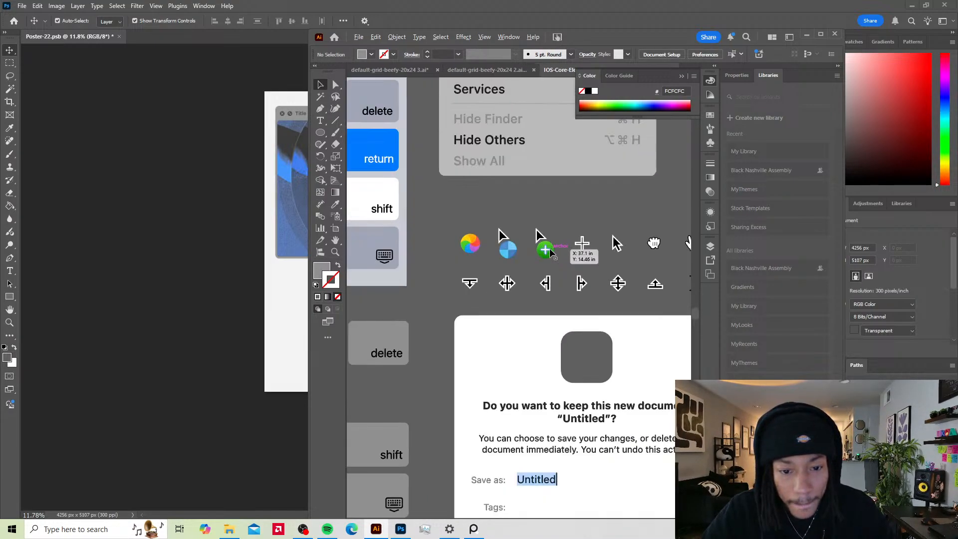
pyautogui.scroll(-1, 602, 260)
pyautogui.moveTo(614, 249); pyautogui.dragTo(522, 227)
pyautogui.moveTo(635, 217); pyautogui.dragTo(580, 224)
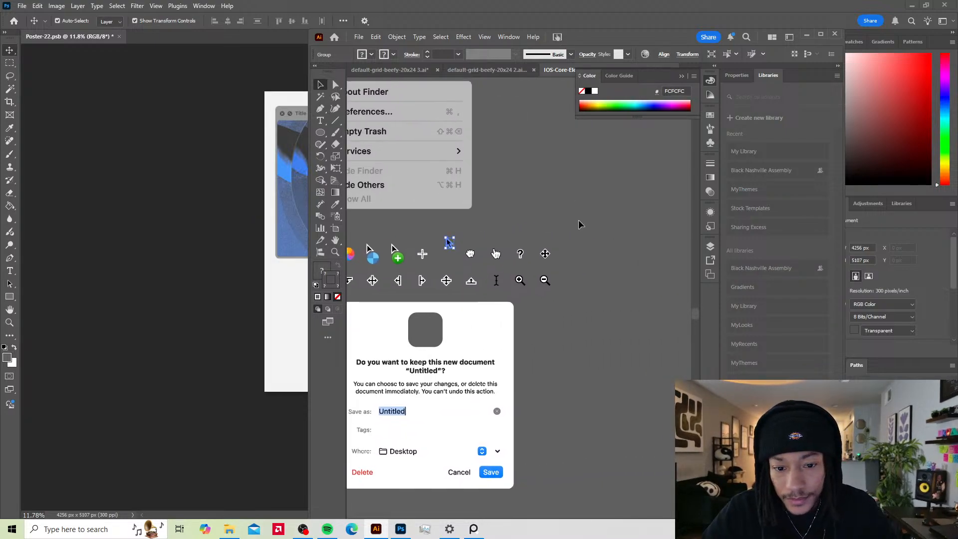
pyautogui.click(606, 219)
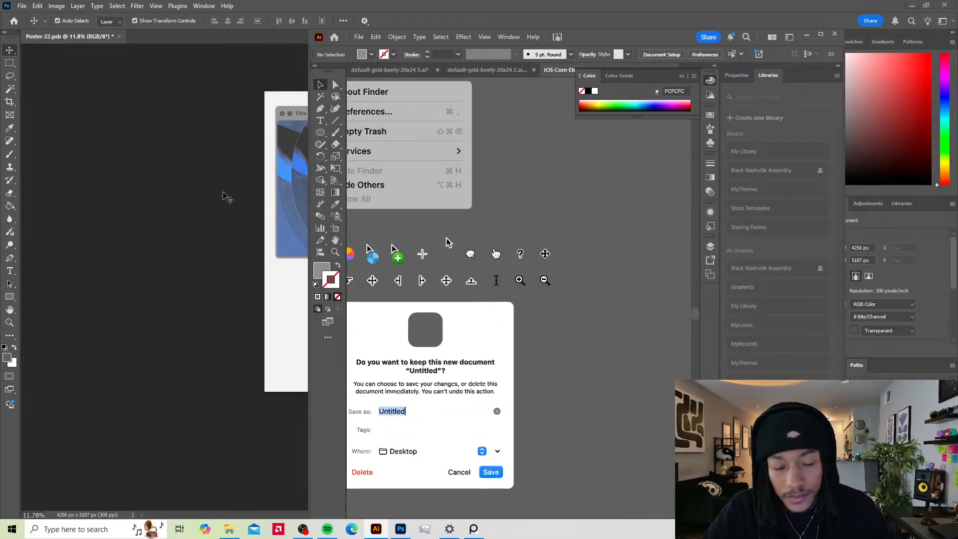
# Step: Check the poster in Photoshop, return to Illustrator and shift the "Do you want to keep this new document" dialog slightly to the right
pyautogui.moveTo(475, 374); pyautogui.dragTo(519, 348)
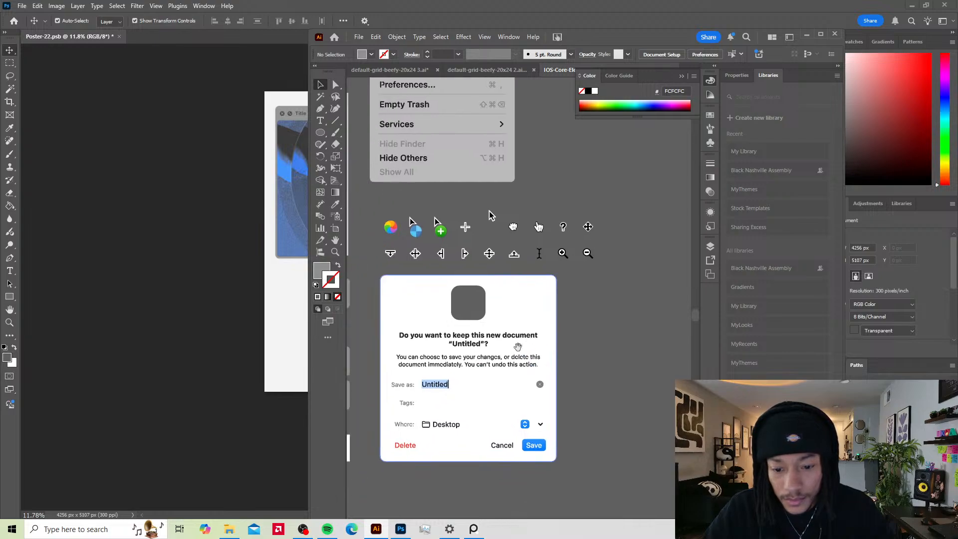
pyautogui.scroll(-2, 472, 351)
pyautogui.click(250, 256)
pyautogui.click(325, 270)
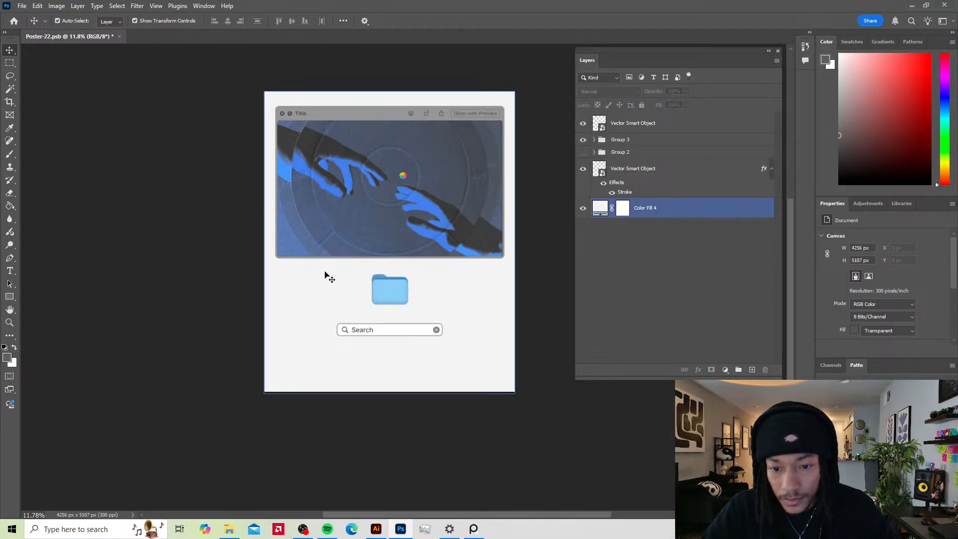
pyautogui.click(399, 469)
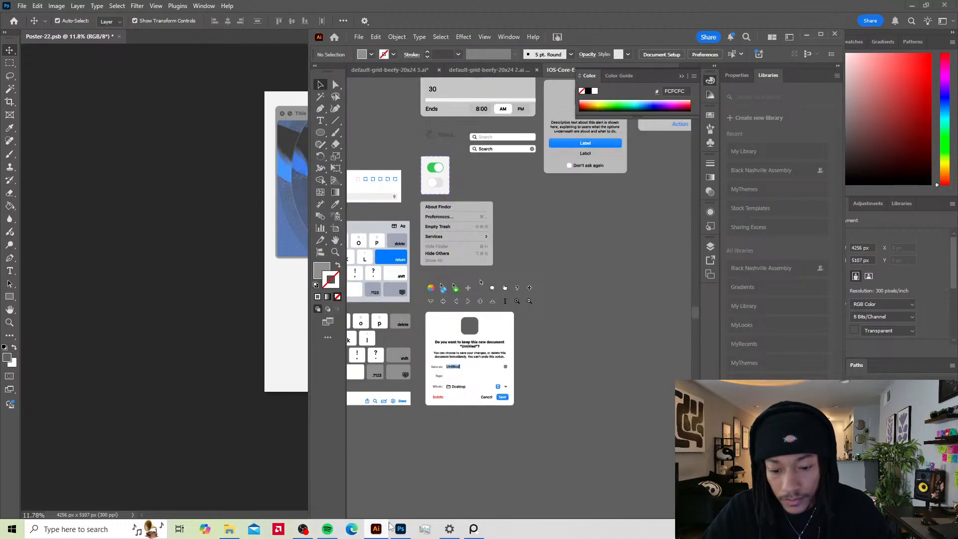
pyautogui.click(376, 528)
pyautogui.moveTo(472, 420); pyautogui.dragTo(508, 419)
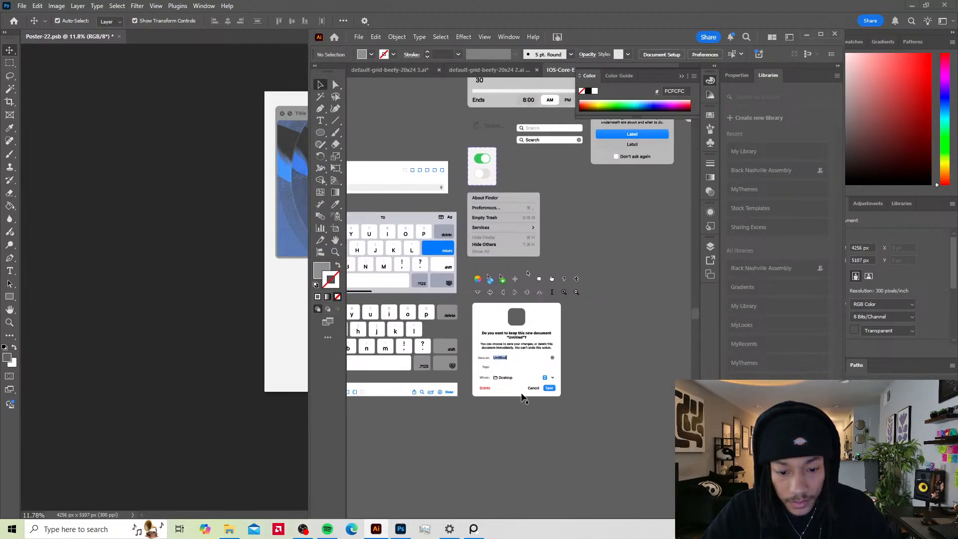
pyautogui.moveTo(552, 321); pyautogui.dragTo(561, 320)
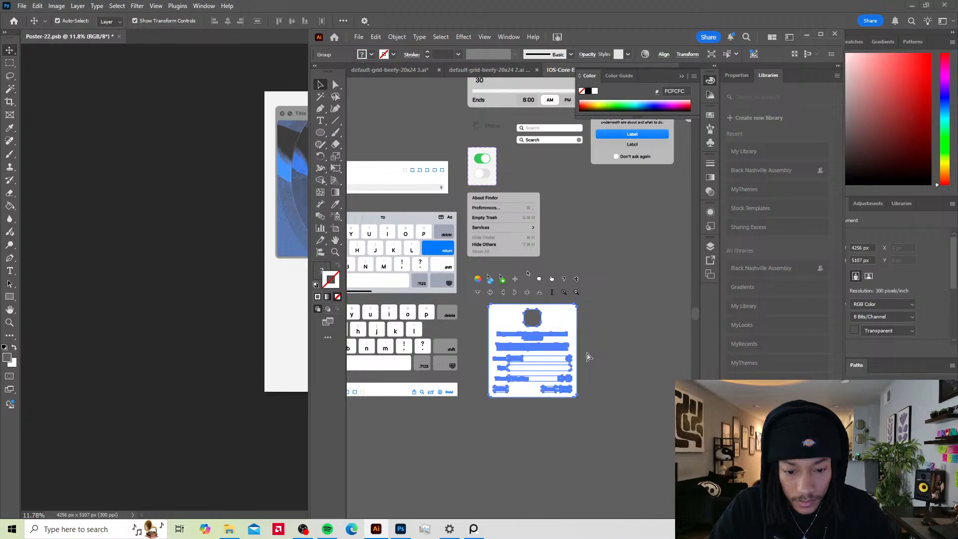
# Step: Look through the keyboards, calendar, alerts and other interface elements in Illustrator, and return to the Photoshop poster
pyautogui.moveTo(363, 250); pyautogui.dragTo(519, 306)
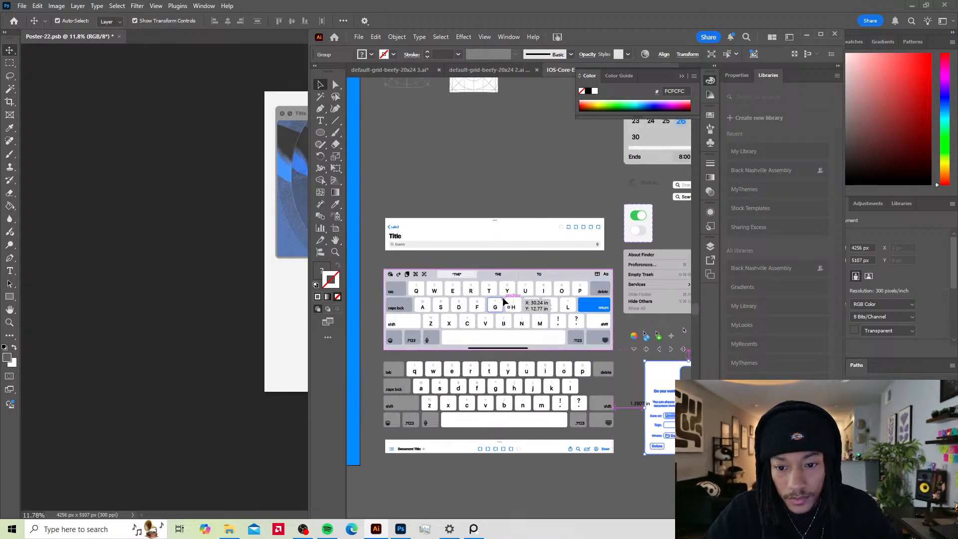
pyautogui.scroll(-2, 503, 301)
pyautogui.moveTo(488, 270)
pyautogui.mouseDown()
pyautogui.moveTo(560, 274)
pyautogui.moveTo(507, 270)
pyautogui.mouseUp()
pyautogui.scroll(-1, 559, 277)
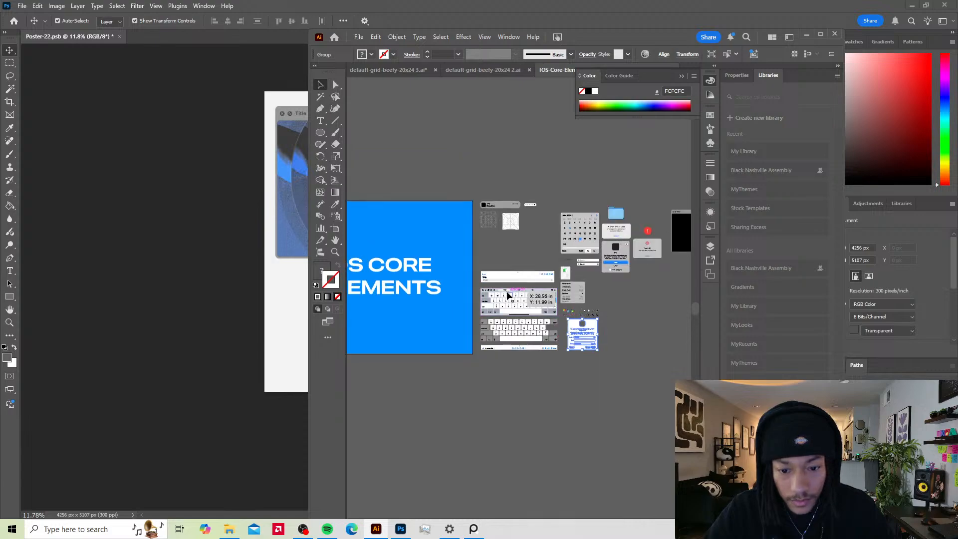
pyautogui.scroll(1, 559, 272)
pyautogui.moveTo(565, 269); pyautogui.dragTo(434, 290)
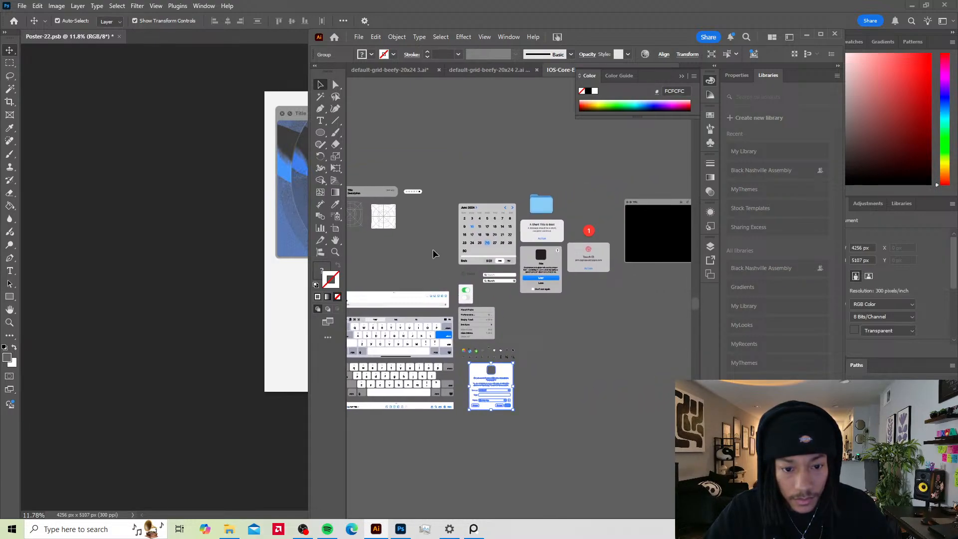
pyautogui.moveTo(434, 254); pyautogui.dragTo(472, 275)
pyautogui.click(244, 254)
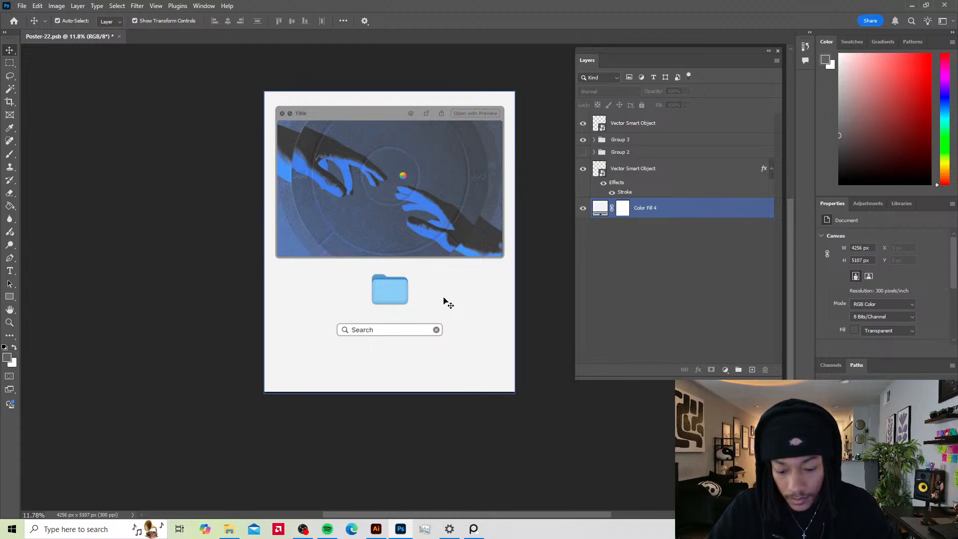
# Step: Try the "Do you want to keep this new document" dialog as a smart object over the frame's lower-right corner, and delete it
pyautogui.click(551, 290)
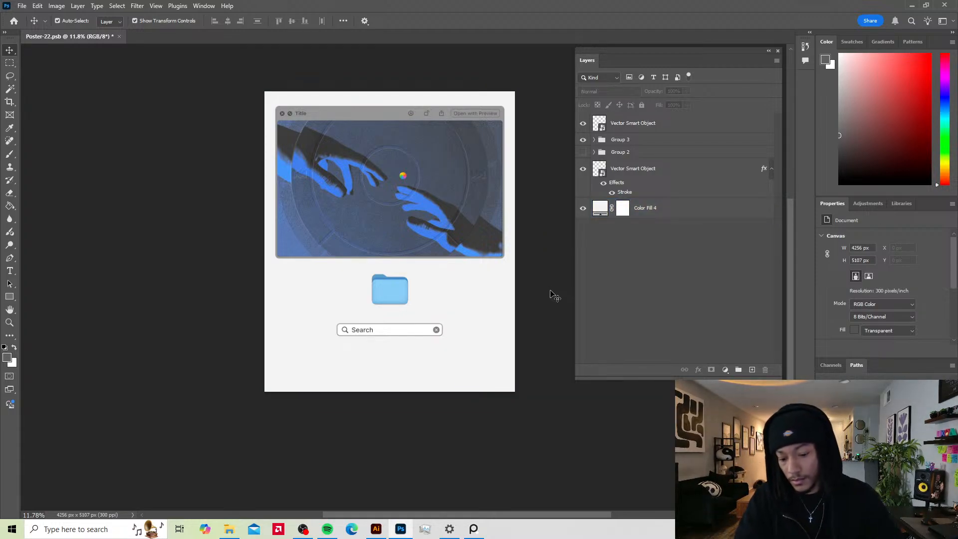
pyautogui.hotkey('shift', 'v')
pyautogui.press('v')
pyautogui.click(482, 287)
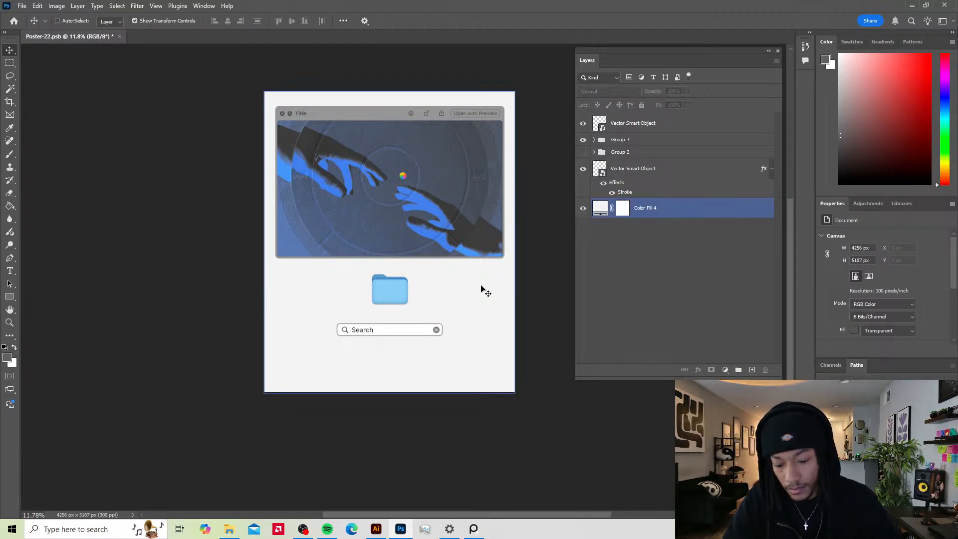
pyautogui.hotkey('ctrl', 'v')
pyautogui.click(519, 140)
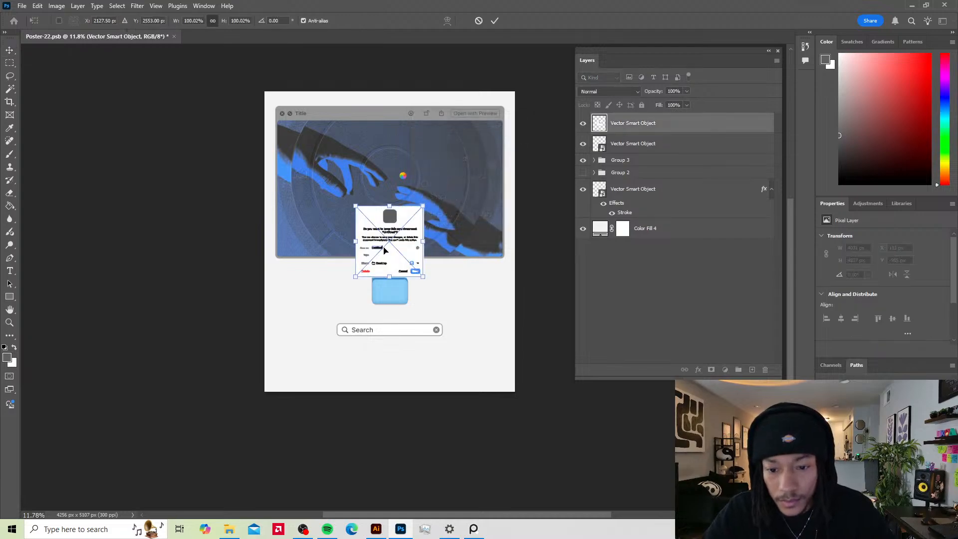
pyautogui.moveTo(389, 258); pyautogui.dragTo(472, 267)
pyautogui.press('Return')
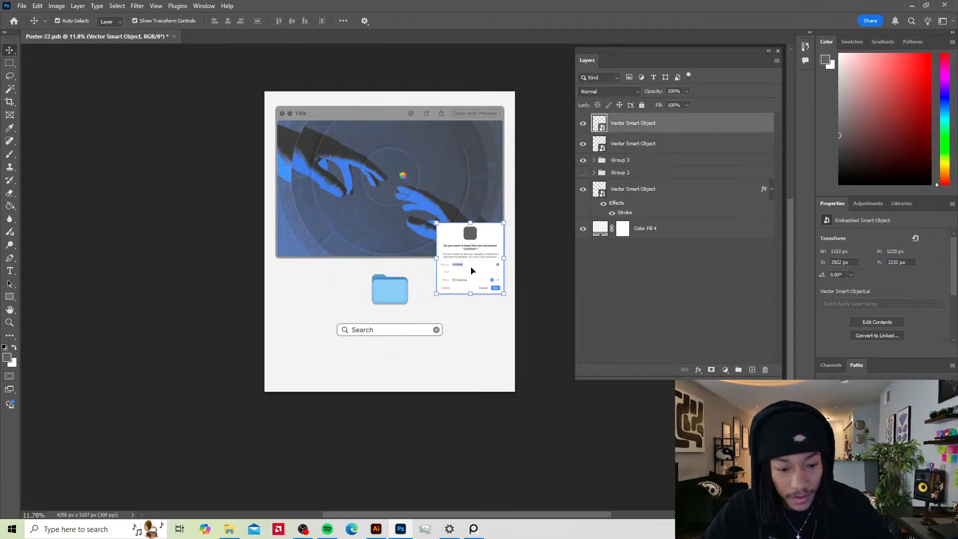
pyautogui.press('Delete')
pyautogui.click(562, 255)
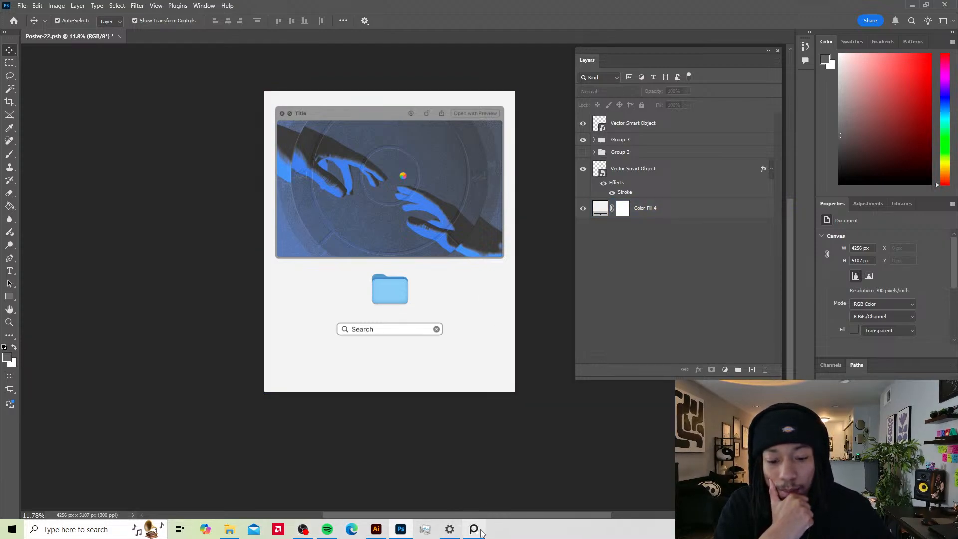
# Step: Switch to Illustrator, deselect the dialog and try to bring in a logo from the browser, deleting the stray text it drops
pyautogui.click(376, 529)
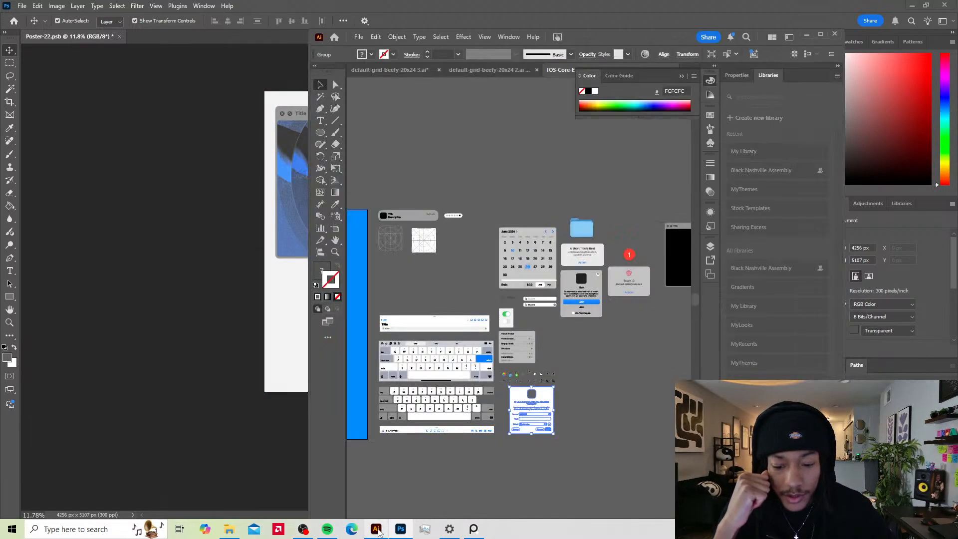
pyautogui.click(457, 449)
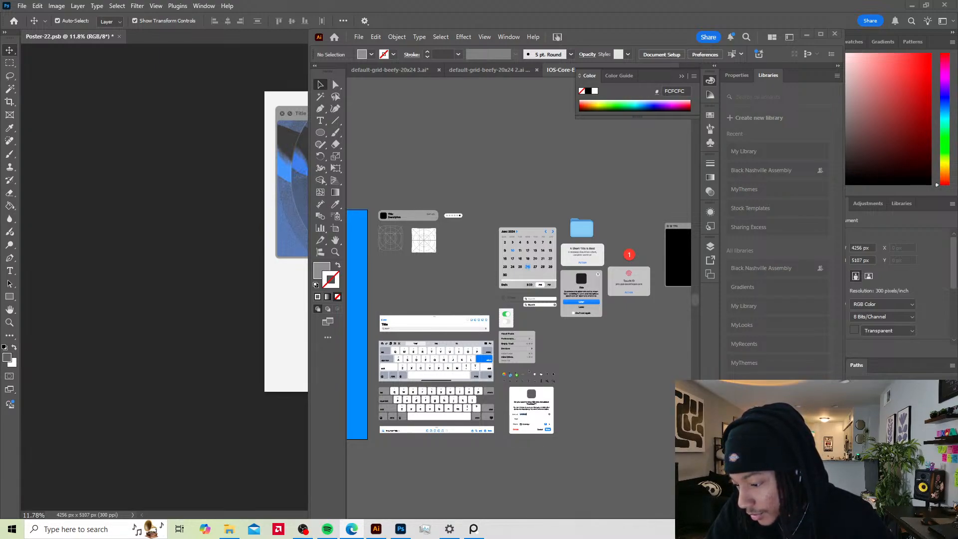
pyautogui.moveTo(0, 0); pyautogui.dragTo(482, 176)
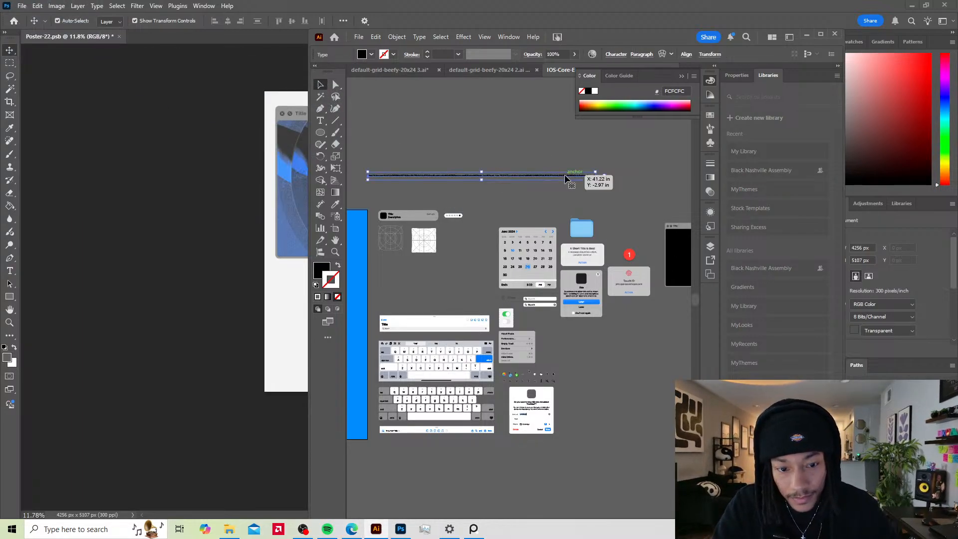
pyautogui.press('BackSpace')
pyautogui.press('\\')
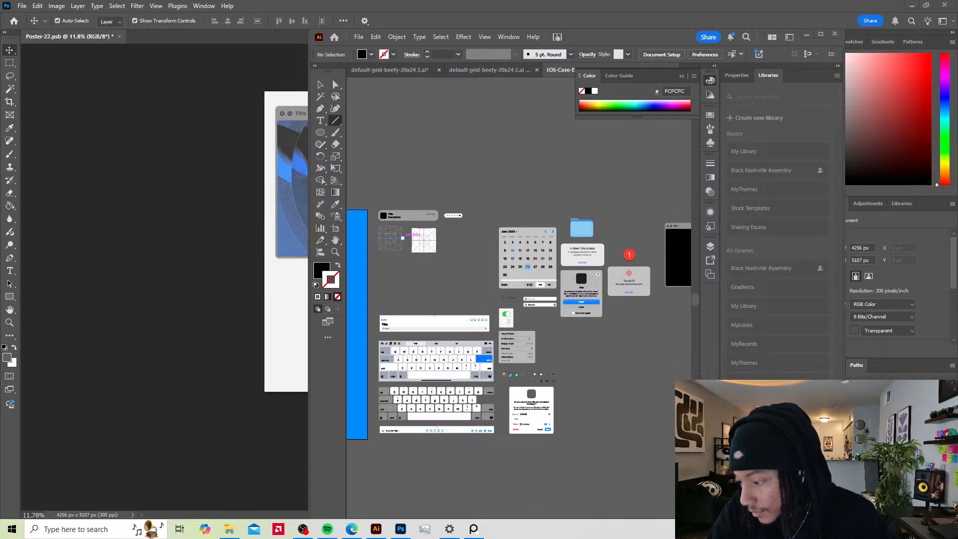
# Step: Place the rainbow "apple logo.png" and silver "R.png" logos in the Illustrator document, and scale both down above the interface elements
pyautogui.moveTo(182, 113); pyautogui.dragTo(510, 168)
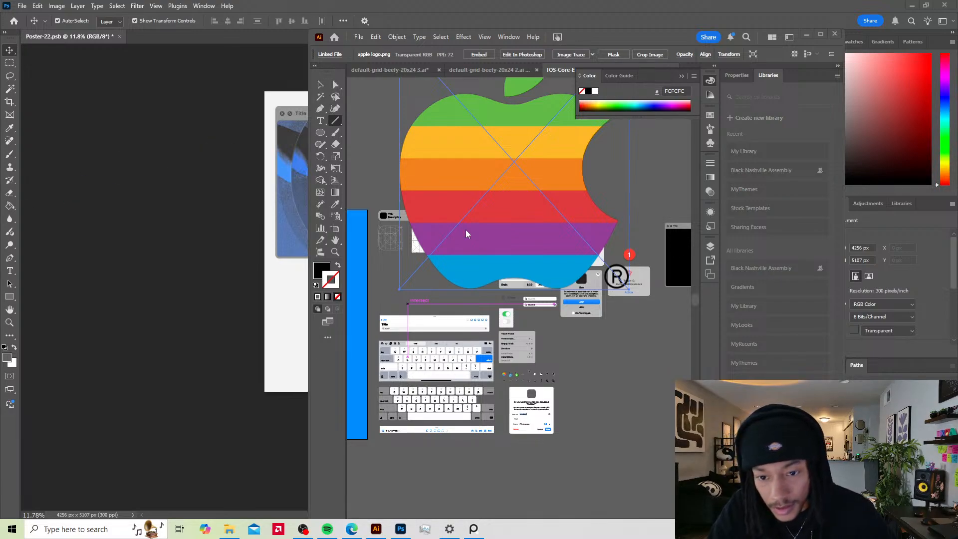
pyautogui.click(396, 164)
pyautogui.scroll(-2, 431, 237)
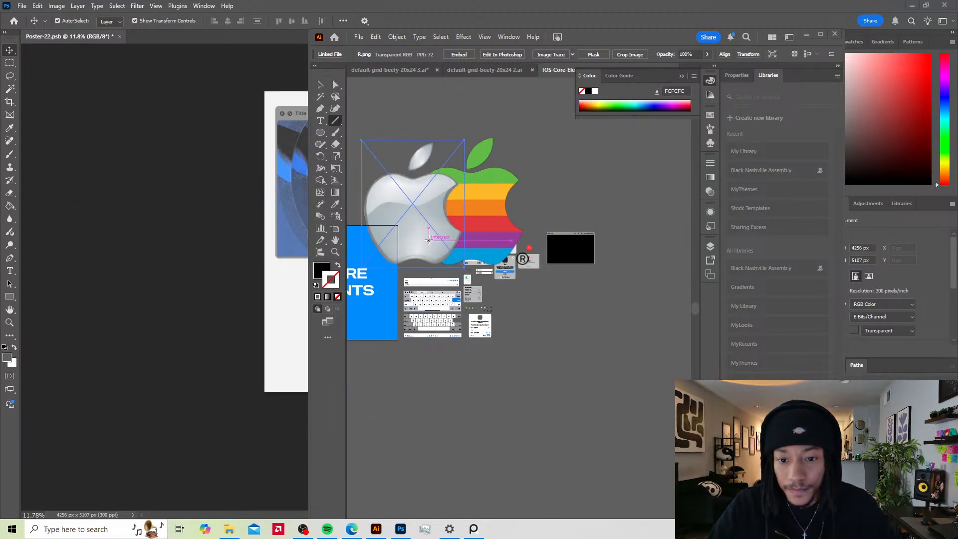
pyautogui.click(440, 227)
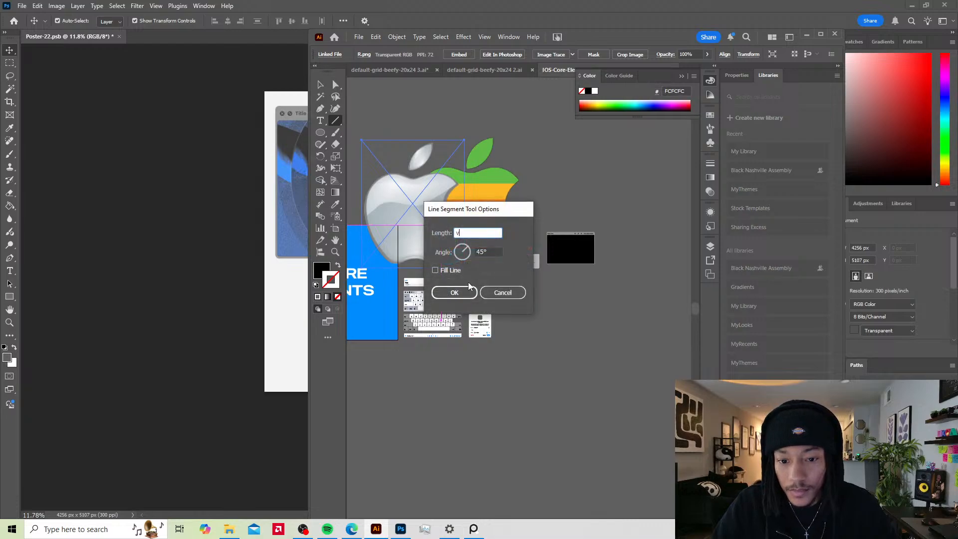
pyautogui.click(509, 291)
pyautogui.press('v')
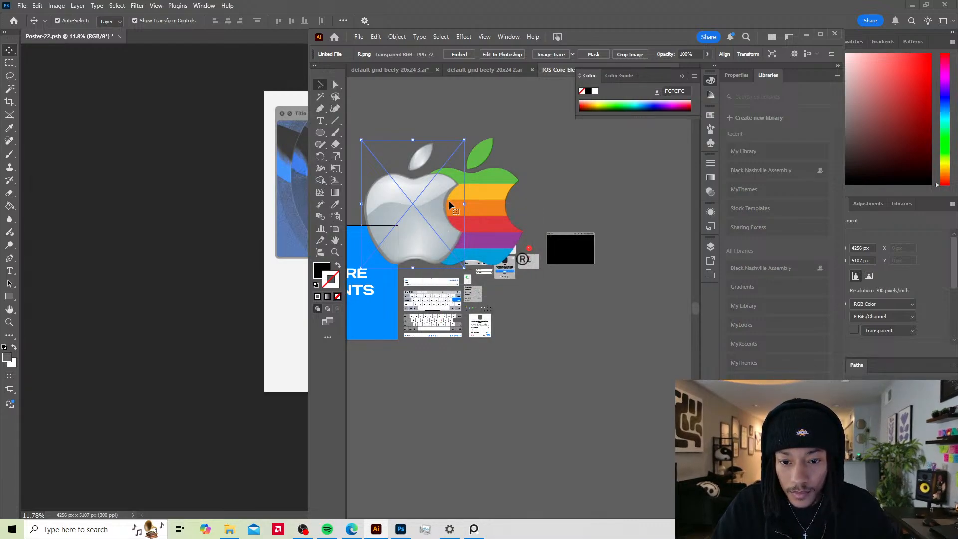
pyautogui.keyDown('shift'); pyautogui.click(475, 200); pyautogui.keyUp('shift')
pyautogui.moveTo(475, 200); pyautogui.dragTo(450, 186)
# Step: Copy the silver Apple logo into the Photoshop poster as a smart object, scaled to 22.40% and centred below the search field
pyautogui.click(406, 187)
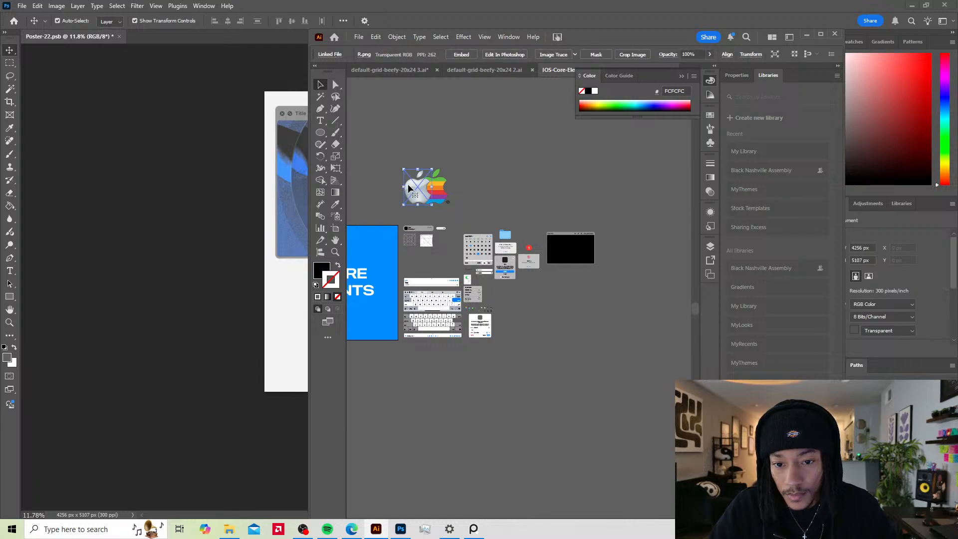
pyautogui.hotkey('ctrl', 'c')
pyautogui.click(279, 284)
pyautogui.hotkey('ctrl', 'v')
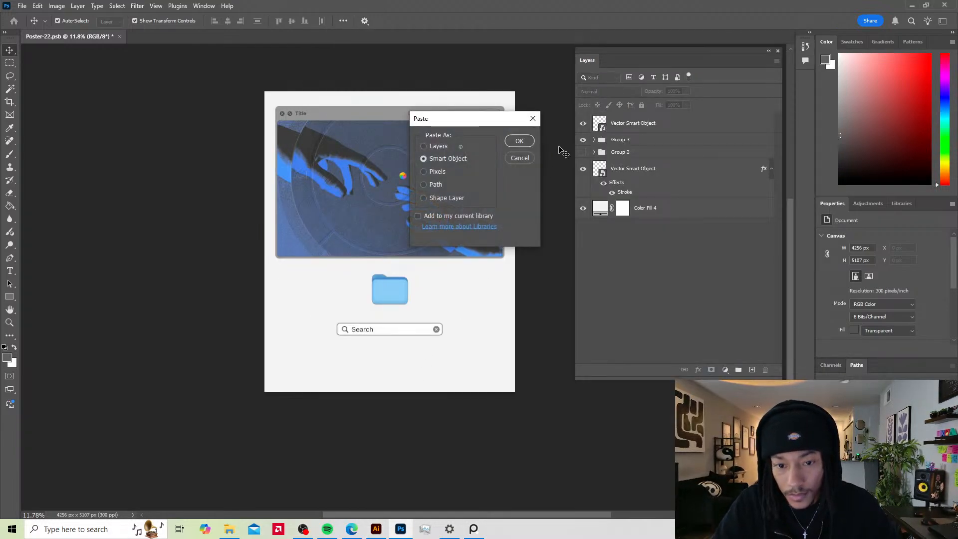
pyautogui.click(518, 143)
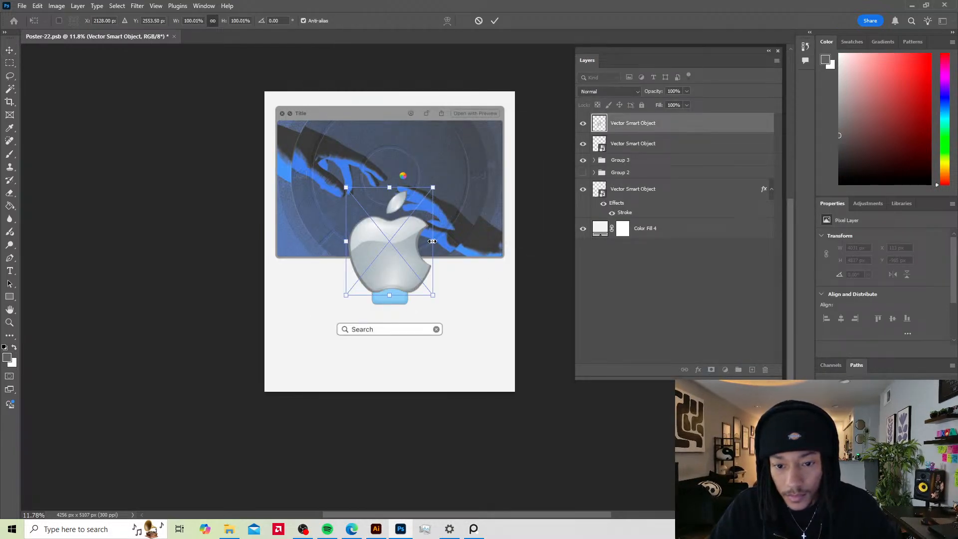
pyautogui.moveTo(432, 241); pyautogui.dragTo(396, 365)
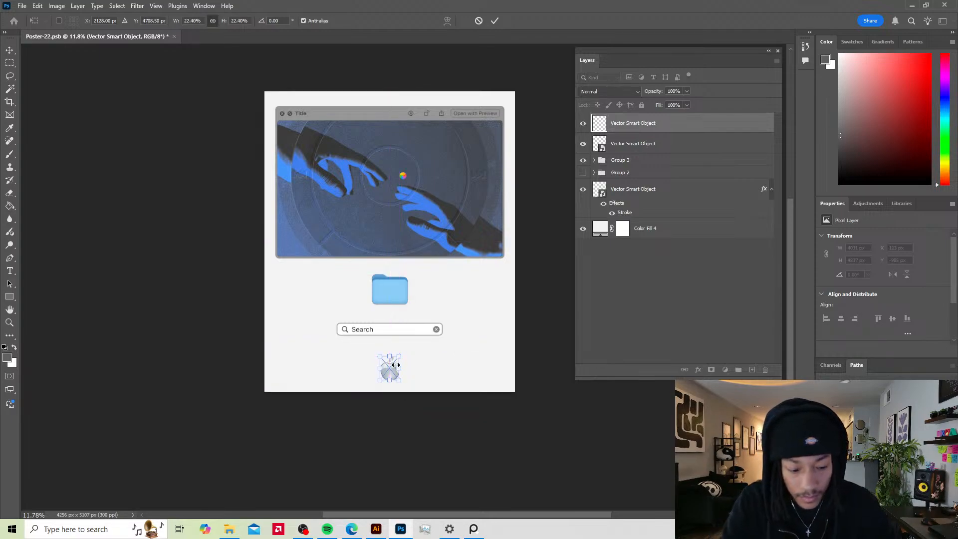
pyautogui.press('Return')
# Step: Move the search field up to Y 3122 px just below the frame, and the folder to X 3325 px, Y 3806 px
pyautogui.click(494, 295)
pyautogui.click(409, 330)
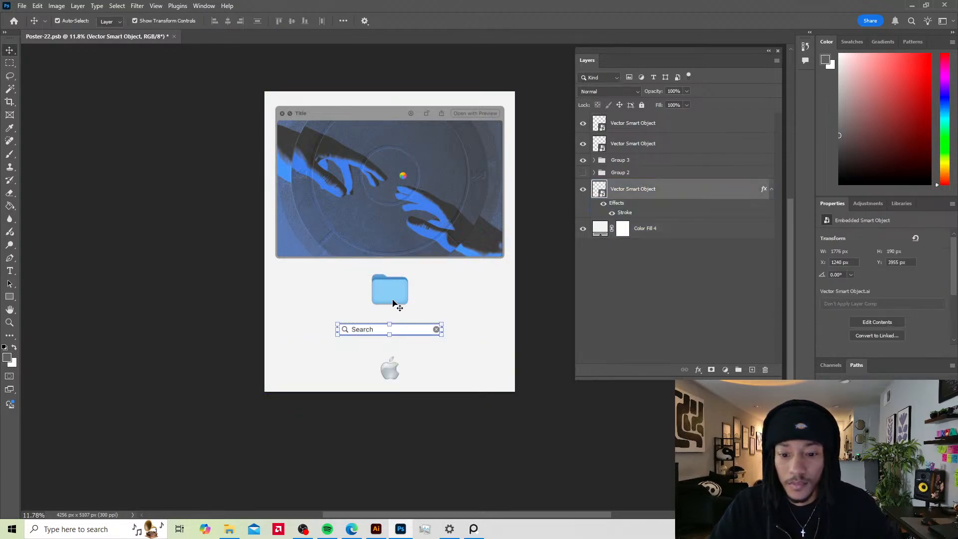
pyautogui.moveTo(394, 304); pyautogui.dragTo(503, 371)
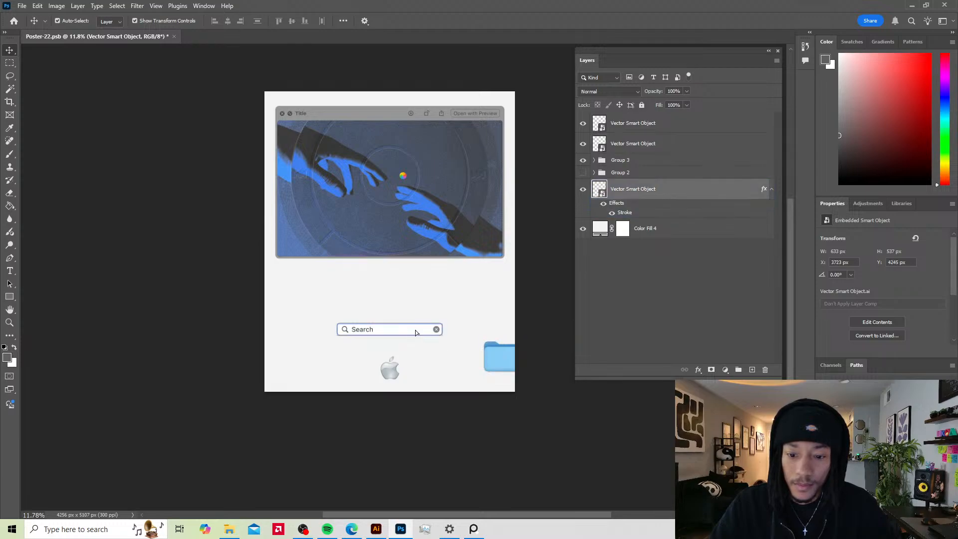
pyautogui.moveTo(415, 333); pyautogui.dragTo(422, 284)
pyautogui.click(498, 359)
pyautogui.moveTo(498, 358); pyautogui.dragTo(472, 332)
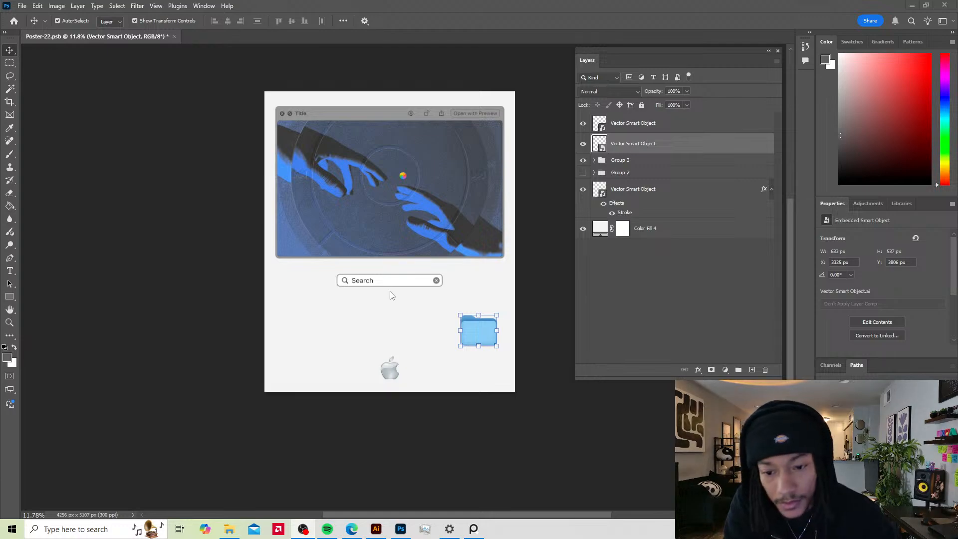
pyautogui.click(446, 294)
pyautogui.click(380, 280)
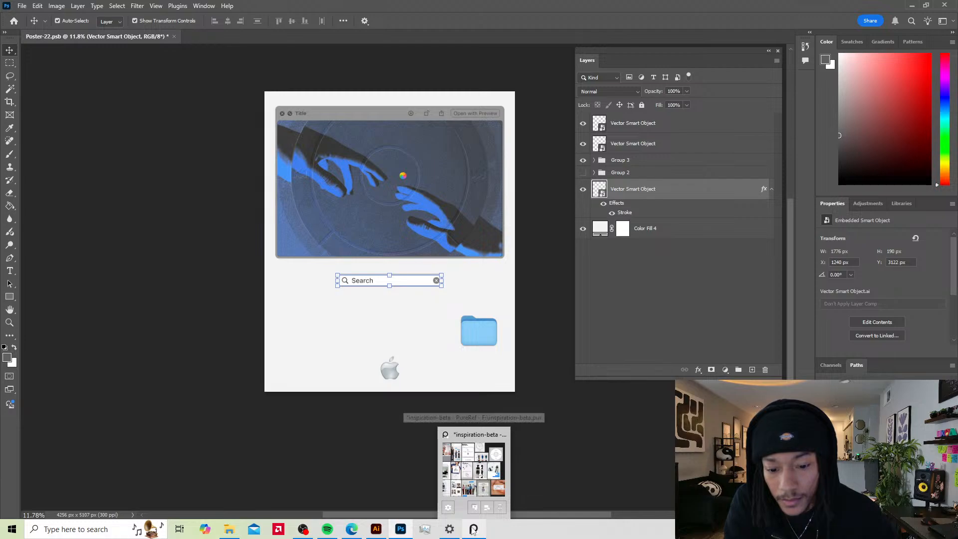
# Step: Switch to the PureRef inspiration board and look through the poster references that use phone and browser interface elements
pyautogui.click(474, 529)
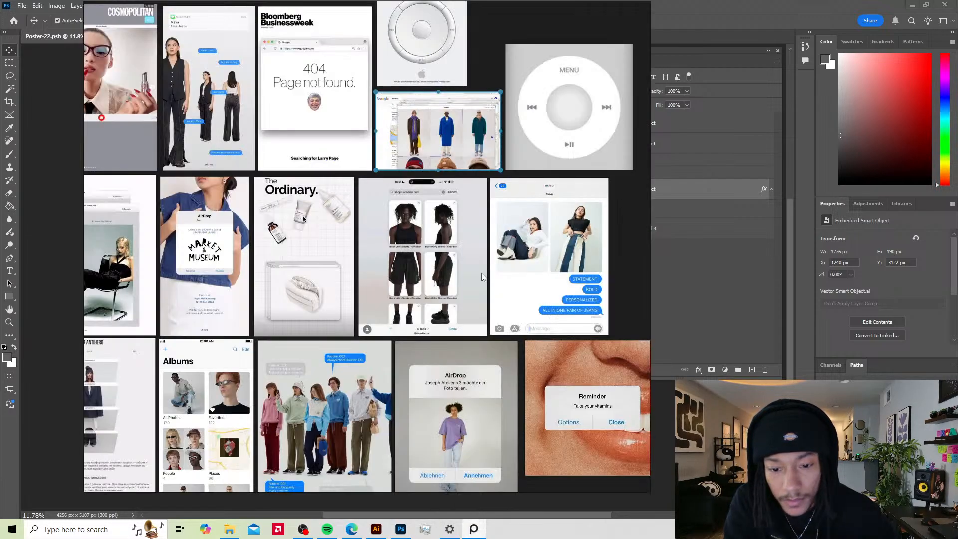
pyautogui.scroll(-1, 448, 215)
pyautogui.scroll(3, 514, 273)
pyautogui.moveTo(369, 264); pyautogui.dragTo(501, 202)
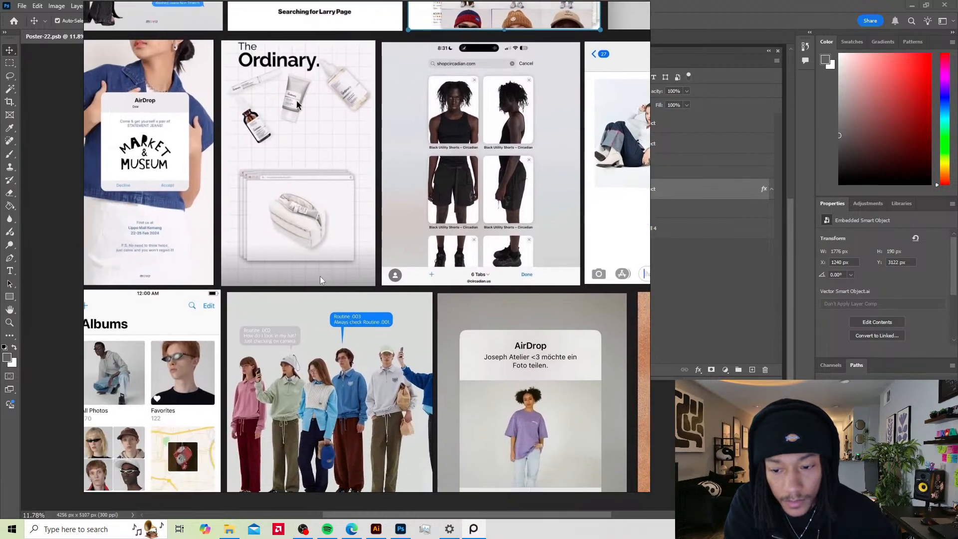
pyautogui.moveTo(298, 316); pyautogui.dragTo(517, 193)
pyautogui.moveTo(432, 233); pyautogui.dragTo(529, 190)
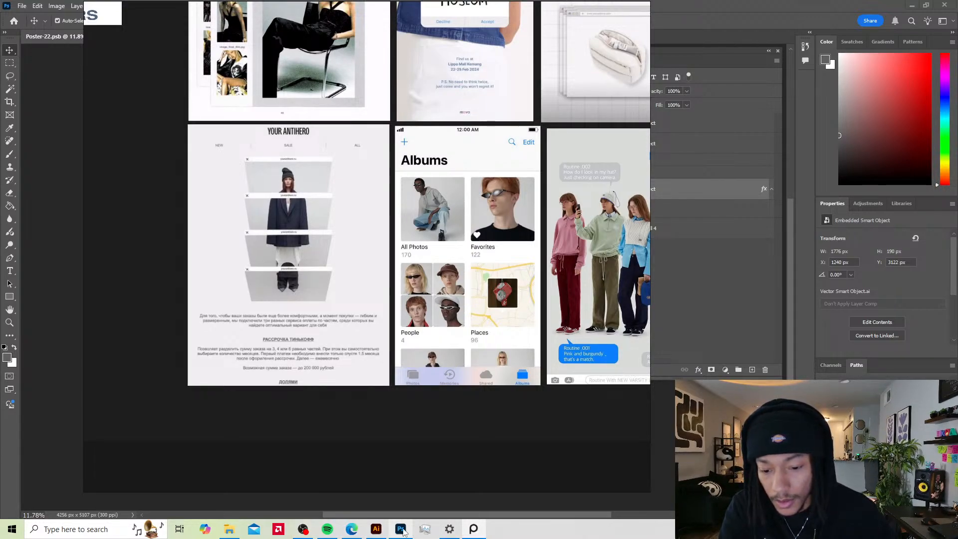
# Step: Switch to Illustrator and add a "Lorem ipsum" placeholder text line just below the second search field
pyautogui.moveTo(403, 532)
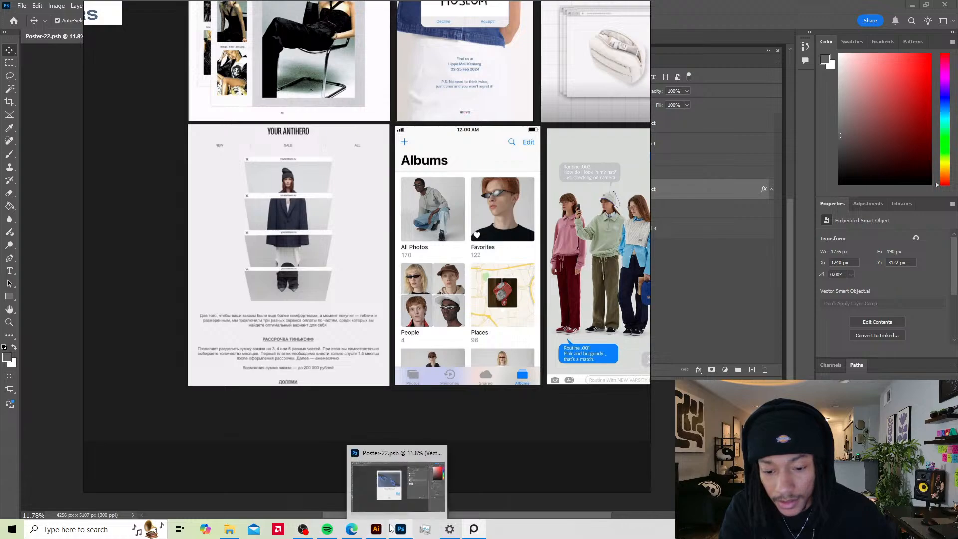
pyautogui.click(379, 529)
pyautogui.click(502, 295)
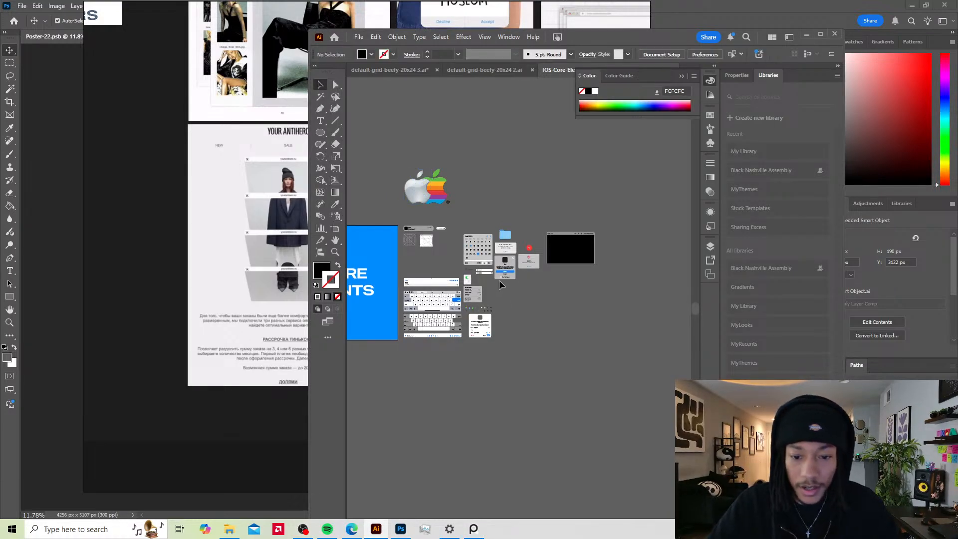
pyautogui.scroll(5, 490, 278)
pyautogui.scroll(2, 475, 265)
pyautogui.scroll(-4, 472, 256)
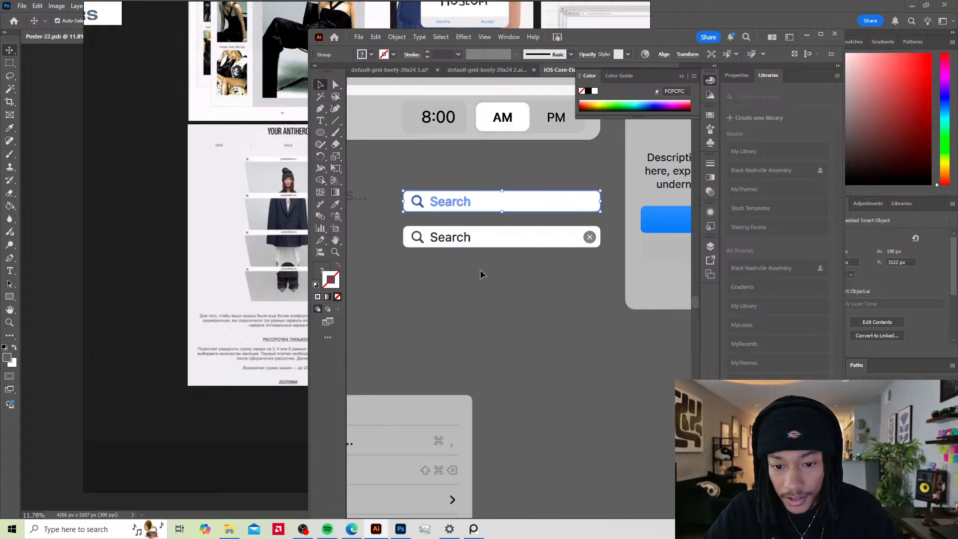
pyautogui.click(455, 237)
pyautogui.click(469, 289)
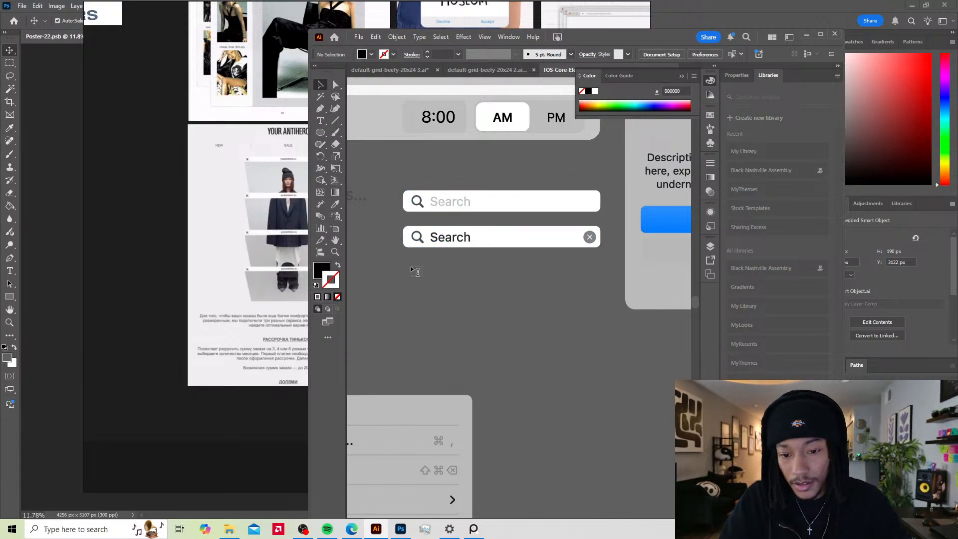
pyautogui.press('t')
pyautogui.click(438, 268)
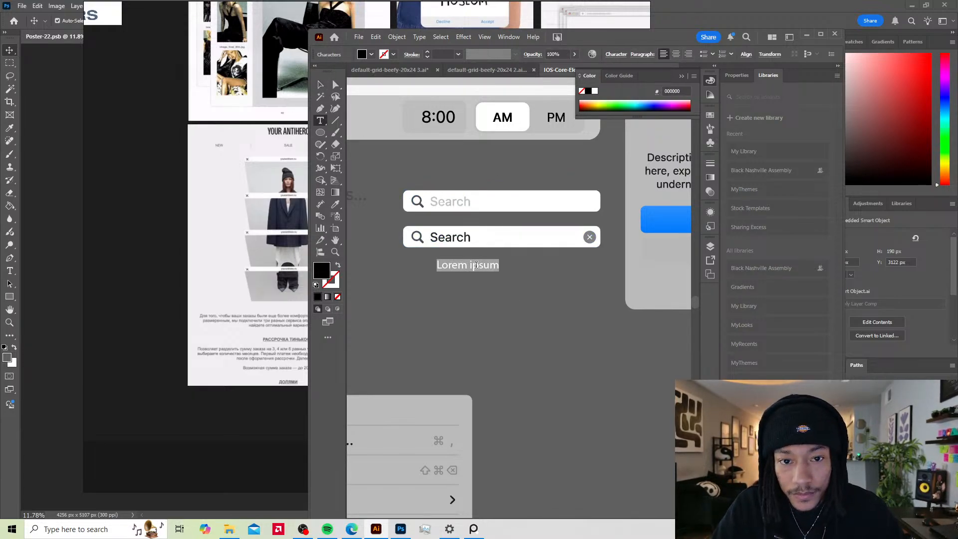
pyautogui.press('Escape')
pyautogui.moveTo(475, 268); pyautogui.dragTo(465, 265)
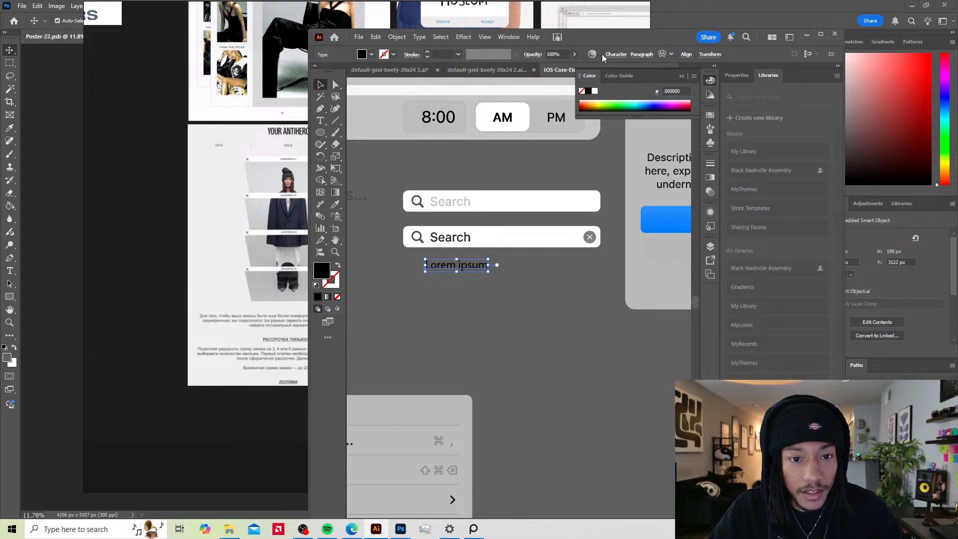
# Step: Maximize the Illustrator window and set the placeholder text's font to SF Pro Display Medium
pyautogui.click(820, 34)
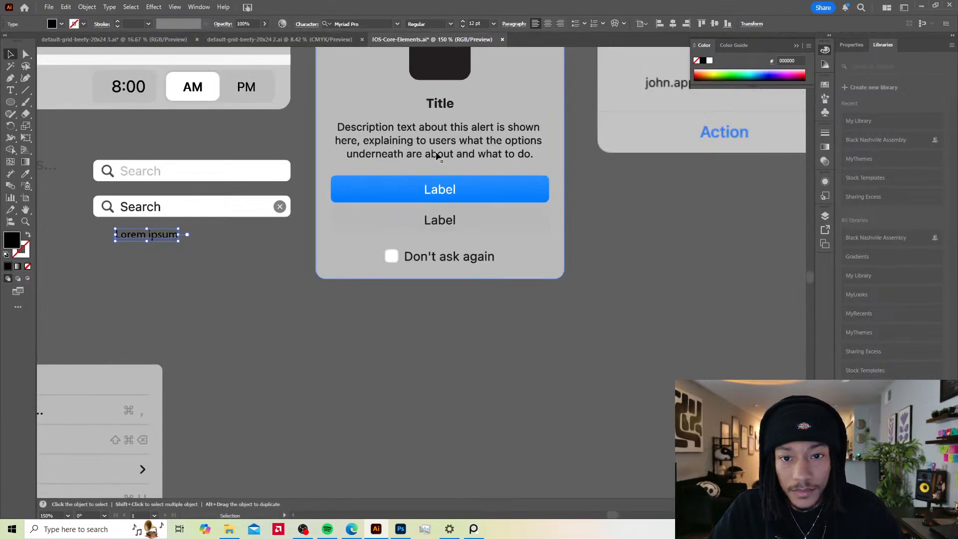
pyautogui.scroll(-1, 256, 249)
pyautogui.scroll(3, 251, 242)
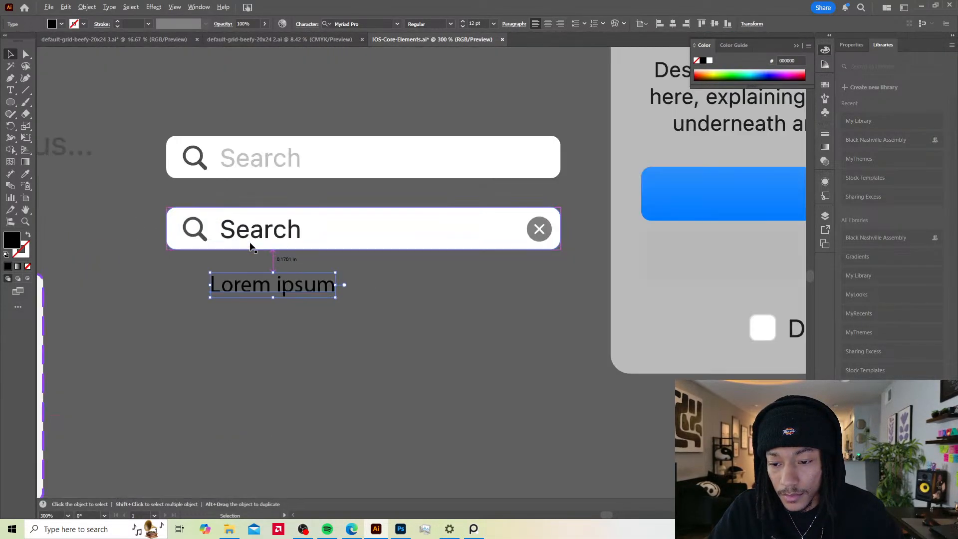
pyautogui.scroll(-1, 320, 294)
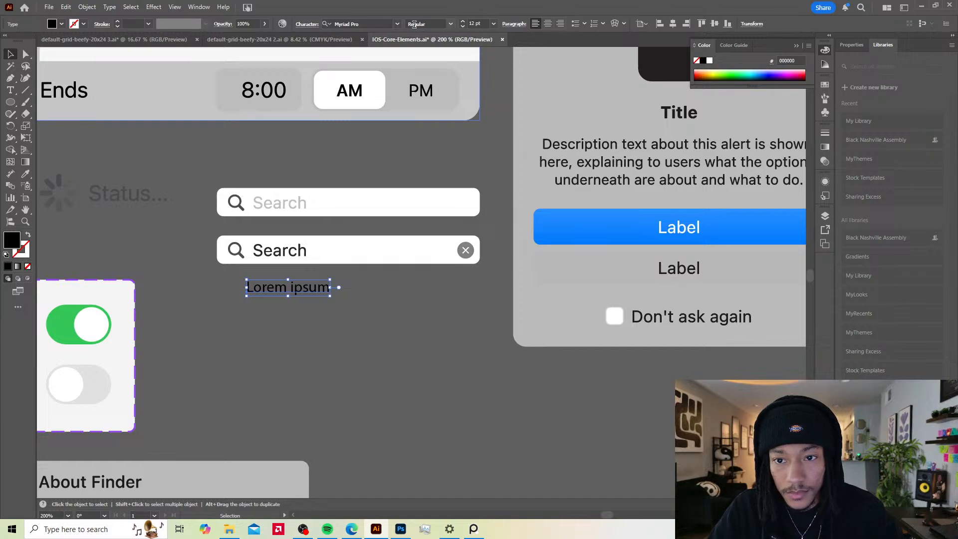
pyautogui.click(376, 23)
pyautogui.write('sf')
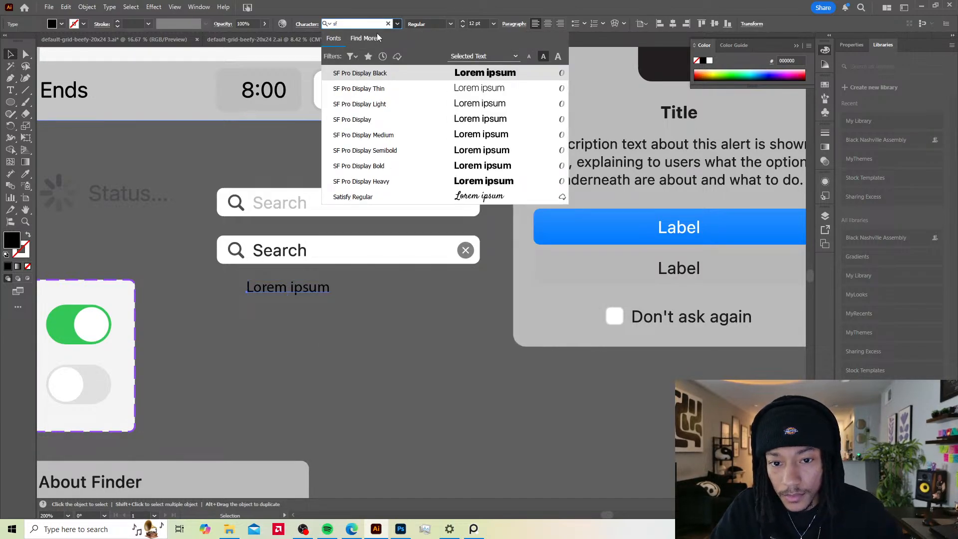
pyautogui.click(371, 135)
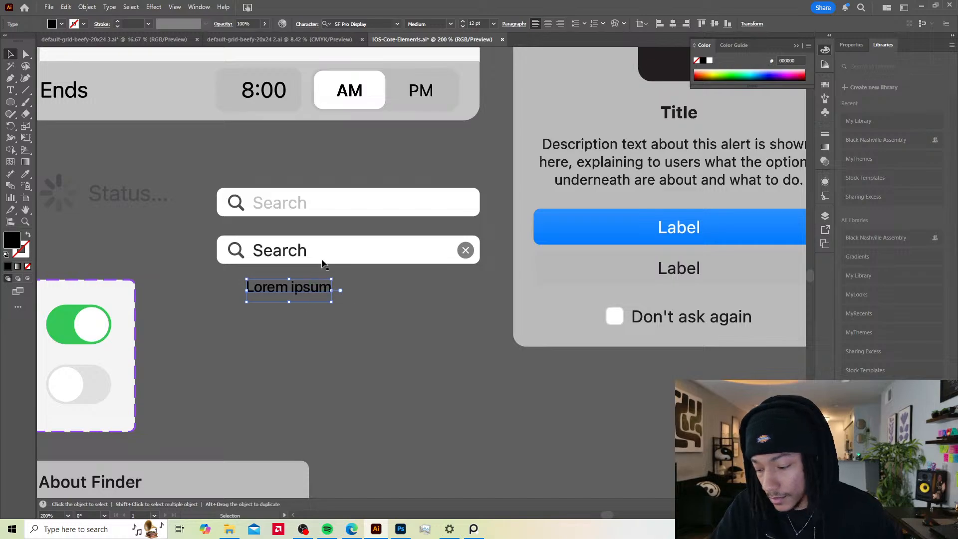
pyautogui.moveTo(321, 248); pyautogui.dragTo(317, 237)
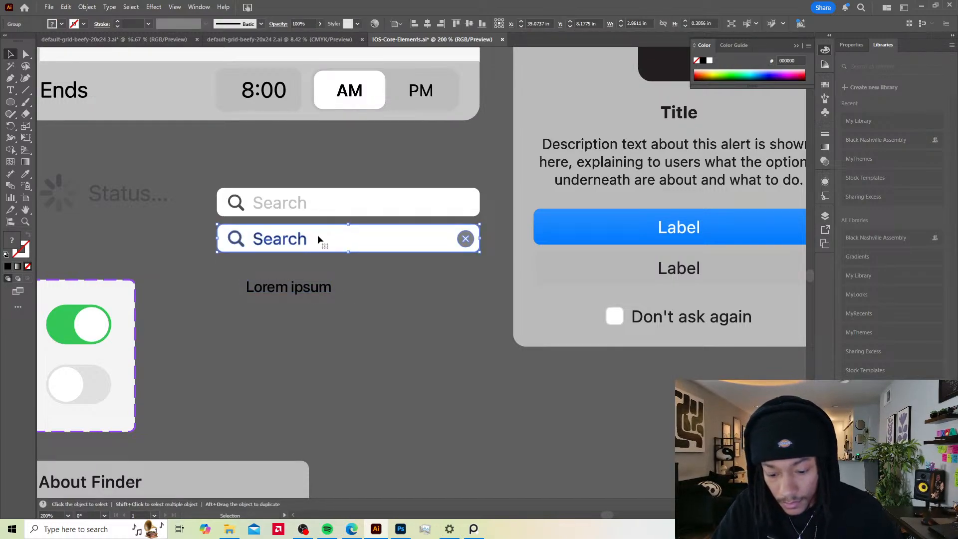
pyautogui.hotkey('ctrl', 'z')
pyautogui.doubleClick(302, 252)
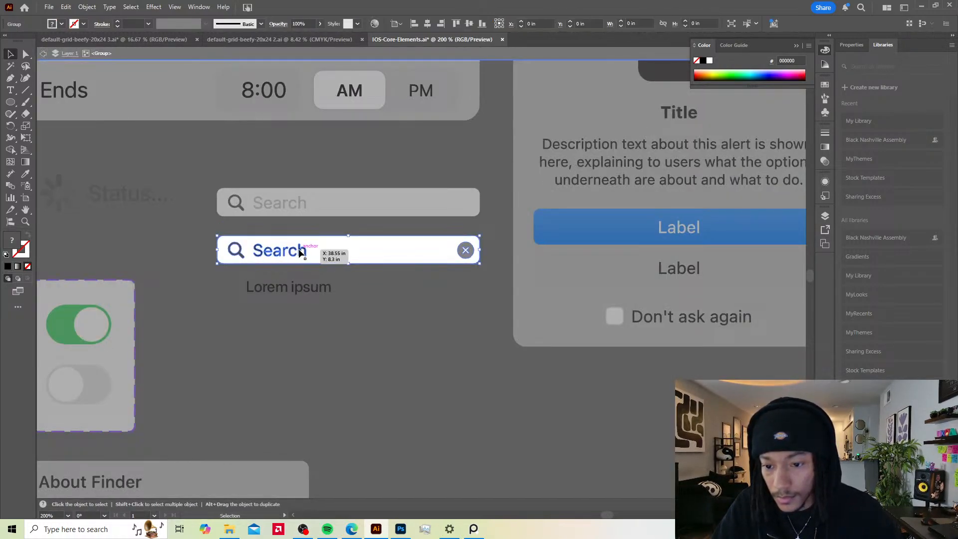
pyautogui.doubleClick(302, 252)
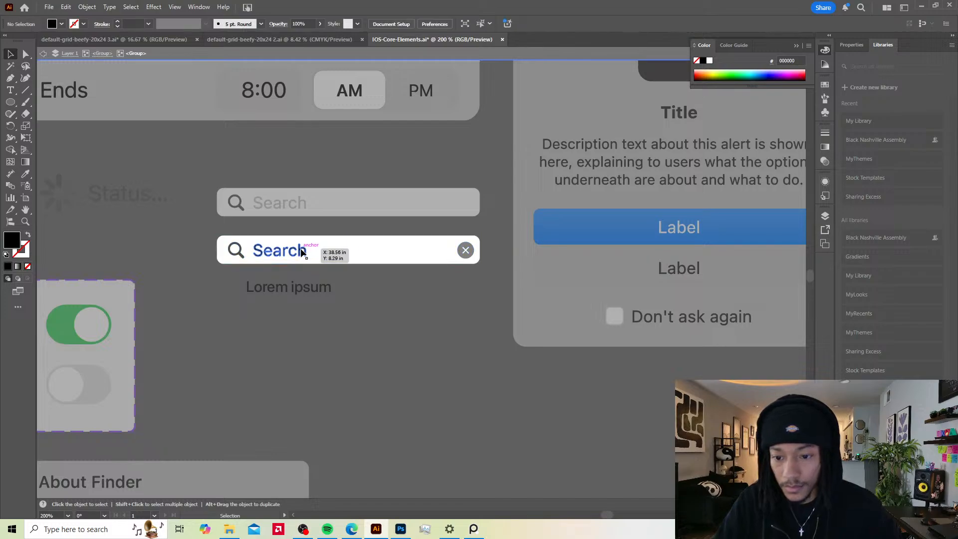
pyautogui.doubleClick(422, 279)
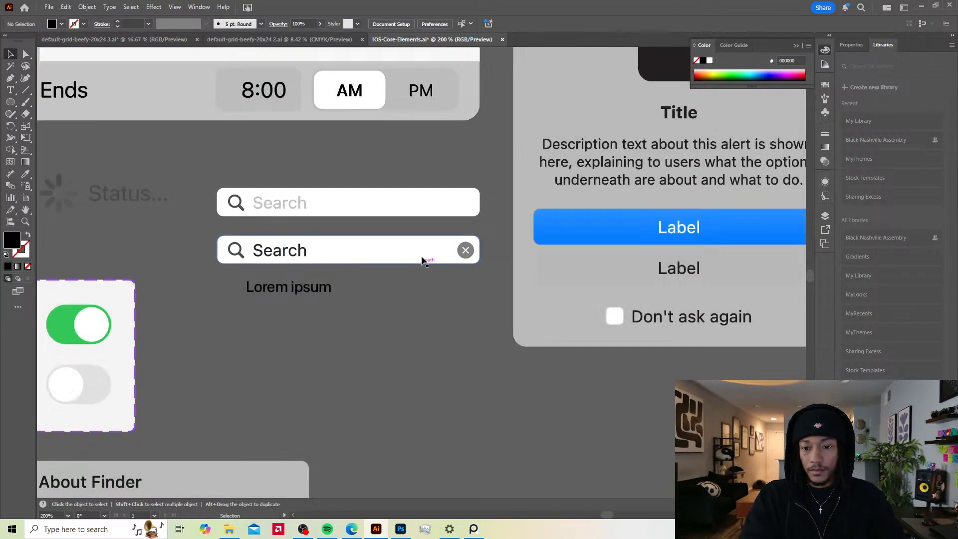
# Step: Duplicate the second search field below the "Lorem ipsum" text and delete the "Search" word from the copy
pyautogui.moveTo(403, 257); pyautogui.dragTo(404, 328)
pyautogui.doubleClick(293, 323)
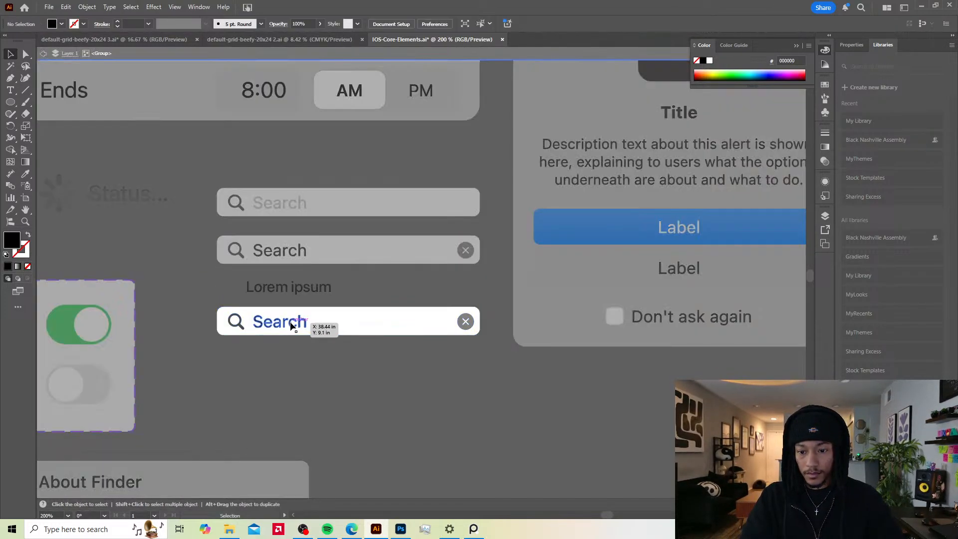
pyautogui.doubleClick(291, 324)
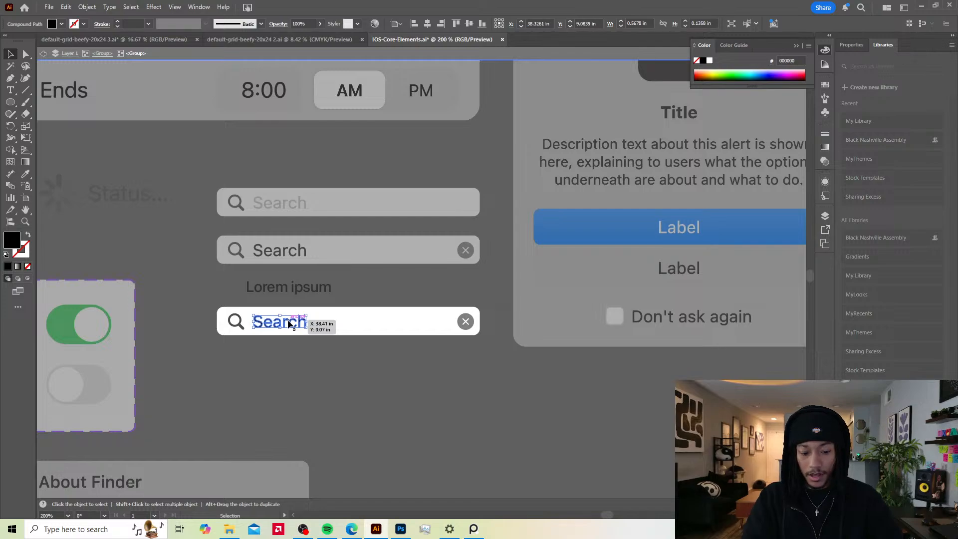
pyautogui.press('Delete')
pyautogui.doubleClick(335, 361)
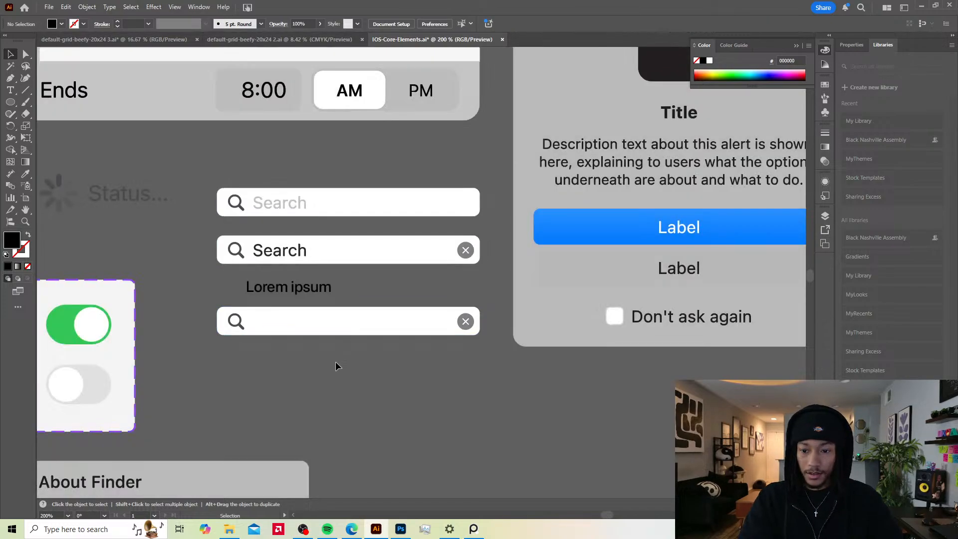
# Step: Switch to Photoshop to review the poster layout, and glance at the PureRef reference board
pyautogui.click(401, 529)
pyautogui.click(483, 270)
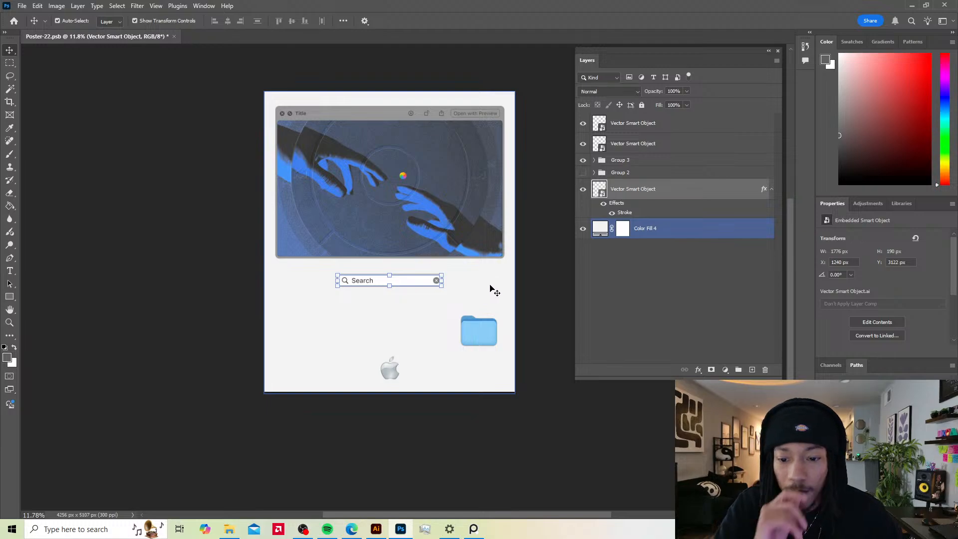
pyautogui.click(531, 182)
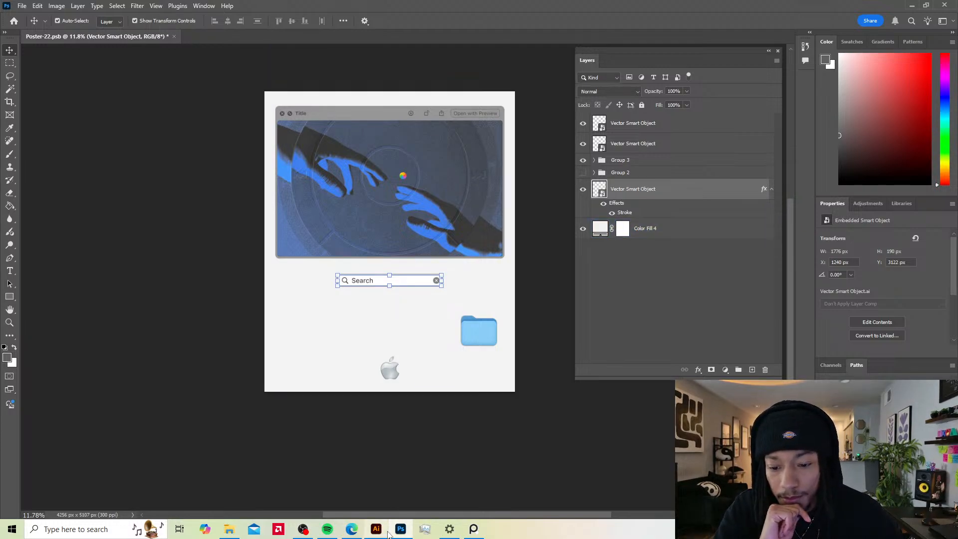
pyautogui.click(474, 530)
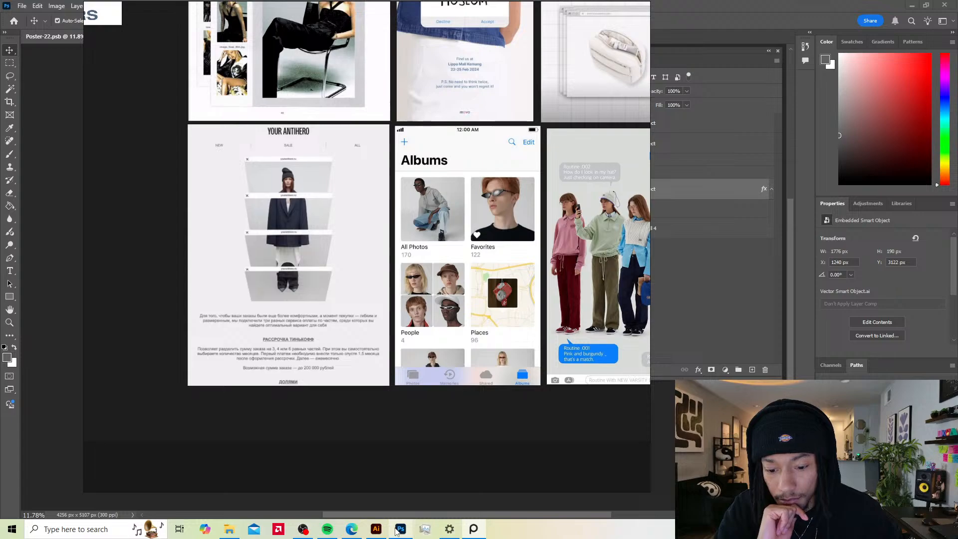
# Step: Switch to Illustrator and place the "Lorem ipsum" text inside the empty search field, beside the magnifier icon
pyautogui.click(377, 529)
pyautogui.click(295, 291)
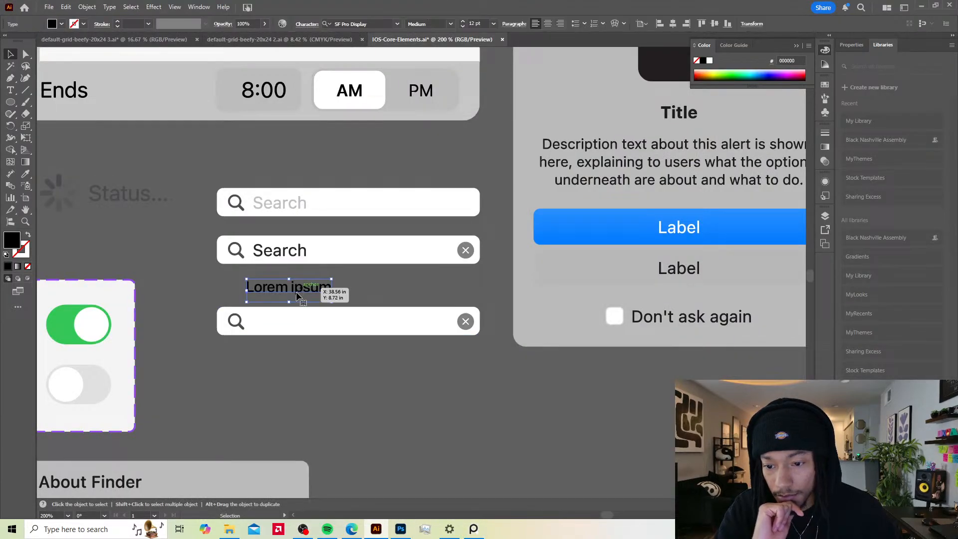
pyautogui.moveTo(294, 291); pyautogui.dragTo(280, 327)
pyautogui.press('Up')
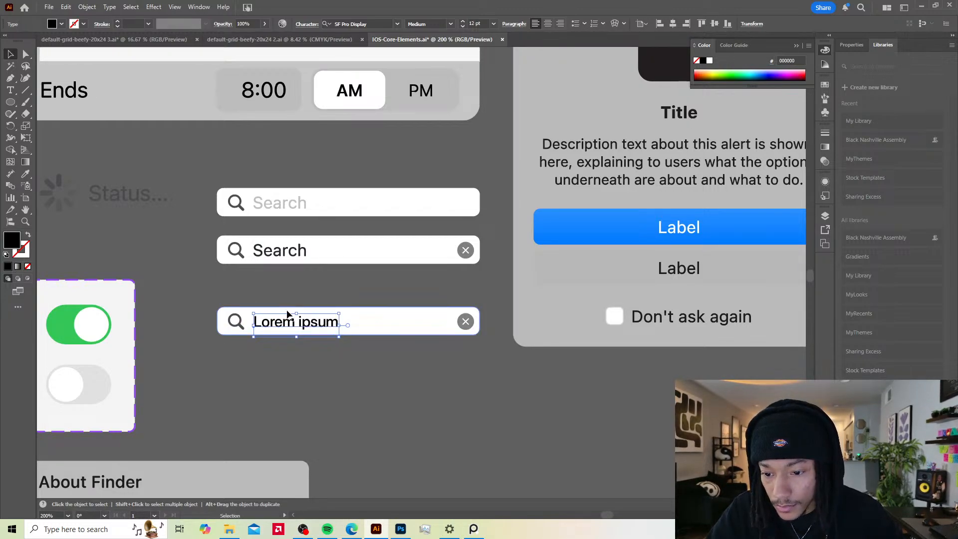
pyautogui.click(399, 282)
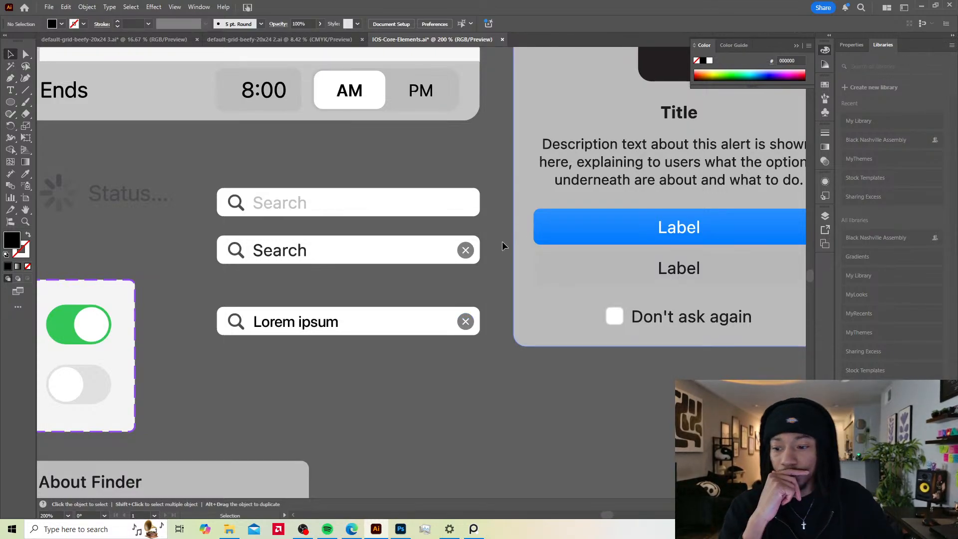
# Step: Look over the iOS core elements around the search fields, including the alerts, toggles, menu and status indicator
pyautogui.scroll(2, 390, 343)
pyautogui.hscroll(3, 390, 343)
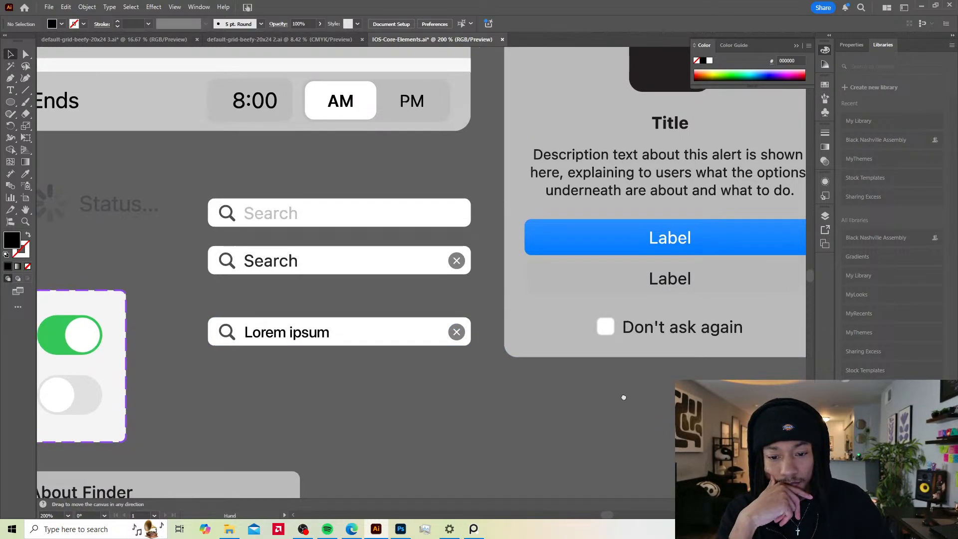
pyautogui.scroll(-4, 401, 206)
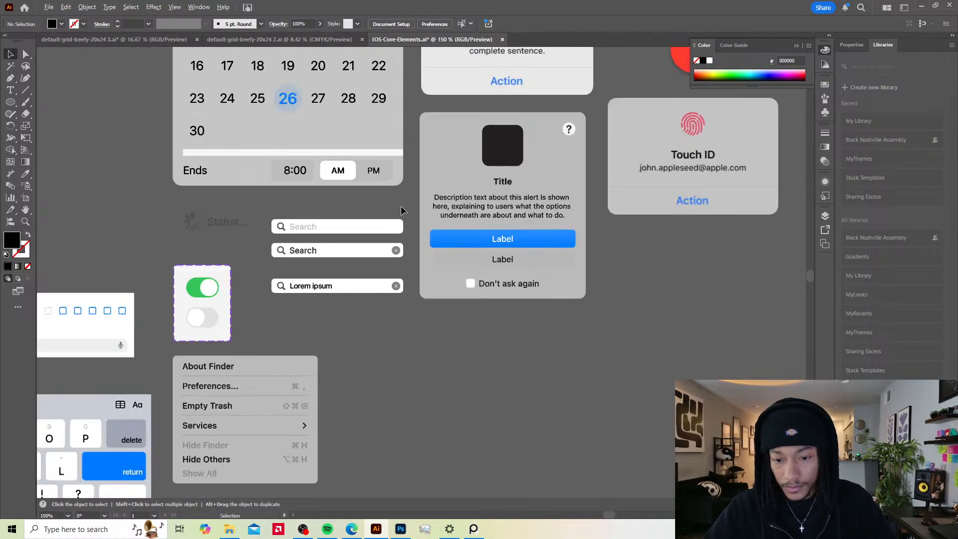
pyautogui.scroll(1, 489, 238)
pyautogui.moveTo(481, 237); pyautogui.dragTo(580, 237)
pyautogui.moveTo(452, 302); pyautogui.dragTo(617, 250)
pyautogui.scroll(-2, 457, 302)
pyautogui.scroll(-1, 457, 298)
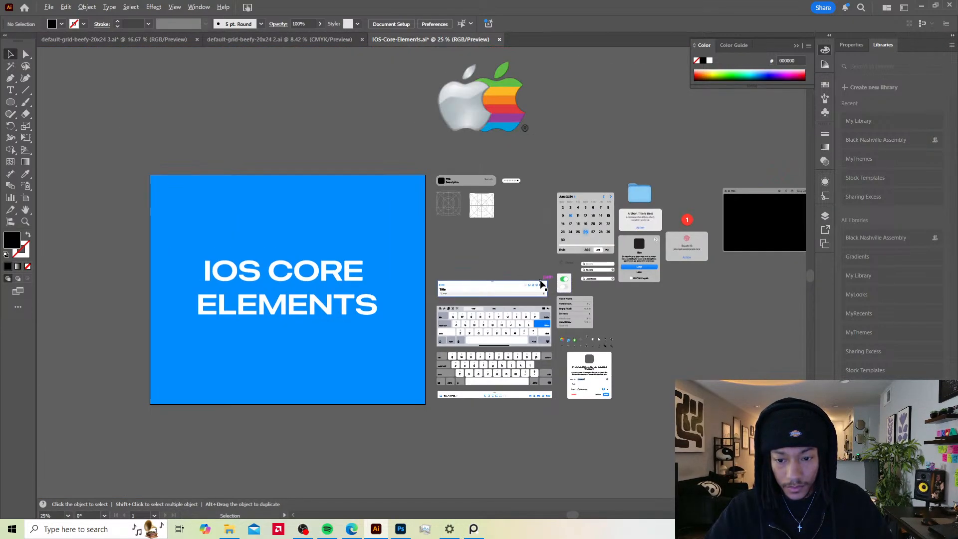
pyautogui.scroll(4, 589, 295)
pyautogui.scroll(2, 589, 295)
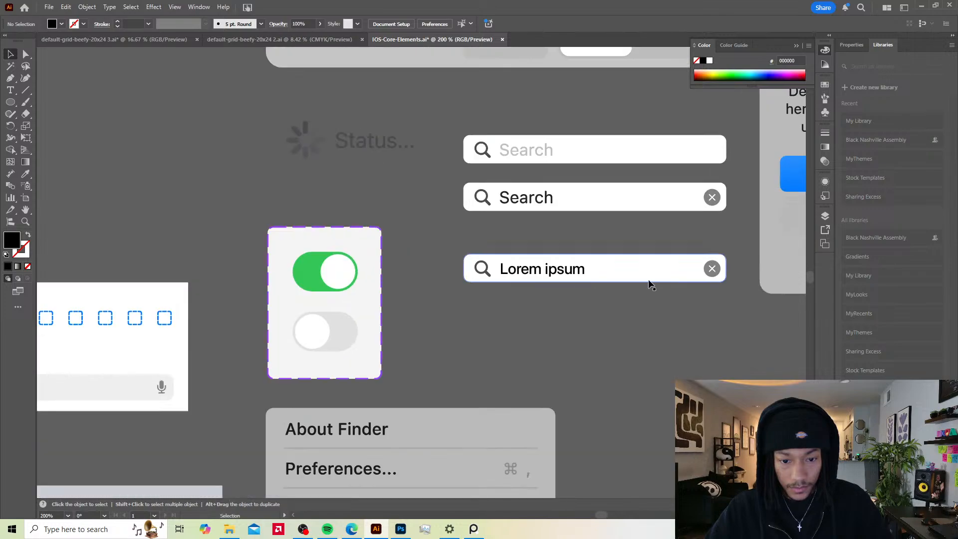
pyautogui.moveTo(649, 280); pyautogui.dragTo(546, 242)
pyautogui.scroll(2, 545, 242)
pyautogui.scroll(-2, 548, 299)
pyautogui.scroll(-2, 615, 274)
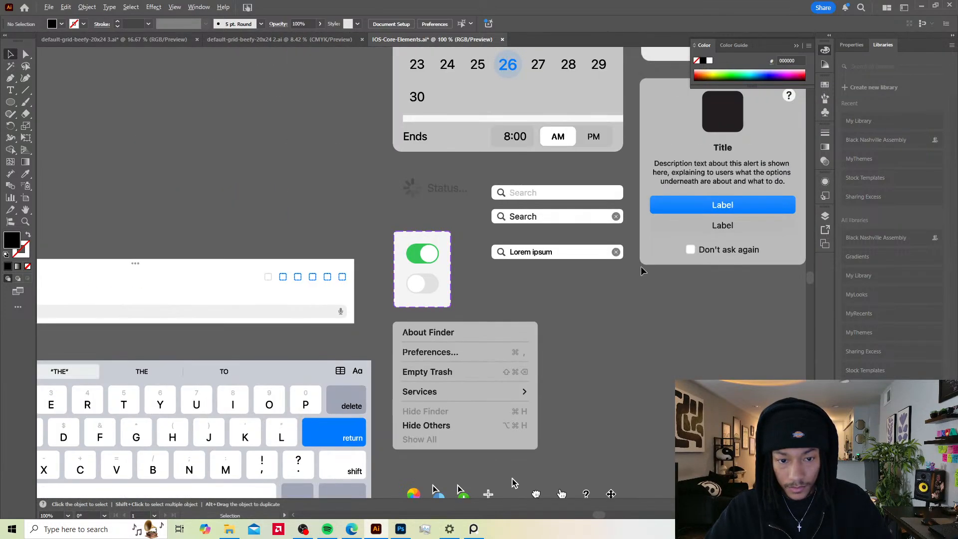
pyautogui.moveTo(662, 266); pyautogui.dragTo(457, 288)
pyautogui.moveTo(637, 322); pyautogui.dragTo(566, 354)
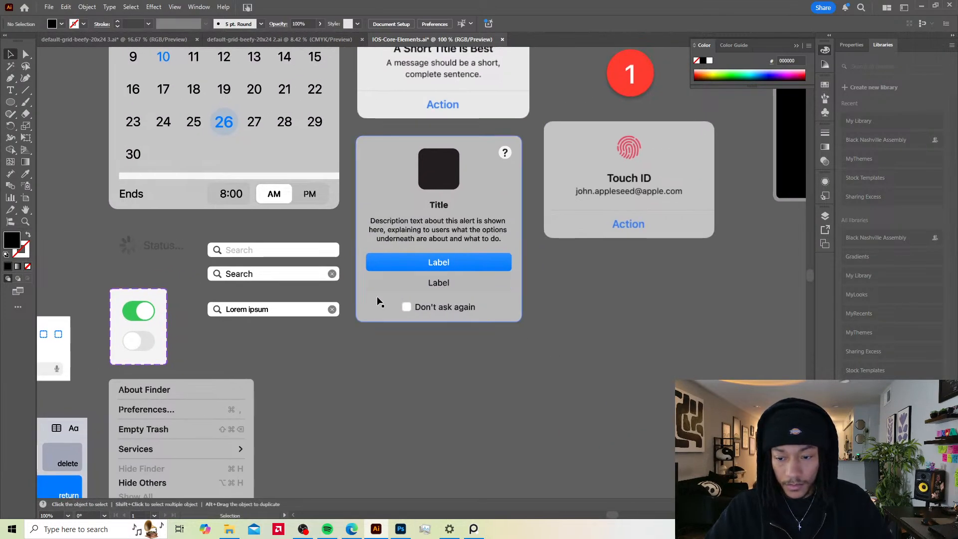
pyautogui.moveTo(387, 301); pyautogui.dragTo(405, 324)
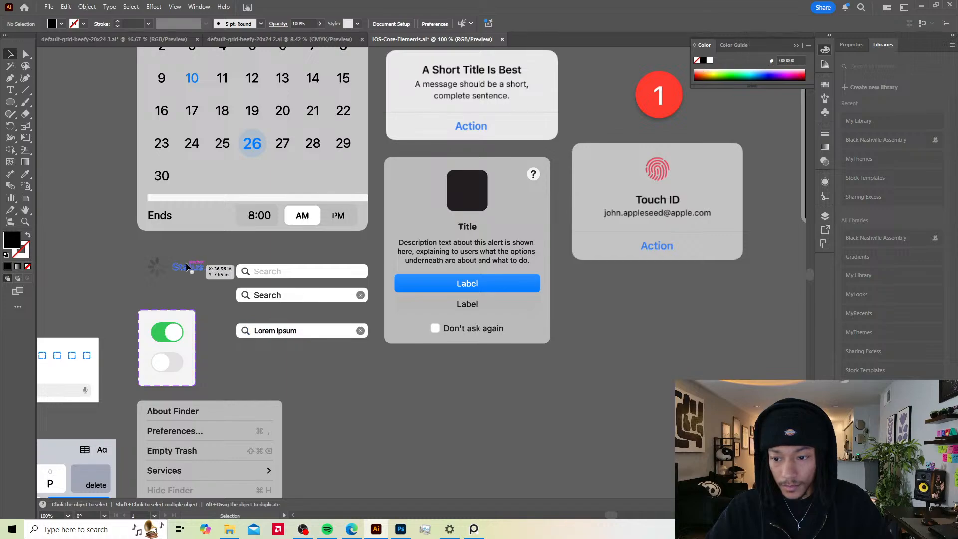
pyautogui.scroll(1, 232, 360)
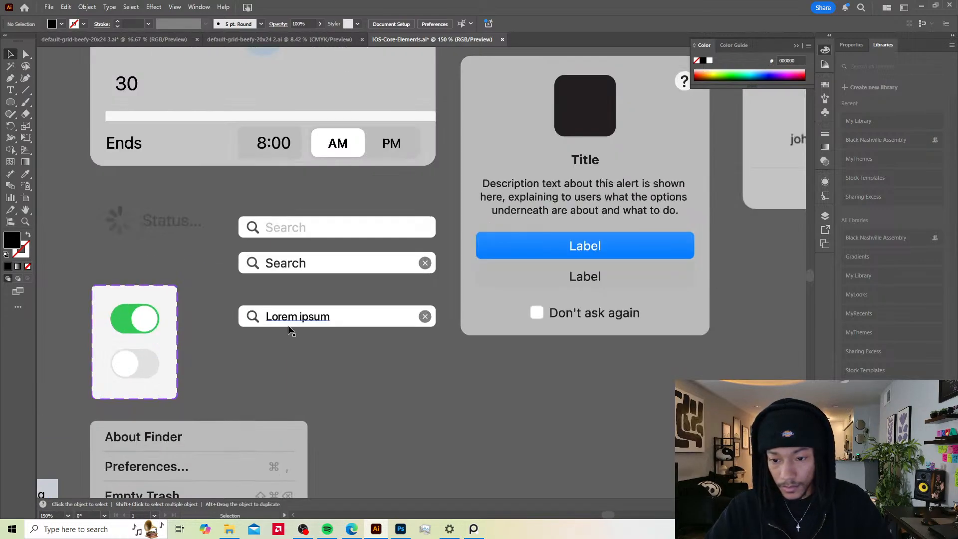
# Step: Switch to Photoshop and move the folder to the poster's horizontal centre, between the search field and the Apple logo
pyautogui.click(400, 531)
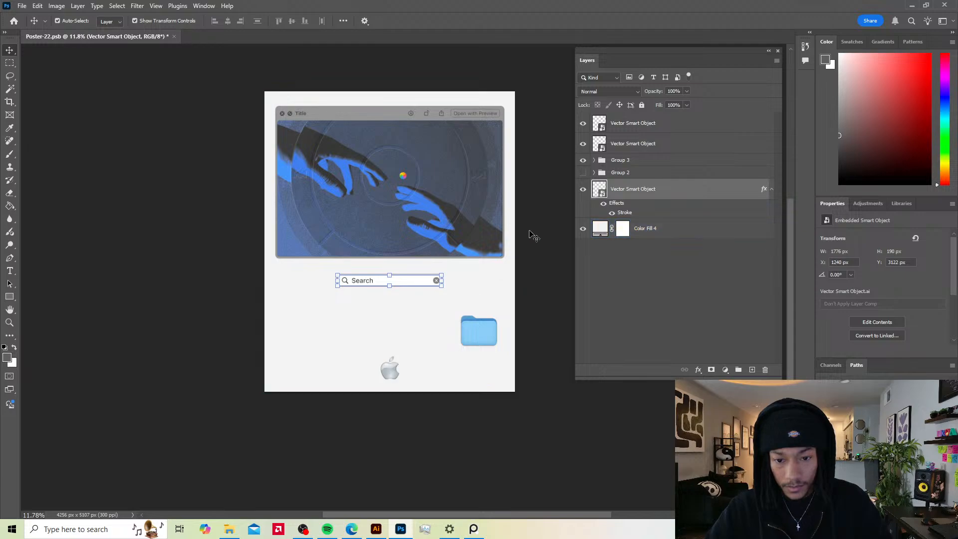
pyautogui.moveTo(529, 232); pyautogui.dragTo(533, 233)
pyautogui.moveTo(480, 338); pyautogui.dragTo(390, 328)
pyautogui.click(556, 309)
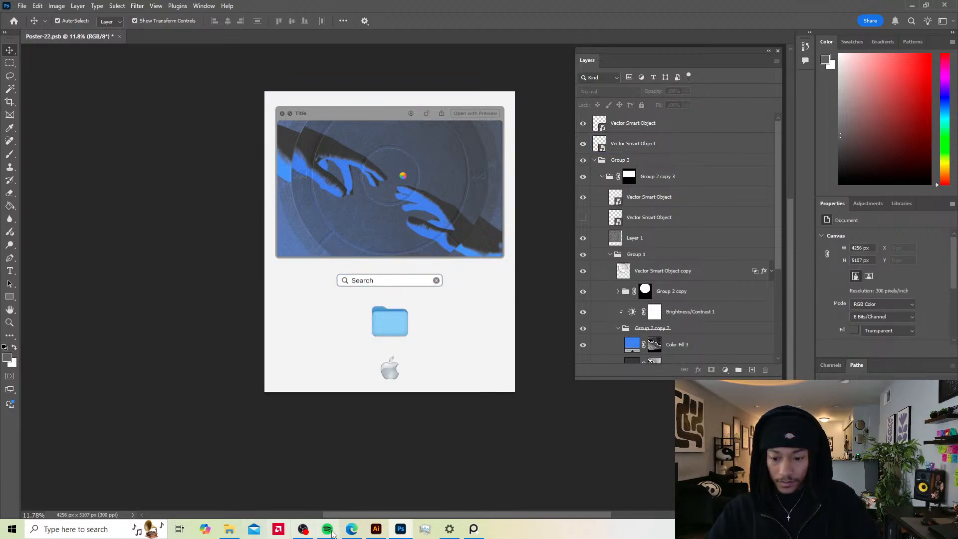
# Step: Switch to Illustrator and look through the keyboards and toolbars in the iOS core elements file
pyautogui.rightClick(376, 528)
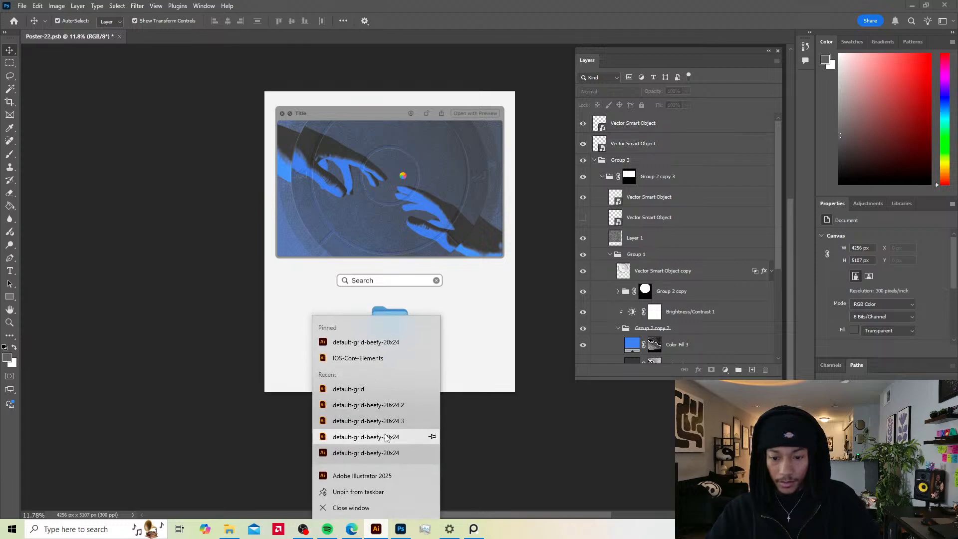
pyautogui.click(492, 453)
pyautogui.click(376, 529)
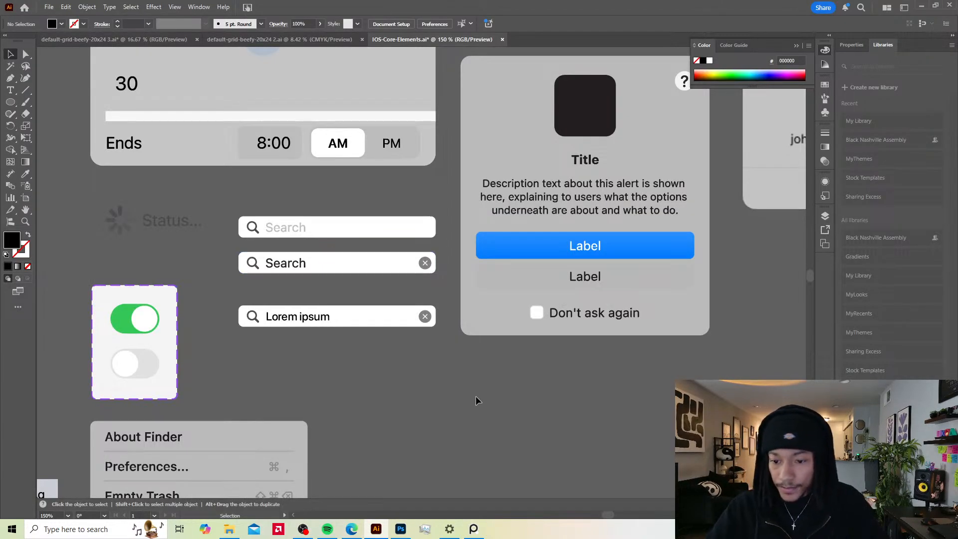
pyautogui.scroll(-2, 438, 336)
pyautogui.scroll(-3, 453, 336)
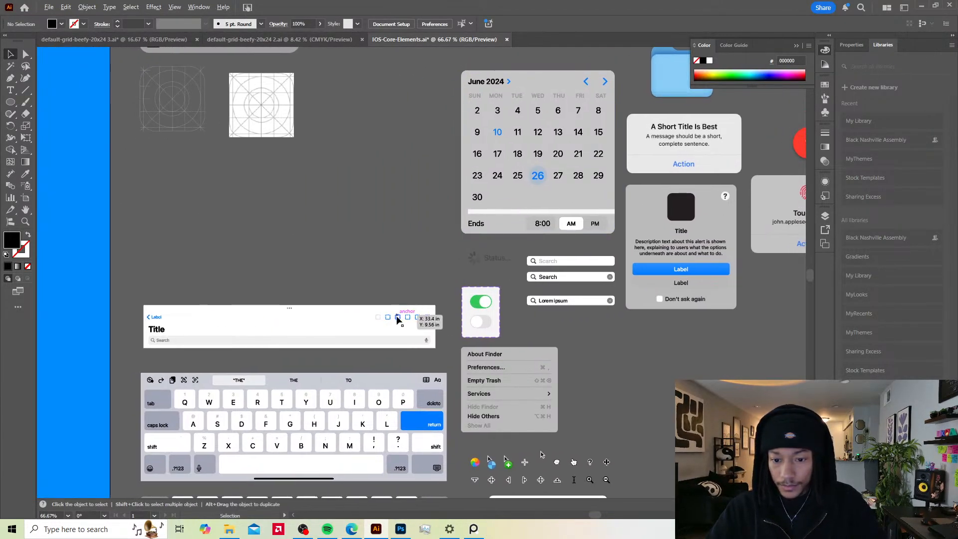
pyautogui.scroll(4, 389, 406)
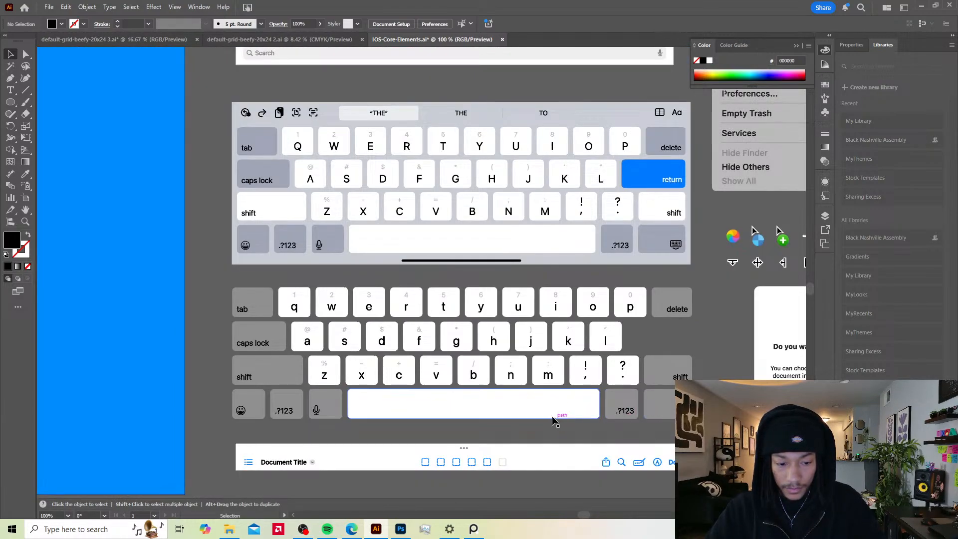
pyautogui.moveTo(559, 418); pyautogui.dragTo(591, 398)
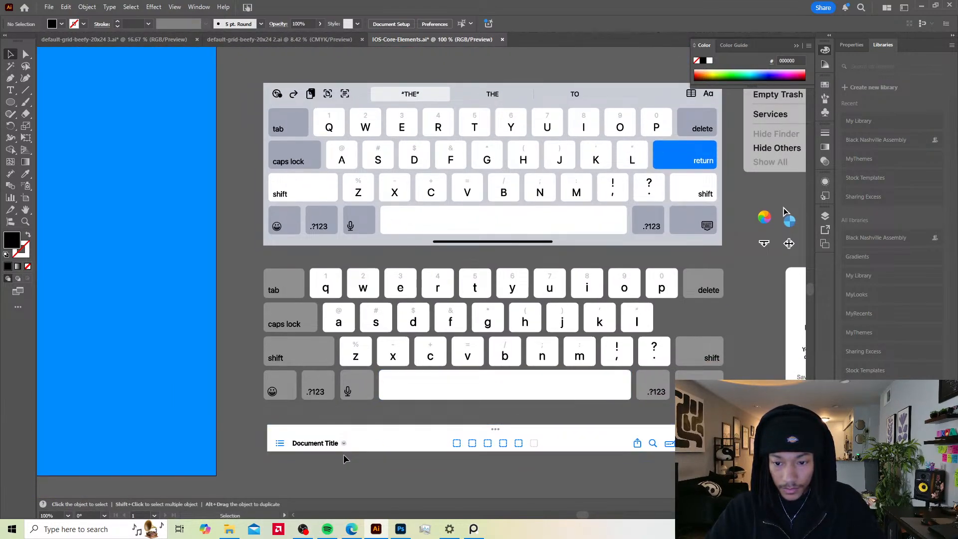
pyautogui.scroll(-4, 317, 452)
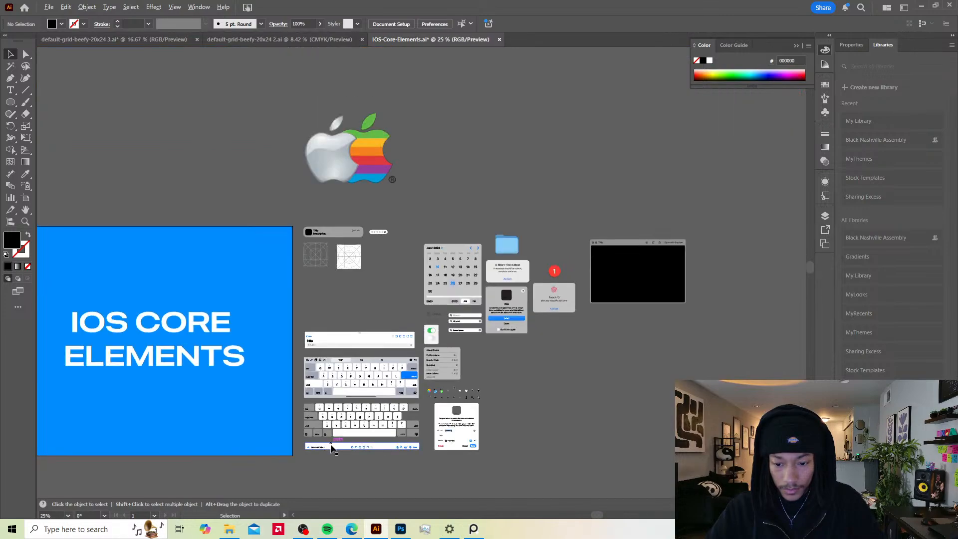
# Step: Examine the "Document Title" bar and the lowercase keyboard up close, comparing them with the poster in Photoshop
pyautogui.scroll(6, 332, 449)
pyautogui.scroll(2, 345, 439)
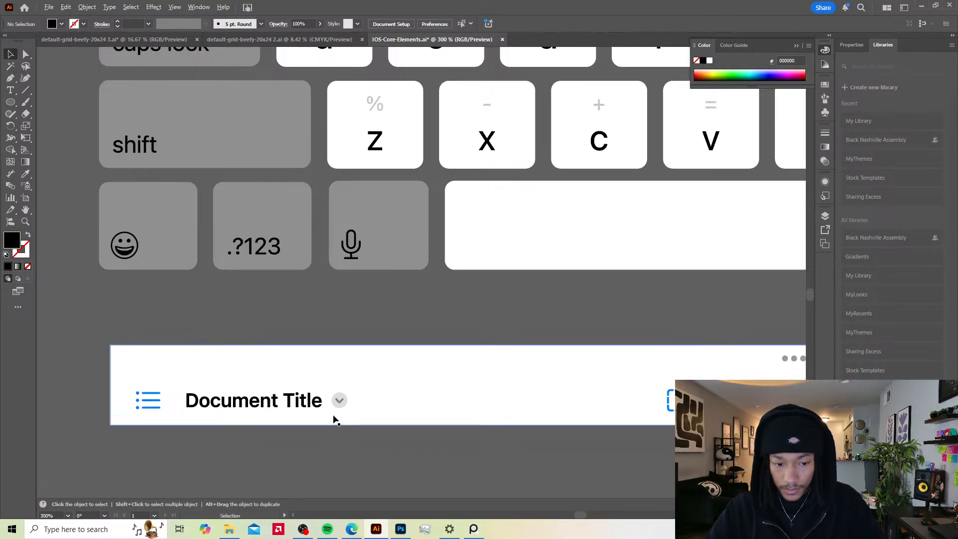
pyautogui.doubleClick(670, 400)
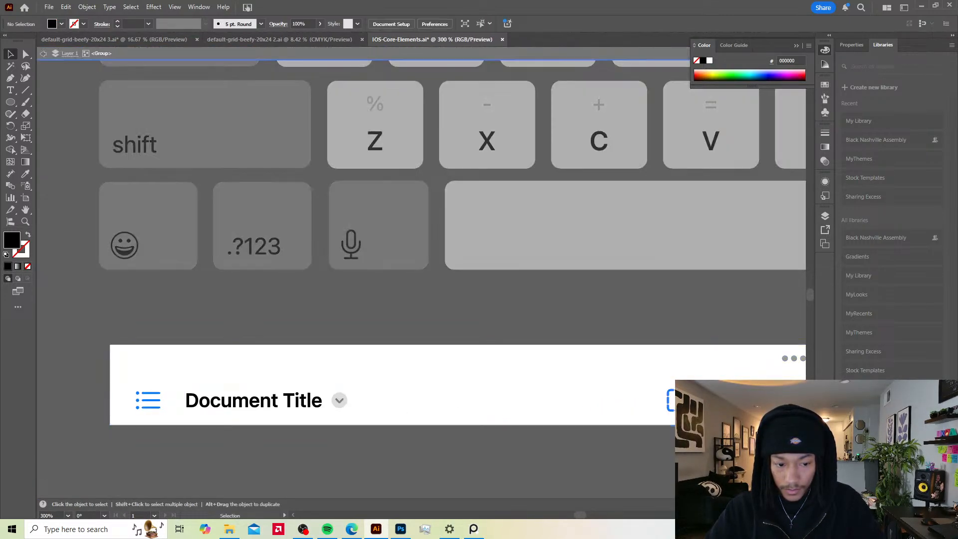
pyautogui.doubleClick(663, 315)
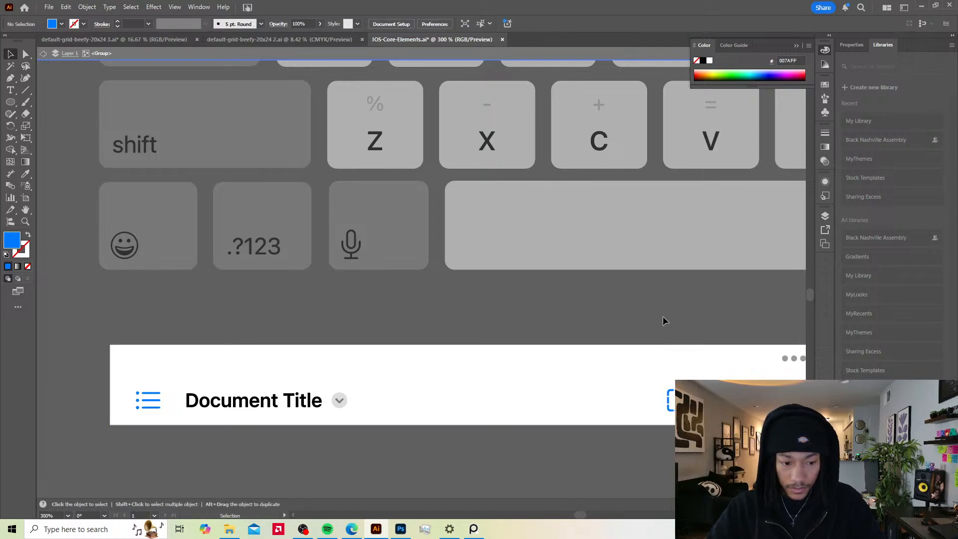
pyautogui.click(400, 530)
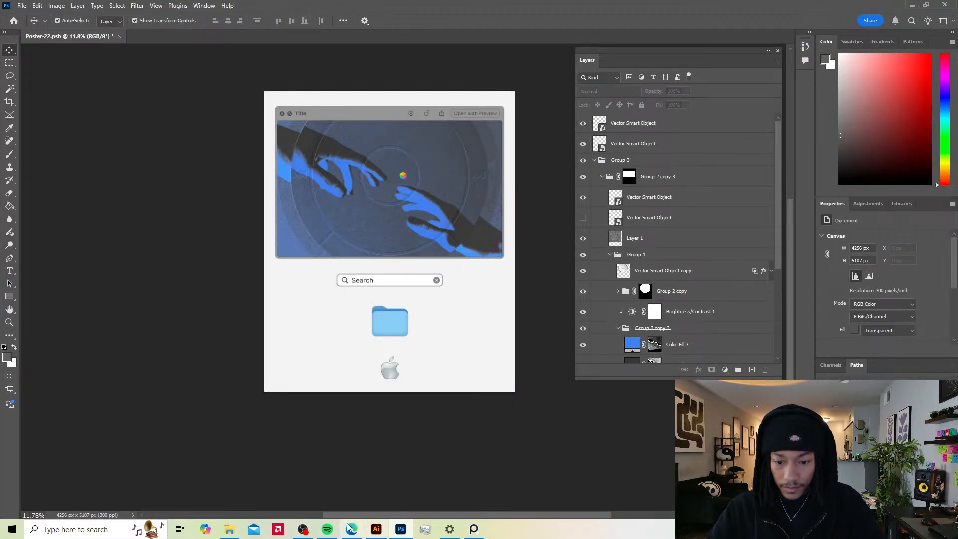
pyautogui.click(376, 529)
pyautogui.scroll(-1, 541, 350)
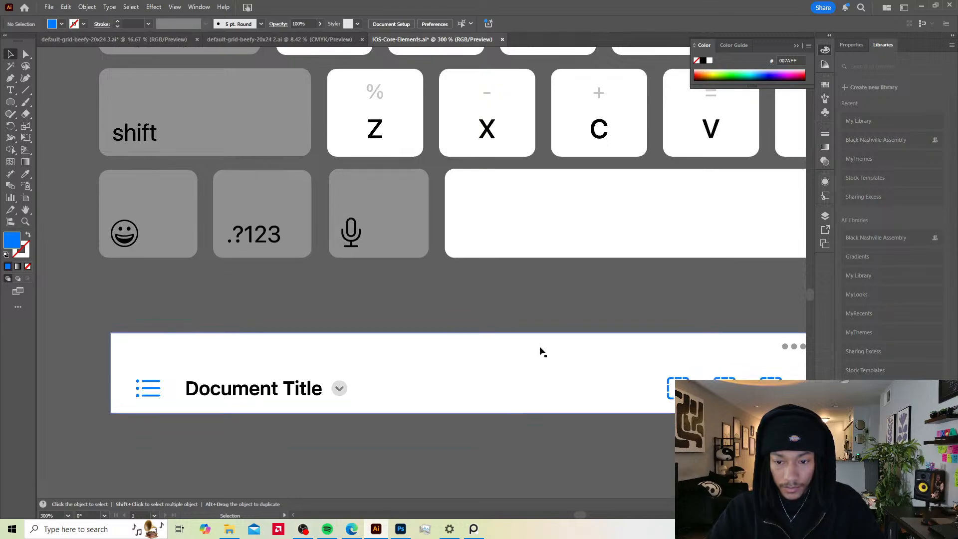
pyautogui.scroll(-1, 481, 325)
pyautogui.scroll(1, 549, 304)
pyautogui.scroll(3, 535, 309)
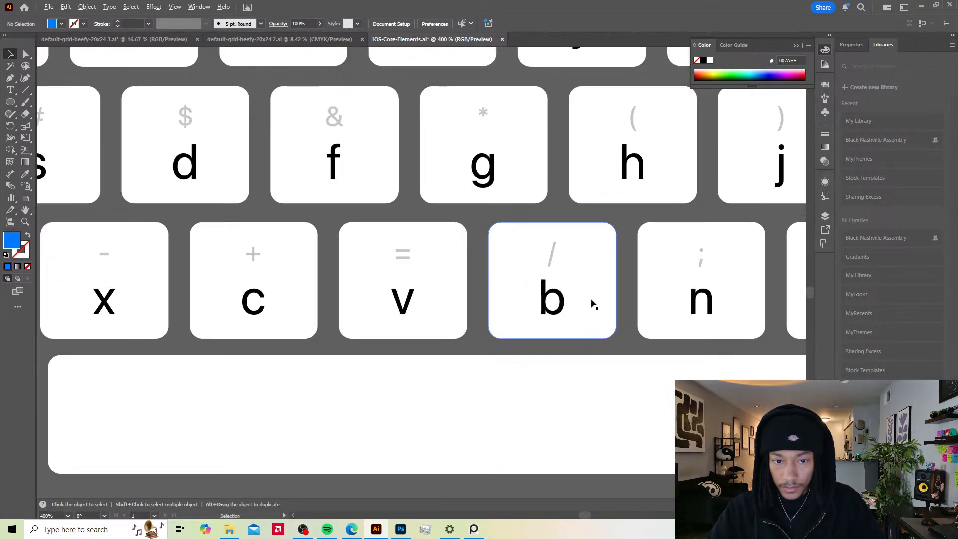
# Step: Look over the uppercase and lowercase keyboards, the calendar, the search fields and the alert boxes in the iOS core elements file
pyautogui.scroll(-4, 592, 303)
pyautogui.moveTo(696, 295); pyautogui.dragTo(427, 305)
pyautogui.moveTo(515, 307); pyautogui.dragTo(474, 313)
pyautogui.moveTo(507, 211); pyautogui.dragTo(642, 358)
pyautogui.moveTo(652, 325); pyautogui.dragTo(655, 331)
pyautogui.moveTo(620, 298); pyautogui.dragTo(623, 312)
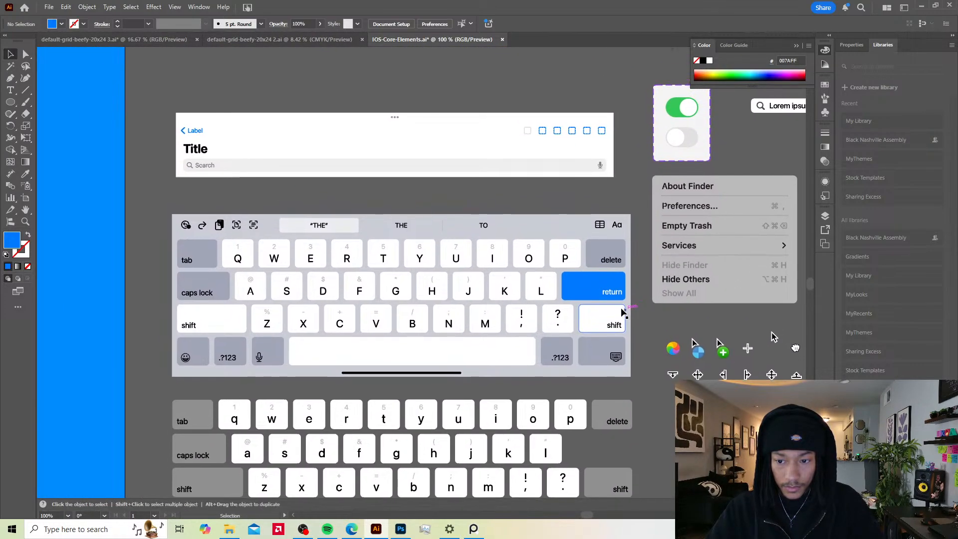
pyautogui.moveTo(588, 272); pyautogui.dragTo(398, 350)
pyautogui.moveTo(522, 221); pyautogui.dragTo(322, 340)
pyautogui.moveTo(499, 292); pyautogui.dragTo(365, 334)
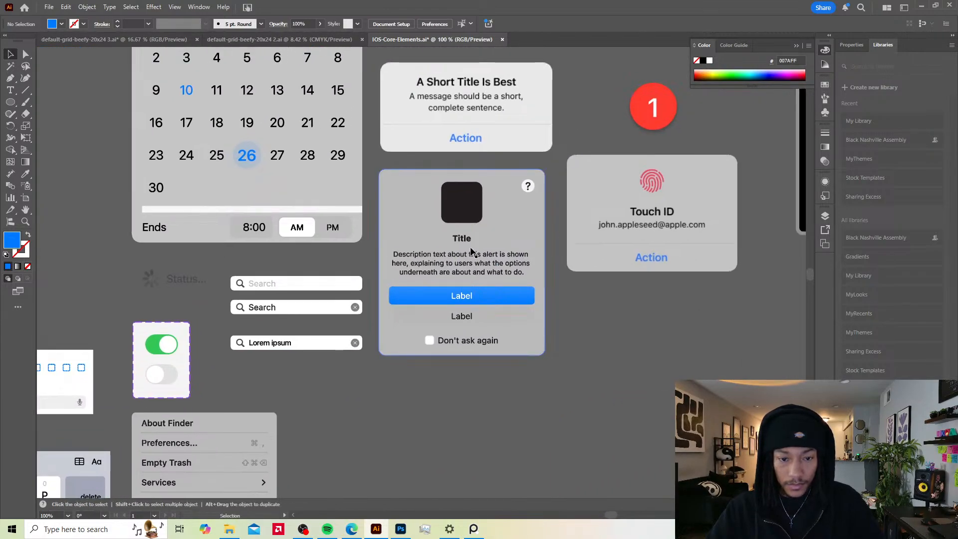
pyautogui.moveTo(270, 296); pyautogui.dragTo(454, 284)
pyautogui.moveTo(537, 295); pyautogui.dragTo(494, 308)
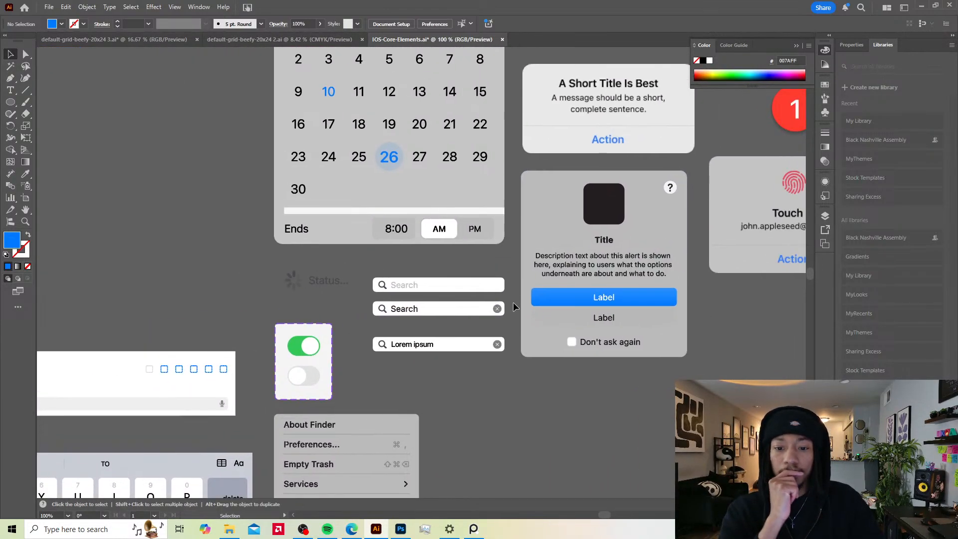
# Step: Examine the preview window, notification badge, Touch ID alert and title bar for another element to use on the poster
pyautogui.moveTo(604, 301); pyautogui.dragTo(399, 379)
pyautogui.moveTo(505, 274); pyautogui.dragTo(351, 325)
pyautogui.moveTo(459, 308); pyautogui.dragTo(223, 293)
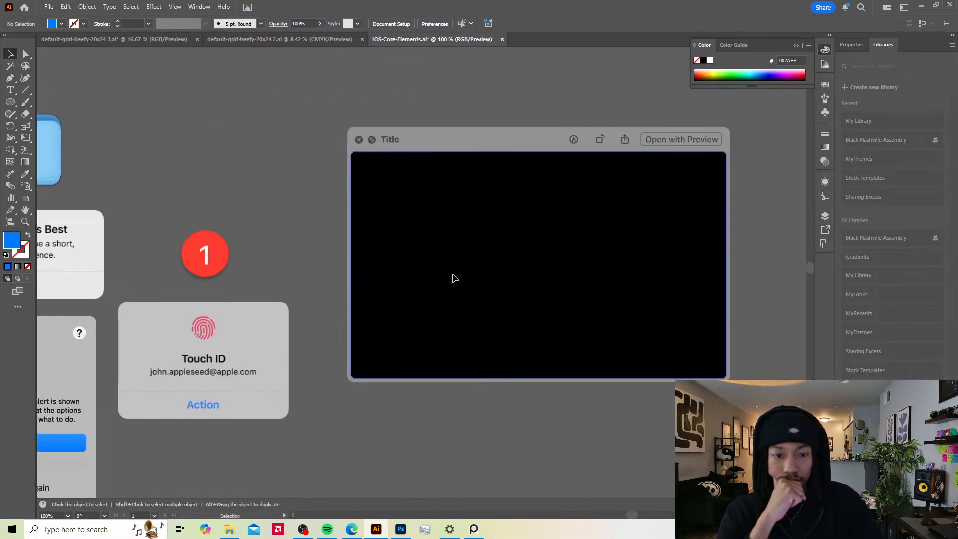
pyautogui.moveTo(454, 276); pyautogui.dragTo(675, 226)
pyautogui.moveTo(283, 258); pyautogui.dragTo(381, 227)
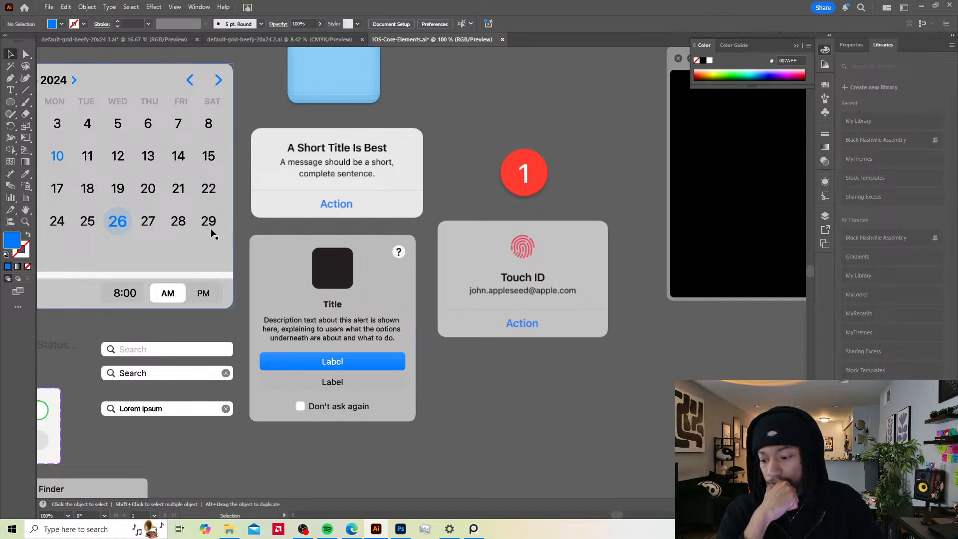
pyautogui.moveTo(213, 234); pyautogui.dragTo(396, 232)
pyautogui.moveTo(284, 323); pyautogui.dragTo(437, 219)
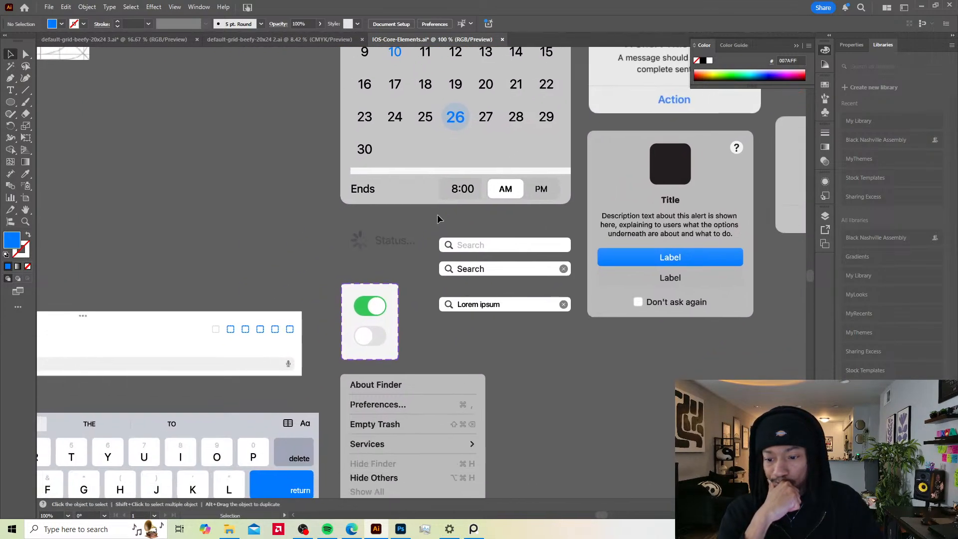
pyautogui.moveTo(113, 272); pyautogui.dragTo(438, 296)
pyautogui.scroll(-1, 438, 296)
pyautogui.scroll(1, 517, 296)
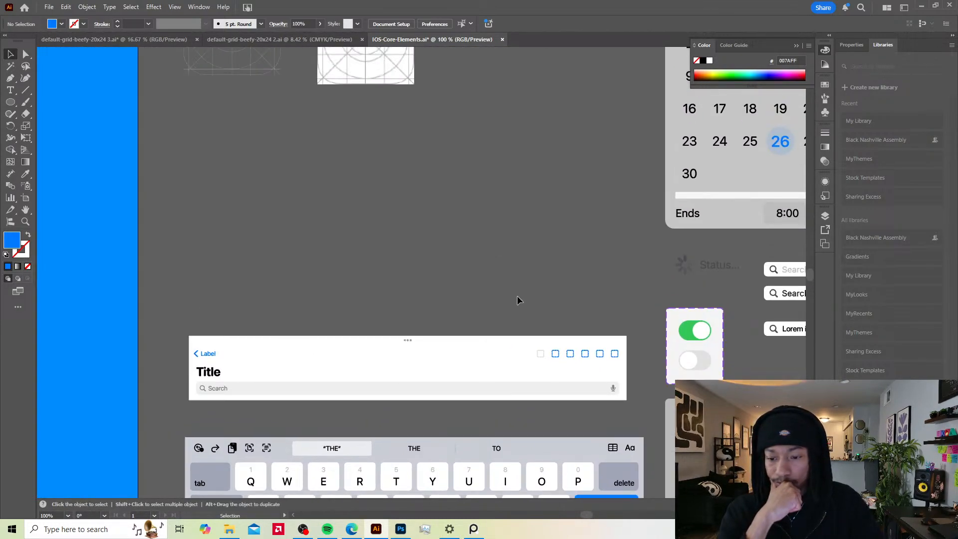
# Step: Draw a small square about 0.30 in wide in the empty area below the alert box
pyautogui.moveTo(542, 300); pyautogui.dragTo(314, 257)
pyautogui.moveTo(677, 324)
pyautogui.mouseDown()
pyautogui.moveTo(613, 282)
pyautogui.moveTo(567, 290)
pyautogui.mouseUp()
pyautogui.press('m')
pyautogui.press('v')
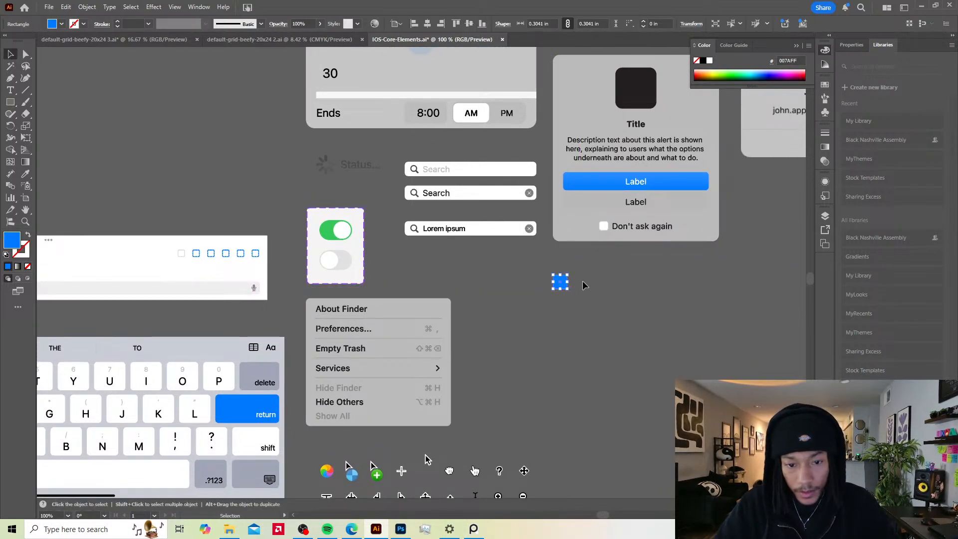
# Step: Fill the square with the grey 808080 sampled from the search field's clear button and move it beneath the "Lorem ipsum" field
pyautogui.scroll(2, 582, 282)
pyautogui.press('i')
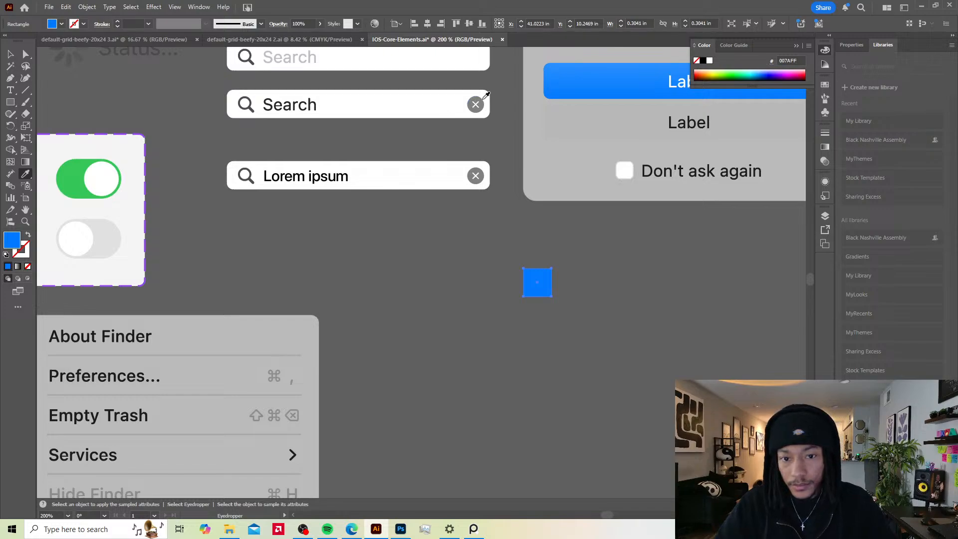
pyautogui.scroll(2, 477, 174)
pyautogui.click(474, 175)
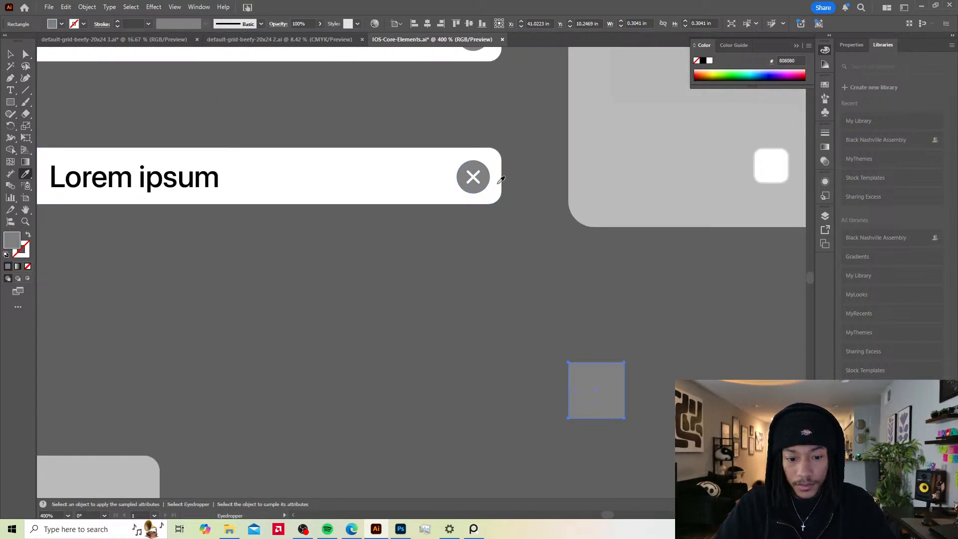
pyautogui.press('v')
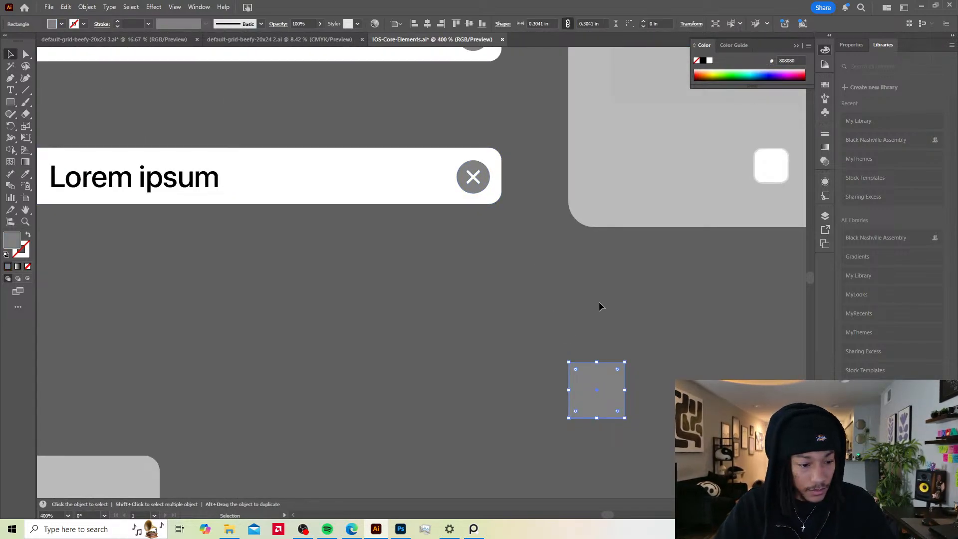
pyautogui.moveTo(601, 377); pyautogui.dragTo(431, 319)
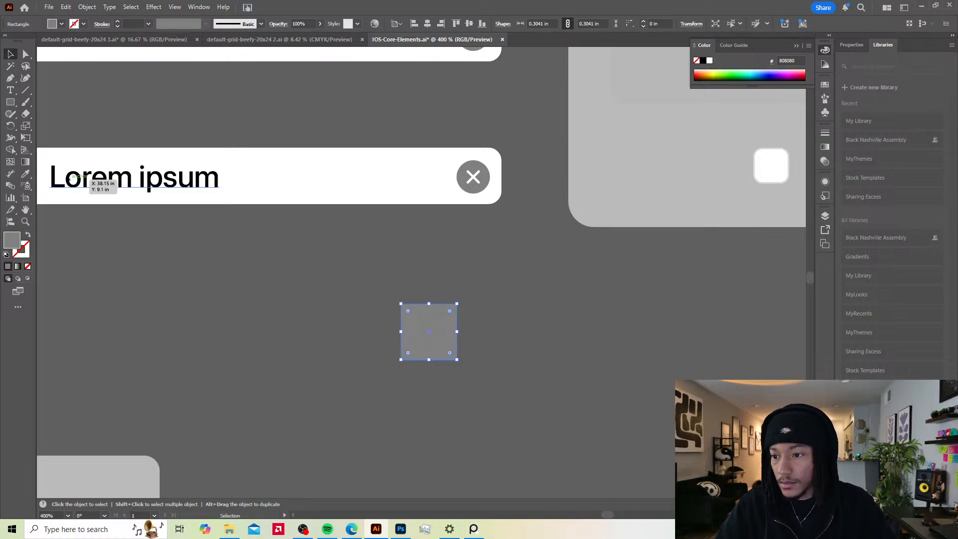
# Step: Create a three-sided polygon with a radius of 0.6944 in beside the grey square
pyautogui.moveTo(11, 102); pyautogui.dragTo(52, 136)
pyautogui.click(521, 316)
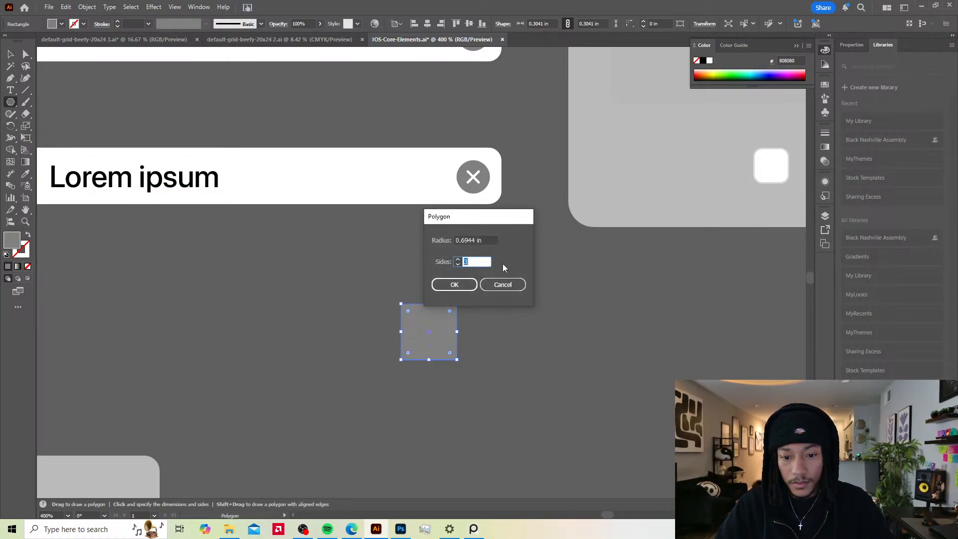
pyautogui.click(474, 285)
pyautogui.press('v')
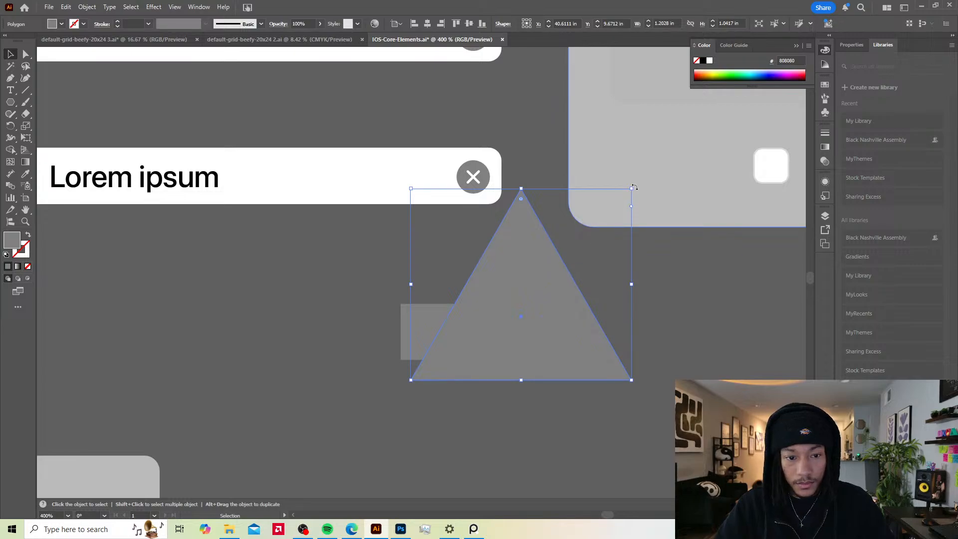
# Step: Flip and shrink the triangle to about 0.46 by 0.19 in, attach it beneath the square, and shorten the square to about 0.14 in high
pyautogui.moveTo(634, 187); pyautogui.dragTo(443, 474)
pyautogui.moveTo(518, 350); pyautogui.dragTo(429, 315)
pyautogui.scroll(-3, 425, 453)
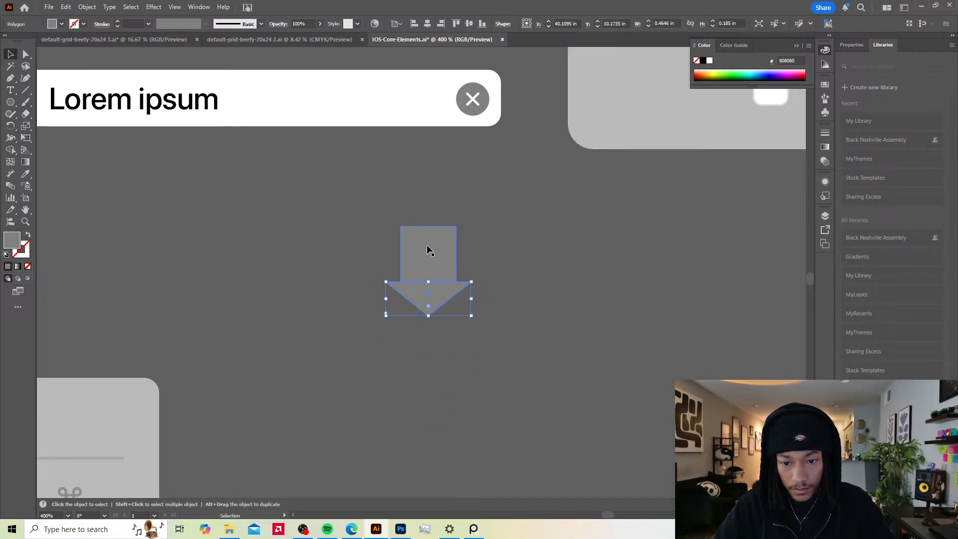
pyautogui.click(426, 250)
pyautogui.moveTo(429, 226); pyautogui.dragTo(434, 256)
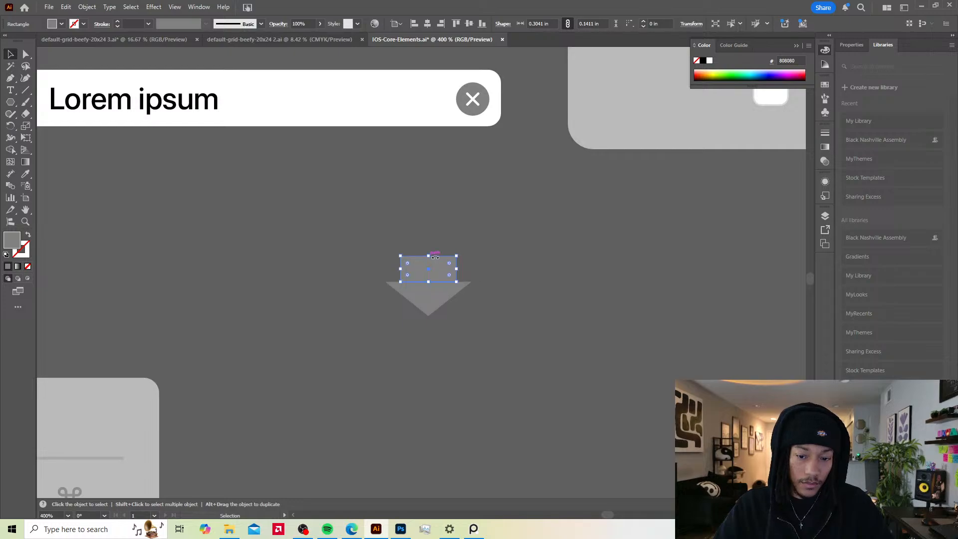
# Step: Select the triangle and the rectangle and unite them into one arrow with Pathfinder
pyautogui.click(447, 321)
pyautogui.click(435, 294)
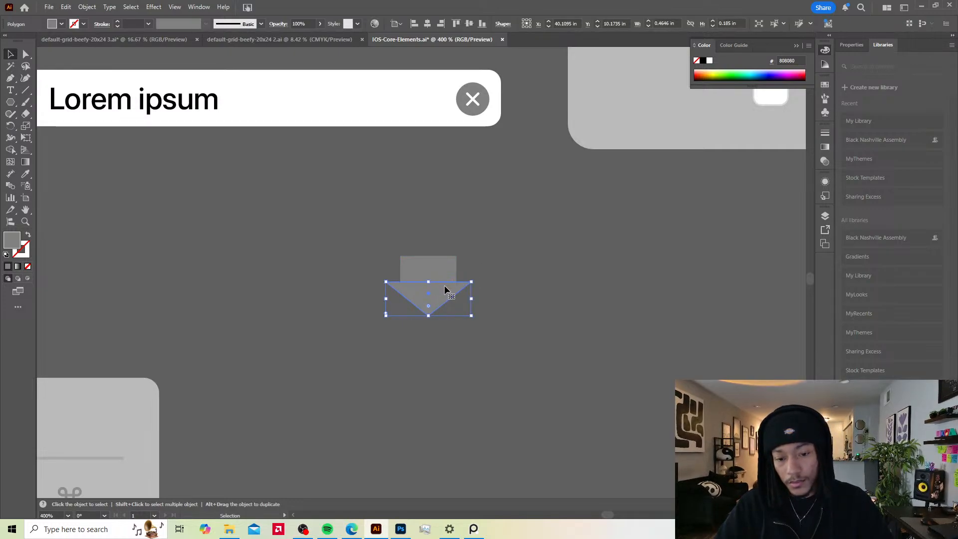
pyautogui.keyDown('shift'); pyautogui.click(447, 267); pyautogui.keyUp('shift')
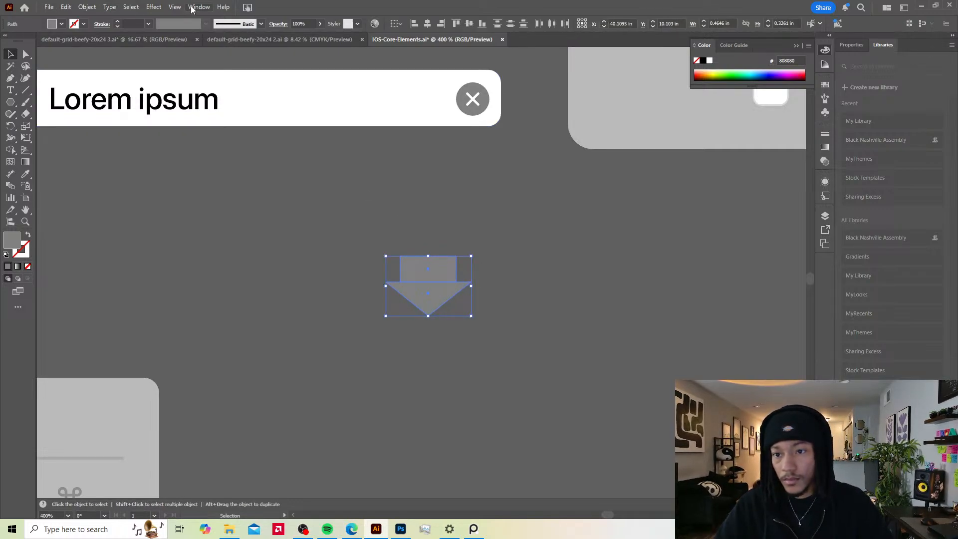
pyautogui.click(192, 7)
pyautogui.moveTo(223, 7)
pyautogui.moveTo(199, 7)
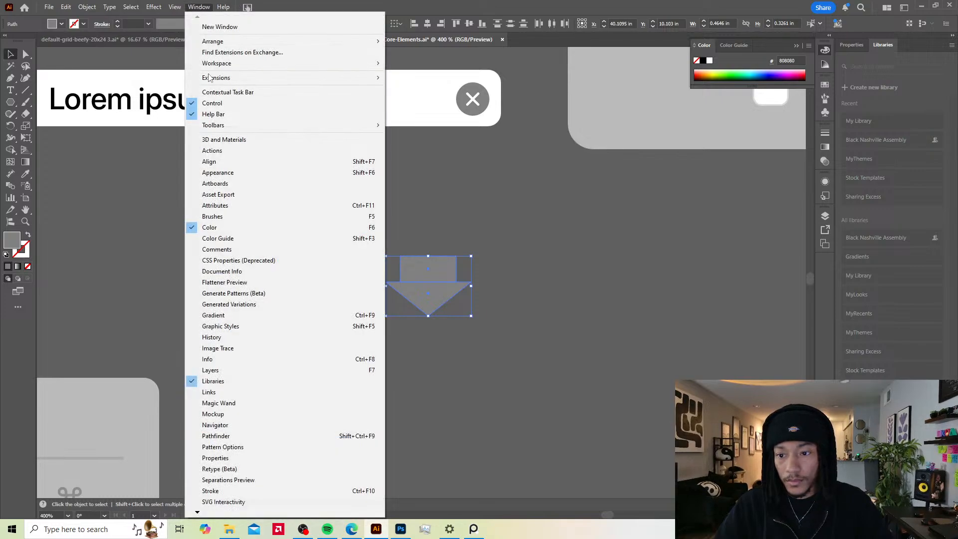
pyautogui.click(252, 436)
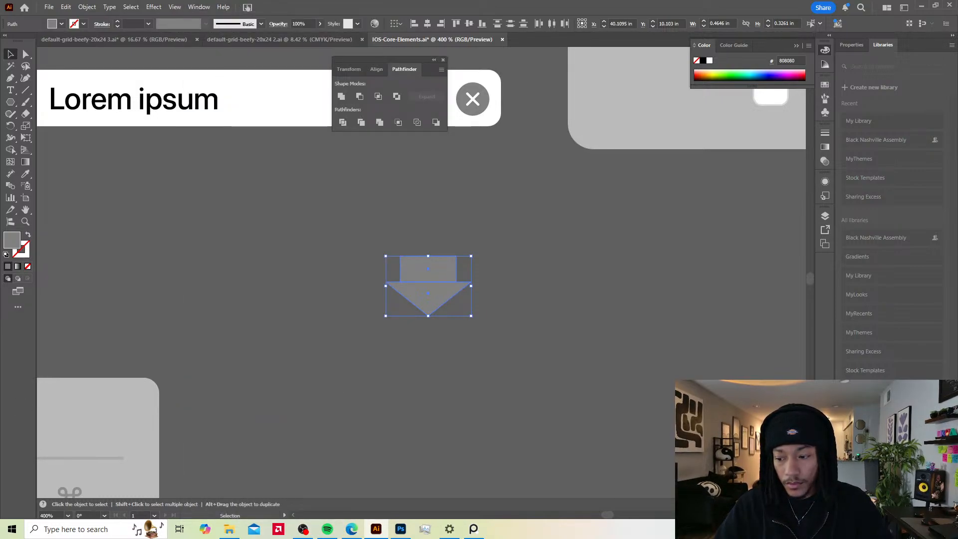
pyautogui.click(342, 96)
# Step: Round the arrow's corners to about 0.016 in and lower its top edge slightly
pyautogui.press('a')
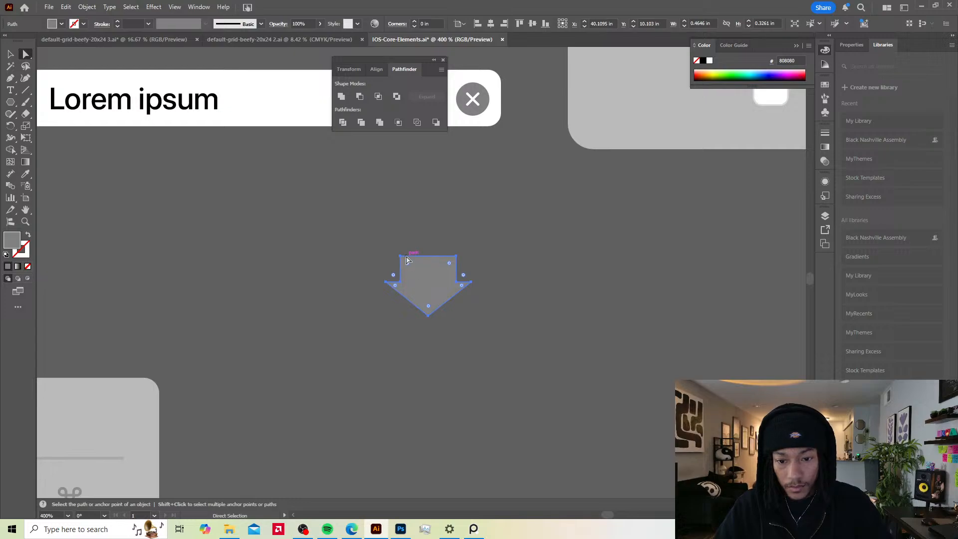
pyautogui.moveTo(405, 260); pyautogui.dragTo(390, 266)
pyautogui.press('Down')
pyautogui.press('Down')
pyautogui.press('Down')
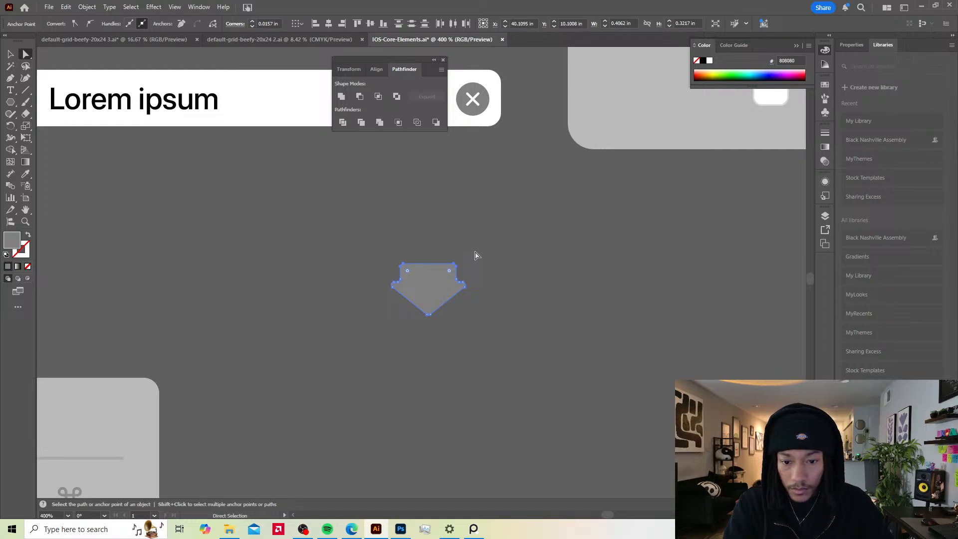
pyautogui.press('v')
pyautogui.click(534, 300)
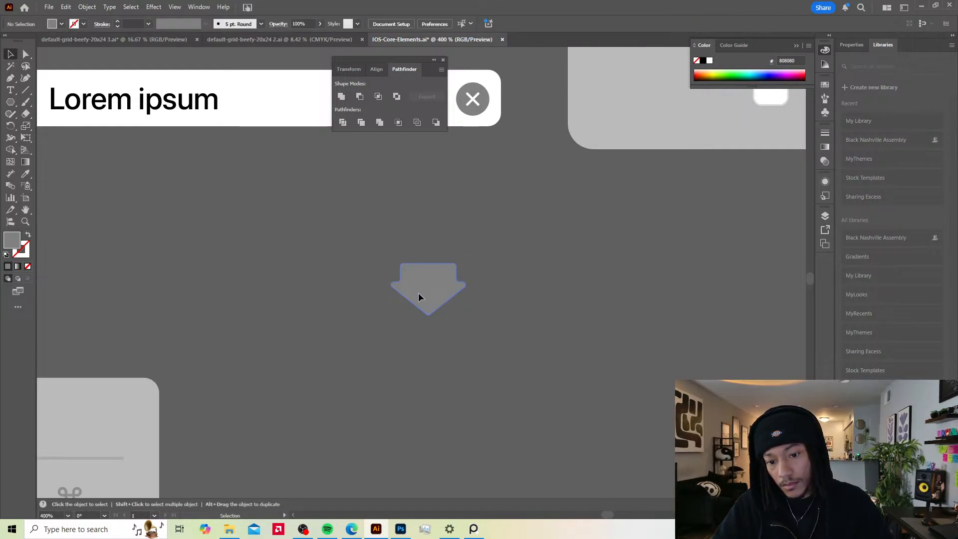
# Step: Undo the latest changes to the arrow and move the arrow slightly up and to the right
pyautogui.moveTo(418, 294); pyautogui.dragTo(425, 261)
pyautogui.press('a')
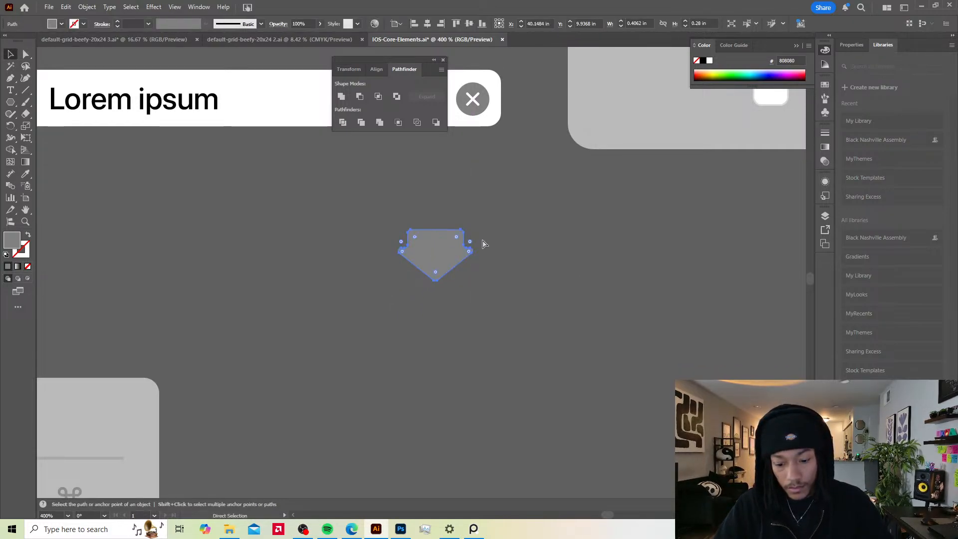
pyautogui.hotkey('ctrl', 'z')
pyautogui.hotkey('ctrl', 'z')
pyautogui.hotkey('ctrl', 'z')
pyautogui.press('v')
pyautogui.click(520, 238)
pyautogui.moveTo(433, 277); pyautogui.dragTo(469, 261)
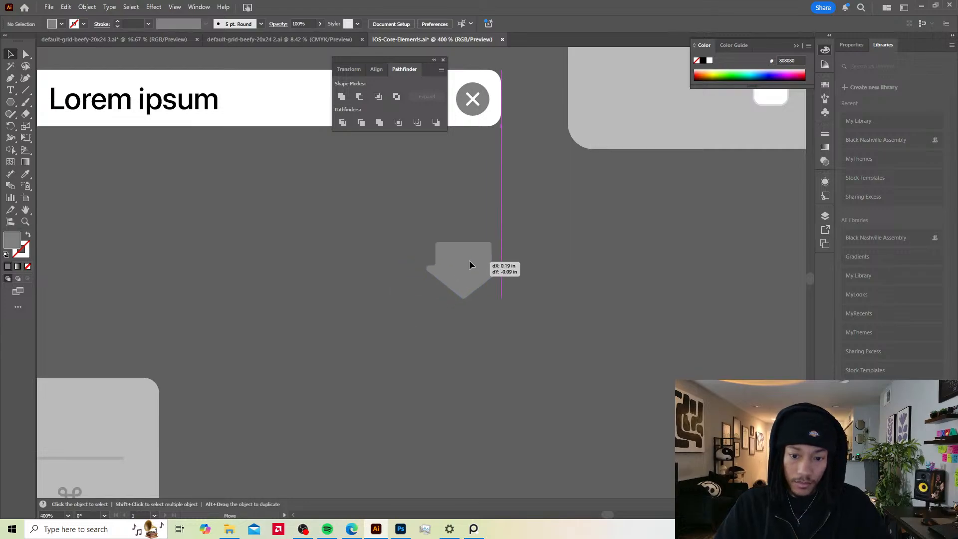
# Step: Switch to Photoshop, paste the arrow as a smart object and enlarge it to about 360% over the search field
pyautogui.click(400, 530)
pyautogui.hotkey('ctrl', 'v')
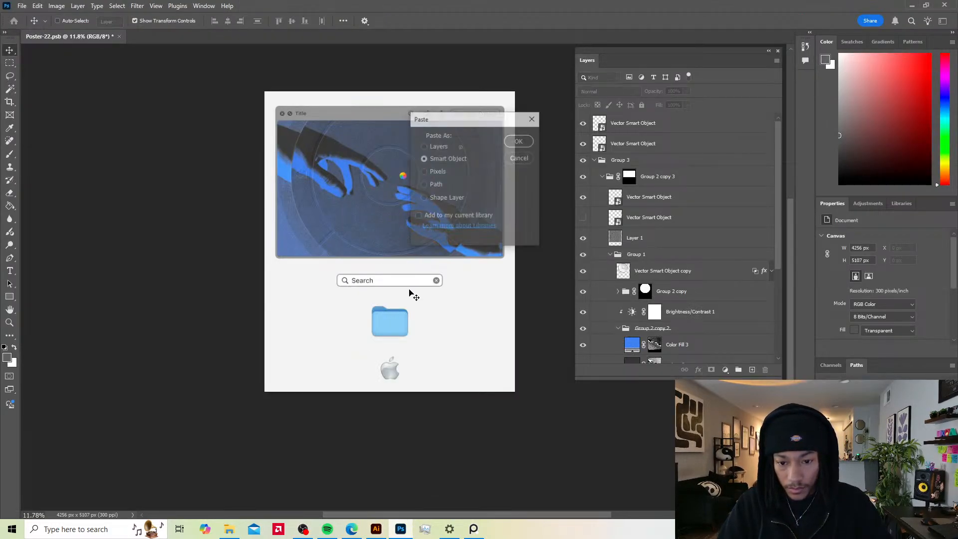
pyautogui.press('Return')
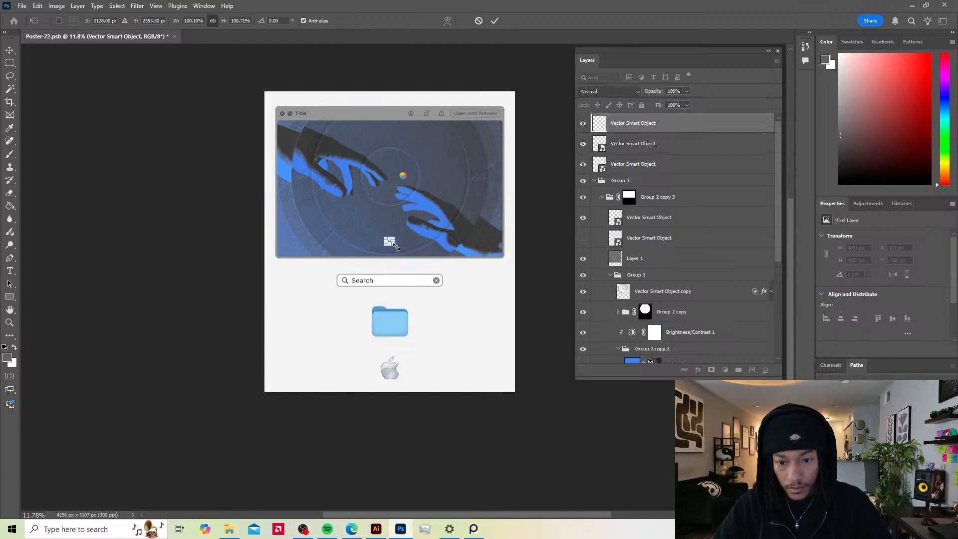
pyautogui.moveTo(396, 247); pyautogui.dragTo(388, 276)
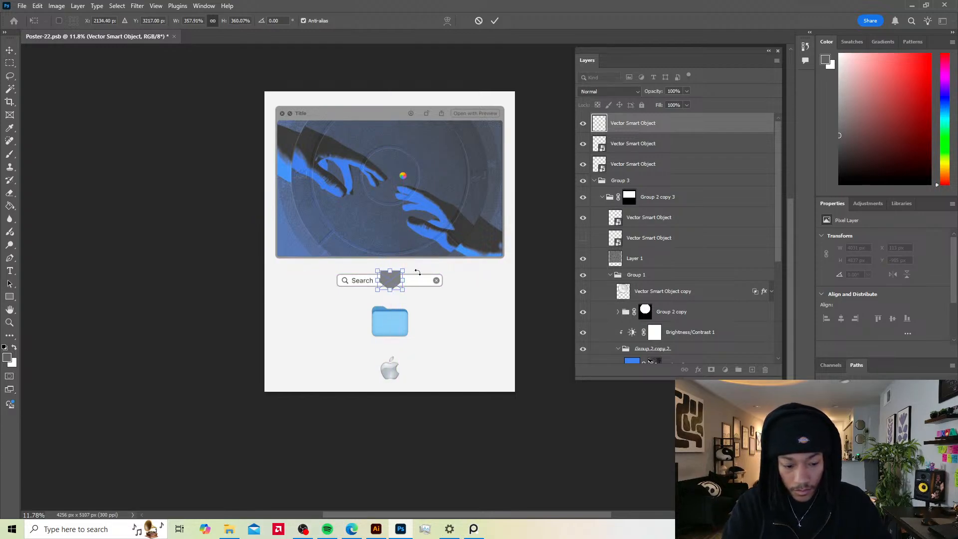
pyautogui.press('Return')
# Step: Hide the search field layer and shift the folder and the arrow slightly upward
pyautogui.click(509, 278)
pyautogui.click(424, 282)
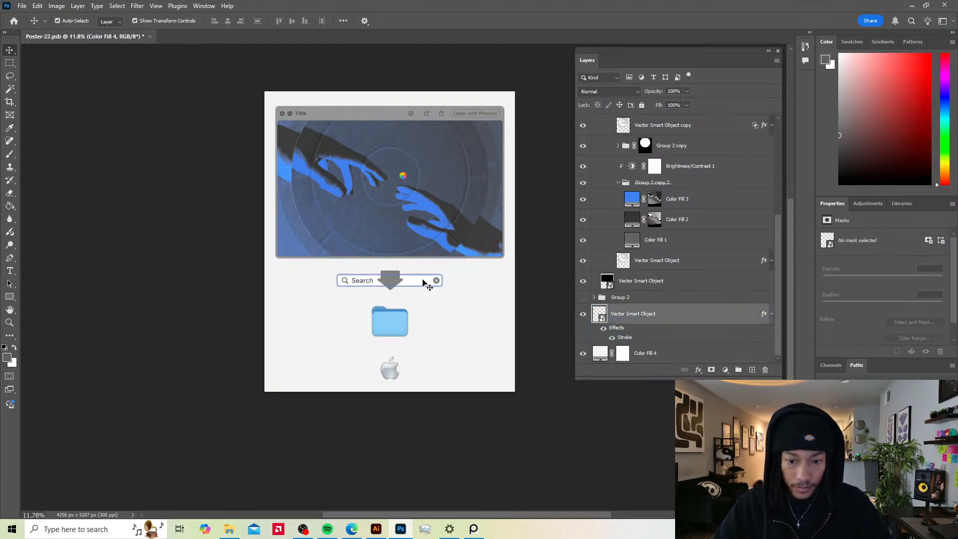
pyautogui.click(583, 315)
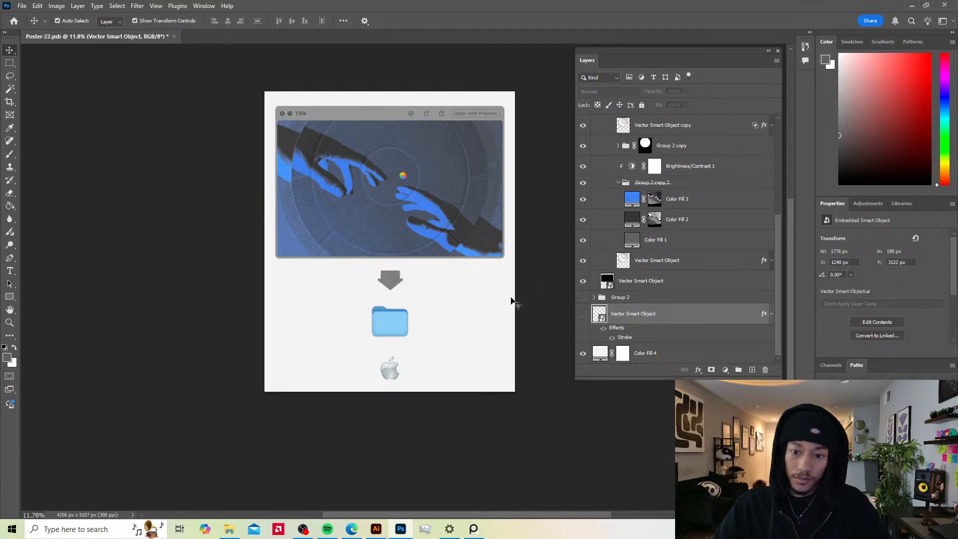
pyautogui.moveTo(405, 323); pyautogui.dragTo(405, 318)
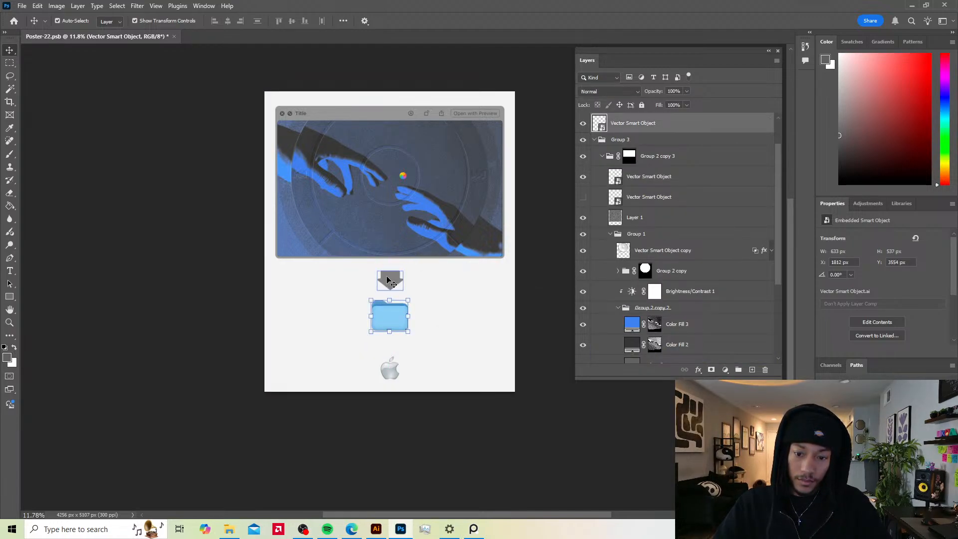
pyautogui.moveTo(387, 280); pyautogui.dragTo(388, 277)
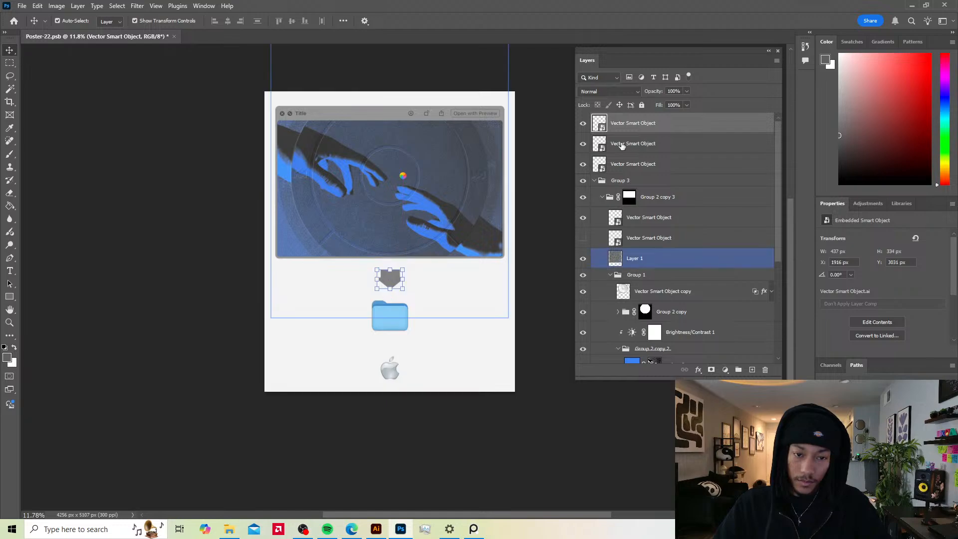
# Step: Set the arrow layer's fill to 0% and apply the layer style copied from the Vector Smart Object copy layer, collapsing Group 3
pyautogui.moveTo(686, 105); pyautogui.dragTo(596, 120)
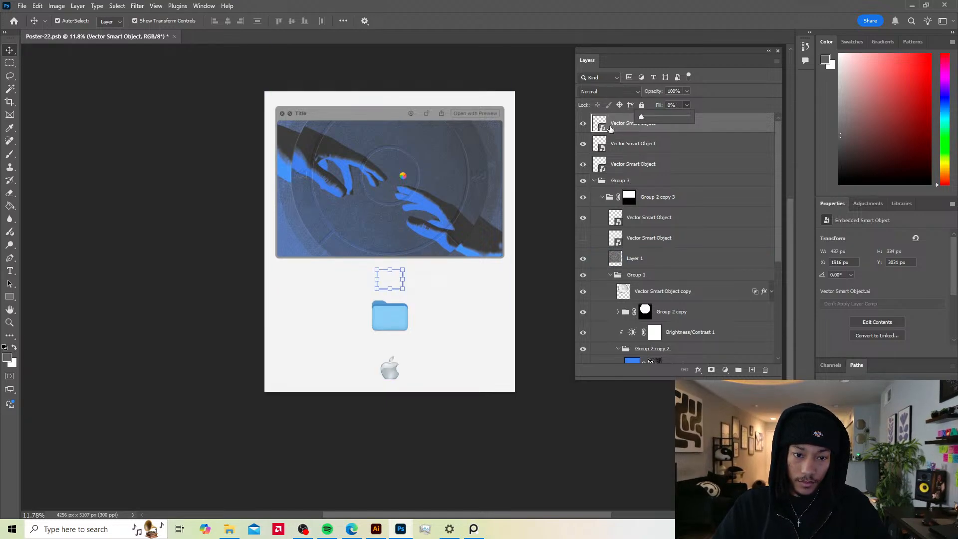
pyautogui.click(754, 298)
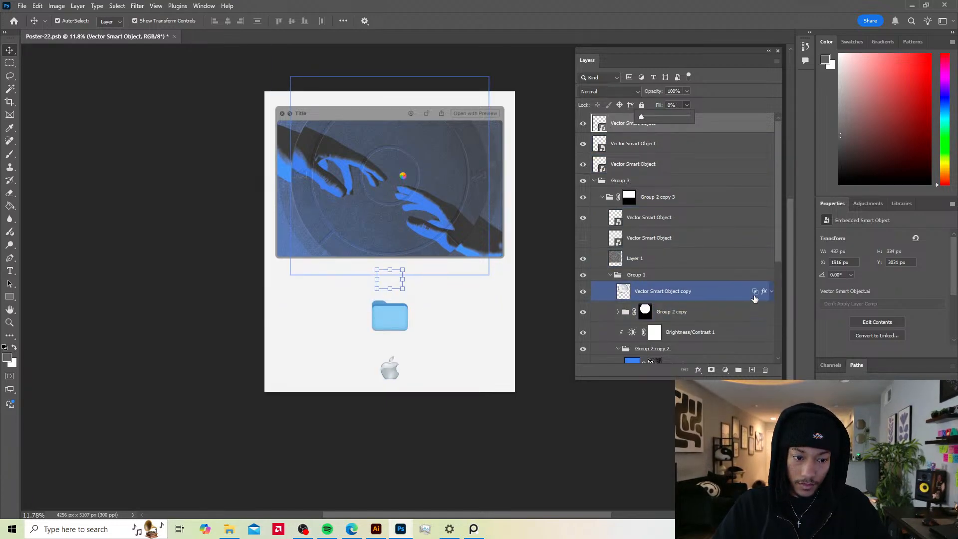
pyautogui.click(719, 292)
pyautogui.rightClick(719, 292)
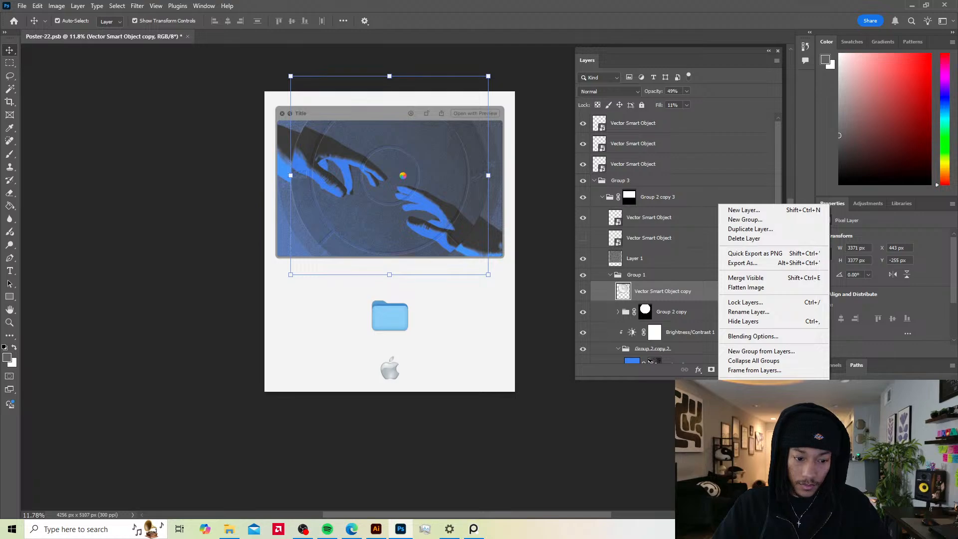
pyautogui.press('Escape')
pyautogui.click(619, 180)
pyautogui.click(593, 180)
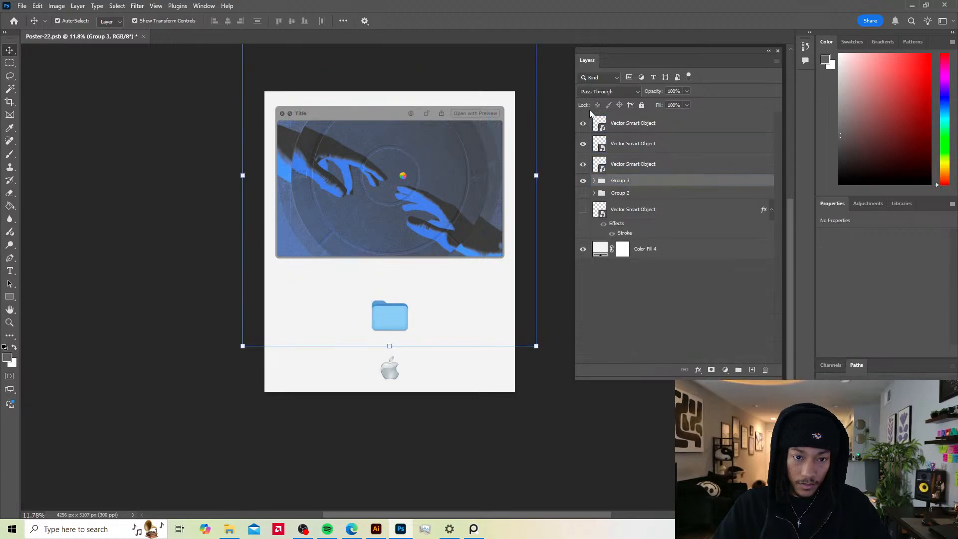
pyautogui.click(649, 123)
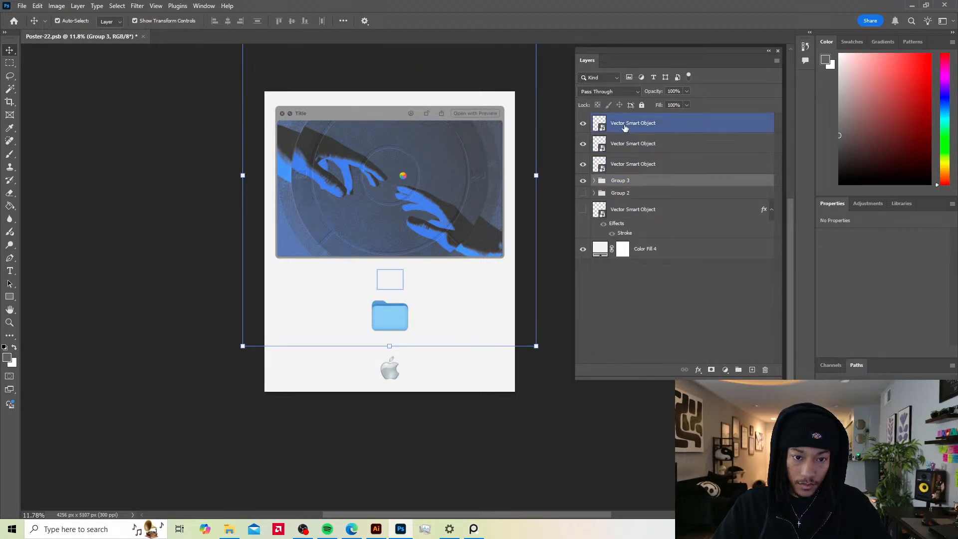
pyautogui.rightClick(663, 125)
pyautogui.click(669, 480)
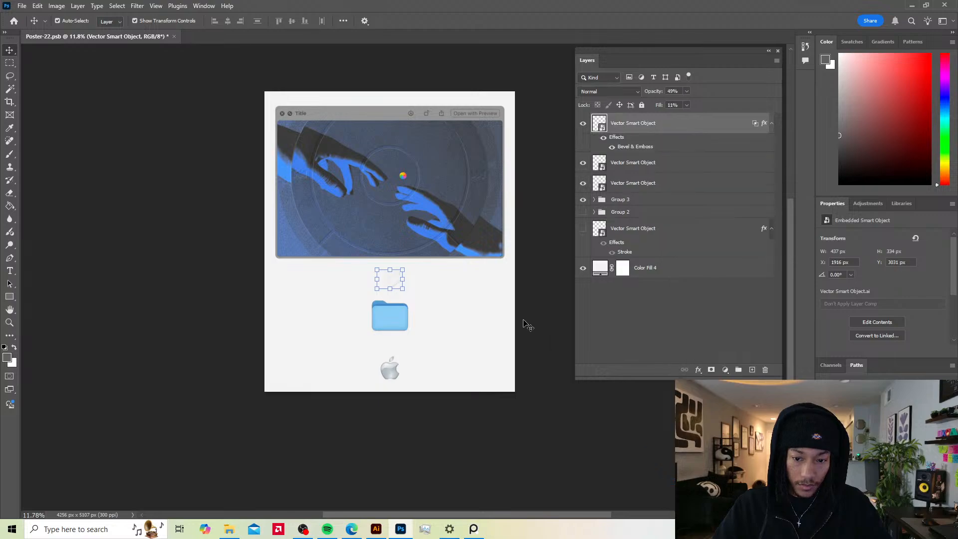
# Step: Try a shadow opacity of 83%, a depth of 178% and a changed light angle in the arrow's Bevel & Emboss effect
pyautogui.click(527, 283)
pyautogui.scroll(3, 385, 277)
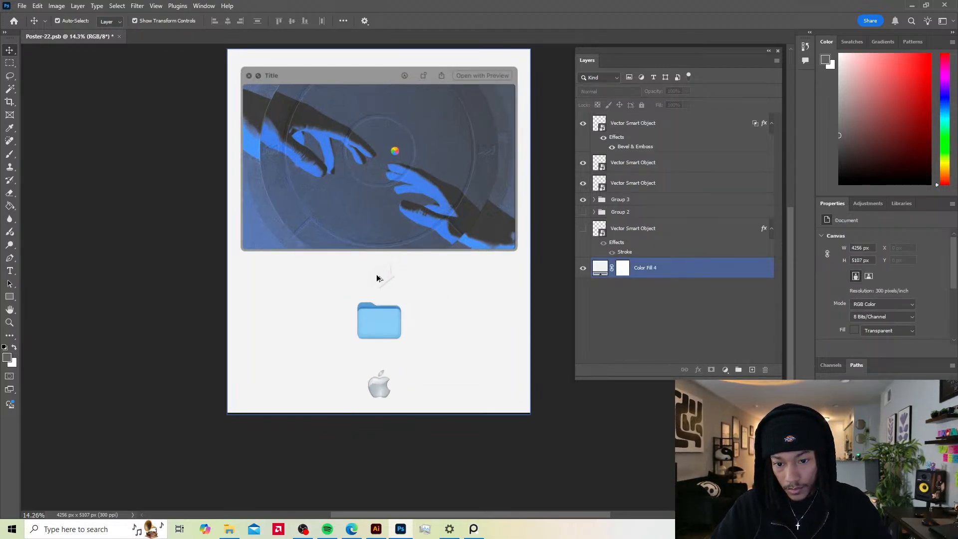
pyautogui.doubleClick(637, 146)
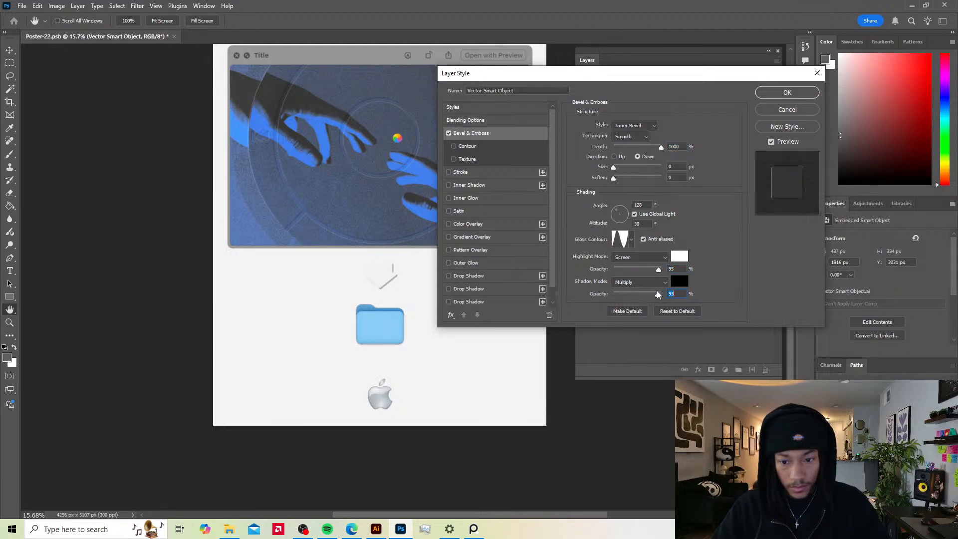
pyautogui.moveTo(646, 294); pyautogui.dragTo(653, 295)
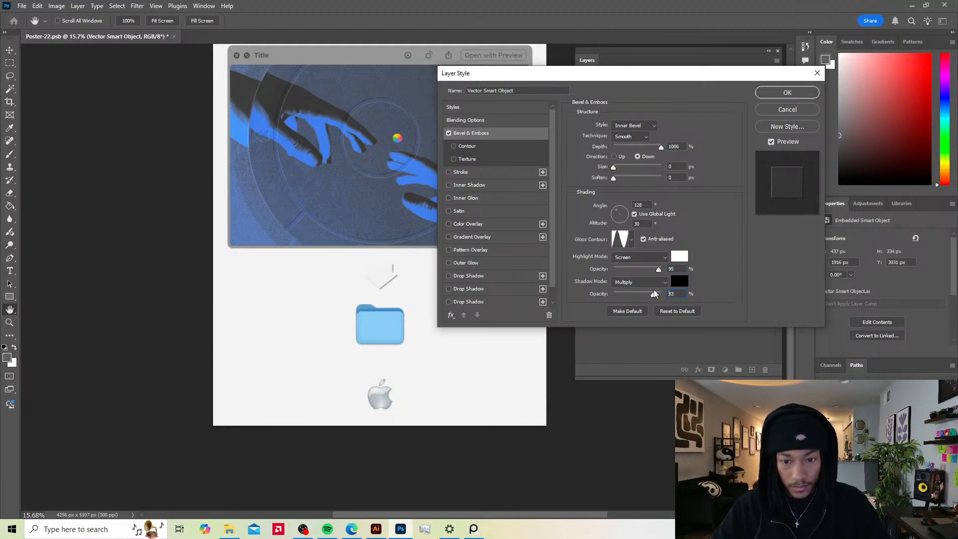
pyautogui.click(629, 168)
pyautogui.moveTo(629, 167); pyautogui.dragTo(614, 165)
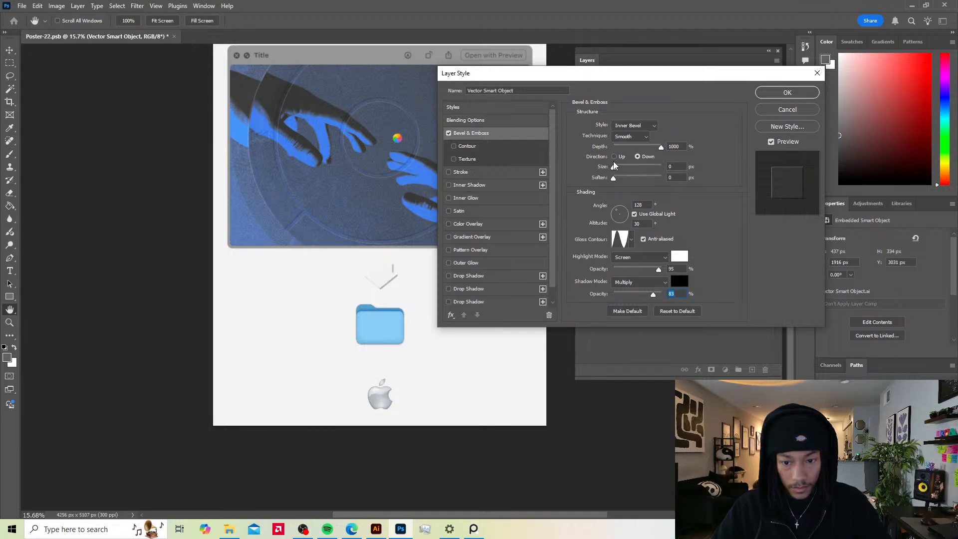
pyautogui.click(614, 166)
pyautogui.click(622, 147)
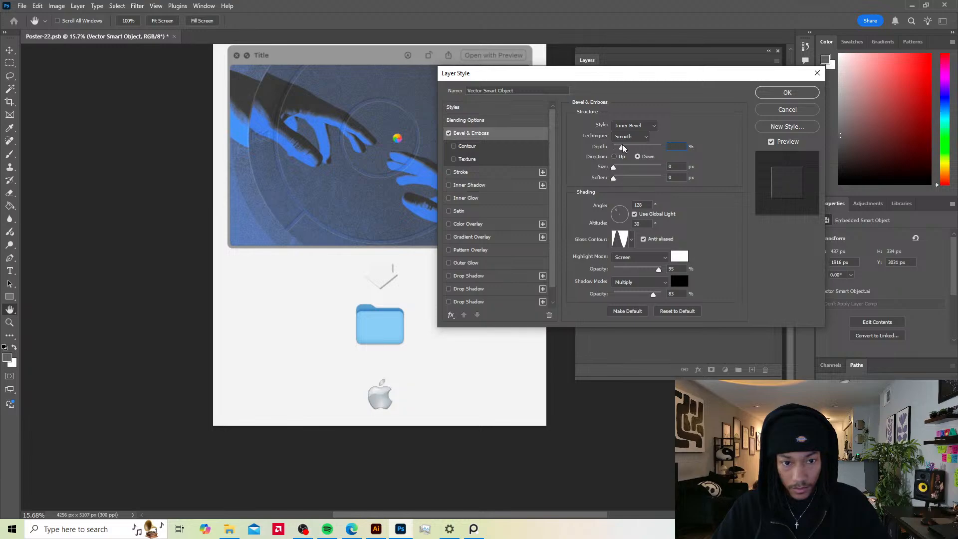
pyautogui.click(623, 215)
pyautogui.click(620, 215)
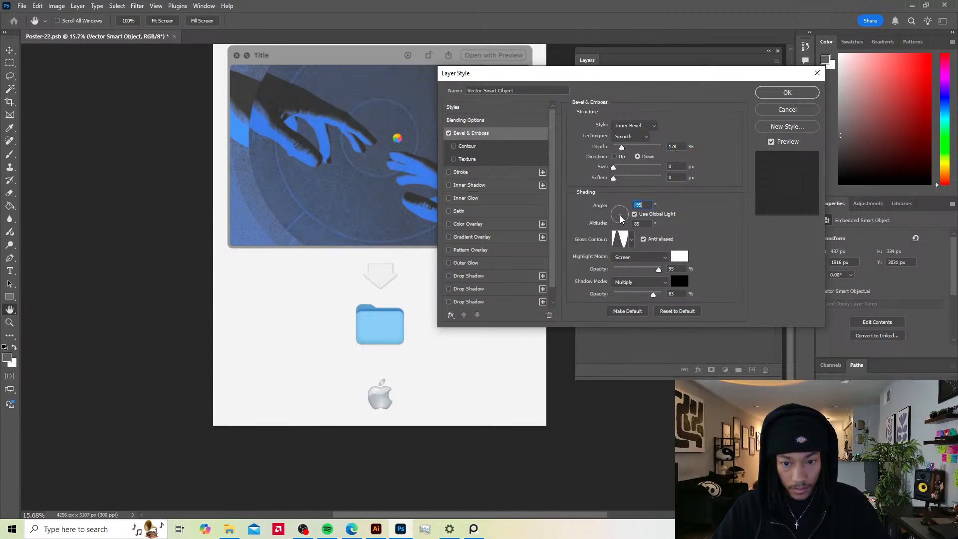
pyautogui.click(772, 109)
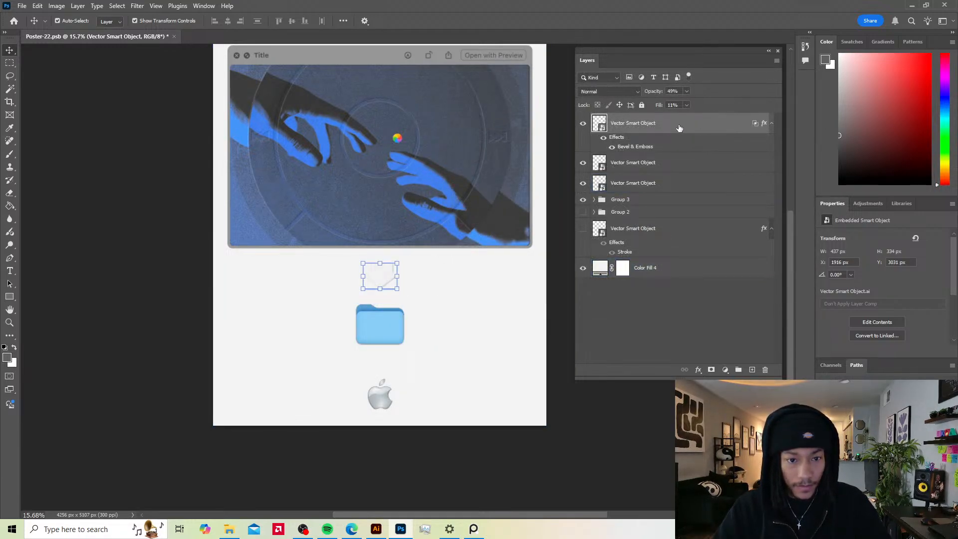
pyautogui.doubleClick(760, 125)
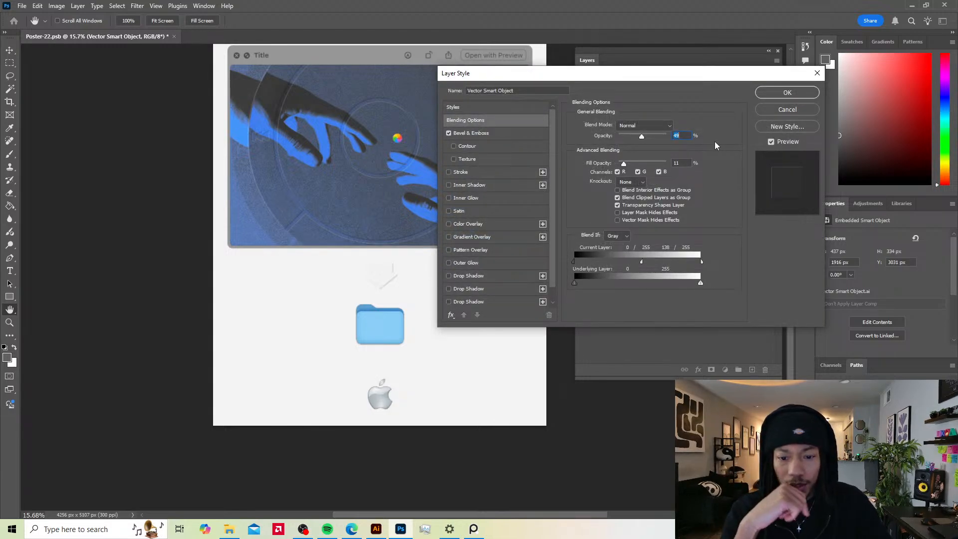
pyautogui.click(451, 315)
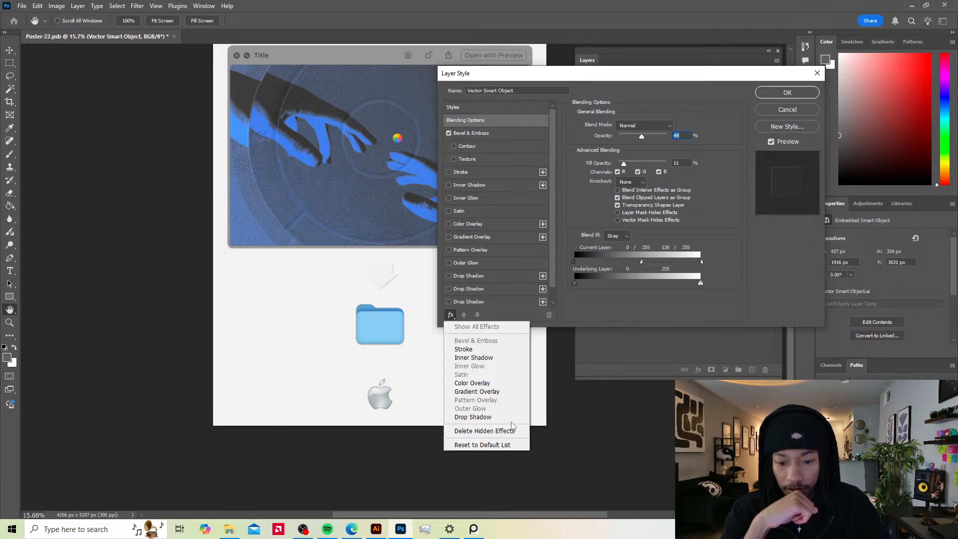
pyautogui.click(733, 265)
pyautogui.click(780, 111)
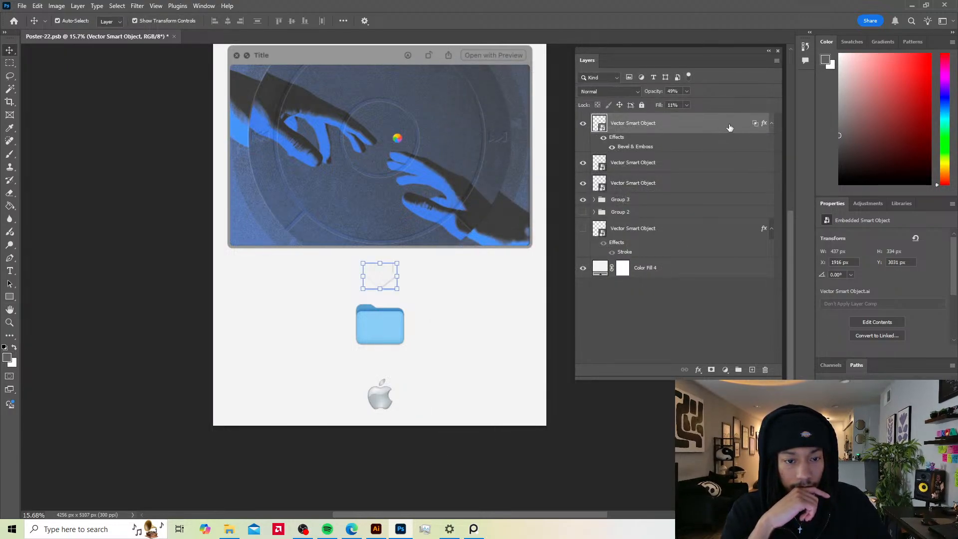
# Step: Clear the arrow's layer style and set its fill to 0%
pyautogui.rightClick(730, 126)
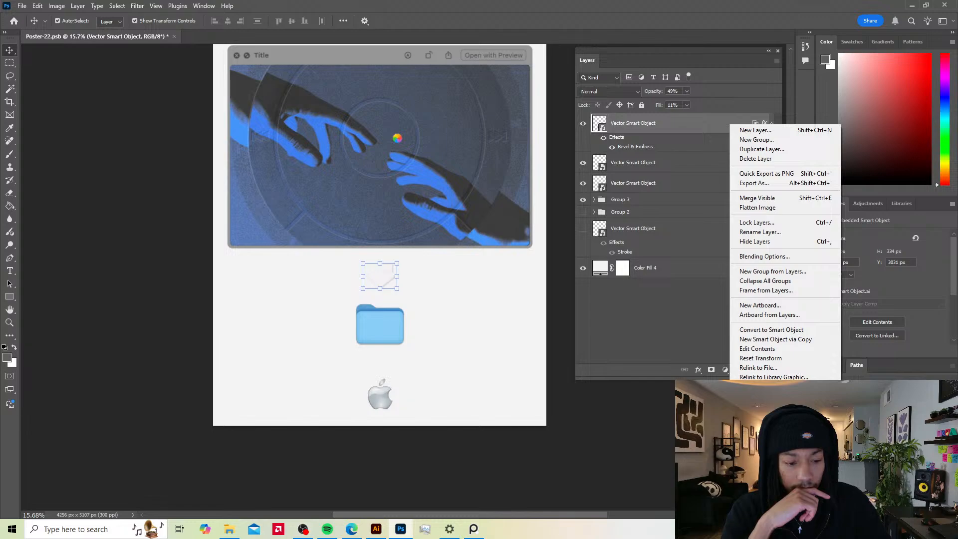
pyautogui.click(763, 493)
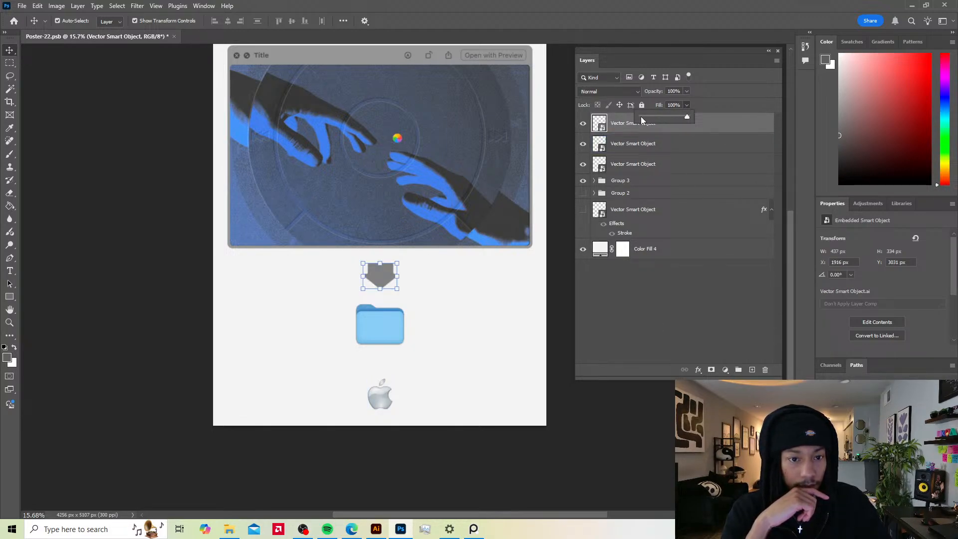
pyautogui.click(642, 120)
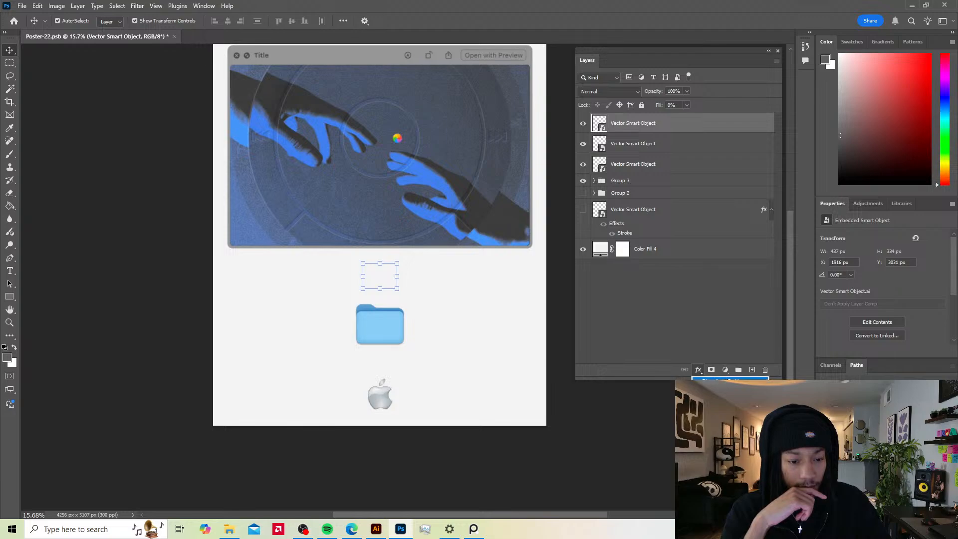
# Step: Try a Bevel & Emboss effect on the arrow with a changed light angle
pyautogui.click(717, 381)
pyautogui.click(474, 134)
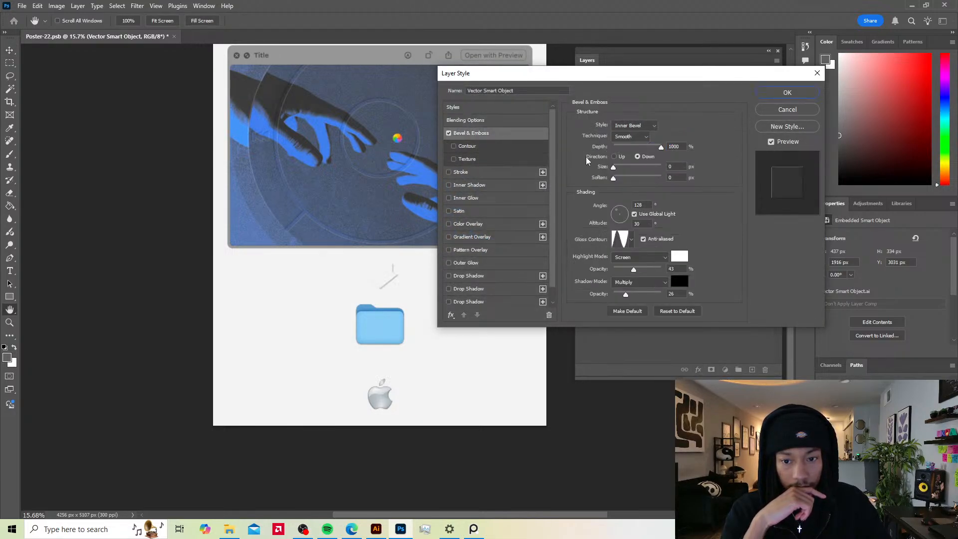
pyautogui.click(624, 217)
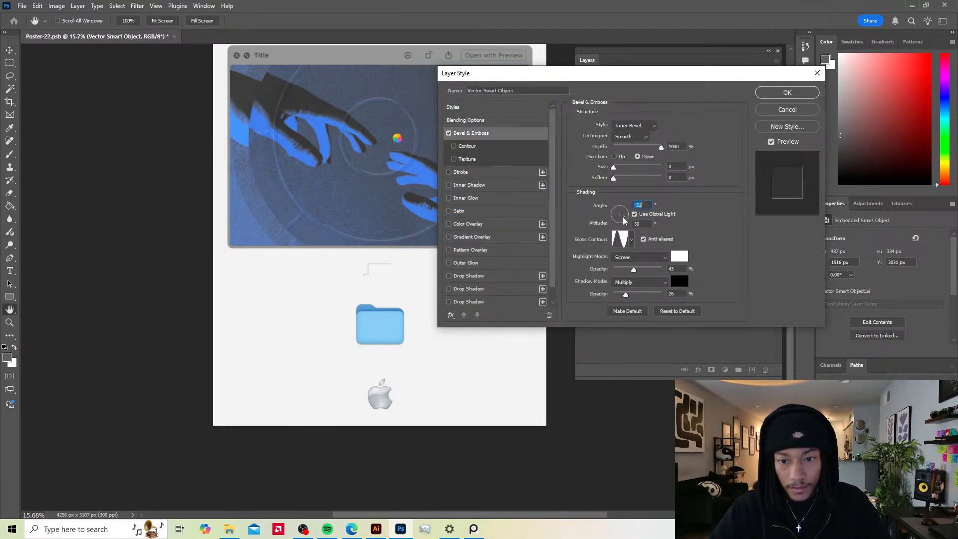
pyautogui.click(788, 110)
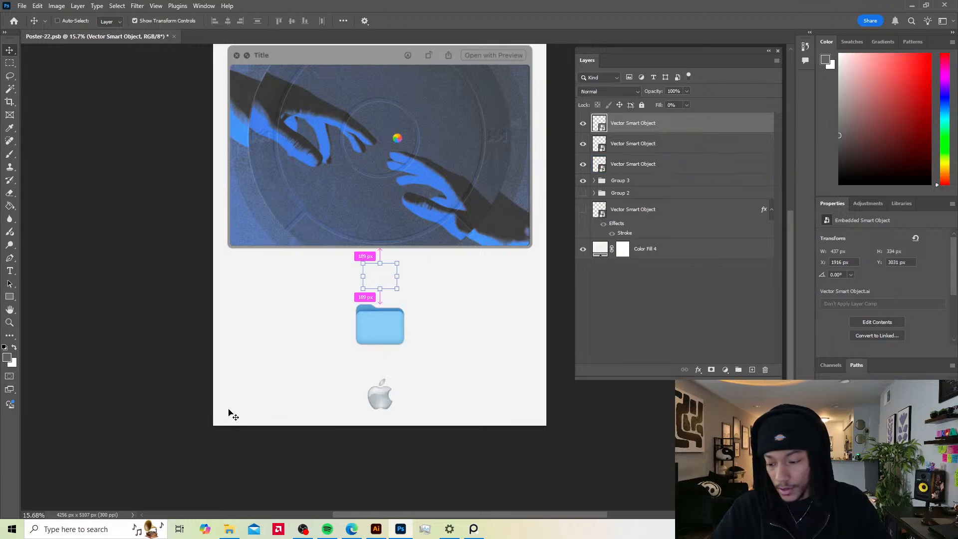
# Step: Undo the recent edits back to before the arrow was pasted and the search field was hidden
pyautogui.hotkey('ctrl', 'z')
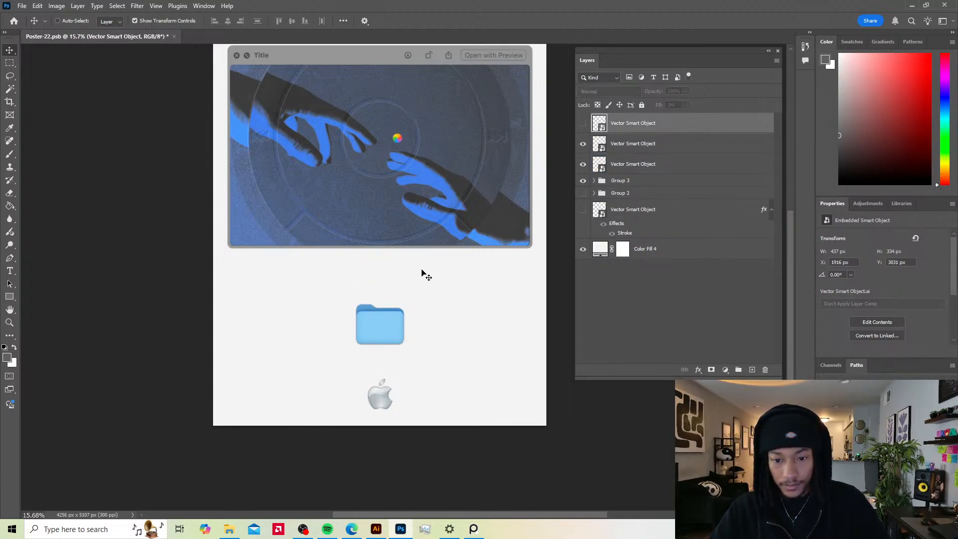
pyautogui.keyDown('ctrl'); pyautogui.click(381, 332); pyautogui.keyUp('ctrl')
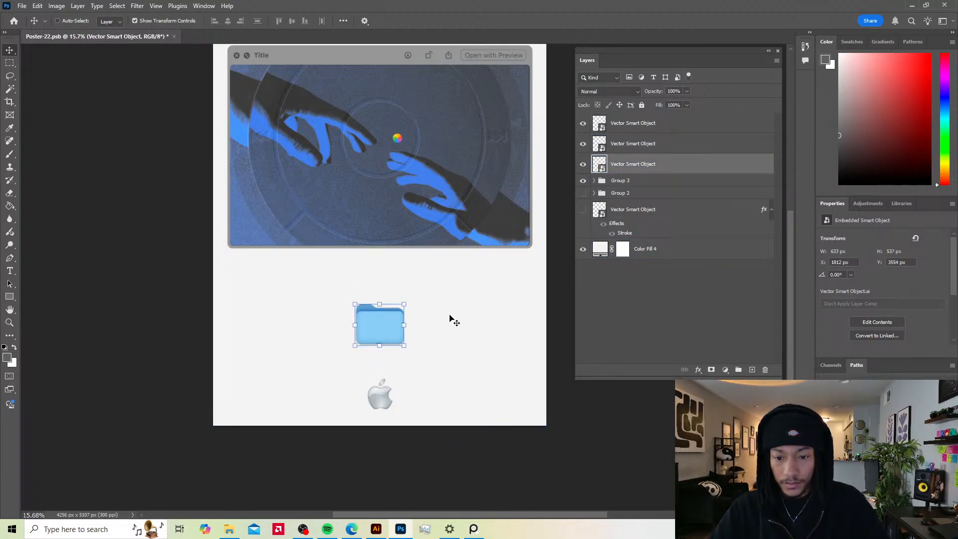
pyautogui.hotkey('ctrl', 'z')
pyautogui.hotkey('ctrl', 'z')
pyautogui.hotkey('ctrl', 'z')
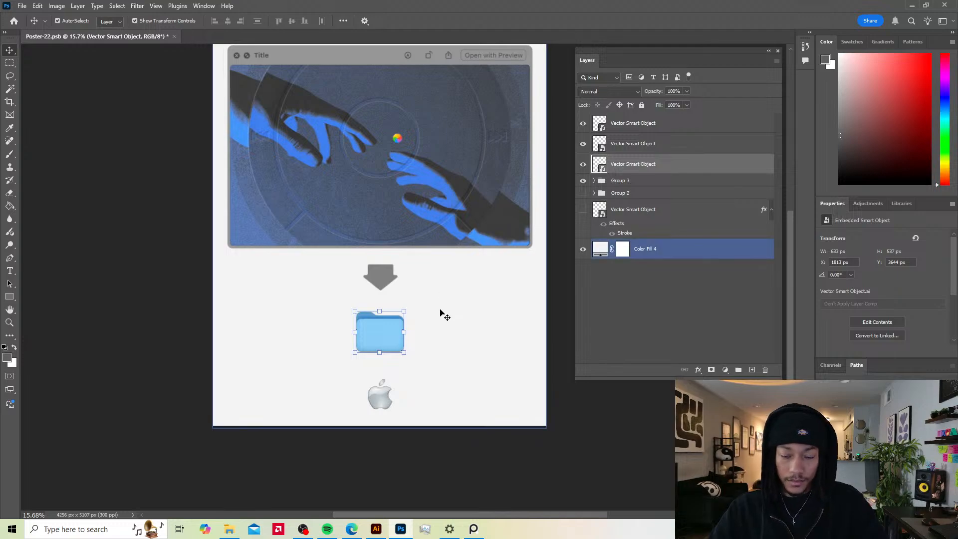
pyautogui.click(452, 323)
pyautogui.scroll(-3, 463, 335)
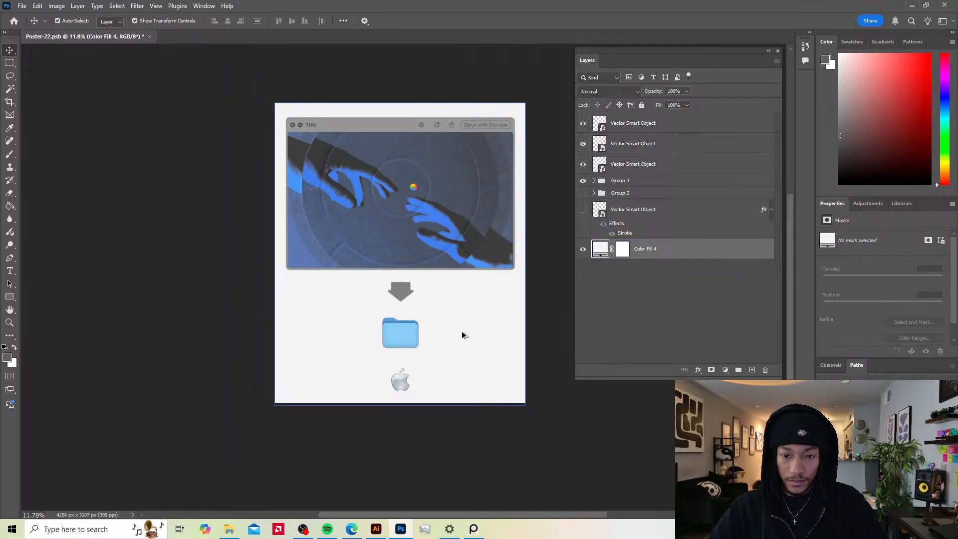
pyautogui.scroll(3, 442, 330)
pyautogui.hotkey('ctrl', 'z')
pyautogui.hotkey('ctrl', 'z')
pyautogui.hotkey('ctrl', 'z')
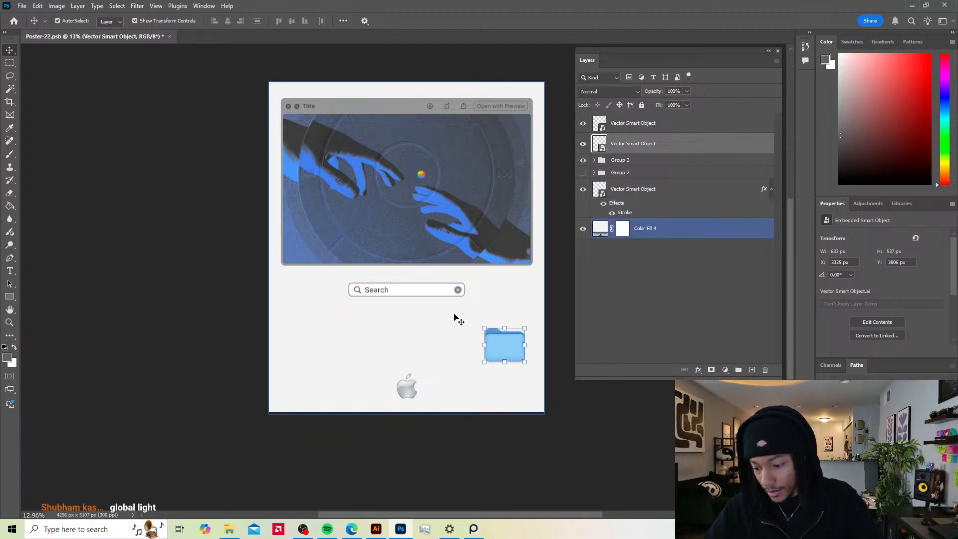
# Step: Move the folder to the poster's right edge, hide its layer, and shift the search field slightly upward
pyautogui.moveTo(499, 347); pyautogui.dragTo(529, 340)
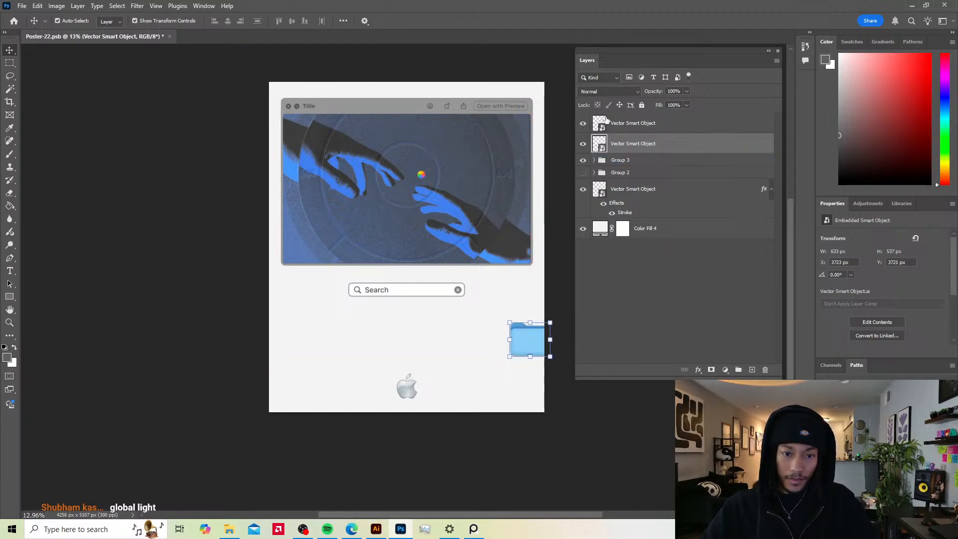
pyautogui.click(583, 144)
pyautogui.moveTo(439, 289); pyautogui.dragTo(429, 288)
pyautogui.click(472, 297)
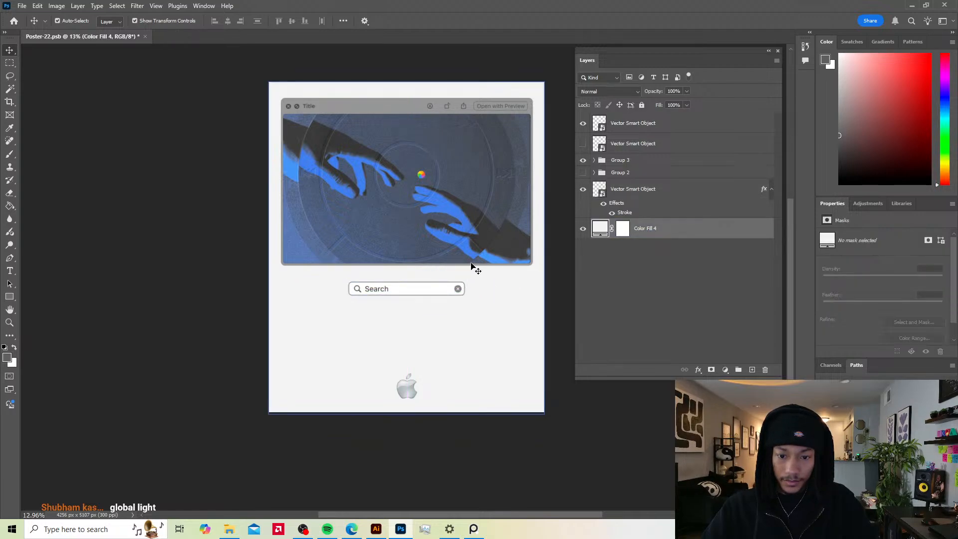
# Step: Undo the stray shift of Layer 1, collapse Group 3, and check which artwork Group 3 and the top layer hold
pyautogui.moveTo(488, 206); pyautogui.dragTo(494, 201)
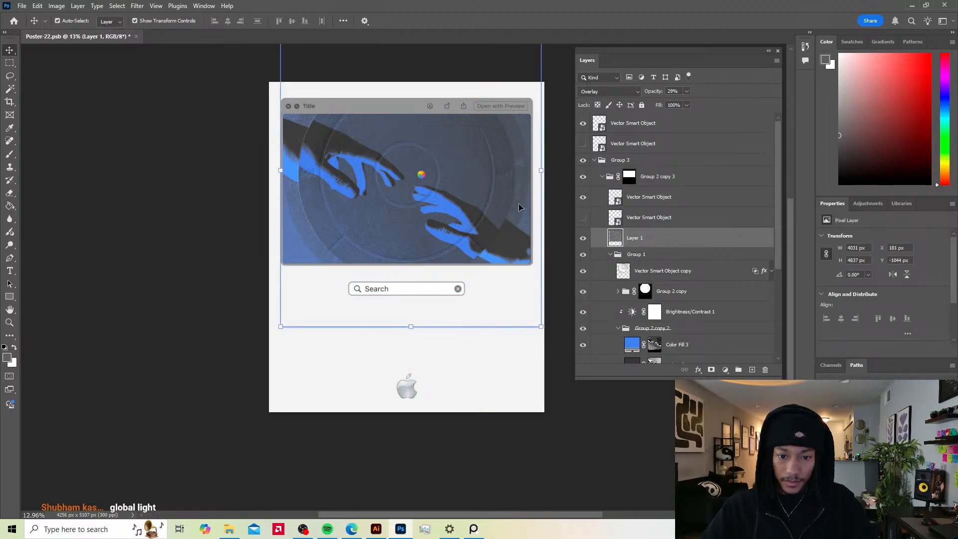
pyautogui.hotkey('ctrl', 'z')
pyautogui.click(621, 160)
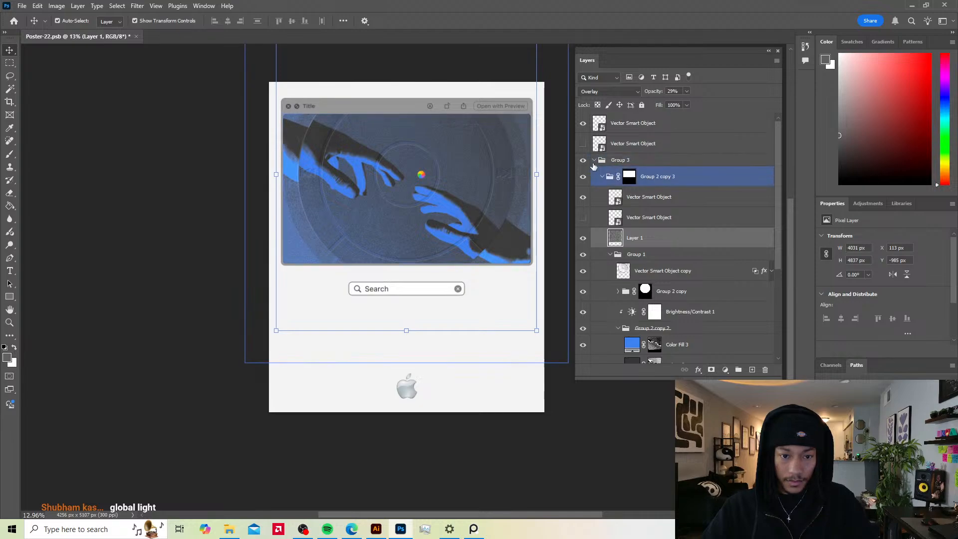
pyautogui.click(594, 160)
pyautogui.click(582, 160)
pyautogui.click(583, 159)
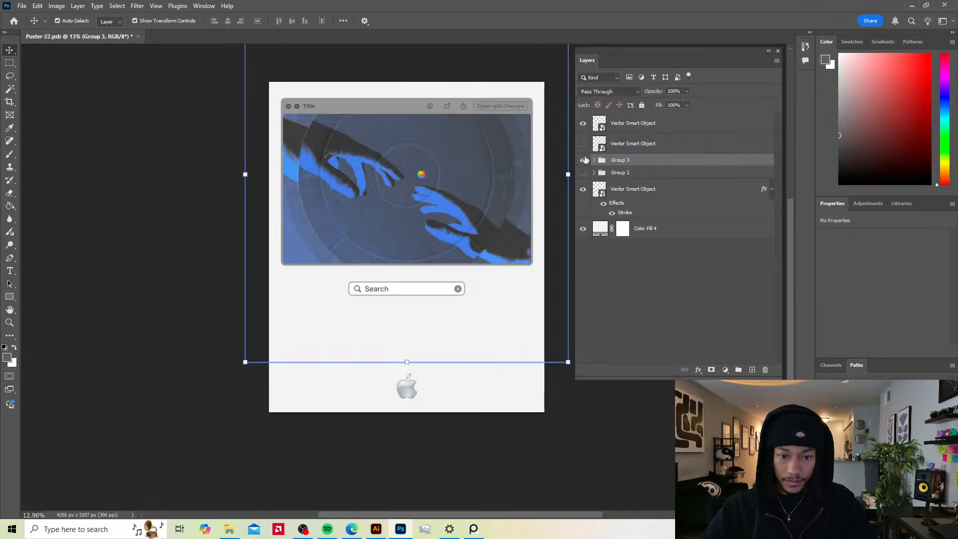
pyautogui.click(614, 125)
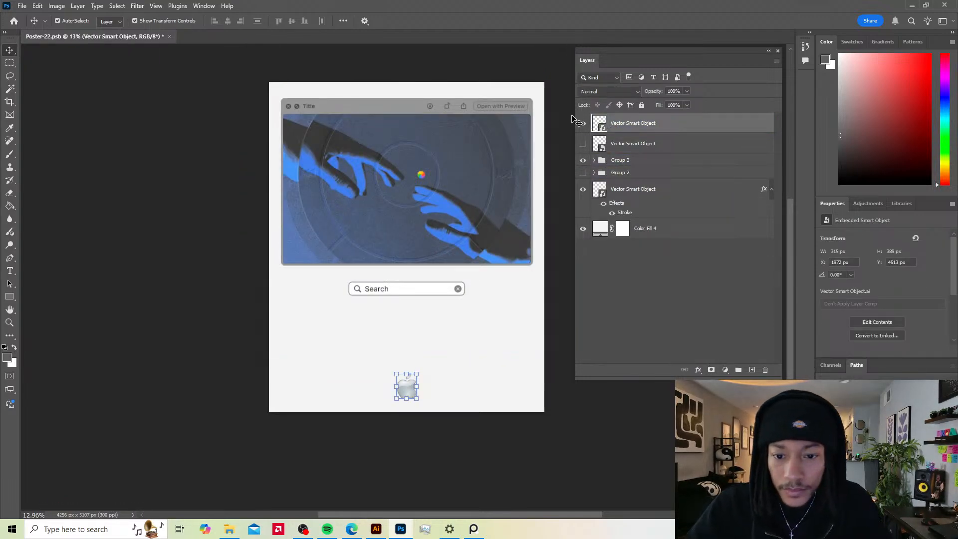
pyautogui.click(429, 348)
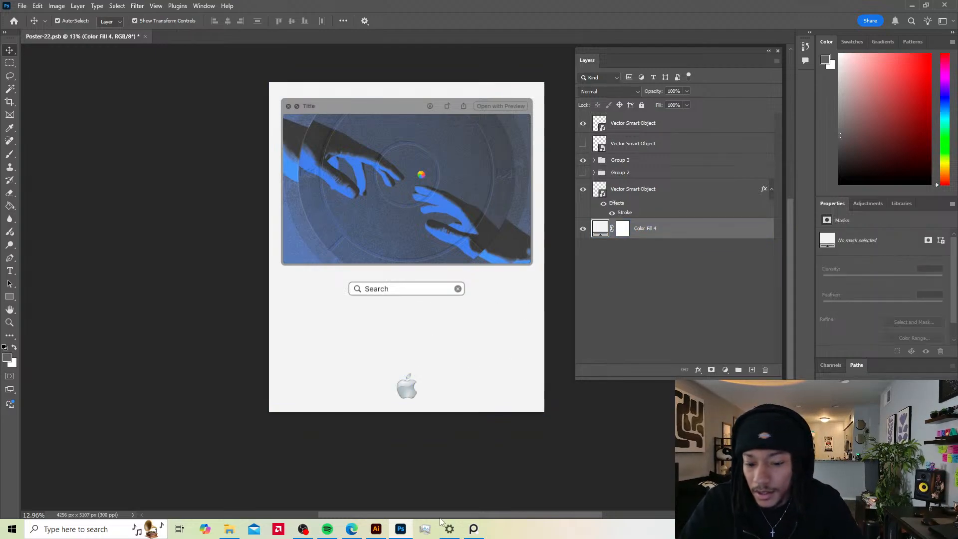
# Step: Switch to the reference image board and examine the posters built from interface elements such as AirDrop dialogs, browser windows and message bubbles
pyautogui.click(474, 530)
pyautogui.moveTo(581, 230); pyautogui.dragTo(530, 253)
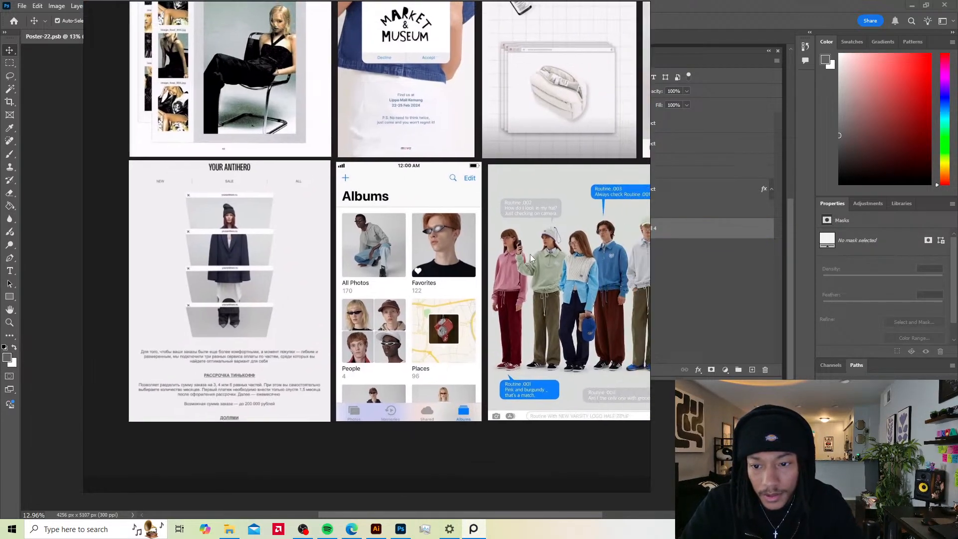
pyautogui.moveTo(480, 120); pyautogui.dragTo(347, 187)
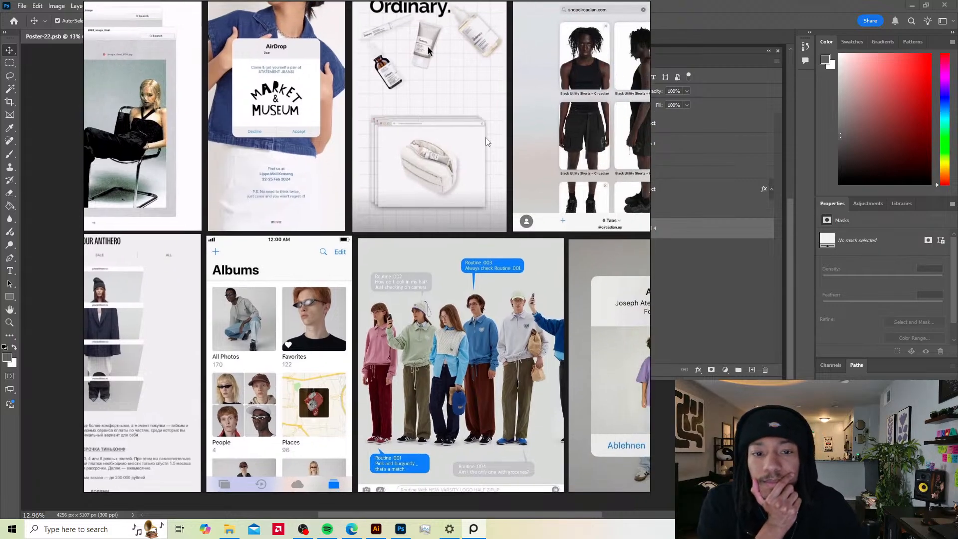
pyautogui.moveTo(485, 136); pyautogui.dragTo(338, 177)
pyautogui.moveTo(455, 171); pyautogui.dragTo(348, 207)
pyautogui.moveTo(489, 218); pyautogui.dragTo(465, 269)
pyautogui.moveTo(221, 191); pyautogui.dragTo(455, 289)
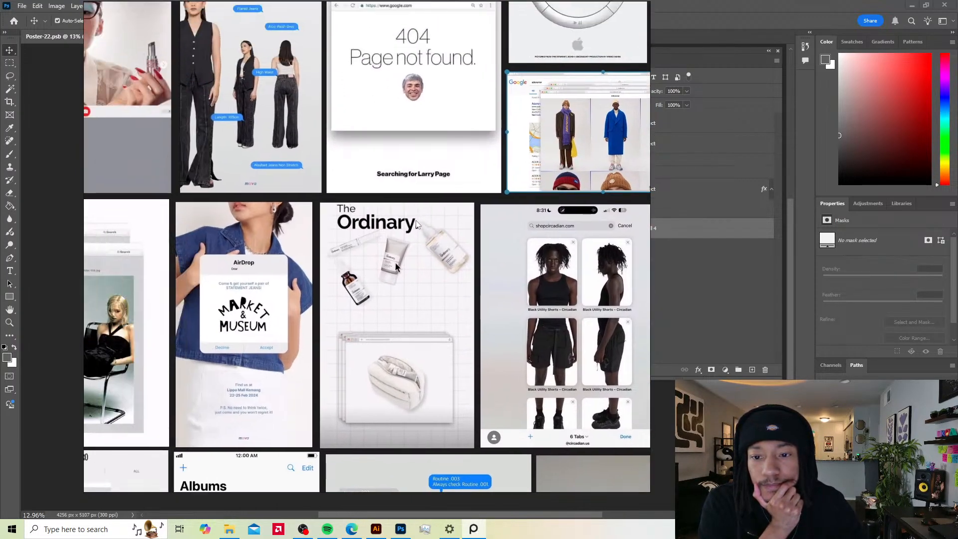
pyautogui.moveTo(396, 206); pyautogui.dragTo(471, 268)
pyautogui.moveTo(427, 227); pyautogui.dragTo(448, 293)
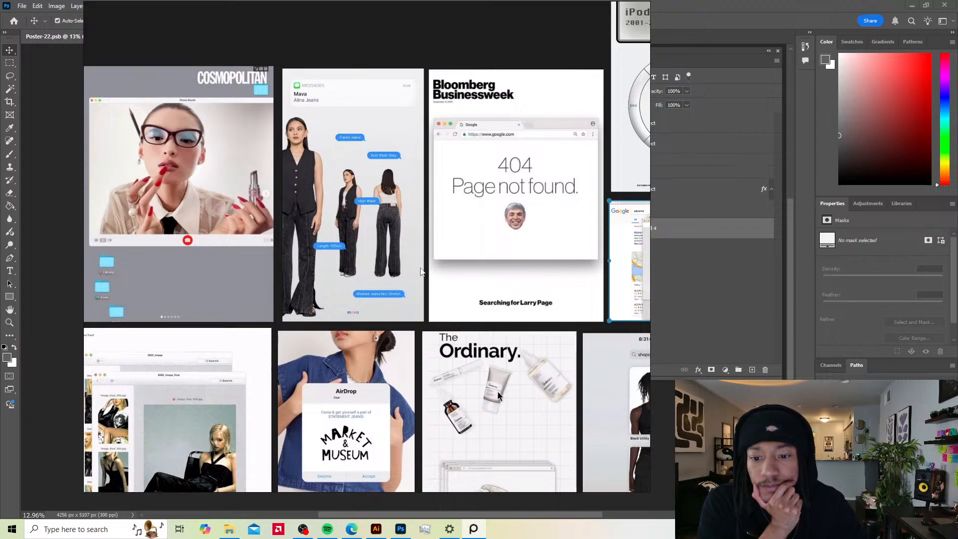
pyautogui.moveTo(364, 265); pyautogui.dragTo(522, 232)
pyautogui.moveTo(432, 309); pyautogui.dragTo(385, 140)
pyautogui.moveTo(421, 222); pyautogui.dragTo(306, 147)
pyautogui.moveTo(316, 209); pyautogui.dragTo(260, 173)
pyautogui.moveTo(371, 210); pyautogui.dragTo(253, 233)
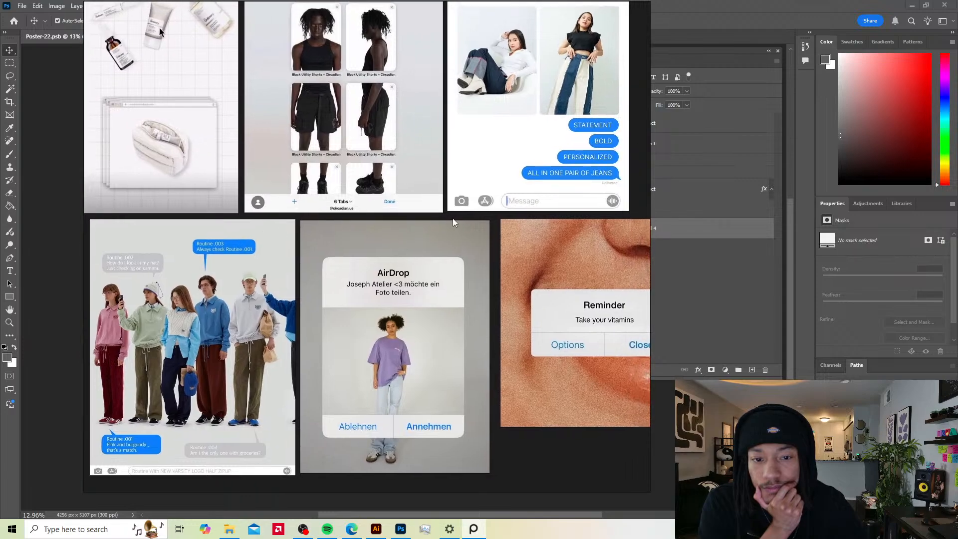
pyautogui.moveTo(453, 218); pyautogui.dragTo(350, 244)
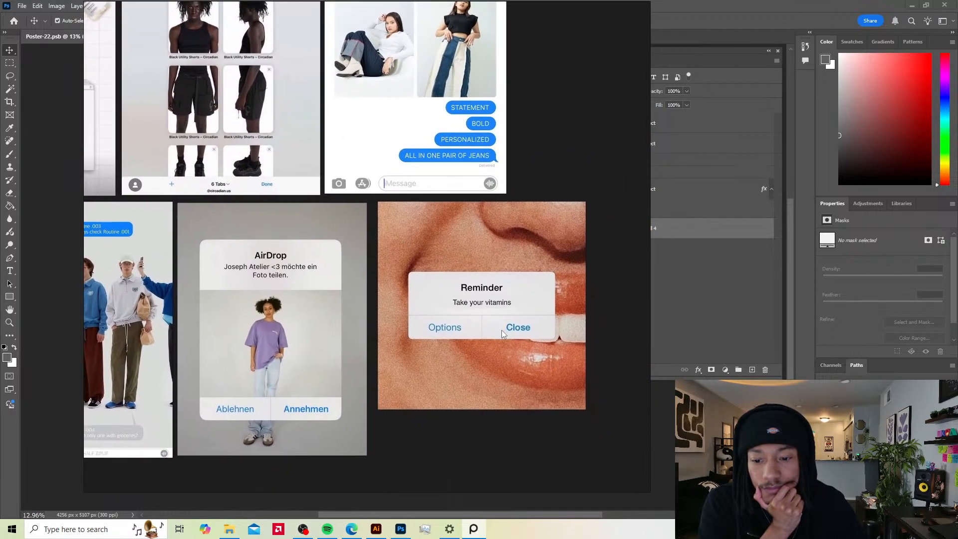
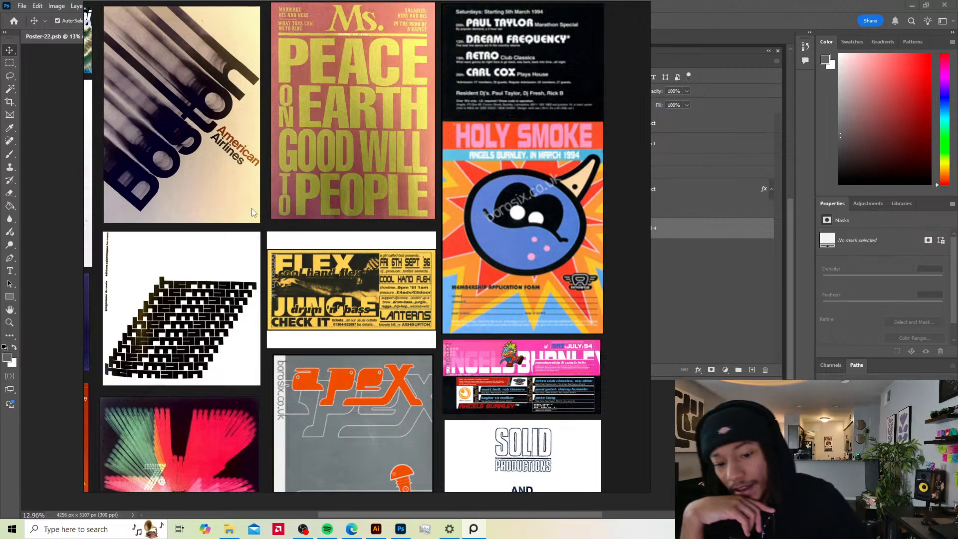
# Step: Examine the typographic posters and rave flyers on the reference board, from the Boston poster down to the Jet Grind Radio cover
pyautogui.scroll(1, 221, 204)
pyautogui.scroll(-1, 405, 128)
pyautogui.moveTo(406, 128); pyautogui.dragTo(373, 199)
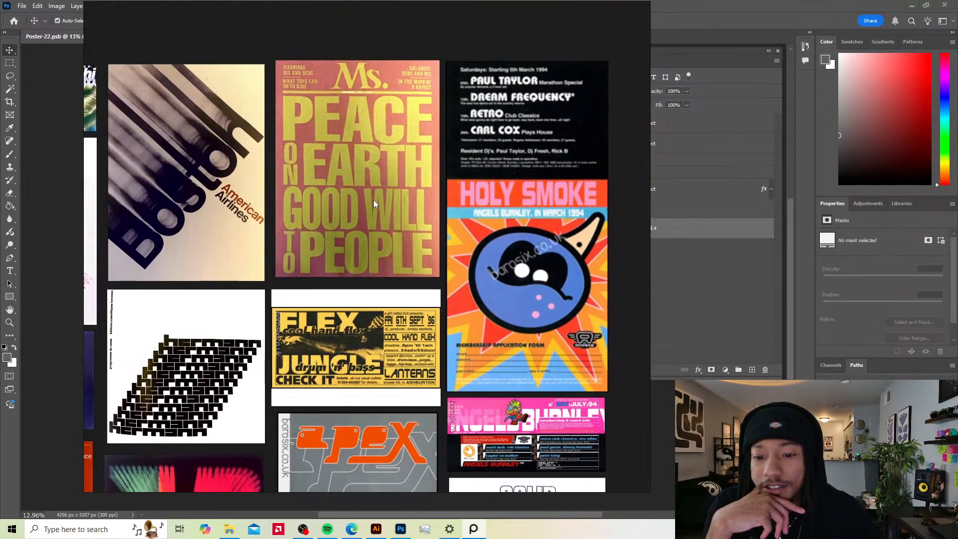
pyautogui.moveTo(382, 141); pyautogui.dragTo(380, 118)
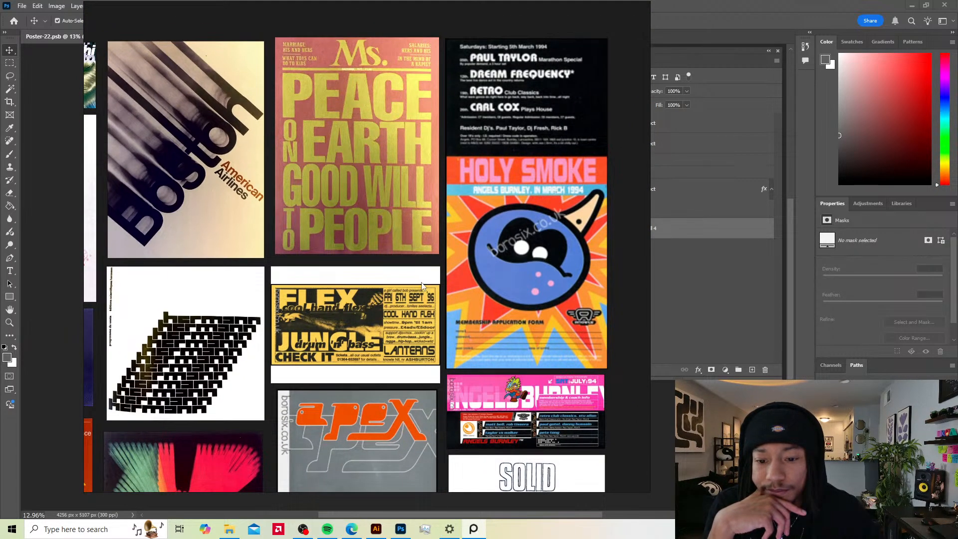
pyautogui.scroll(-5, 422, 286)
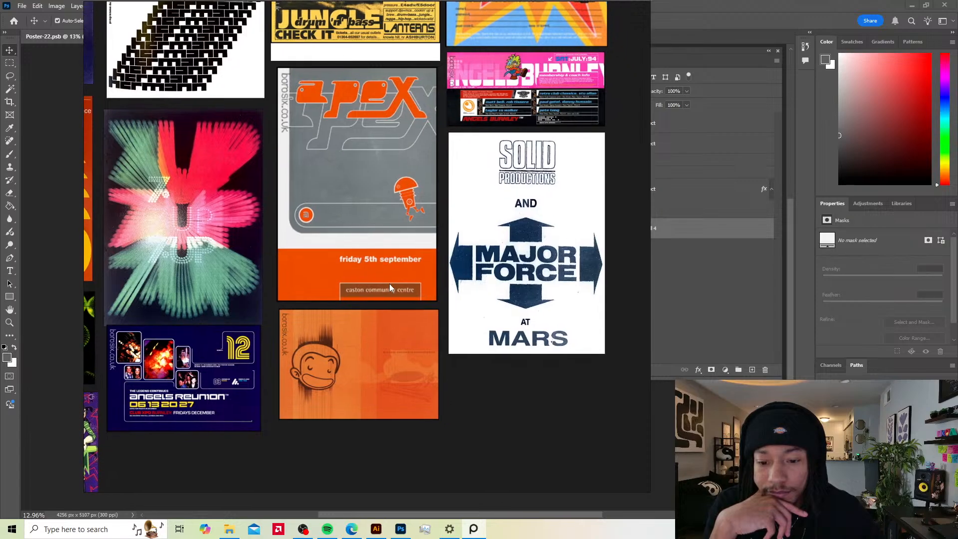
pyautogui.moveTo(325, 344); pyautogui.dragTo(438, 268)
pyautogui.moveTo(335, 308); pyautogui.dragTo(403, 314)
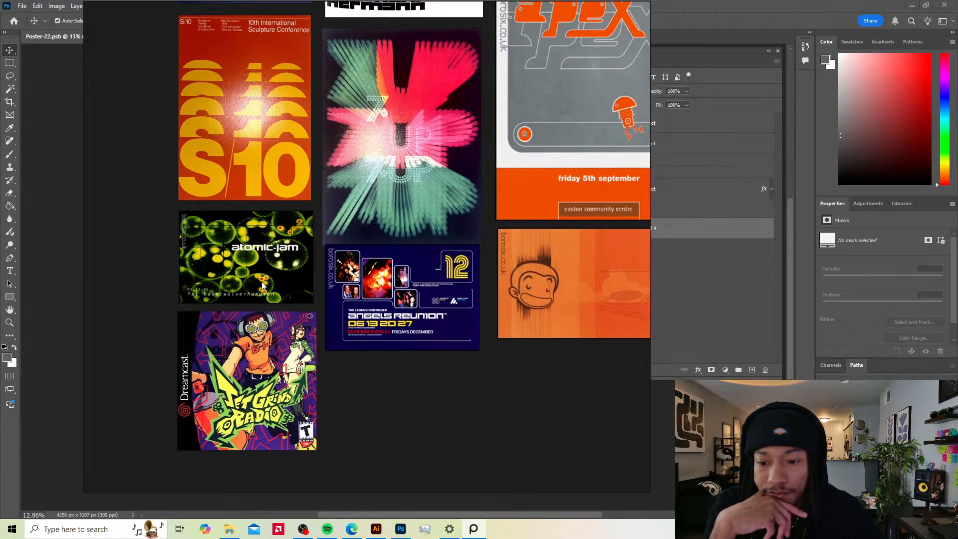
pyautogui.scroll(1, 261, 282)
pyautogui.scroll(-2, 261, 280)
pyautogui.moveTo(228, 185); pyautogui.dragTo(318, 304)
pyautogui.moveTo(322, 216); pyautogui.dragTo(471, 230)
pyautogui.moveTo(326, 261); pyautogui.dragTo(379, 260)
pyautogui.scroll(2, 225, 342)
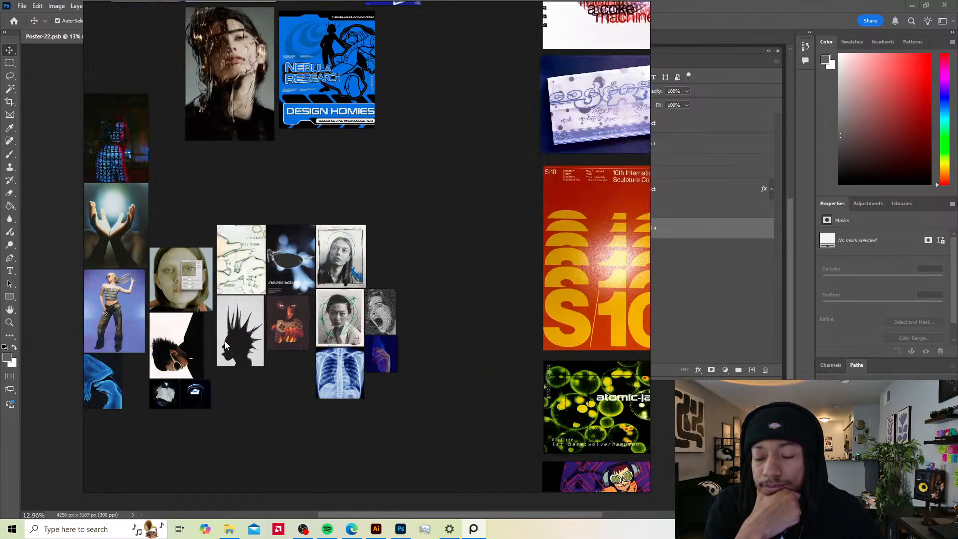
# Step: Study the portrait, silhouette and blue-toned image references, including the TVP and GRID posters and the laptop chair
pyautogui.scroll(3, 225, 345)
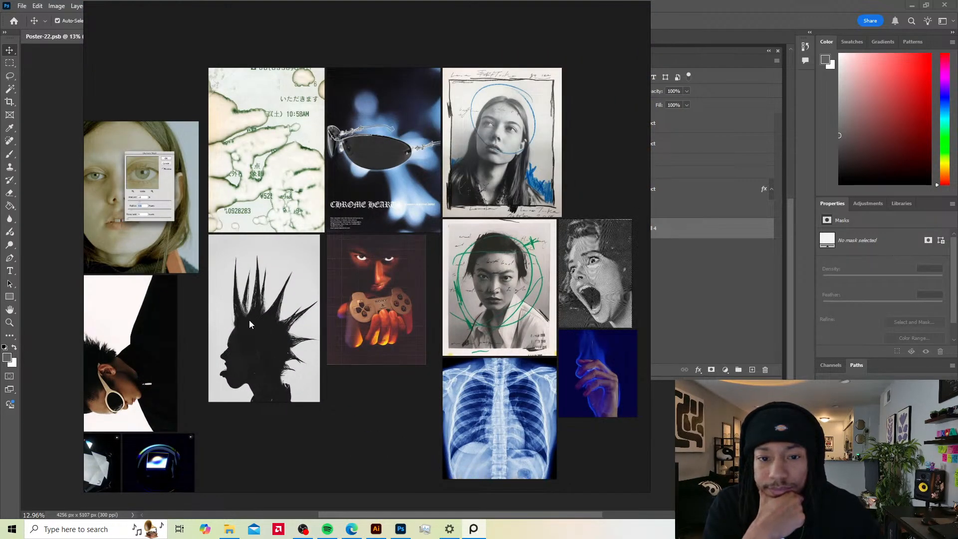
pyautogui.moveTo(250, 324); pyautogui.dragTo(619, 200)
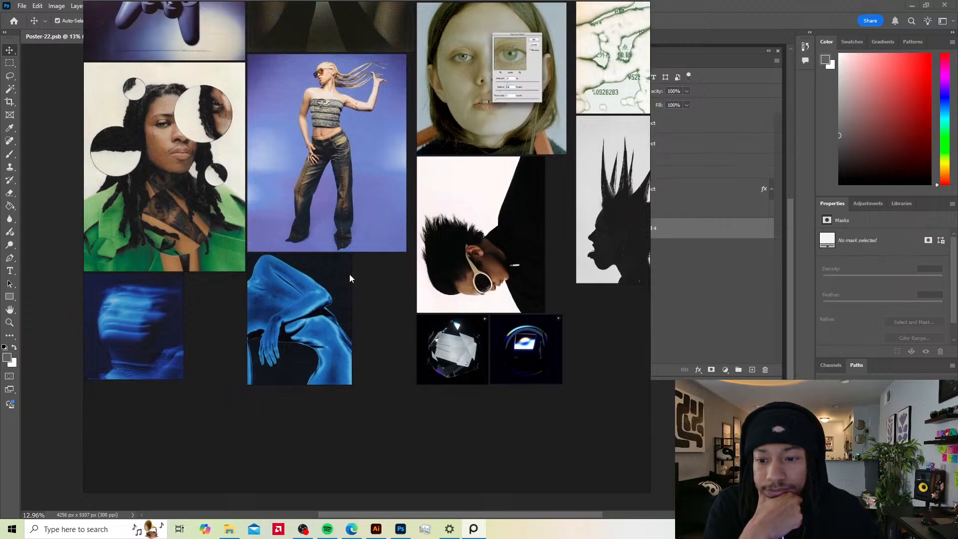
pyautogui.scroll(-3, 357, 307)
pyautogui.moveTo(198, 111); pyautogui.dragTo(384, 220)
pyautogui.scroll(7, 314, 211)
pyautogui.moveTo(287, 202); pyautogui.dragTo(288, 297)
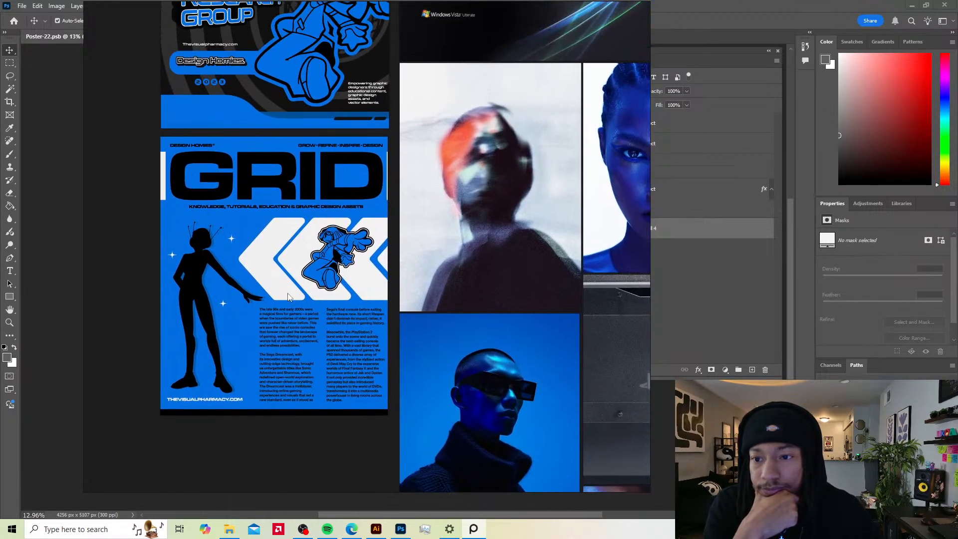
pyautogui.moveTo(376, 164); pyautogui.dragTo(366, 272)
pyautogui.moveTo(338, 184); pyautogui.dragTo(321, 316)
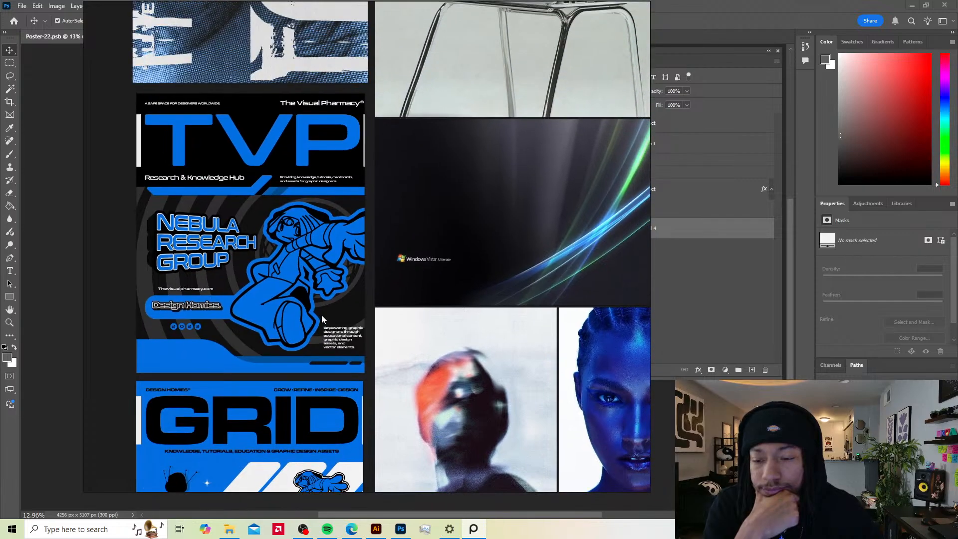
pyautogui.moveTo(329, 213); pyautogui.dragTo(294, 371)
pyautogui.scroll(-3, 368, 295)
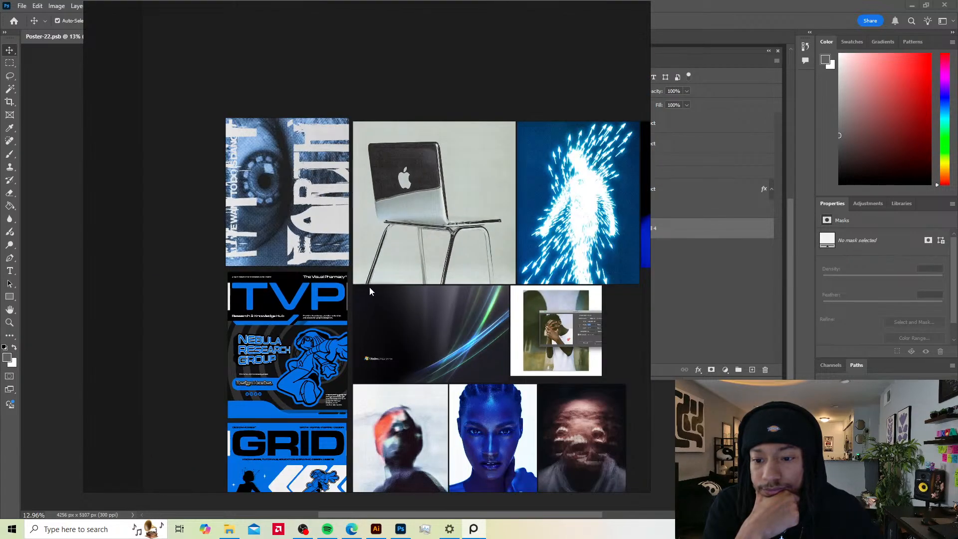
pyautogui.scroll(1, 370, 286)
pyautogui.moveTo(409, 263); pyautogui.dragTo(393, 275)
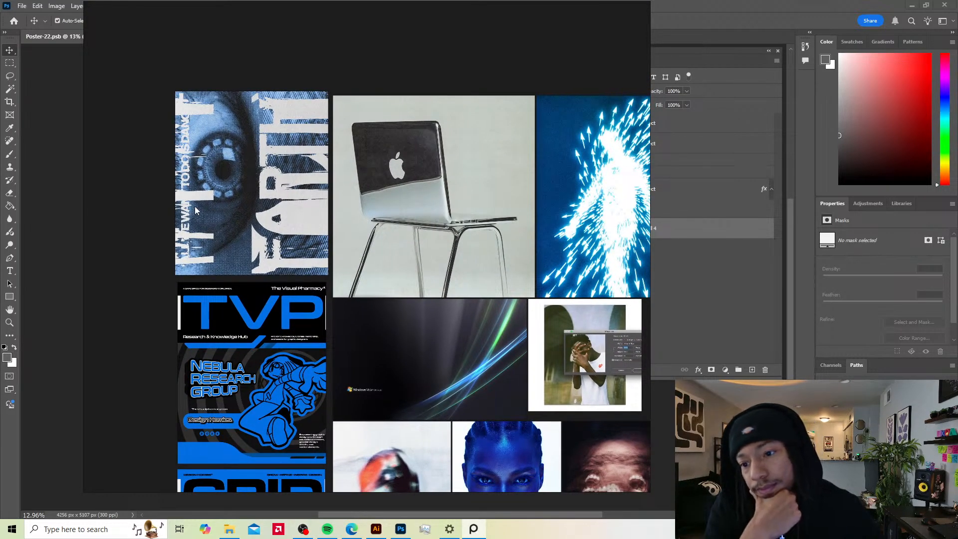
pyautogui.scroll(2, 197, 212)
pyautogui.scroll(-3, 195, 227)
pyautogui.moveTo(428, 225); pyautogui.dragTo(111, 226)
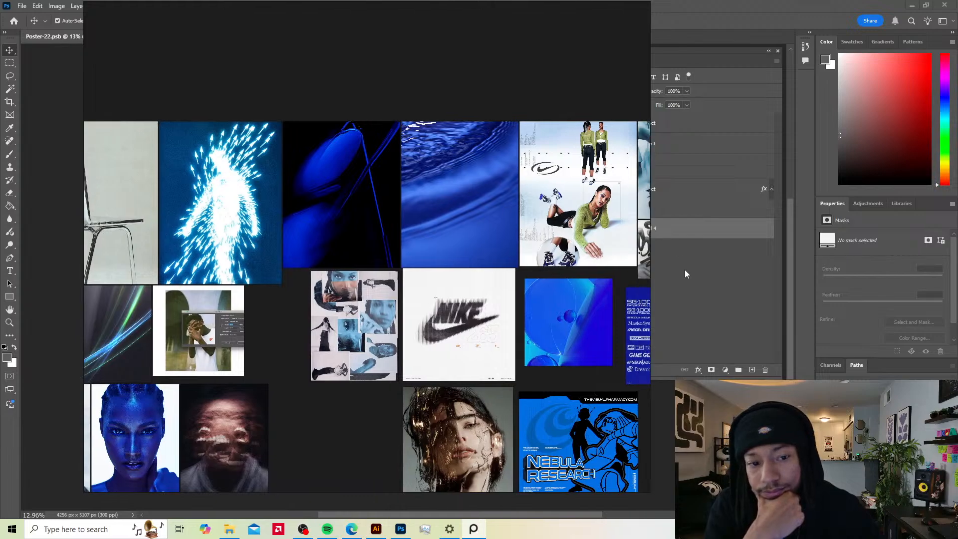
# Step: Return to the typographic posters and inspect the text layout of the Flex Jungle flyer
pyautogui.moveTo(573, 369); pyautogui.dragTo(359, 343)
pyautogui.moveTo(467, 320); pyautogui.dragTo(175, 294)
pyautogui.moveTo(442, 322); pyautogui.dragTo(184, 288)
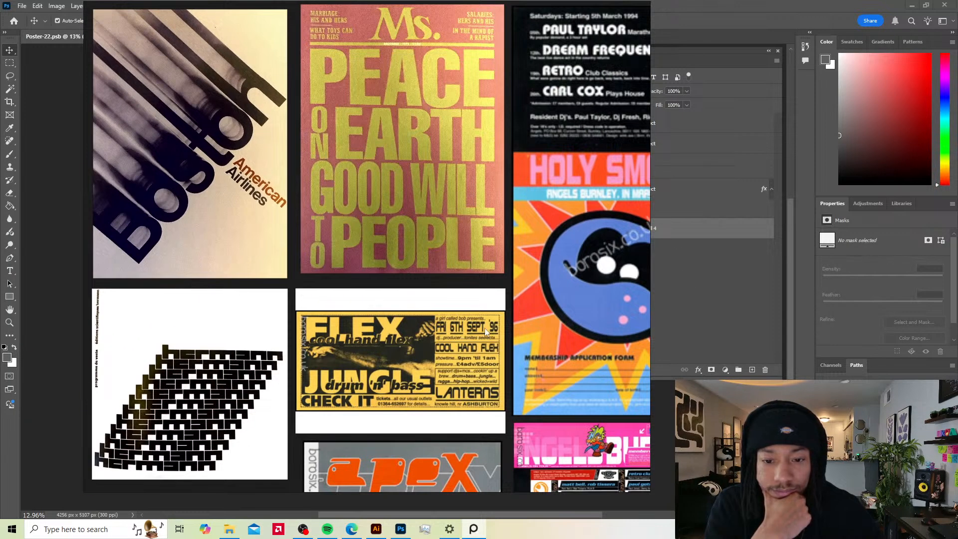
pyautogui.moveTo(484, 328); pyautogui.dragTo(360, 290)
pyautogui.scroll(2, 302, 328)
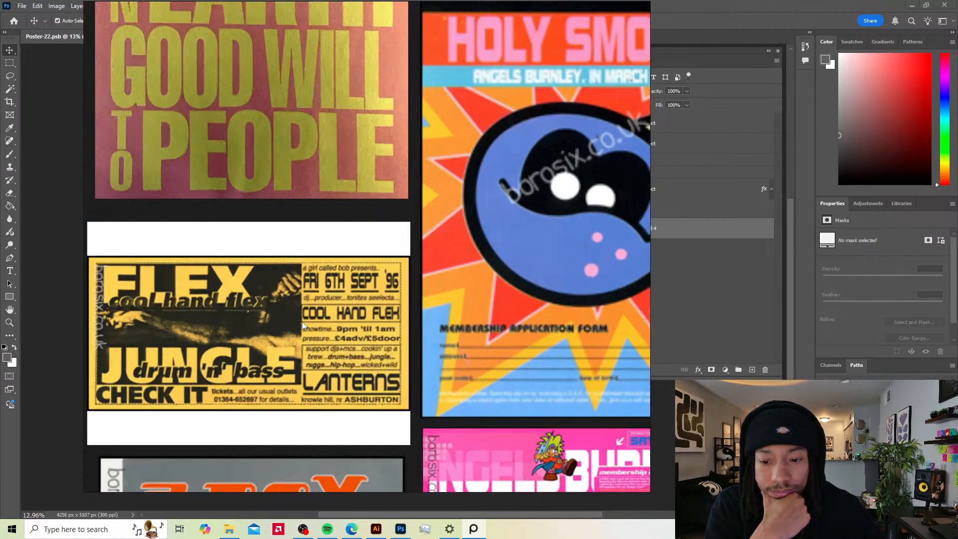
pyautogui.moveTo(323, 327); pyautogui.dragTo(376, 292)
pyautogui.moveTo(348, 385); pyautogui.dragTo(389, 356)
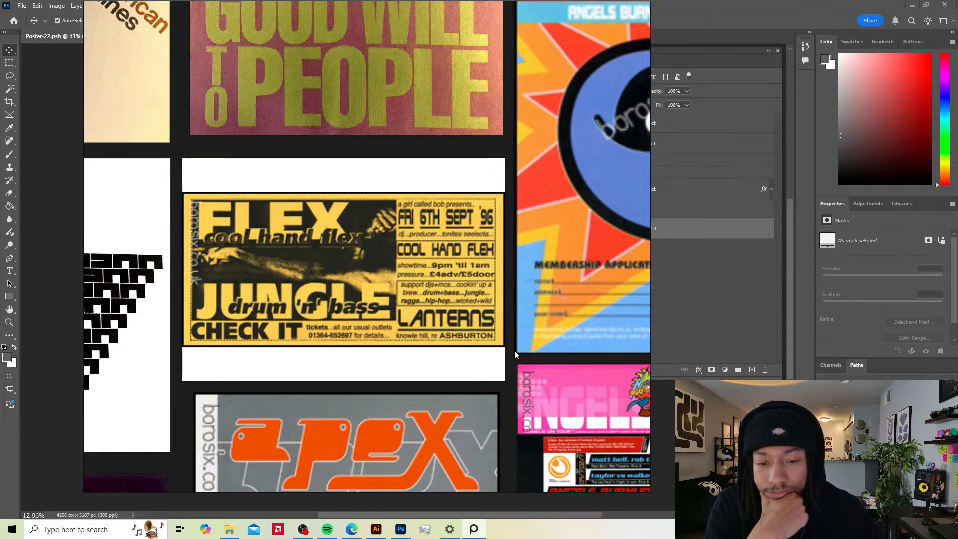
pyautogui.moveTo(515, 351); pyautogui.dragTo(286, 312)
pyautogui.scroll(2, 350, 344)
pyautogui.scroll(-4, 354, 343)
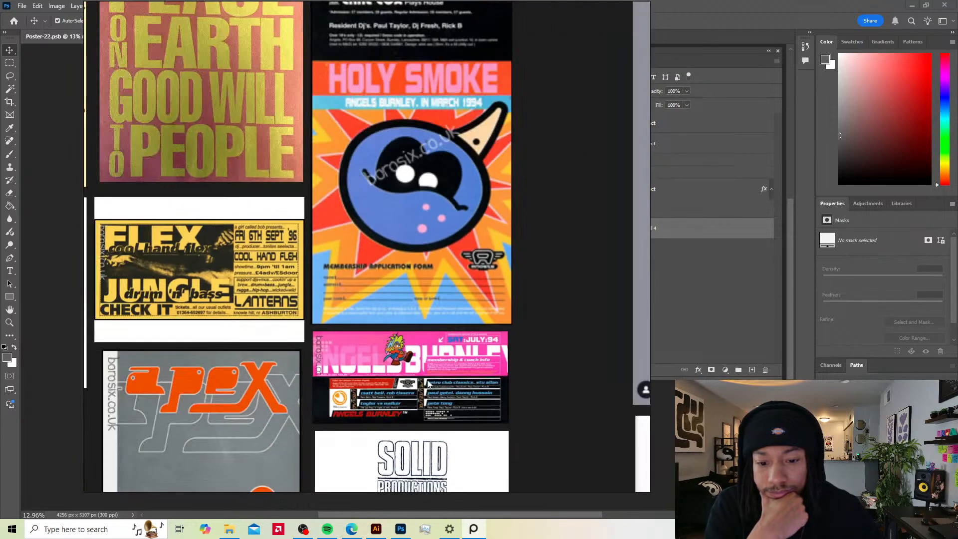
# Step: Inspect the type and information layout of the Angels Burnley flyer and the Solid Productions Major Force poster up close
pyautogui.moveTo(428, 383); pyautogui.dragTo(376, 277)
pyautogui.scroll(3, 390, 275)
pyautogui.scroll(-1, 378, 299)
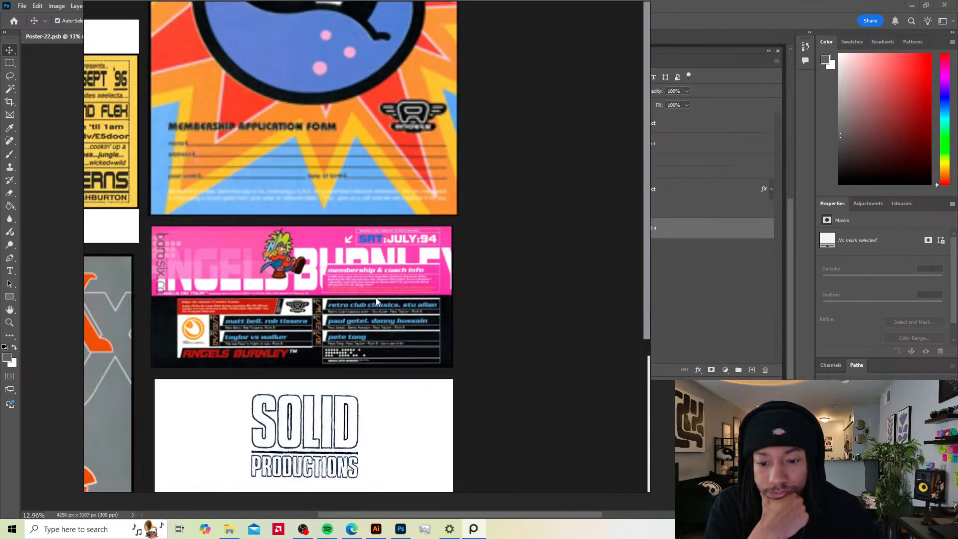
pyautogui.moveTo(369, 312); pyautogui.dragTo(418, 260)
pyautogui.moveTo(306, 390); pyautogui.dragTo(451, 224)
pyautogui.moveTo(378, 337); pyautogui.dragTo(419, 273)
pyautogui.moveTo(399, 308); pyautogui.dragTo(389, 285)
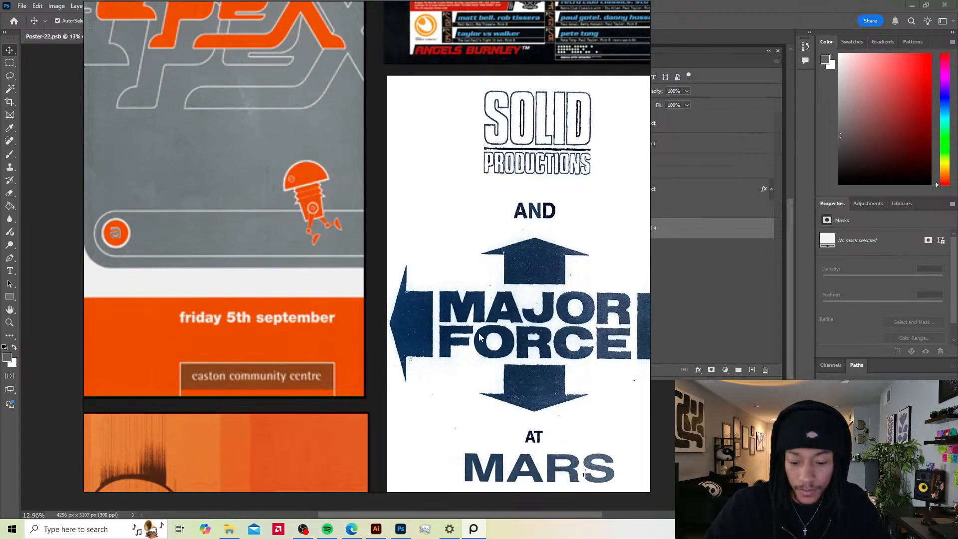
pyautogui.scroll(-2, 501, 262)
pyautogui.moveTo(504, 233); pyautogui.dragTo(480, 243)
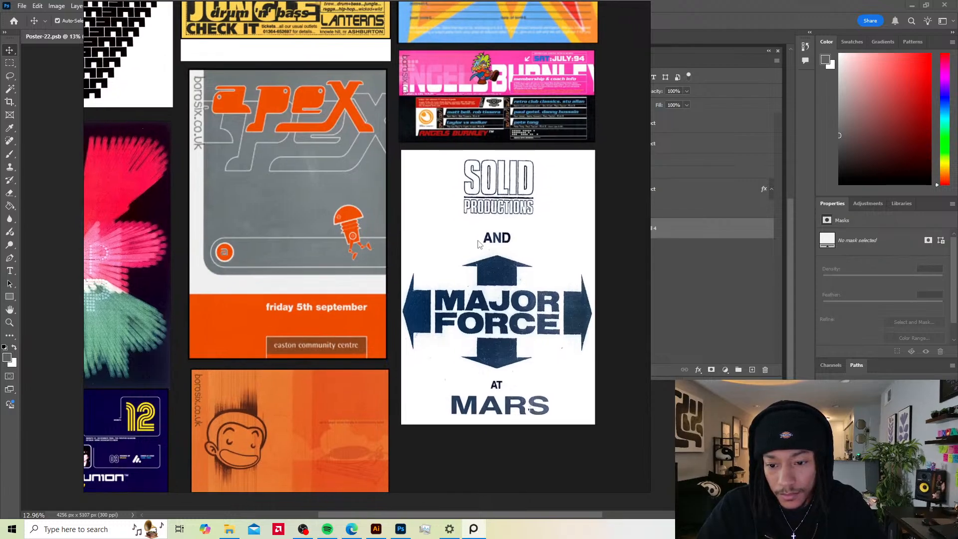
pyautogui.scroll(-1, 491, 218)
pyautogui.moveTo(446, 167); pyautogui.dragTo(495, 171)
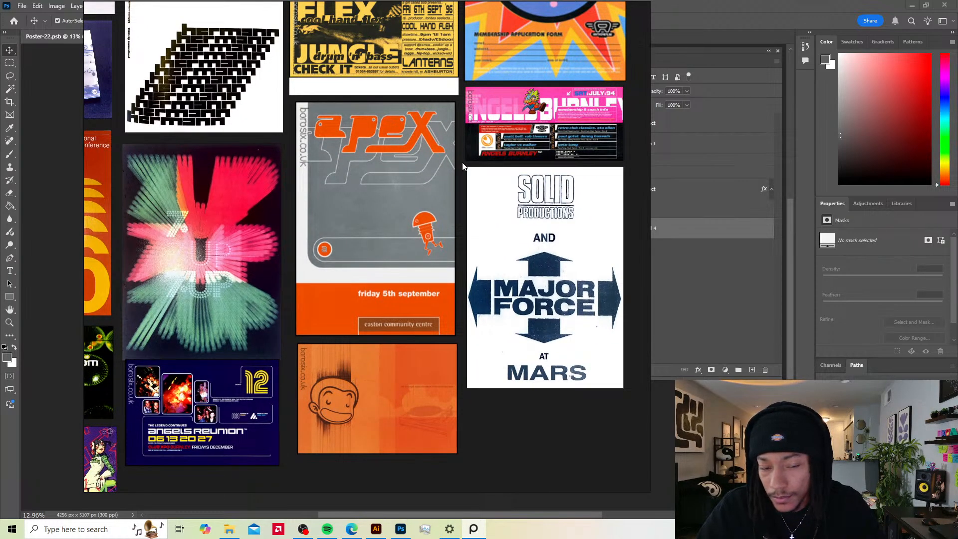
pyautogui.scroll(3, 561, 152)
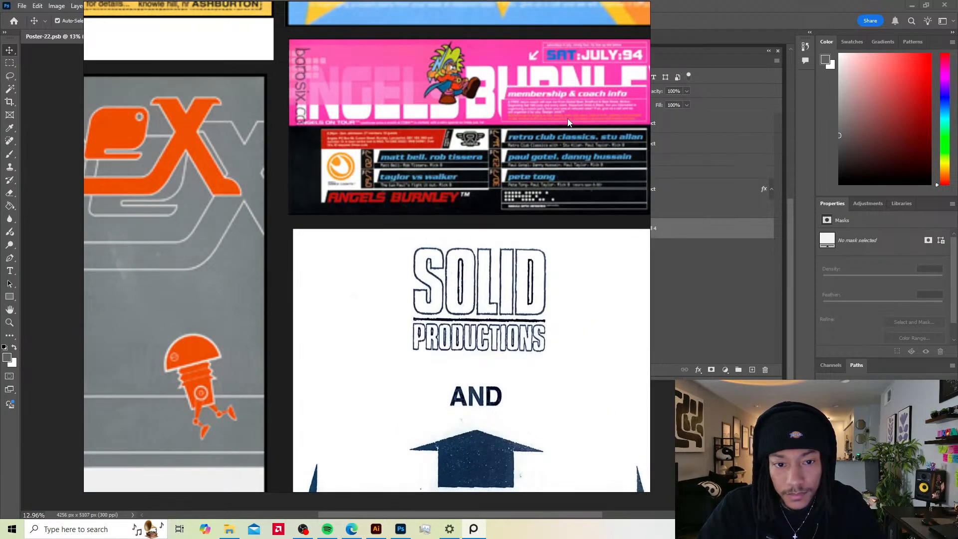
pyautogui.scroll(-3, 547, 207)
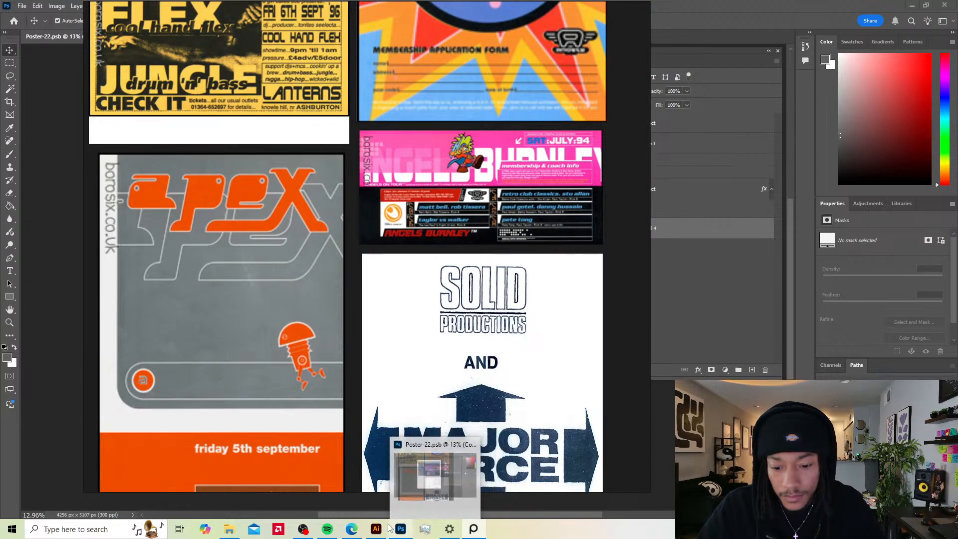
# Step: Switch to the iOS elements file in Illustrator and replace the Lorem ipsum text in the lowest search field with "How to find peace"
pyautogui.moveTo(408, 530)
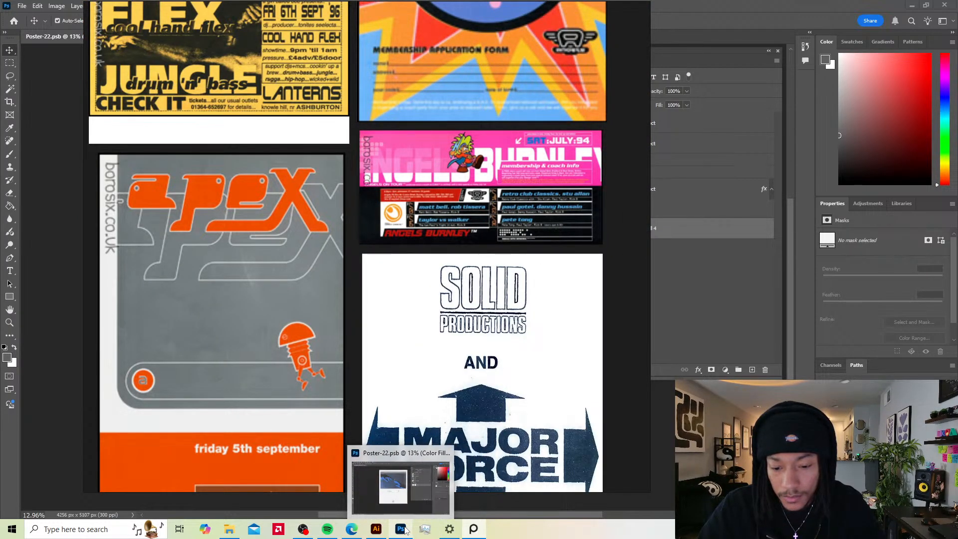
pyautogui.click(376, 531)
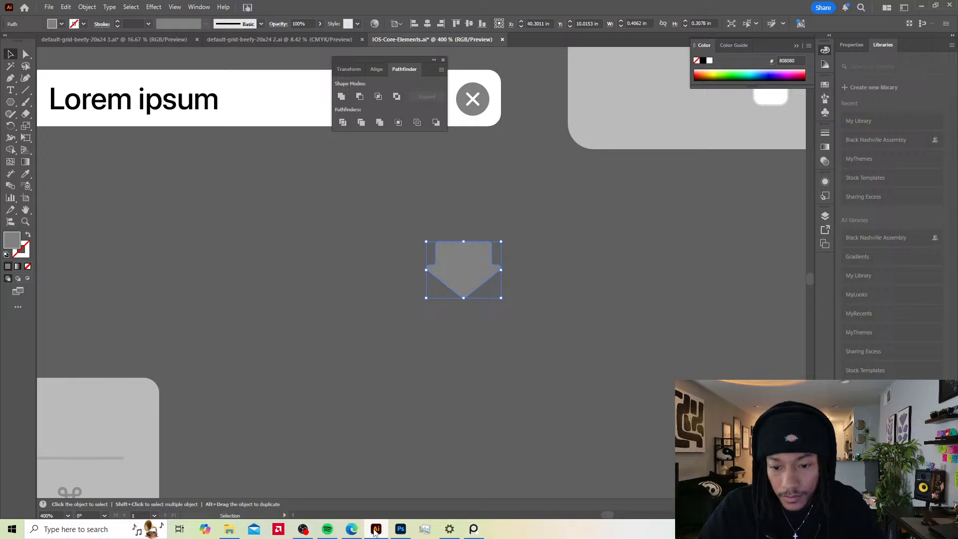
pyautogui.click(275, 223)
pyautogui.moveTo(276, 223); pyautogui.dragTo(439, 433)
pyautogui.doubleClick(314, 318)
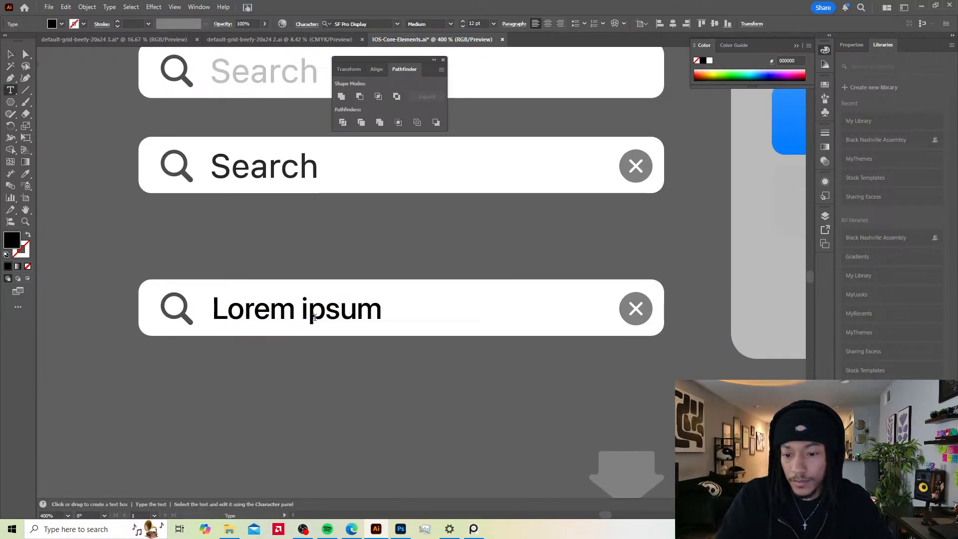
pyautogui.hotkey('ctrl', 'a')
pyautogui.press('capslock')
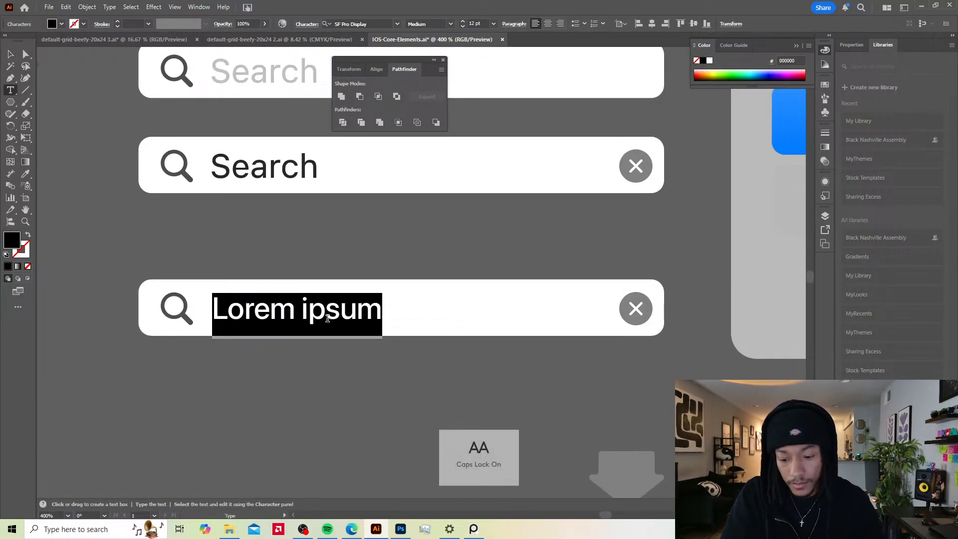
pyautogui.press('capslock')
pyautogui.write('How to')
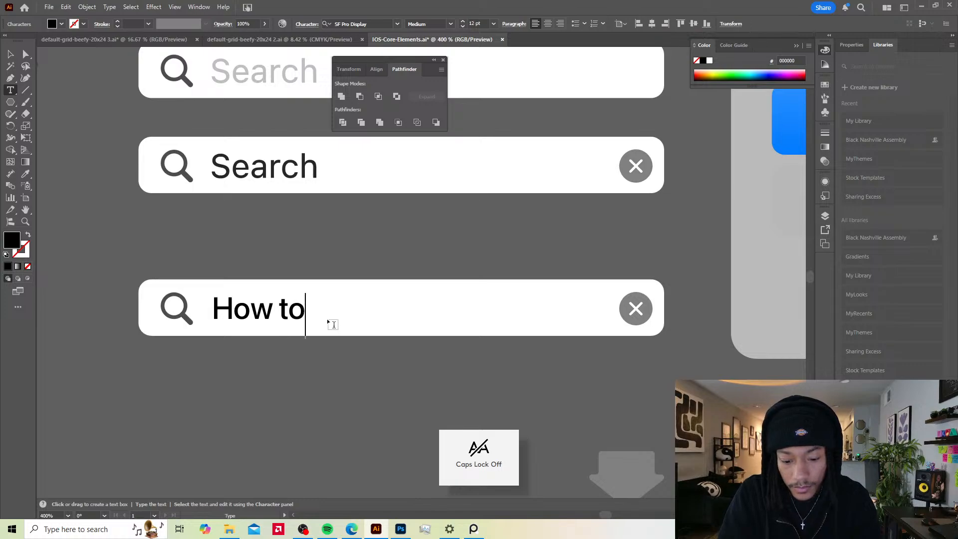
pyautogui.write(' find')
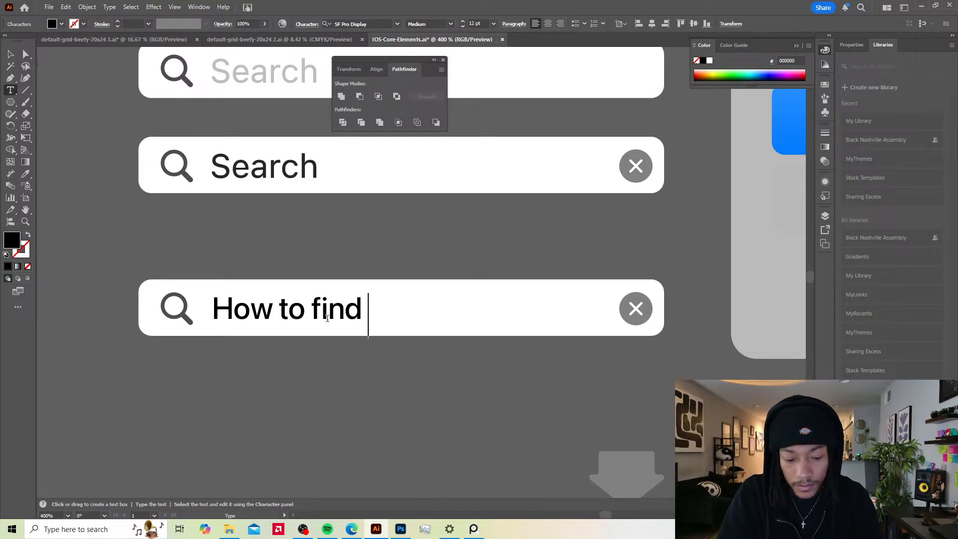
pyautogui.write(' peace')
pyautogui.press('Escape')
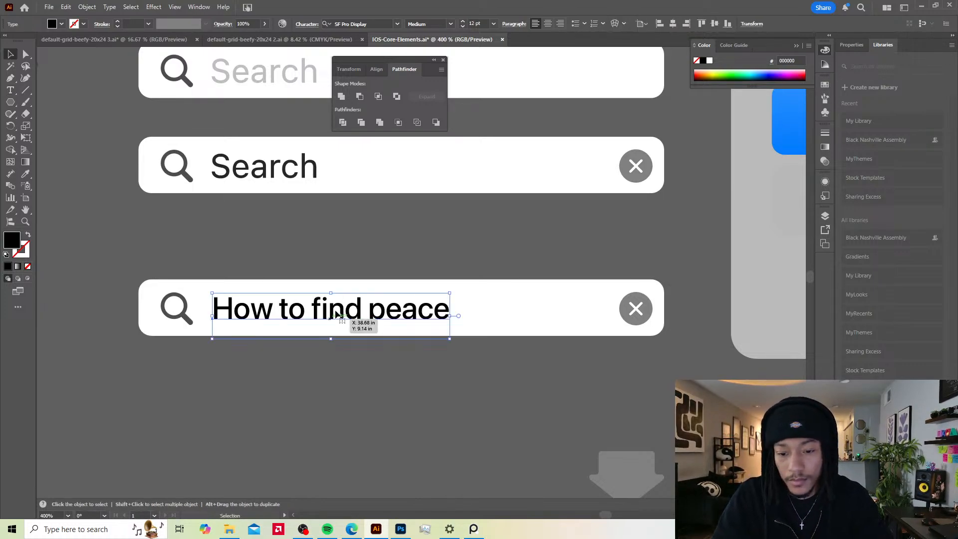
pyautogui.click(573, 354)
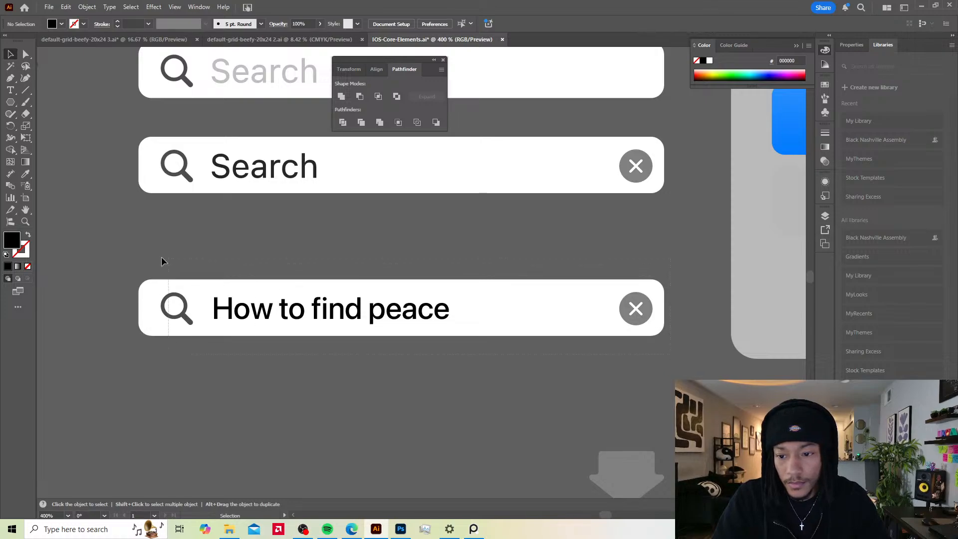
# Step: Copy the whole edited search field into the Photoshop poster as a smart object, scaled to about 1890 px wide beneath the Search field
pyautogui.moveTo(161, 258); pyautogui.dragTo(121, 251)
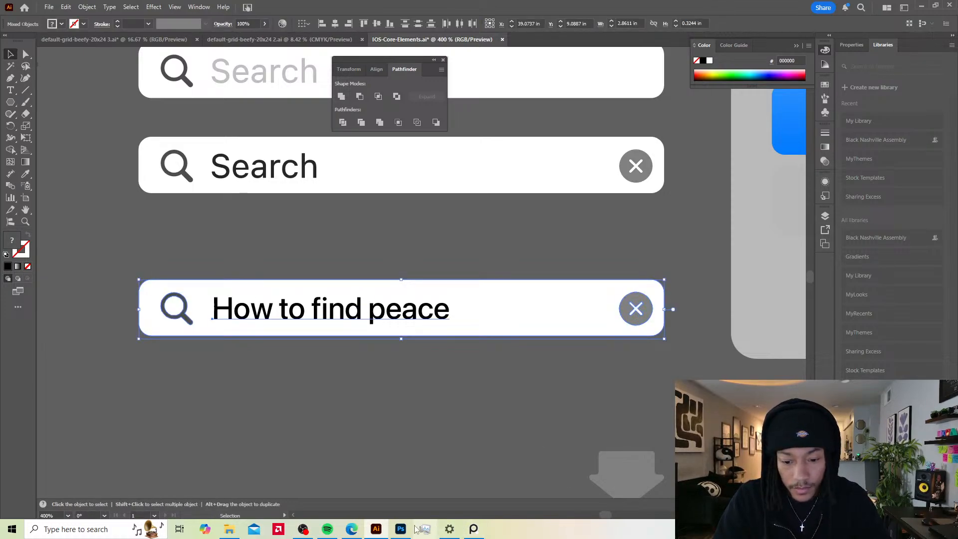
pyautogui.click(401, 529)
pyautogui.click(429, 293)
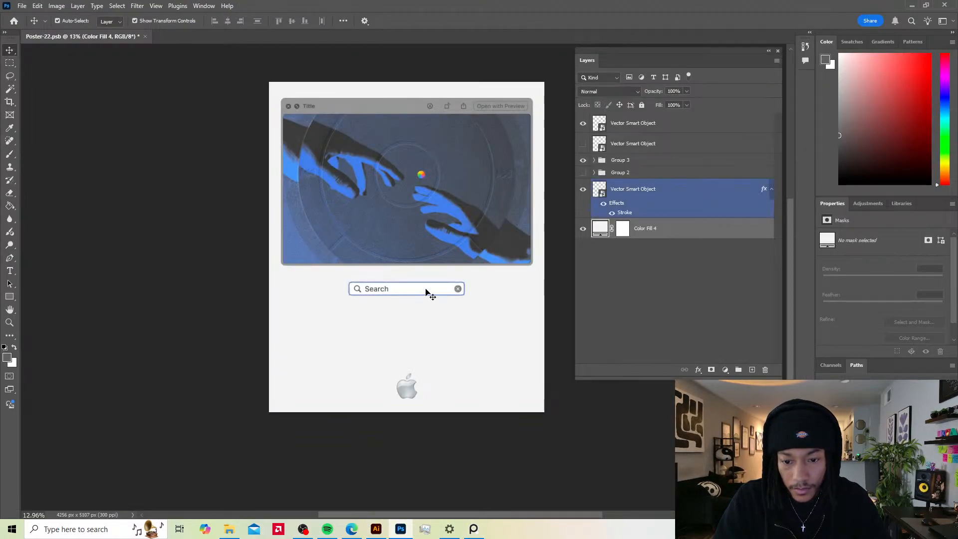
pyautogui.hotkey('ctrl', 'v')
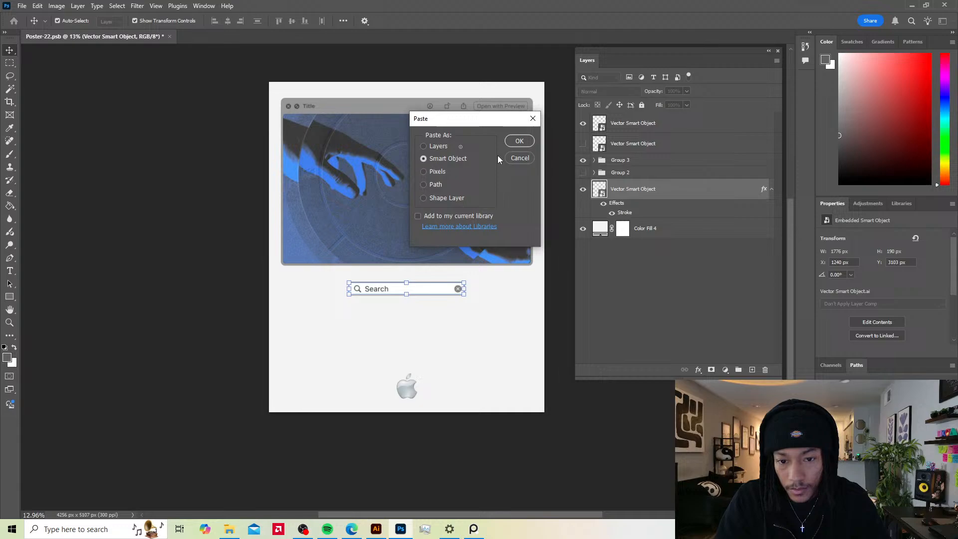
pyautogui.click(519, 143)
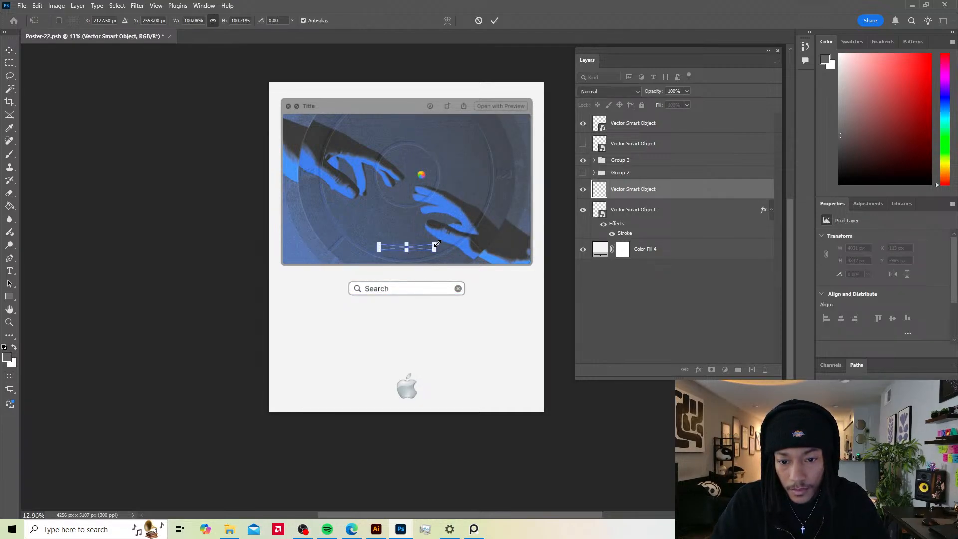
pyautogui.moveTo(436, 243); pyautogui.dragTo(446, 311)
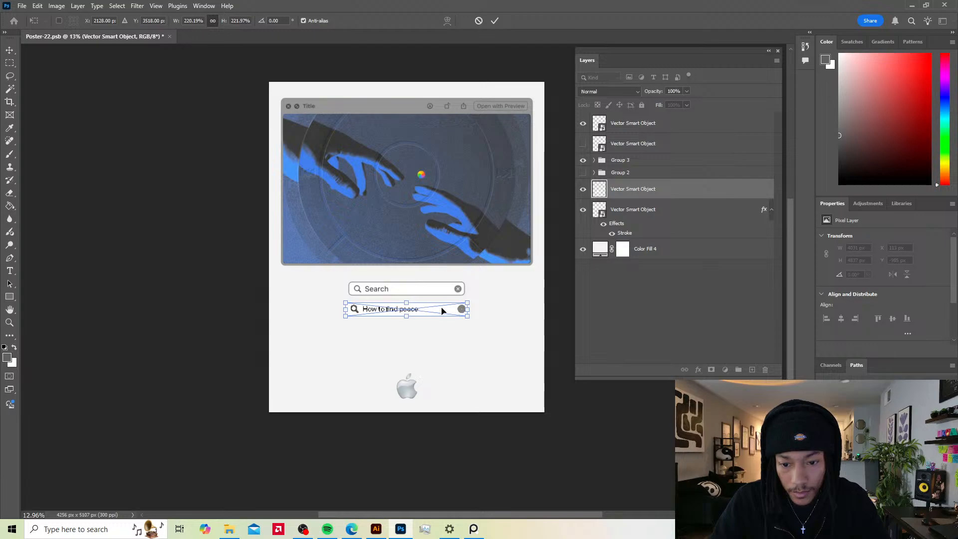
pyautogui.press('Return')
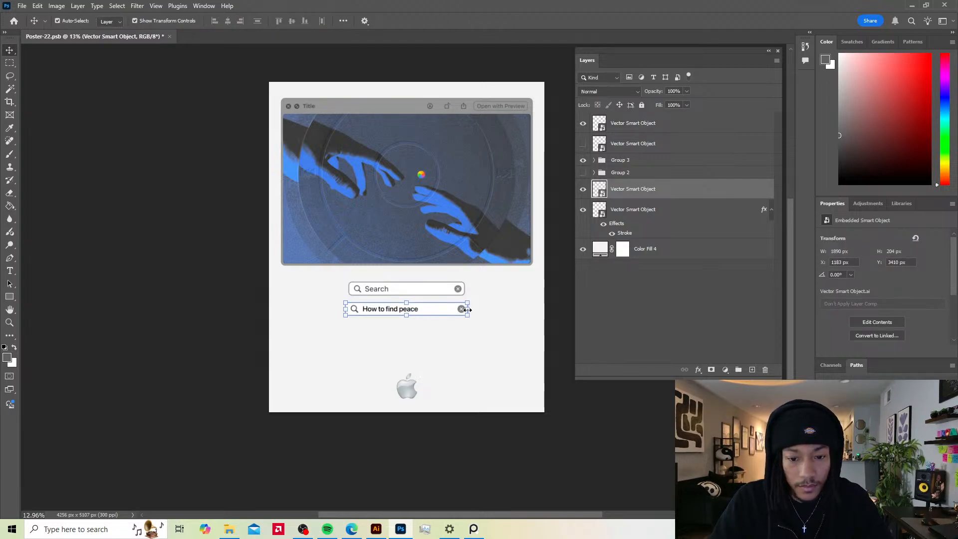
pyautogui.click(494, 310)
# Step: Copy the stroke layer style from the Search field and paste it onto the "How to find peace" field
pyautogui.click(649, 209)
pyautogui.rightClick(696, 209)
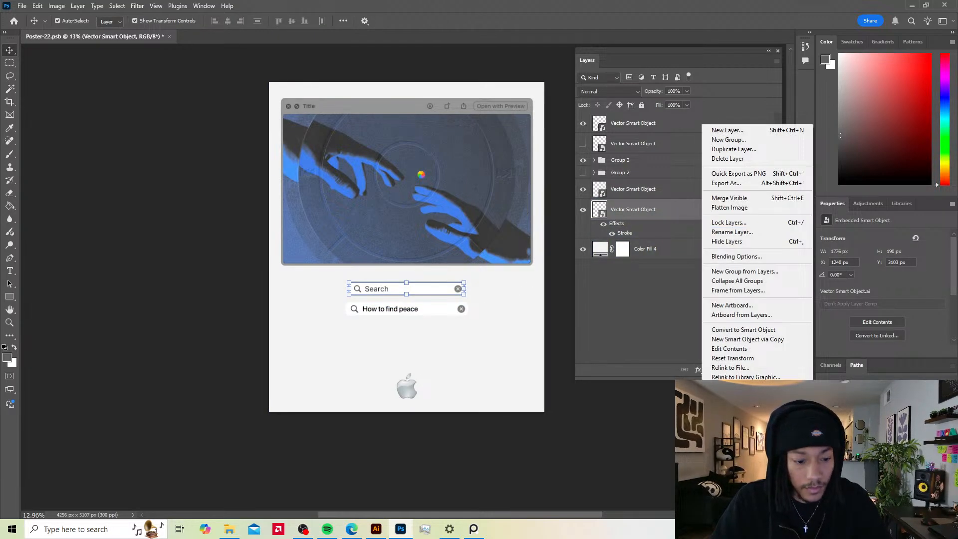
pyautogui.click(733, 469)
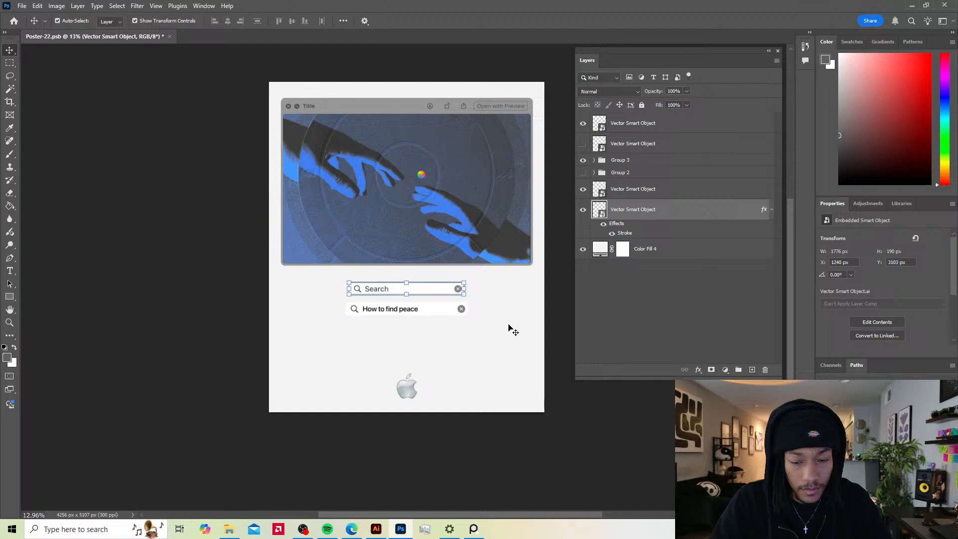
pyautogui.click(437, 309)
pyautogui.rightClick(431, 309)
pyautogui.click(500, 314)
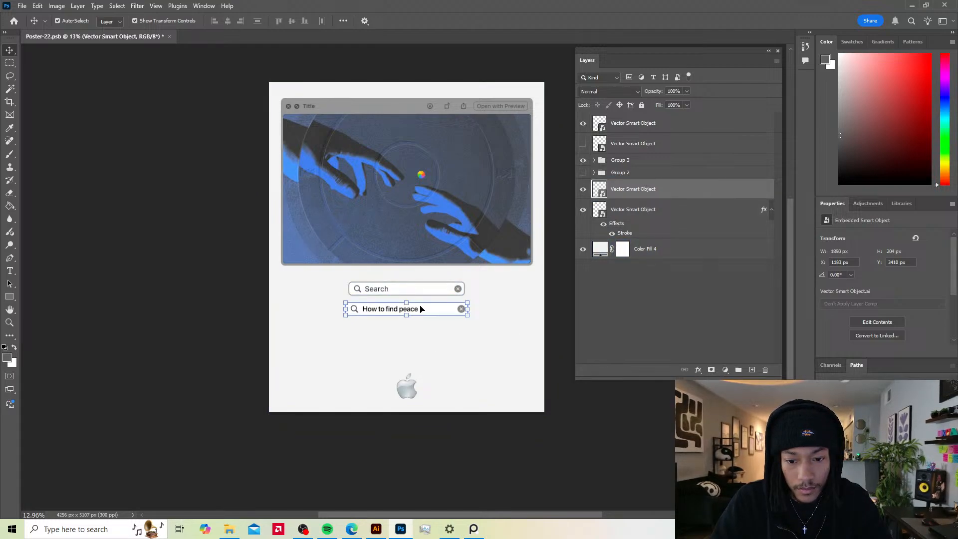
pyautogui.rightClick(704, 196)
pyautogui.click(734, 478)
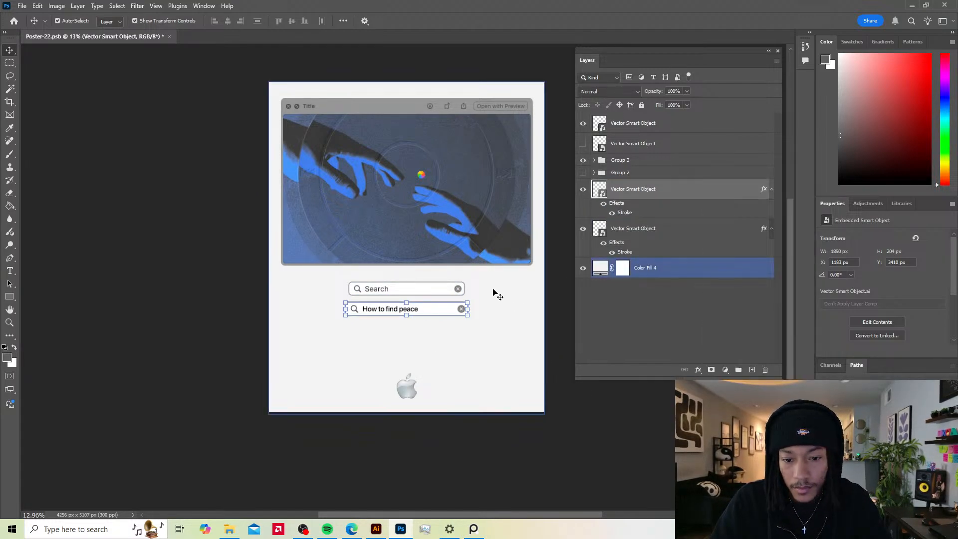
# Step: Delete the old Search field and move the "How to find peace" field up into its place below the preview frame
pyautogui.click(430, 280)
pyautogui.click(422, 289)
pyautogui.press('Delete')
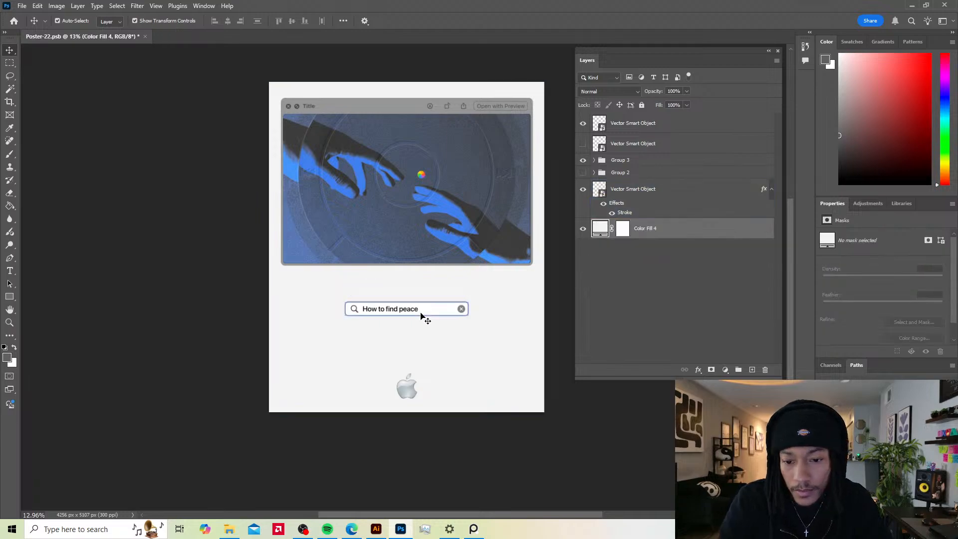
pyautogui.moveTo(420, 316); pyautogui.dragTo(419, 297)
pyautogui.click(475, 342)
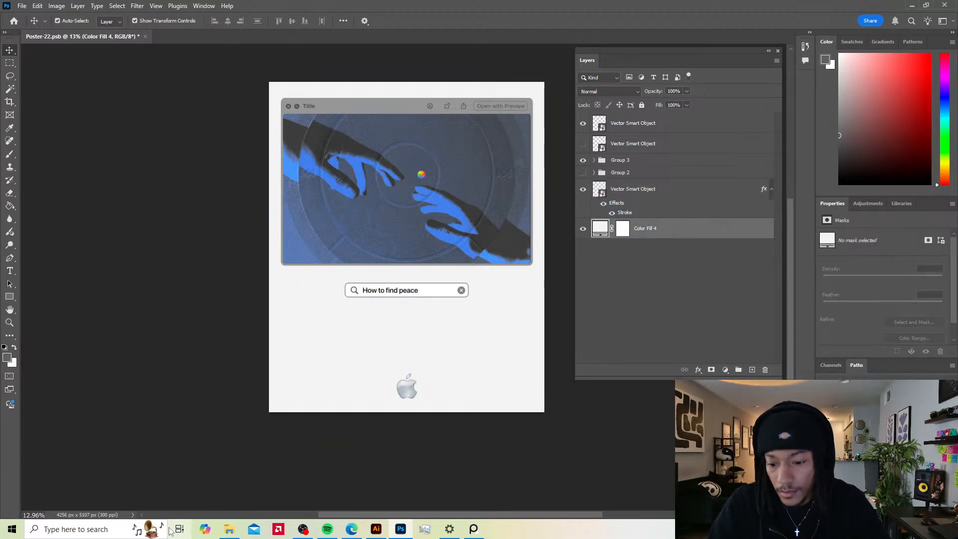
# Step: Try nudging the "How to find peace" field slightly closer to the preview frame and check the overall poster layout
pyautogui.click(440, 288)
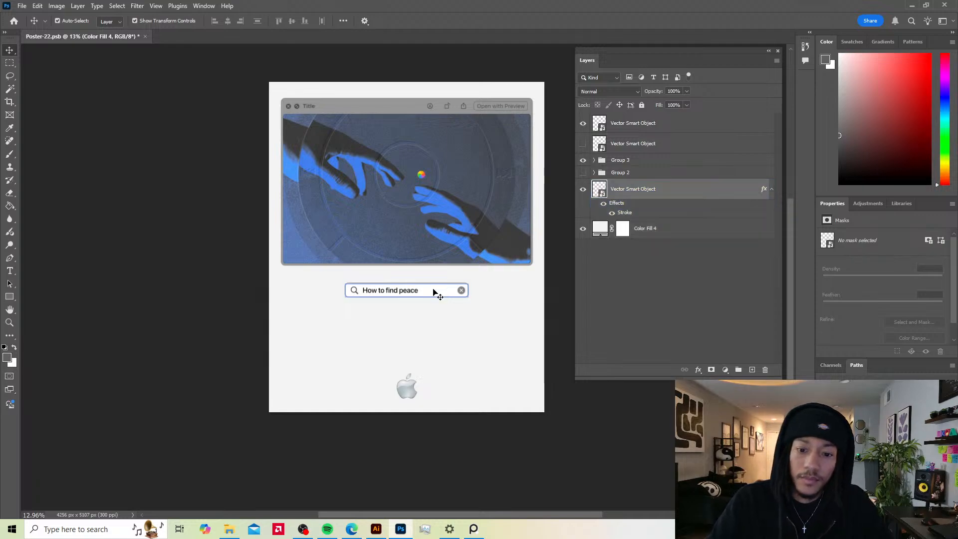
pyautogui.moveTo(434, 291); pyautogui.dragTo(434, 289)
pyautogui.click(558, 324)
pyautogui.scroll(-2, 538, 374)
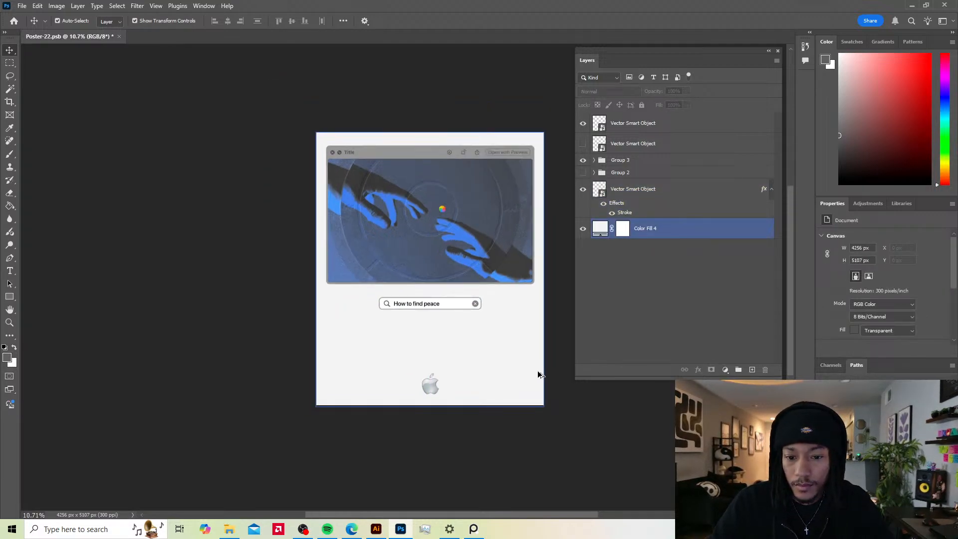
pyautogui.scroll(1, 538, 372)
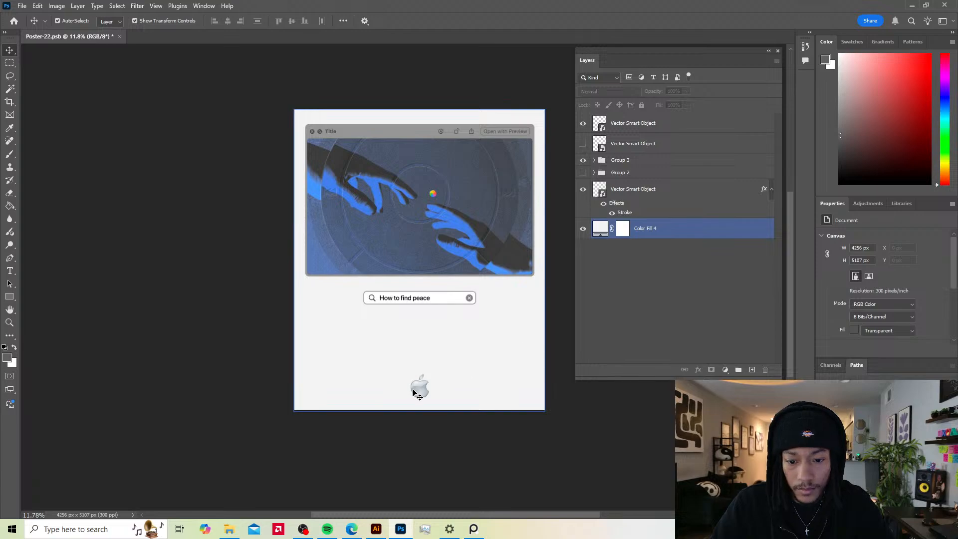
# Step: Step back and forth through the edit history to compare the old Search field with the "How to find peace" version
pyautogui.hotkey('ctrl', 'z')
pyautogui.hotkey('ctrl', 'z')
pyautogui.hotkey('ctrl', 'z')
pyautogui.hotkey('ctrl', 'z')
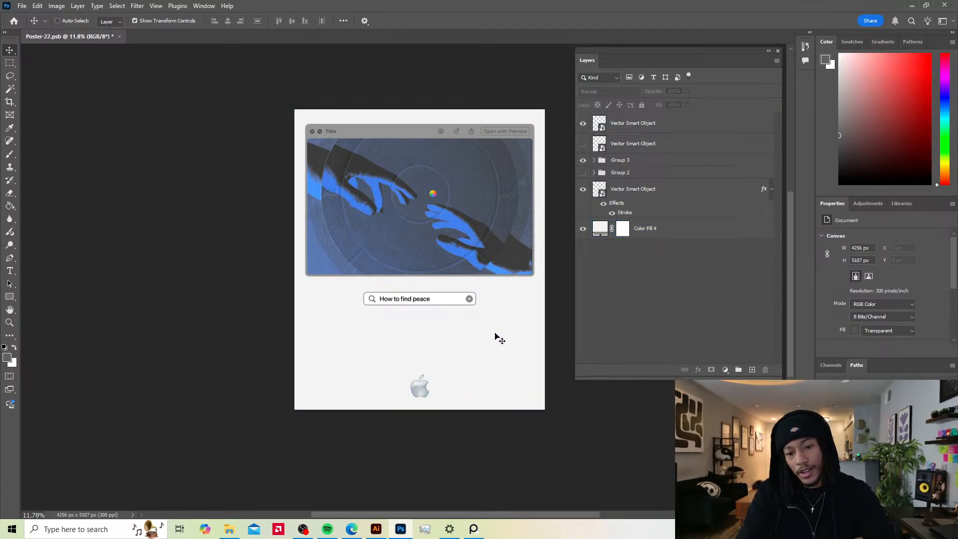
pyautogui.hotkey('ctrl', 'z')
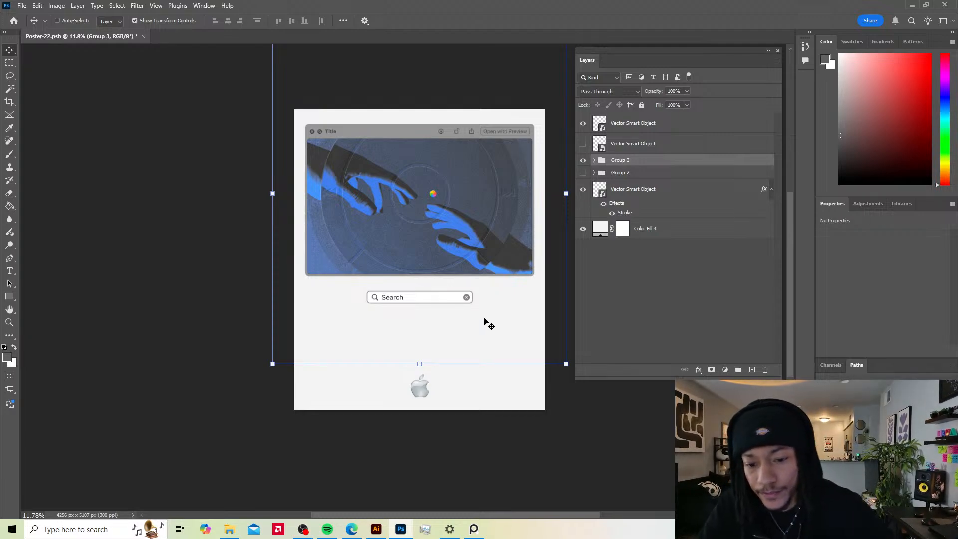
pyautogui.hotkey('ctrl', 'shift', 'z')
pyautogui.hotkey('ctrl', 'shift', 'z')
pyautogui.hotkey('ctrl', 'shift', 'z')
pyautogui.hotkey('ctrl', 'shift', 'z')
pyautogui.hotkey('ctrl', 'shift', 'z')
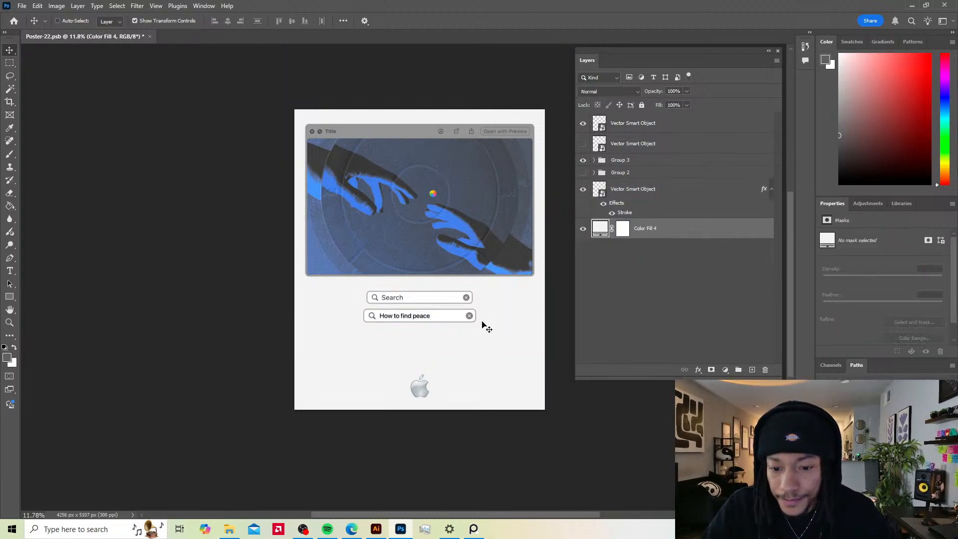
pyautogui.hotkey('ctrl', 'shift', 'z')
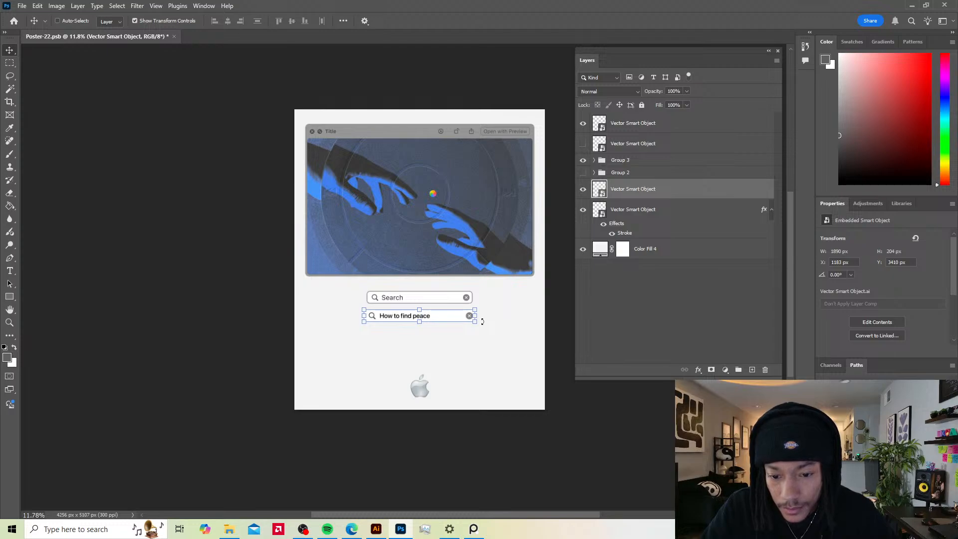
pyautogui.hotkey('ctrl', 'z')
pyautogui.hotkey('ctrl', 'z')
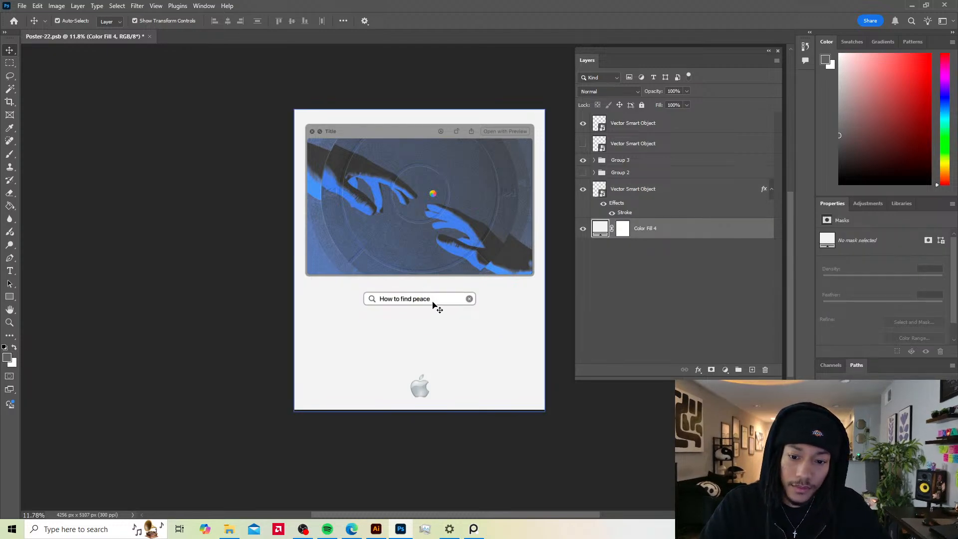
# Step: Move the search field's layer to the top of the stack and place the field over the preview frame's lower edge
pyautogui.moveTo(434, 301); pyautogui.dragTo(451, 232)
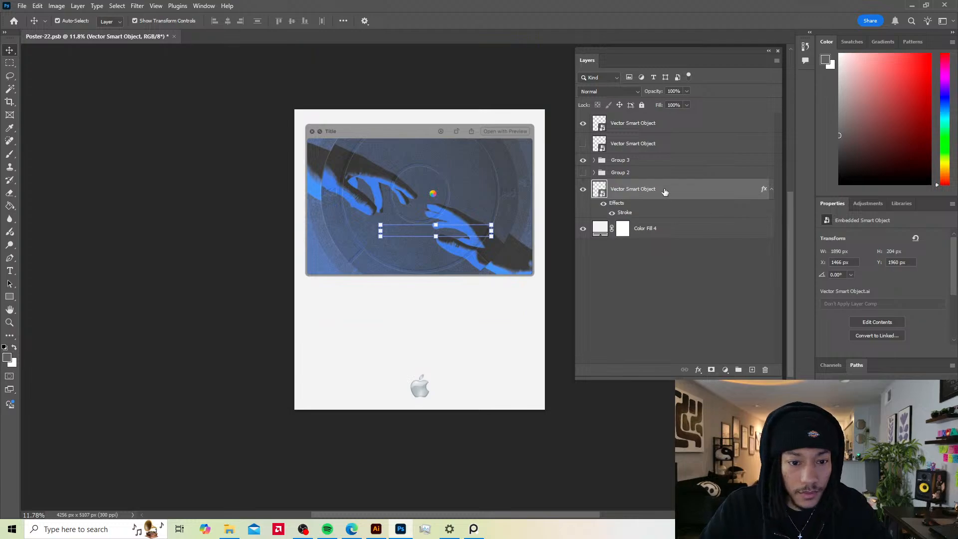
pyautogui.moveTo(662, 188); pyautogui.dragTo(664, 118)
pyautogui.moveTo(445, 216); pyautogui.dragTo(430, 283)
pyautogui.moveTo(454, 324); pyautogui.dragTo(451, 329)
# Step: Try the search field over the artwork's upper-right corner, undo that move, and set the field centred just below the preview frame
pyautogui.moveTo(427, 278); pyautogui.dragTo(491, 162)
pyautogui.moveTo(465, 324); pyautogui.dragTo(468, 325)
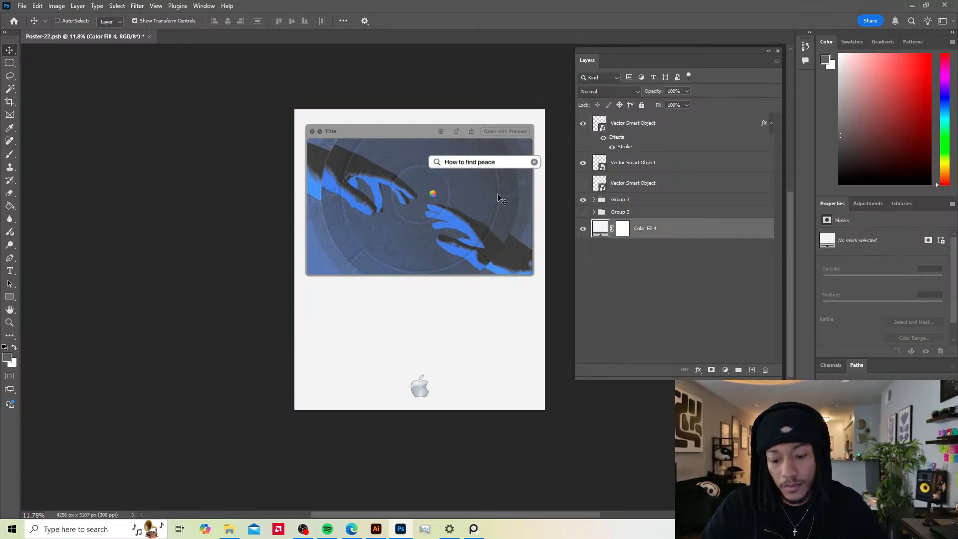
pyautogui.hotkey('ctrl', 'z')
pyautogui.hotkey('ctrl', 'z')
pyautogui.moveTo(451, 277); pyautogui.dragTo(452, 293)
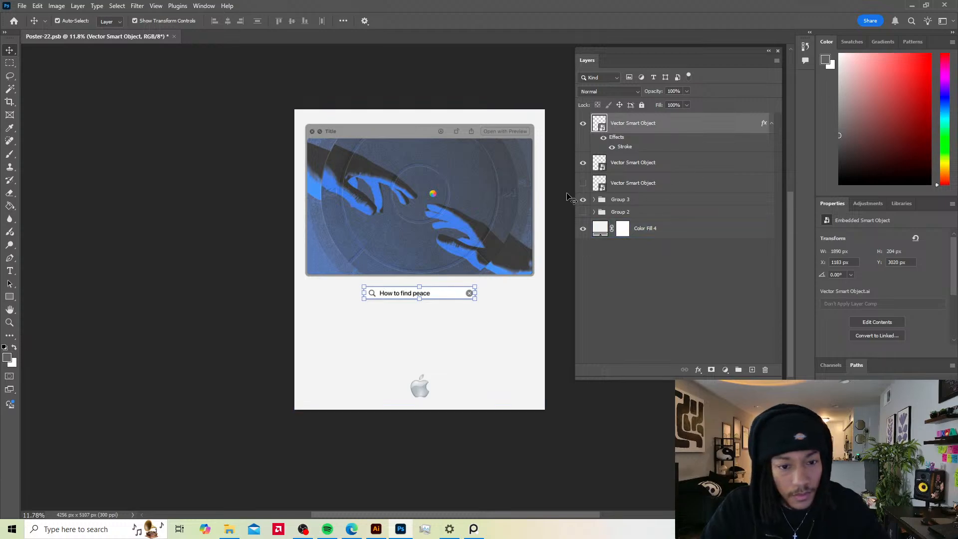
# Step: Show the hidden blue folder and move it to the poster's right edge, between the search field and the Apple logo
pyautogui.click(583, 183)
pyautogui.moveTo(524, 347); pyautogui.dragTo(335, 288)
pyautogui.click(478, 317)
pyautogui.moveTo(408, 297); pyautogui.dragTo(558, 341)
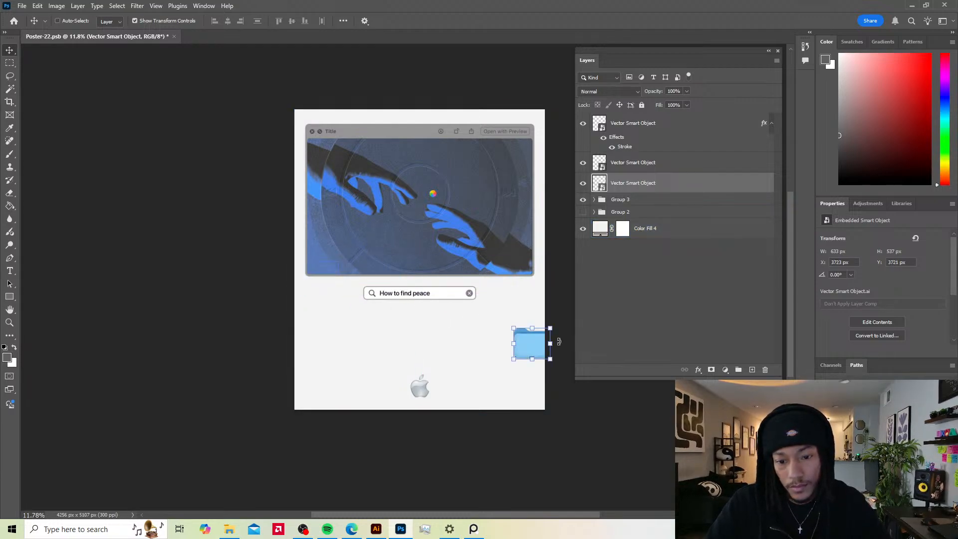
# Step: Hide the blue folder layer and move the "How to find peace" search bar down to about Y 3055 px
pyautogui.hotkey('ctrl', ',')
pyautogui.hotkey('ctrl', 'z')
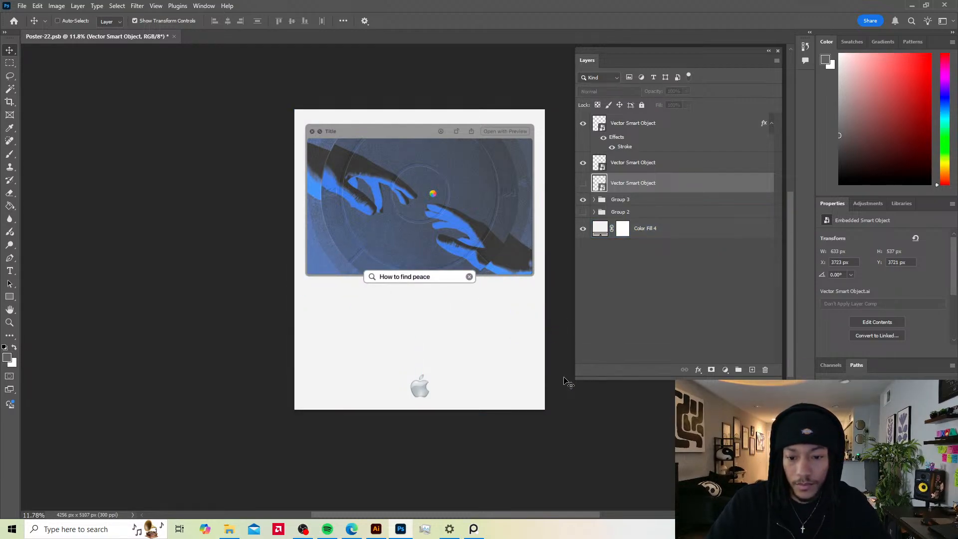
pyautogui.hotkey('ctrl', 'shift', 'z')
pyautogui.moveTo(438, 292)
pyautogui.mouseDown()
pyautogui.moveTo(447, 295)
pyautogui.moveTo(436, 295)
pyautogui.mouseUp()
pyautogui.click(477, 338)
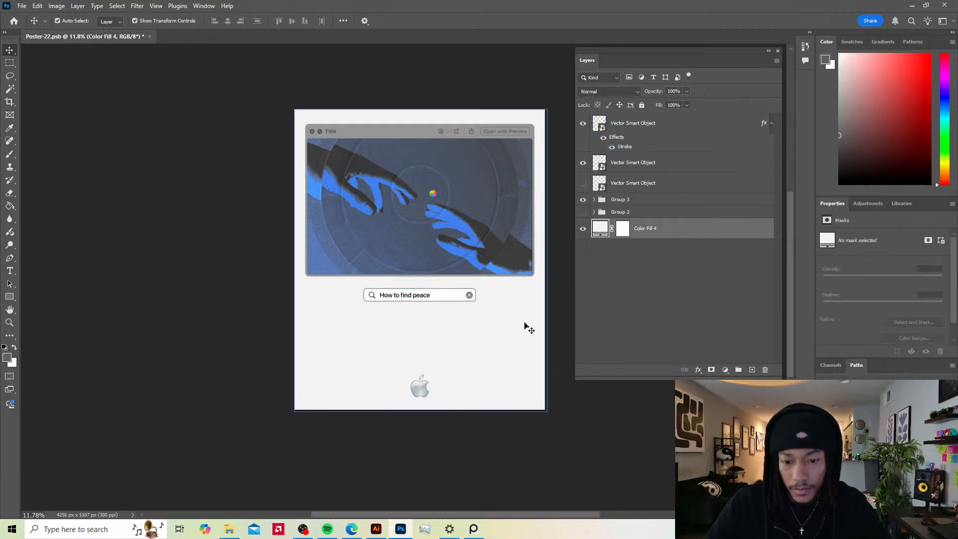
# Step: Set the search bar's outside stroke size to 21 px and clear the layer selection
pyautogui.click(444, 294)
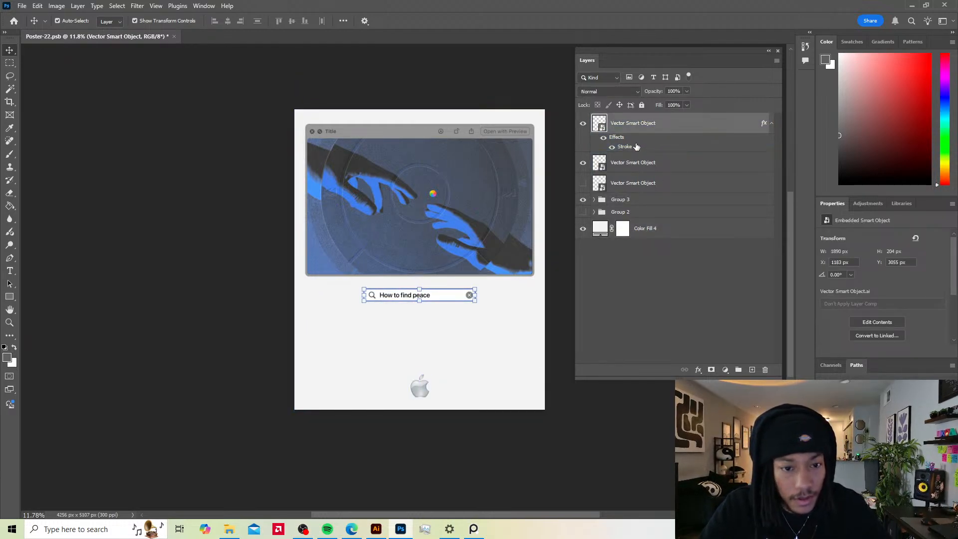
pyautogui.doubleClick(640, 167)
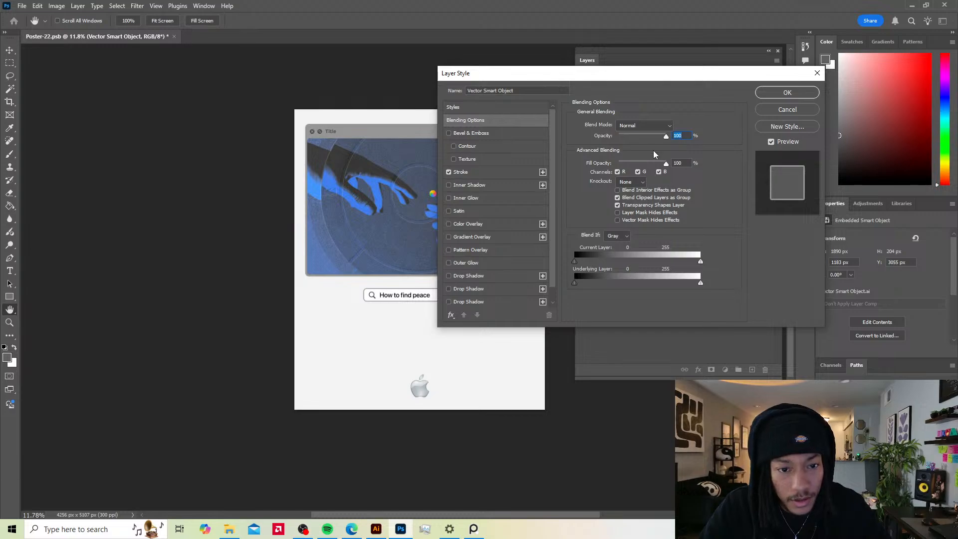
pyautogui.click(476, 173)
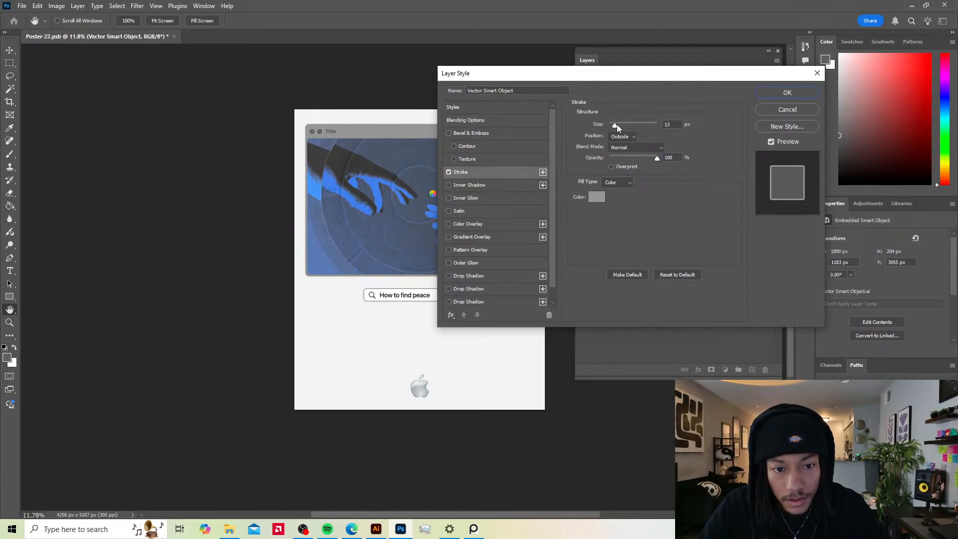
pyautogui.moveTo(616, 124); pyautogui.dragTo(617, 124)
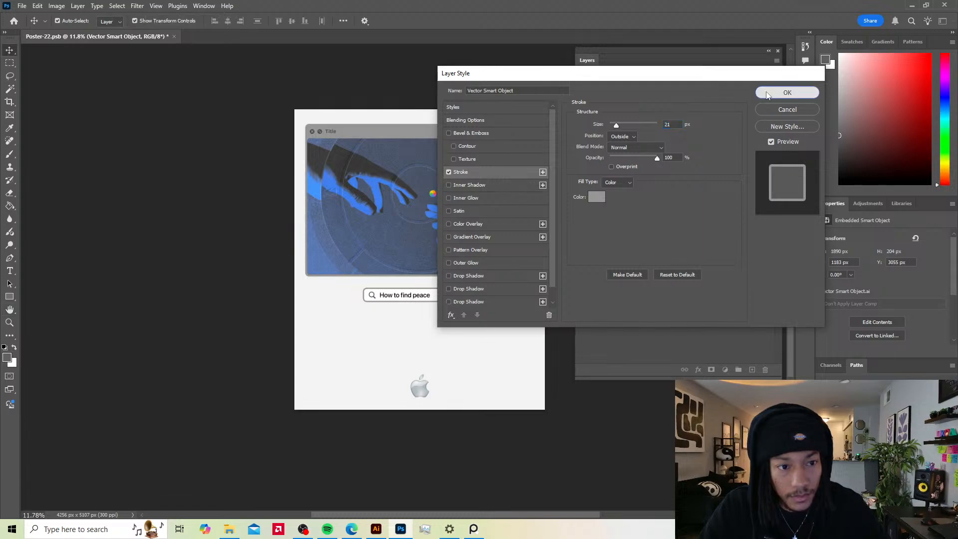
pyautogui.click(787, 92)
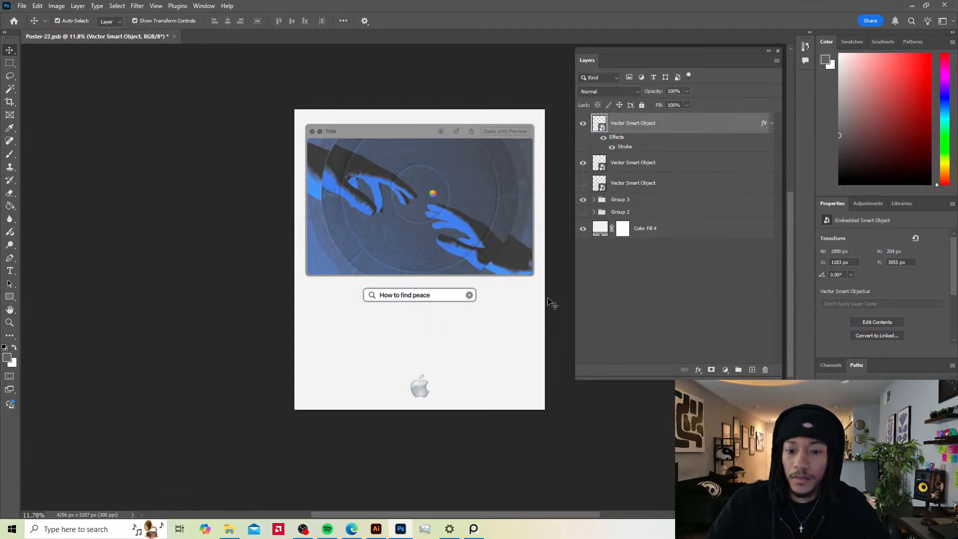
pyautogui.click(445, 387)
pyautogui.click(220, 456)
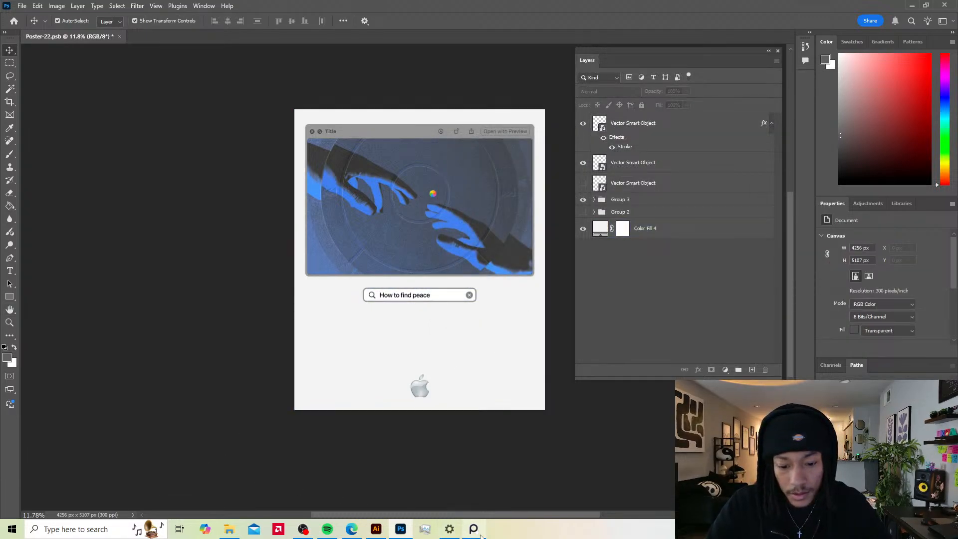
# Step: Switch to Illustrator and look through the IOS-Core-Elements and default-grid documents for reusable text
pyautogui.click(377, 529)
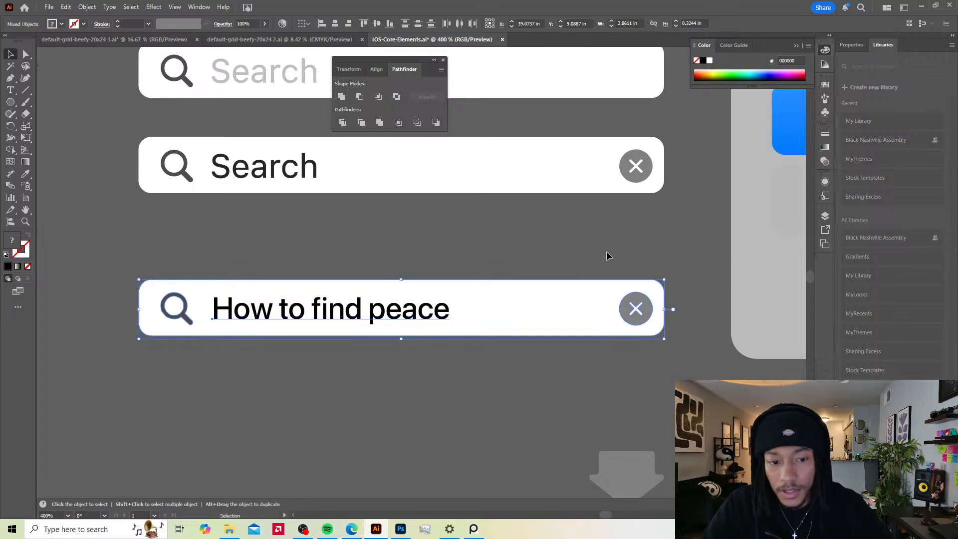
pyautogui.scroll(-10, 606, 256)
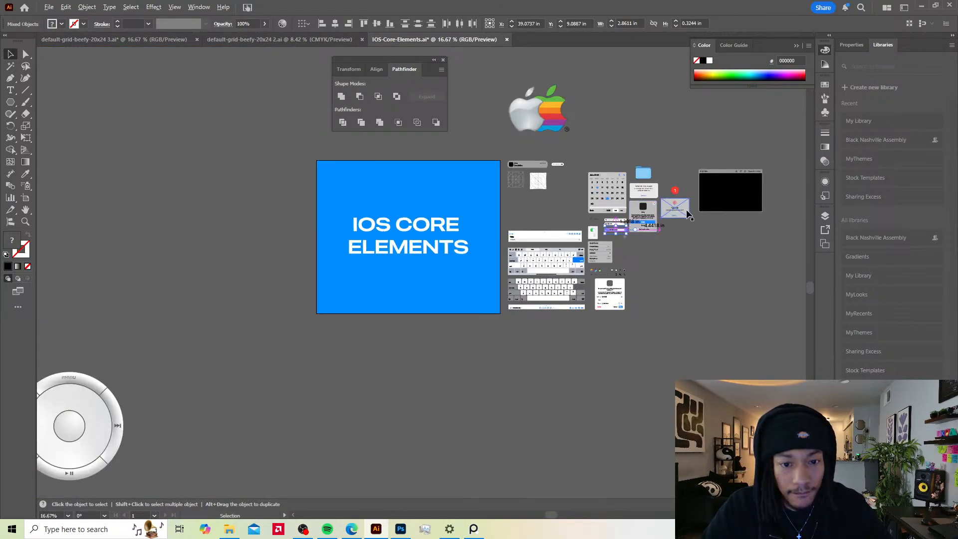
pyautogui.scroll(2, 686, 211)
pyautogui.moveTo(599, 195); pyautogui.dragTo(530, 268)
pyautogui.moveTo(660, 233); pyautogui.dragTo(619, 232)
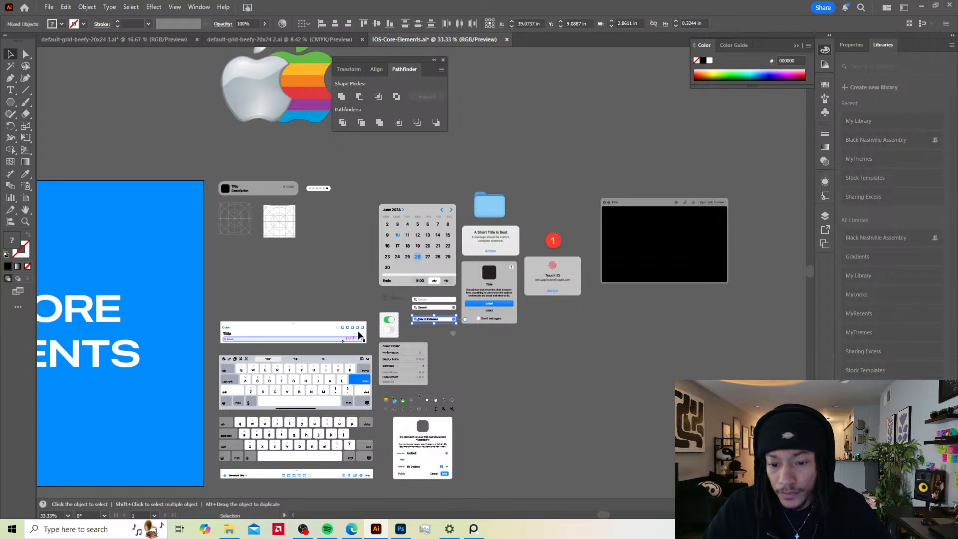
pyautogui.click(333, 40)
pyautogui.scroll(-1, 322, 284)
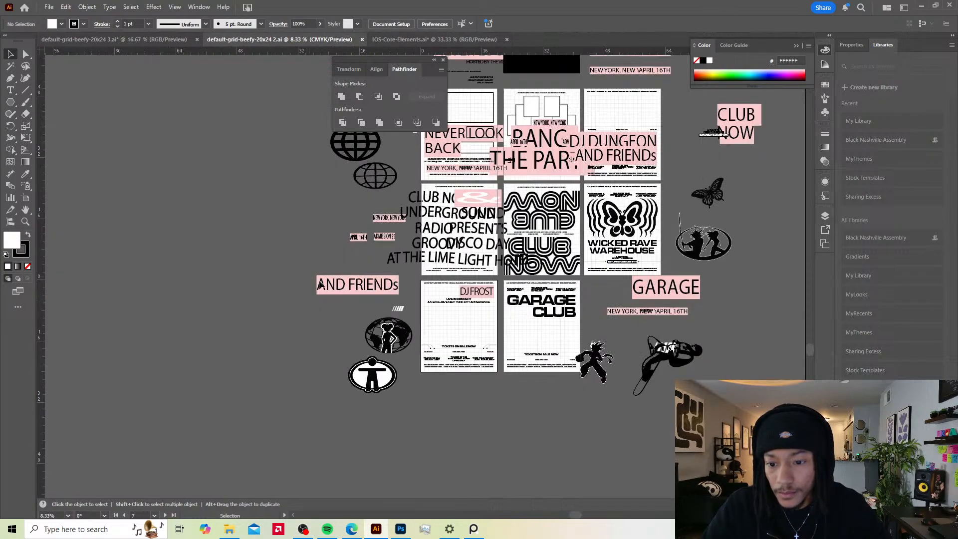
pyautogui.moveTo(522, 260); pyautogui.dragTo(450, 331)
pyautogui.moveTo(531, 195); pyautogui.dragTo(495, 235)
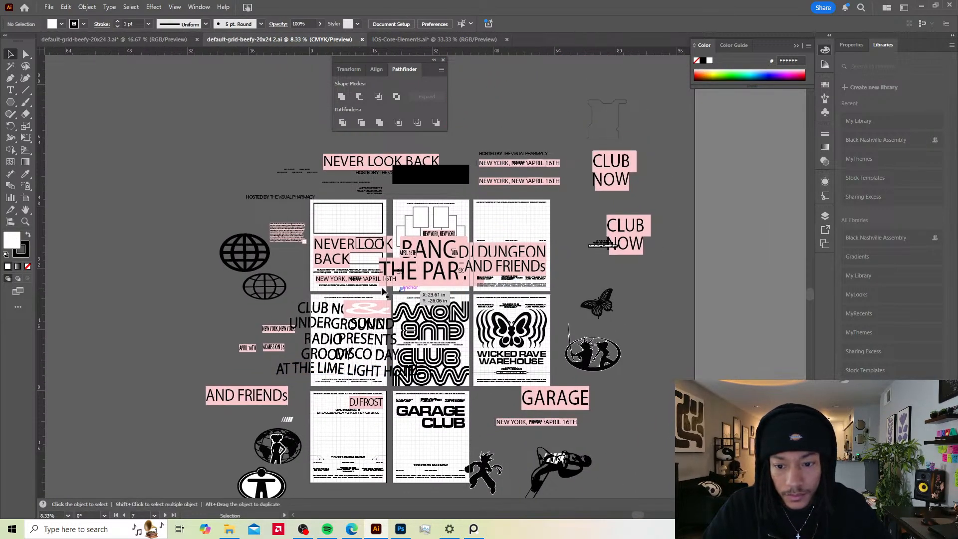
pyautogui.click(166, 42)
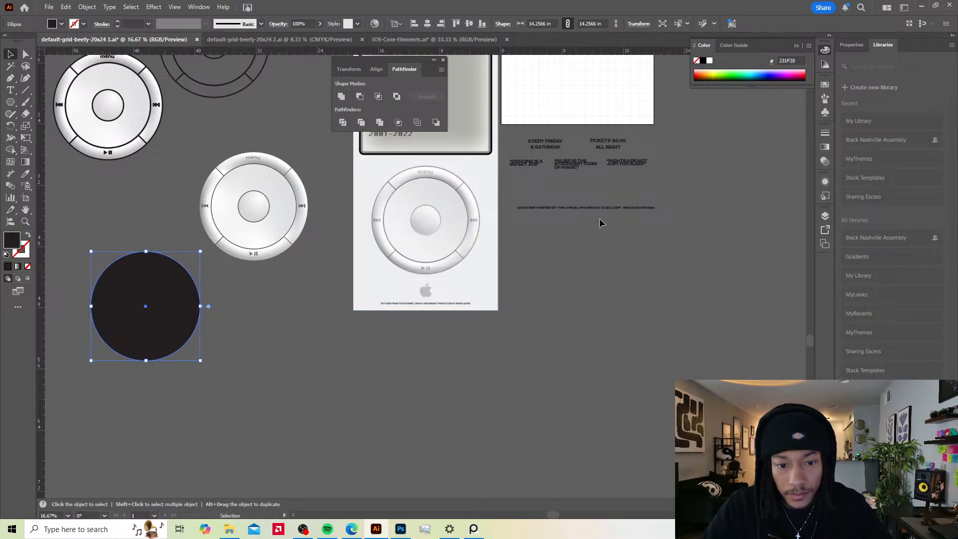
# Step: Shift the small event-hosting text line slightly sideways and place a duplicate of it below the original
pyautogui.moveTo(591, 211)
pyautogui.mouseDown()
pyautogui.moveTo(584, 229)
pyautogui.moveTo(600, 211)
pyautogui.mouseUp()
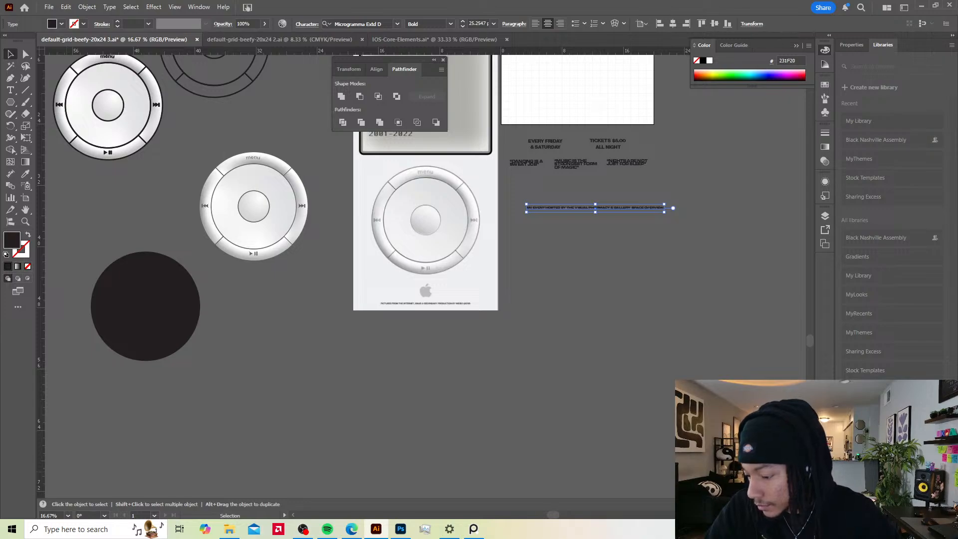
pyautogui.hotkey('alt', 'Tab')
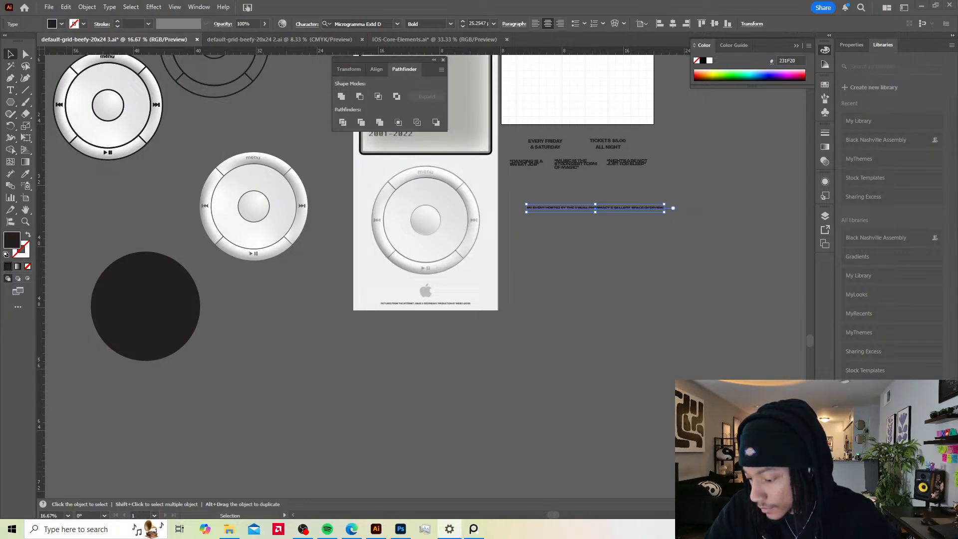
pyautogui.hotkey('alt', 'Tab')
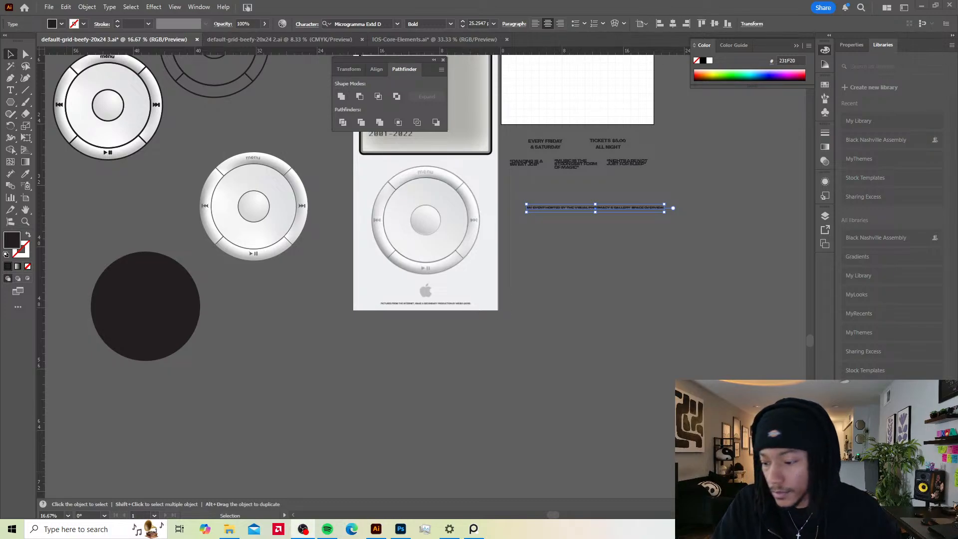
pyautogui.scroll(-1, 342, 204)
pyautogui.scroll(1, 321, 136)
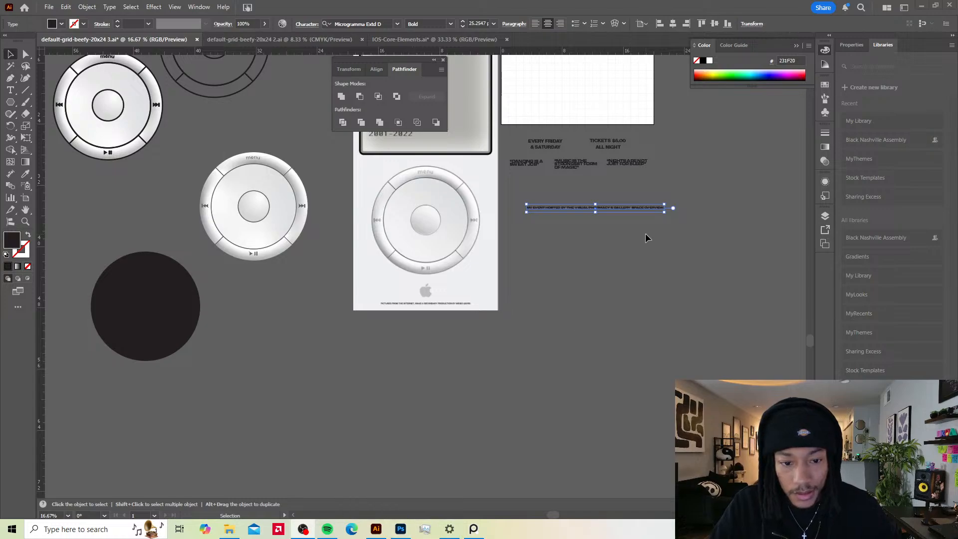
pyautogui.moveTo(646, 209); pyautogui.dragTo(645, 249)
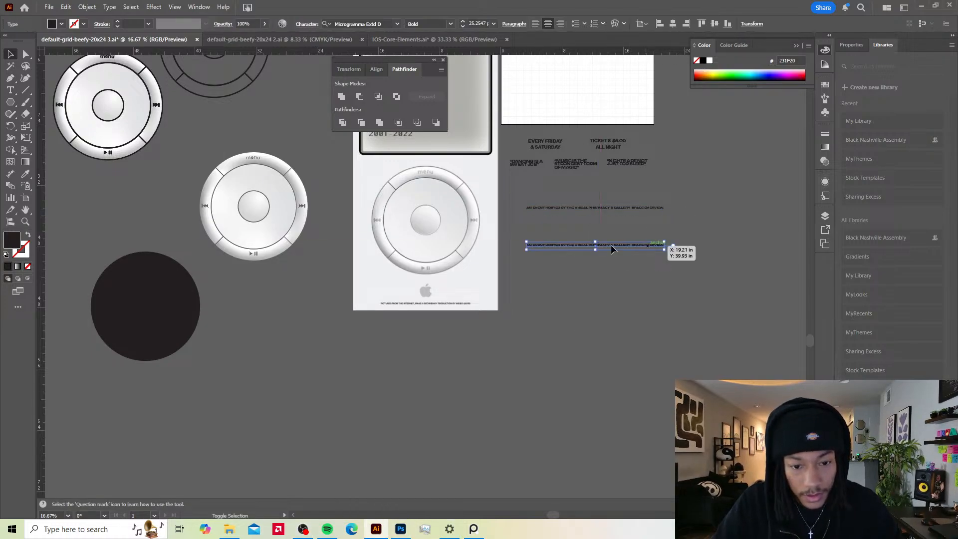
# Step: Convert the duplicated text line to area type and reshape its frame into a narrower, taller box
pyautogui.press('t')
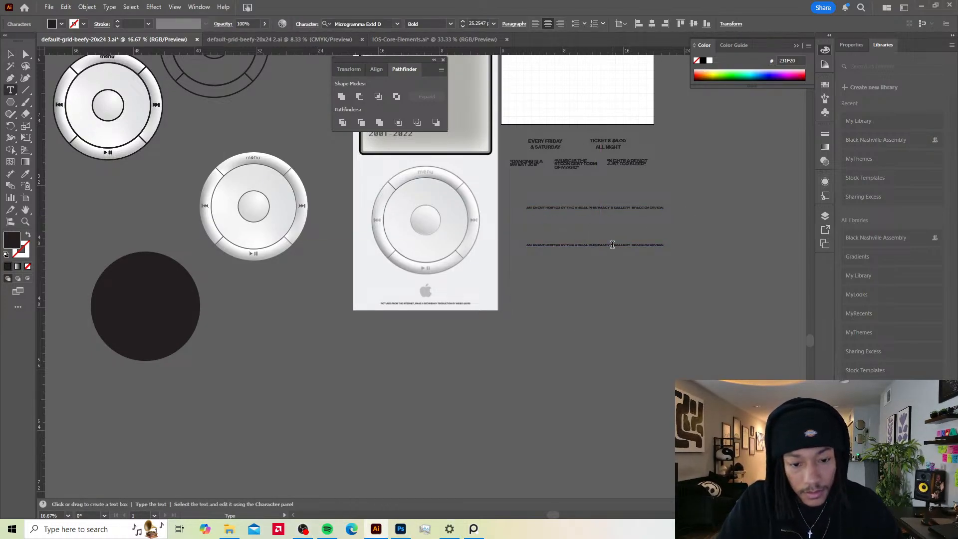
pyautogui.press('v')
pyautogui.doubleClick(673, 244)
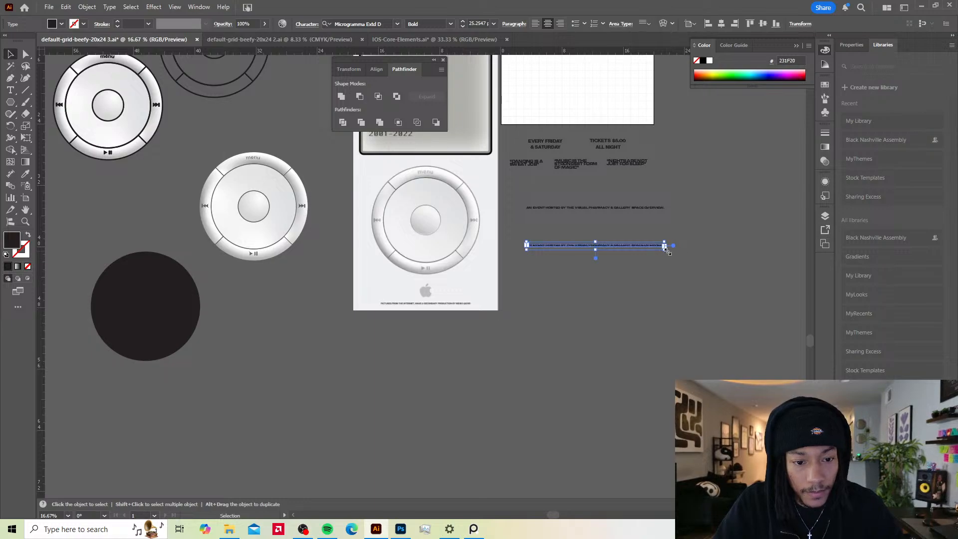
pyautogui.moveTo(664, 249); pyautogui.dragTo(605, 294)
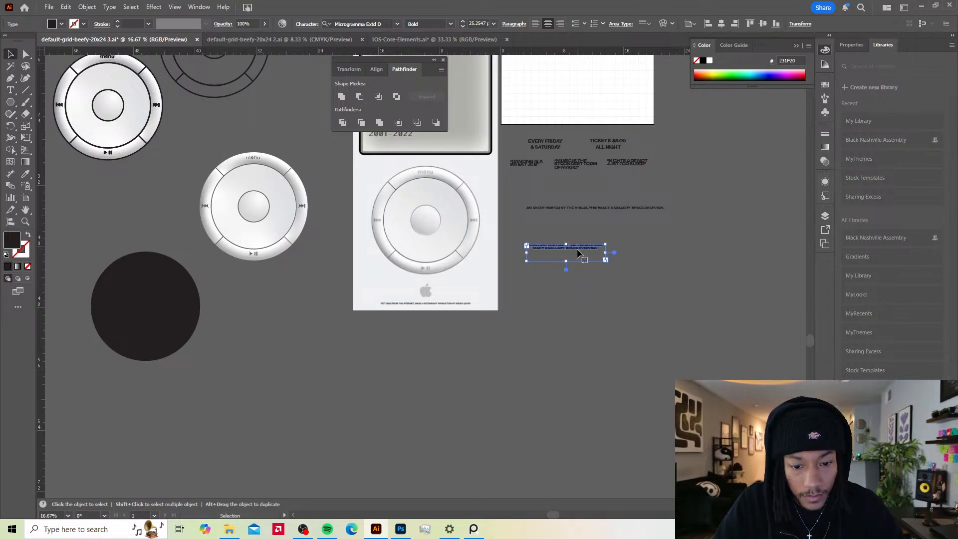
# Step: Replace the duplicate's text with the copied paragraph beginning "Peace on Earth begins with inner peace" and enlarge its frame
pyautogui.press('t')
pyautogui.click(579, 246)
pyautogui.hotkey('ctrl', 'a')
pyautogui.hotkey('ctrl', 'v')
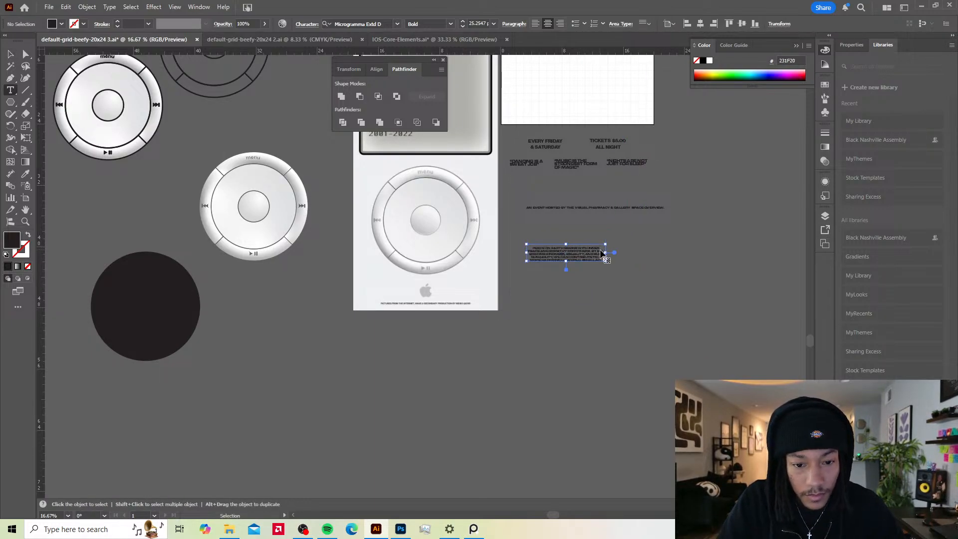
pyautogui.press('Escape')
pyautogui.moveTo(607, 261); pyautogui.dragTo(635, 286)
# Step: Set the peace paragraph's font to SF Pro Display Medium and turn off All Caps
pyautogui.click(348, 24)
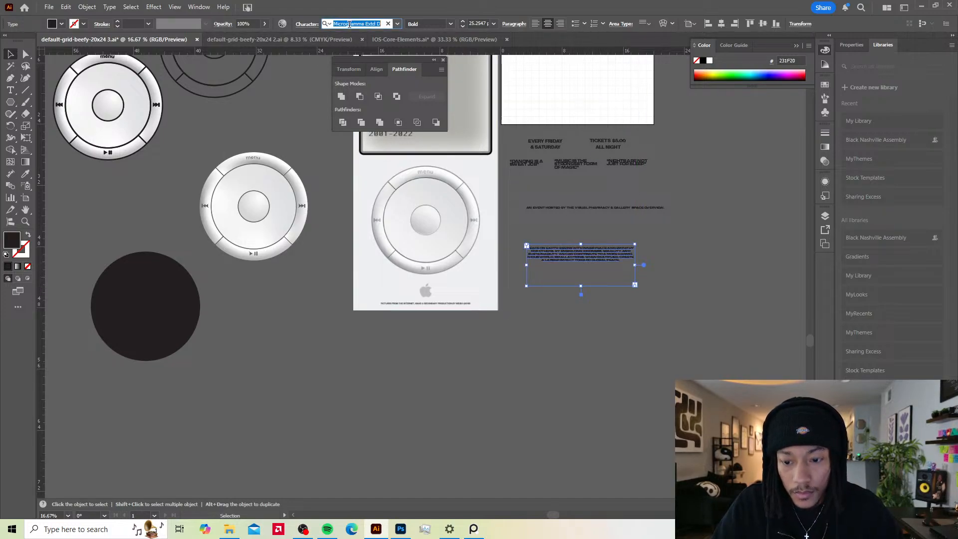
pyautogui.write('sf')
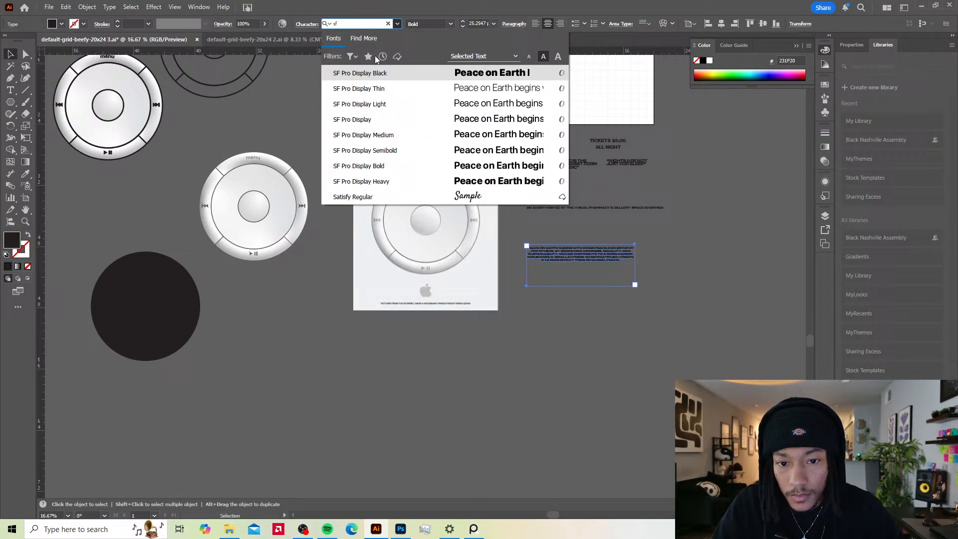
pyautogui.click(376, 135)
pyautogui.scroll(-2, 593, 254)
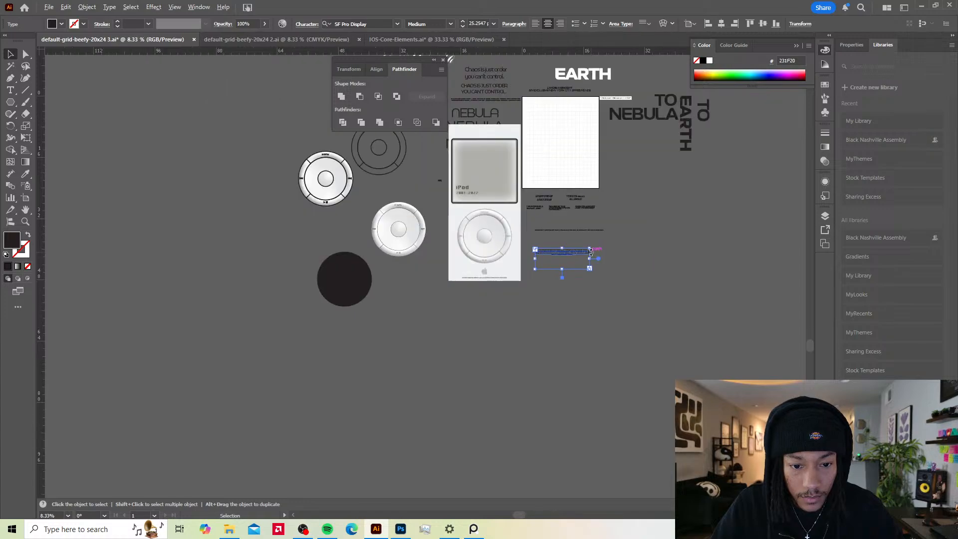
pyautogui.scroll(5, 588, 253)
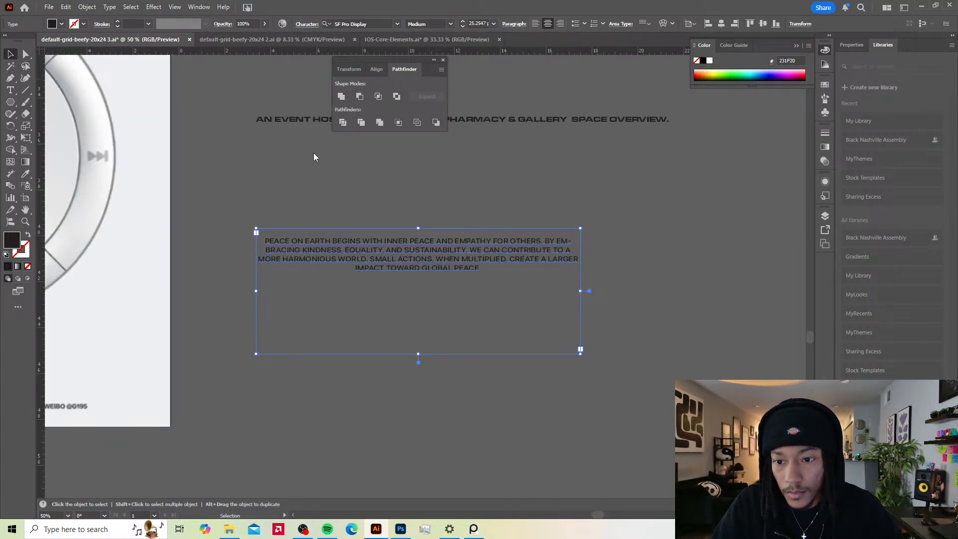
pyautogui.click(307, 24)
pyautogui.click(212, 127)
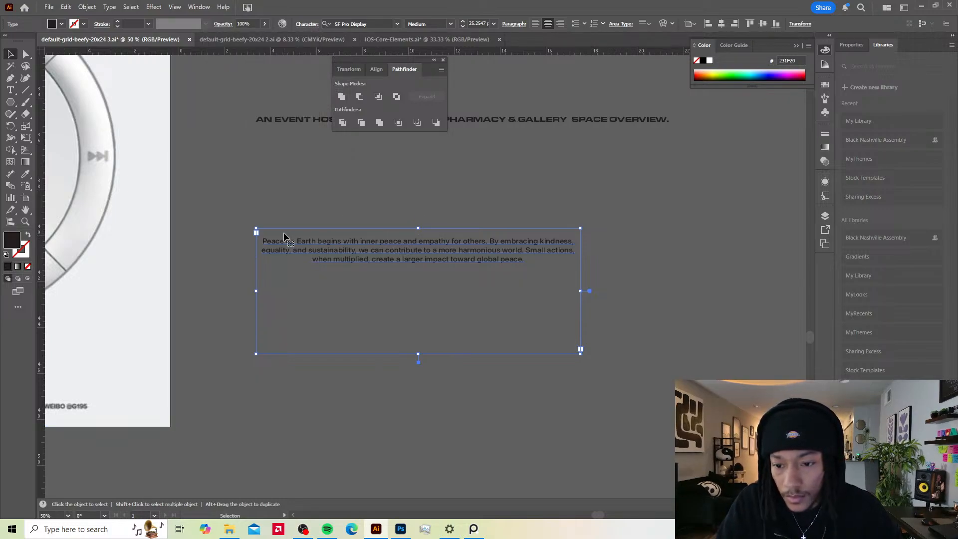
# Step: Remove the blank first line above the peace paragraph's text
pyautogui.doubleClick(263, 234)
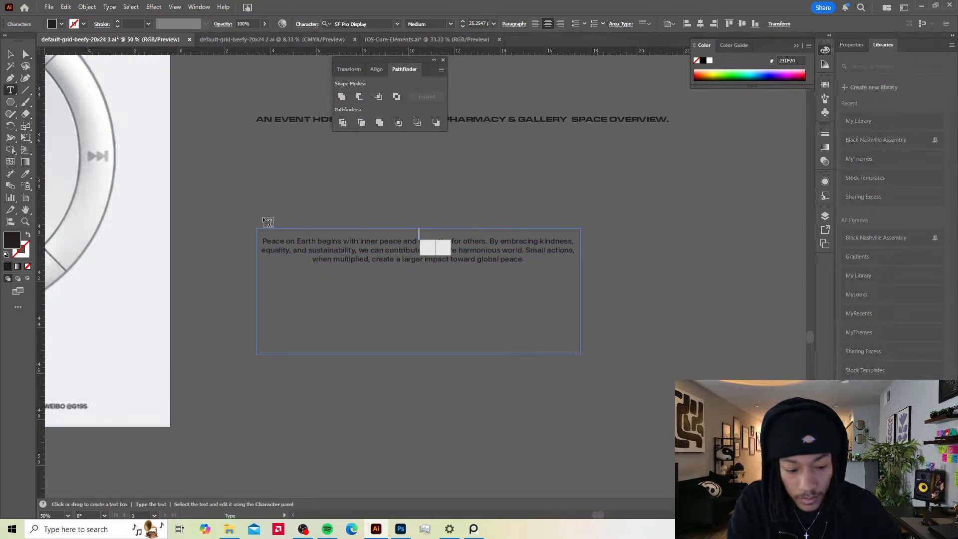
pyautogui.press('Delete')
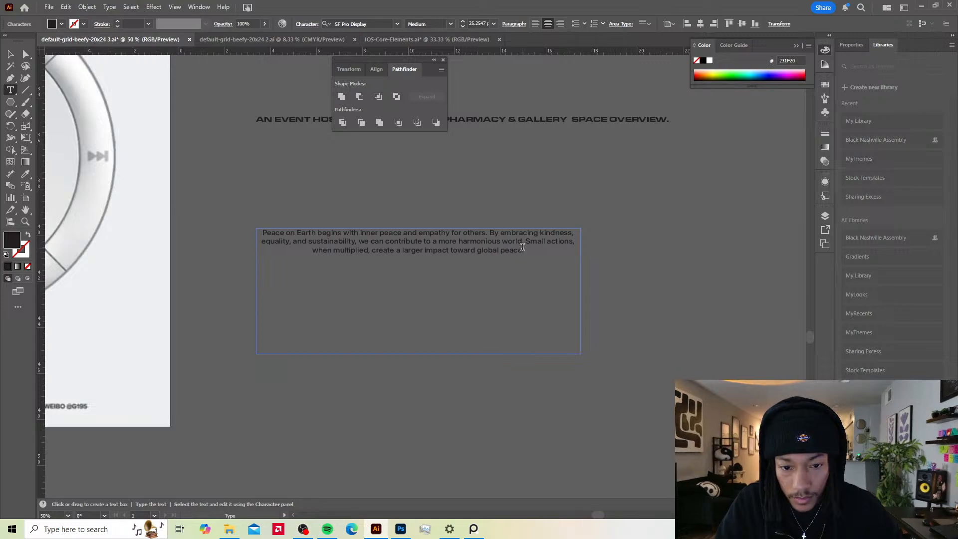
pyautogui.press('Escape')
pyautogui.doubleClick(589, 293)
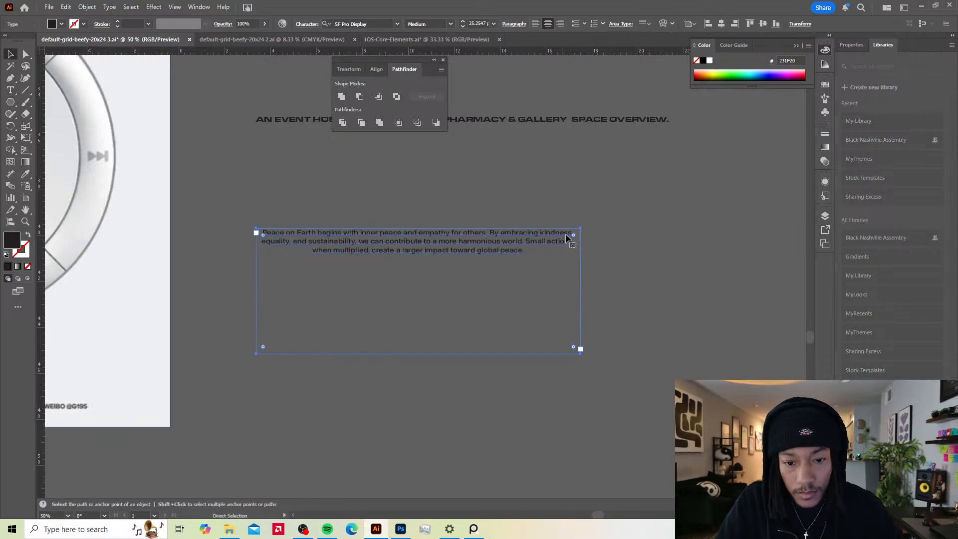
pyautogui.click(419, 416)
# Step: Switch to Photoshop, paste the peace paragraph as a smart object, and place it below the search bar, centred at about Y 3852 px
pyautogui.click(400, 528)
pyautogui.click(453, 338)
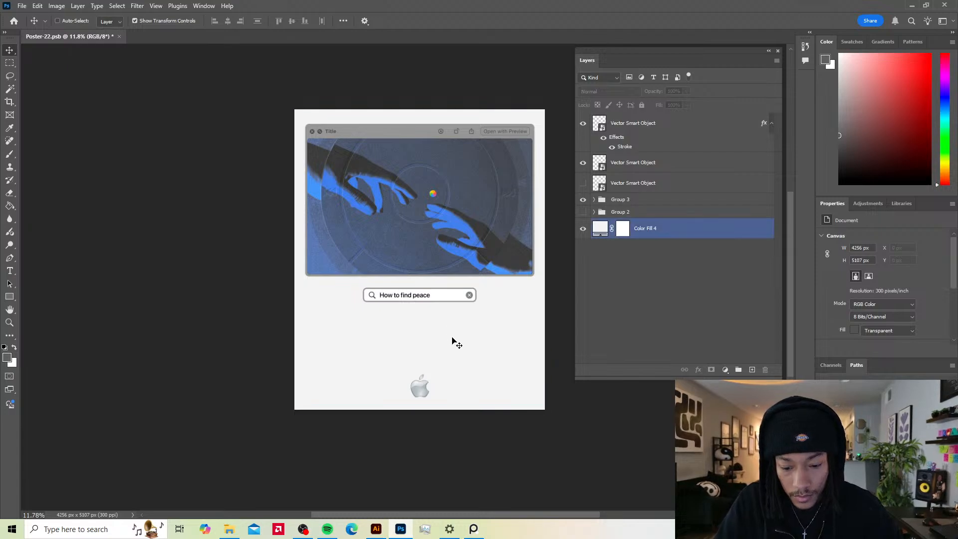
pyautogui.hotkey('ctrl', 'v')
pyautogui.click(519, 141)
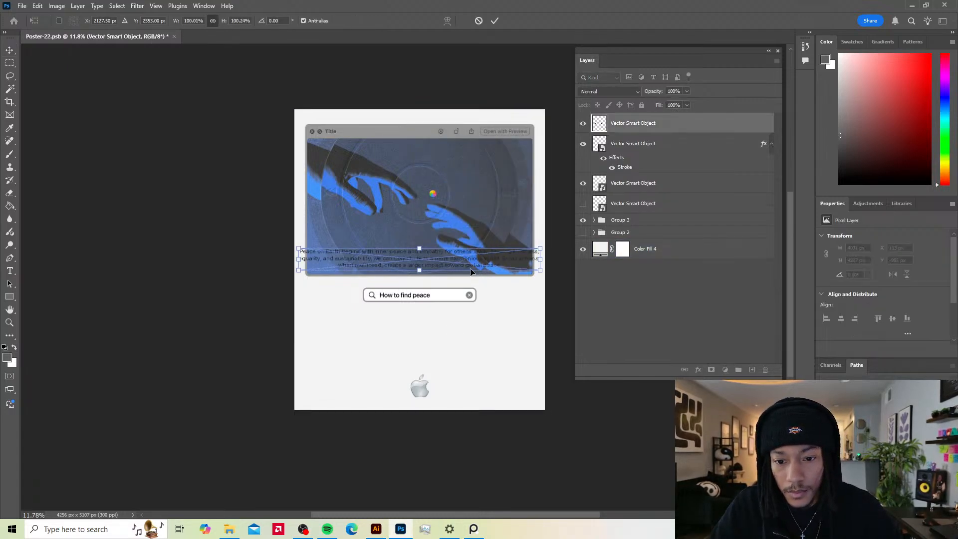
pyautogui.moveTo(475, 265); pyautogui.dragTo(475, 340)
pyautogui.scroll(-5, 482, 338)
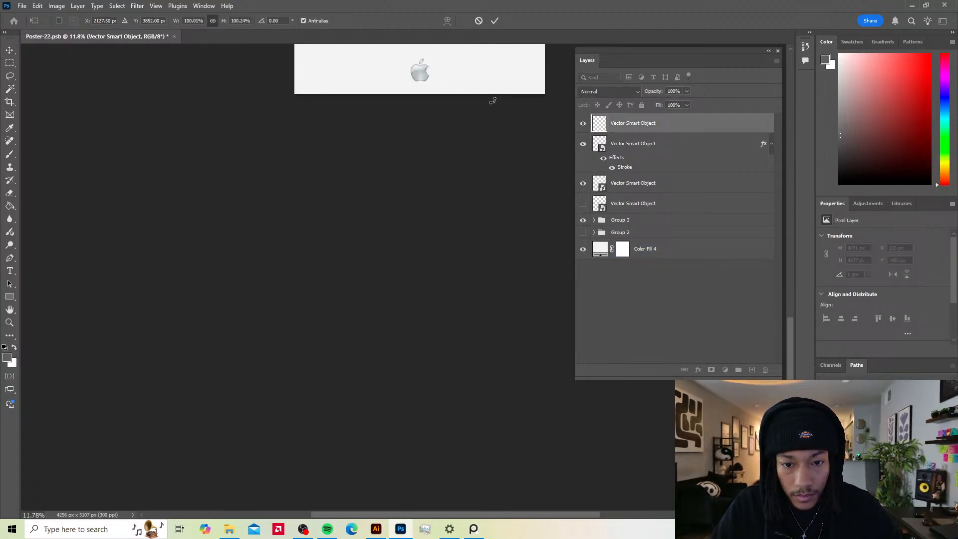
pyautogui.click(494, 20)
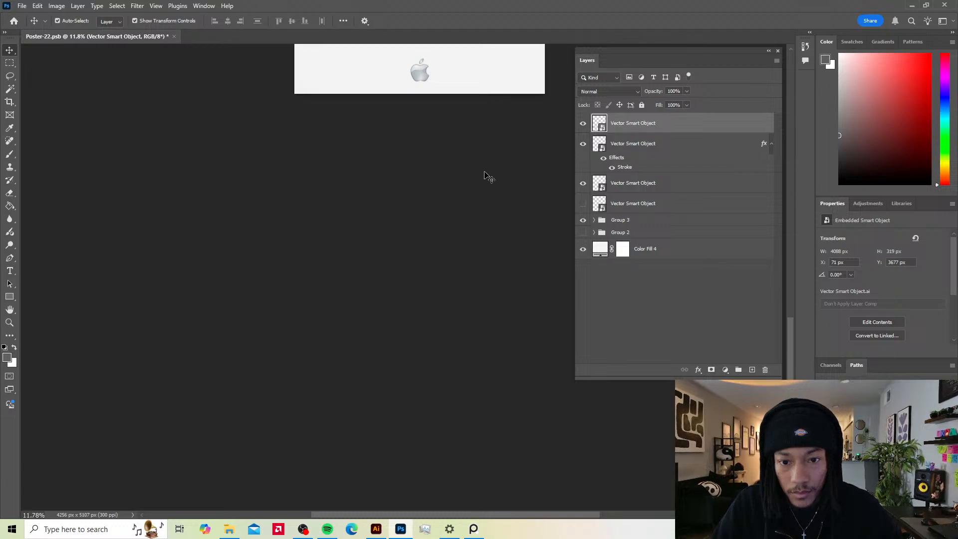
# Step: Scale the pasted peace paragraph to about 73% and keep it centred between the search bar and the Apple logo
pyautogui.moveTo(481, 137); pyautogui.dragTo(455, 305)
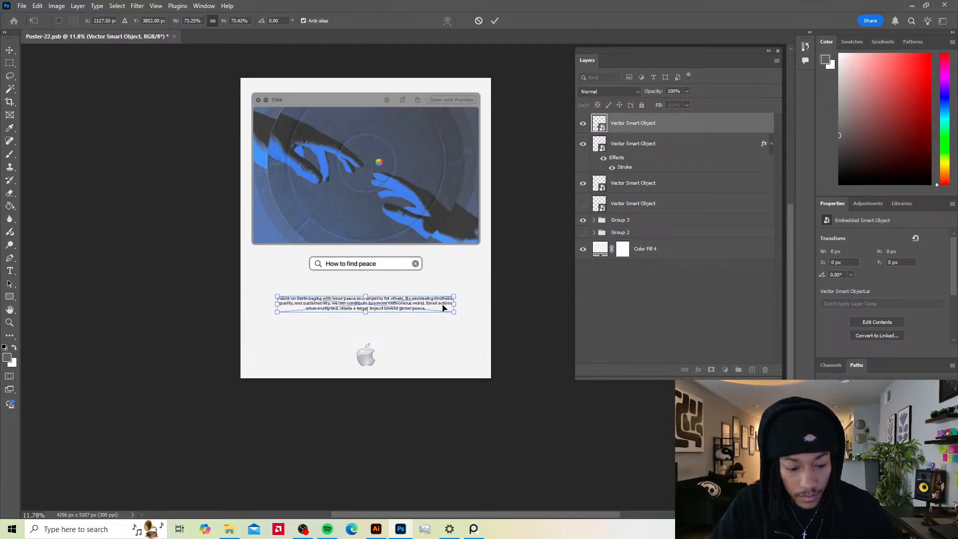
pyautogui.press('Return')
pyautogui.click(533, 255)
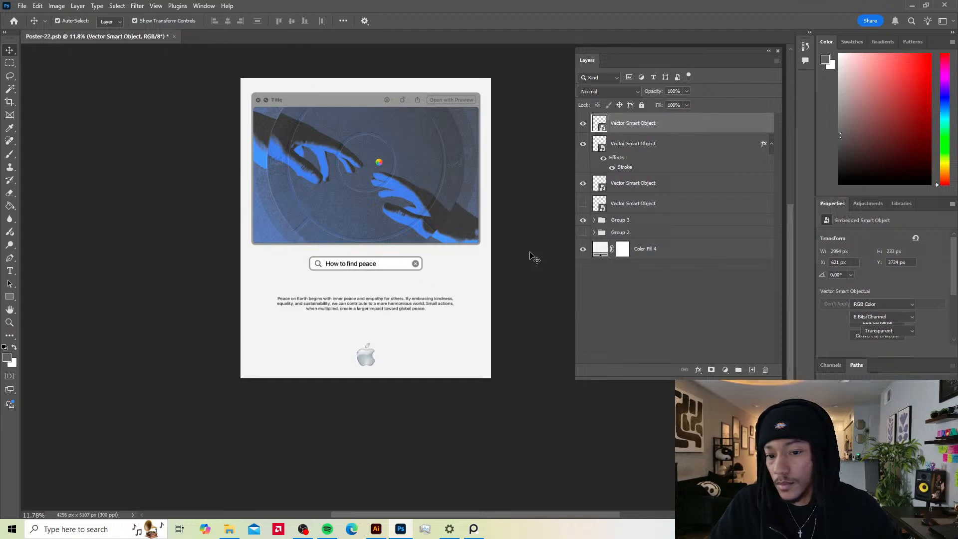
pyautogui.scroll(-1, 336, 57)
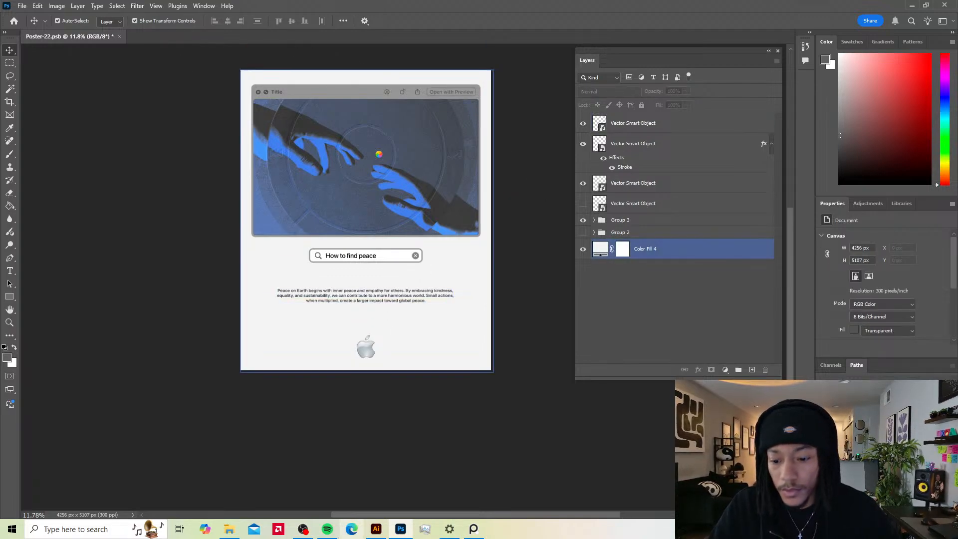
# Step: Switch to Illustrator, turn off hyphenation for the peace paragraph and narrow its text frame so the text wraps onto five lines
pyautogui.click(376, 530)
pyautogui.click(517, 251)
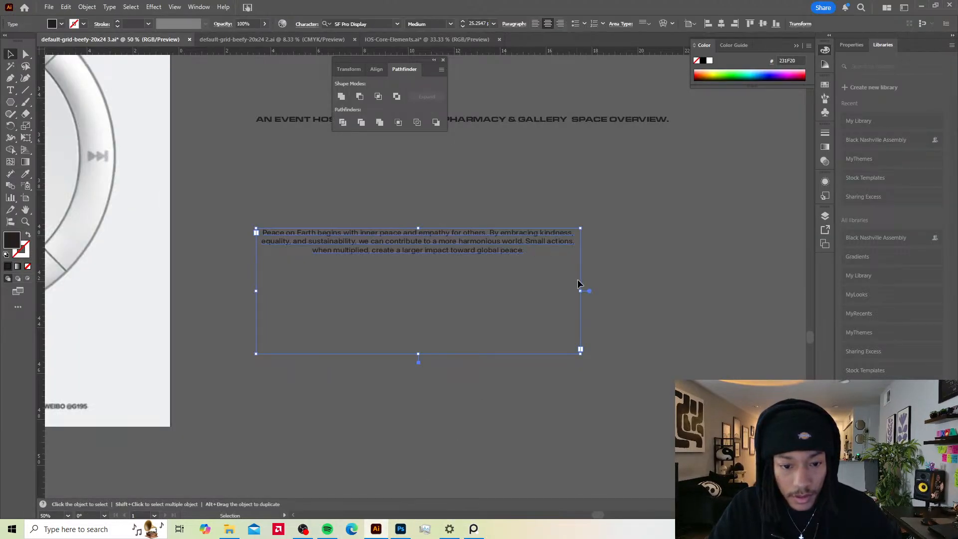
pyautogui.moveTo(580, 293); pyautogui.dragTo(439, 290)
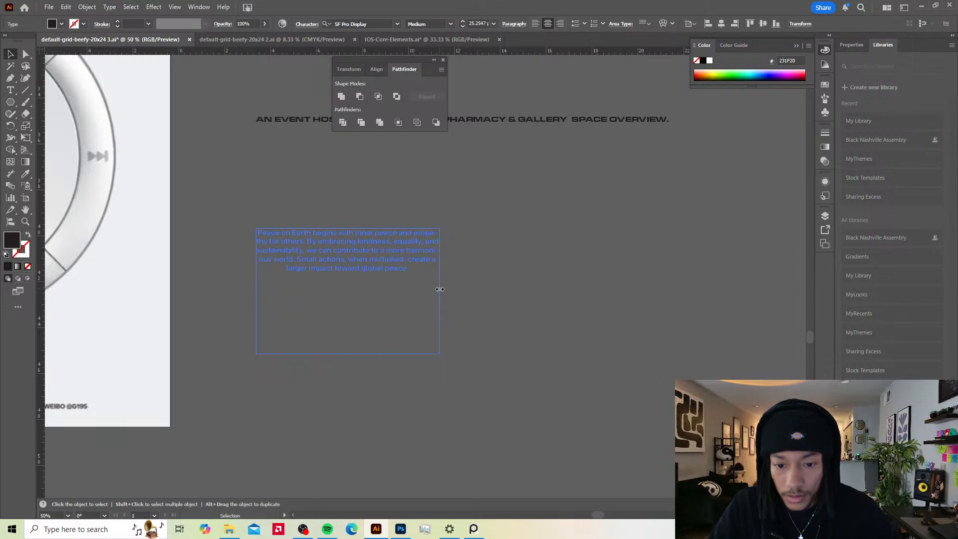
pyautogui.click(515, 24)
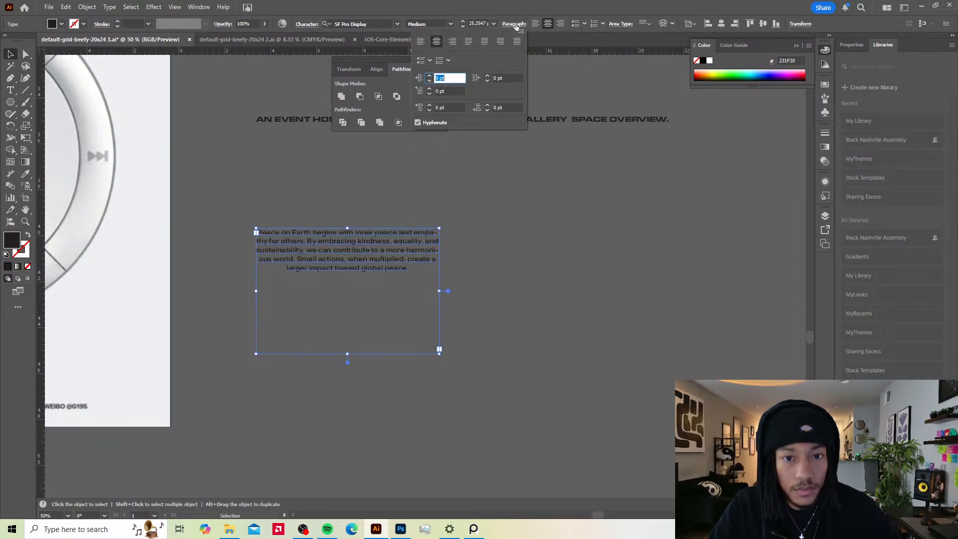
pyautogui.click(418, 123)
pyautogui.click(465, 287)
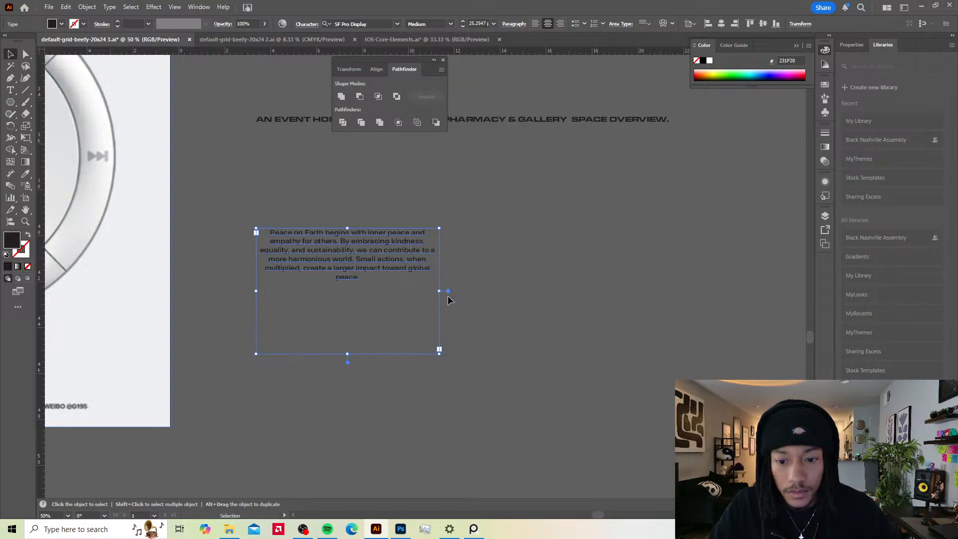
pyautogui.moveTo(439, 291); pyautogui.dragTo(466, 291)
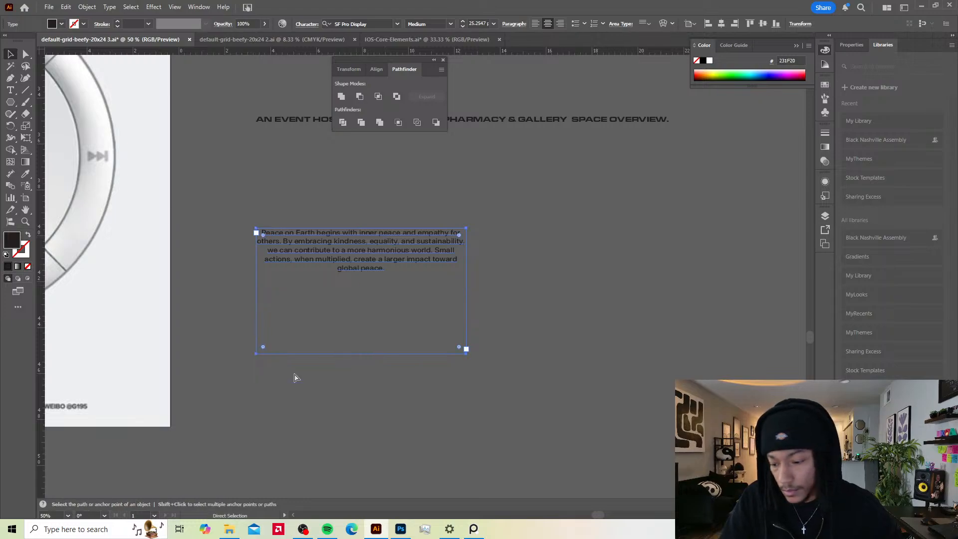
pyautogui.hscroll(-1, 295, 376)
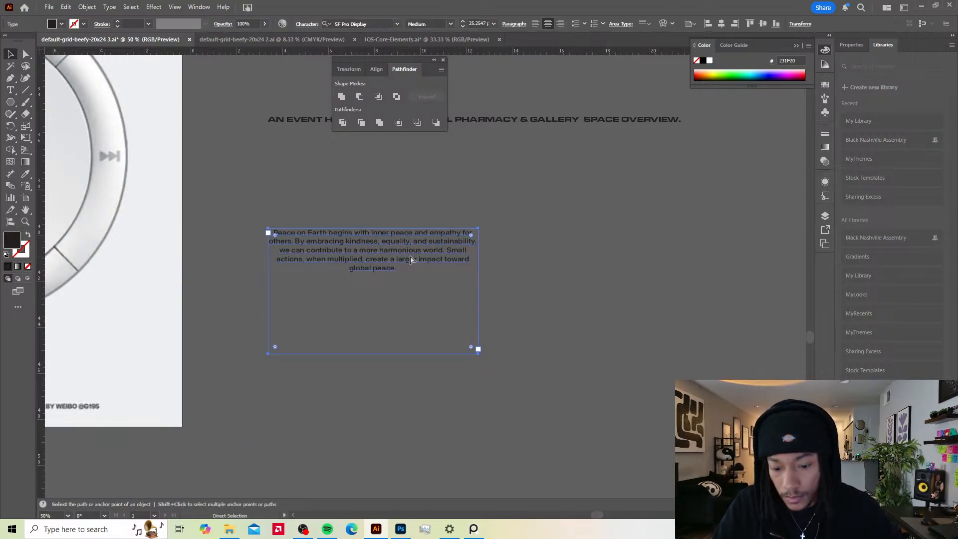
# Step: Switch to Photoshop and replace the old paragraph with the narrower version, pasted as a smart object and centred below the search bar
pyautogui.click(372, 531)
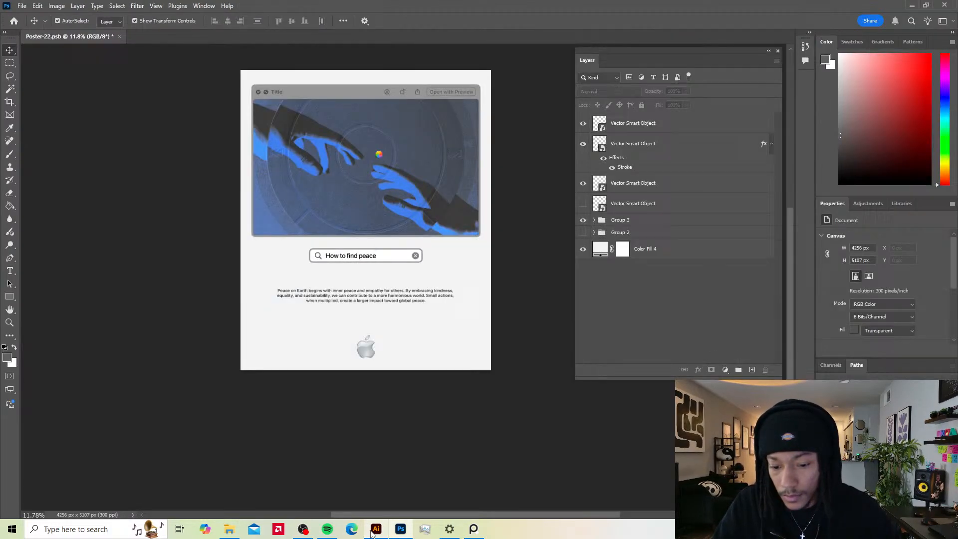
pyautogui.click(404, 315)
pyautogui.click(621, 145)
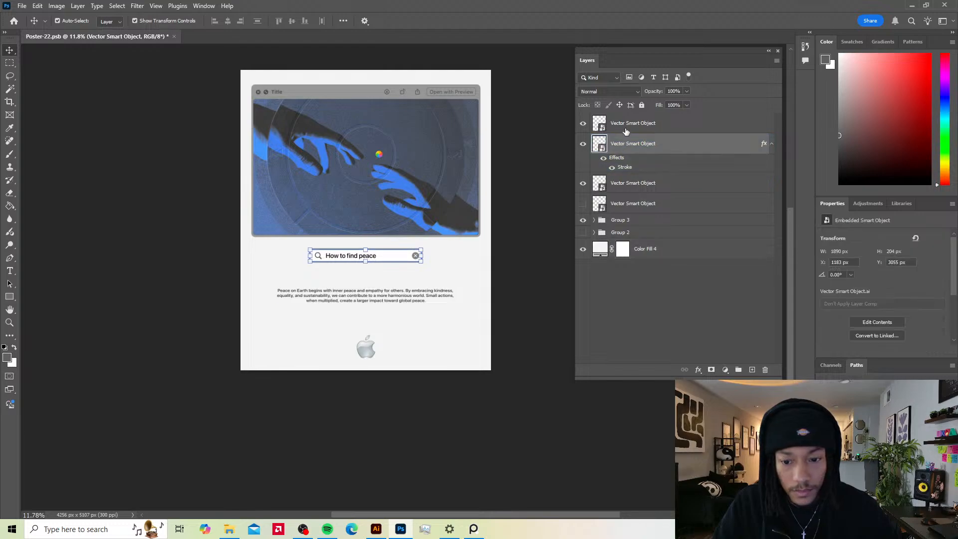
pyautogui.click(628, 123)
pyautogui.press('Delete')
pyautogui.hotkey('ctrl', 'v')
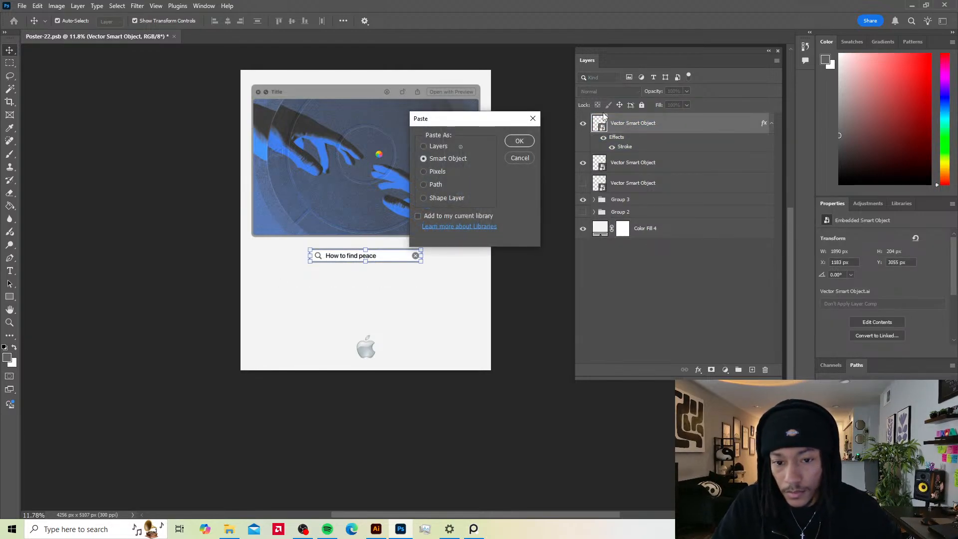
pyautogui.click(519, 140)
pyautogui.moveTo(379, 250); pyautogui.dragTo(364, 306)
pyautogui.press('Return')
pyautogui.click(365, 305)
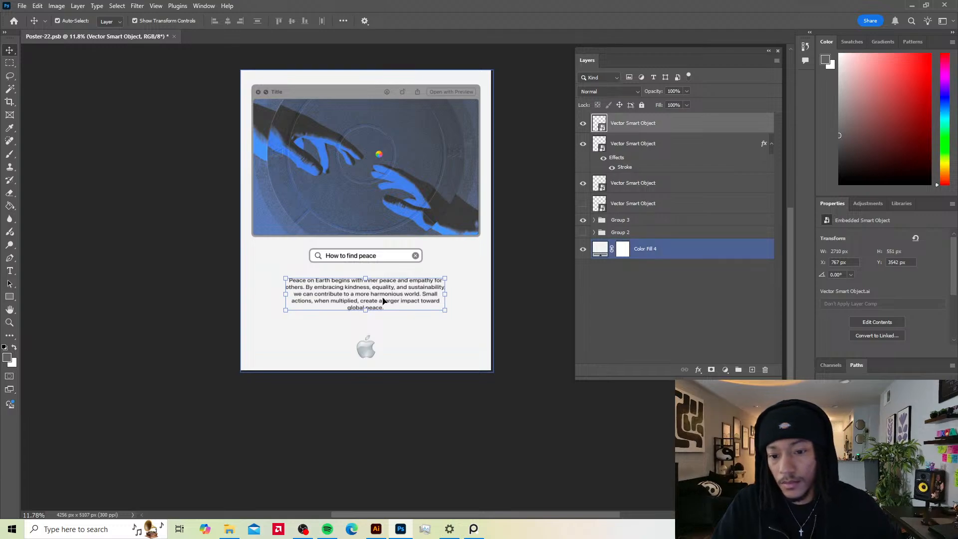
pyautogui.moveTo(380, 300); pyautogui.dragTo(382, 303)
# Step: Undo the paragraph replacement to bring back the wider three-line version
pyautogui.hotkey('ctrl', 'z')
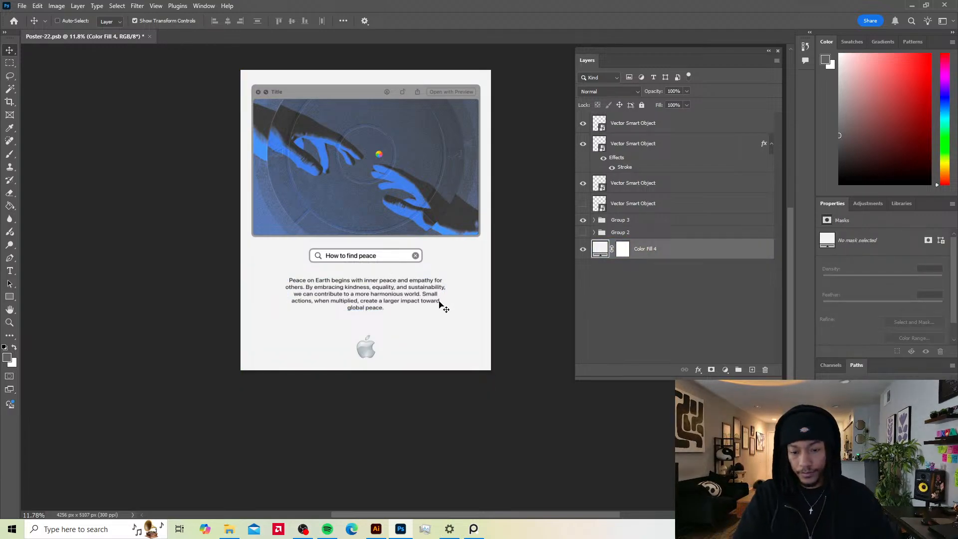
pyautogui.hotkey('ctrl', 'z')
pyautogui.hotkey('ctrl', 'z')
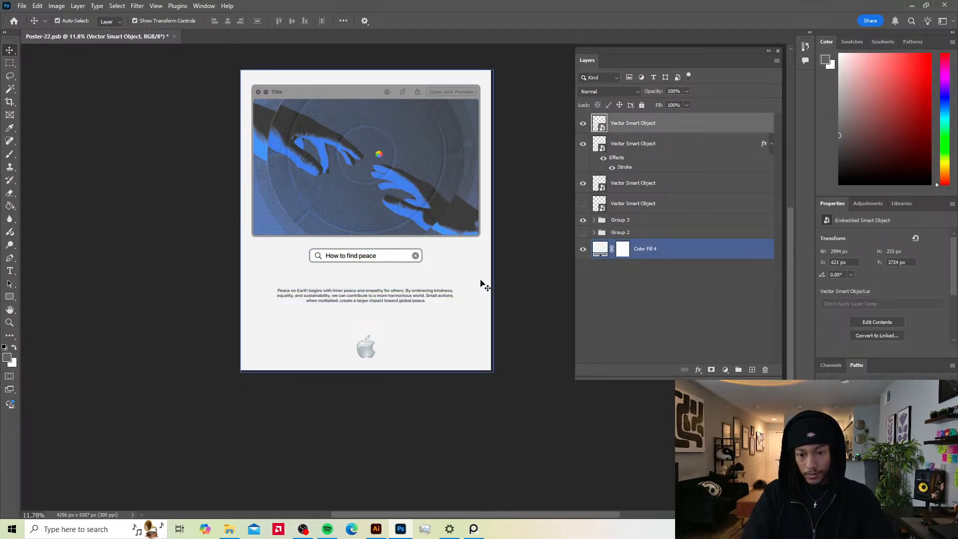
pyautogui.click(480, 281)
pyautogui.click(393, 298)
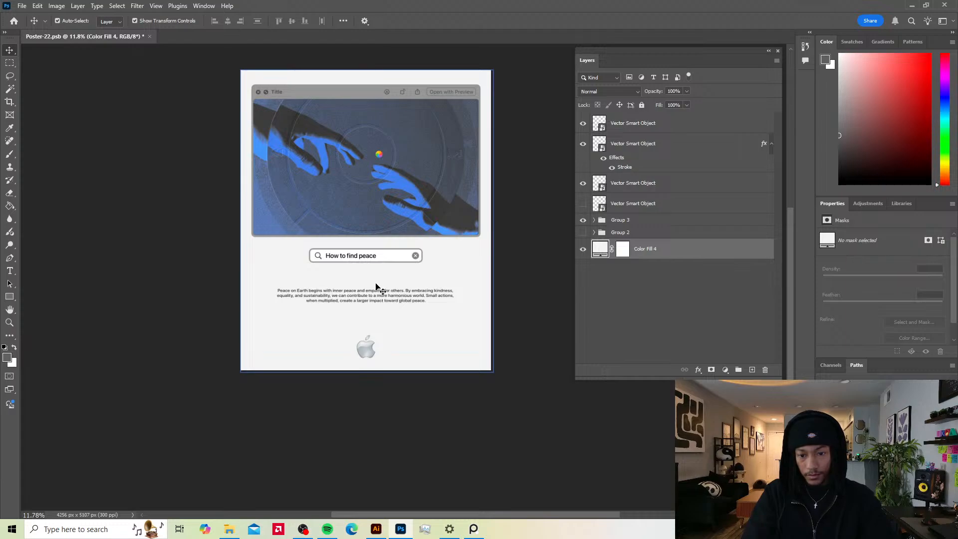
# Step: Hide the "How to find peace" search bar layer
pyautogui.click(583, 219)
pyautogui.click(583, 219)
pyautogui.click(589, 184)
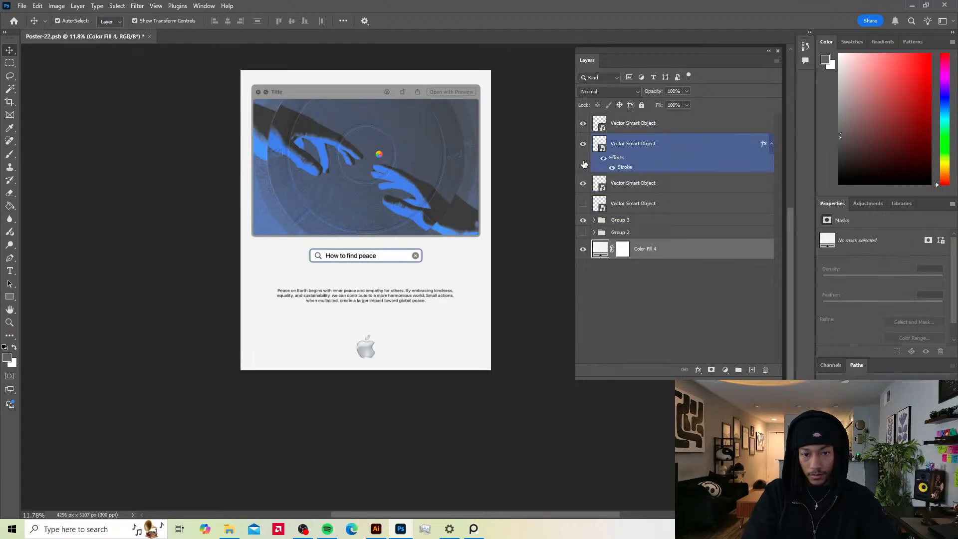
pyautogui.click(582, 144)
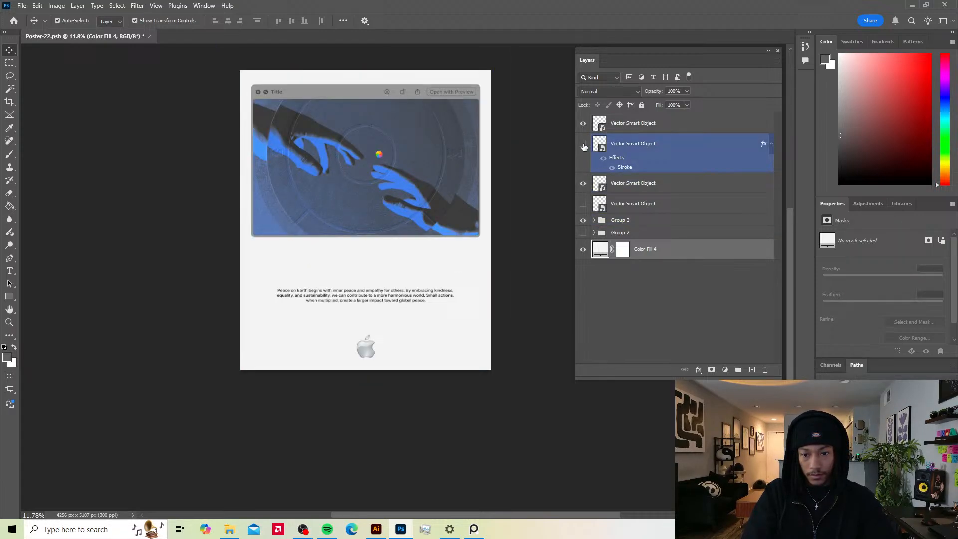
# Step: Turn off Auto-Select and move the peace paragraph straight down near the poster's bottom edge, to about Y 4669 px
pyautogui.click(627, 123)
pyautogui.click(385, 297)
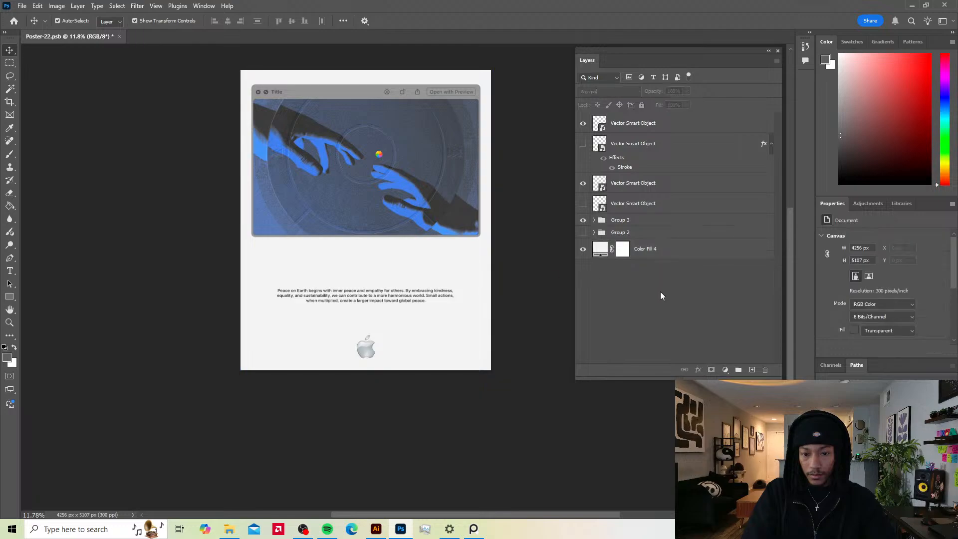
pyautogui.click(358, 296)
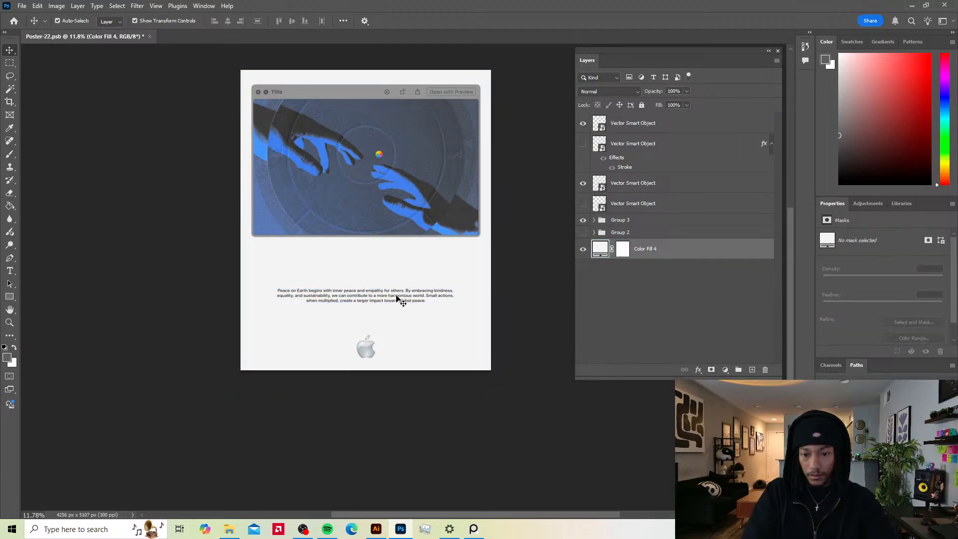
pyautogui.click(67, 22)
pyautogui.moveTo(392, 301); pyautogui.dragTo(389, 356)
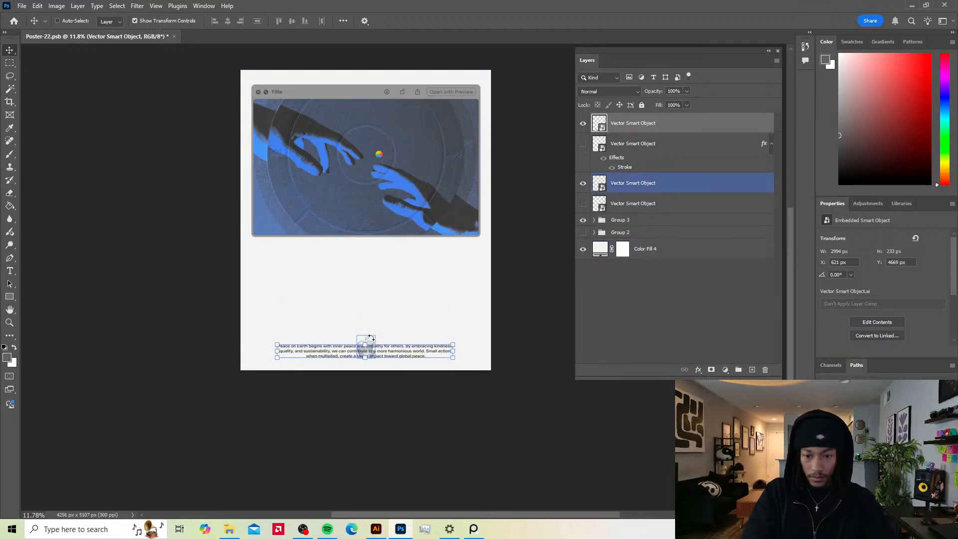
# Step: Move the Apple logo up above the peace paragraph, to about X 1961 px, Y 4019 px
pyautogui.click(636, 189)
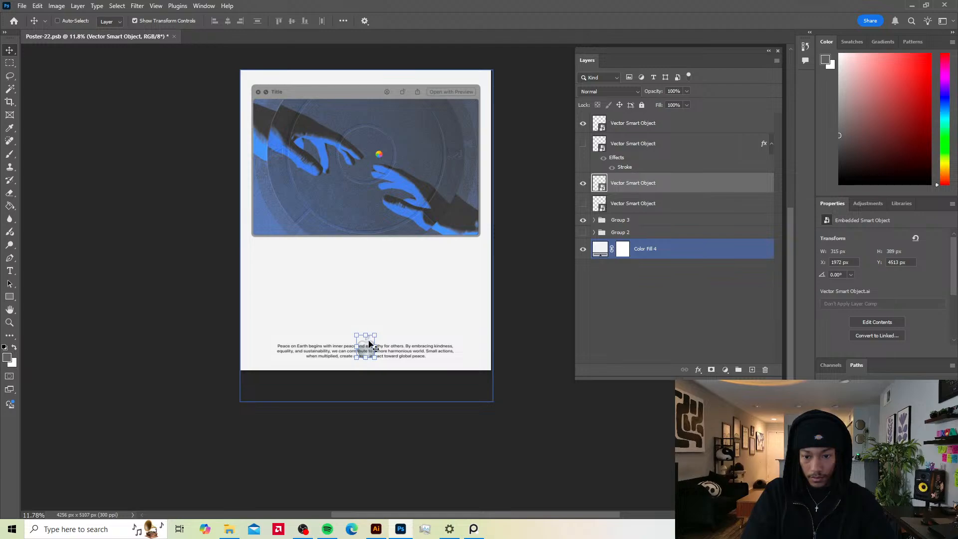
pyautogui.moveTo(368, 344); pyautogui.dragTo(367, 327)
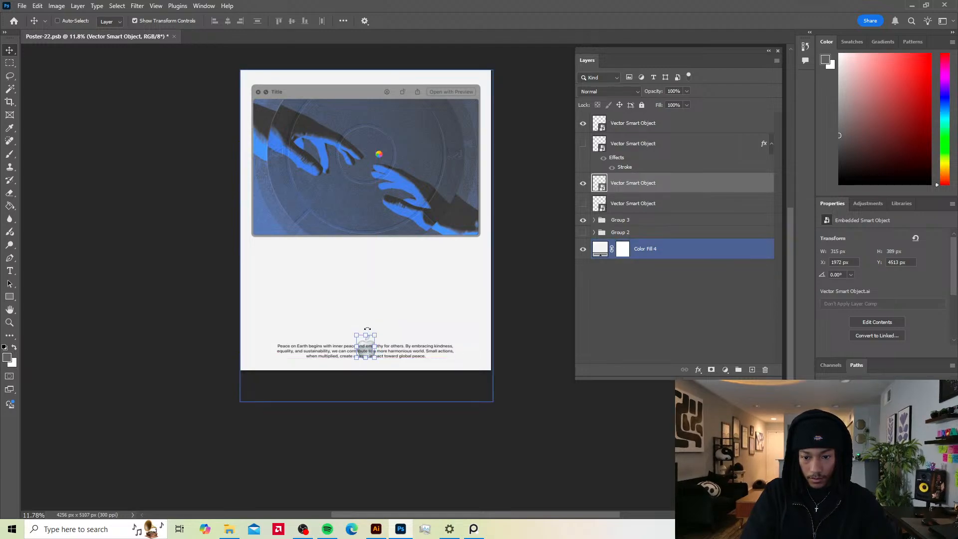
pyautogui.hotkey('shift', 'Up')
pyautogui.hotkey('shift', 'Up')
pyautogui.hotkey('shift', 'Up')
pyautogui.hotkey('shift', 'Up')
pyautogui.hotkey('shift', 'Up')
pyautogui.hotkey('shift', 'Up')
pyautogui.hotkey('shift', 'Up')
pyautogui.hotkey('shift', 'Up')
pyautogui.hotkey('shift', 'Up')
pyautogui.hotkey('shift', 'Up')
pyautogui.hotkey('shift', 'Up')
pyautogui.hotkey('shift', 'Up')
pyautogui.hotkey('shift', 'Up')
pyautogui.hotkey('shift', 'Up')
pyautogui.hotkey('shift', 'Up')
pyautogui.hotkey('shift', 'Up')
pyautogui.hotkey('shift', 'Up')
pyautogui.hotkey('shift', 'Up')
pyautogui.hotkey('shift', 'Up')
pyautogui.hotkey('shift', 'Up')
pyautogui.hotkey('shift', 'Up')
pyautogui.hotkey('shift', 'Up')
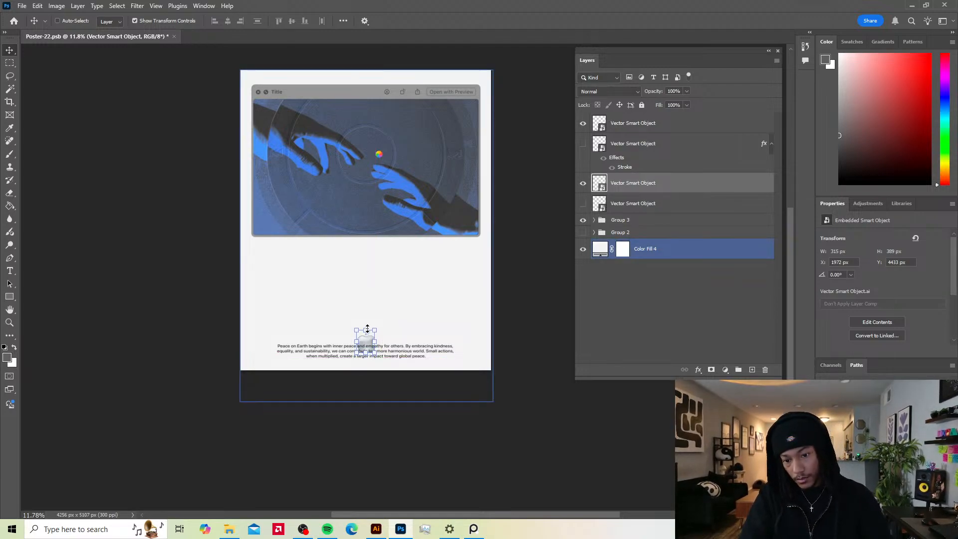
pyautogui.hotkey('shift', 'Up')
pyautogui.hotkey('shift', 'Up')
pyautogui.hotkey('shift', 'Up')
pyautogui.hotkey('shift', 'Up')
pyautogui.hotkey('shift', 'Up')
pyautogui.hotkey('shift', 'Up')
pyautogui.hotkey('shift', 'Up')
pyautogui.hotkey('shift', 'Up')
pyautogui.hotkey('shift', 'Up')
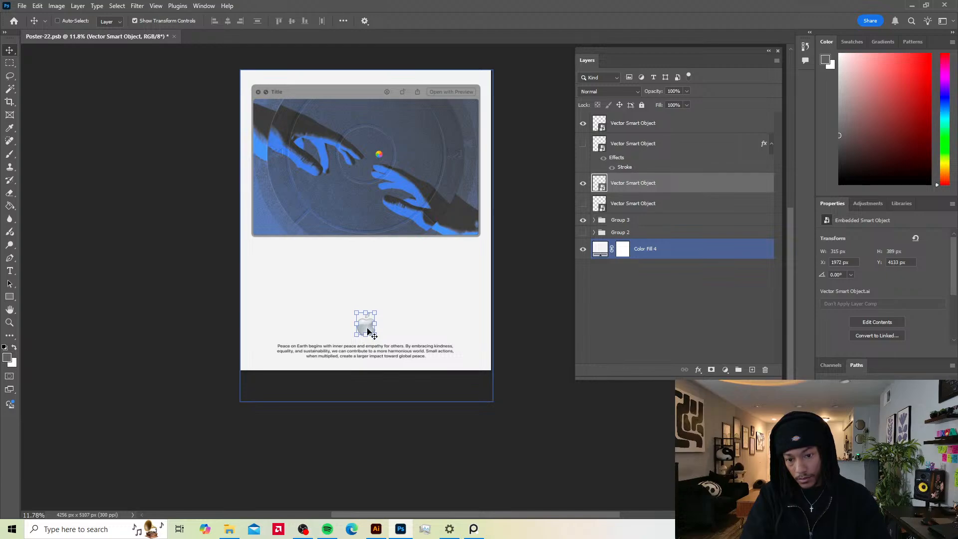
pyautogui.moveTo(364, 321); pyautogui.dragTo(364, 318)
# Step: Reposition the peace paragraph slightly closer to the Apple logo, at about X 622 px, Y 4643 px
pyautogui.keyDown('ctrl'); pyautogui.click(375, 354); pyautogui.keyUp('ctrl')
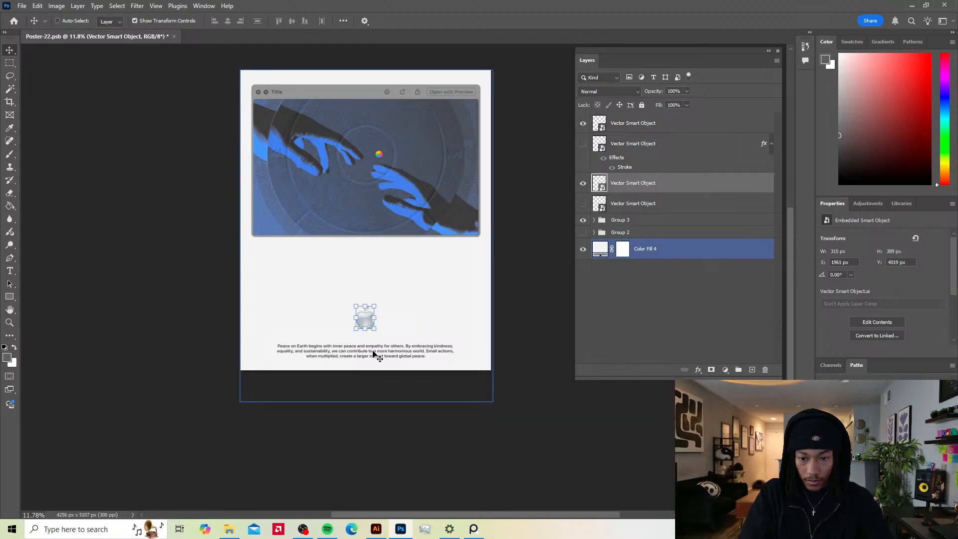
pyautogui.click(633, 123)
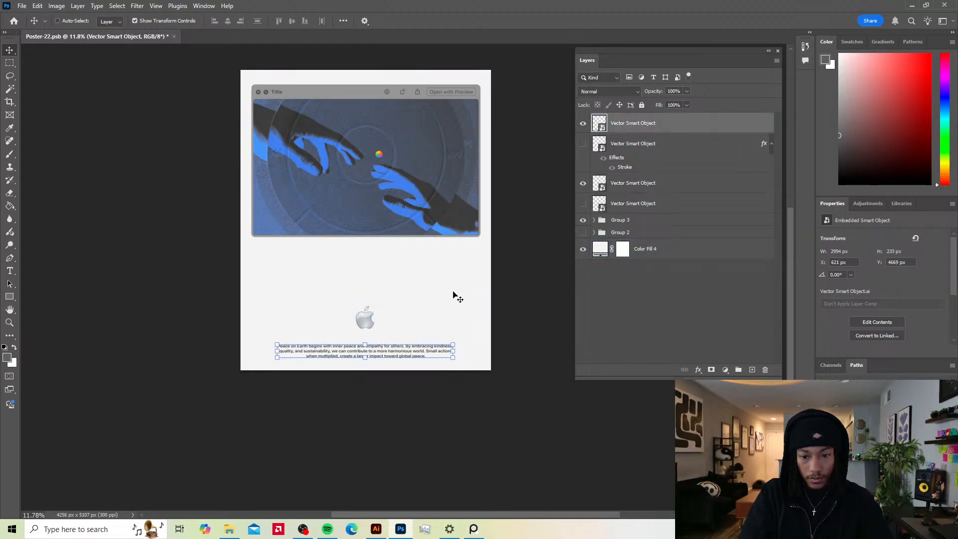
pyautogui.moveTo(383, 350); pyautogui.dragTo(375, 348)
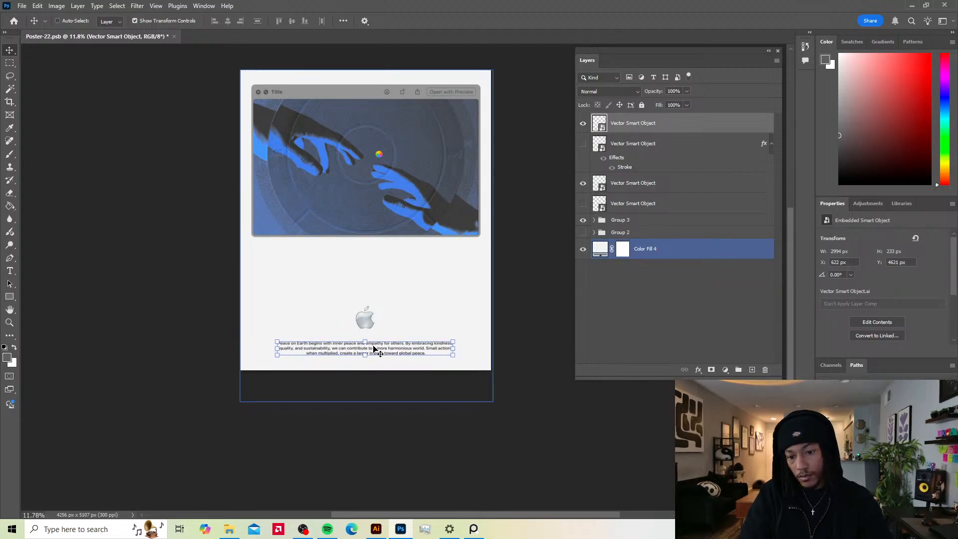
pyautogui.press('Down')
pyautogui.press('Down')
pyautogui.press('Down')
pyautogui.press('Down')
pyautogui.press('Down')
pyautogui.press('Down')
pyautogui.press('Down')
pyautogui.press('Down')
pyautogui.press('Down')
pyautogui.press('Down')
pyautogui.press('Down')
pyautogui.press('Down')
pyautogui.press('Down')
pyautogui.press('Down')
pyautogui.press('Down')
pyautogui.press('Down')
pyautogui.press('Down')
pyautogui.press('Down')
pyautogui.press('Down')
pyautogui.press('Down')
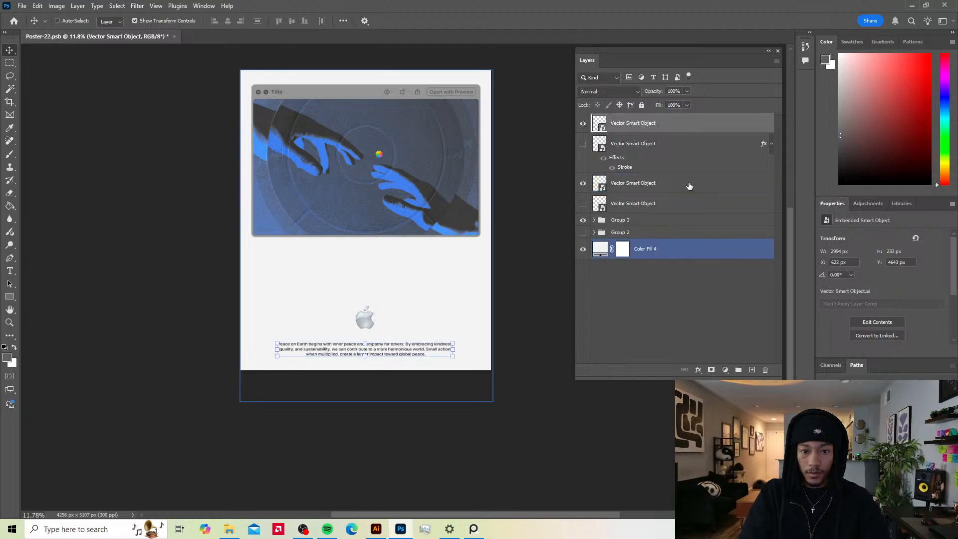
# Step: Nudge the Apple logo down to about Y 4043 px, closer to the paragraph
pyautogui.click(628, 184)
pyautogui.press('Down')
pyautogui.press('Down')
pyautogui.press('Down')
pyautogui.press('Down')
pyautogui.press('Down')
pyautogui.press('Down')
pyautogui.press('Down')
pyautogui.press('Down')
pyautogui.press('Down')
pyautogui.press('Down')
pyautogui.press('Down')
pyautogui.press('Down')
pyautogui.press('Down')
pyautogui.press('Down')
pyautogui.press('Down')
pyautogui.press('Down')
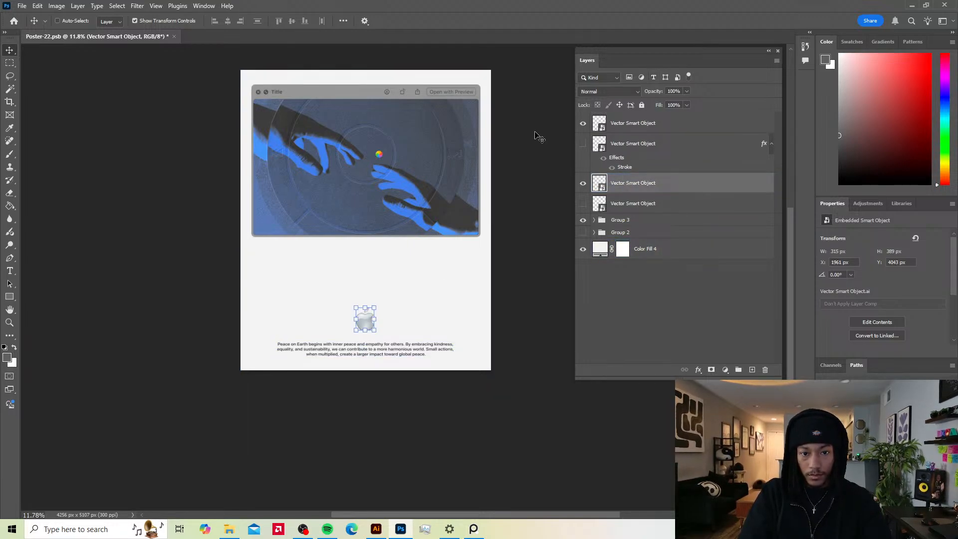
# Step: Check which artwork Group 3 holds by toggling its visibility, and duplicate that hands image window group
pyautogui.click(638, 124)
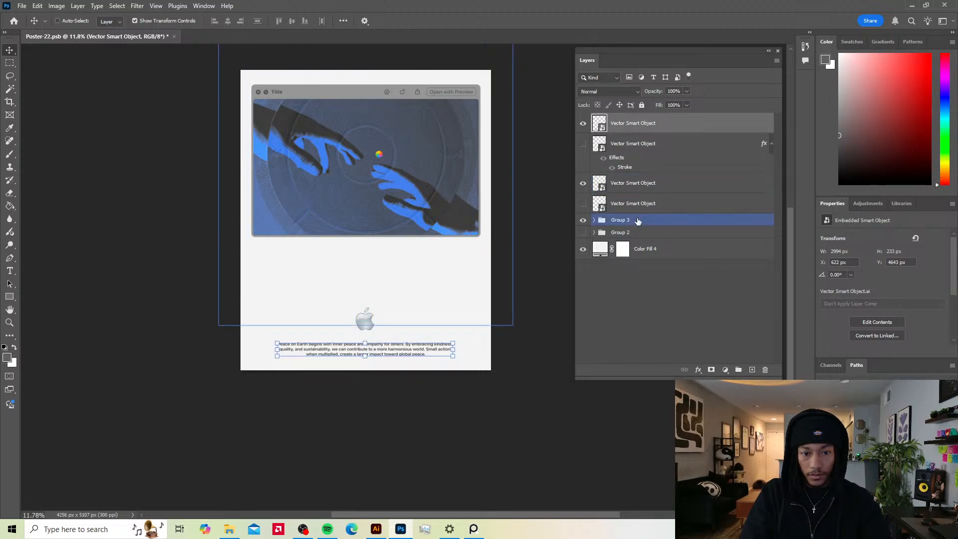
pyautogui.click(583, 220)
pyautogui.click(583, 220)
pyautogui.click(589, 220)
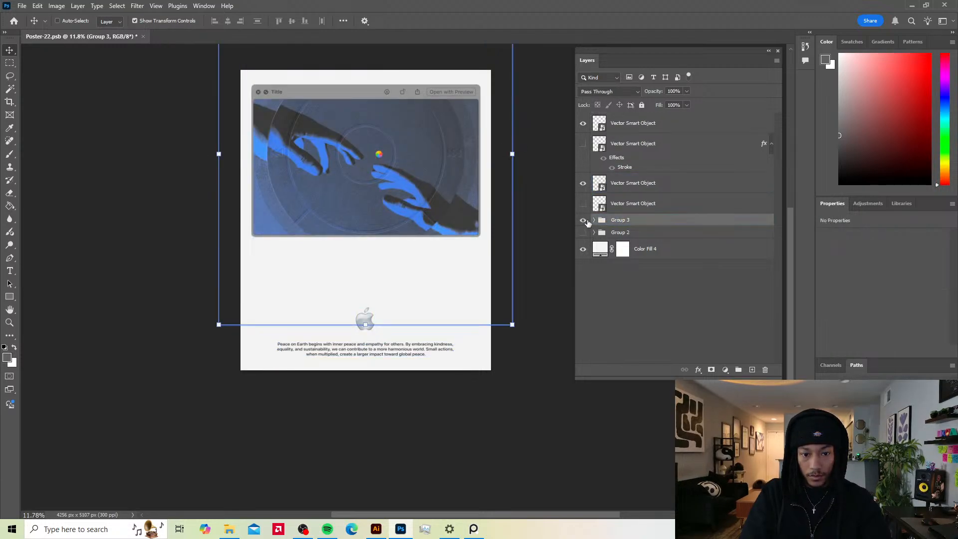
pyautogui.click(584, 220)
pyautogui.click(583, 220)
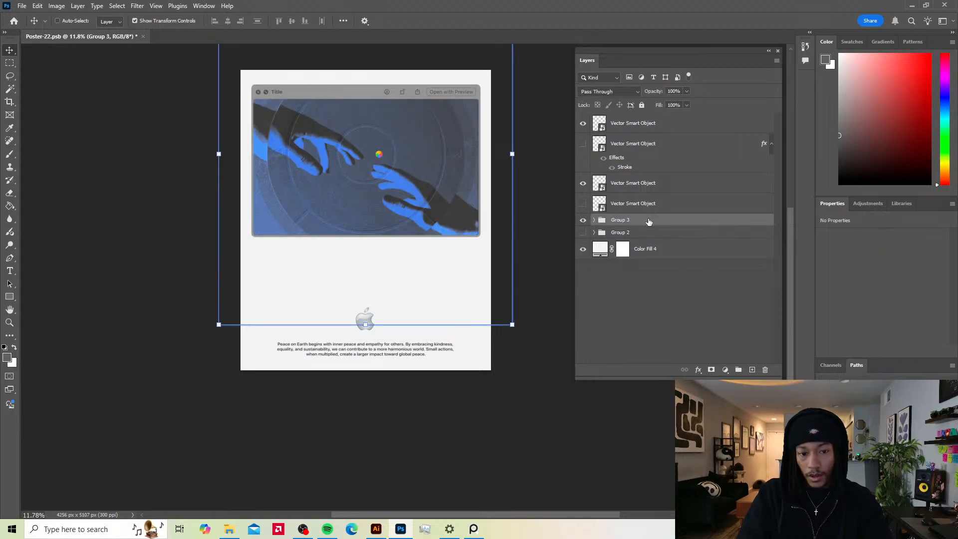
pyautogui.hotkey('ctrl', 'j')
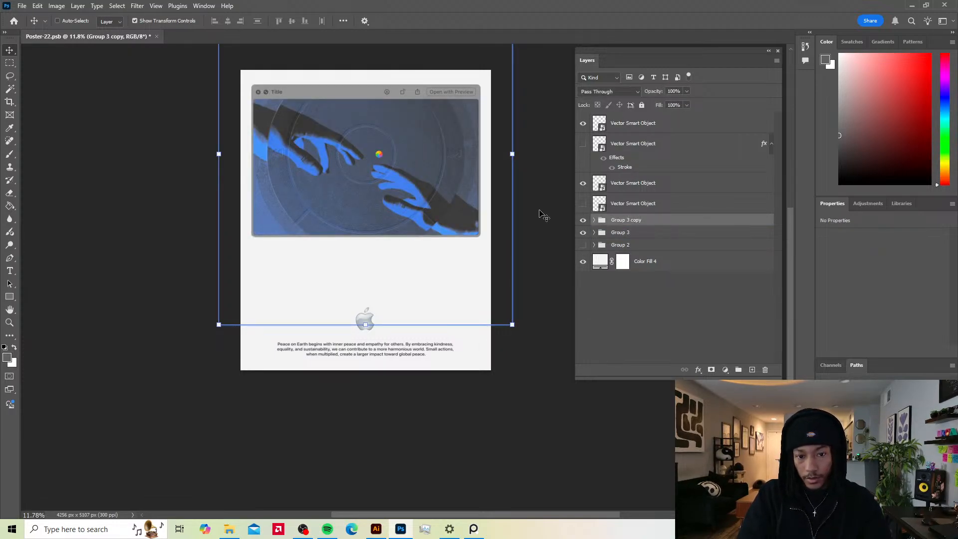
# Step: Try to offset the duplicated hands window diagonally down and to the right over the original
pyautogui.moveTo(363, 150); pyautogui.dragTo(385, 202)
pyautogui.hotkey('ctrl', 'z')
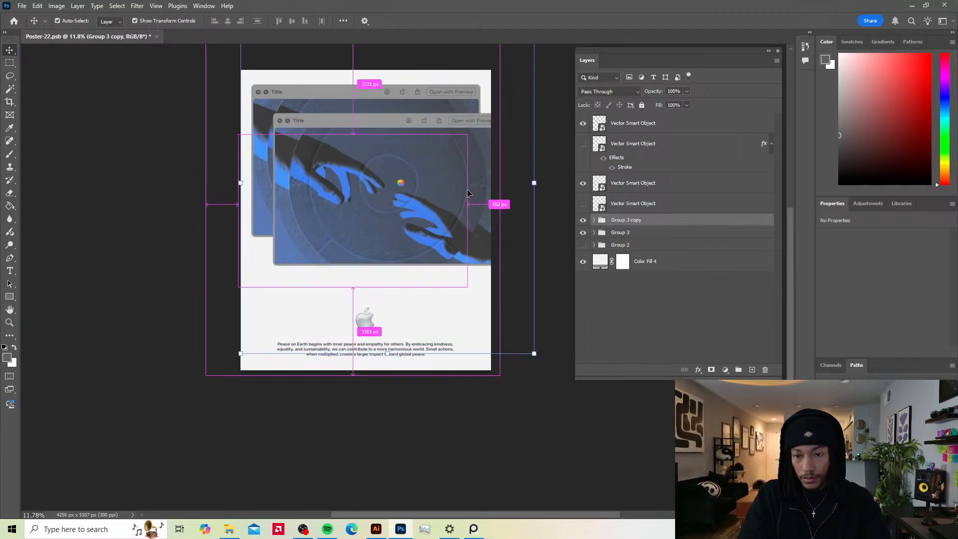
pyautogui.hotkey('ctrl', 'z')
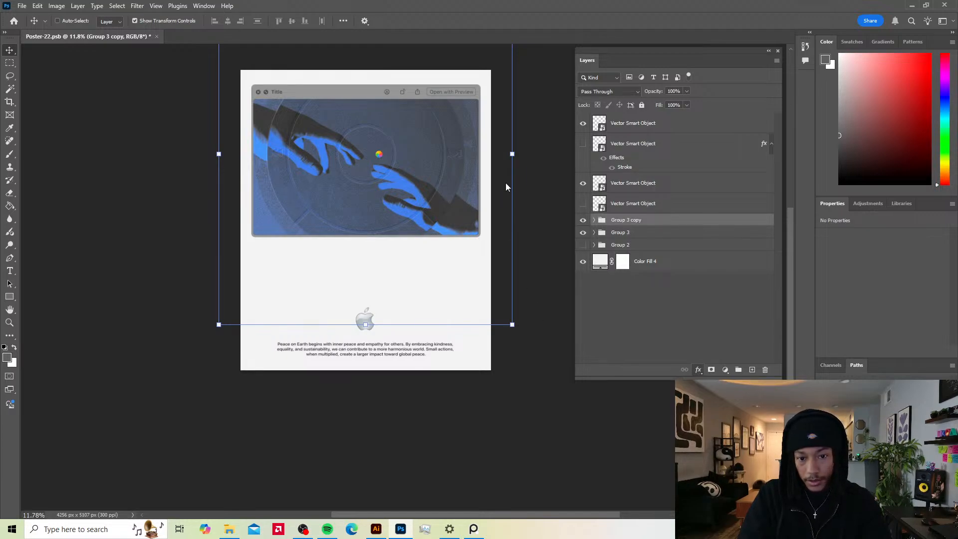
# Step: Give Group 3 copy a black normal-mode drop shadow with 29% opacity, 15 px distance, 0% spread and 73 px size
pyautogui.click(675, 125)
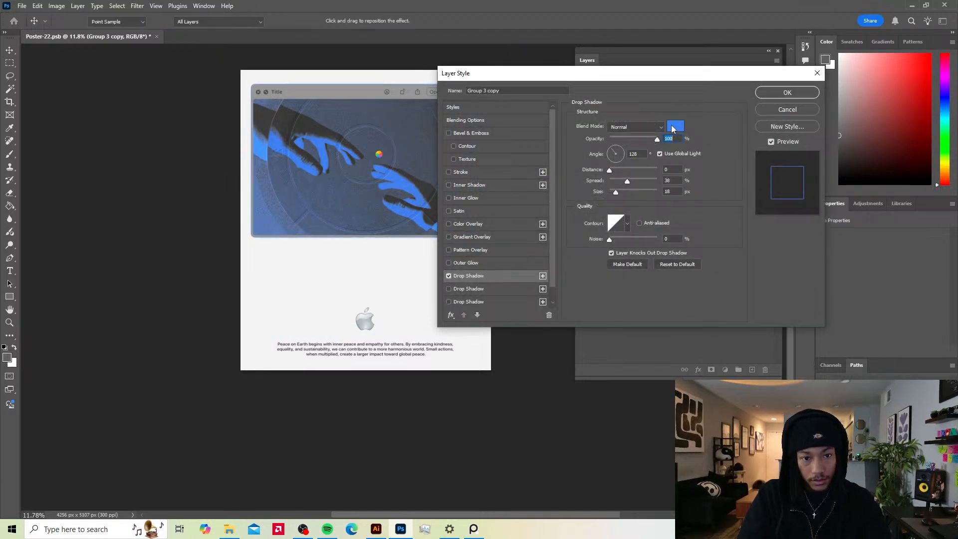
pyautogui.moveTo(616, 341); pyautogui.dragTo(565, 379)
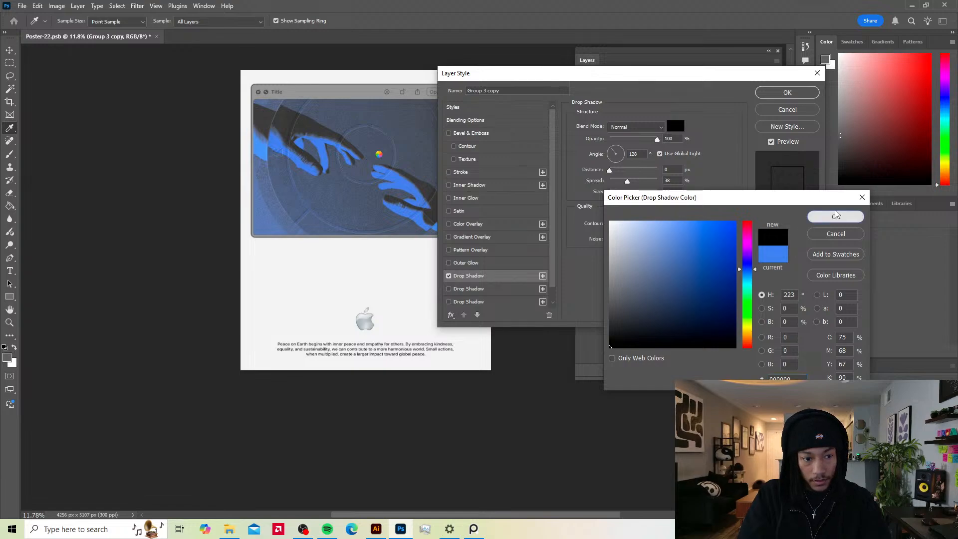
pyautogui.click(818, 218)
pyautogui.moveTo(617, 178); pyautogui.dragTo(628, 172)
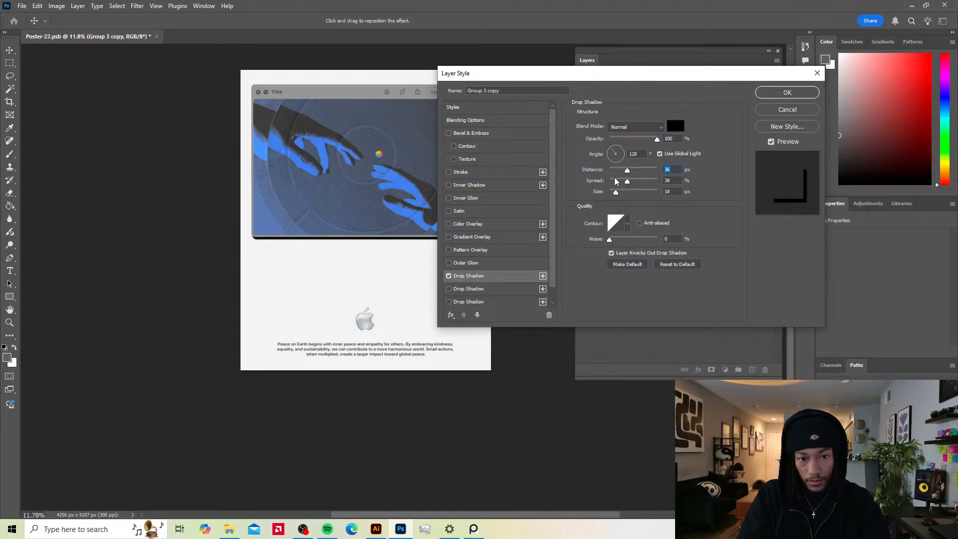
pyautogui.moveTo(617, 192); pyautogui.dragTo(599, 182)
pyautogui.moveTo(643, 141); pyautogui.dragTo(623, 140)
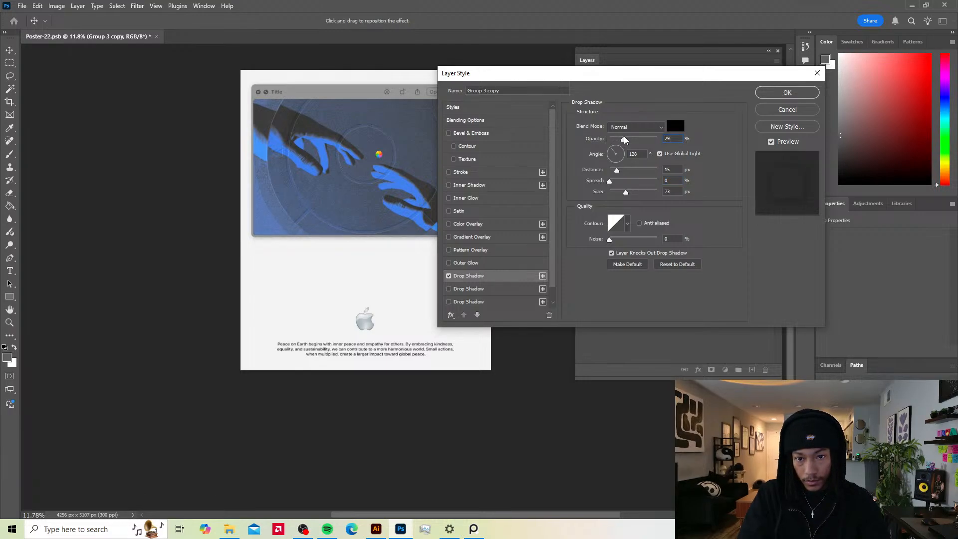
pyautogui.click(787, 93)
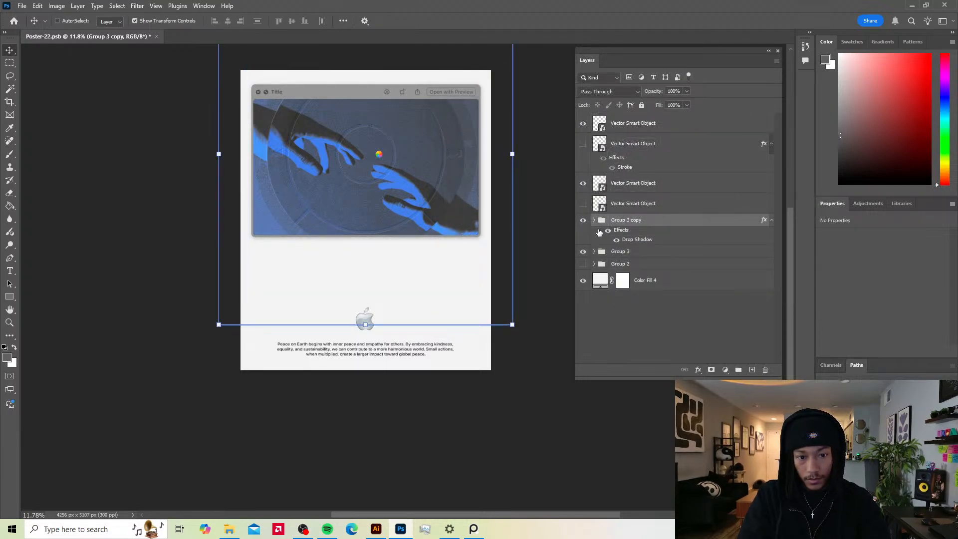
pyautogui.click(773, 220)
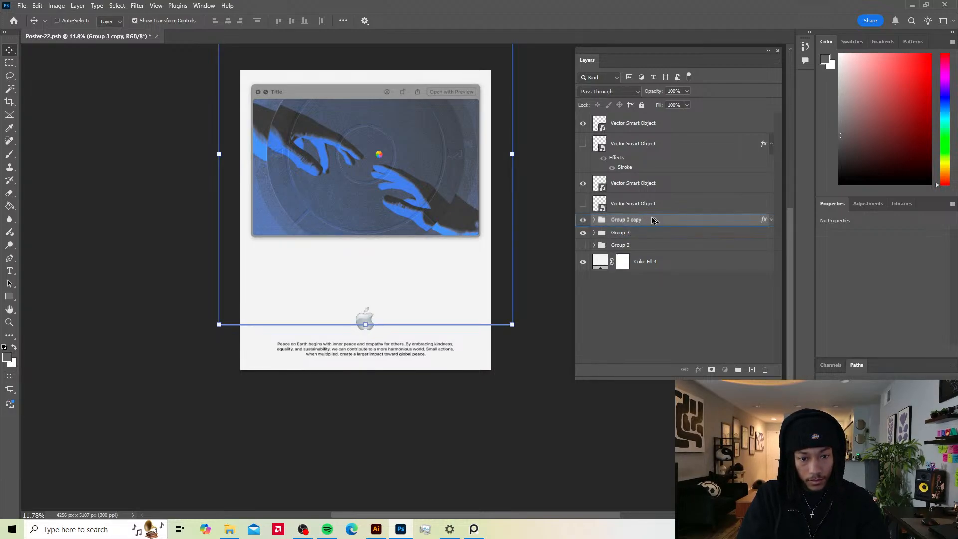
# Step: Duplicate the shadowed window group twice, offsetting each copy straight down so the title bars cascade
pyautogui.hotkey('ctrl', 'j')
pyautogui.moveTo(421, 196); pyautogui.dragTo(426, 225)
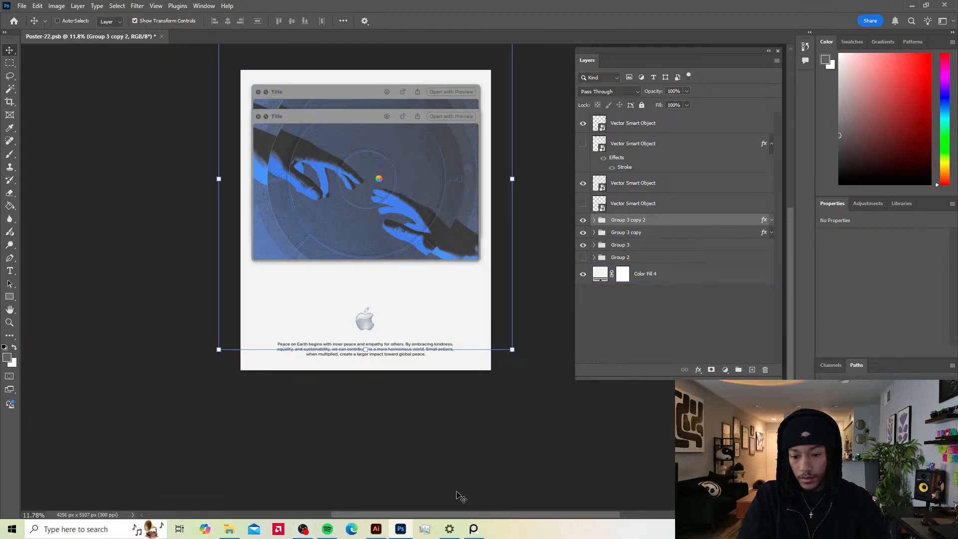
pyautogui.click(583, 220)
pyautogui.click(583, 220)
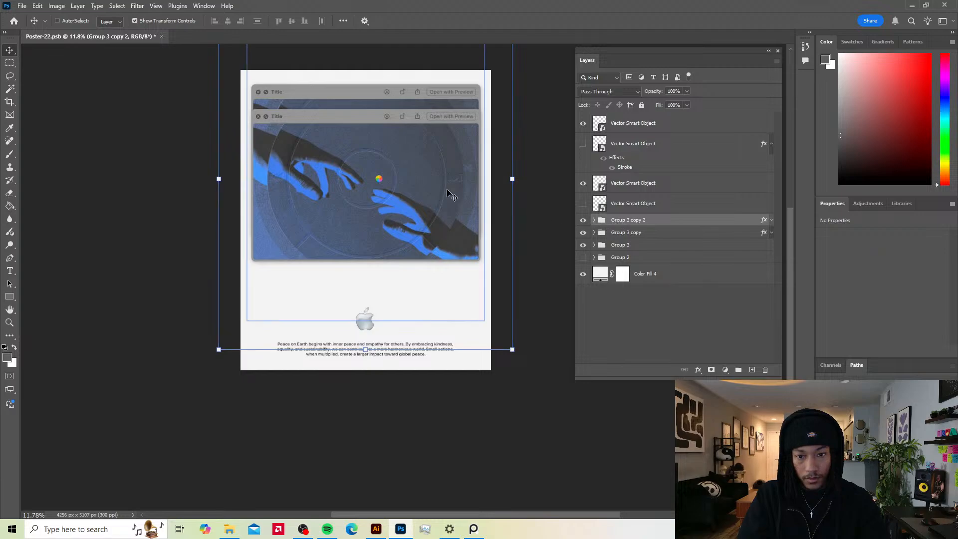
pyautogui.moveTo(428, 182); pyautogui.dragTo(427, 211)
# Step: Move the two front windows, Group 3 copy 2 and copy 3, together to the left and slightly up from the back window
pyautogui.click(622, 233)
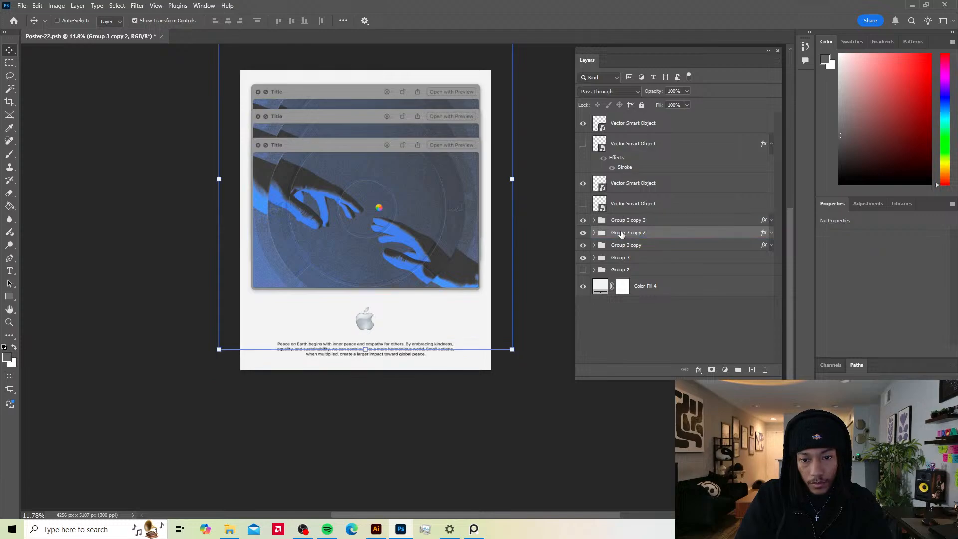
pyautogui.keyDown('shift'); pyautogui.click(622, 220); pyautogui.keyUp('shift')
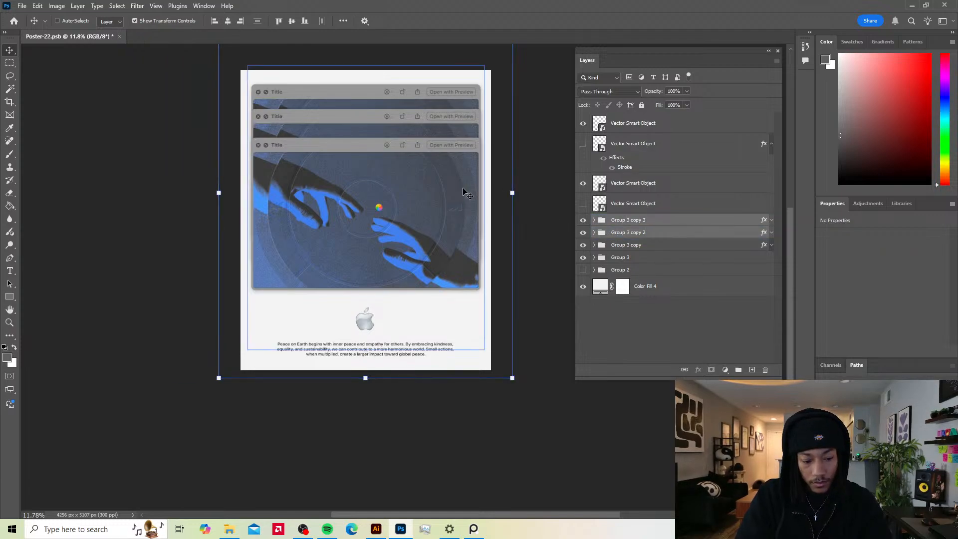
pyautogui.hotkey('shift', 'Left')
pyautogui.hotkey('shift', 'Left')
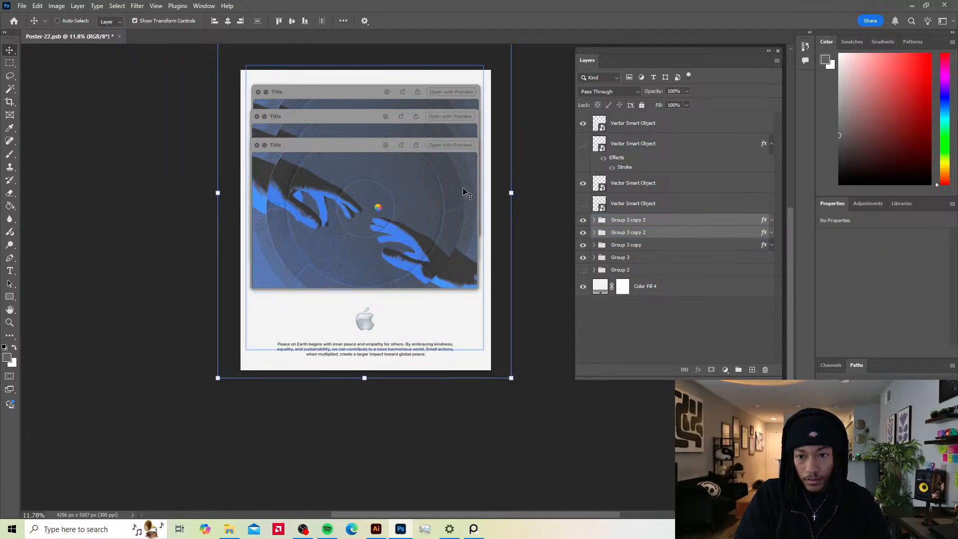
pyautogui.moveTo(454, 174); pyautogui.dragTo(448, 169)
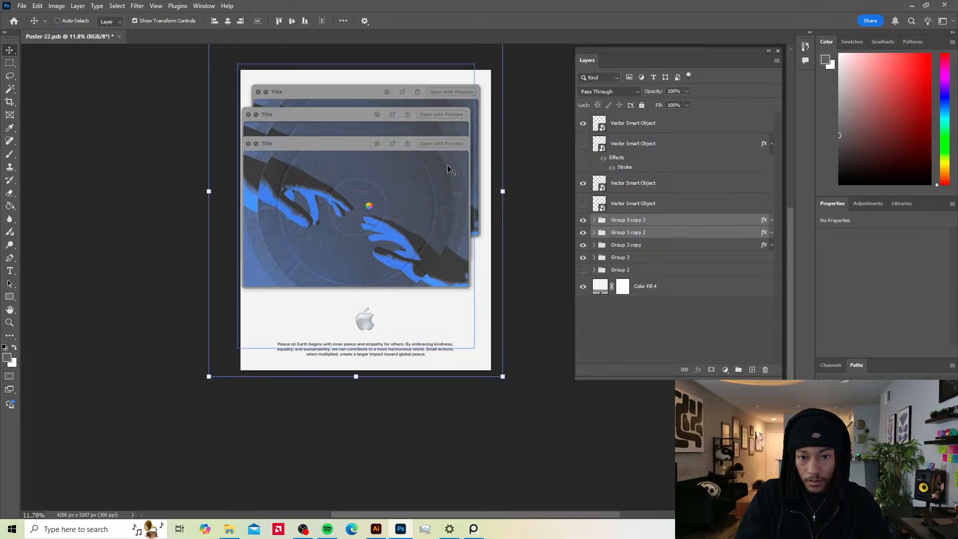
pyautogui.hotkey('shift', 'Right')
pyautogui.hotkey('shift', 'Right')
pyautogui.hotkey('shift', 'Right')
pyautogui.hotkey('shift', 'Right')
pyautogui.hotkey('shift', 'Right')
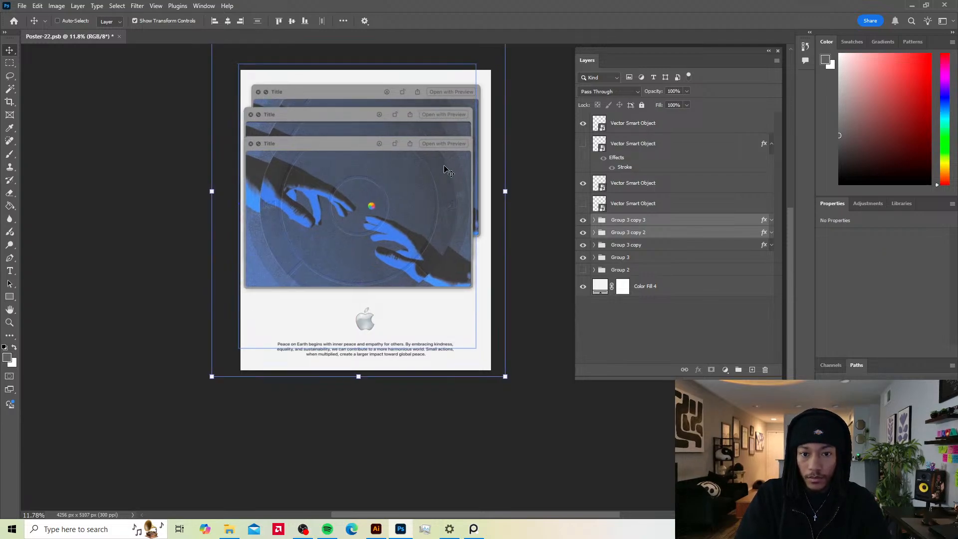
pyautogui.hotkey('shift', 'Up')
pyautogui.hotkey('shift', 'Up')
pyautogui.hotkey('shift', 'Up')
pyautogui.hotkey('shift', 'Up')
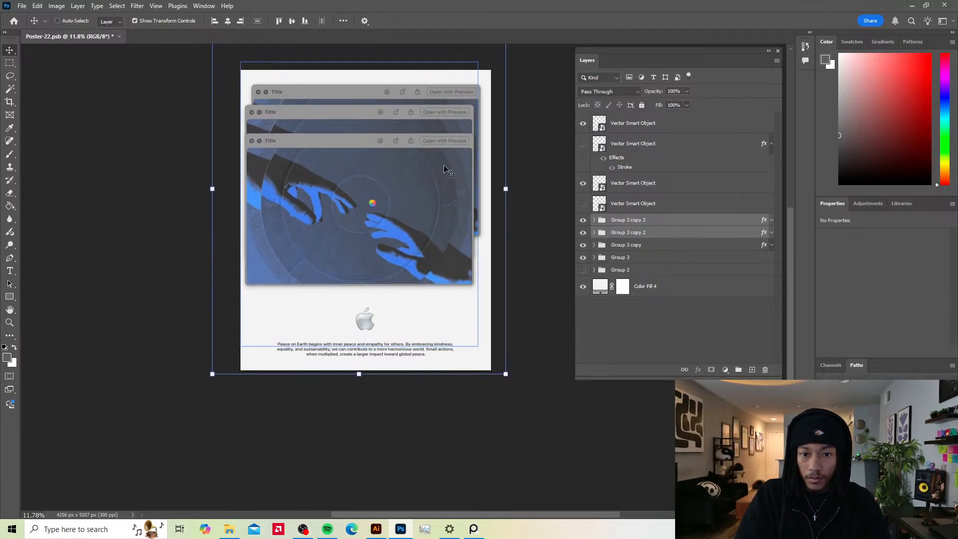
# Step: Offset only the frontmost window, Group 3 copy 3, to the right past the back window's edge and slightly up
pyautogui.click(634, 221)
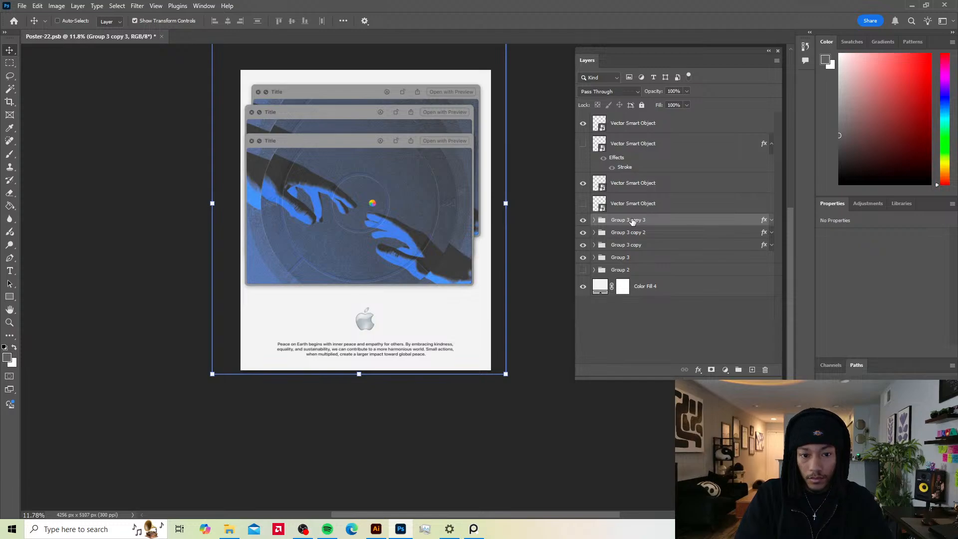
pyautogui.hotkey('shift', 'Right')
pyautogui.hotkey('shift', 'Right')
pyautogui.hotkey('shift', 'Right')
pyautogui.hotkey('shift', 'Right')
pyautogui.hotkey('shift', 'Right')
pyautogui.hotkey('shift', 'Right')
pyautogui.hotkey('shift', 'Right')
pyautogui.hotkey('shift', 'Right')
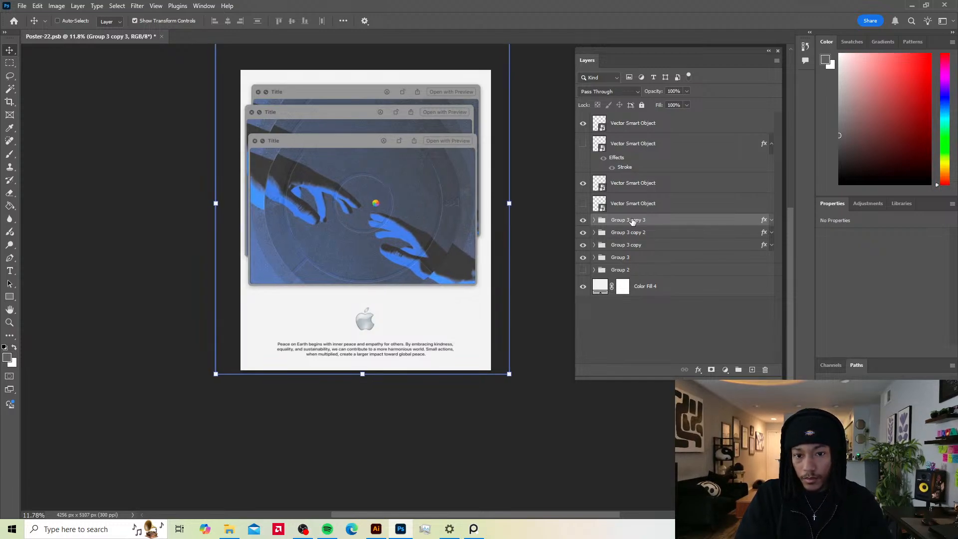
pyautogui.hotkey('shift', 'Right')
pyautogui.hotkey('shift', 'Right')
pyautogui.hotkey('shift', 'Right')
pyautogui.hotkey('shift', 'Right')
pyautogui.hotkey('shift', 'Right')
pyautogui.hotkey('shift', 'Right')
pyautogui.hotkey('shift', 'Right')
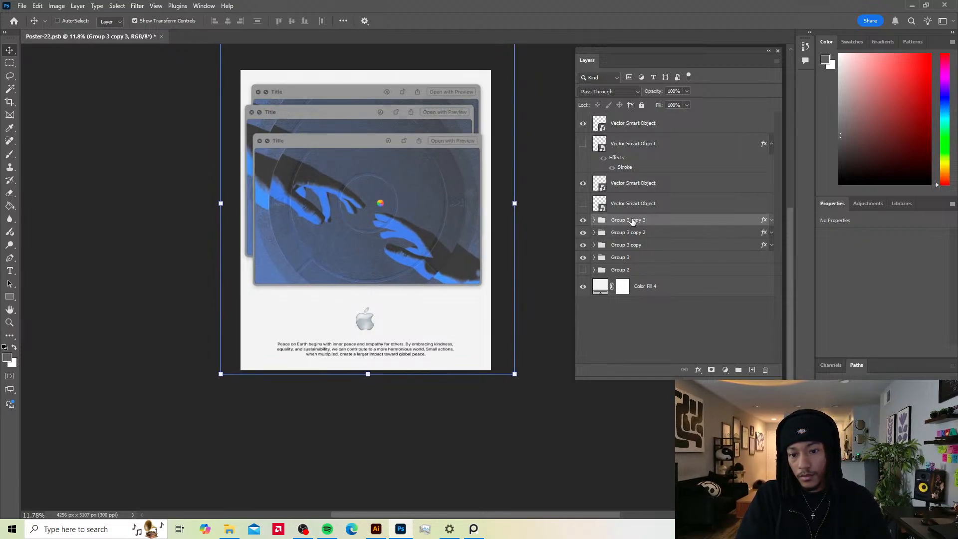
pyautogui.hotkey('shift', 'Right')
pyautogui.hotkey('shift', 'Right')
pyautogui.hotkey('shift', 'Right')
pyautogui.hotkey('shift', 'Right')
pyautogui.hotkey('shift', 'Up')
pyautogui.hotkey('shift', 'Up')
pyautogui.hotkey('shift', 'Up')
pyautogui.hotkey('shift', 'Up')
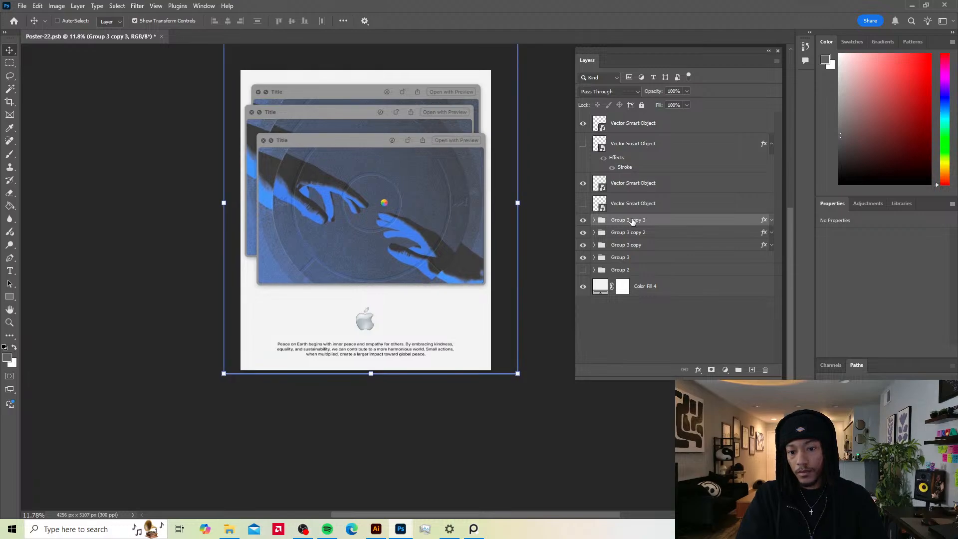
pyautogui.hotkey('shift', 'Up')
pyautogui.hotkey('shift', 'Up')
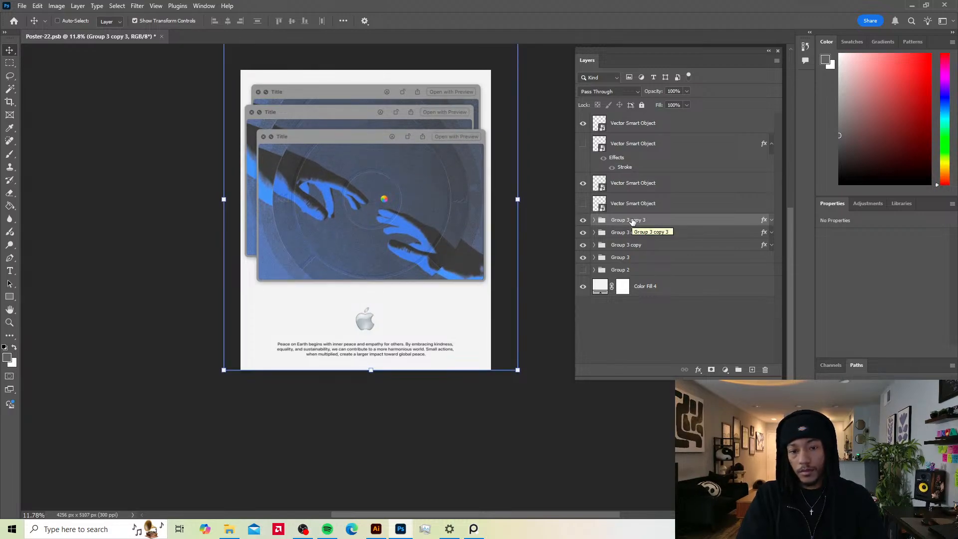
pyautogui.hotkey('shift', 'Down')
pyautogui.hotkey('shift', 'Down')
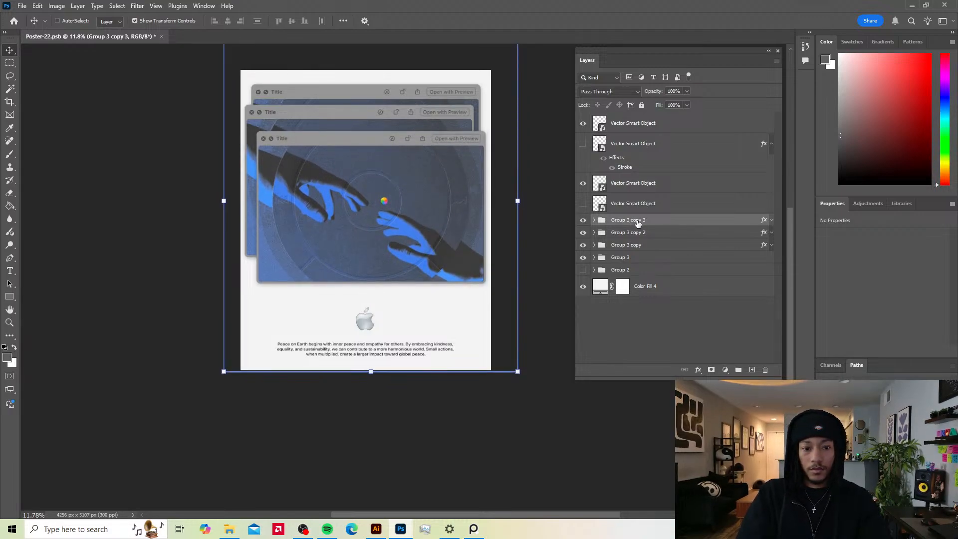
# Step: Try to scale the three shadowed window copies down together
pyautogui.keyDown('shift'); pyautogui.click(636, 245); pyautogui.keyUp('shift')
pyautogui.moveTo(514, 179); pyautogui.dragTo(507, 178)
pyautogui.click(494, 21)
pyautogui.hotkey('ctrl', 'z')
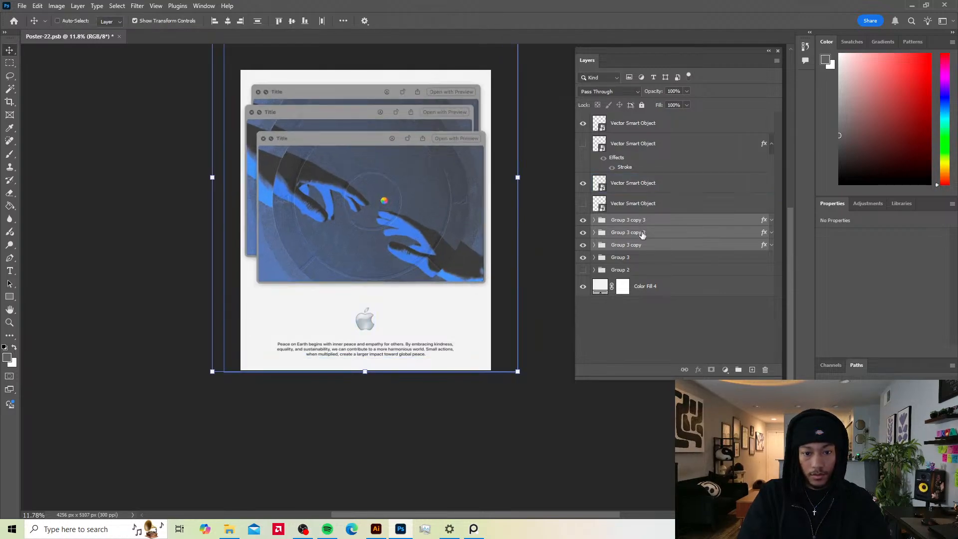
pyautogui.moveTo(516, 177); pyautogui.dragTo(512, 177)
pyautogui.click(478, 21)
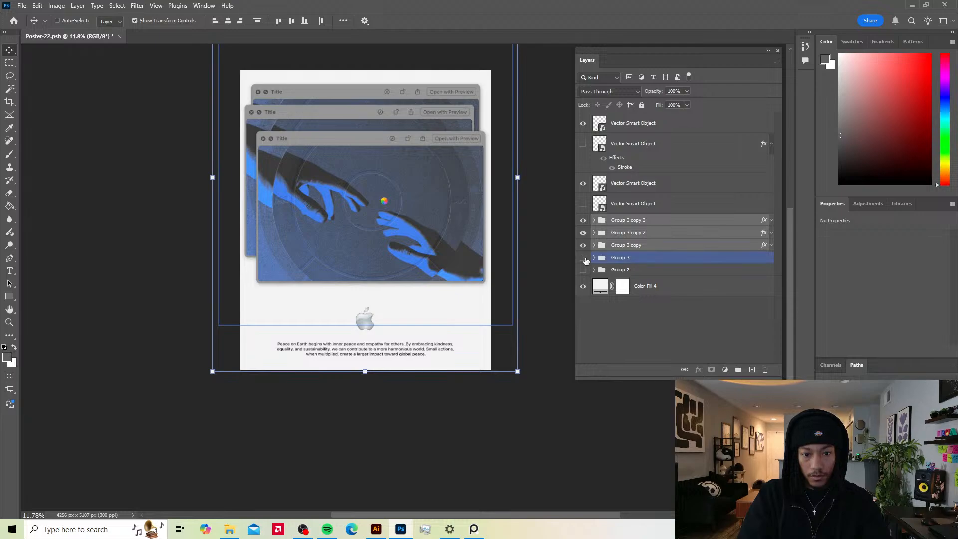
# Step: Hide the original Group 3, scale the three window copies together to about 93.15% and shift them down
pyautogui.click(583, 257)
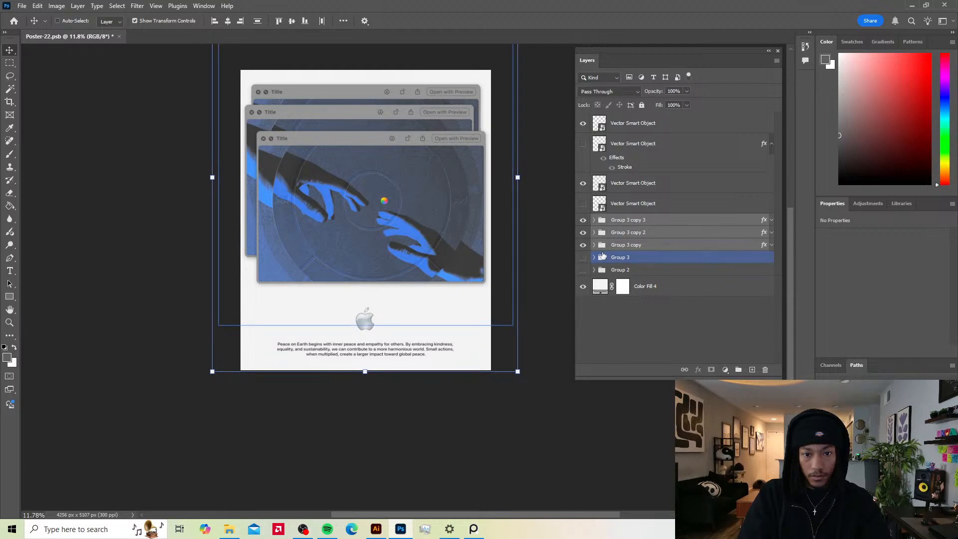
pyautogui.moveTo(523, 178); pyautogui.dragTo(459, 171)
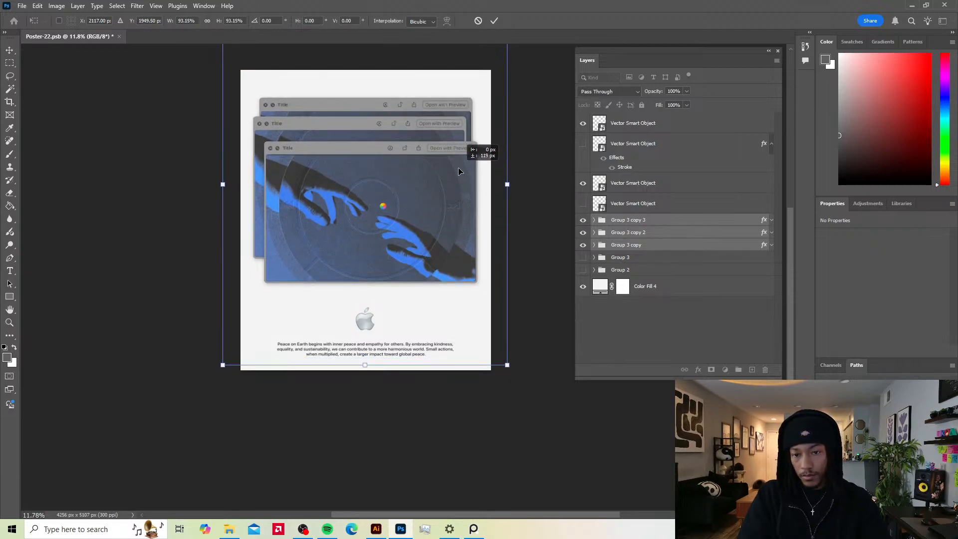
pyautogui.press('Return')
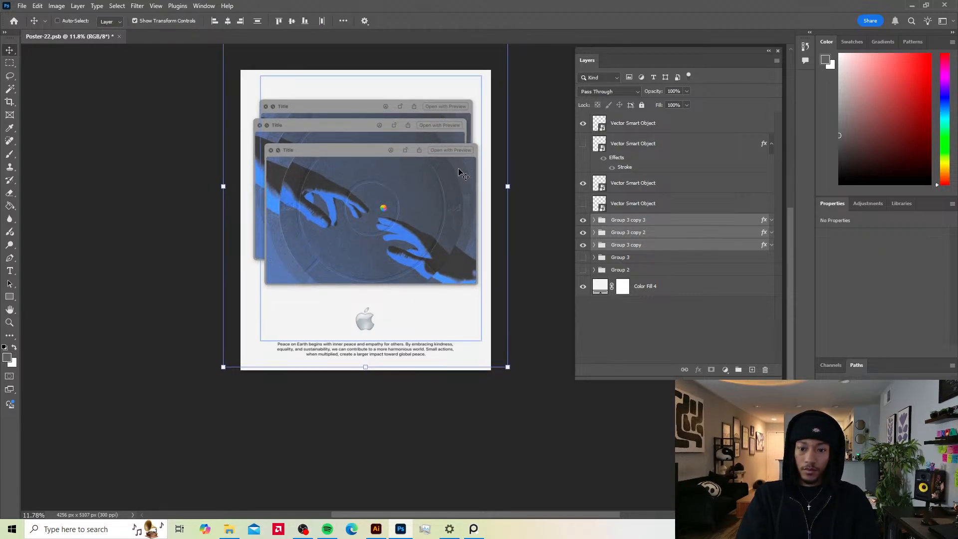
# Step: Nudge the three-window stack slightly up above the Apple logo and check the layout with the selection outlines hidden temporarily
pyautogui.hotkey('shift', 'Left')
pyautogui.hotkey('shift', 'Up')
pyautogui.hotkey('shift', 'Up')
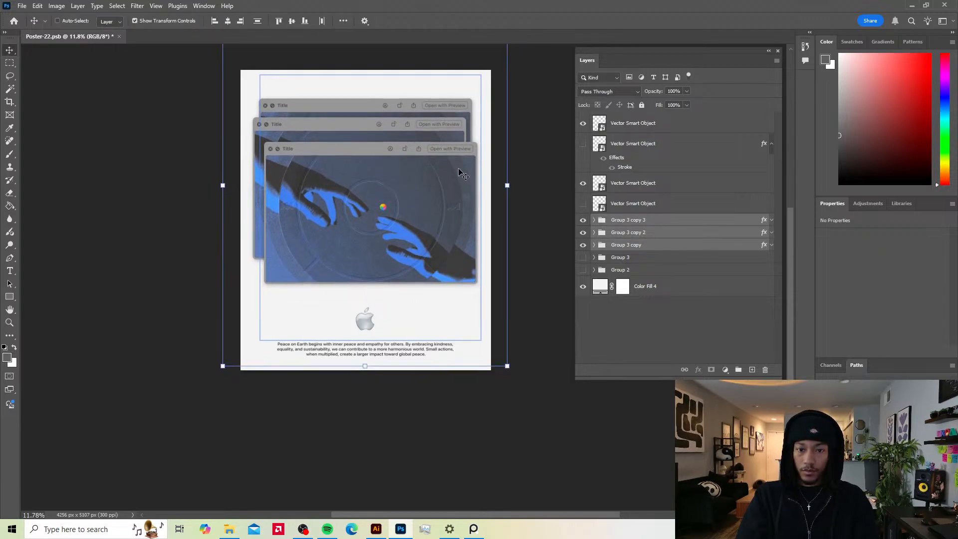
pyautogui.hotkey('shift', 'Right')
pyautogui.hotkey('shift', 'Up')
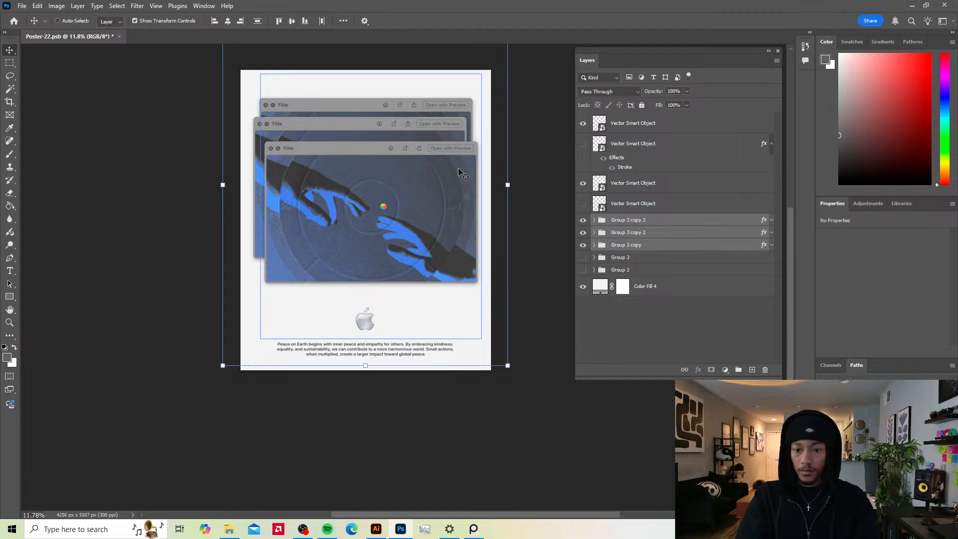
pyautogui.hotkey('ctrl', 'h')
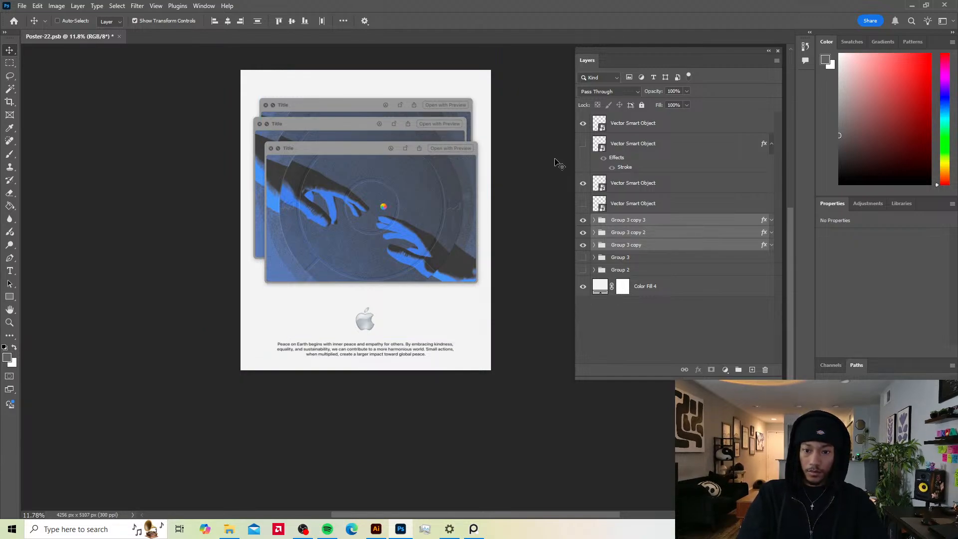
pyautogui.hotkey('ctrl', 'h')
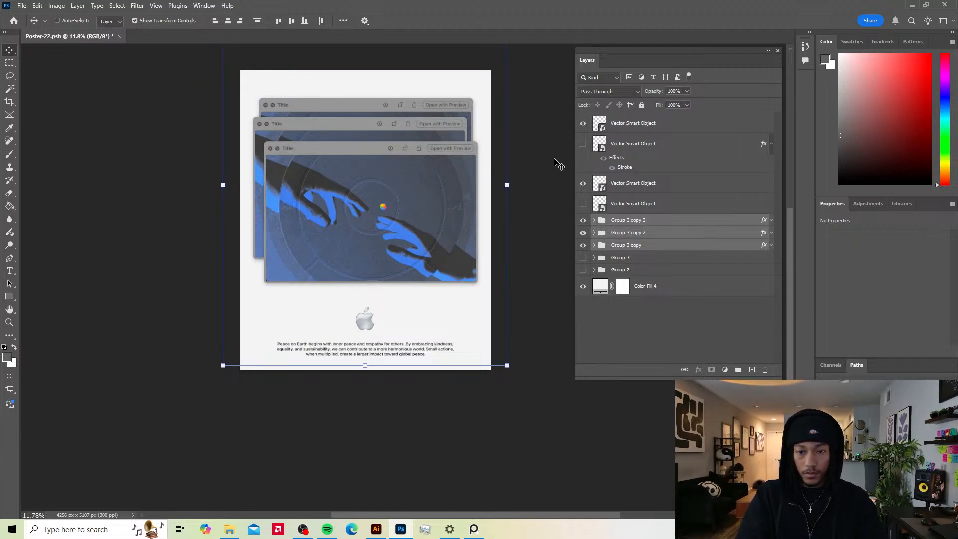
# Step: Expand Group 3 copy 2, collapse its nested Group 1 and examine the layers and mask that make up the window
pyautogui.click(611, 234)
pyautogui.click(595, 233)
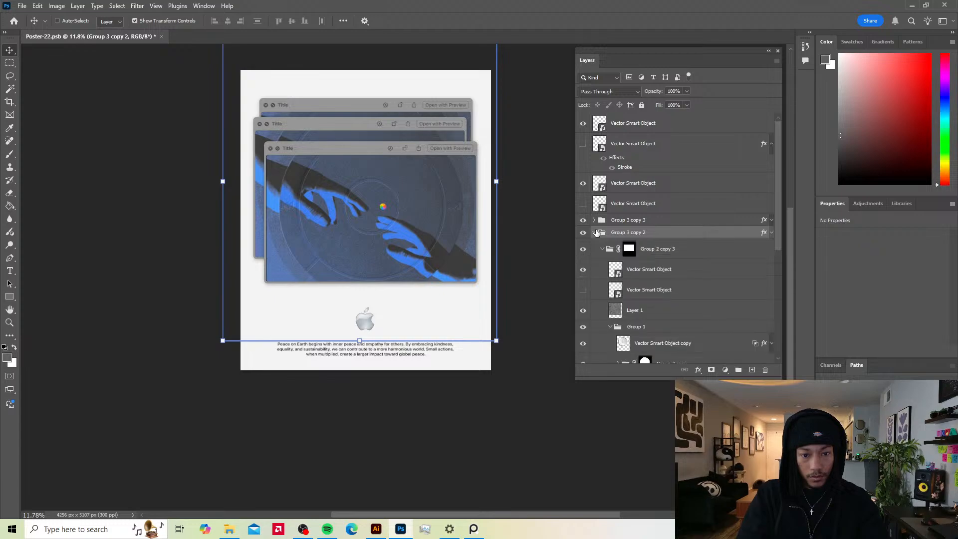
pyautogui.scroll(-1, 658, 299)
pyautogui.scroll(-1, 658, 300)
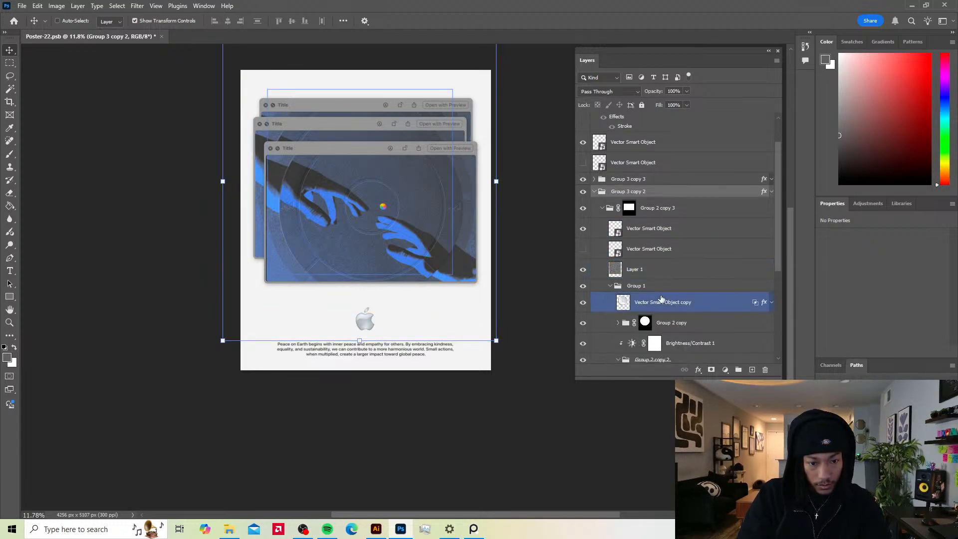
pyautogui.click(609, 288)
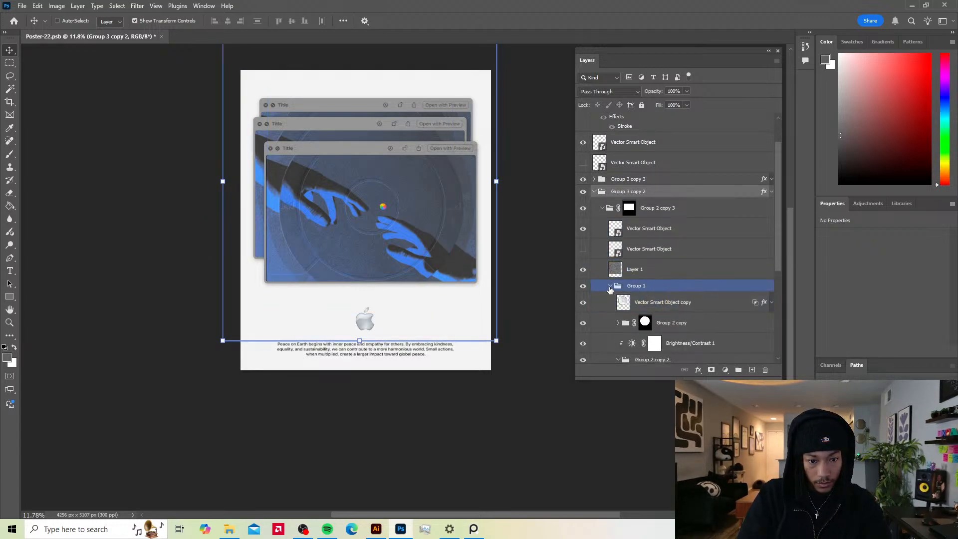
pyautogui.click(610, 286)
pyautogui.scroll(1, 246, 332)
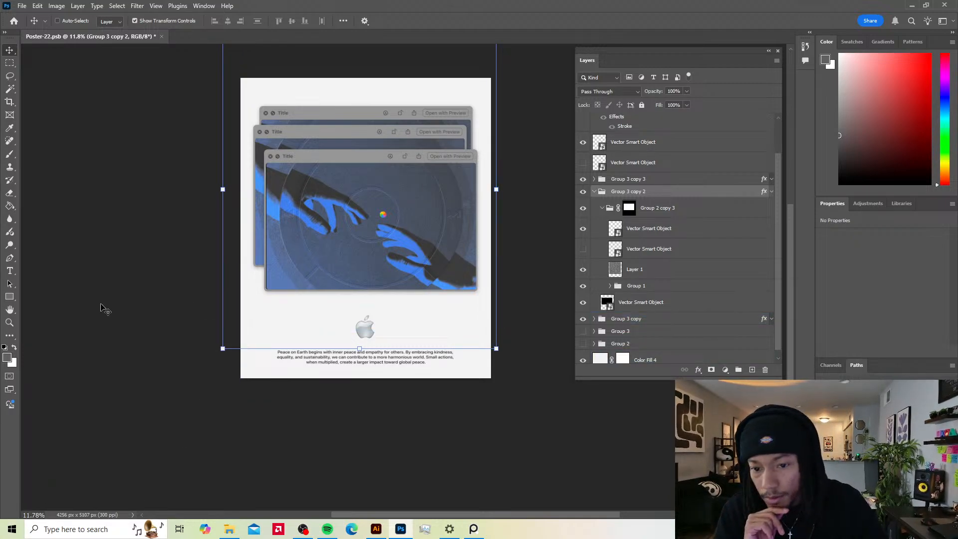
pyautogui.click(635, 226)
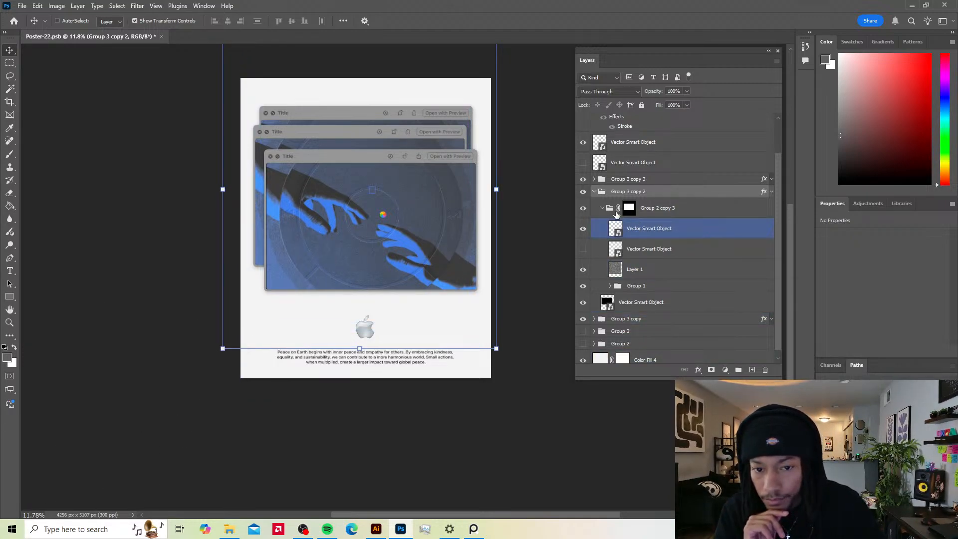
pyautogui.click(630, 206)
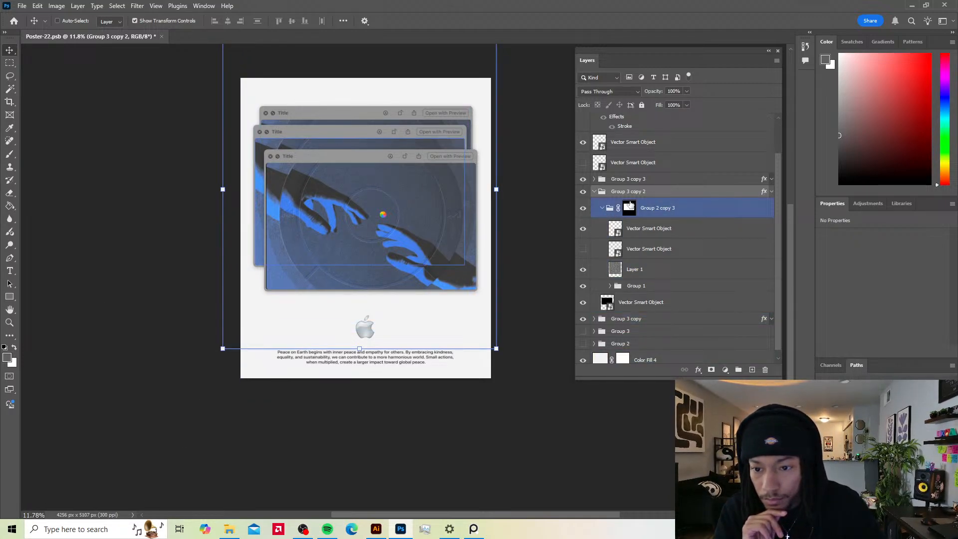
# Step: Try to adjust the left edge of the Group 2 copy 3 layer mask inside the frontmost window, Group 3 copy 3
pyautogui.click(584, 180)
pyautogui.click(583, 179)
pyautogui.click(594, 179)
pyautogui.click(630, 198)
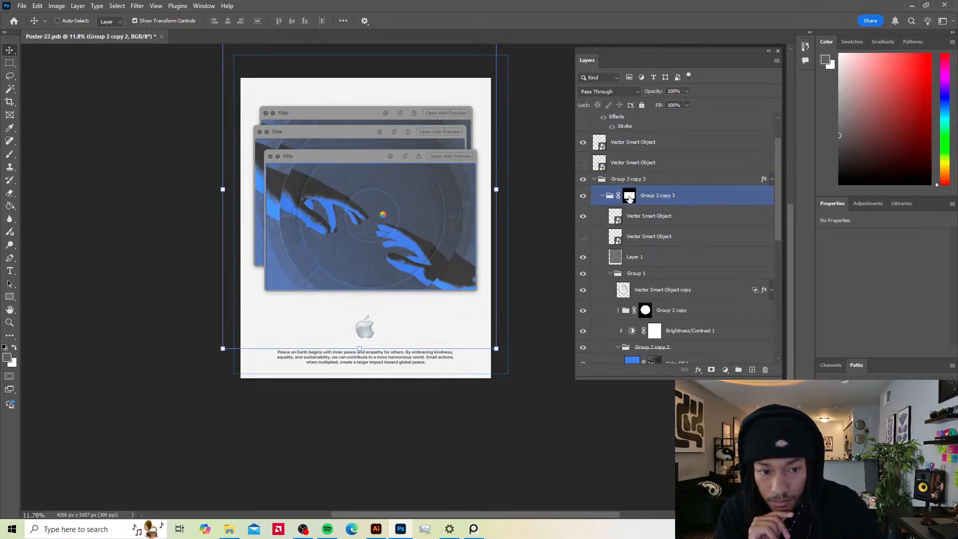
pyautogui.click(628, 196)
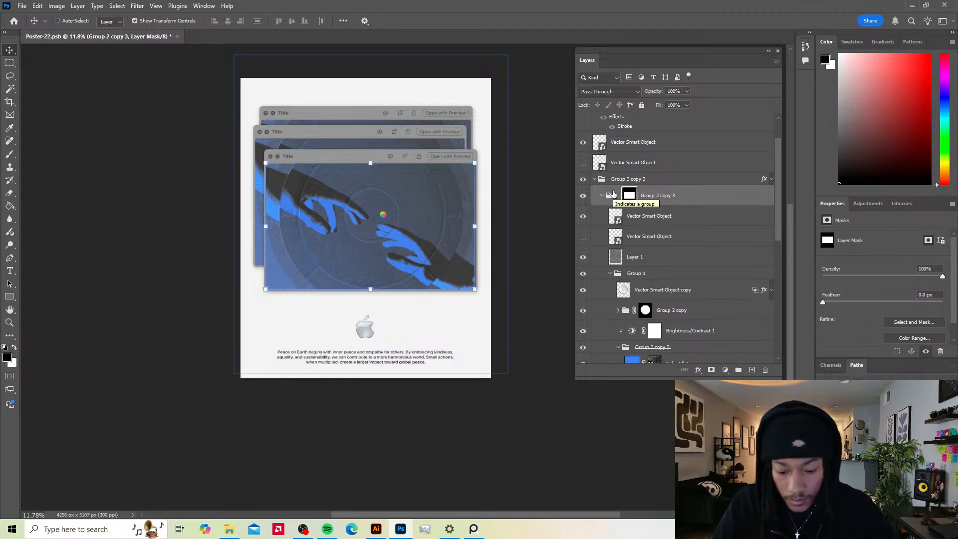
pyautogui.scroll(5, 266, 229)
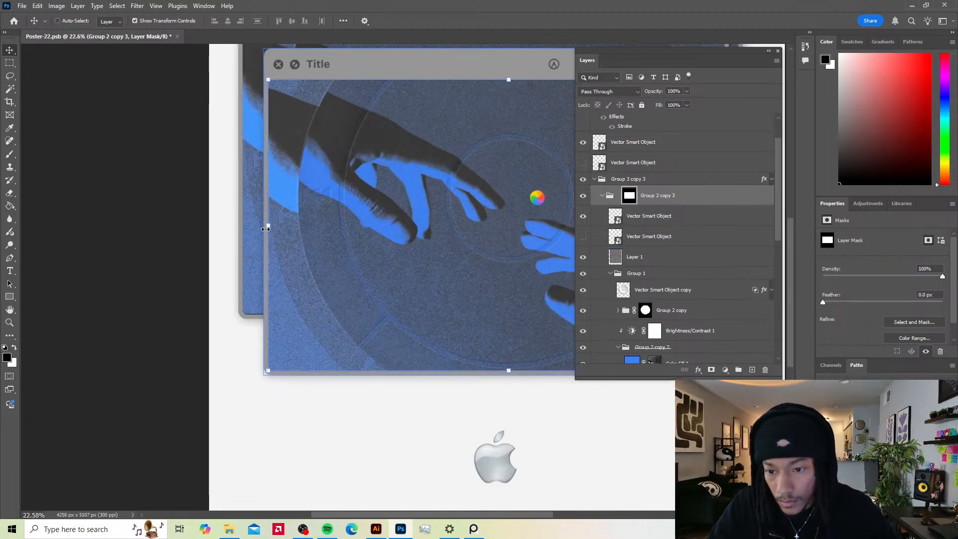
pyautogui.scroll(9, 266, 229)
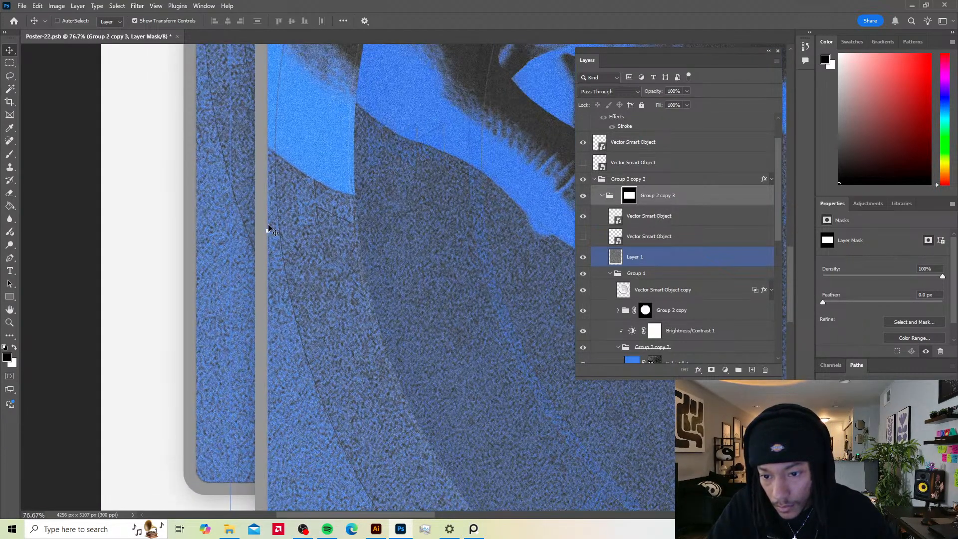
pyautogui.moveTo(267, 234)
pyautogui.mouseDown()
pyautogui.moveTo(261, 223)
pyautogui.moveTo(270, 231)
pyautogui.mouseUp()
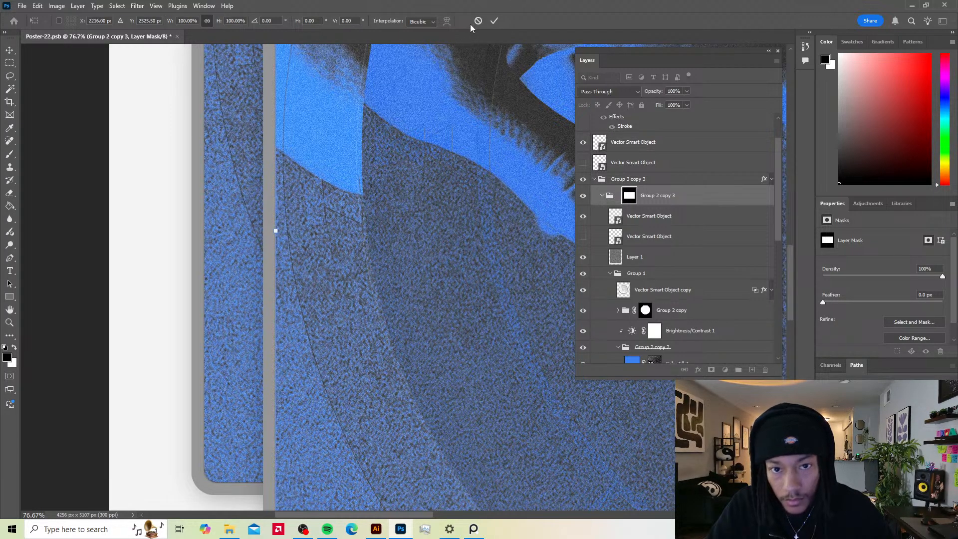
pyautogui.click(477, 22)
pyautogui.hotkey('ctrl', '0')
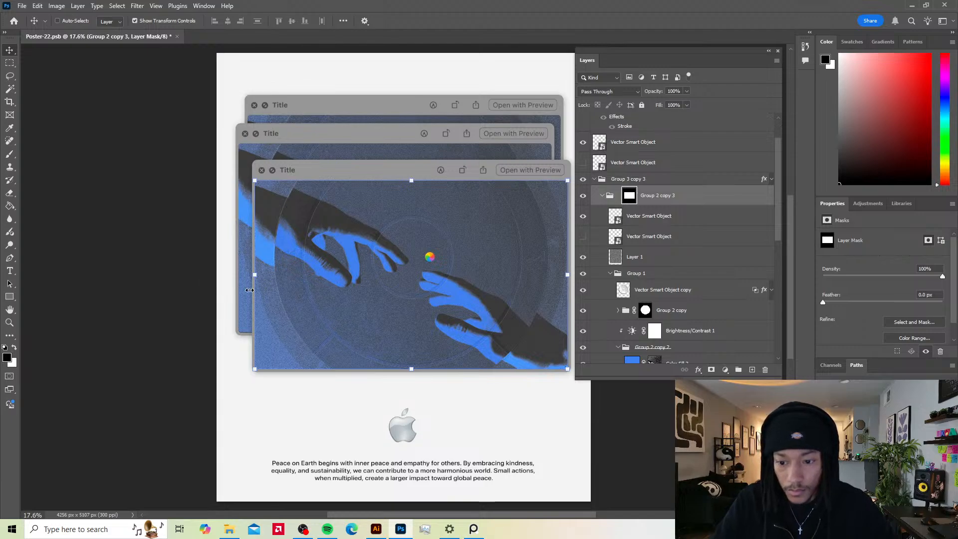
# Step: Collapse Group 3 copy 3 and select the hidden Vector Smart Object layer directly above it
pyautogui.click(595, 179)
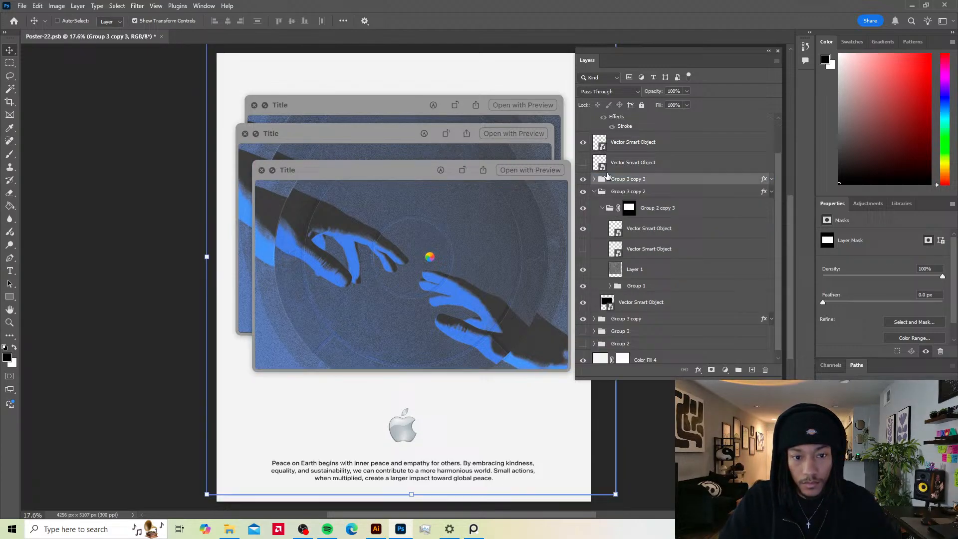
pyautogui.click(637, 164)
pyautogui.scroll(-1, 527, 250)
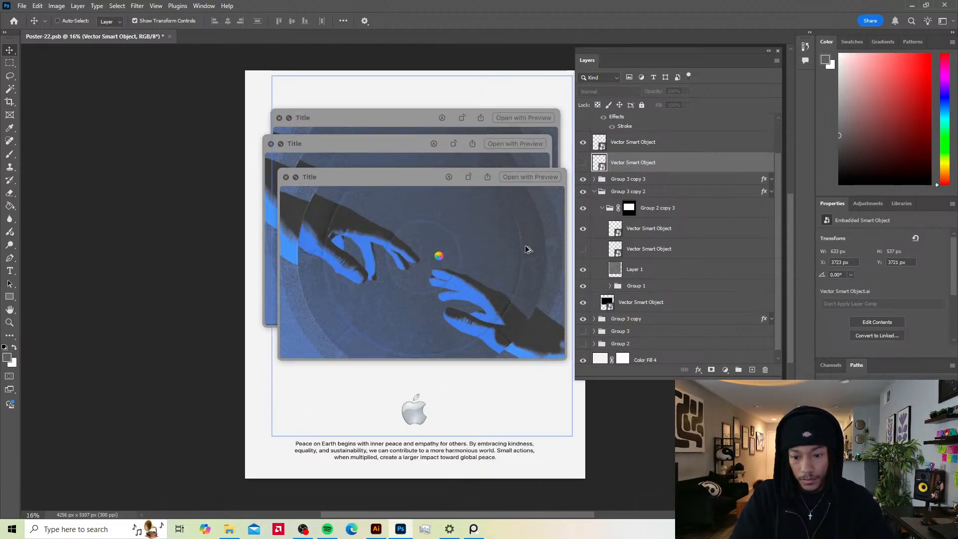
pyautogui.moveTo(514, 213); pyautogui.dragTo(475, 218)
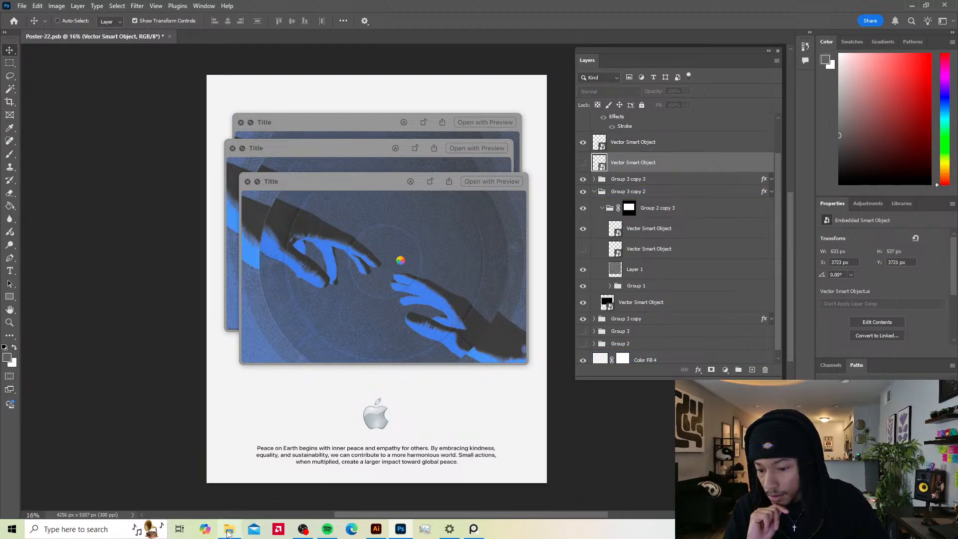
# Step: Switch to File Explorer and look through the Unsplash stock photos for another image for the windows
pyautogui.click(229, 530)
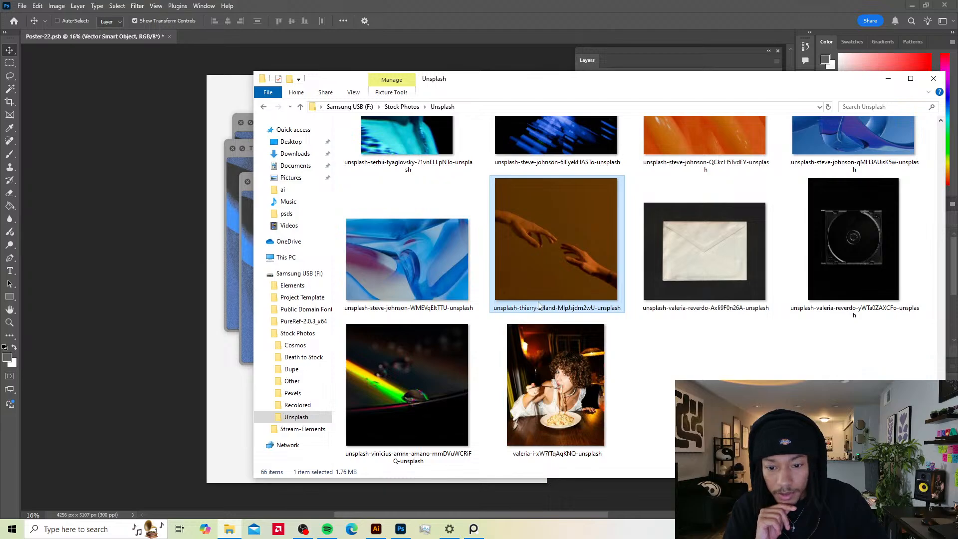
pyautogui.scroll(5, 567, 277)
pyautogui.scroll(-5, 599, 260)
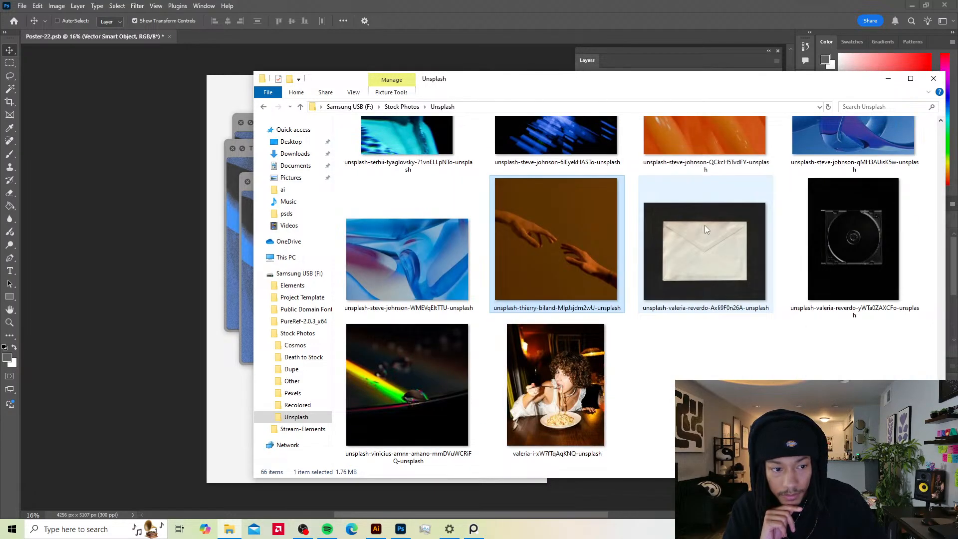
pyautogui.scroll(8, 663, 228)
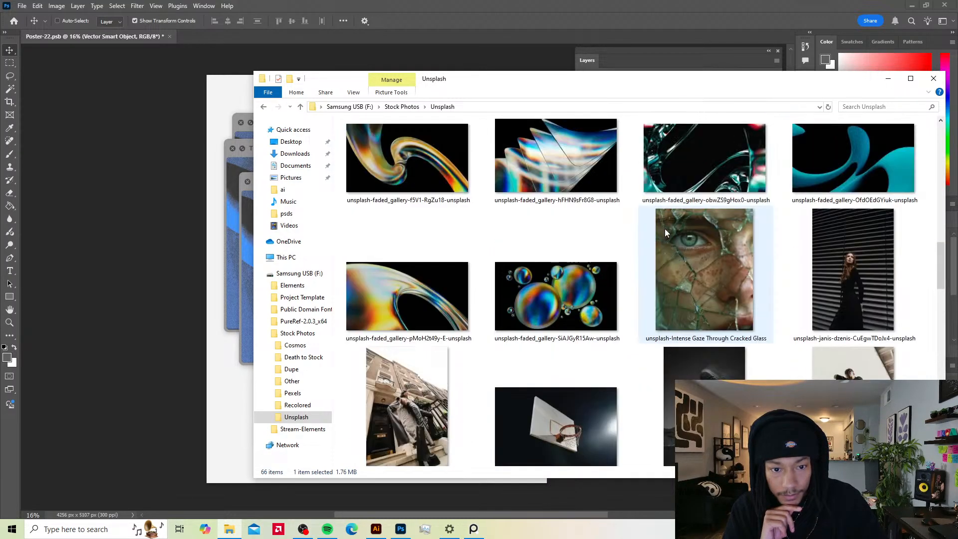
pyautogui.scroll(5, 664, 228)
pyautogui.scroll(-3, 665, 228)
pyautogui.scroll(3, 665, 229)
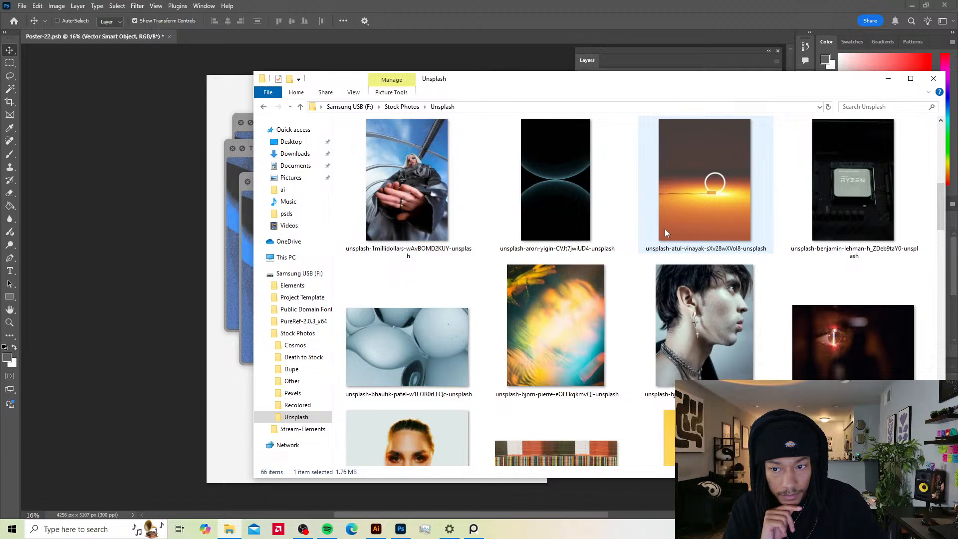
pyautogui.scroll(3, 665, 228)
pyautogui.scroll(5, 659, 235)
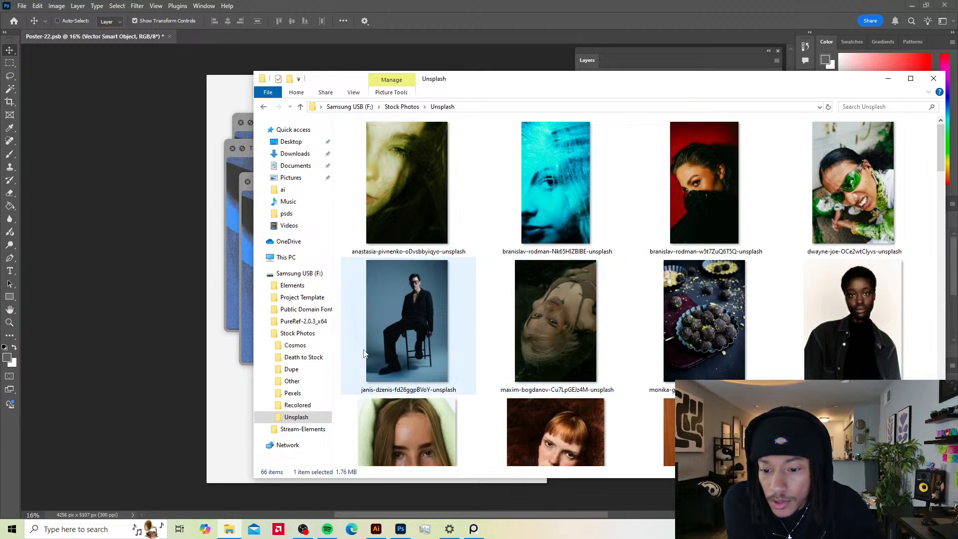
# Step: Place the Earth photo cosmos-downloaded_image (8) from the Cosmos stock folder into the poster above the window groups
pyautogui.click(402, 107)
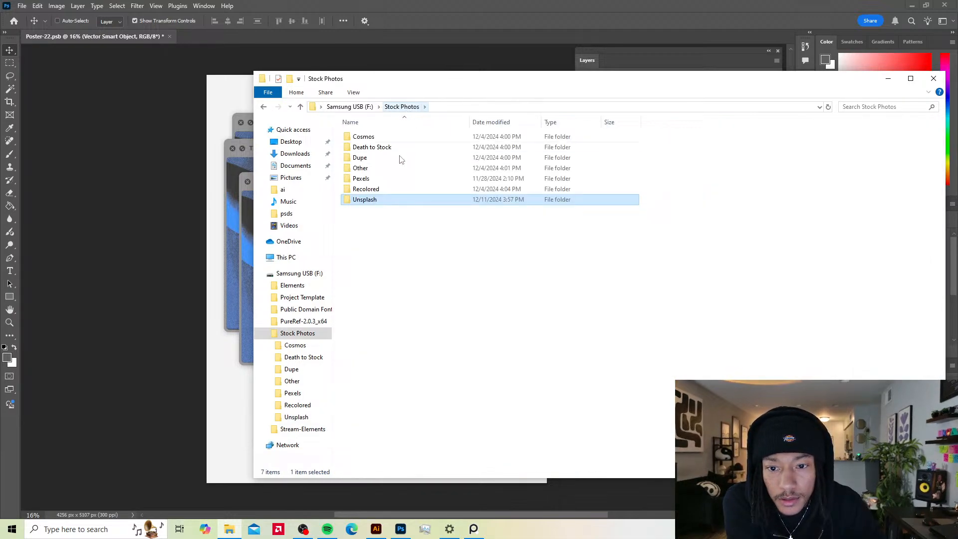
pyautogui.doubleClick(381, 138)
pyautogui.click(402, 106)
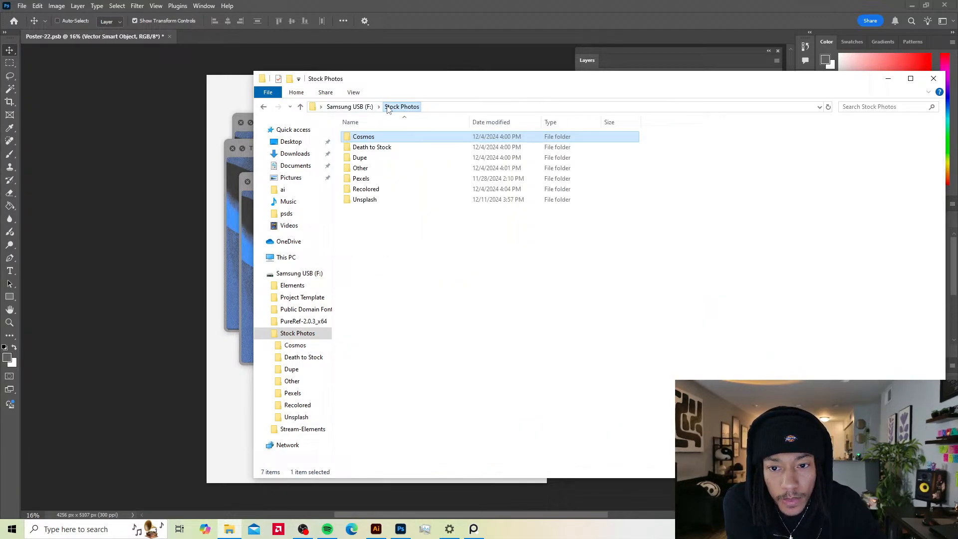
pyautogui.doubleClick(379, 138)
pyautogui.scroll(-1, 498, 194)
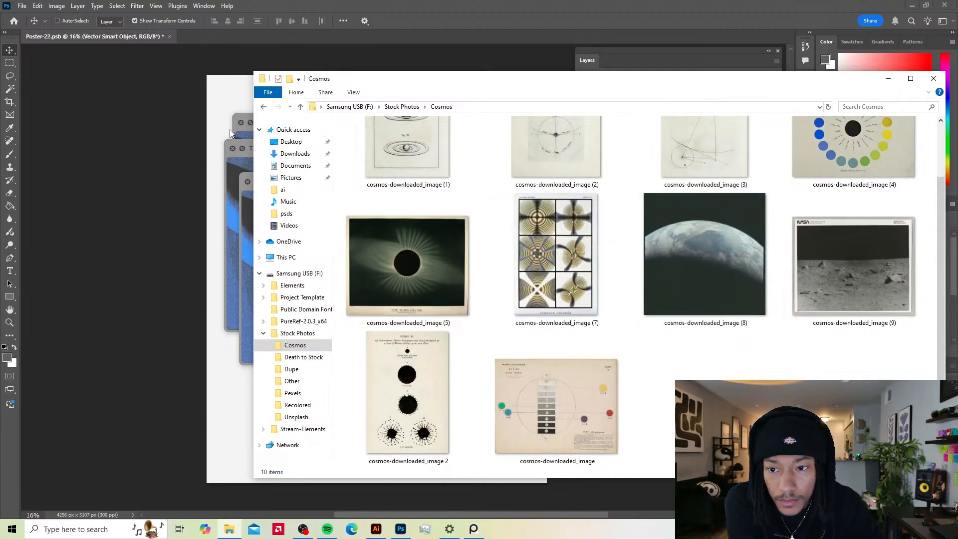
pyautogui.moveTo(650, 211); pyautogui.dragTo(223, 220)
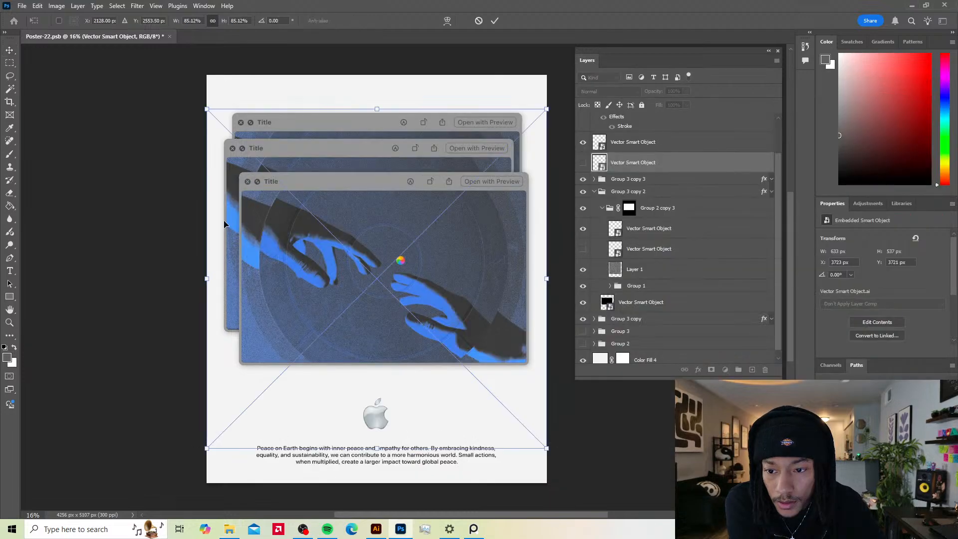
pyautogui.press('Return')
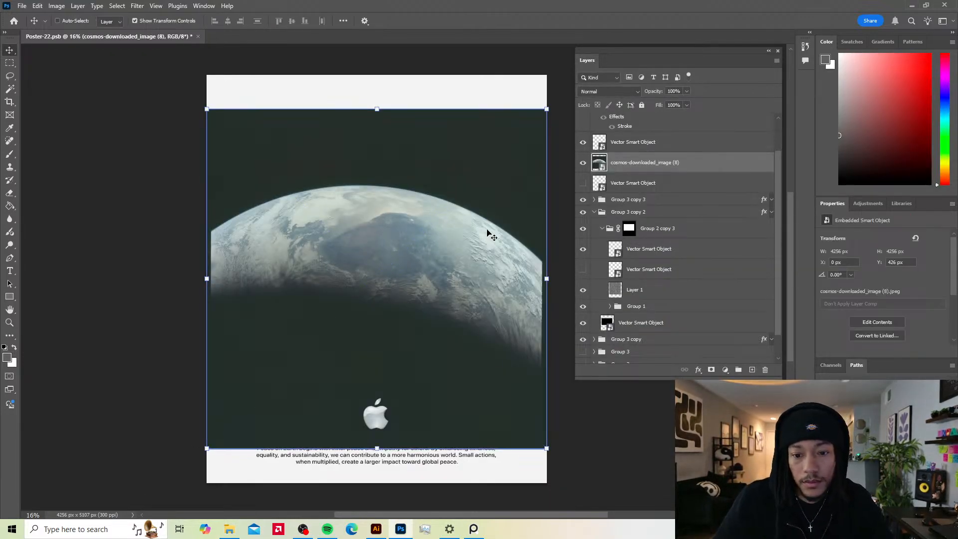
# Step: Switch to File Explorer and look through the Cosmos, Death to Stock, Dupe, Other and Pexels stock folders for another window image
pyautogui.click(230, 530)
pyautogui.scroll(2, 614, 240)
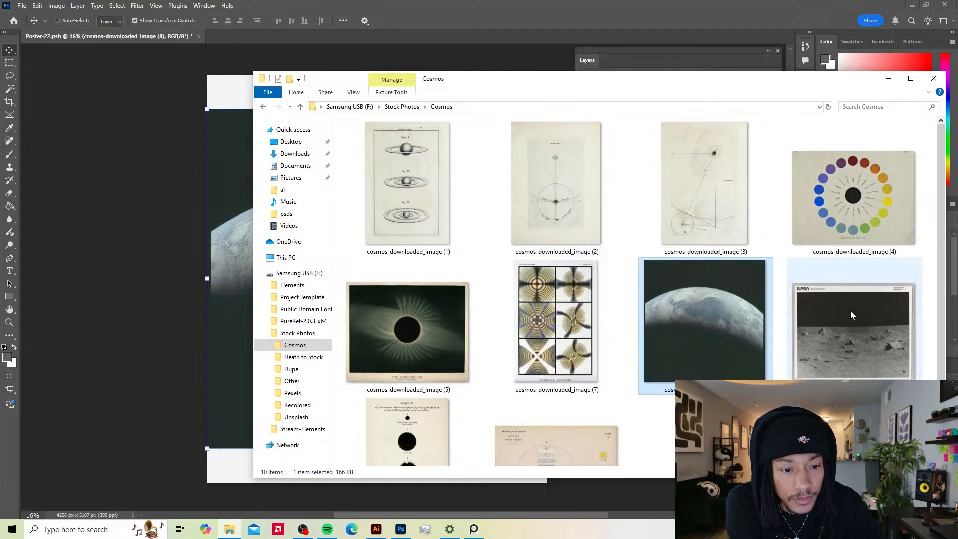
pyautogui.scroll(-1, 469, 250)
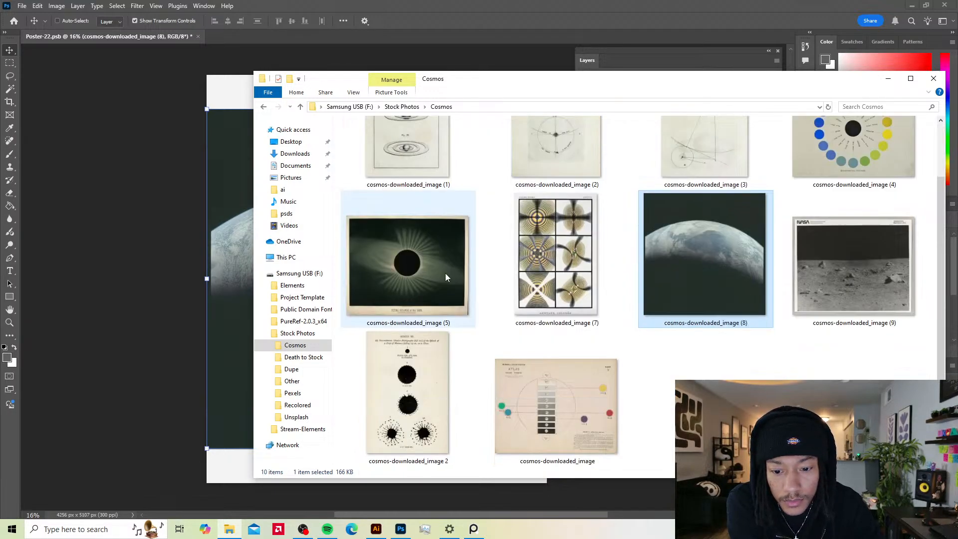
pyautogui.scroll(1, 368, 120)
pyautogui.click(402, 106)
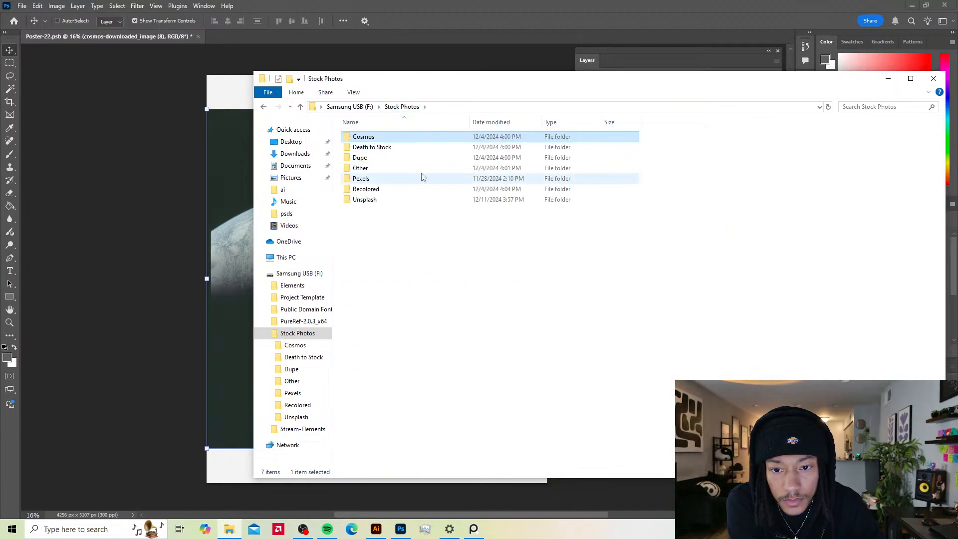
pyautogui.doubleClick(396, 148)
pyautogui.click(401, 106)
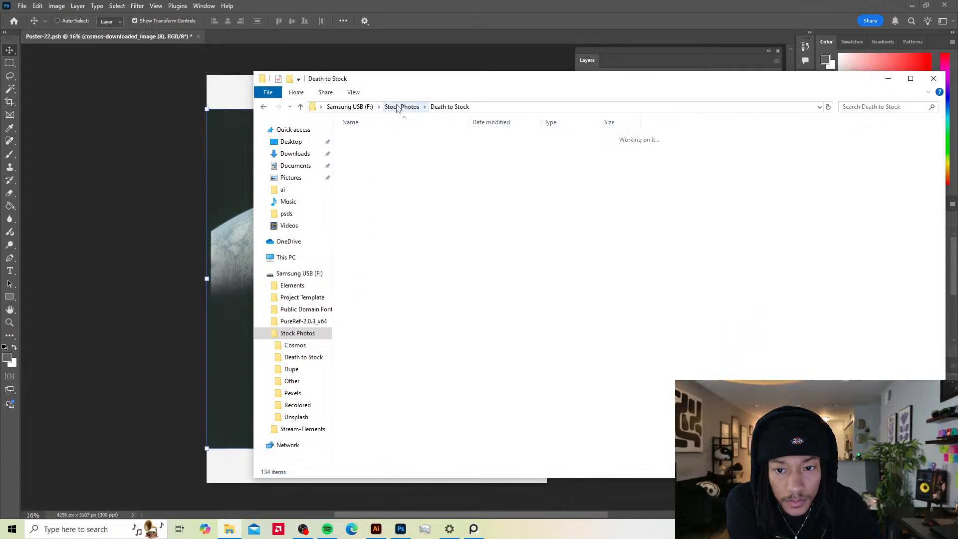
pyautogui.doubleClick(387, 157)
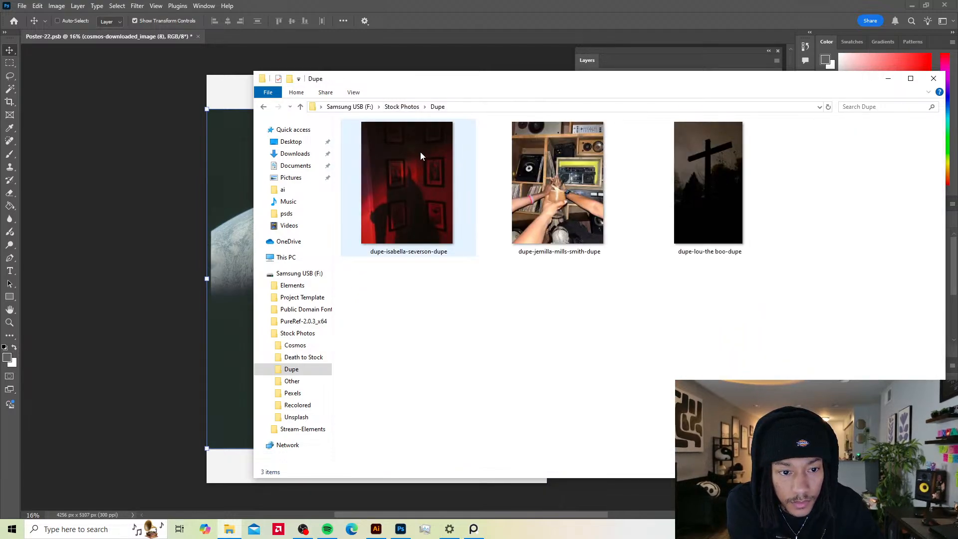
pyautogui.click(390, 106)
pyautogui.doubleClick(394, 166)
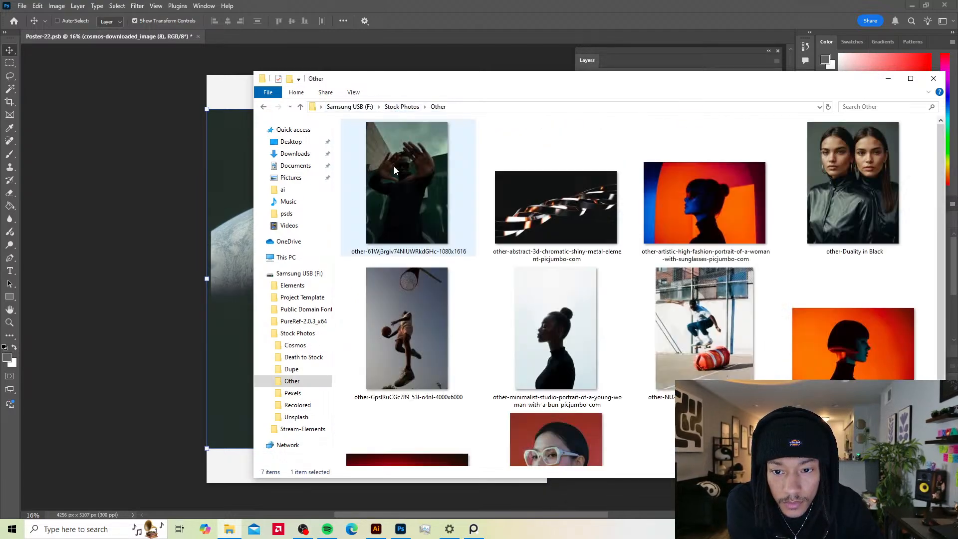
pyautogui.scroll(-2, 436, 182)
pyautogui.scroll(2, 414, 139)
pyautogui.click(402, 107)
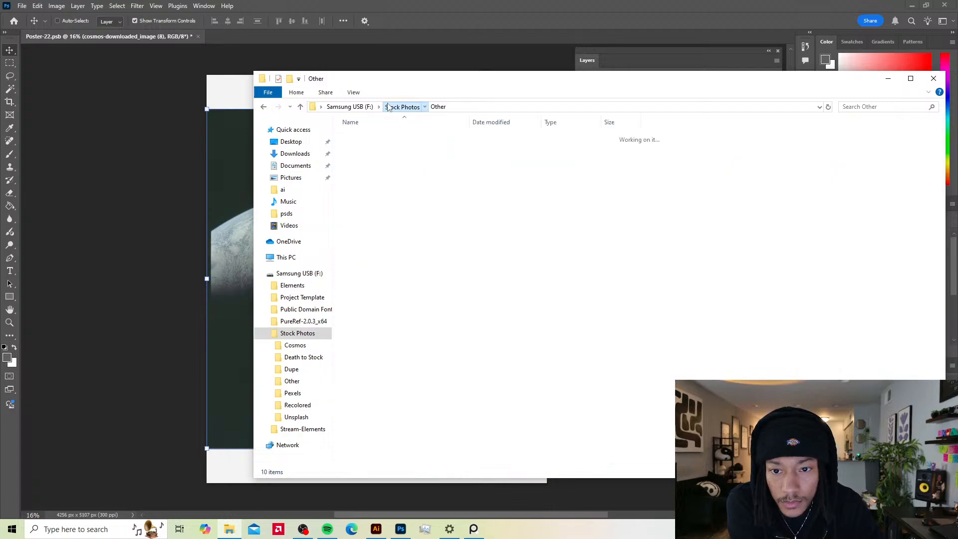
pyautogui.doubleClick(380, 178)
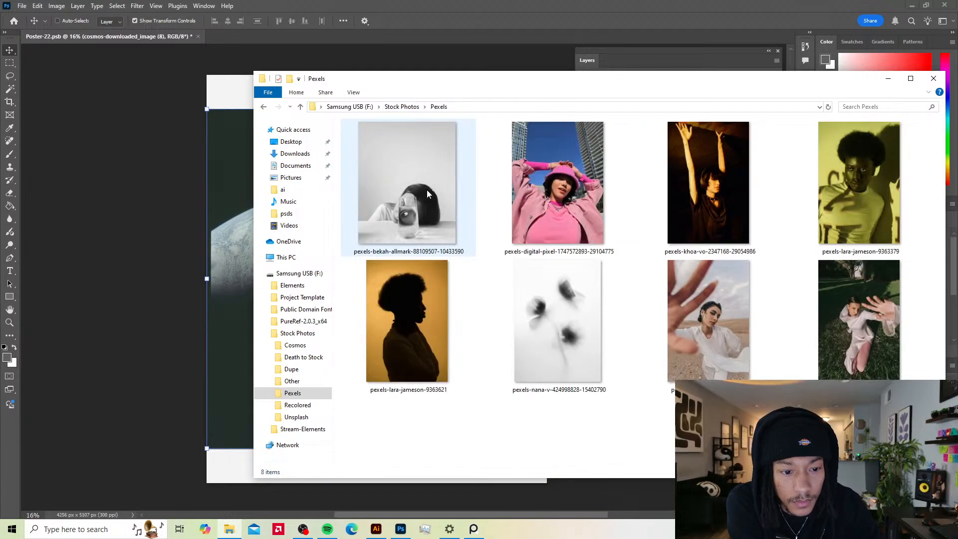
pyautogui.click(394, 107)
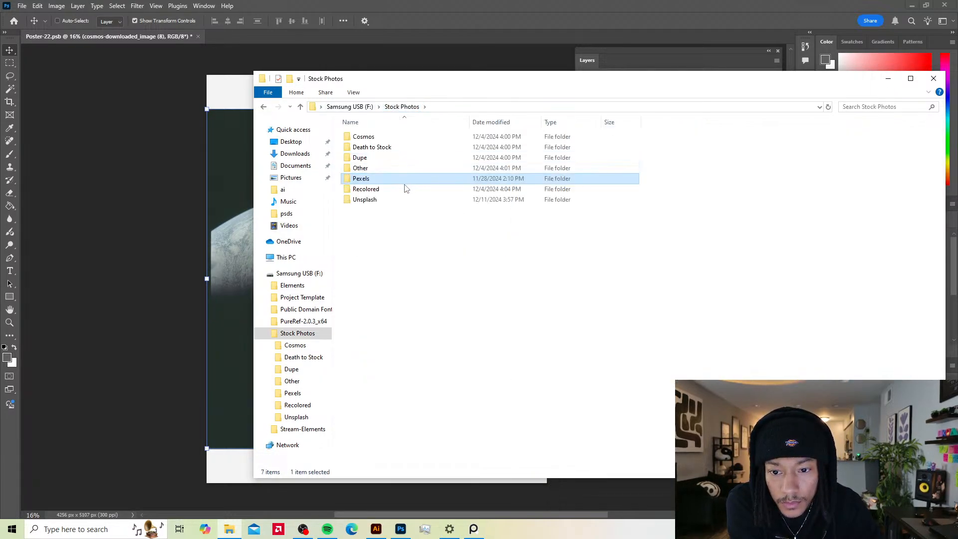
# Step: Show the Recolored stock folder with extra large icons and look through its photos for a second window image
pyautogui.doubleClick(402, 189)
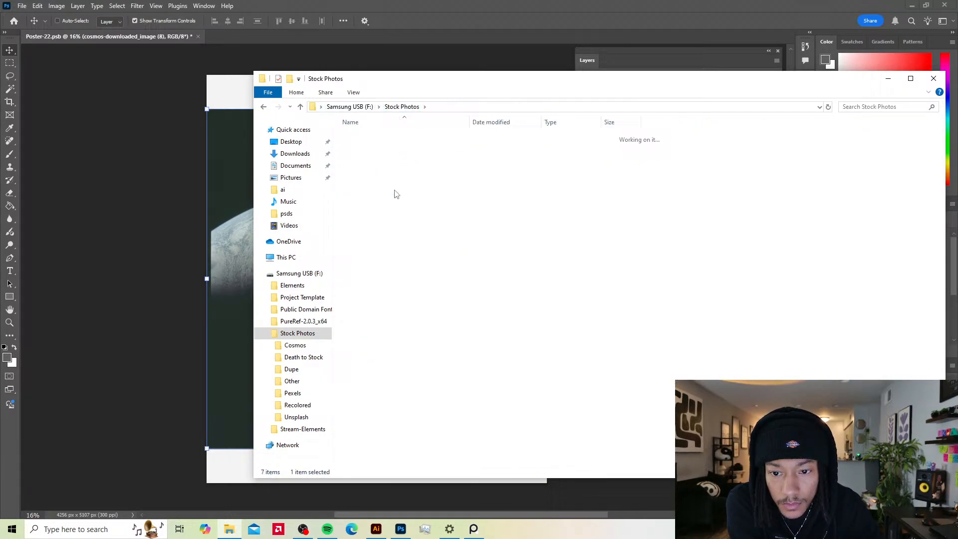
pyautogui.click(351, 92)
pyautogui.click(364, 108)
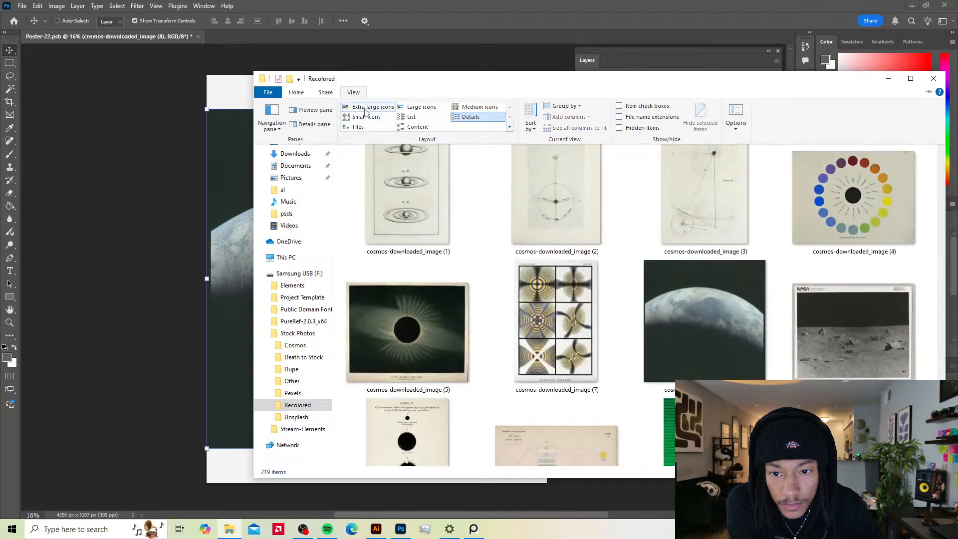
pyautogui.scroll(-15, 550, 264)
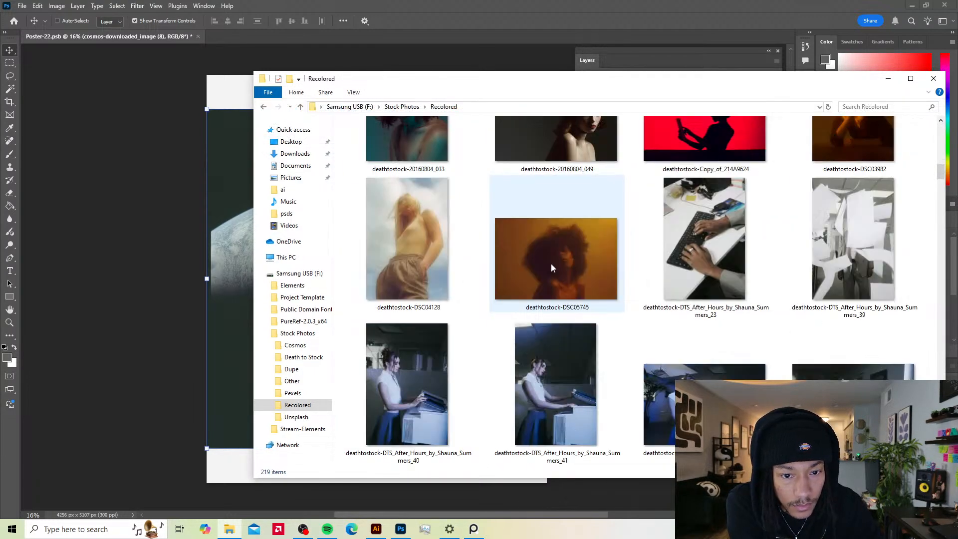
pyautogui.scroll(-3, 550, 268)
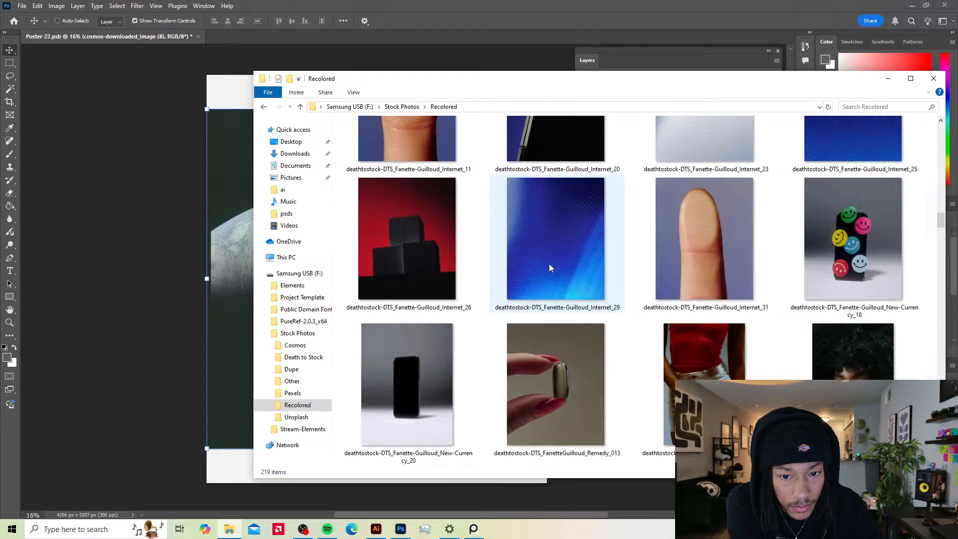
pyautogui.scroll(-5, 555, 294)
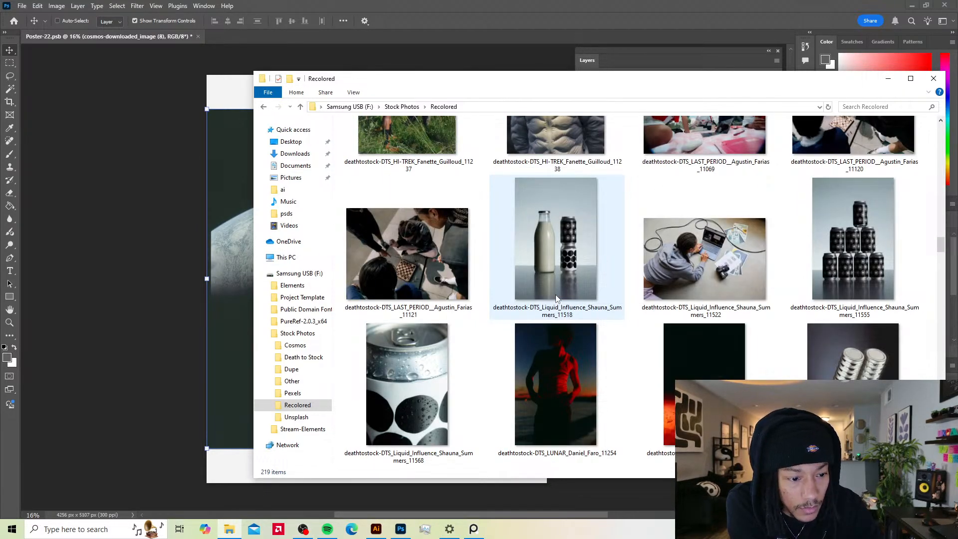
pyautogui.scroll(-5, 557, 298)
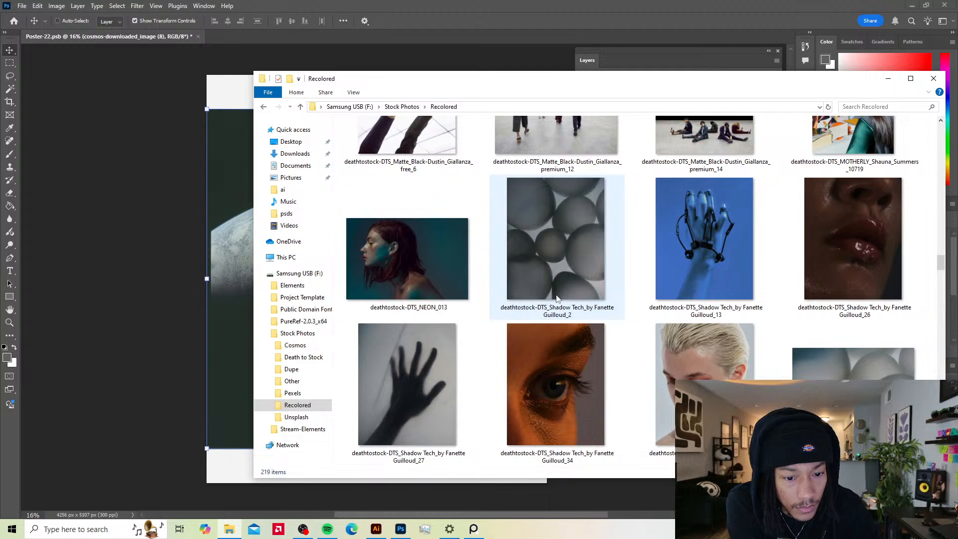
pyautogui.scroll(-3, 557, 298)
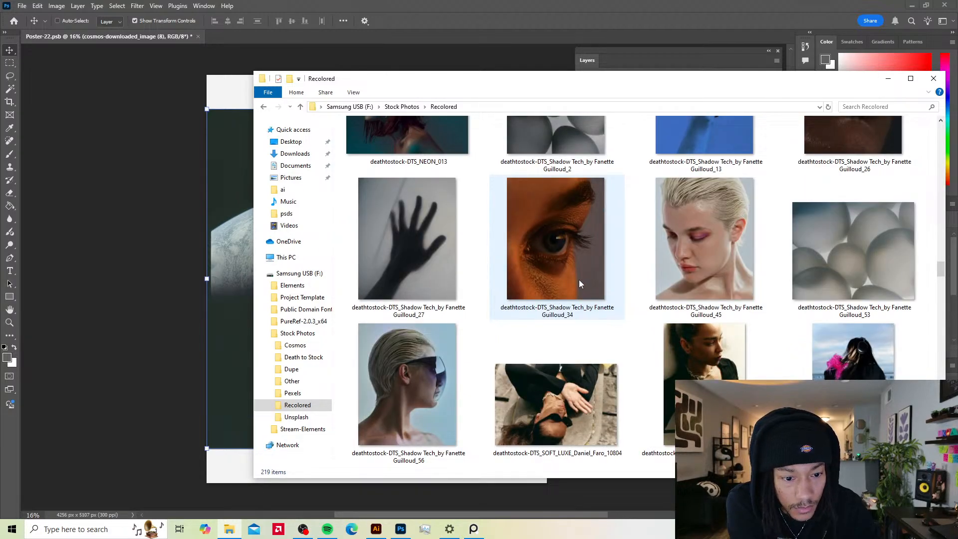
pyautogui.scroll(-5, 579, 283)
pyautogui.scroll(-5, 604, 291)
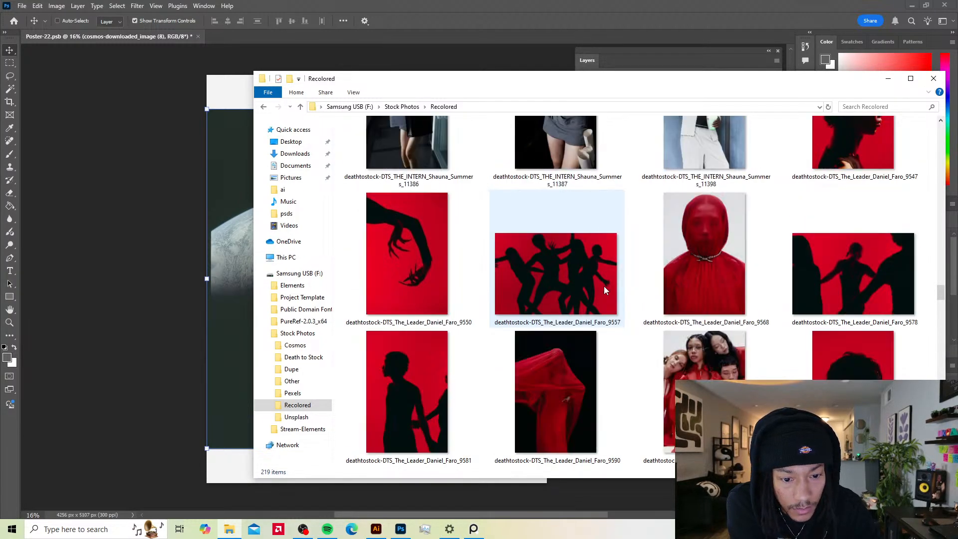
pyautogui.scroll(-5, 604, 290)
pyautogui.scroll(-10, 605, 292)
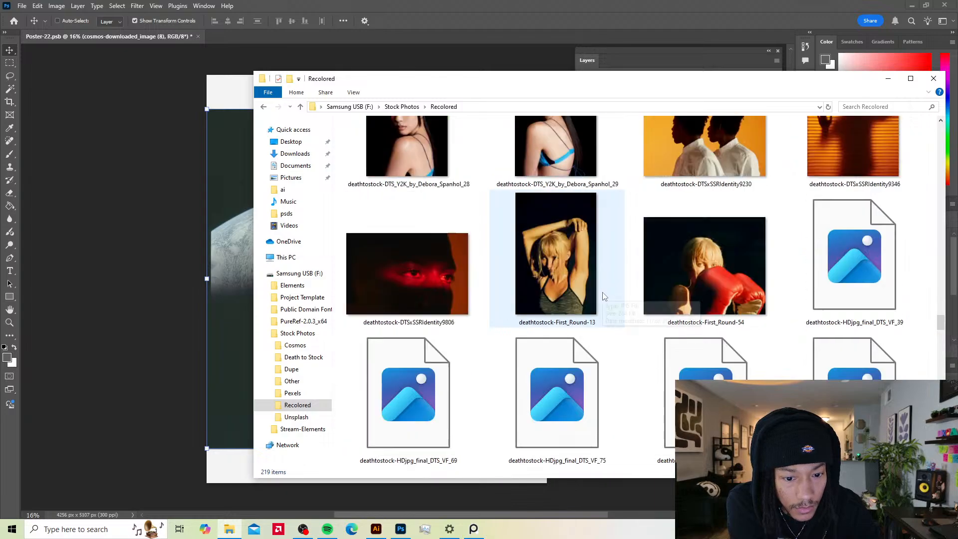
pyautogui.scroll(-3, 603, 294)
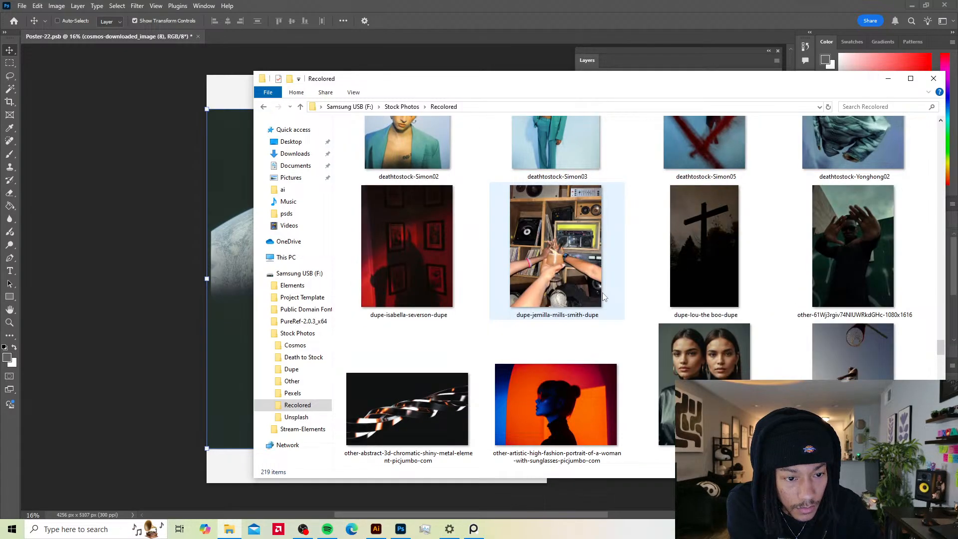
pyautogui.scroll(-5, 603, 293)
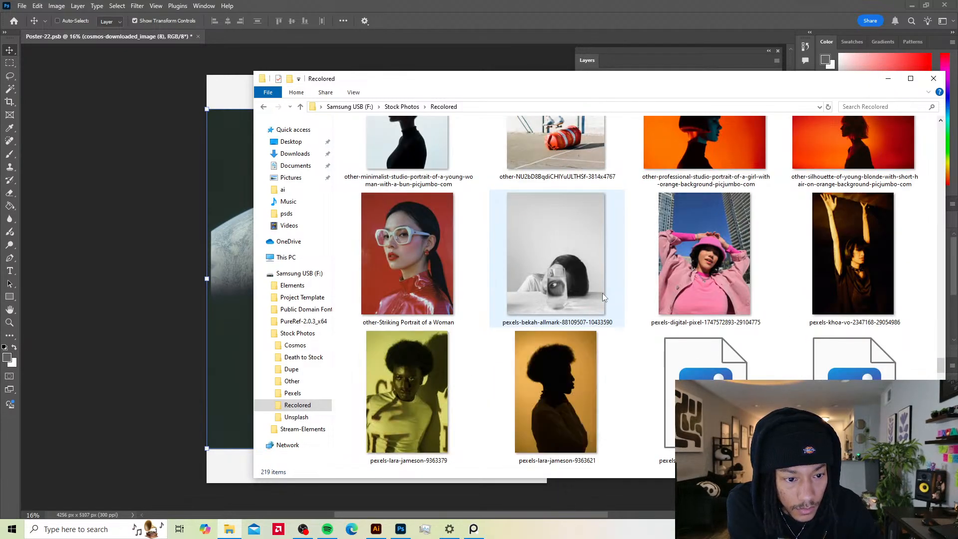
# Step: Place the blue Shadow Tech photo 13 of a hand wearing a mechanical device from the Recolored folder into the poster
pyautogui.scroll(10, 604, 294)
pyautogui.scroll(4, 649, 317)
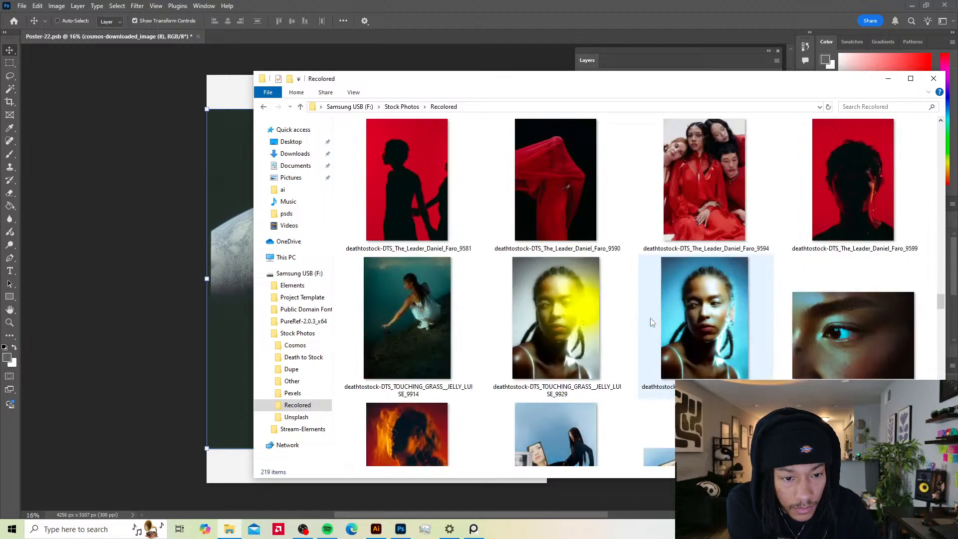
pyautogui.scroll(3, 654, 319)
pyautogui.scroll(6, 656, 320)
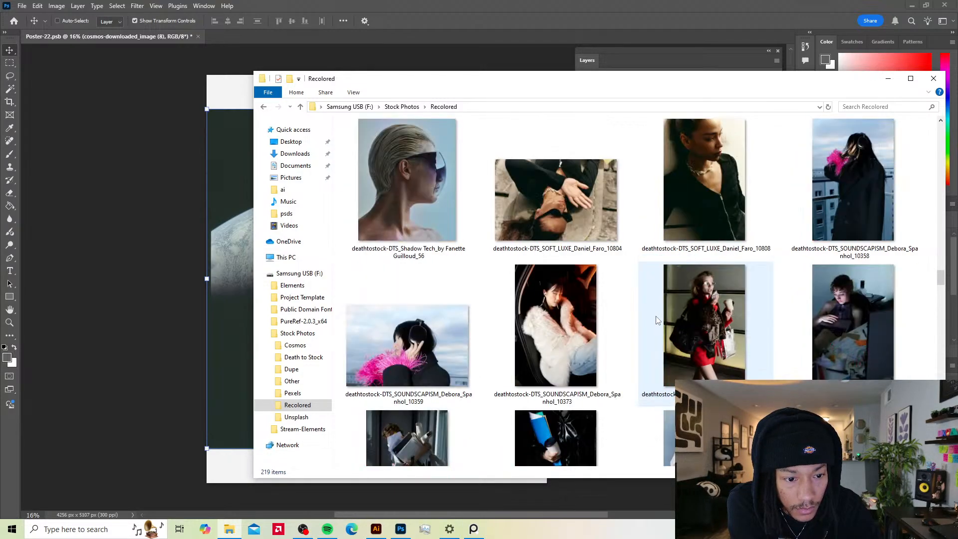
pyautogui.scroll(-2, 657, 322)
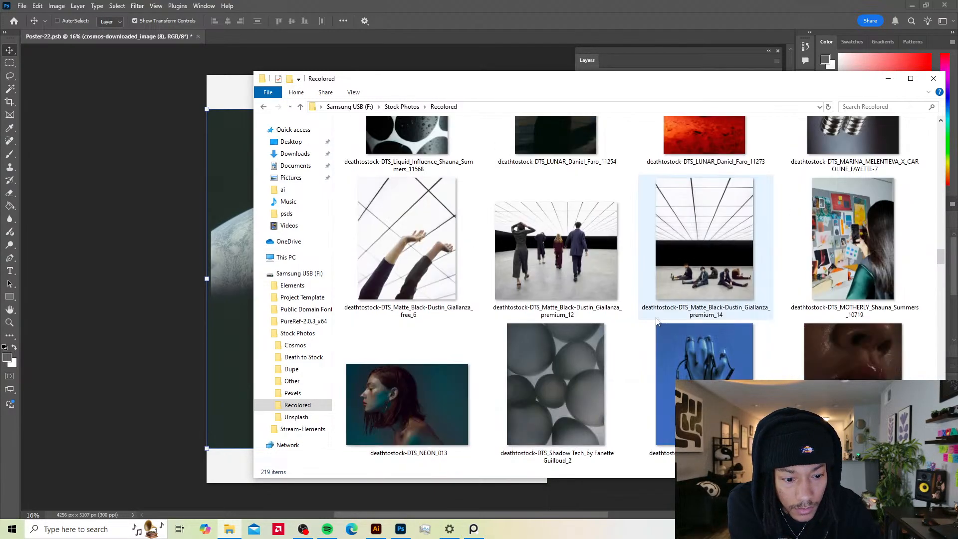
pyautogui.moveTo(696, 380); pyautogui.dragTo(209, 224)
pyautogui.press('Return')
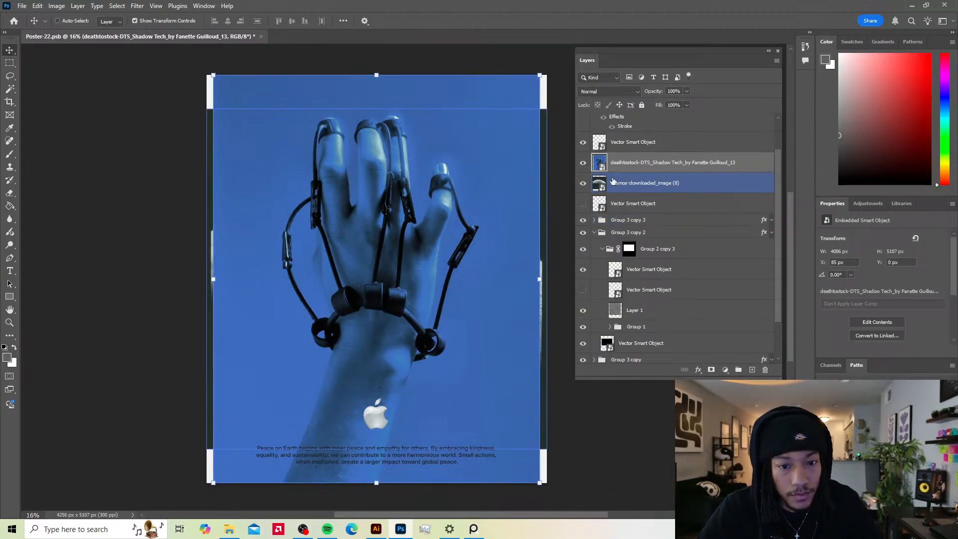
# Step: Hide the placed blue hand and Earth photo layers and collapse Group 3 copy 2
pyautogui.moveTo(583, 183); pyautogui.dragTo(584, 165)
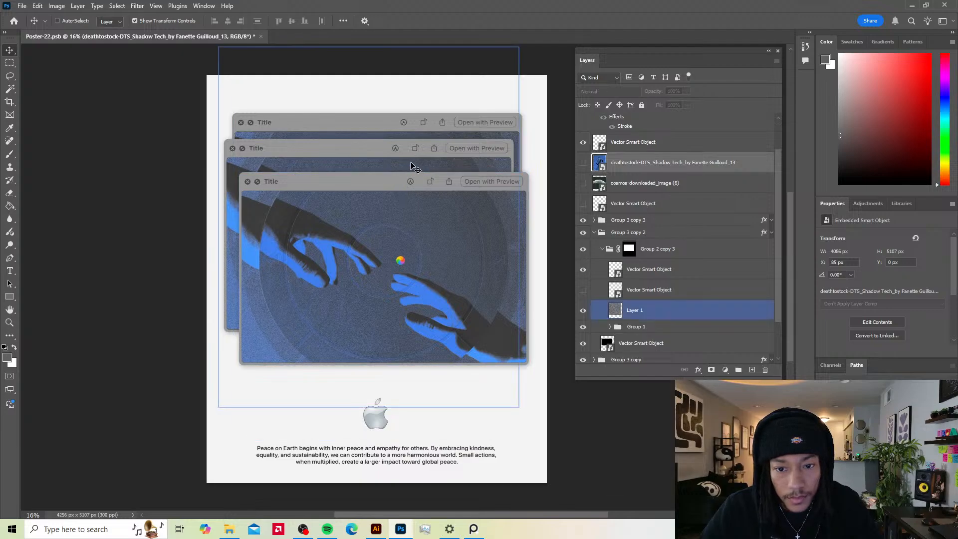
pyautogui.keyDown('ctrl'); pyautogui.click(375, 159); pyautogui.keyUp('ctrl')
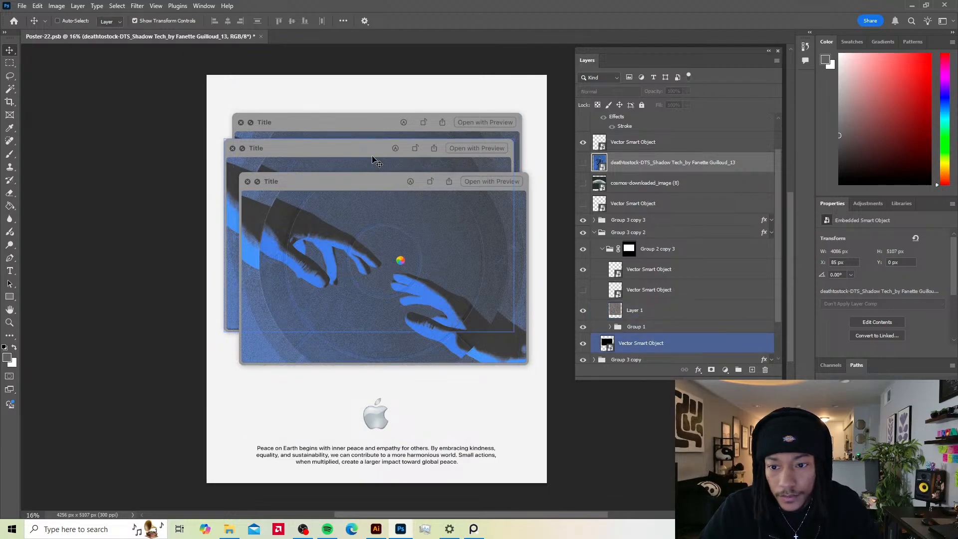
pyautogui.click(594, 232)
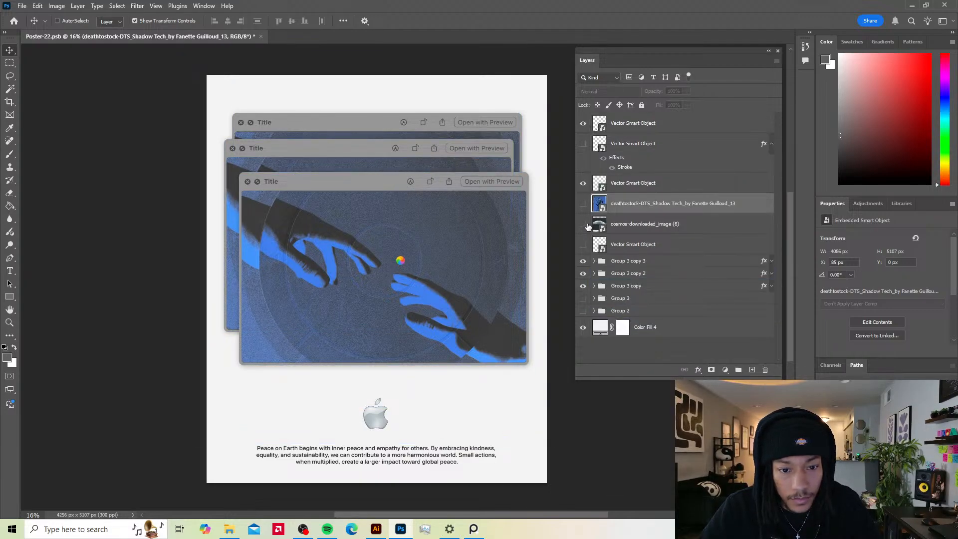
# Step: Hide the two front windows, Group 3 copy 3 and Group 3 copy 2
pyautogui.click(587, 262)
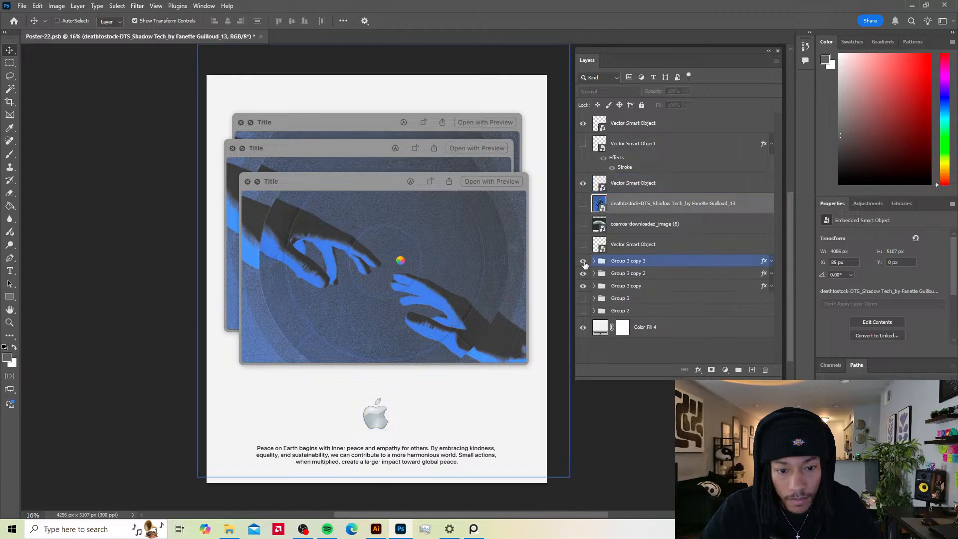
pyautogui.click(583, 262)
pyautogui.click(584, 274)
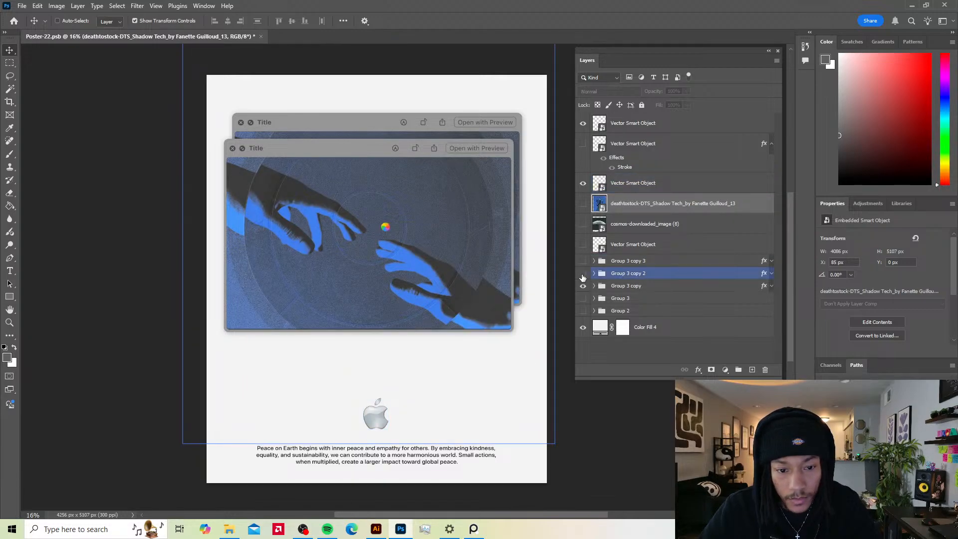
pyautogui.click(583, 274)
# Step: Expand Group 3 copy, move the Earth photo cosmos-downloaded_image (8) to the top of its masked Group 2 copy 3, and show it
pyautogui.click(601, 285)
pyautogui.click(594, 285)
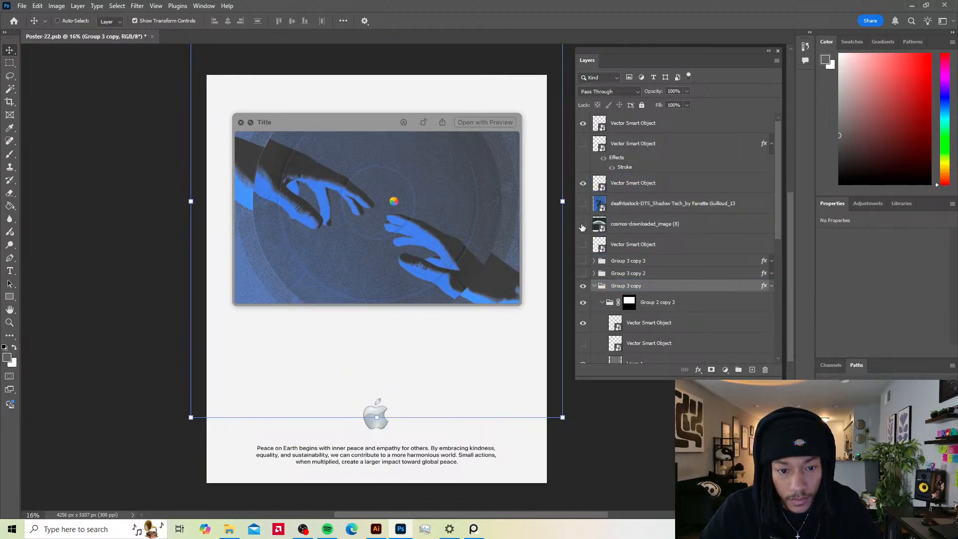
pyautogui.moveTo(622, 233); pyautogui.dragTo(611, 310)
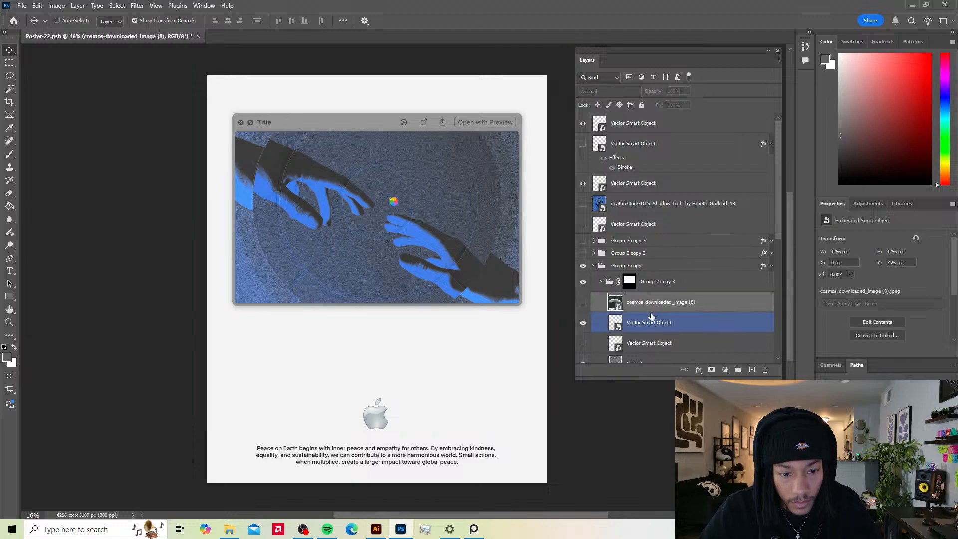
pyautogui.click(585, 303)
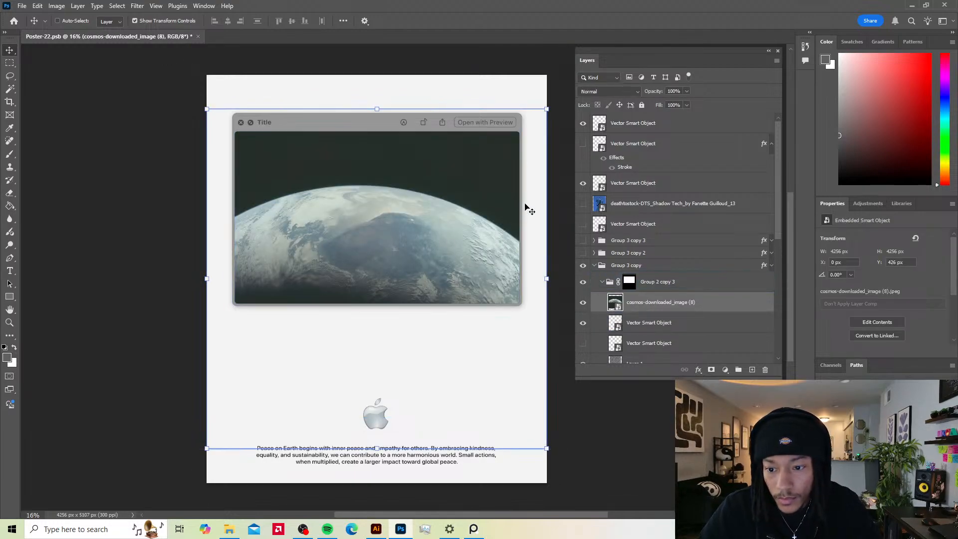
# Step: Move the Earth photo up inside the rear window to a Y position of about 176 px
pyautogui.moveTo(492, 356); pyautogui.dragTo(499, 334)
pyautogui.scroll(-2, 642, 335)
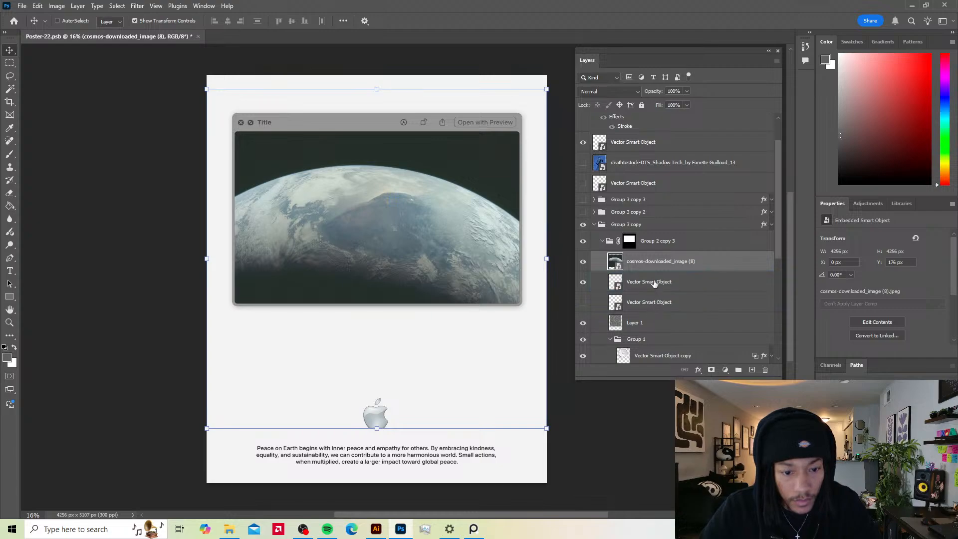
pyautogui.moveTo(650, 262); pyautogui.dragTo(624, 262)
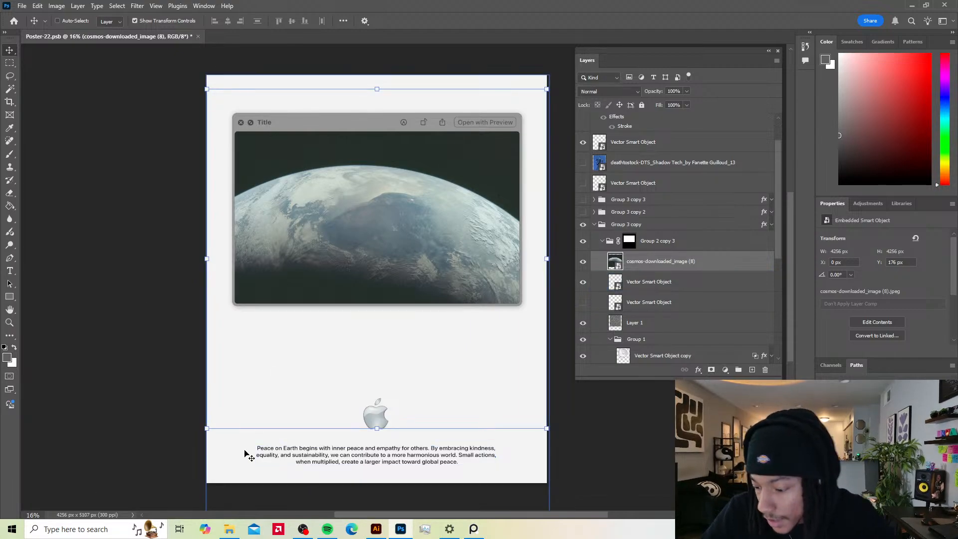
# Step: Switch to File Explorer and open Elements > TVP-Punk-Revival-Textures > Files > Drag-N-Drop on the Samsung USB drive
pyautogui.click(229, 529)
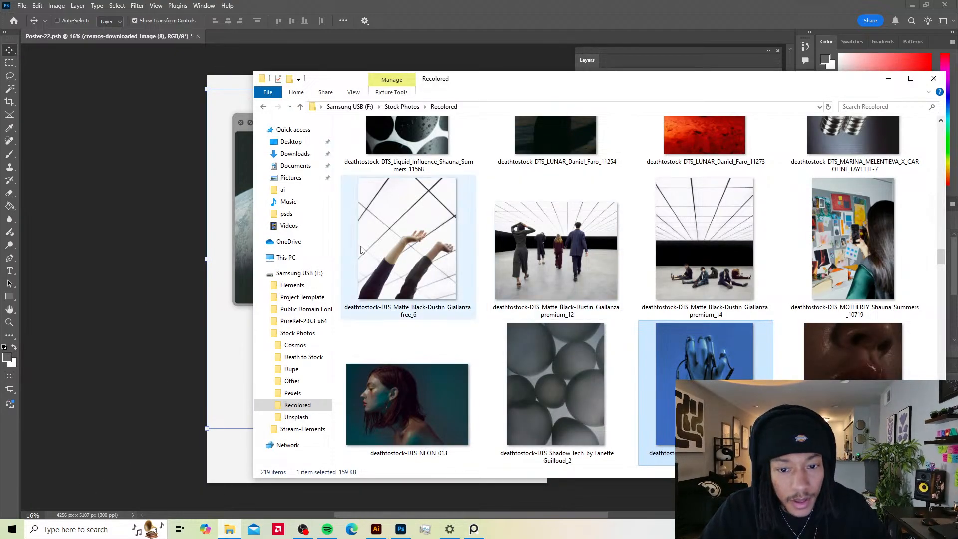
pyautogui.click(292, 285)
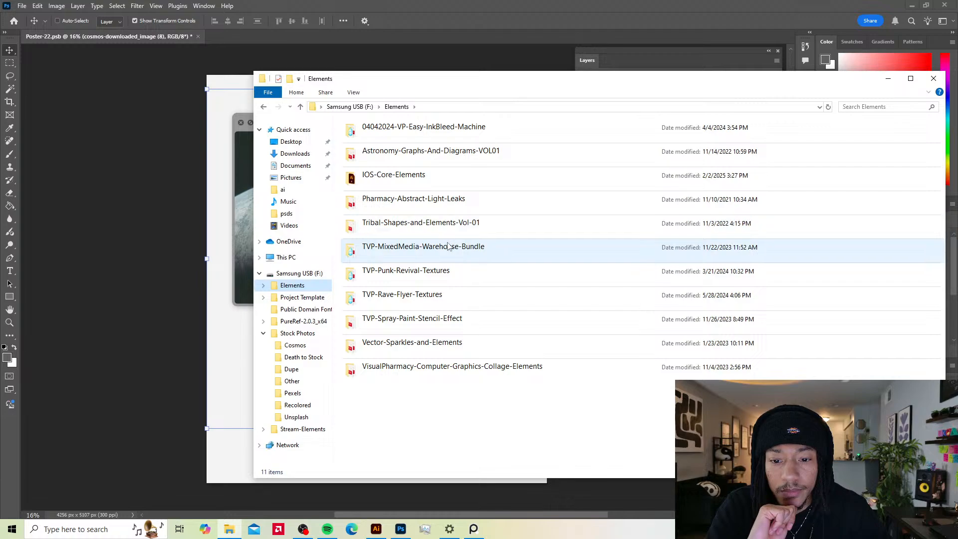
pyautogui.doubleClick(432, 278)
pyautogui.doubleClick(364, 139)
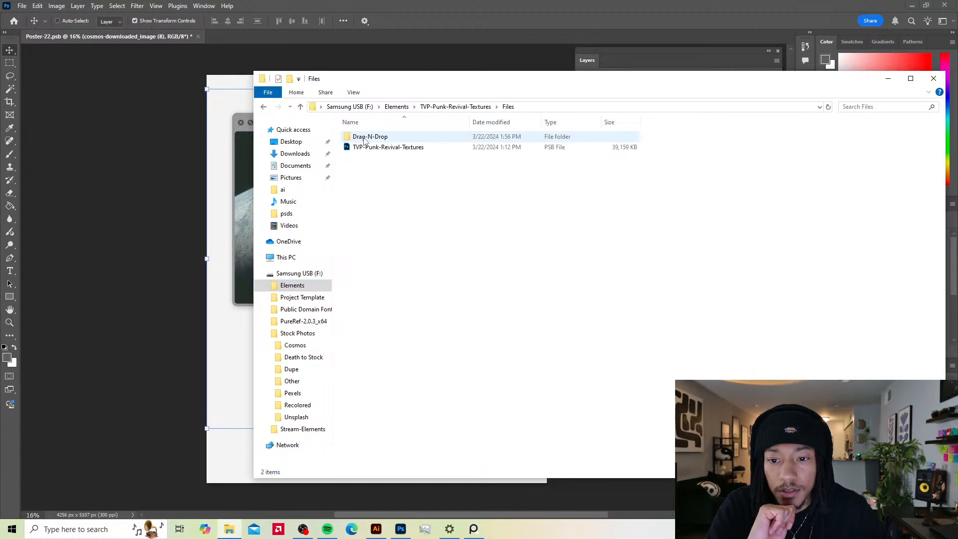
pyautogui.doubleClick(369, 136)
# Step: Place TVP-Punk-Revival-Textures-010 above the Earth photo and fit it over the rear window at about 3867 by 4795 px
pyautogui.scroll(-5, 720, 264)
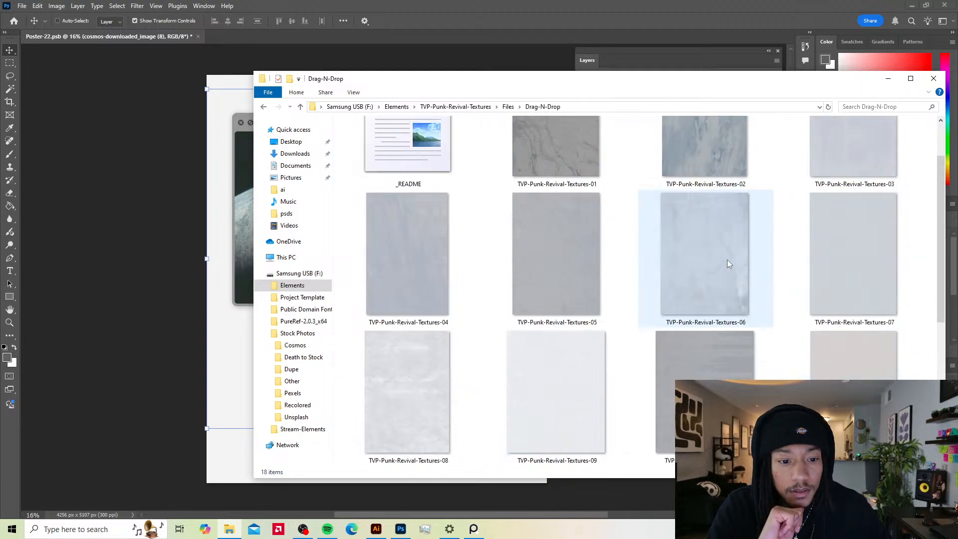
pyautogui.scroll(1, 720, 264)
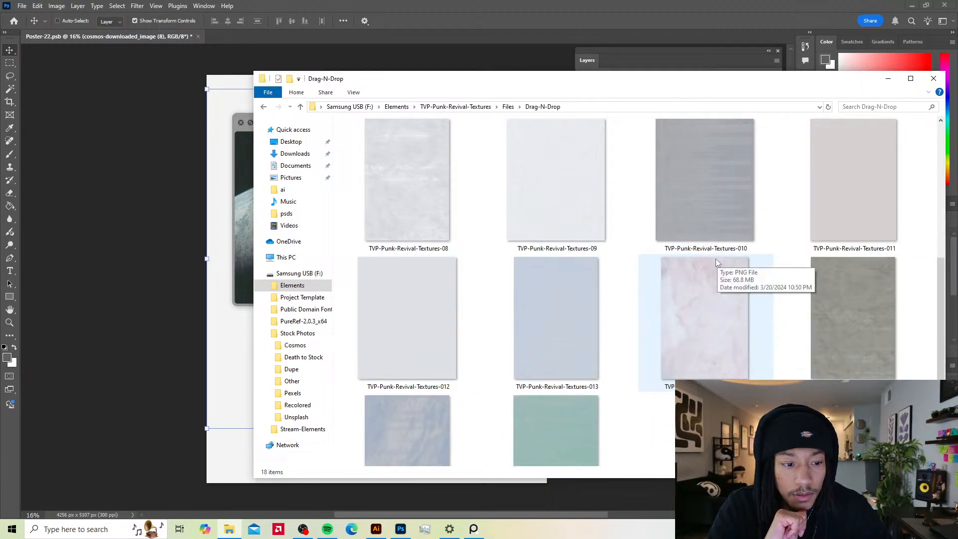
pyautogui.scroll(2, 679, 257)
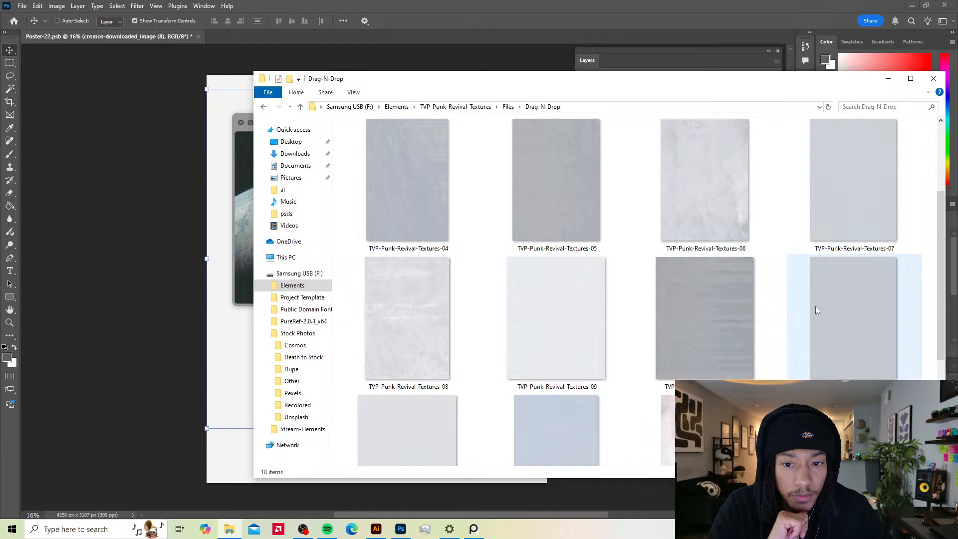
pyautogui.moveTo(714, 309); pyautogui.dragTo(231, 199)
pyautogui.moveTo(427, 228); pyautogui.dragTo(424, 180)
pyautogui.moveTo(470, 229); pyautogui.dragTo(532, 224)
pyautogui.press('Return')
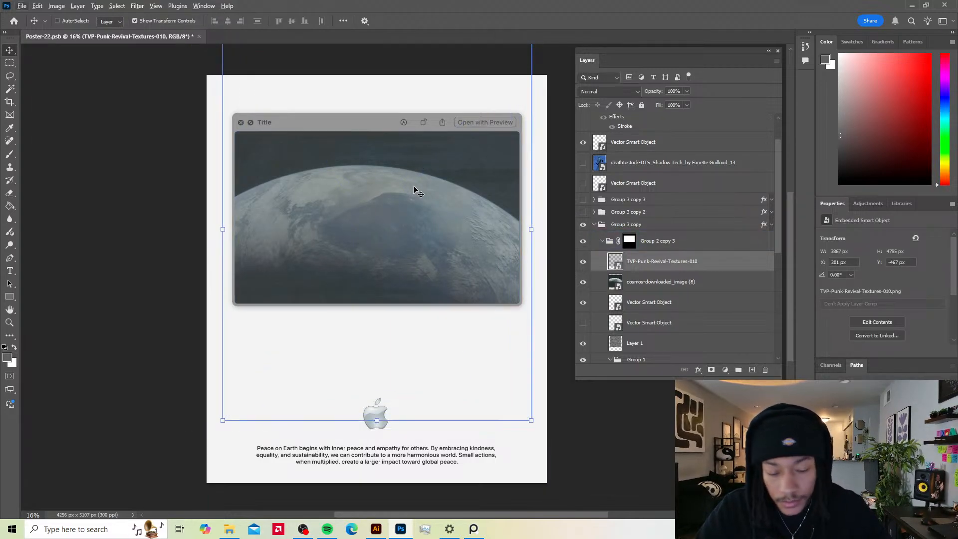
# Step: Apply Levels to the texture, setting the midtones to 1.39 and lowering the white input level to strengthen its contrast
pyautogui.hotkey('ctrl', 'l')
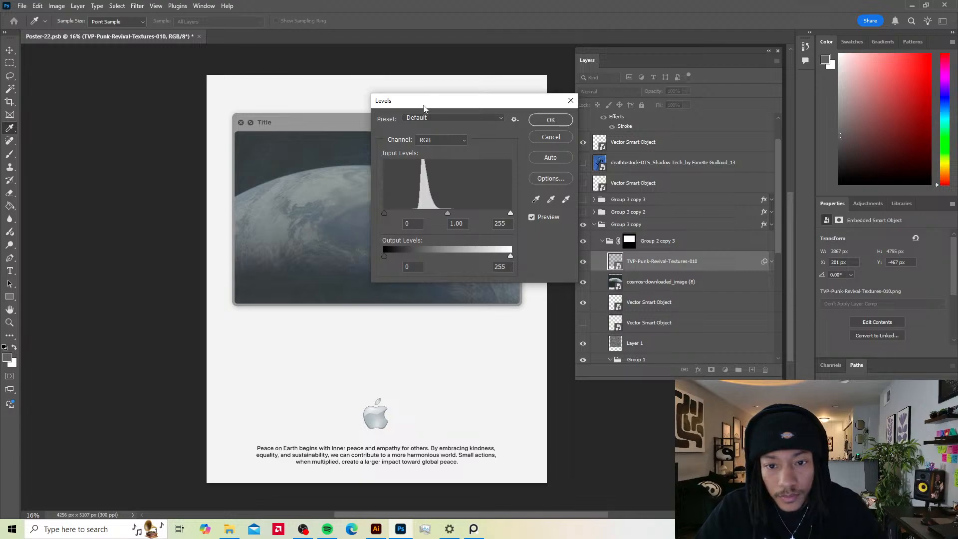
pyautogui.moveTo(423, 109); pyautogui.dragTo(651, 143)
pyautogui.moveTo(612, 246); pyautogui.dragTo(587, 245)
pyautogui.moveTo(677, 247); pyautogui.dragTo(659, 246)
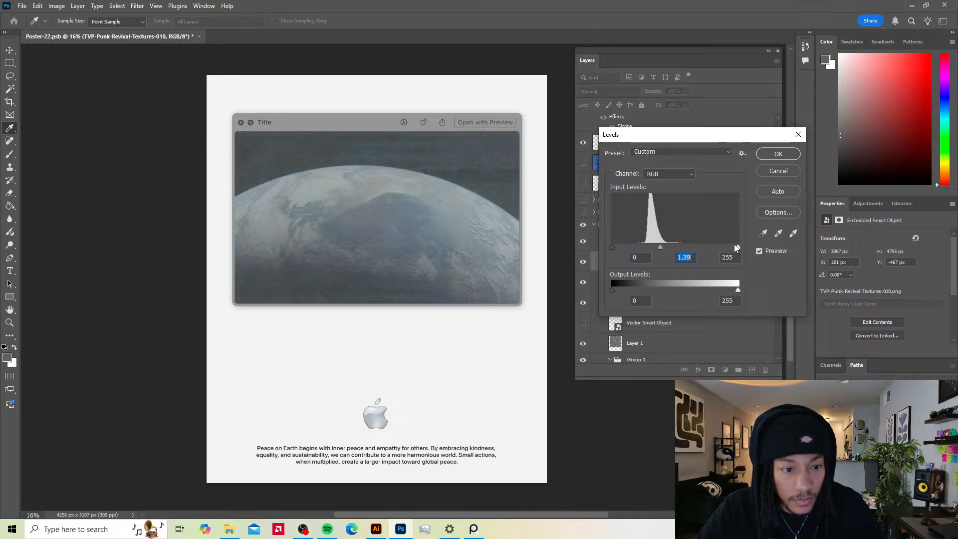
pyautogui.moveTo(737, 246); pyautogui.dragTo(663, 247)
pyautogui.click(776, 155)
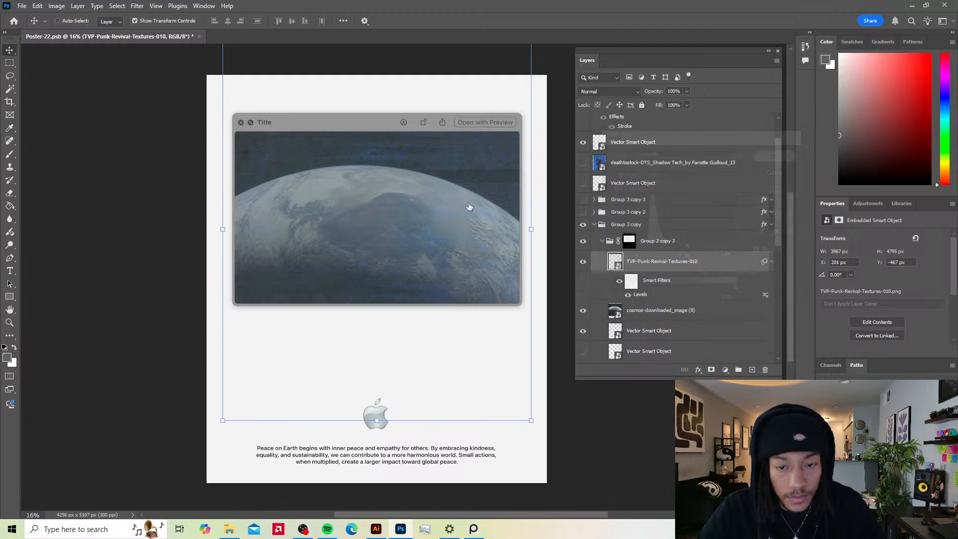
# Step: Apply Hue/Saturation to the texture with hue about -2 and saturation -60
pyautogui.press('v')
pyautogui.hotkey('ctrl', 'u')
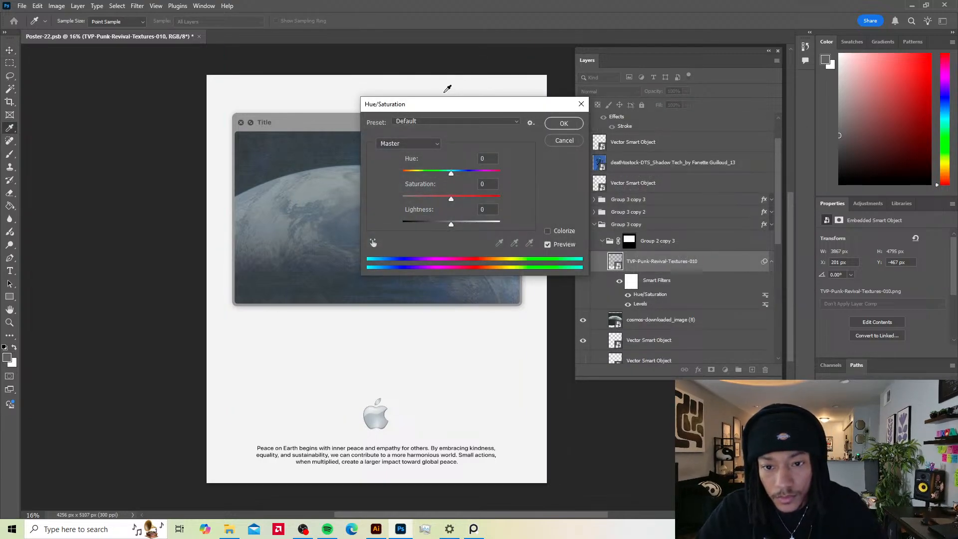
pyautogui.moveTo(427, 105); pyautogui.dragTo(646, 87)
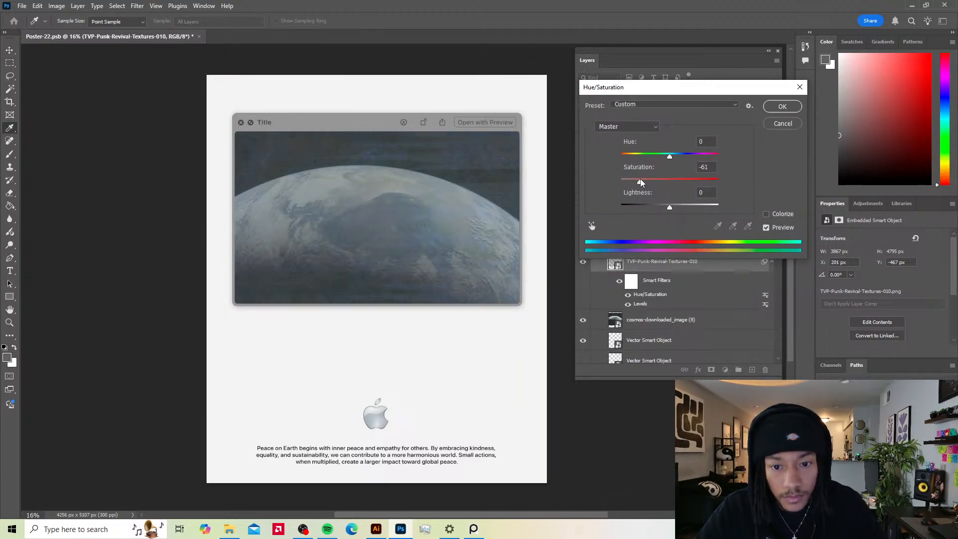
pyautogui.moveTo(636, 182); pyautogui.dragTo(631, 183)
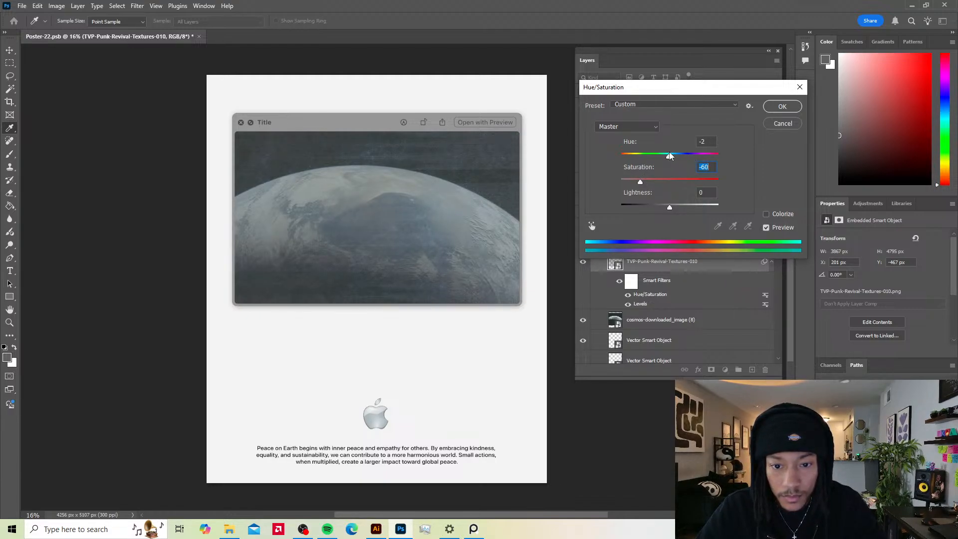
pyautogui.click(775, 108)
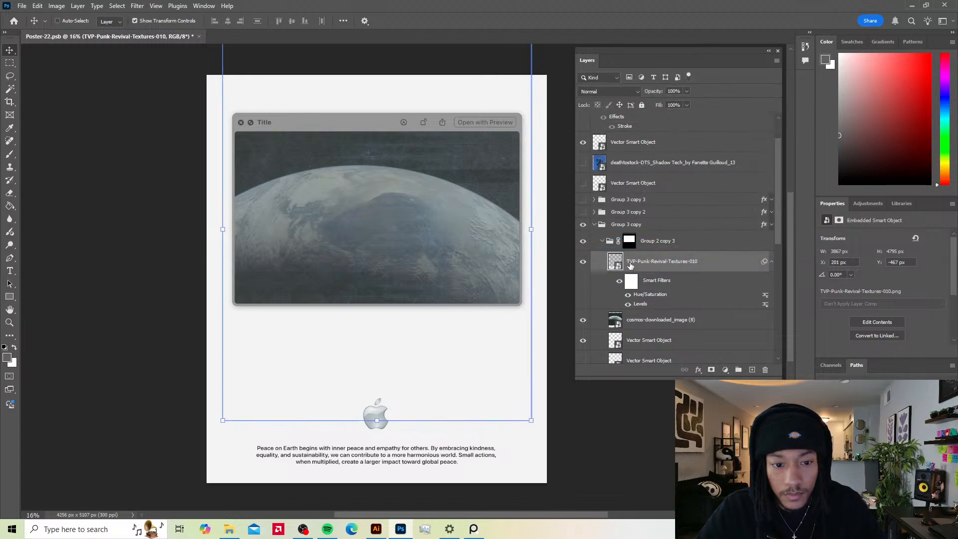
# Step: Collapse Group 3 copy and show the middle window, Group 3 copy 2
pyautogui.click(609, 242)
pyautogui.click(594, 225)
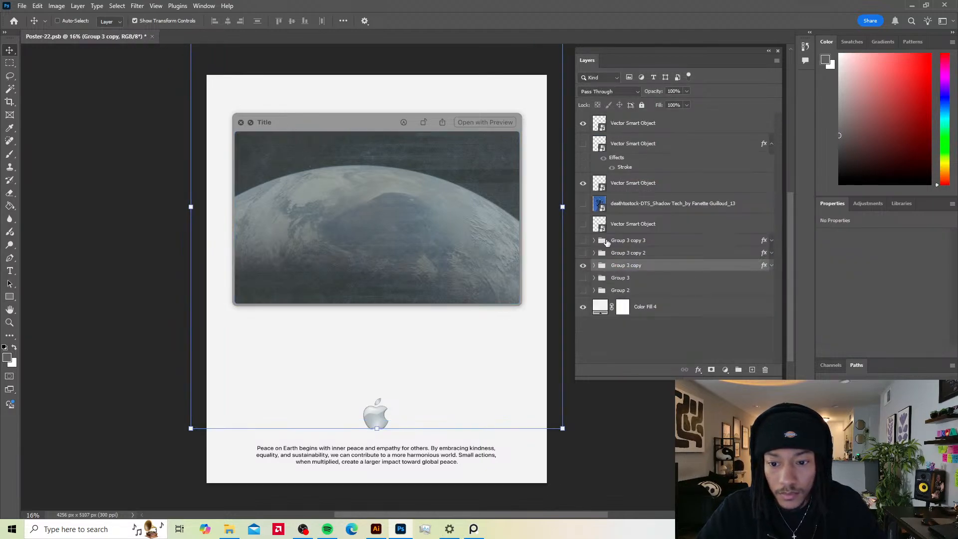
pyautogui.click(583, 253)
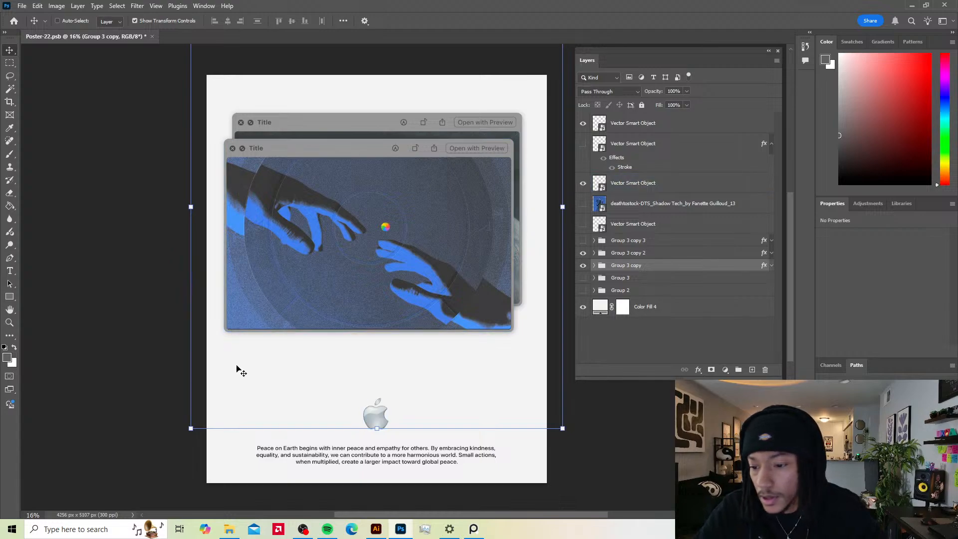
# Step: Move the blue hand photo to the top of Group 3 copy 2's masked group, show it and lower it to Y 630 px
pyautogui.moveTo(639, 202); pyautogui.dragTo(662, 290)
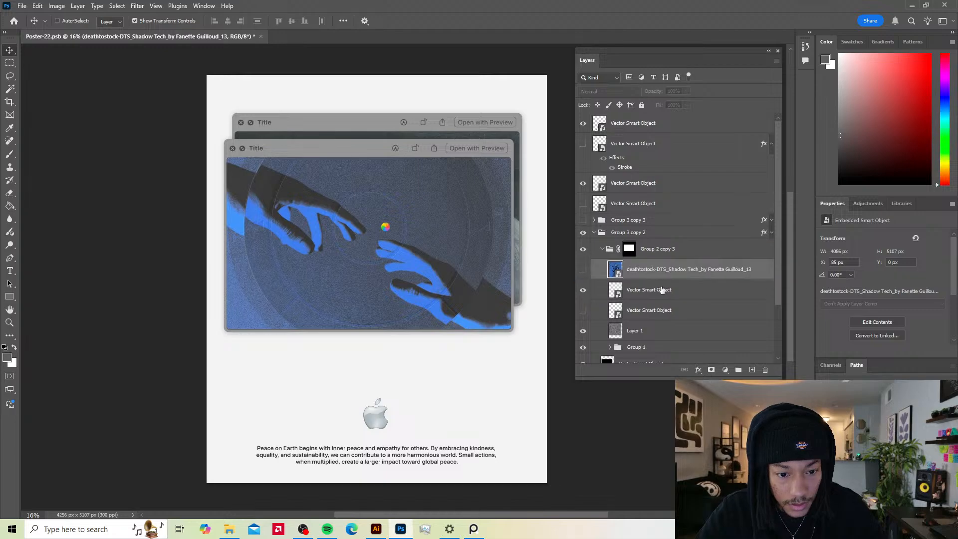
pyautogui.click(583, 269)
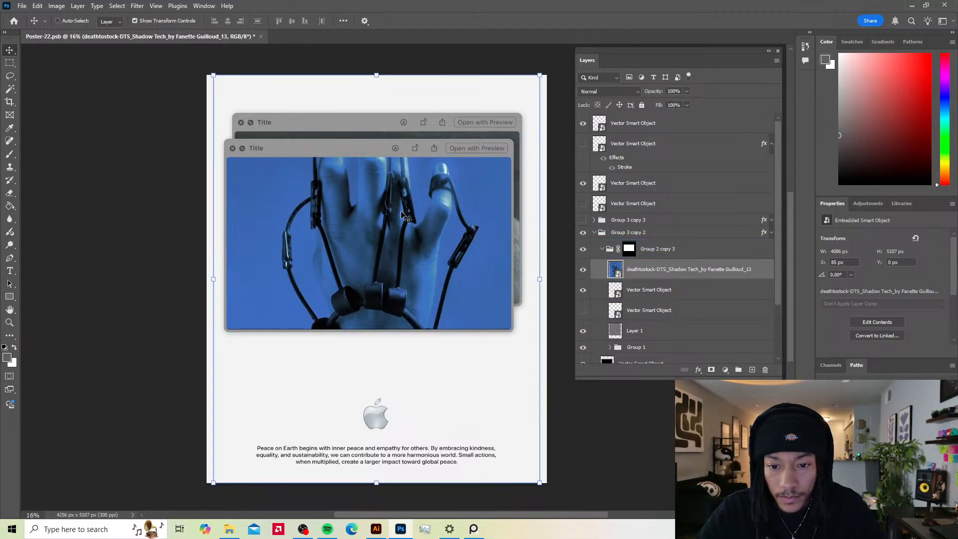
pyautogui.moveTo(403, 216); pyautogui.dragTo(418, 285)
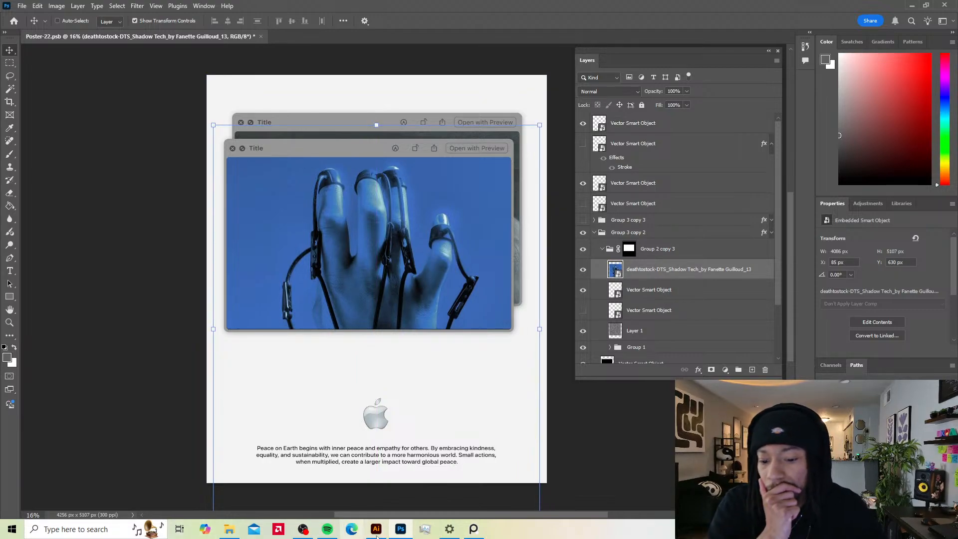
# Step: Switch to File Explorer and open the Stock Photos > Recolored folder on the Samsung USB drive
pyautogui.click(229, 531)
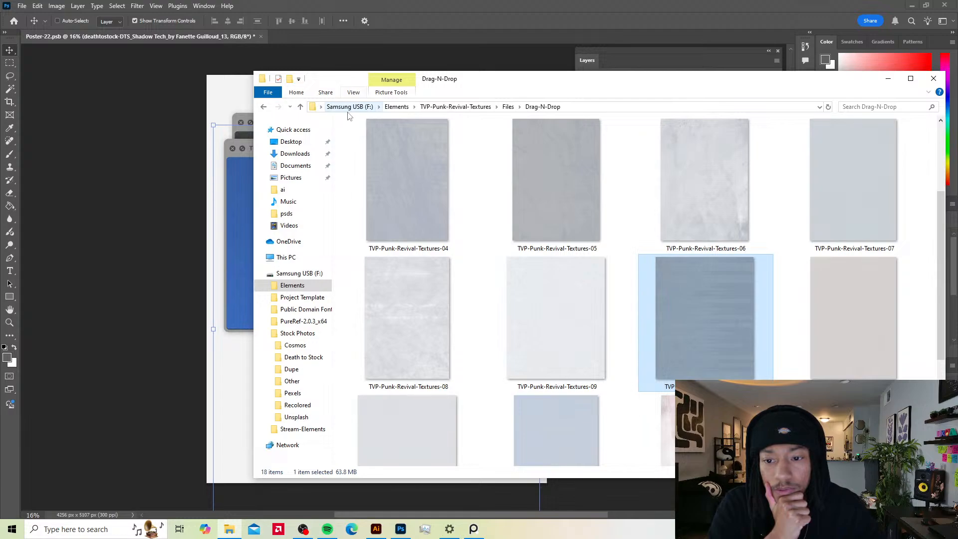
pyautogui.click(398, 107)
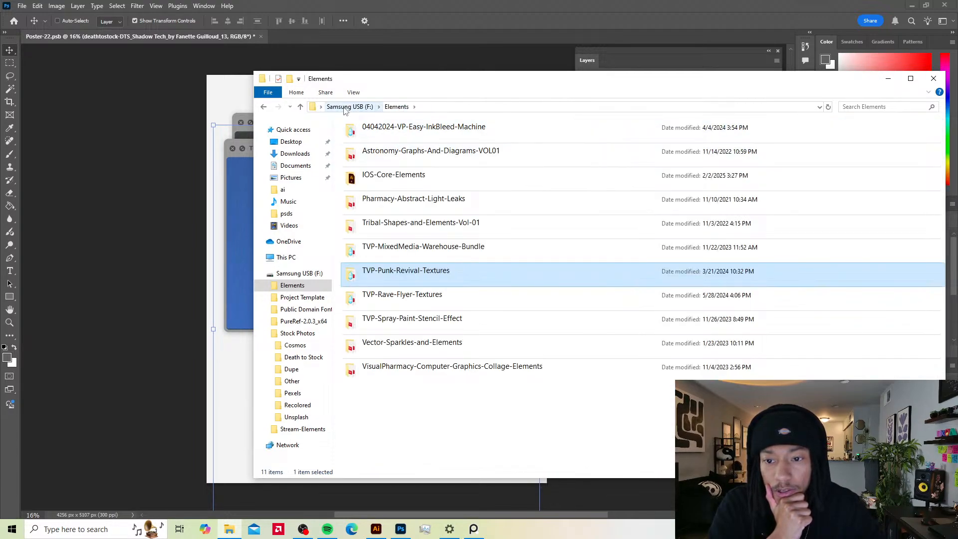
pyautogui.click(349, 106)
pyautogui.doubleClick(412, 222)
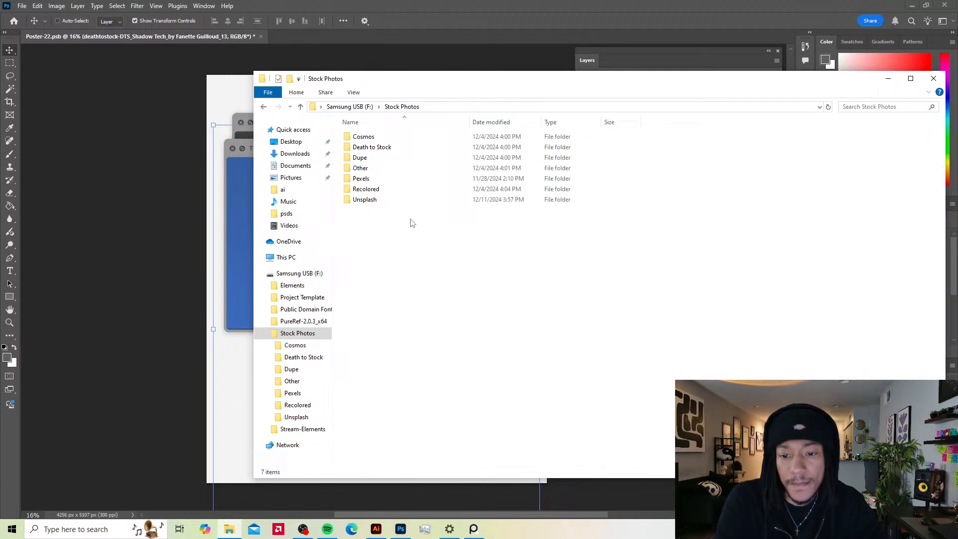
pyautogui.click(384, 190)
pyautogui.doubleClick(384, 190)
# Step: Place the orange-lit Shadow Tech 34 eye photo above the blue hand photo and move it up to about Y -649 px
pyautogui.scroll(-5, 698, 208)
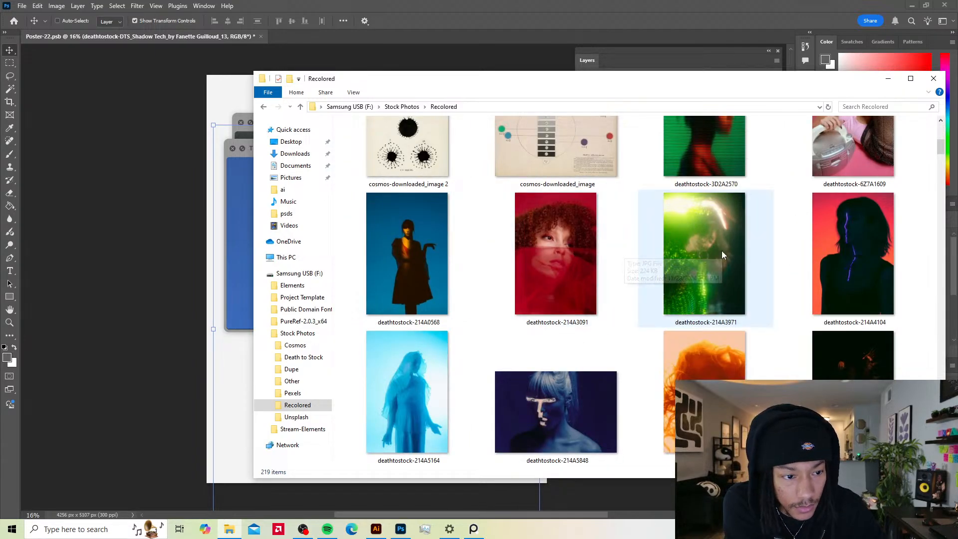
pyautogui.scroll(2, 699, 250)
pyautogui.scroll(-10, 694, 254)
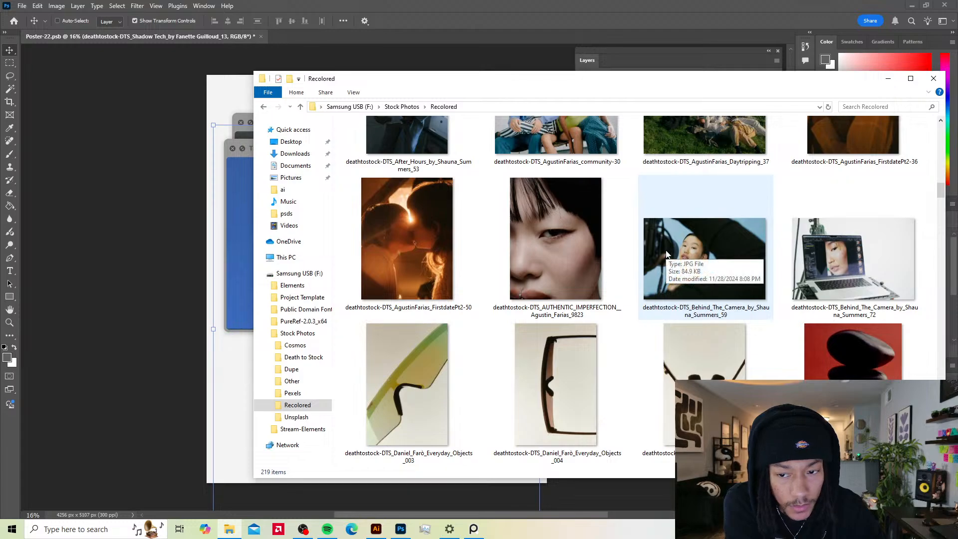
pyautogui.scroll(-10, 665, 250)
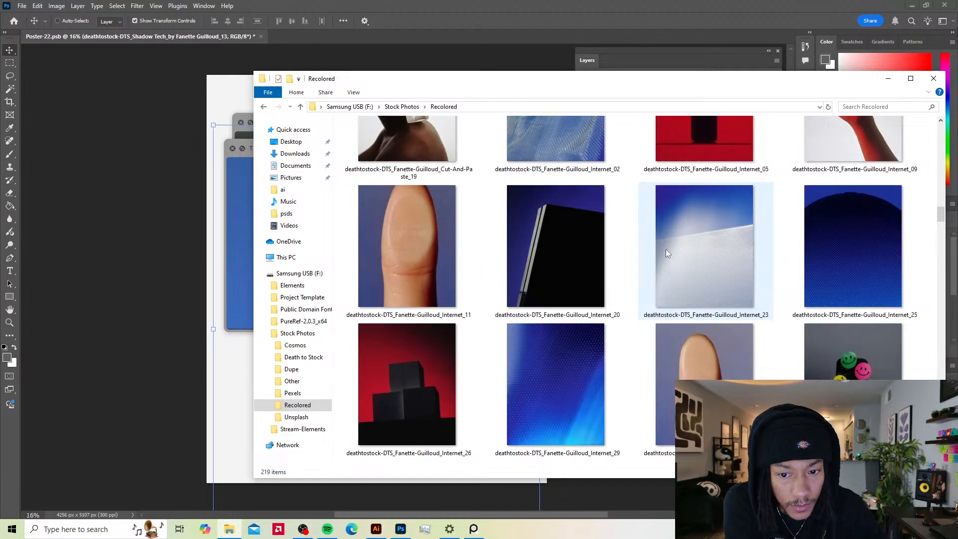
pyautogui.scroll(-10, 665, 252)
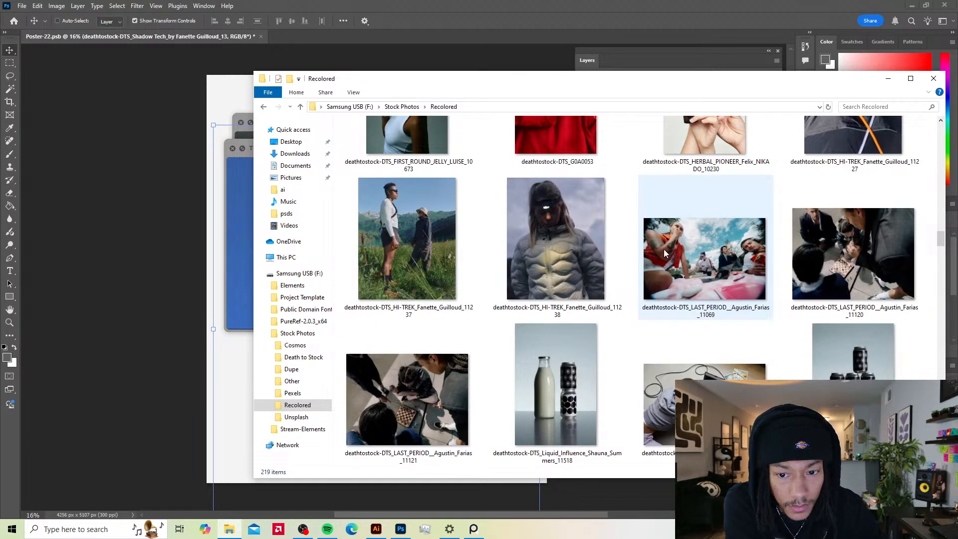
pyautogui.scroll(-10, 664, 252)
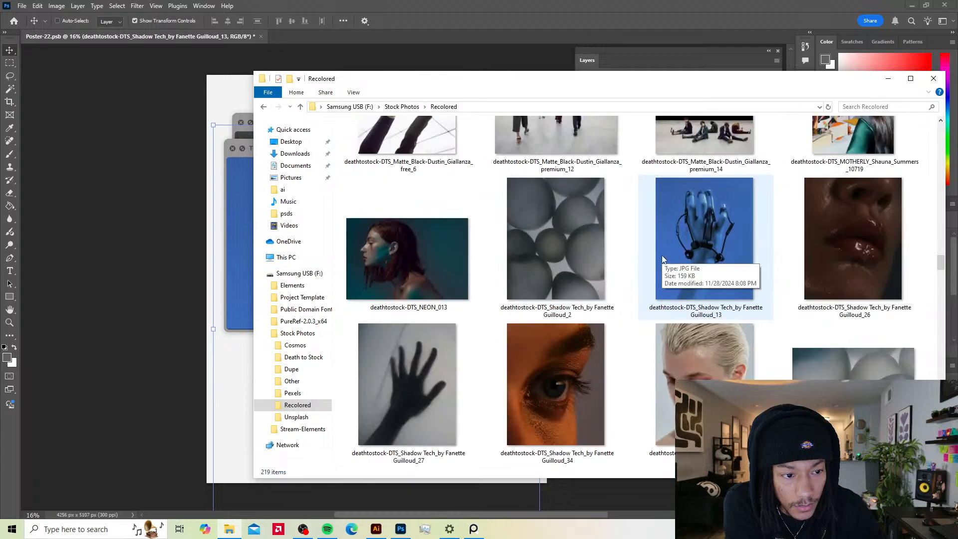
pyautogui.scroll(-3, 661, 255)
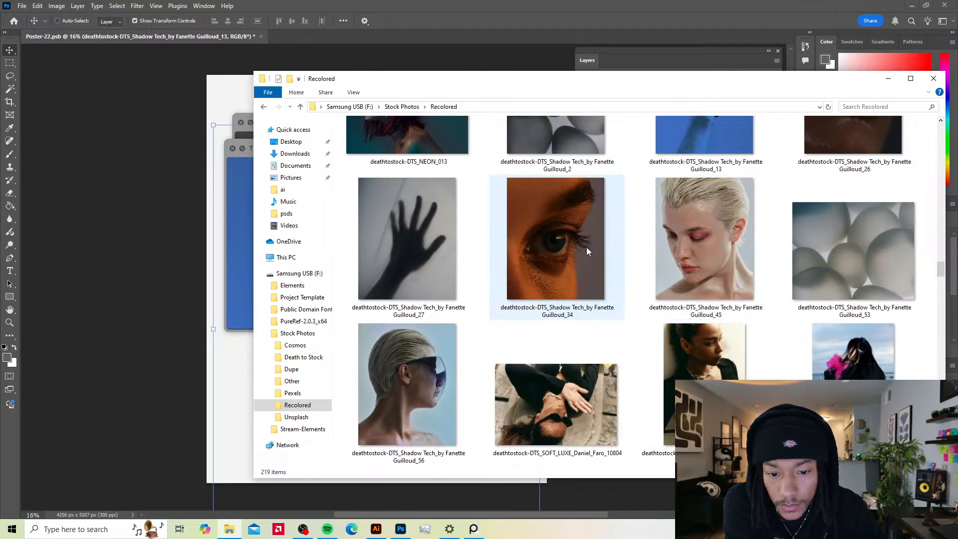
pyautogui.moveTo(585, 247); pyautogui.dragTo(226, 243)
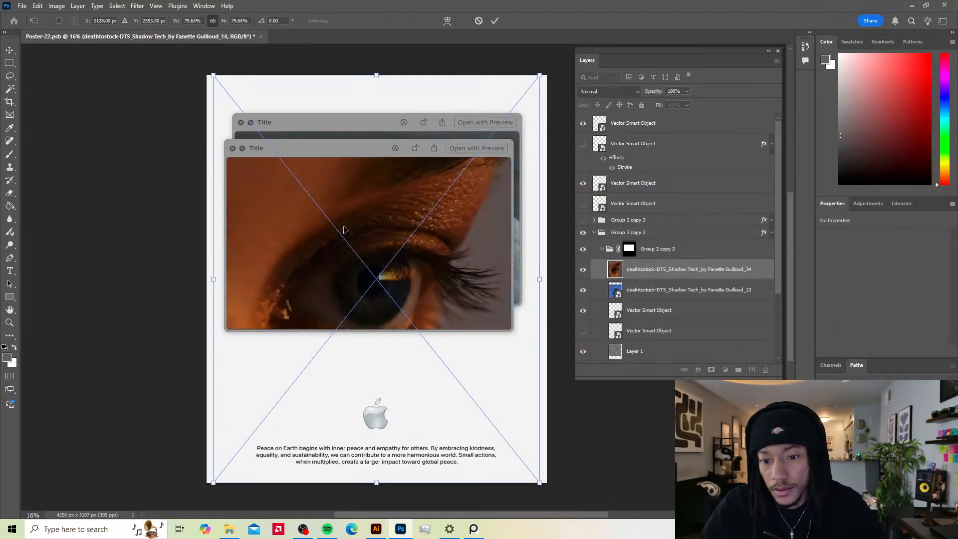
pyautogui.moveTo(452, 248); pyautogui.dragTo(453, 195)
pyautogui.press('Return')
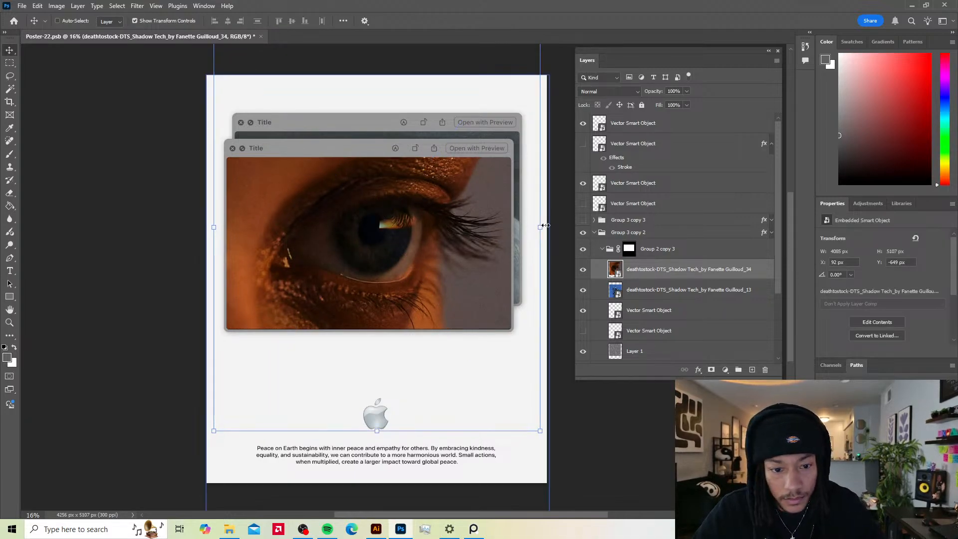
# Step: Scale the eye photo down to about 3656 by 4570 px within the middle window and keep its layer selected
pyautogui.moveTo(546, 225); pyautogui.dragTo(516, 231)
pyautogui.press('Return')
pyautogui.press('Return')
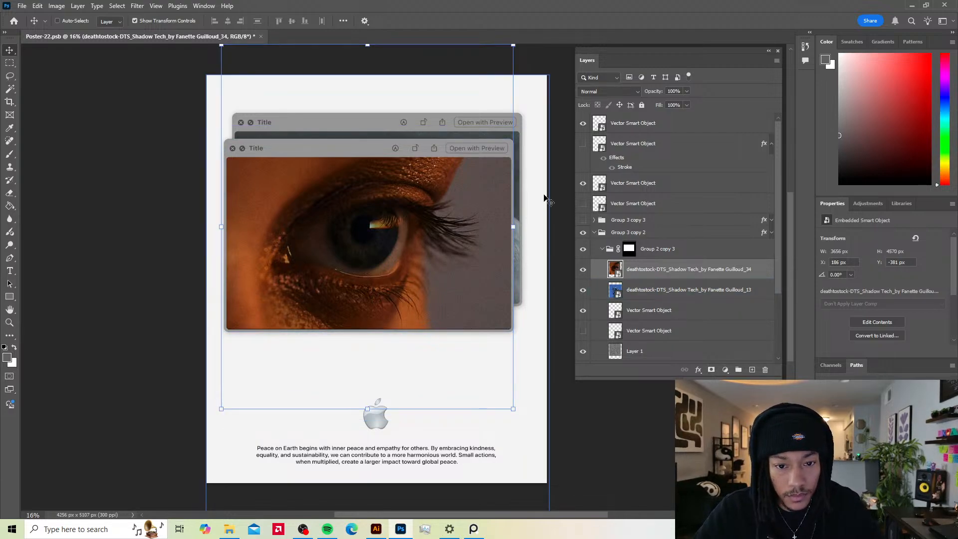
pyautogui.click(598, 287)
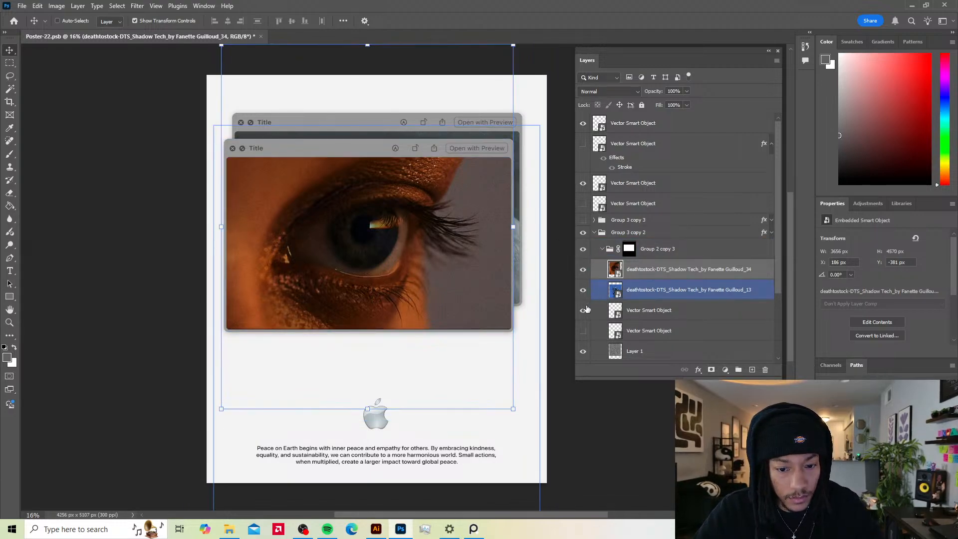
pyautogui.click(633, 267)
# Step: Switch to File Explorer and browse the Samsung USB drive to Elements > TVP-Punk-Revival-Textures > Files > Drag-N-Drop
pyautogui.click(230, 529)
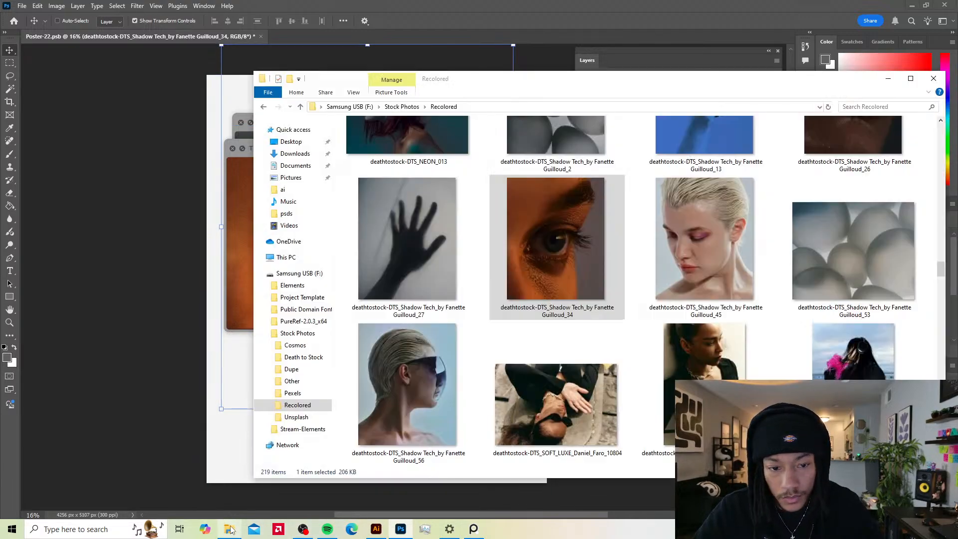
pyautogui.click(363, 107)
pyautogui.doubleClick(439, 128)
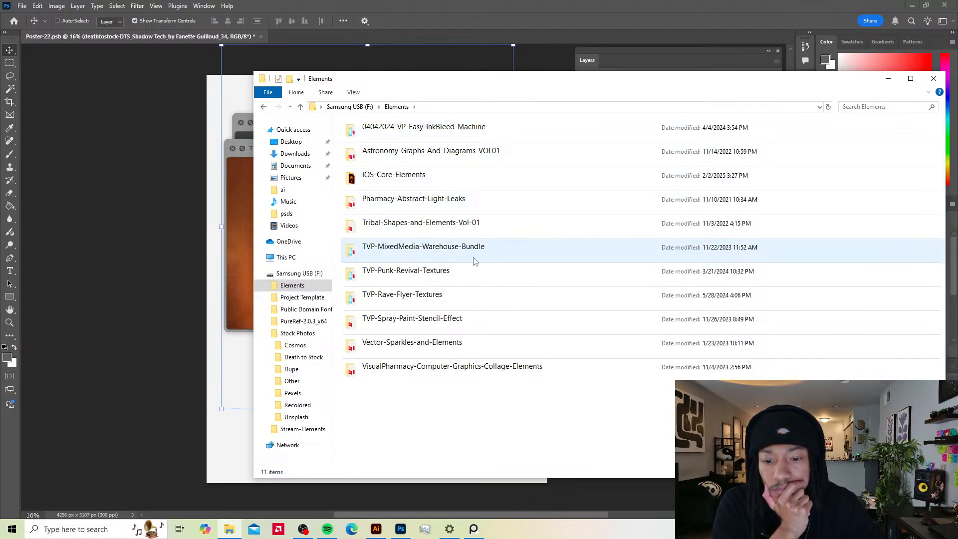
pyautogui.doubleClick(466, 272)
pyautogui.doubleClick(419, 139)
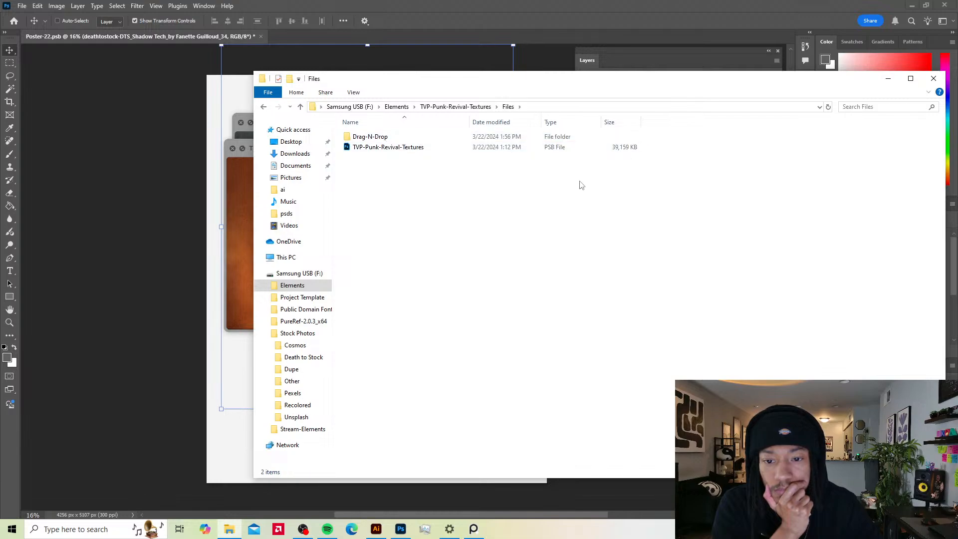
pyautogui.doubleClick(446, 137)
pyautogui.scroll(-2, 854, 337)
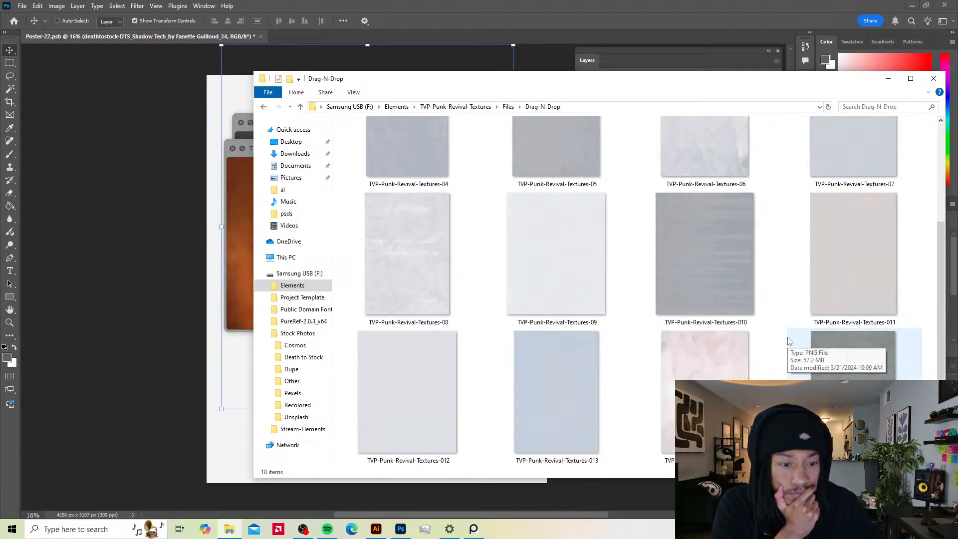
# Step: Place TVP-Punk-Revival-Textures-011 above the eye photo and enlarge it to about 4073 by 5808 px so it covers the middle window
pyautogui.moveTo(857, 316); pyautogui.dragTo(229, 239)
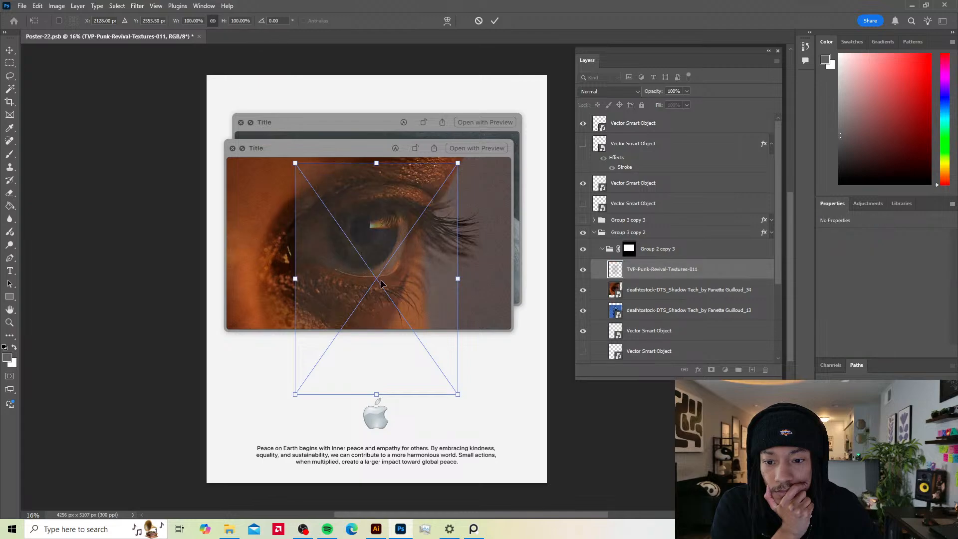
pyautogui.moveTo(388, 285); pyautogui.dragTo(388, 249)
pyautogui.moveTo(459, 243); pyautogui.dragTo(530, 241)
pyautogui.press('Return')
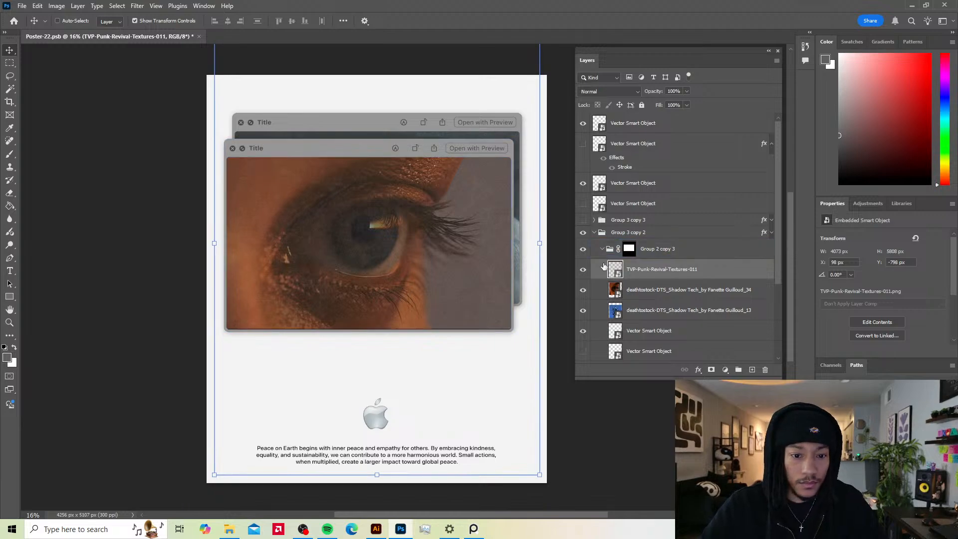
pyautogui.click(583, 270)
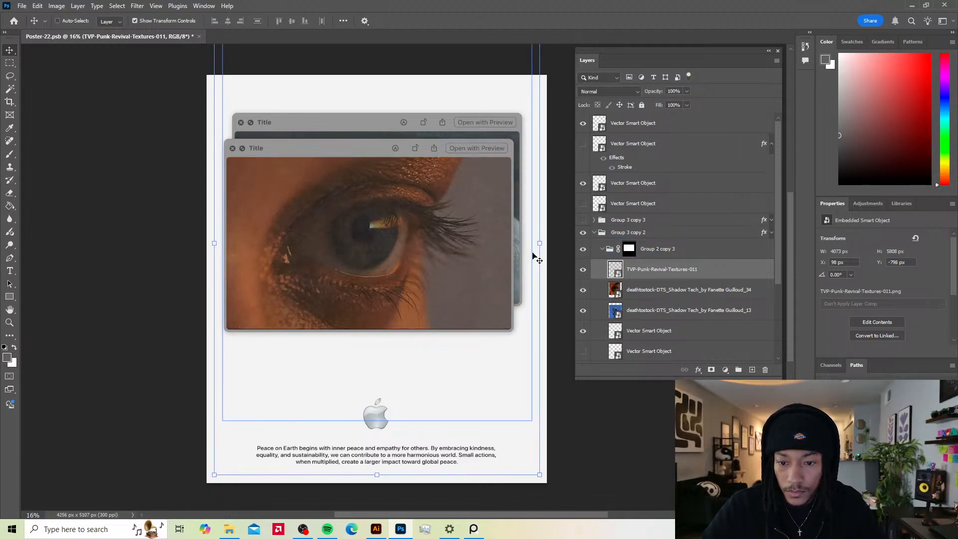
# Step: Apply Levels to the TVP-Punk-Revival-Textures-011 layer with input black point 33 and white point 201
pyautogui.hotkey('ctrl', 'l')
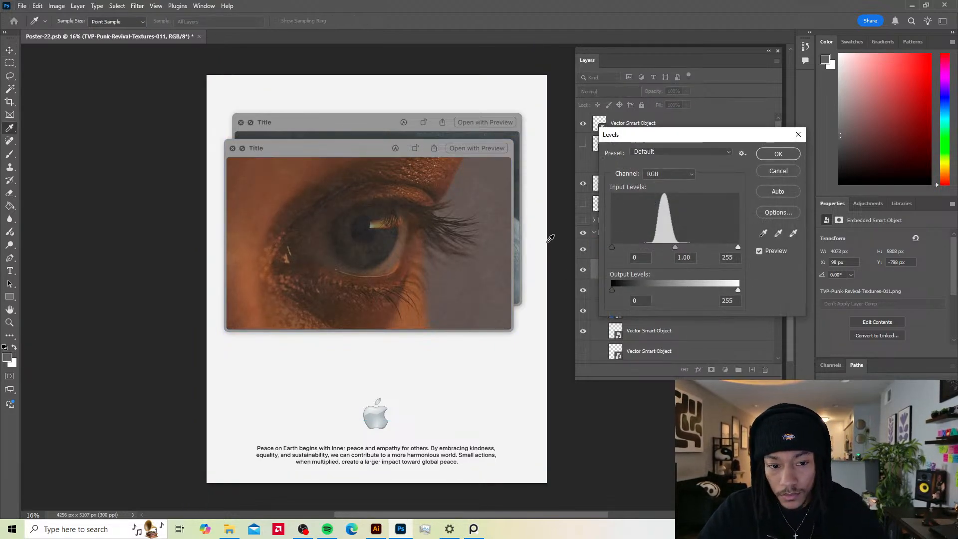
pyautogui.moveTo(642, 246); pyautogui.dragTo(640, 247)
pyautogui.moveTo(734, 246); pyautogui.dragTo(708, 246)
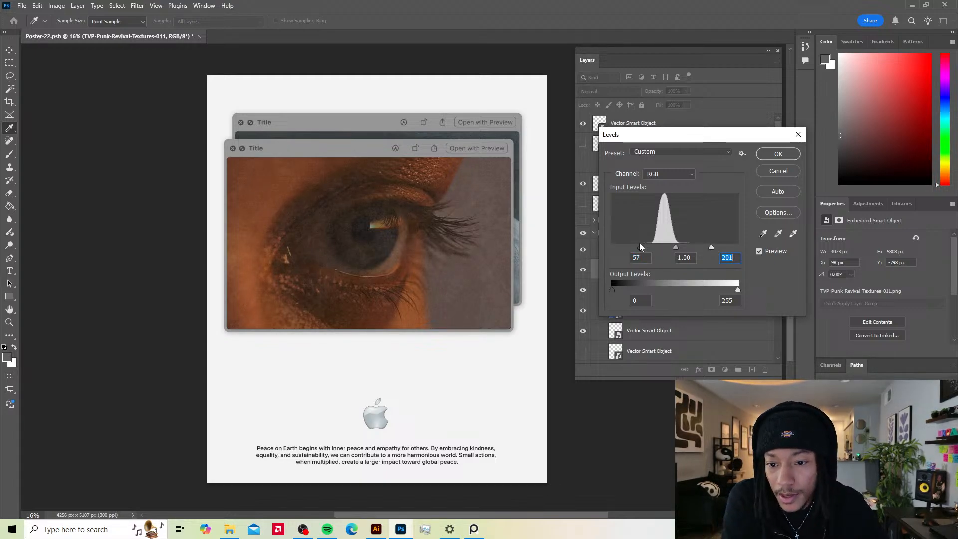
pyautogui.moveTo(638, 245); pyautogui.dragTo(628, 245)
pyautogui.click(772, 154)
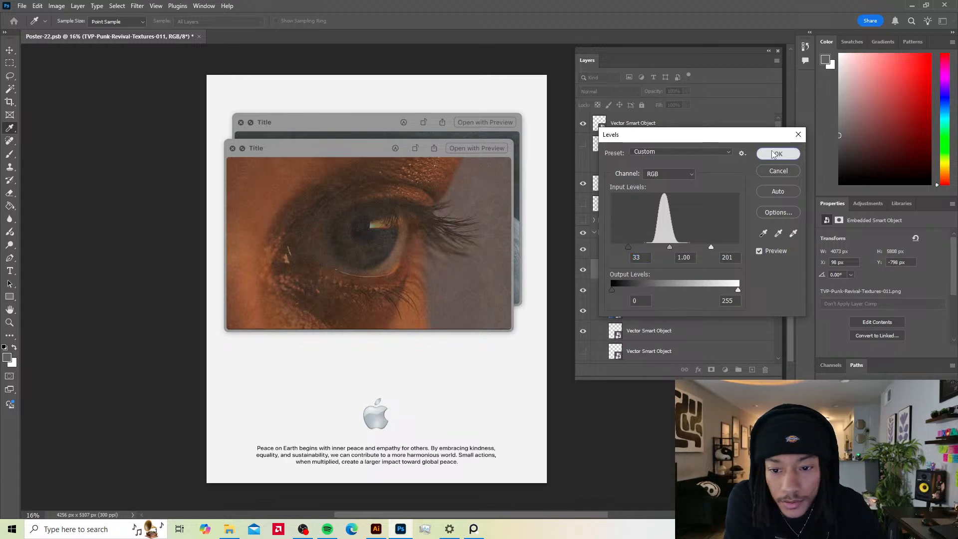
pyautogui.click(738, 238)
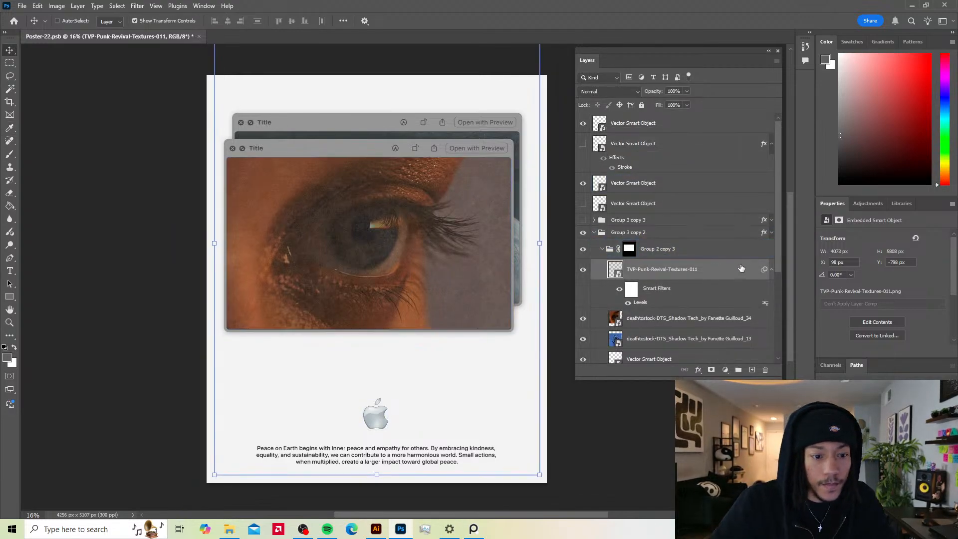
# Step: Collapse the texture's smart filters and Group 3 copy 2, and show Group 3 copy 3
pyautogui.click(772, 270)
pyautogui.click(602, 249)
pyautogui.click(594, 235)
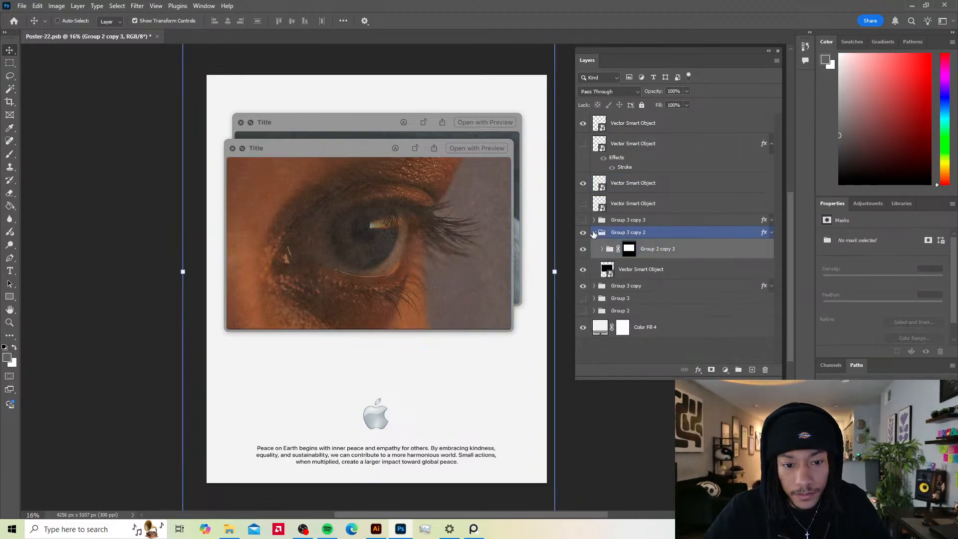
pyautogui.click(594, 233)
pyautogui.click(583, 220)
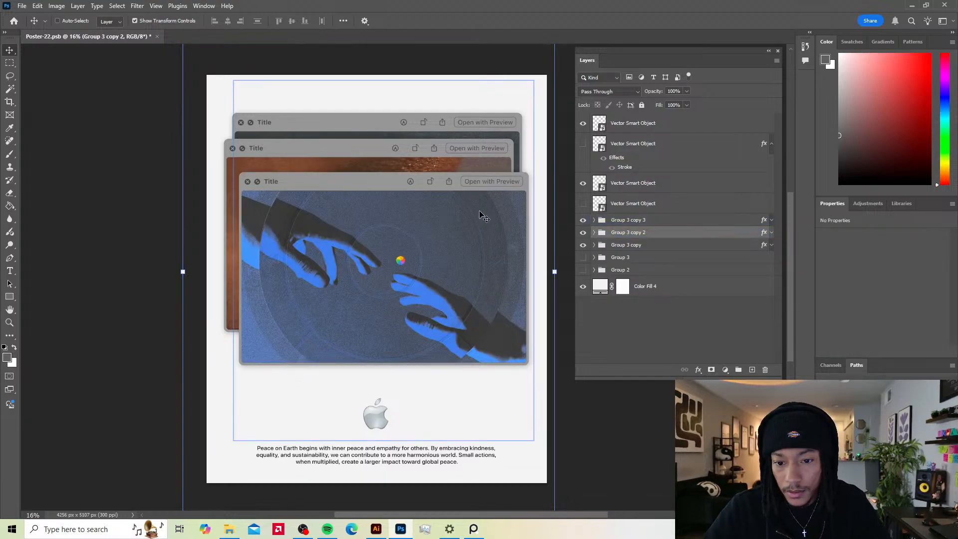
pyautogui.click(591, 225)
pyautogui.scroll(-1, 553, 215)
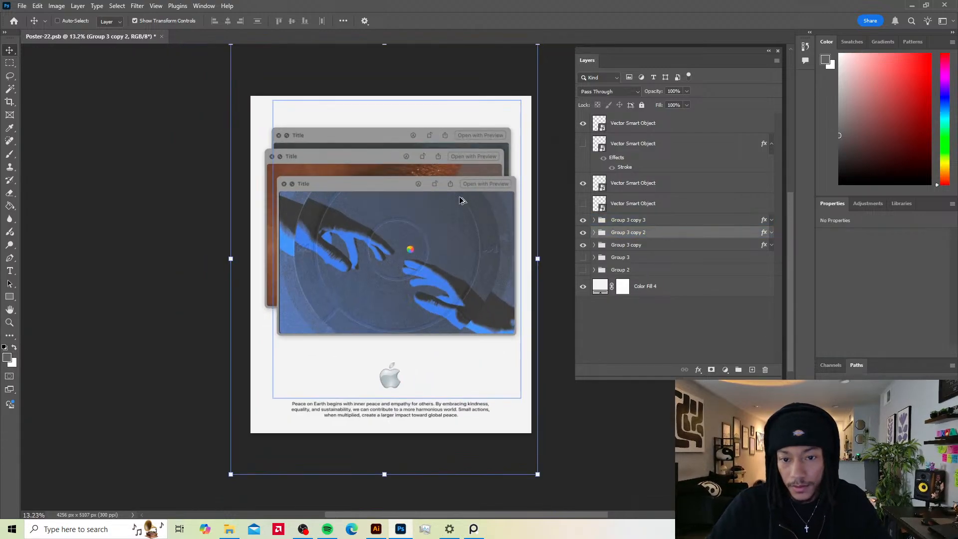
# Step: Expand Group 3 copy 2 and its masked Group 2 copy 3, and select the Shadow Tech 34 eye photo
pyautogui.click(582, 232)
pyautogui.click(583, 233)
pyautogui.click(593, 232)
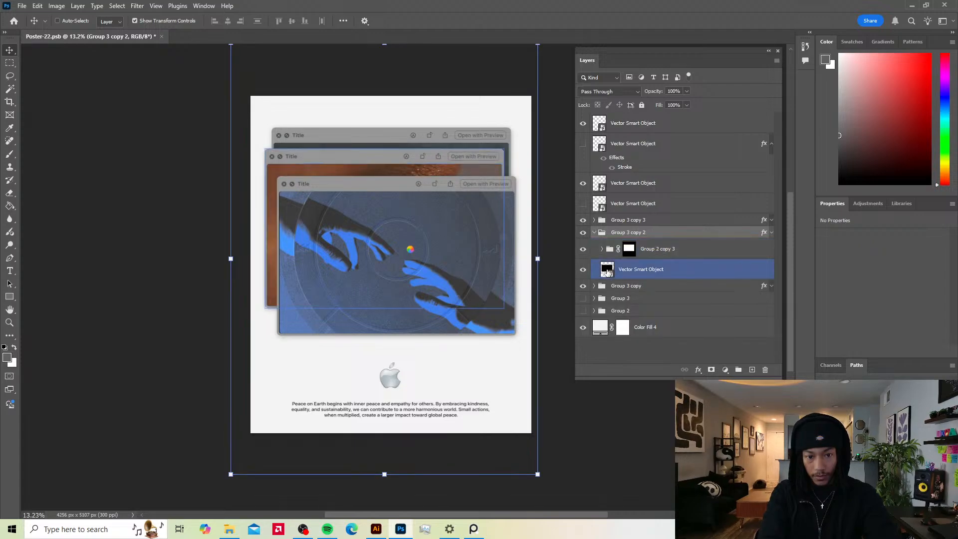
pyautogui.click(605, 251)
pyautogui.click(601, 249)
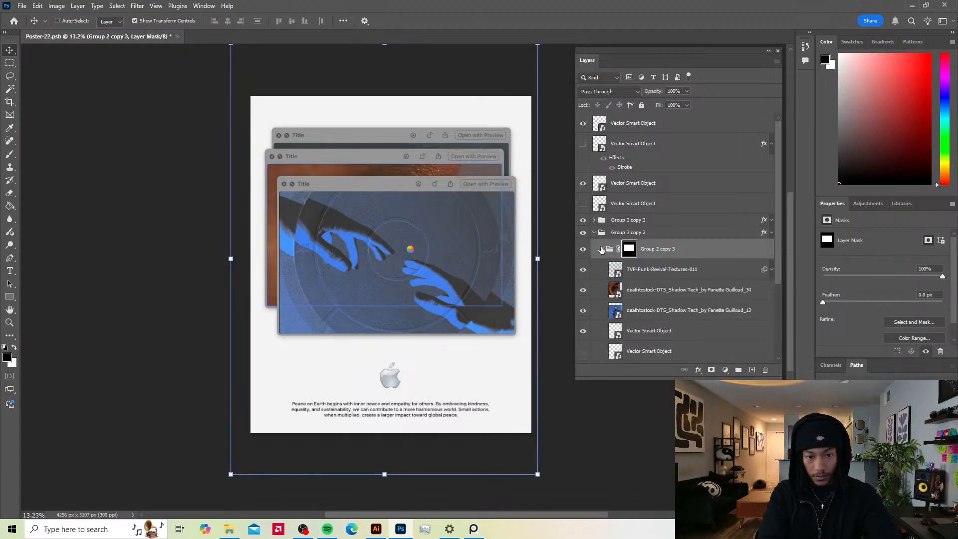
pyautogui.click(630, 289)
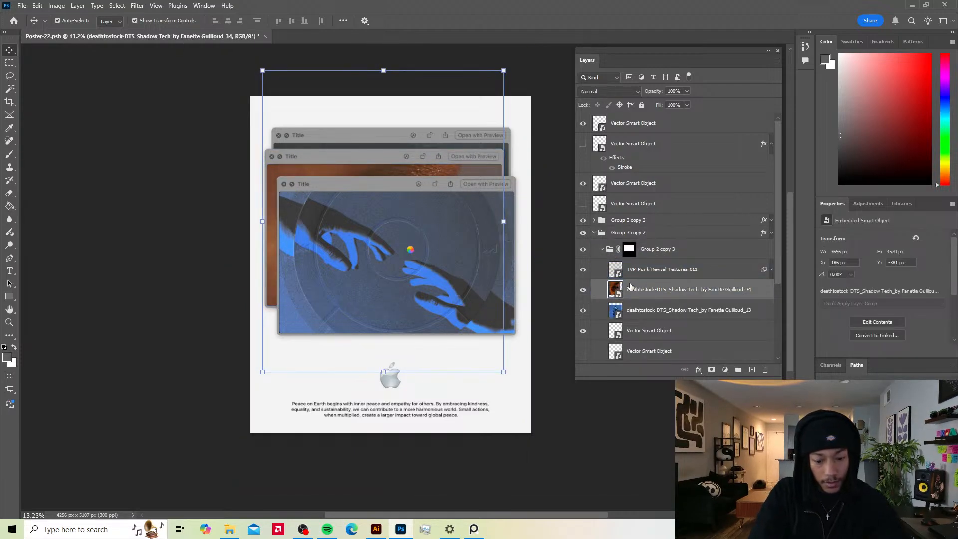
pyautogui.hotkey('ctrl', 'u')
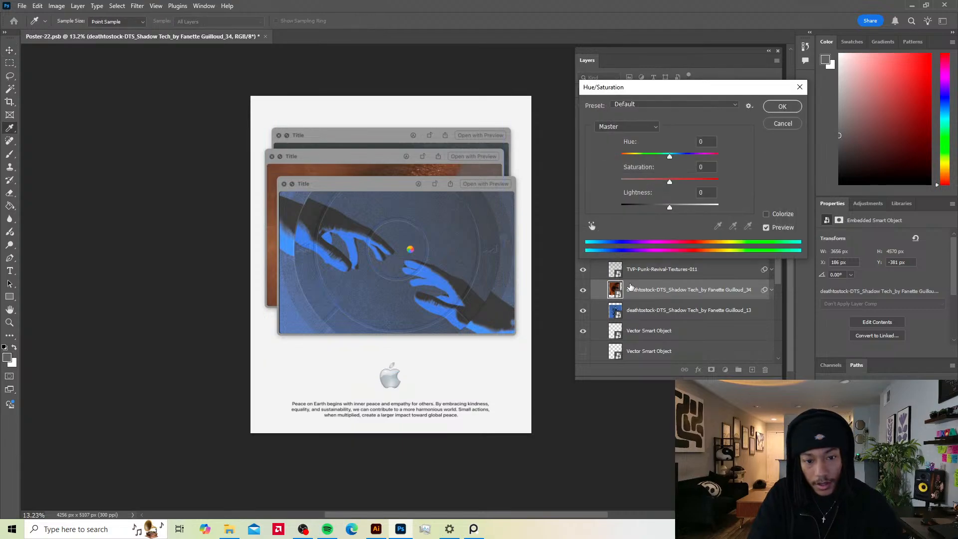
pyautogui.click(767, 213)
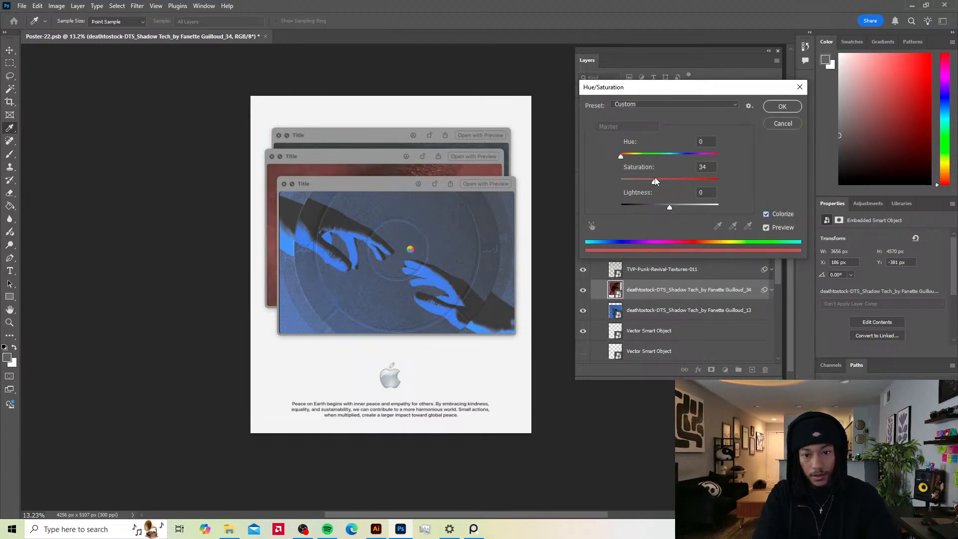
pyautogui.moveTo(647, 157); pyautogui.dragTo(683, 157)
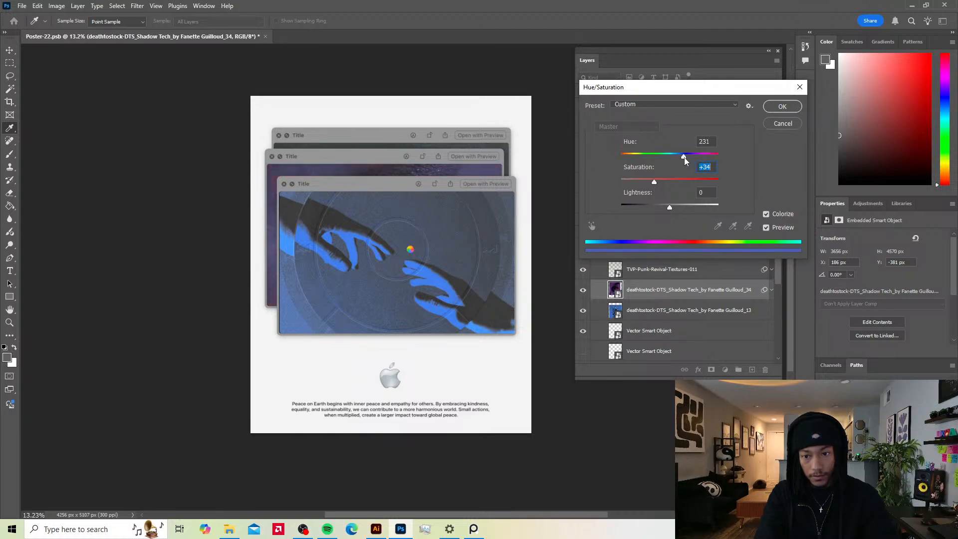
pyautogui.moveTo(681, 157); pyautogui.dragTo(623, 159)
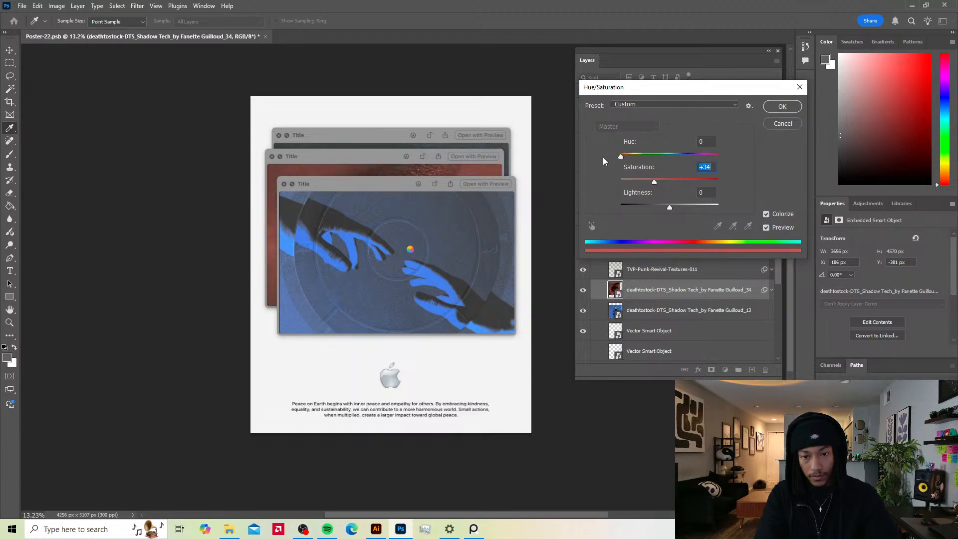
pyautogui.hotkey('shift', 'Tab')
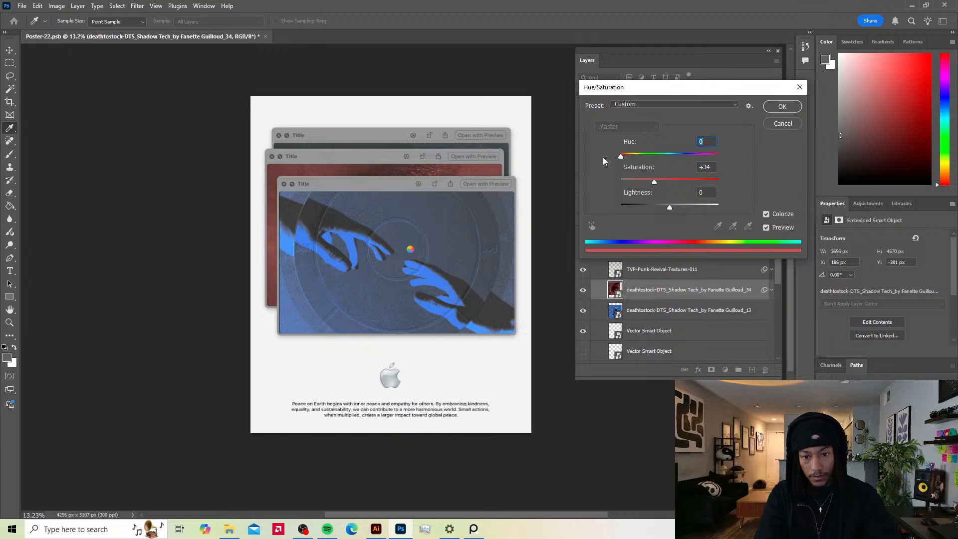
pyautogui.click(781, 124)
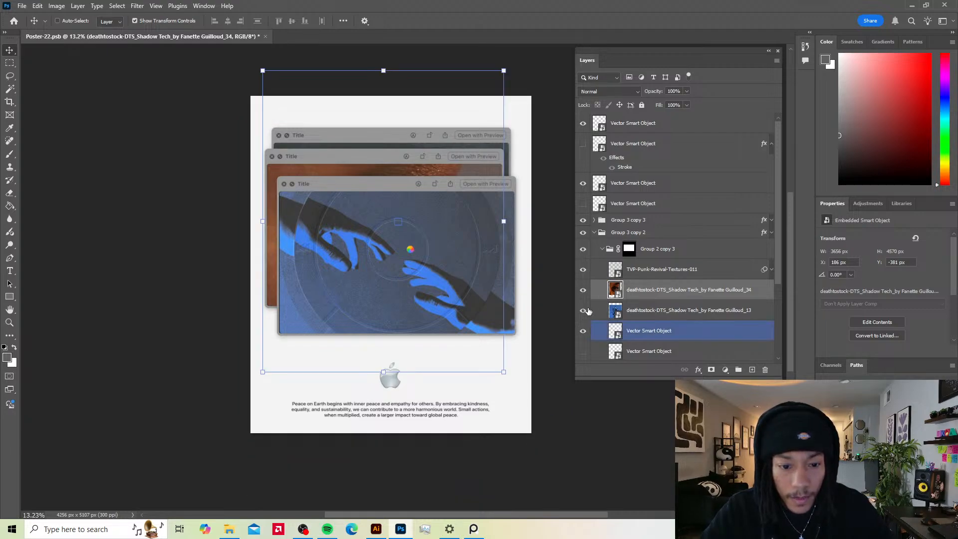
# Step: Hide Group 3 copy 3 and colorize the eye photo with Hue/Saturation at hue 222 and saturation 58
pyautogui.click(583, 290)
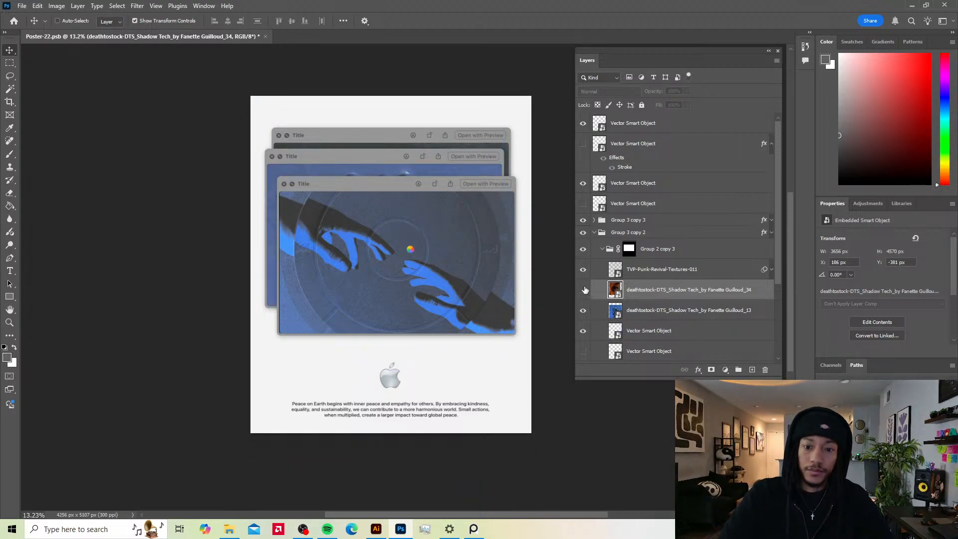
pyautogui.click(583, 290)
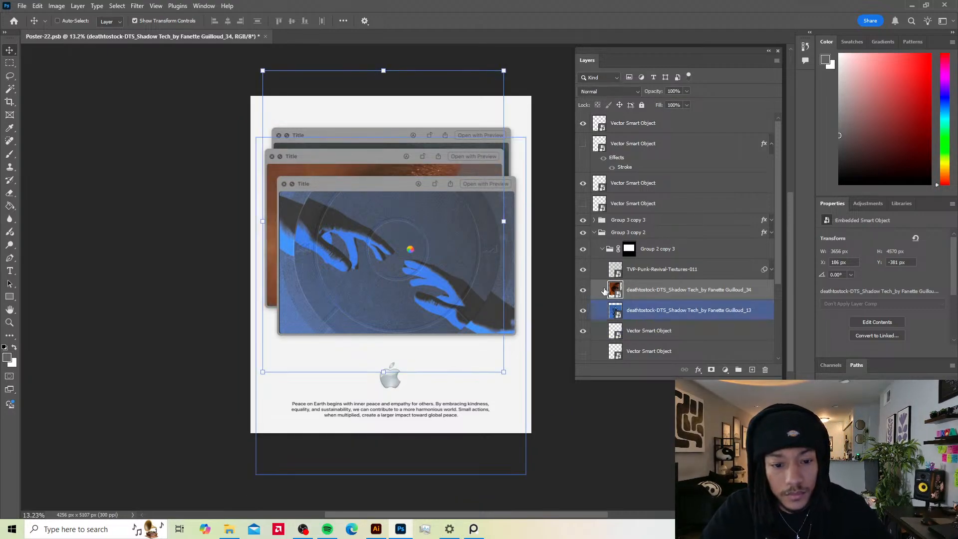
pyautogui.click(583, 220)
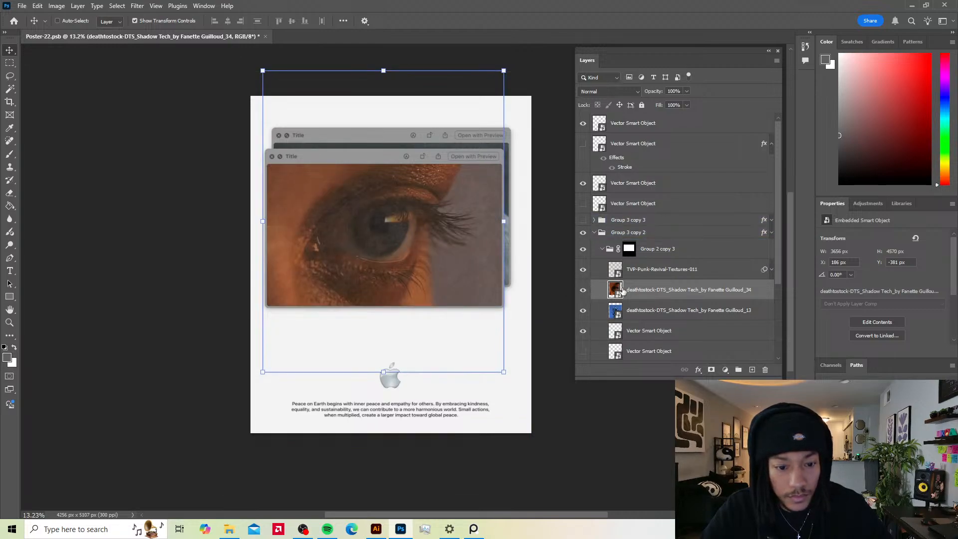
pyautogui.hotkey('ctrl', 'u')
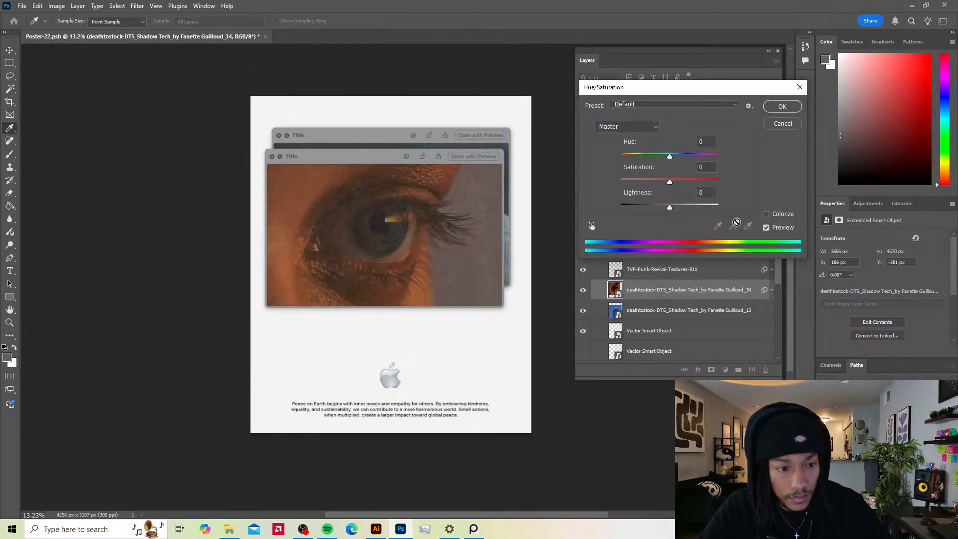
pyautogui.click(766, 213)
pyautogui.moveTo(670, 155)
pyautogui.mouseDown()
pyautogui.moveTo(696, 154)
pyautogui.moveTo(683, 155)
pyautogui.mouseUp()
pyautogui.moveTo(645, 181); pyautogui.dragTo(683, 157)
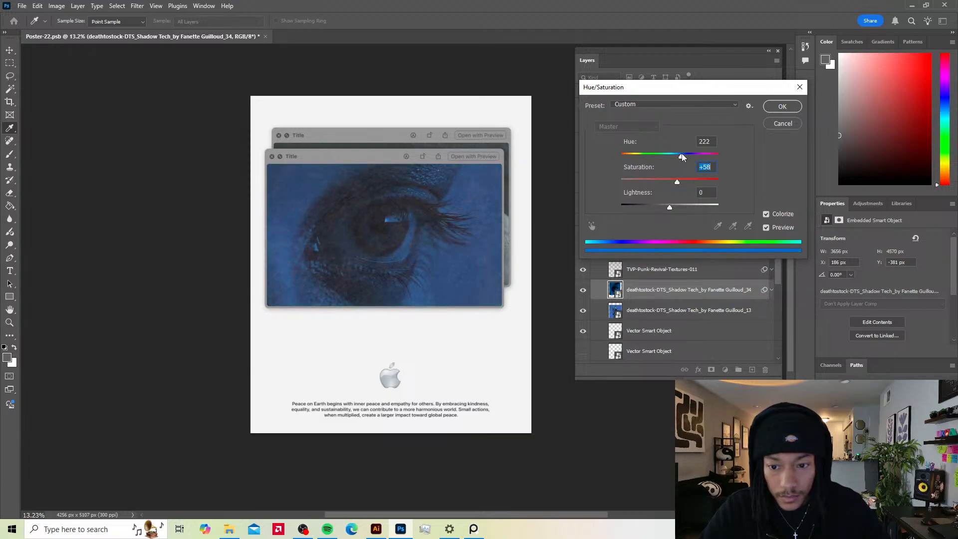
pyautogui.click(782, 107)
pyautogui.press('v')
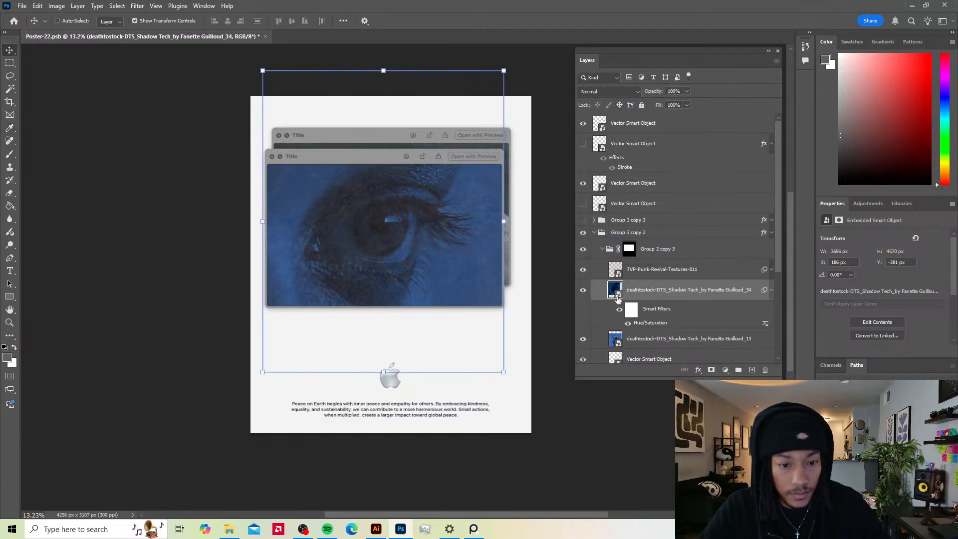
# Step: Collapse Group 2 copy 3, undo the eye photo's blue colorization and show Group 3 copy 3
pyautogui.click(606, 250)
pyautogui.click(602, 249)
pyautogui.click(583, 220)
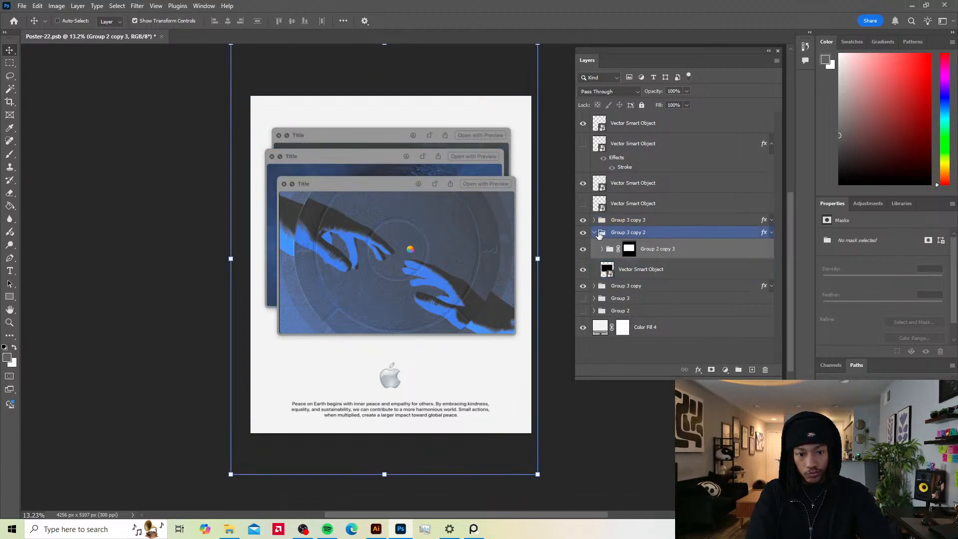
pyautogui.hotkey('ctrl', 'z')
pyautogui.hotkey('ctrl', 'z')
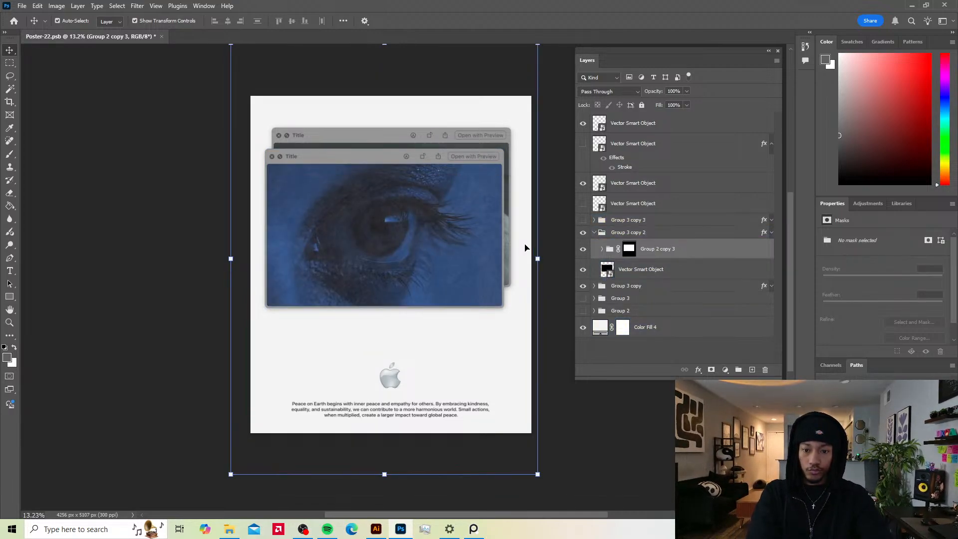
pyautogui.click(584, 220)
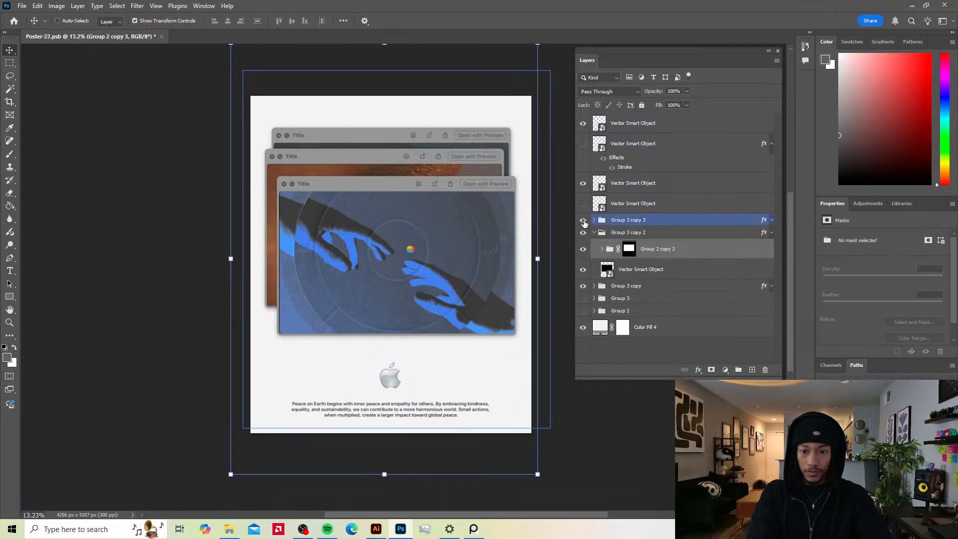
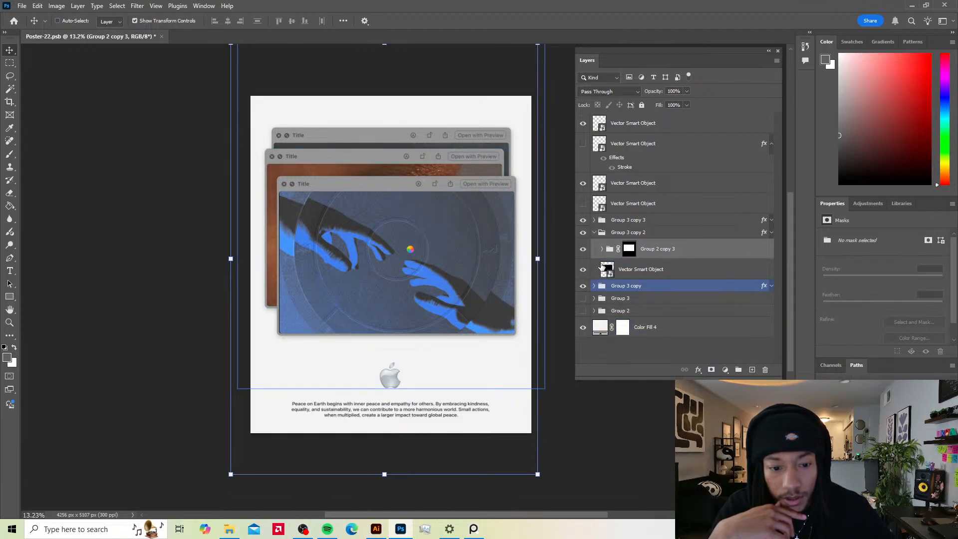
# Step: Collapse Group 3 copy 2, expand Group 3 copy 3 and toggle its topmost Vector Smart Object off and on
pyautogui.click(594, 232)
pyautogui.click(594, 220)
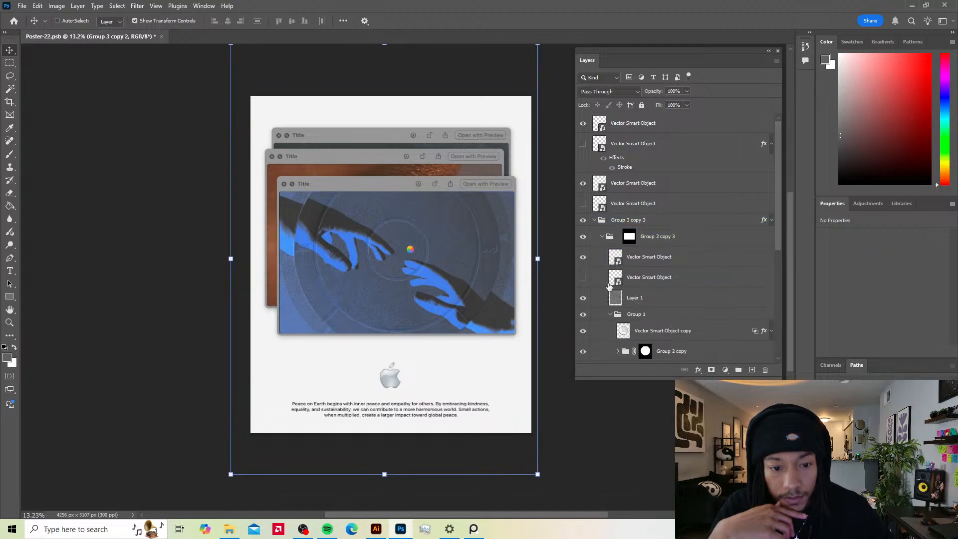
pyautogui.click(582, 257)
pyautogui.click(582, 257)
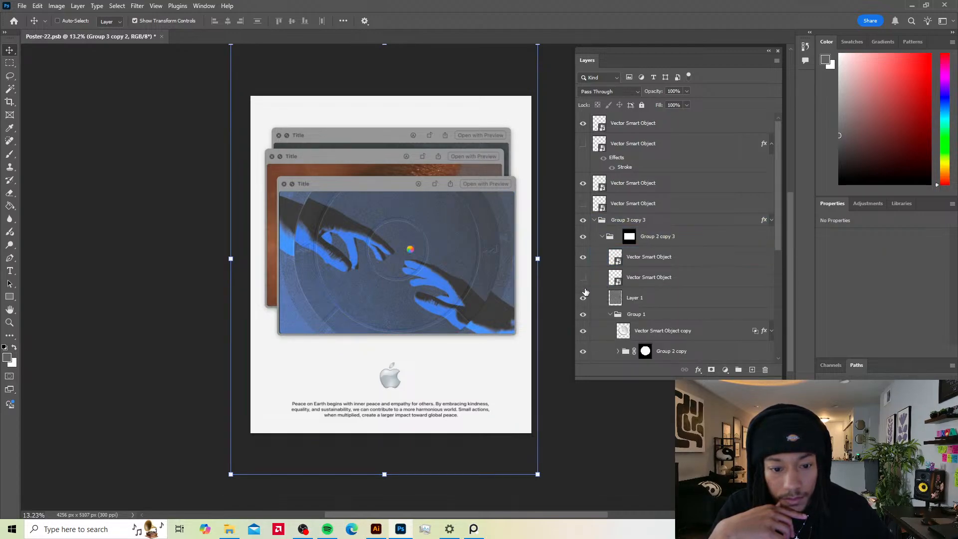
# Step: Compare the hands photo with and without the Vector Smart Object copy in Group 1, leaving that layer hidden
pyautogui.click(583, 333)
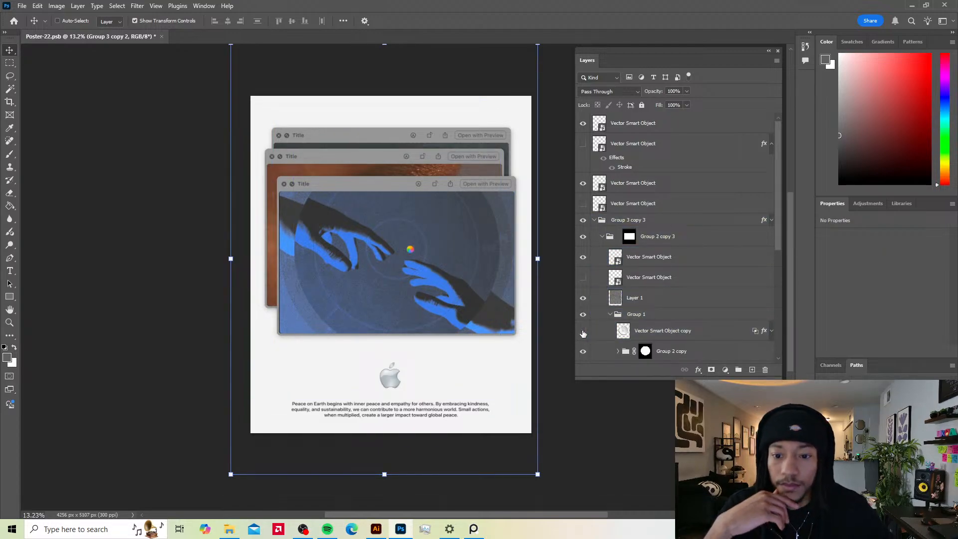
pyautogui.click(584, 332)
pyautogui.click(583, 333)
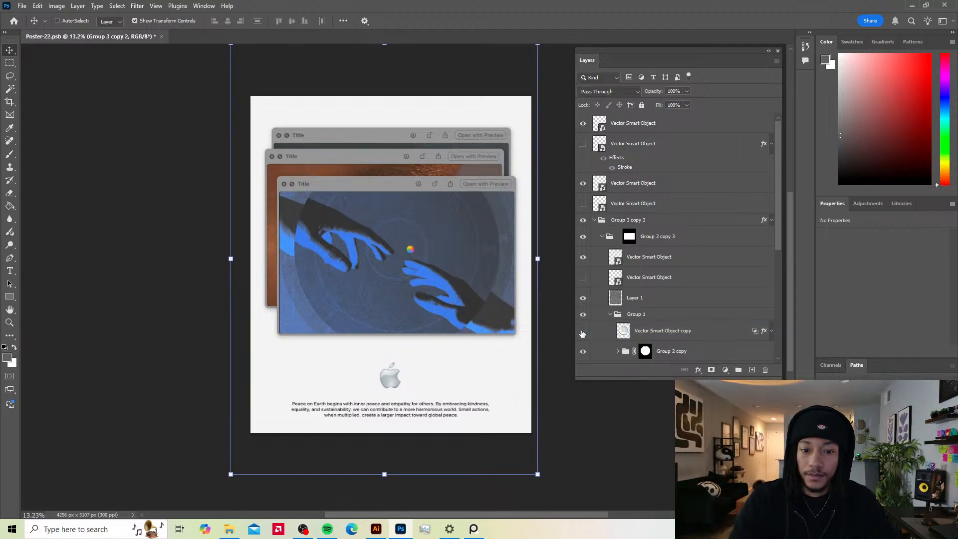
pyautogui.click(584, 331)
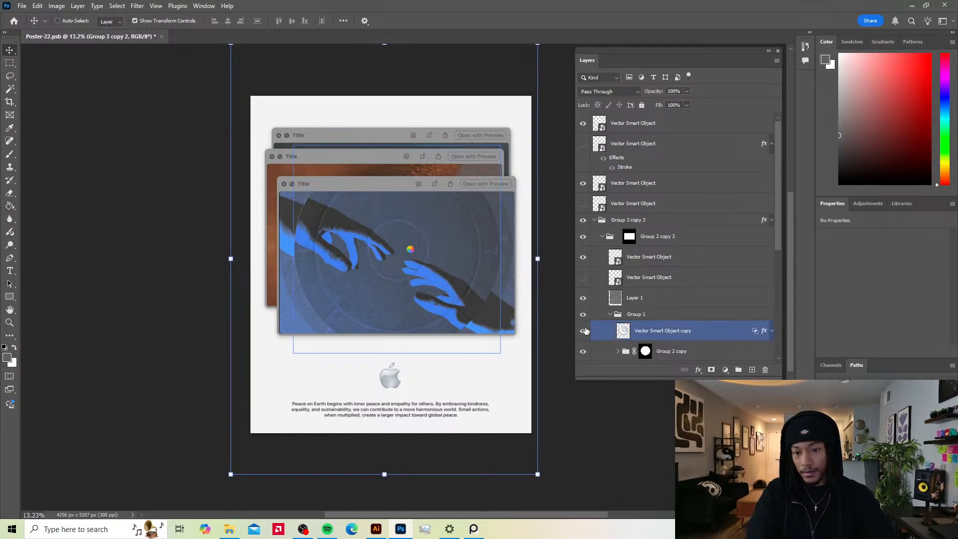
pyautogui.click(586, 330)
pyautogui.click(586, 331)
pyautogui.click(585, 331)
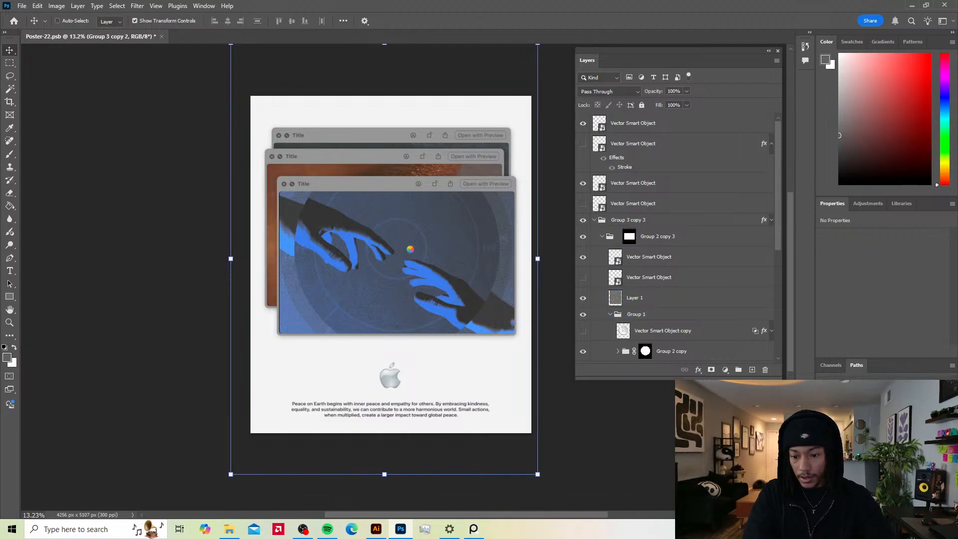
# Step: Try to place TVP-Punk-Revival-Textures-010 above the window groups, scaled to the poster width, and undo the layer placement
pyautogui.click(229, 529)
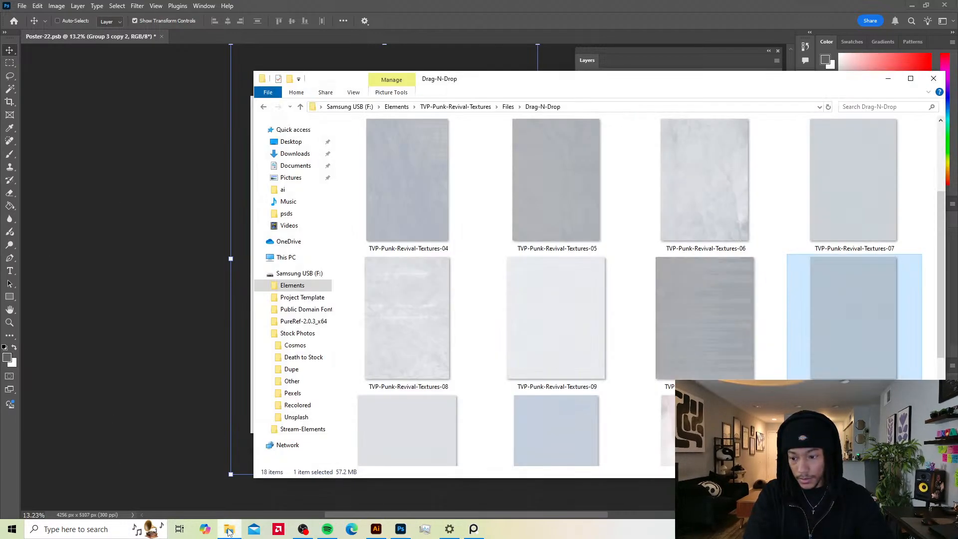
pyautogui.moveTo(717, 317); pyautogui.dragTo(238, 307)
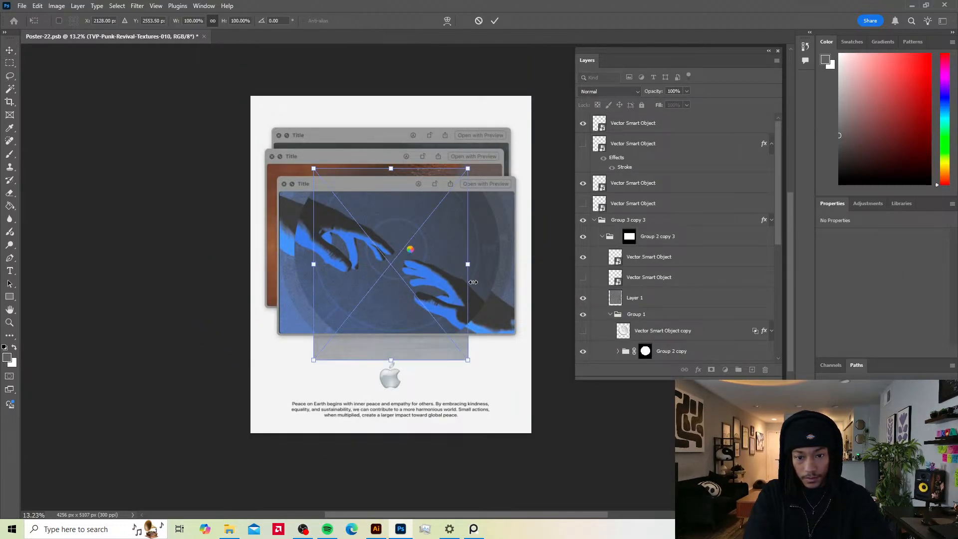
pyautogui.moveTo(469, 265); pyautogui.dragTo(537, 266)
pyautogui.press('Return')
pyautogui.click(651, 217)
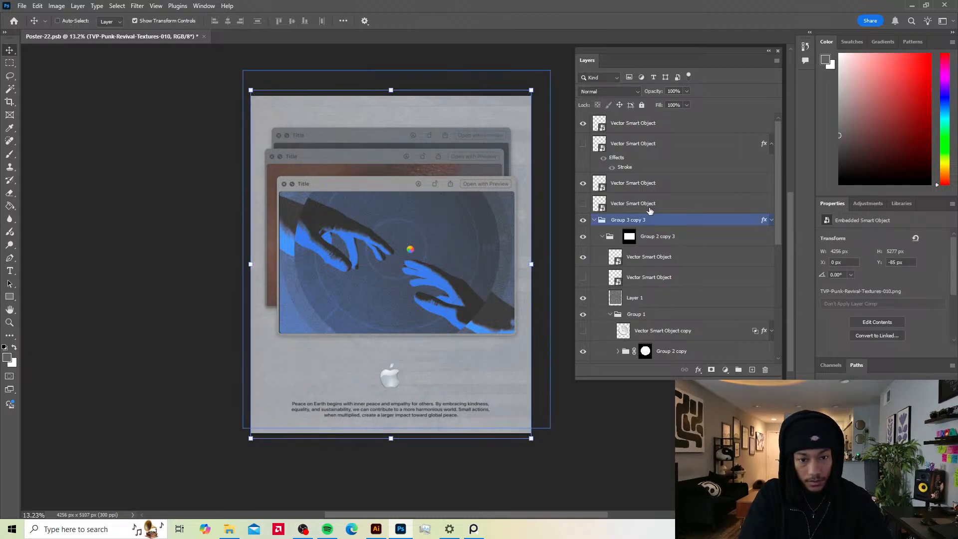
pyautogui.click(671, 238)
pyautogui.click(649, 298)
pyautogui.hotkey('ctrl', 'z')
# Step: Place TVP-Punk-Revival-Textures-010 directly above Layer 1 inside Group 2 copy 3 and scale it to 181.53% to match the poster width
pyautogui.click(664, 299)
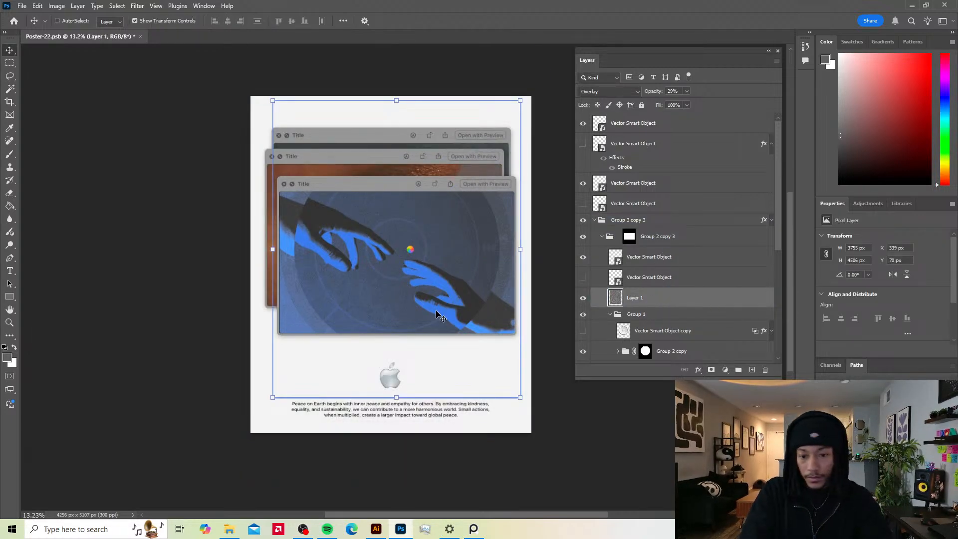
pyautogui.click(230, 530)
pyautogui.moveTo(664, 349); pyautogui.dragTo(180, 277)
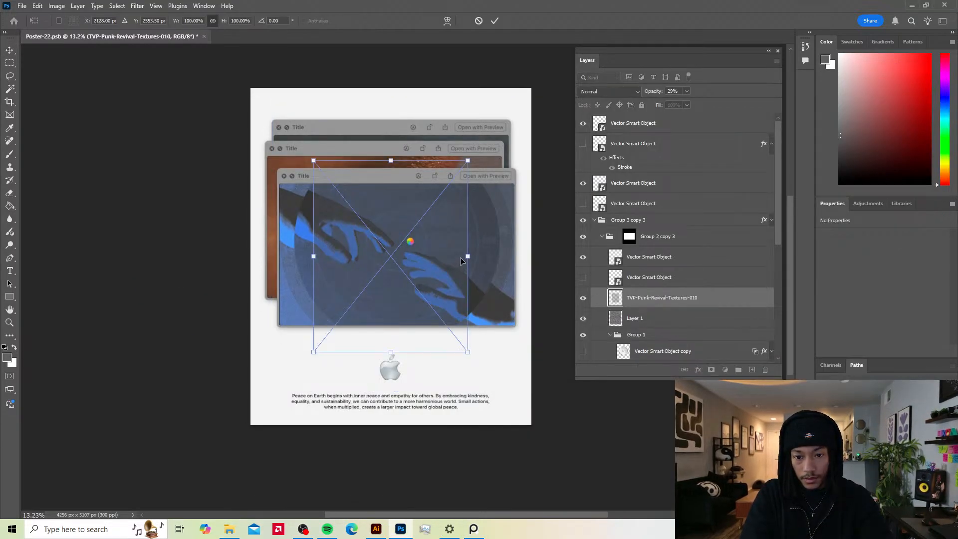
pyautogui.moveTo(468, 257); pyautogui.dragTo(531, 257)
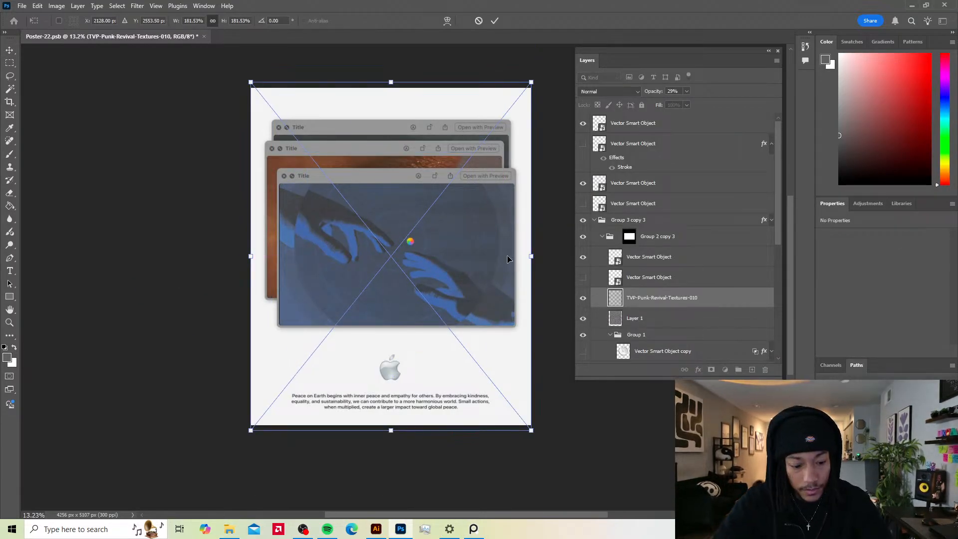
pyautogui.press('Return')
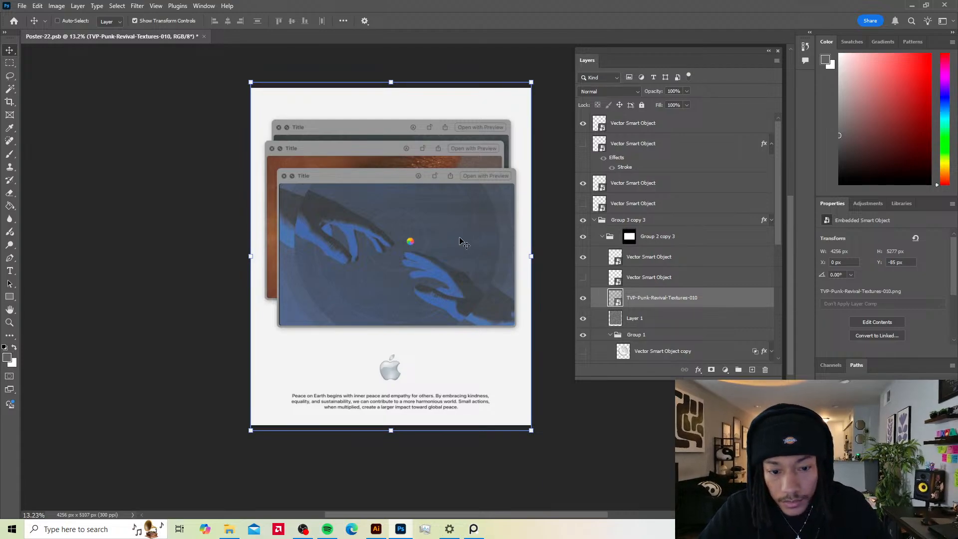
# Step: Apply Levels of 22, 0.90 and 174 to the placed texture and collapse Group 3 copy 3
pyautogui.hotkey('ctrl', 'l')
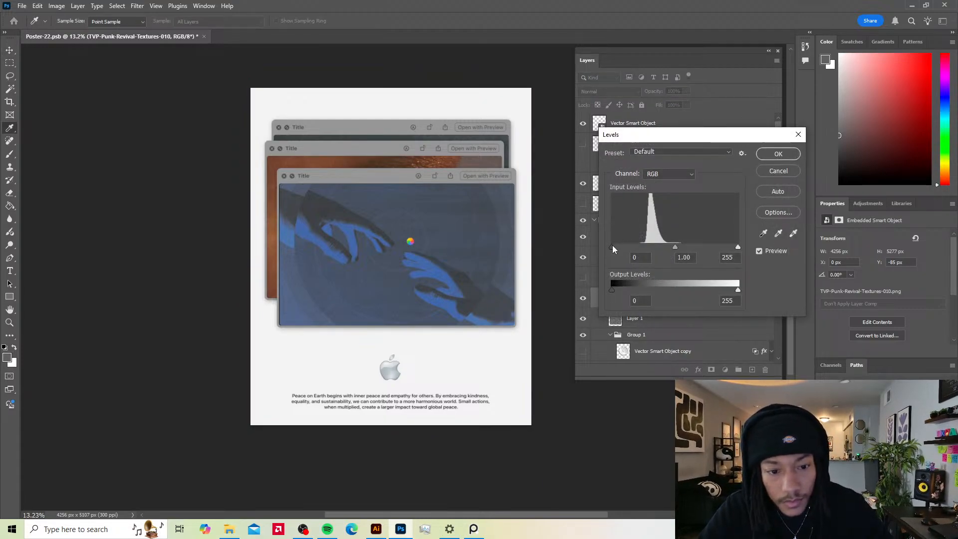
pyautogui.moveTo(613, 246)
pyautogui.mouseDown()
pyautogui.moveTo(651, 247)
pyautogui.moveTo(623, 246)
pyautogui.mouseUp()
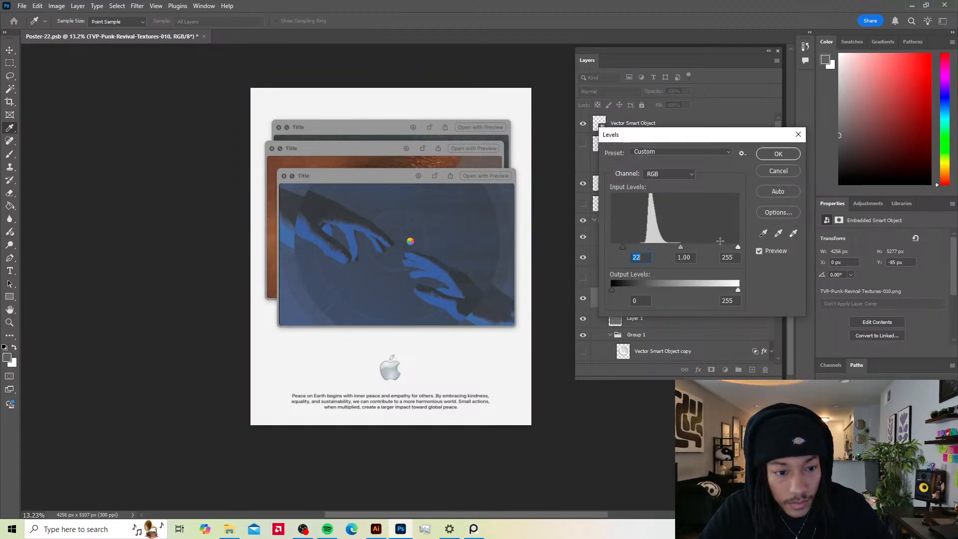
pyautogui.moveTo(738, 246); pyautogui.dragTo(657, 241)
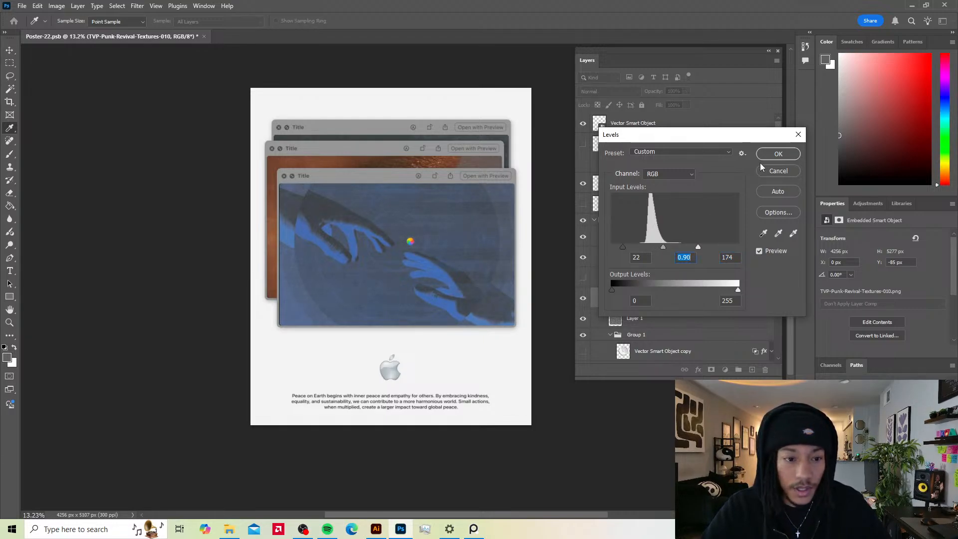
pyautogui.click(778, 154)
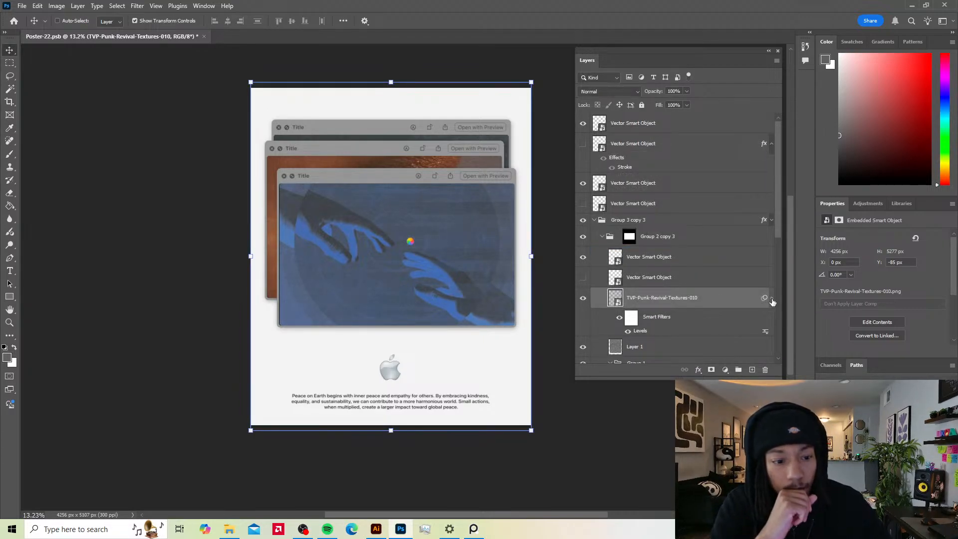
pyautogui.click(619, 220)
pyautogui.click(594, 220)
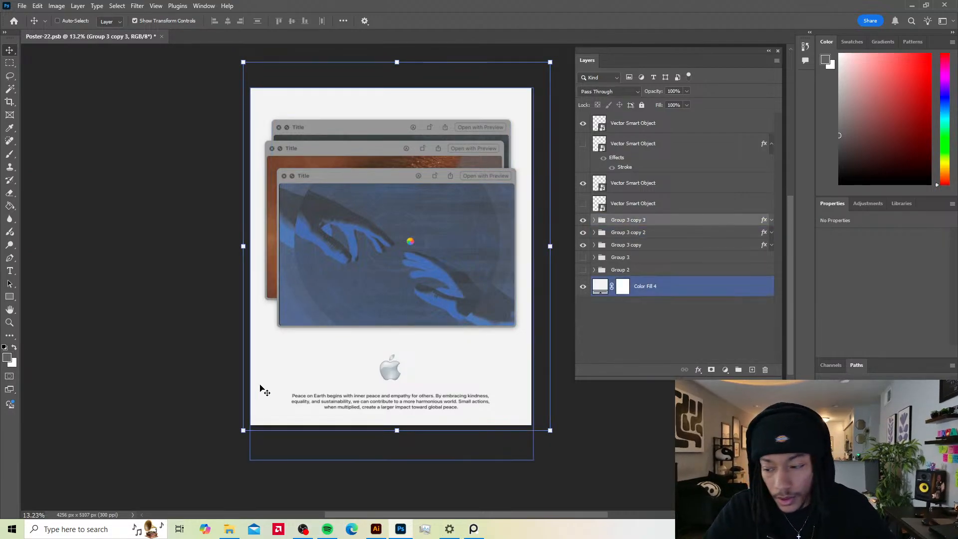
# Step: Place TVP-Punk-Revival-Textures-013, enlarge it to cover the poster and move it below Group 3 copy as a background
pyautogui.click(232, 529)
pyautogui.click(848, 312)
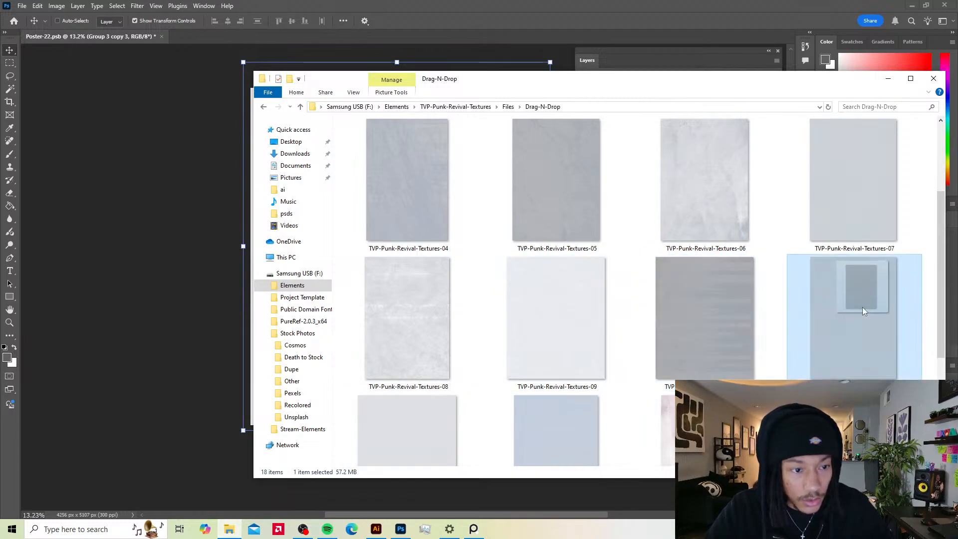
pyautogui.scroll(-3, 899, 177)
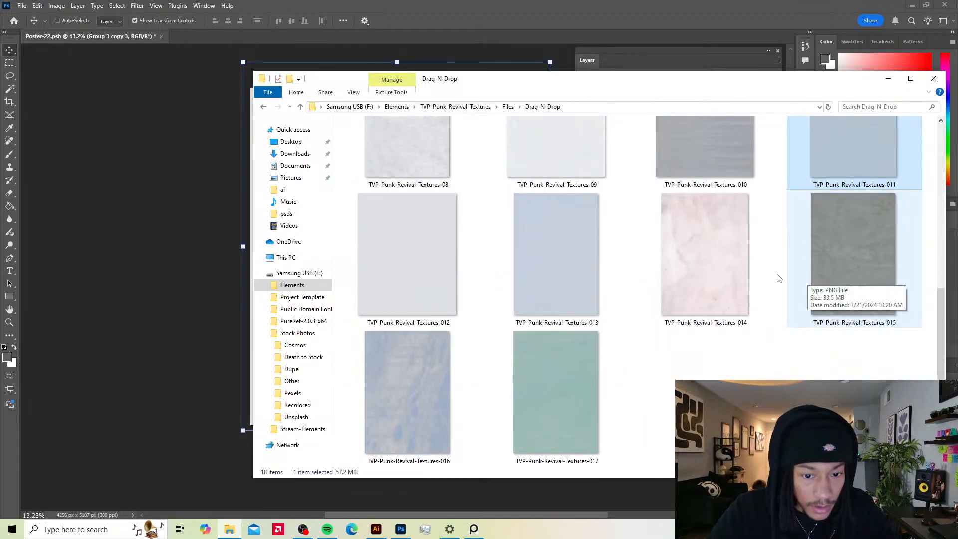
pyautogui.moveTo(546, 232); pyautogui.dragTo(210, 220)
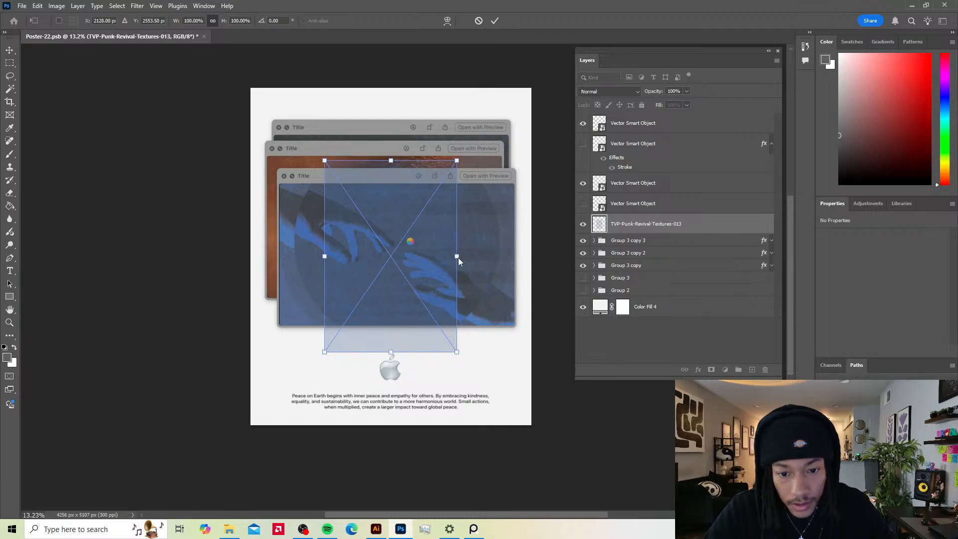
pyautogui.moveTo(458, 257); pyautogui.dragTo(545, 250)
pyautogui.press('Return')
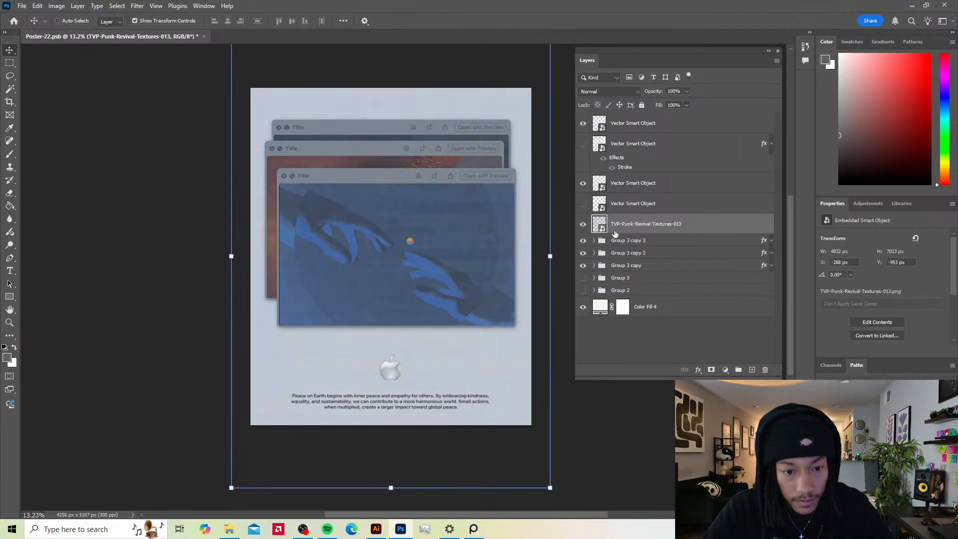
pyautogui.moveTo(640, 230); pyautogui.dragTo(635, 279)
pyautogui.moveTo(635, 273); pyautogui.dragTo(635, 273)
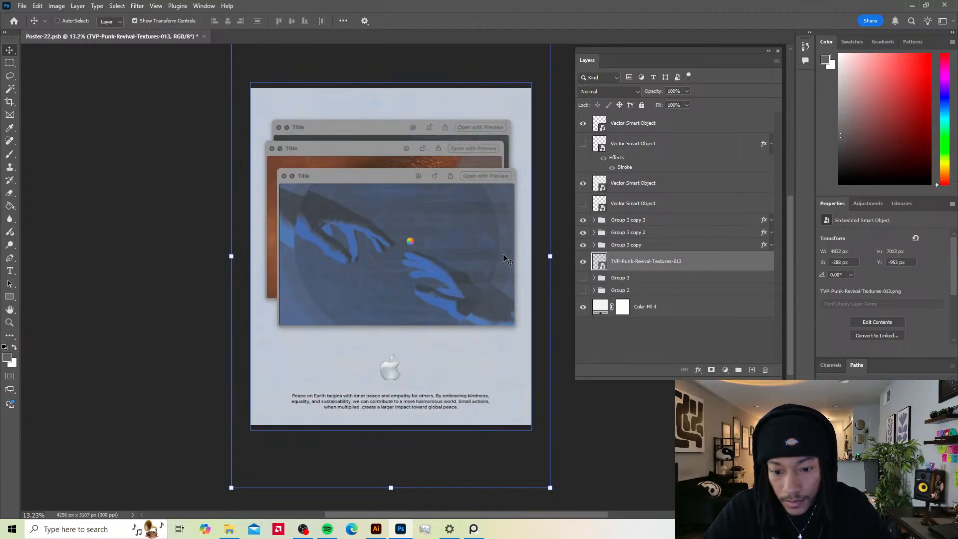
# Step: Try Levels with a black input of 140 on the blue background texture, cancel the adjustment and delete the texture
pyautogui.hotkey('ctrl', 'l')
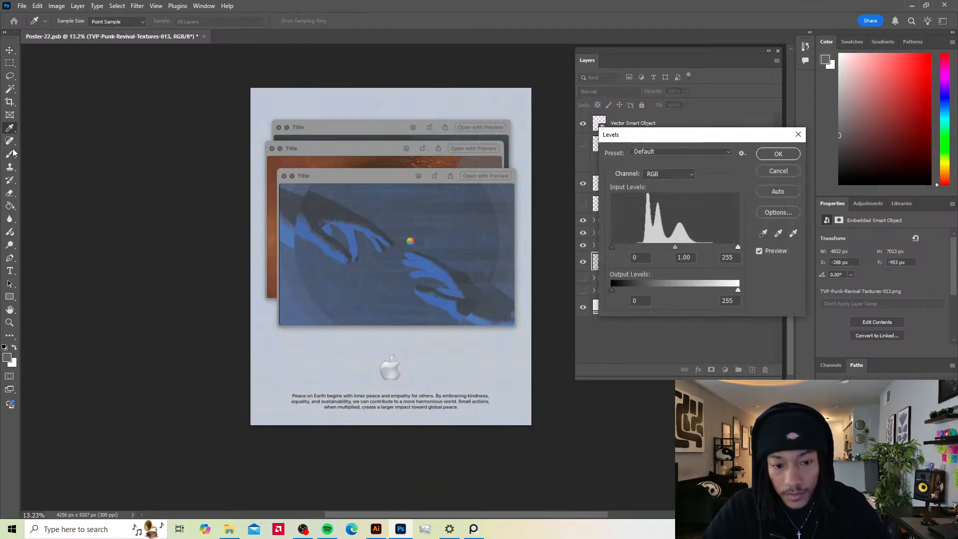
pyautogui.moveTo(612, 246); pyautogui.dragTo(681, 246)
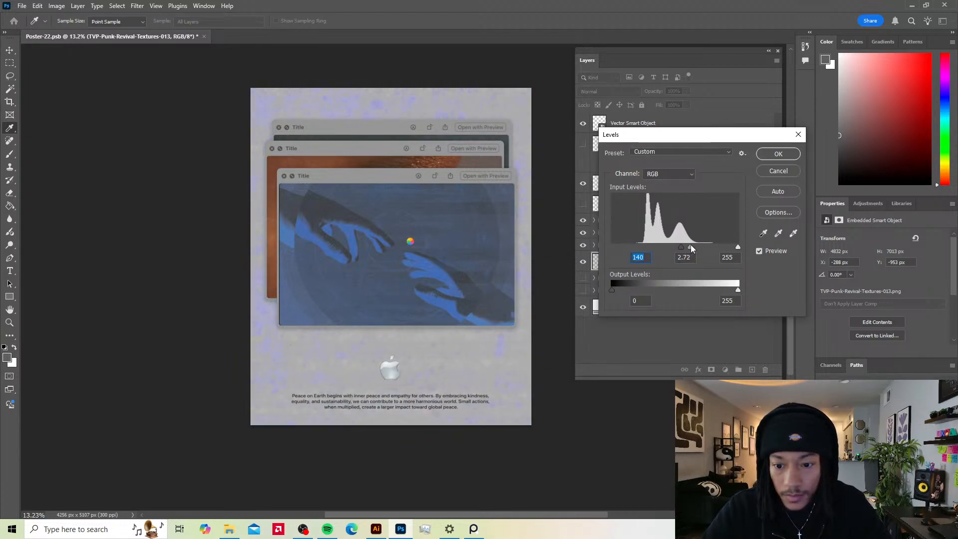
pyautogui.click(778, 170)
pyautogui.moveTo(649, 262); pyautogui.dragTo(765, 369)
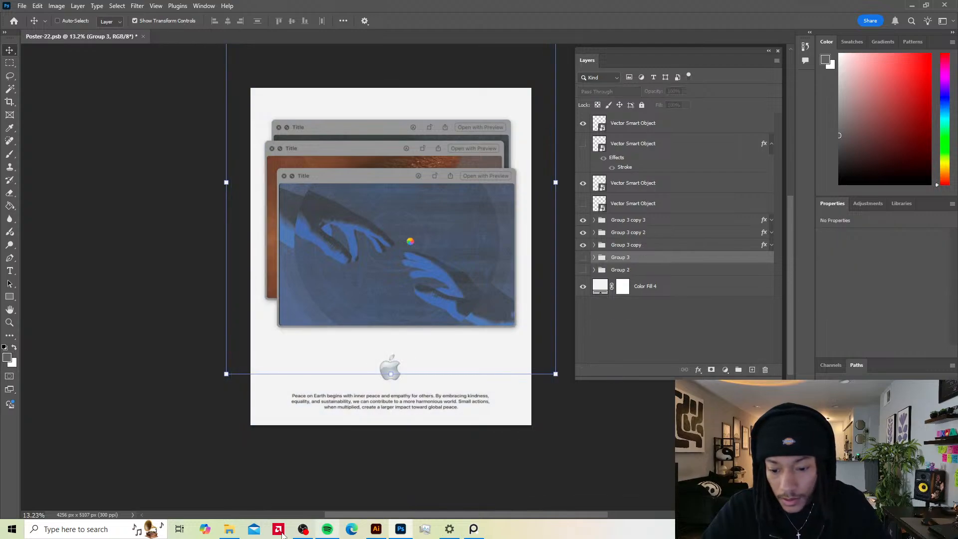
pyautogui.click(229, 529)
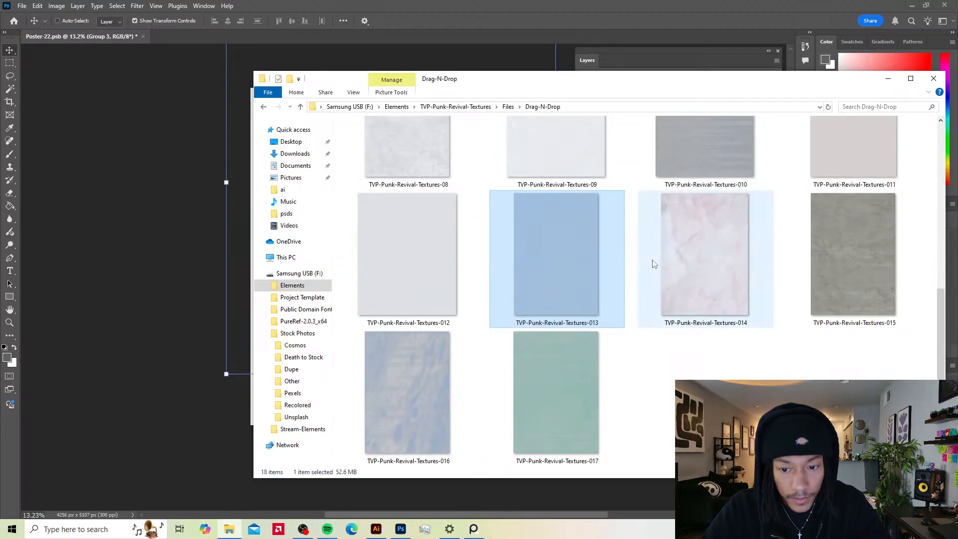
pyautogui.scroll(5, 684, 215)
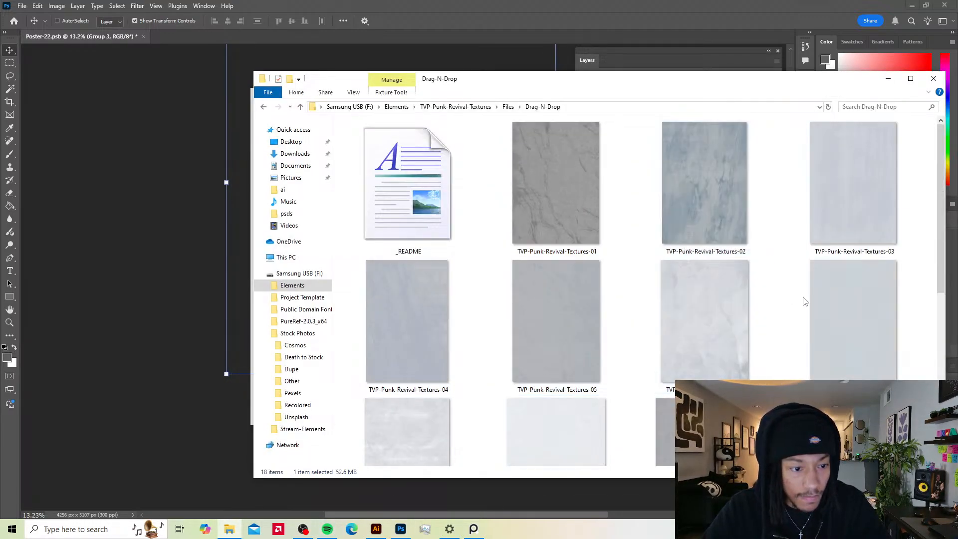
pyautogui.moveTo(846, 313); pyautogui.dragTo(211, 275)
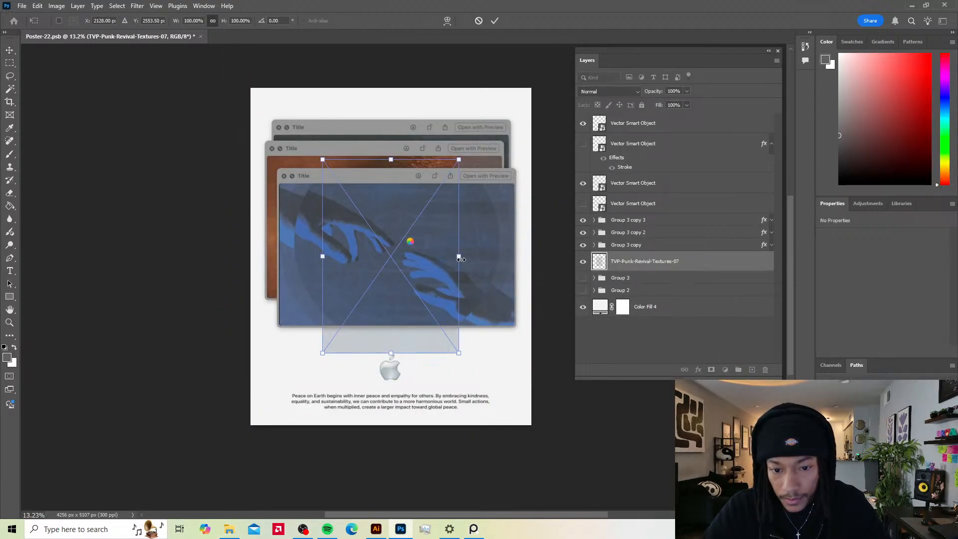
pyautogui.moveTo(459, 257); pyautogui.dragTo(558, 265)
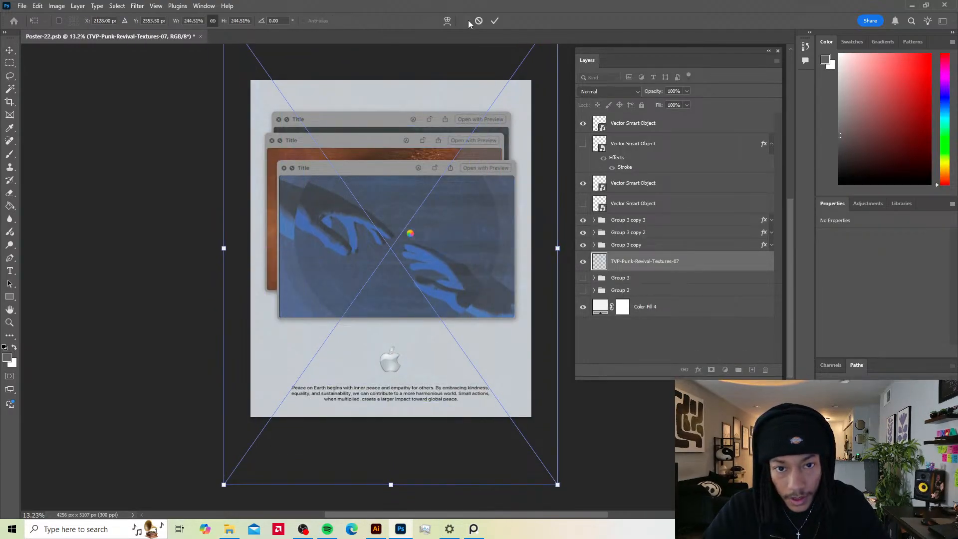
pyautogui.click(478, 21)
# Step: Place TVP-Punk-Revival-Textures-06 below Group 3 copy, enlarge it to cover the poster and lower its opacity to 43%
pyautogui.click(229, 529)
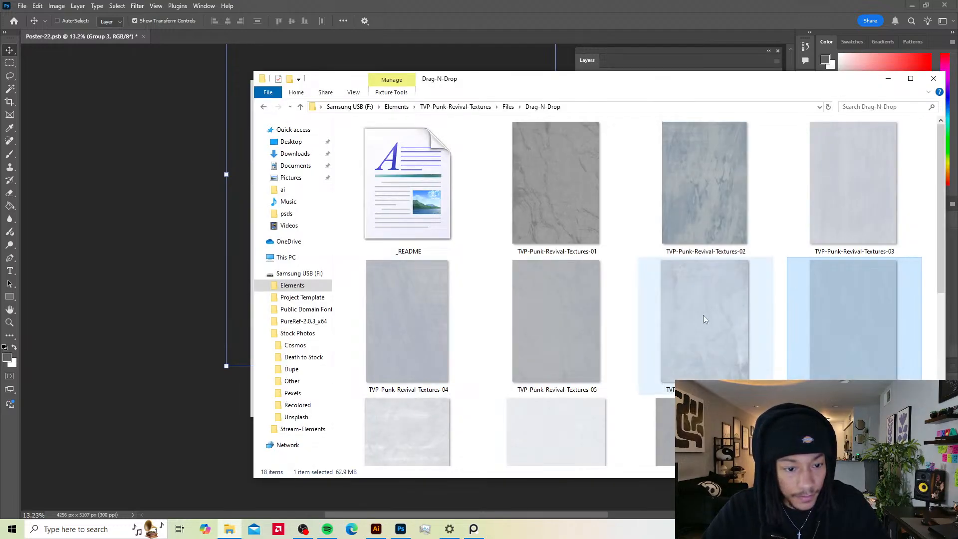
pyautogui.moveTo(705, 320); pyautogui.dragTo(226, 241)
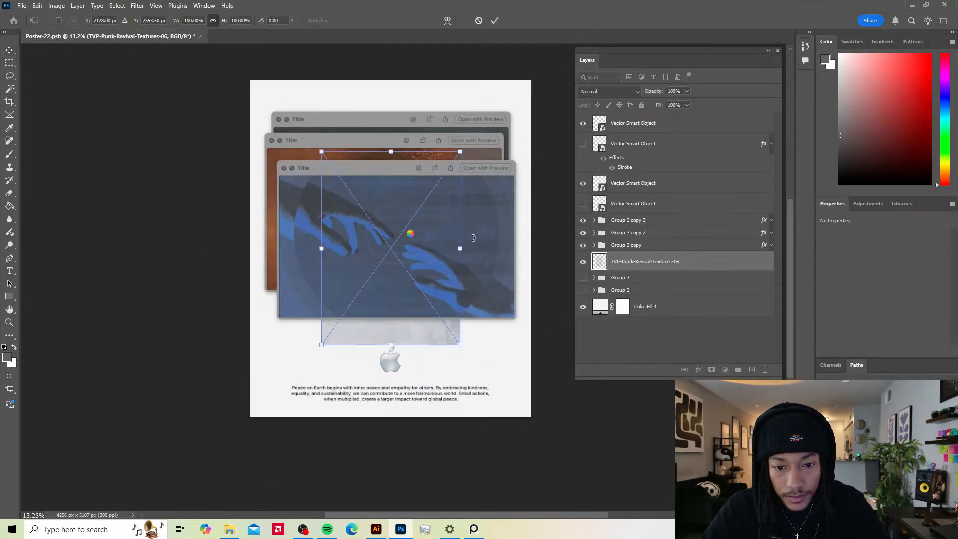
pyautogui.moveTo(460, 248); pyautogui.dragTo(545, 248)
pyautogui.press('Return')
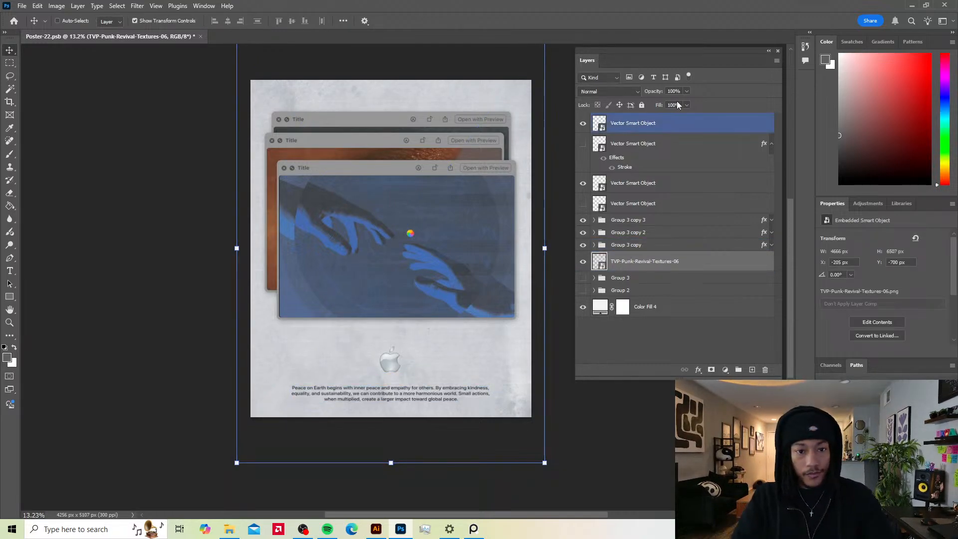
pyautogui.moveTo(686, 92); pyautogui.dragTo(644, 97)
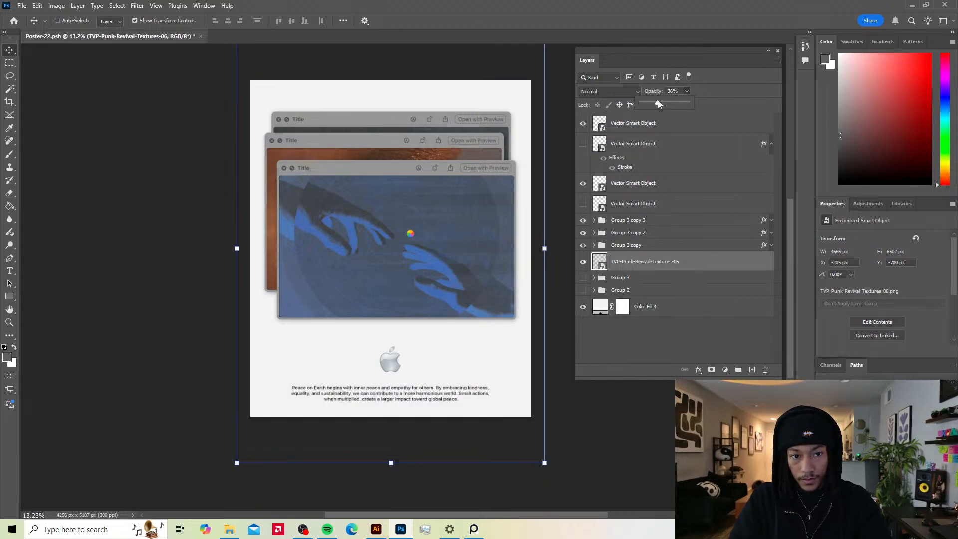
pyautogui.click(658, 100)
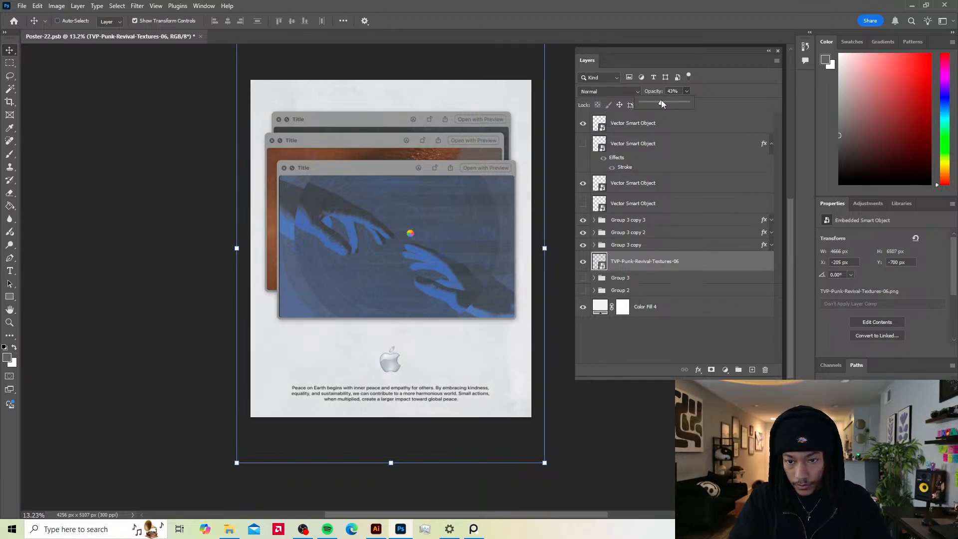
# Step: Lower the opacity of the TVP-Punk-Revival-Textures-06 background texture to 9%
pyautogui.moveTo(662, 103); pyautogui.dragTo(645, 103)
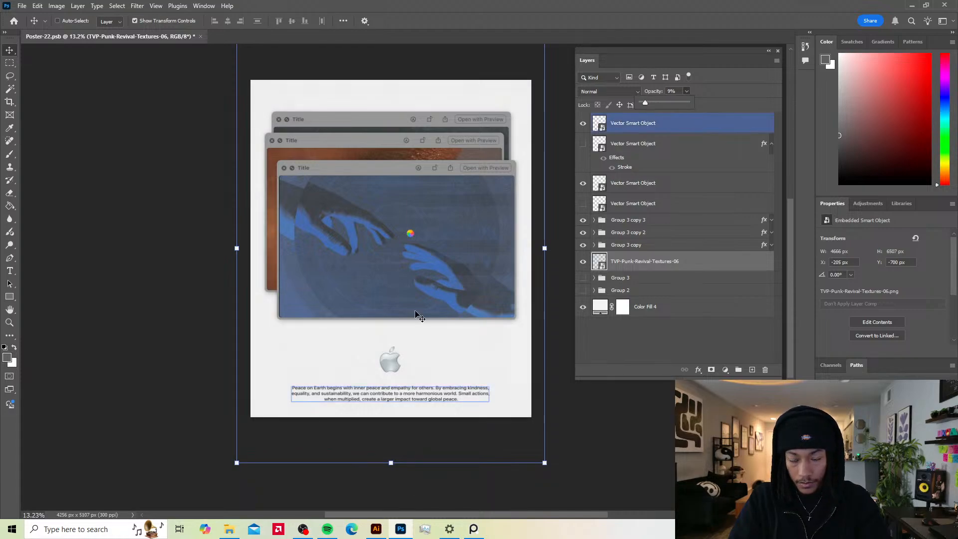
pyautogui.scroll(8, 418, 316)
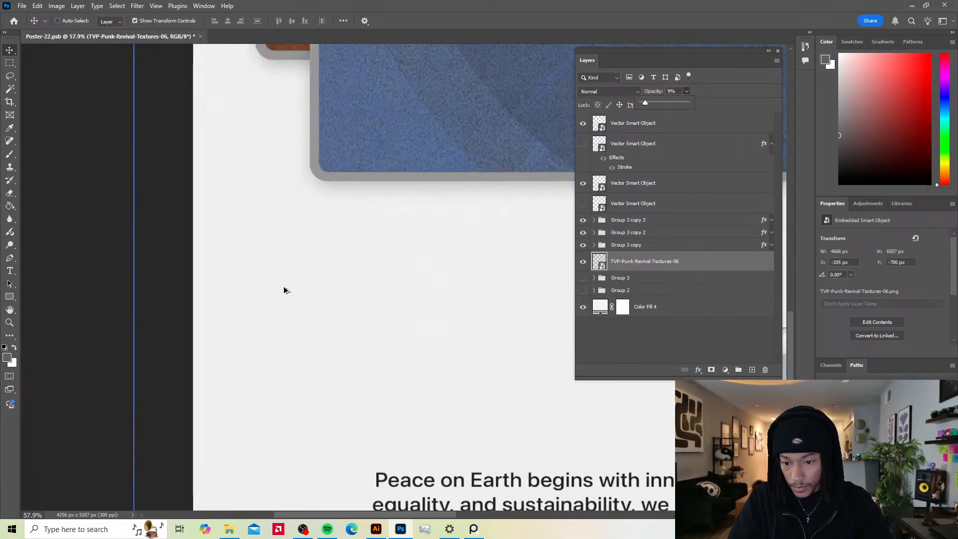
pyautogui.scroll(1, 223, 259)
pyautogui.scroll(-4, 317, 254)
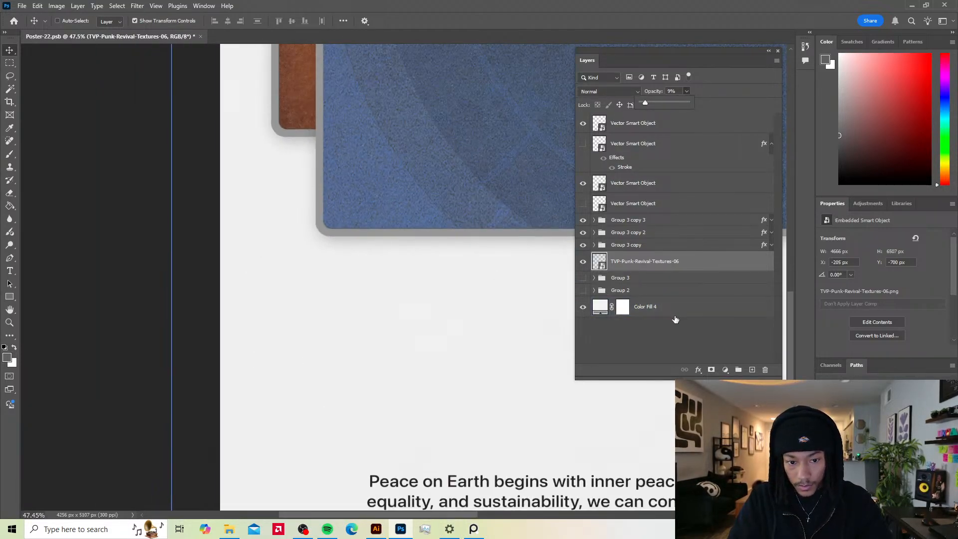
# Step: Convert the Color Fill 4 background layer into a smart object
pyautogui.click(673, 307)
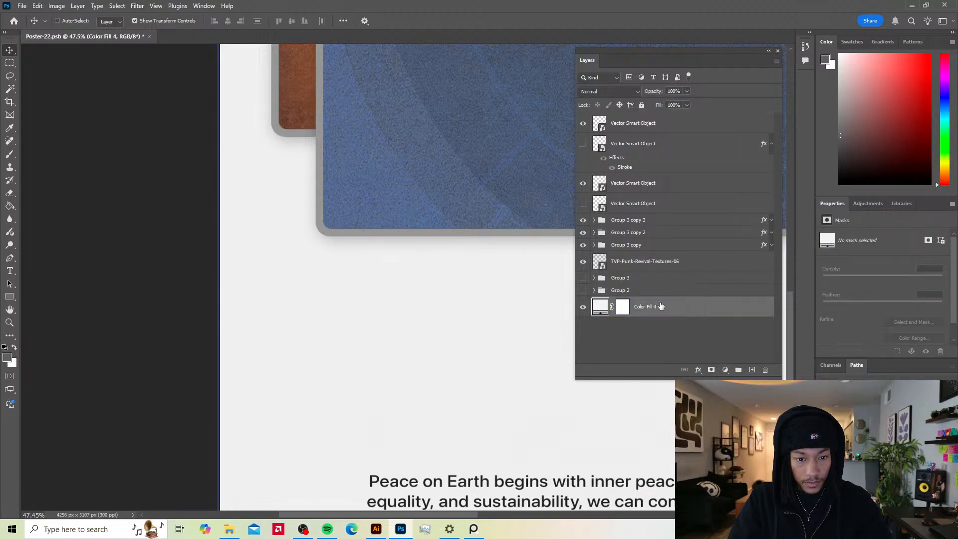
pyautogui.rightClick(661, 306)
pyautogui.click(722, 226)
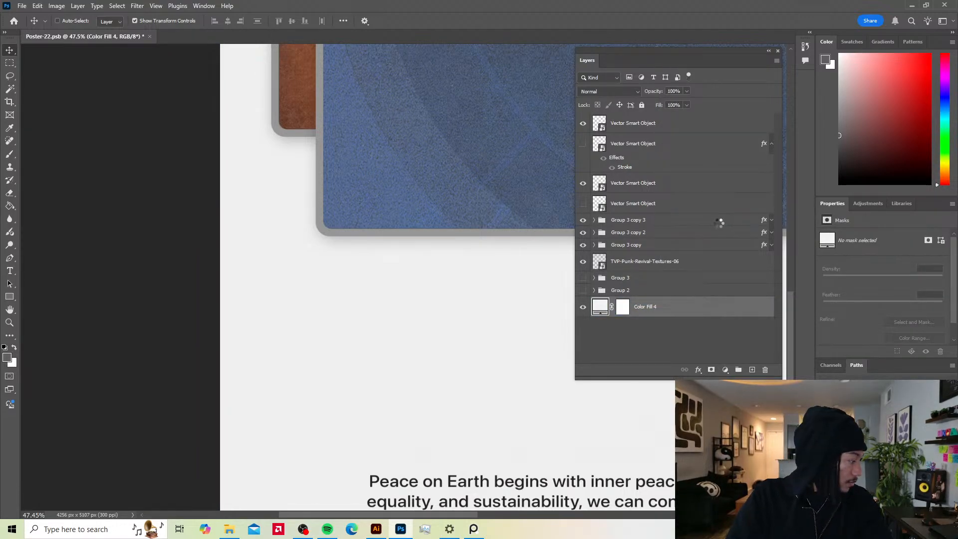
pyautogui.scroll(-5, 417, 295)
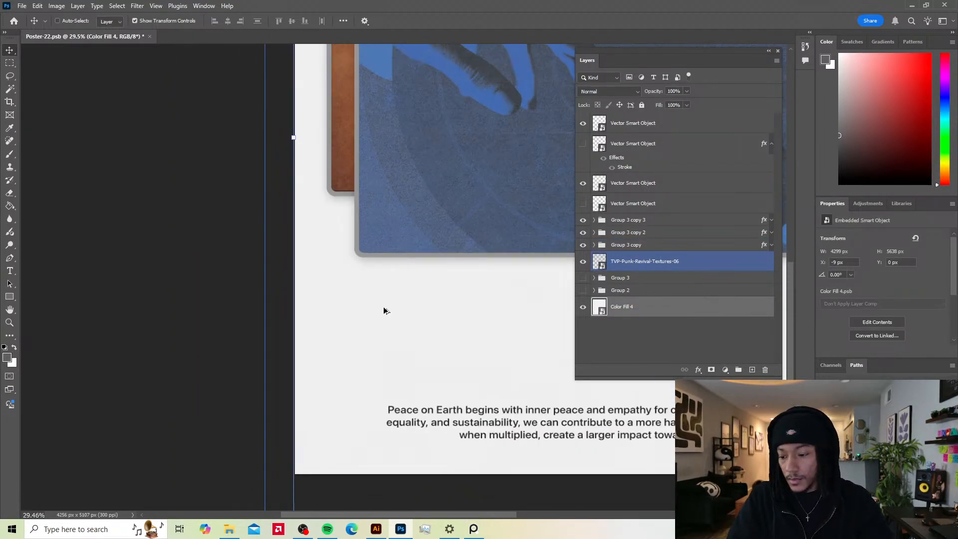
# Step: Add uniform monochromatic noise of 11.59% to the Color Fill 4 background
pyautogui.click(137, 5)
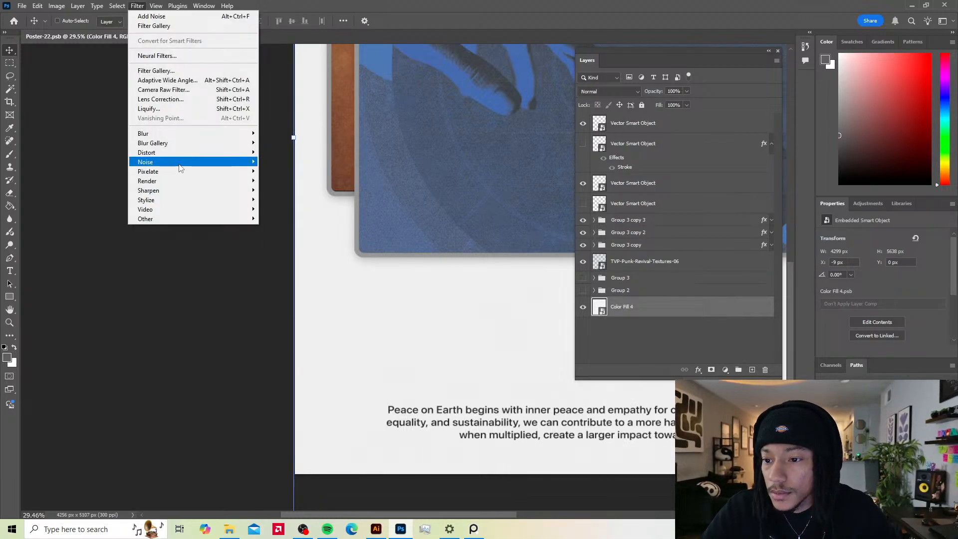
pyautogui.moveTo(180, 168)
pyautogui.click(279, 163)
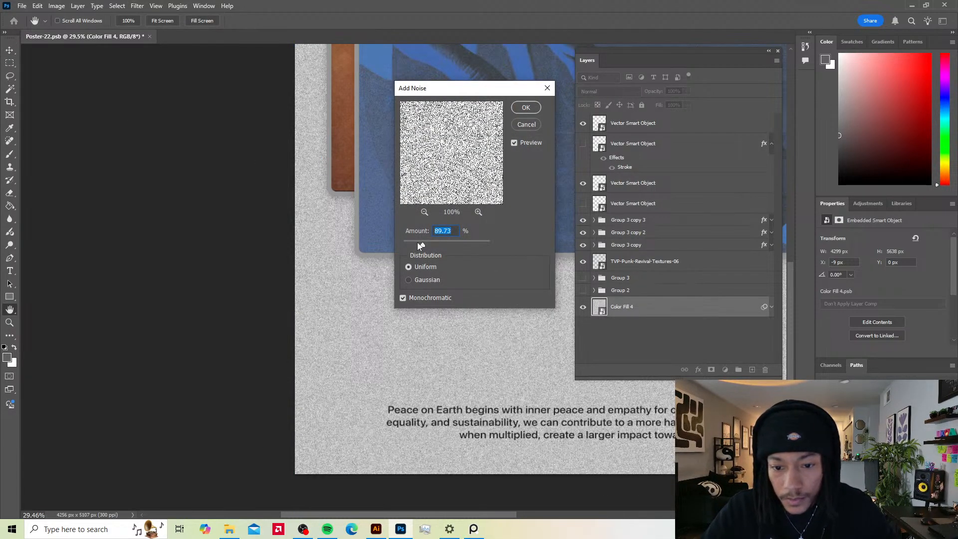
pyautogui.moveTo(417, 241); pyautogui.dragTo(406, 241)
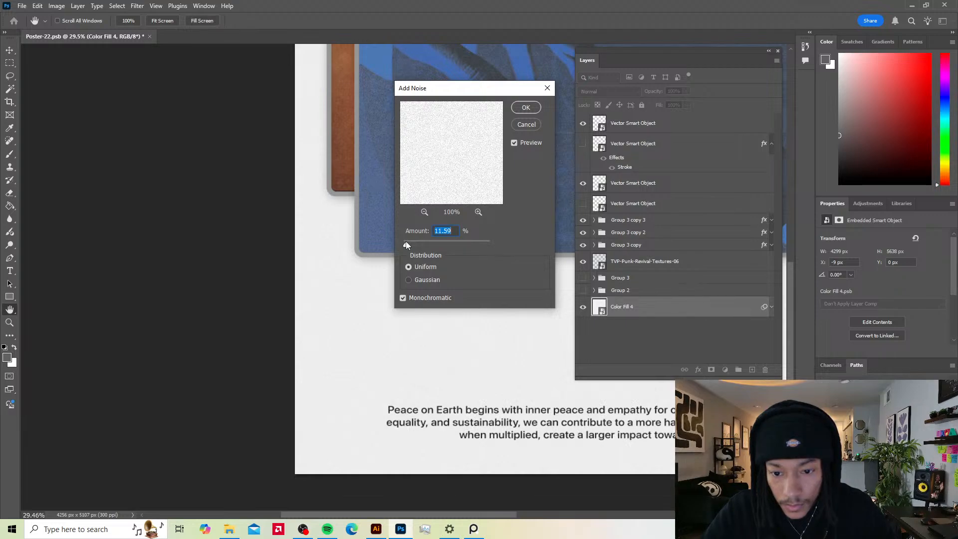
pyautogui.click(529, 108)
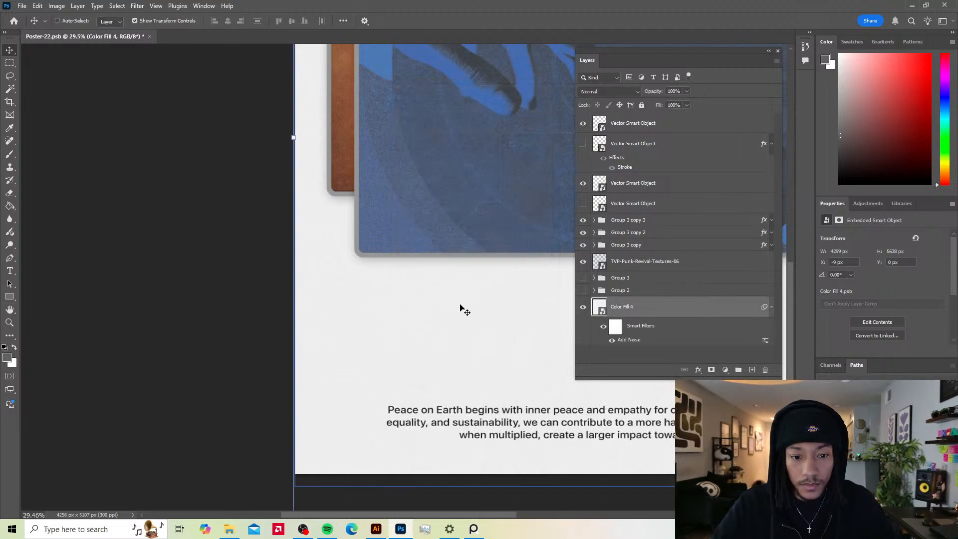
# Step: Examine the poster's windows, logo, paragraph and grainy background up close and as a whole, and hide the layer list
pyautogui.scroll(-5, 465, 310)
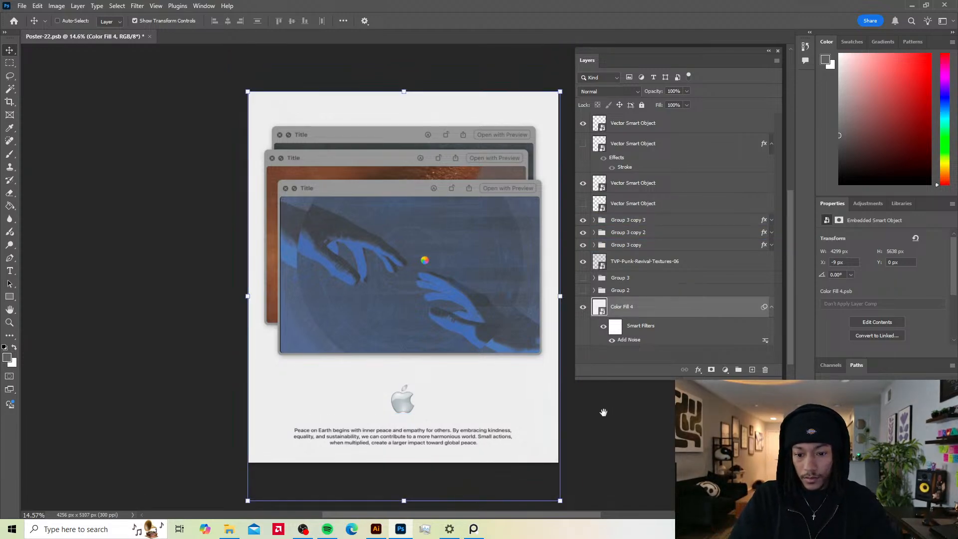
pyautogui.moveTo(603, 413); pyautogui.dragTo(580, 414)
pyautogui.scroll(-1, 349, 445)
pyautogui.scroll(8, 367, 443)
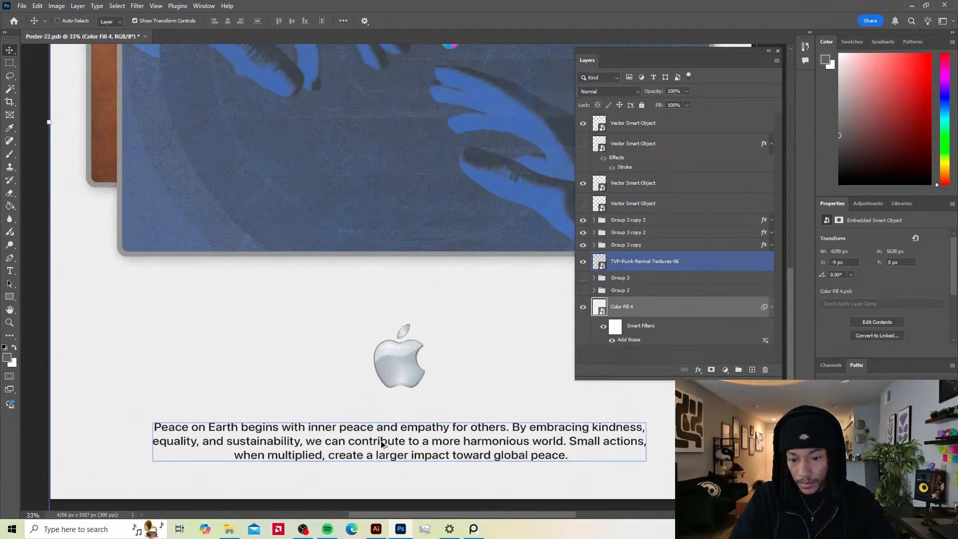
pyautogui.scroll(-5, 382, 444)
pyautogui.click(648, 220)
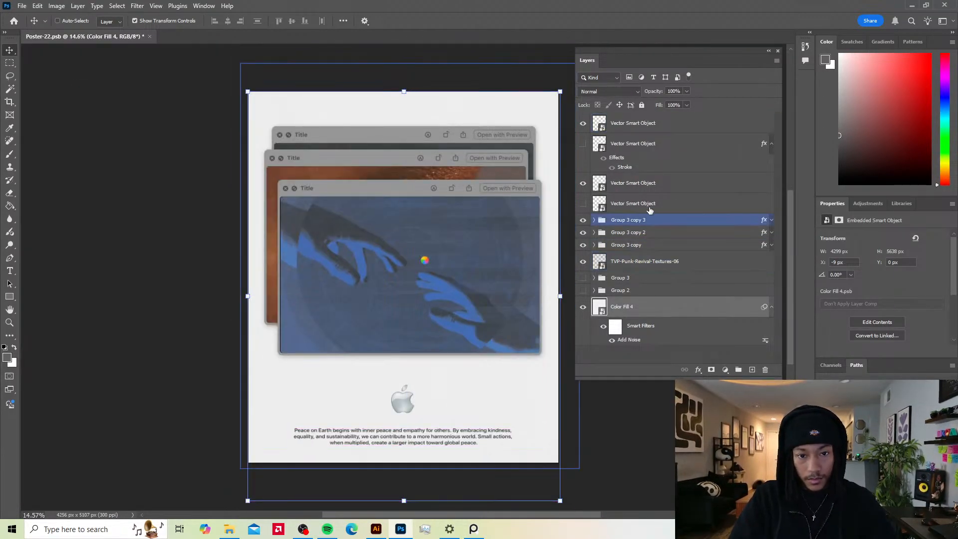
pyautogui.moveTo(644, 454); pyautogui.dragTo(624, 451)
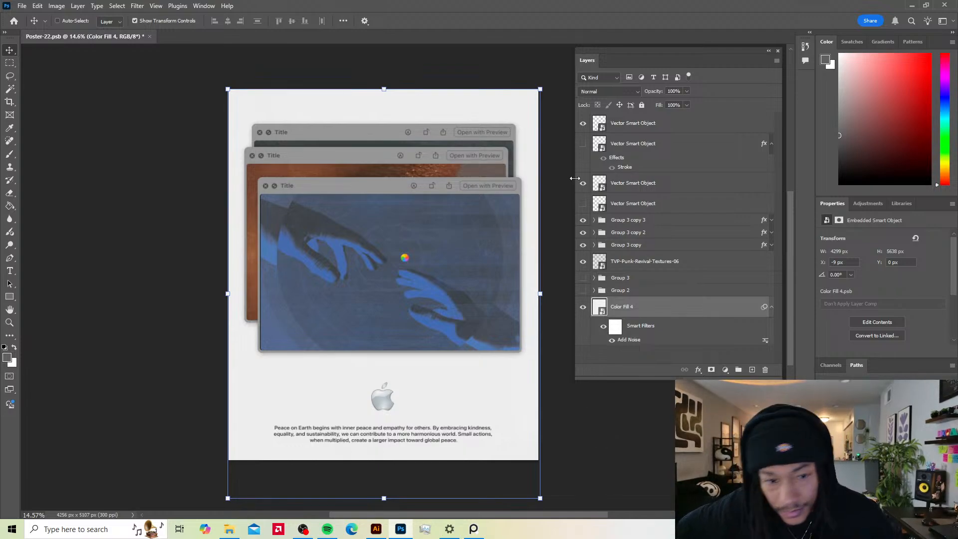
pyautogui.click(779, 52)
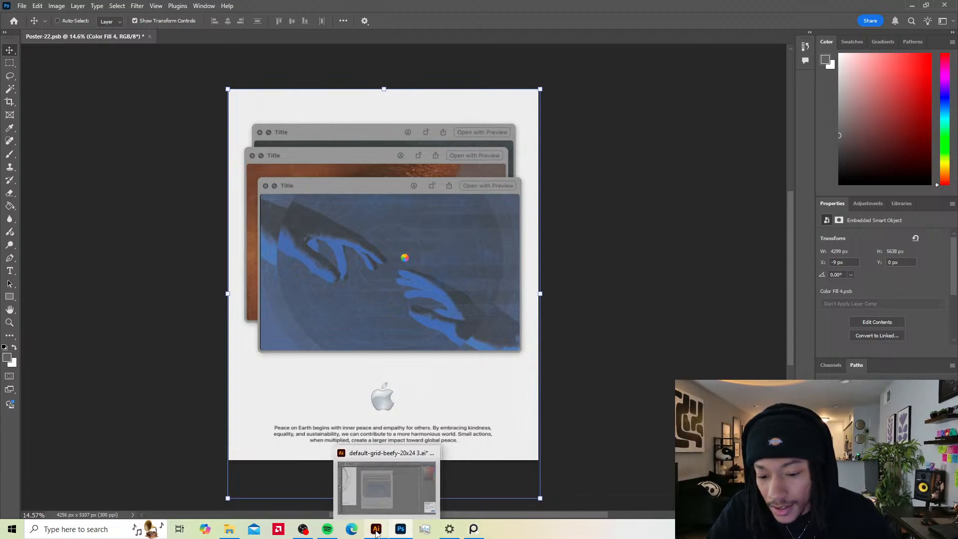
# Step: Switch to Illustrator and bring up the IOS-Core-Elements.ai document
pyautogui.click(401, 530)
pyautogui.click(460, 195)
pyautogui.scroll(-3, 408, 182)
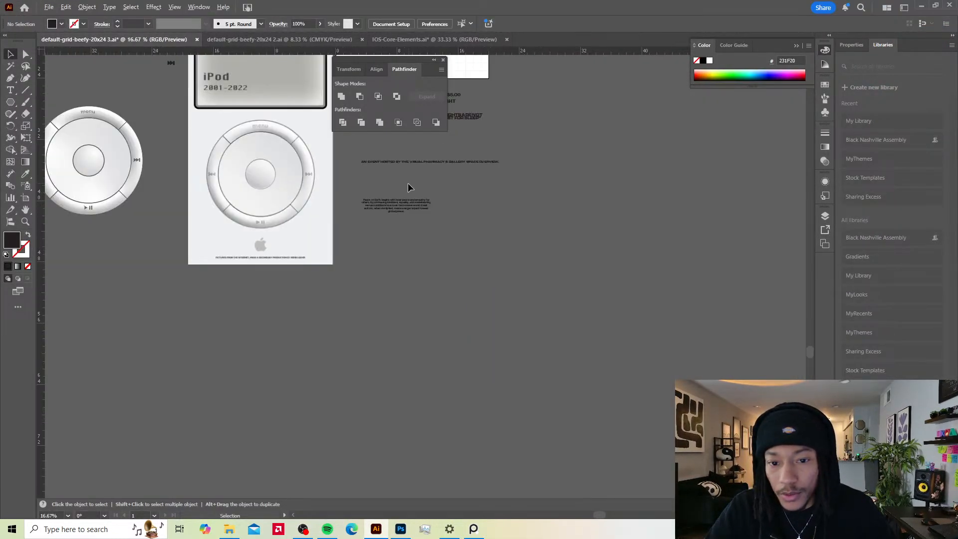
pyautogui.moveTo(229, 136); pyautogui.dragTo(397, 376)
pyautogui.moveTo(372, 280); pyautogui.dragTo(401, 284)
pyautogui.scroll(2, 454, 268)
pyautogui.scroll(-6, 453, 267)
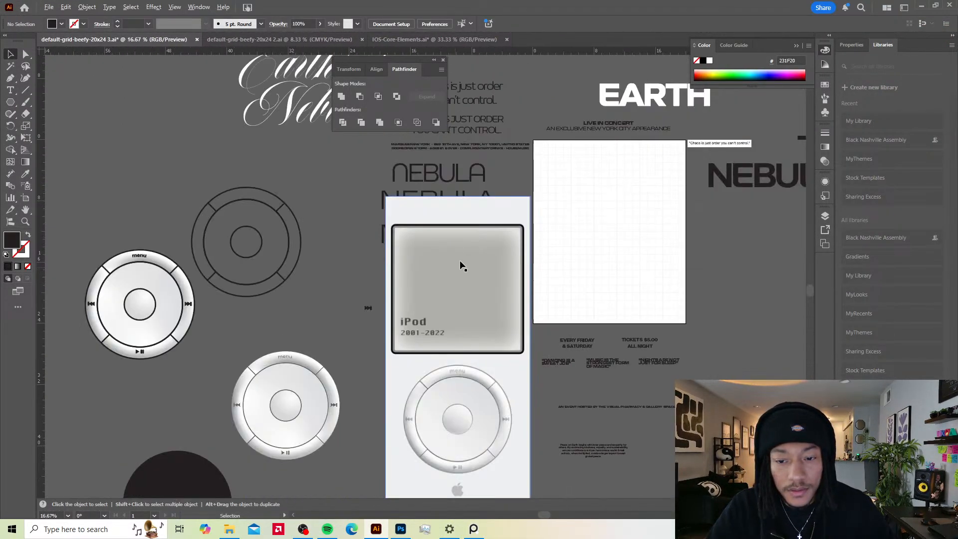
pyautogui.click(270, 39)
pyautogui.click(430, 39)
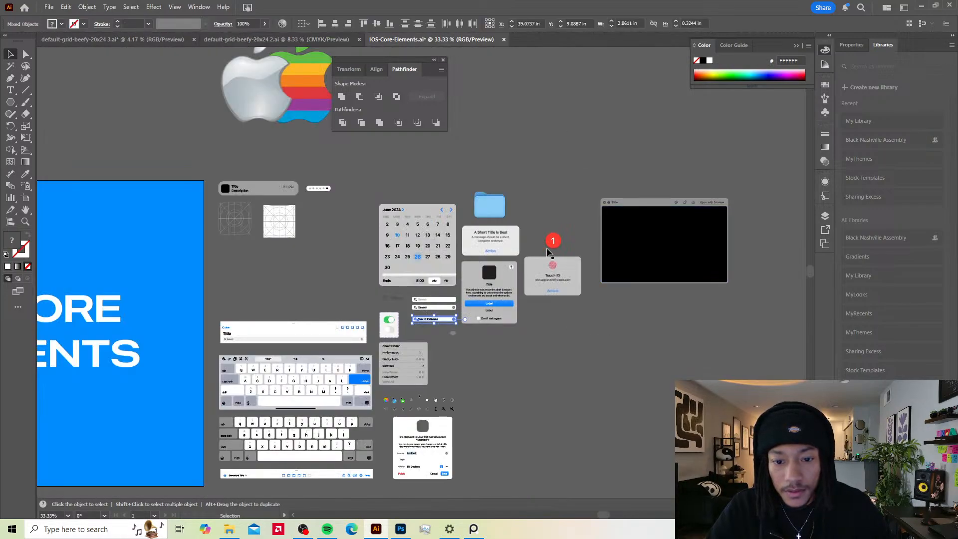
# Step: Place a copy of the search field's "How to find peace" text beside the black preview window
pyautogui.scroll(4, 623, 212)
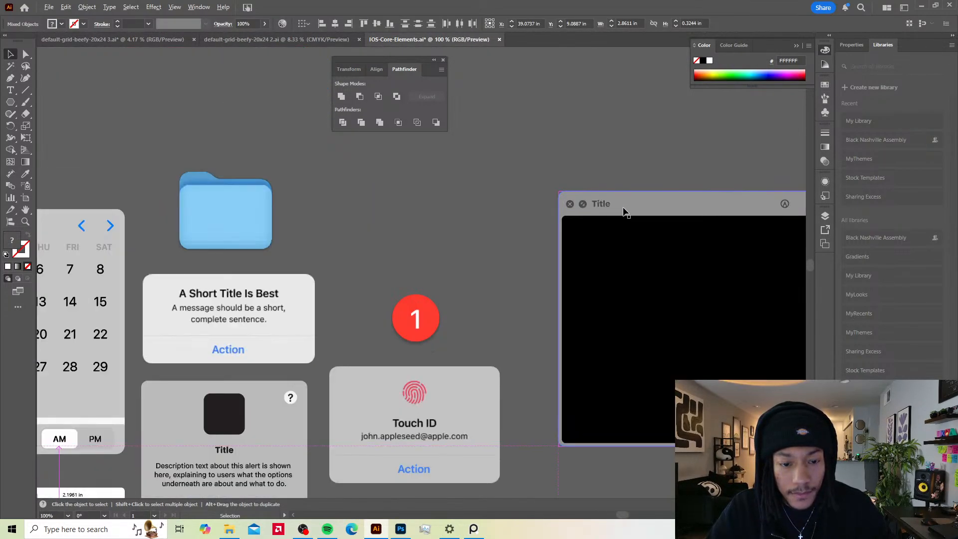
pyautogui.scroll(-1, 621, 214)
pyautogui.moveTo(511, 404); pyautogui.dragTo(500, 279)
pyautogui.moveTo(405, 409); pyautogui.dragTo(517, 287)
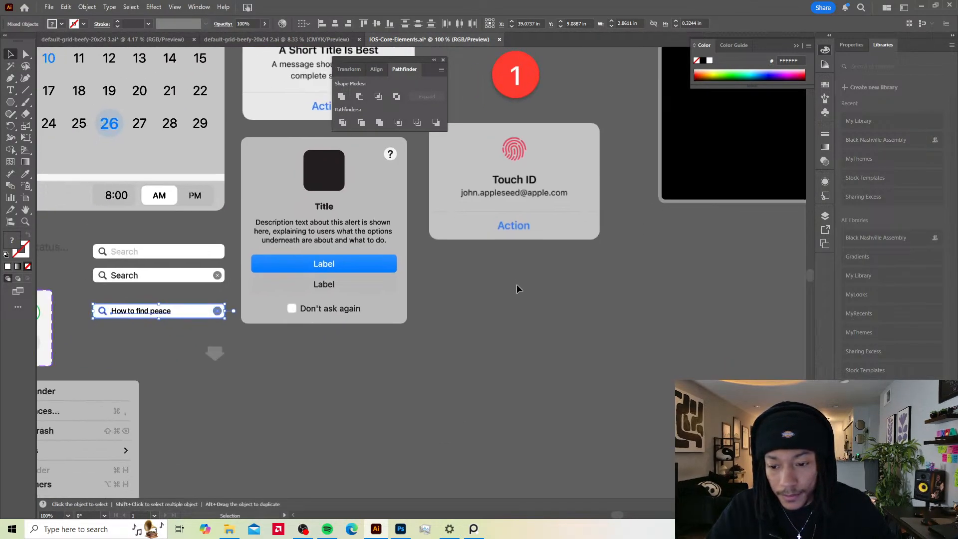
pyautogui.moveTo(474, 319); pyautogui.dragTo(609, 289)
pyautogui.scroll(-1, 560, 306)
pyautogui.moveTo(550, 314); pyautogui.dragTo(477, 318)
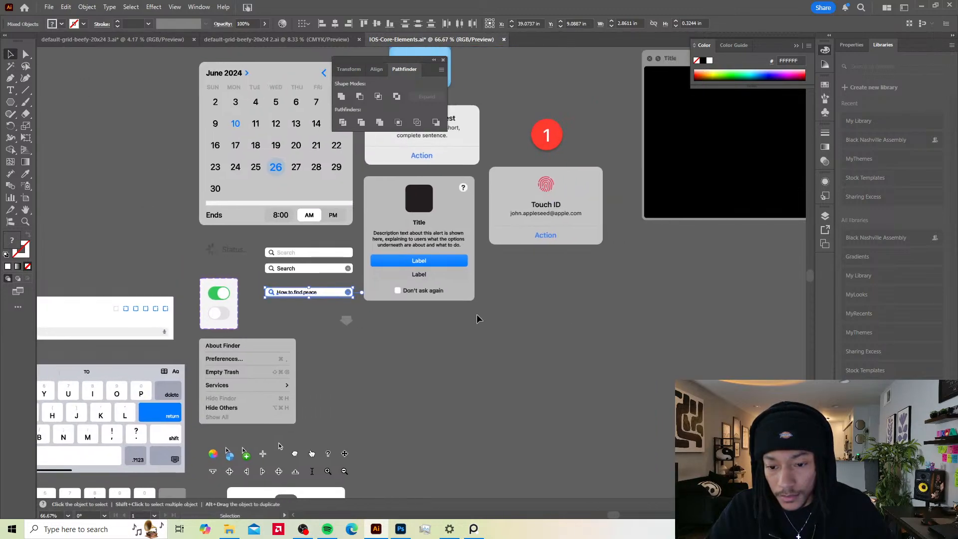
pyautogui.click(382, 326)
pyautogui.moveTo(294, 293); pyautogui.dragTo(404, 238)
pyautogui.hotkey('ctrl', 'z')
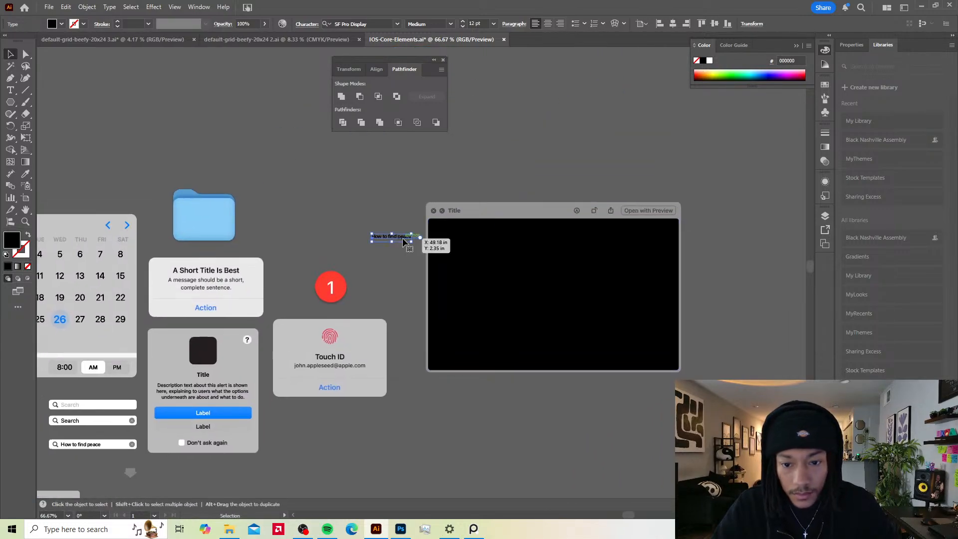
pyautogui.scroll(-1, 425, 212)
pyautogui.scroll(5, 424, 211)
pyautogui.moveTo(312, 323); pyautogui.dragTo(340, 255)
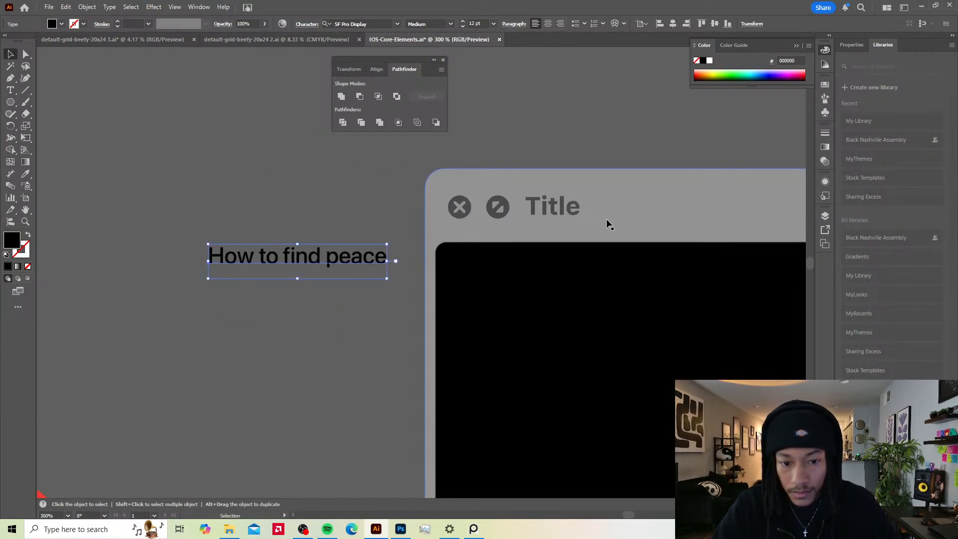
# Step: Delete the word "Title" from inside the preview window's nested groups and leave isolation mode
pyautogui.click(558, 201)
pyautogui.doubleClick(555, 202)
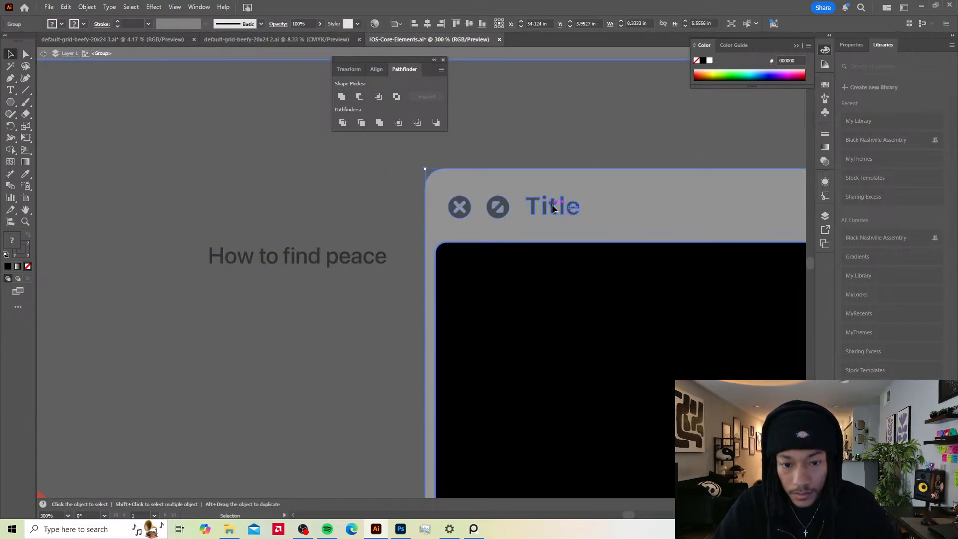
pyautogui.doubleClick(552, 205)
pyautogui.click(552, 206)
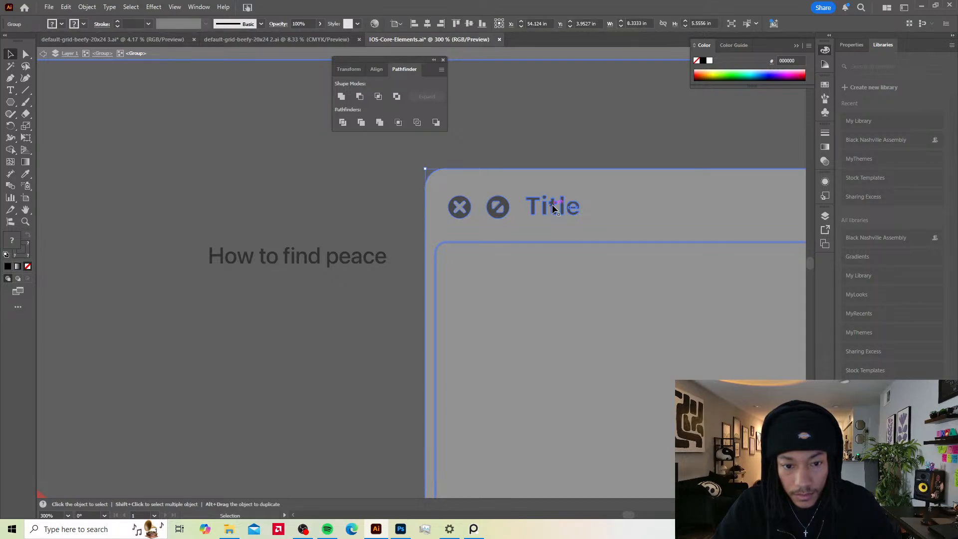
pyautogui.doubleClick(553, 209)
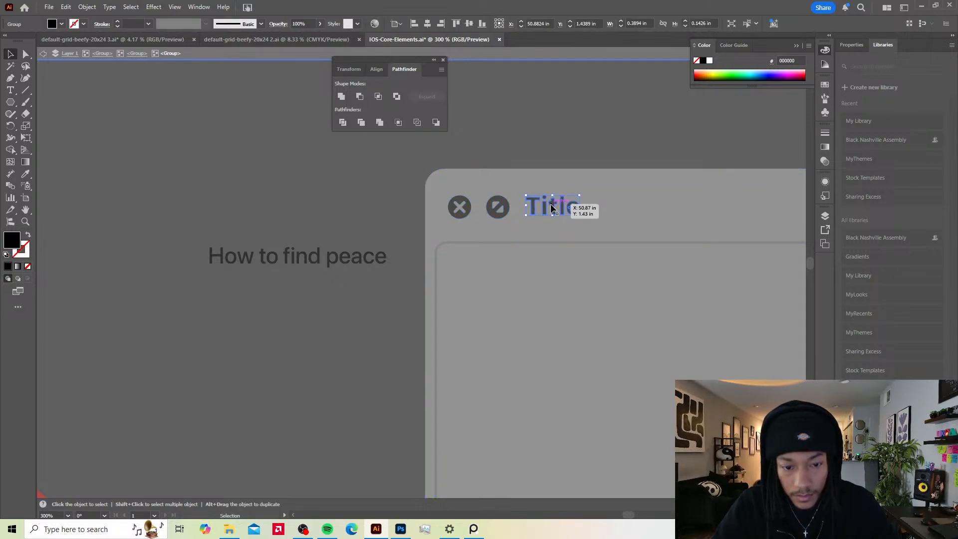
pyautogui.press('Delete')
pyautogui.doubleClick(552, 148)
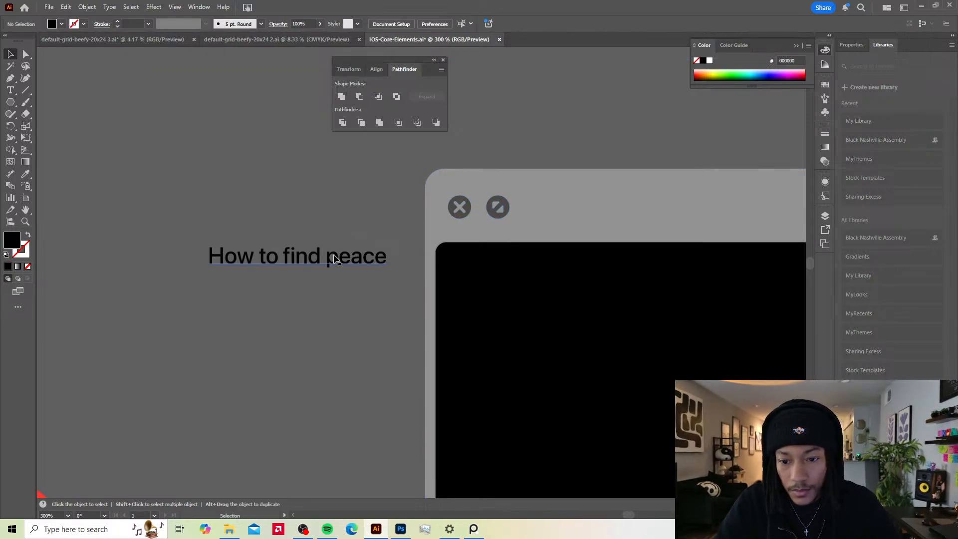
# Step: Try to match the "How to find peace" text to the preview window's close icon with the Eyedropper tool
pyautogui.moveTo(334, 256); pyautogui.dragTo(335, 251)
pyautogui.click(366, 254)
pyautogui.press('i')
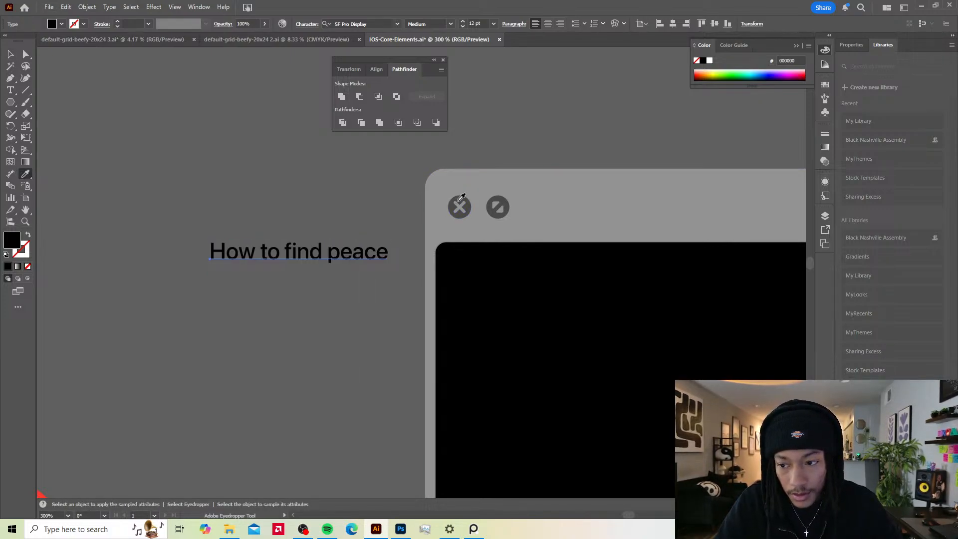
pyautogui.scroll(3, 466, 194)
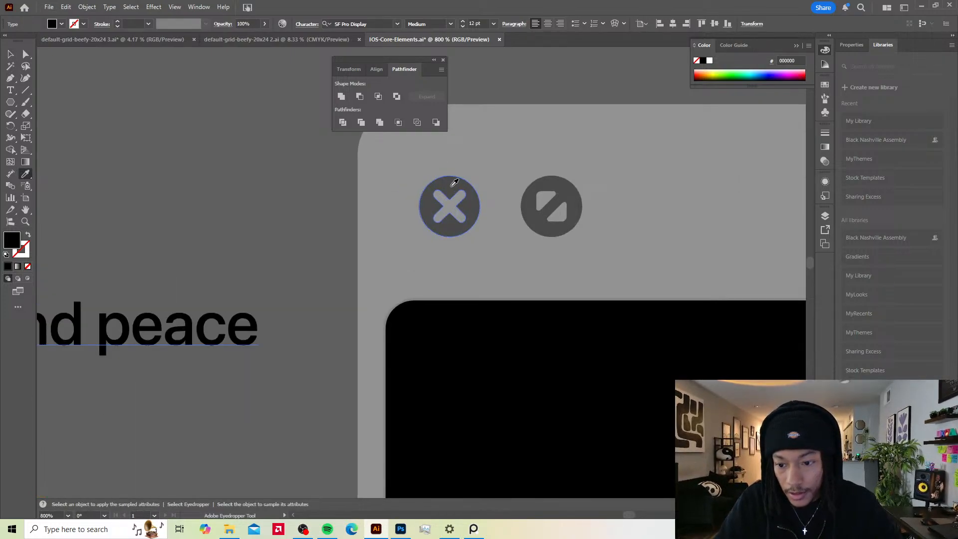
pyautogui.click(454, 183)
# Step: Isolate the close icon within the preview window's nested groups to check its fill, and leave isolation mode
pyautogui.press('v')
pyautogui.doubleClick(450, 187)
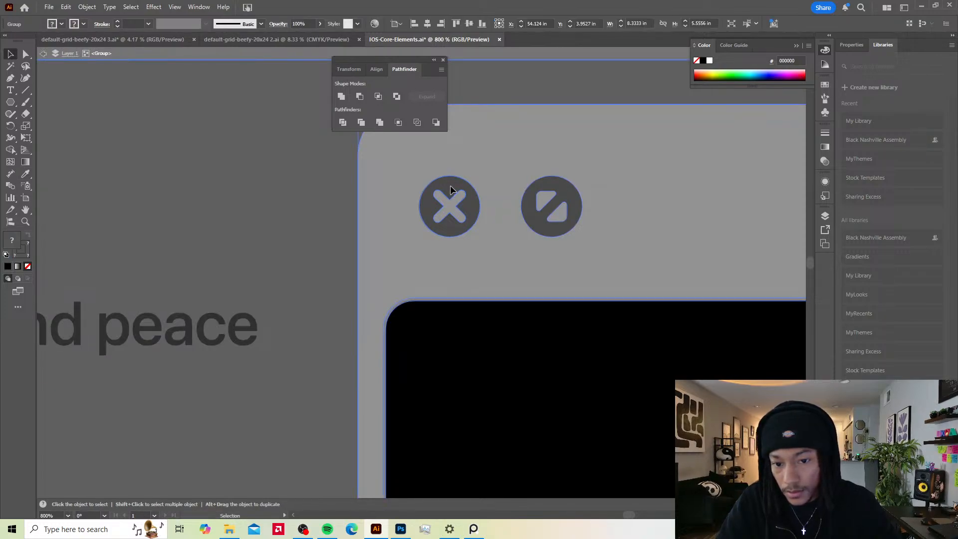
pyautogui.doubleClick(450, 186)
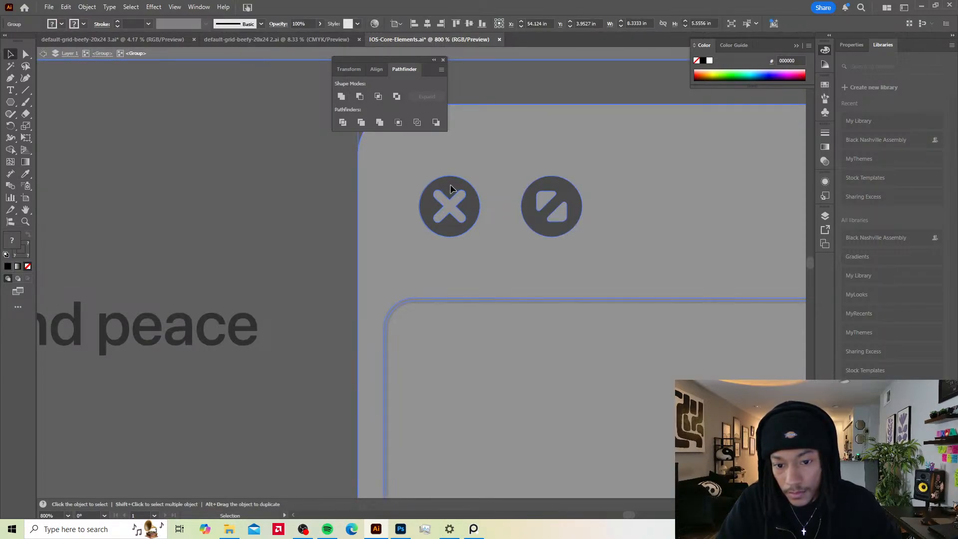
pyautogui.doubleClick(448, 183)
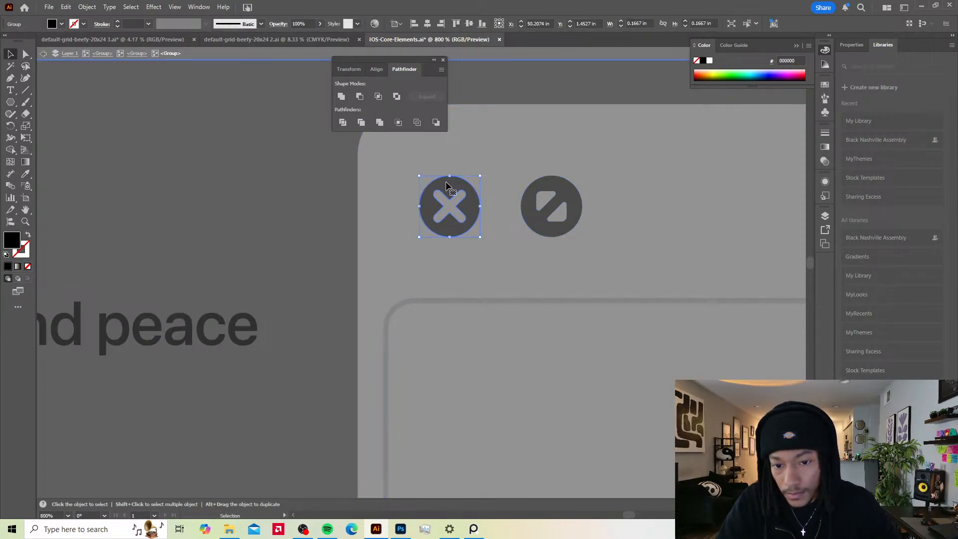
pyautogui.doubleClick(445, 183)
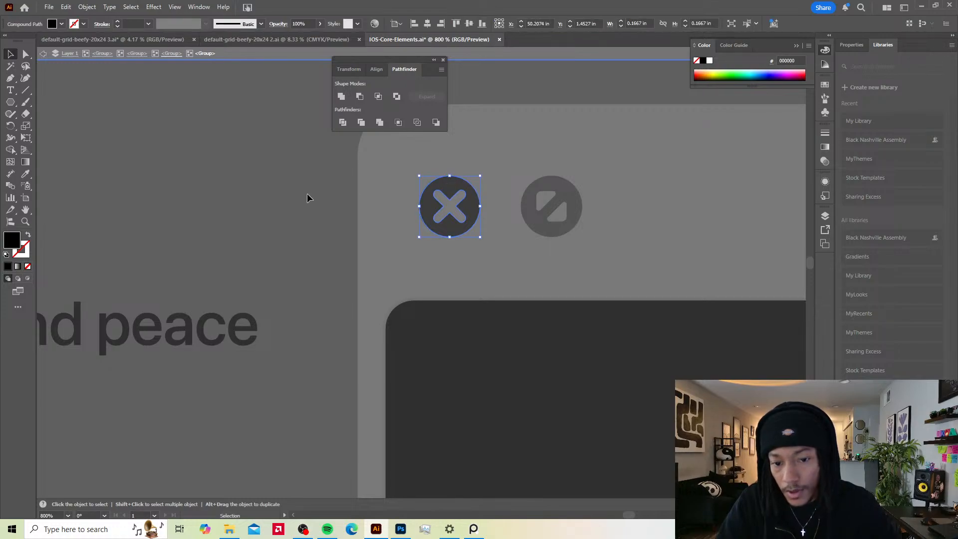
pyautogui.doubleClick(344, 186)
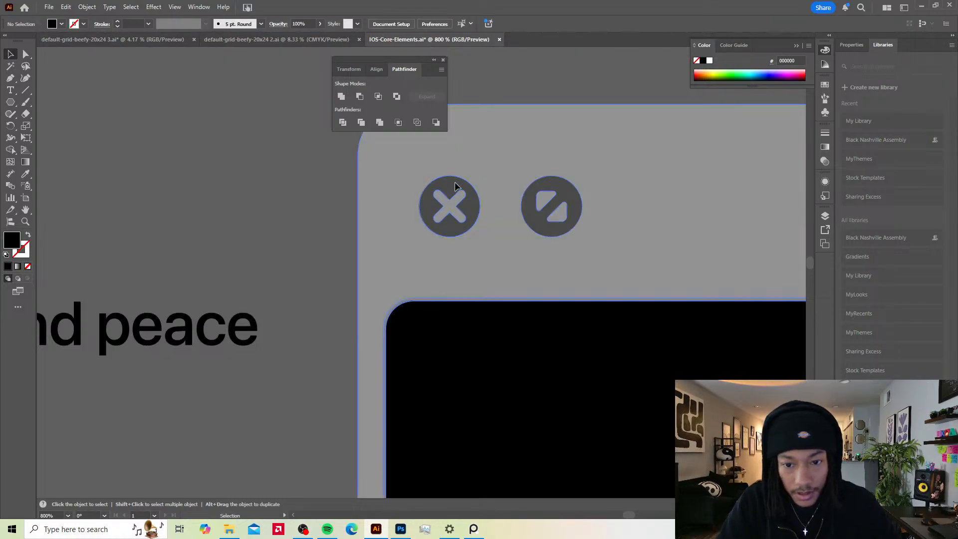
# Step: Fill the "How to find peace" text with dark gray 494949 to match the close icon and move it clear of the preview window
pyautogui.moveTo(454, 181); pyautogui.dragTo(448, 180)
pyautogui.moveTo(198, 342); pyautogui.dragTo(360, 214)
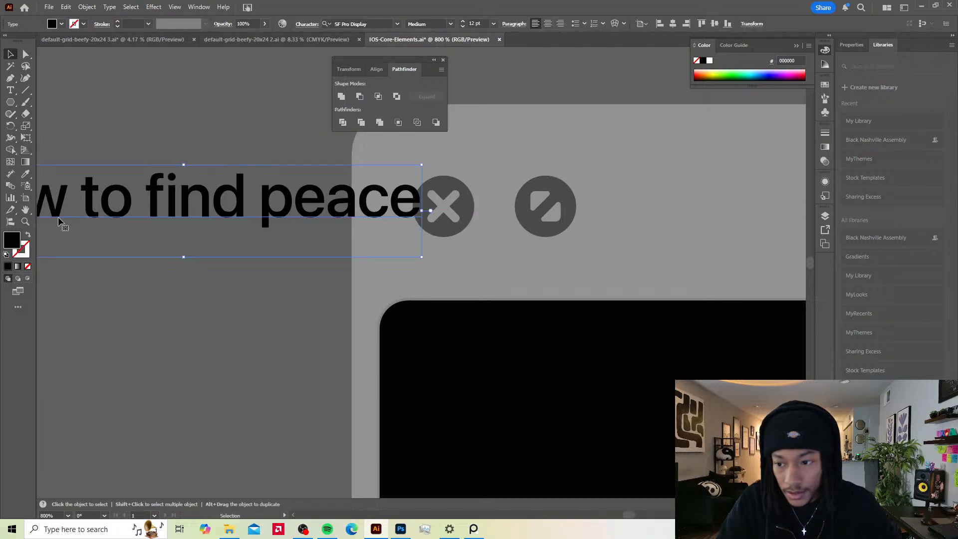
pyautogui.doubleClick(14, 242)
pyautogui.moveTo(620, 179)
pyautogui.mouseDown()
pyautogui.moveTo(605, 197)
pyautogui.moveTo(606, 169)
pyautogui.moveTo(618, 187)
pyautogui.mouseUp()
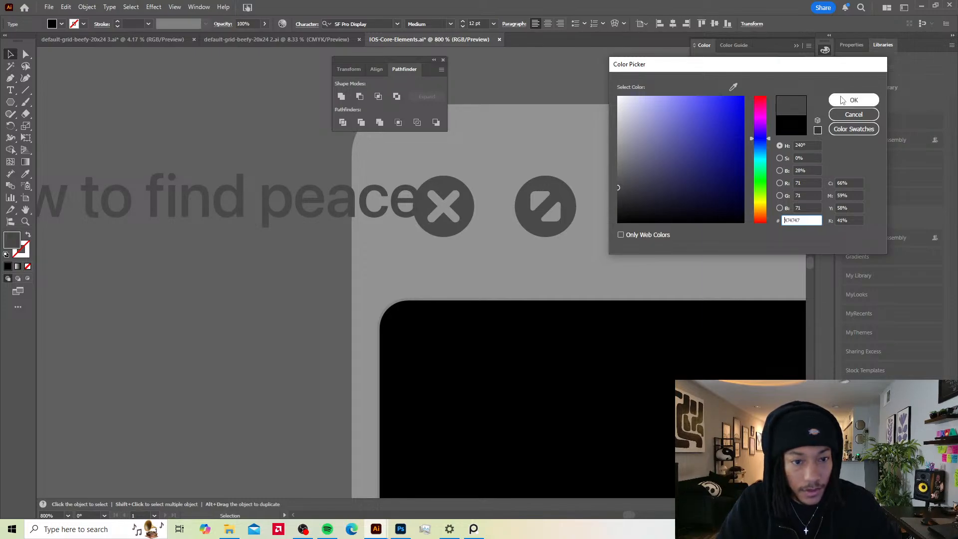
pyautogui.click(616, 187)
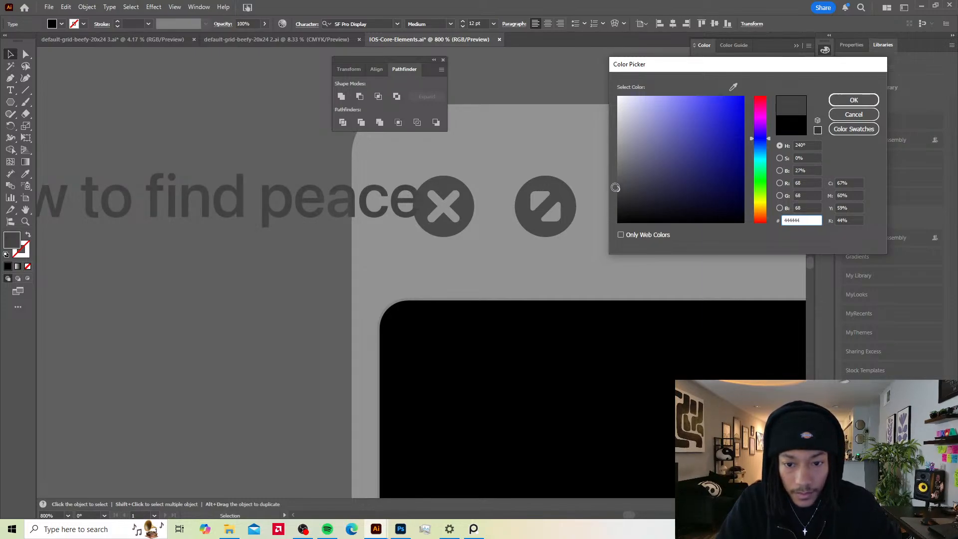
pyautogui.moveTo(615, 188); pyautogui.dragTo(612, 189)
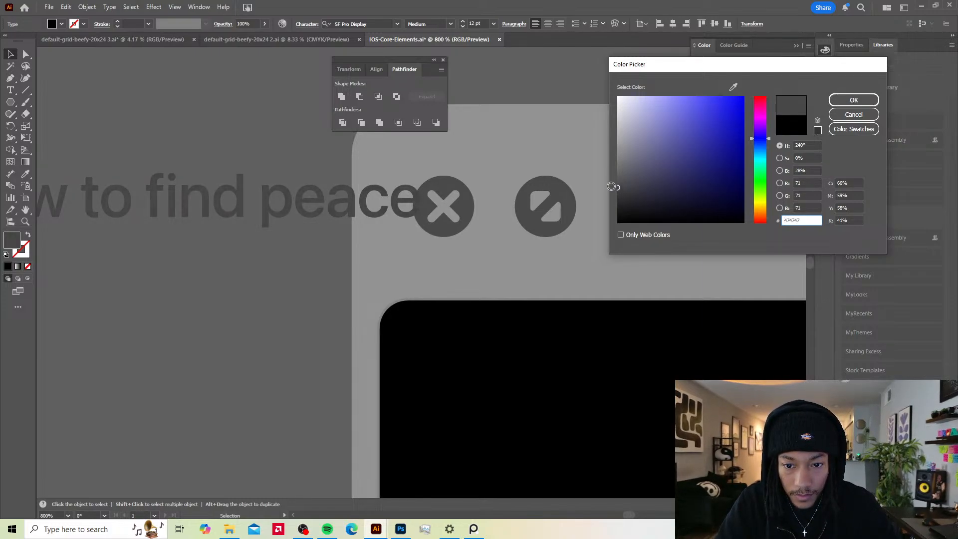
pyautogui.press('Return')
pyautogui.moveTo(346, 229); pyautogui.dragTo(268, 172)
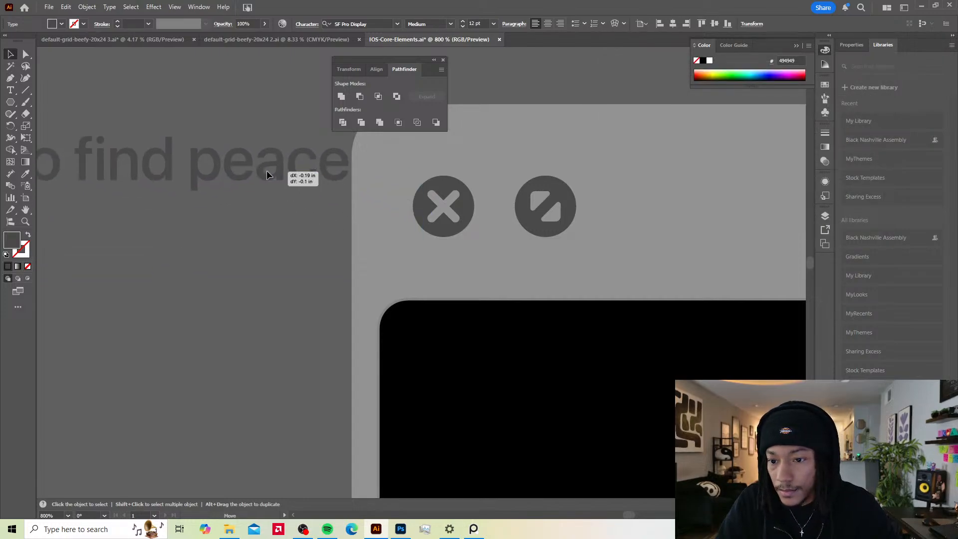
pyautogui.press('a')
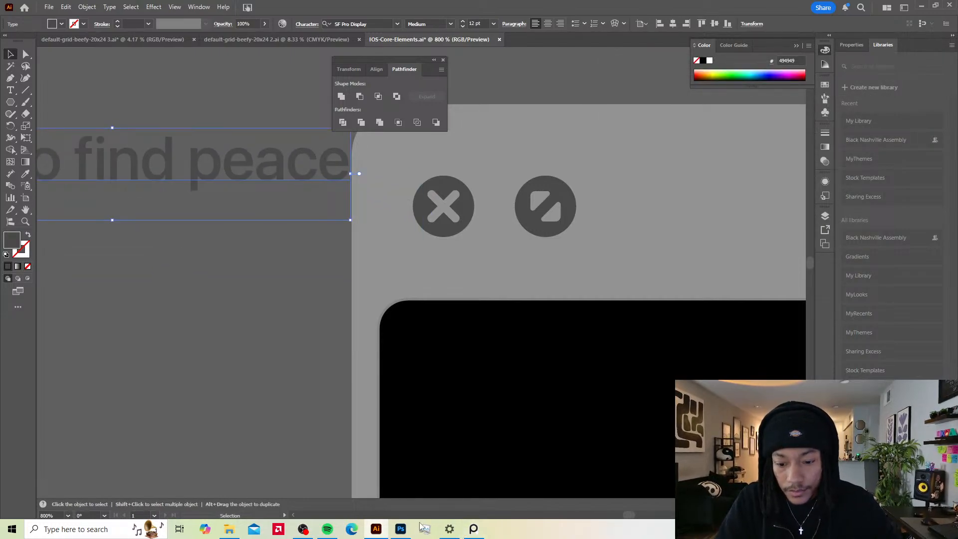
# Step: Switch to the Poster-22.psb poster in Photoshop and show its layer list
pyautogui.click(401, 528)
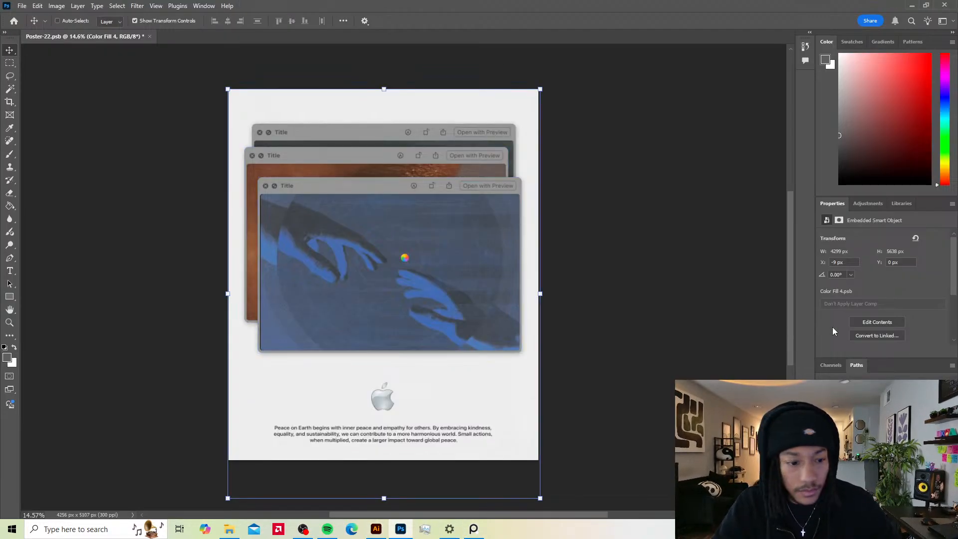
pyautogui.click(204, 6)
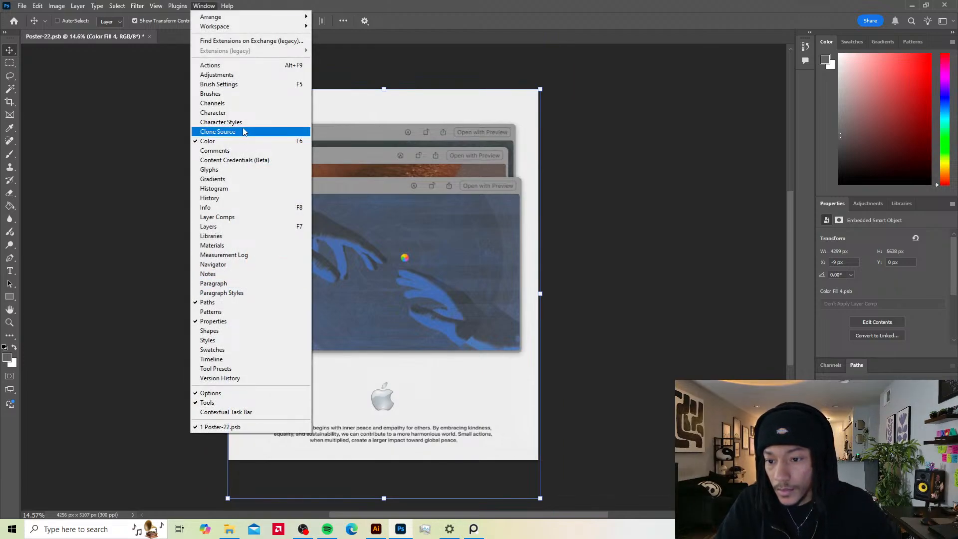
pyautogui.click(212, 226)
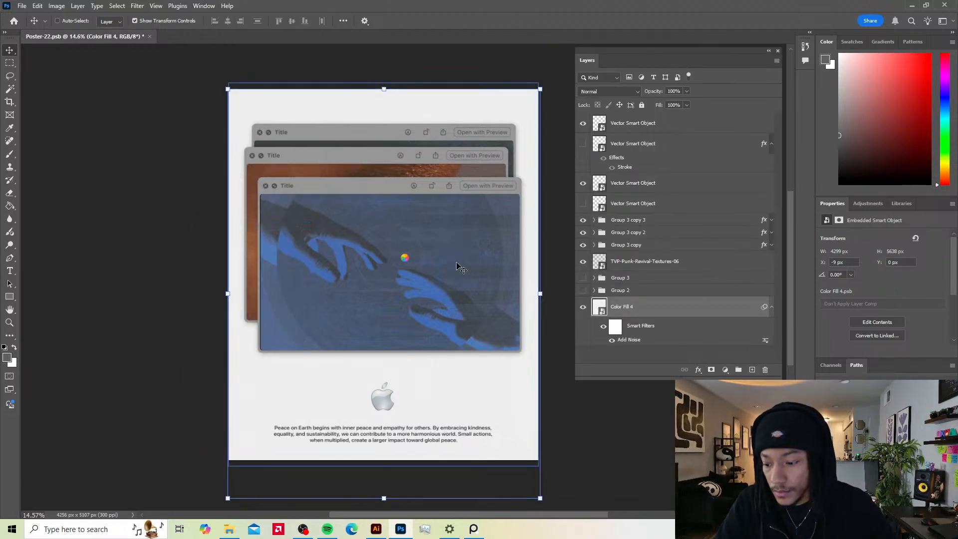
# Step: Find the front window's group and select the Vector Smart Object copy layer in Group 1 inside Group 3 copy 3
pyautogui.click(611, 245)
pyautogui.click(600, 233)
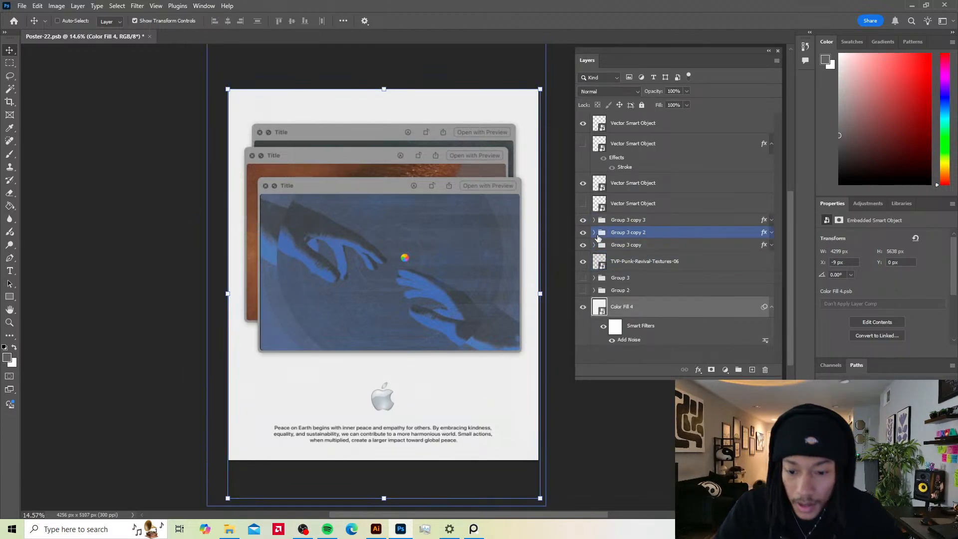
pyautogui.click(602, 245)
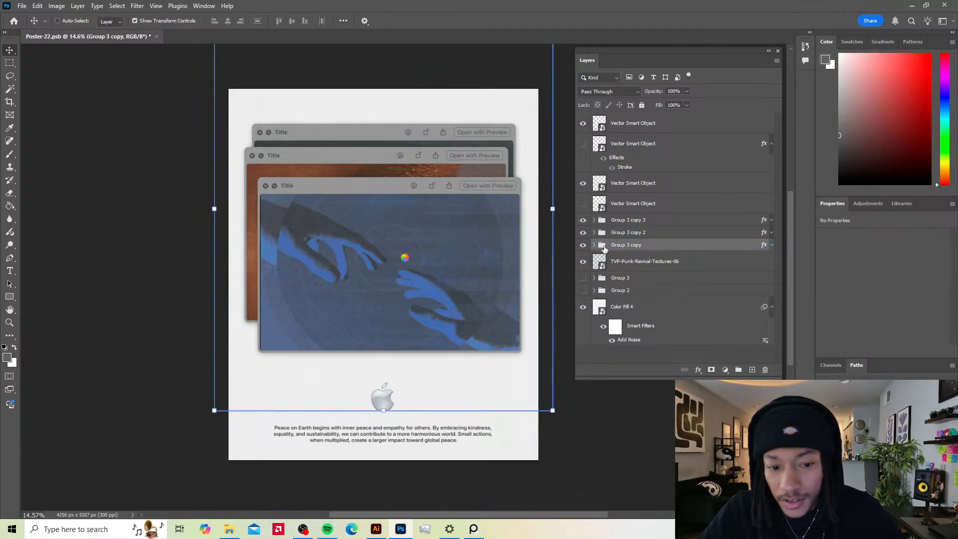
pyautogui.click(583, 246)
pyautogui.click(583, 245)
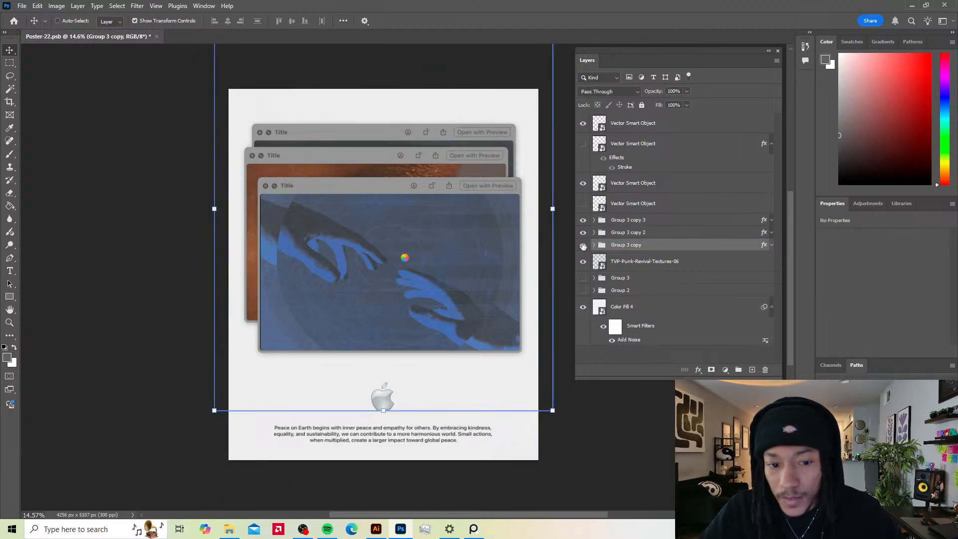
pyautogui.click(602, 221)
pyautogui.click(594, 220)
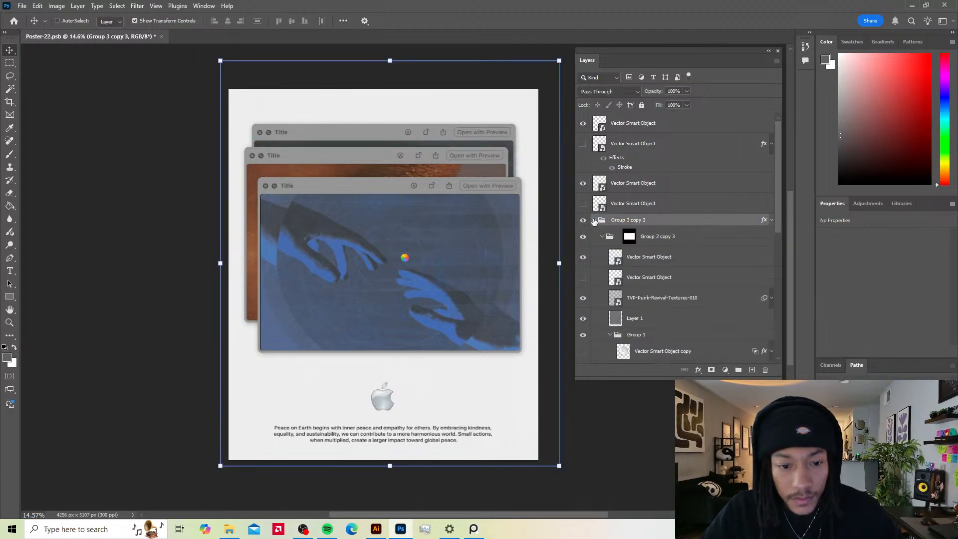
pyautogui.click(649, 256)
pyautogui.click(644, 315)
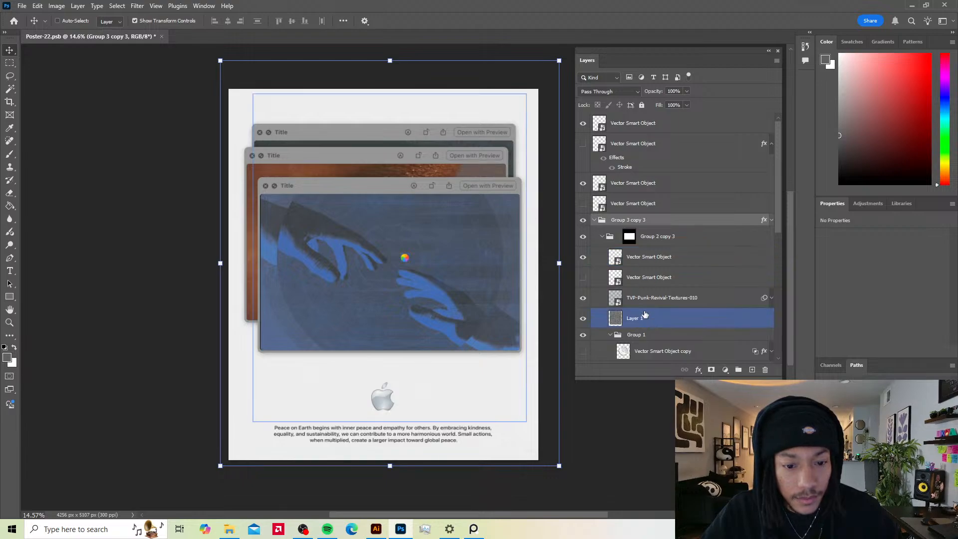
pyautogui.click(642, 351)
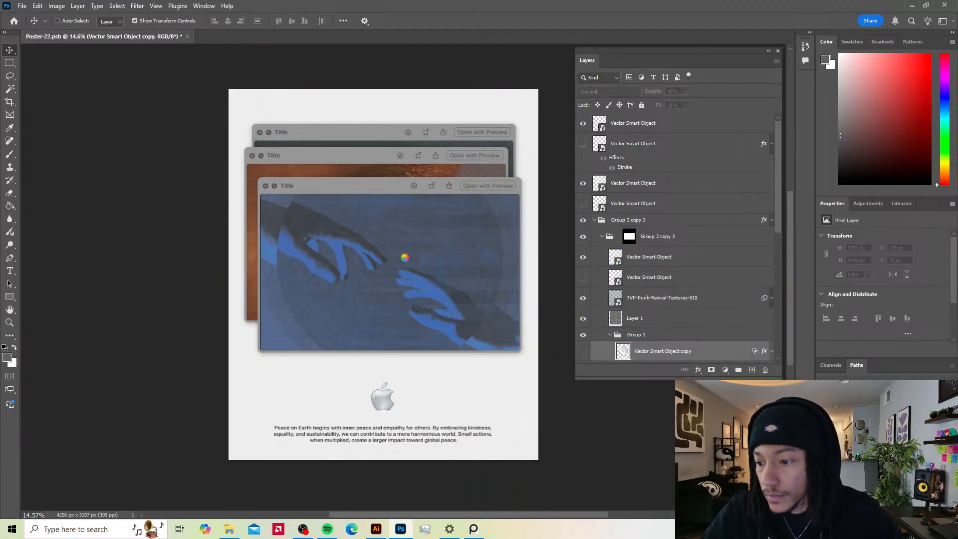
# Step: Draw a rectangle about 302 by 152 px over the front window's "Title" text and sample the title bar's gray as foreground color
pyautogui.press('u')
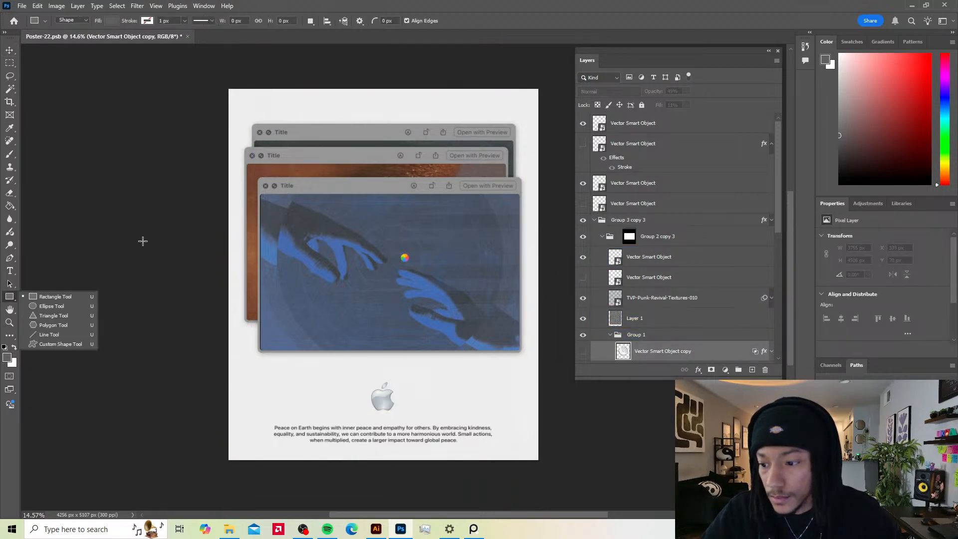
pyautogui.scroll(4, 265, 187)
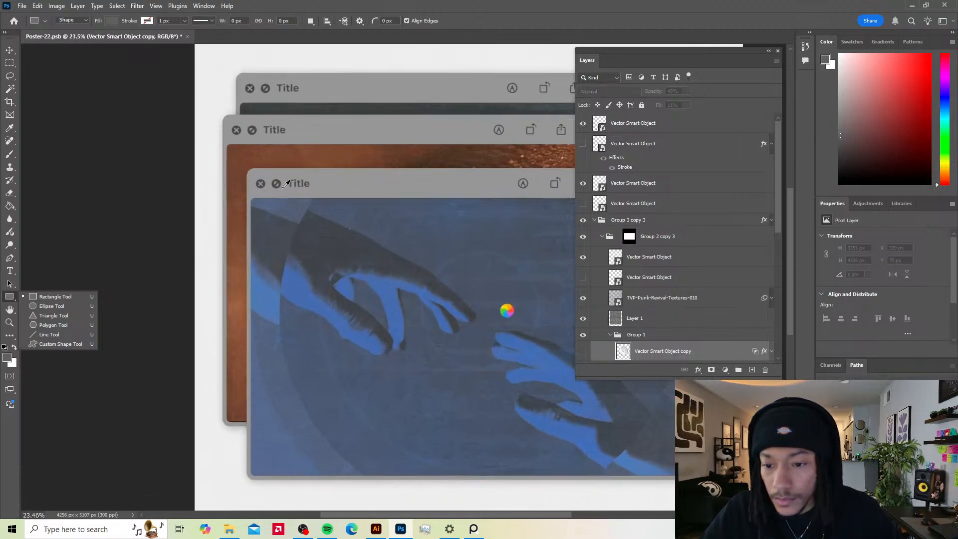
pyautogui.moveTo(284, 173); pyautogui.dragTo(327, 192)
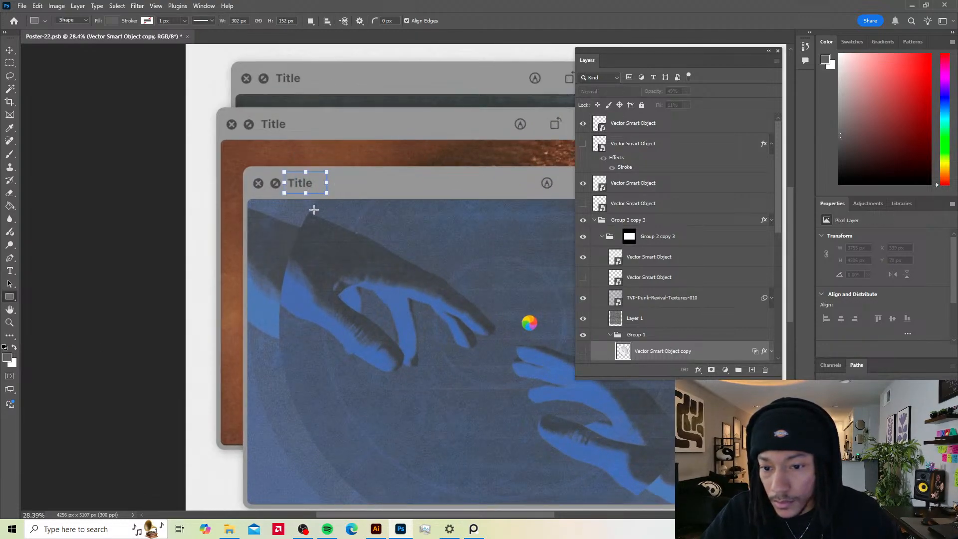
pyautogui.click(7, 357)
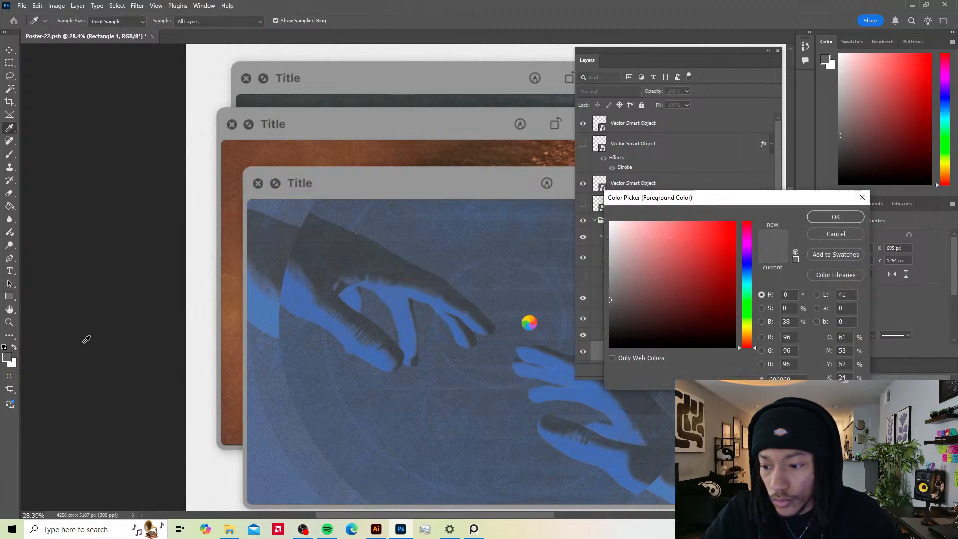
pyautogui.click(363, 186)
pyautogui.scroll(-1, 864, 233)
pyautogui.click(836, 217)
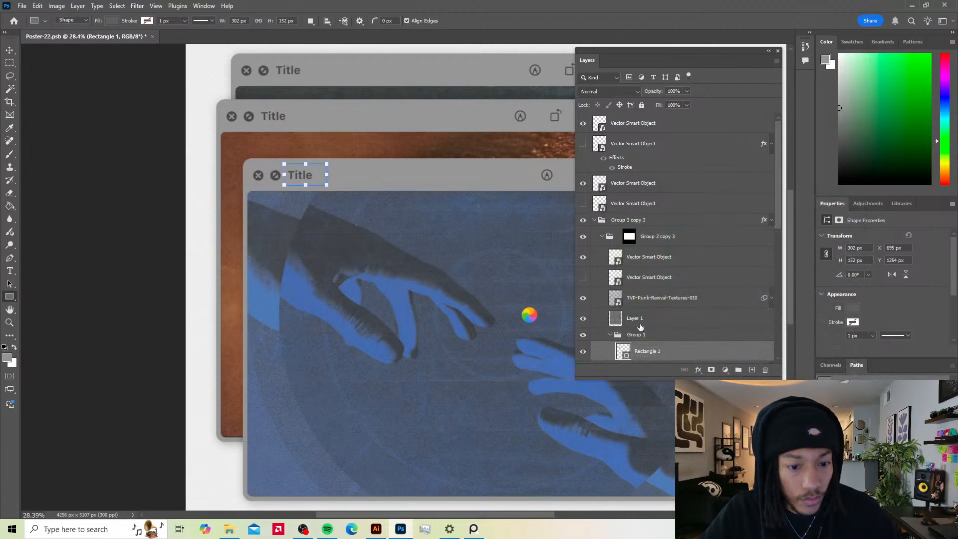
# Step: Move the Rectangle 1 layer out of the nested groups to above the Vector Smart Object layers over Group 3 copy 3
pyautogui.moveTo(650, 348); pyautogui.dragTo(671, 252)
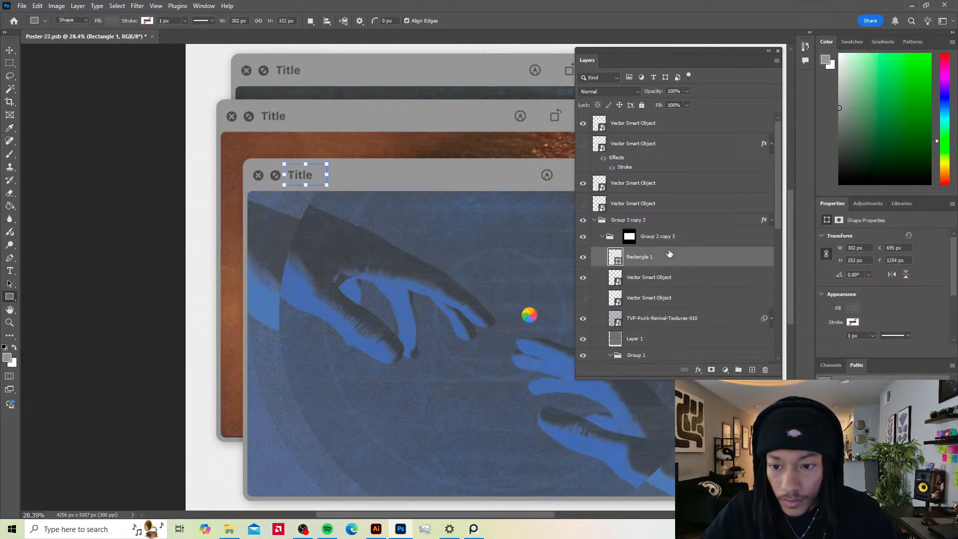
pyautogui.click(583, 220)
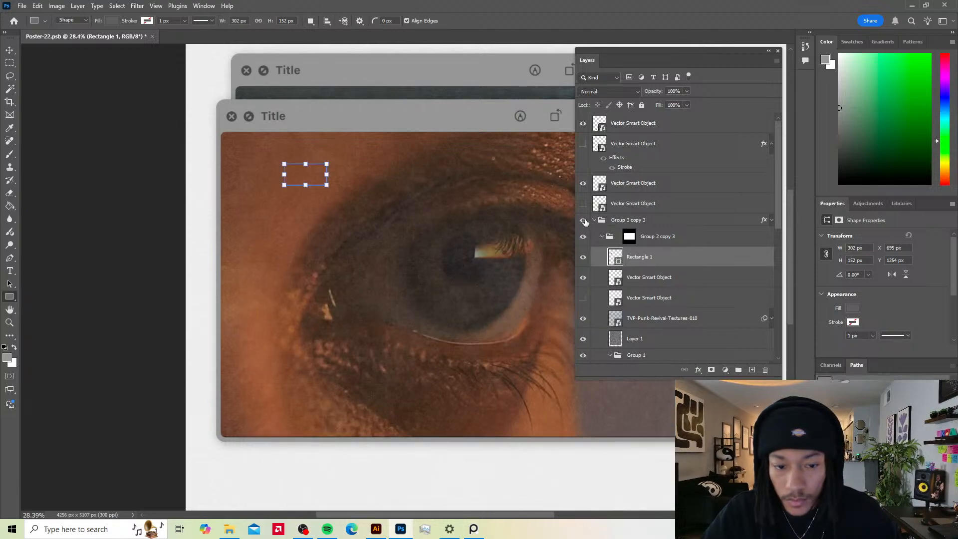
pyautogui.click(582, 220)
pyautogui.moveTo(651, 255); pyautogui.dragTo(653, 251)
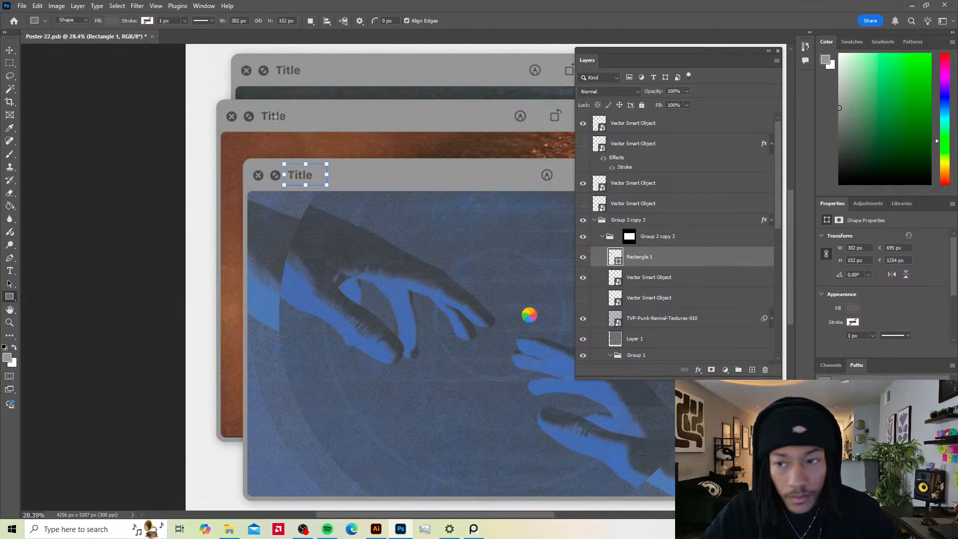
pyautogui.moveTo(653, 255); pyautogui.dragTo(658, 175)
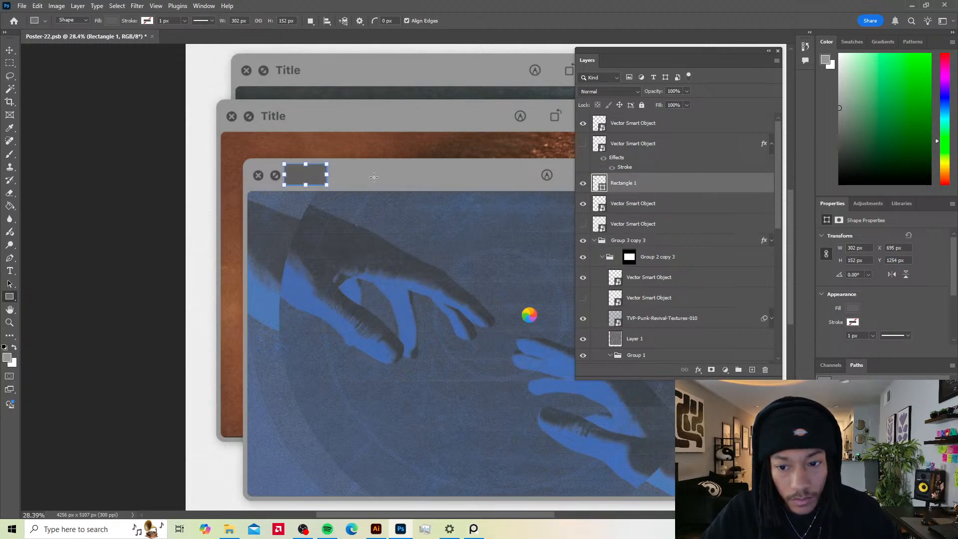
# Step: Fill Rectangle 1 with the recently used title-bar gray so it covers the front window's placeholder title
pyautogui.click(7, 358)
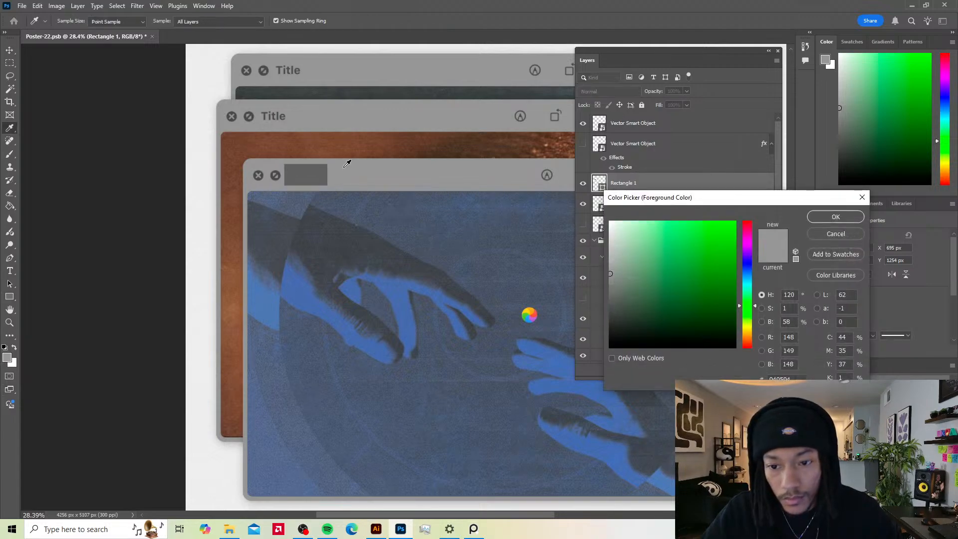
pyautogui.click(825, 216)
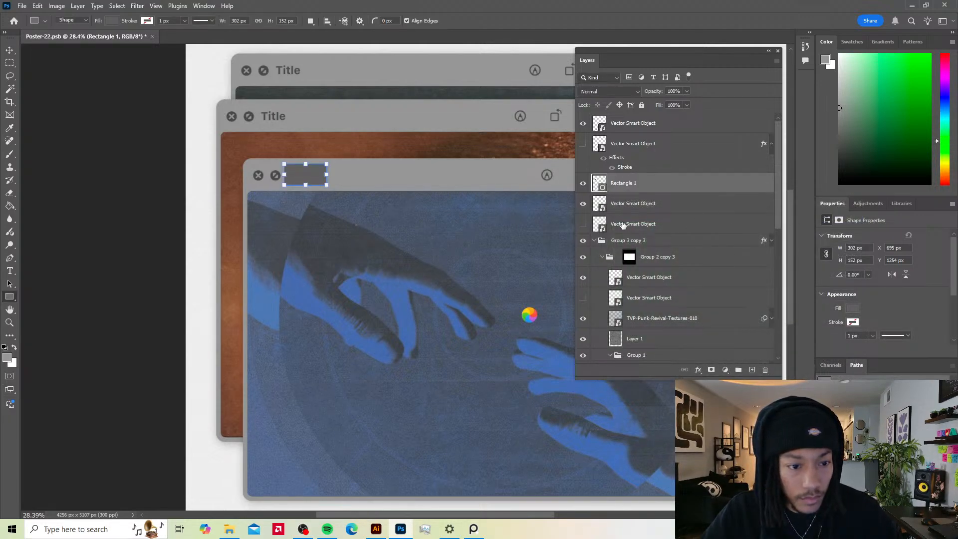
pyautogui.click(594, 240)
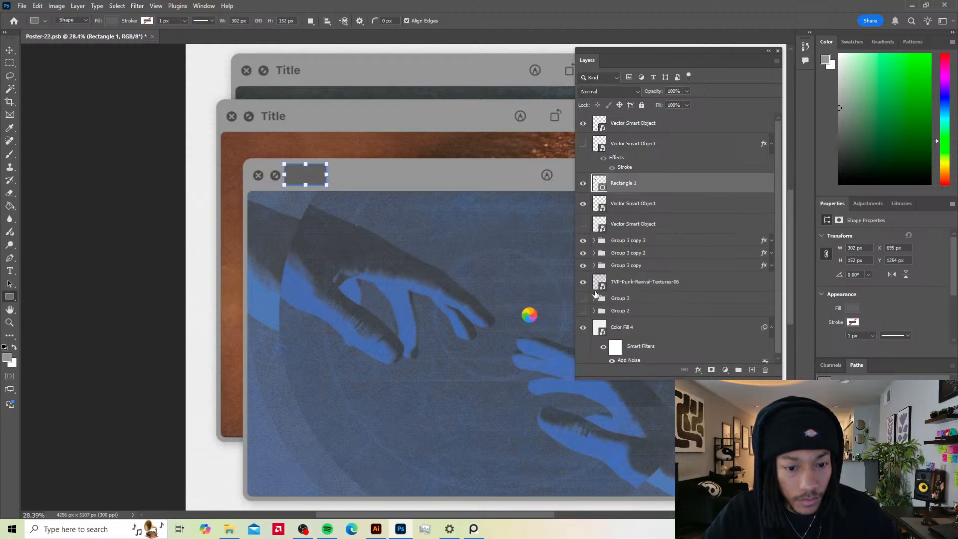
pyautogui.click(853, 308)
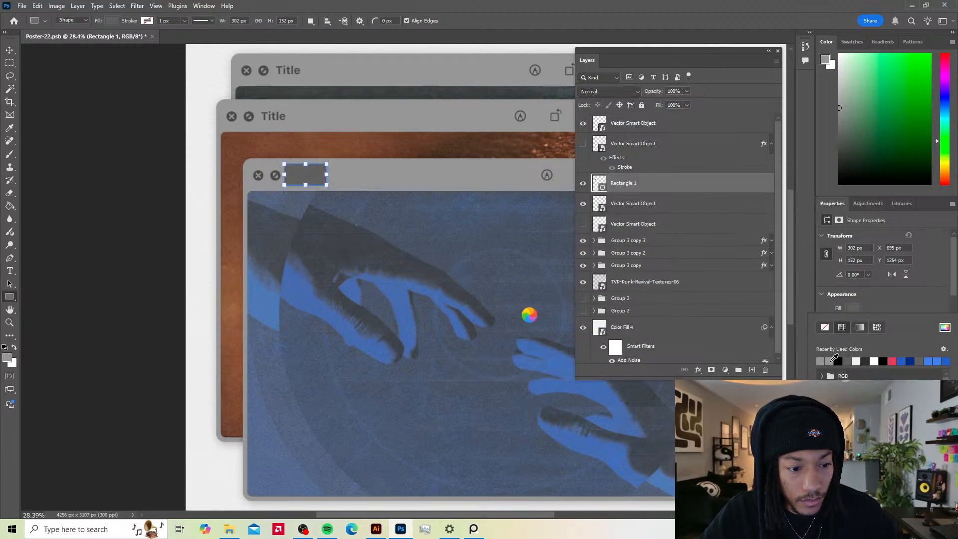
pyautogui.click(831, 361)
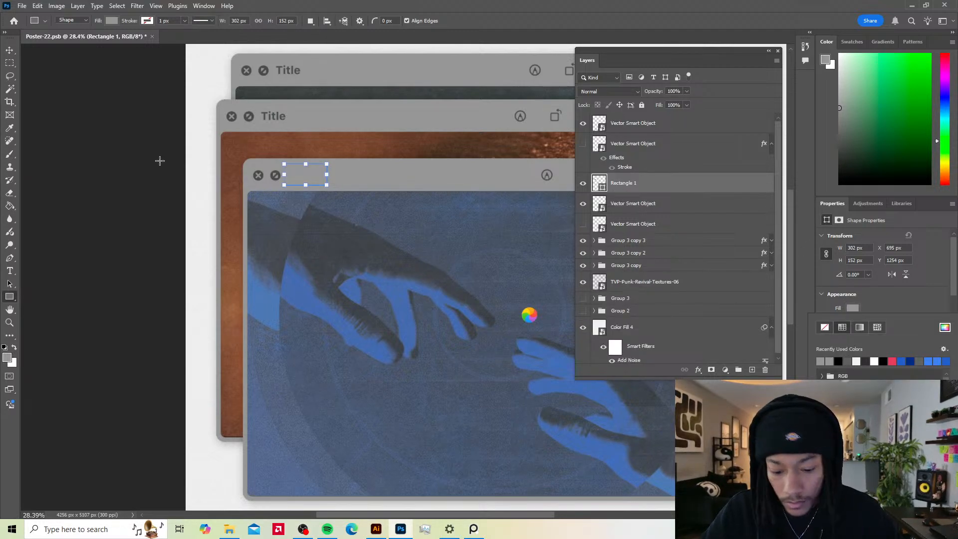
pyautogui.click(159, 161)
# Step: Bring the Rectangle 1 layer to the top of the layer stack
pyautogui.press('v')
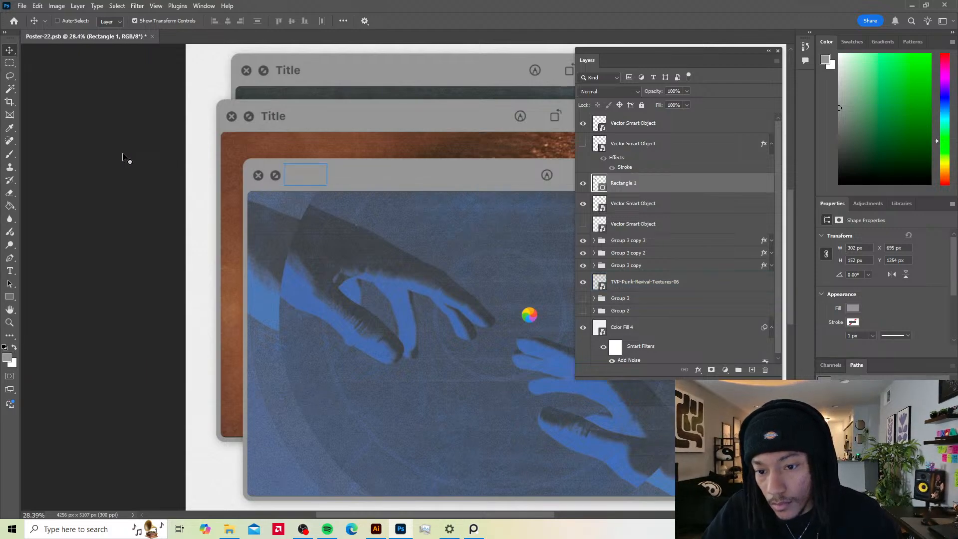
pyautogui.scroll(5, 305, 180)
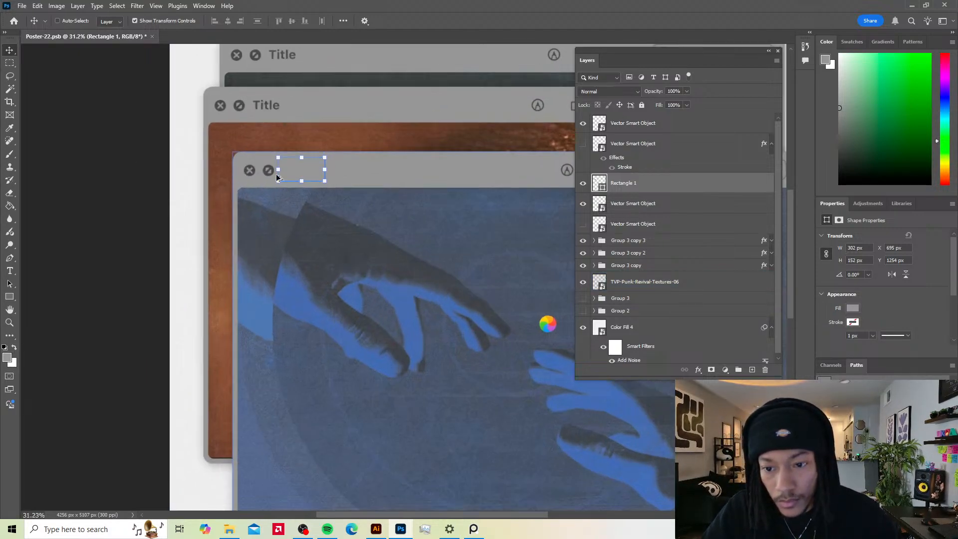
pyautogui.scroll(-2, 308, 178)
pyautogui.moveTo(315, 169); pyautogui.dragTo(340, 162)
pyautogui.hotkey('ctrl', 'z')
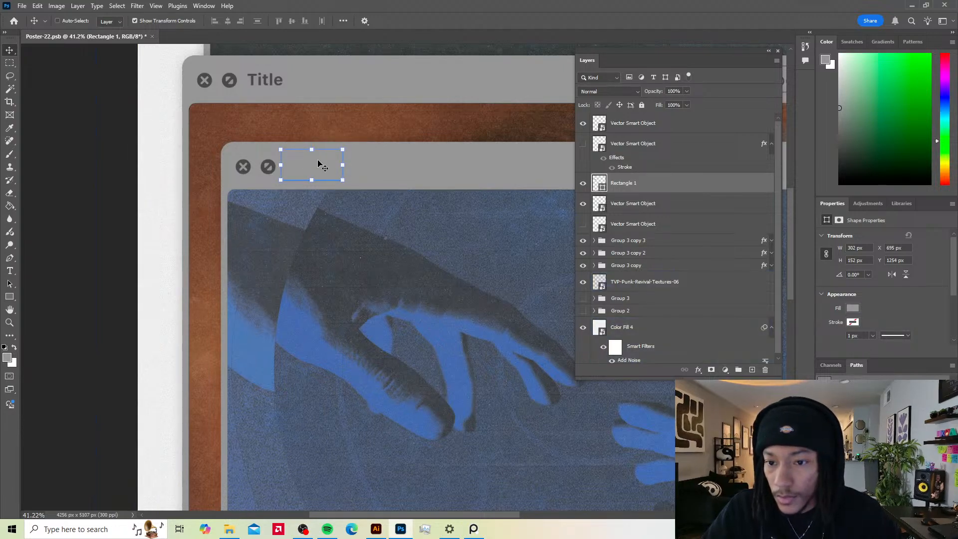
pyautogui.moveTo(630, 183); pyautogui.dragTo(644, 120)
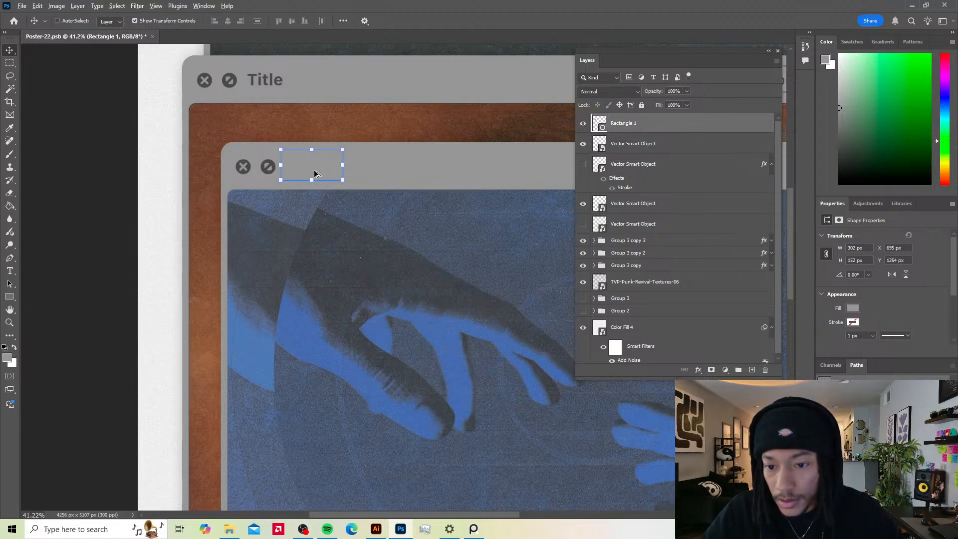
# Step: Place copies of the gray cover rectangle over the "Title" text of the middle and back windows
pyautogui.moveTo(313, 171); pyautogui.dragTo(281, 78)
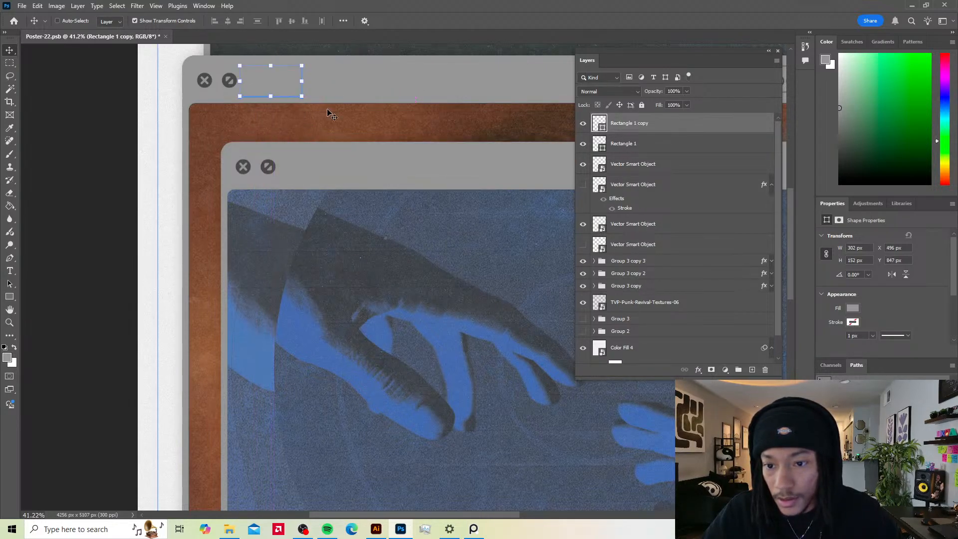
pyautogui.moveTo(345, 123); pyautogui.dragTo(379, 349)
pyautogui.moveTo(295, 317); pyautogui.dragTo(319, 247)
pyautogui.scroll(-2, 324, 286)
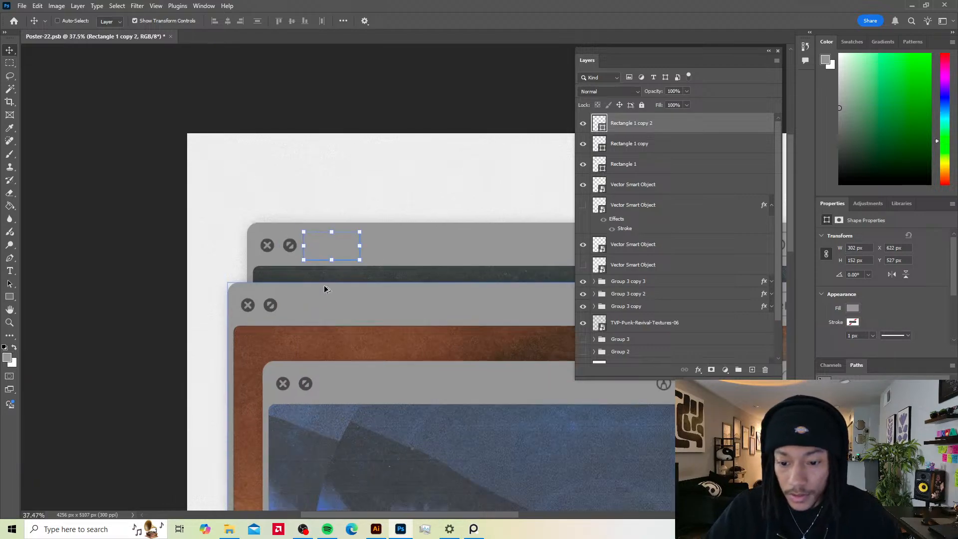
# Step: Paste the copied "How to find peace" text as a smart object into the front window's title bar, enlarged to about 150%
pyautogui.hotkey('ctrl', 'v')
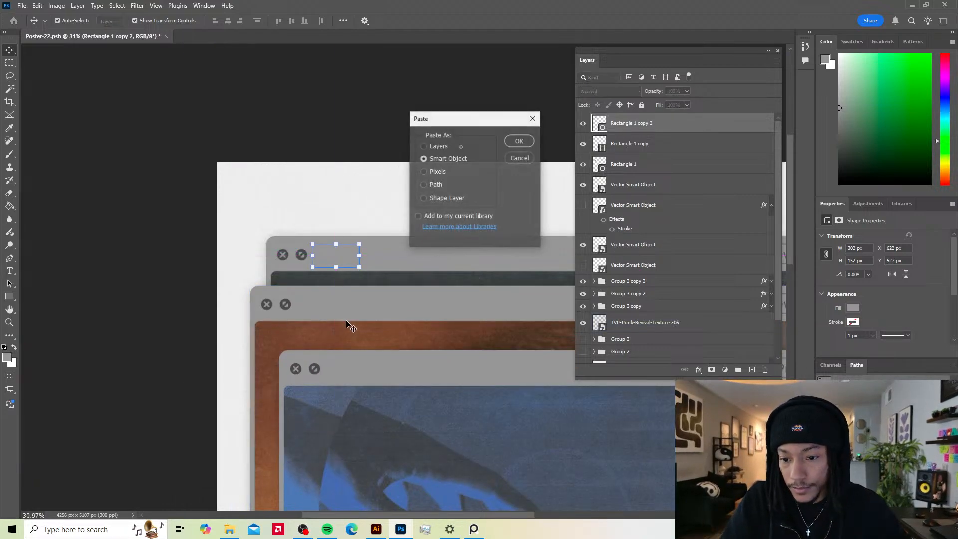
pyautogui.click(520, 142)
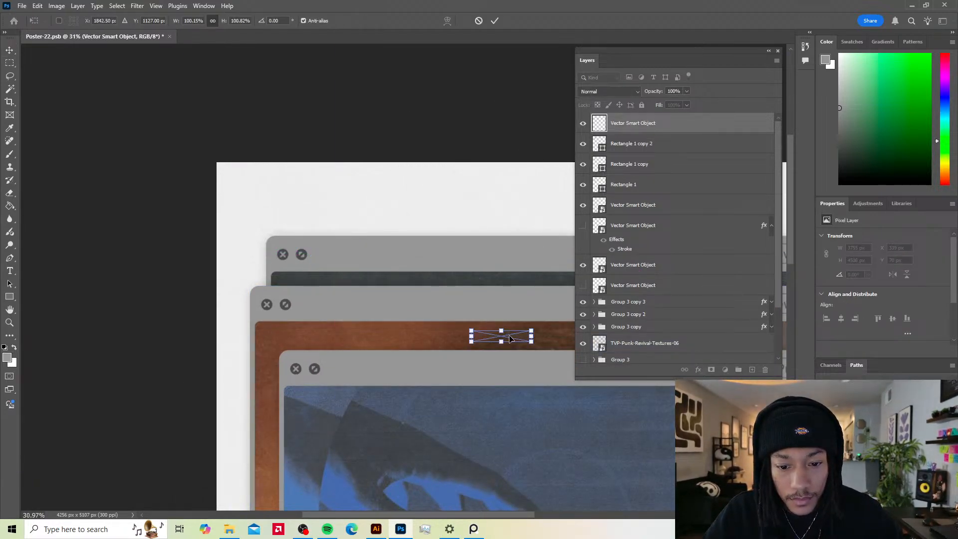
pyautogui.moveTo(519, 341); pyautogui.dragTo(336, 369)
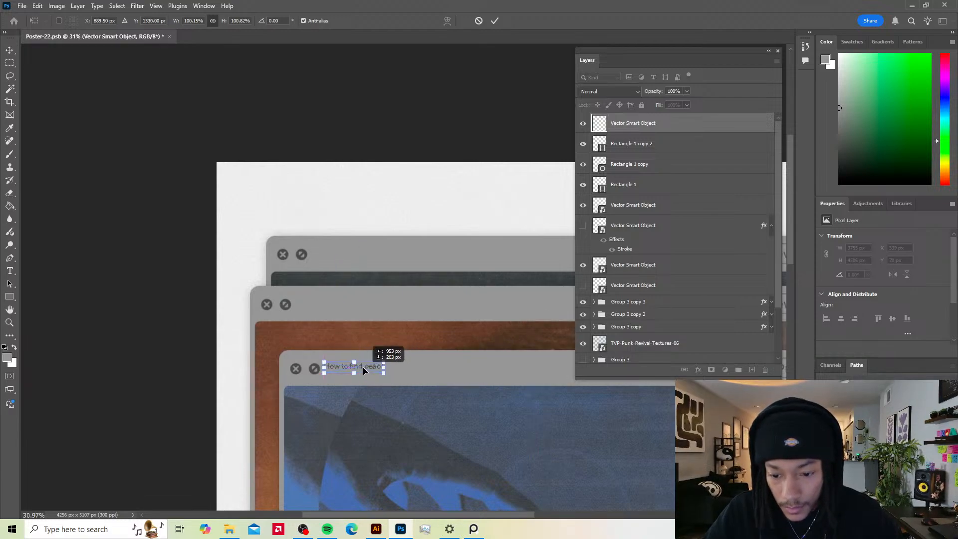
pyautogui.scroll(5, 336, 369)
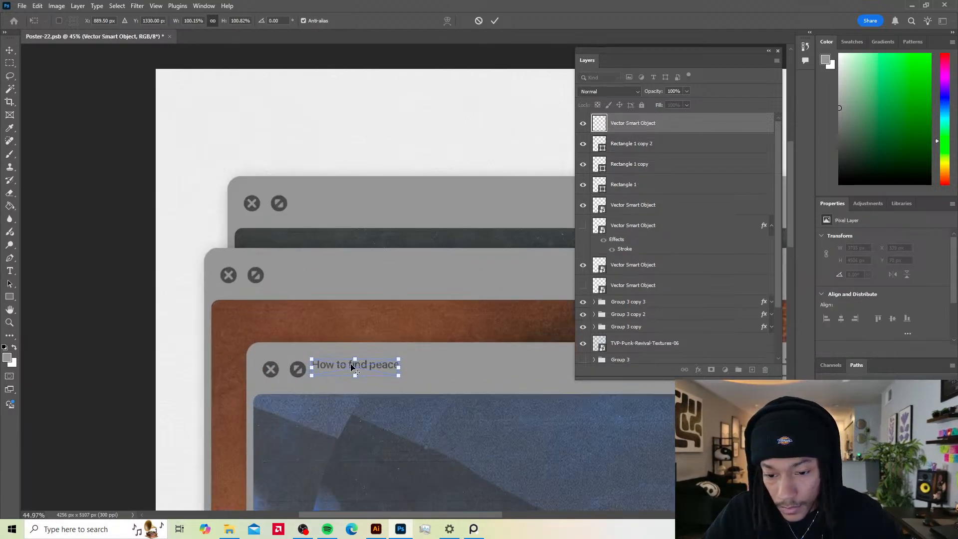
pyautogui.moveTo(315, 368); pyautogui.dragTo(316, 373)
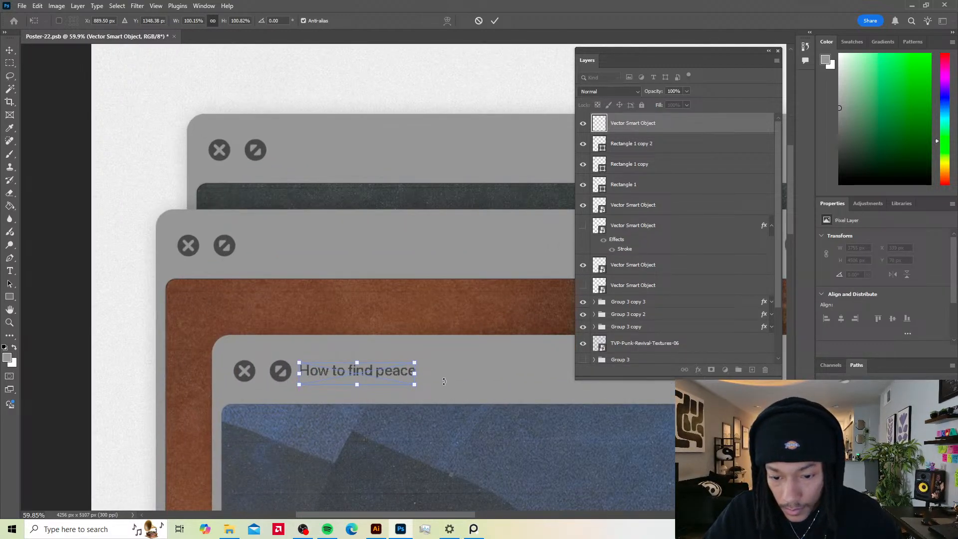
pyautogui.moveTo(409, 373); pyautogui.dragTo(468, 374)
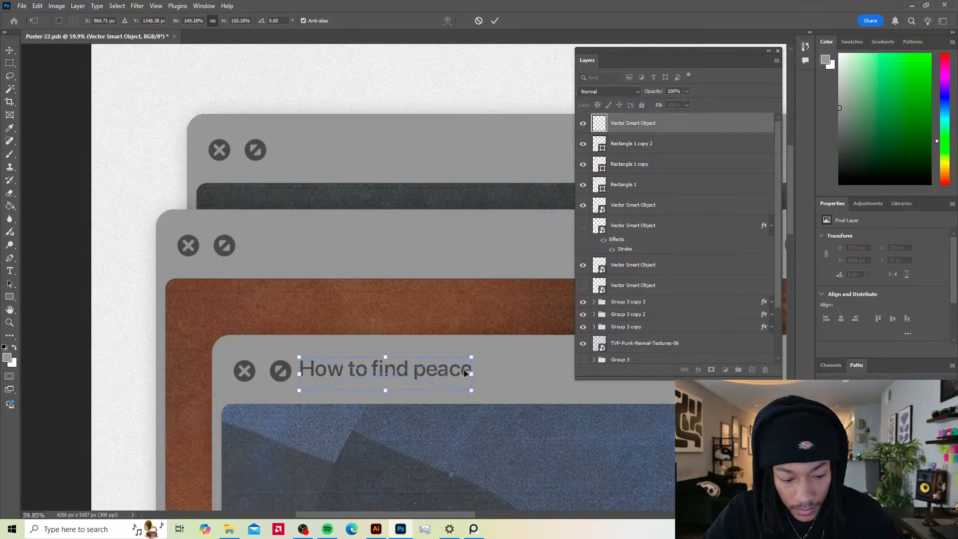
pyautogui.press('Return')
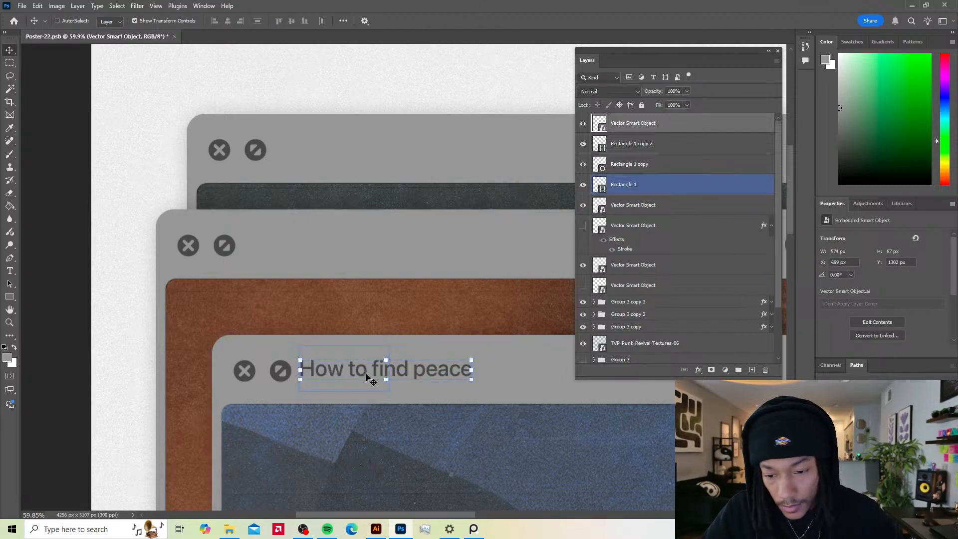
# Step: Nudge the "How to find peace" title 8 px down and 10 px right to align it with the window's icons
pyautogui.press('Down')
pyautogui.press('Down')
pyautogui.press('Down')
pyautogui.press('Down')
pyautogui.press('Down')
pyautogui.press('Down')
pyautogui.press('Down')
pyautogui.press('Down')
pyautogui.hotkey('shift', 'Right')
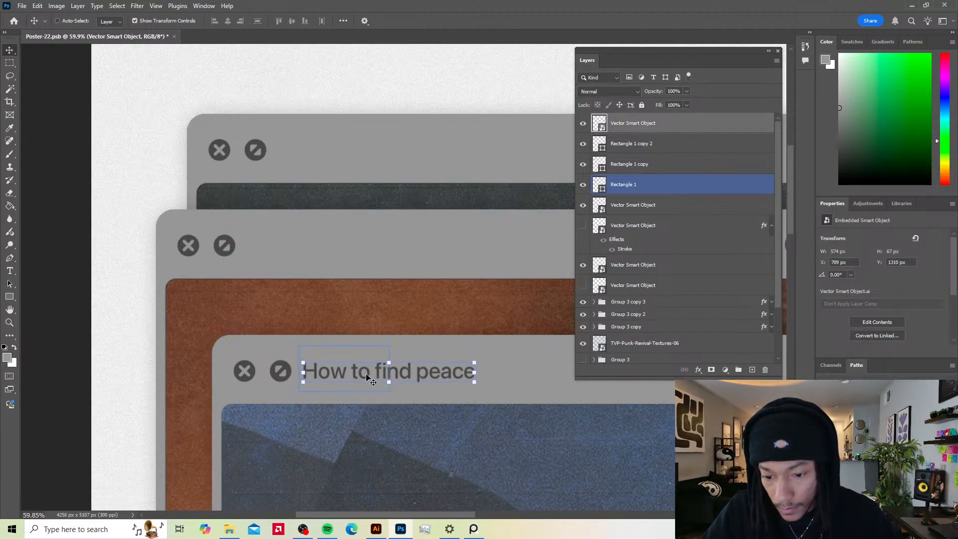
pyautogui.scroll(-2, 384, 377)
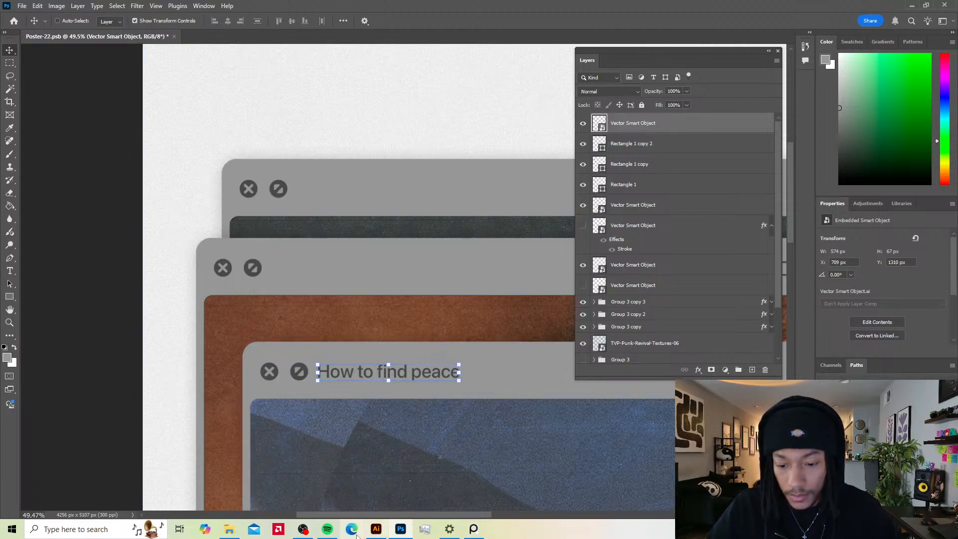
# Step: Switch to Illustrator and duplicate the "How to find peace" text into the empty space below the original
pyautogui.click(376, 529)
pyautogui.scroll(-8, 271, 261)
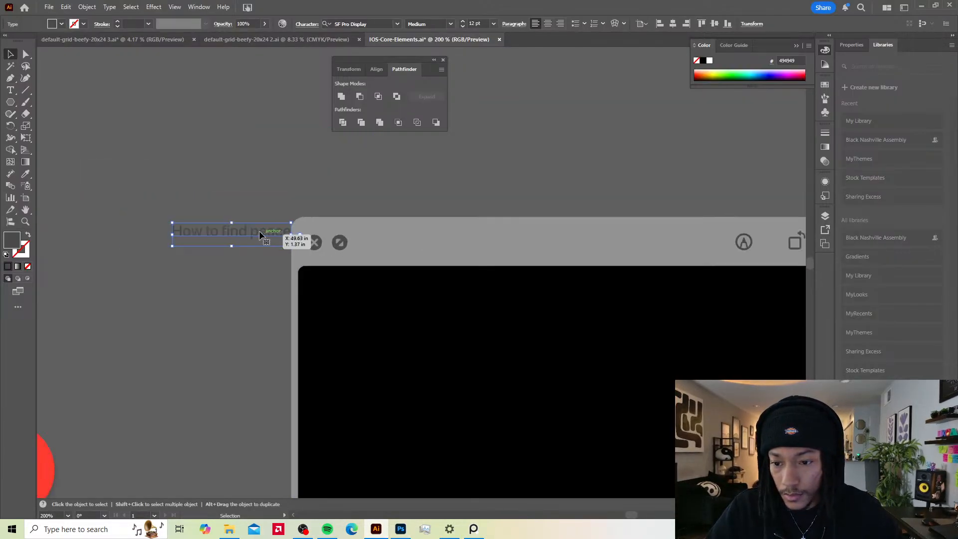
pyautogui.moveTo(251, 273); pyautogui.dragTo(344, 237)
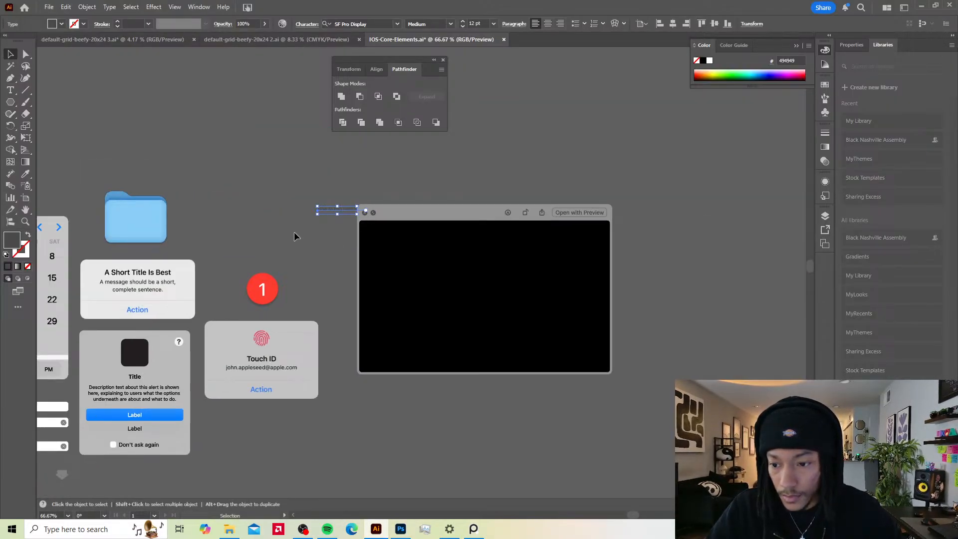
pyautogui.moveTo(248, 261); pyautogui.dragTo(509, 215)
pyautogui.moveTo(451, 247); pyautogui.dragTo(463, 253)
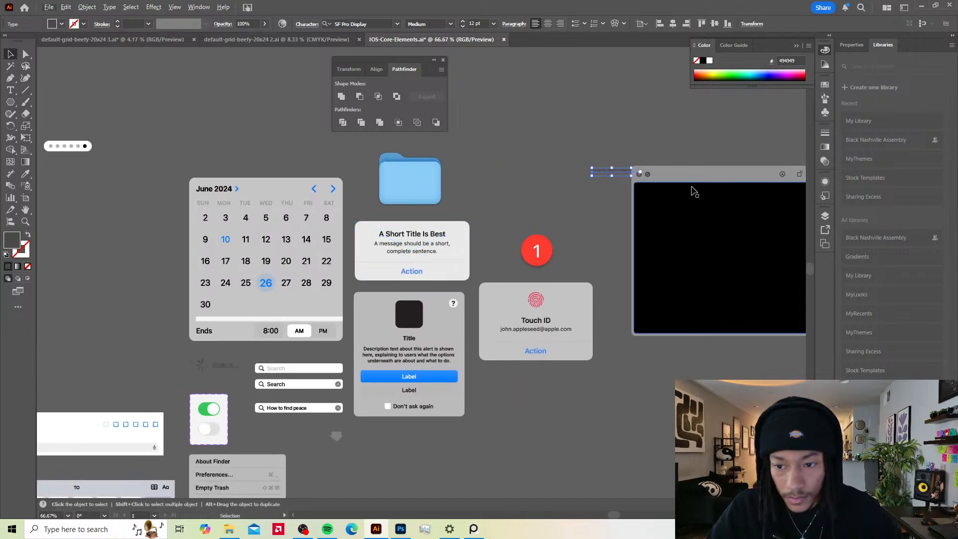
pyautogui.click(604, 191)
pyautogui.moveTo(612, 173); pyautogui.dragTo(574, 317)
# Step: Replace the duplicated text's wording with "Artsy Image of an eye"
pyautogui.scroll(4, 568, 165)
pyautogui.press('t')
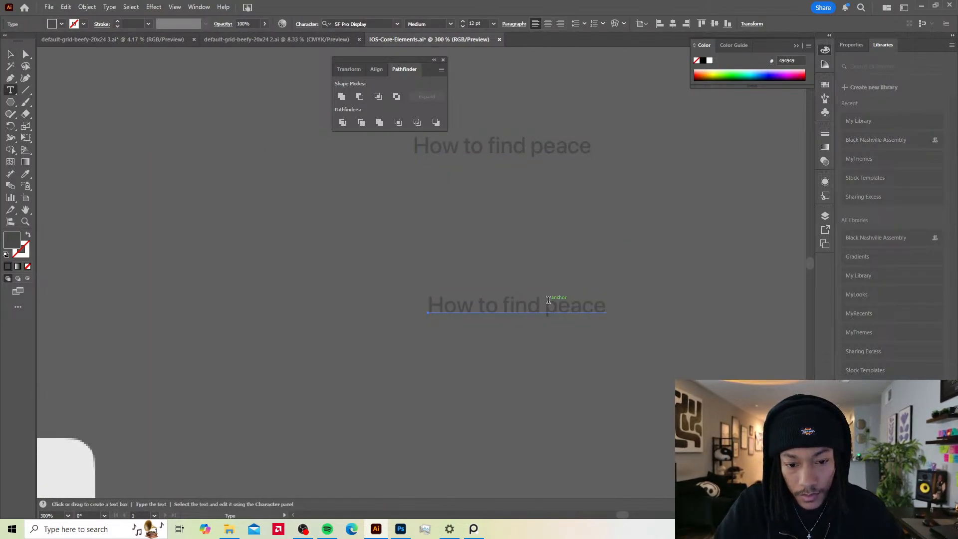
pyautogui.click(571, 315)
pyautogui.hotkey('ctrl', 'a')
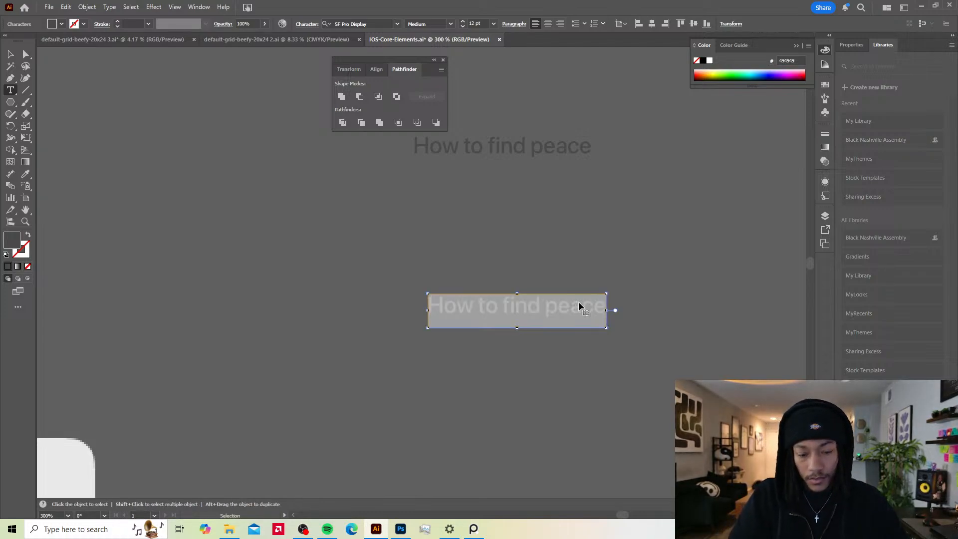
pyautogui.press('capslock')
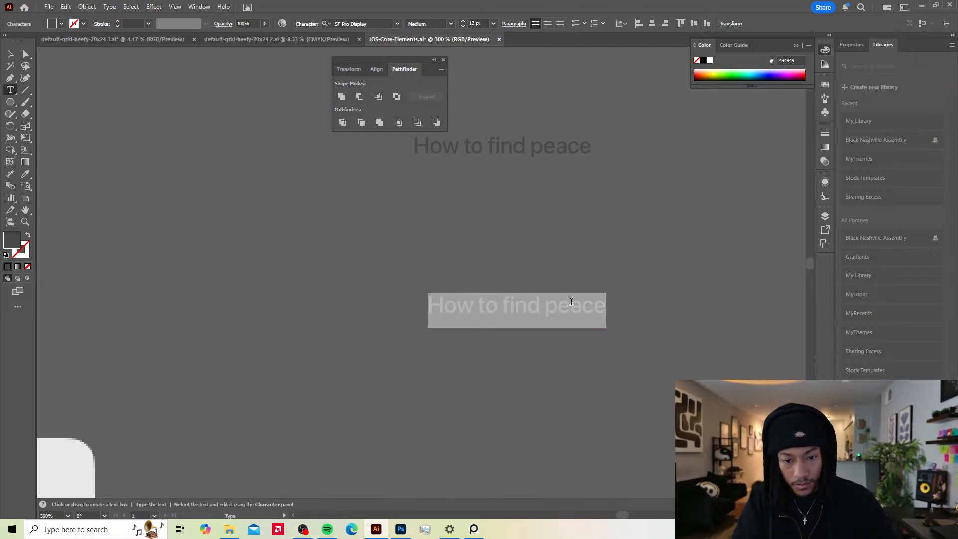
pyautogui.click(584, 308)
pyautogui.click(567, 310)
pyautogui.hotkey('ctrl', 'a')
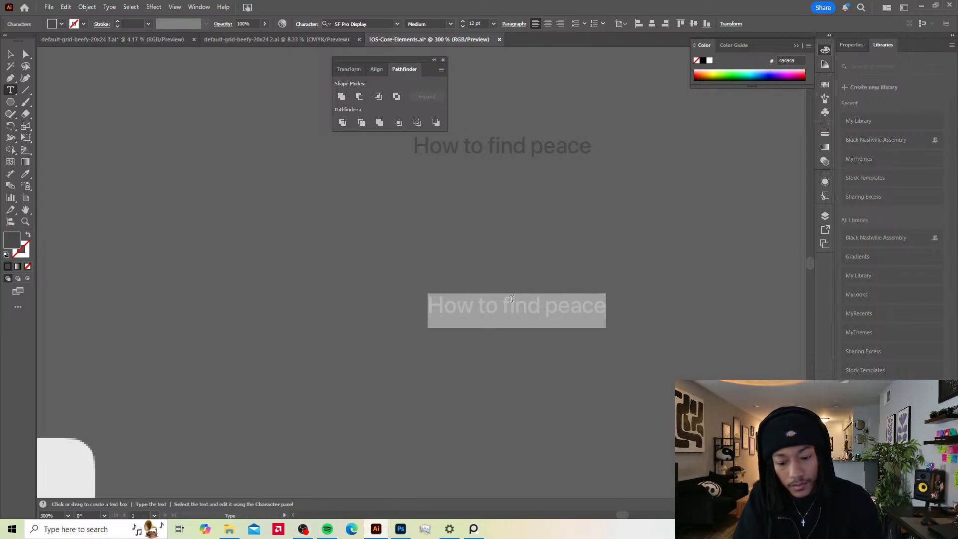
pyautogui.write('A')
pyautogui.press('capslock')
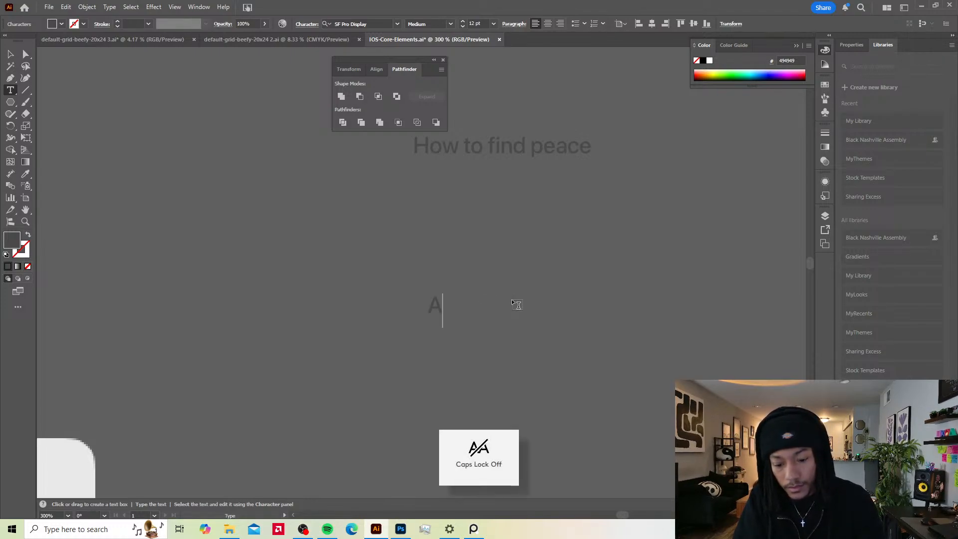
pyautogui.write('rtsy')
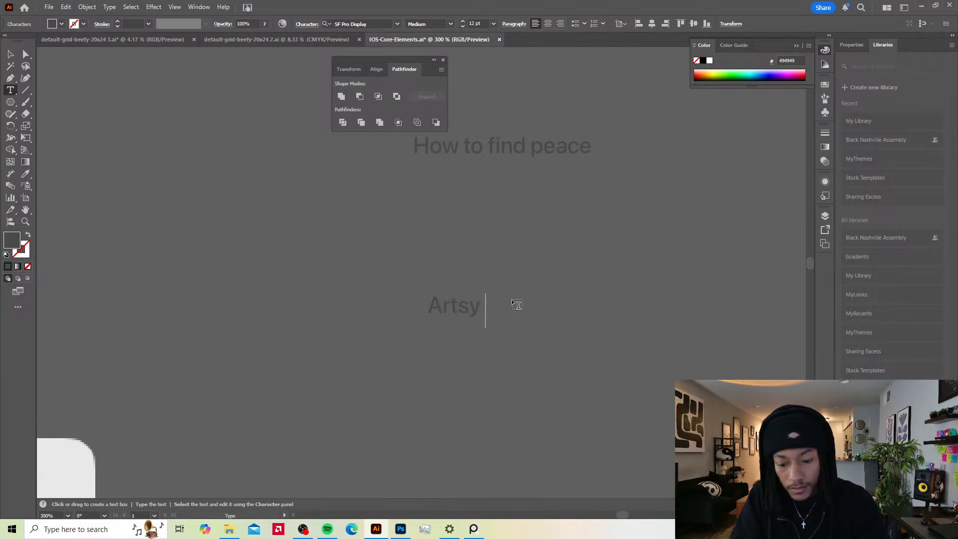
pyautogui.press('capslock')
pyautogui.write('I')
pyautogui.press('capslock')
pyautogui.write('mage')
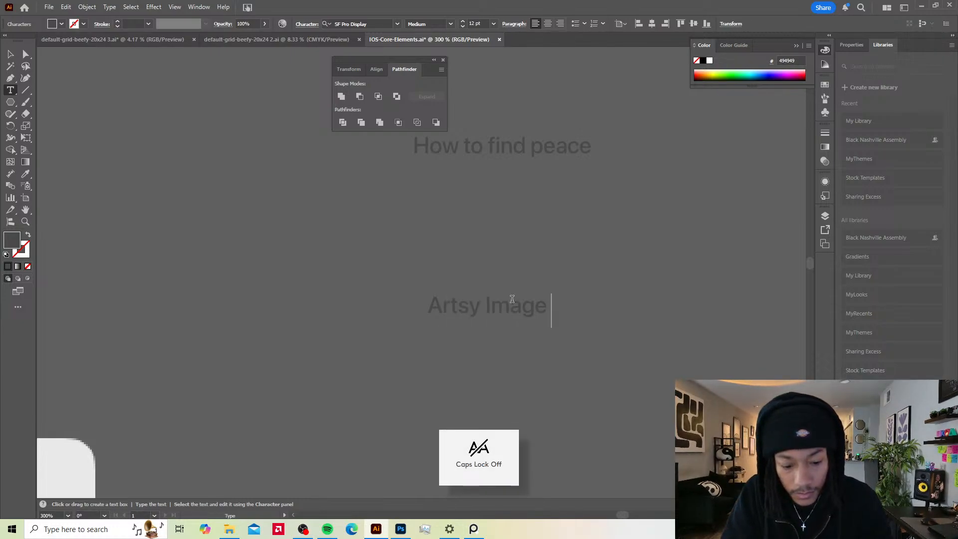
pyautogui.write(' of an eye')
pyautogui.press('Escape')
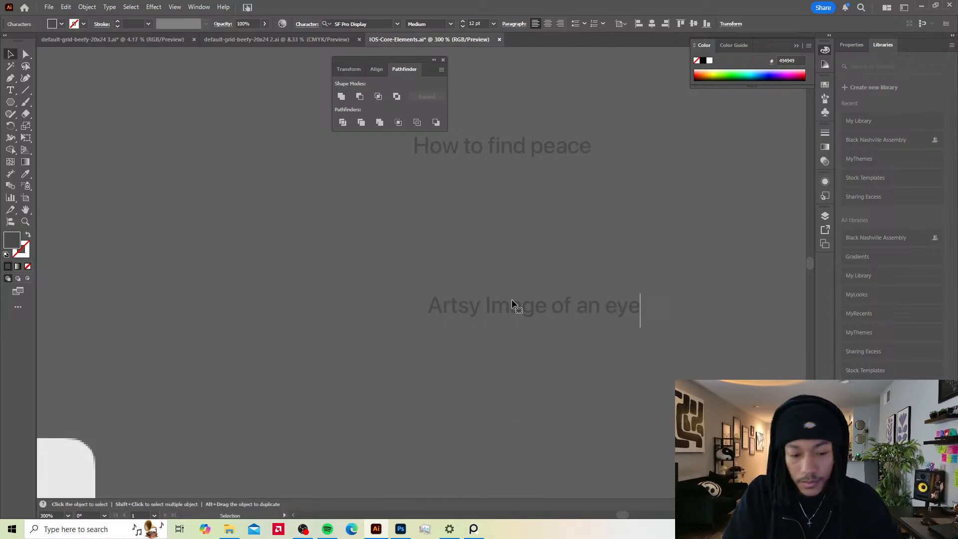
# Step: Copy "Artsy Image of an eye" into the Photoshop poster as a smart object in the middle window's title bar, enlarged to about 127%
pyautogui.hotkey('ctrl', 'c')
pyautogui.click(401, 529)
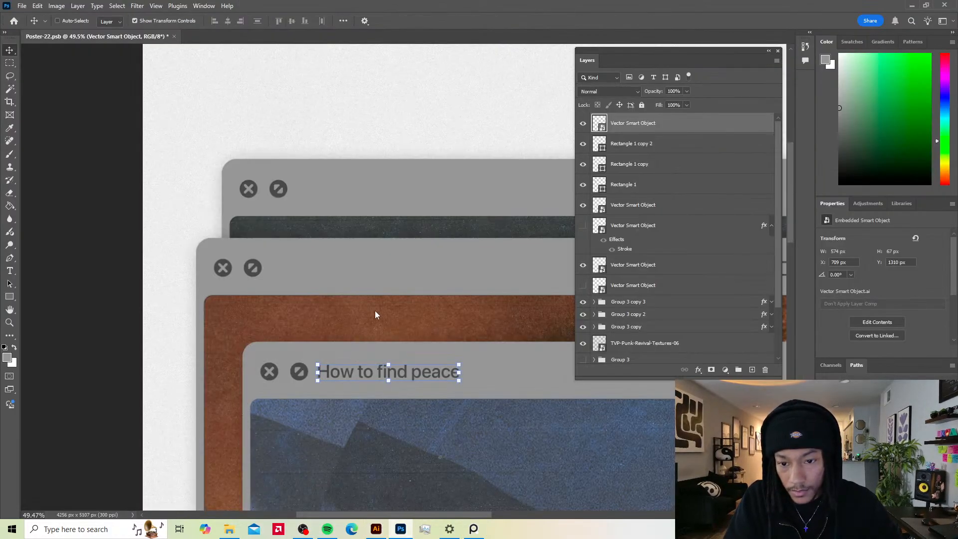
pyautogui.hotkey('ctrl', 'v')
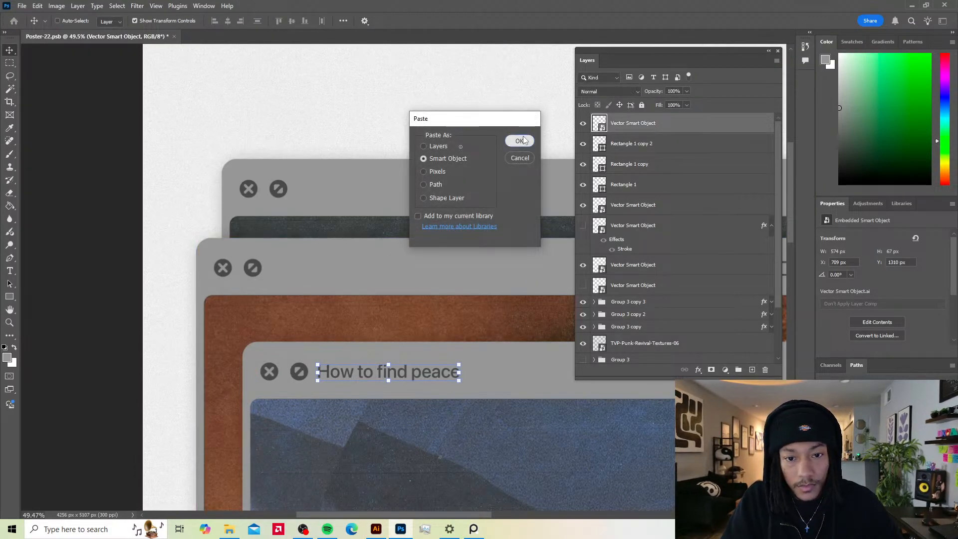
pyautogui.click(519, 141)
pyautogui.moveTo(427, 276); pyautogui.dragTo(298, 266)
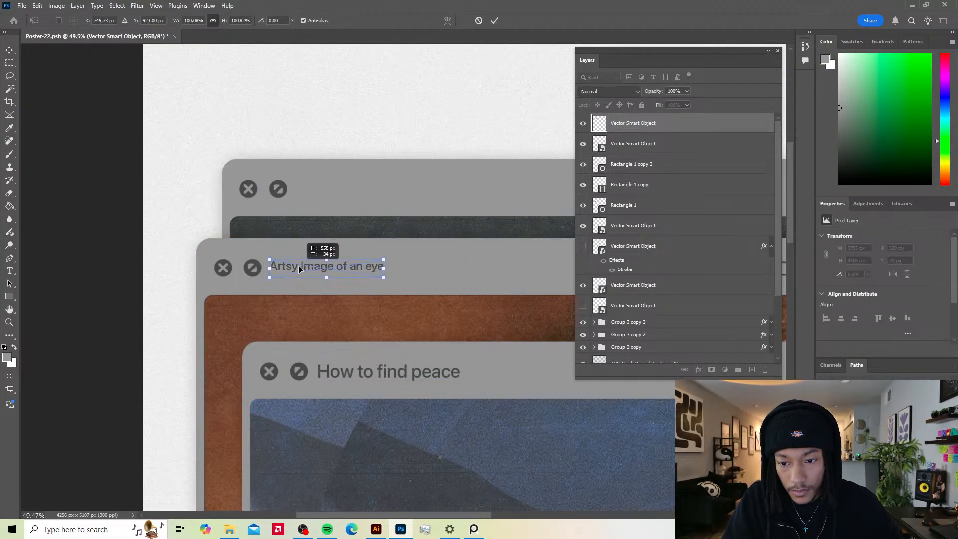
pyautogui.moveTo(383, 270); pyautogui.dragTo(414, 269)
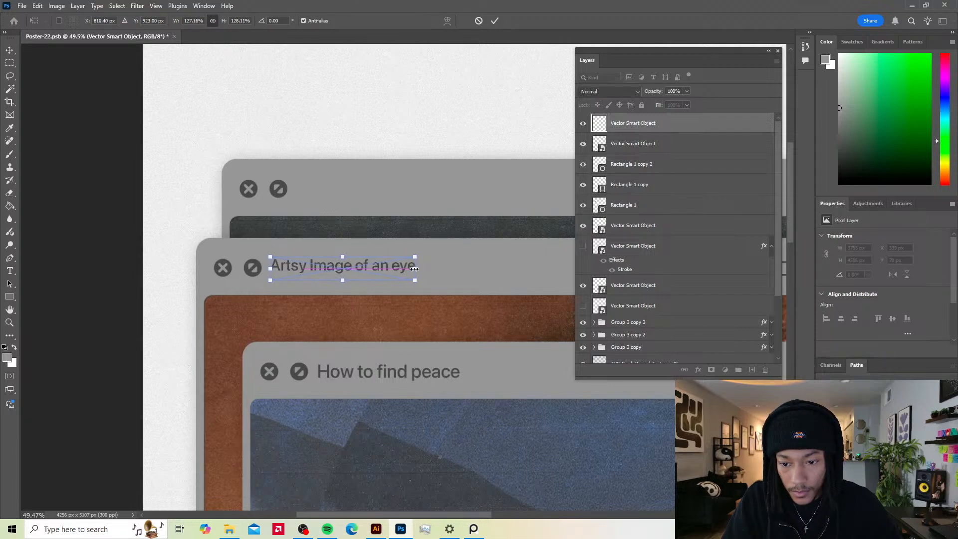
pyautogui.press('Return')
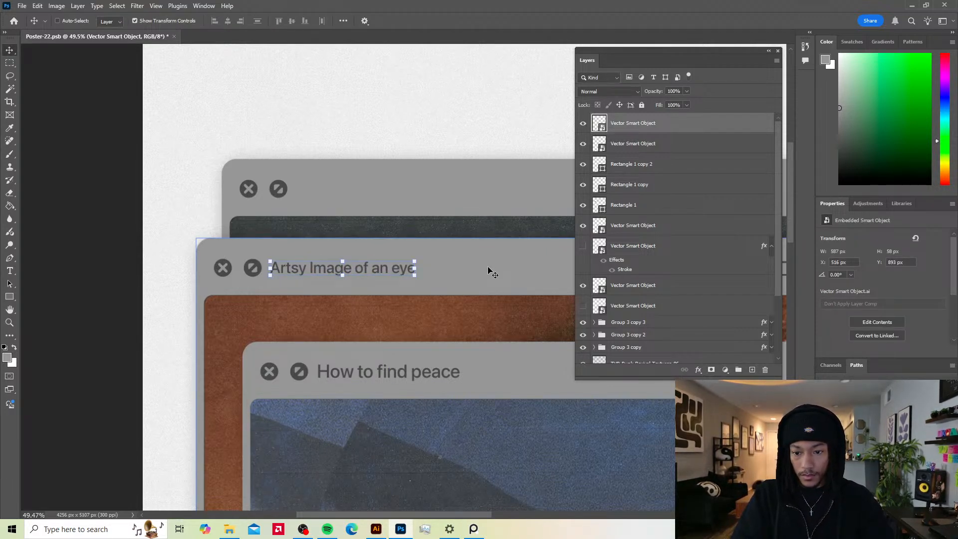
# Step: Switch to Illustrator and replace "Artsy Image of an eye" with "How long does it take to reach the moon"
pyautogui.click(377, 529)
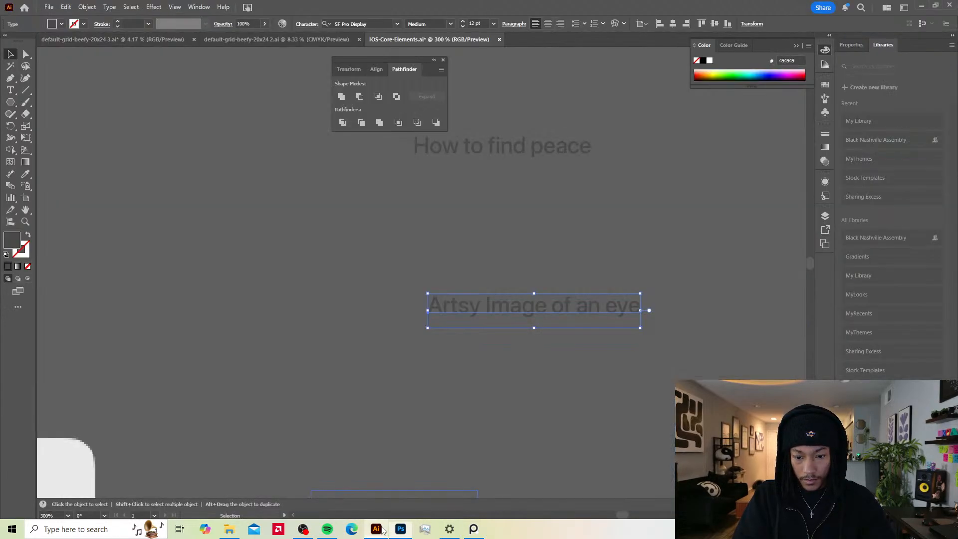
pyautogui.press('t')
pyautogui.click(527, 310)
pyautogui.hotkey('ctrl', 'a')
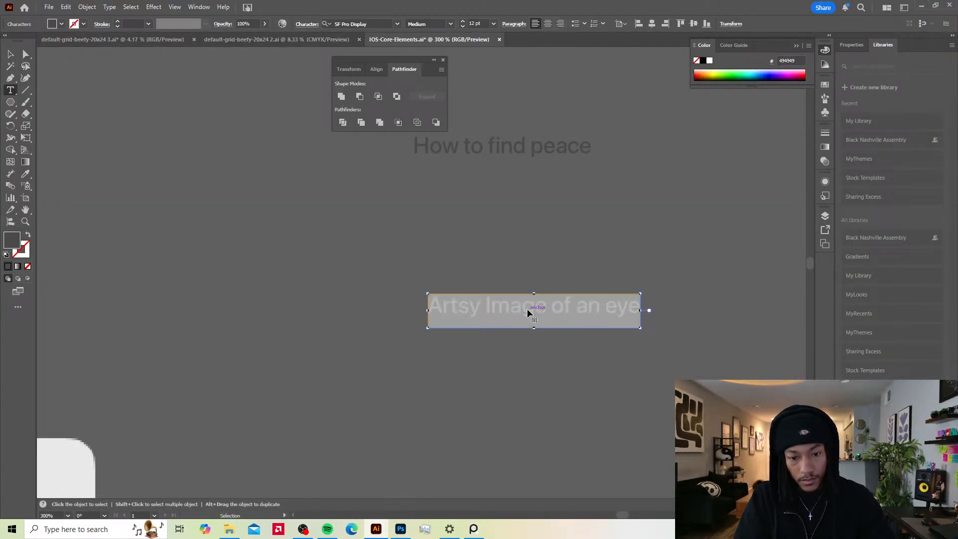
pyautogui.press('capslock')
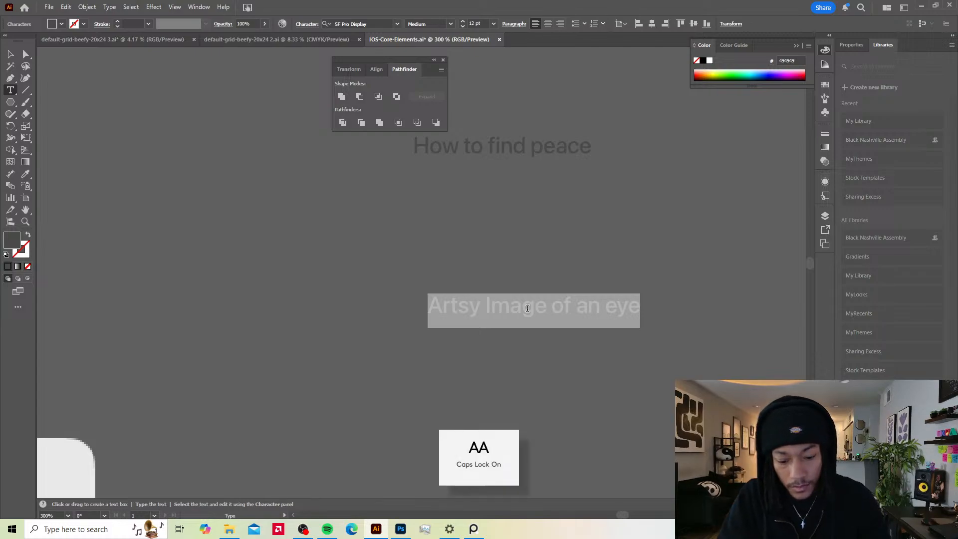
pyautogui.write('H')
pyautogui.press('capslock')
pyautogui.write('ow long do')
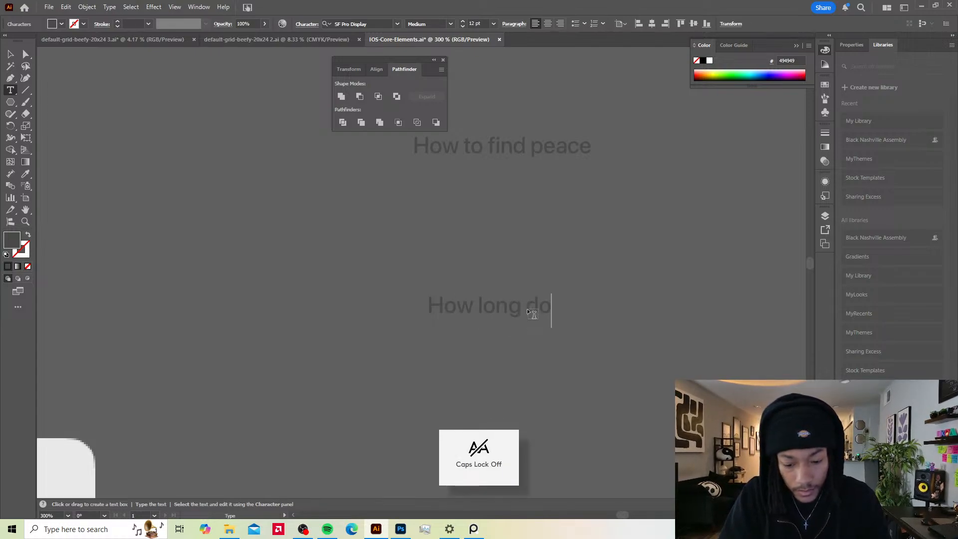
pyautogui.write('es it take to ')
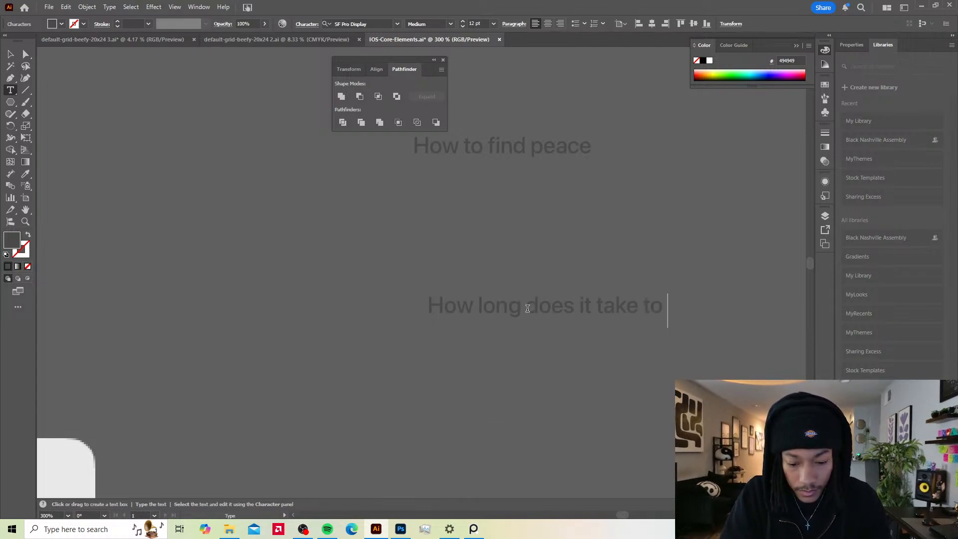
pyautogui.write('reach the moo')
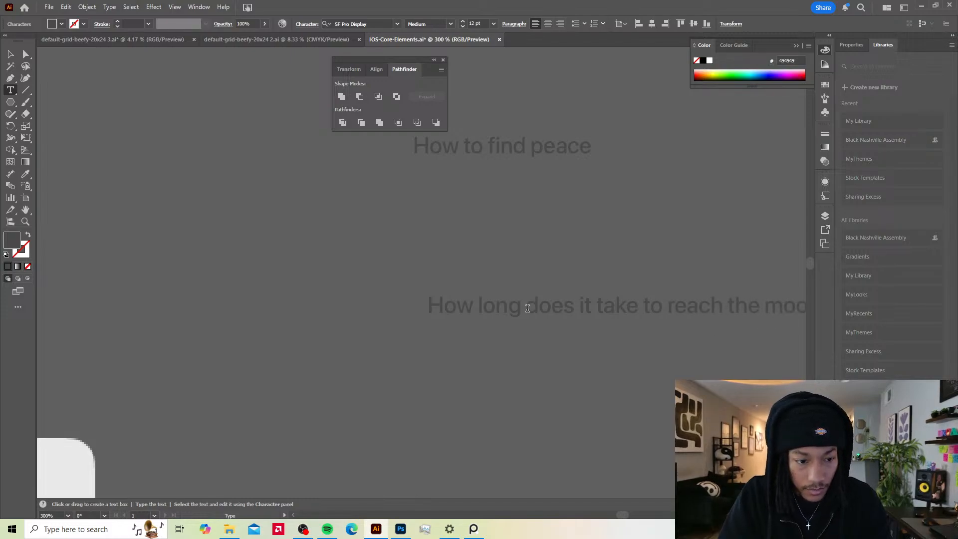
pyautogui.press('Escape')
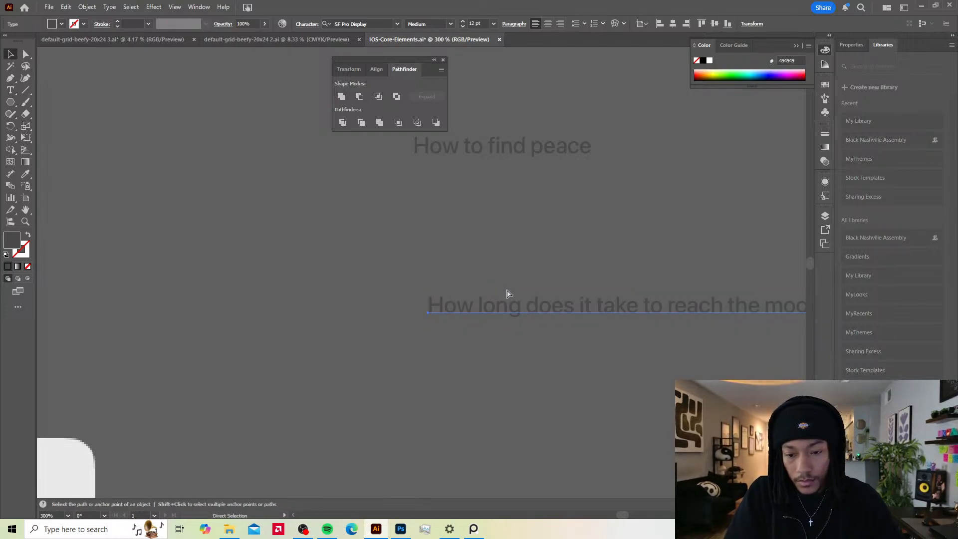
# Step: Place the moon question text as a smart object in the back window's title bar of the Photoshop poster, enlarged to about 137%
pyautogui.click(401, 529)
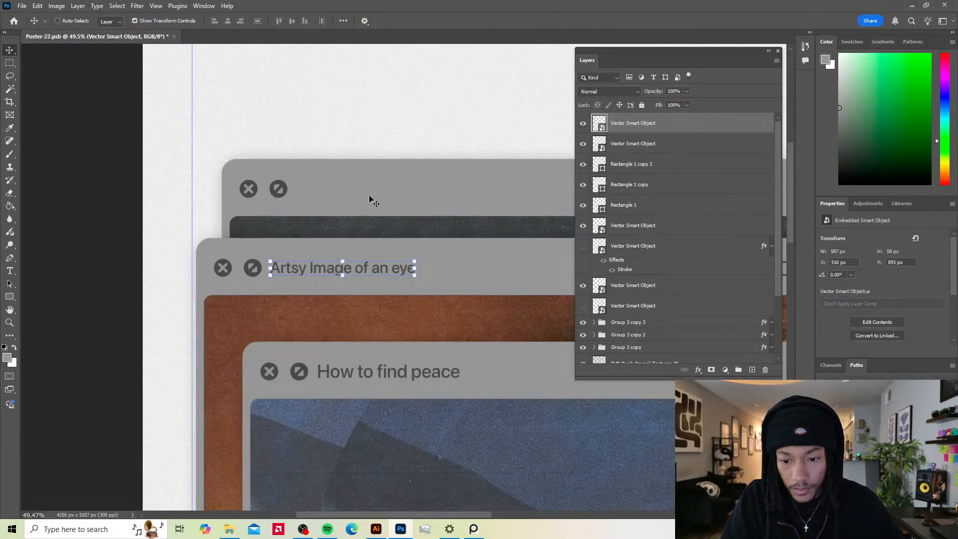
pyautogui.hotkey('ctrl', 'v')
pyautogui.click(506, 141)
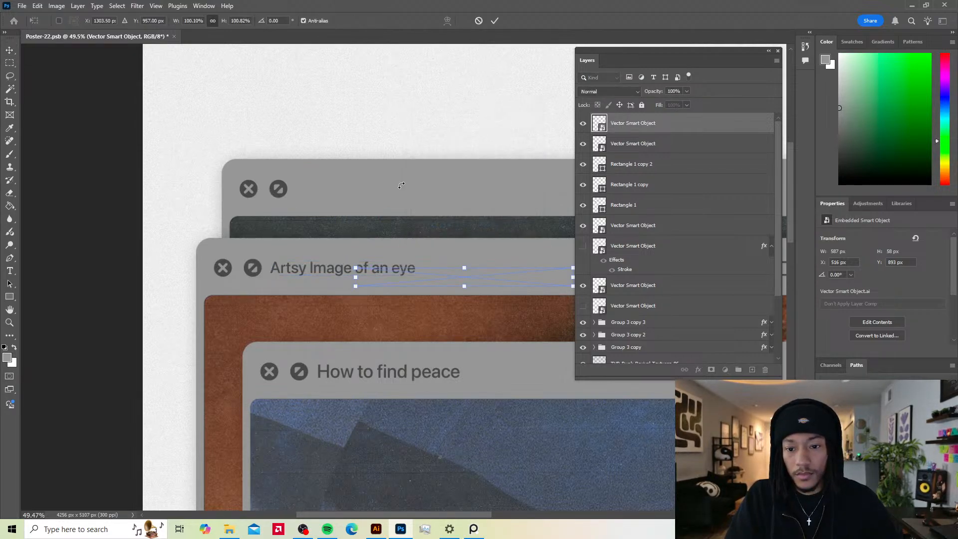
pyautogui.moveTo(450, 269); pyautogui.dragTo(406, 181)
pyautogui.moveTo(516, 189); pyautogui.dragTo(590, 193)
pyautogui.press('Return')
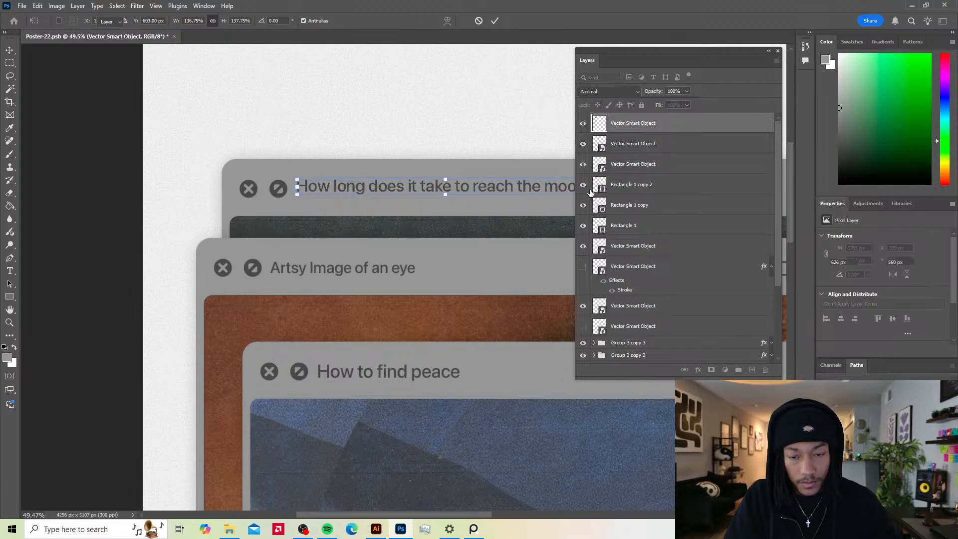
# Step: Apply the enlarged moon question title's placement in the back window's title bar and fit the poster in view
pyautogui.click(590, 192)
pyautogui.scroll(-4, 423, 229)
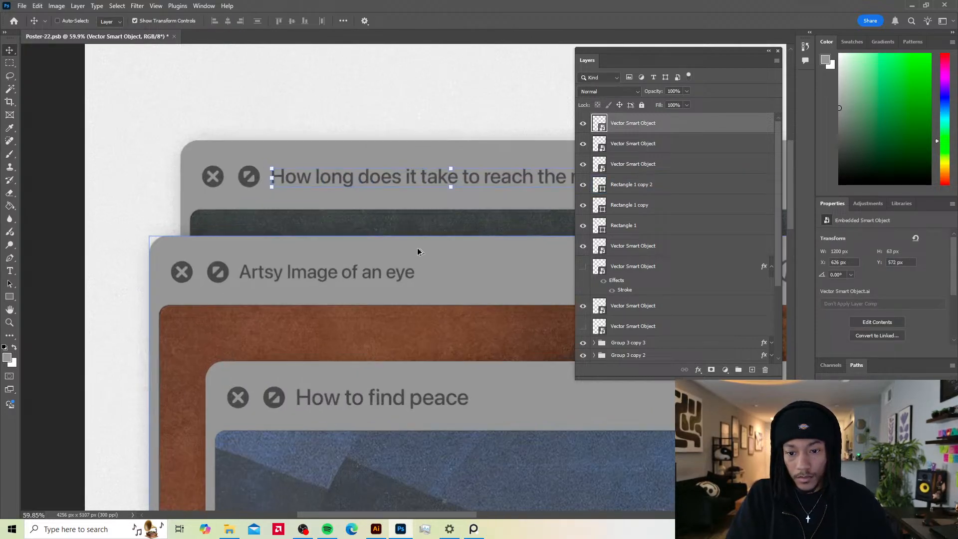
pyautogui.scroll(-6, 438, 331)
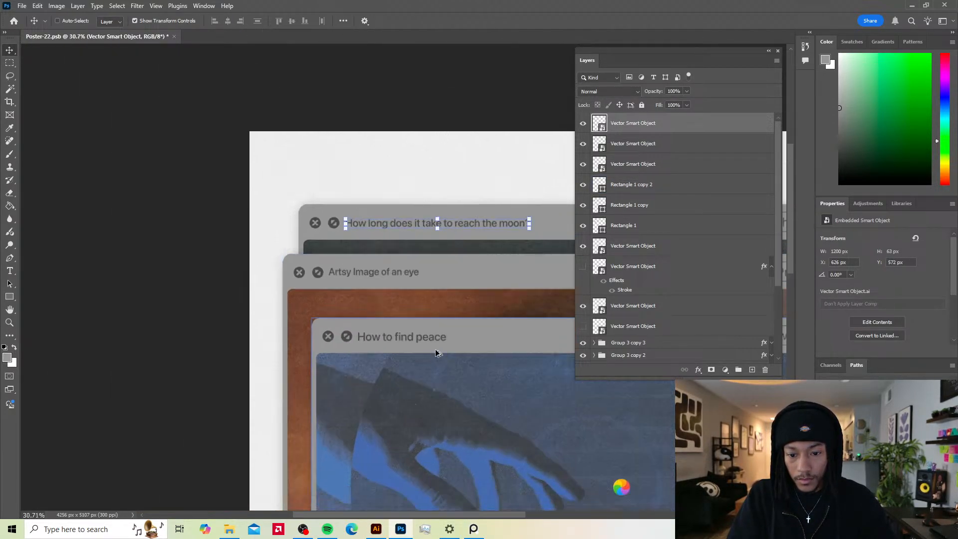
pyautogui.scroll(-3, 472, 348)
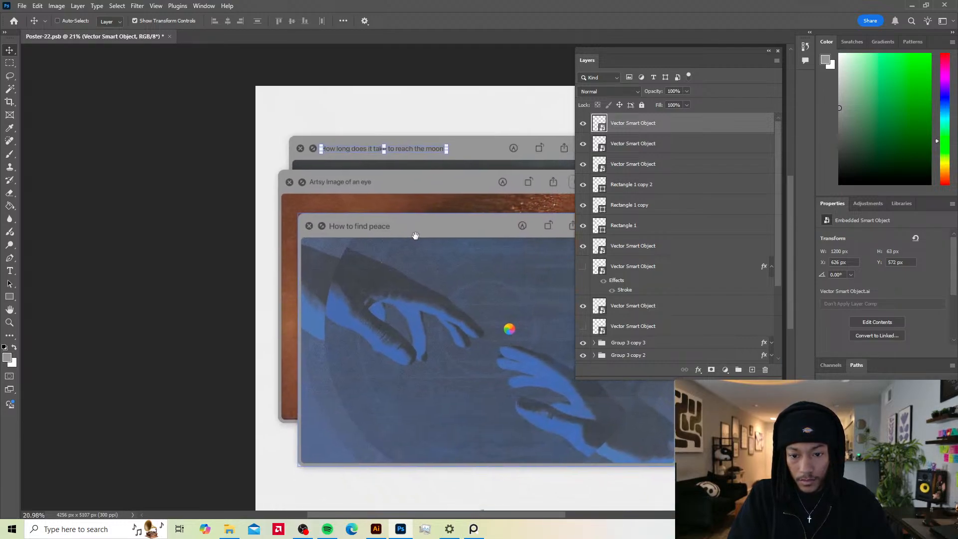
pyautogui.moveTo(446, 315); pyautogui.dragTo(377, 229)
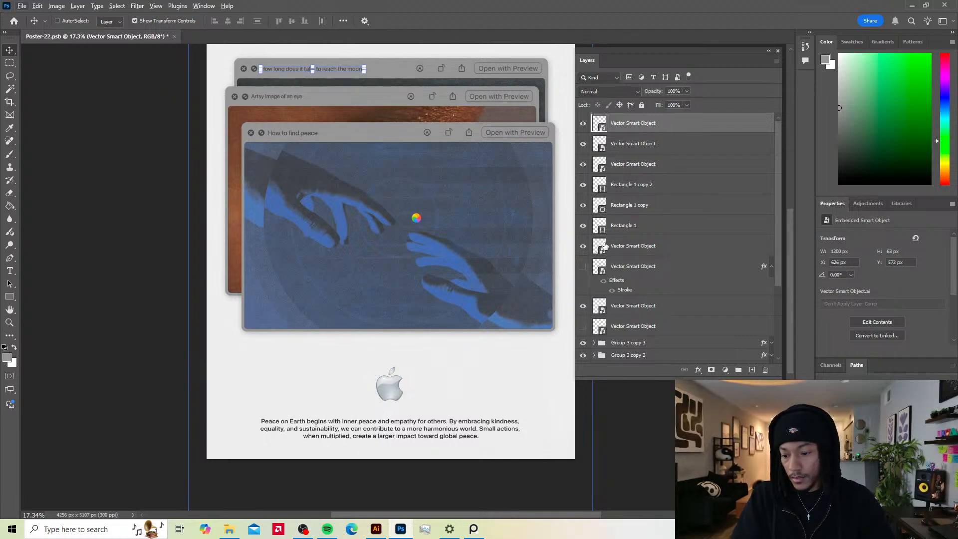
# Step: Select the layer of the peace paragraph under the Apple logo and collapse the effects list of the hidden layer below it
pyautogui.click(679, 253)
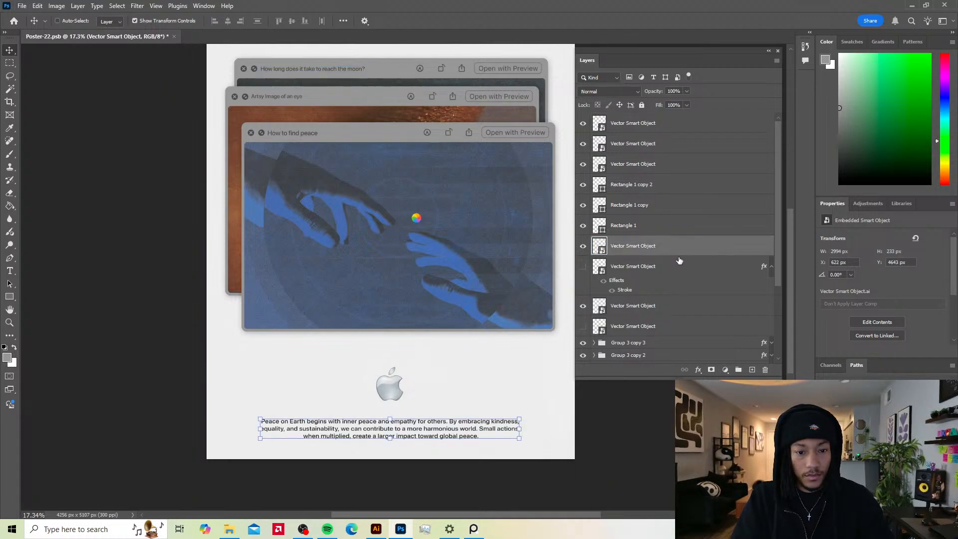
pyautogui.click(772, 267)
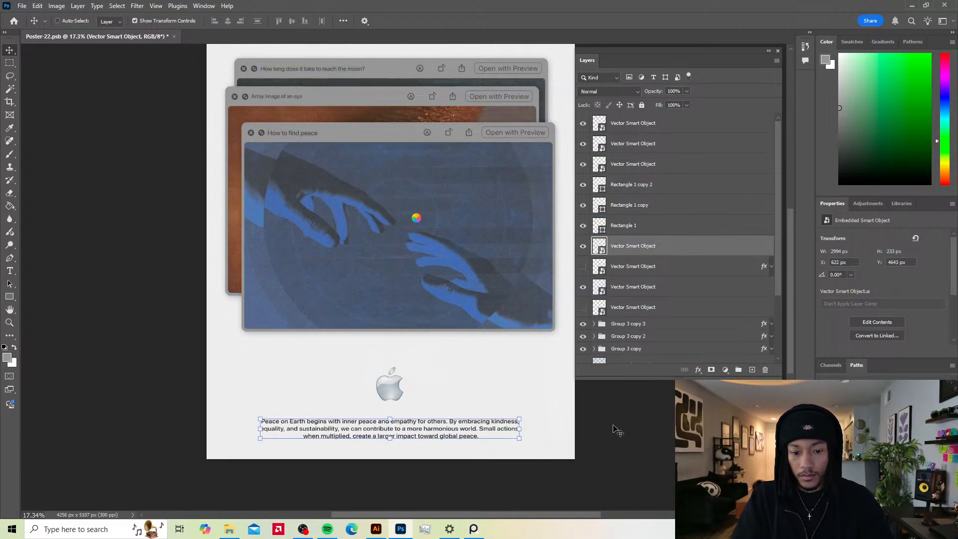
# Step: Close the Layers panel and show the poster in full-screen mode on black, without the interface, to review the design
pyautogui.click(778, 51)
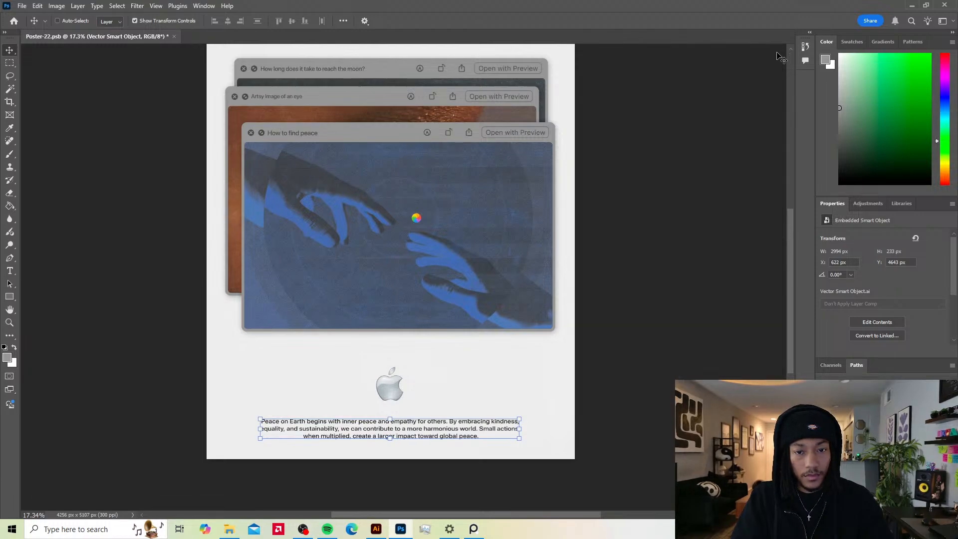
pyautogui.press('f')
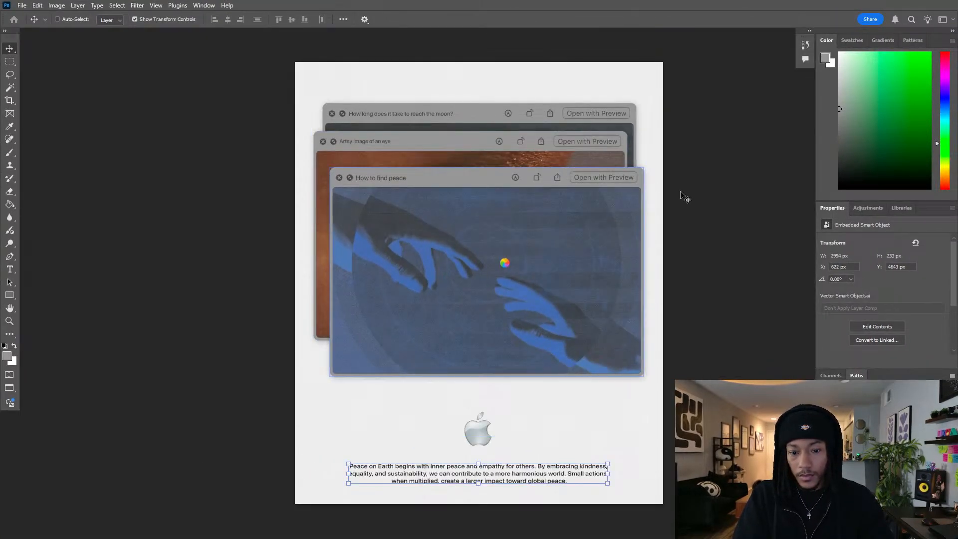
pyautogui.press('f')
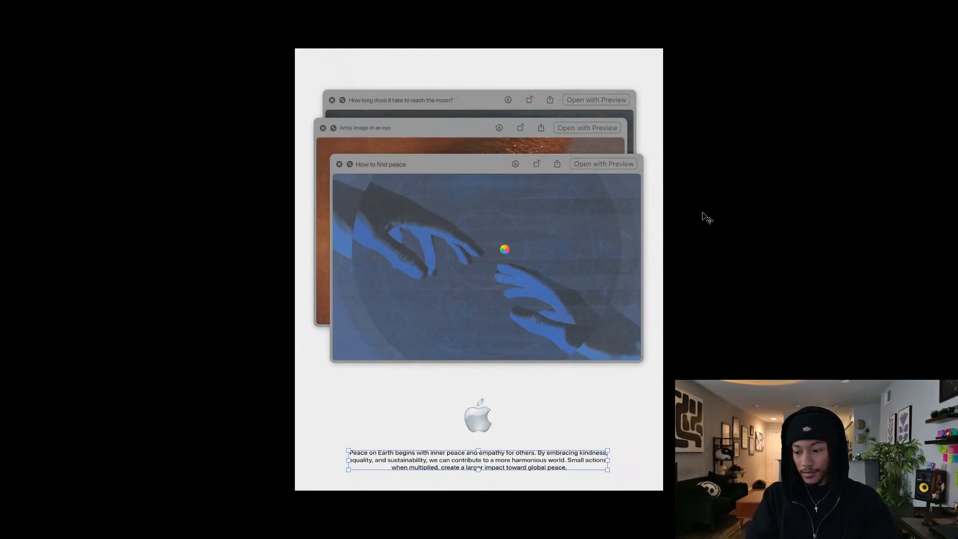